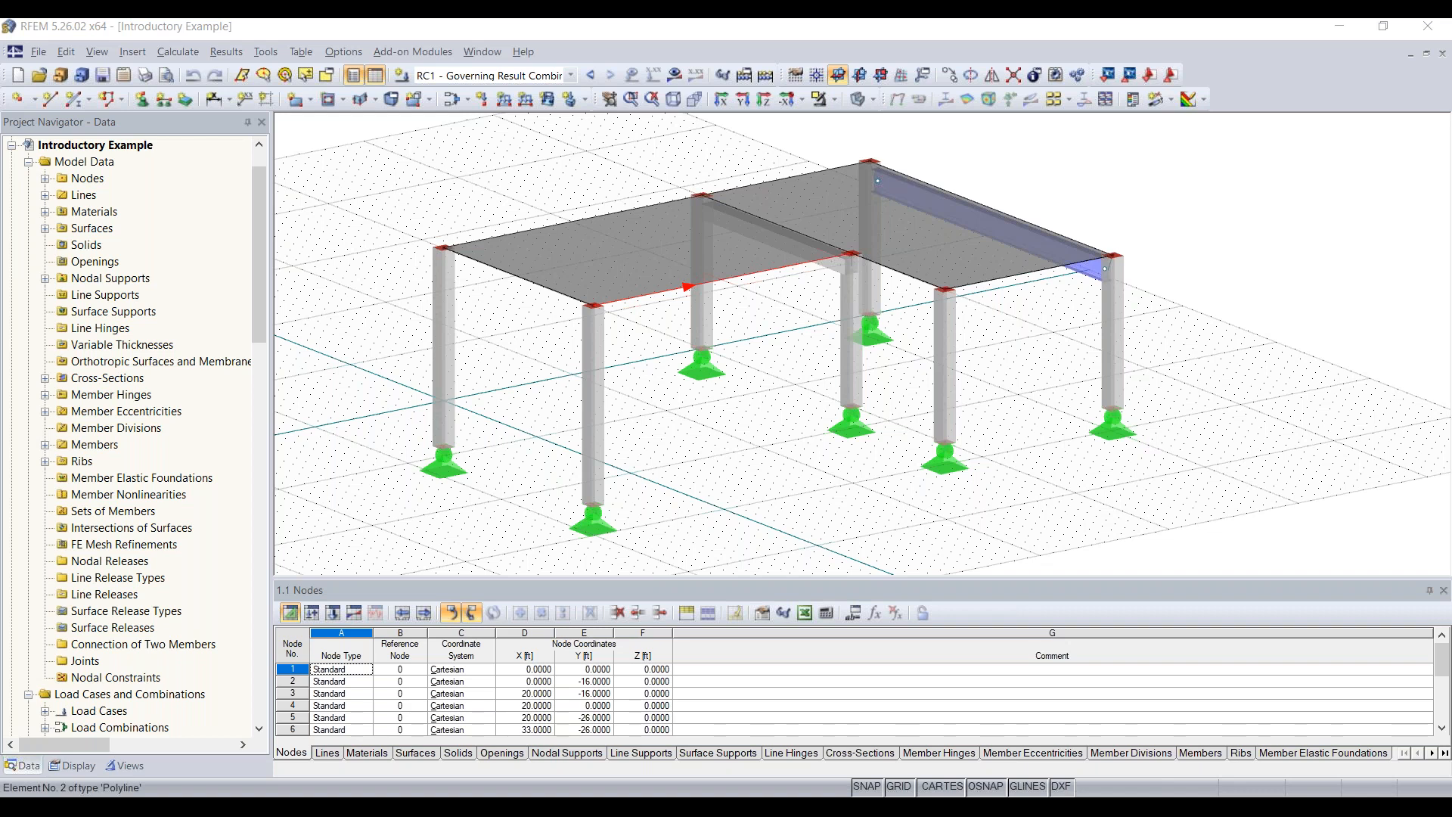
middle_click_drag(780, 439, 833, 442)
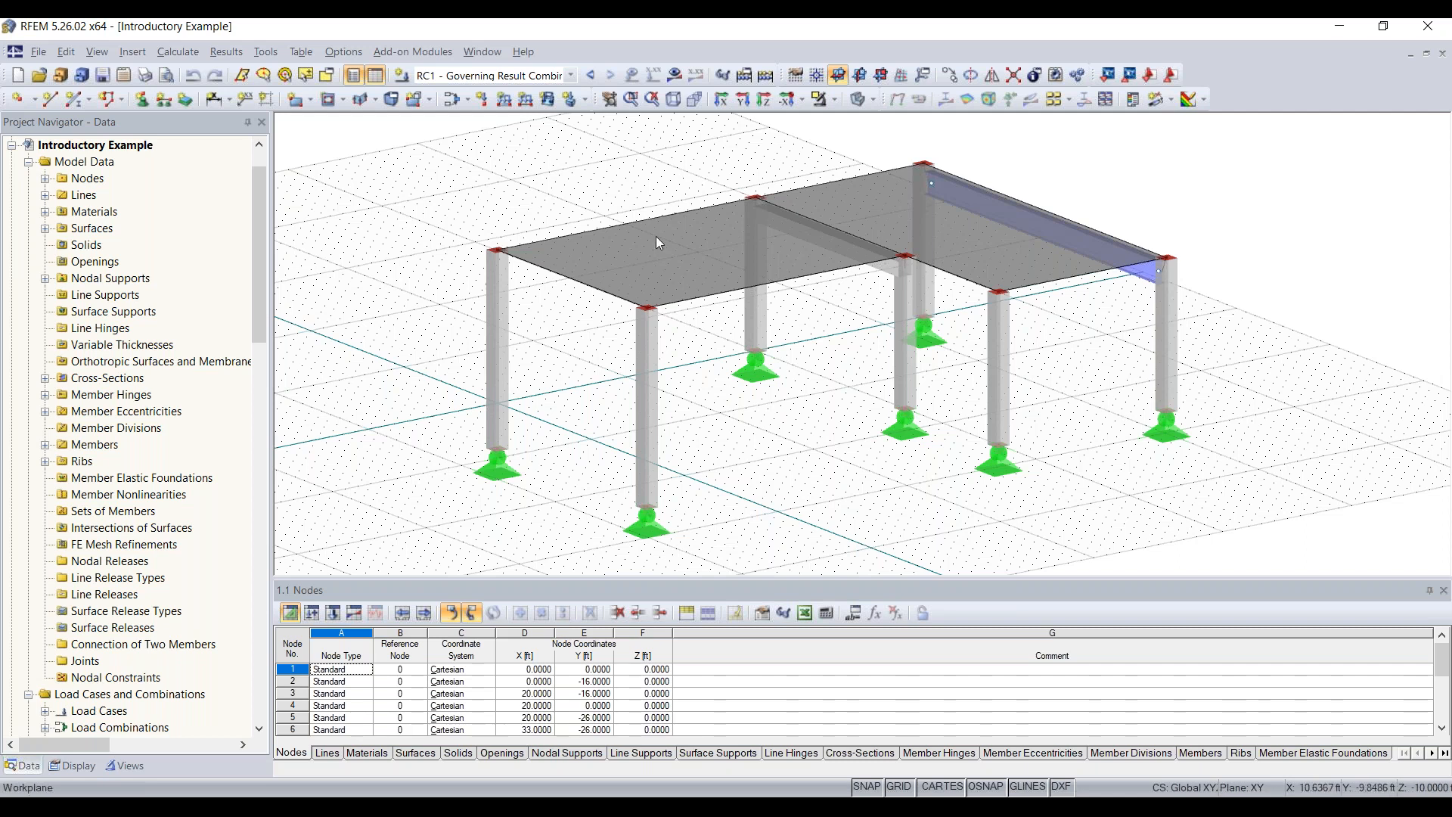
left_click(640, 221)
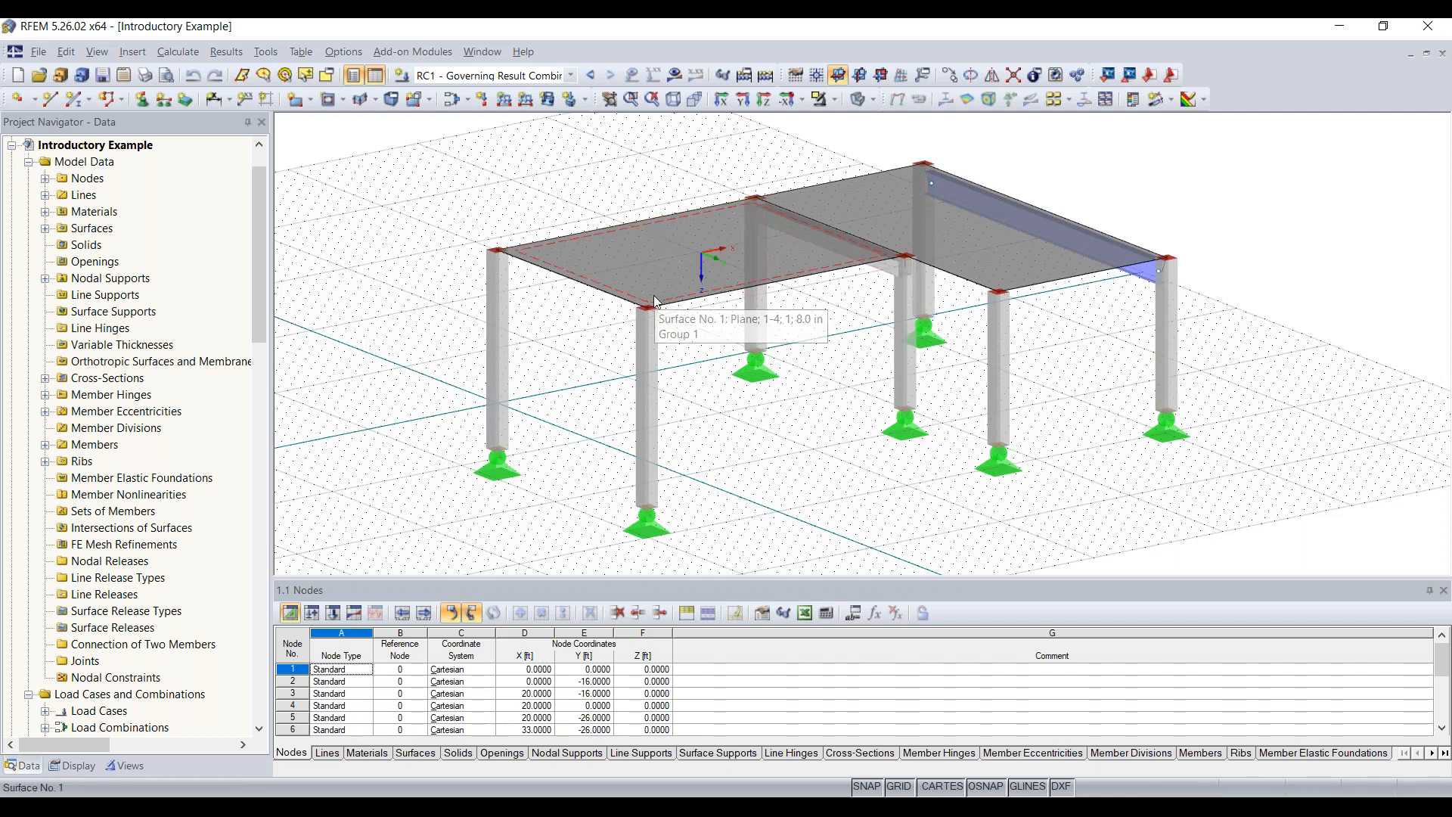
left_click(490, 195)
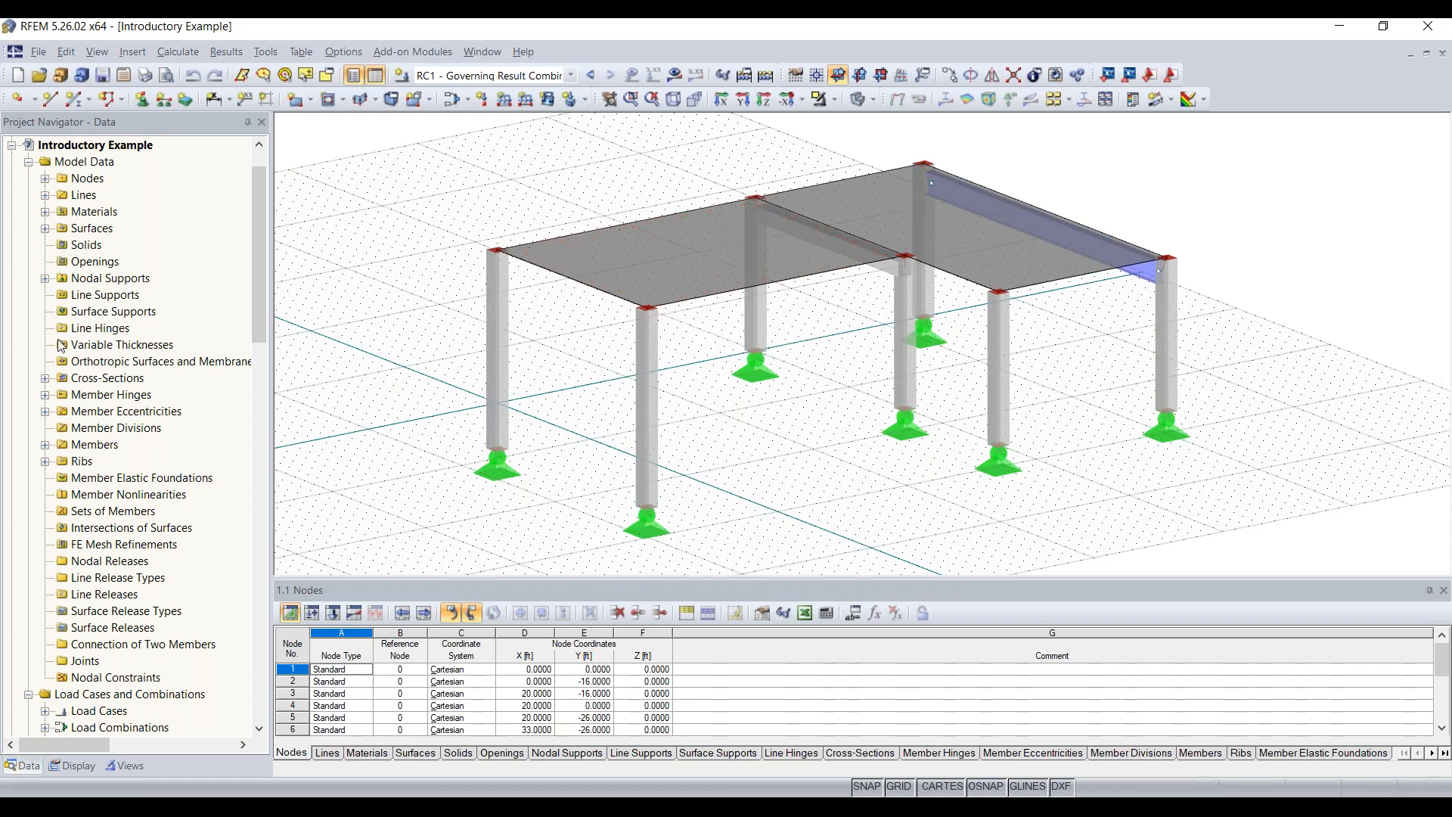
left_click(101, 152)
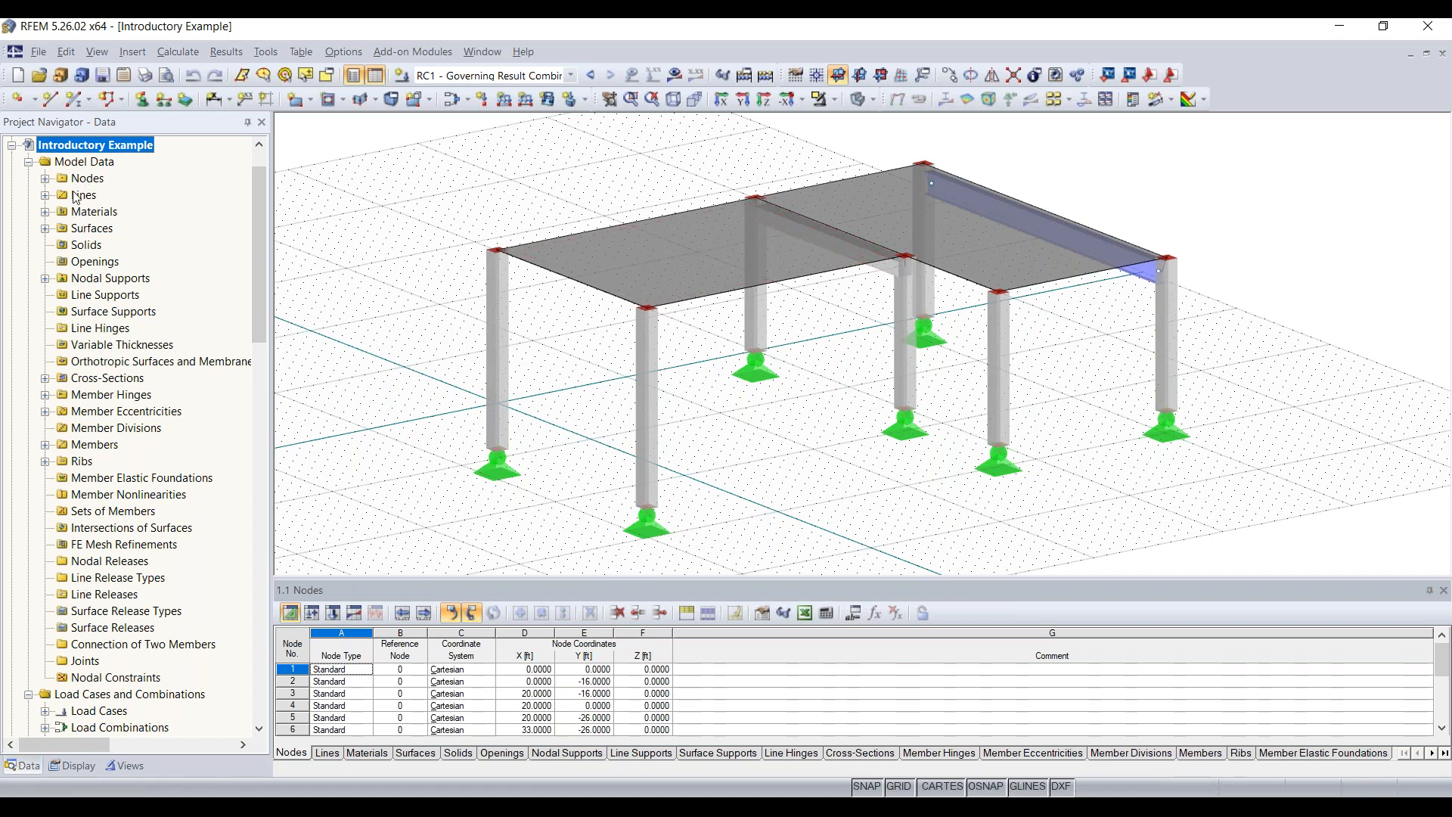
- Highlight in the model the elements made of the concrete f'c = 4000 psi and Steel A992 materials
left_click(46, 180)
left_click(45, 179)
left_click(46, 213)
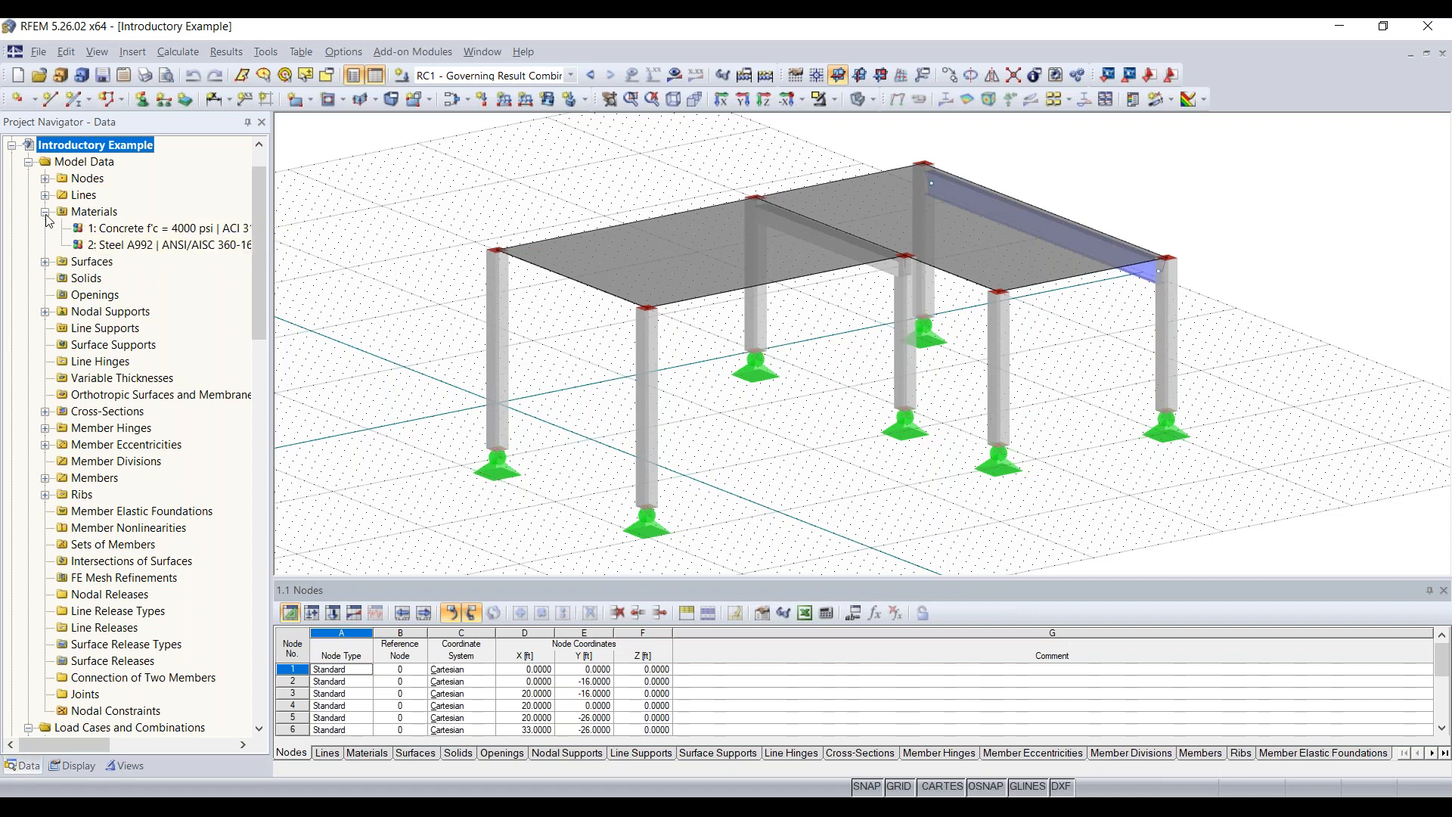
left_click(126, 229)
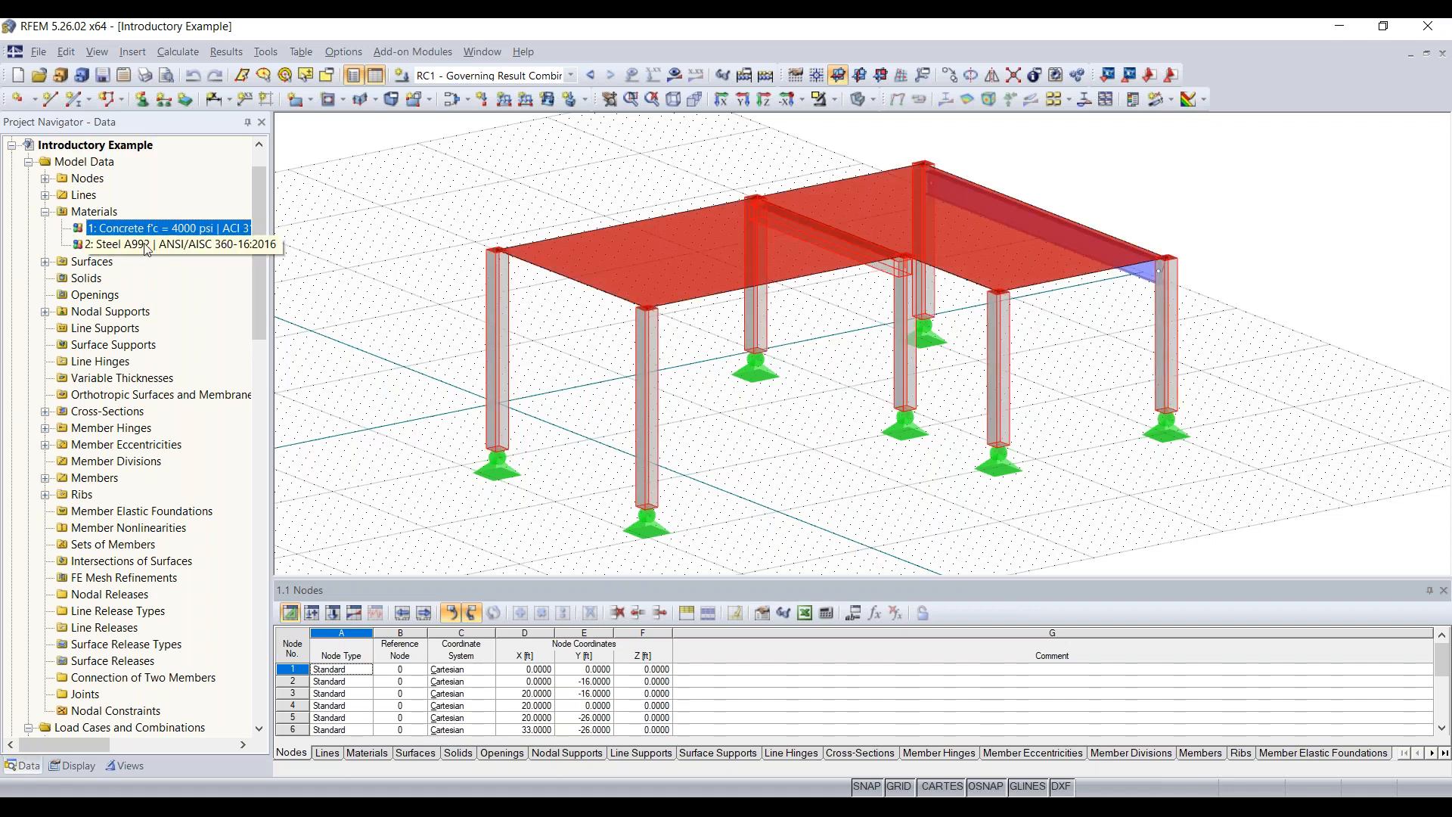
left_click(148, 246)
left_click(45, 212)
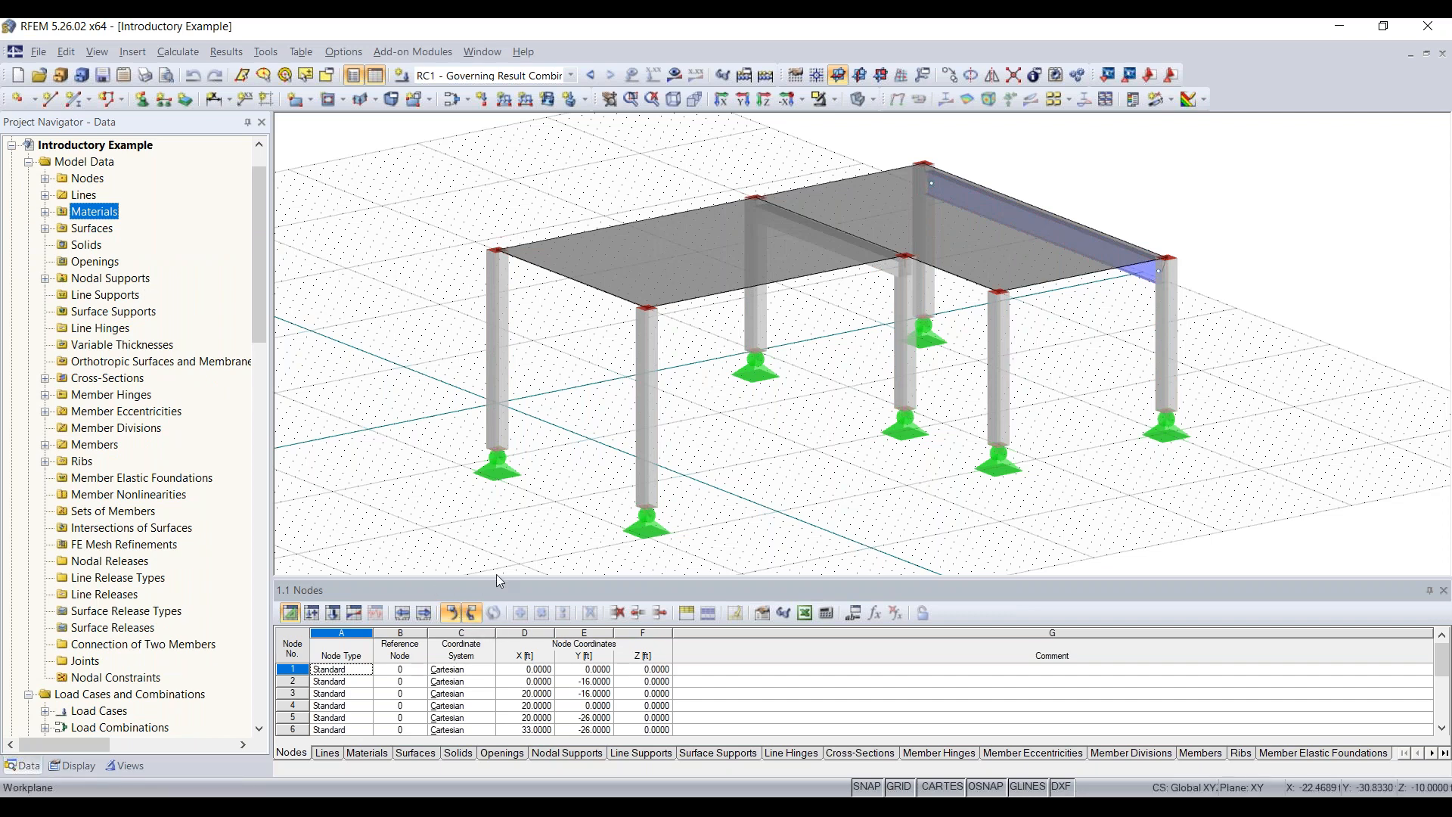
- Enlarge the table area and examine the Line Supports and Nodes tables with the whole structure in view
left_click_drag(497, 577, 497, 418)
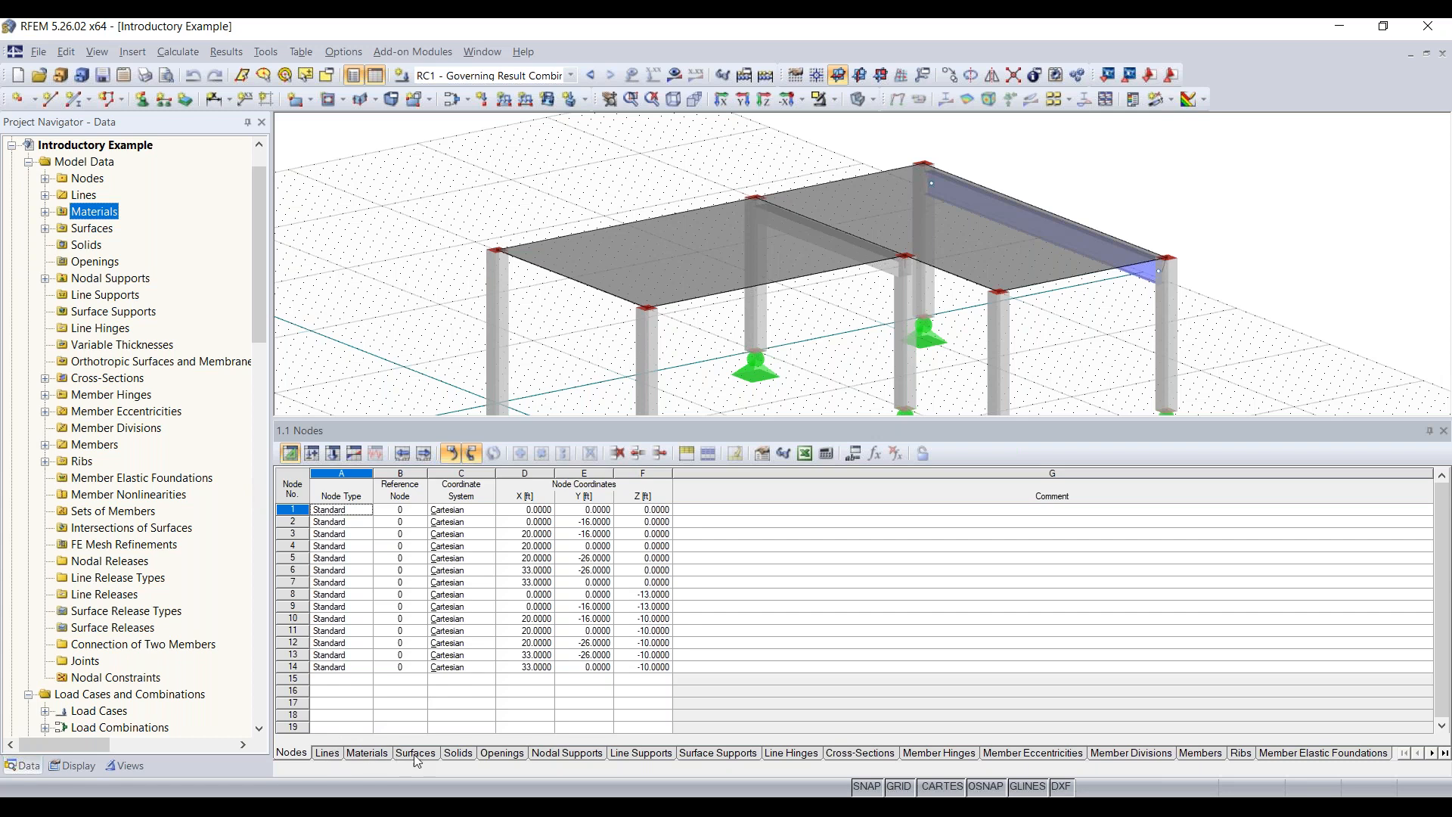
left_click(622, 751)
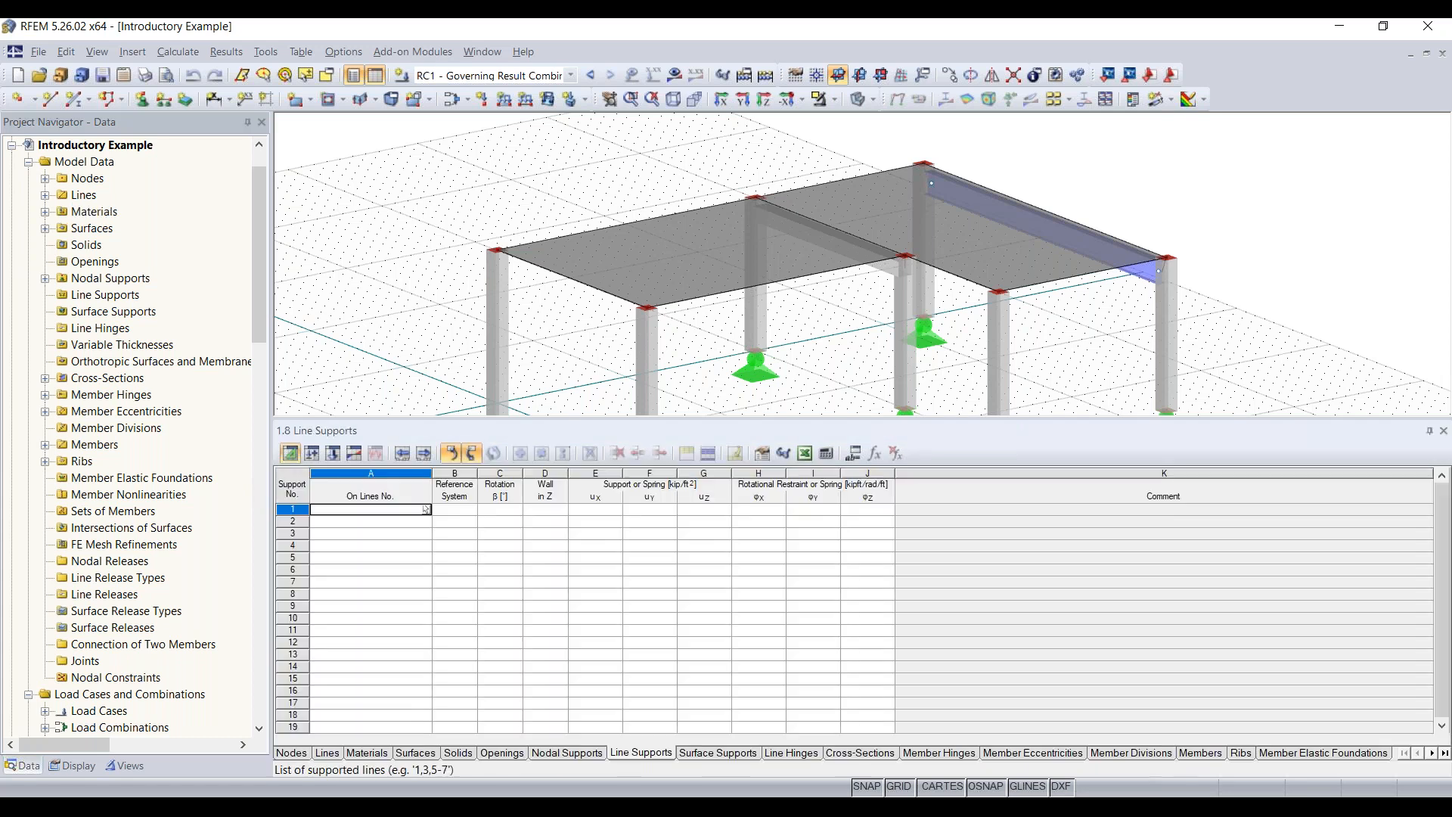
left_click(291, 753)
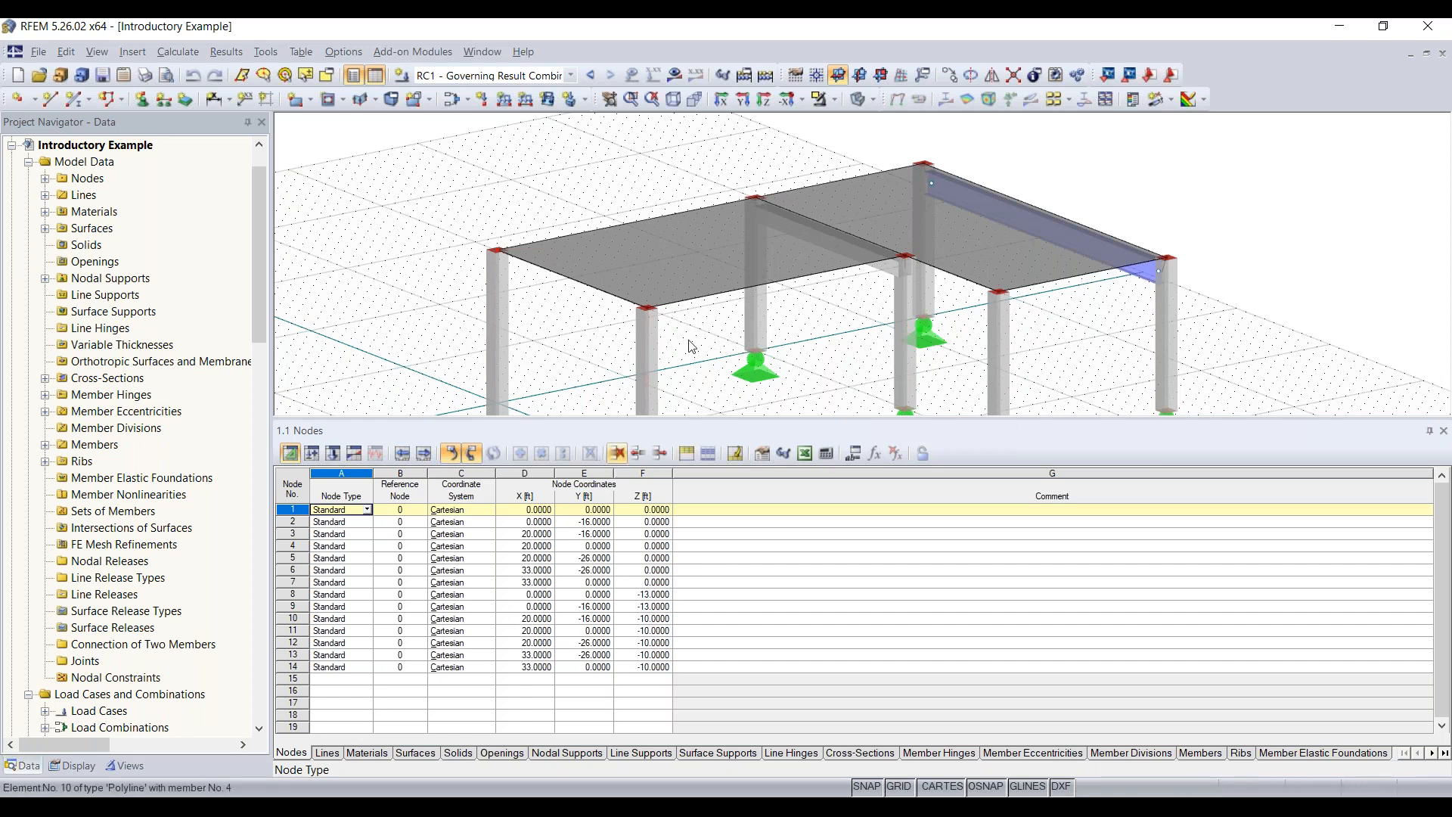
scroll(690, 340, "down", 2)
middle_click_drag(688, 328, 658, 245)
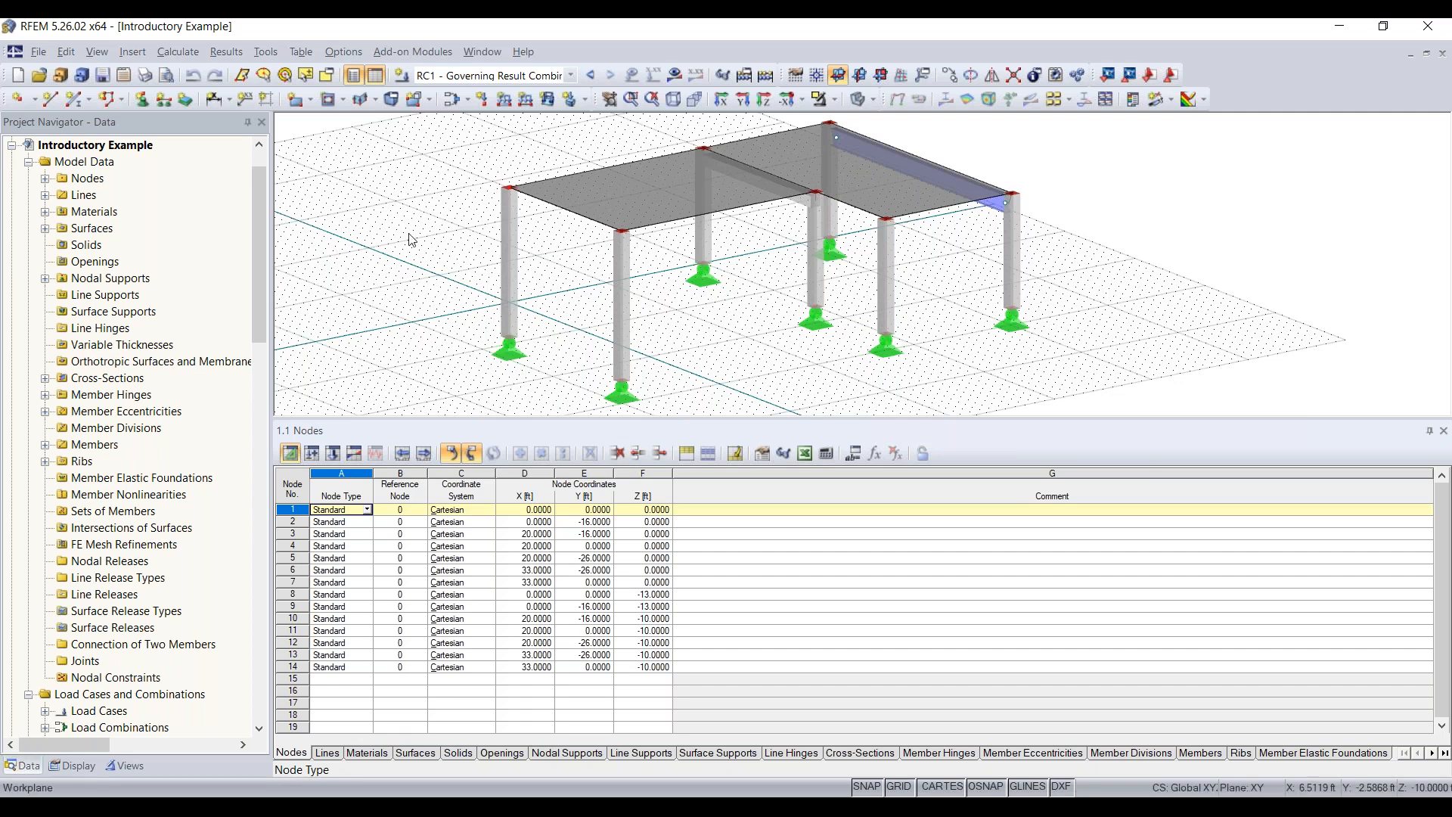
scroll(929, 226, "down", 1)
middle_click_drag(819, 318, 875, 338)
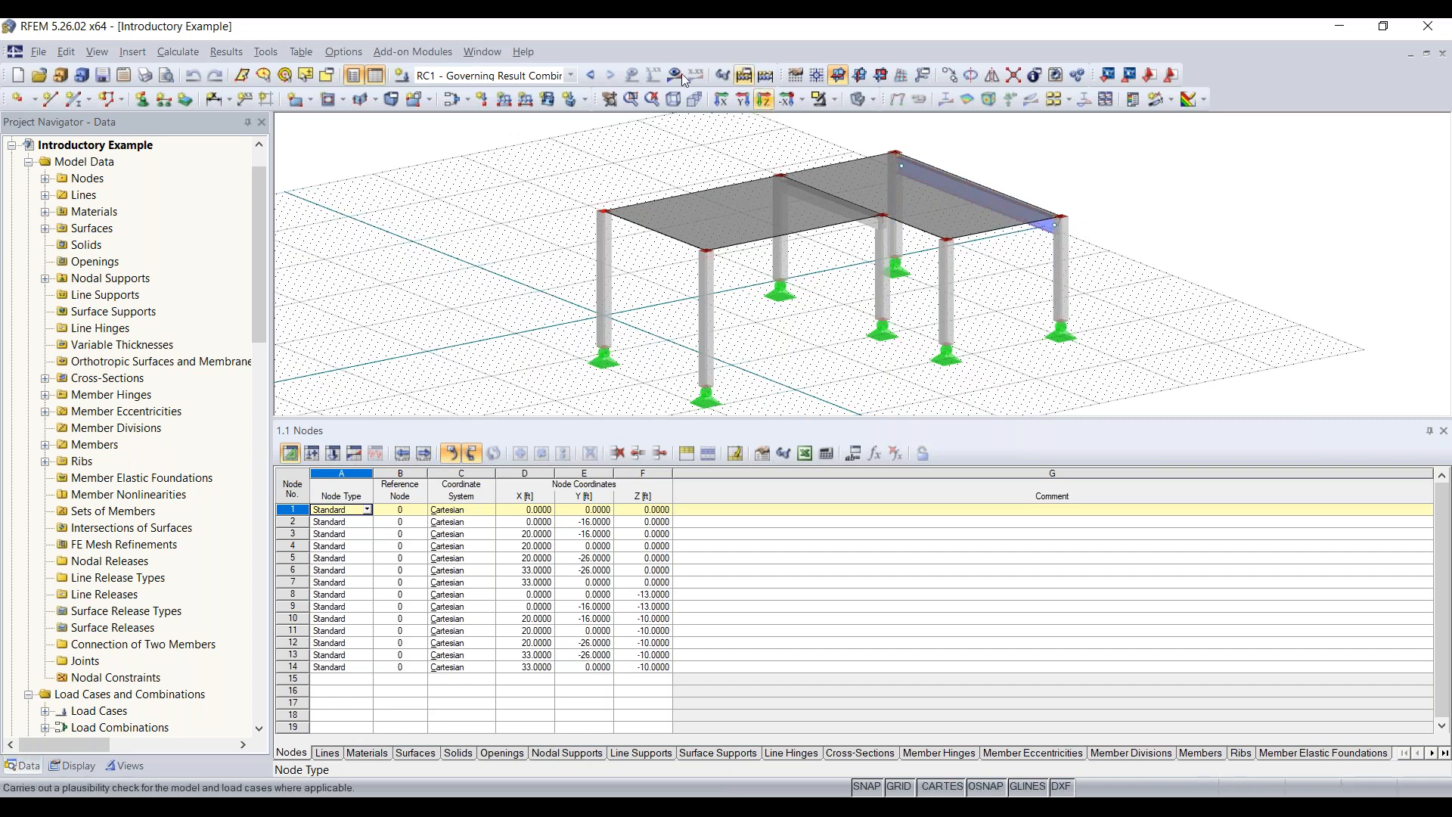
- Apply the Standard with black background configuration, and switch back to the Standard - White configuration
left_click(347, 52)
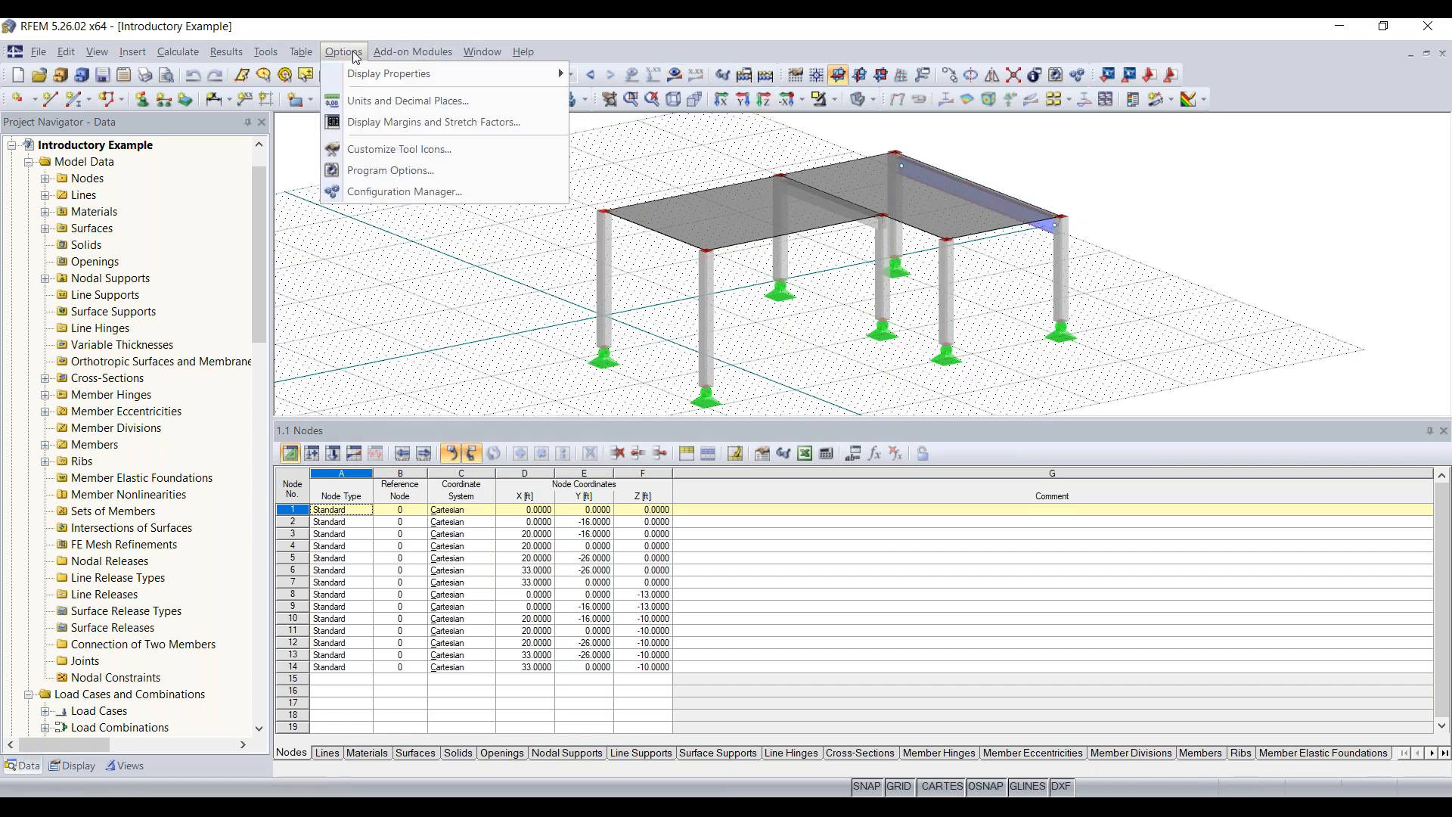
left_click(400, 195)
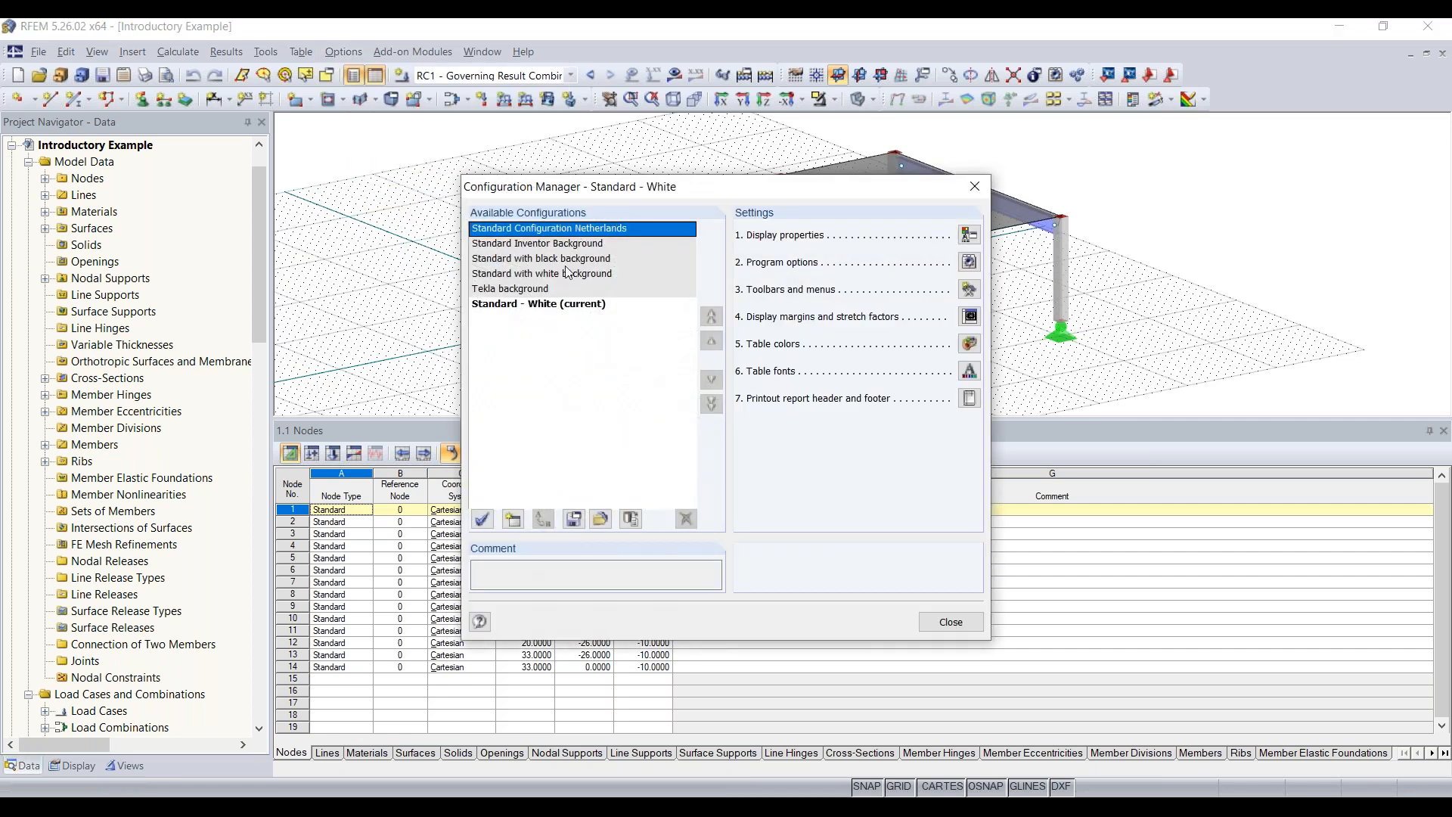
left_click(555, 261)
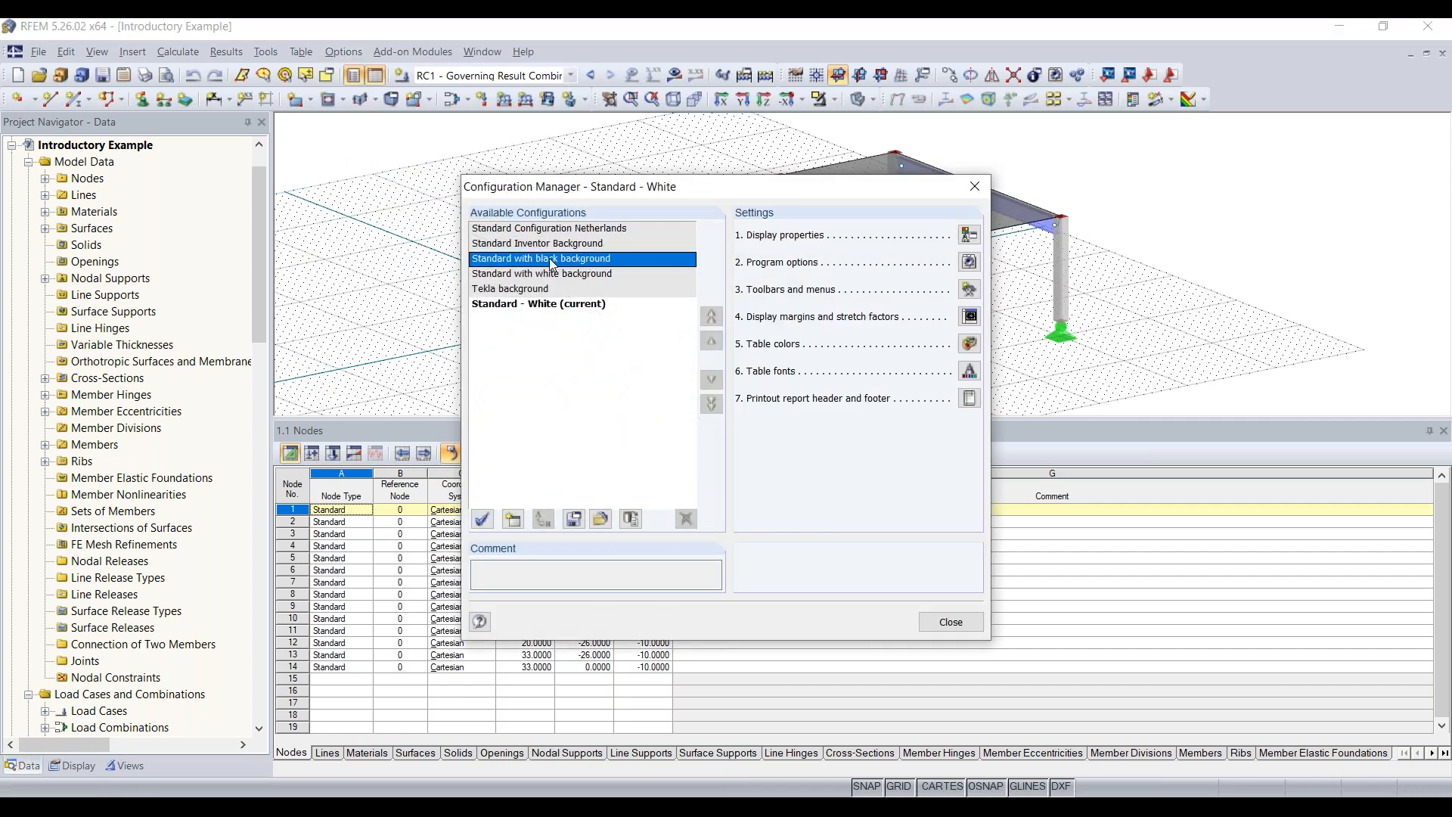
left_click(482, 518)
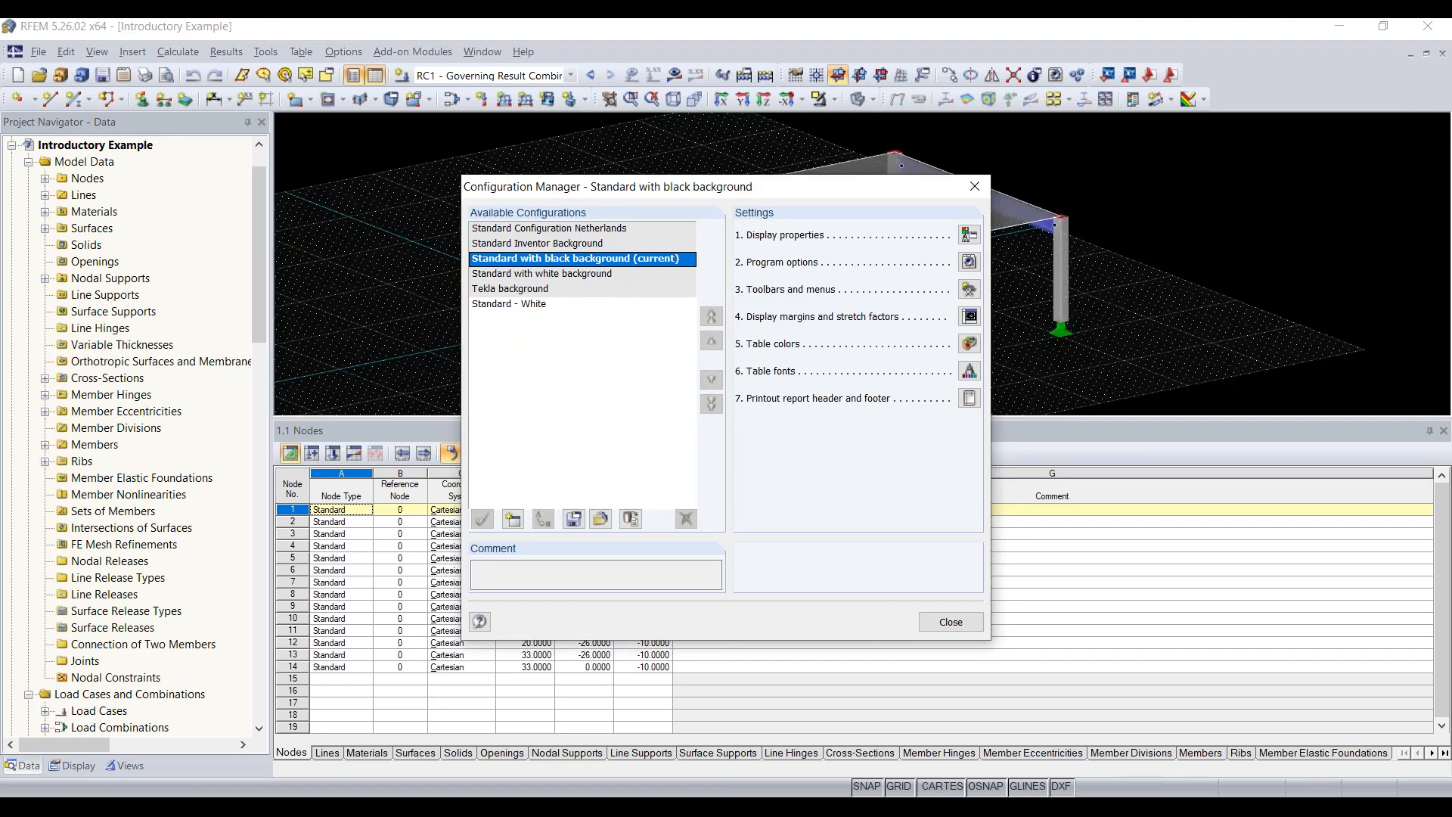
left_click(501, 305)
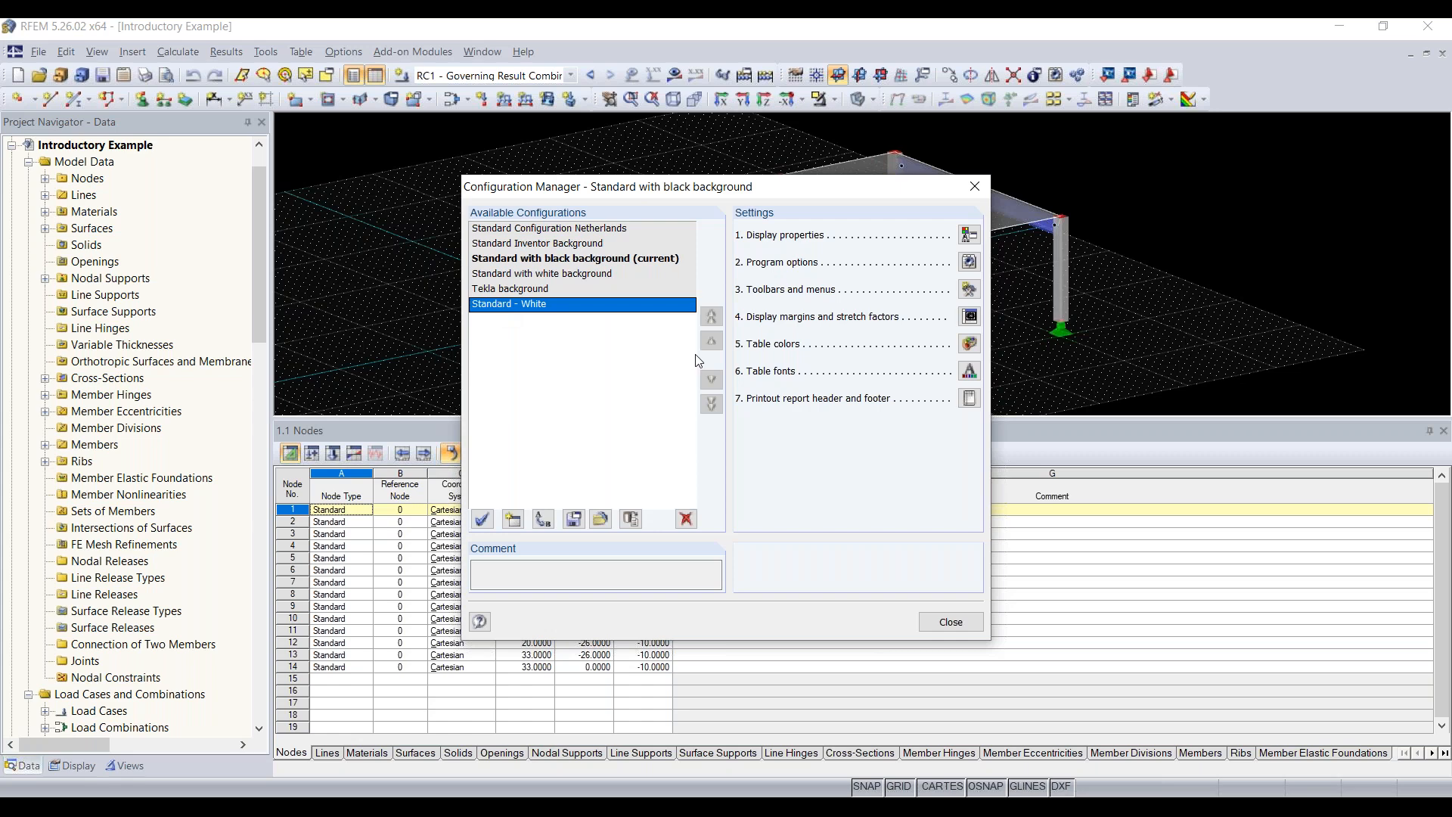
left_click(951, 622)
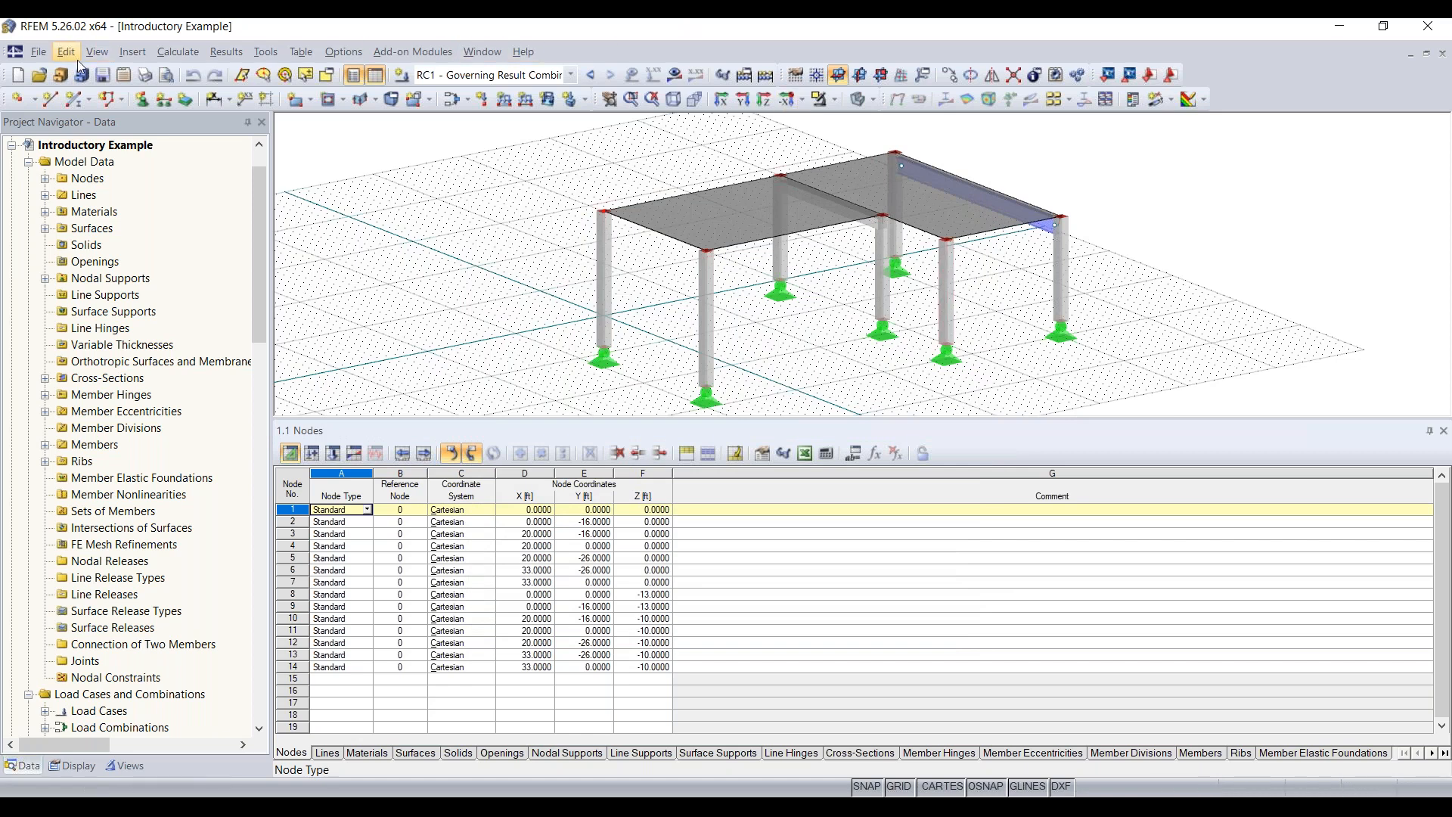
left_click(126, 55)
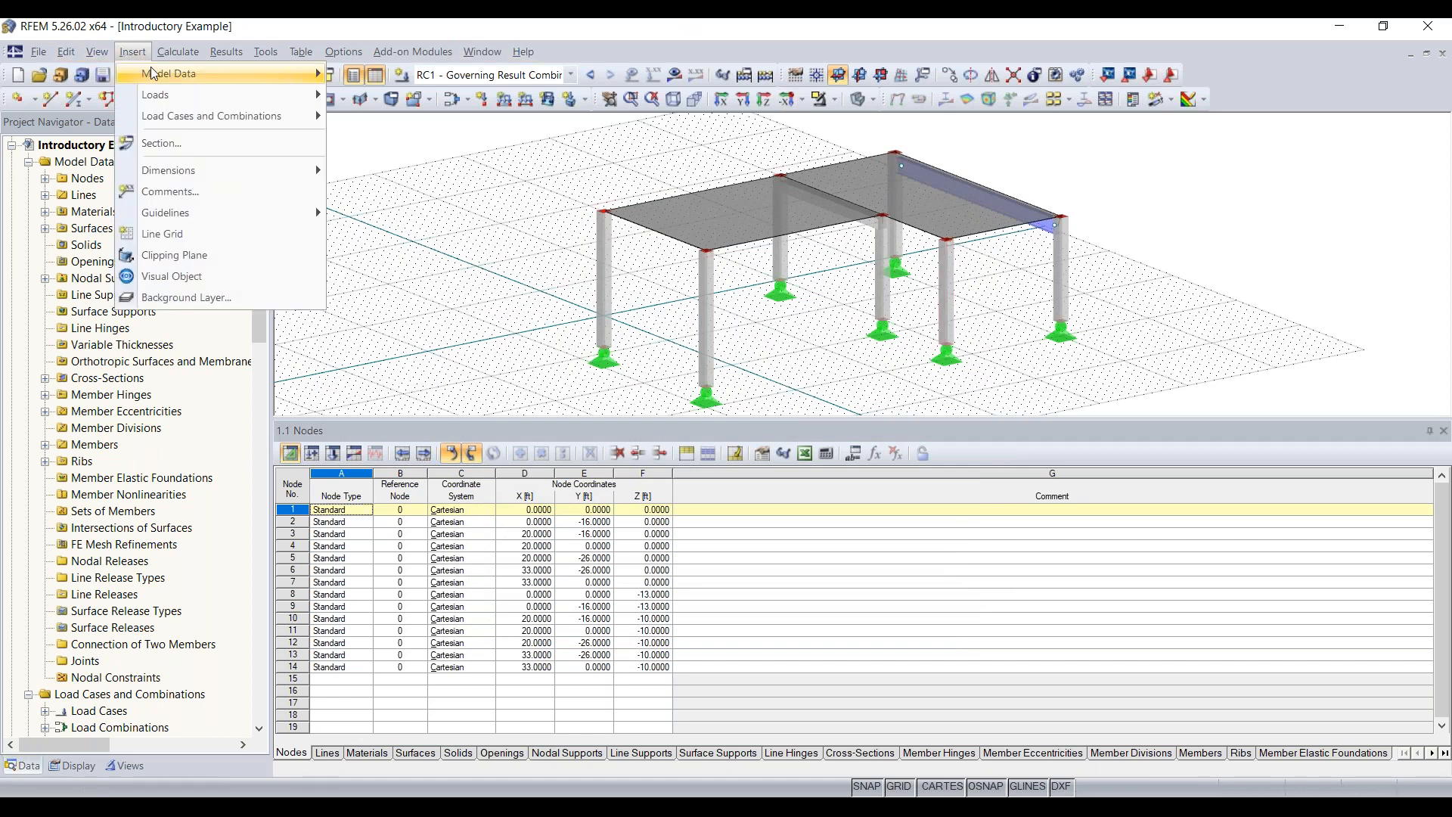
mouse_move(154, 72)
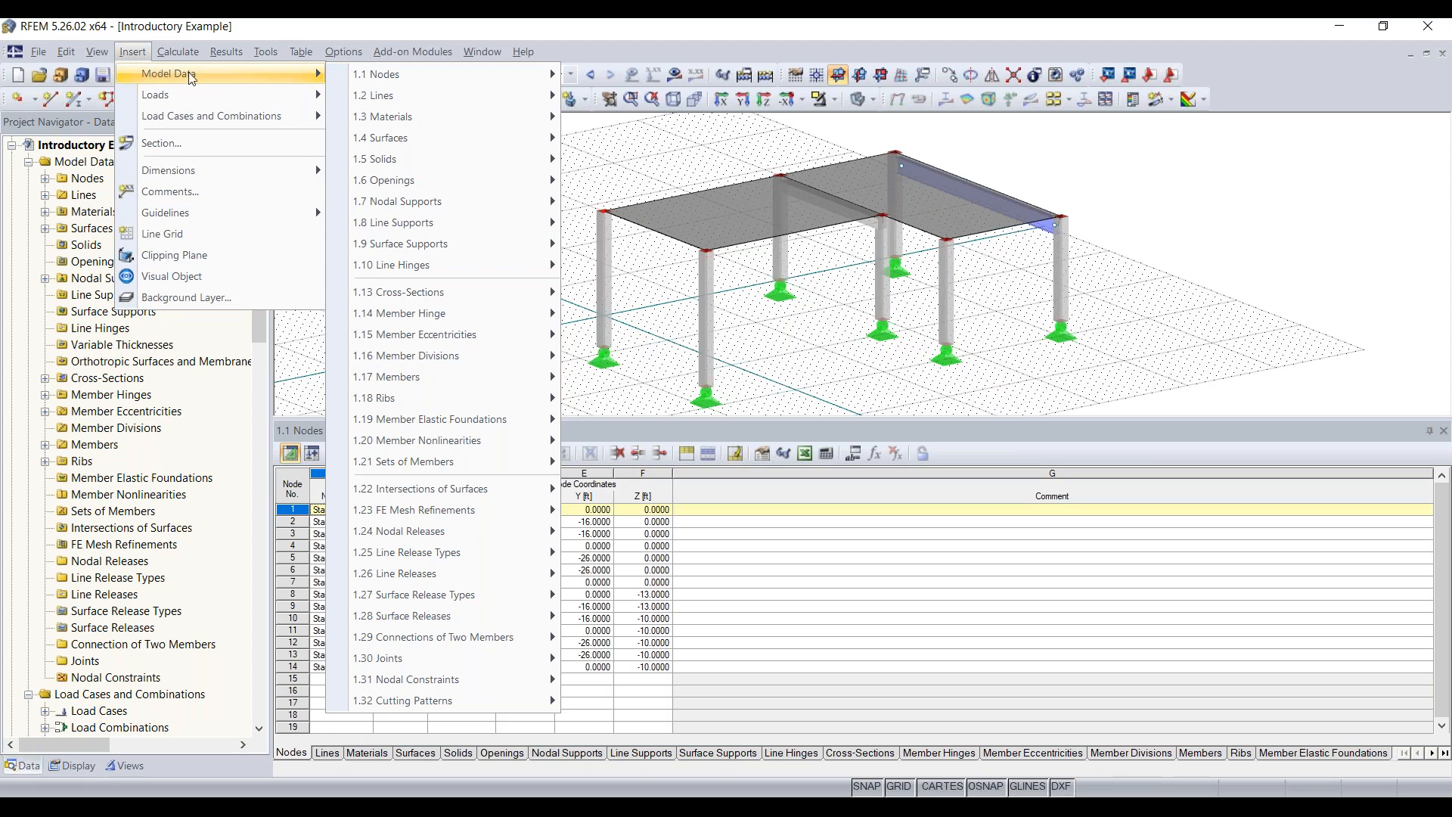
mouse_move(413, 86)
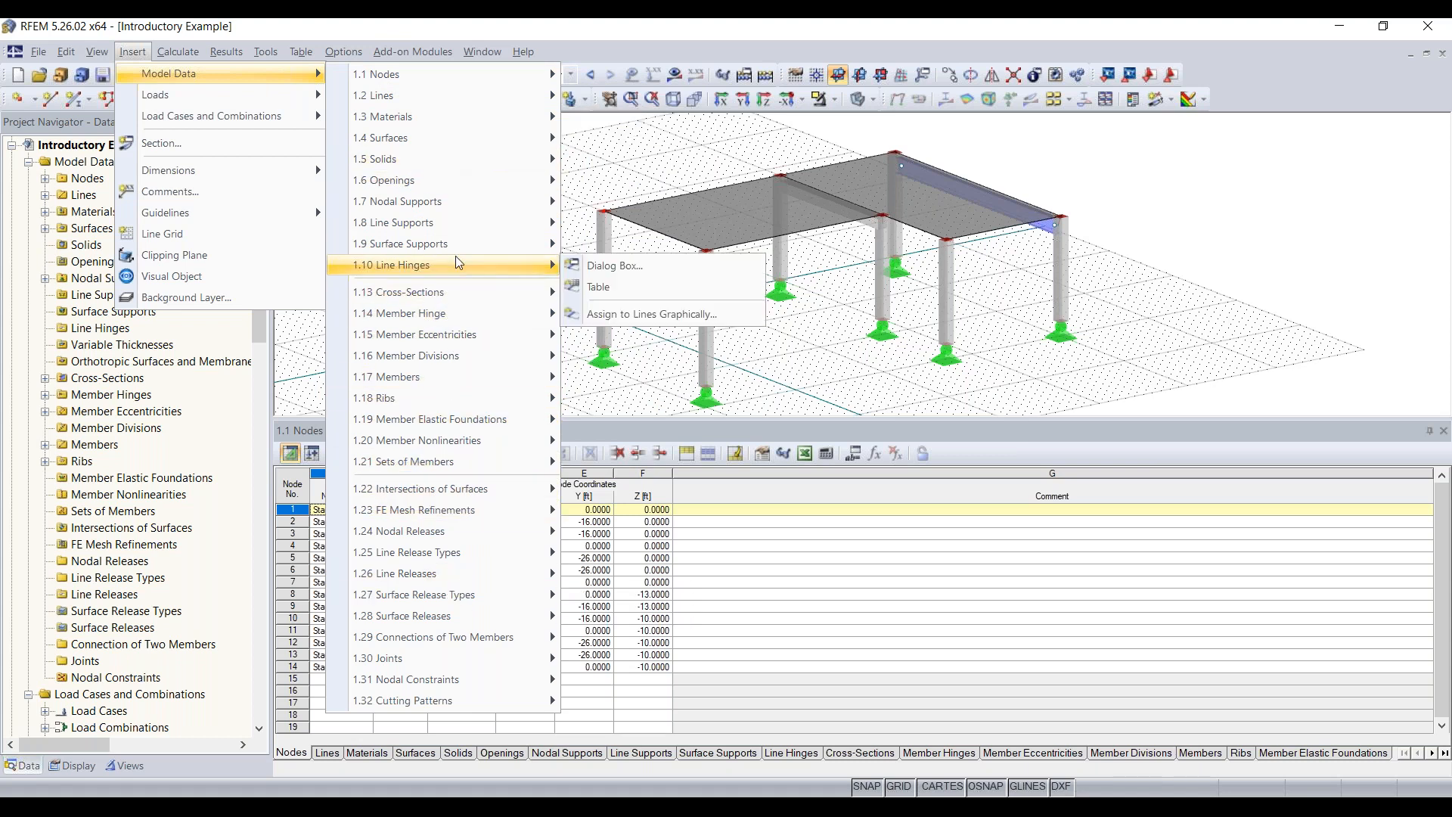
mouse_move(482, 155)
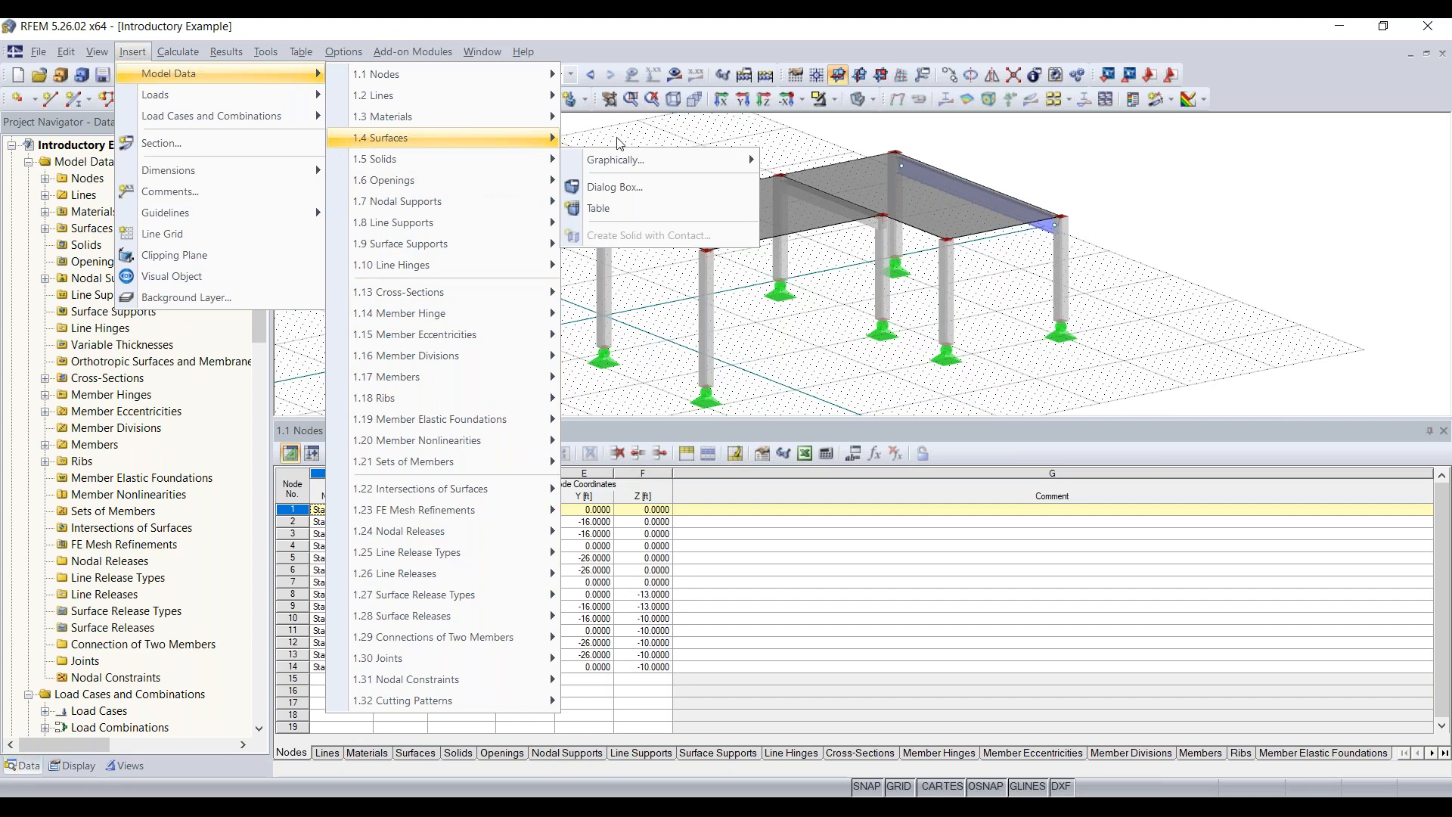
left_click(672, 371)
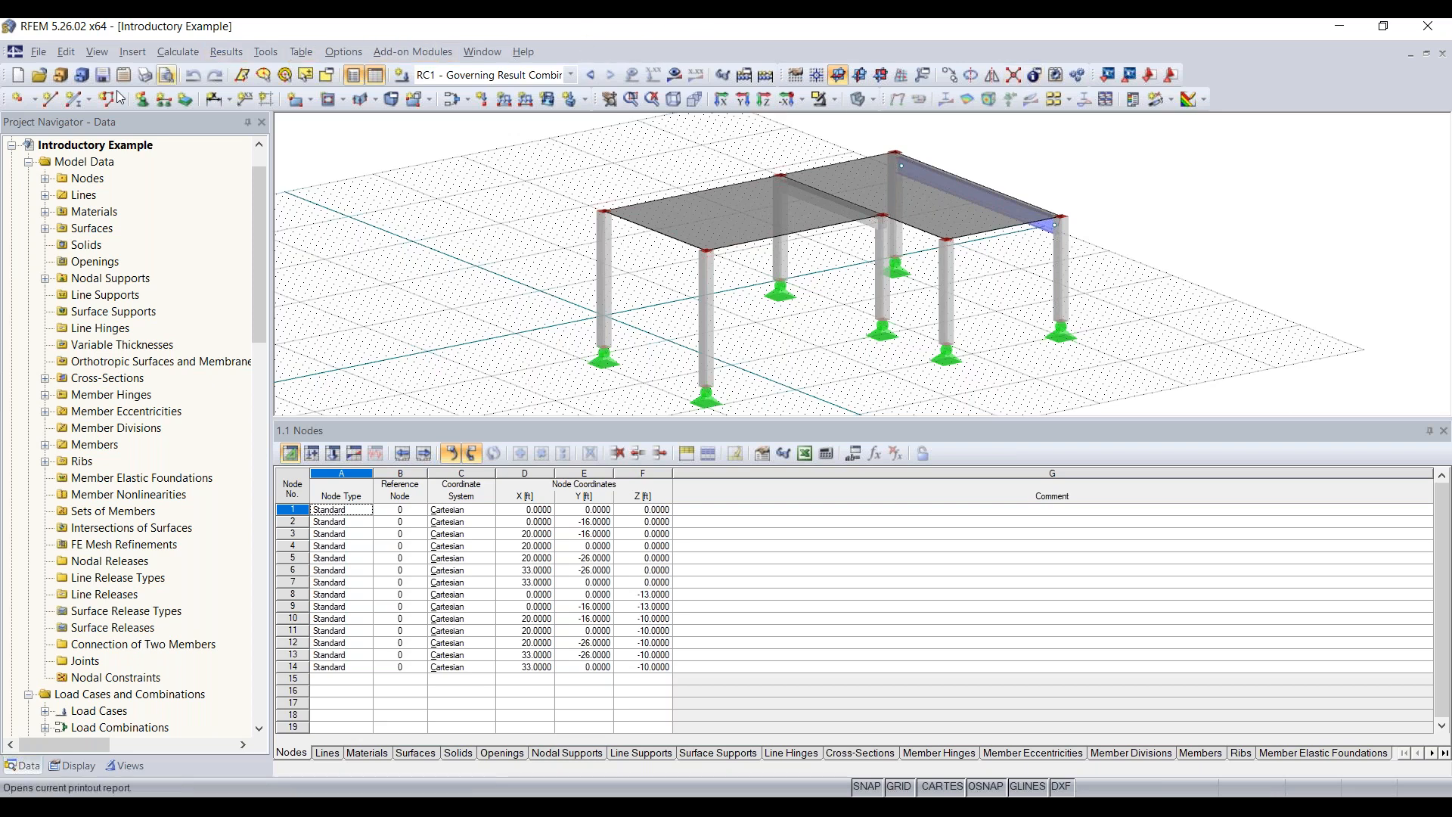
left_click(797, 79)
- Reset all toolbars and menus to their default arrangement
right_click(1243, 80)
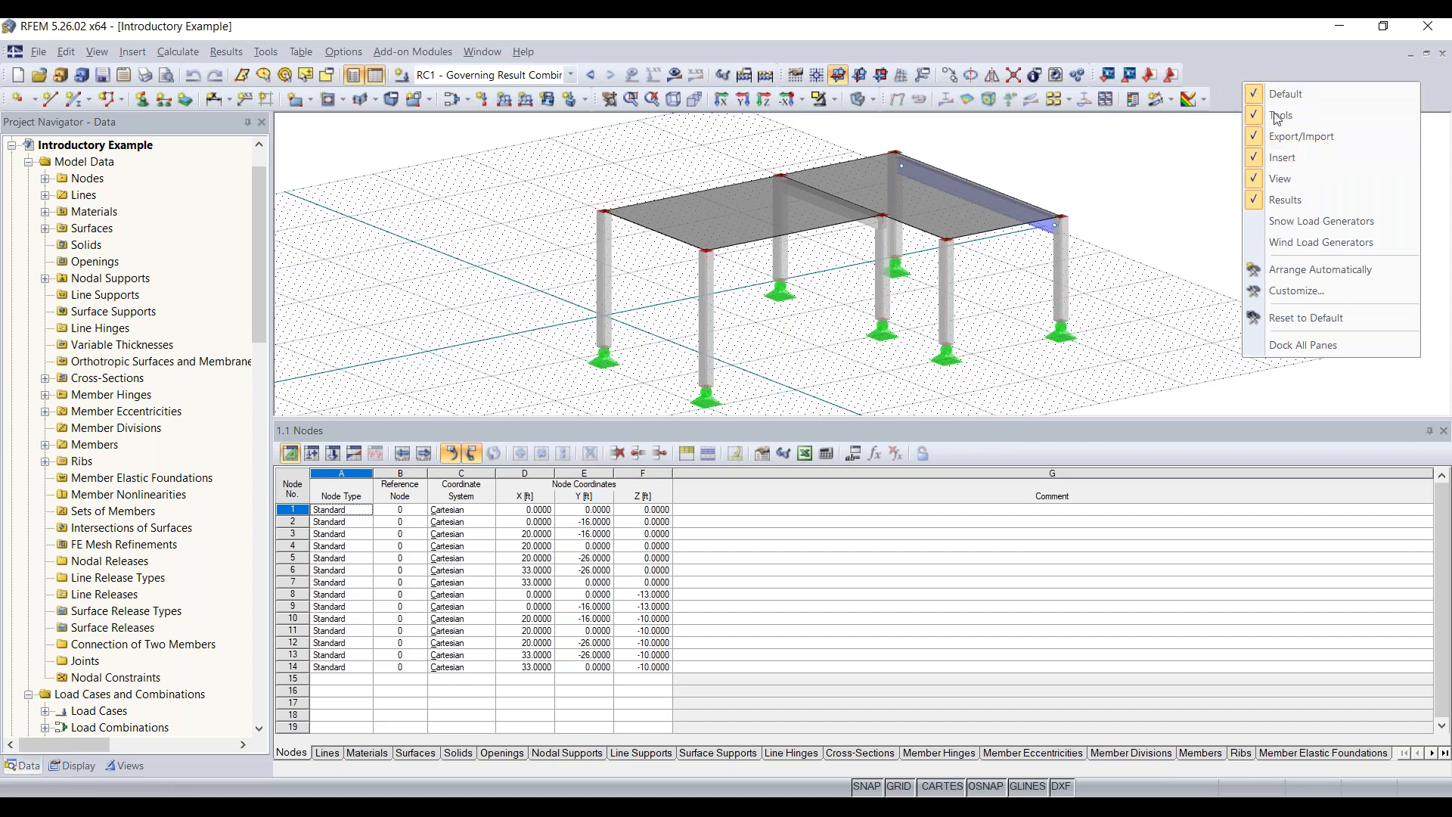
left_click(1318, 318)
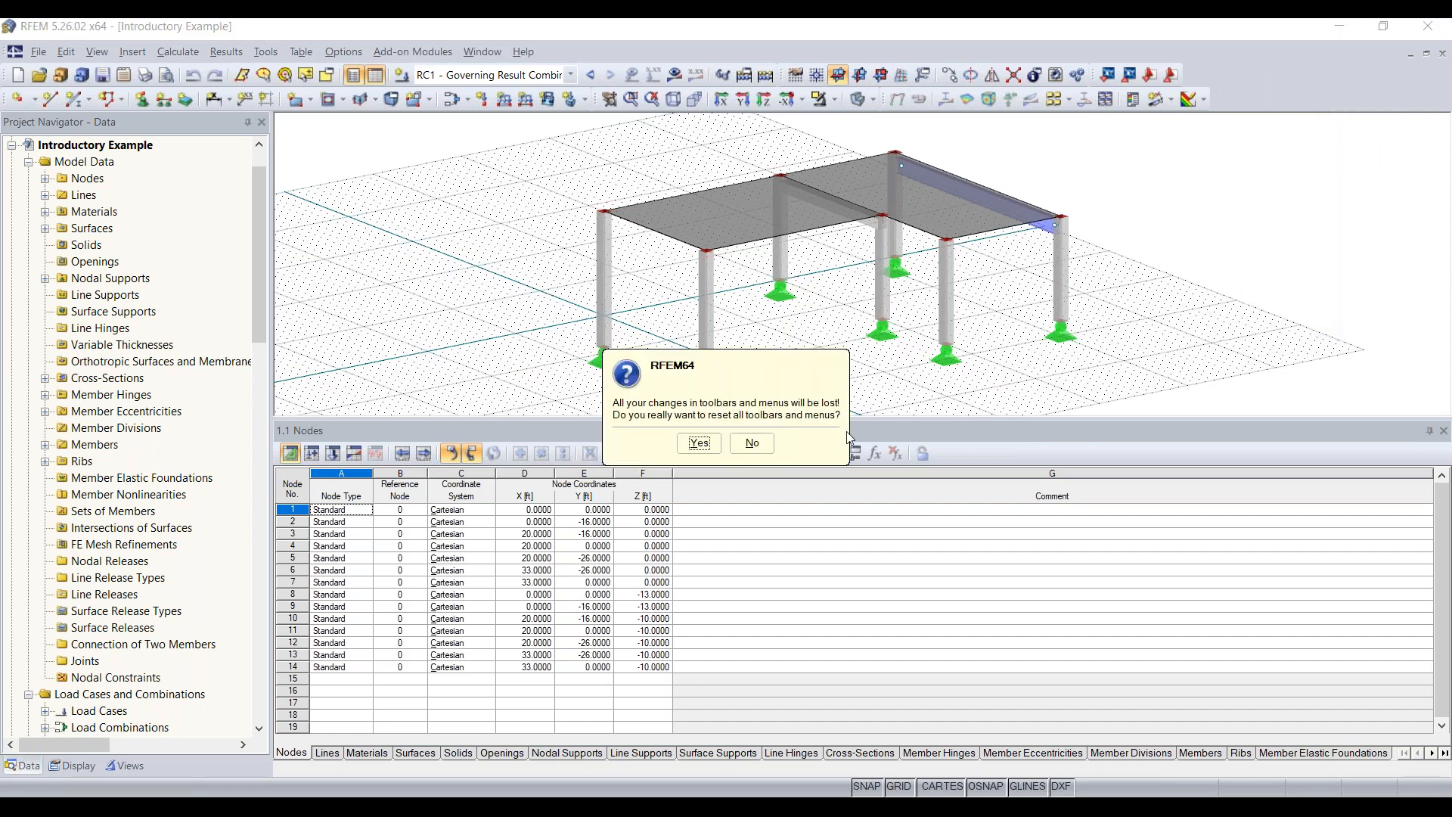
left_click(704, 447)
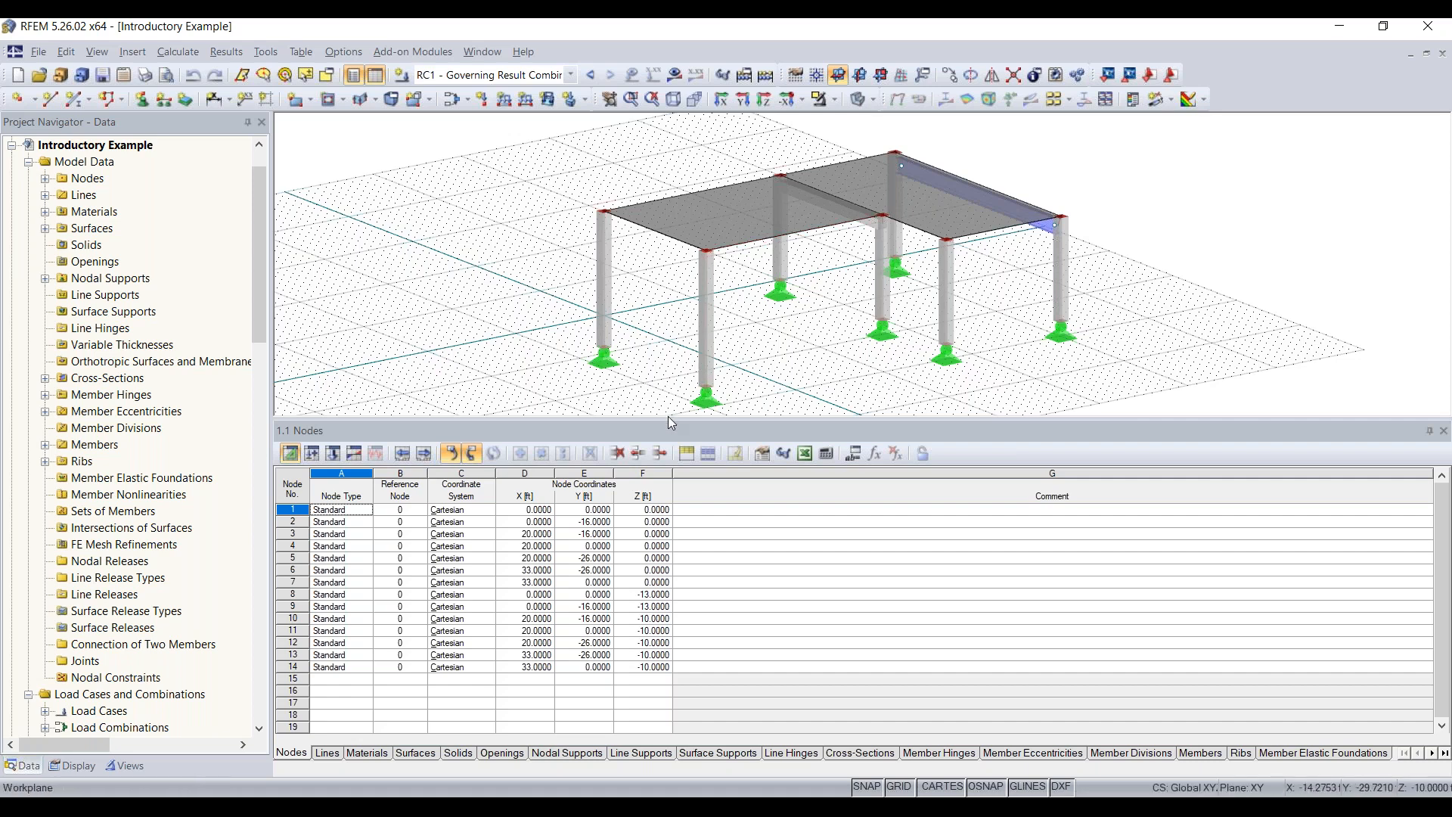
- Reduce the table area and view the model in the Y-direction, the Z-direction and the isometric view
left_click_drag(667, 418, 669, 535)
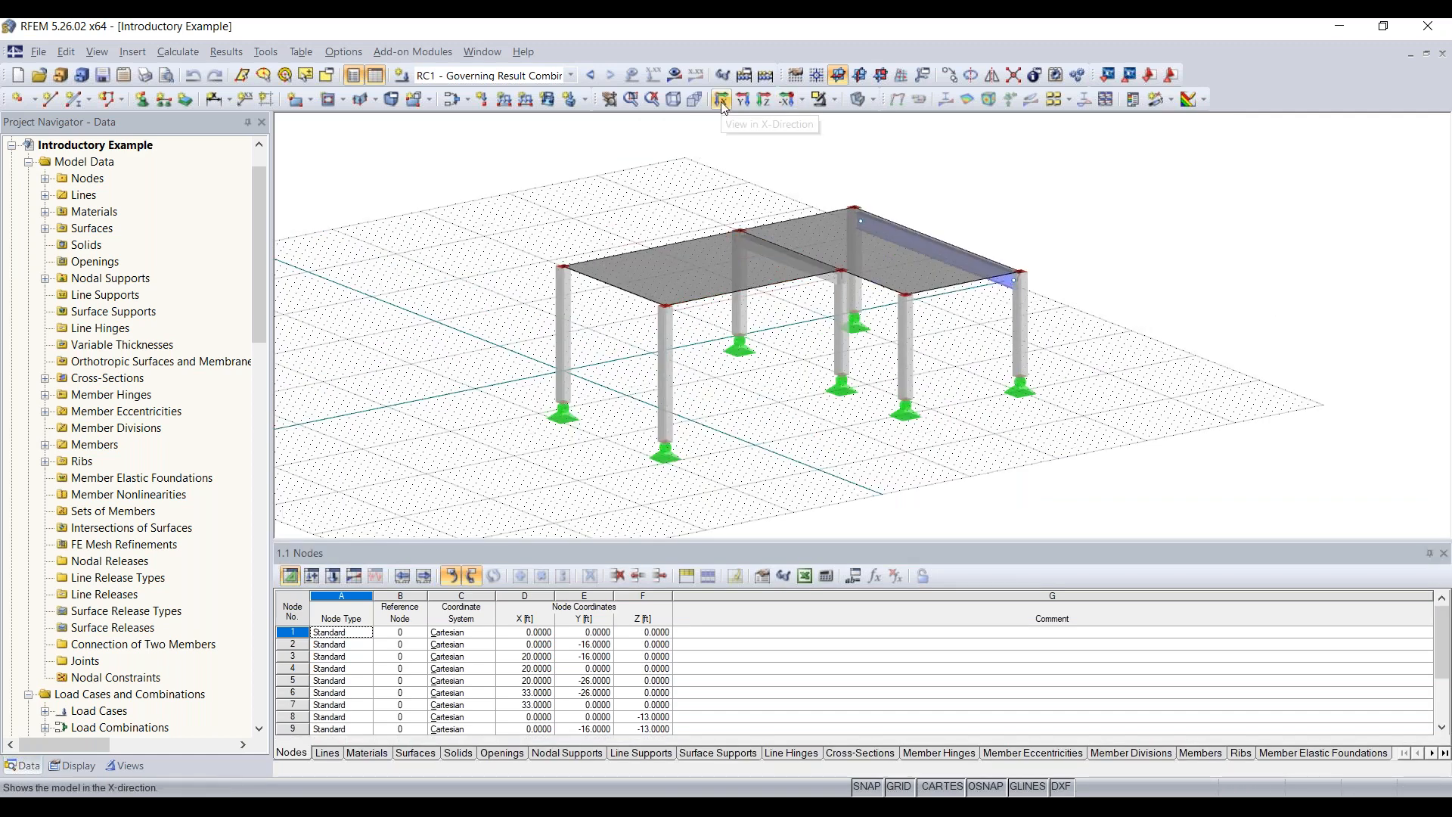
left_click(745, 102)
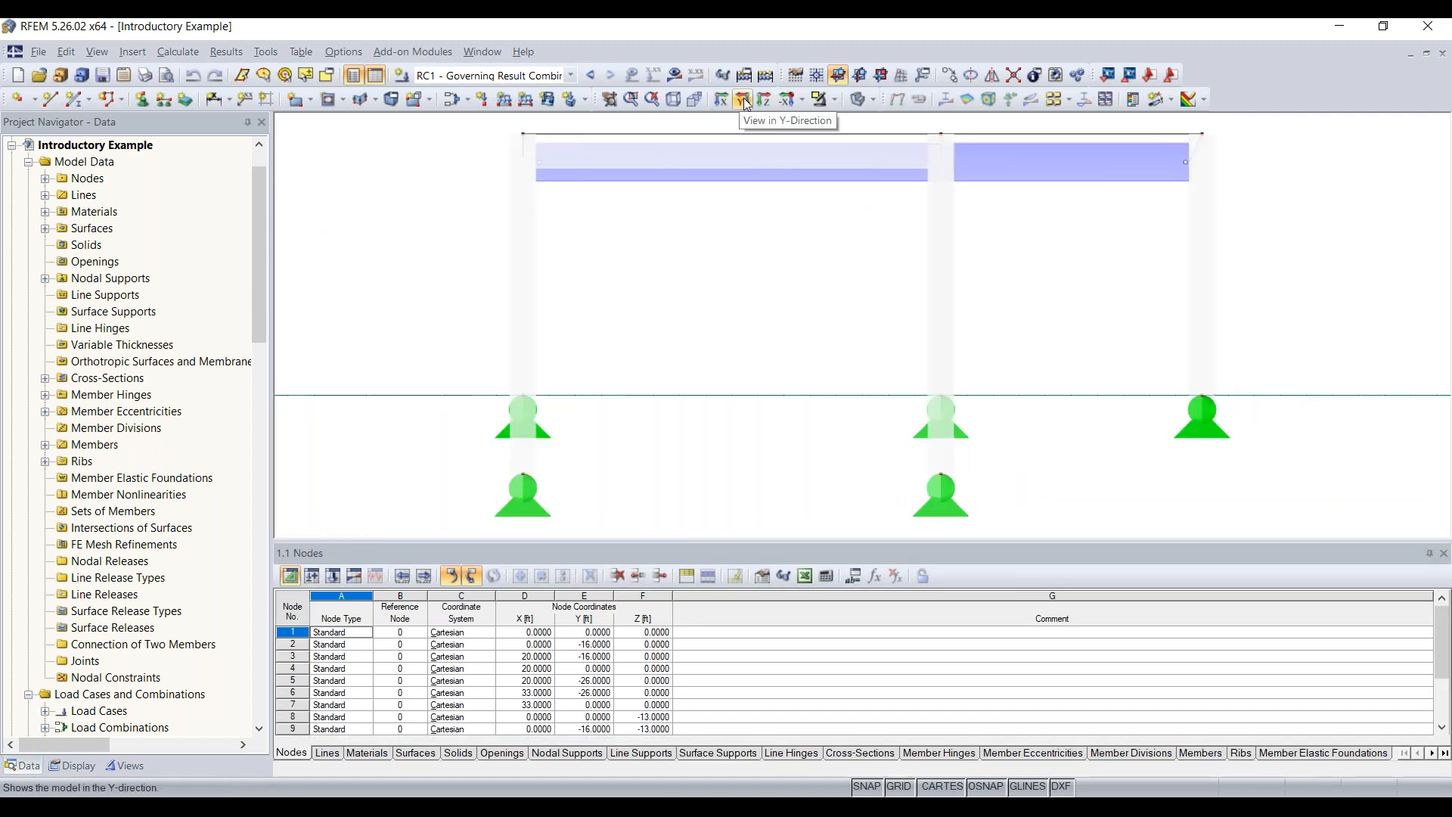
left_click(767, 100)
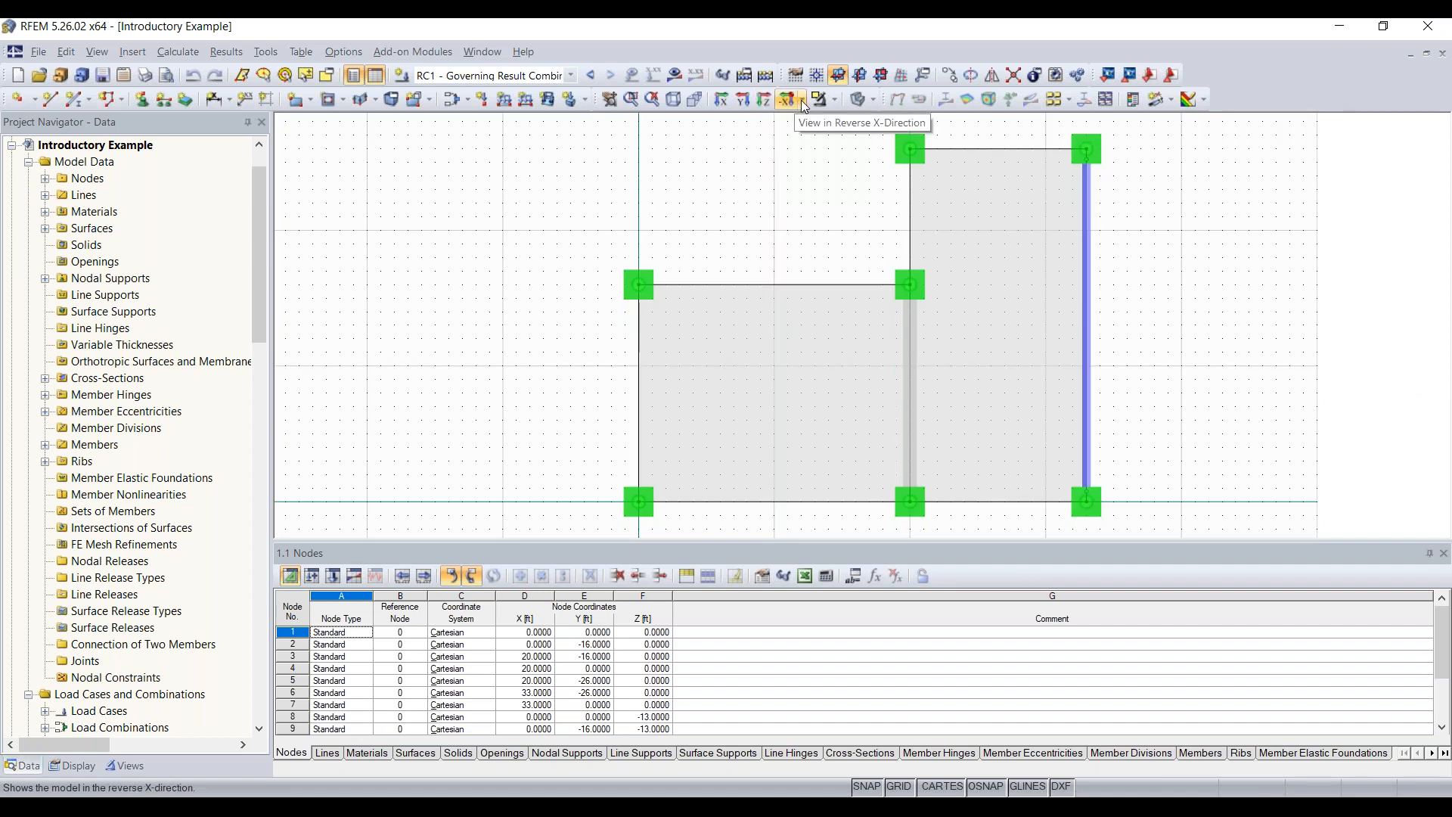
left_click(803, 104)
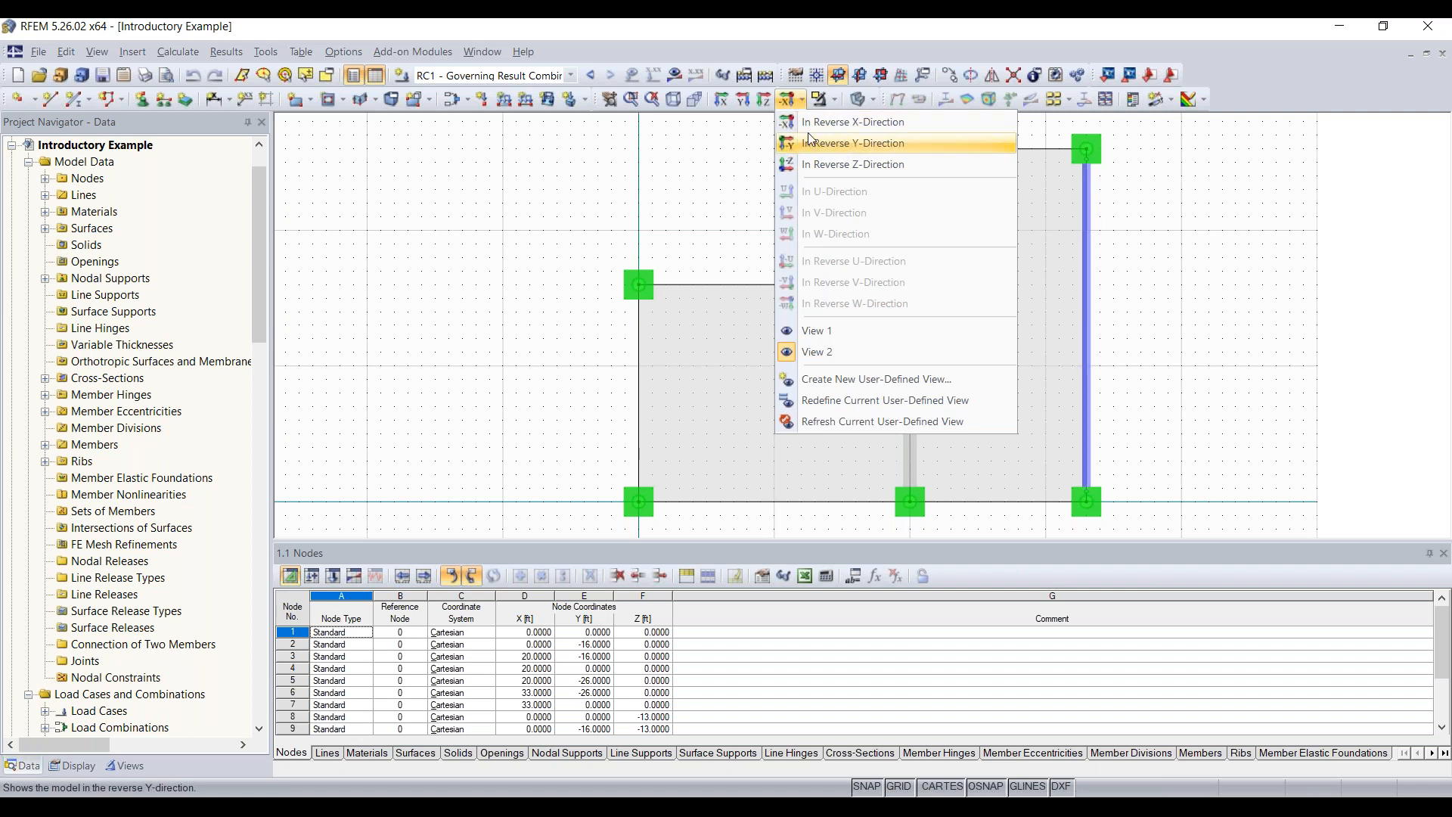
left_click(739, 143)
left_click(695, 100)
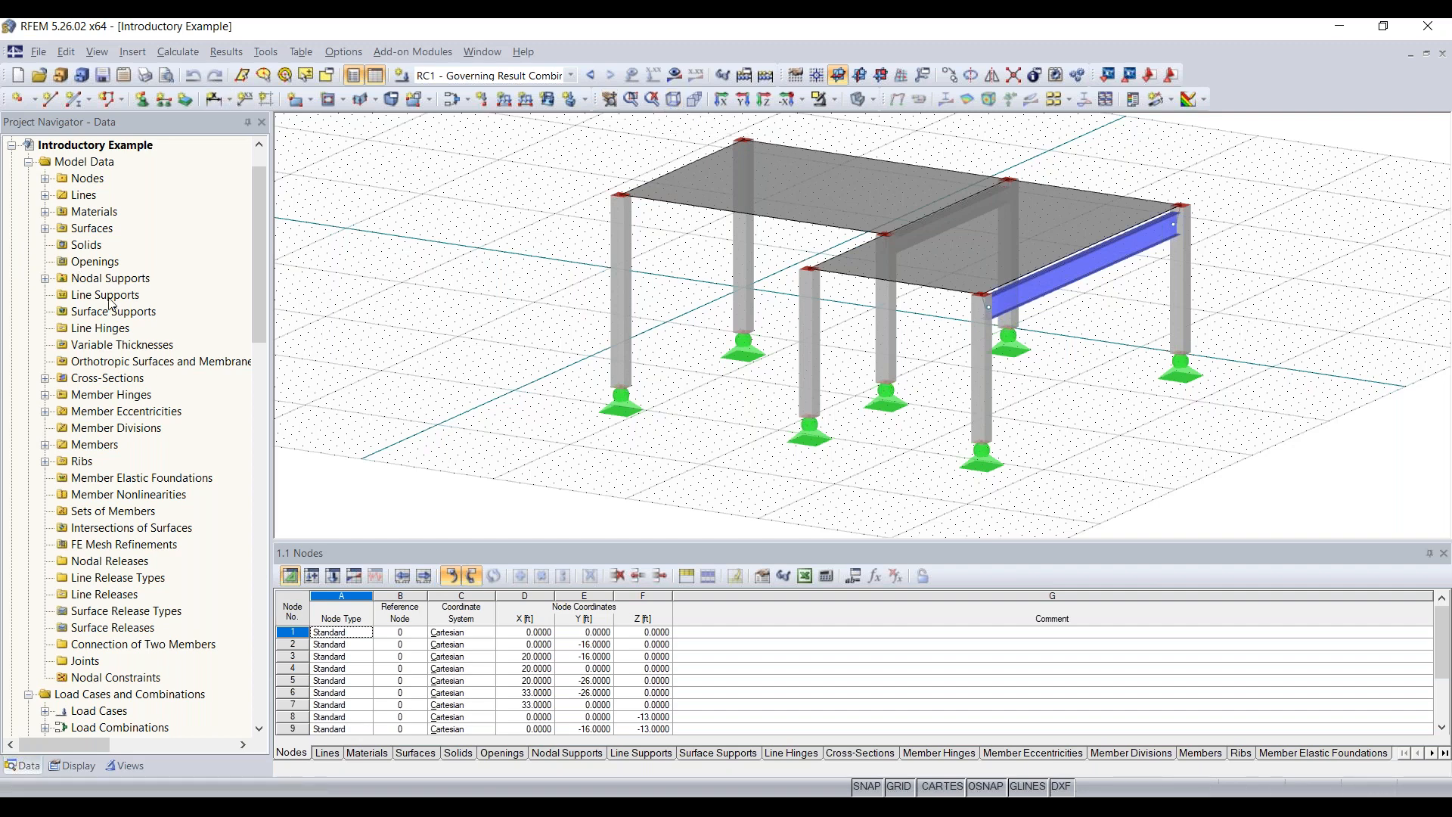
- Look through the steel, aluminum, concrete and timber add-on modules listed for the project
scroll(160, 299, "down", 11)
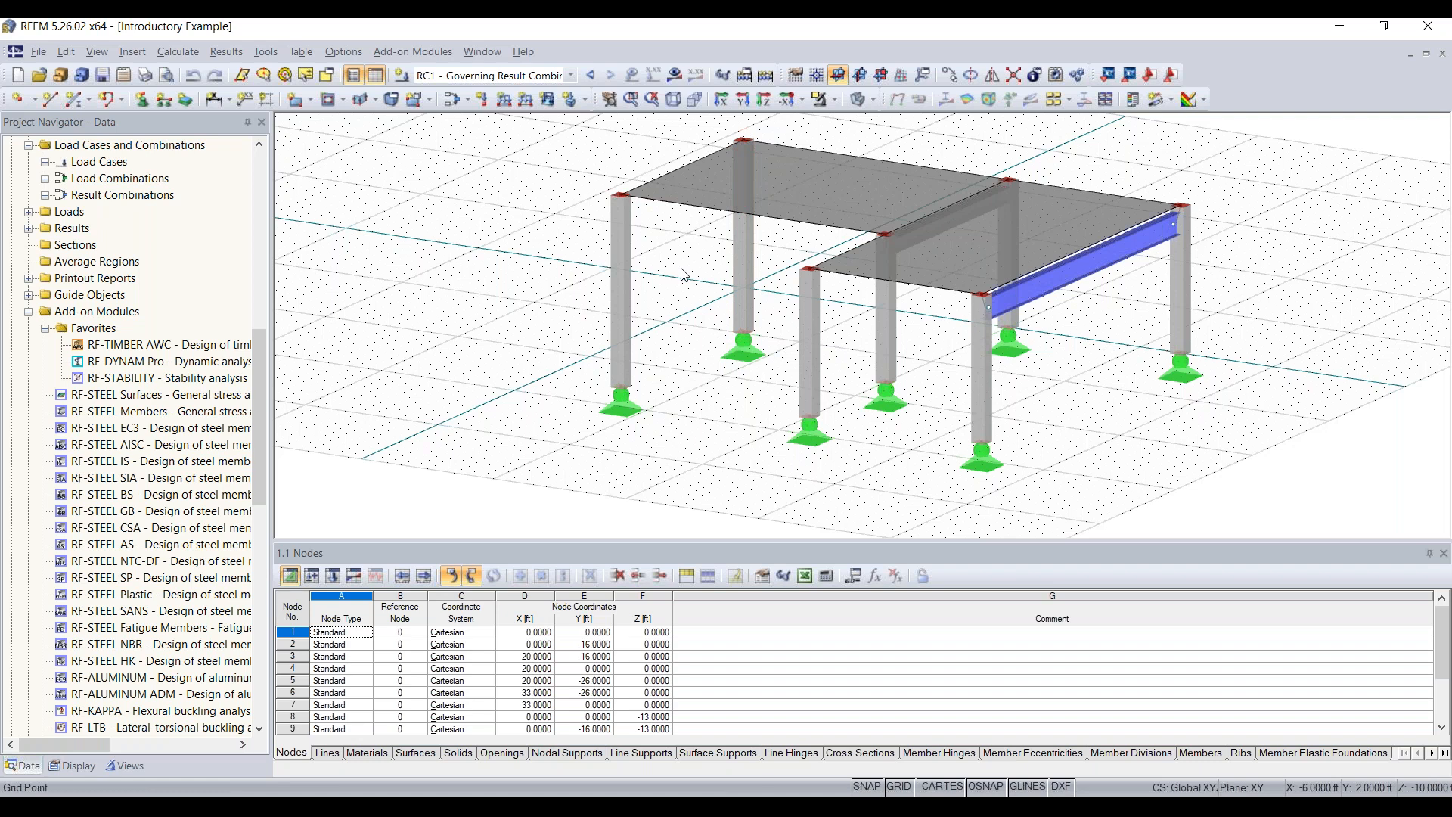
scroll(182, 448, "down", 3)
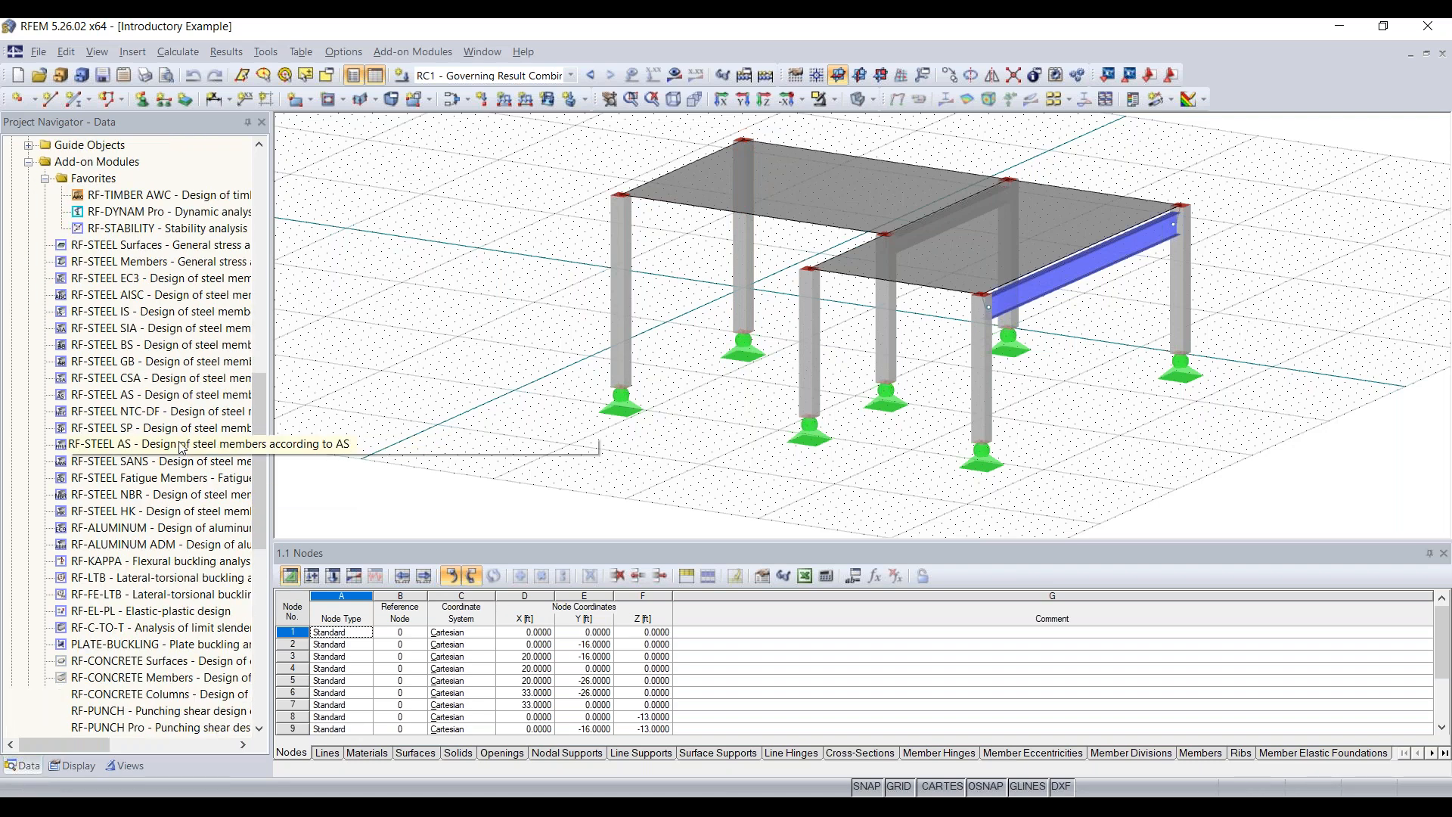
scroll(178, 255, "down", 1)
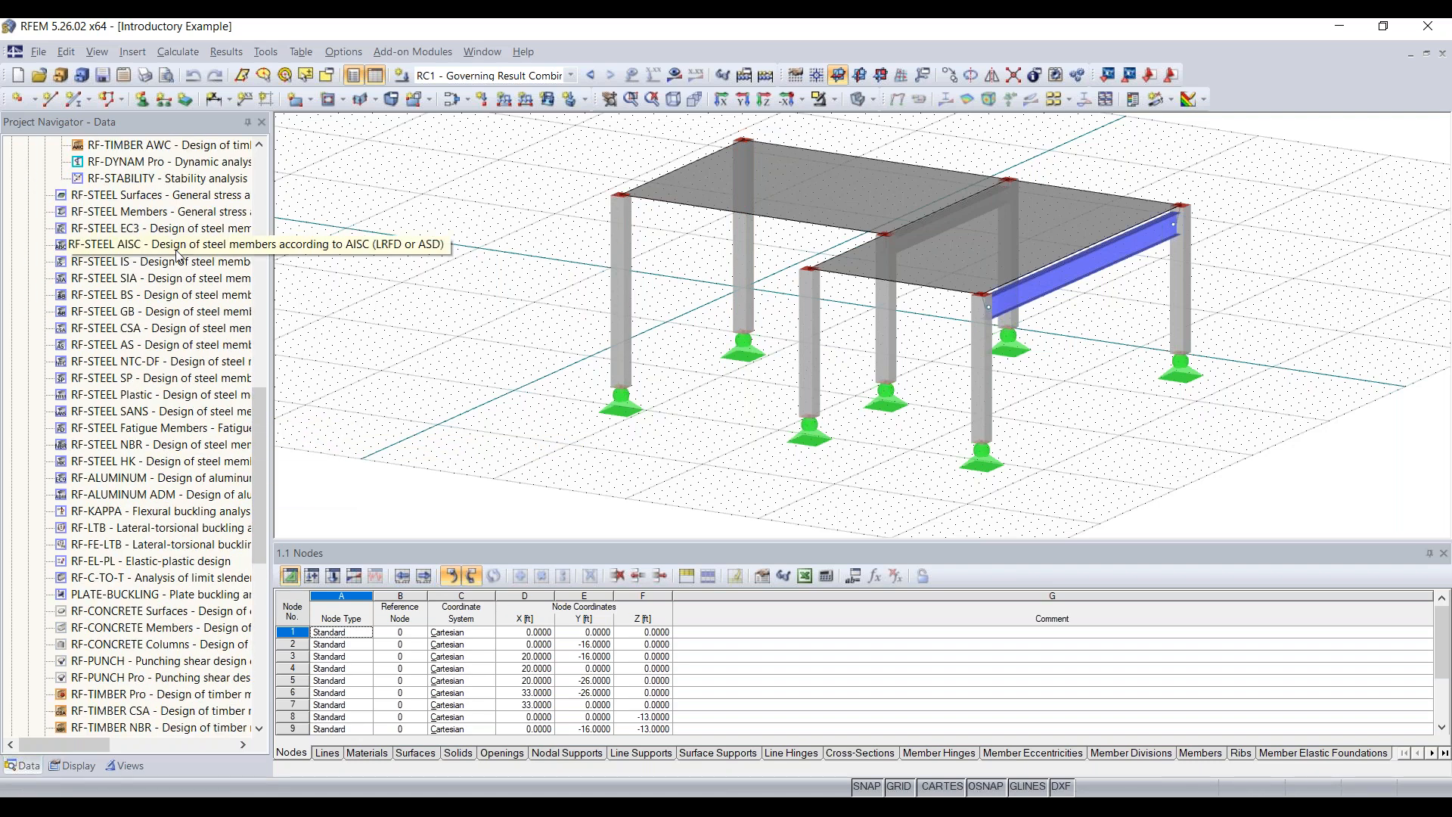
scroll(179, 256, "down", 1)
scroll(188, 328, "down", 3)
scroll(188, 329, "up", 4)
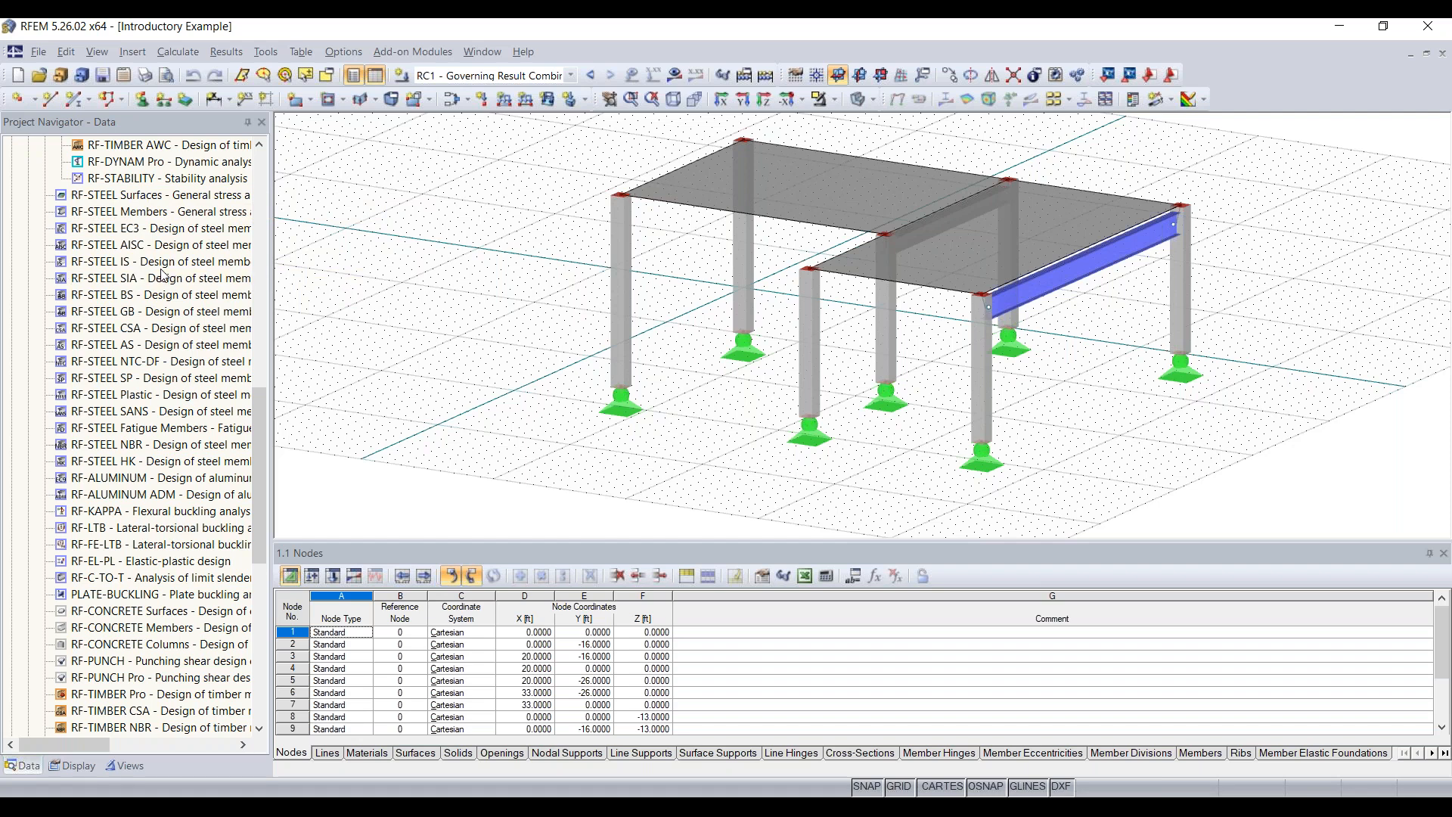
- Look through the model, load and result categories of the navigator's display settings
left_click(75, 766)
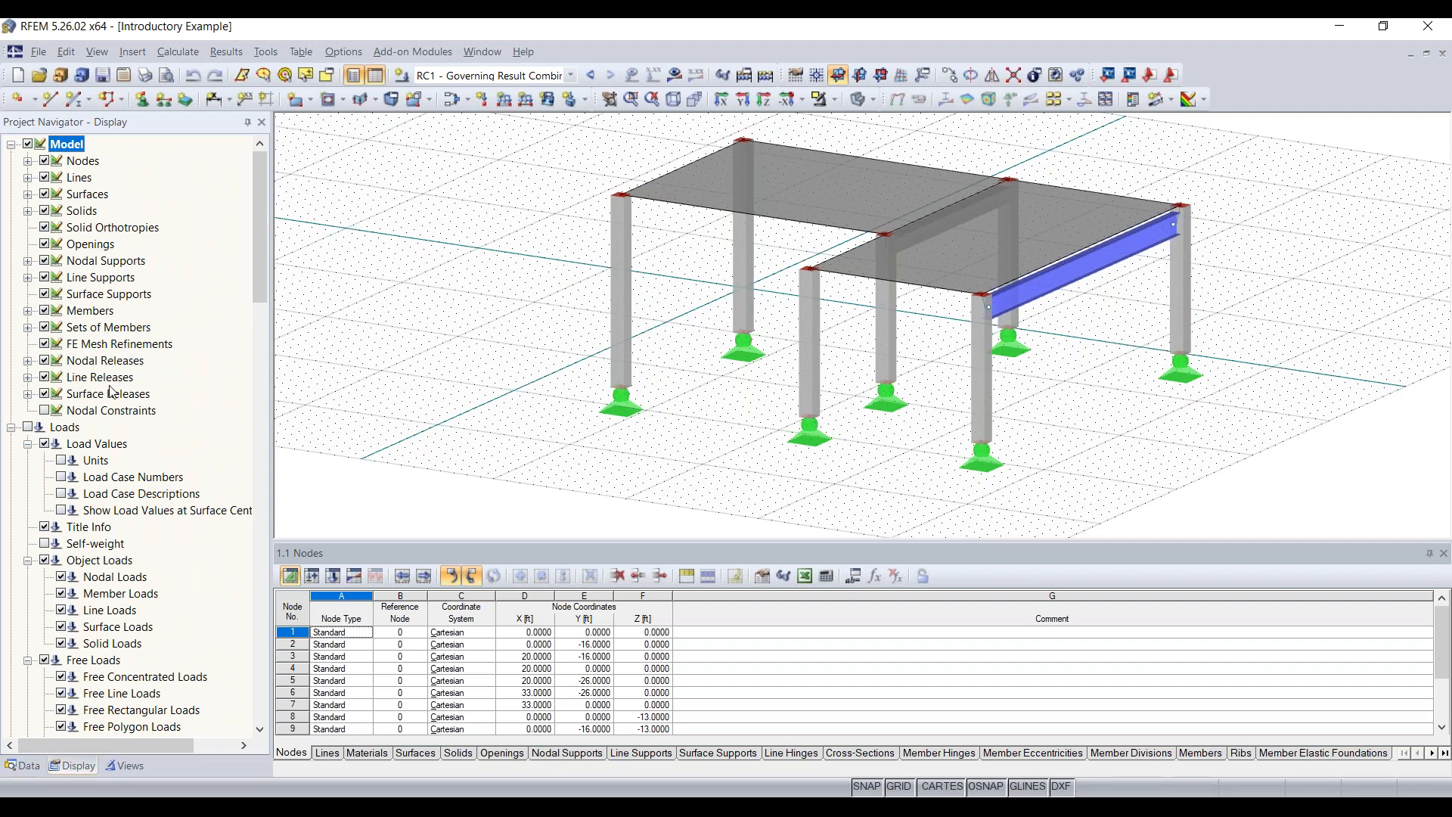
scroll(142, 344, "down", 5)
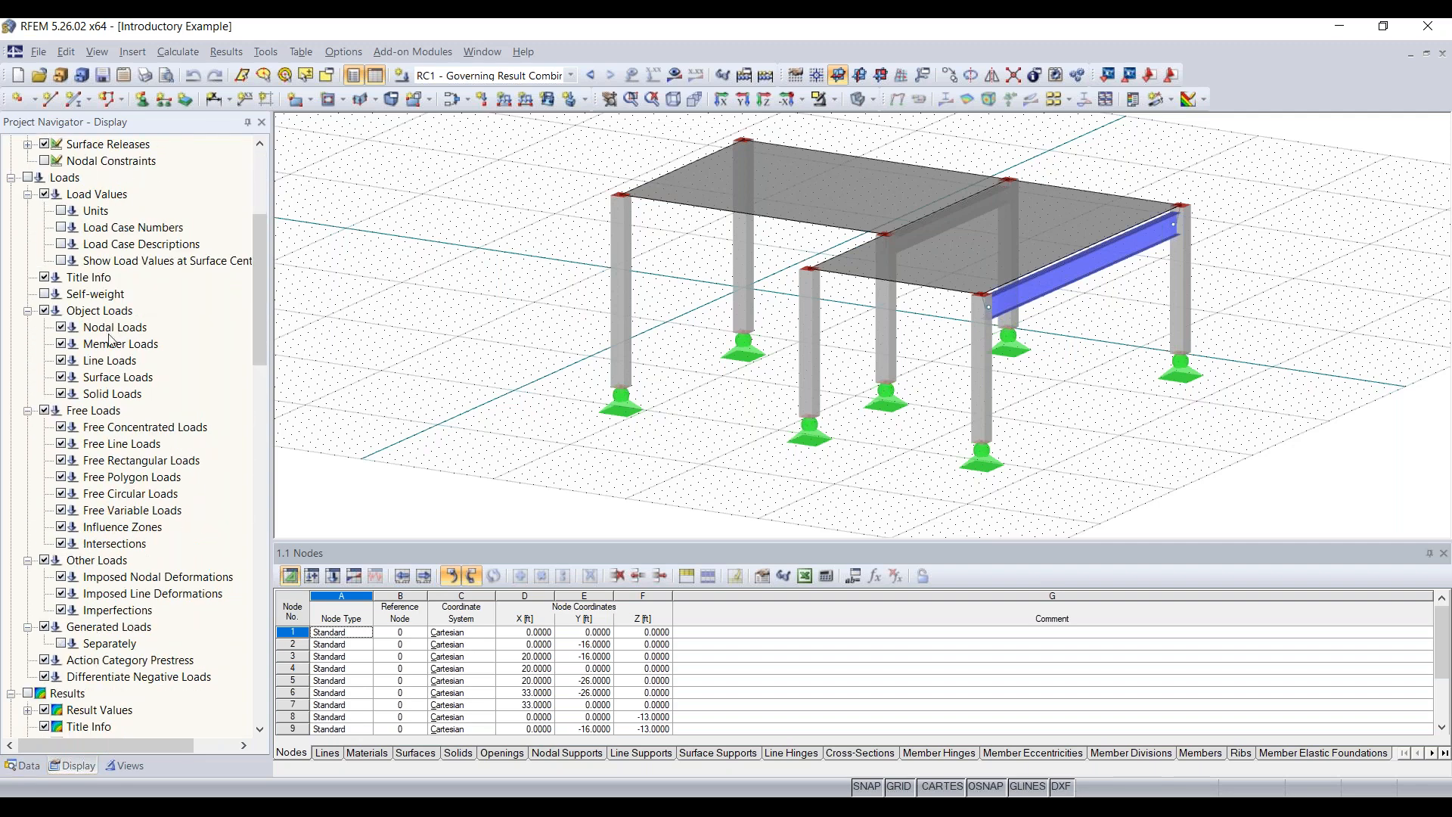
scroll(106, 462, "down", 3)
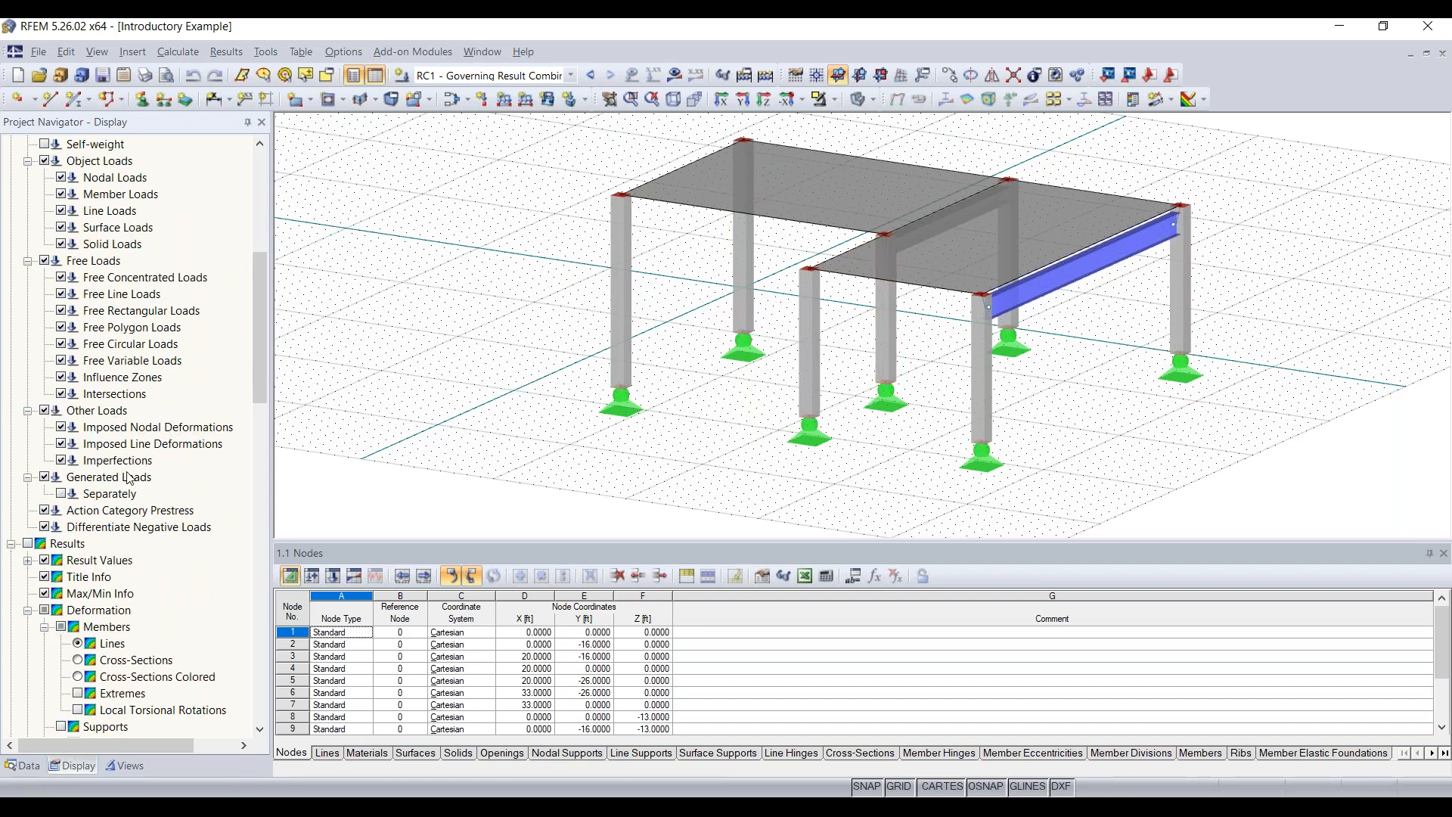
scroll(99, 463, "down", 2)
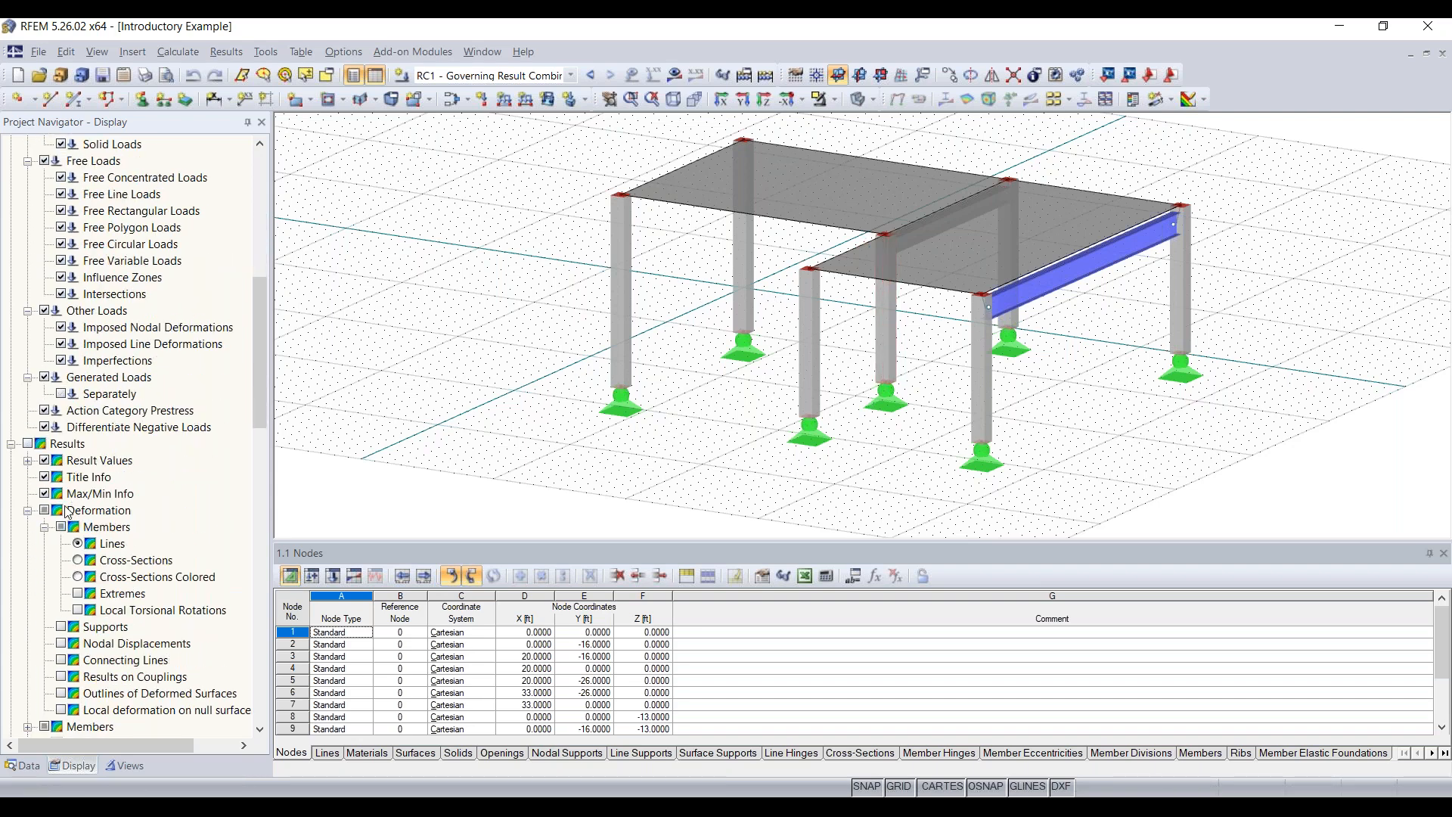
scroll(121, 412, "up", 10)
- Hide the model's surfaces to view the bare frame, and show them again
left_click(45, 194)
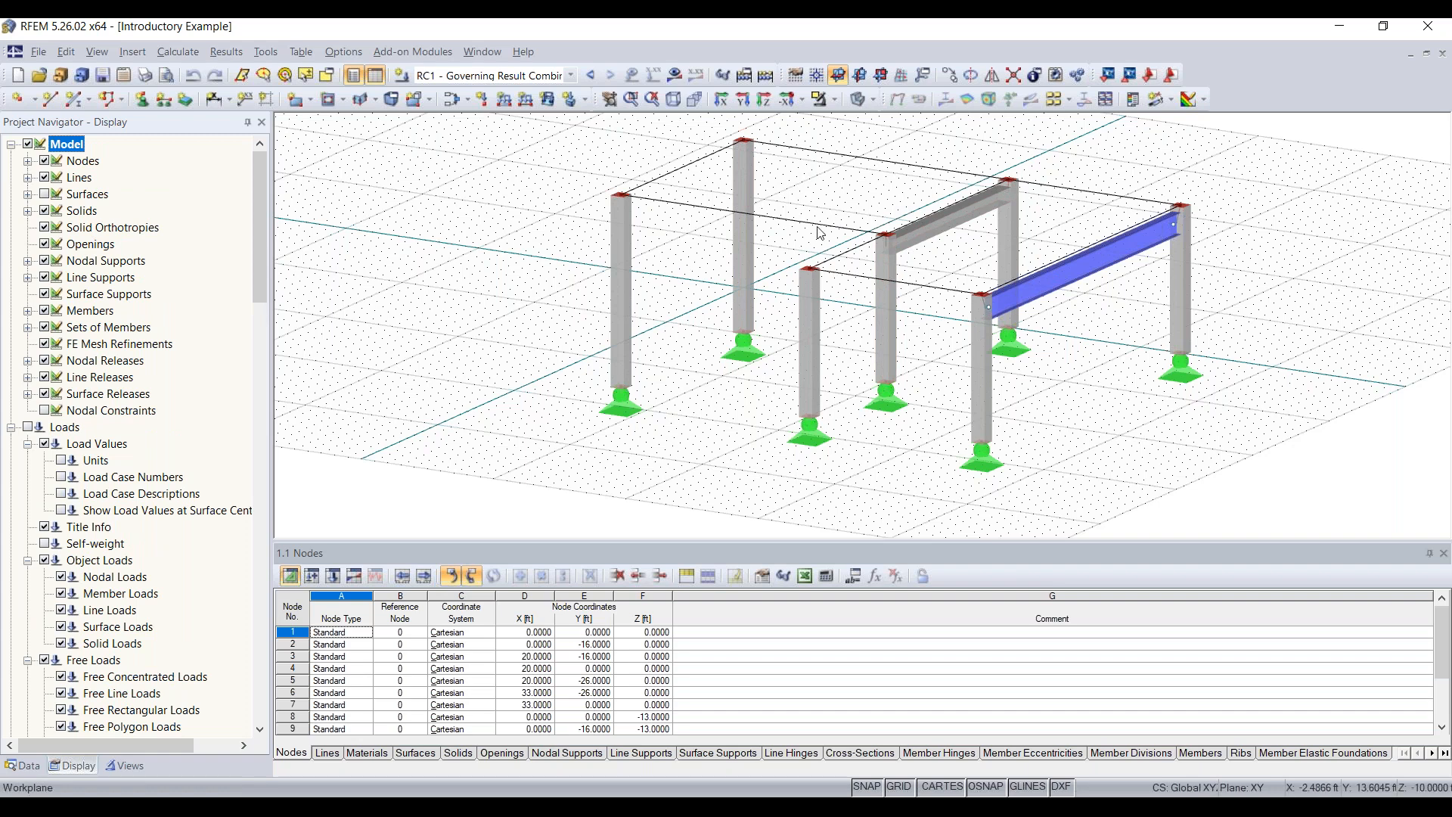
scroll(821, 237, "down", 1)
middle_click_drag(841, 232, 676, 249)
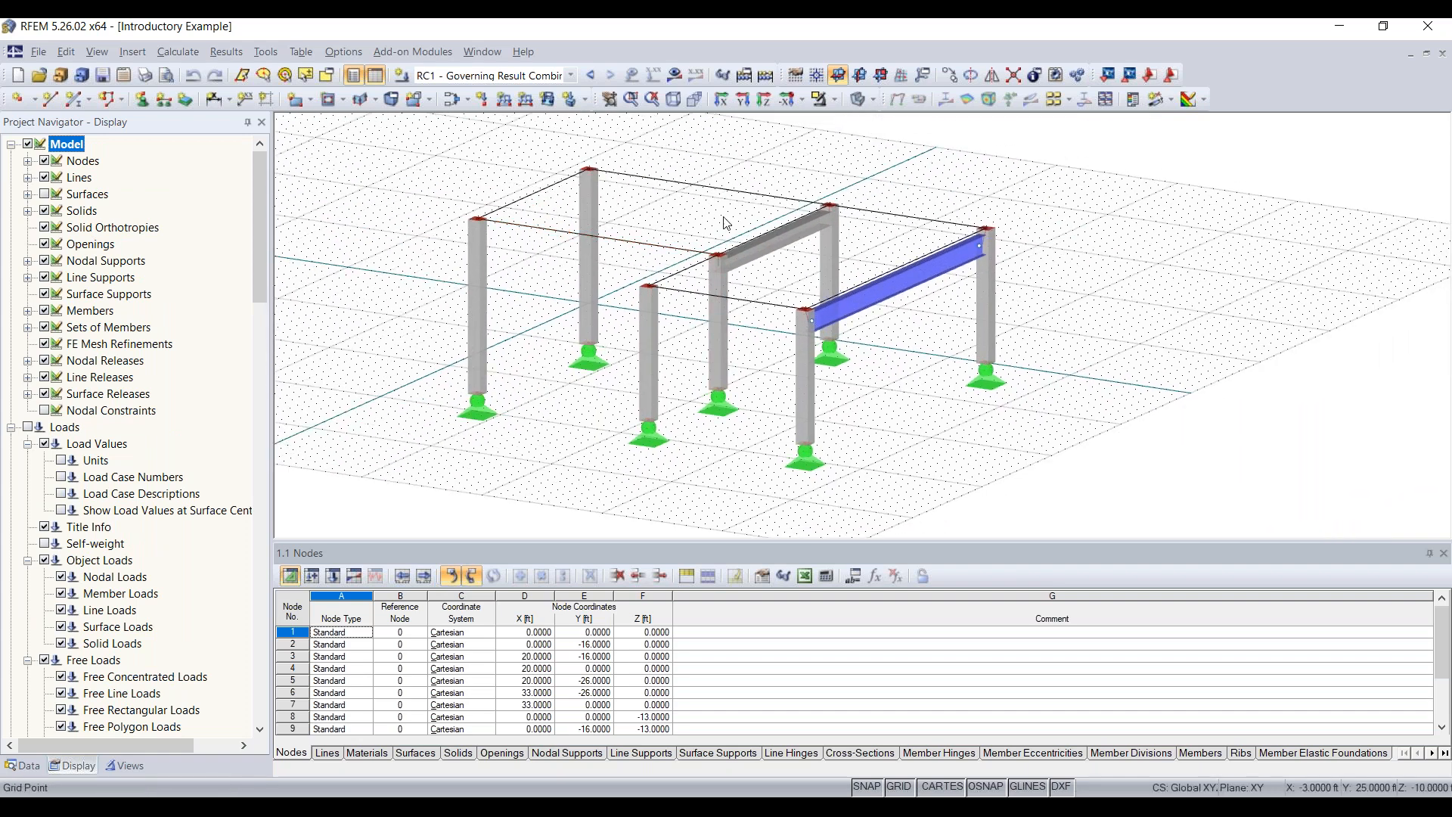
left_click(44, 194)
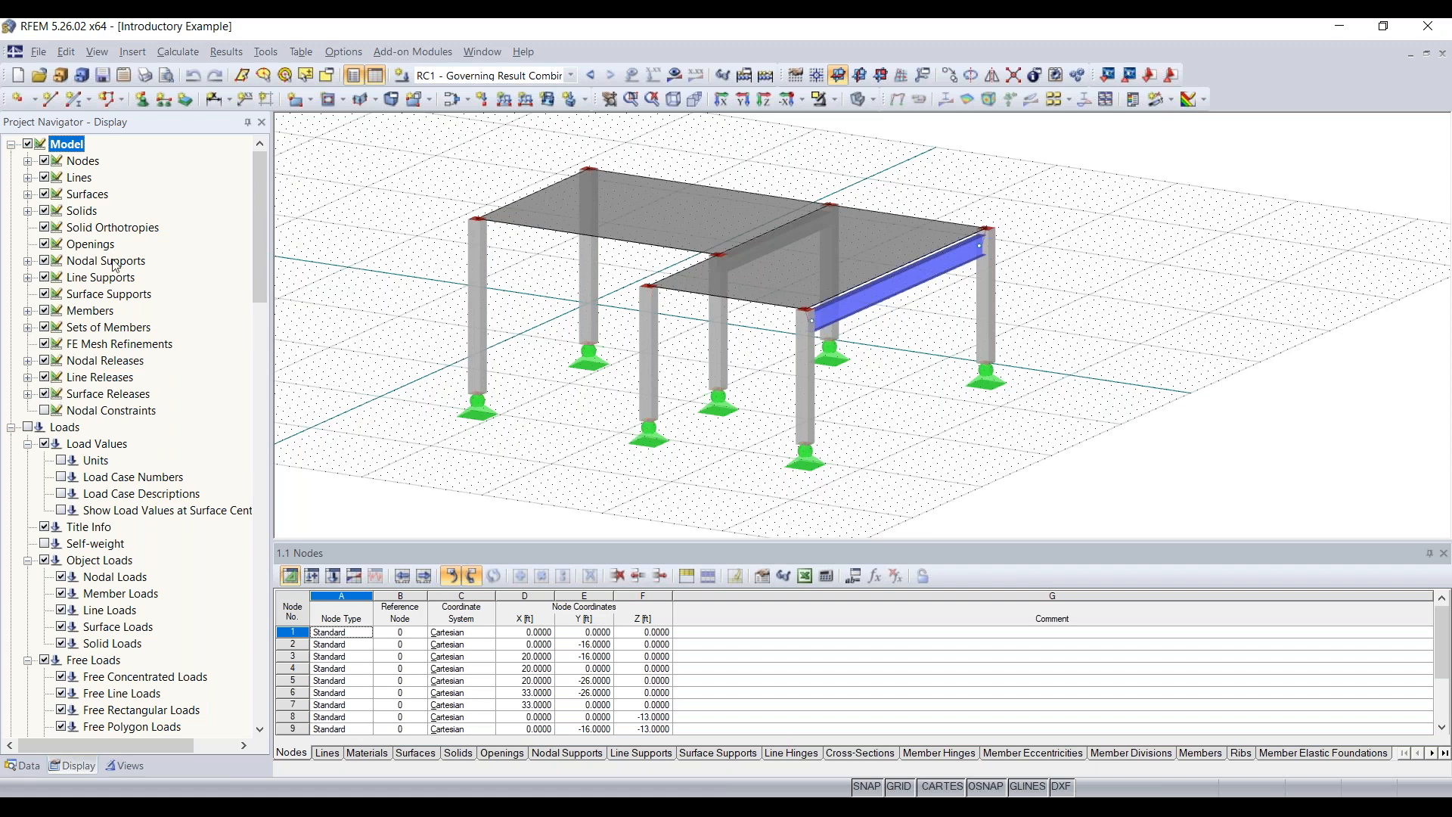
- Examine the display options for loads, member deformations and the other results
scroll(117, 266, "down", 6)
scroll(114, 371, "down", 3)
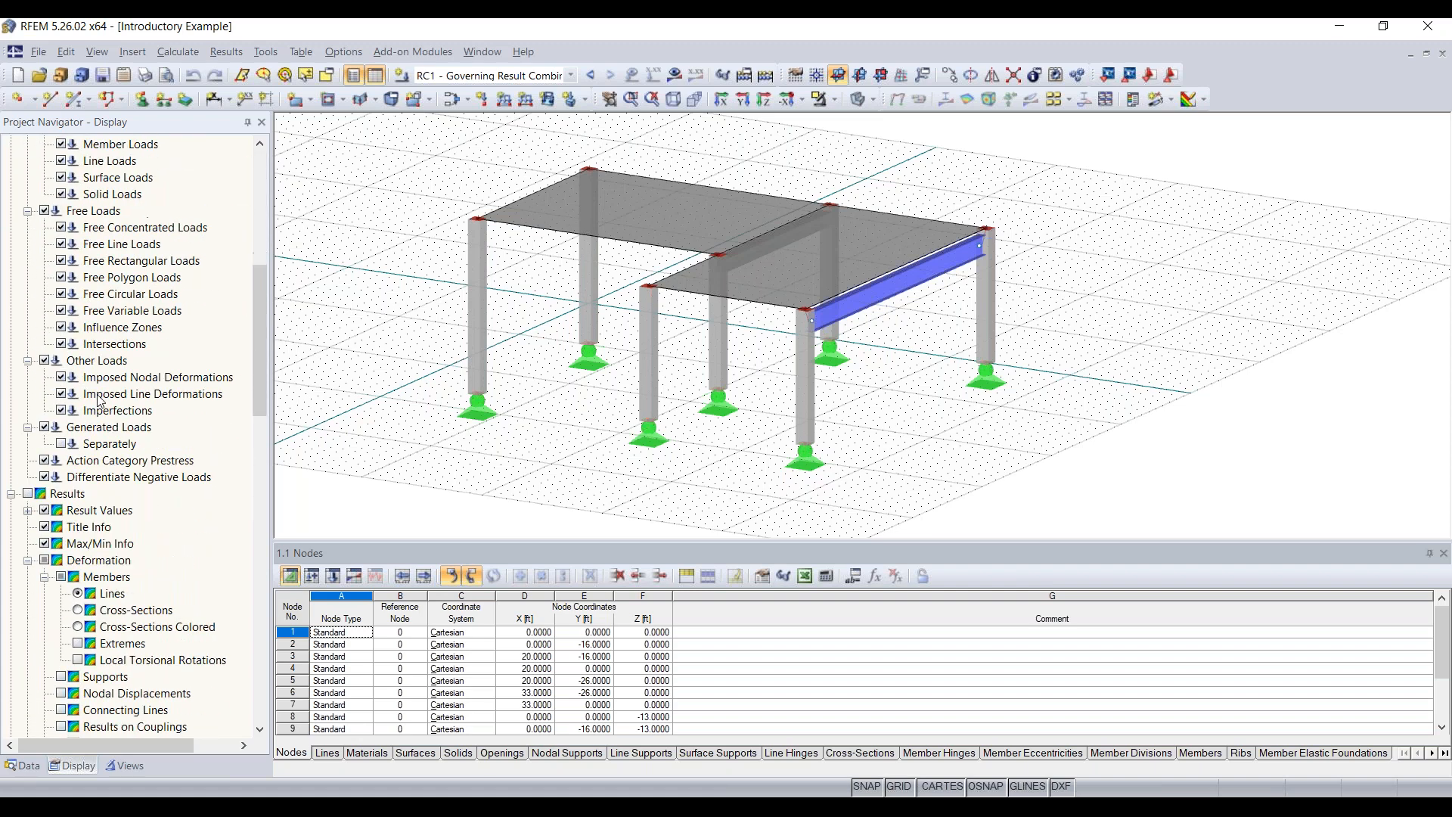
scroll(109, 529, "down", 3)
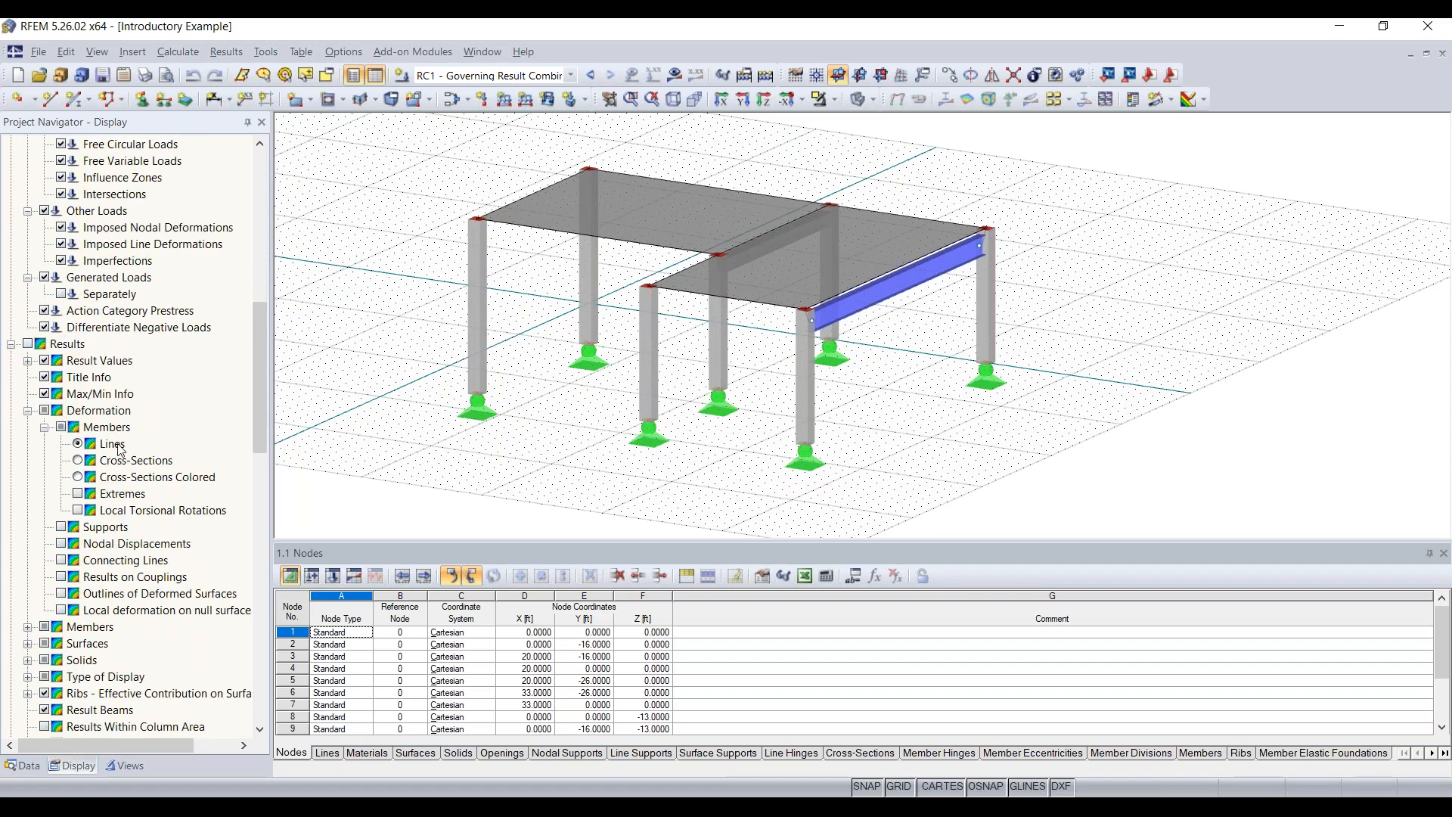
scroll(119, 450, "down", 3)
scroll(119, 449, "down", 2)
scroll(185, 322, "up", 20)
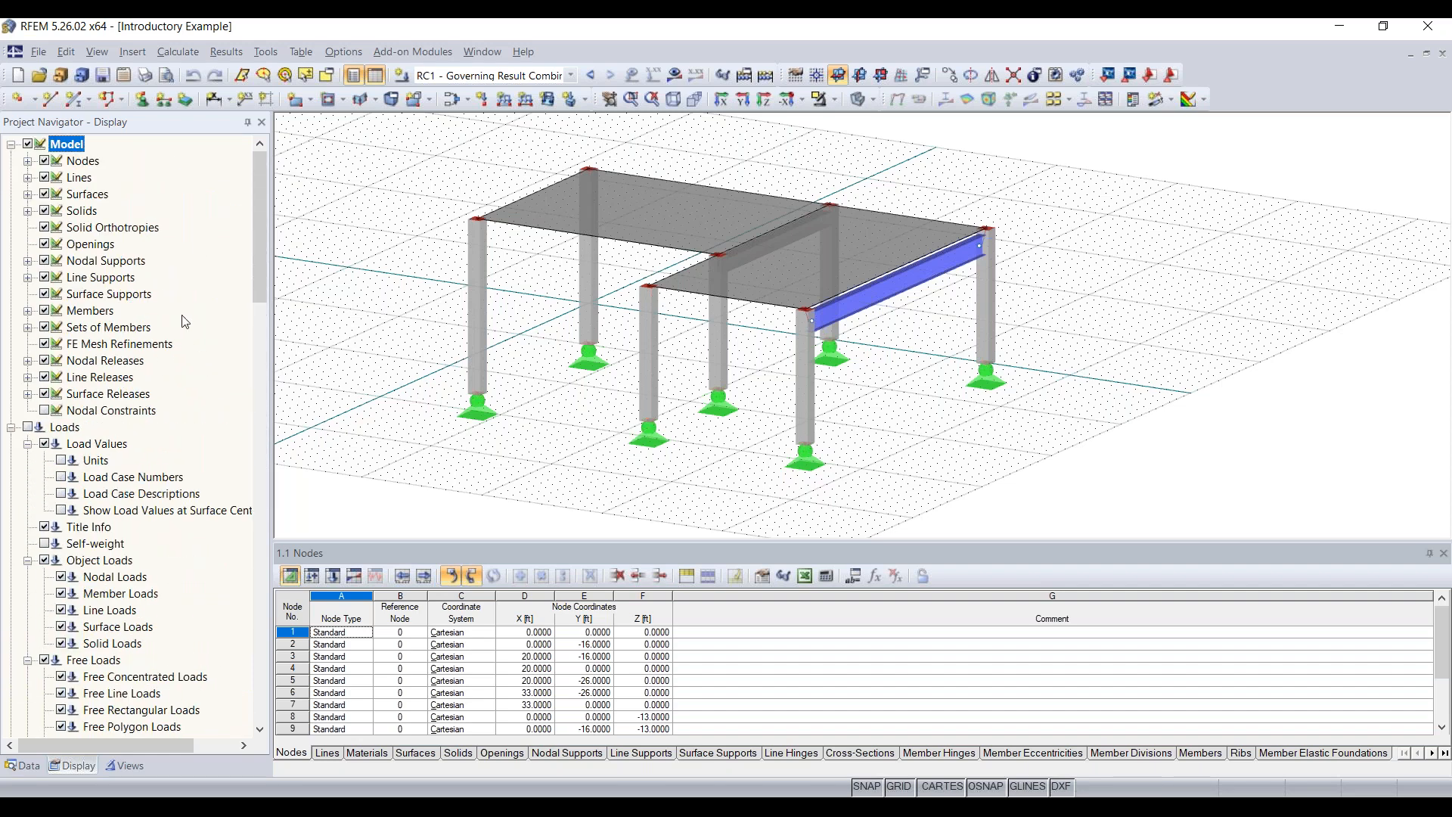
- Activate the visibilities to isolate the members by cross-section, and list the cross-sections, including W 18x50
left_click(125, 766)
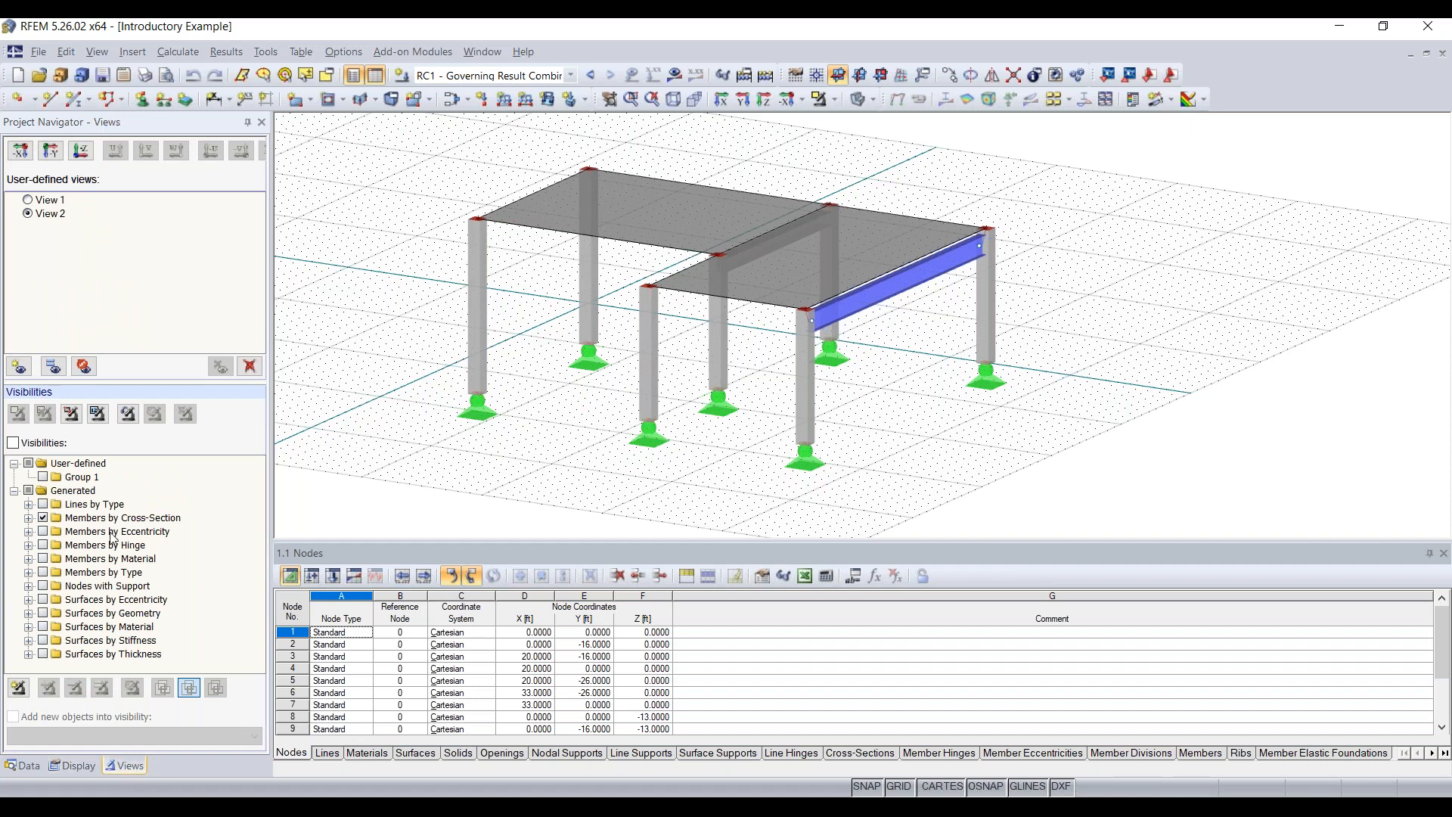
left_click(36, 444)
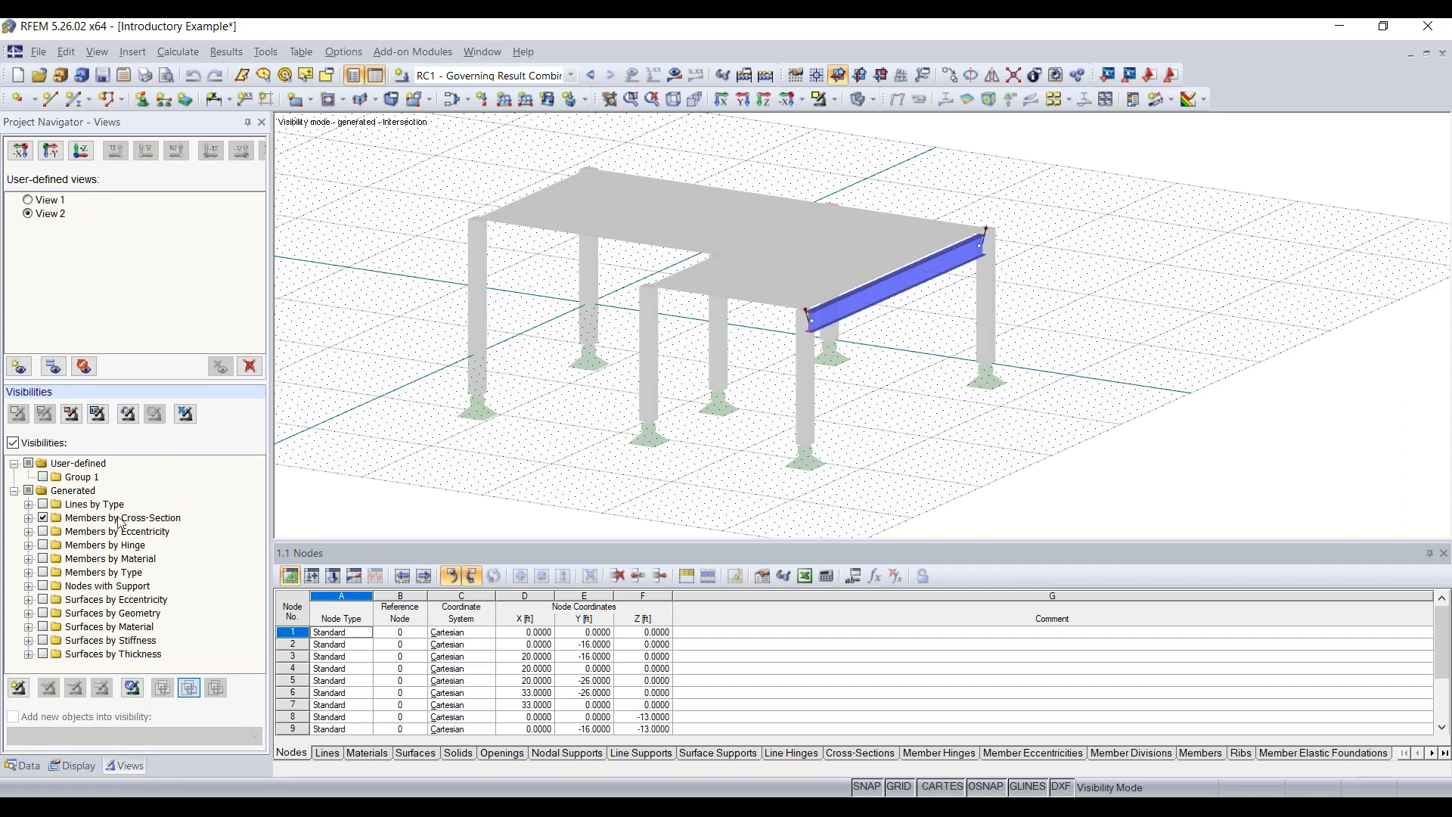
left_click(29, 519)
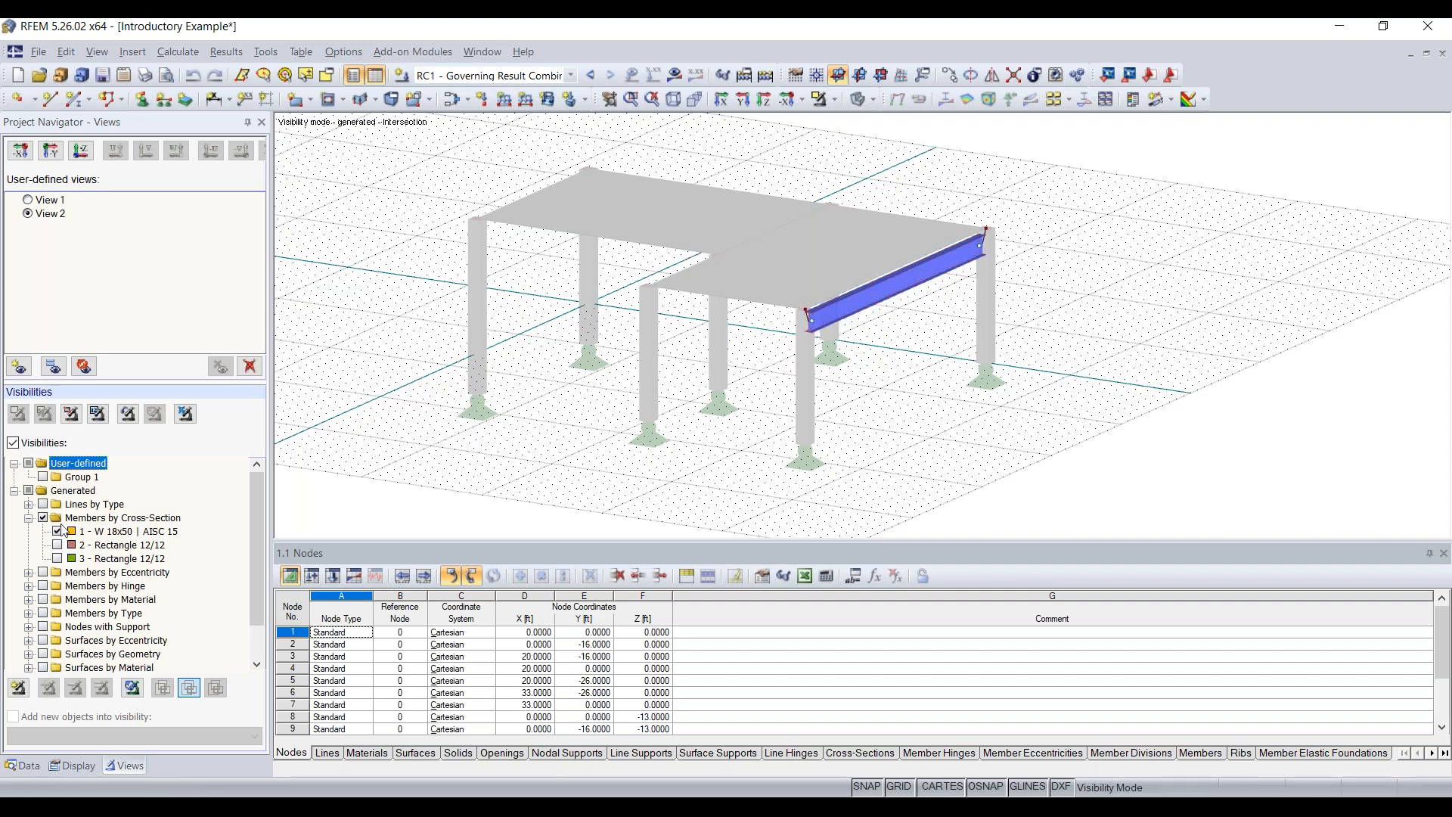
- Window-select across the whole model to pick only the isolated steel beam, and clear the selection
middle_click_drag(946, 344, 971, 366, "ctrl")
left_click_drag(1055, 156, 642, 475)
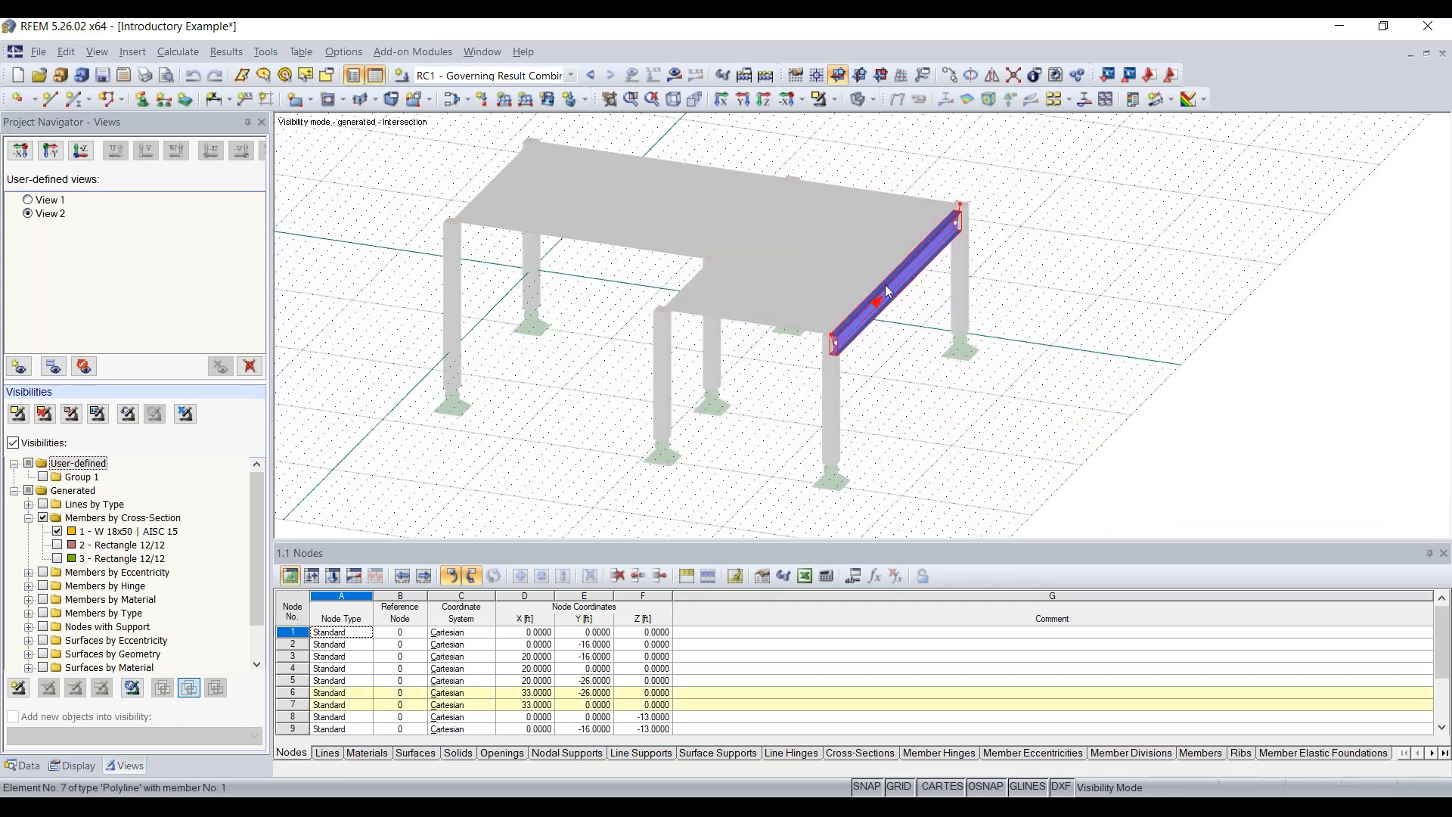
middle_click_drag(1031, 320, 986, 286, "ctrl")
right_click(984, 286)
left_click(929, 195)
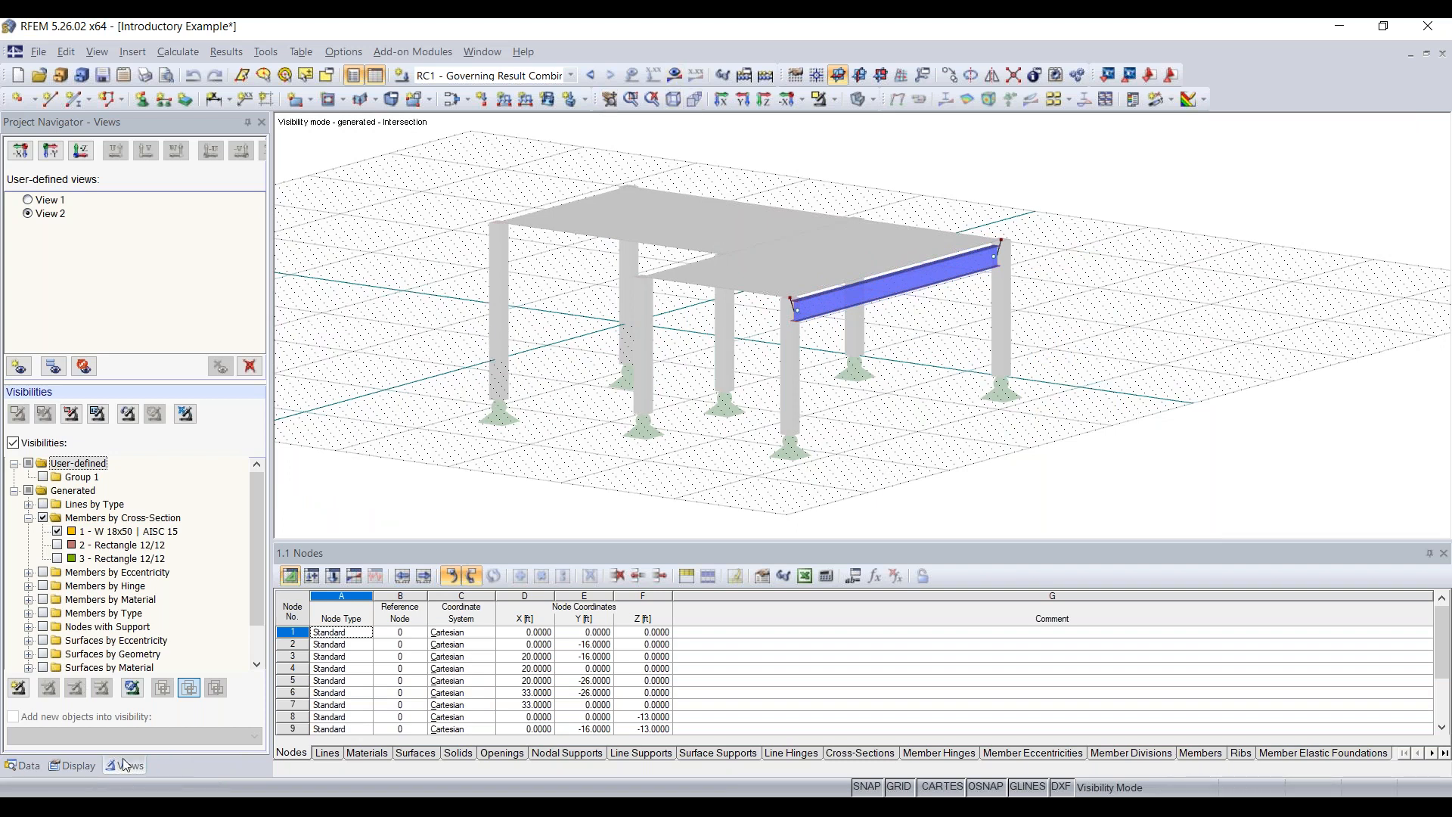
- Display the results of RC1, deactivate the visibilities to include the whole model, and bring up the result categories
left_click(681, 78)
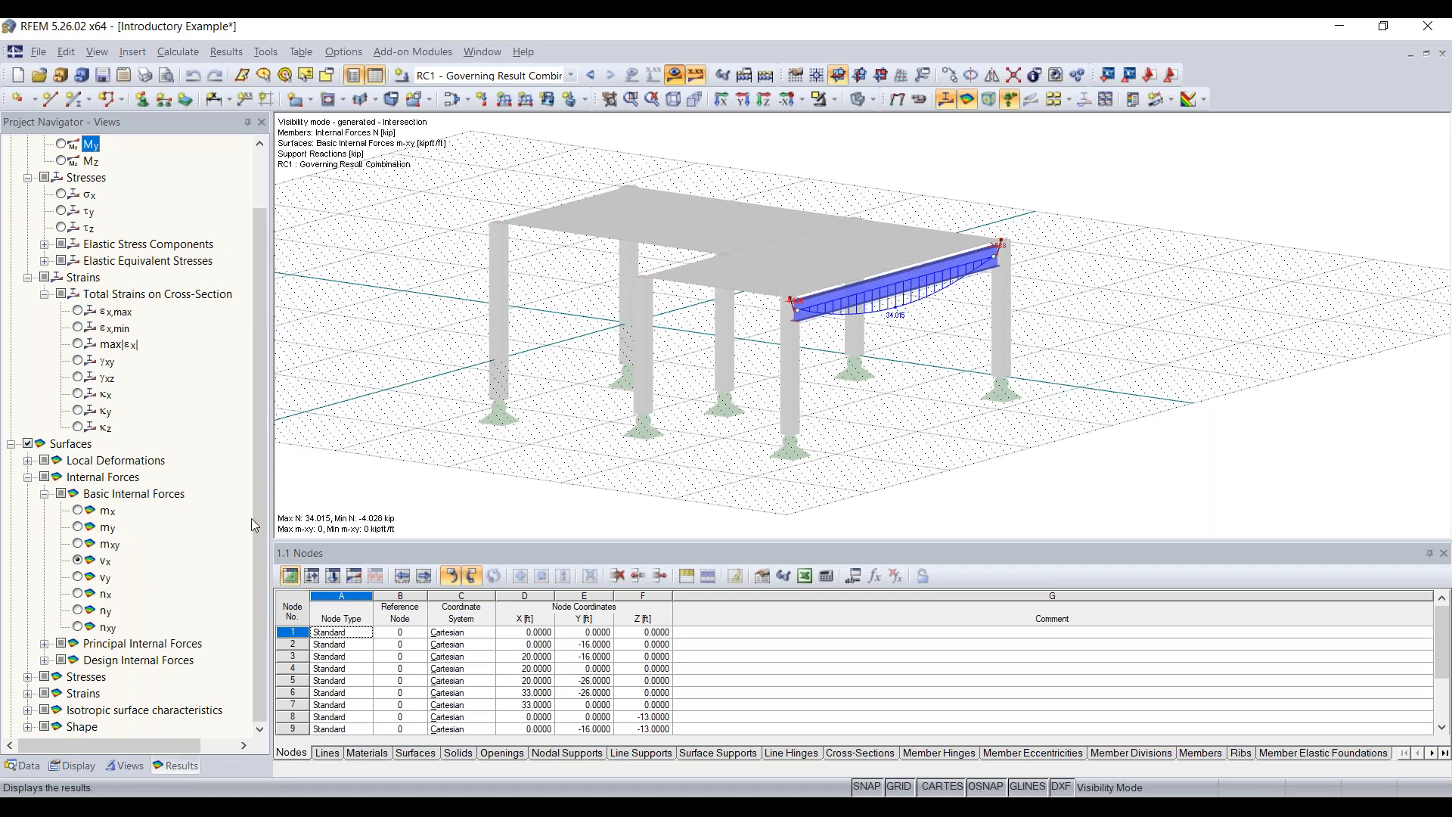
left_click(125, 765)
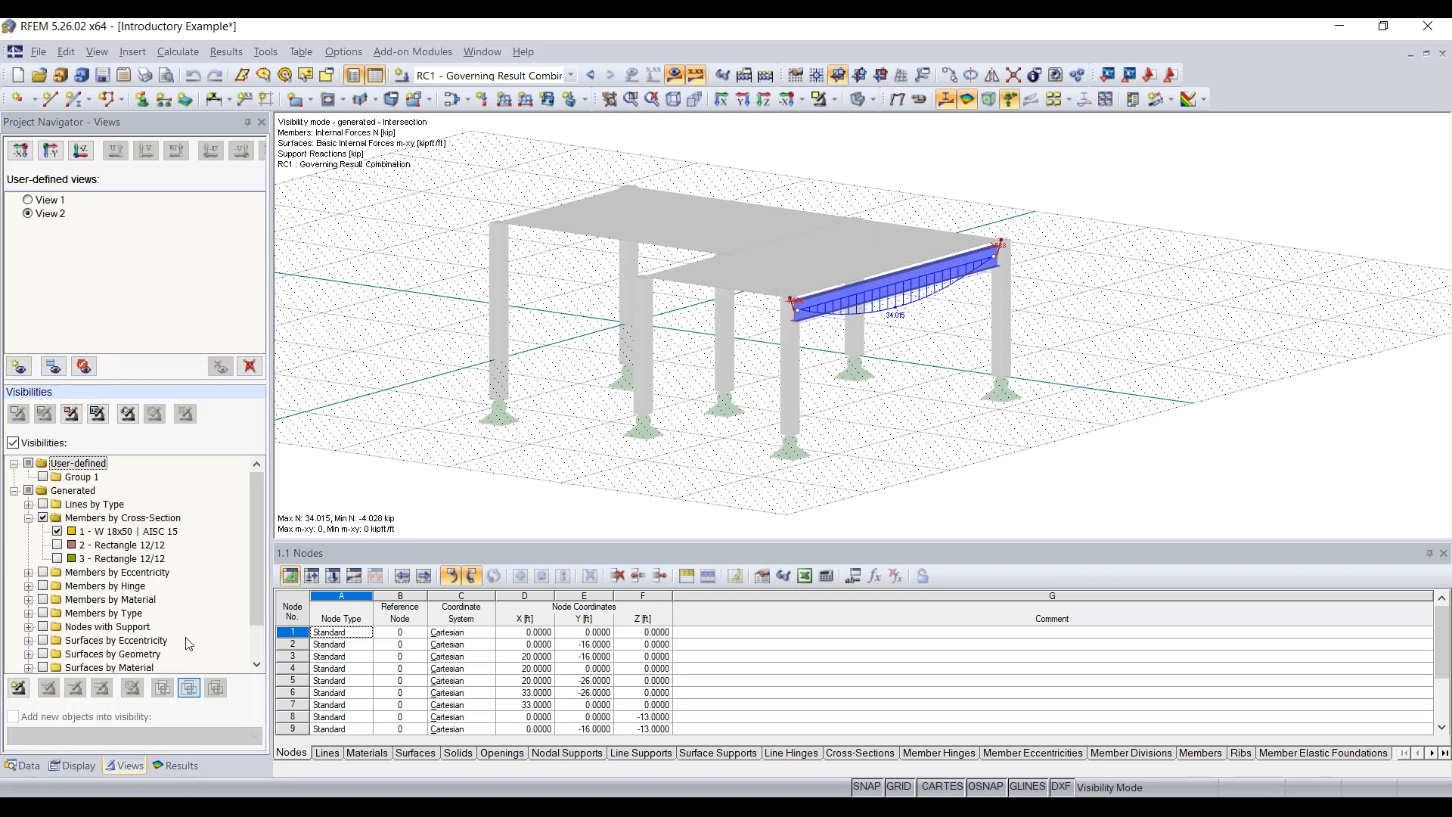
left_click(179, 766)
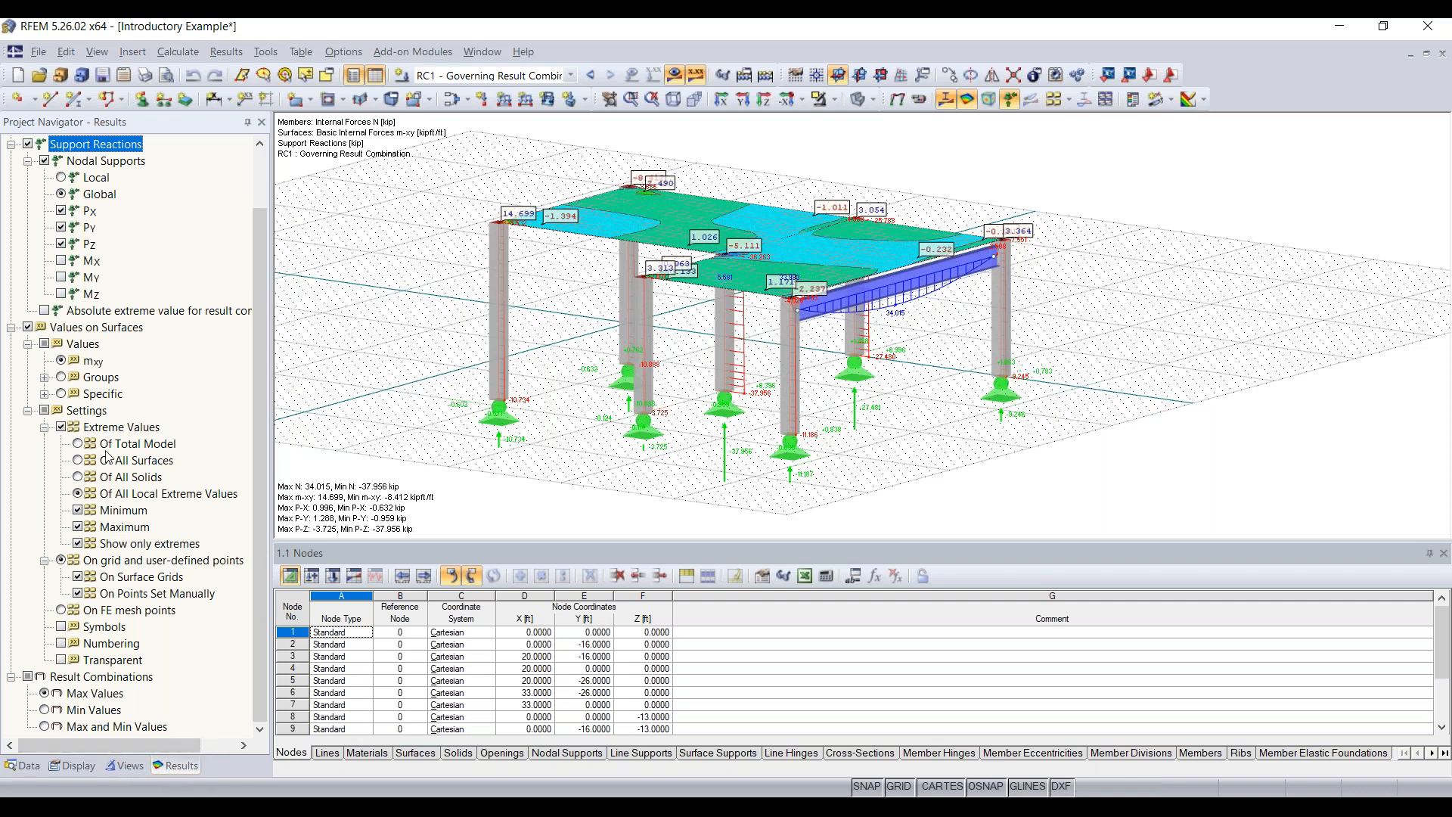
scroll(107, 456, "up", 2)
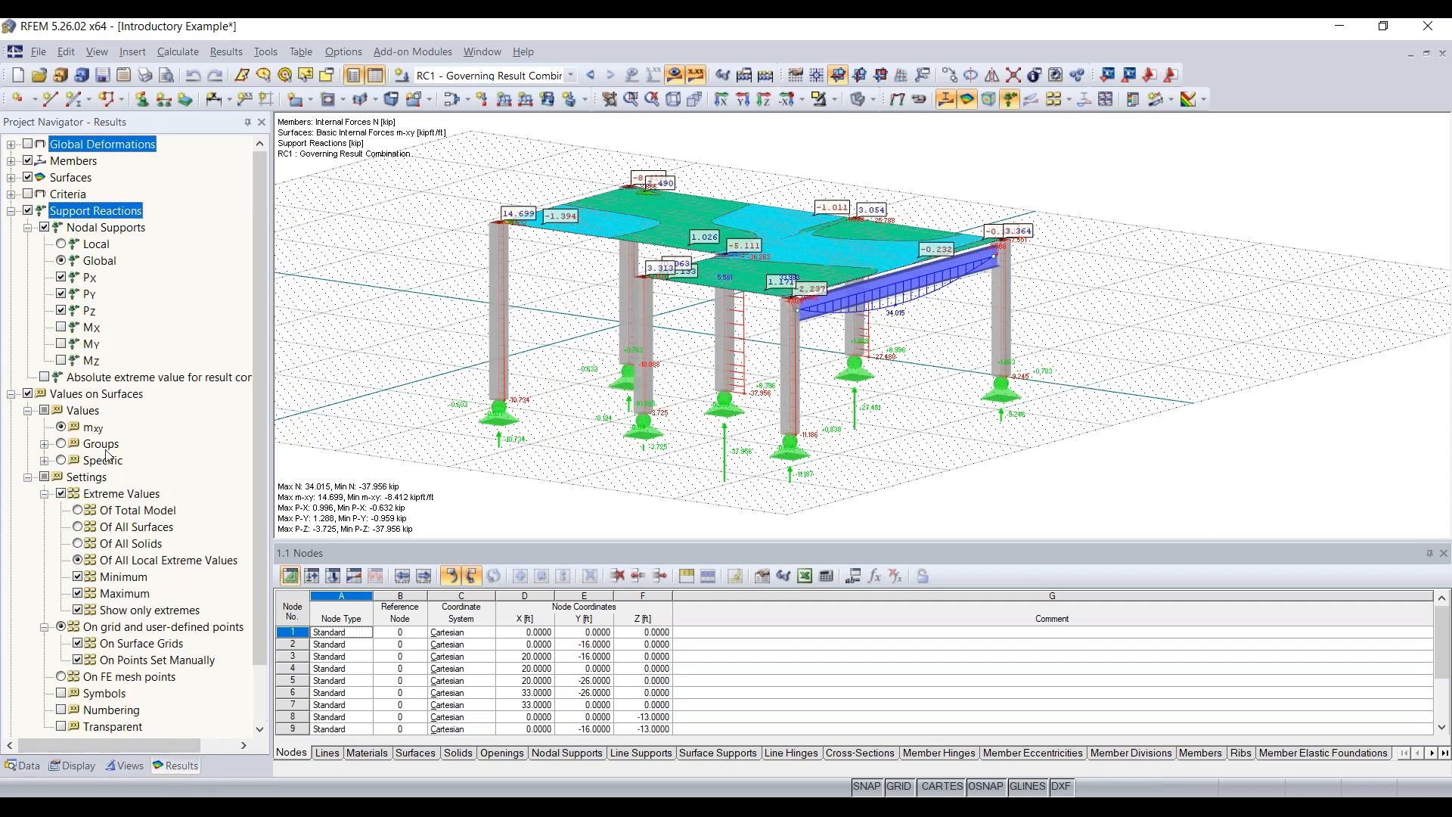
- Expand the member results and display the global deformations u on the model
left_click(12, 161)
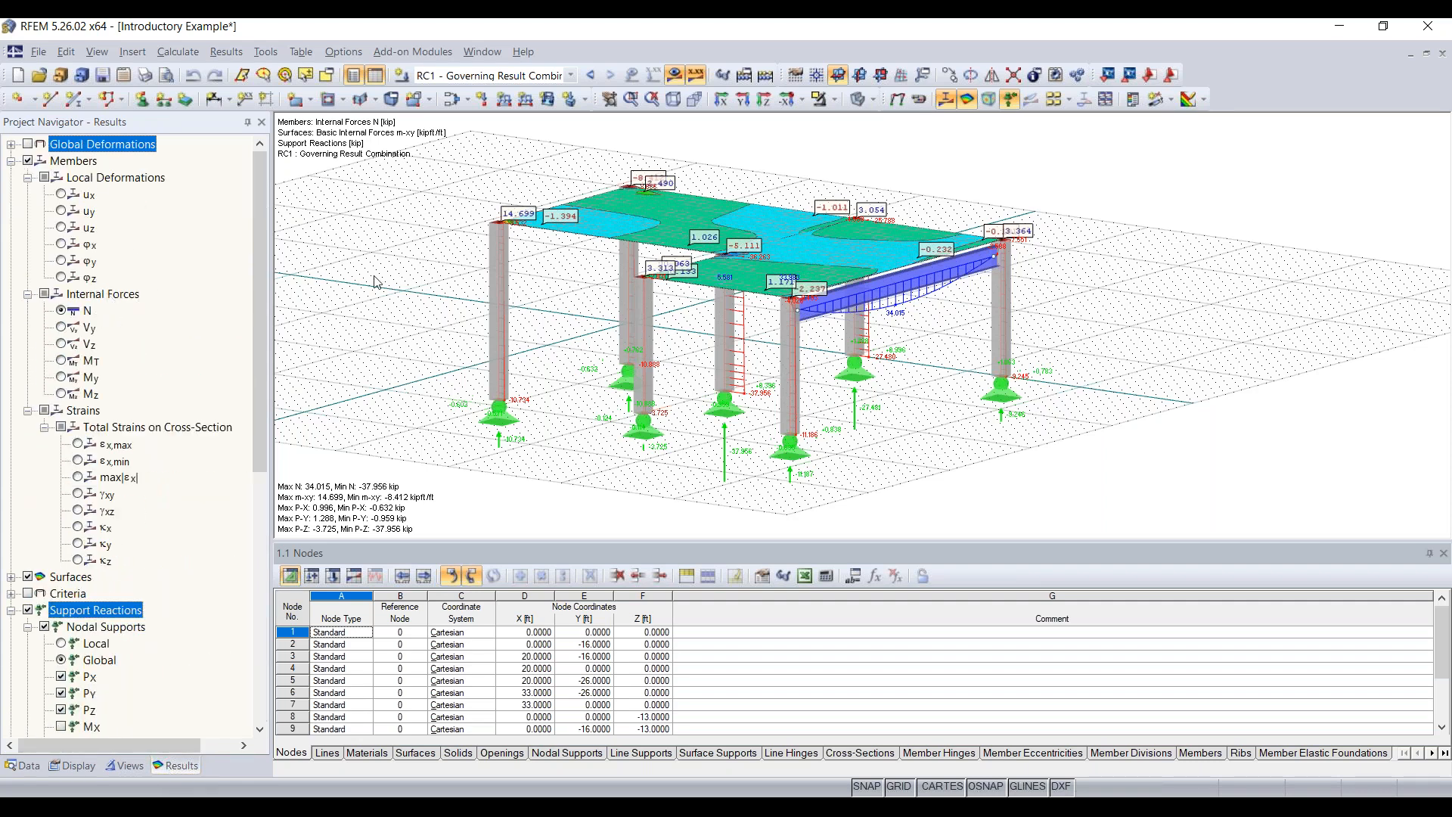
middle_click_drag(988, 328, 851, 306, "ctrl")
left_click(28, 144)
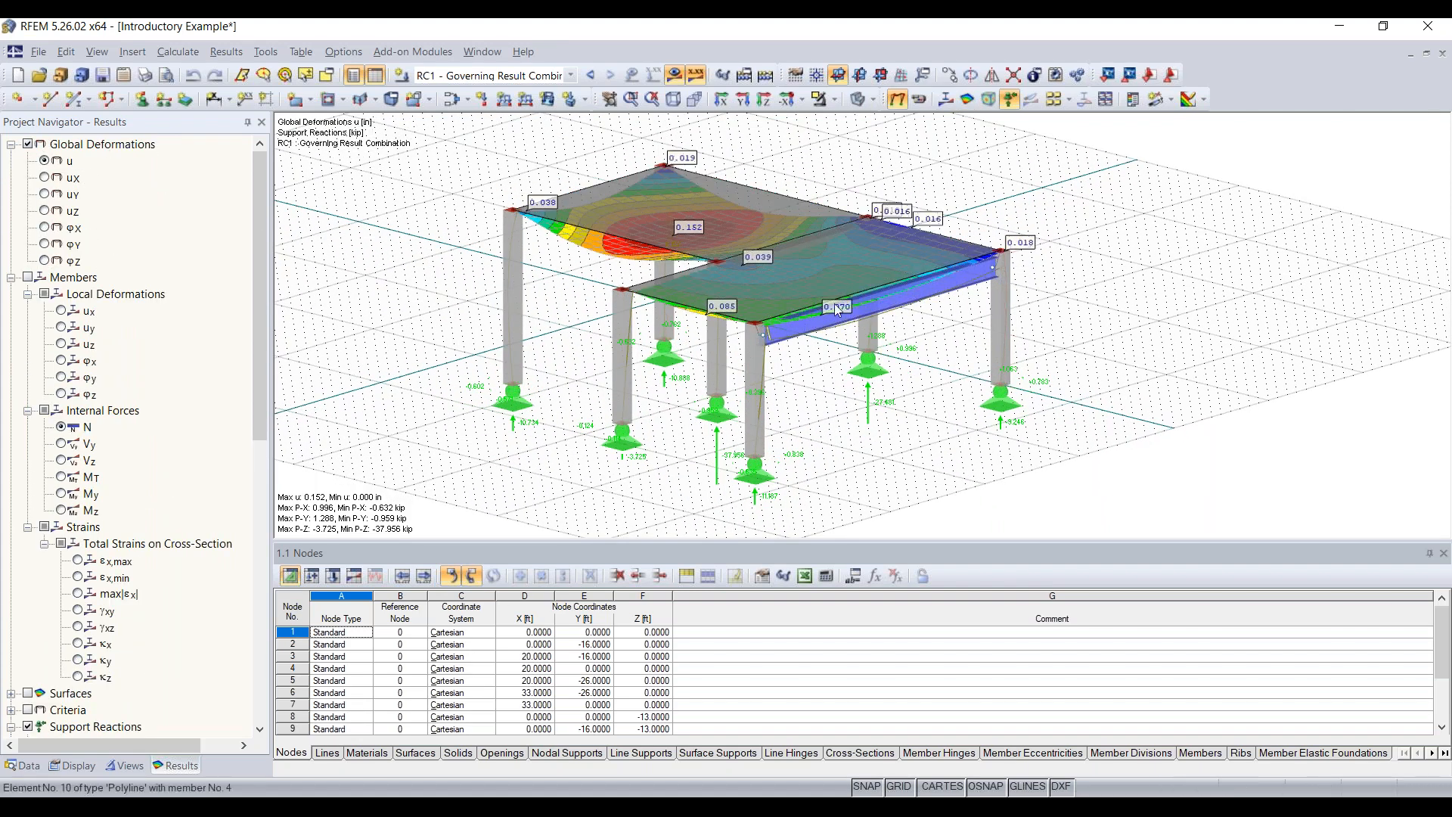
middle_click_drag(887, 467, 920, 456, "ctrl")
right_click_drag(921, 456, 925, 455)
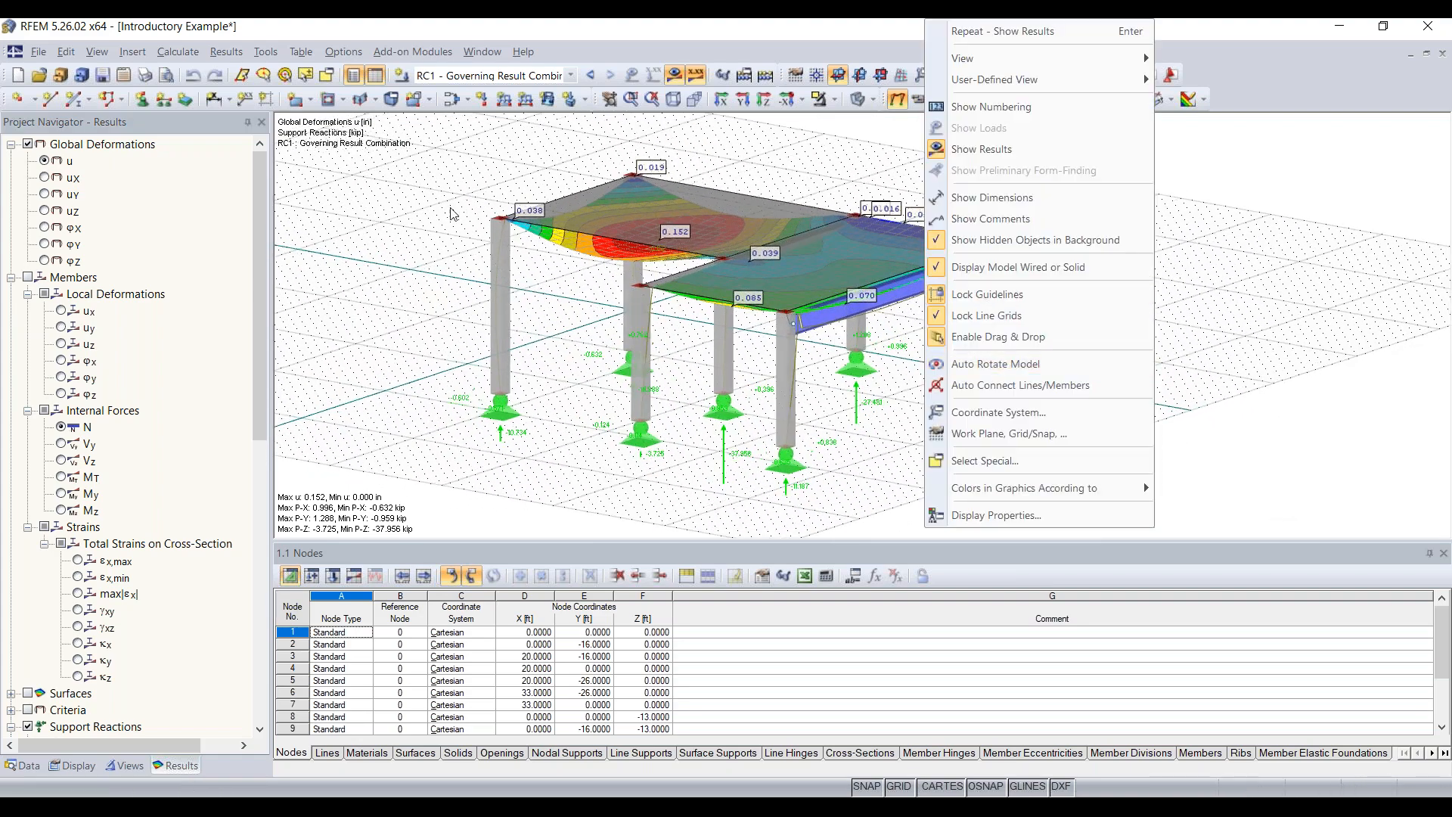
left_click(446, 181)
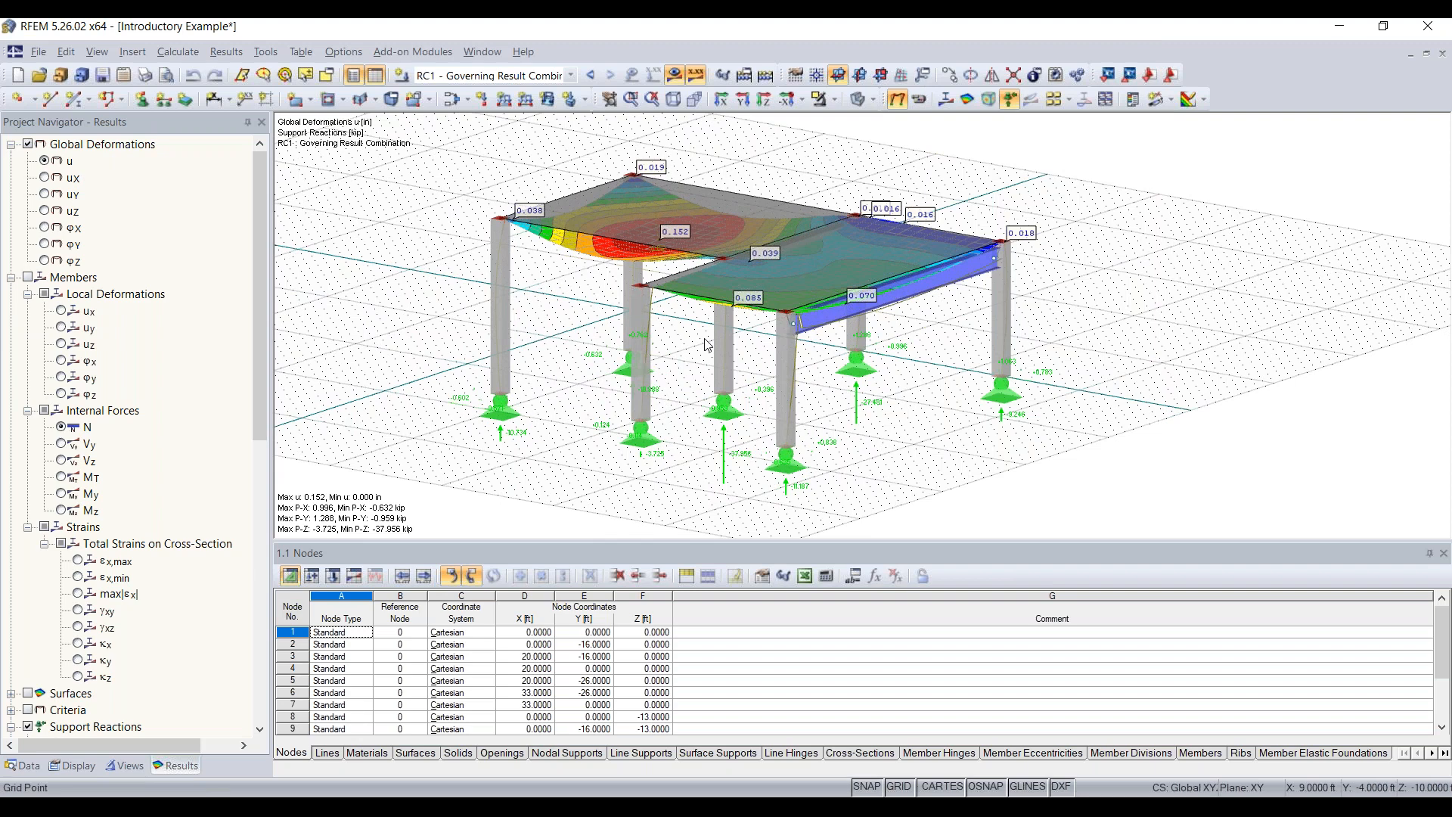
scroll(96, 490, "down", 3)
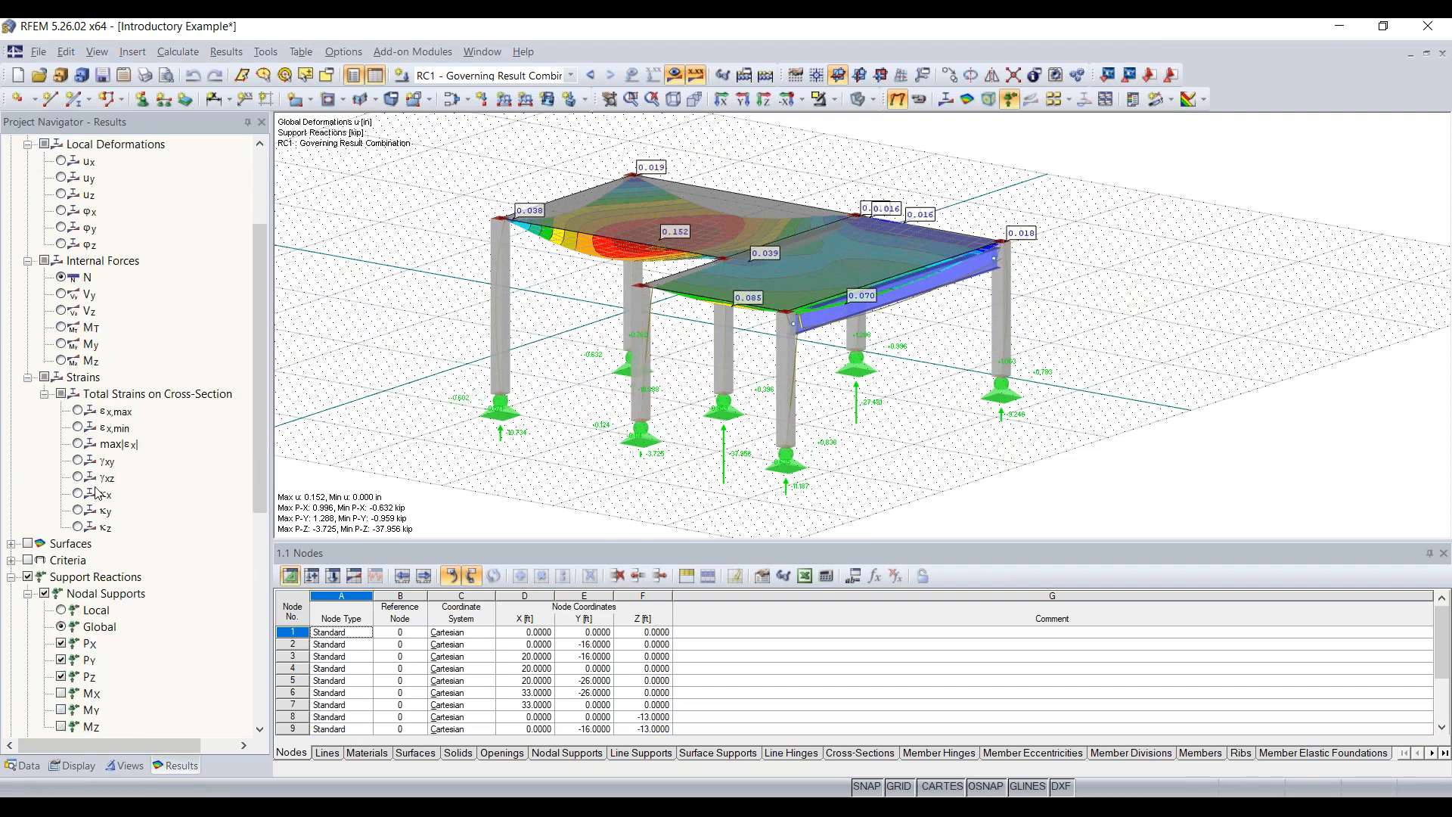
scroll(96, 492, "up", 3)
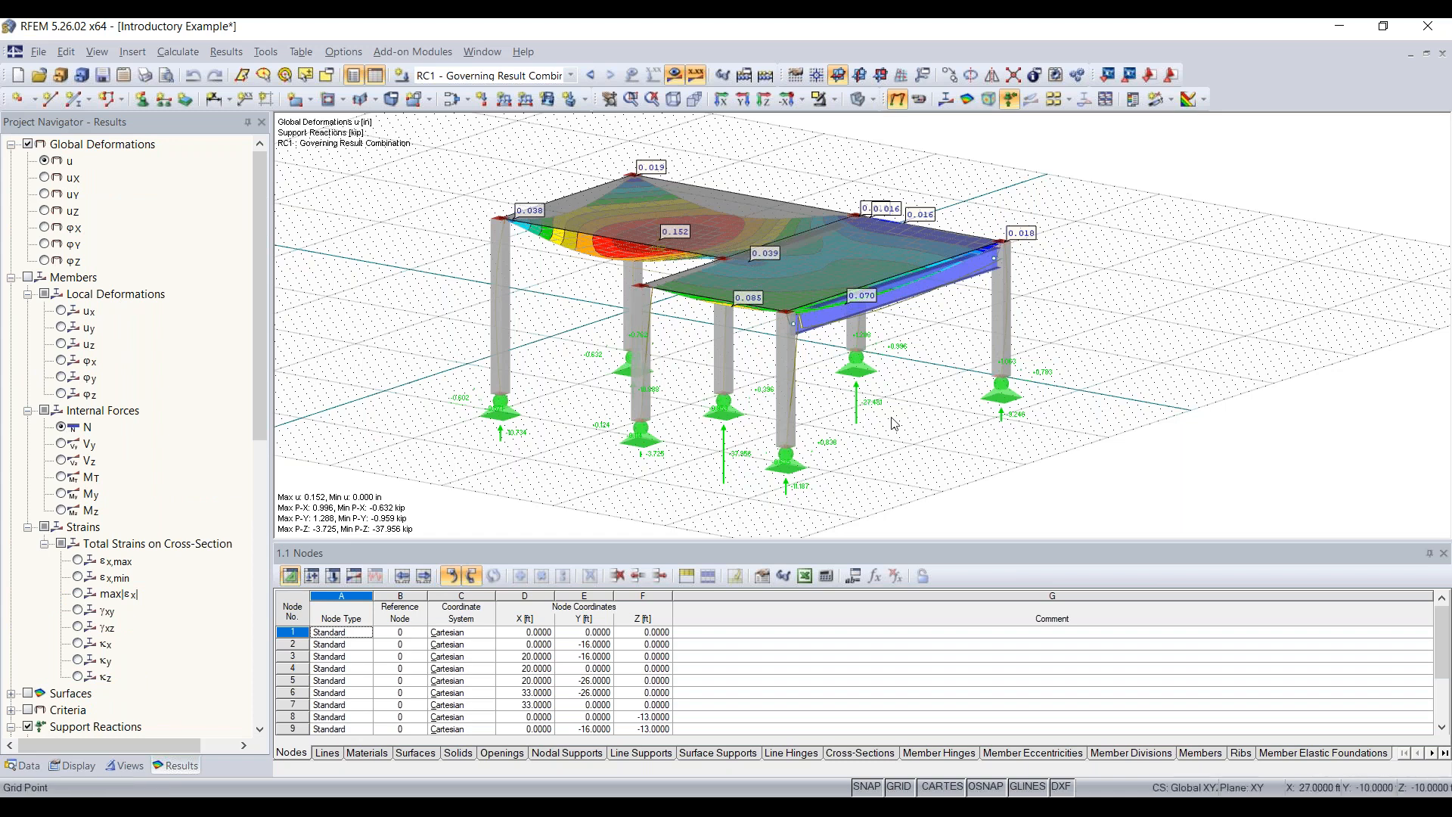
- Examine the deformed structure by panning, zooming in and out, and orbiting the model with the mouse
middle_click_drag(890, 428, 860, 422)
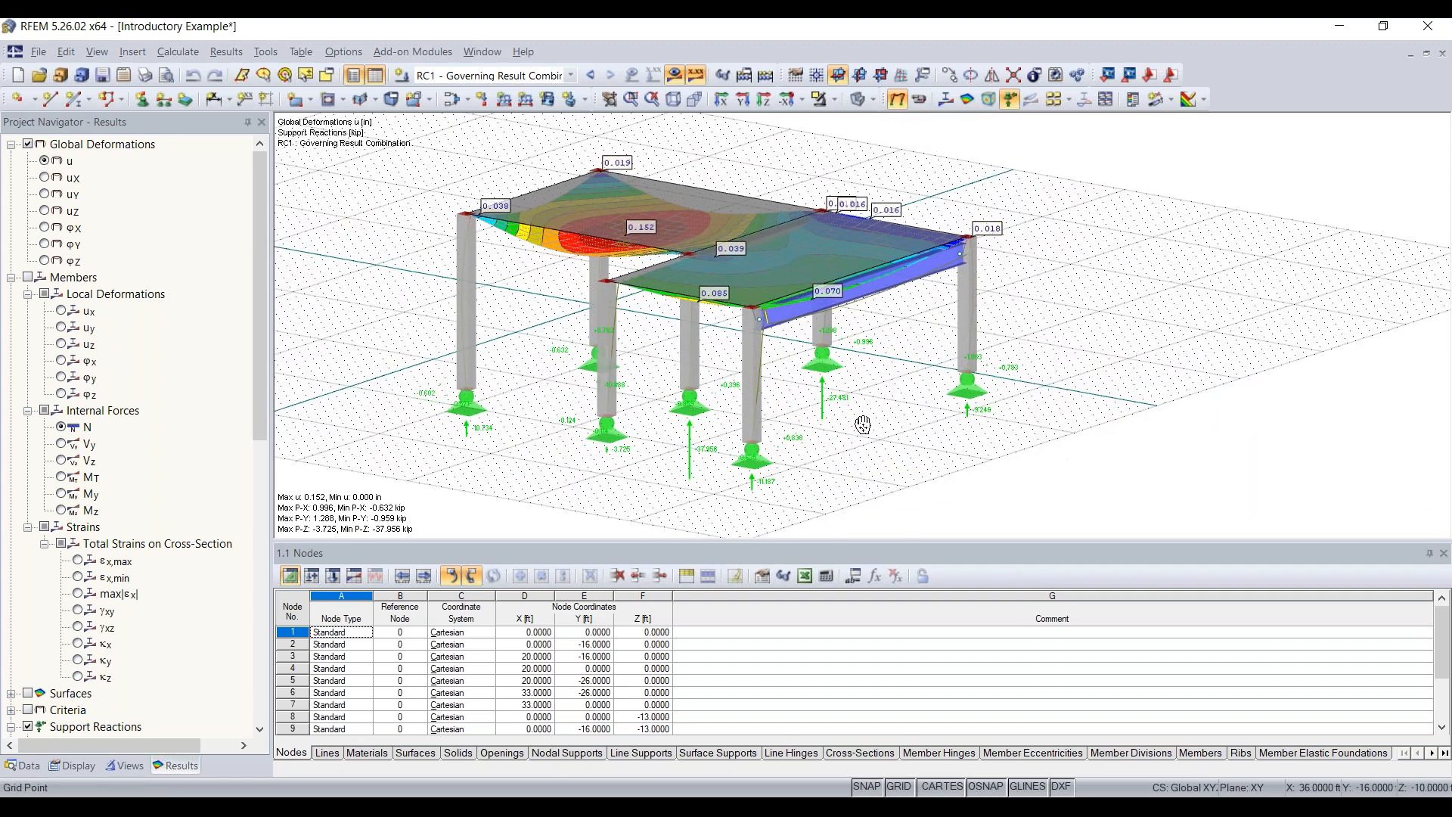
scroll(866, 428, "up", 1)
middle_click_drag(866, 428, 919, 393)
scroll(970, 405, "down", 2)
scroll(969, 403, "up", 3)
scroll(969, 403, "down", 3)
scroll(957, 392, "up", 4)
scroll(944, 380, "down", 1)
middle_click_drag(944, 380, 939, 418)
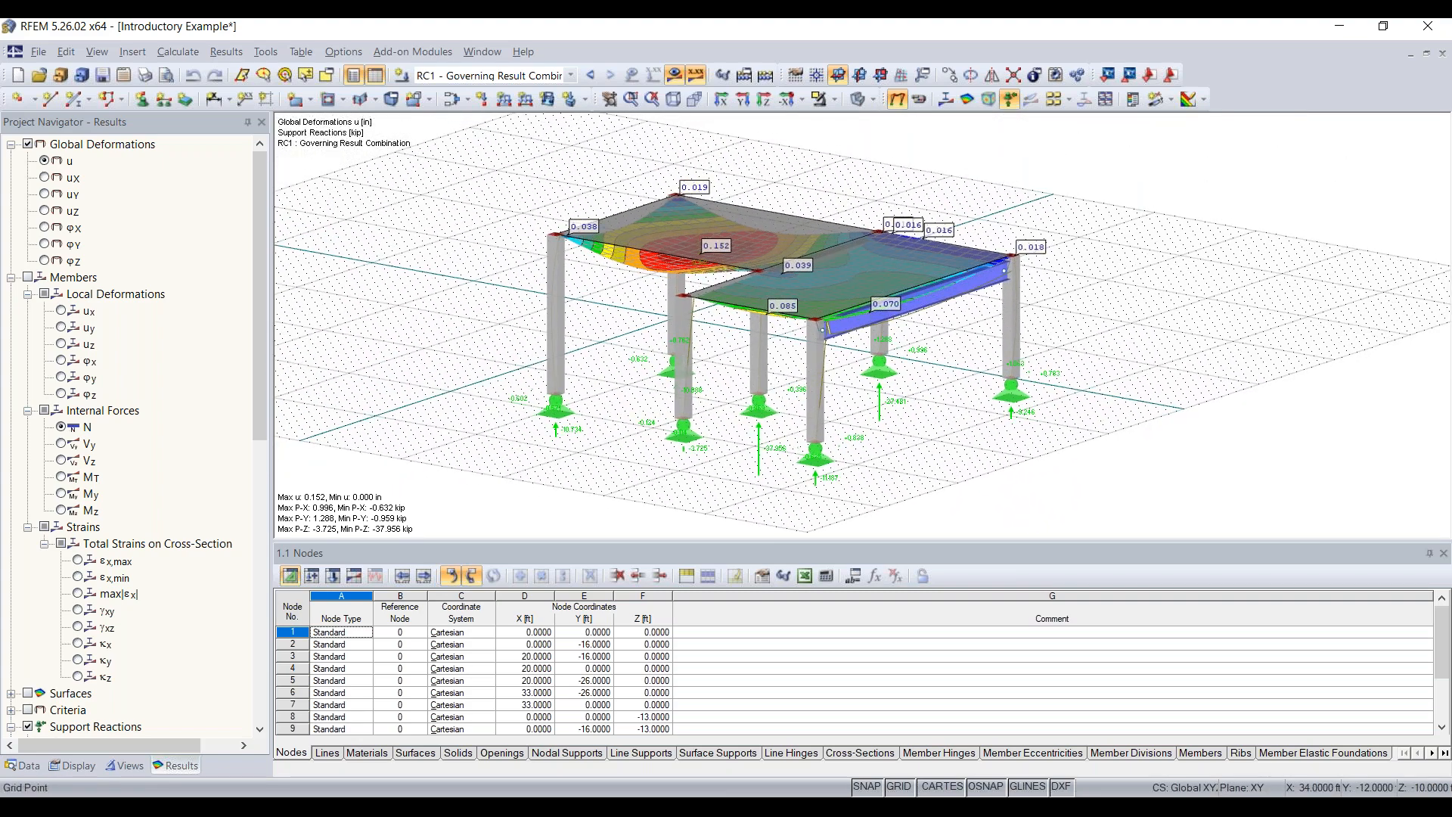
mouse_move(940, 417)
middle_mouse_down("ctrl")
mouse_move(1021, 288)
mouse_move(772, 299)
mouse_move(852, 386)
mouse_move(917, 412)
middle_mouse_up("ctrl")
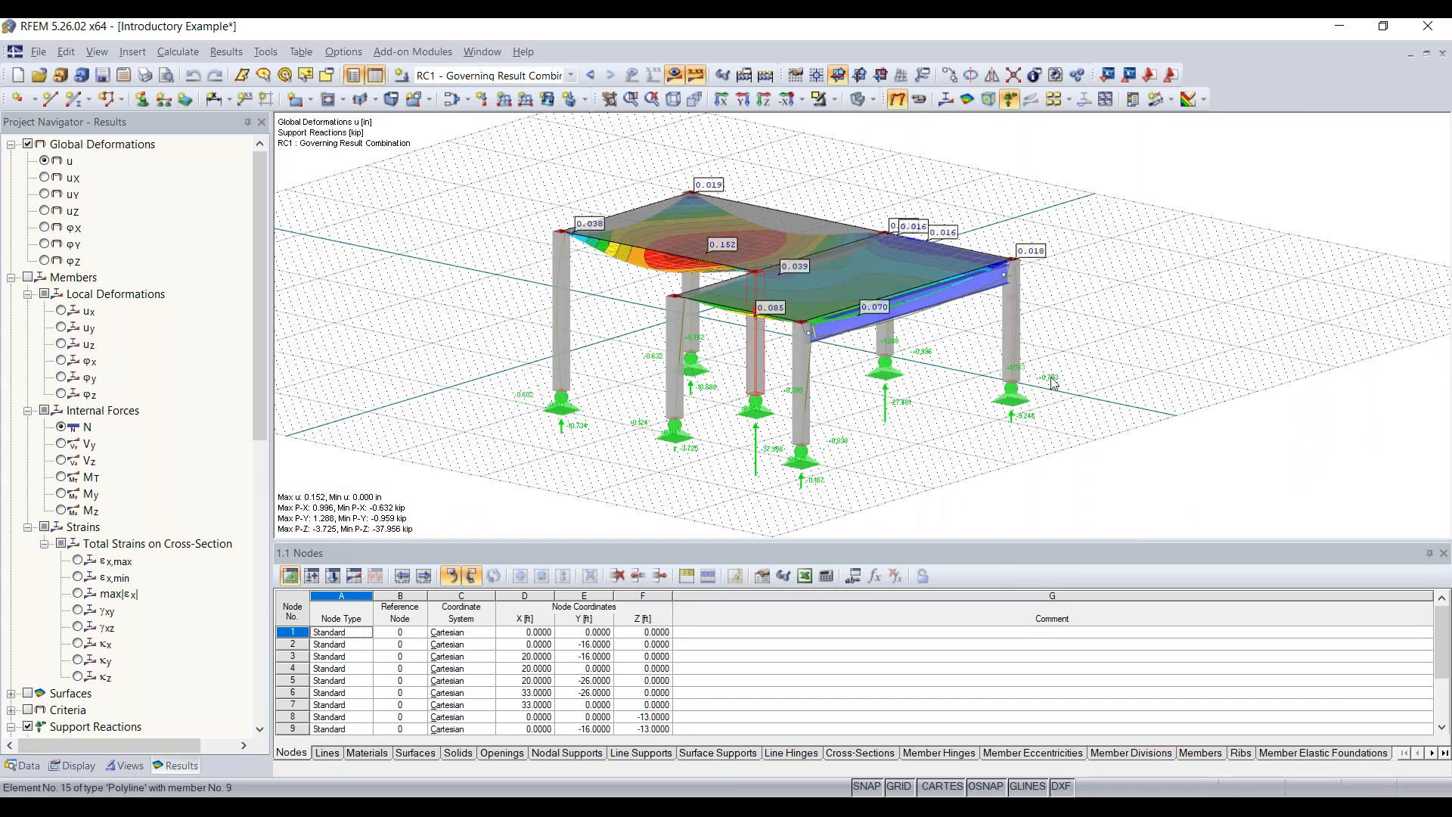
- Shift the view of the deformed model stepwise to both sides and vertically with keyboard navigation
key("Left")
key("Left")
key("Right")
key("Right")
key("Right")
key("Right")
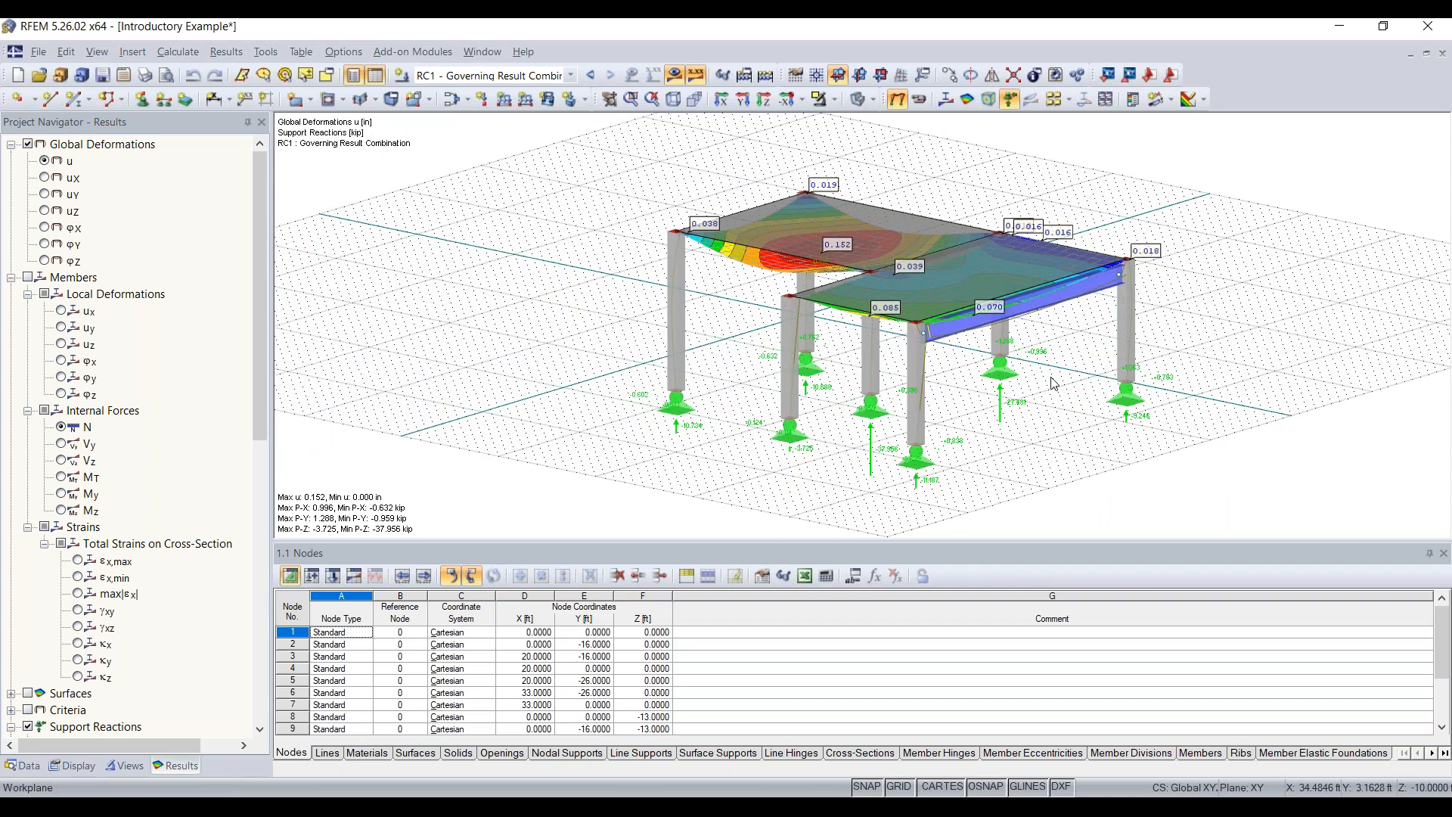
key("Left")
key("Left")
key("Left")
key("Right")
key("Up")
key("Up")
key("Down")
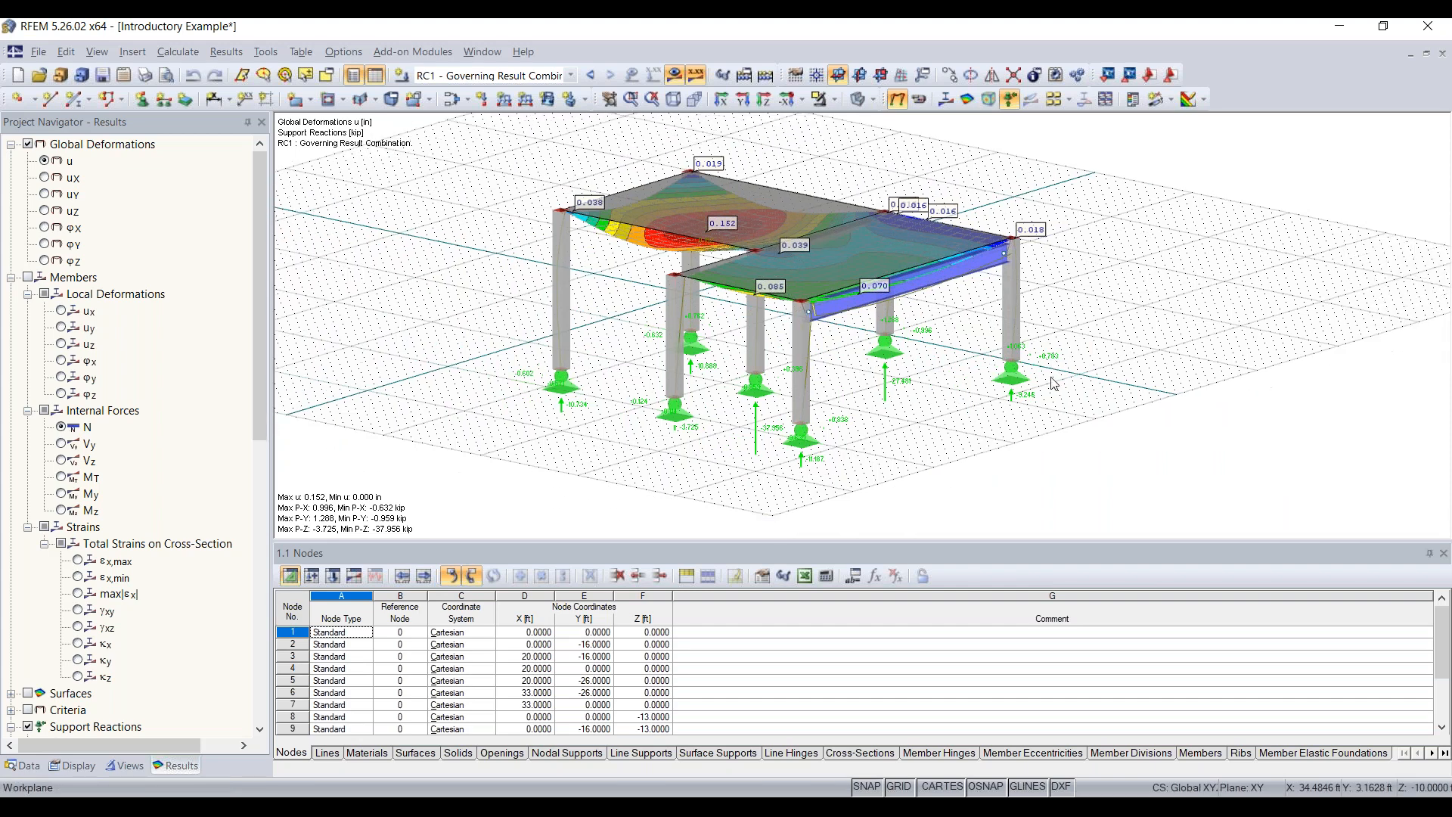
key("Right")
- Rotate the view of the deformed model stepwise about its vertical and horizontal directions with keyboard navigation
key("ctrl+Right")
key("ctrl+Right")
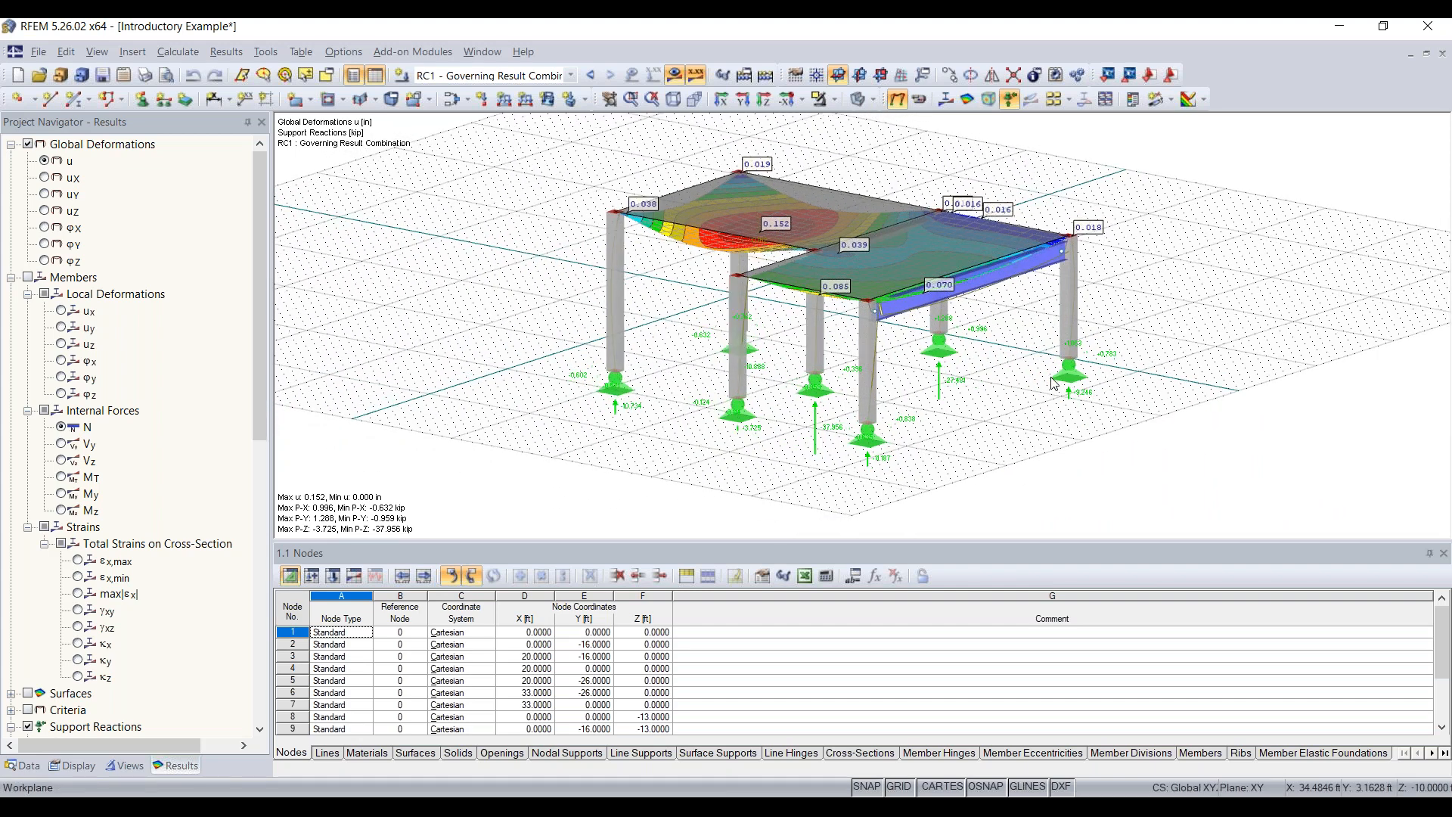
key("ctrl+Right")
key("ctrl+Right")
key("ctrl+Right")
key("ctrl+Up")
key("ctrl+Up")
key("ctrl+Down")
key("ctrl+Down")
key("ctrl+Down")
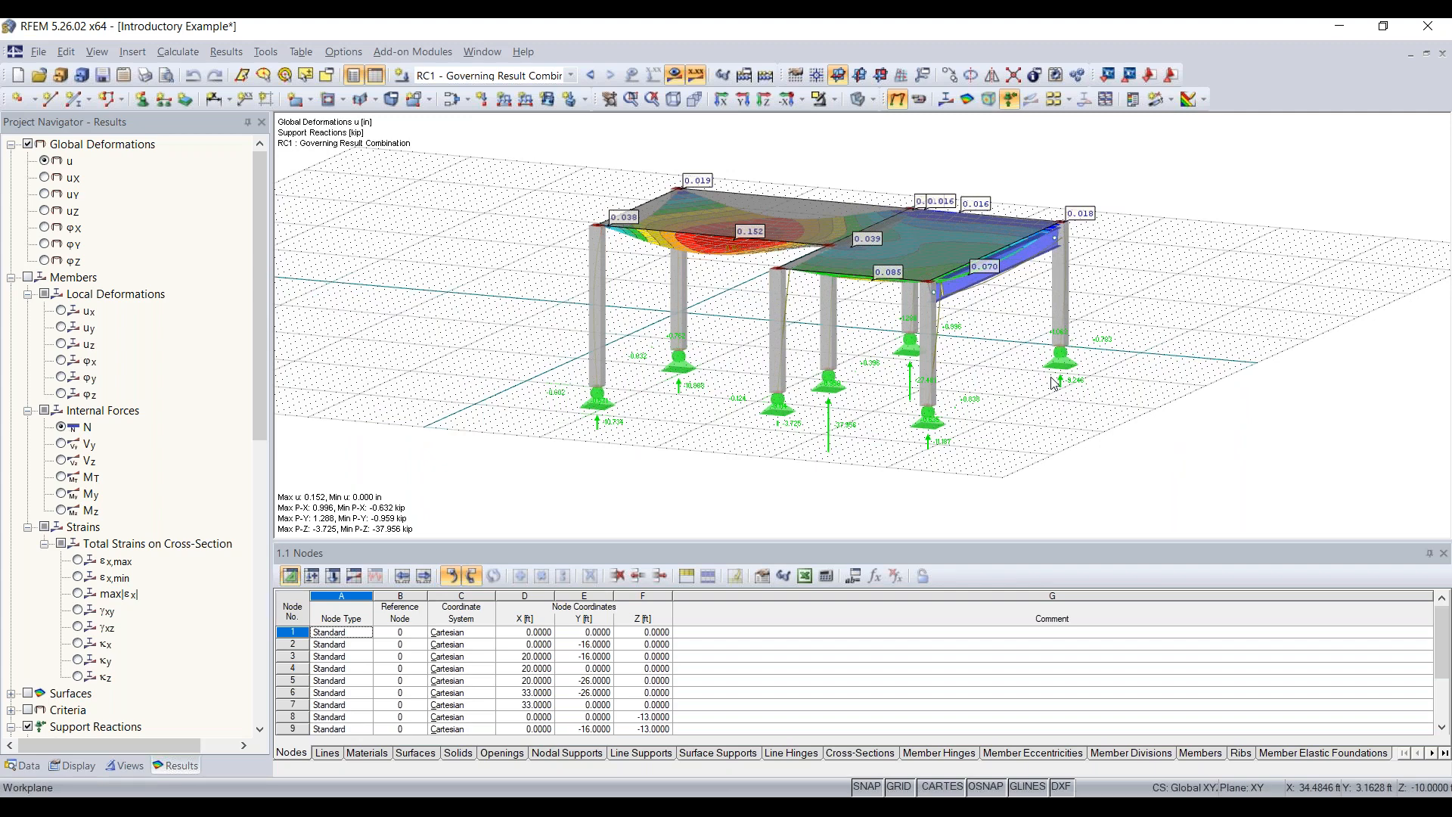
key("ctrl+Up")
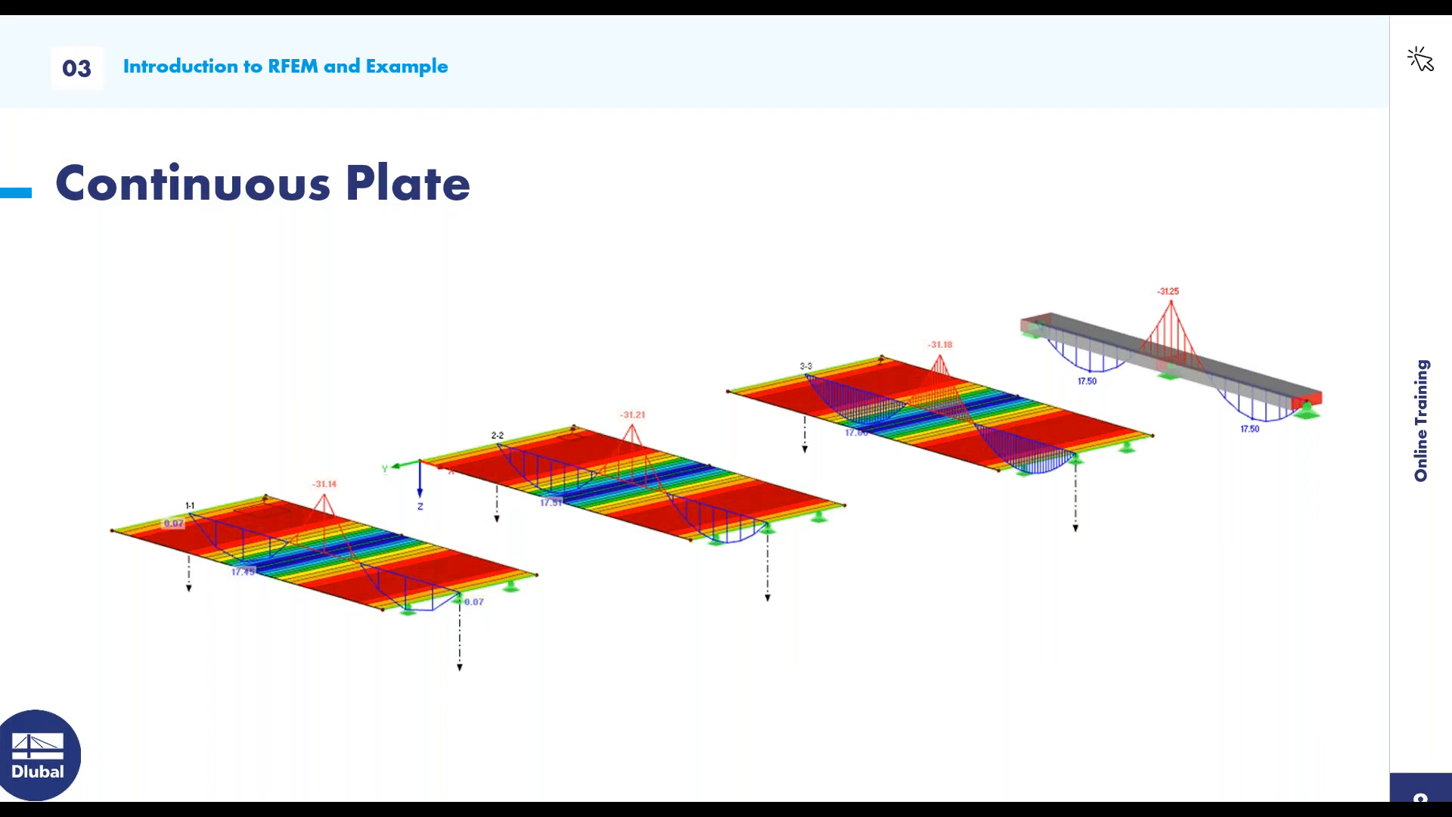
key("Right")
key("Right")
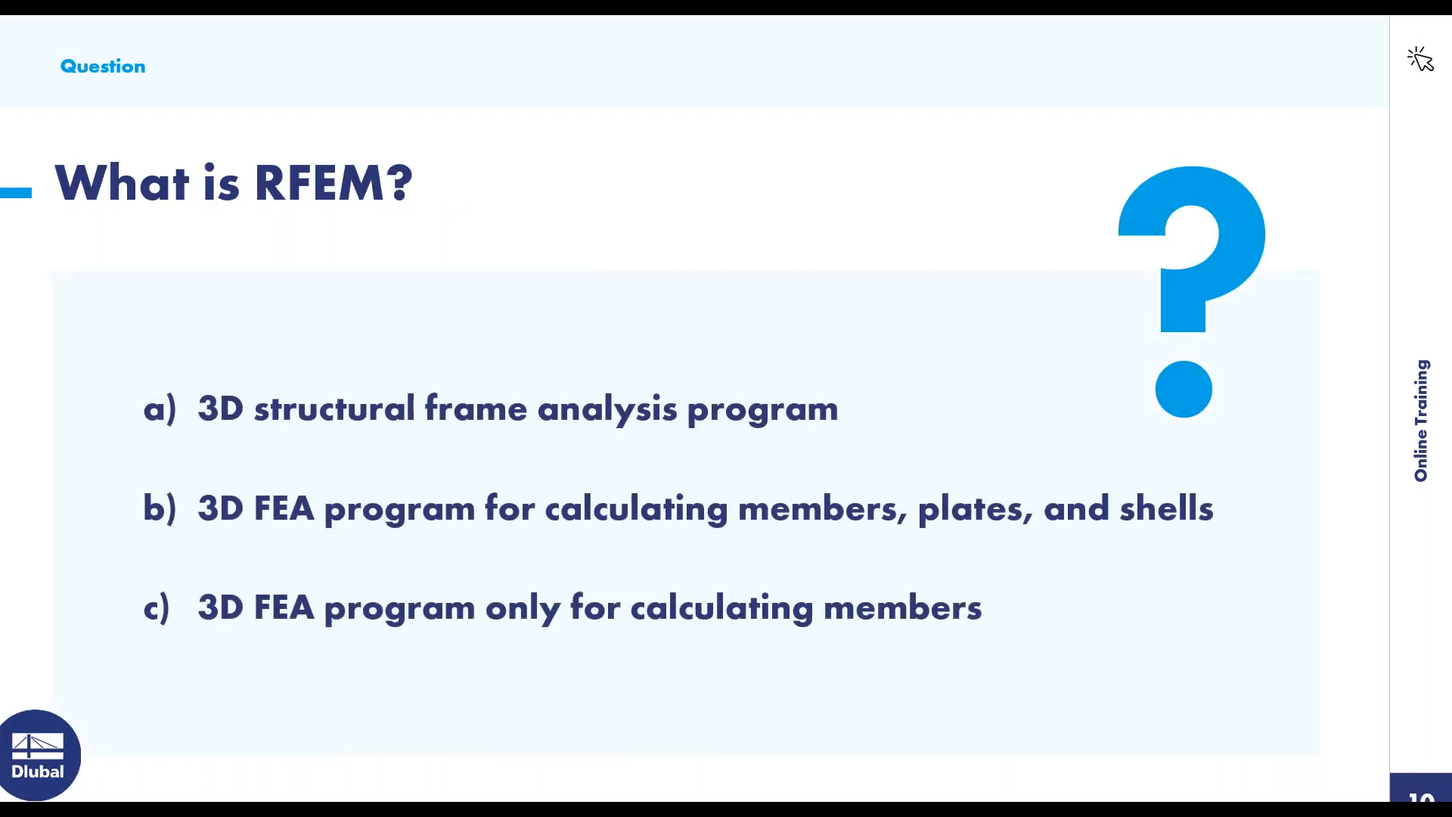
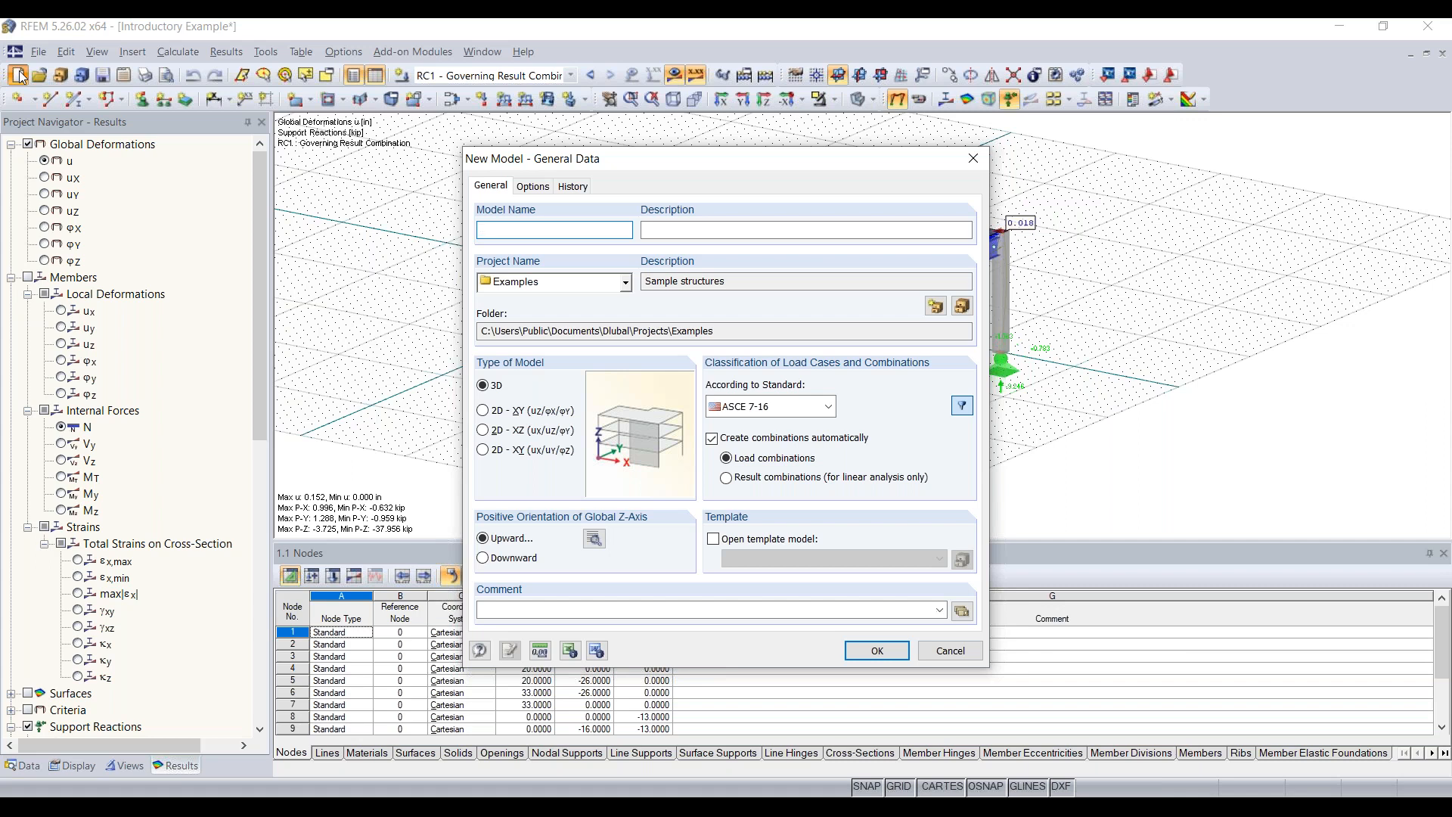
- Name the new model "Continous Plate 20" and leave its description empty
type("Continous PLat")
type("e 20")
left_click(729, 225)
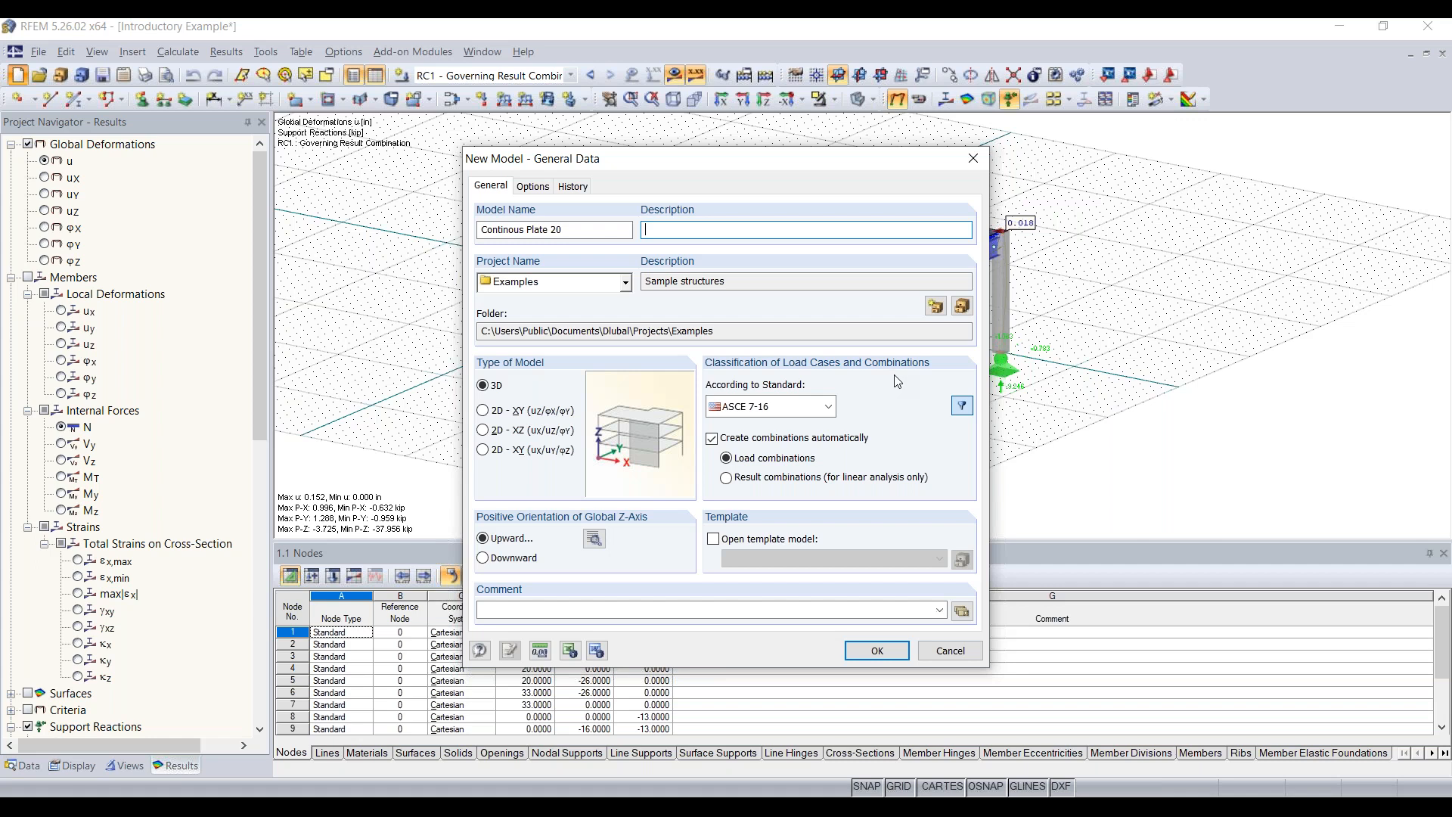
- Review the standards available for classifying load cases and combinations, and select ASCE 7-16
left_click(829, 408)
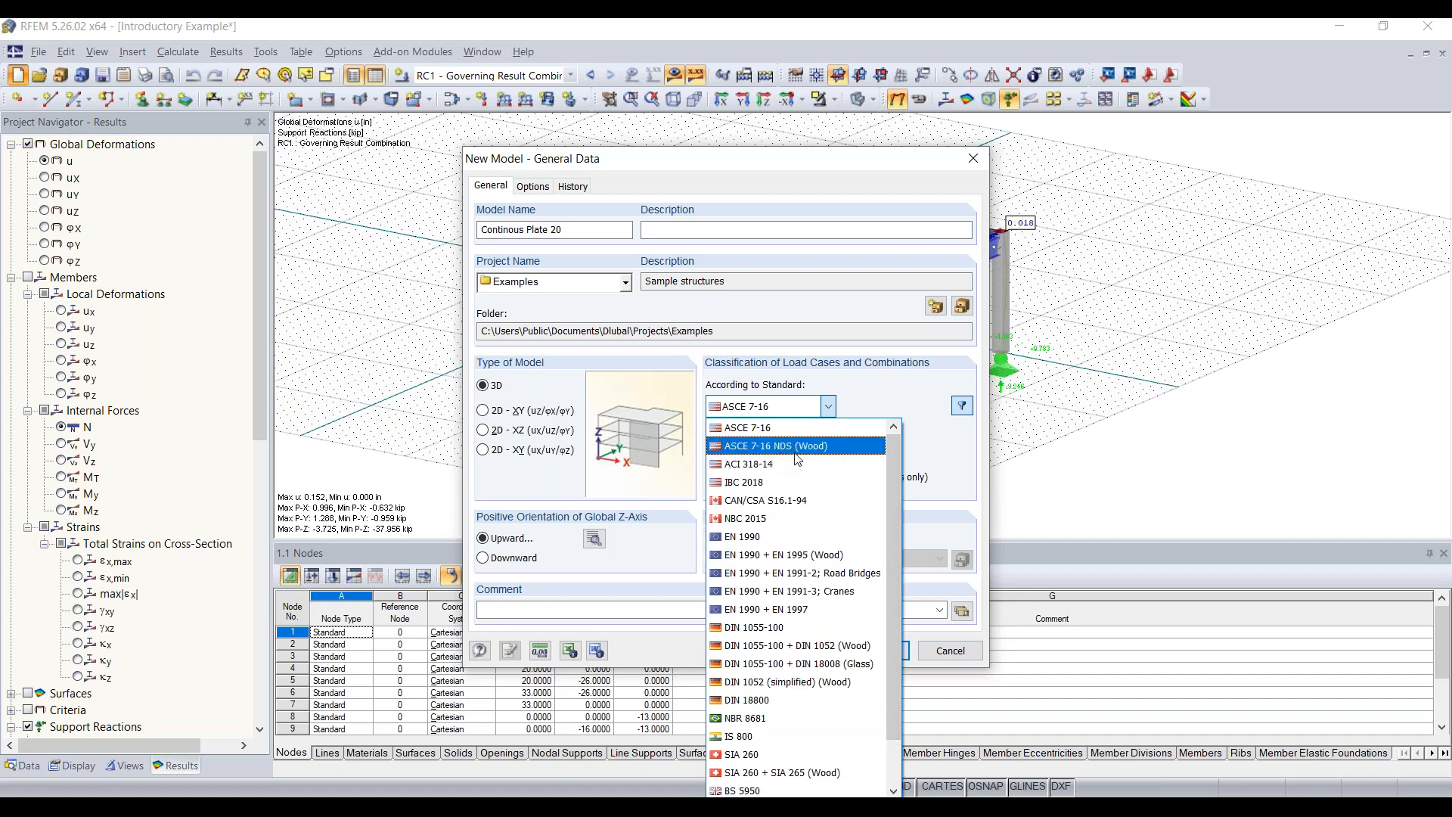
scroll(791, 460, "down", 1)
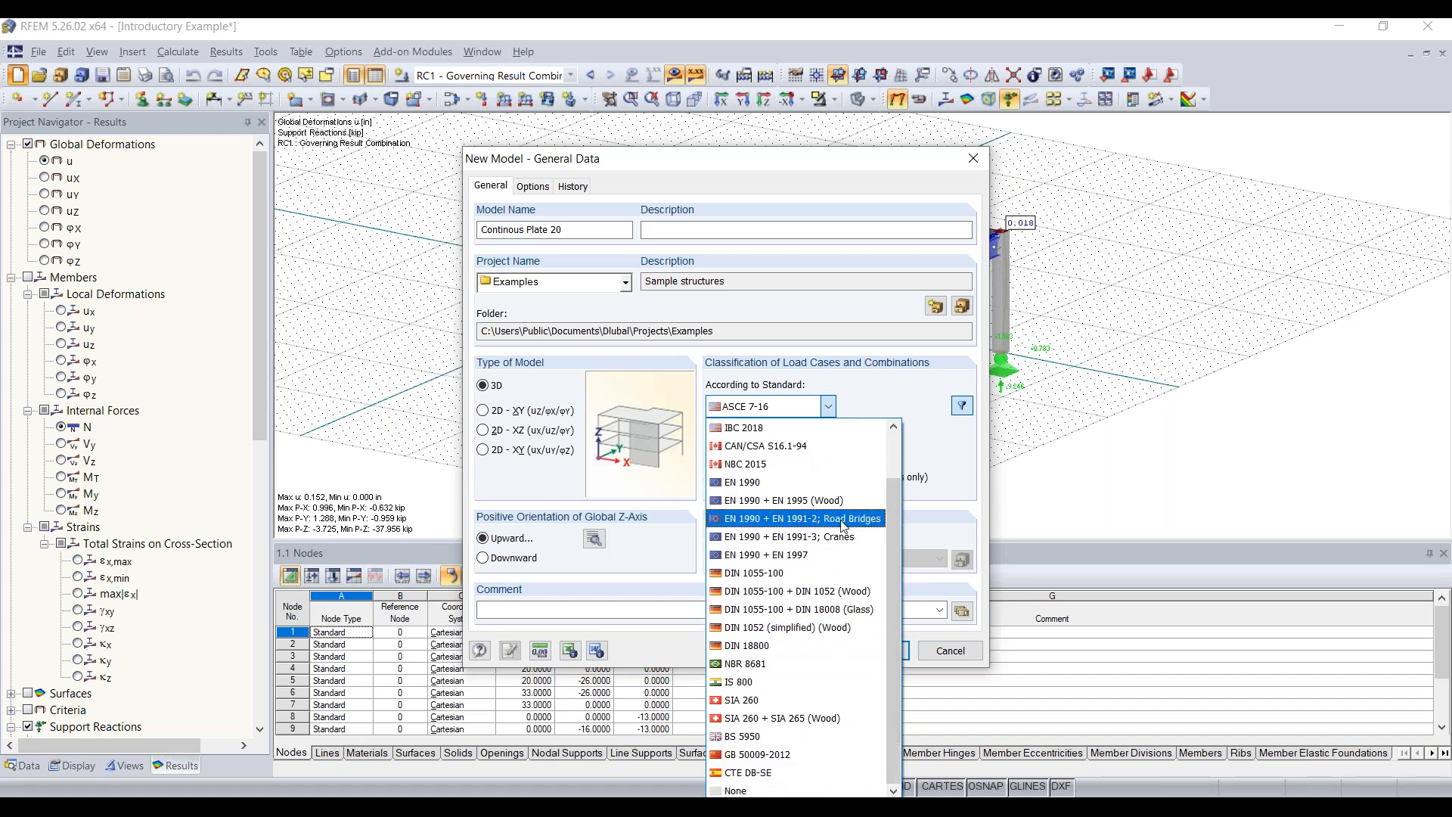
scroll(845, 527, "up", 1)
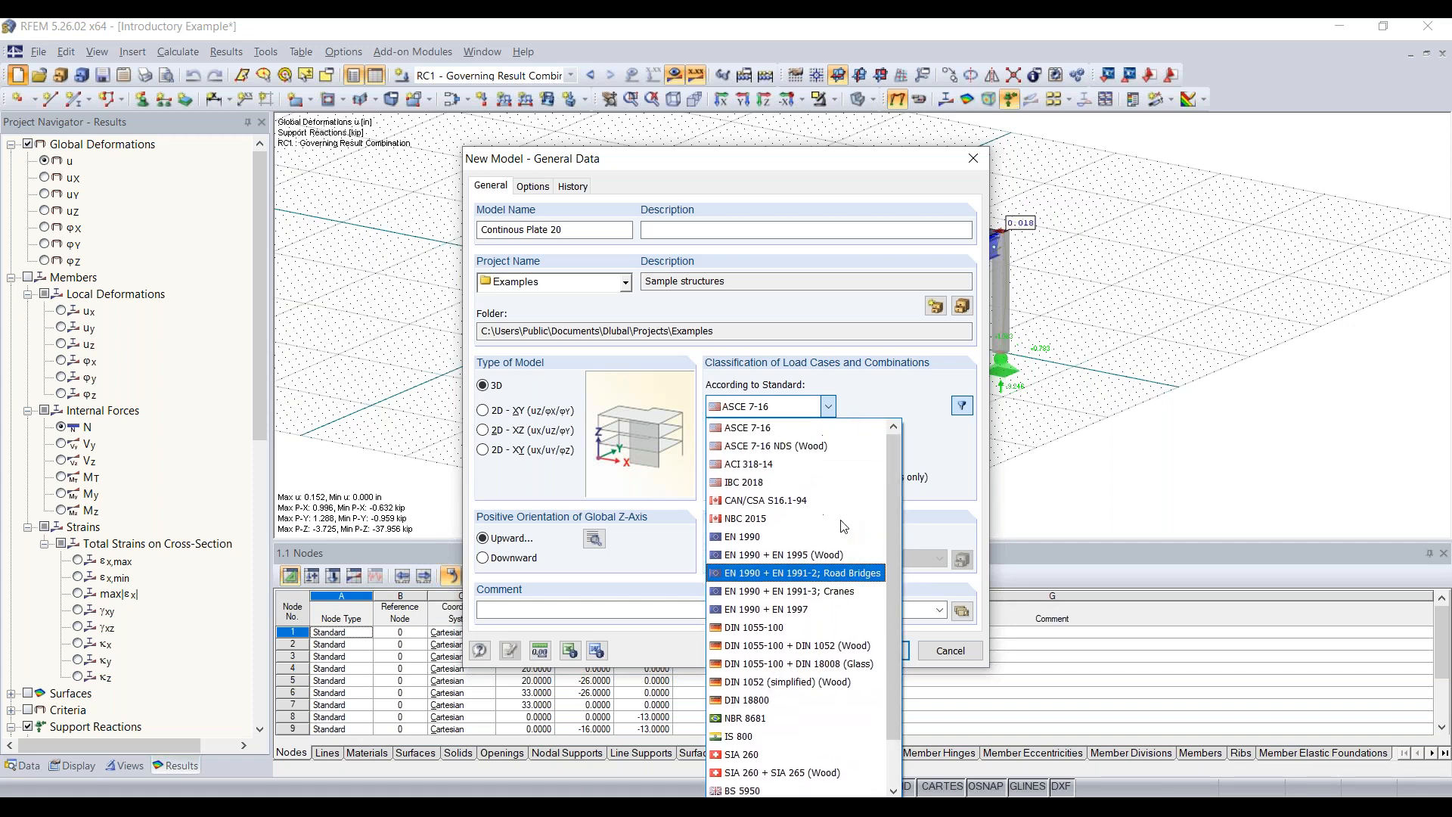
left_click(783, 433)
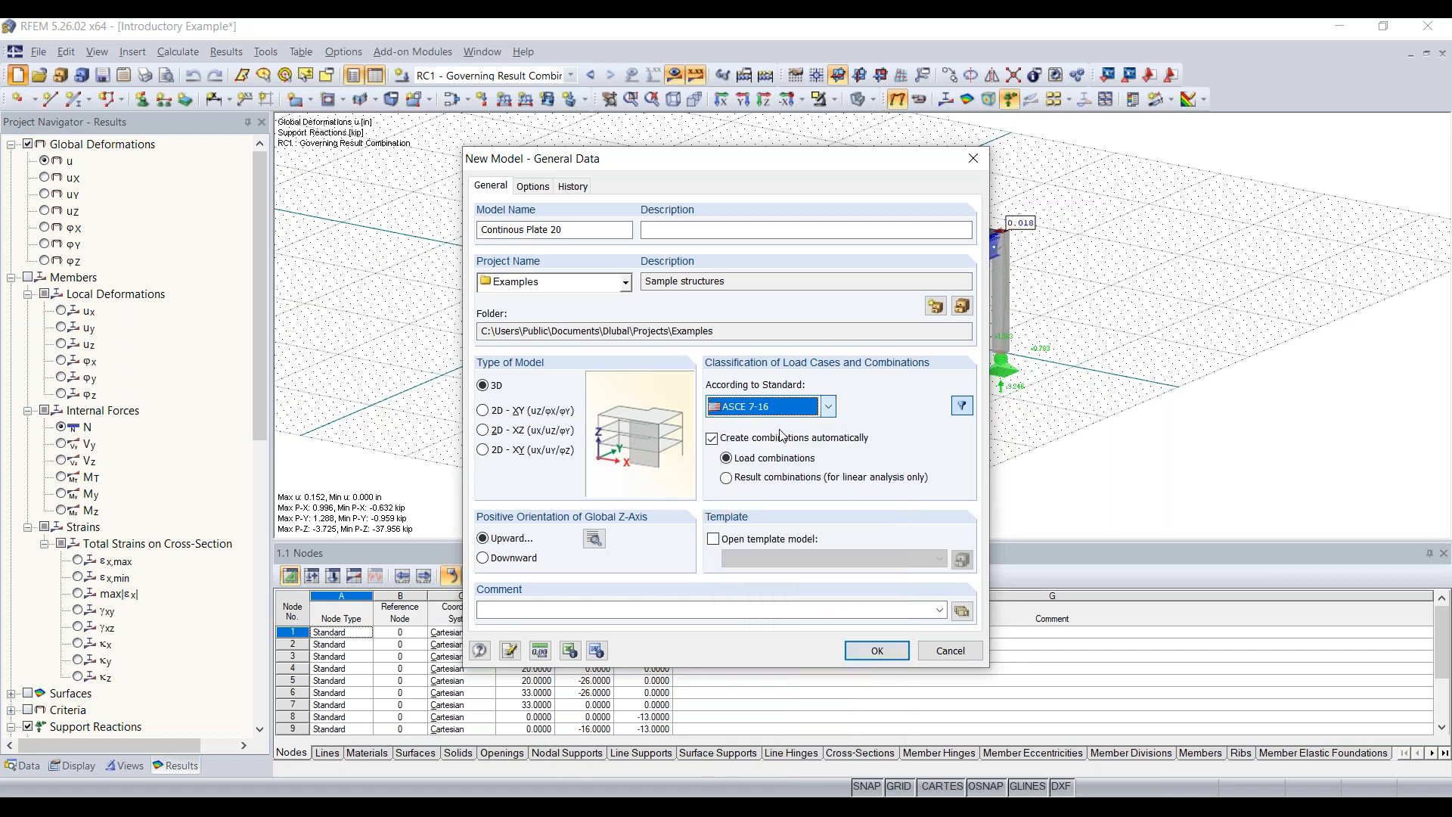
left_click(828, 409)
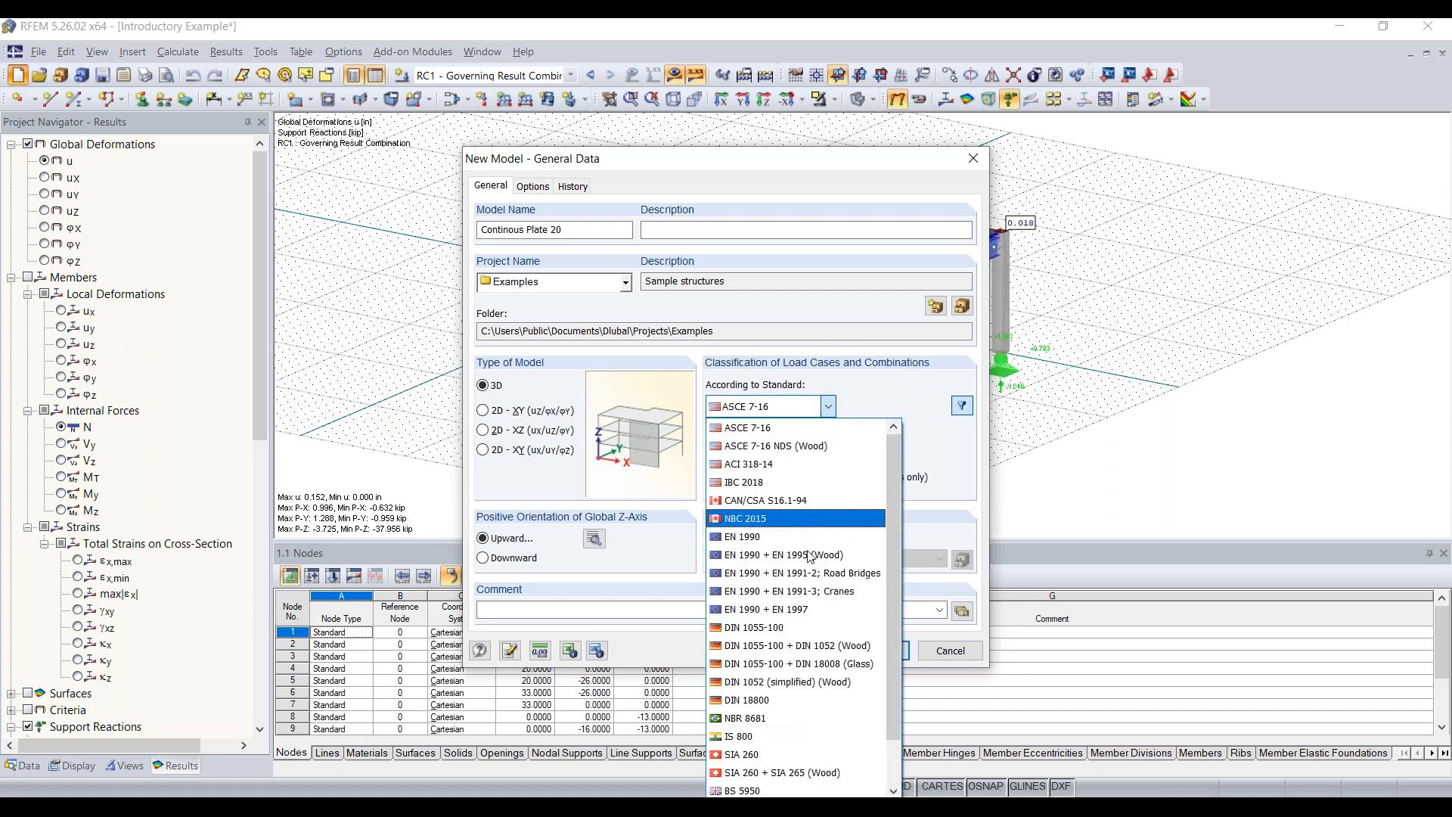
left_click(832, 416)
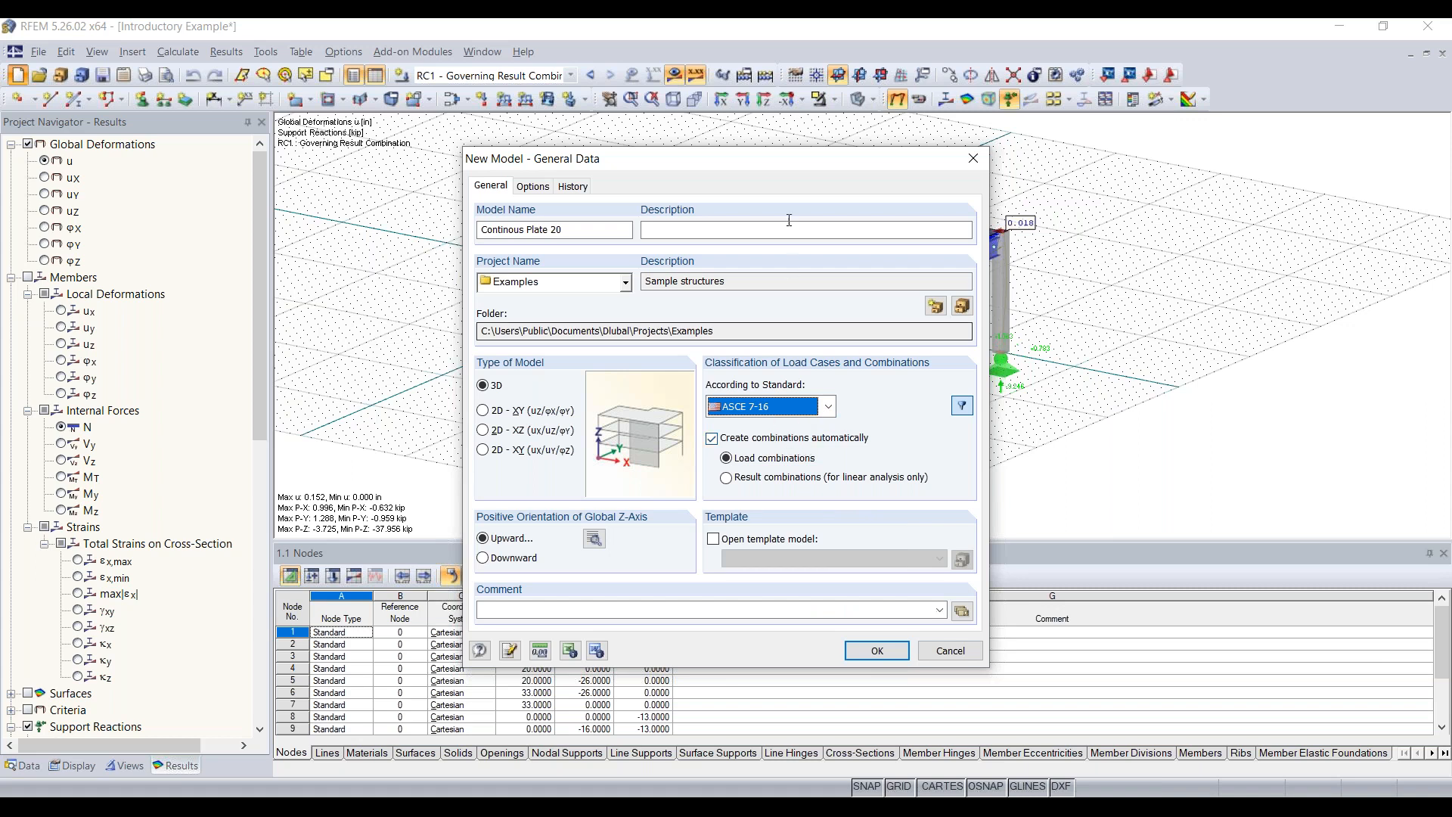
- Accept the Downward orientation for the local z-axis and create the model with the global Z-axis upward
left_click_drag(757, 168, 718, 122)
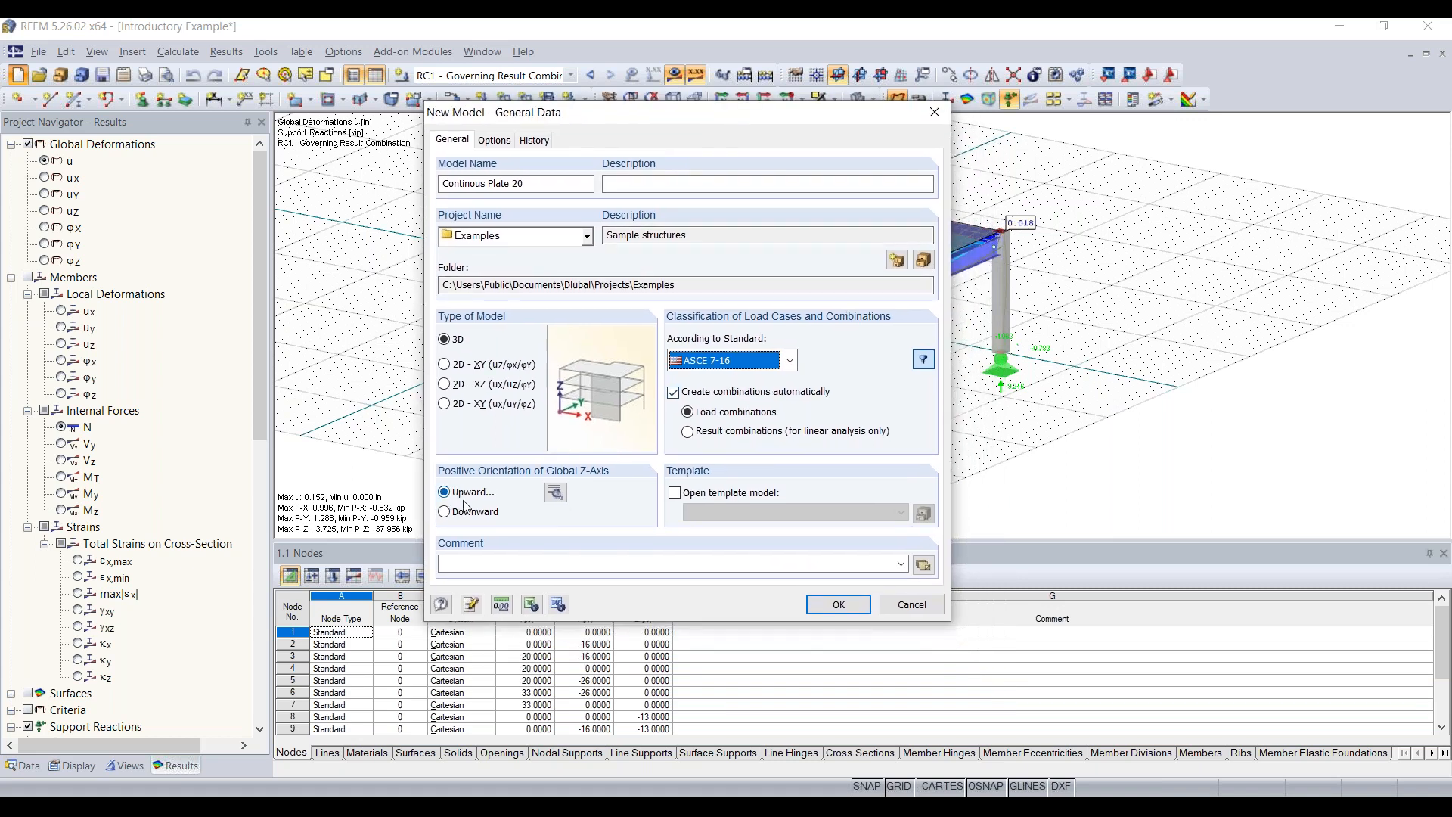
left_click(557, 493)
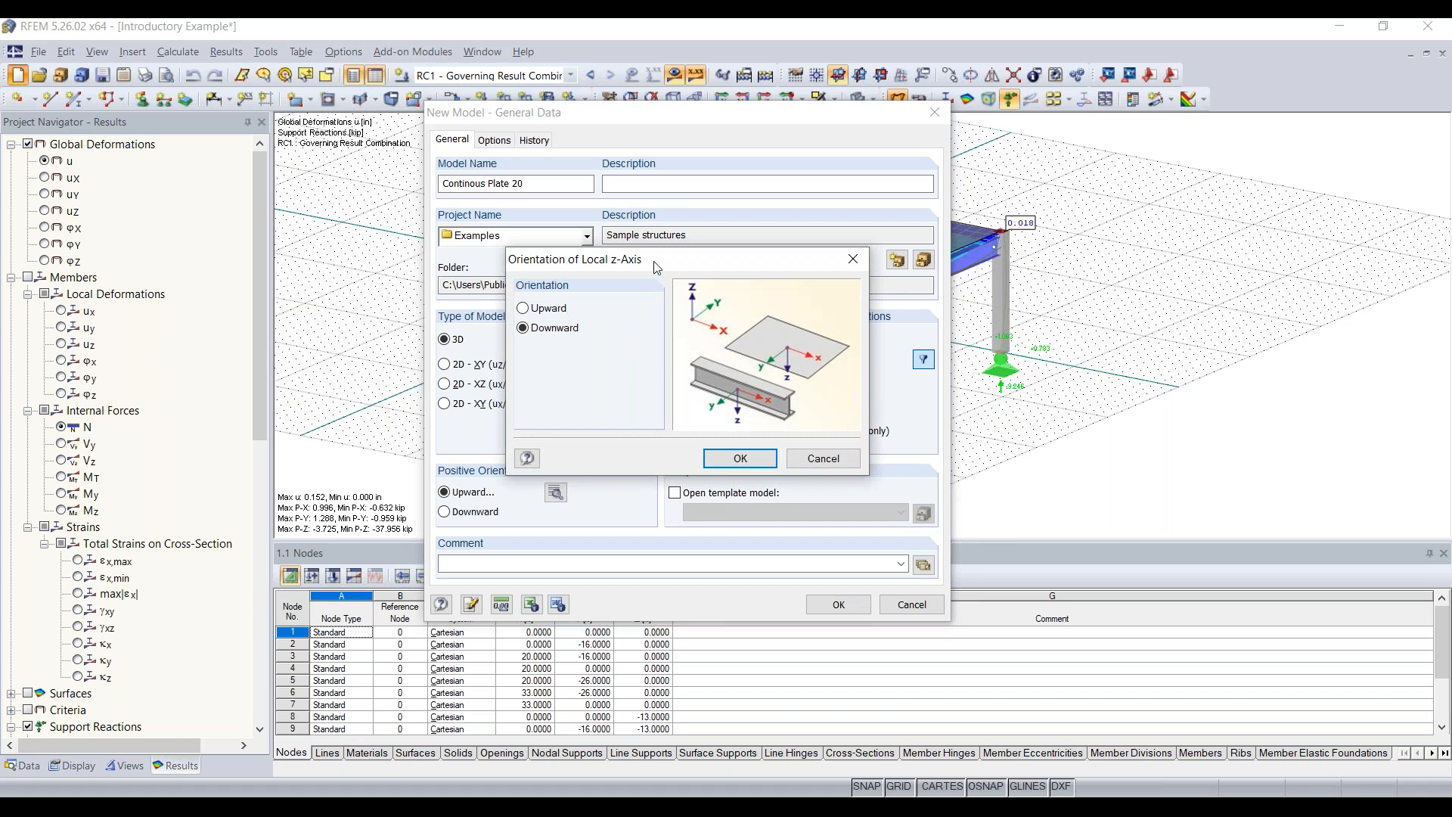
left_click_drag(660, 267, 638, 277)
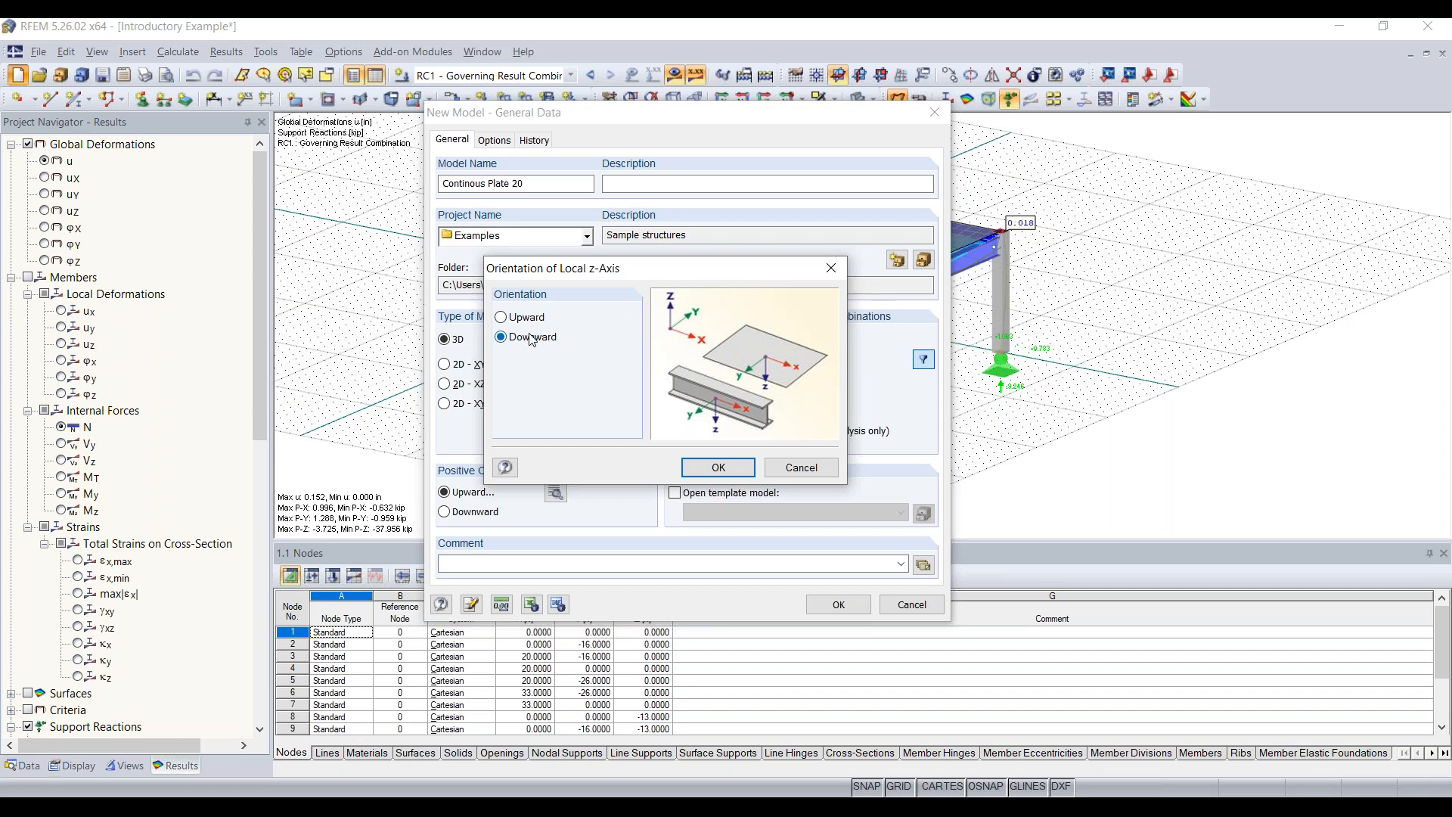
left_click(729, 465)
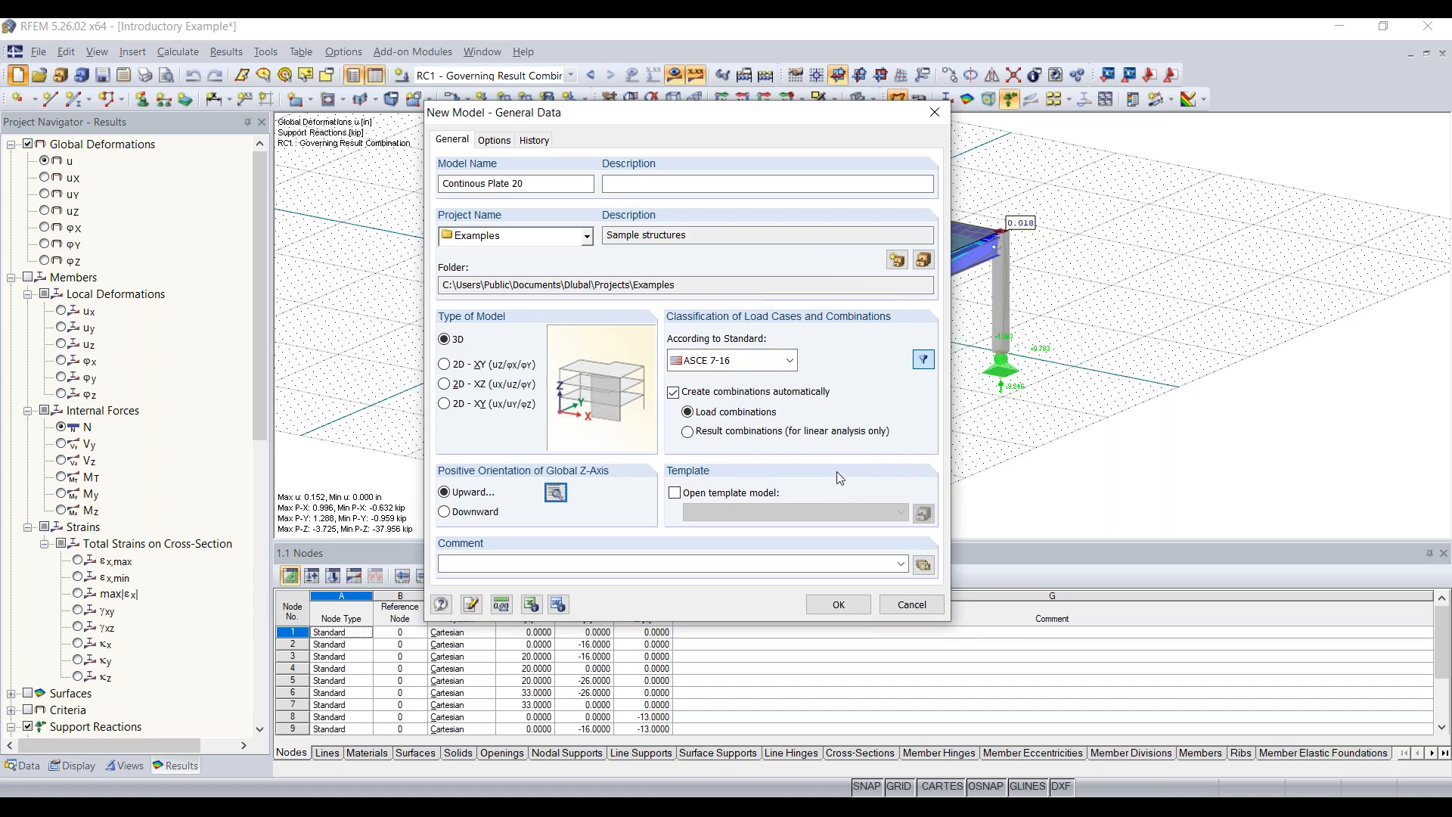
left_click(838, 604)
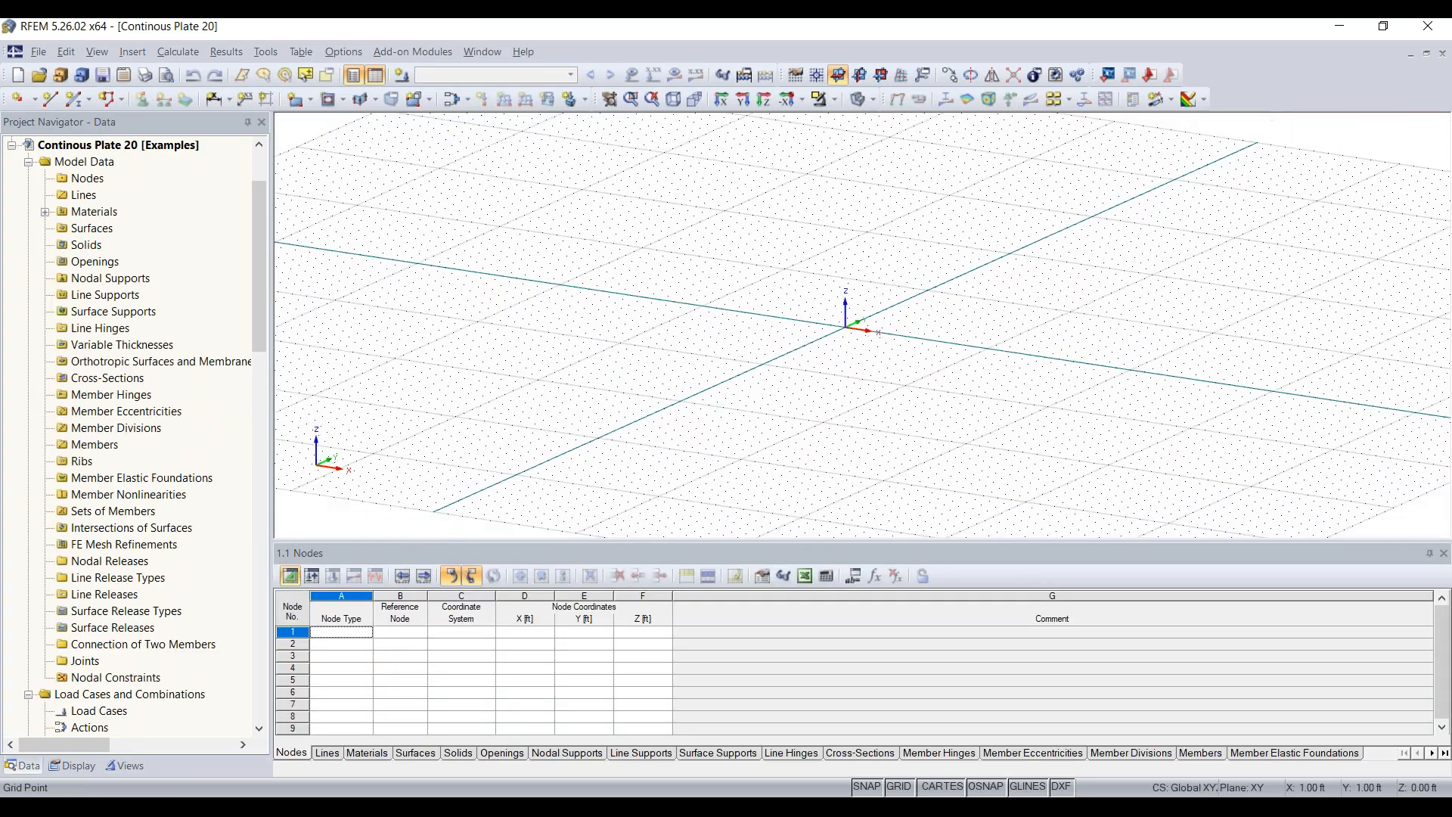
- Load the Metric profile for the model's units and decimal places
mouse_move(818, 321)
middle_mouse_down()
mouse_move(762, 319)
mouse_move(801, 342)
middle_mouse_up()
scroll(822, 343, "down", 1)
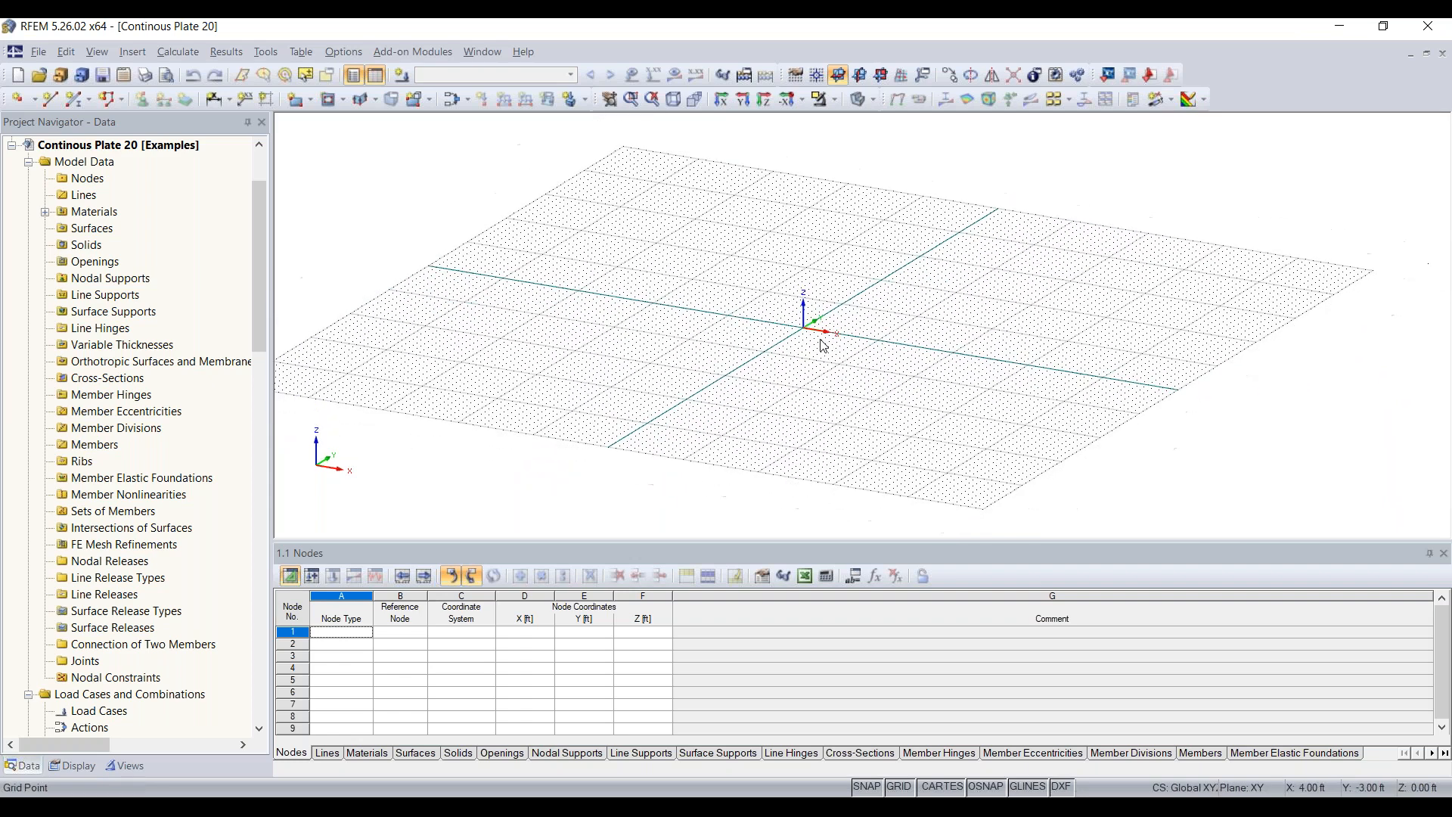
left_click(345, 51)
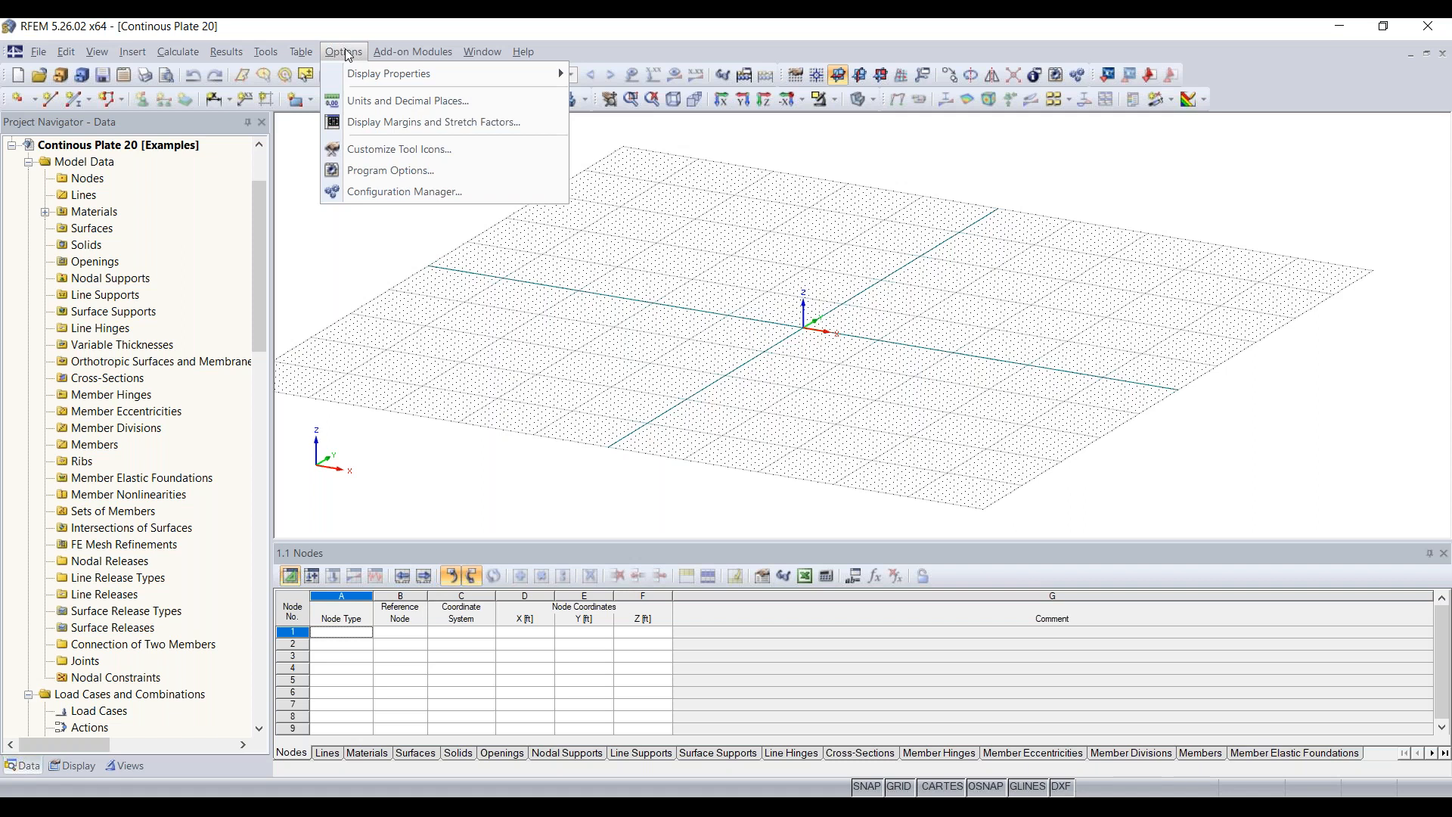
left_click(402, 106)
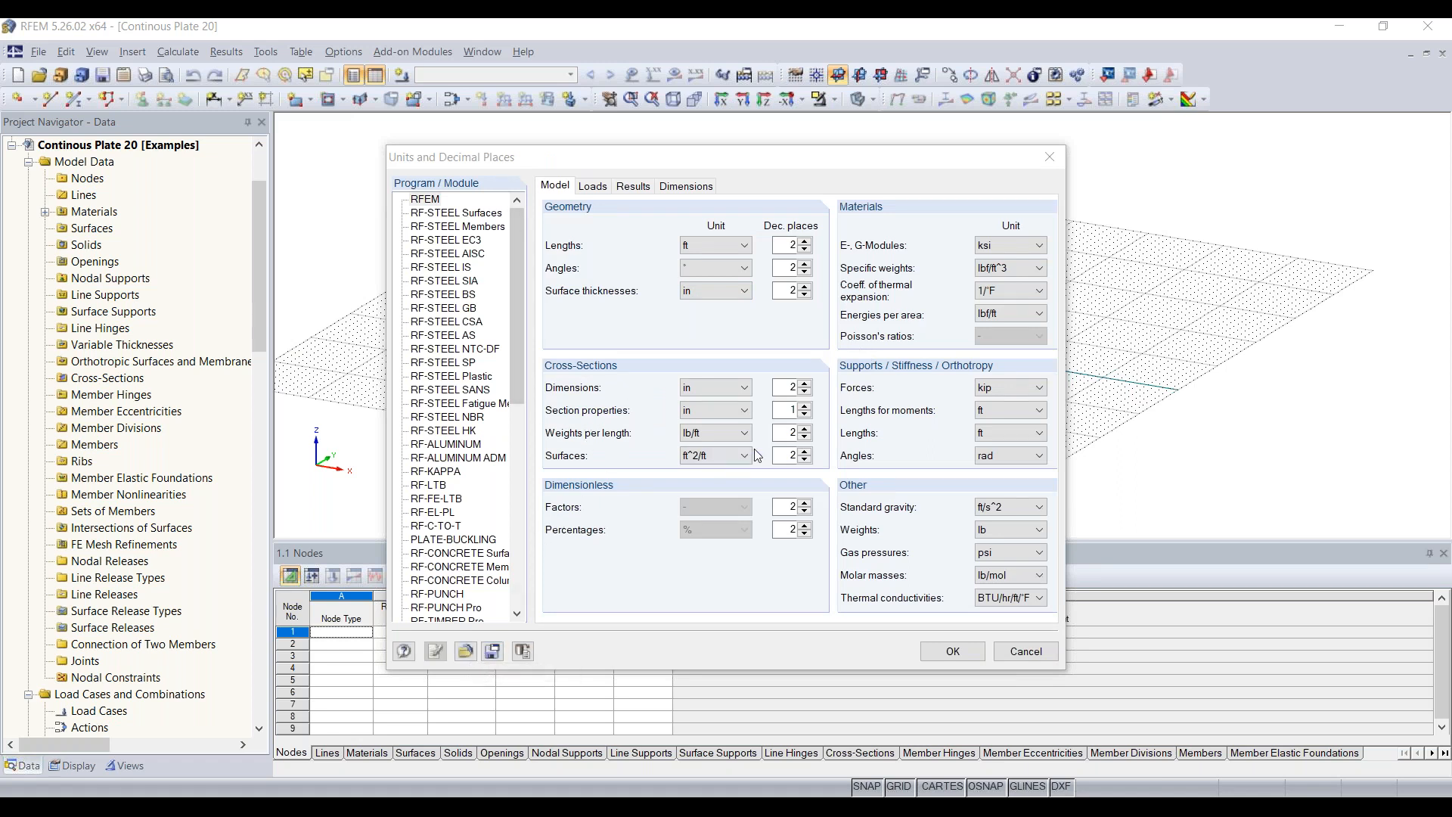
left_click(467, 652)
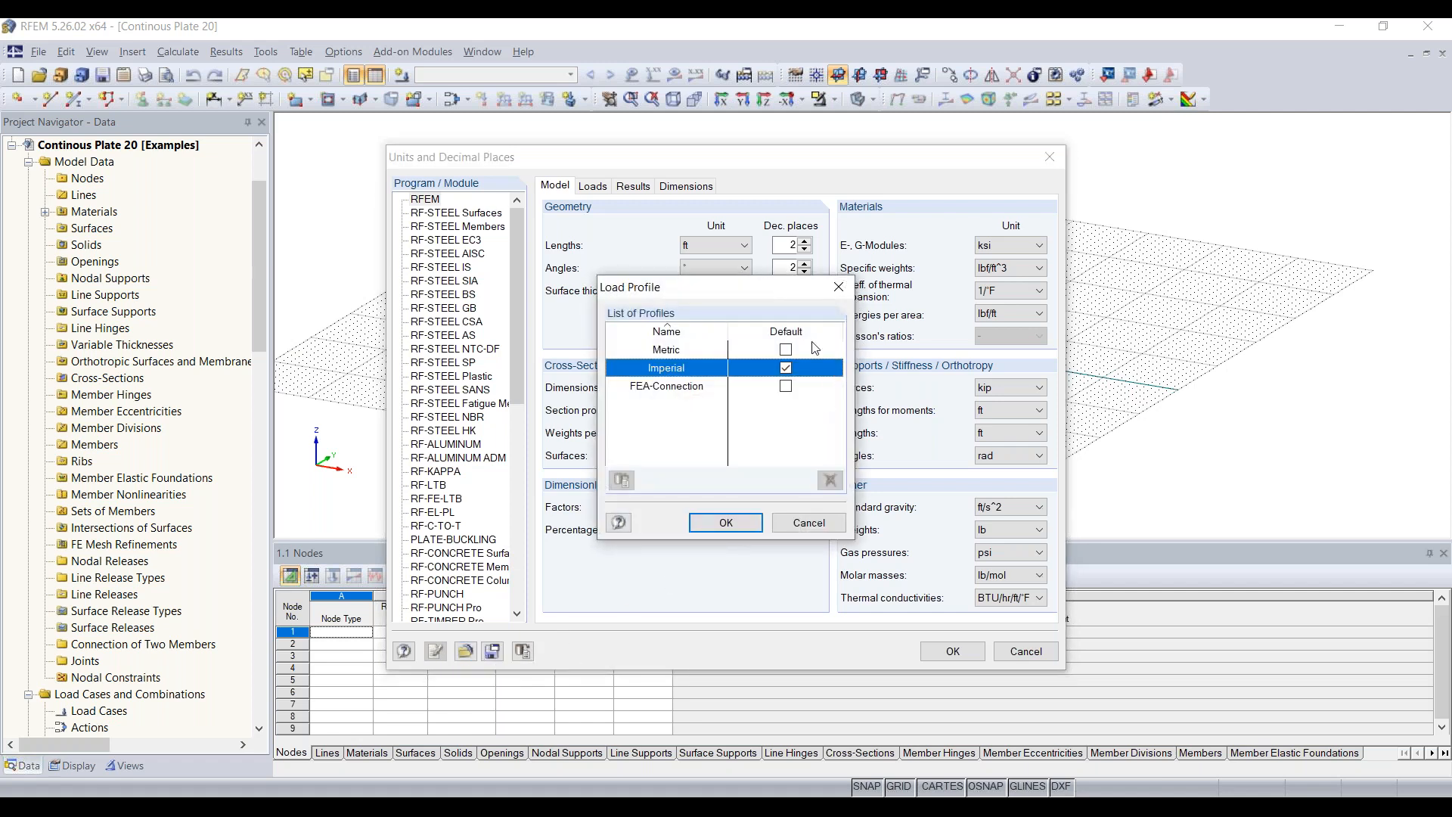
left_click(676, 351)
key("Return")
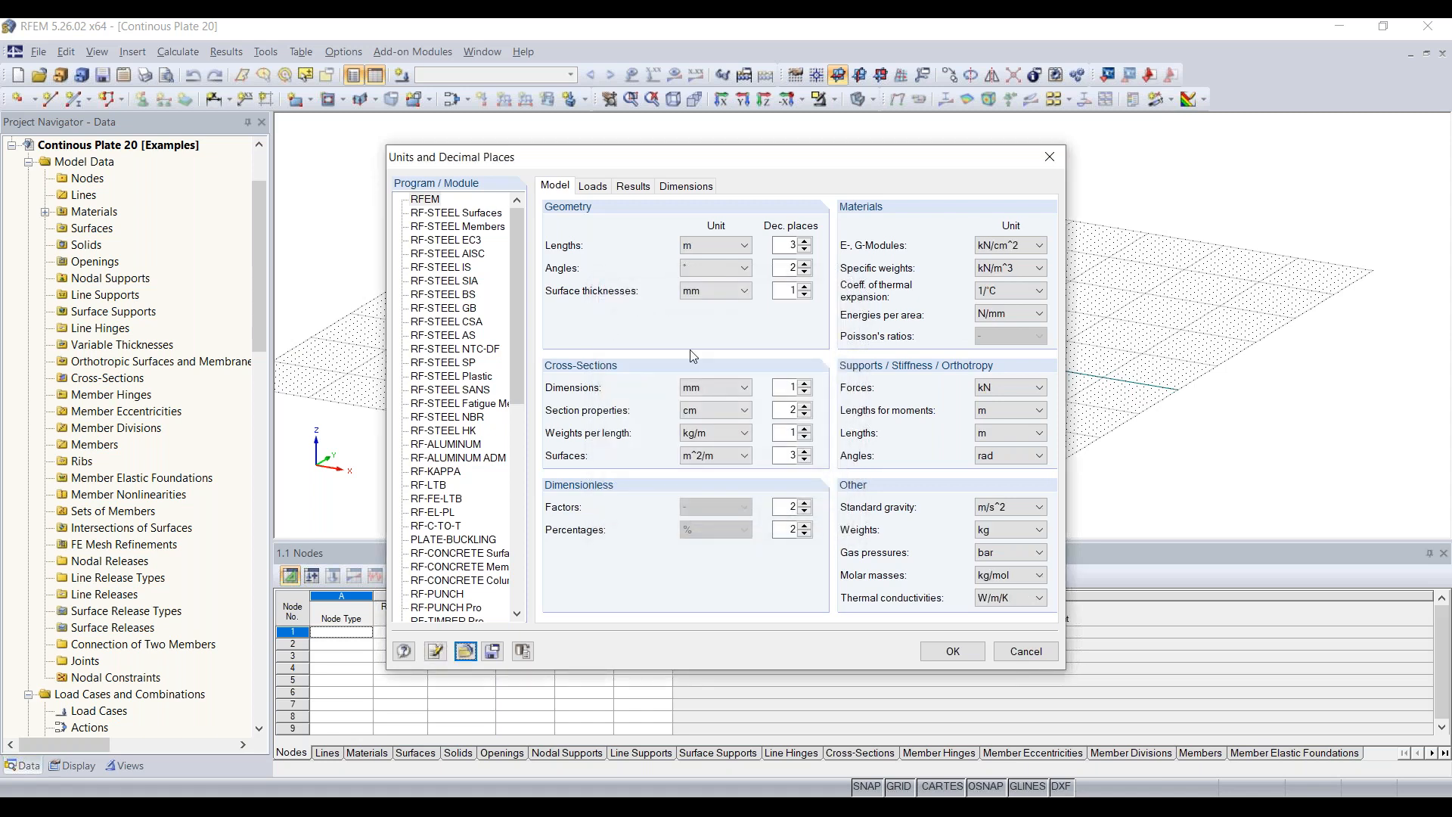
- Load the Imperial profile for units and decimal places and apply it to the model
left_click(467, 649)
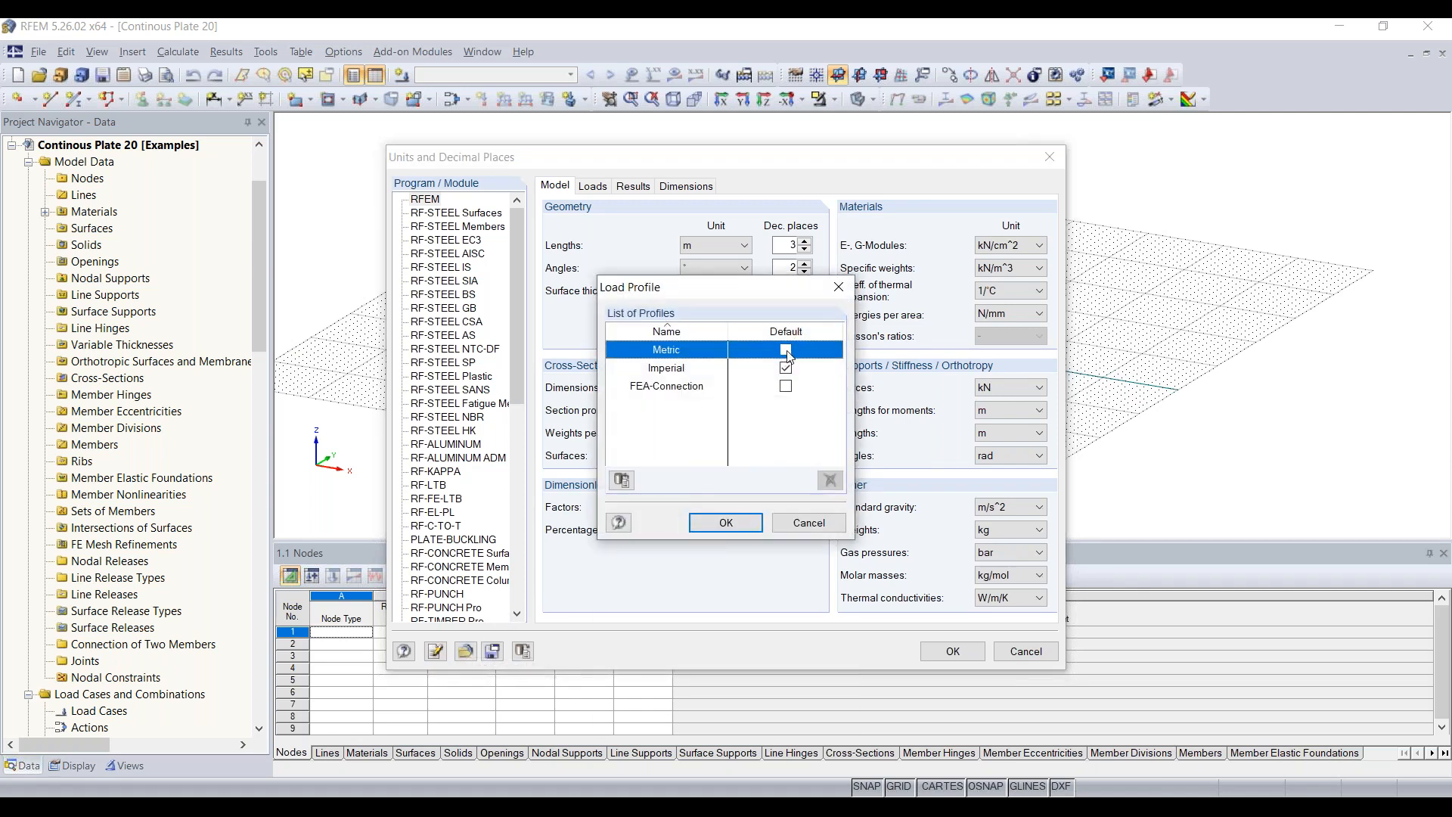
left_click(674, 369)
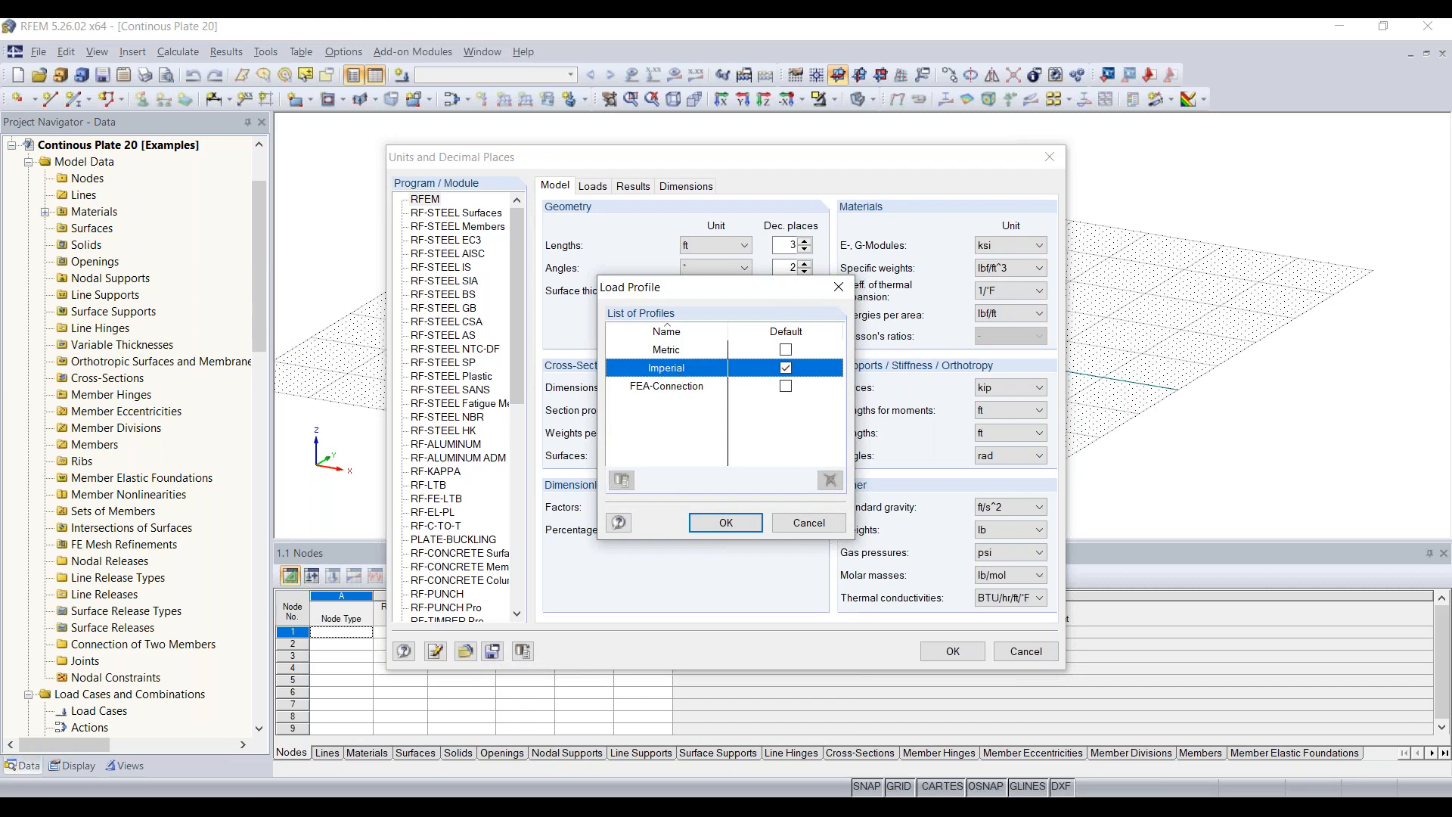
left_click(726, 522)
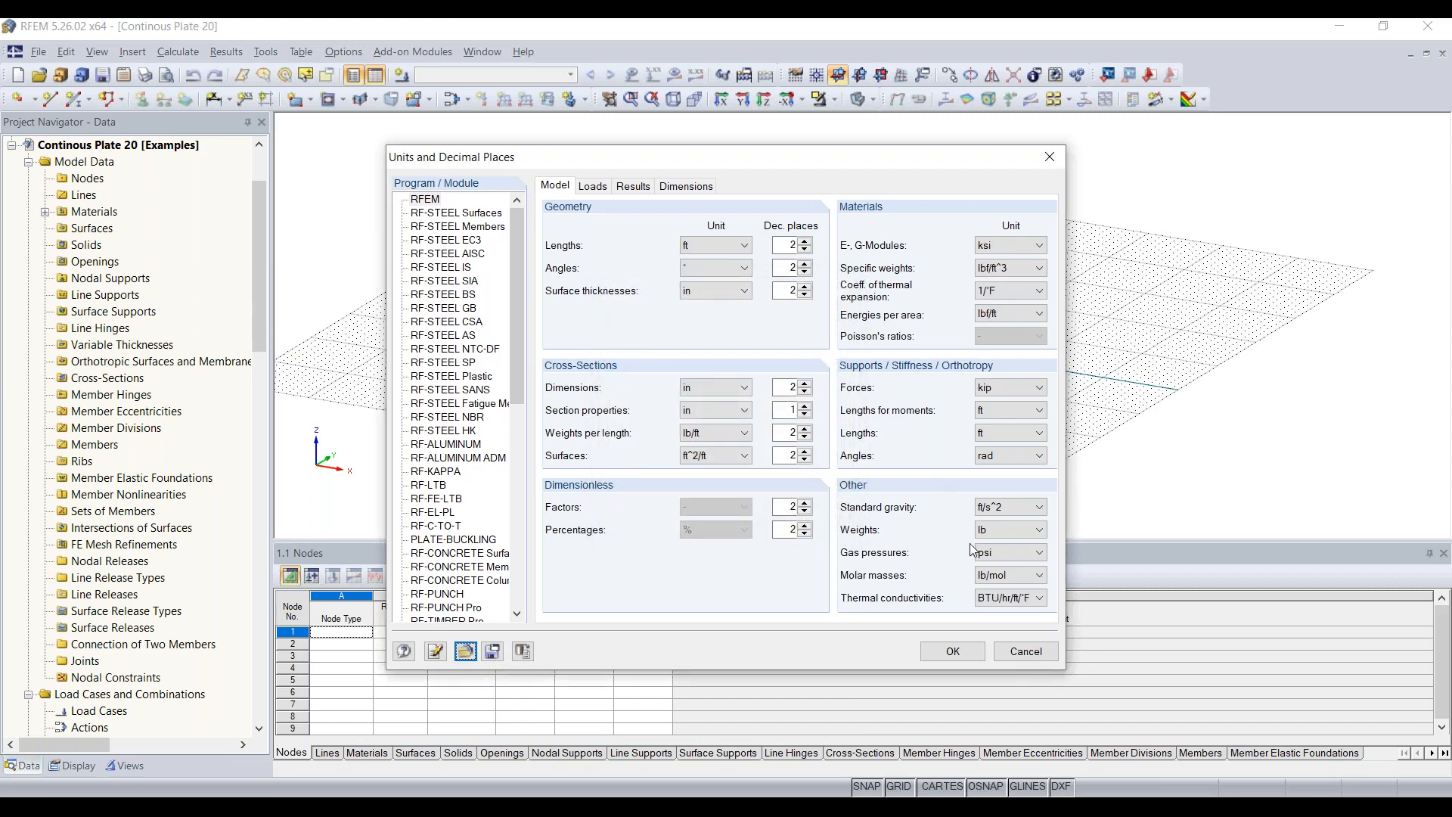
left_click(953, 651)
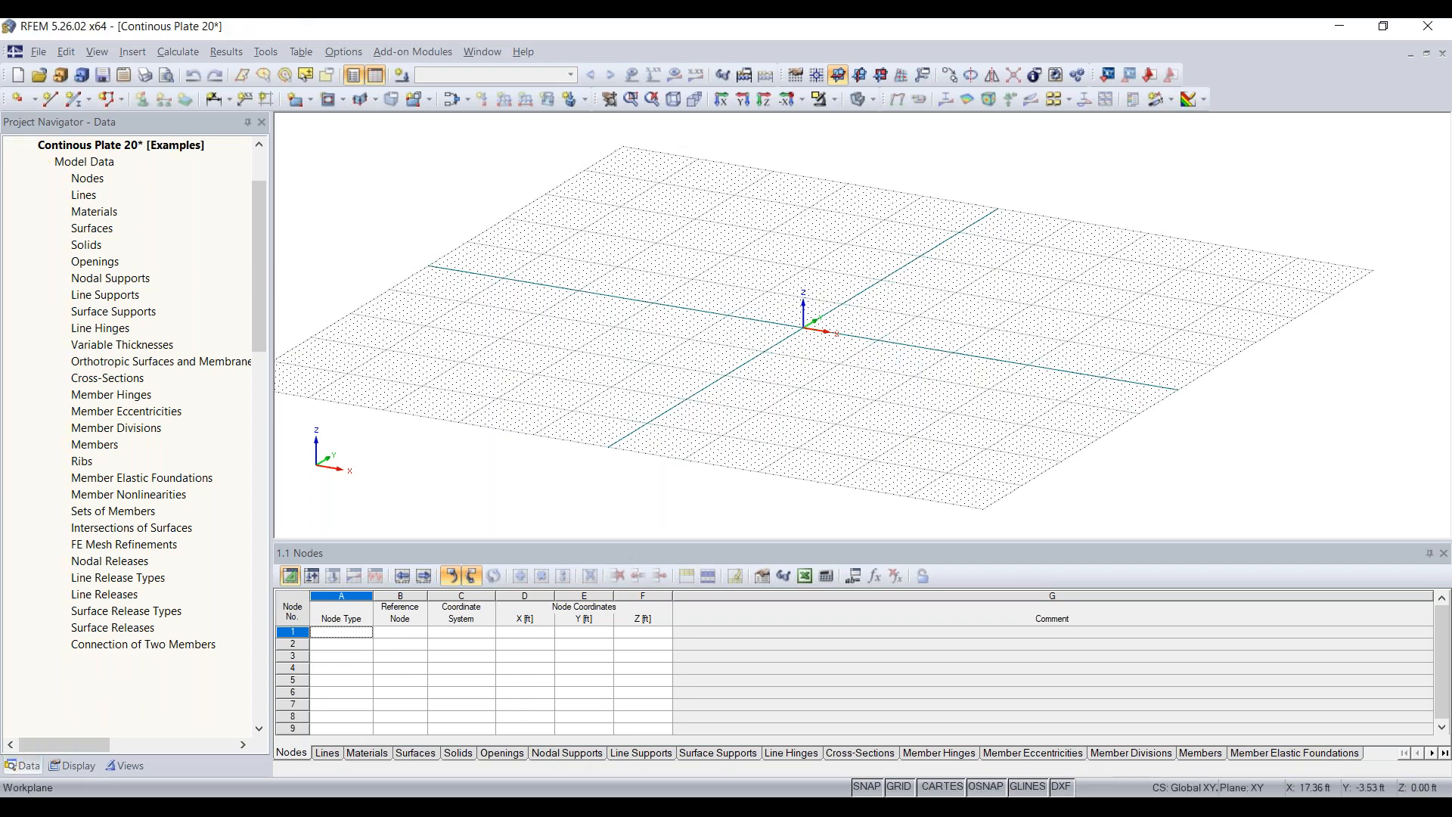
- Examine the work plane's grid and its settings for point spacing and number of grid points
scroll(847, 355, "down", 3)
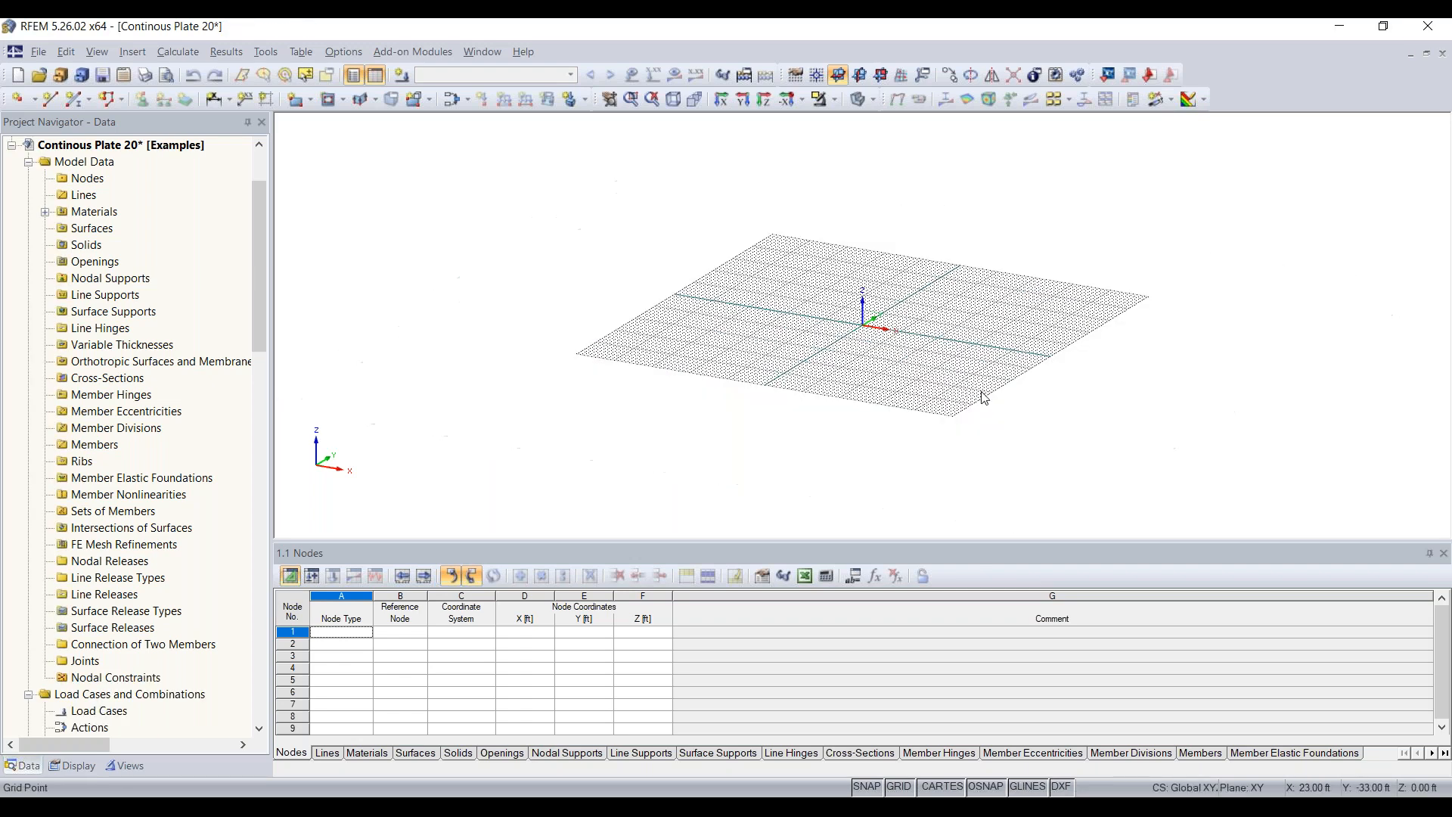
scroll(863, 328, "up", 3)
scroll(863, 329, "up", 2)
middle_click_drag(966, 338, 825, 408)
middle_click_drag(828, 274, 833, 406)
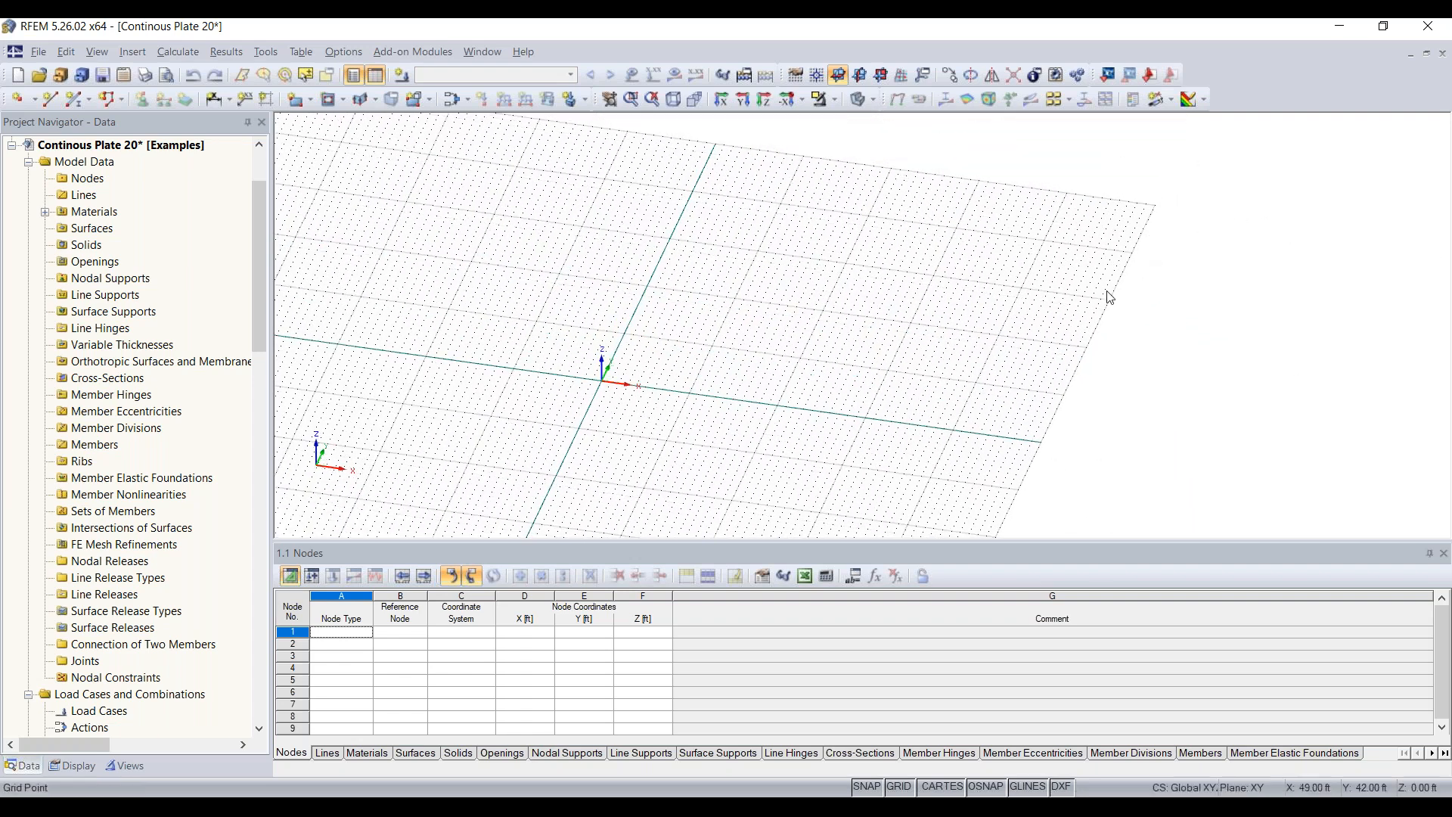
scroll(655, 396, "up", 3)
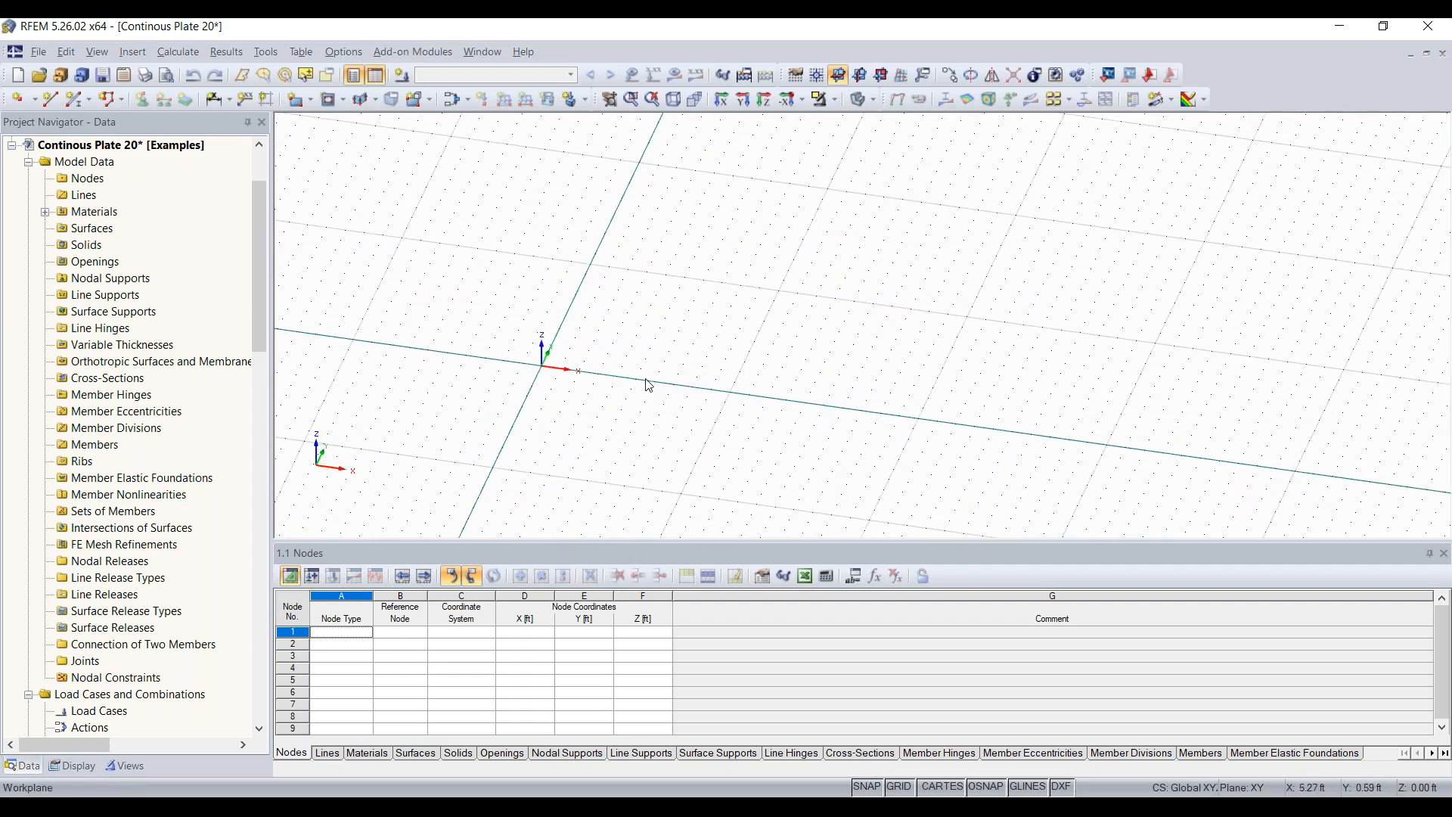
left_click(795, 78)
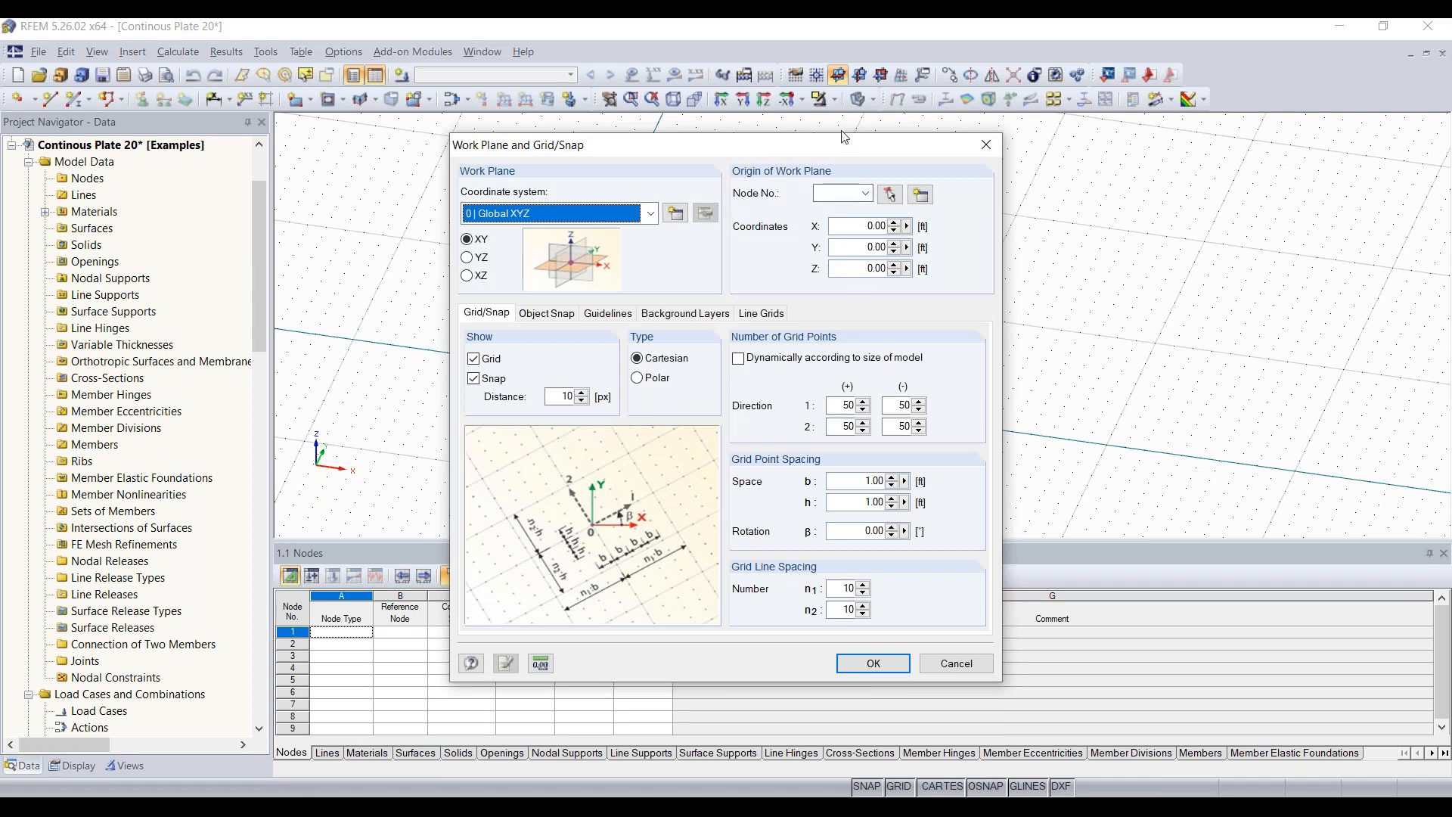
left_click_drag(821, 143, 767, 134)
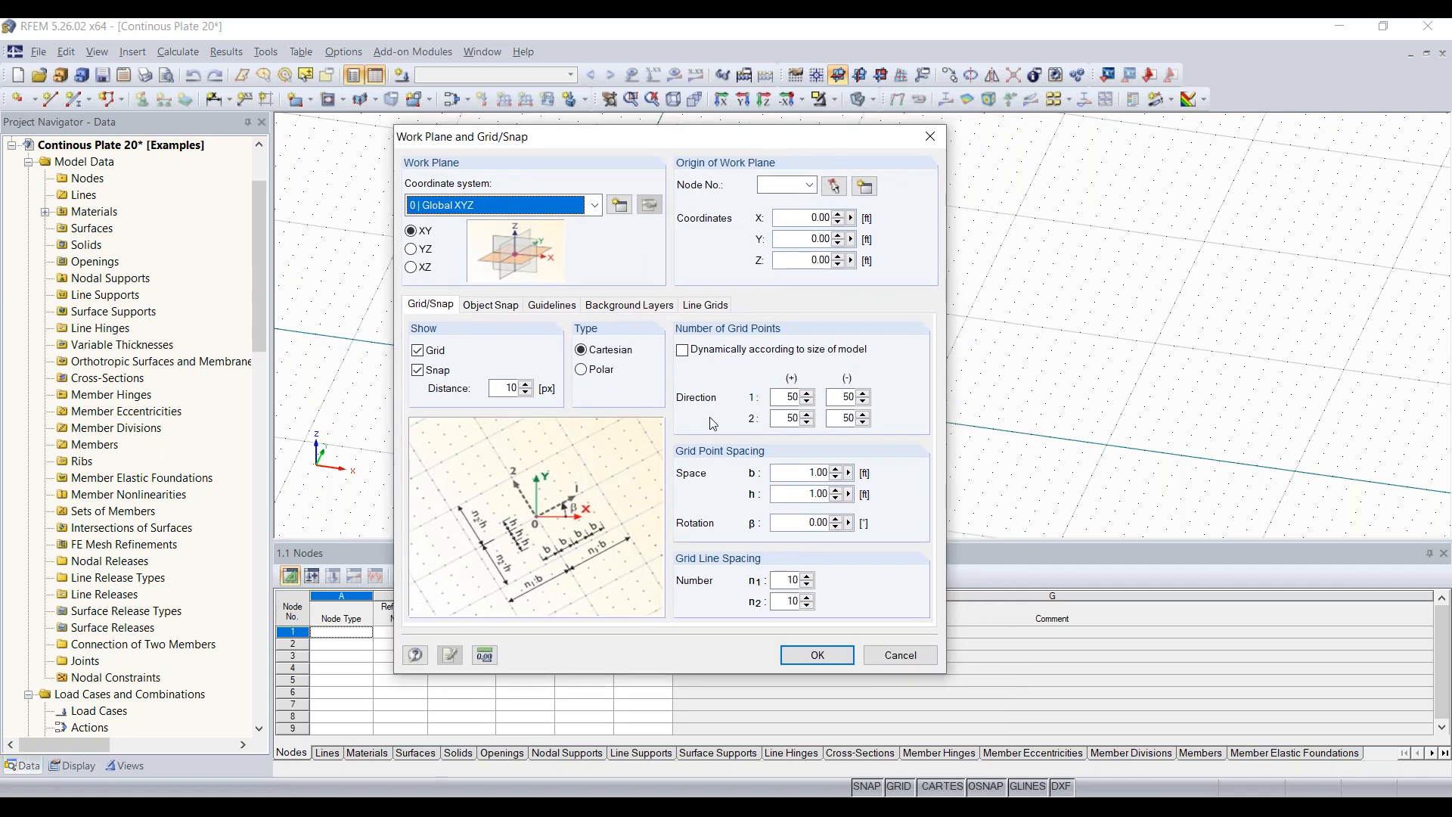
double_click(788, 475)
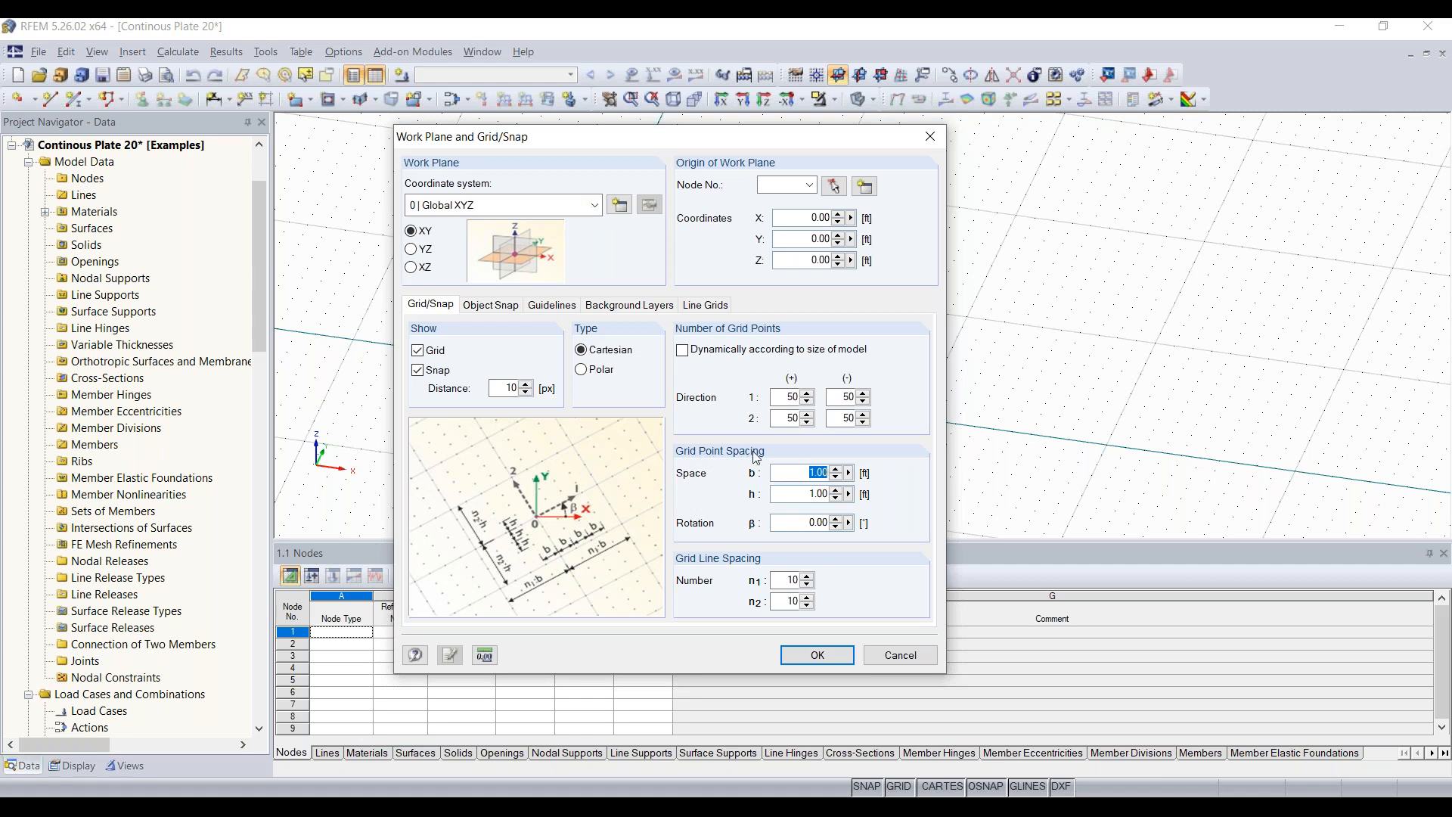
key("Tab")
double_click(786, 396)
left_click(935, 137)
- Start a new rectangular surface and check the materials already available for it
scroll(983, 361, "up", 5)
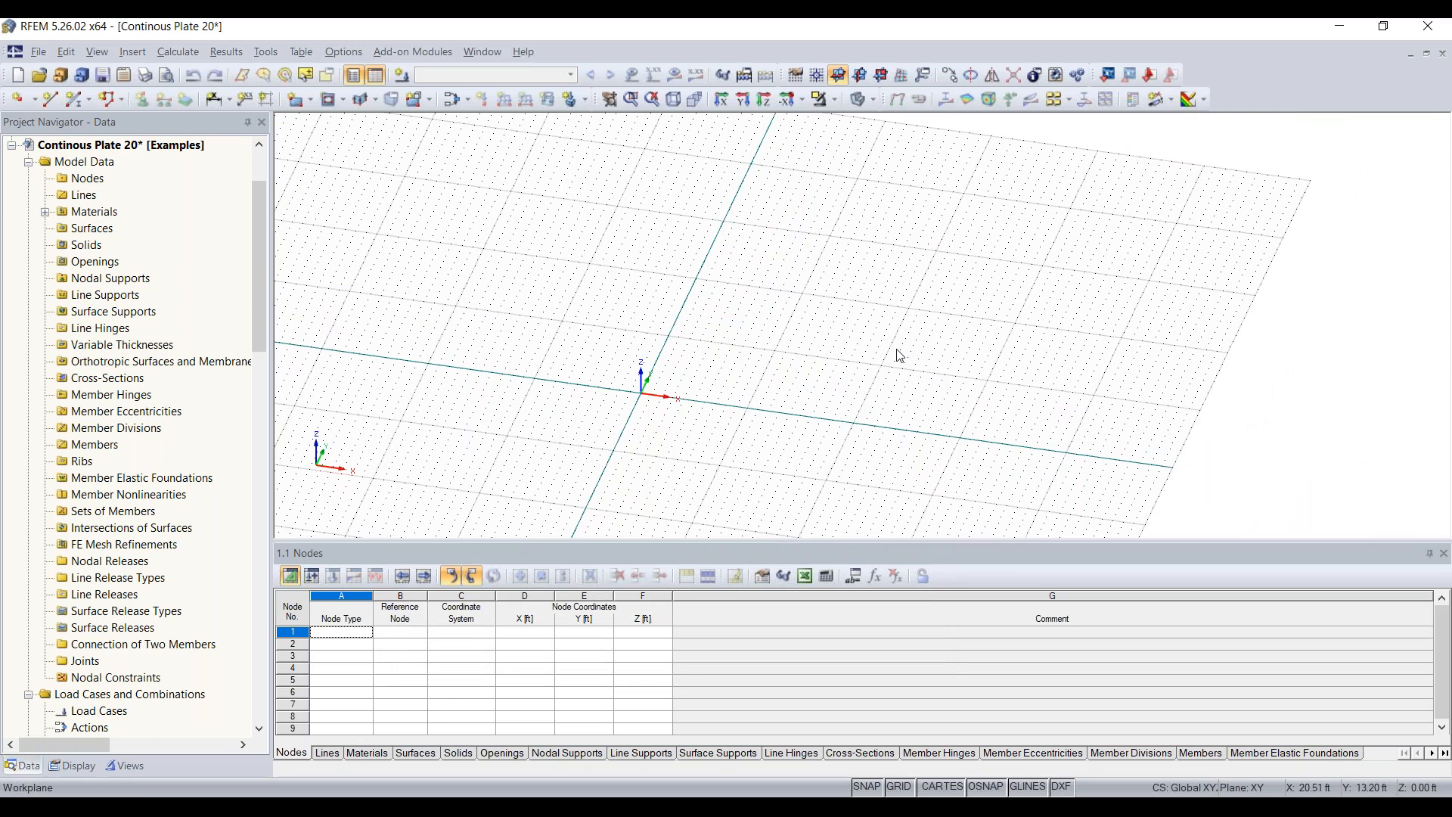
middle_click_drag(739, 360, 543, 346)
scroll(606, 414, "up", 4)
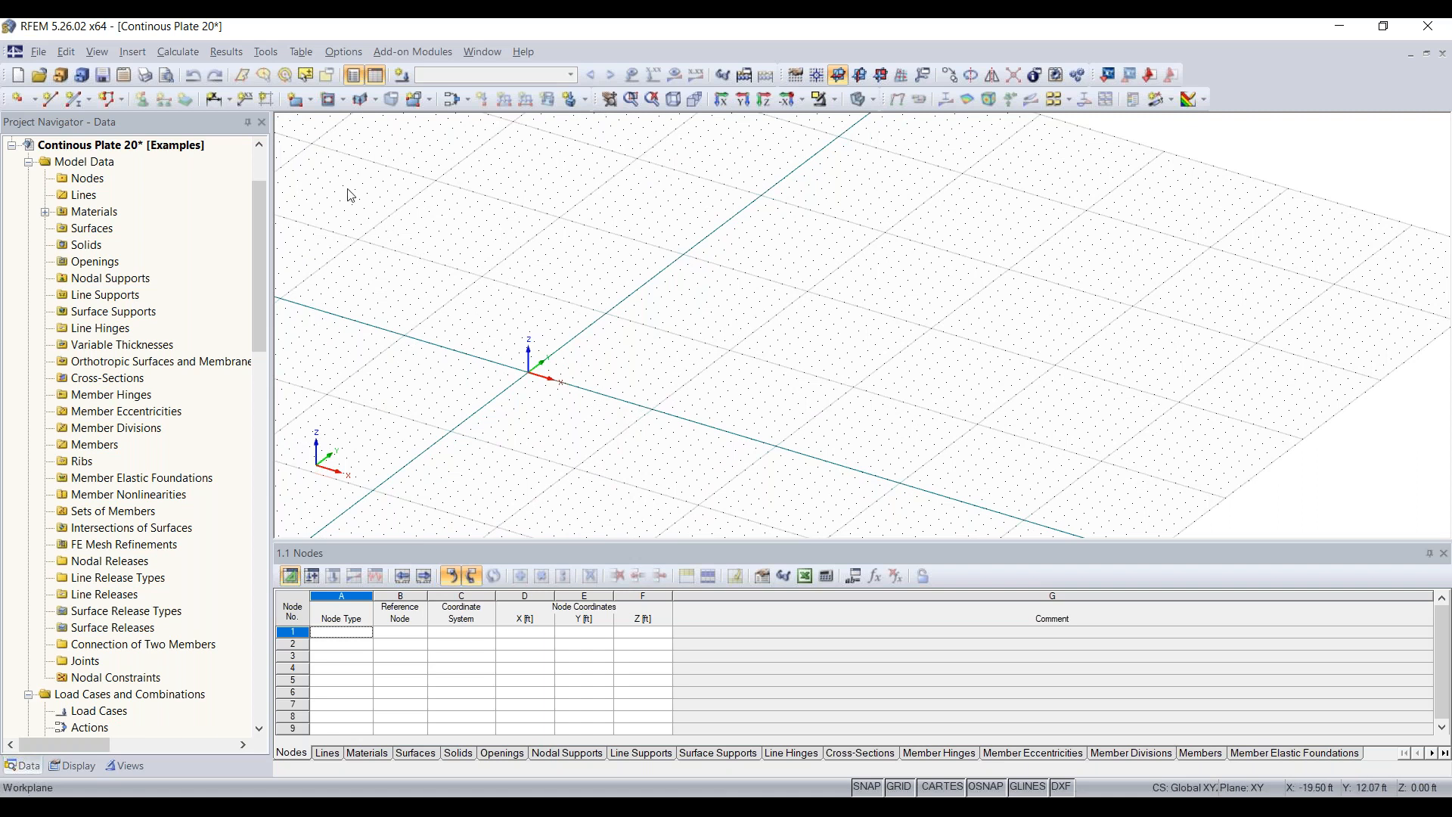
left_click(295, 101)
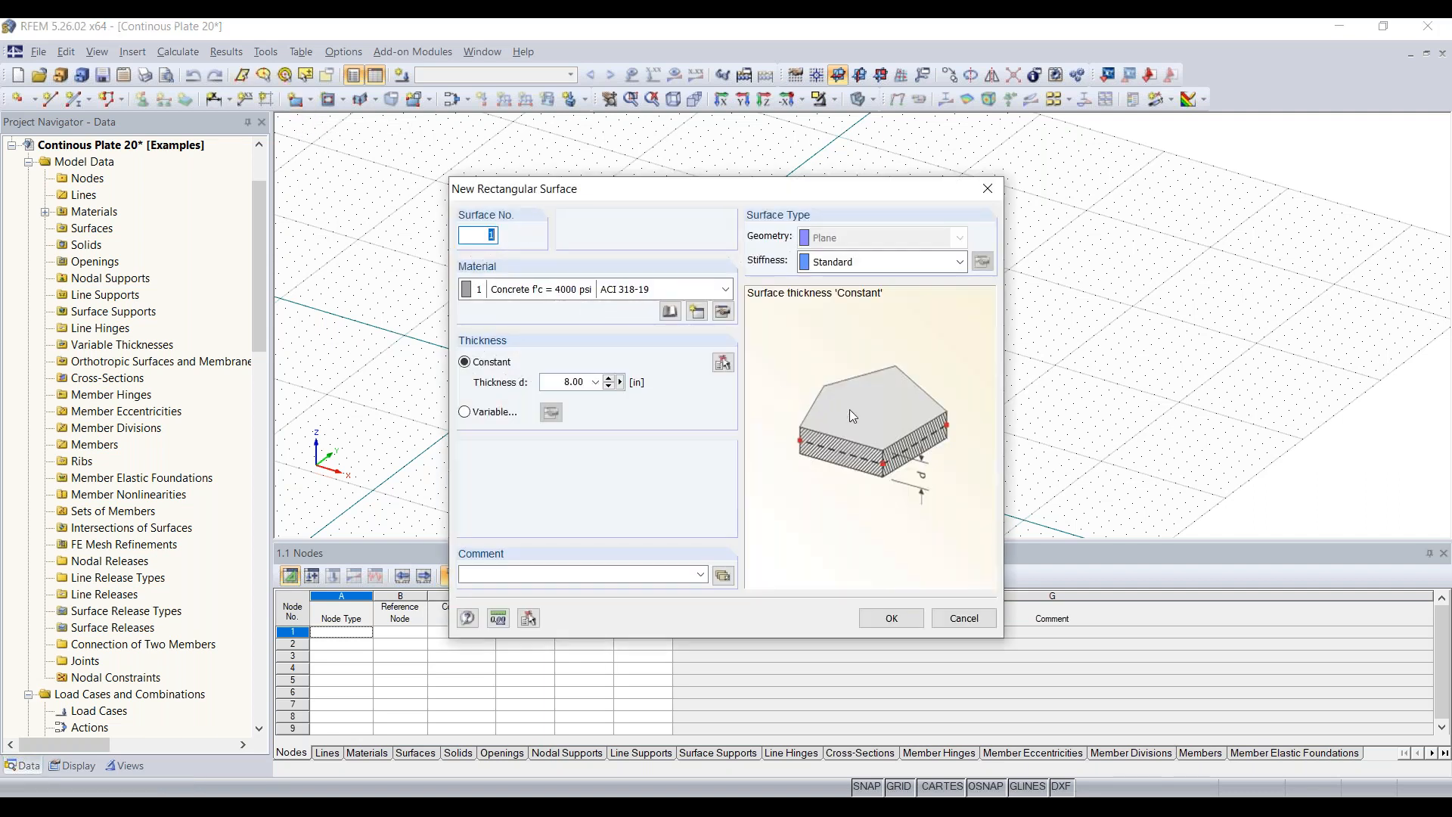
left_click_drag(702, 191, 676, 156)
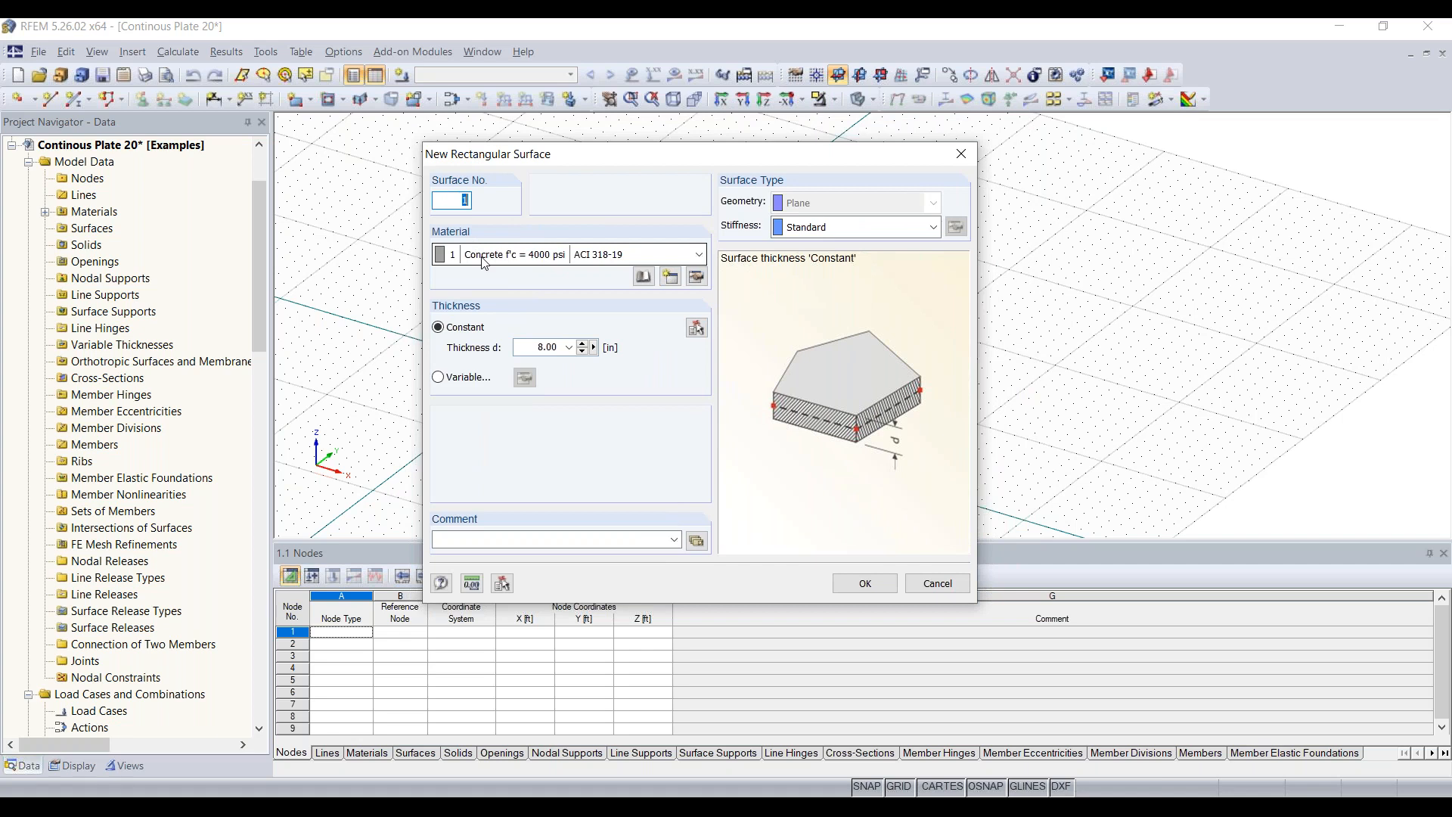
left_click(598, 262)
left_click(598, 262)
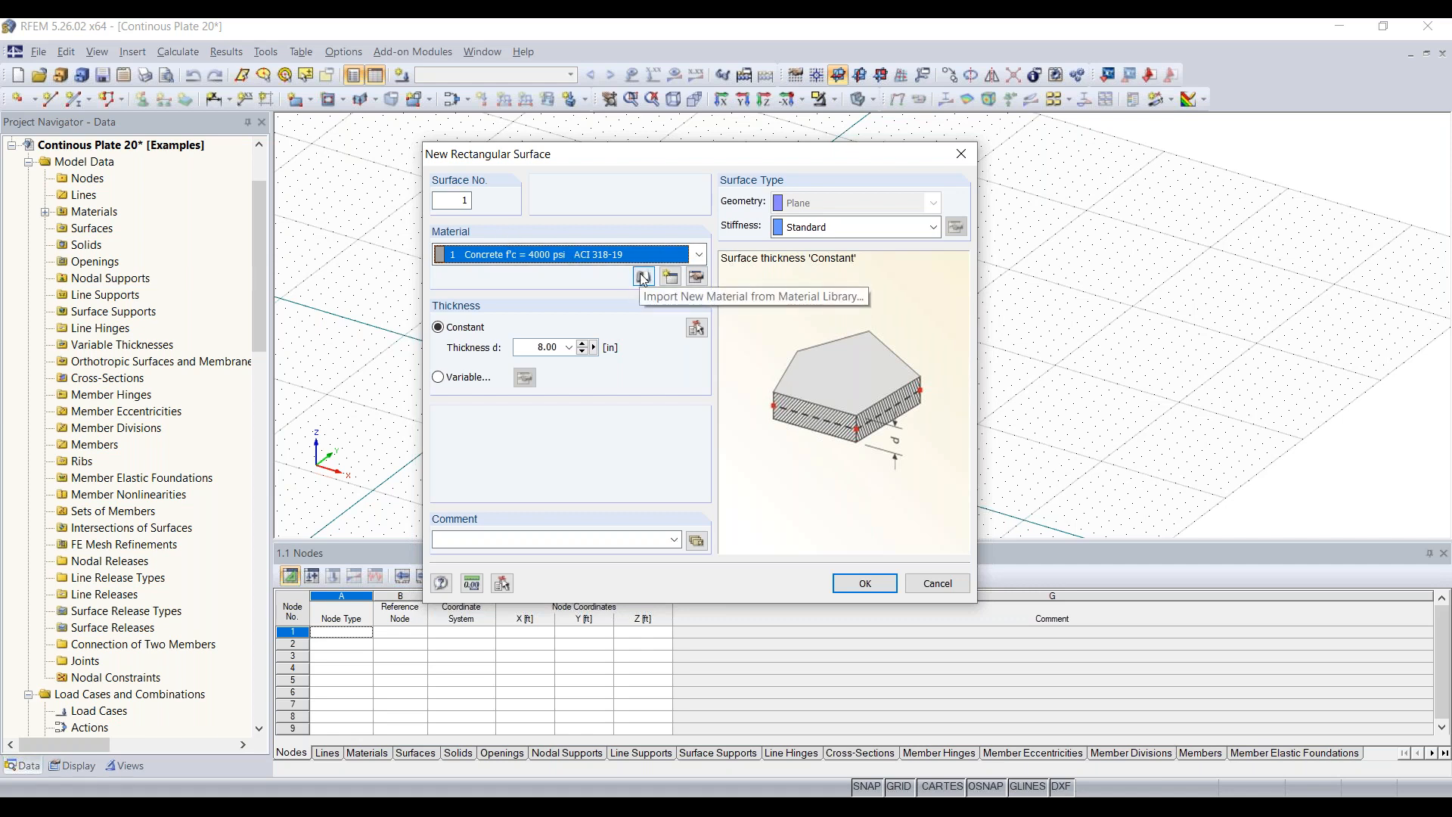
- Create a new material for the surface and filter the material library to category group Concrete and category Concrete
left_click(670, 280)
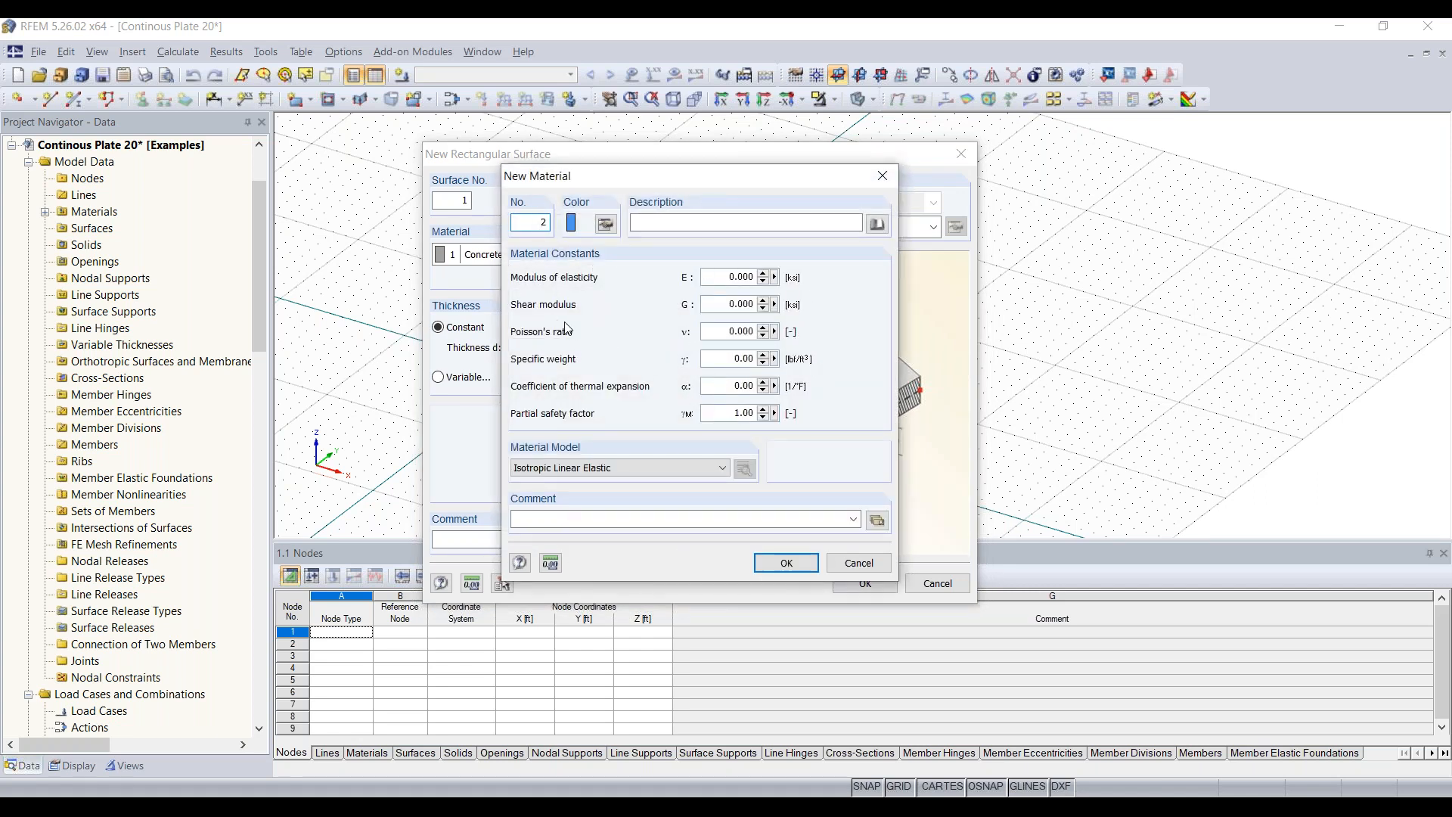
left_click(883, 230)
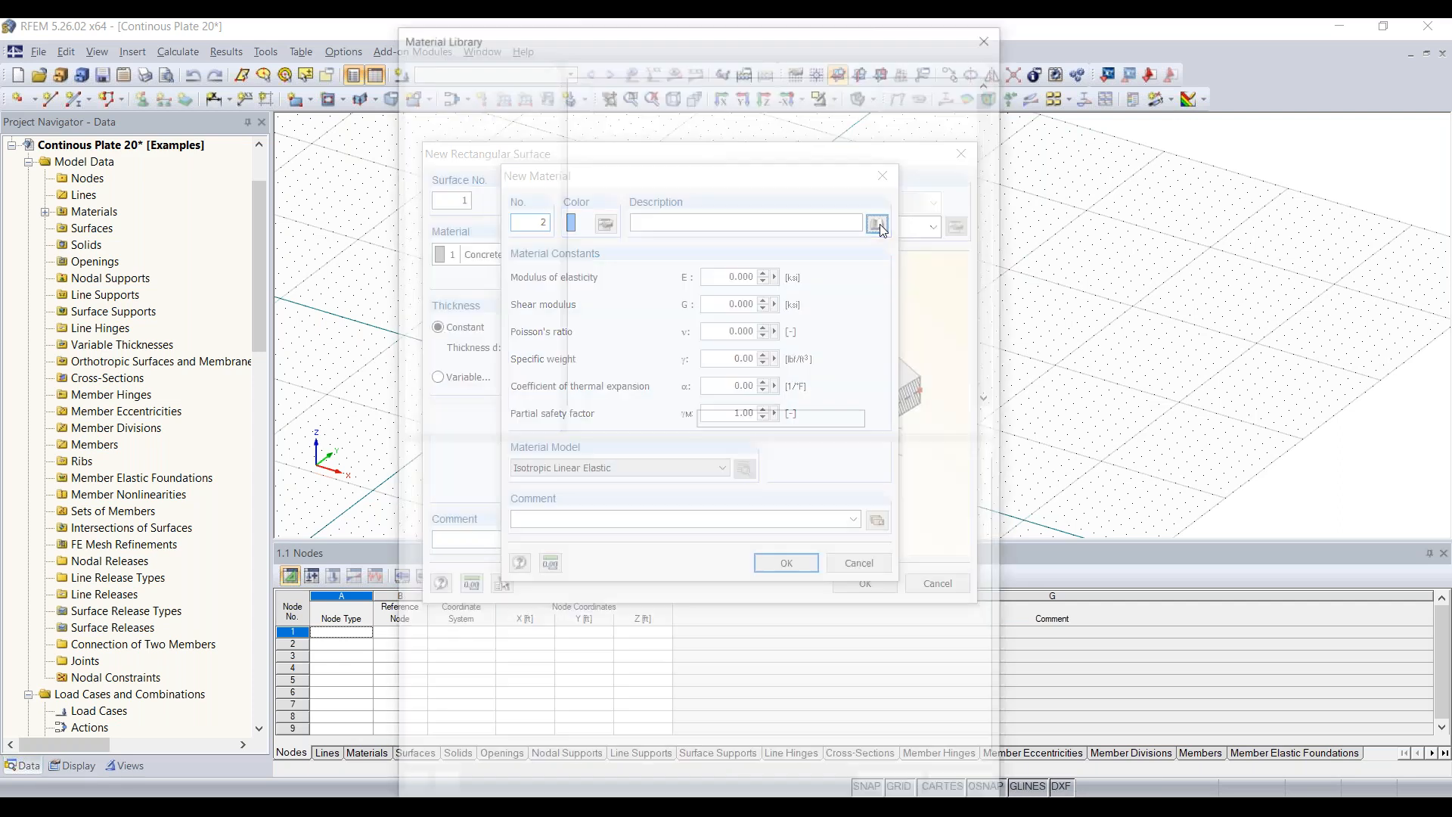
left_click(544, 102)
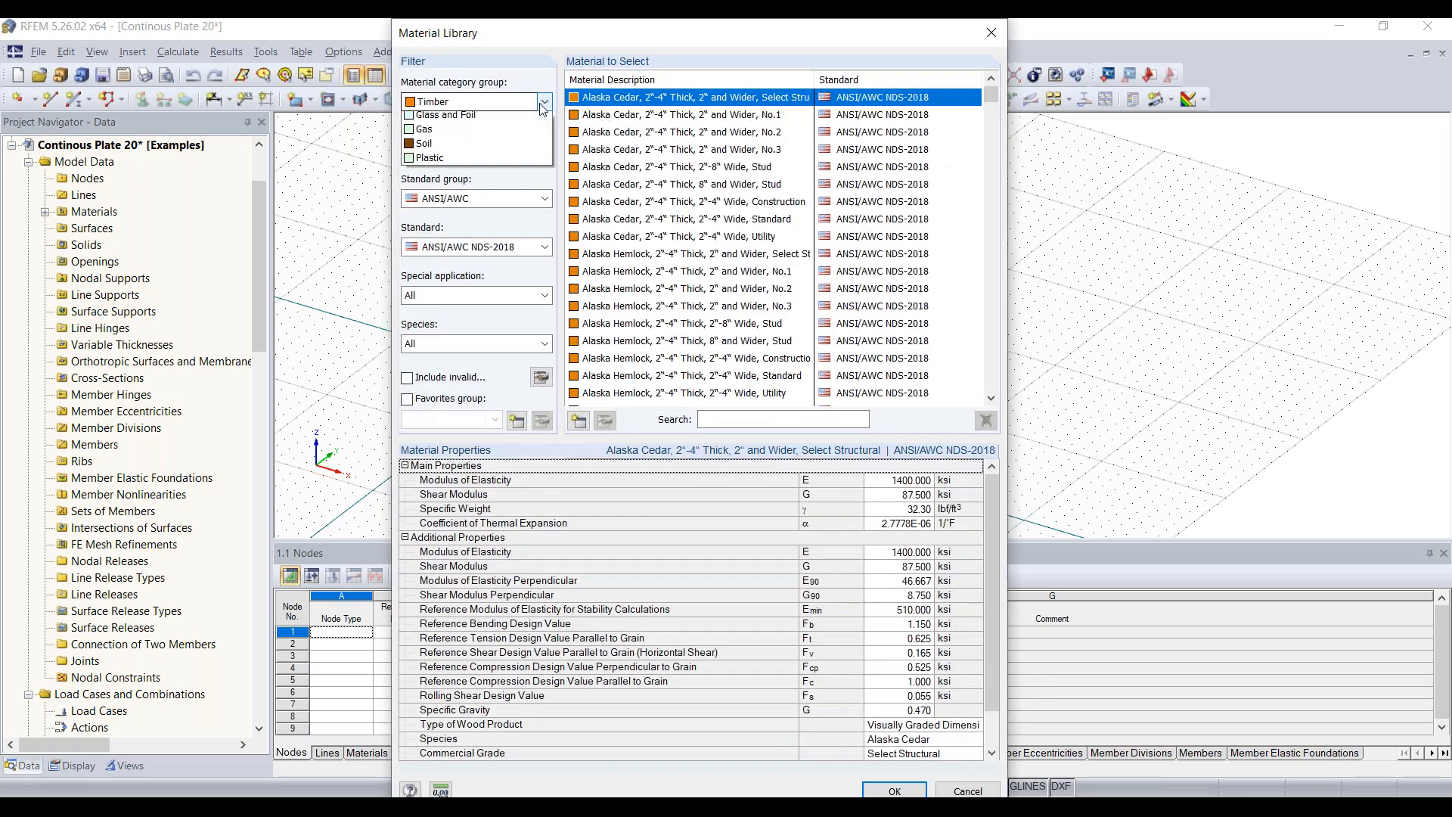
left_click(543, 106)
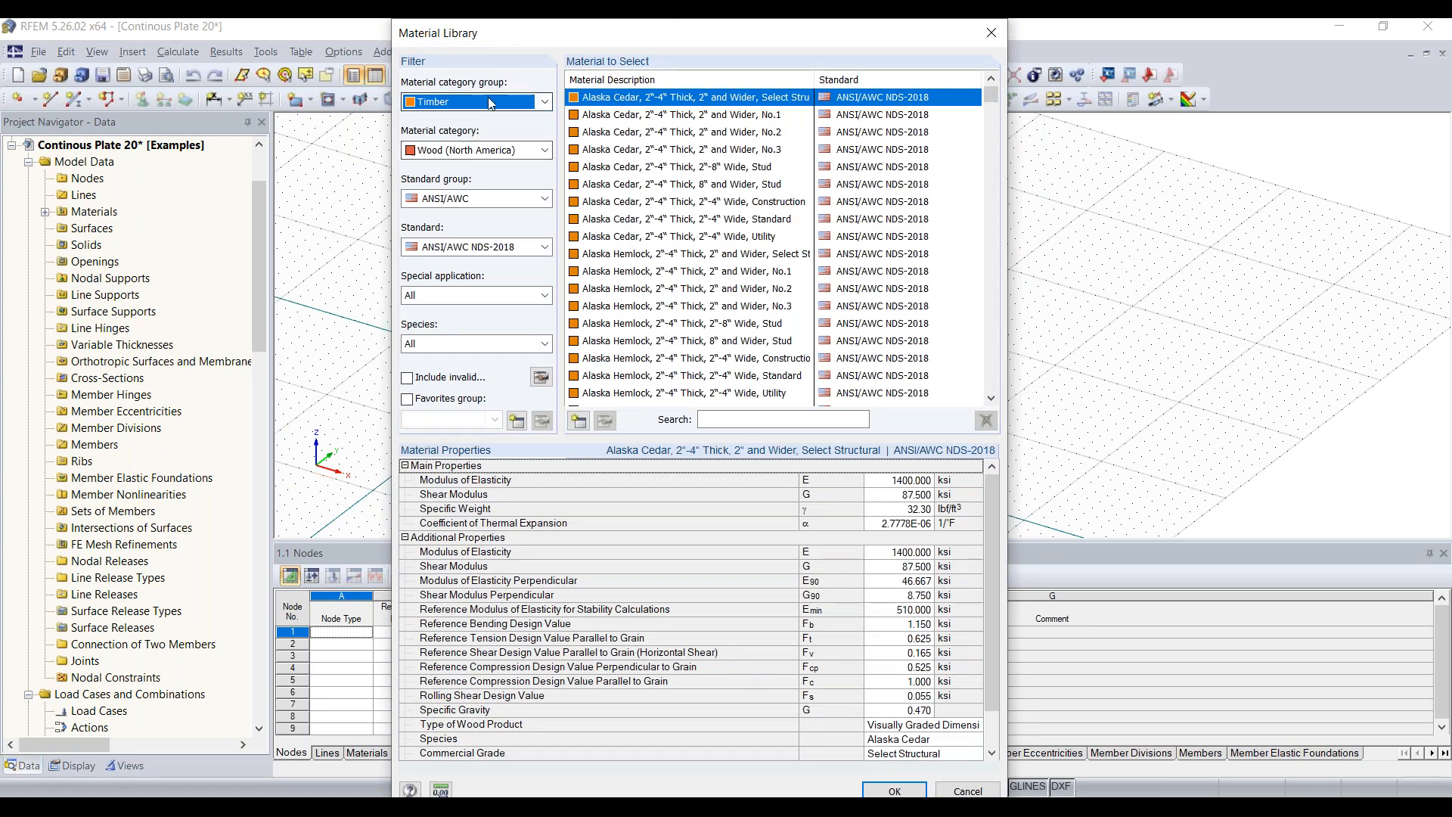
left_click(544, 102)
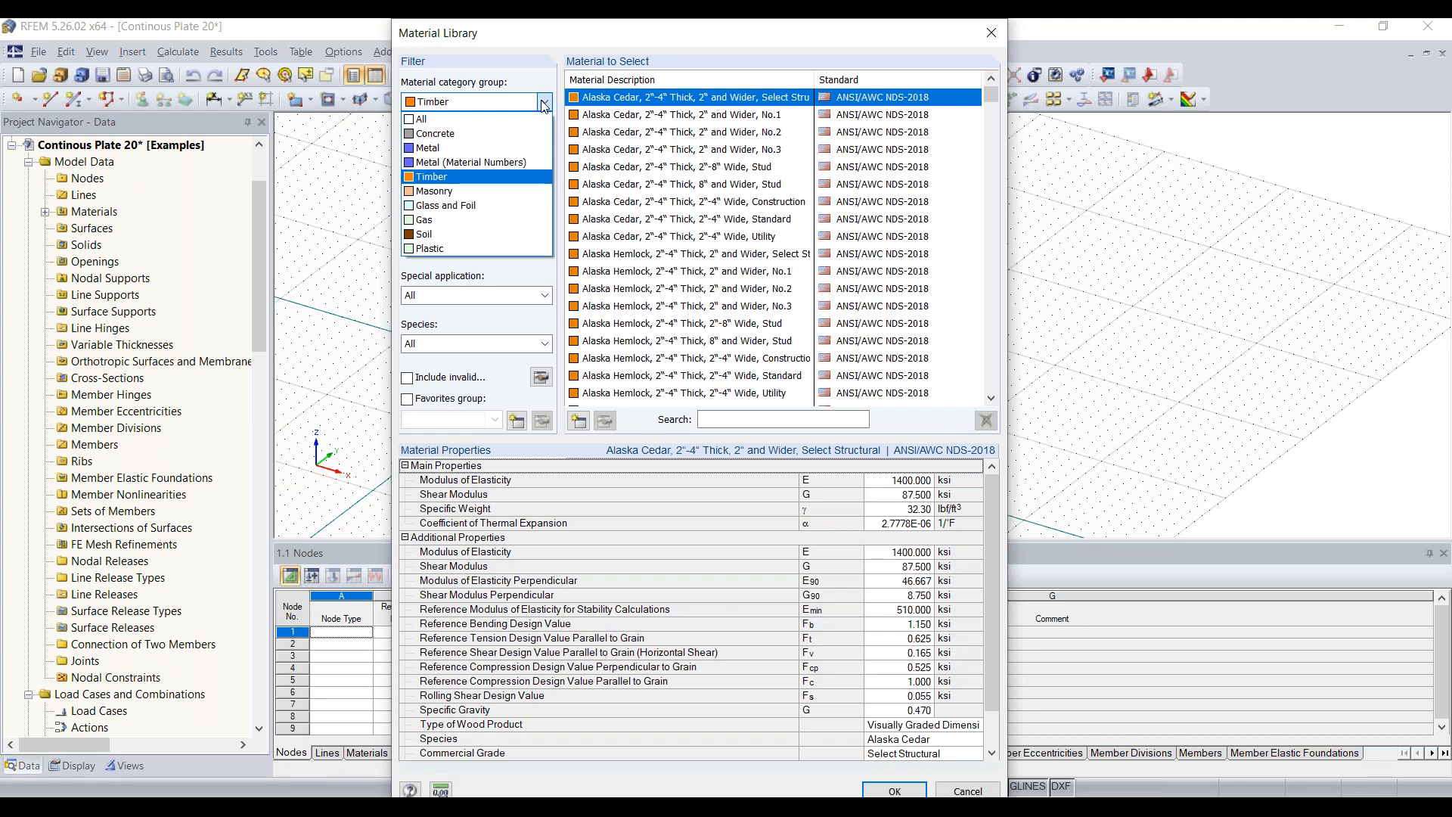
left_click(467, 134)
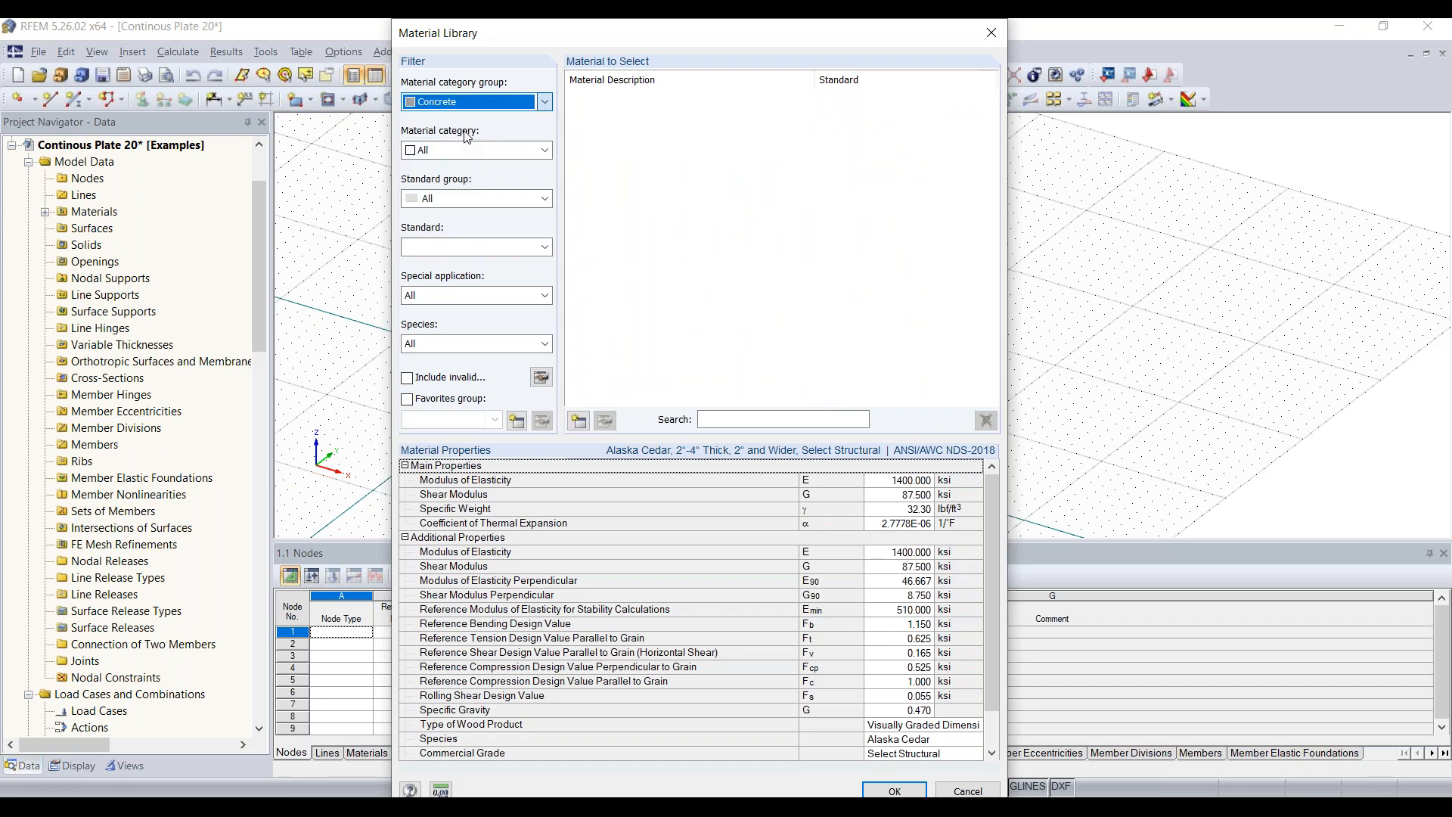
left_click(505, 150)
left_click(488, 182)
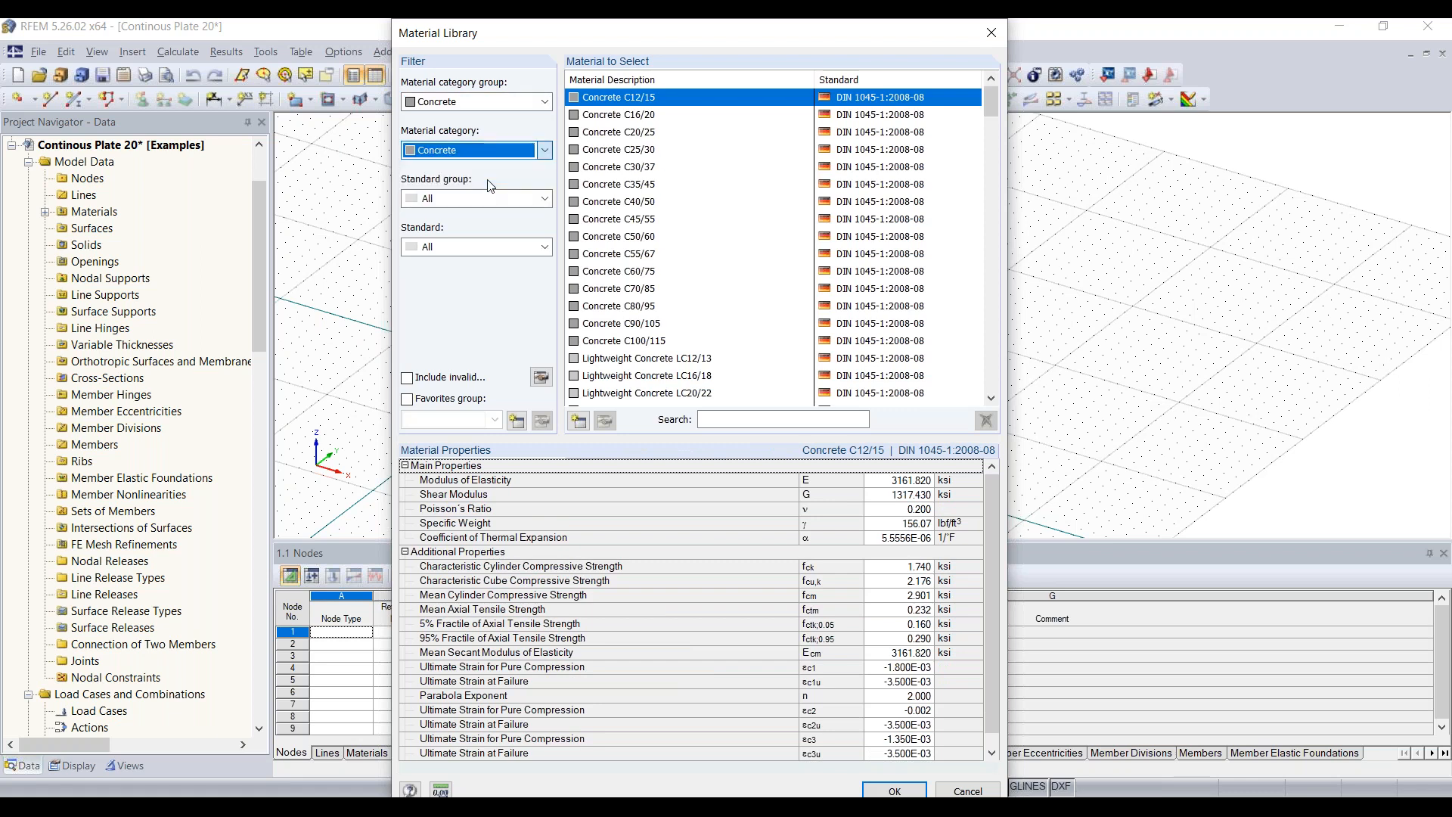
- Filter the library to the ACI group and standard ACI 318-19, and assign Concrete f'c = 4000 psi as the surface material
left_click(485, 200)
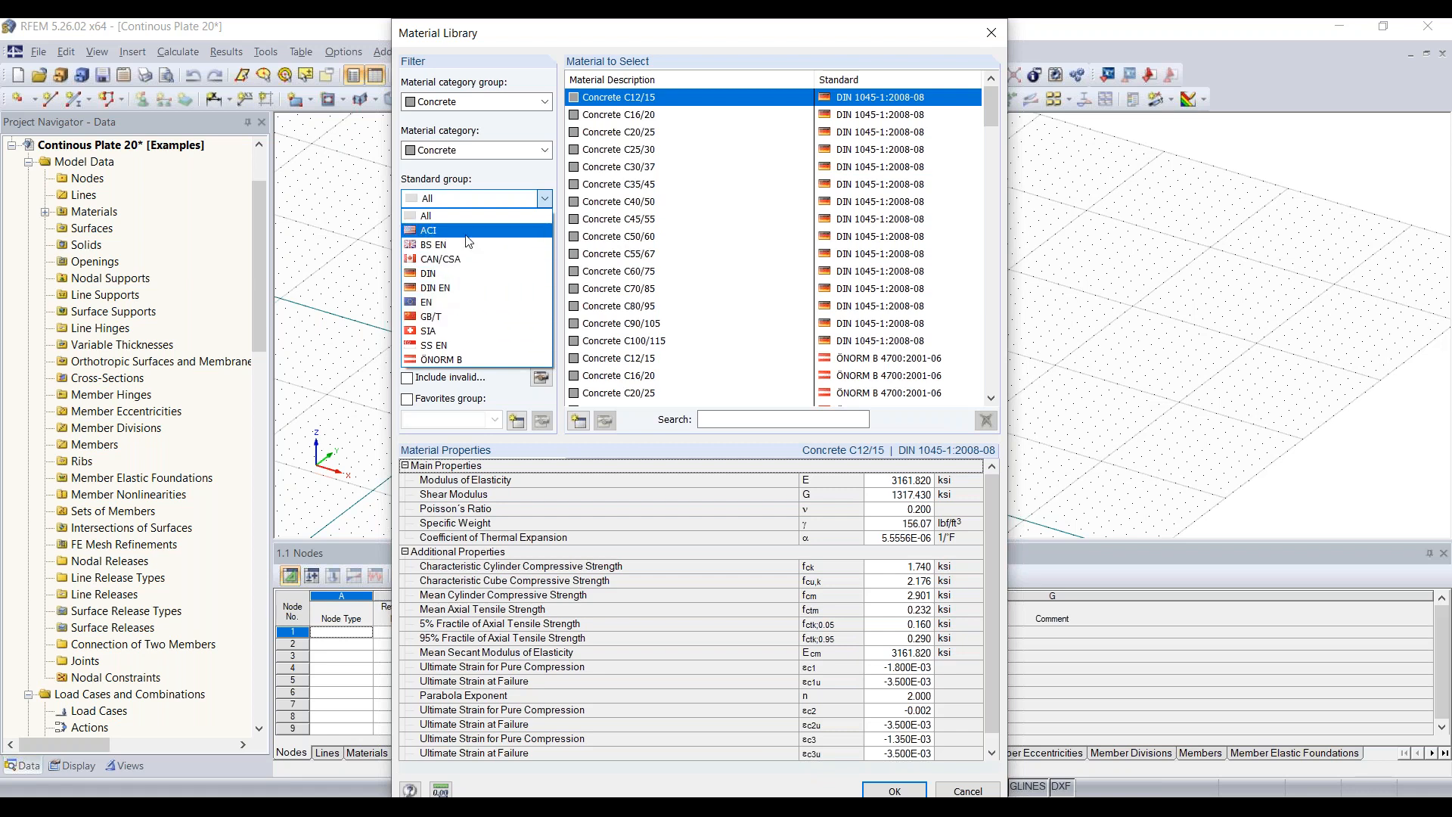
left_click(467, 230)
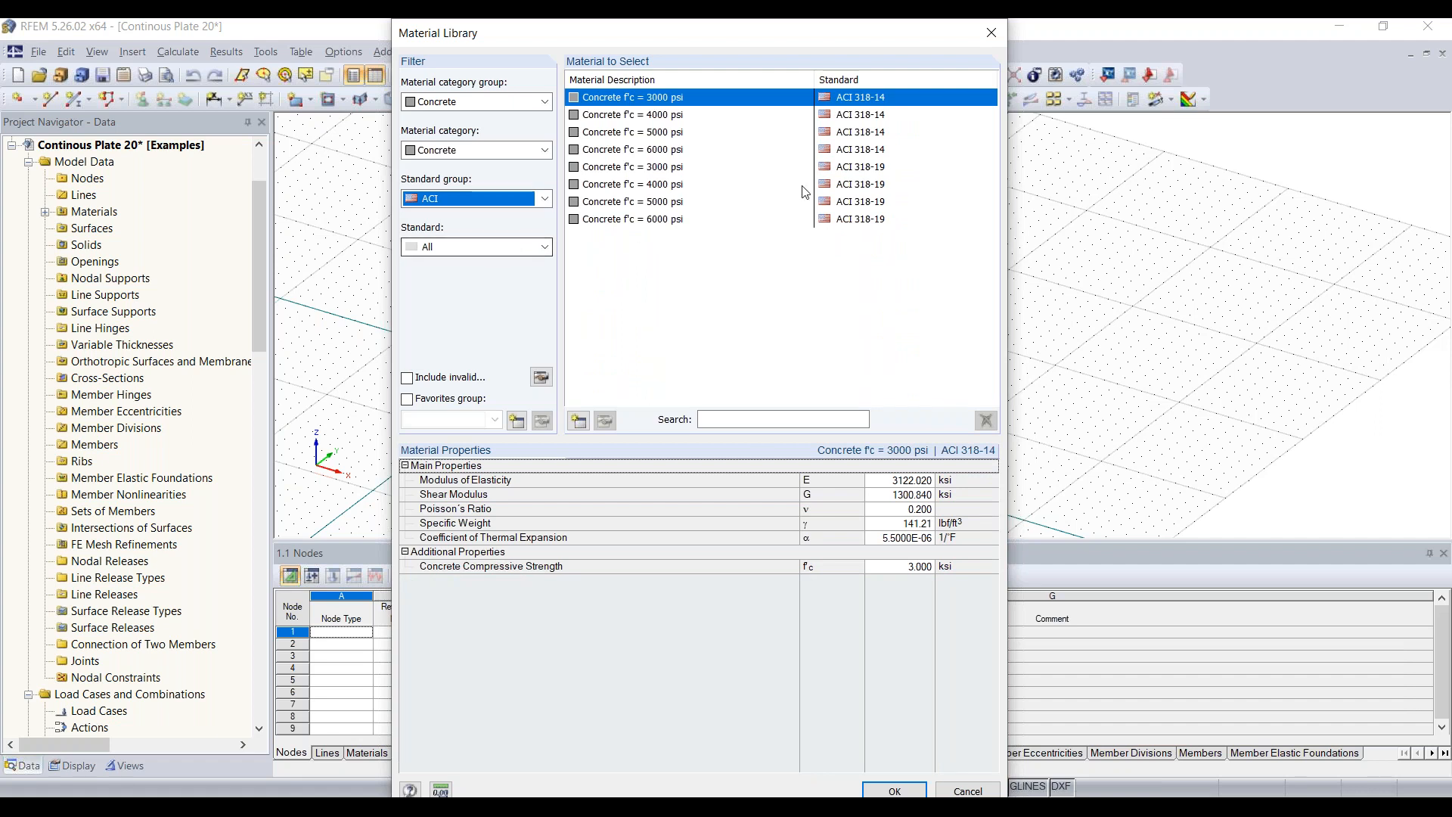
left_click(542, 242)
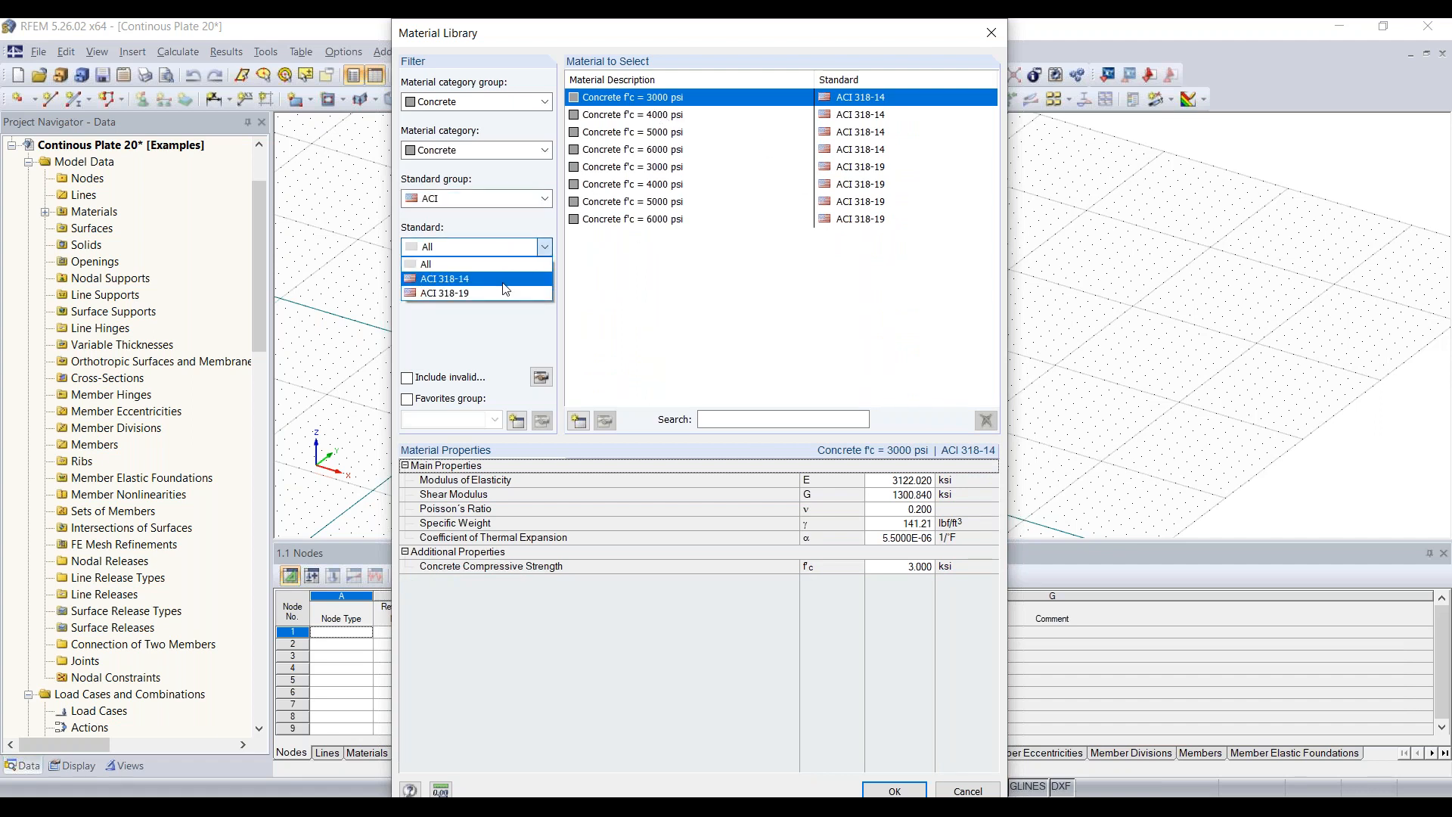
left_click(504, 289)
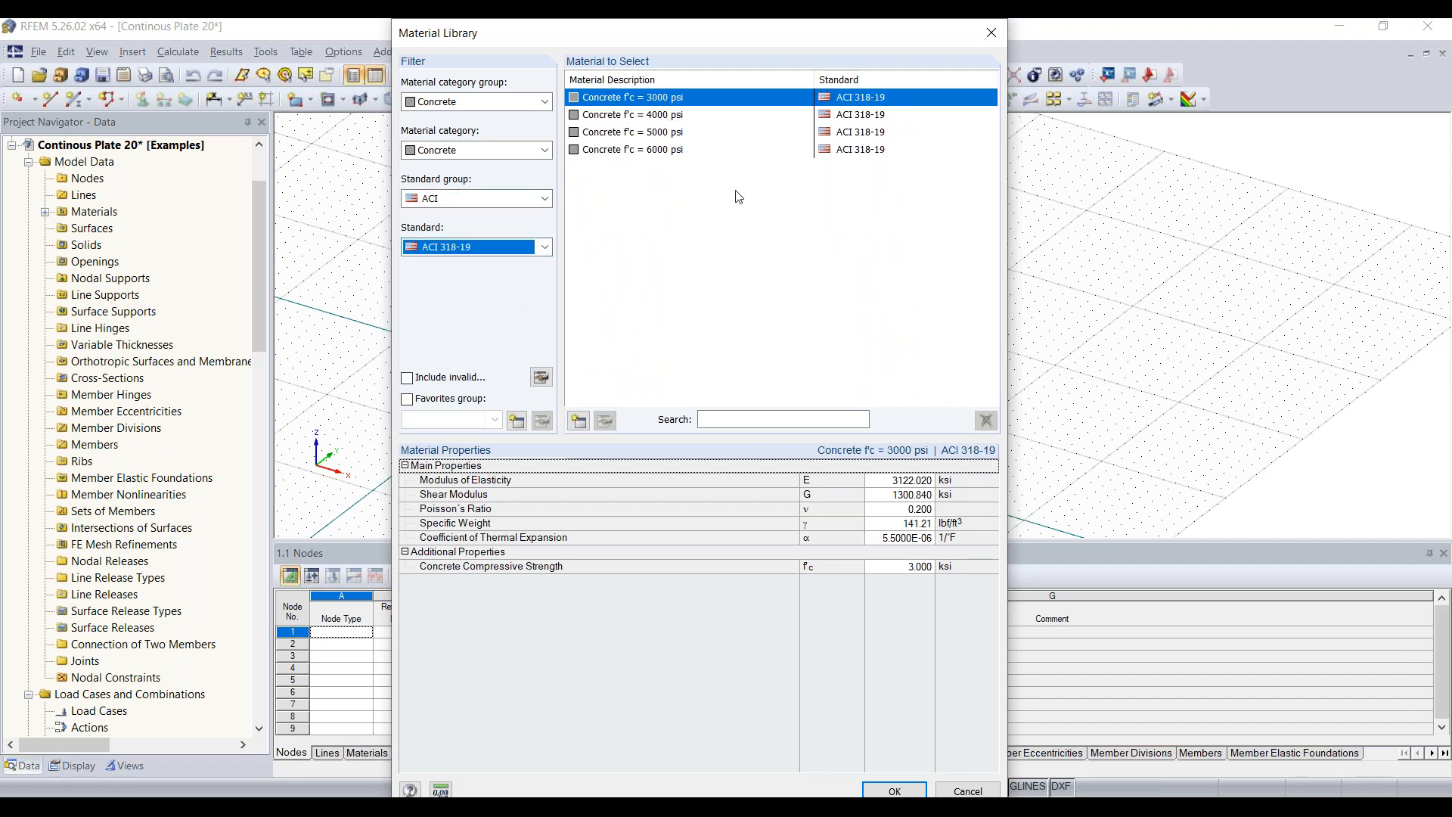
left_click(673, 115)
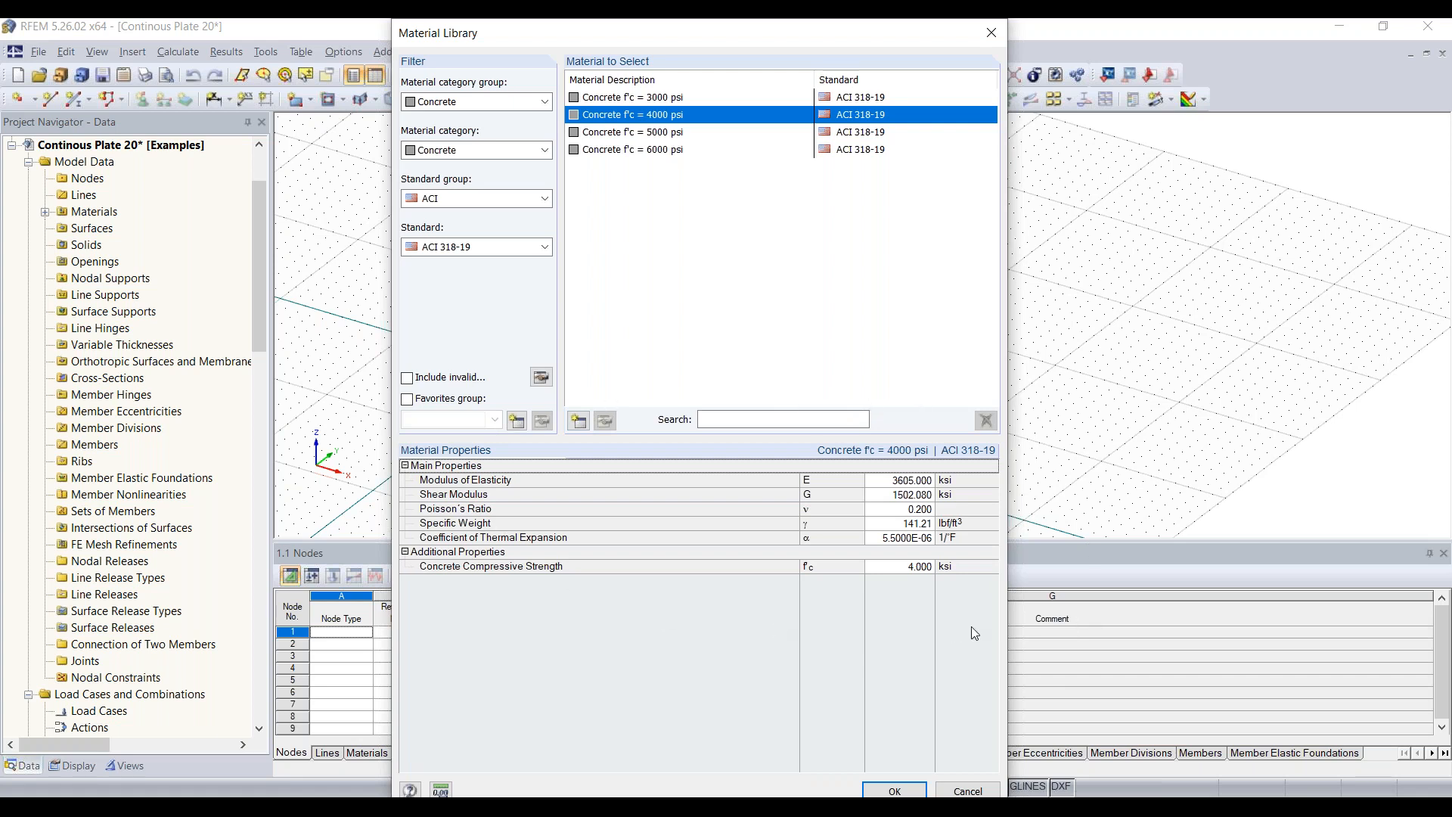
left_click(906, 787)
left_click(796, 565)
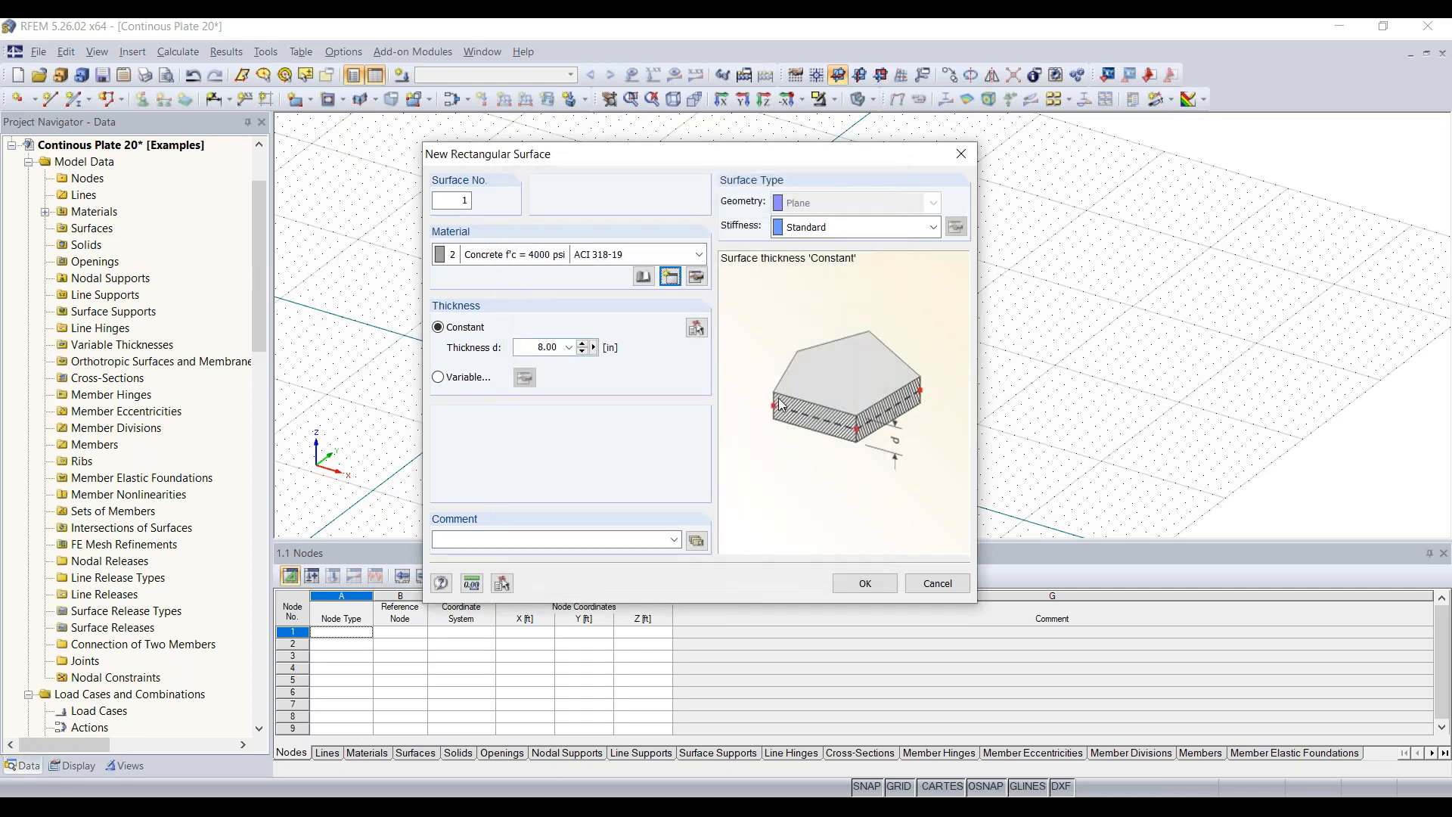
- Set the new rectangular surface's constant thickness to 12 in and accept its definition
left_click_drag(532, 347, 628, 355)
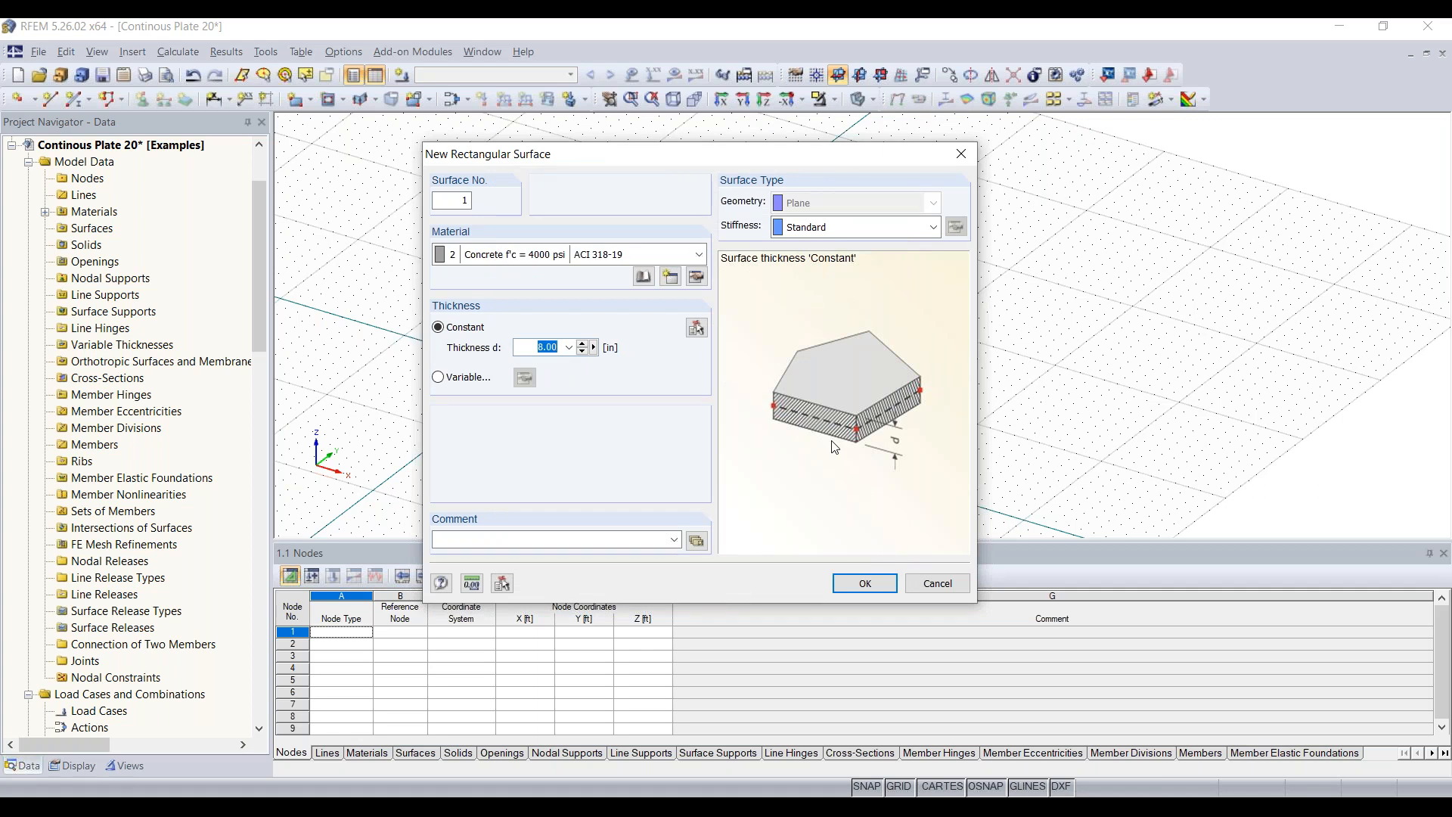
type("12")
left_click(867, 584)
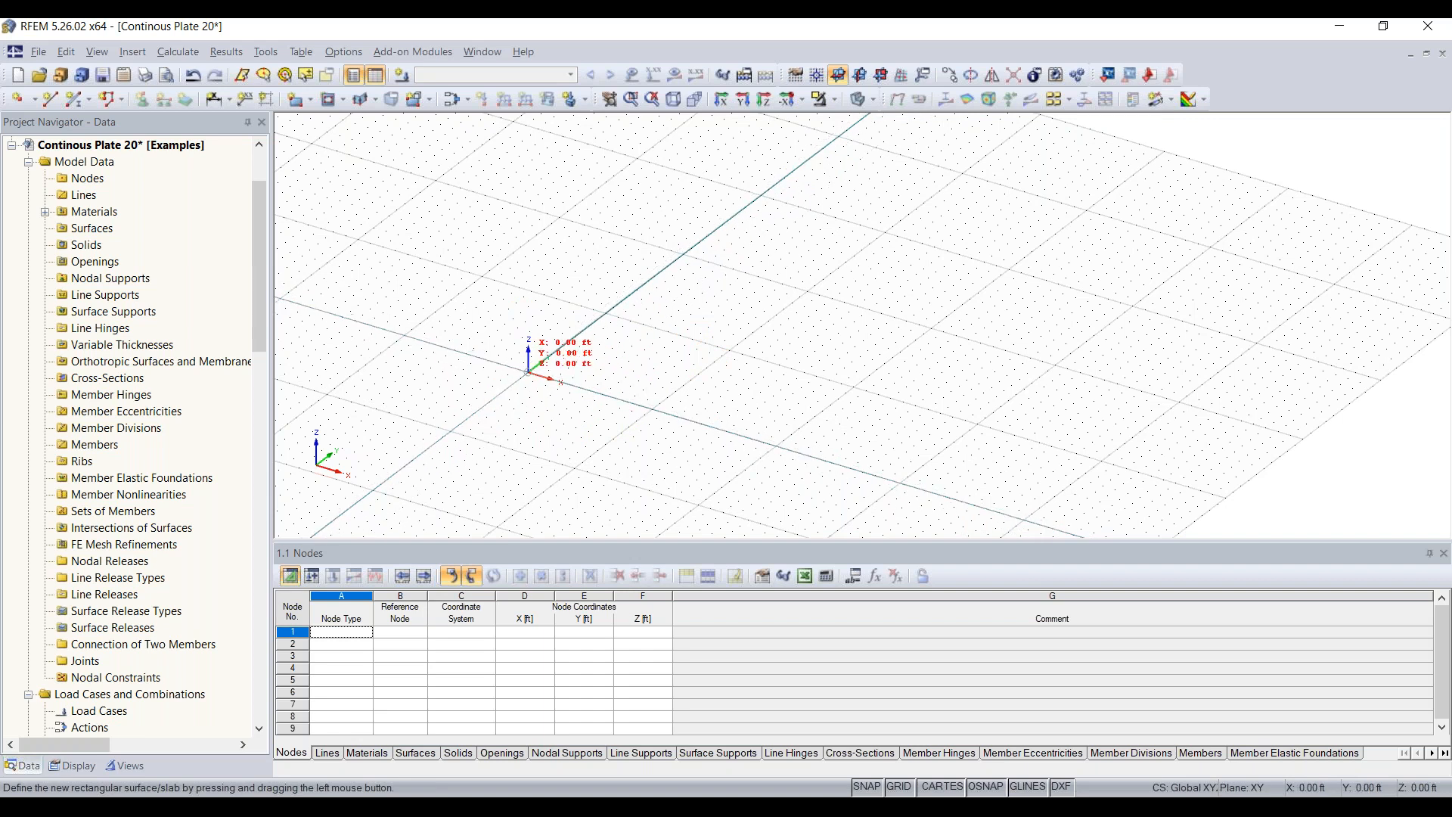
- Draw the rectangular surface from the origin to X 32 ft, Y 16 ft, and end the surface command
left_click(528, 372)
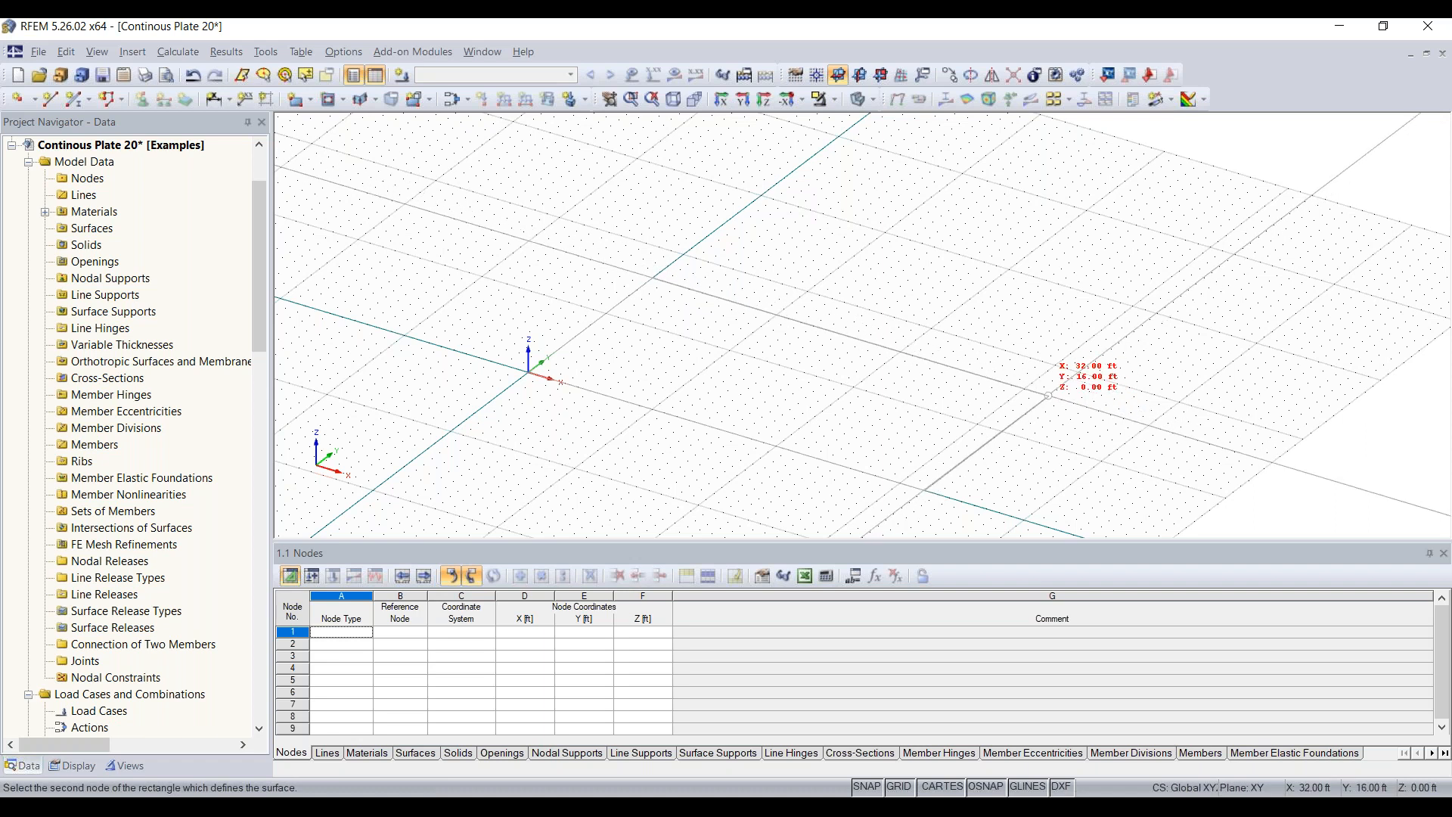
left_click(1049, 395)
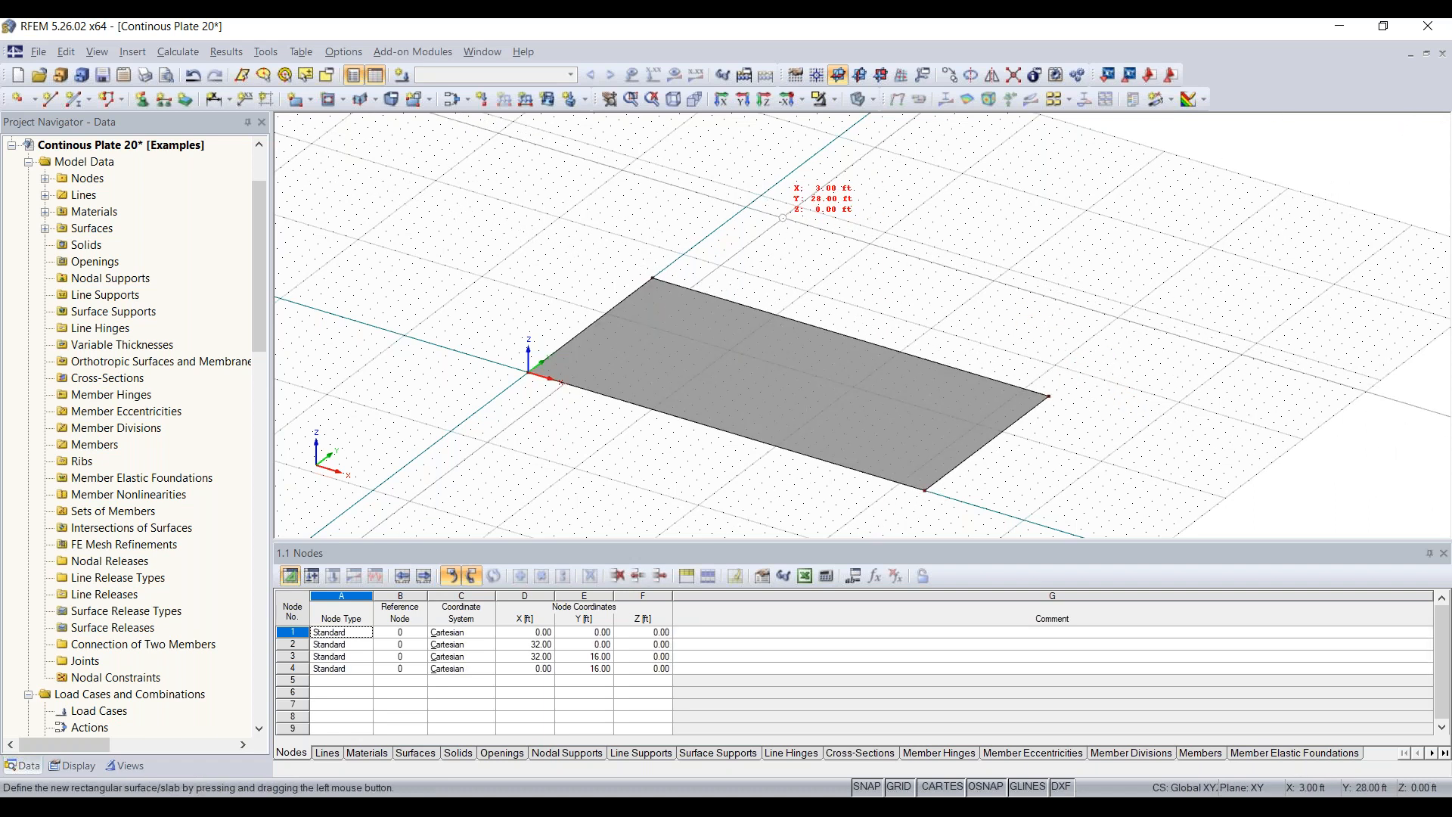
scroll(917, 299, "down", 1)
scroll(917, 299, "down", 1)
middle_click_drag(906, 296, 808, 268)
middle_click_drag(808, 268, 770, 300, "ctrl")
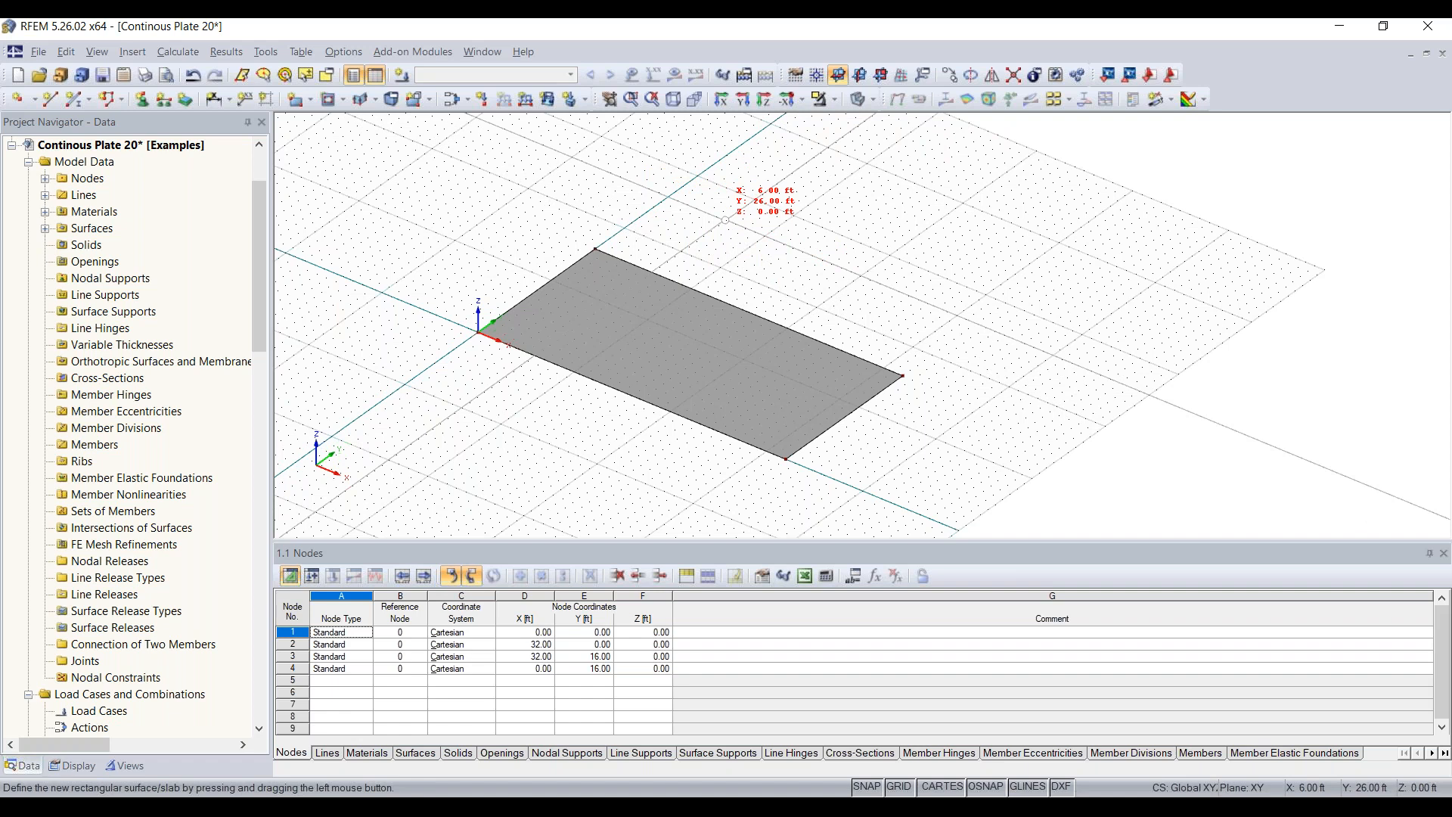
key("Escape")
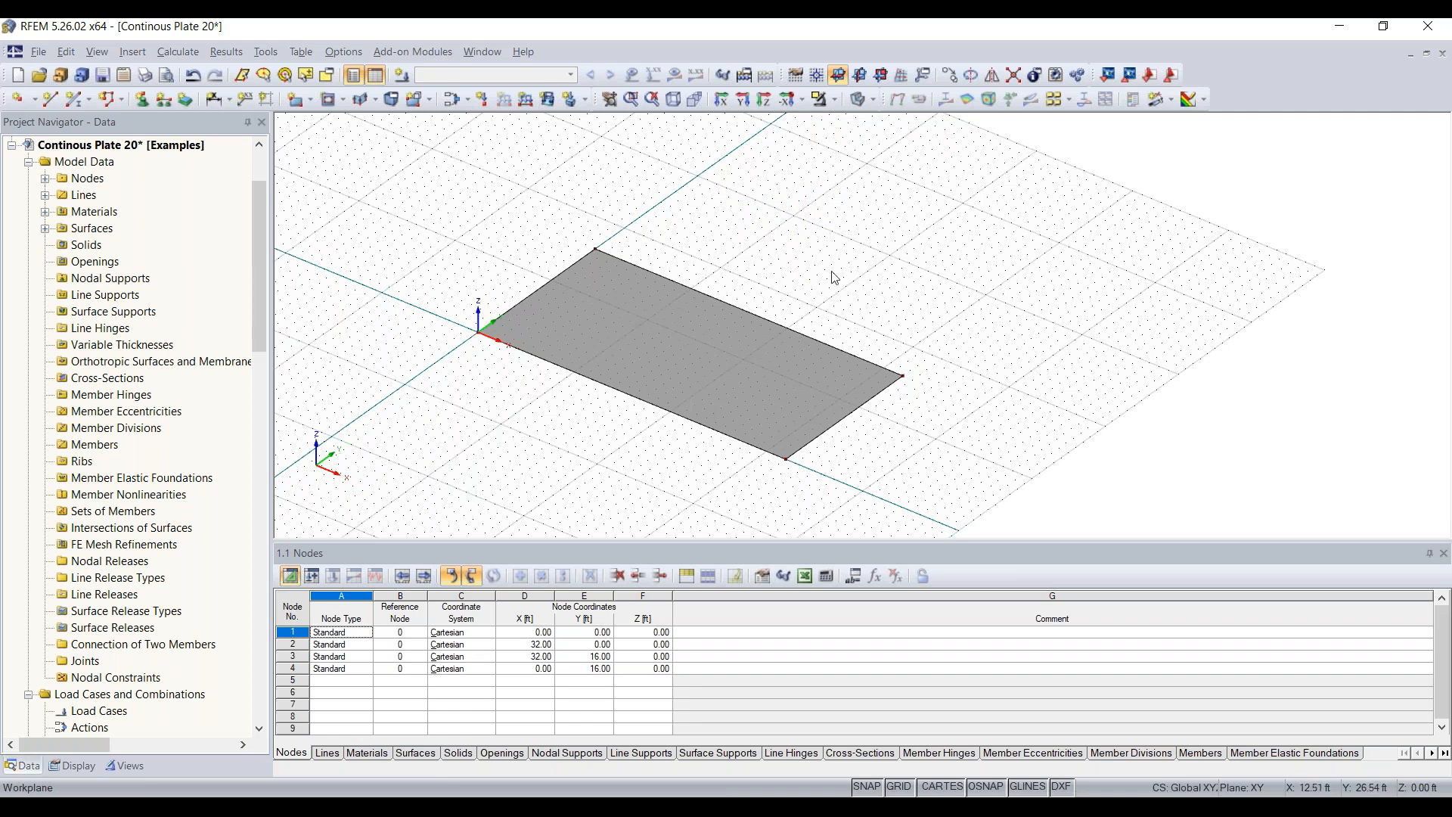
- Select the whole plate and copy it graphically from its origin node to X 0, Y 21 ft
scroll(870, 282, "down", 1)
left_click_drag(981, 226, 427, 479)
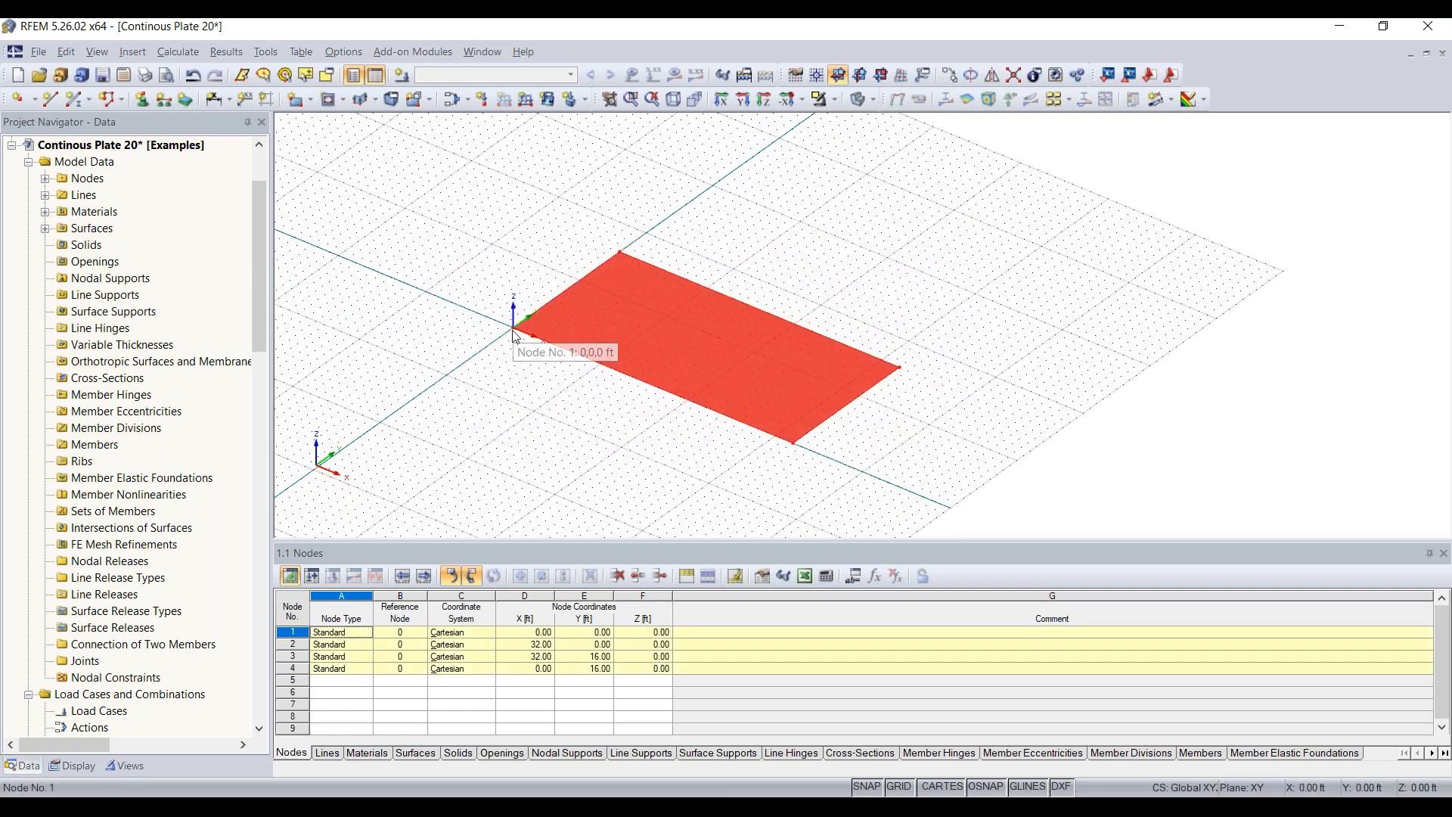
left_click_drag(514, 334, 653, 230, "ctrl")
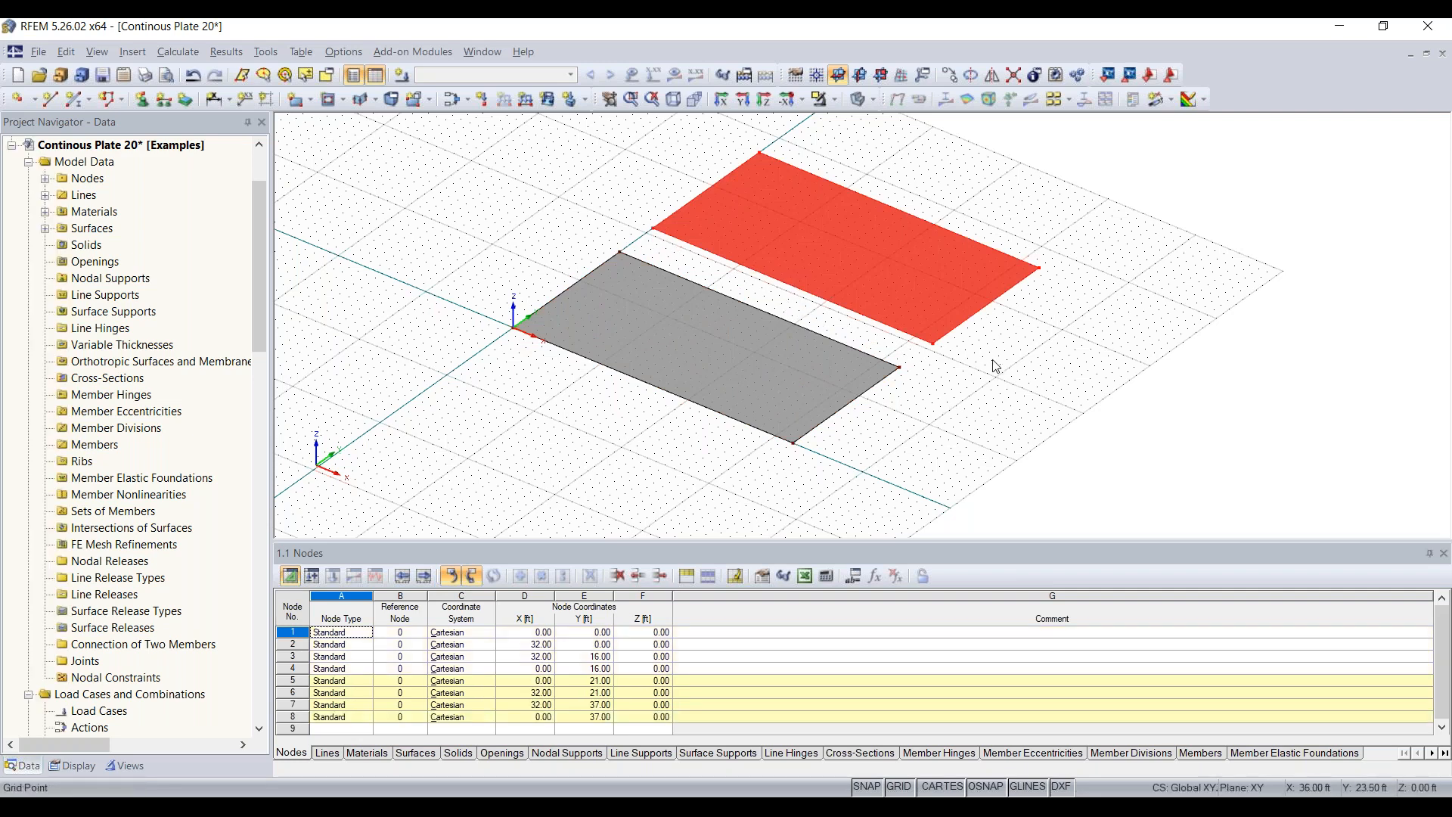
left_click(1052, 377)
middle_click_drag(1037, 387, 892, 441)
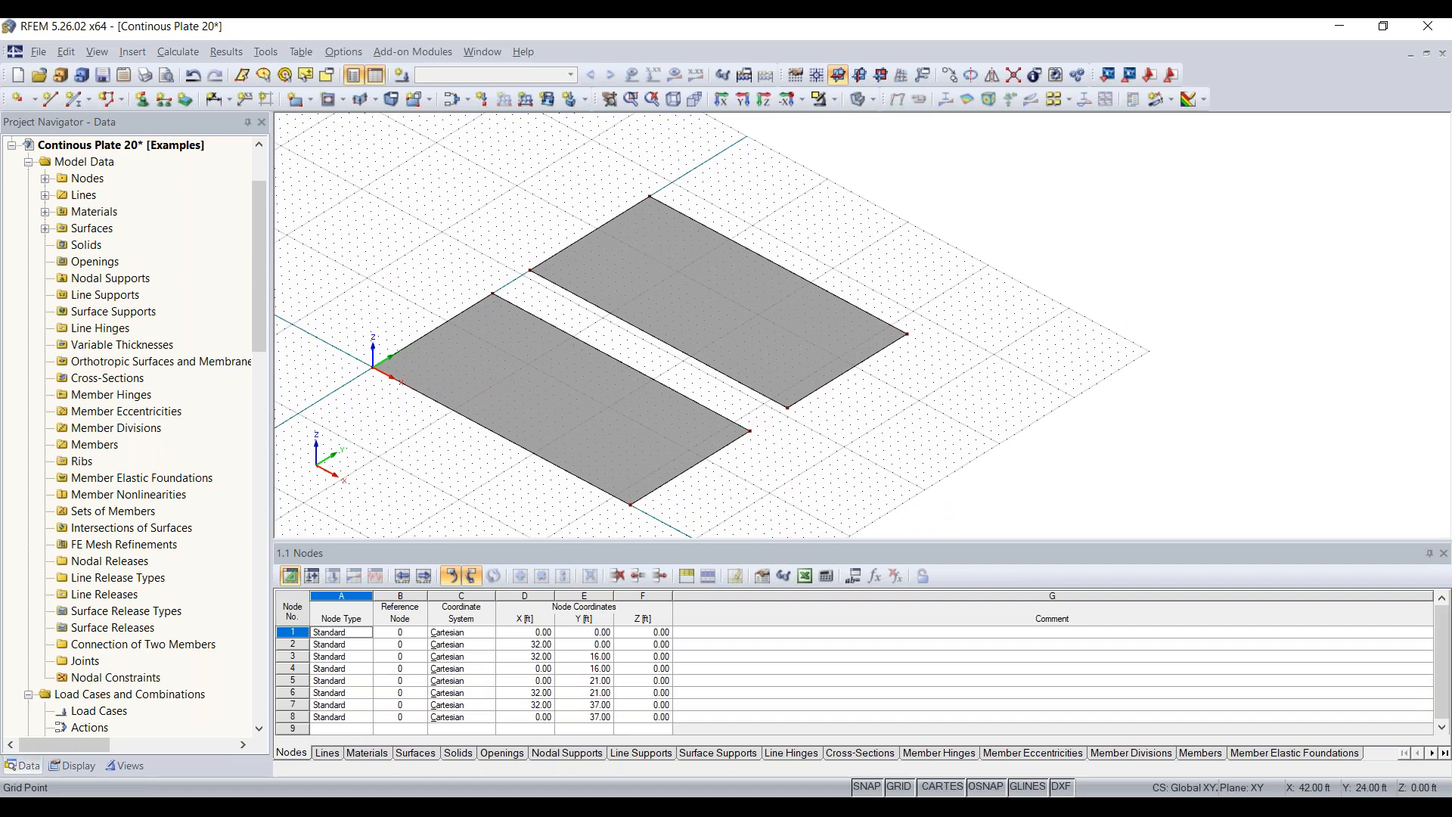
- Make one copy of the second plate with a displacement of 21 ft in Y
middle_click_drag(607, 368, 775, 453, "ctrl")
middle_click_drag(879, 244, 908, 178, "ctrl")
left_click_drag(901, 167, 345, 355)
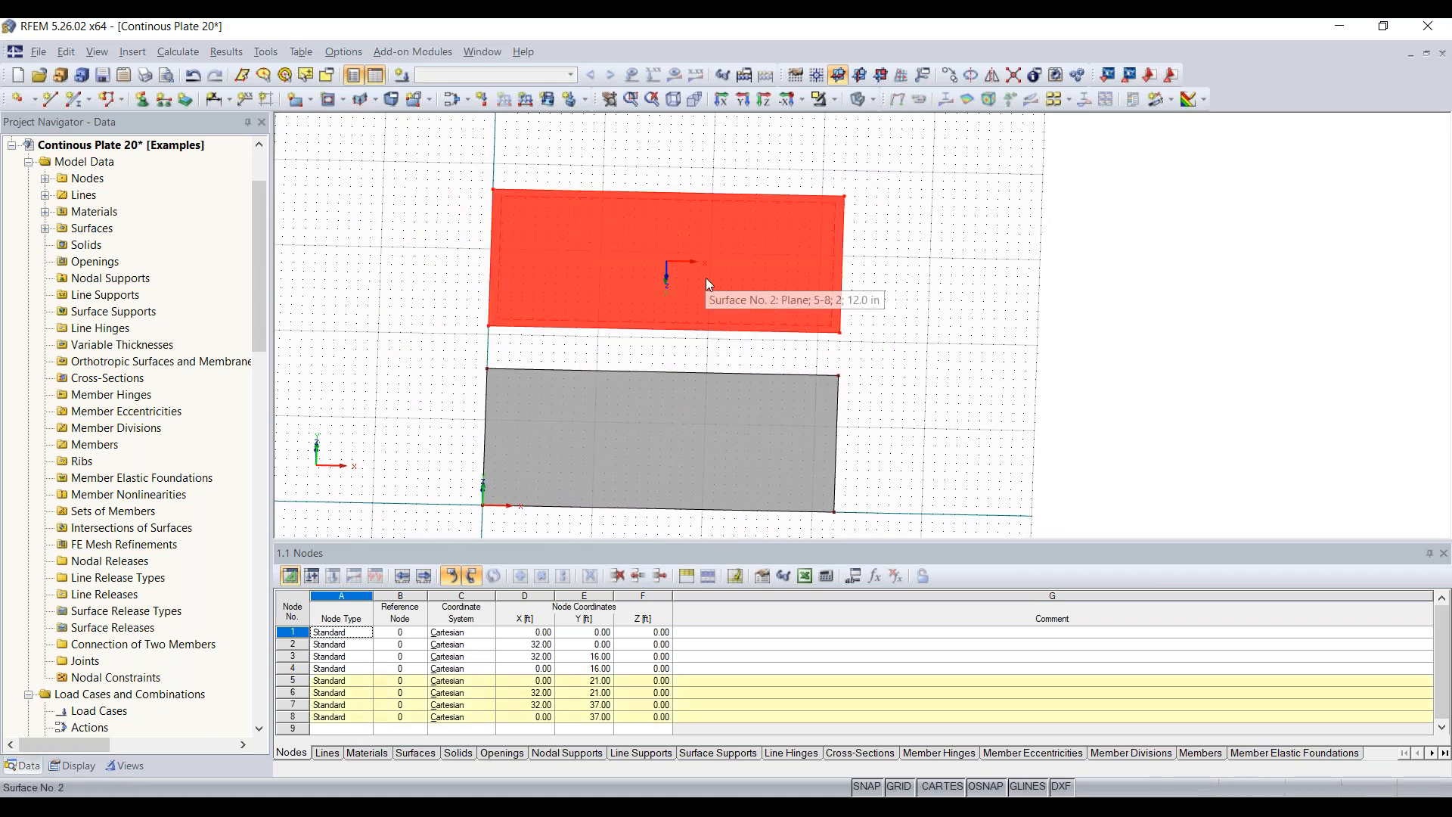
left_click(950, 76)
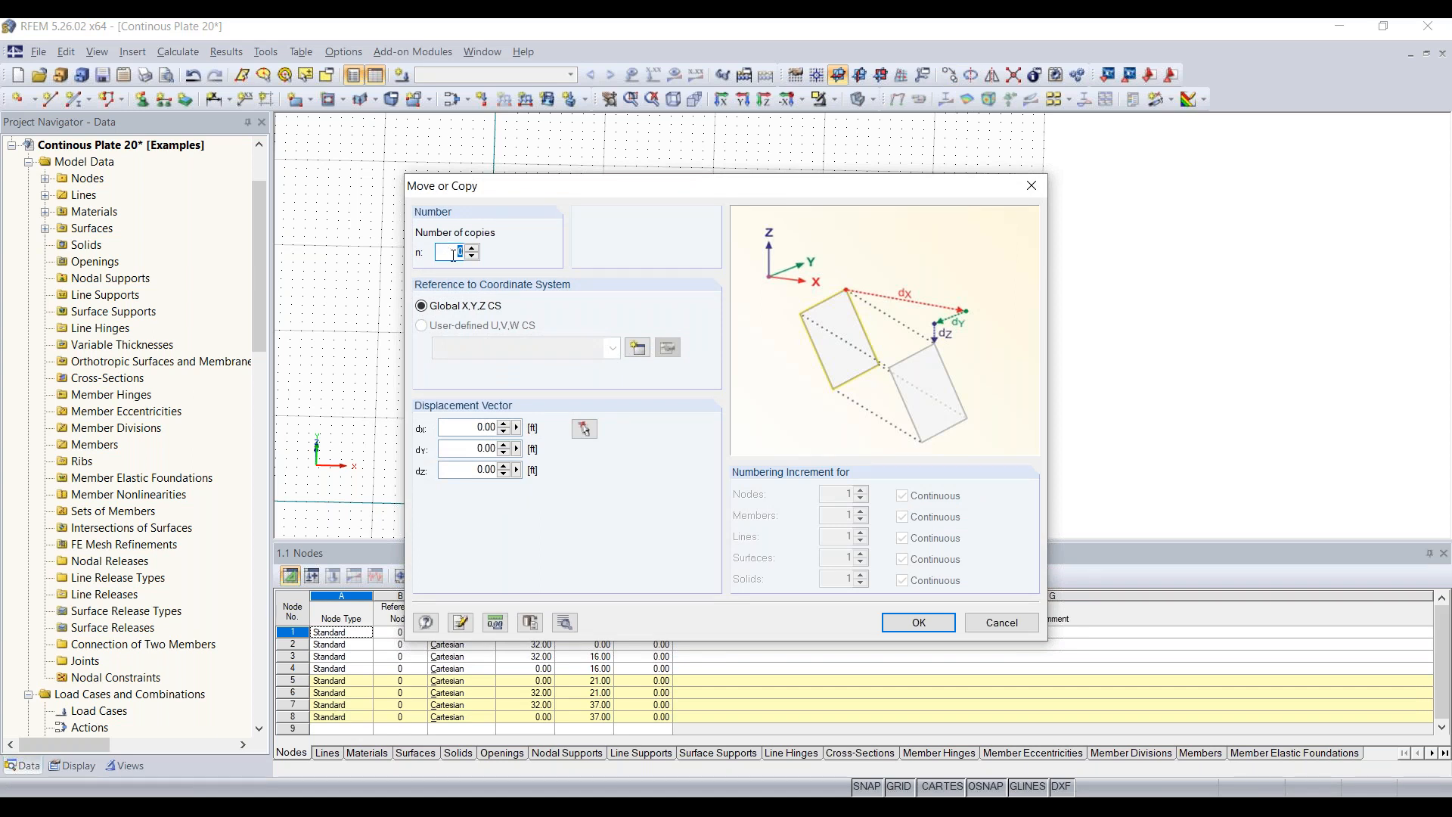
left_click(472, 248)
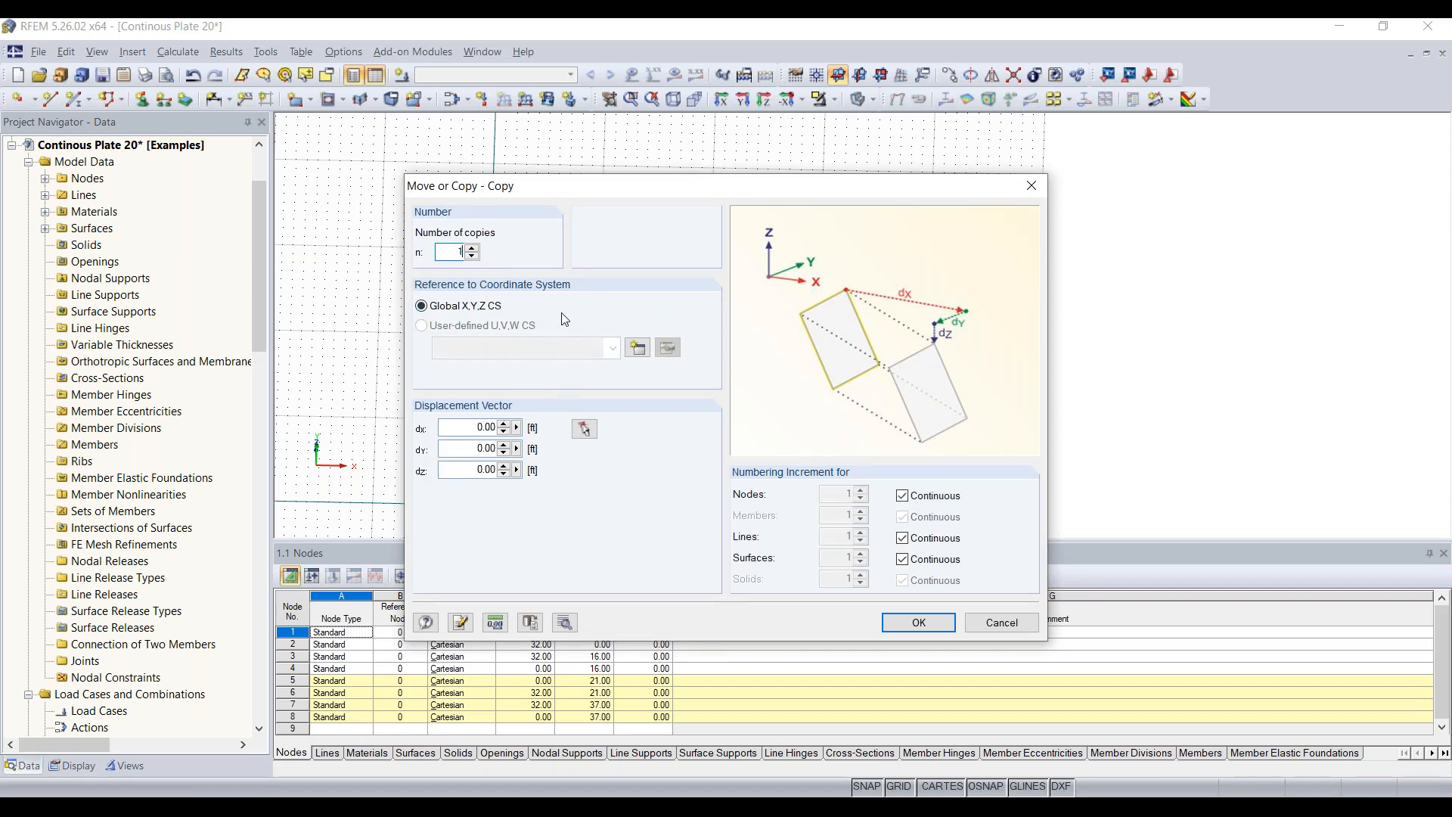
left_click_drag(464, 452, 613, 458)
type("21")
left_click(918, 623)
middle_click_drag(995, 392, 710, 297, "ctrl")
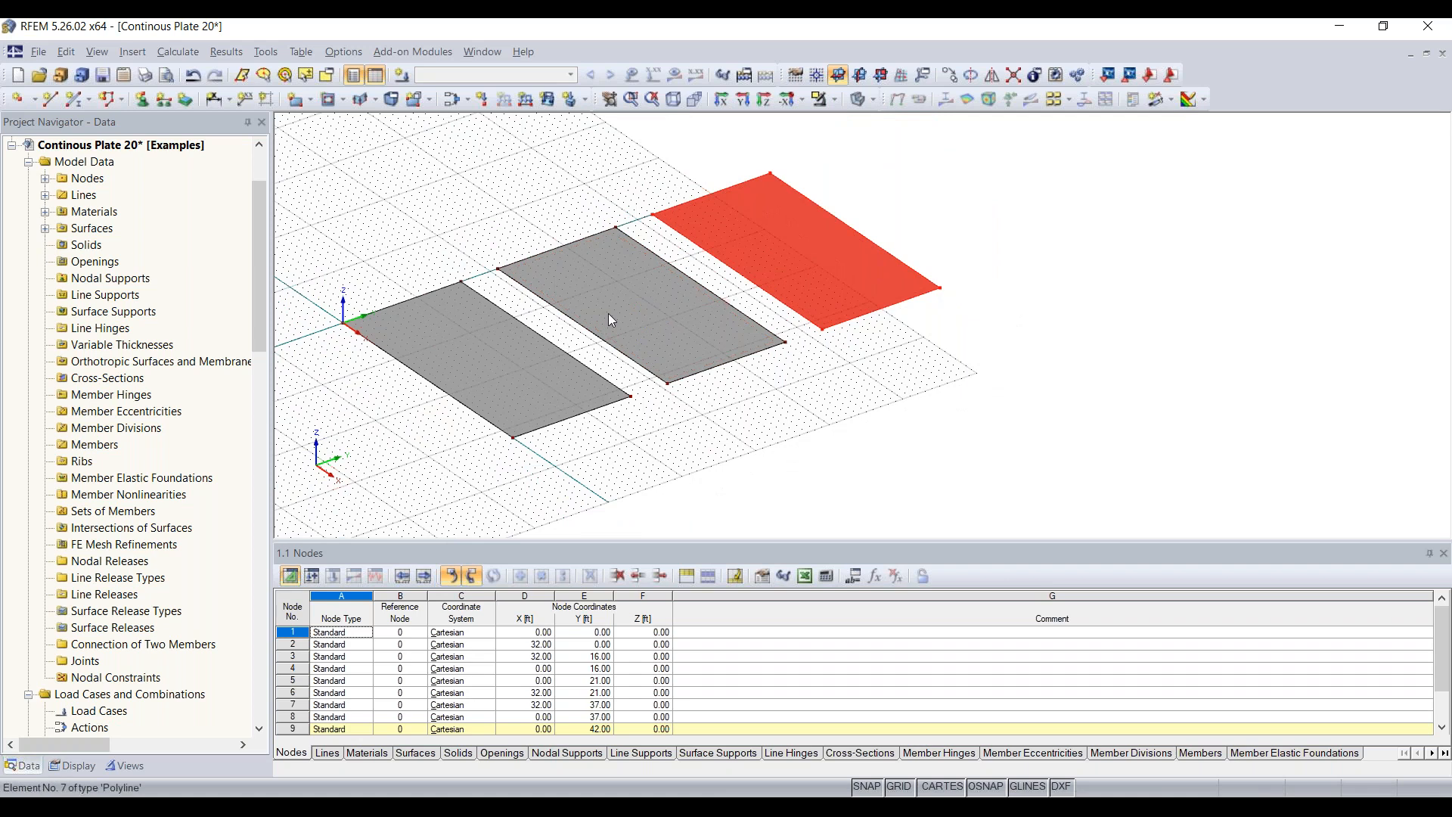
key("Escape")
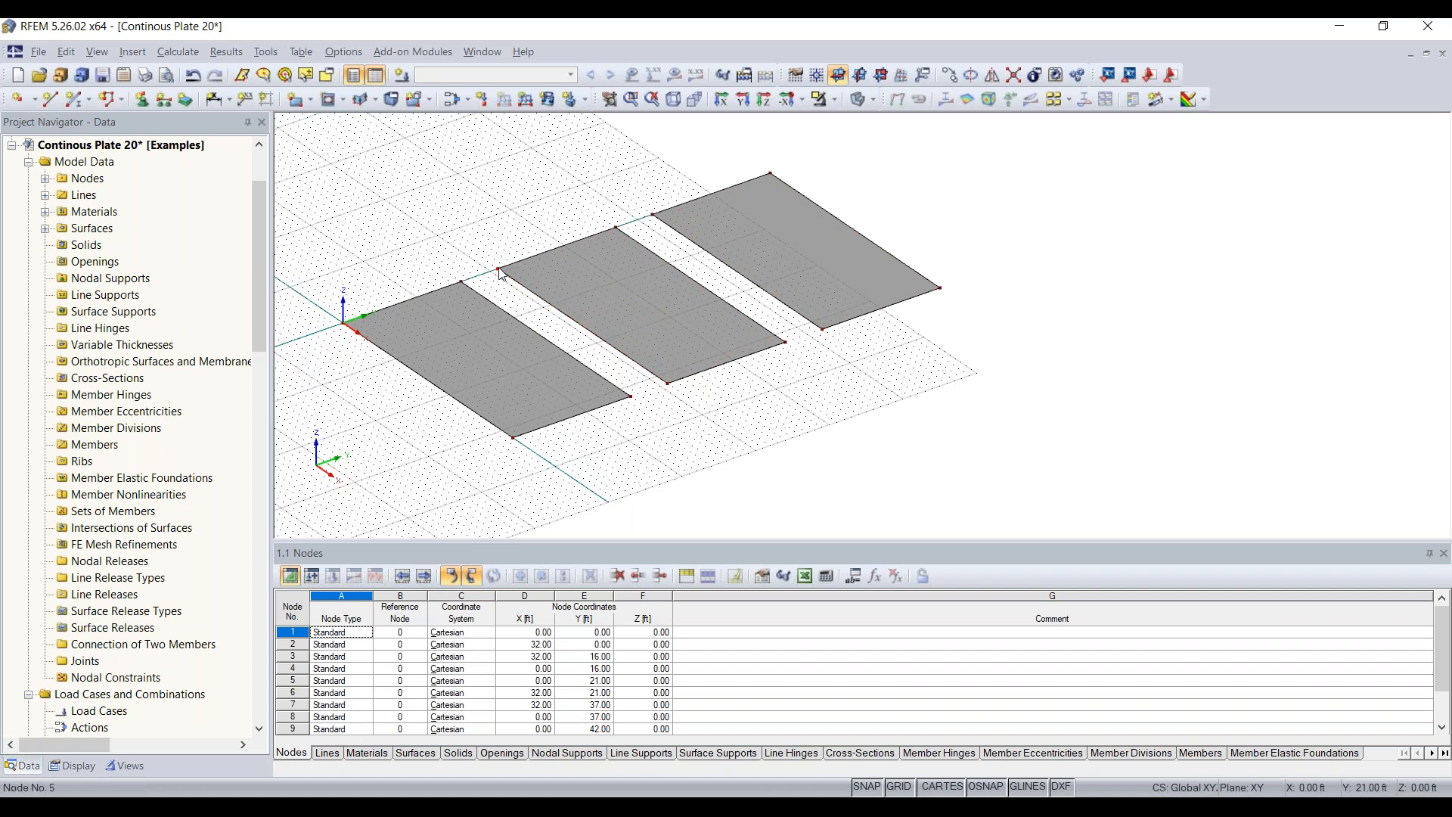
- Select all three plates and move them so the middle plate's corner at Y 21 ft lies on the origin
scroll(498, 269, "up", 2)
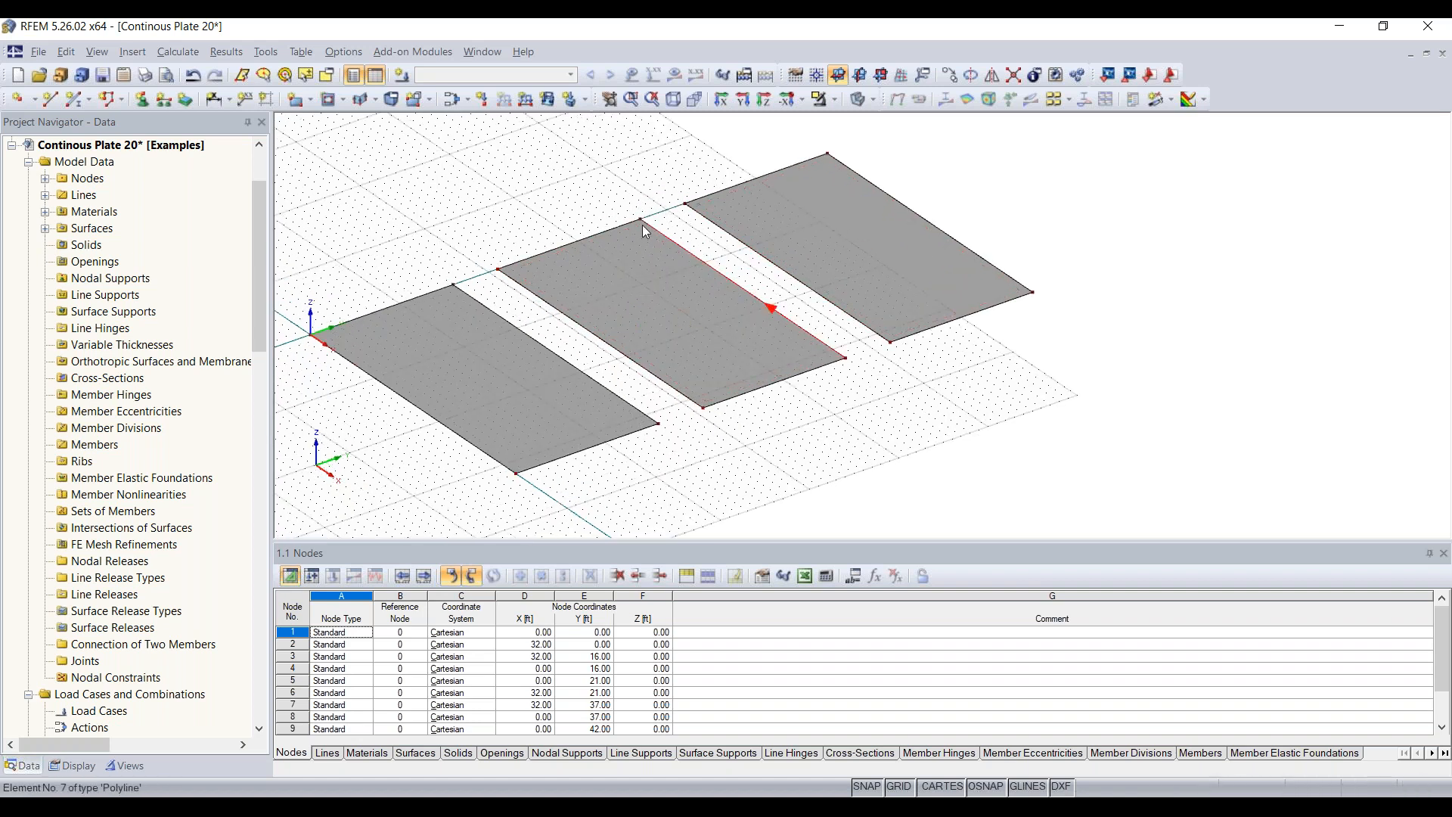
middle_click_drag(837, 461, 959, 408, "ctrl")
middle_click_drag(865, 415, 967, 323, "ctrl")
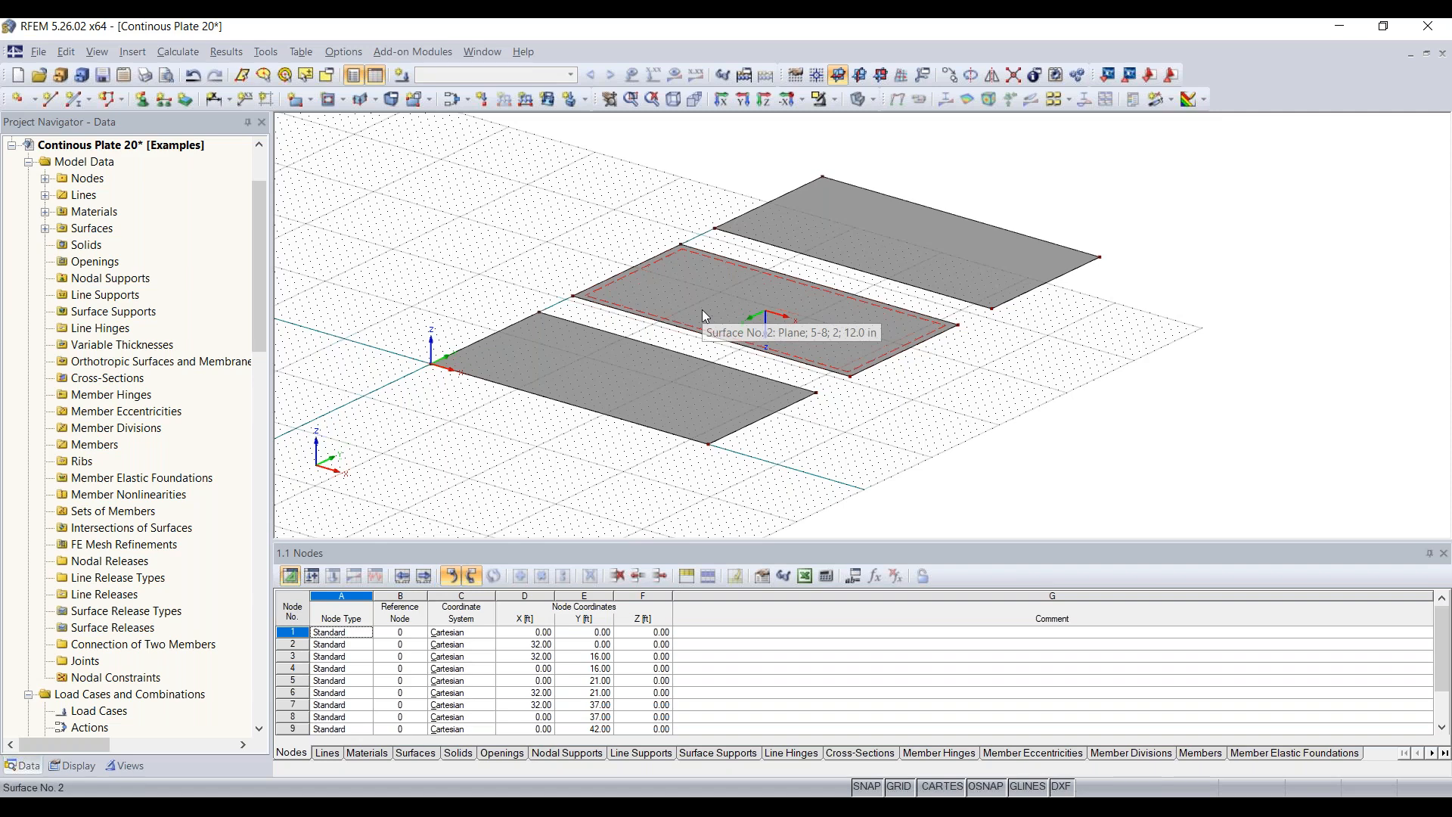
middle_click_drag(702, 310, 748, 379, "ctrl")
scroll(743, 301, "down", 4)
scroll(814, 296, "up", 1)
left_click_drag(1083, 181, 466, 522)
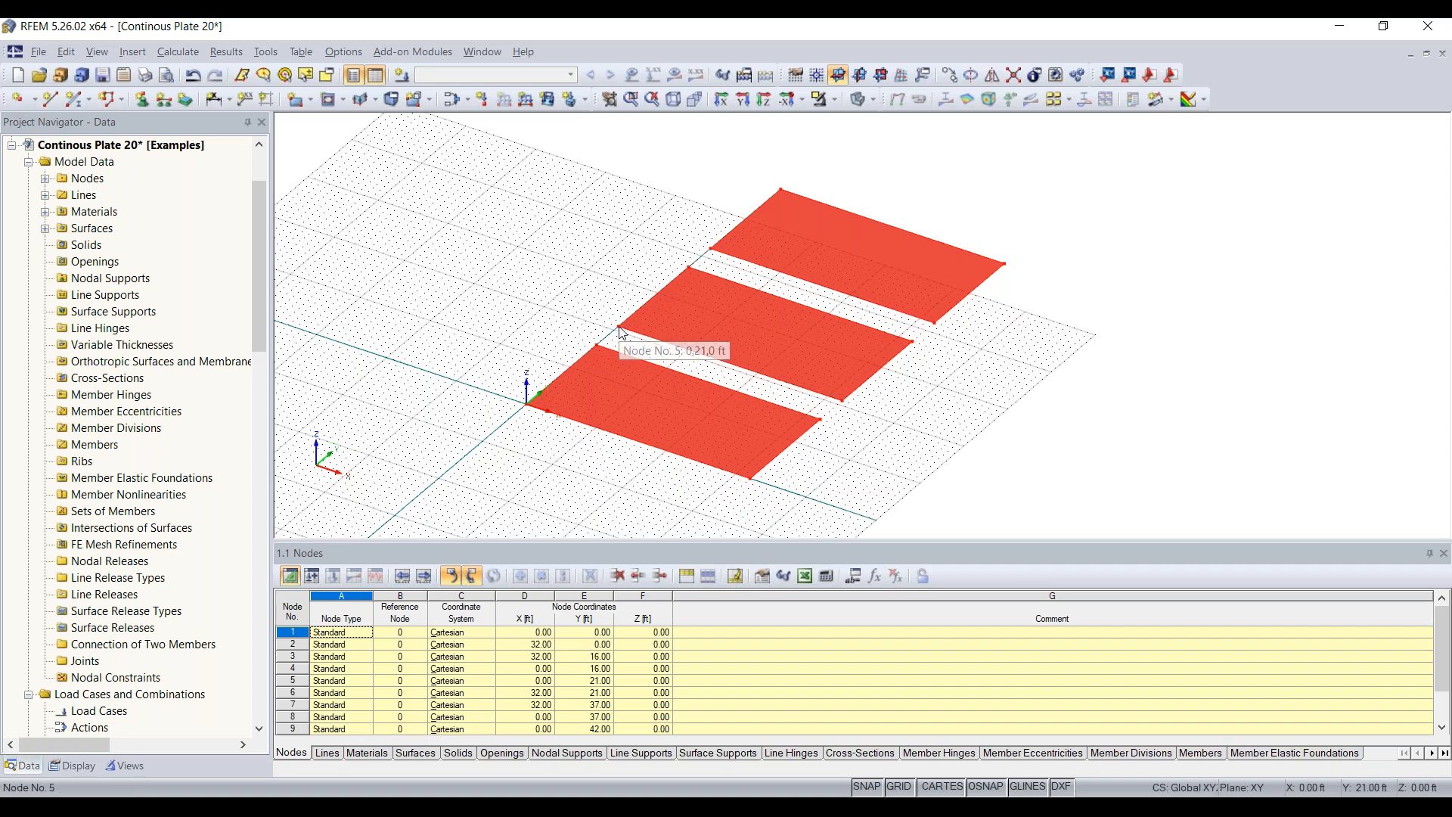
left_click_drag(619, 332, 527, 405)
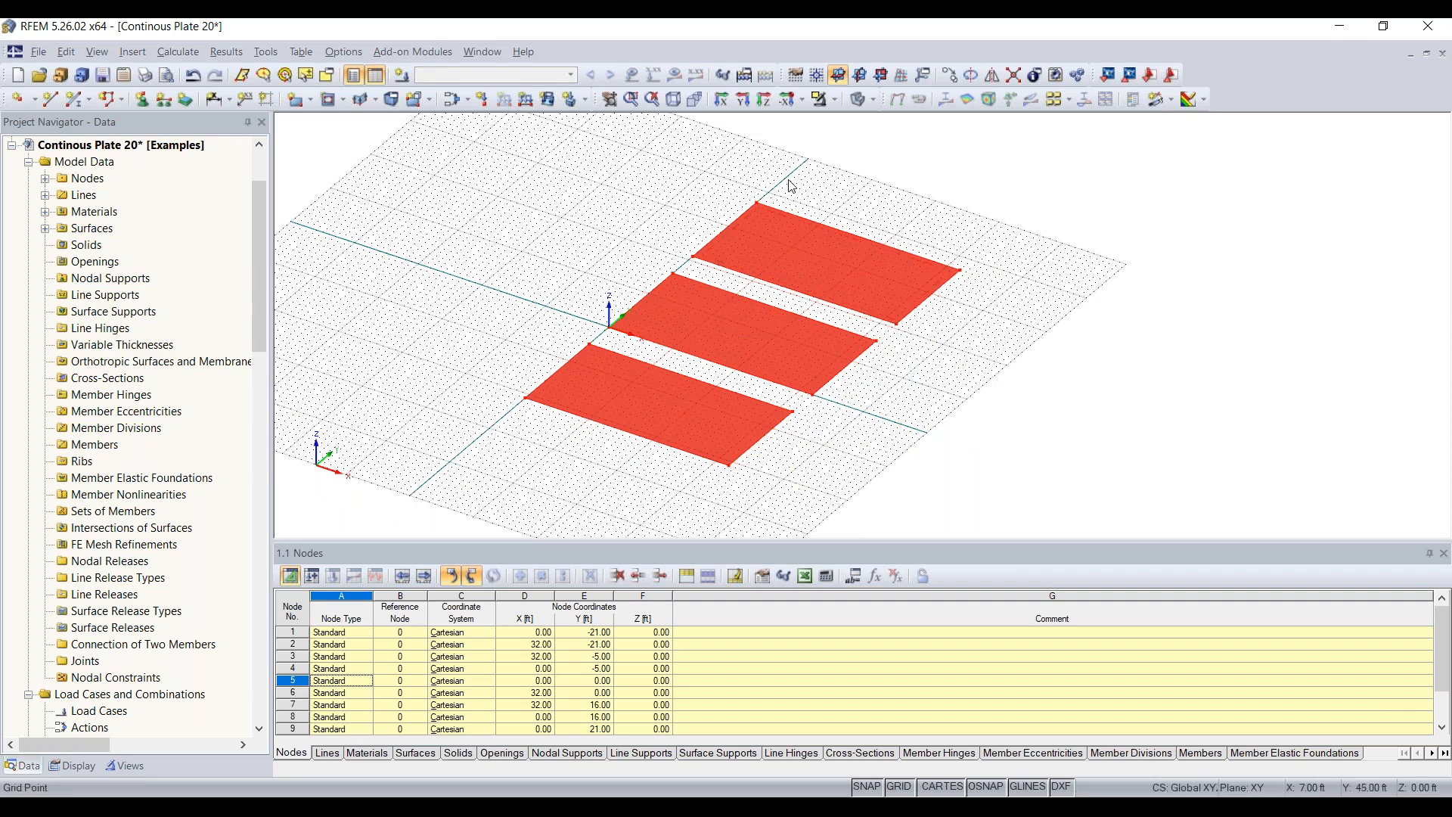
left_click(1037, 308)
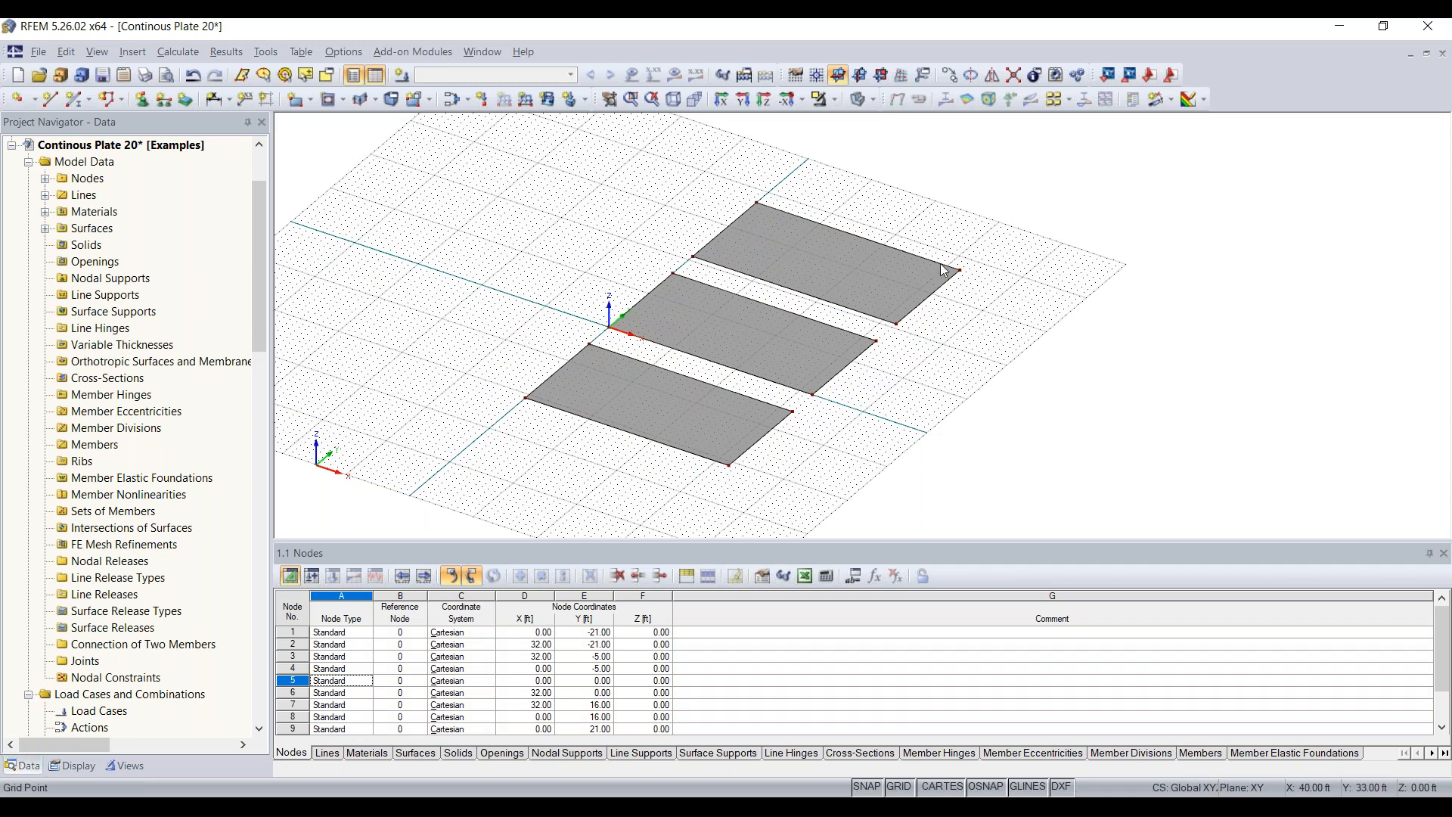
- Set up a new beam member with a new rectangular concrete cross-section, 40 in wide and 12 in deep
left_click(80, 99)
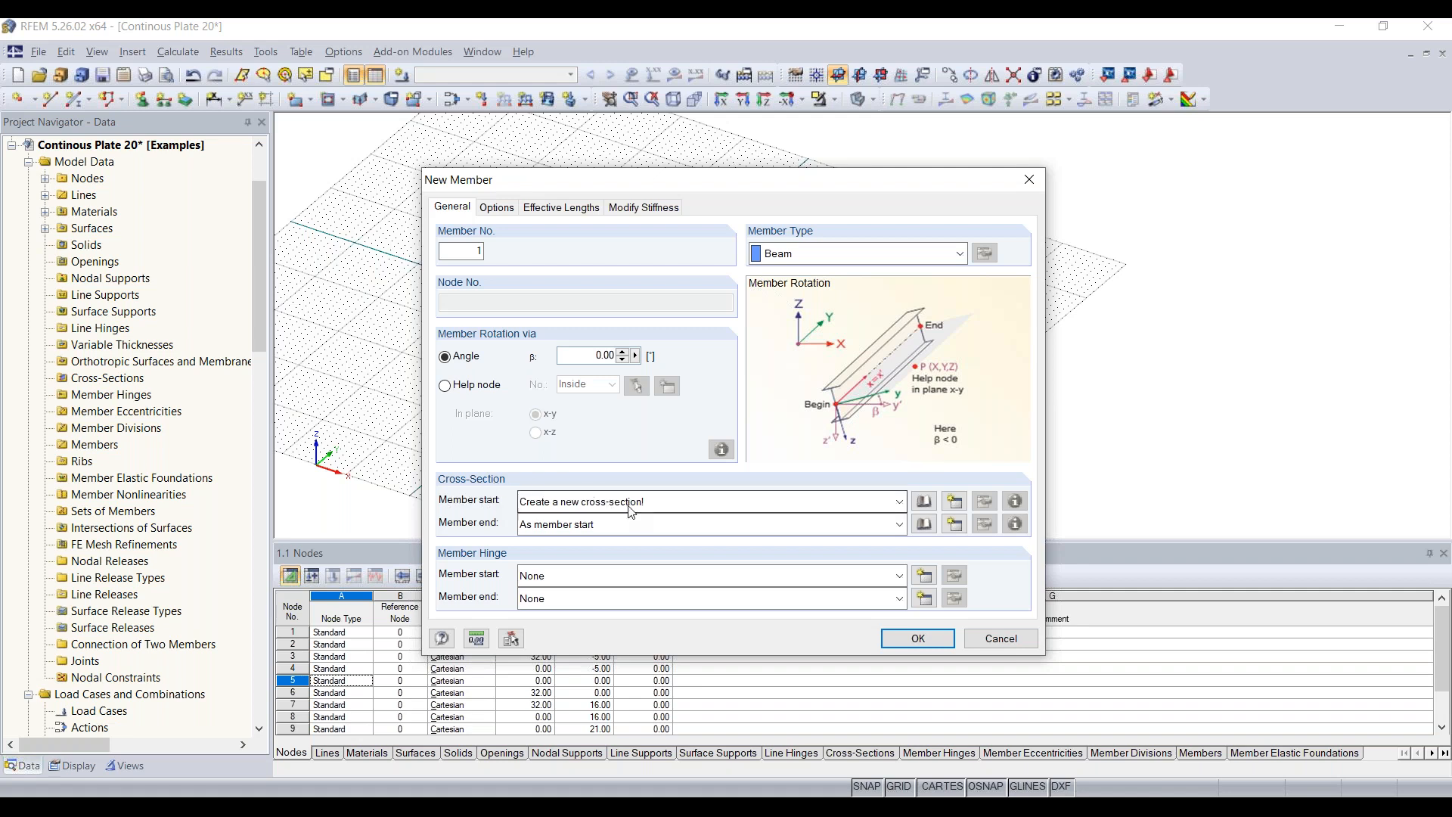
left_click(956, 502)
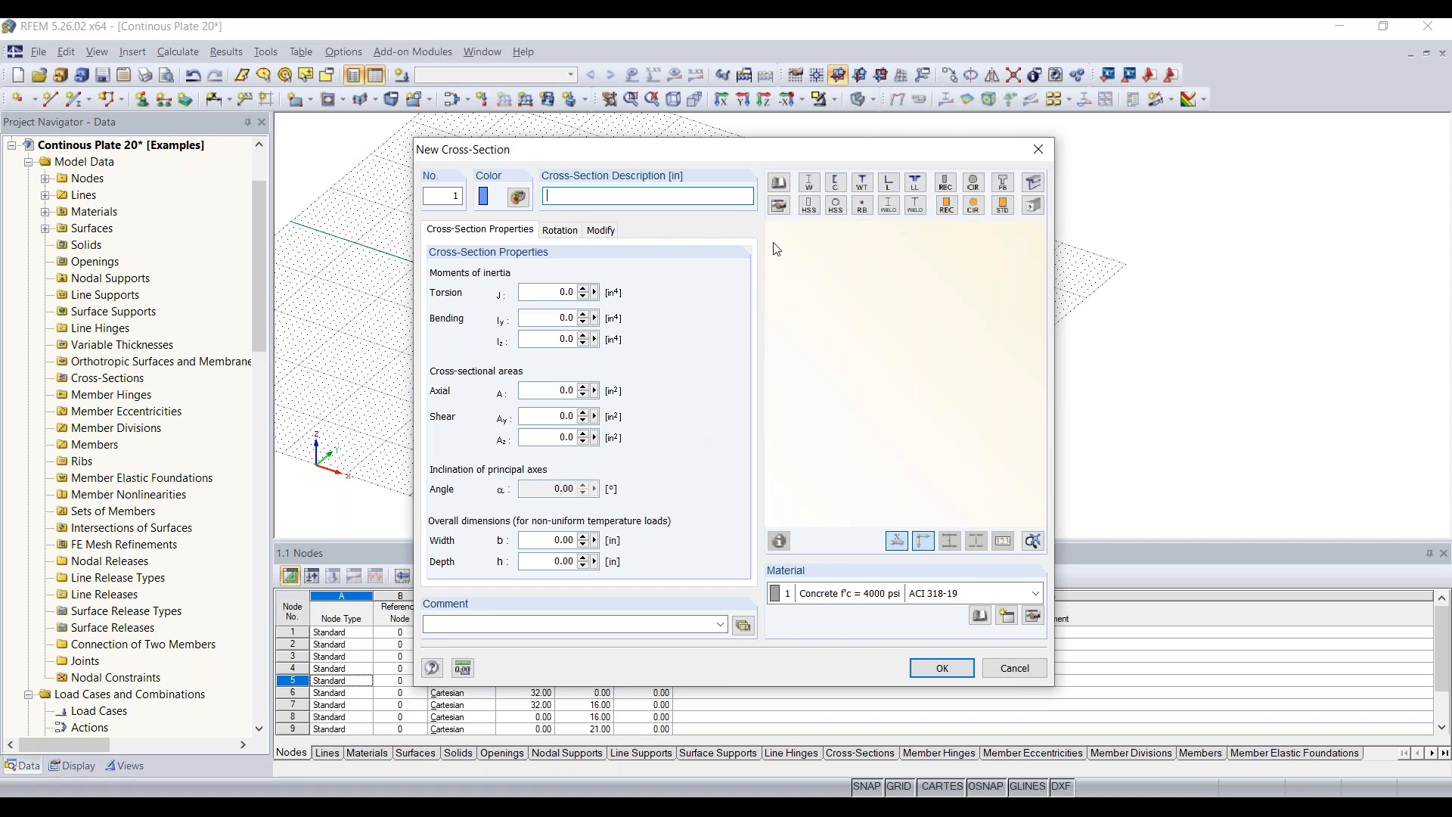
left_click(779, 183)
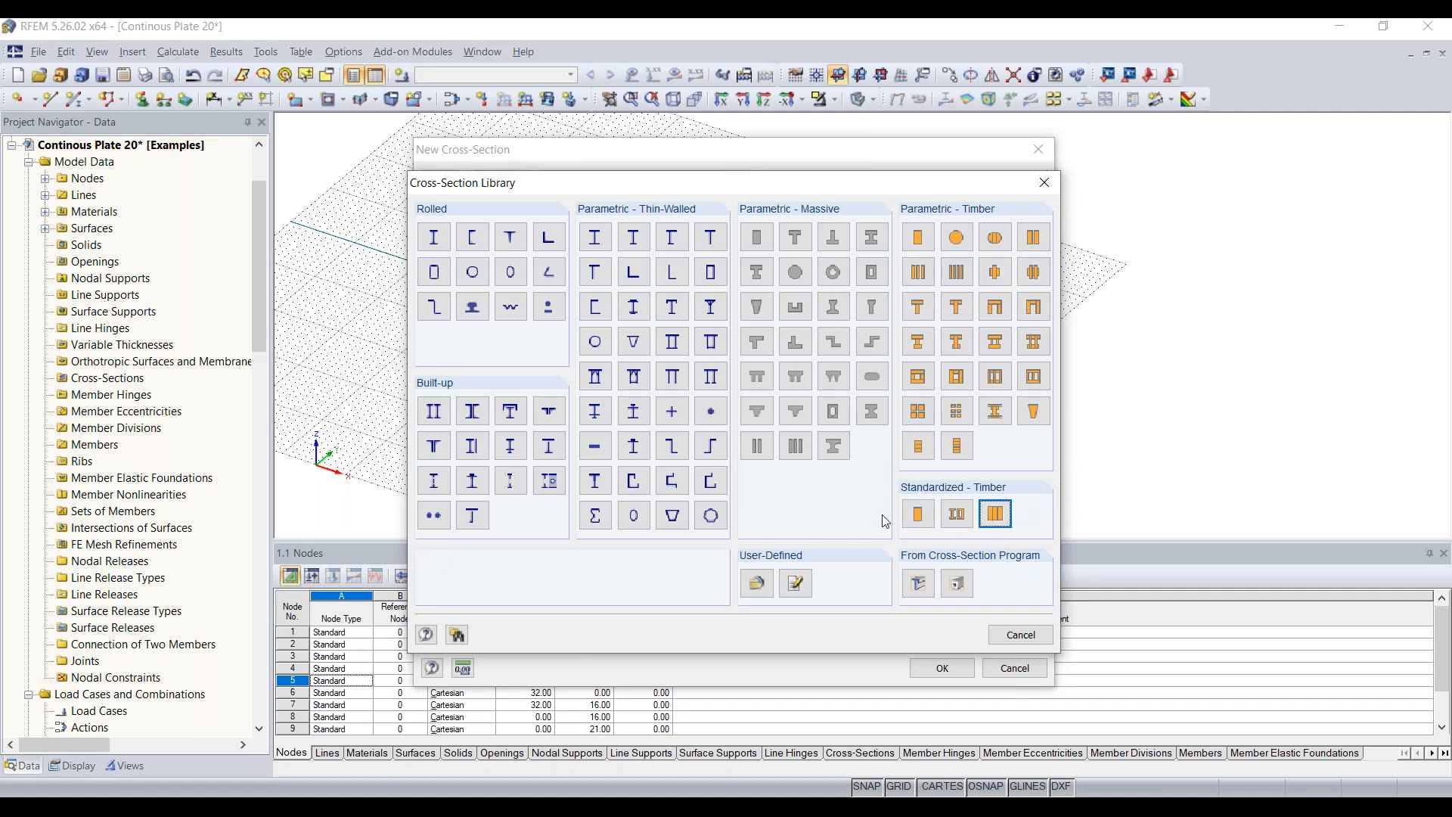
left_click(759, 242)
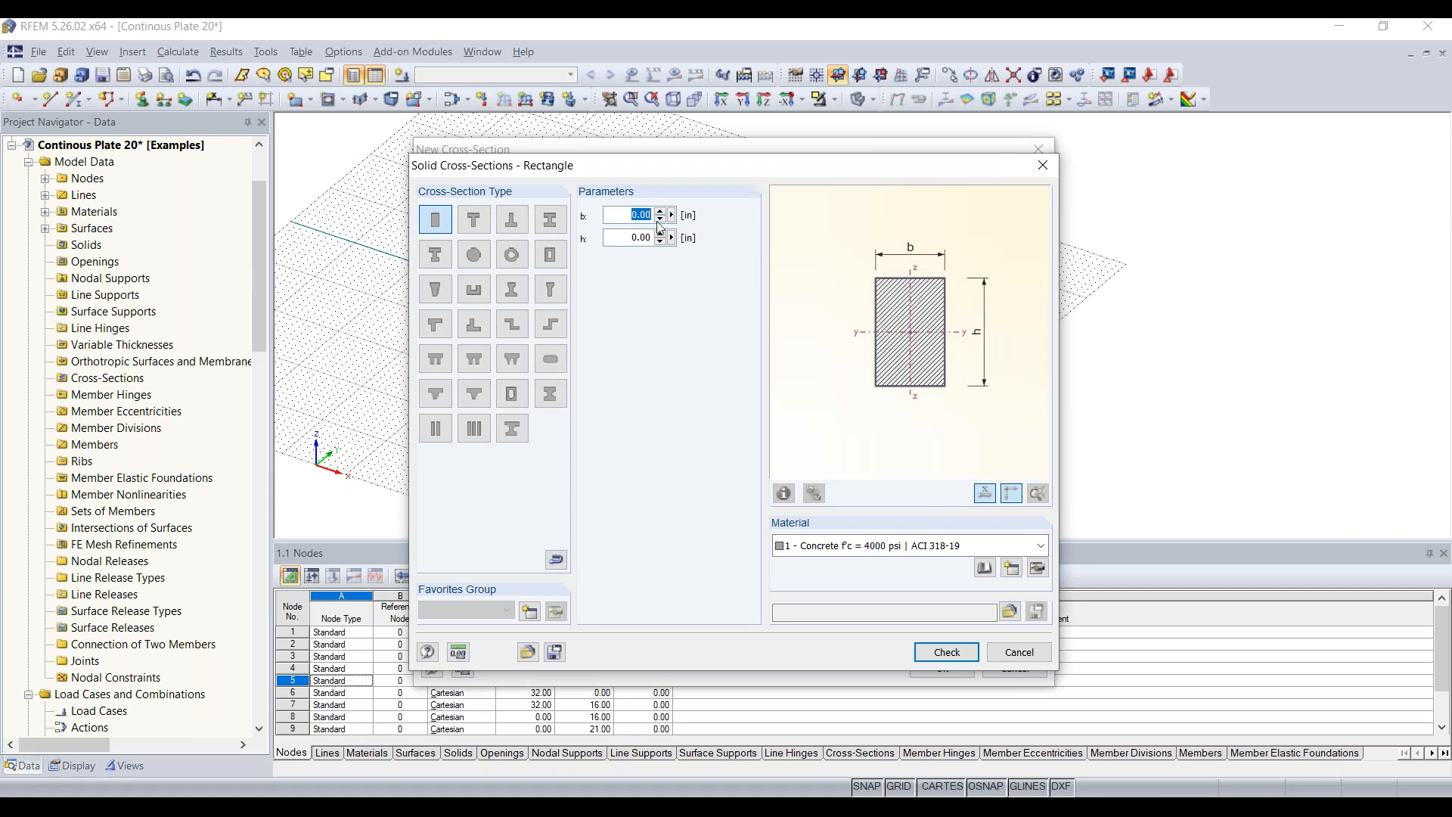
type("40")
key("Tab")
type("16")
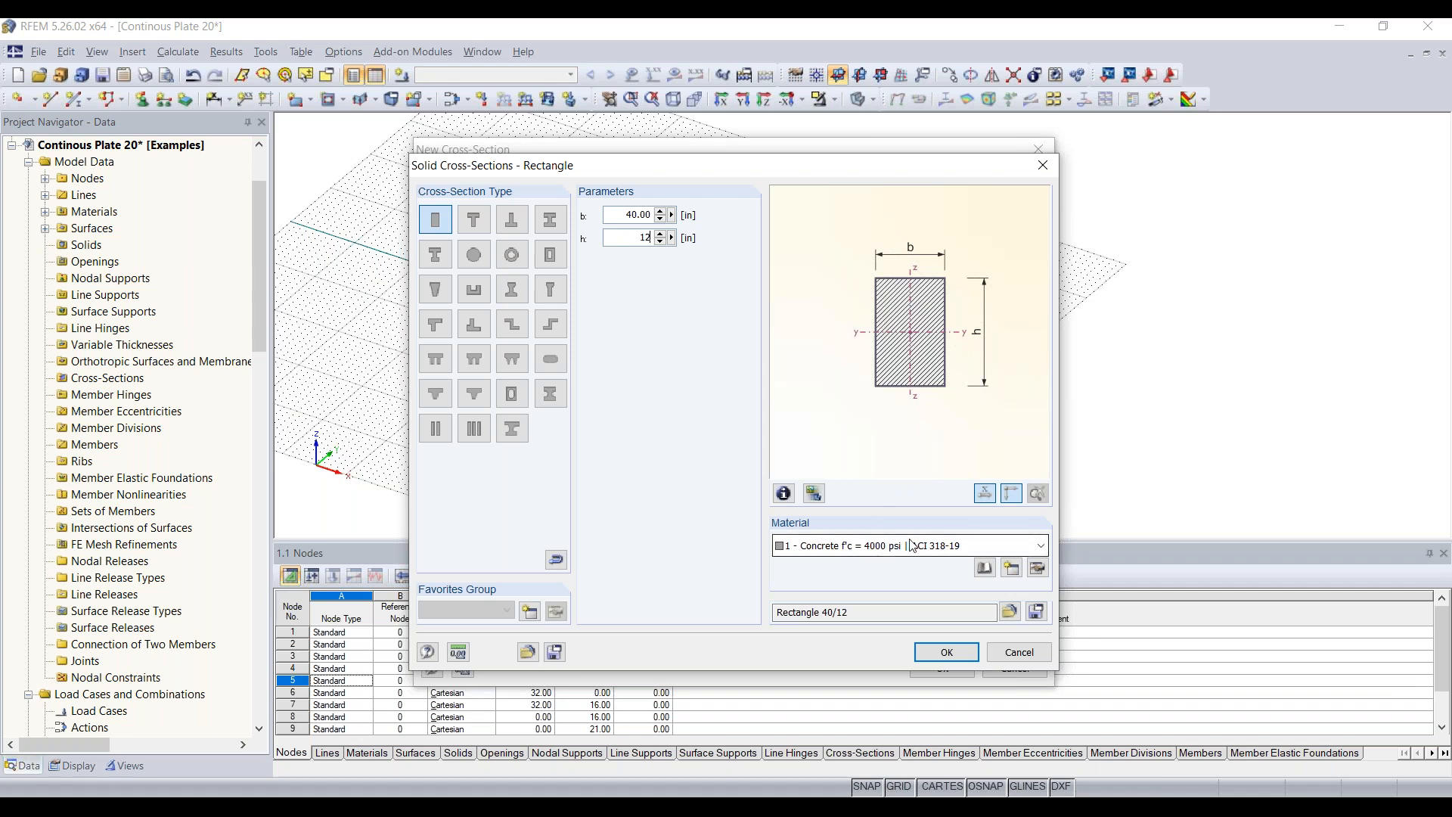
left_click(951, 652)
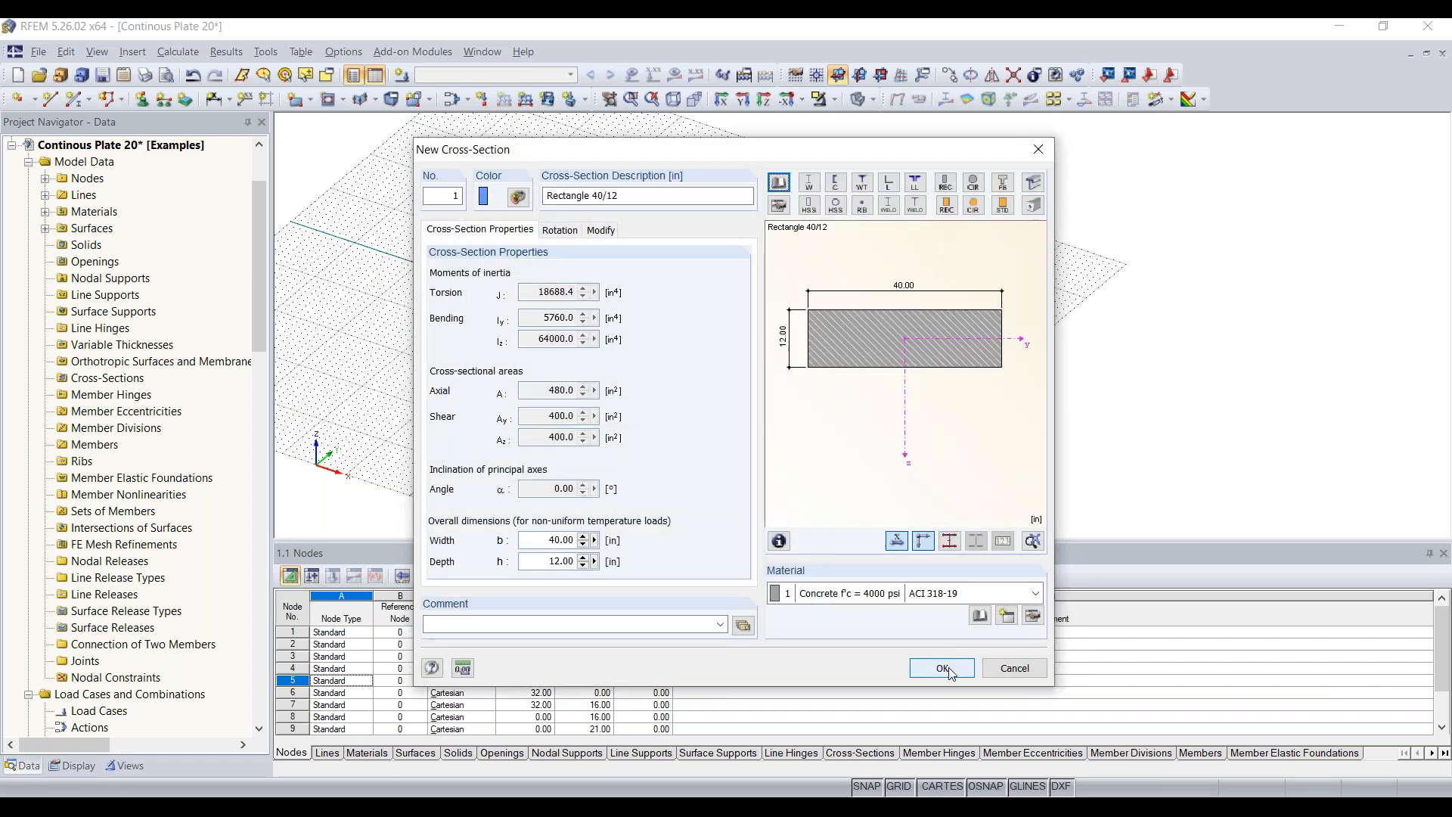
left_click(951, 670)
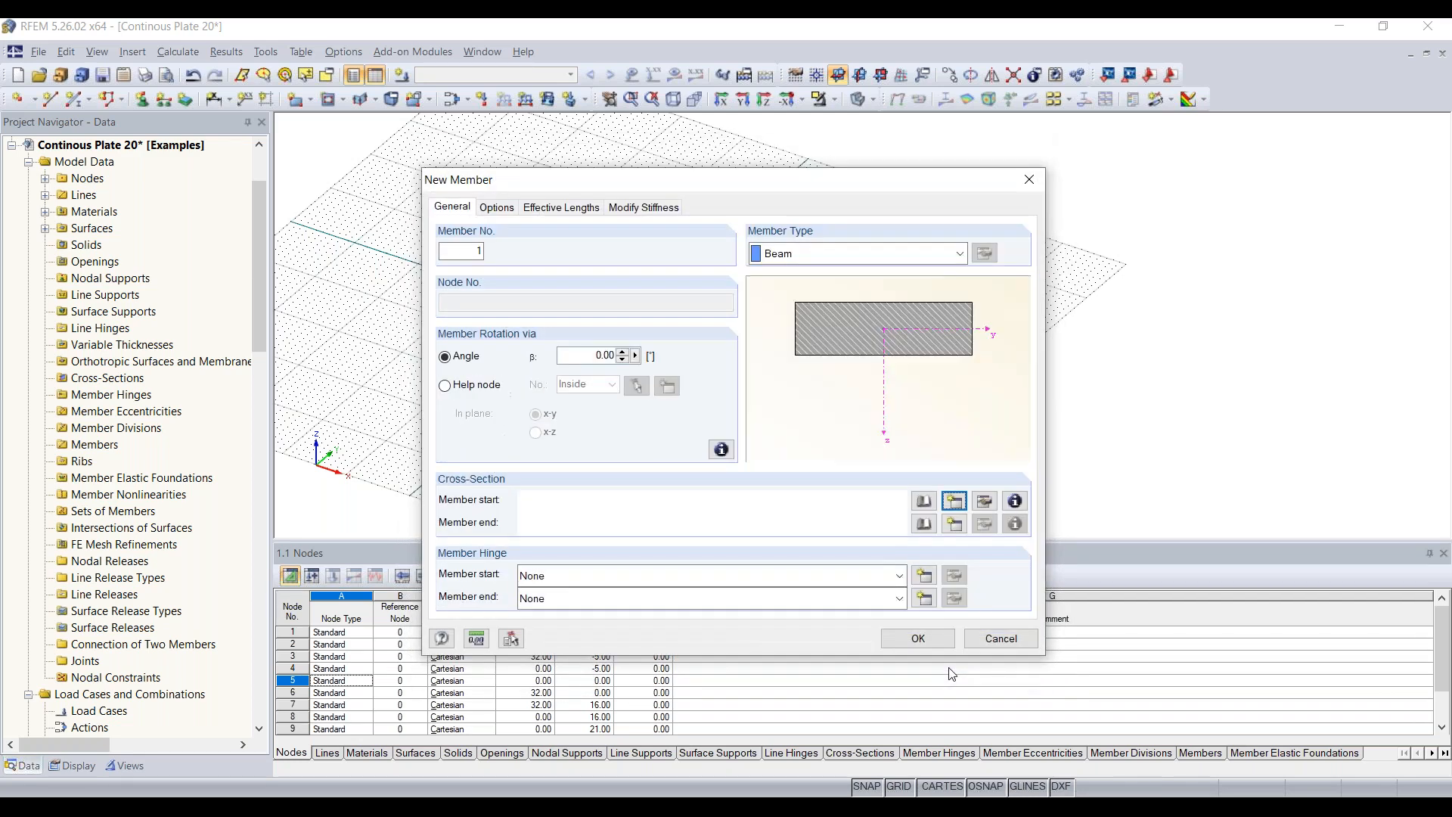
- Place the beam member from X 0, Y 42 ft to X 32, Y 42 ft and end the member command
left_click(919, 639)
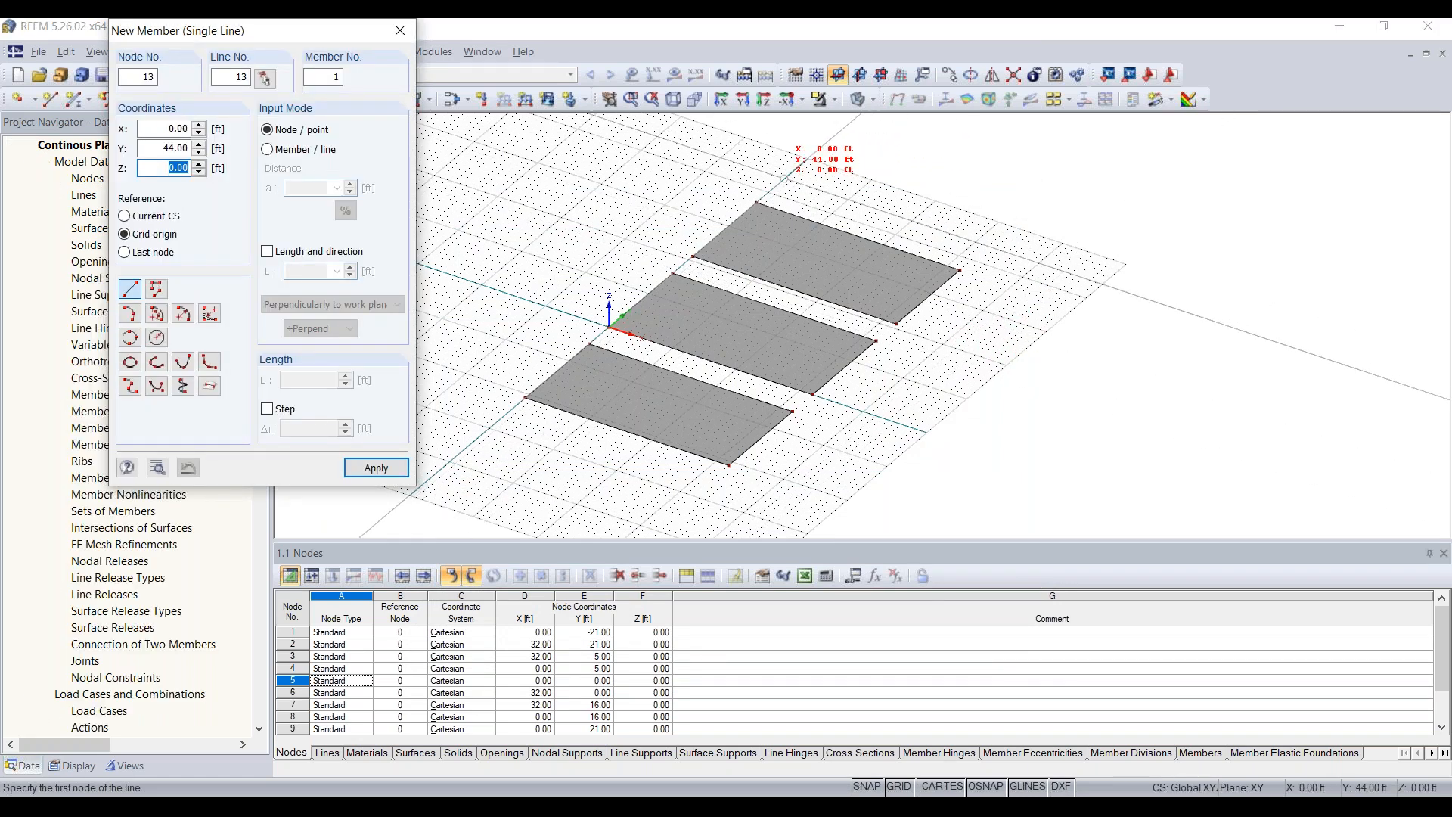
middle_click_drag(775, 199, 611, 272)
scroll(675, 265, "up", 1)
scroll(719, 276, "up", 3)
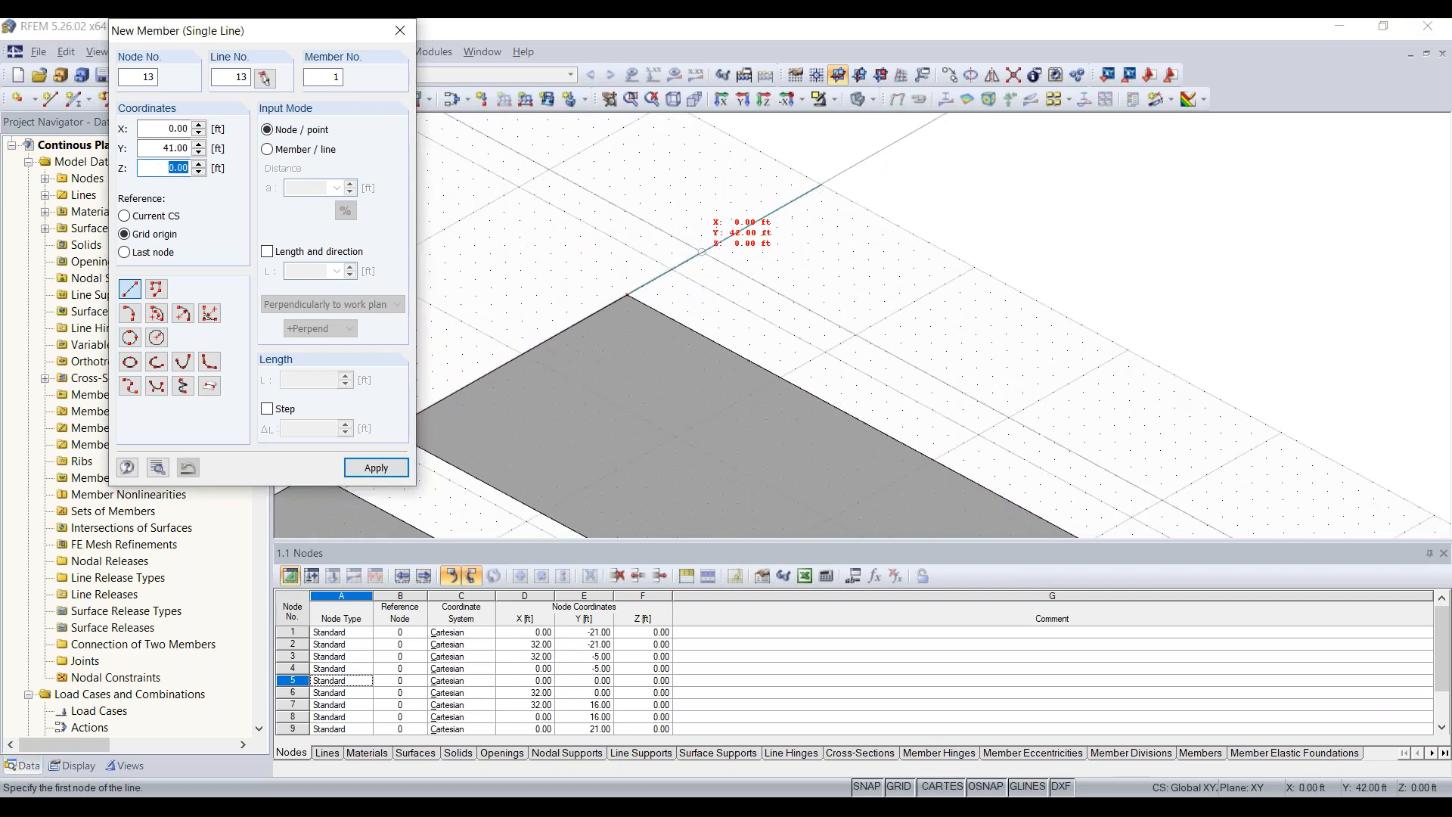
left_click(702, 251)
middle_click_drag(817, 355, 558, 273)
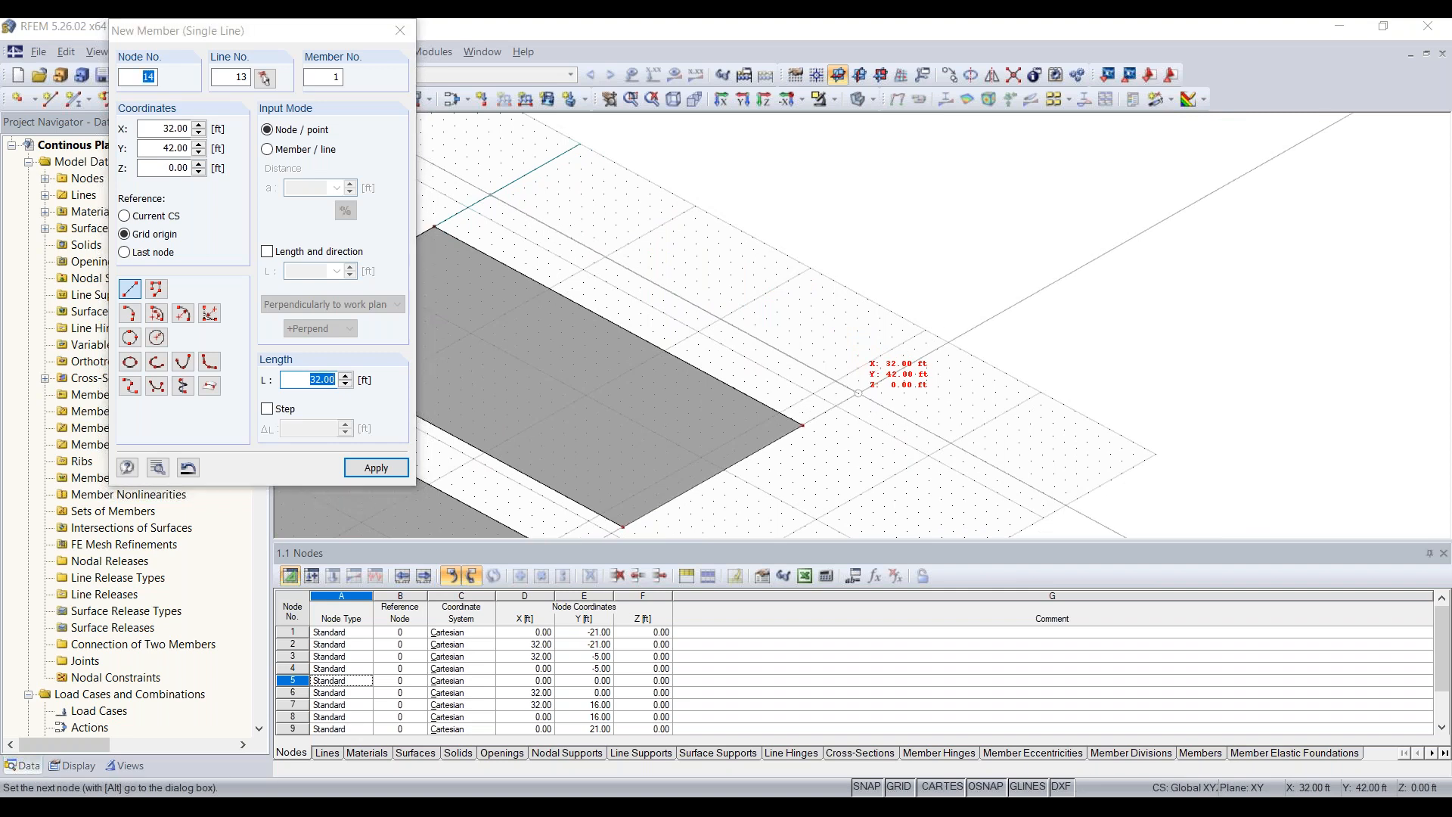
left_click(858, 393)
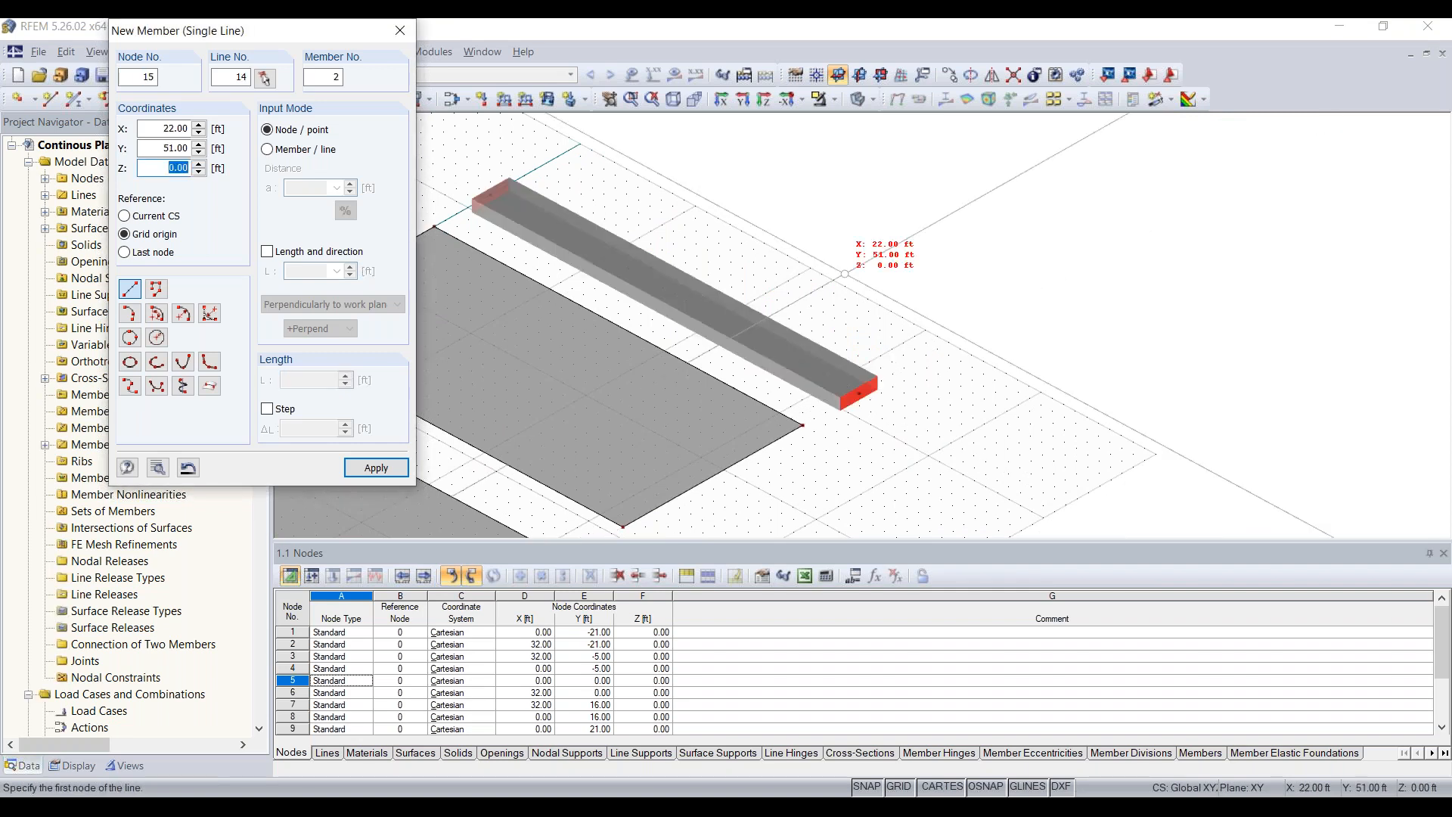
key("Escape")
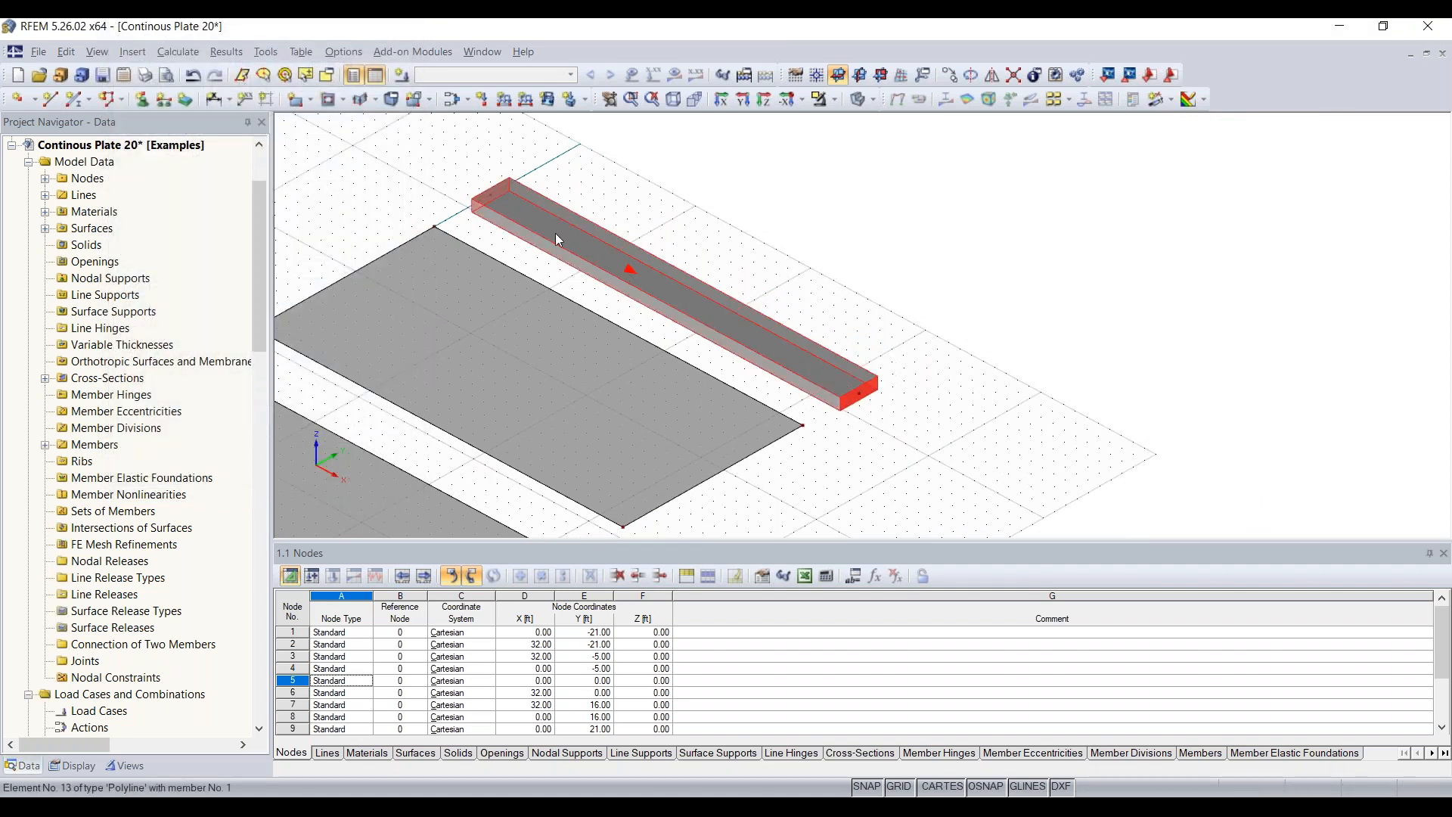
- Divide both long edges of the first plate (Y -21 ft and Y -5 ft) graphically at 16 ft
middle_click_drag(908, 314, 836, 354, "ctrl")
scroll(756, 324, "down", 3)
middle_click_drag(806, 441, 875, 302)
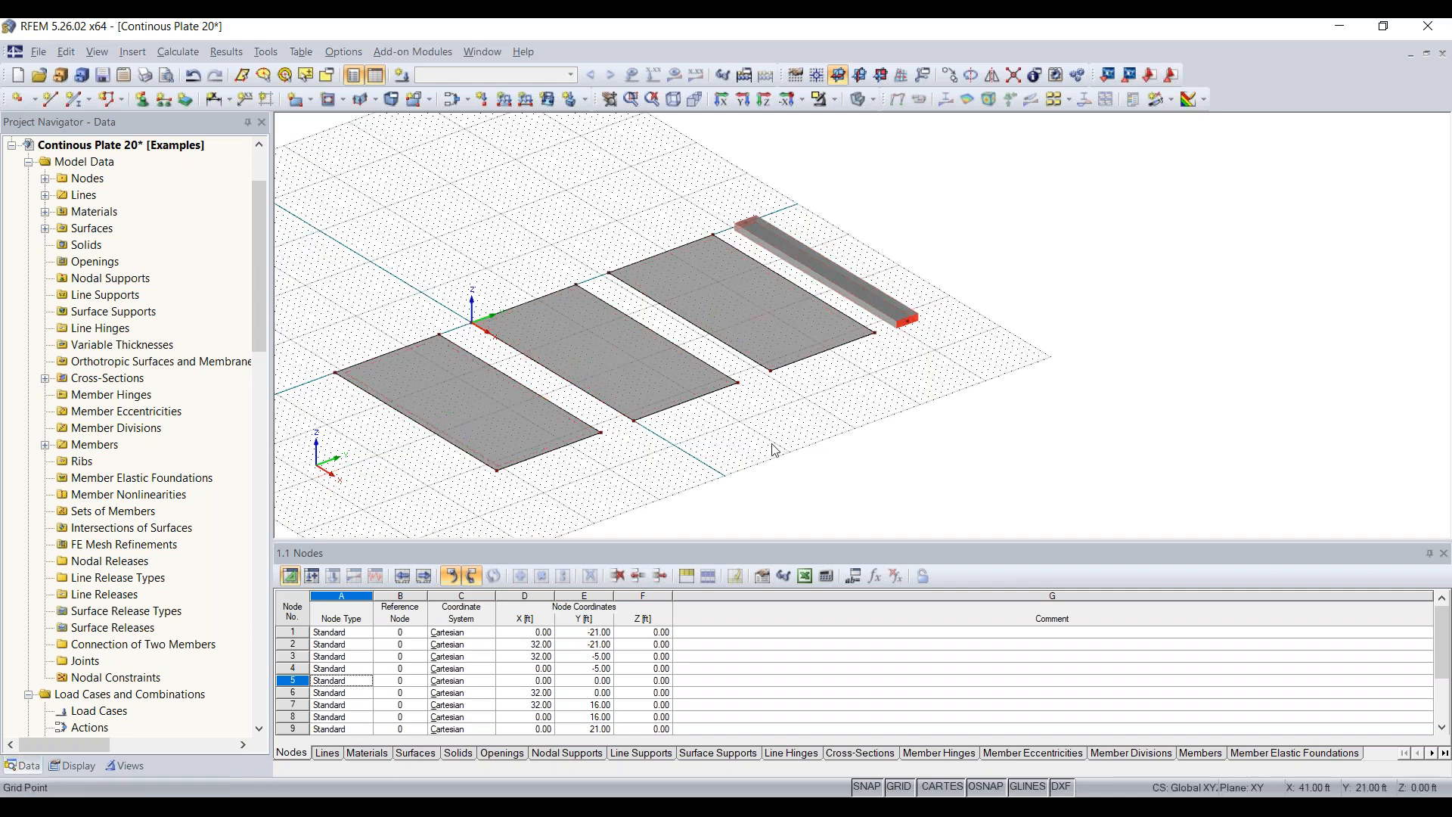
middle_click_drag(762, 453, 830, 441, "ctrl")
middle_click_drag(691, 214, 811, 190)
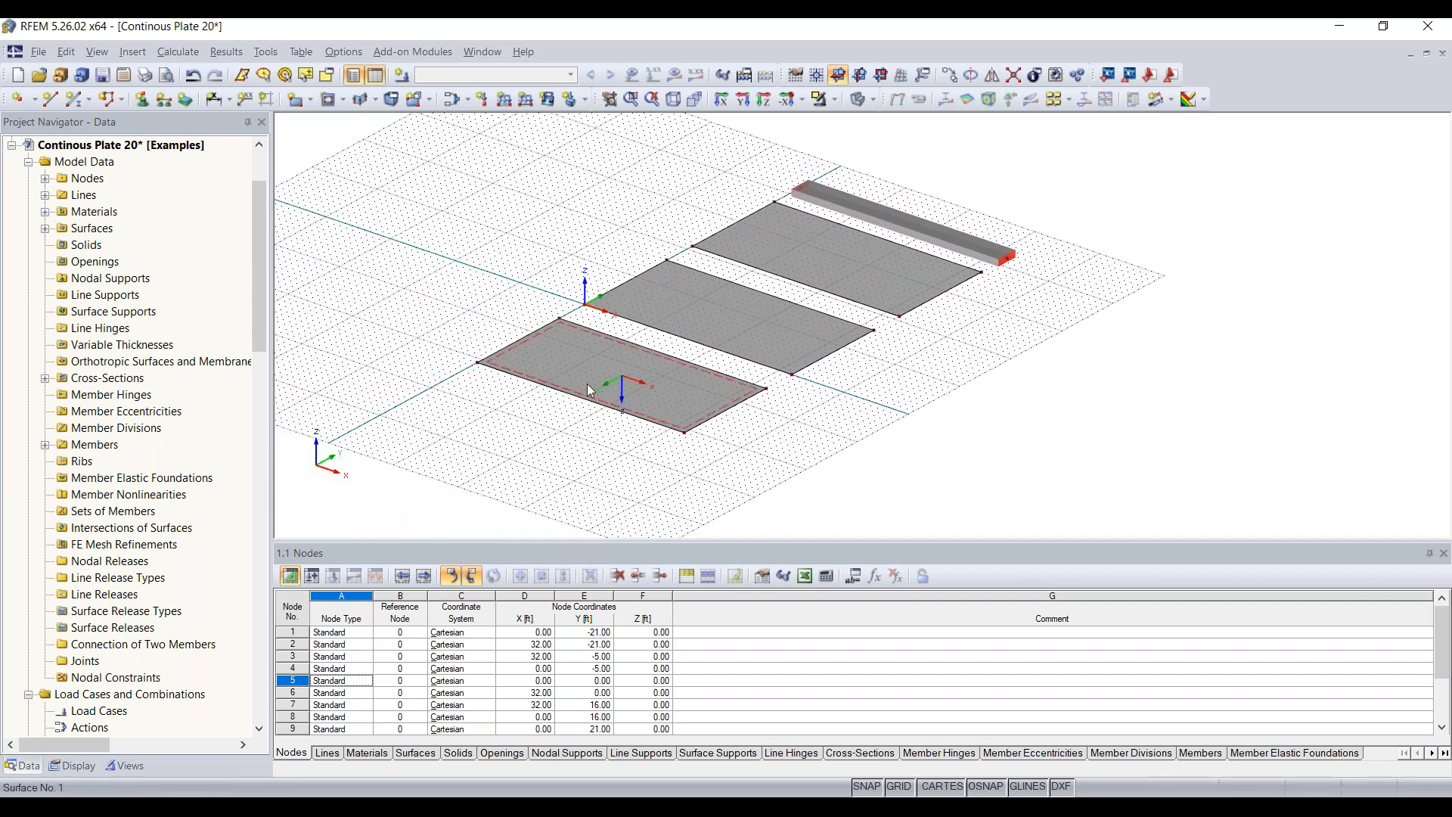
scroll(596, 386, "up", 2)
scroll(596, 386, "up", 1)
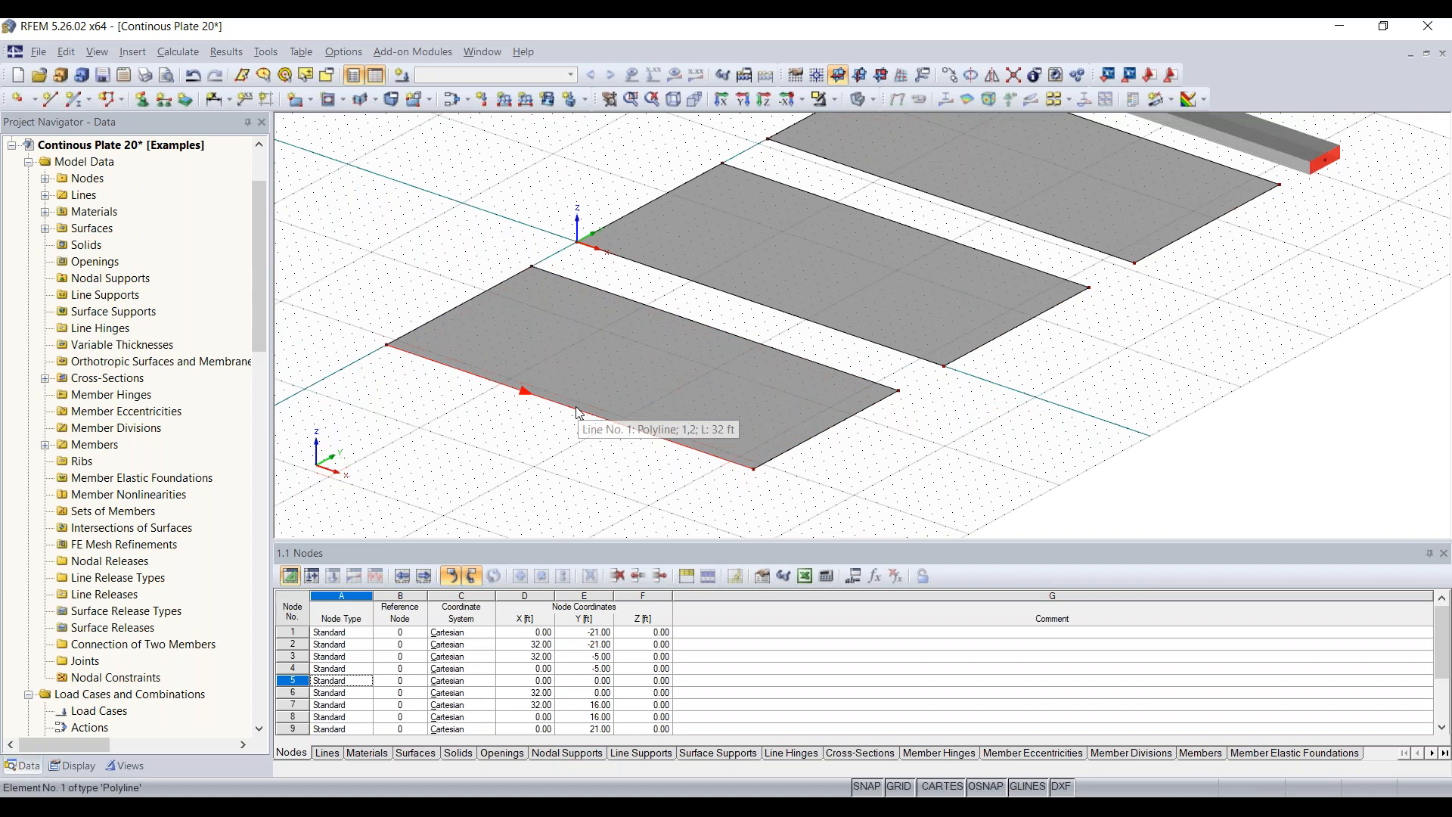
right_click(575, 408)
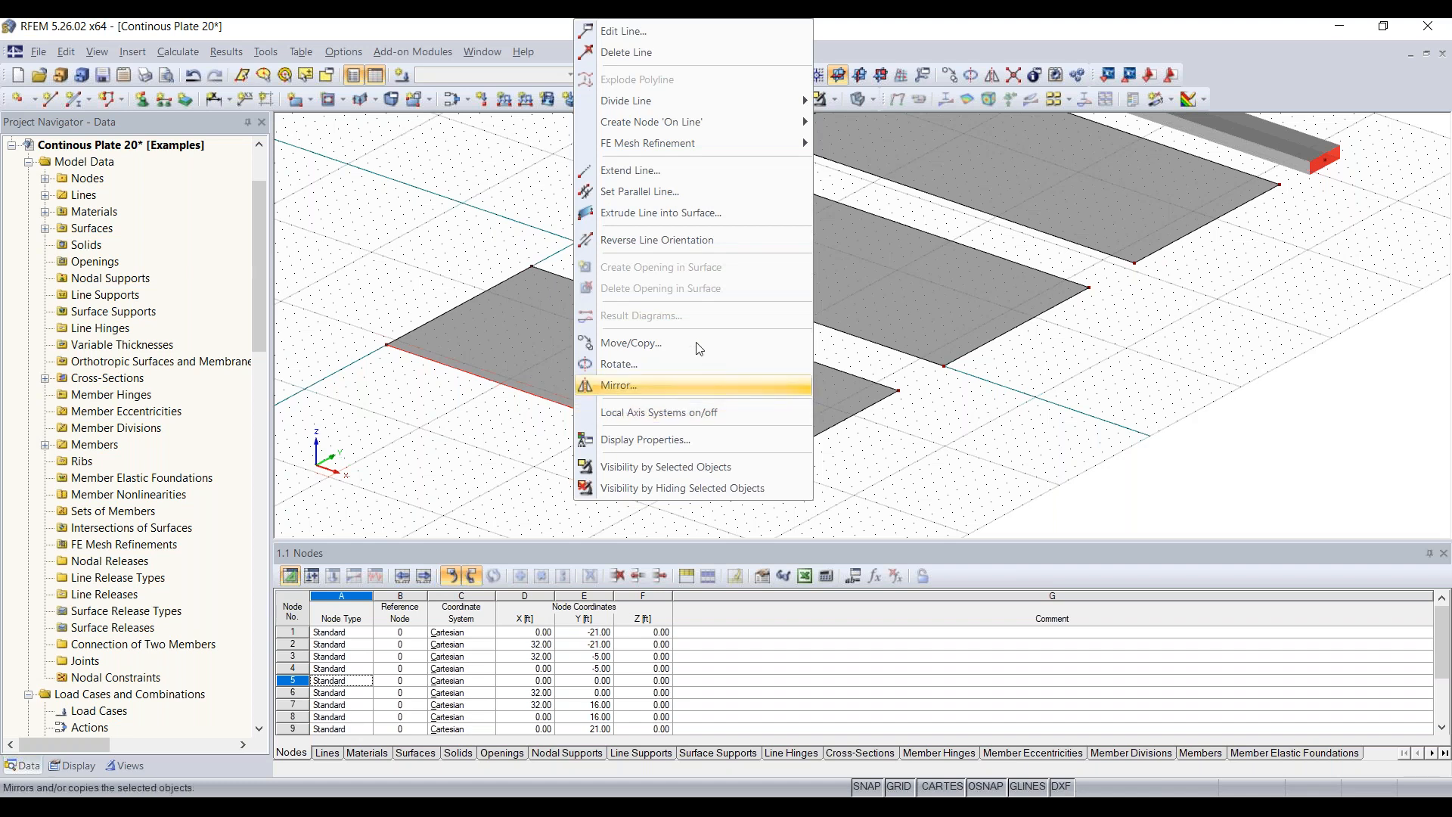
mouse_move(662, 108)
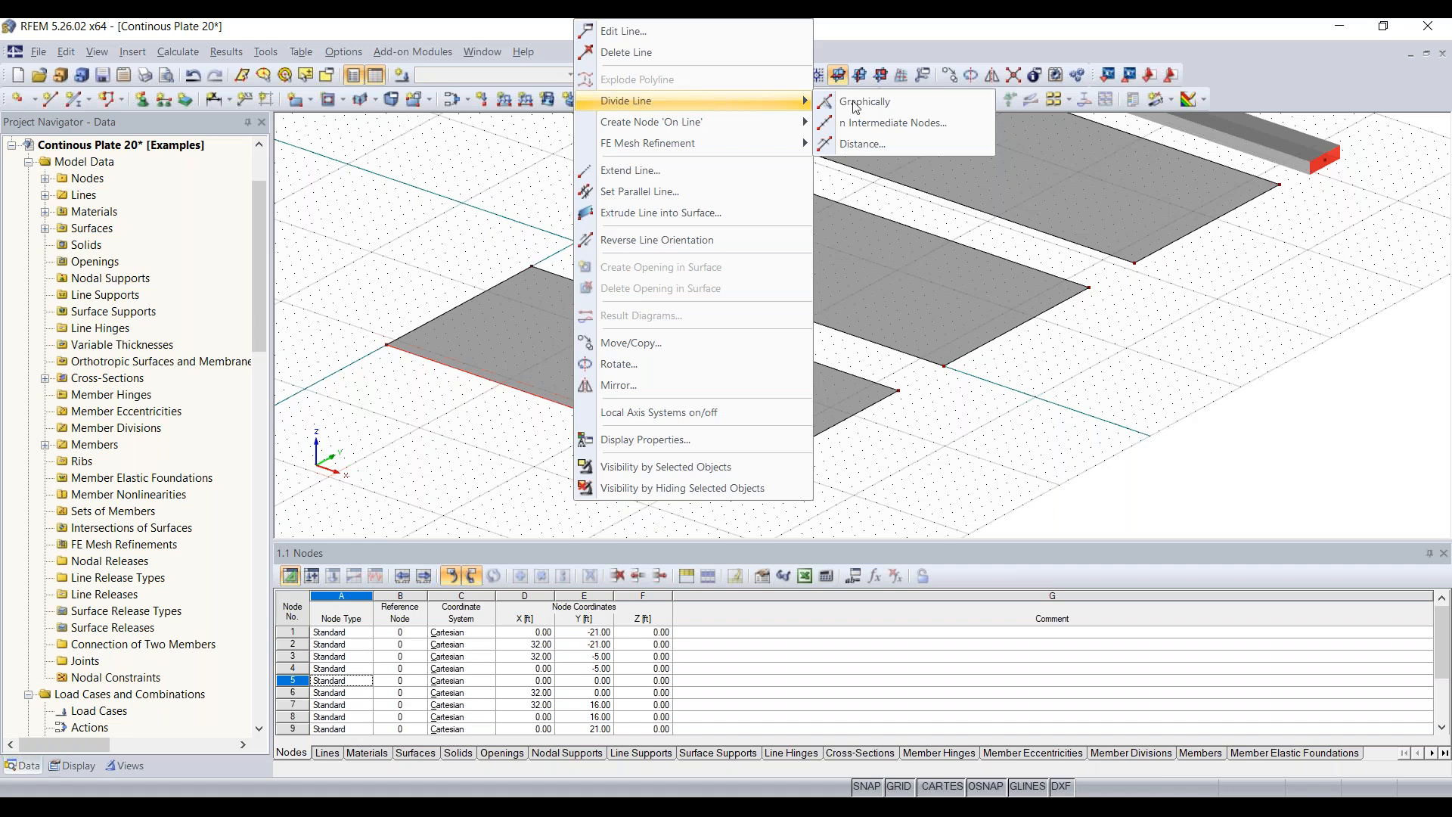
left_click(930, 102)
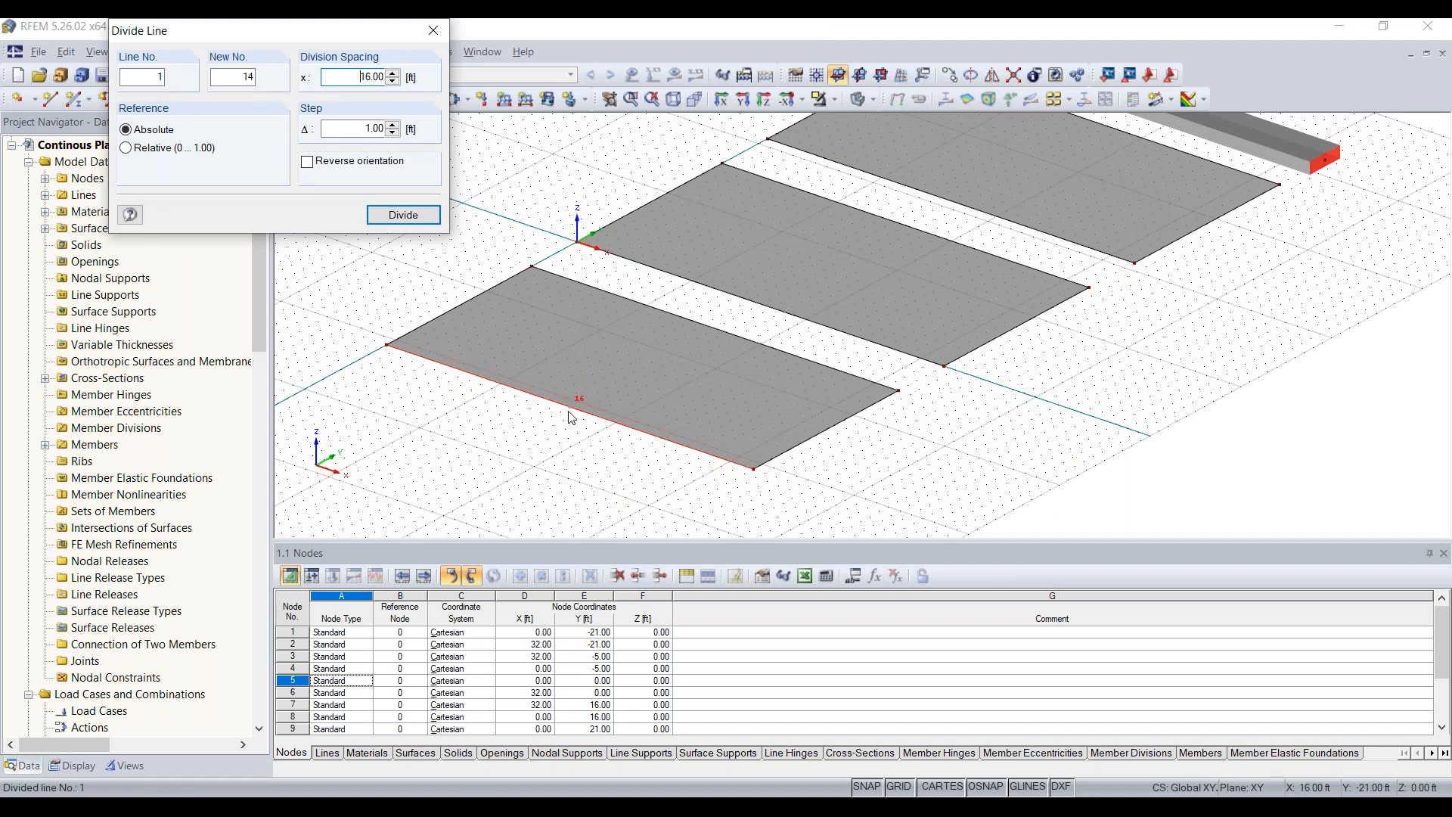
left_click(571, 416)
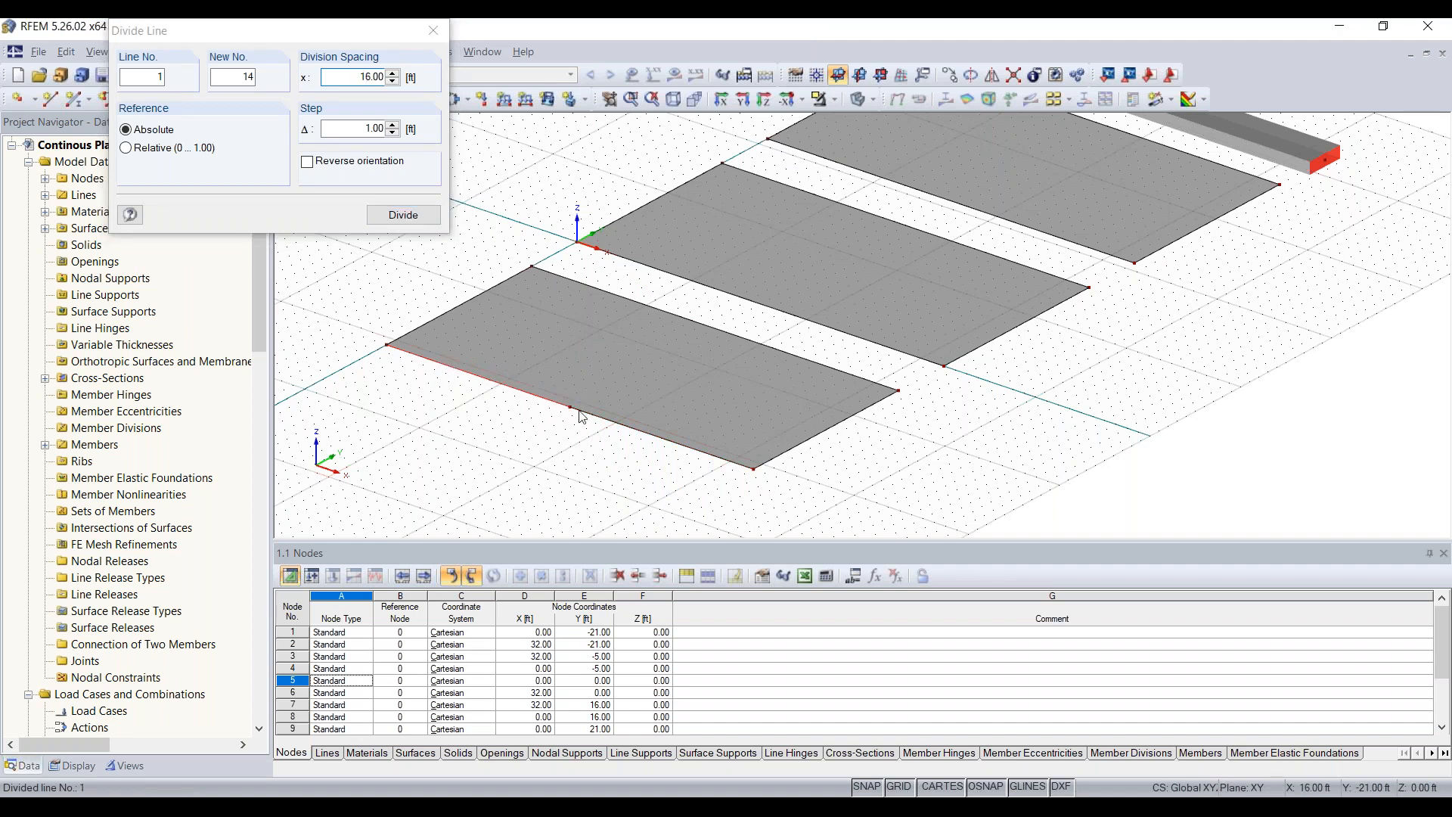
left_click(709, 326)
key("Escape")
- Divide the middle plate's long edge along Y 0 using one intermediate node
mouse_move(769, 324)
middle_mouse_down("ctrl")
mouse_move(737, 343)
mouse_move(742, 330)
middle_mouse_up("ctrl")
left_click(742, 331)
right_click(745, 312)
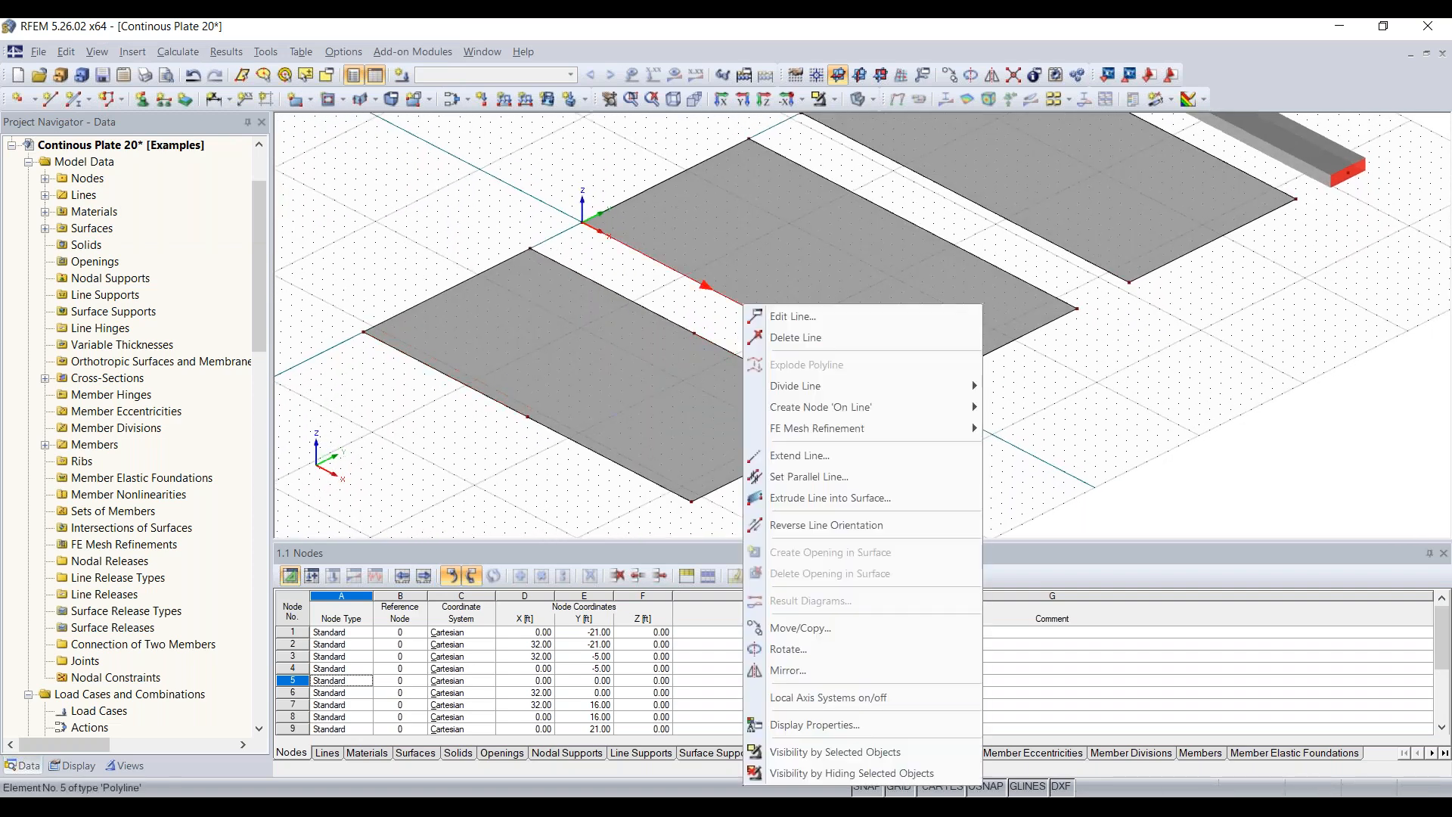
mouse_move(844, 388)
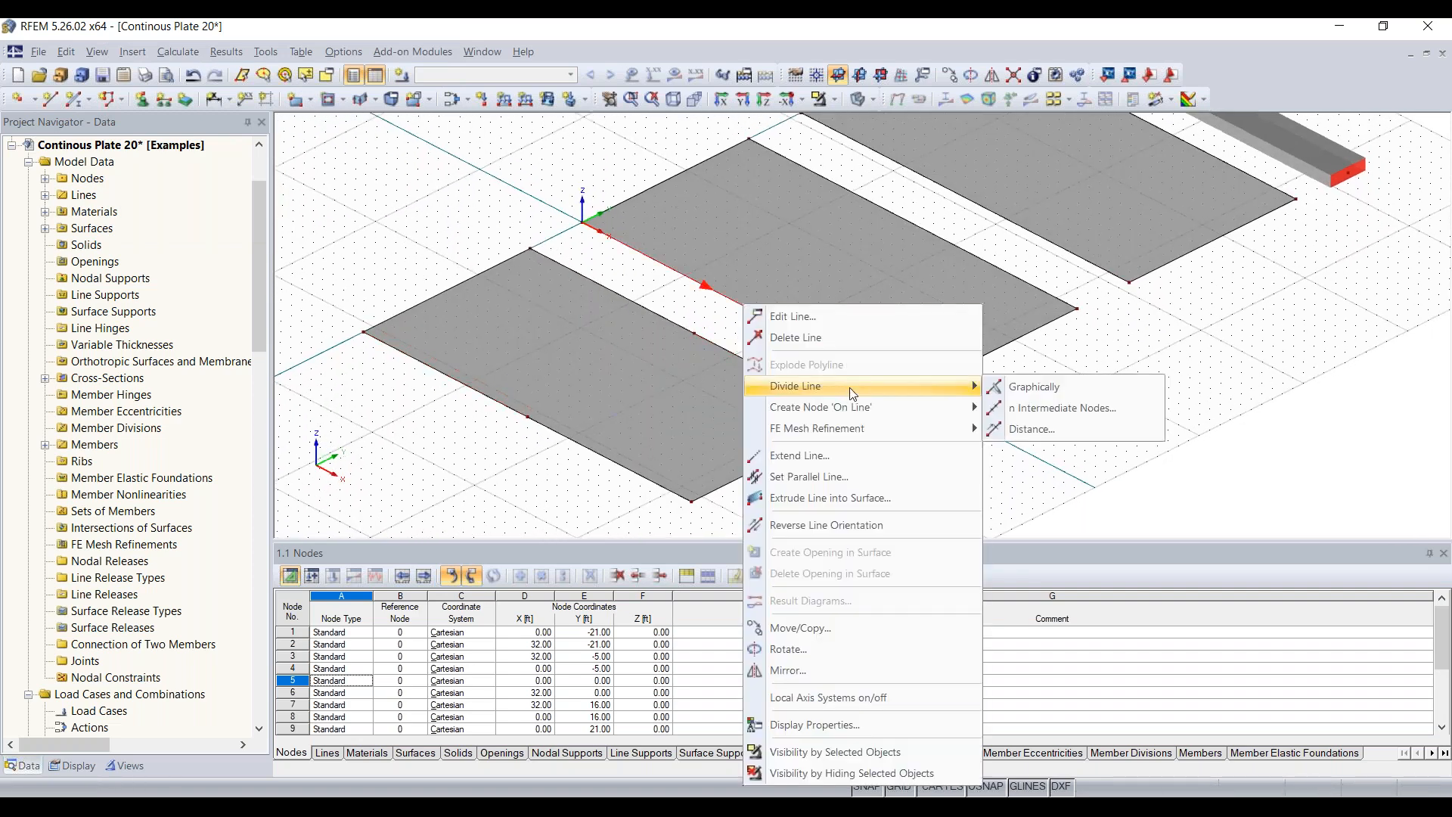
left_click(1044, 406)
left_click_drag(755, 231, 369, 156)
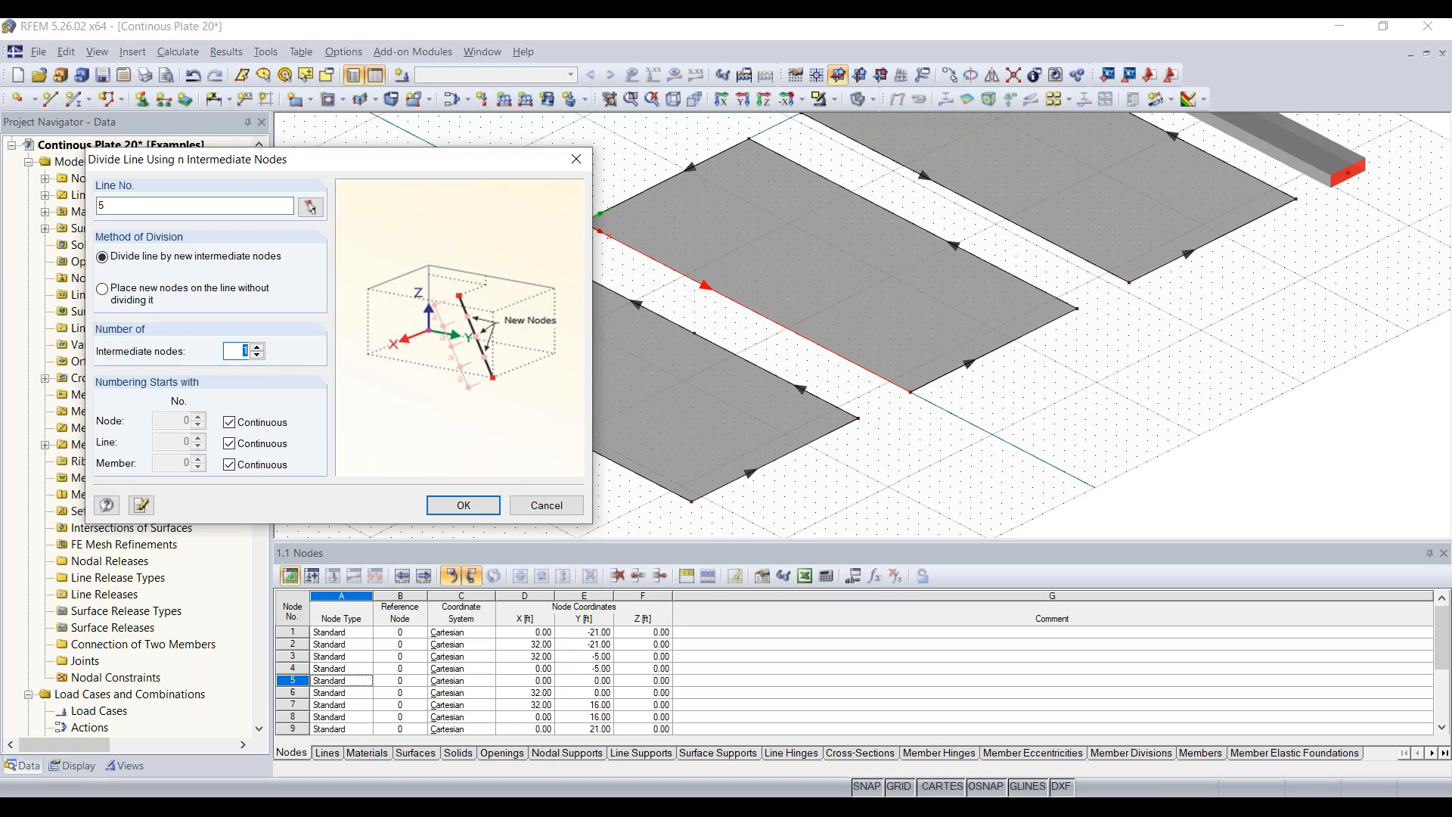
left_click(462, 505)
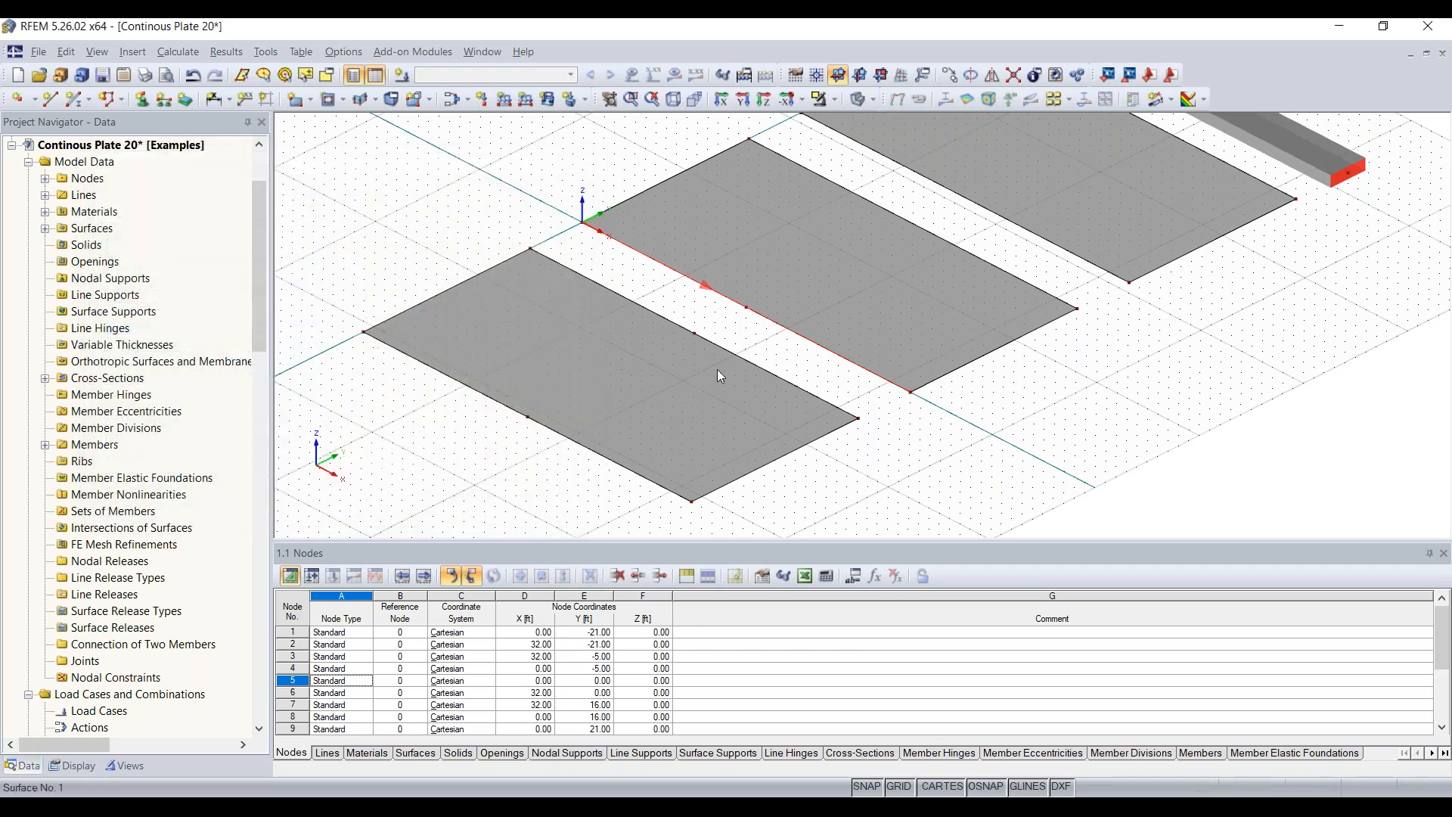
- Divide the middle plate's other long edge, at Y 16 ft, by distance, with the new node 16 ft (50%) from the line start
middle_click_drag(918, 233, 752, 317)
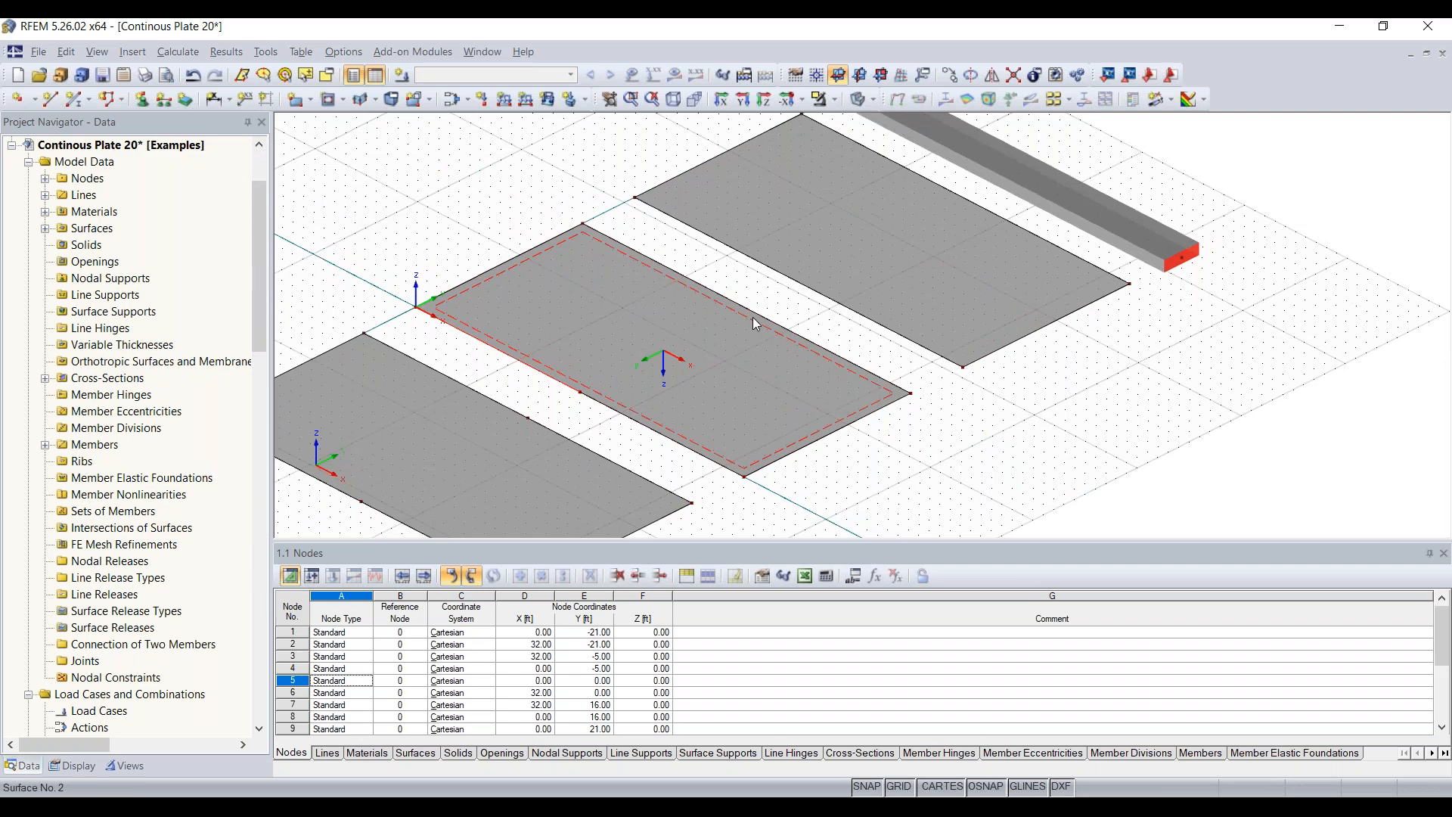
right_click(750, 307)
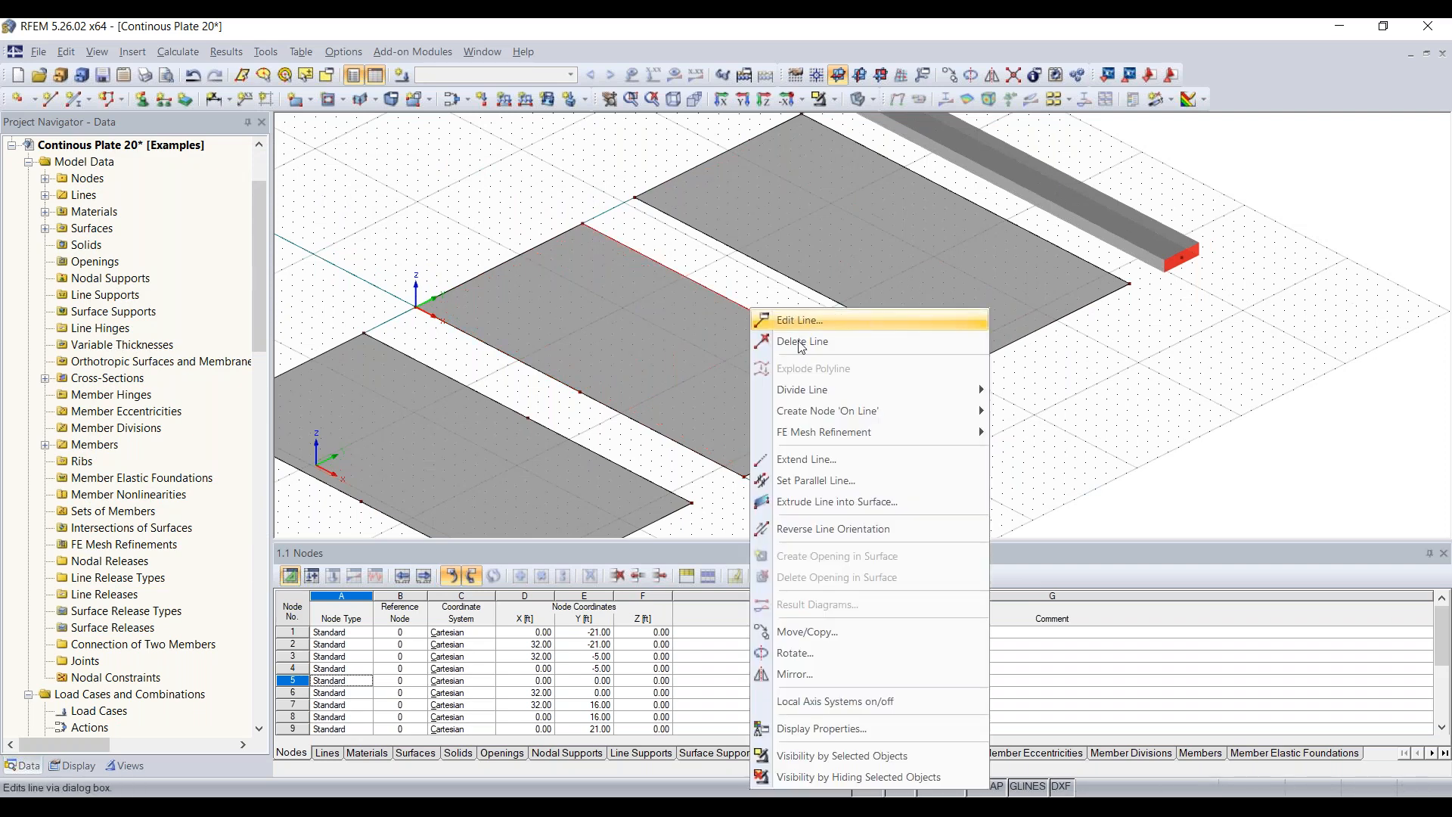
mouse_move(828, 387)
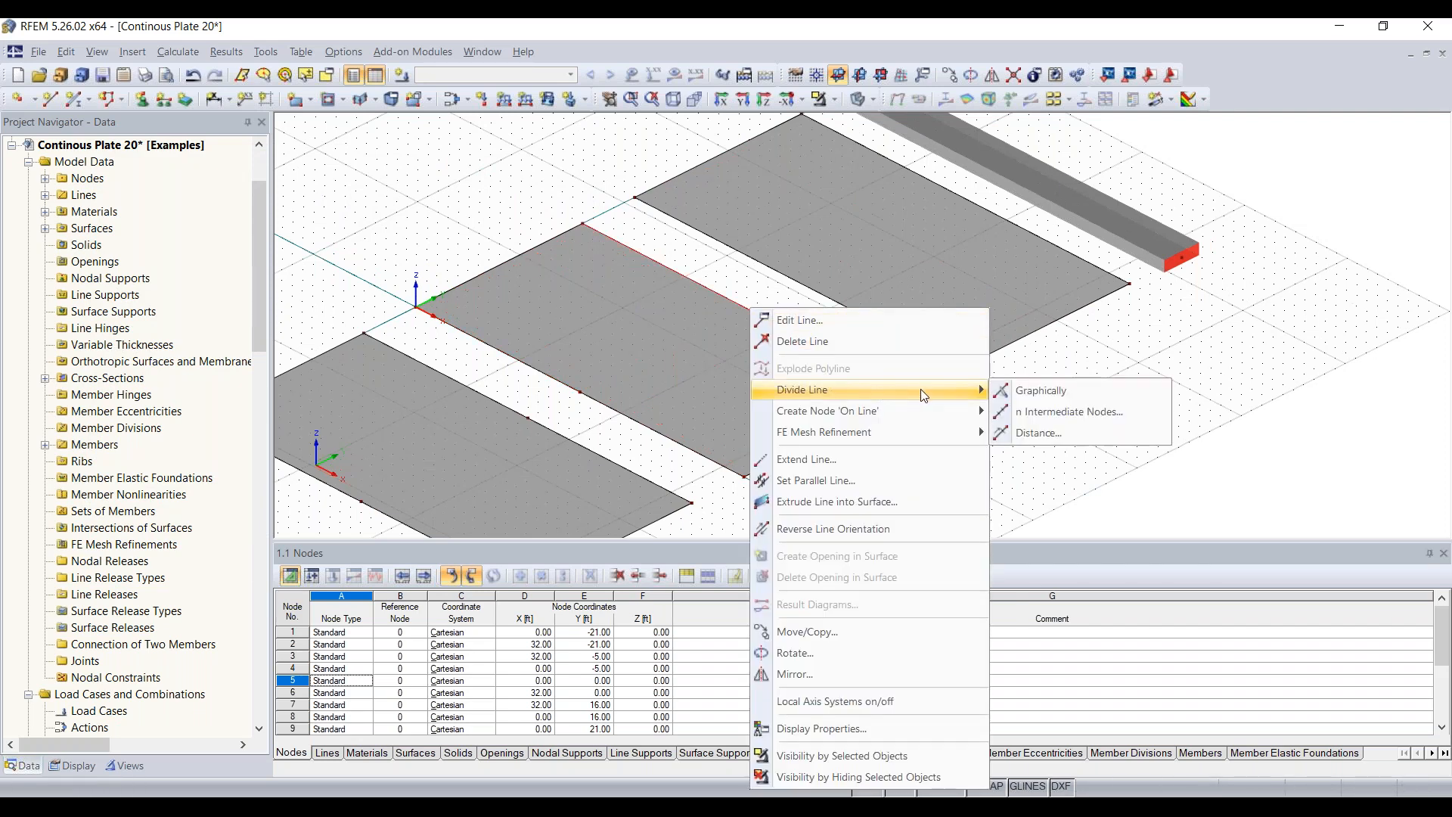
left_click(1050, 428)
left_click_drag(794, 193, 380, 160)
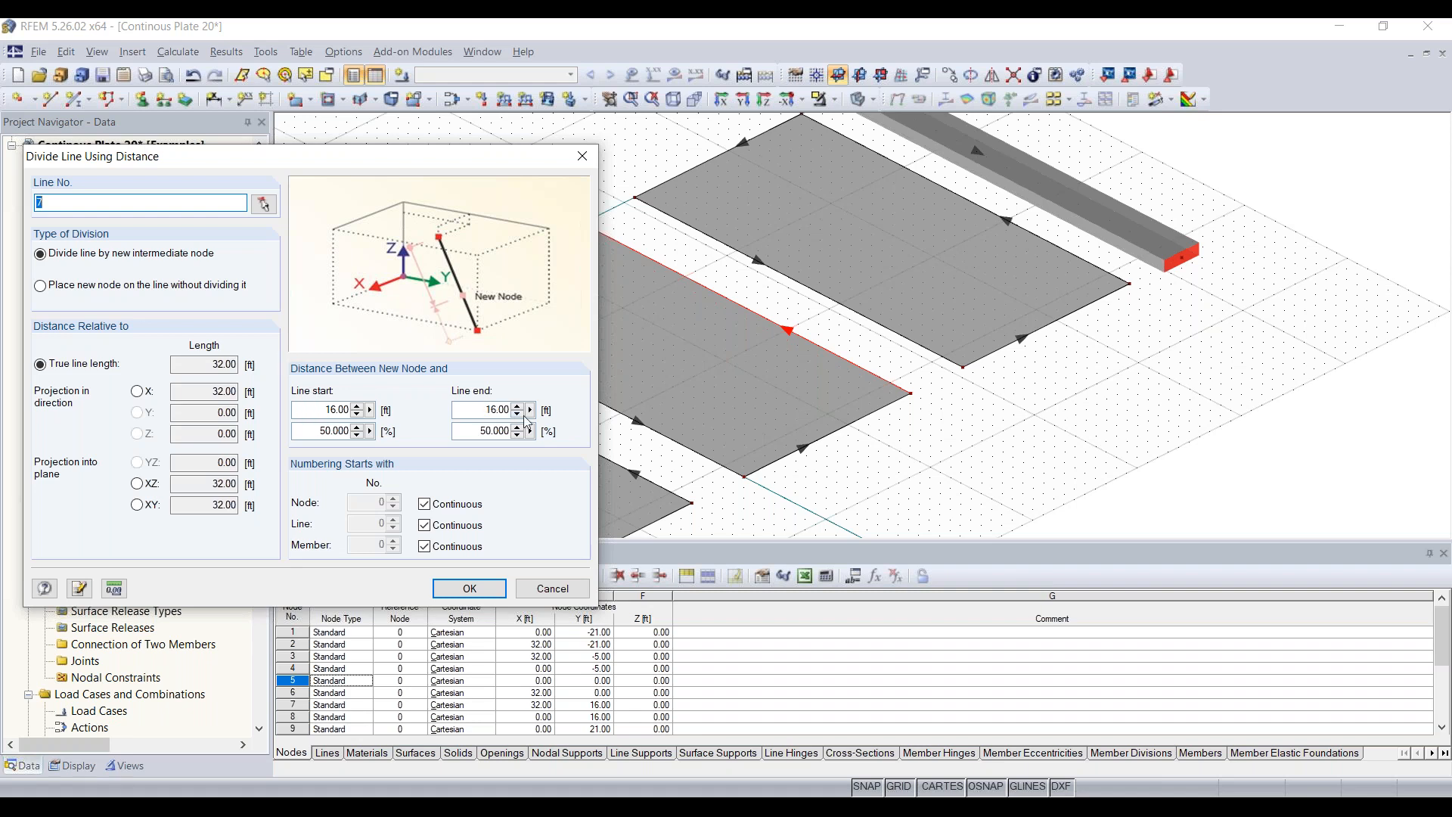
left_click_drag(320, 432, 365, 433)
left_click(321, 432)
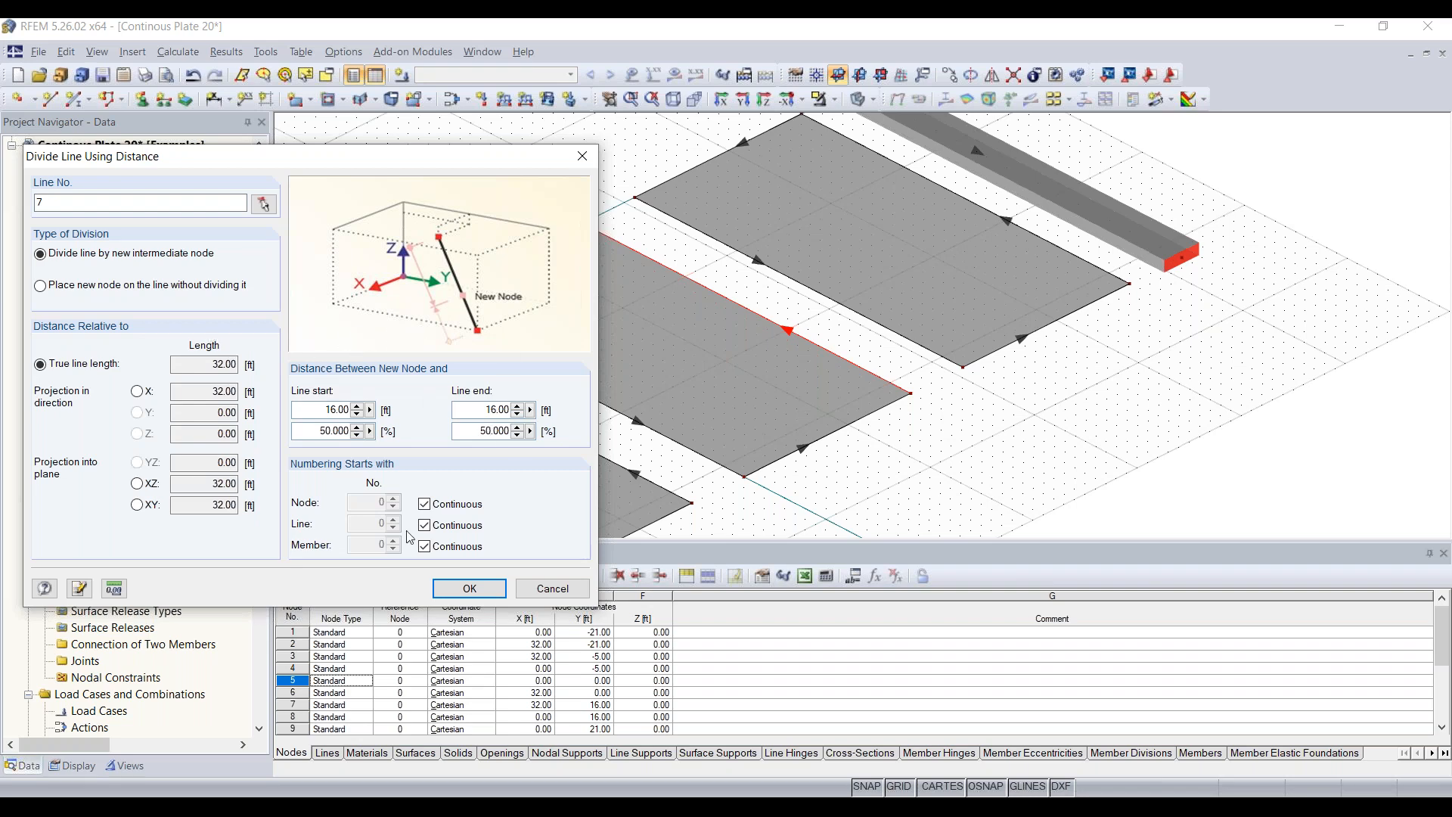
left_click(472, 590)
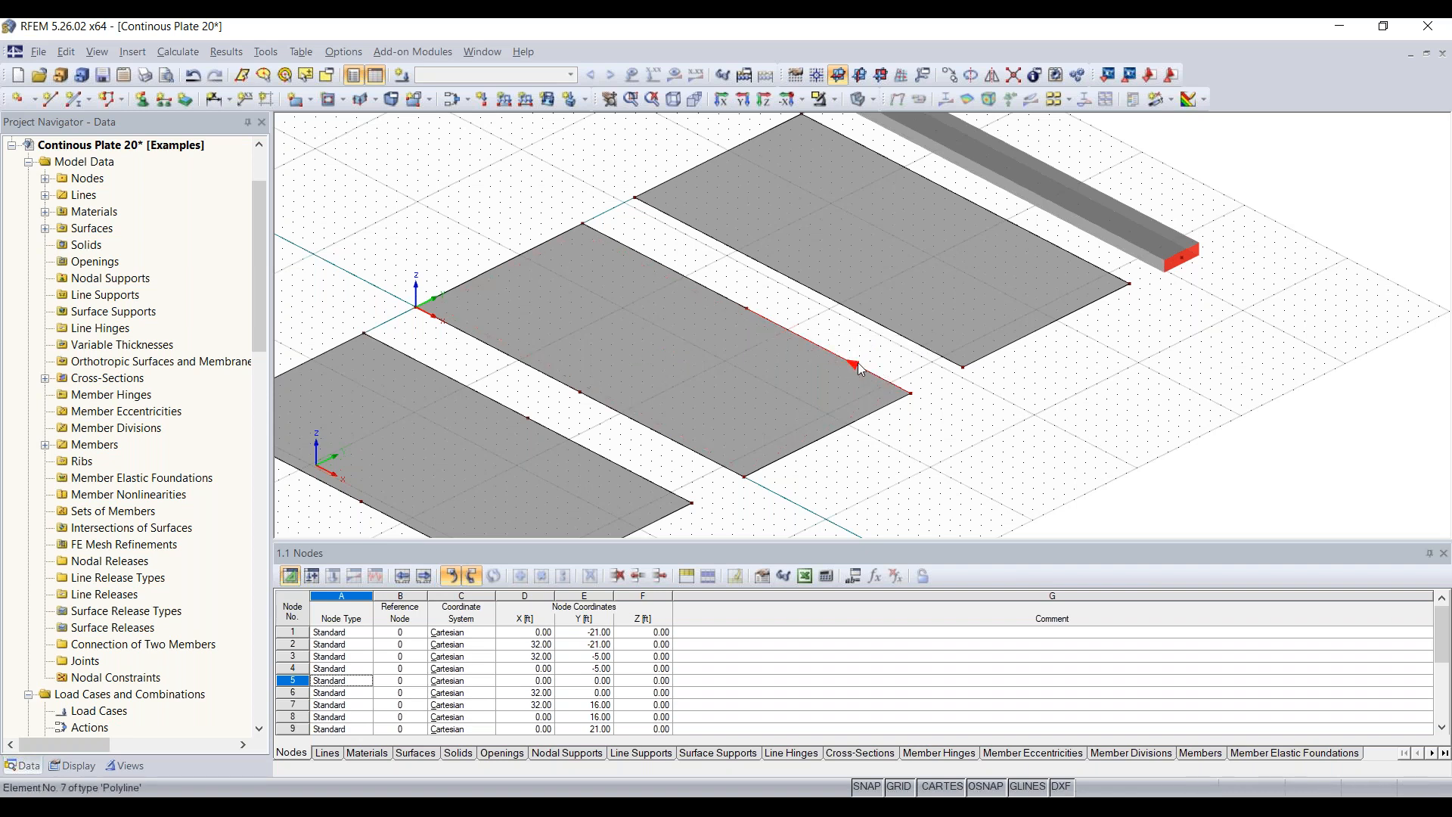
- Divide both long edges of the third plate, nearest the beam, graphically at their 16 ft midpoints
scroll(859, 369, "up", 2)
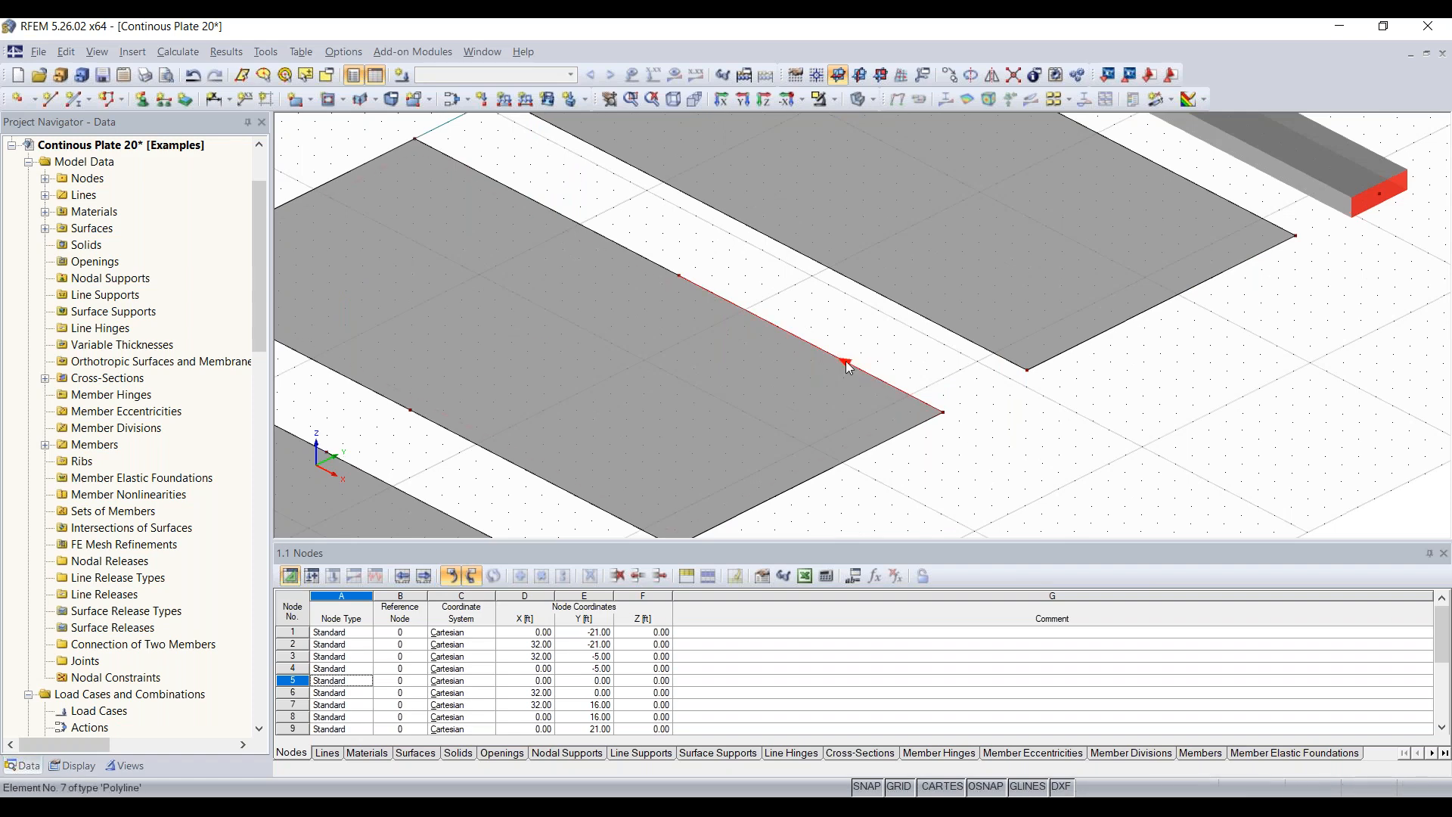
scroll(846, 361, "down", 2)
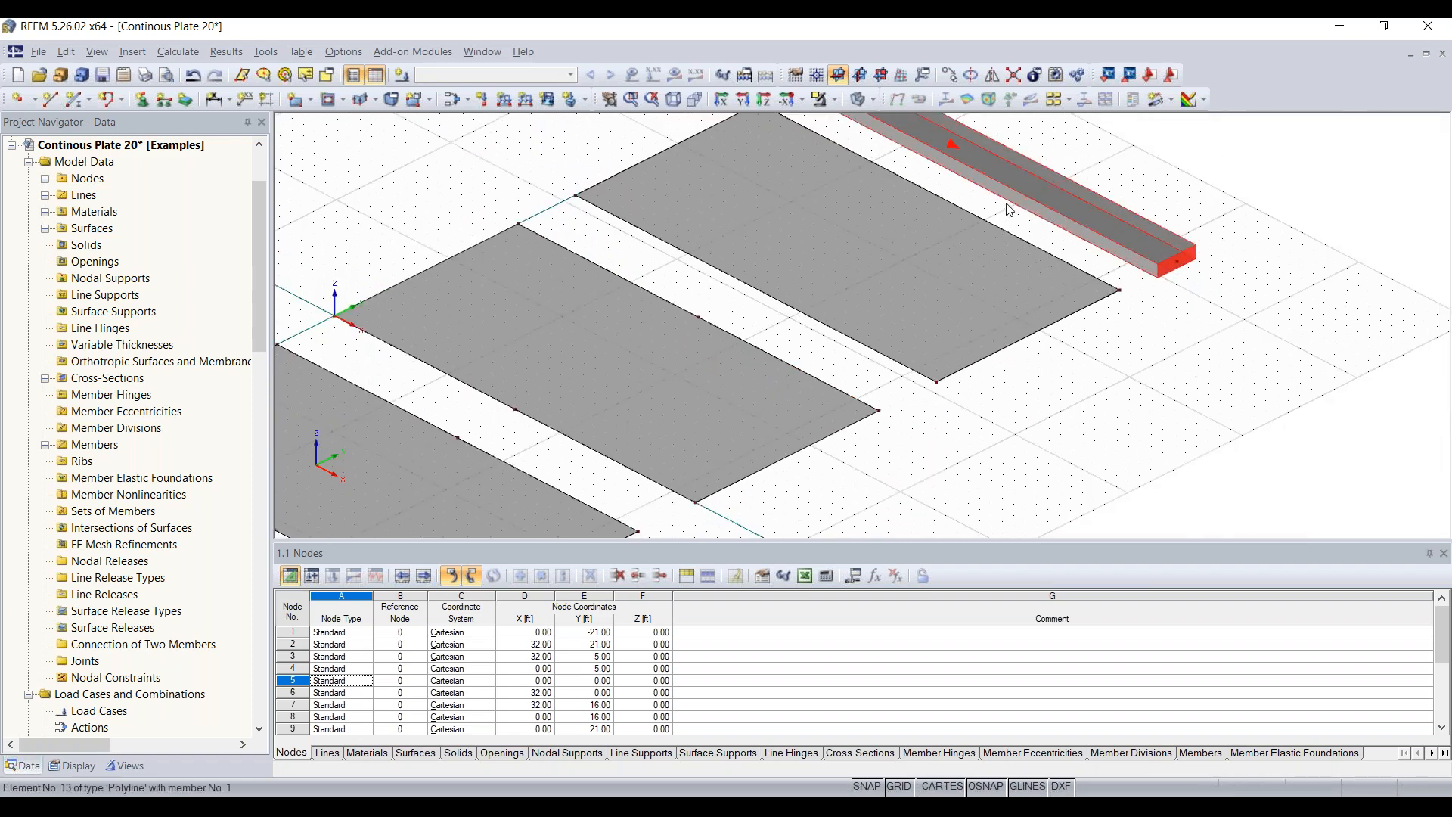
scroll(983, 151, "down", 2)
scroll(1059, 235, "up", 1)
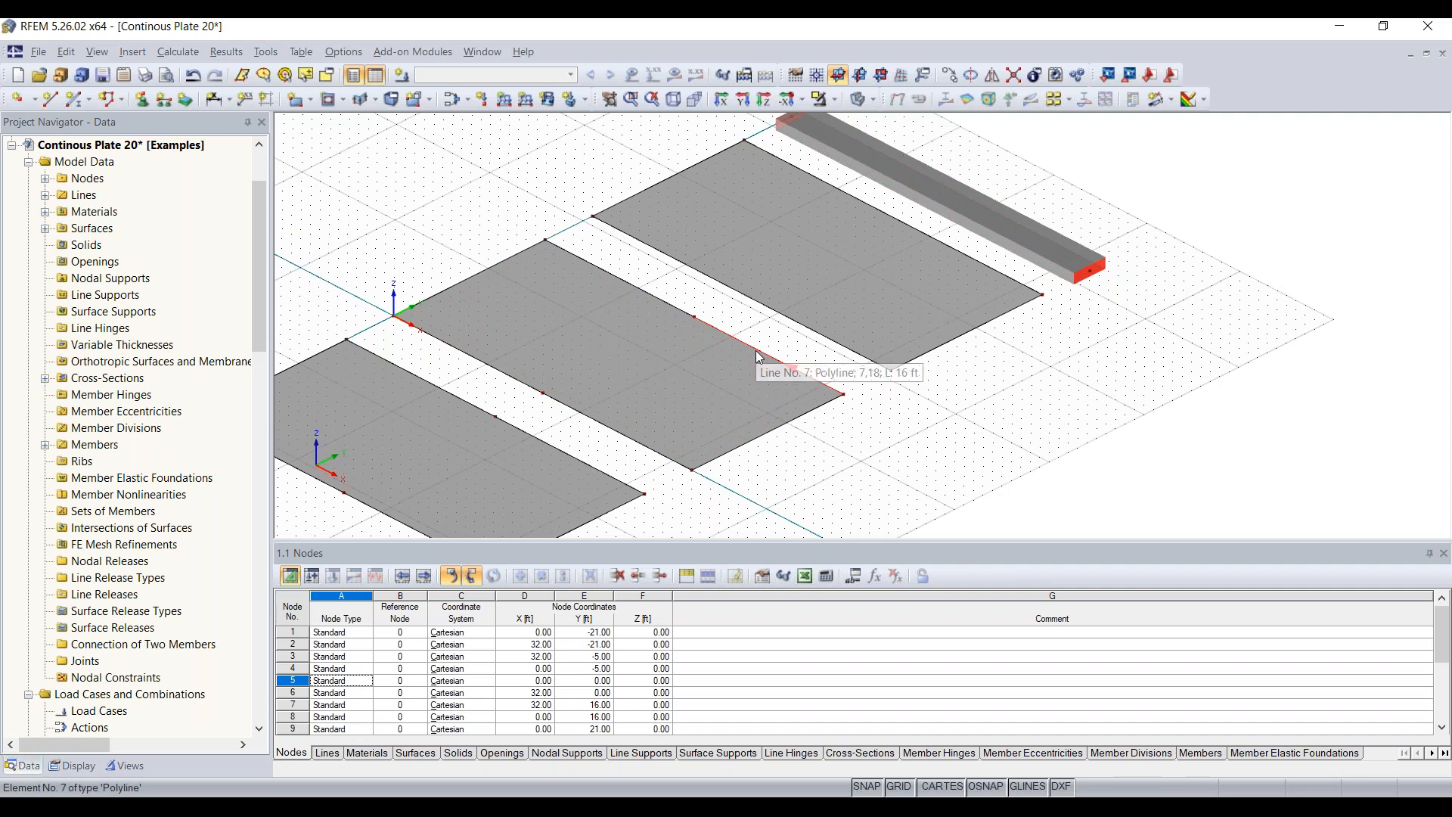
right_click(780, 314)
mouse_move(870, 396)
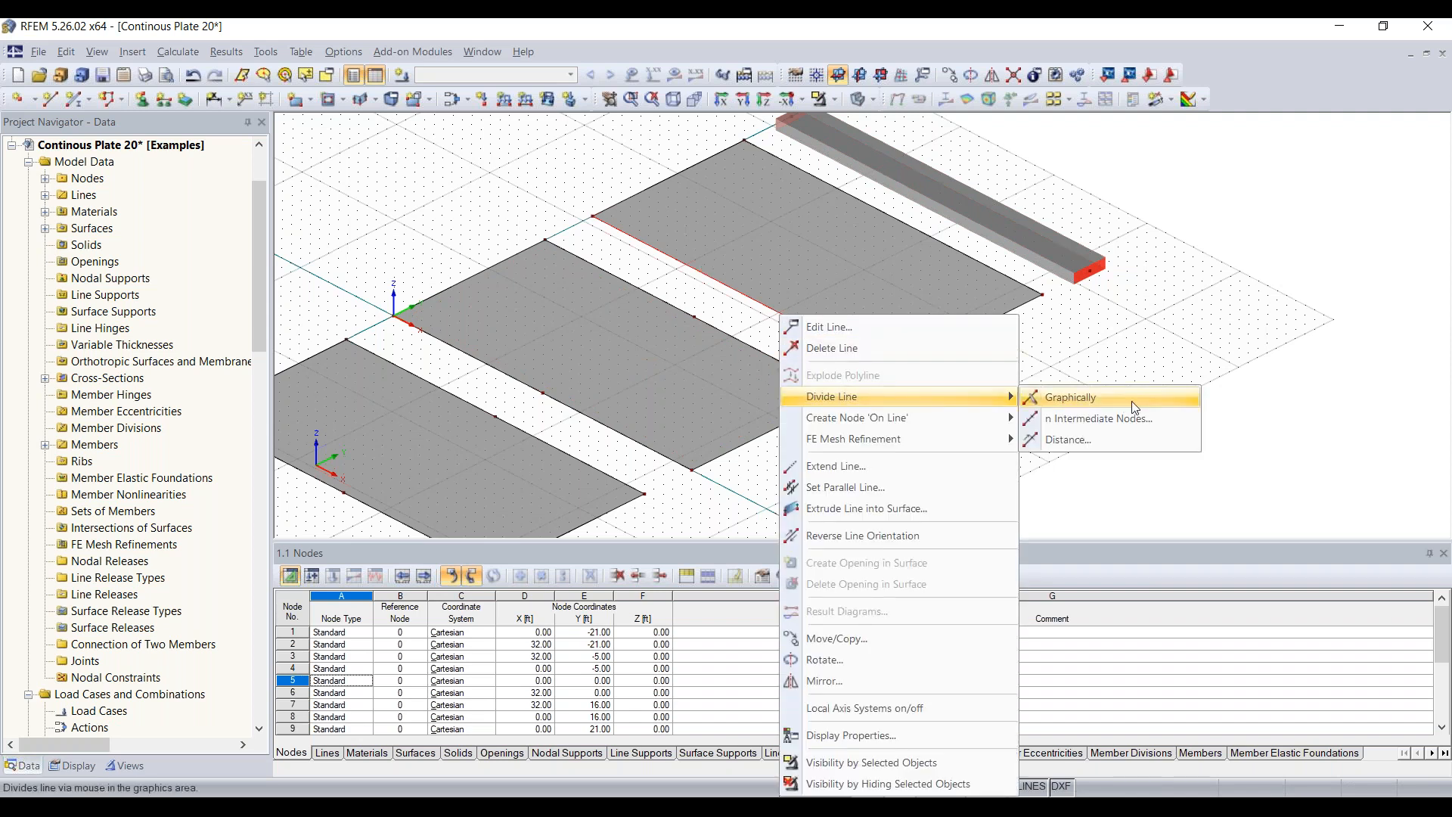
left_click(1132, 401)
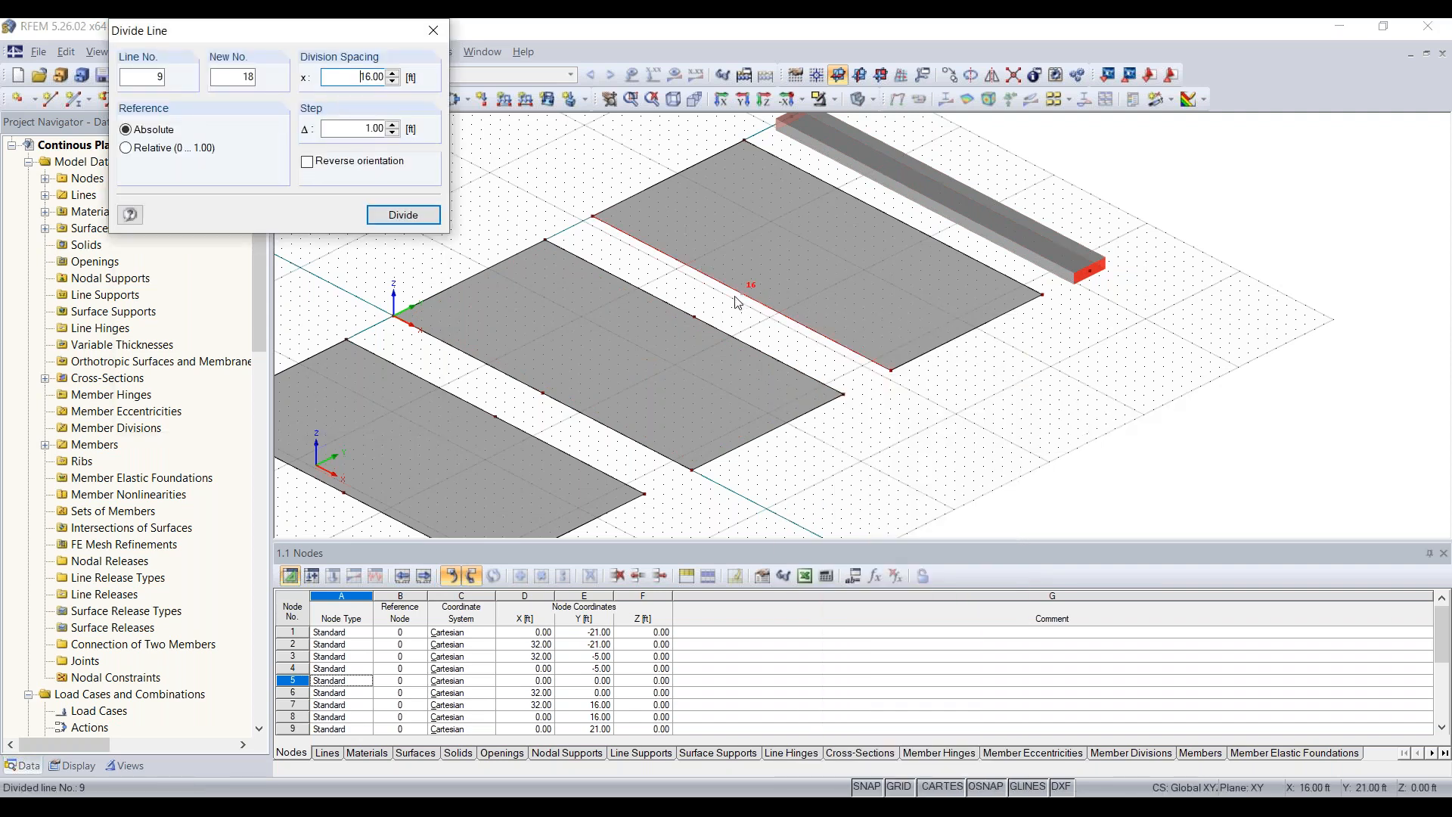
left_click(894, 219)
key("Return")
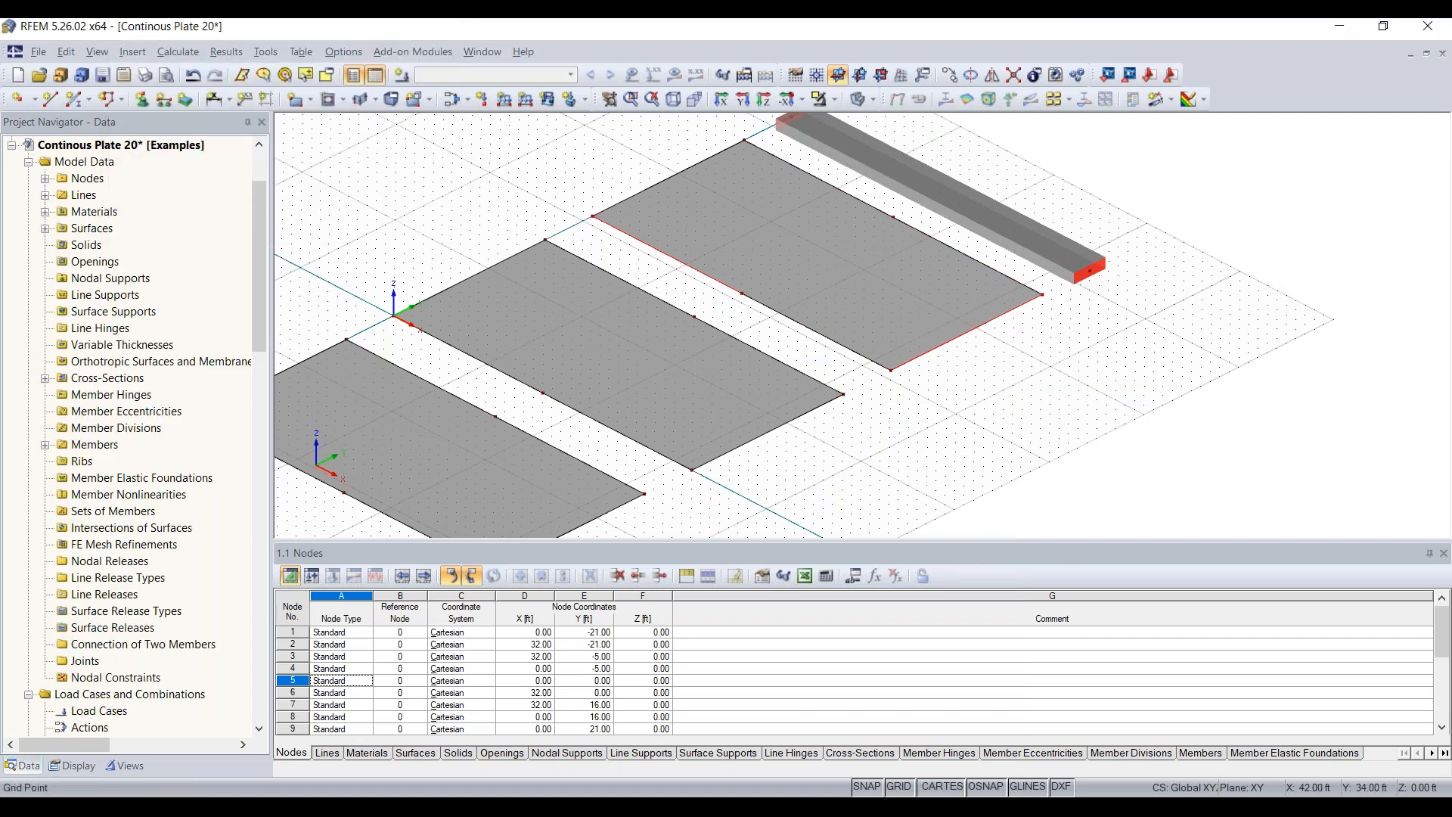
- Divide the 40/12 beam member at its midpoint using one intermediate node
left_click(1190, 385)
right_click(921, 192)
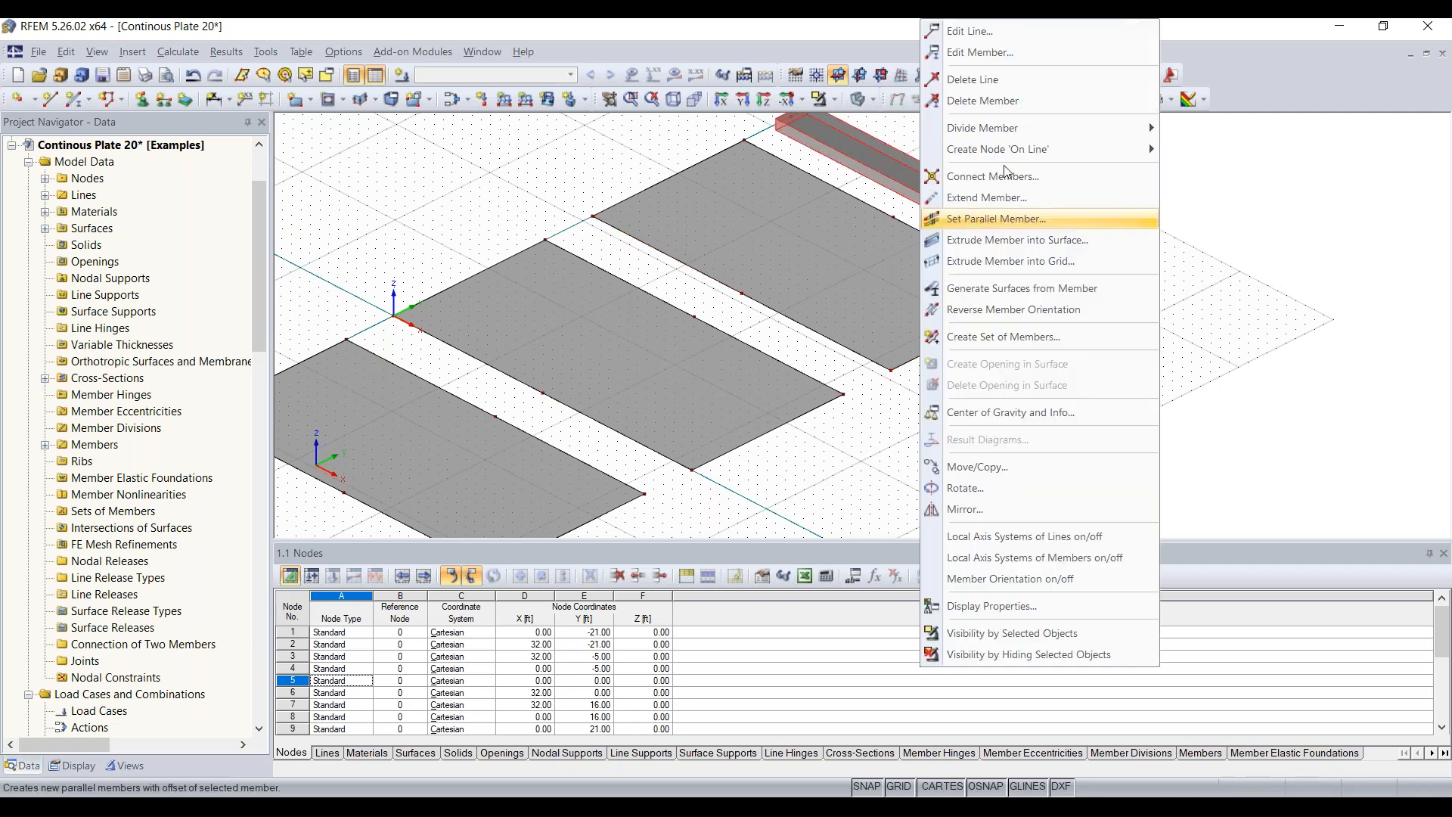
mouse_move(1071, 129)
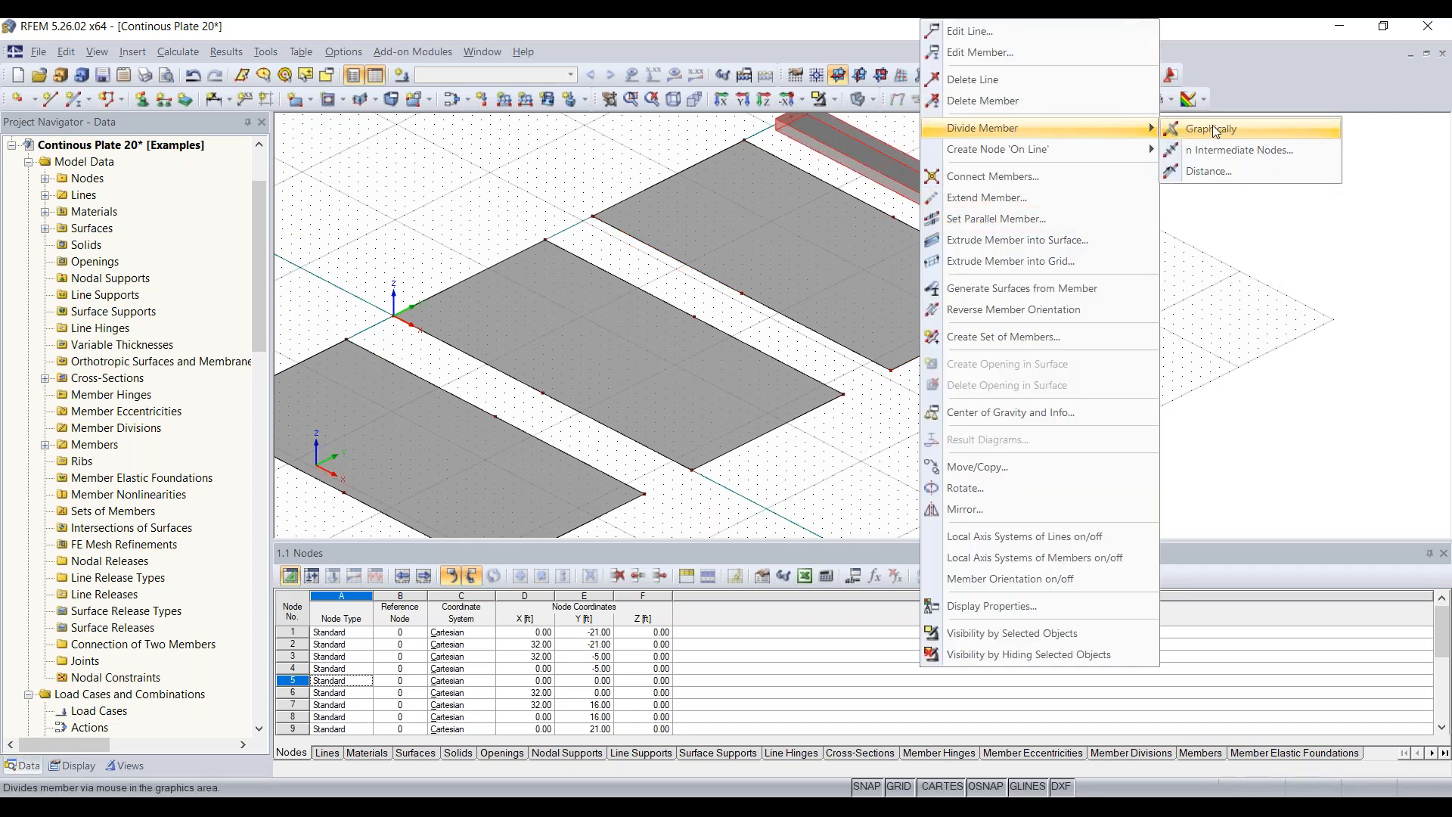
left_click(1233, 150)
left_click(848, 577)
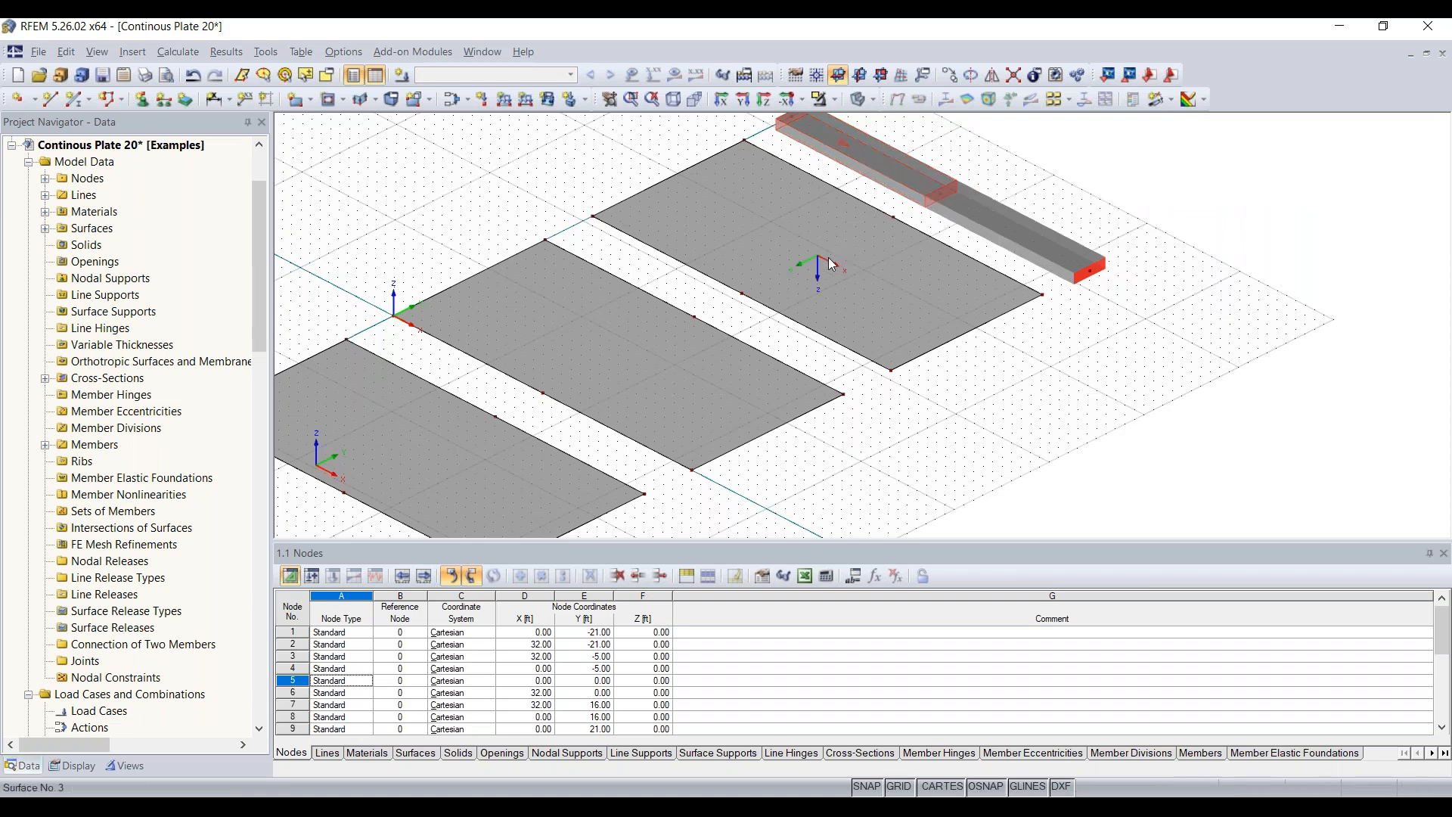
- Draw a line across each of the three plates, connecting the 16 ft midpoint nodes of its long edges
scroll(767, 457, "down", 2)
middle_click_drag(769, 457, 825, 424, "ctrl")
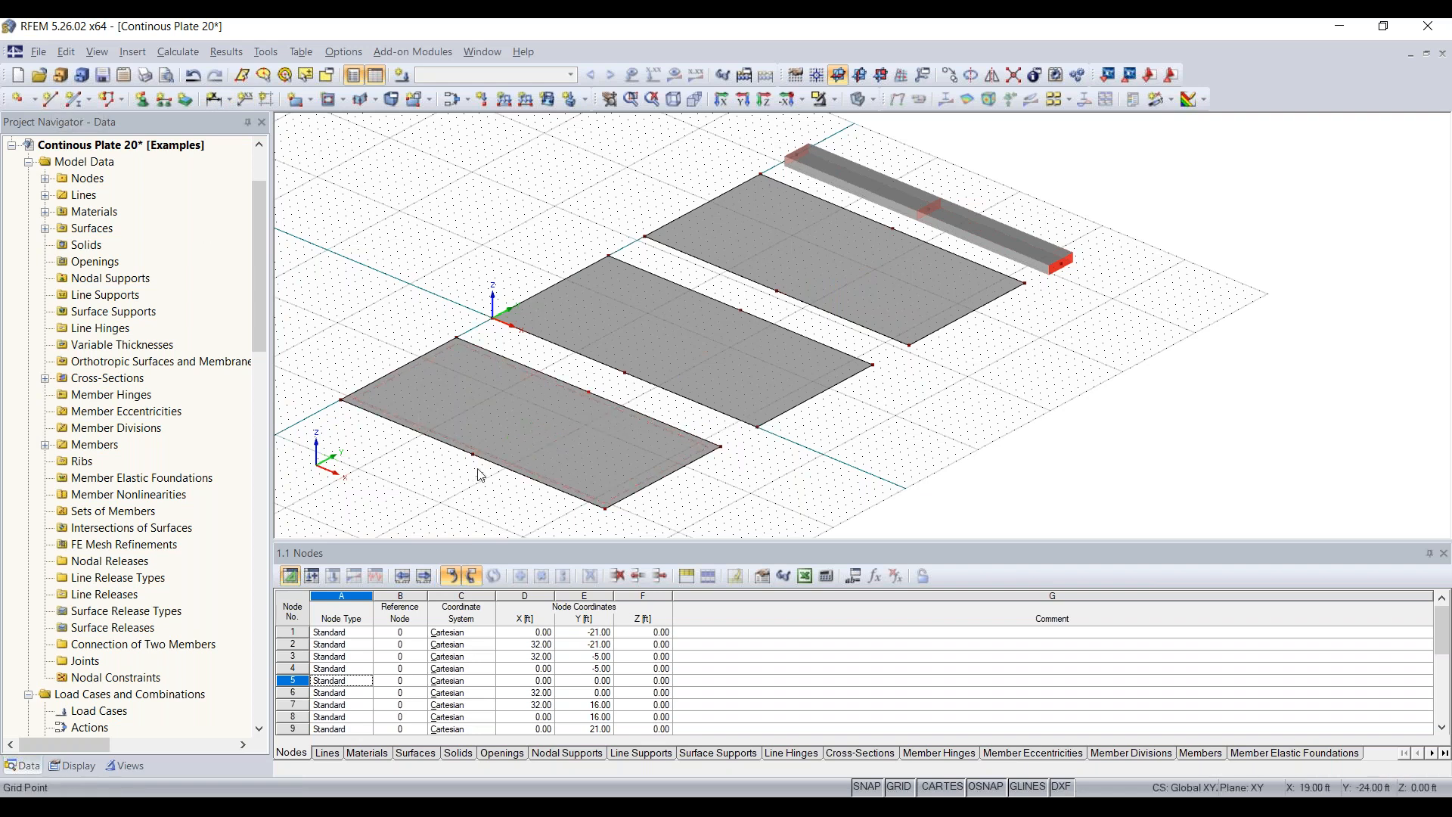
left_click(51, 99)
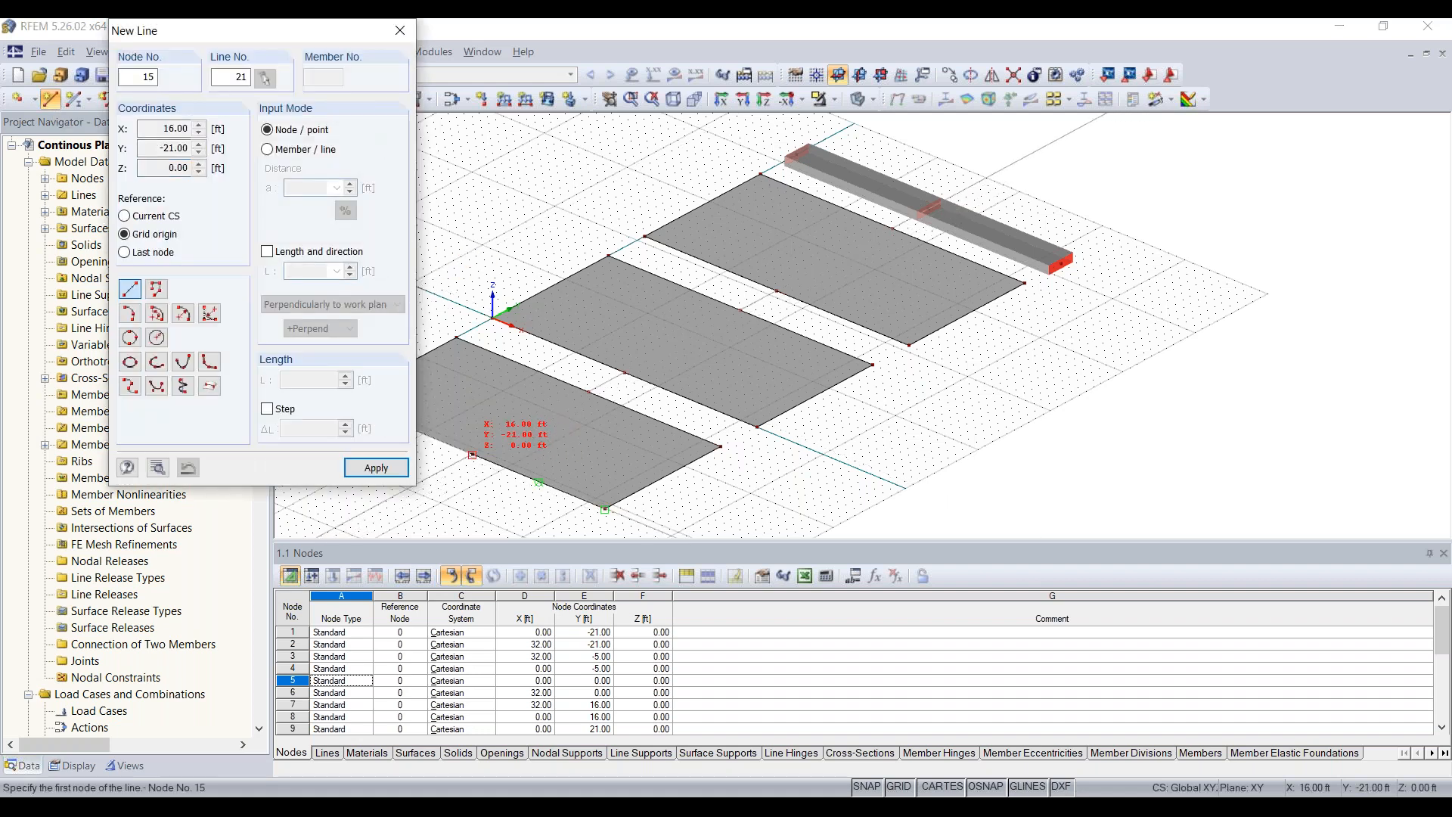
left_click(472, 454)
left_click(588, 392)
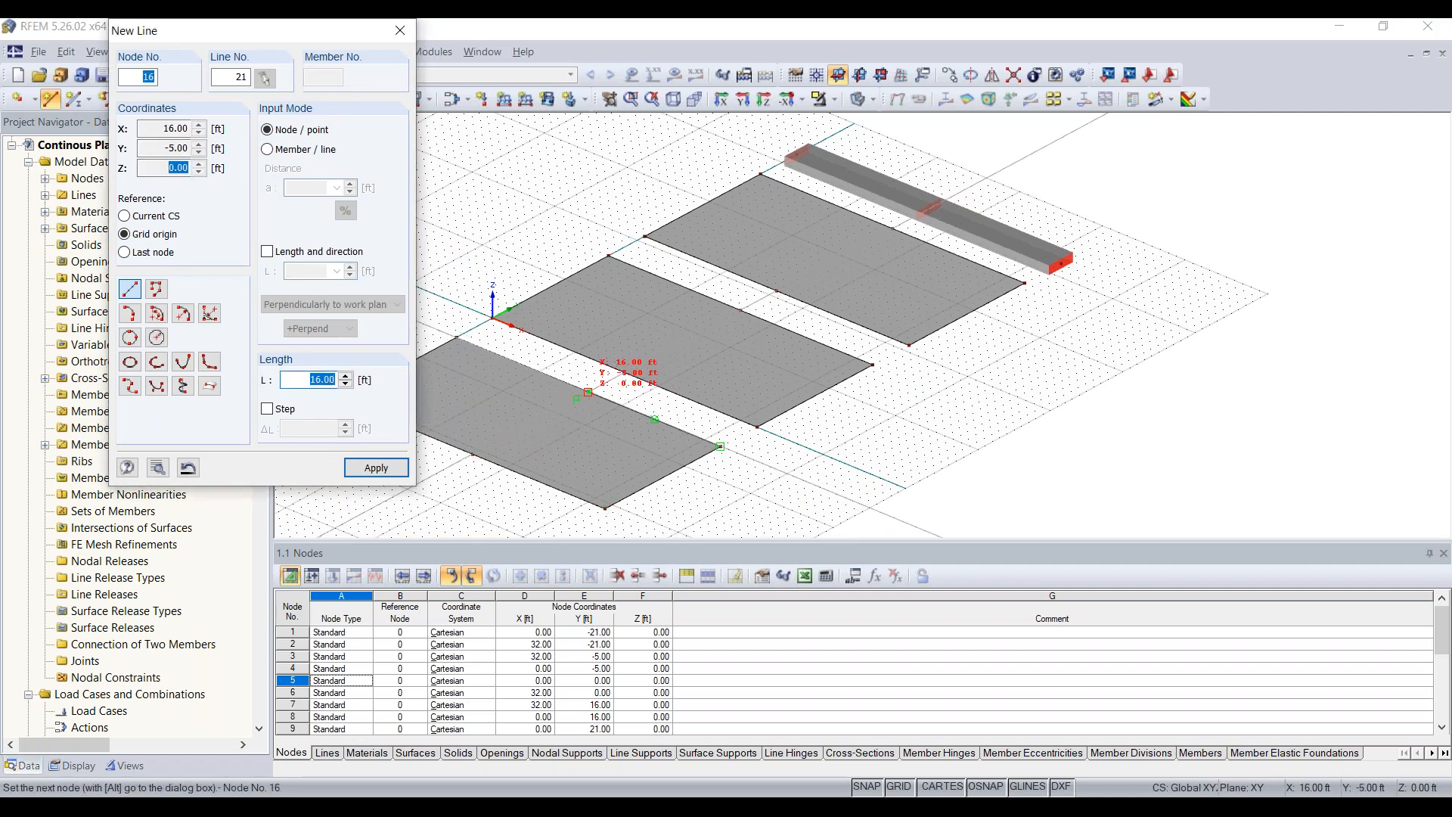
left_click(873, 364)
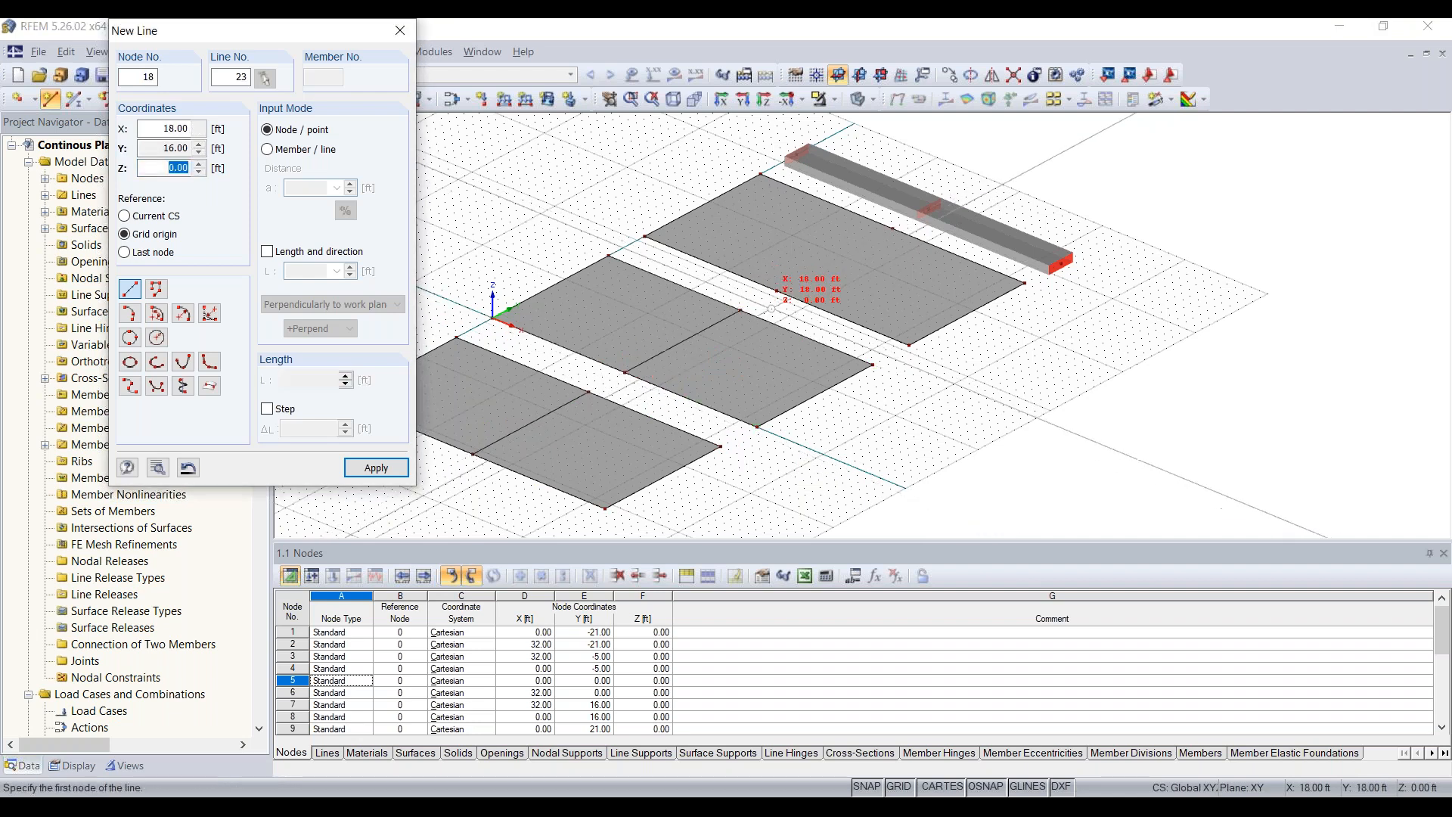
left_click(776, 291)
left_click(776, 291)
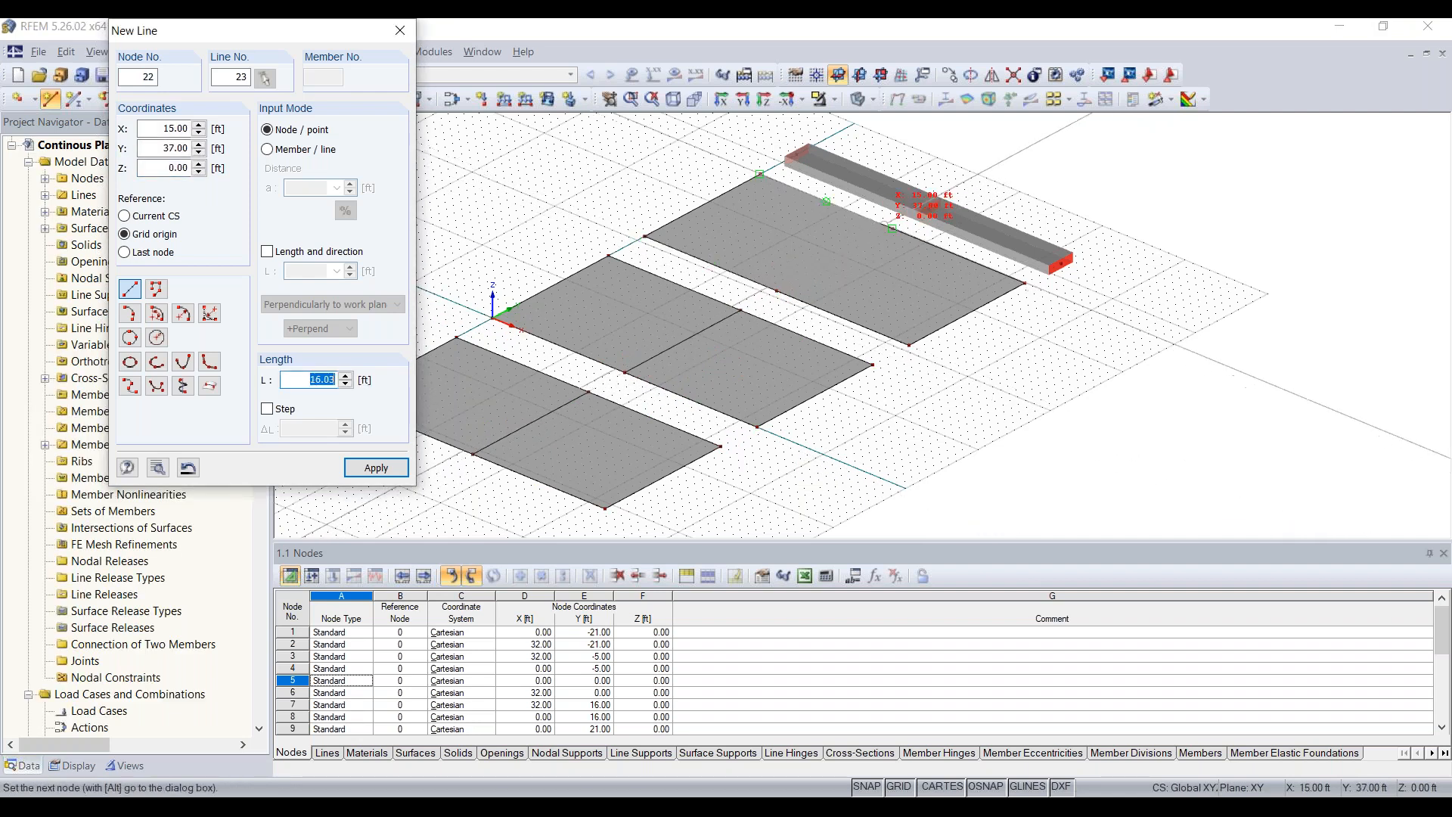
left_click(893, 228)
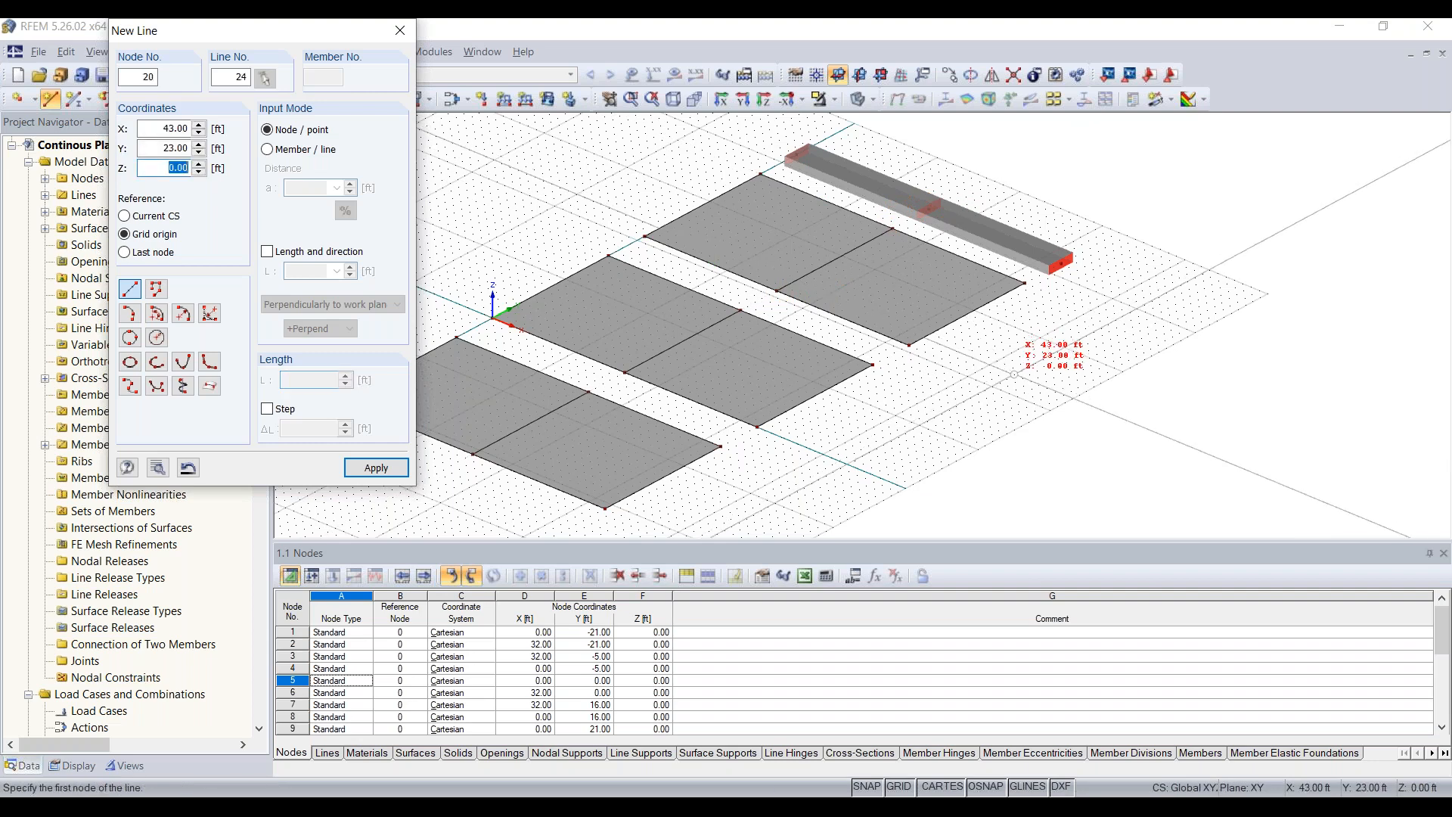
key("Escape")
- Define a hinged line support in global axes, fixing uX, uY and uZ and leaving all three rotations free
middle_click_drag(439, 344, 421, 246, "ctrl")
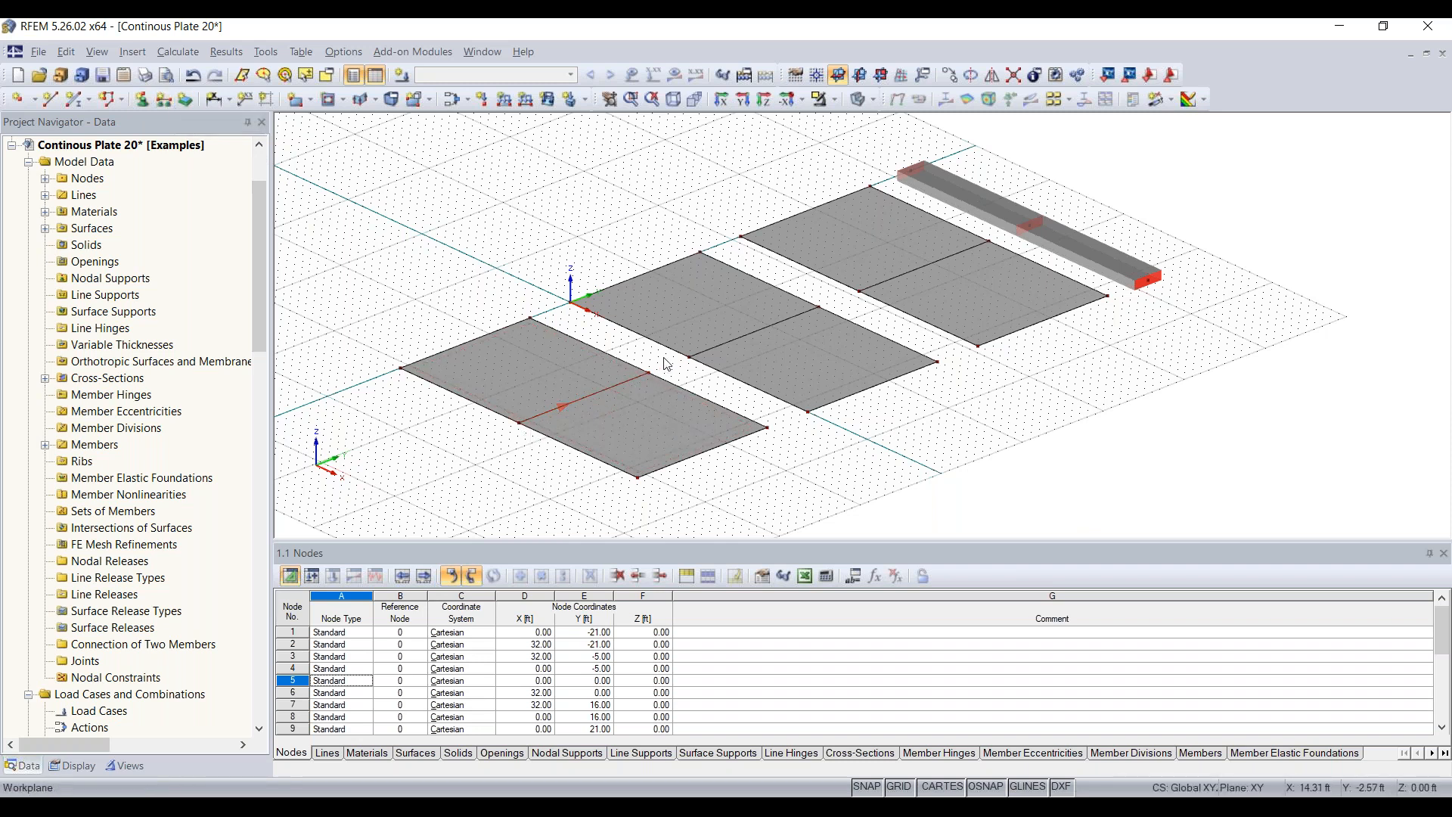
left_click(163, 100)
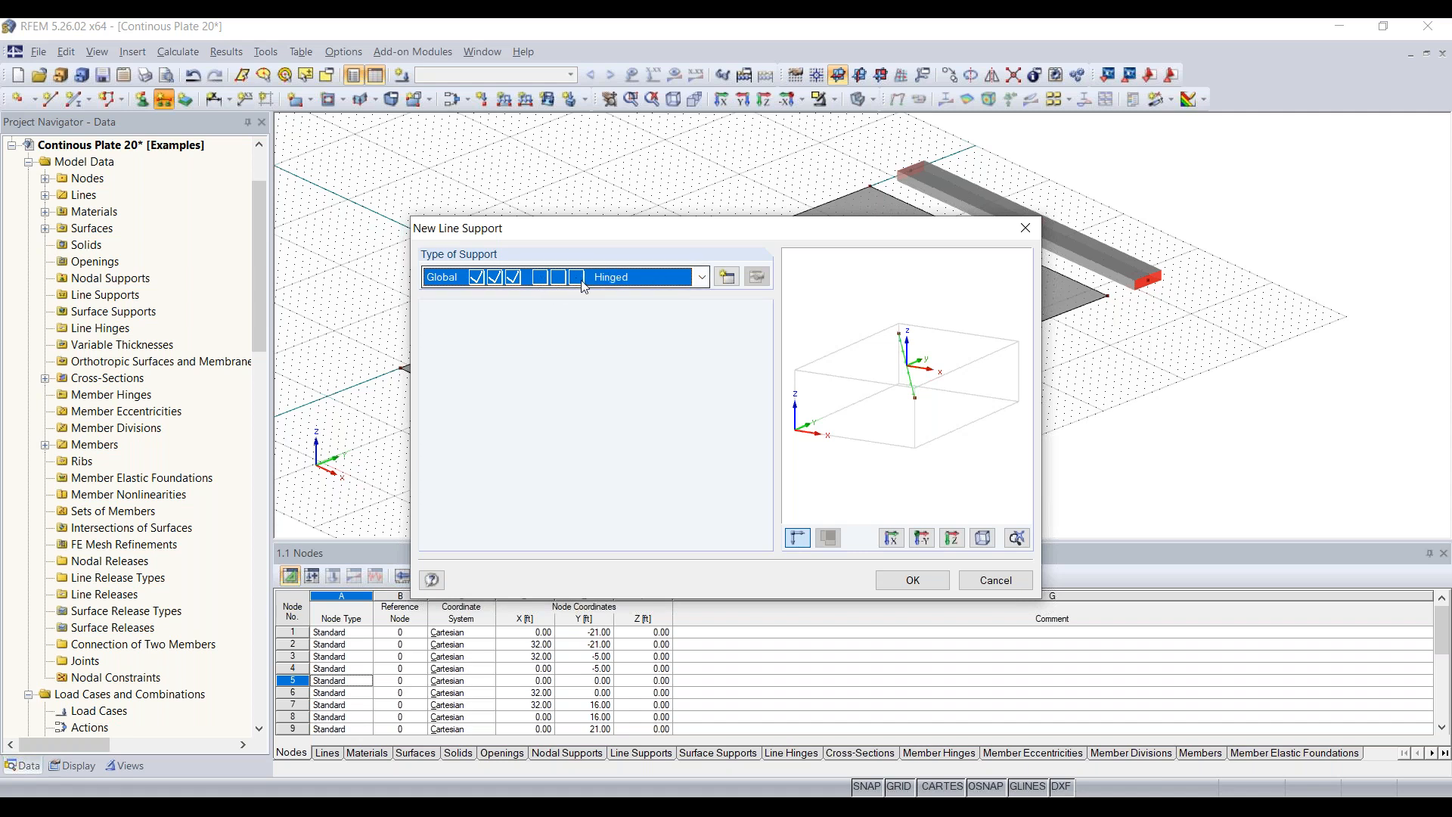
left_click(701, 280)
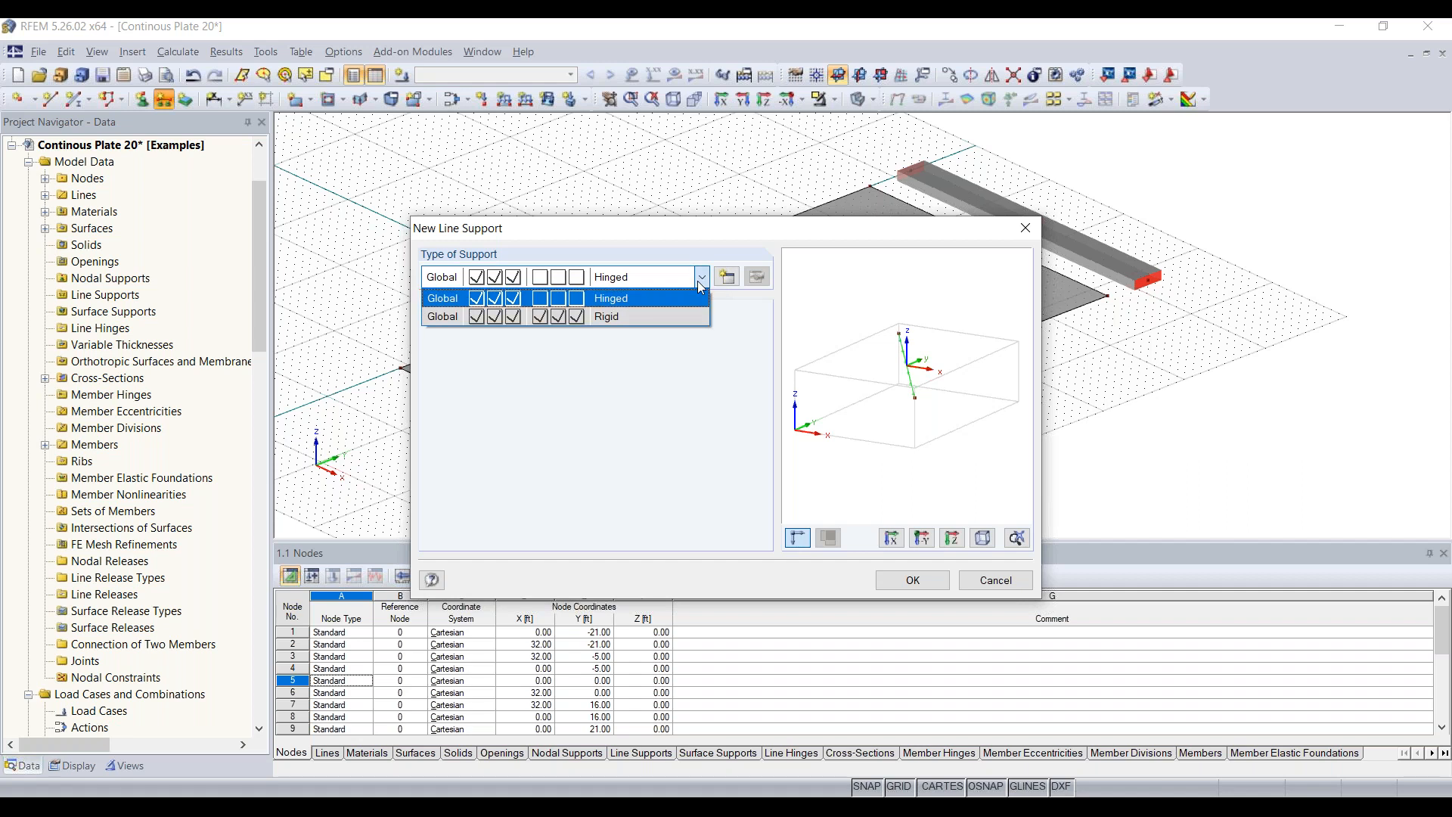
left_click(690, 298)
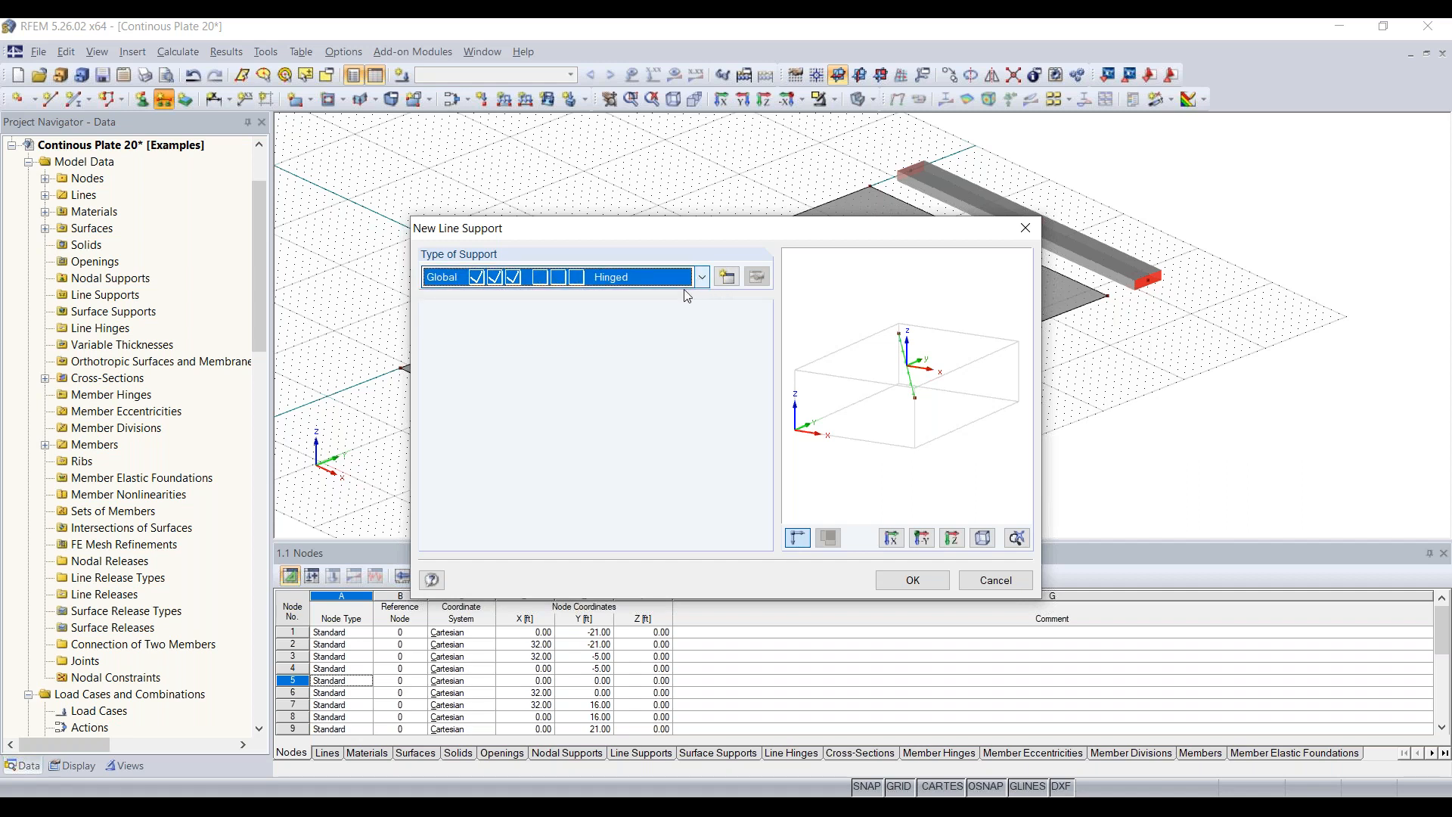
left_click(701, 279)
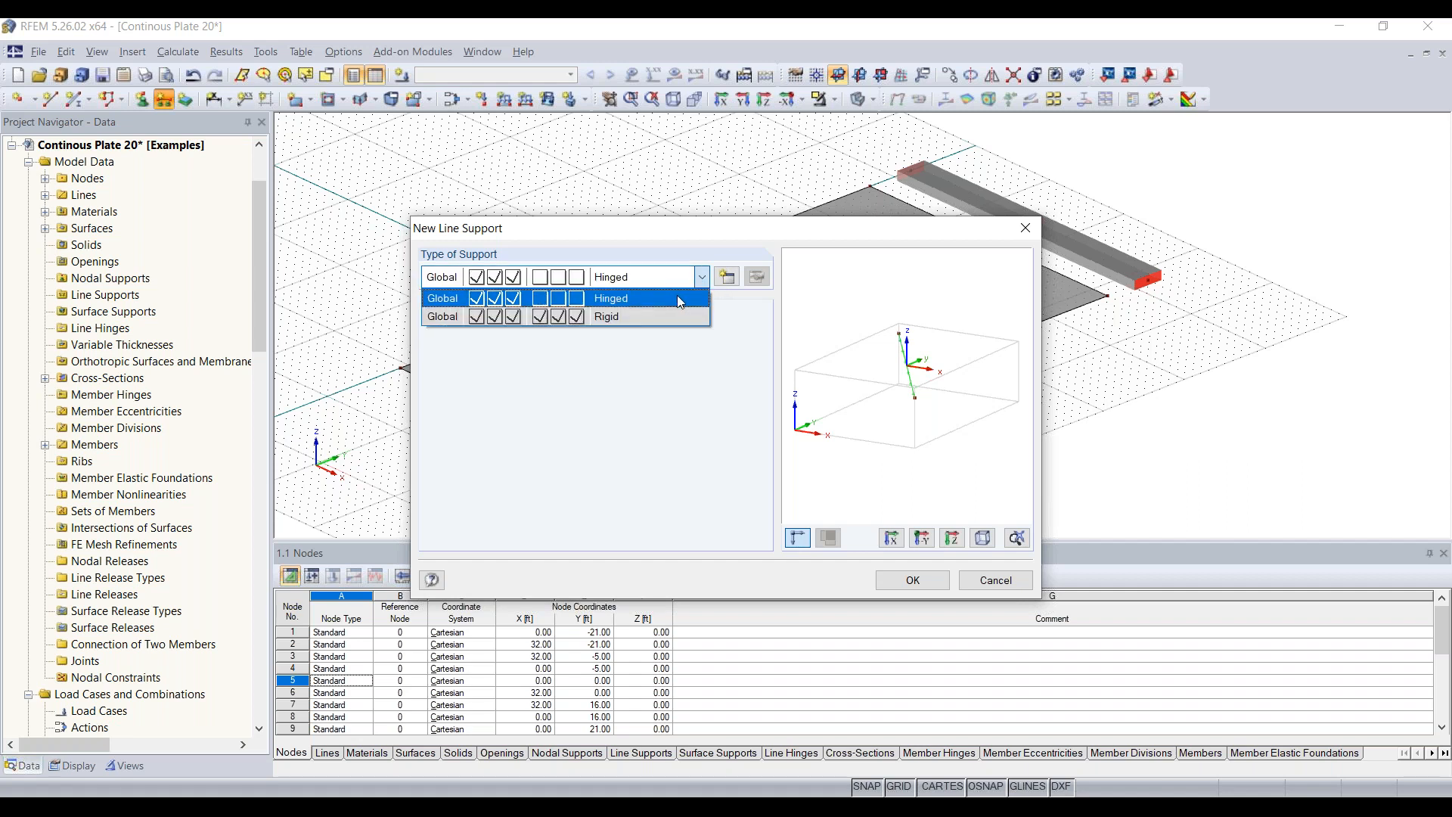
left_click(666, 298)
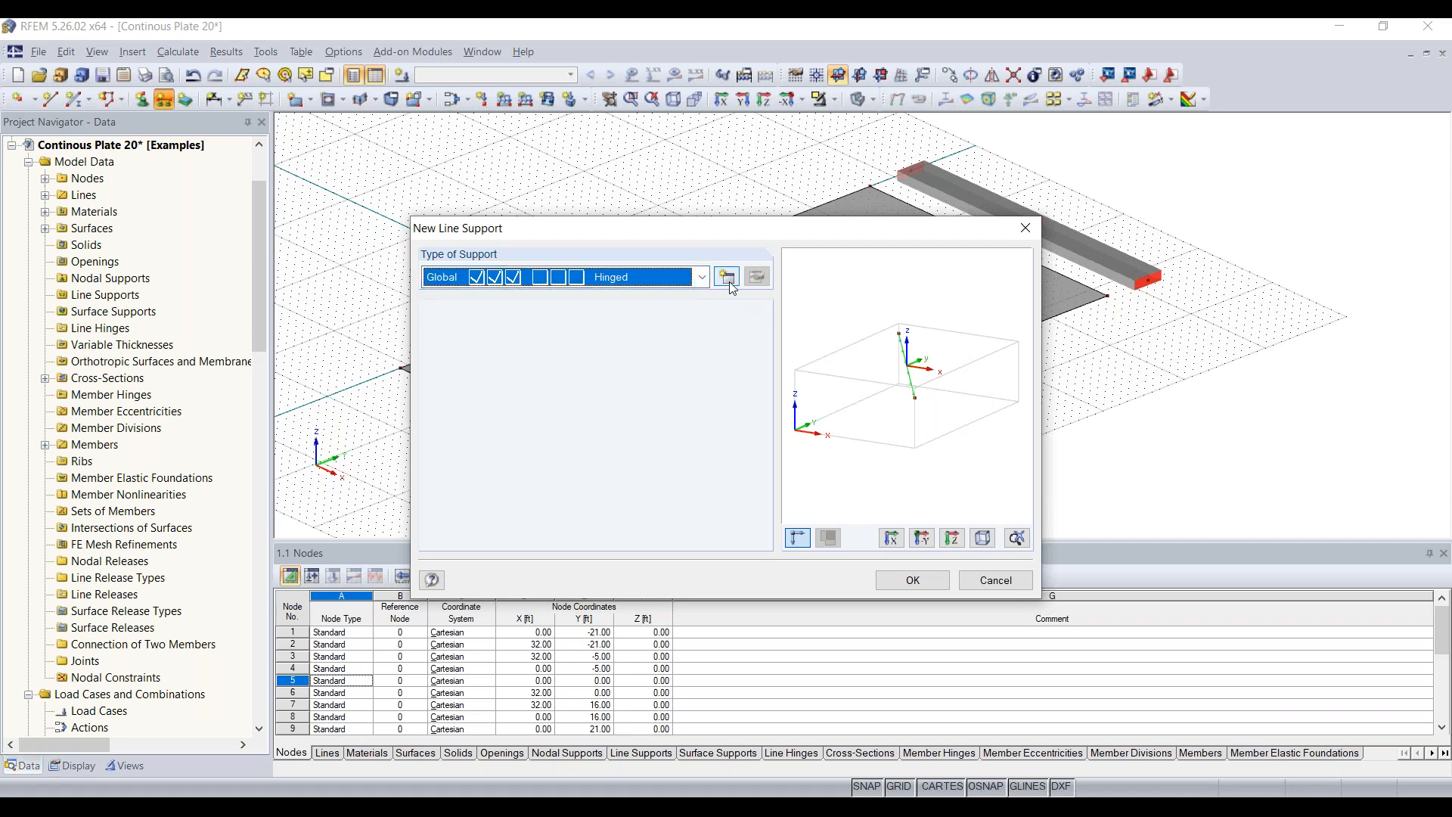
left_click(731, 285)
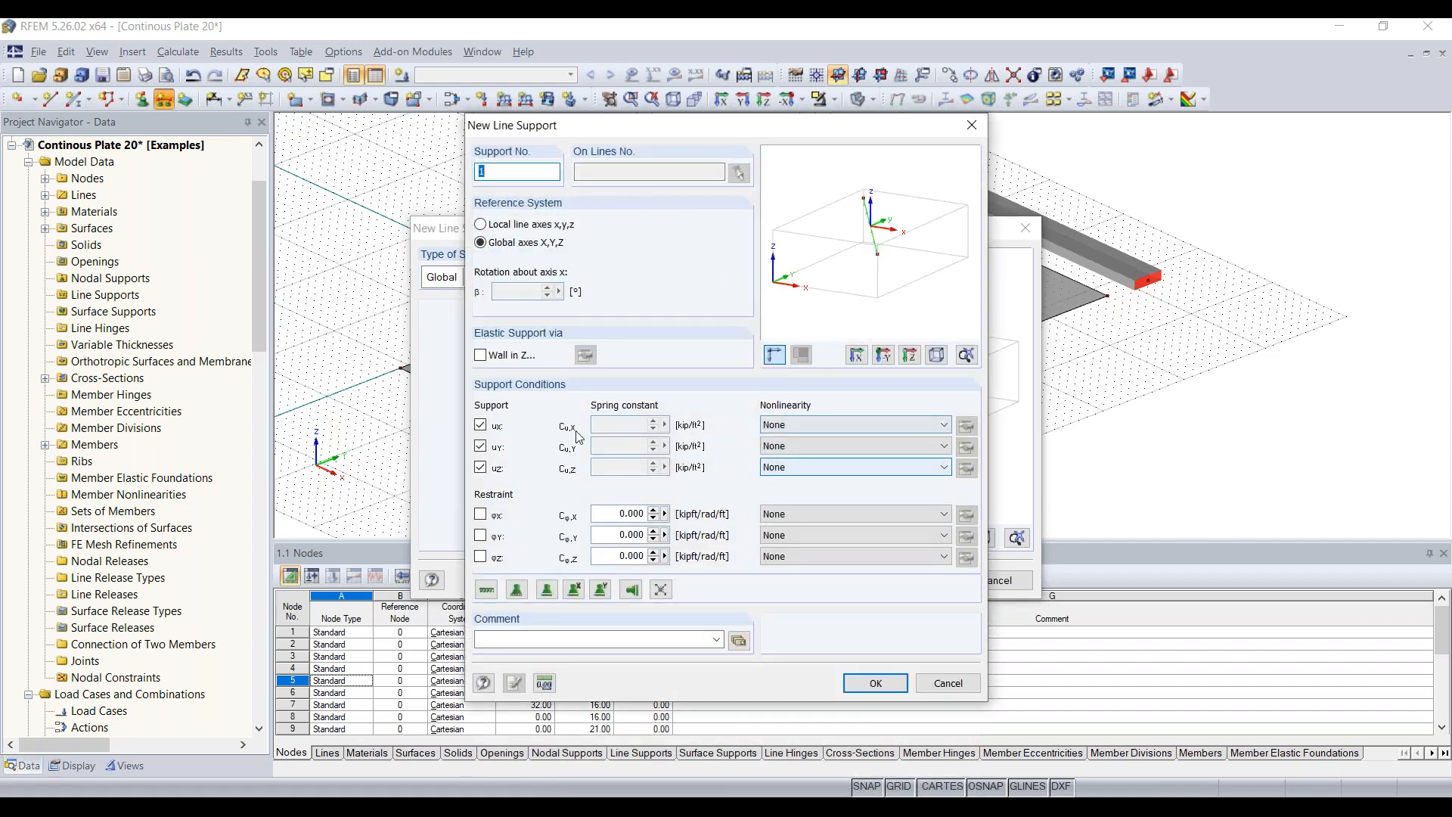
left_click(481, 426)
left_click(481, 426)
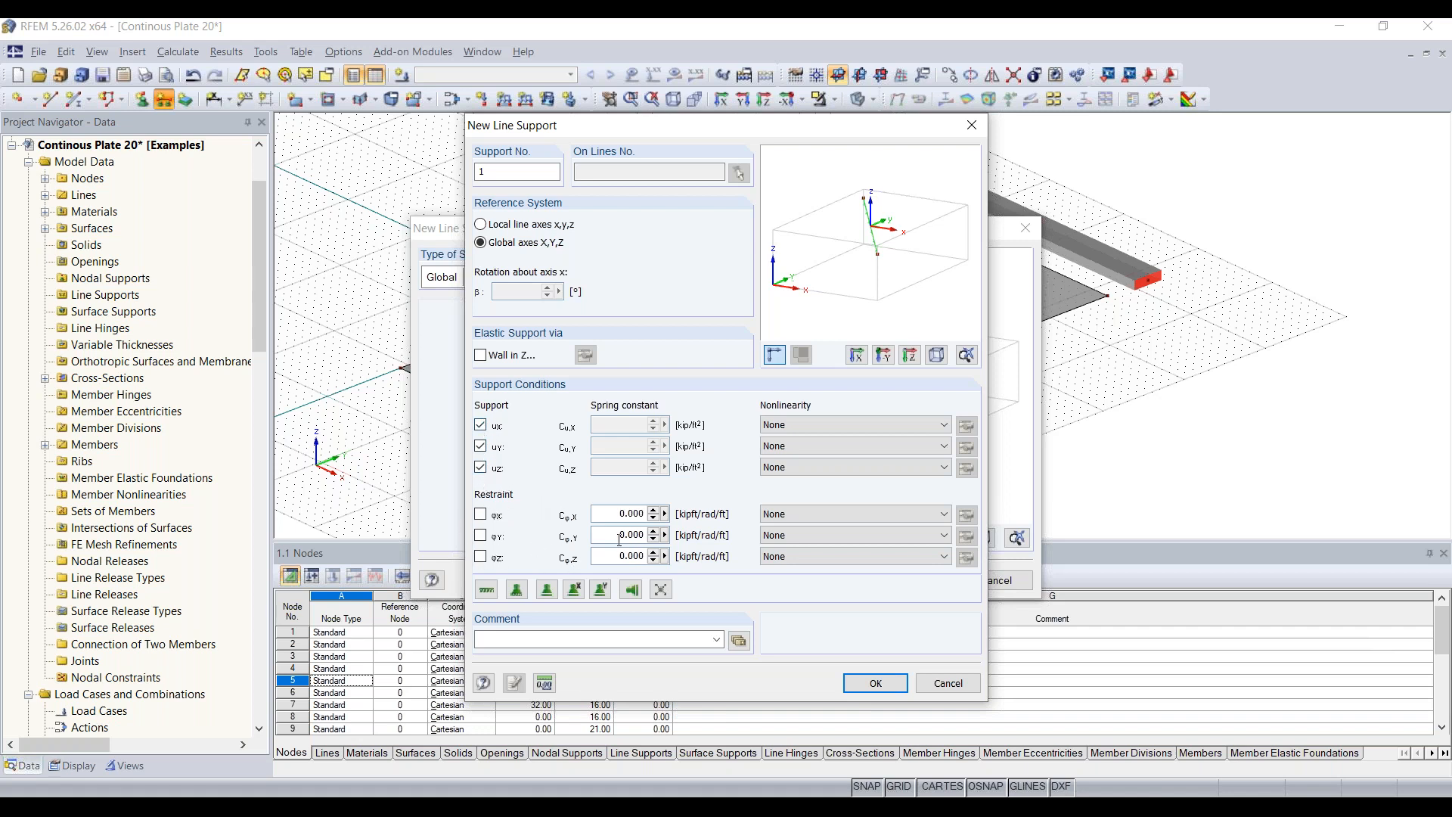
left_click(875, 683)
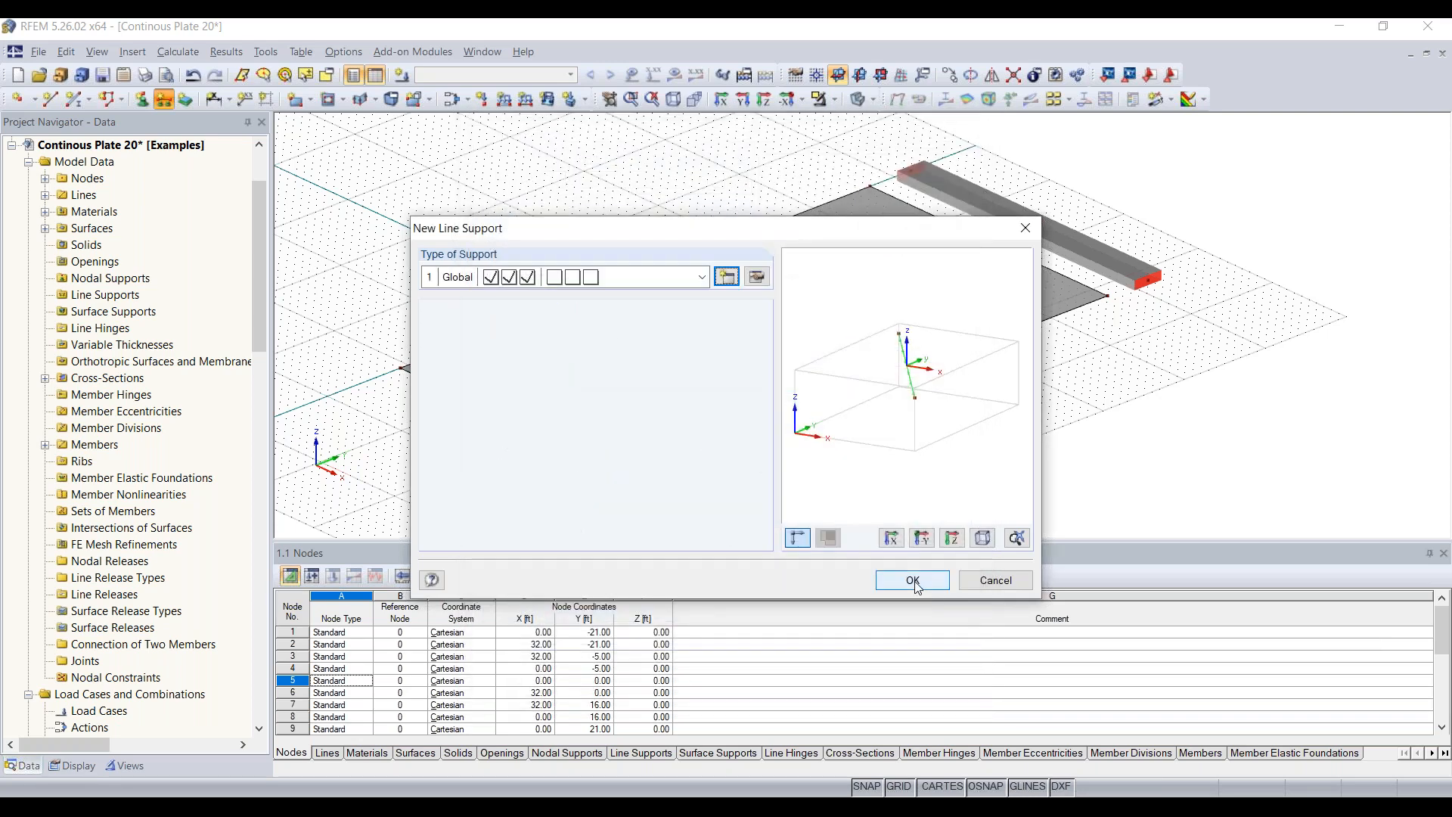
- Assign the hinged line support to the middle line and both short end edges of all three plates
left_click(913, 580)
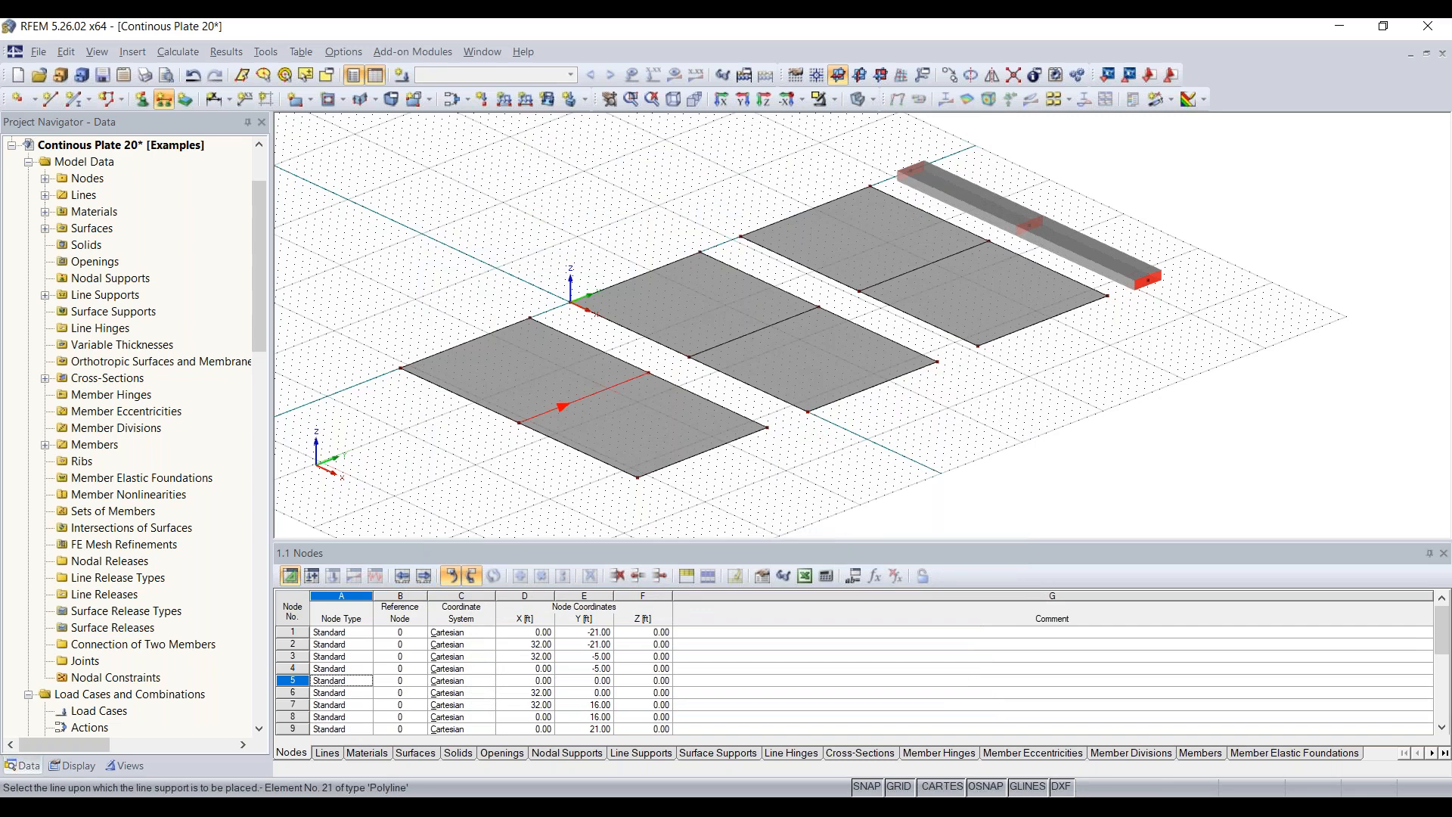
left_click(770, 325)
left_click(922, 265)
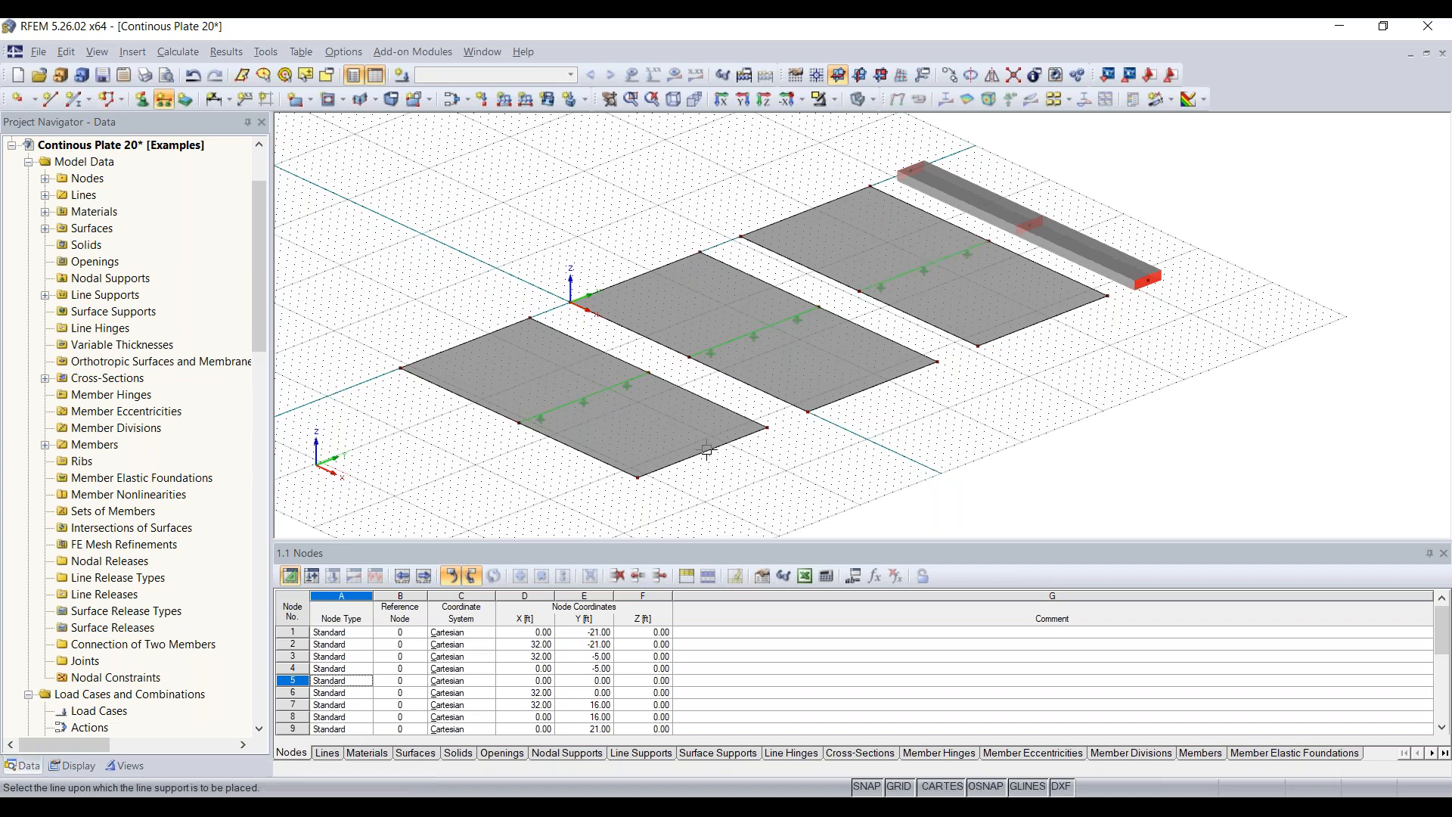
left_click(545, 365)
left_click(621, 292)
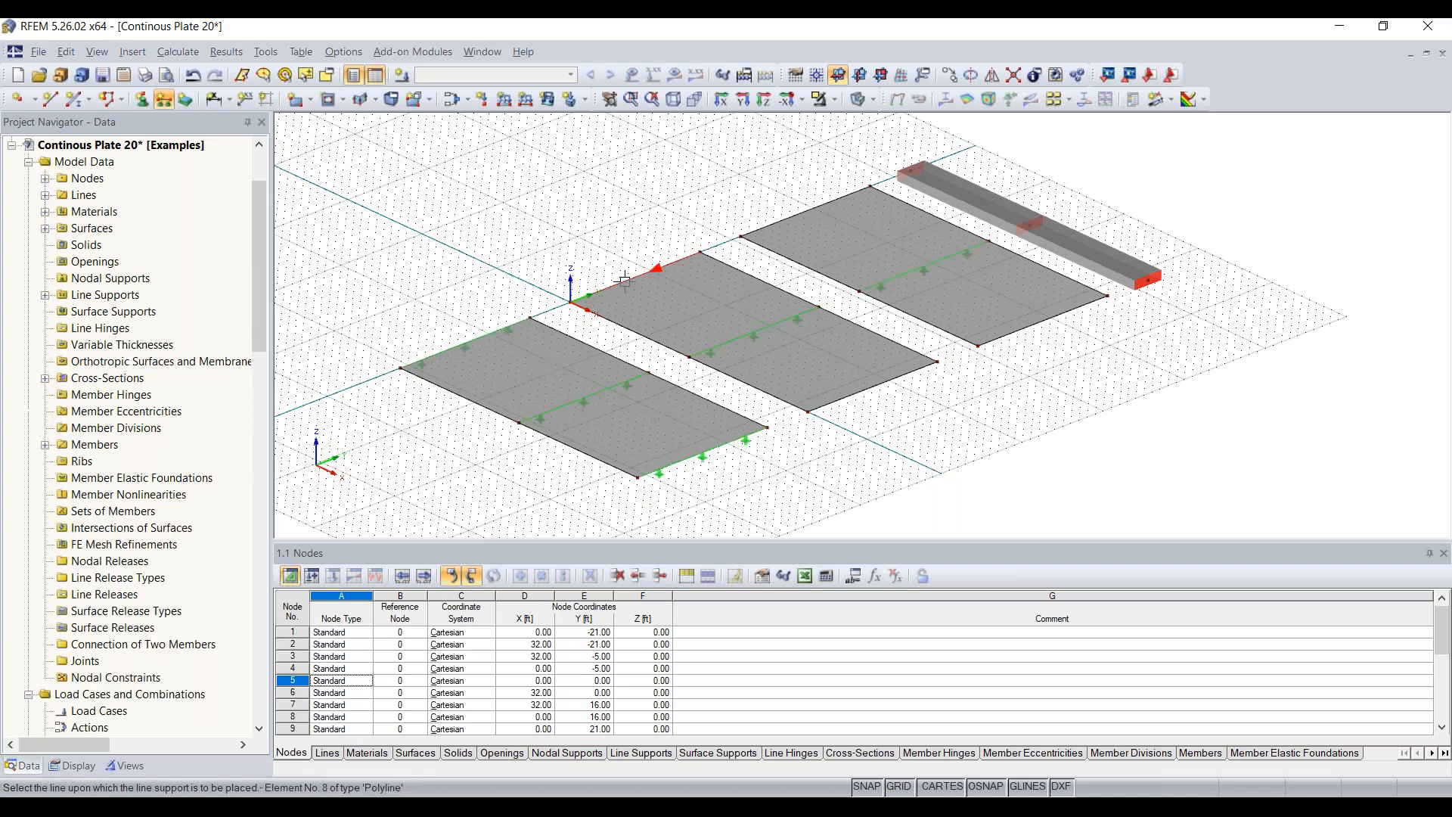
left_click(891, 379)
left_click(1052, 323)
left_click(840, 252)
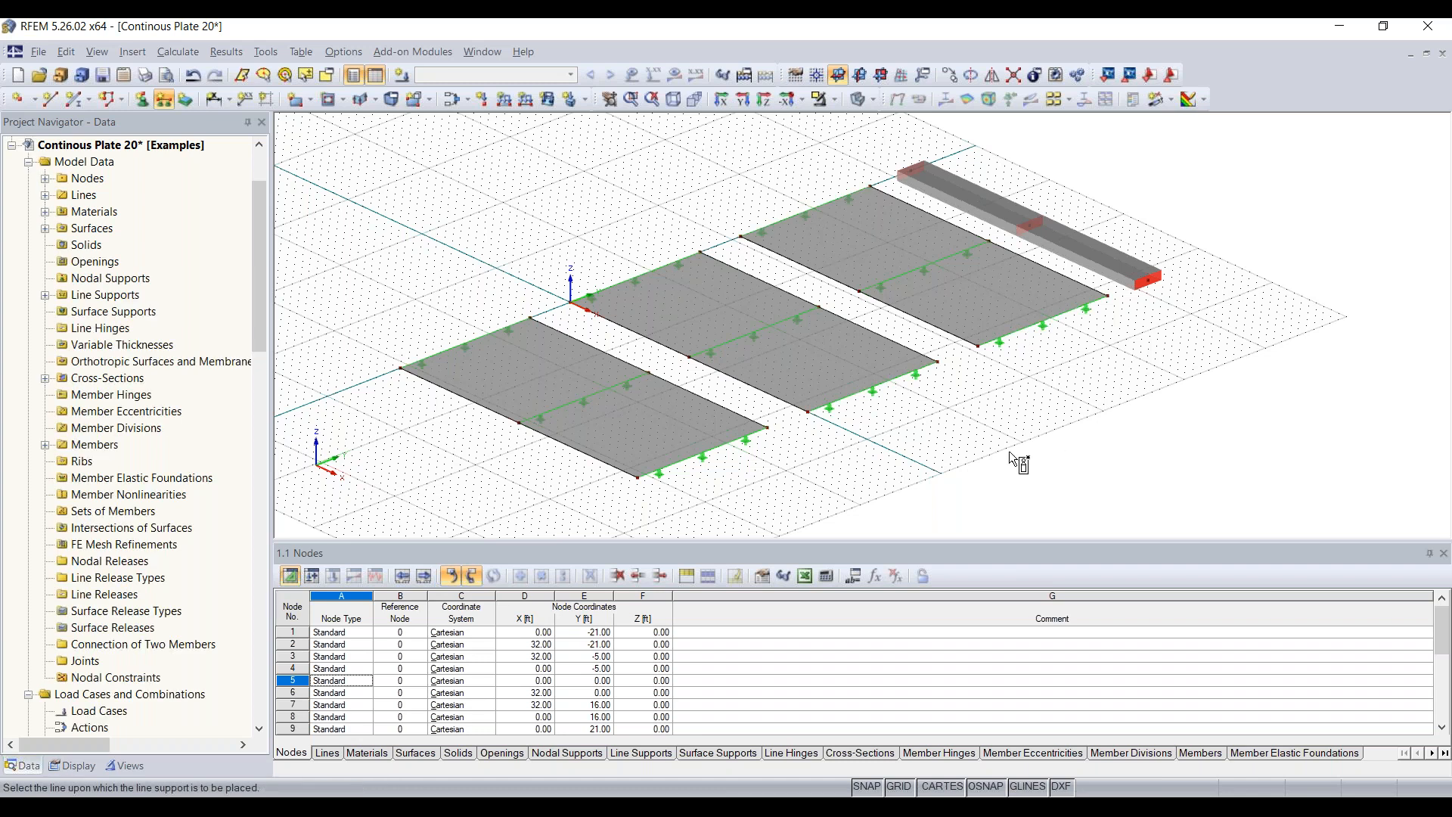
right_click(818, 467)
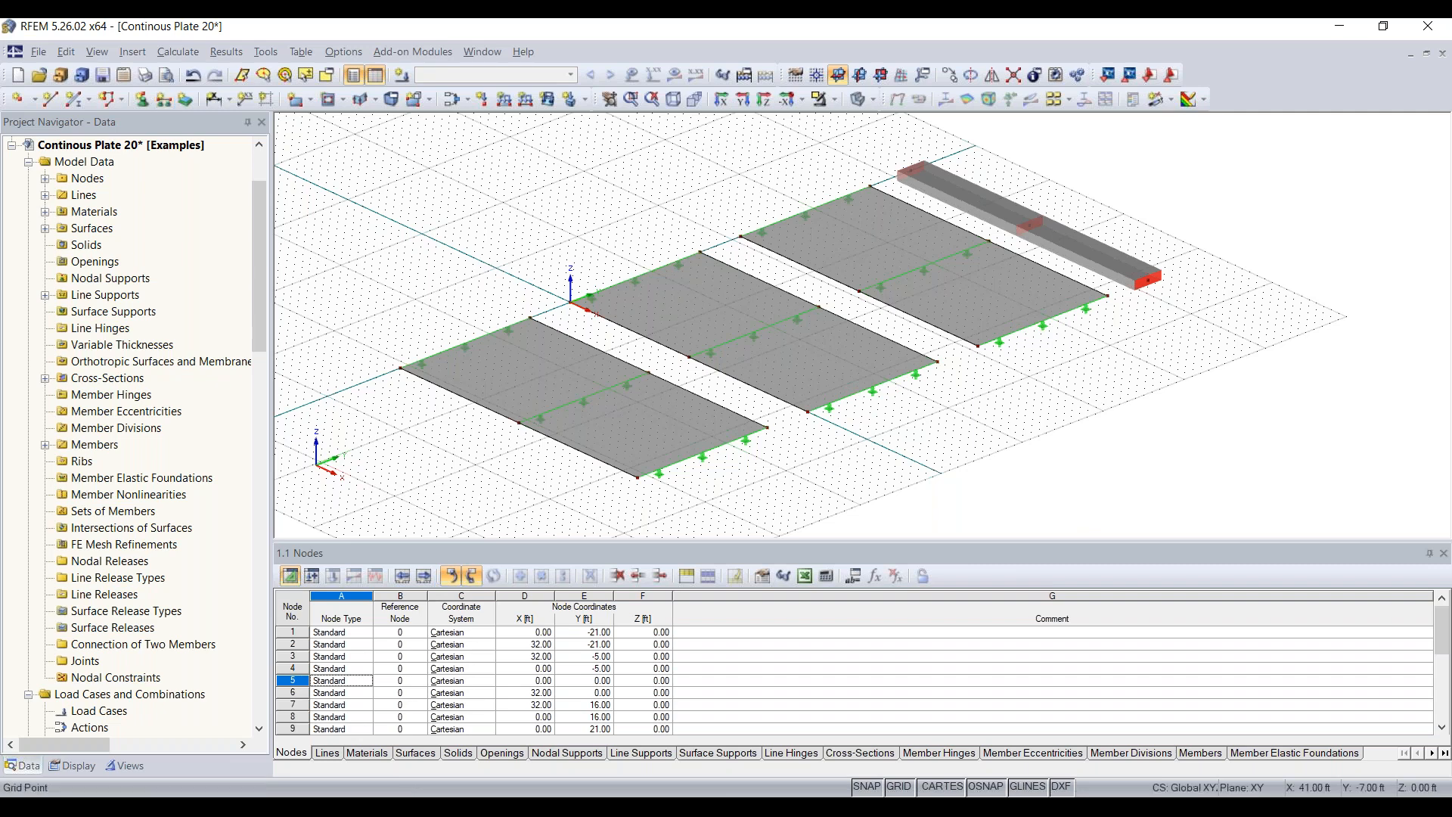
- Place hinged nodal supports on the beam's start node at X 0 and on its middle node
middle_click_drag(1141, 367, 1007, 427)
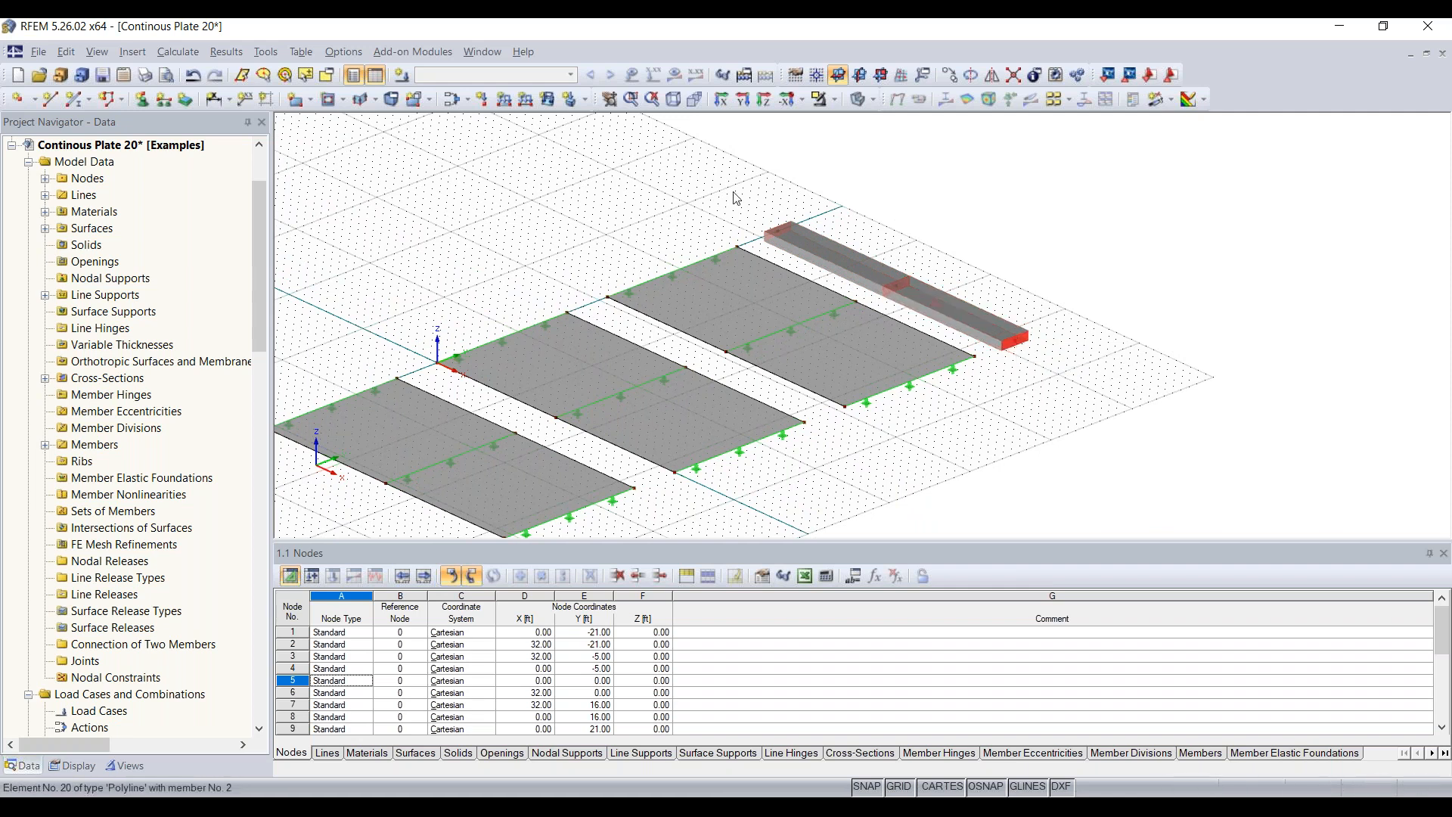
left_click(143, 99)
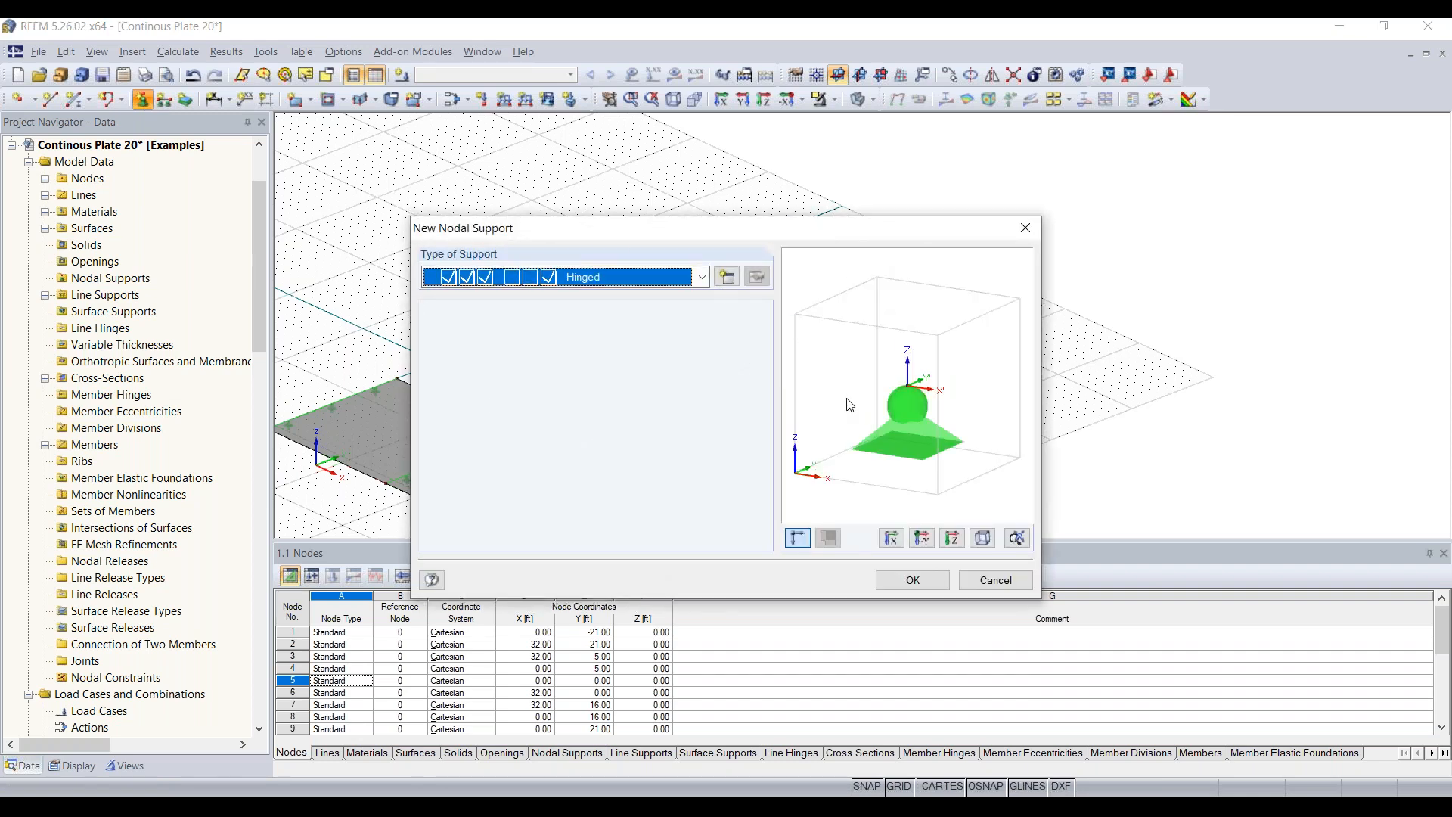
left_click(911, 580)
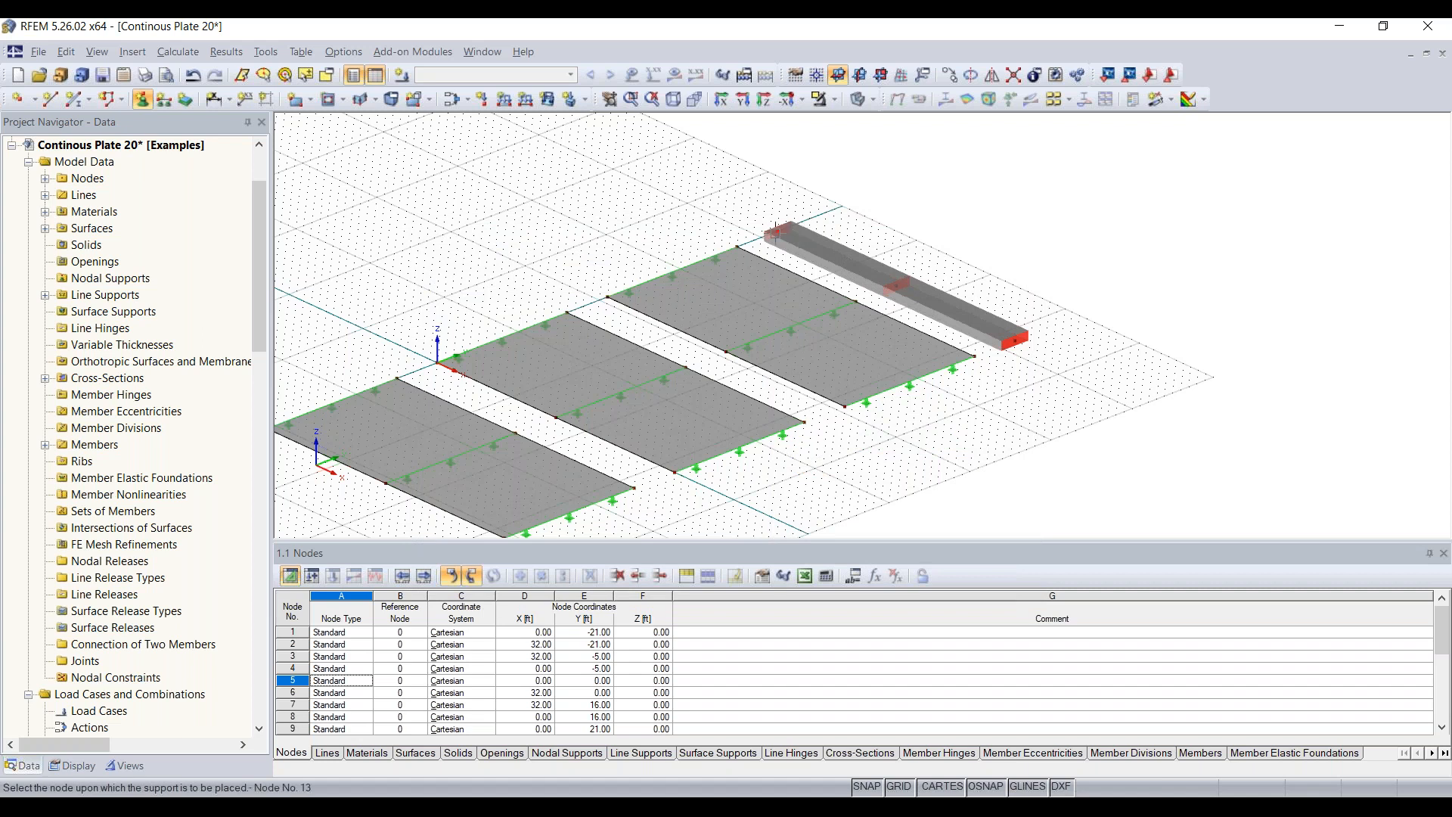
left_click(773, 233)
left_click(896, 286)
key("Escape")
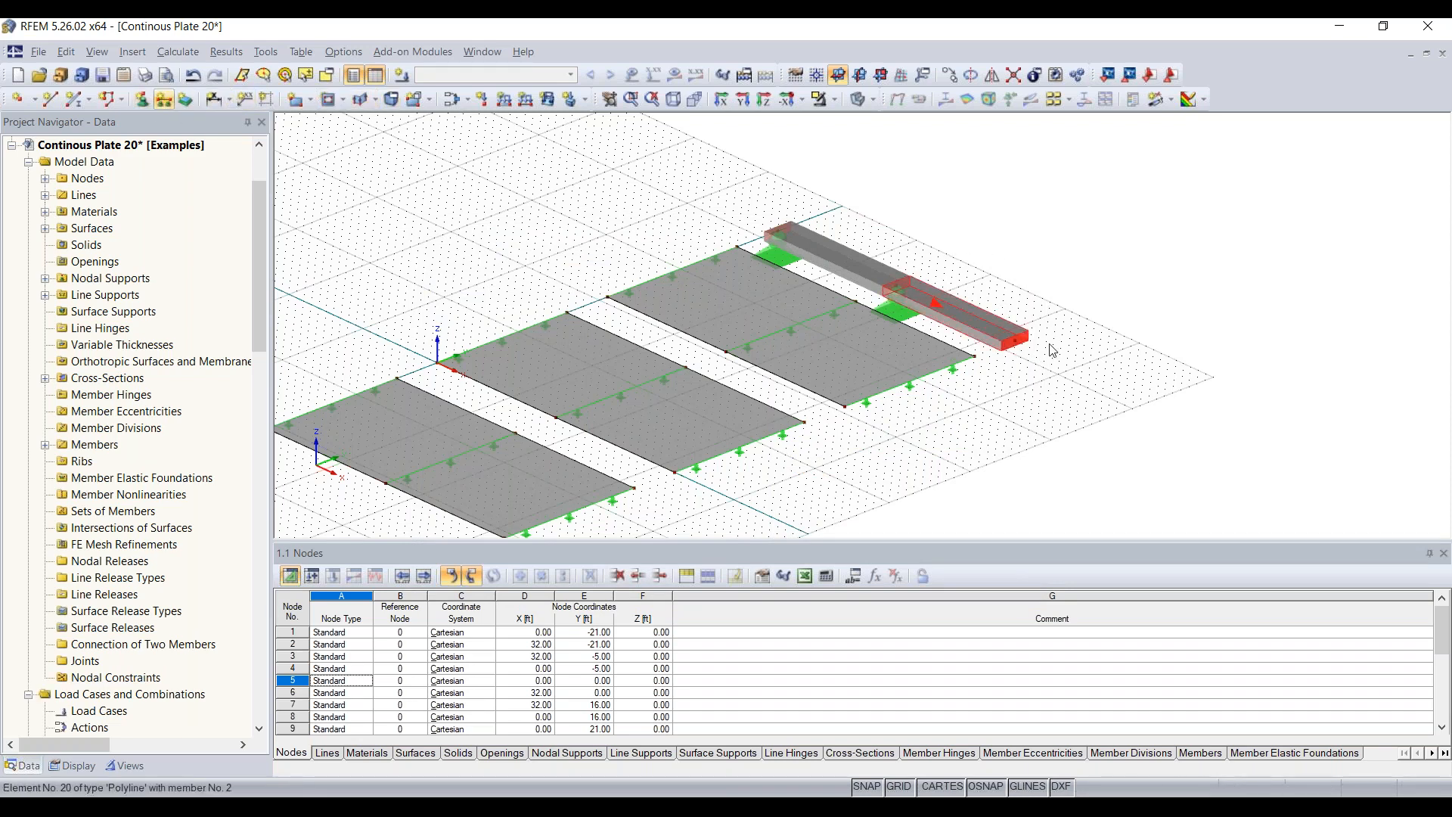
- Display the local axis systems of the members, with those of the lines switched off
scroll(1040, 365, "up", 2)
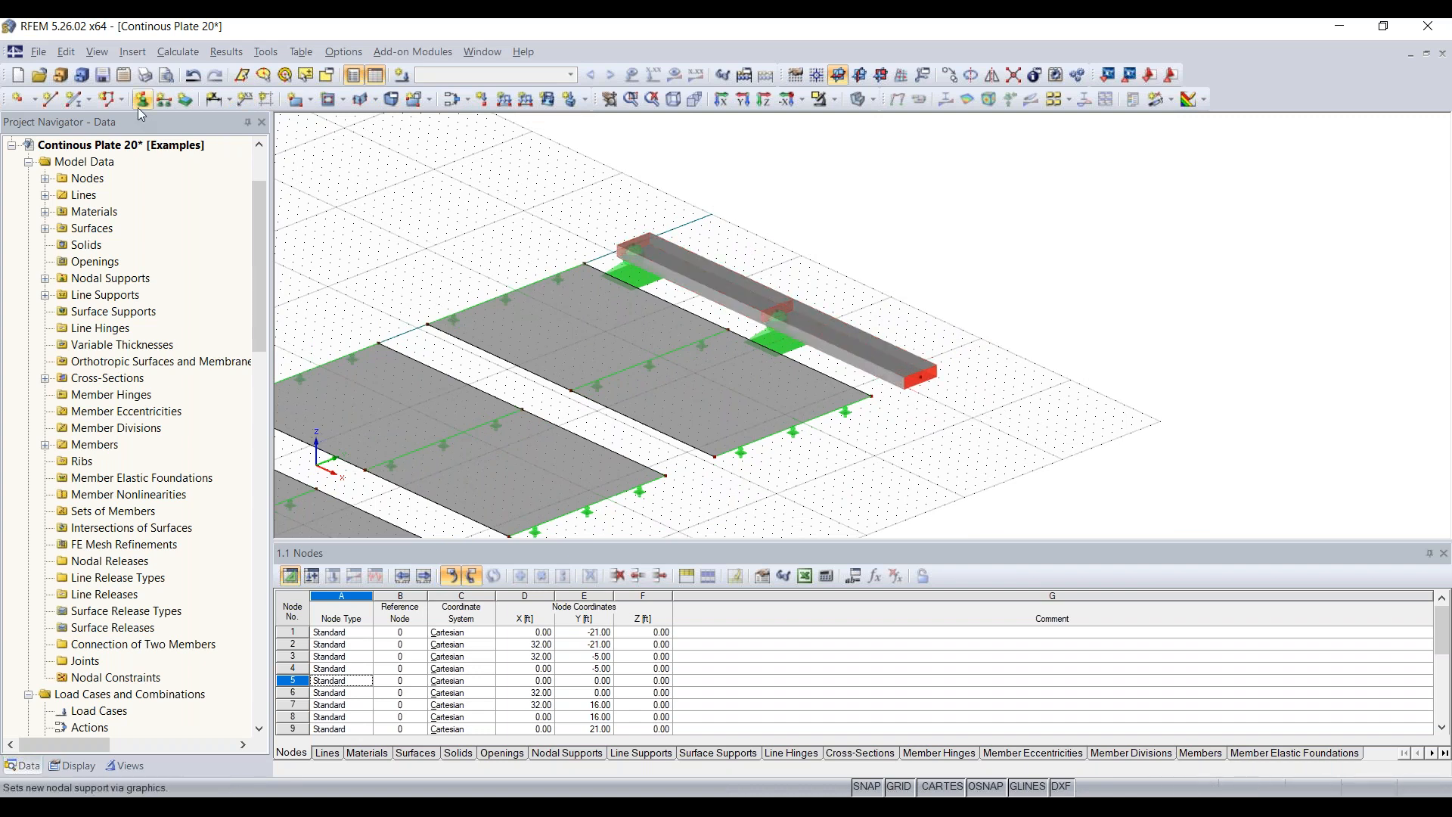
right_click(884, 351)
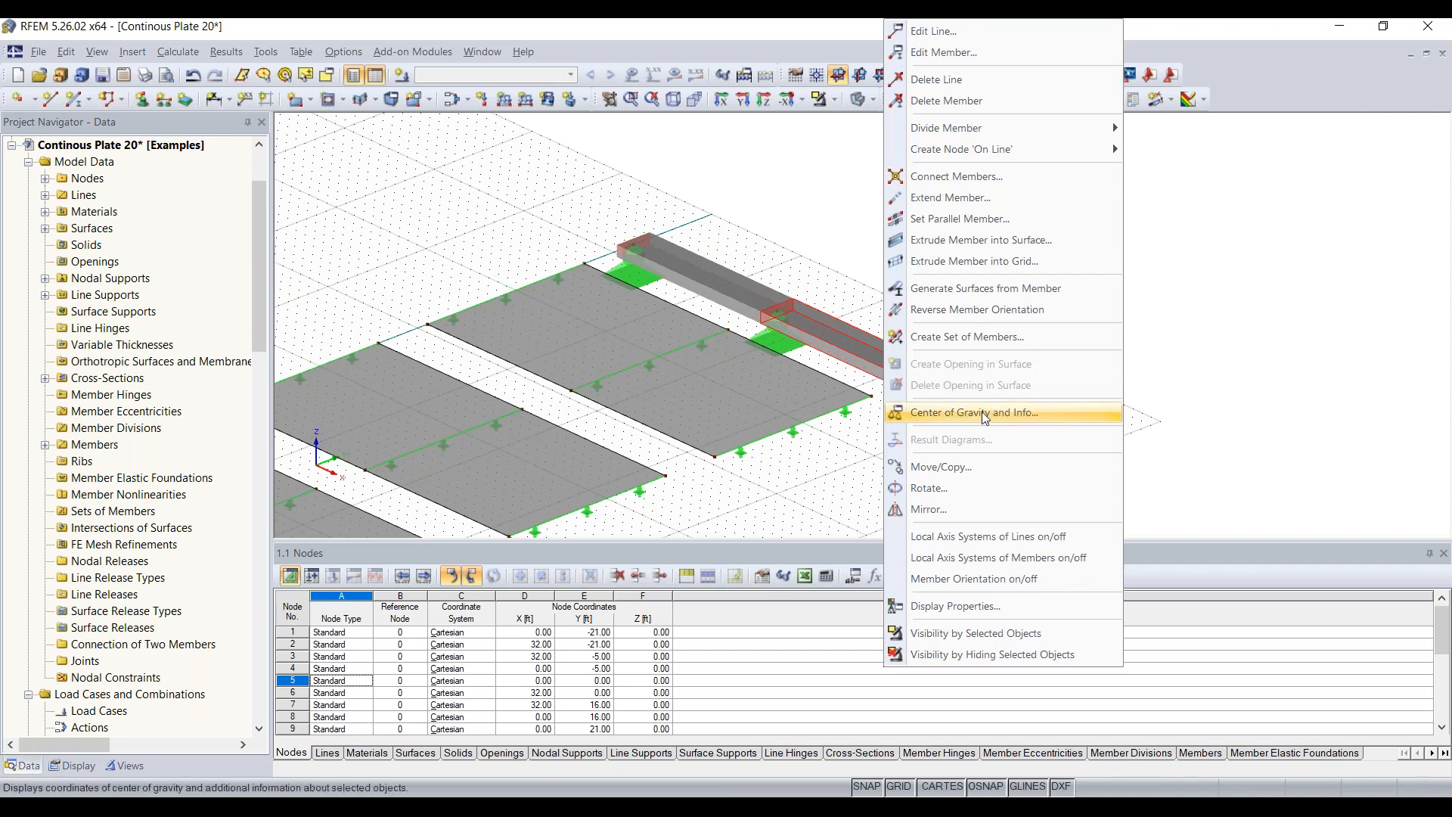
left_click(991, 537)
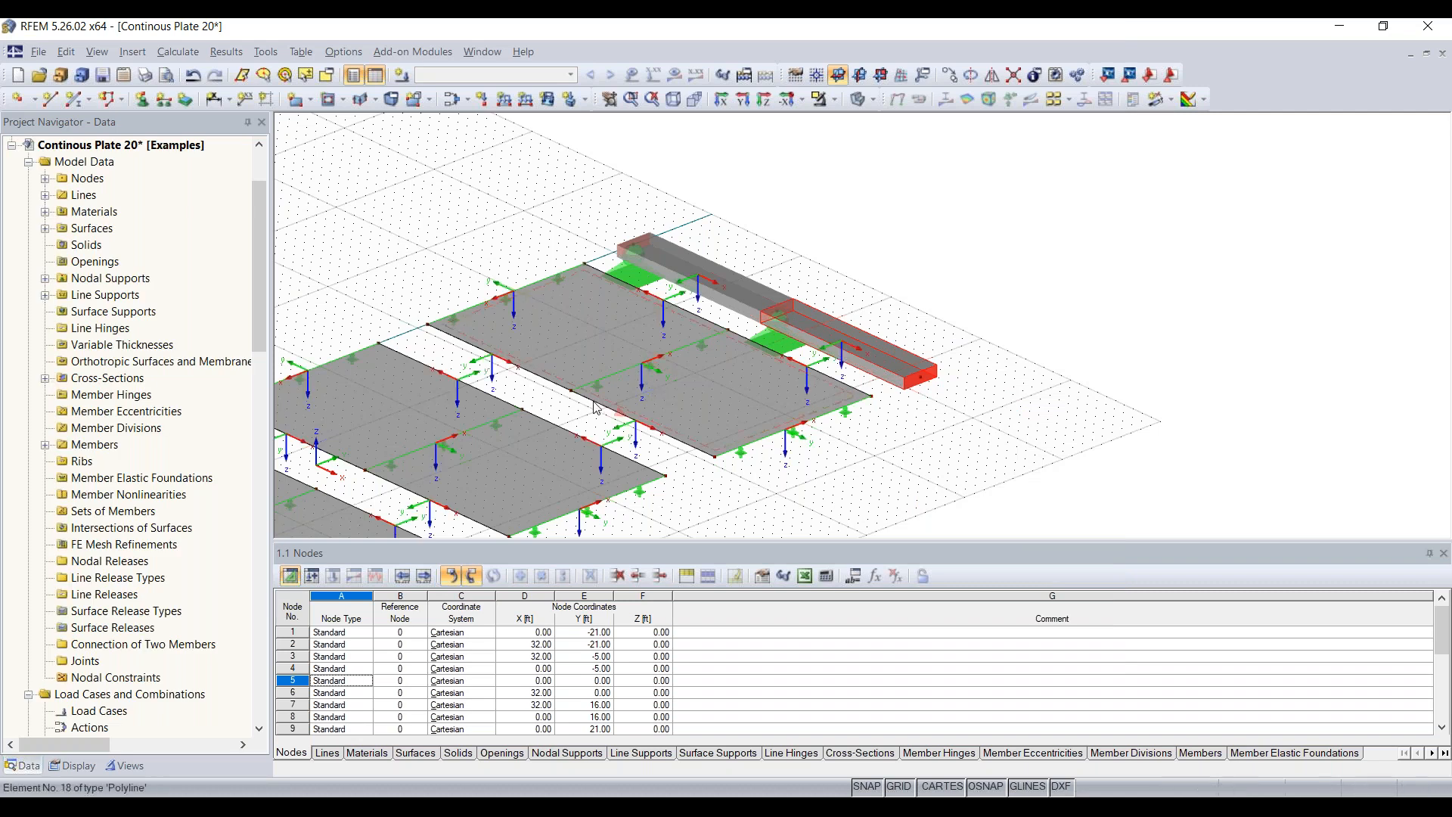
right_click(870, 358)
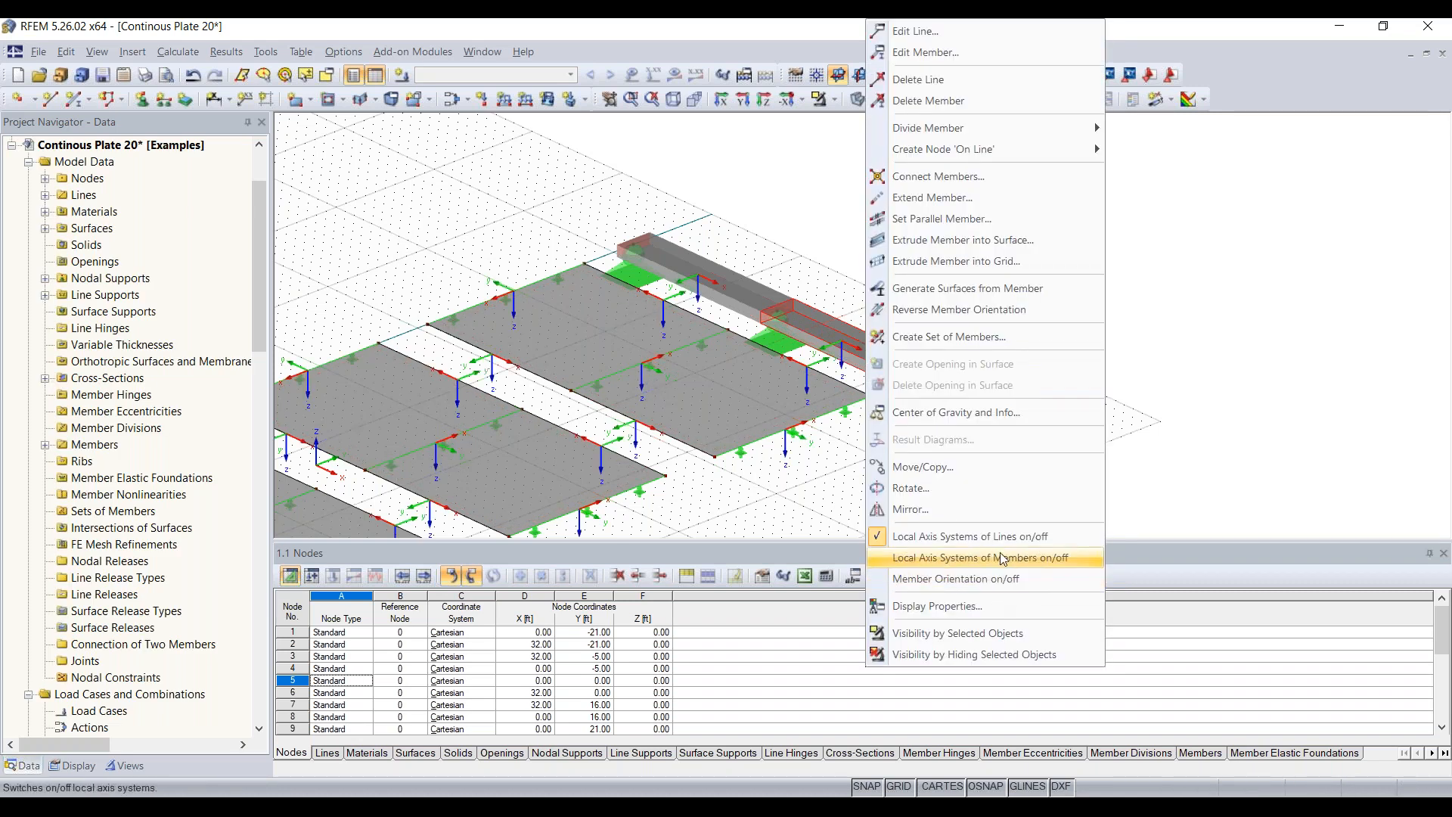
left_click(938, 554)
right_click(873, 372)
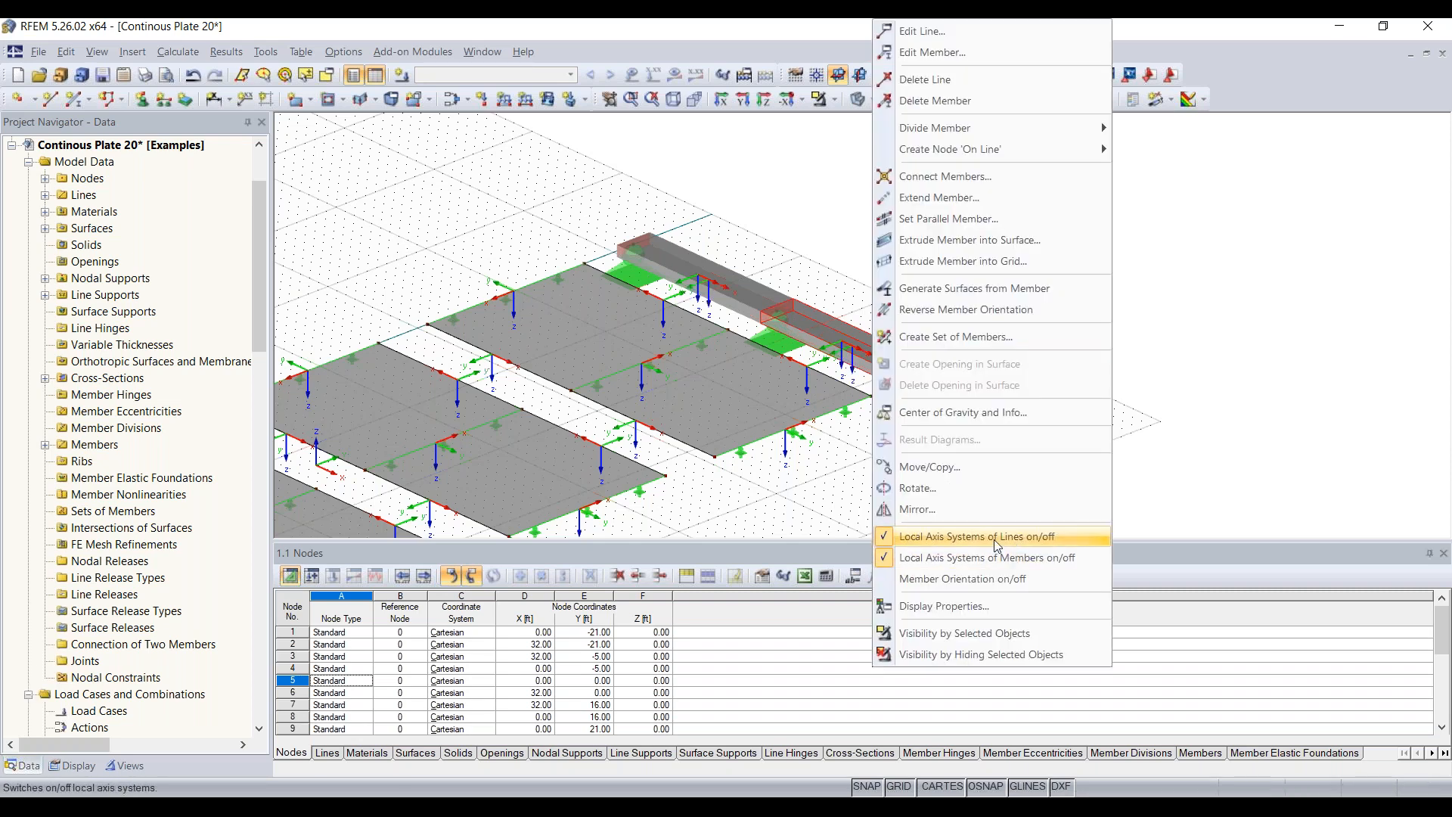
left_click(994, 538)
- Create a second nodal support type that additionally restrains φX, leaving only φY free, and place it on the beam's unsupported end node
scroll(870, 351, "up", 5)
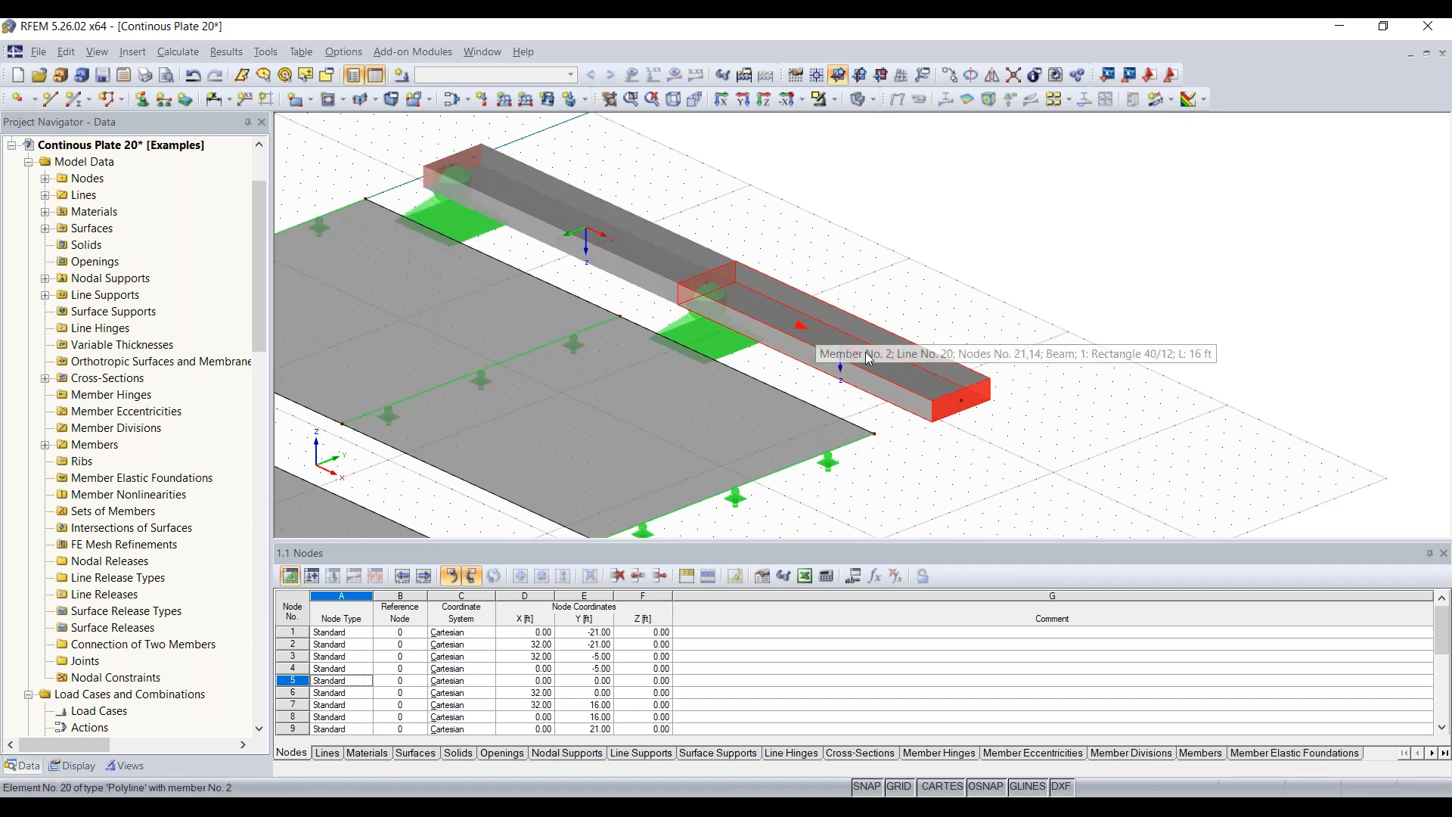
scroll(674, 237, "down", 1)
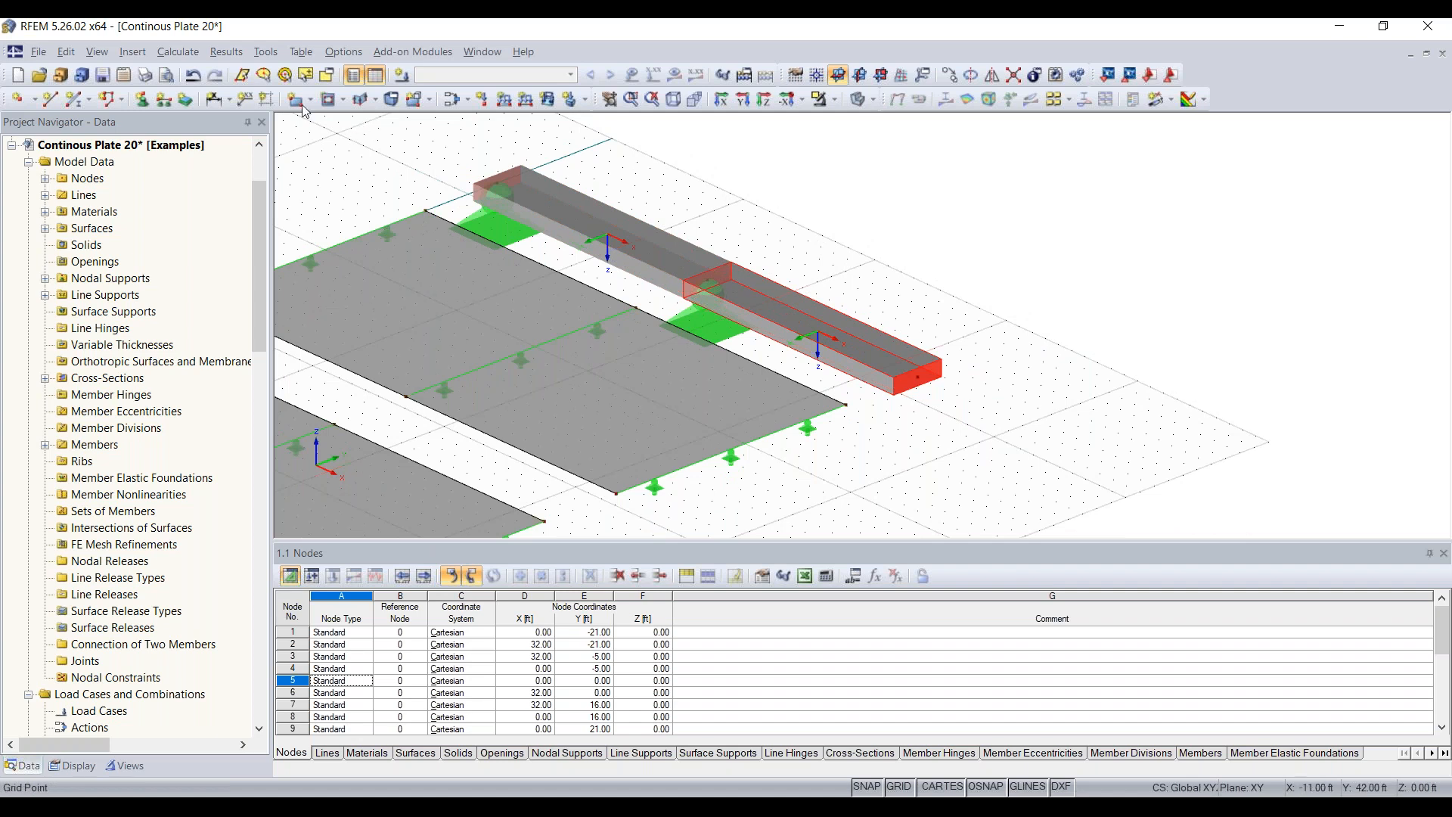
left_click(140, 102)
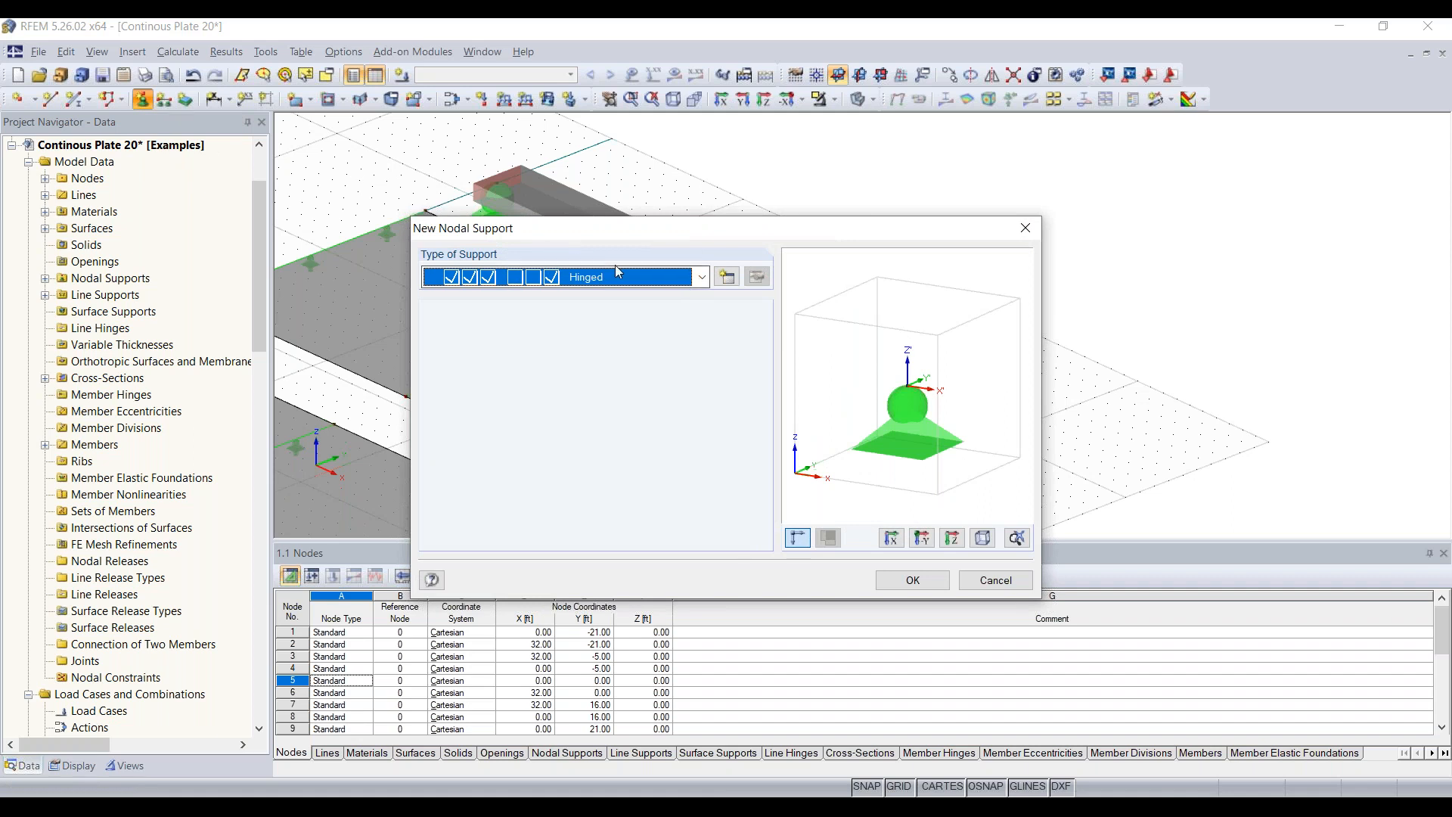
left_click(729, 279)
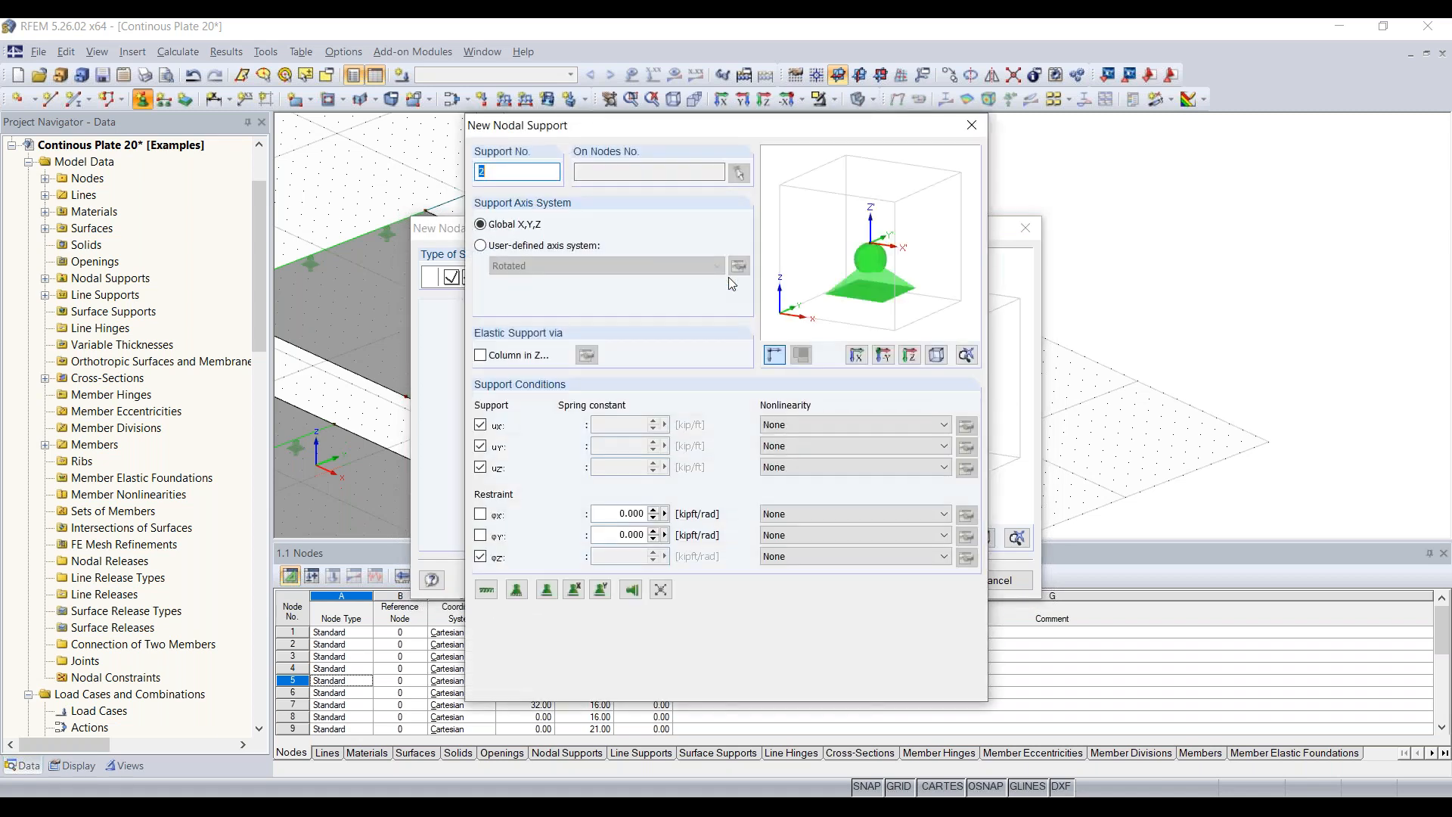
left_click(480, 515)
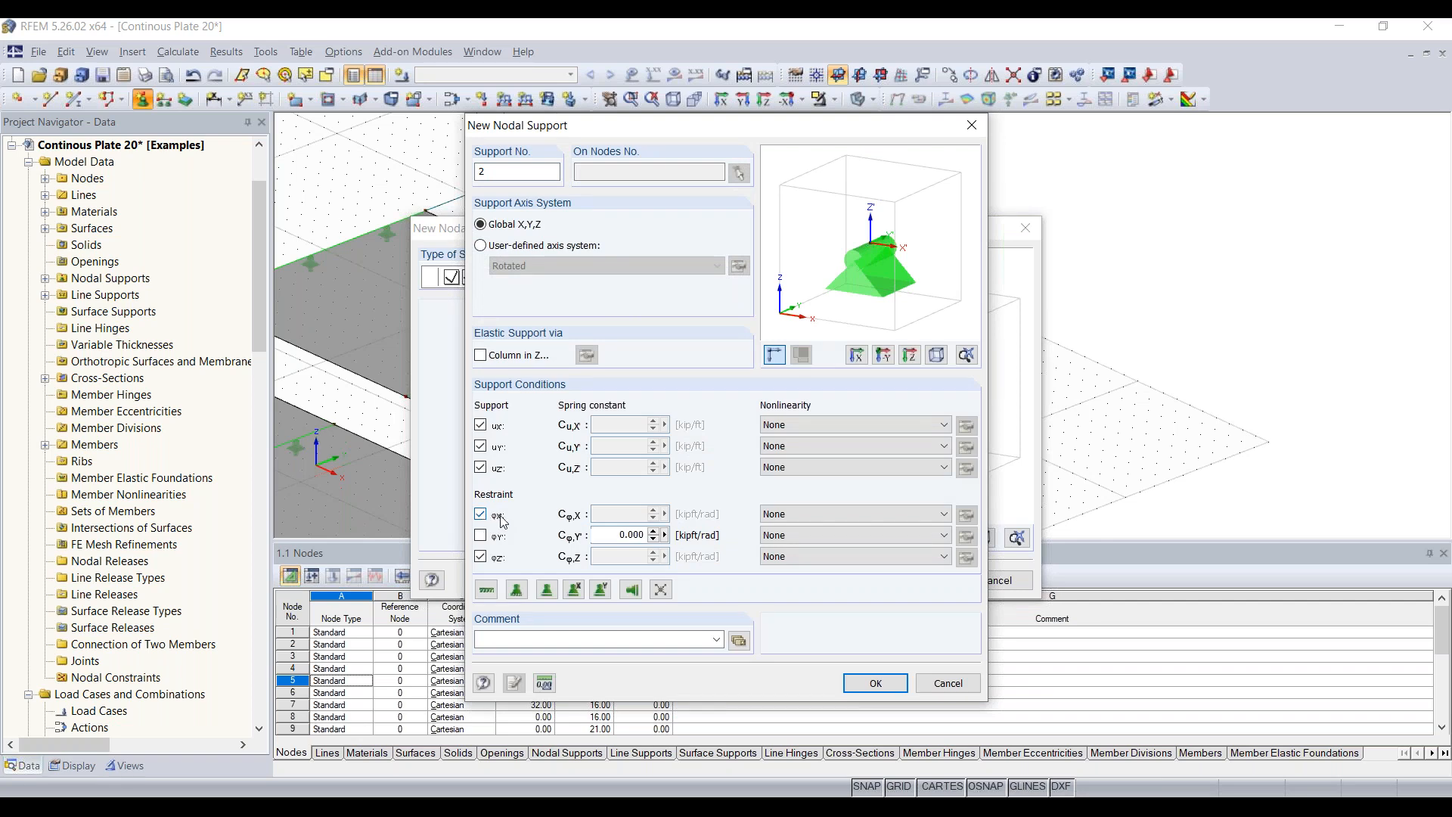
left_click(889, 674)
left_click(912, 581)
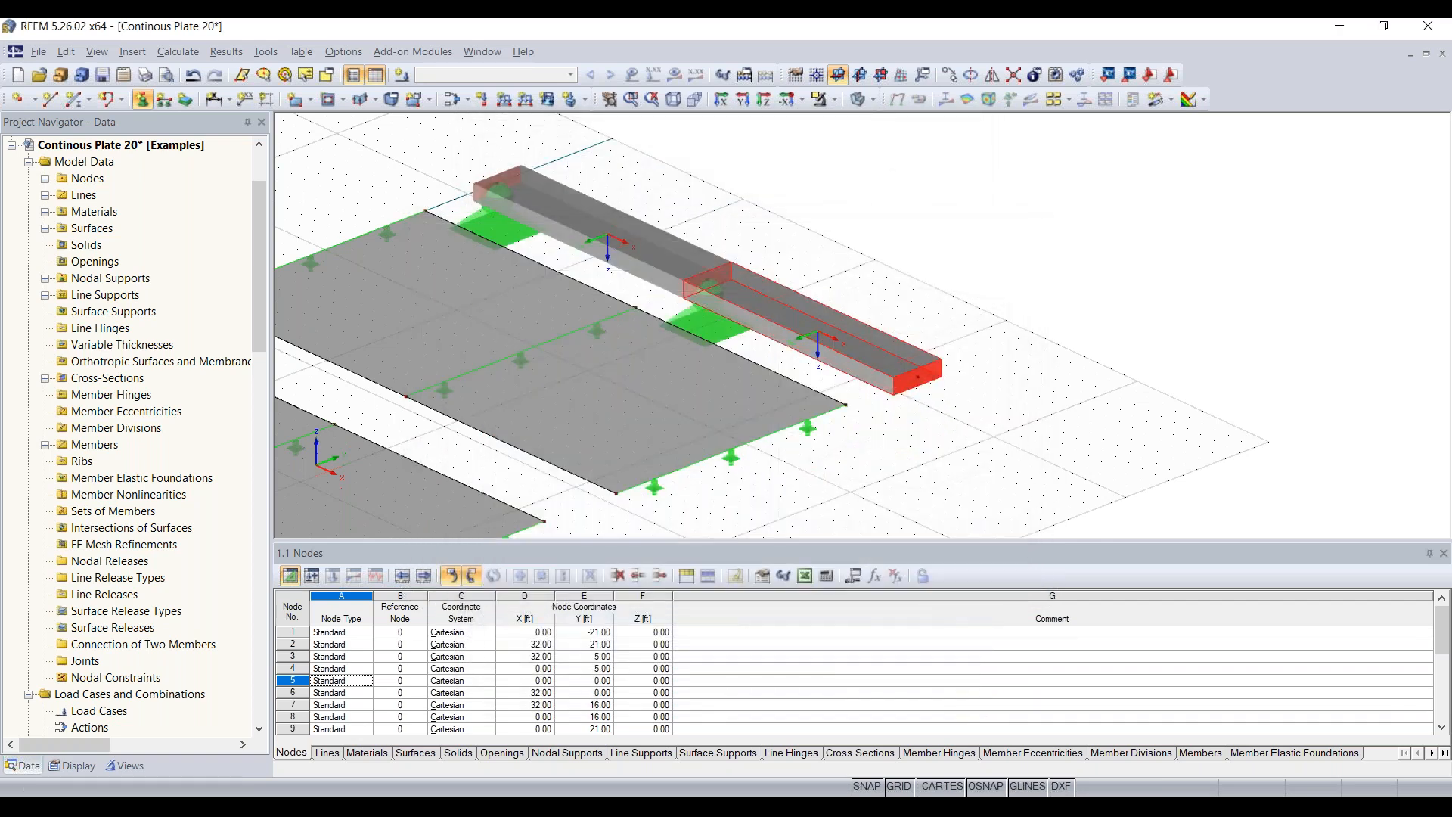
left_click(918, 376)
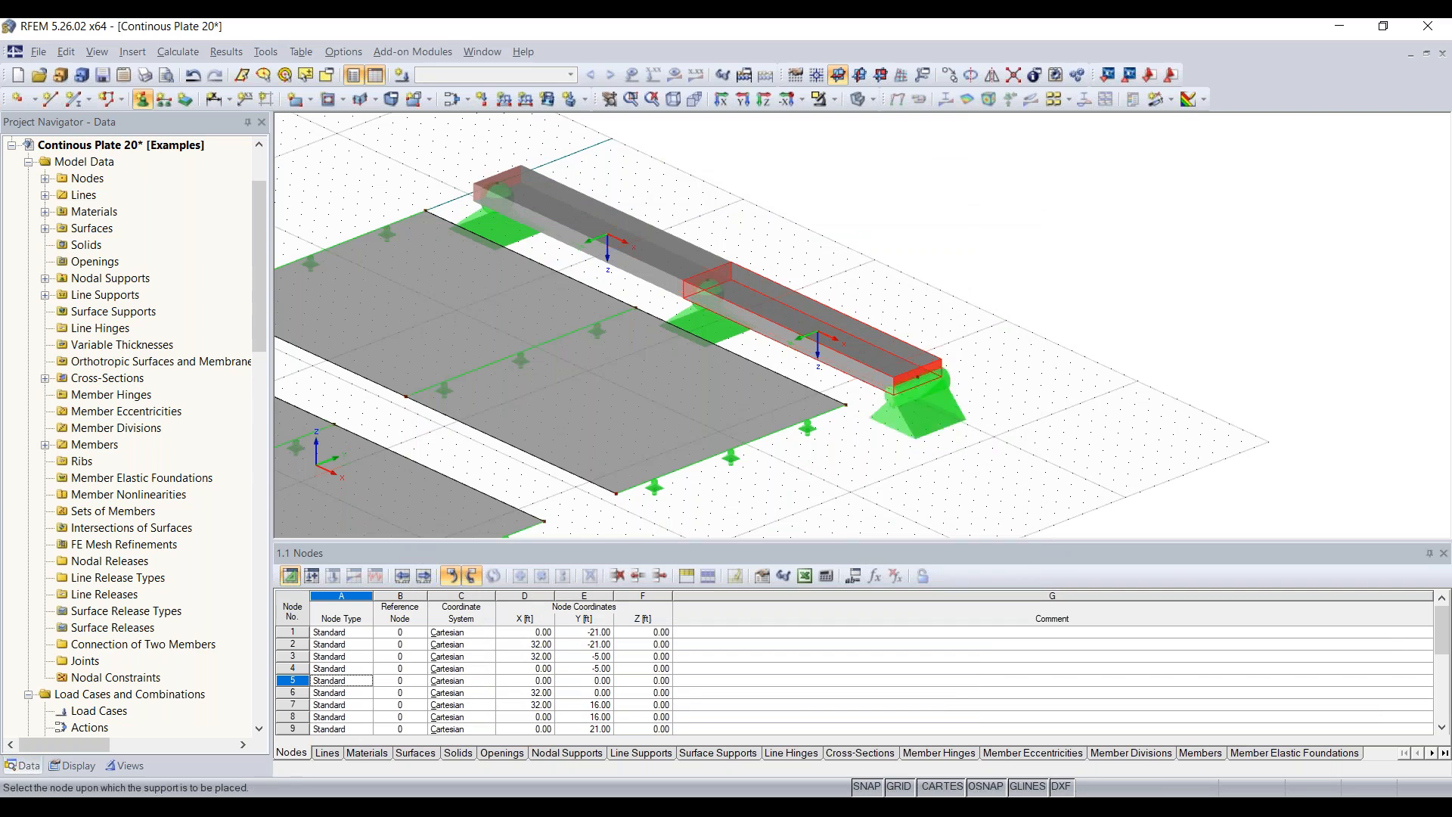
key("Escape")
middle_click_drag(1092, 406, 782, 408, "ctrl")
scroll(753, 407, "up", 4)
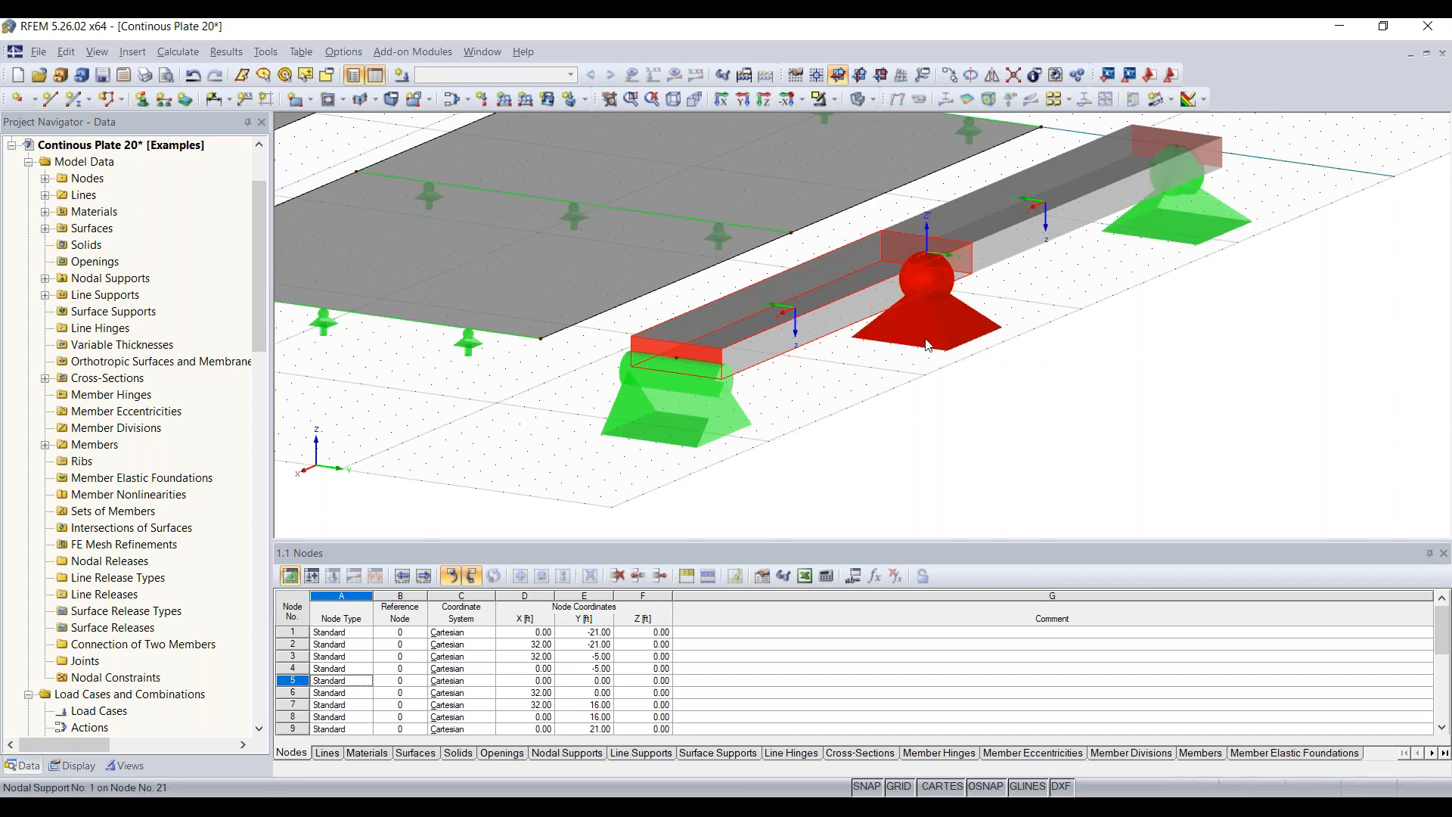
scroll(586, 420, "down", 4)
middle_click_drag(584, 414, 1269, 465)
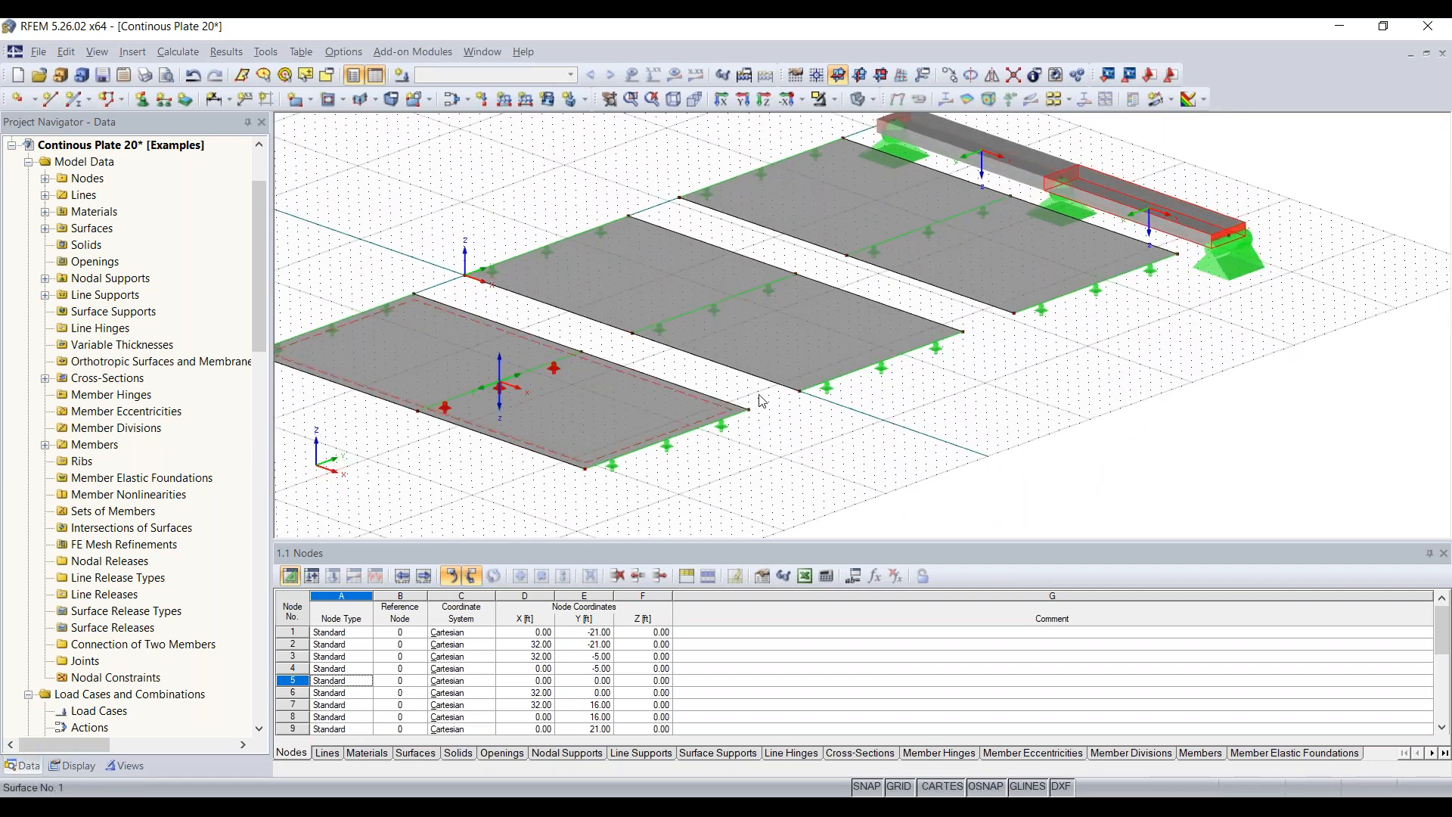
scroll(685, 428, "down", 1)
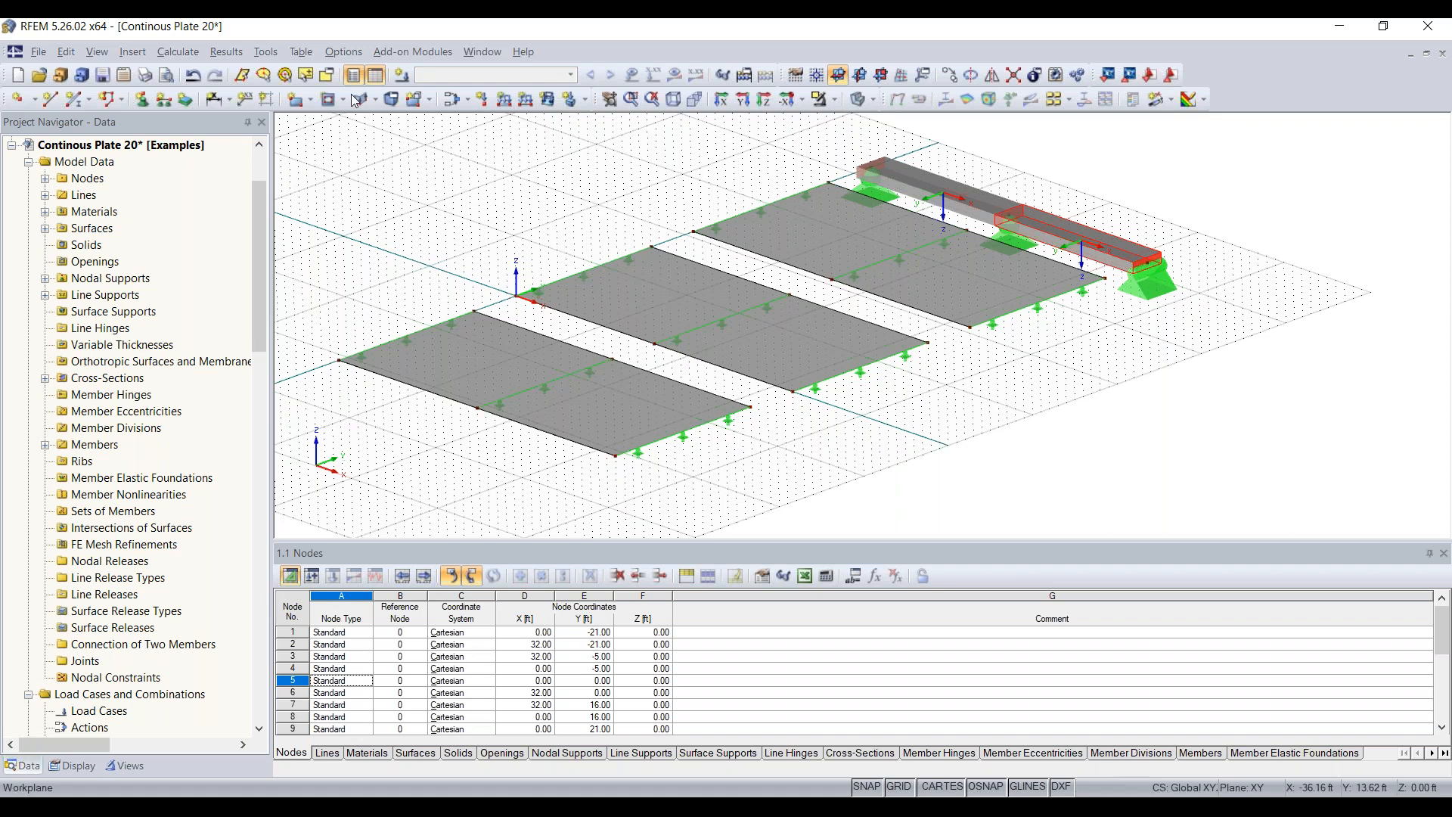
- Create load case LC1 described as "Test" in the Dead action category, with self-weight deactivated
left_click(401, 77)
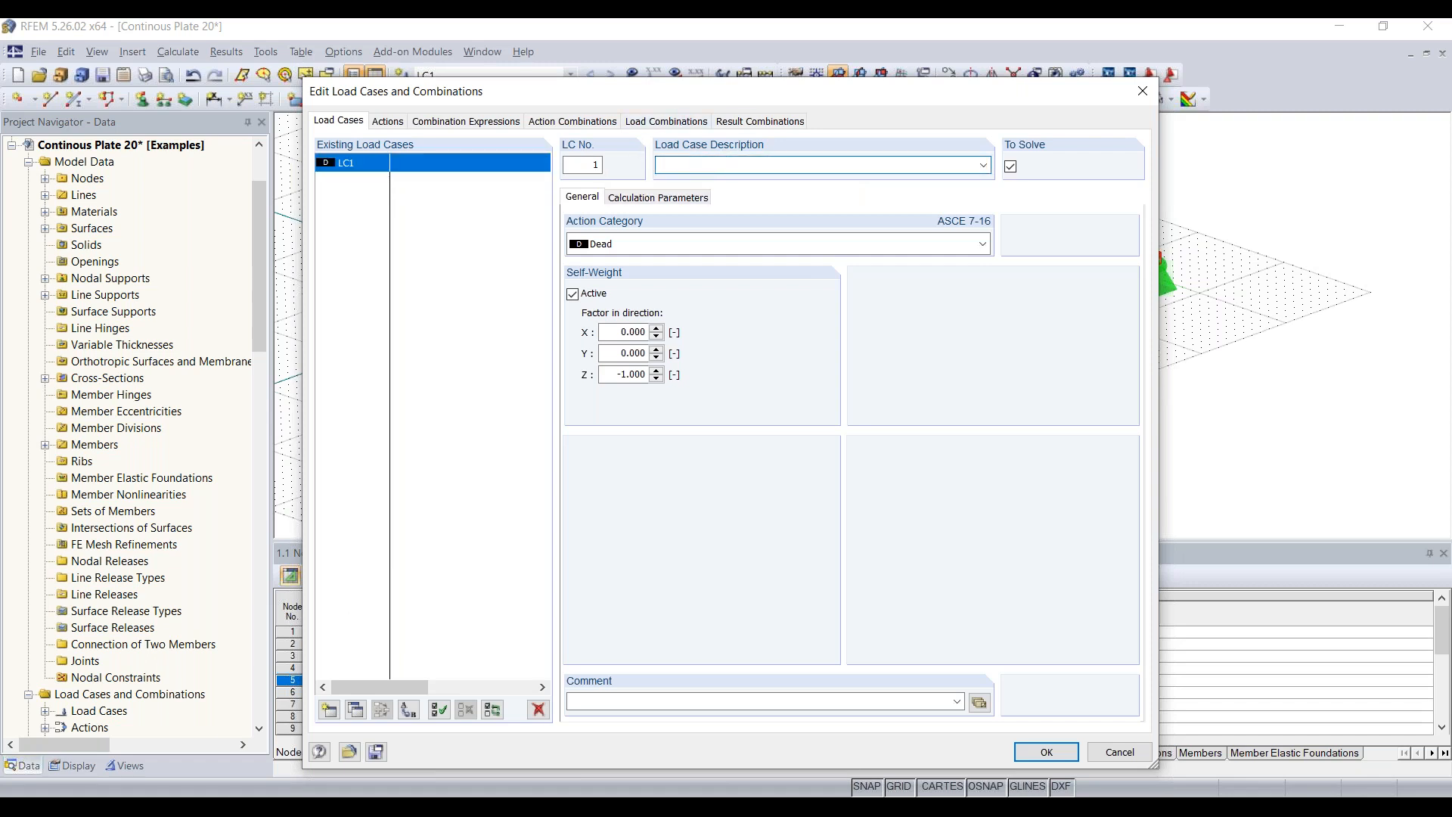
type("Test")
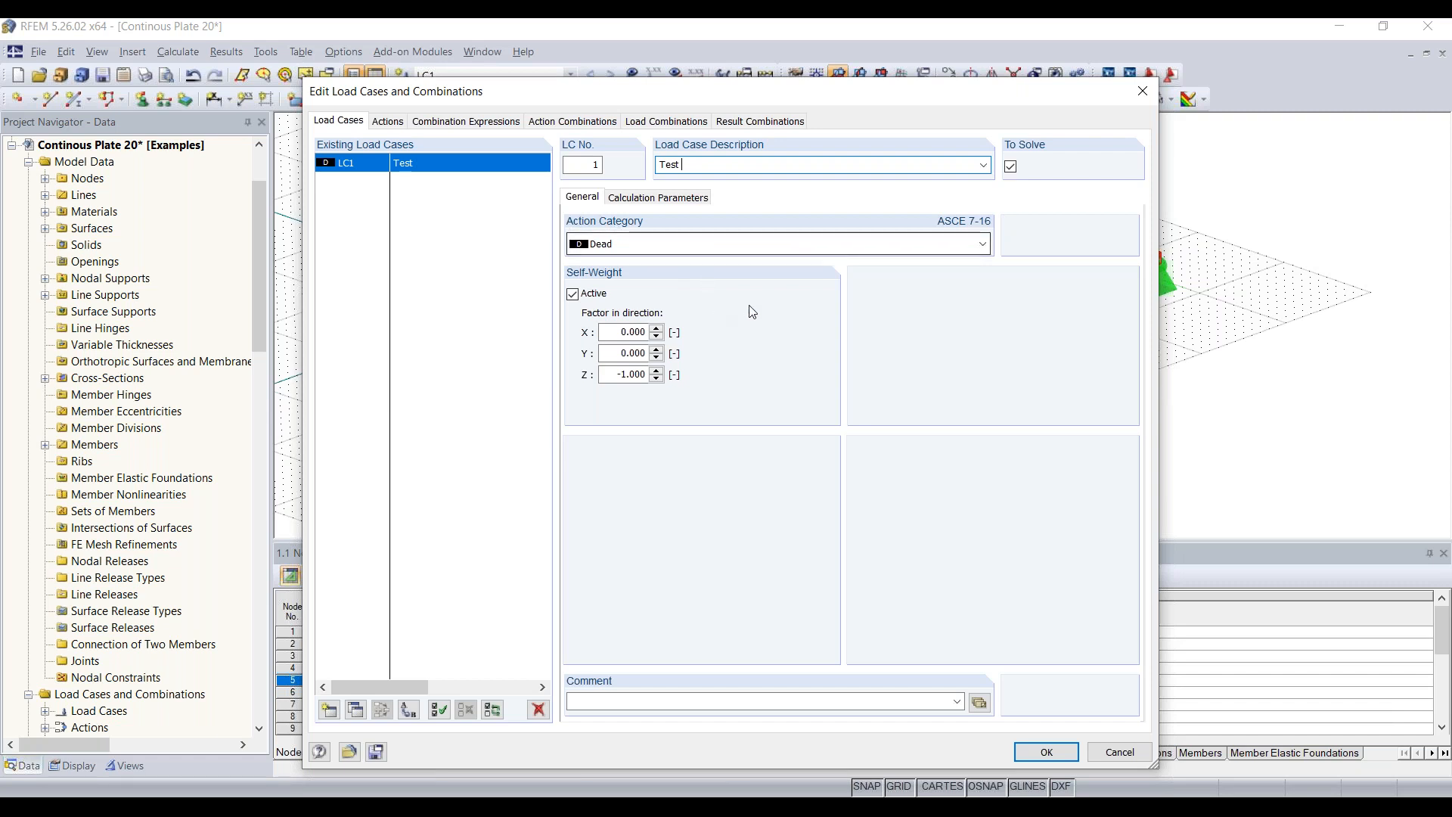
mouse_move(630, 93)
left_mouse_down()
mouse_move(630, 341)
mouse_move(616, 90)
mouse_move(630, 89)
left_mouse_up()
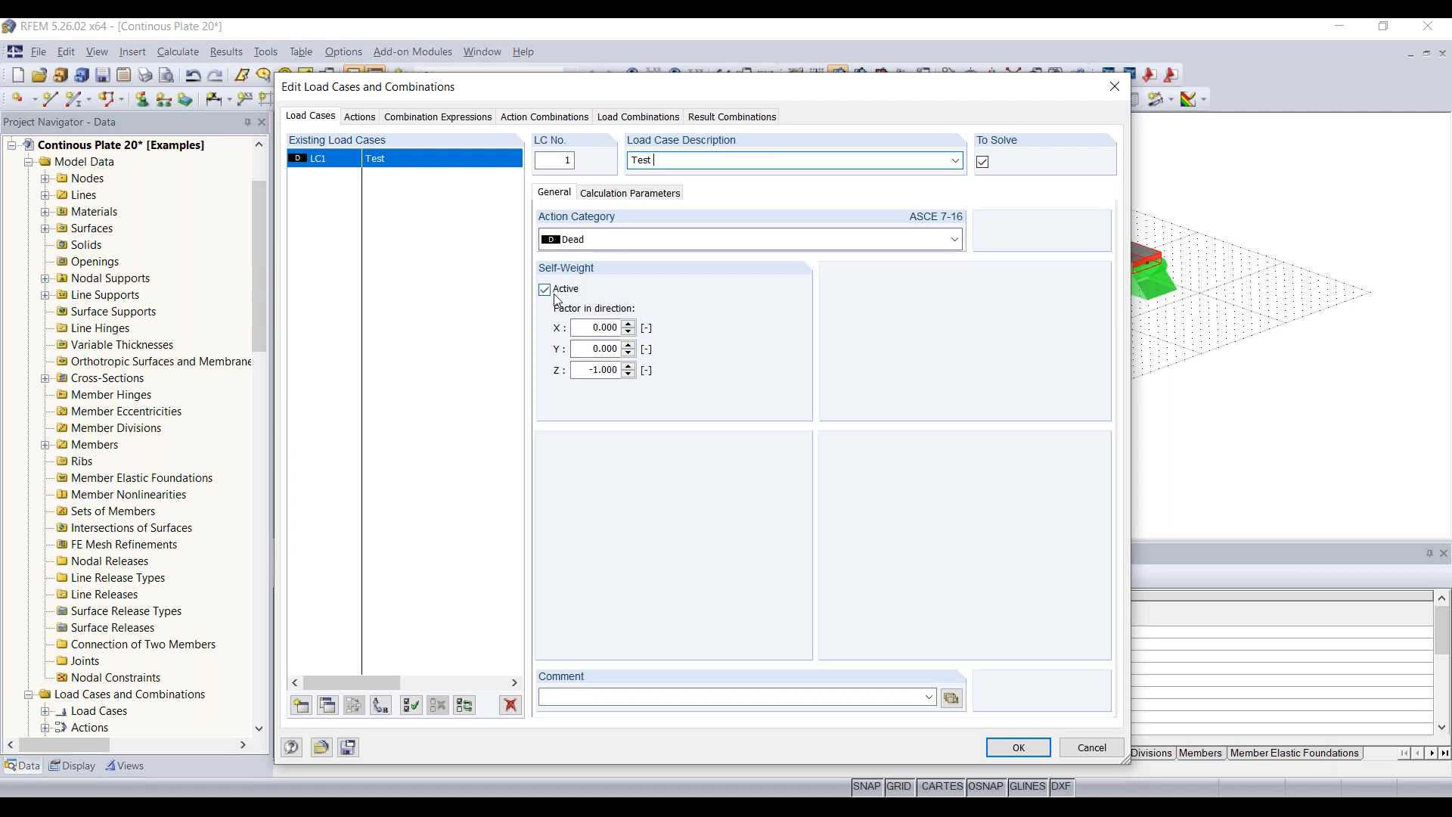
left_click_drag(822, 75, 752, 87)
left_click(530, 296)
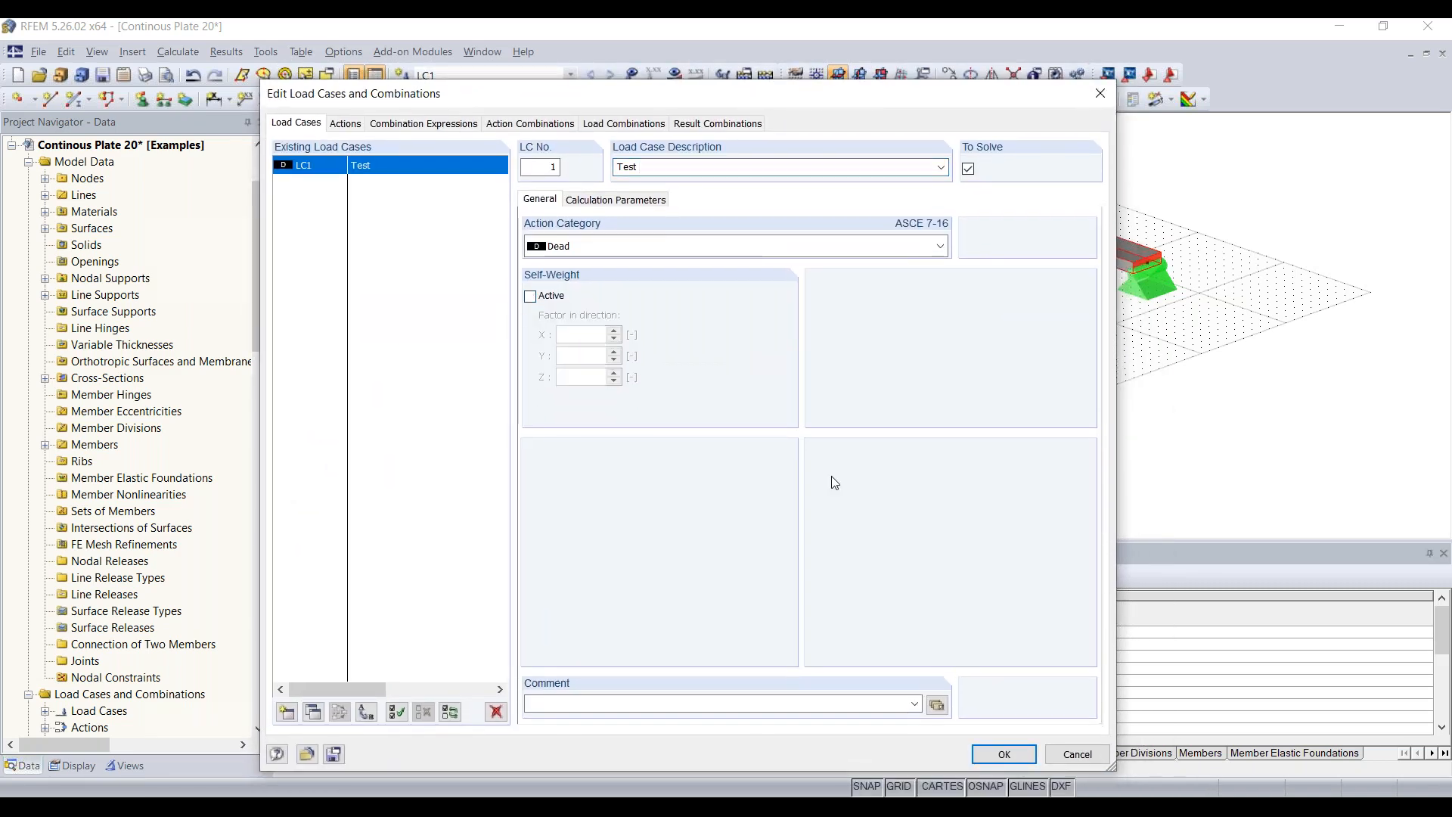
left_click(997, 754)
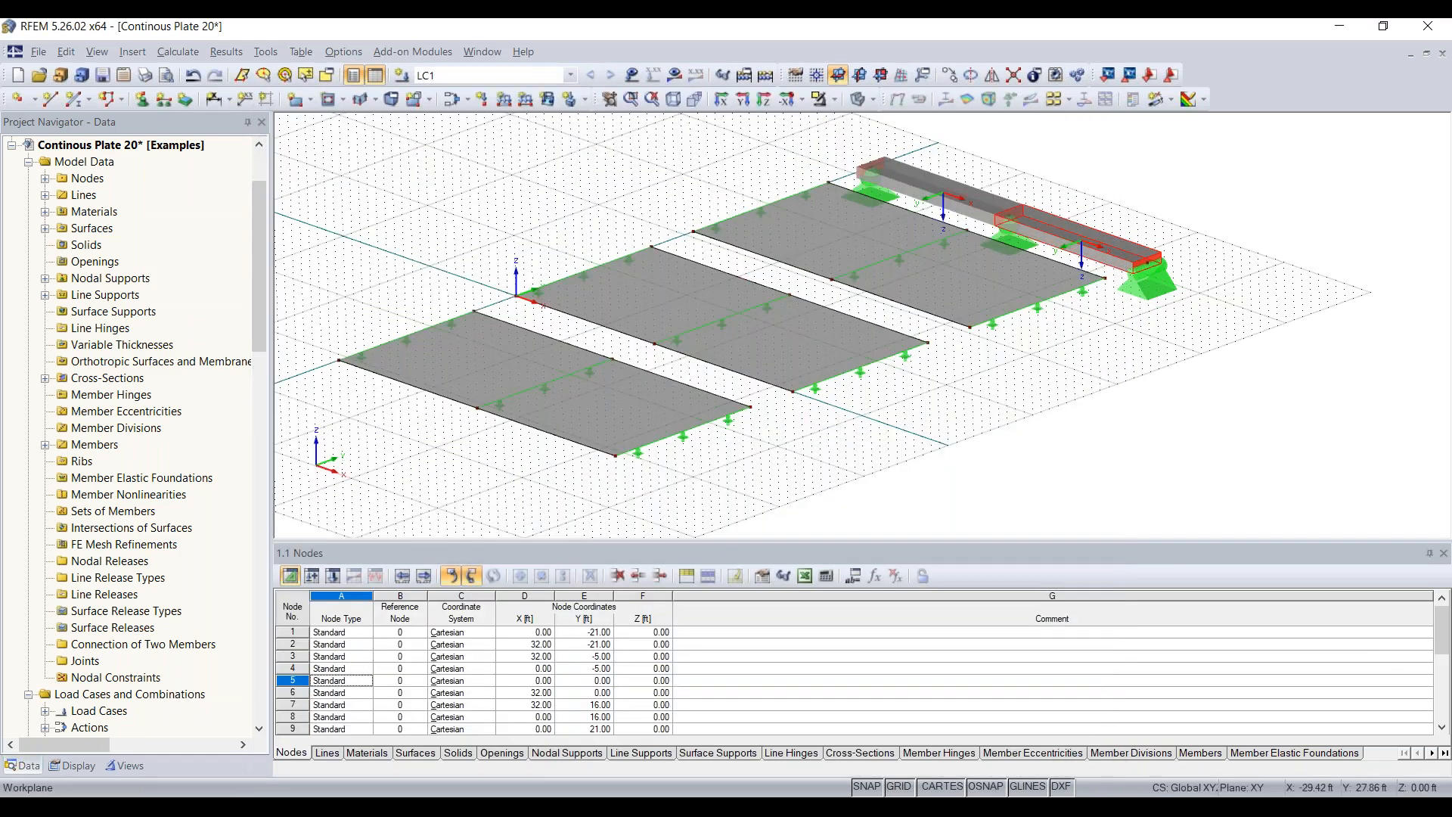
- Define a uniform force surface load of 0.210 ksf acting downward in global ZL for load case LC1 - Test
left_click(495, 80)
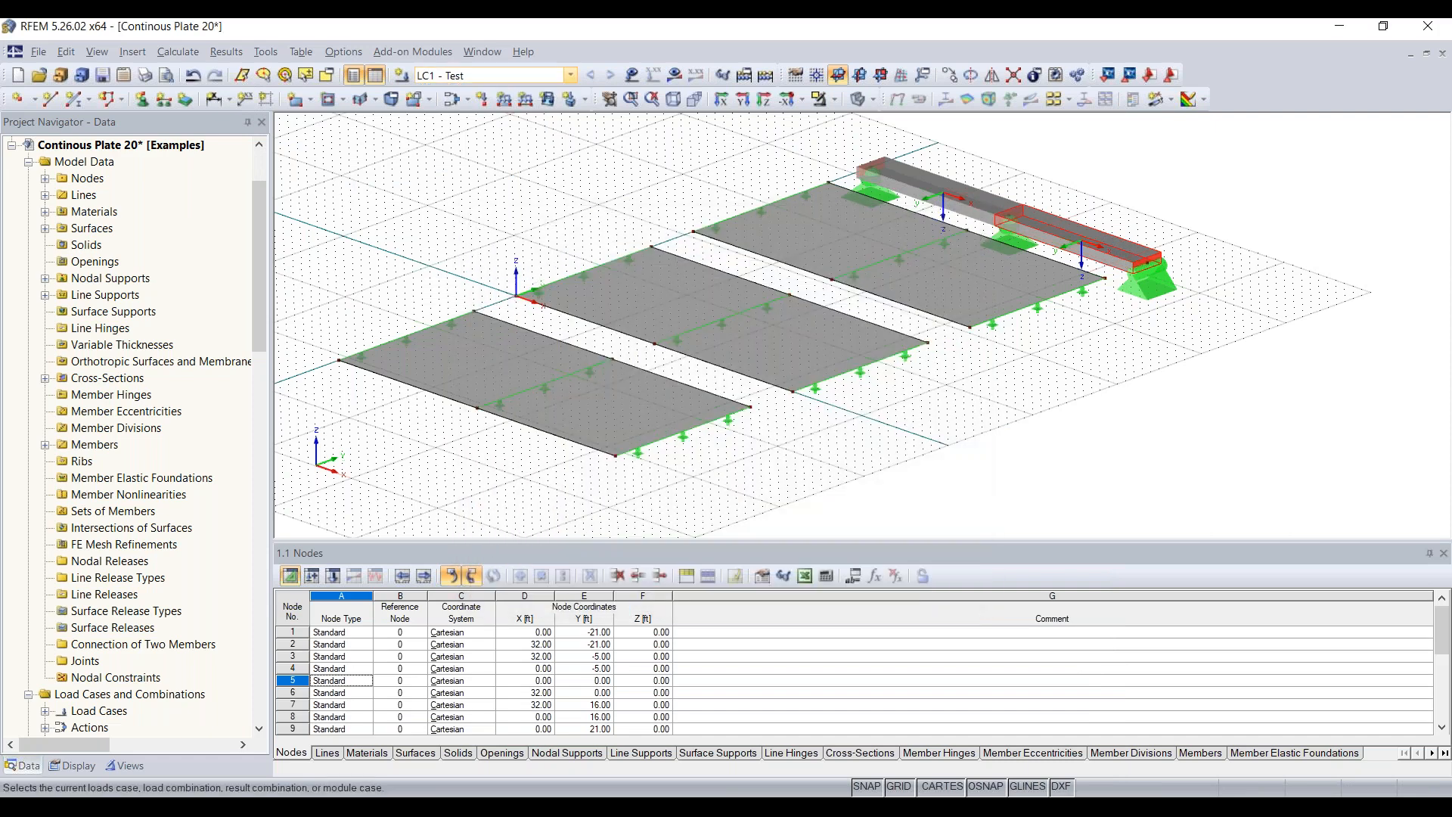
left_click(469, 81)
left_click(469, 84)
mouse_move(552, 225)
middle_mouse_down("ctrl")
mouse_move(568, 233)
mouse_move(538, 232)
middle_mouse_up("ctrl")
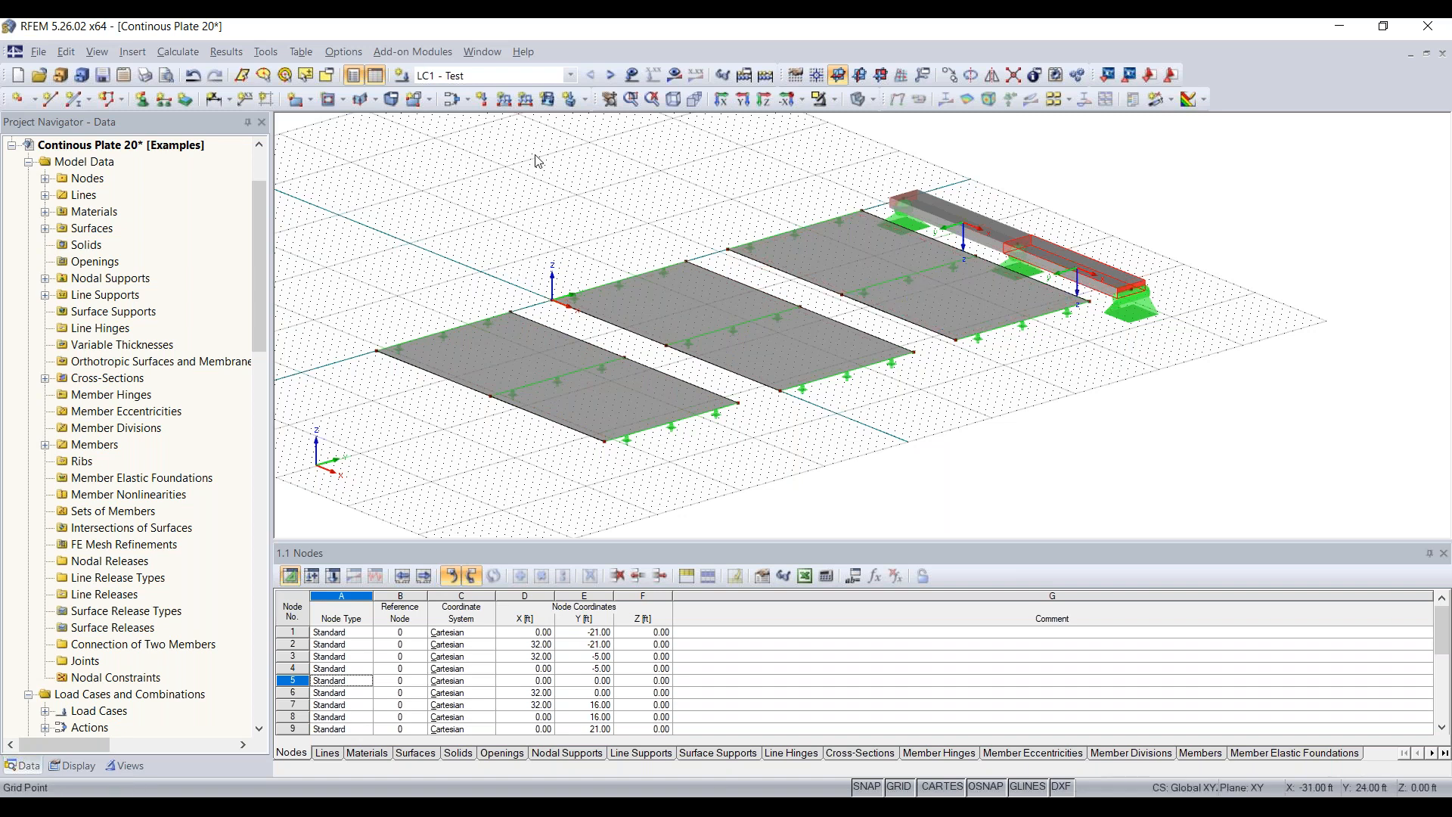
left_click(547, 101)
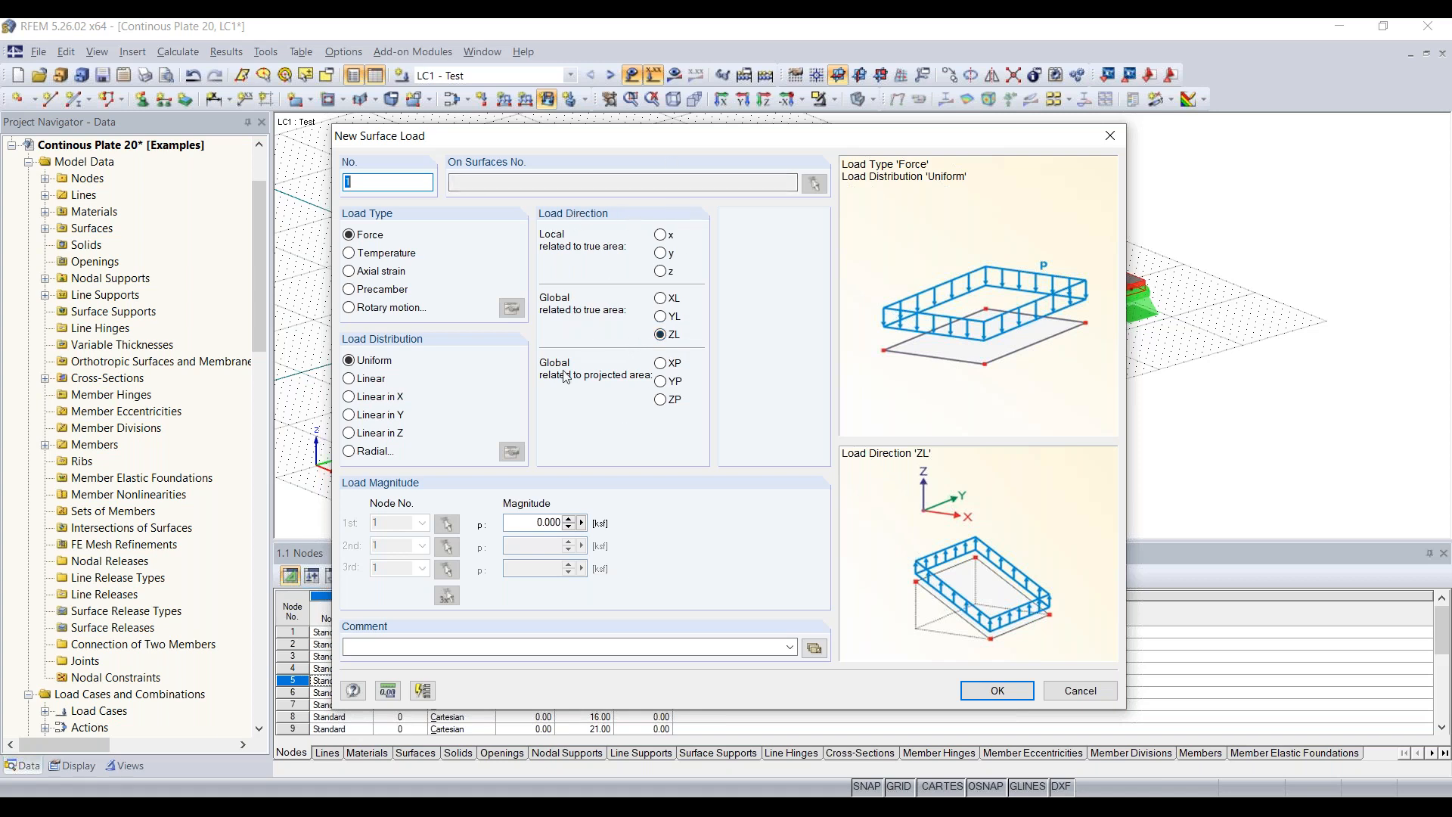
double_click(550, 523)
key("BackSpace")
type(".210")
left_click(998, 691)
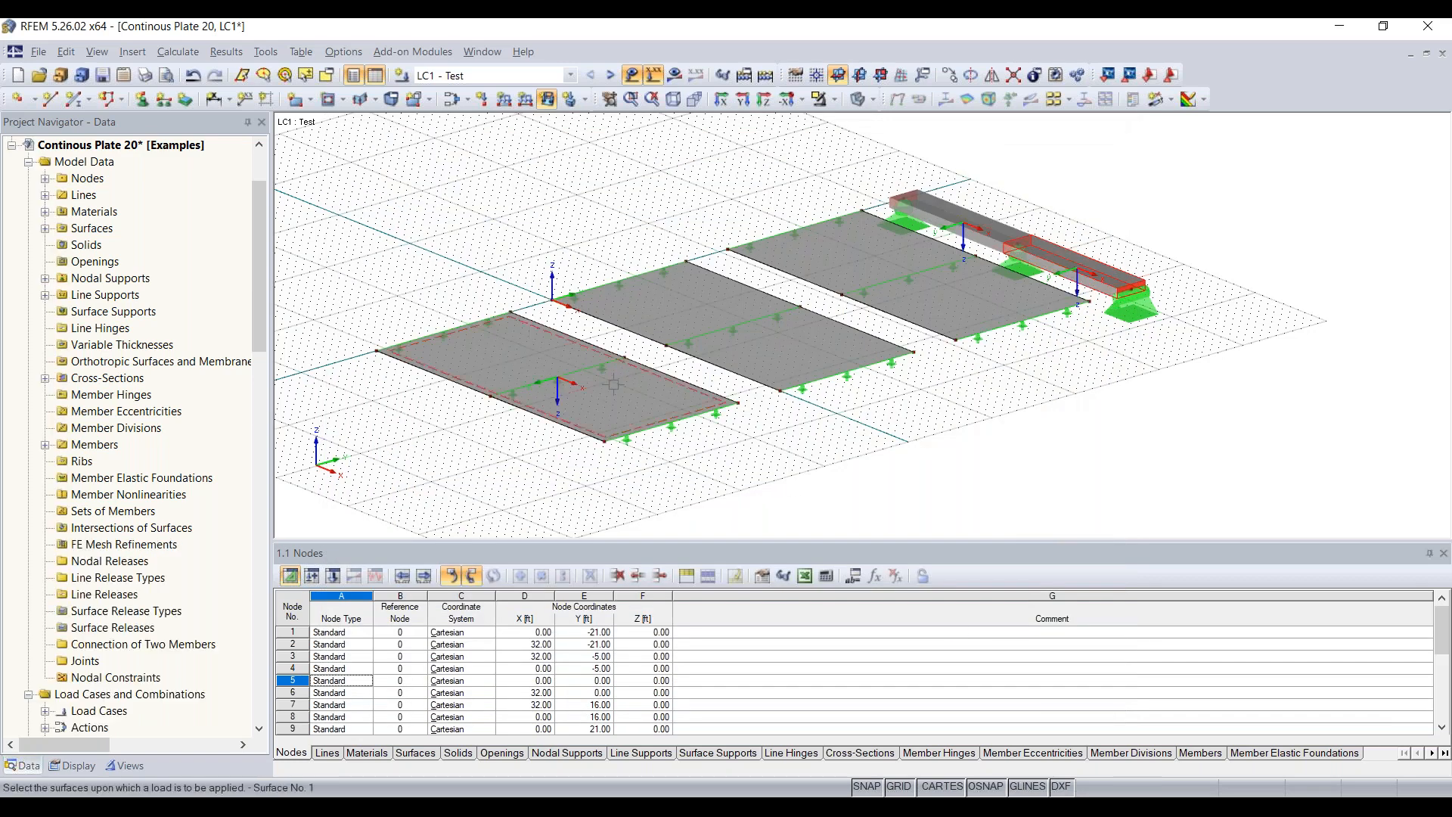
- Assign the uniform surface load to all three plates
left_click(614, 384)
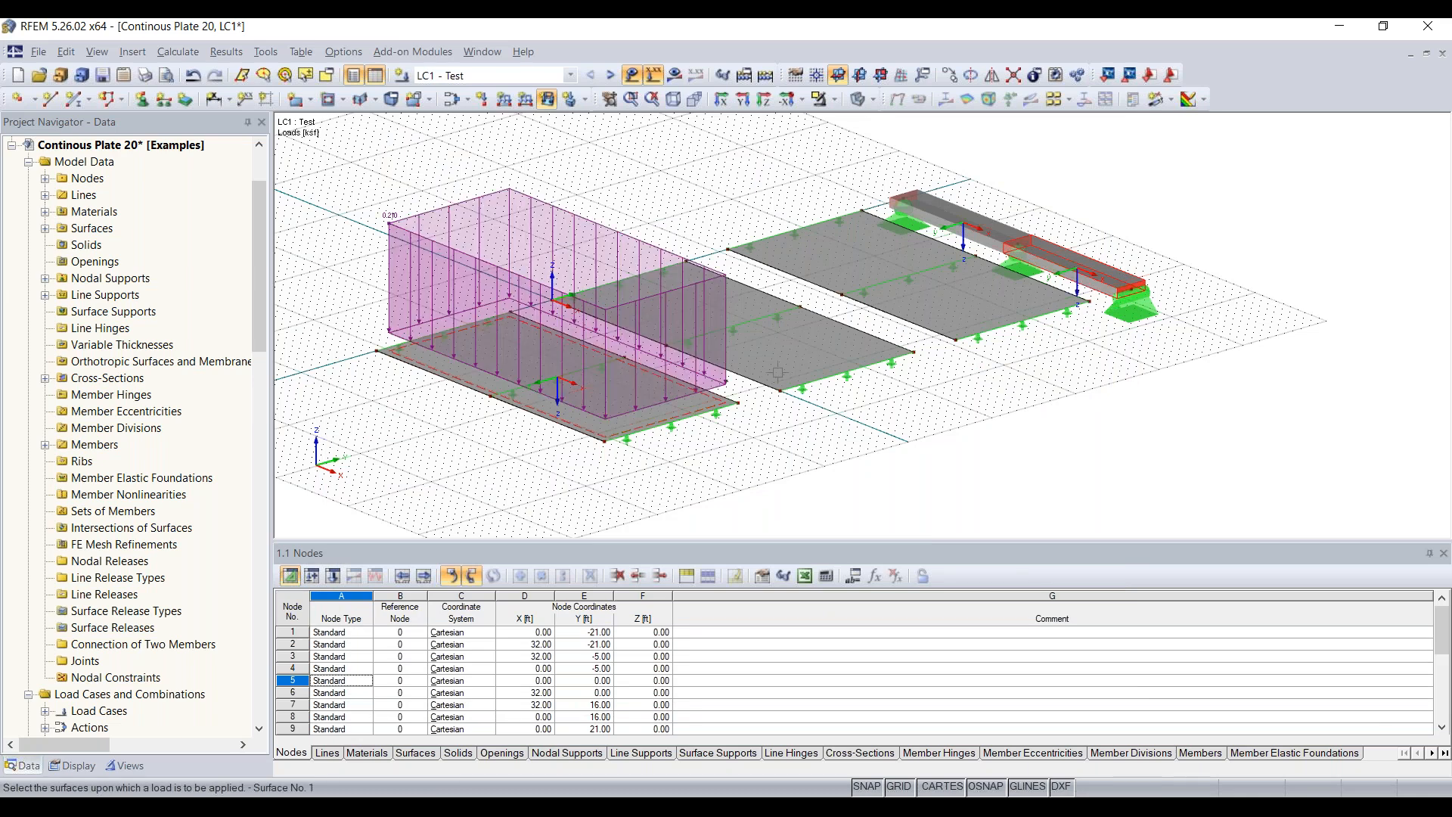
left_click(813, 362)
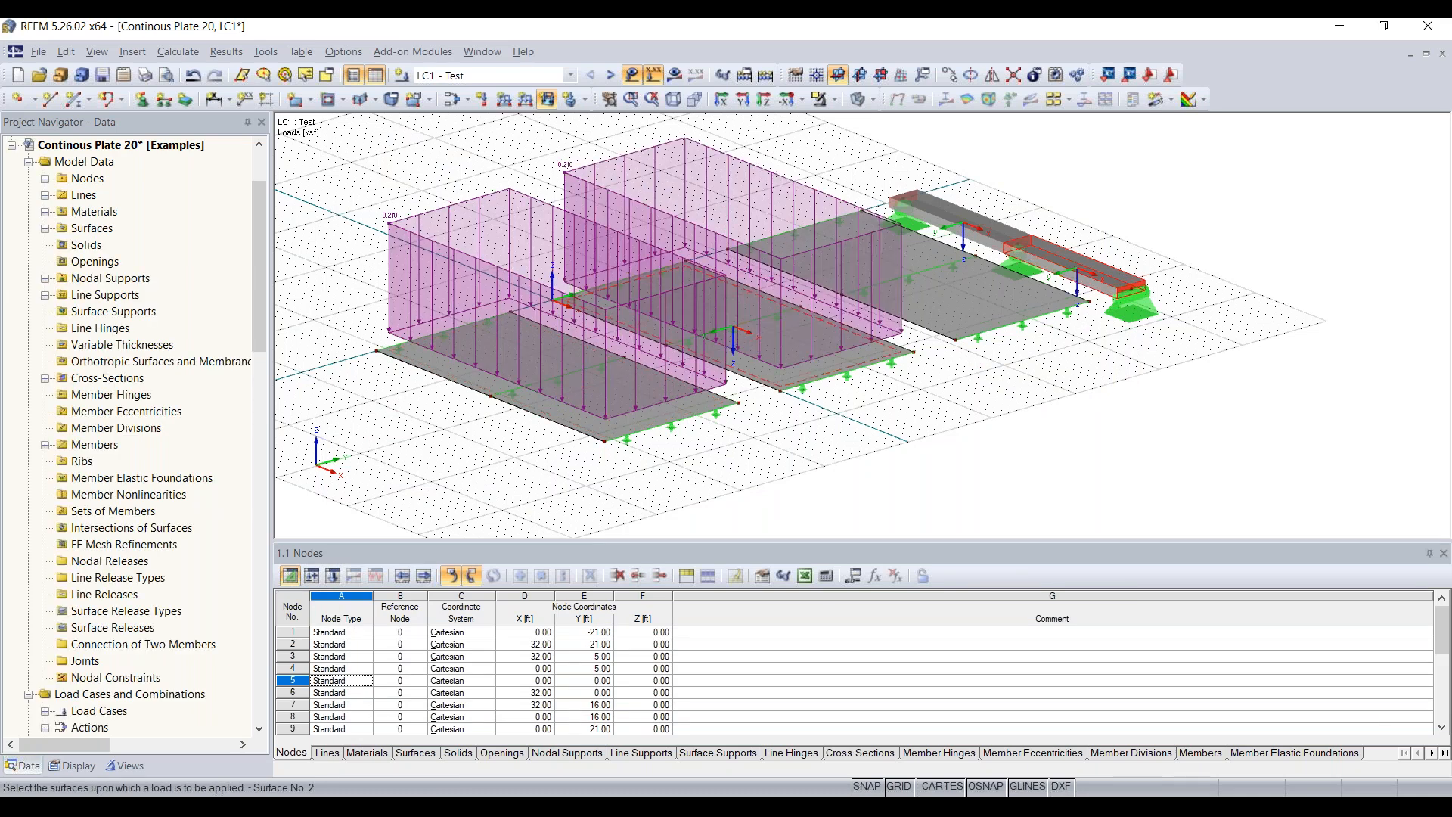
left_click(960, 306)
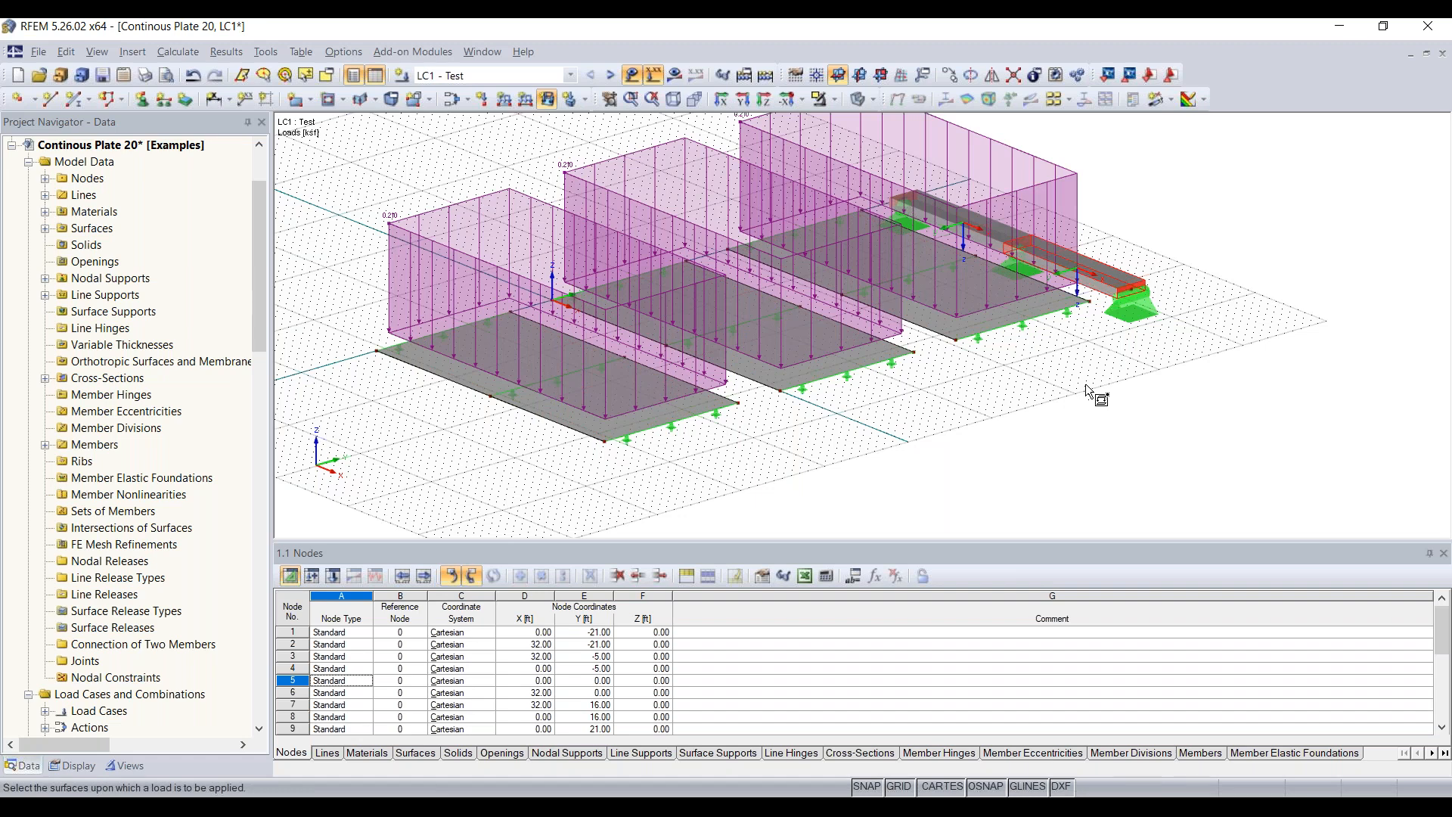
key("Escape")
- Define a uniform force member load of -0.210 kip/ft in global ZL, related to the true member length
middle_click_drag(1207, 365, 587, 416, "ctrl")
right_click(584, 410)
left_click(1042, 502)
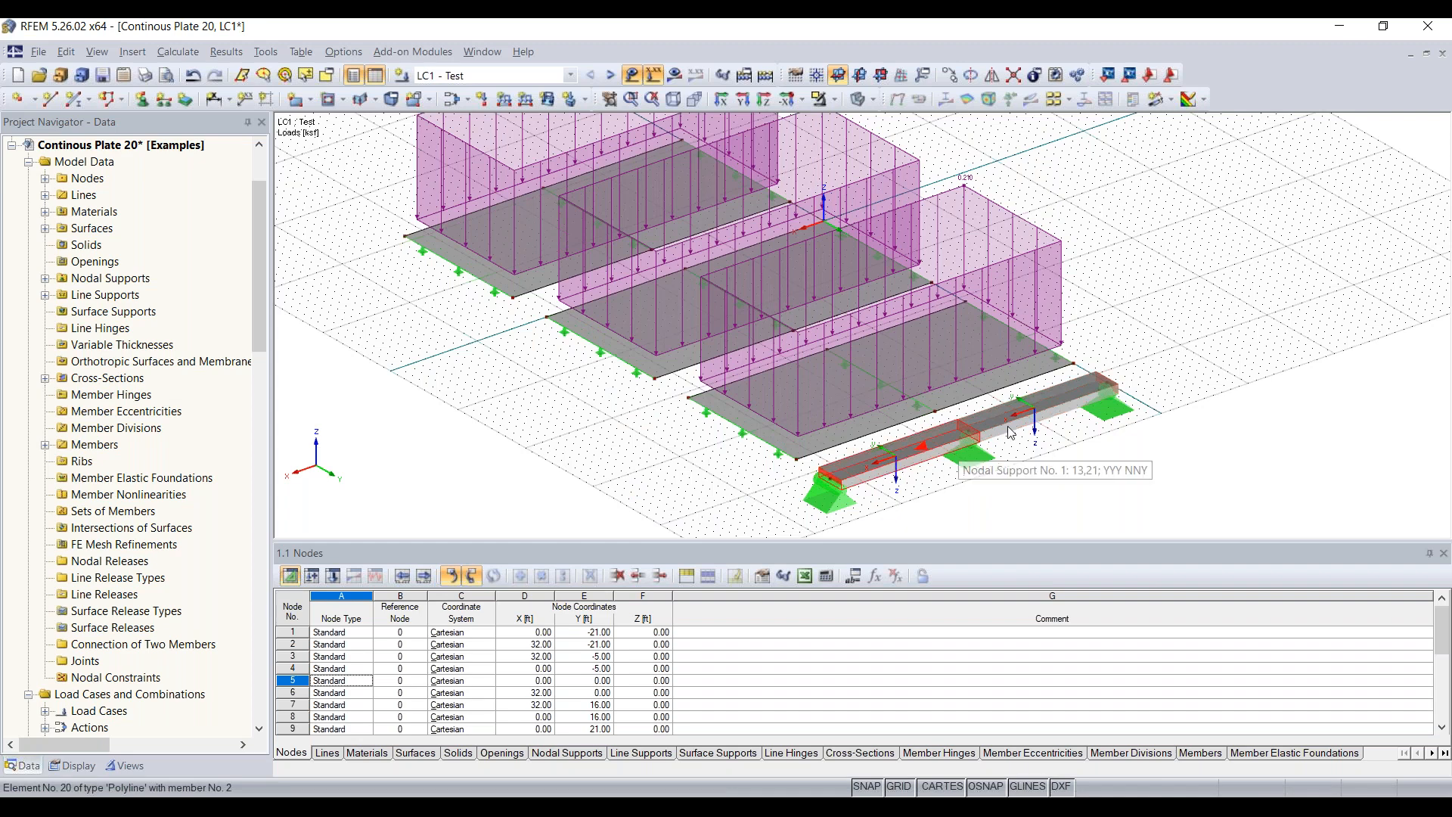
scroll(1015, 443, "up", 1)
middle_click_drag(1015, 443, 985, 401)
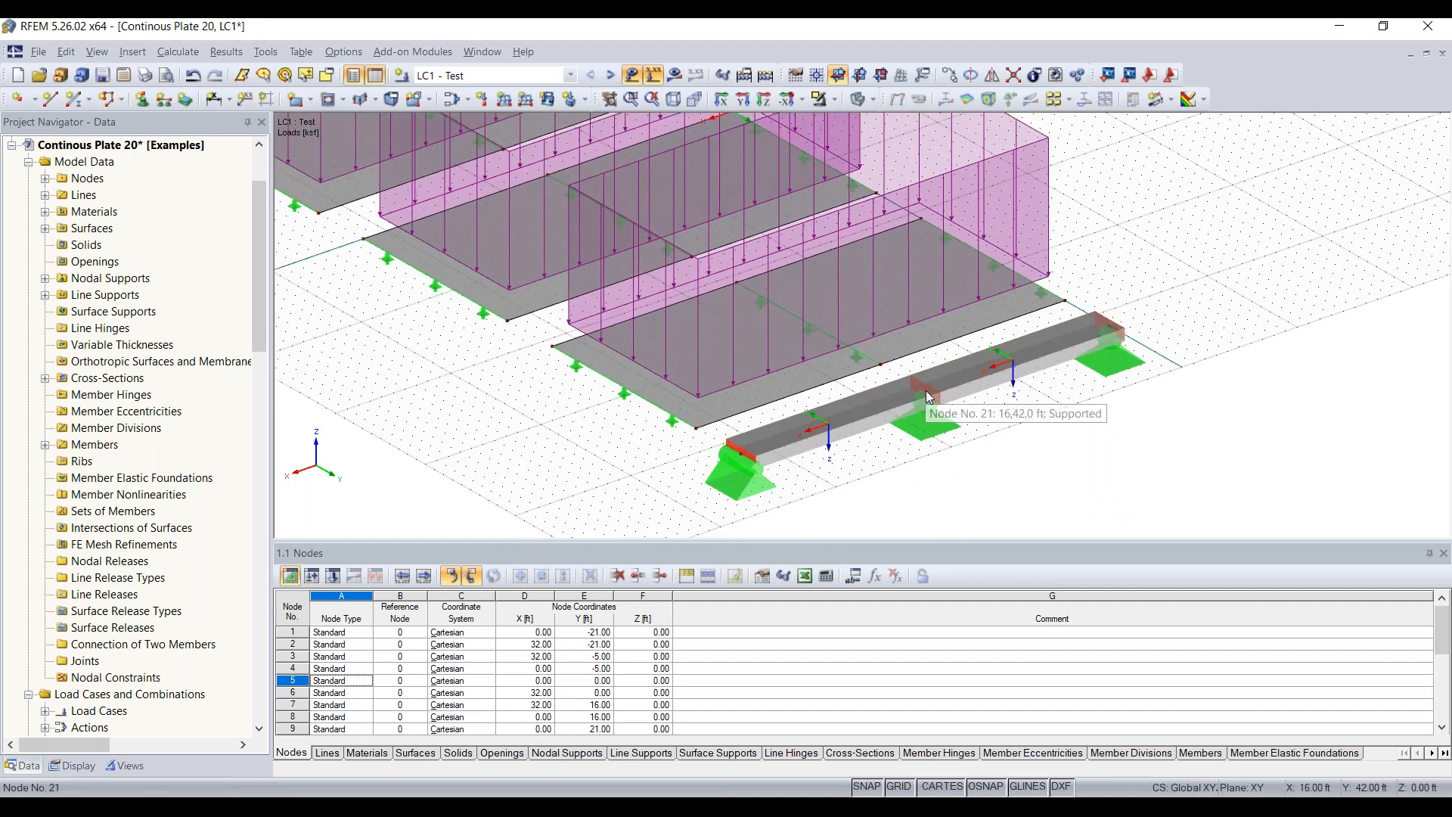
left_click(506, 101)
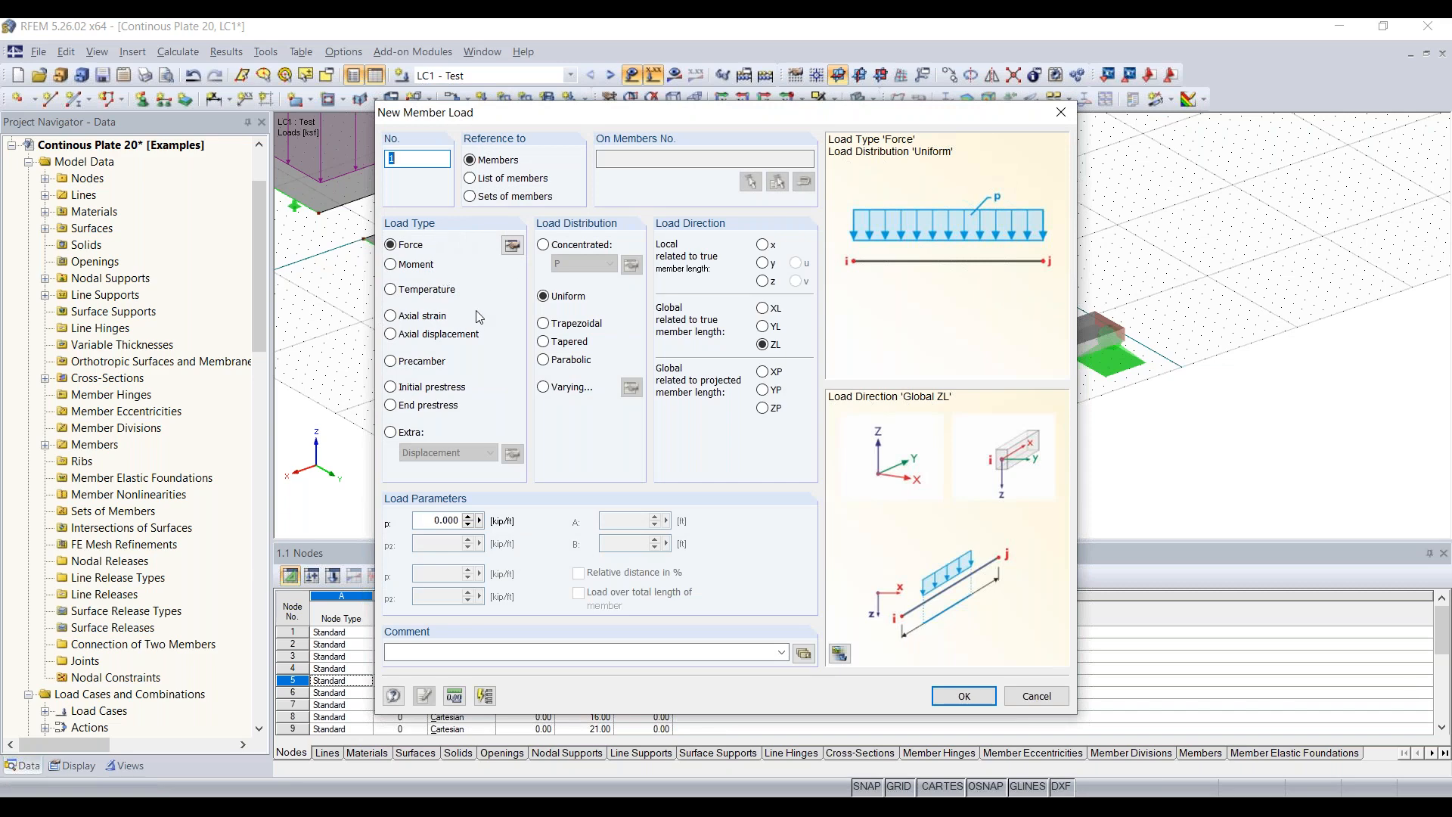
mouse_move(622, 122)
left_mouse_down()
mouse_move(588, 319)
mouse_move(605, 120)
left_mouse_up()
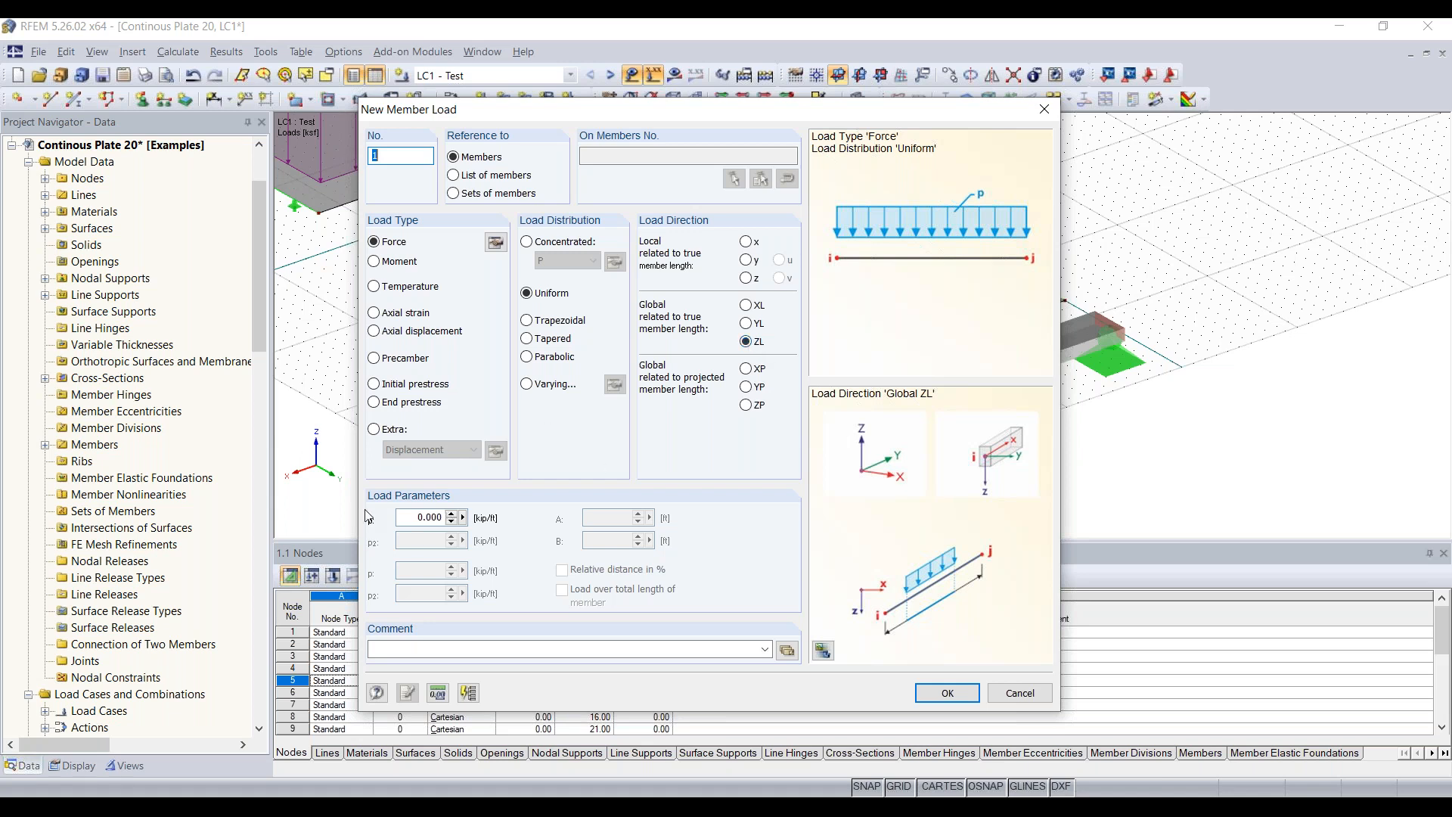
left_click(407, 512)
type("-")
type("0.210")
left_click(948, 693)
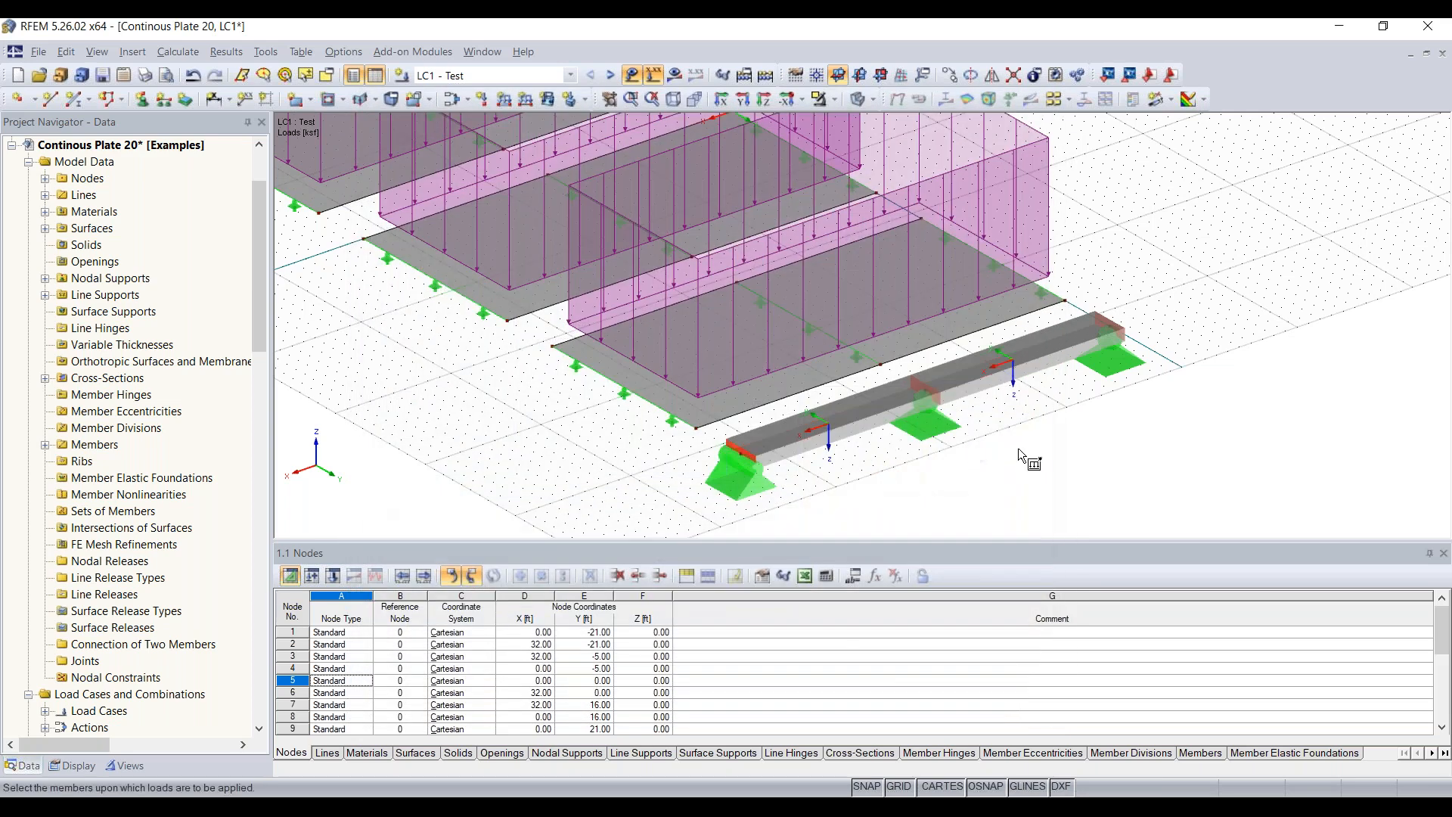
- Assign the uniform member load to both spans of the divided beam
left_click(970, 374)
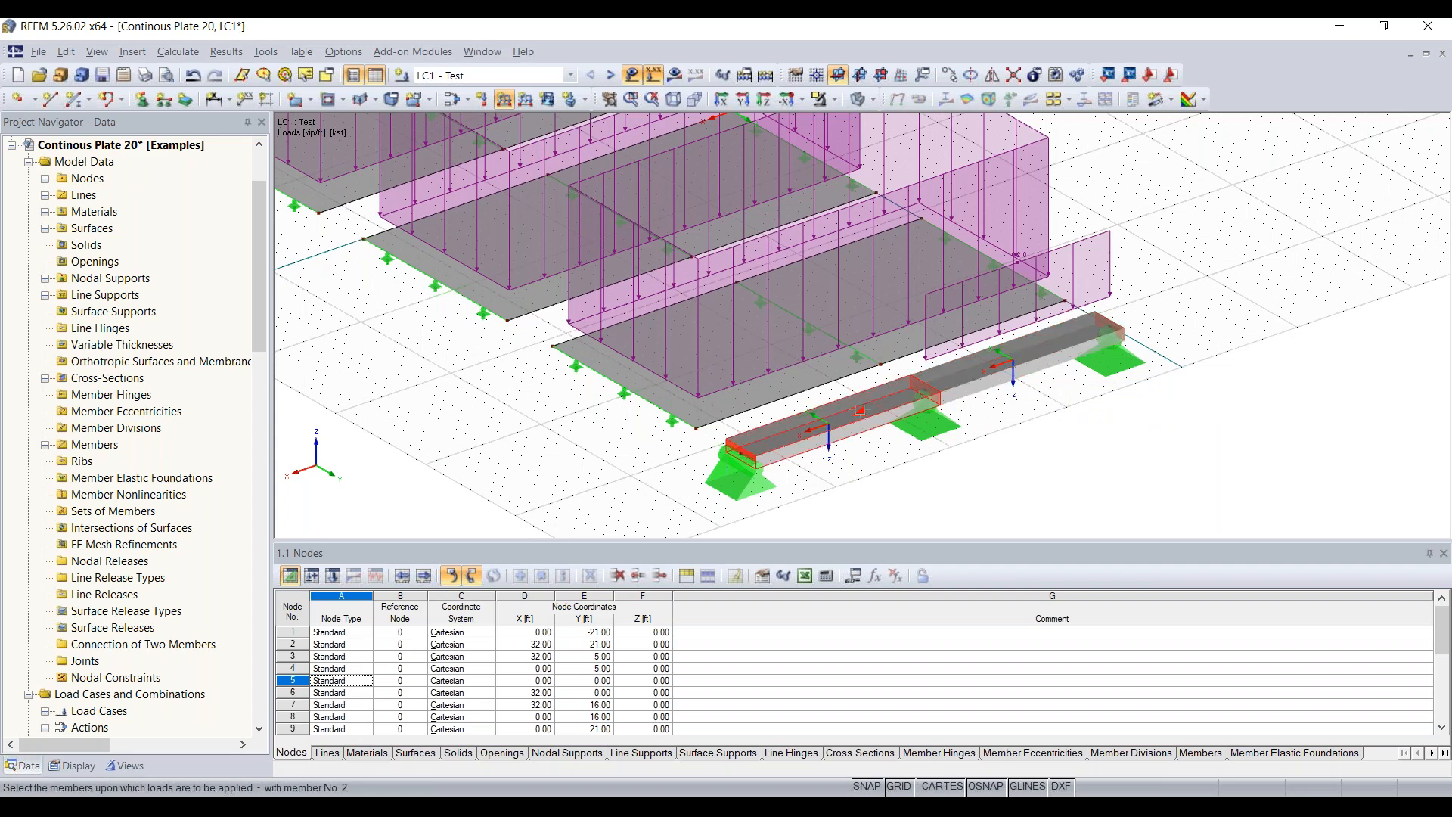
left_click(860, 411)
key("Escape")
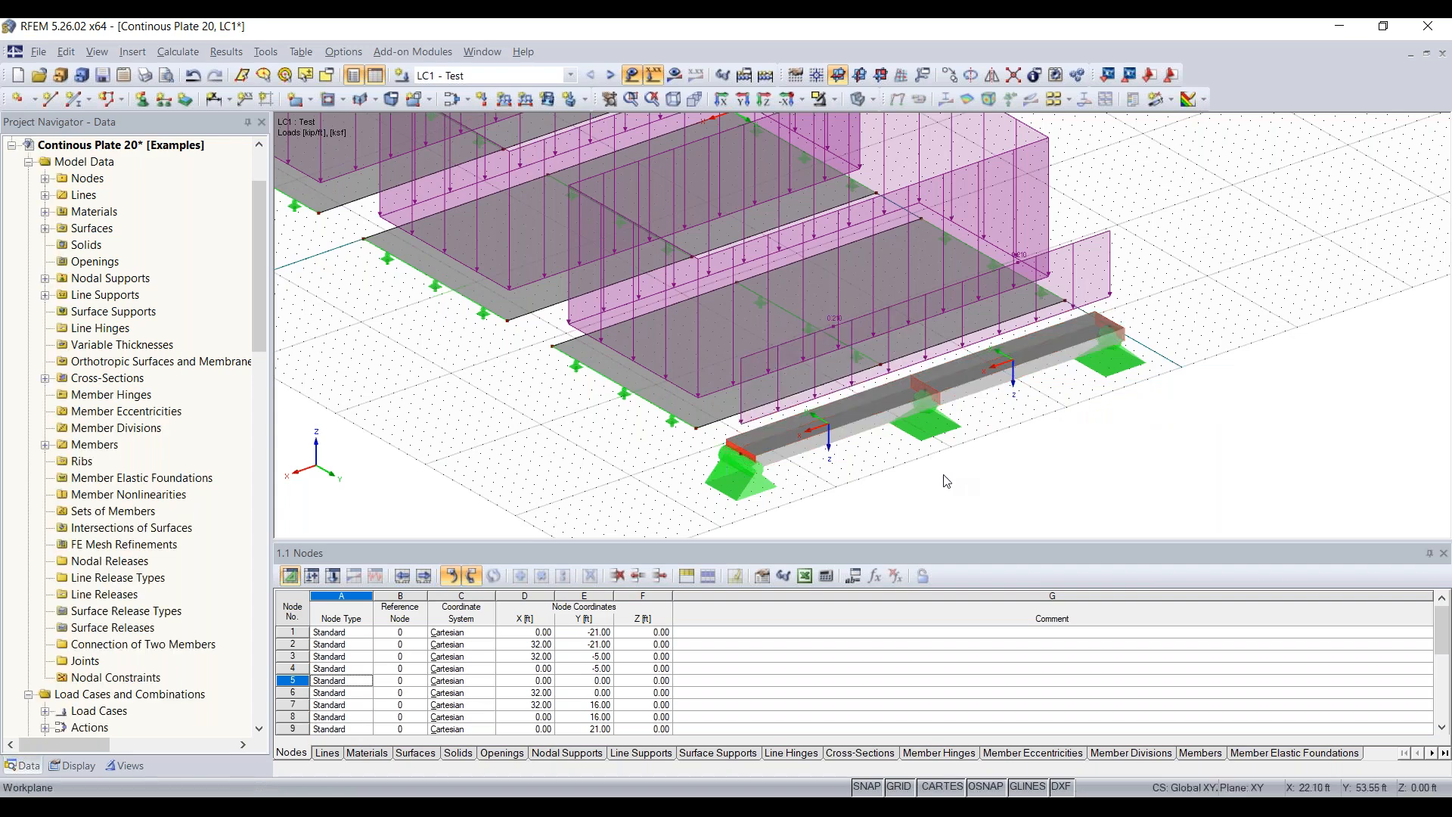
- Check the loads on the plates and beam, and switch off the load display in the model view
middle_click_drag(895, 493, 961, 387, "ctrl")
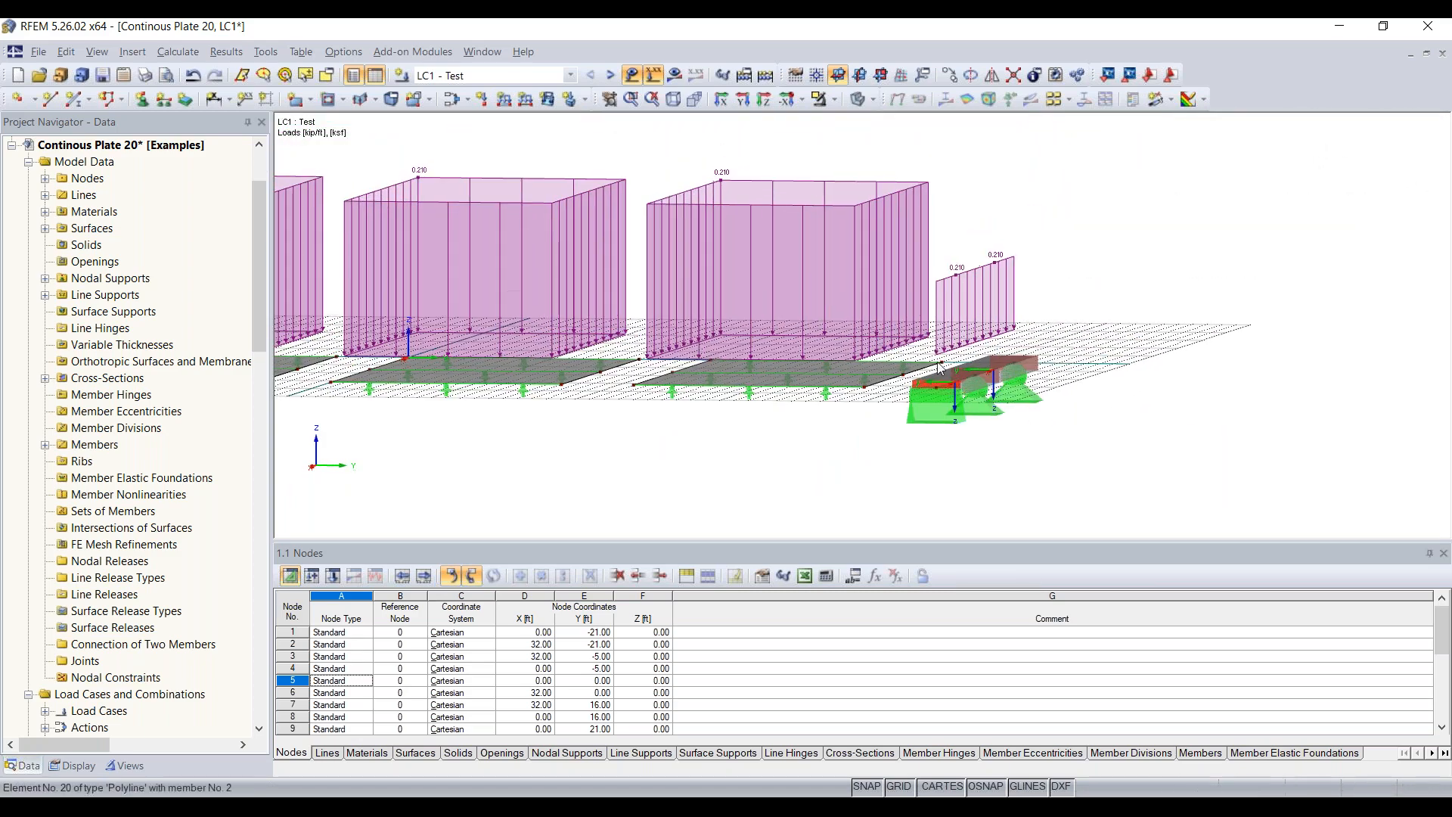
scroll(957, 375, "up", 3)
scroll(1186, 427, "up", 1)
middle_click_drag(1186, 428, 1080, 385, "ctrl")
scroll(1080, 385, "down", 5)
middle_click_drag(807, 439, 1150, 462, "ctrl")
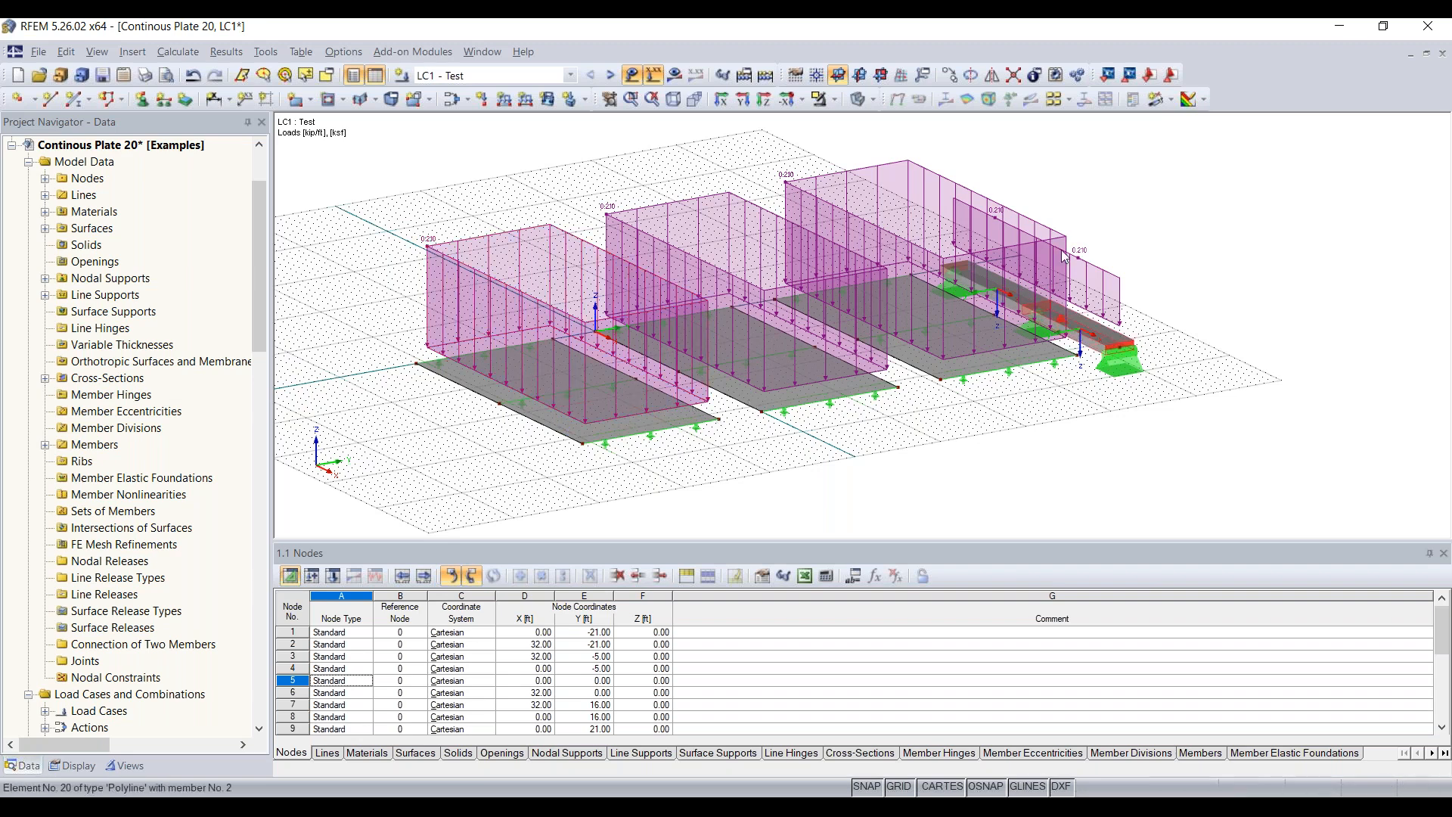
left_click(633, 75)
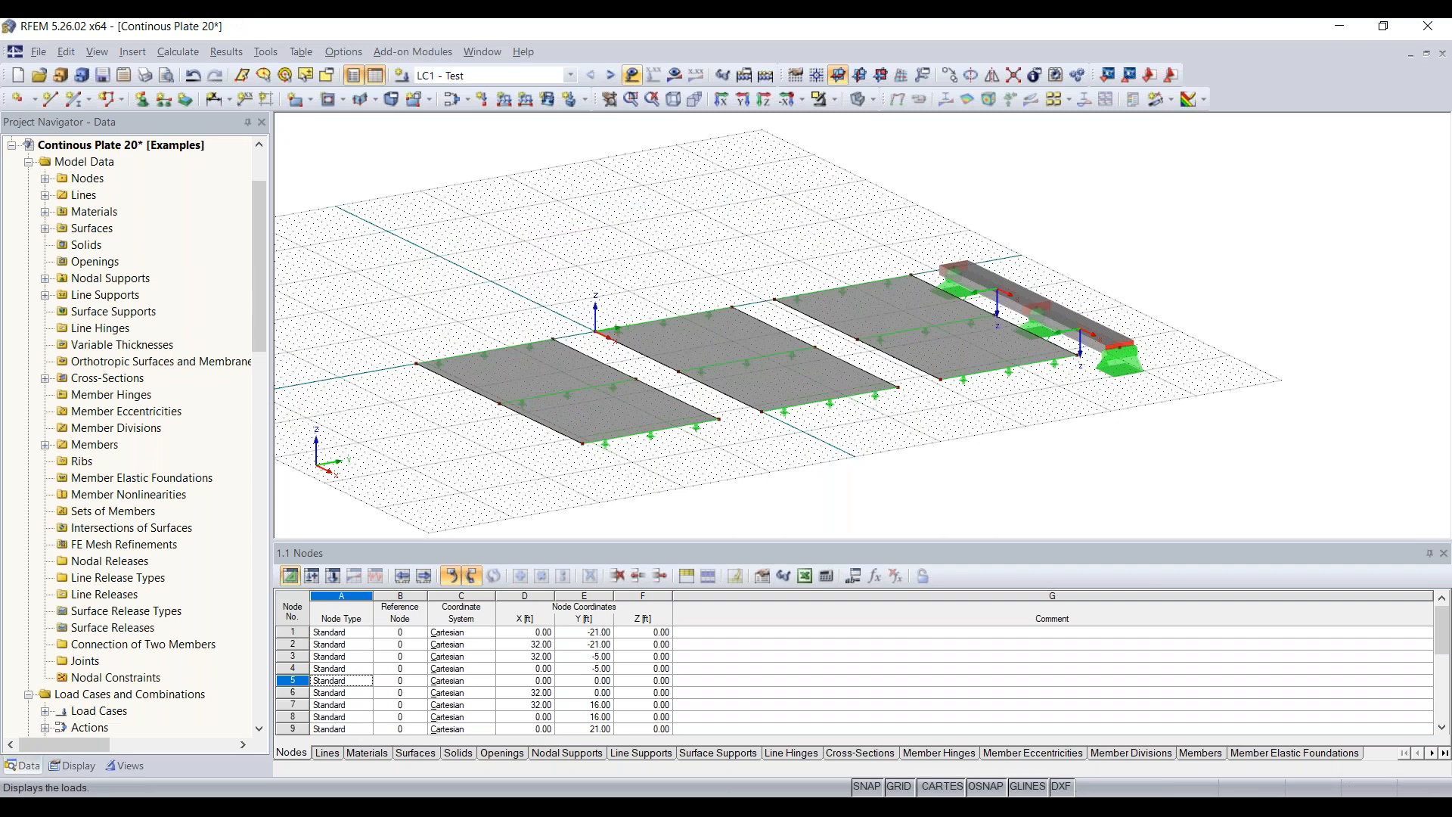
middle_click_drag(937, 441, 976, 448, "ctrl")
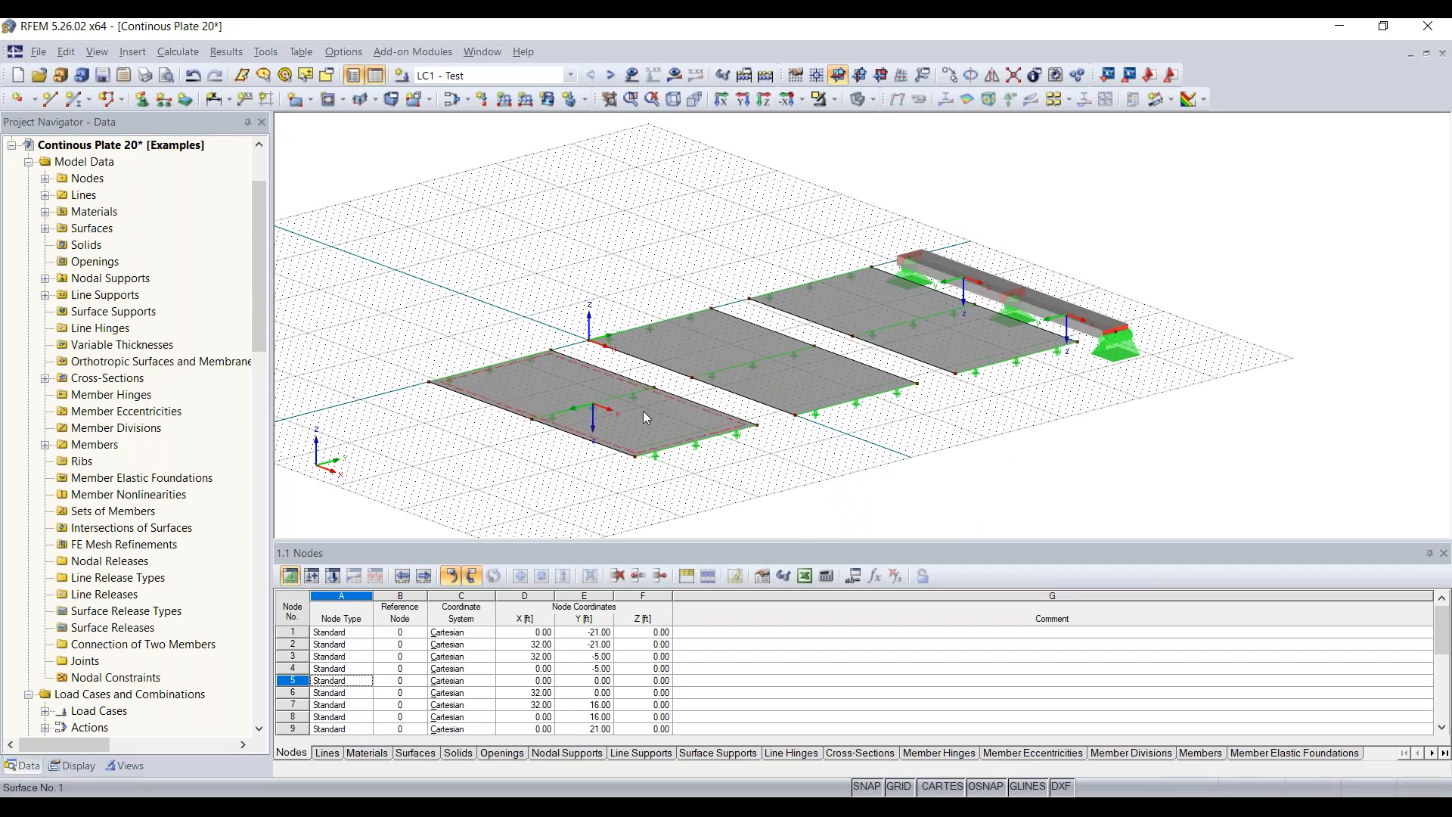
scroll(643, 412, "up", 5)
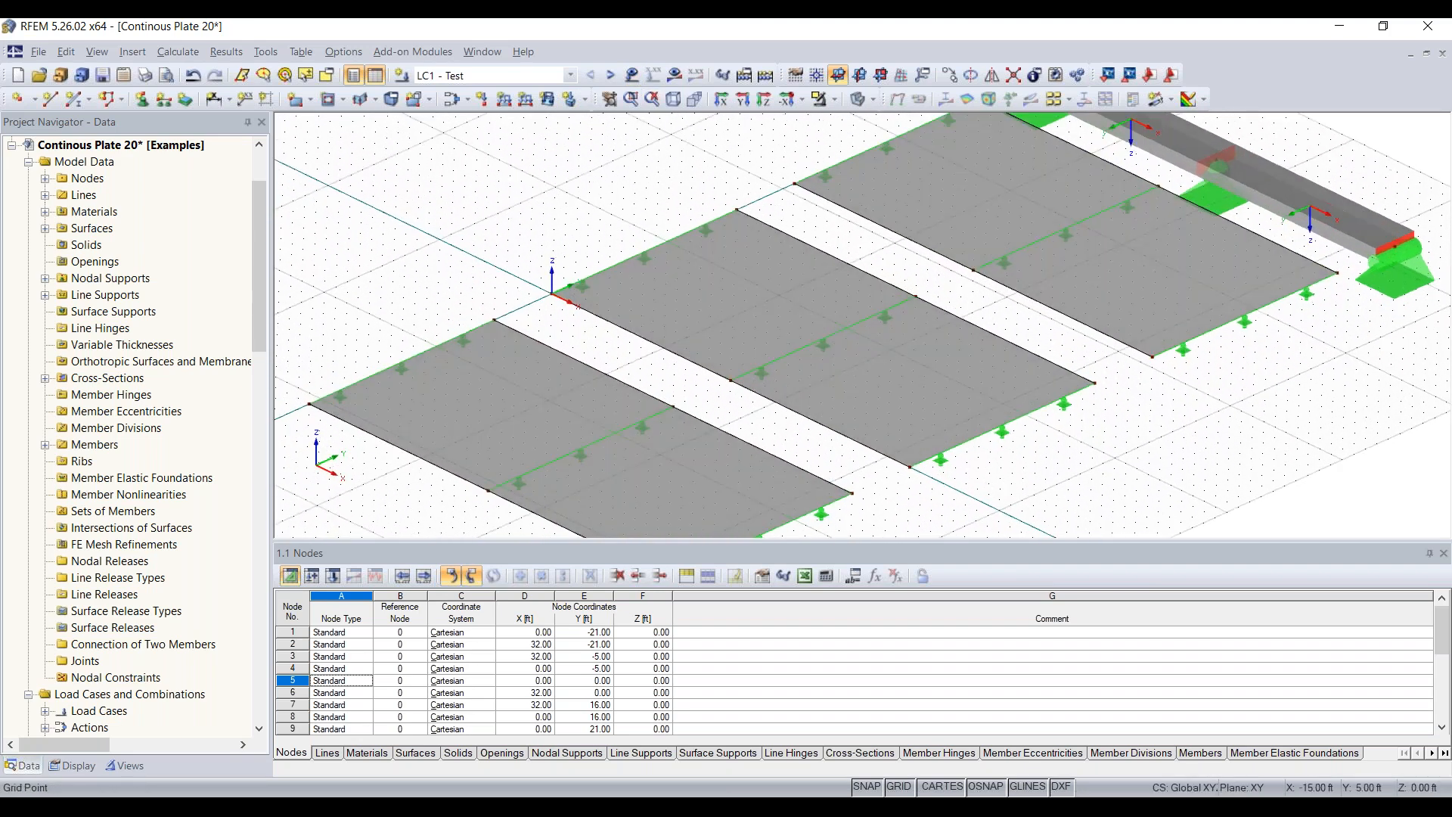
scroll(487, 291, "down", 2)
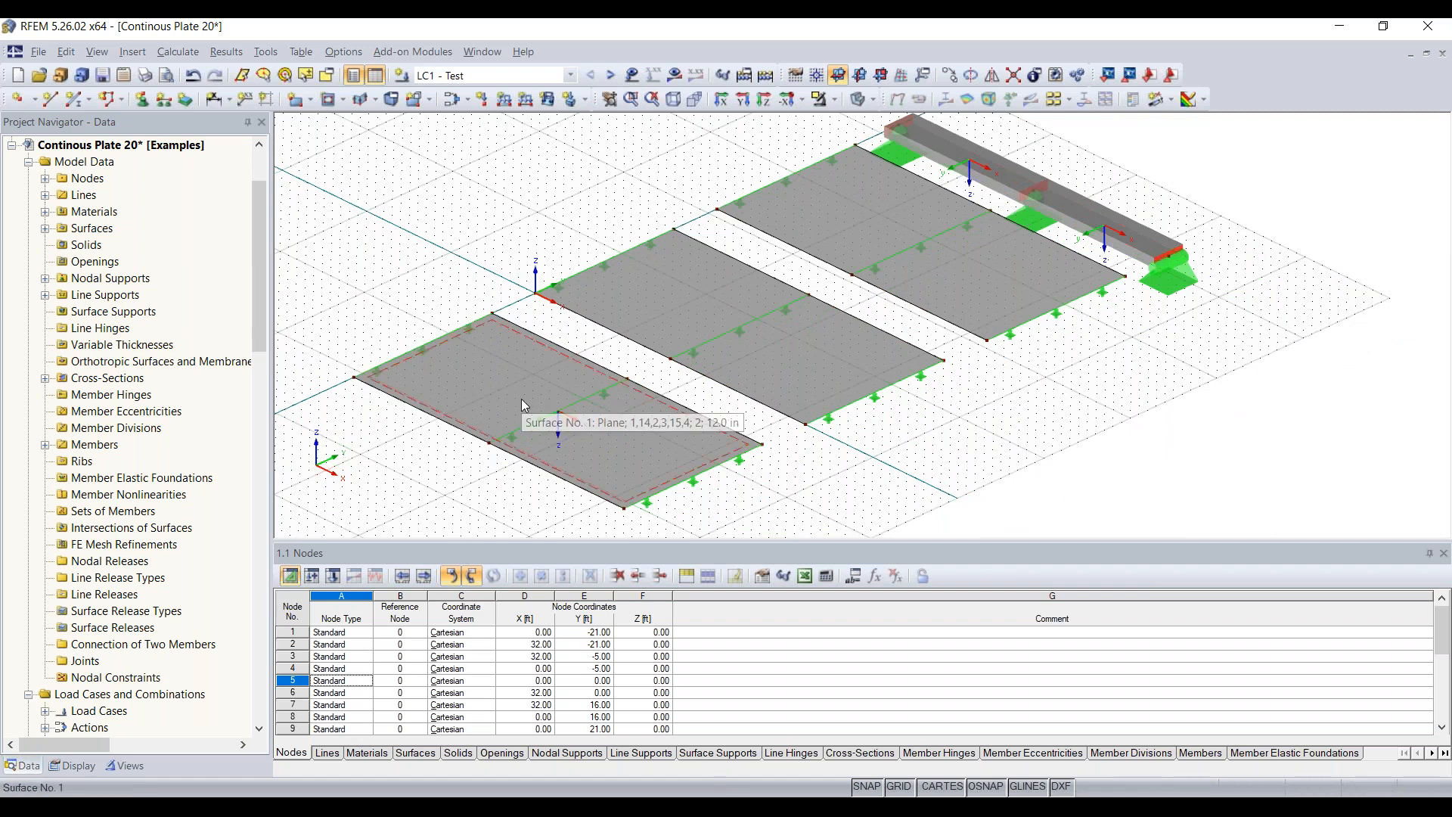
- Add a new FE mesh refinement with a target FE length of 0.20 ft to surface No. 1
right_click(486, 377)
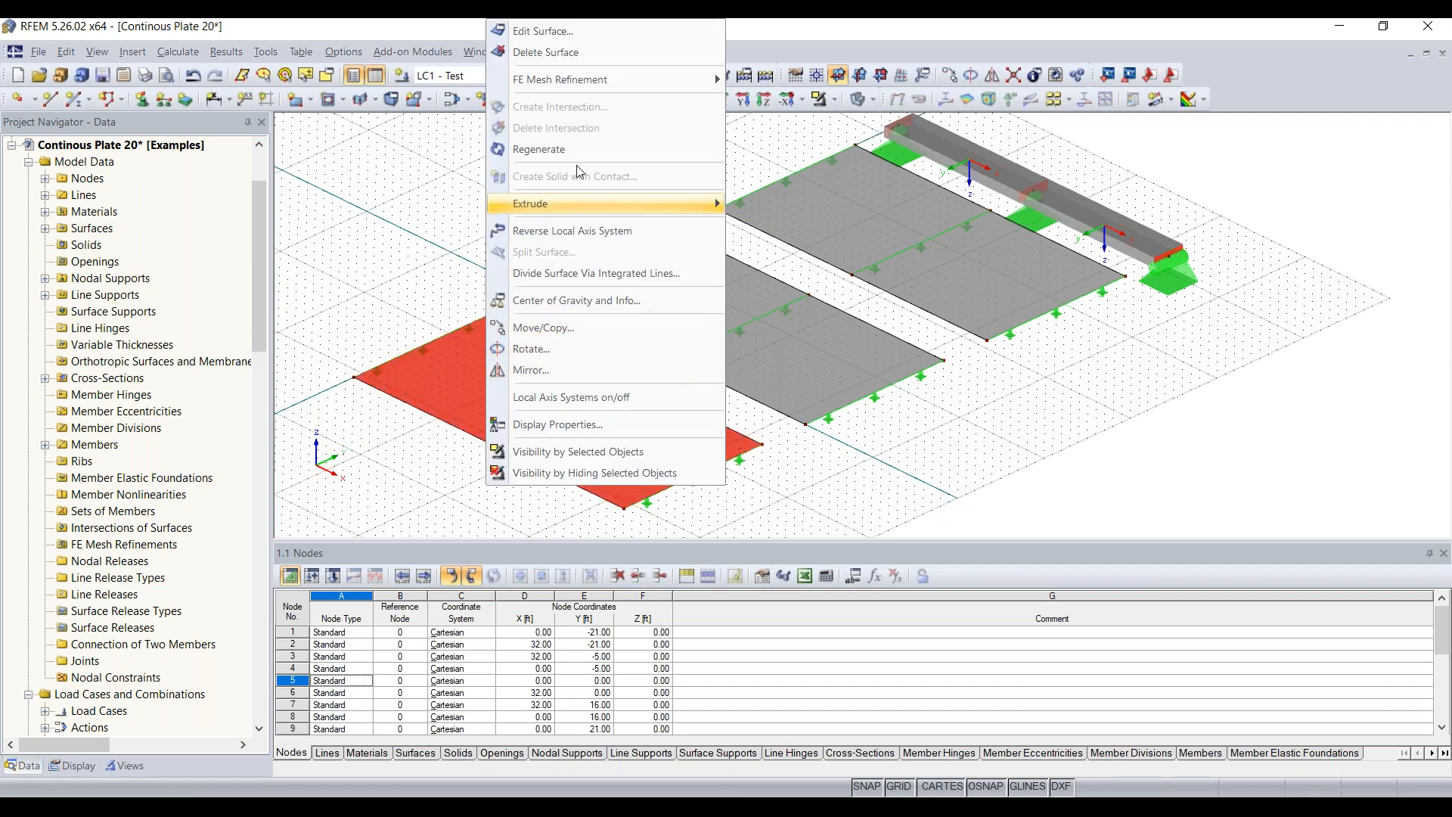
mouse_move(570, 81)
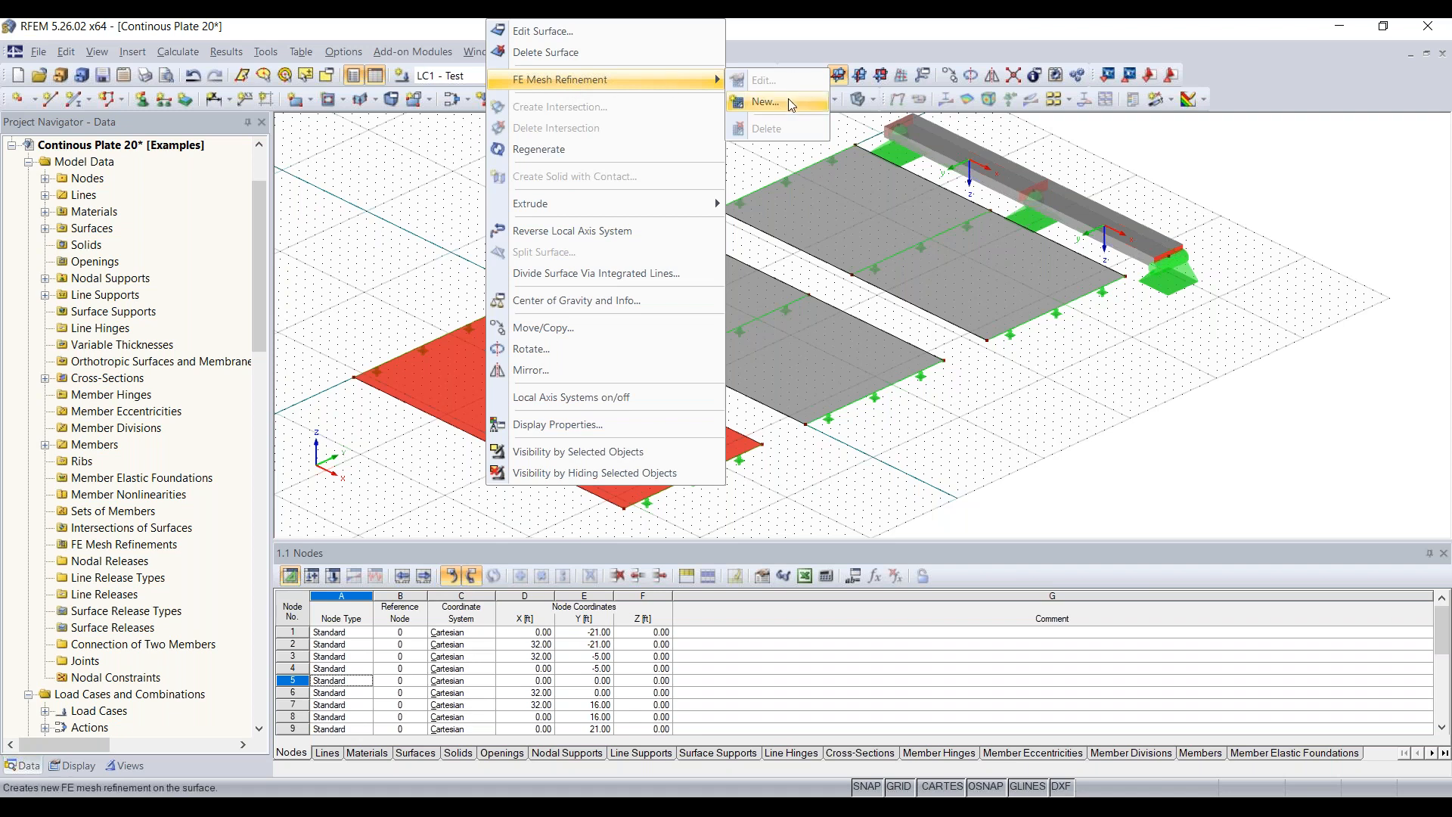
left_click(766, 102)
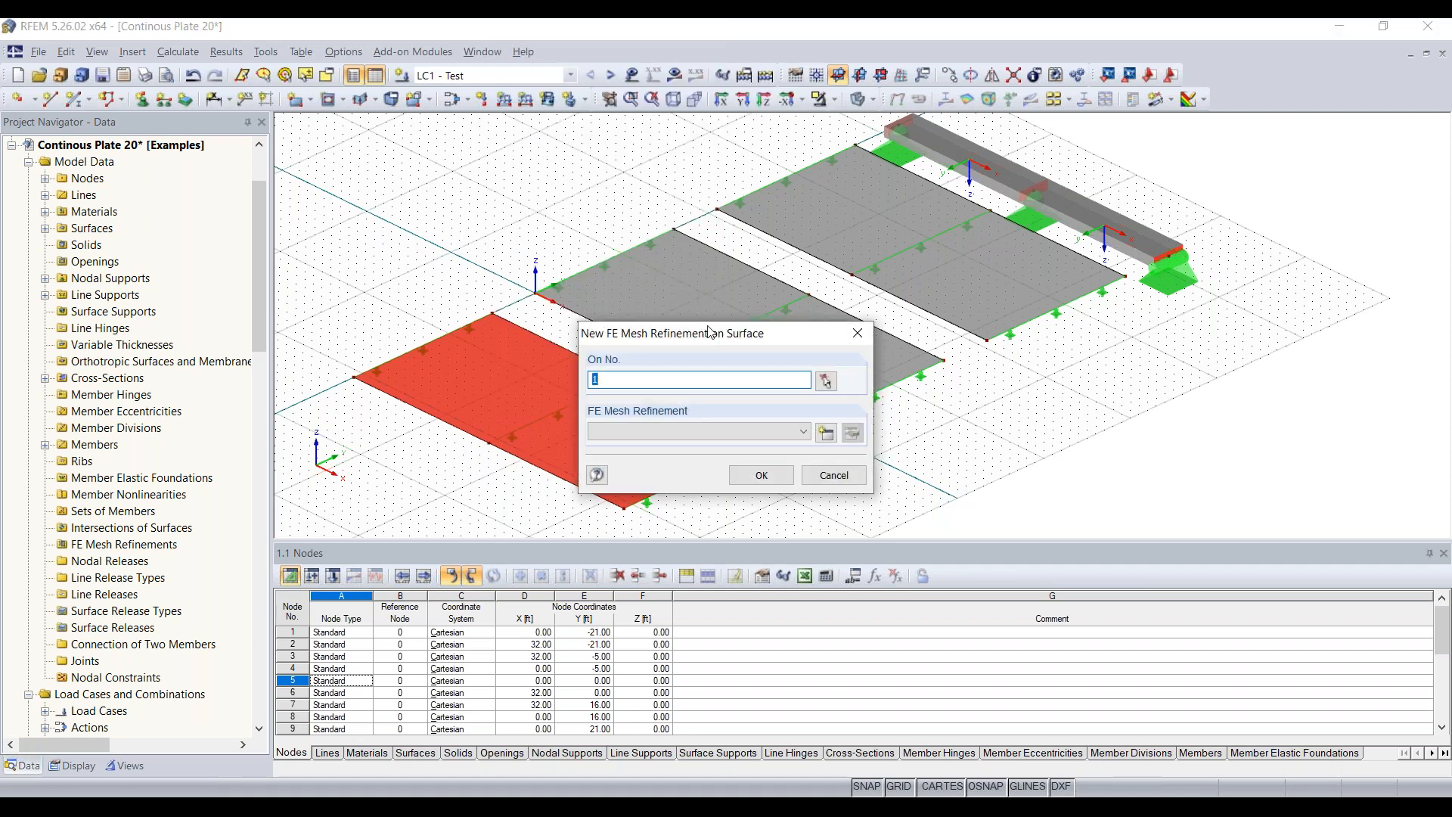
left_click_drag(709, 333, 729, 301)
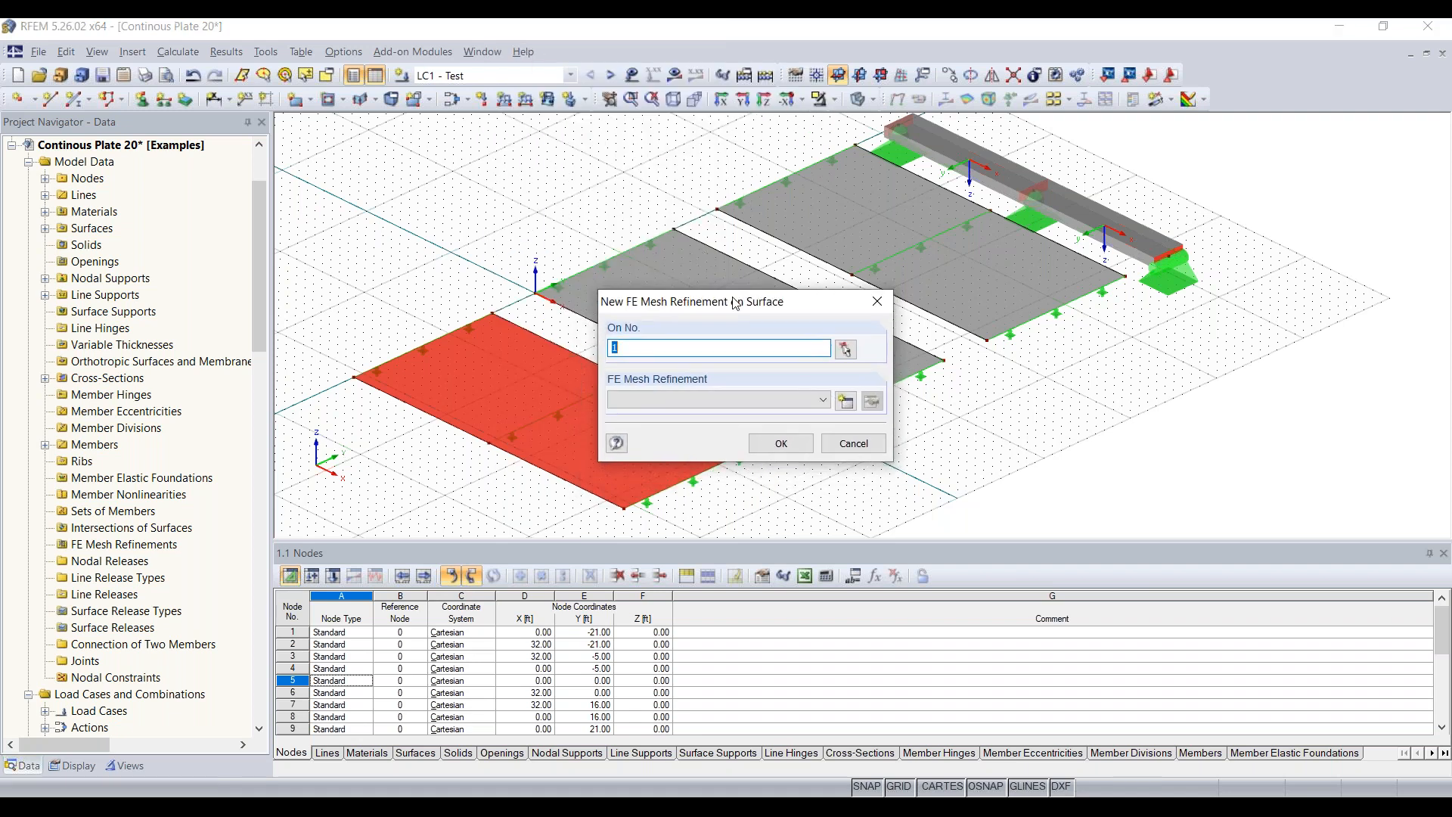
left_click(846, 402)
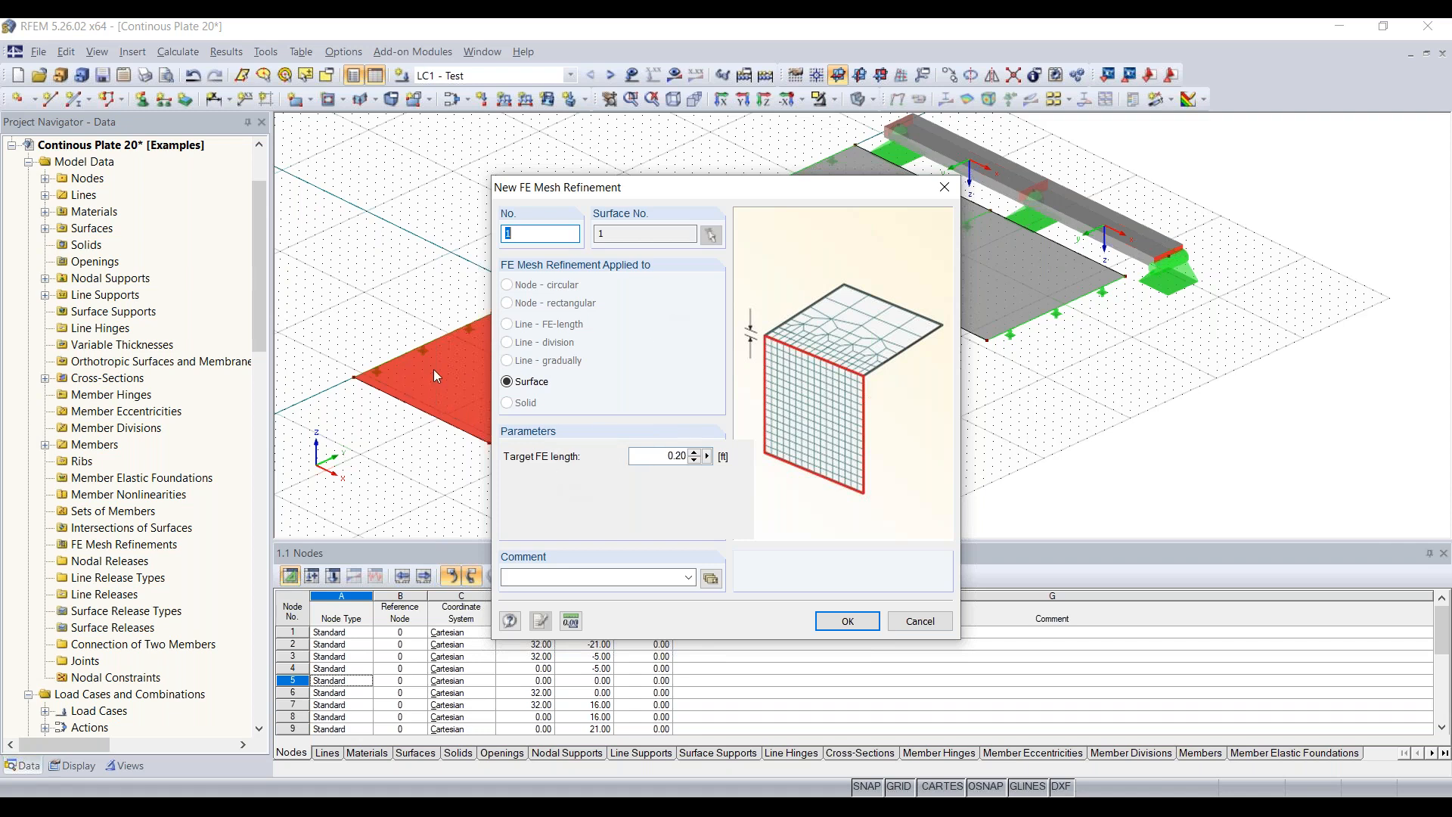
double_click(677, 455)
left_click(847, 621)
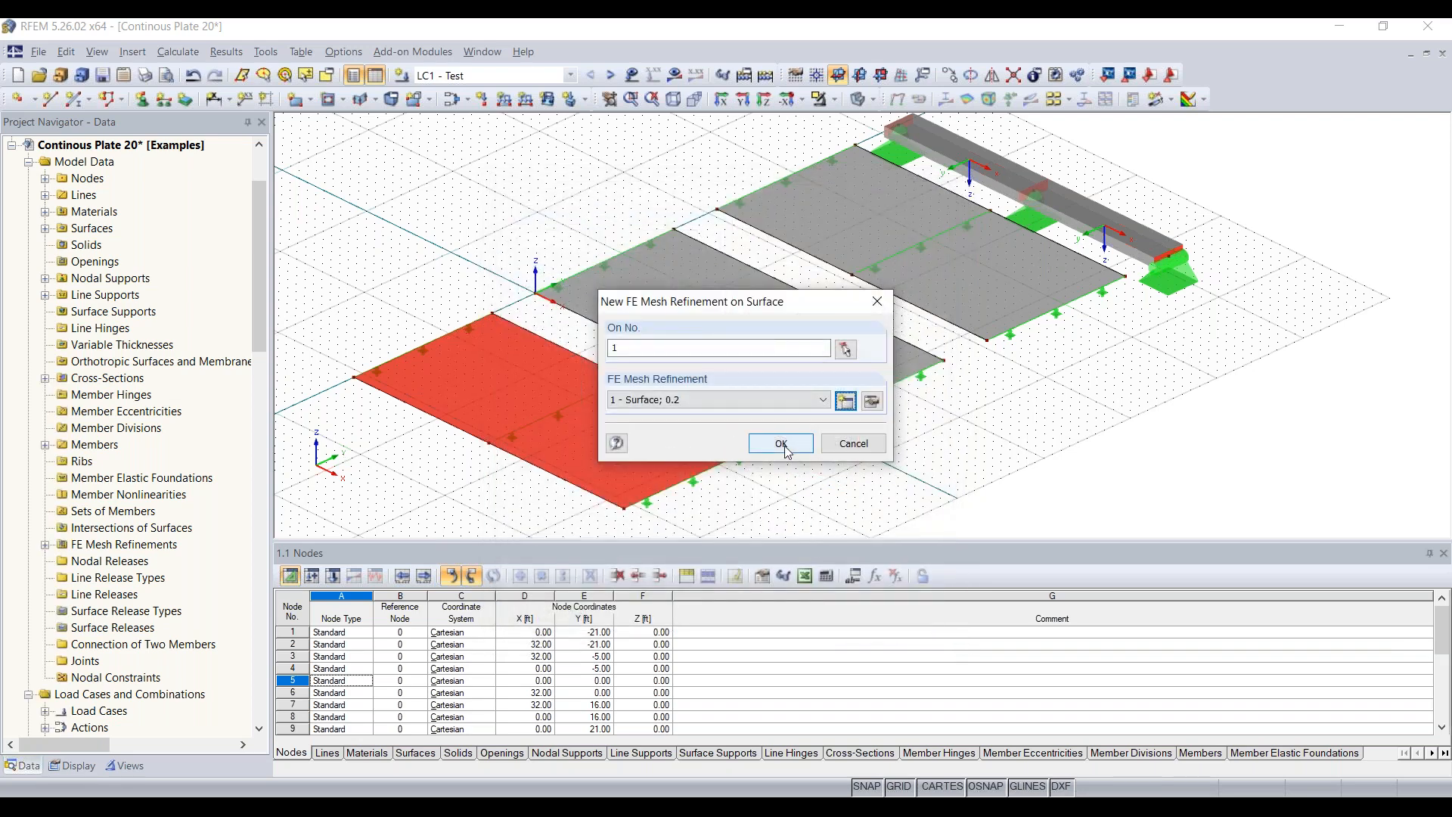
left_click(782, 444)
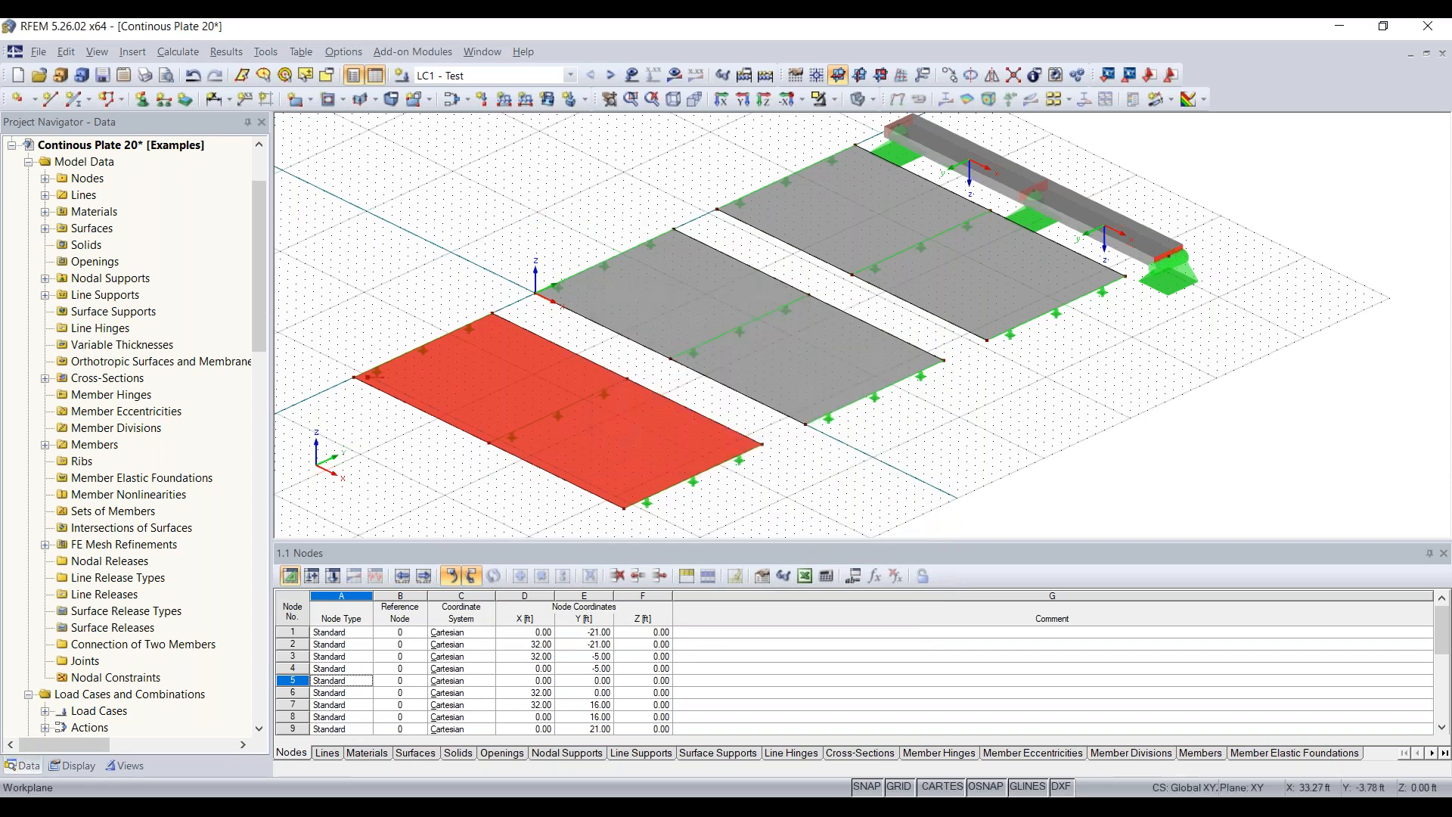
- Create a second FE mesh refinement with a target FE length of 0.4 ft on the middle plate, surface No. 2
scroll(313, 355, "up", 6)
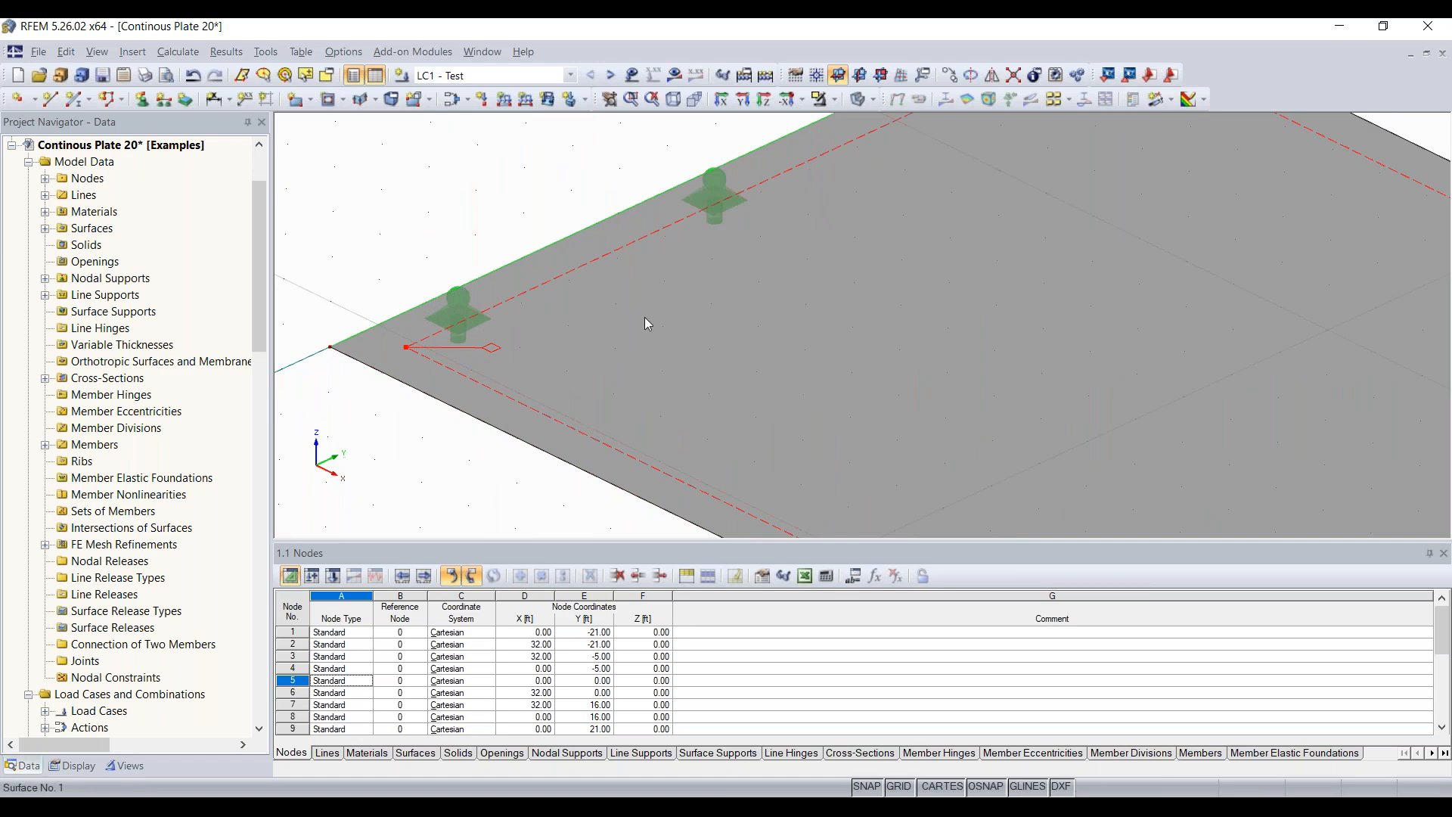
scroll(668, 356, "down", 4)
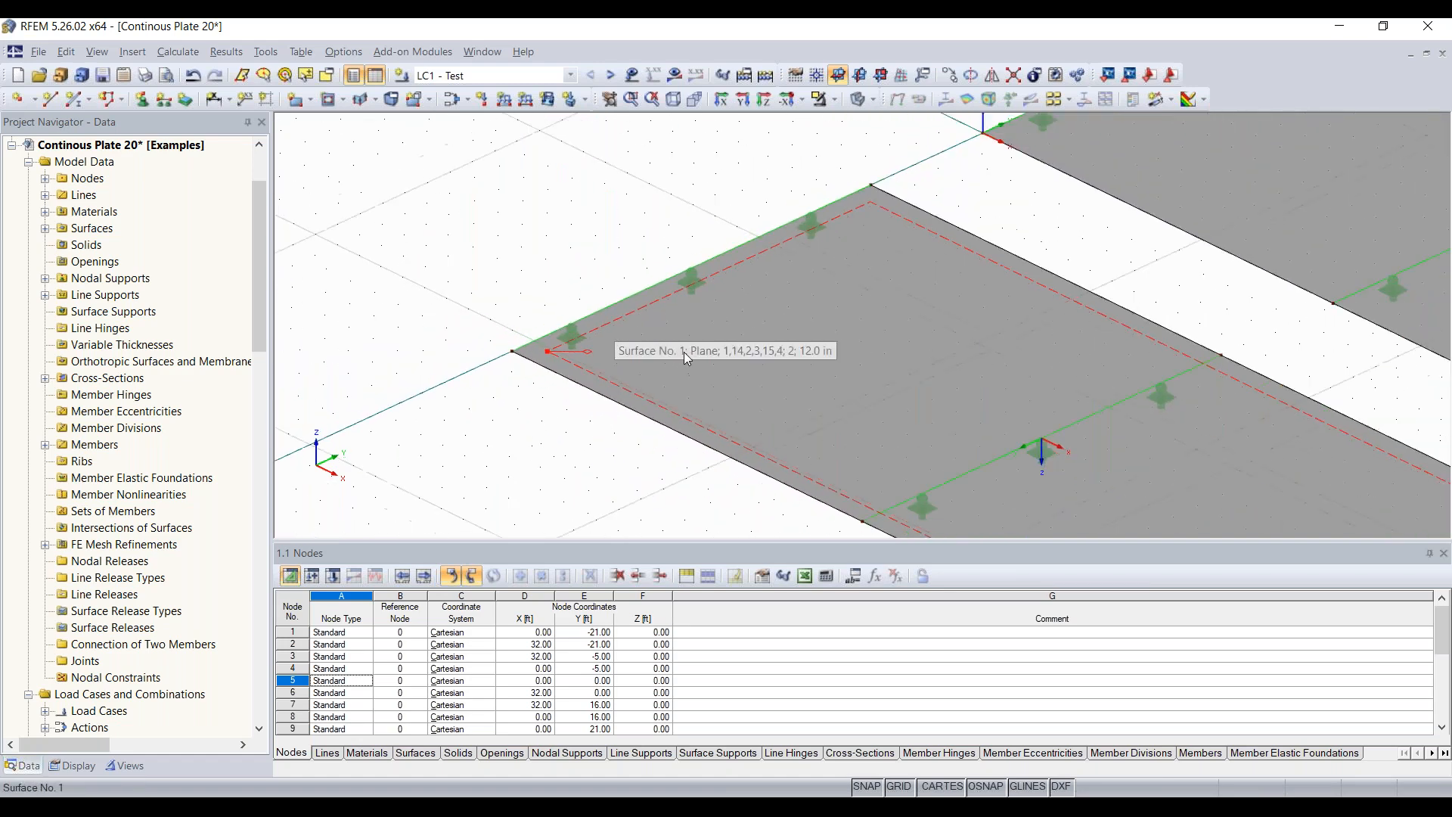
scroll(684, 351, "down", 4)
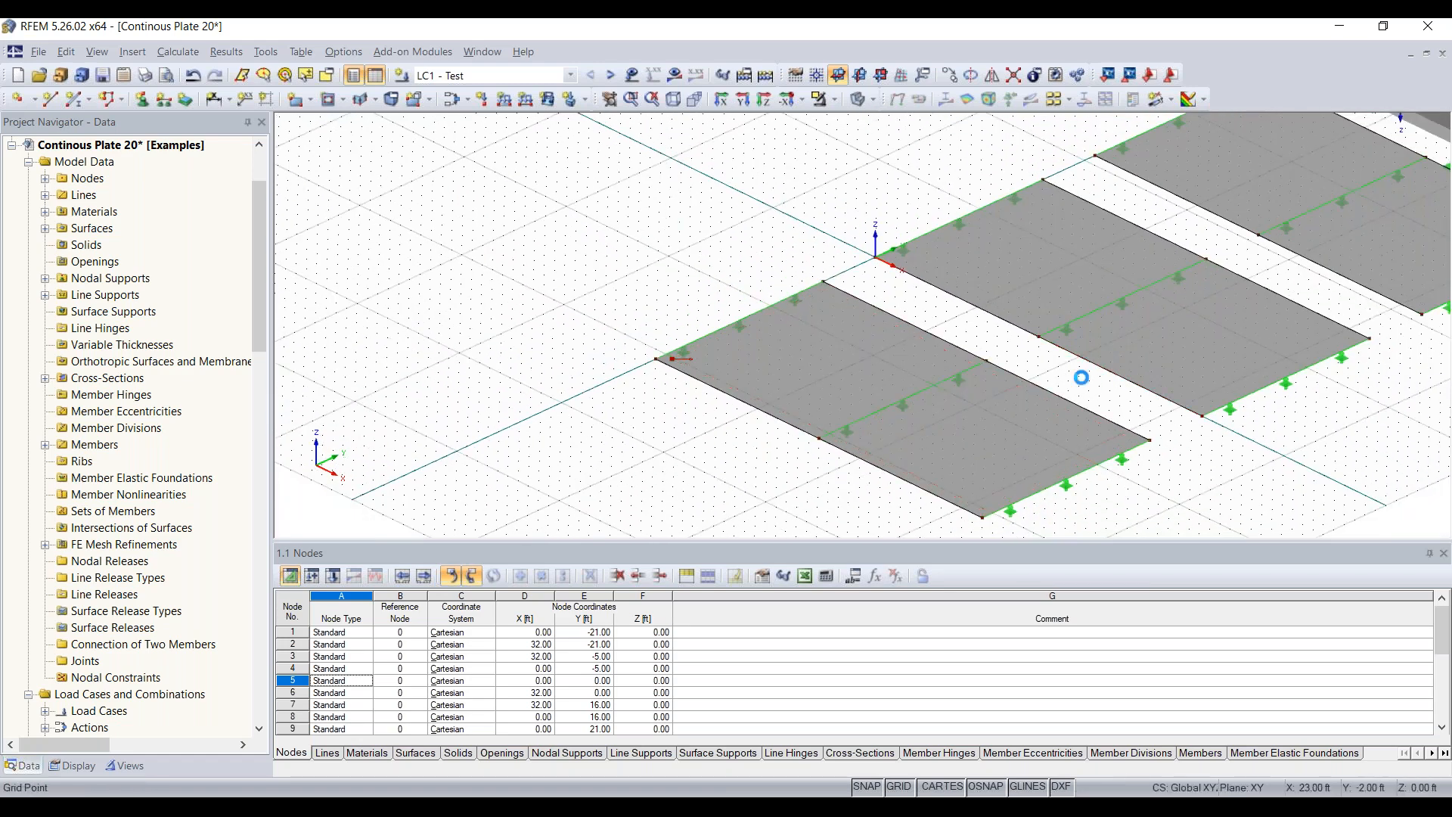
middle_click_drag(1111, 414, 813, 419)
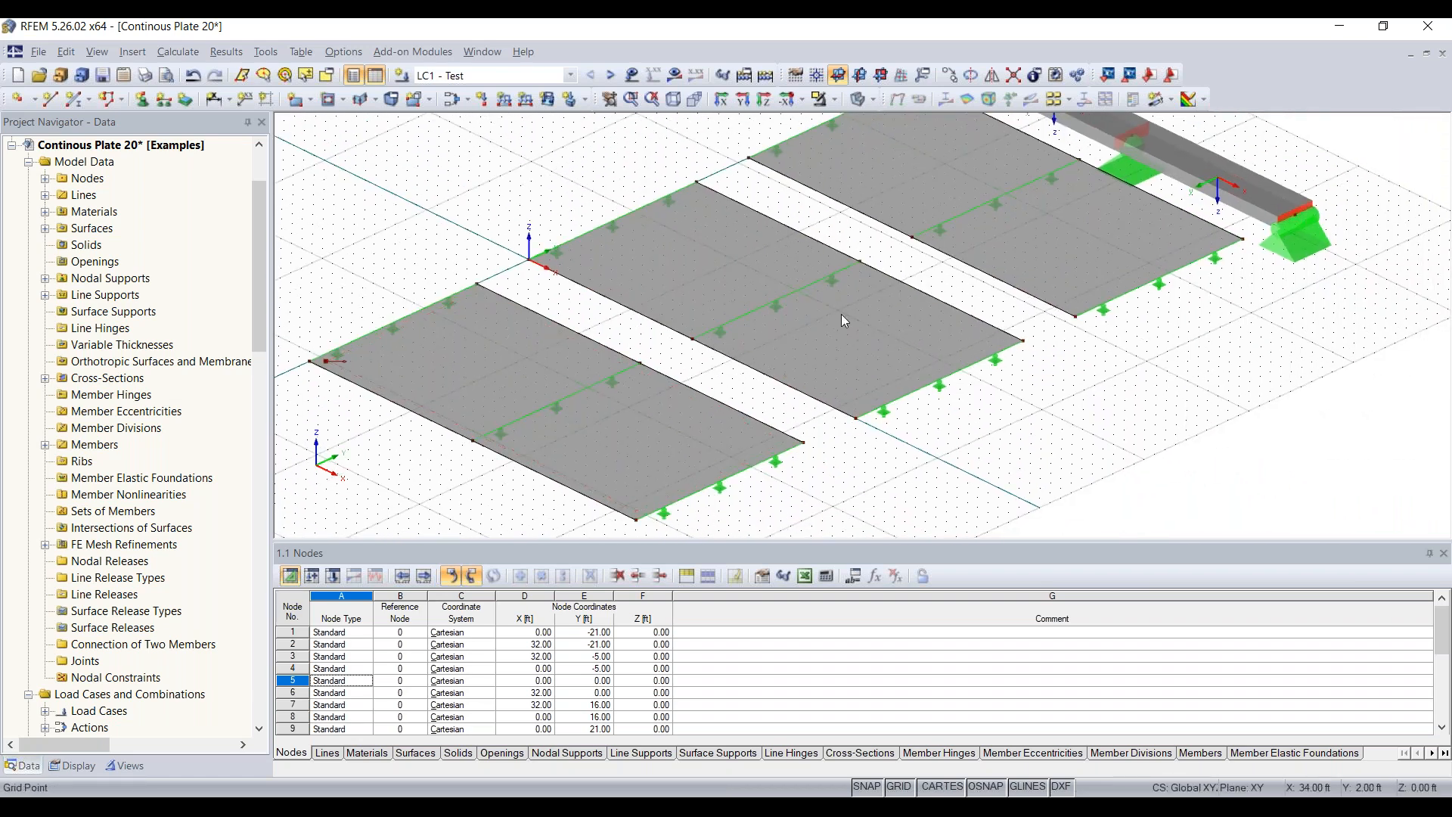
middle_click_drag(1080, 409, 961, 418)
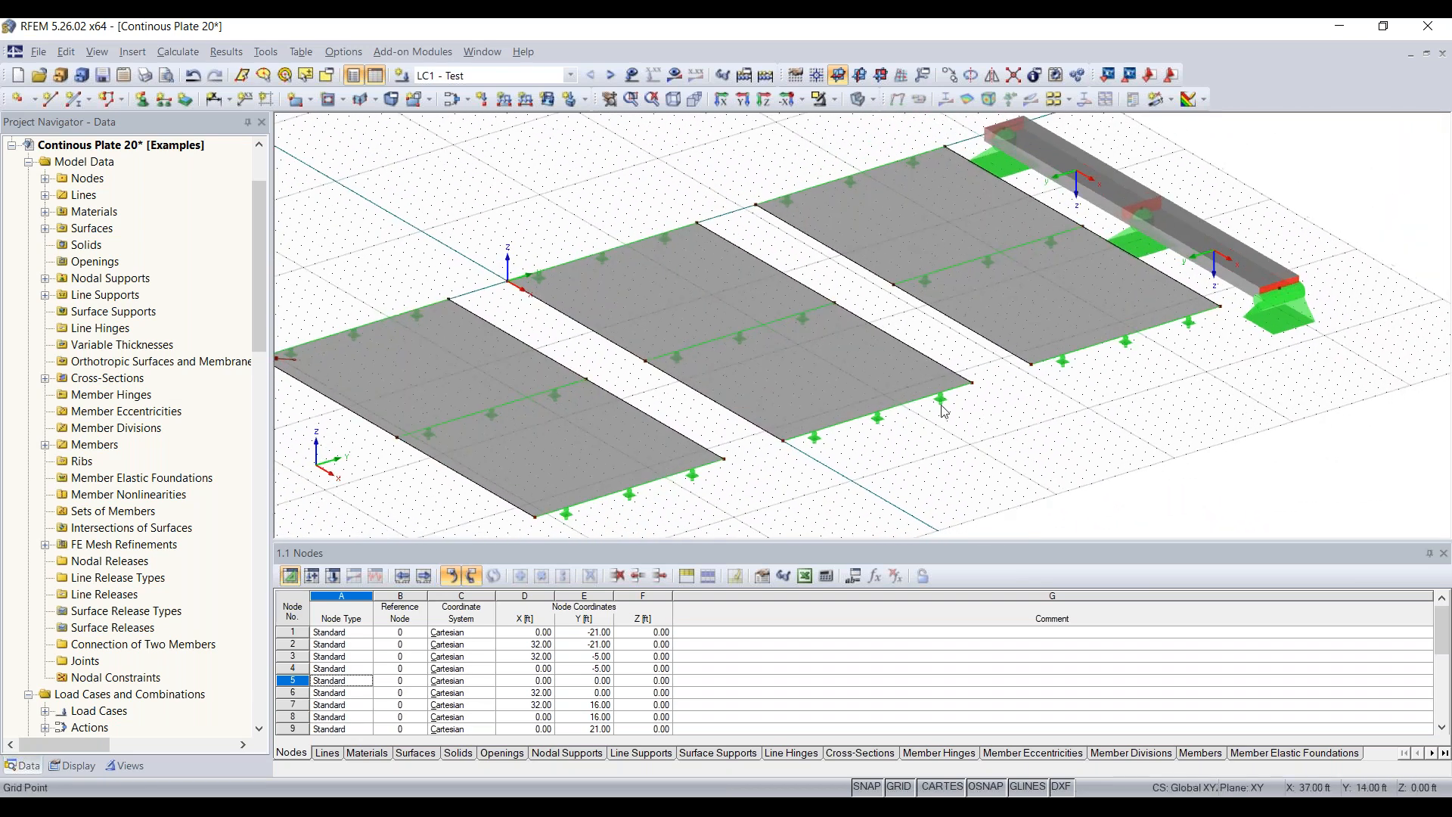
right_click(797, 359)
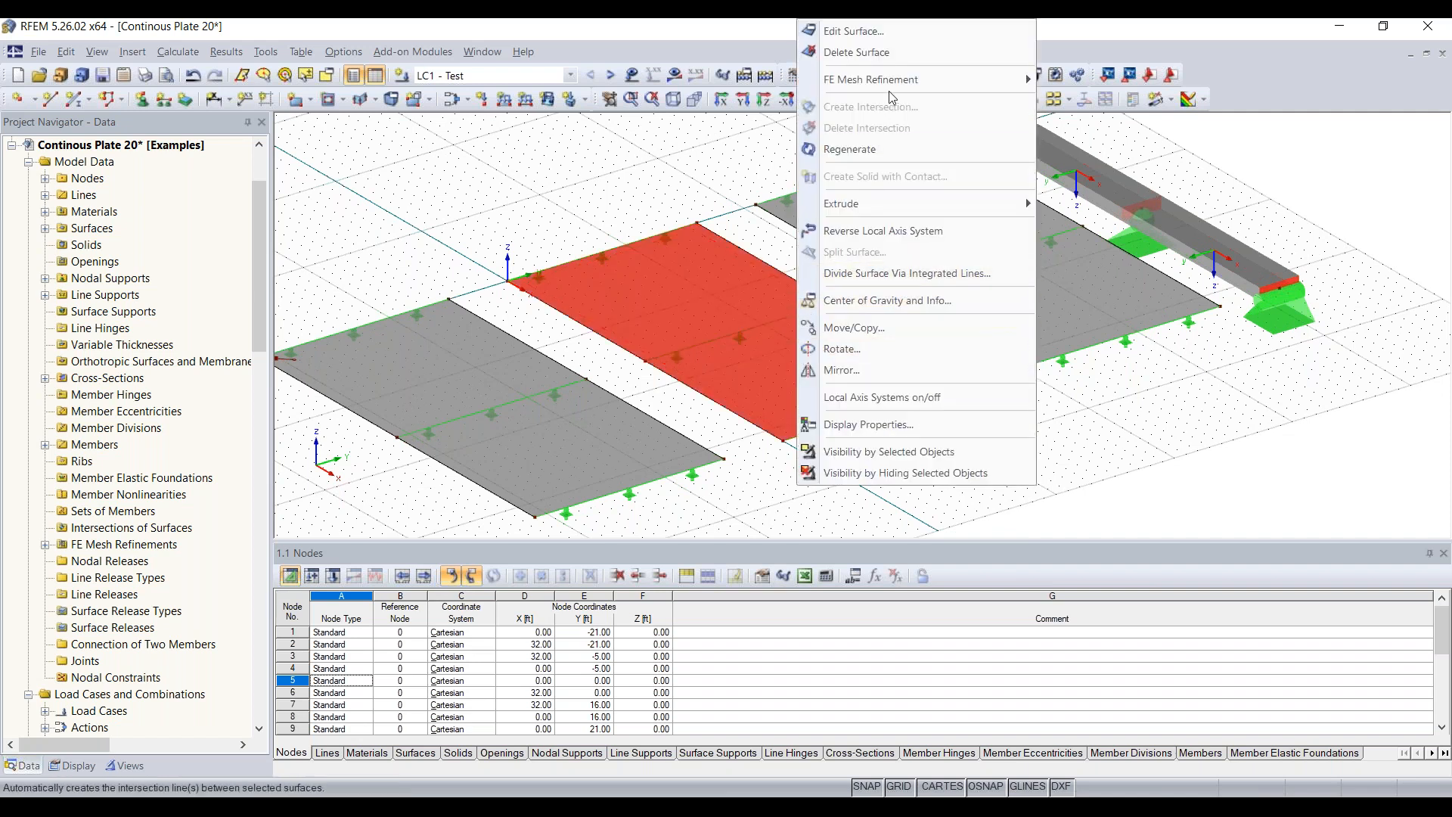
mouse_move(945, 79)
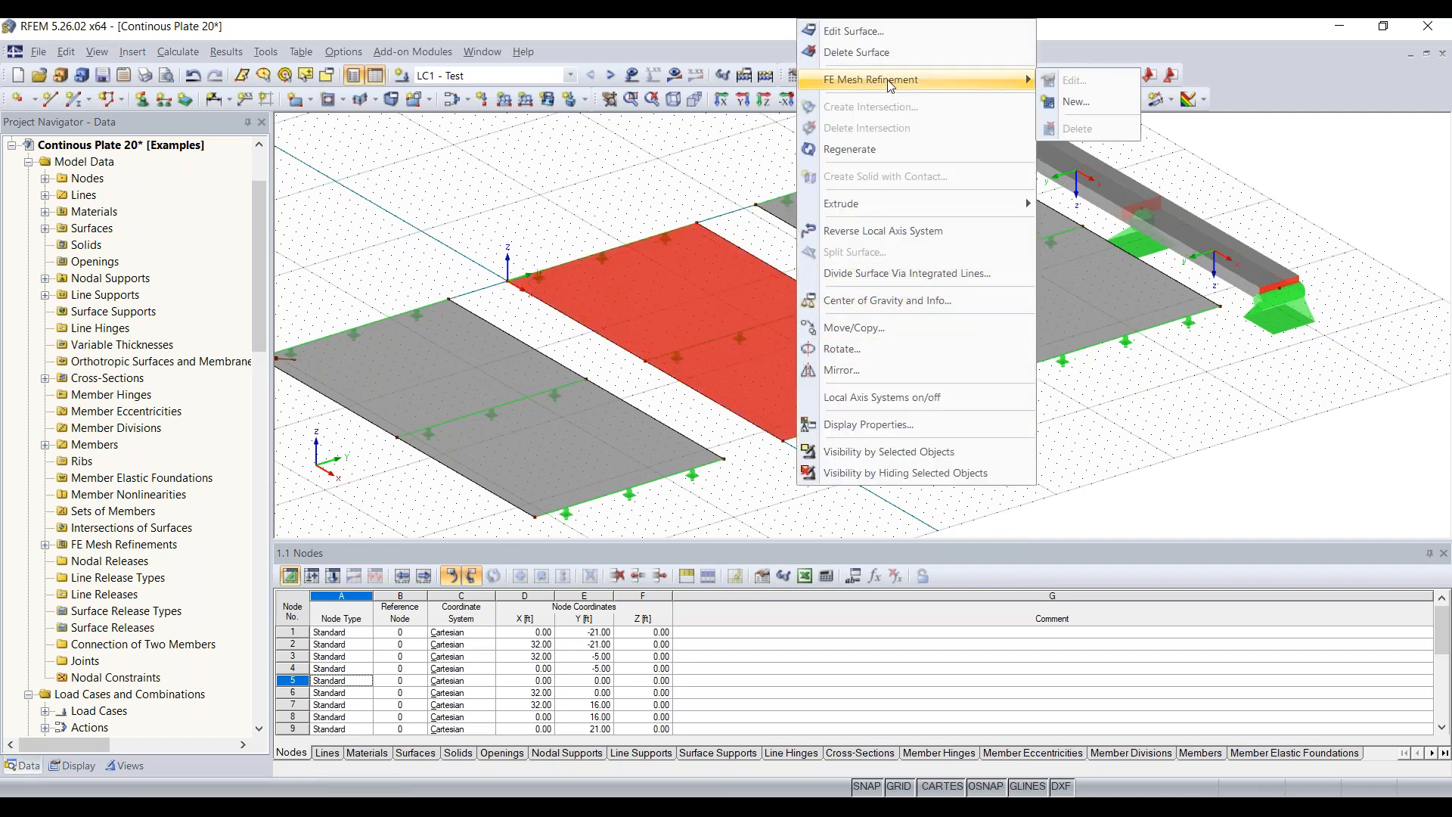
left_click(1105, 101)
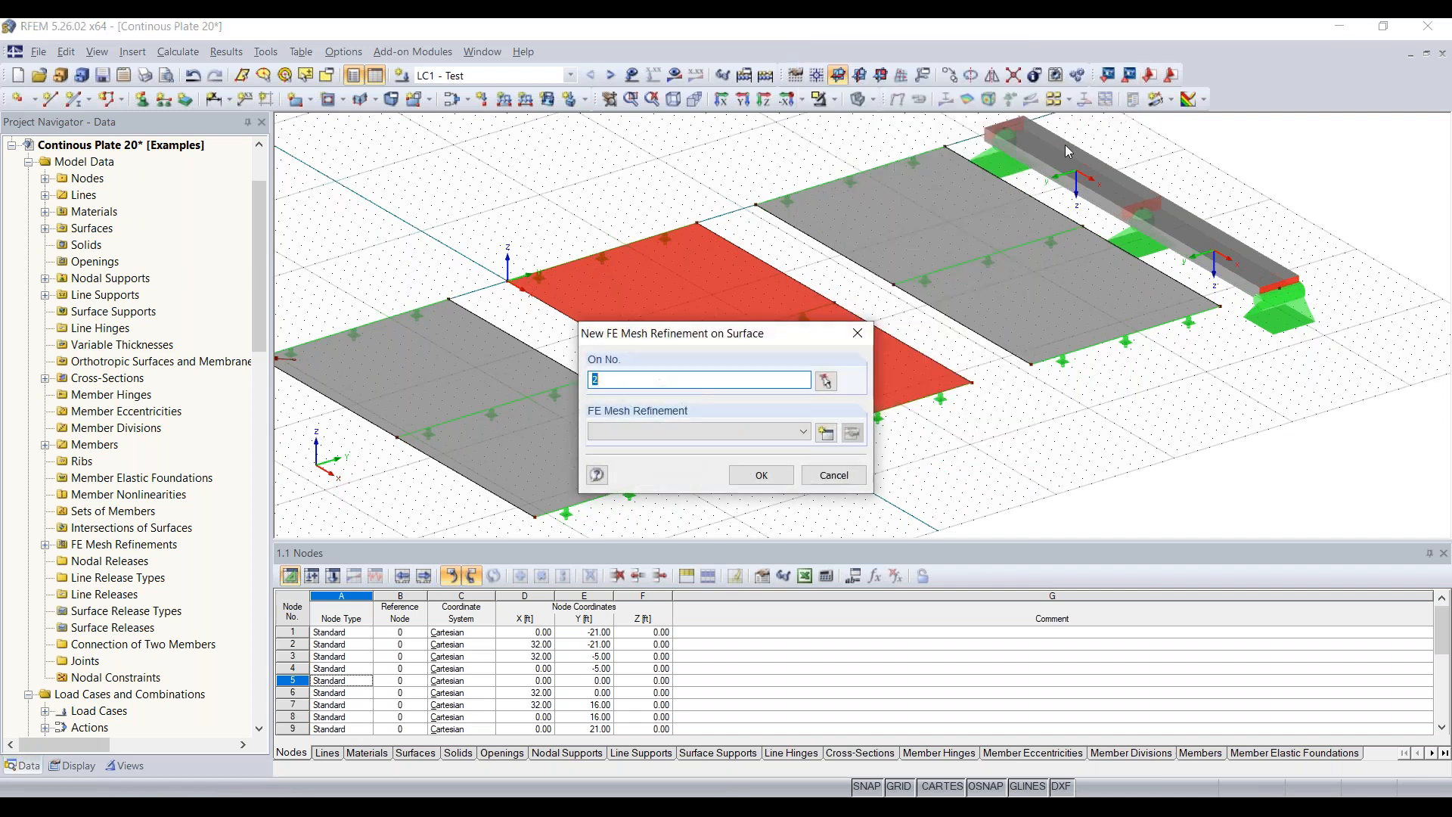
left_click(802, 439)
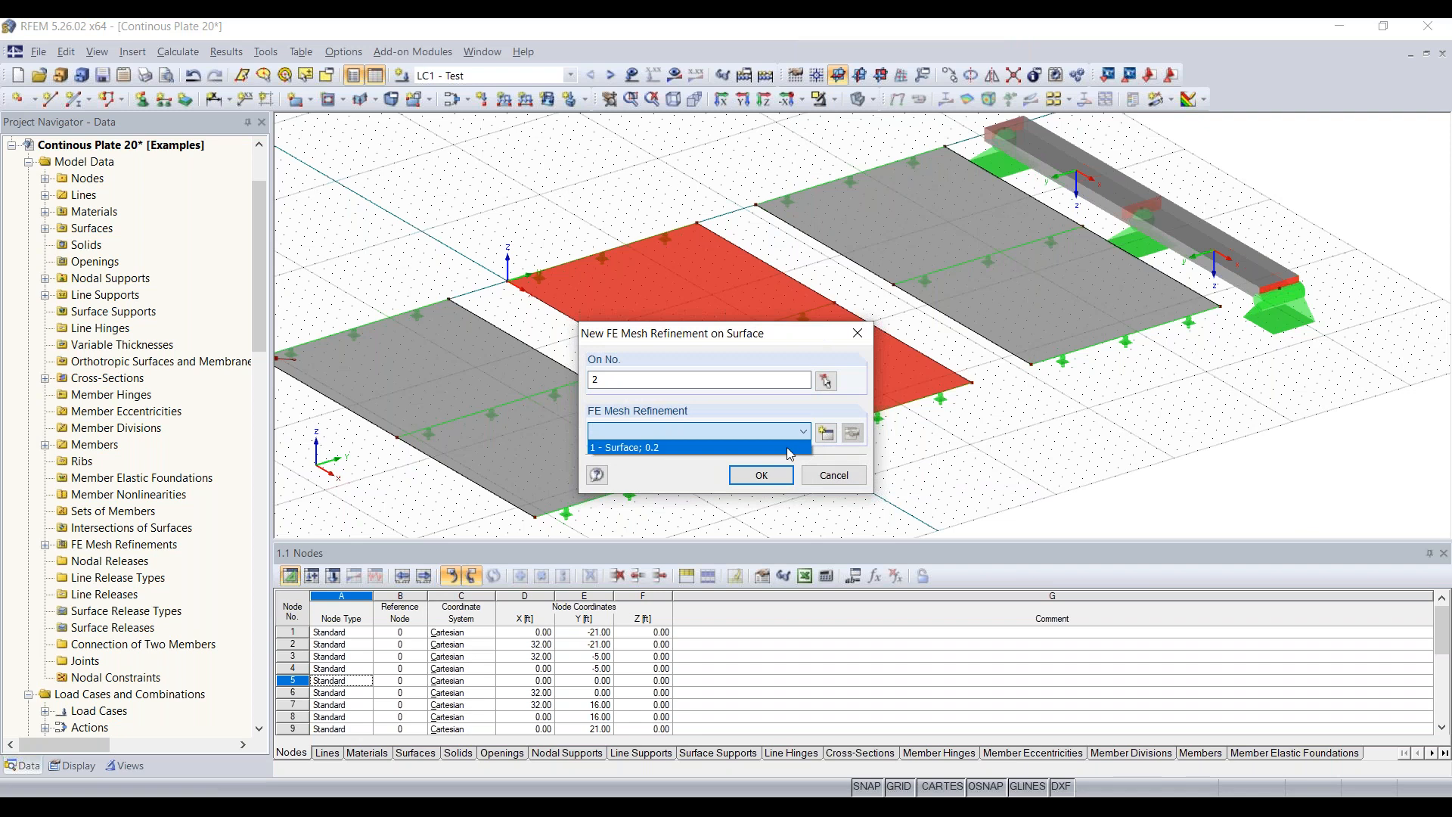
left_click(787, 432)
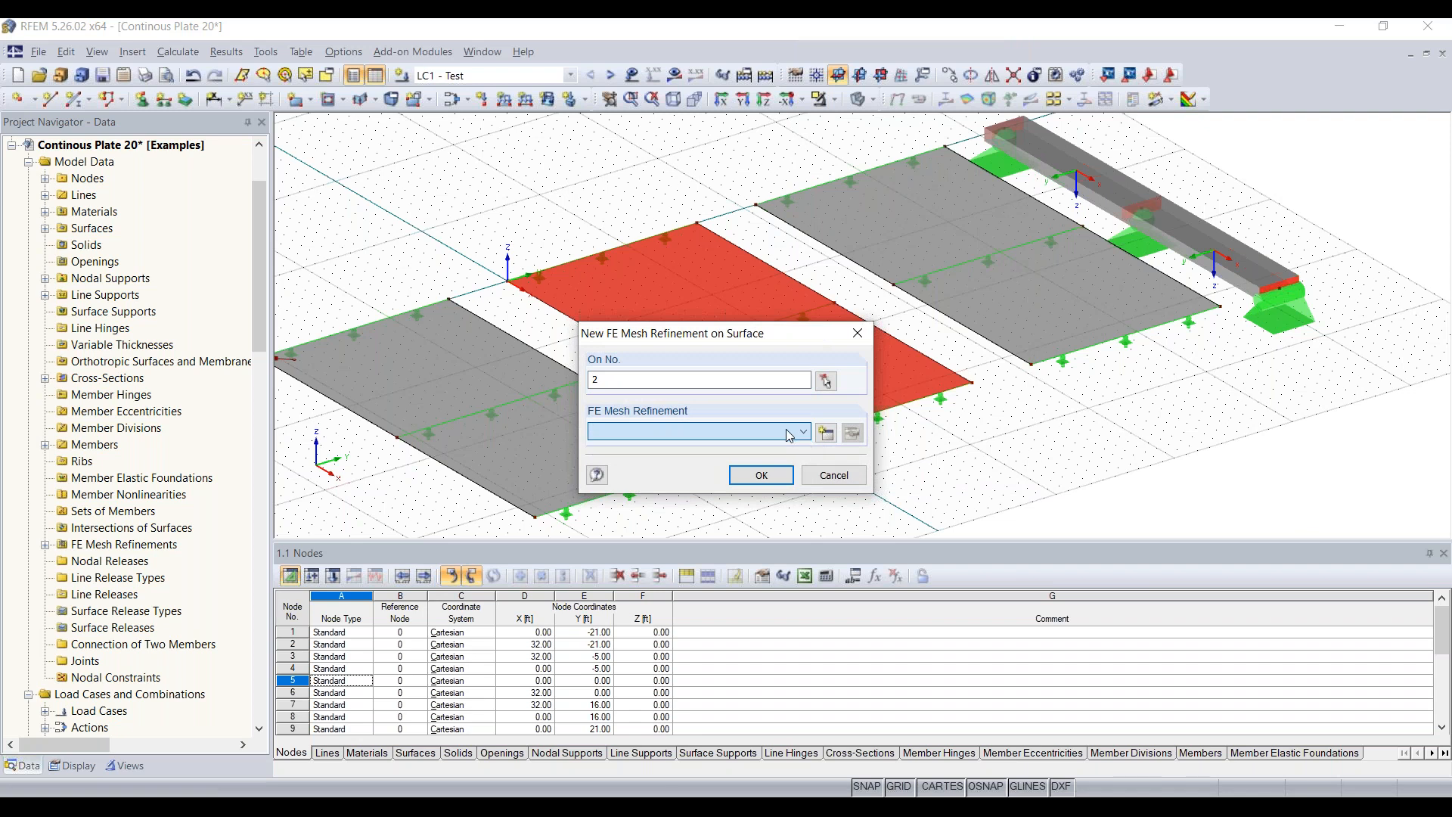
left_click(835, 435)
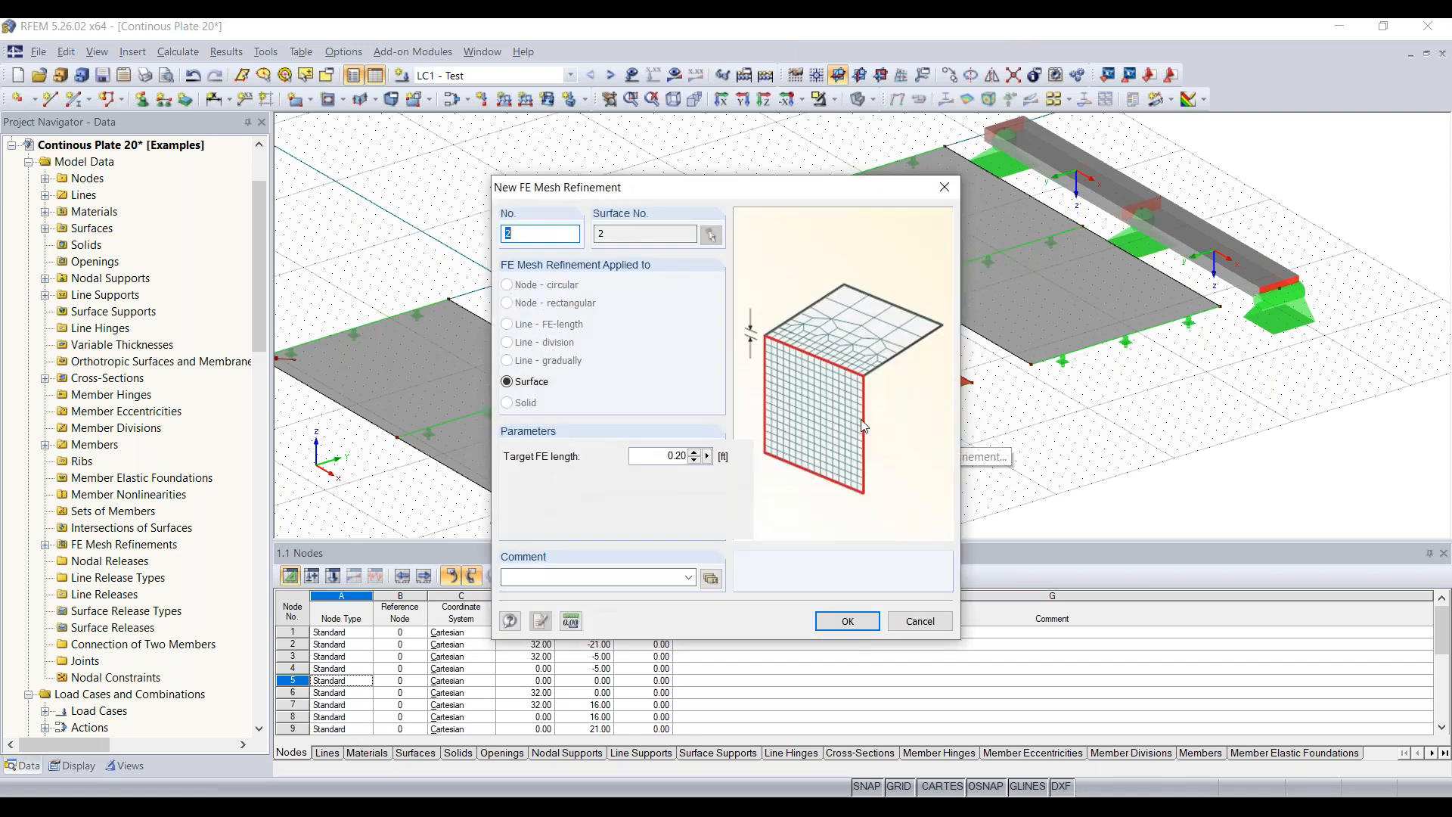
double_click(676, 453)
type("0.4")
left_click(847, 621)
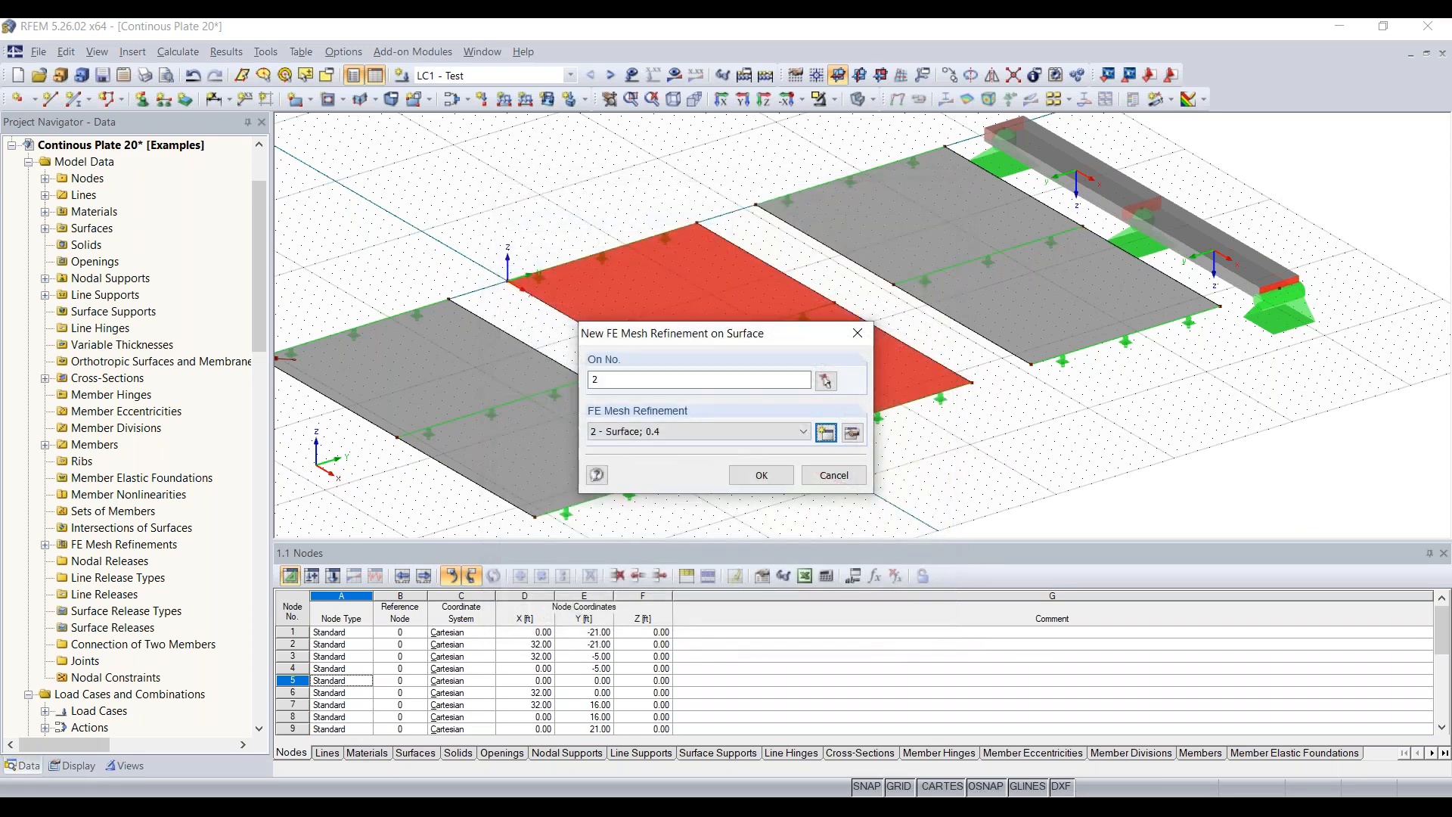
left_click(762, 475)
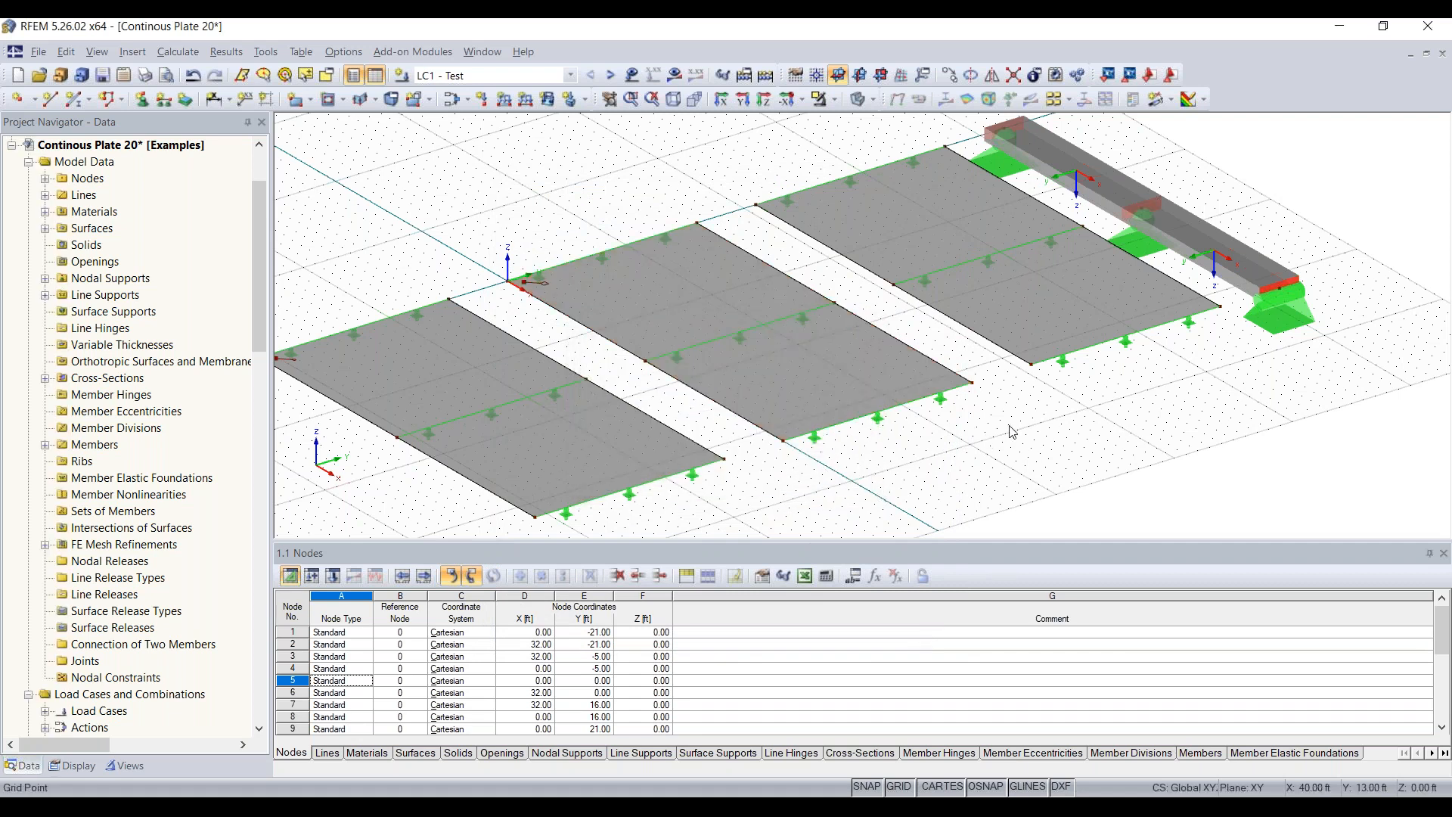
- List the FE mesh refinements defined so far in the model data
right_click(1042, 303)
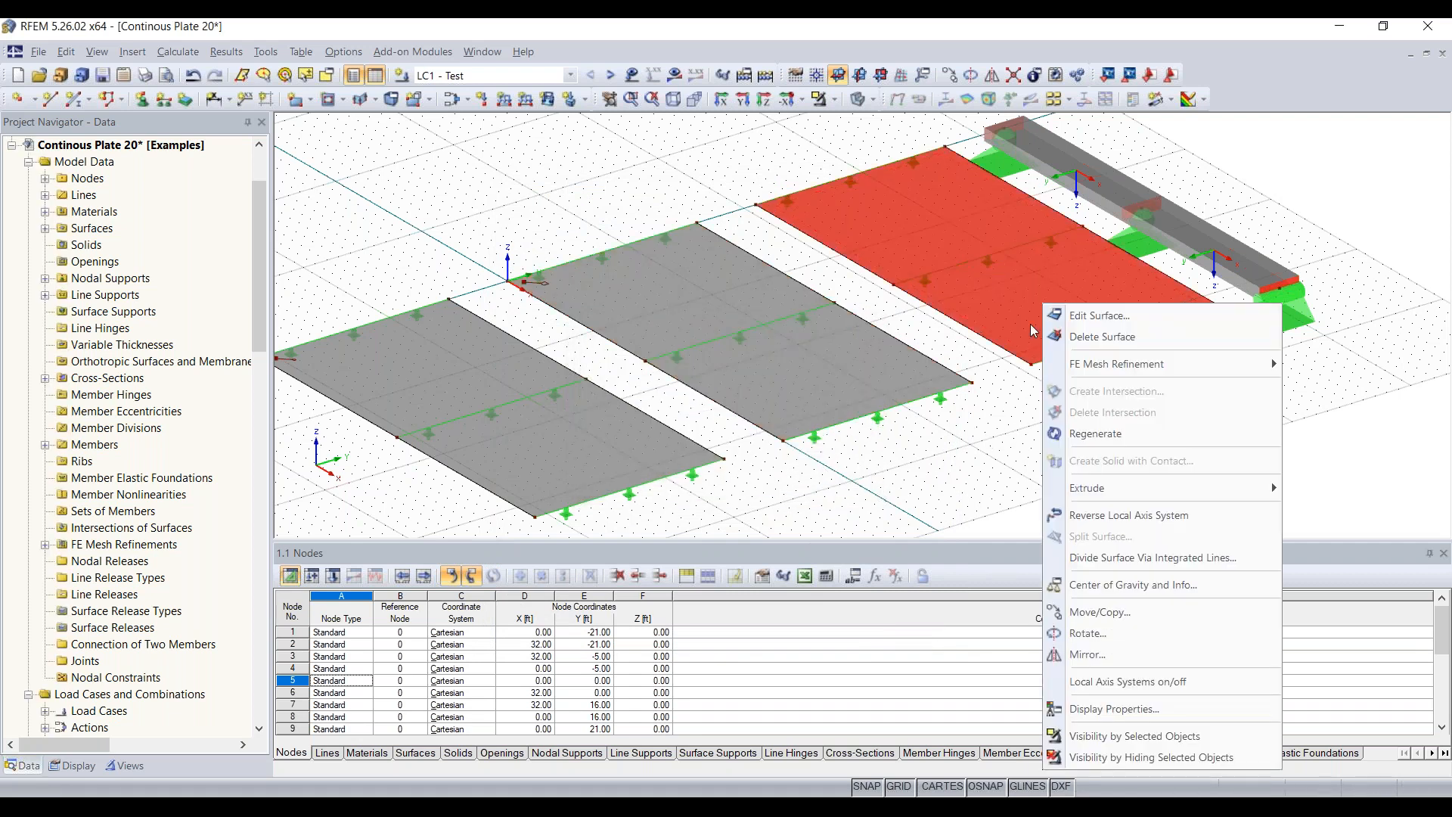
left_click(1023, 405)
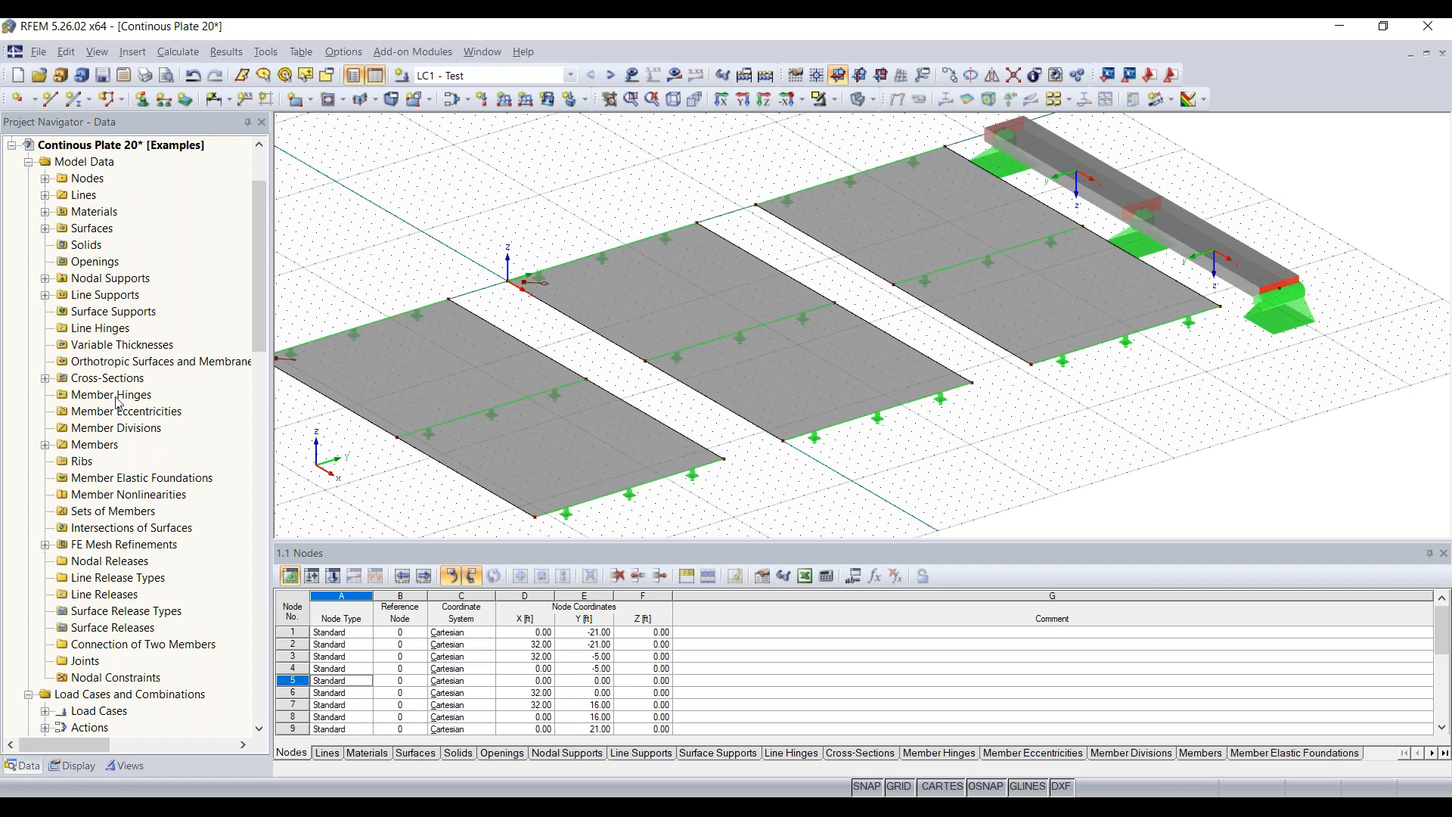
scroll(105, 417, "down", 1)
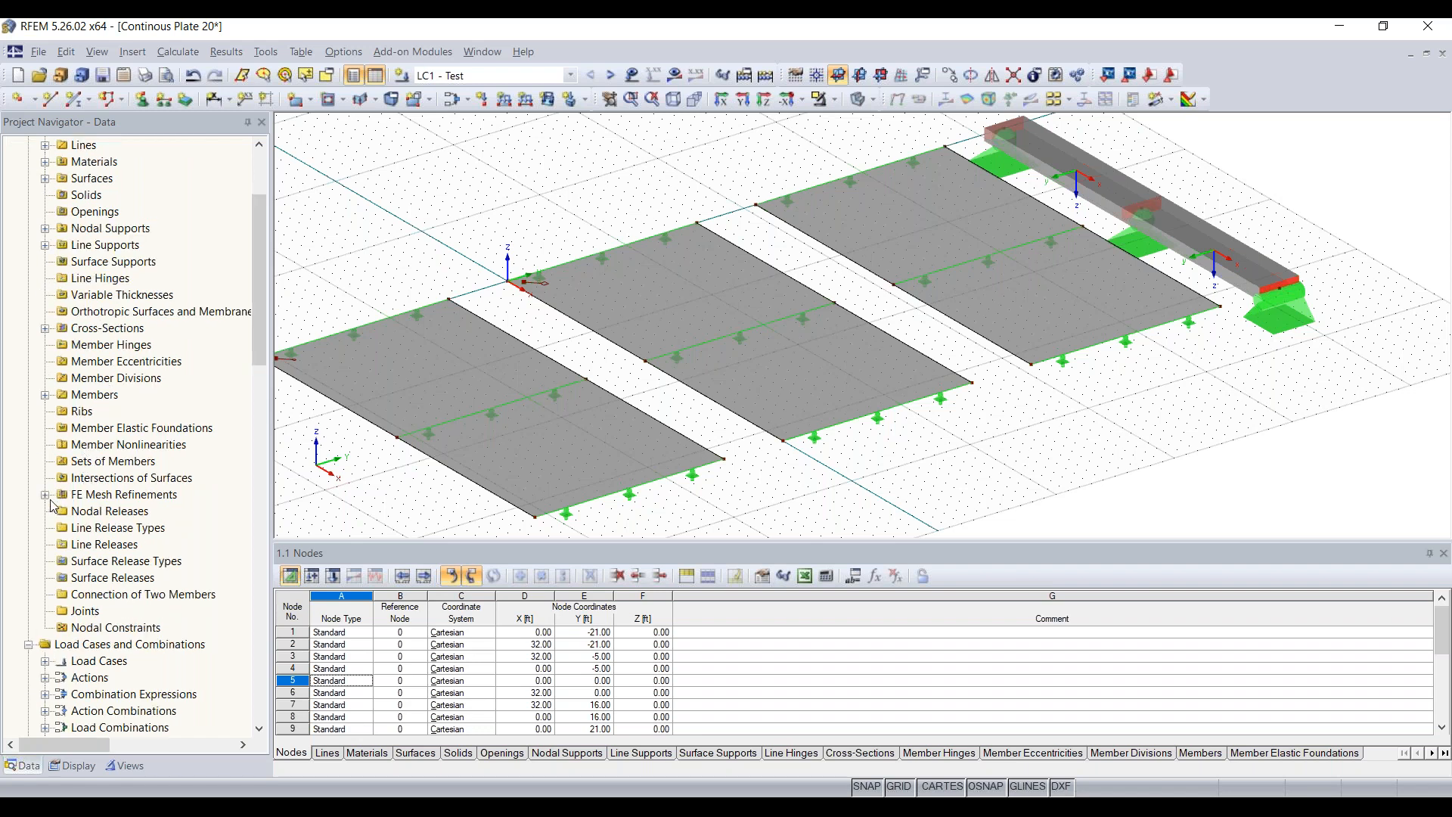
left_click(105, 496)
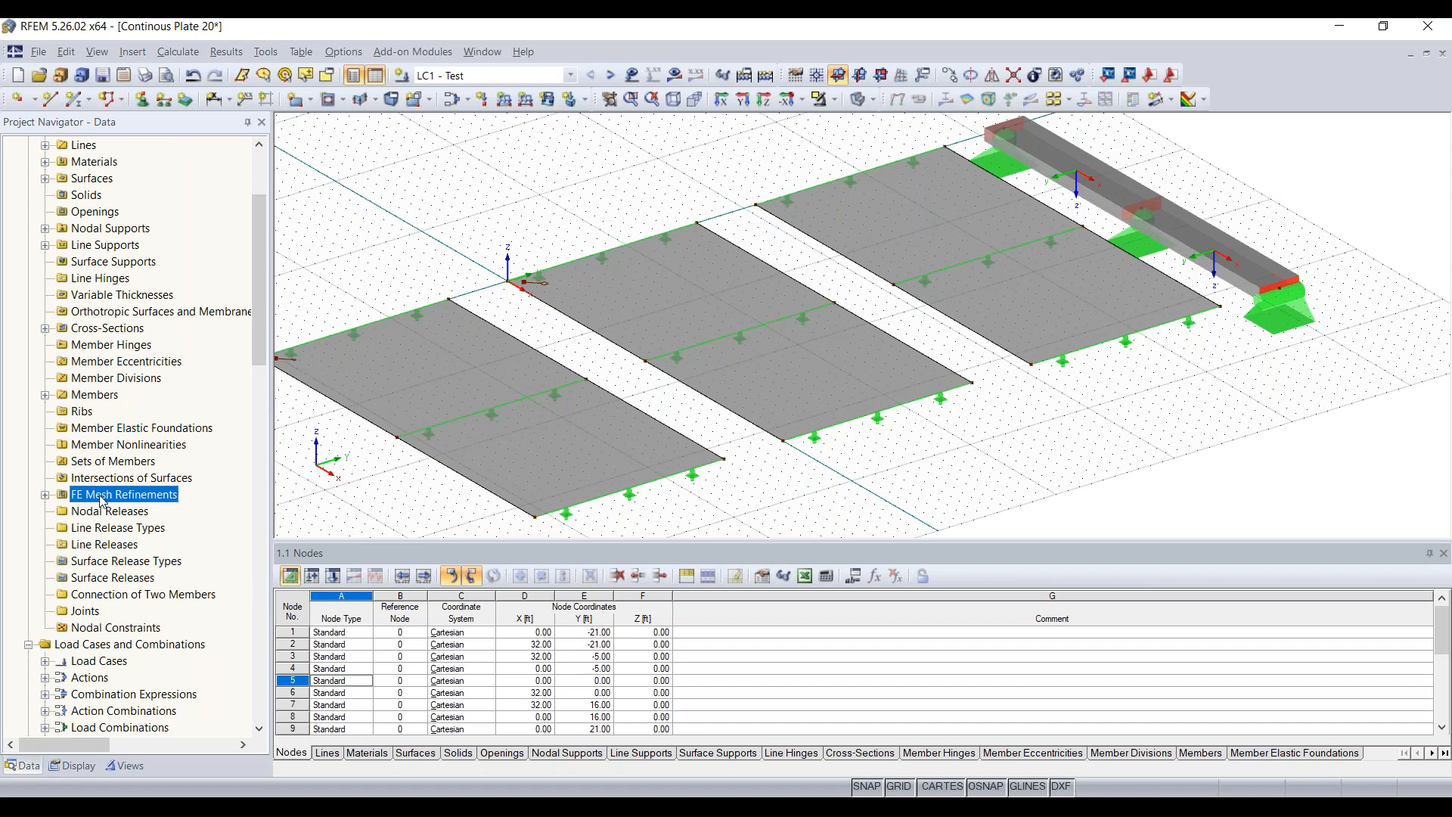
left_click(45, 495)
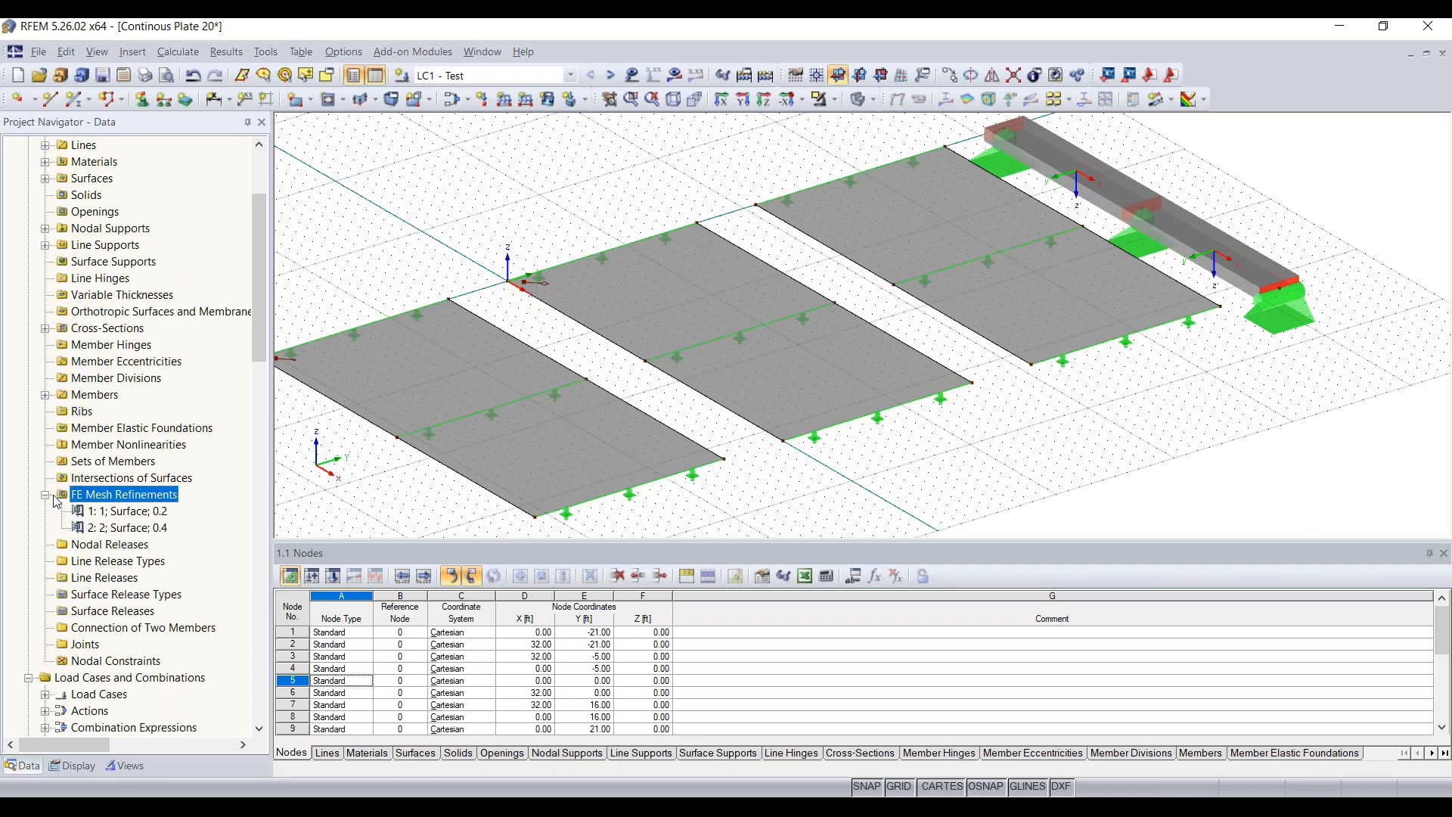
- Create a third surface FE mesh refinement with a target FE length of 0.6 ft and assign it to surface No. 3
right_click(137, 500)
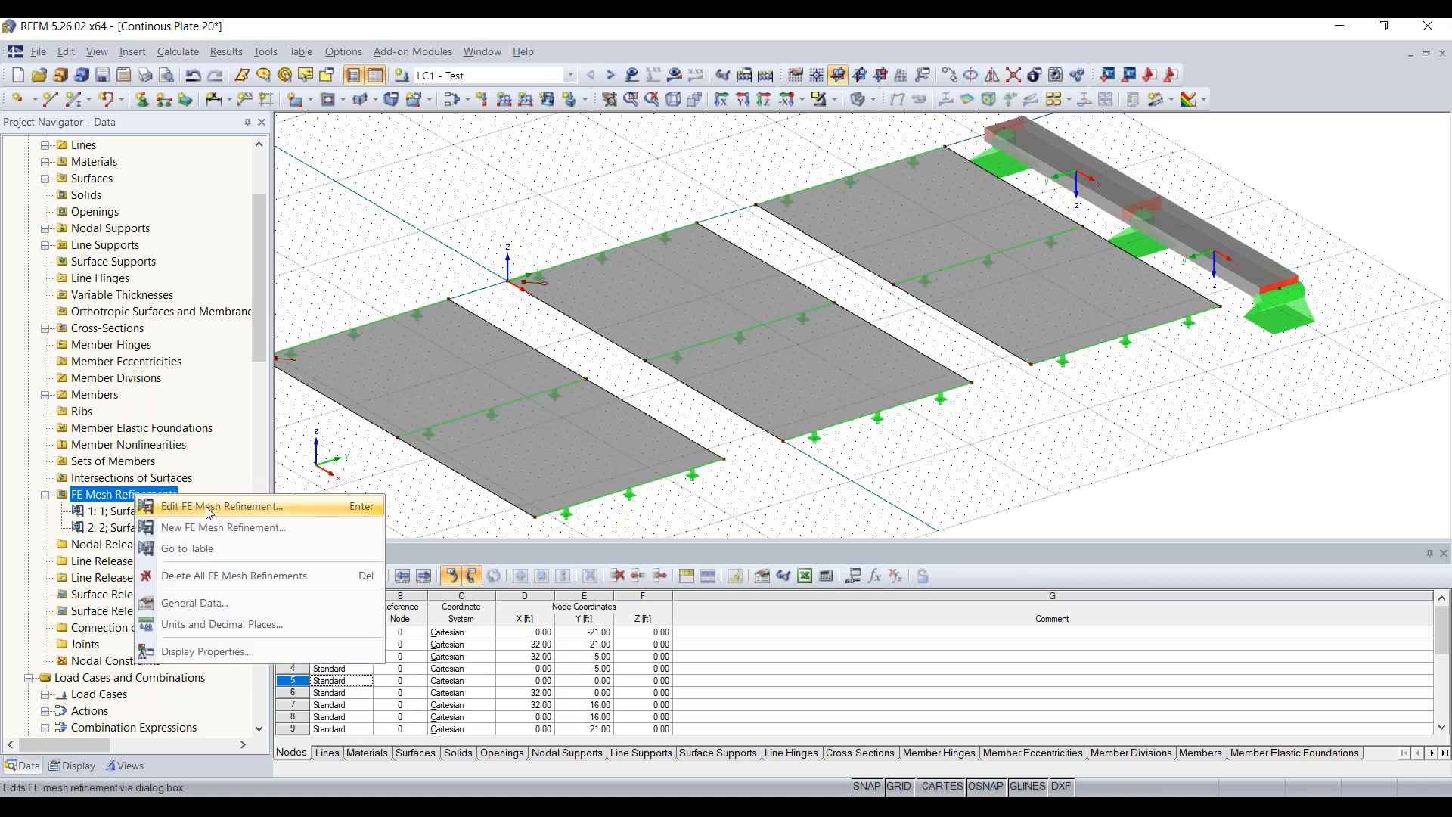
left_click(220, 528)
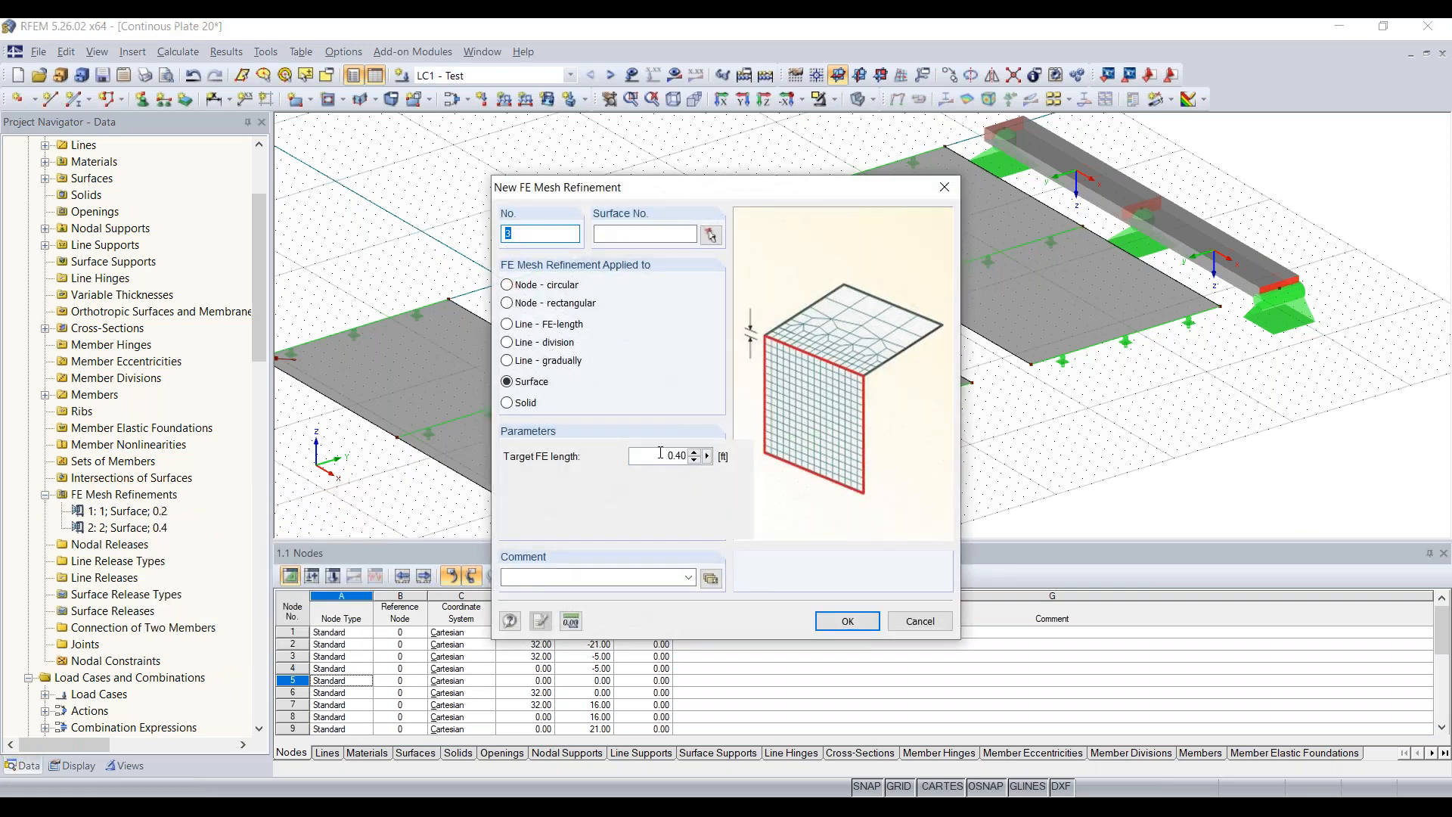
double_click(670, 455)
type("0.6")
left_click(860, 628)
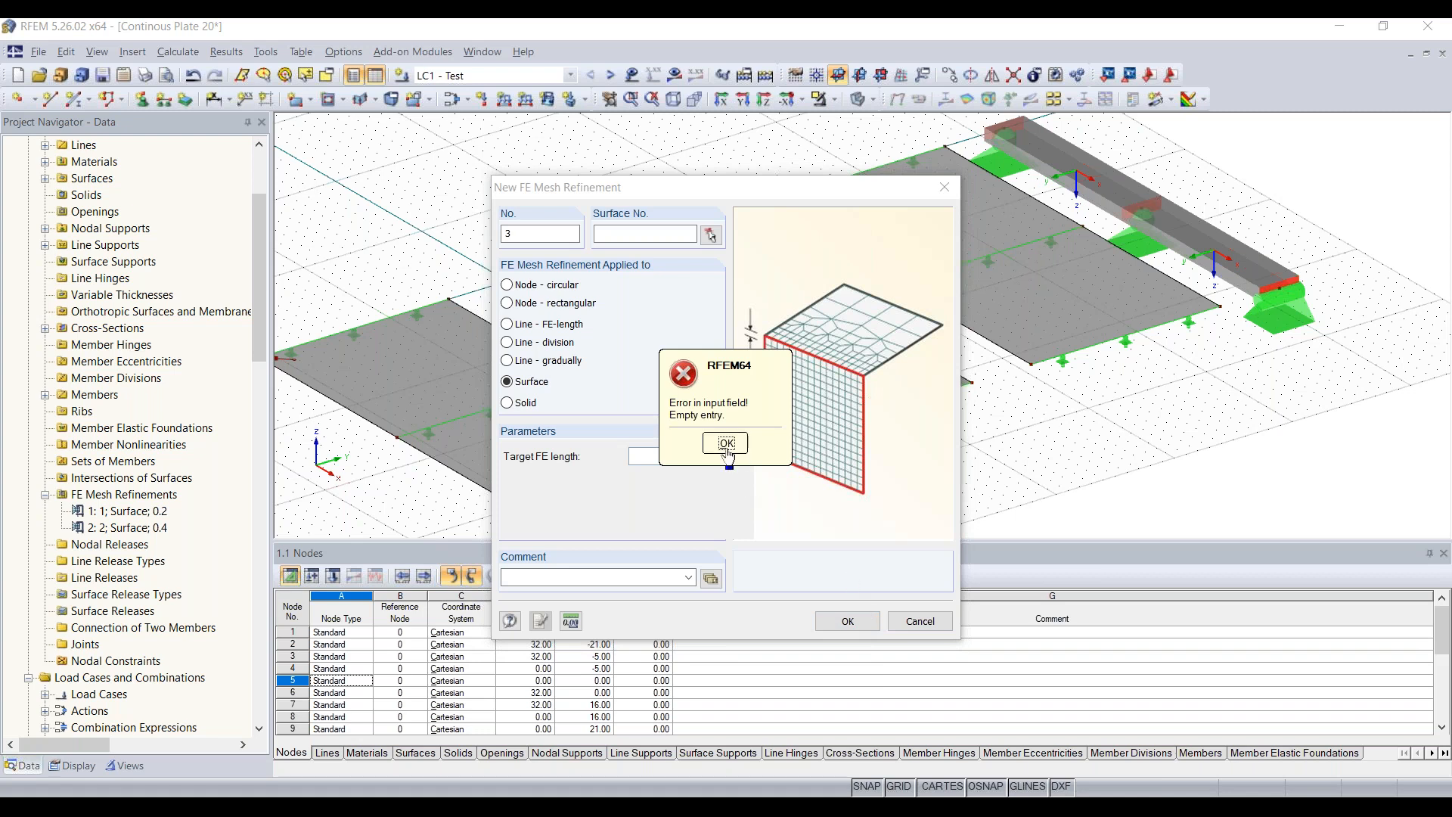
left_click(725, 452)
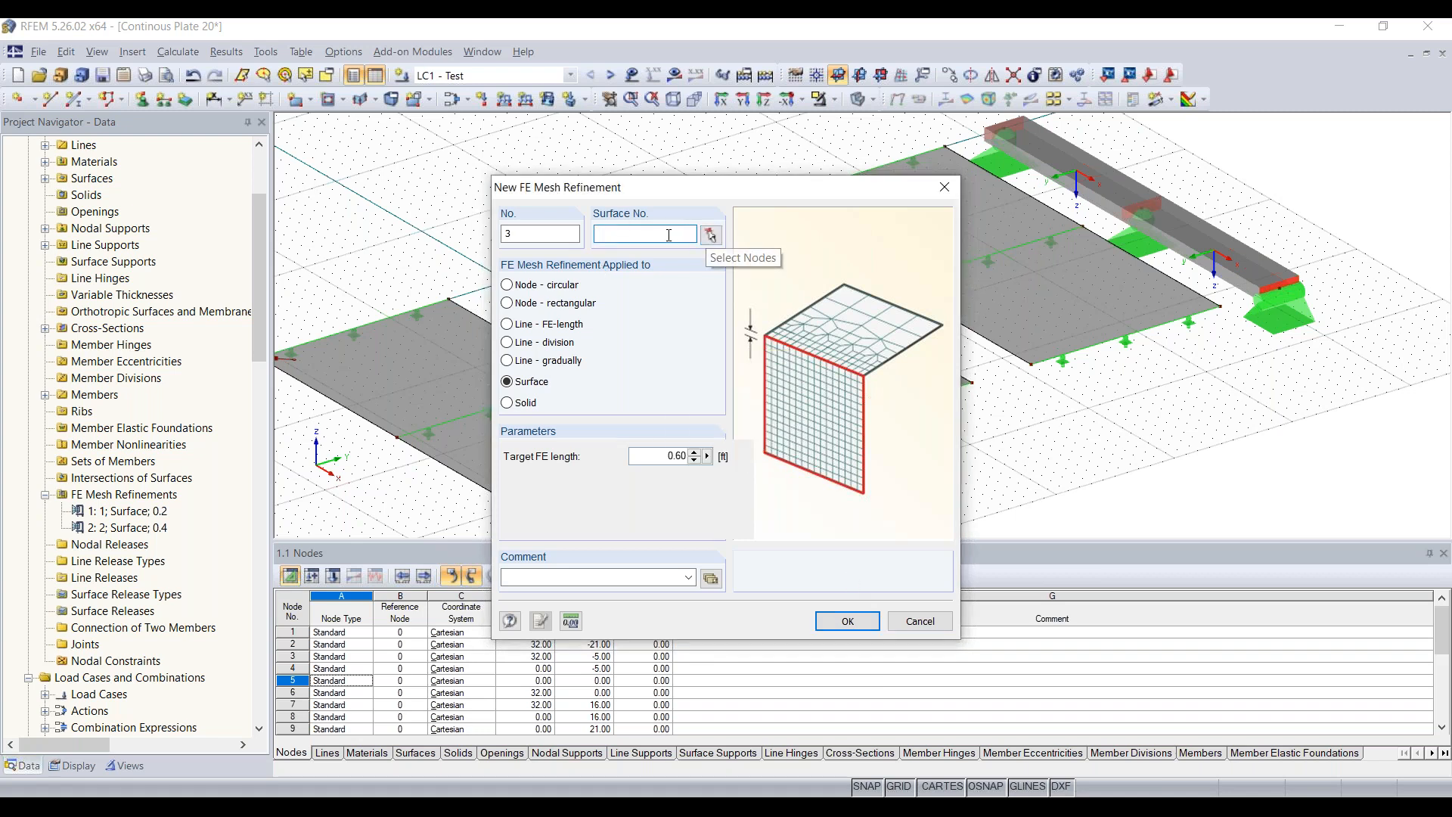
left_click(712, 237)
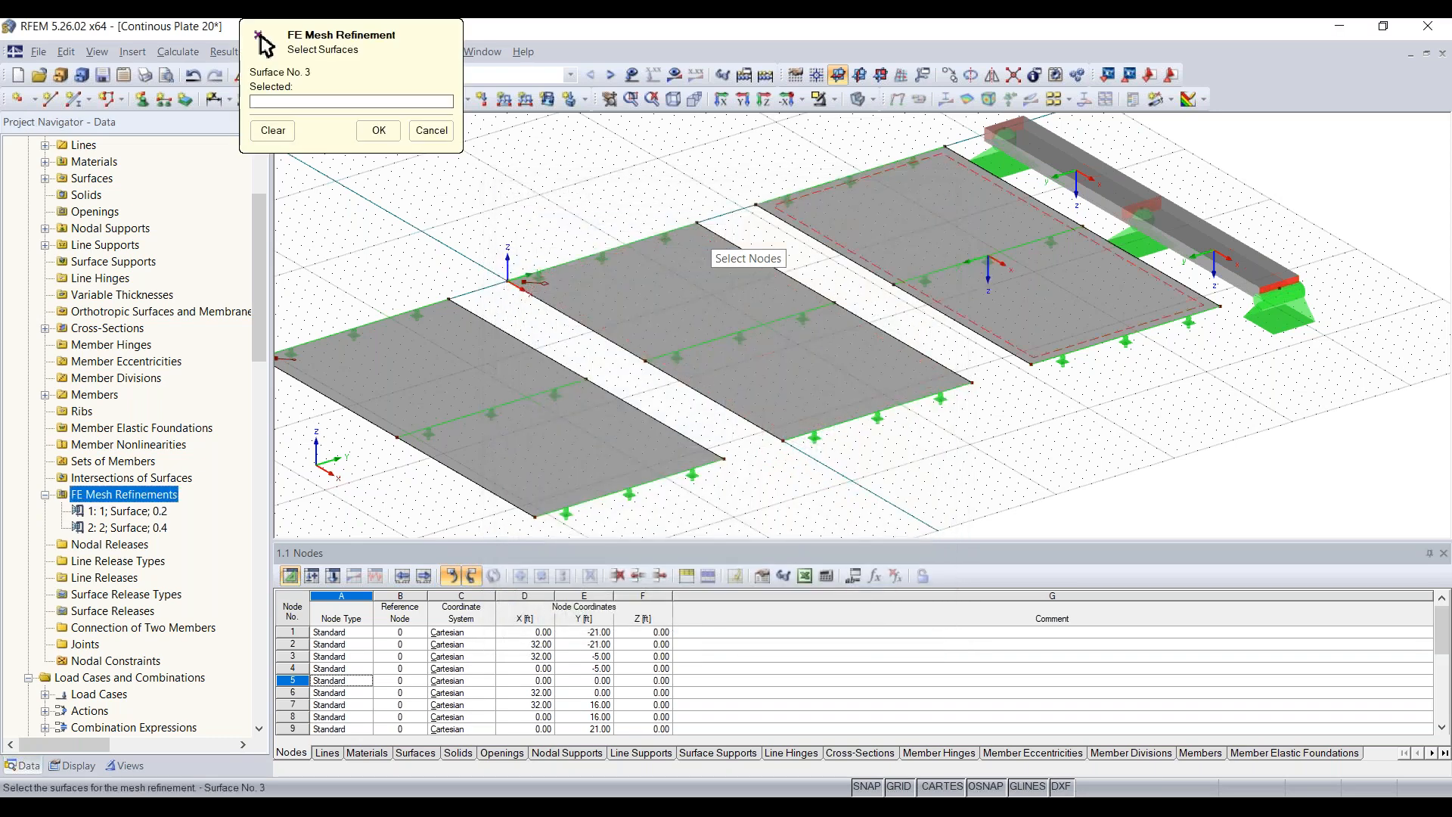
left_click(379, 130)
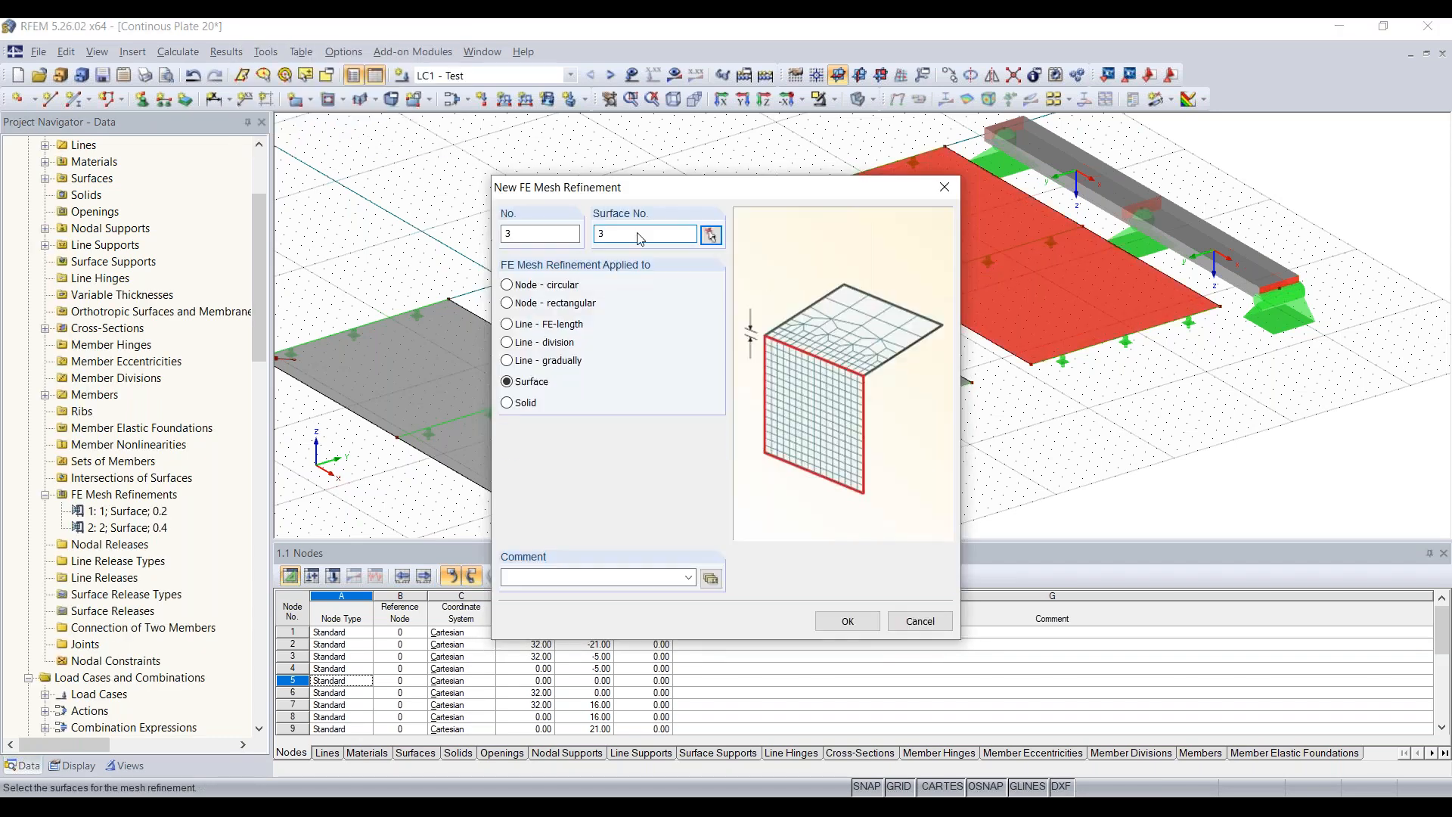
left_click(848, 622)
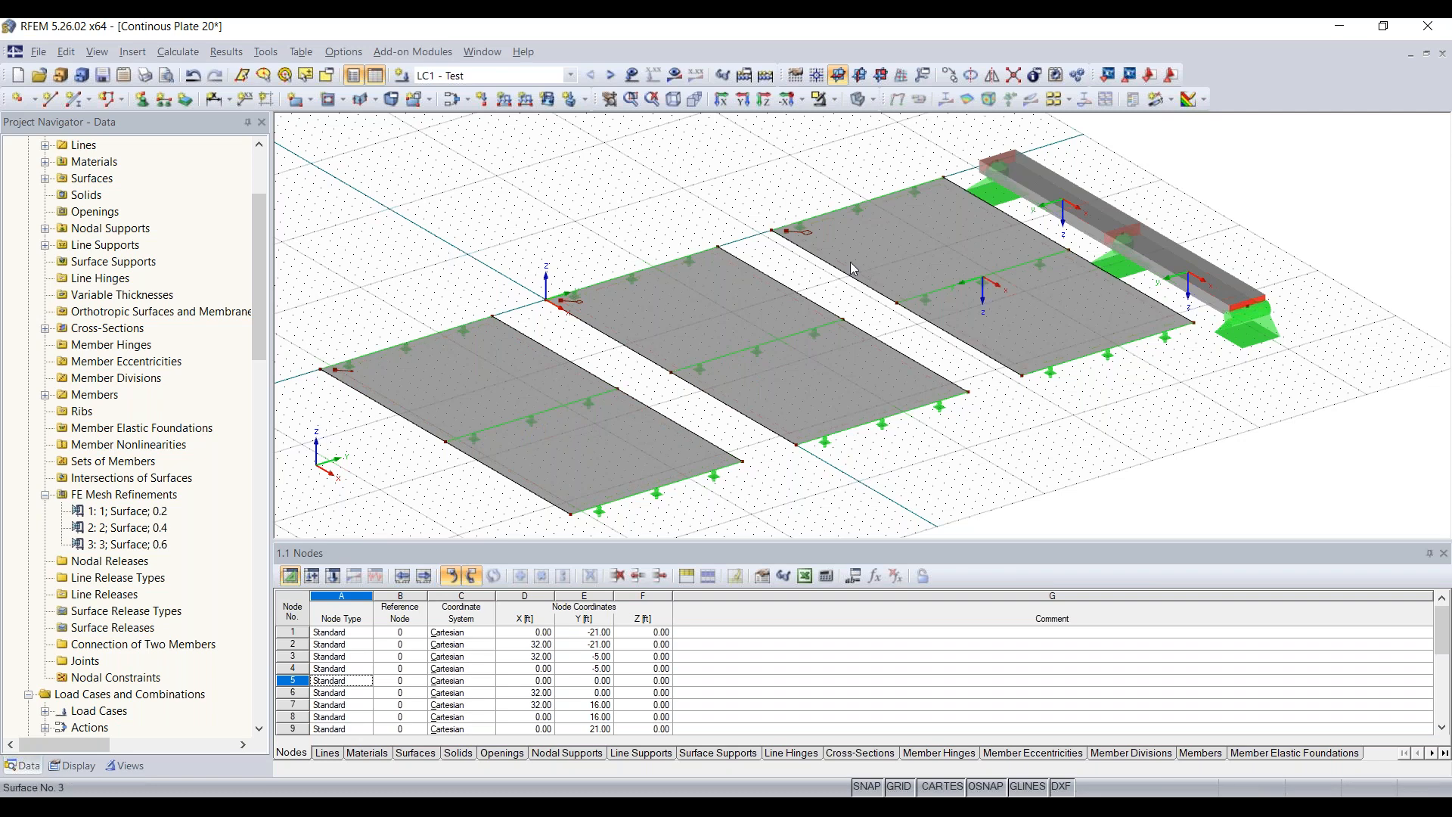
middle_click_drag(959, 467, 990, 442, "ctrl")
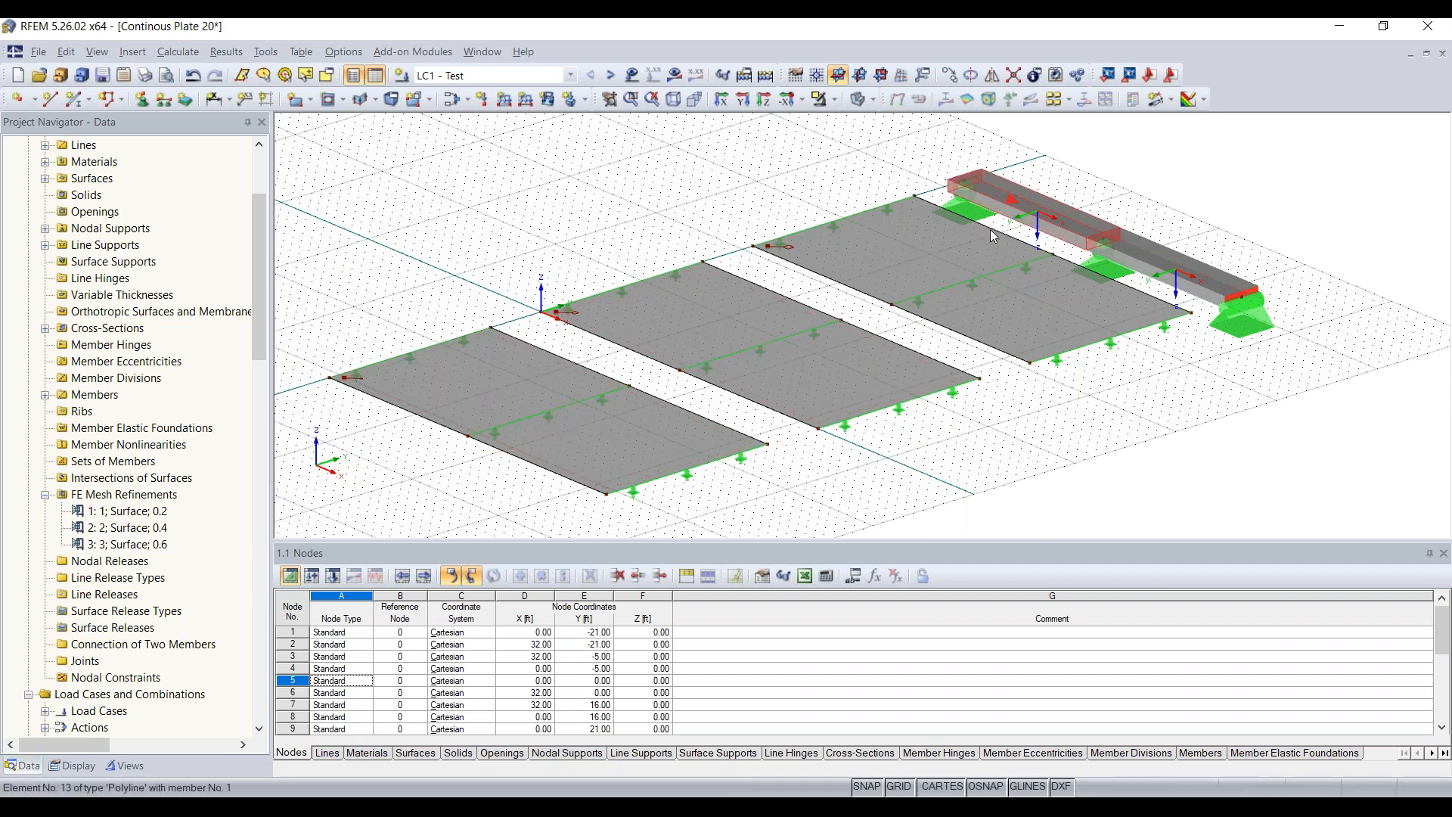
middle_click_drag(657, 196, 778, 201)
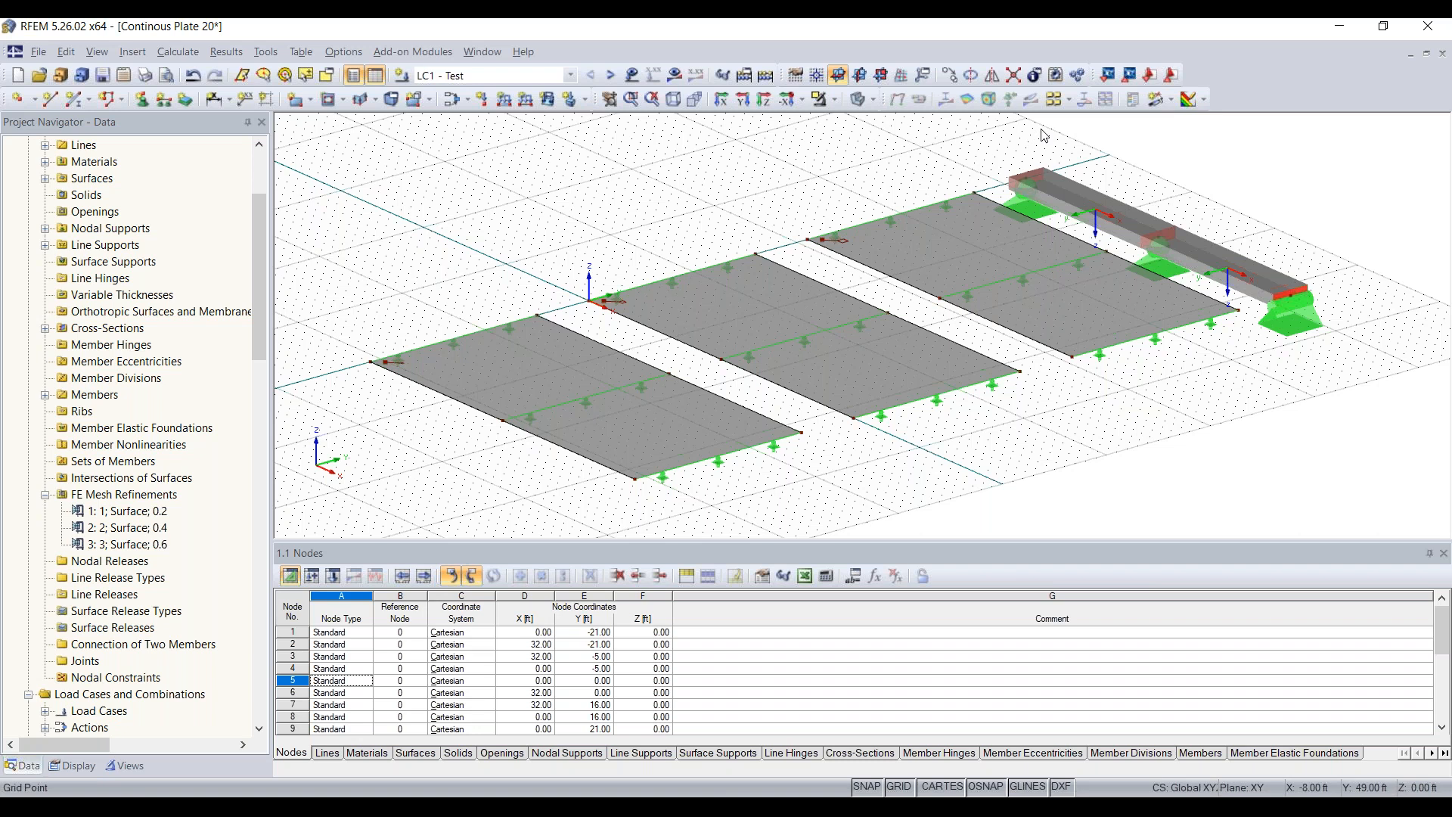
left_click(1174, 99)
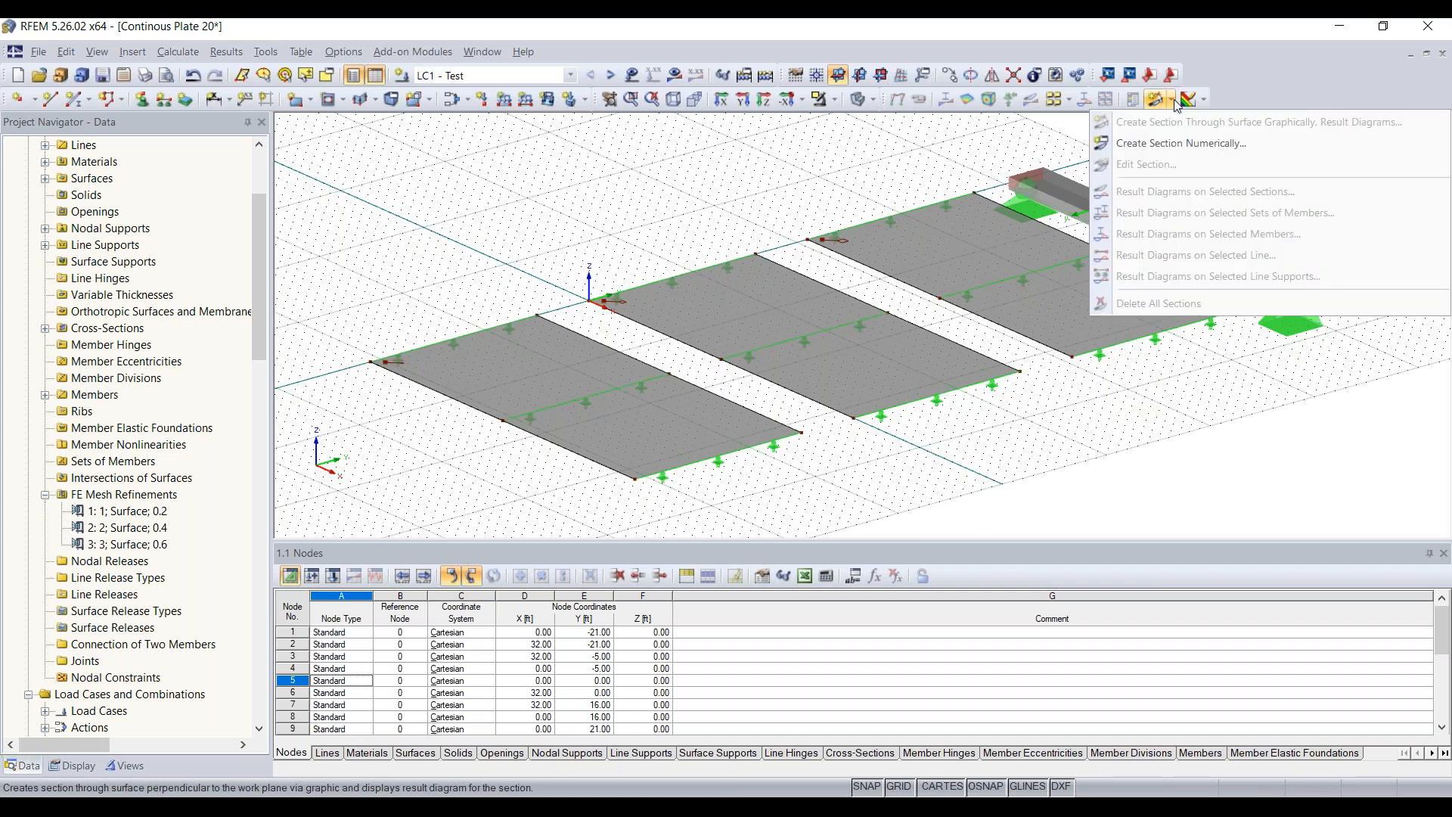
- Create a section named AA through the first plate from (0, -13, 0) to (32, -13, 0) ft
left_click(1174, 144)
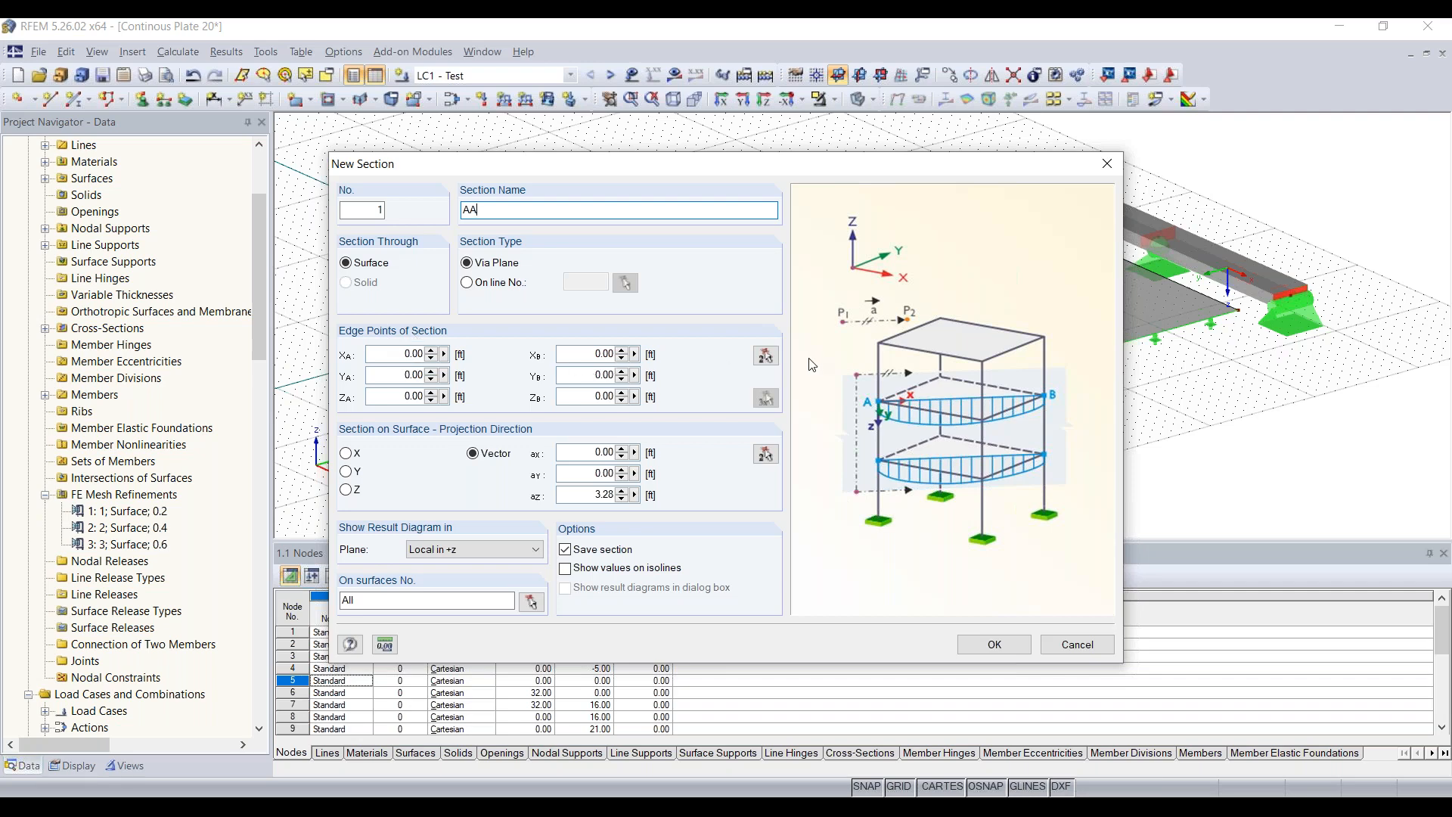
left_click(765, 355)
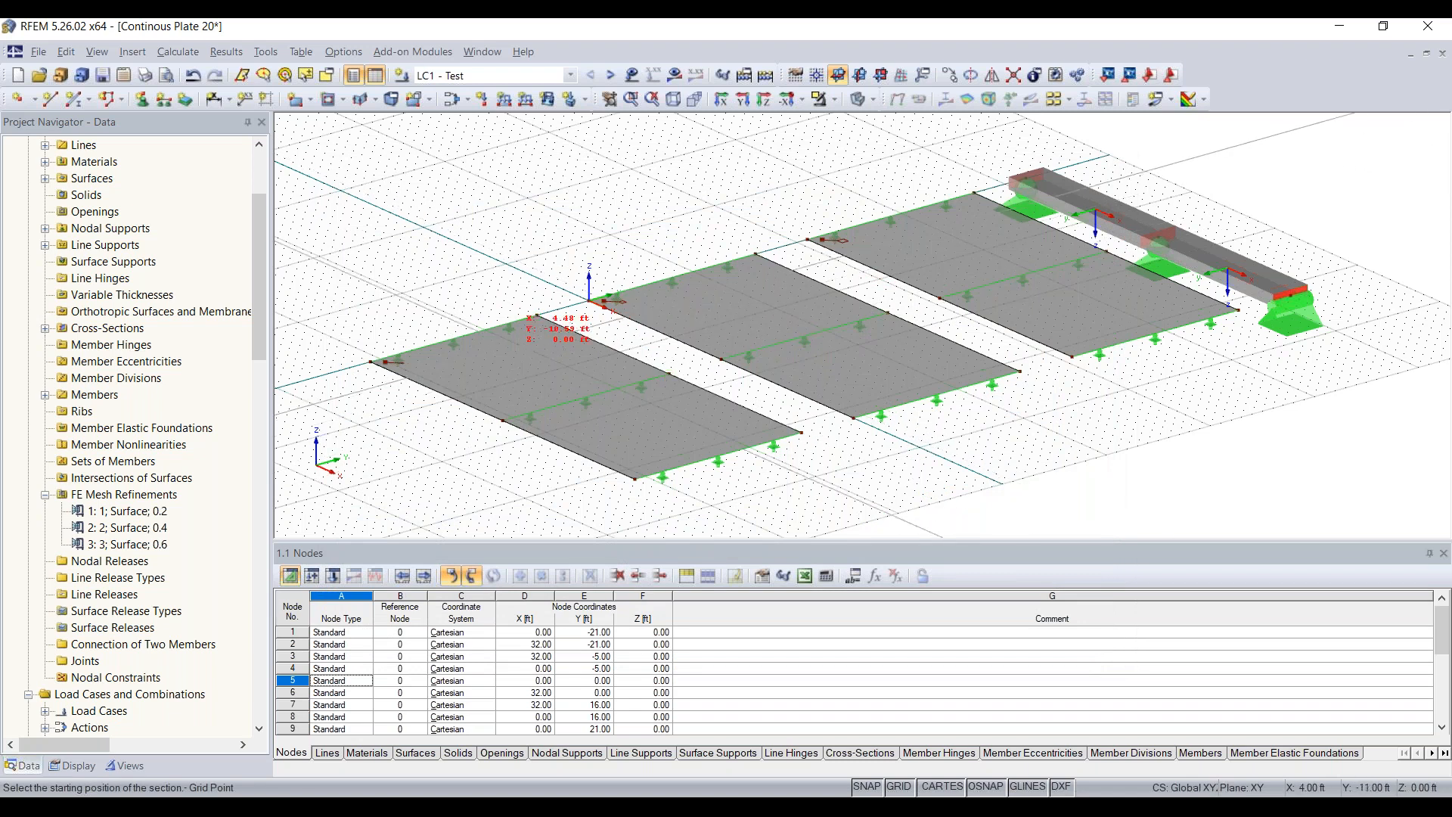
left_click(453, 340)
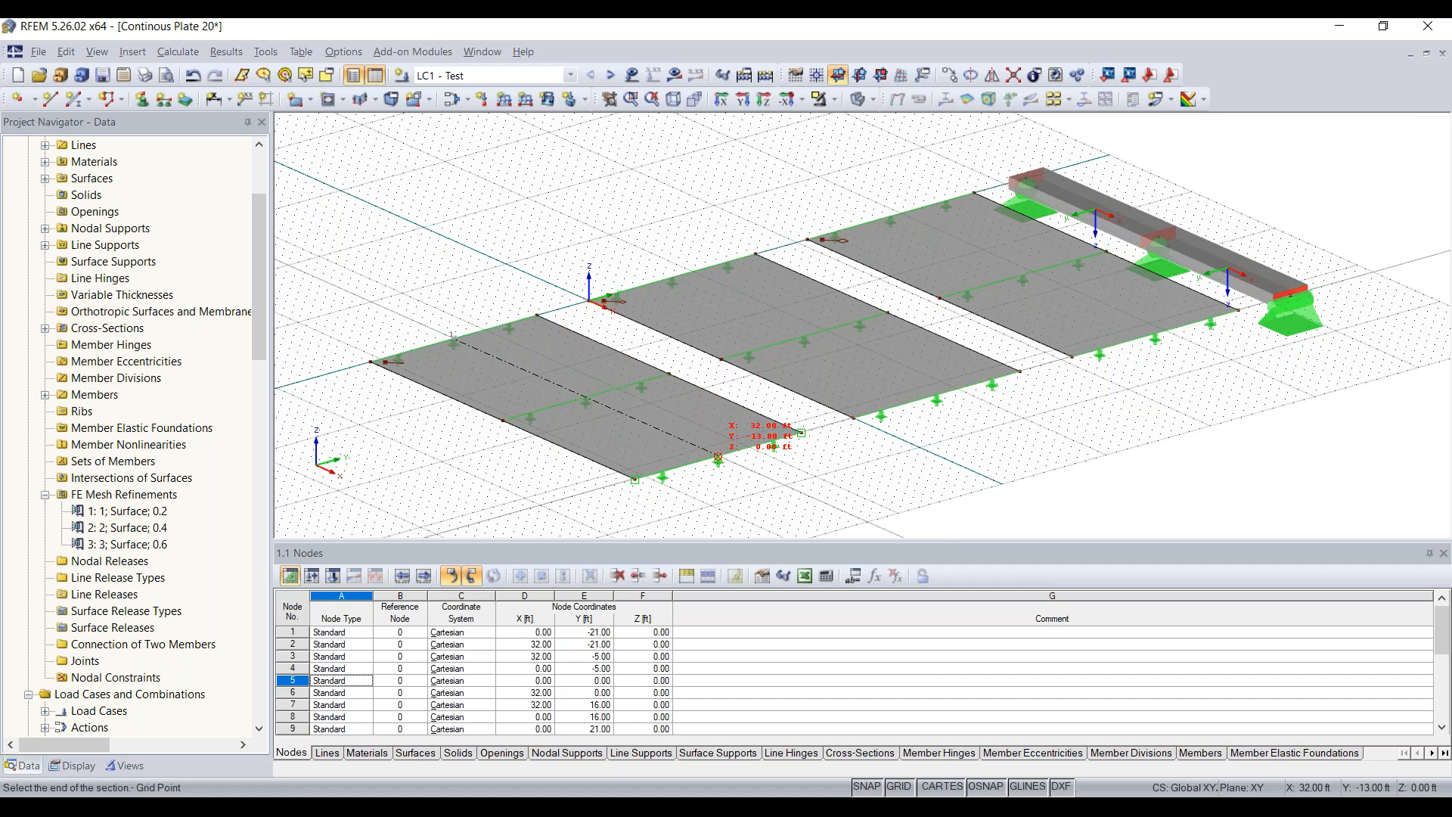
left_click(718, 458)
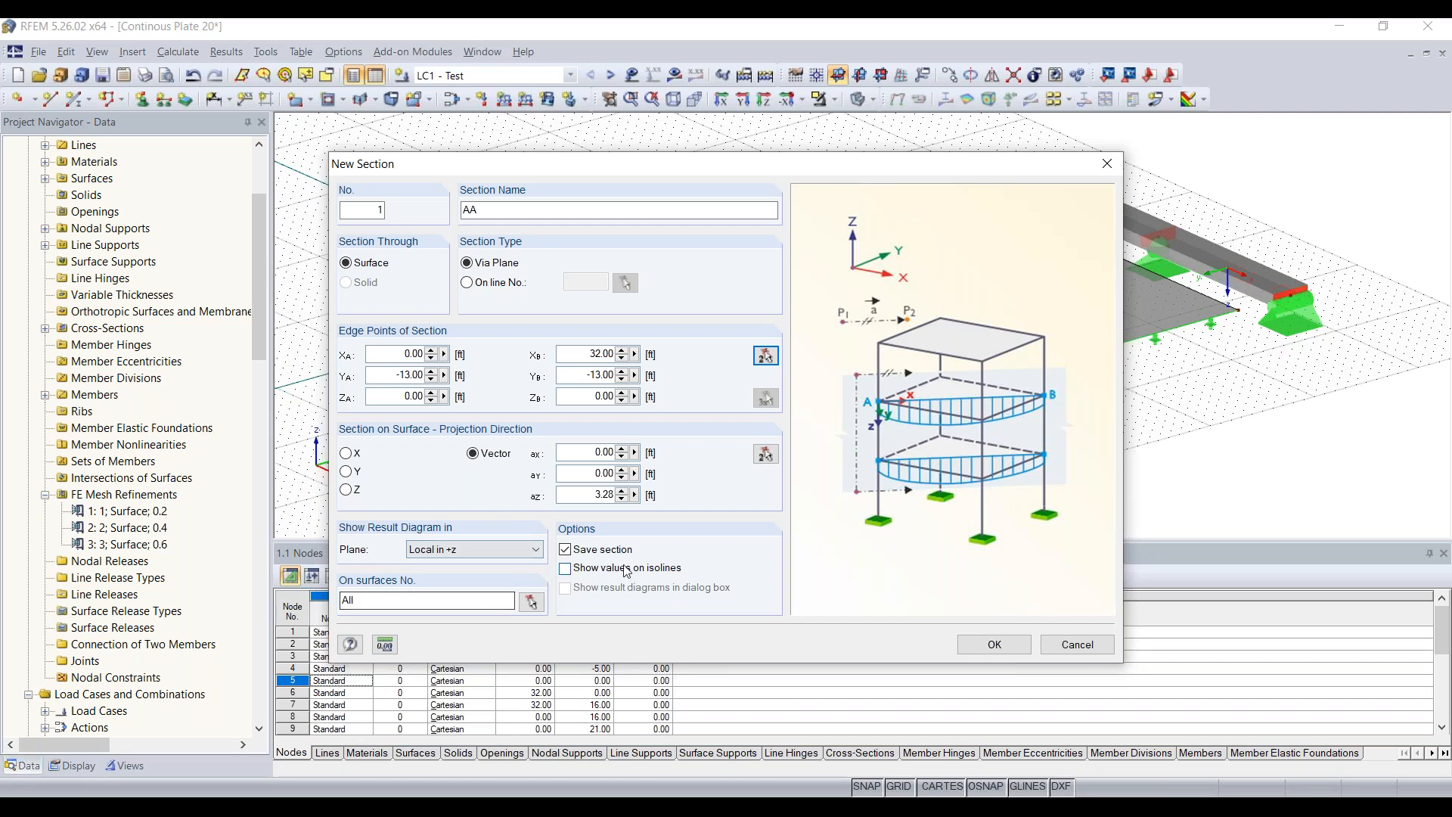
left_click(992, 645)
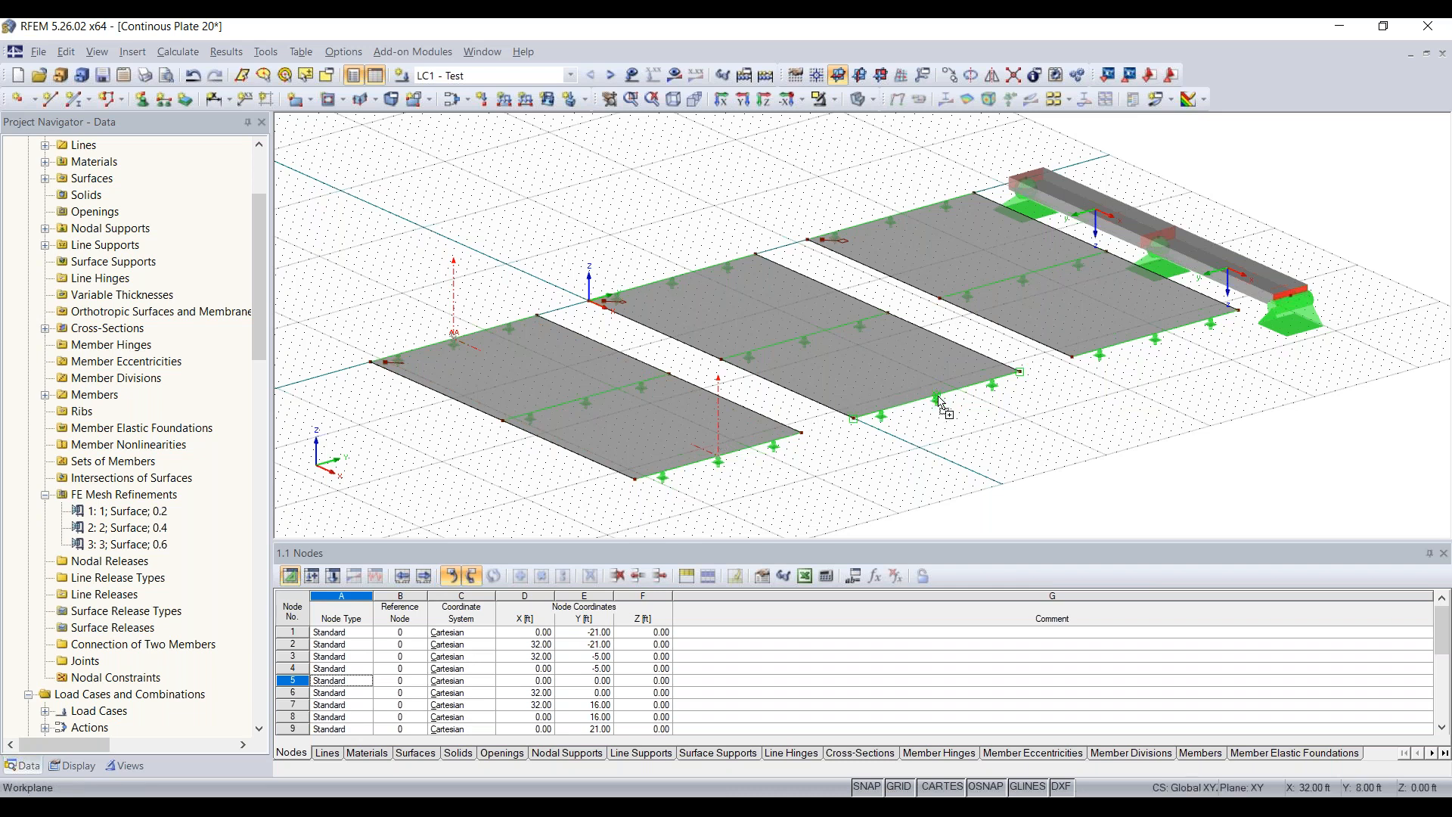
- Copy section AA onto the middle plate at Y = 8 ft and the third plate at Y = 29 ft
left_click_drag(938, 396, 939, 396, "ctrl")
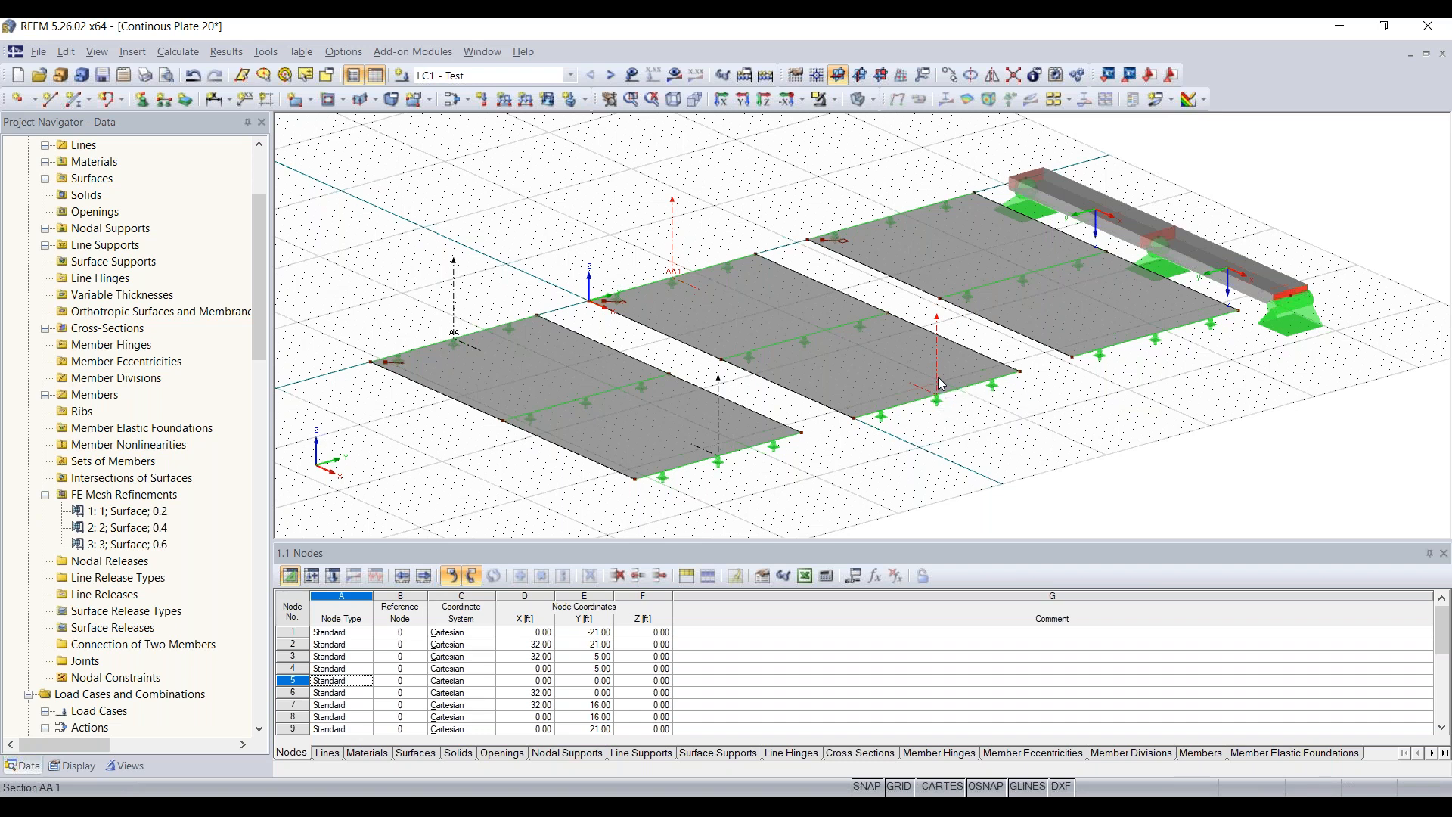
left_click(1159, 338)
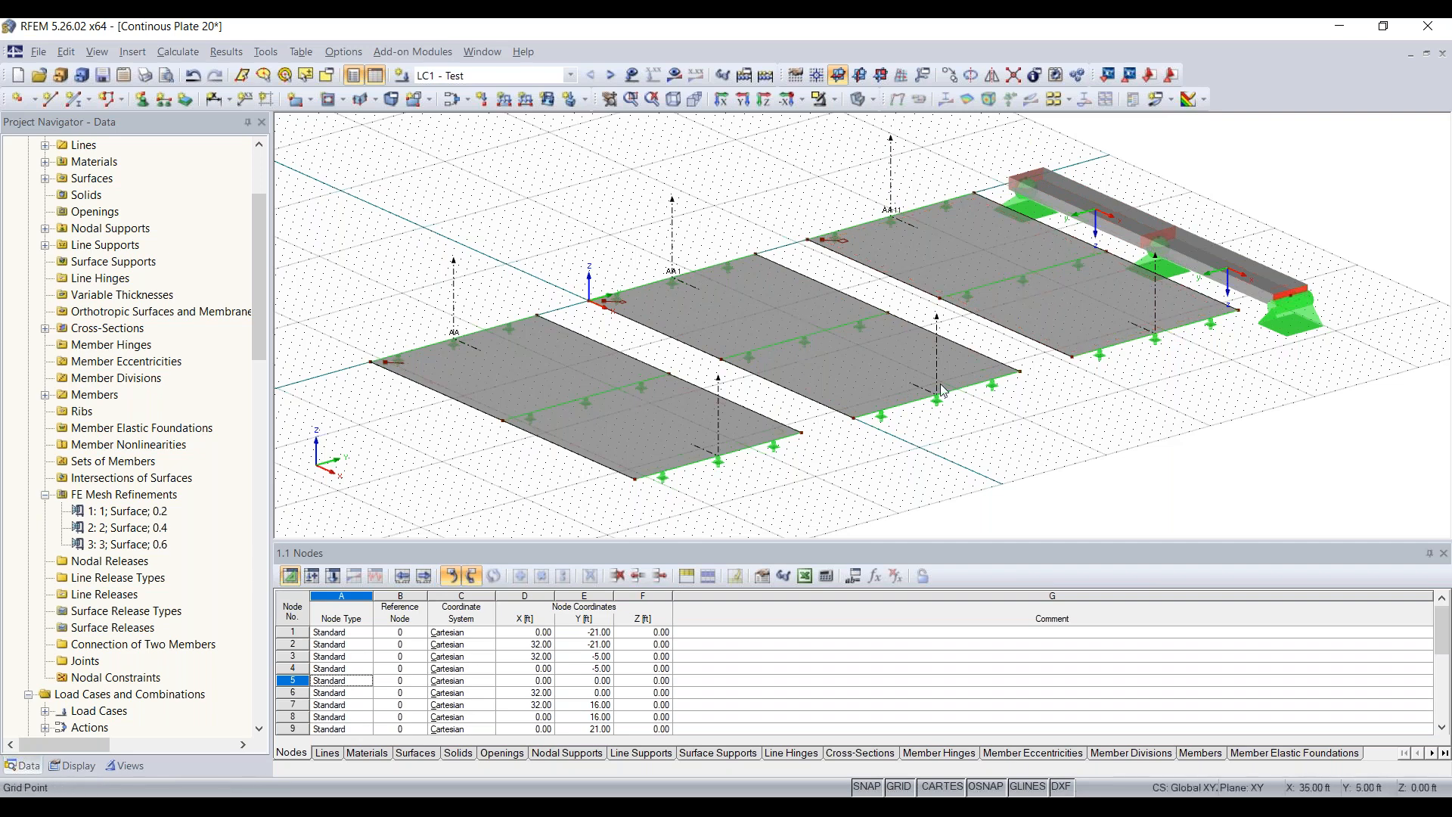
scroll(690, 284, "up", 4)
scroll(690, 285, "down", 5)
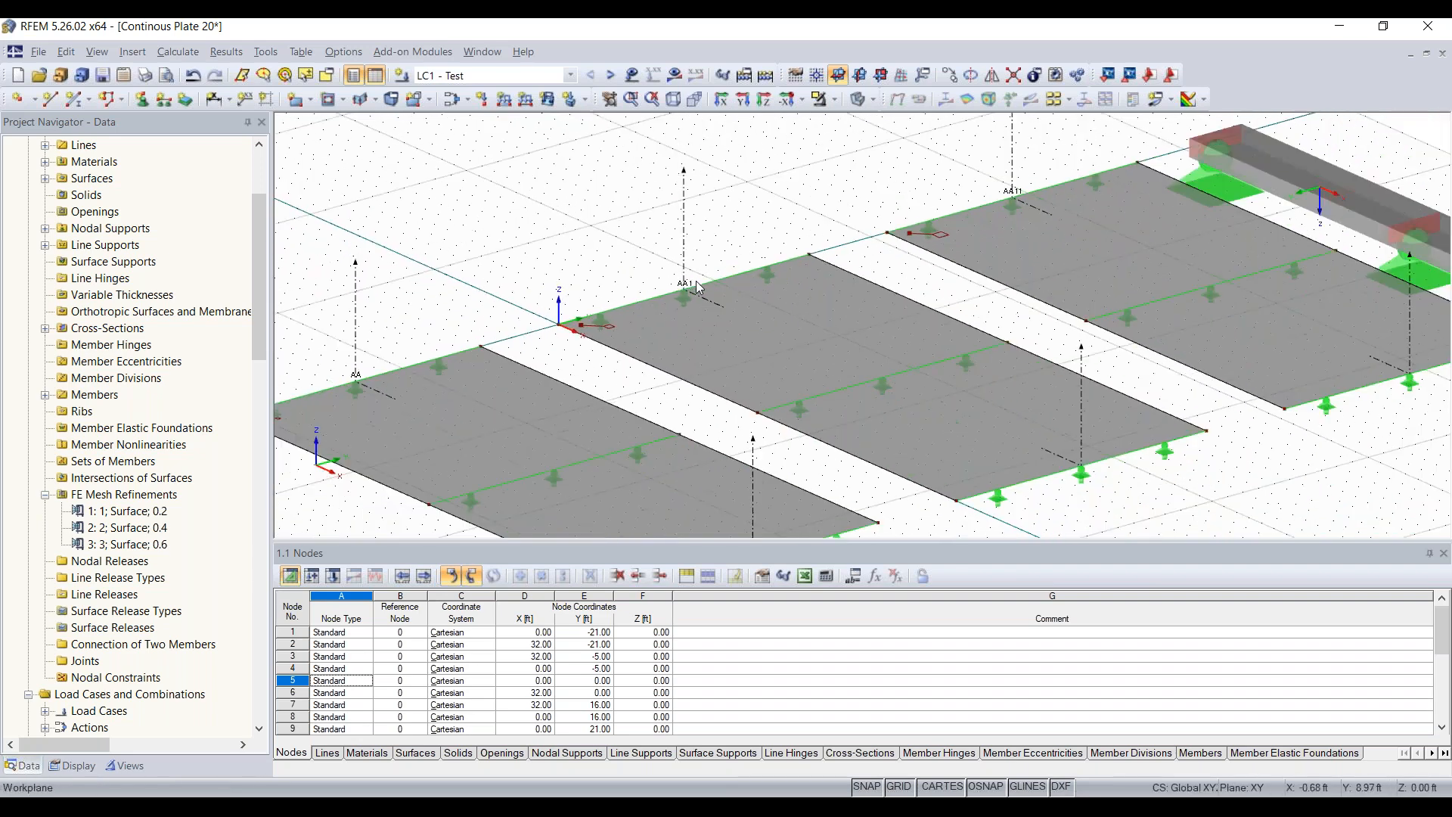
scroll(775, 255, "up", 1)
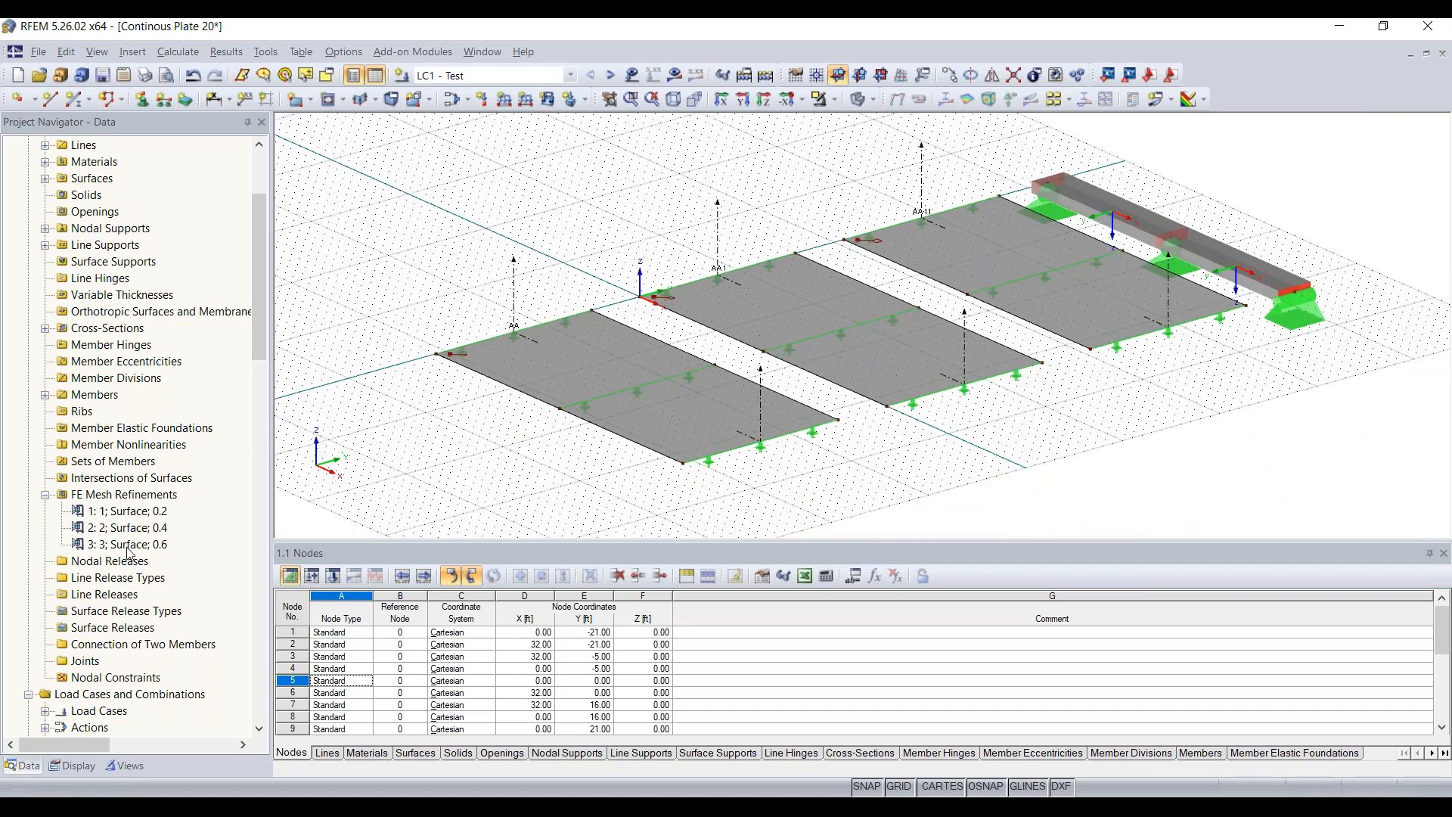
- Rename section No. 2, on the middle plate, as AB
scroll(129, 553, "down", 4)
scroll(128, 553, "up", 5)
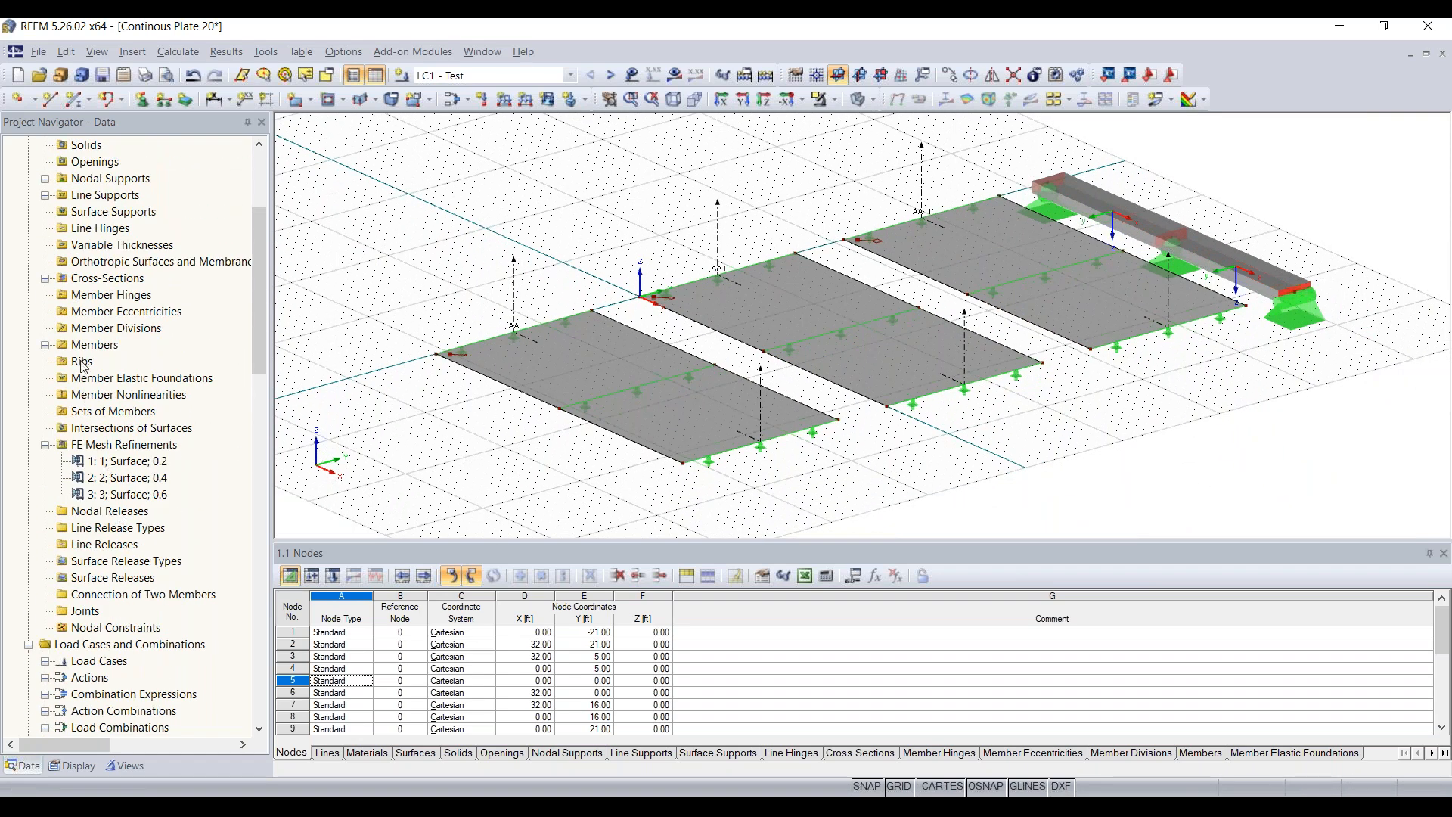
scroll(88, 345, "down", 9)
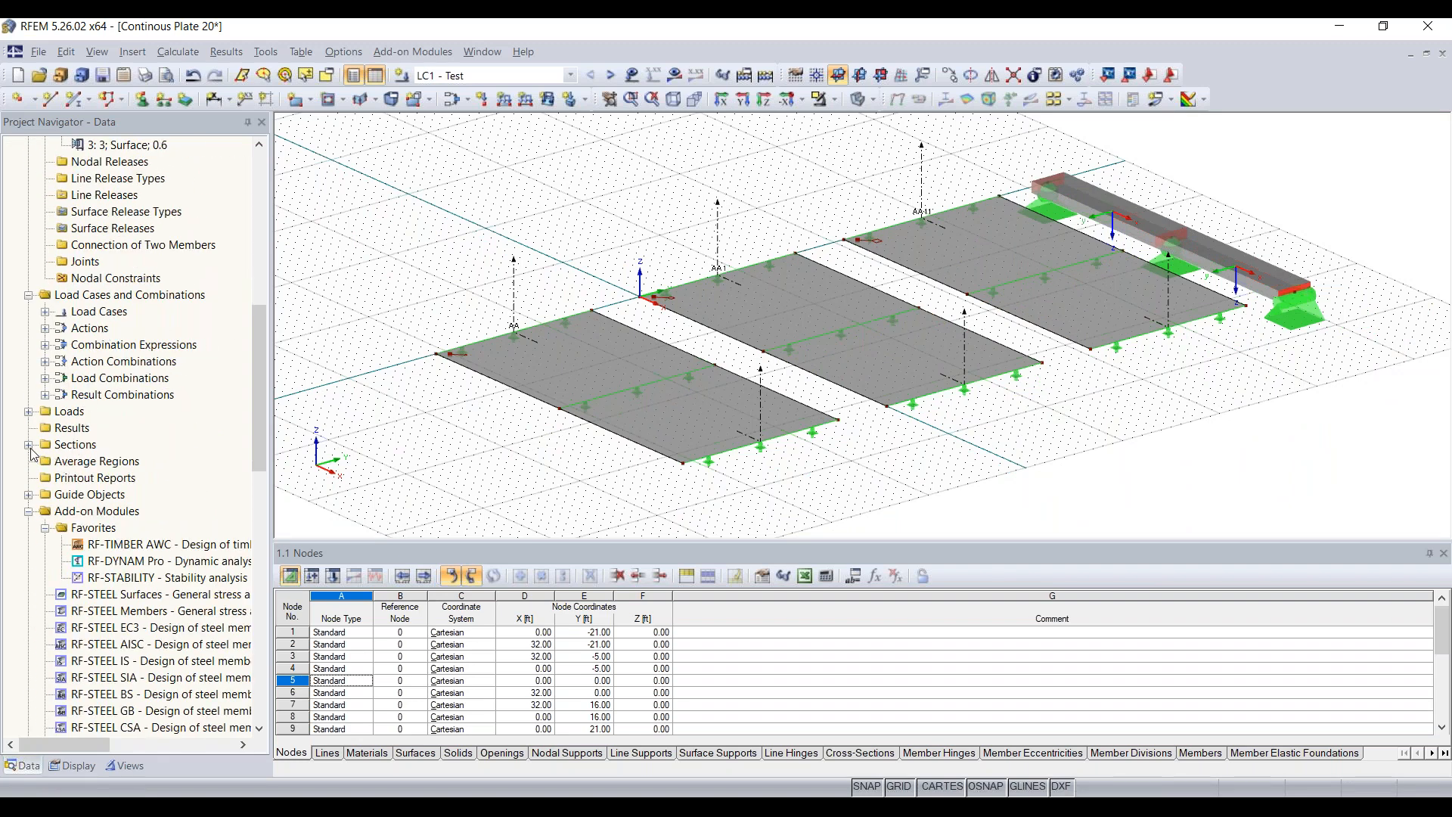
left_click(28, 446)
left_click(84, 478)
double_click(89, 479)
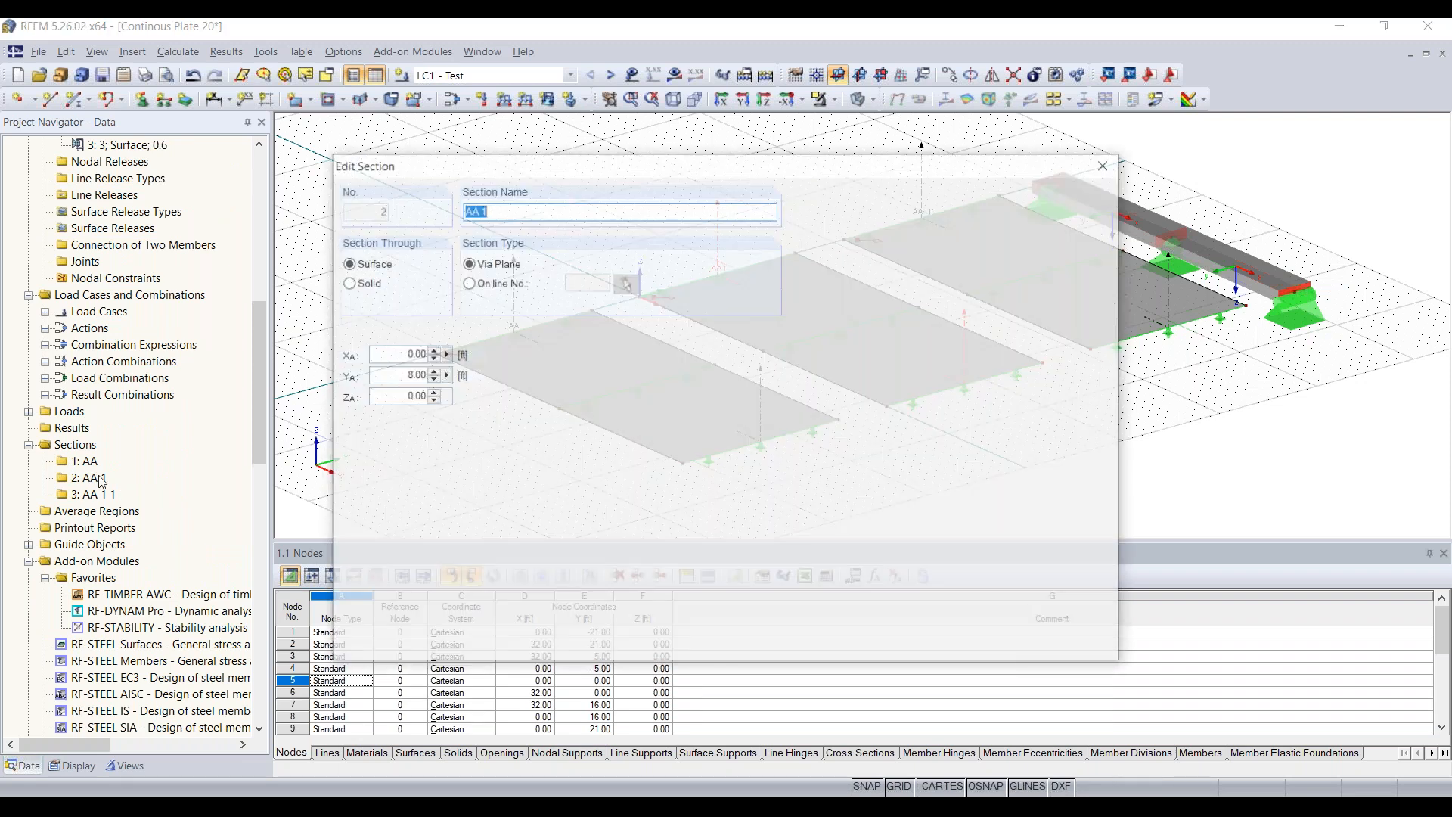
left_click(561, 212)
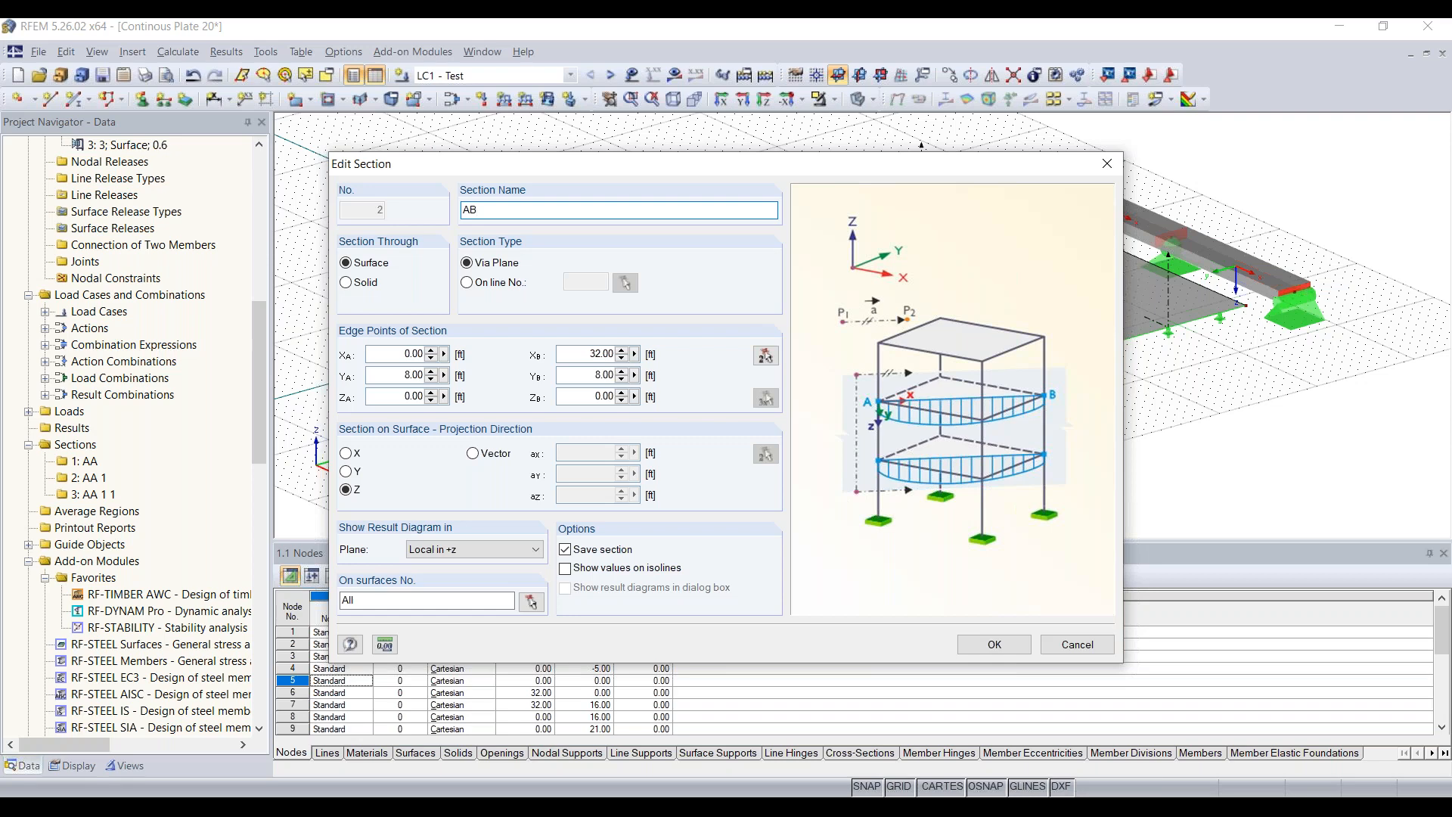
left_click(983, 649)
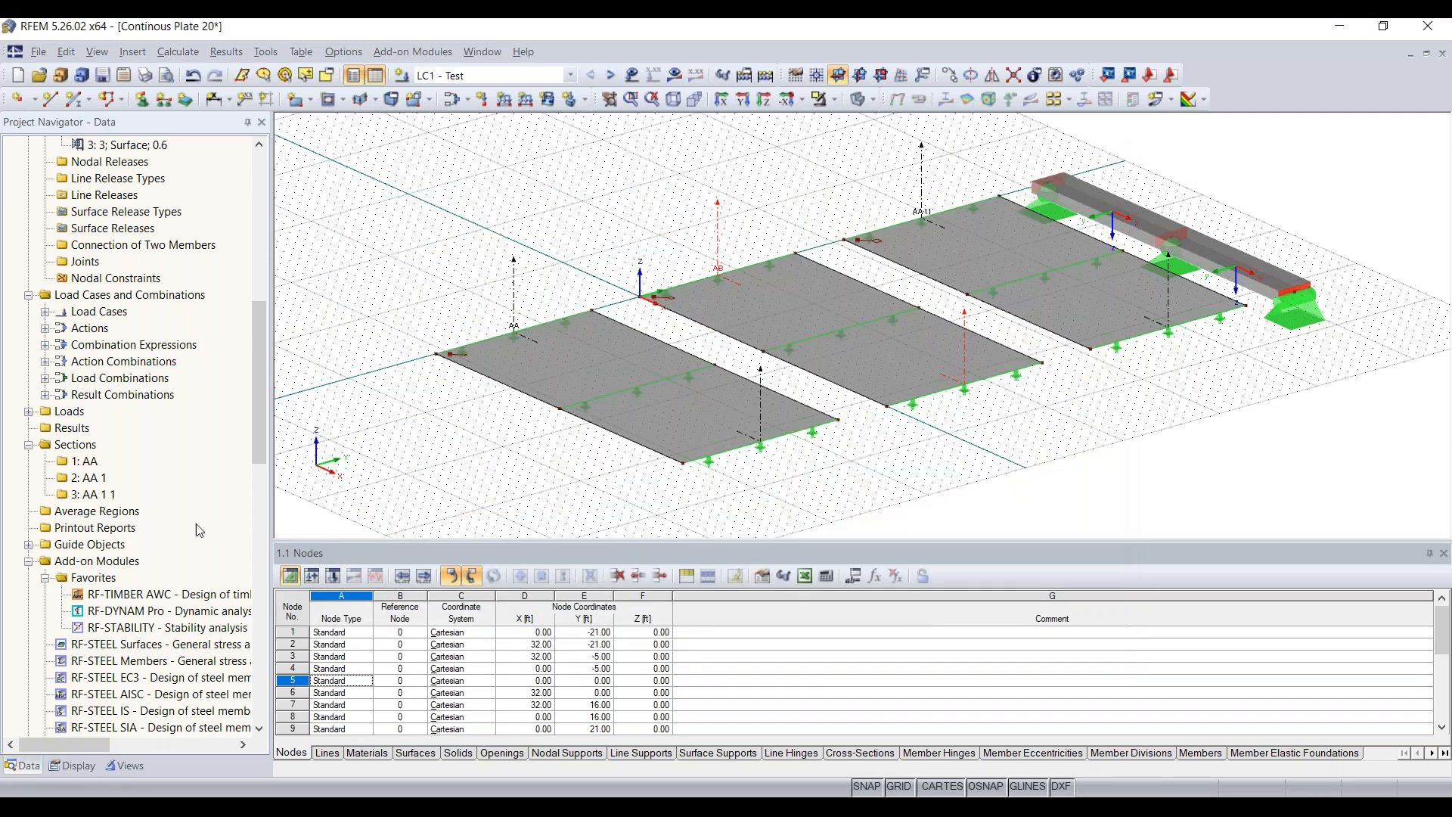
- Rename section No. 3, on the third plate, as AC
left_click(94, 494)
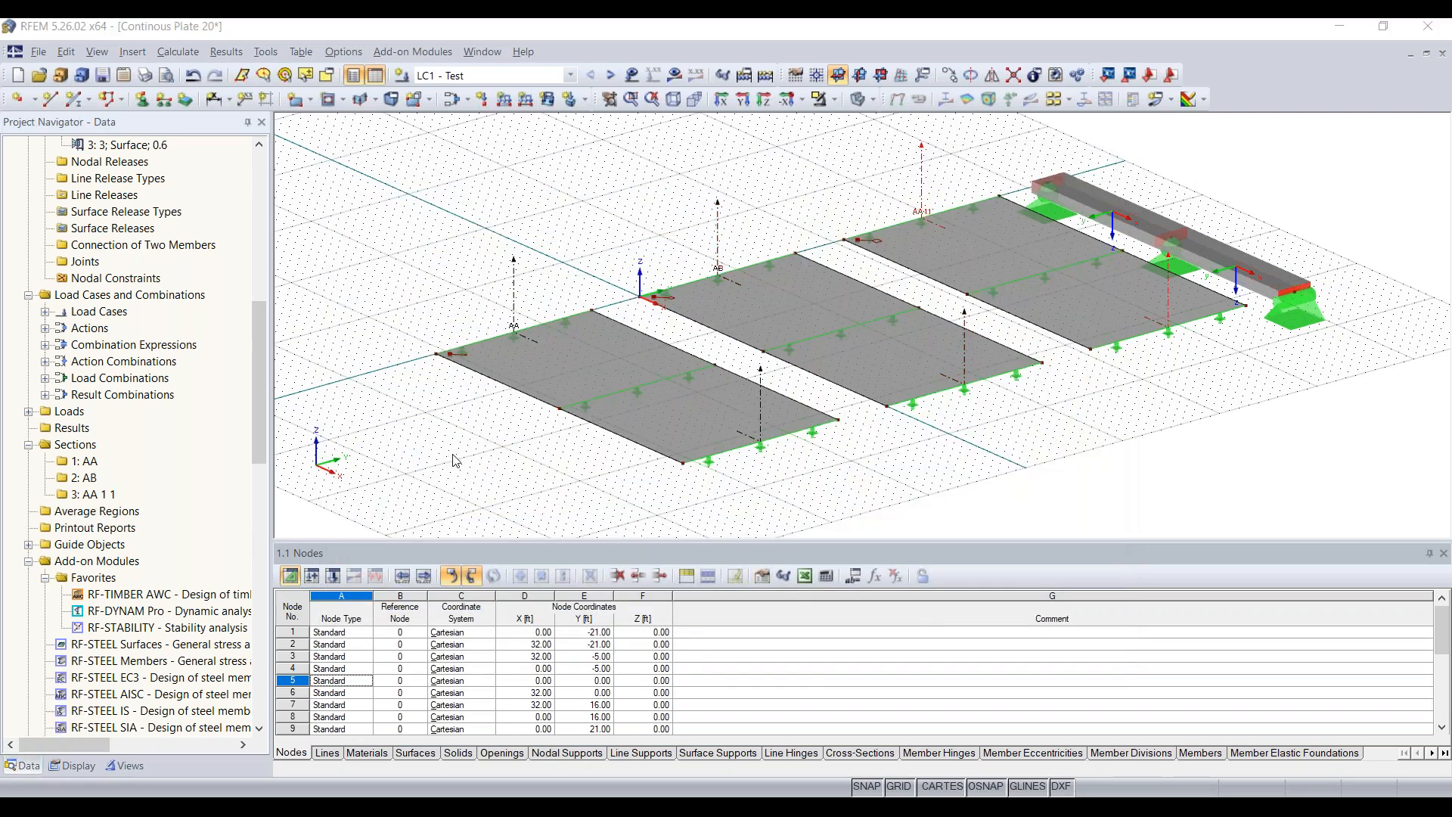
double_click(657, 297)
left_click(558, 214)
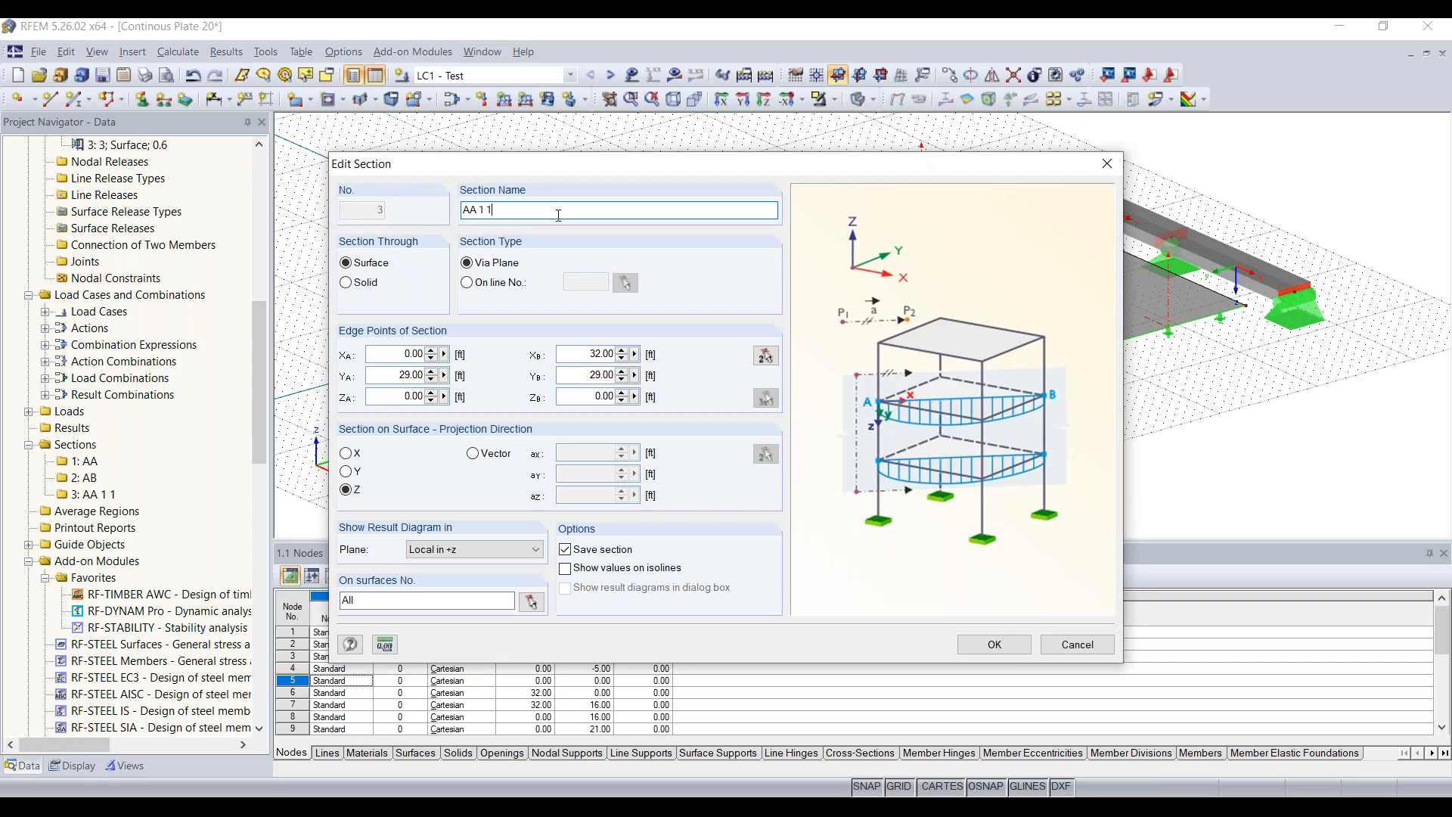
type("AB")
key("BackSpace")
type("C")
left_click(994, 644)
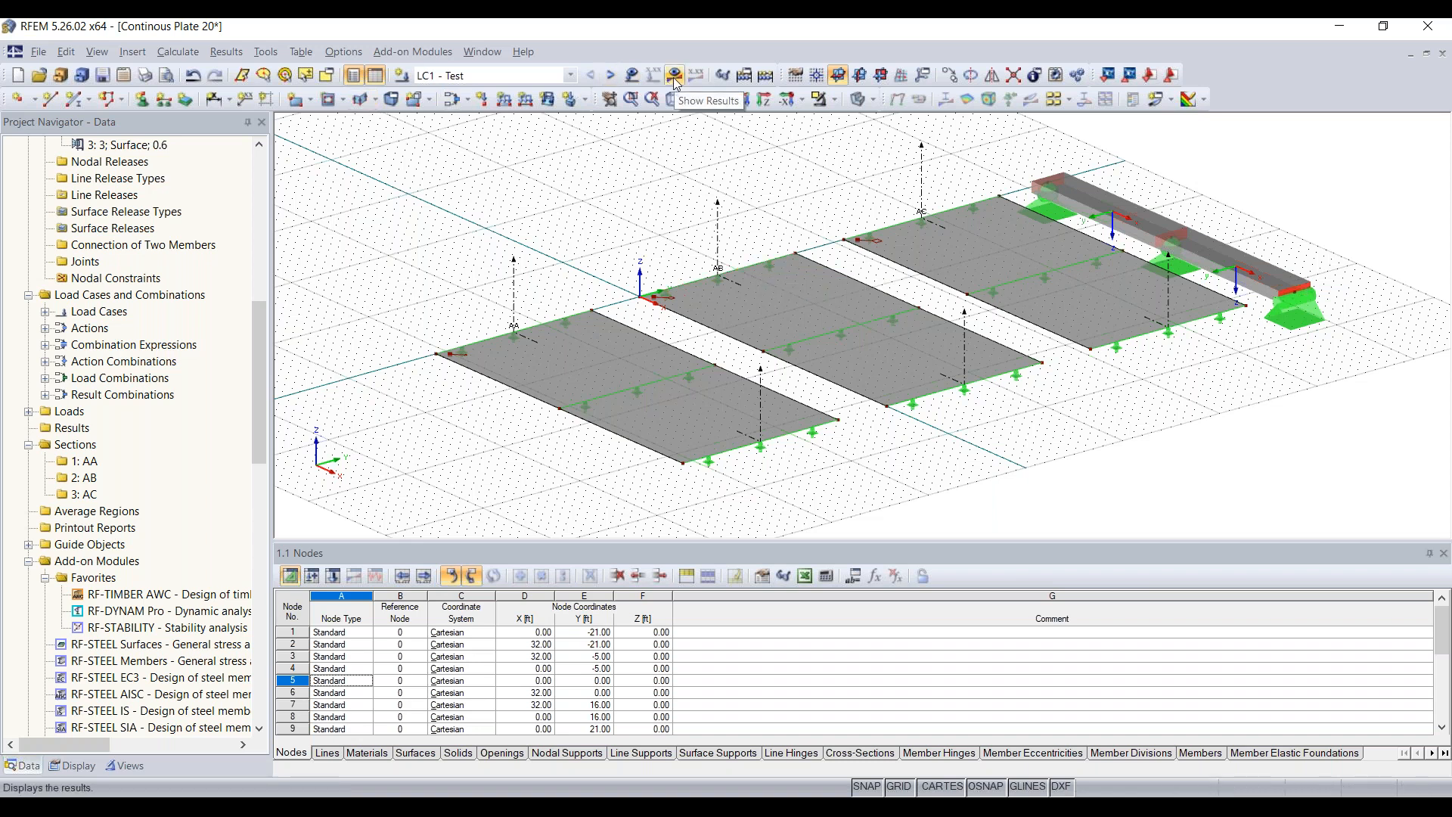
- Keep load case LC1 - Test active and calculate the model to show its results
left_click(493, 76)
left_click(492, 76)
left_click(493, 76)
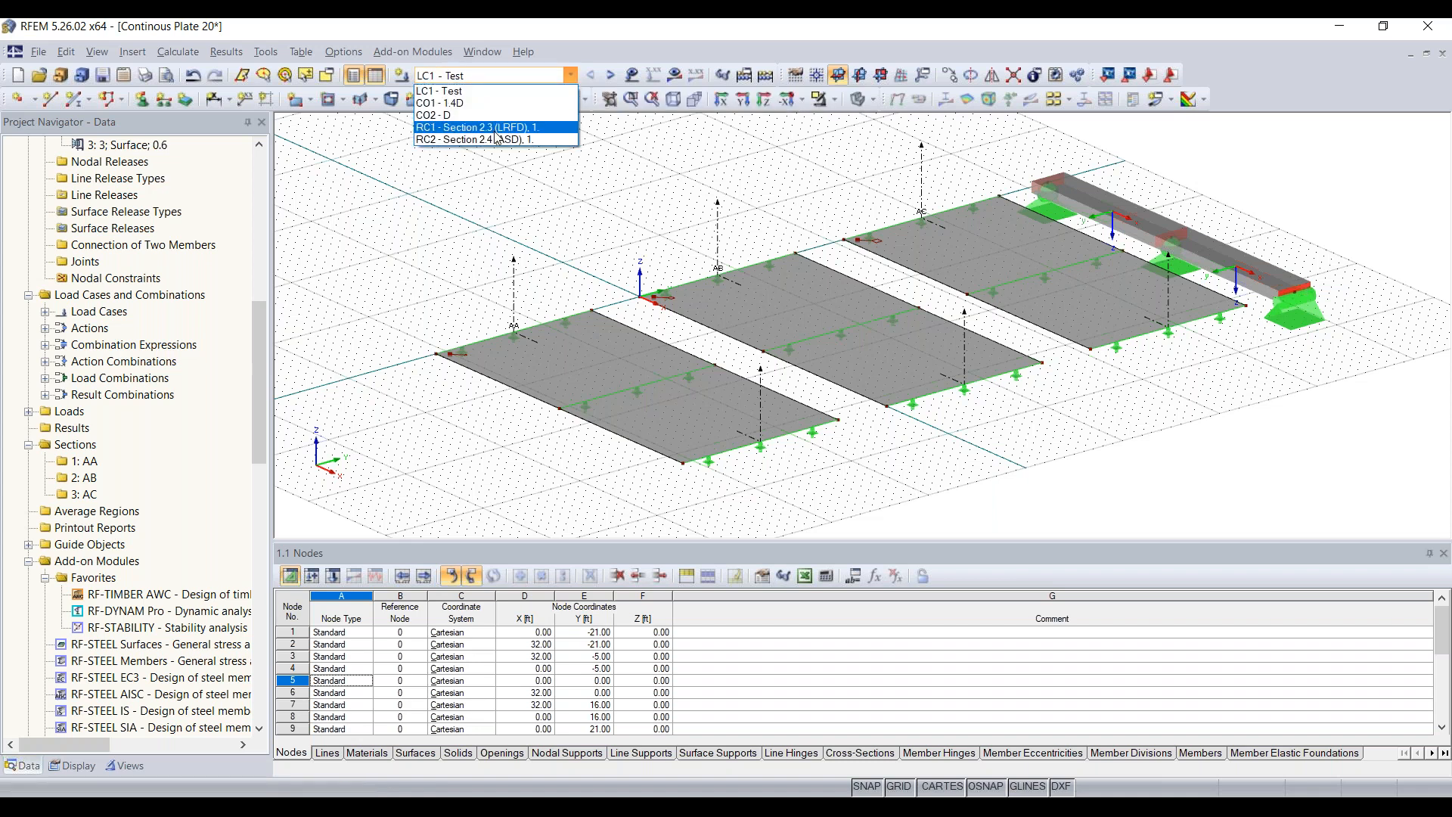
left_click(510, 78)
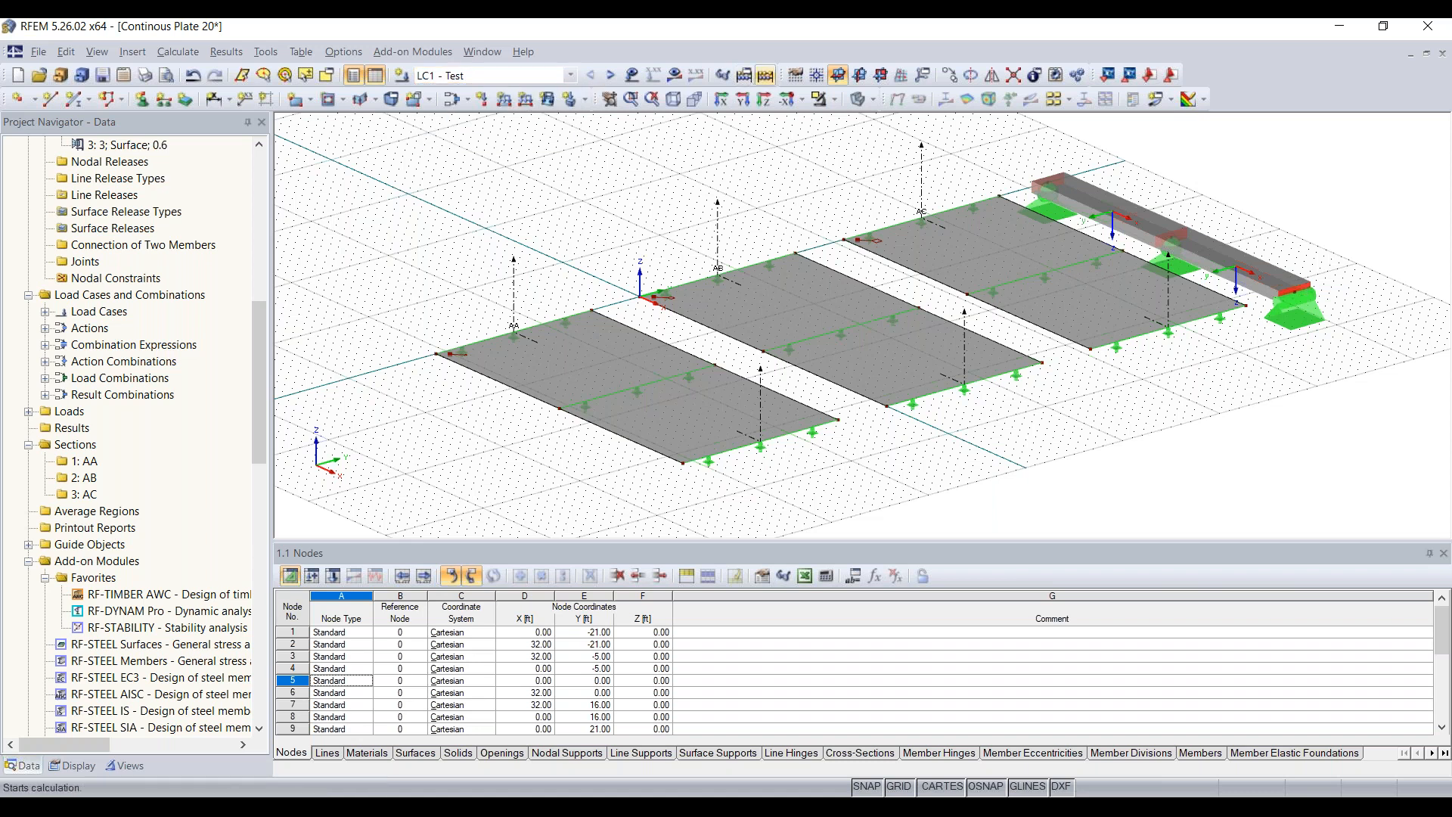
left_click(766, 76)
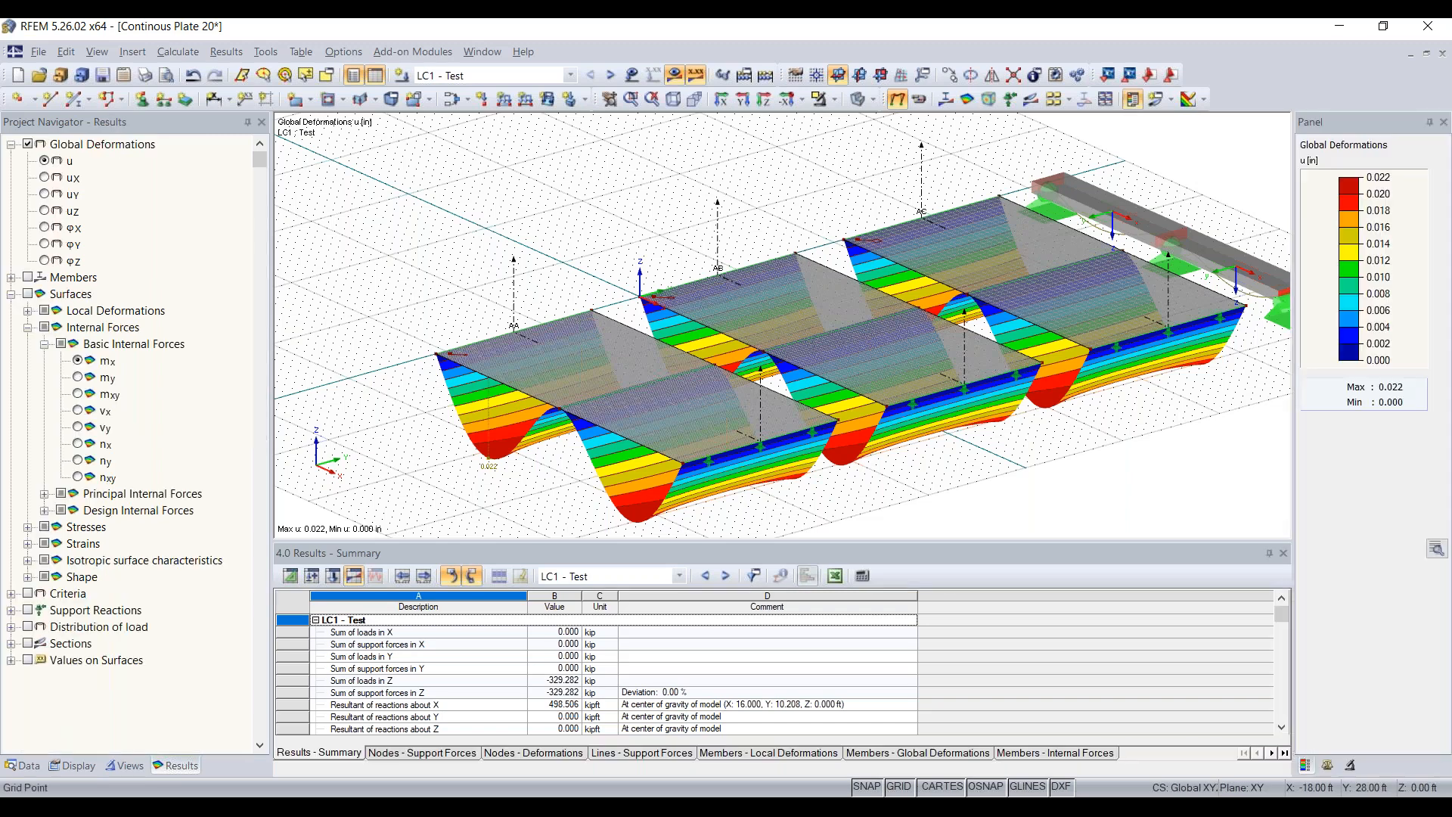
- Examine the global deformations of the plates and beam, comparing the uX and uY components with the total deformation u
scroll(901, 321, "down", 1)
middle_click_drag(1104, 428, 978, 423)
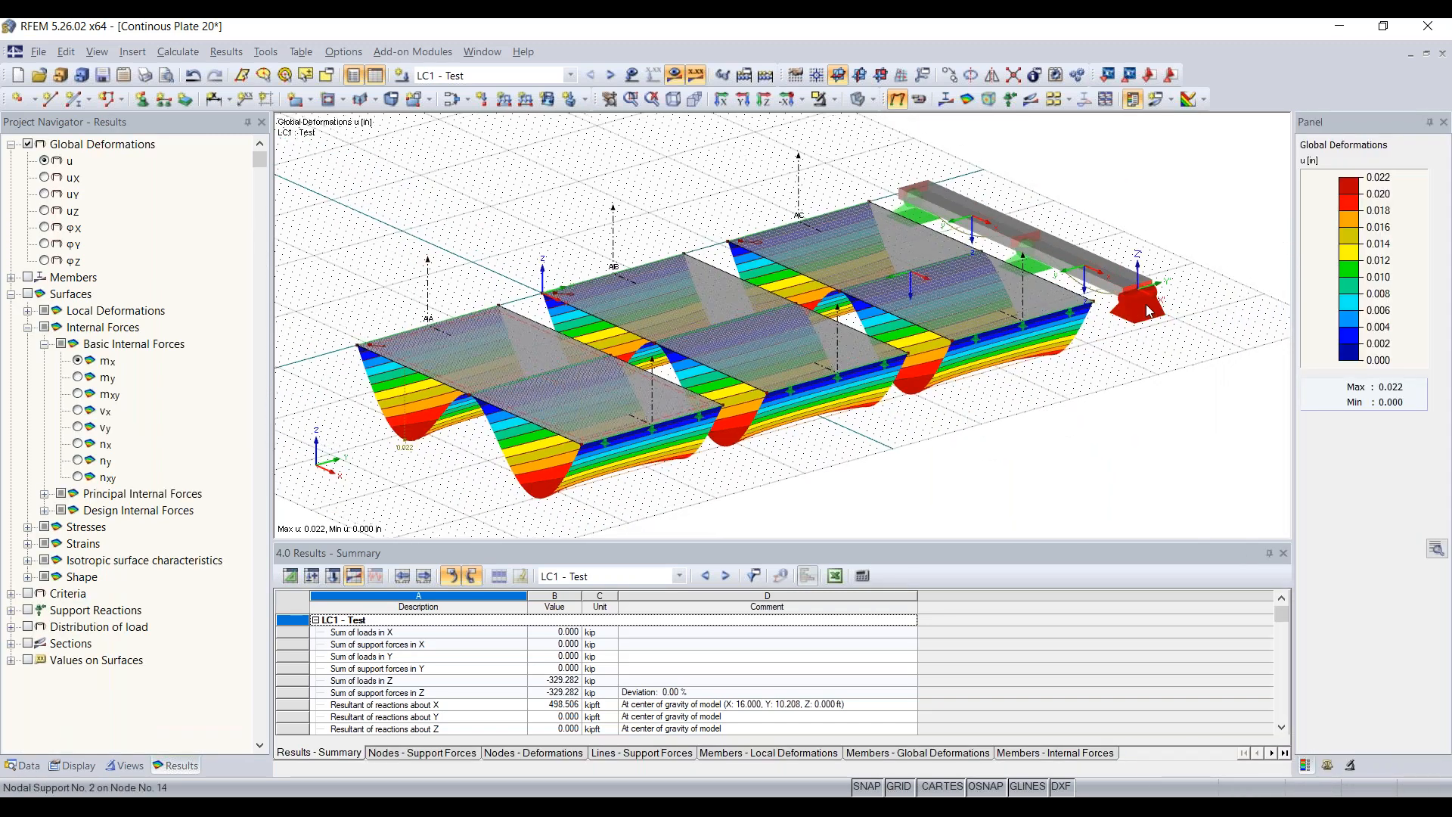
scroll(1138, 314, "up", 4)
middle_click_drag(1117, 394, 1127, 525)
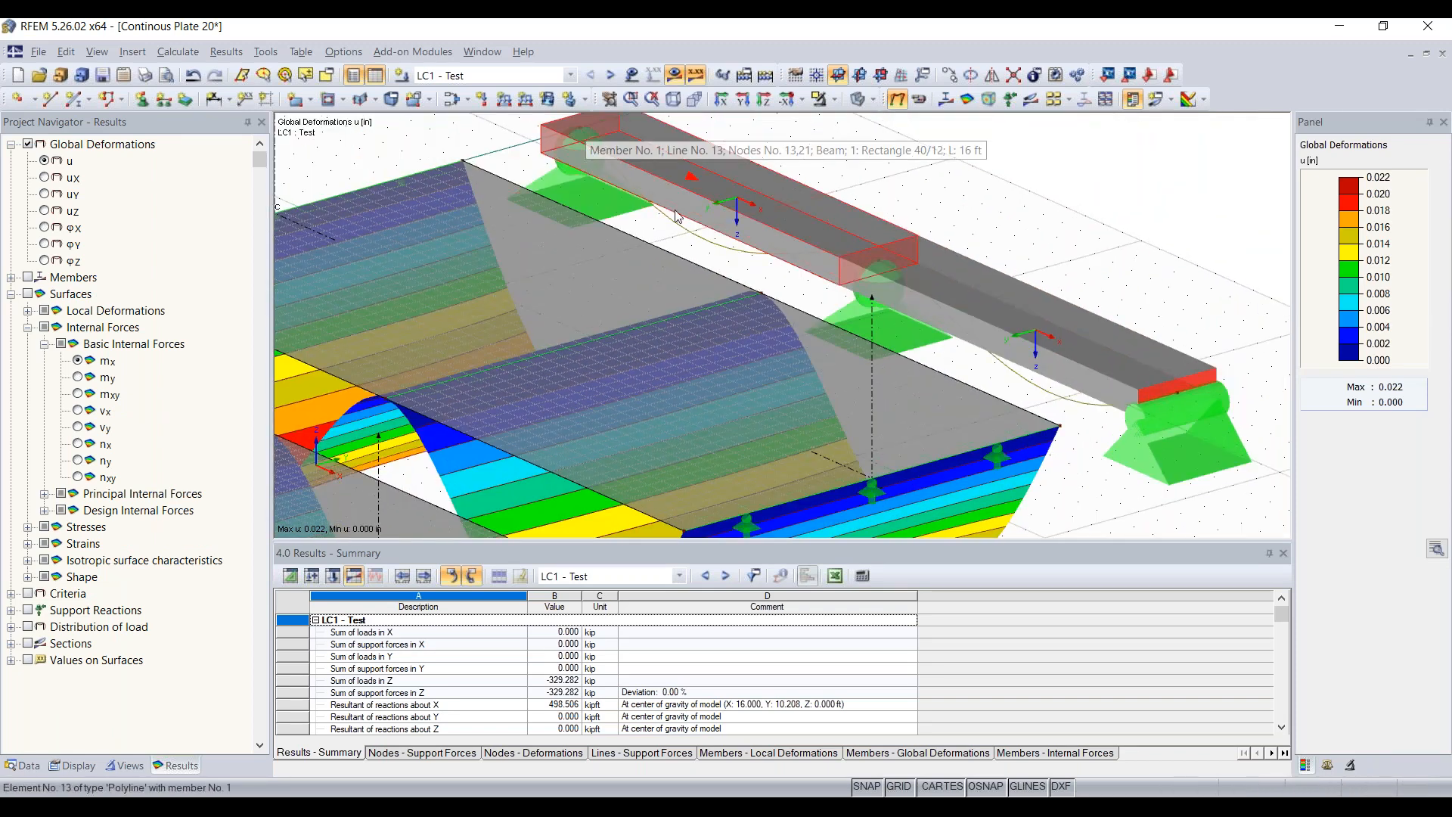
scroll(1092, 421, "down", 3)
scroll(1092, 421, "down", 2)
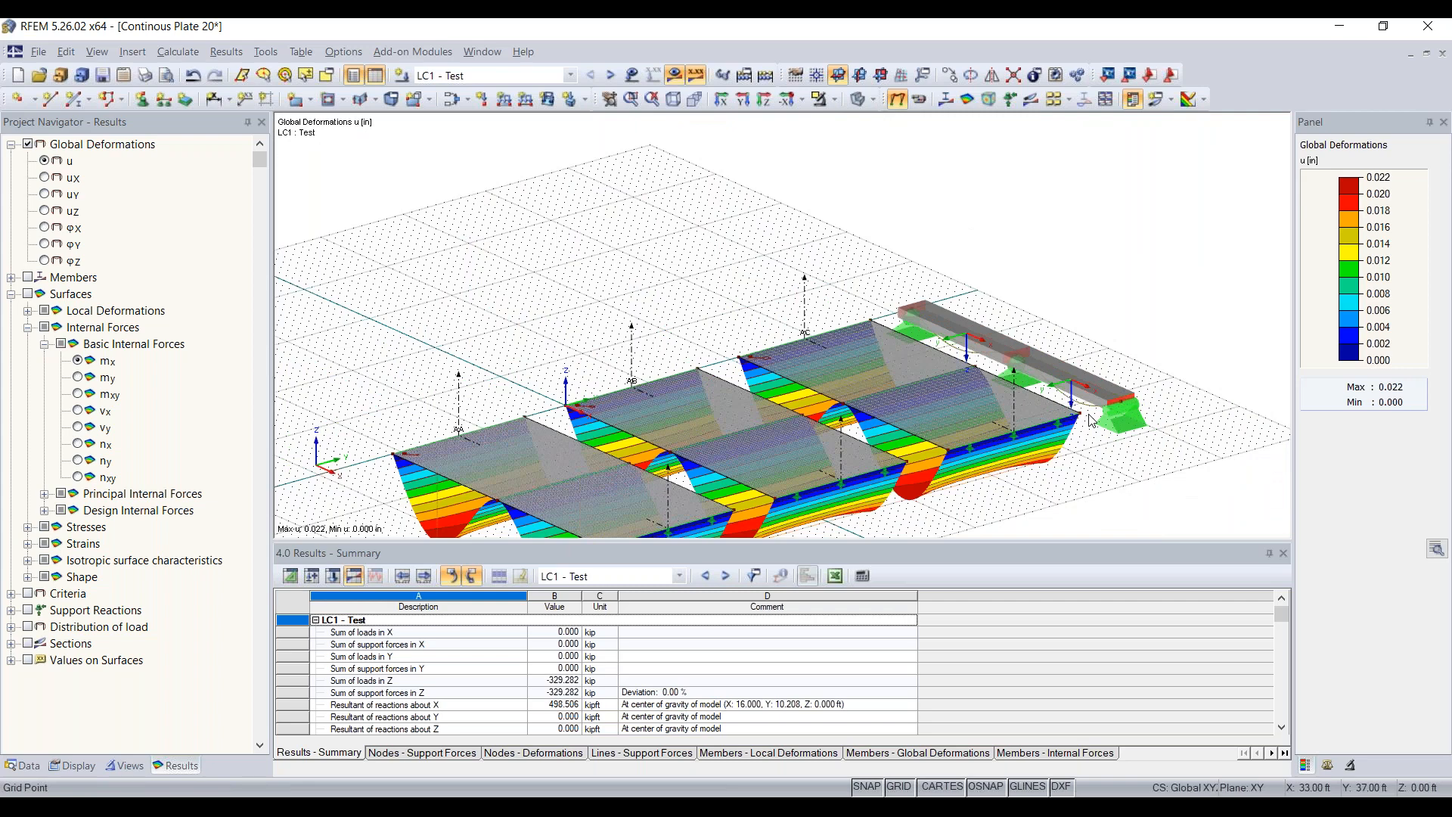
scroll(787, 439, "down", 2)
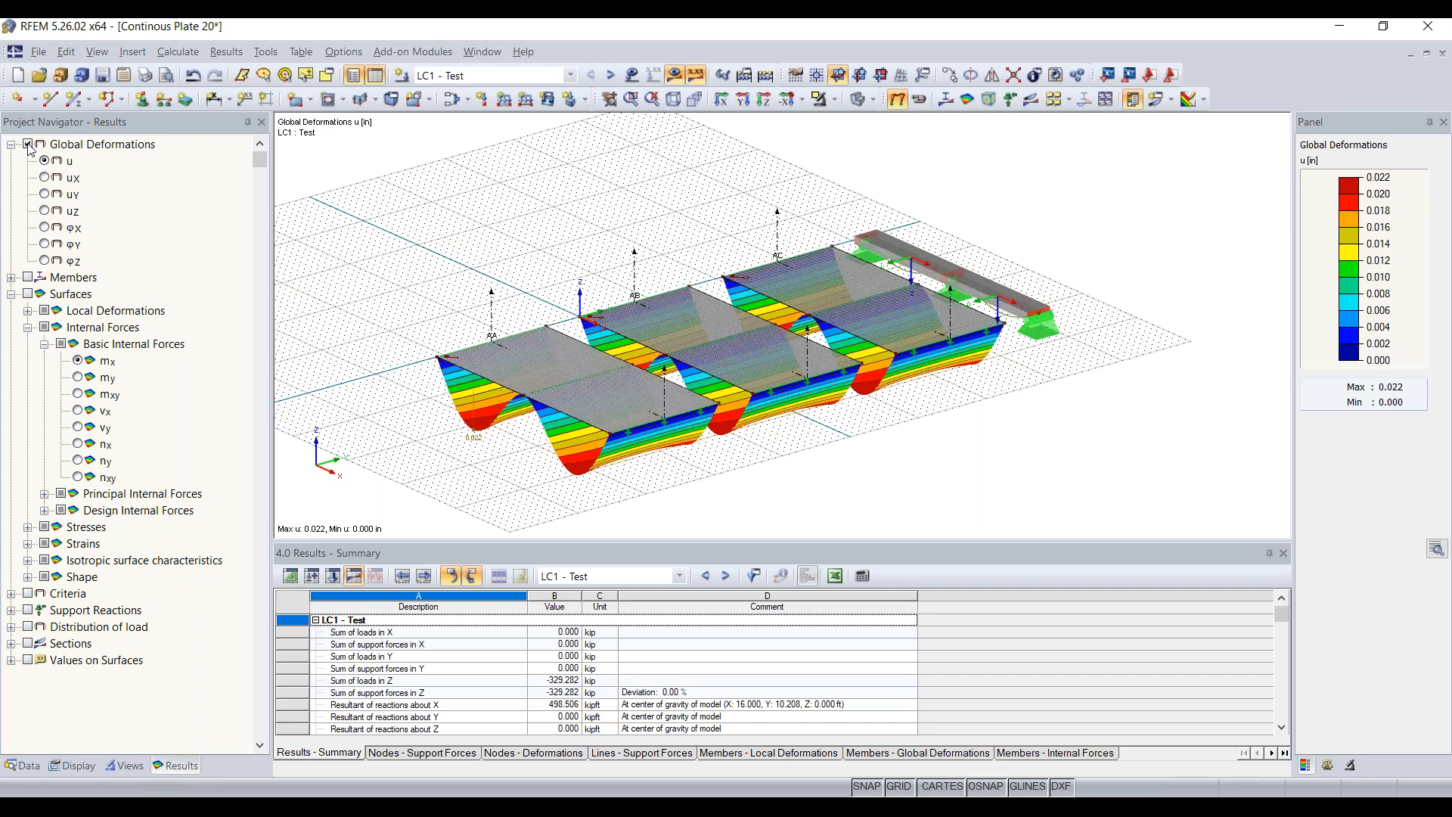
left_click(45, 178)
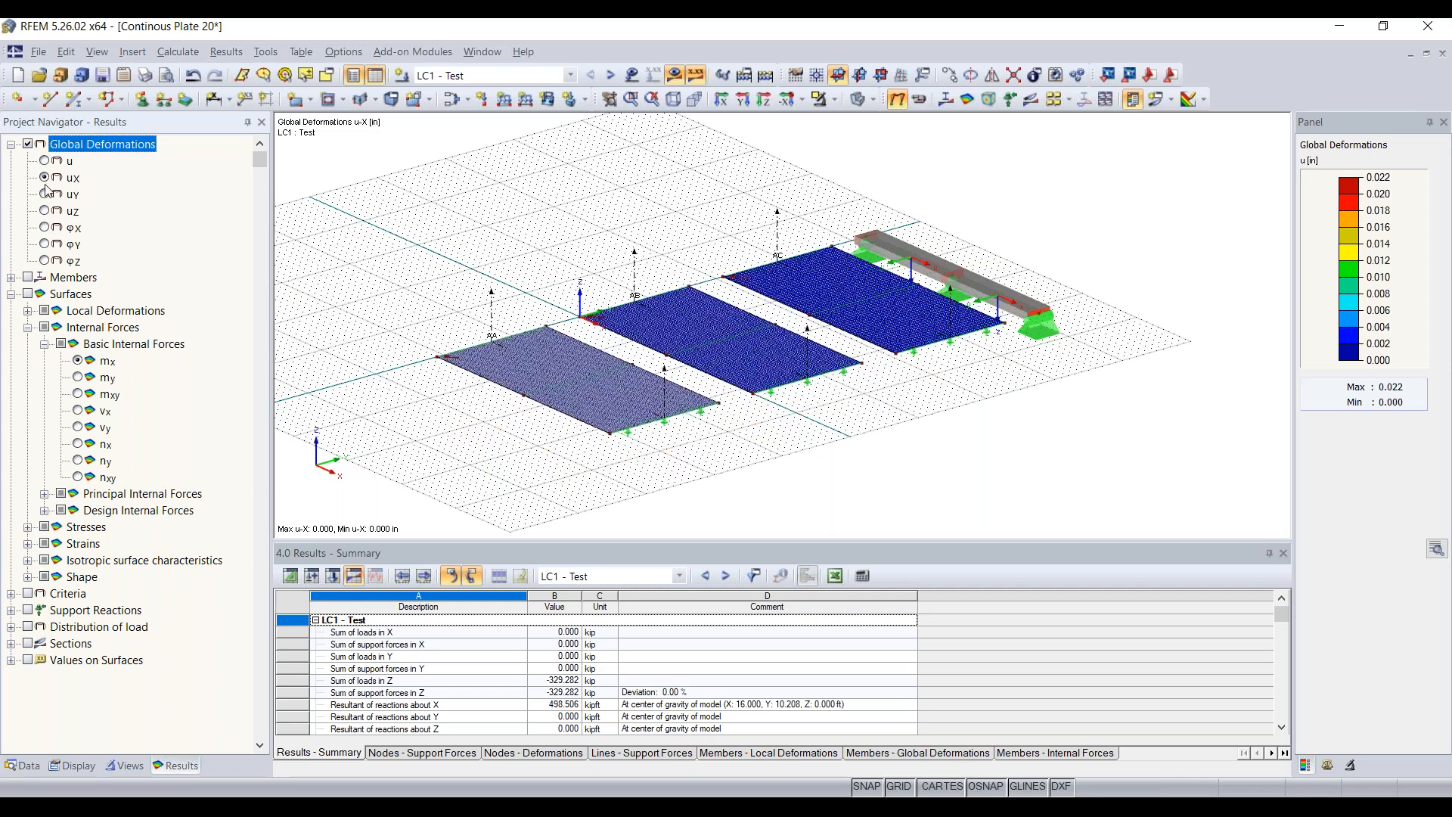
left_click(46, 195)
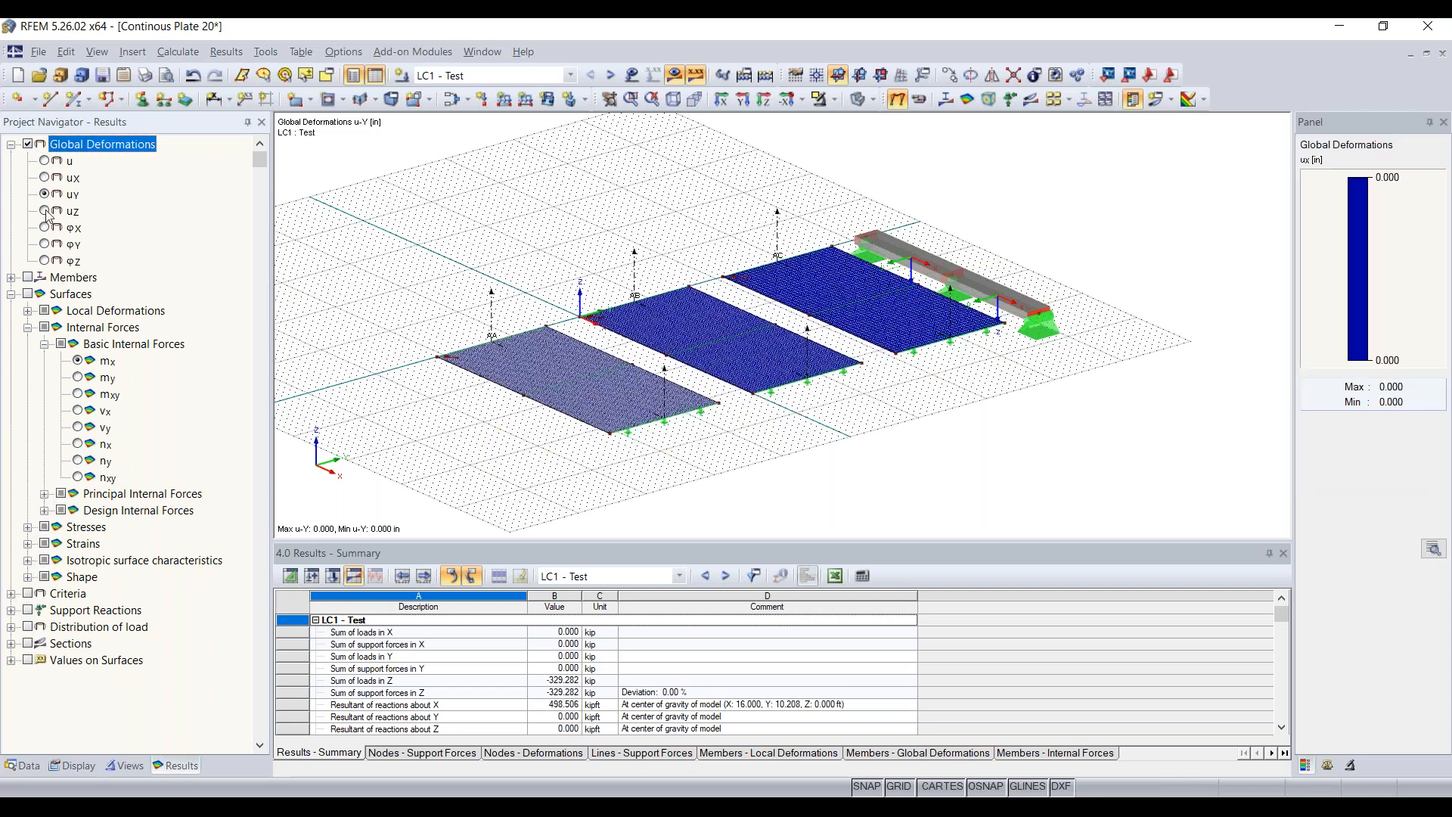
left_click(45, 162)
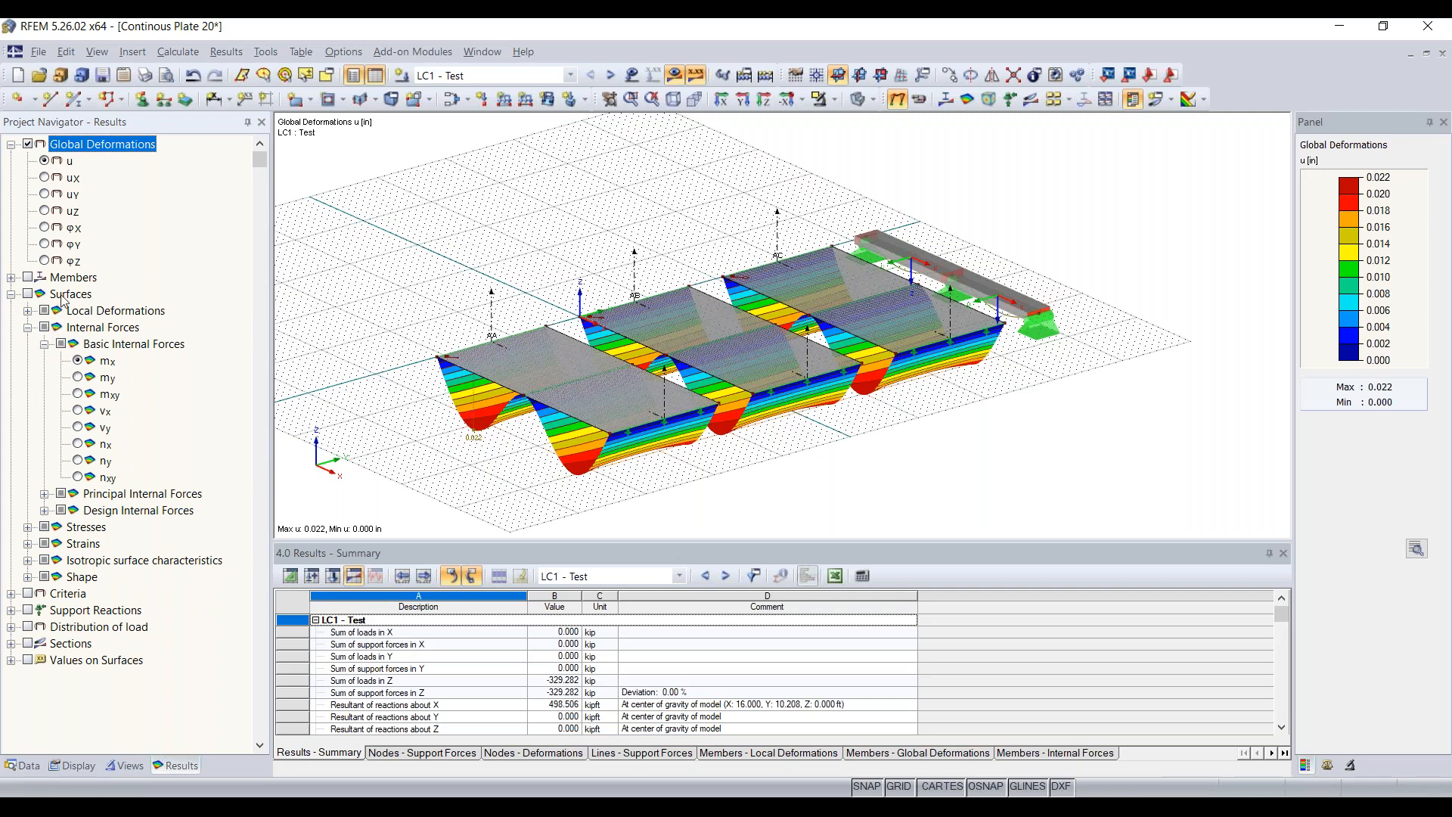
- Show the member results for LC1 with the internal force My along the beam
left_click(12, 277)
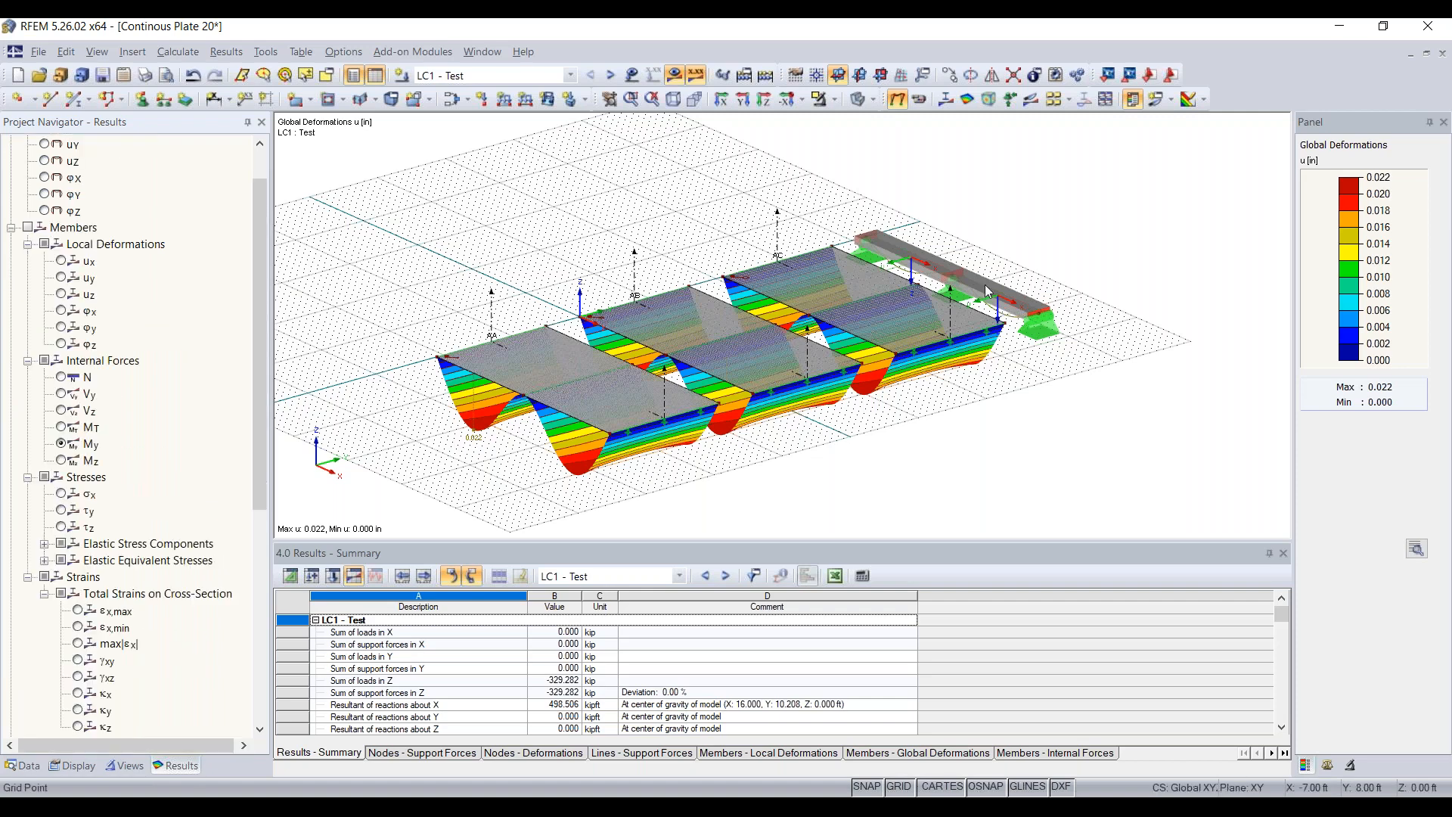
left_click(28, 228)
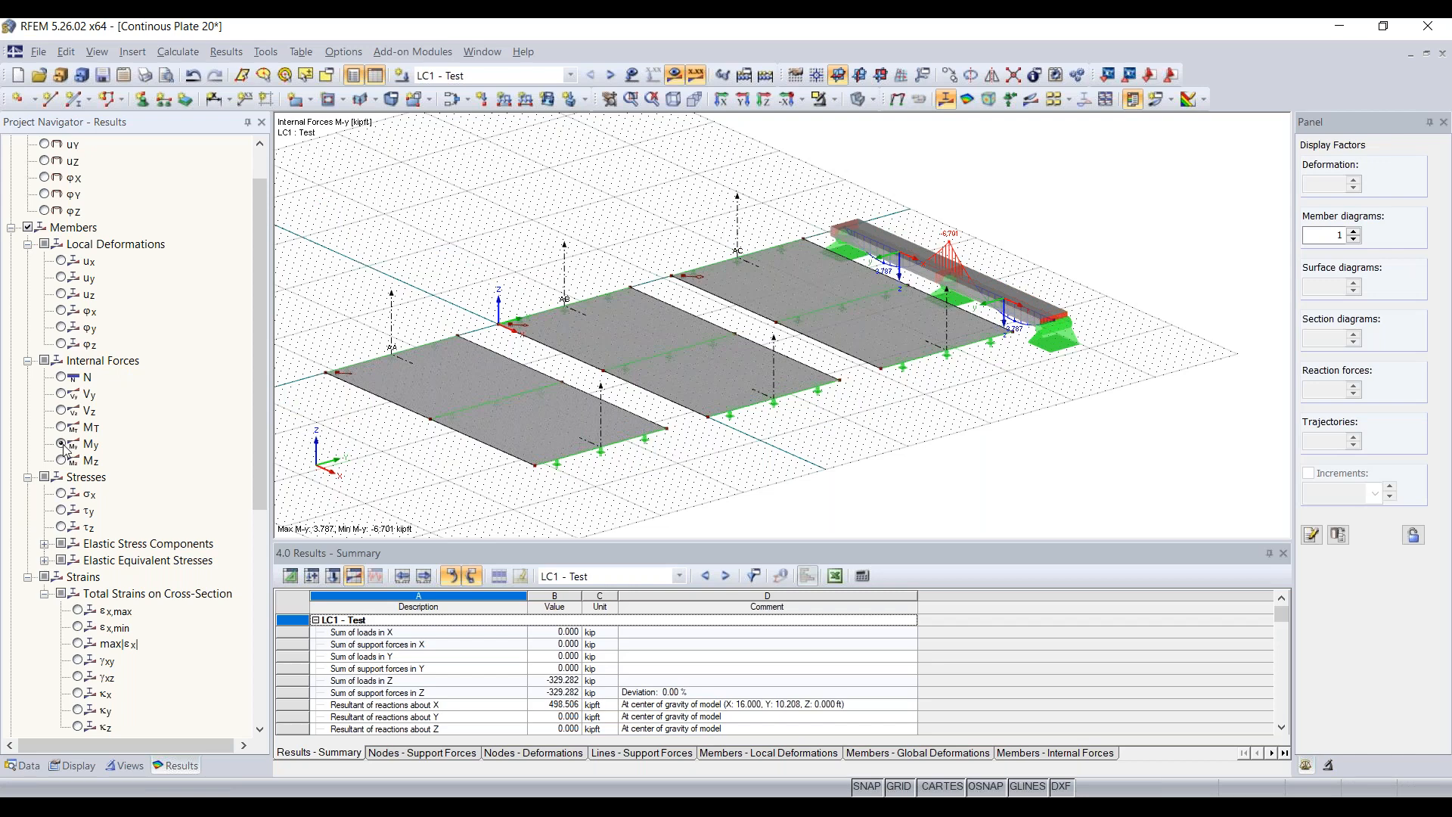
scroll(967, 293, "up", 1)
scroll(967, 293, "up", 1)
middle_click_drag(1028, 240, 907, 277)
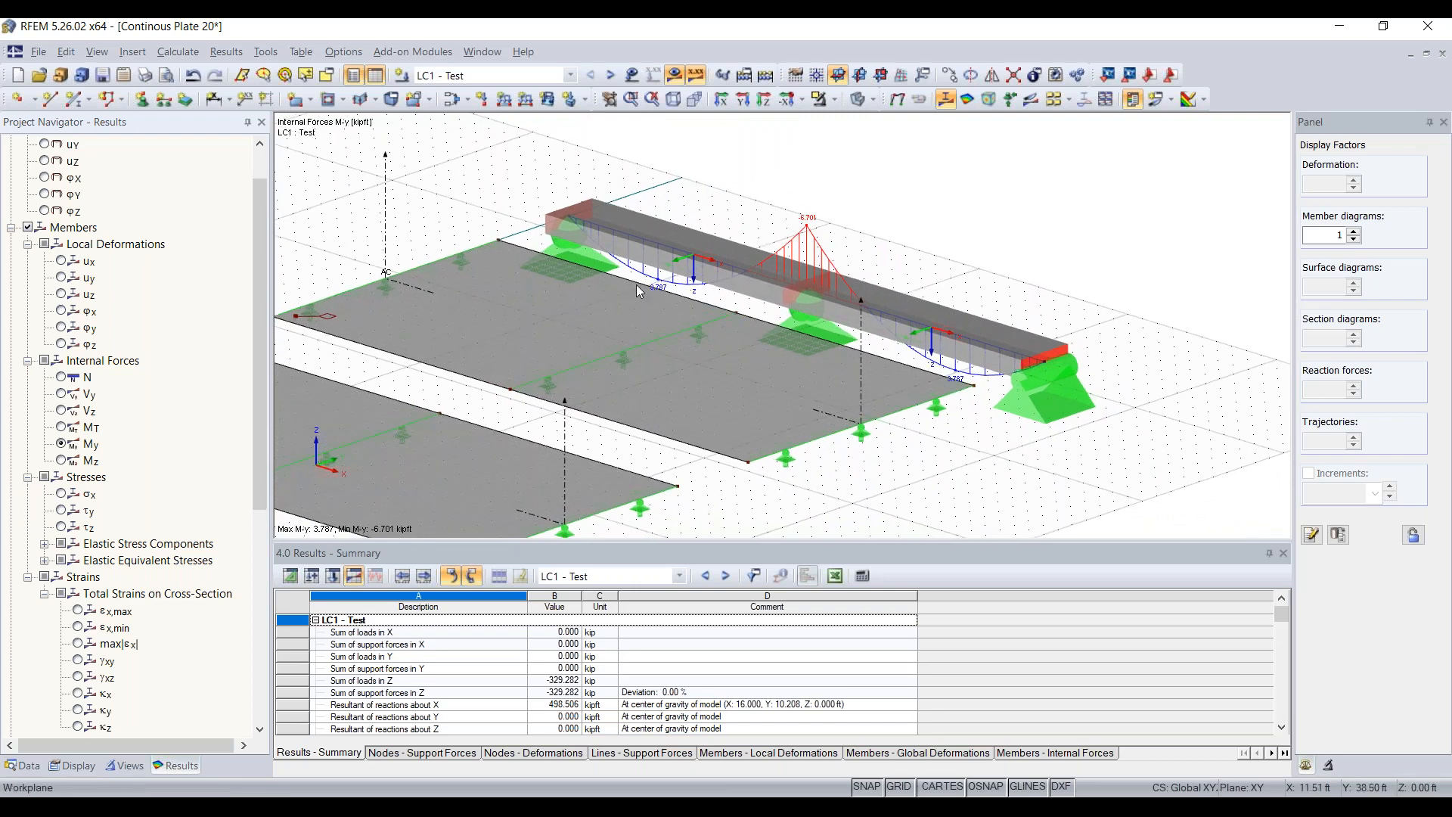
scroll(601, 238, "up", 4)
scroll(866, 306, "down", 3)
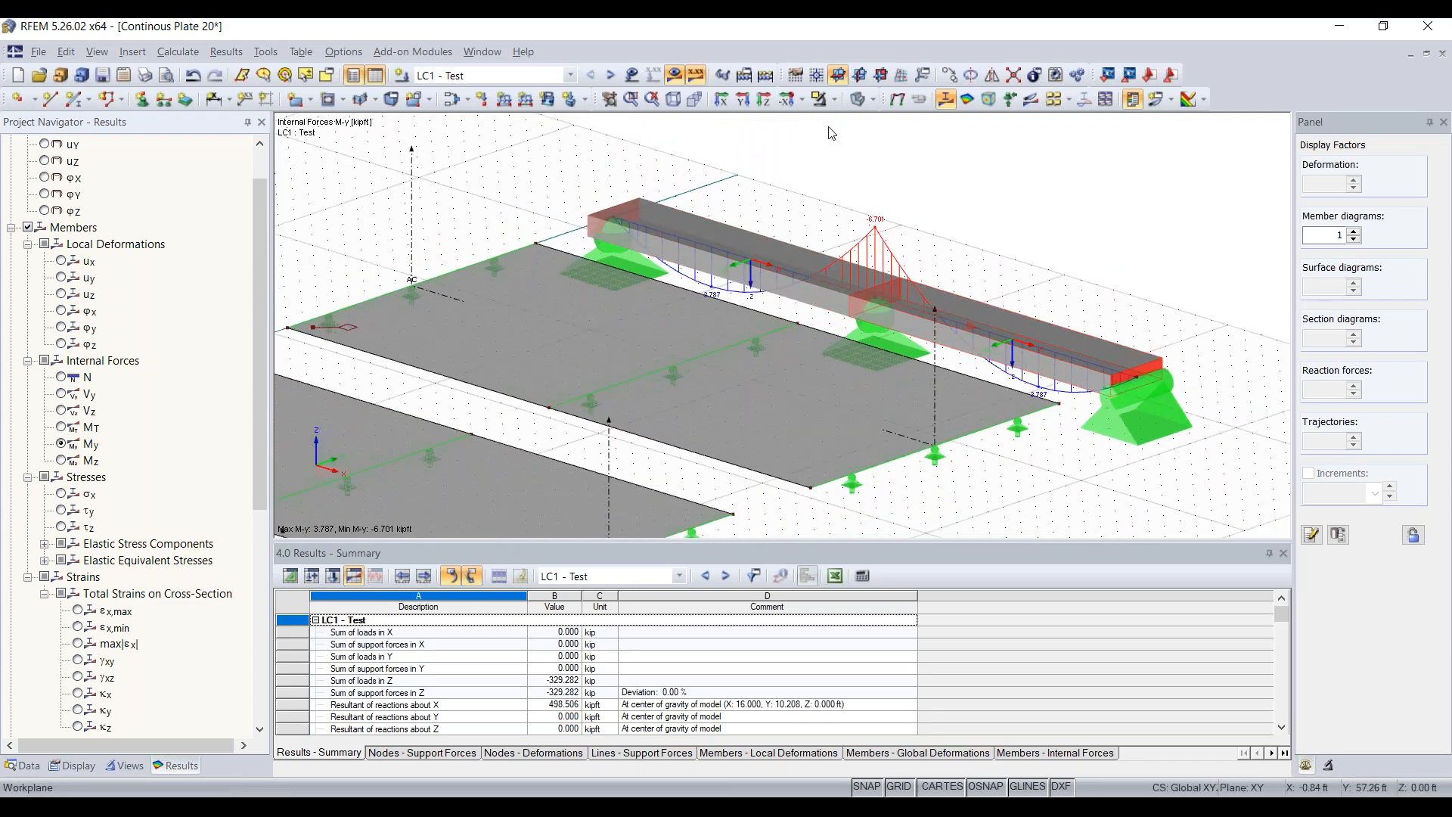
- Display the model as a wireframe and inspect the beam's My diagram at the middle support
left_click(858, 99)
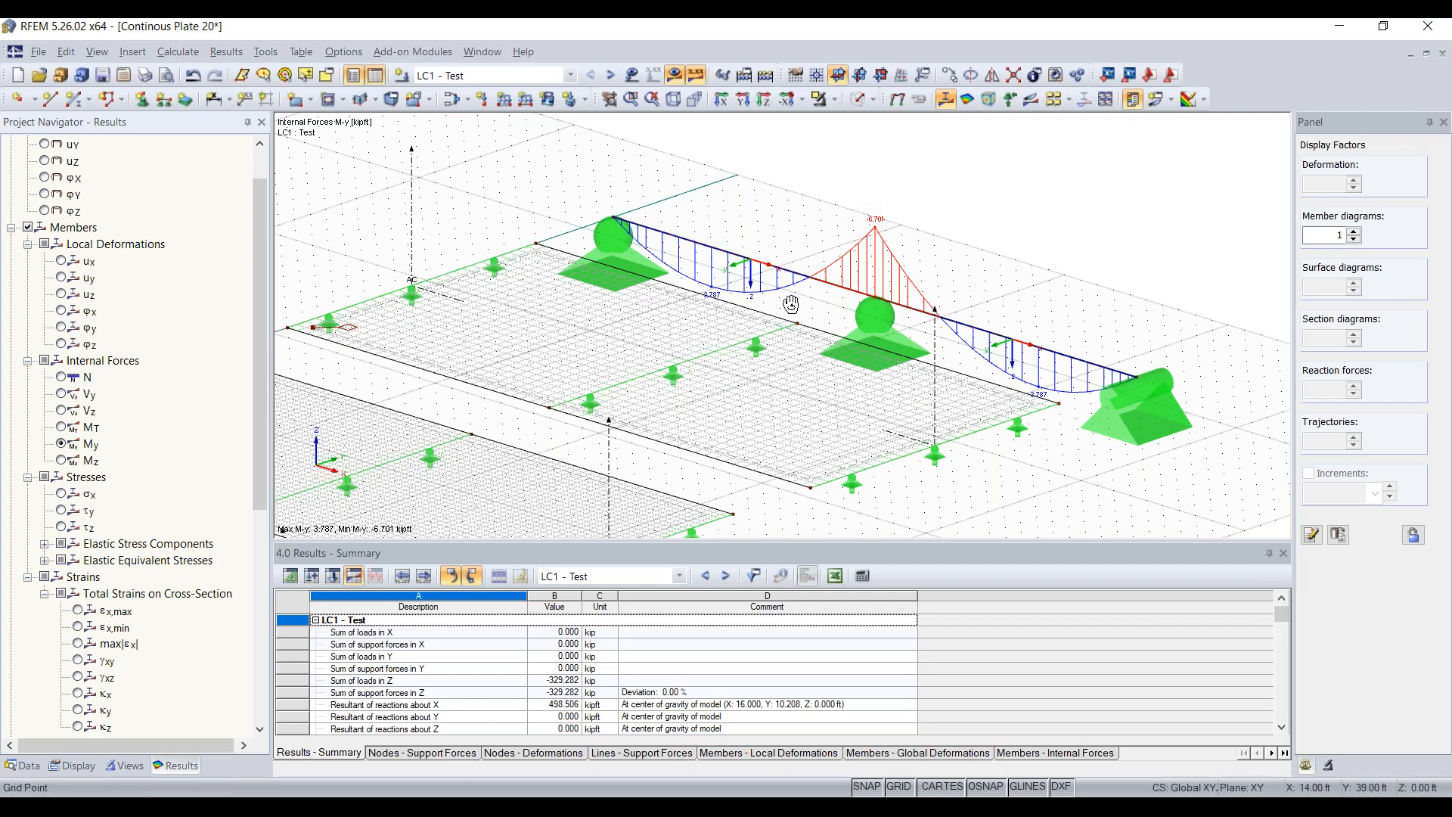
middle_click_drag(792, 304, 776, 324, "ctrl")
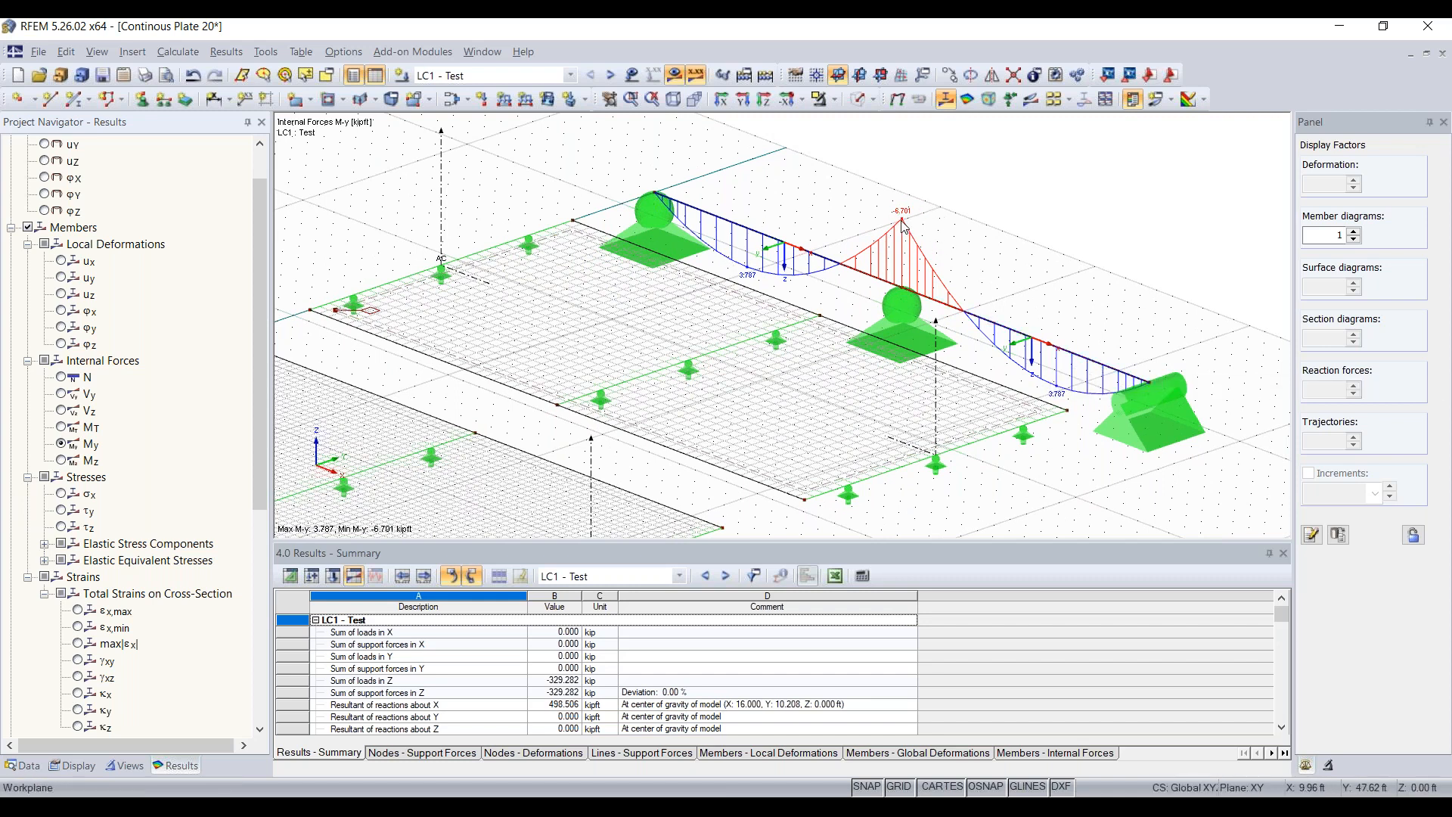
scroll(906, 224, "up", 2)
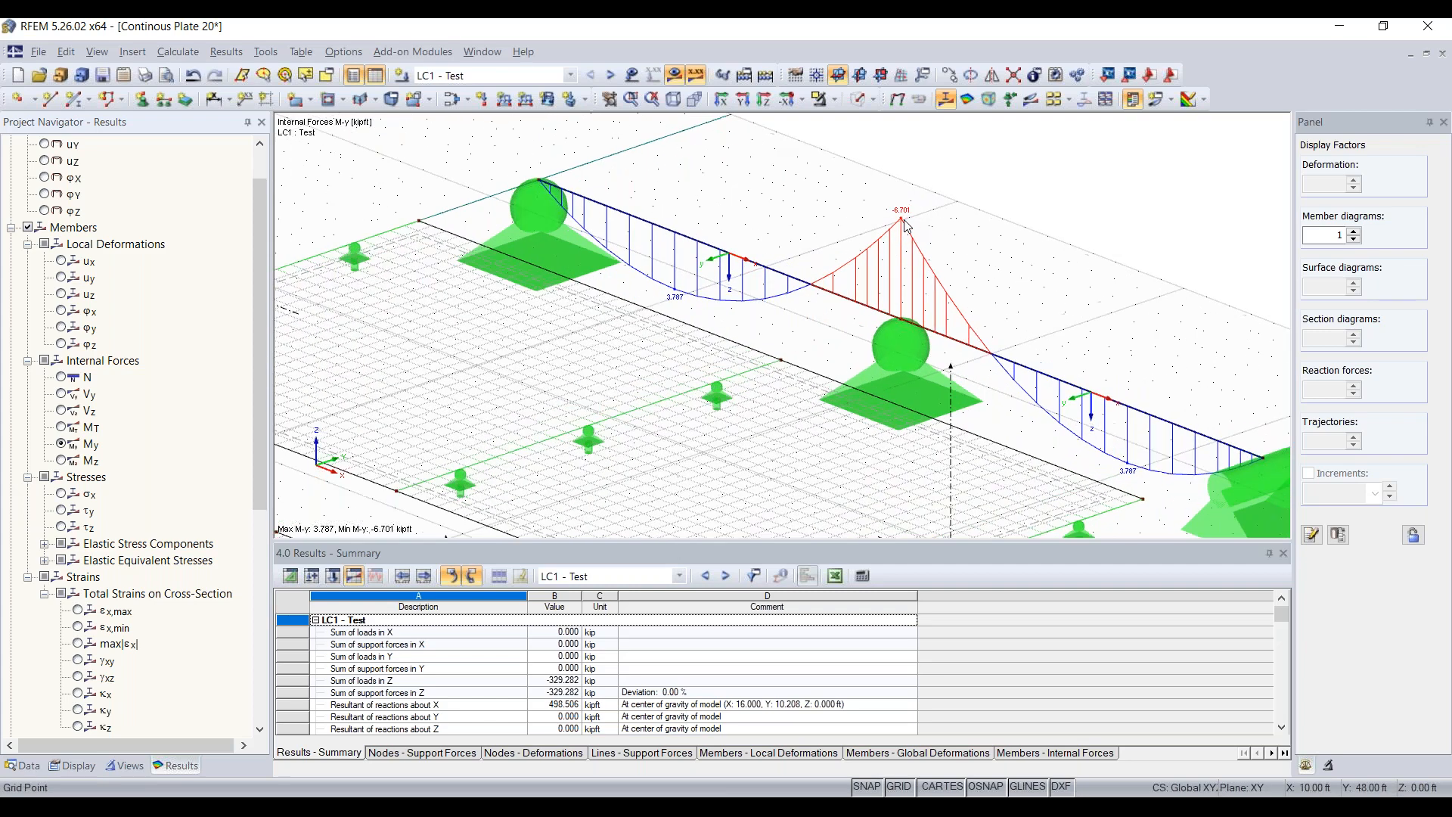
scroll(906, 224, "down", 3)
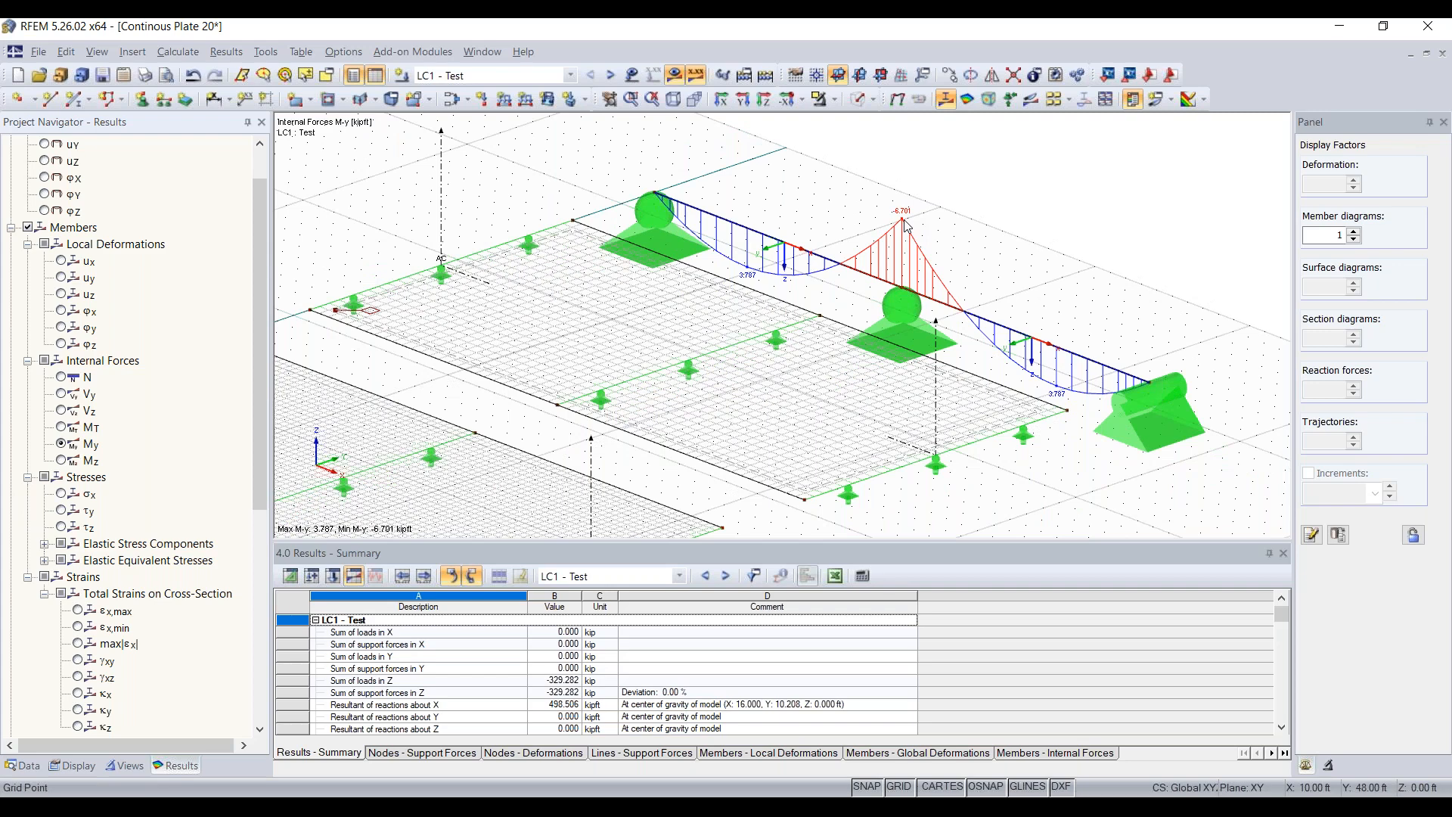
- Show the surface results with basic internal force mx on all three plates alongside the beam's My diagram
scroll(580, 299, "down", 2)
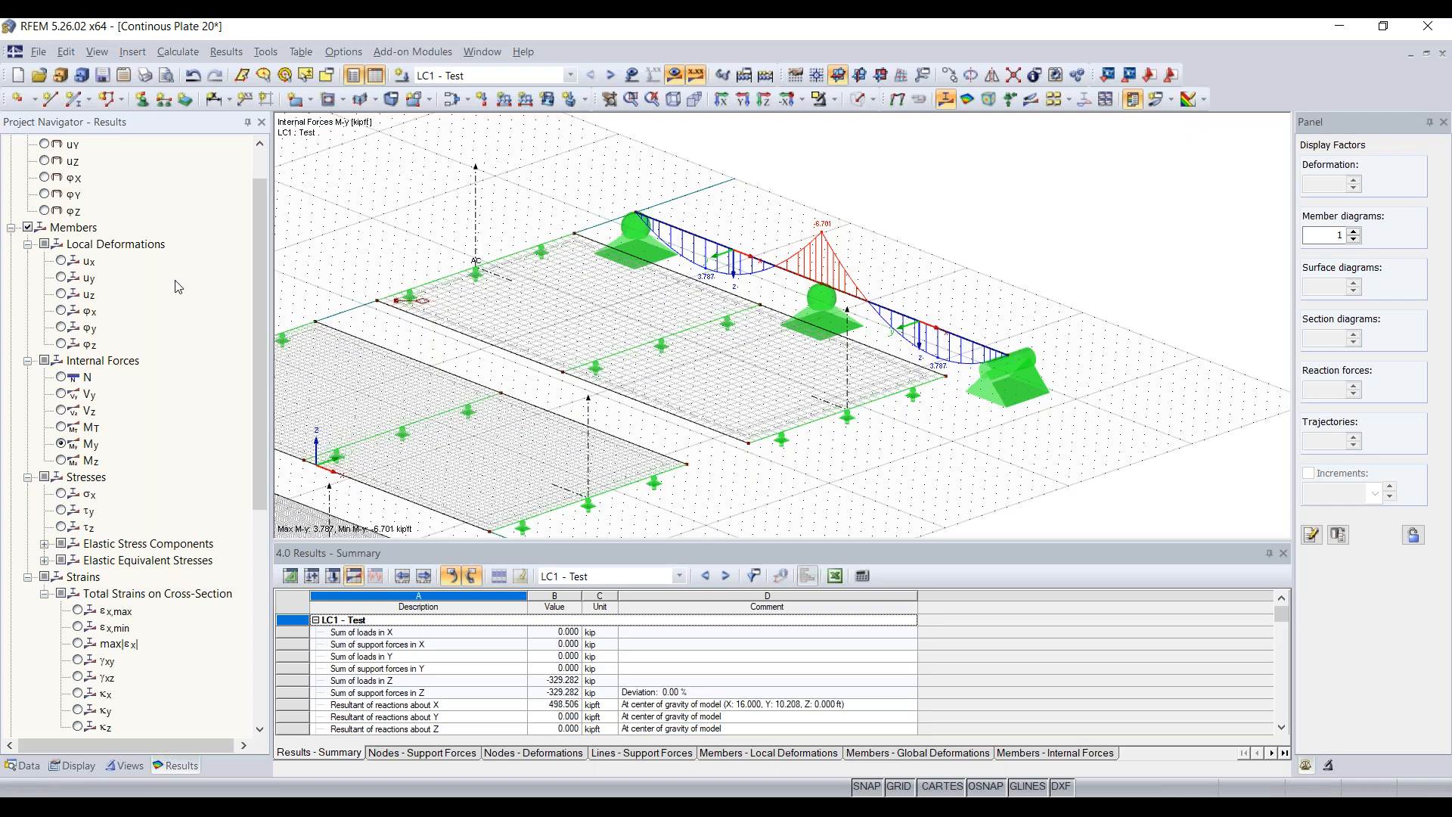
scroll(87, 279, "down", 7)
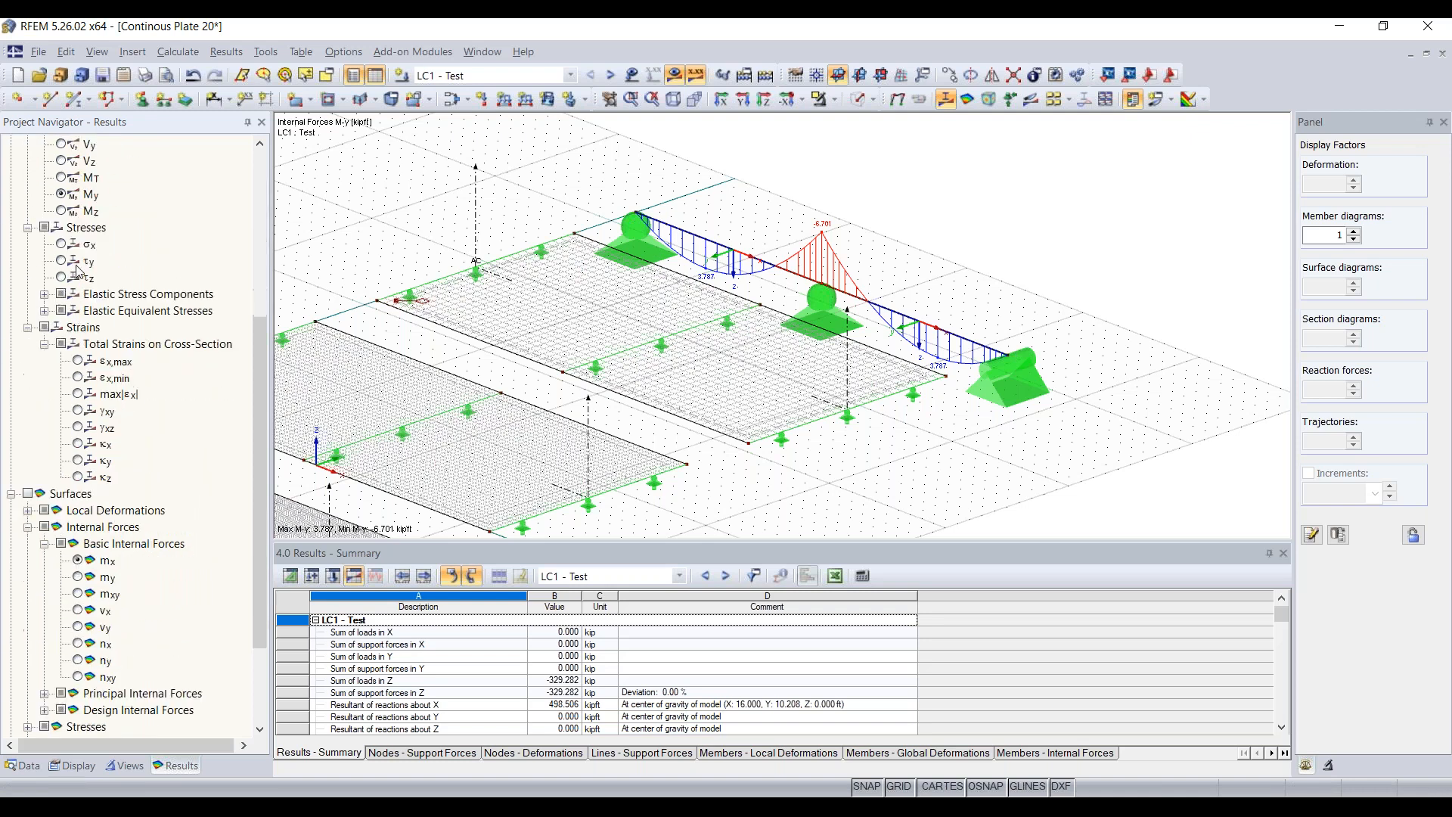
scroll(79, 270, "down", 1)
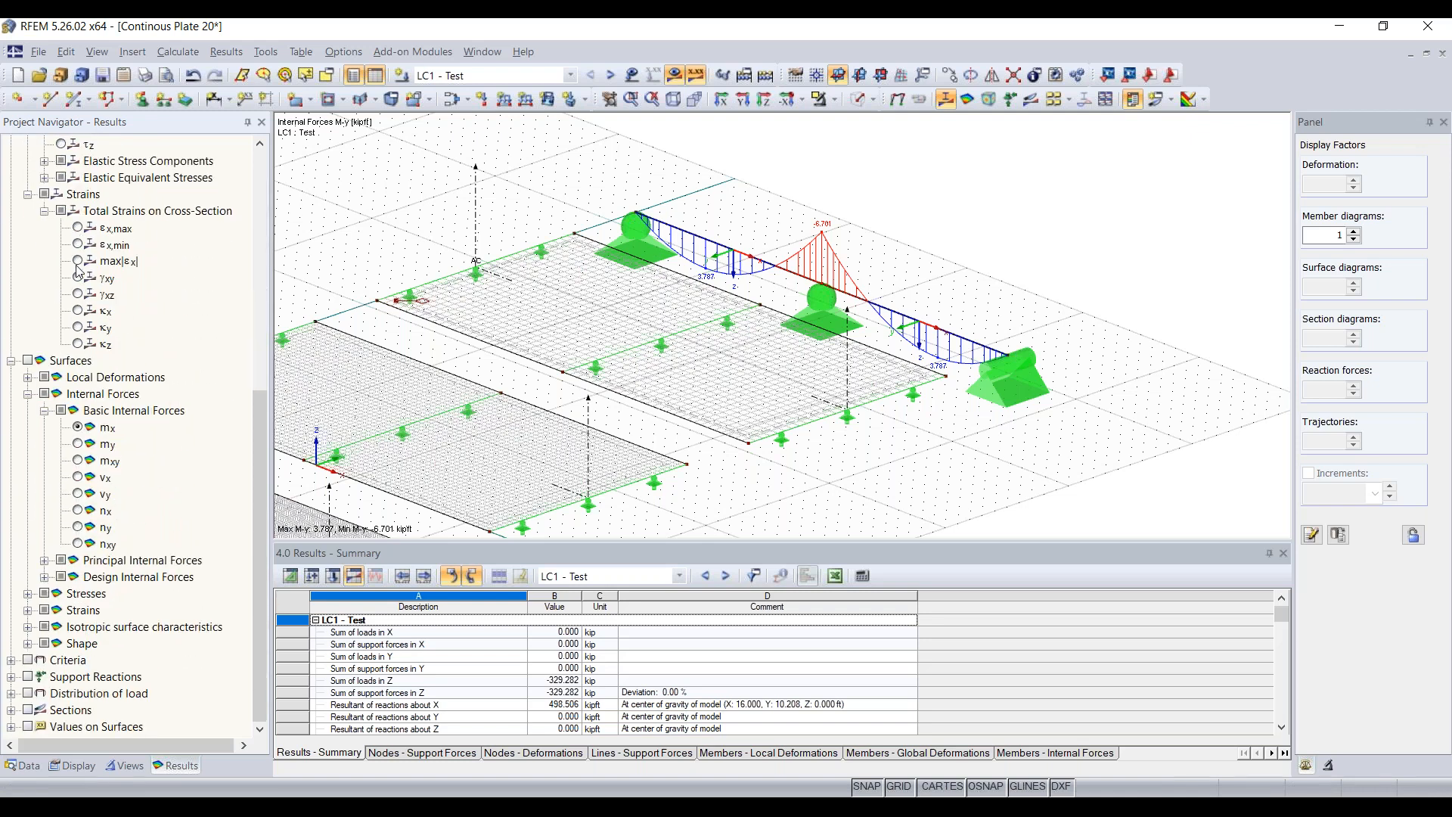
left_click(28, 361)
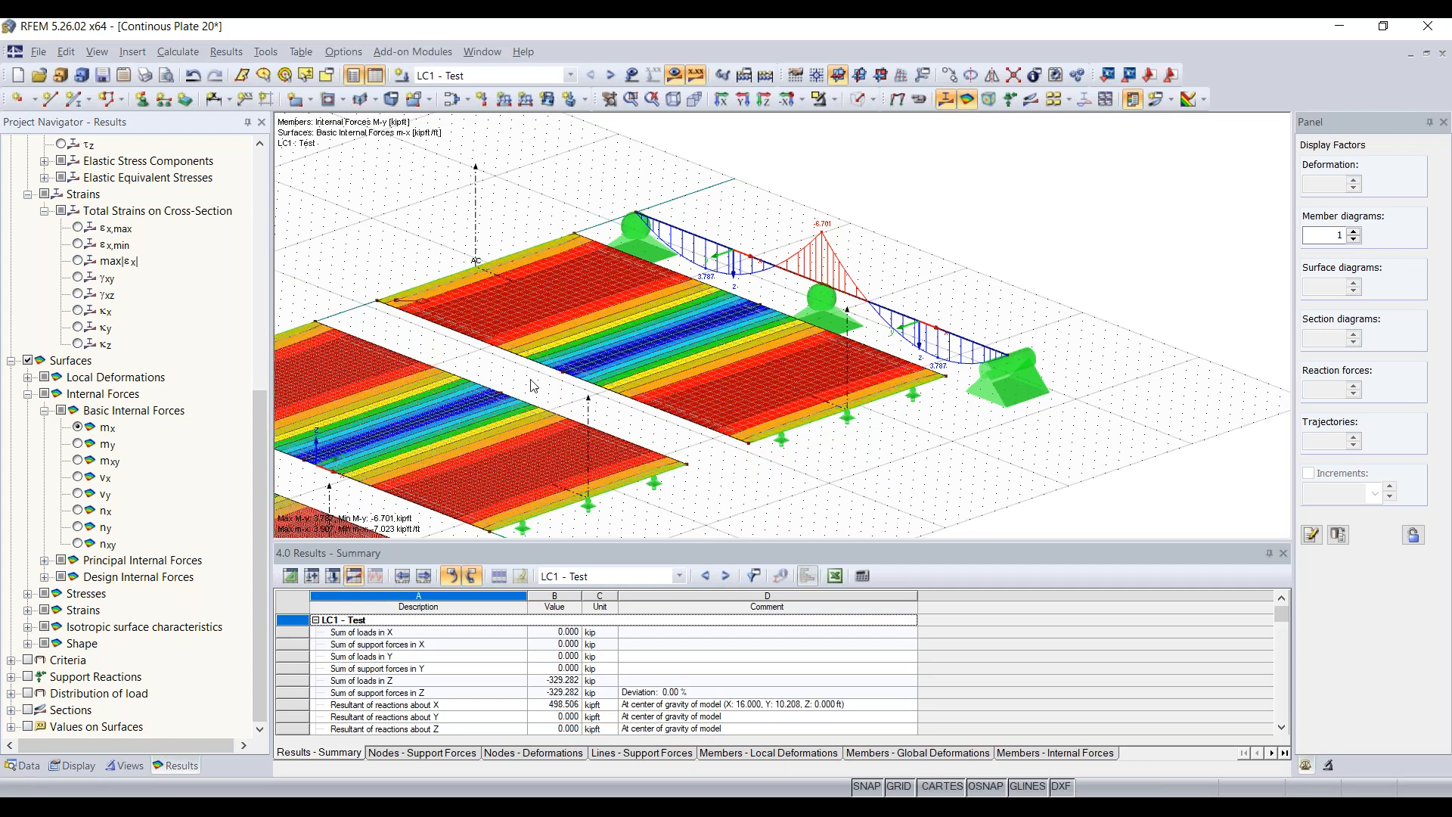
scroll(534, 386, "down", 5)
scroll(705, 349, "up", 3)
middle_click_drag(534, 386, 751, 314)
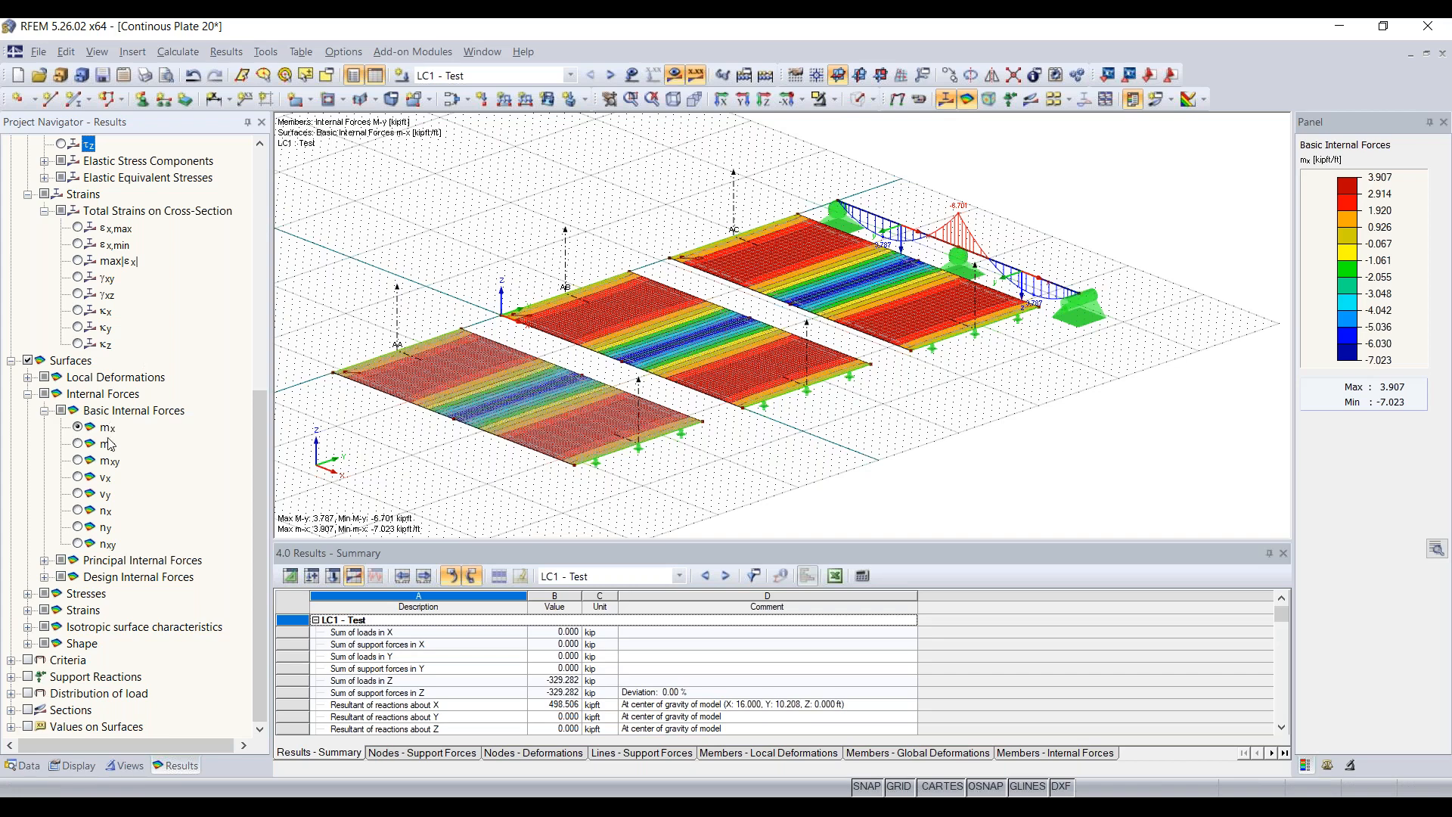
scroll(96, 313, "up", 4)
scroll(96, 313, "up", 1)
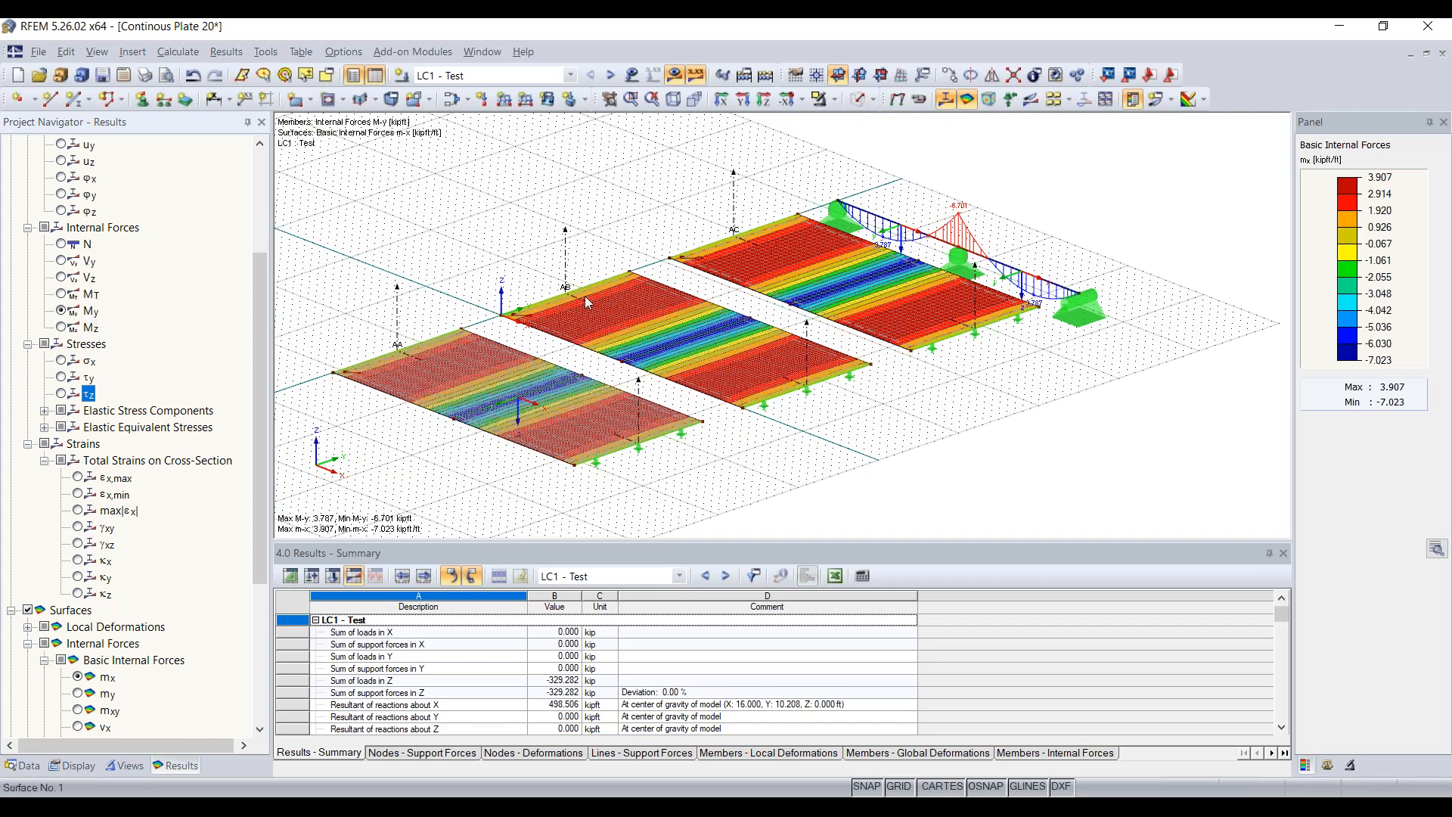
scroll(542, 406, "up", 2)
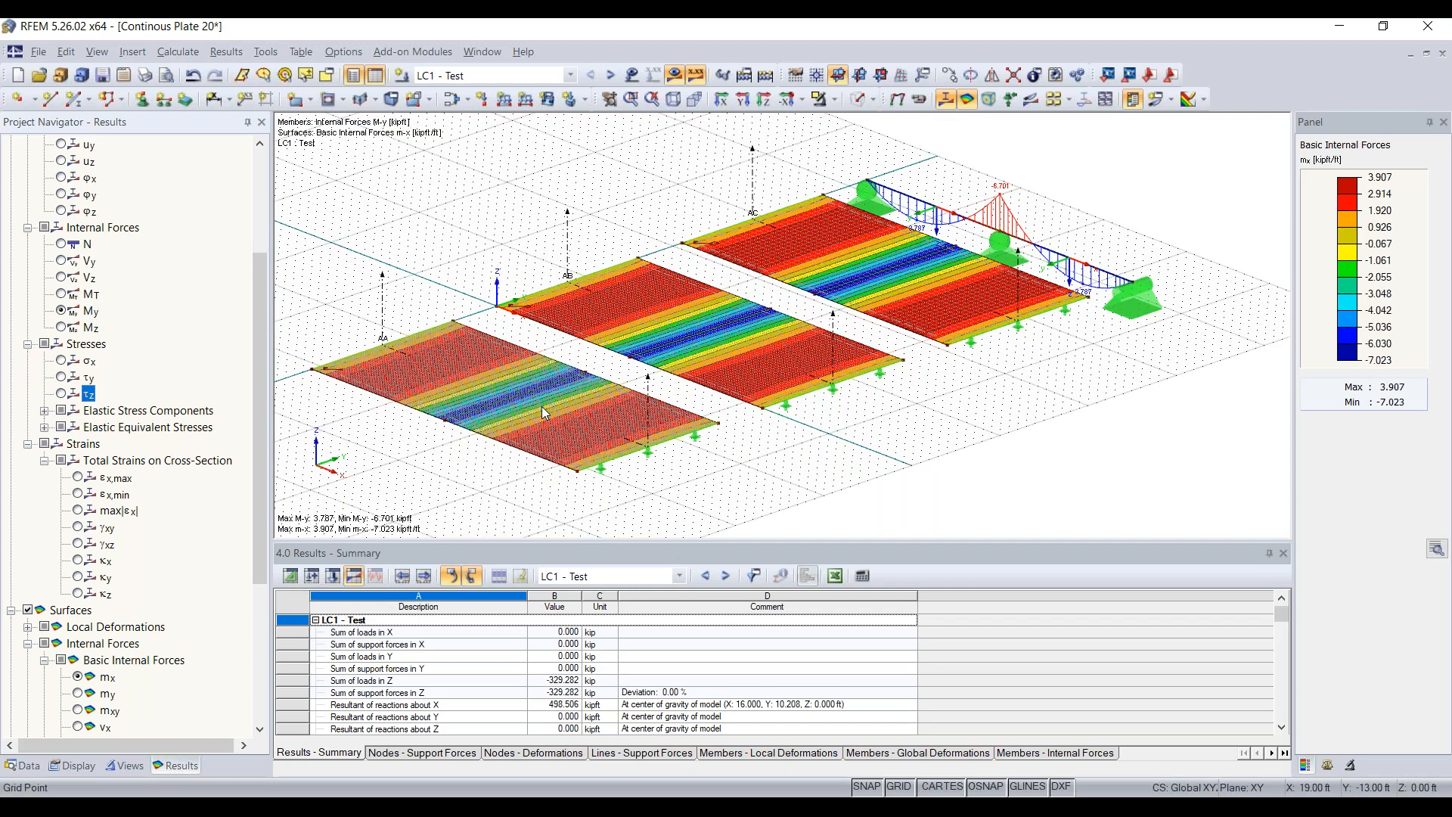
right_click(547, 406)
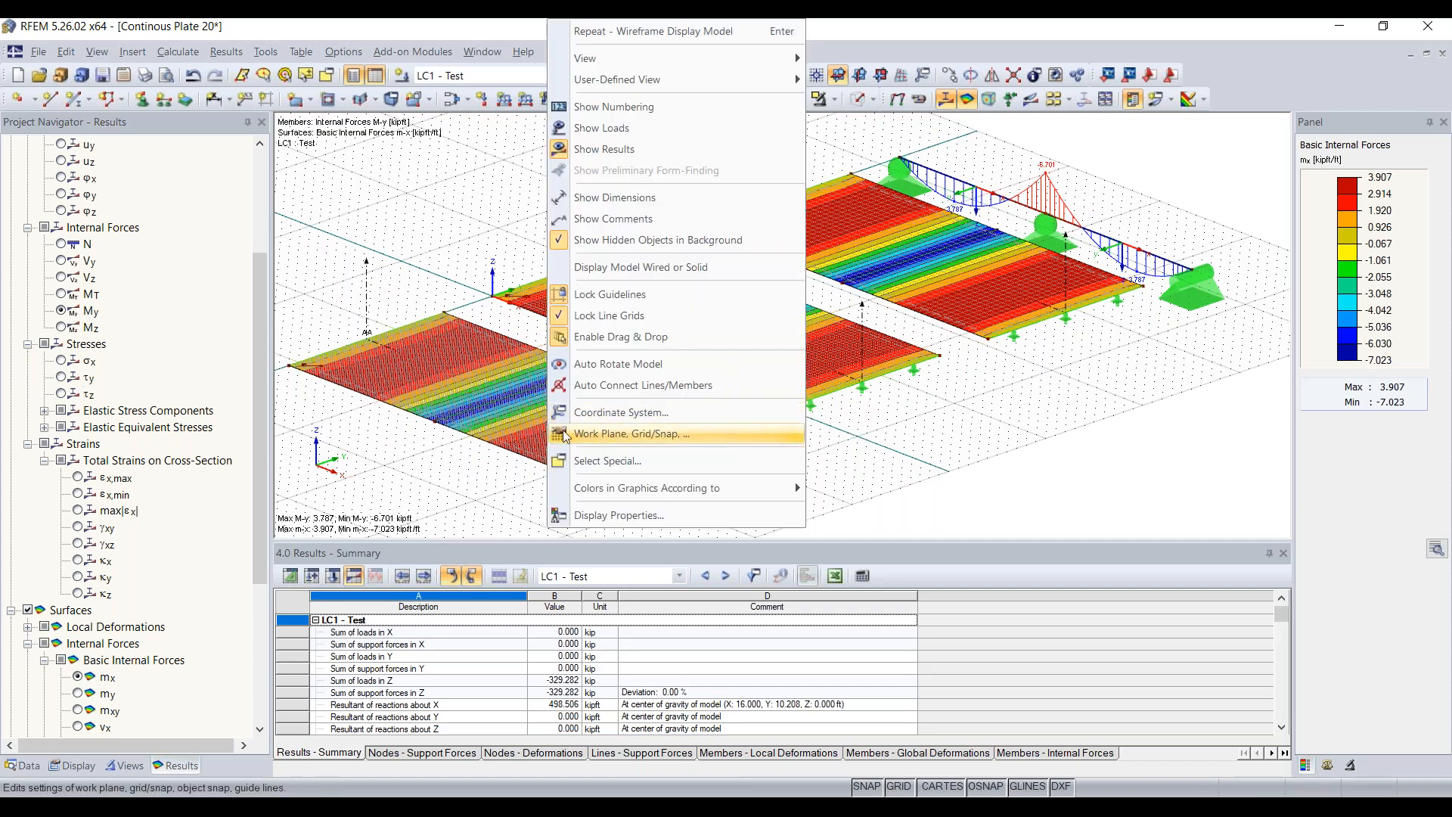
left_click(464, 423)
right_click(464, 424)
left_click(460, 428)
right_click(464, 435)
left_click(413, 469)
- Display the model as a solid and switch on the local axis systems of the plates
left_click(859, 99)
left_click(859, 99)
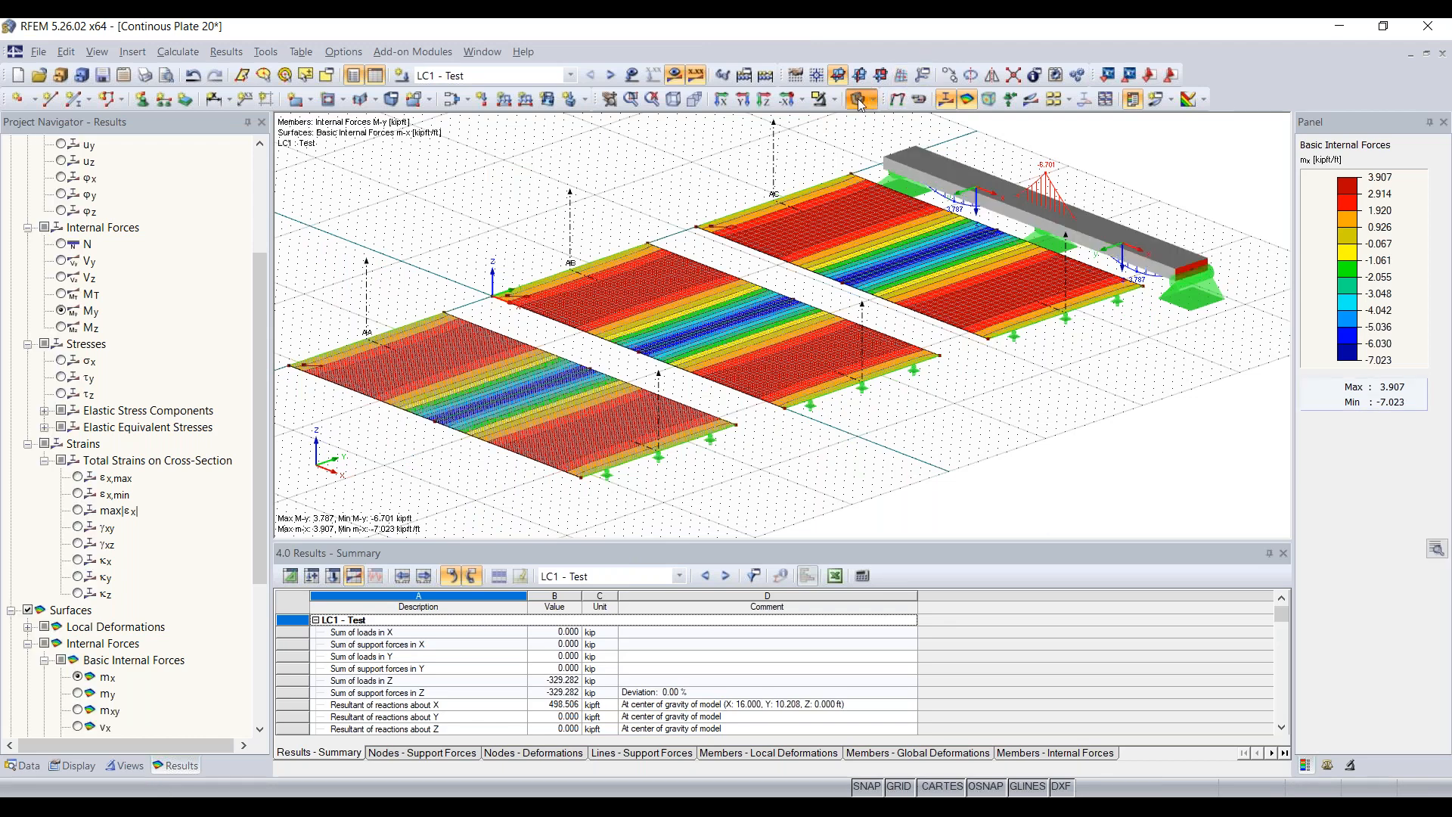
right_click(552, 437)
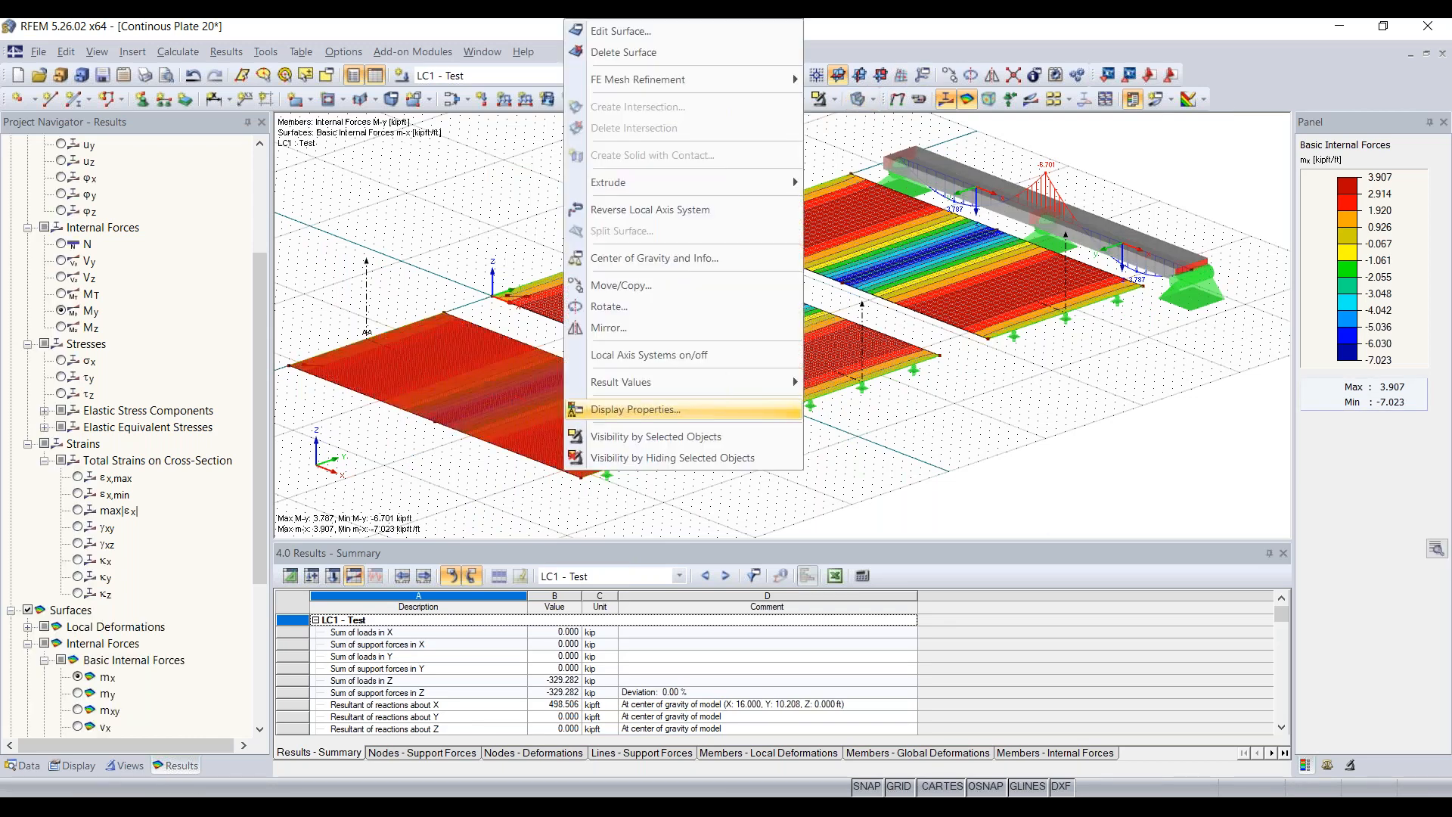
left_click(639, 356)
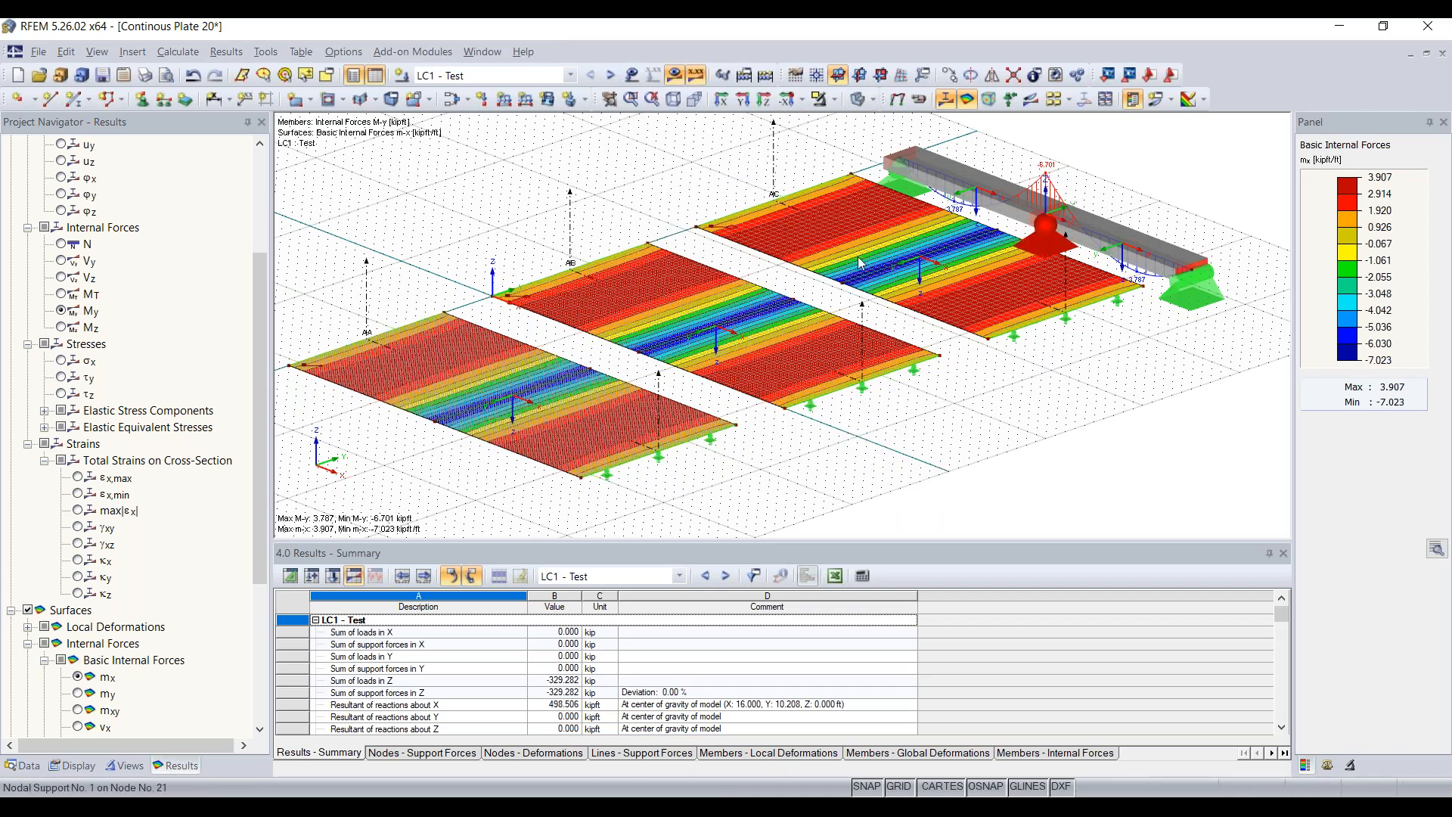
mouse_move(810, 344)
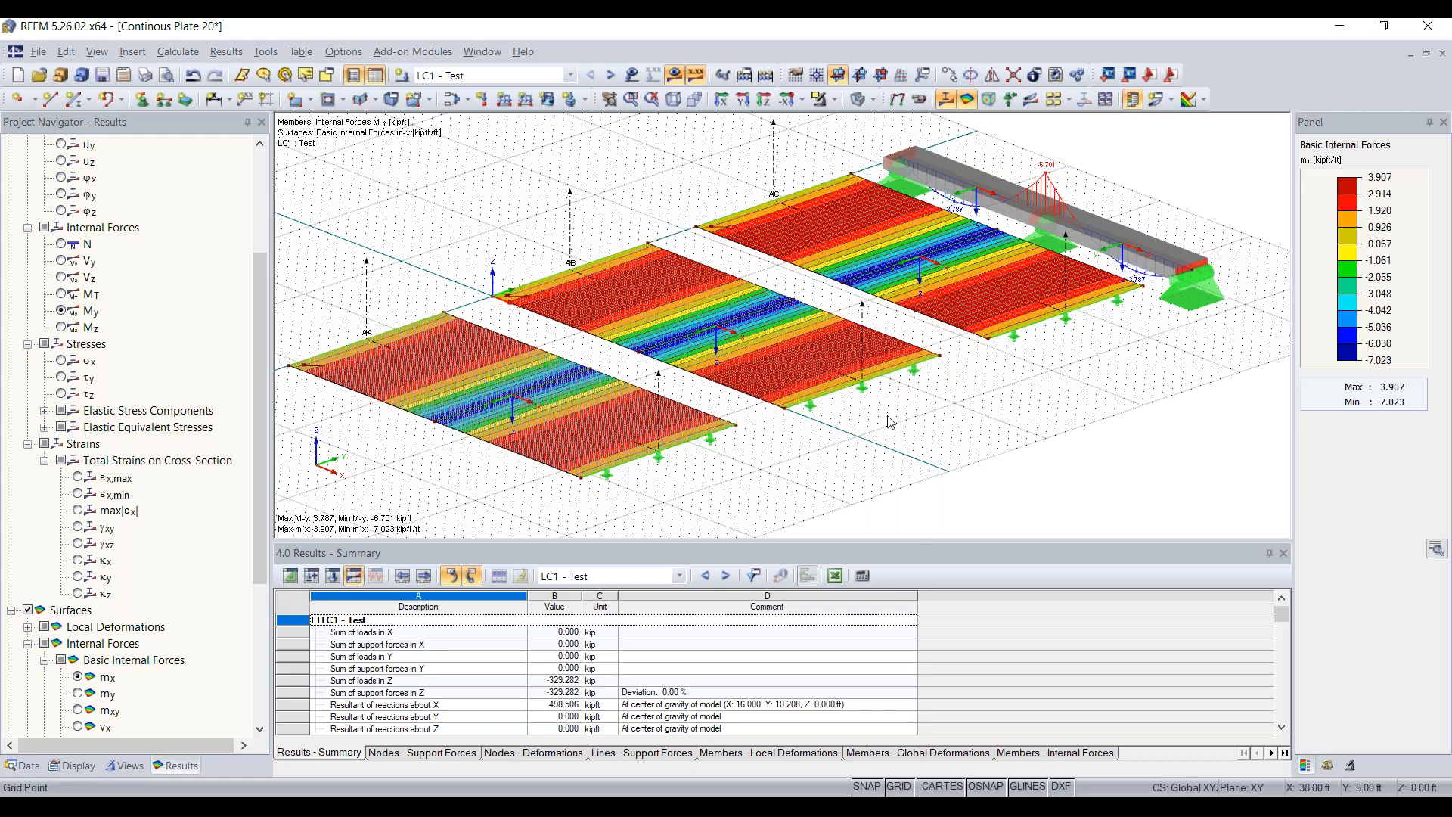
- Show the result diagrams of sections AA, AB and AC and compare their mx values with the beam's My
scroll(184, 390, "down", 5)
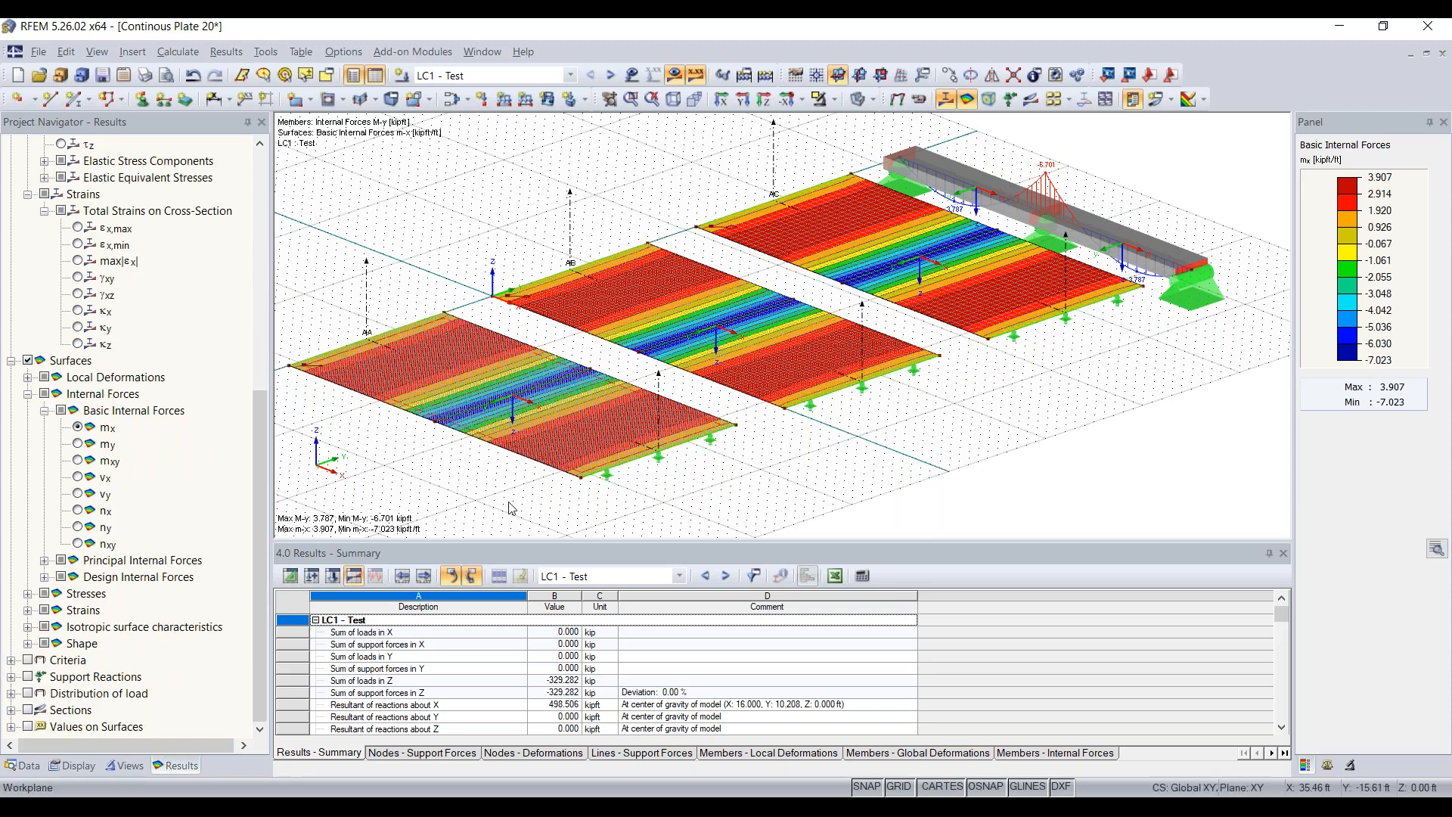
left_click(28, 710)
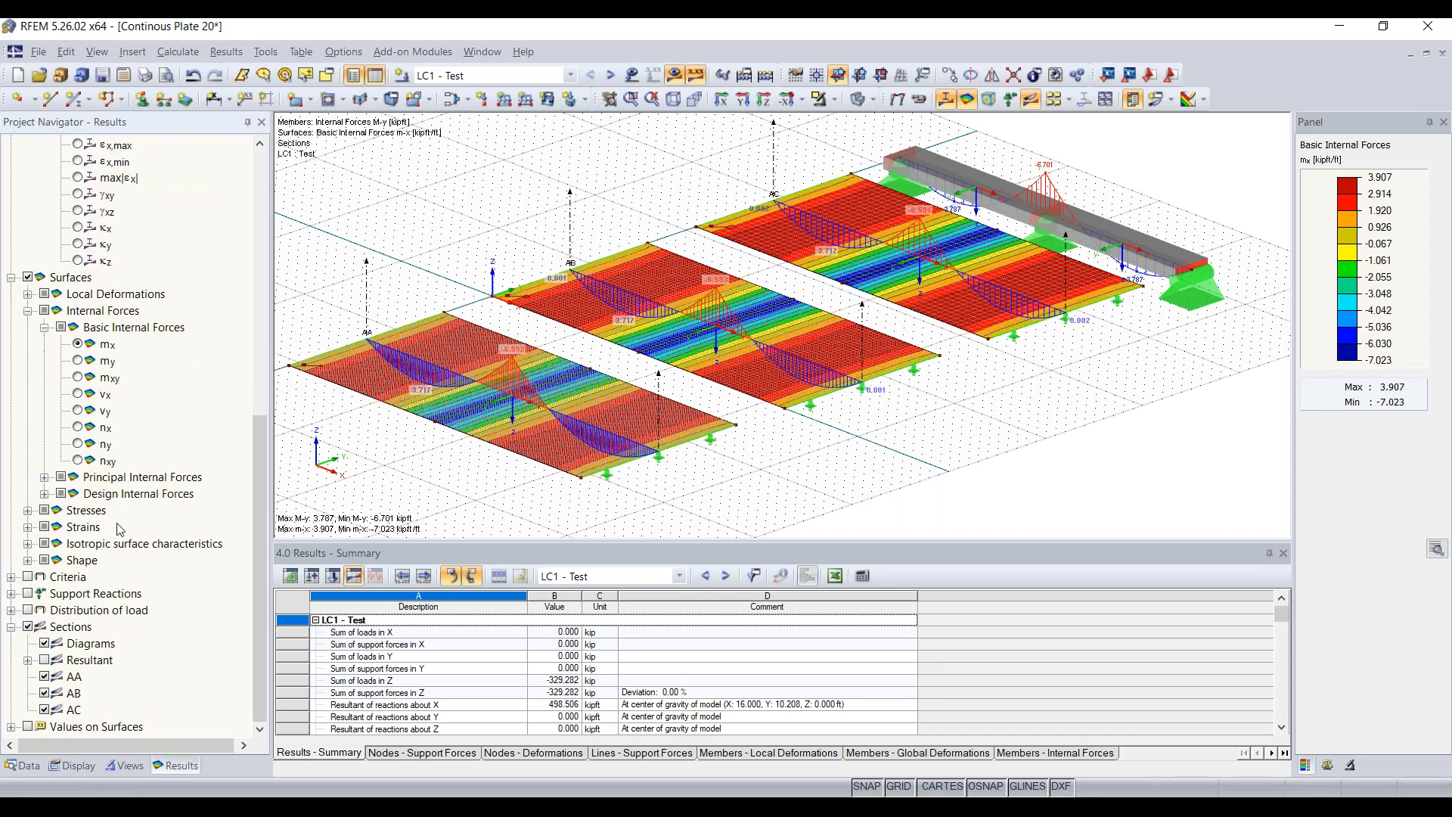
scroll(111, 484, "up", 8)
scroll(112, 485, "up", 2)
scroll(111, 484, "down", 10)
left_click(50, 628)
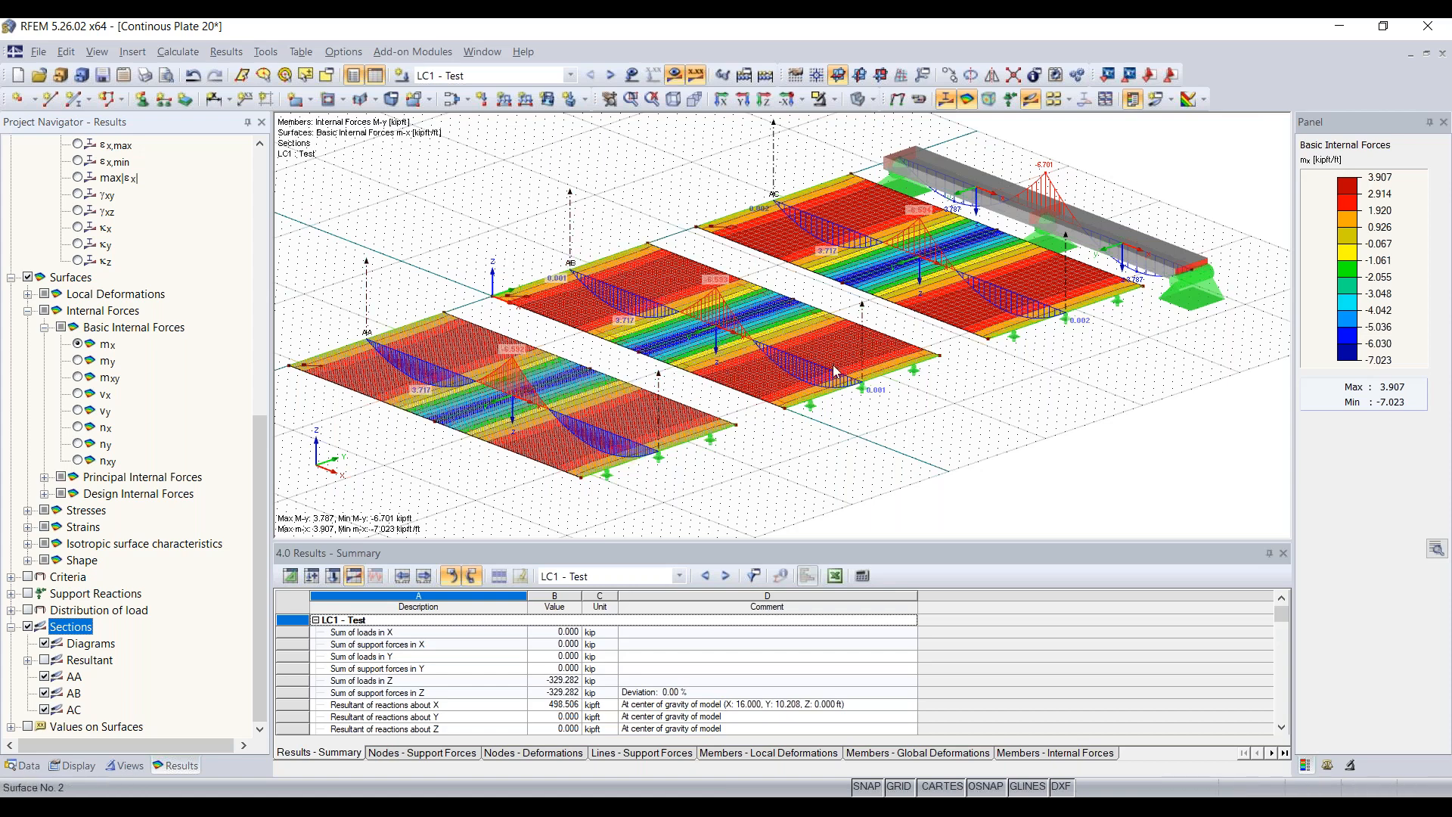
middle_click_drag(963, 398, 911, 314, "ctrl")
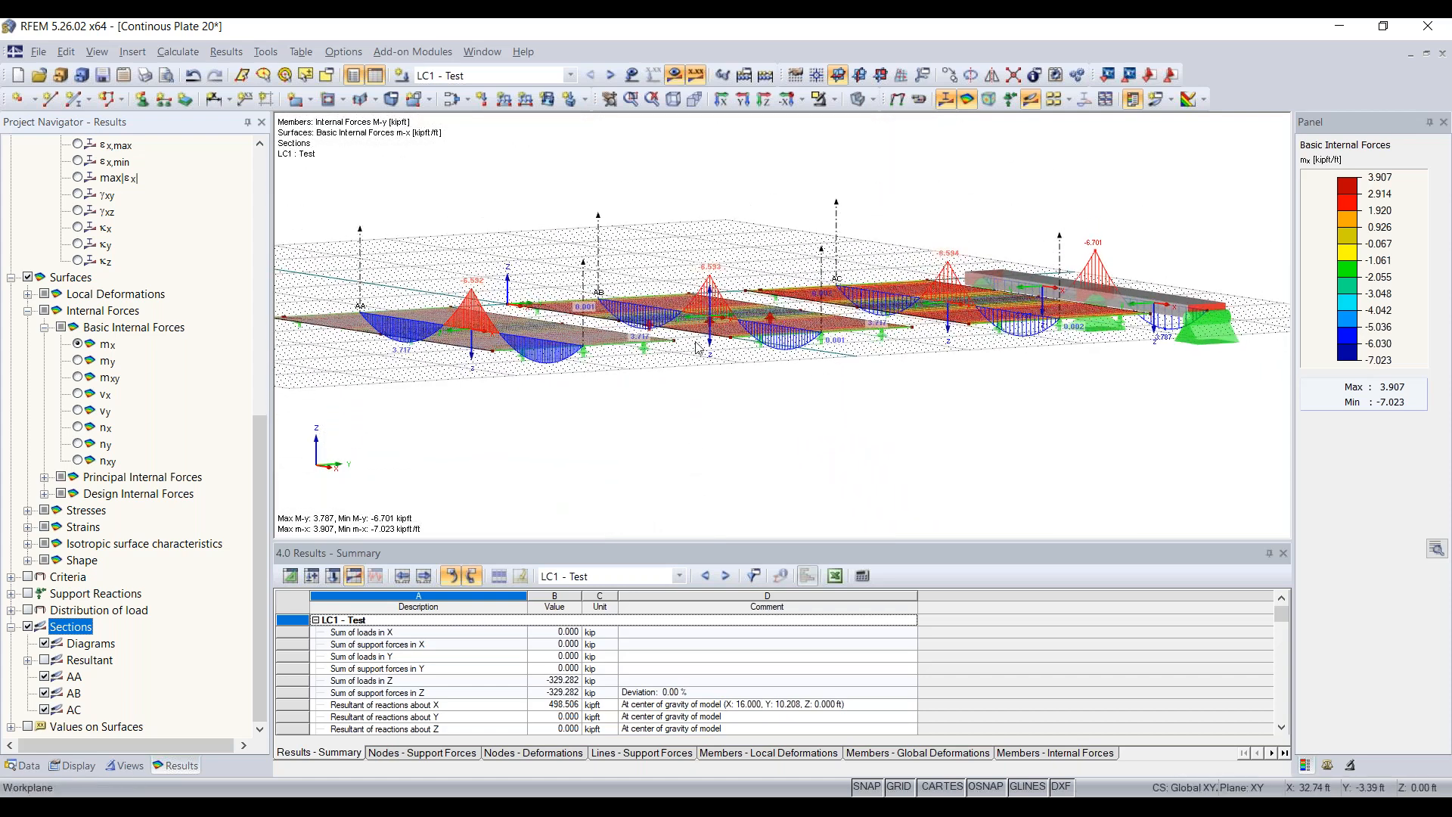
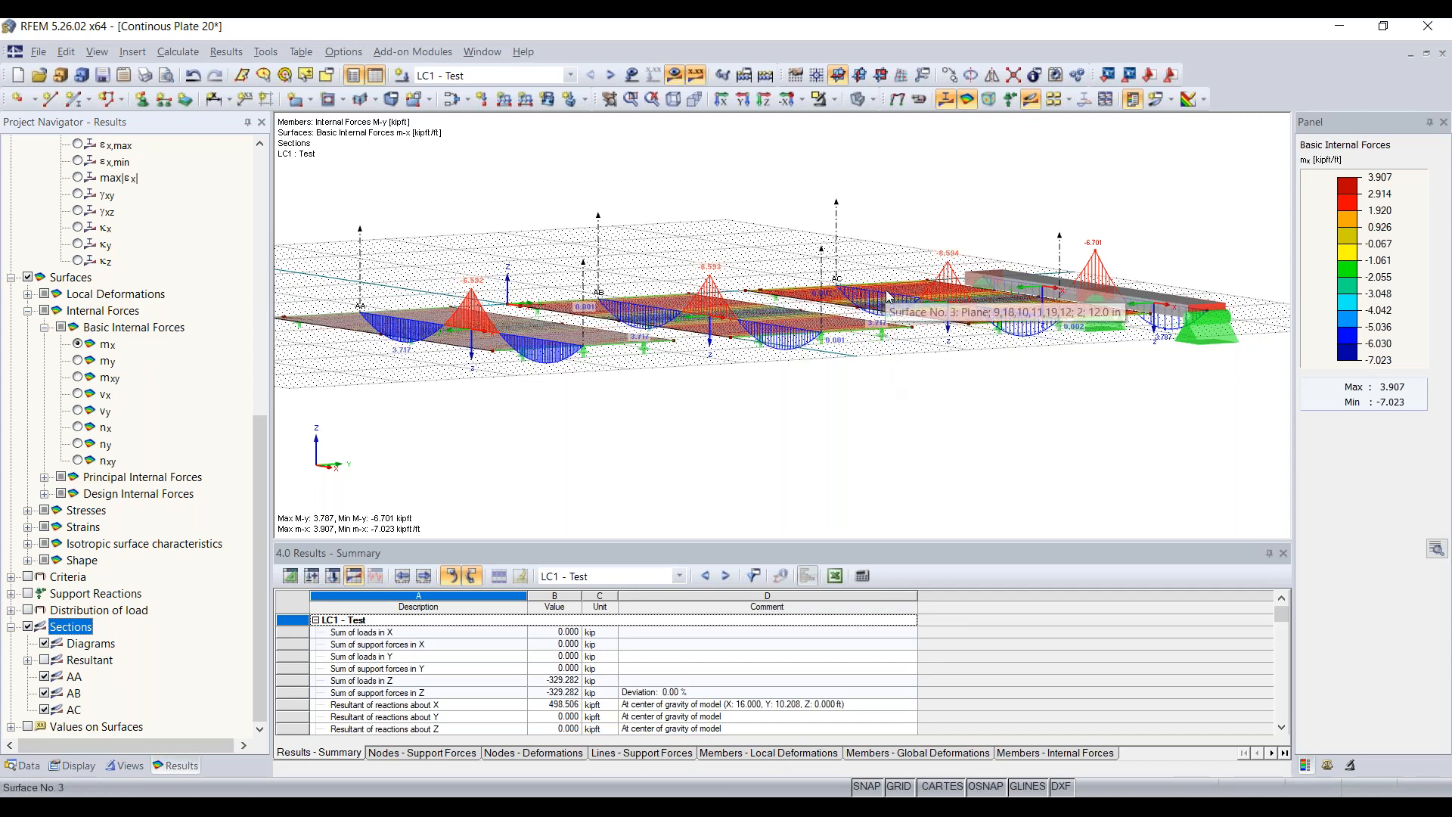
middle_click_drag(701, 211, 670, 352, "ctrl")
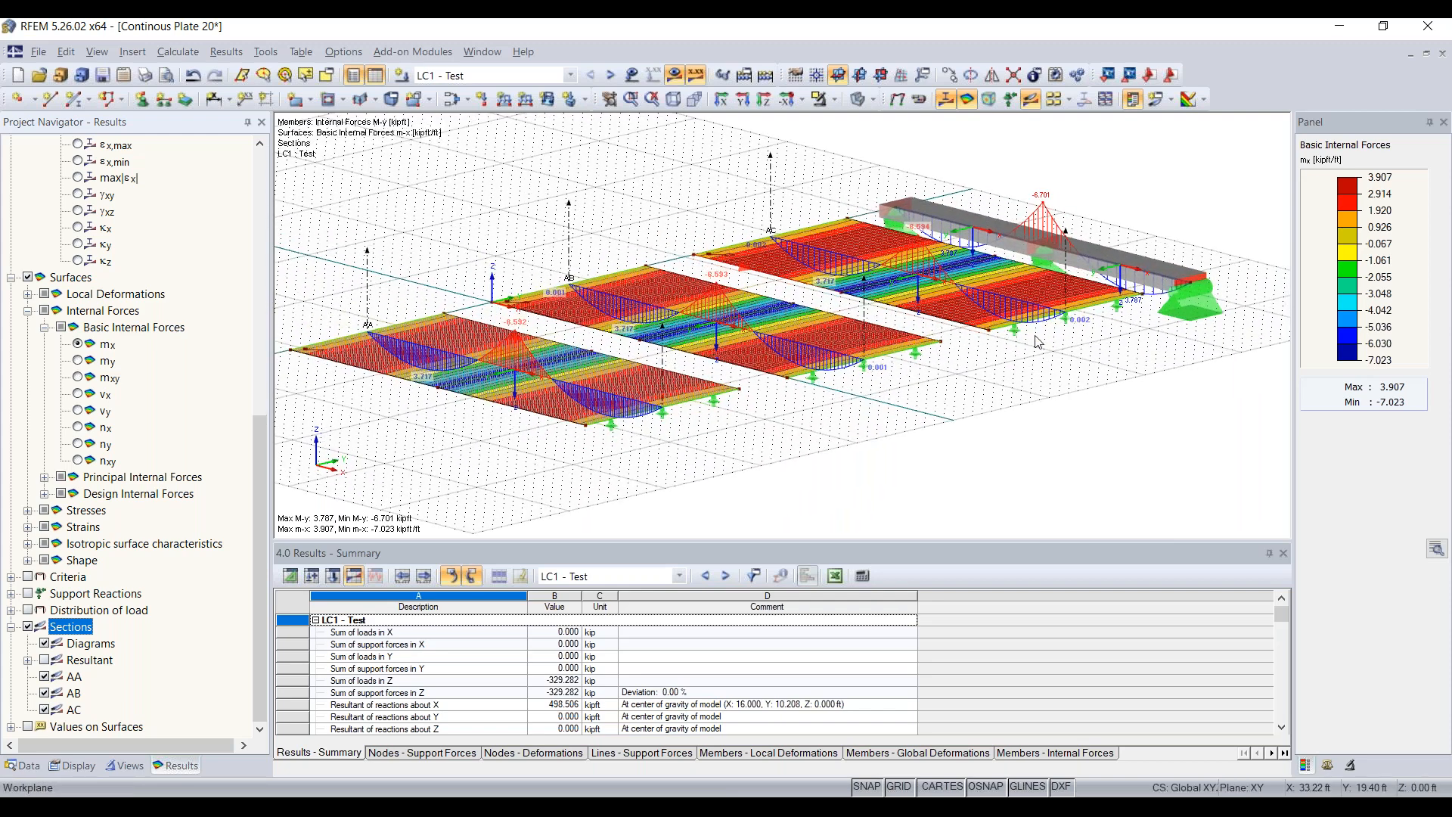
- Review the FE mesh settings, checking the target length of finite elements against the plates in the model
left_click(183, 59)
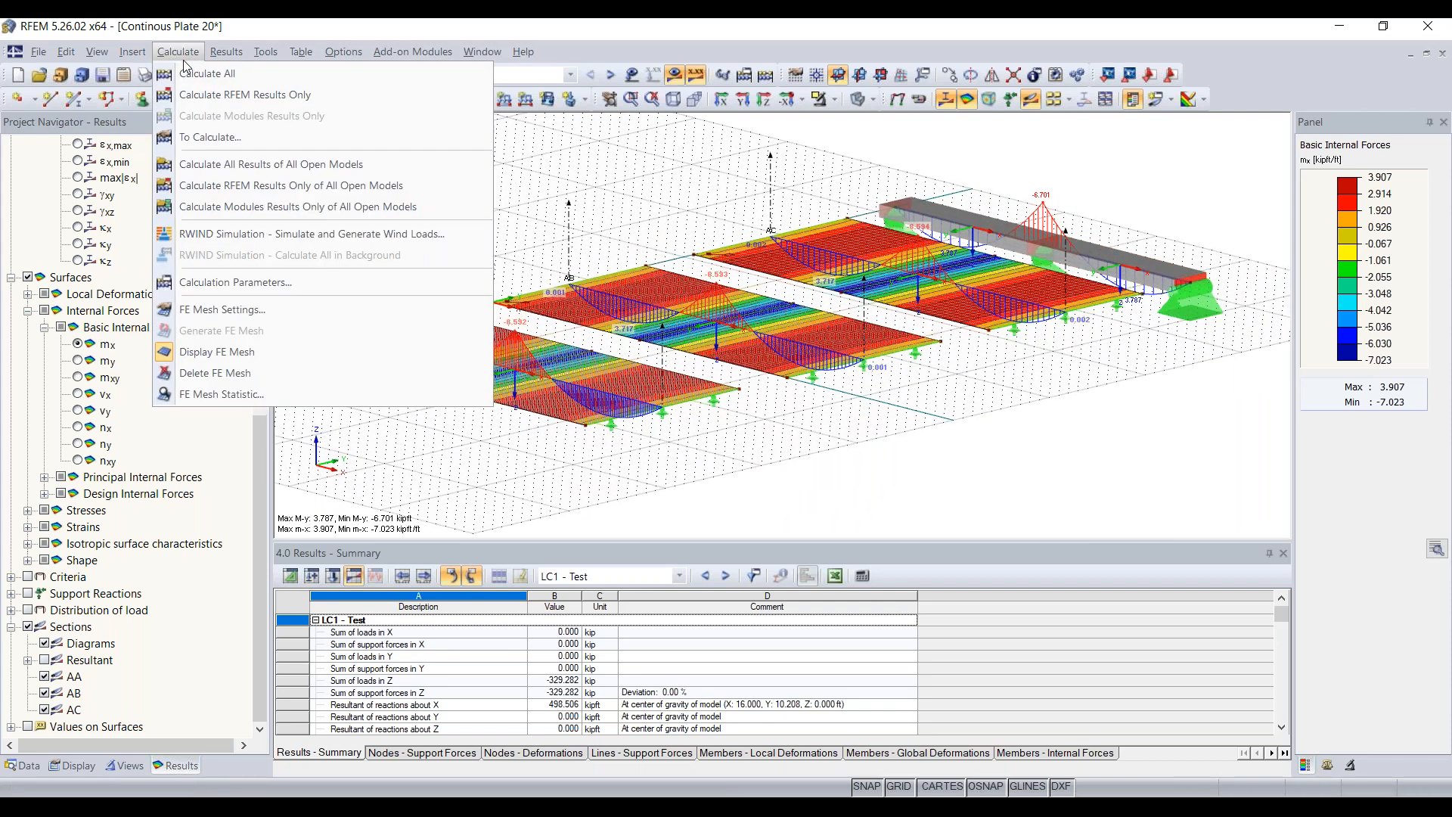
left_click(255, 311)
left_click(556, 199)
left_click_drag(546, 200, 586, 198)
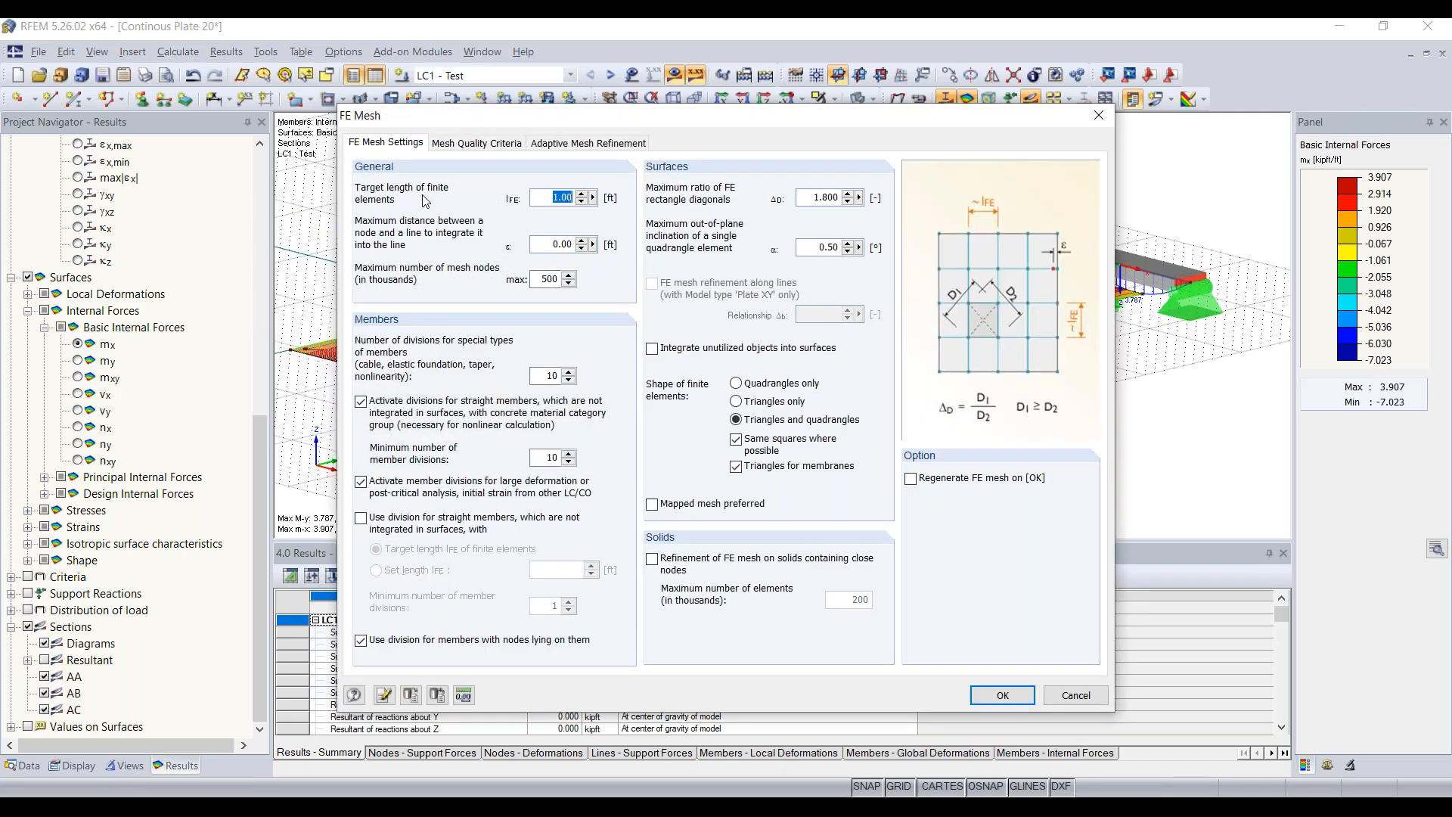
left_click_drag(545, 198, 605, 200)
left_click_drag(645, 125, 642, 440)
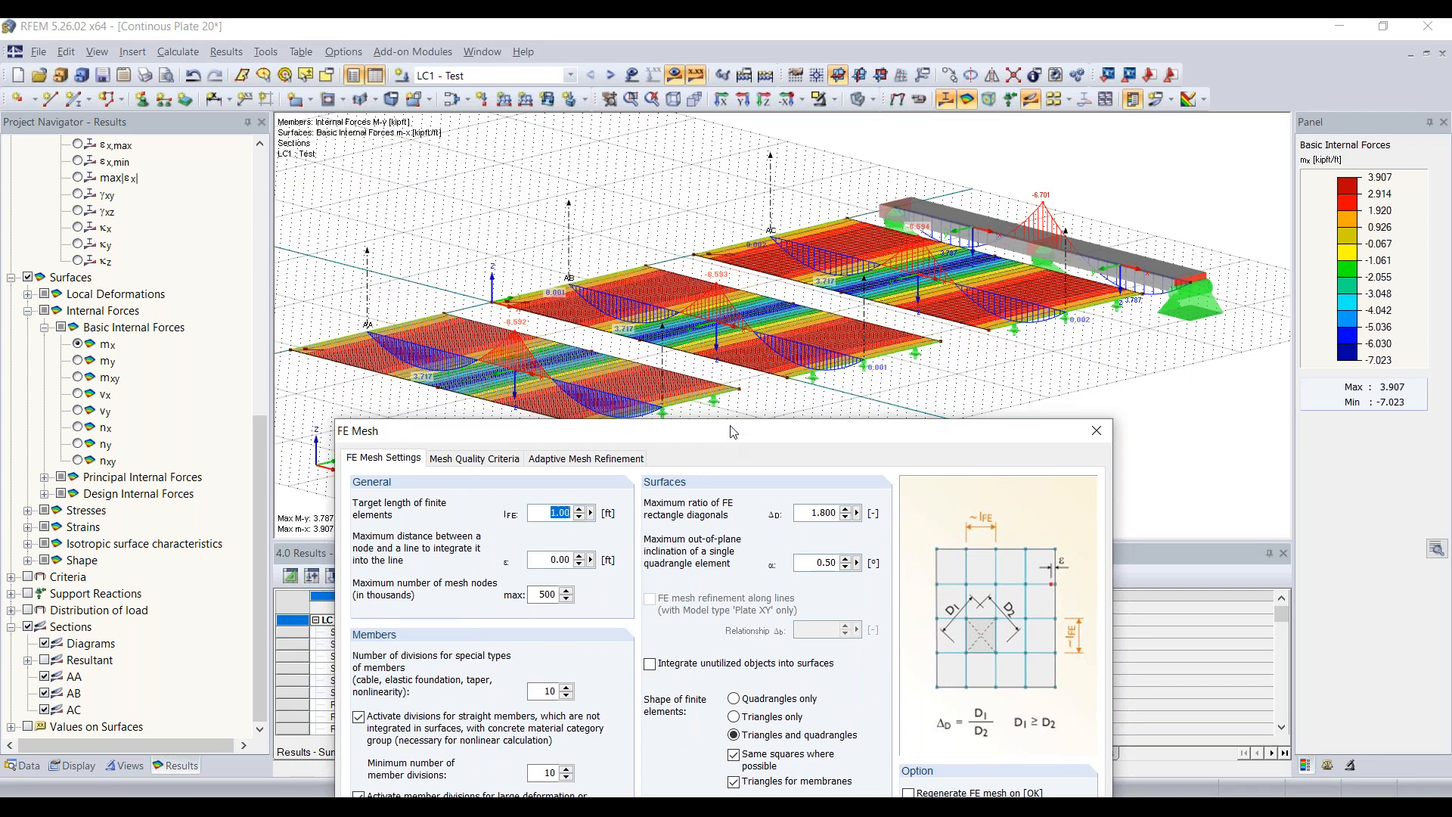
left_click_drag(734, 439, 727, 250)
left_click(558, 326)
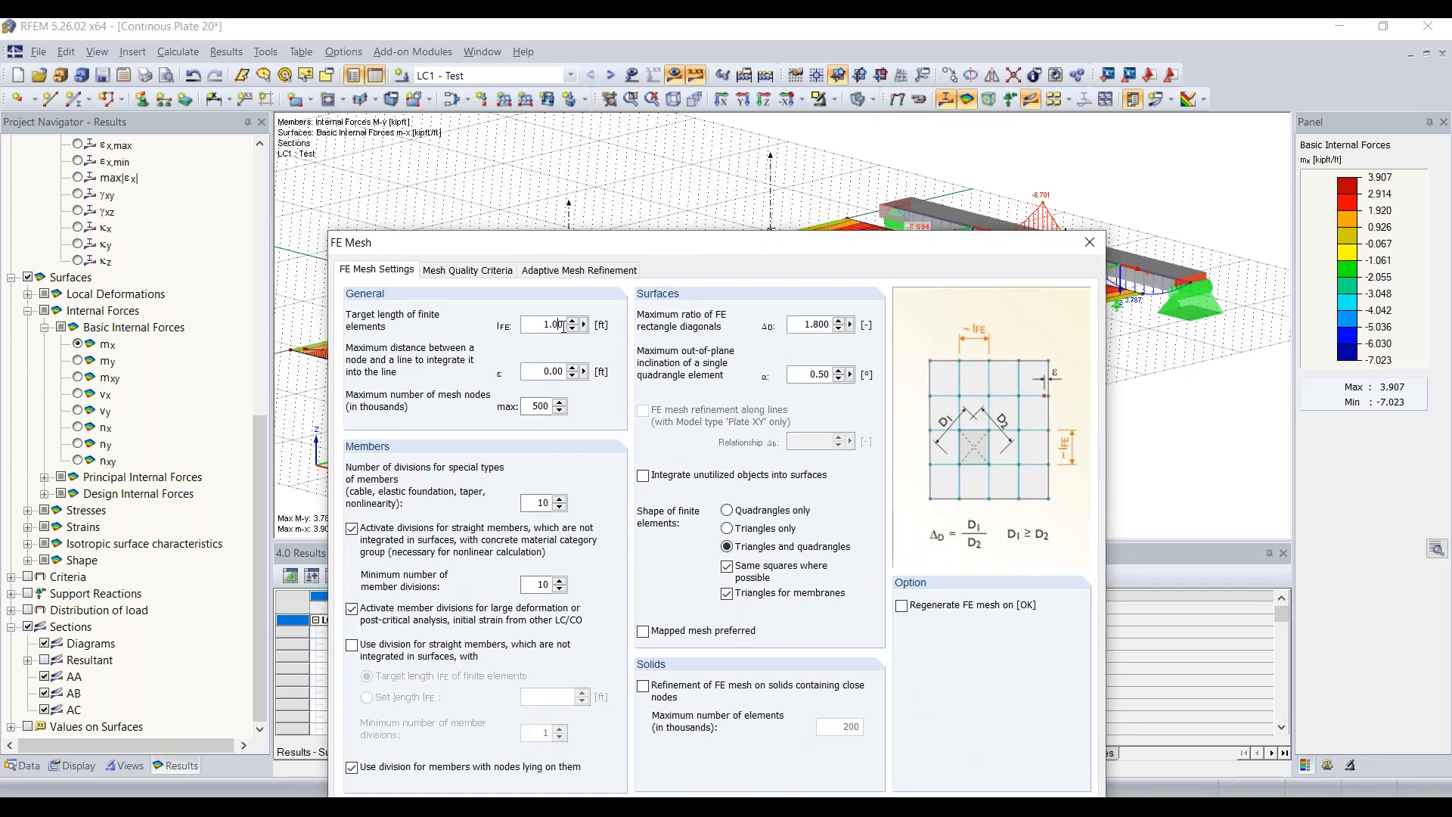
left_click_drag(706, 244, 653, 121)
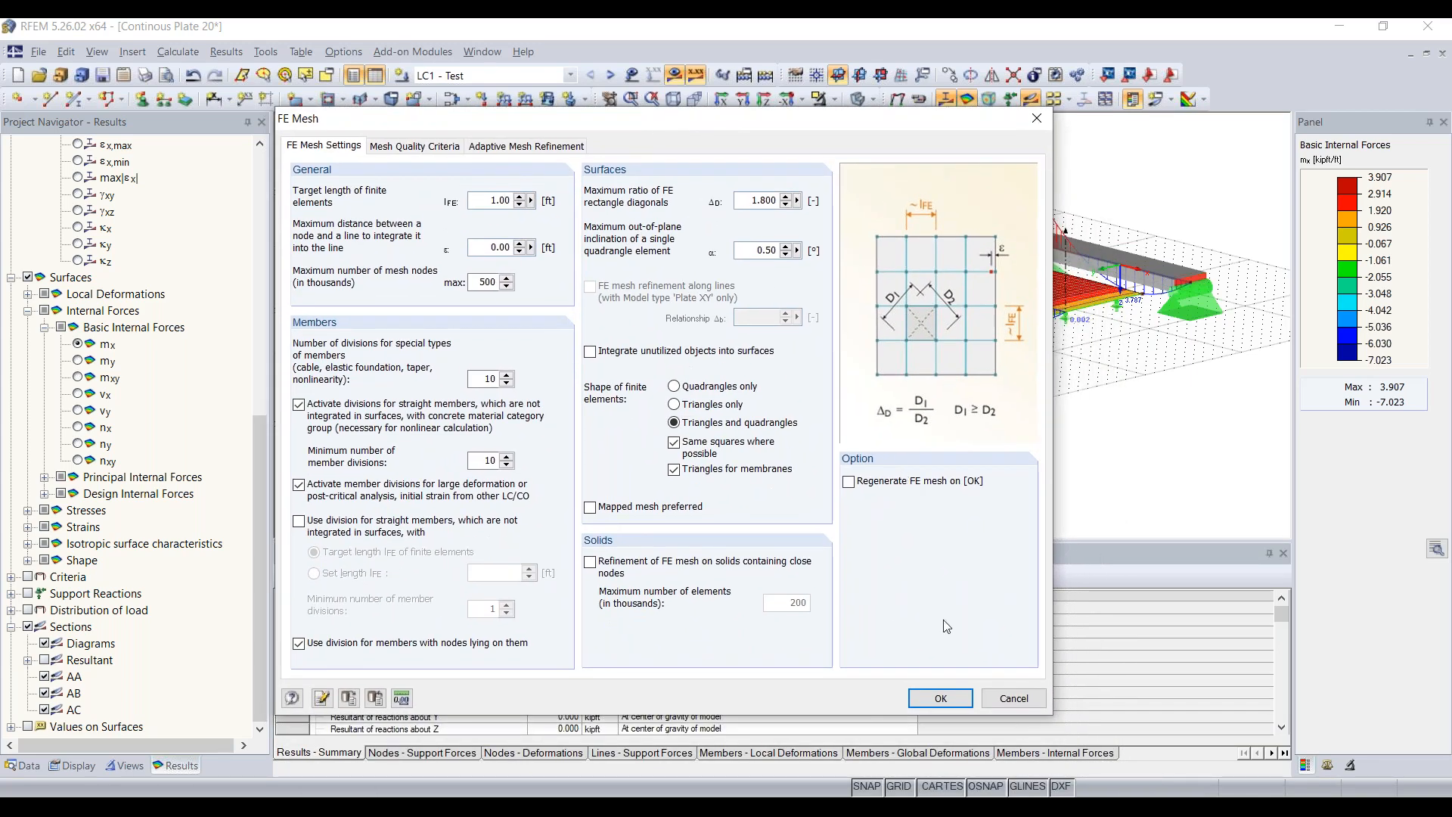
left_click(942, 699)
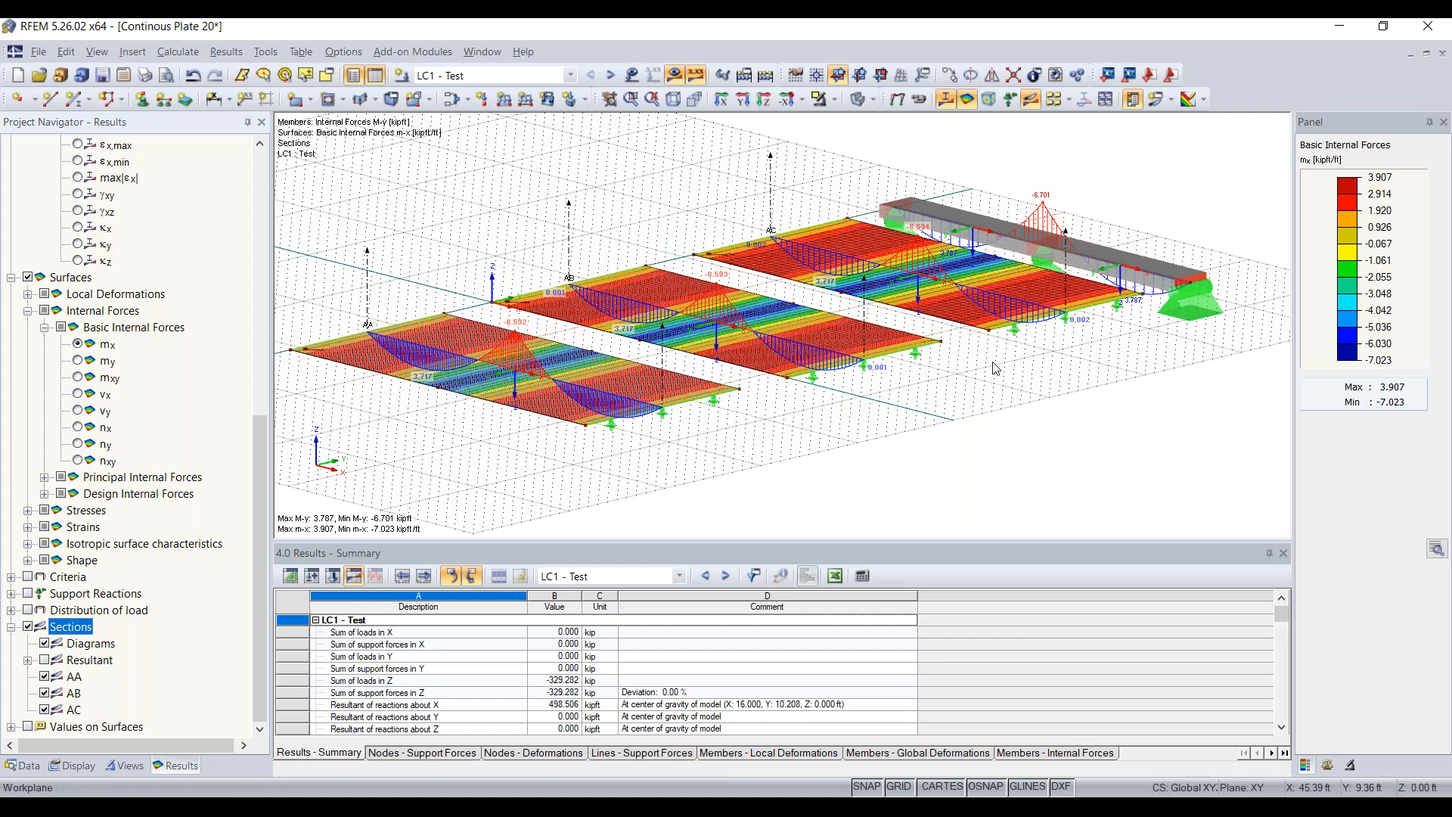
- Deactivate the shear stiffness of members in the global calculation parameters and accept the deletion of all results
left_click(178, 51)
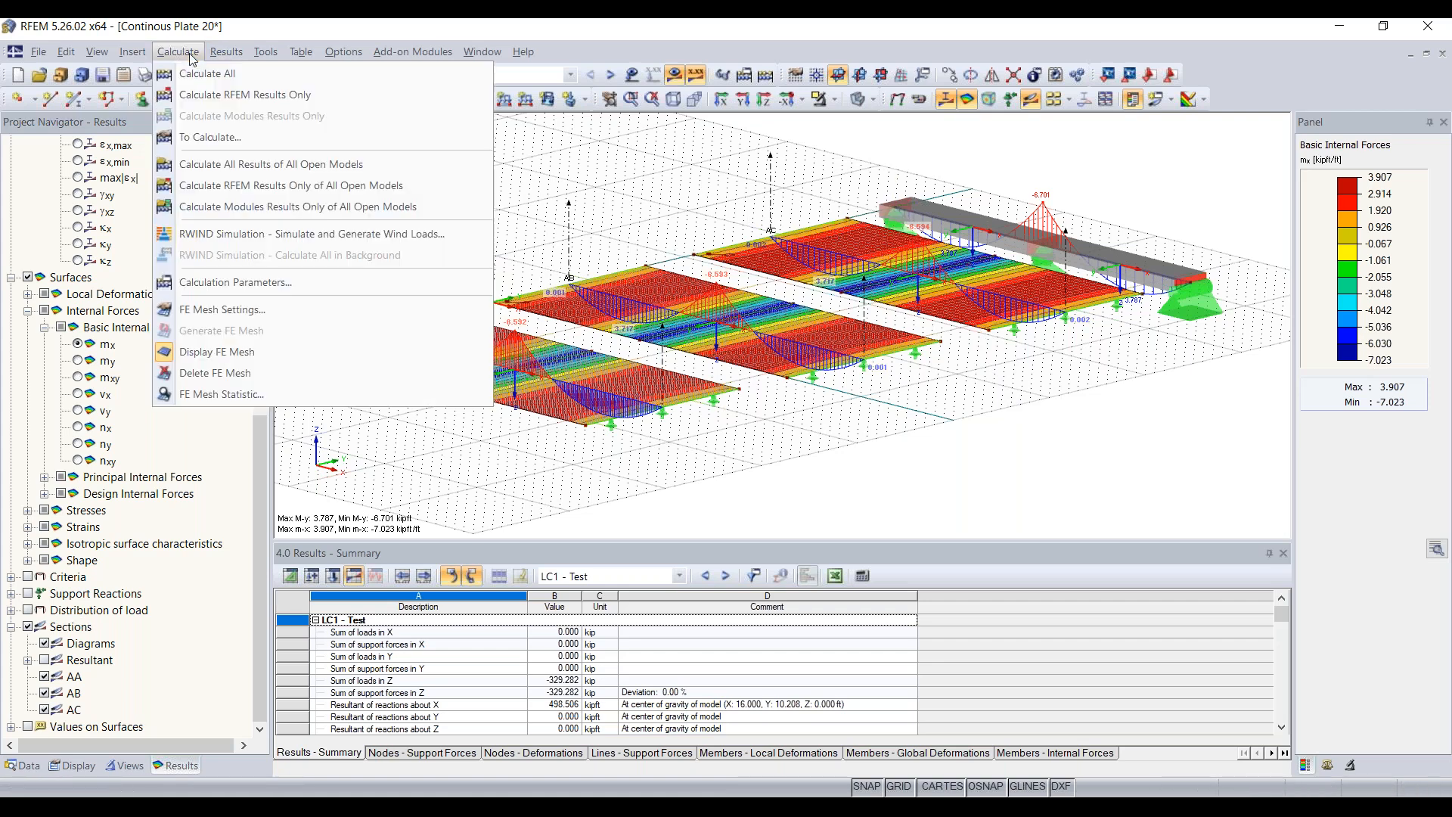
left_click(254, 286)
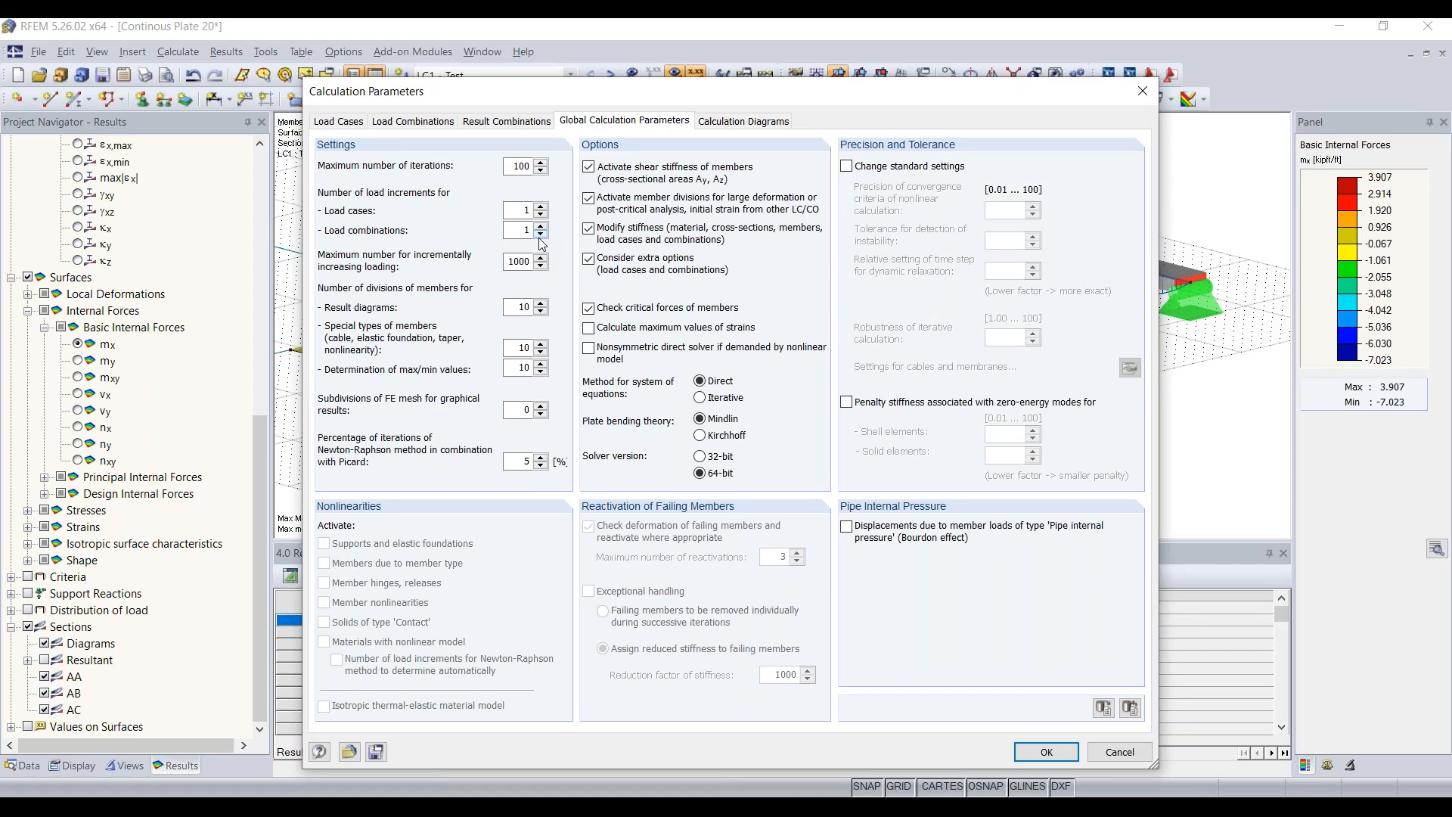
left_click_drag(663, 95, 634, 157)
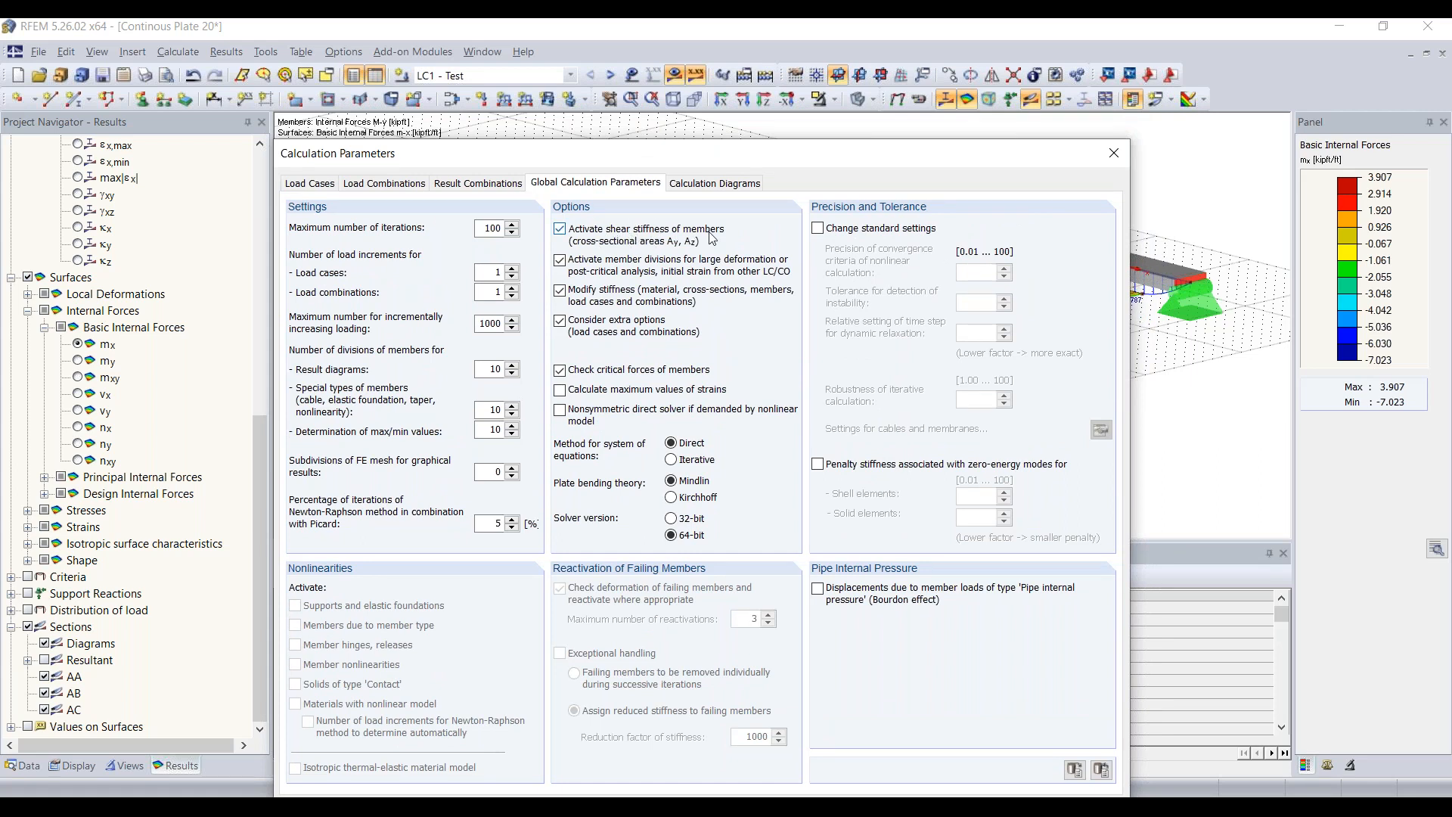
left_click(561, 230)
left_click_drag(673, 159, 677, 148)
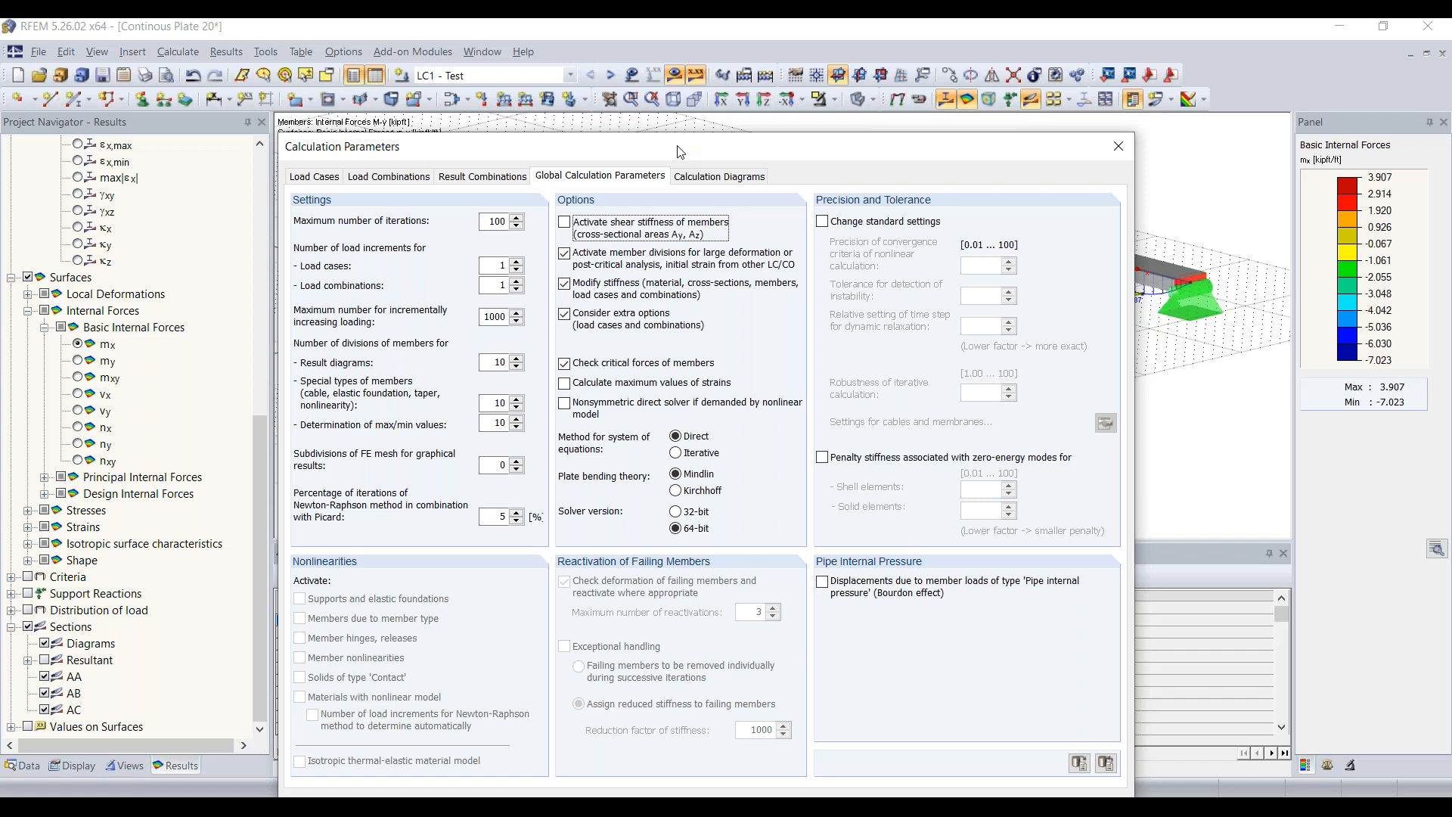
left_click_drag(679, 151, 679, 90)
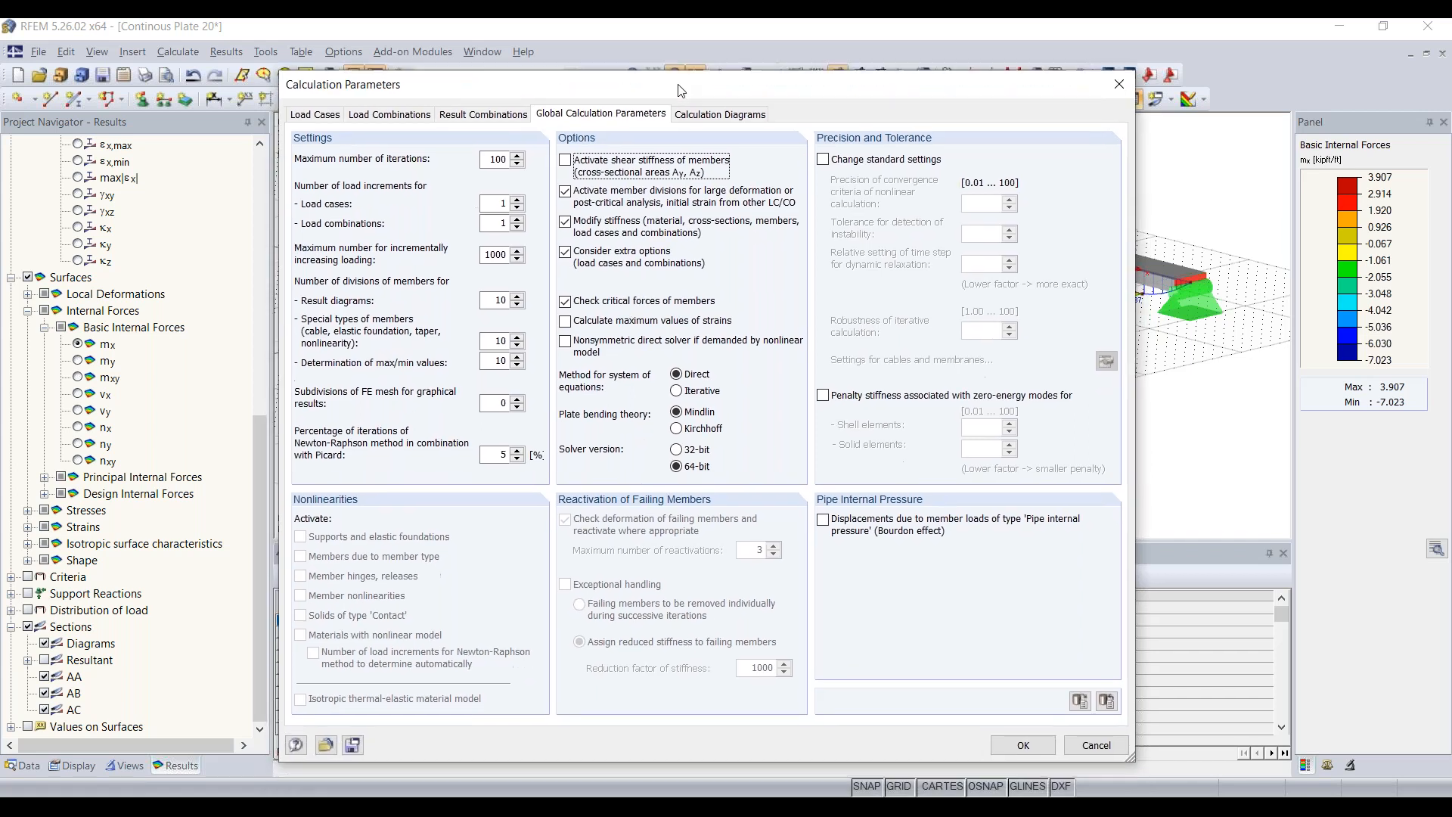
left_click(1024, 746)
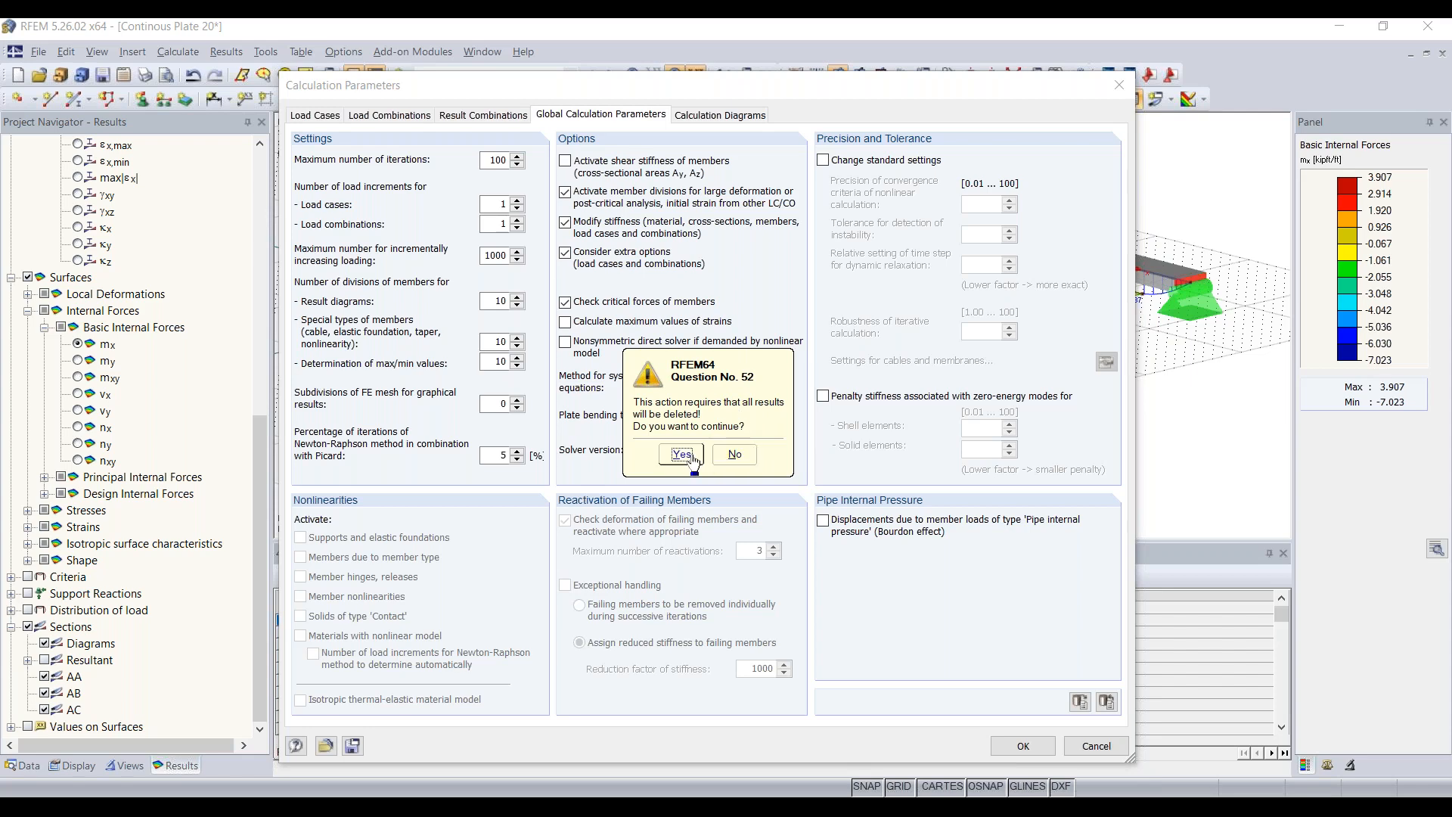
left_click(736, 456)
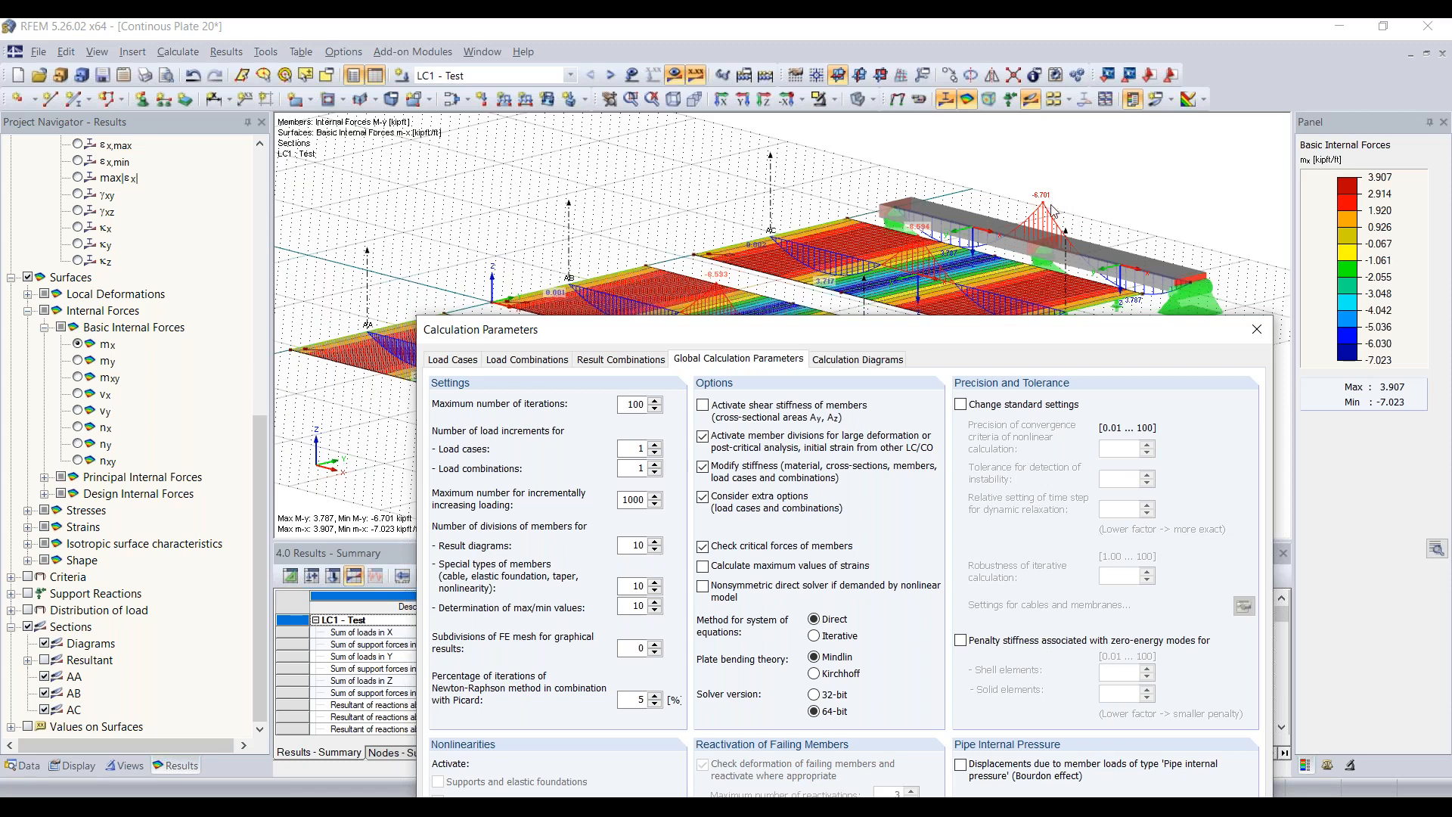
left_click_drag(1053, 321, 884, 94)
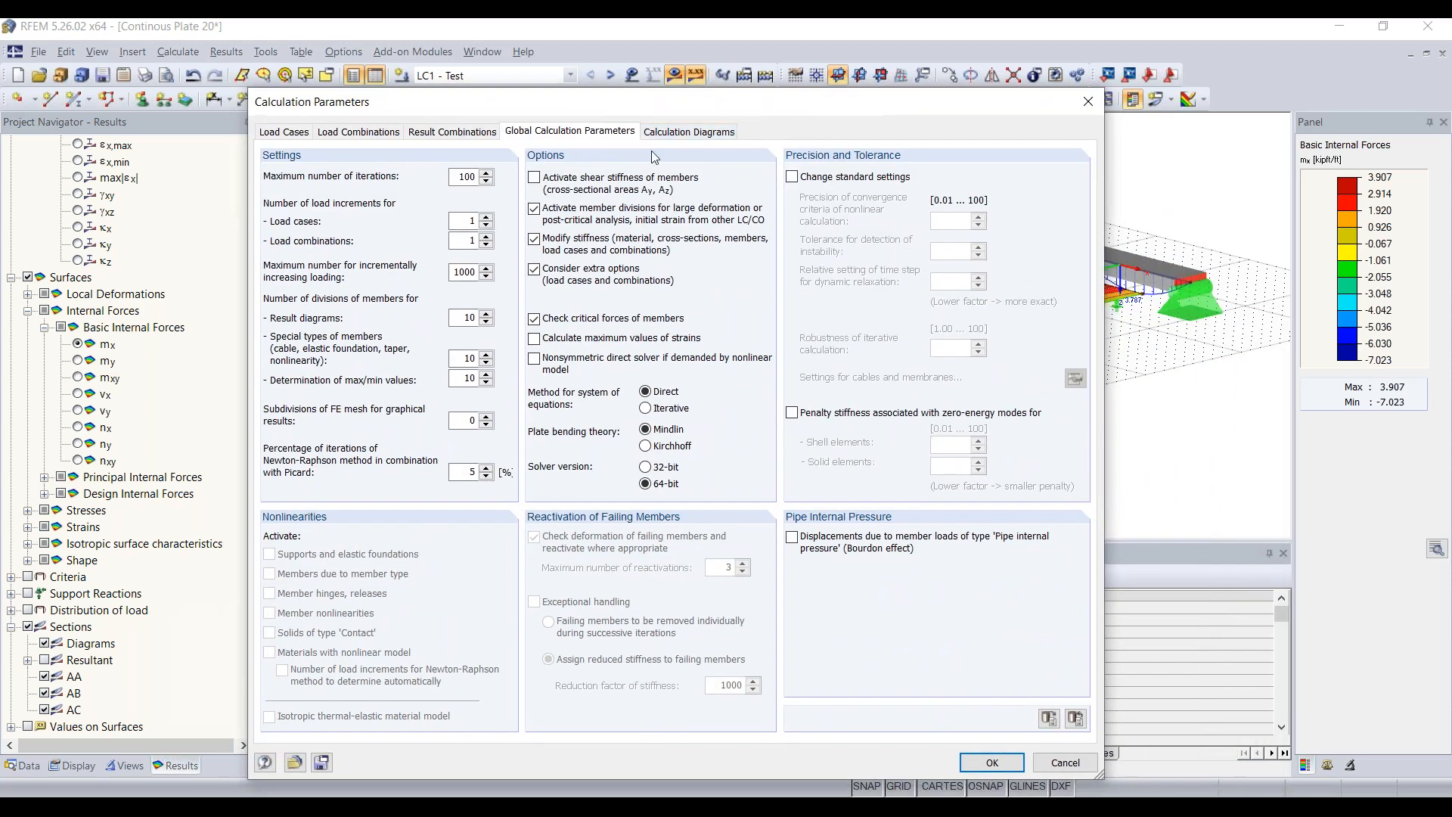
left_click(1005, 767)
left_click(652, 483)
- Recalculate LC1 - Test and compare the beam's My diagram with the plates' section diagrams
left_click(676, 75)
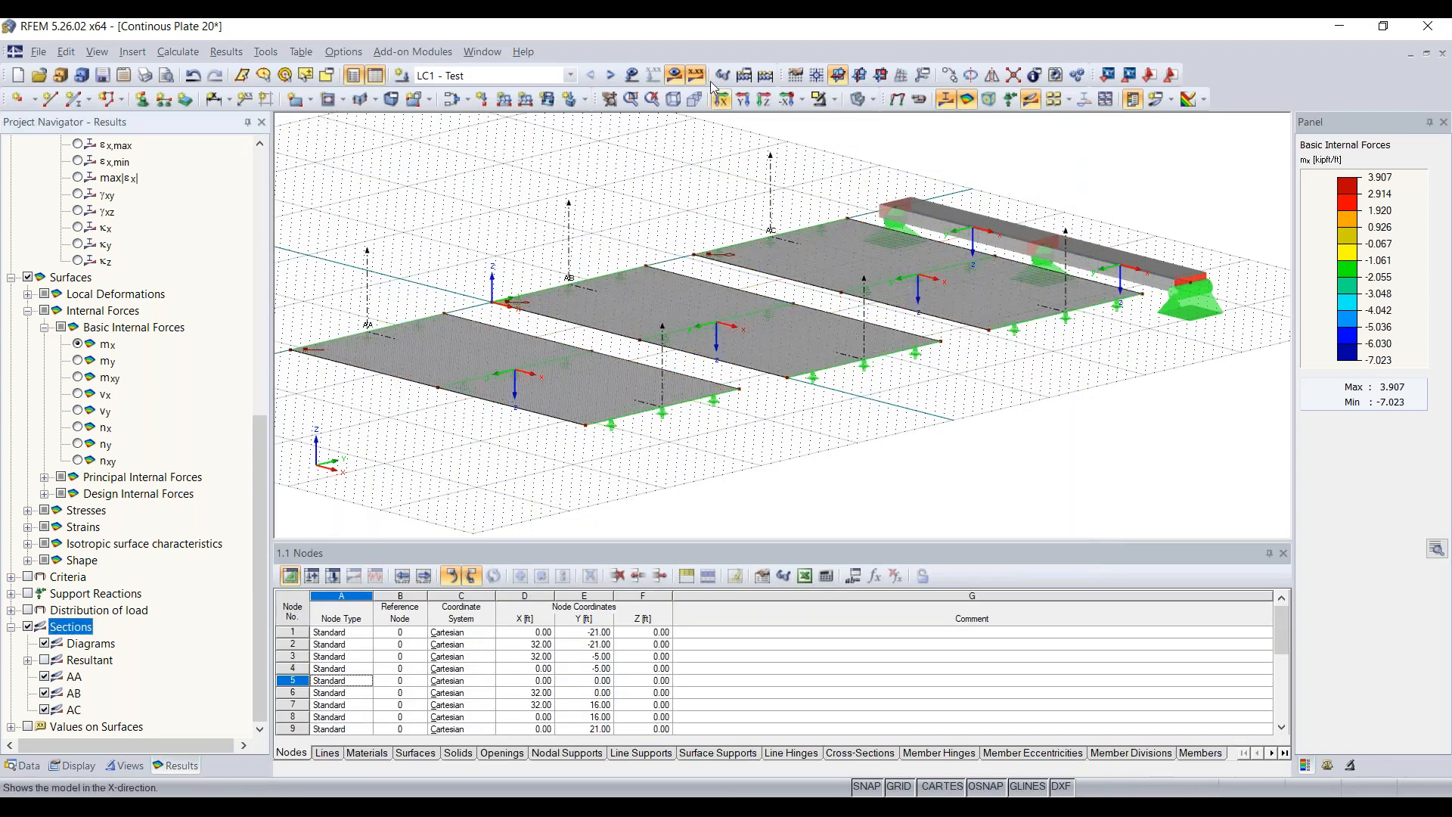
left_click(675, 75)
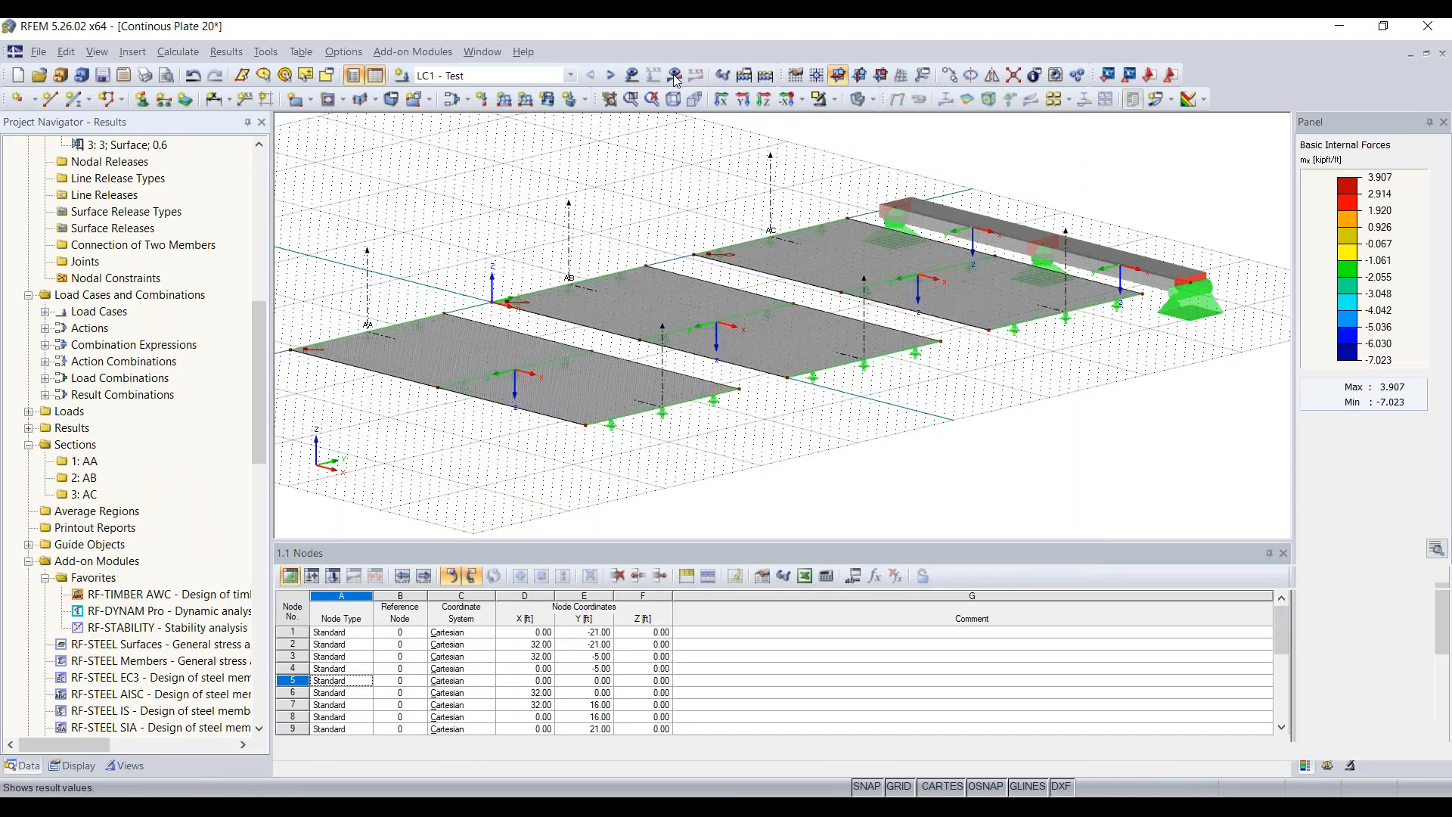
left_click(699, 444)
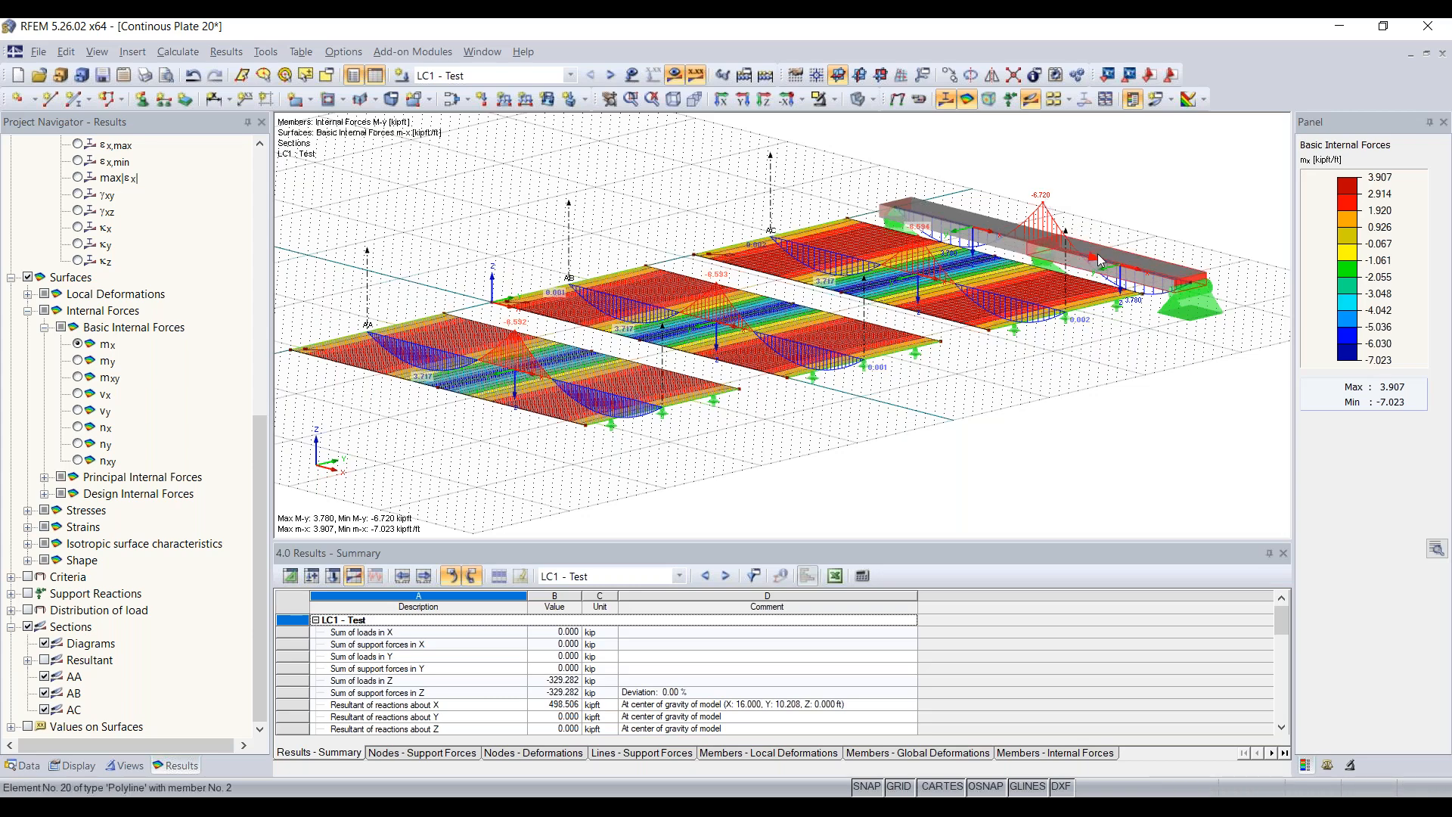
scroll(1167, 405, "down", 1)
middle_click_drag(1167, 405, 1138, 399, "ctrl")
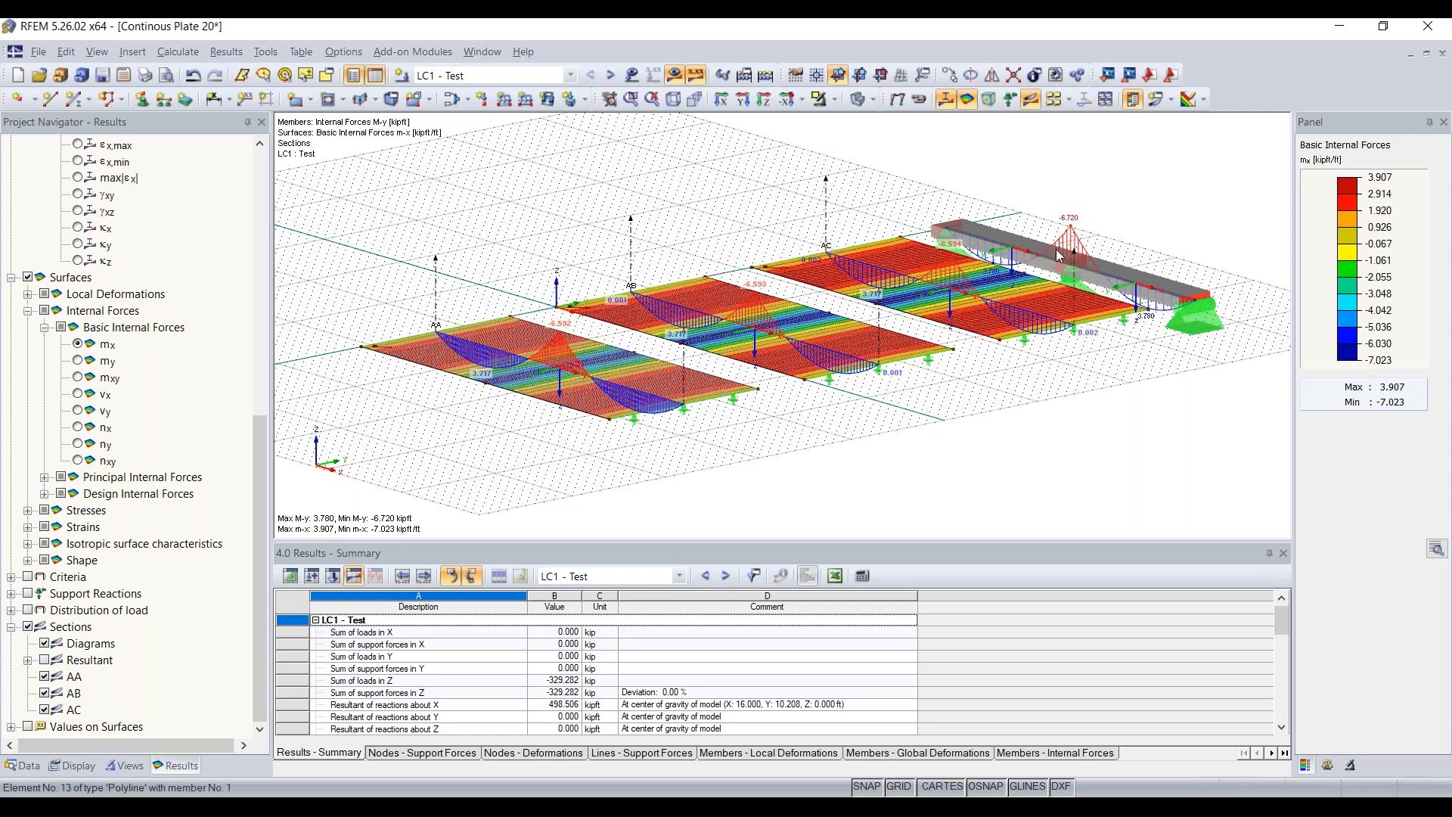
mouse_move(1065, 260)
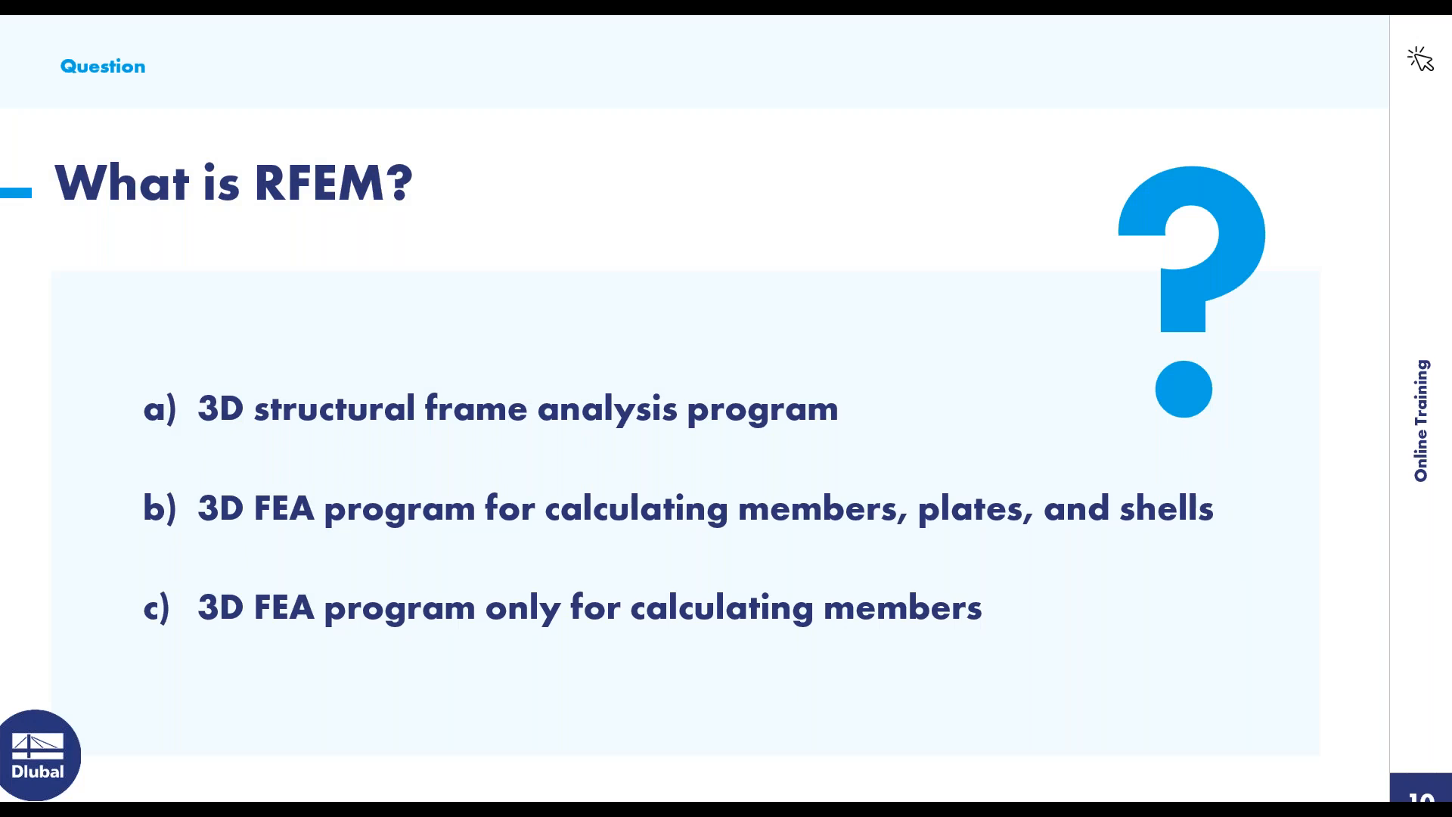
key("Right")
key("Right")
key("Right")
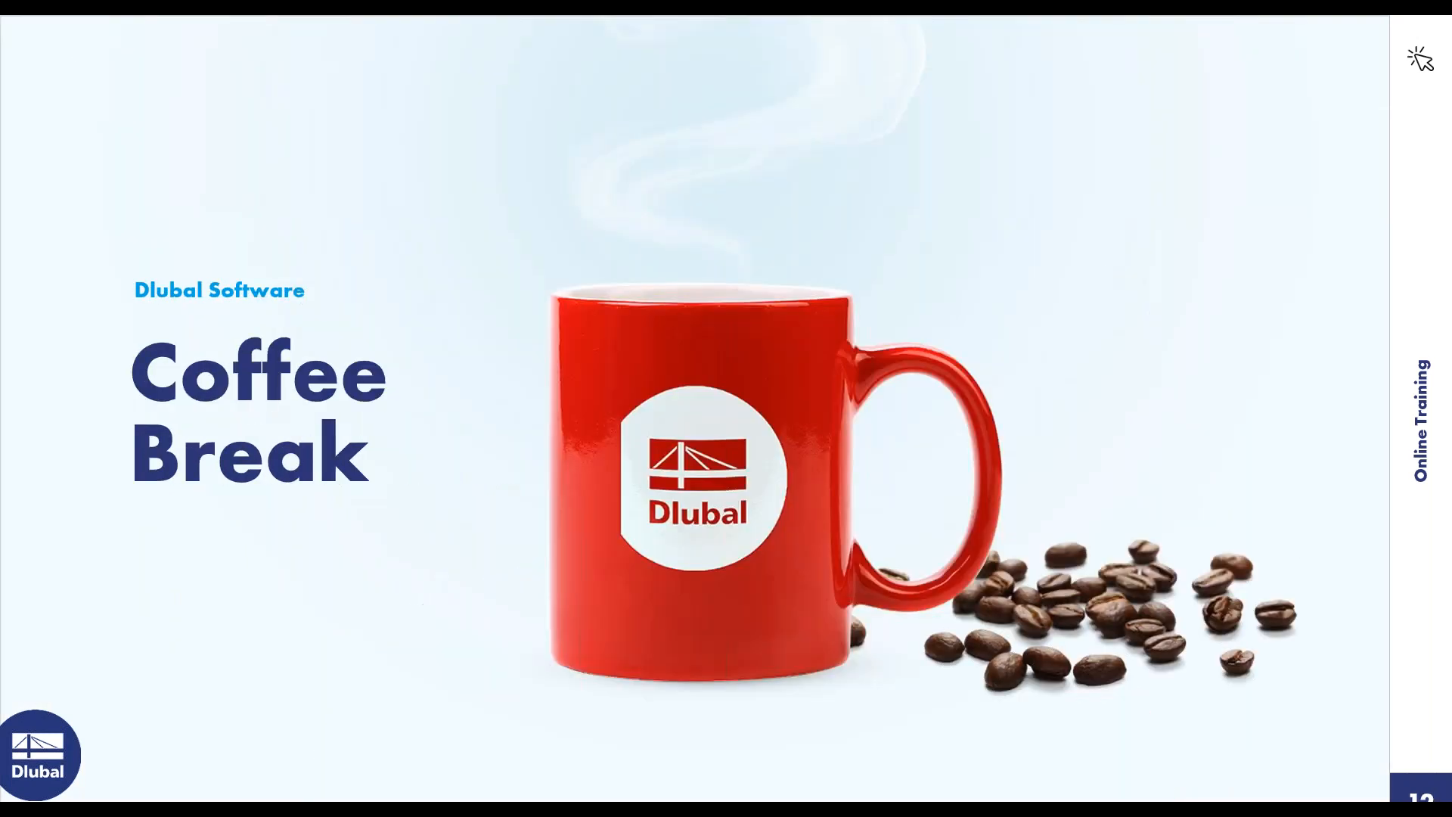
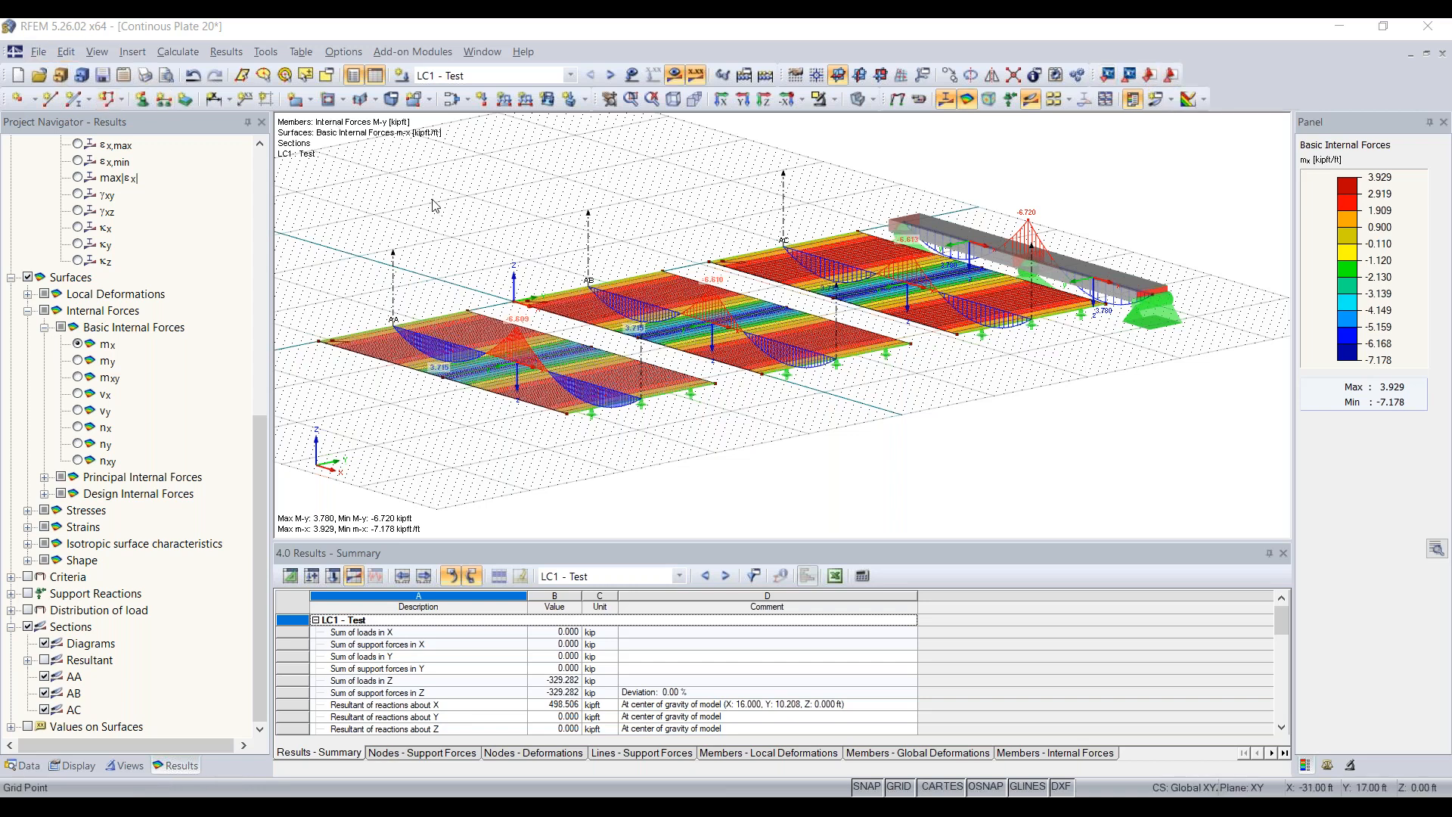
- Review the file formats and direct interfaces offered for importing models, and leave without importing anything
left_click(38, 51)
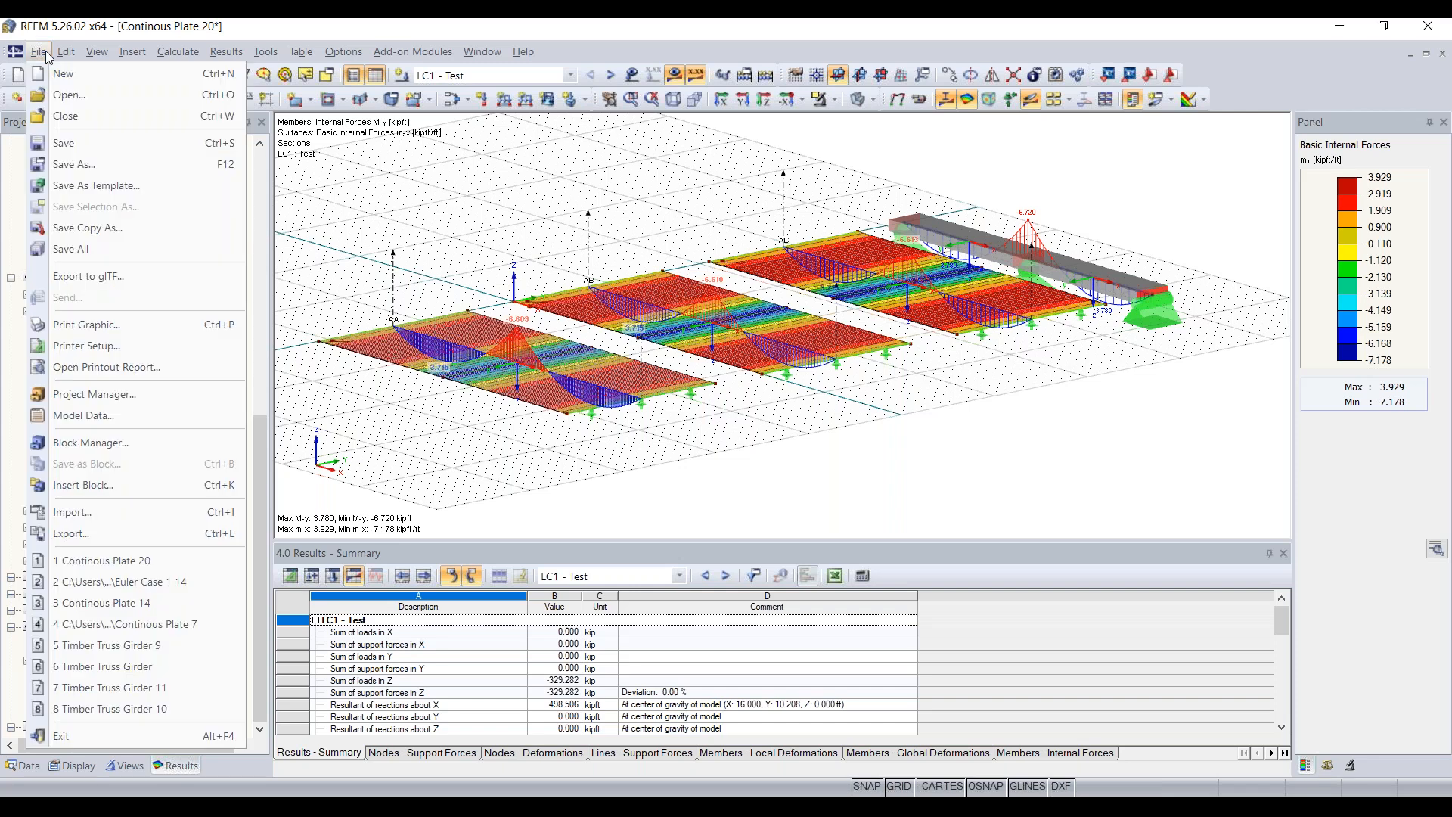
left_click(119, 521)
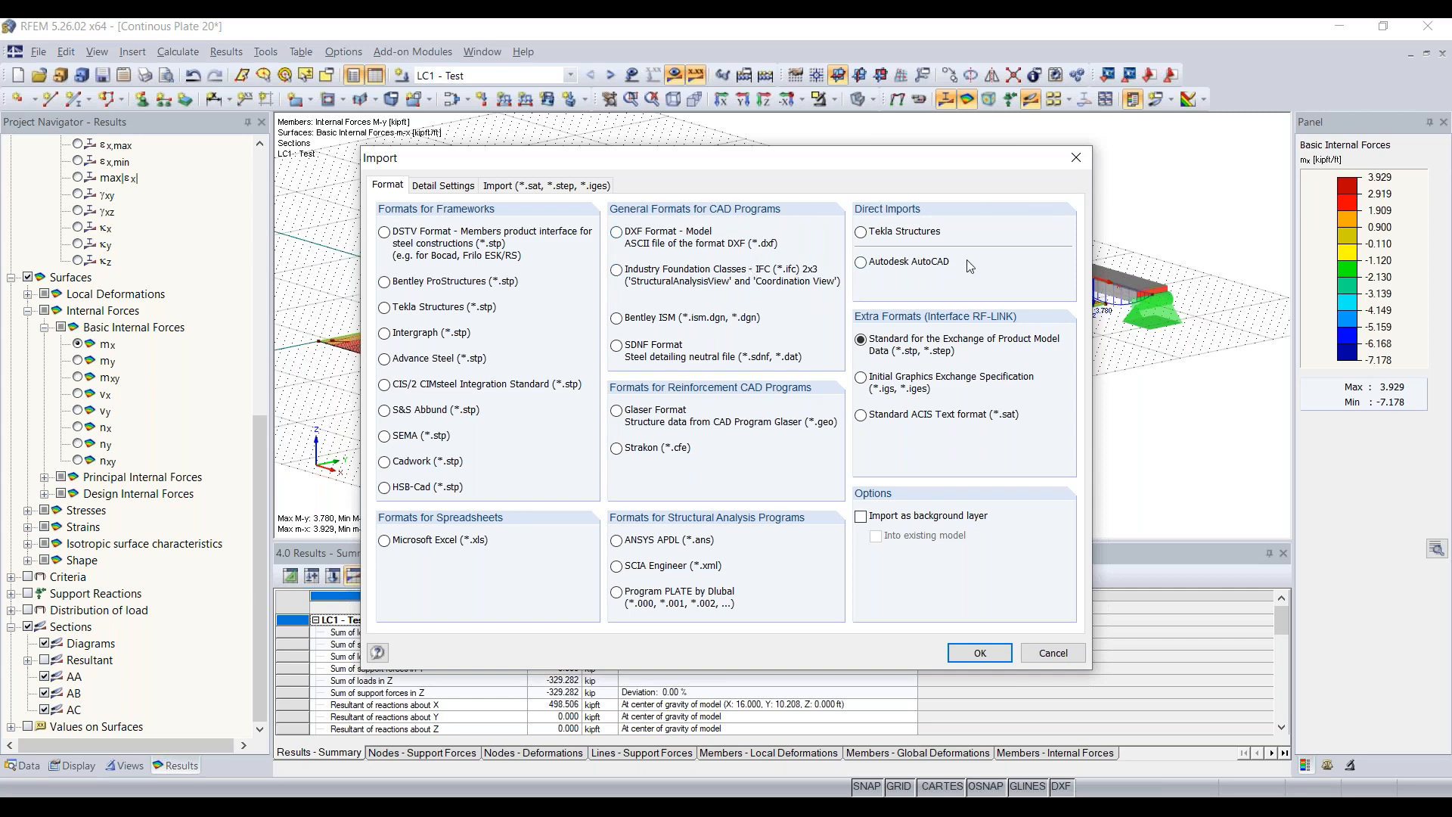
left_click(1075, 159)
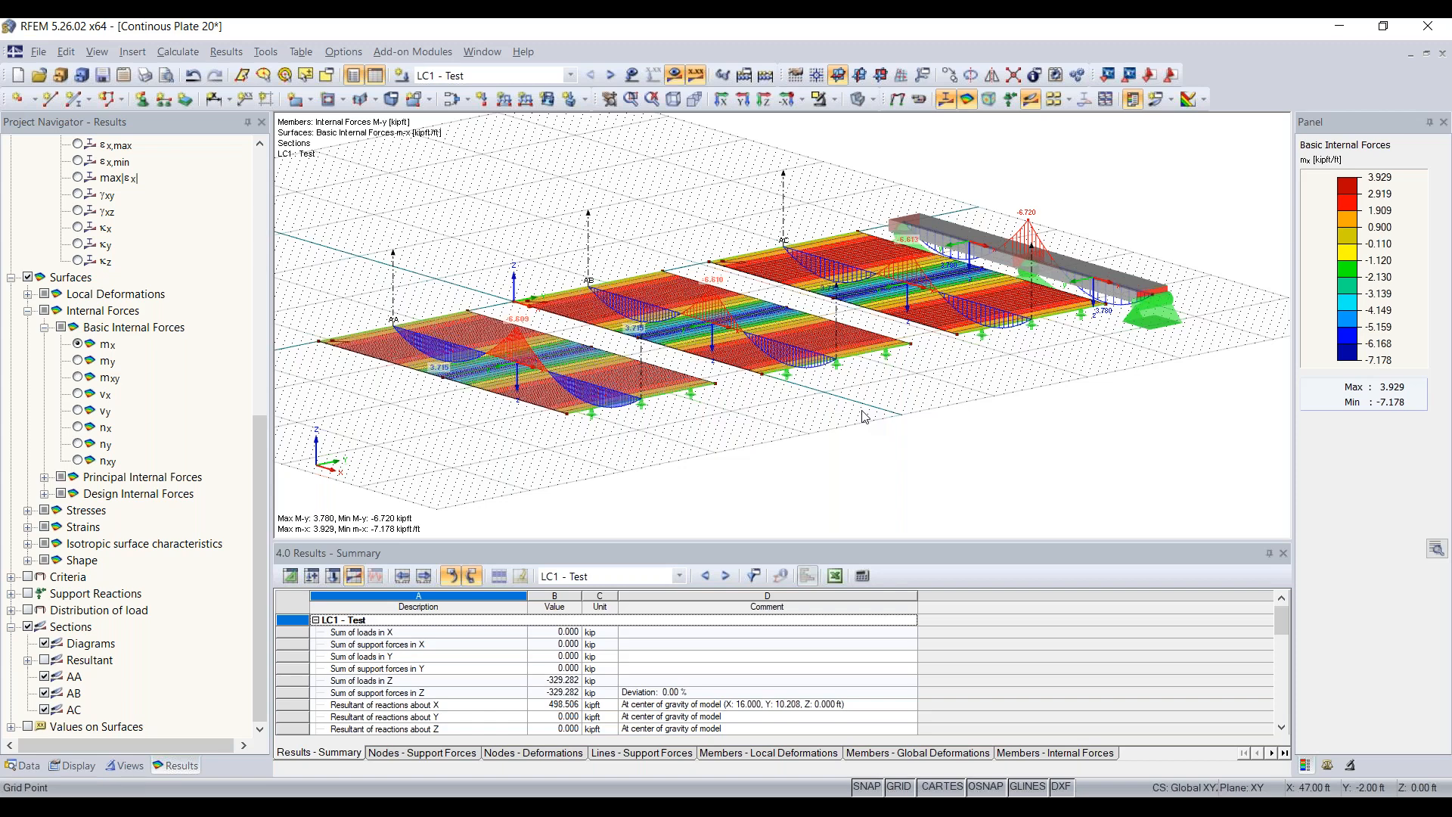
left_click(43, 53)
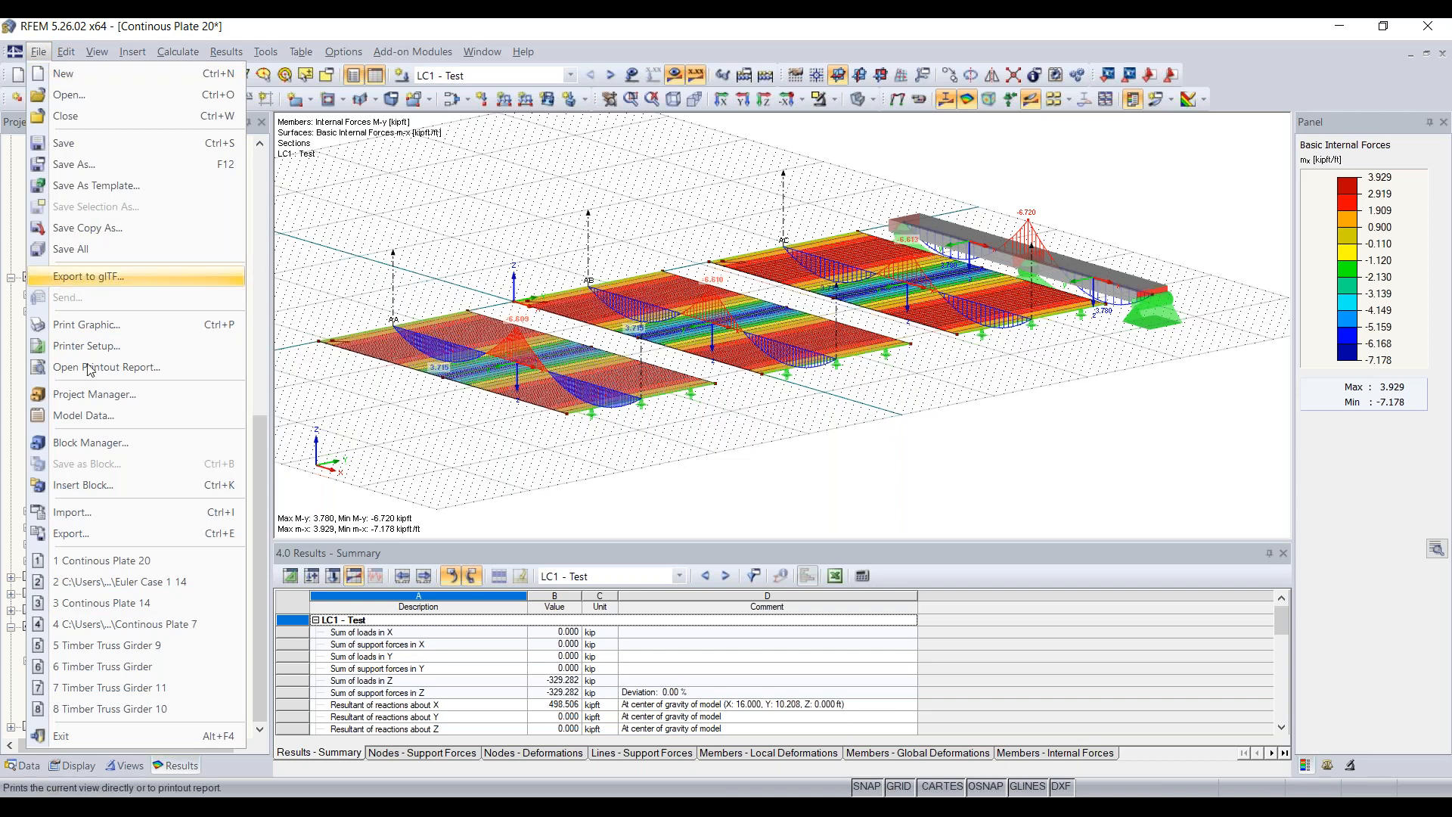
left_click(91, 512)
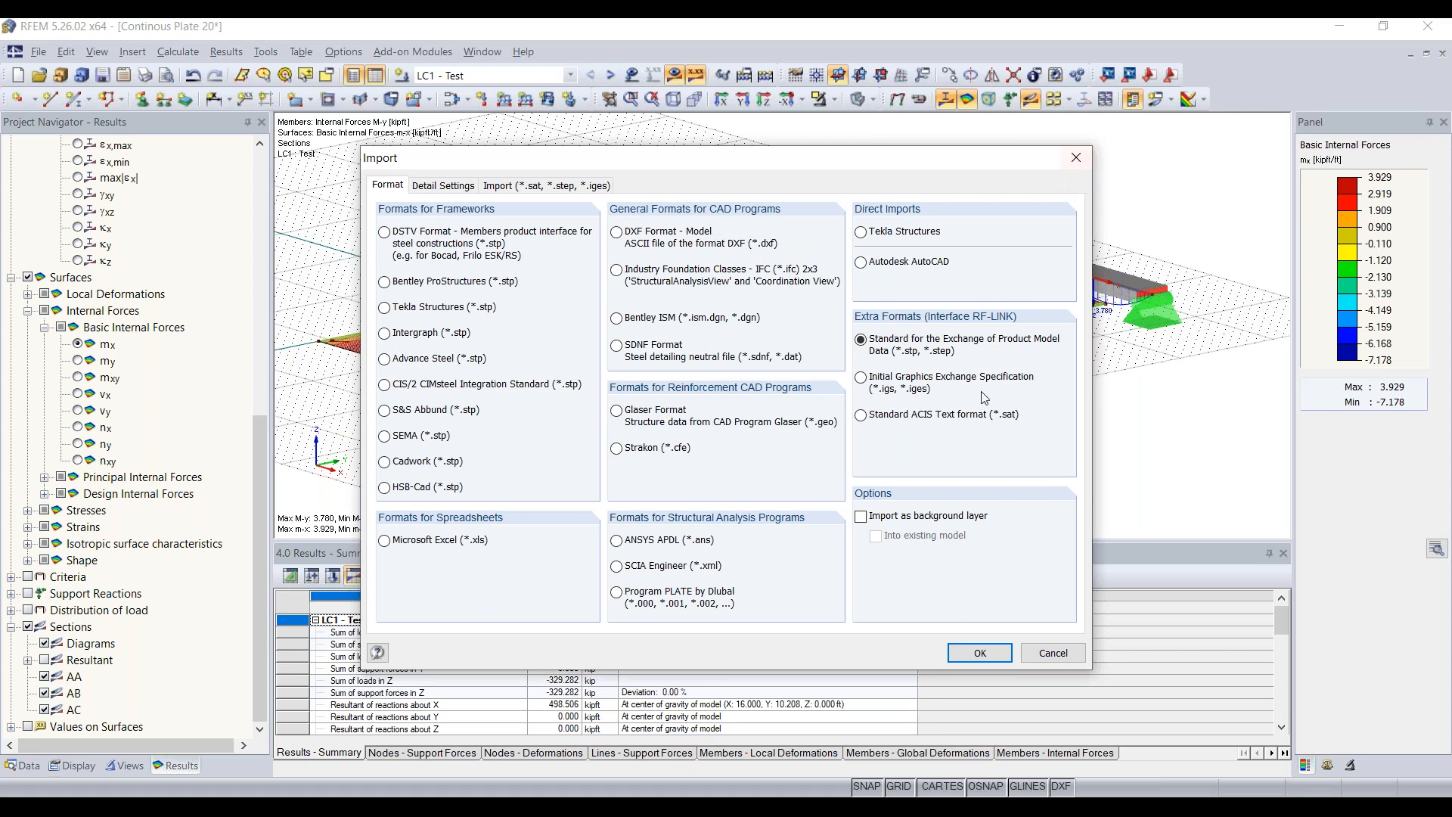
left_click(1075, 160)
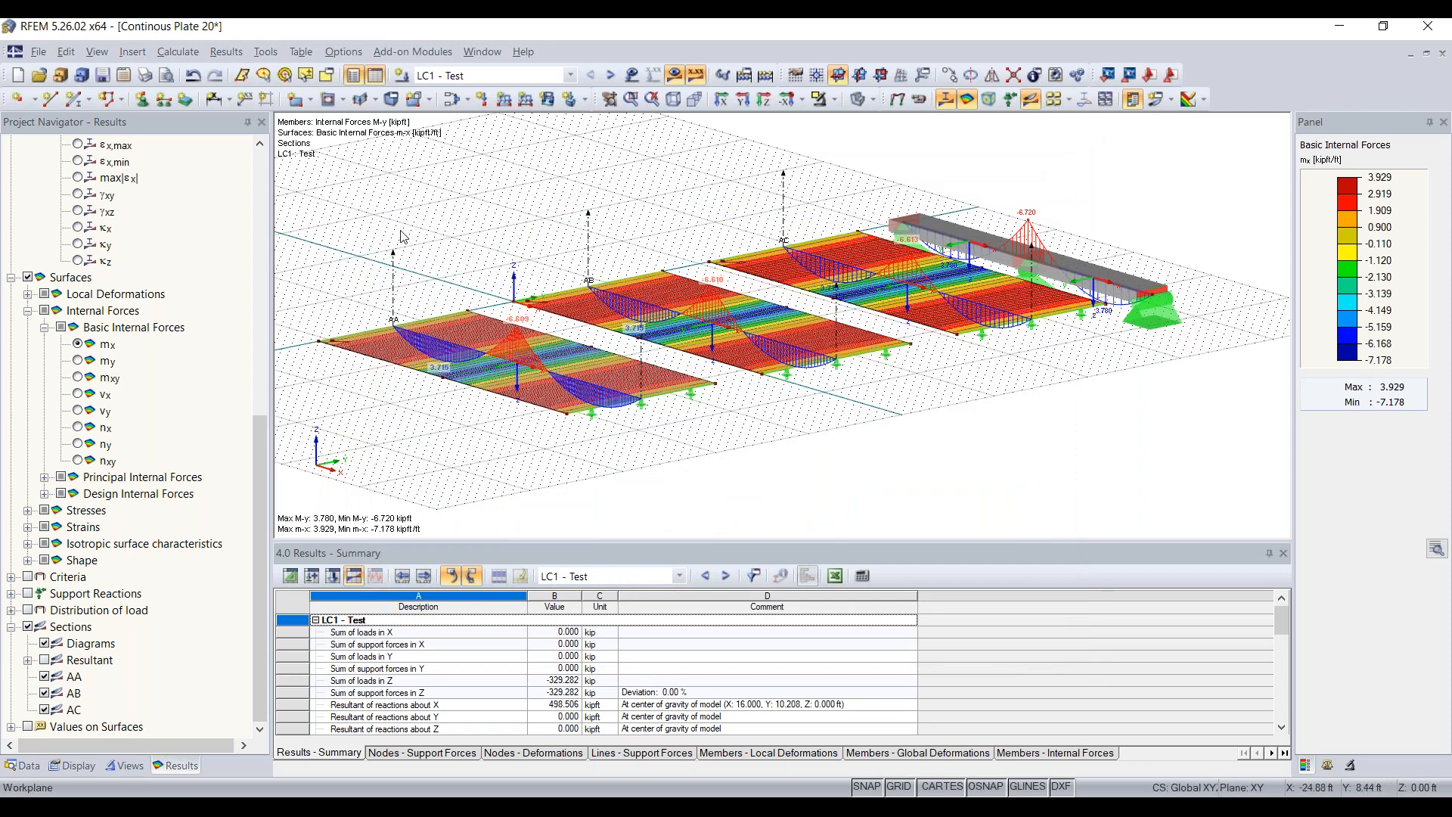
- Inspect the general data of the model Continous Plate 20, including its local z-axis orientation options, and close without changes
left_click(23, 765)
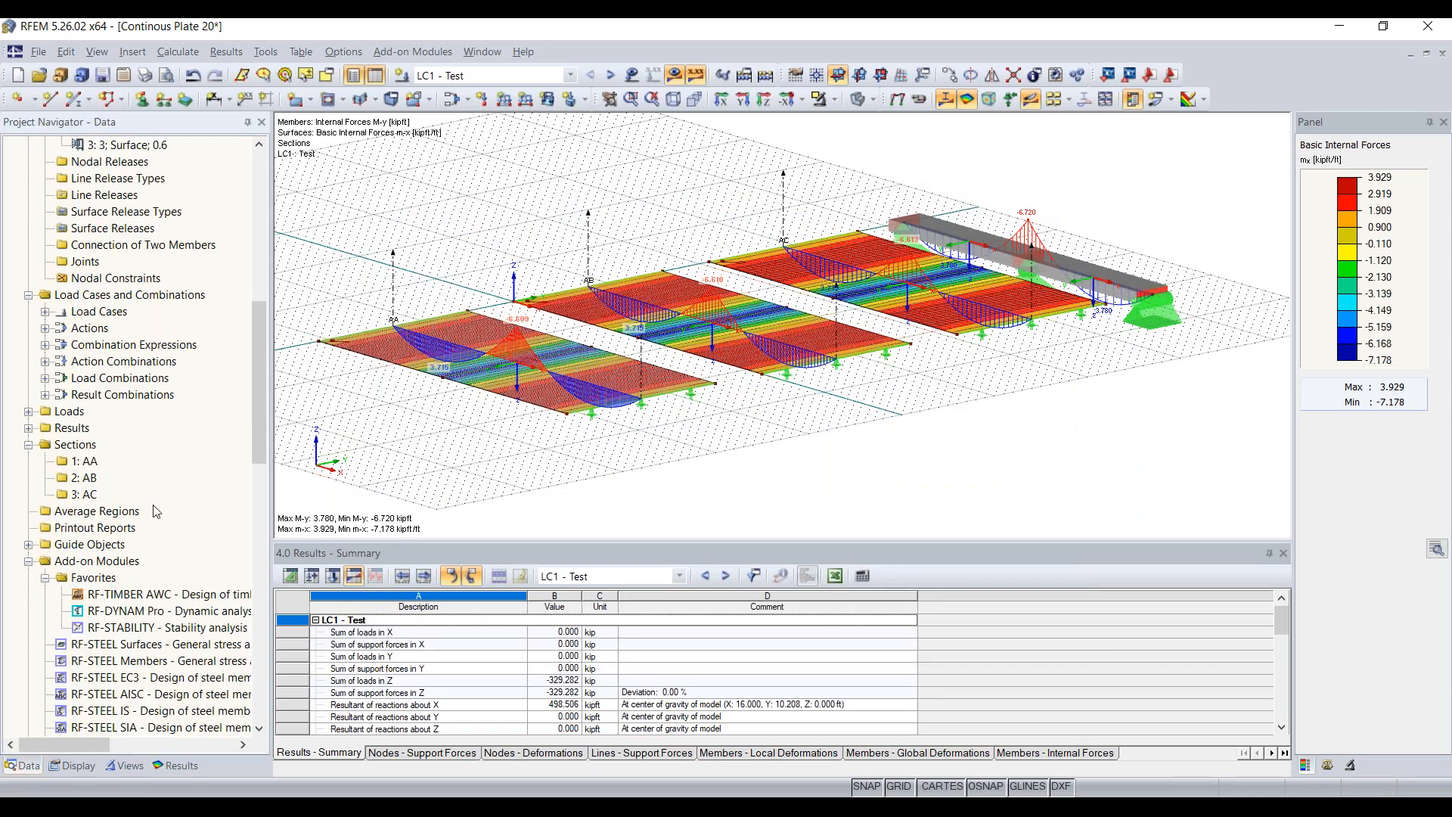
left_click_drag(260, 402, 260, 250)
right_click(199, 246)
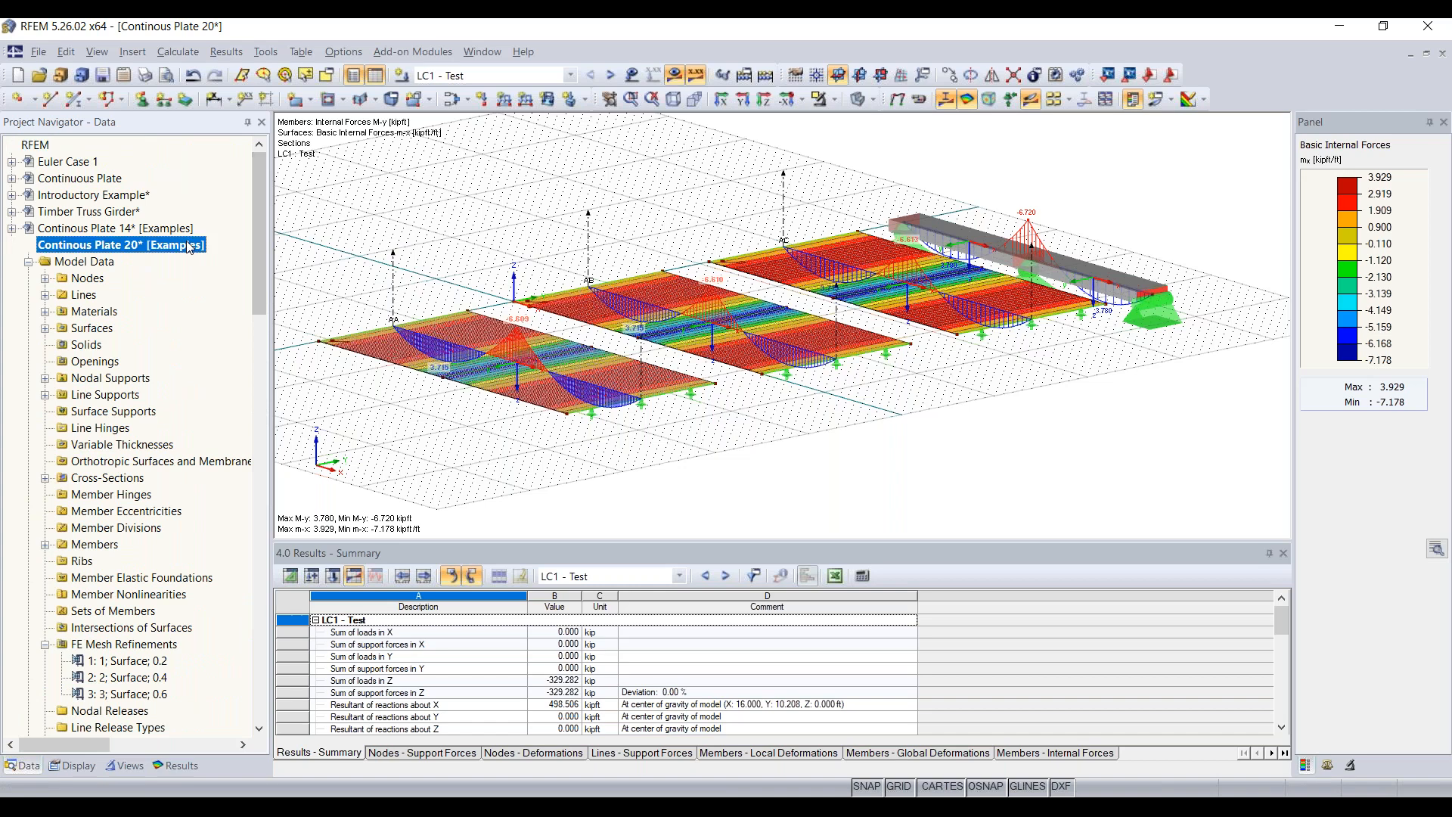
left_click(207, 249)
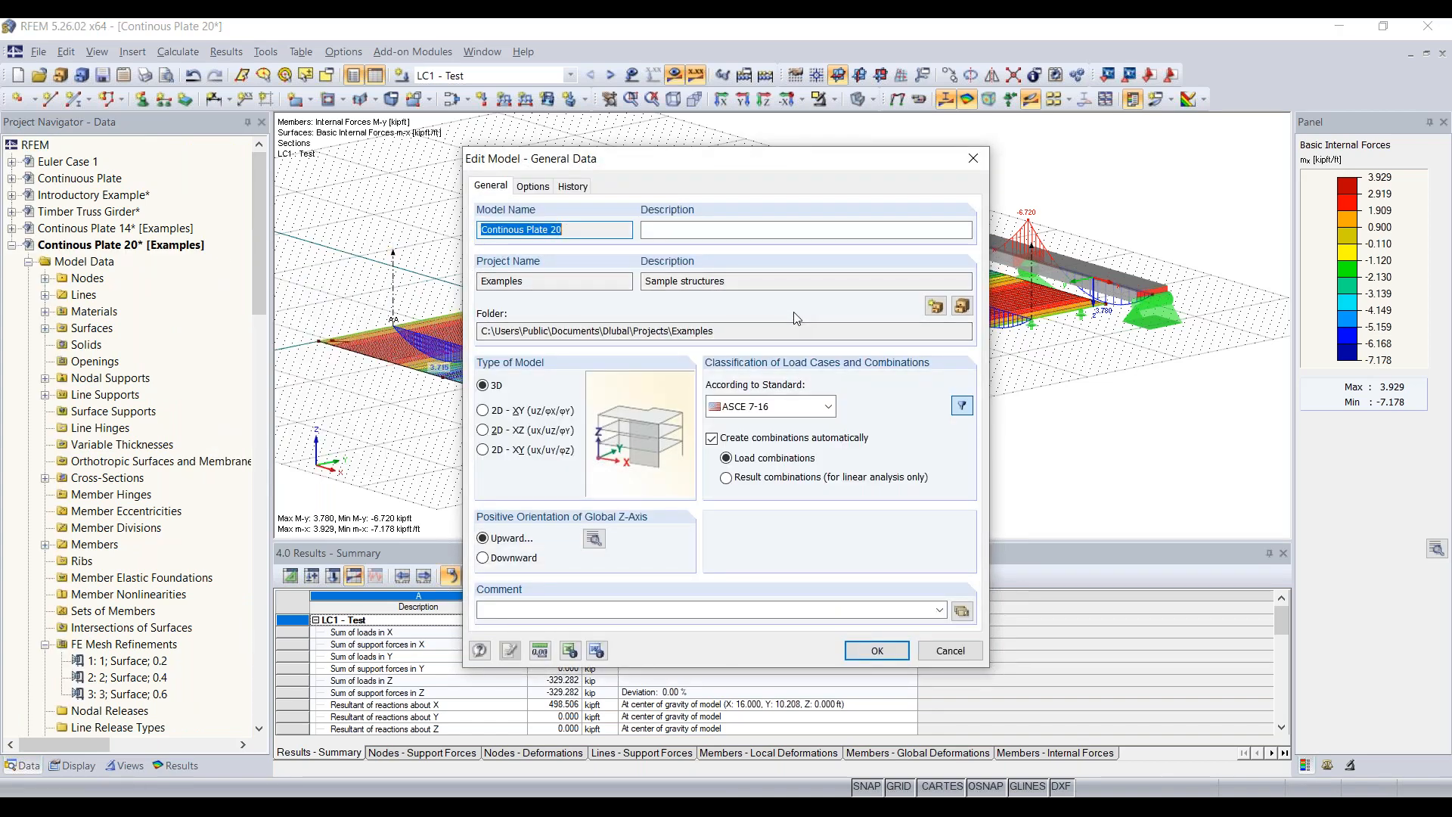
left_click(594, 538)
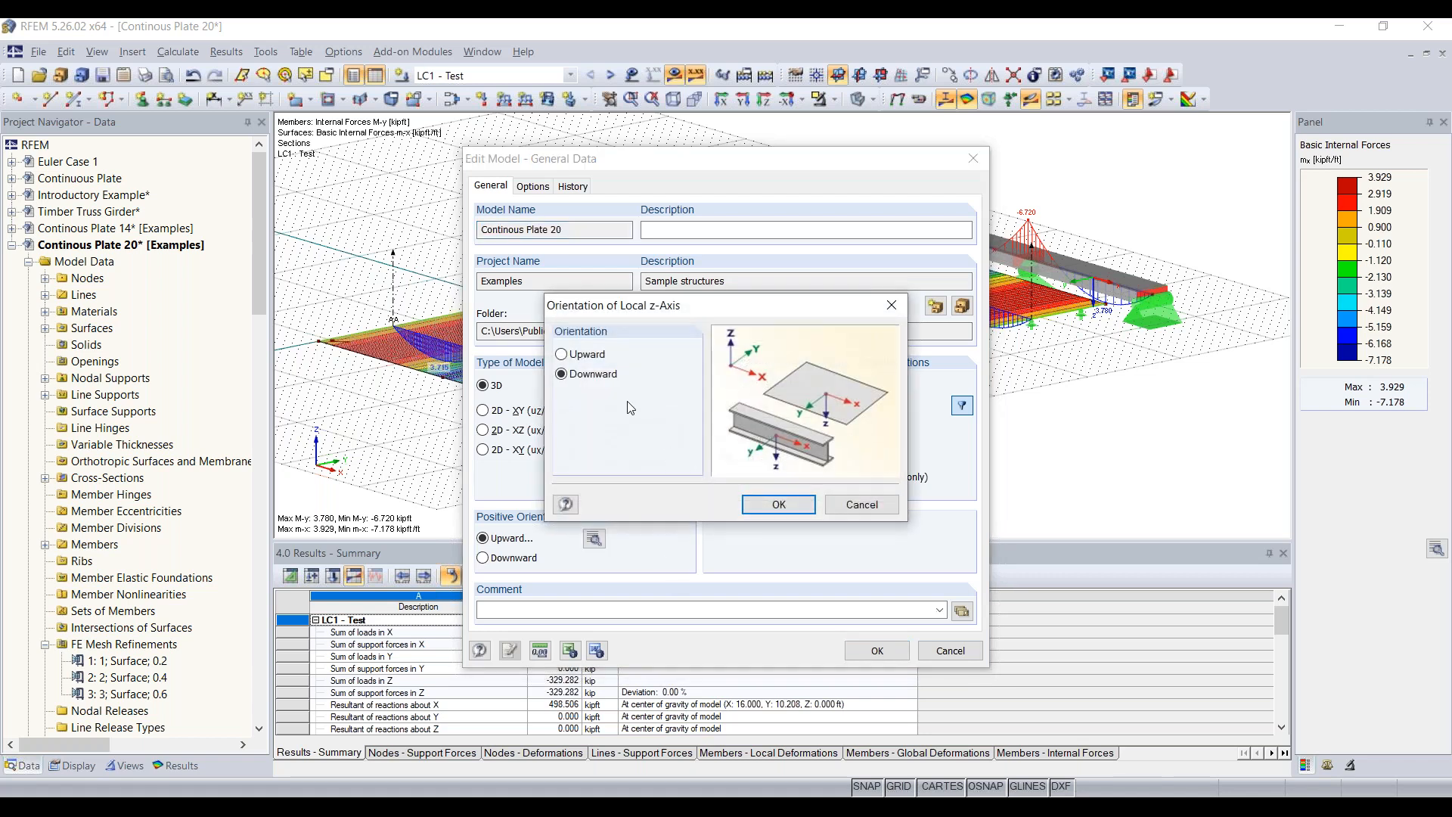
left_click(597, 361)
left_click(594, 376)
left_click(889, 310)
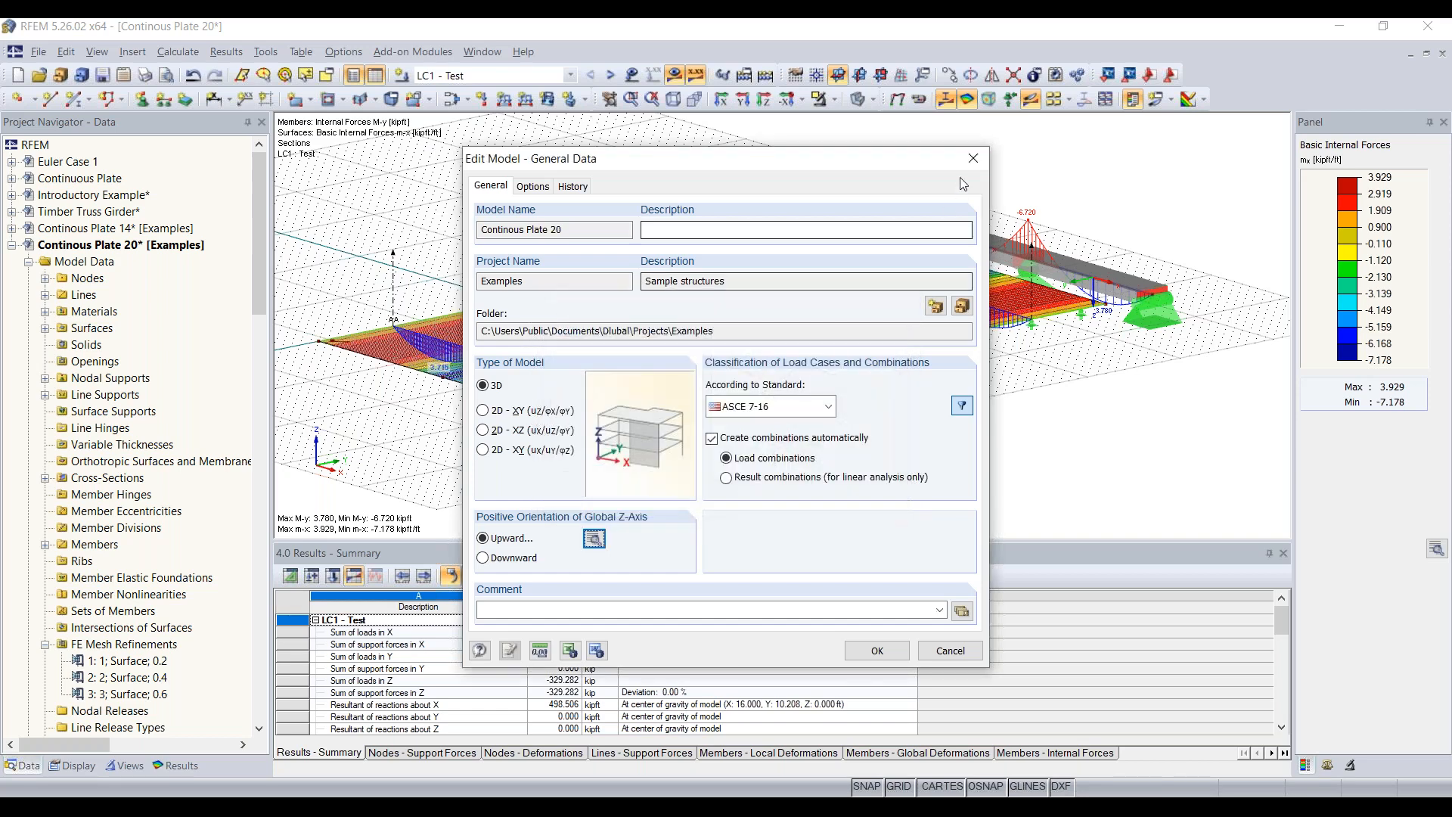
left_click(974, 159)
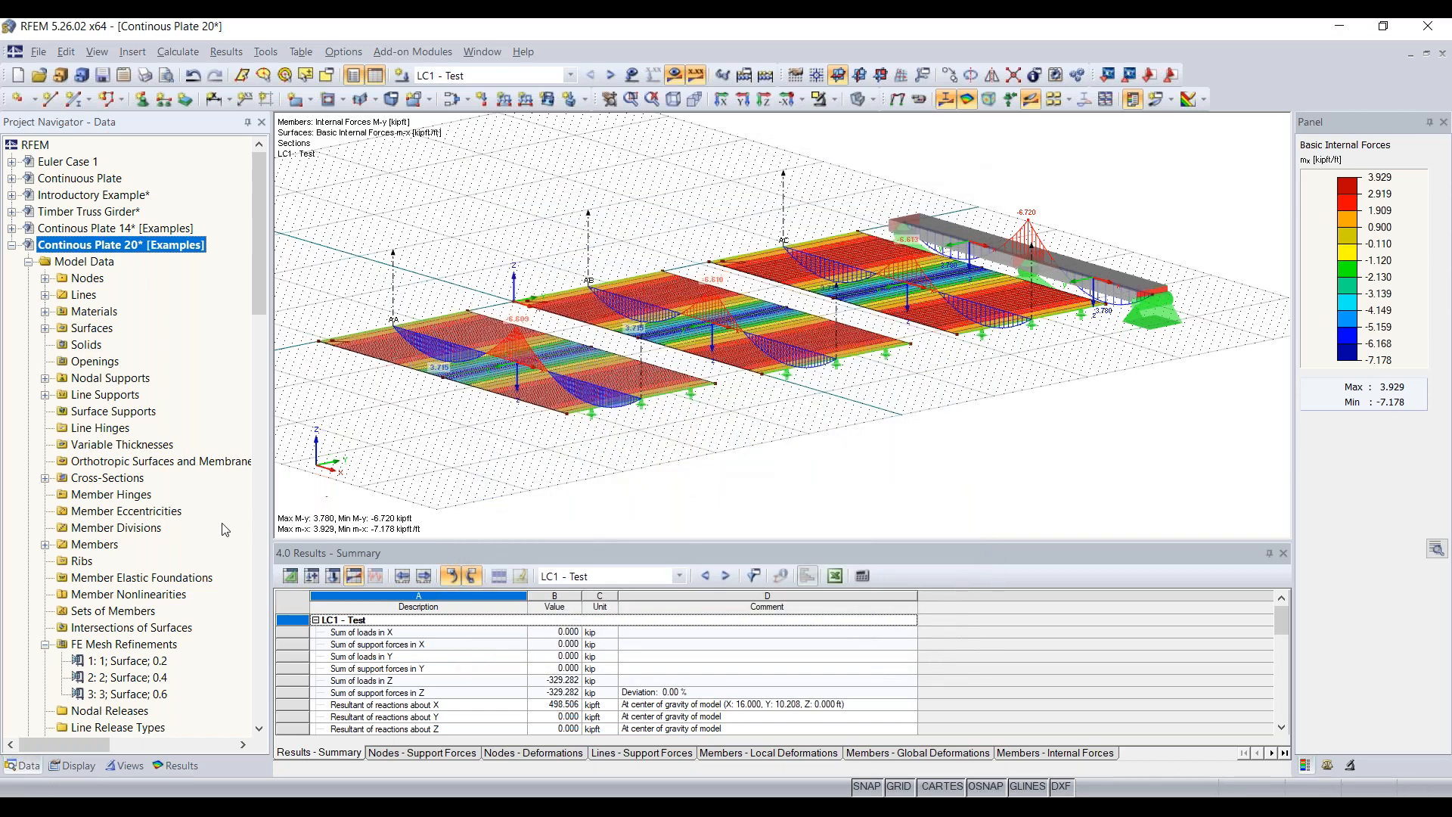
scroll(254, 527, "down", 14)
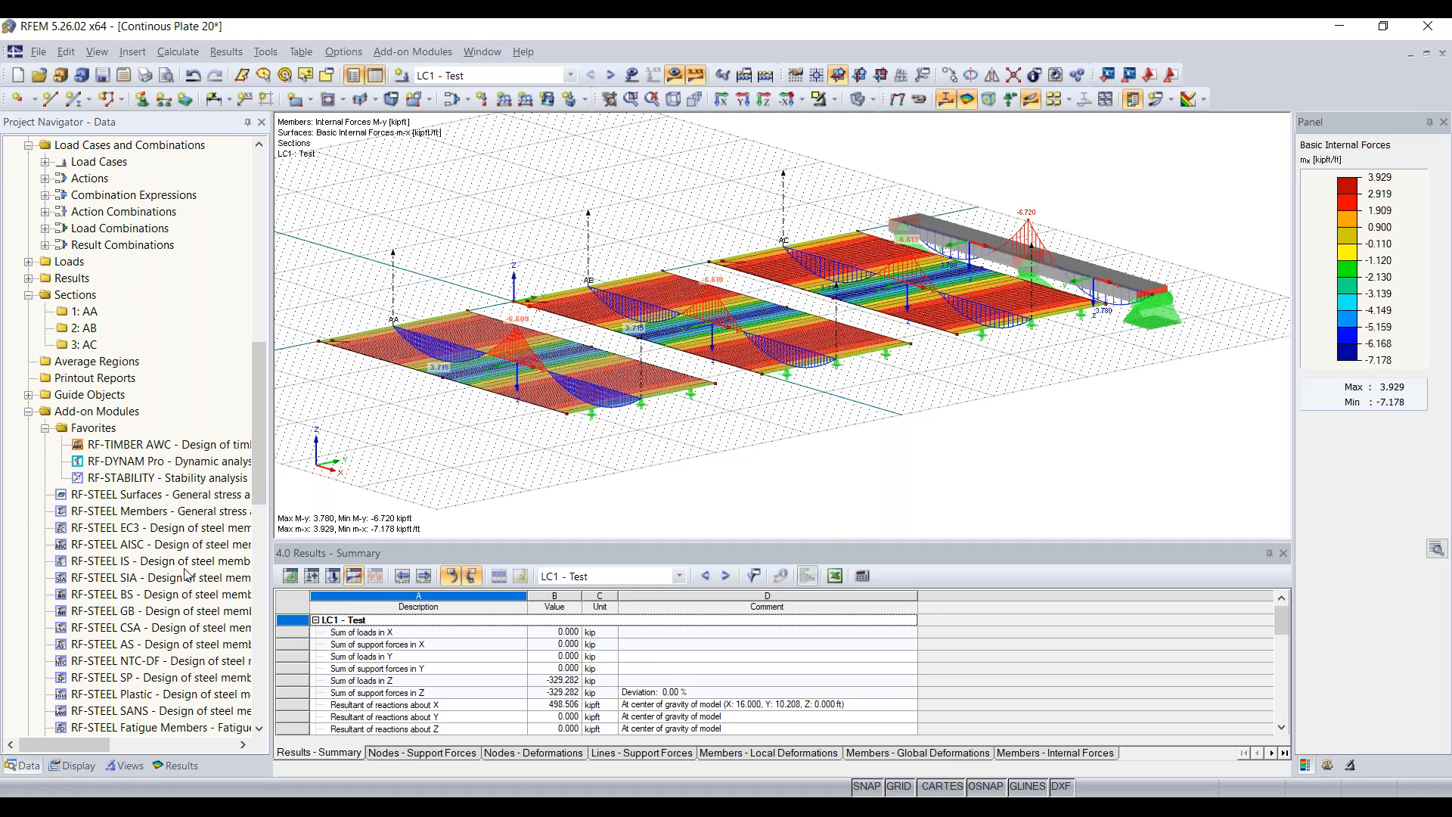
scroll(187, 575, "down", 1)
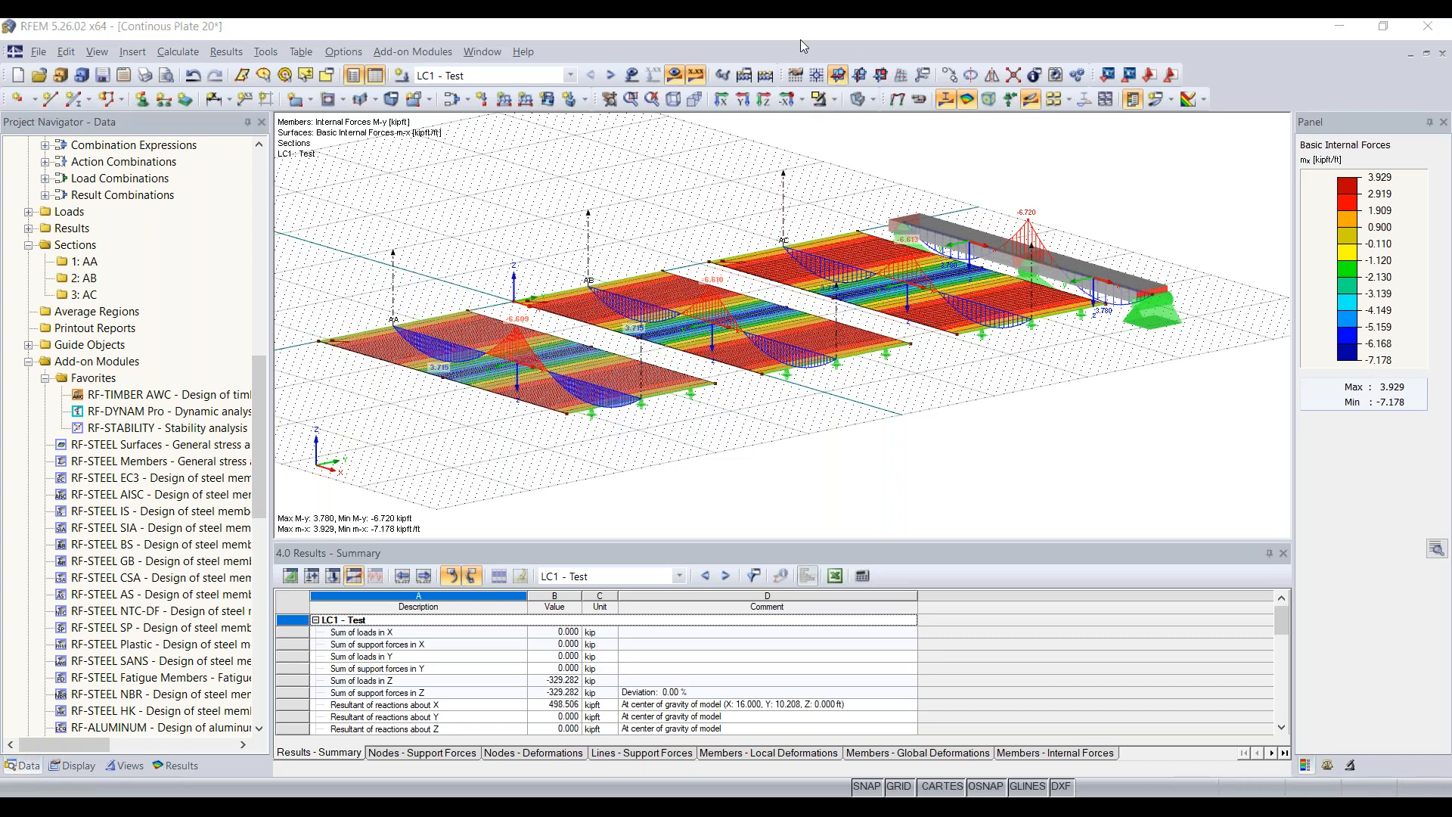
- Switch to the PowerPoint presenter view and advance the slide show to the Coffee Break slide
mouse_move(846, 794)
left_click(860, 749)
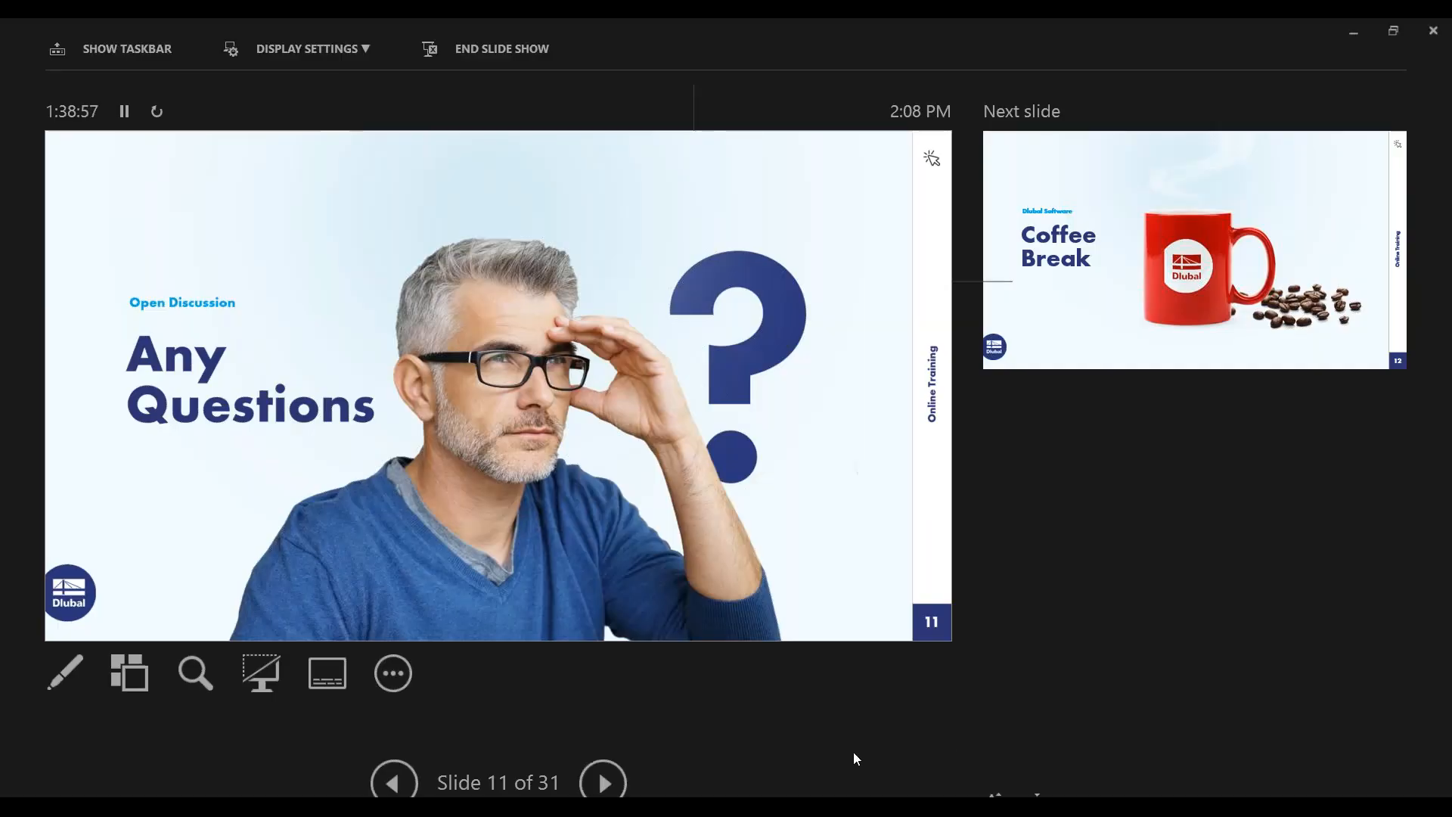
left_click(602, 782)
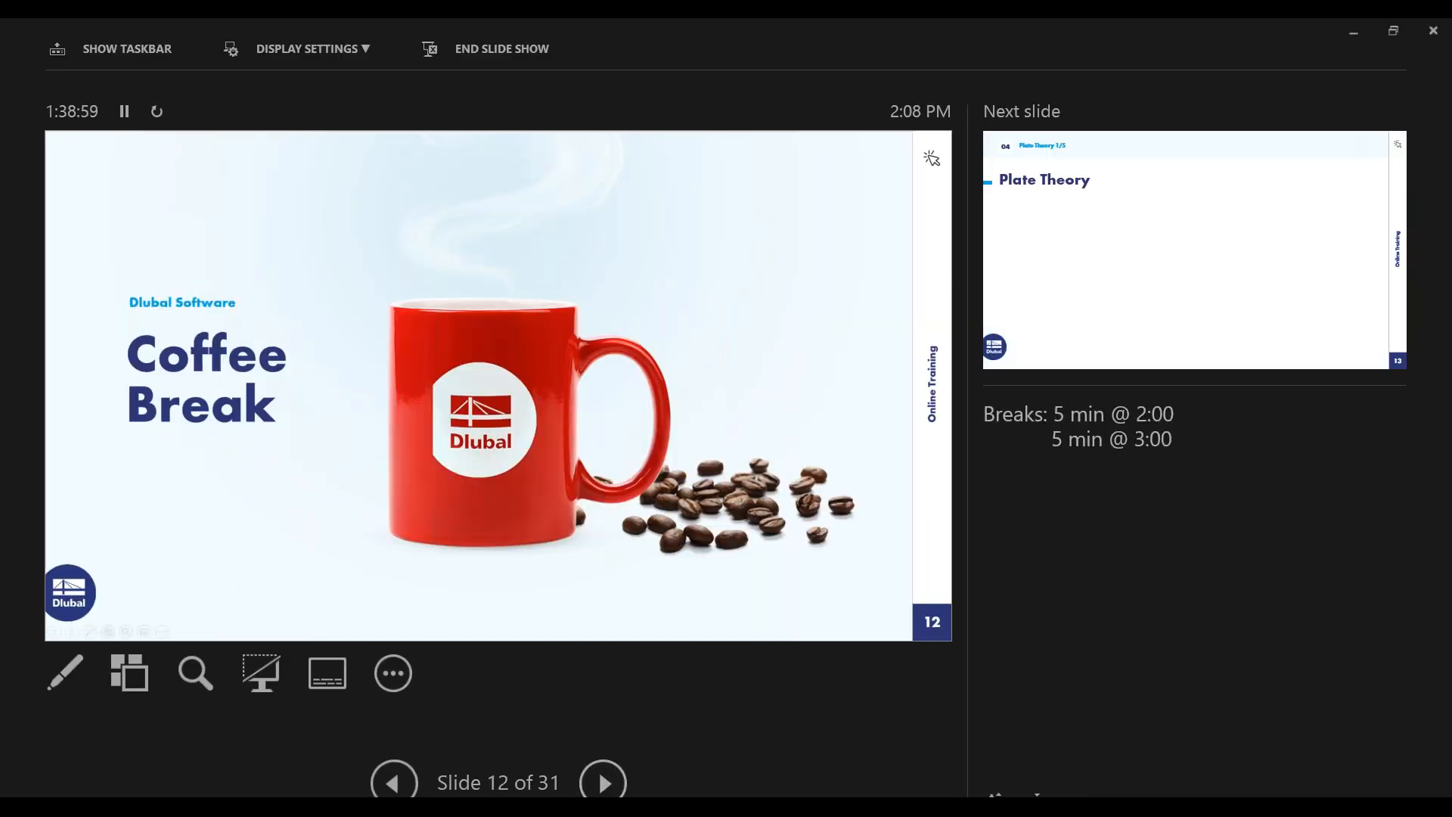
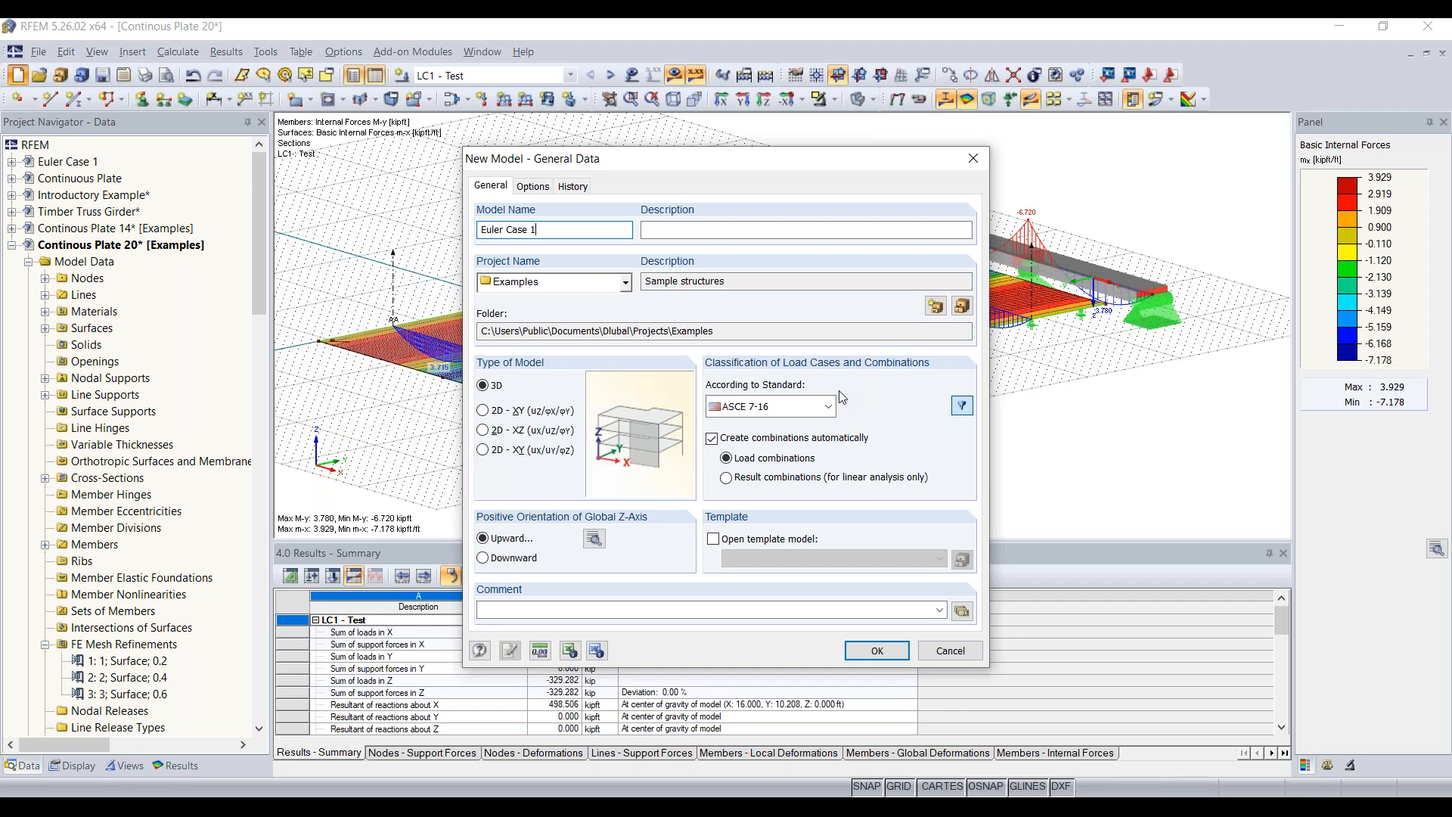
- Create the 3D model Euler Case 1 in the Examples project with the local z-axis oriented downward
left_click(594, 539)
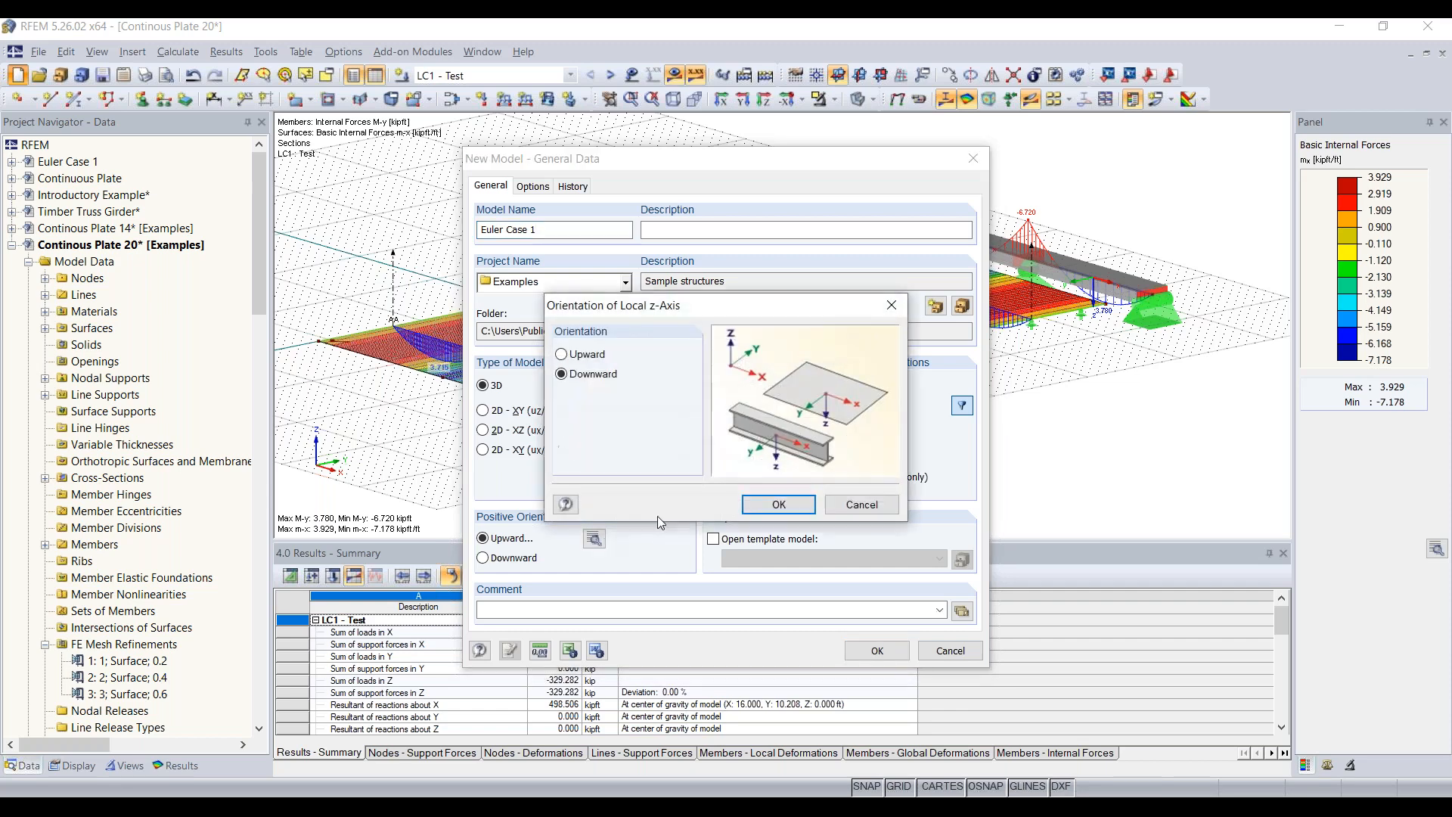
left_click(800, 513)
left_click(870, 652)
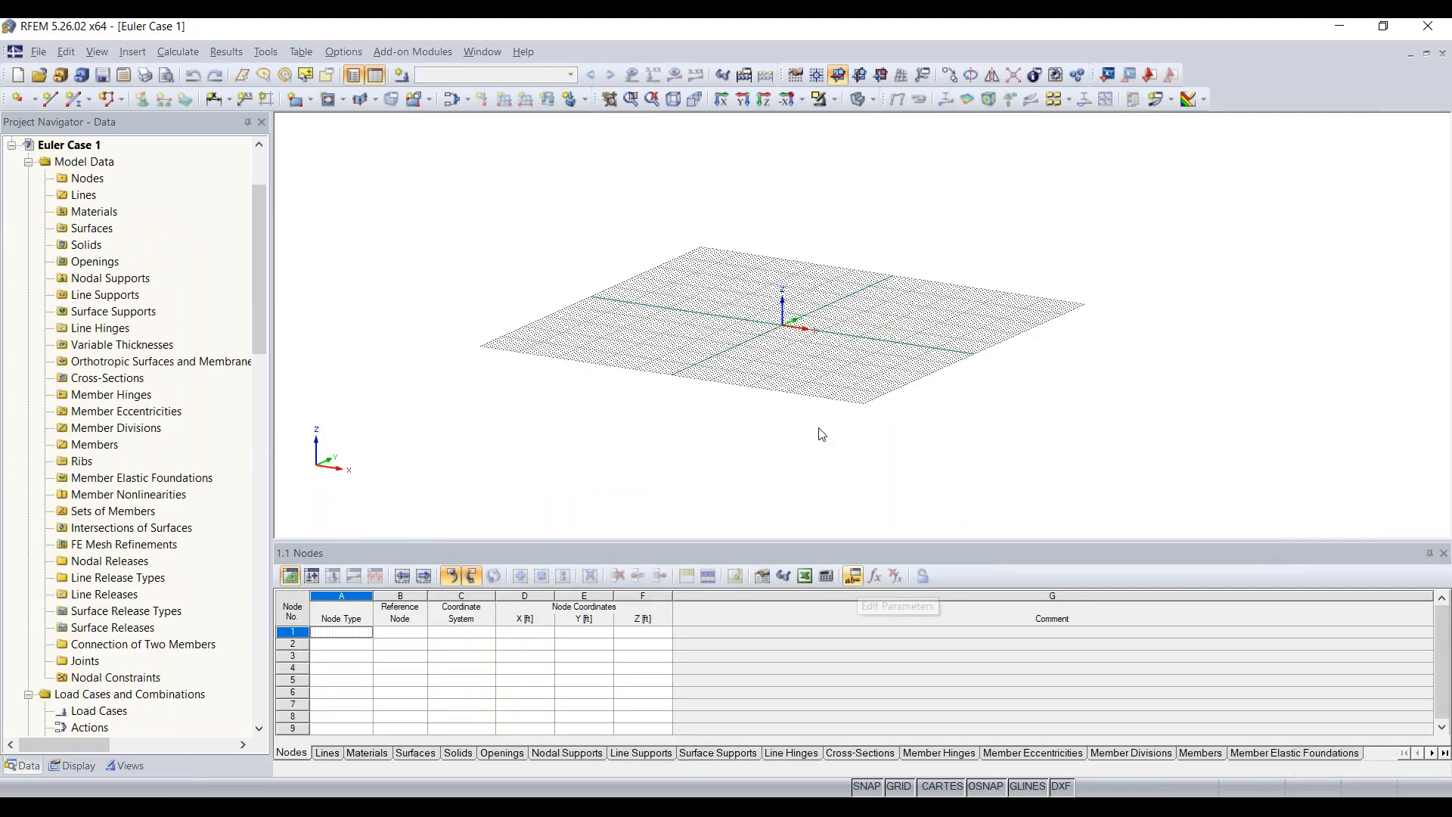
- Start a new beam member, add a new cross-section for its start, and open the rolled I-section library
scroll(796, 331, "up", 1)
middle_click_drag(774, 353, 753, 380)
scroll(753, 381, "up", 7)
scroll(756, 382, "down", 3)
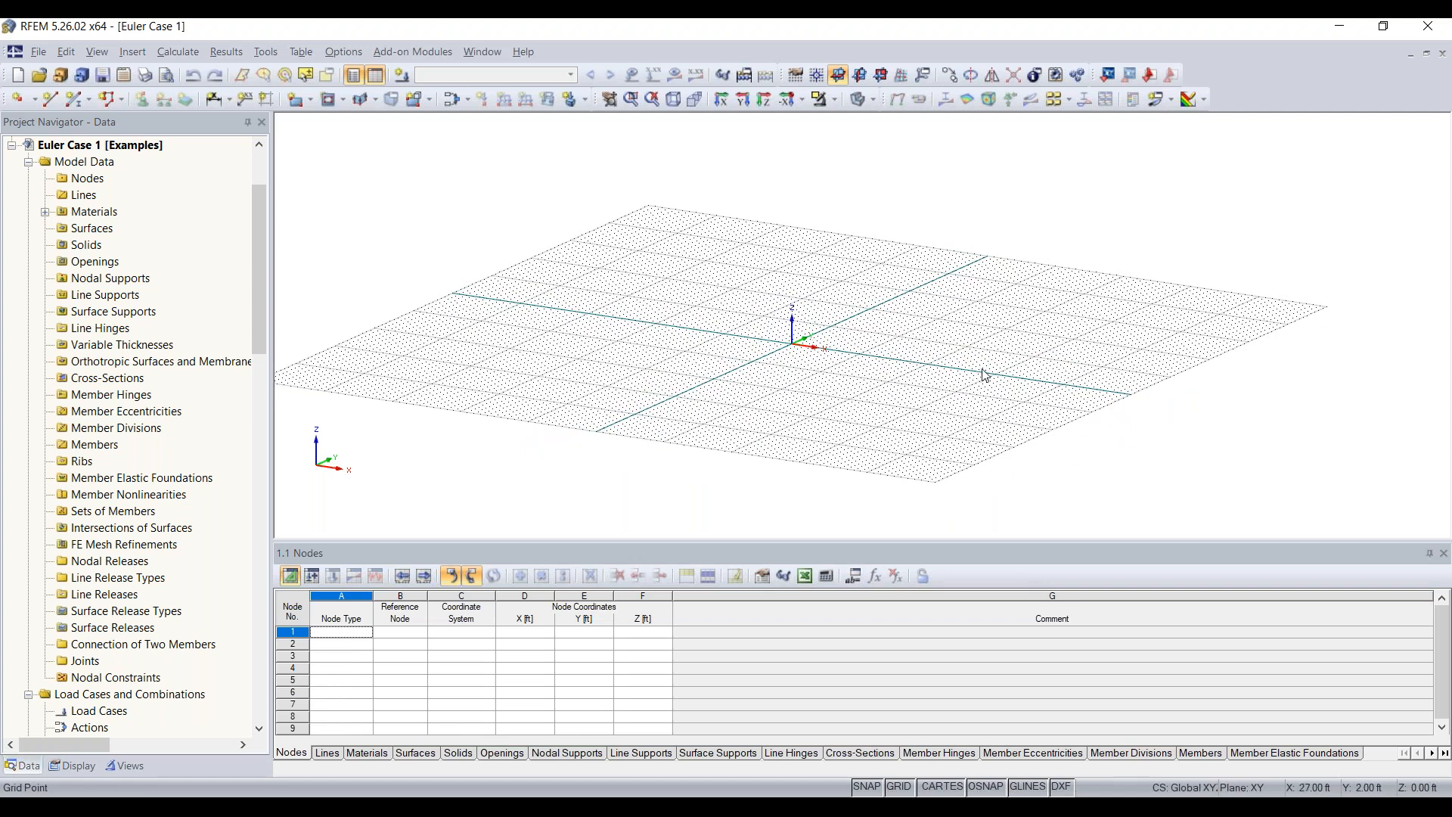
left_click(76, 99)
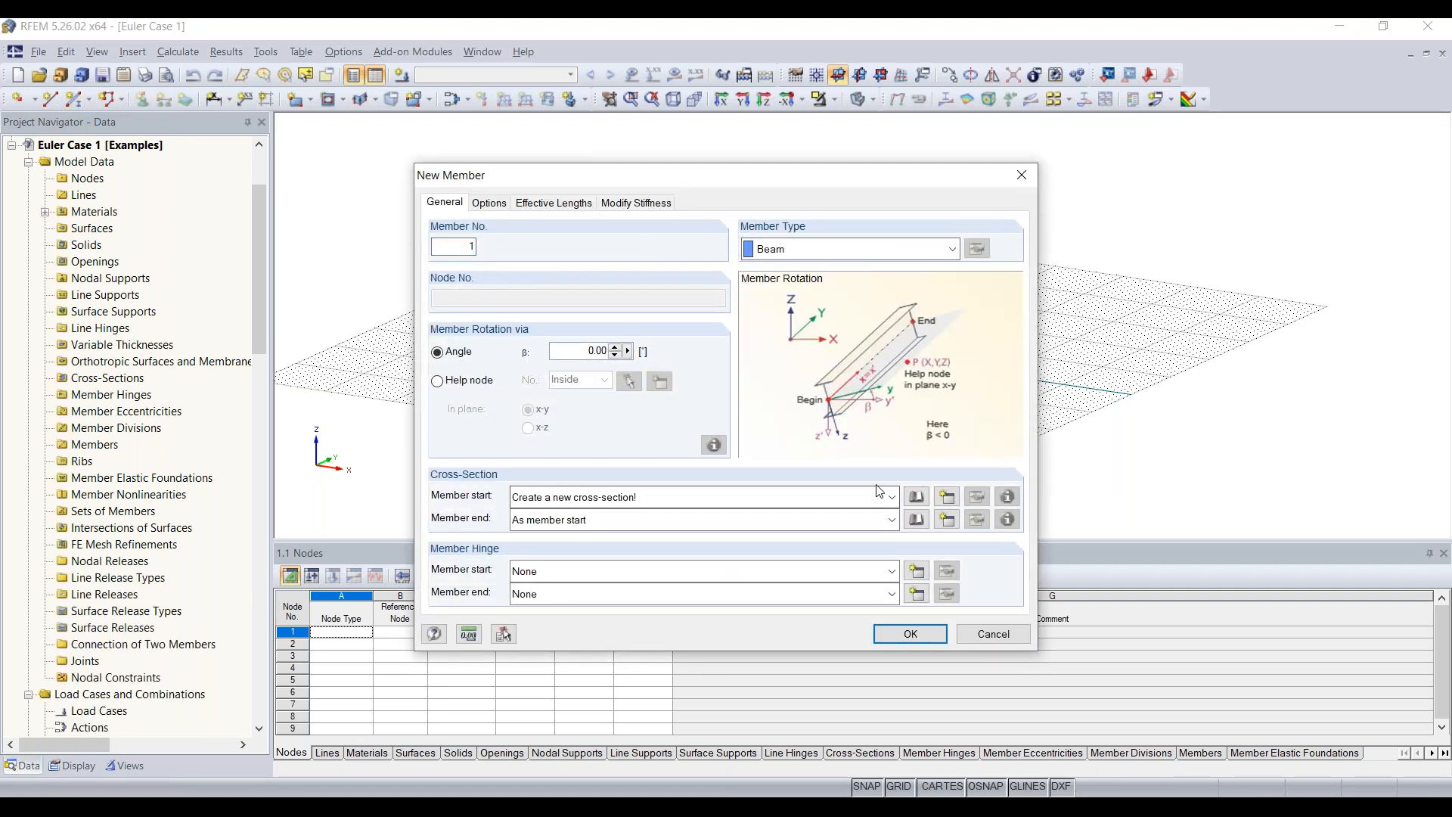
left_click(948, 498)
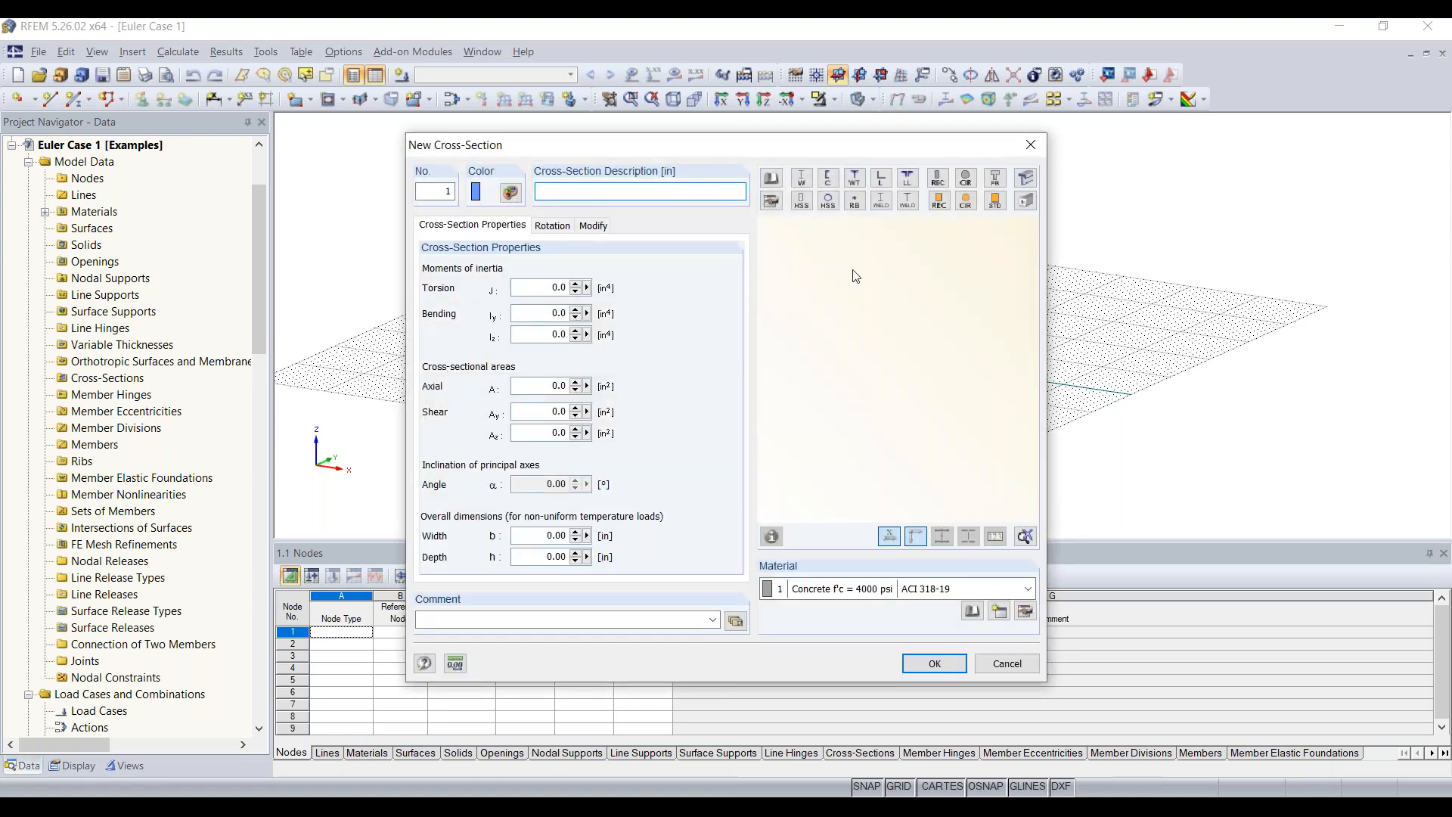
left_click(803, 180)
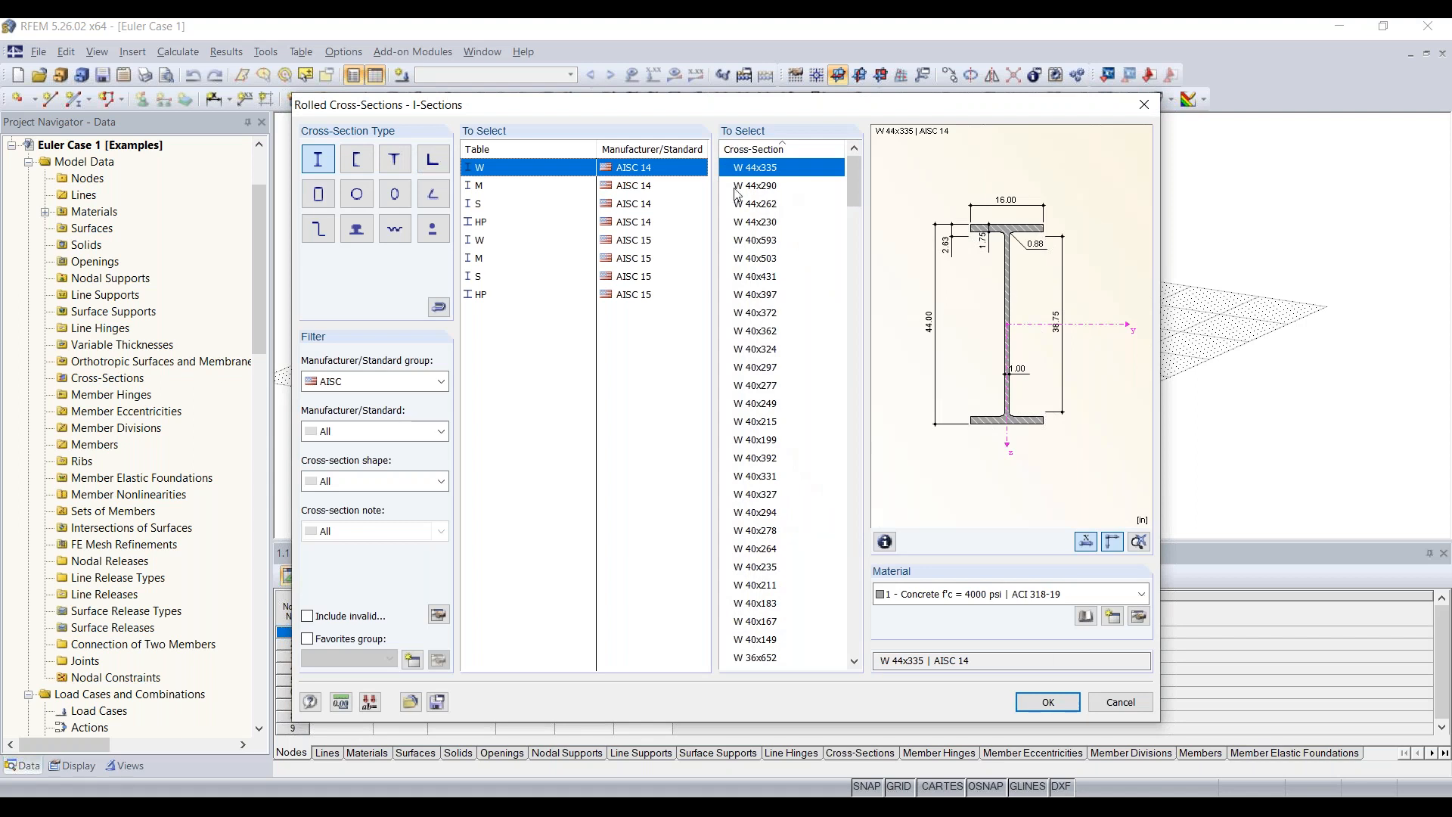
- Filter the rolled I-sections to the AISC group and the AISC 15 standard, with all cross-section shapes
left_click(351, 384)
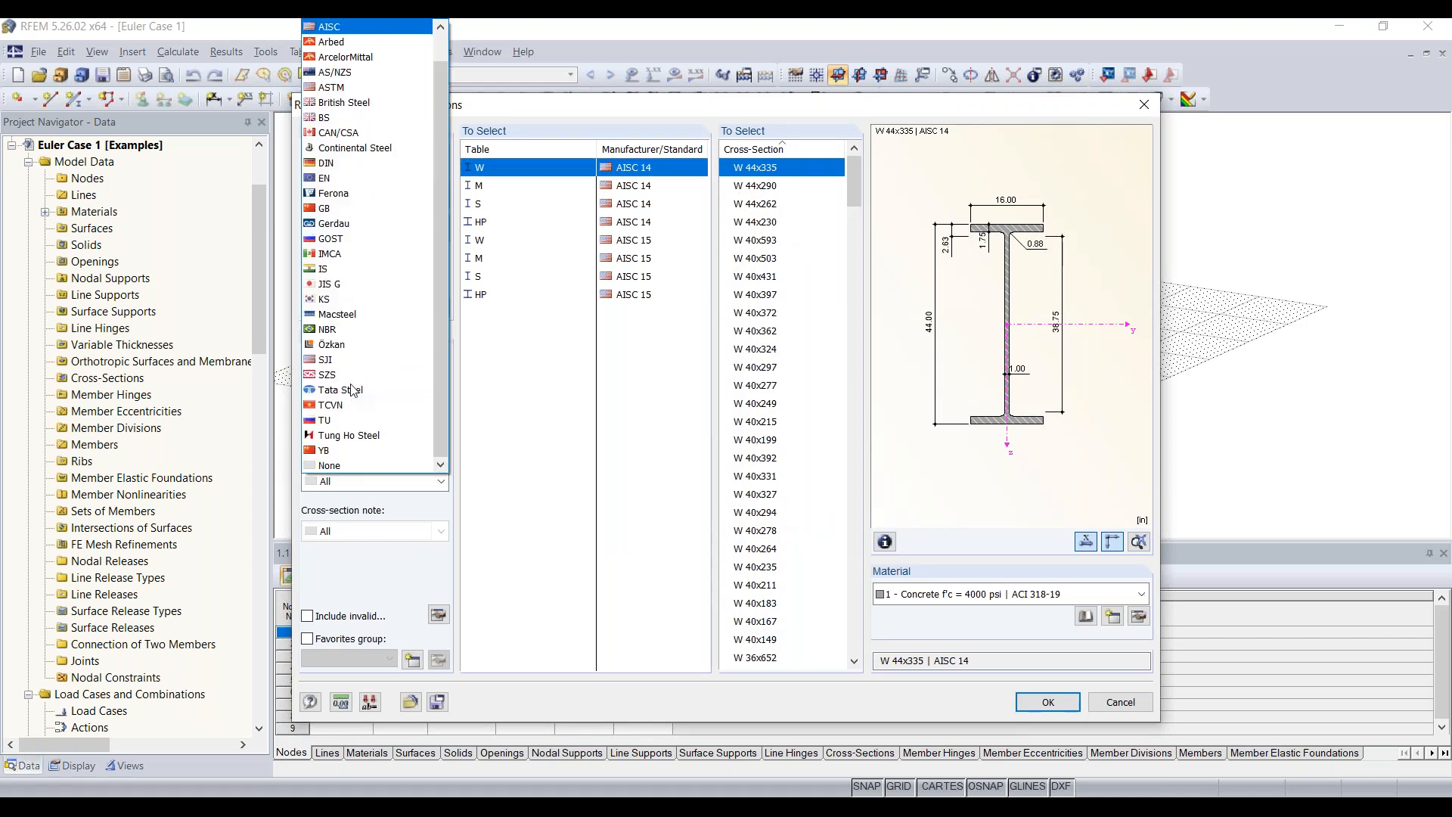
left_click(370, 29)
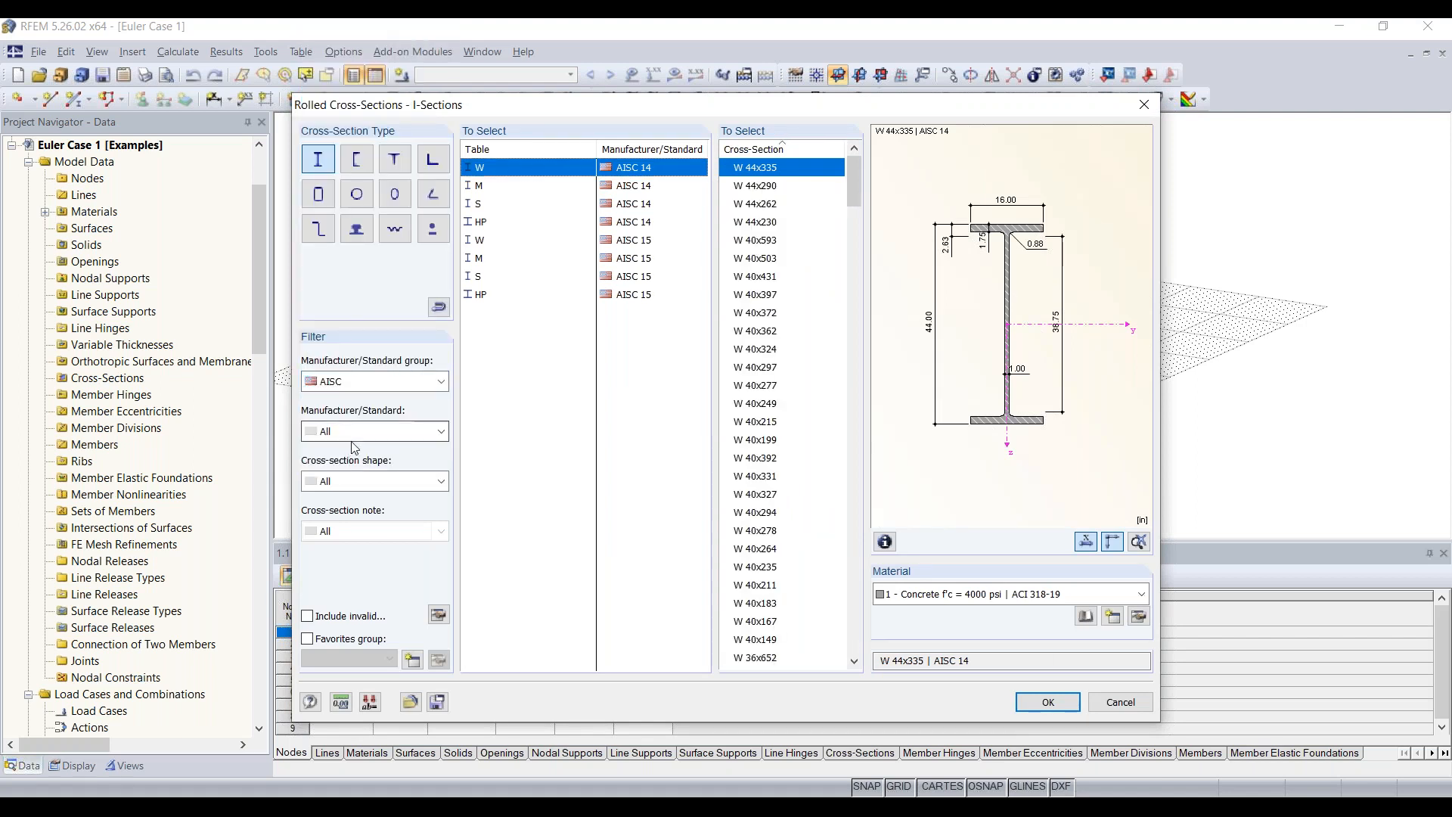
left_click(345, 432)
left_click(355, 484)
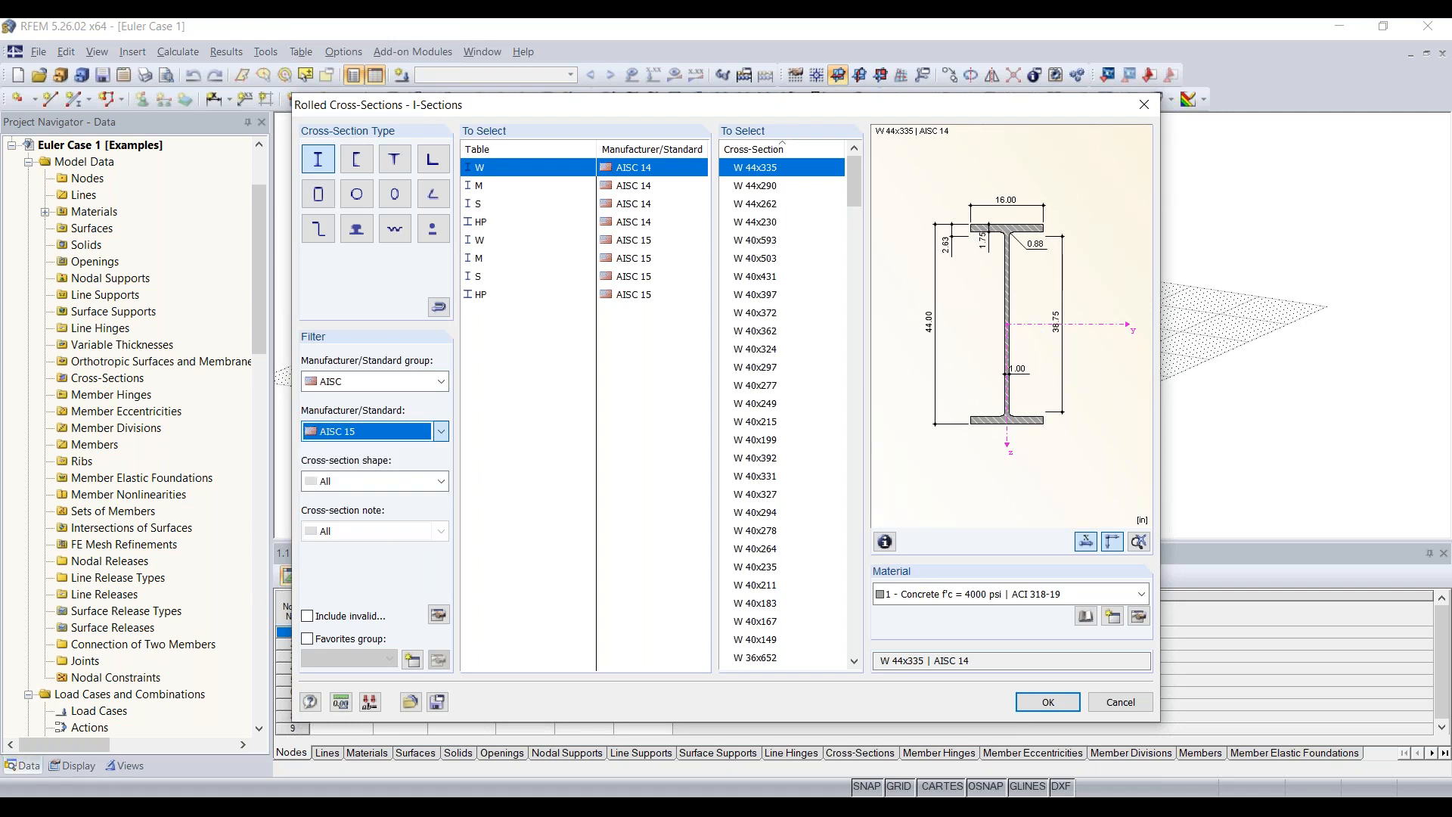
left_click(368, 481)
left_click(369, 499)
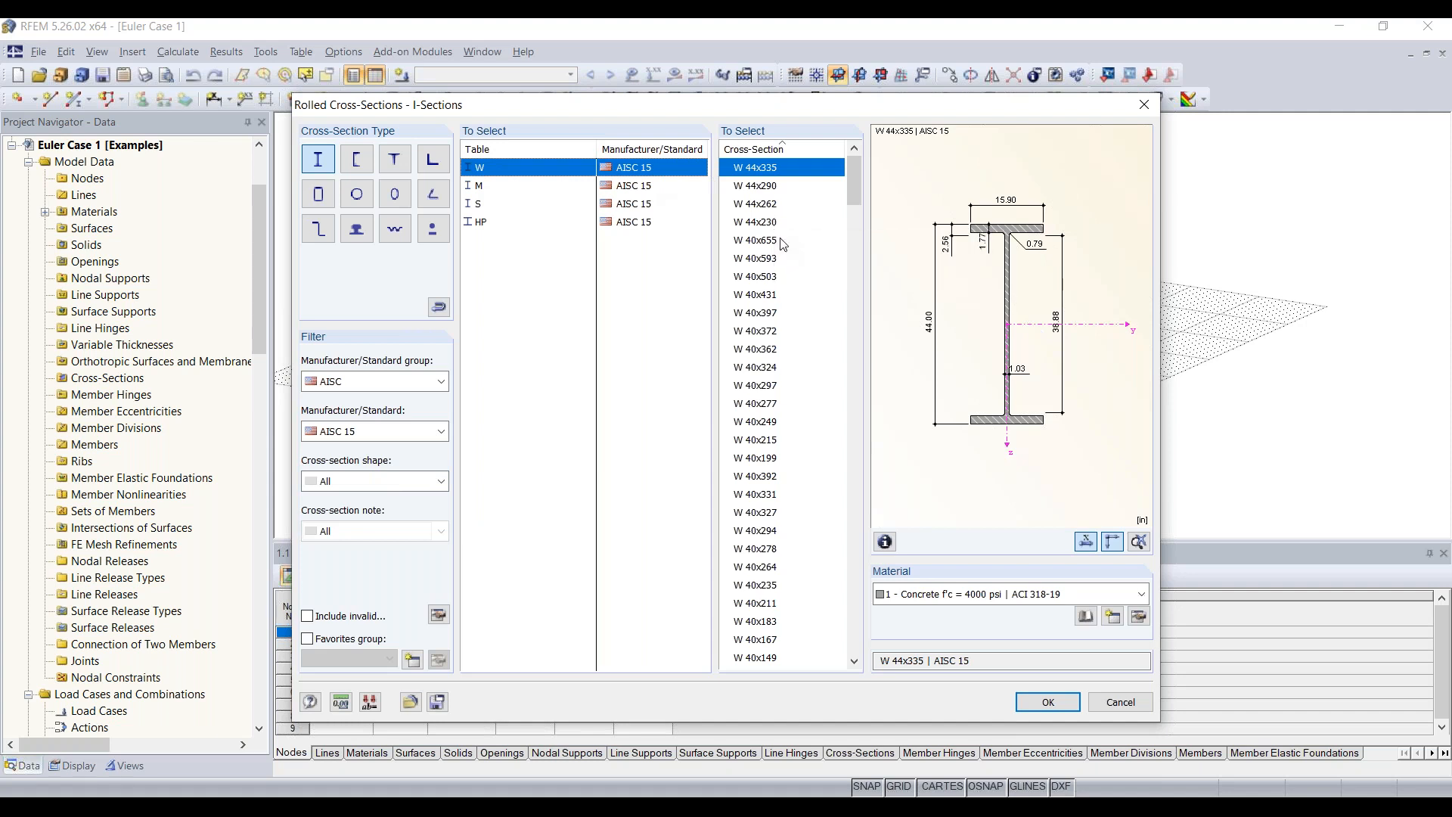
- Select the W 12x35 section from the AISC 15 W-shapes
scroll(780, 235, "down", 20)
scroll(783, 243, "down", 20)
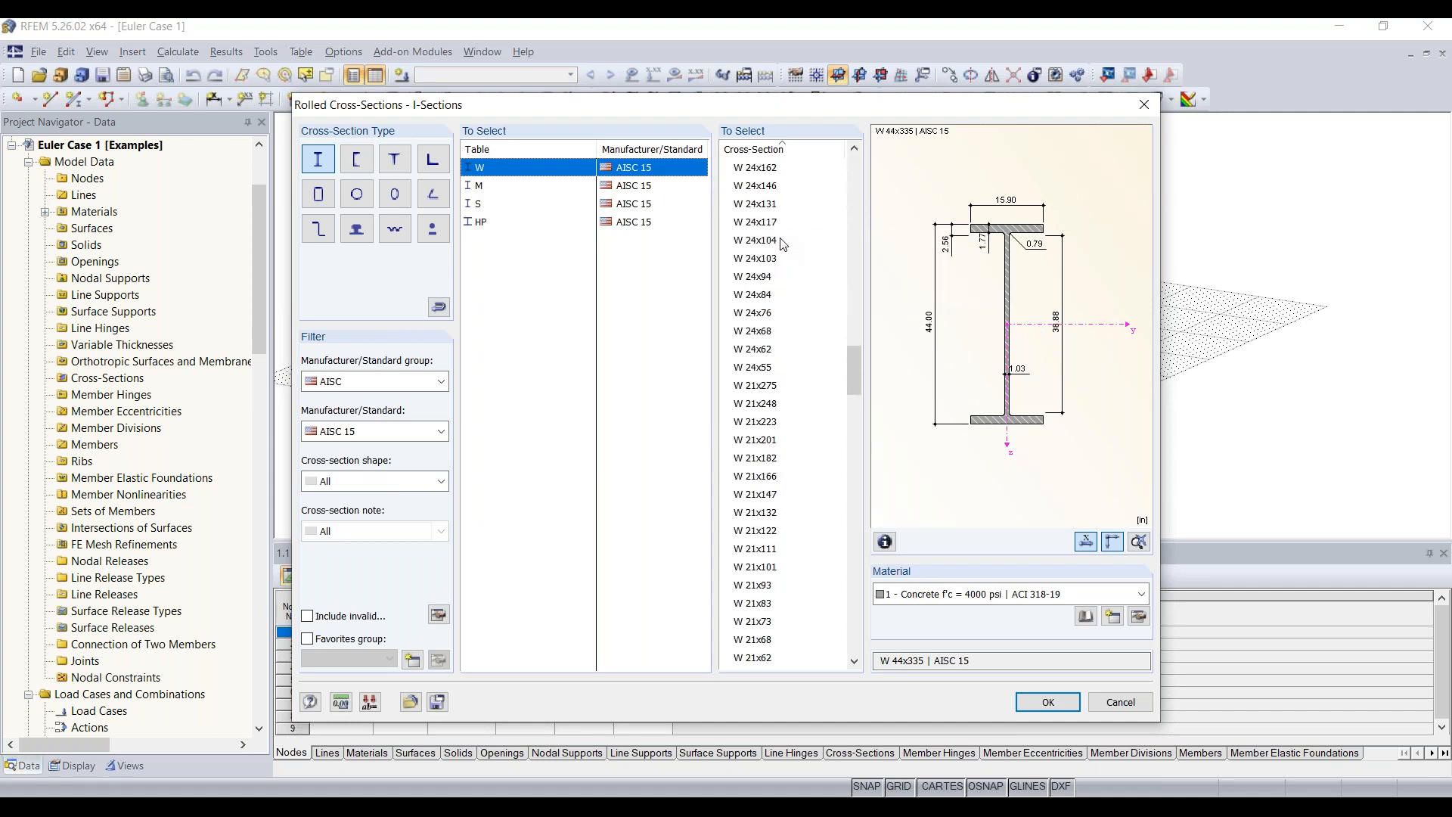
scroll(783, 244, "down", 20)
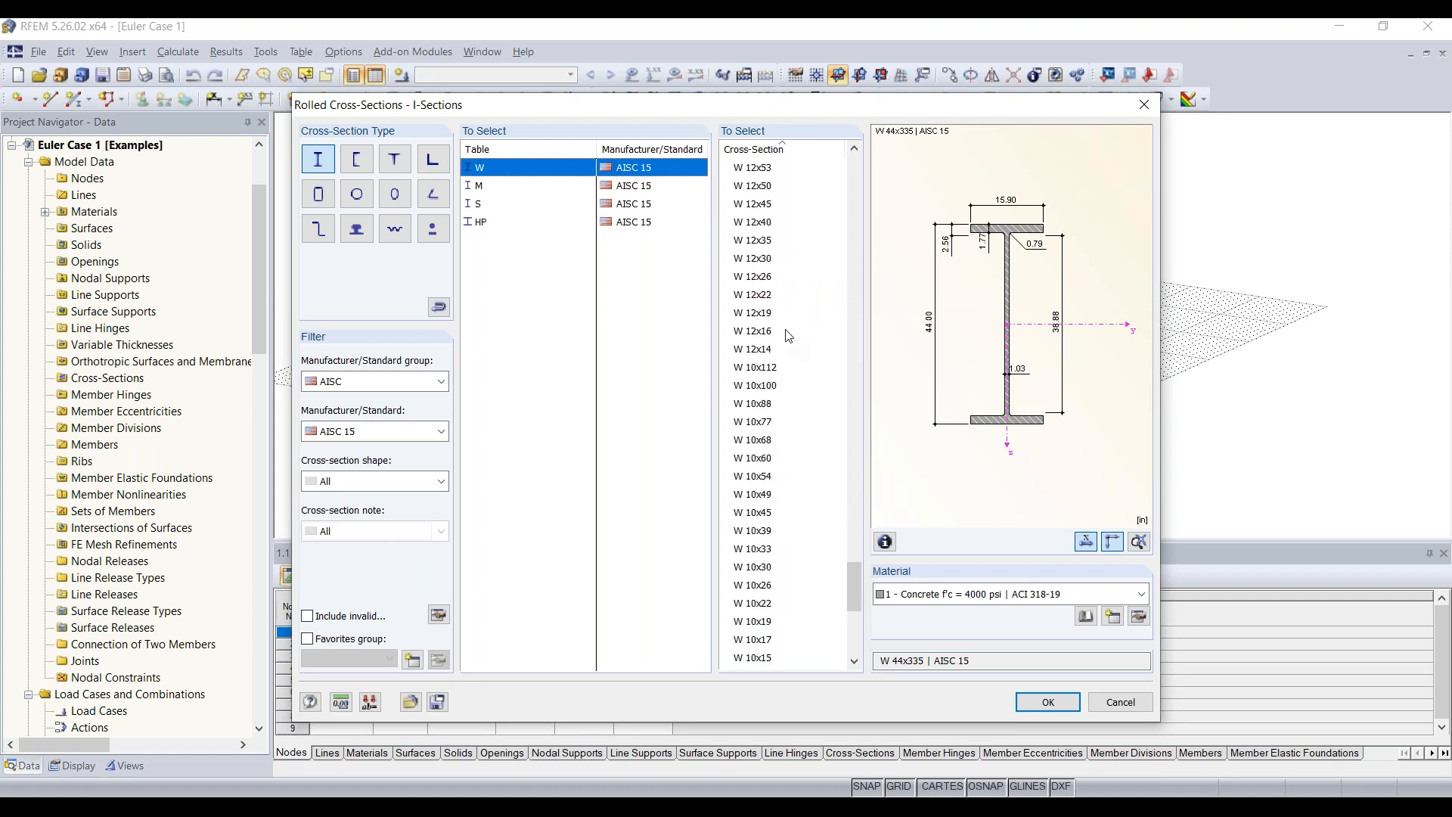
left_click(752, 240)
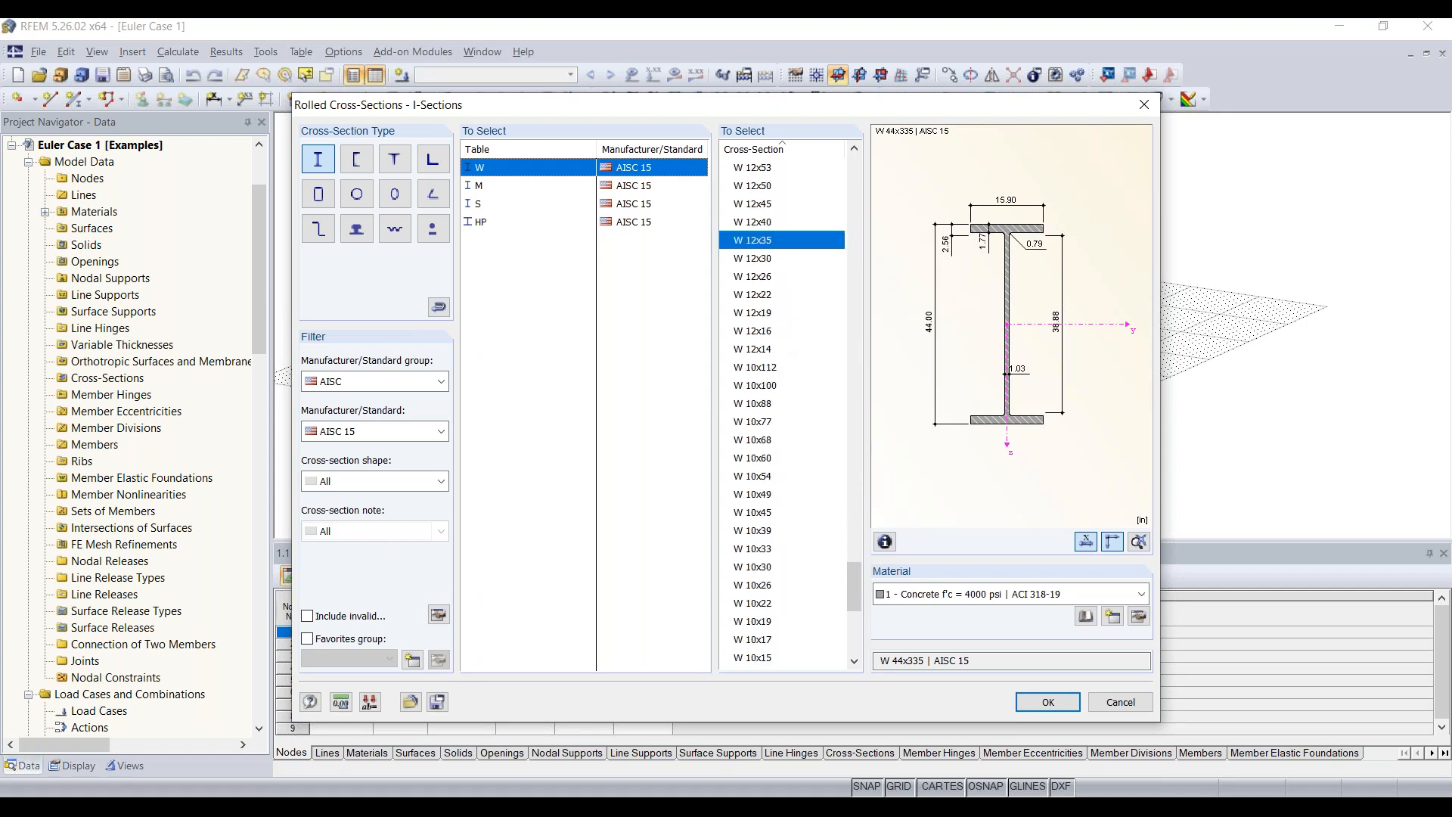
- Open the material library for the section and filter the steels to the ASTM standard group and ANSI/AISC 360-16:2016
left_click(1023, 594)
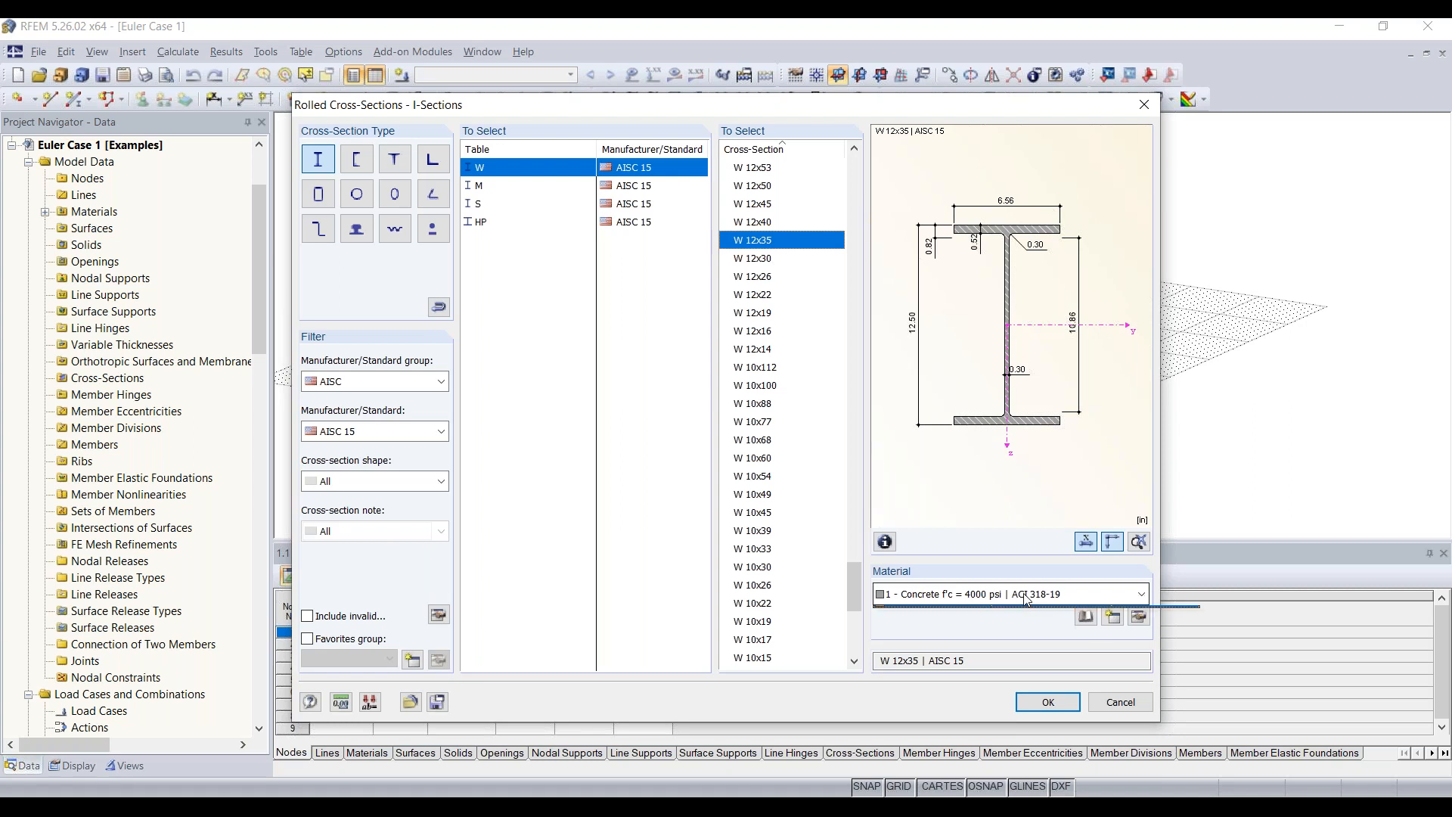
left_click(1024, 595)
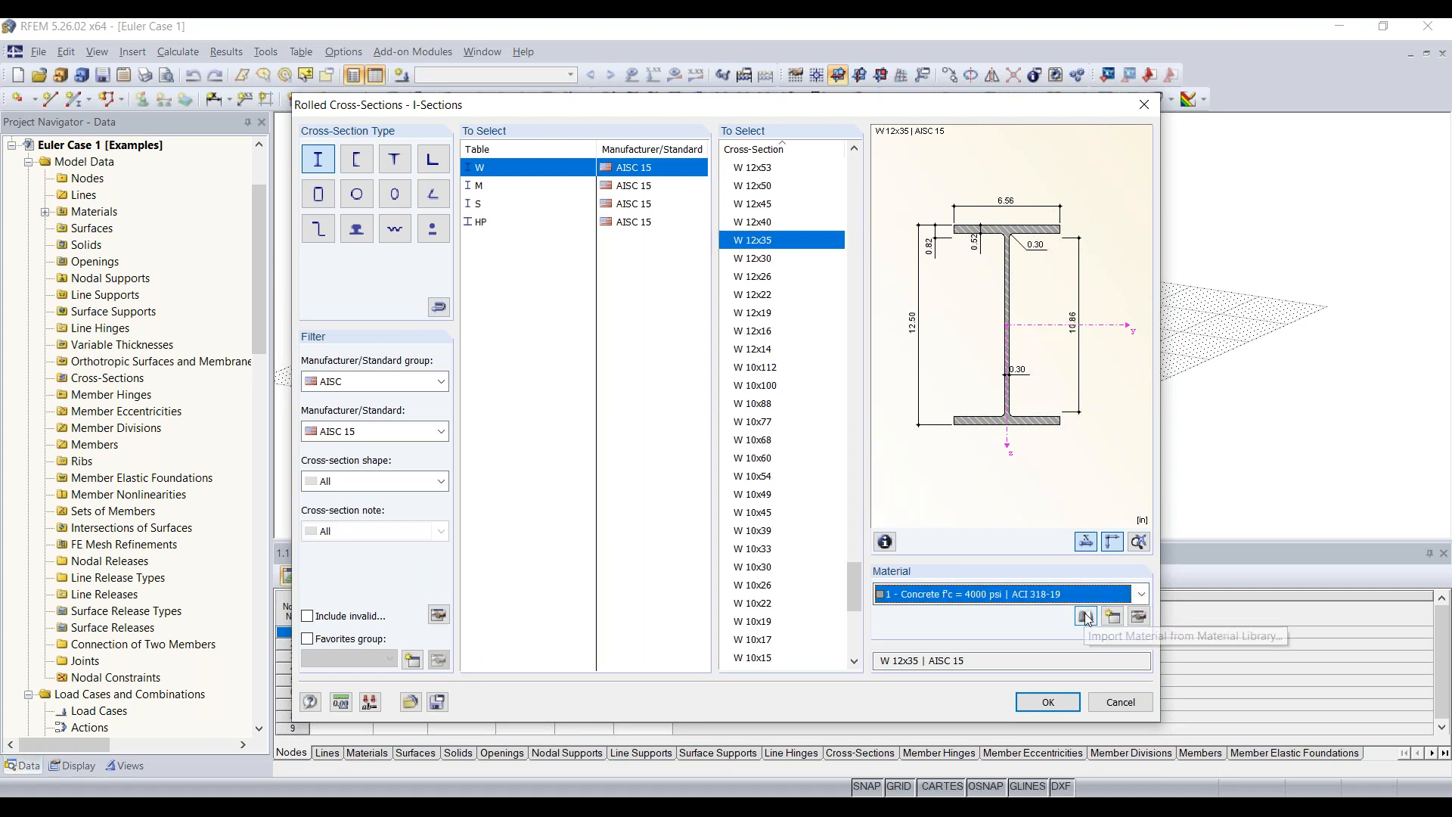
left_click(1086, 616)
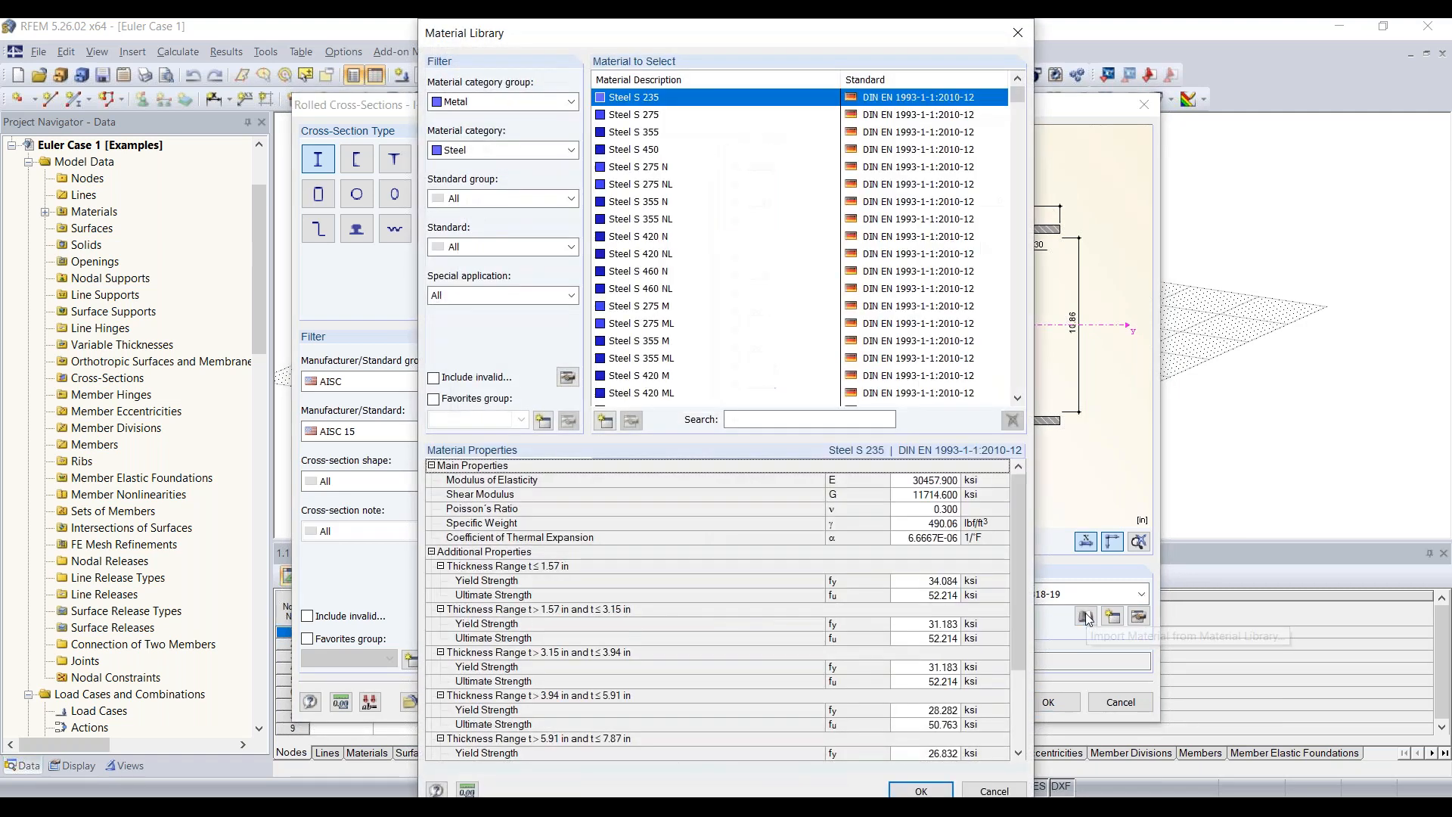
left_click(482, 152)
left_click(482, 182)
left_click(484, 198)
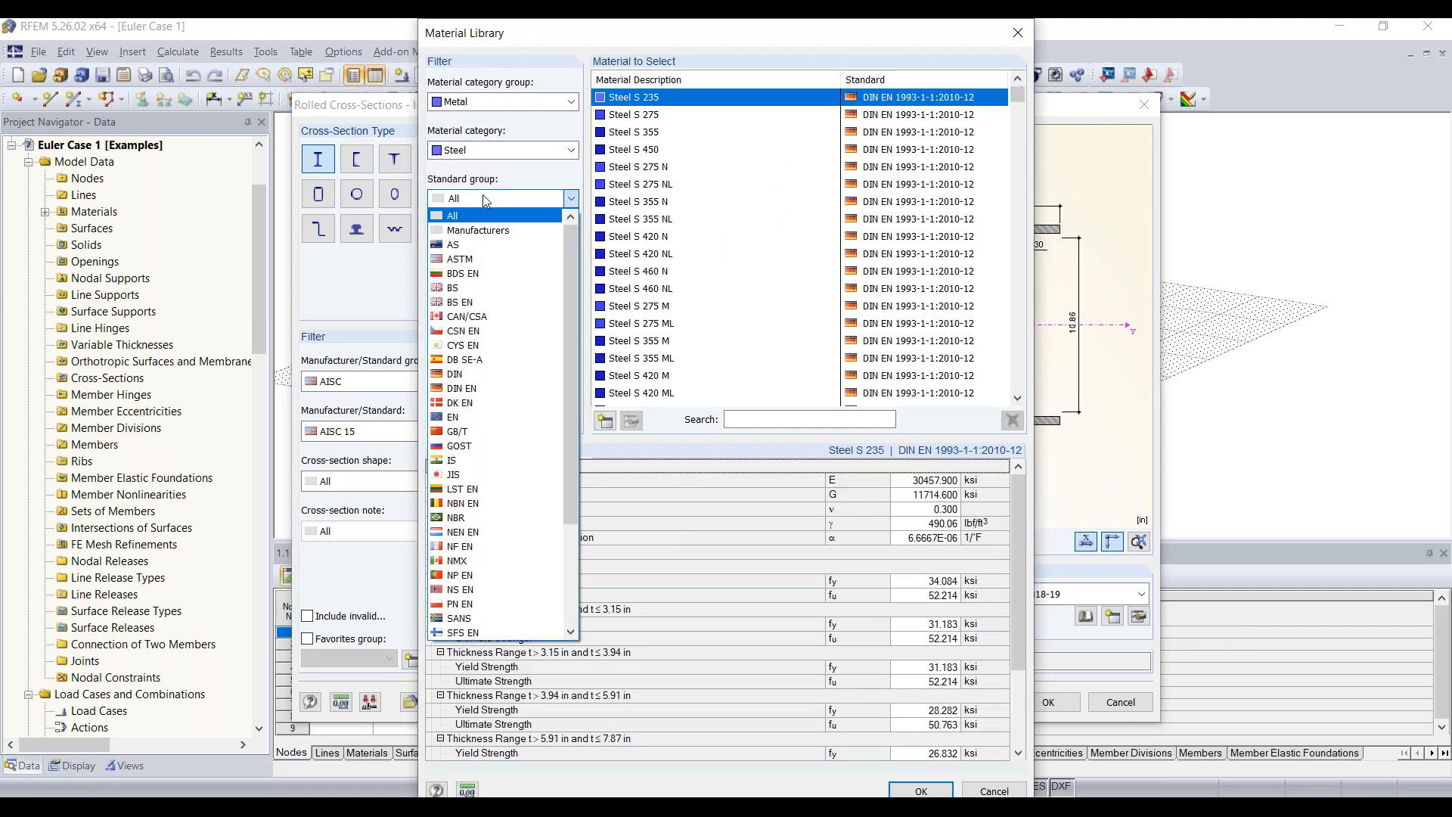
left_click(477, 259)
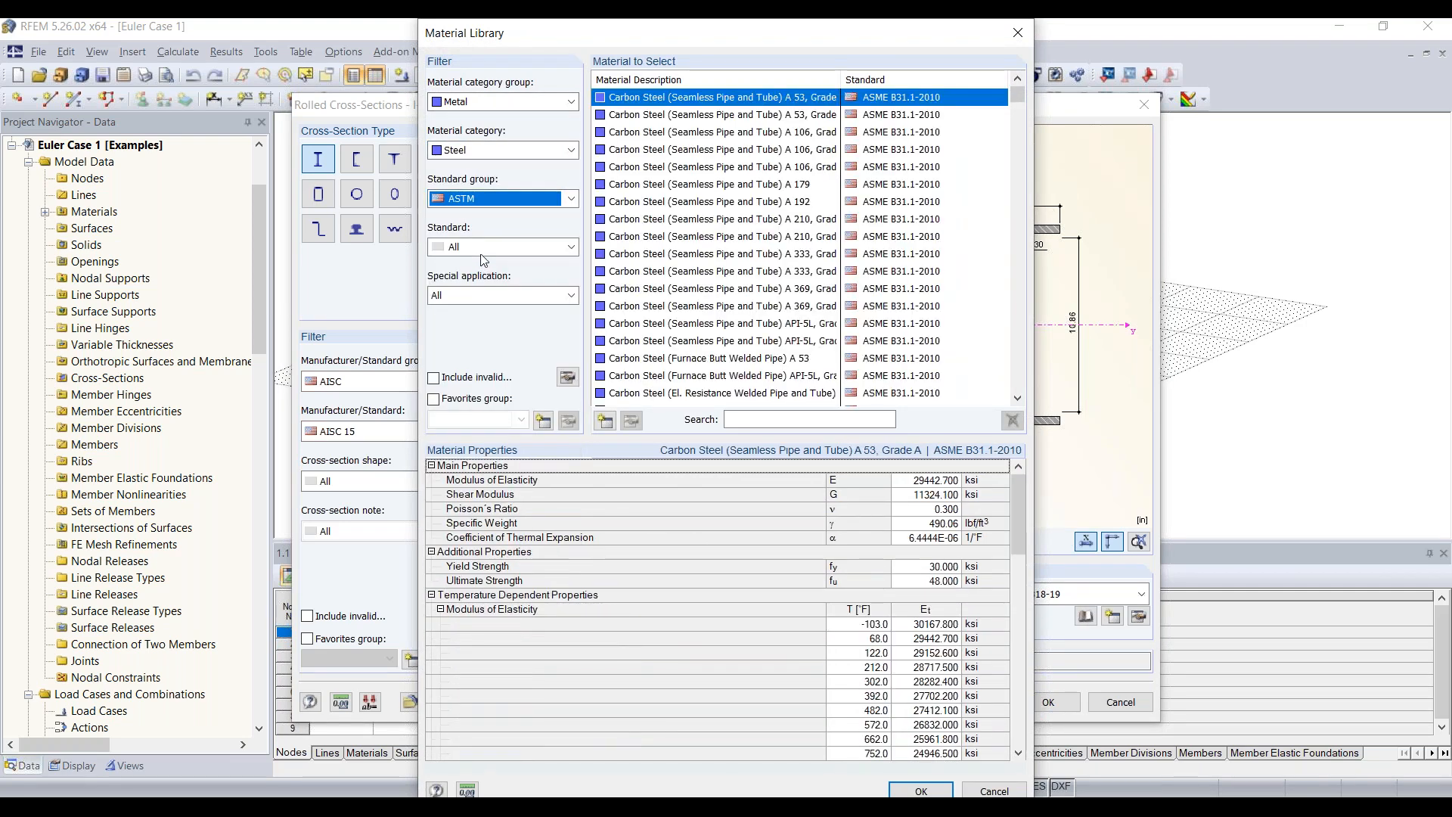
left_click(479, 248)
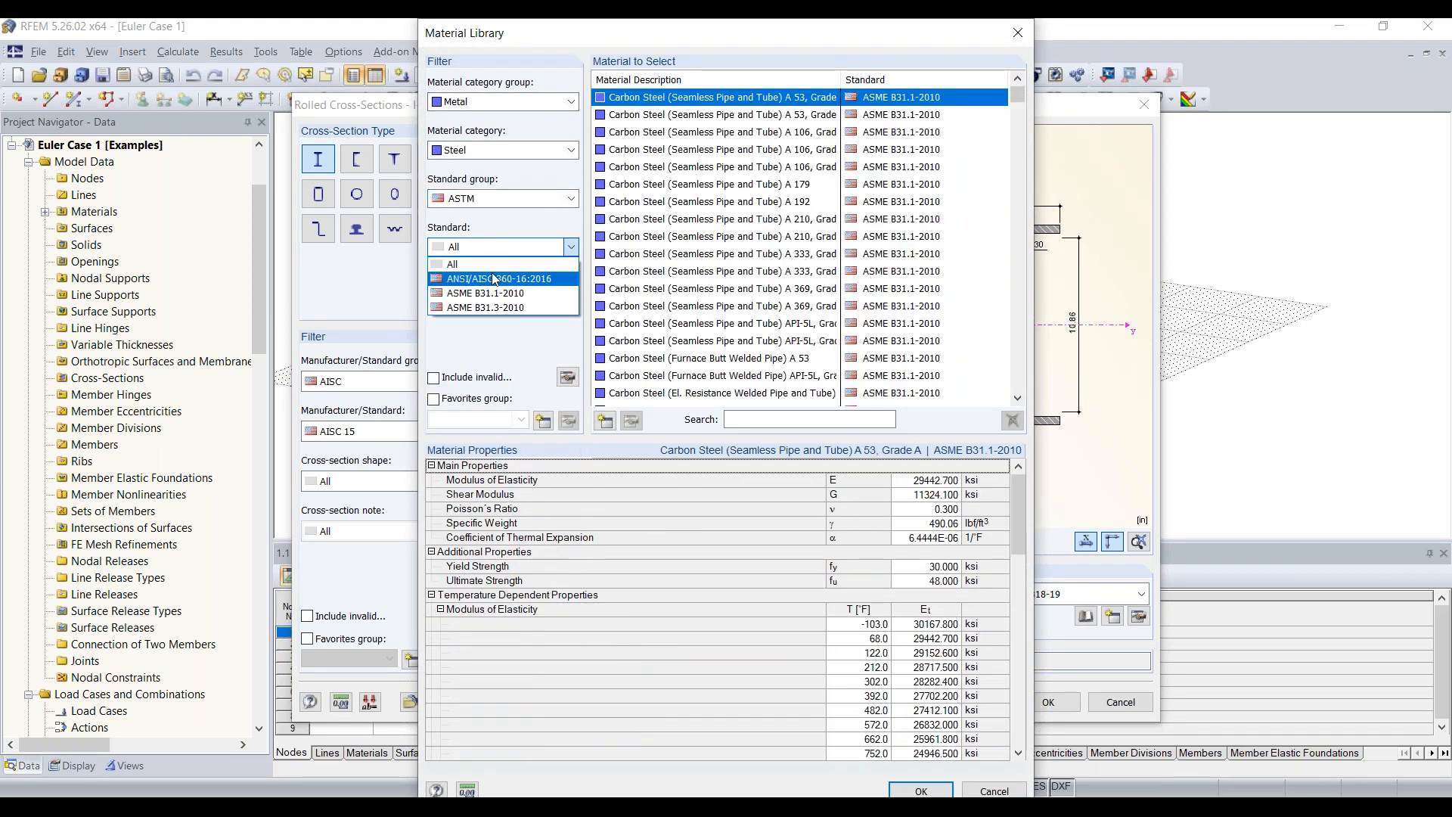
left_click(484, 278)
- Assign Steel A992 to the W 12x35 section and confirm the new cross-section and beam member definition
scroll(705, 218, "down", 5)
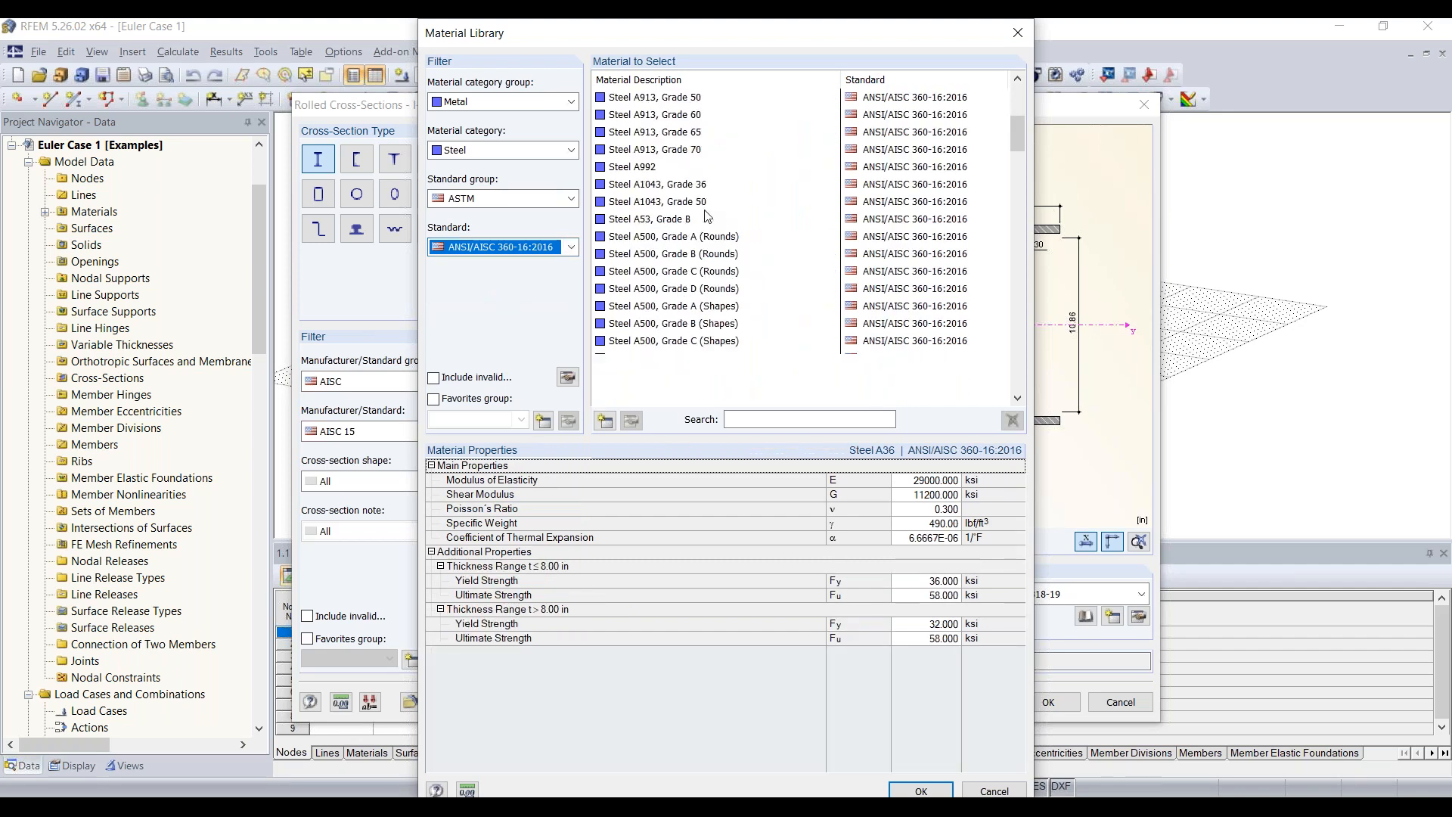
left_click(642, 166)
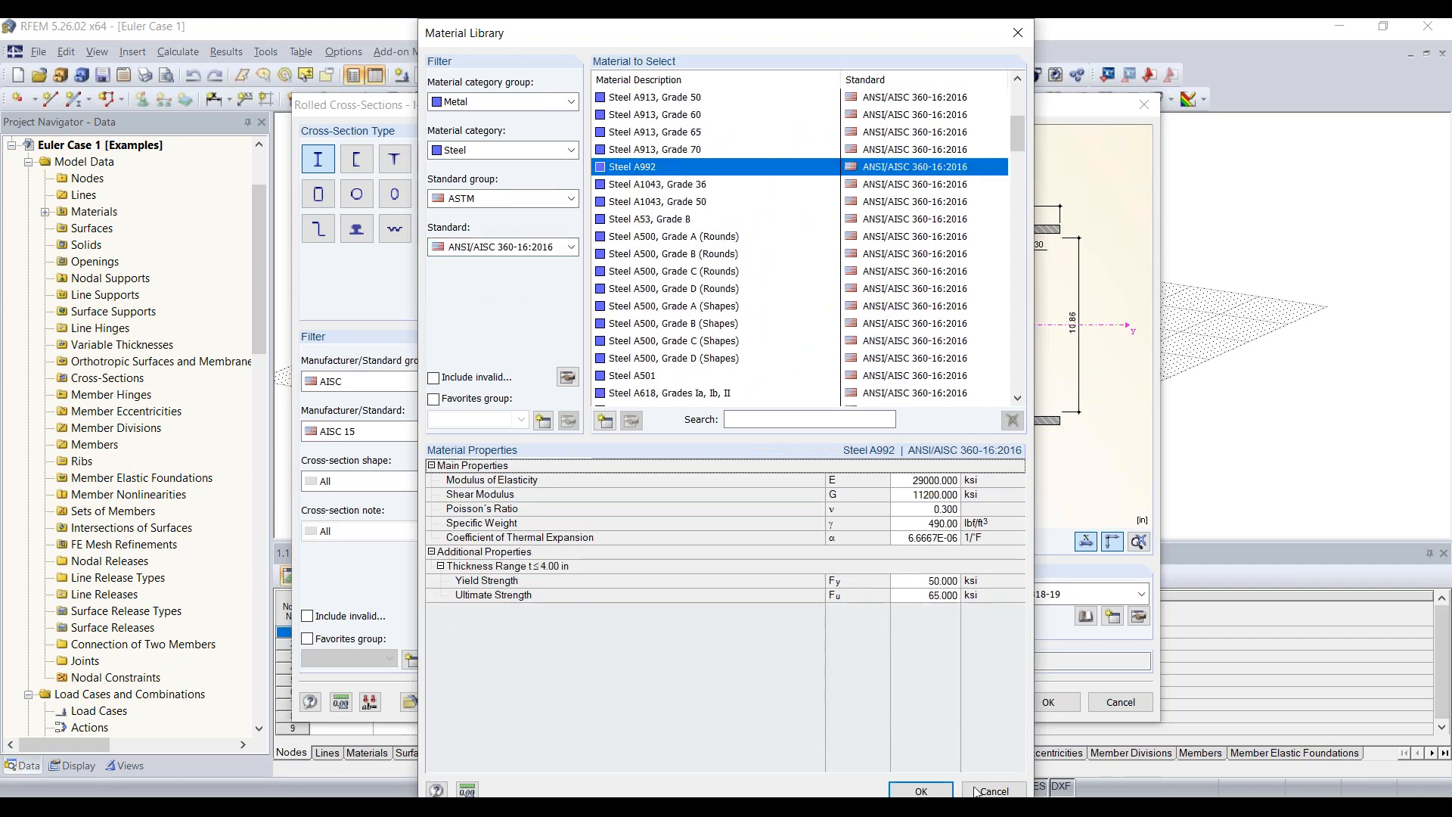
left_click(922, 791)
left_click(1049, 702)
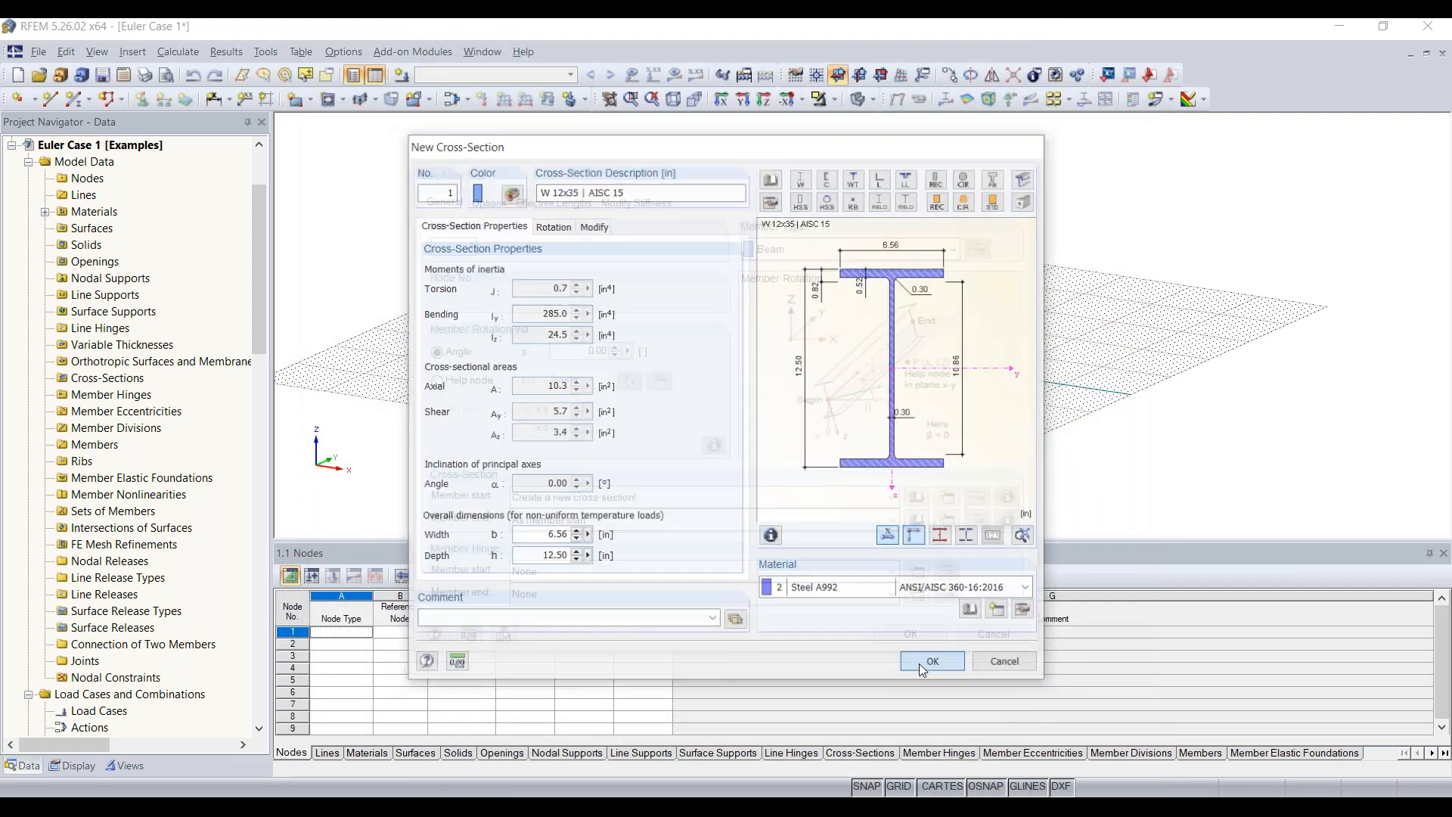
left_click(920, 665)
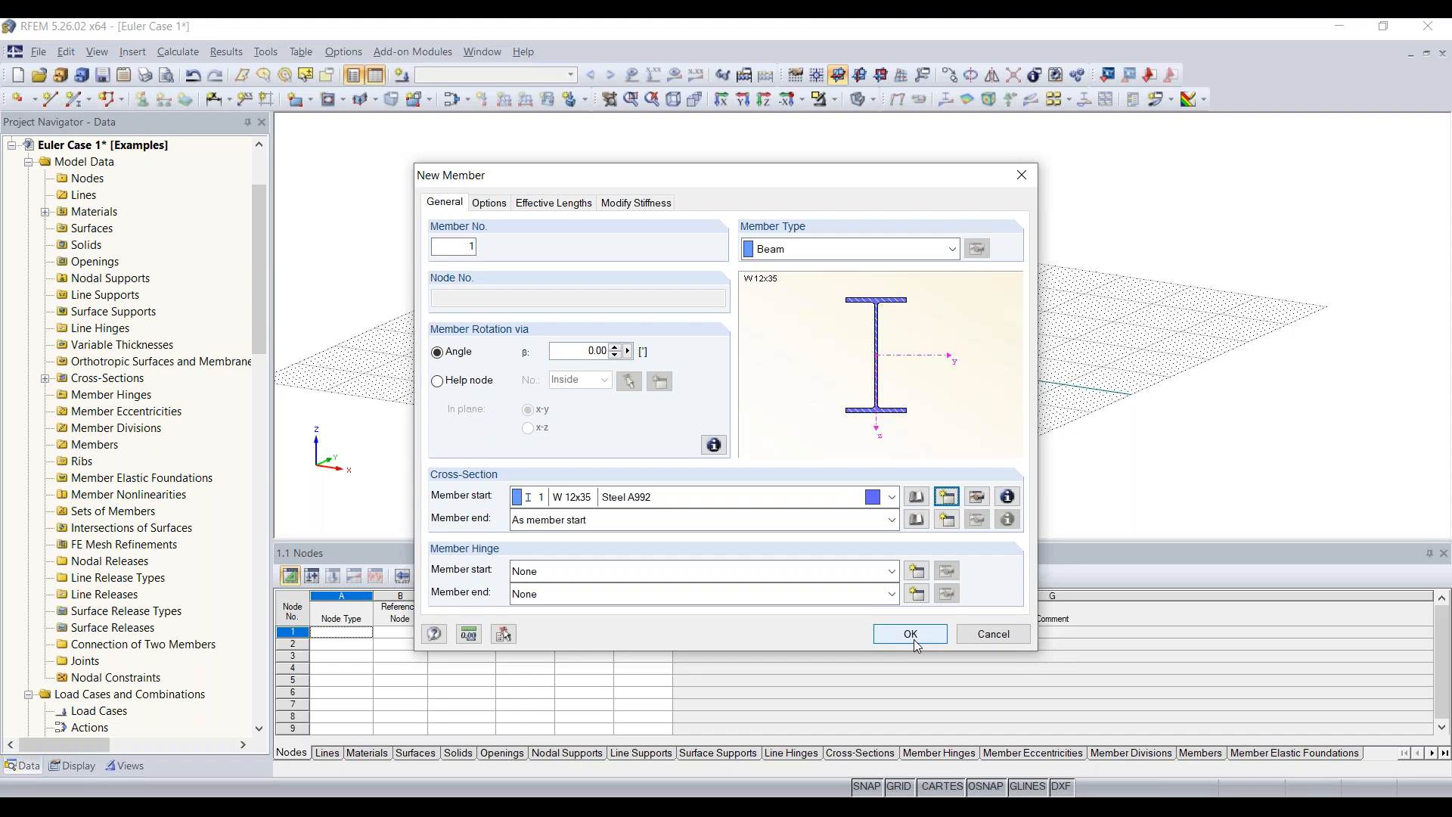
left_click(910, 634)
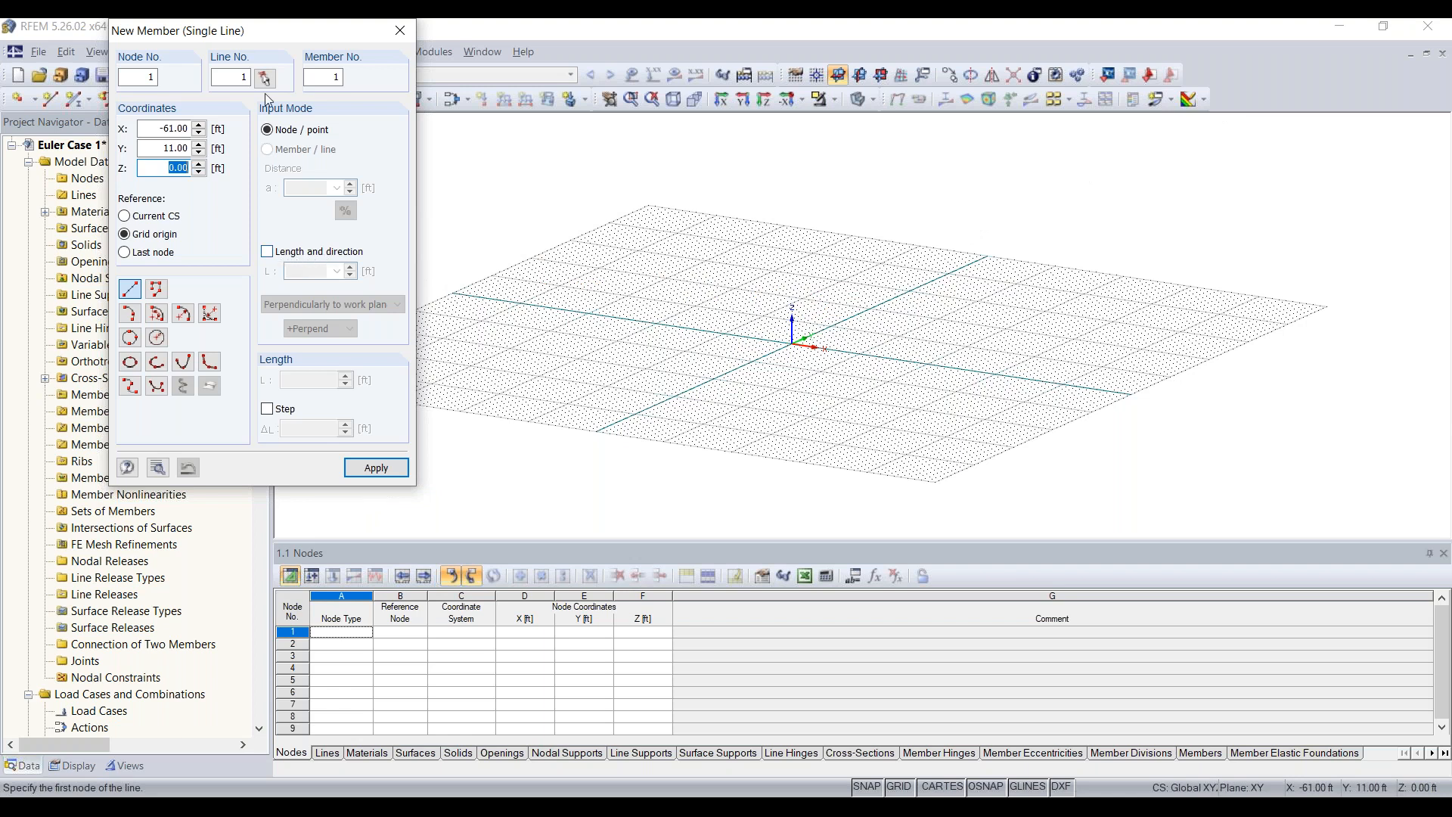
- Place one 30 ft member from the origin in the positive direction perpendicular to the work plane, and end member placement
left_click_drag(250, 32, 227, 123)
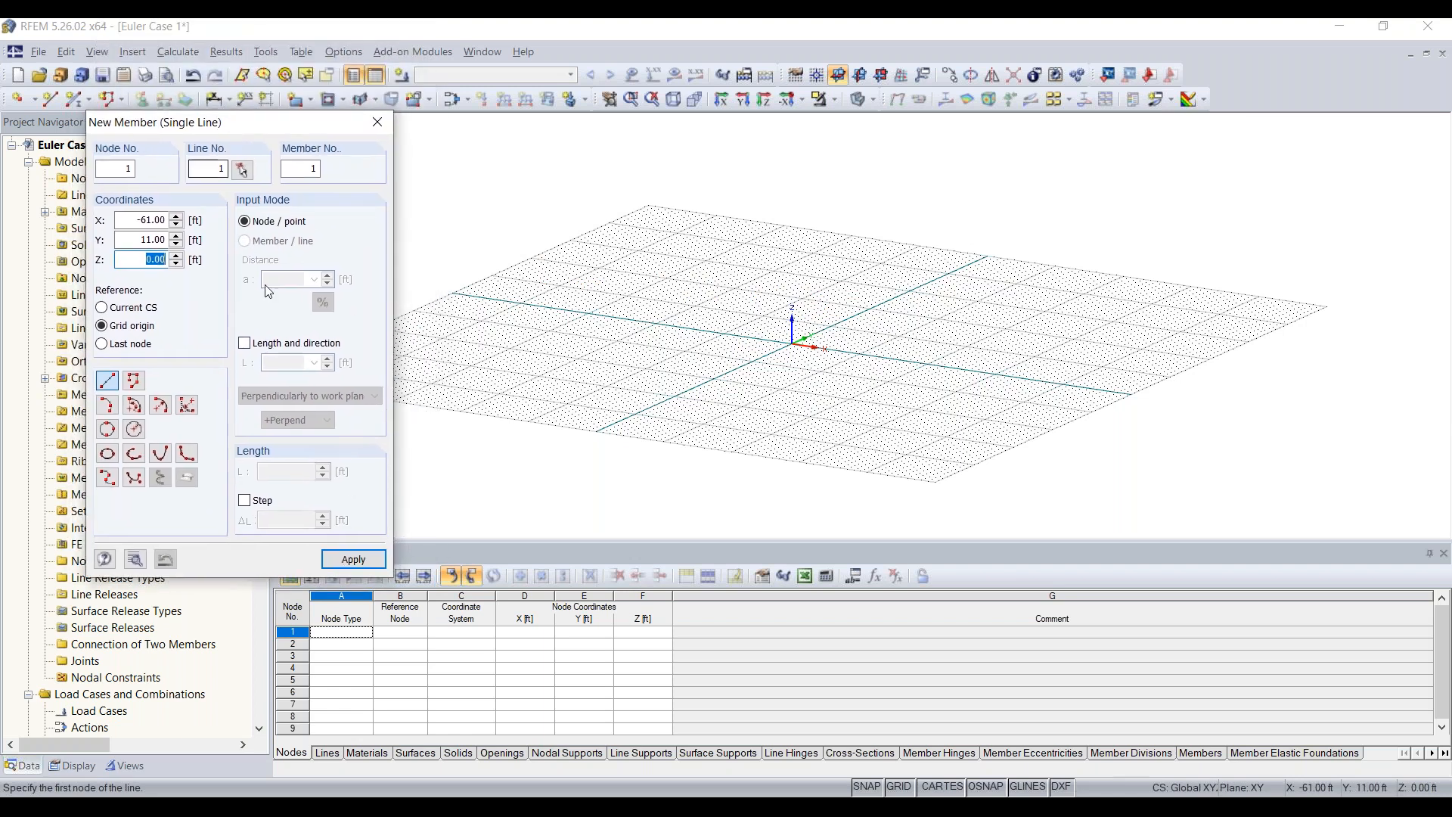
left_click(276, 344)
left_click_drag(281, 362, 336, 364)
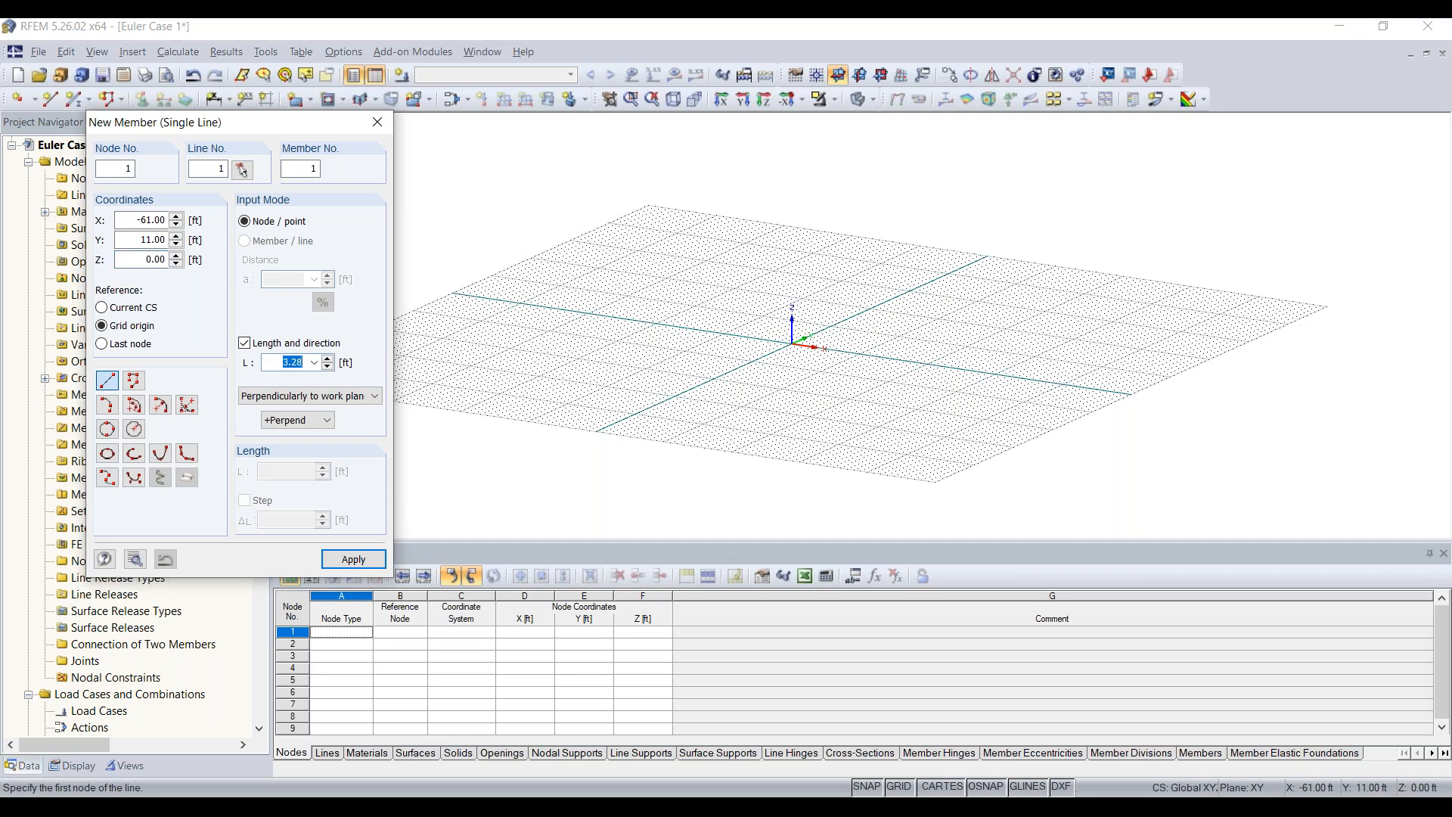
type("30")
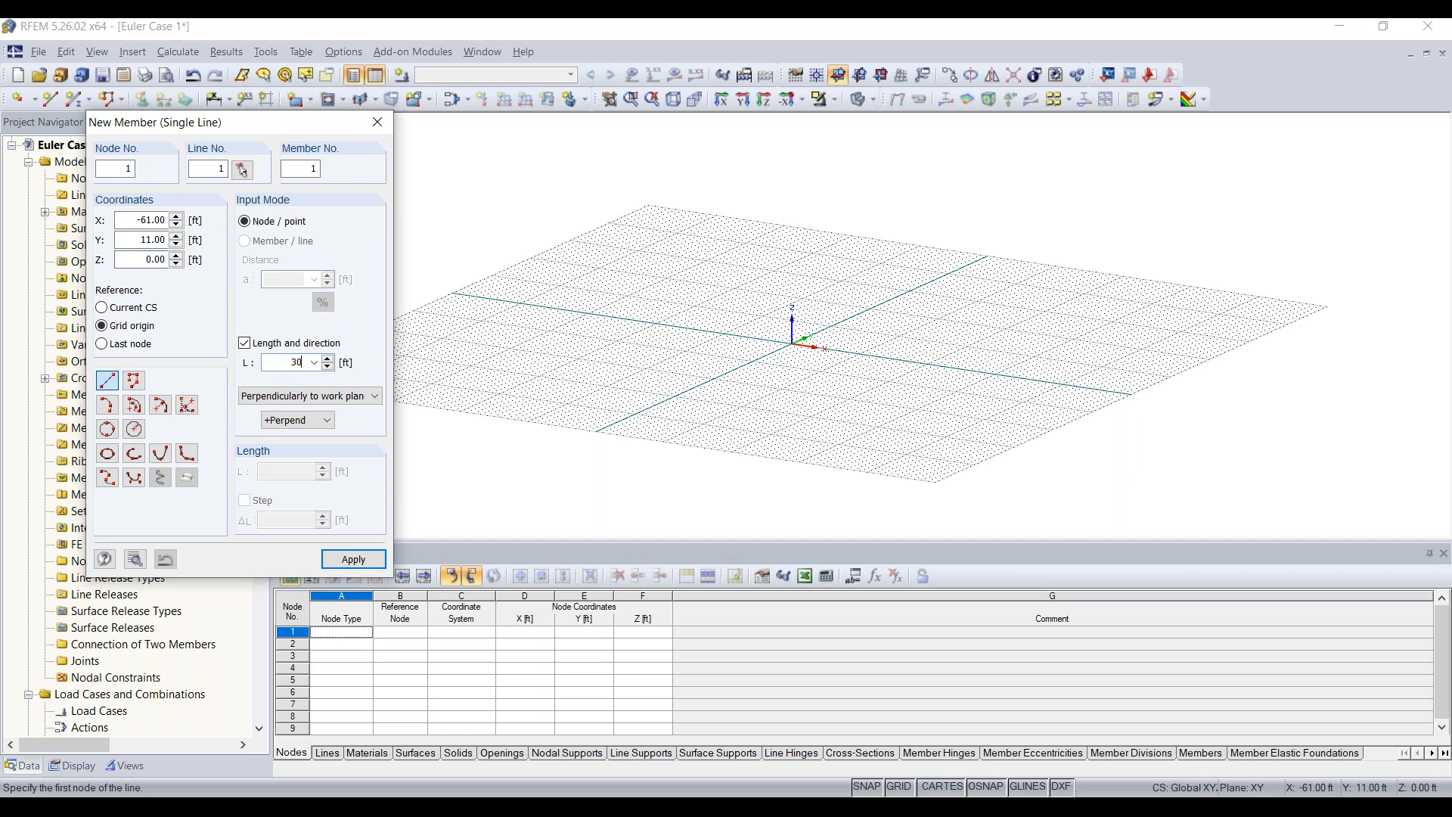
left_click(335, 401)
left_click(335, 401)
left_click(808, 370)
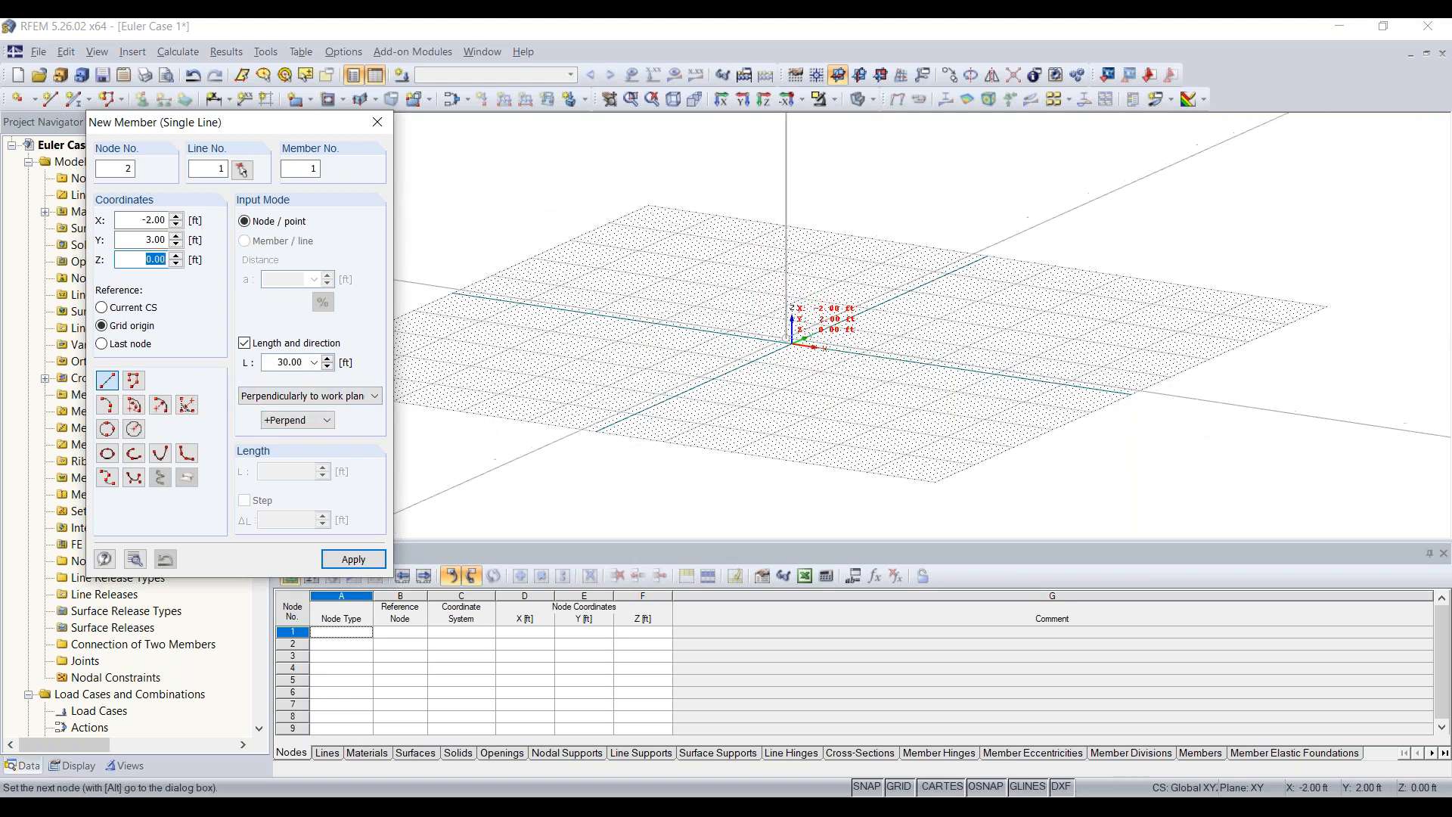
left_click(796, 340)
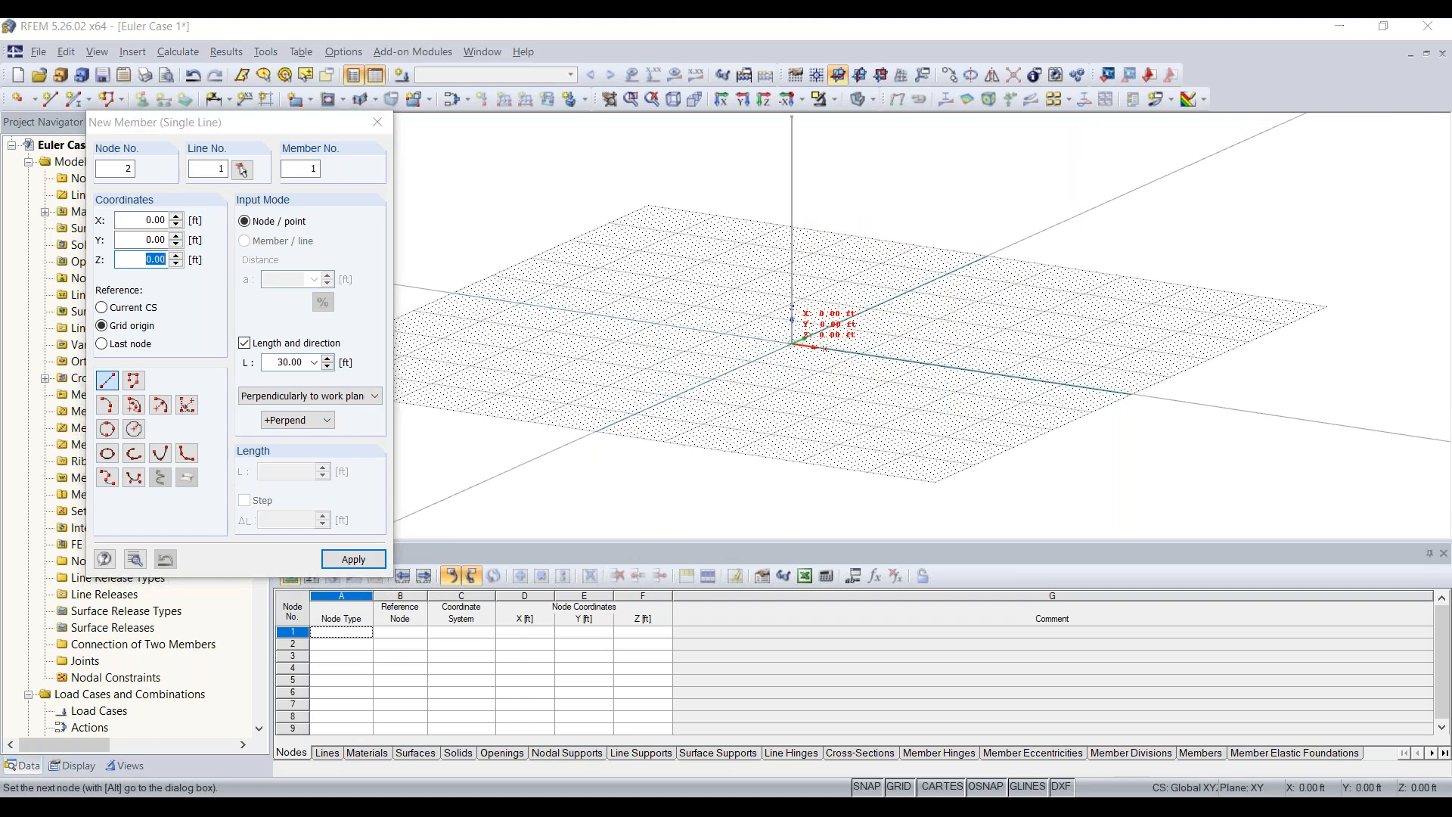
middle_click_drag(838, 324, 778, 391)
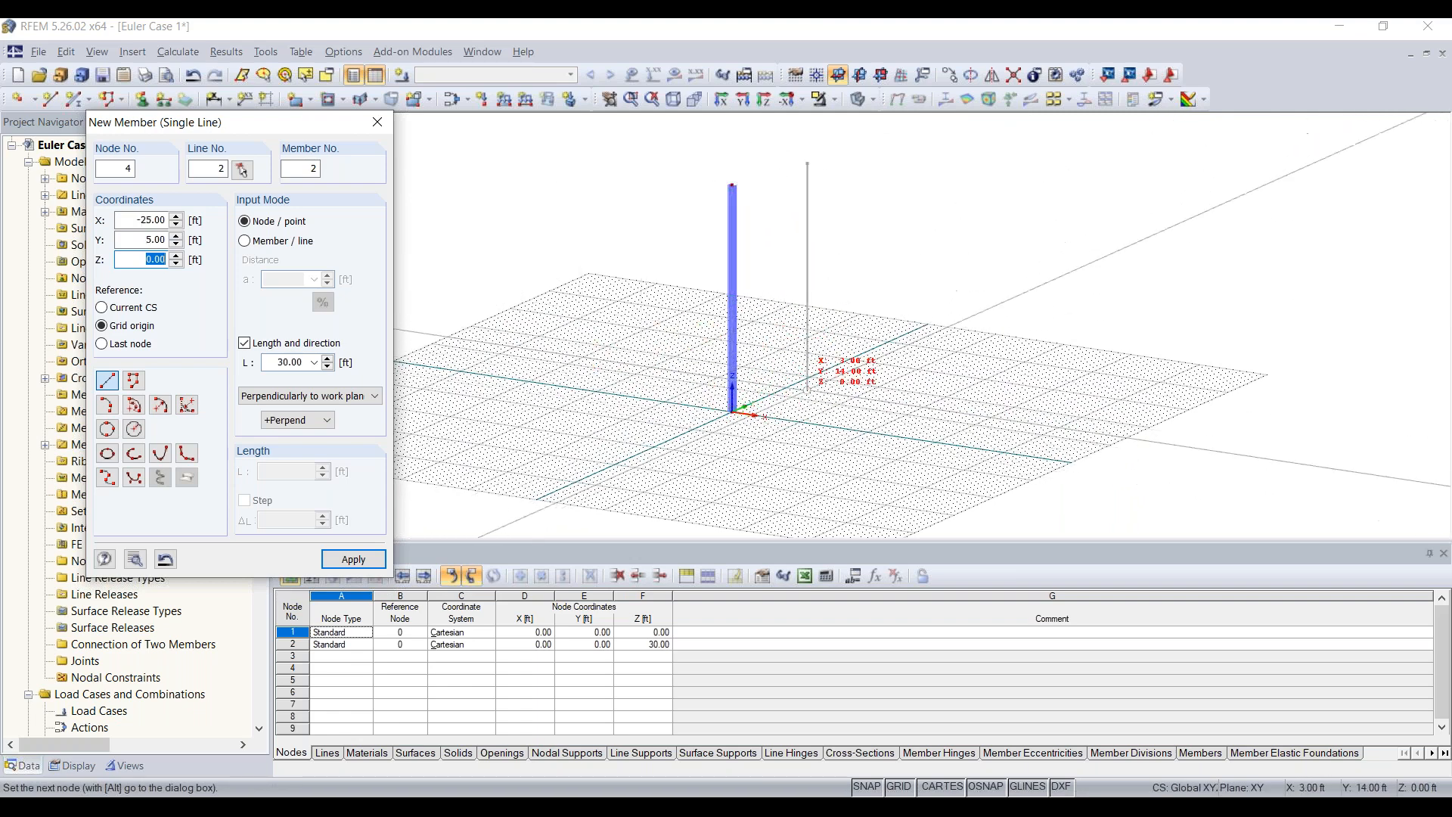
key("Escape")
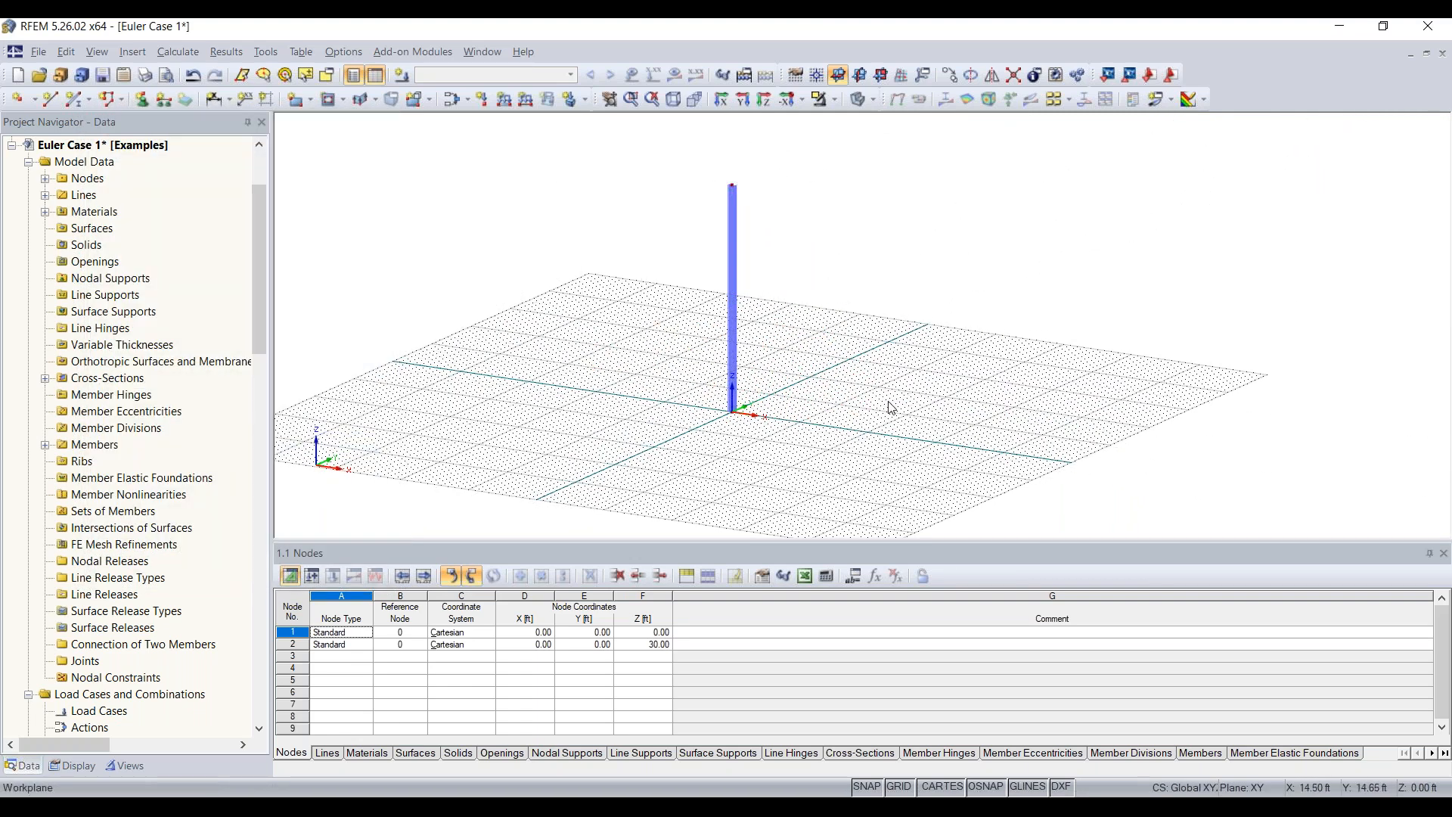
- Switch the work plane to YZ and to XZ, and return it to XY
left_click(861, 76)
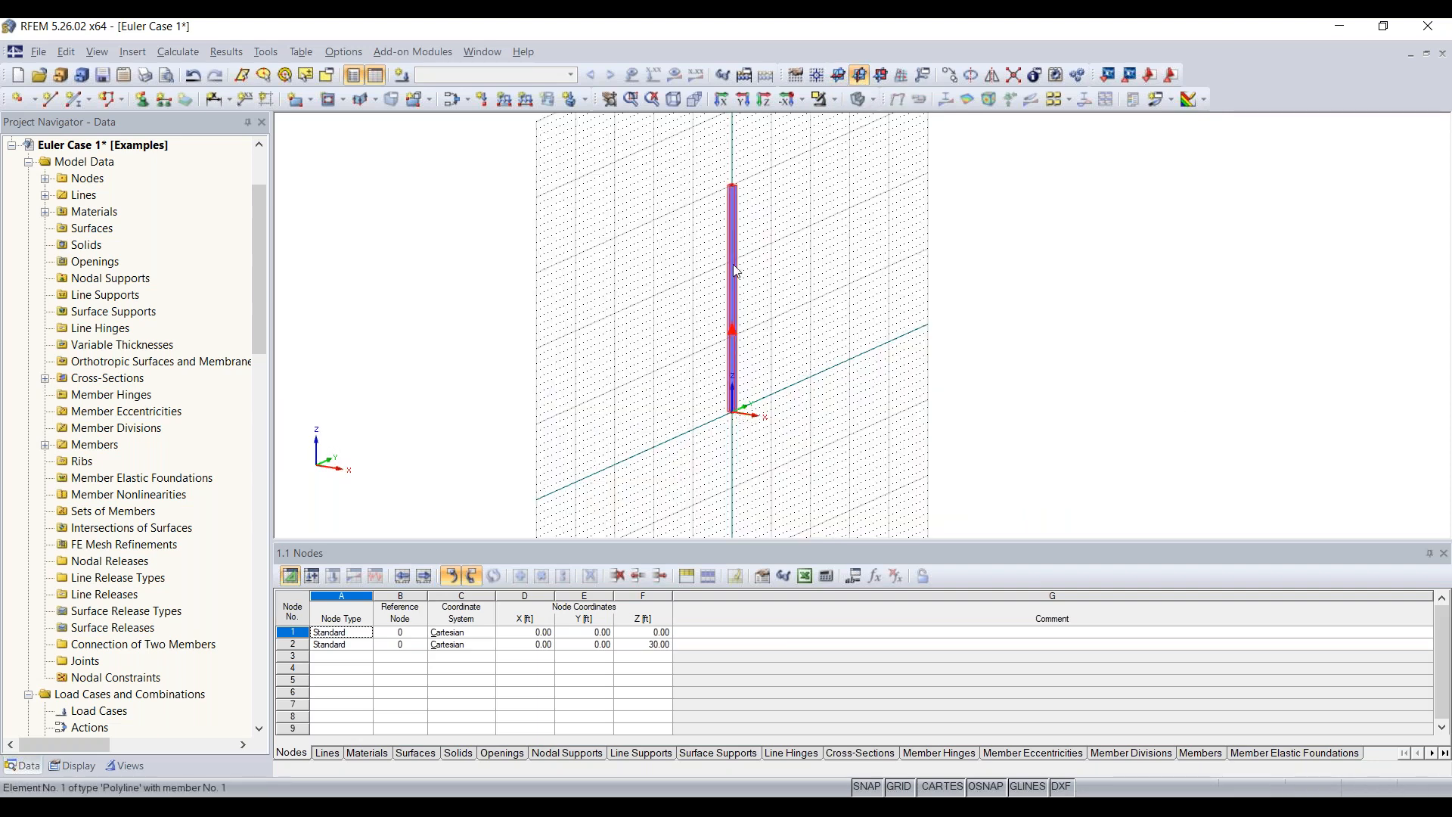
left_click(882, 79)
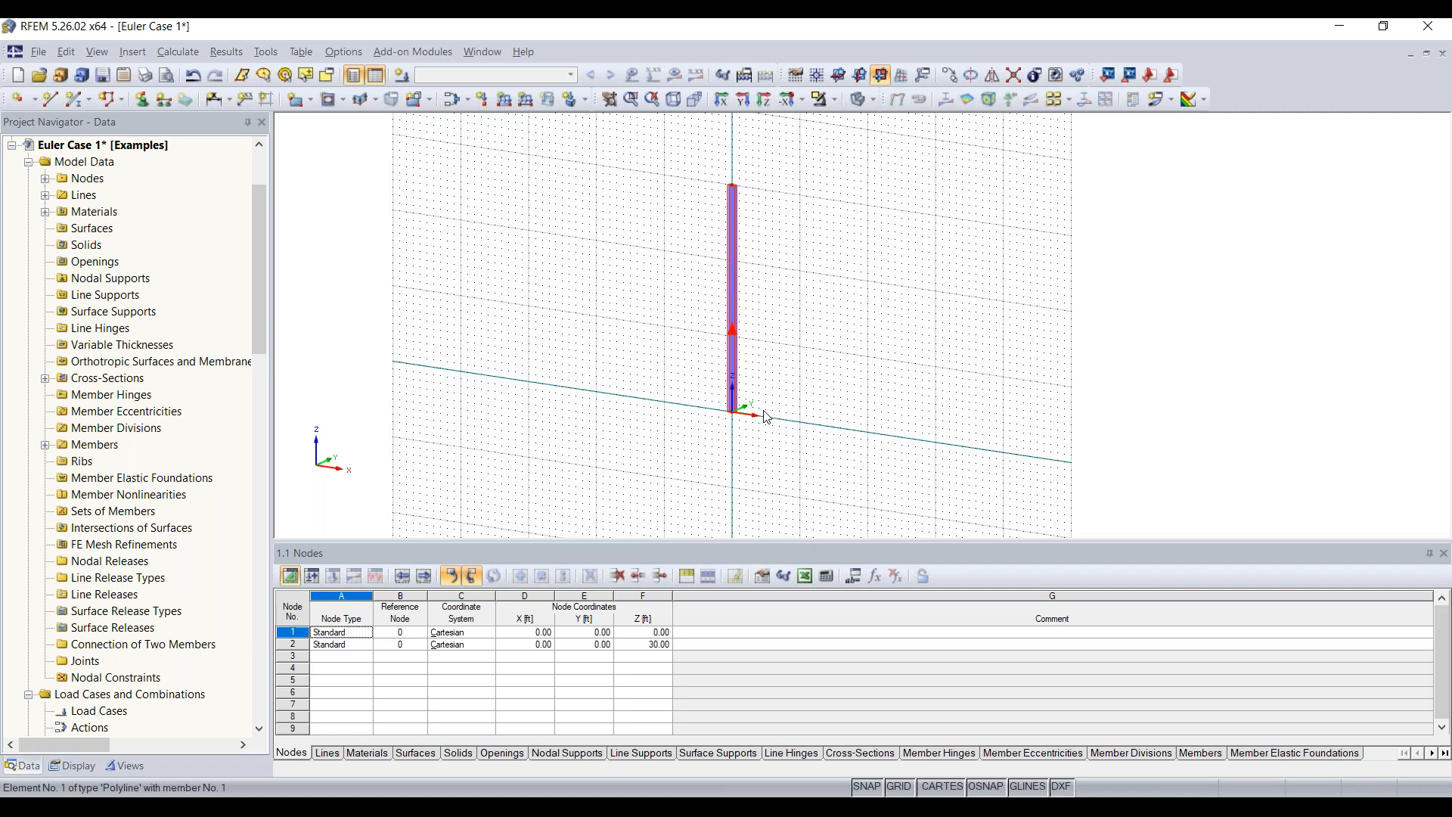
left_click(834, 78)
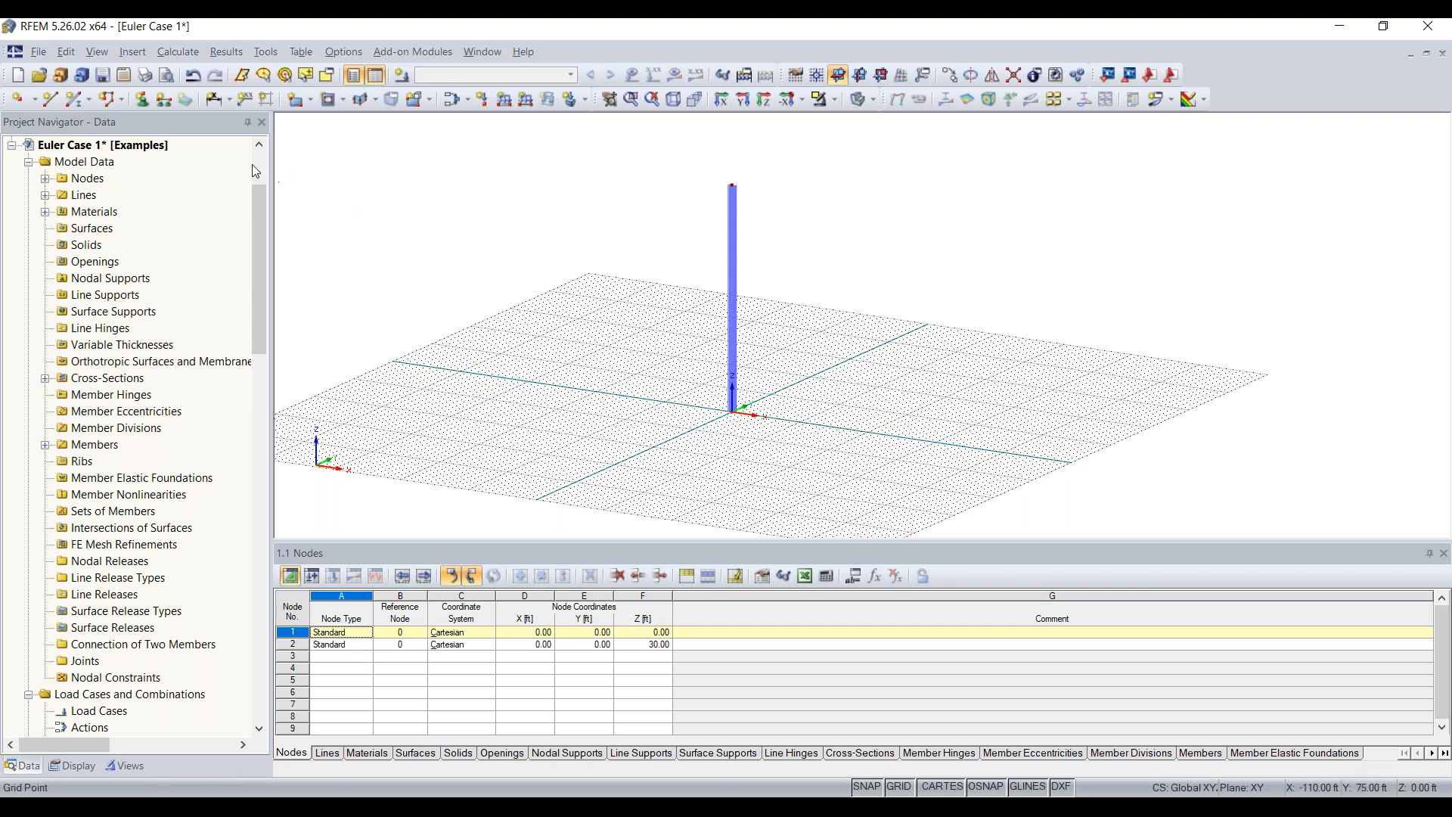
- Add a rigid nodal support at node 1, the column base
left_click(141, 101)
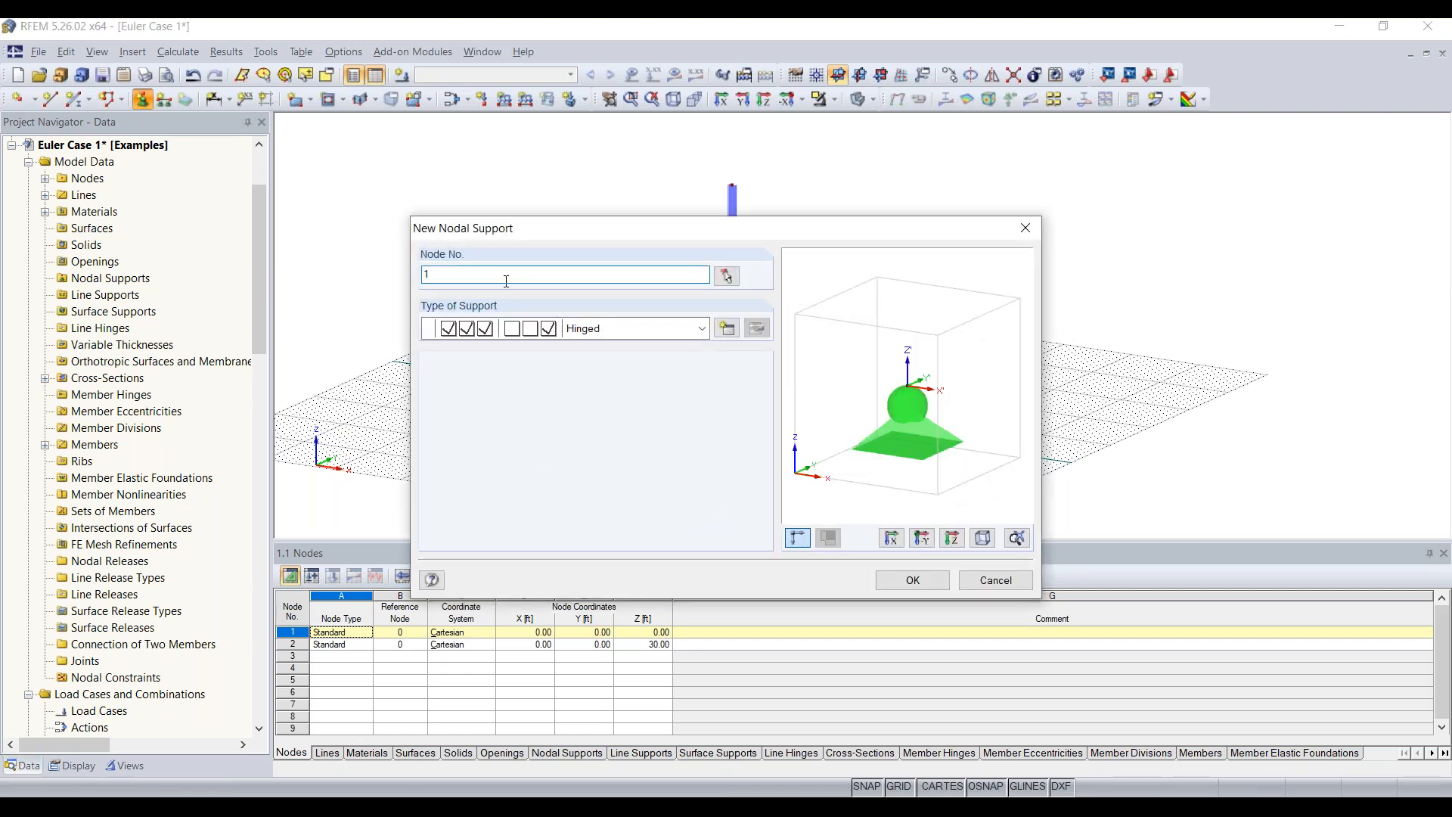
left_click(703, 329)
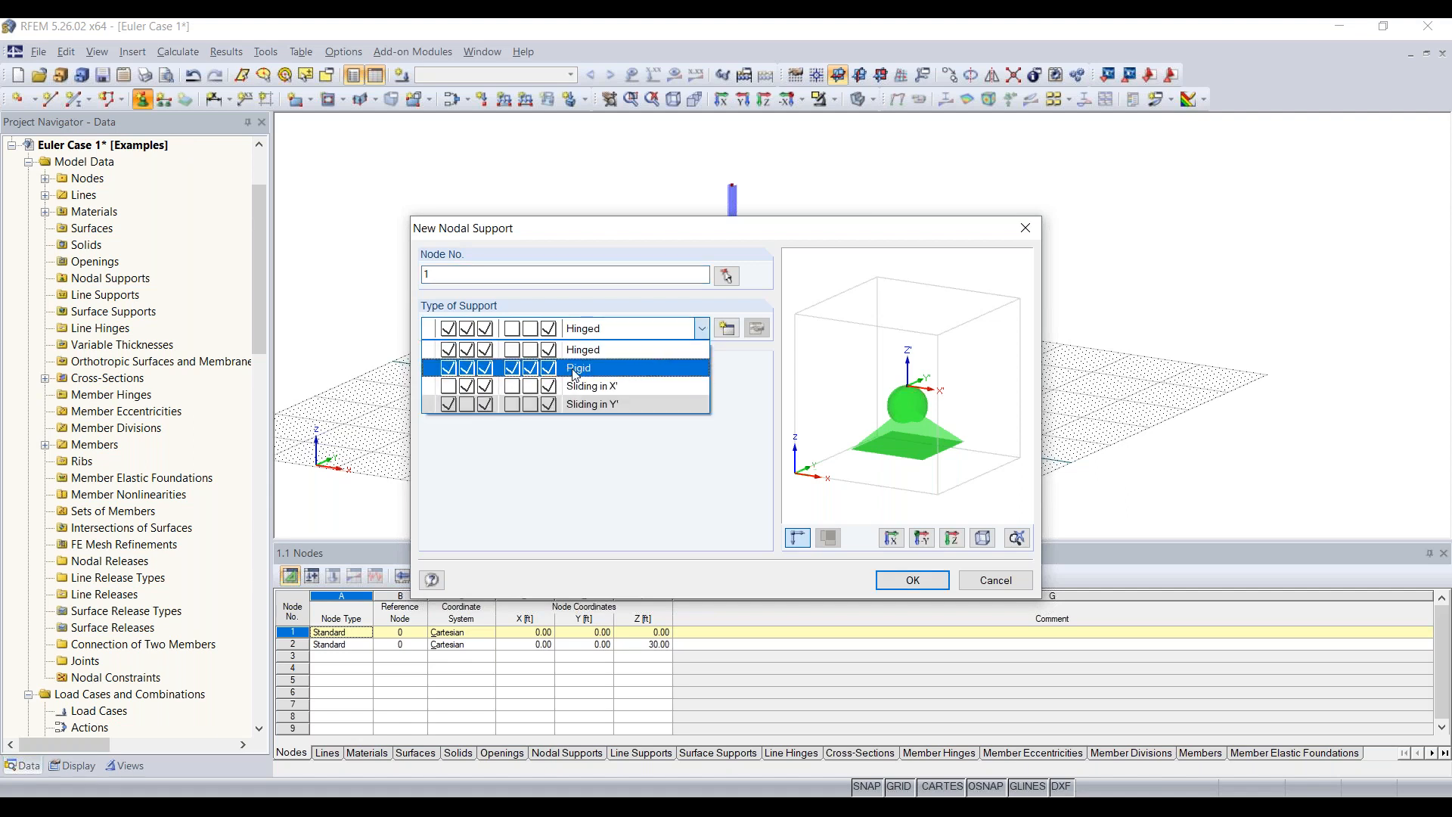
left_click(572, 371)
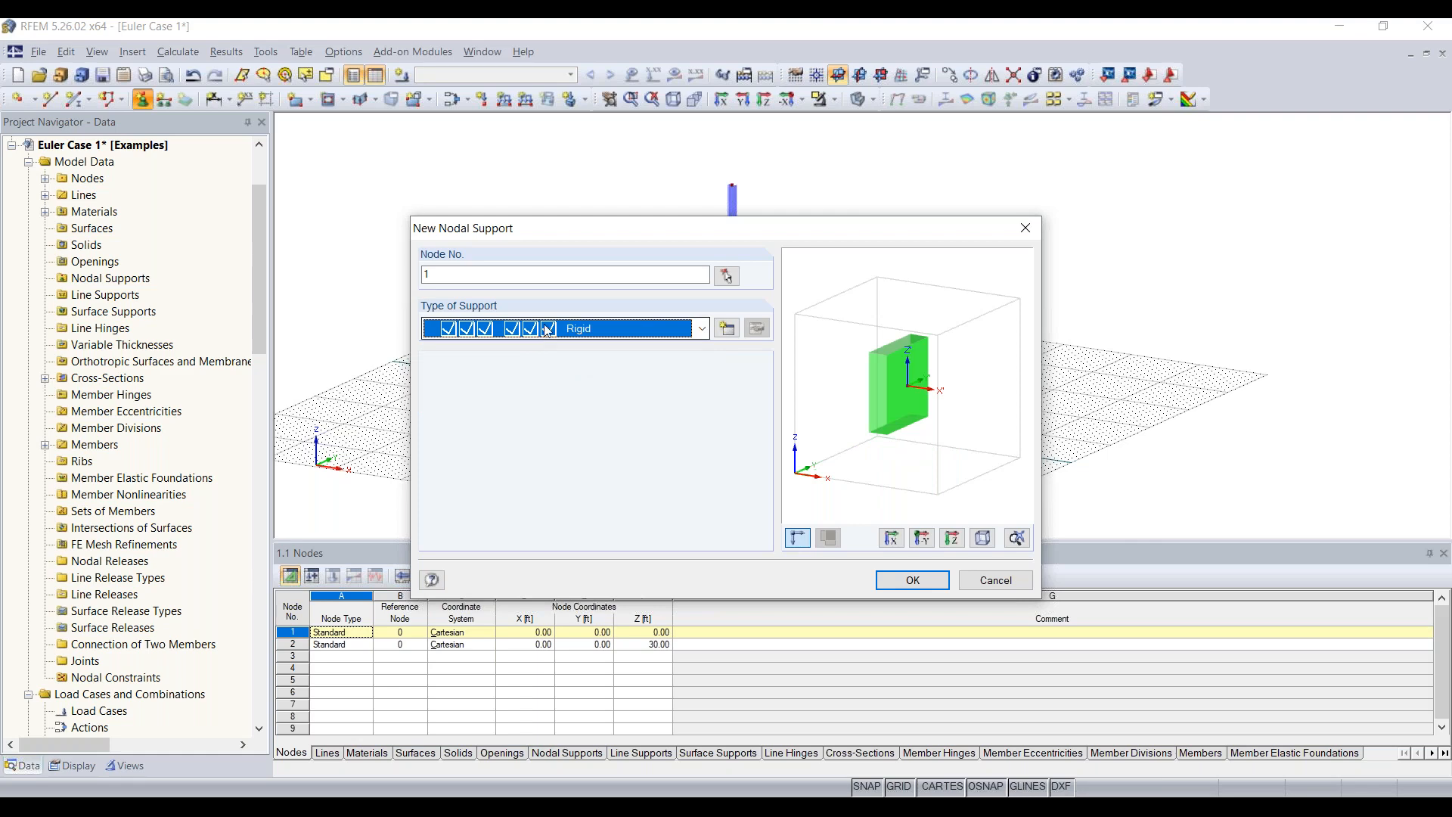
left_click(910, 580)
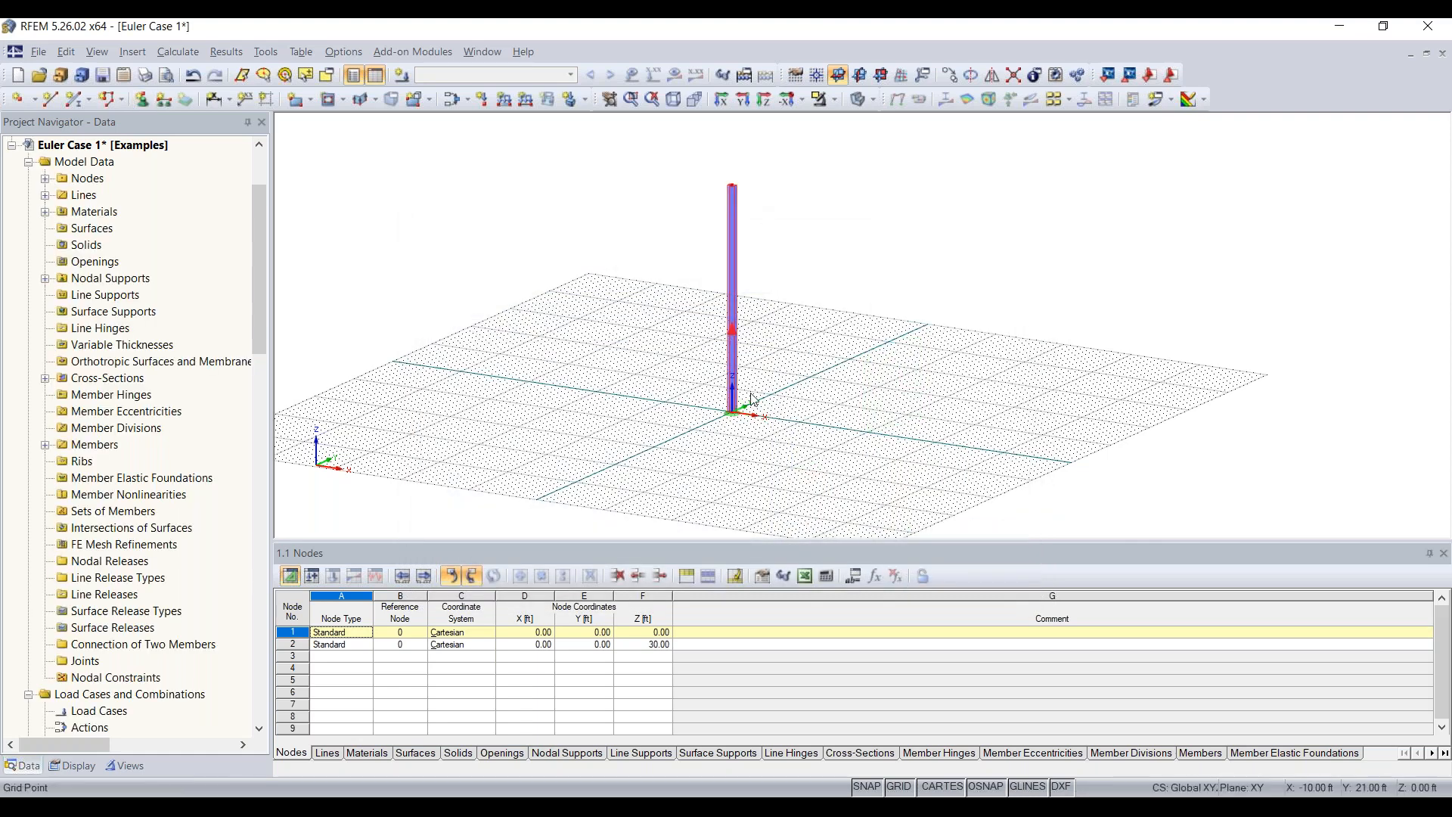
mouse_move(732, 421)
scroll(787, 357, "up", 3)
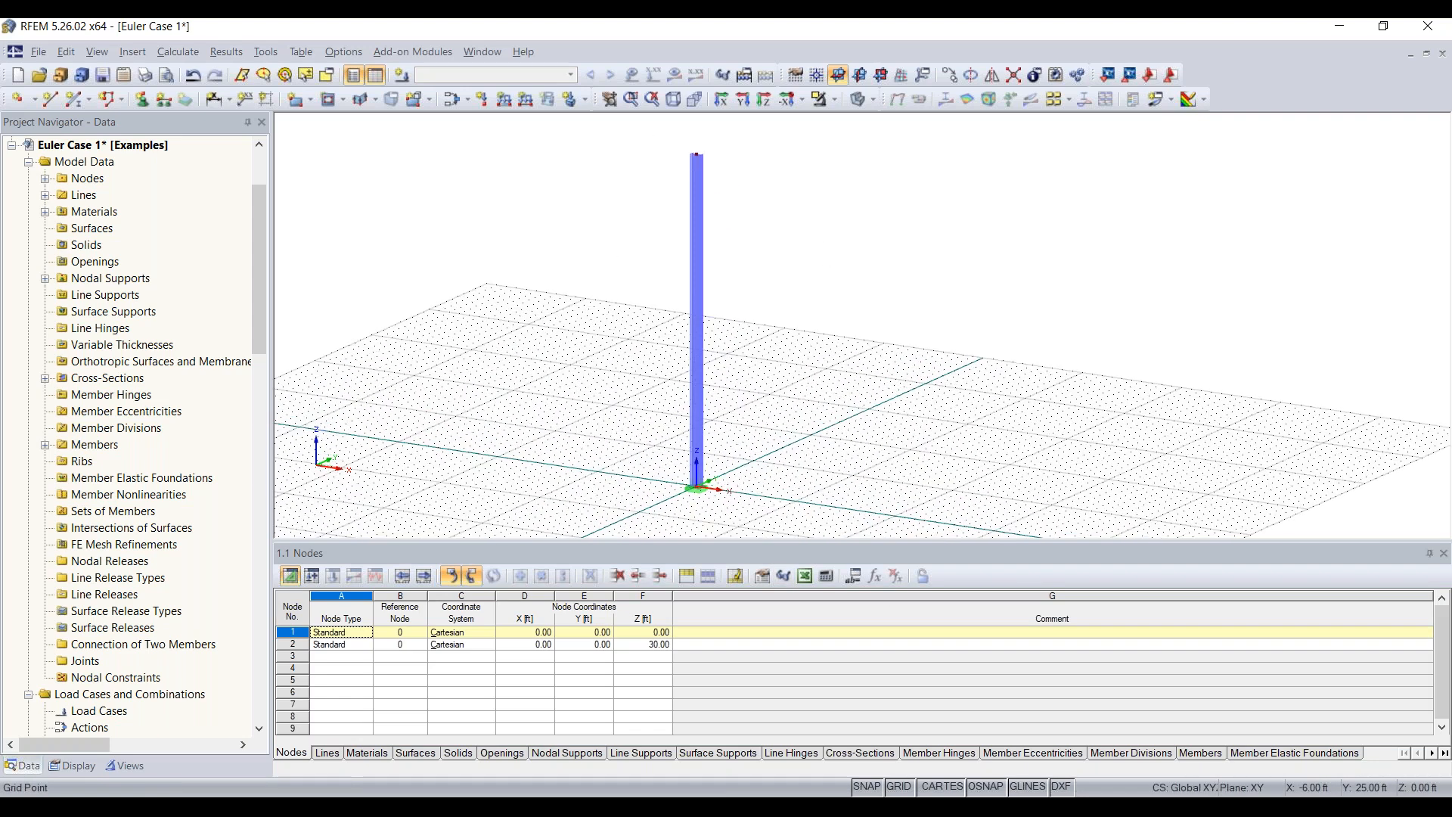
middle_click_drag(787, 419, 800, 424)
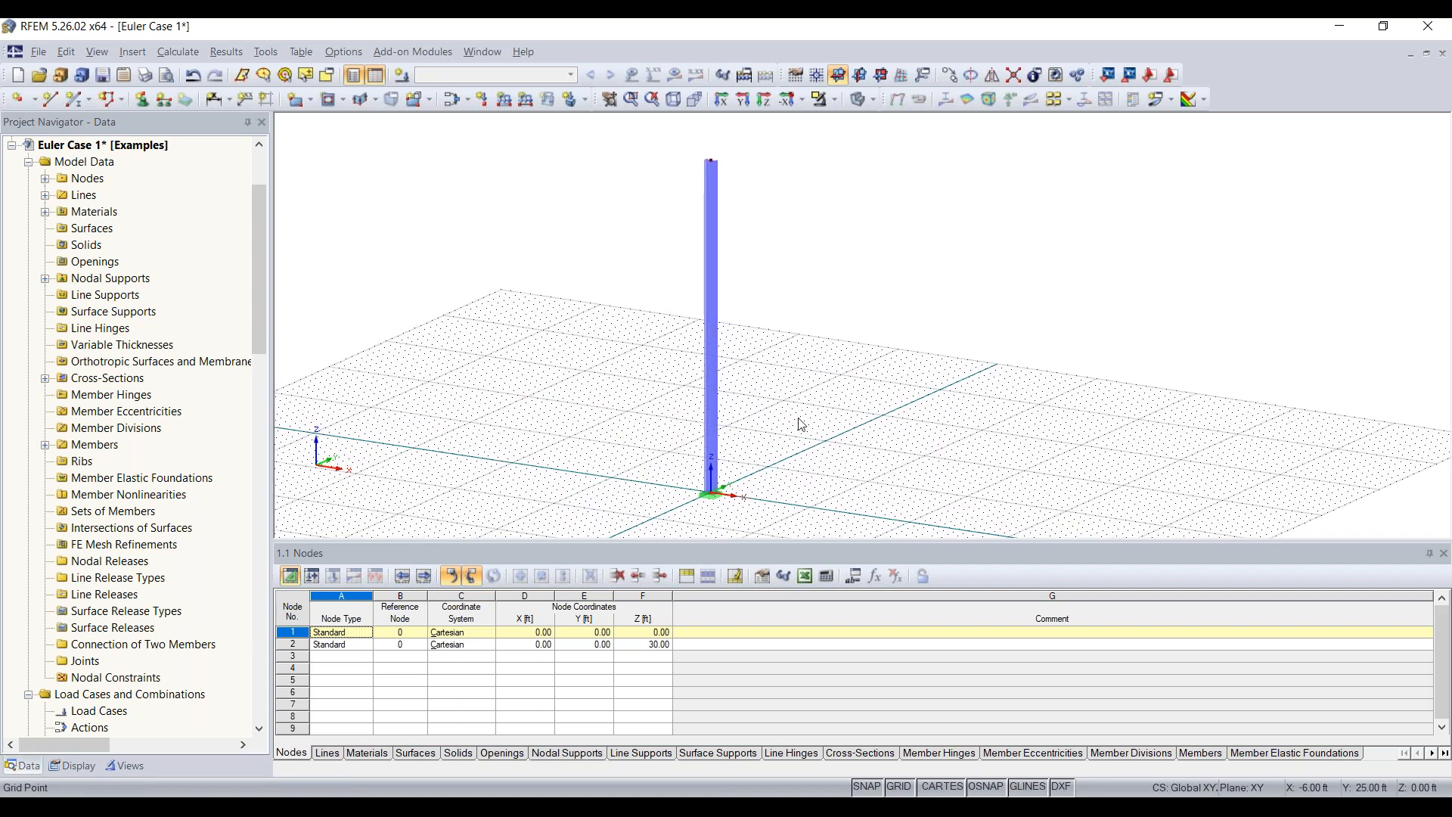
- Create the dead load case LC1 with the description Test and self-weight deactivated
left_click(404, 77)
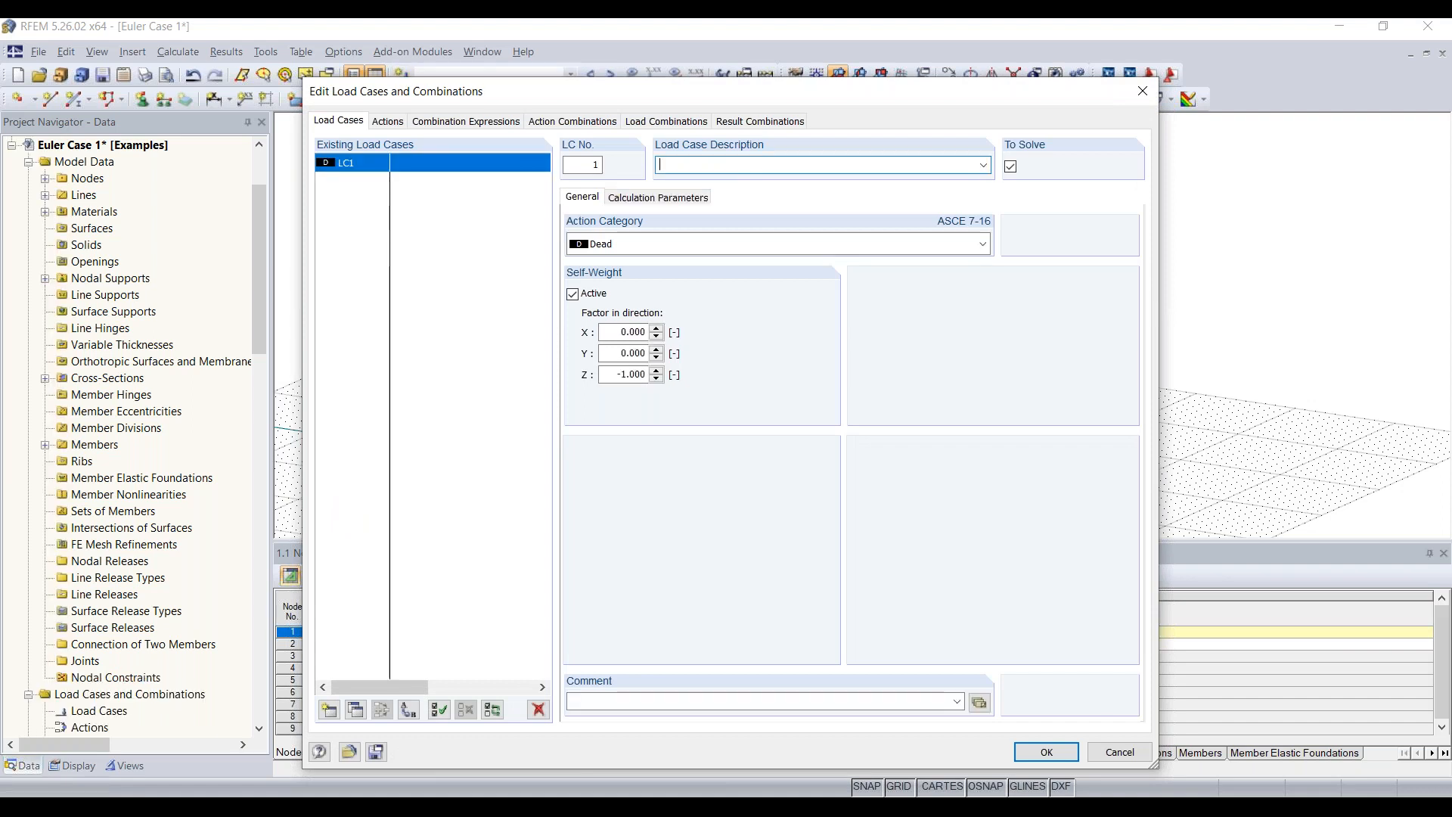
type("Test")
left_click(574, 294)
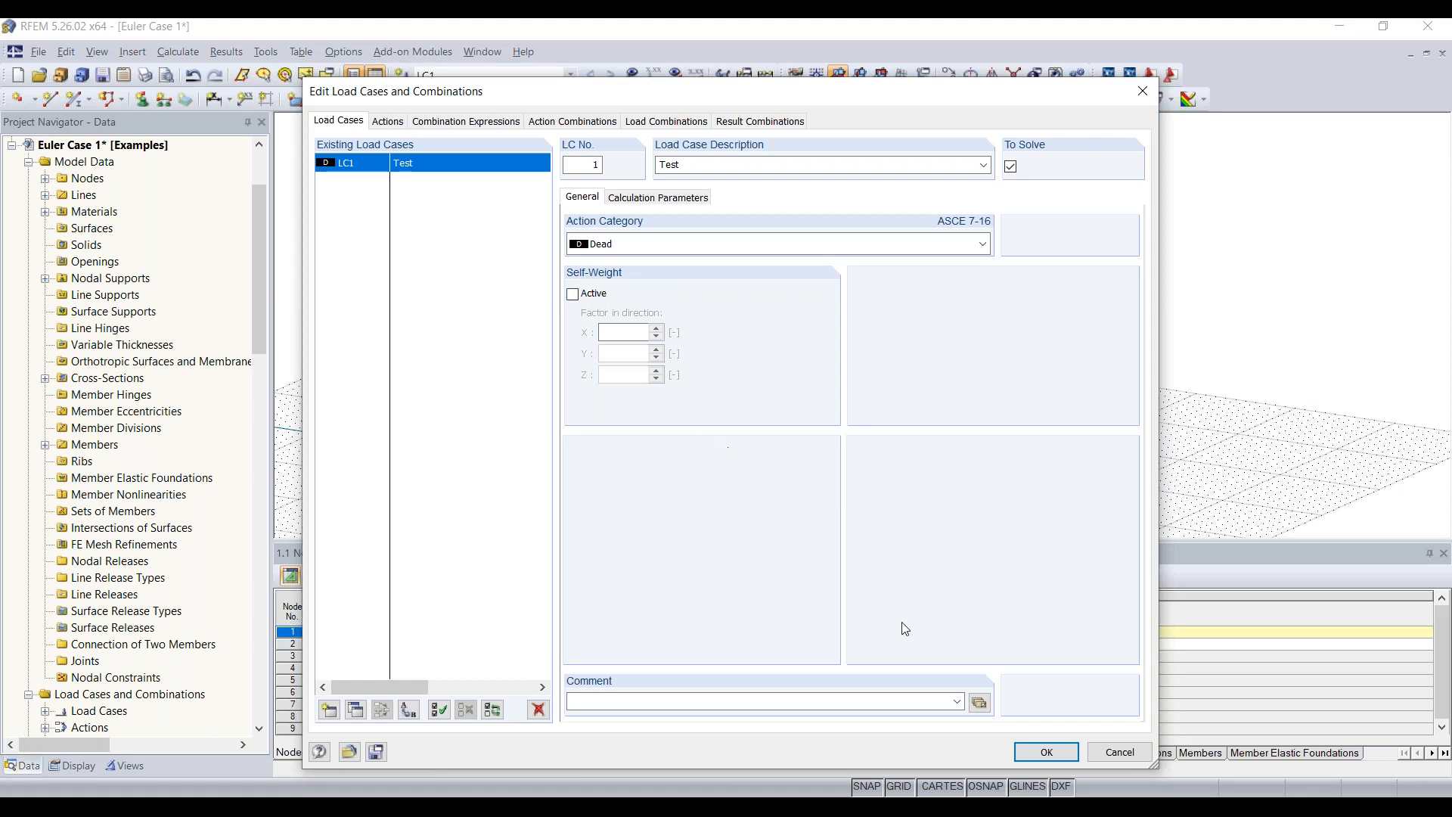
left_click(1045, 753)
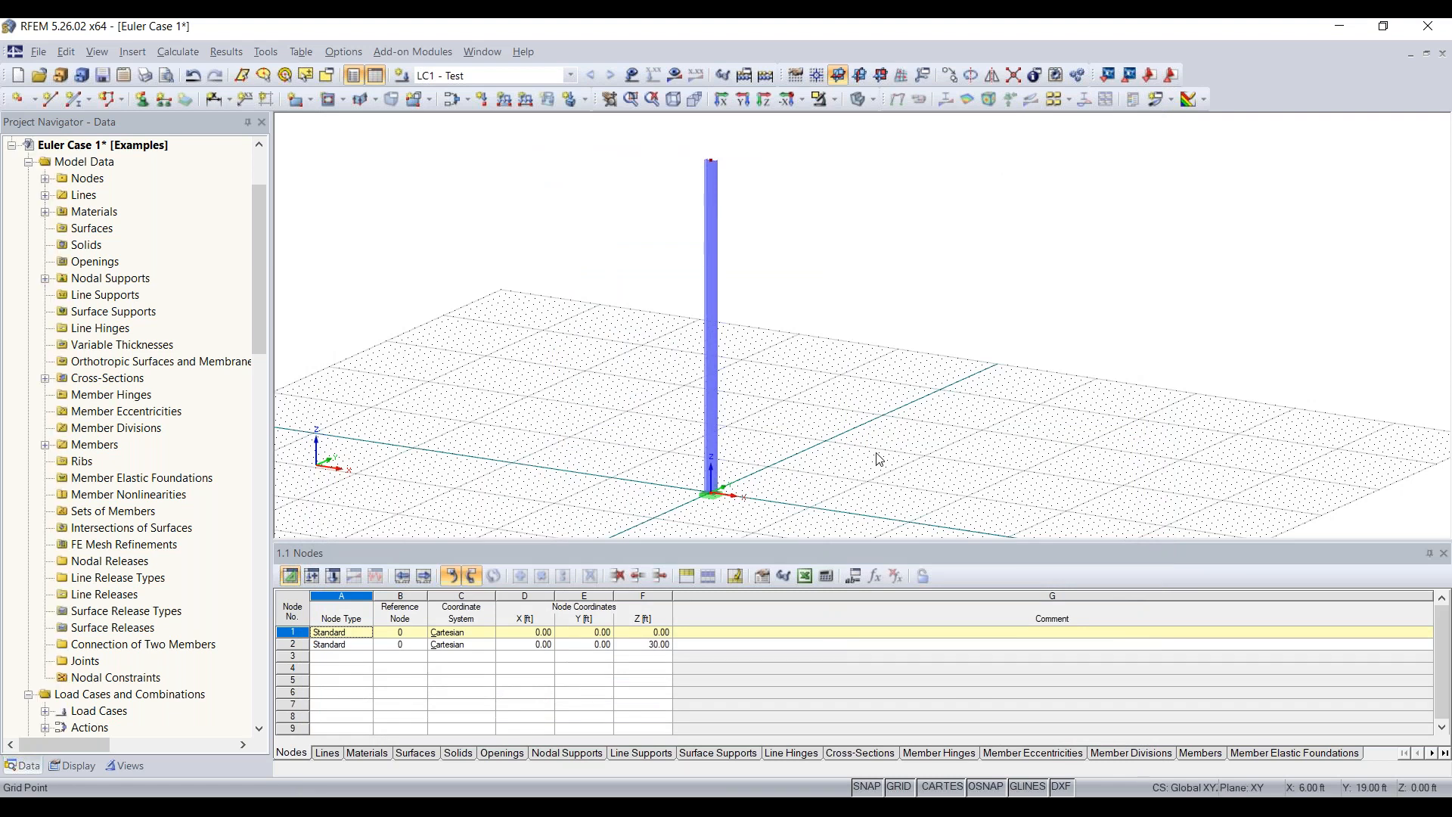
- Apply a nodal load at node 2, the column top, with PX 2 kip and PZ -5 kip in global XYZ
scroll(875, 416, "down", 1)
middle_click_drag(877, 409, 830, 429)
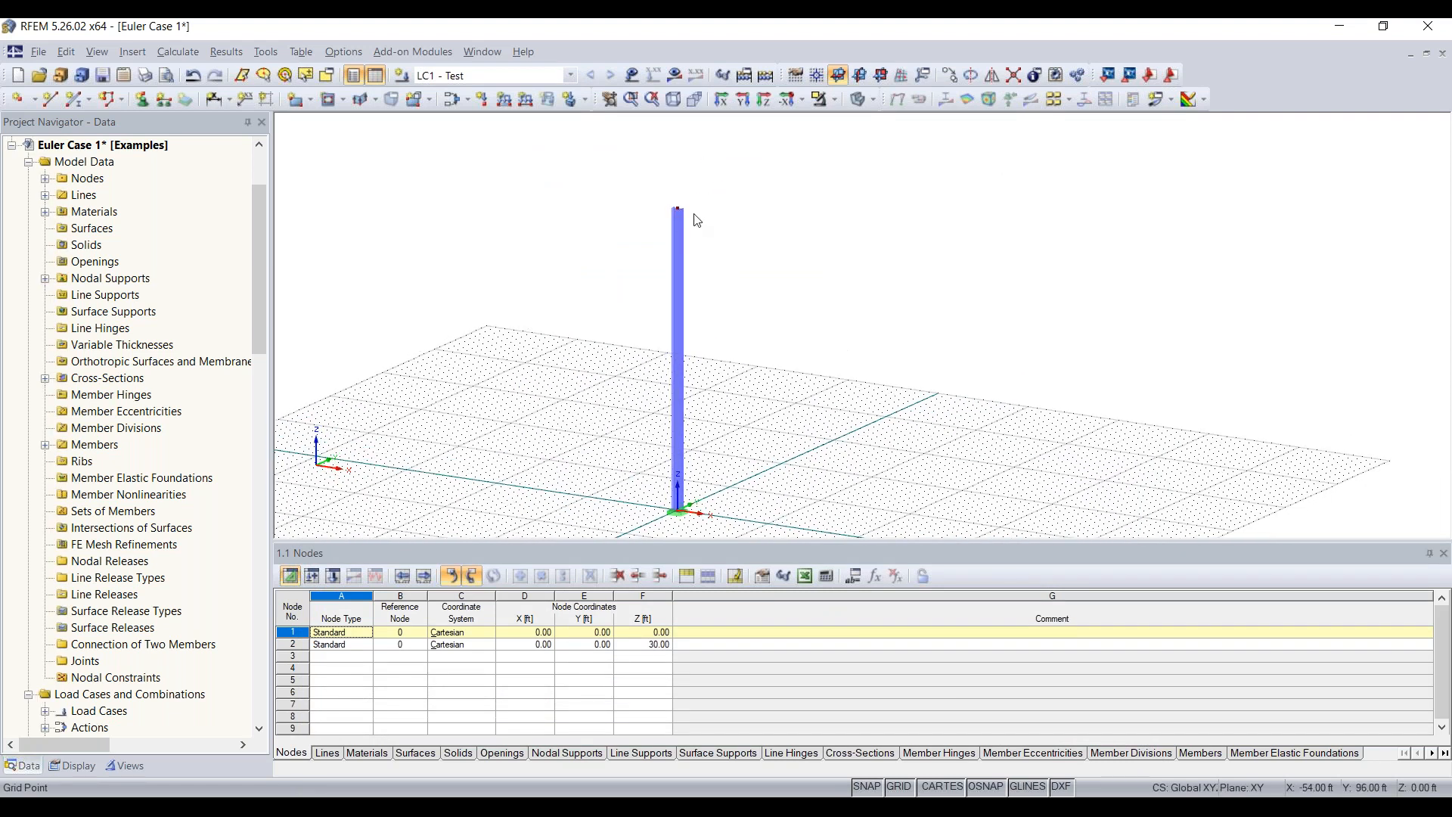
left_click(625, 235)
left_click_drag(623, 241, 752, 188)
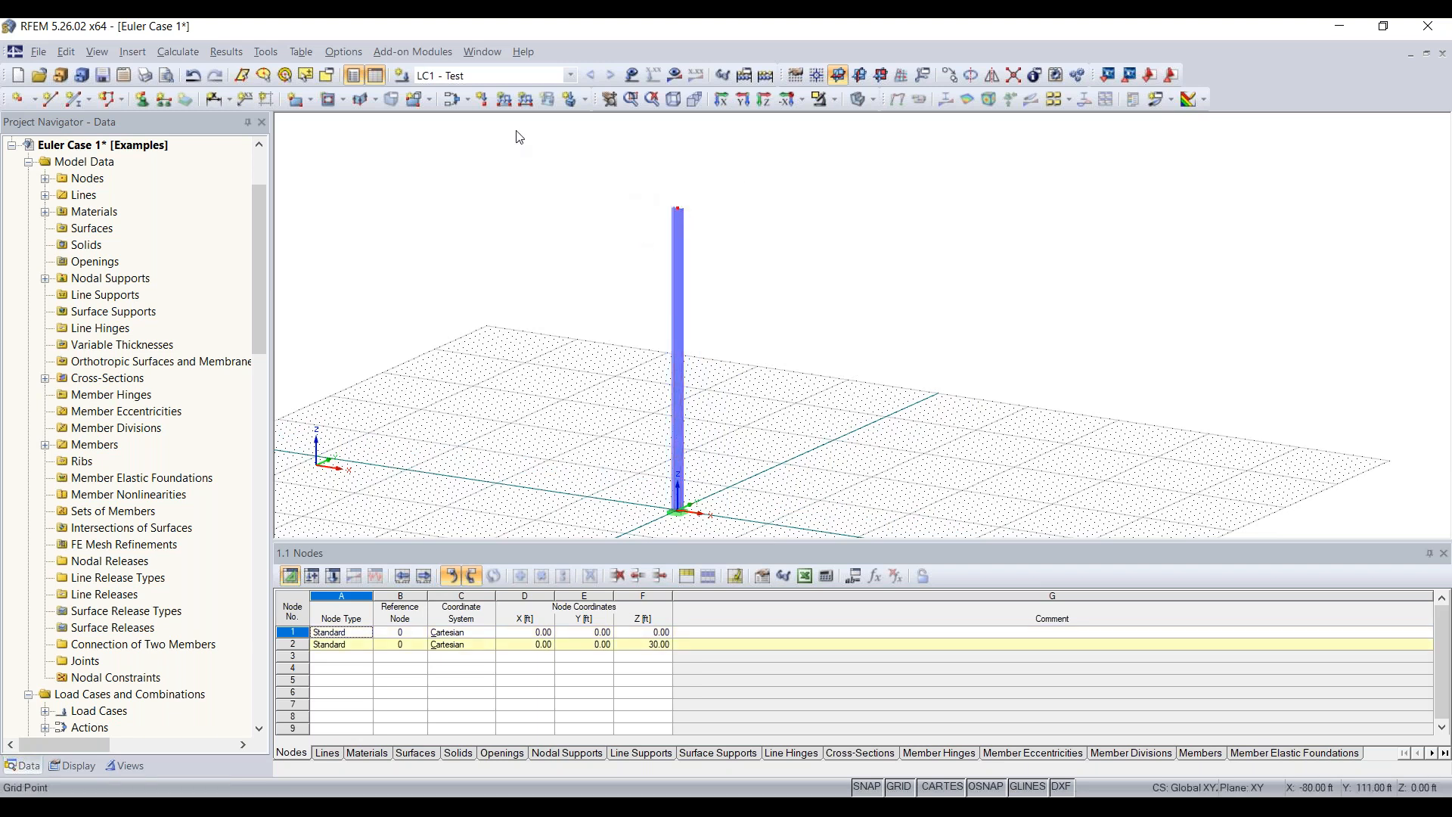
left_click(484, 103)
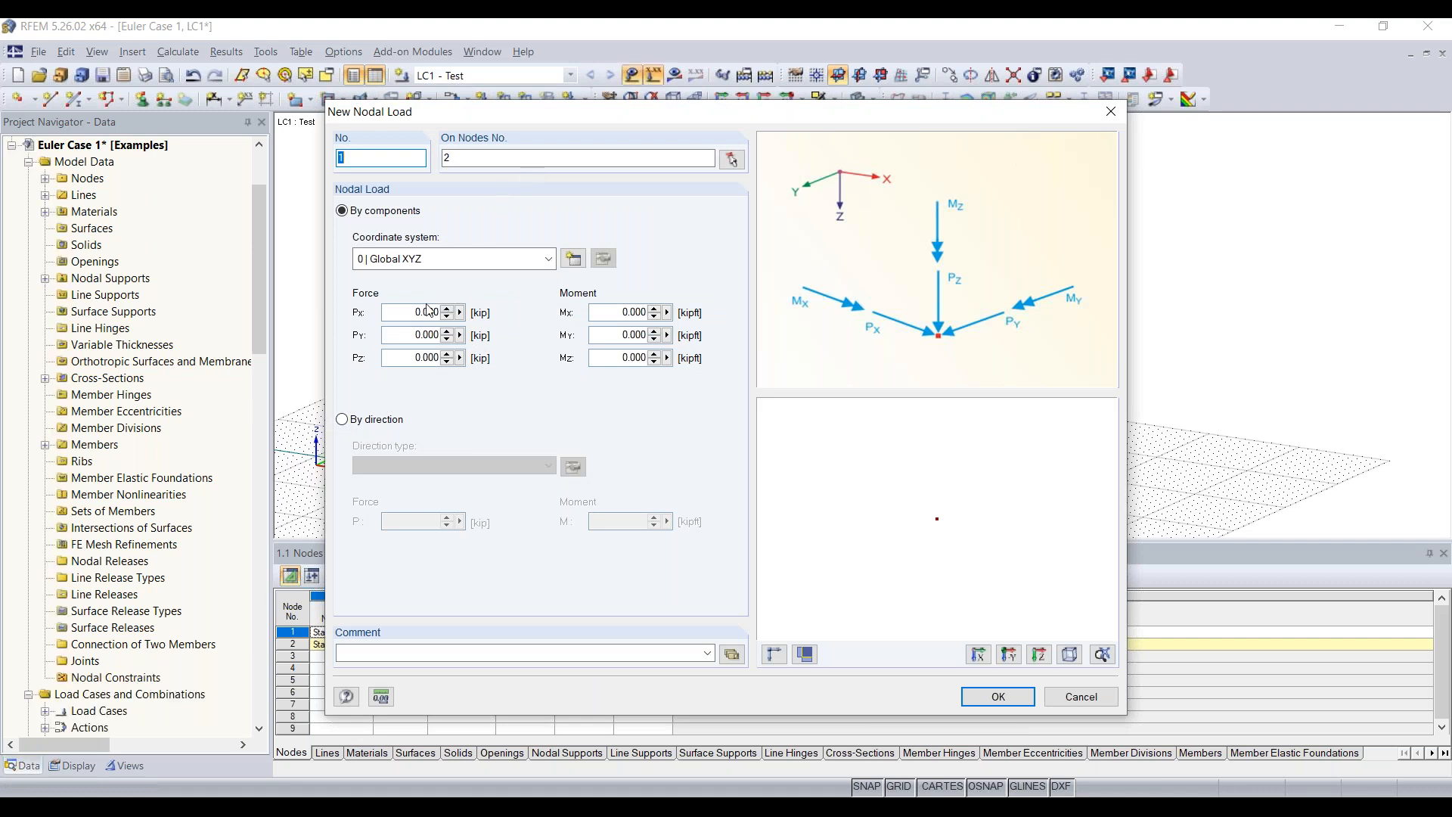
left_click(403, 357)
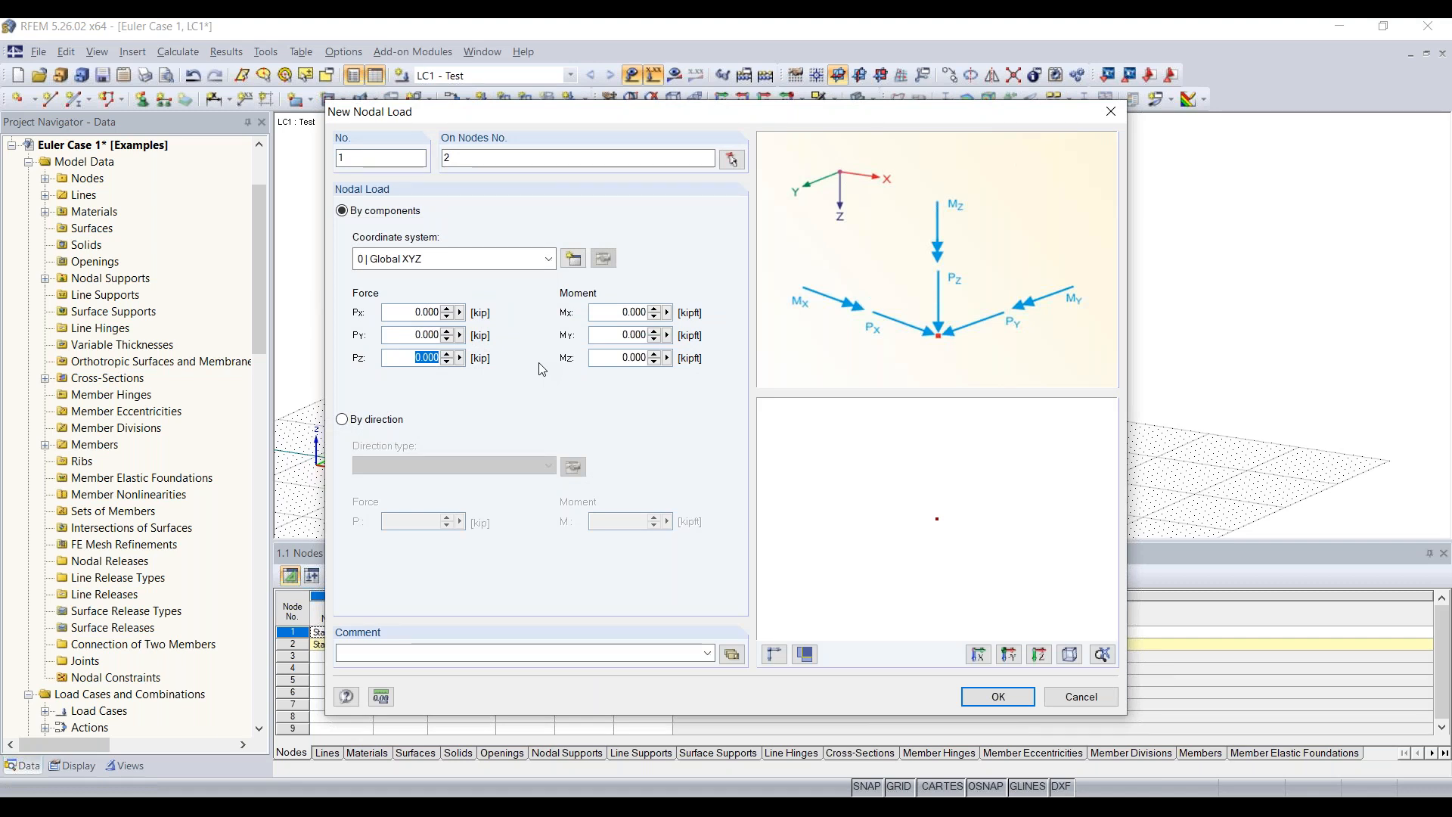
type("5")
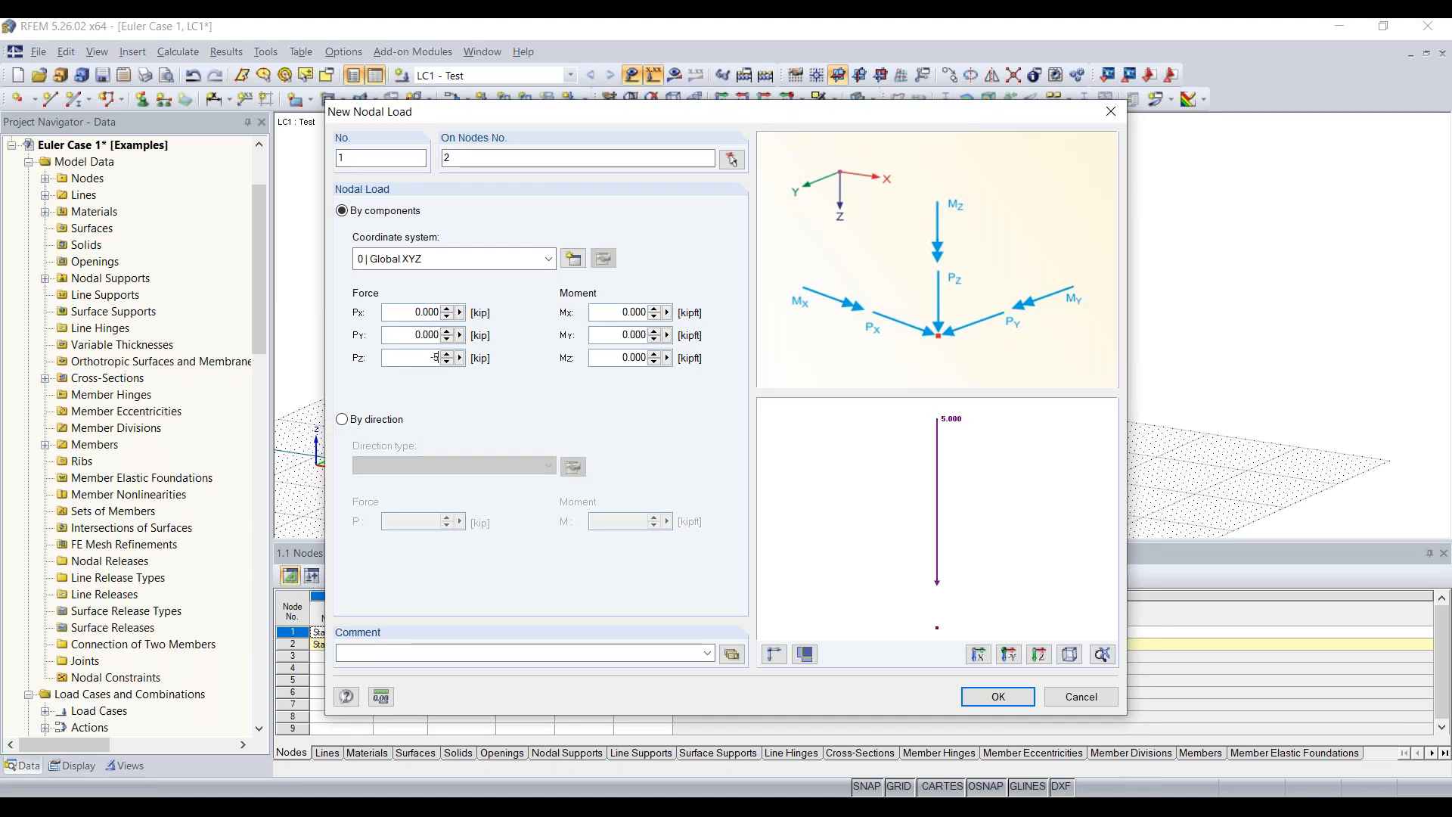
left_click(618, 312)
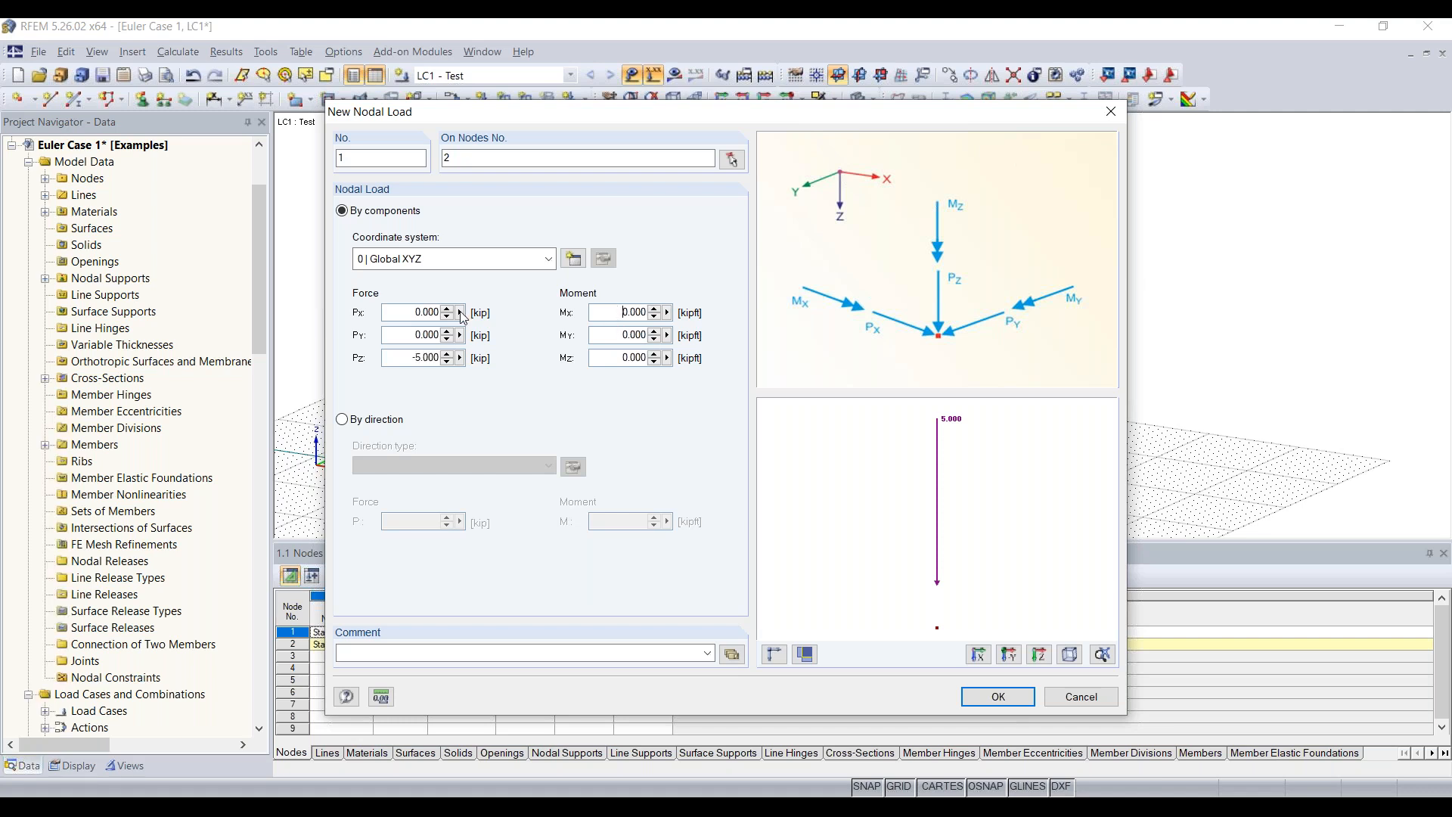
double_click(399, 312)
type("2")
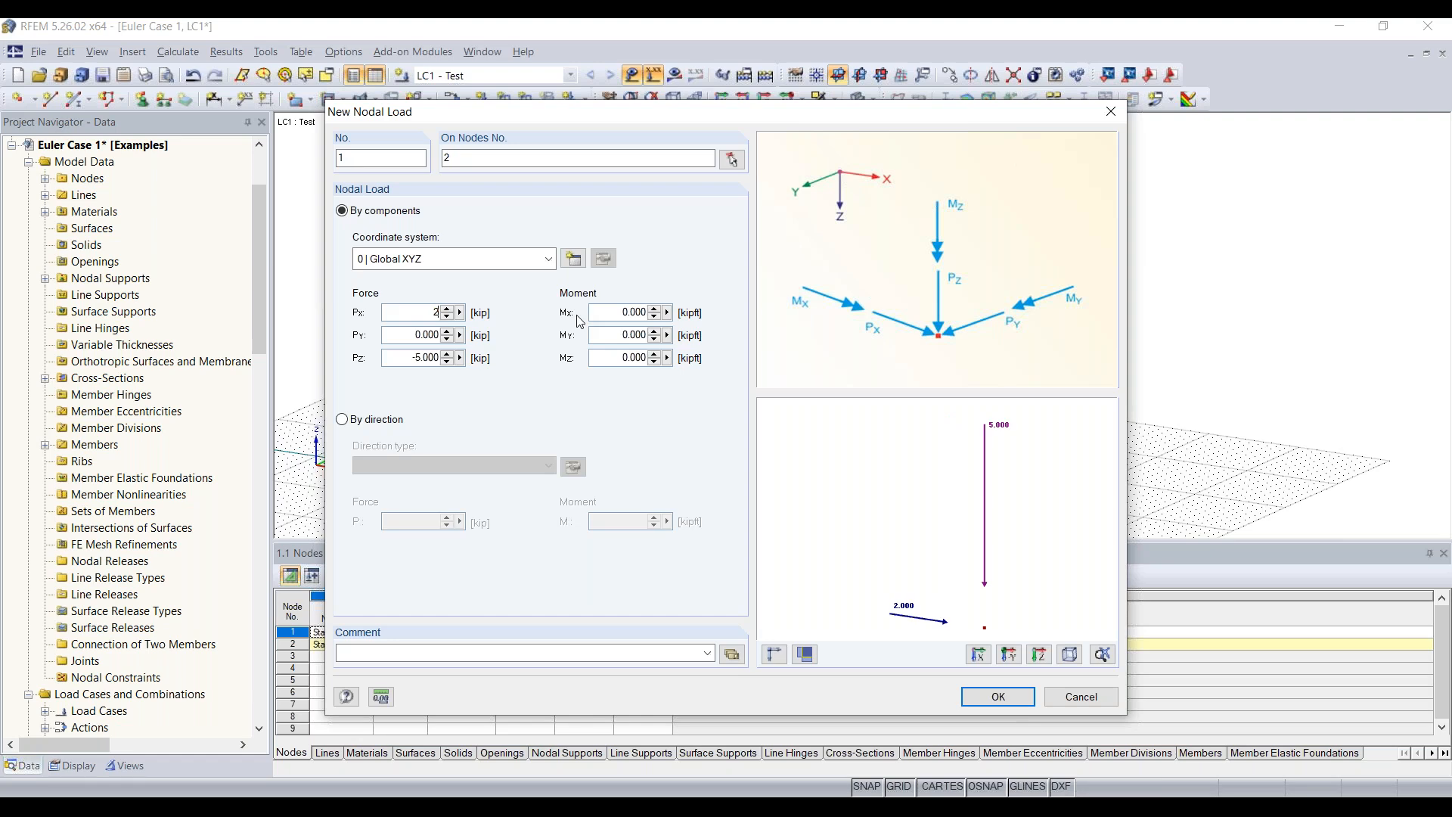
left_click(983, 694)
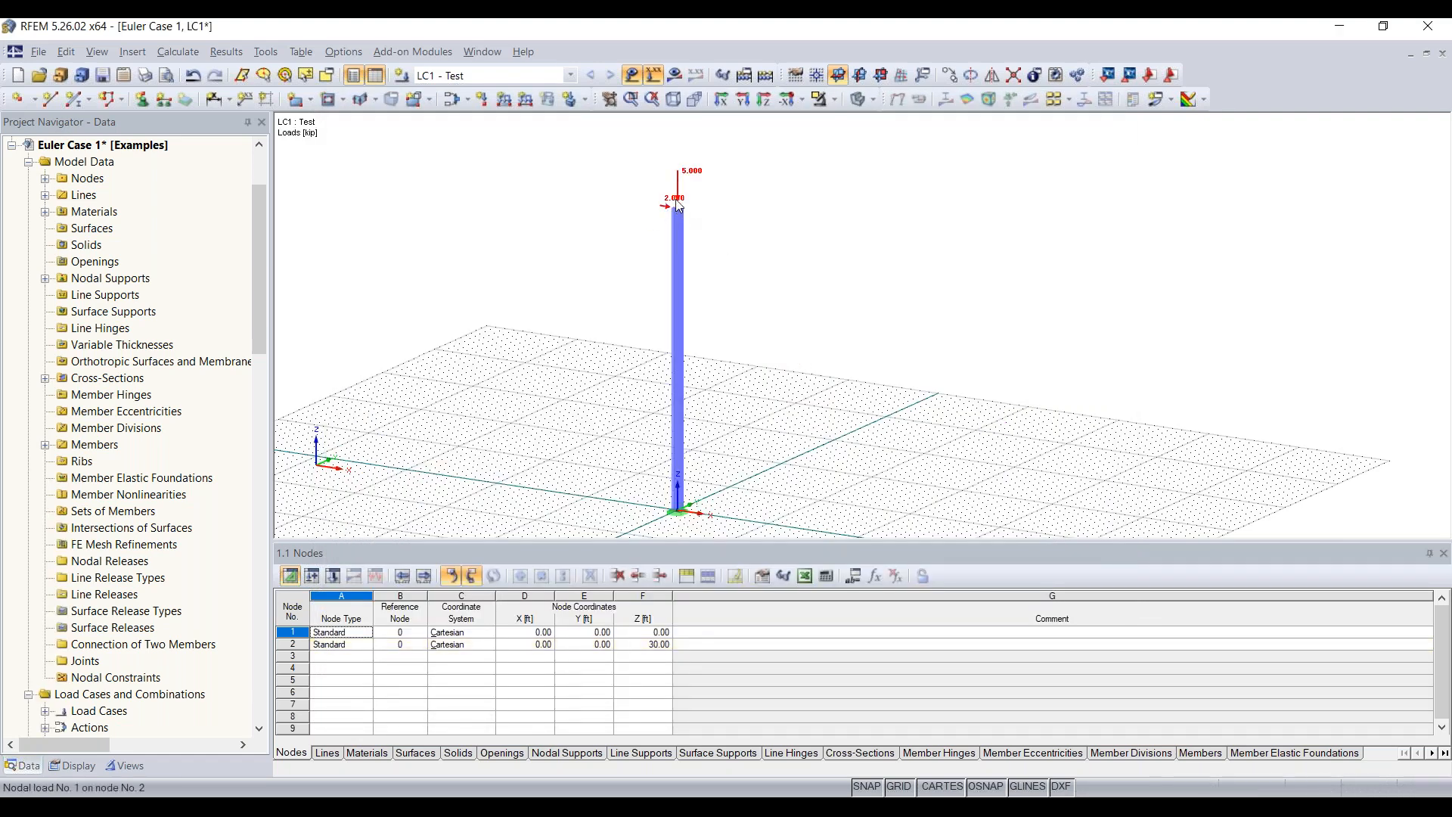
- Examine the horizontal and vertical load arrows at the column top, and return to a view of the whole column
scroll(679, 206, "up", 5)
middle_click_drag(752, 214, 734, 321)
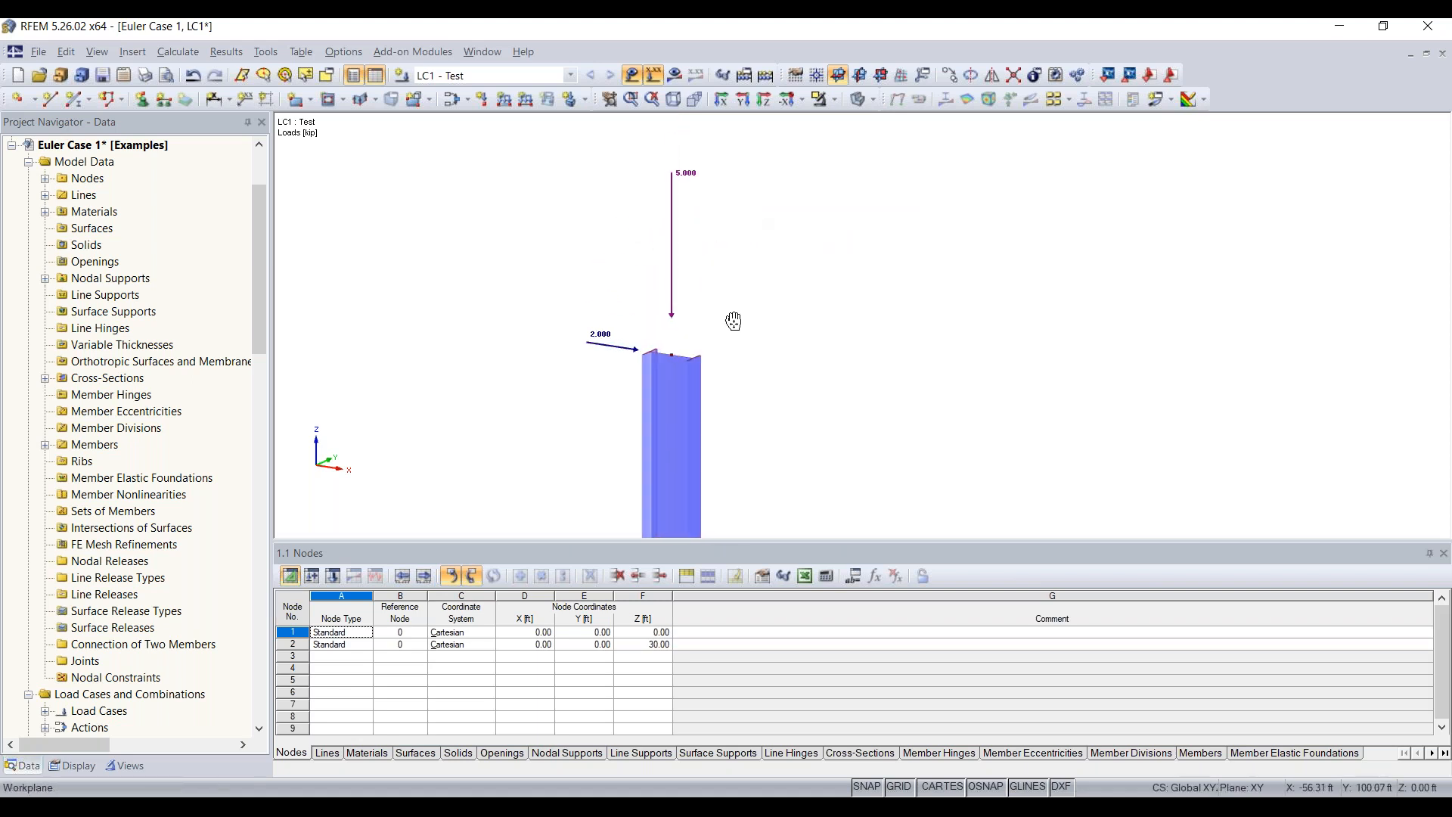
scroll(799, 357, "down", 3)
scroll(798, 358, "down", 2)
middle_click_drag(798, 289, 775, 155)
scroll(799, 252, "down", 4)
scroll(843, 359, "down", 2)
scroll(842, 359, "down", 1)
middle_click_drag(843, 359, 804, 301)
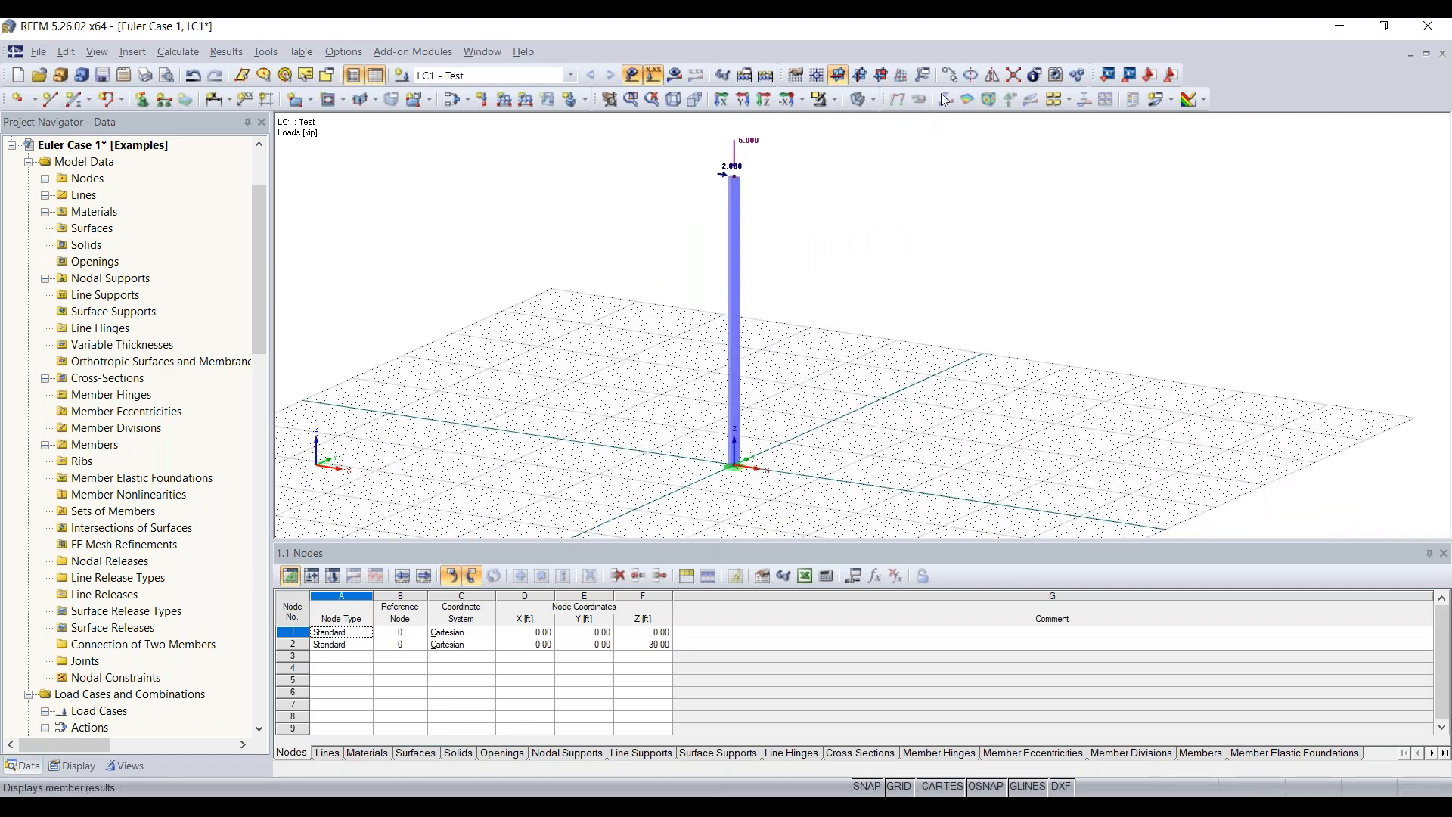
- Calculate load case LC1 and show its global deformations in a side view along the Y axis
left_click(765, 77)
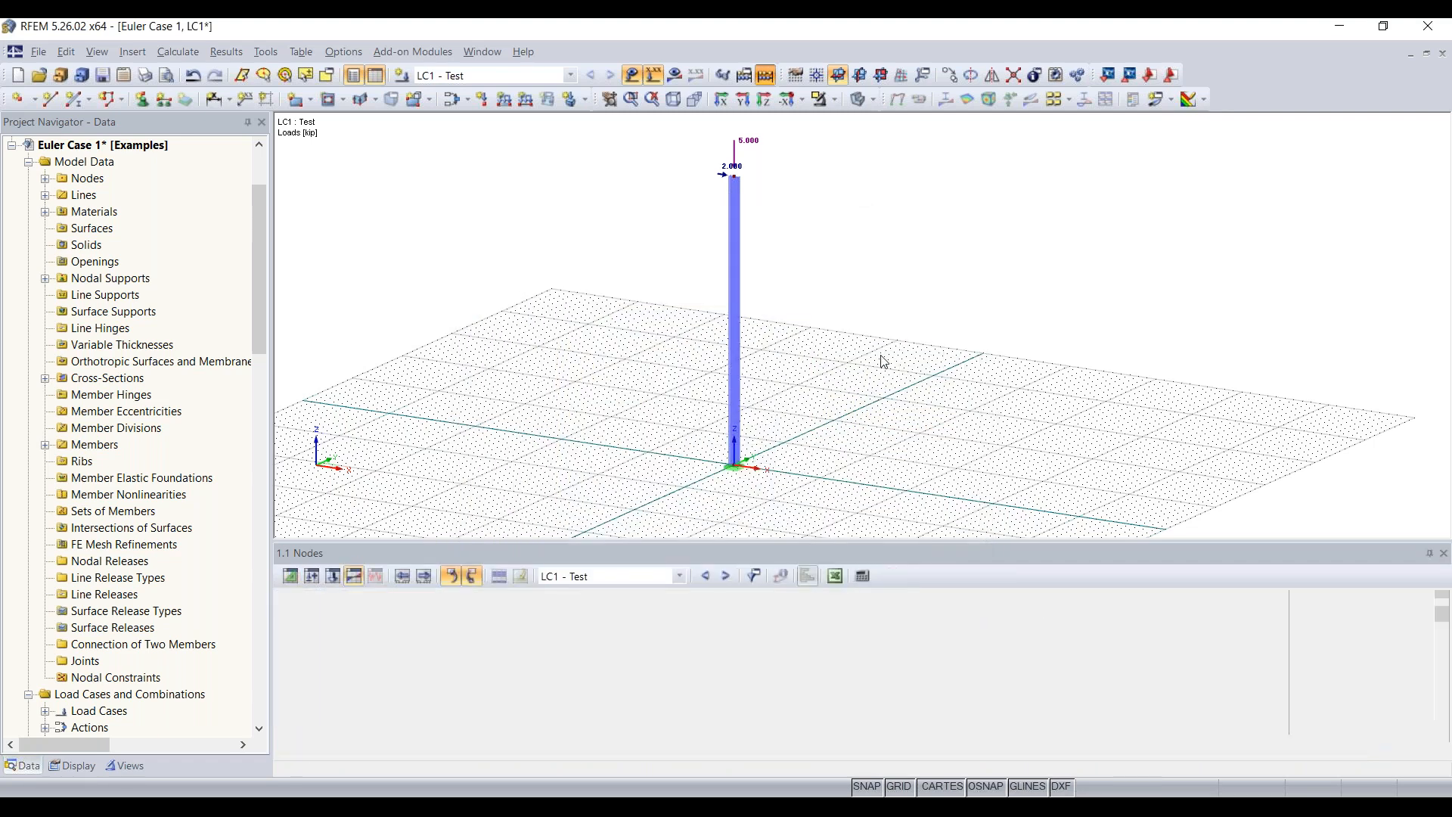
left_click(725, 489)
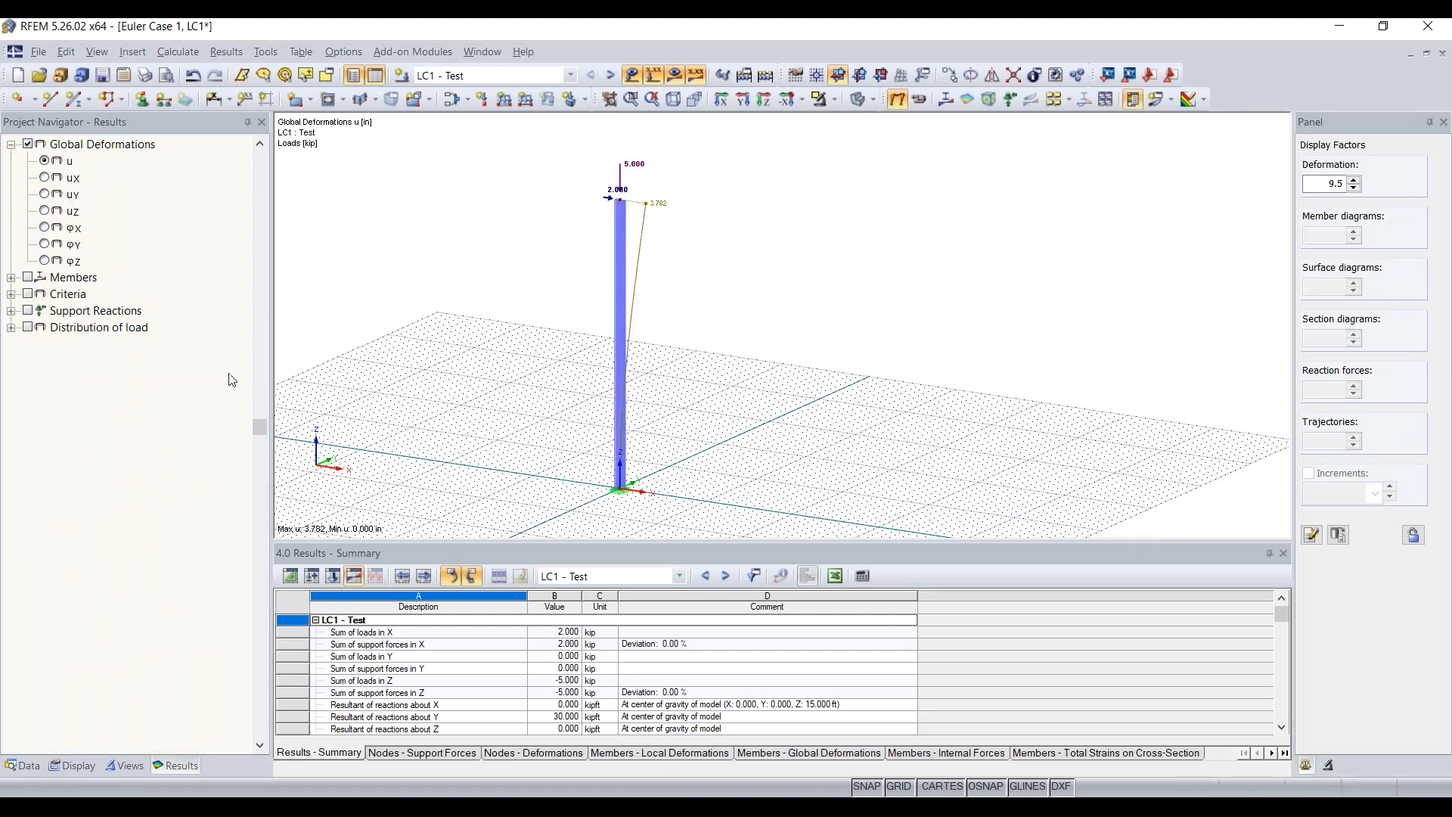
left_click_drag(260, 430, 262, 372)
left_click_drag(257, 171, 259, 173)
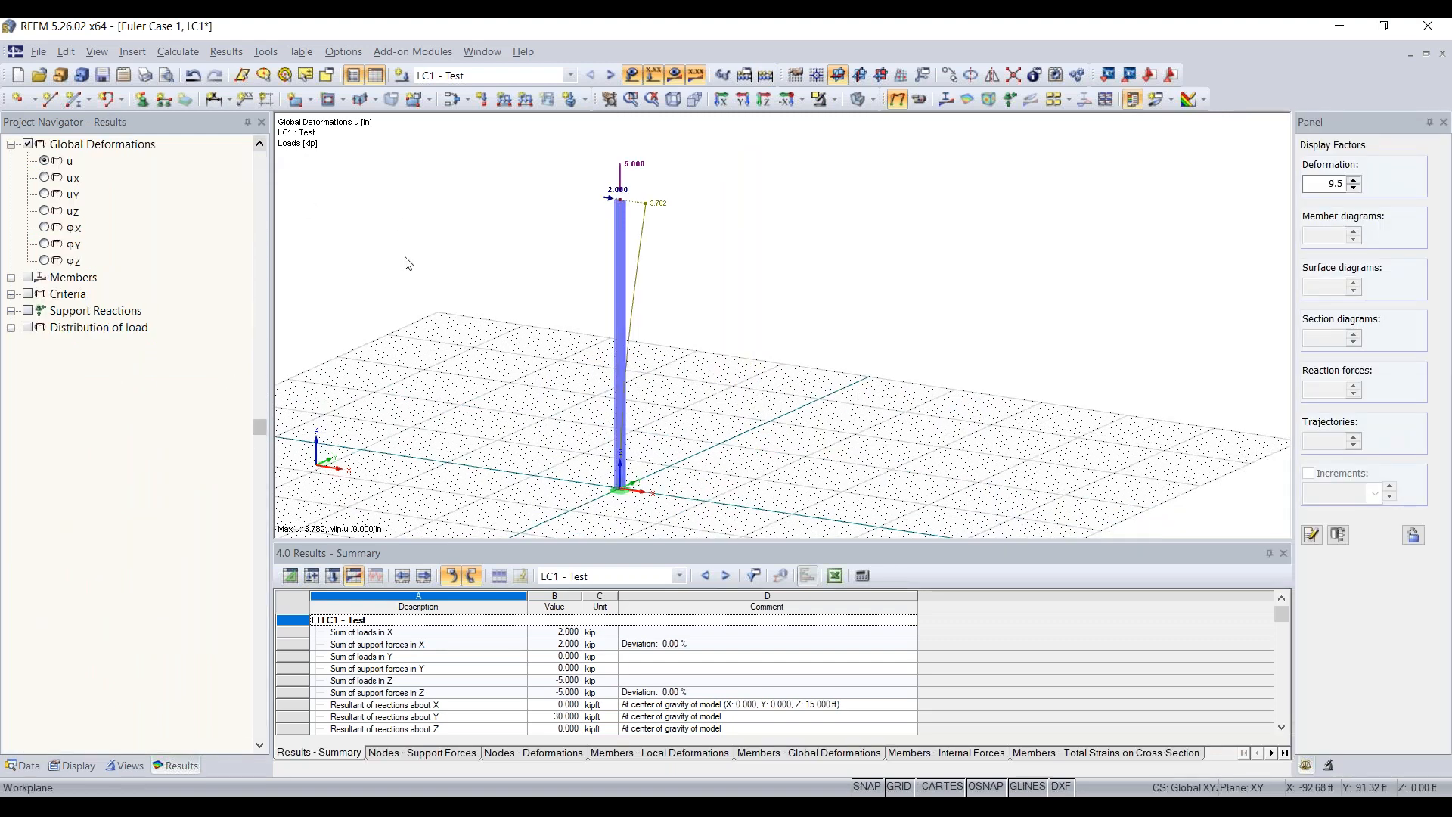
middle_click_drag(713, 308, 756, 178, "ctrl")
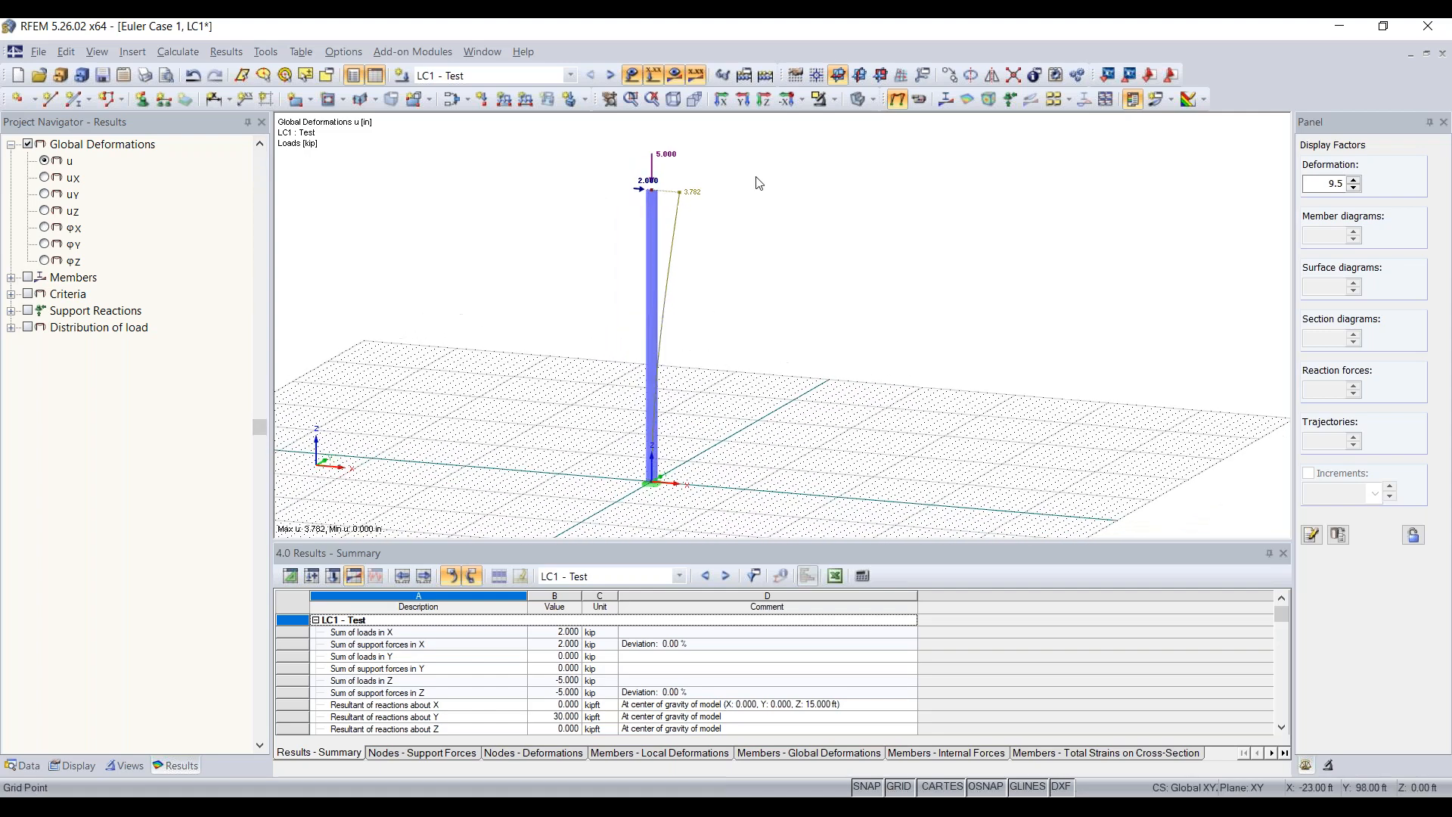
left_click(743, 106)
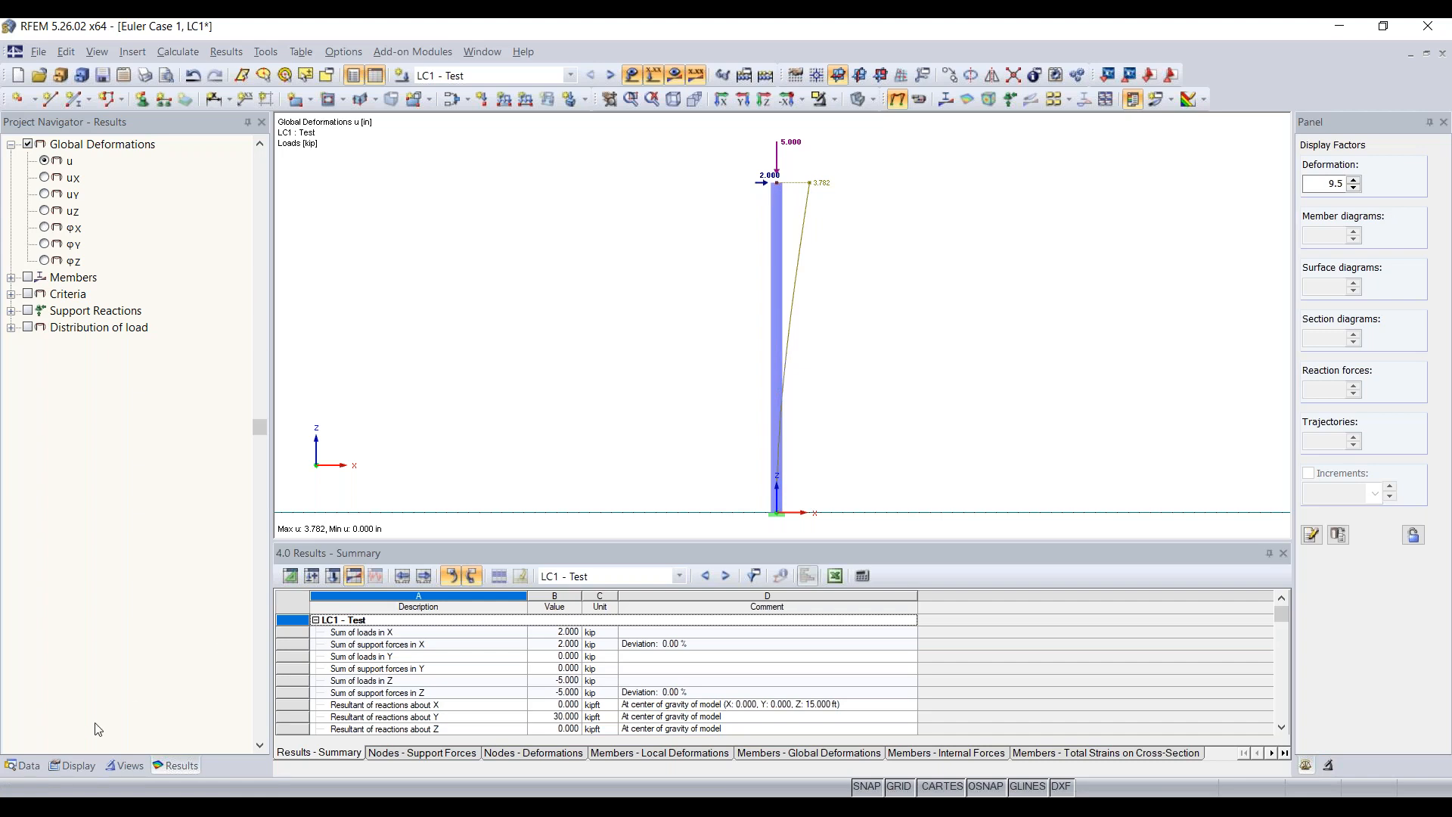
- Set the member deformation display to Cross-Sections Colored and return to the global deformation results
left_click(85, 767)
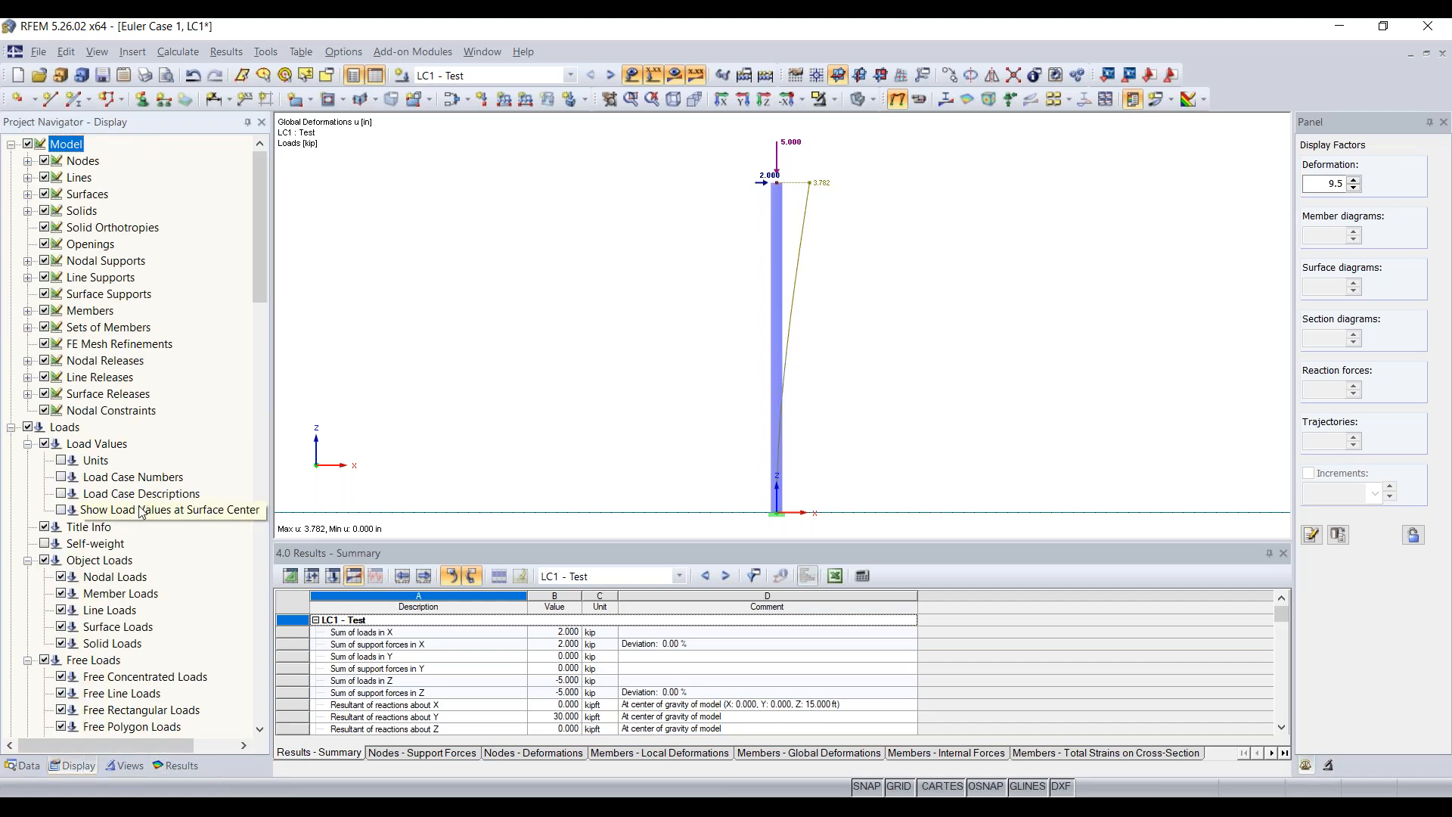
scroll(140, 507, "down", 5)
scroll(140, 512, "down", 6)
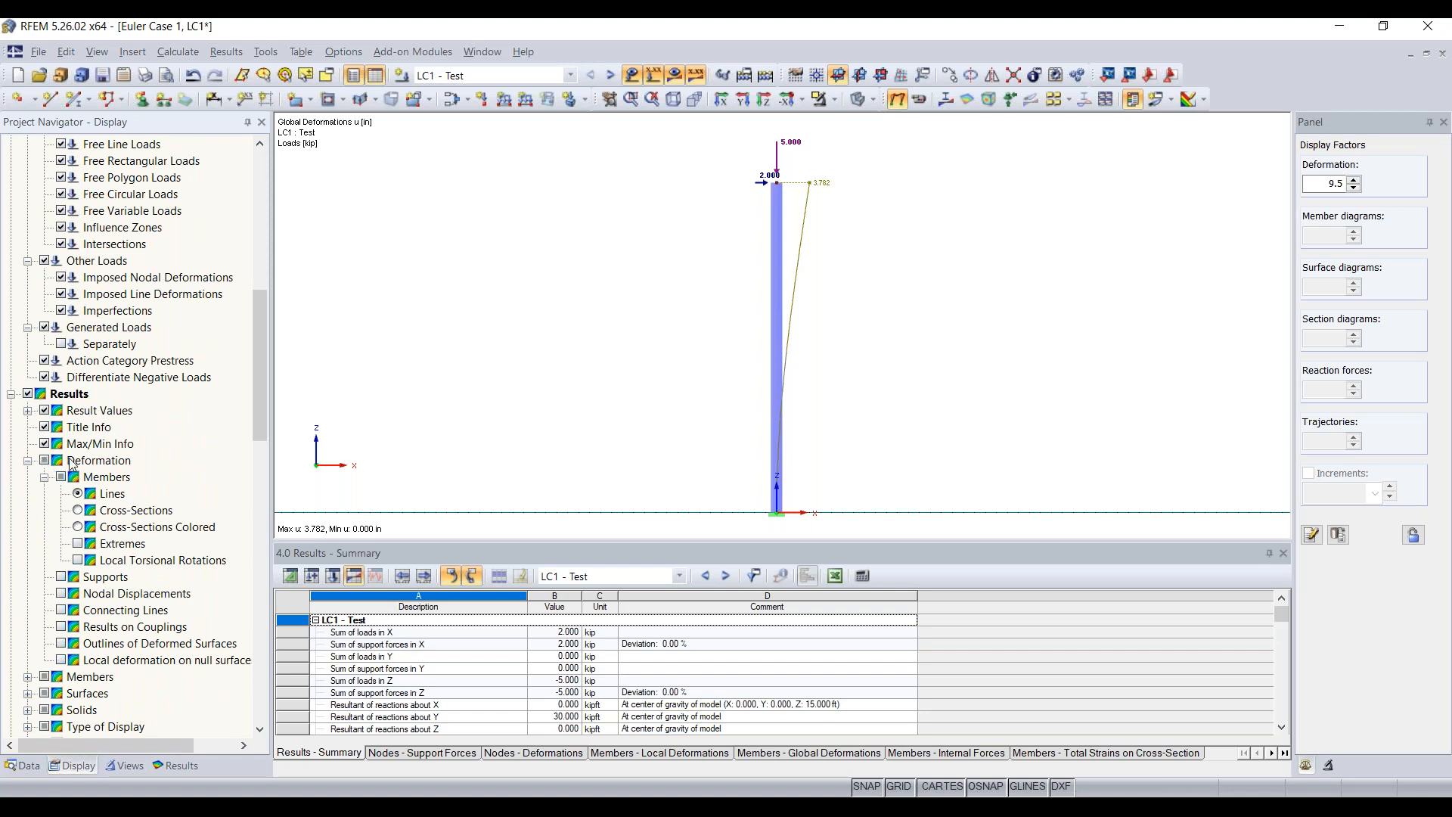
left_click(78, 528)
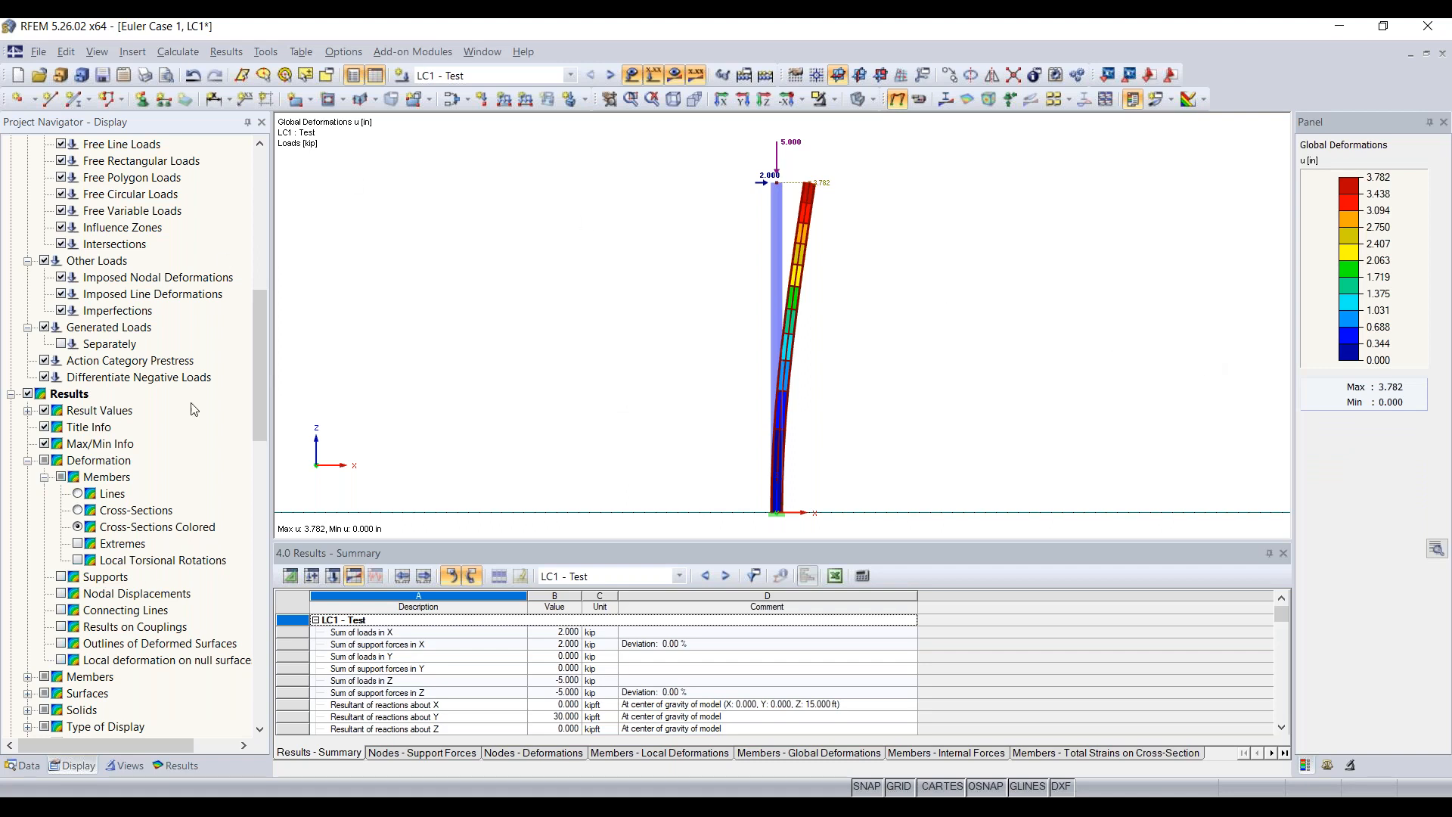
left_click(175, 766)
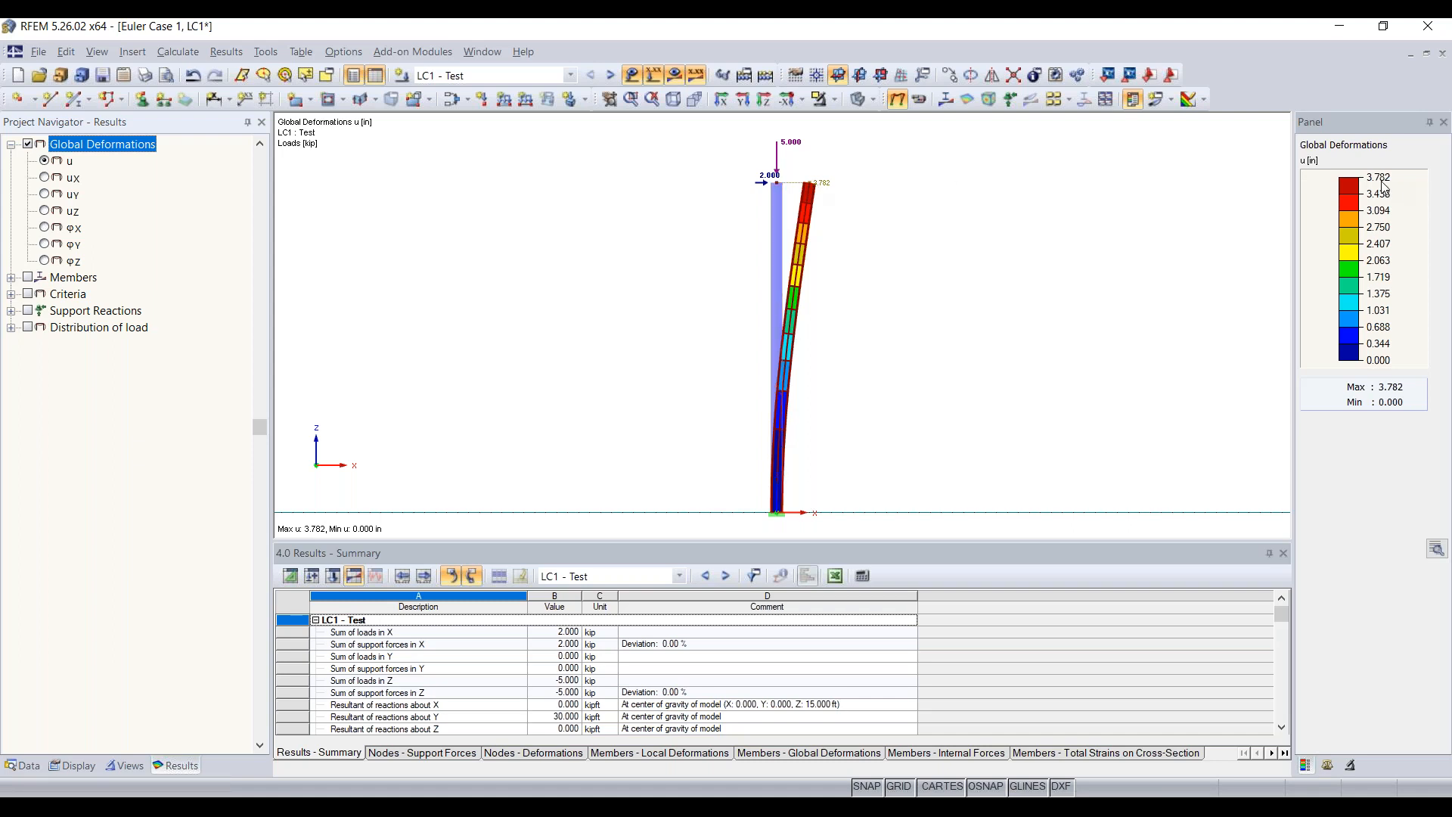
scroll(796, 188, "up", 1)
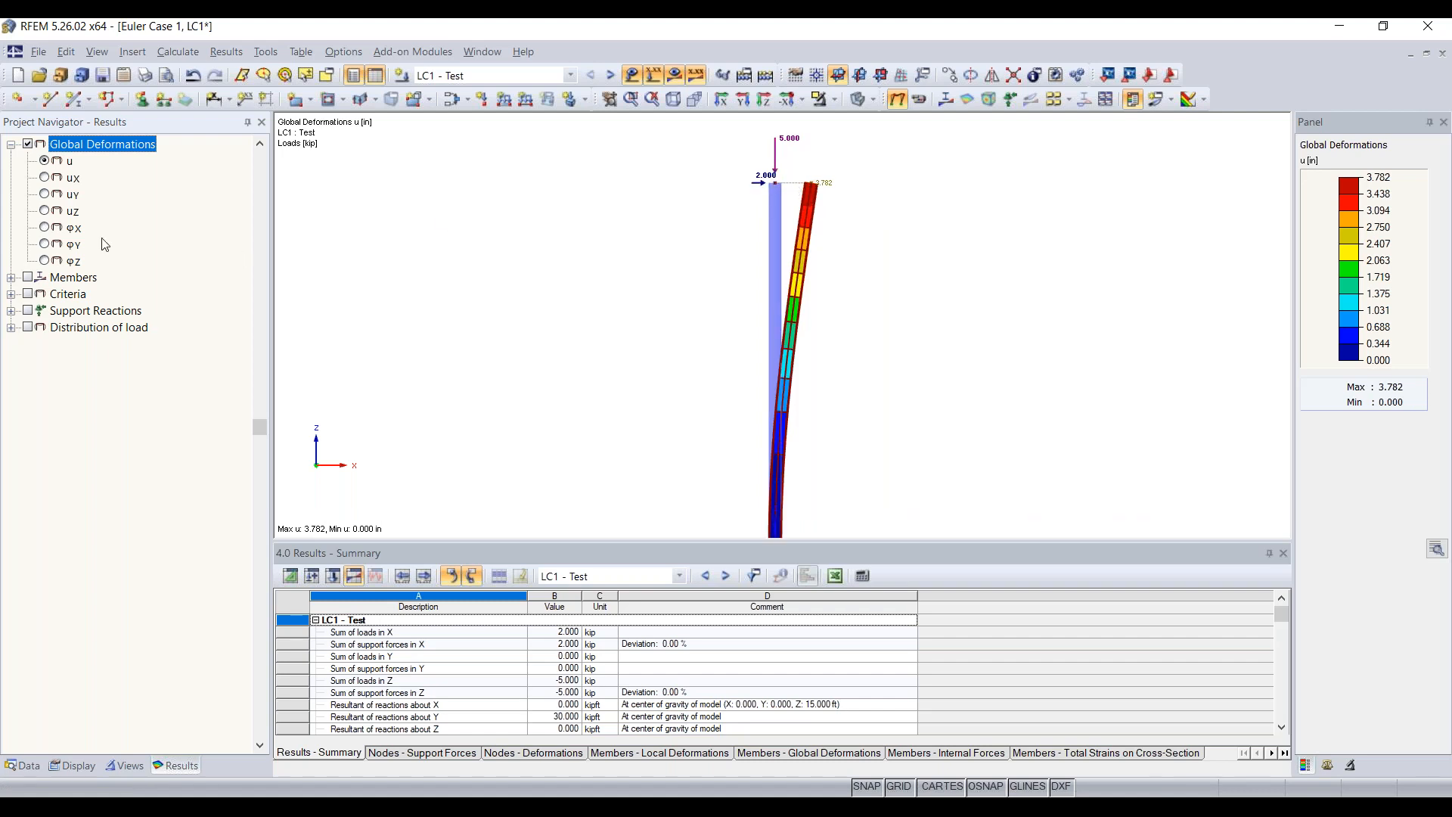
- Display the member bending moment My, examine the diagram at the column base, and switch back to the global deformation uX
left_click(11, 276)
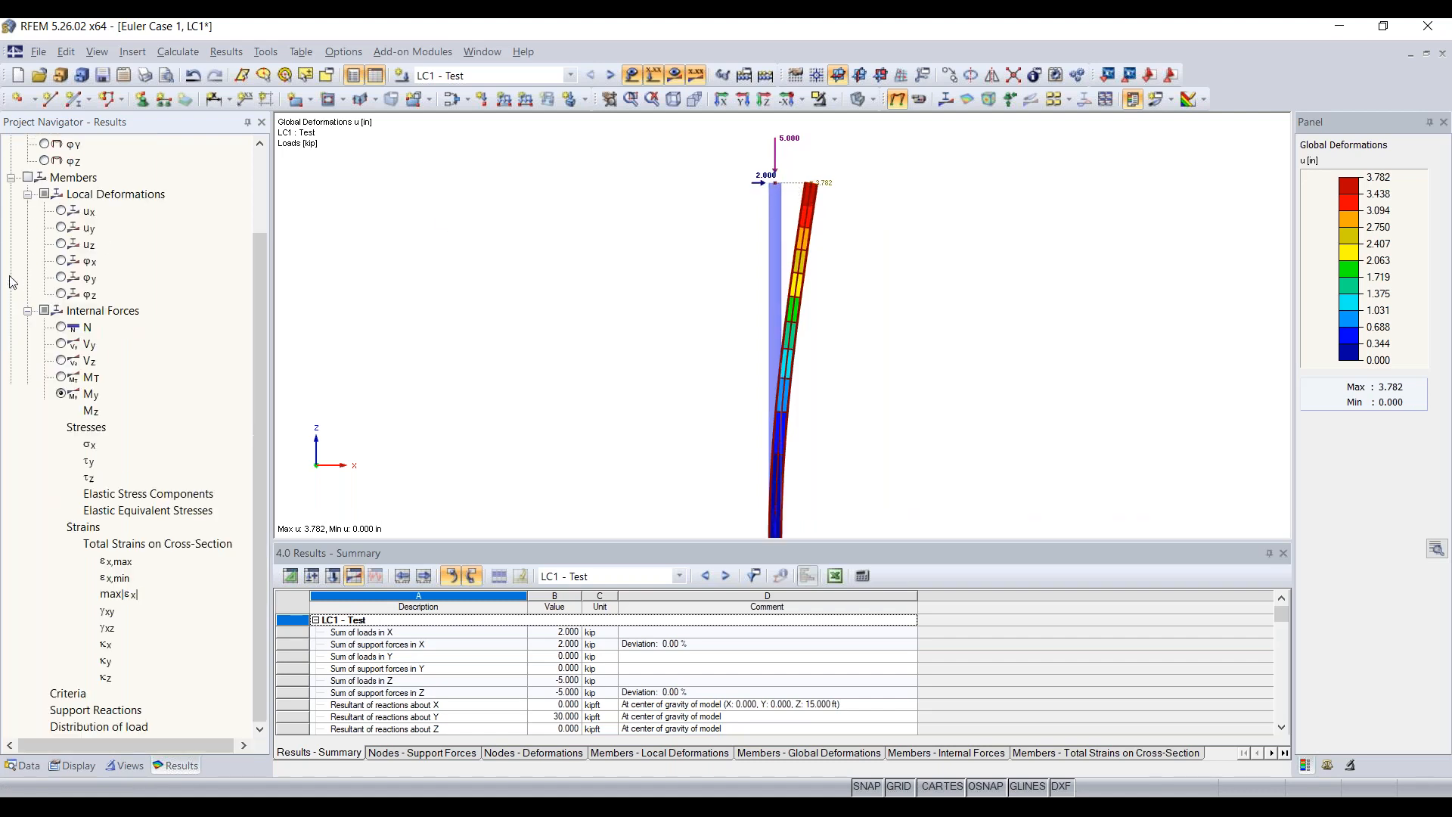
left_click(27, 178)
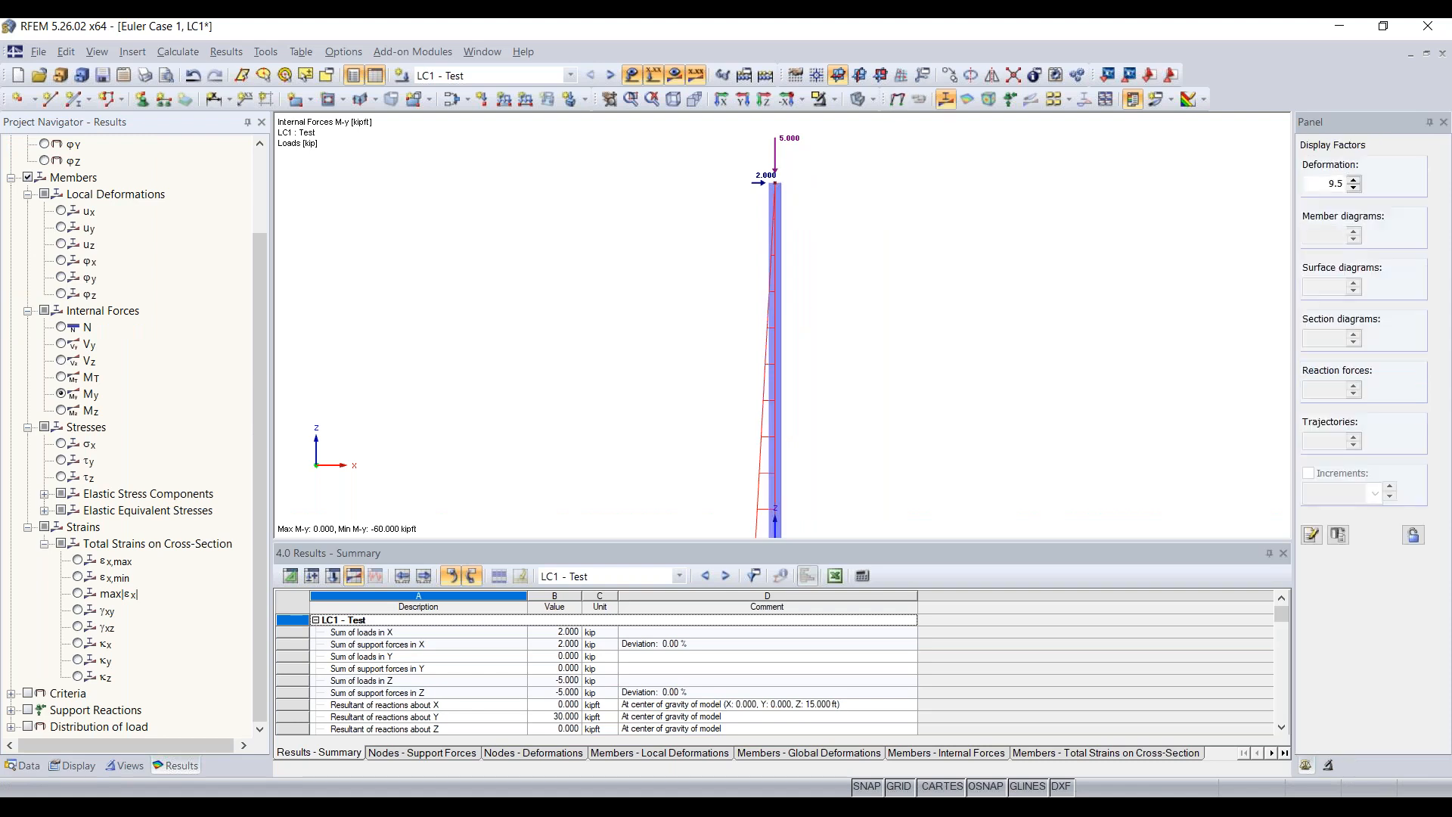
left_click(91, 313)
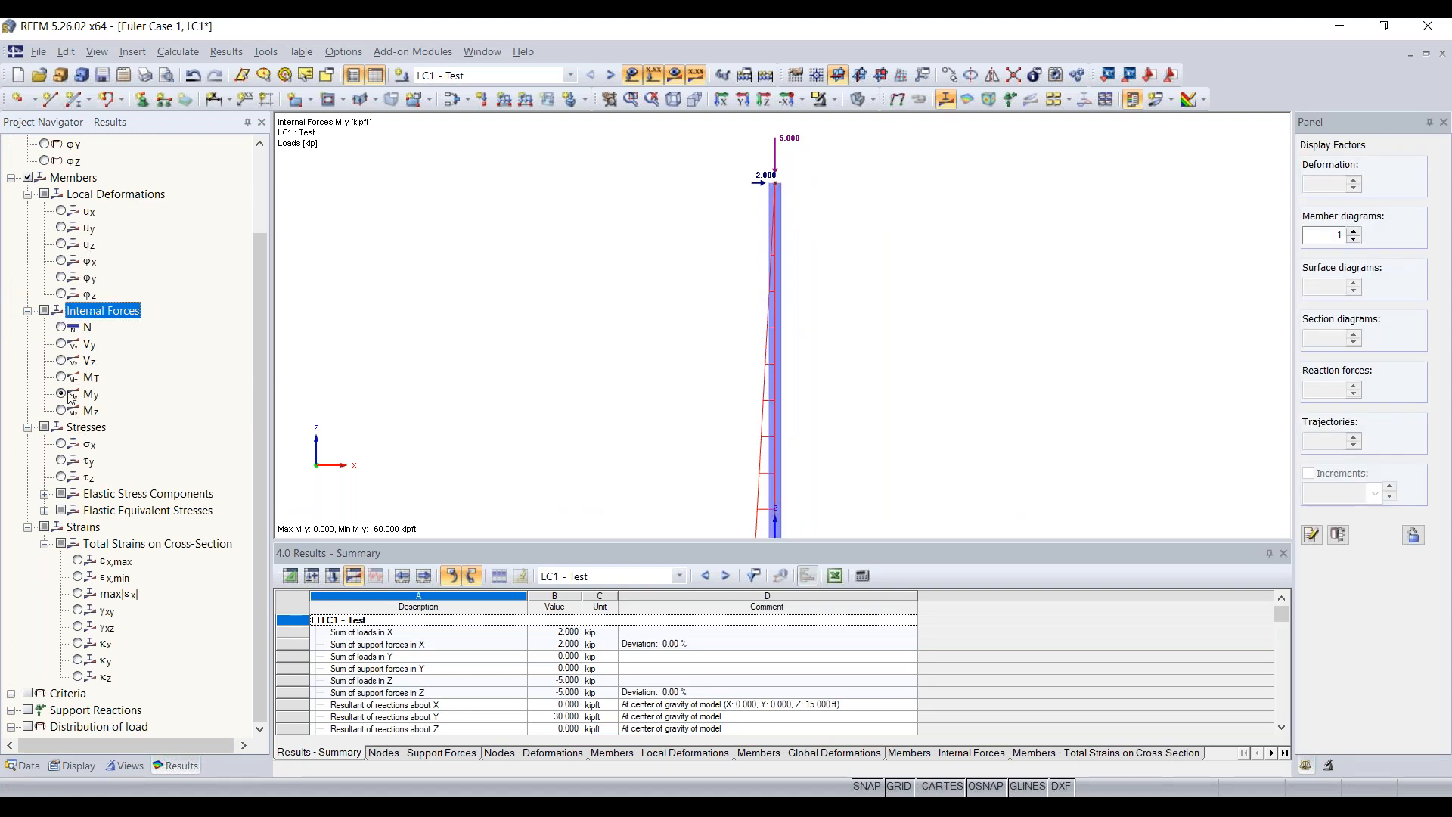
scroll(556, 410, "down", 1)
middle_click_drag(557, 411, 575, 336)
scroll(728, 447, "up", 3)
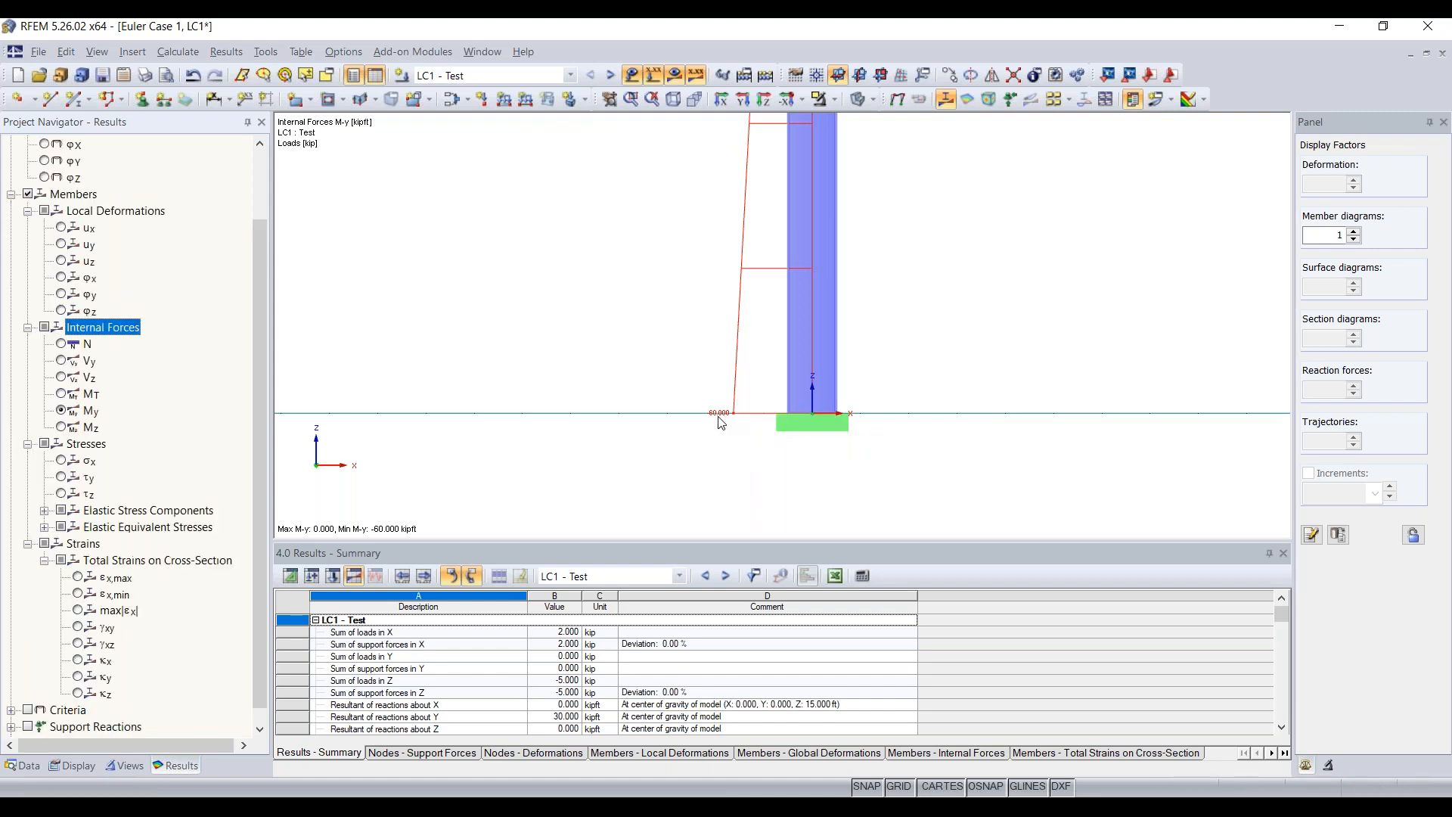
scroll(720, 423, "down", 1)
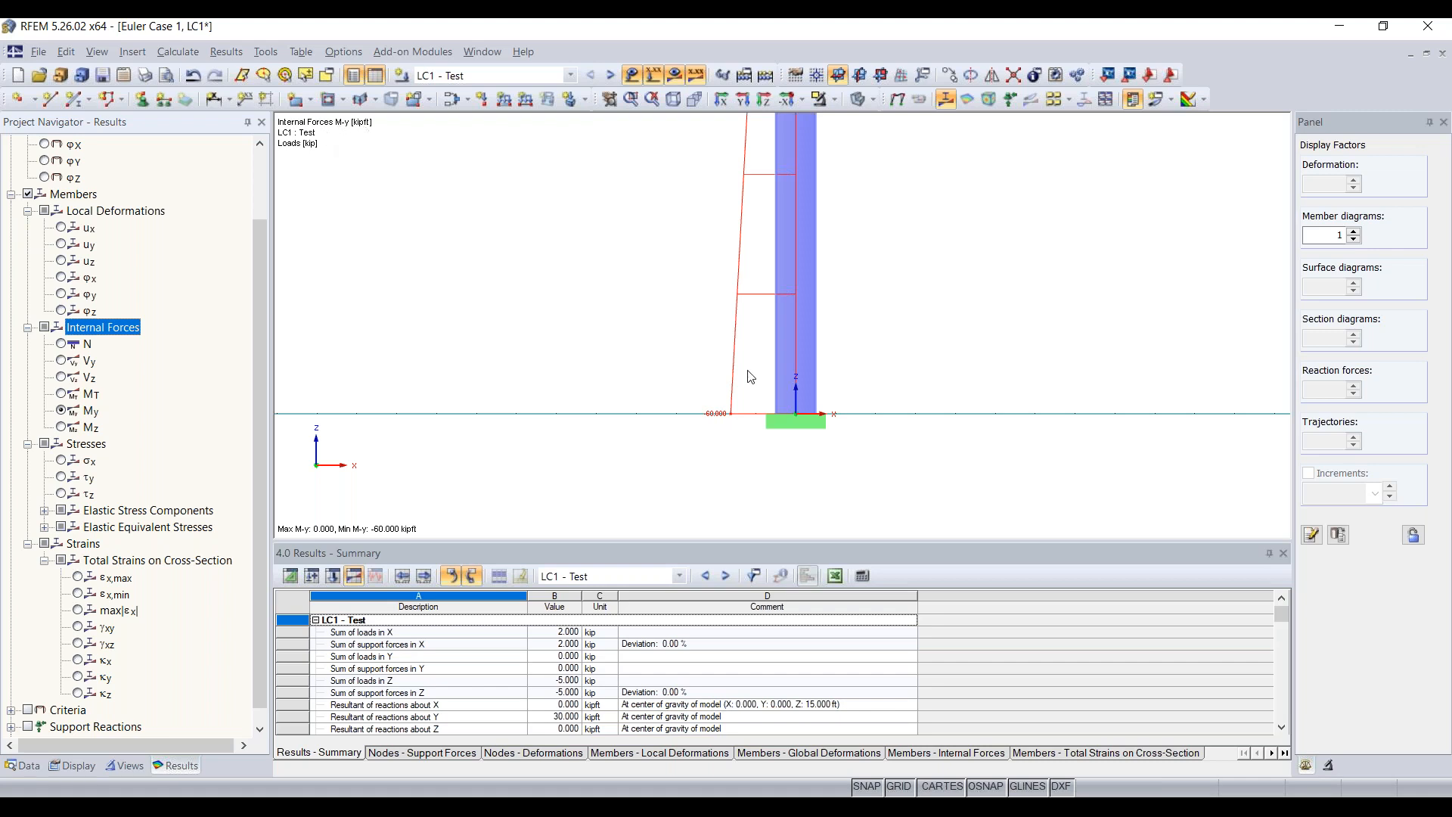
scroll(832, 371, "down", 3)
middle_click_drag(890, 206, 832, 345)
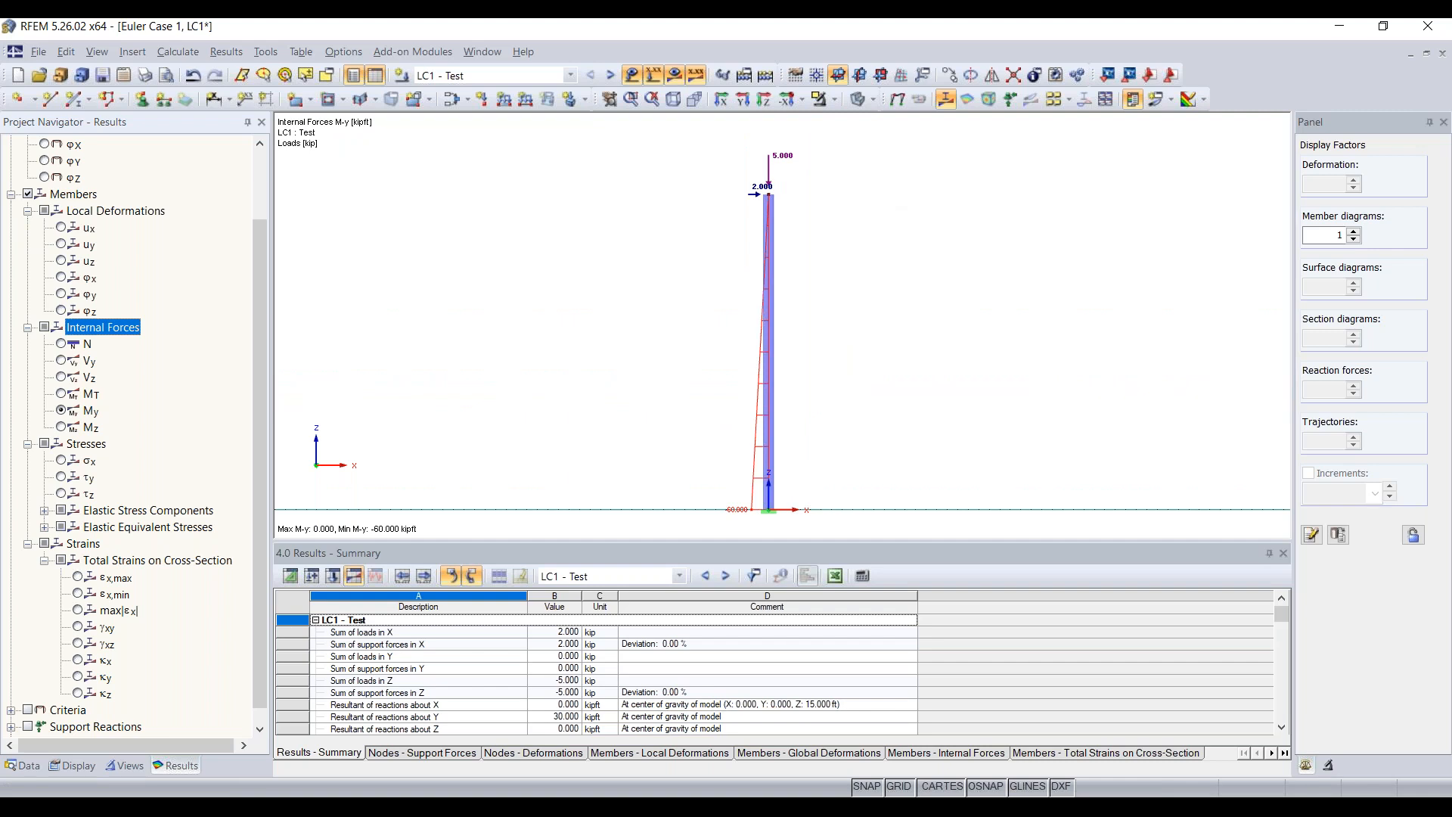
scroll(207, 405, "up", 2)
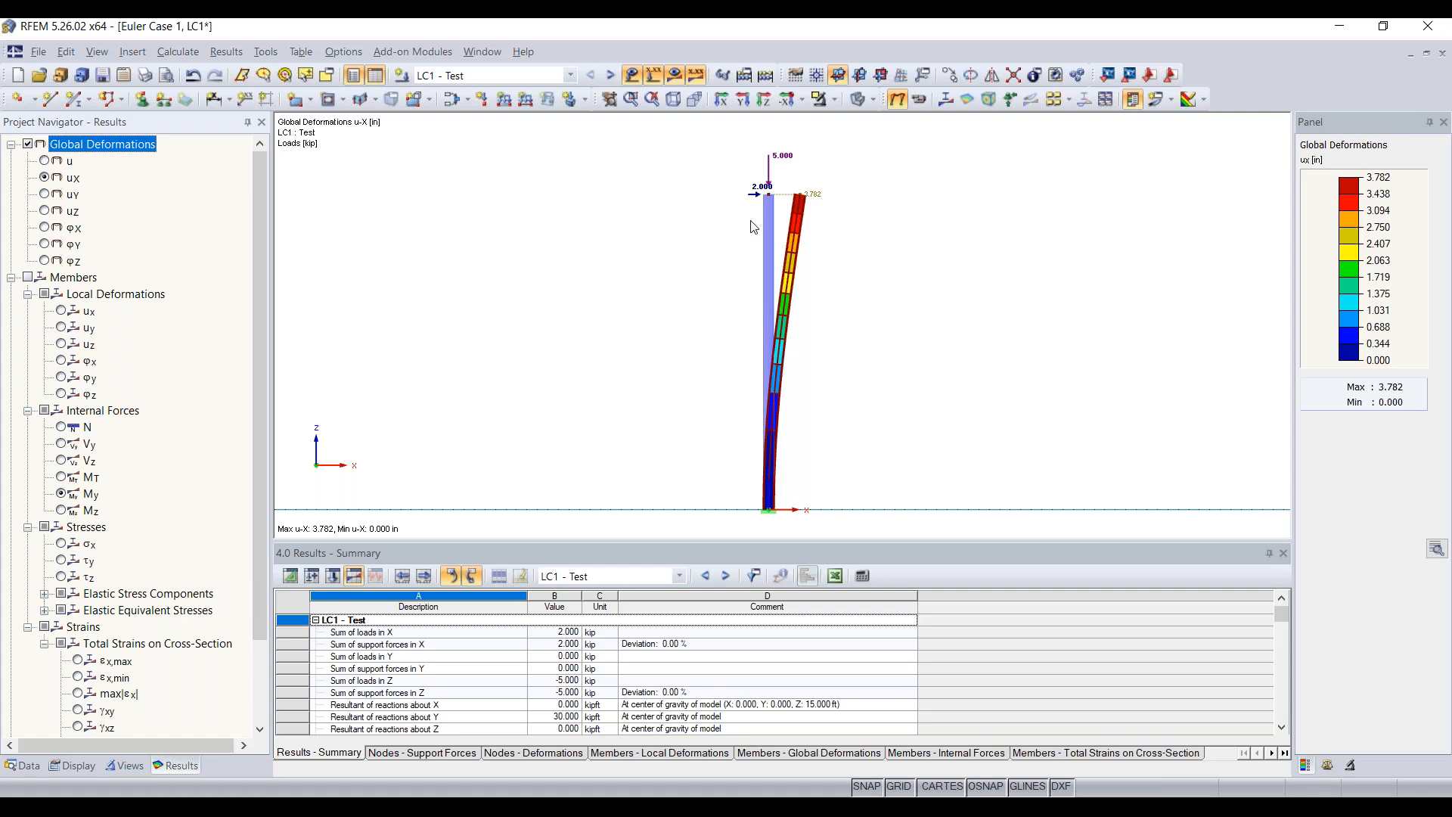
- Review the calculation parameters of load case LC1 and of load combination CO1 (1.4D)
left_click(453, 101)
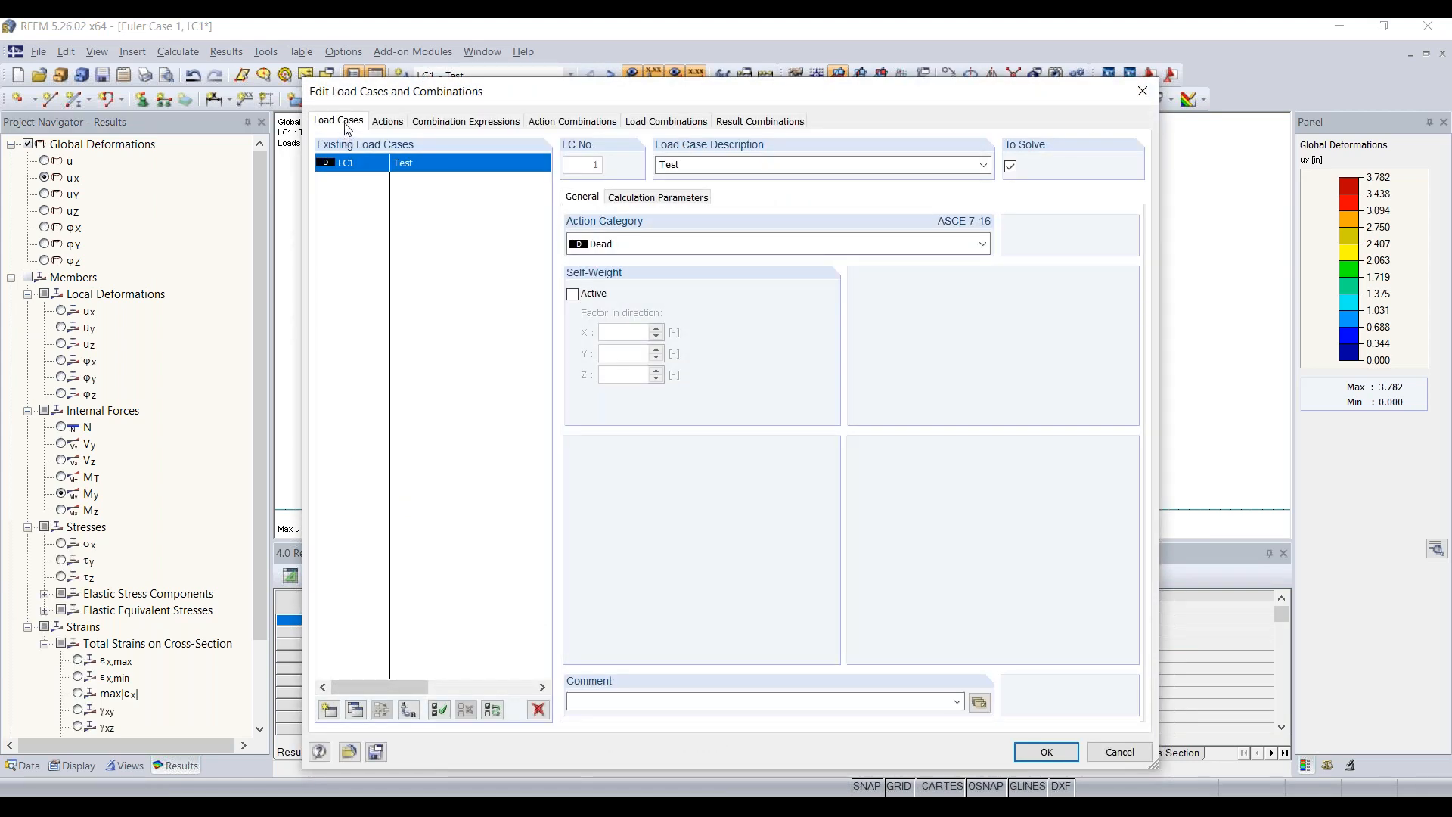
left_click(652, 200)
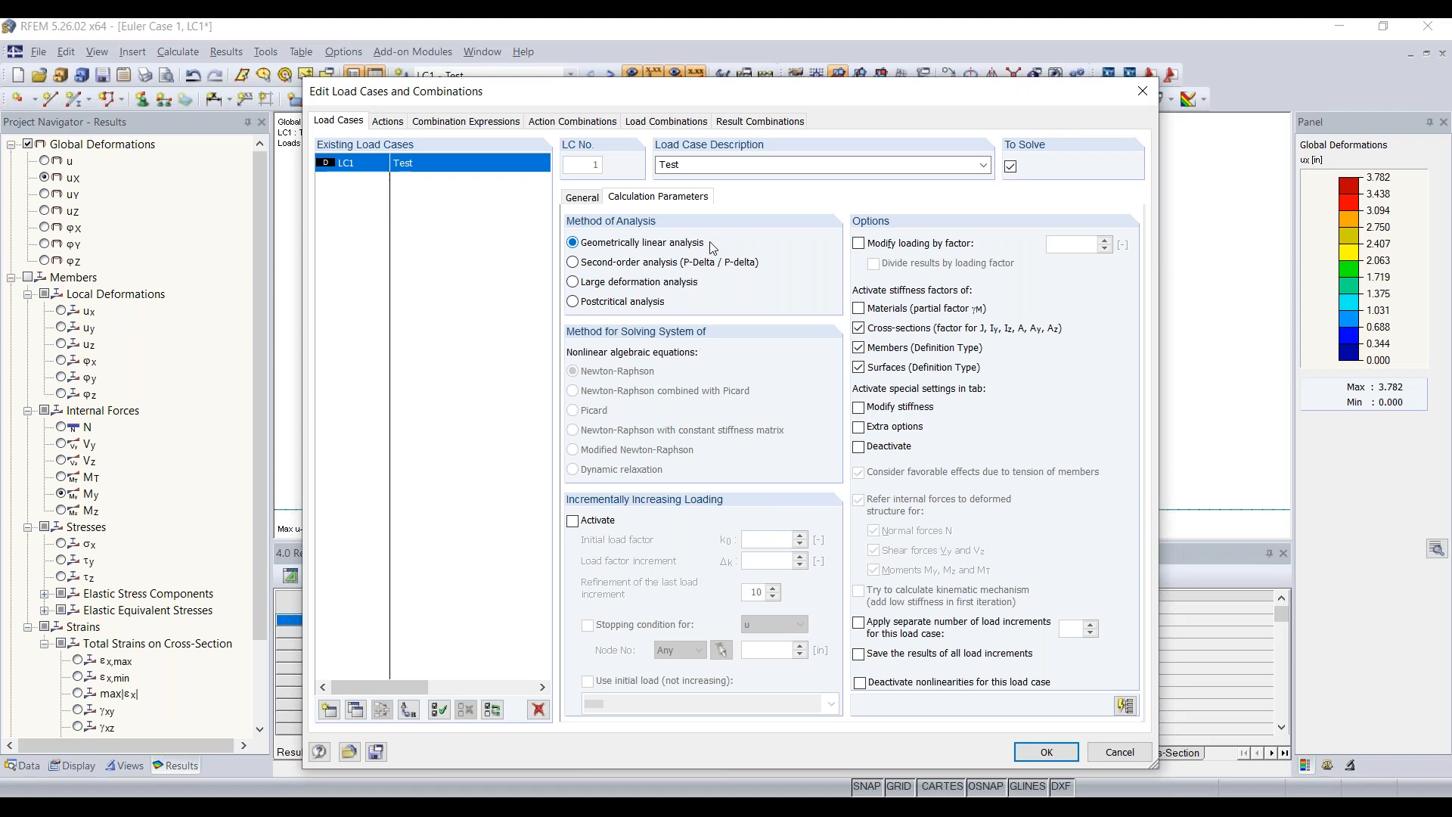
left_click(652, 125)
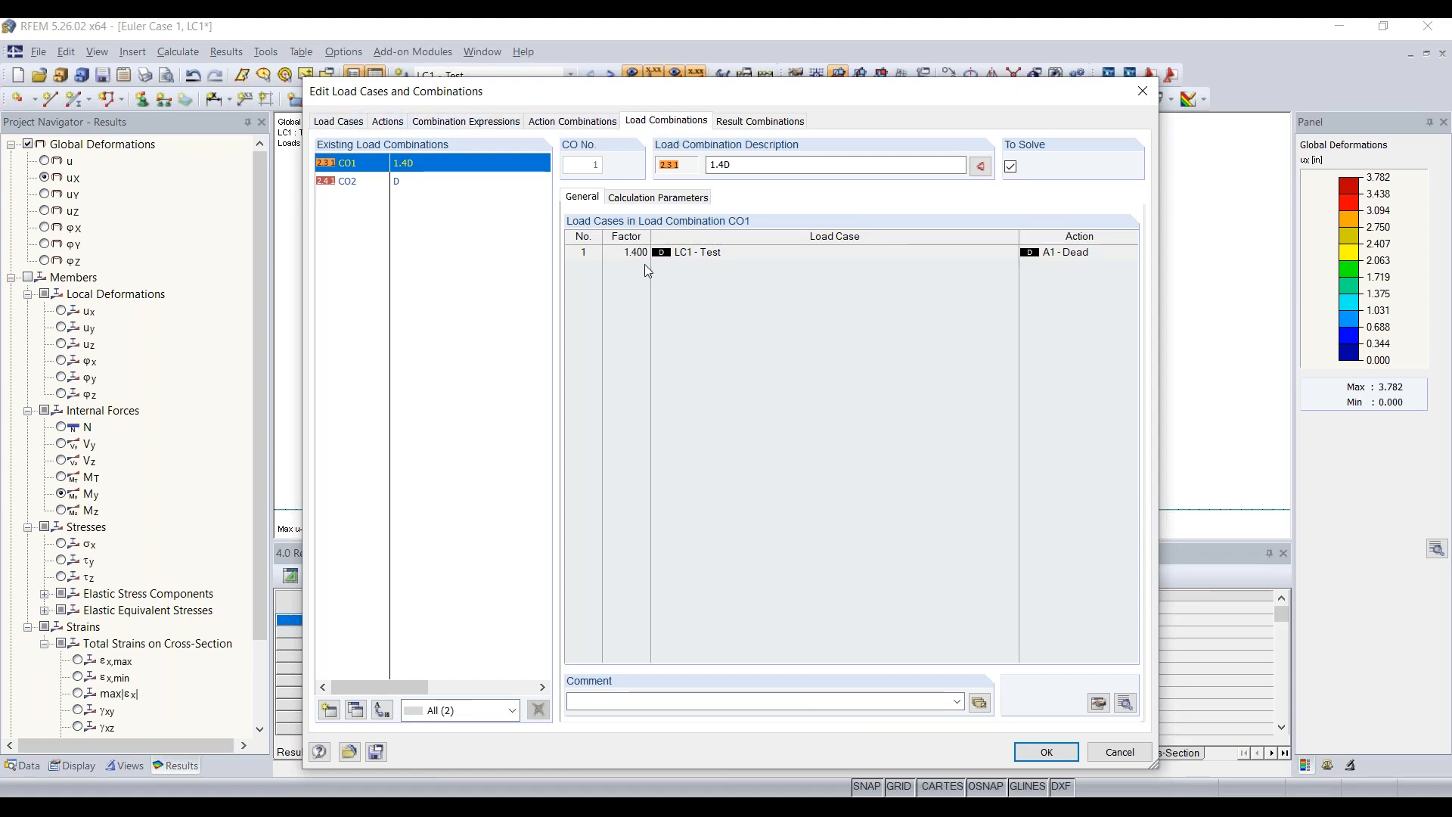
left_click(653, 198)
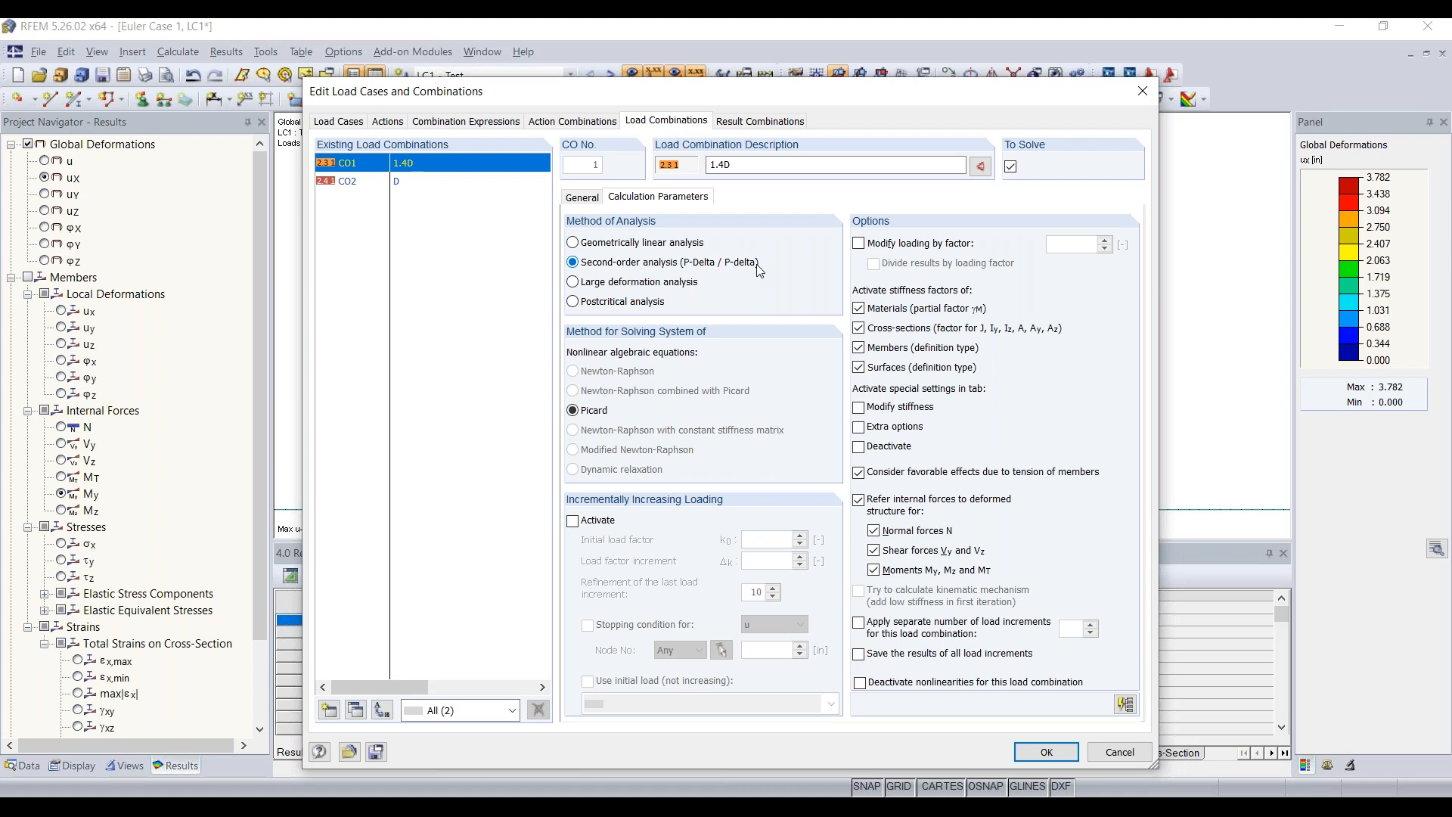
- Set load case LC1's method of analysis to Second-order analysis (P-Delta / P-delta) and accept the load case settings
left_click(338, 121)
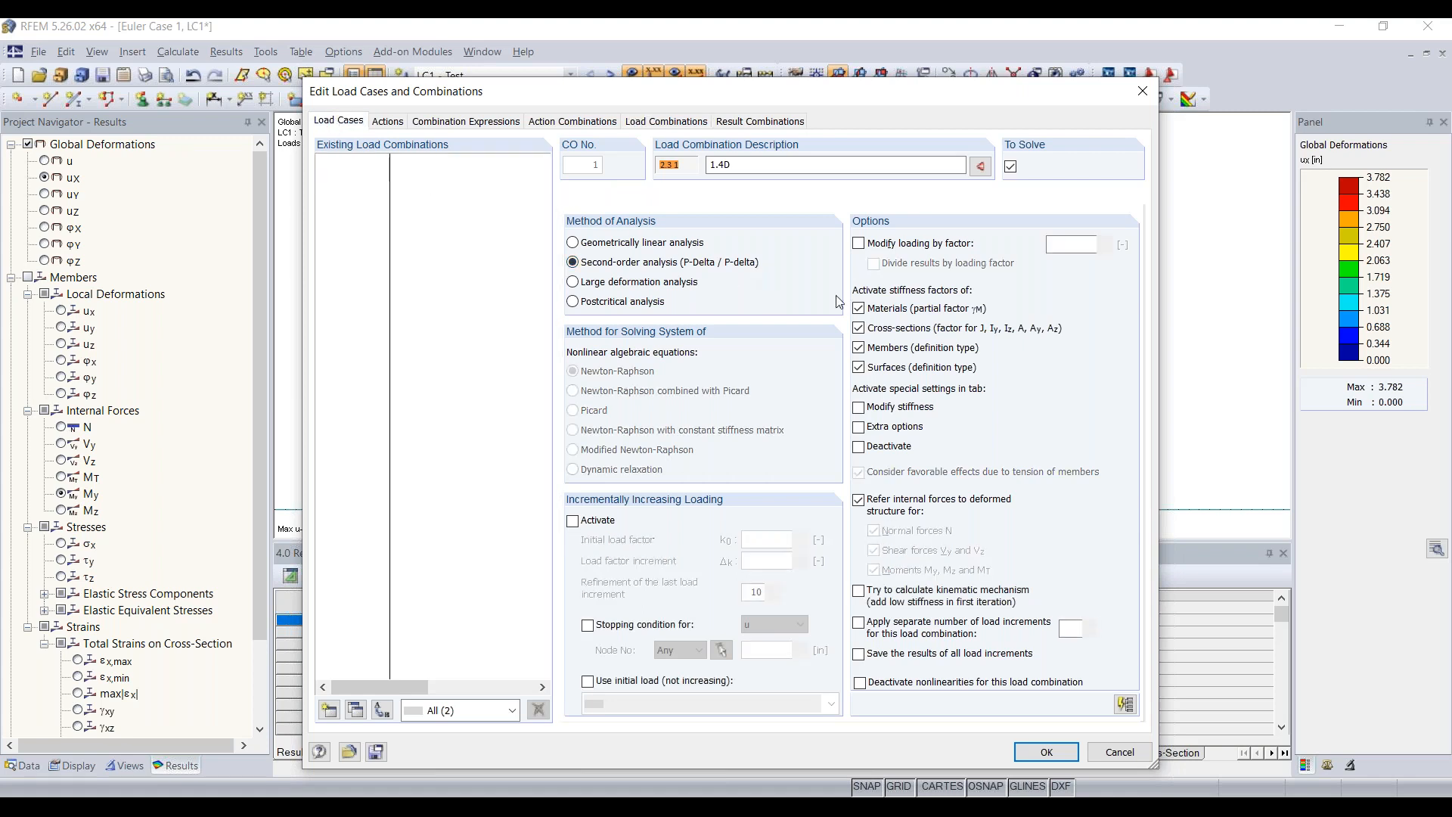
left_click(655, 262)
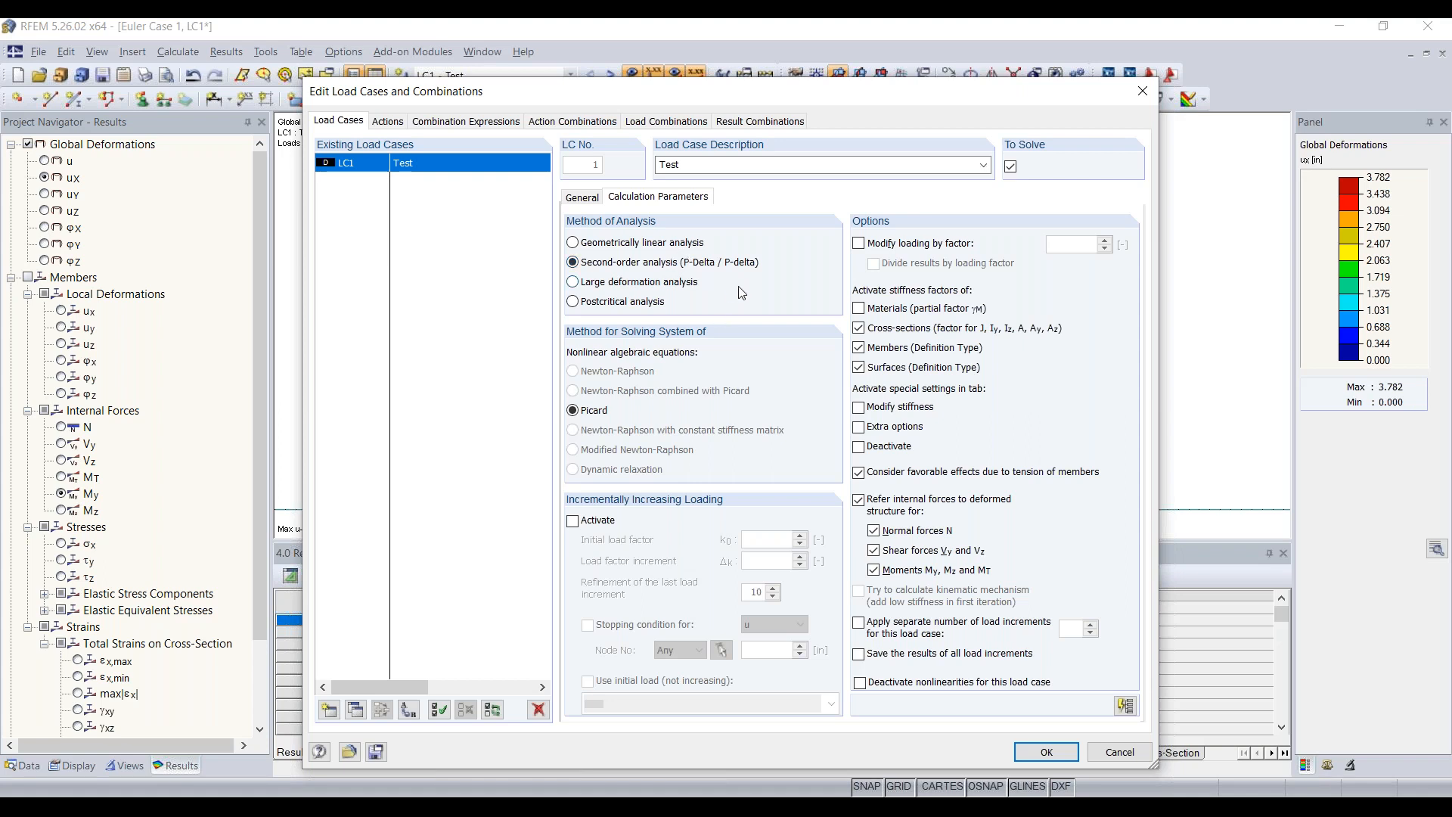
left_click(1047, 752)
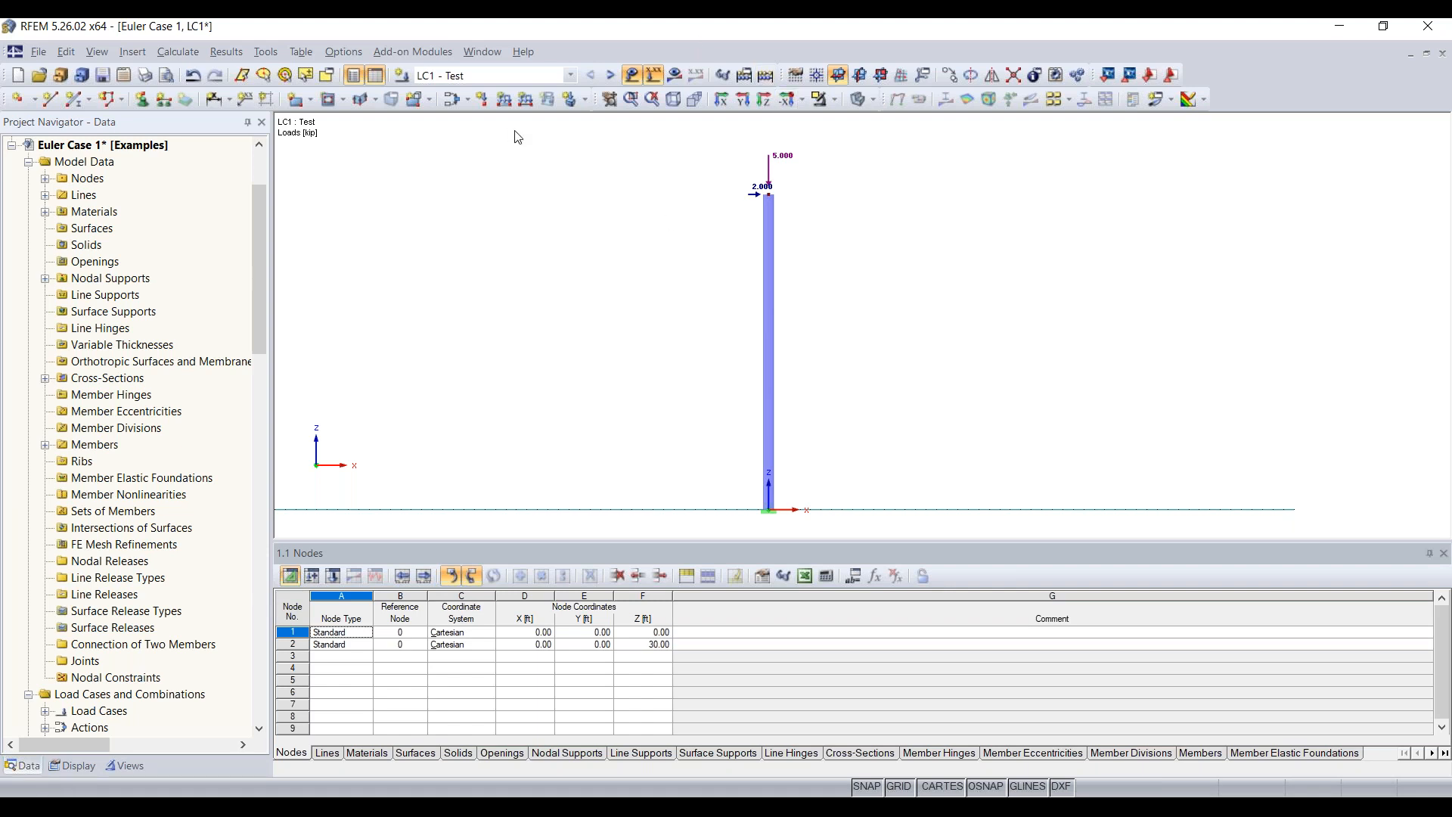
- Calculate load case LC1 with the second-order settings and display the member bending moment My in place of the global deformations
left_click(676, 76)
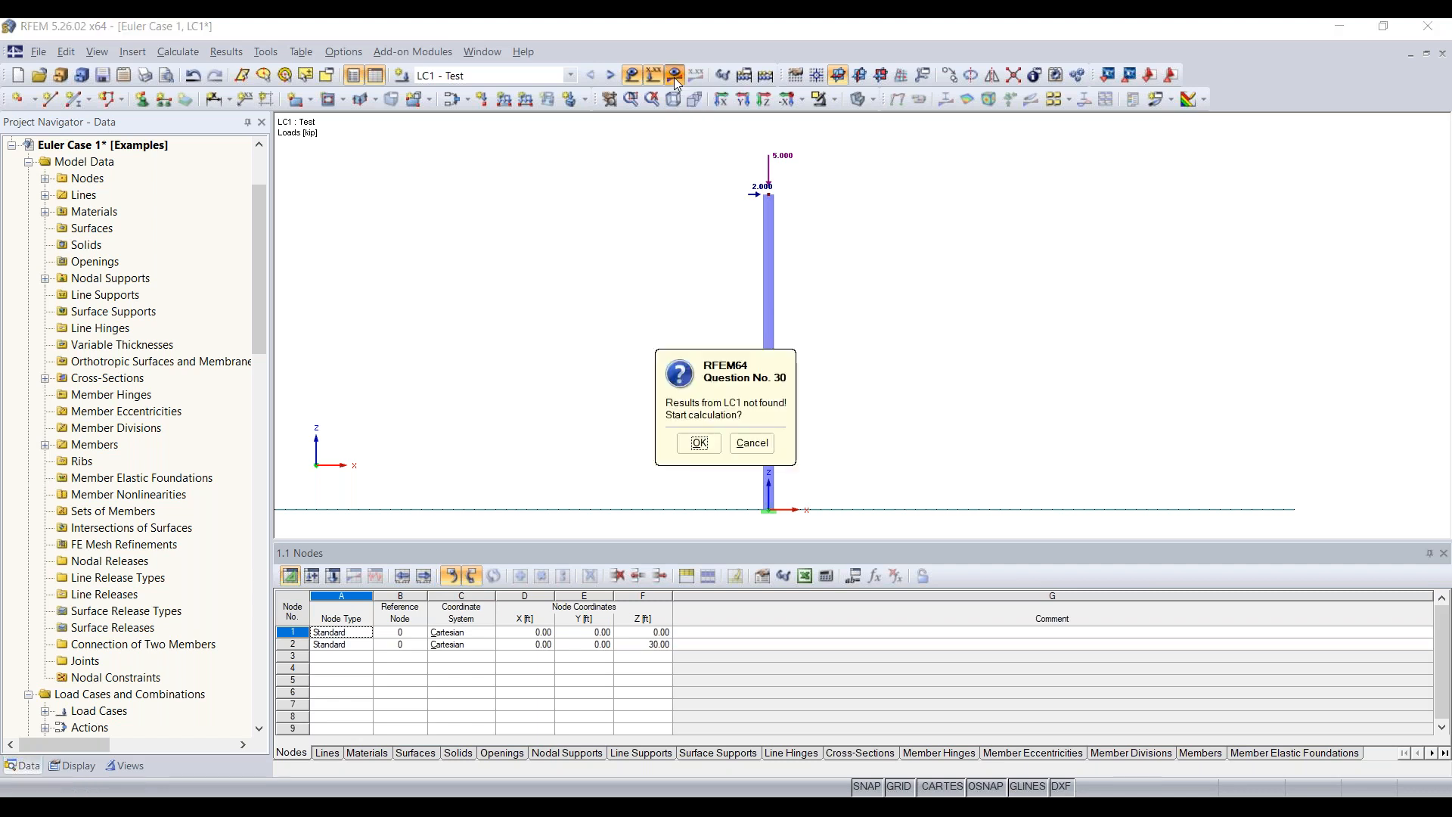
left_click(699, 443)
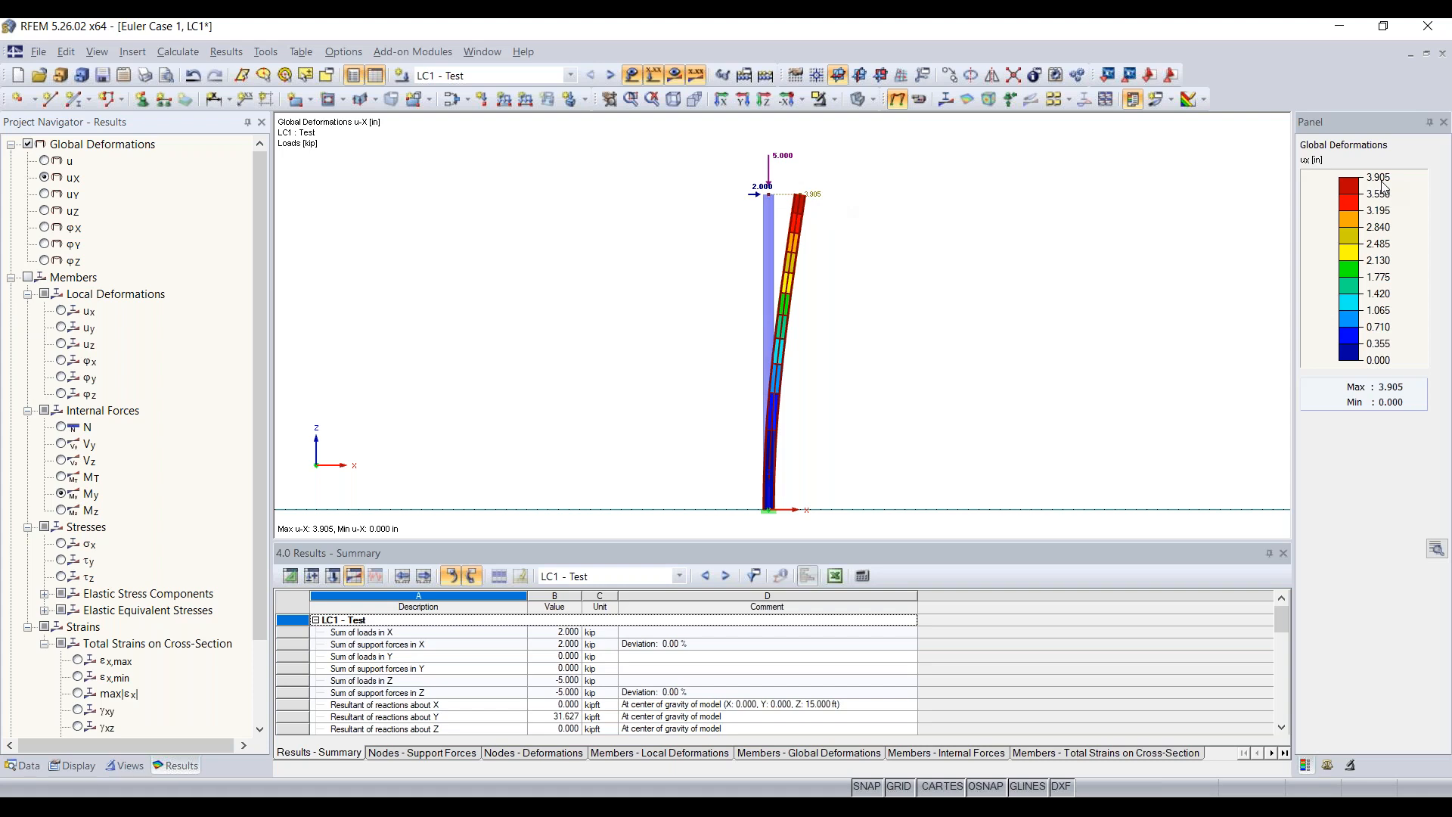
left_click(28, 278)
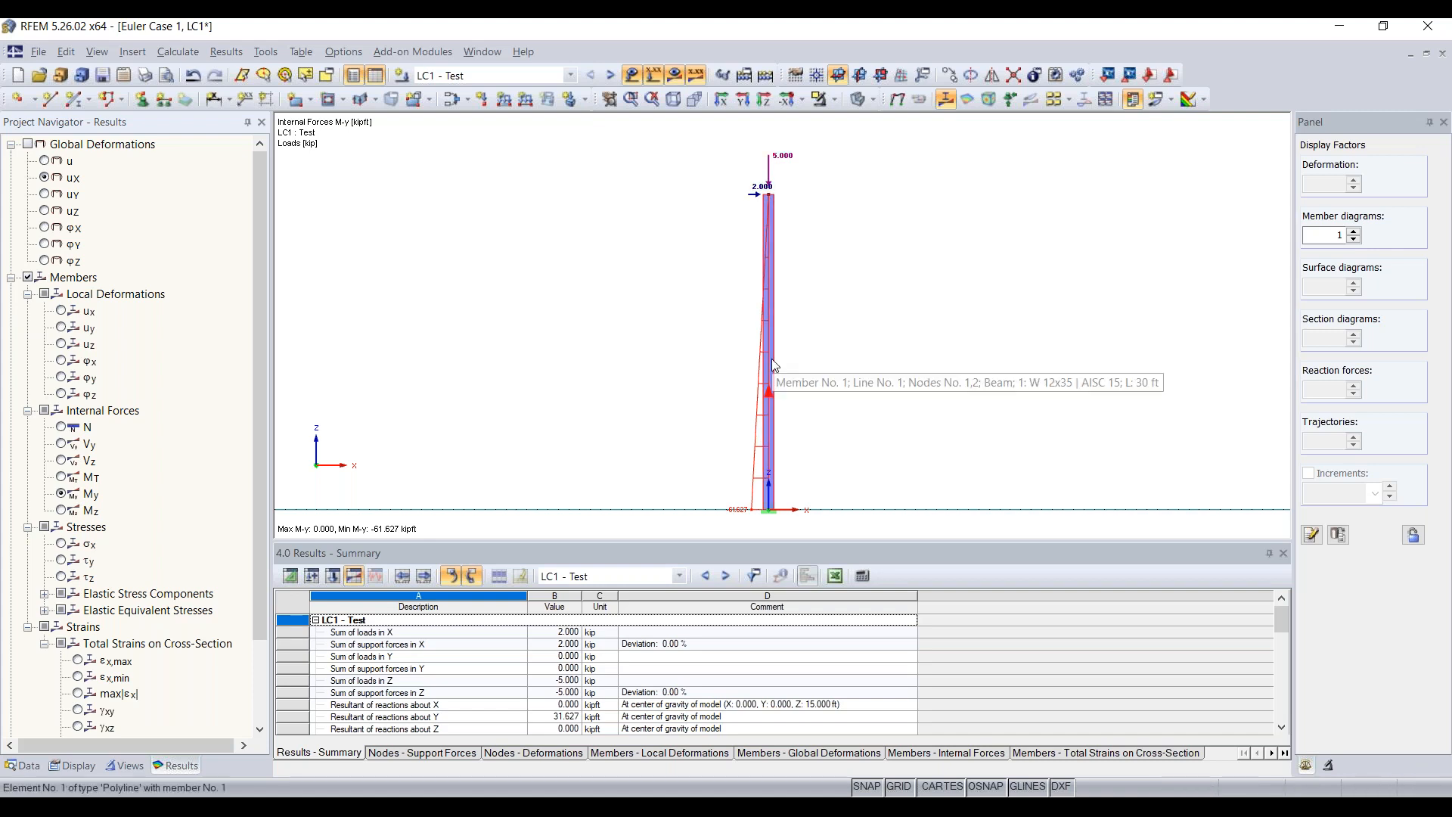
- Review the column's member type options in the member properties and close them without changes
double_click(770, 261)
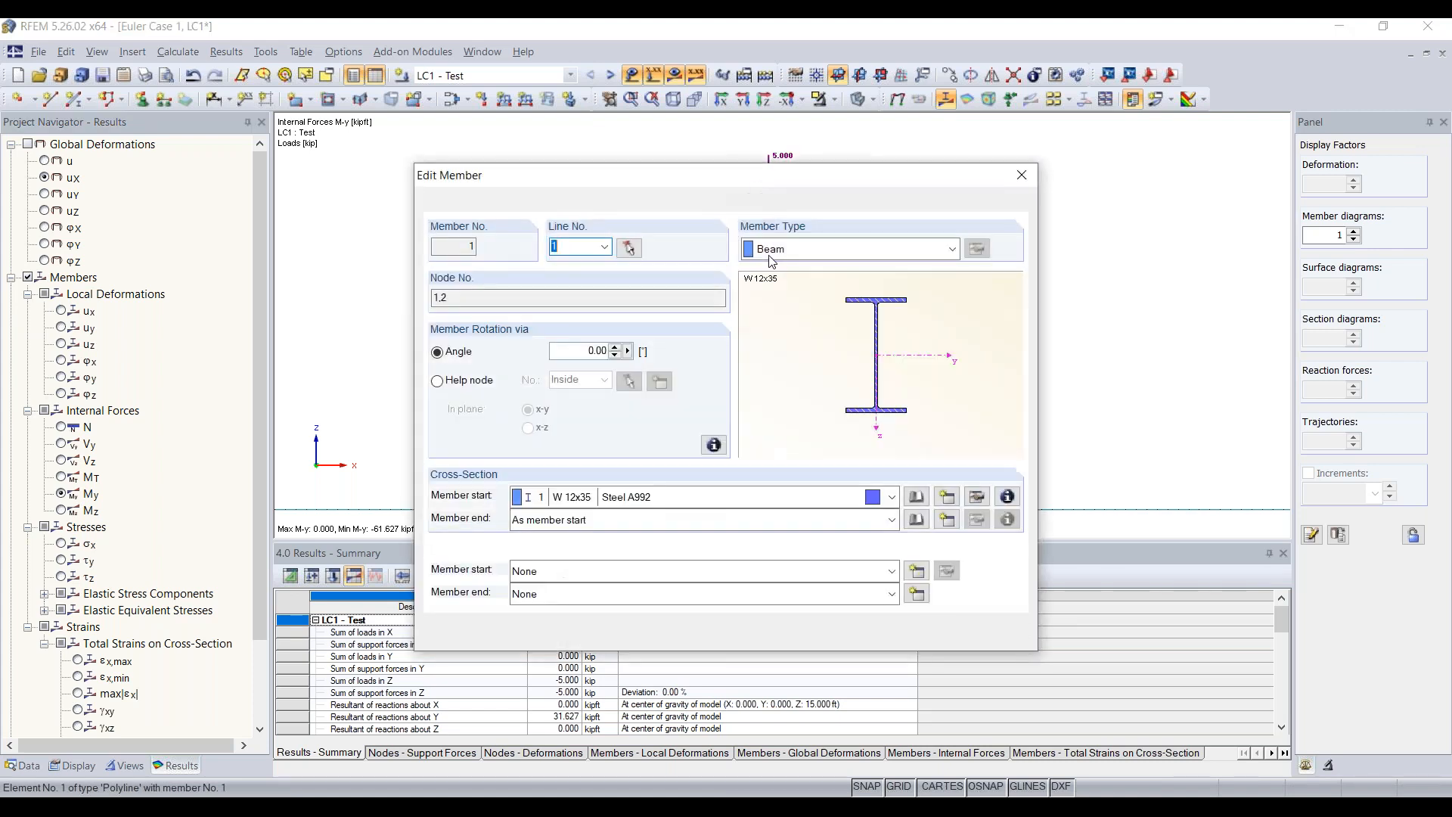
left_click(800, 248)
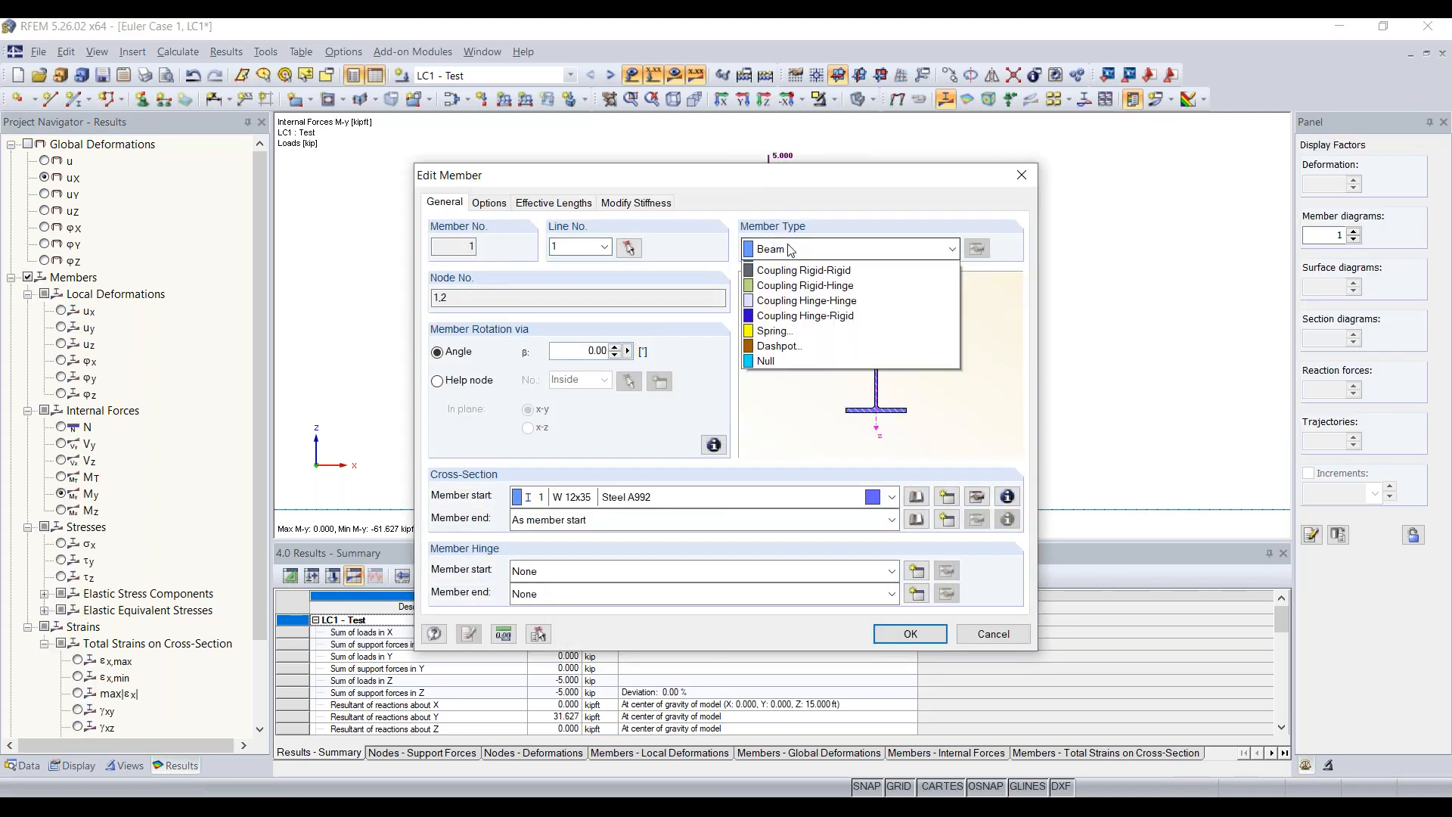
left_click(813, 249)
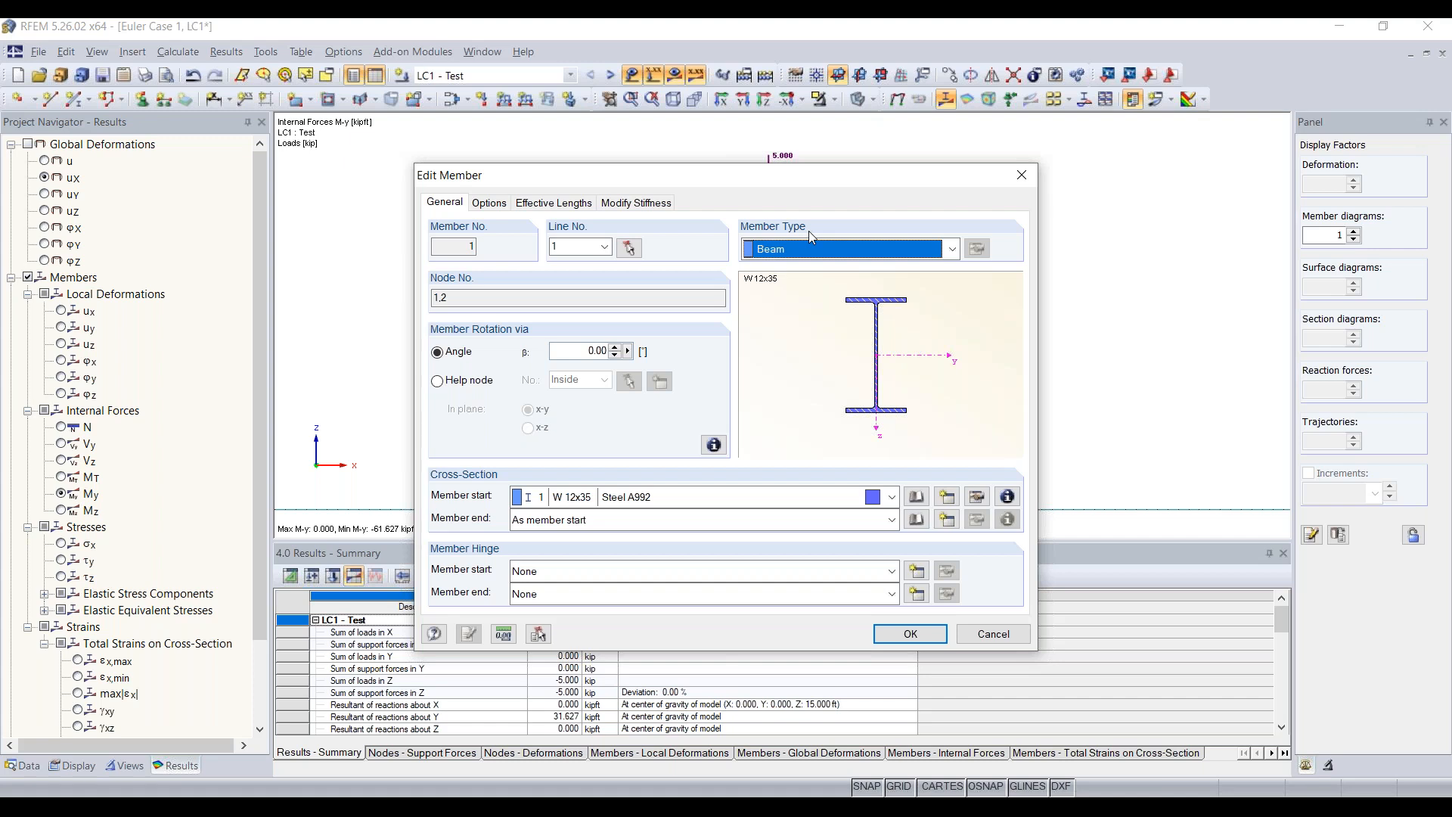
left_click_drag(867, 182, 793, 161)
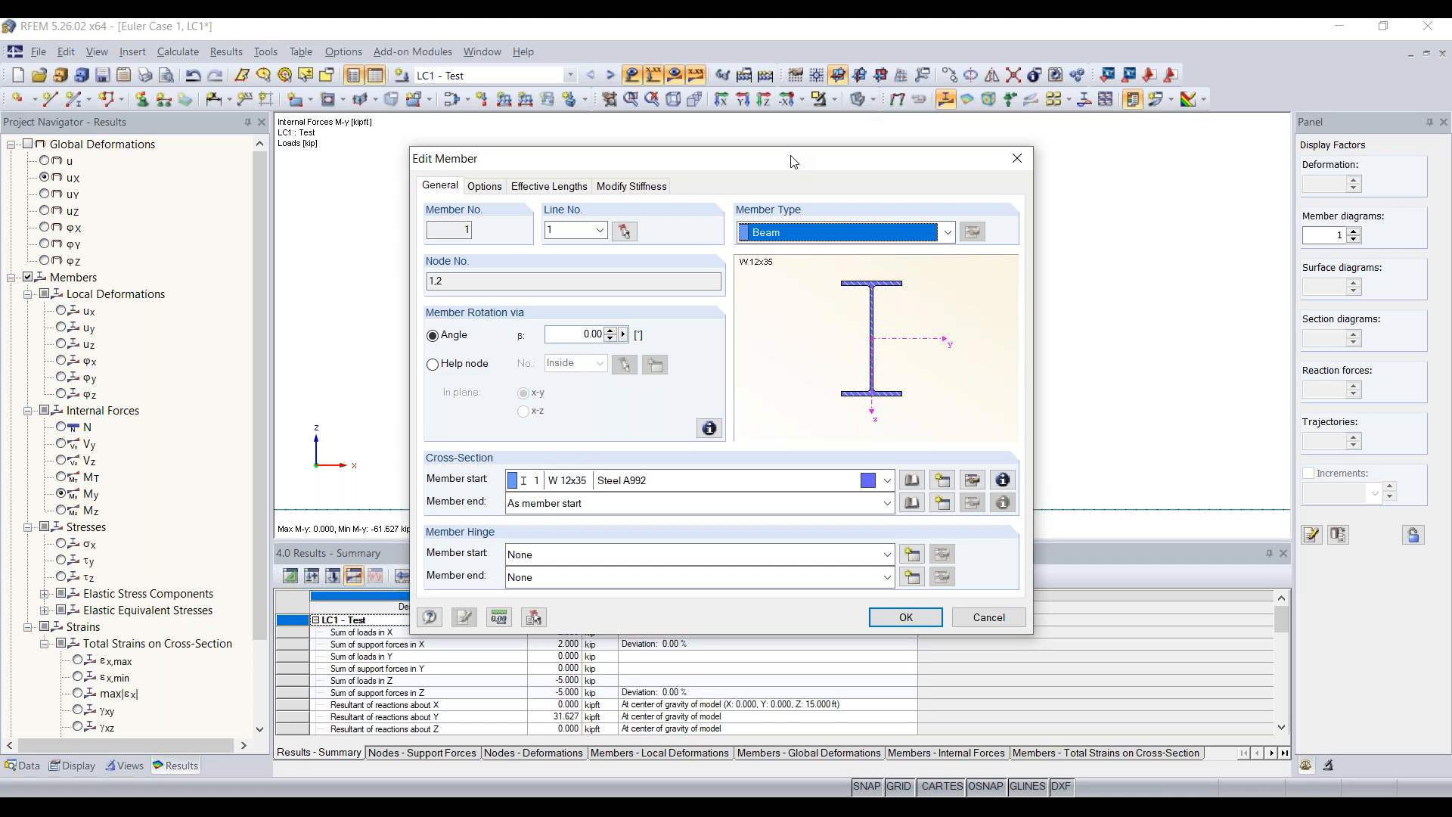
left_click(1019, 159)
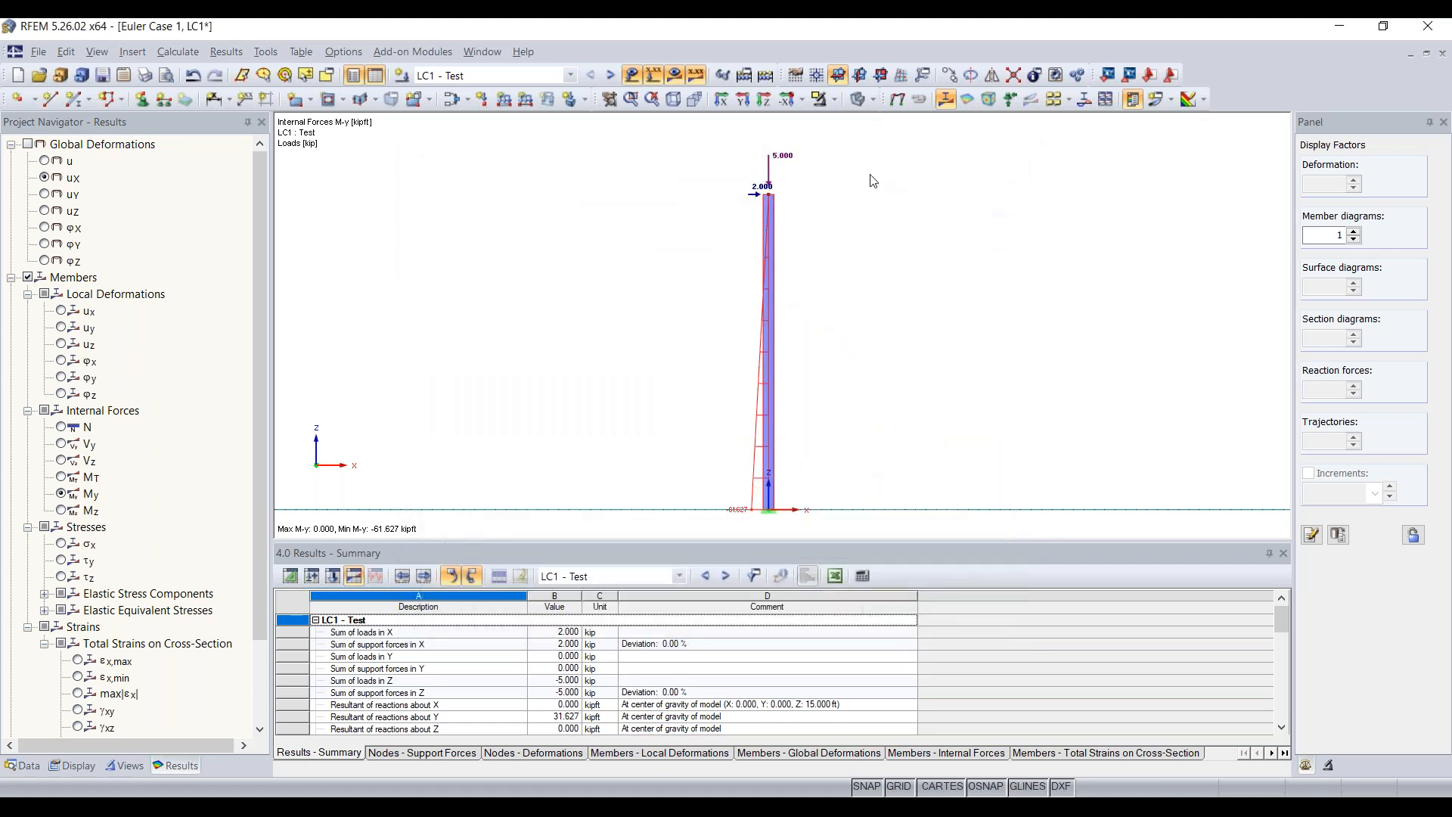
- Change the nodal load at the column top to 0.1 kip vertically downward and set its horizontal force PX to 0
left_click_drag(702, 231, 855, 137)
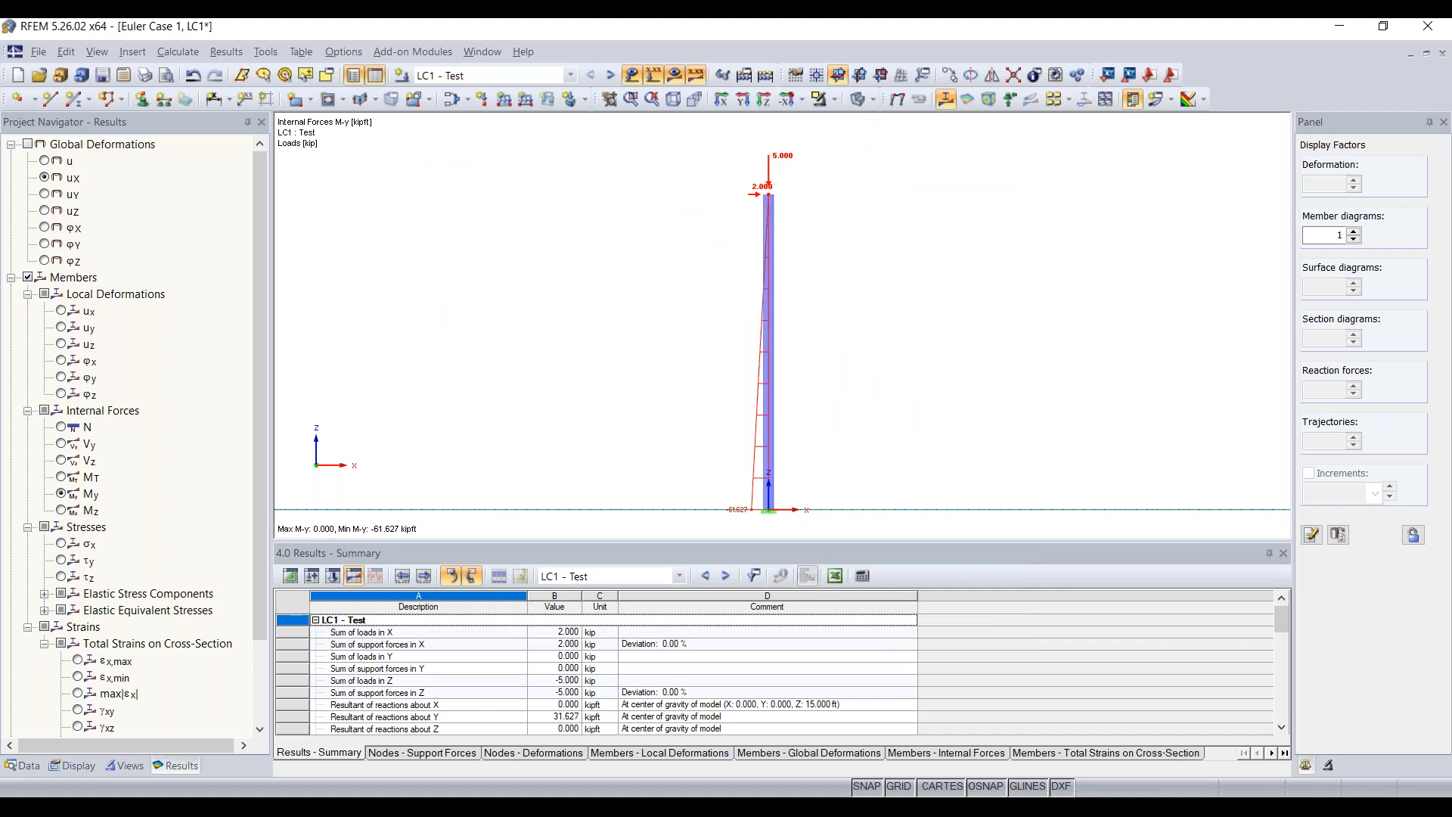
double_click(781, 162)
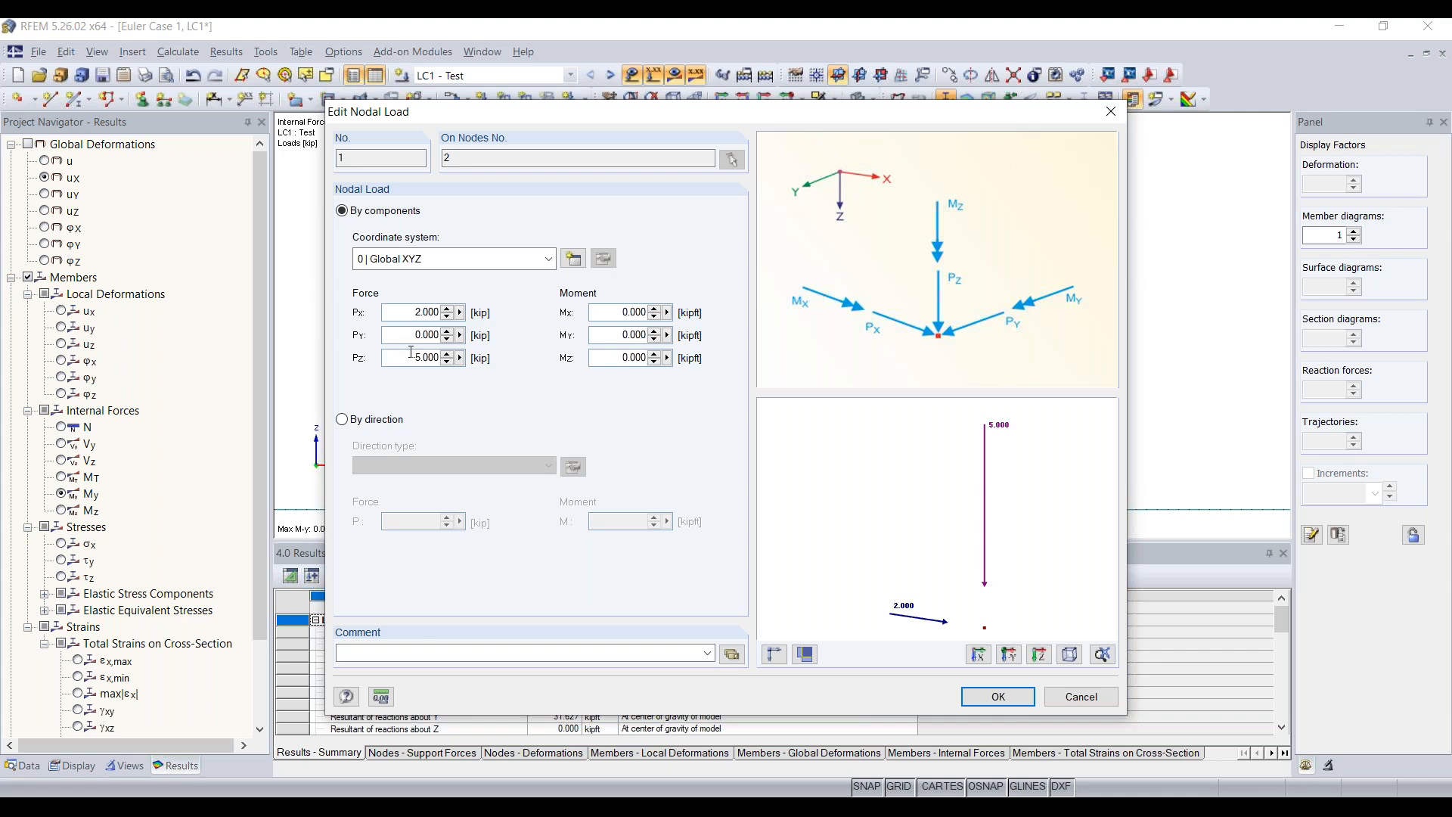
left_click_drag(405, 357, 551, 361)
type("0.1")
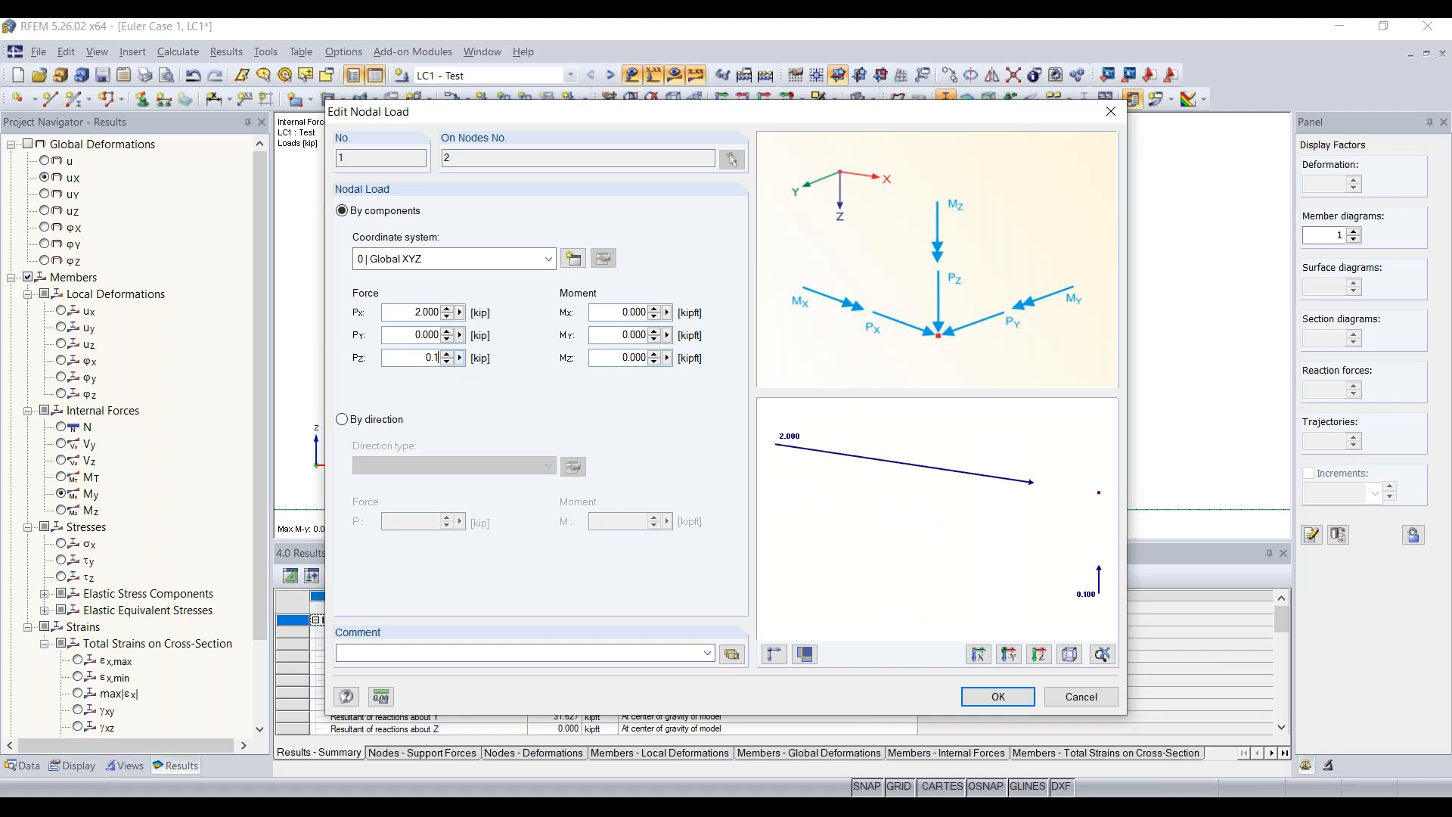
type("00")
left_click_drag(401, 313, 504, 318)
type("0")
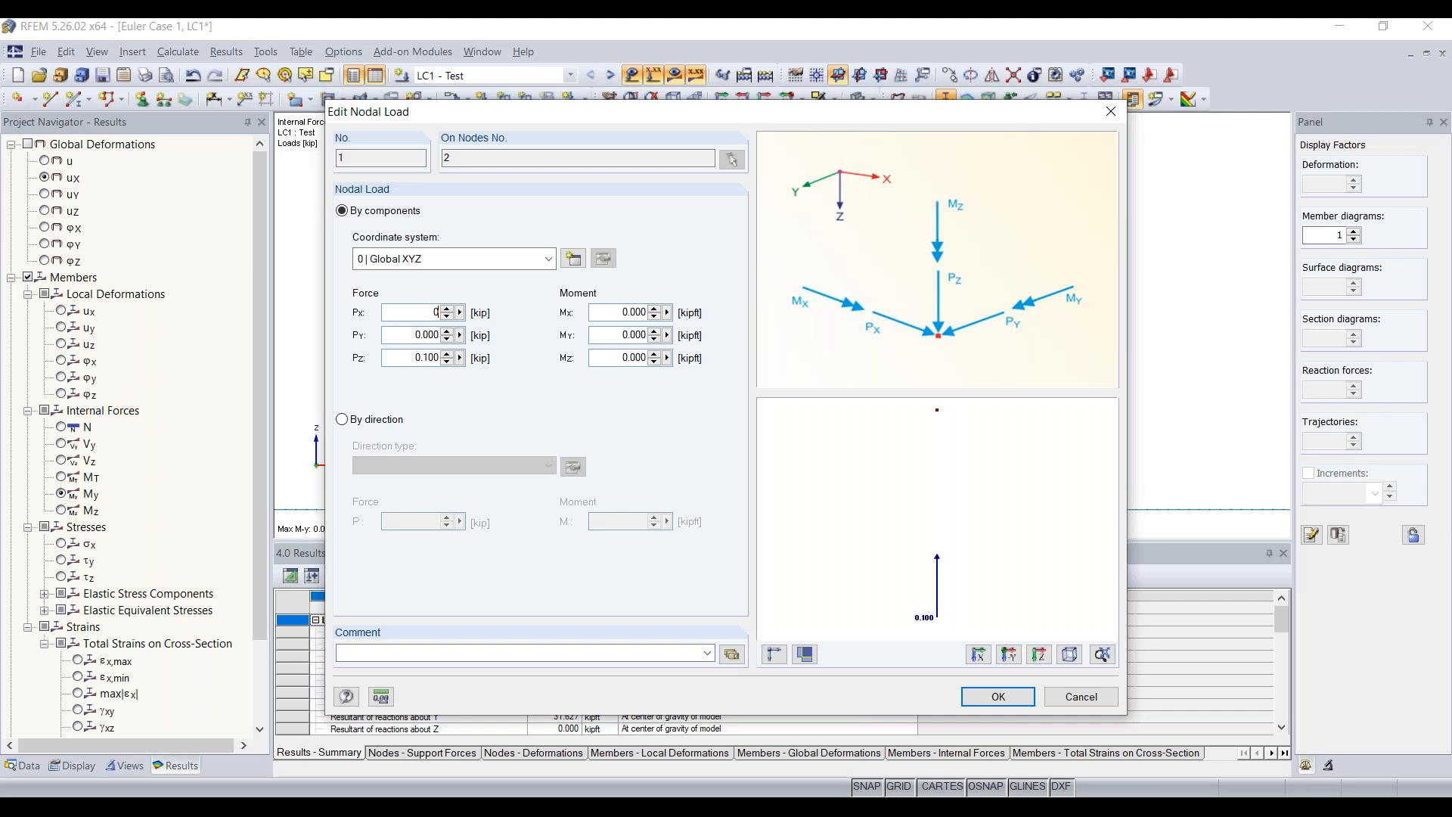
left_click(998, 697)
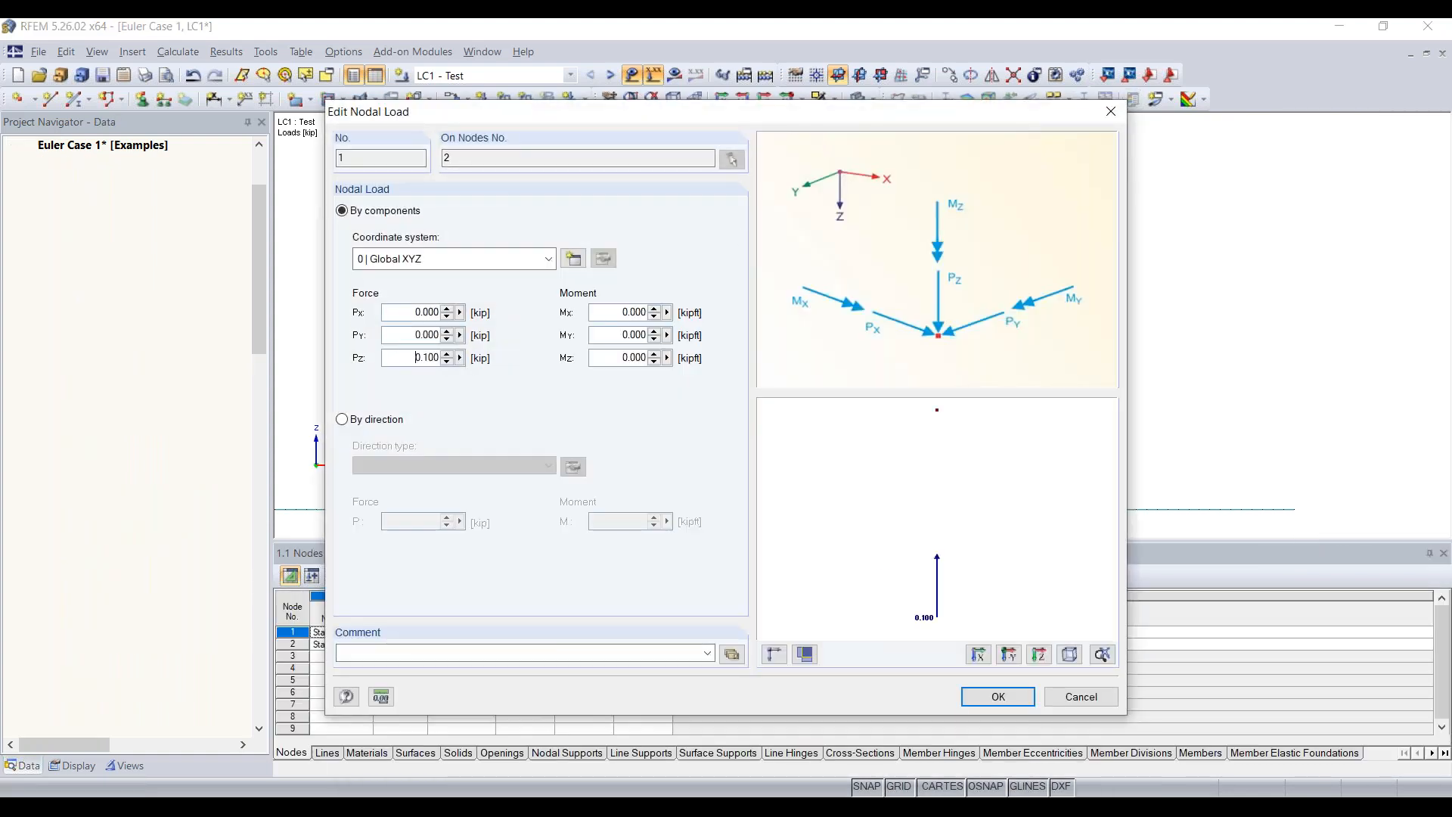
key("Return")
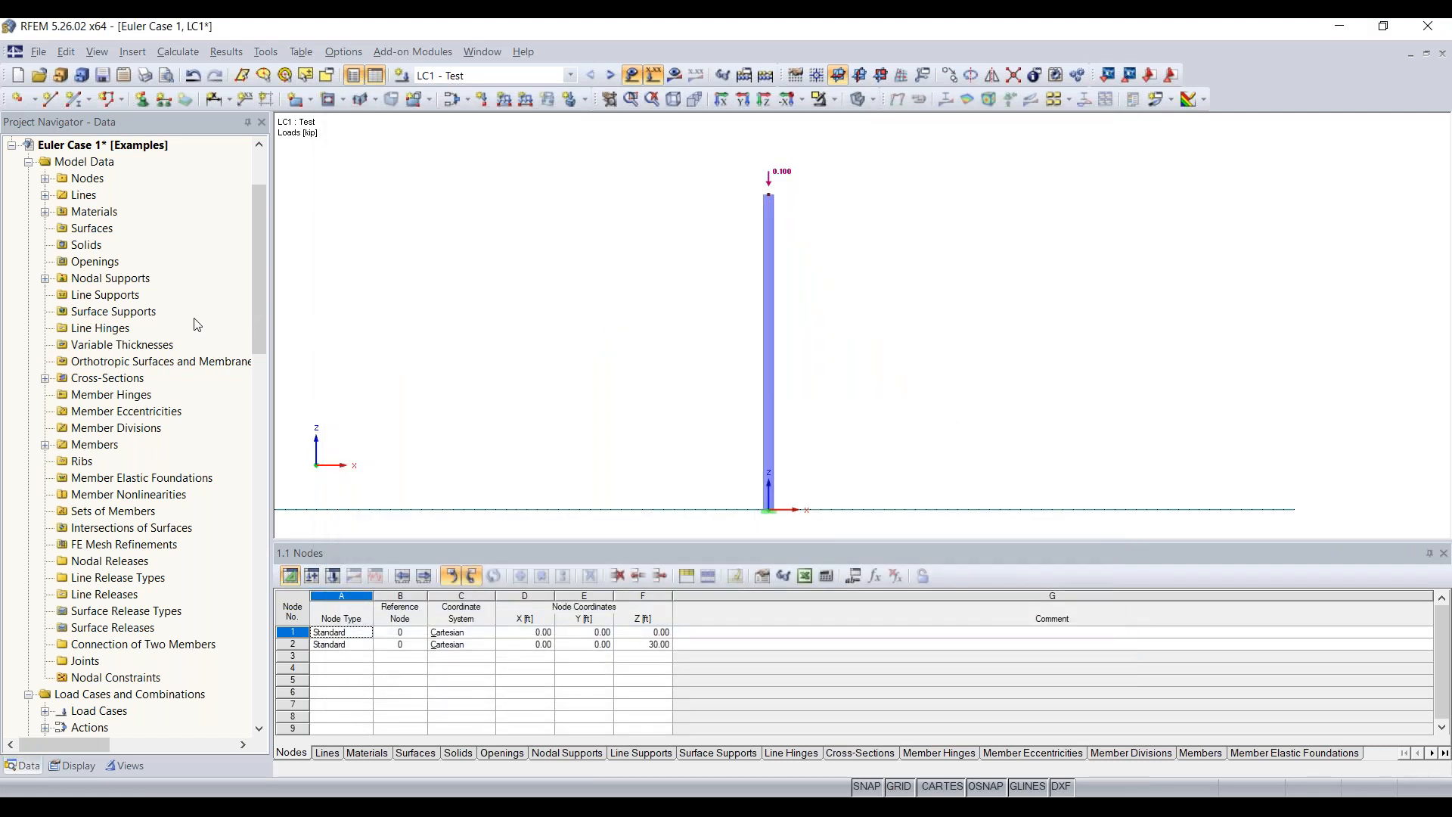
- Look through the available add-on modules and open RF-STABILITY for the stability analysis
scroll(195, 323, "down", 2)
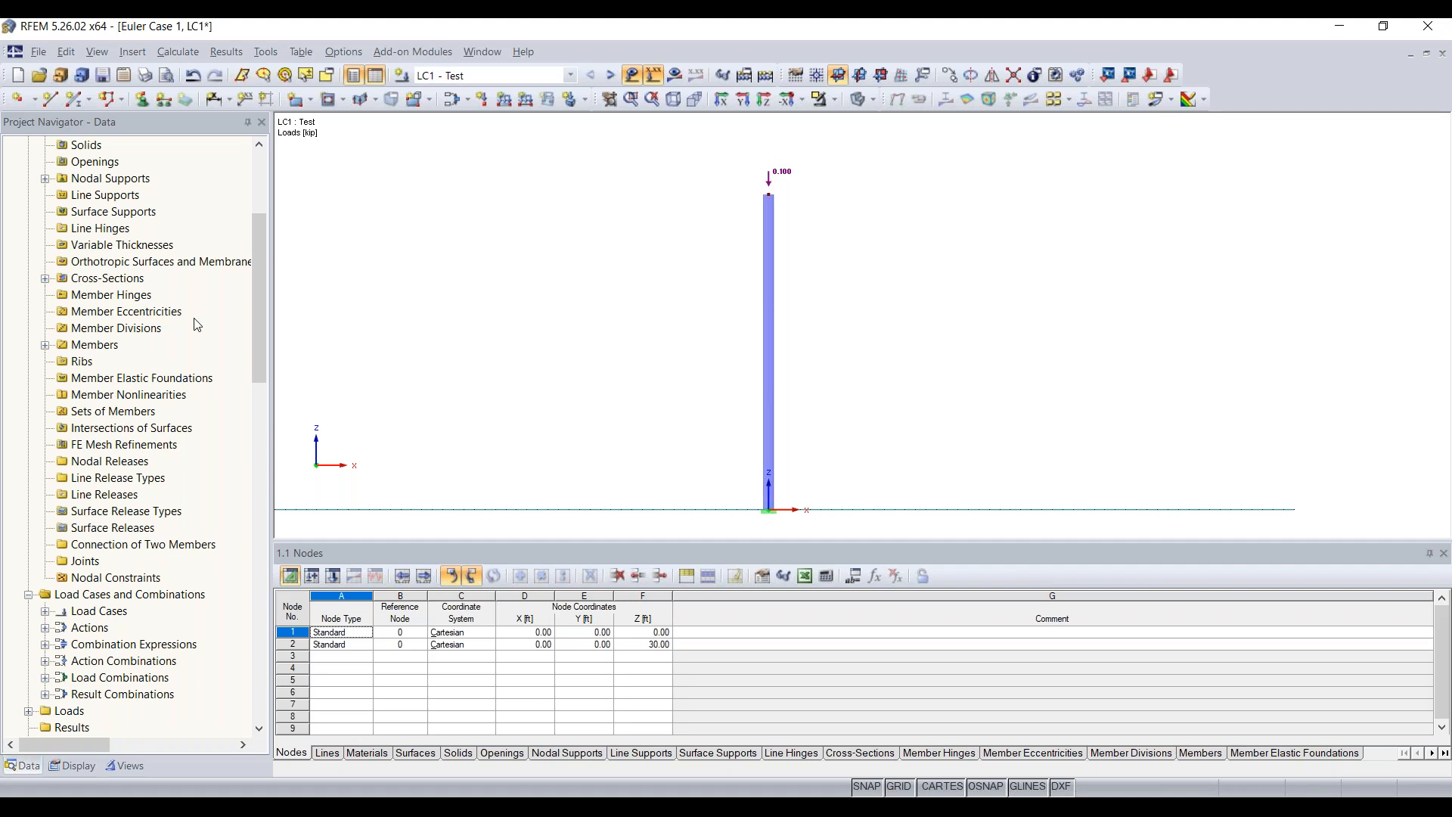
scroll(197, 324, "down", 2)
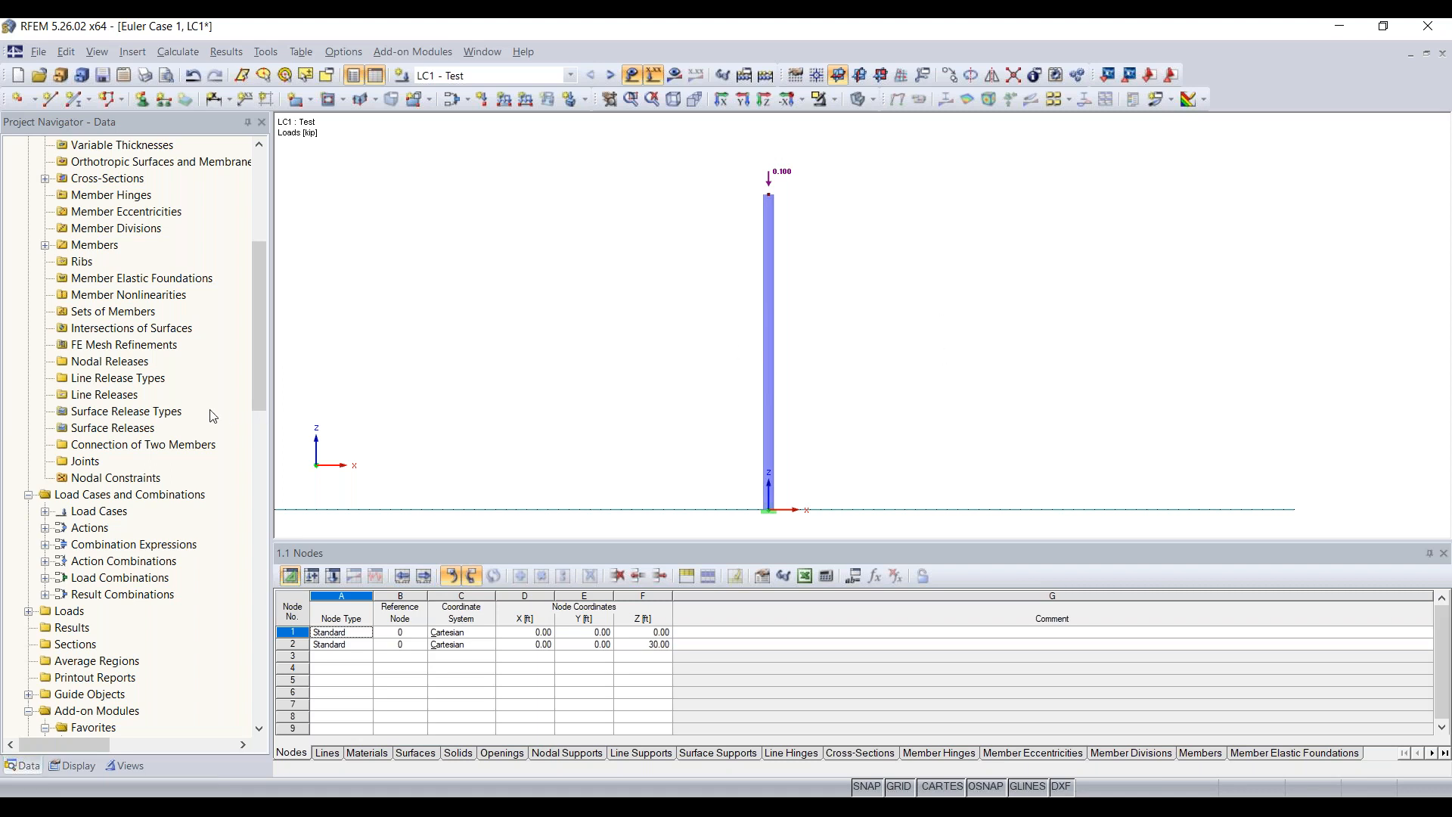
scroll(212, 416, "down", 9)
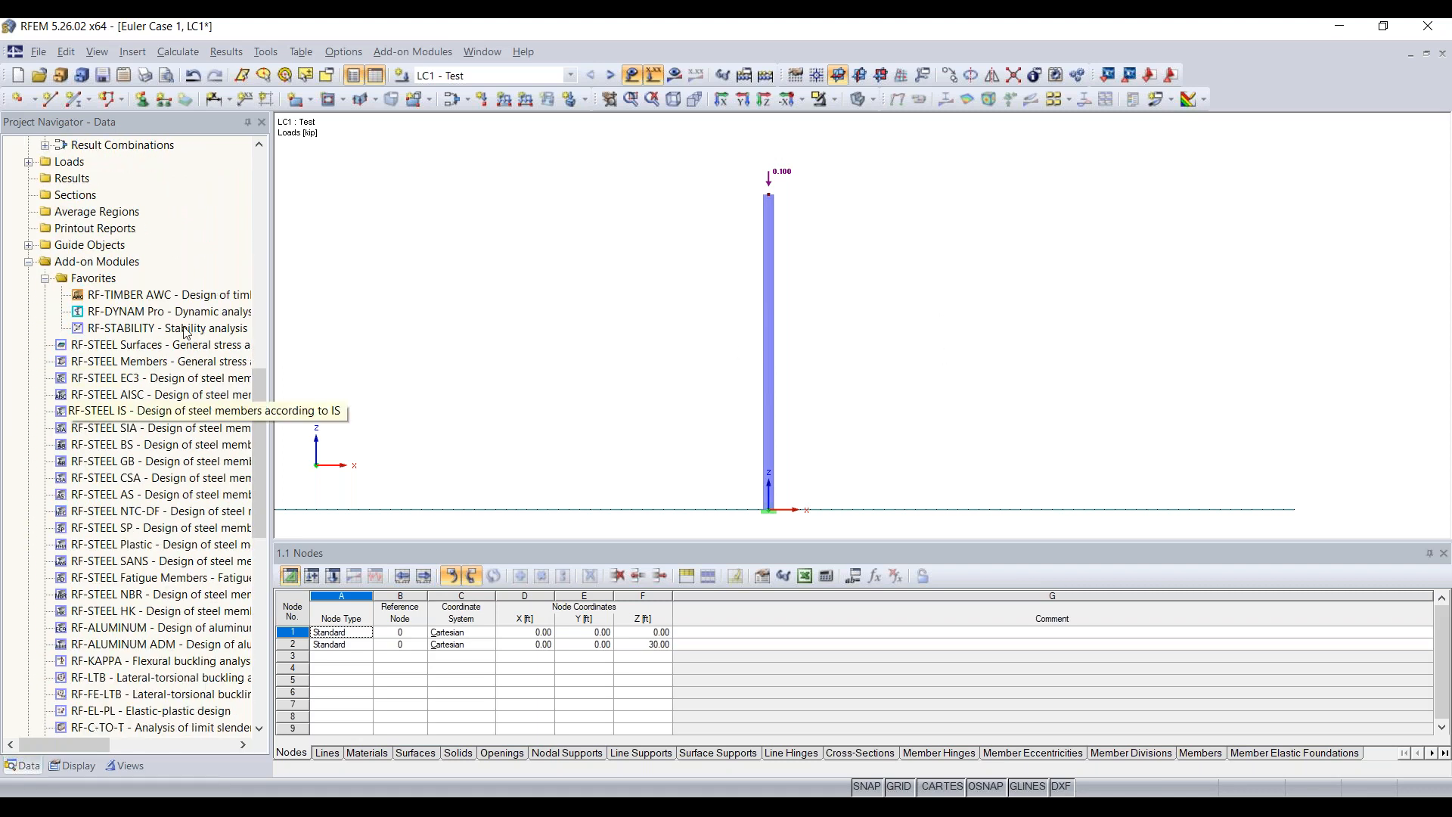
left_click(109, 264)
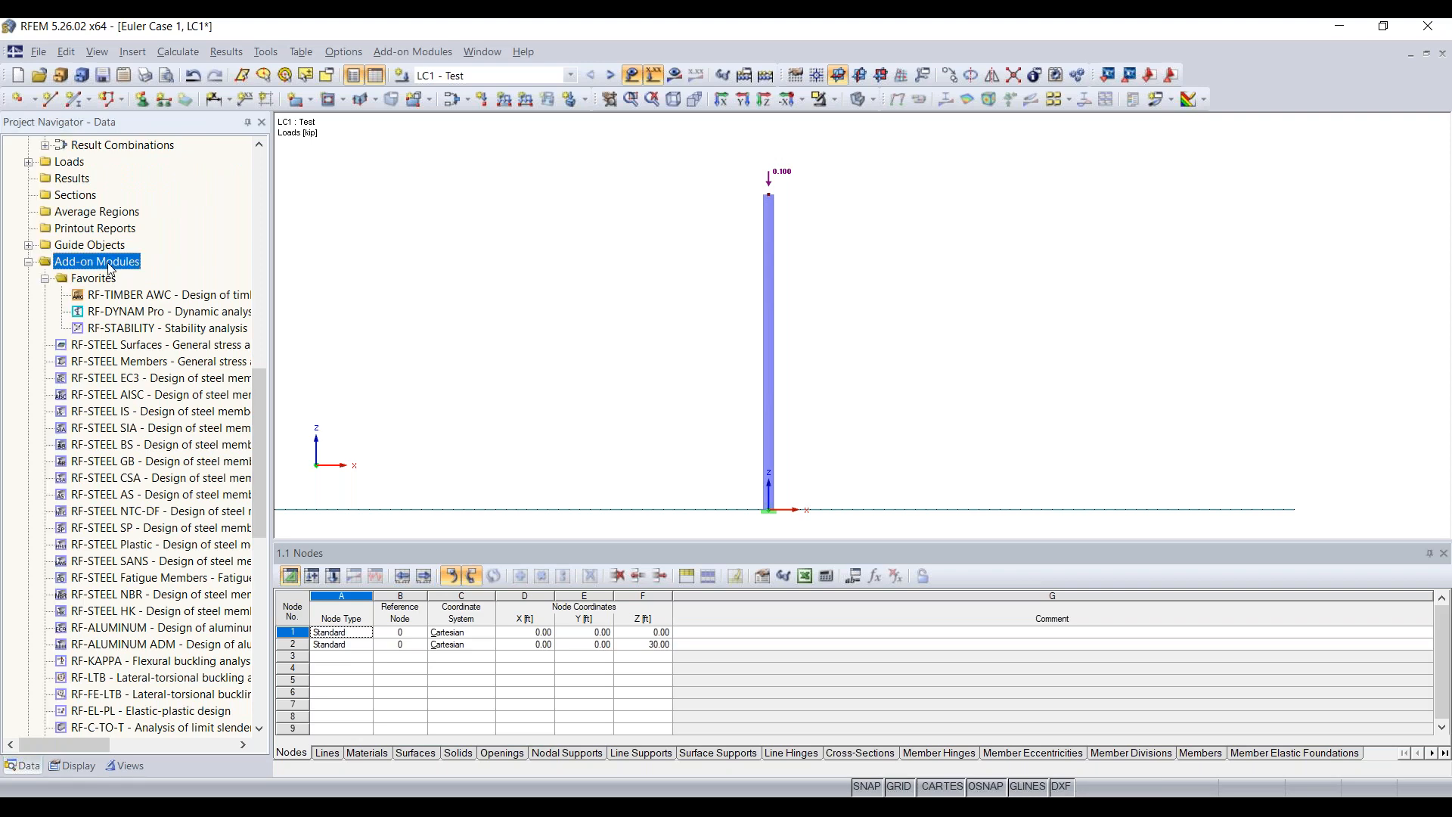
scroll(146, 428, "down", 4)
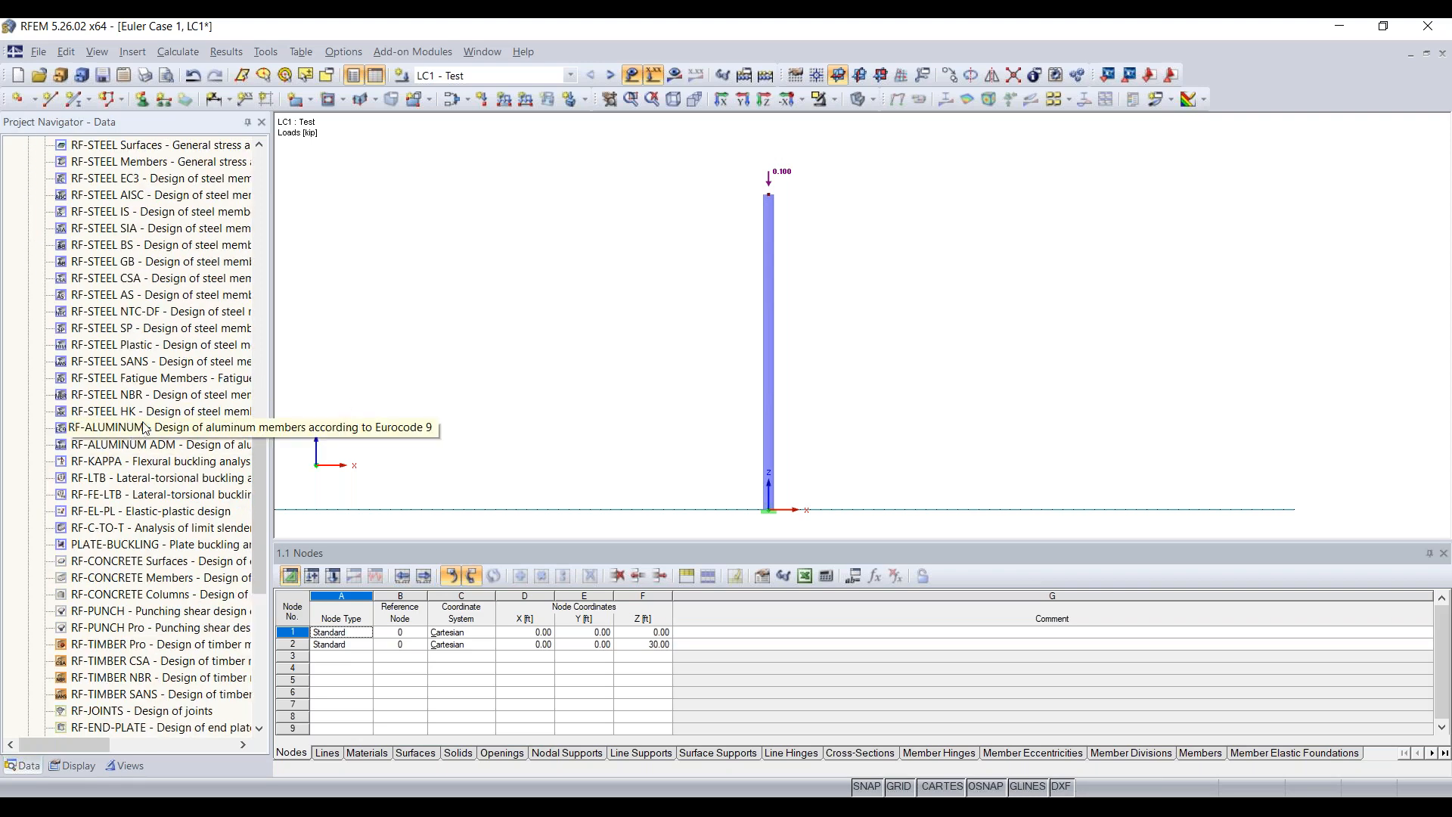
scroll(151, 409, "up", 3)
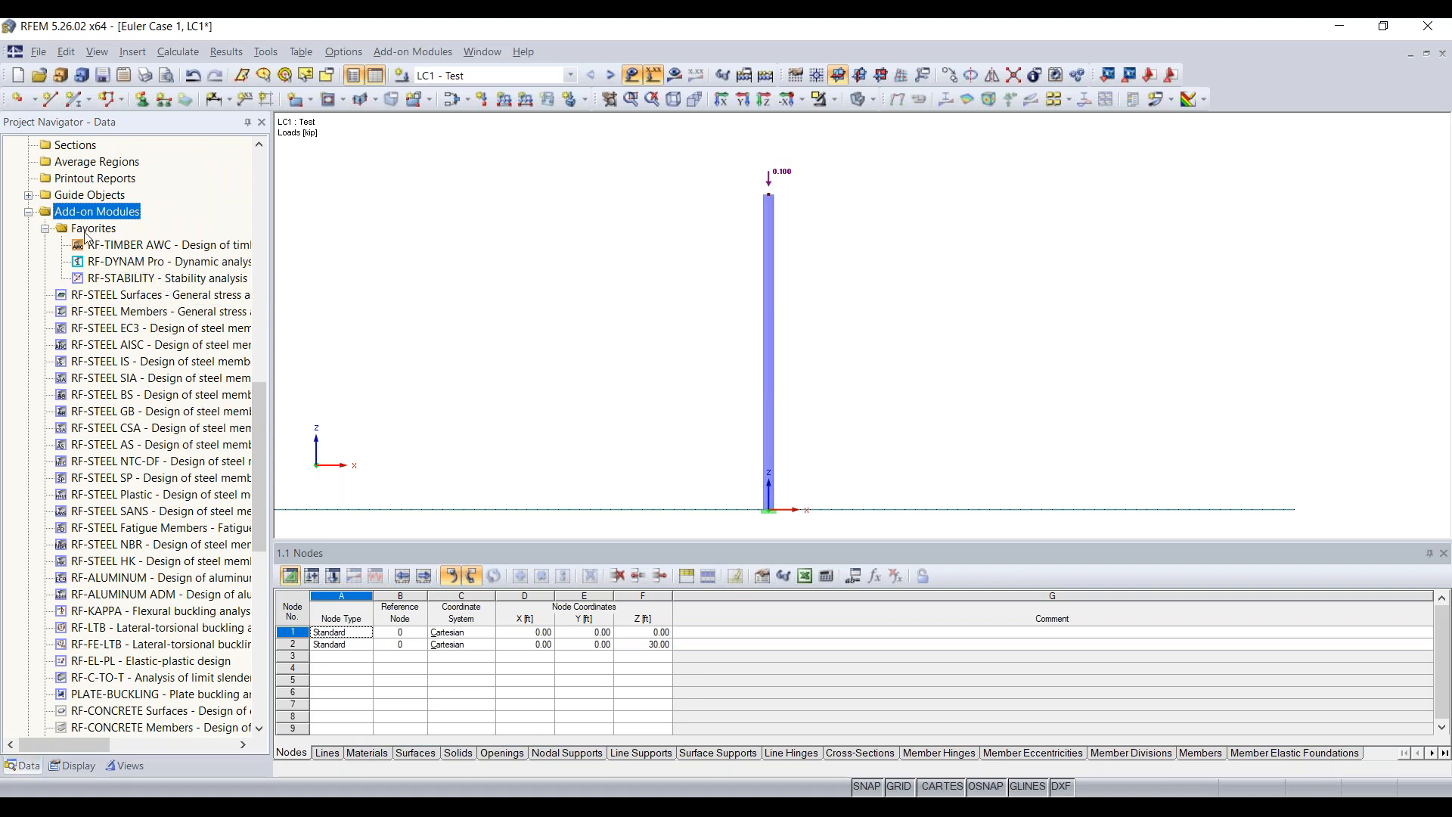
left_click(351, 53)
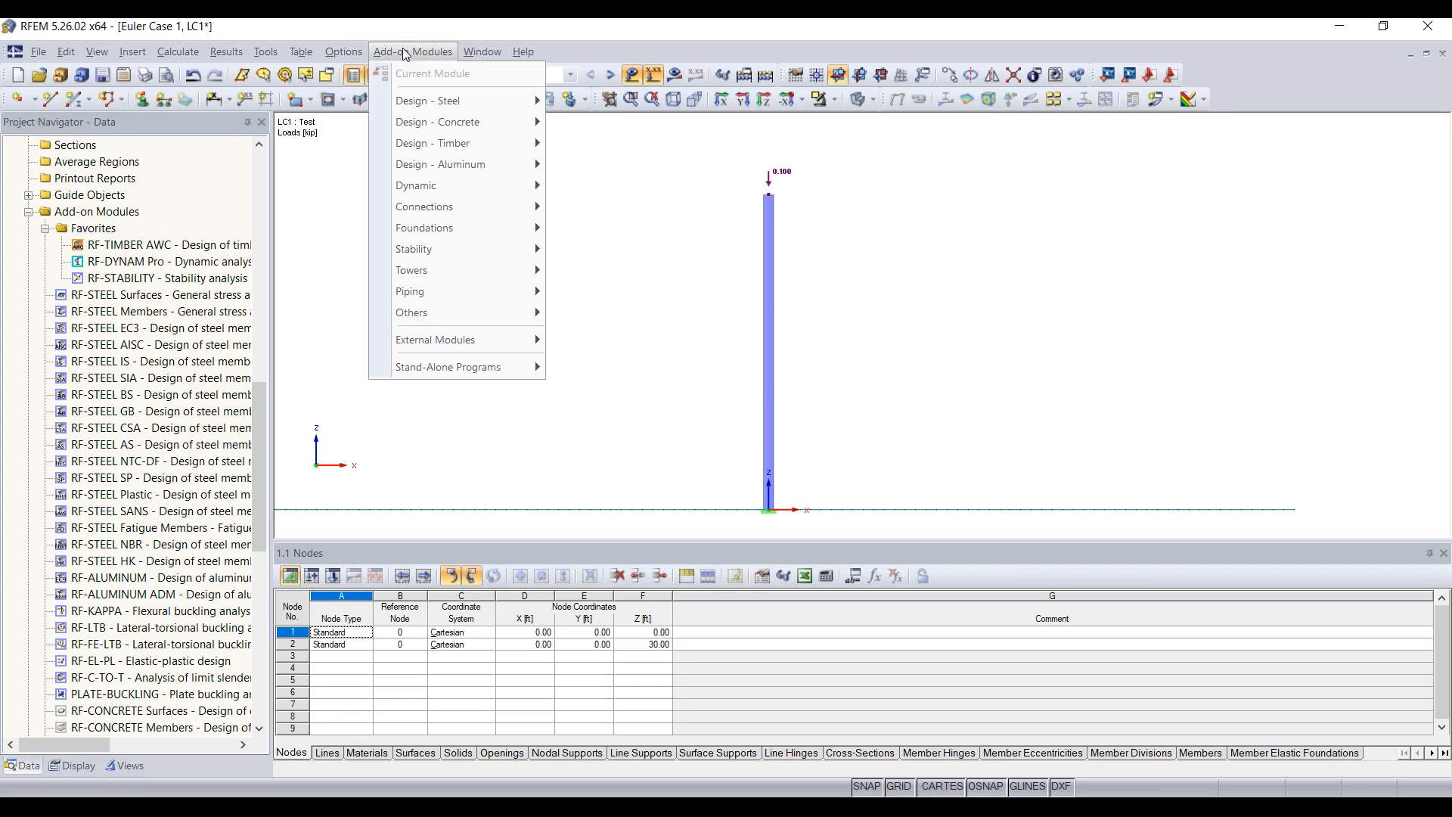
mouse_move(439, 249)
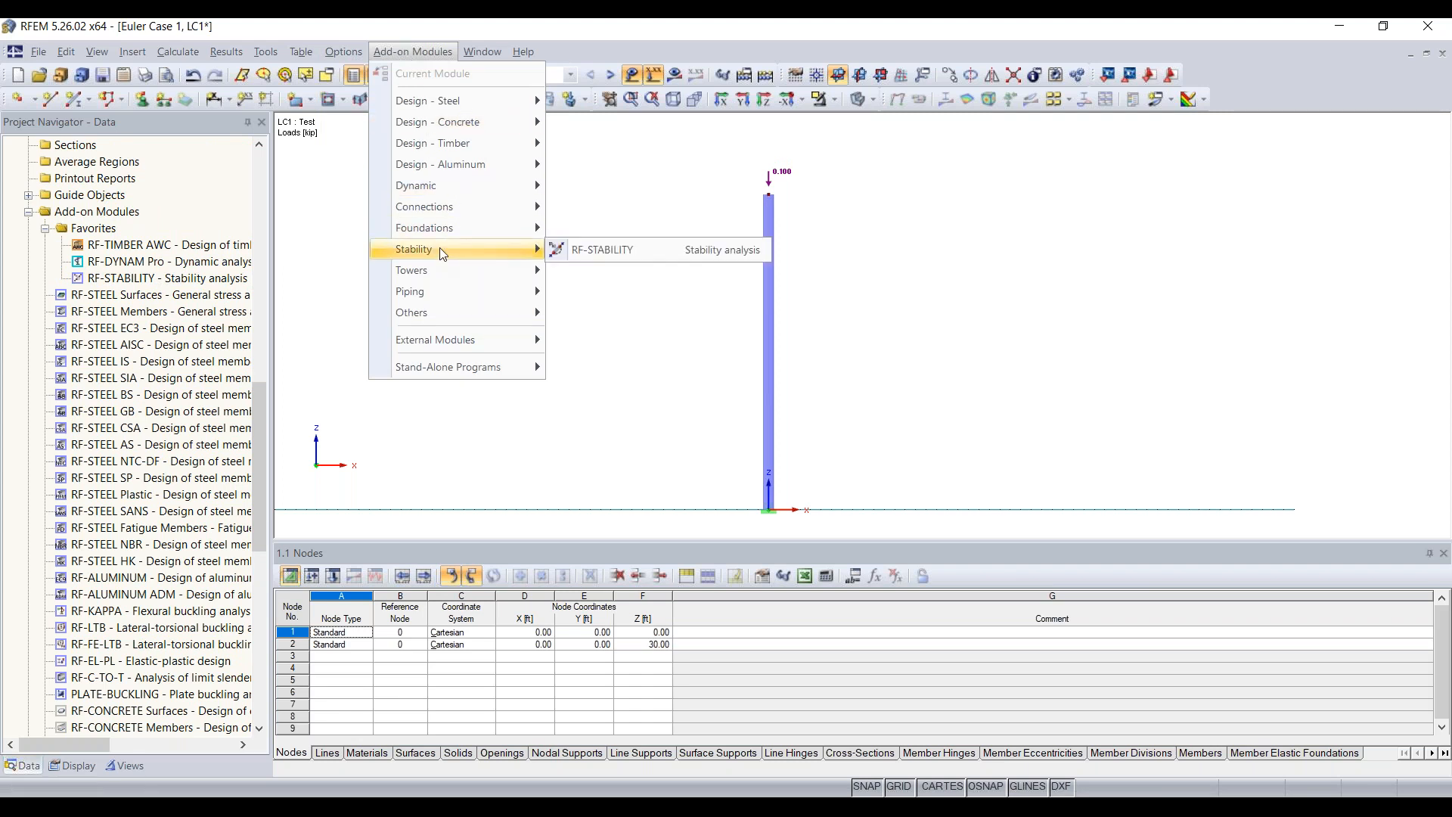
left_click(619, 253)
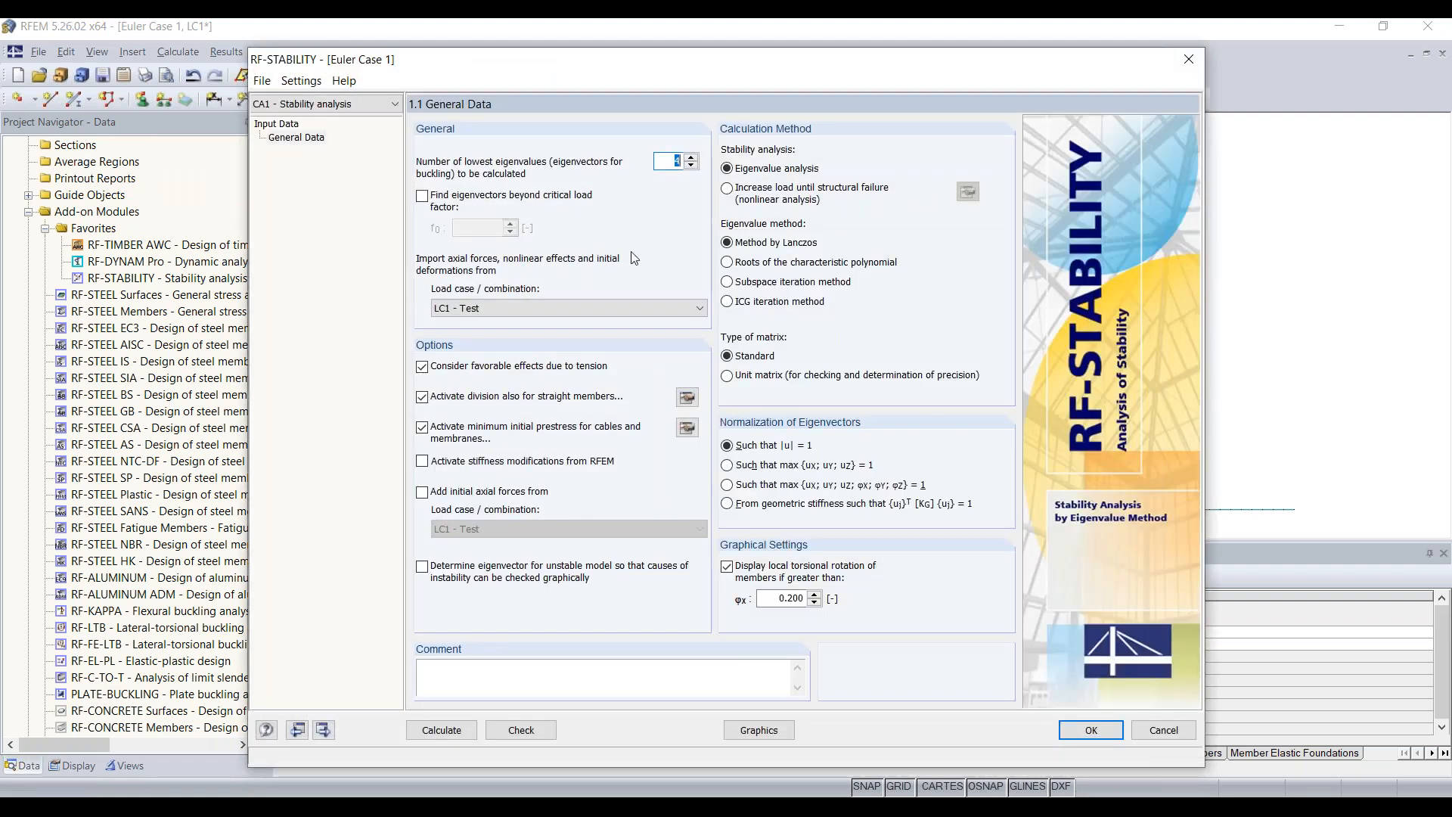
- Review the stability analysis general data and set the minimum number of divisions for straight members to 10
left_click(282, 139)
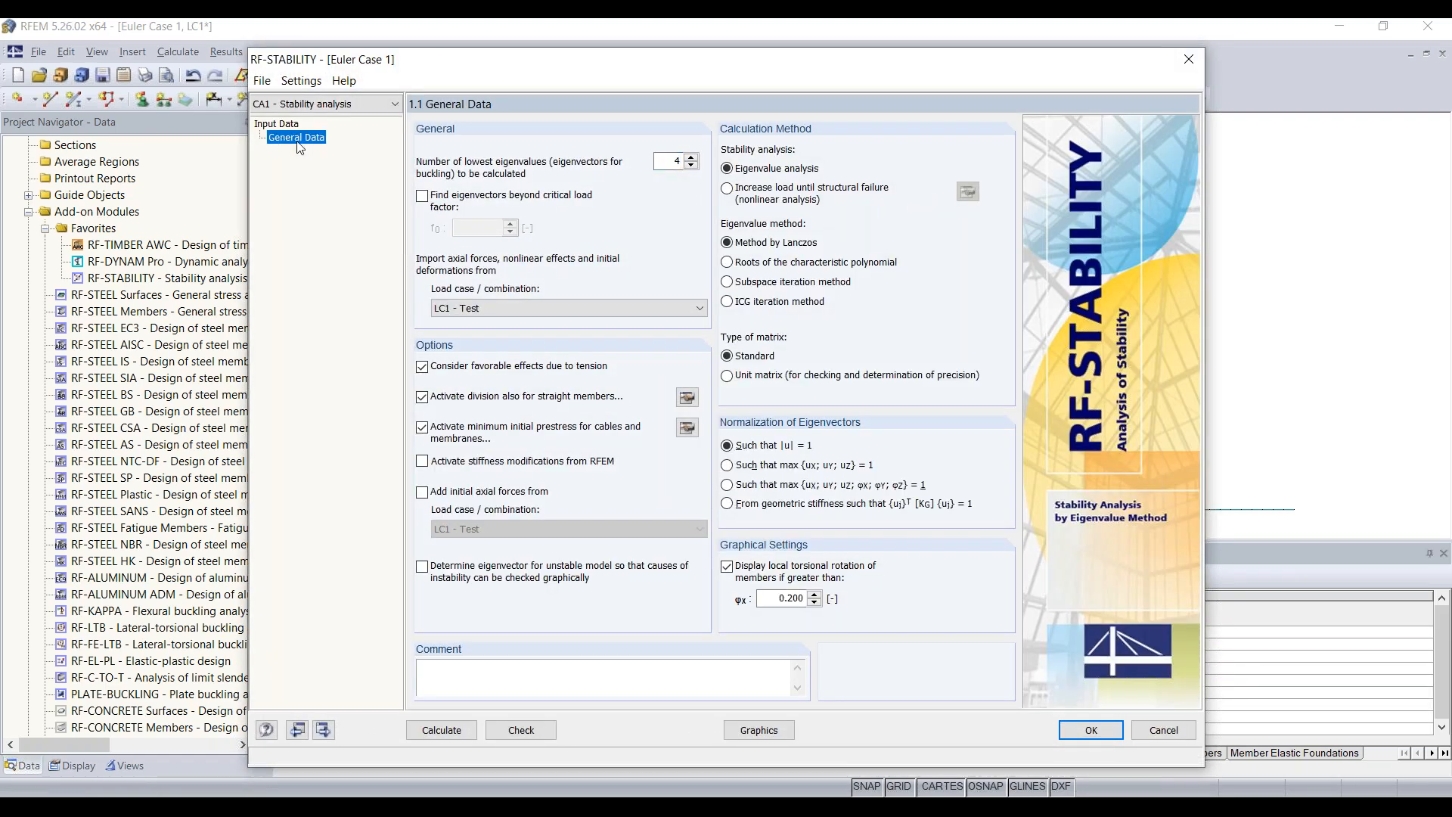
mouse_move(600, 62)
left_mouse_down()
mouse_move(602, 76)
mouse_move(612, 41)
left_mouse_up()
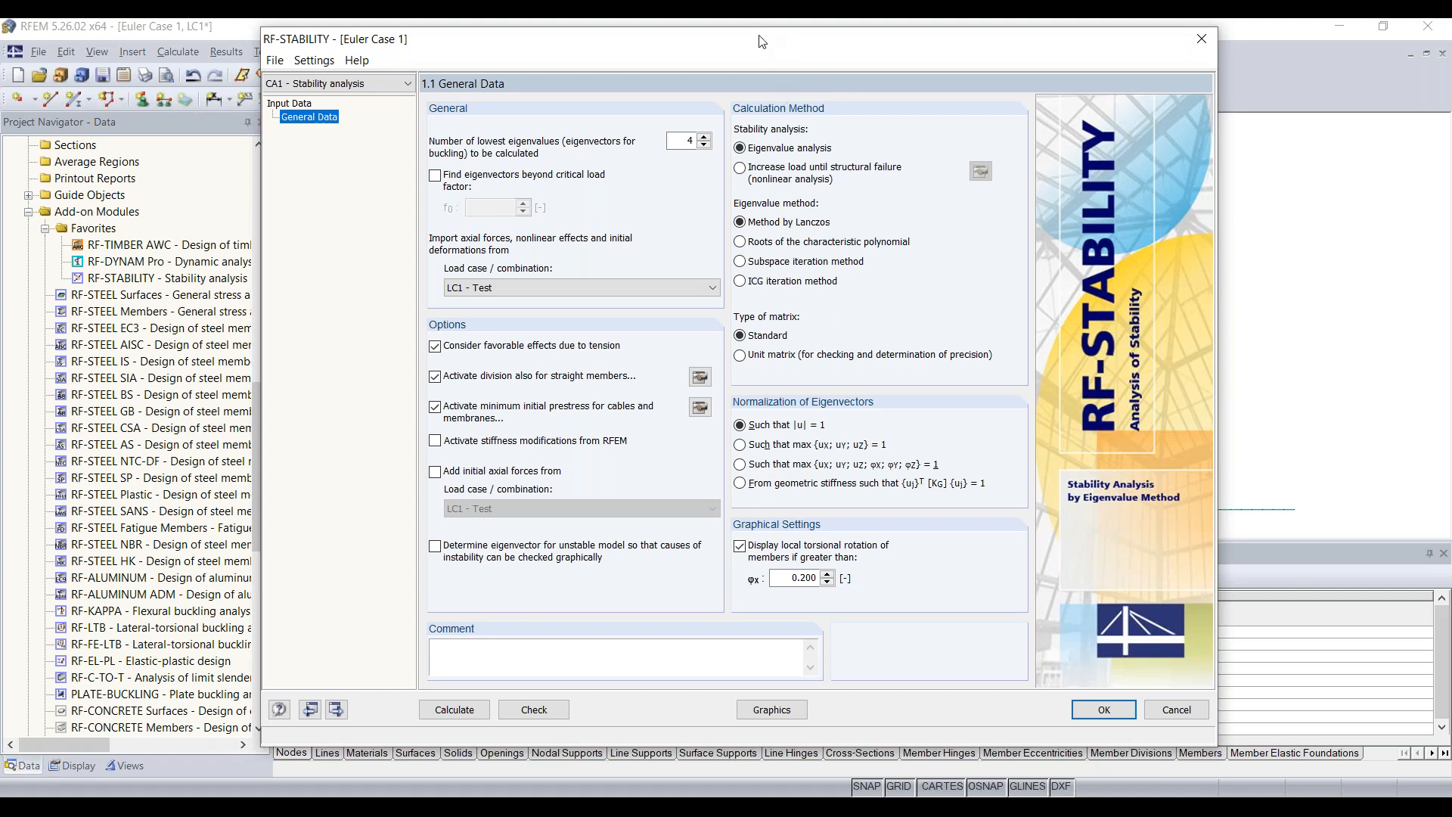
left_click_drag(759, 37, 754, 59)
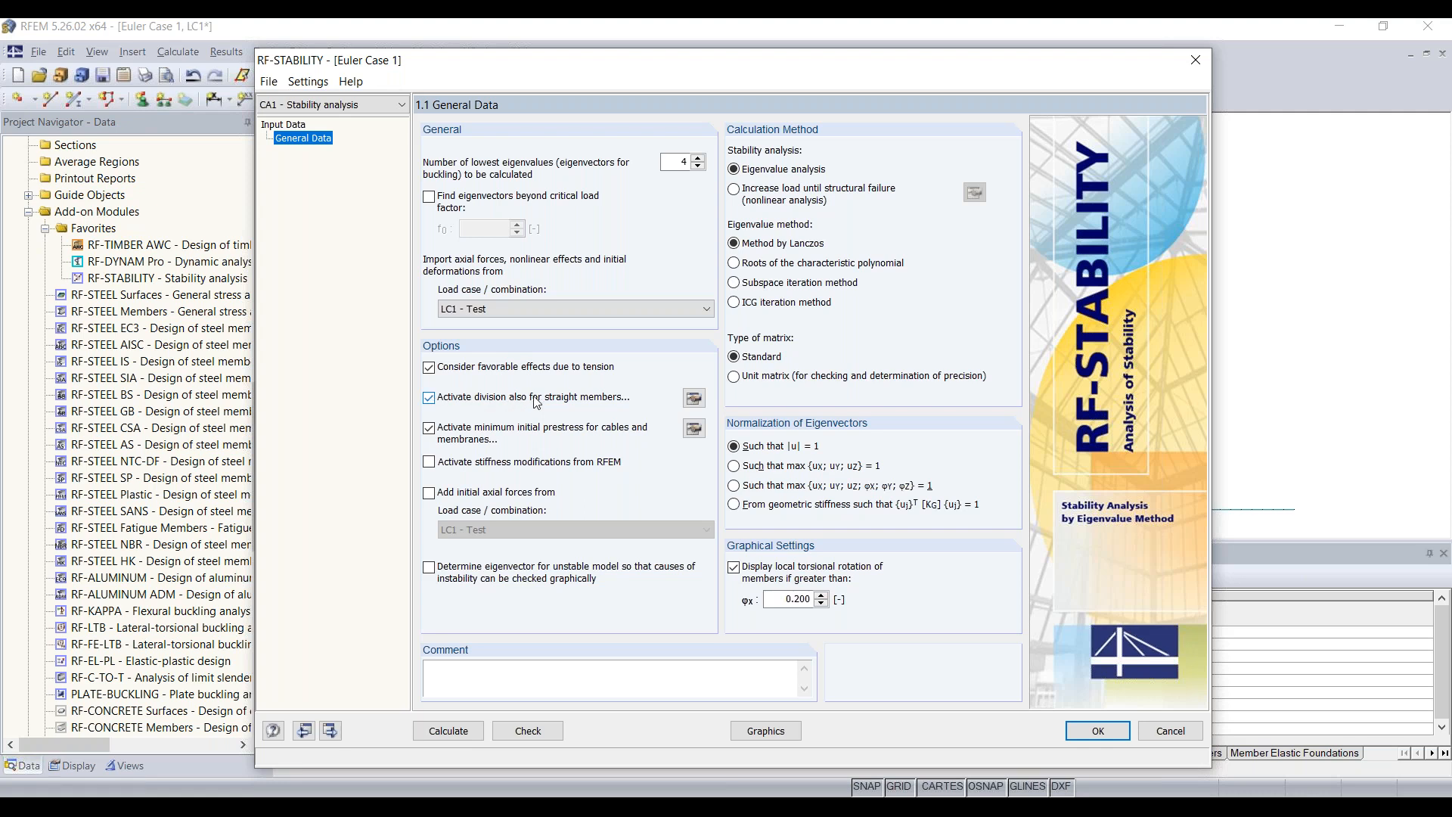
left_click(694, 399)
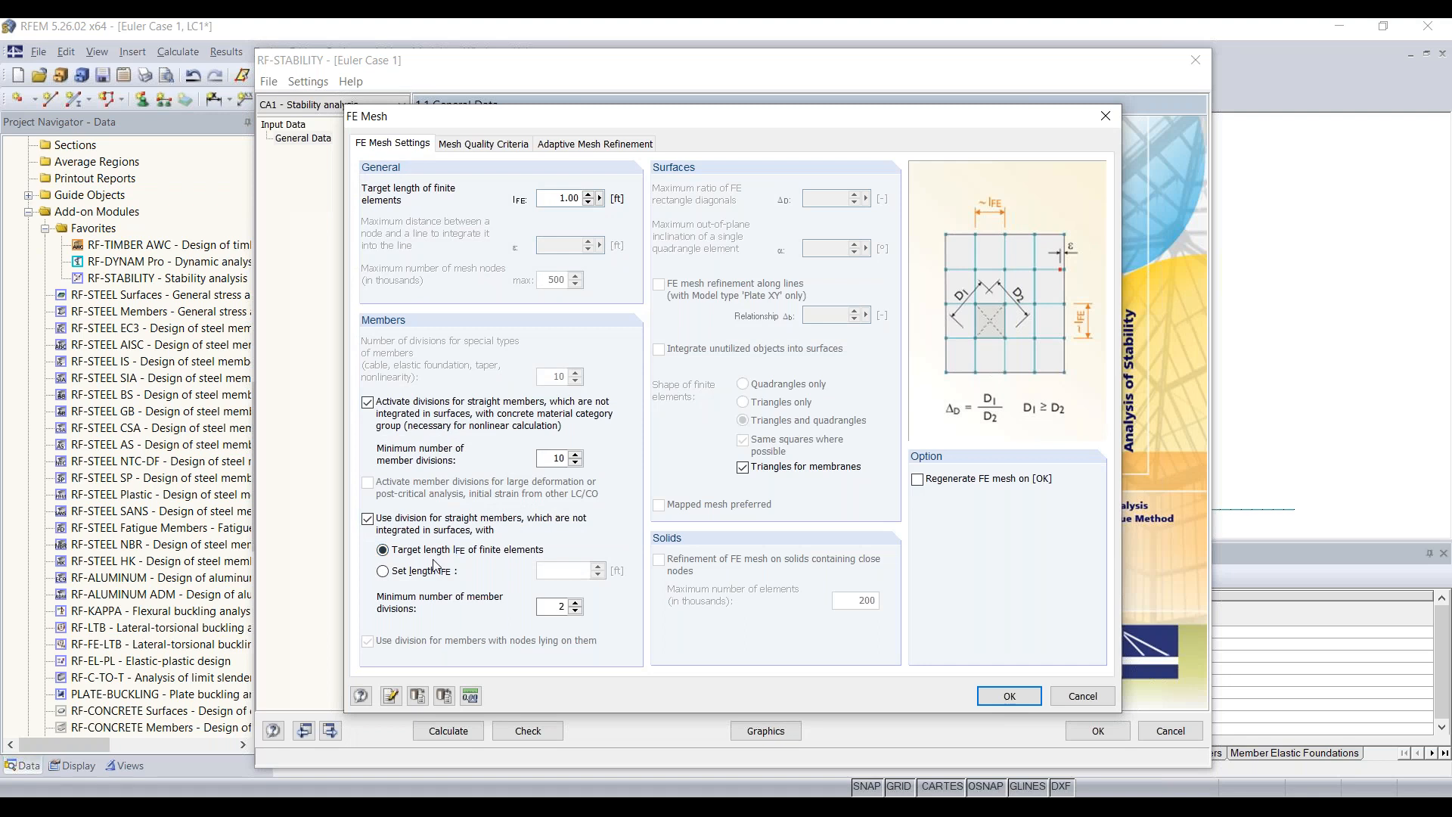
double_click(560, 607)
type("10")
left_click(1023, 696)
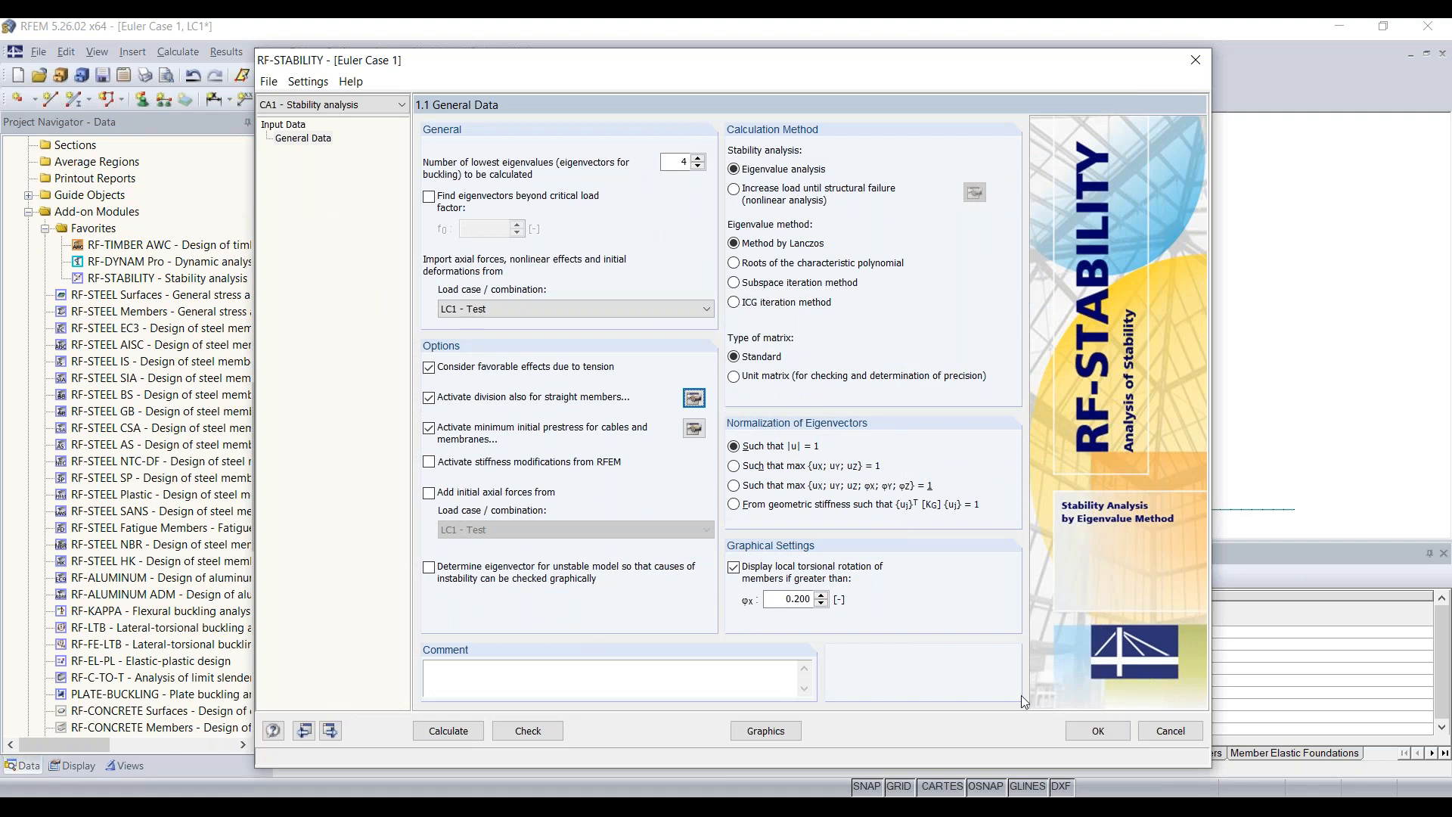
- Keep LC1 - Test as the axial force source with 4 lowest eigenvalues, and run the stability calculation
left_click(487, 309)
left_click(490, 307)
double_click(683, 161)
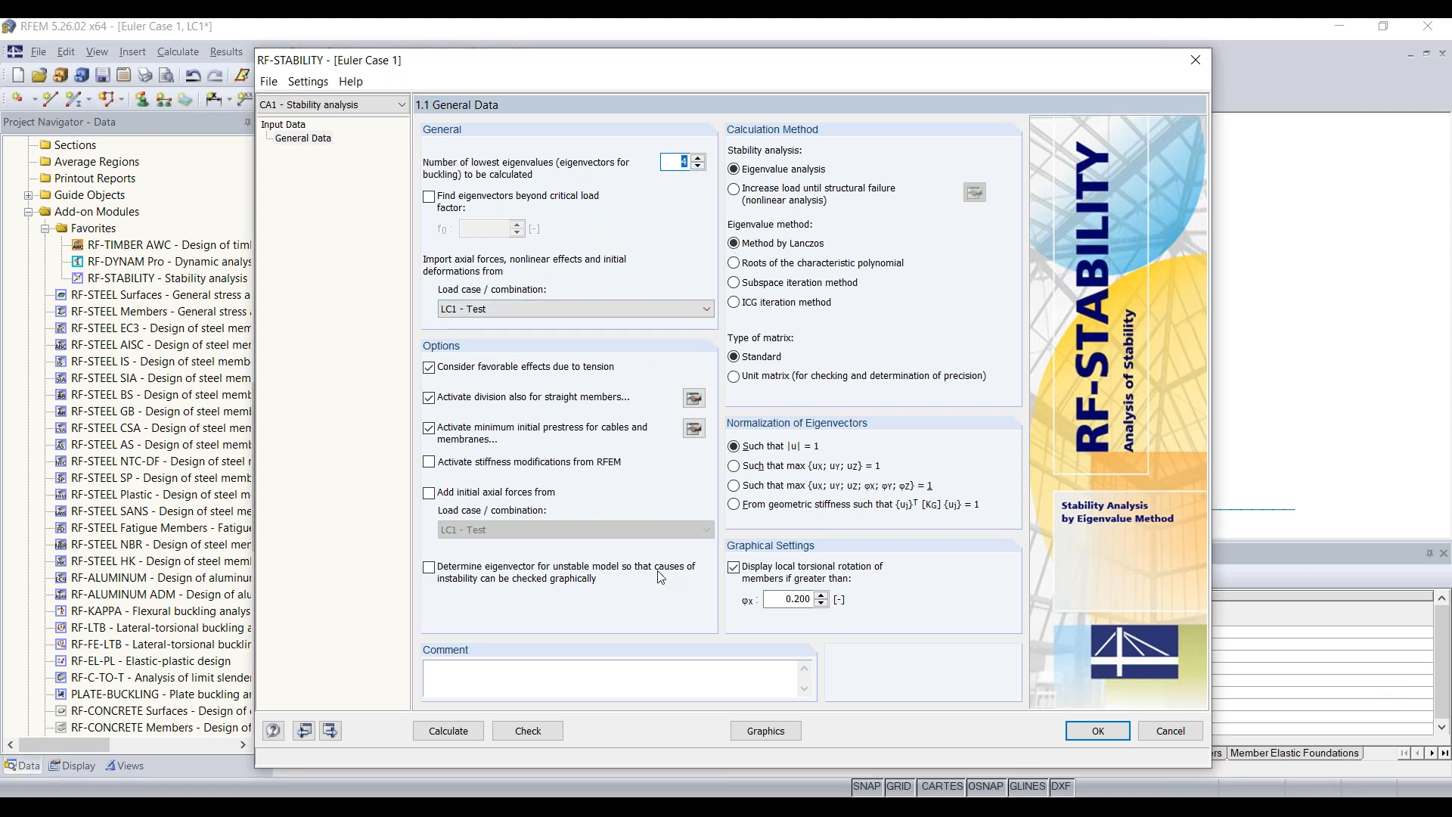
left_click(449, 730)
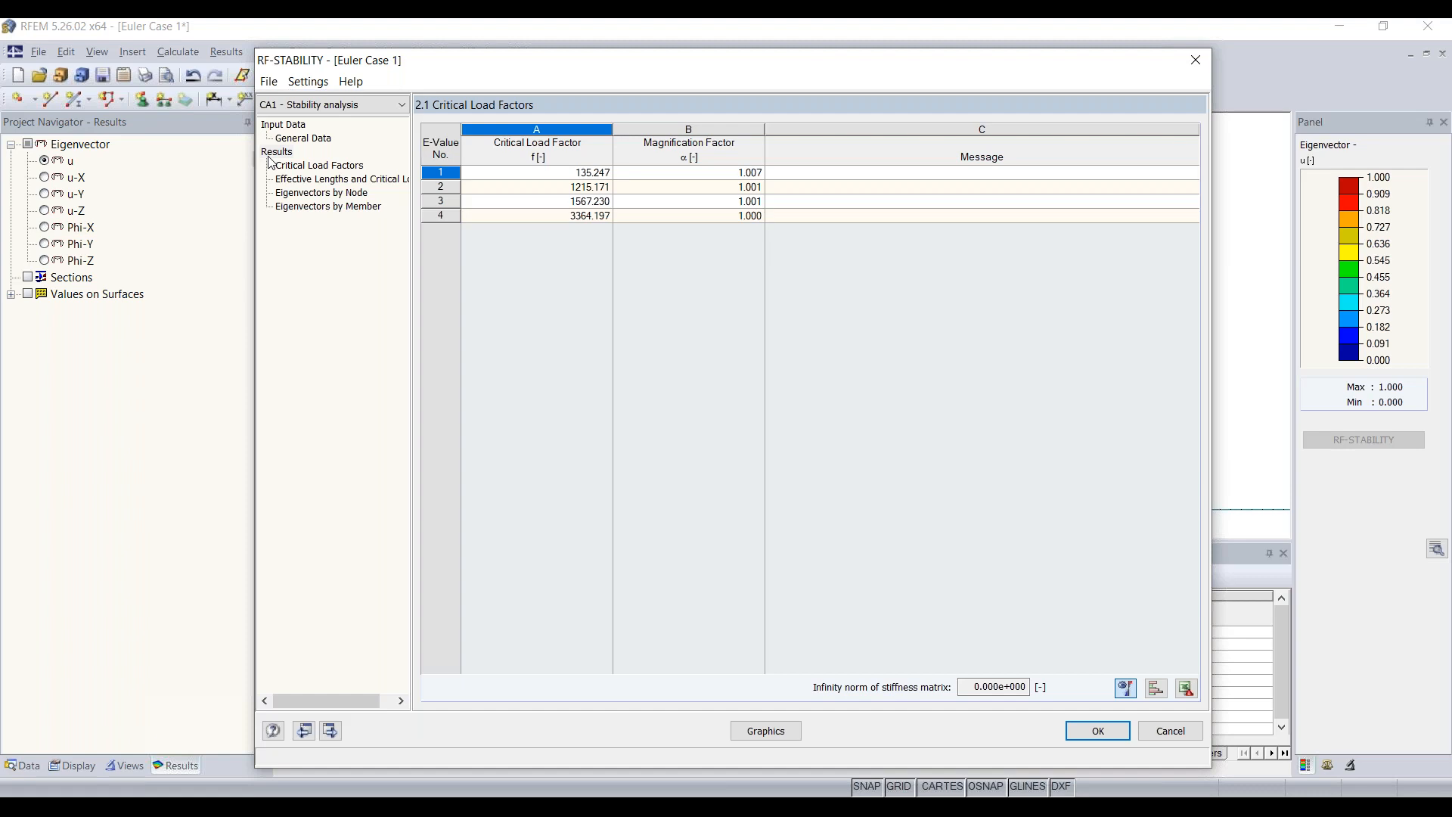
- Examine the critical load factors alongside the column's first eigenvector, and open the effective lengths and critical loads results
left_click(291, 168)
left_click(446, 171)
left_click(586, 177)
left_click_drag(606, 65, 609, 304)
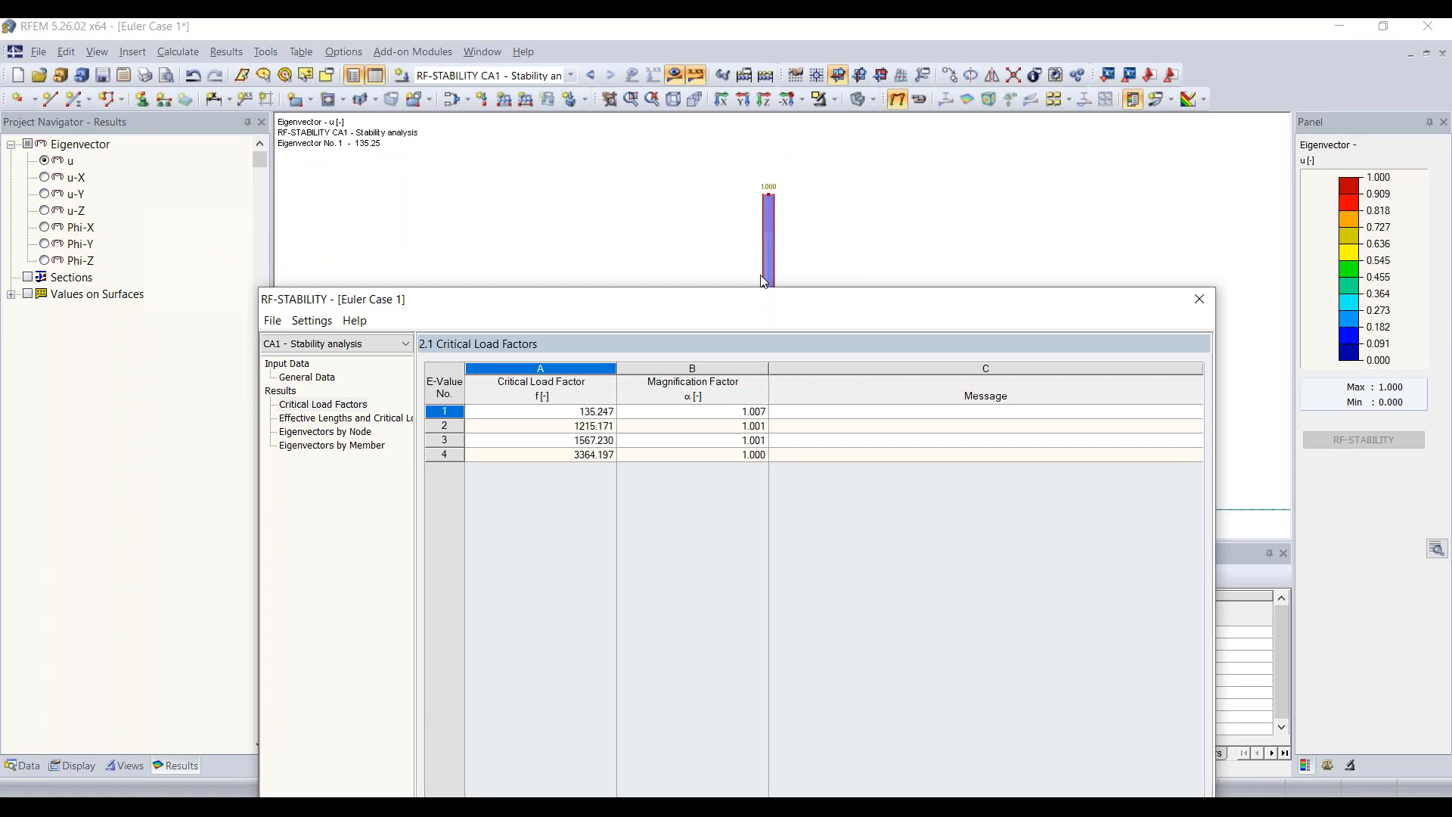
left_click_drag(727, 302, 719, 127)
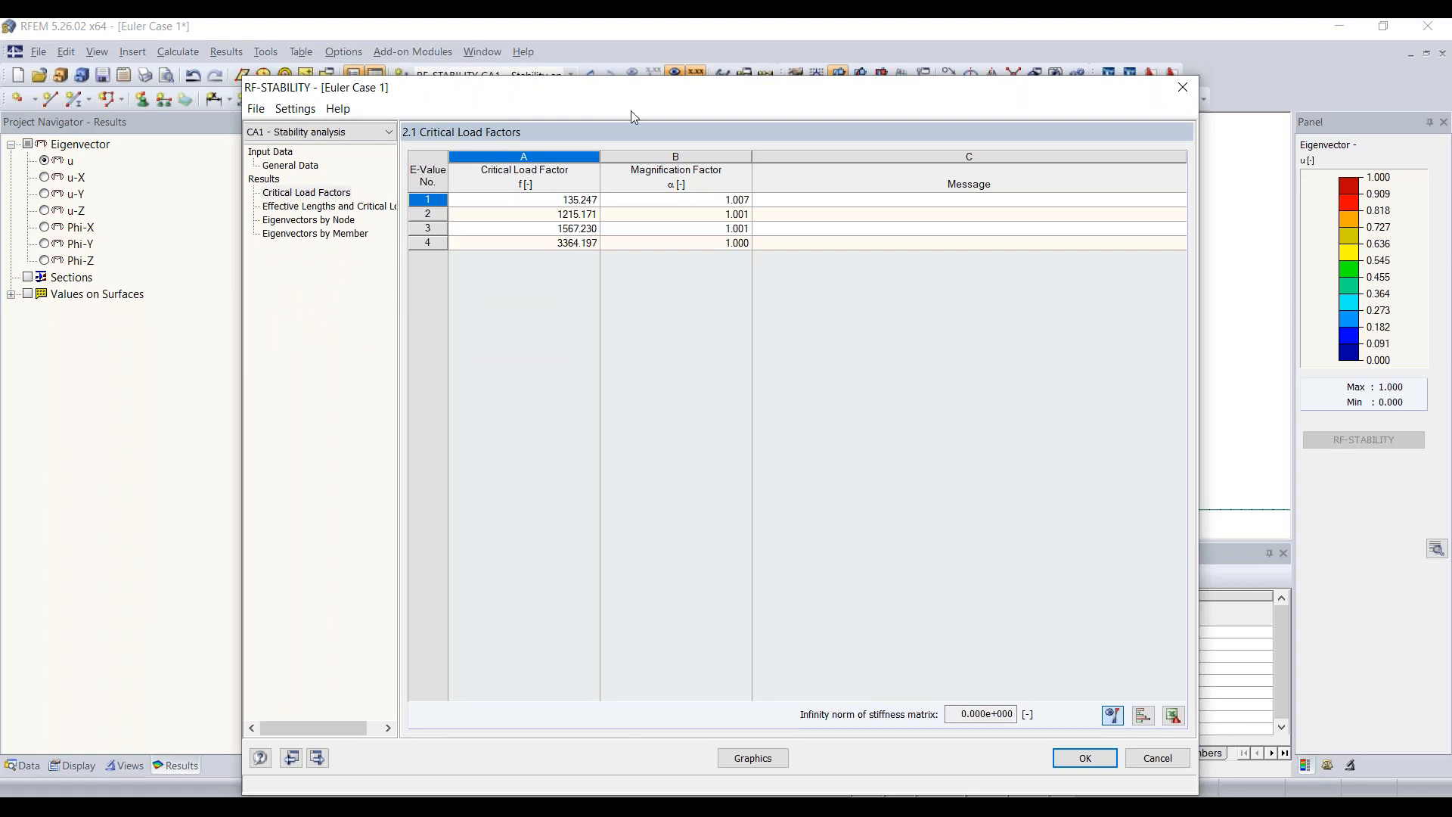
left_click_drag(830, 85, 829, 294)
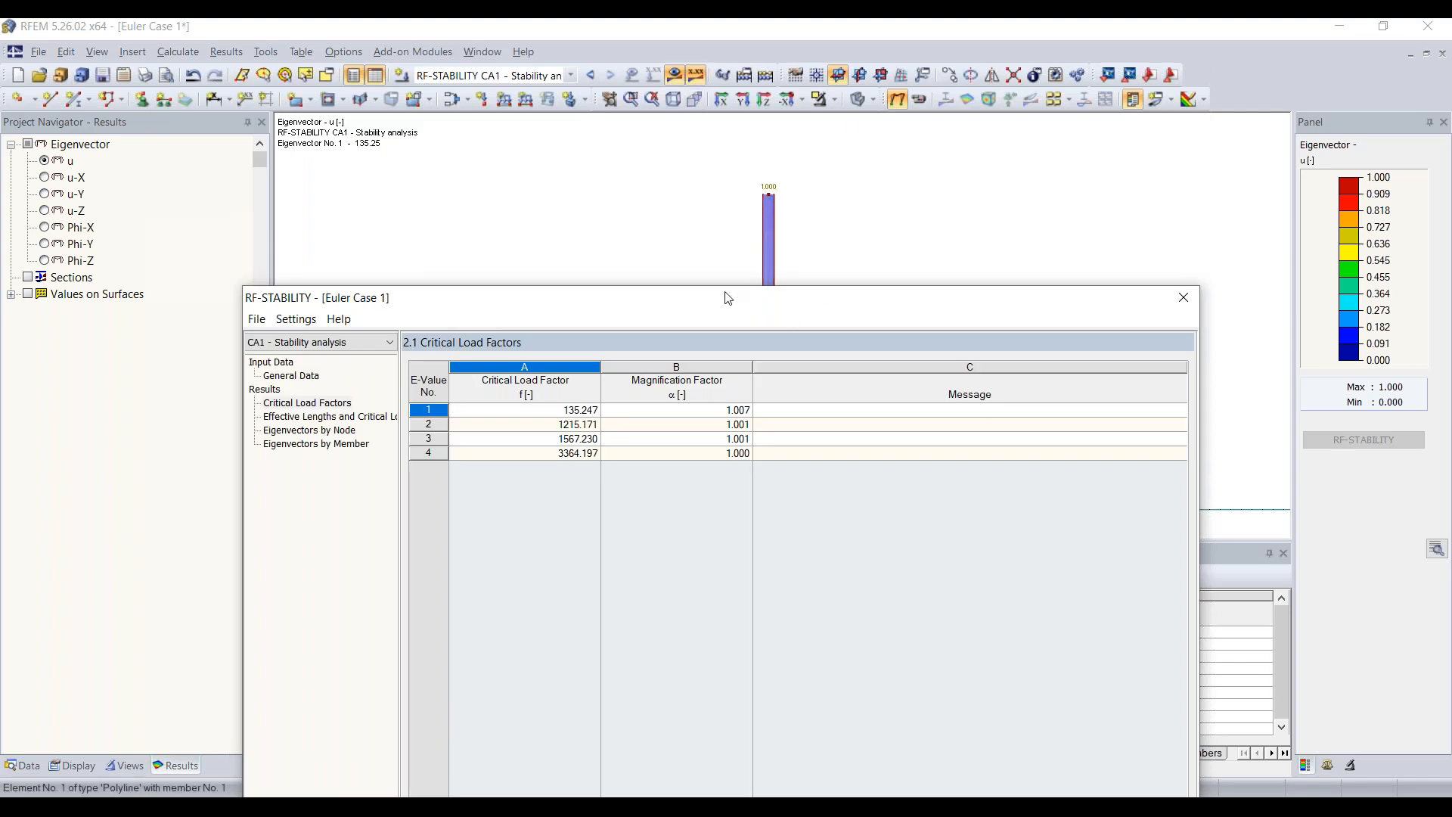
left_click_drag(723, 306, 715, 111)
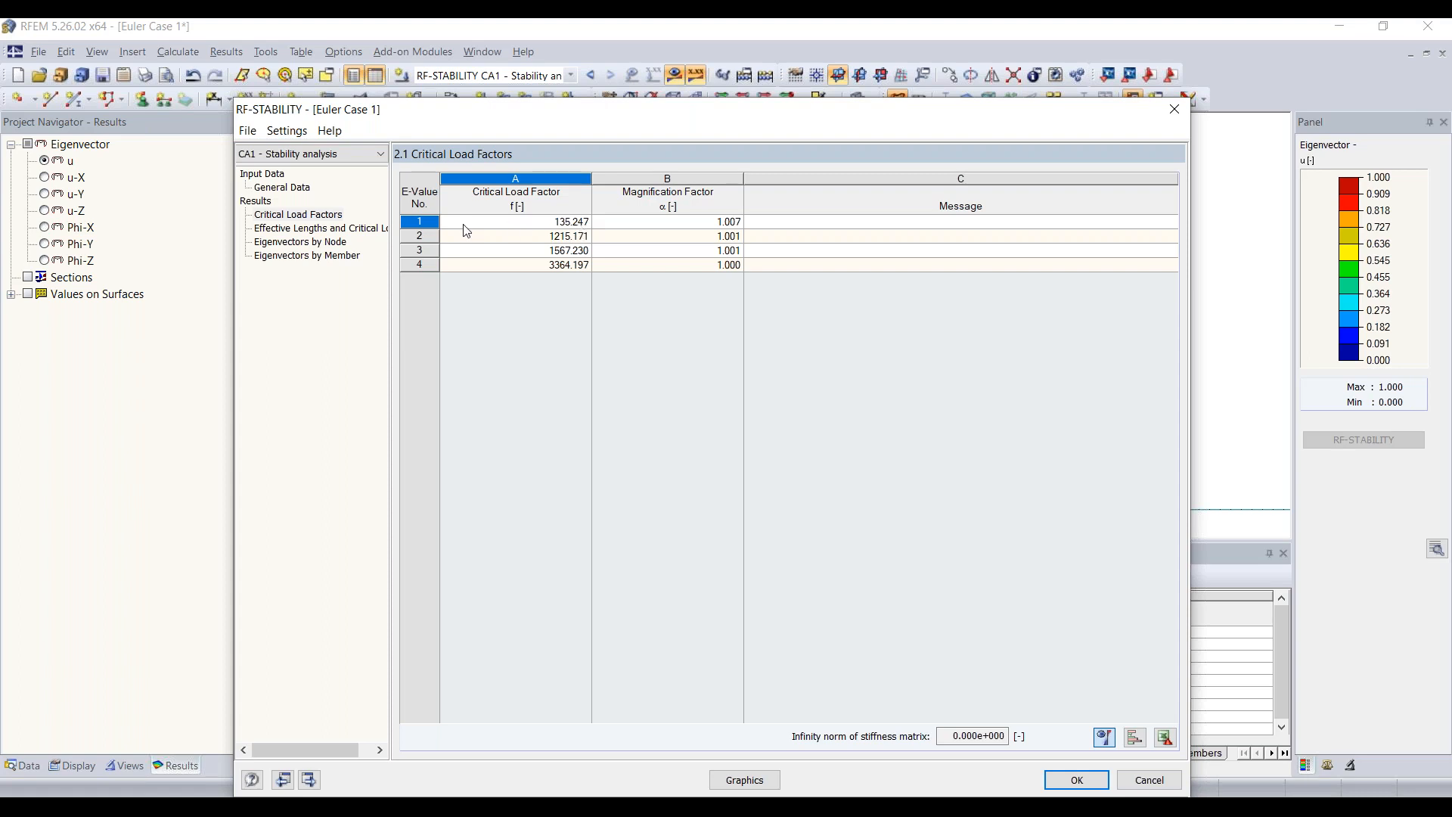
left_click(353, 229)
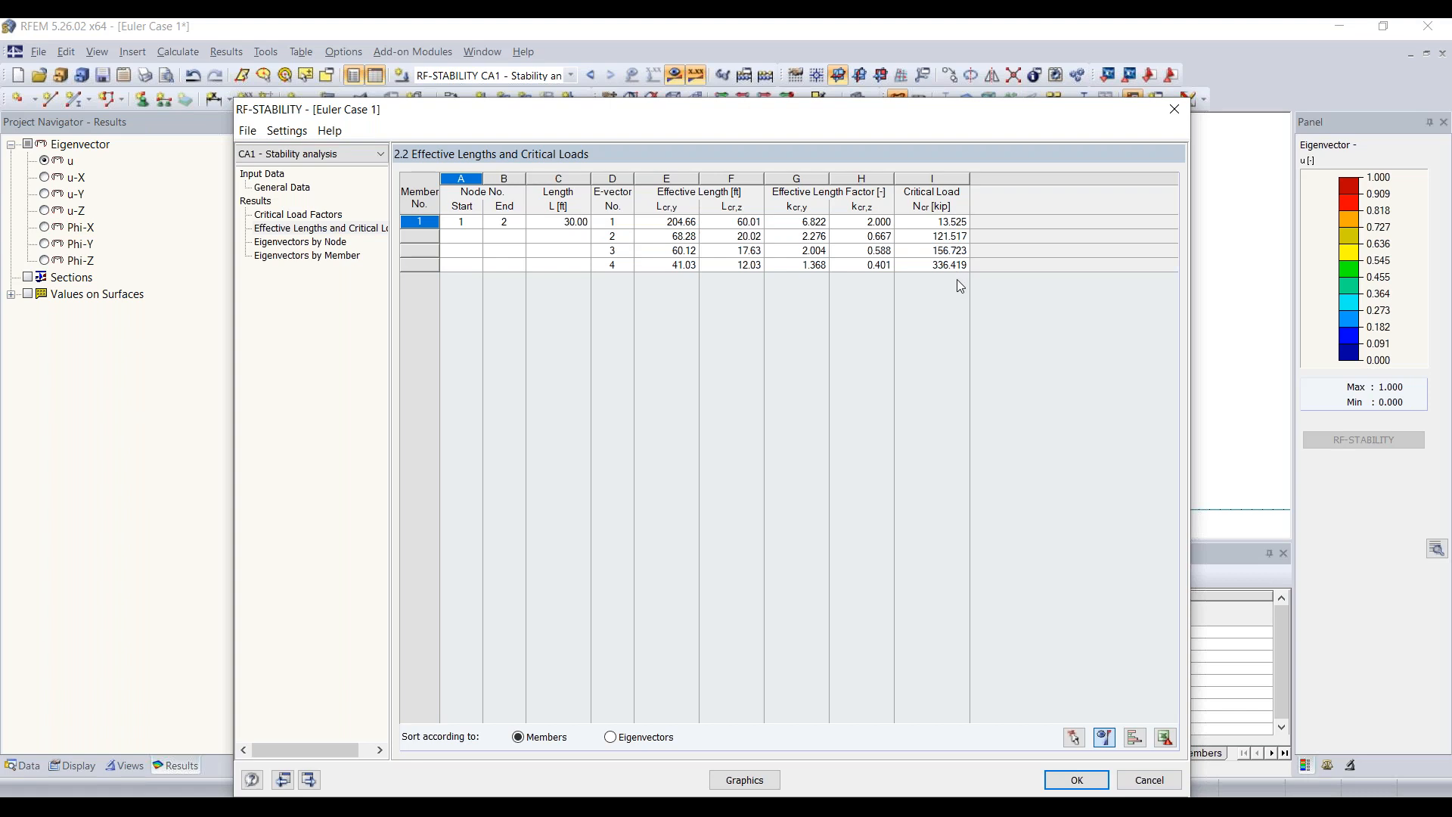
- Show the column's buckling mode graphically, oriented to reveal its sideways deflection, and open the eigenvector display factors
left_click(735, 783)
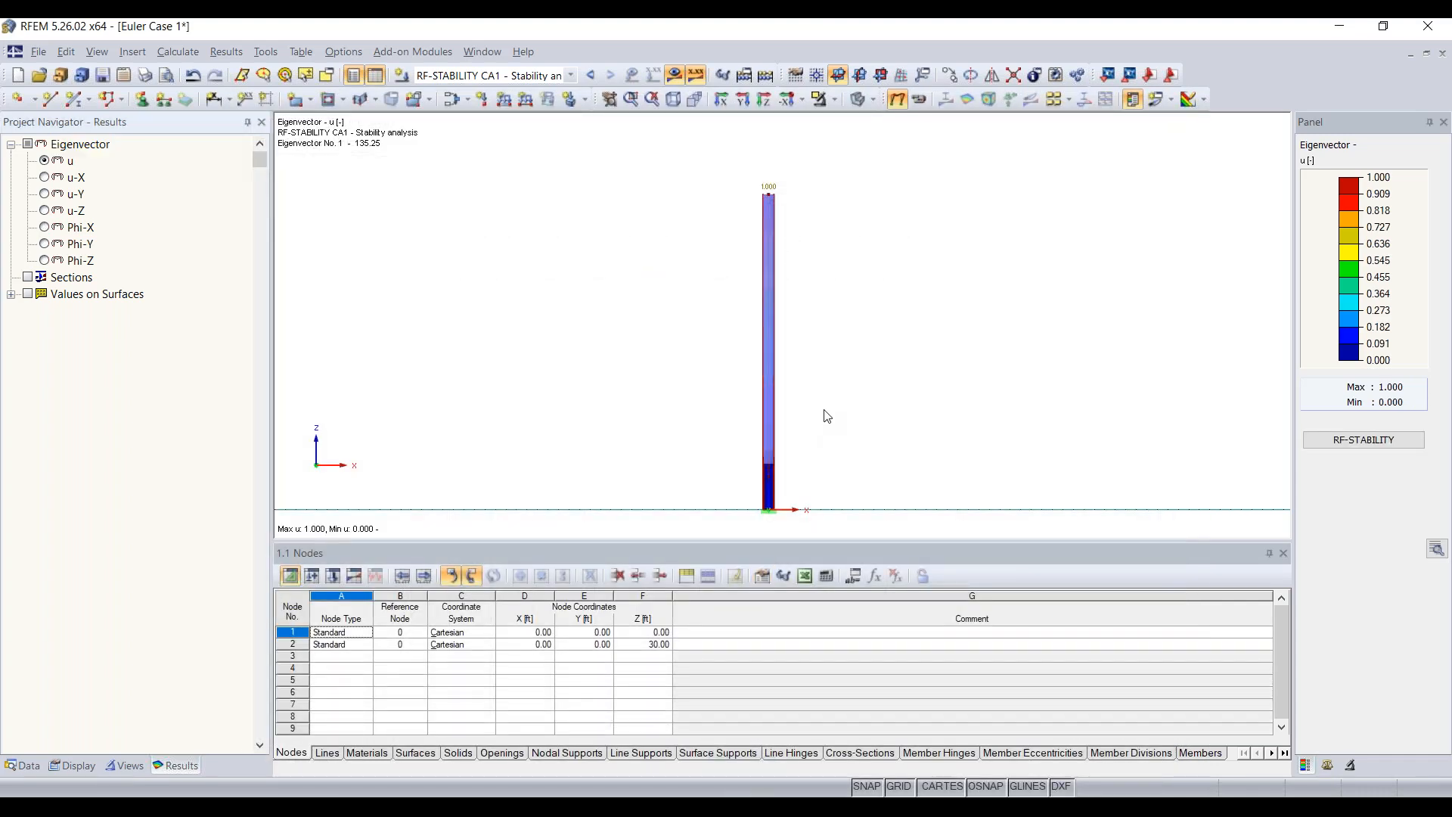
mouse_move(722, 319)
middle_mouse_down("ctrl")
mouse_move(799, 303)
mouse_move(1014, 305)
mouse_move(963, 353)
middle_mouse_up("ctrl")
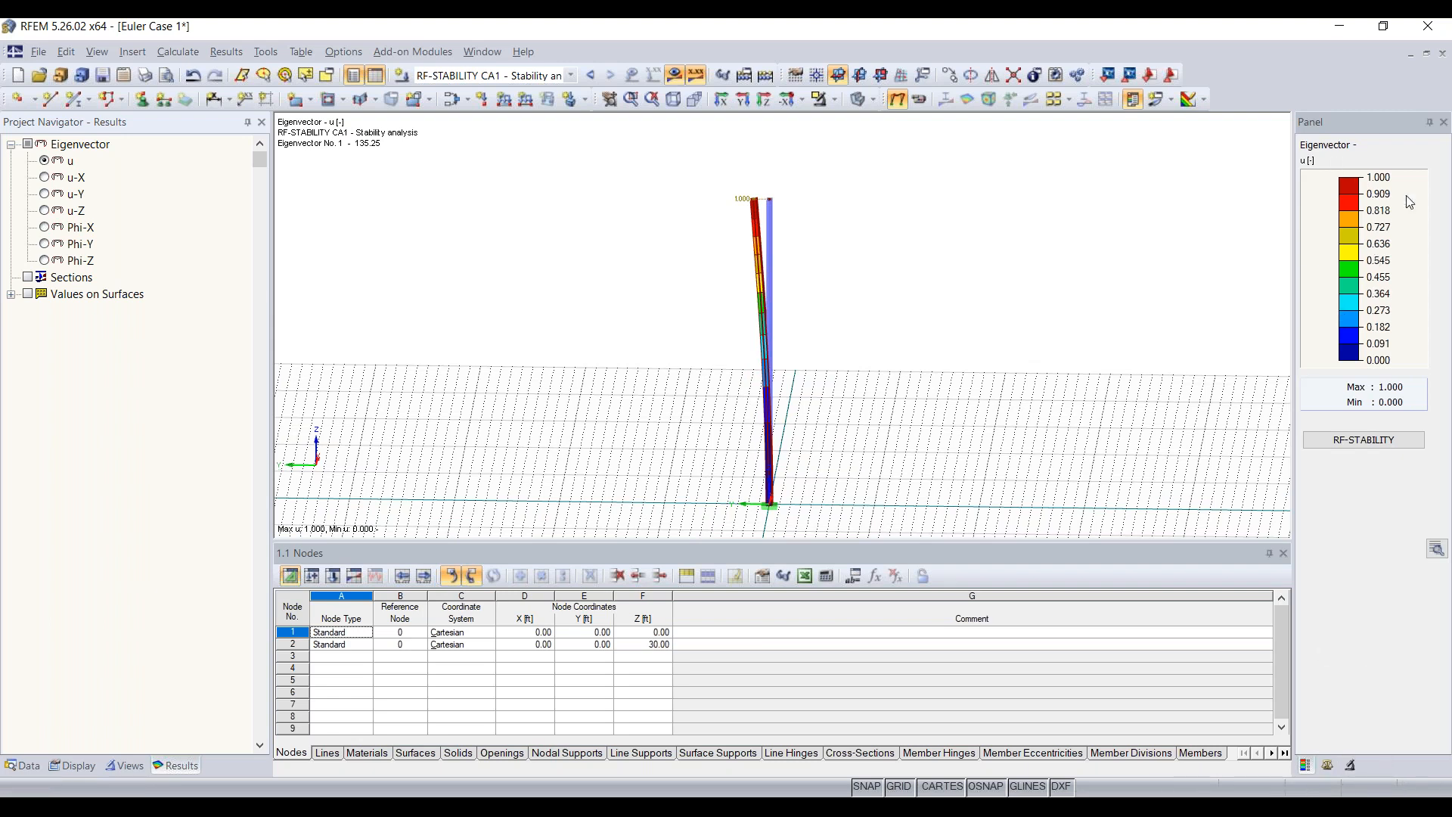
left_click(1351, 767)
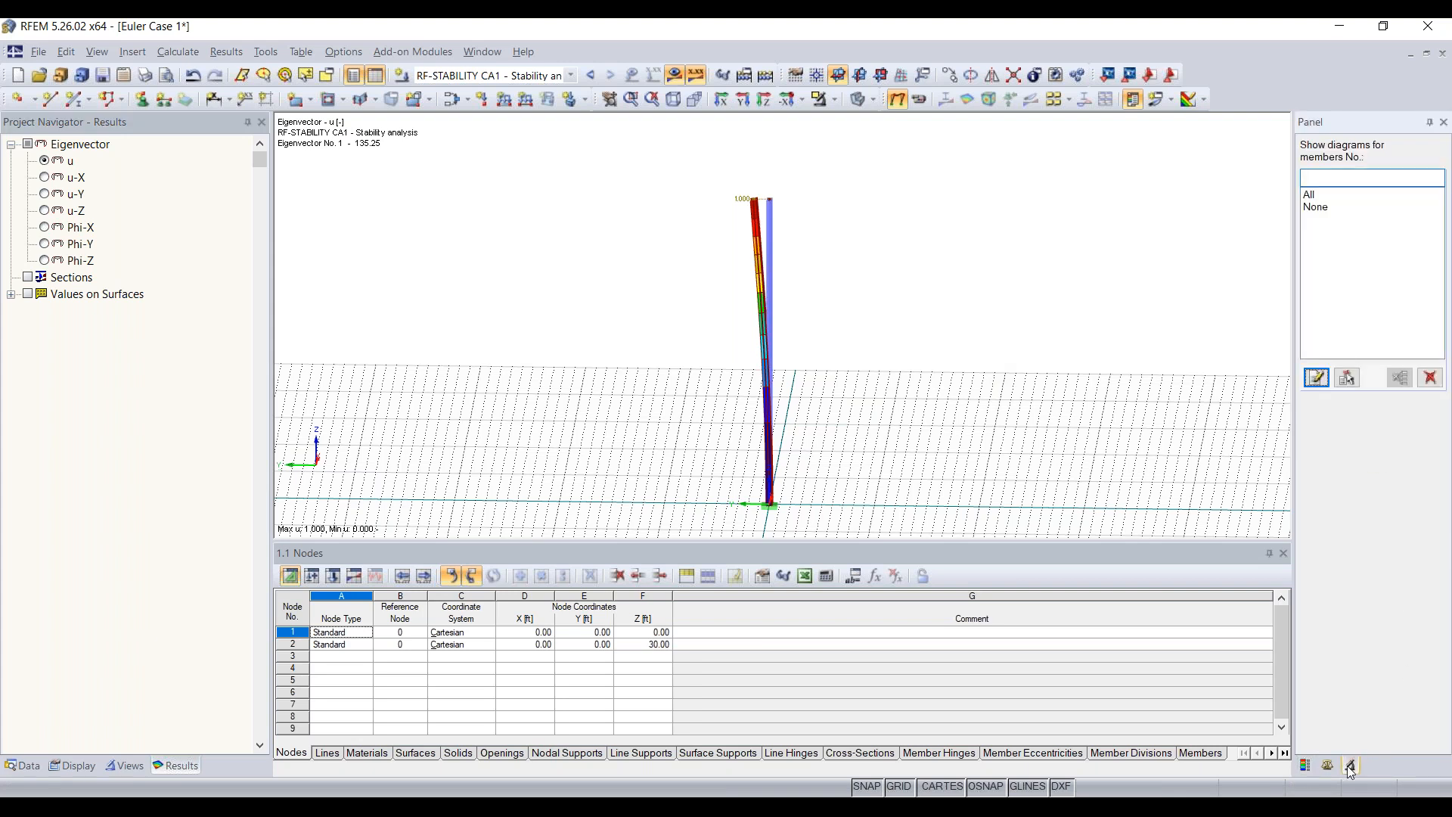
left_click(1328, 766)
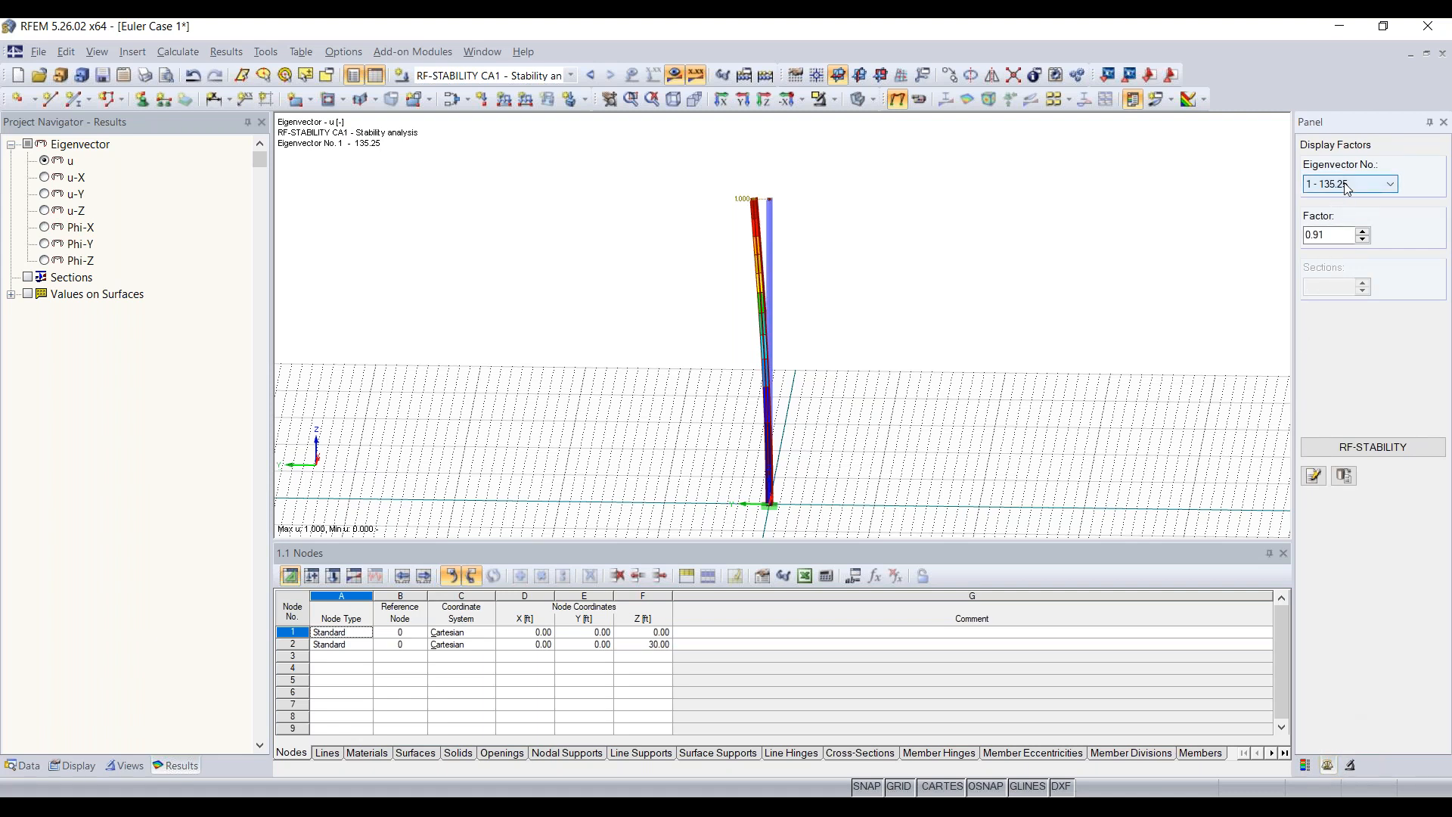
- Compare the column's buckling shapes for eigenvectors 2, 3 and 4, and return to eigenvector 1
left_click(1368, 185)
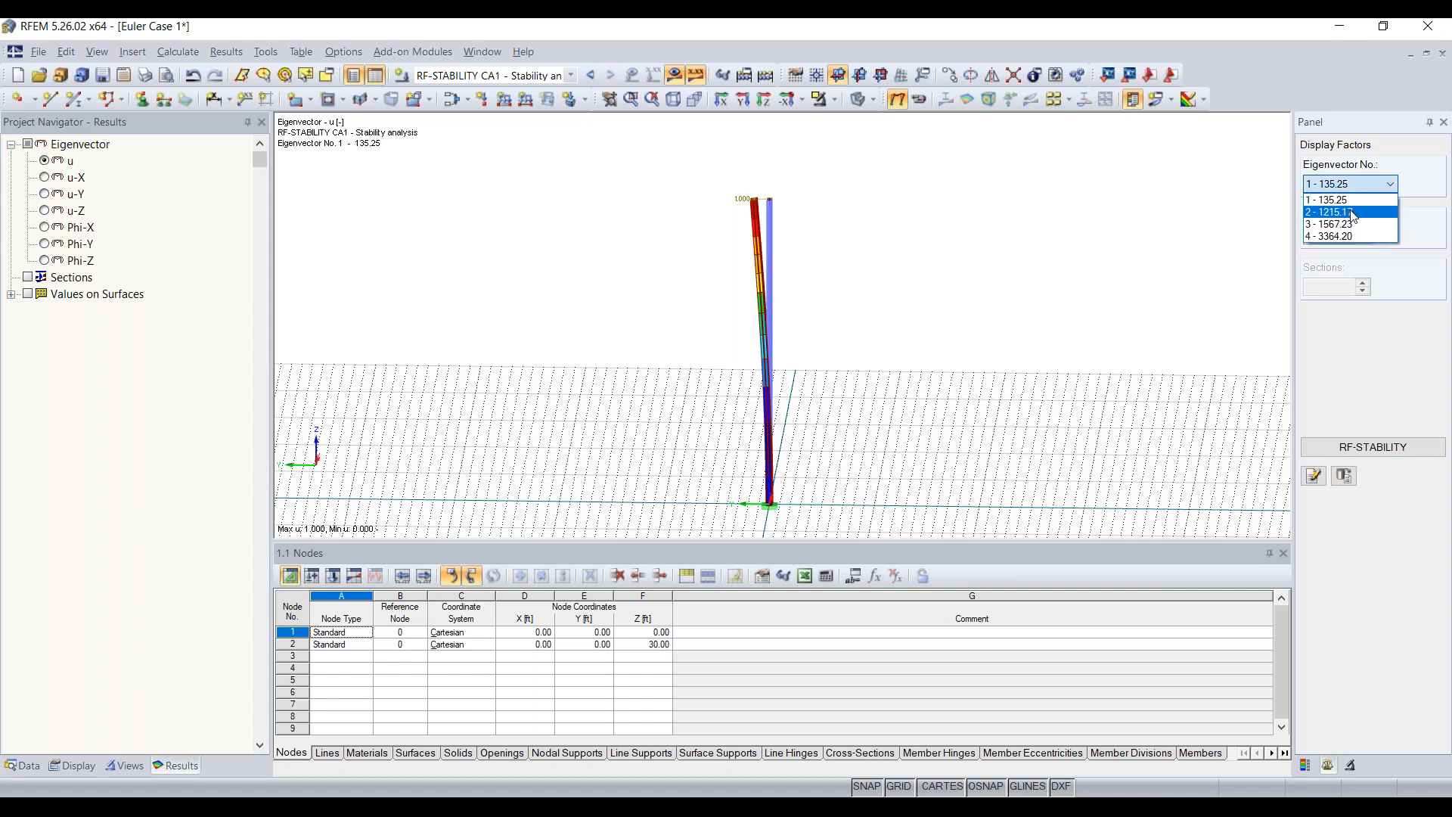
left_click(1352, 212)
left_click(1347, 185)
left_click(1343, 224)
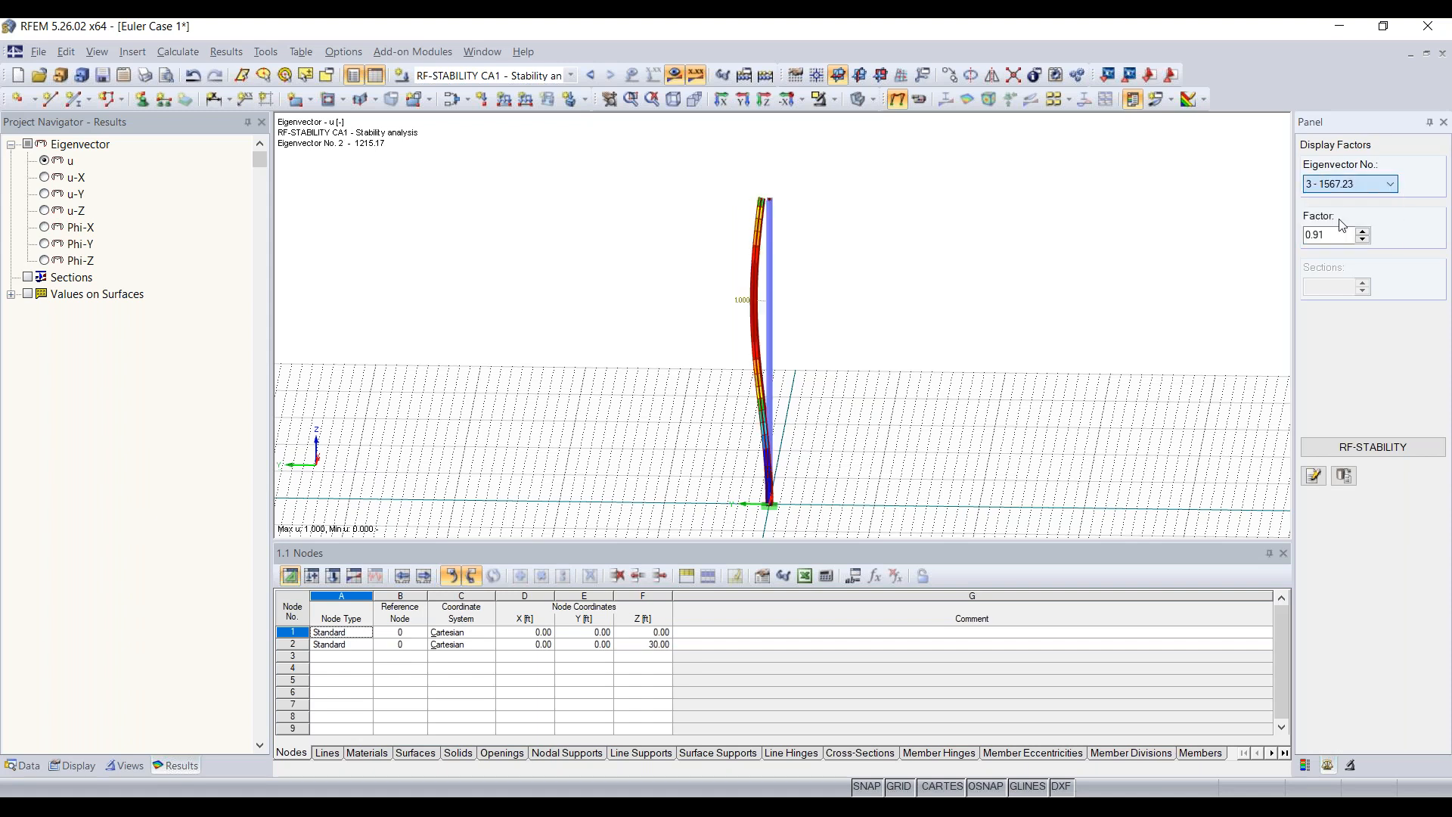
left_click(1349, 184)
left_click(1343, 235)
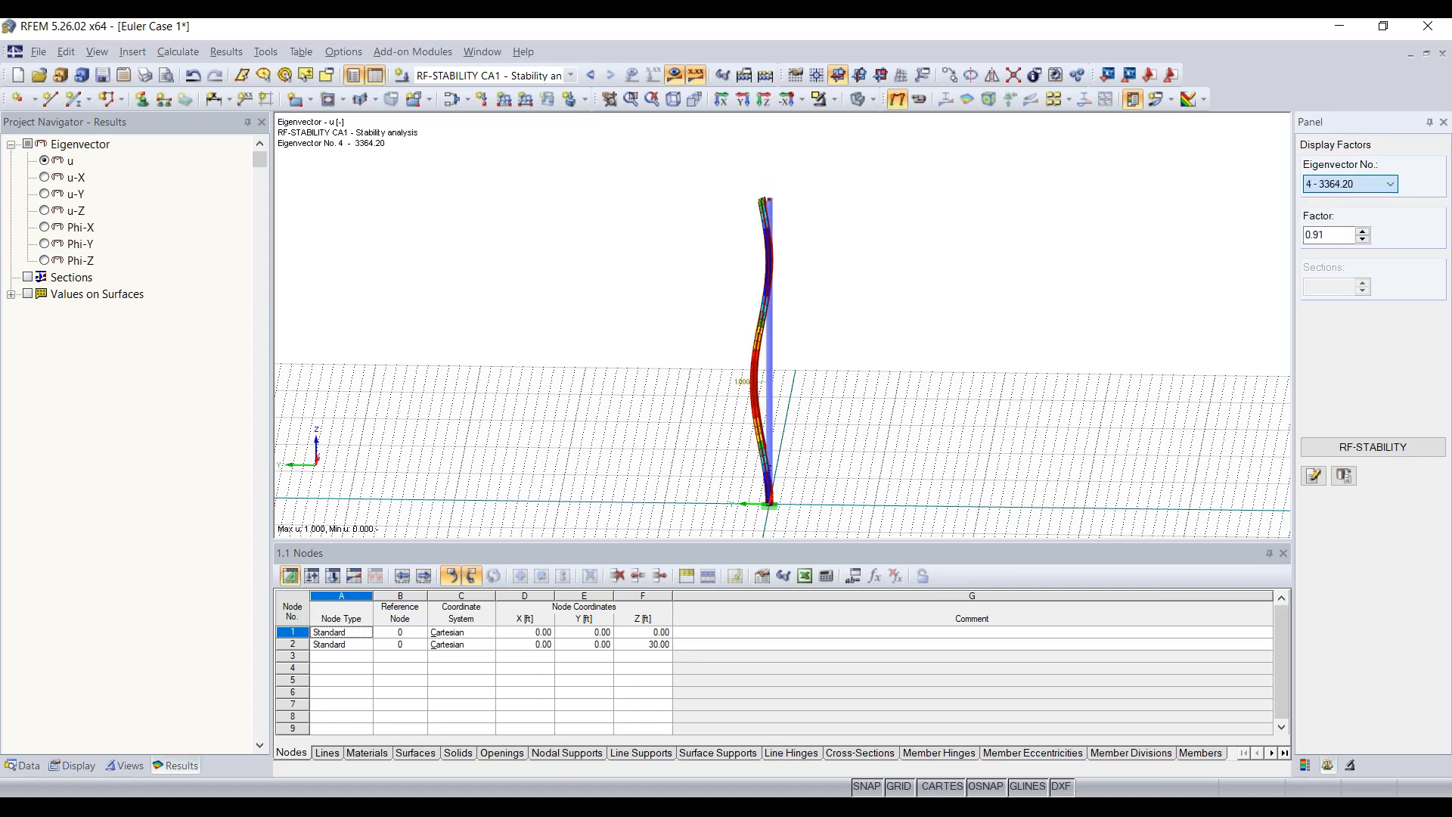
left_click(1353, 185)
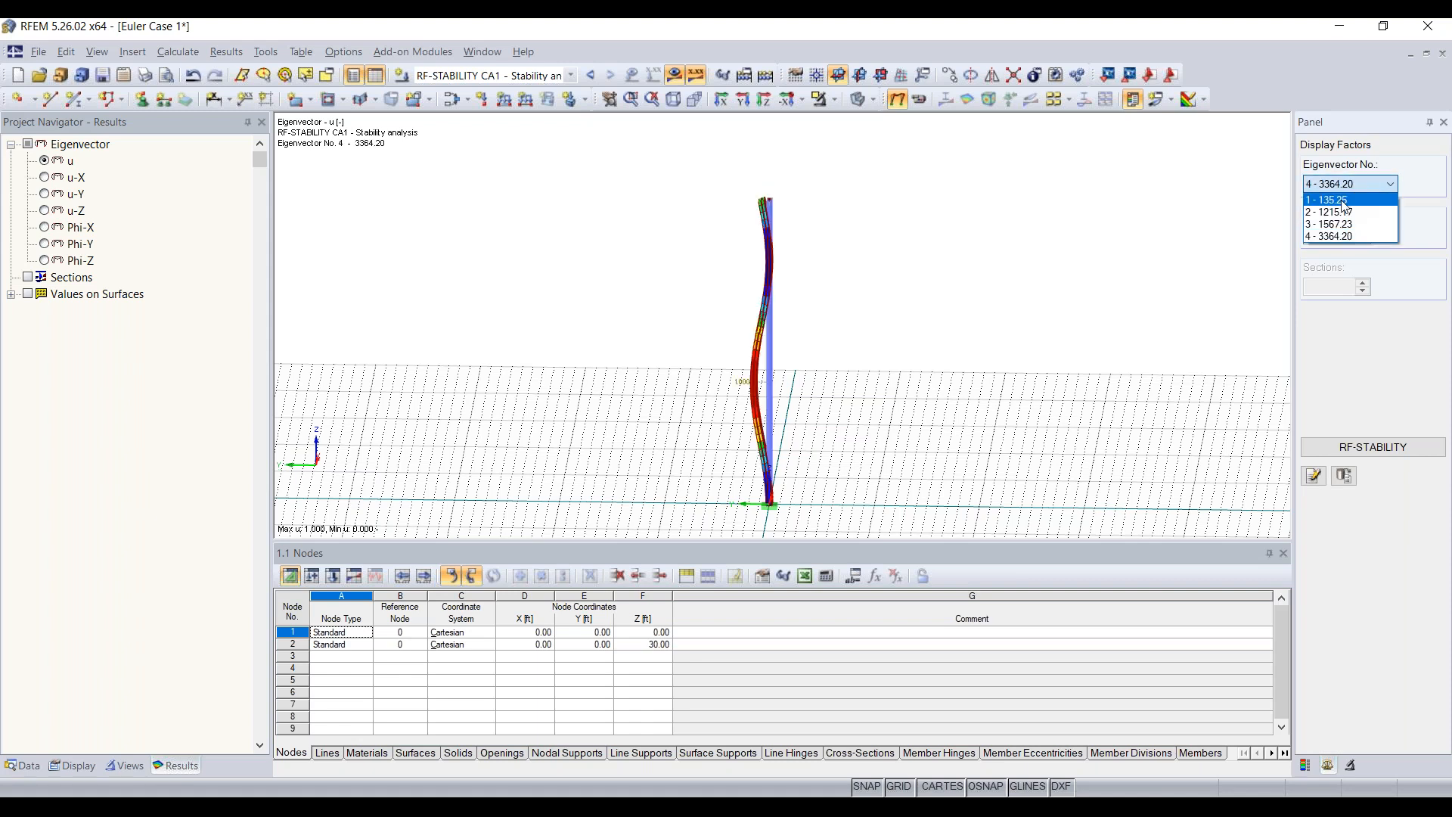
left_click(1343, 201)
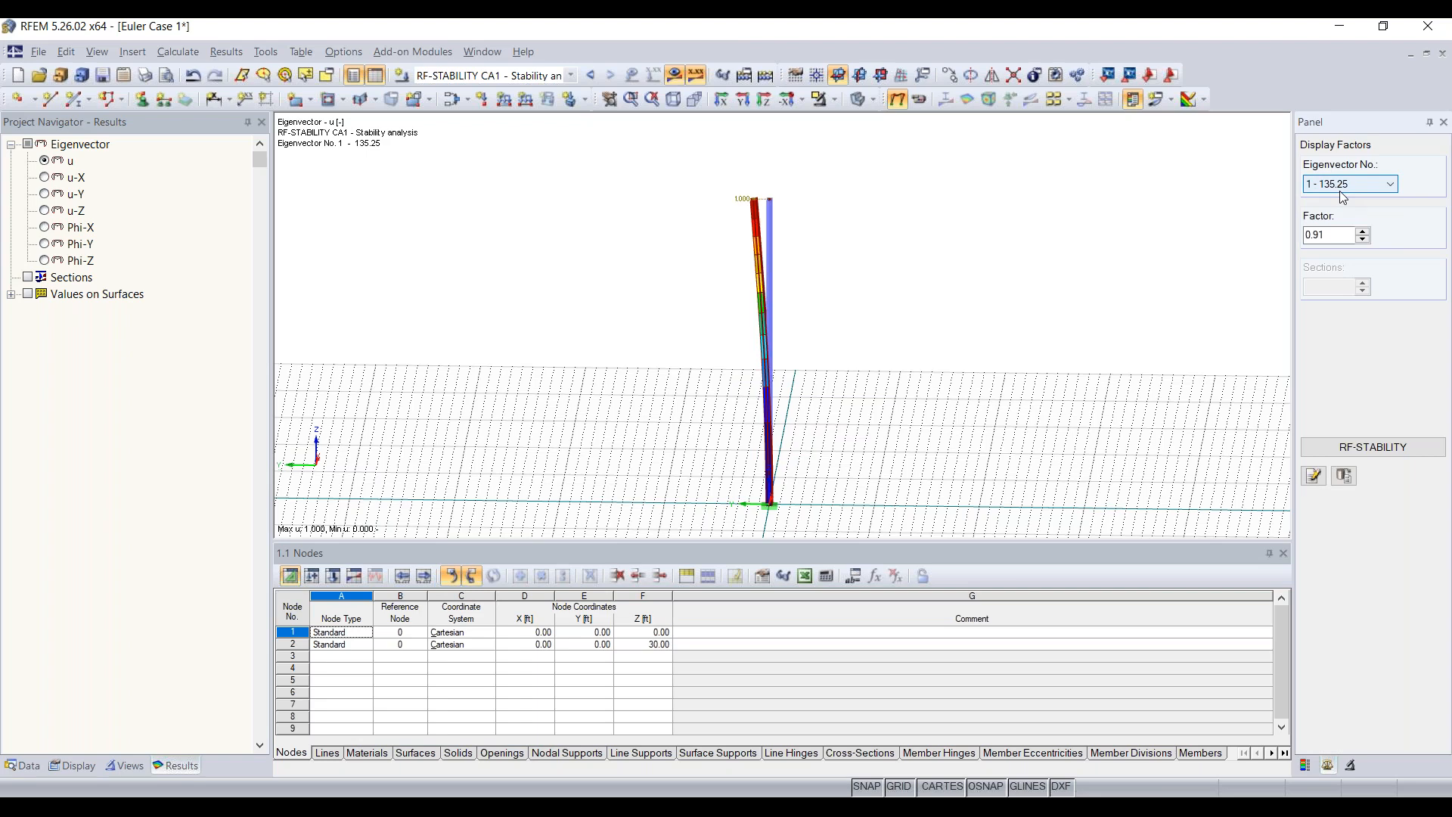
- Inspect the column's W 12x35 cross-section properties, checking the weak-axis moment of inertia Iz, and close the member without changes
middle_click_drag(511, 343, 816, 308, "ctrl")
right_click(816, 308)
left_click(671, 229)
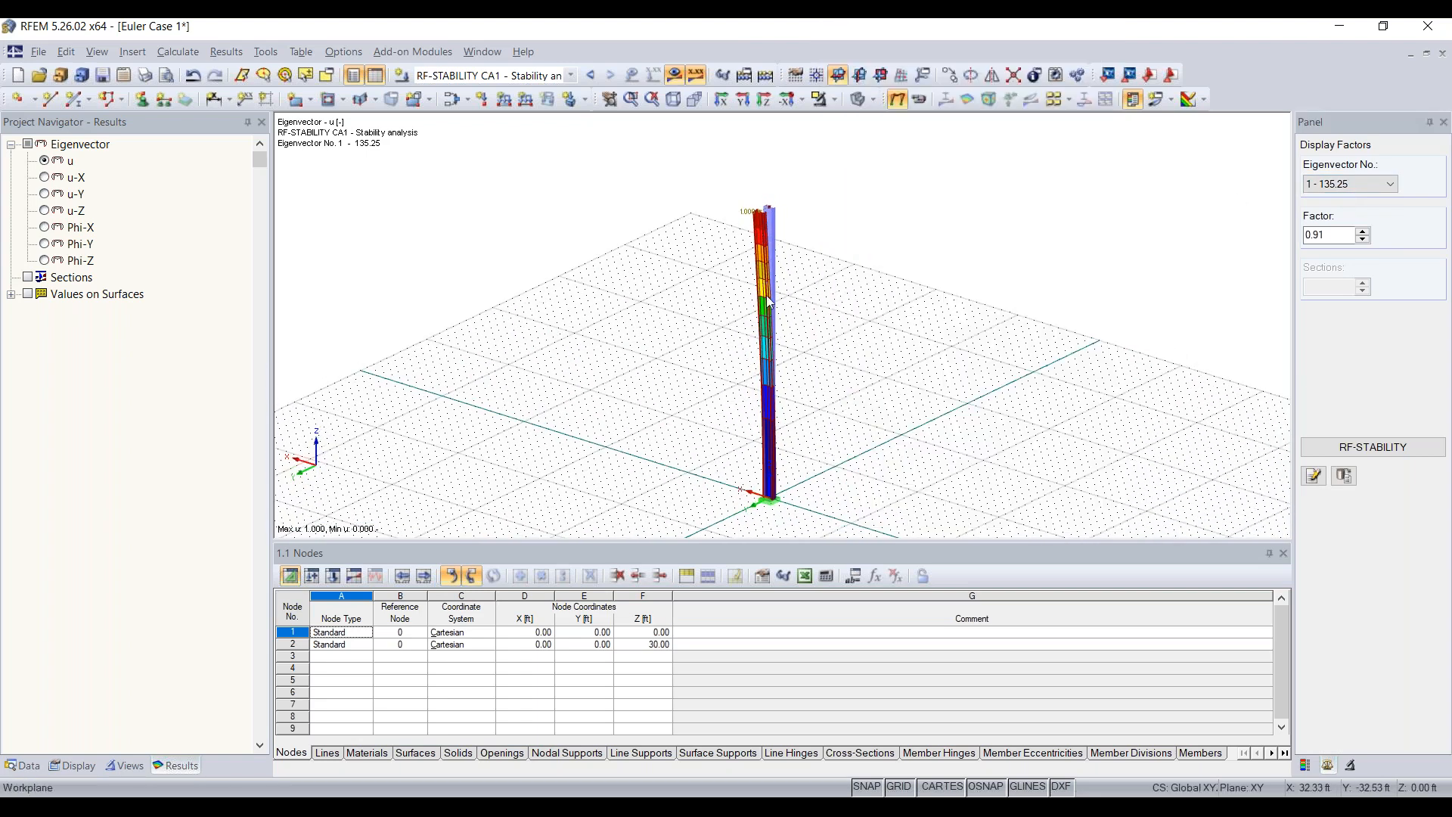
scroll(747, 201, "up", 2)
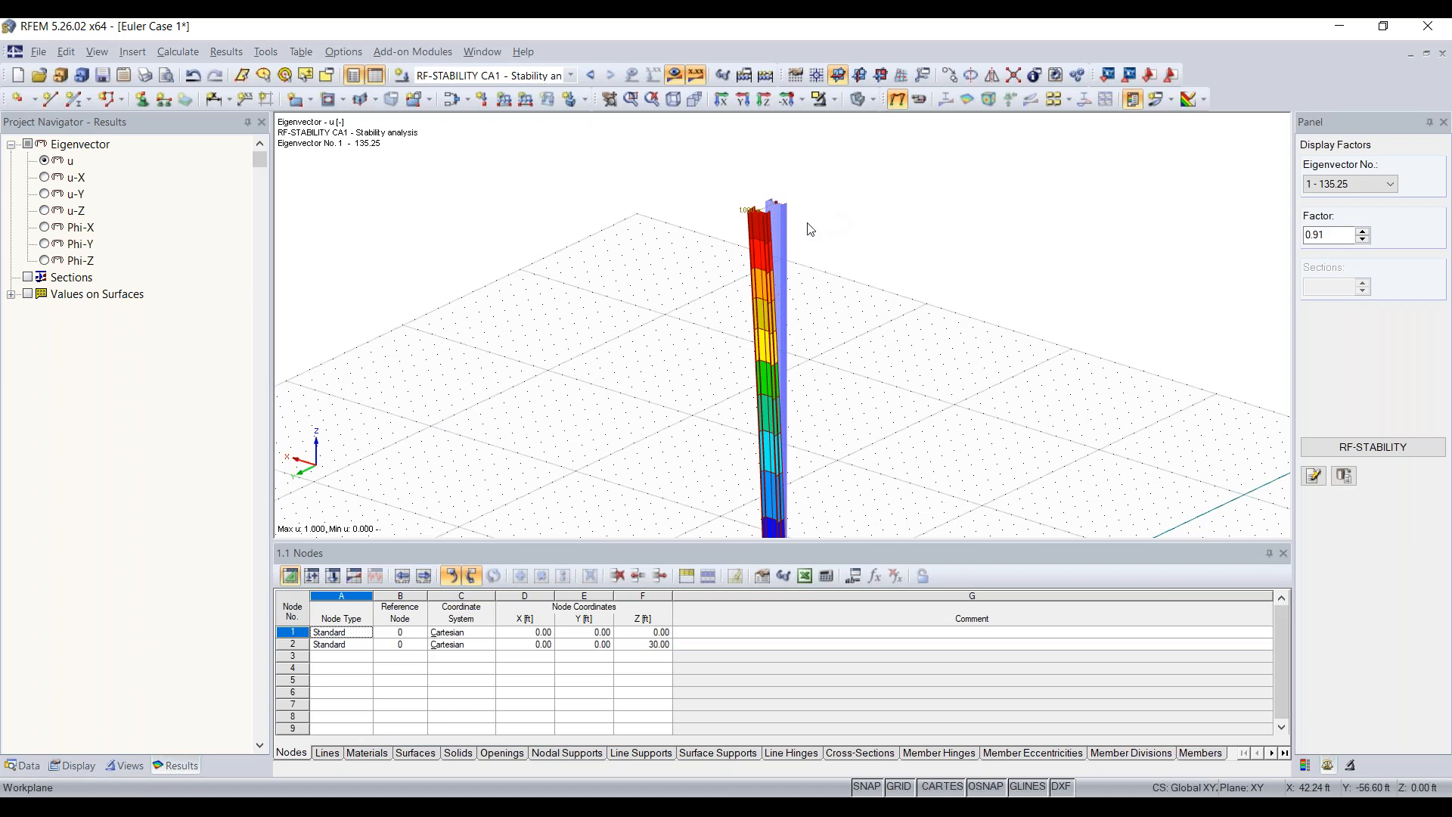
double_click(779, 252)
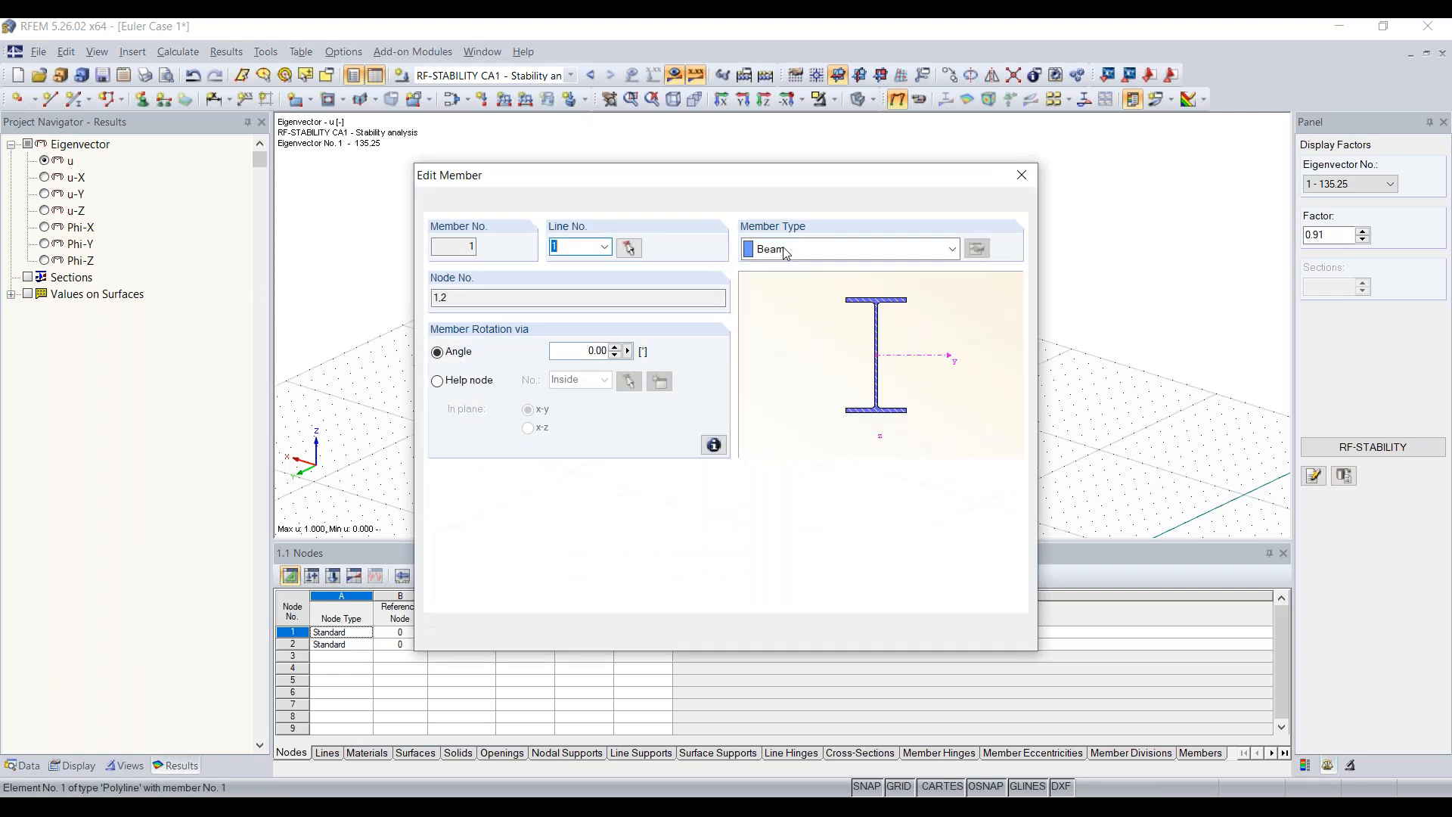
left_click(1009, 497)
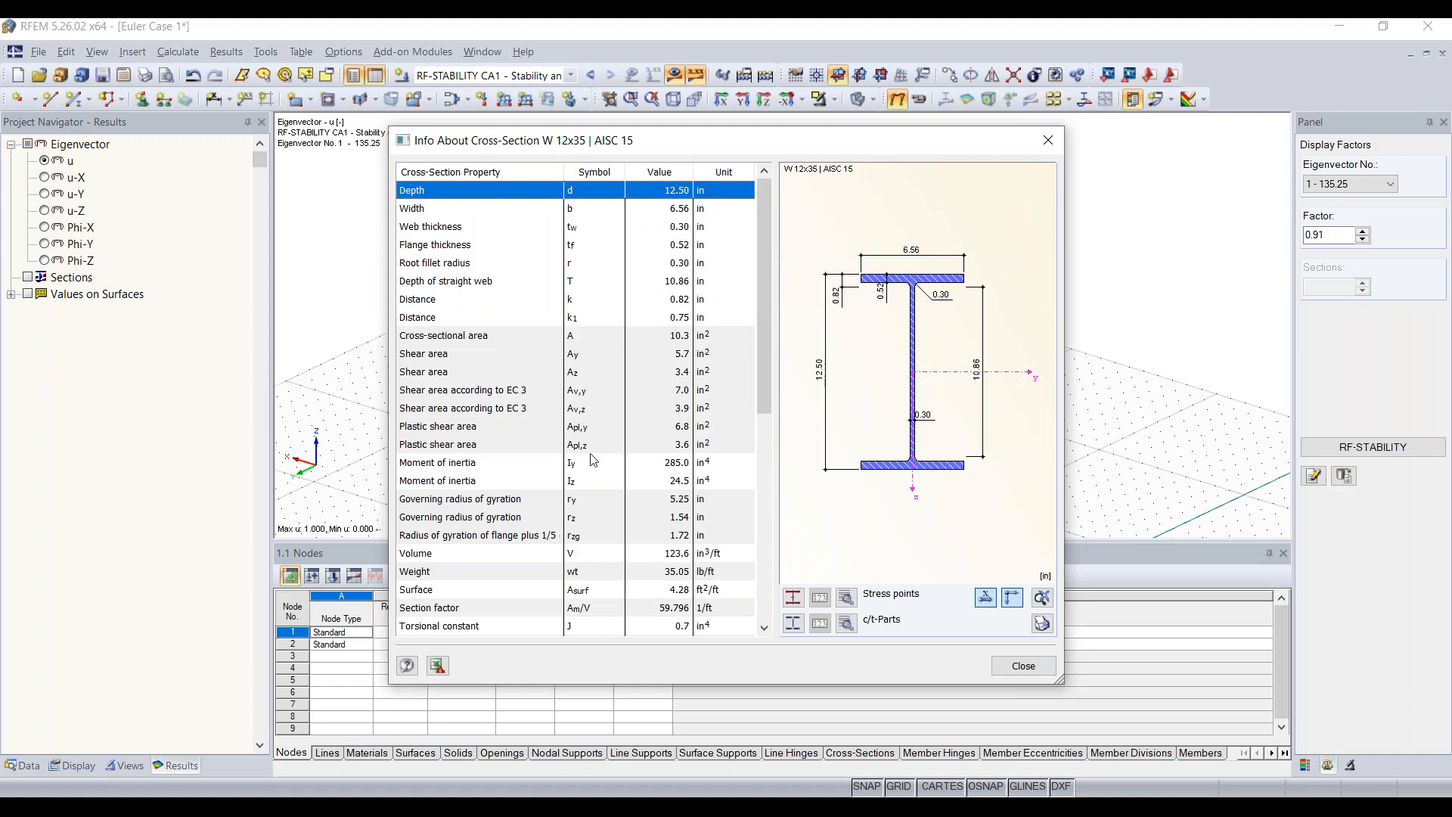
left_click(582, 480)
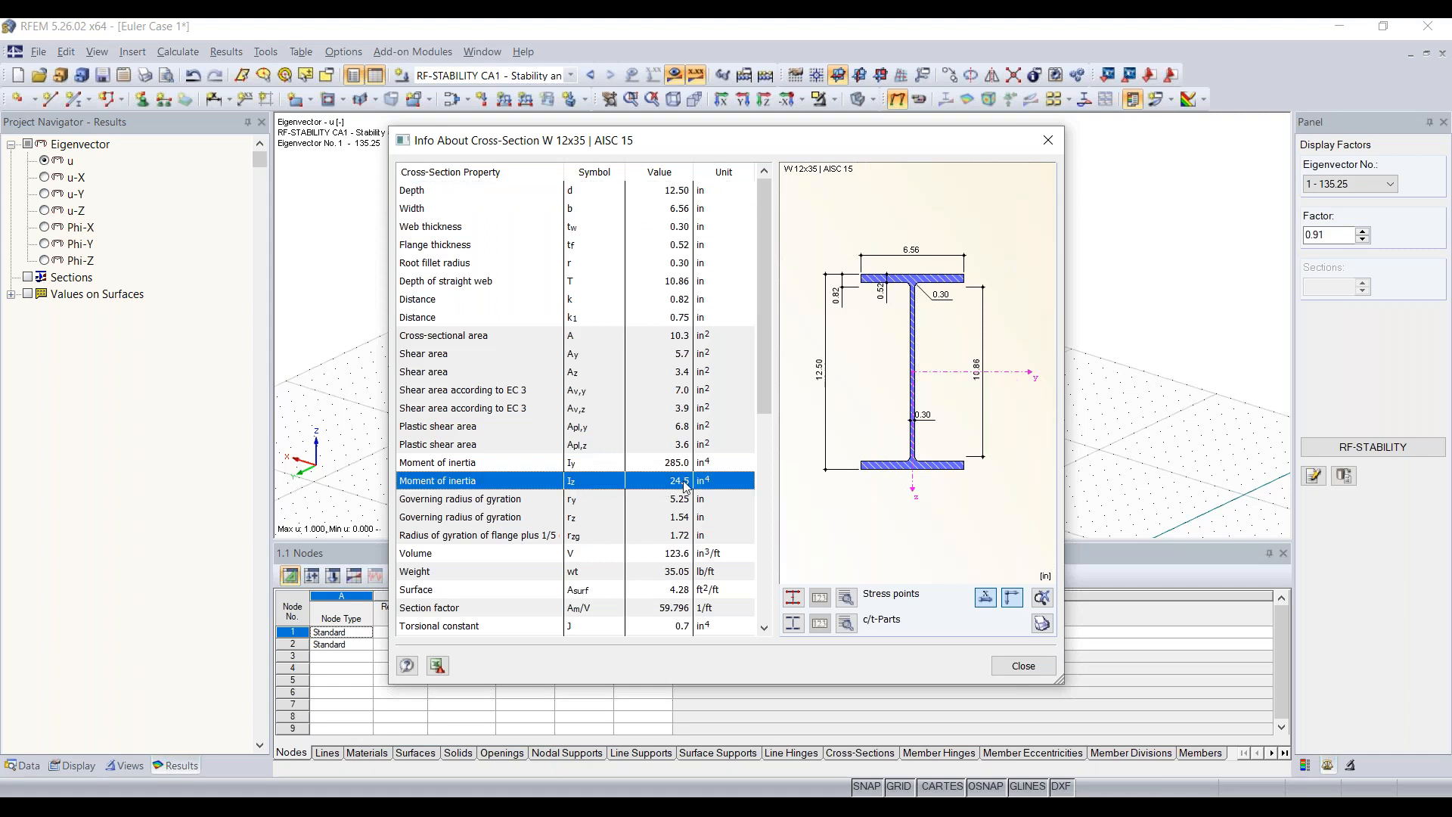
left_click(1050, 144)
left_click(1018, 171)
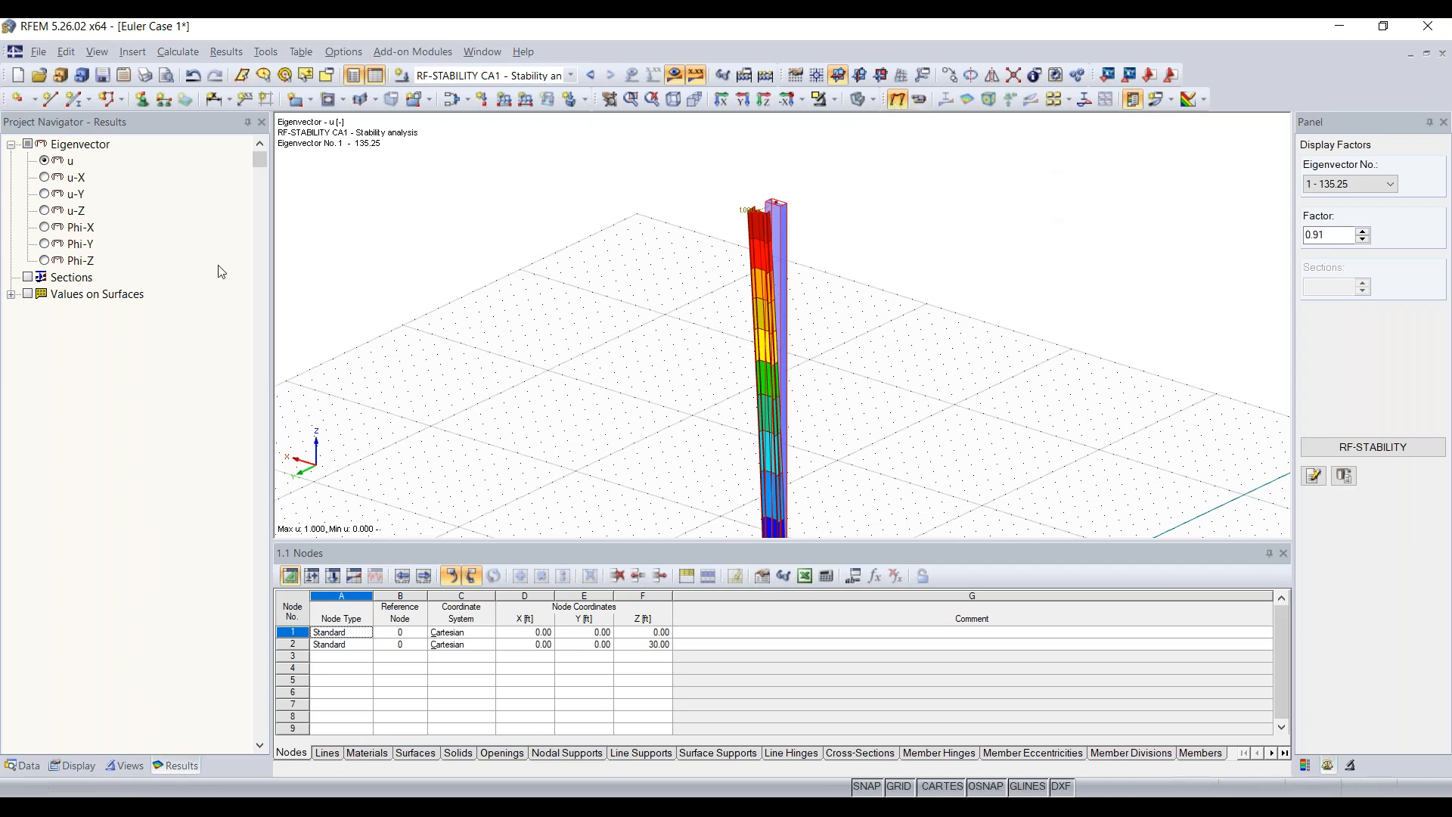
- Reopen the RF-STABILITY results and review the critical load factors, effective lengths and critical loads
left_click(546, 76)
left_click(484, 152)
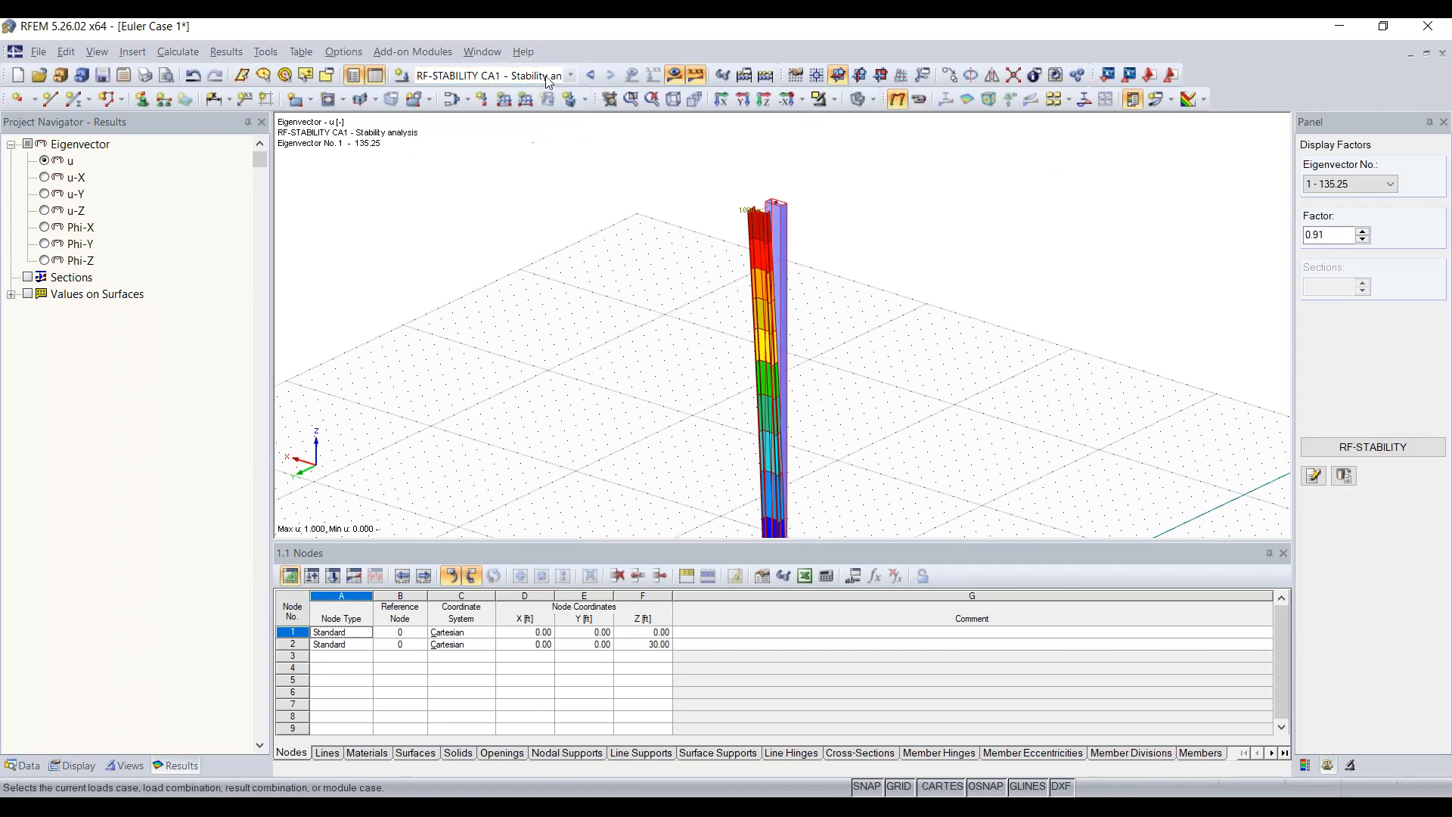
left_click(1306, 766)
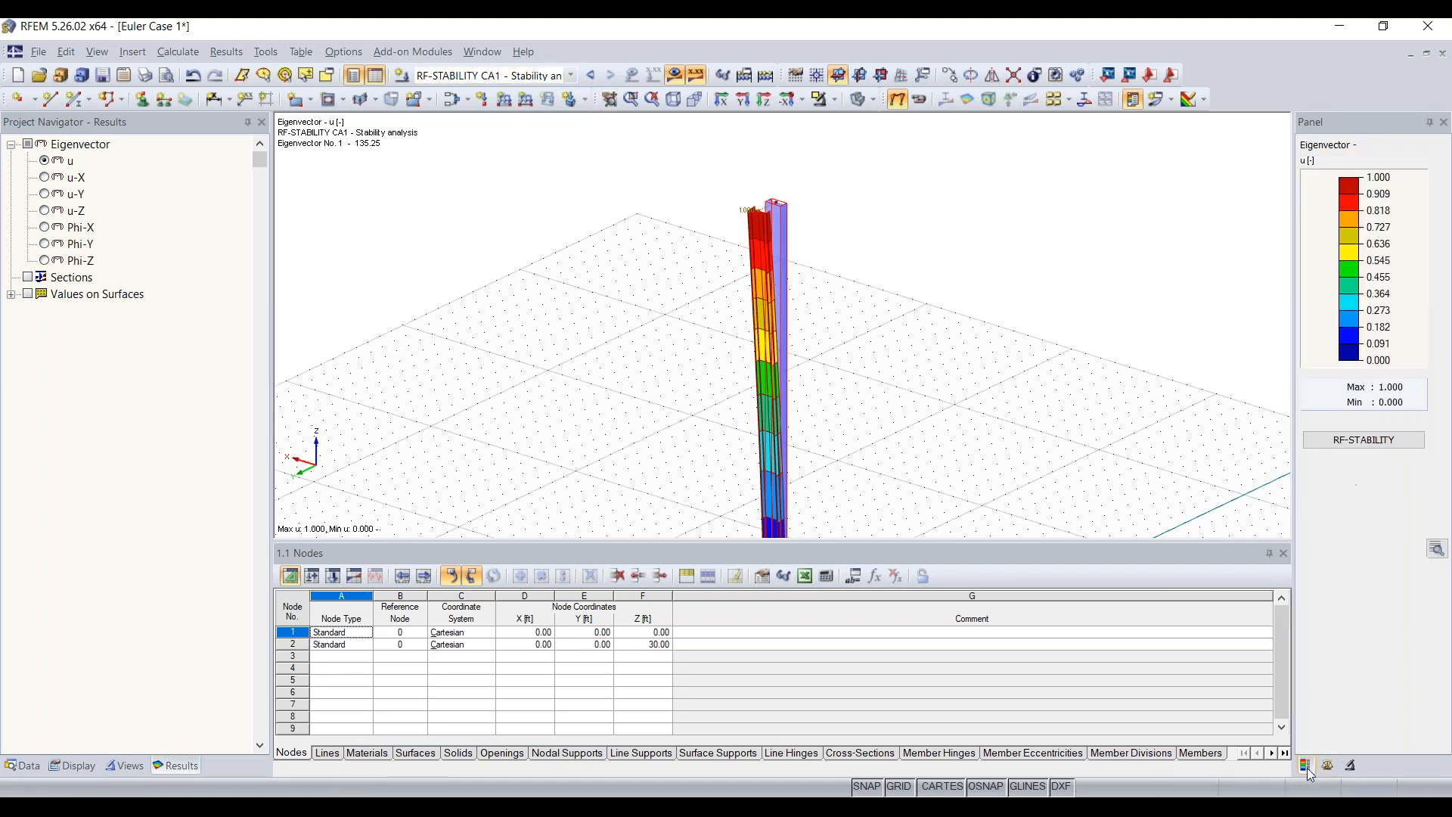
left_click(1366, 440)
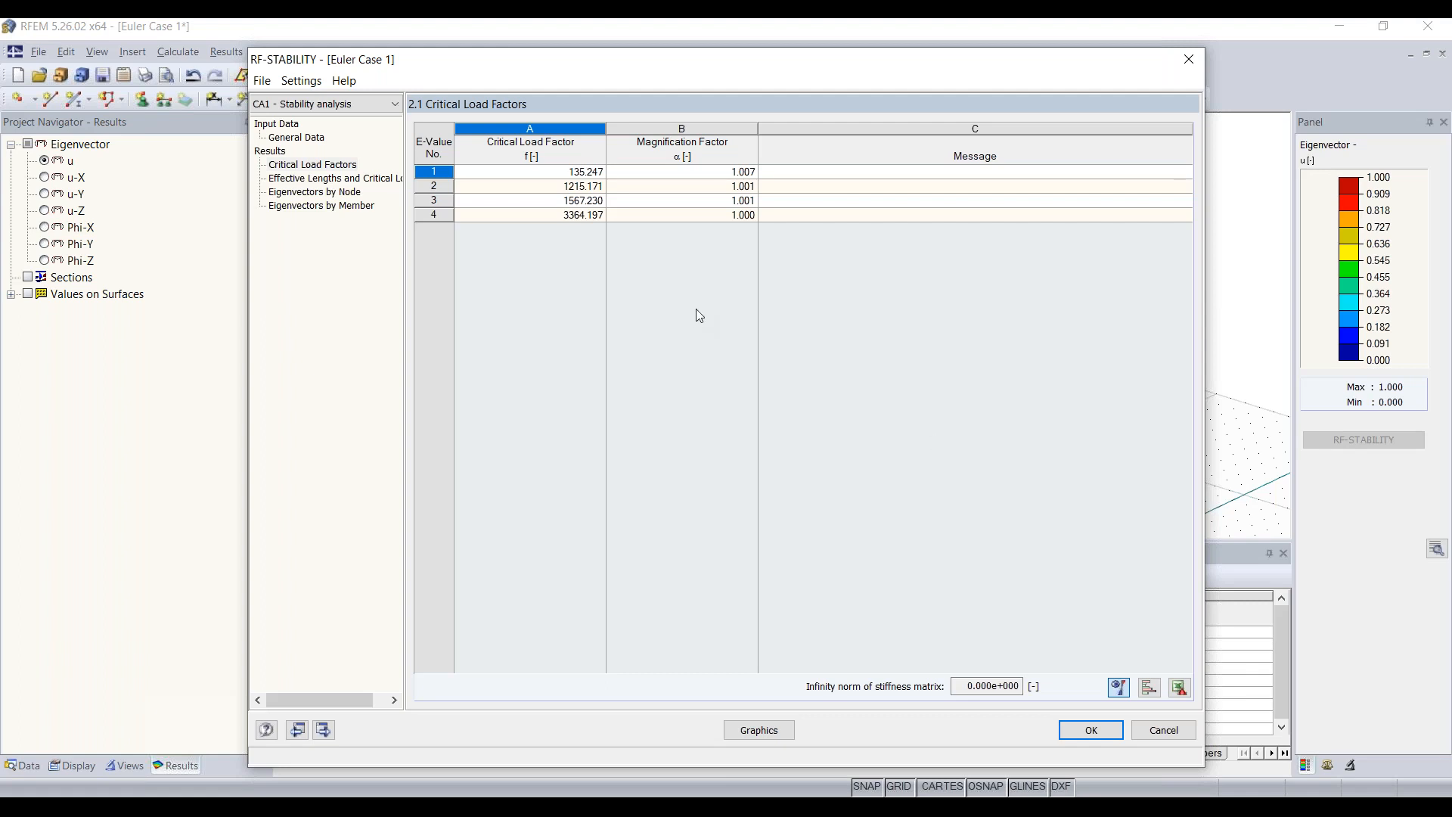
left_click(334, 178)
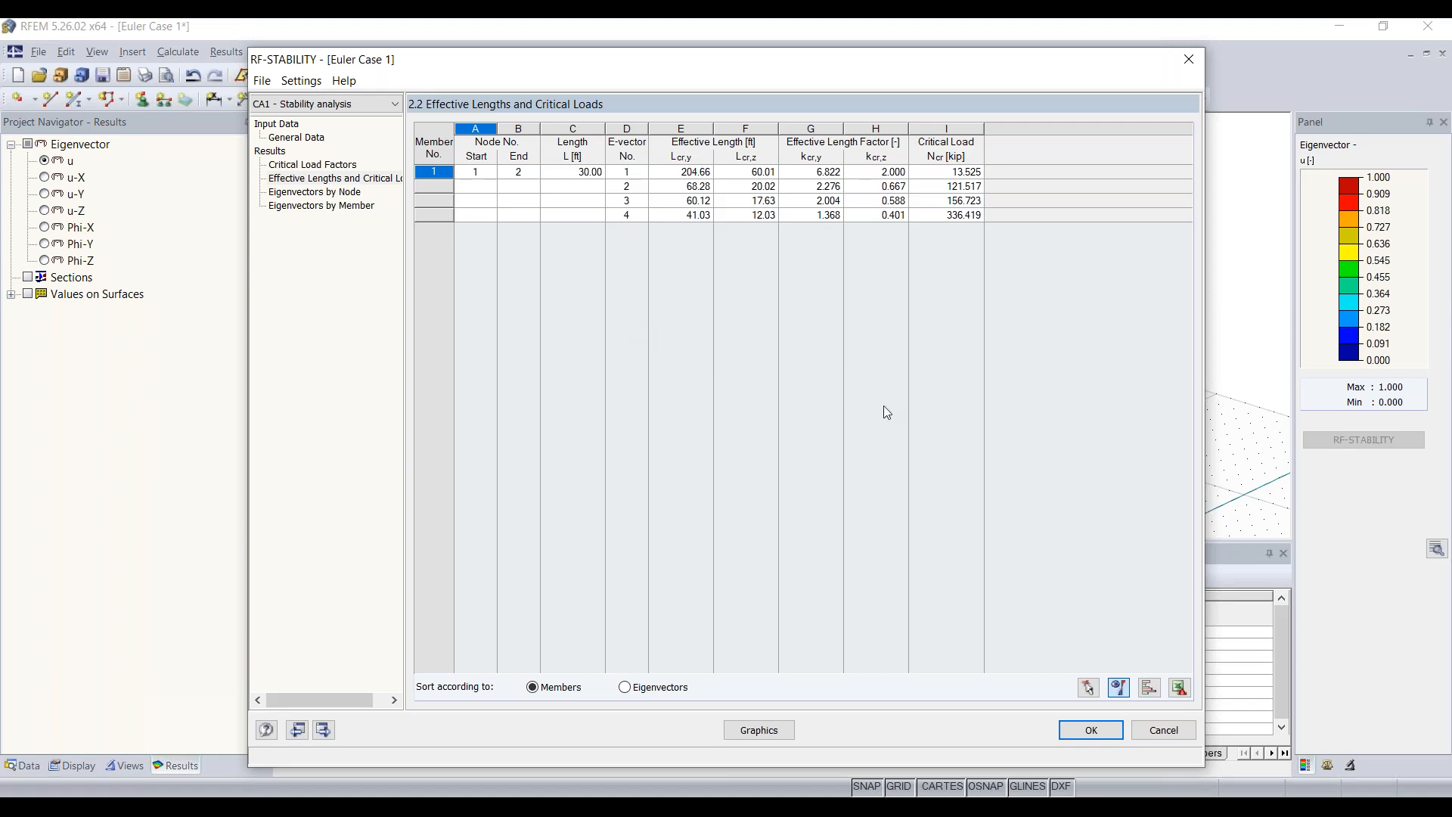
- Return to LC1 - Test and set the vertical nodal load PZ at the column's top node to -14 kip
left_click(1188, 60)
left_click(539, 76)
left_click(507, 91)
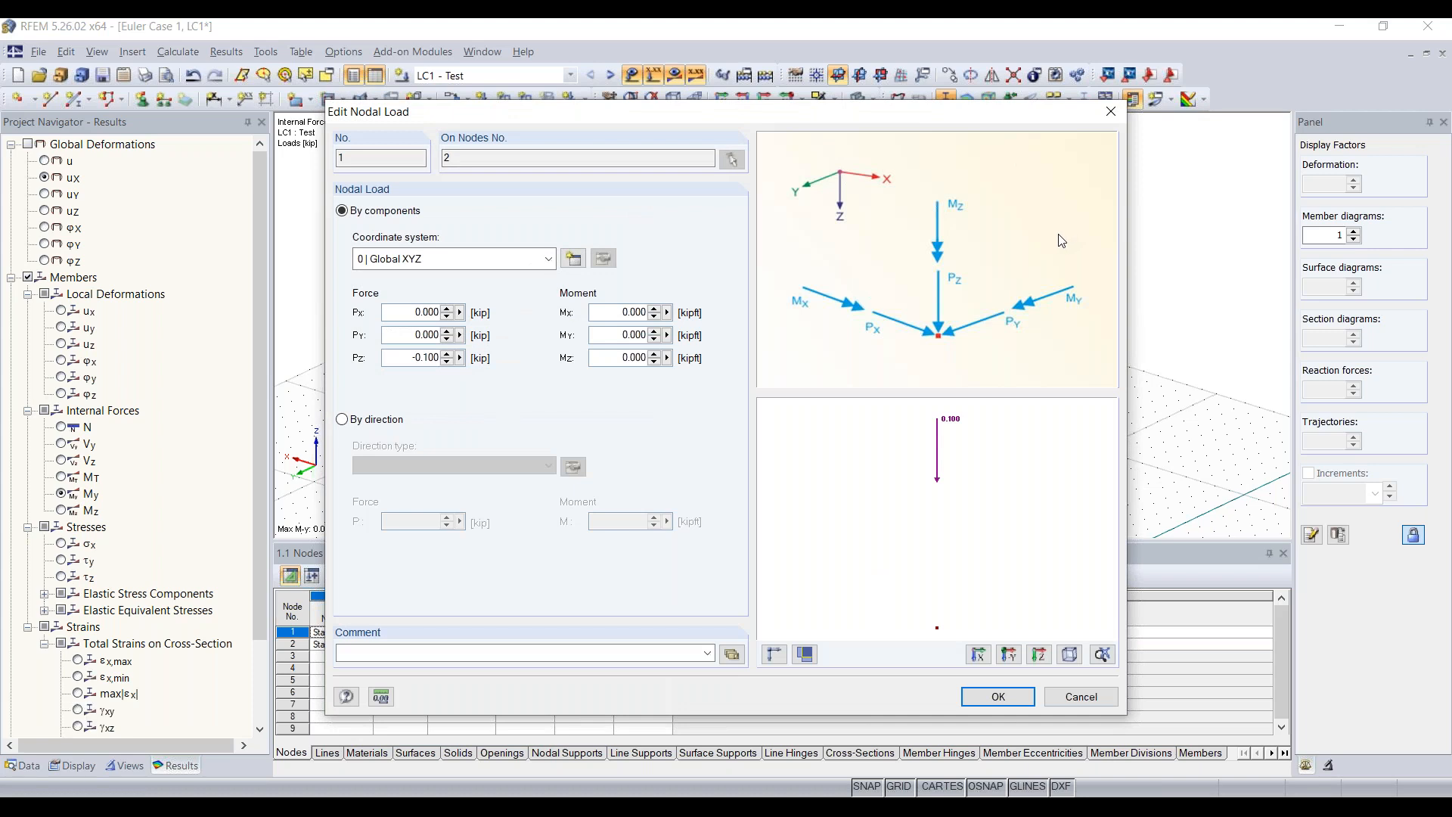
left_click_drag(409, 356, 498, 372)
key("BackSpace")
type("-14")
left_click(997, 696)
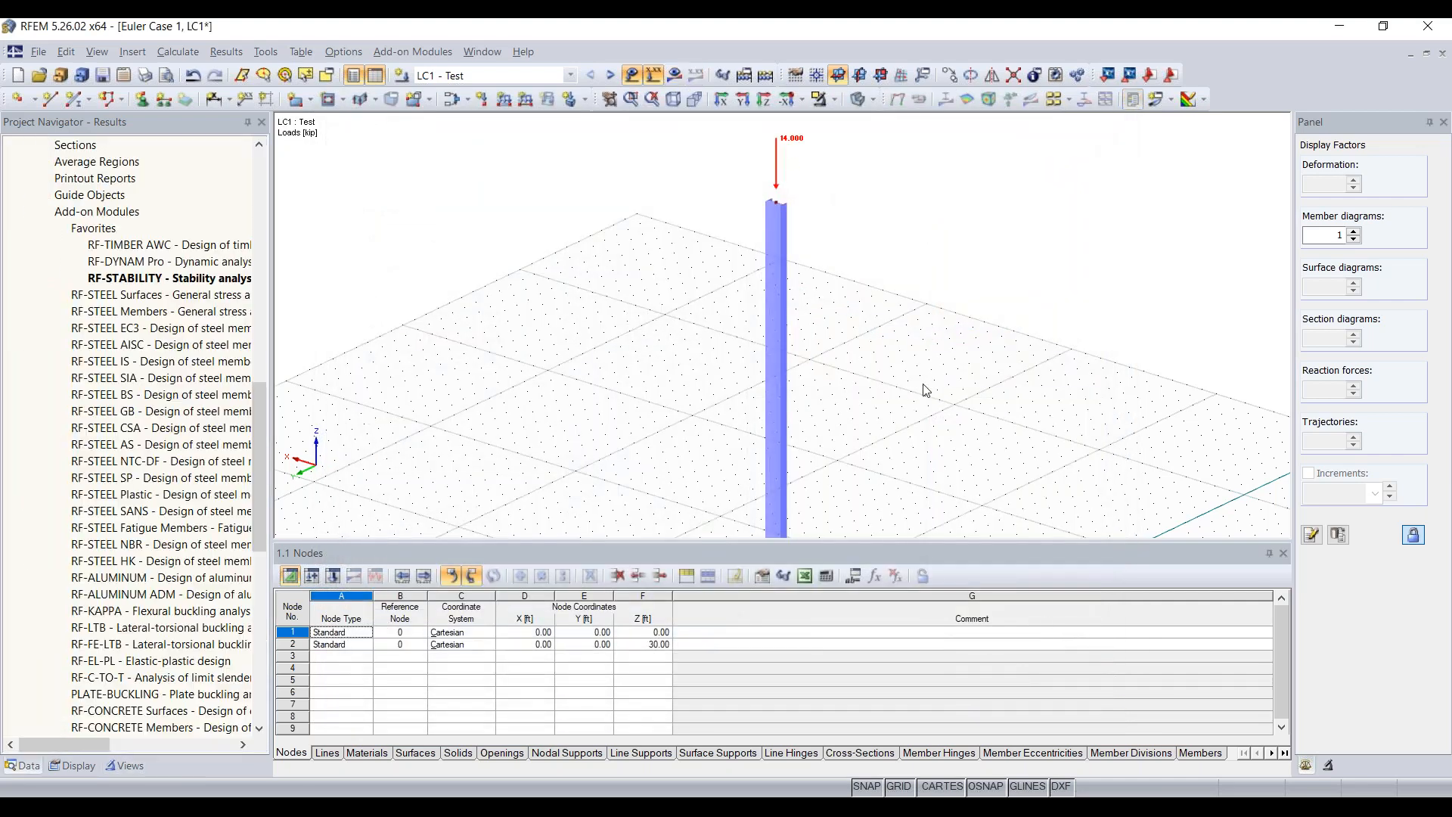
- Set the LC1 - Test calculation parameters to geometrically linear analysis
scroll(917, 417, "down", 5)
middle_click_drag(917, 416, 757, 369)
scroll(787, 373, "up", 3)
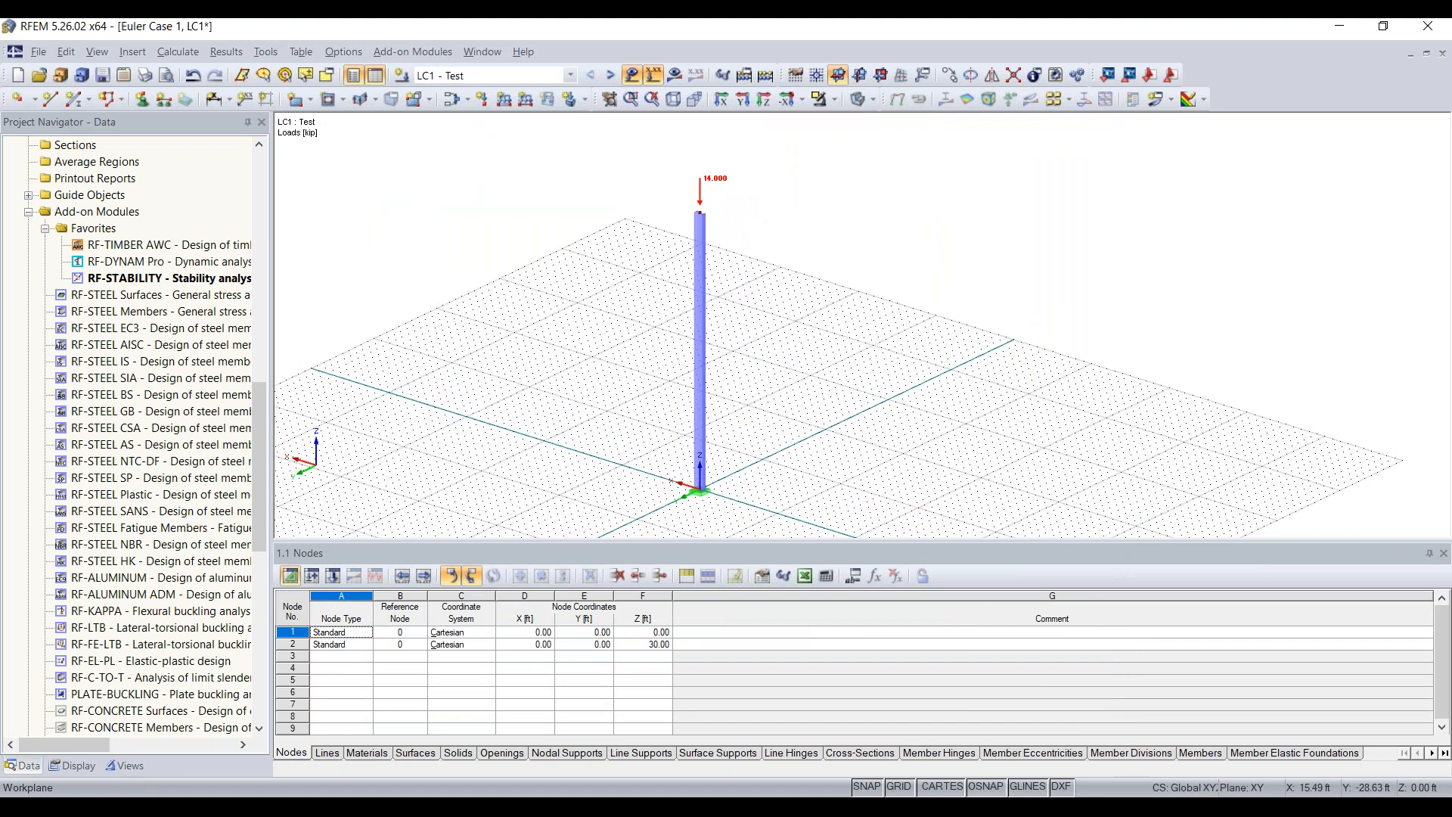
left_click(468, 100)
left_click(482, 116)
left_click(470, 125)
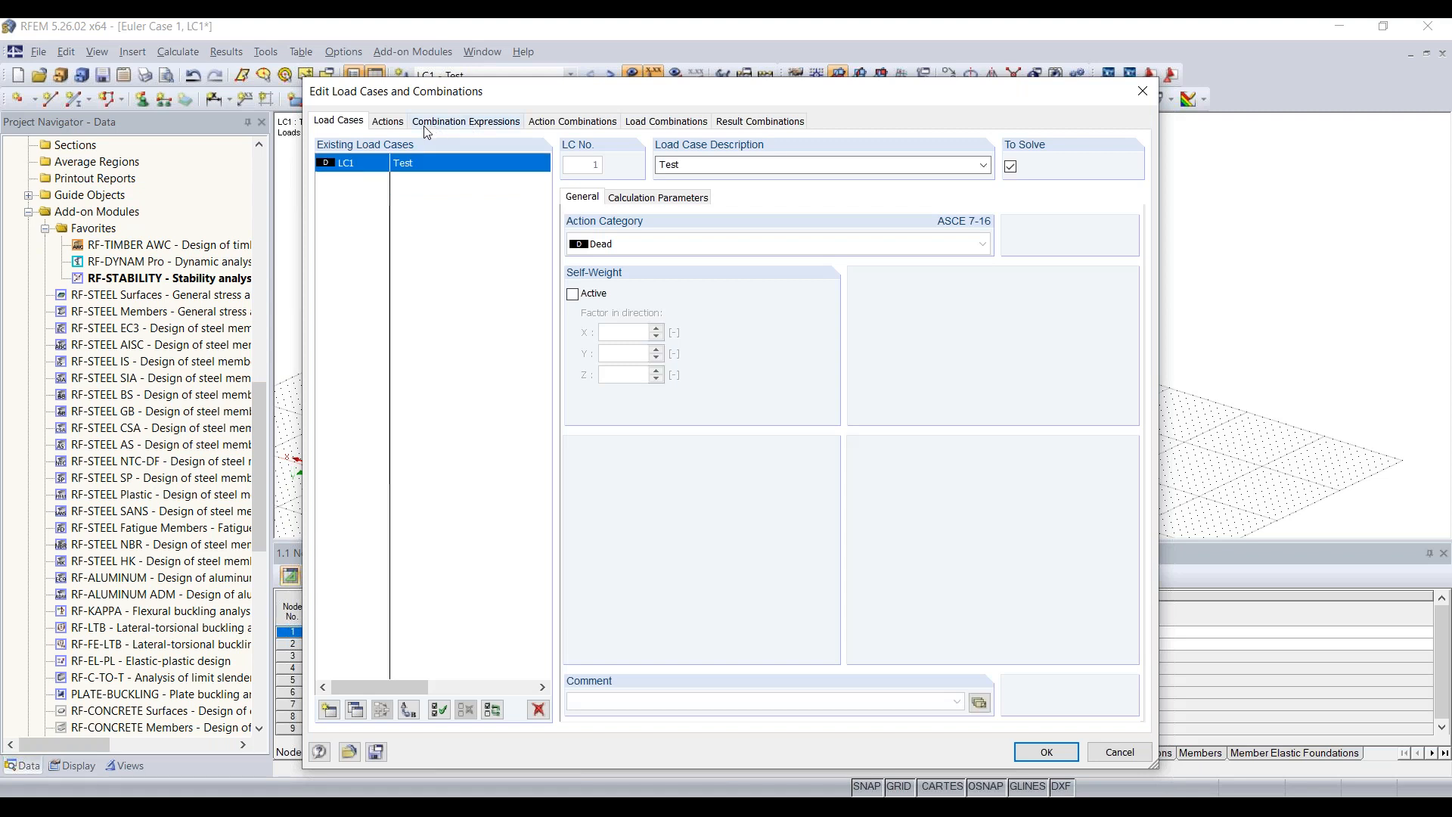
left_click(641, 198)
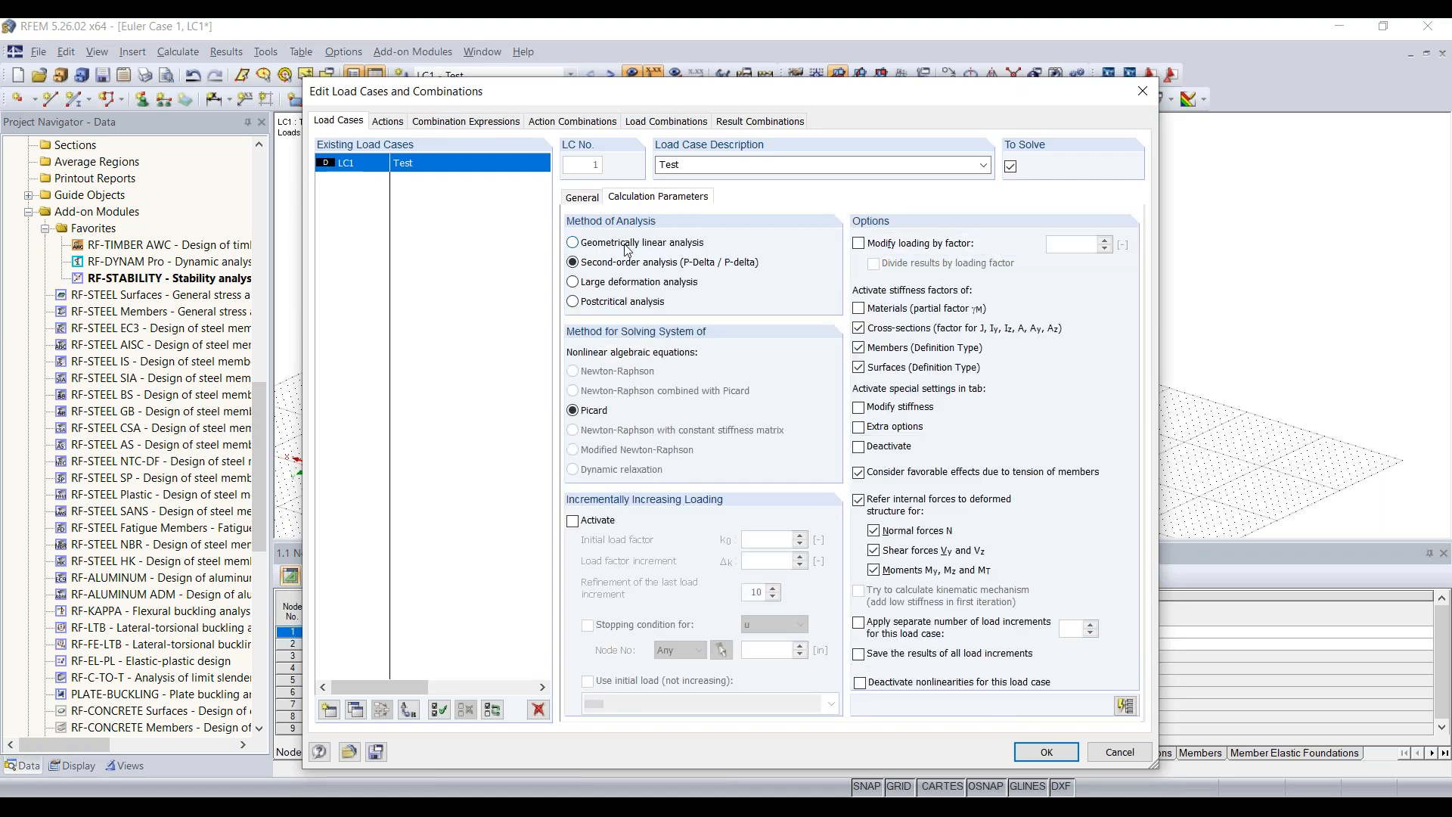
left_click(627, 244)
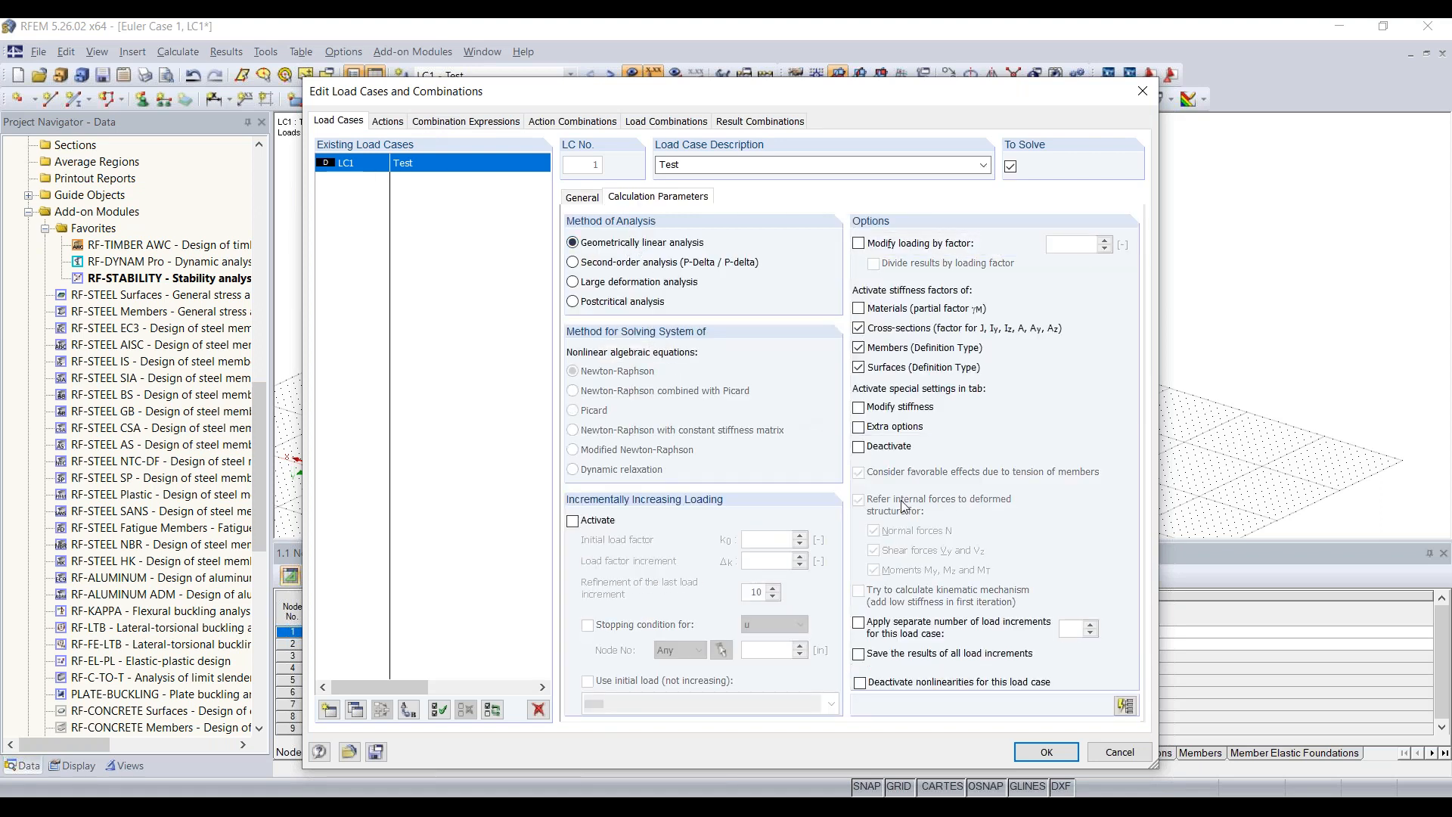
left_click(1047, 752)
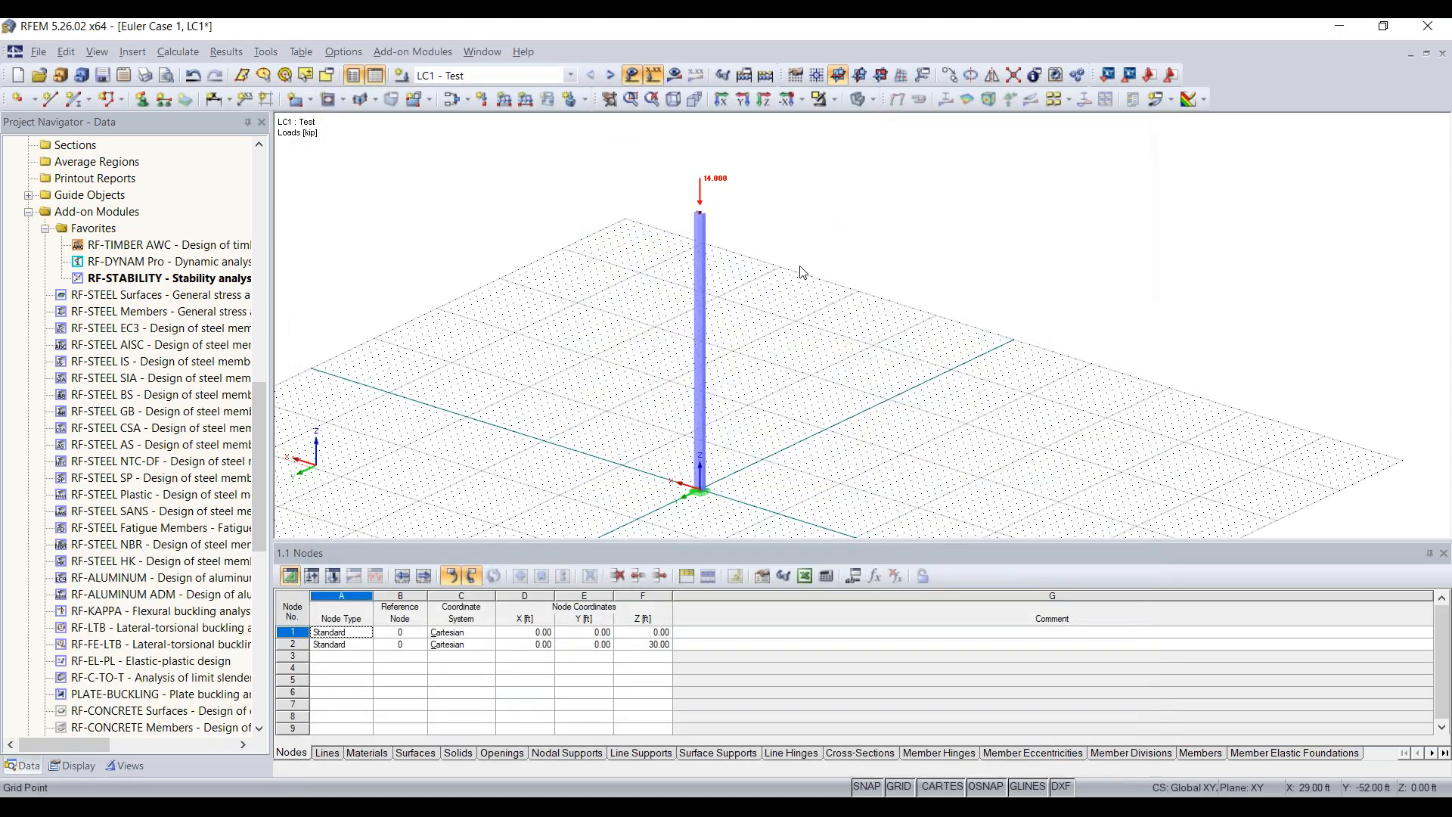
- Rerun the RF-STABILITY eigenvalue analysis for LC1 - Test and check the first critical load factor
double_click(160, 279)
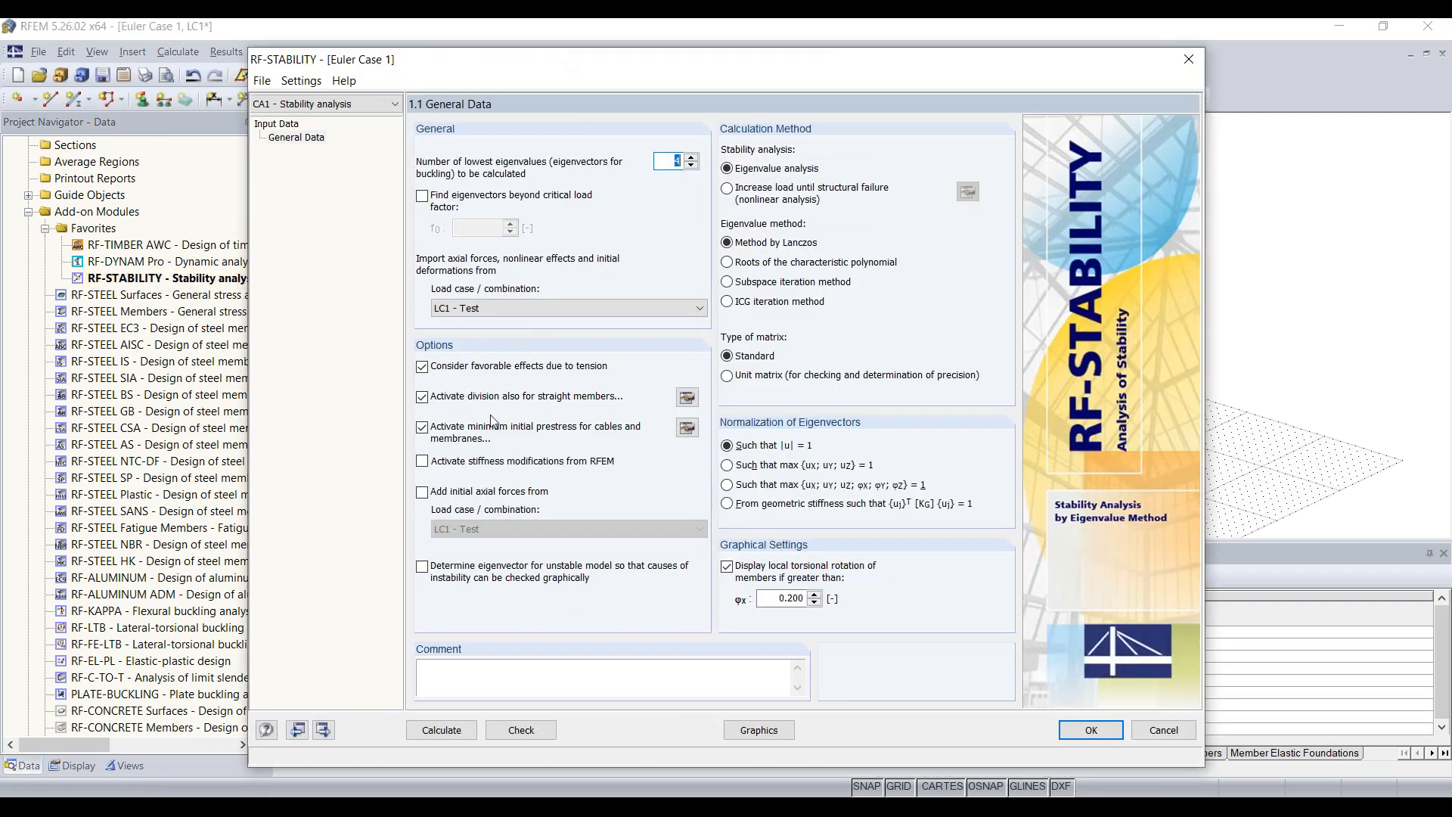
left_click(442, 730)
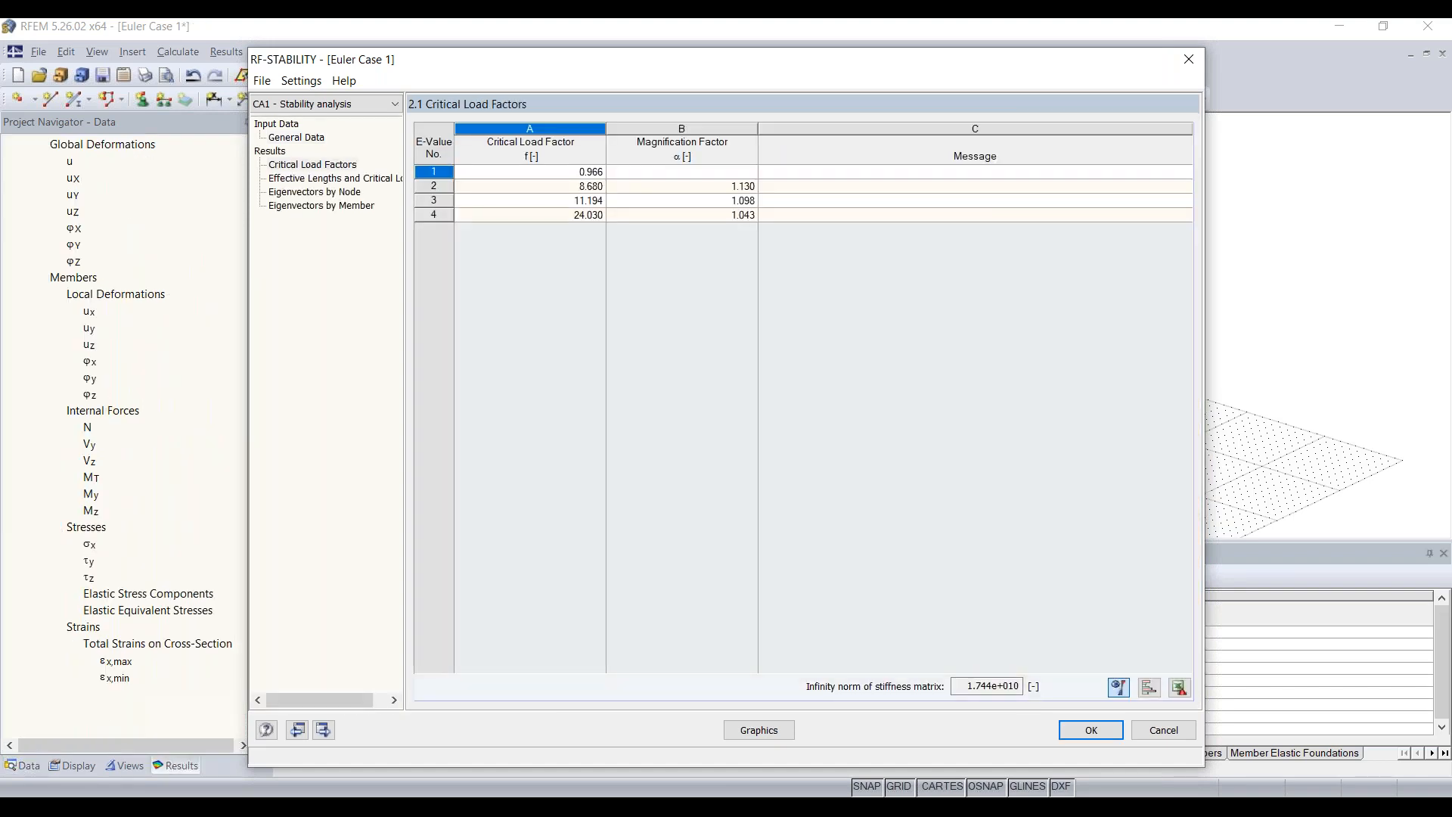
left_click(582, 173)
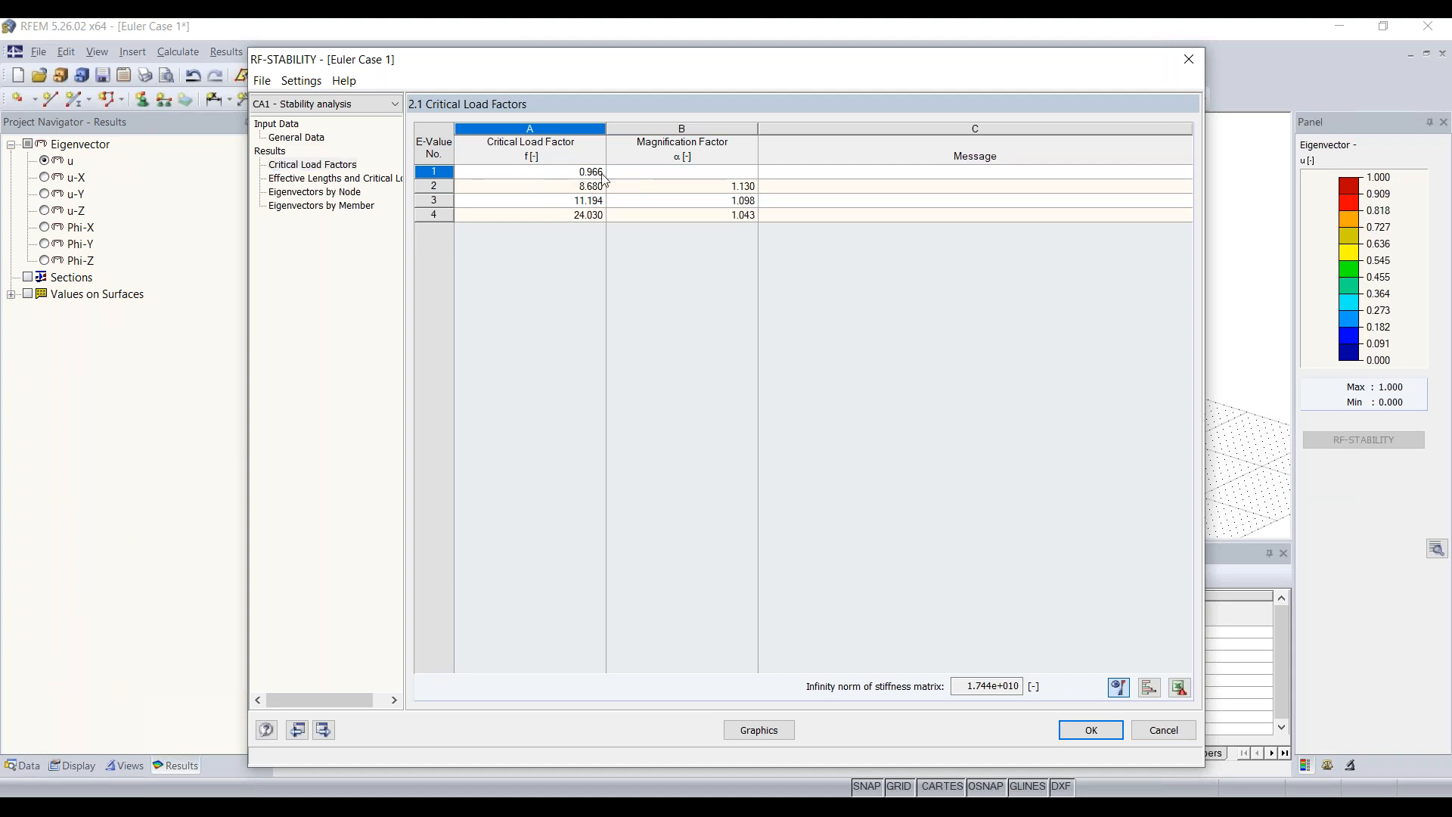
left_click_drag(636, 61, 543, 71)
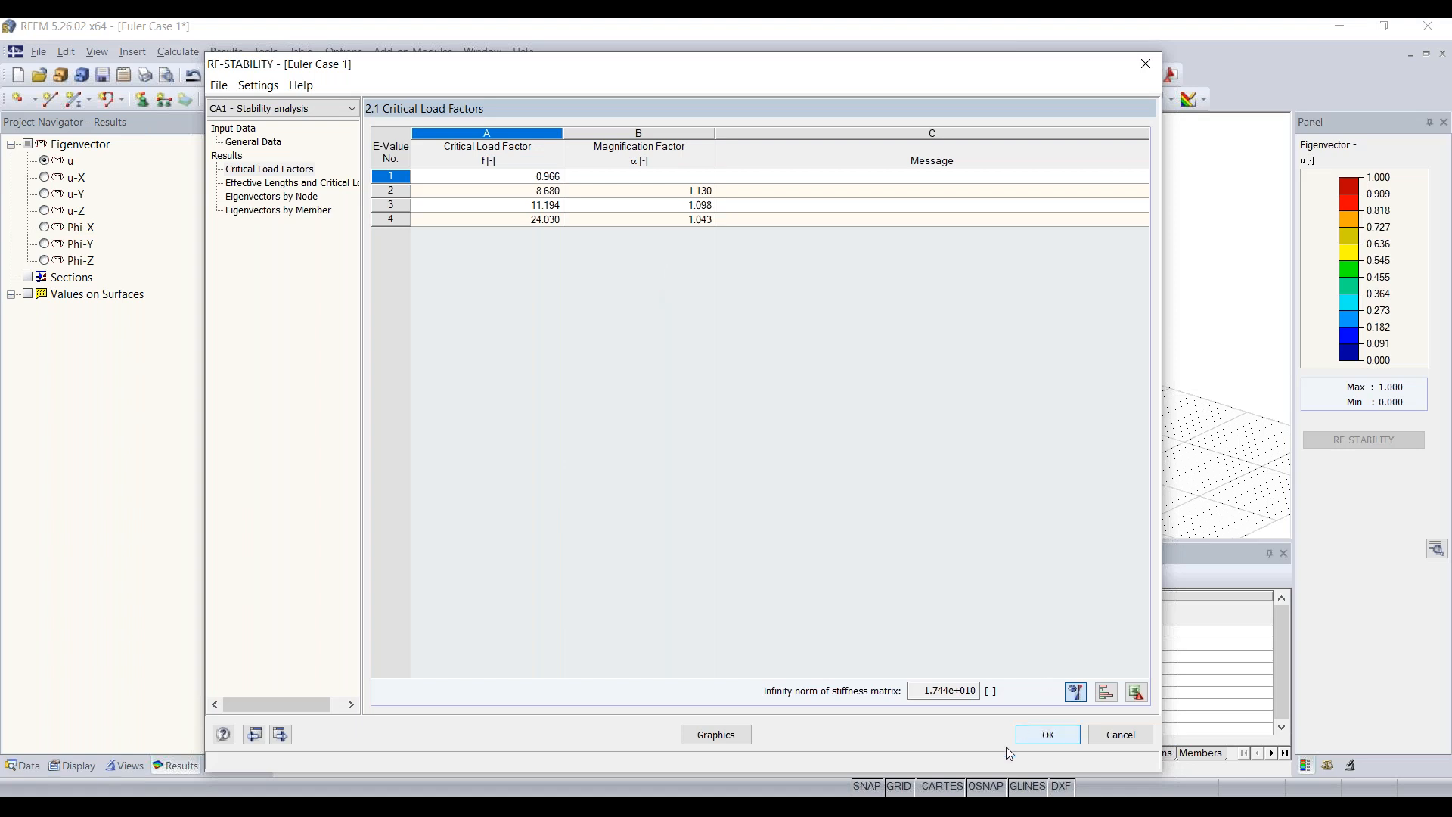
mouse_move(913, 806)
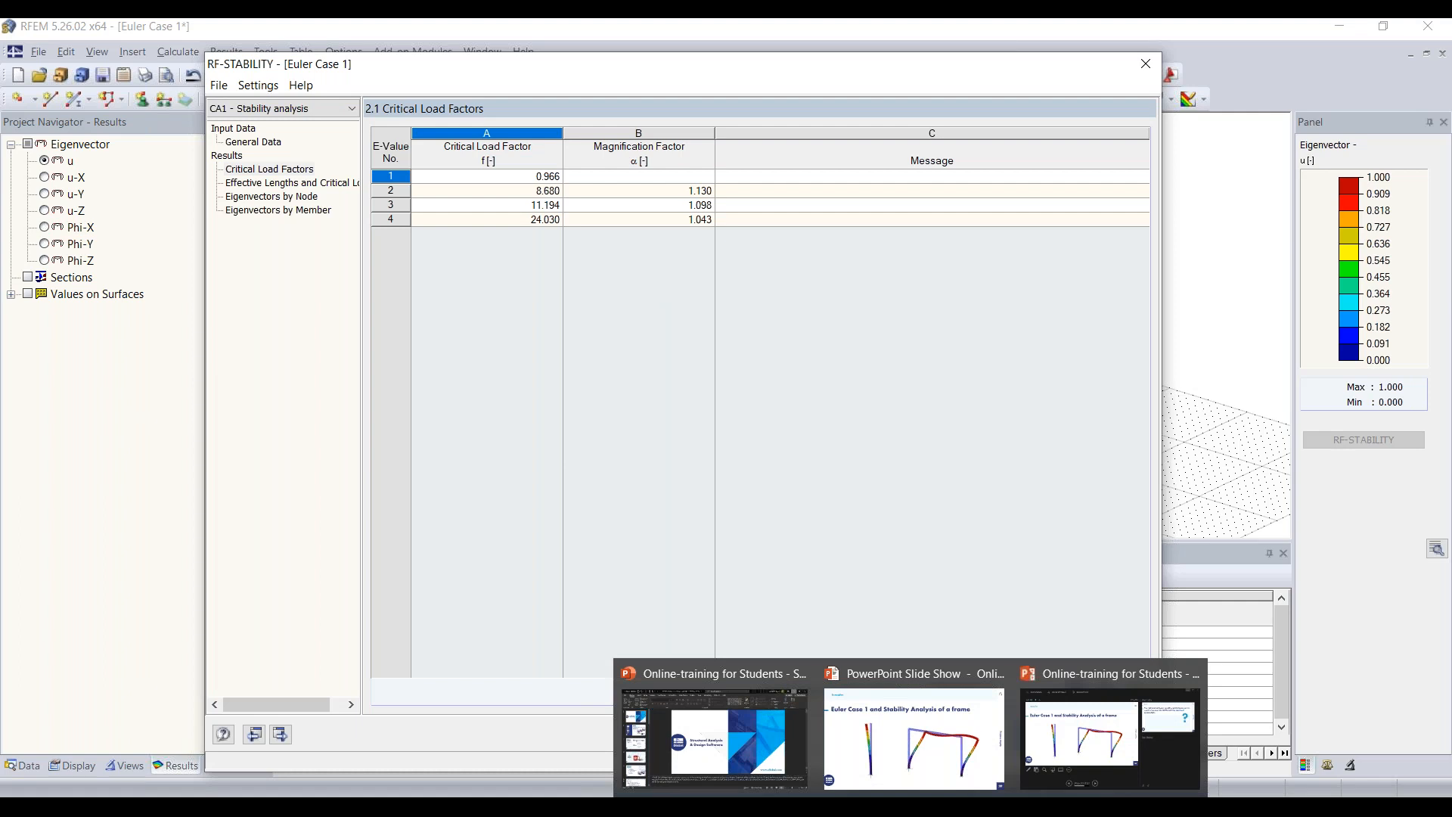
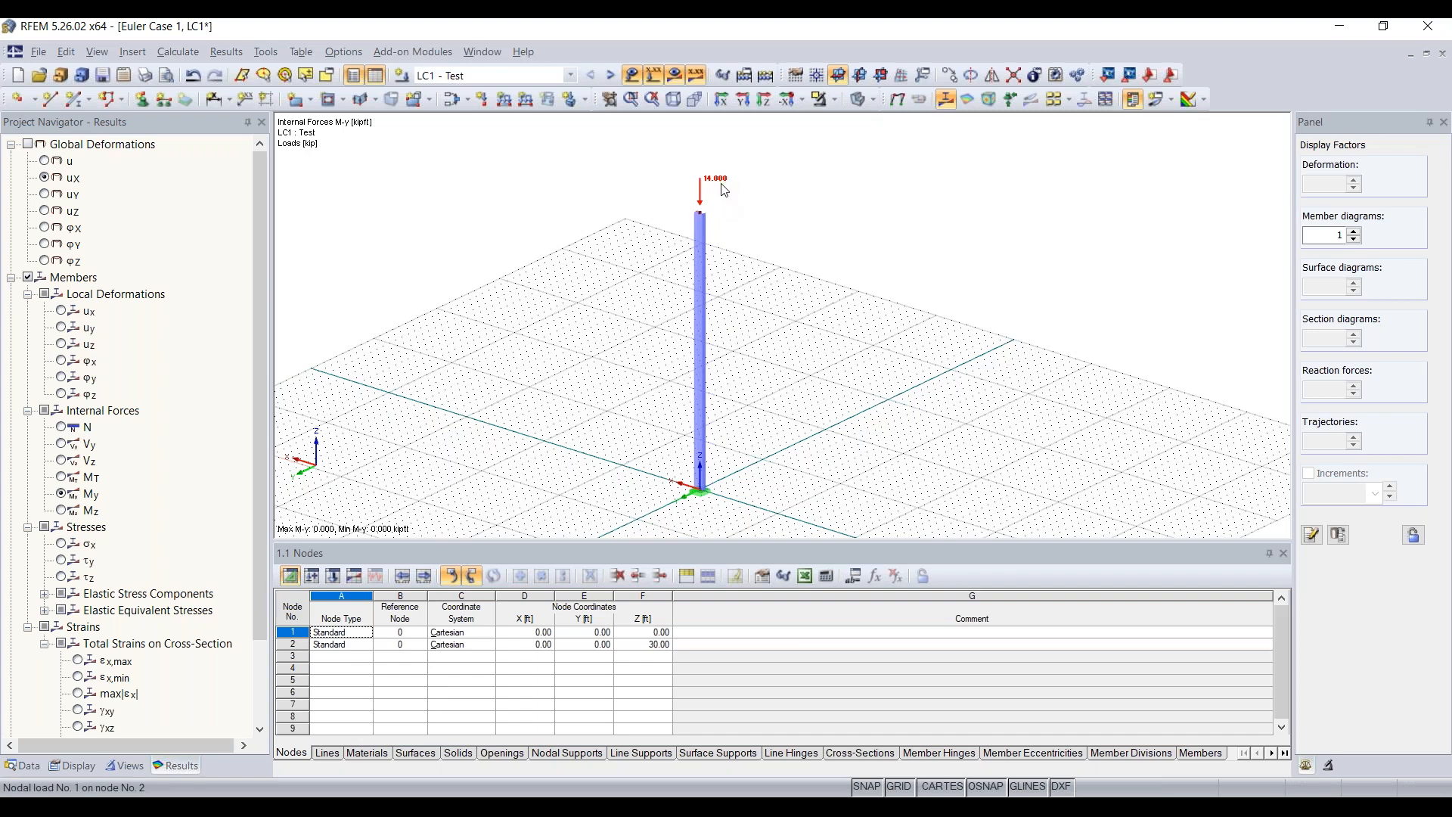
- Set the vertical nodal load PZ at the column's top node to -5 kip
double_click(722, 185)
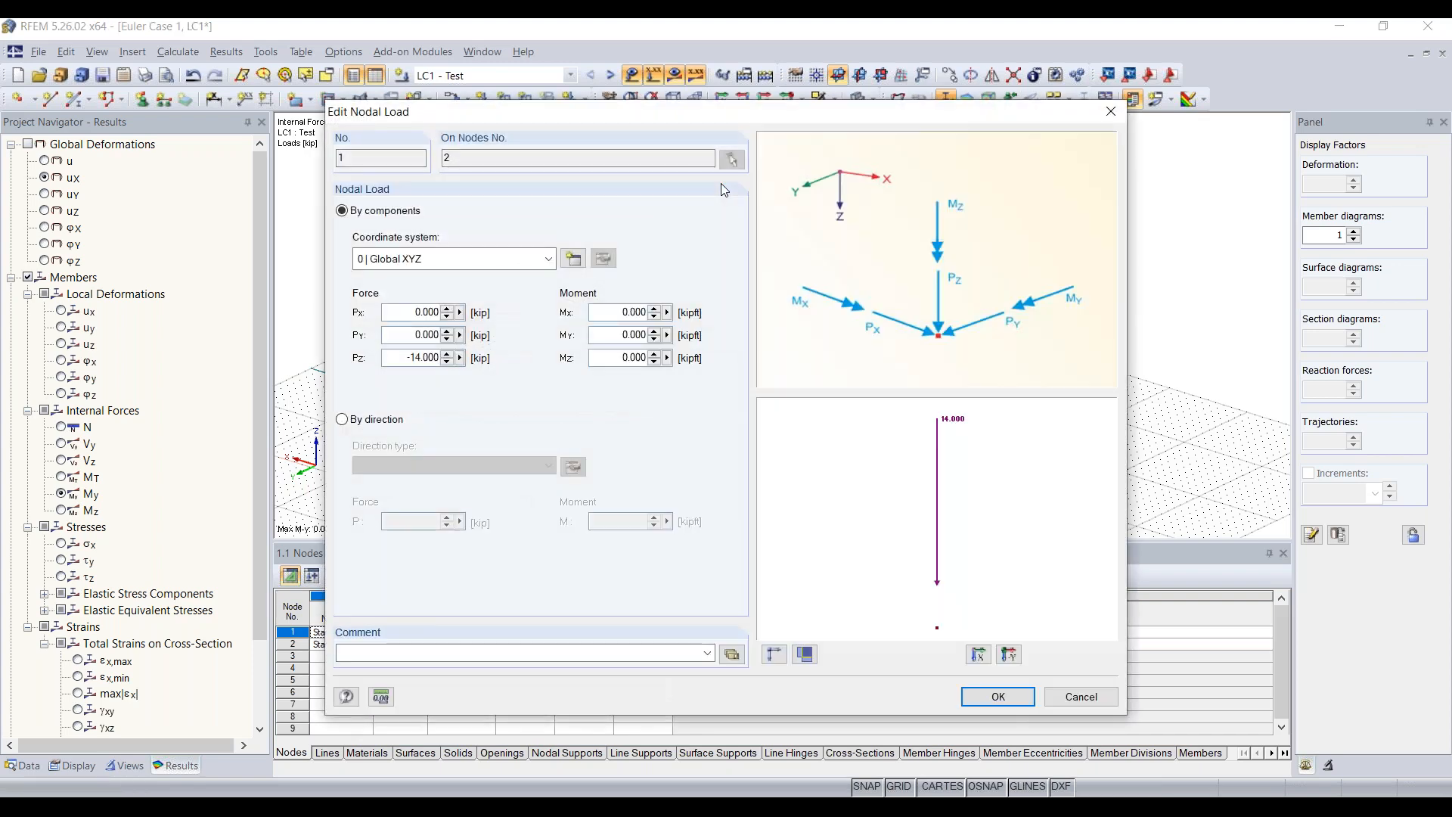
double_click(400, 357)
type("-5")
left_click(999, 695)
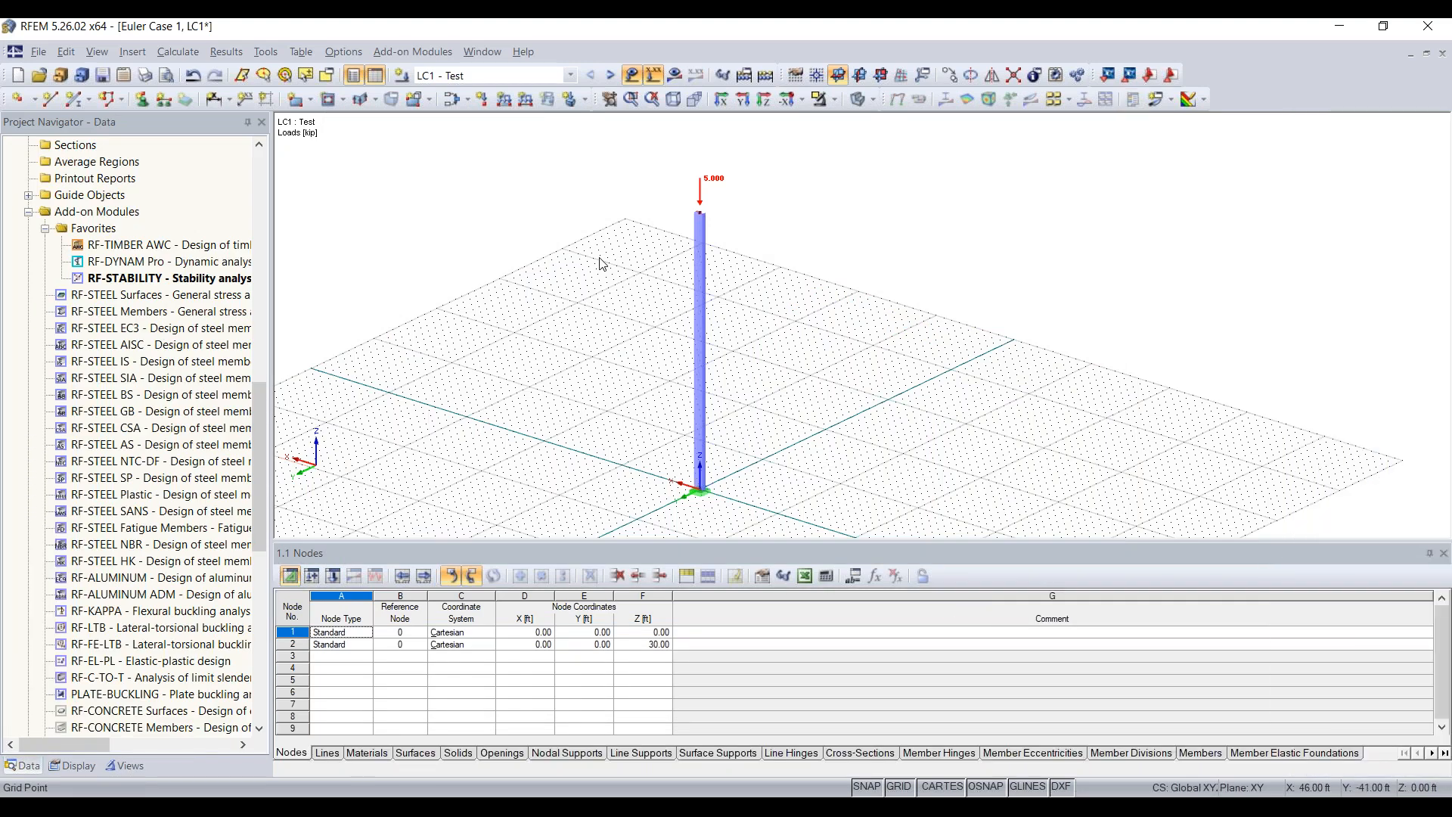
- Copy the column with its support and nodal load from the origin to X = -10 ft
middle_click_drag(749, 487, 631, 448, "ctrl")
left_click_drag(562, 481, 701, 140)
middle_click_drag(757, 422, 713, 321)
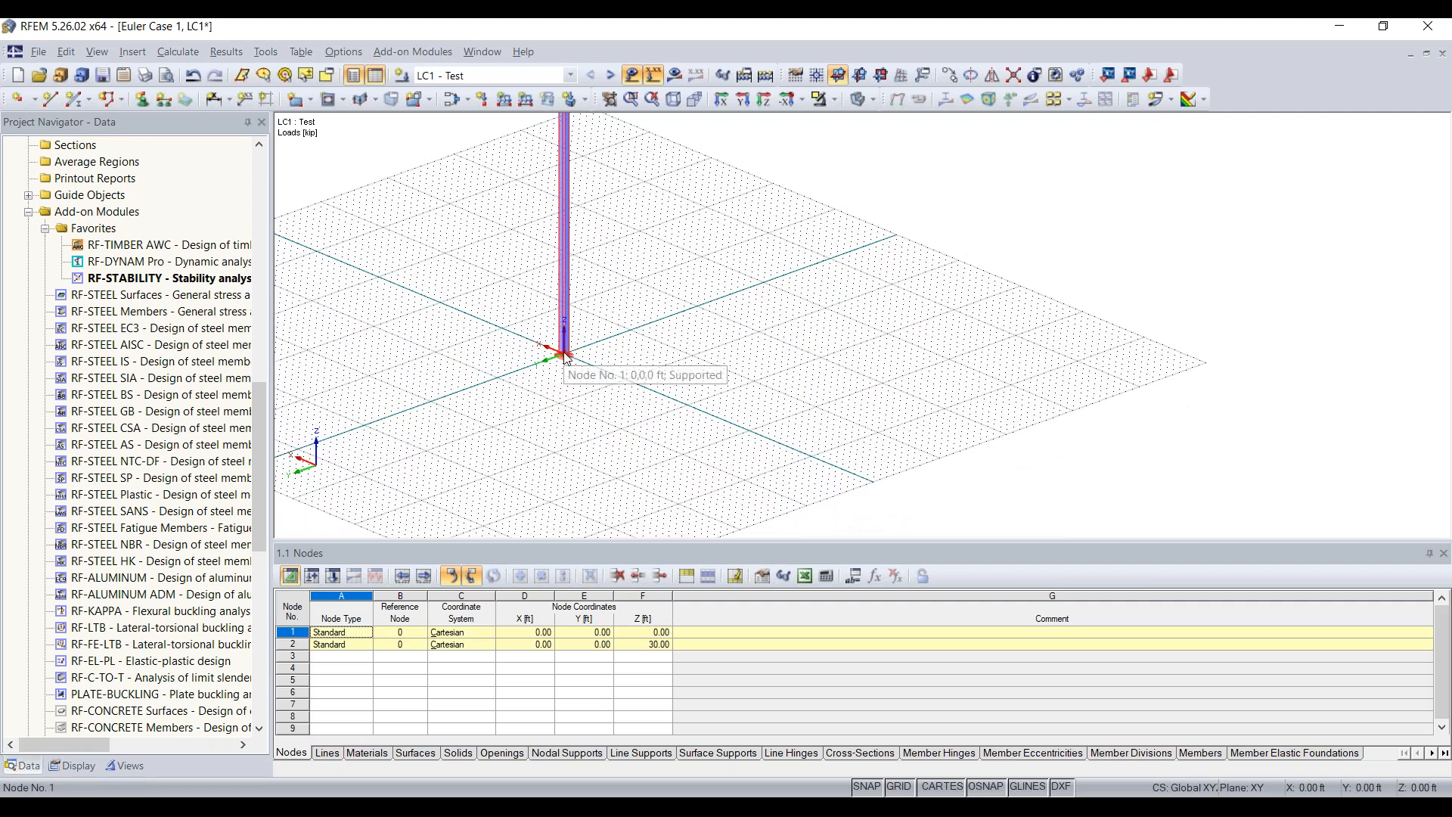
left_click_drag(566, 354, 627, 384, "ctrl")
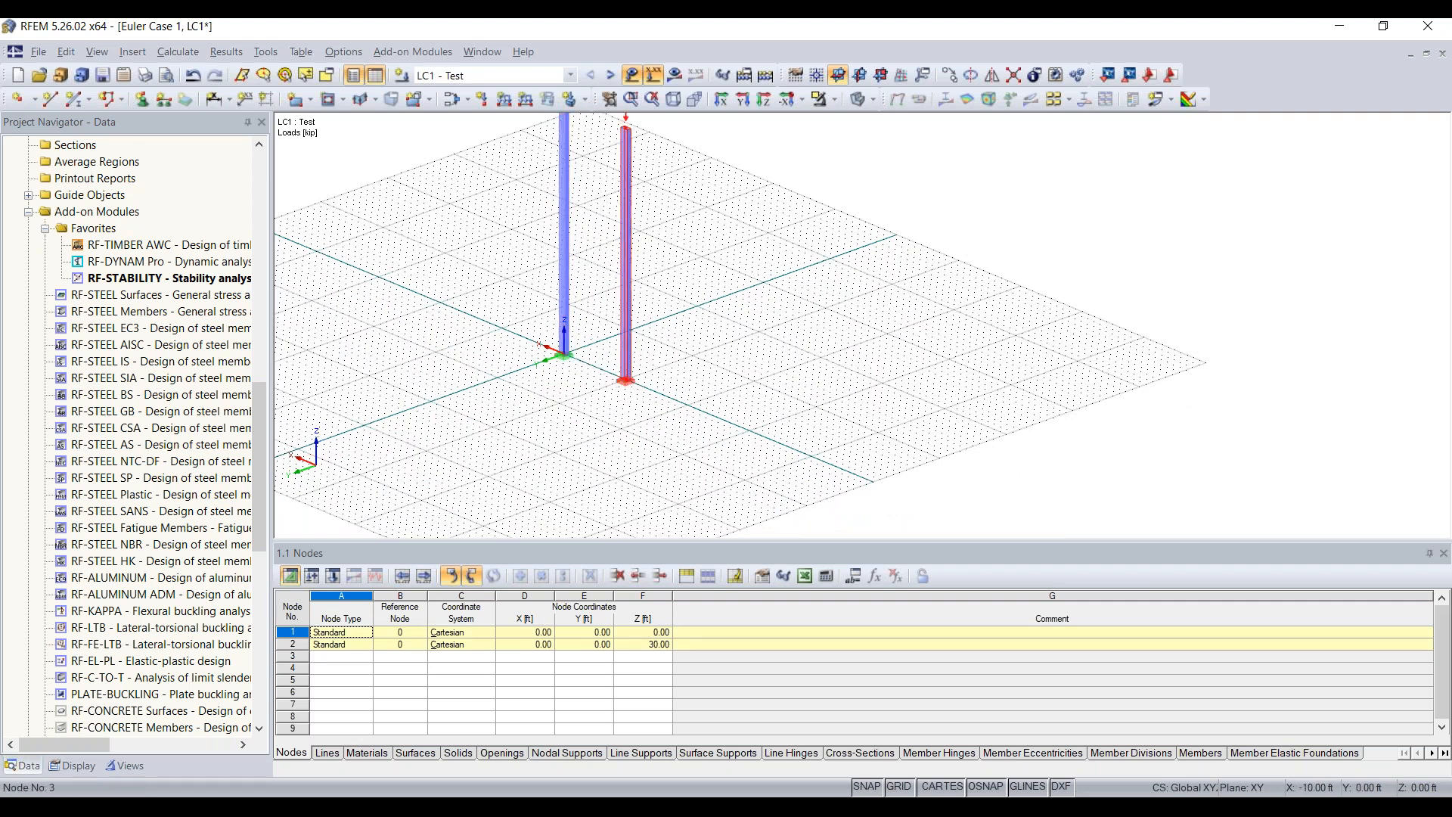
scroll(628, 383, "up", 2)
middle_click_drag(629, 410, 988, 475)
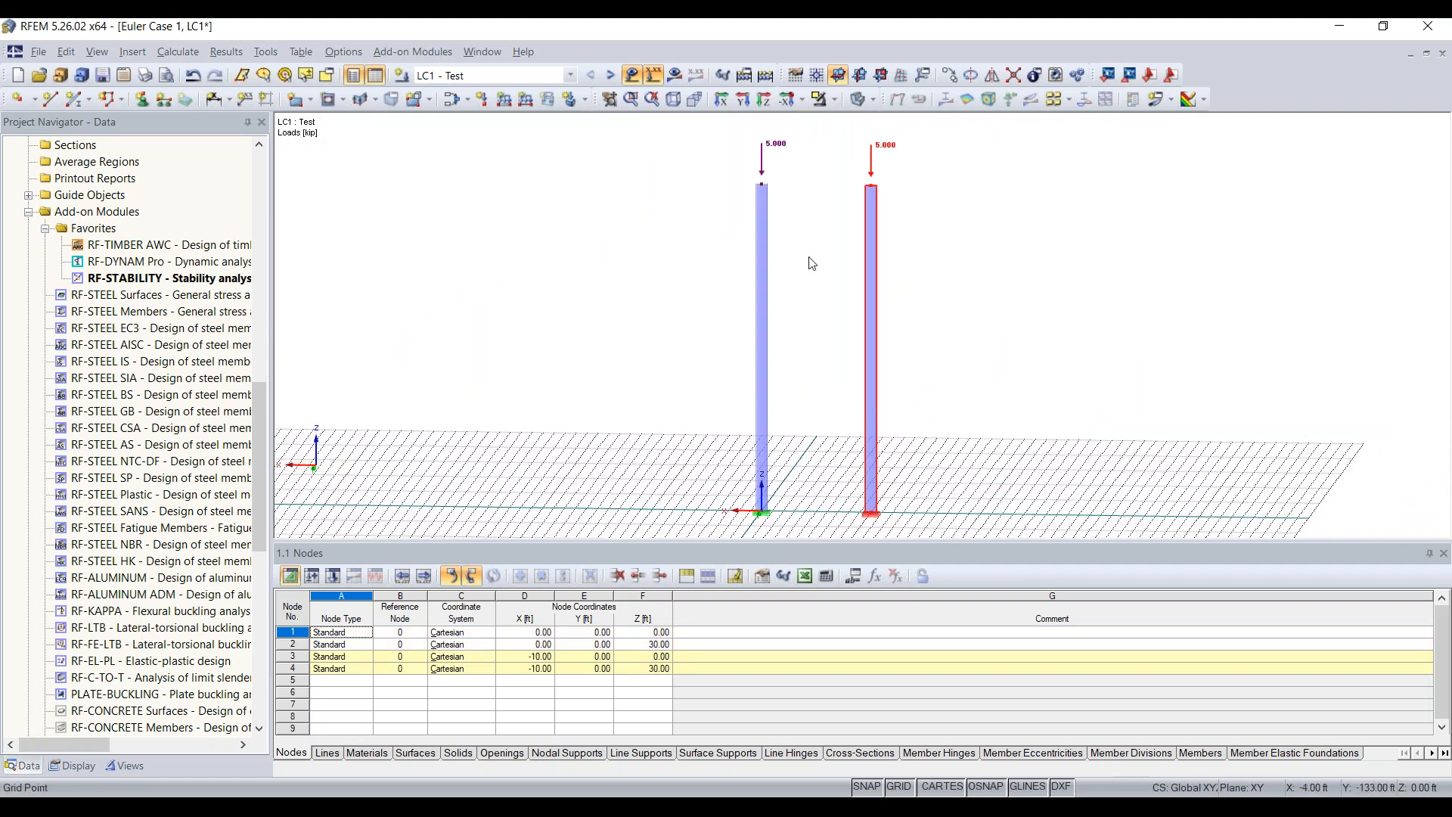
- Select the top nodes of both columns with their loads and make XZ the work plane
left_click_drag(695, 255, 1004, 122)
left_click(1033, 231)
left_click_drag(671, 240, 988, 130)
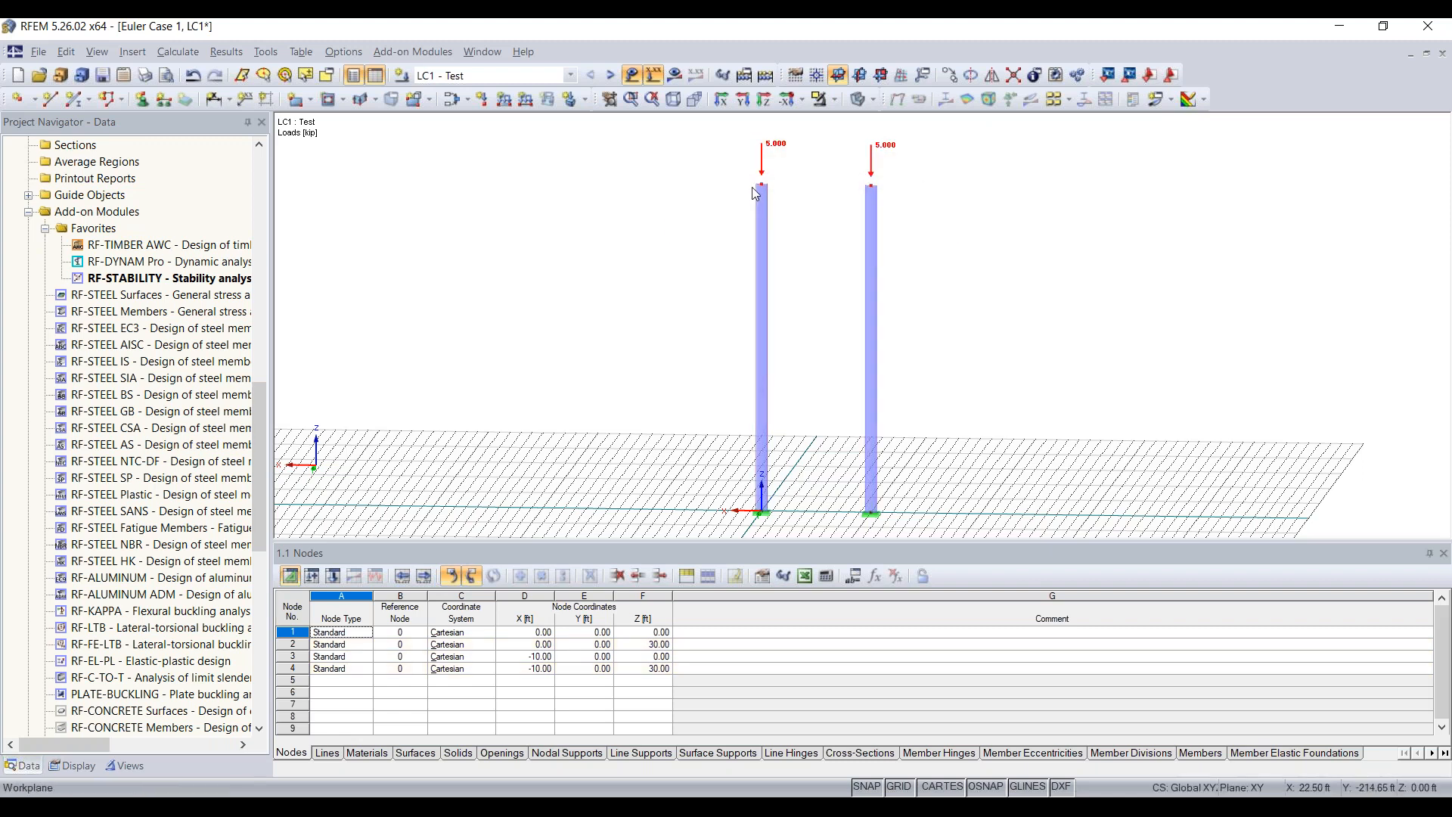
left_click(860, 75)
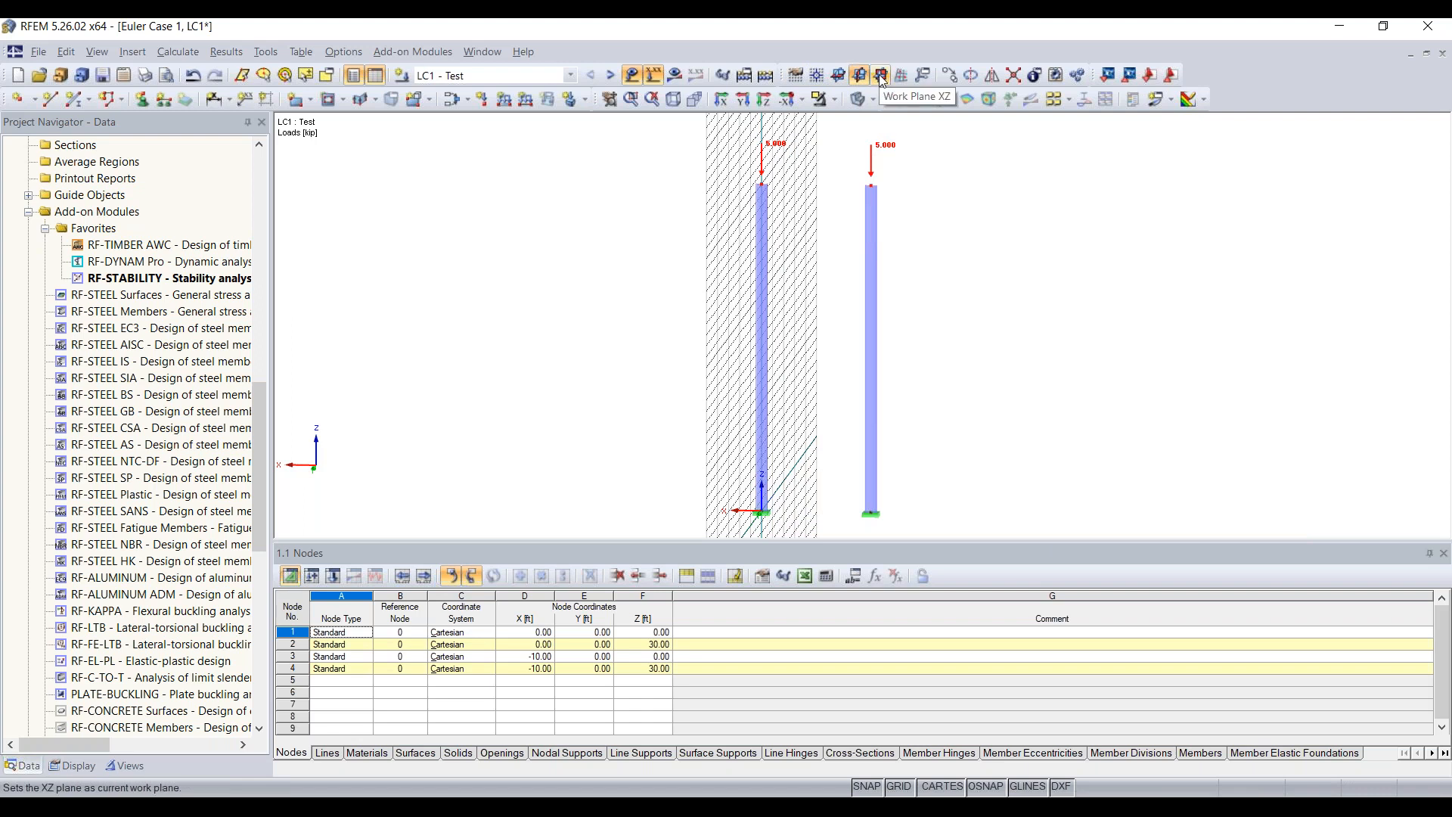
left_click(880, 76)
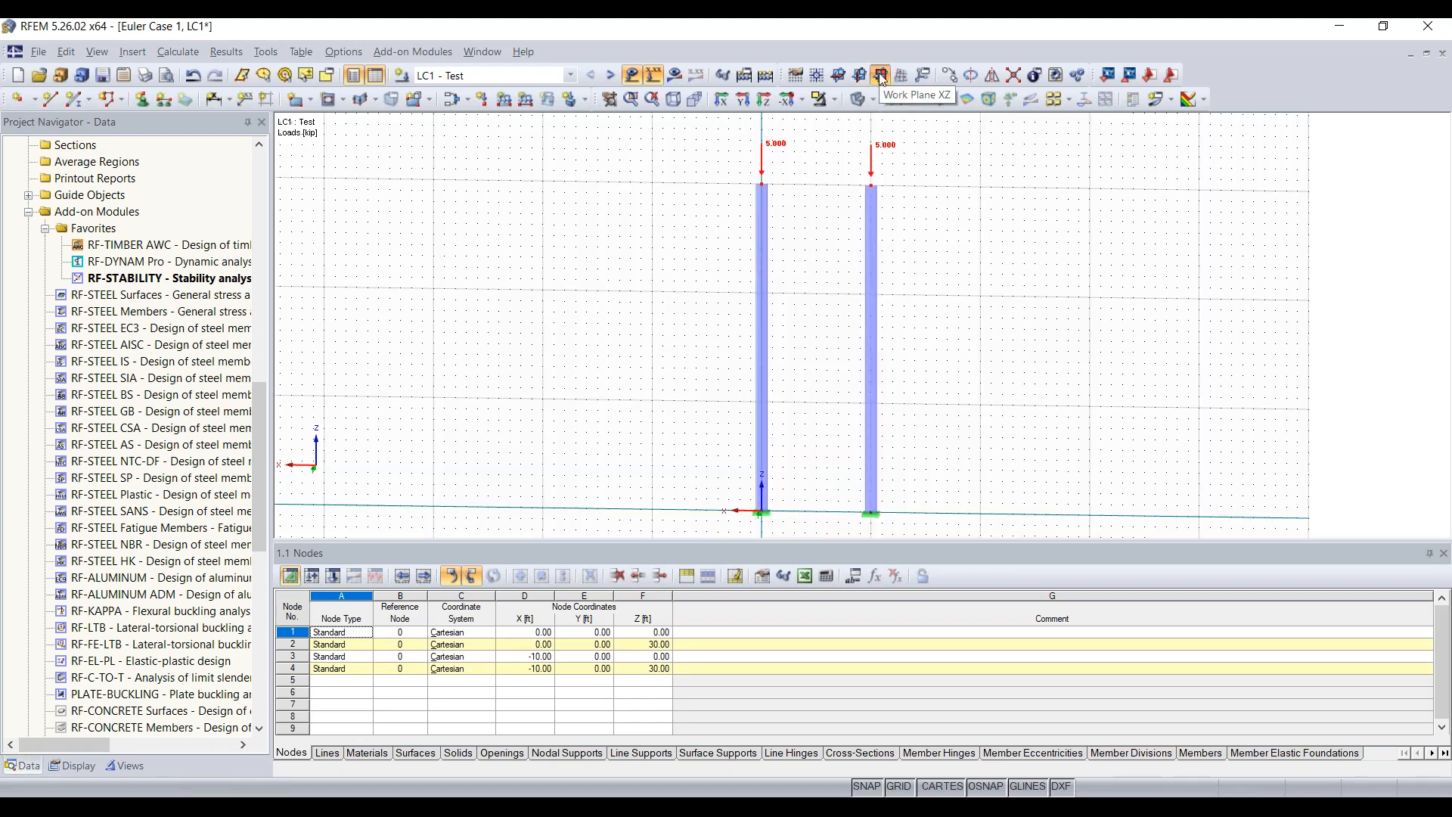
- Shorten both columns to 10 ft by moving their top nodes down to Z = 10 ft
middle_click_drag(774, 246, 748, 212)
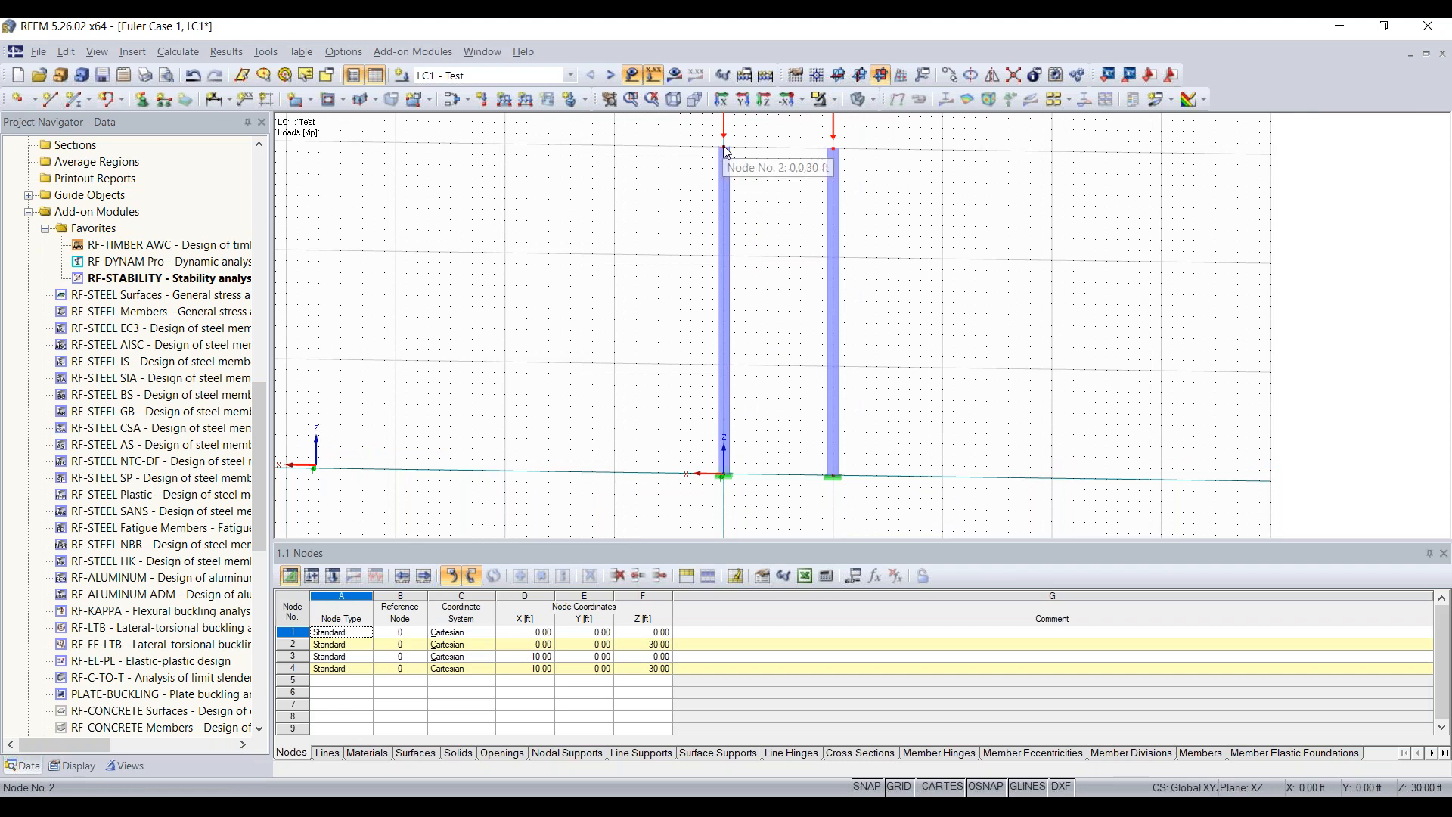
middle_click_drag(659, 217, 597, 358)
left_click_drag(597, 336, 883, 187)
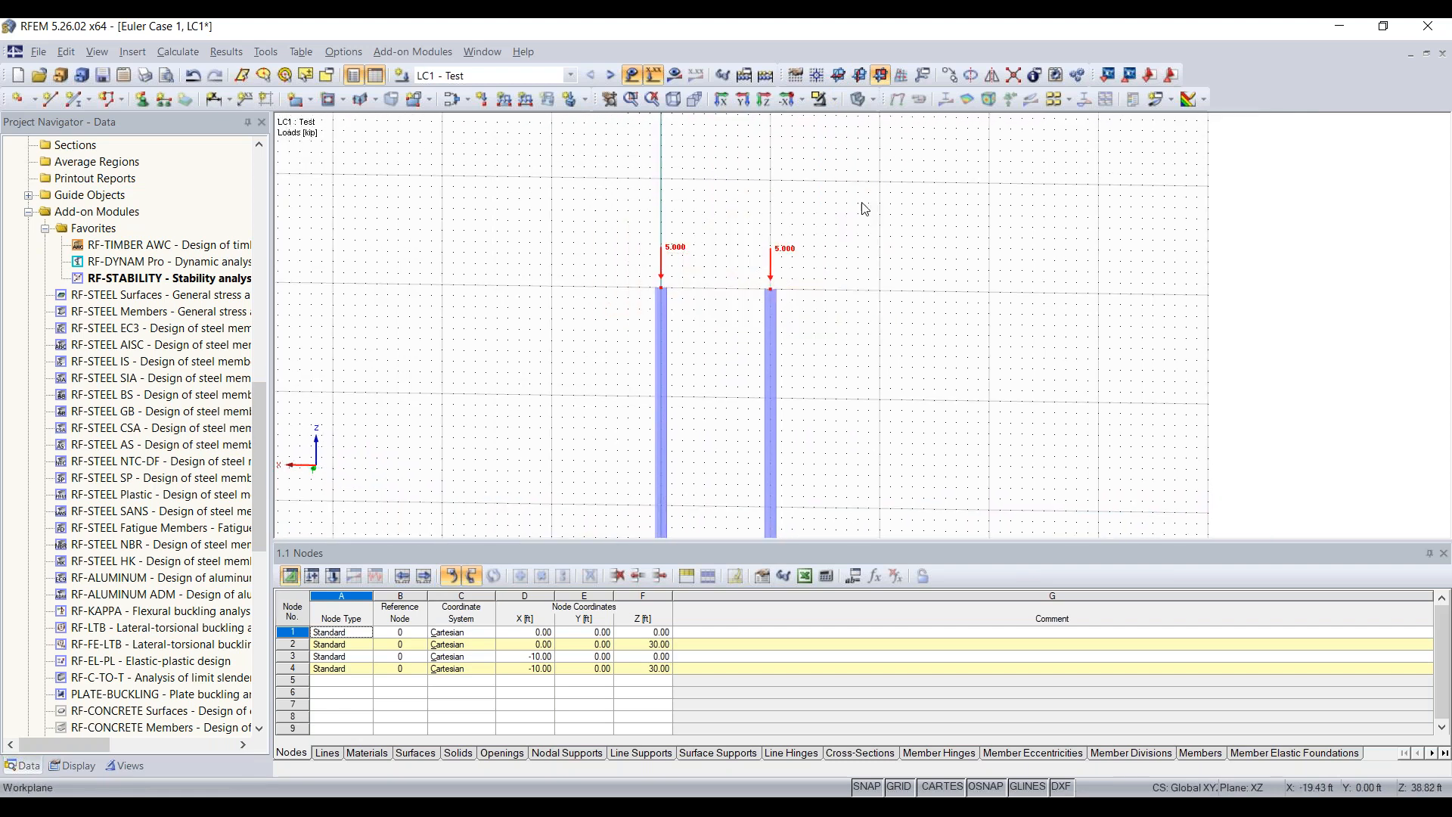
scroll(699, 318, "down", 1)
middle_click_drag(699, 318, 724, 189)
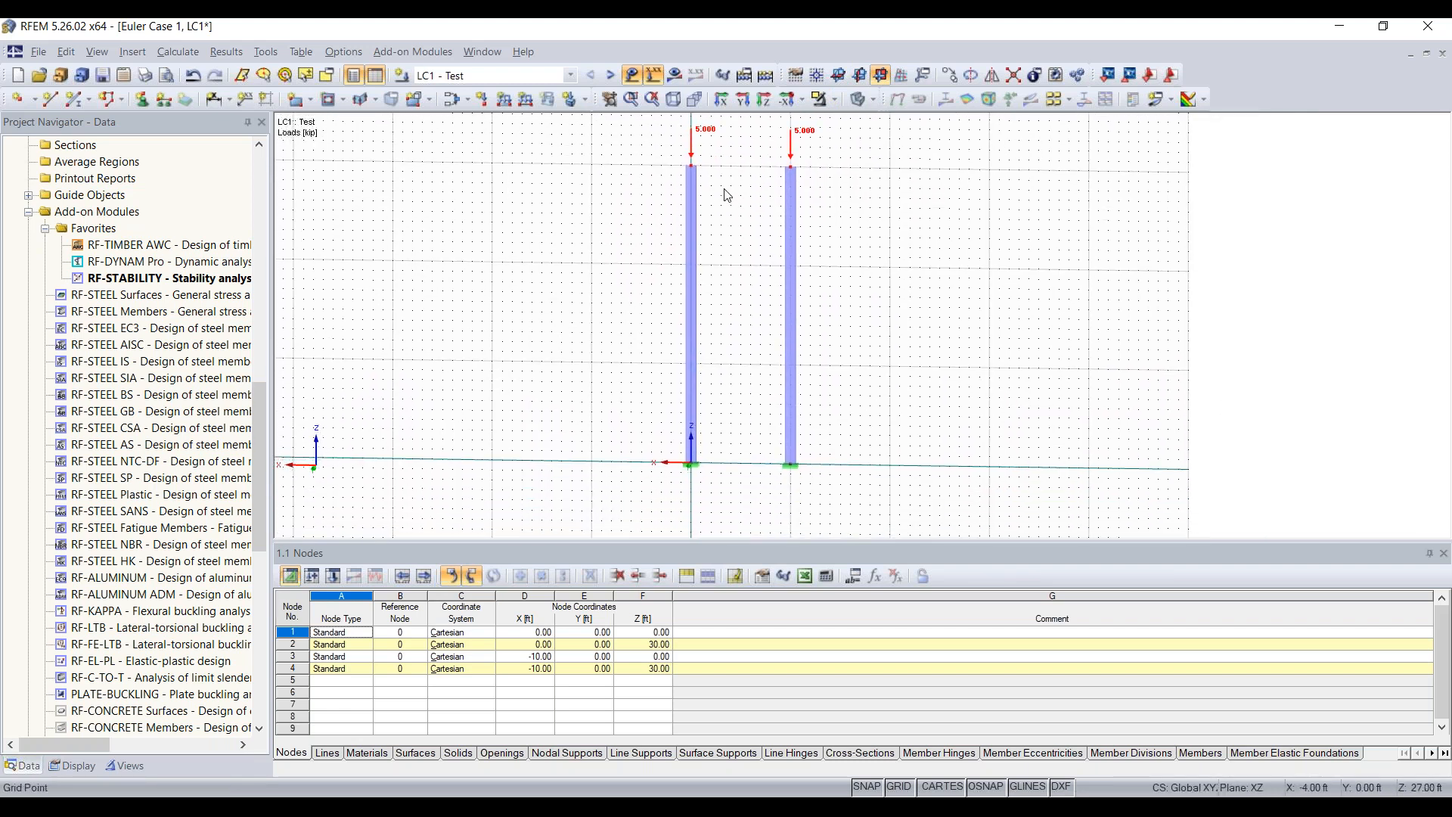
left_click(692, 168)
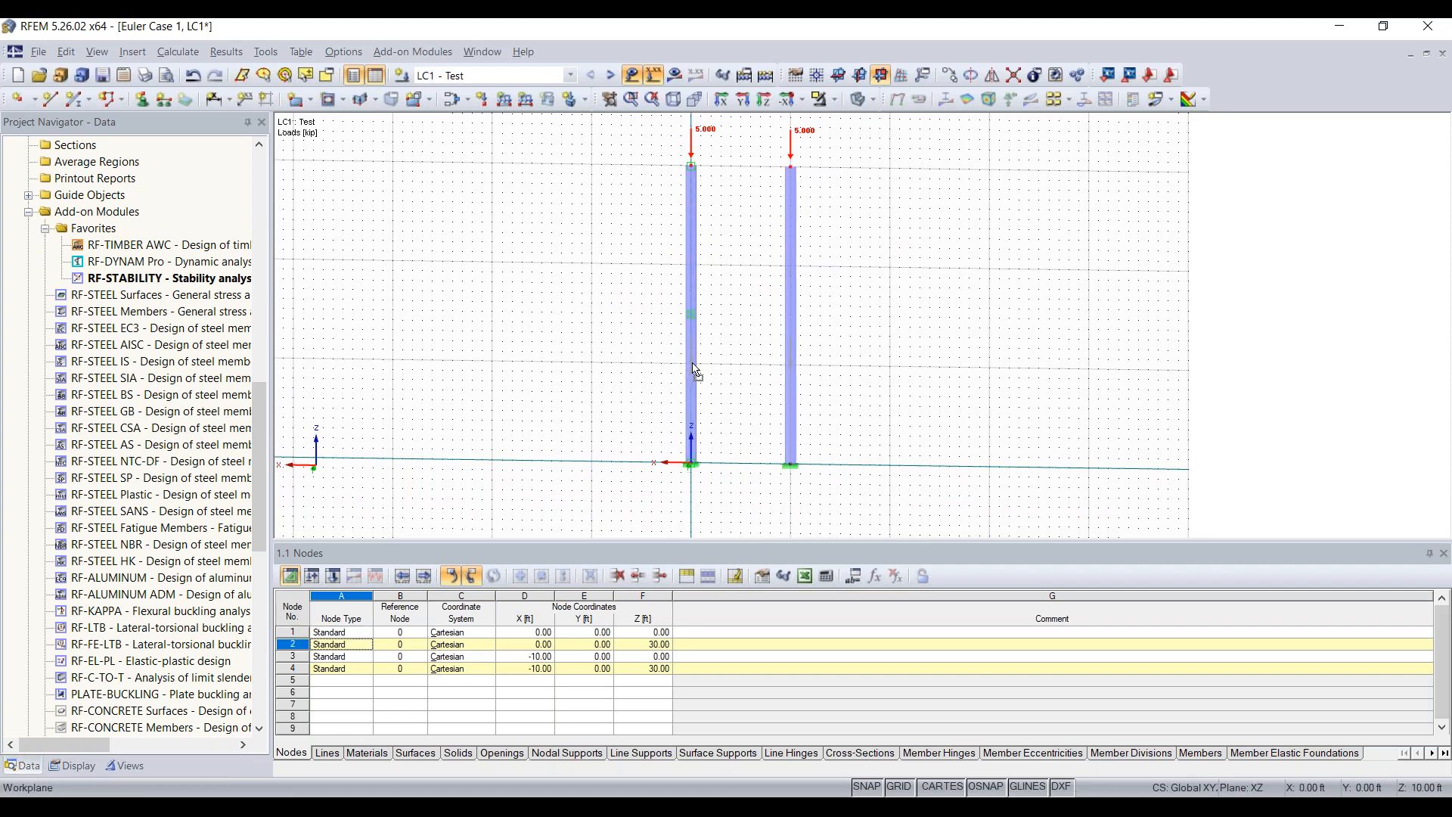
left_click_drag(691, 166, 693, 363)
scroll(758, 356, "up", 6)
scroll(757, 396, "down", 3)
middle_click_drag(757, 396, 745, 305)
scroll(772, 278, "down", 1)
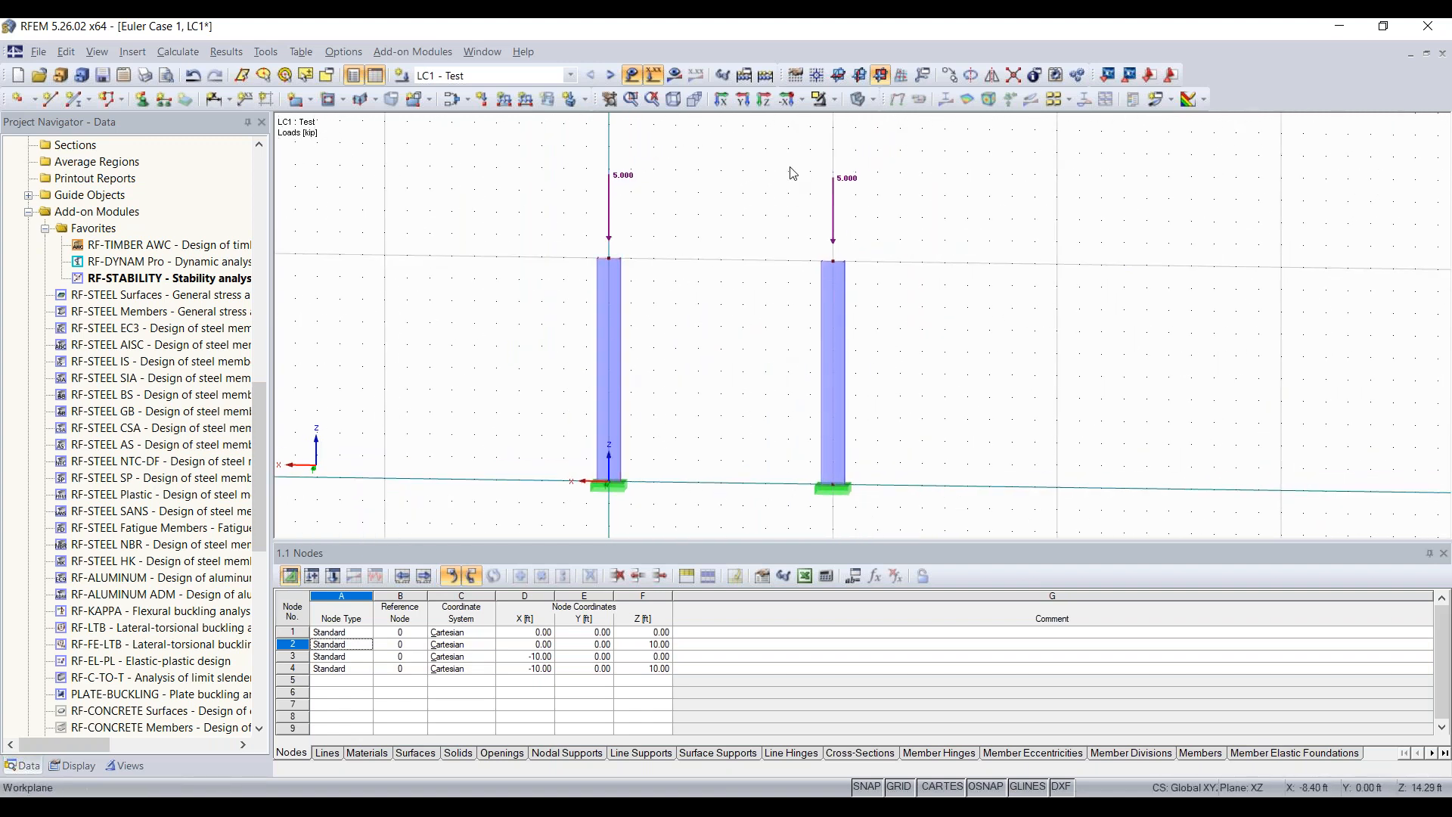
- Start a new beam member and give it a new W 8x15 (AISC 14) cross-section in Steel A992
left_click(76, 98)
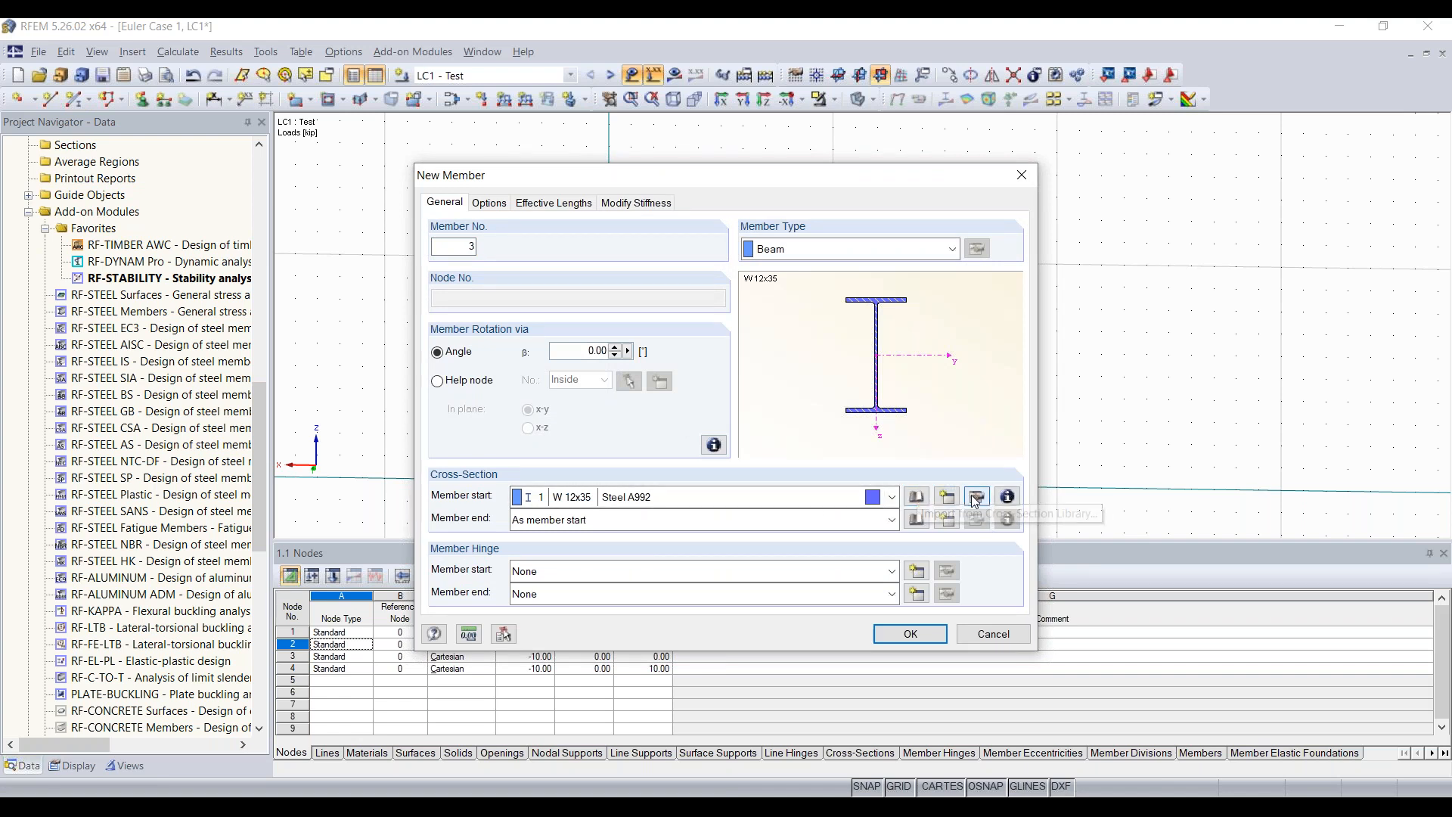
left_click(947, 497)
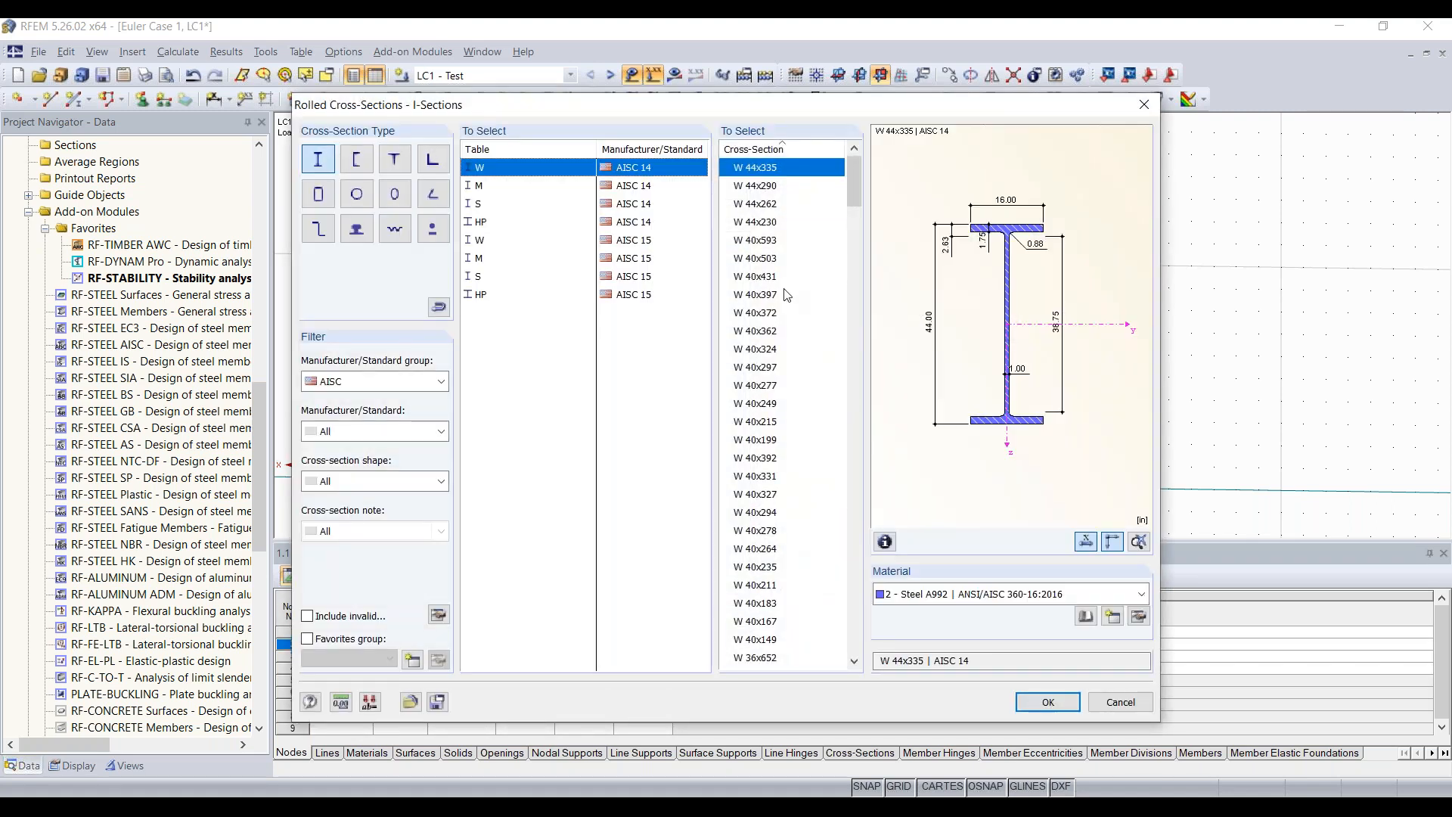
scroll(779, 333, "down", 20)
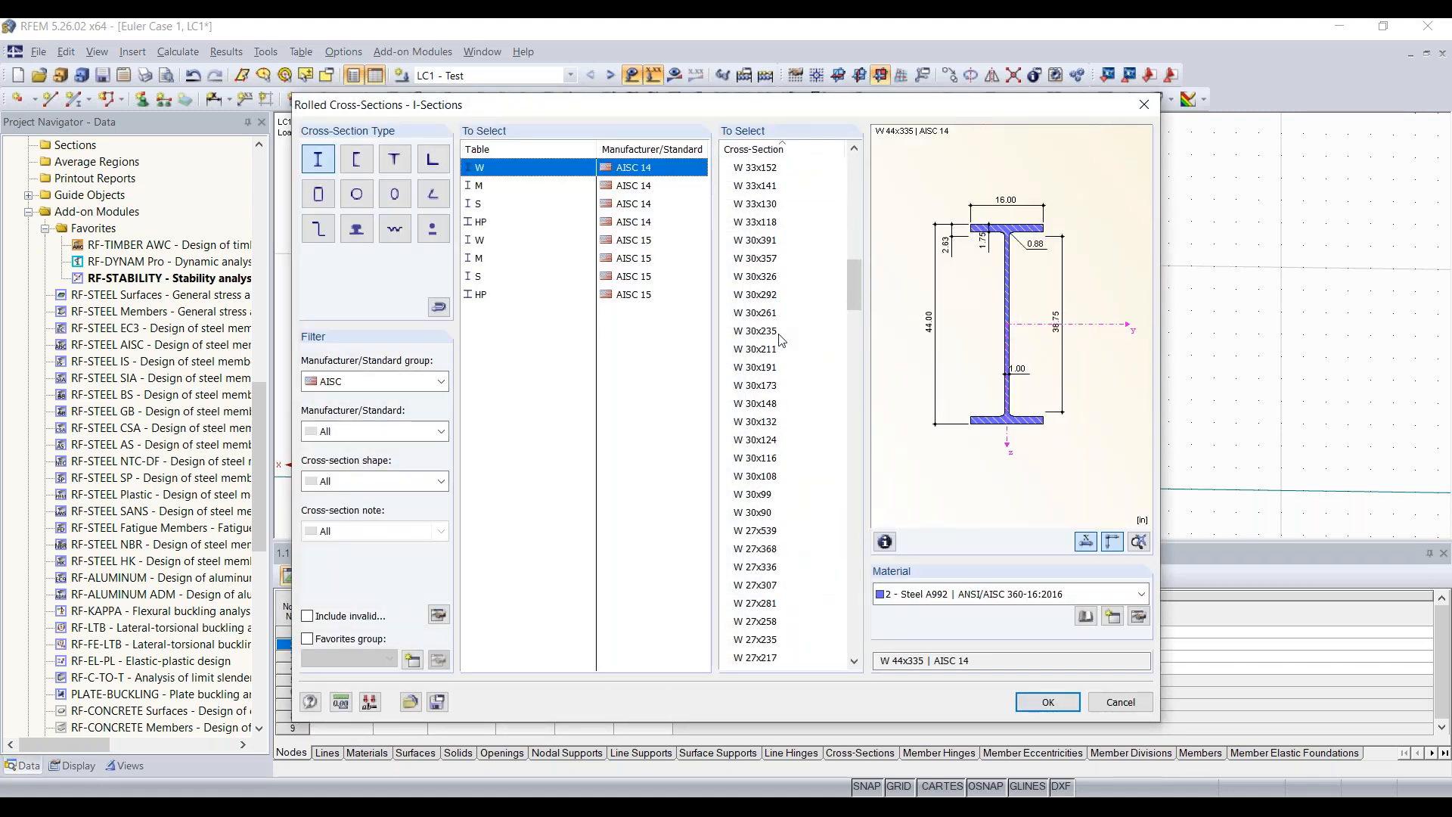
scroll(782, 341, "down", 16)
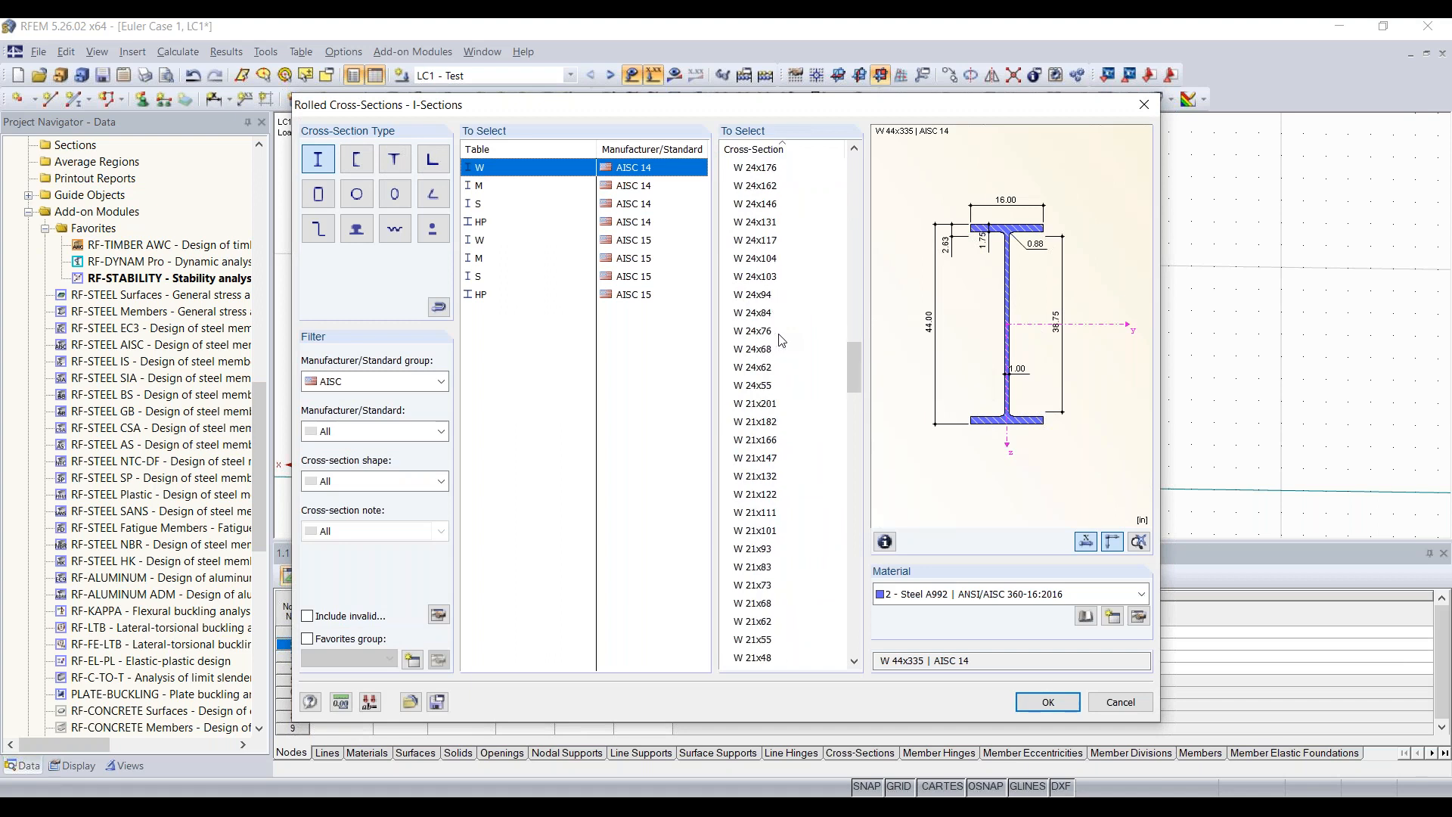
scroll(782, 340, "down", 12)
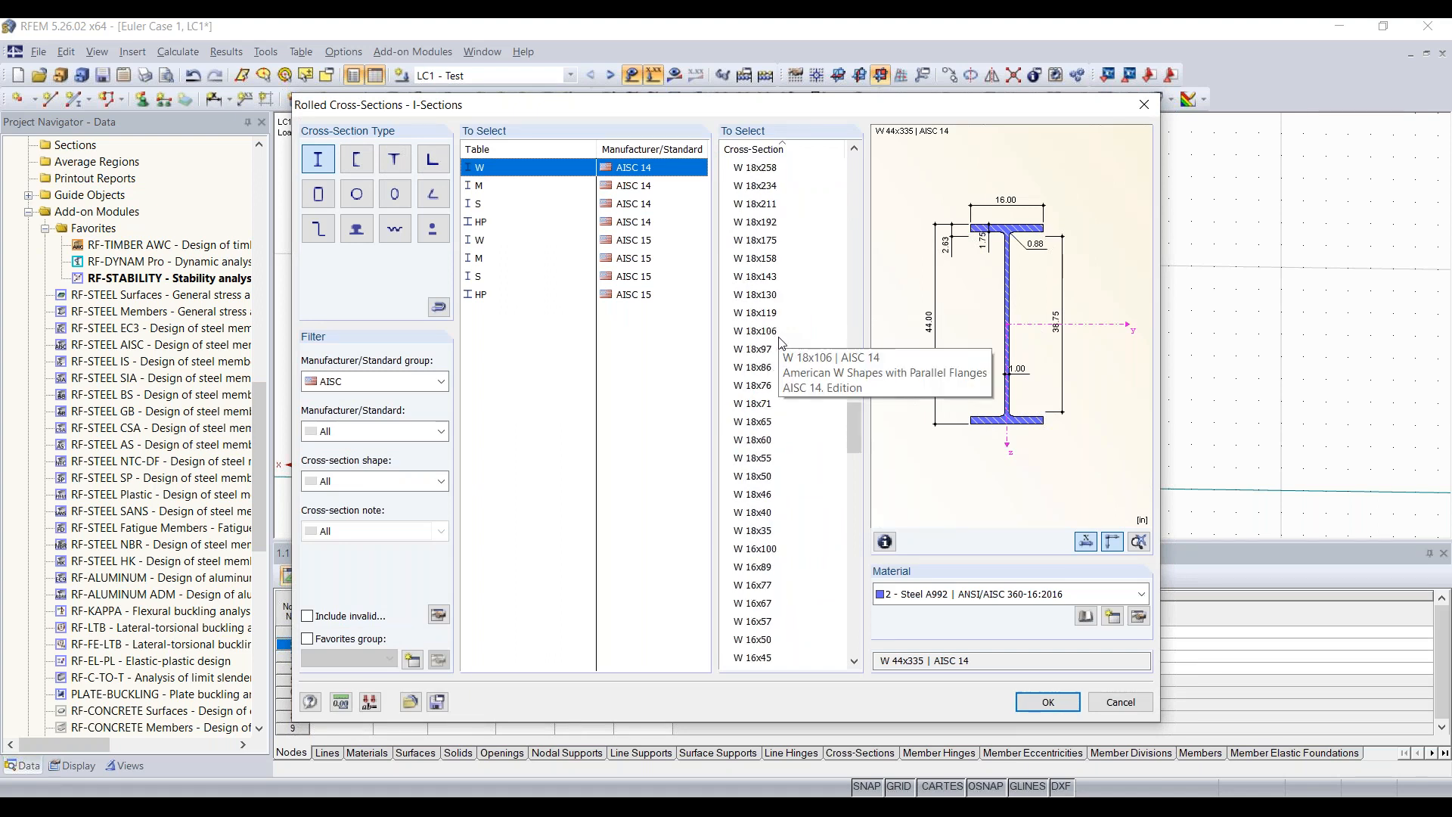
scroll(782, 348, "down", 20)
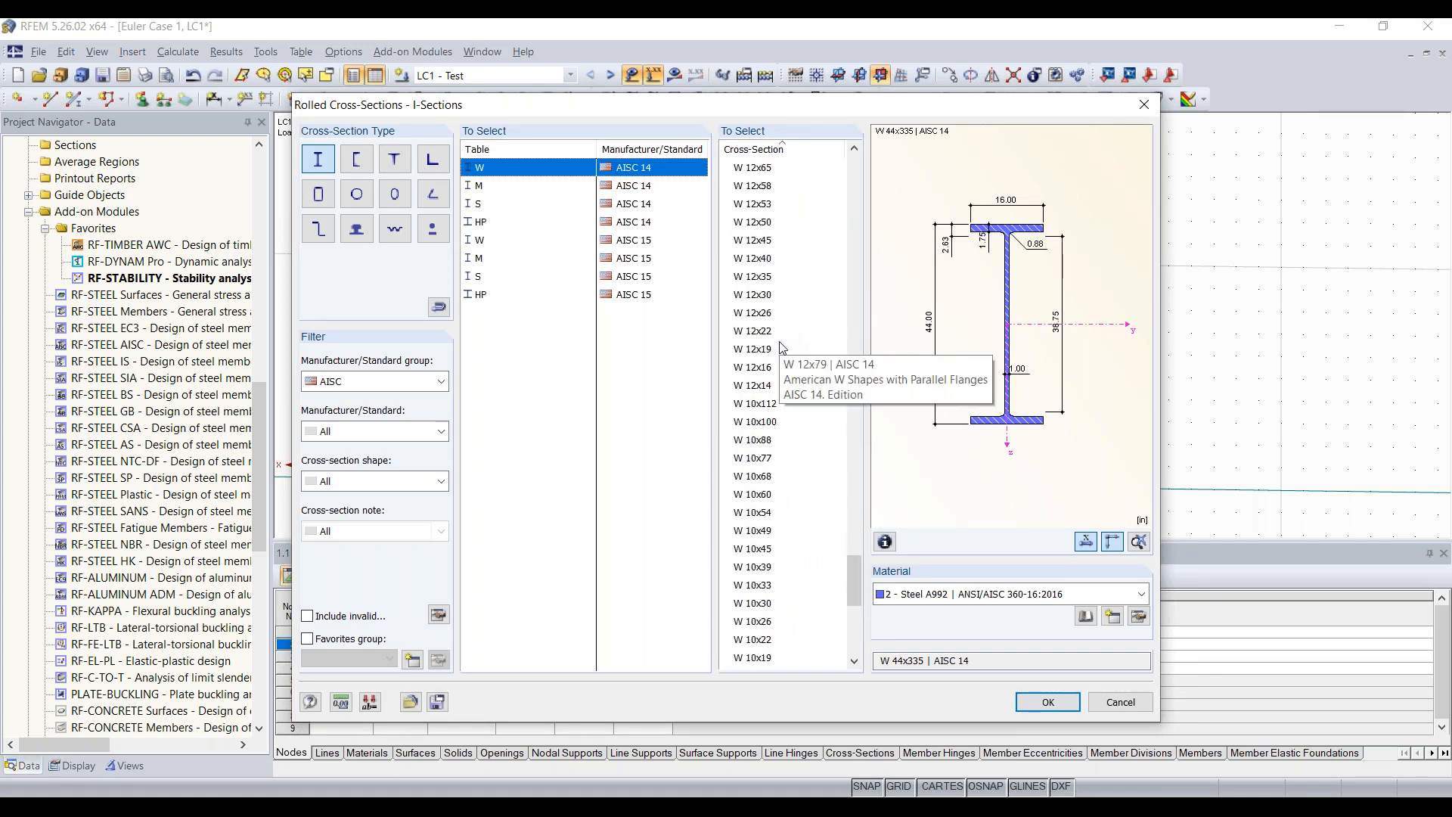
left_click(766, 441)
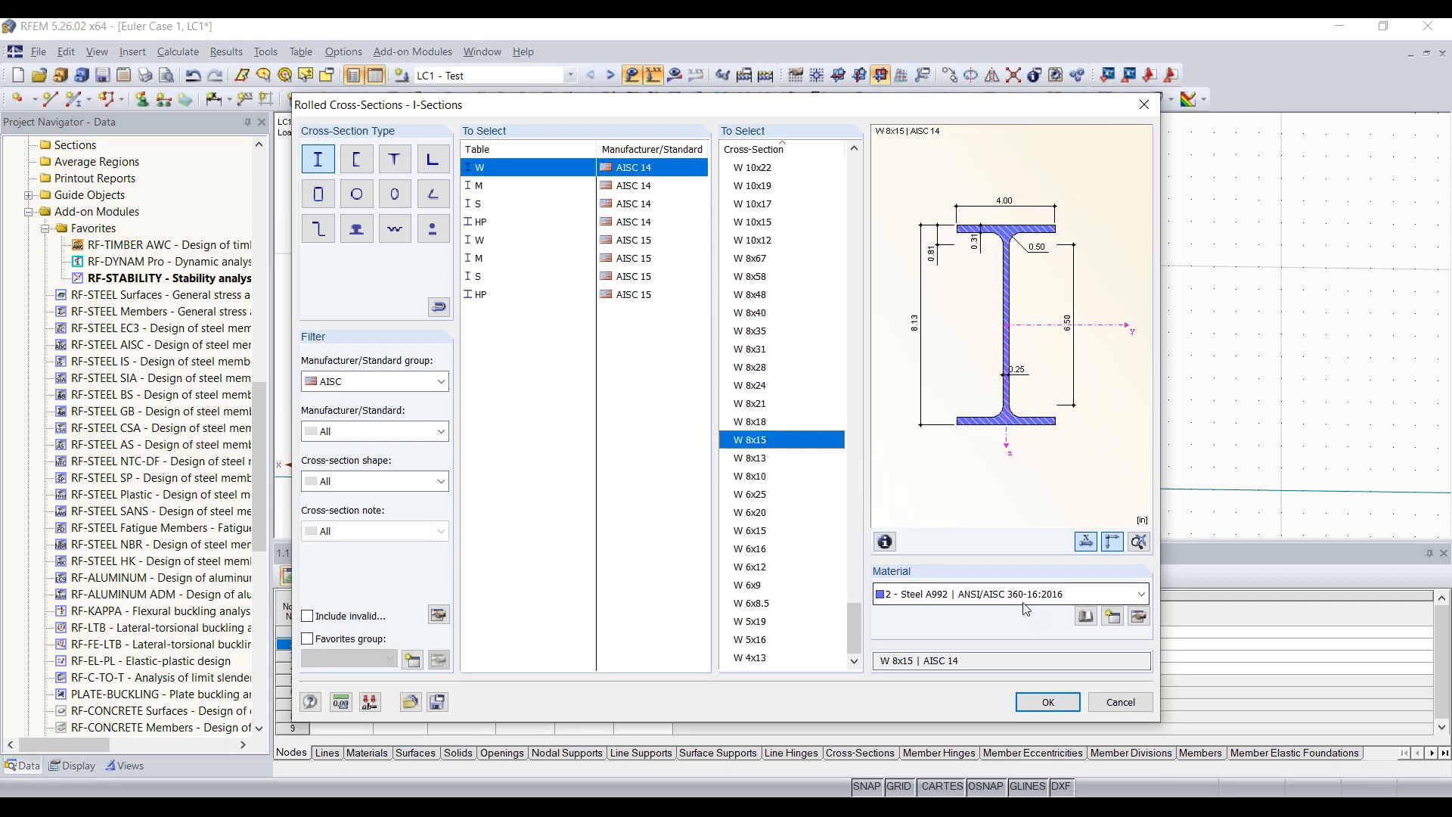
left_click(1048, 702)
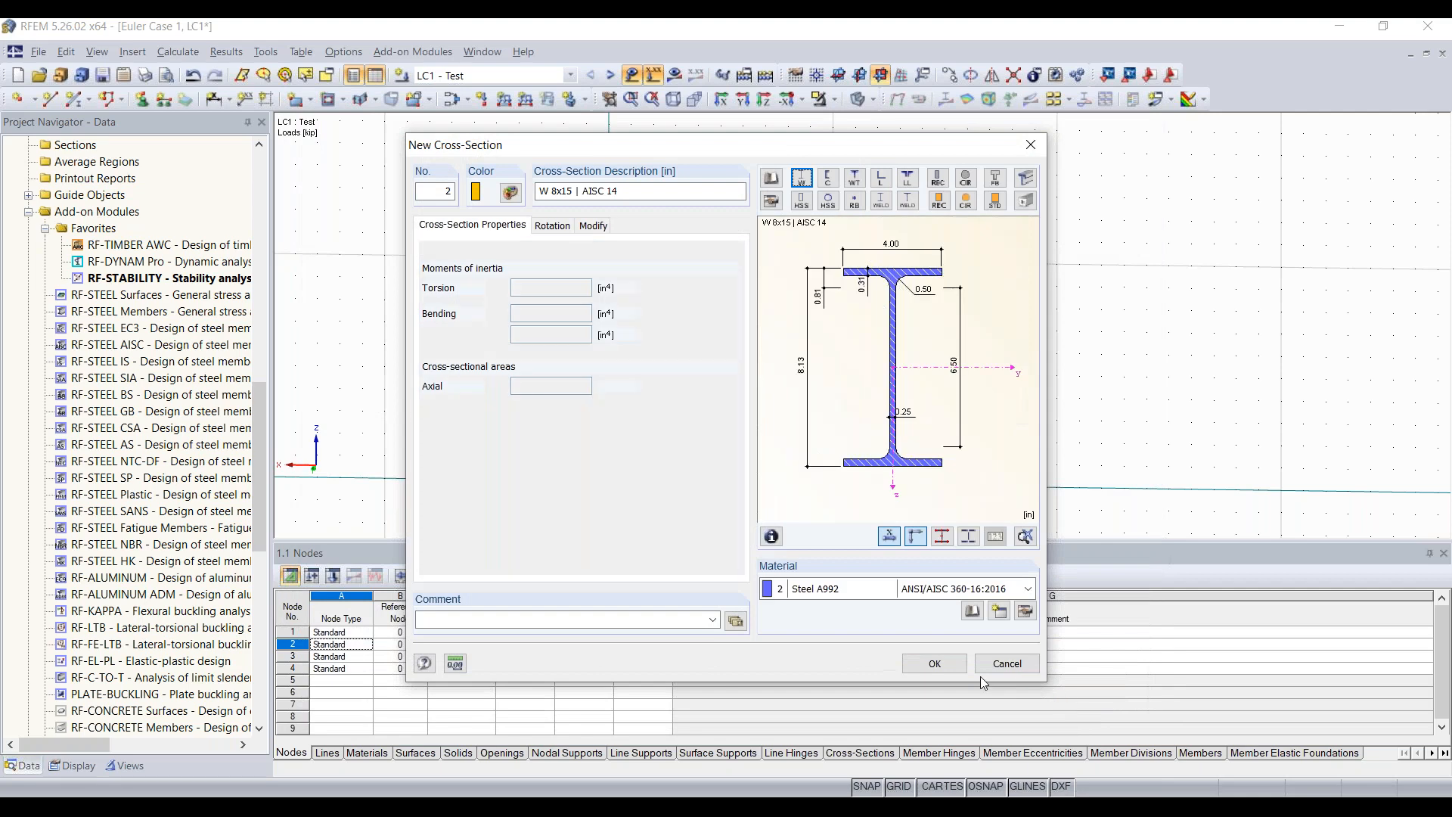
left_click(935, 665)
- Place the beam between the top nodes of the two columns
left_click(921, 635)
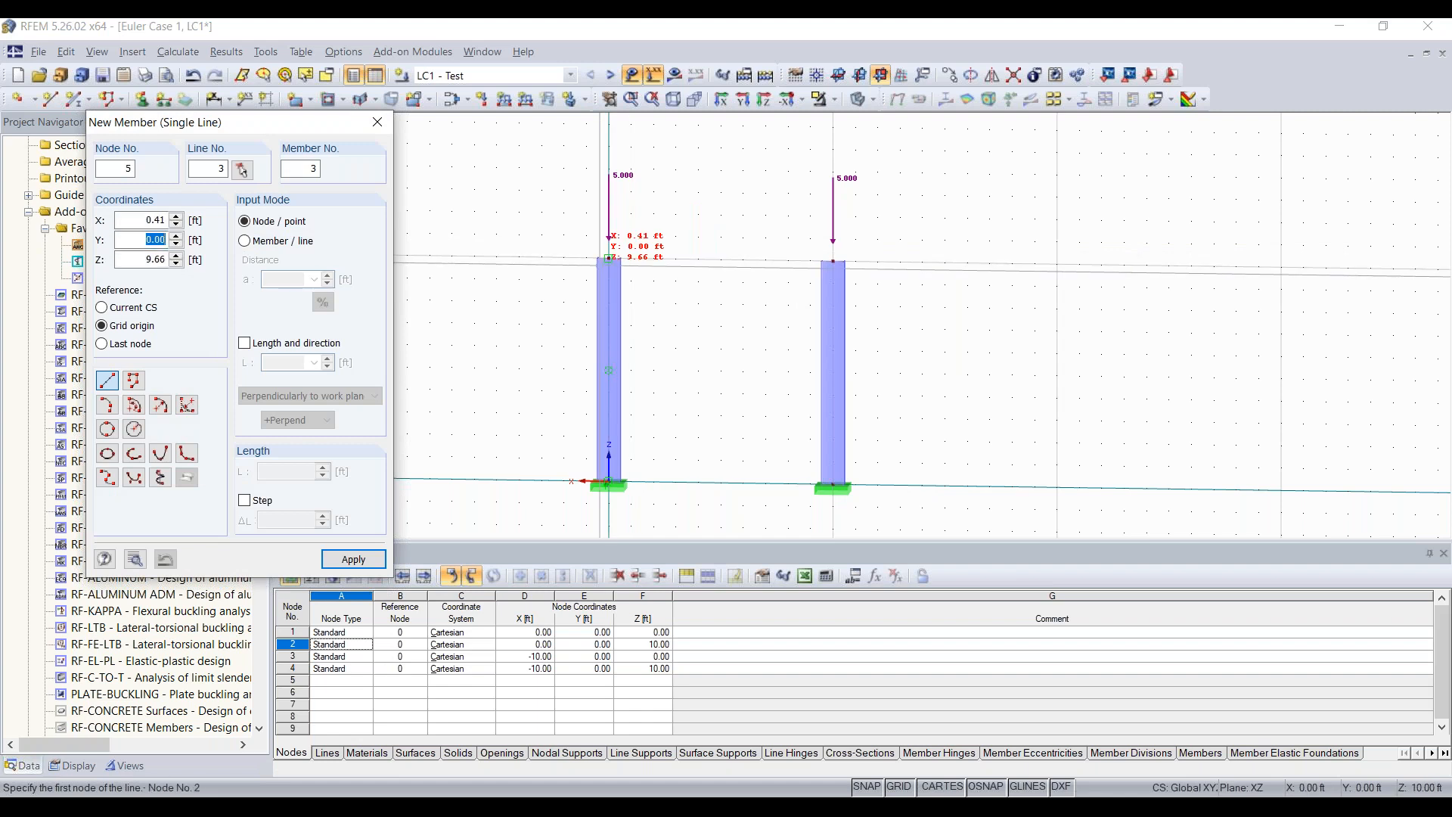
left_click(609, 259)
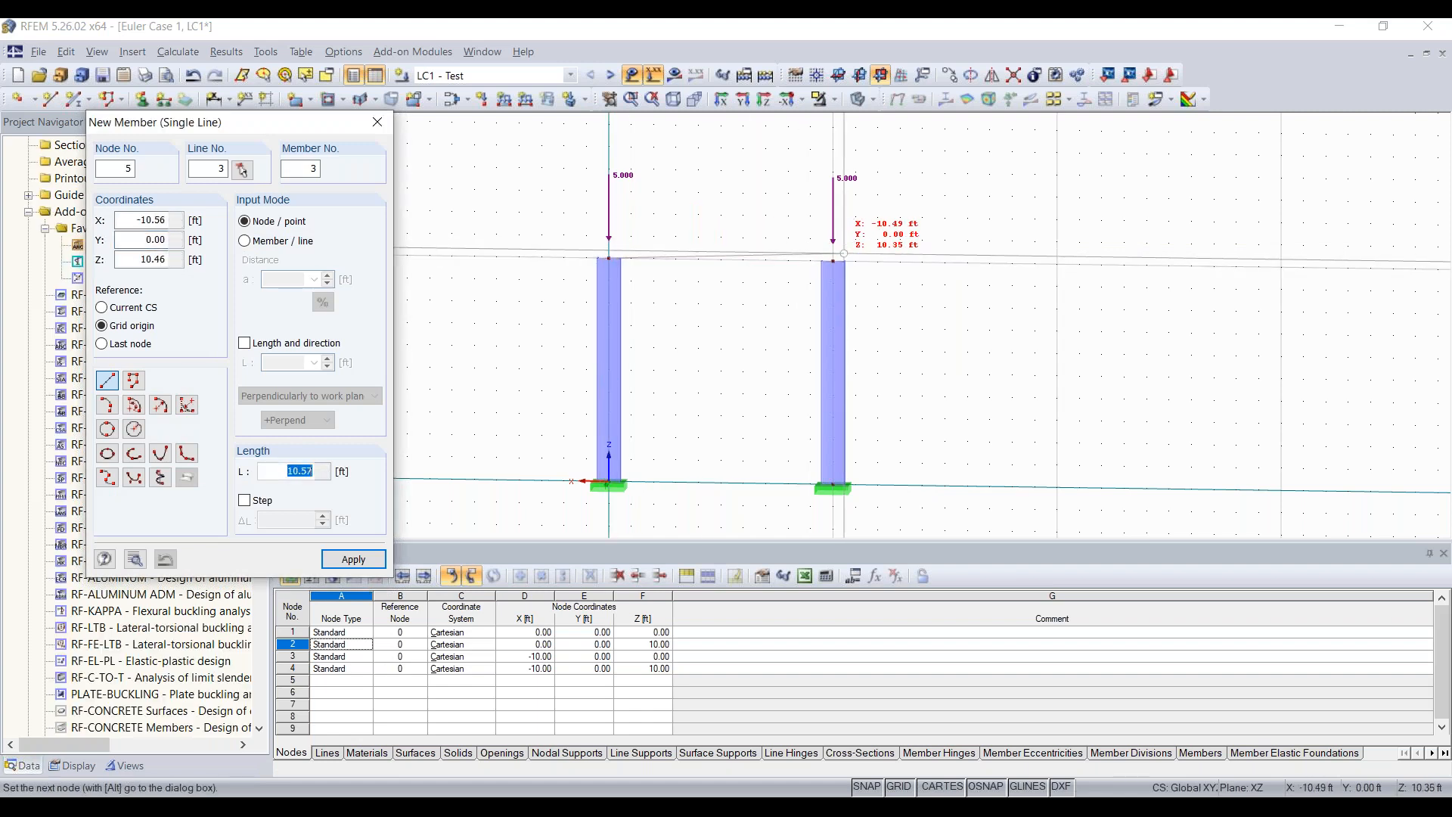
left_click(832, 261)
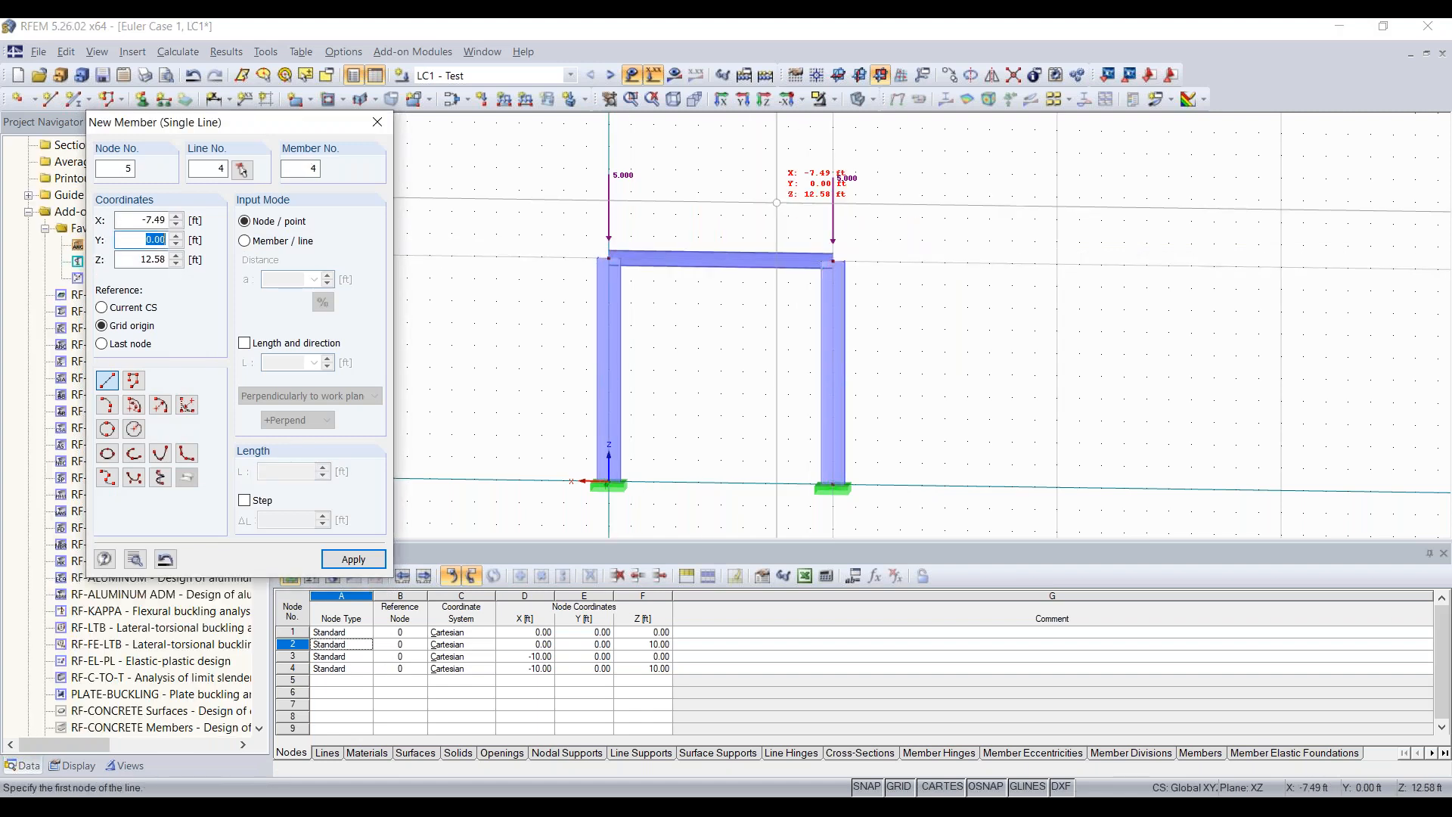
key("Escape")
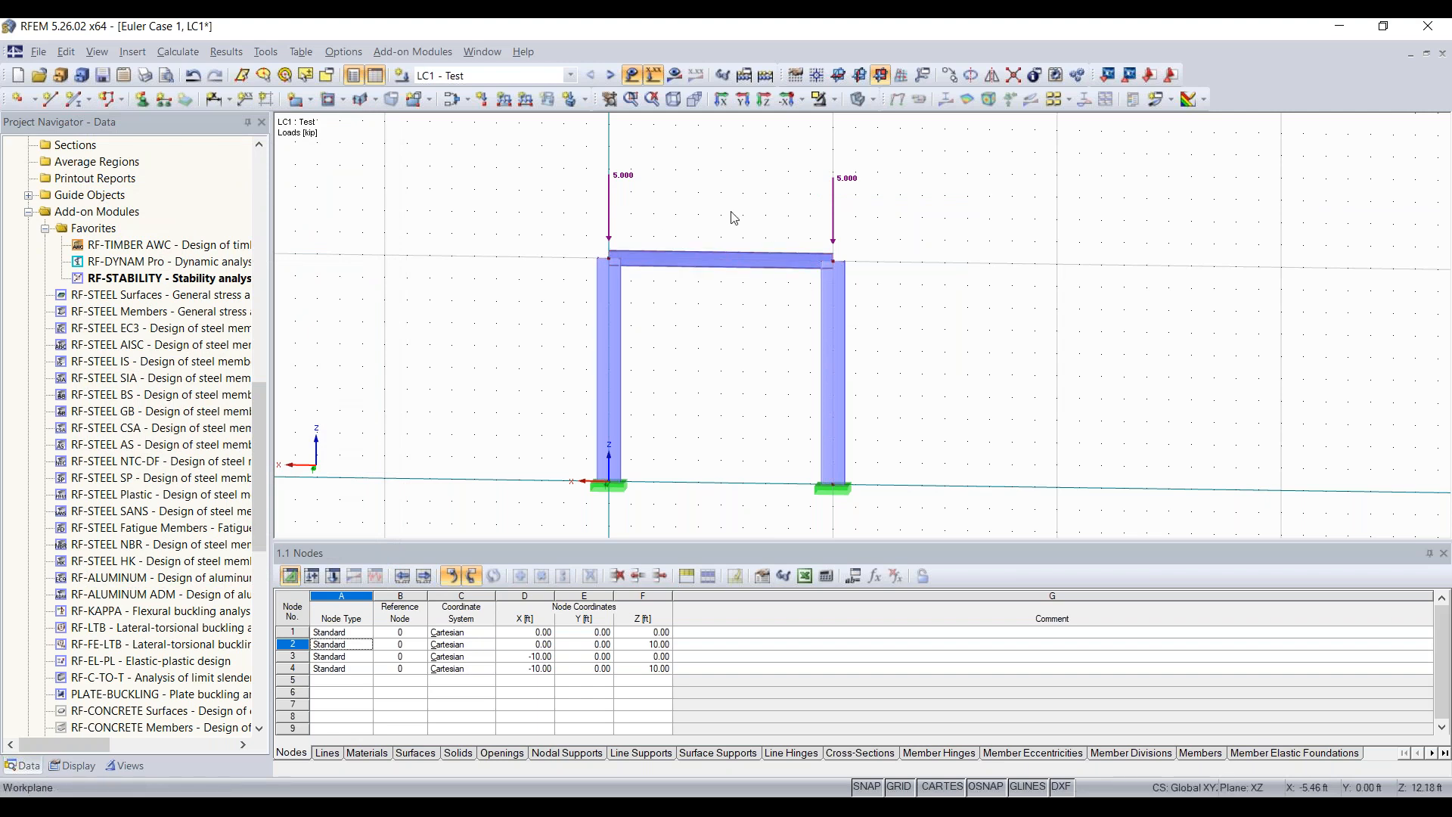
- Apply a uniform member force of -3 kip/ft in the global ZL direction to the beam
left_click(507, 102)
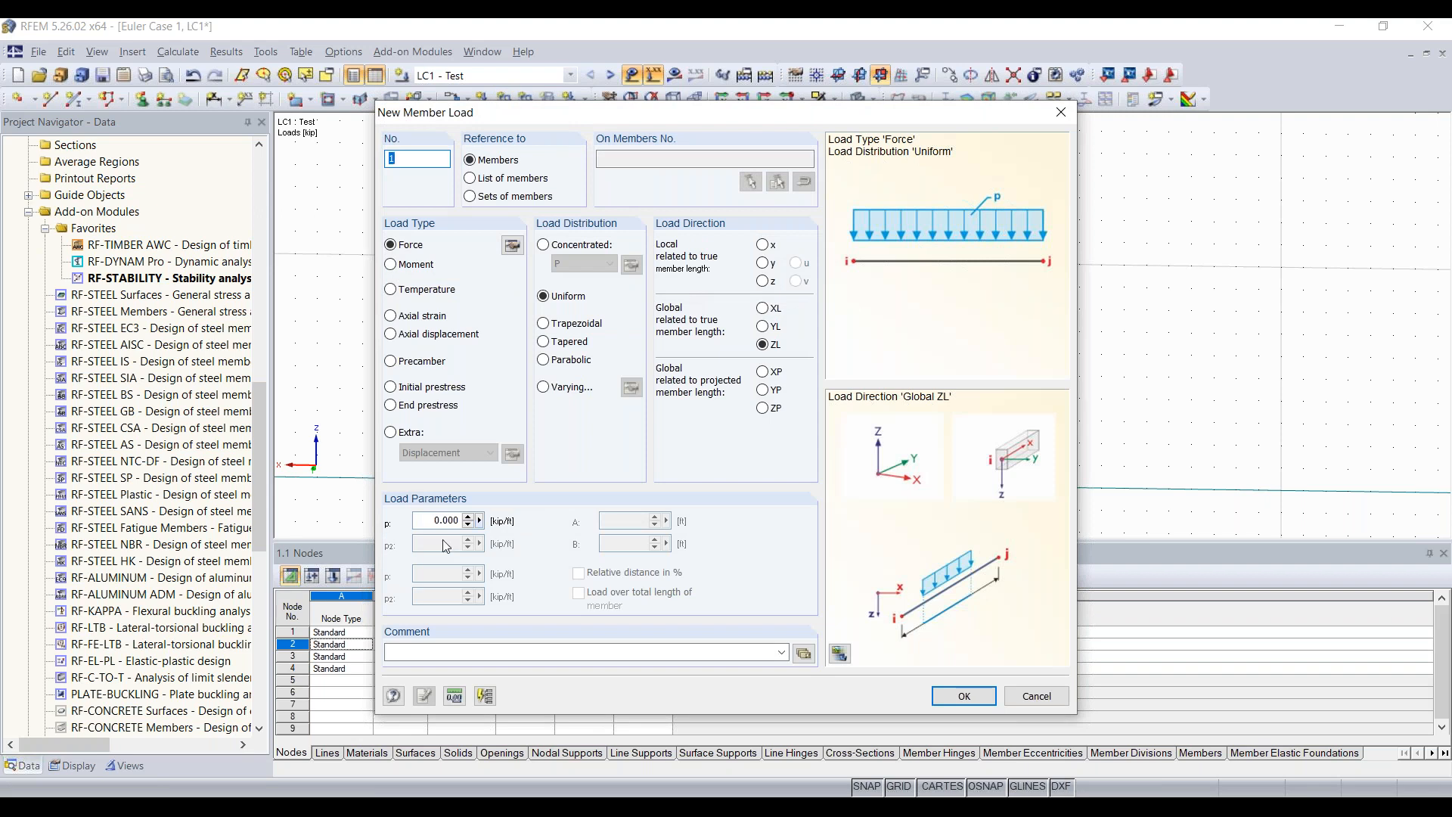
left_click_drag(425, 522, 600, 526)
type("-3")
left_click(964, 696)
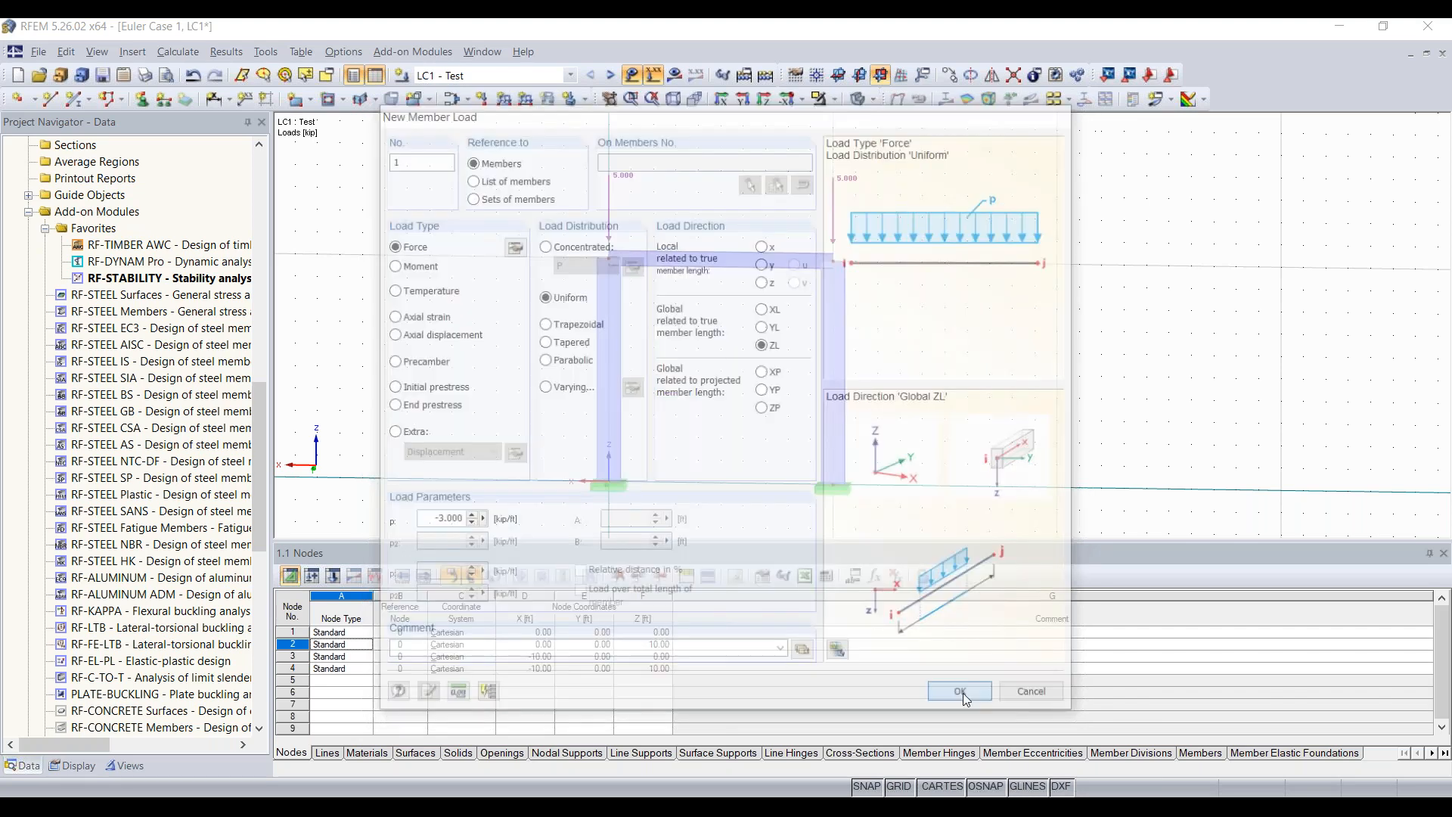
left_click(706, 260)
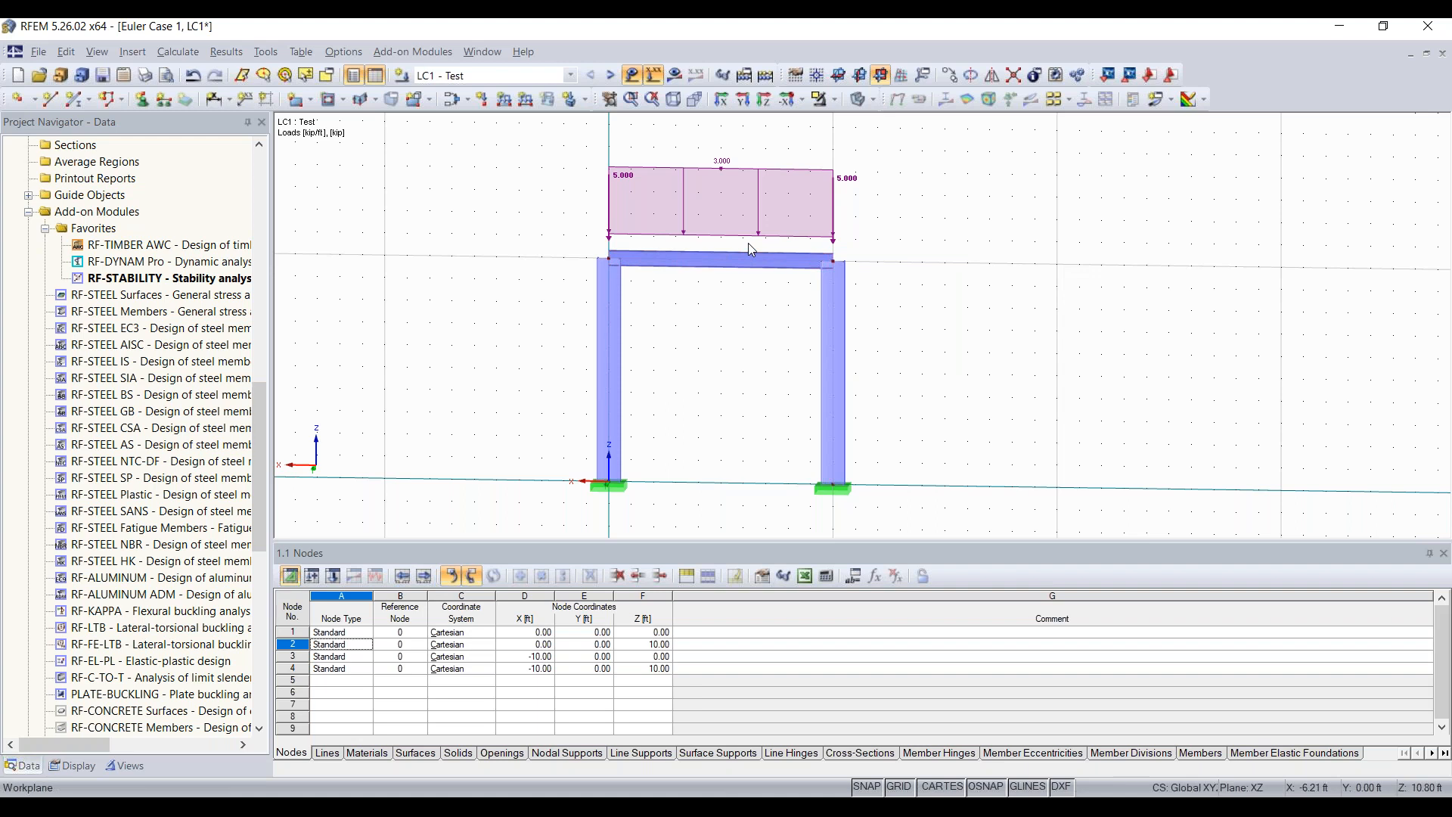
- Calculate LC1 - Test and review the frame's global deformations u and member bending moments My
left_click(765, 75)
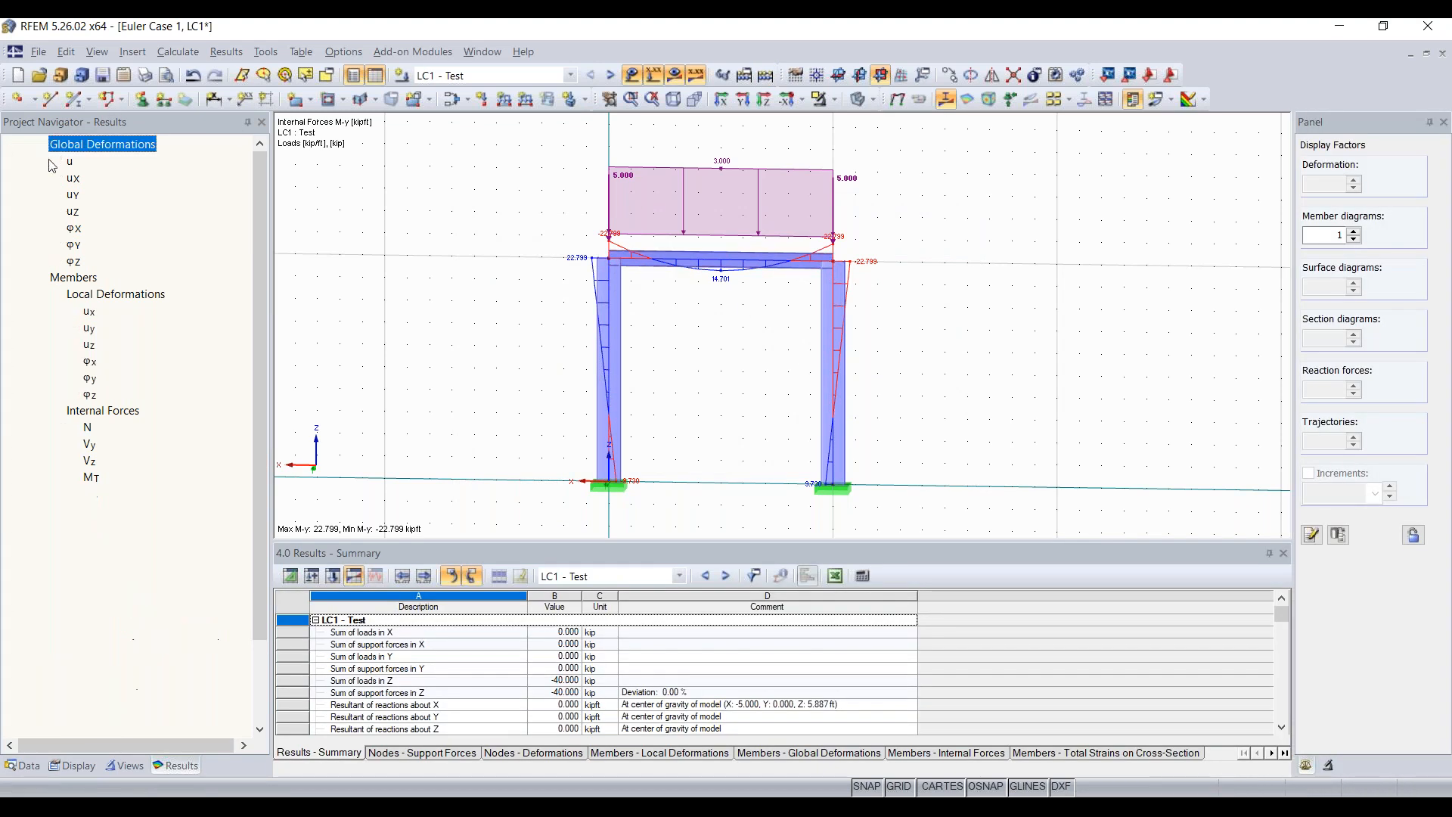
left_click(28, 144)
middle_click_drag(746, 350, 681, 371, "ctrl")
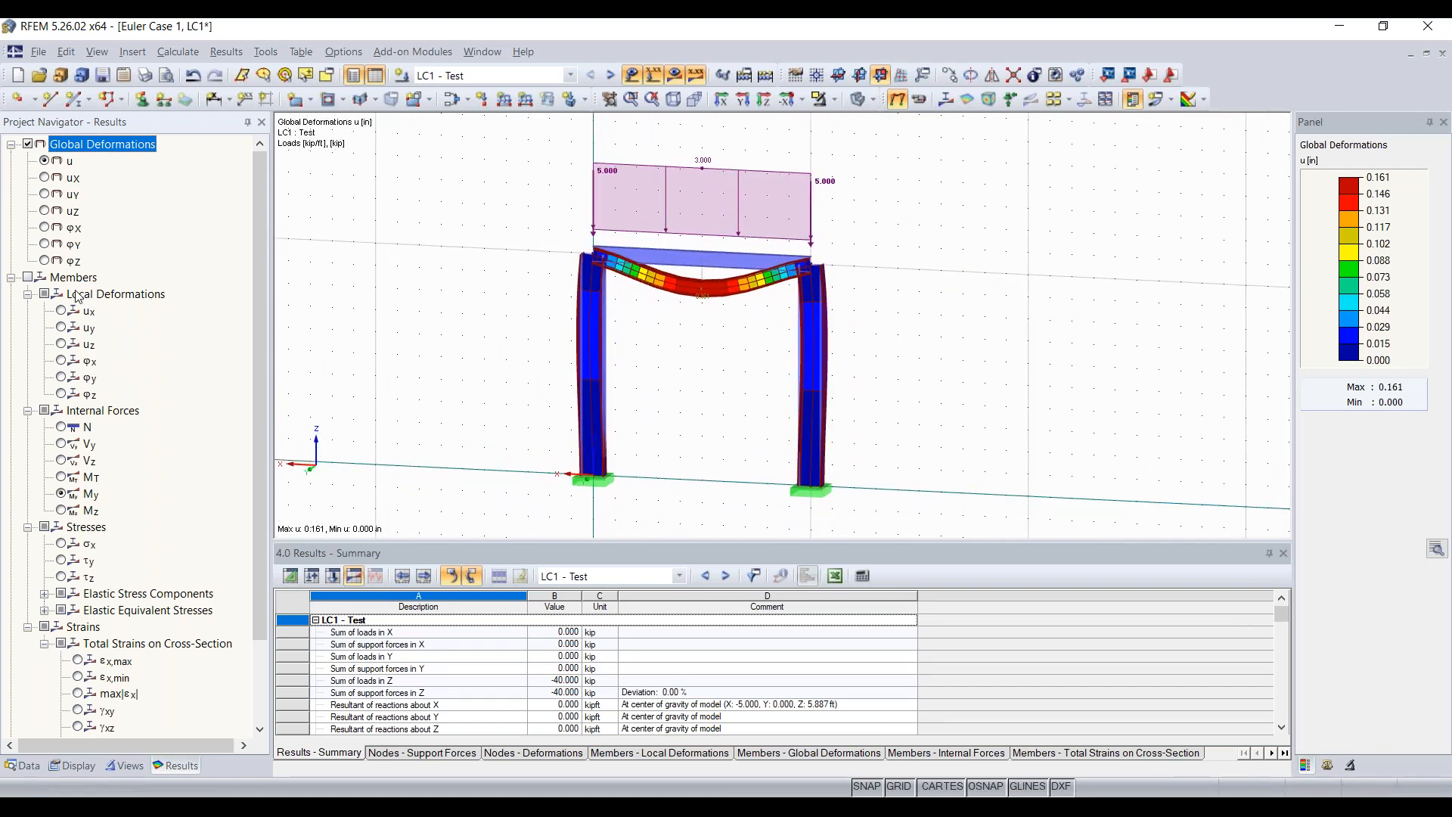
left_click(29, 278)
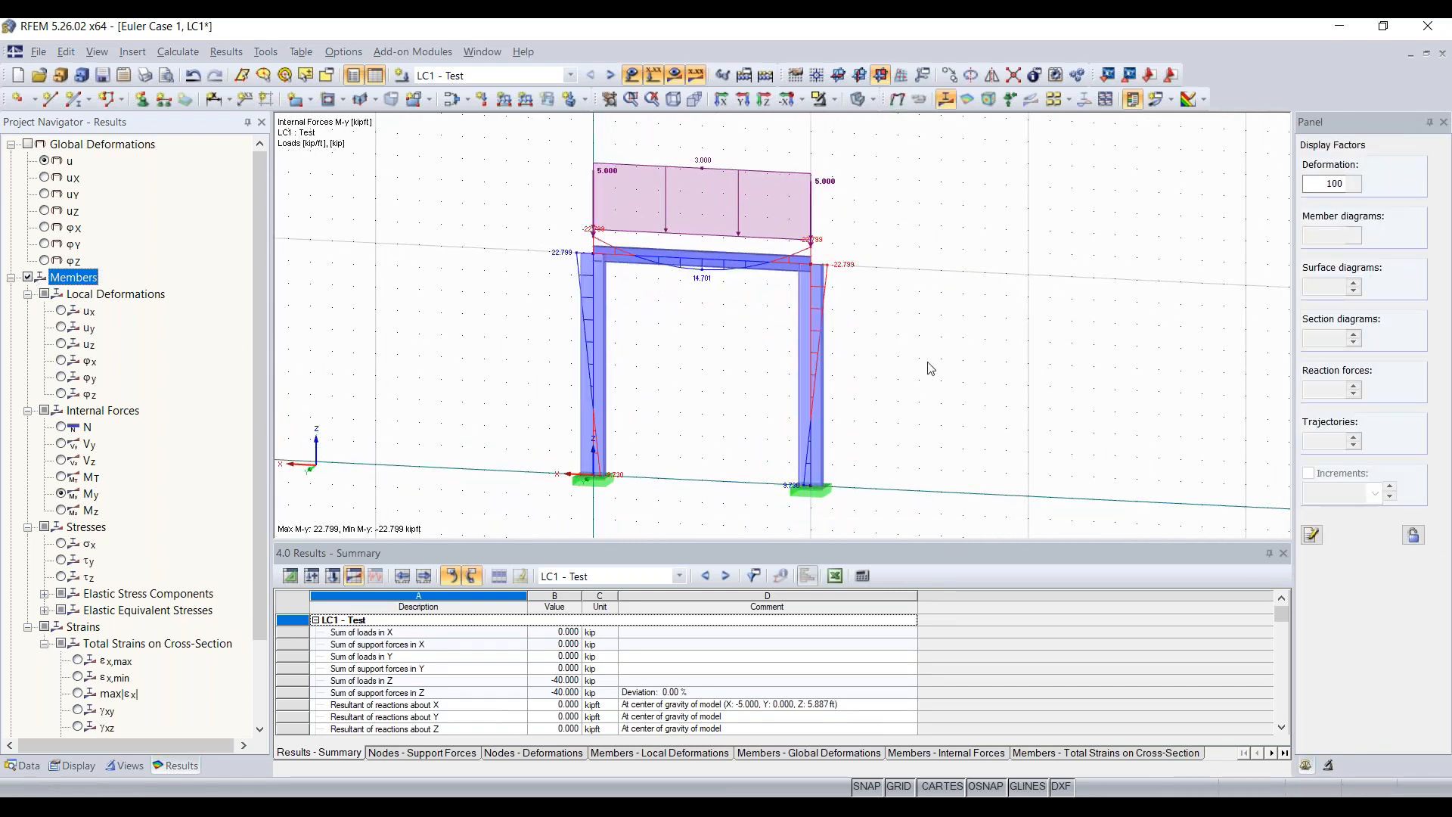
- Display the RF-STABILITY CA1 results and step through the frame's buckling shapes up to eigenvector no. 3
left_click(570, 75)
left_click(530, 152)
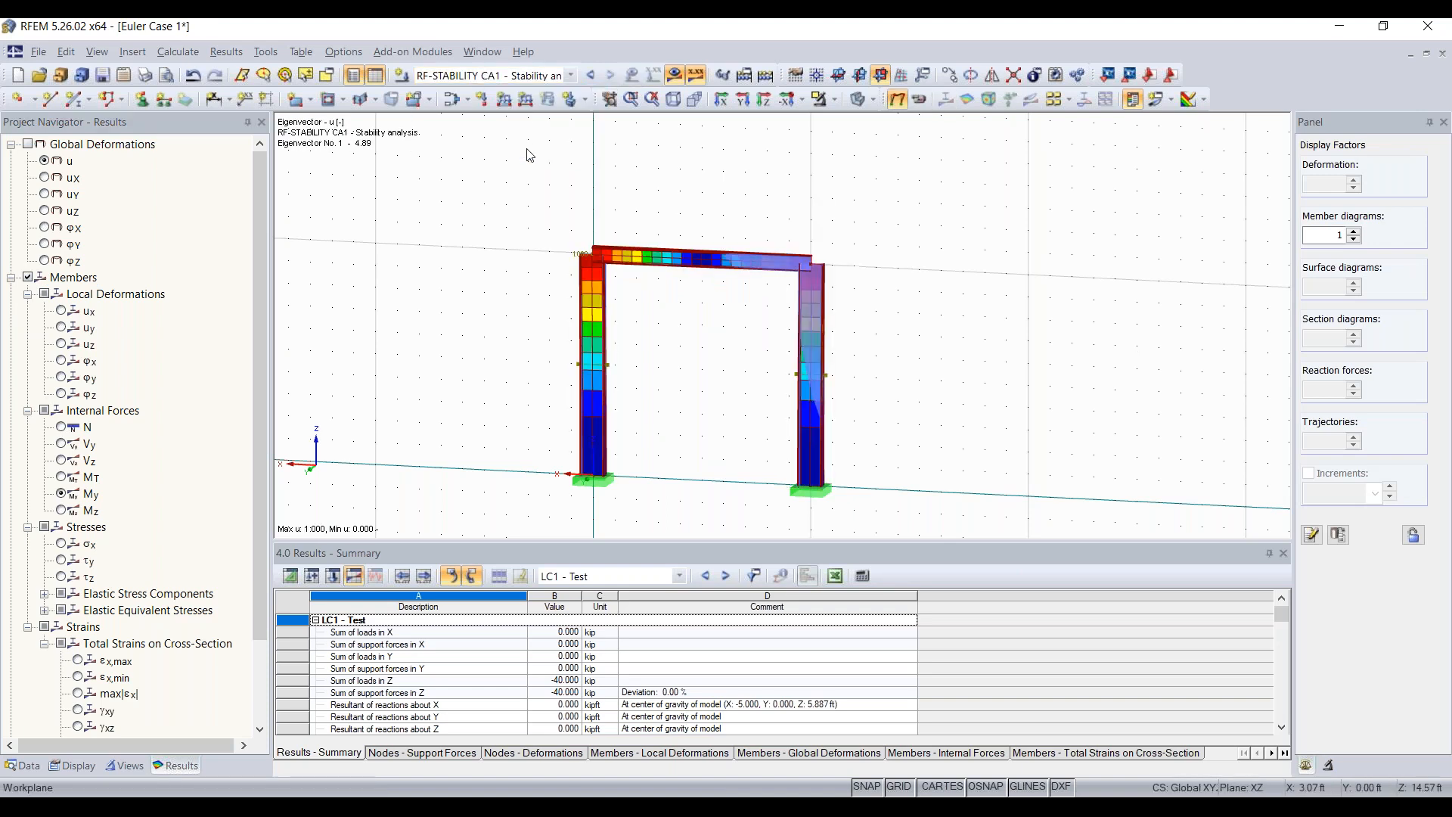
middle_click_drag(918, 222, 827, 227, "ctrl")
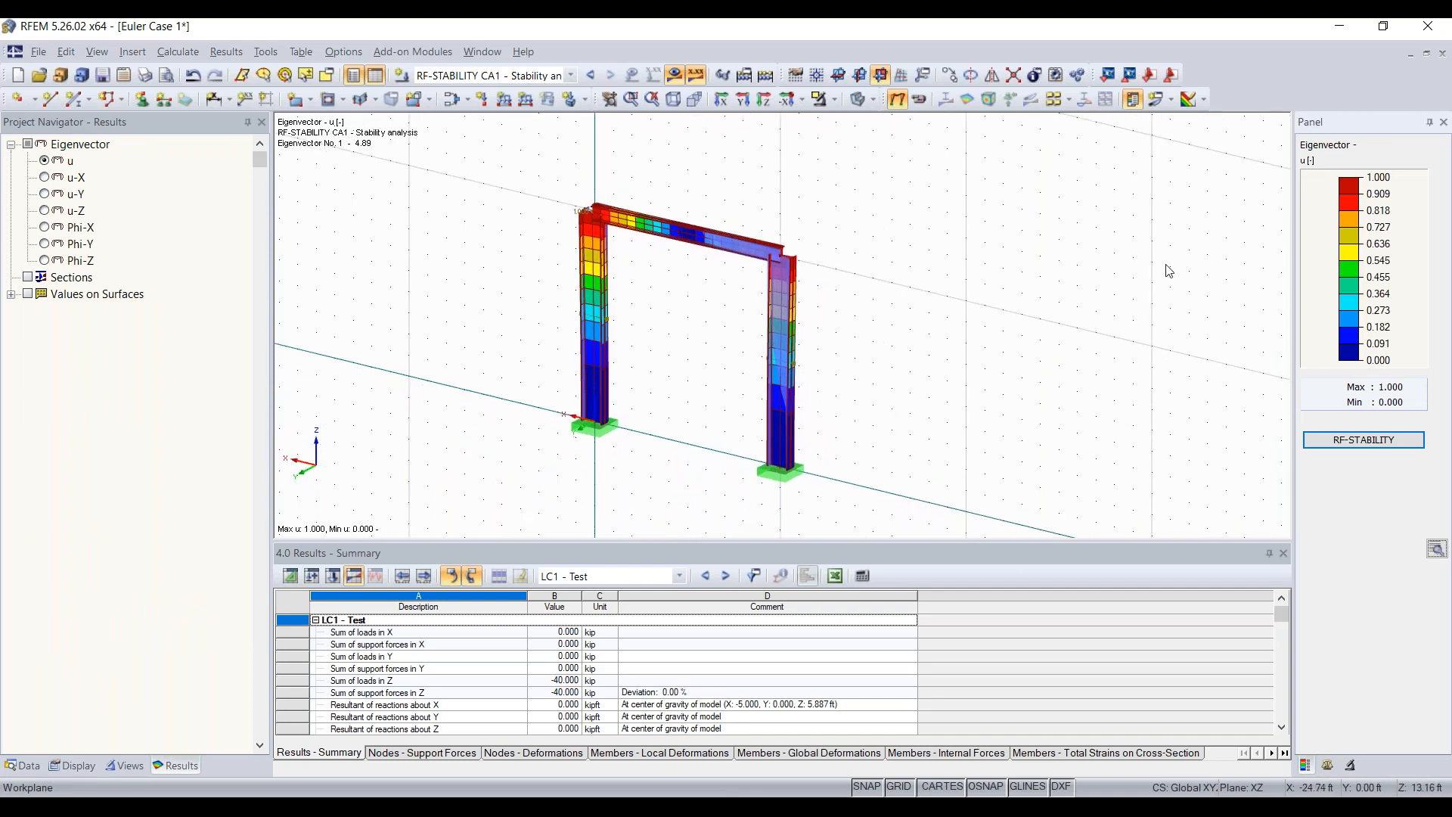
left_click(1351, 765)
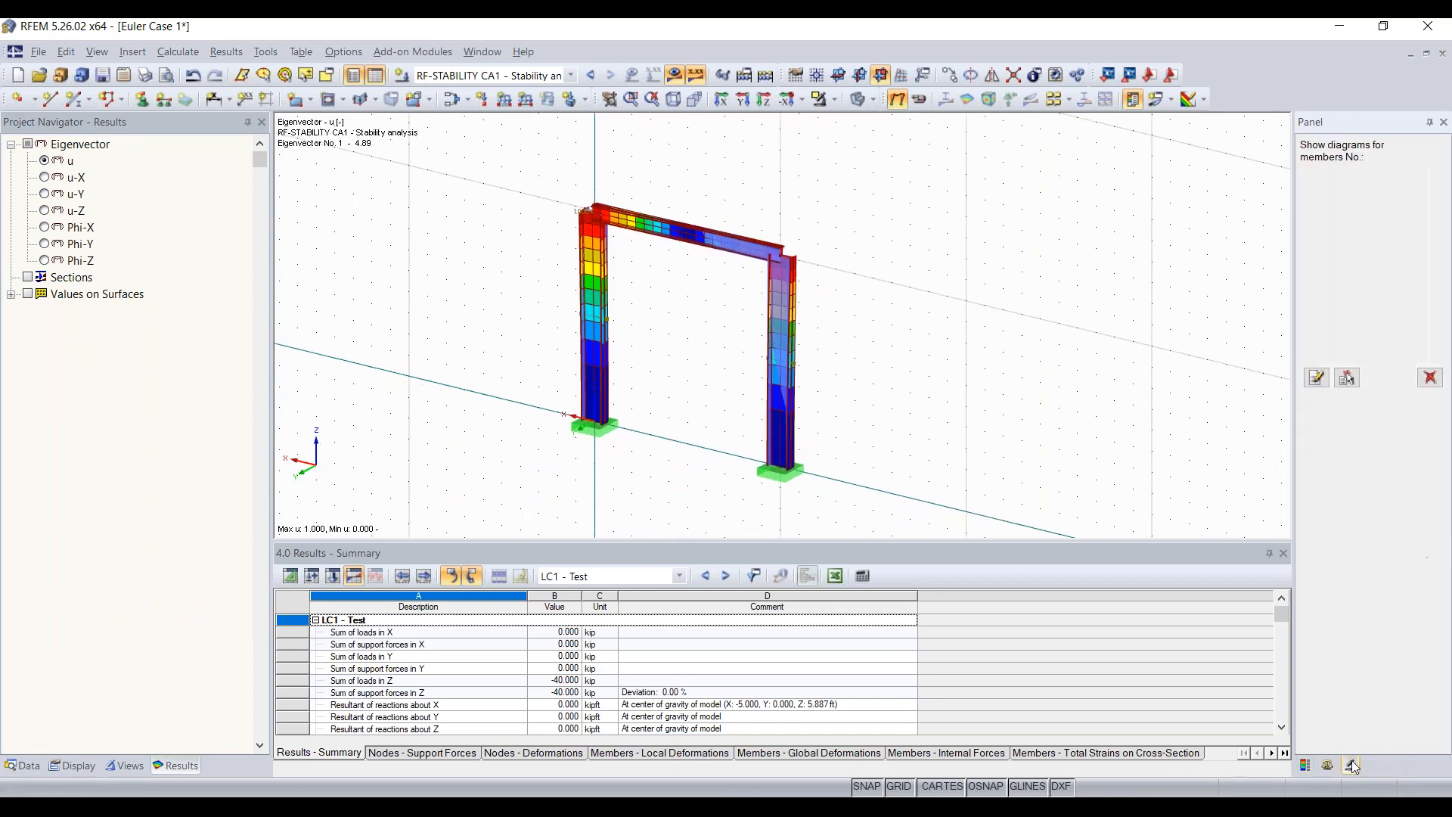
left_click(1336, 767)
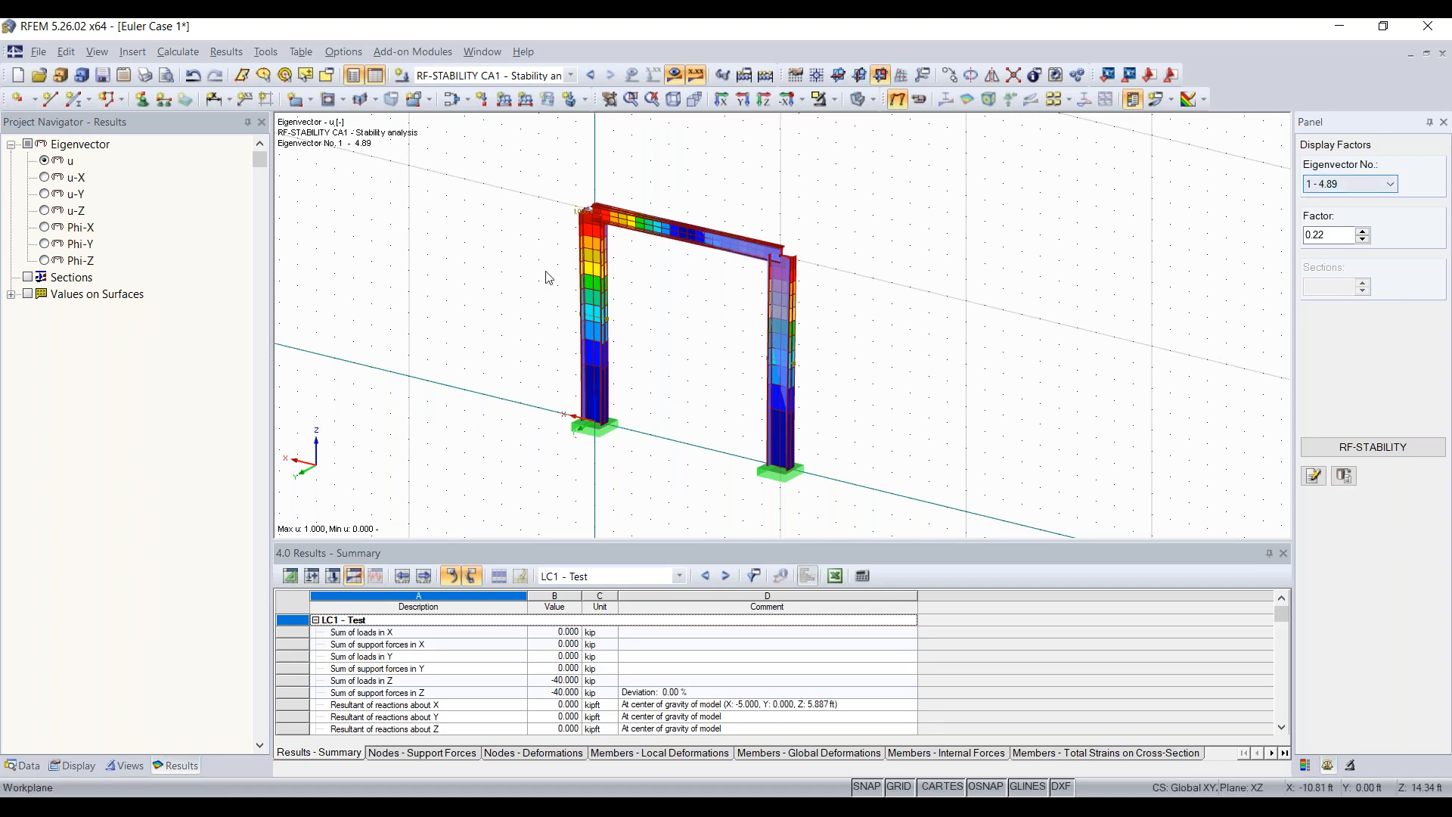
left_click(1358, 186)
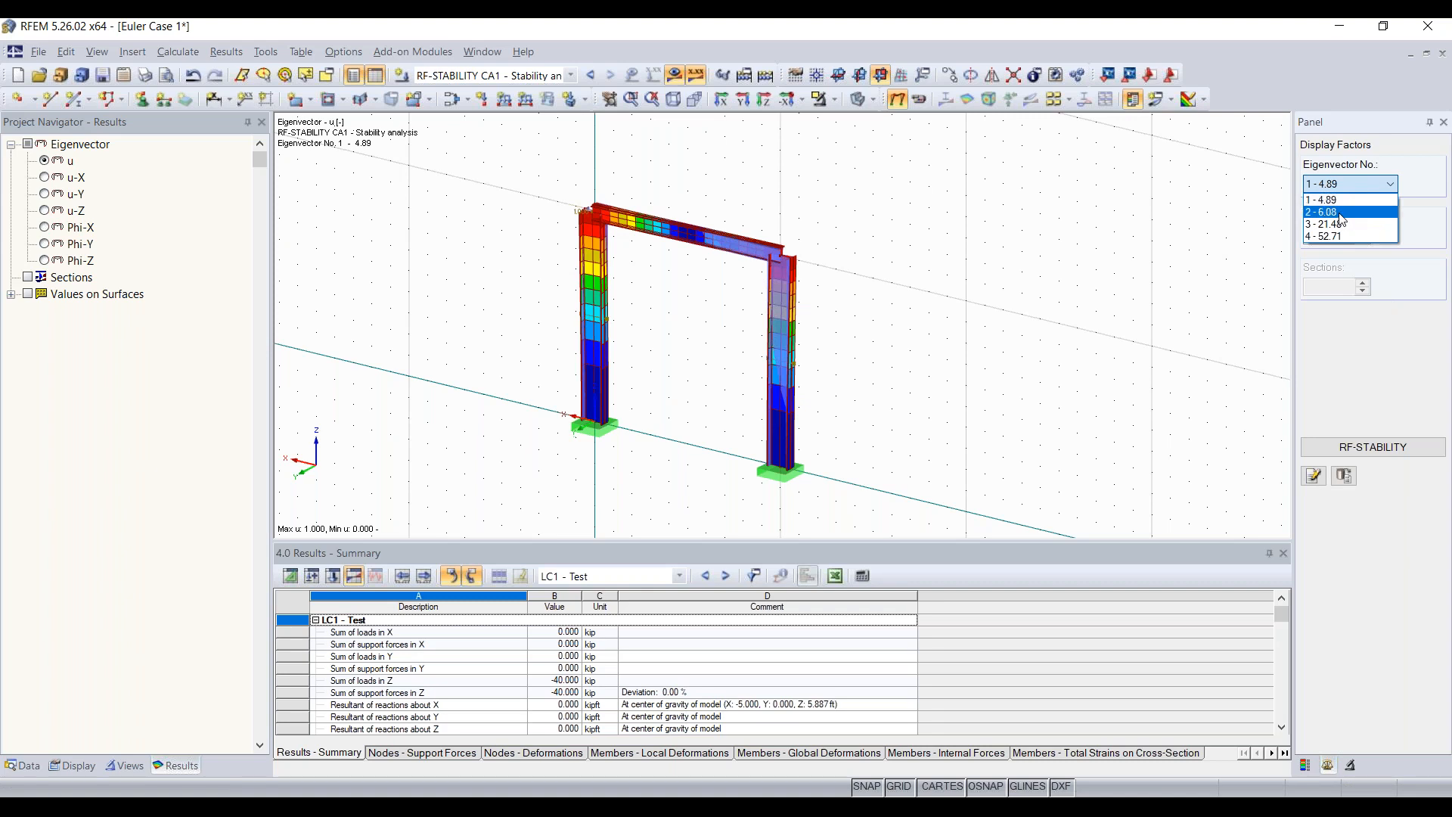
left_click(1341, 215)
scroll(1346, 187, "down", 1)
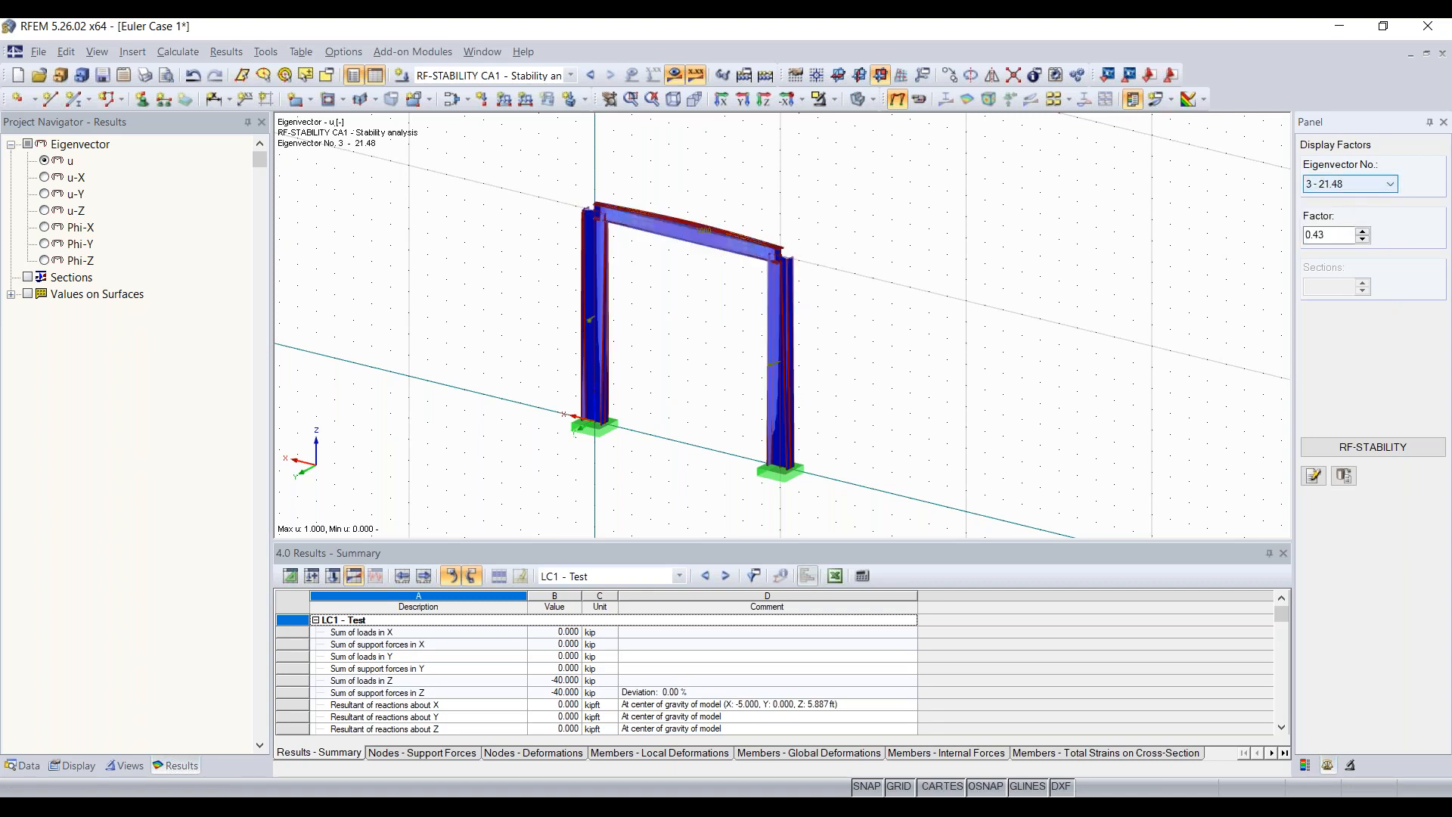
- Show the frame's buckling shape for eigenvector no. 4, return to no. 1, and check the colour scale and display factors
key("Down")
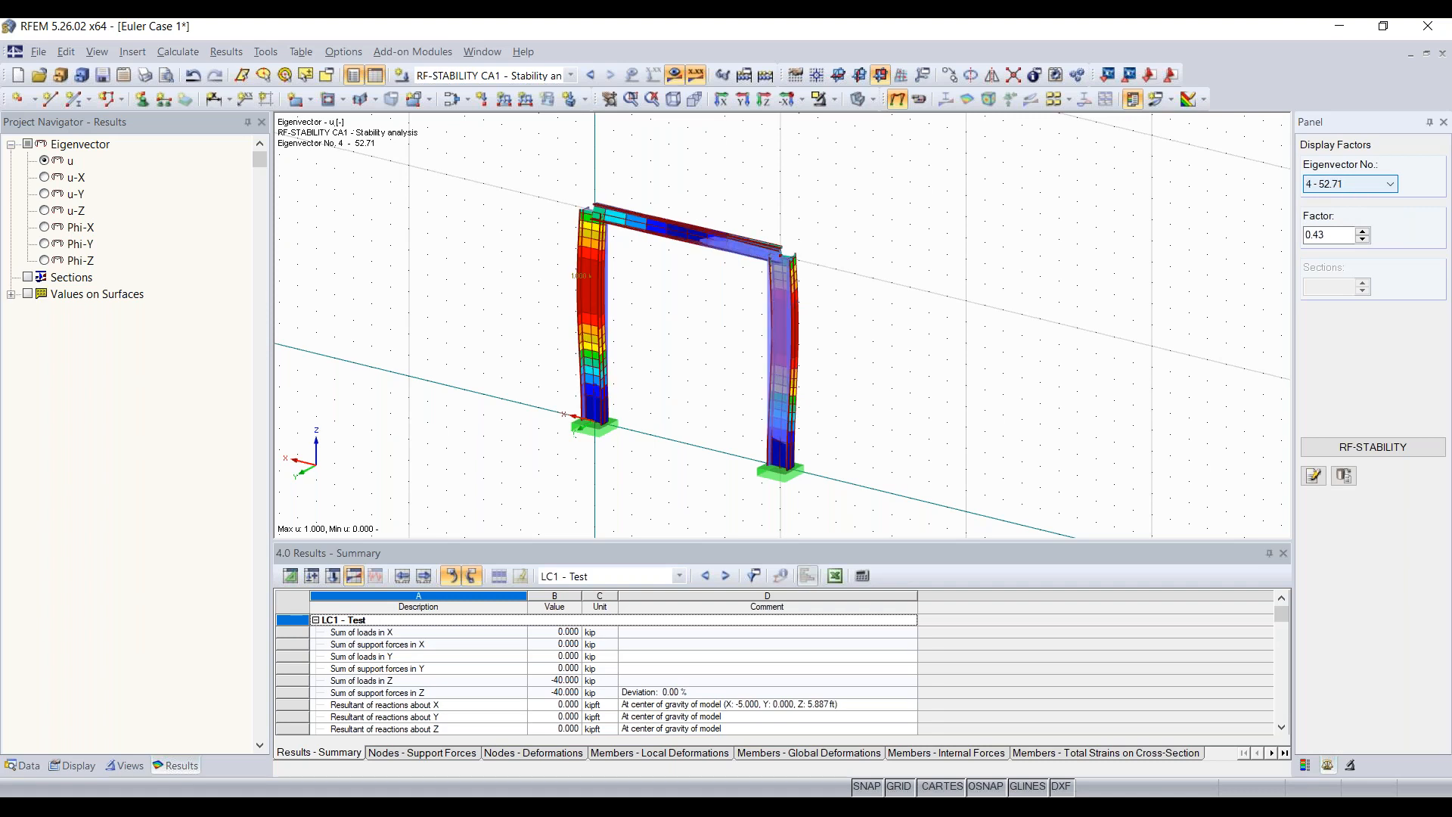
key("Up")
key("Up")
key("Up")
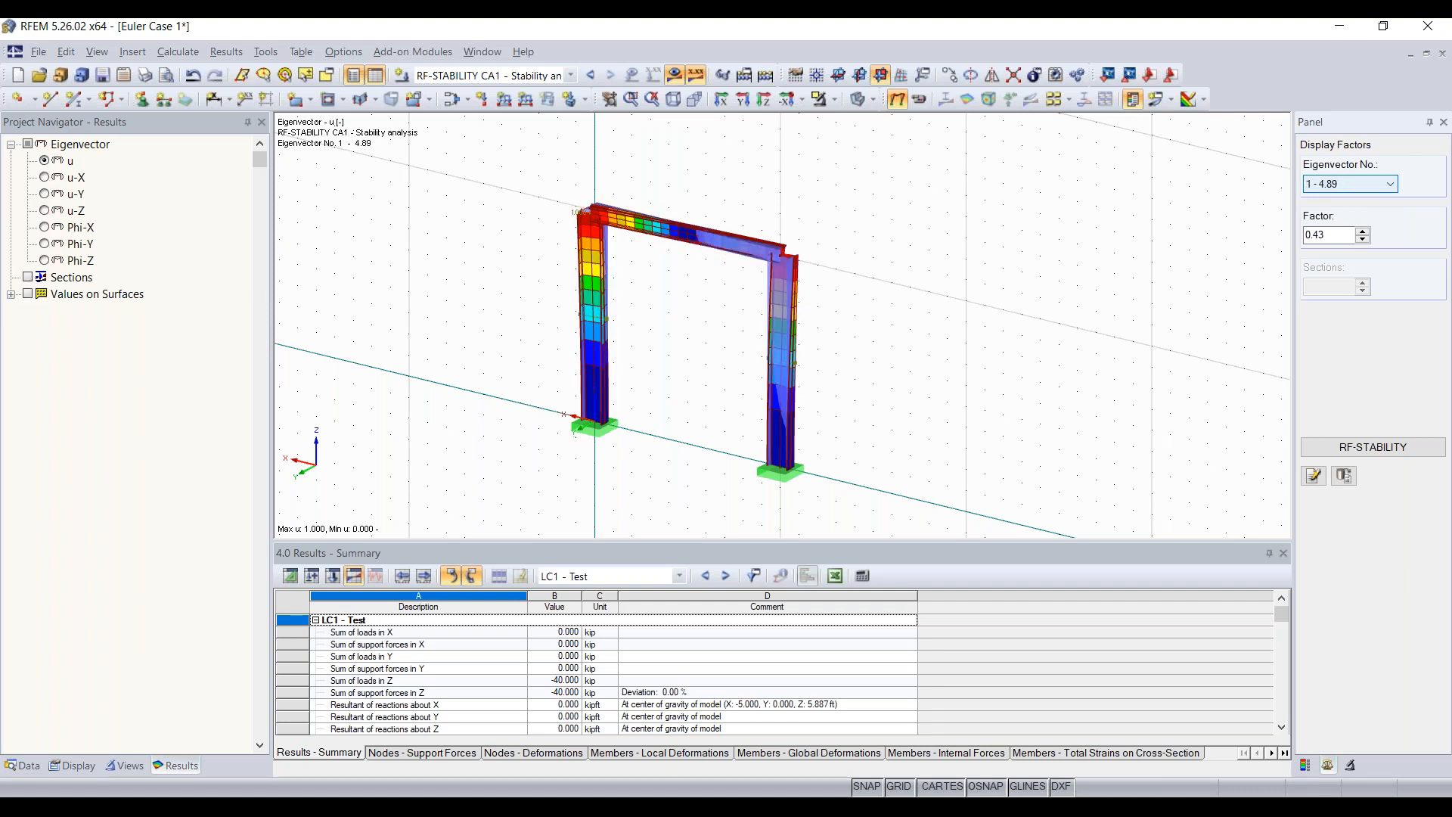
left_click(1306, 764)
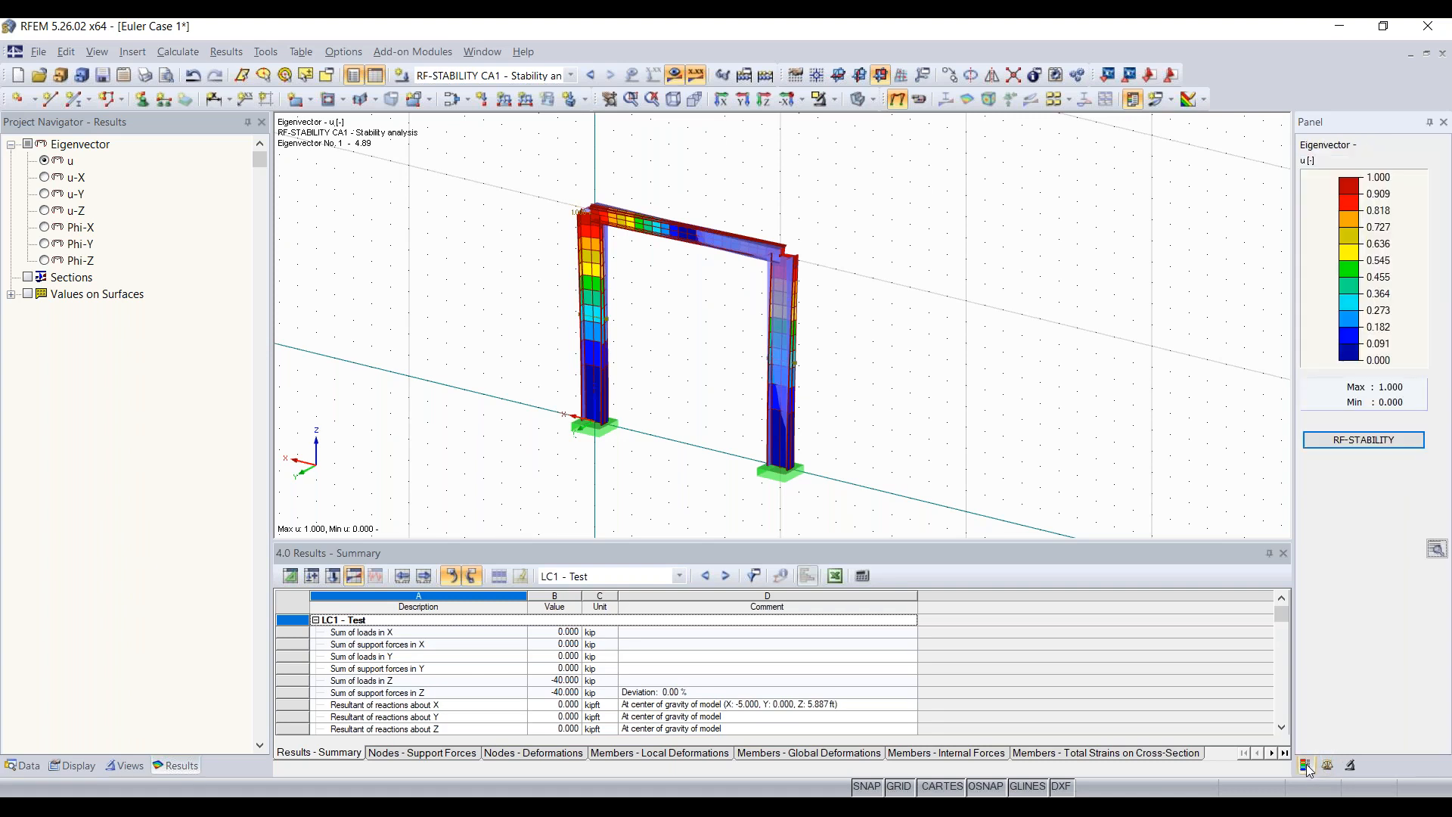
left_click(1326, 766)
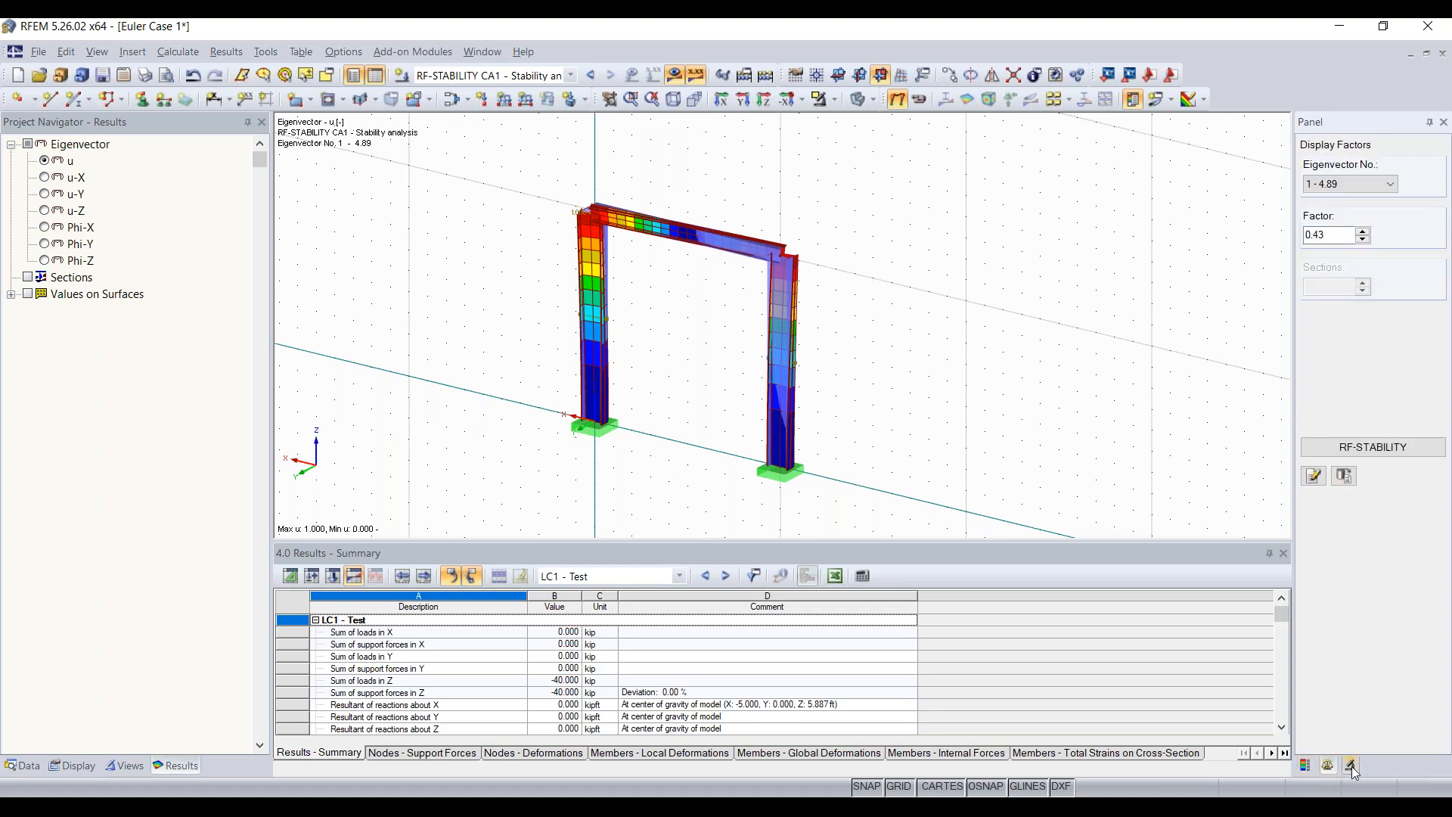
left_click(1351, 767)
left_click(1327, 765)
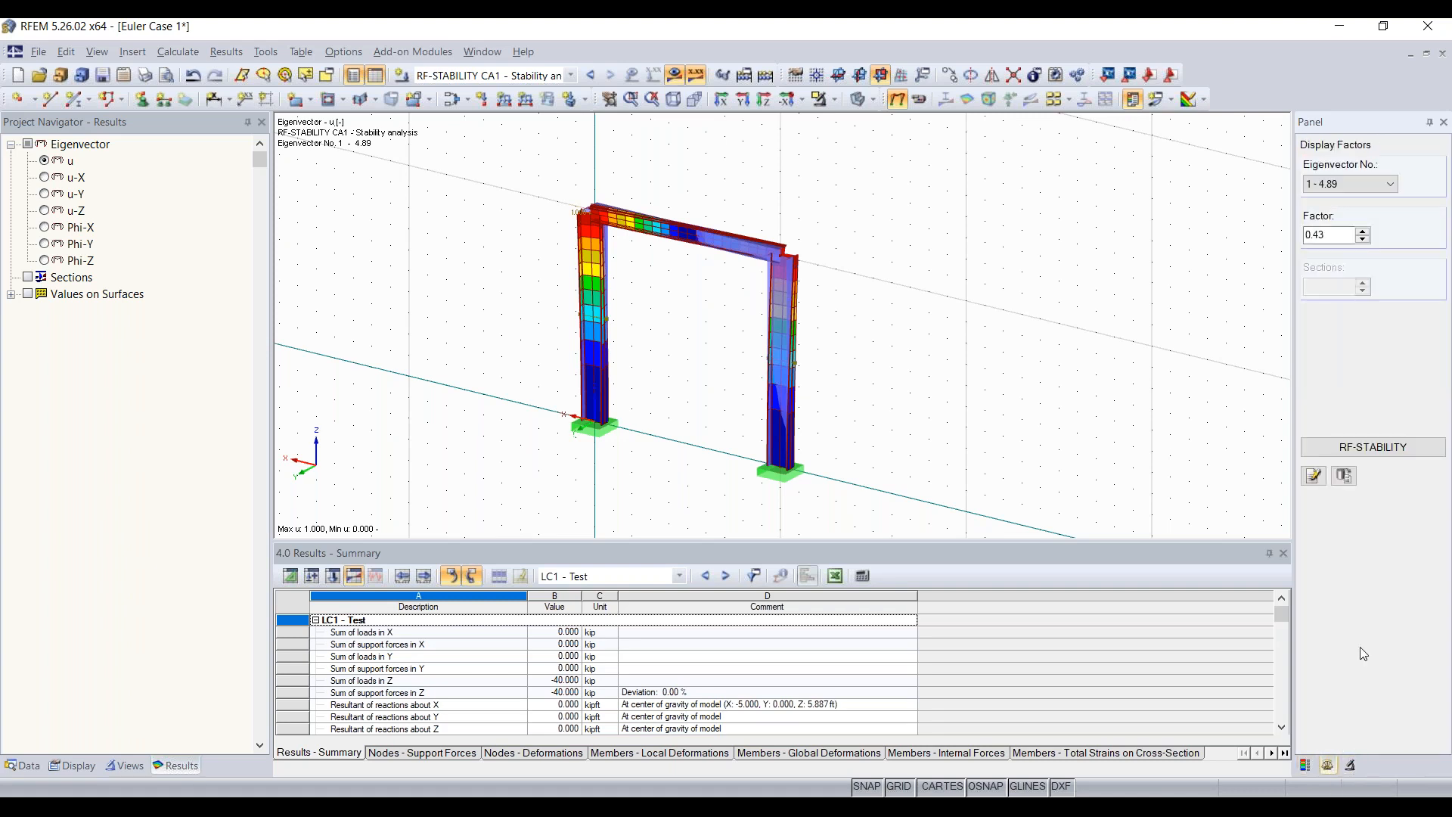
- Exaggerate the first buckling shape with a display factor of 3.86, view it from another angle, and reduce the factor to 1.68
left_click(1363, 233)
left_click(1362, 233)
left_click(1362, 233)
left_click(1363, 233)
left_click(1363, 233)
left_click(1362, 233)
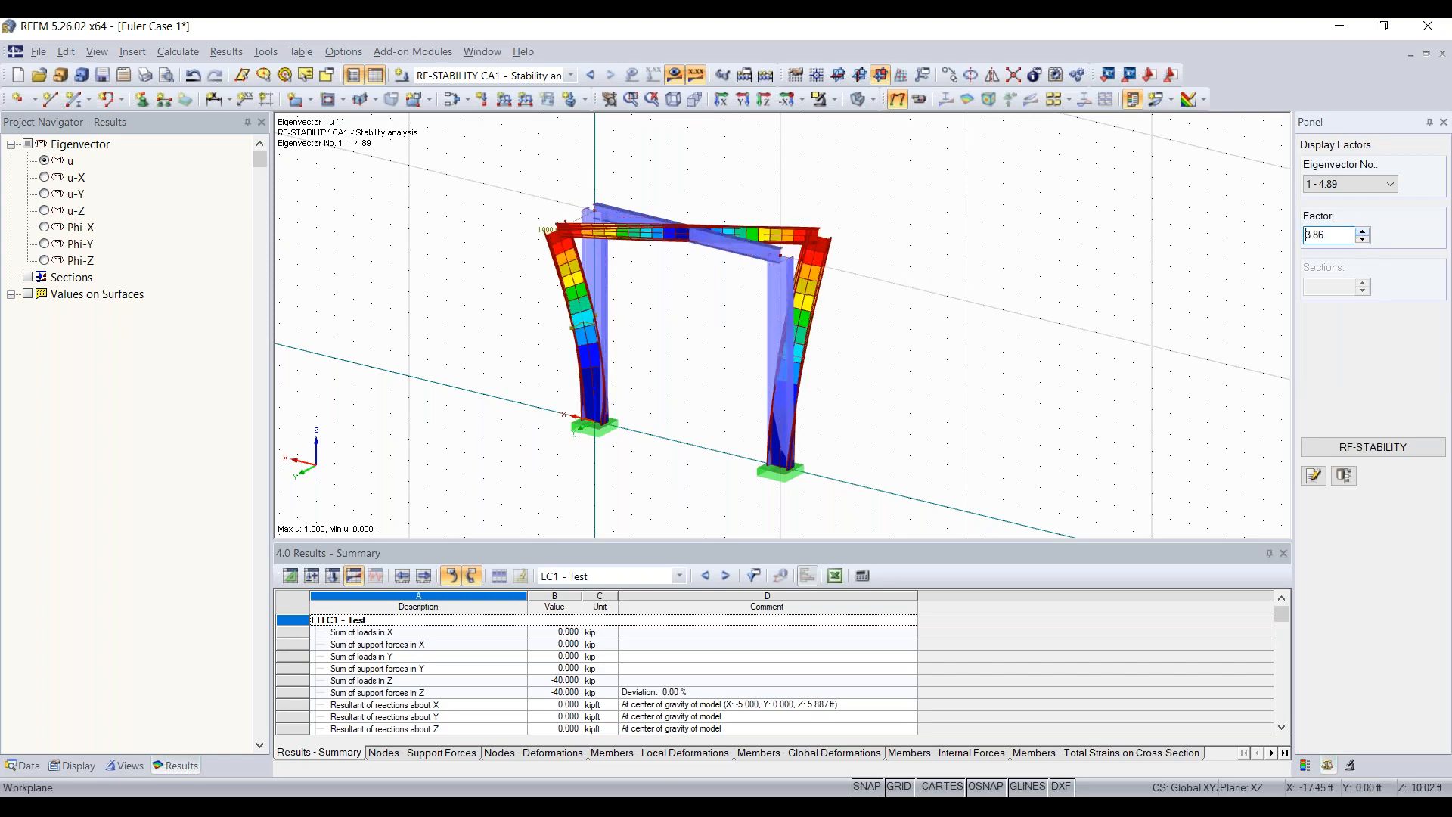
middle_click_drag(918, 290, 723, 309, "ctrl")
right_click_drag(723, 308, 888, 286)
left_click(1175, 225)
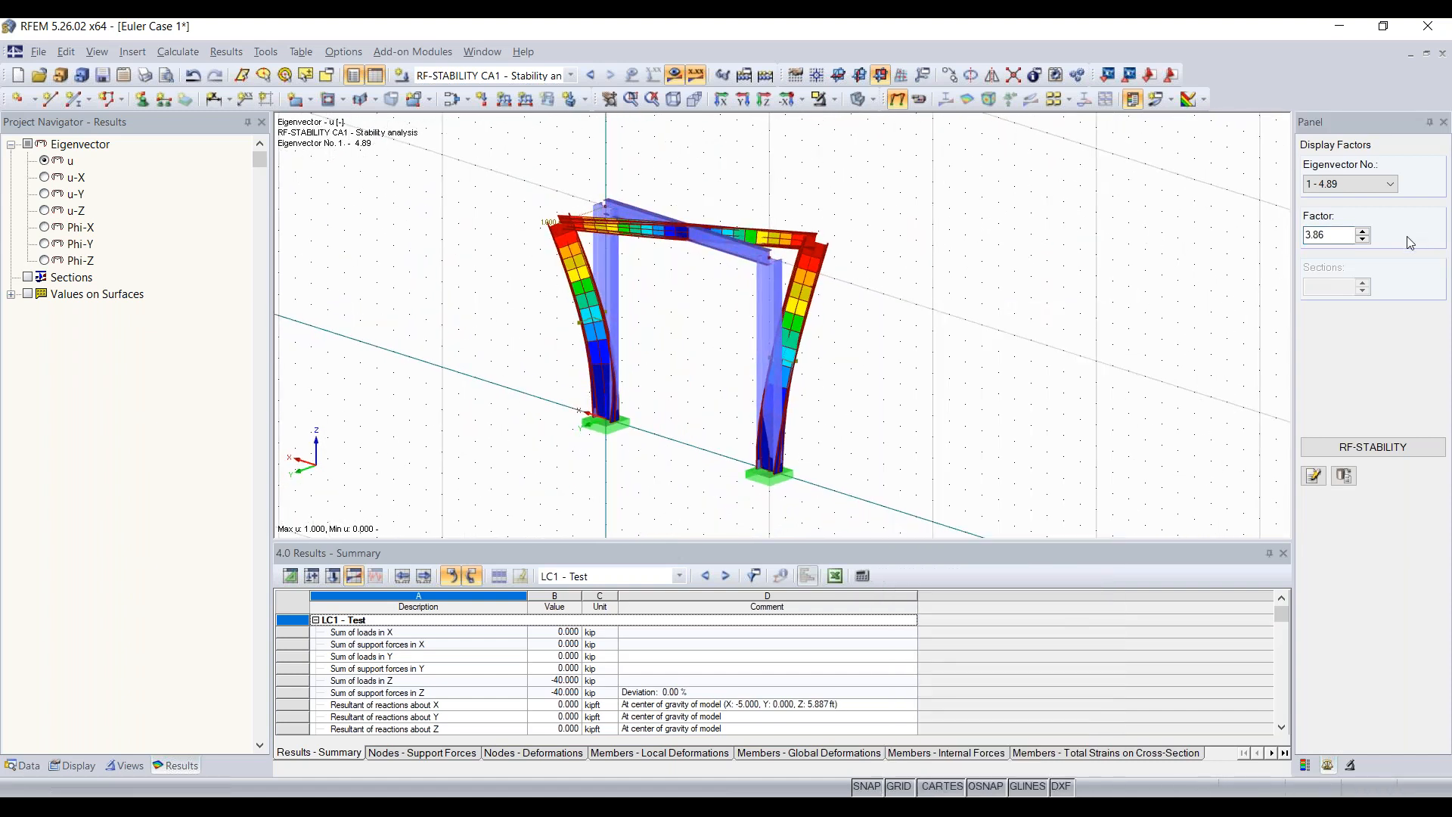
left_click(1362, 240)
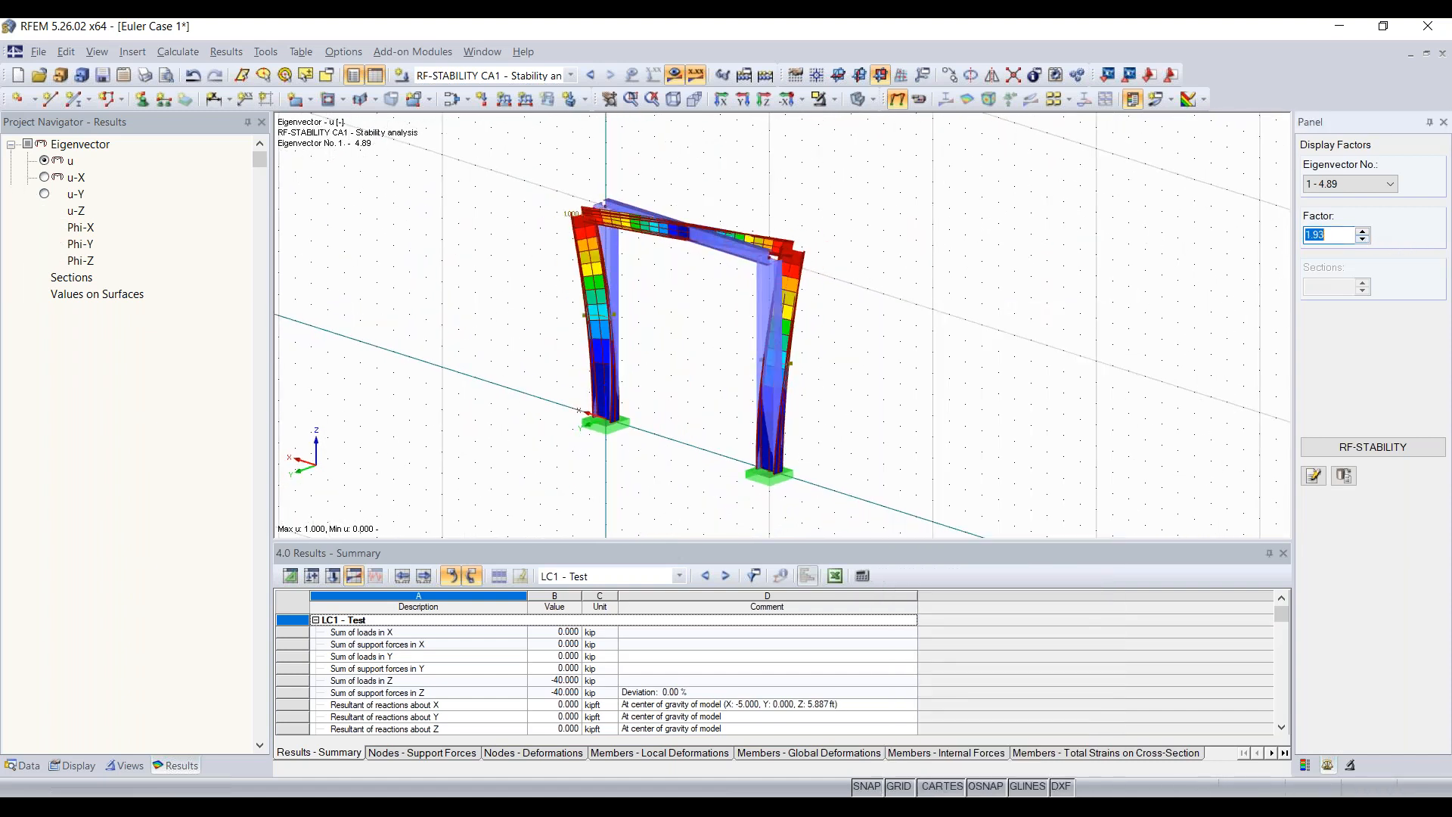
left_click(1363, 239)
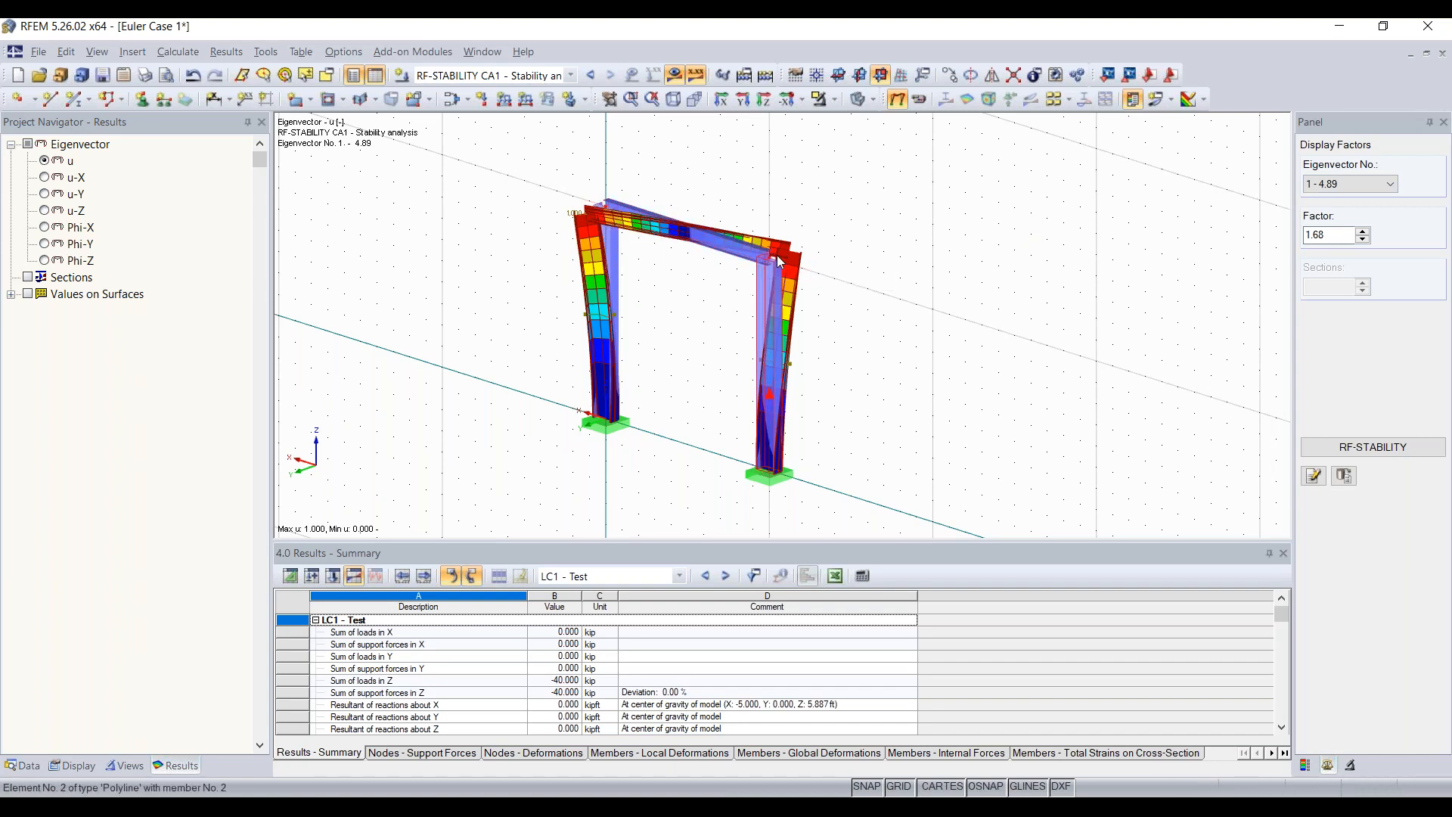
- Assign a new nodal support to nodes 2 and 4 at the column tops, fixing only translation uY
left_click(142, 99)
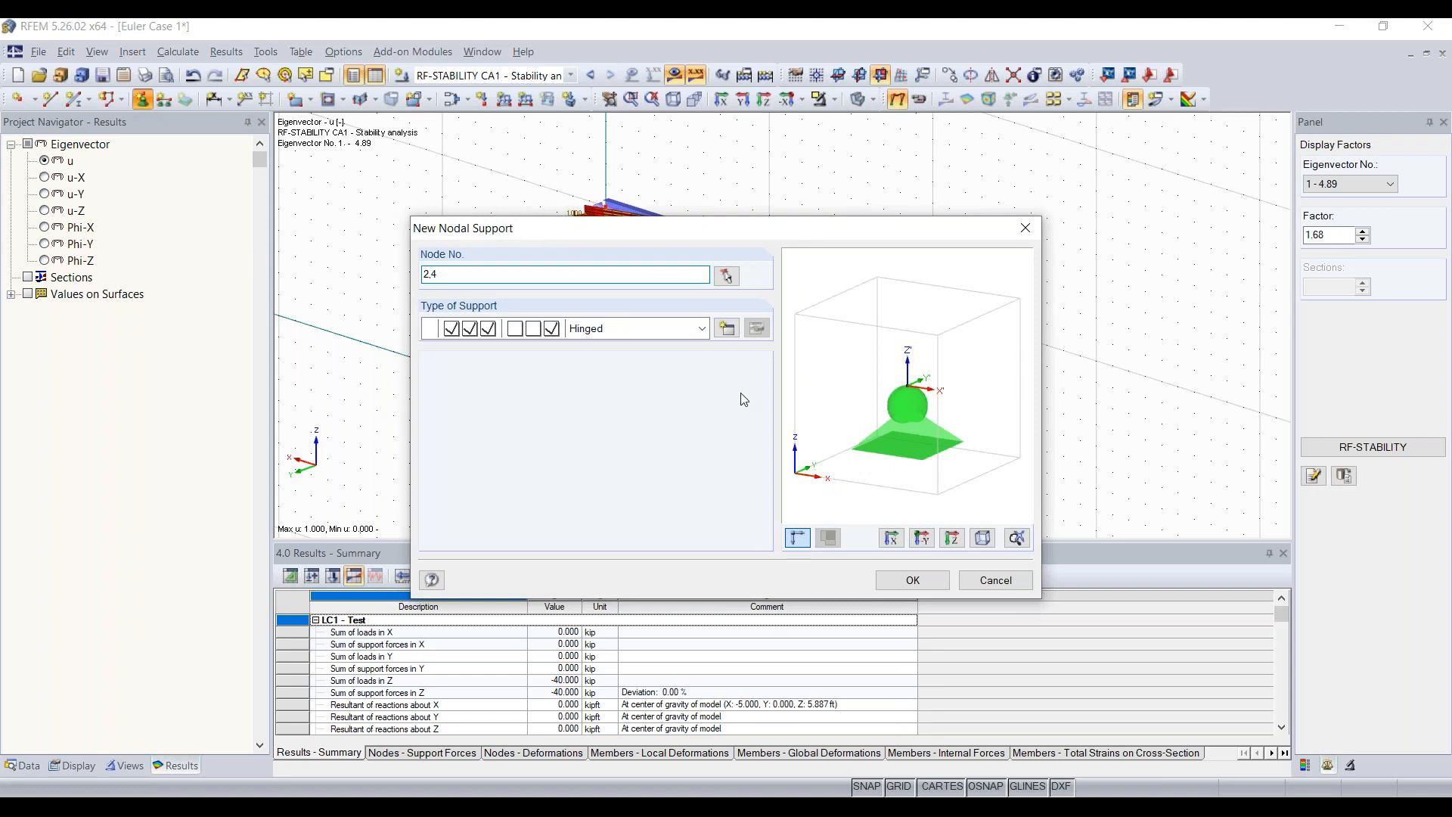
left_click(727, 328)
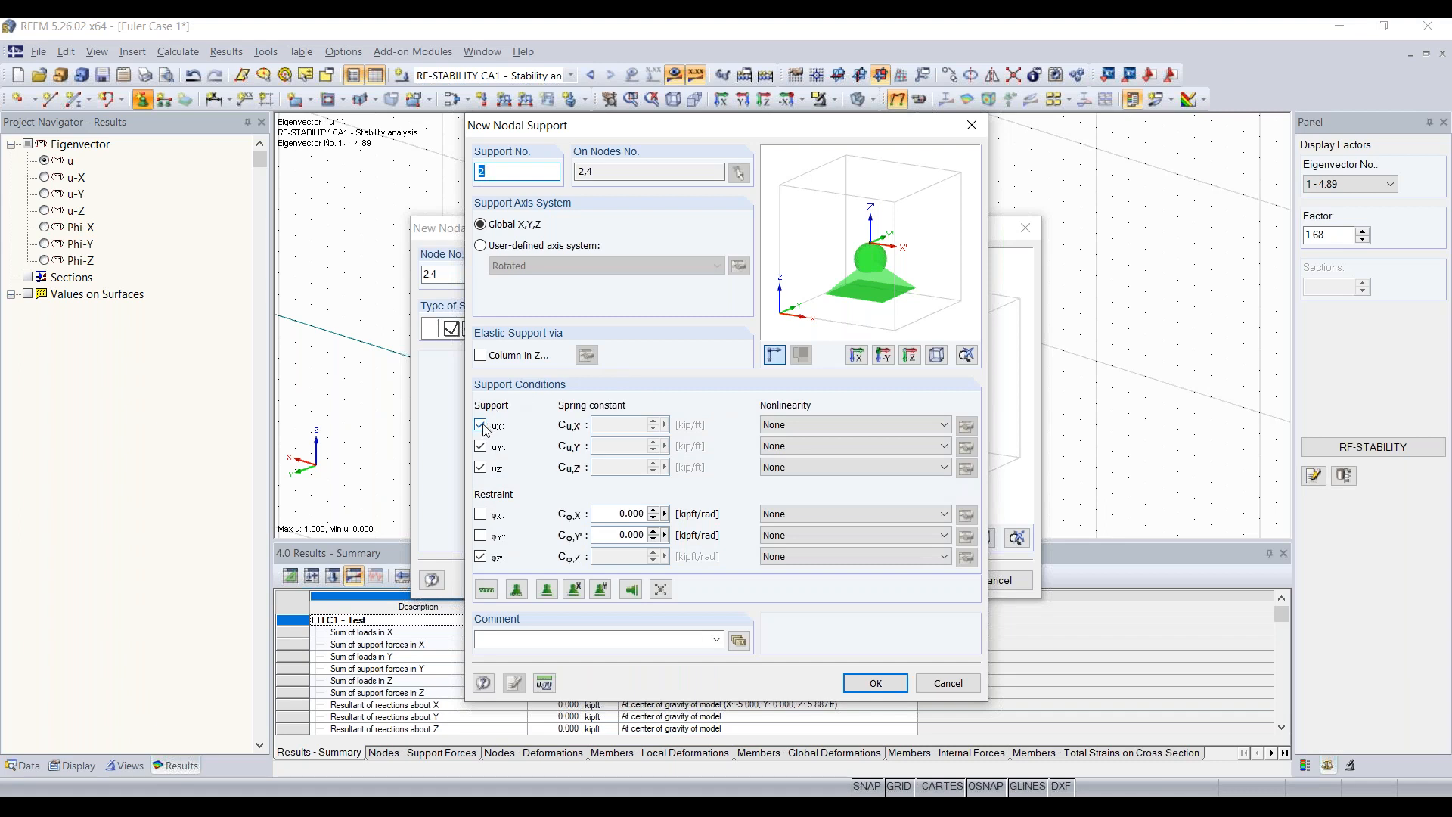
left_click(480, 557)
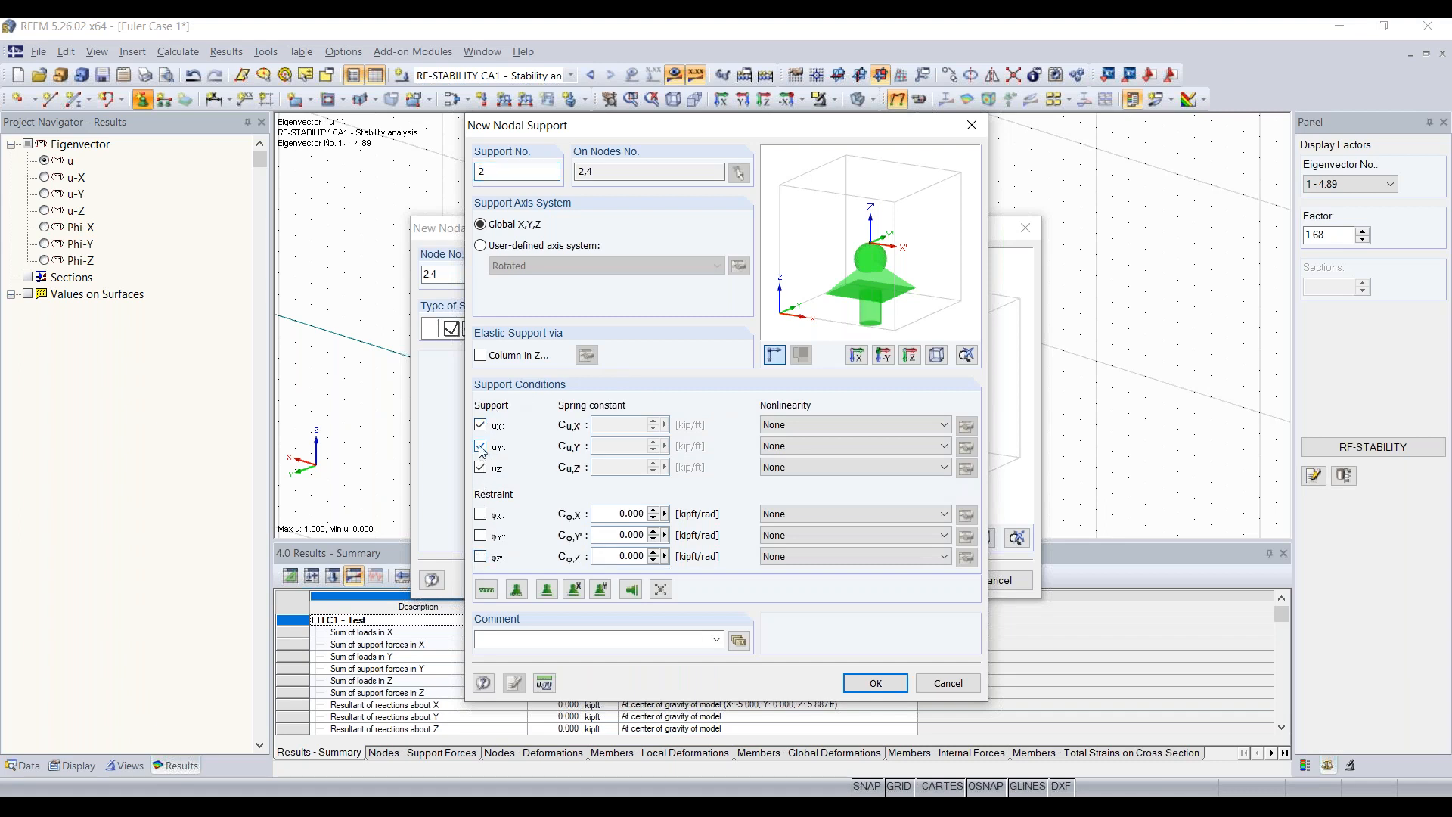
left_click(480, 467)
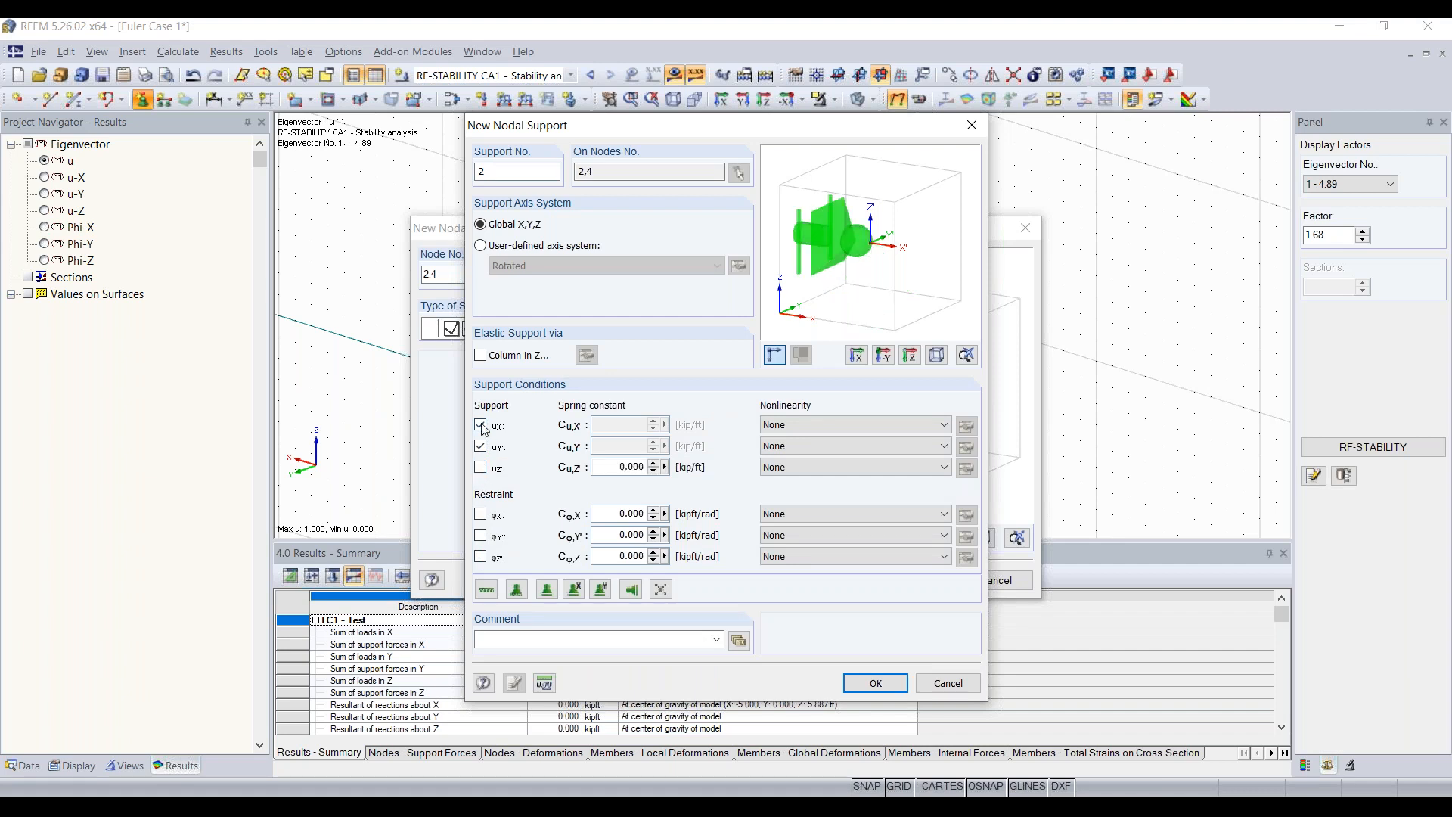
left_click(480, 425)
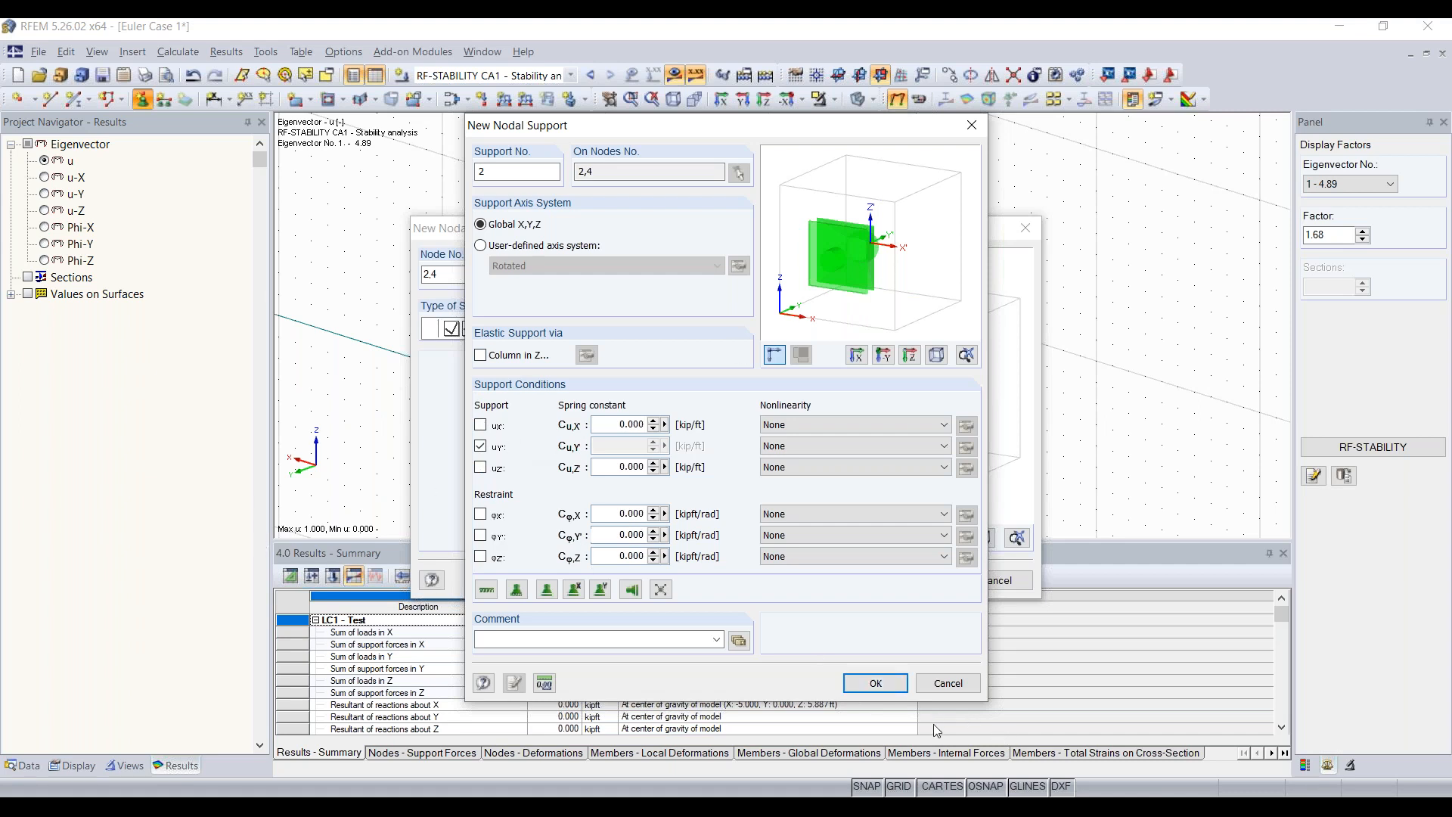
left_click(876, 683)
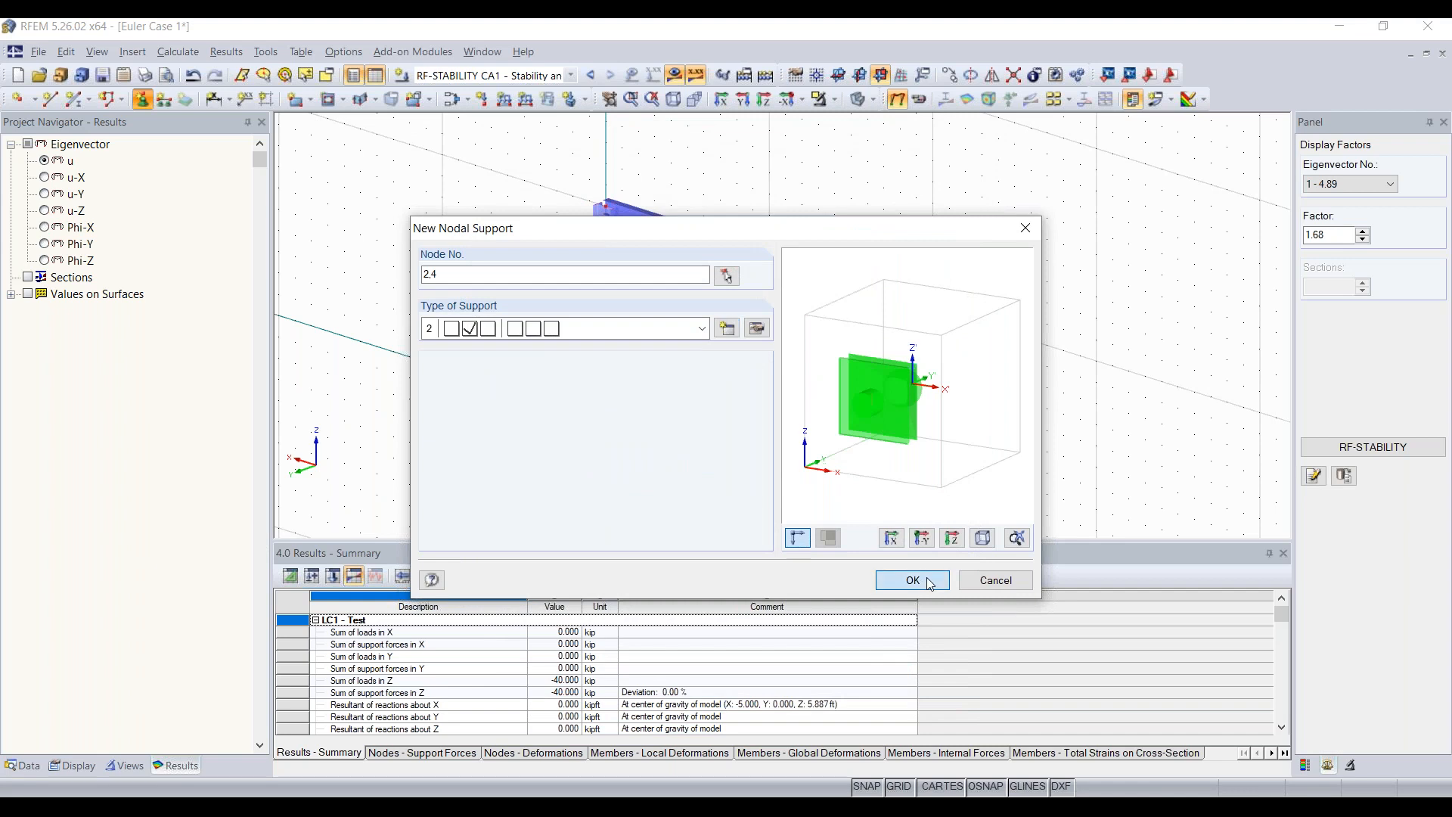
left_click(913, 580)
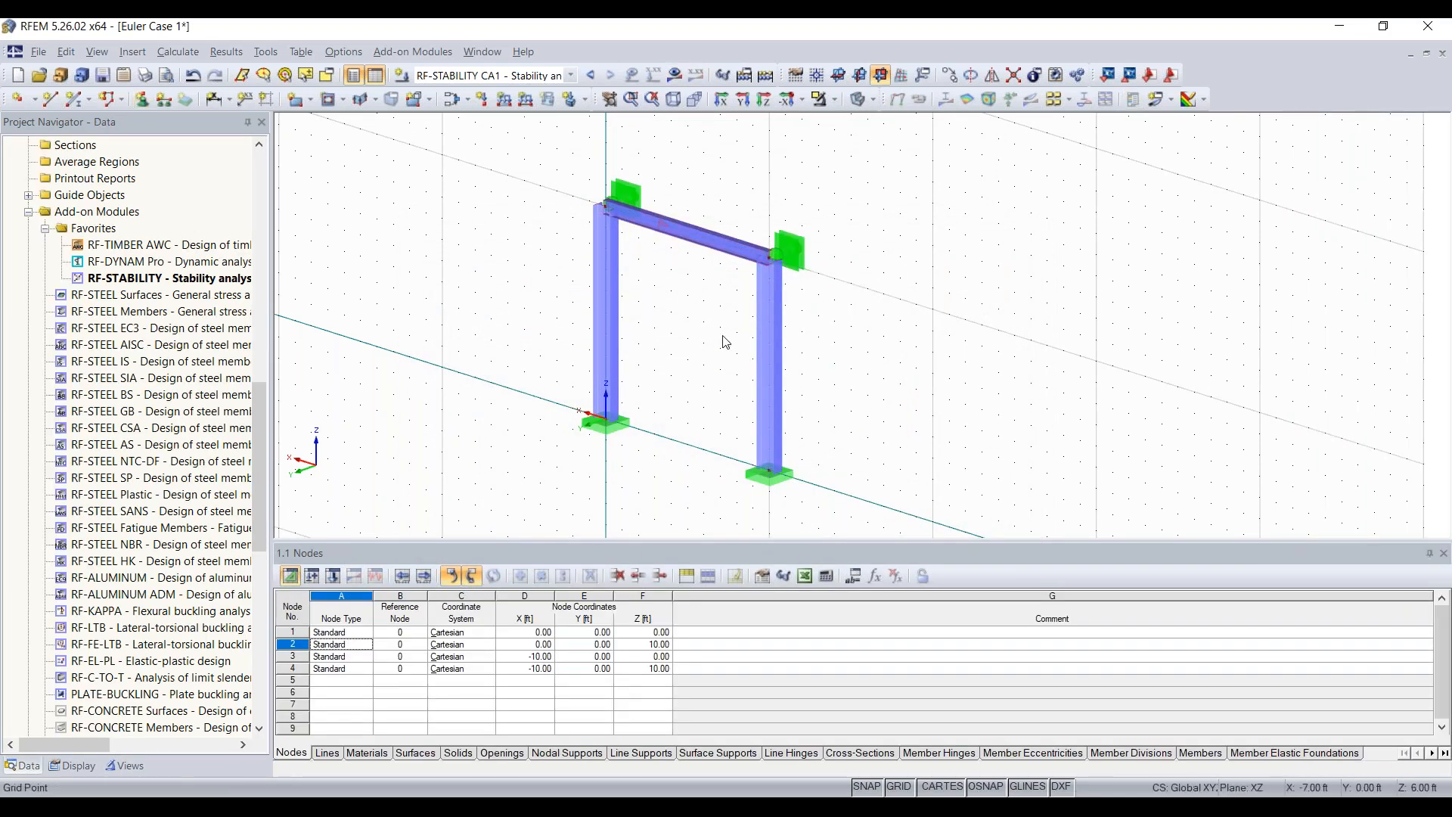
- Display the RF-STABILITY CA1 results for the laterally supported frame and set the display factor to 1.43
left_click(767, 75)
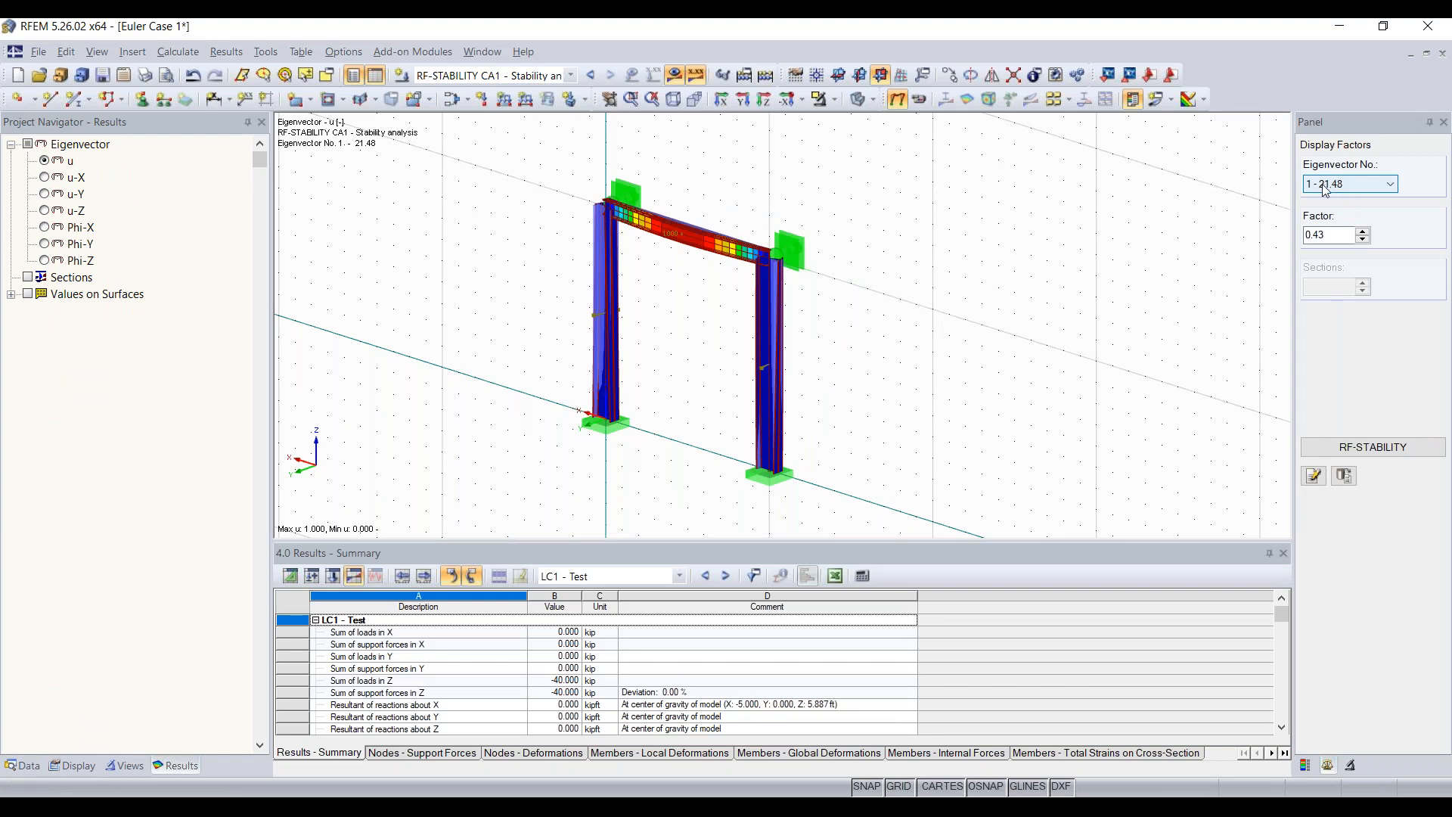
right_click_drag(937, 285, 891, 283)
left_click(1314, 234)
left_click(1364, 231)
left_click(1364, 231)
double_click(1364, 231)
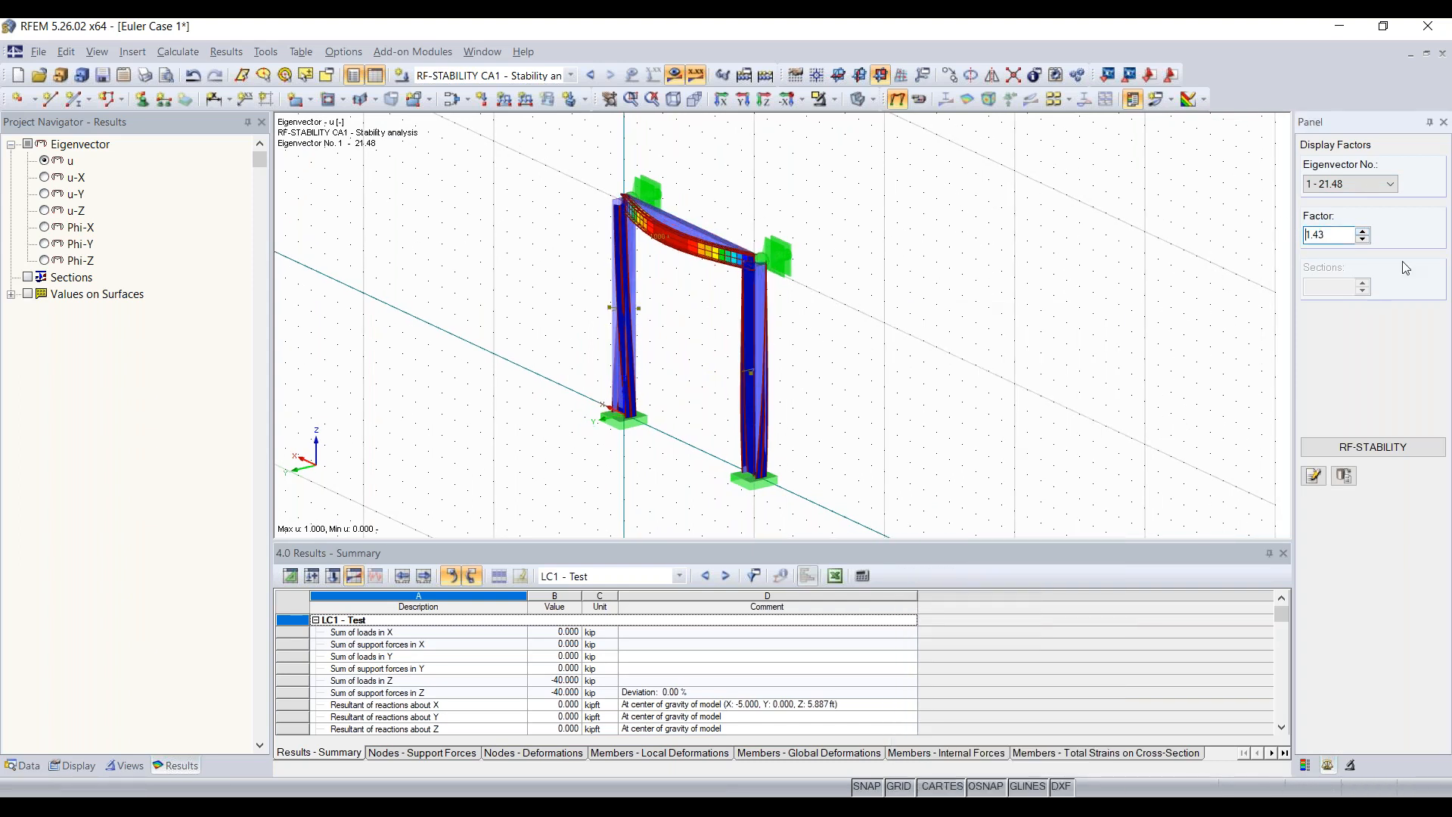
- Step through the supported frame's buckling shapes up to eigenvector no. 4 and return to no. 1
left_click(1373, 191)
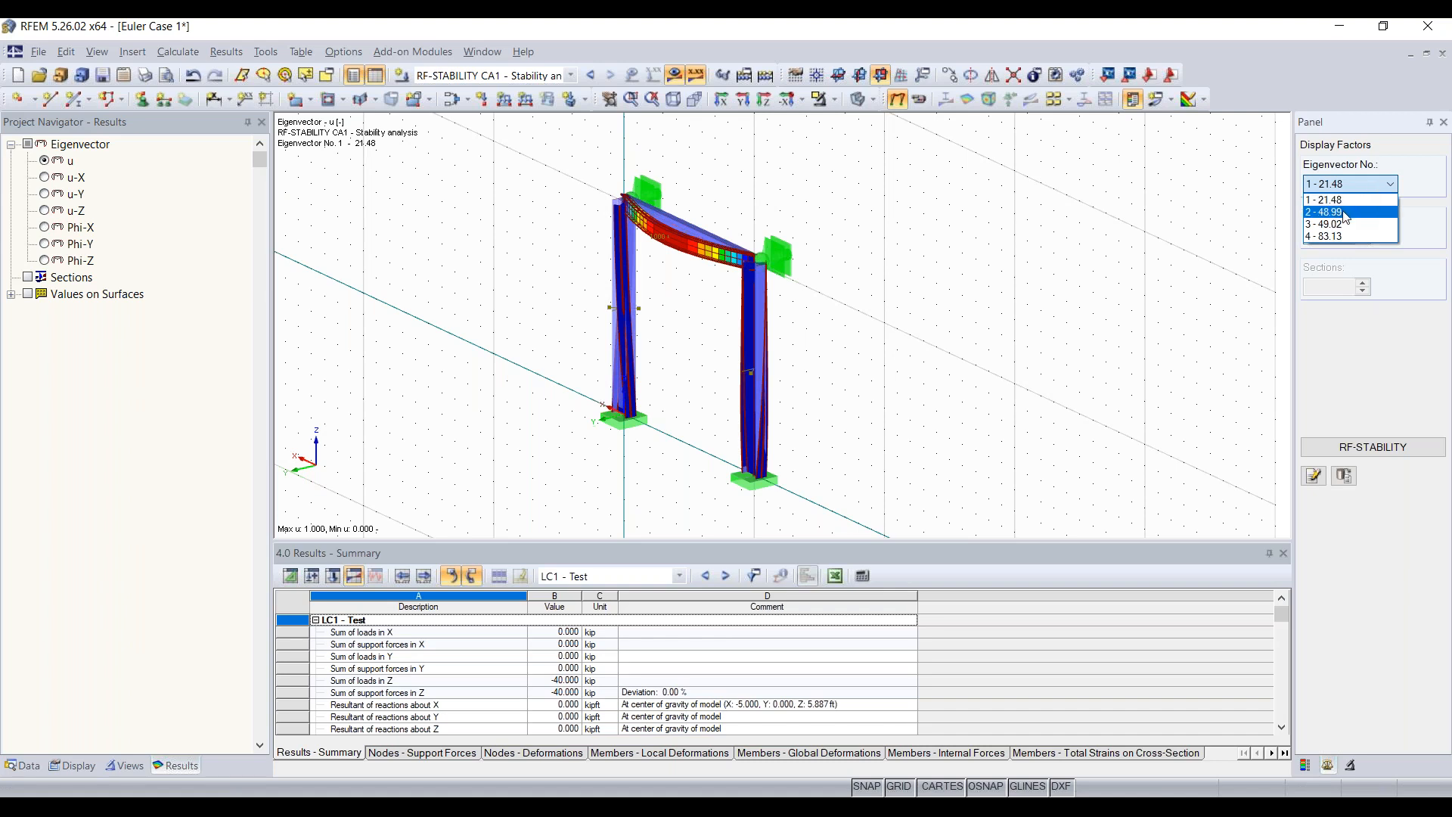
left_click(1354, 203)
key("Down")
key("Down")
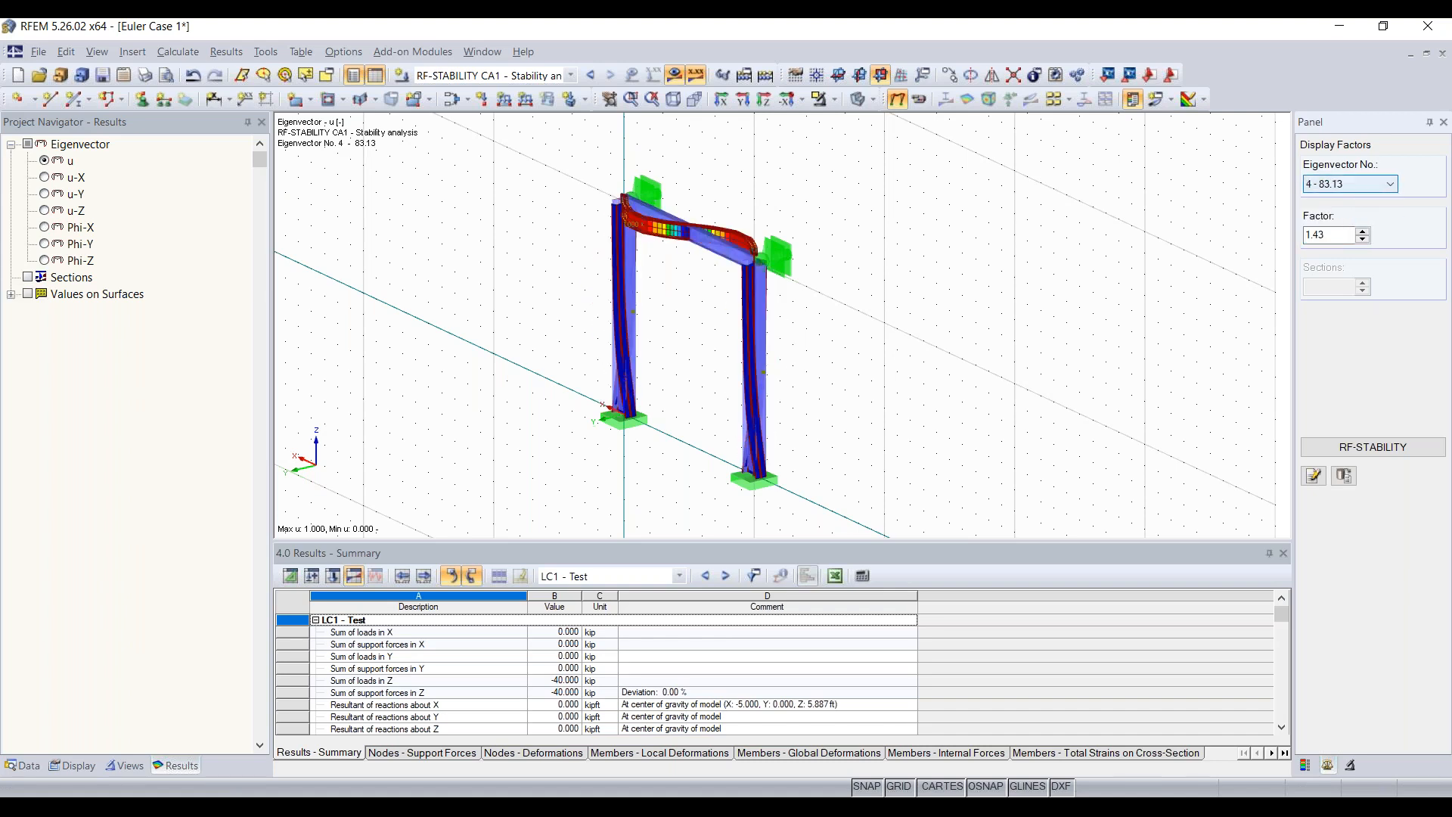
key("Up")
key("Up")
key("Up")
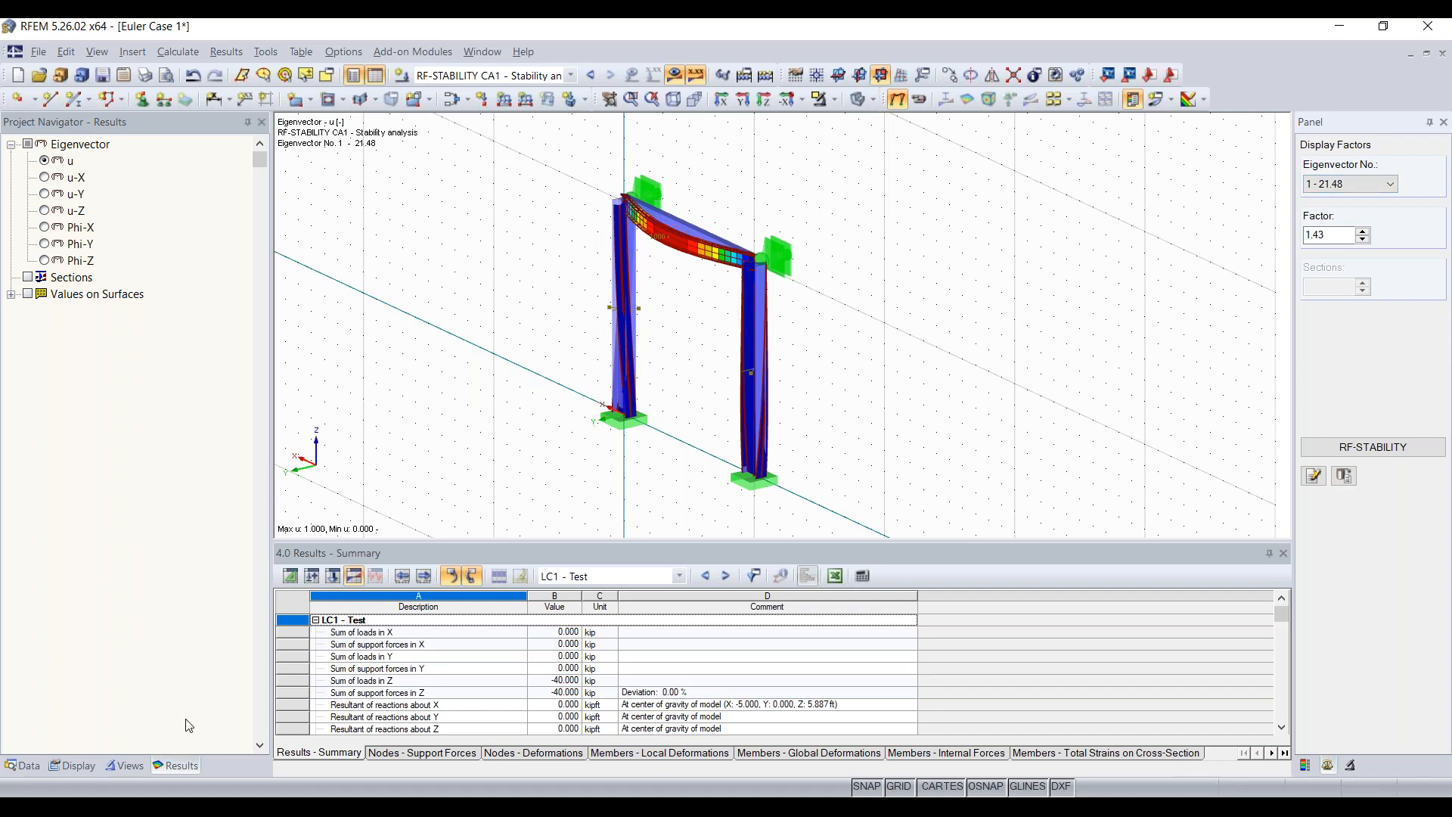
- Switch to the LC1 - Test results and turn on the support reactions
left_click(462, 75)
left_click(457, 90)
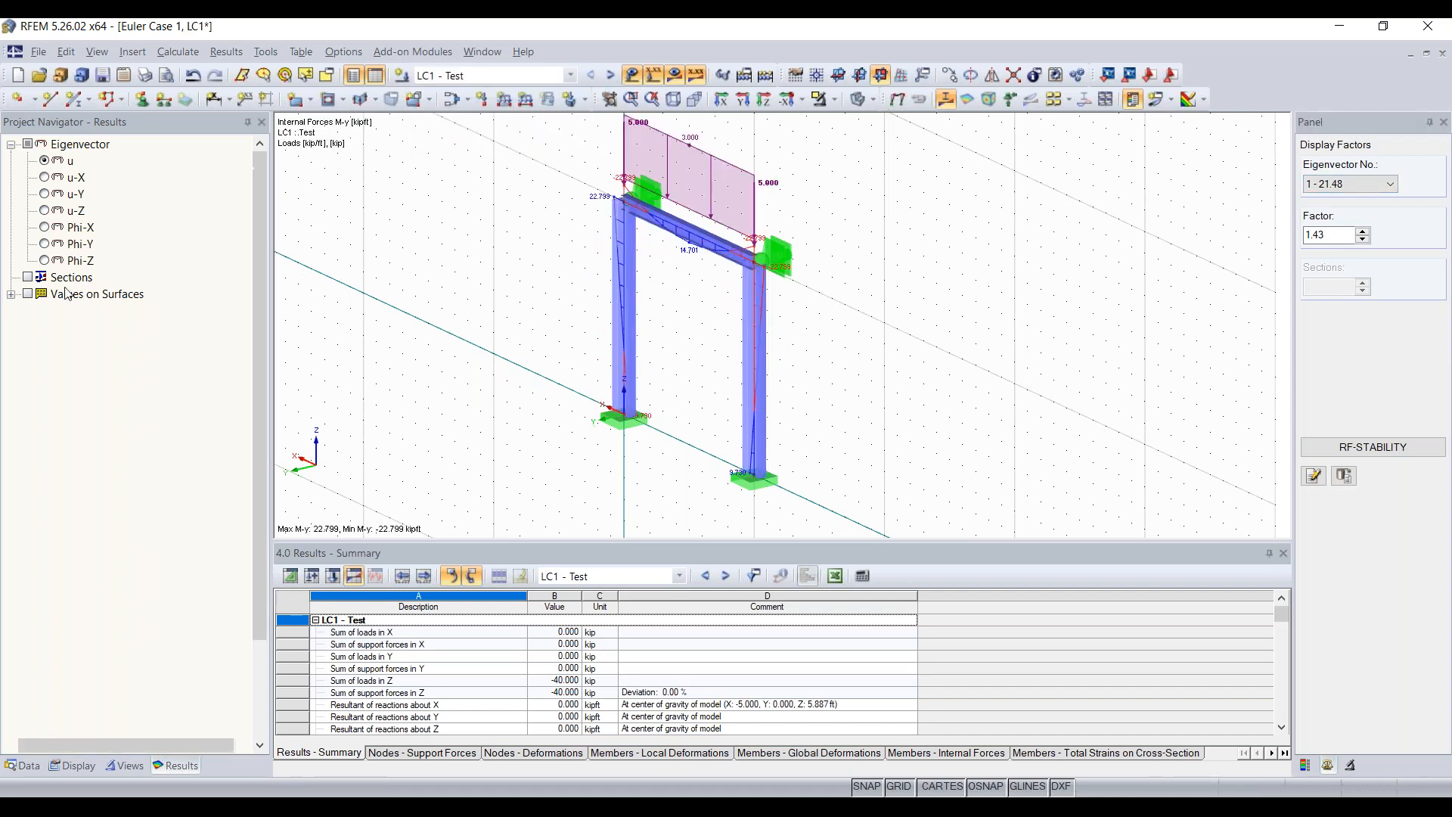
scroll(66, 518, "down", 2)
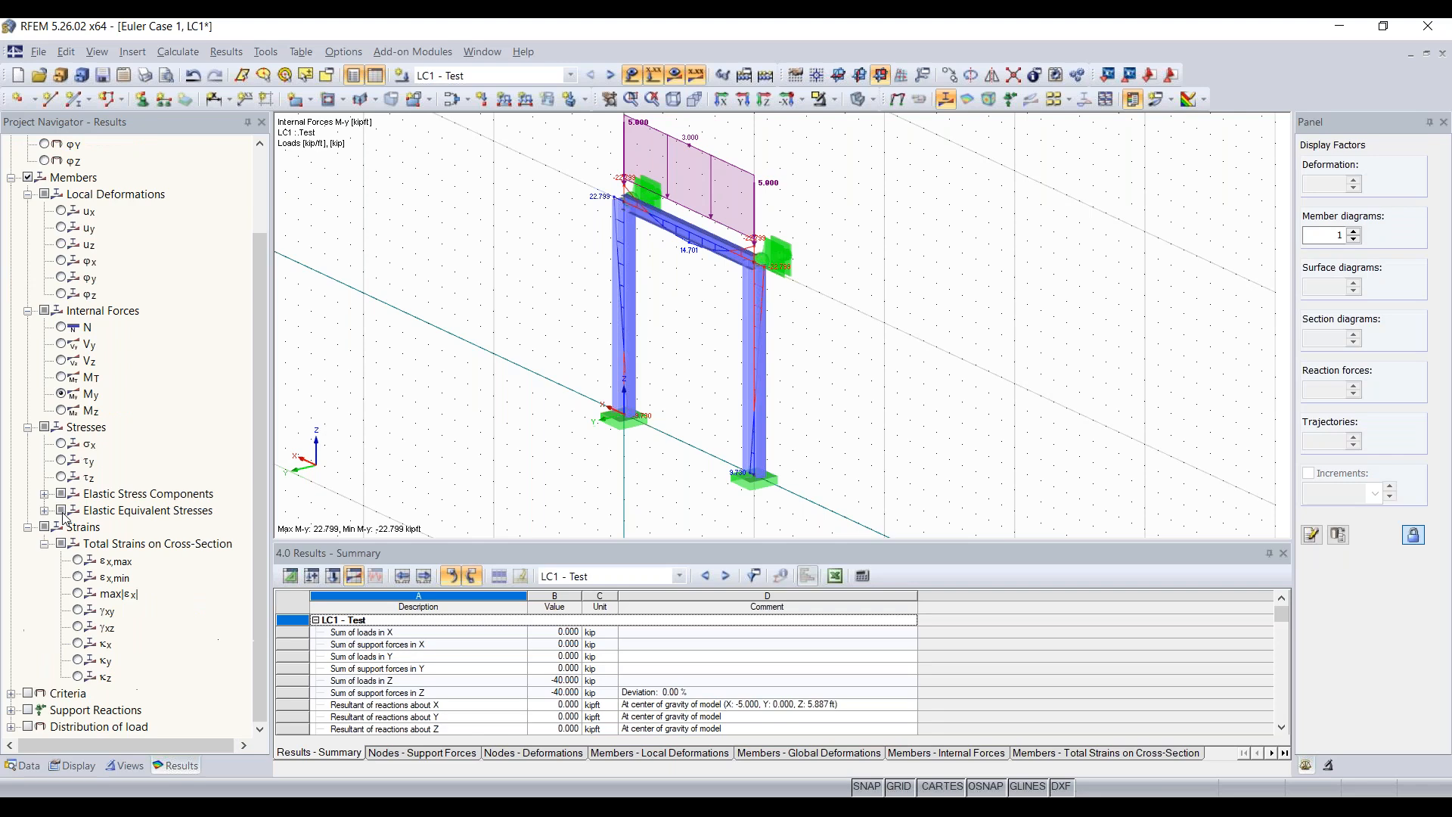
left_click(28, 709)
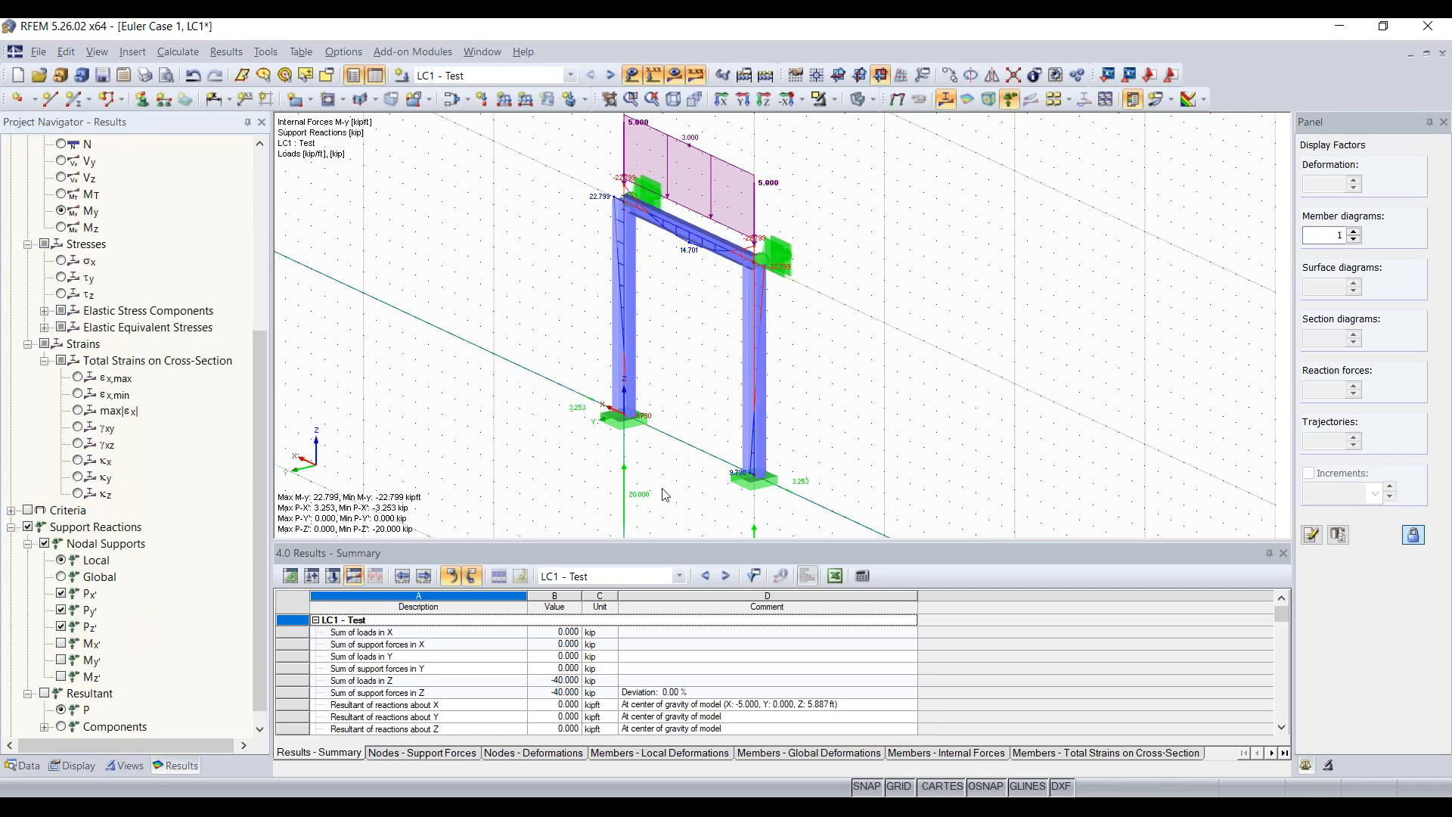
- Examine the reactions at the column bases, hide the loads, and turn off the results display
scroll(644, 422, "up", 2)
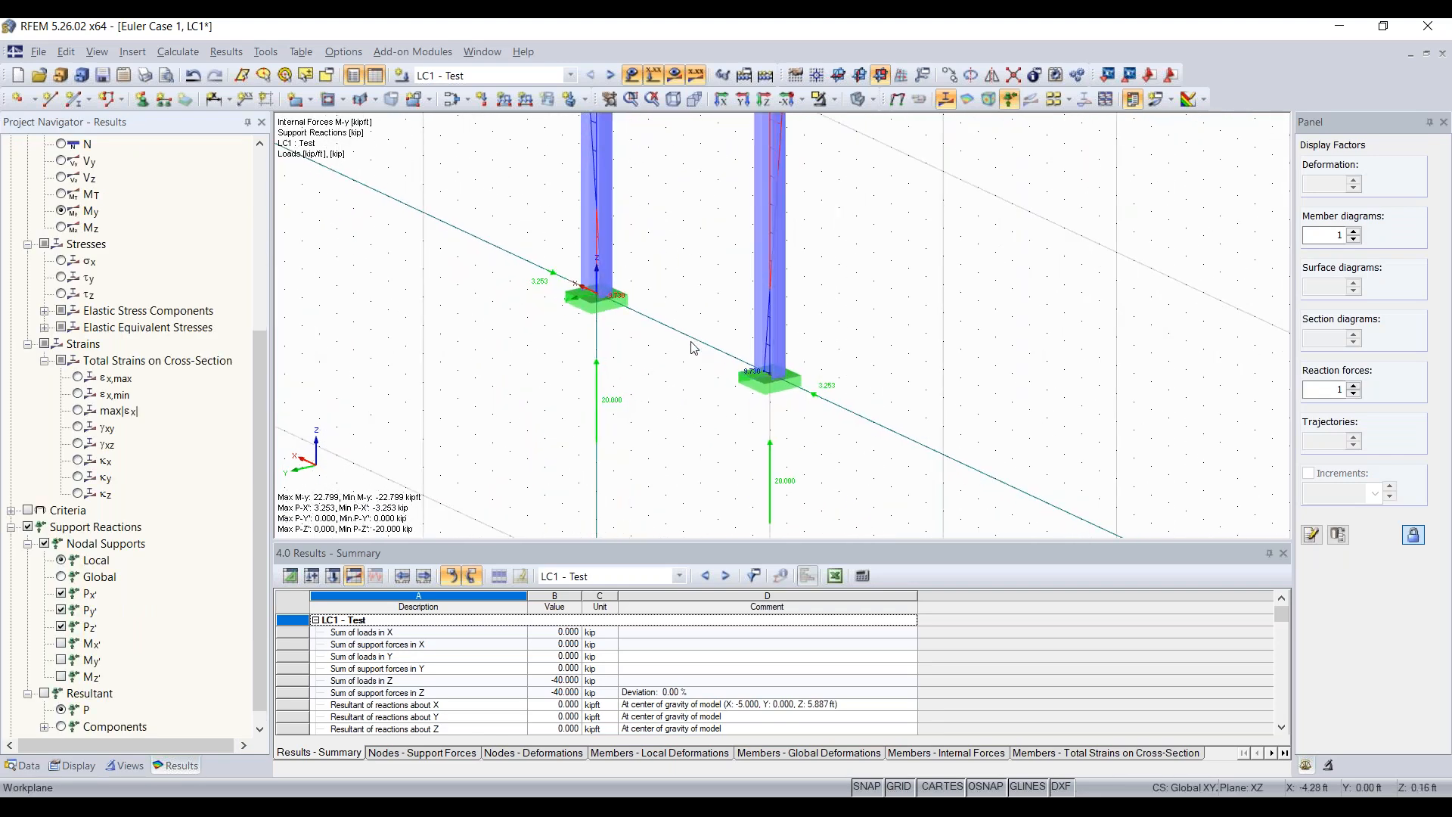
scroll(796, 282, "down", 2)
middle_click_drag(837, 275, 803, 416)
scroll(789, 309, "up", 1)
middle_click_drag(802, 314, 876, 302, "ctrl")
scroll(810, 347, "down", 3)
left_click(632, 75)
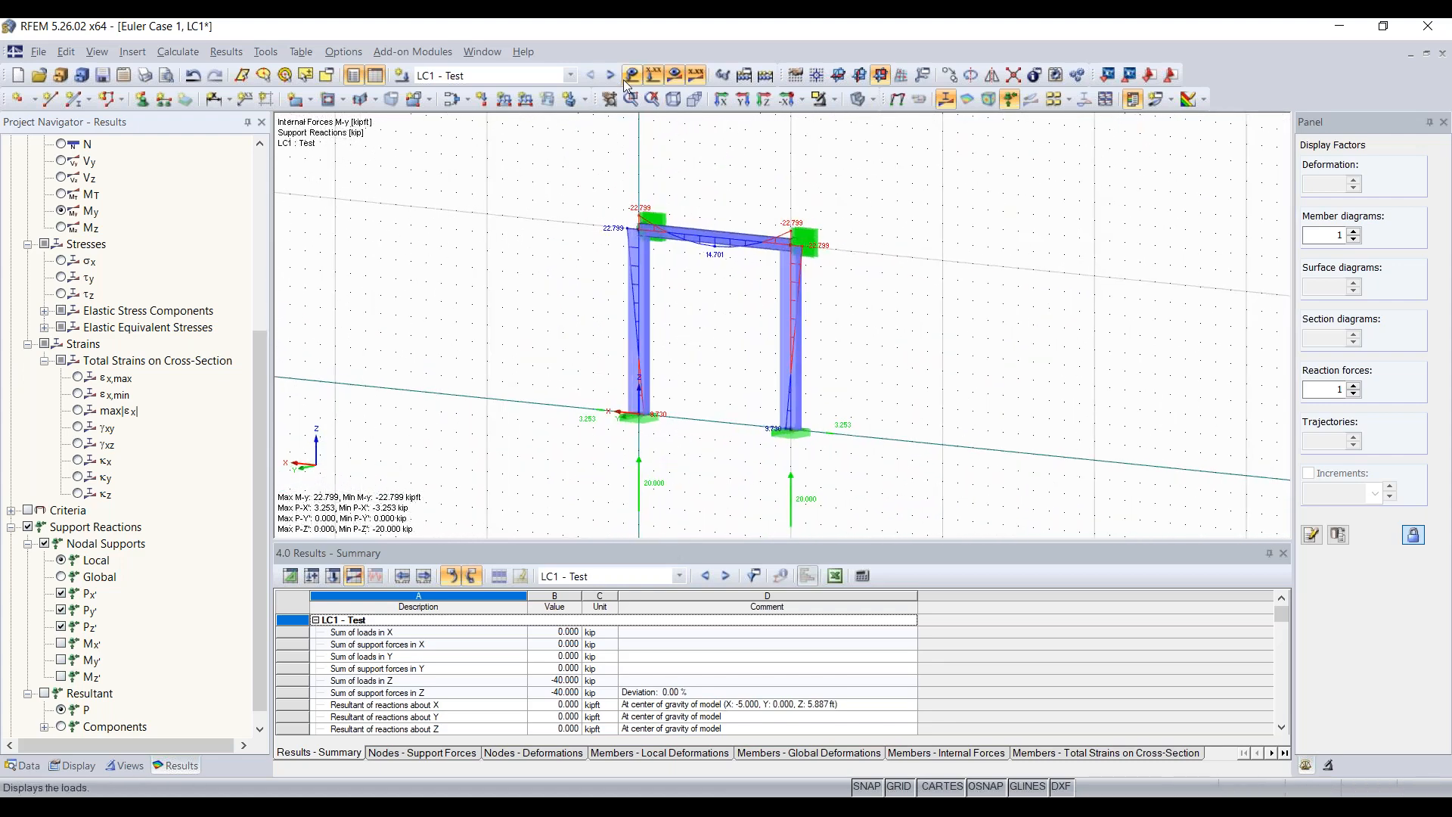
left_click(674, 75)
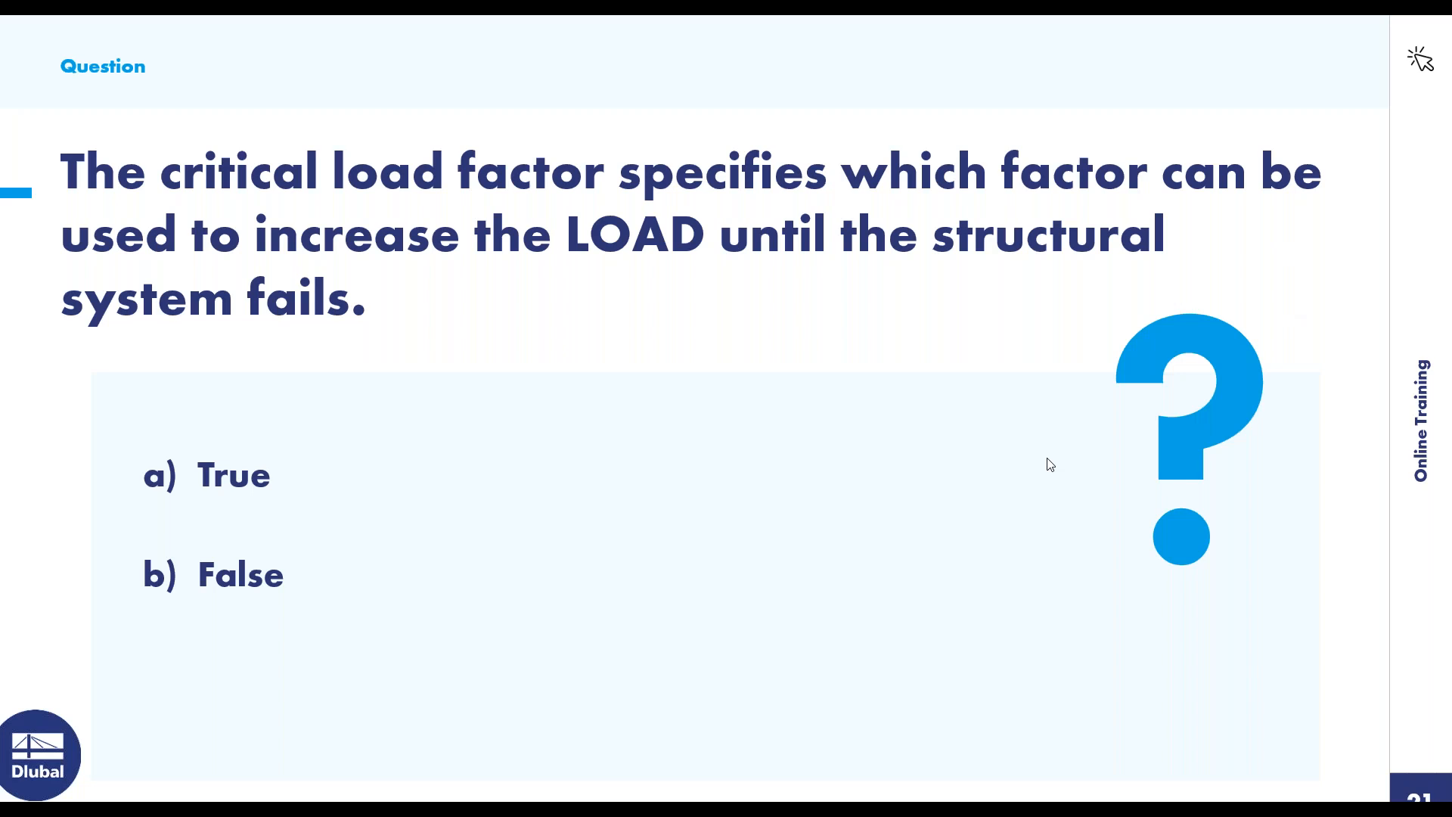
left_click(1048, 459)
key("Right")
key("Right")
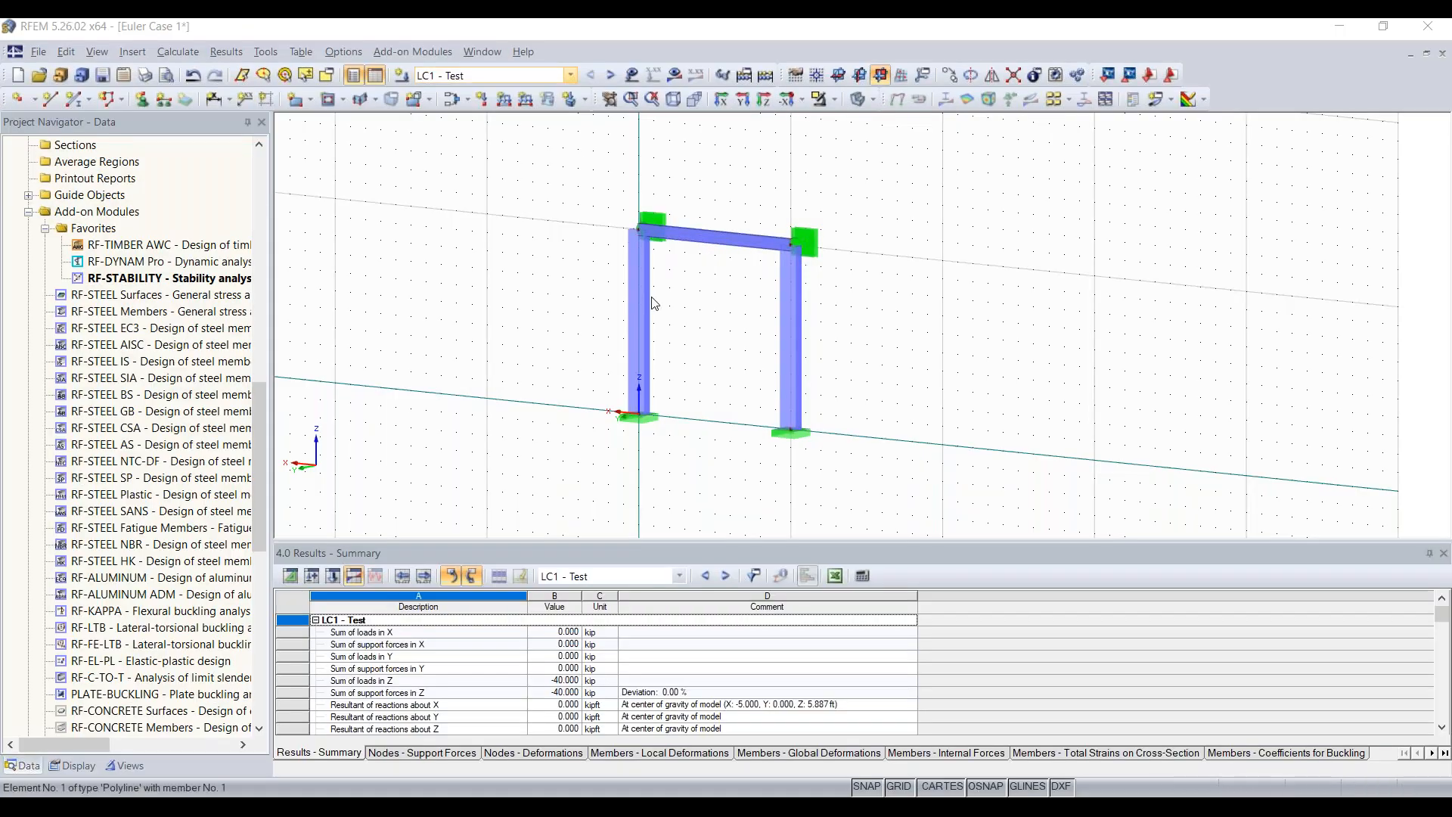
- Start a new model named Timber Truss Girder 15 and set its type to 2D - XZ (uX/uZ/φY)
left_click(18, 76)
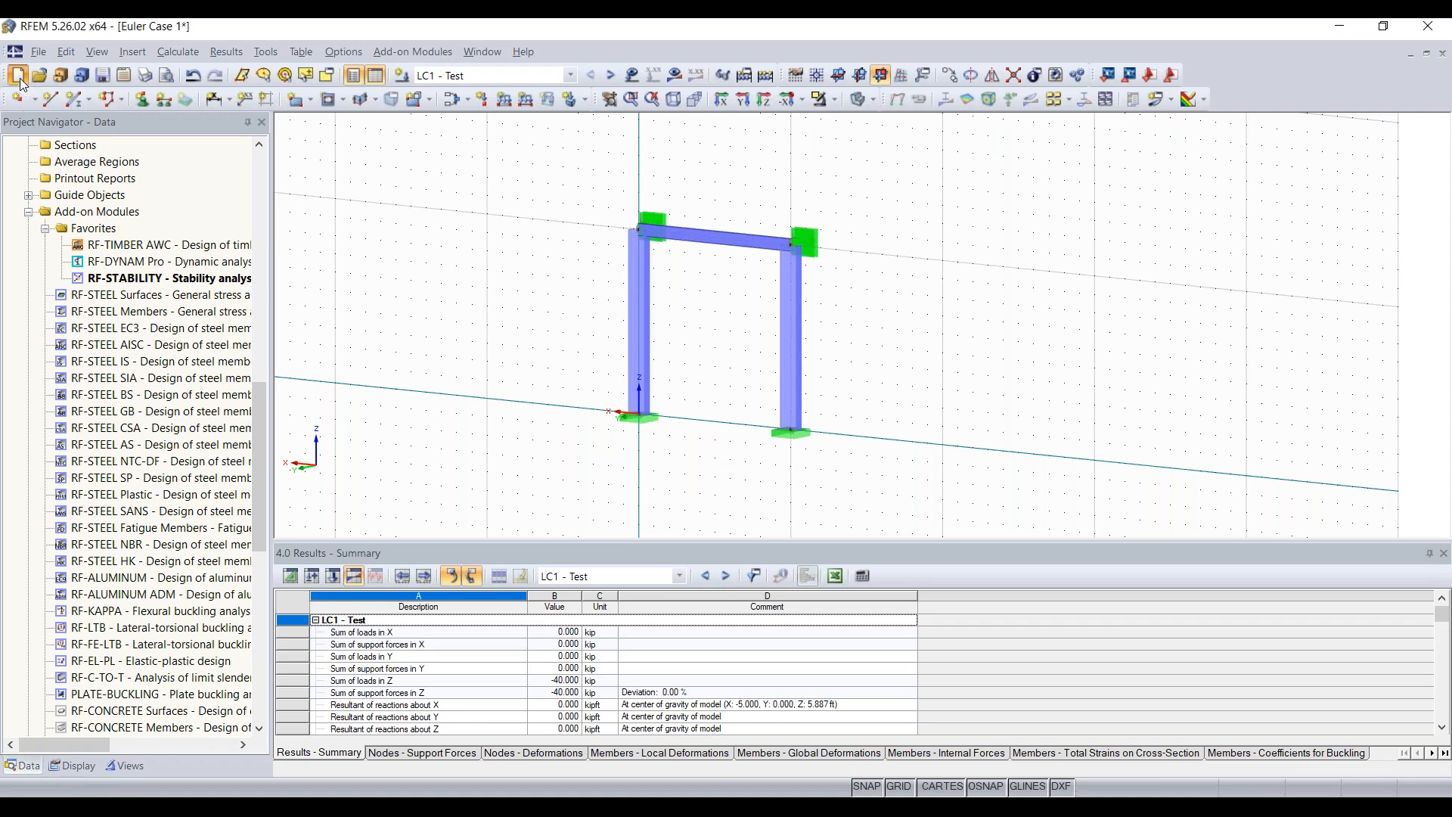
left_click(18, 76)
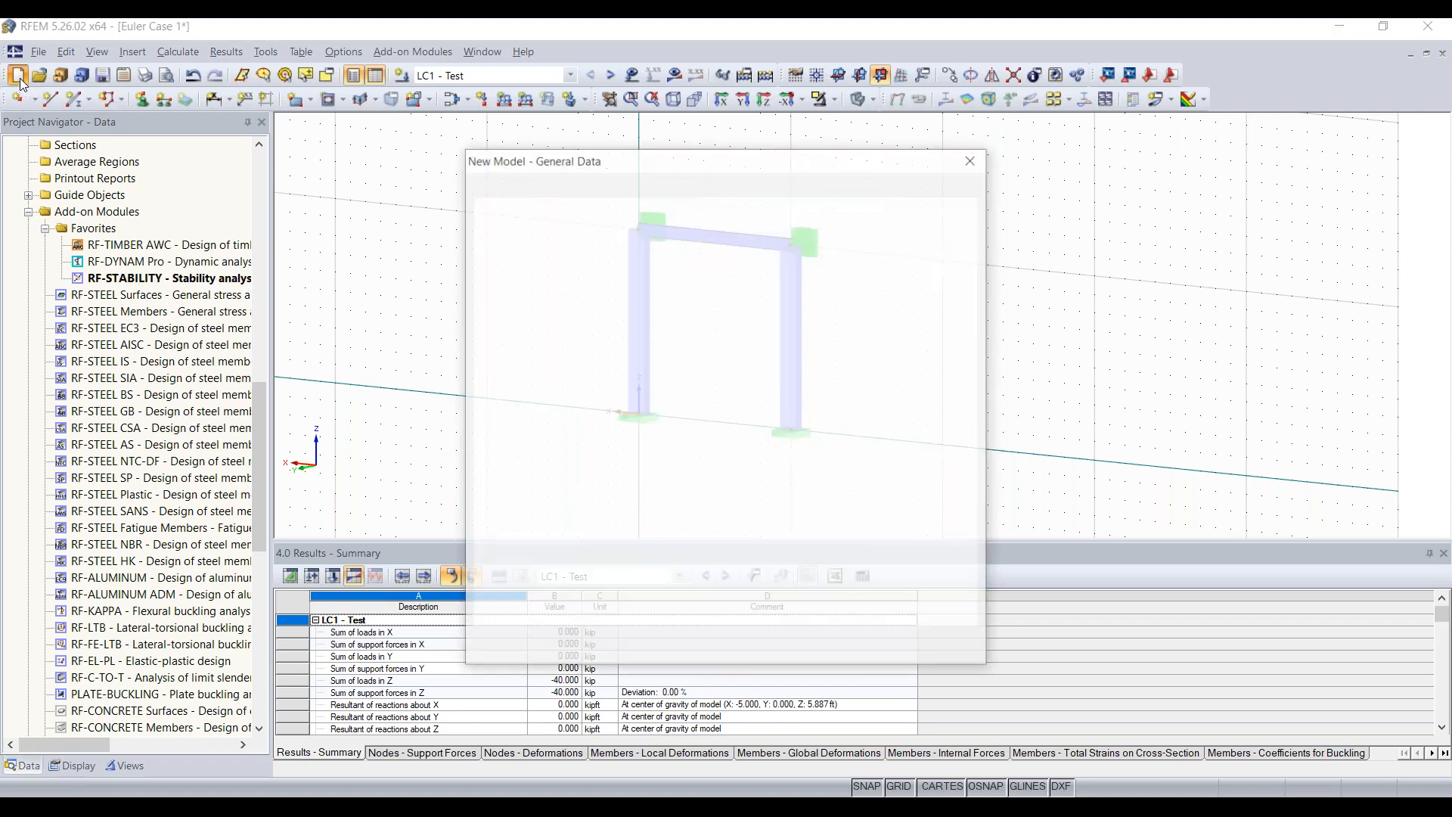
type("Timber")
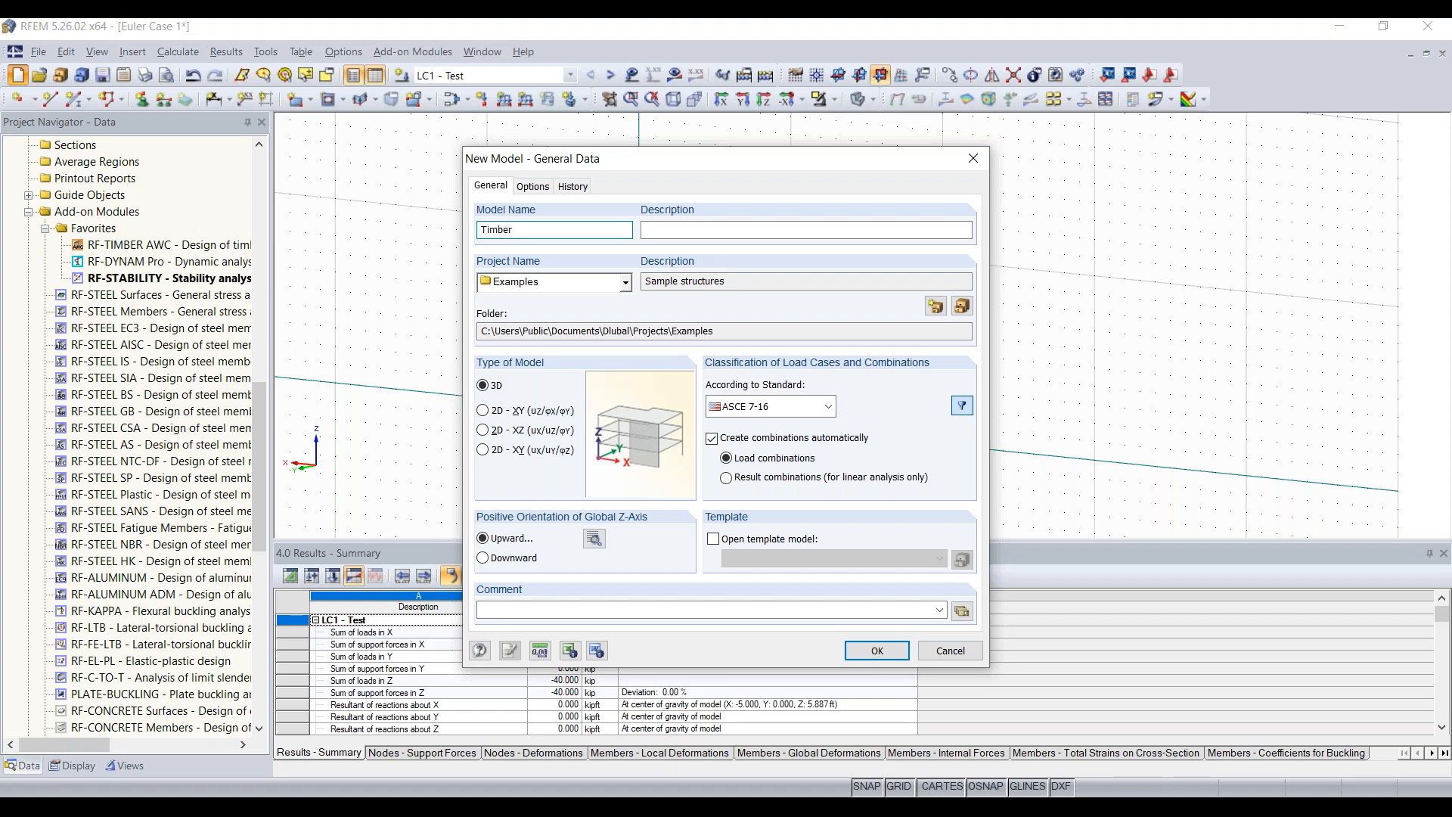
type(" Truss Girder 15")
left_click(542, 432)
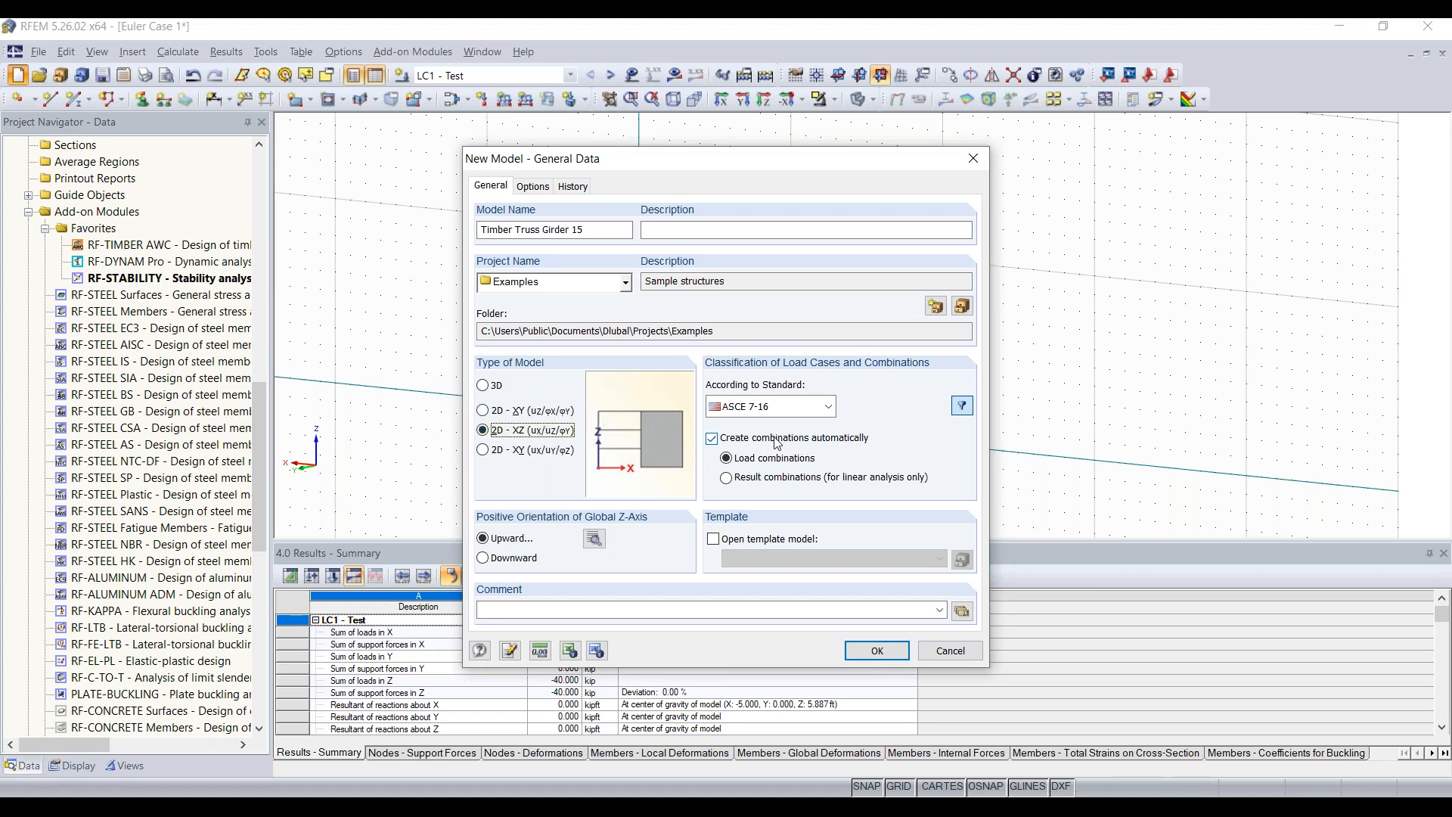
- Set the load case and combination standard to ASCE 7-16 NDS (Wood) and create the model
left_click(801, 408)
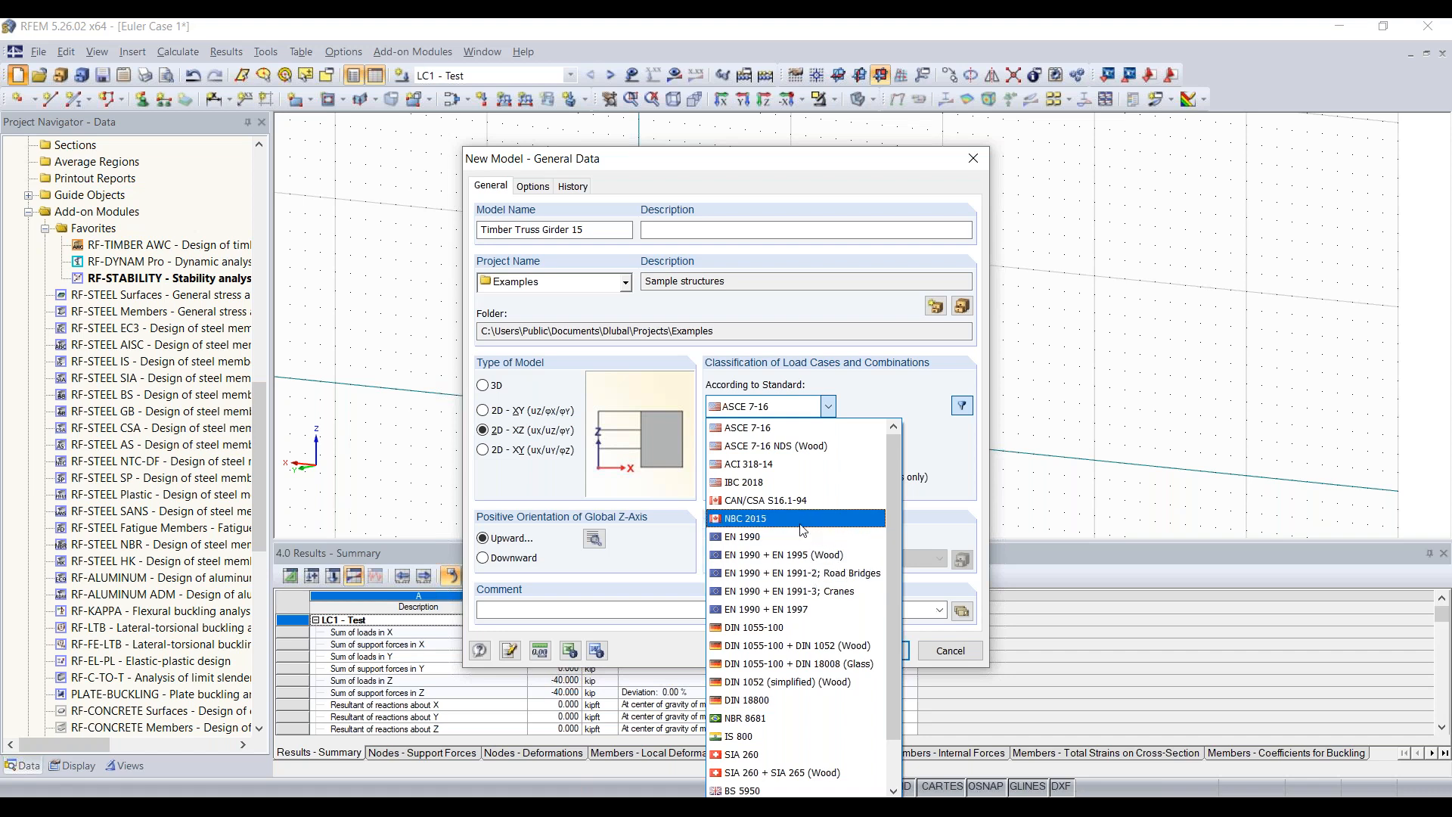
left_click(837, 447)
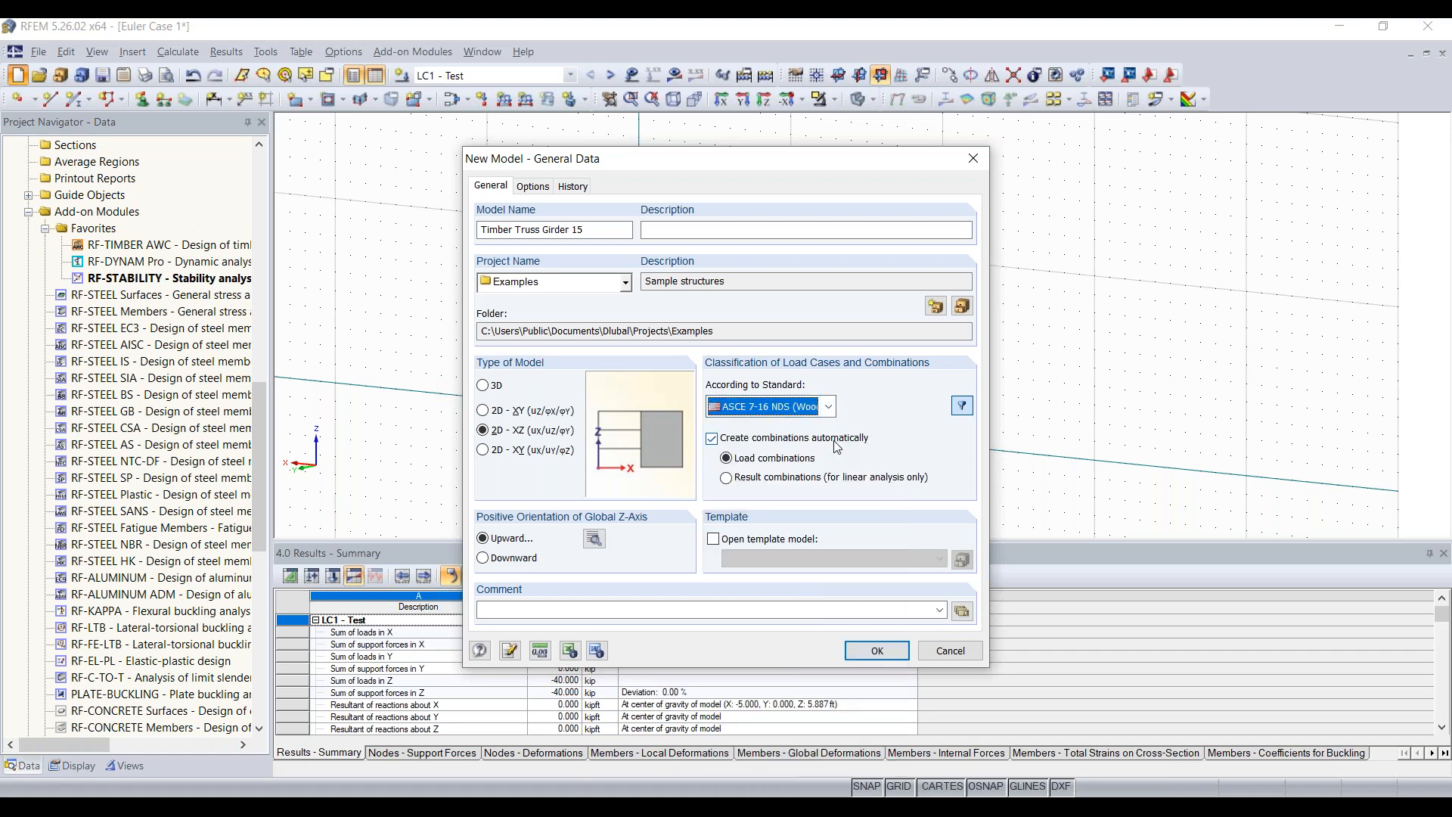
left_click(887, 655)
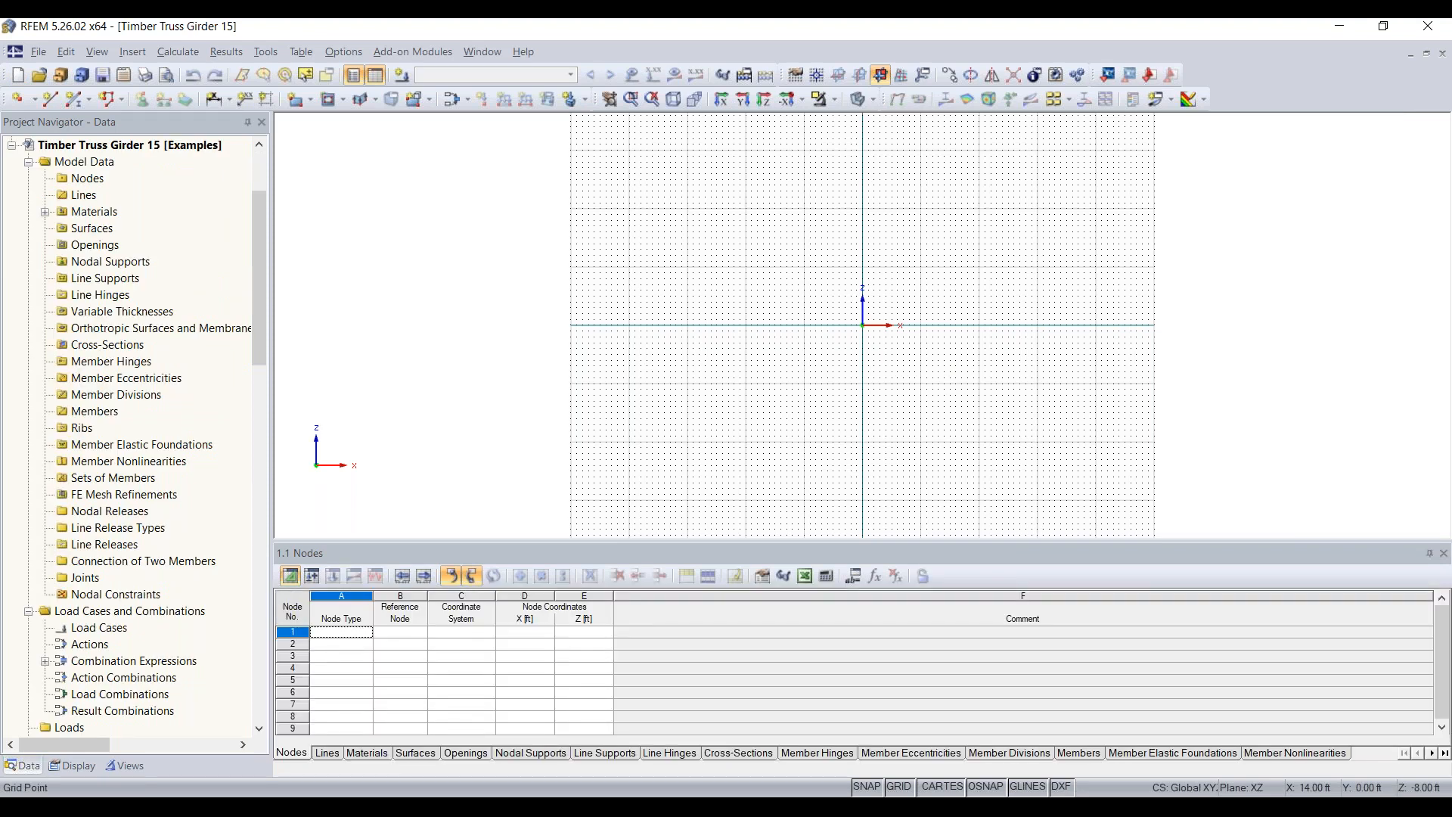
- Open the 2D truss member generator and review the number of bays, total length, total height and side height
scroll(947, 379, "down", 4)
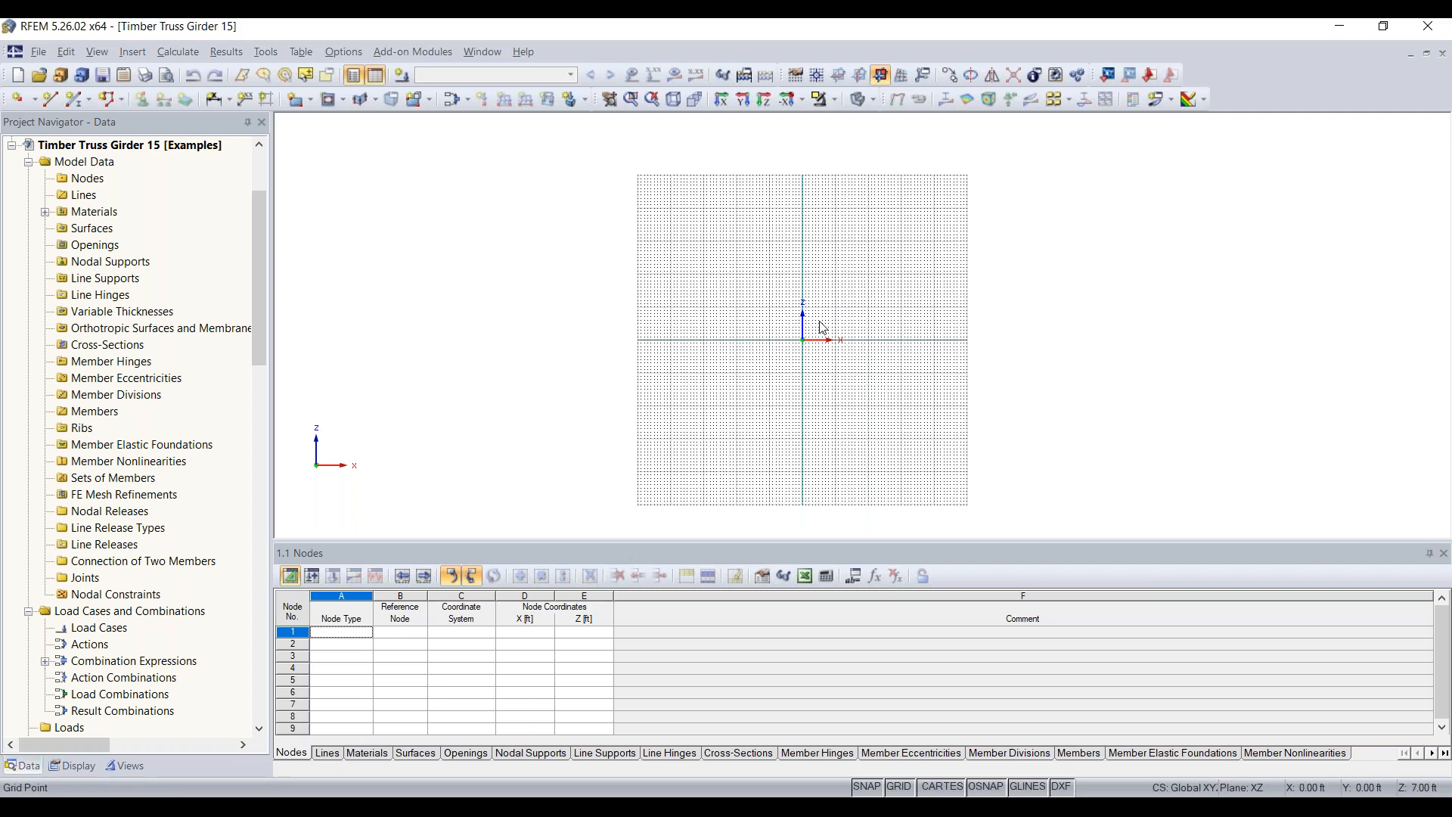
scroll(833, 340, "up", 3)
scroll(894, 333, "up", 1)
middle_click_drag(895, 334, 755, 371)
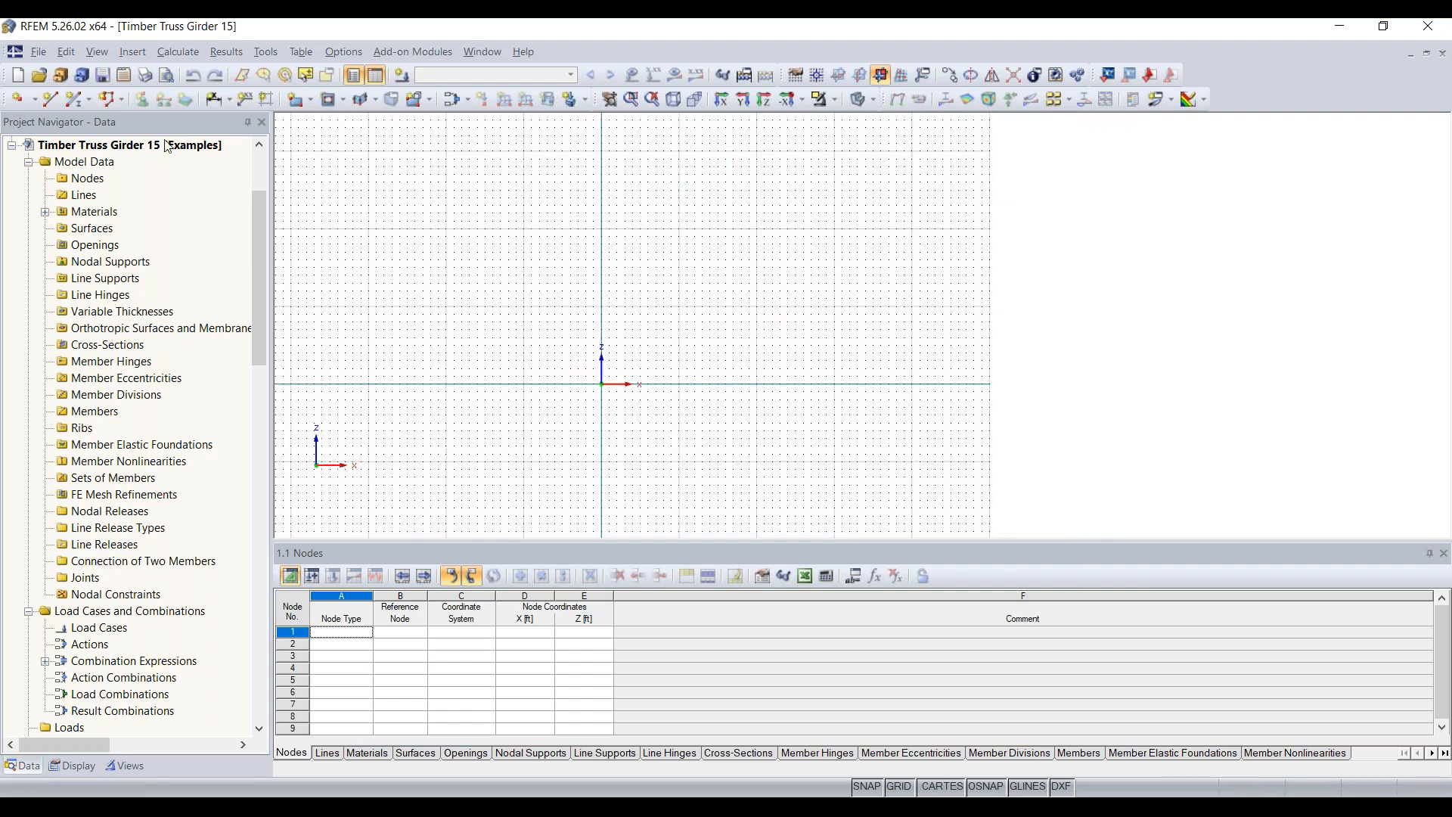
left_click(51, 101)
left_click(273, 61)
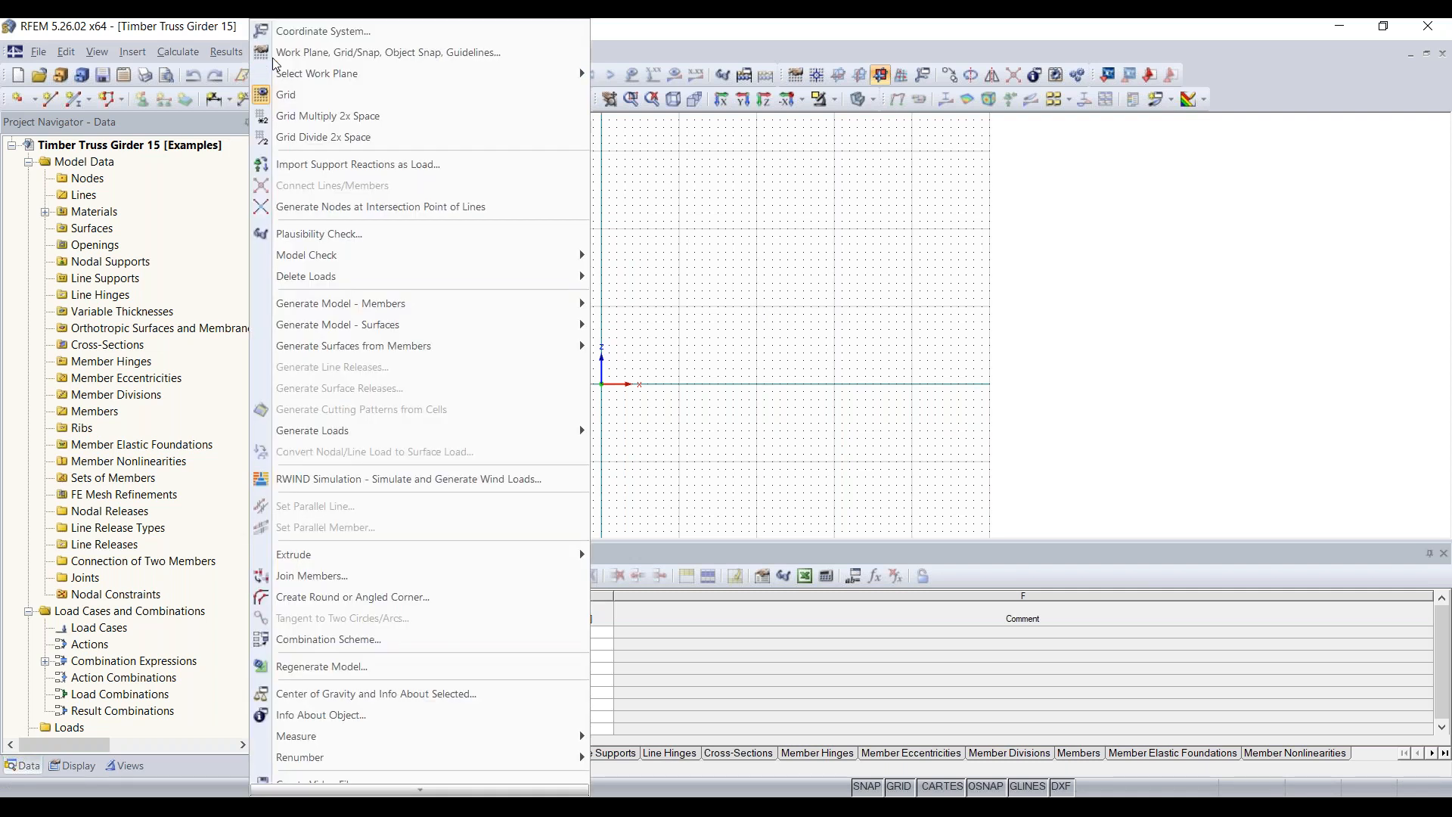
mouse_move(398, 310)
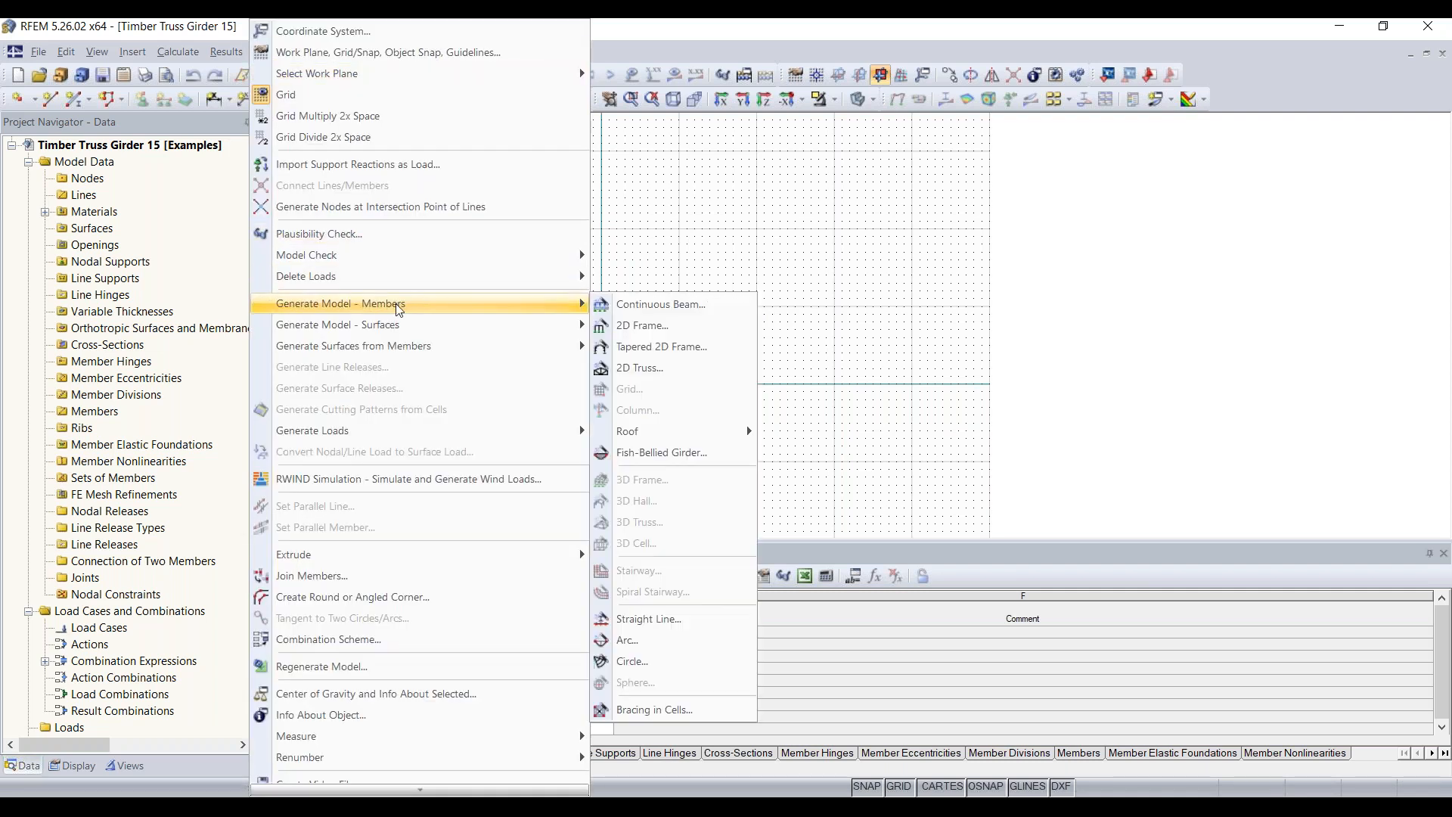
left_click(704, 368)
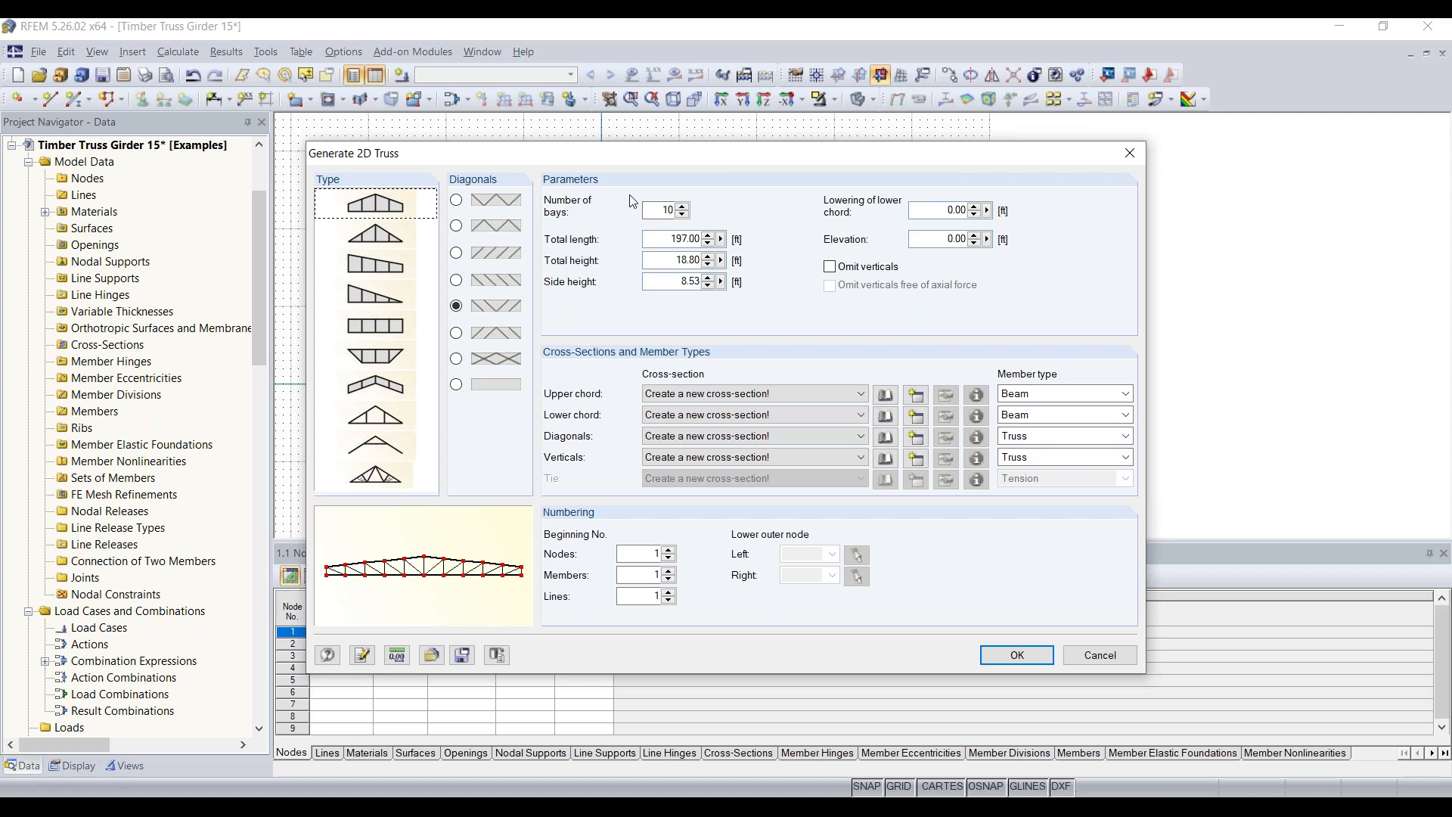
left_click(656, 210)
double_click(655, 211)
left_click_drag(668, 238, 723, 240)
left_click_drag(670, 258, 719, 261)
left_click_drag(663, 280, 737, 280)
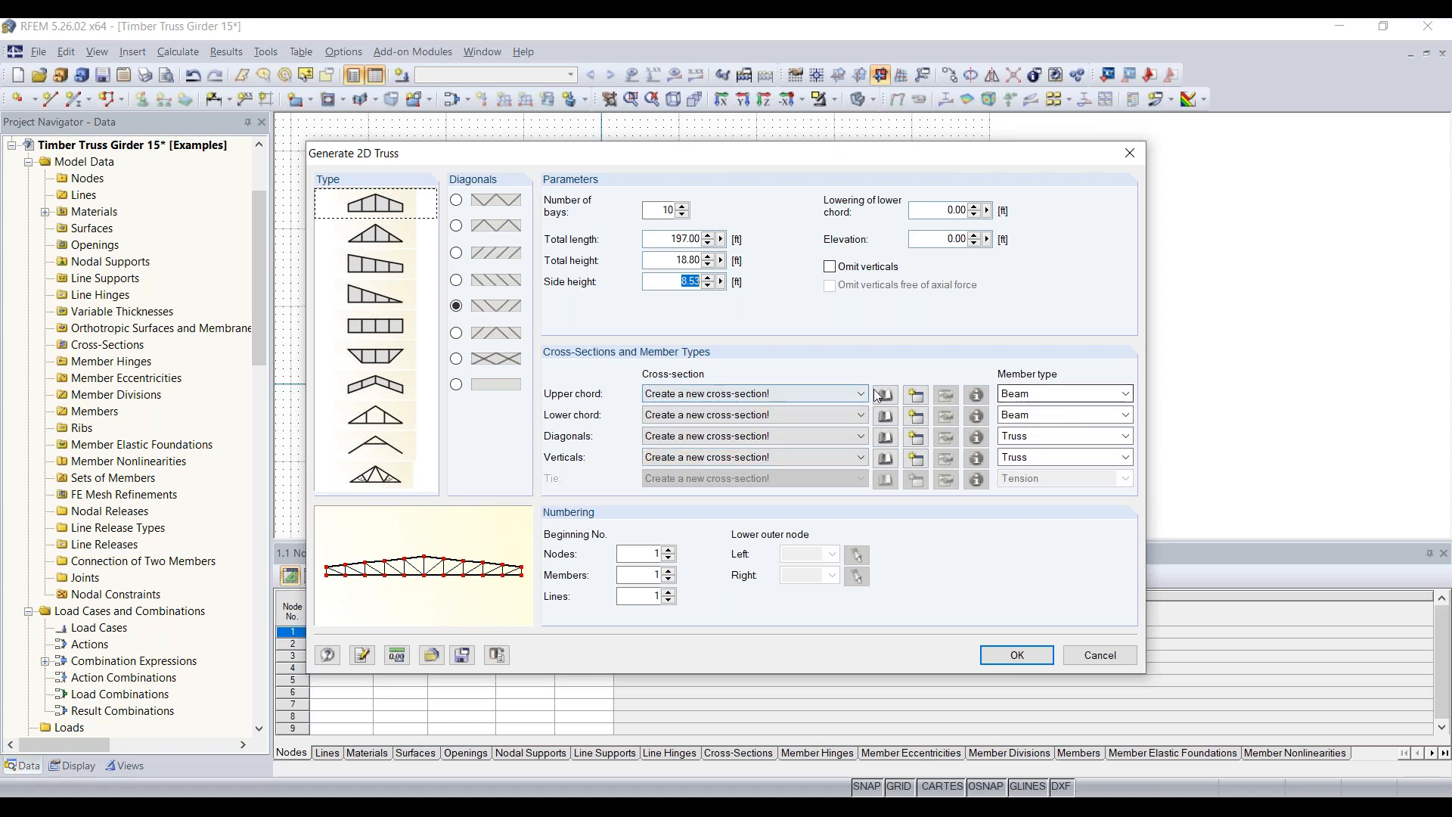
- Create a rectangular timber cross-section for the upper chord, 9 in wide and 20 in high
left_click(913, 403)
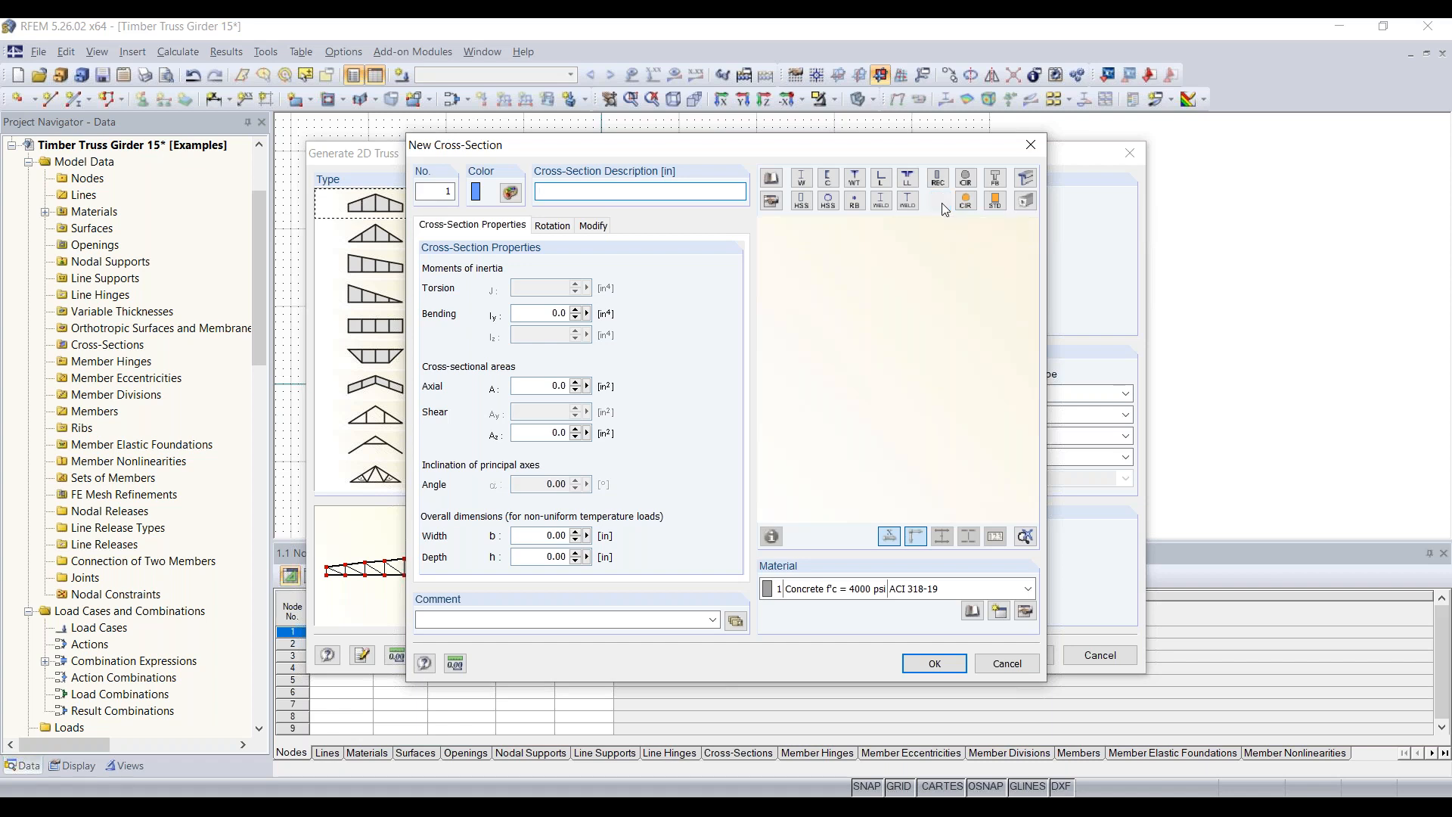
left_click(942, 203)
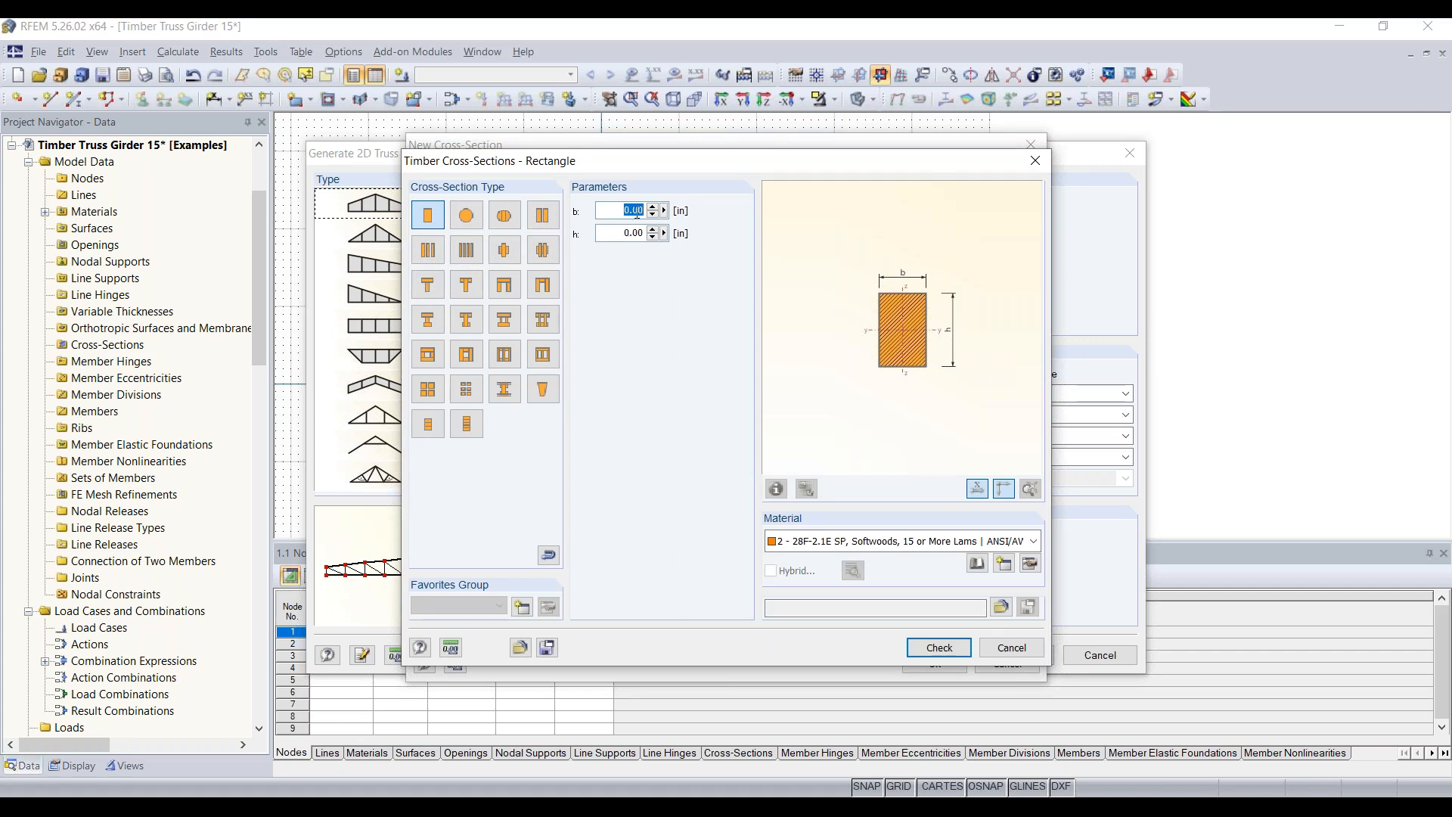
type("9")
key("Tab")
type("20")
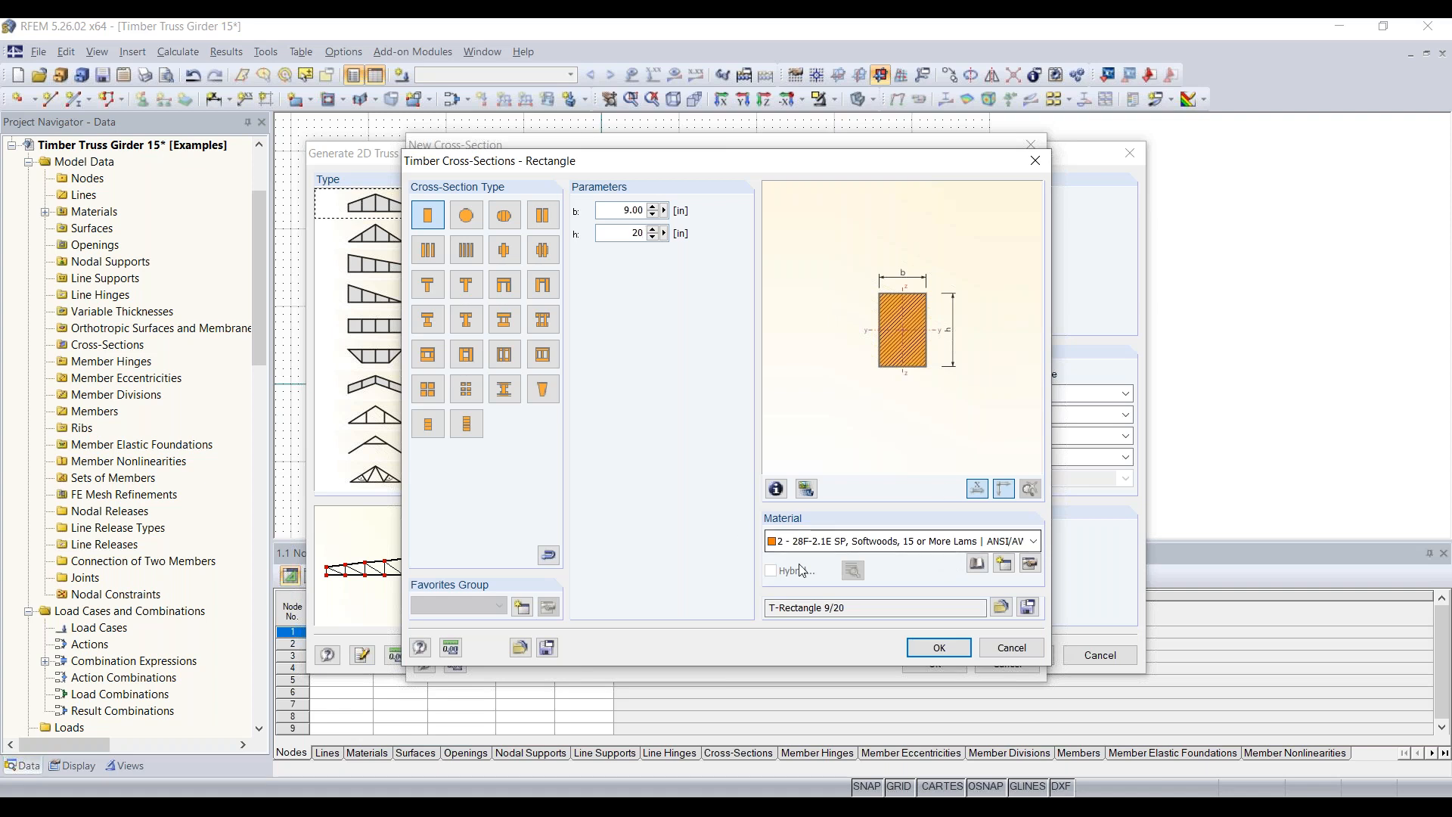
- Review and assign the library material 28F-2.1E SP, Softwoods, 15 or More Lams (ANSI/AWC NDS-2018) for the upper chord section
left_click(965, 546)
left_click(966, 548)
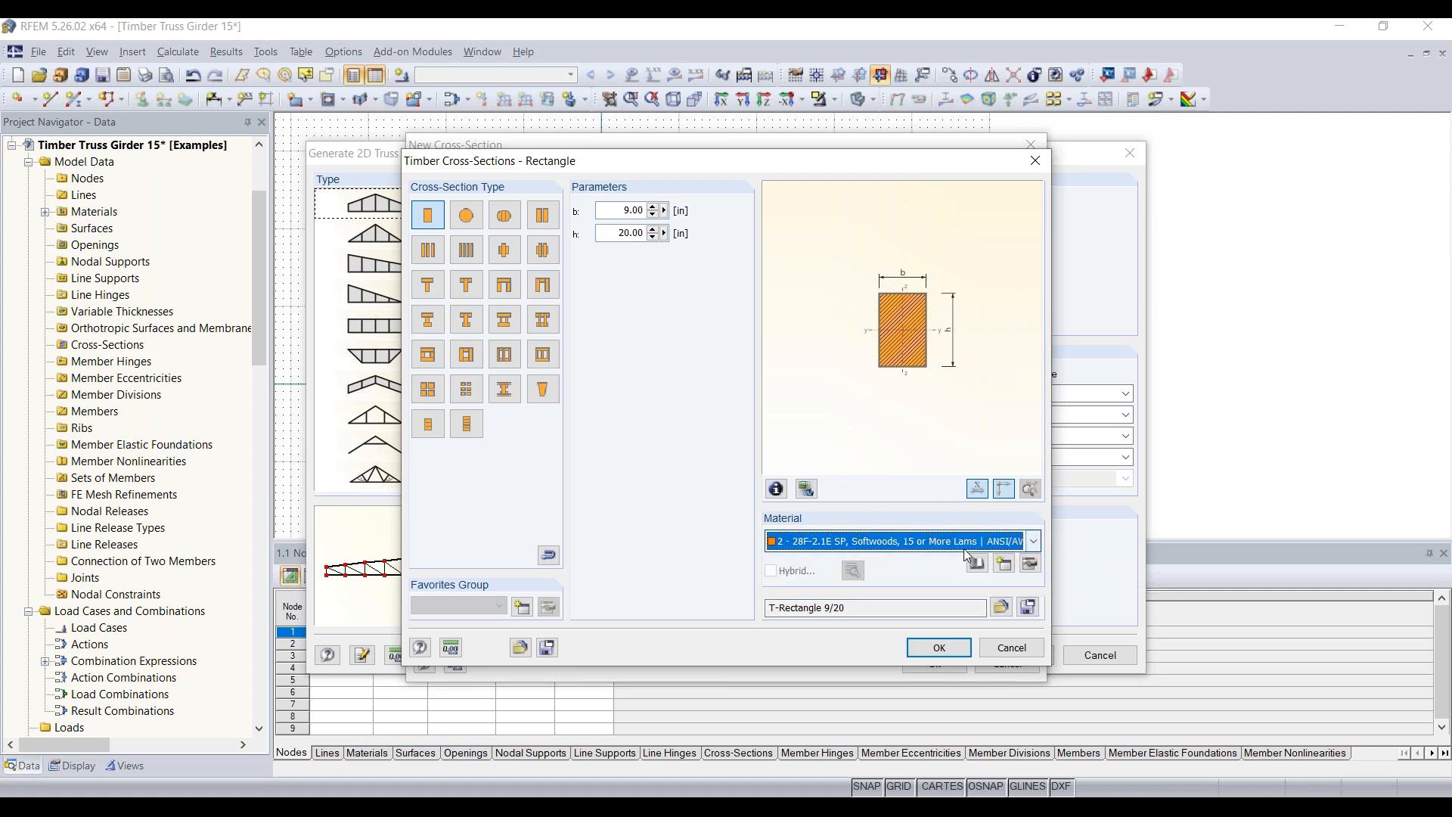
left_click(981, 568)
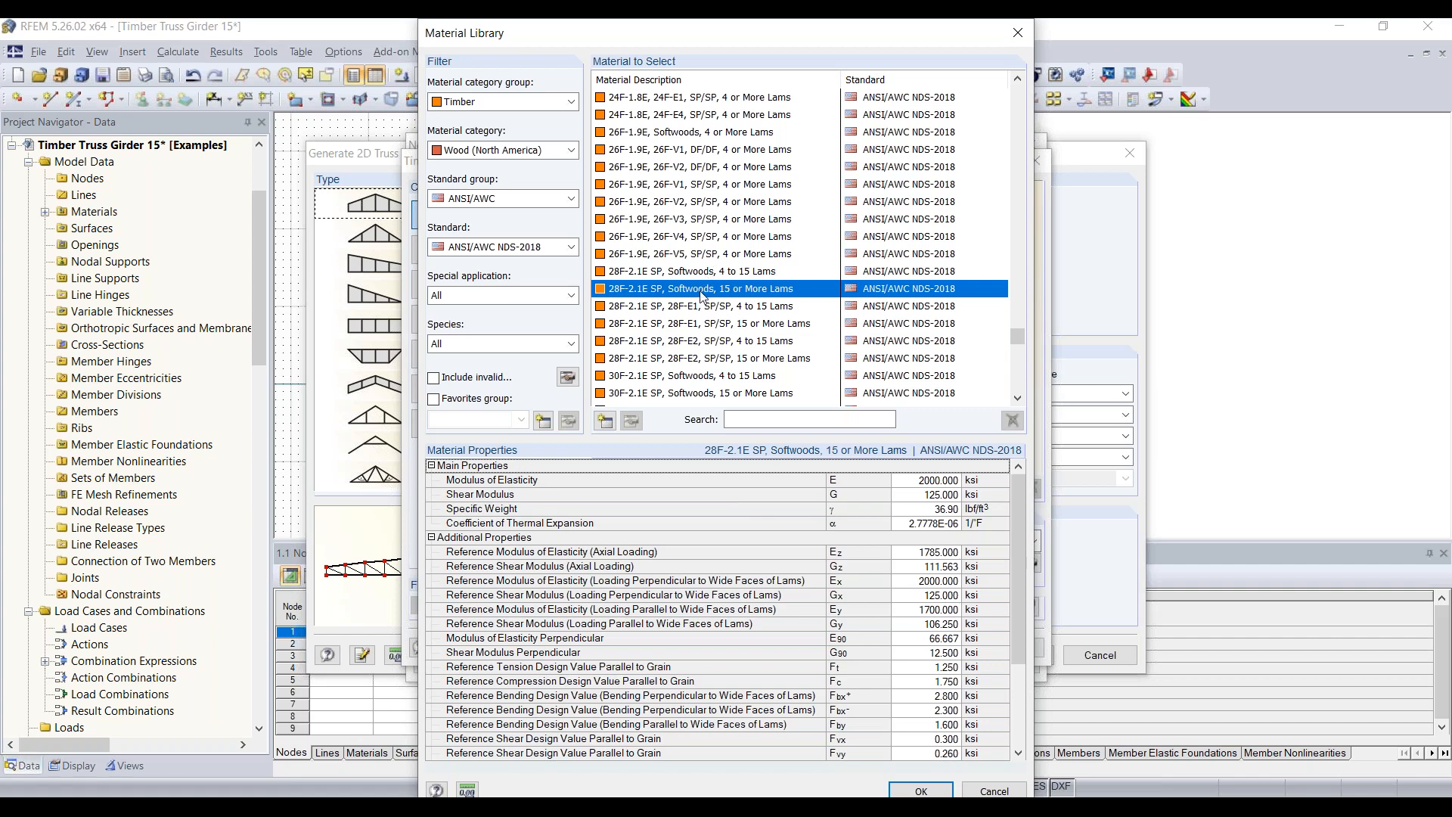
scroll(660, 605, "down", 3)
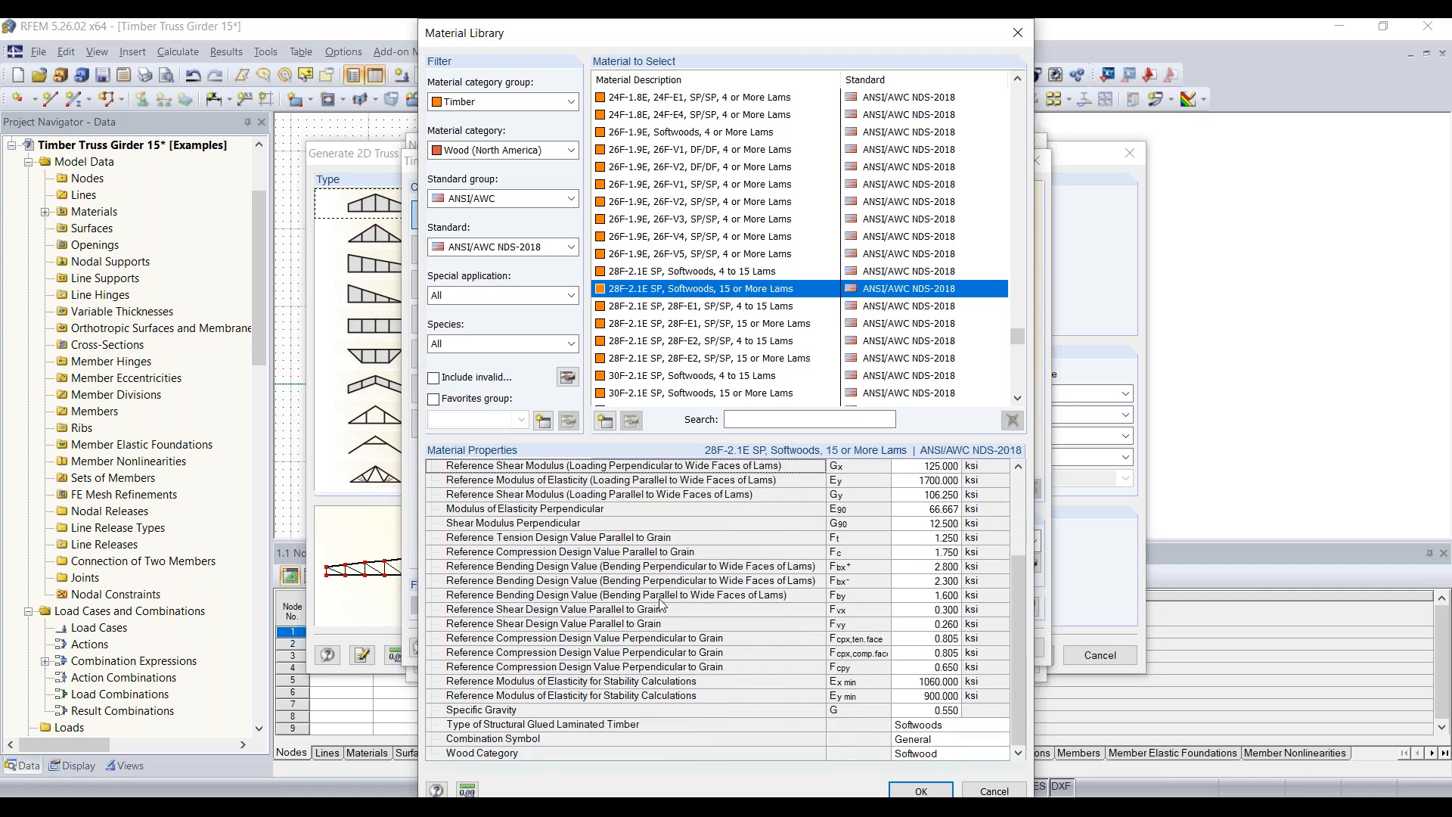
scroll(708, 598, "up", 3)
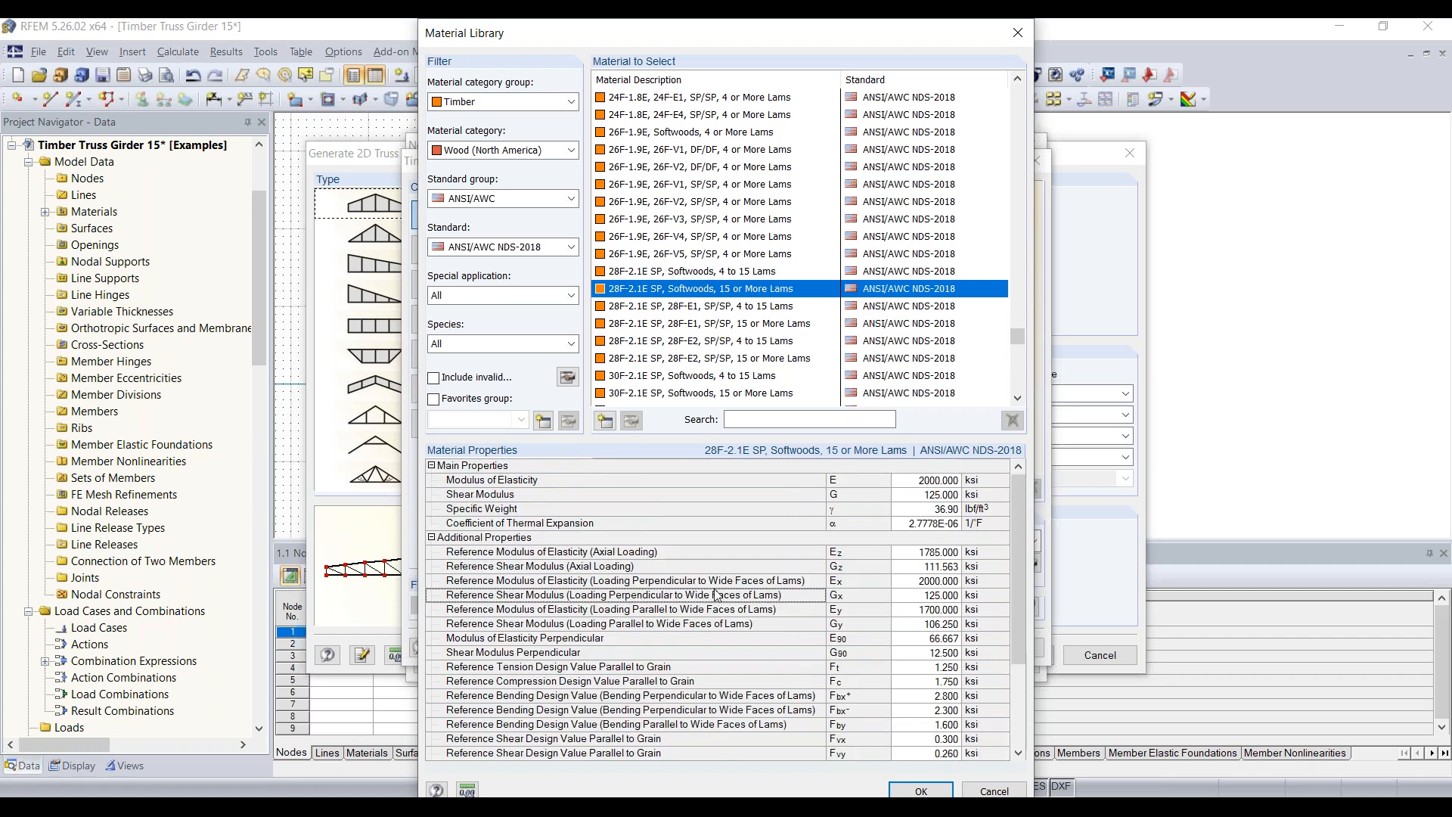
scroll(778, 520, "down", 3)
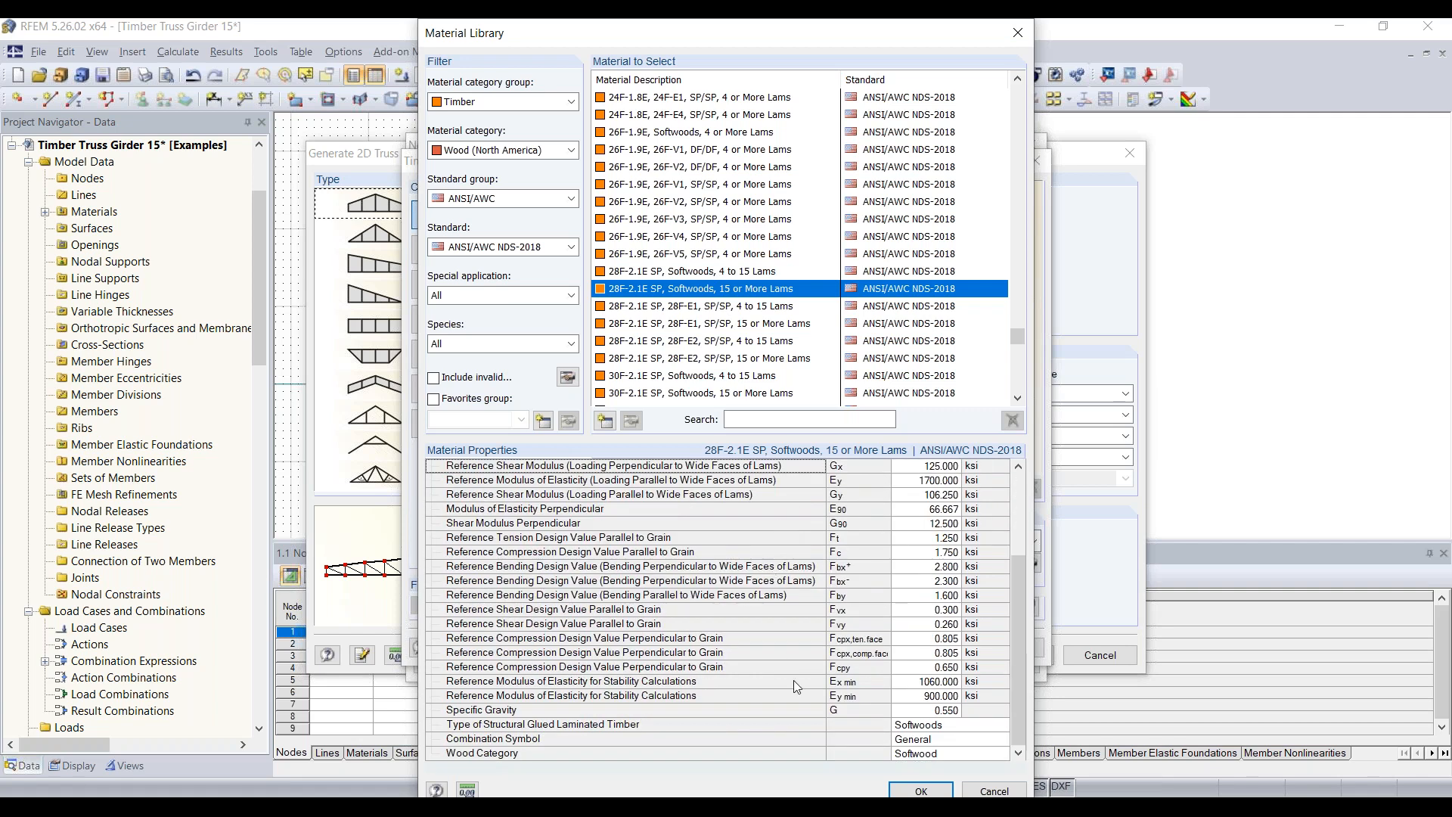
left_click(922, 790)
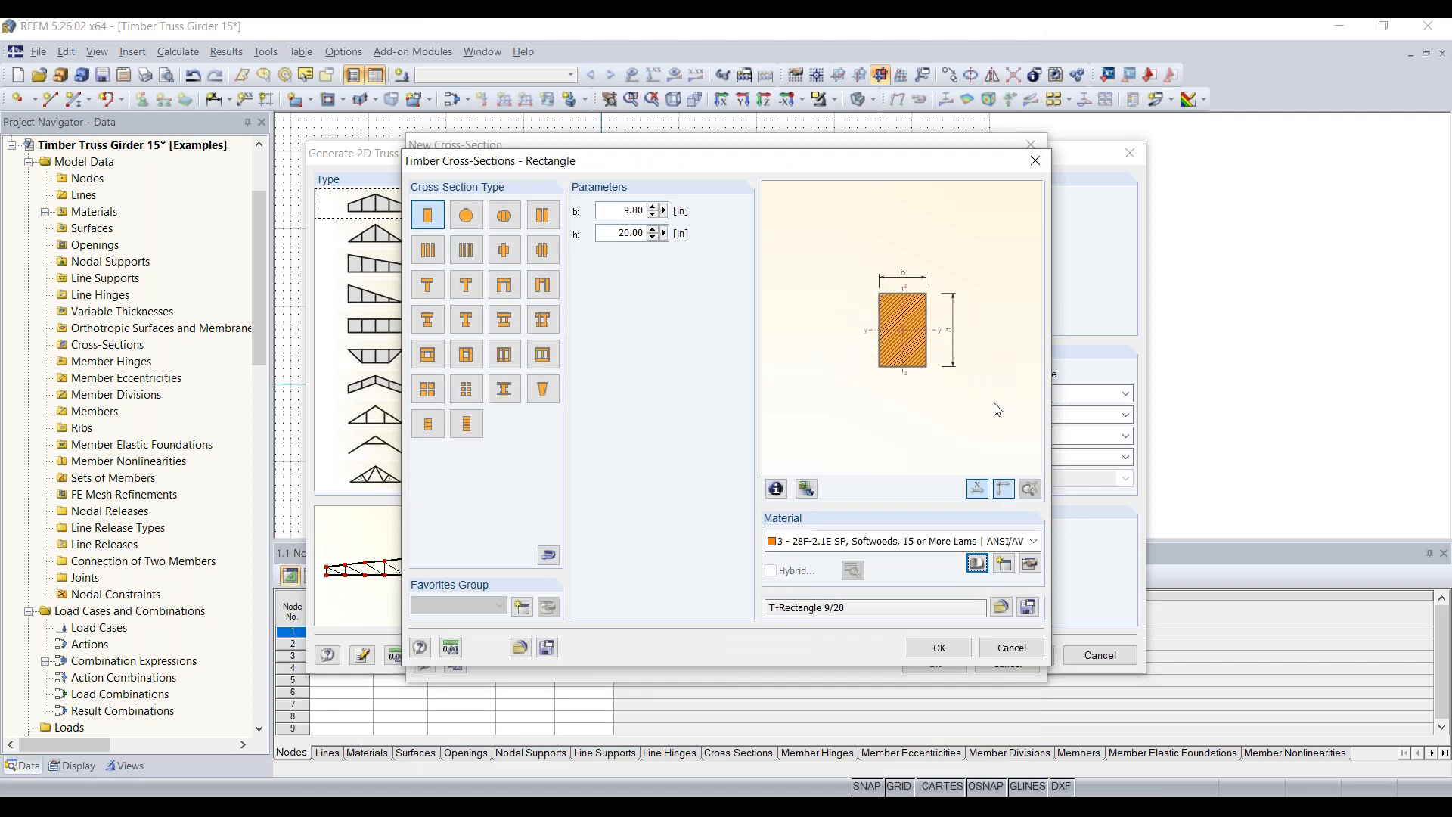
- Accept the timber rectangle, copy its description T-Rectangle 9/20, and assign the section to the upper chord
left_click(938, 648)
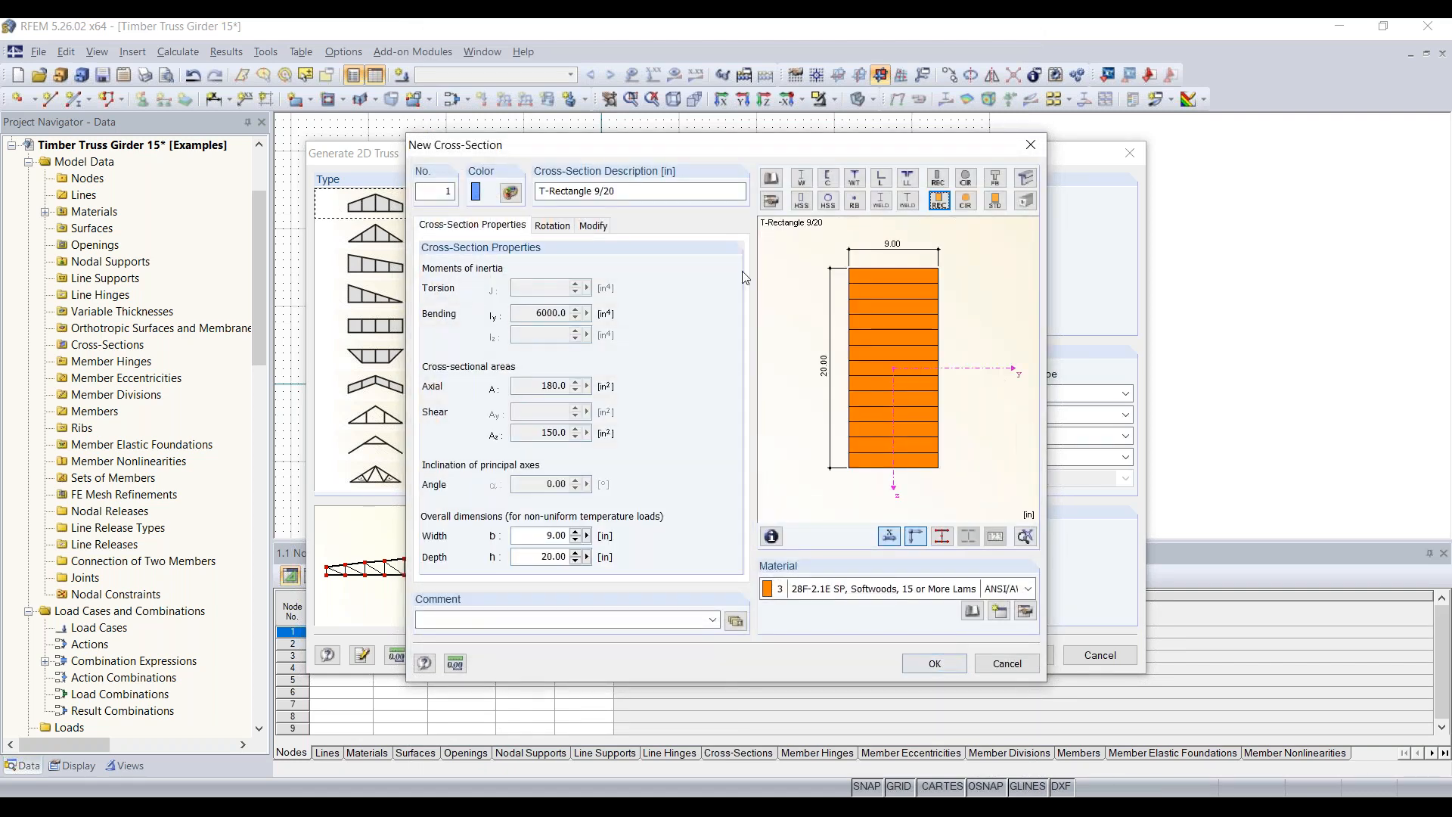
left_click_drag(650, 192, 536, 194)
key("ctrl+c")
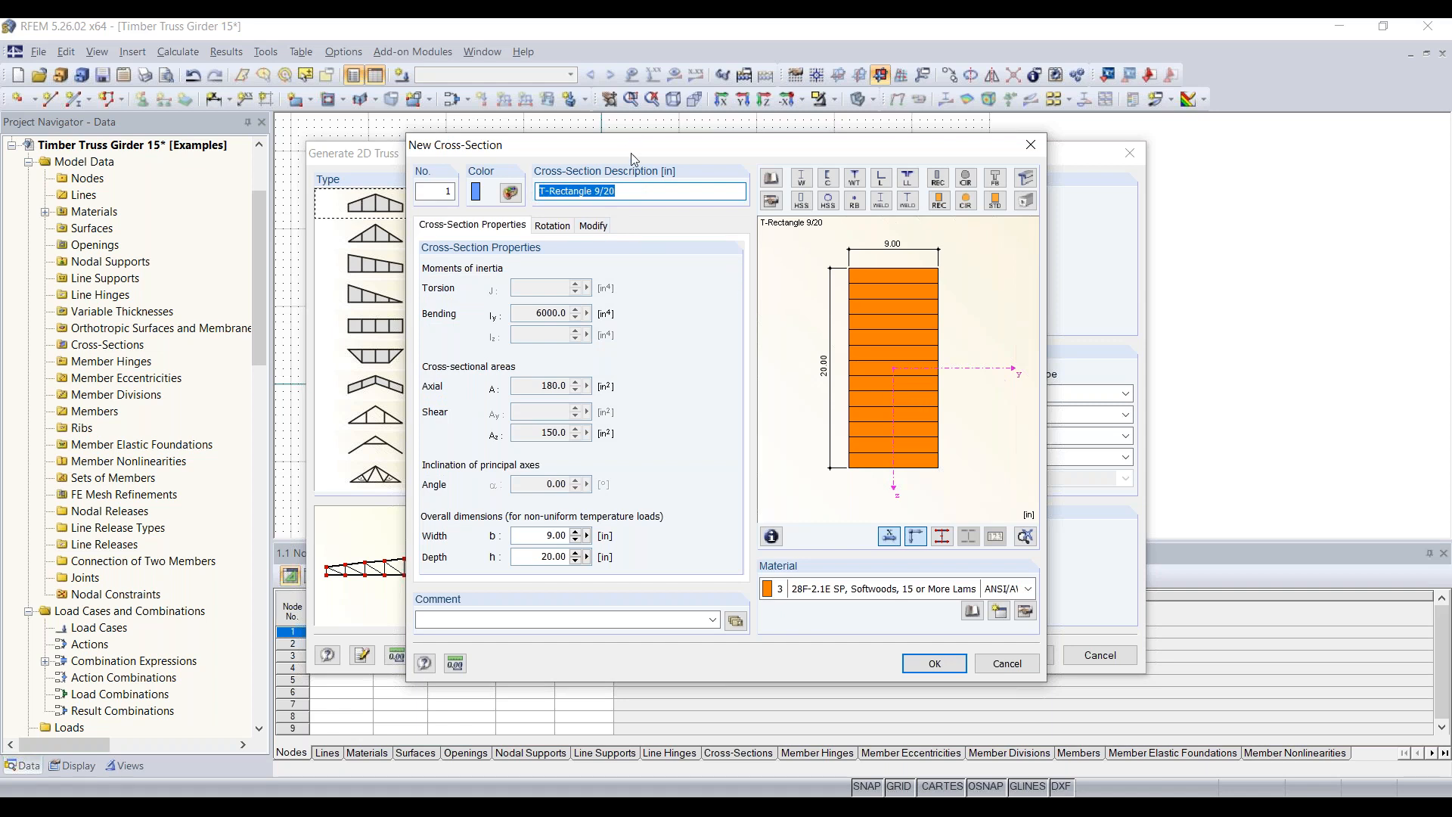
left_click(930, 669)
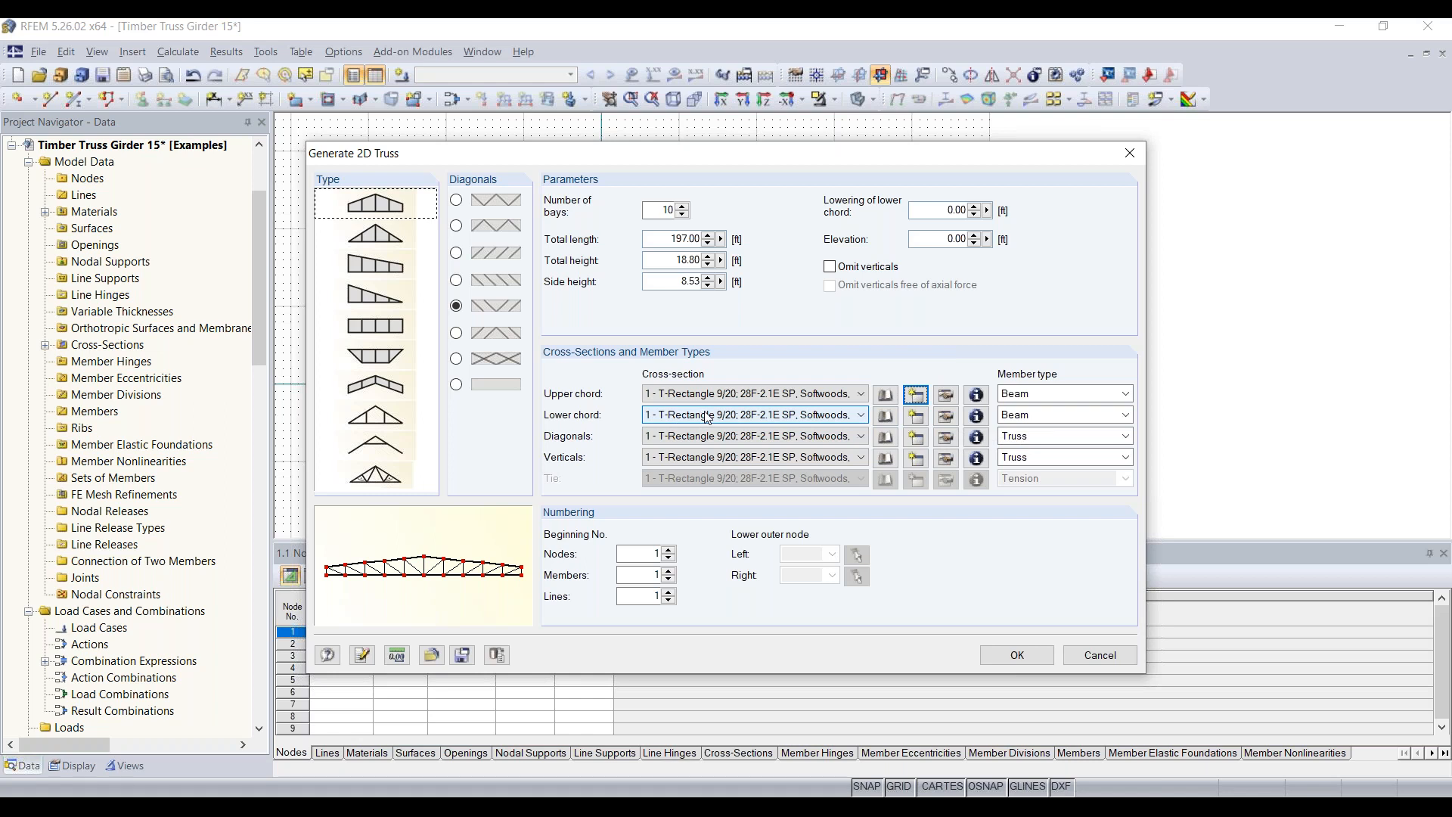
- Create the lower chord cross-section T-Rectangle 9/22 with material 2, 28F-2.1E SP, Softwoods, 15 or More Lams
left_click(915, 418)
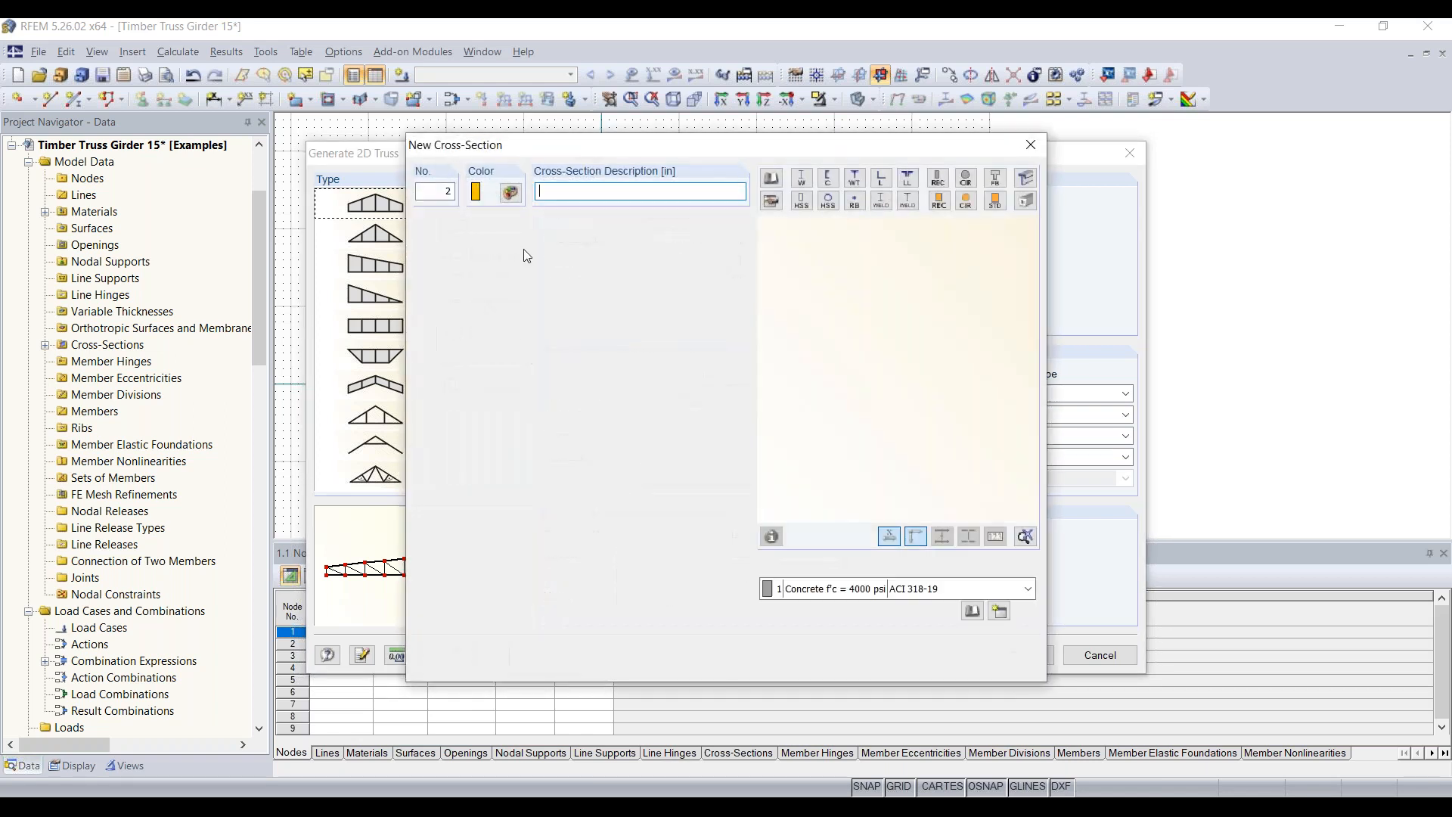
left_click(635, 191)
type("T-Rectangle 9/20")
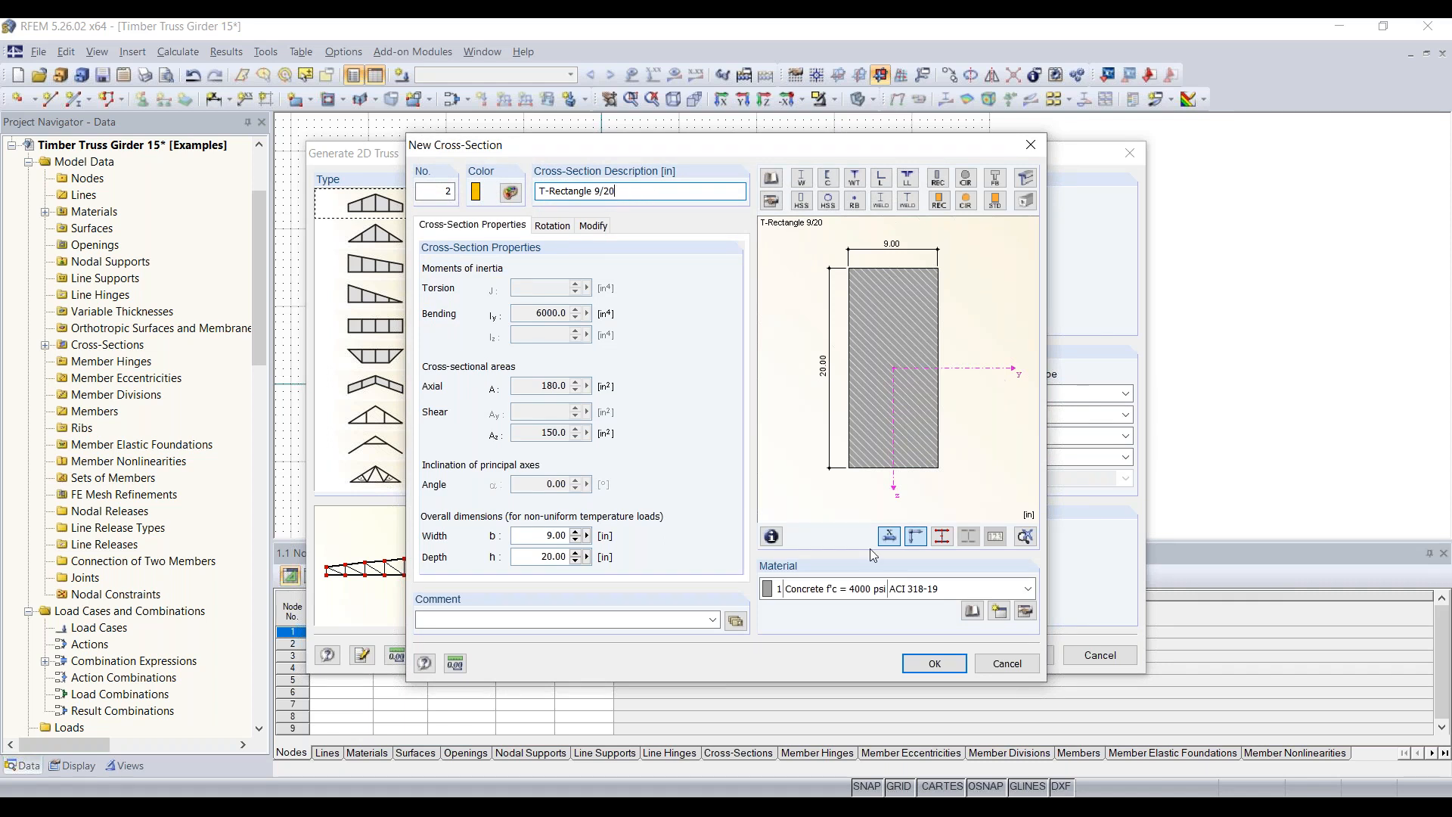
left_click(867, 594)
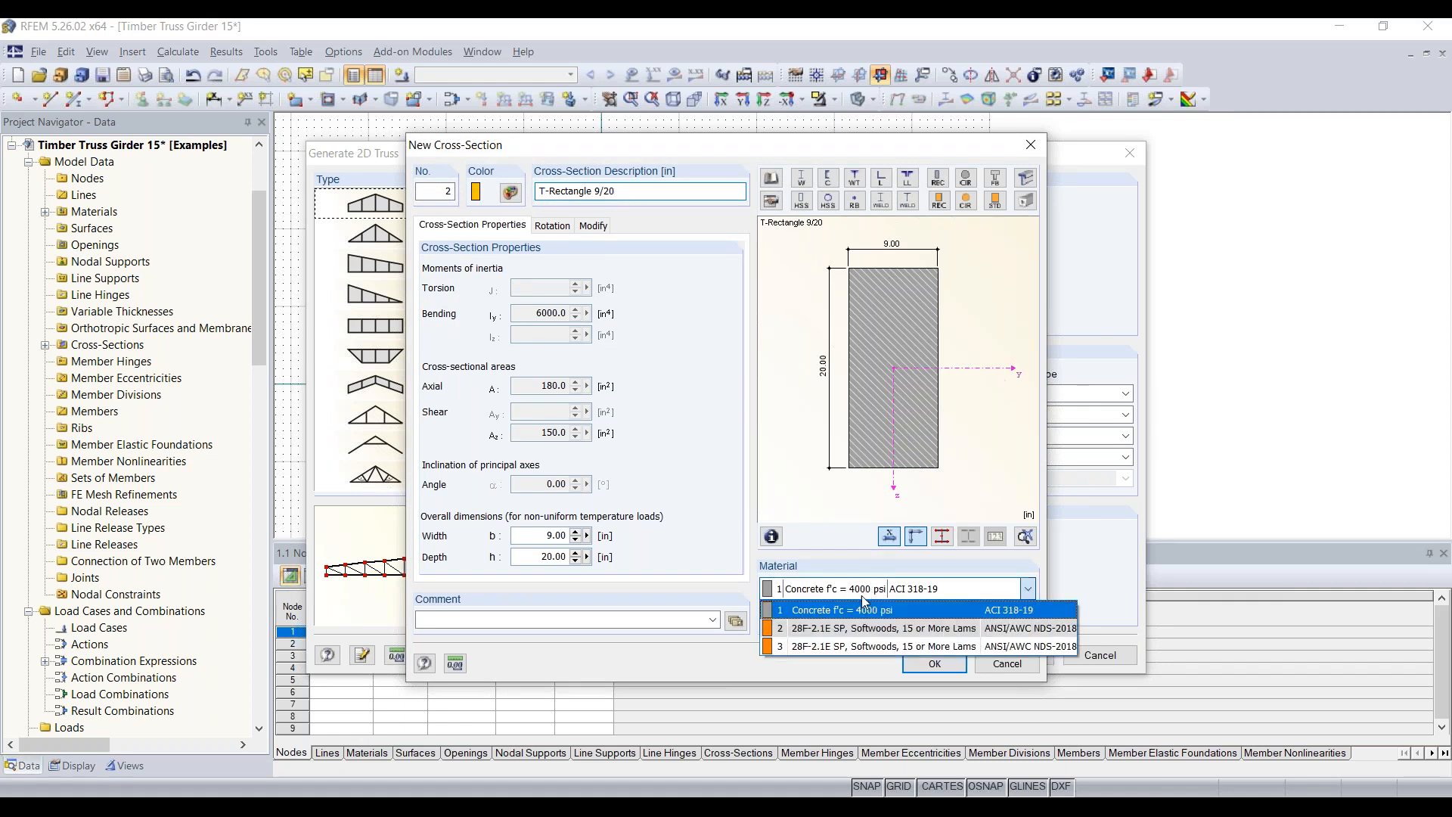
left_click(849, 634)
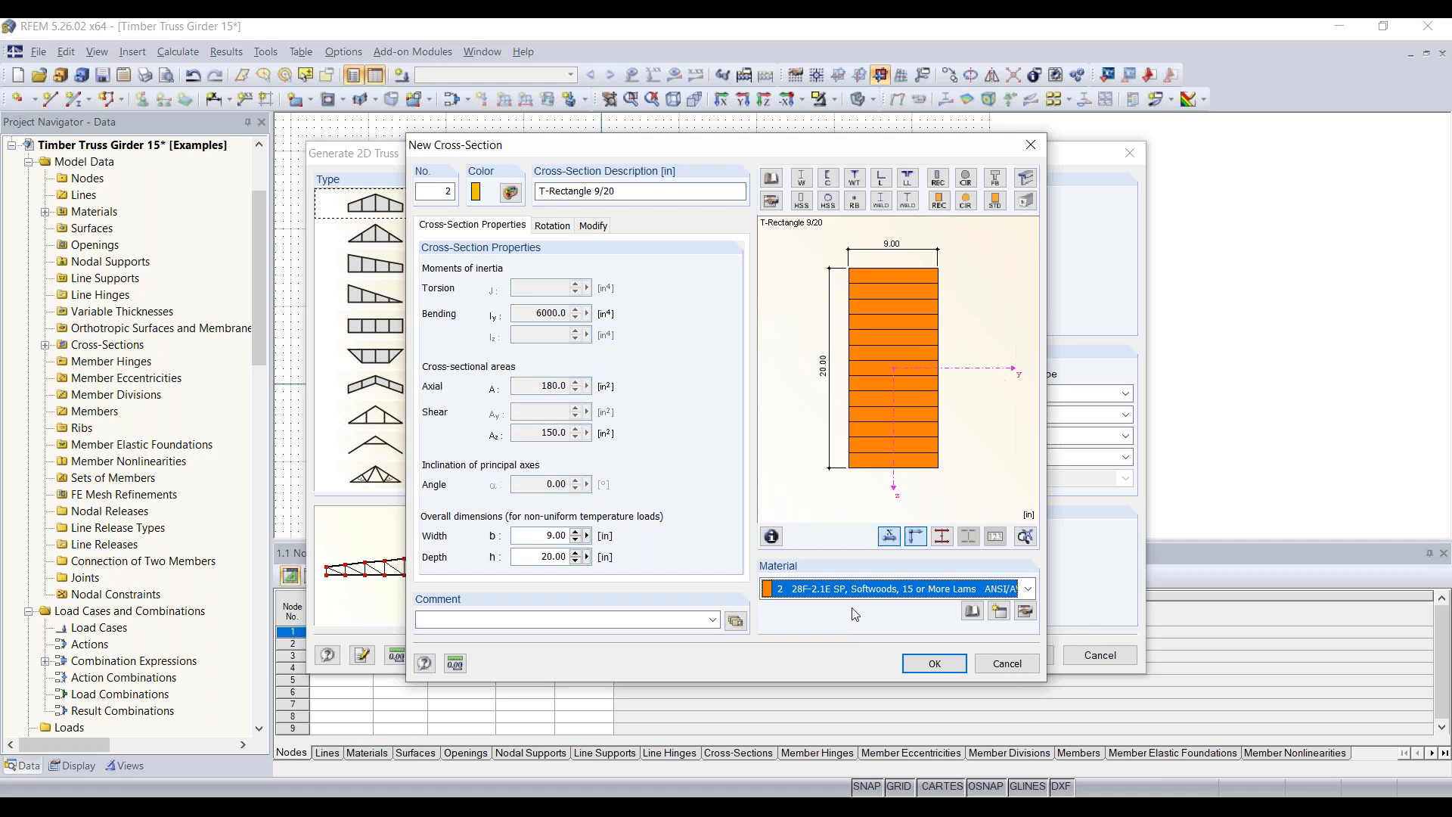
left_click(617, 190)
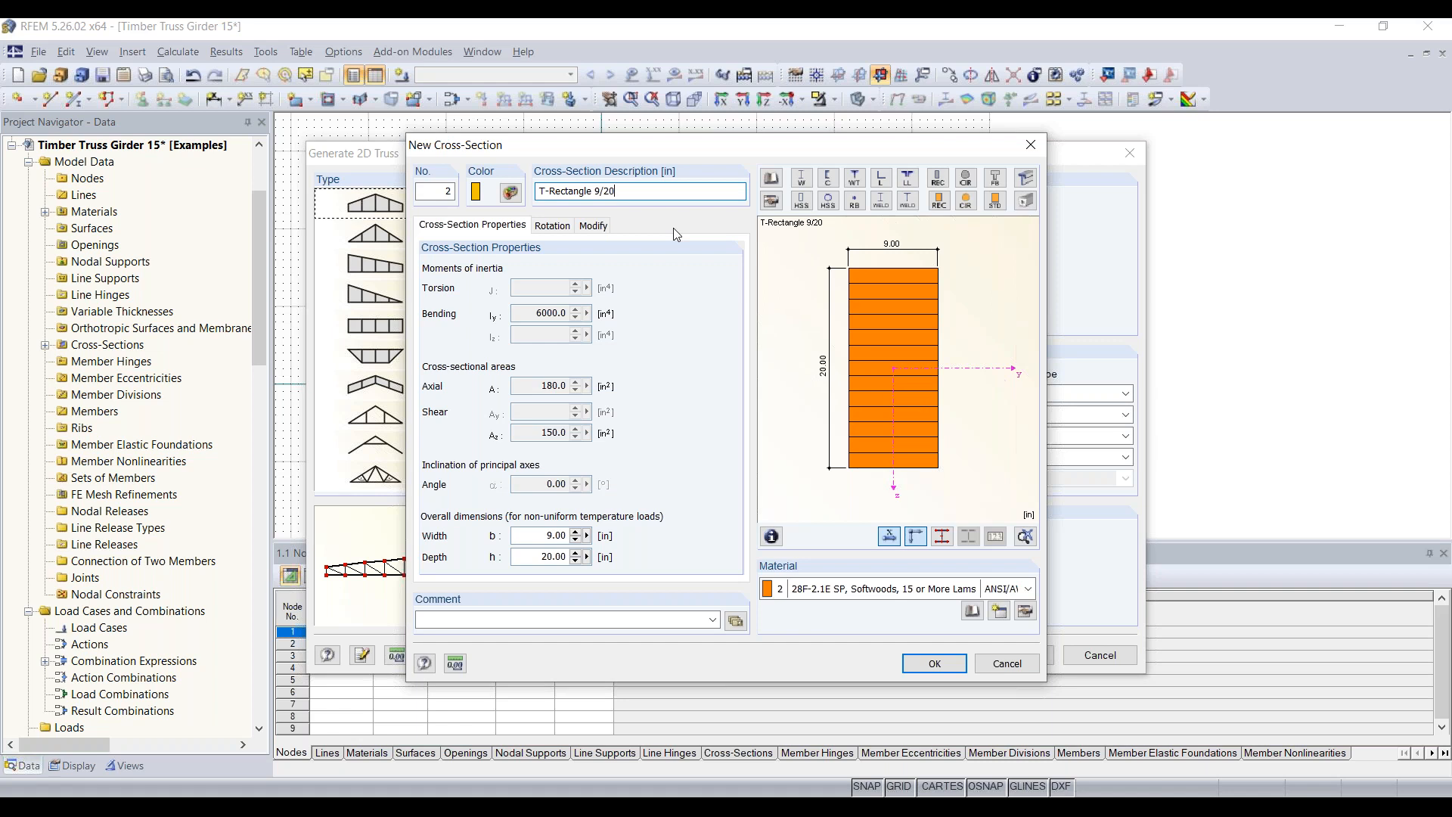
key("BackSpace")
type("2")
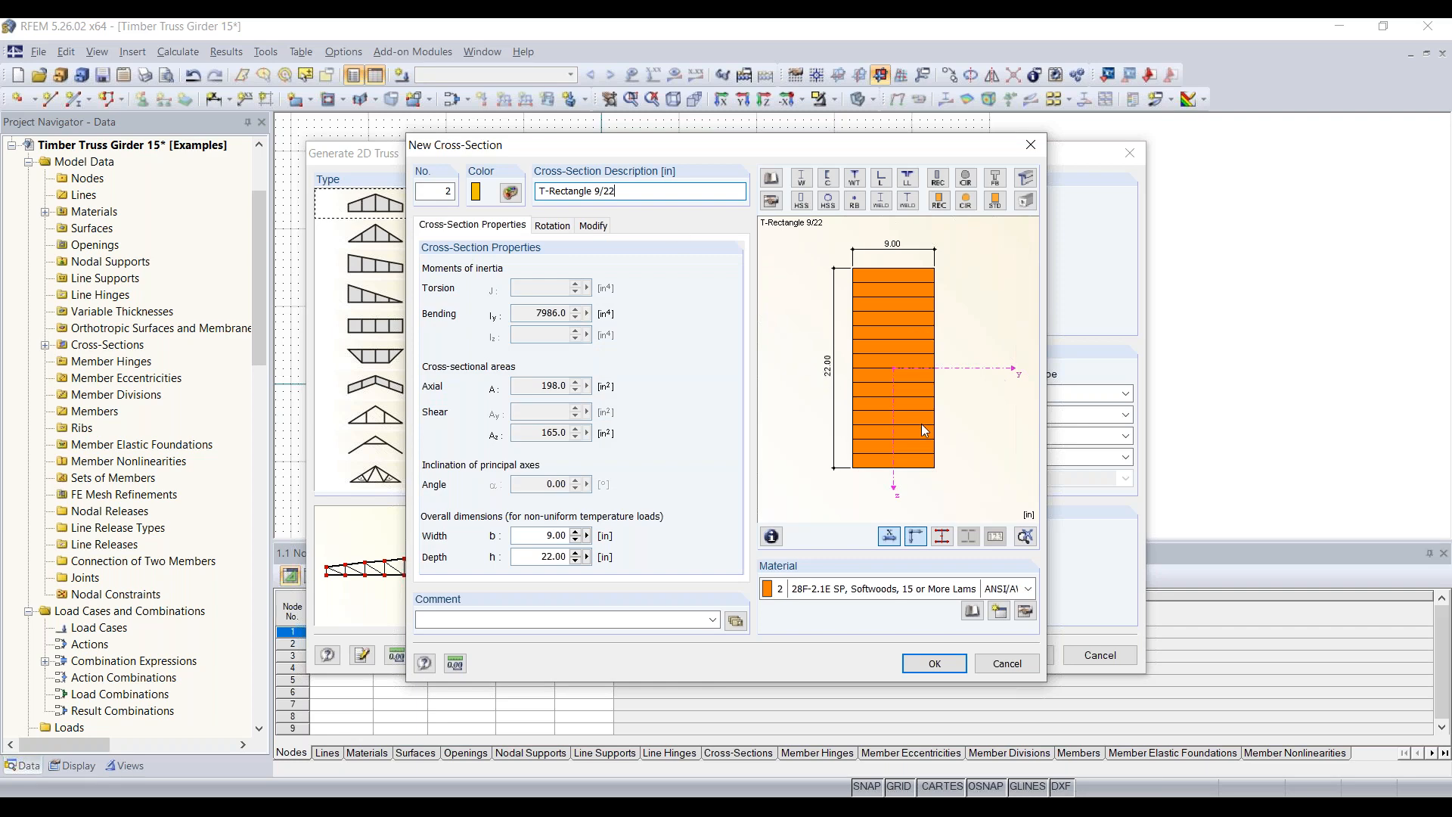
left_click(944, 664)
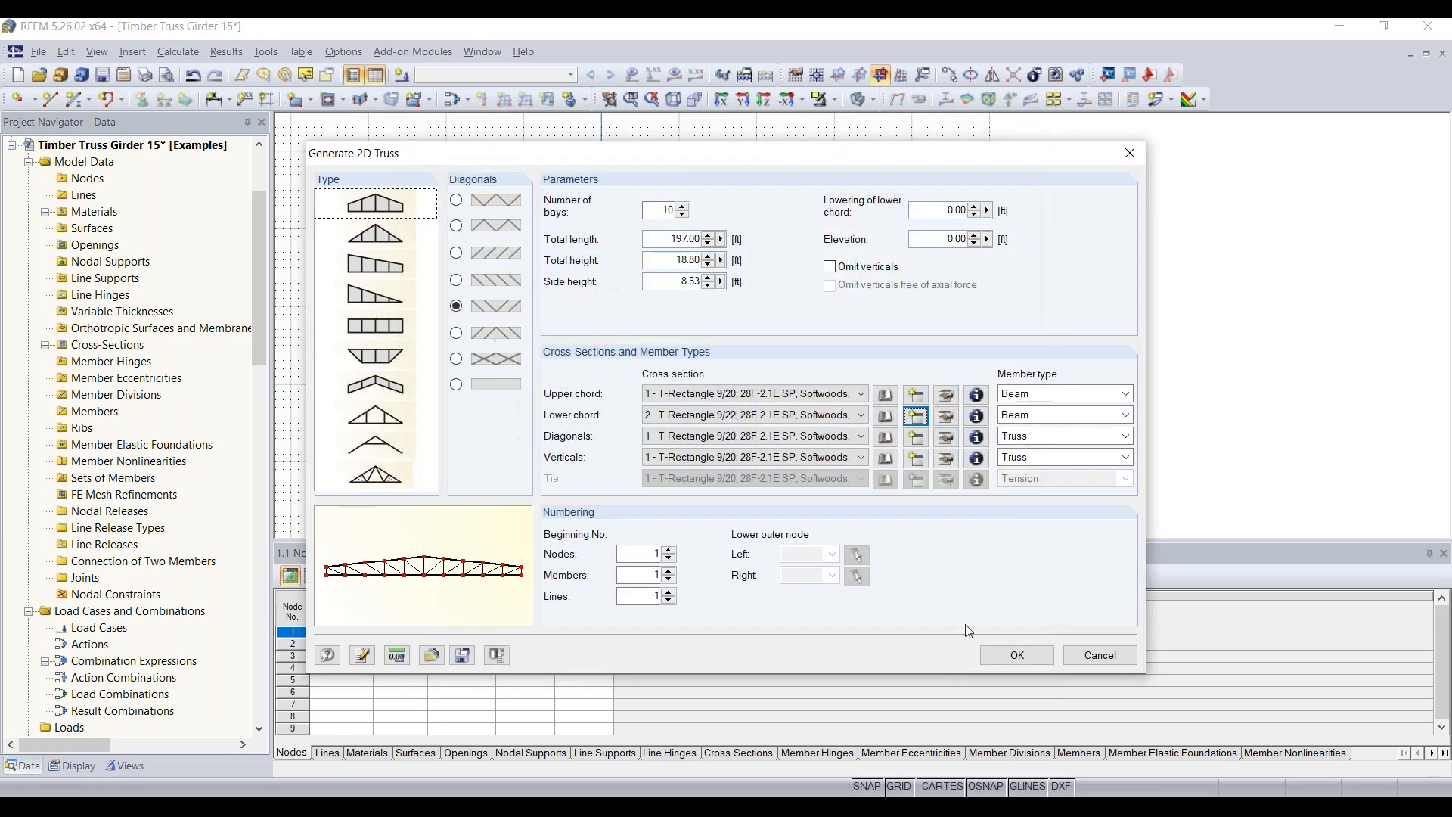
- Create the diagonals' cross-section T-Rectangle 8/8 with the 28F-2.1E SP, Softwoods, 15 or More Lams material
left_click(919, 442)
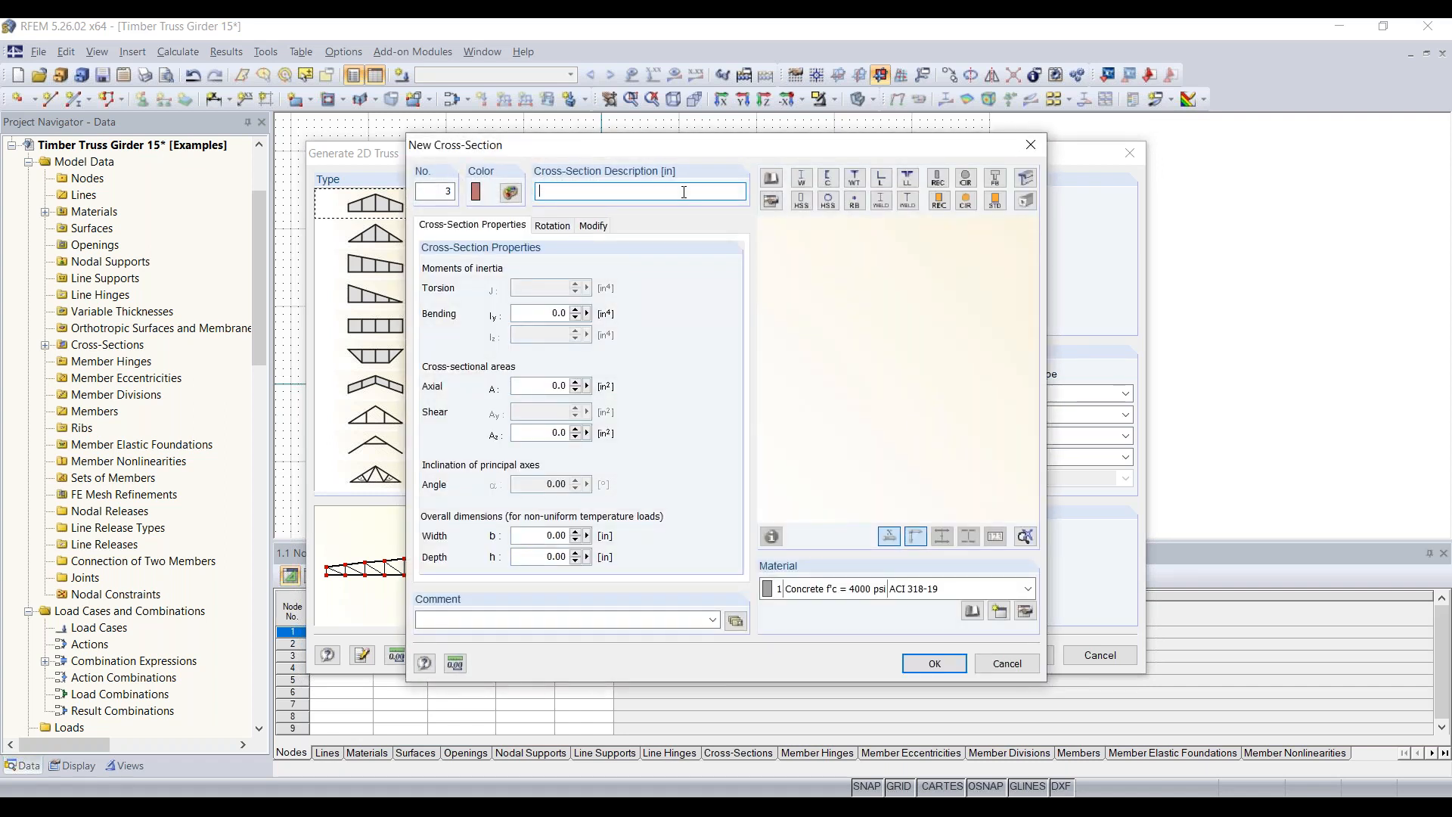
key("ctrl+v")
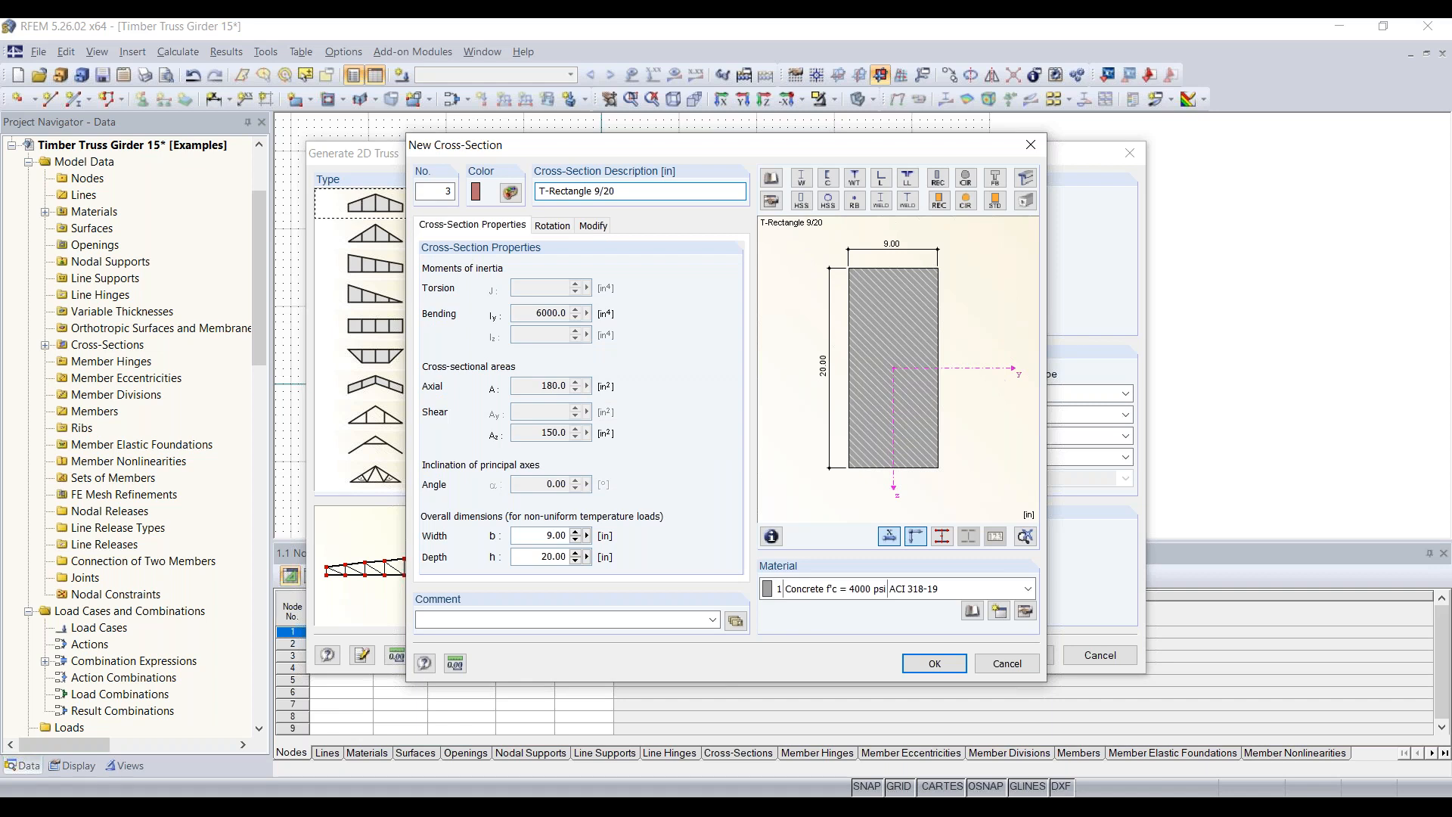
key("BackSpace")
type("8")
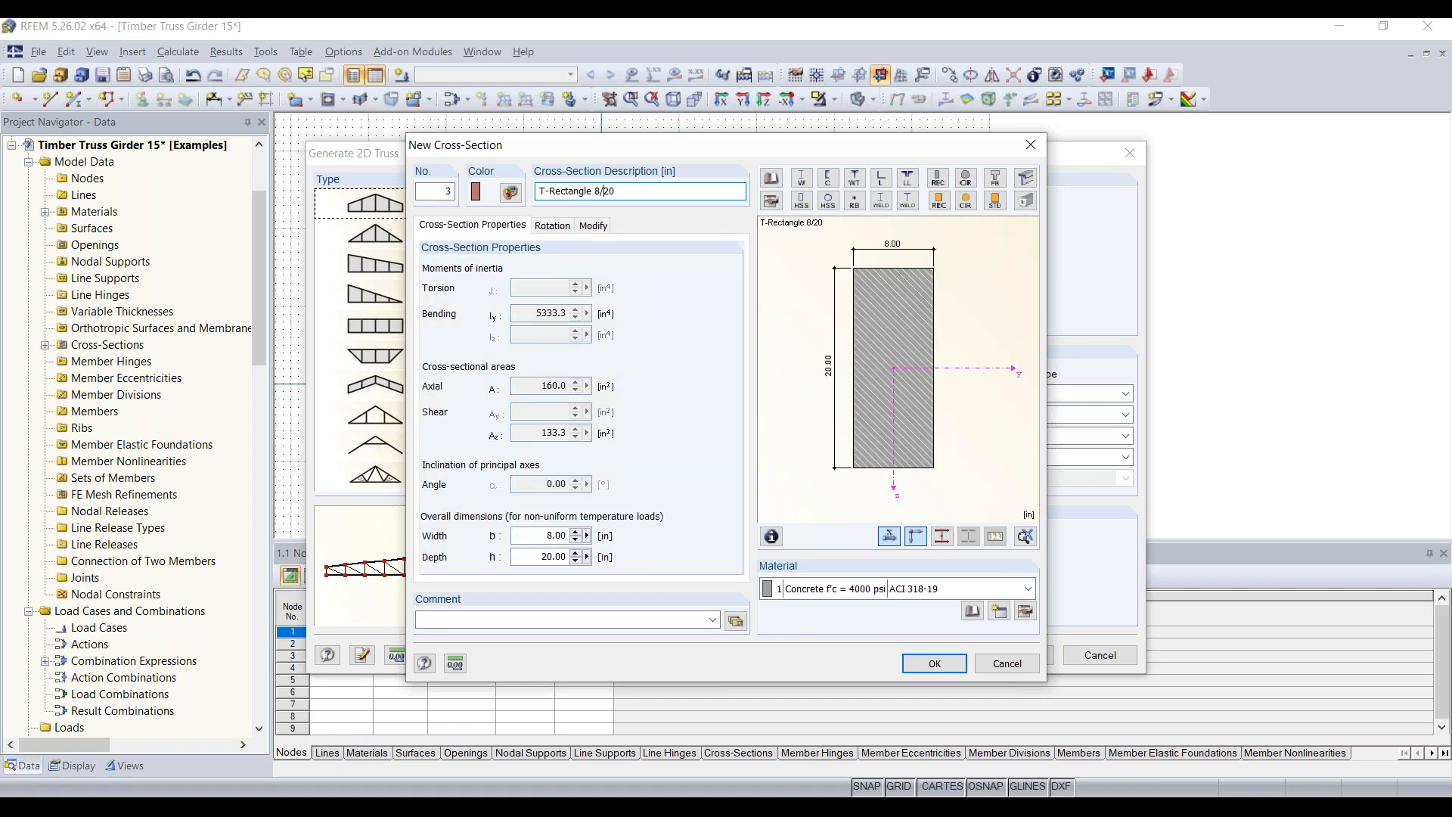
key("BackSpace")
key("BackSpace")
type("/")
key("BackSpace")
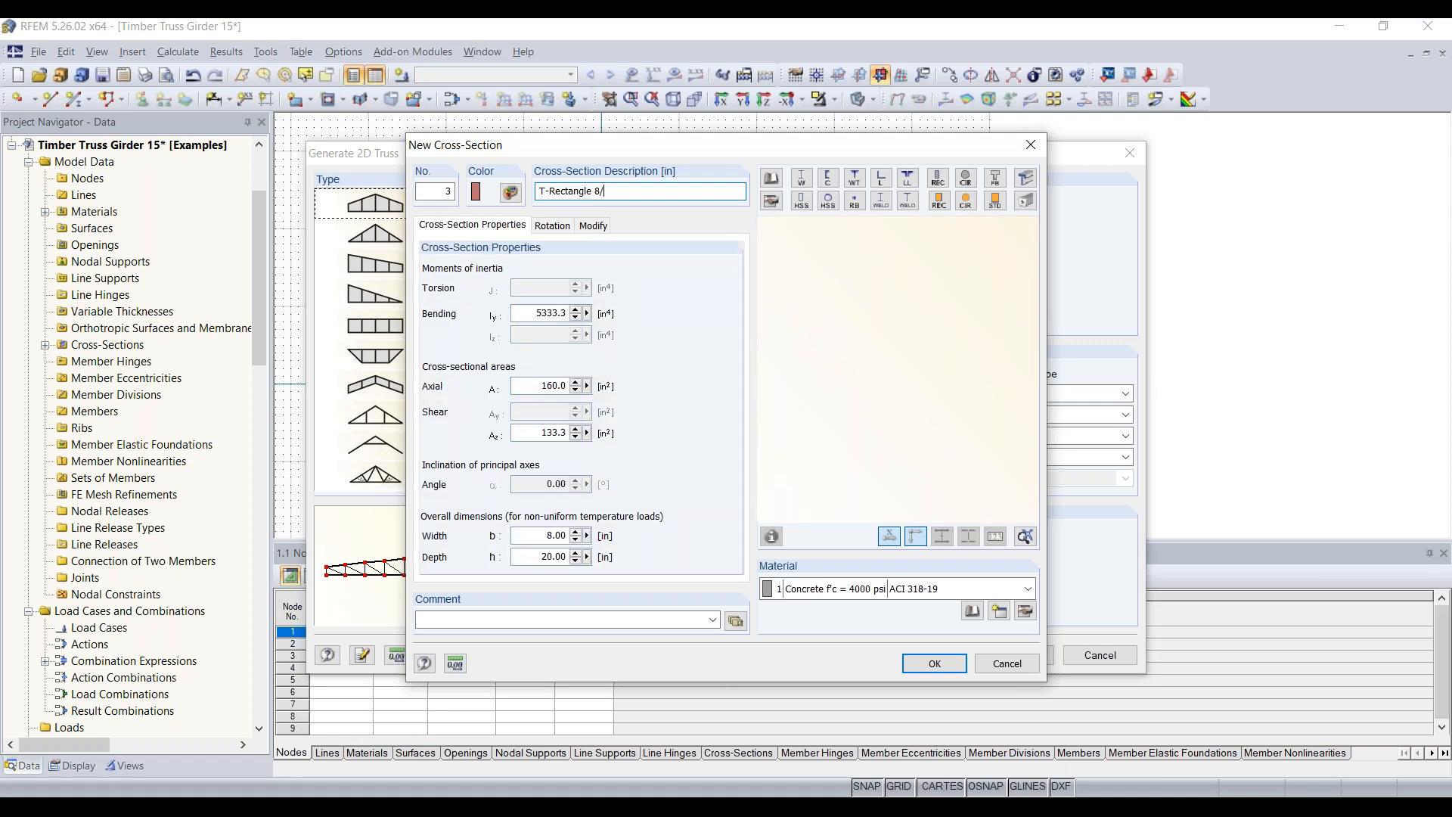
type("8")
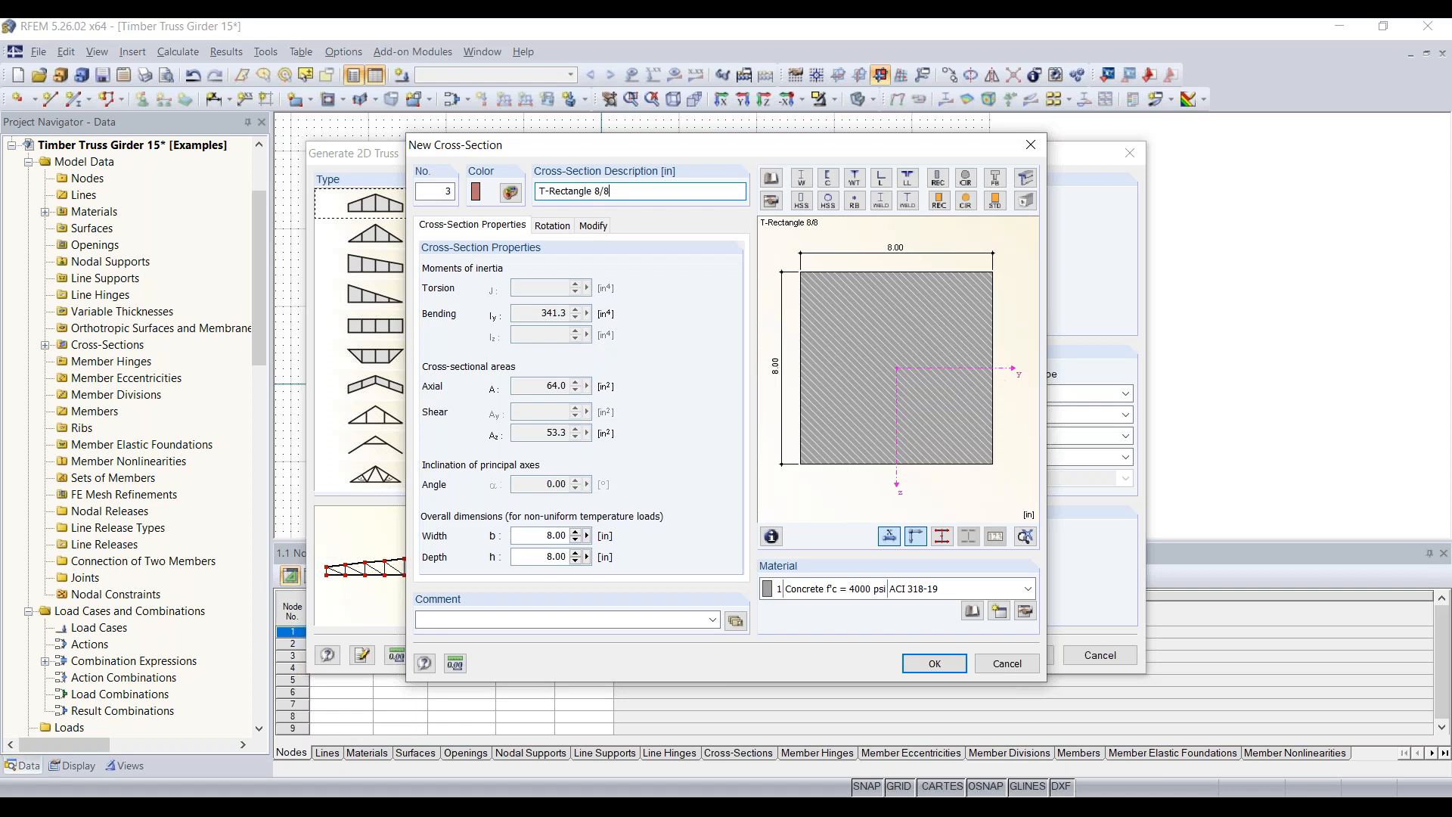
left_click(954, 592)
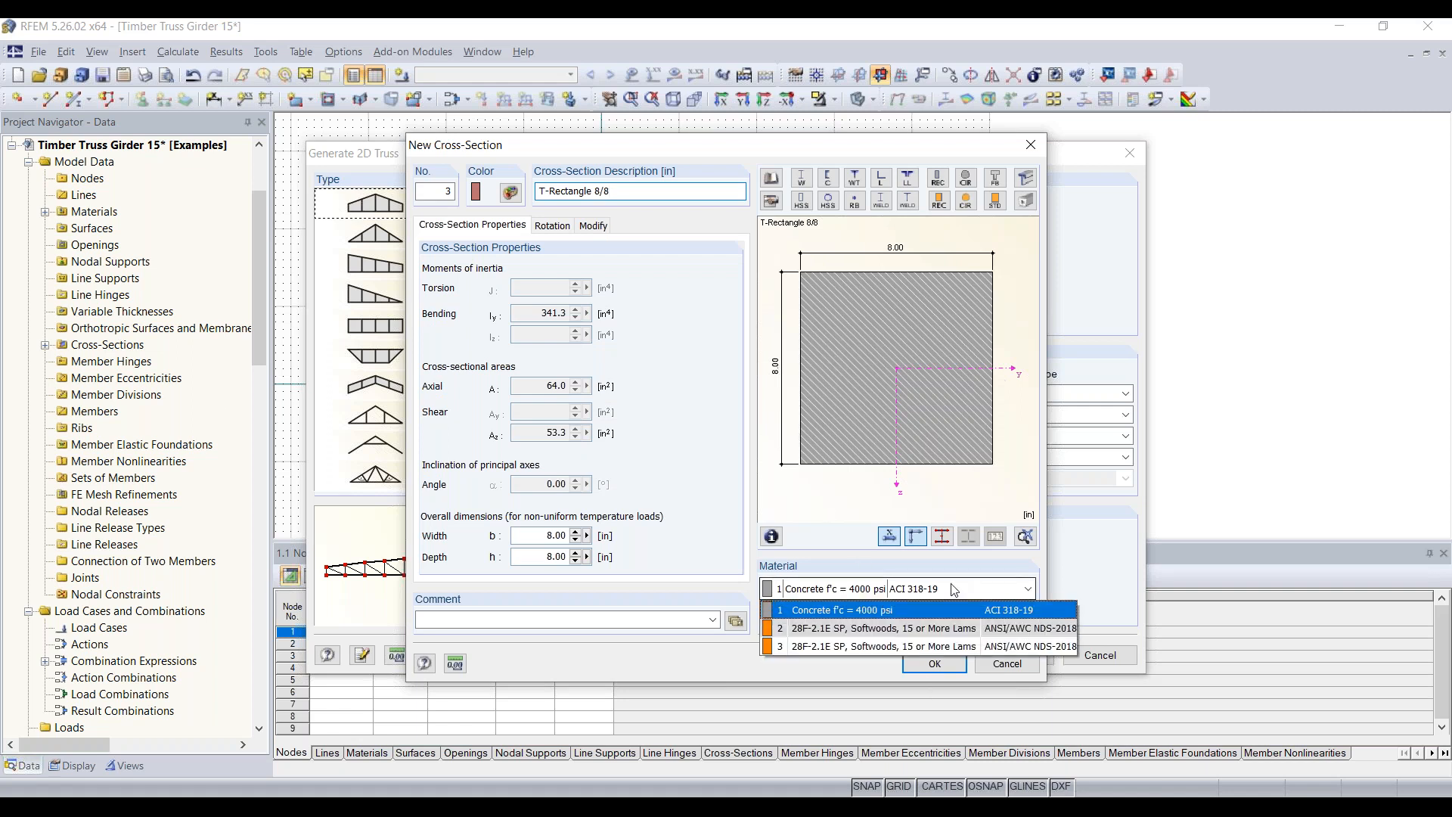
left_click(849, 641)
left_click(935, 664)
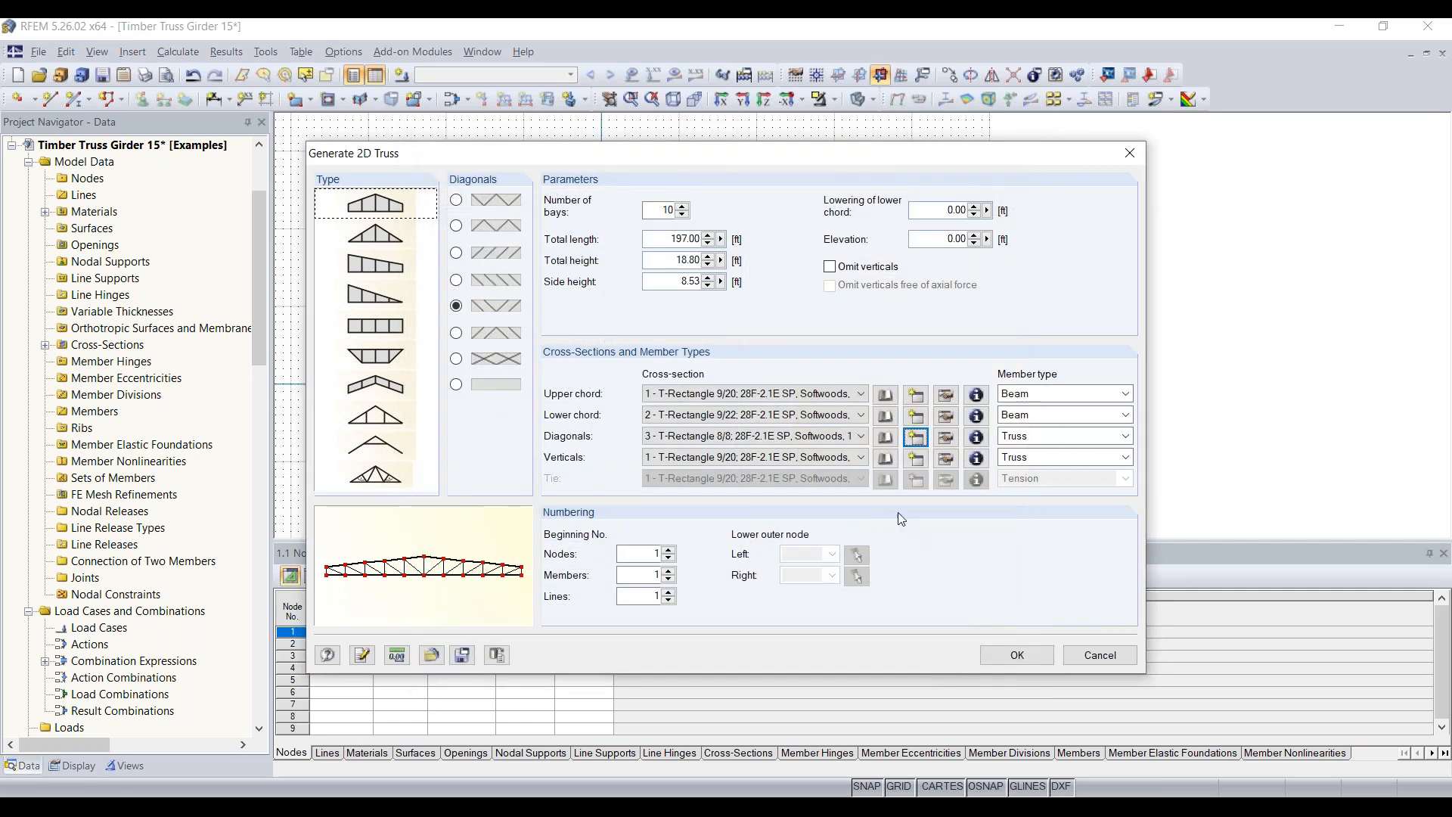
- Create the verticals' cross-section T-Rectangle 8/4 with the 28F-2.1E SP, Softwoods, 15 or More Lams material
left_click(918, 457)
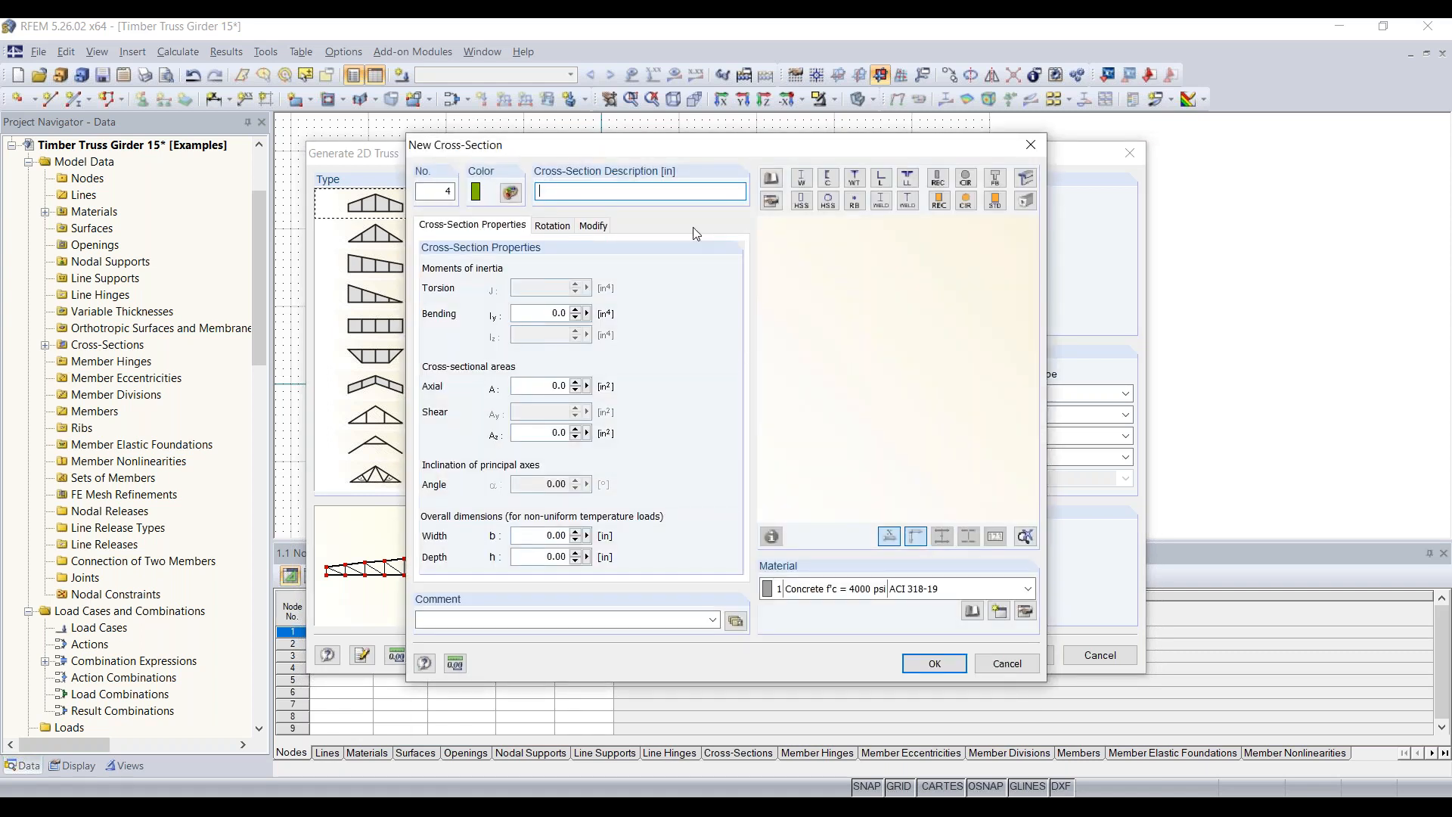
key("ctrl+v")
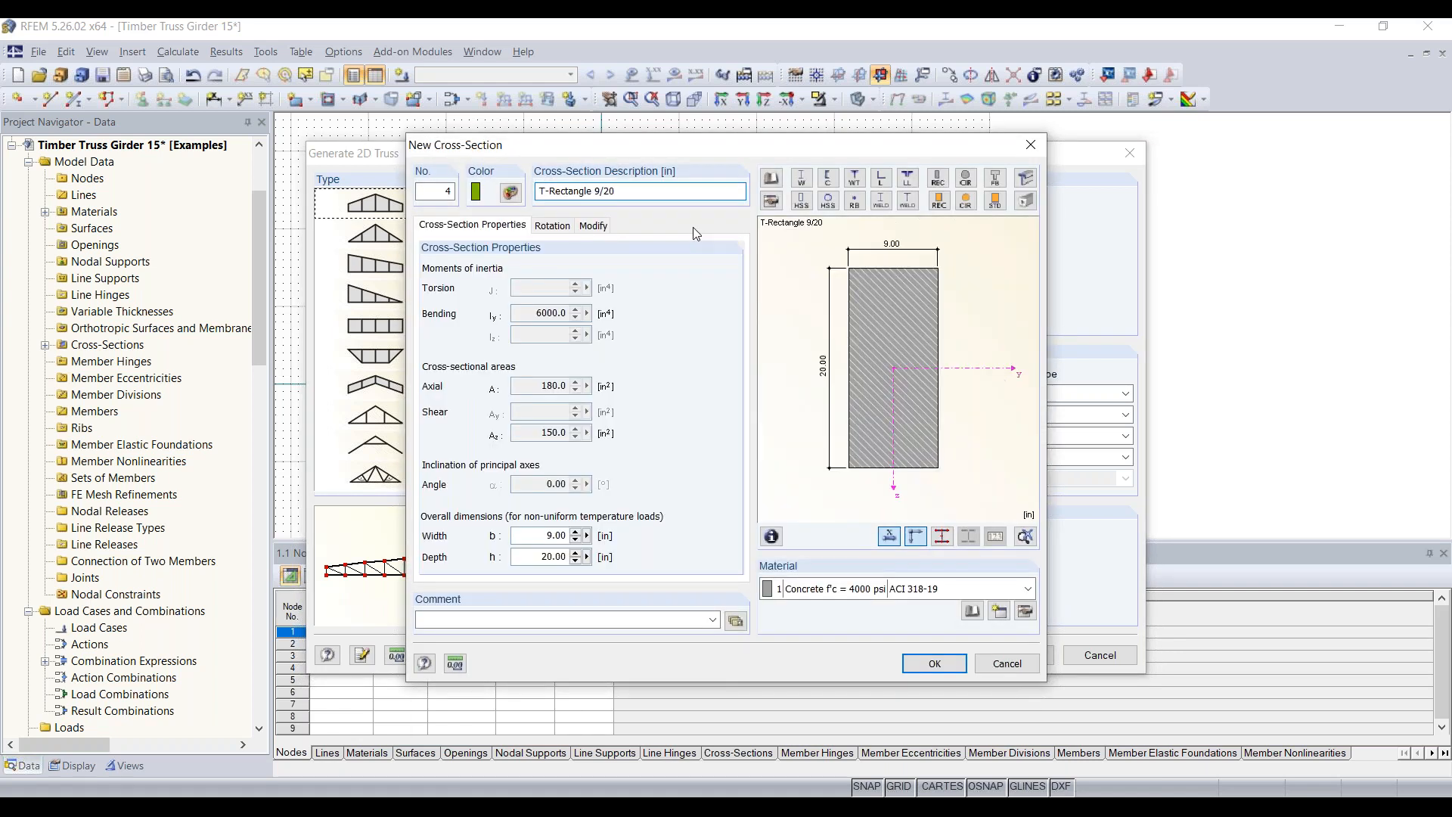
key("BackSpace")
key("BackSpace")
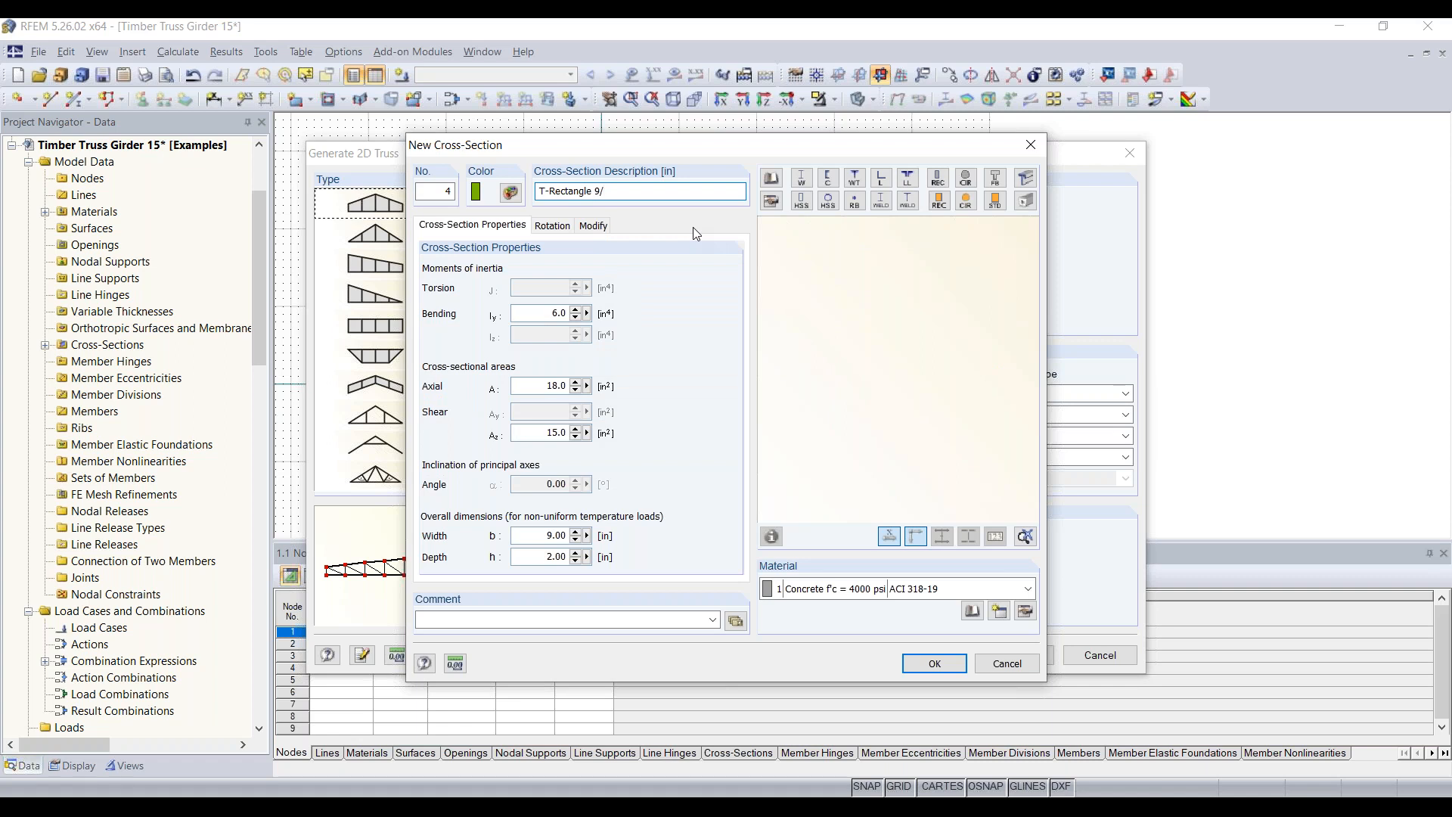
type("8")
key("BackSpace")
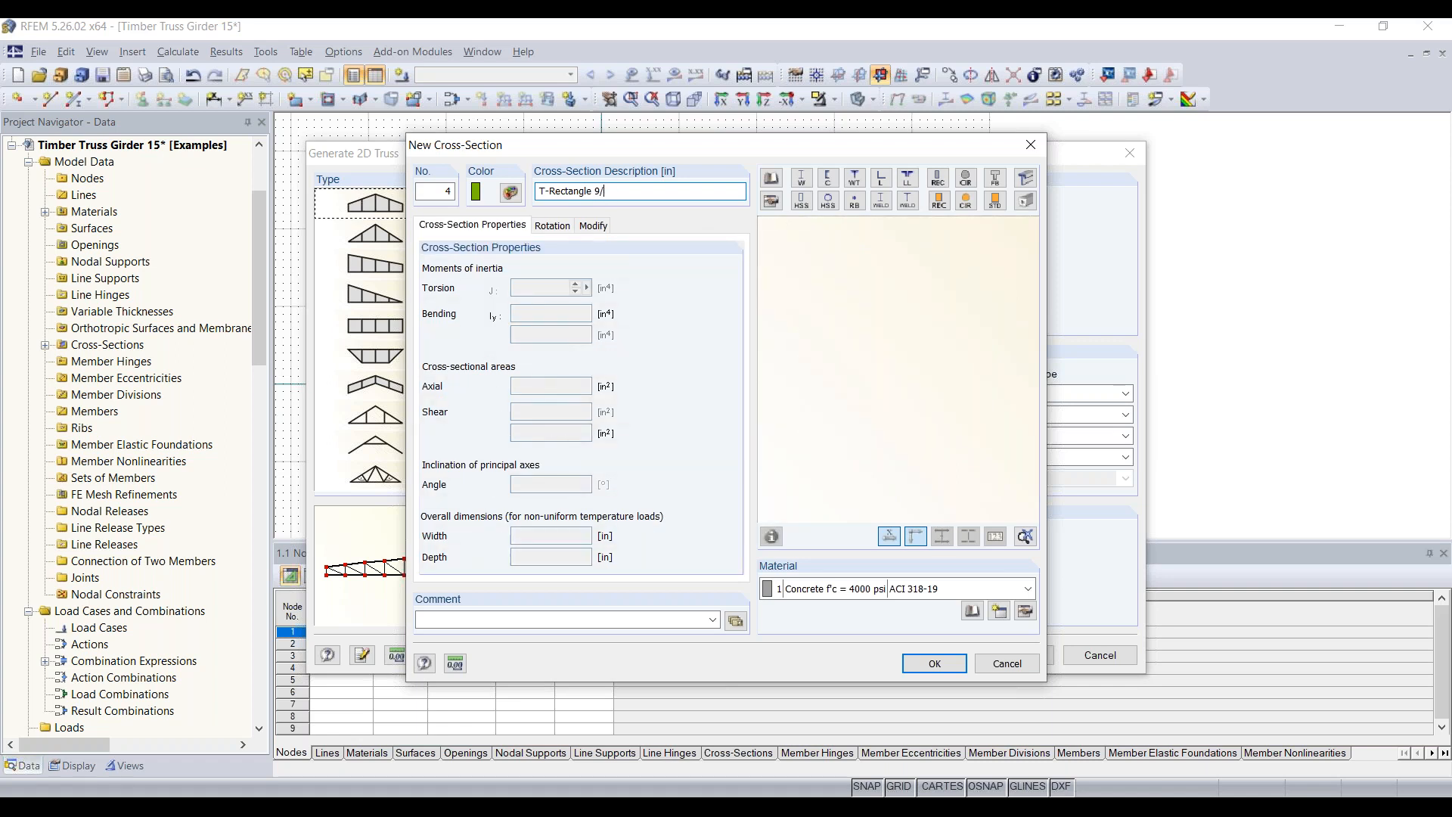
type("8")
key("BackSpace")
type("4")
key("BackSpace")
type("8")
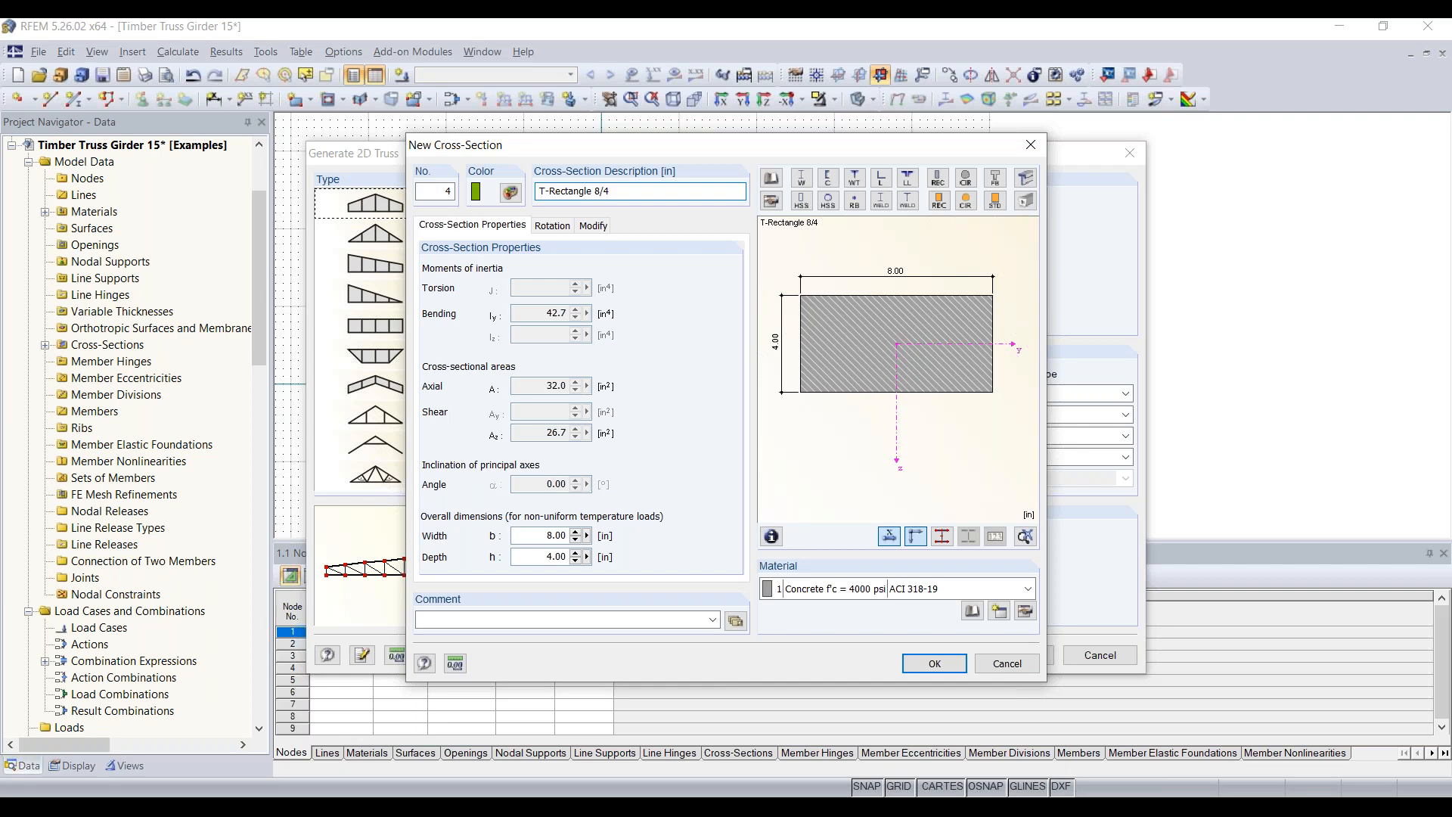
left_click(871, 590)
left_click(870, 610)
left_click(937, 663)
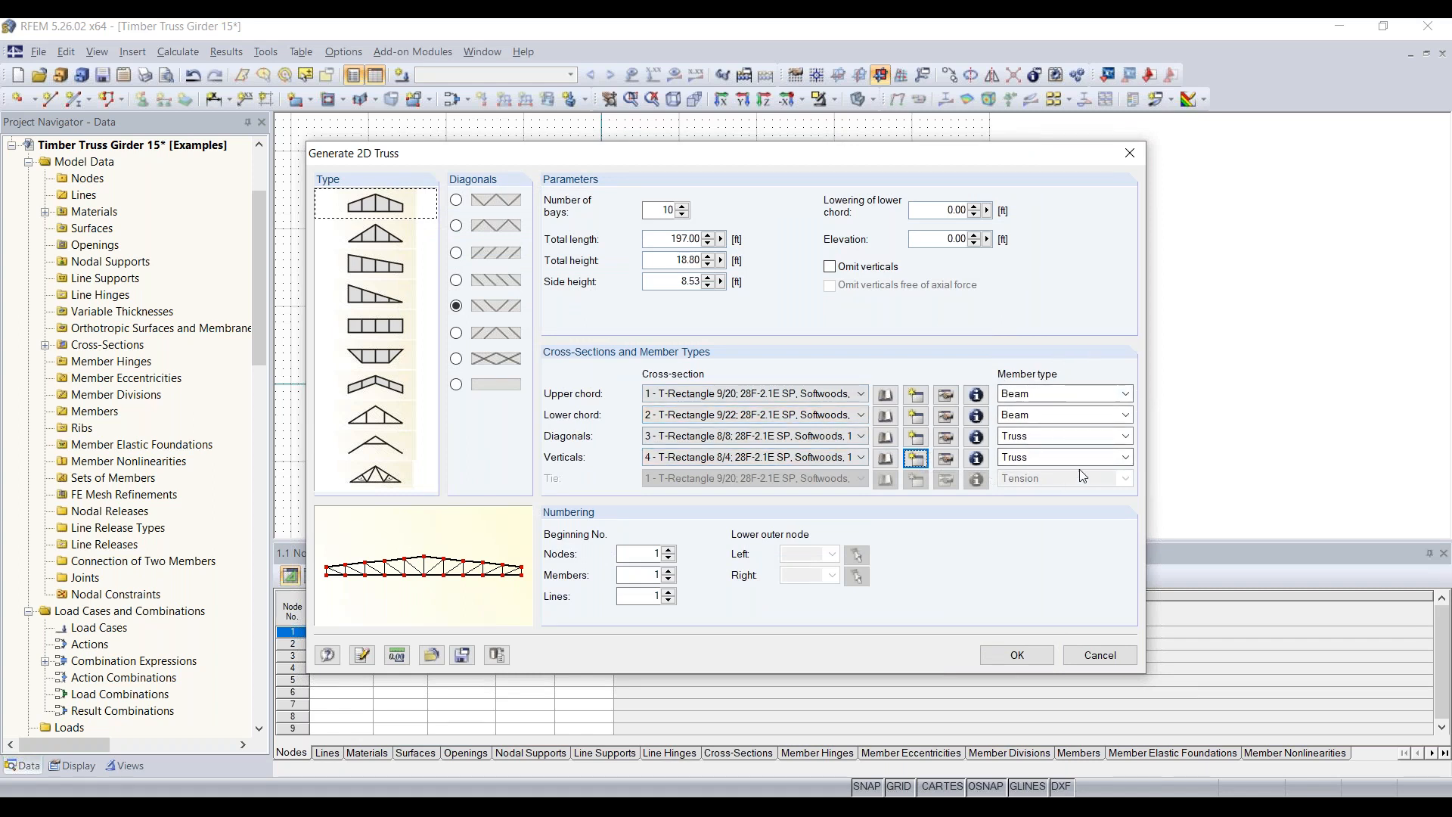
- Keep member type Beam for both chords and Truss for the diagonals and verticals, and generate the 2D truss
left_click(1051, 395)
left_click(1040, 416)
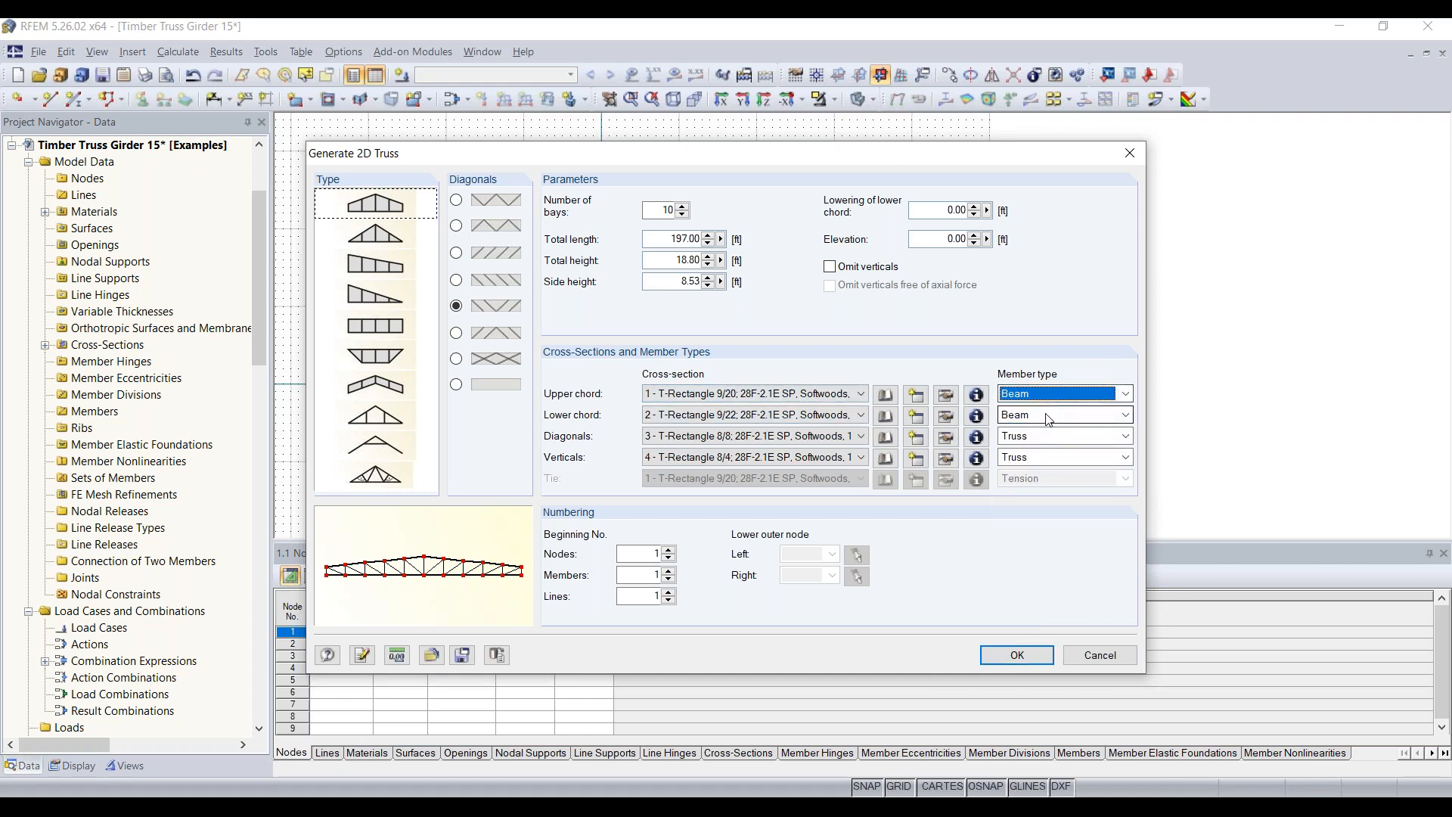
left_click(1048, 444)
left_click(1052, 444)
left_click(1050, 443)
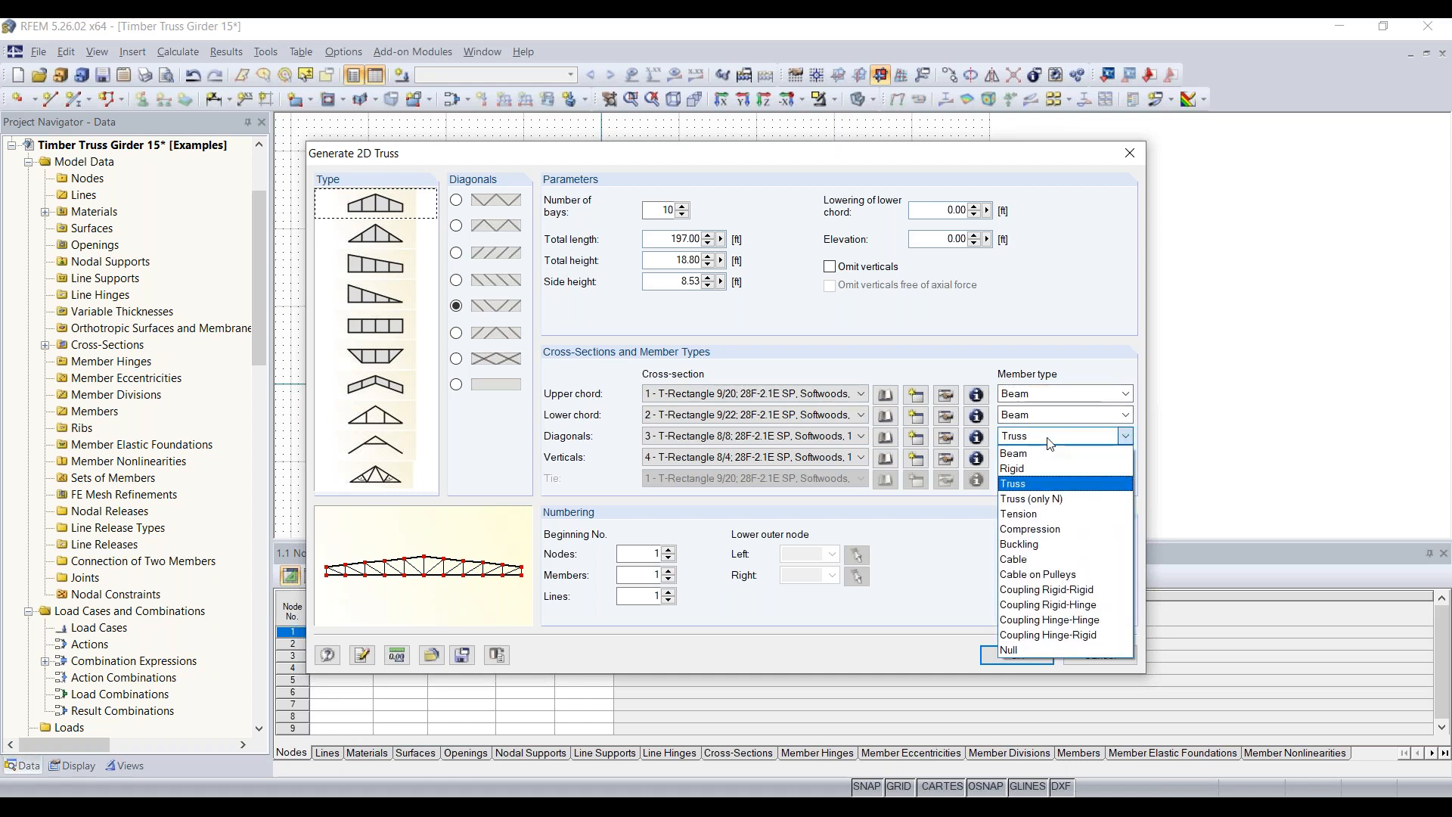
left_click(1049, 443)
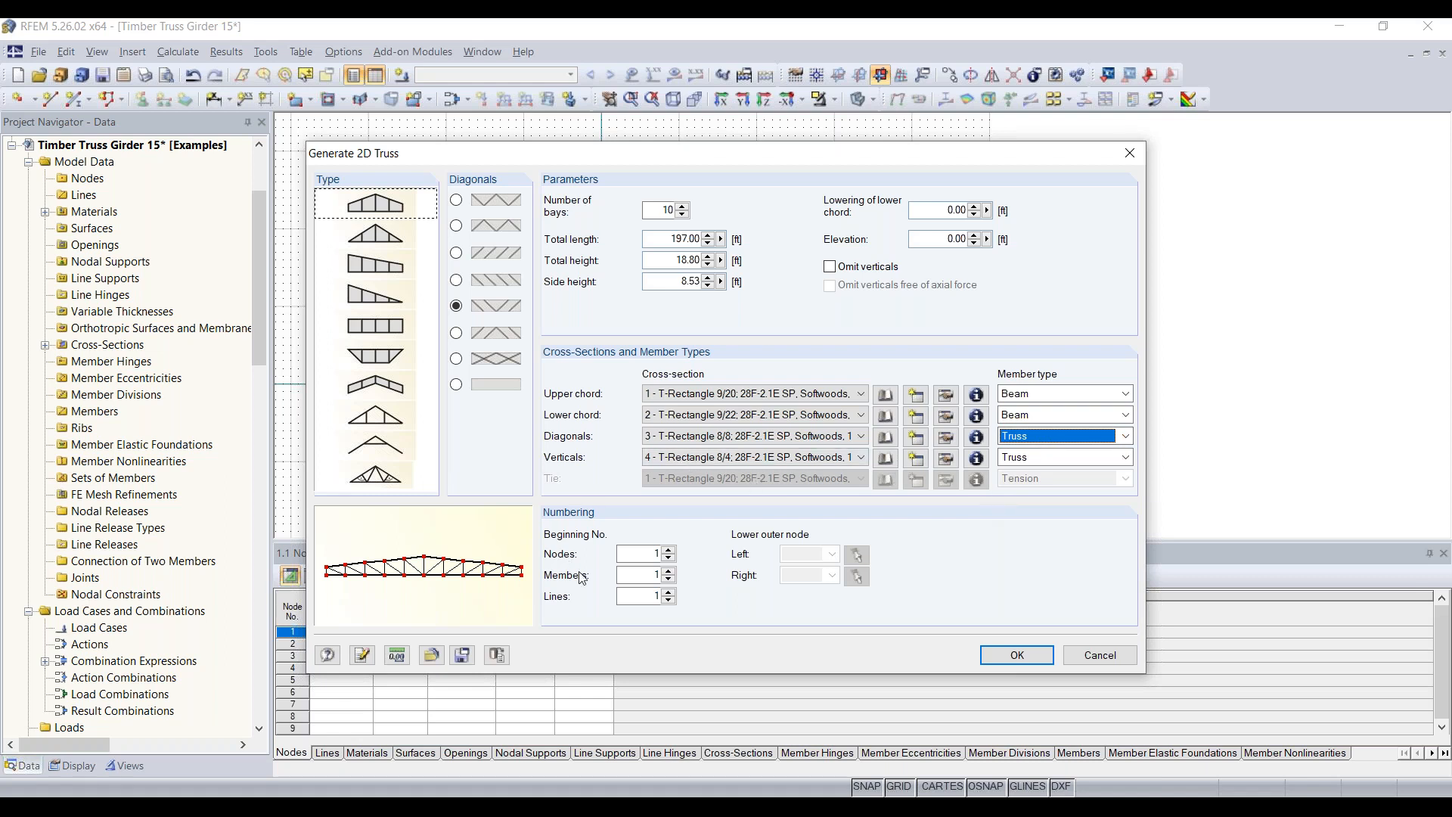
left_click(1018, 655)
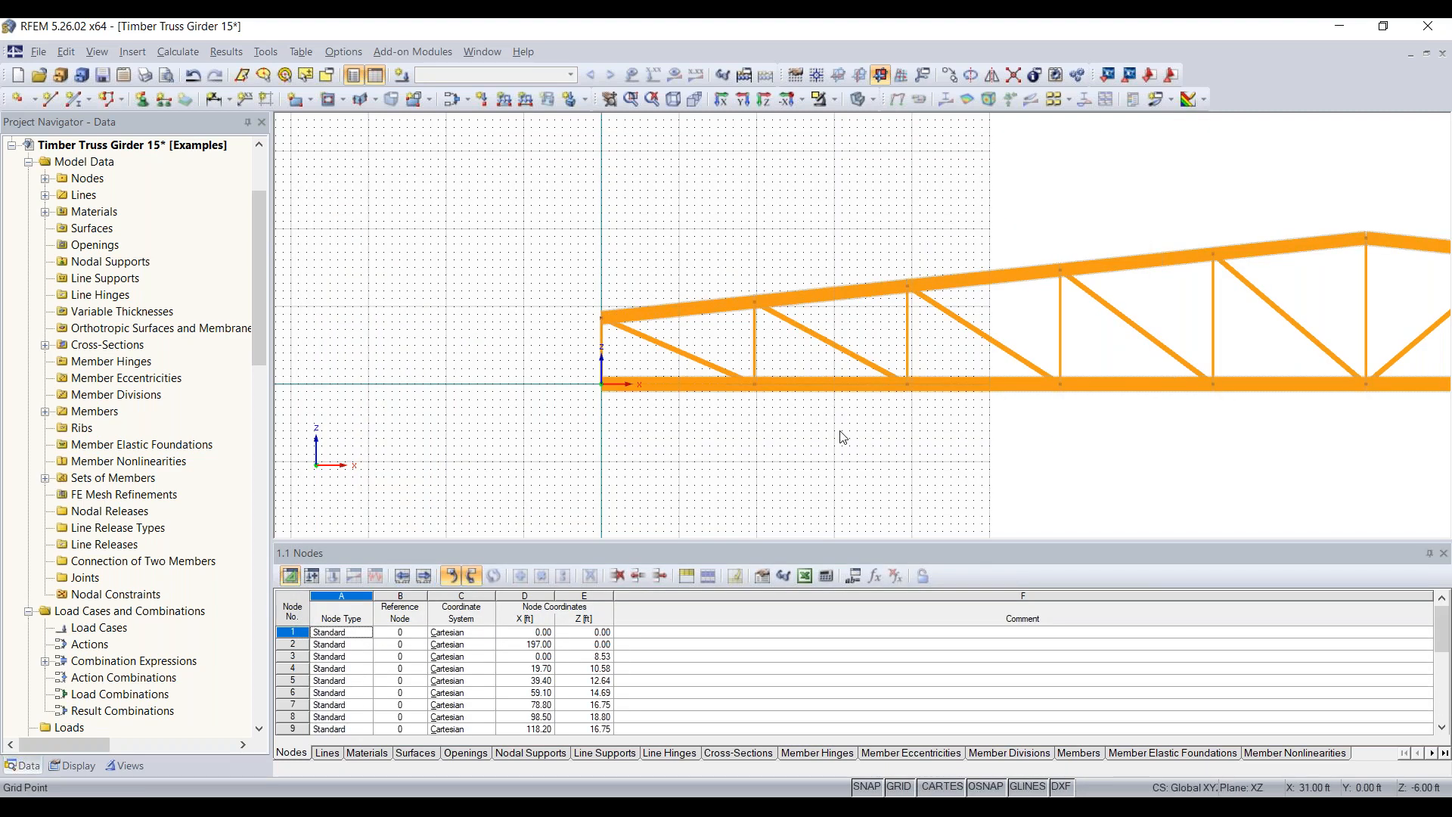
- Change the verticals' cross-section 4 to T-Rectangle 8/6
scroll(843, 437, "down", 4)
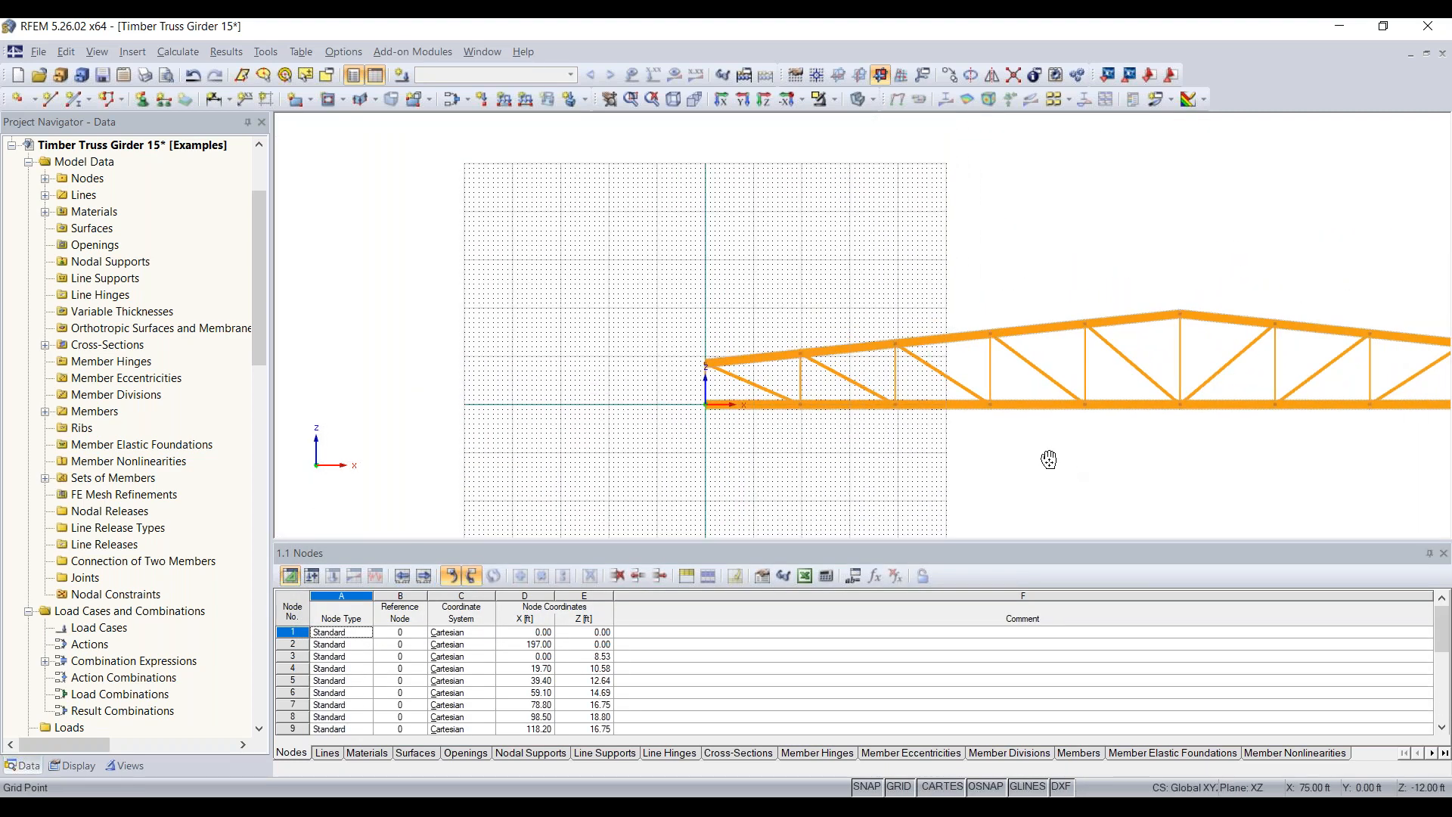
middle_click_drag(1047, 457, 713, 416)
left_click(880, 309)
left_click(718, 305)
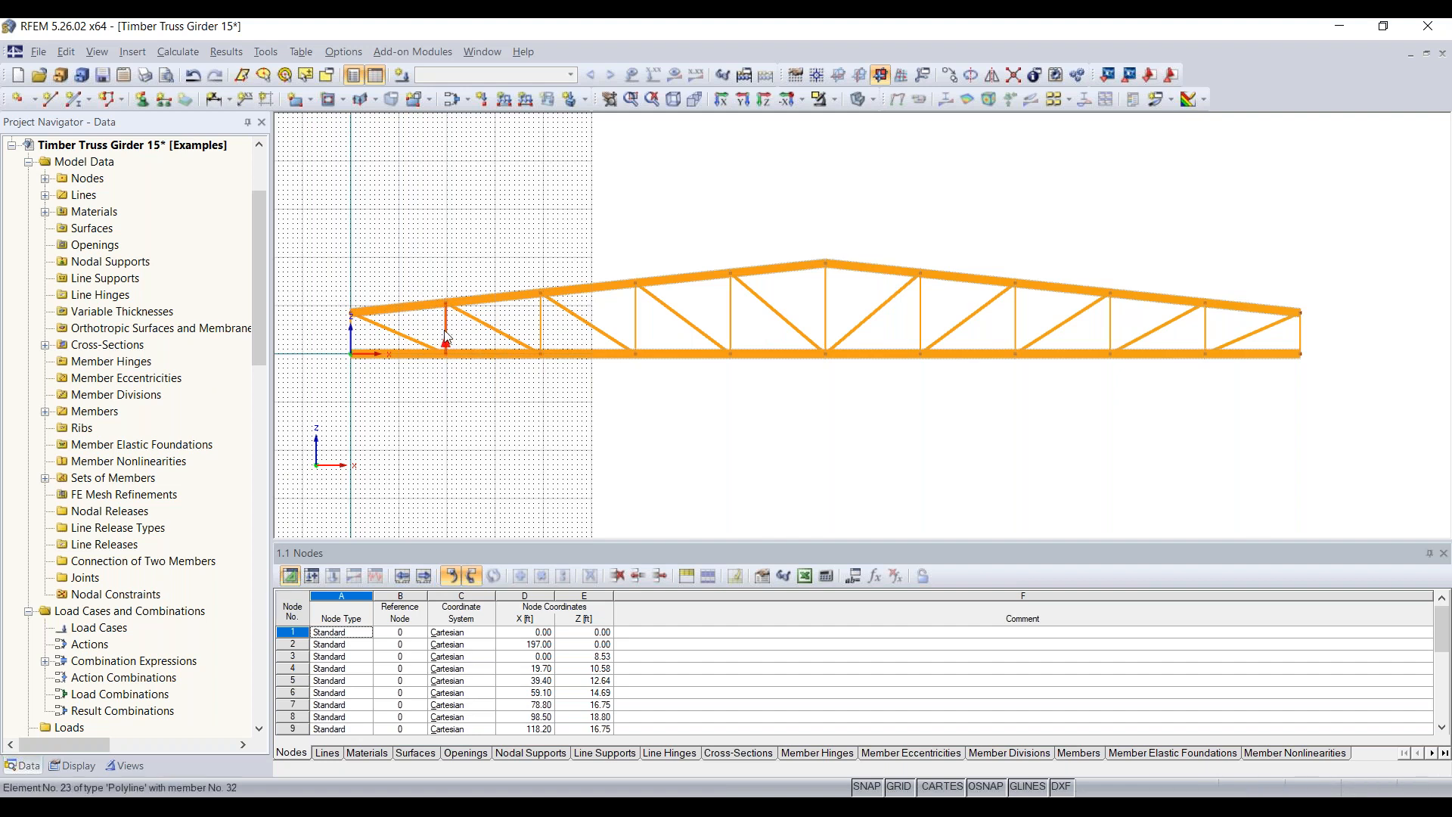
left_click(45, 344)
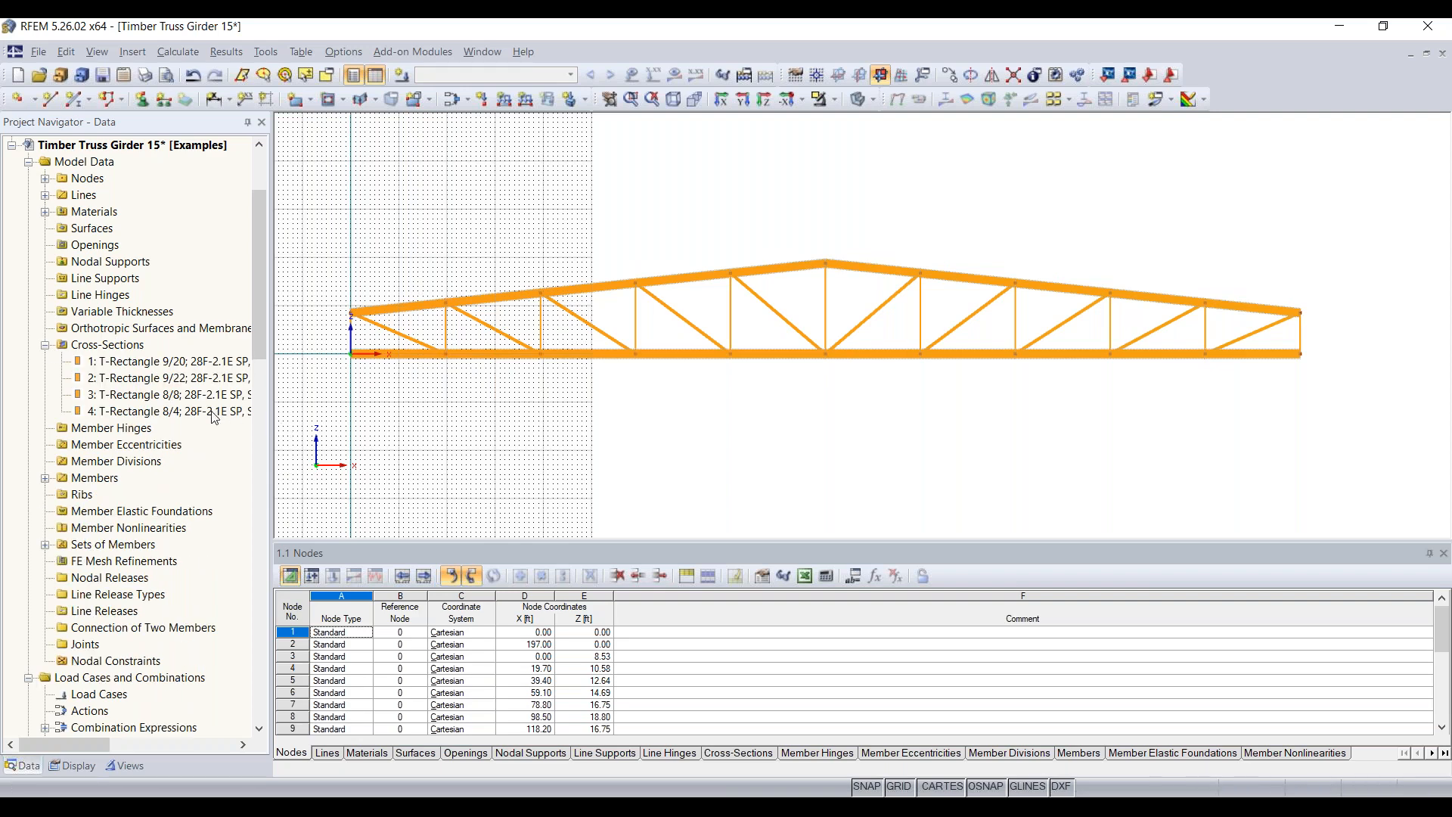
left_click(240, 413)
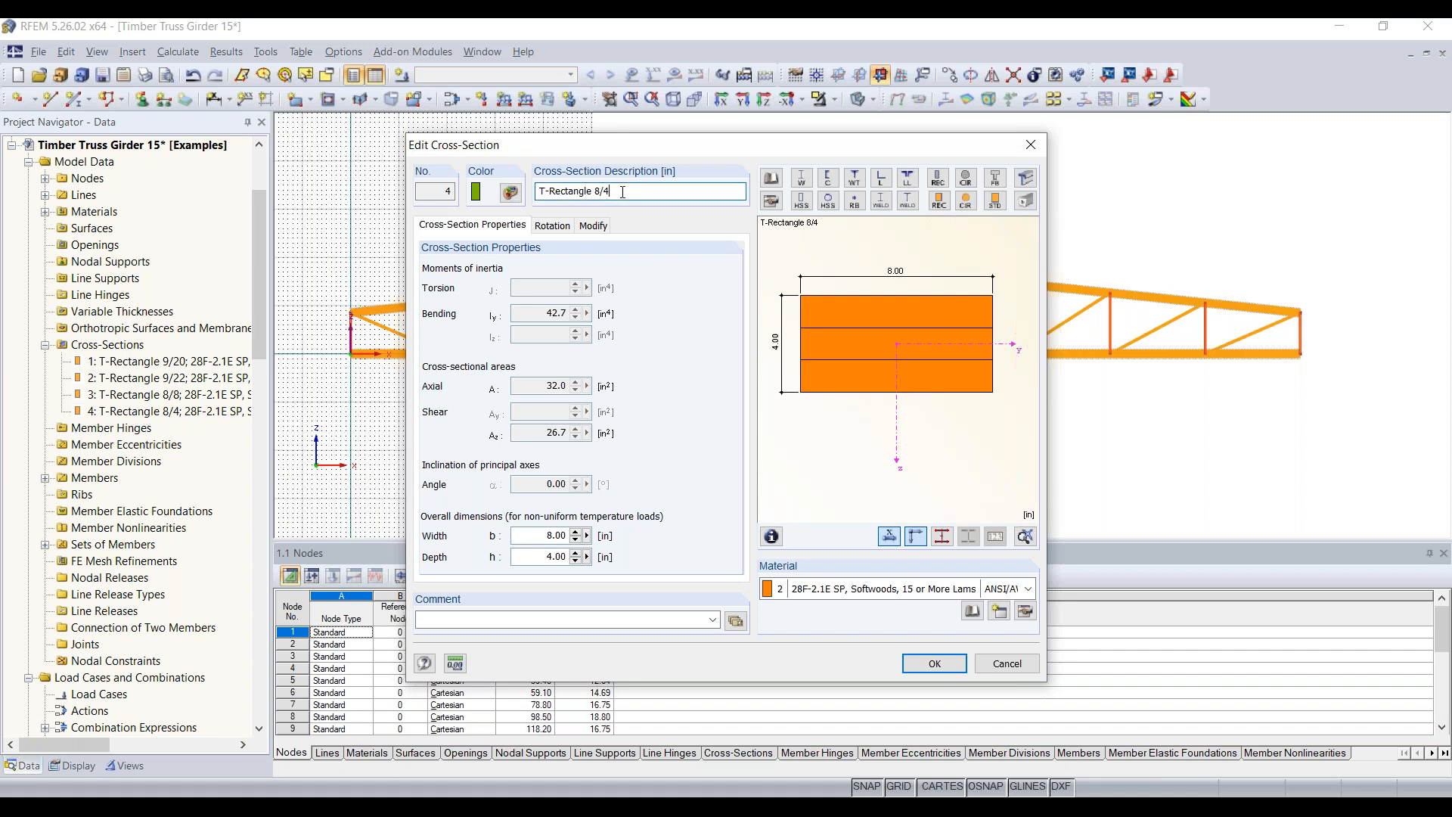
left_click(623, 192)
key("BackSpace")
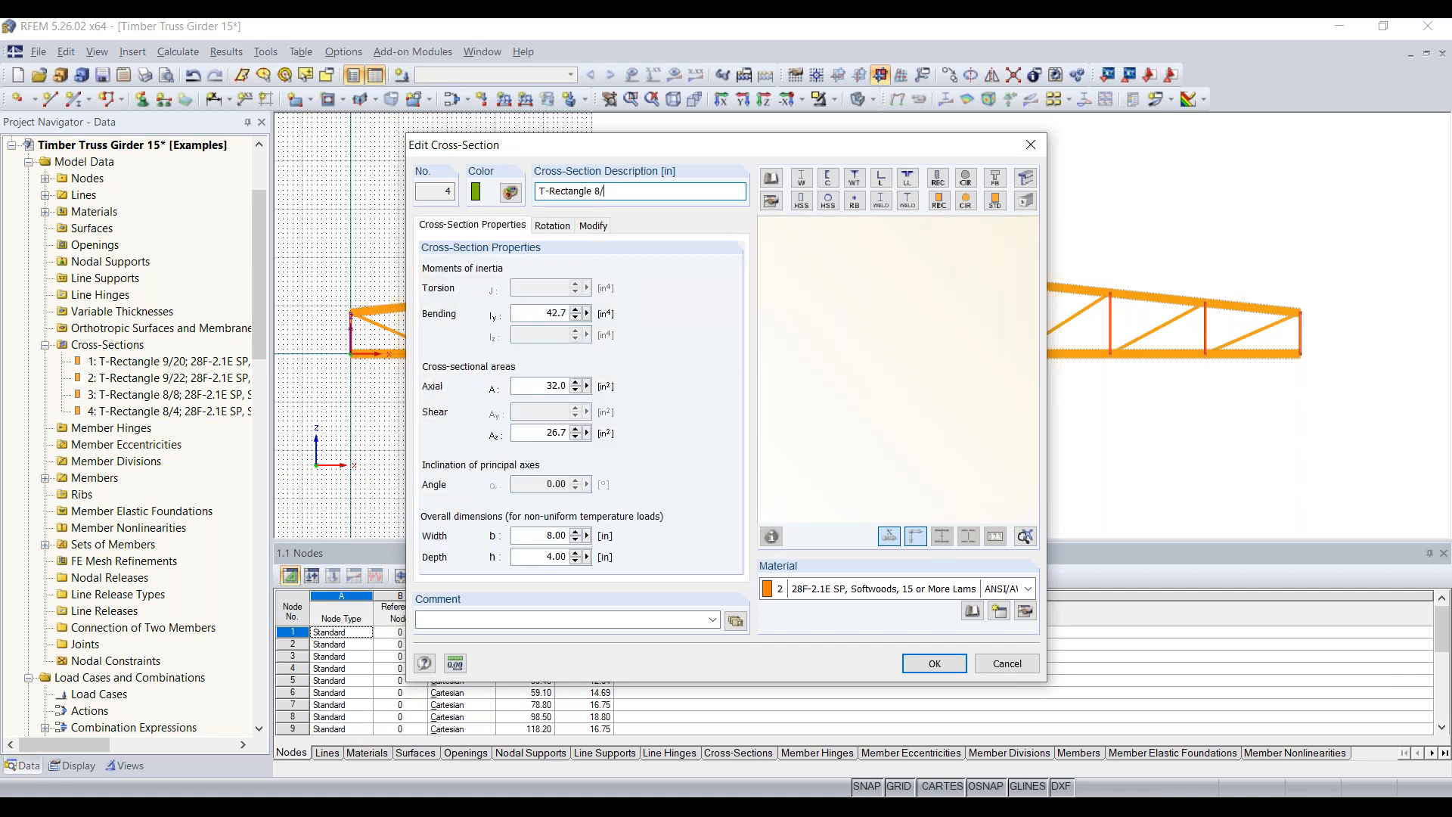
type("6")
left_click(929, 661)
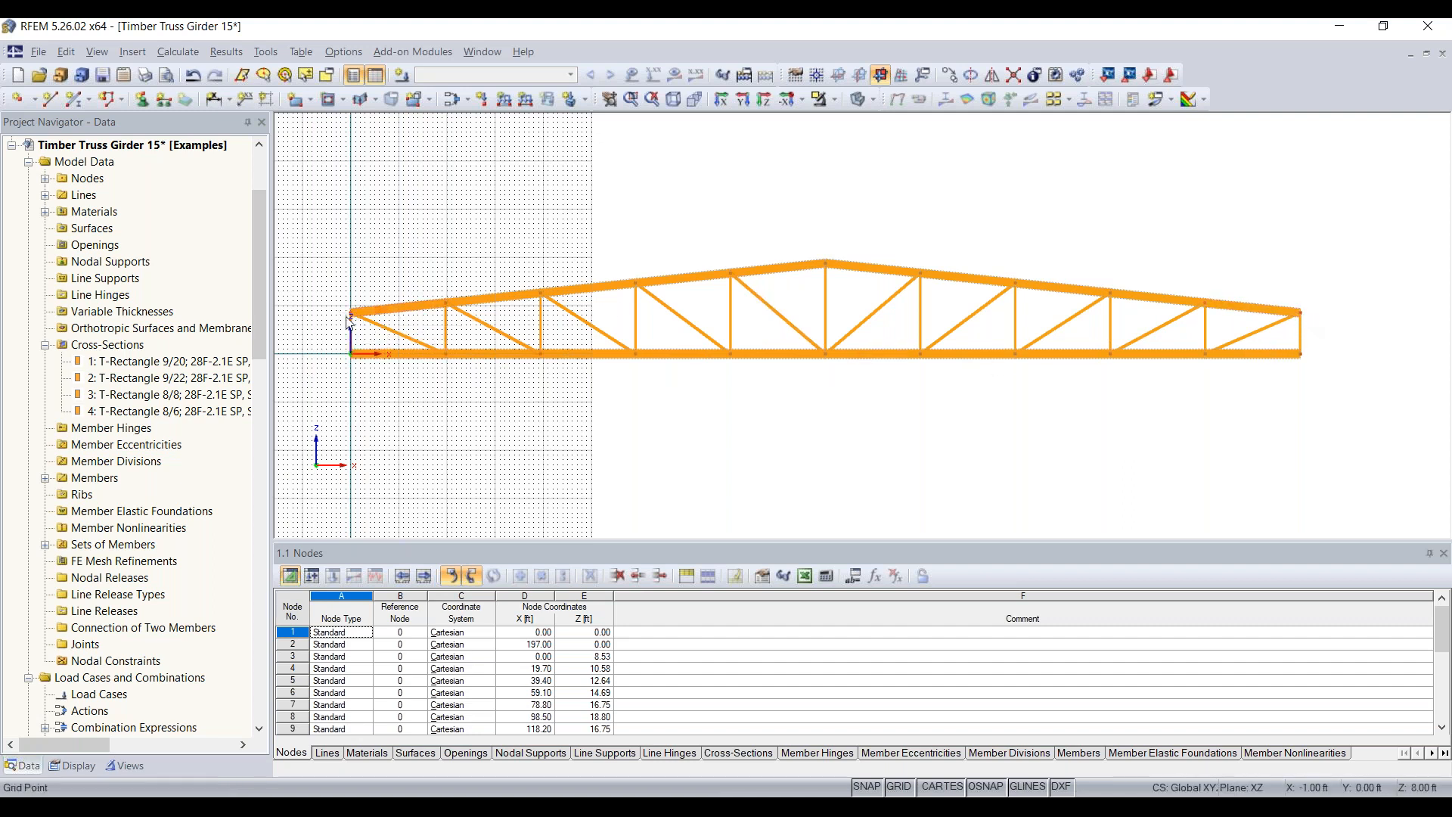
- Delete the end vertical and the outermost lower chord member at both ends of the truss
scroll(358, 345, "up", 2)
scroll(359, 345, "up", 1)
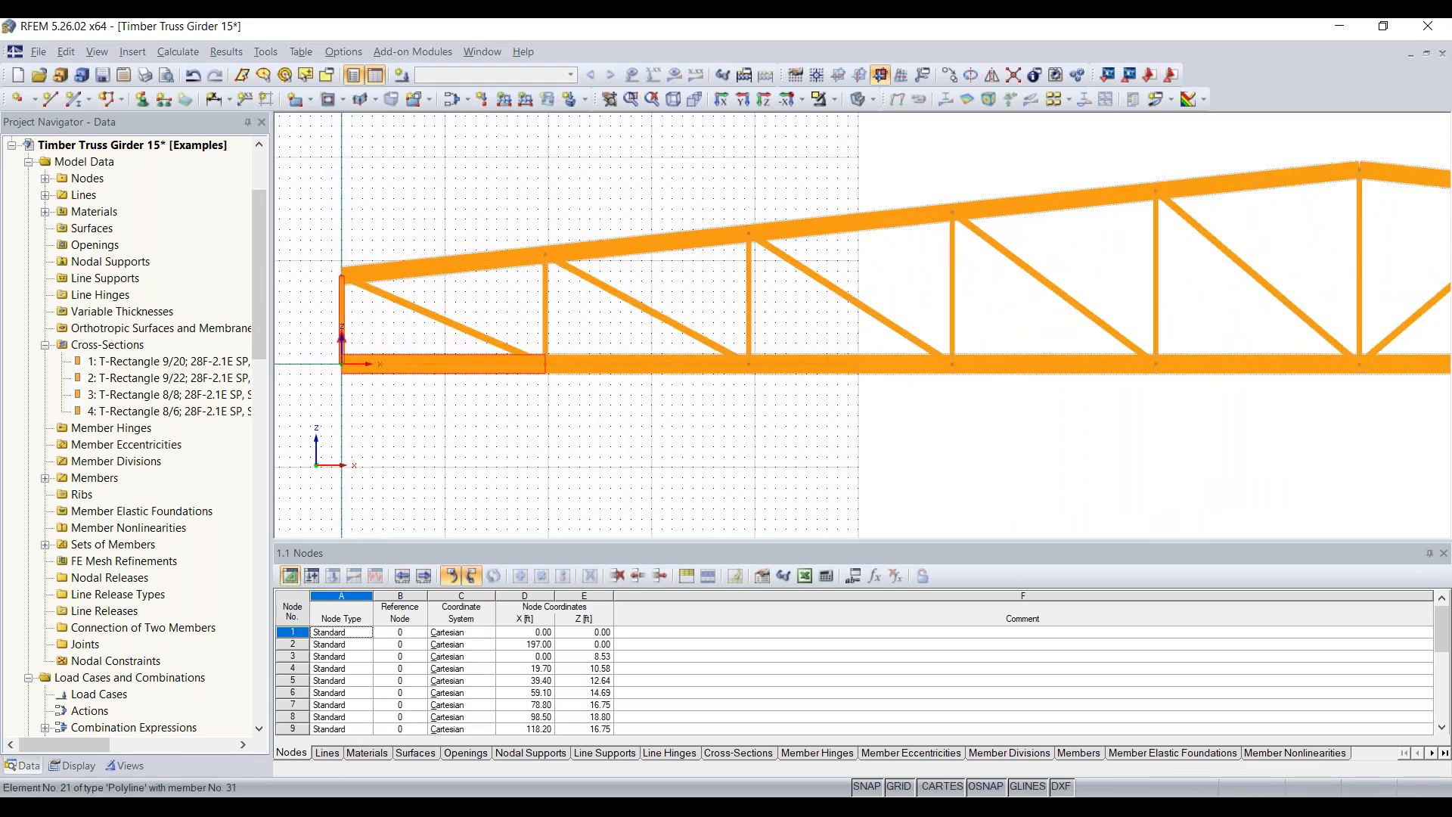
scroll(409, 359, "down", 3)
scroll(656, 413, "down", 1)
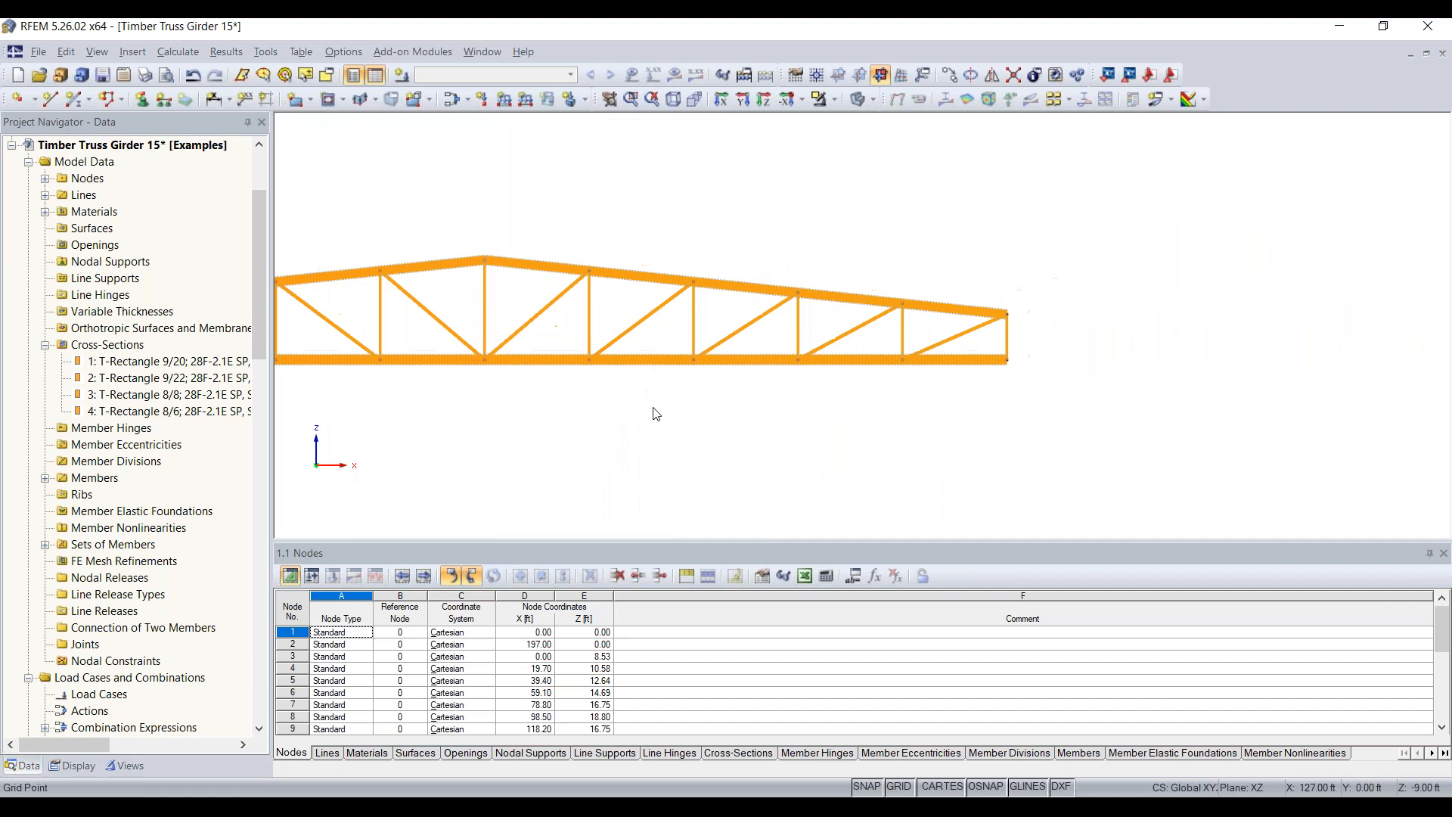
scroll(1006, 380, "up", 2)
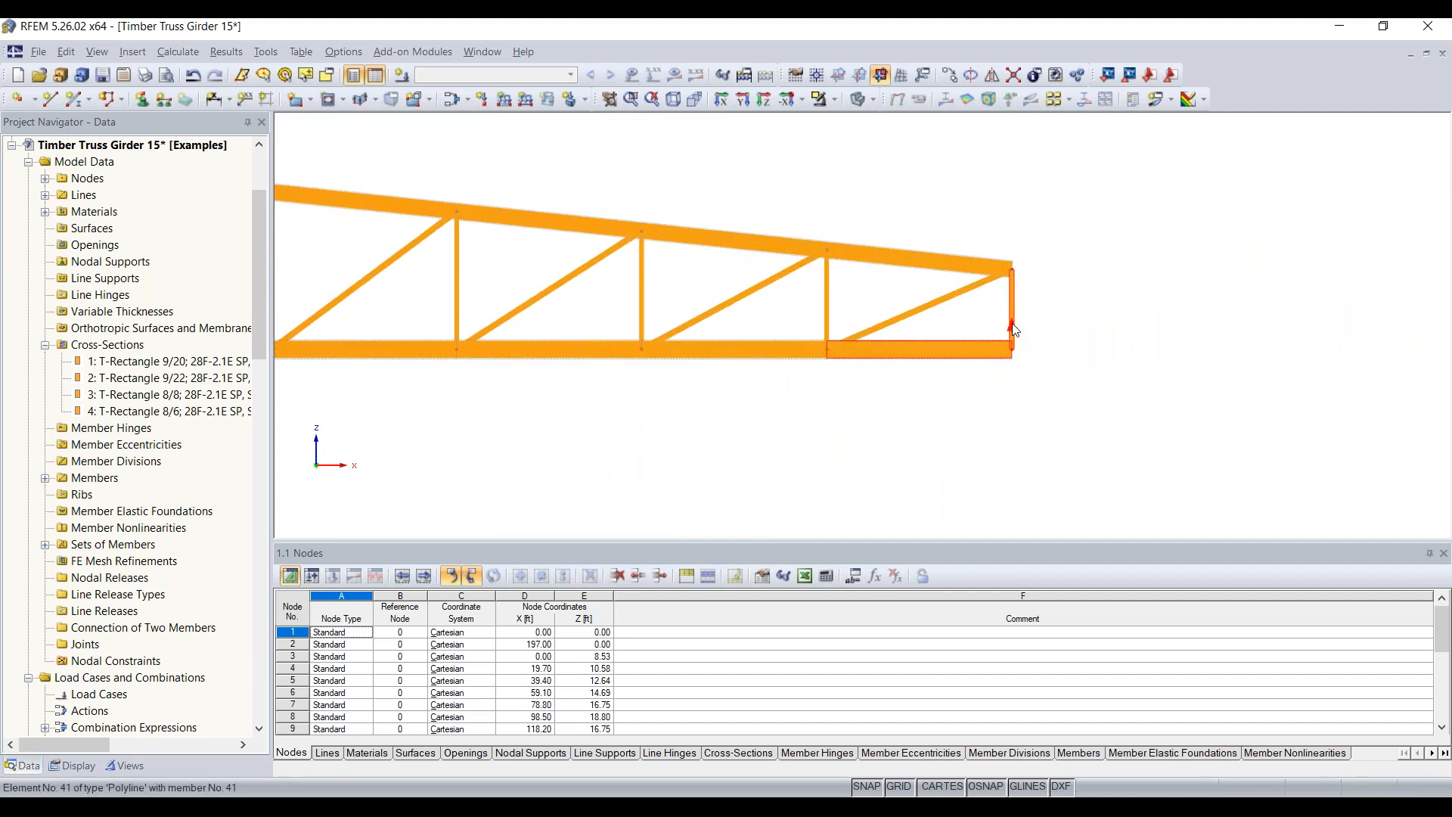
key("Delete")
- Delete the leftover outer lower chord nodes at both ends of the truss
left_click_drag(1035, 327, 982, 382)
key("Delete")
scroll(612, 412, "down", 3)
scroll(648, 409, "up", 3)
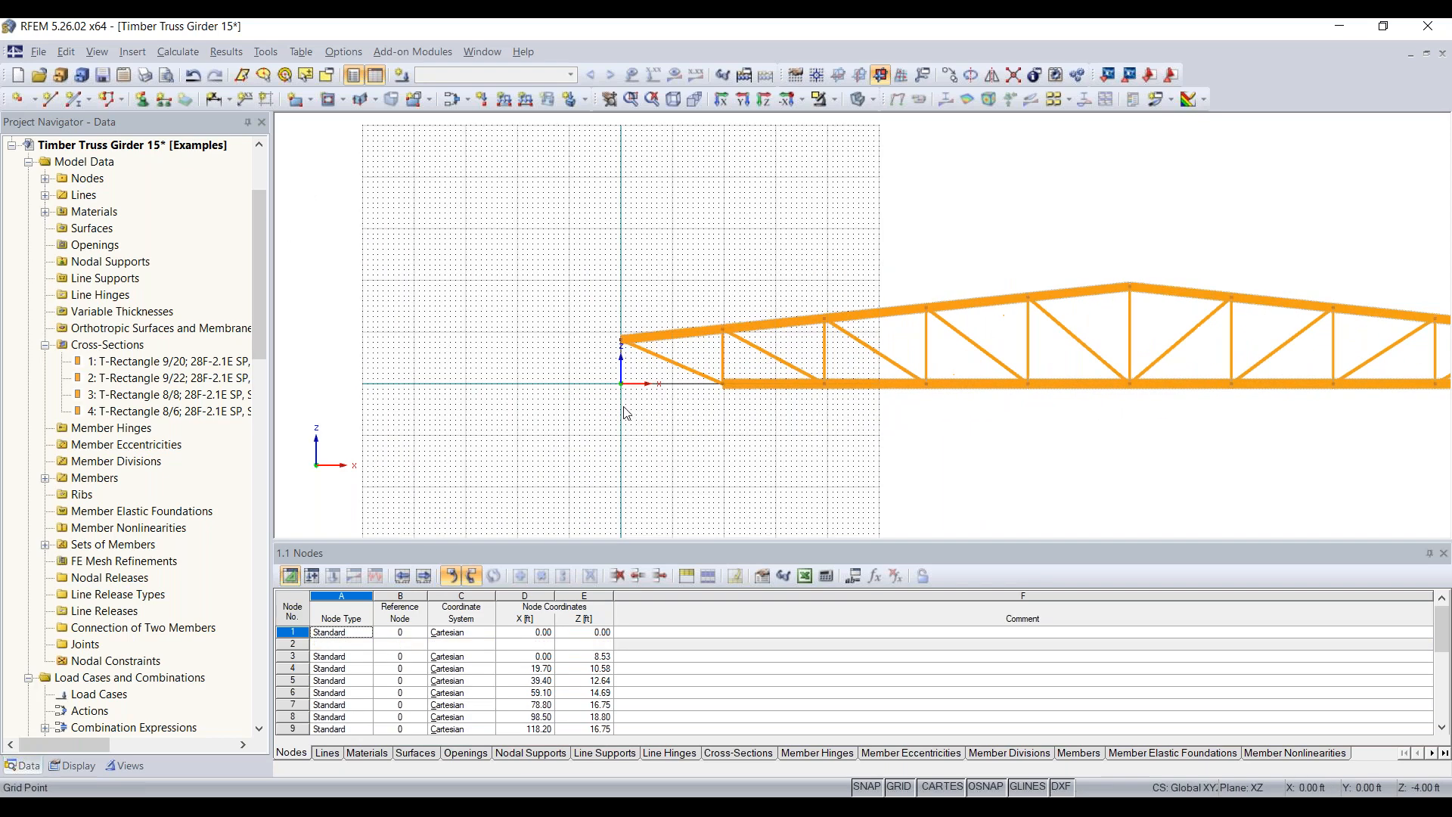
scroll(626, 408, "up", 2)
key("Delete")
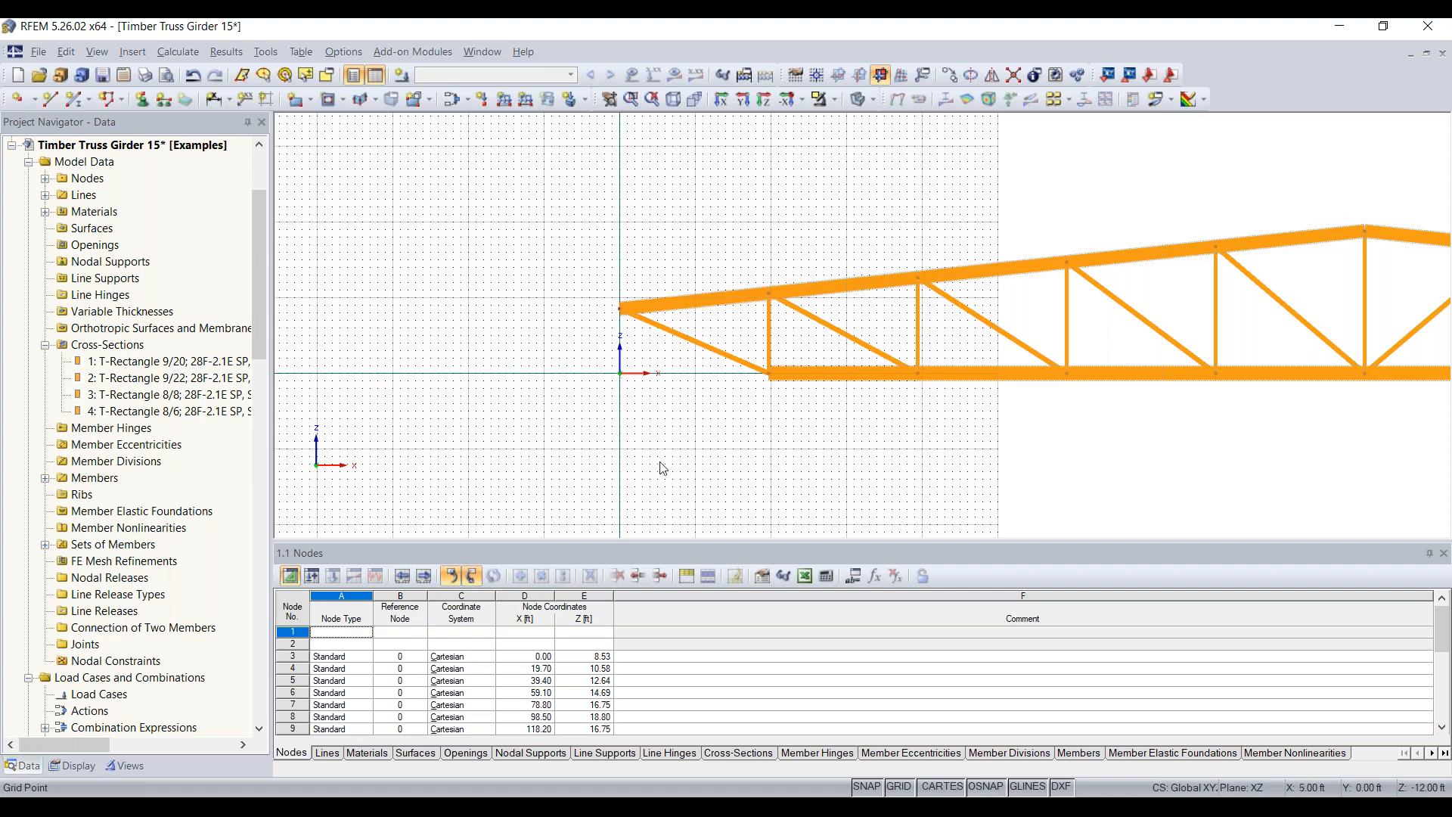
- Select the two outermost end diagonals, compare the Beam and Truss member types, and set both members to Beam without hinges
scroll(763, 404, "down", 1)
middle_click_drag(762, 403, 661, 400)
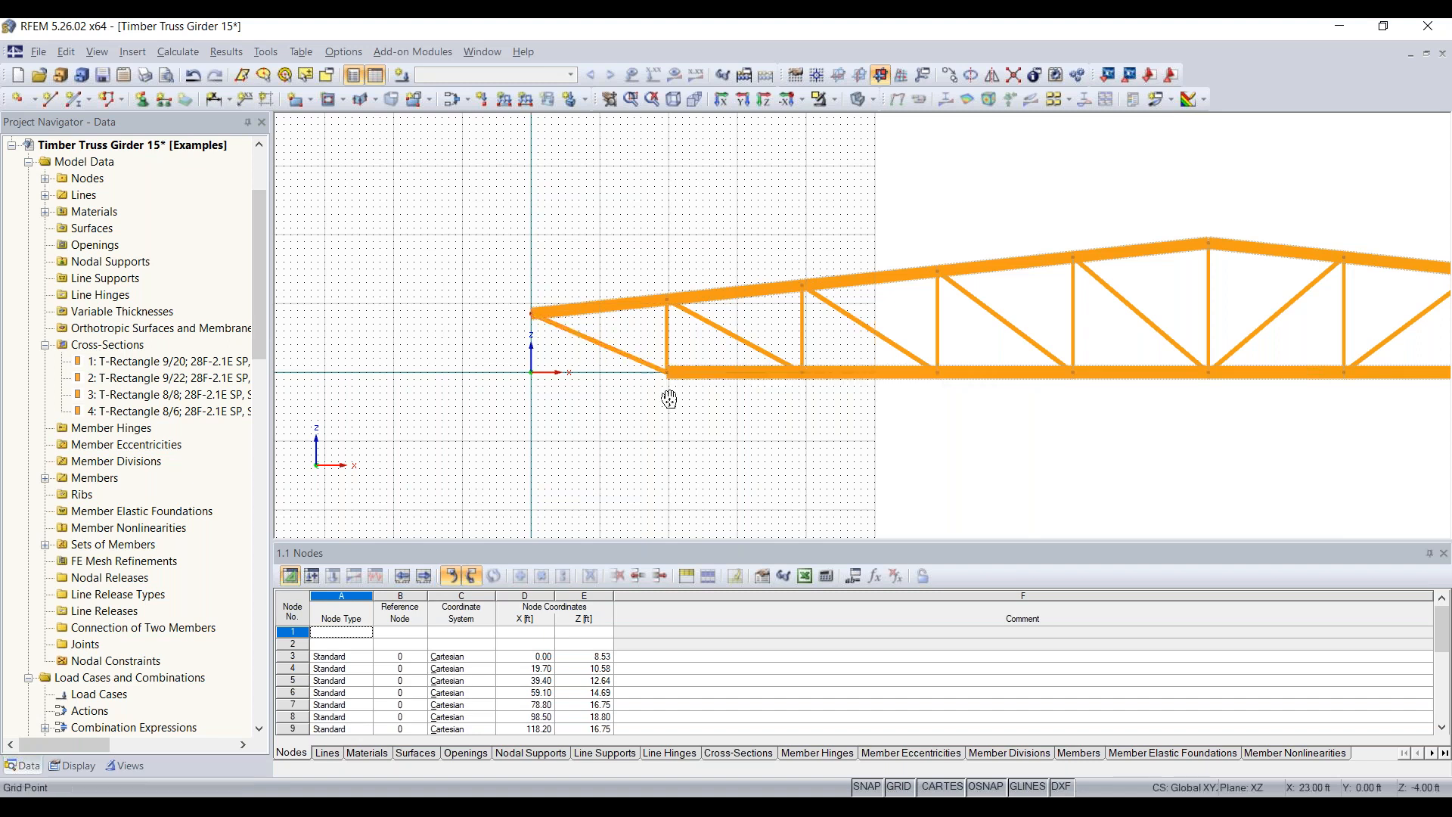
middle_click_drag(667, 396, 576, 392)
left_click(543, 355)
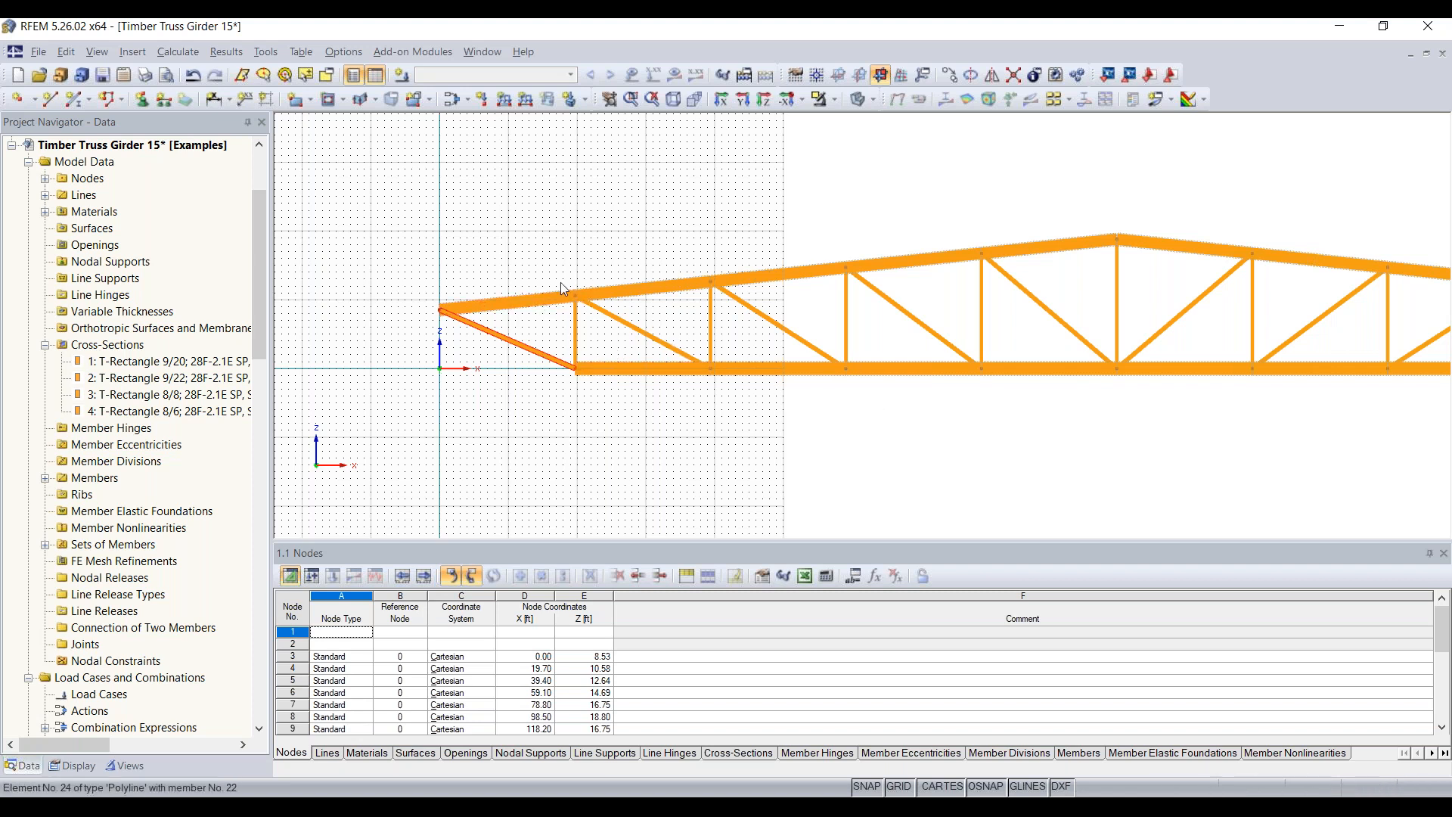
scroll(901, 449, "down", 2)
middle_click_drag(913, 452, 615, 431)
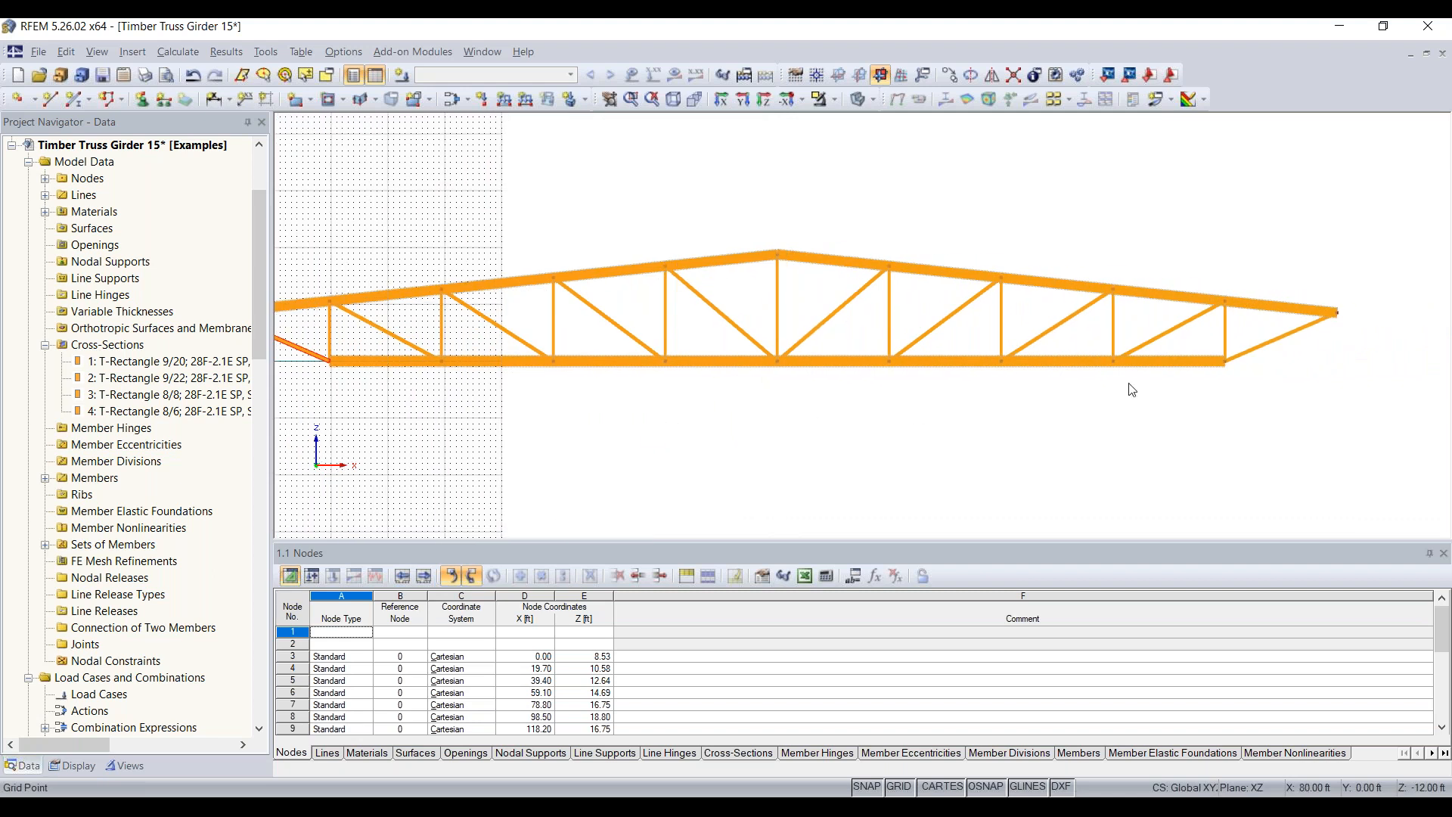
double_click(1265, 346)
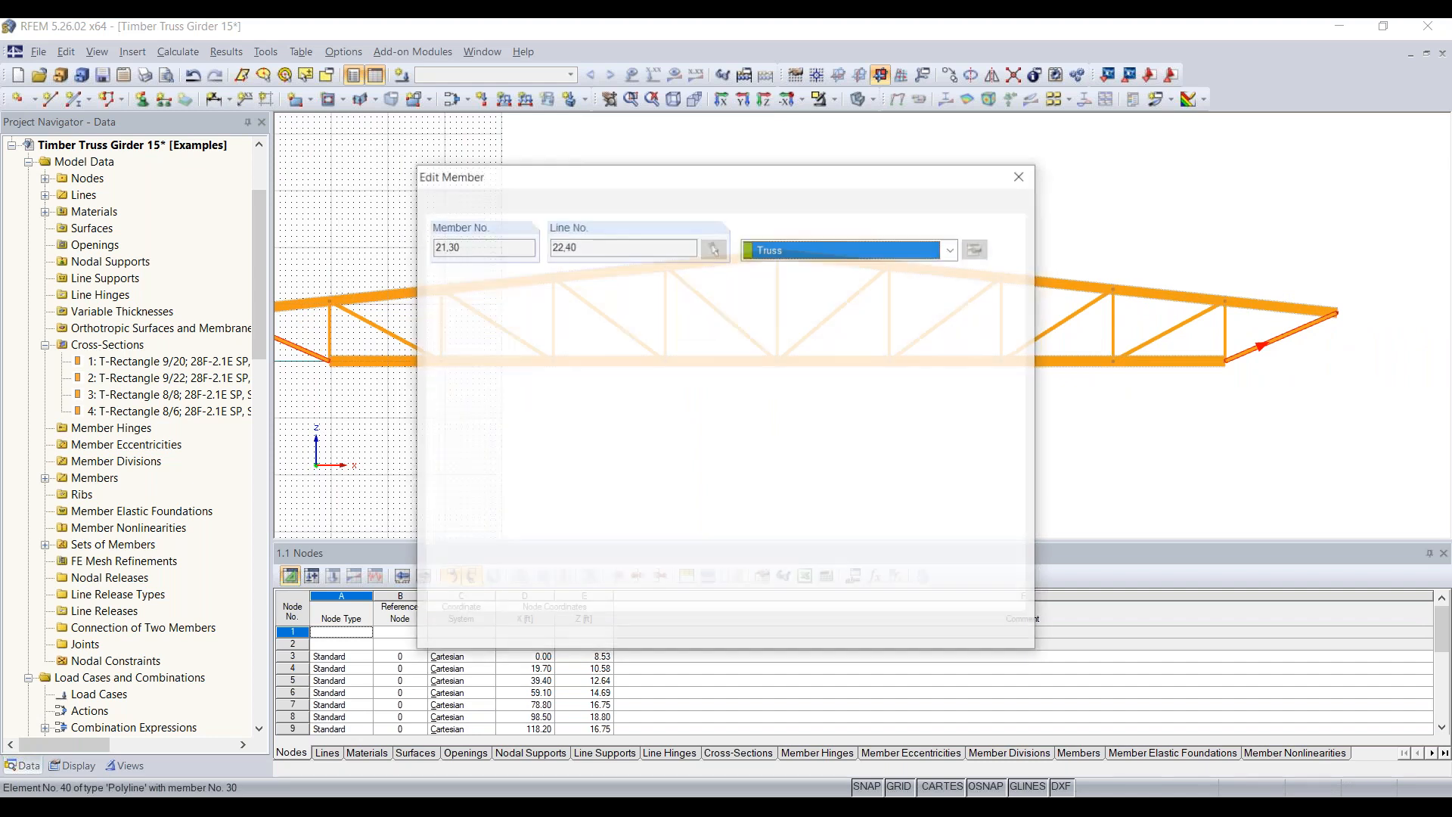
left_click(832, 260)
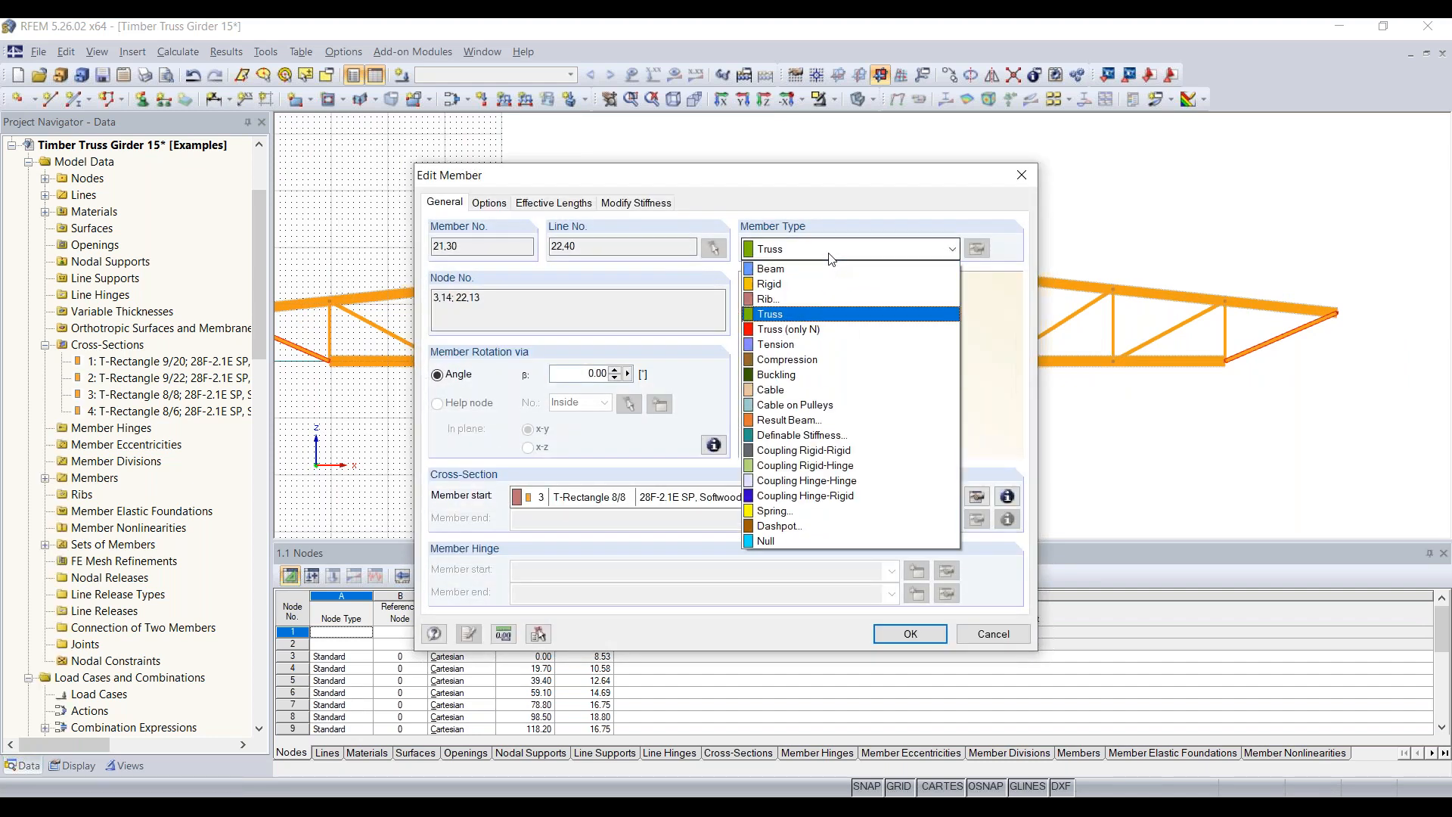
left_click(822, 274)
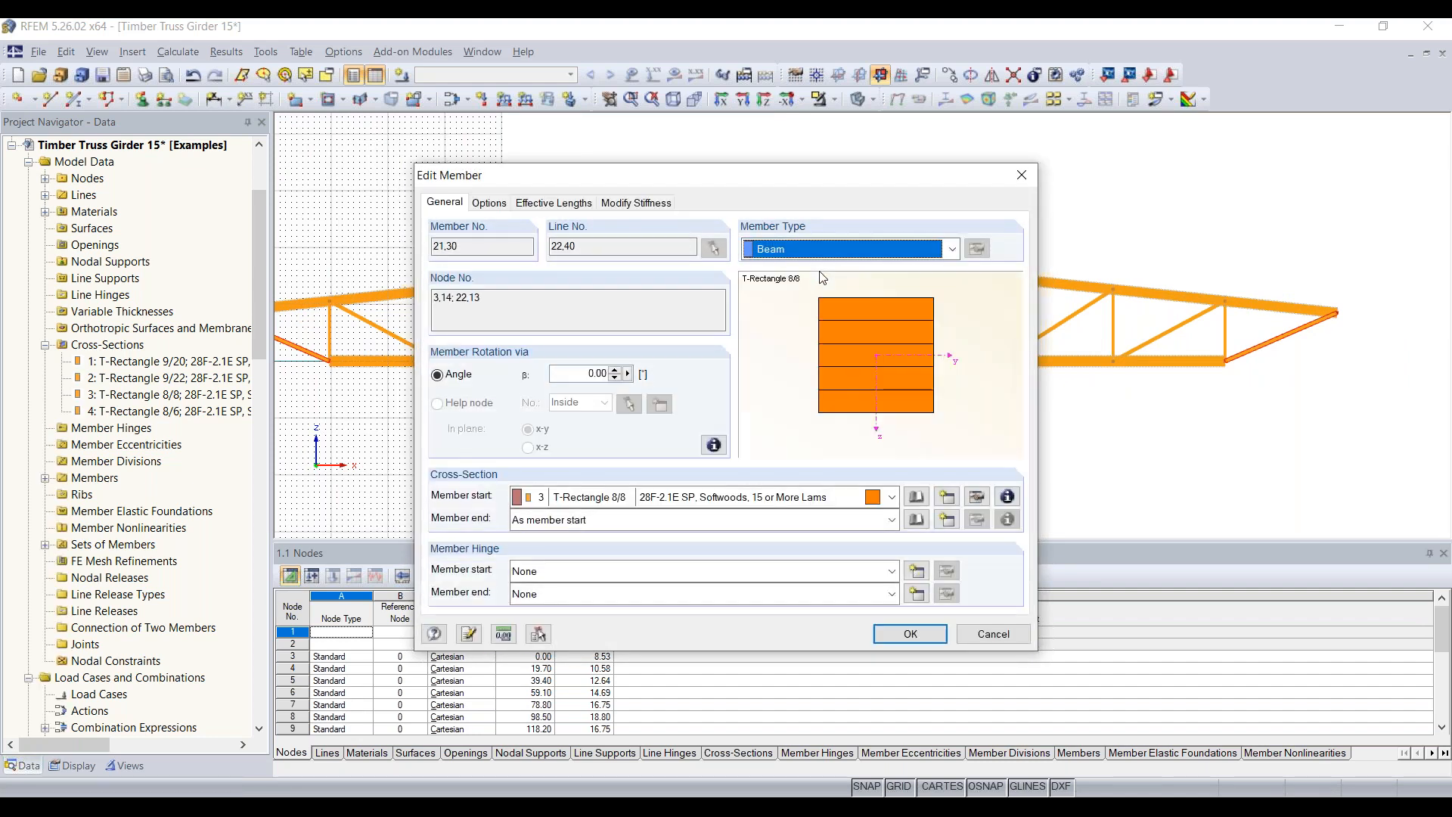
left_click(825, 253)
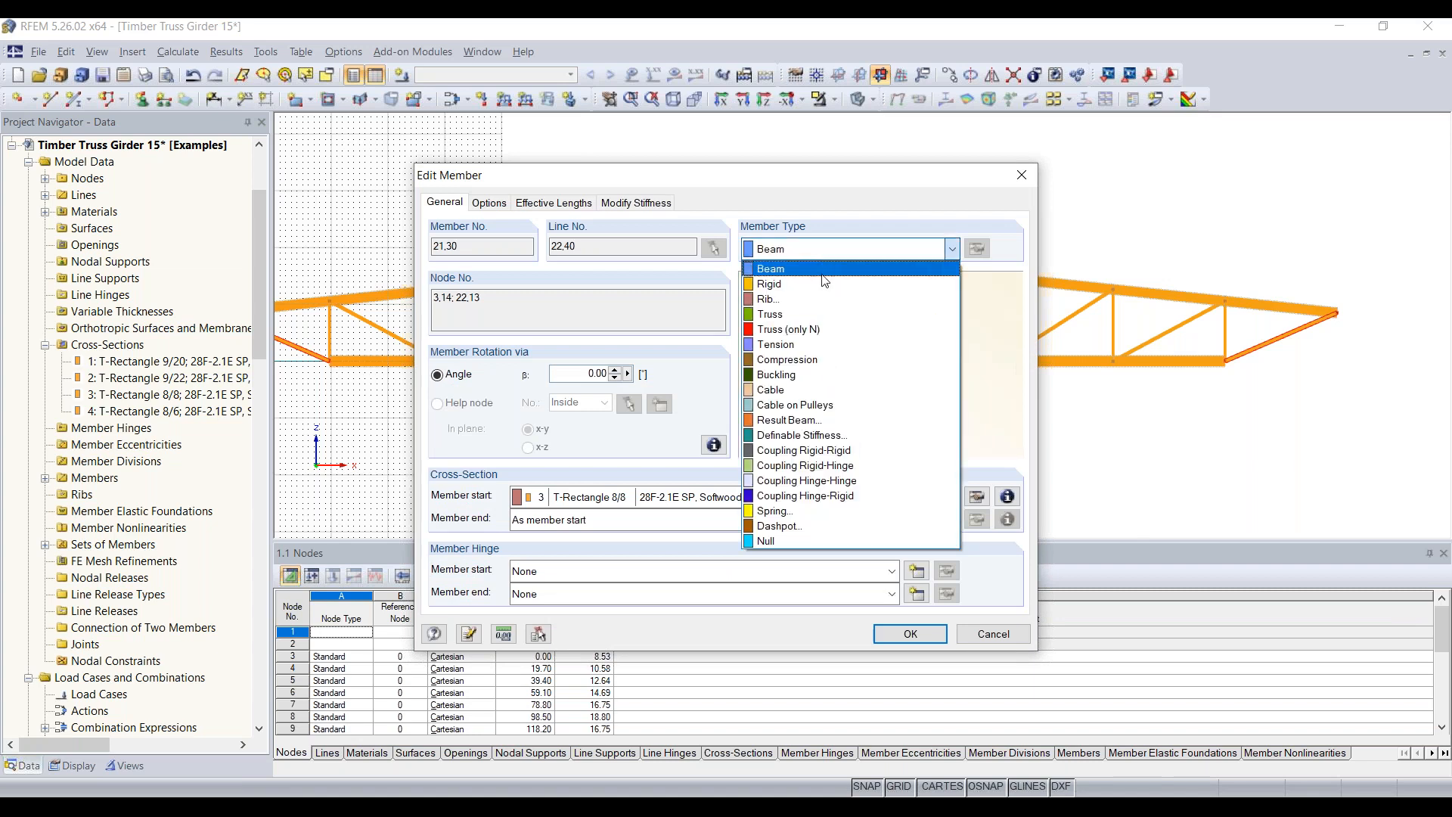
left_click(824, 314)
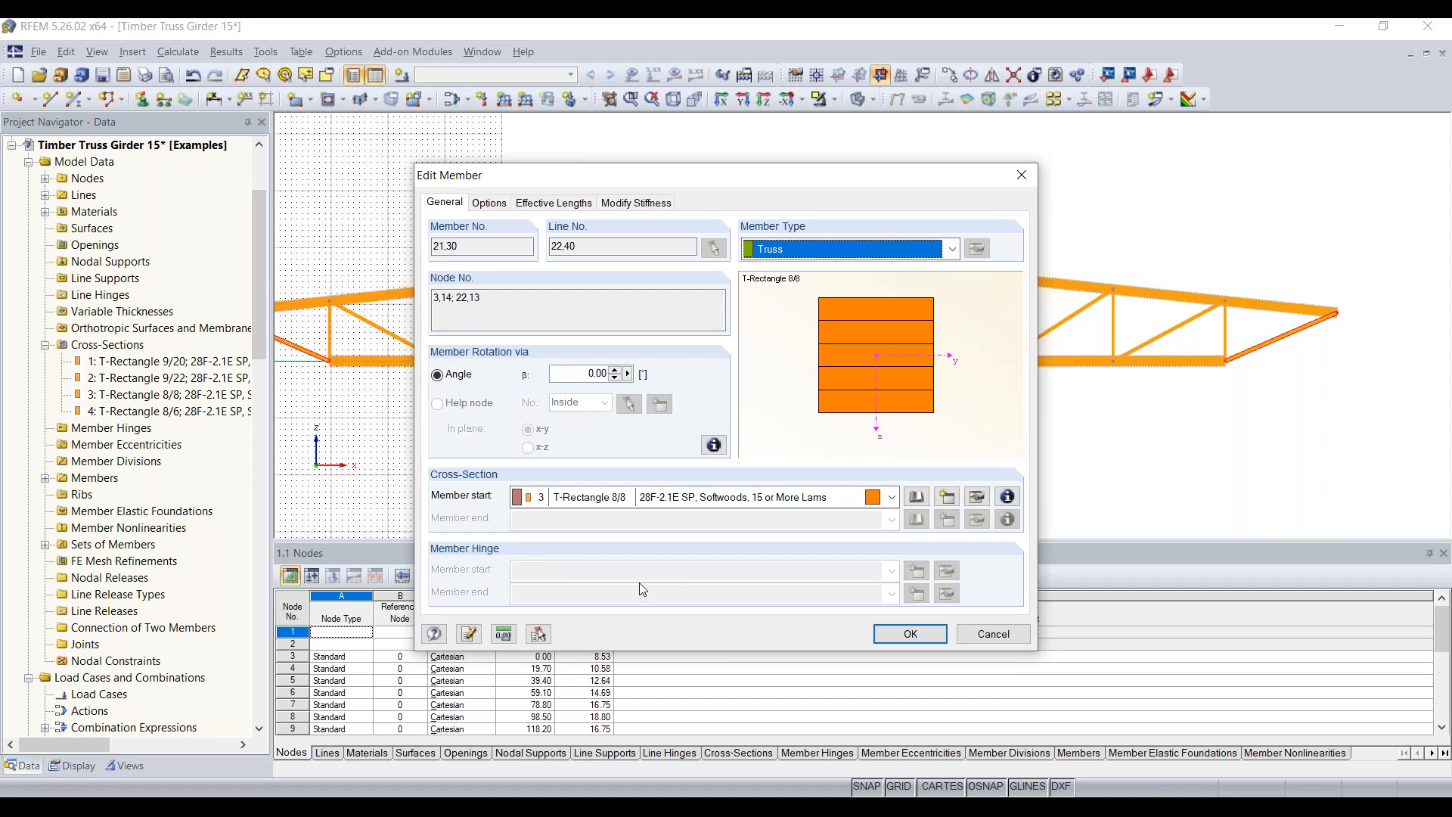
left_click(804, 249)
left_click(803, 270)
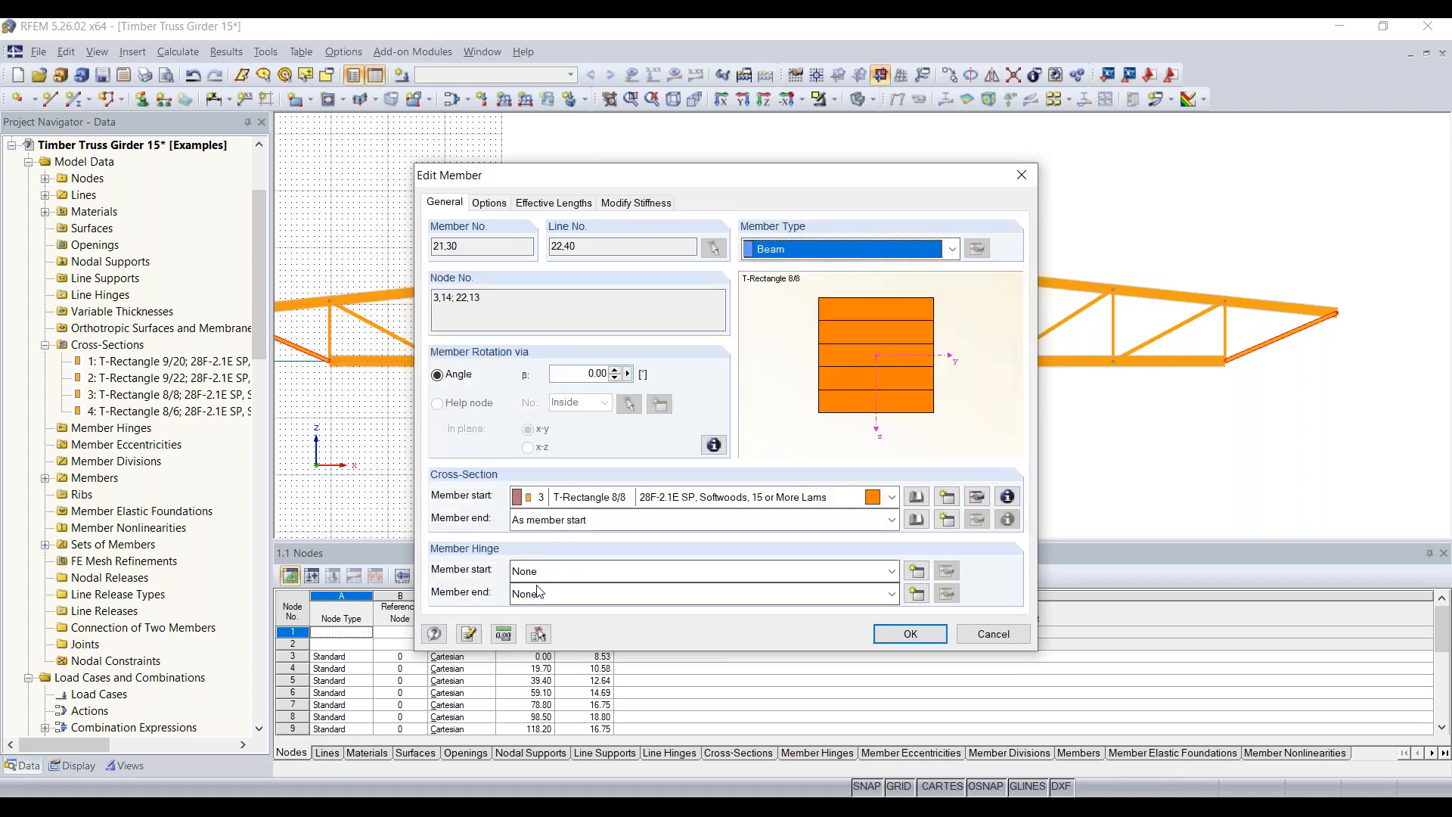
left_click(931, 635)
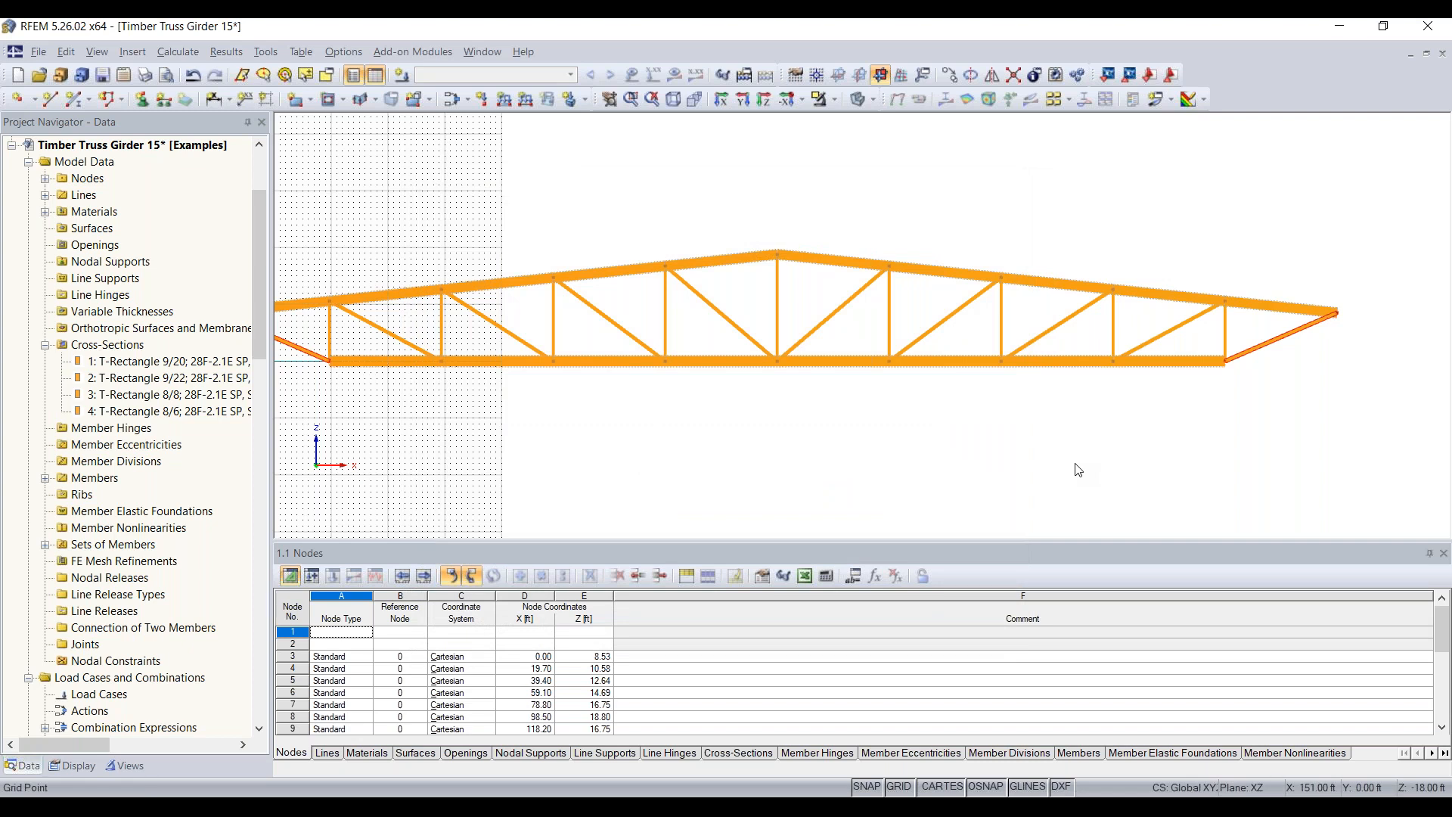
left_click(1266, 382)
- Display the truss members as wireframe lines and examine the upper chord's continuous set of members
scroll(756, 414, "down", 1)
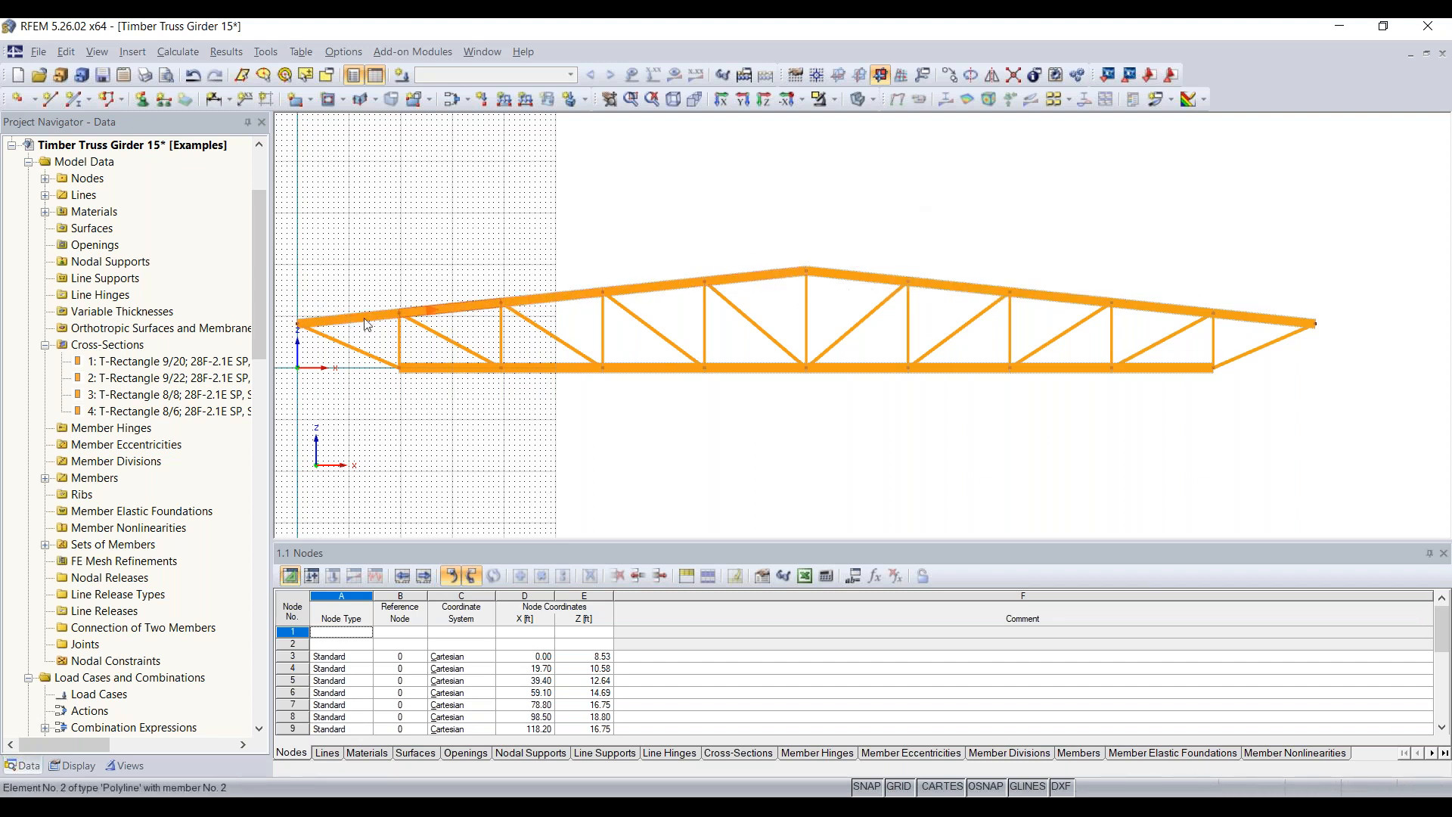
left_click(861, 99)
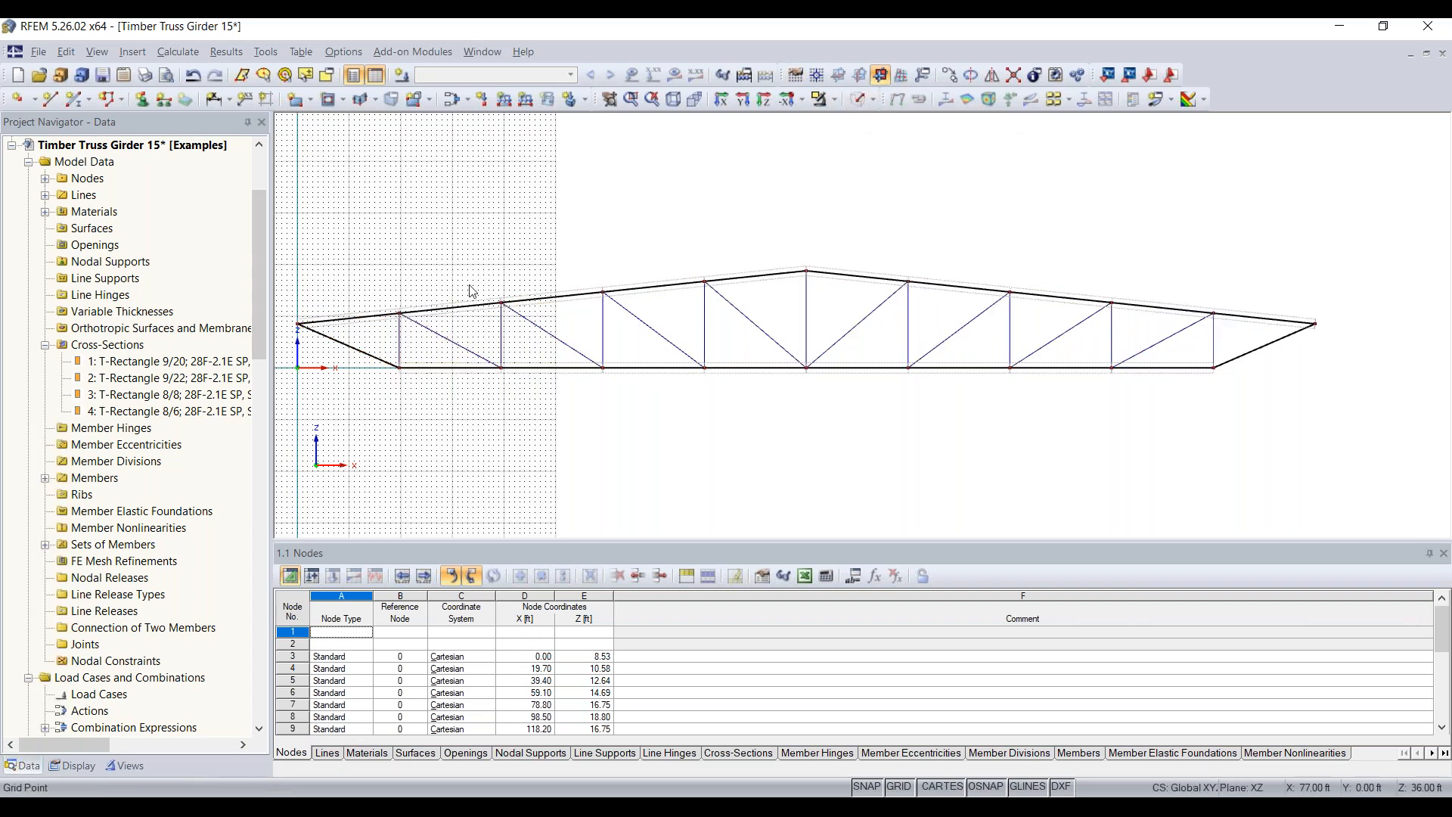
scroll(330, 323, "up", 3)
middle_click_drag(889, 293, 588, 333)
scroll(771, 301, "up", 5)
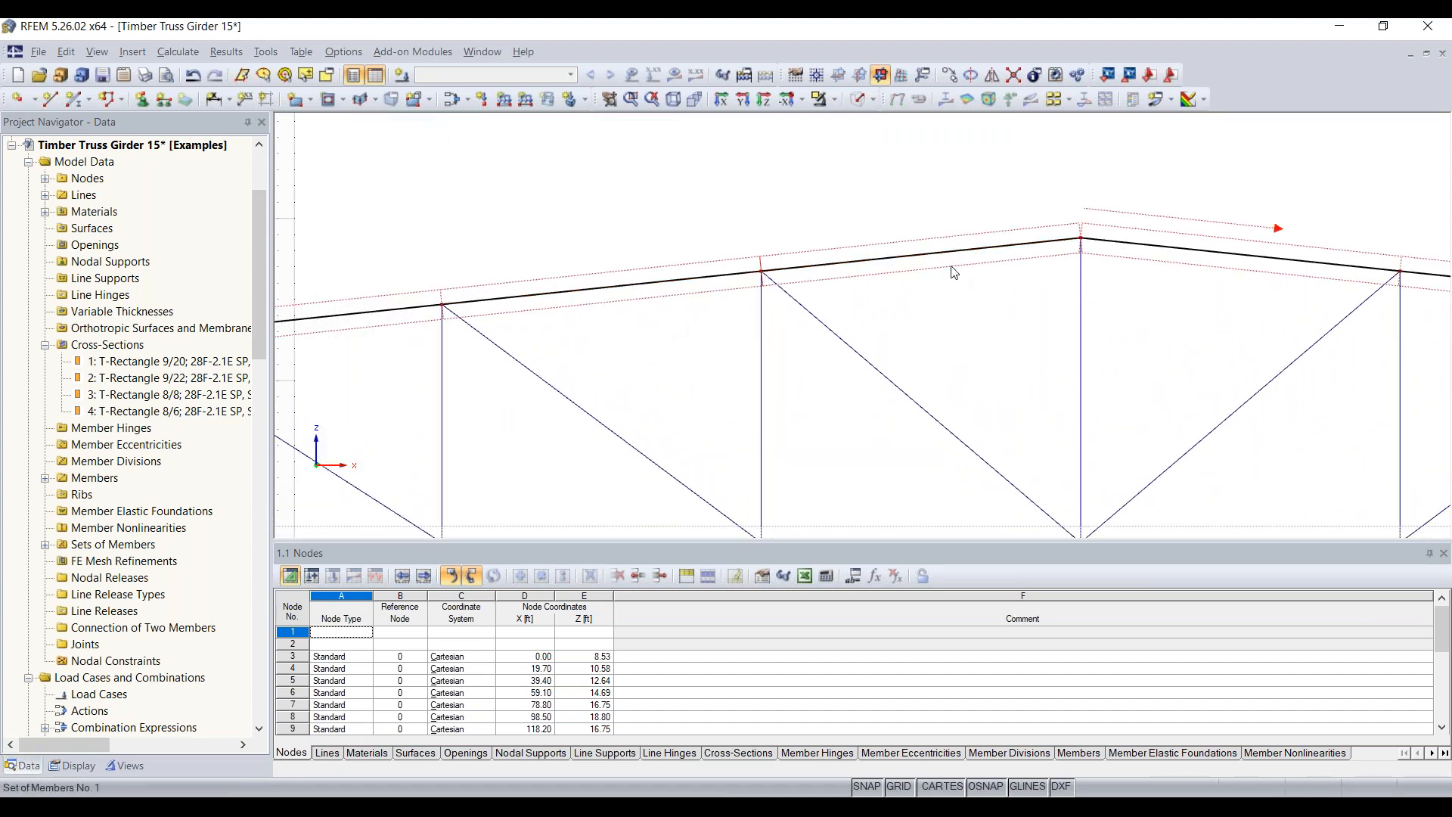
scroll(979, 272, "down", 3)
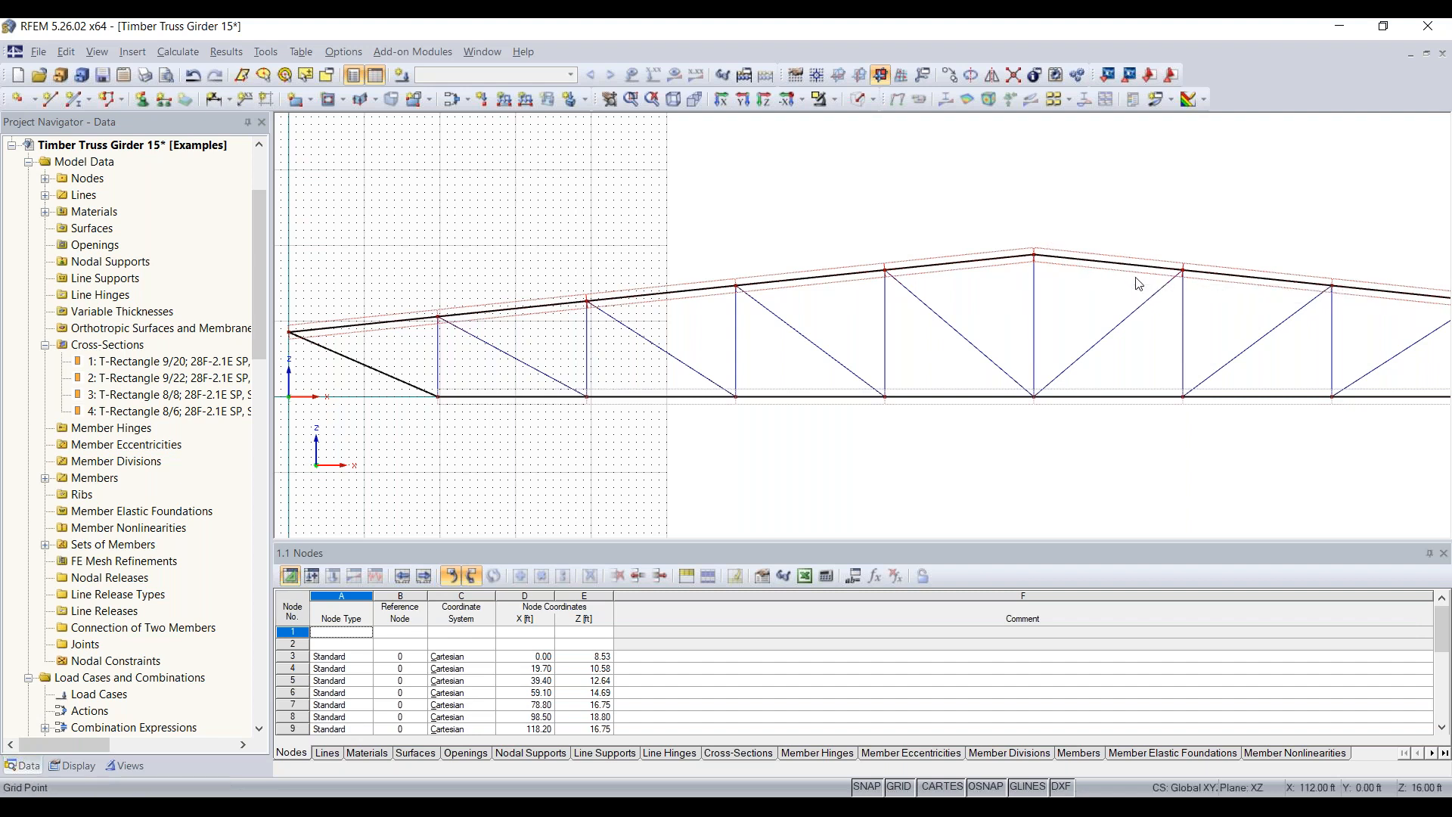
- Examine the continuous sets of members along the truss's upper and lower chords
scroll(1137, 288, "down", 1)
middle_click_drag(1136, 287, 1041, 272)
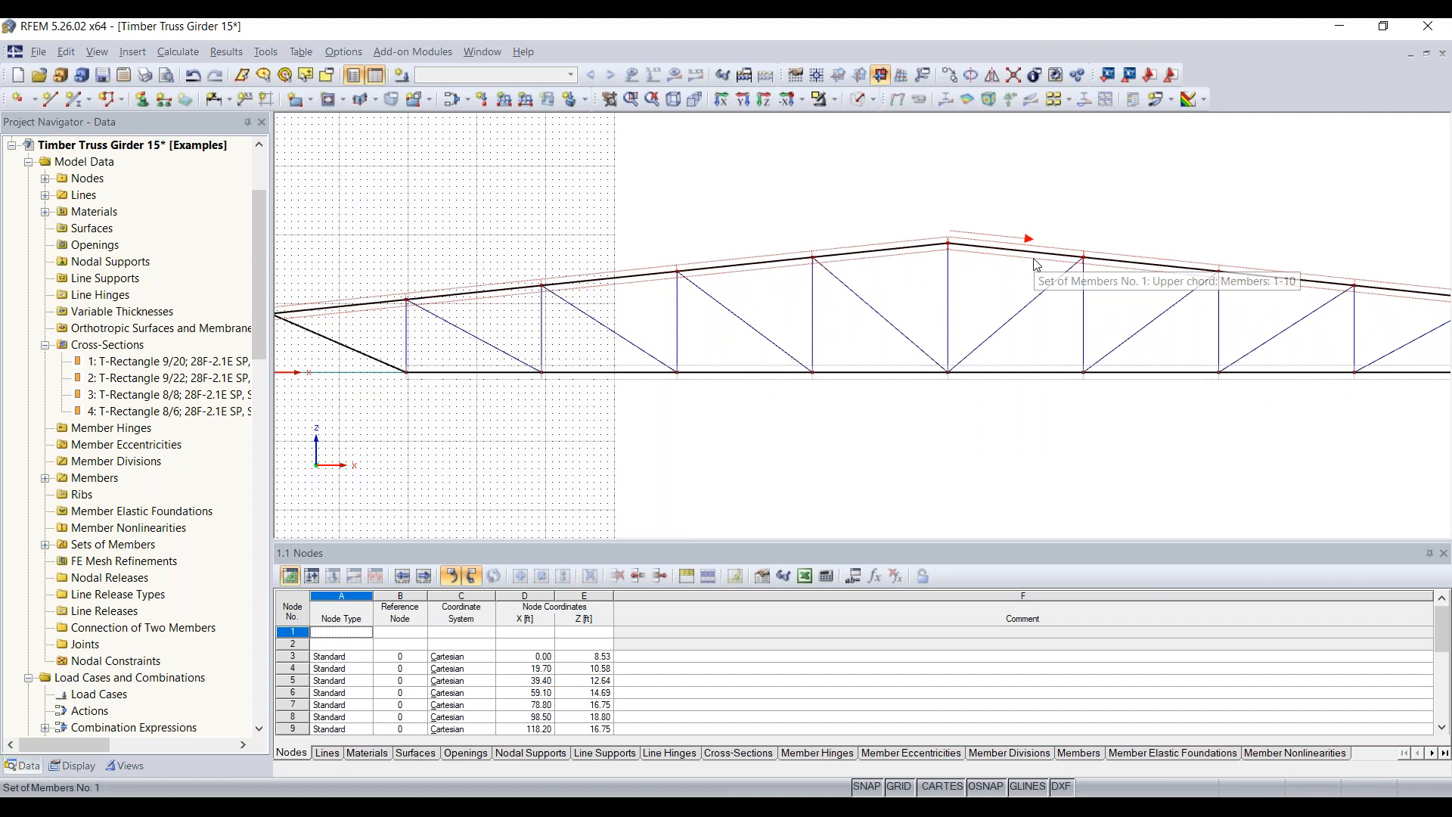
scroll(1037, 264, "down", 1)
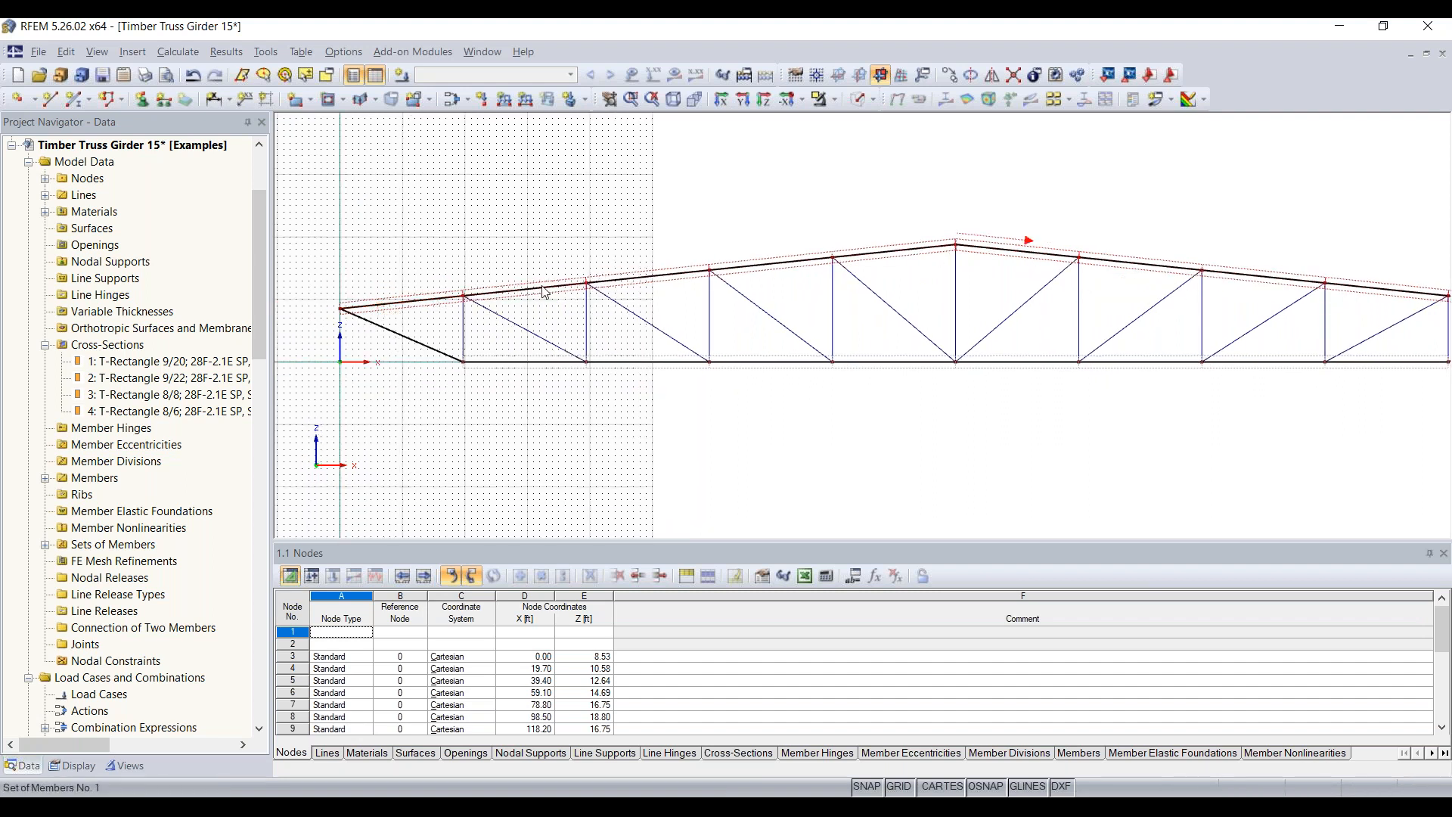
scroll(1271, 294, "down", 1)
middle_click_drag(1282, 300, 1134, 295)
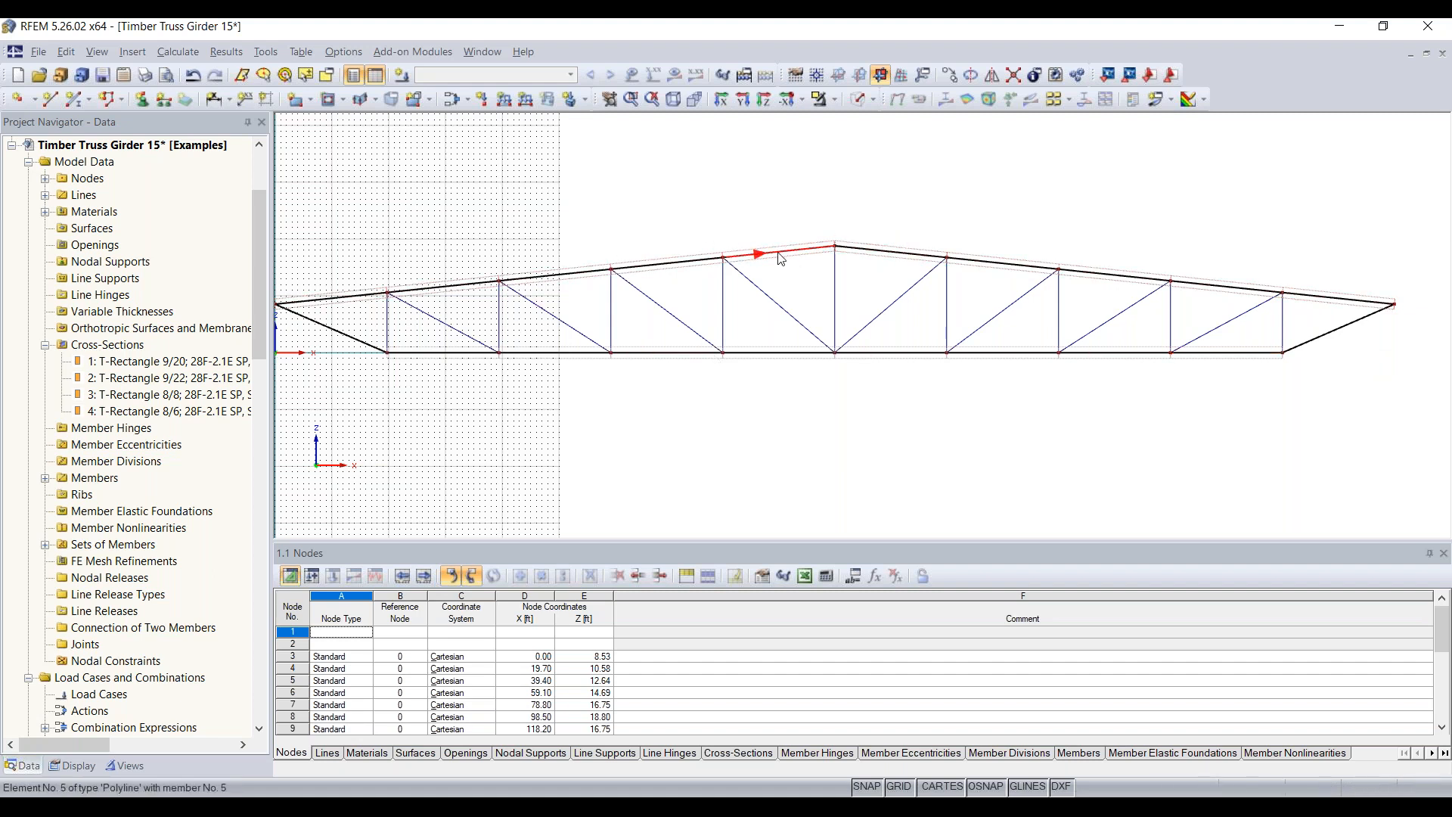
scroll(389, 363, "up", 1)
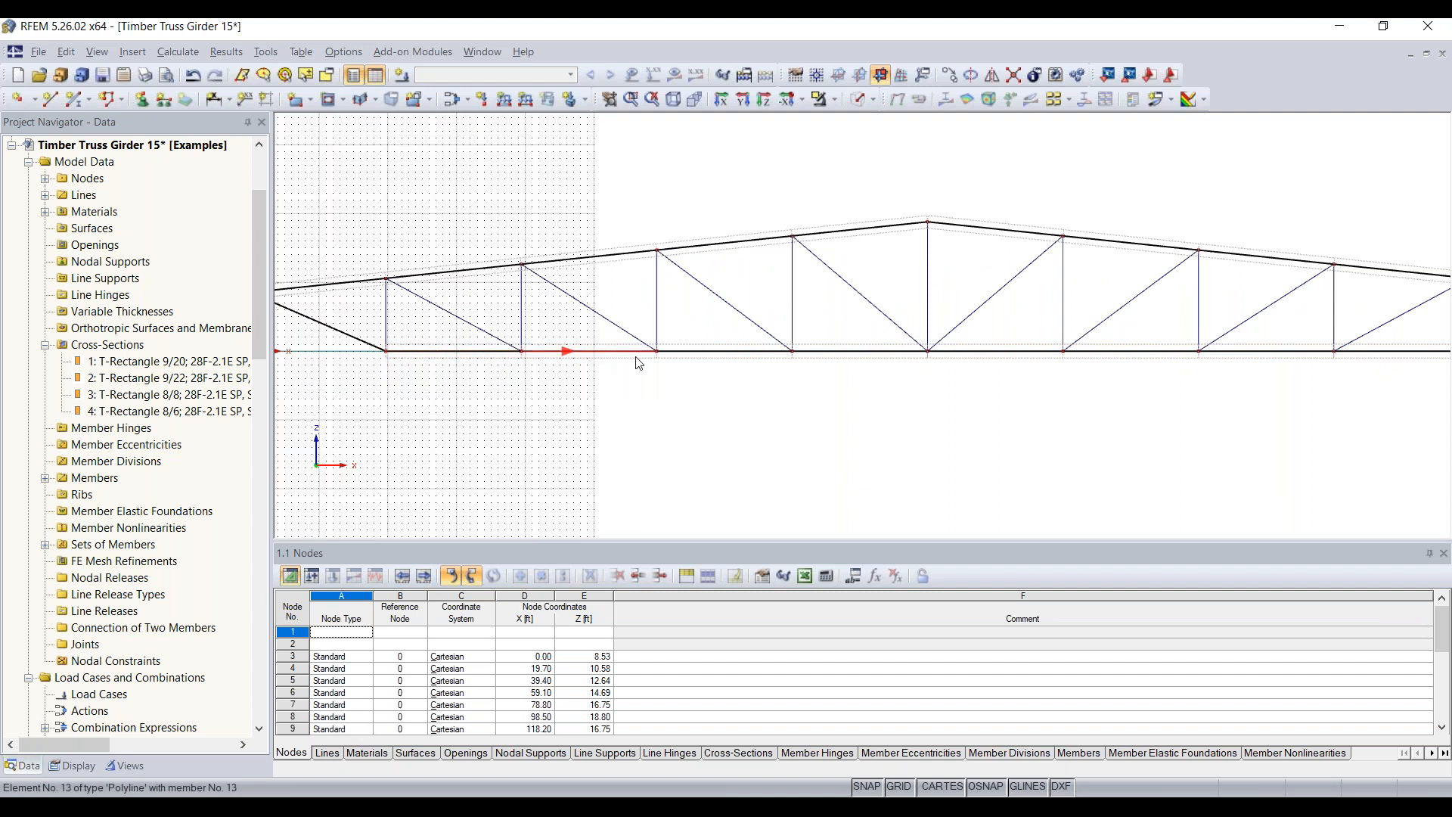
middle_click_drag(846, 401, 587, 410)
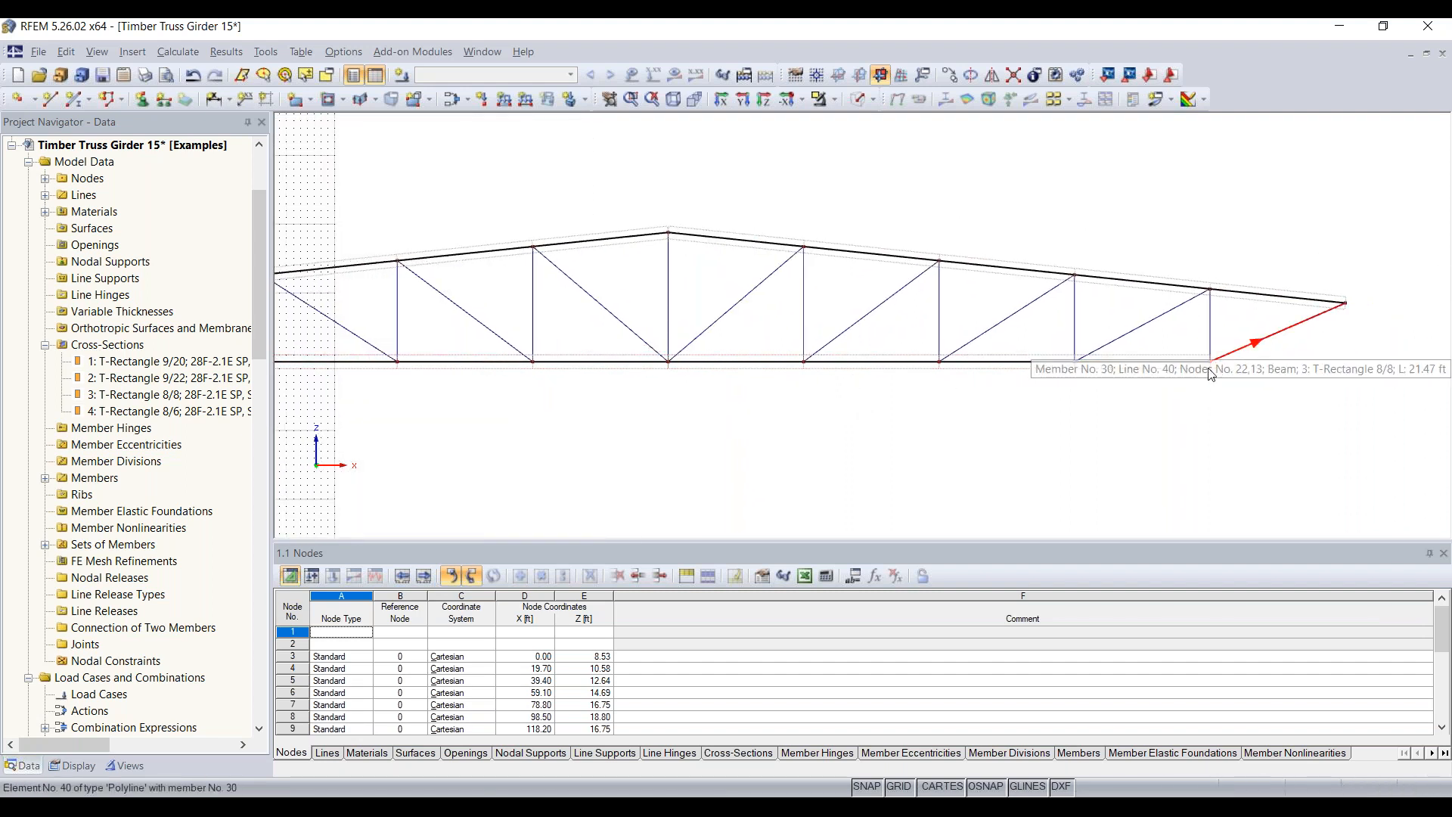
- Edit the Lower chord set of members and add the end diagonal farthest from the origin, member 30, to its members
scroll(1241, 356, "up", 3)
middle_click_drag(1160, 343, 950, 352)
scroll(950, 352, "up", 2)
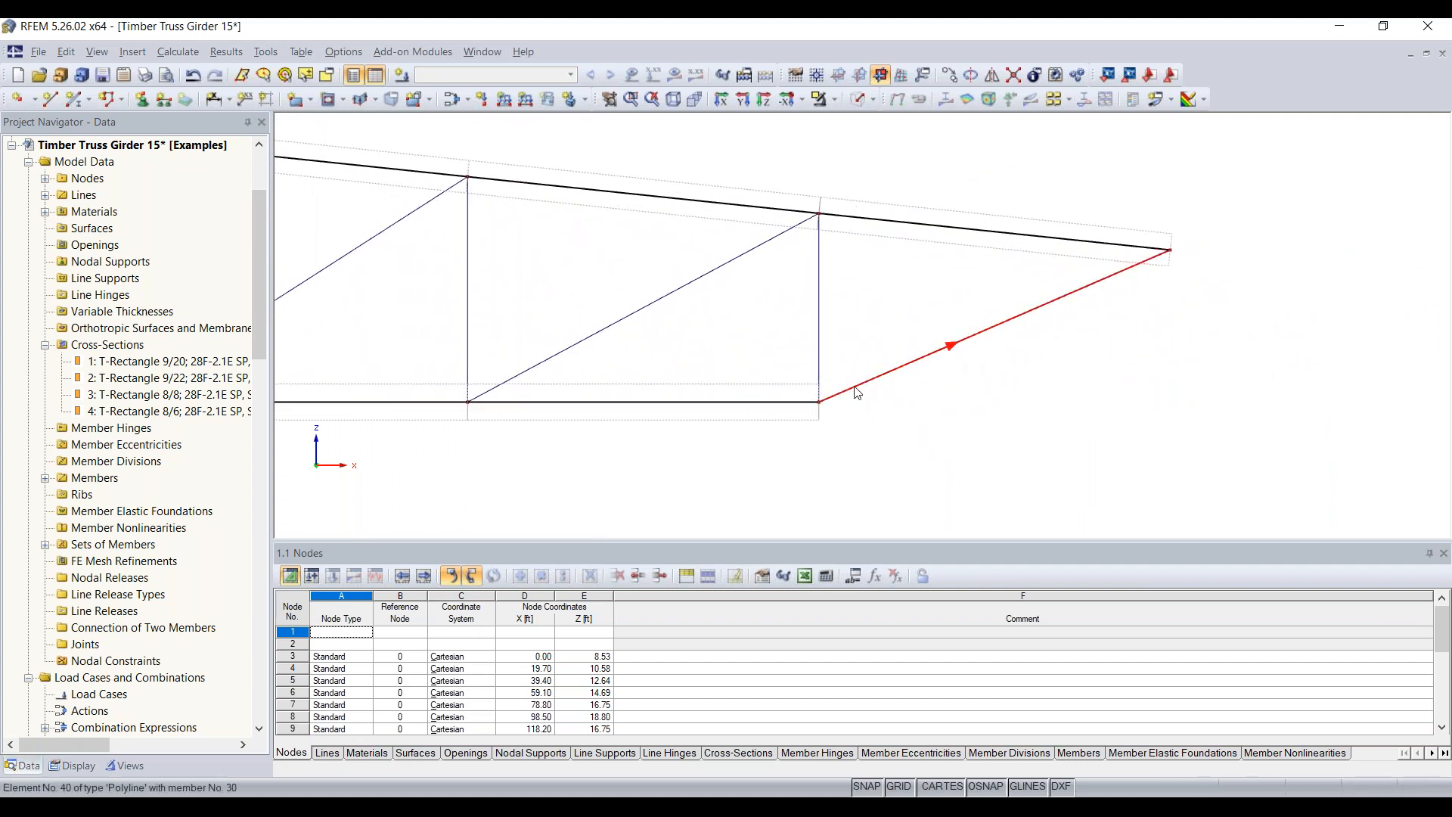
double_click(818, 415)
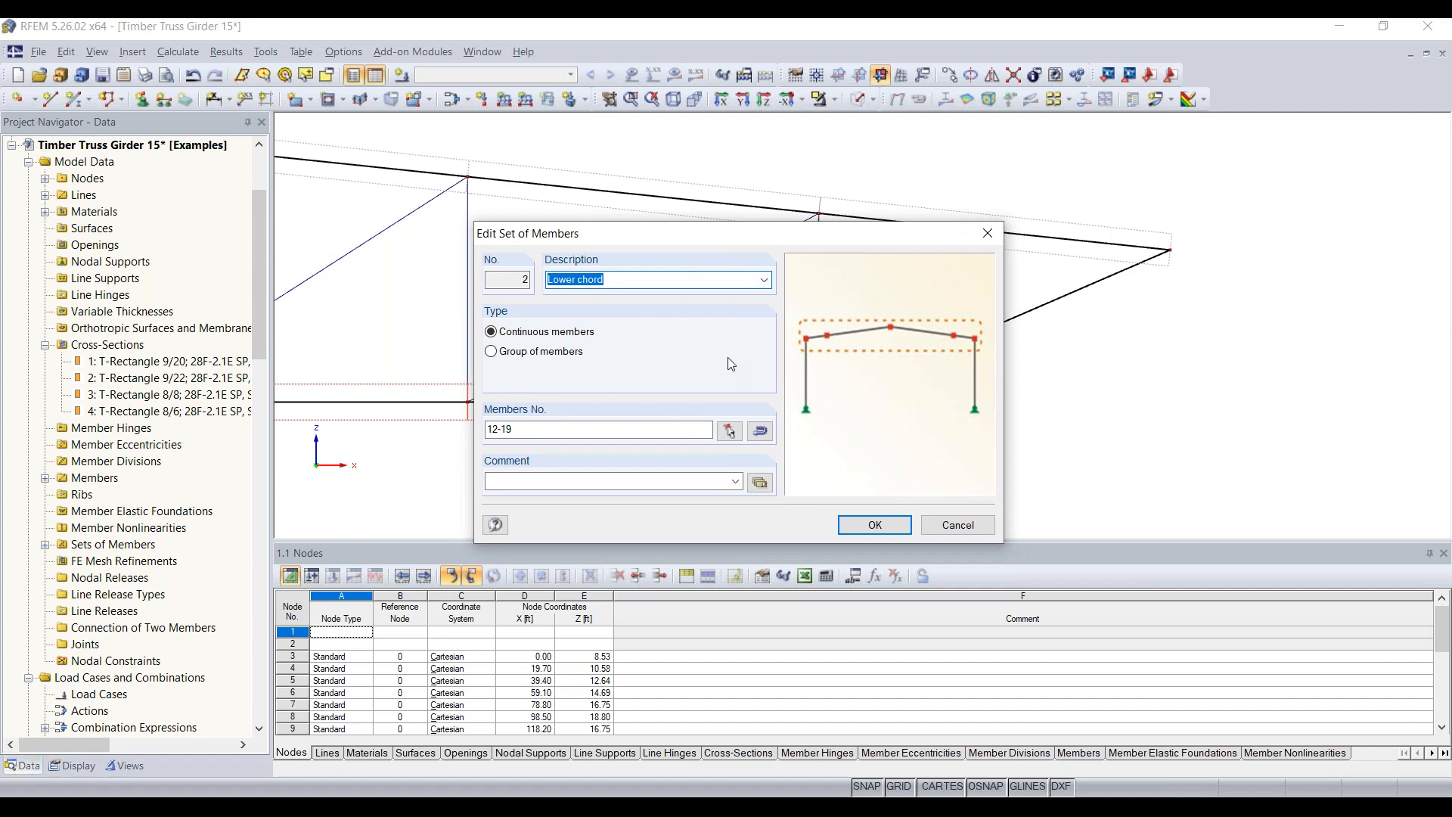
left_click(582, 429)
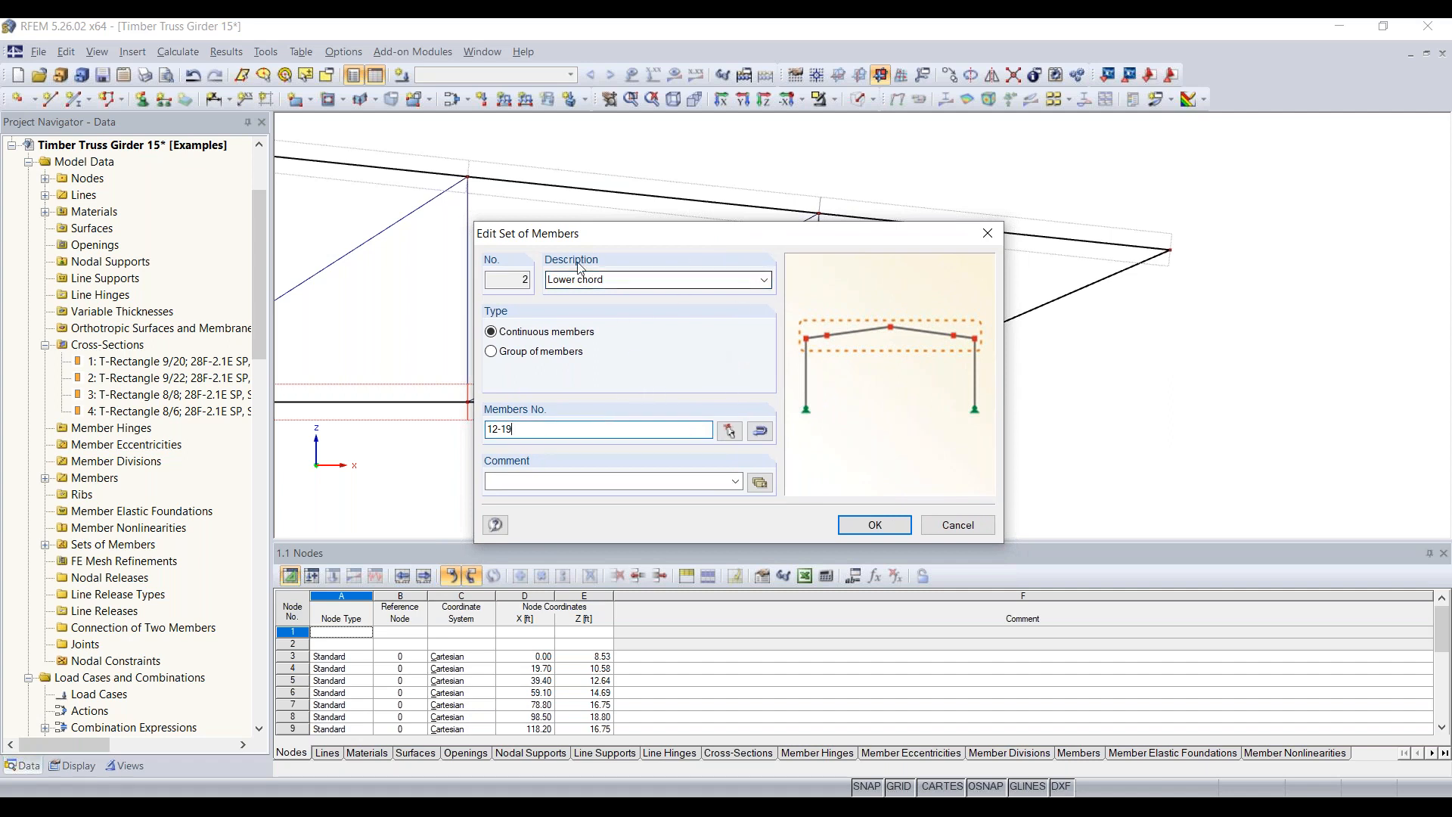
double_click(525, 279)
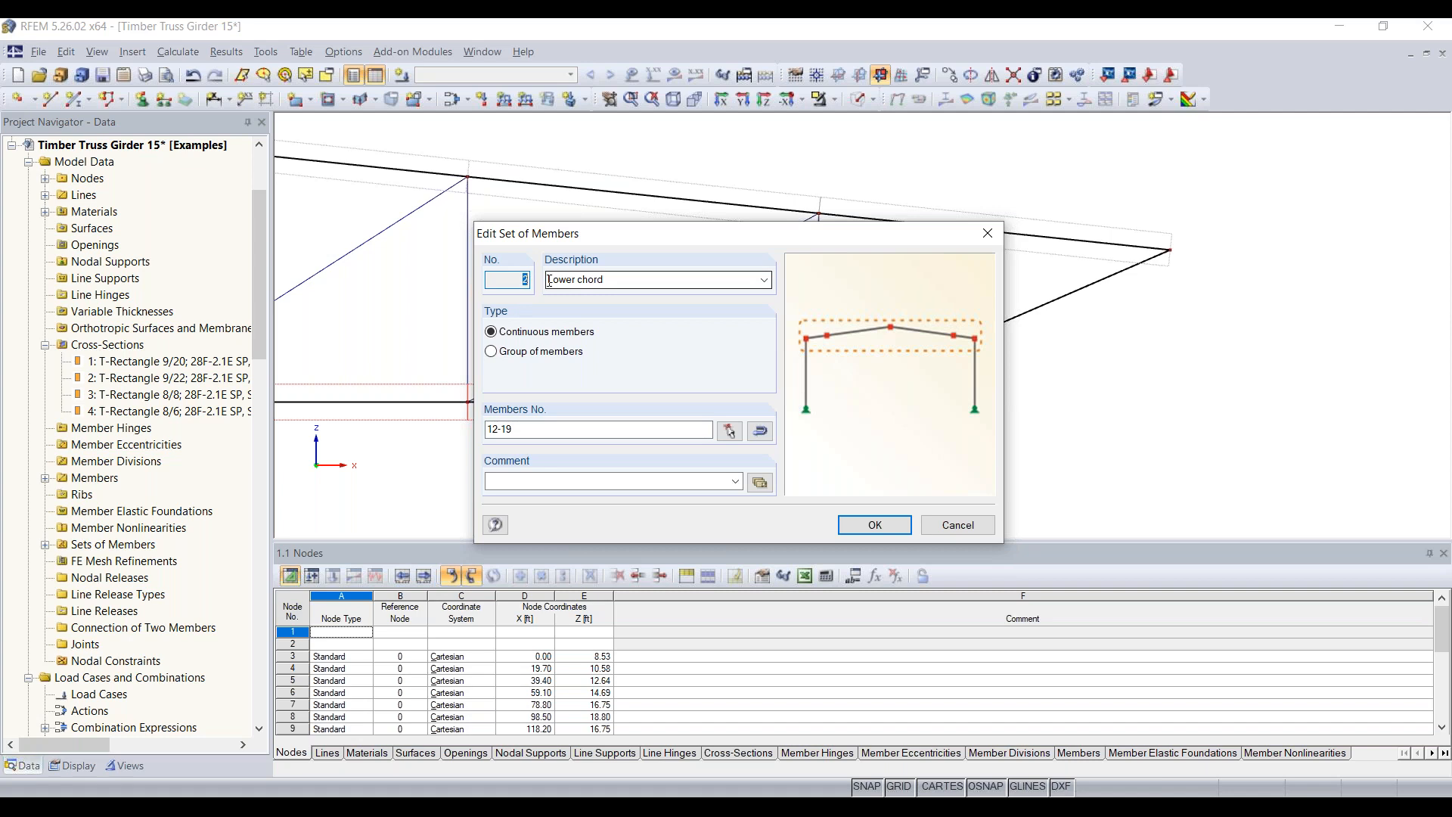
left_click(613, 280)
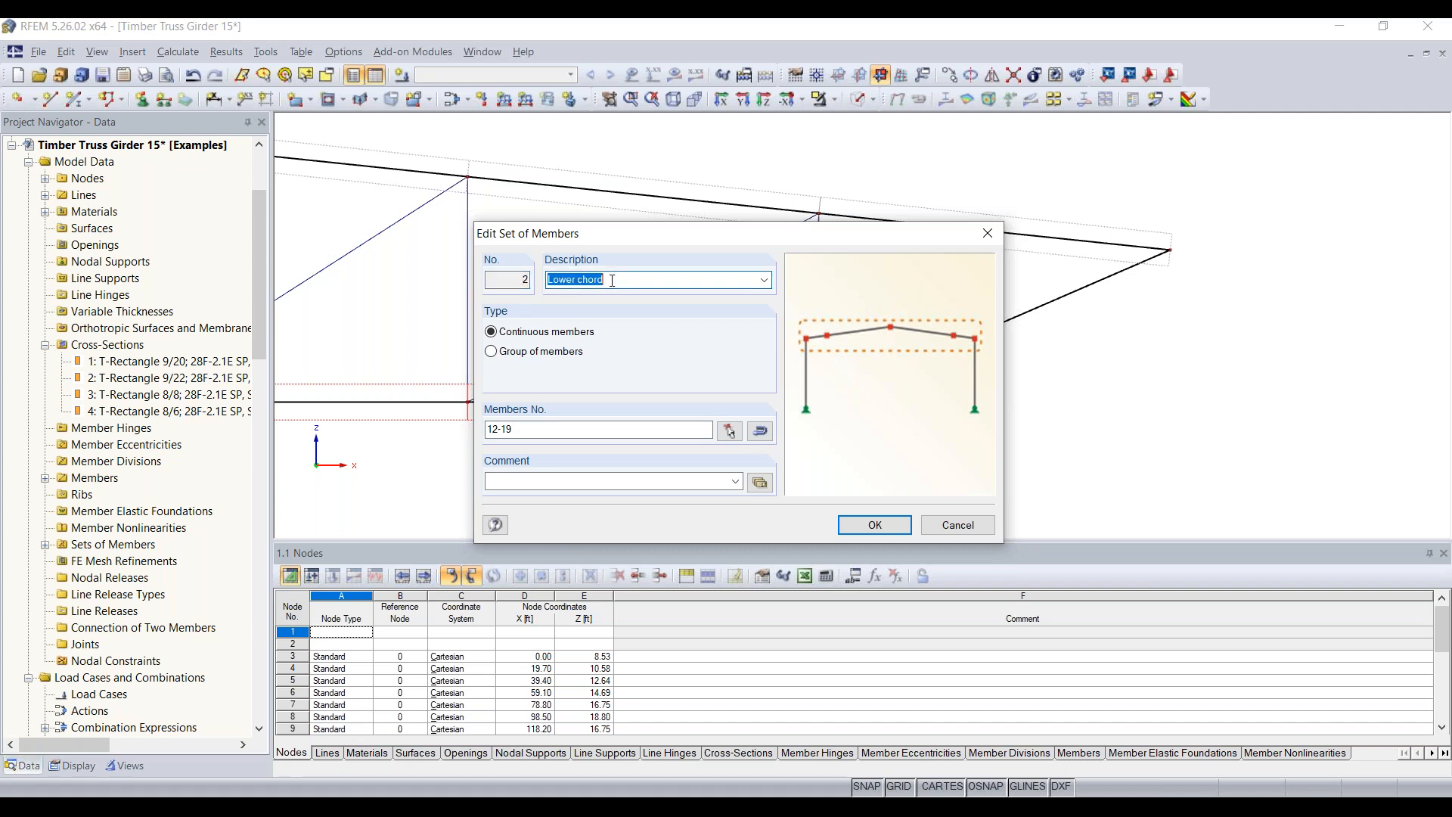
left_click(511, 432)
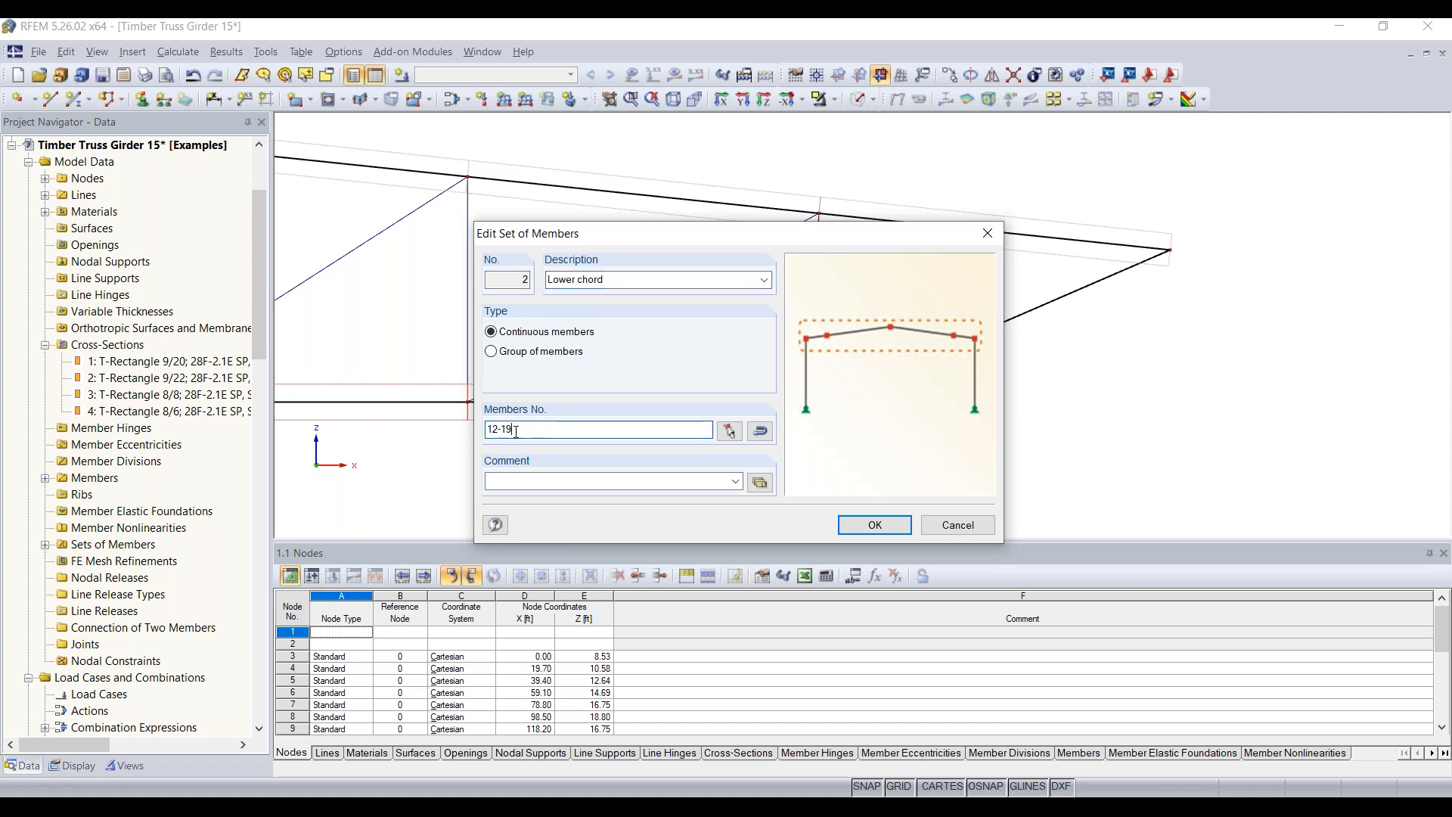
left_click(730, 430)
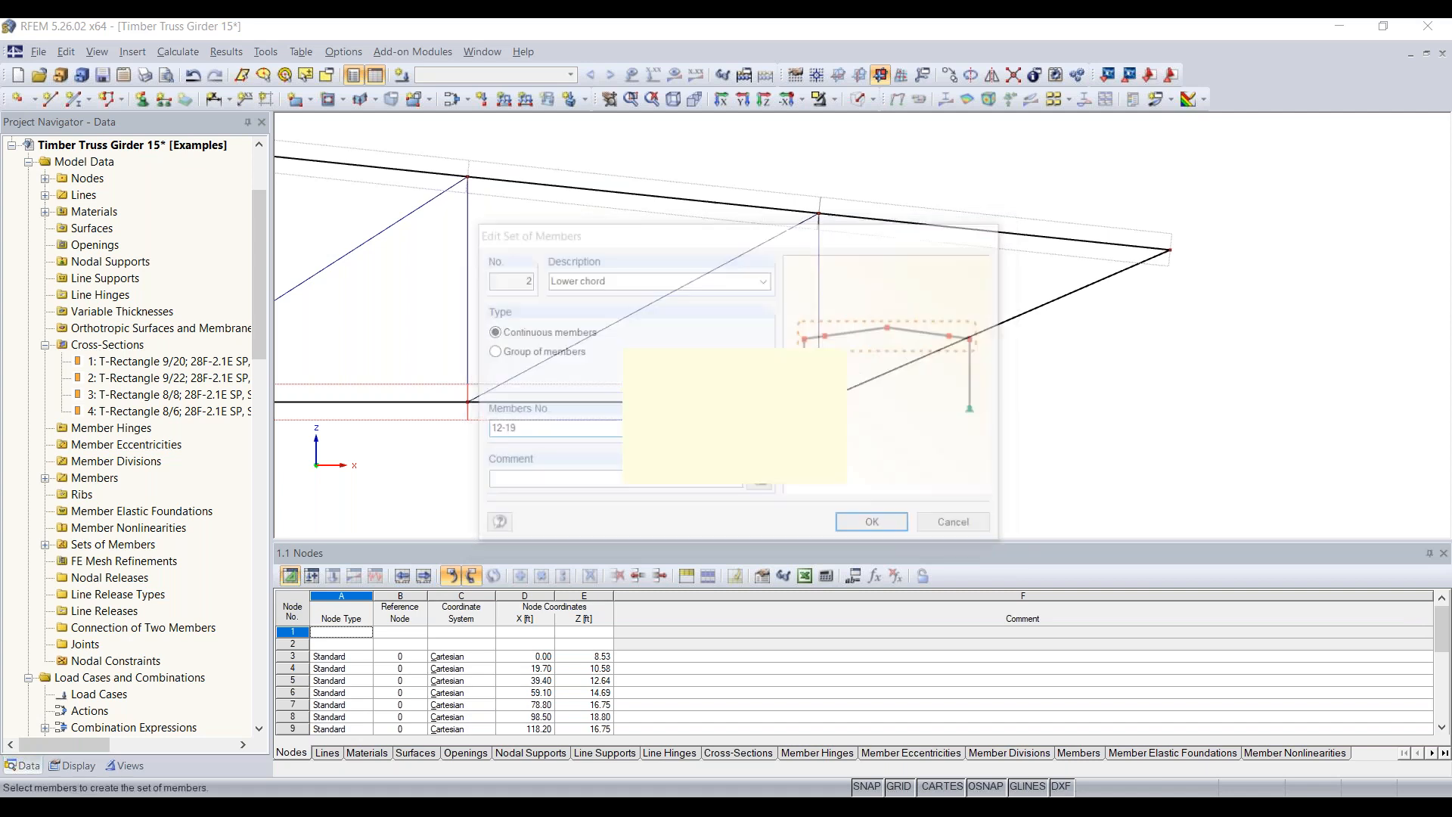
left_click_drag(730, 379, 631, 170)
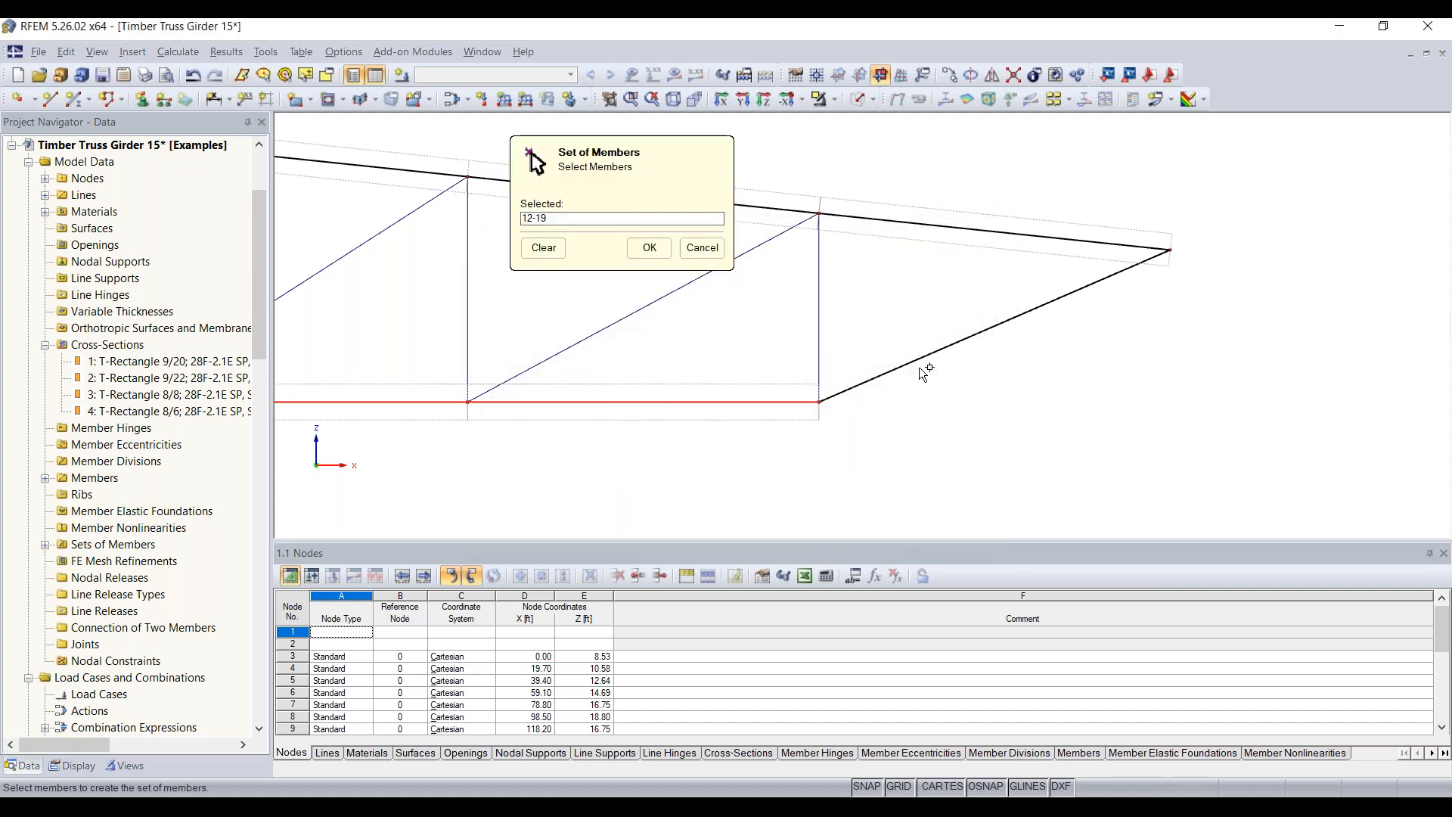
left_click(917, 360)
- Add the end diagonal at the origin end, member 21, to the Lower chord set and apply the edited set
middle_click_drag(634, 468, 1236, 437)
scroll(560, 435, "down", 9)
middle_click_drag(567, 447, 1451, 440)
scroll(641, 393, "up", 3)
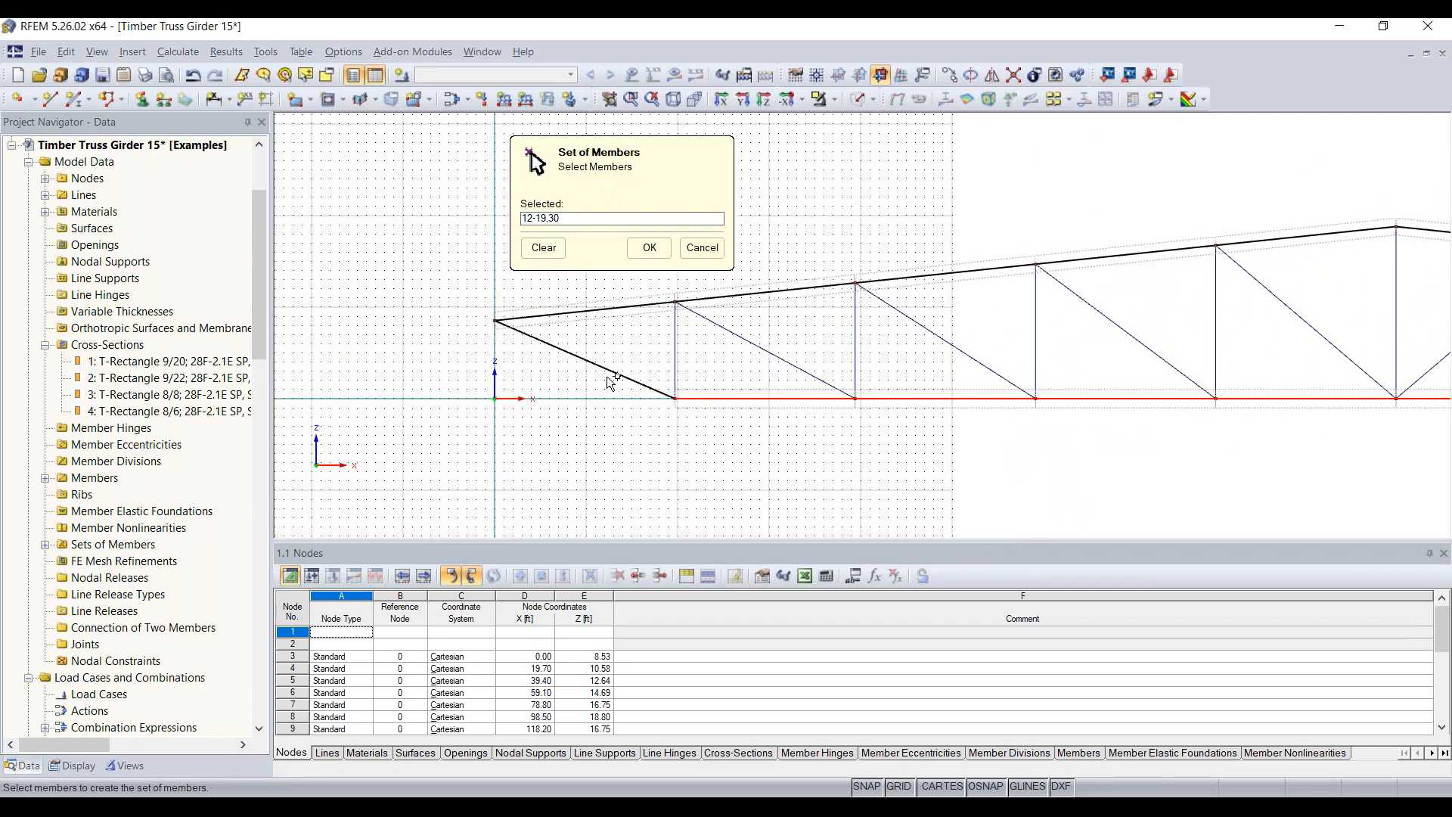
left_click(603, 364)
left_click(641, 250)
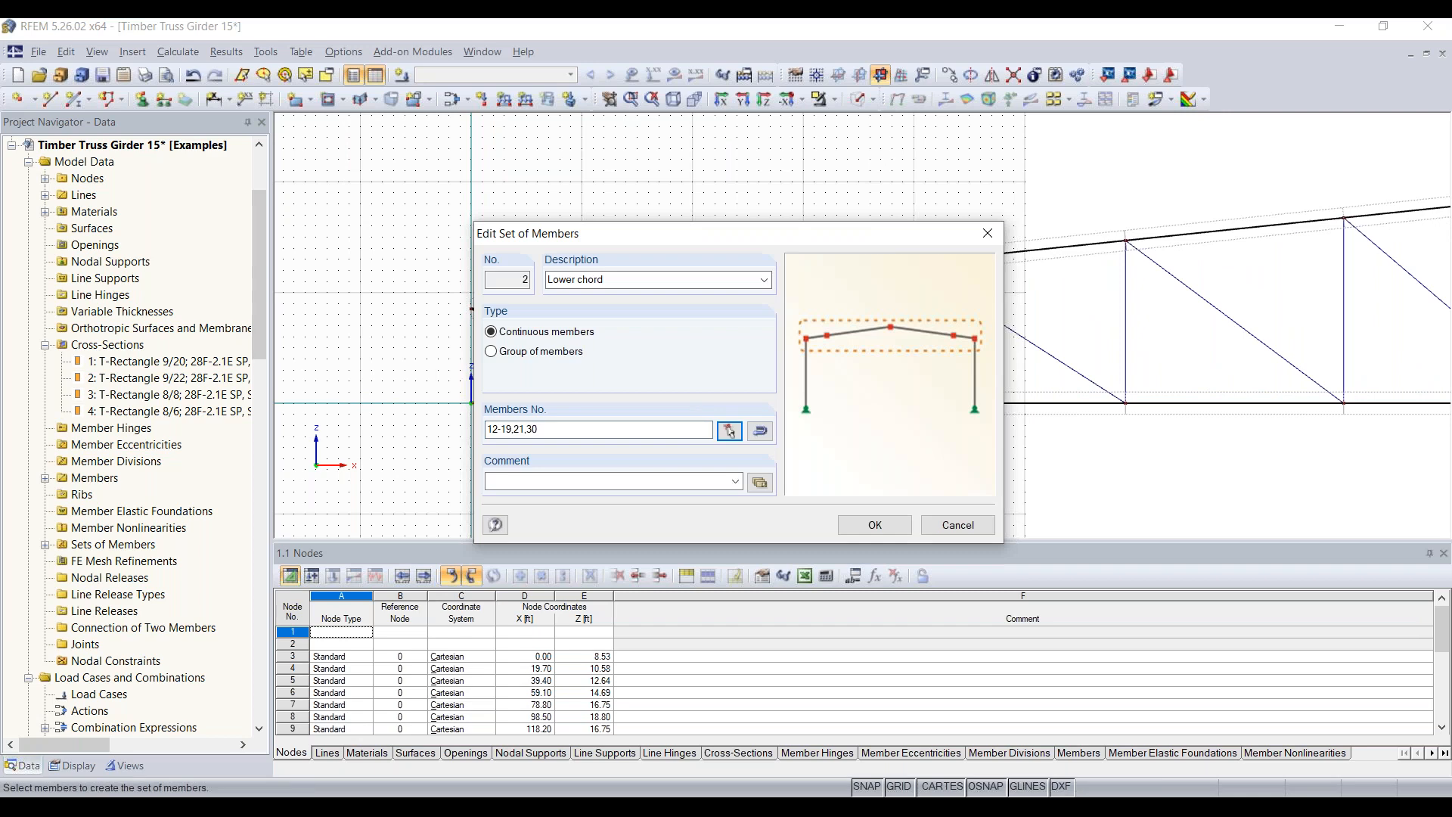
left_click(878, 522)
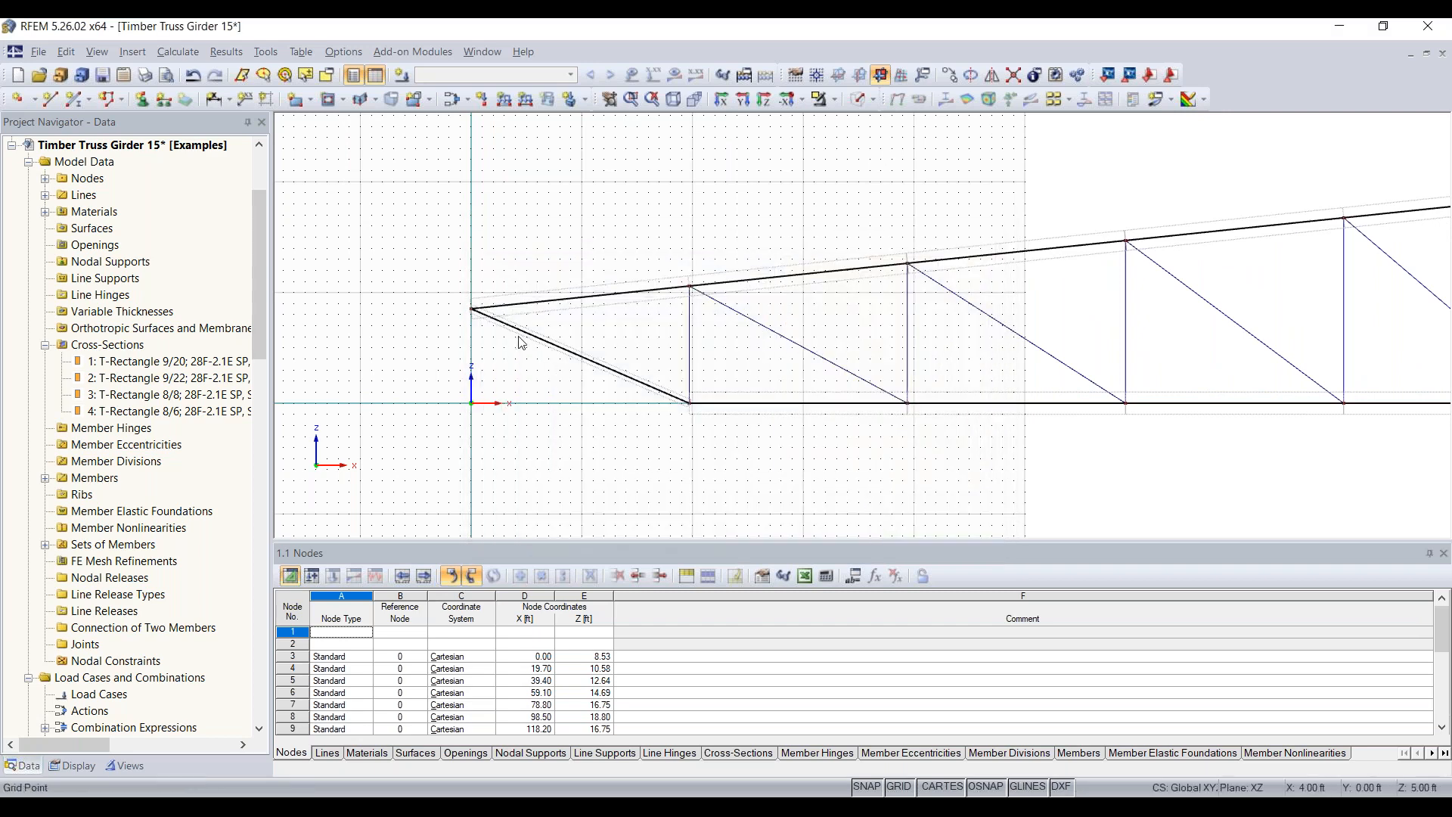
- Examine the Lower chord set along the full truss, including both end diagonals
scroll(558, 357, "up", 2)
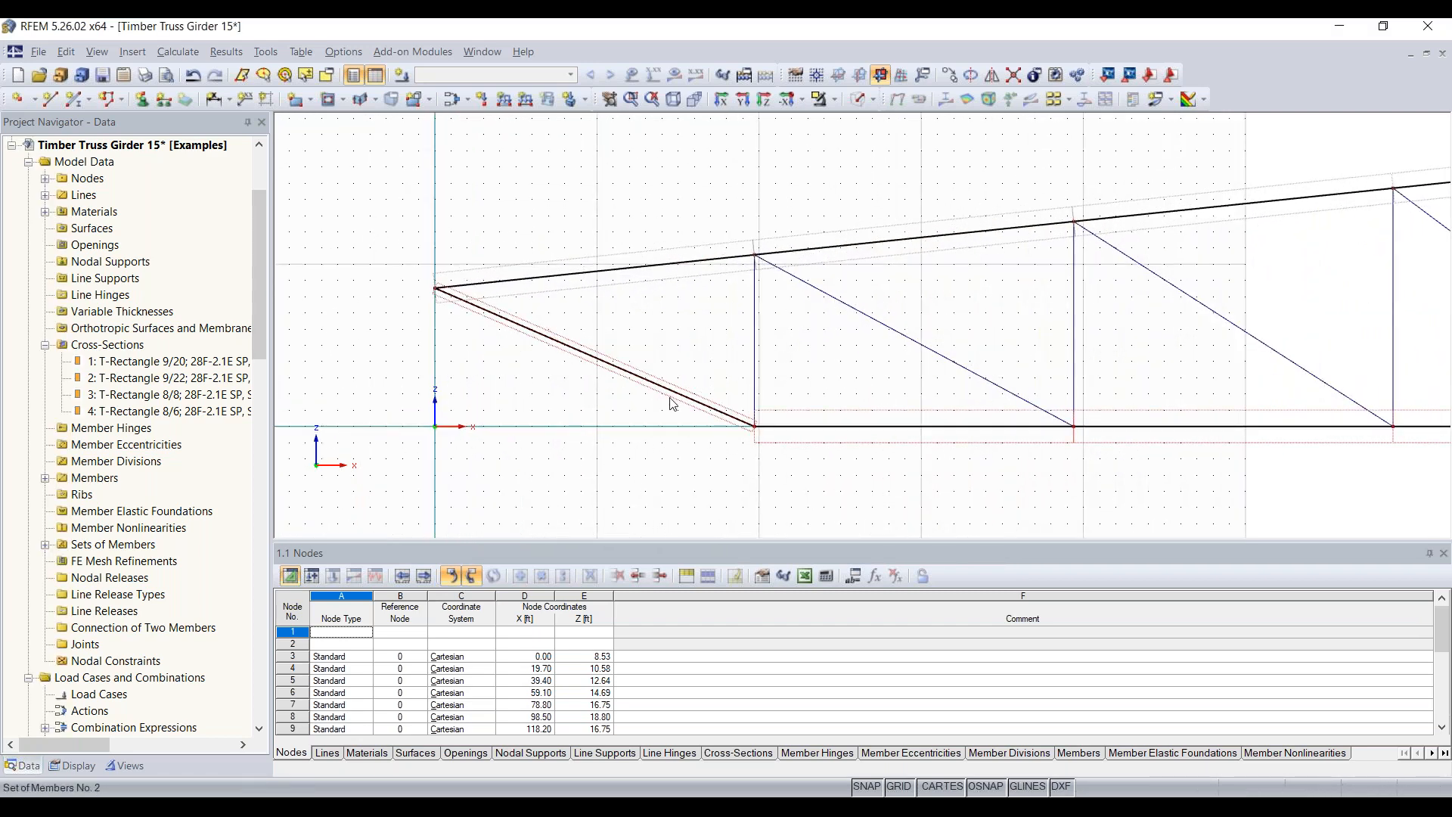
scroll(870, 461, "down", 2)
middle_click_drag(947, 472, 290, 378)
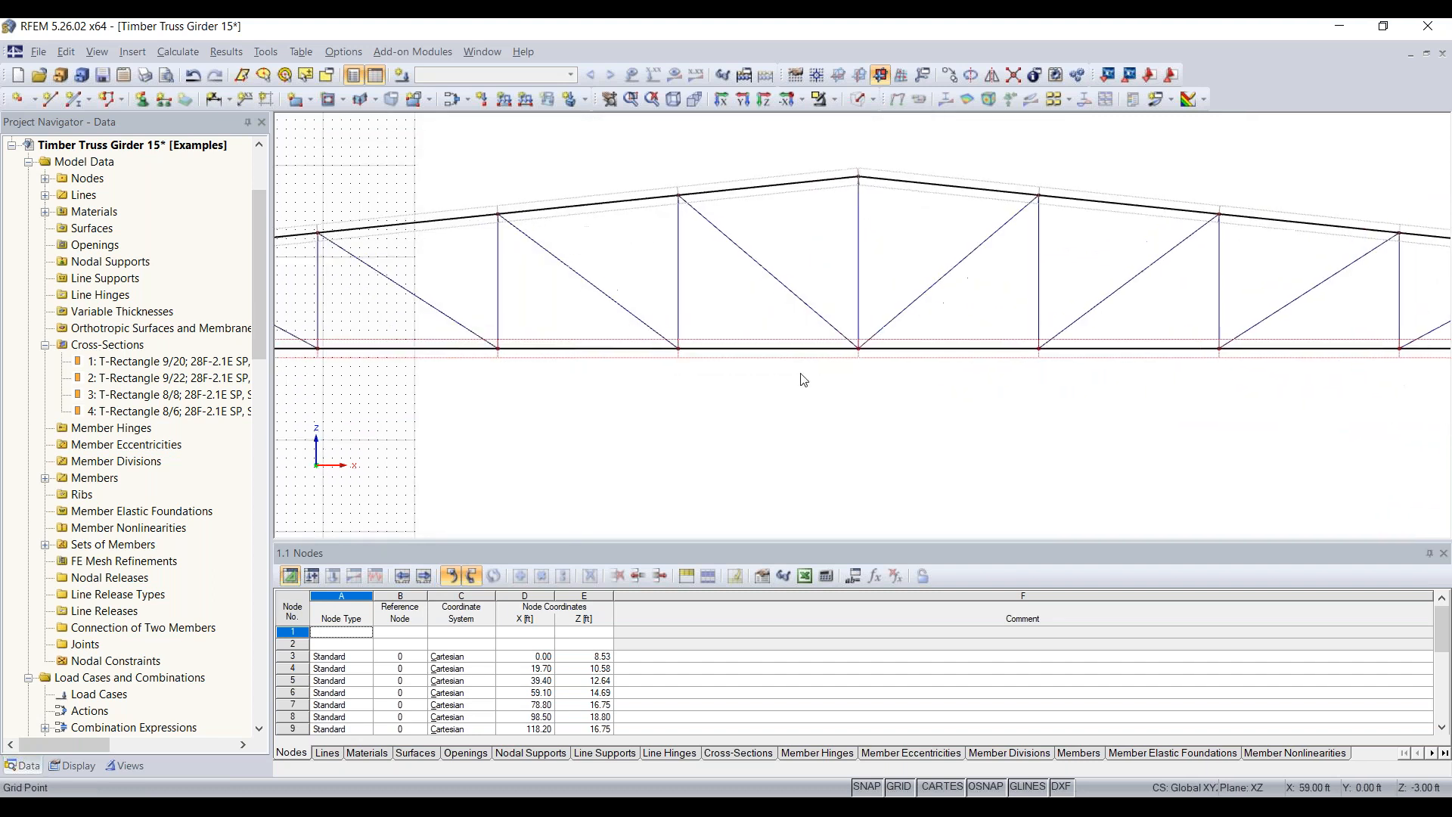
middle_click_drag(1162, 363, 803, 349)
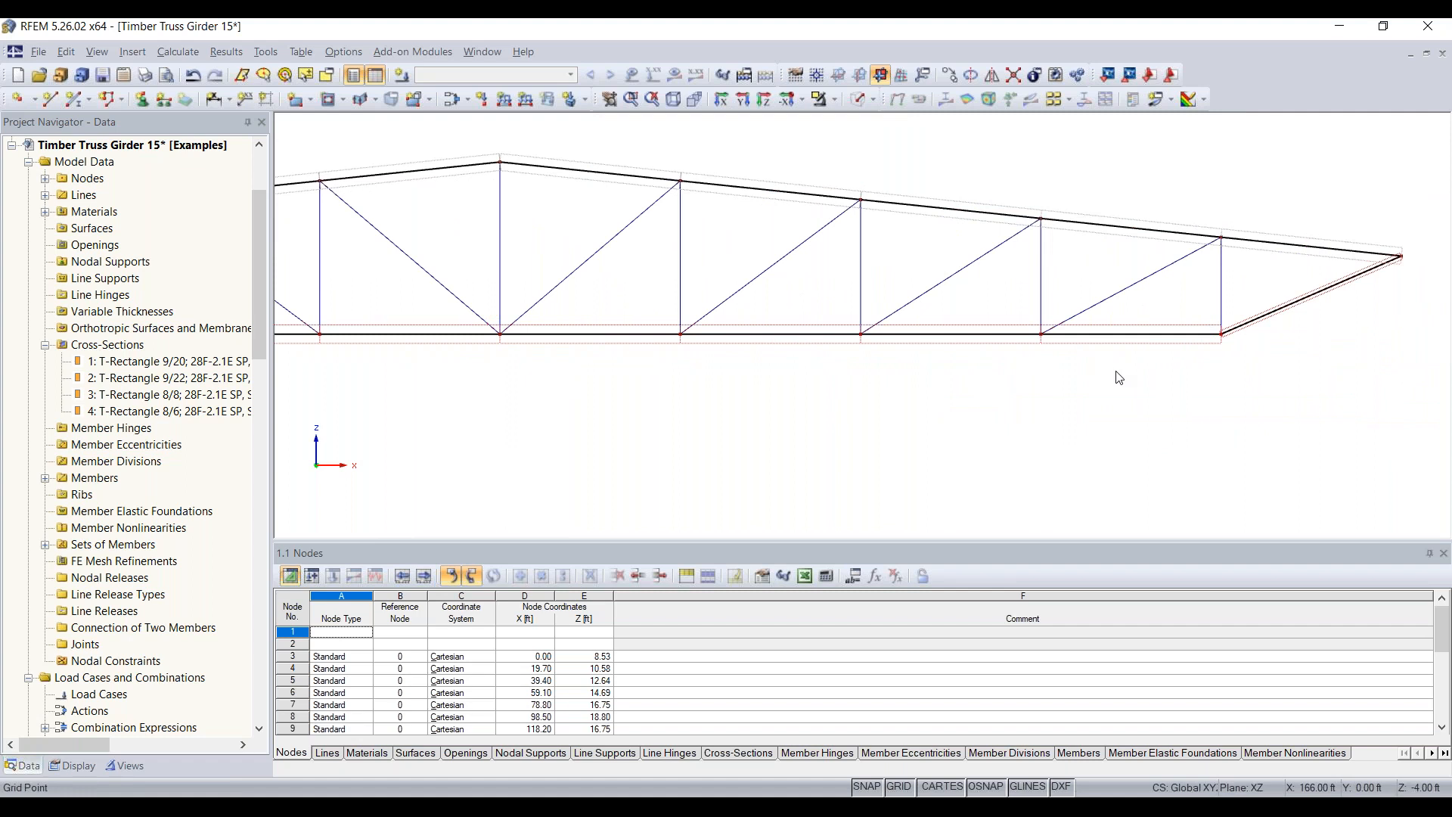
scroll(1101, 380, "down", 3)
middle_click_drag(791, 445, 875, 428)
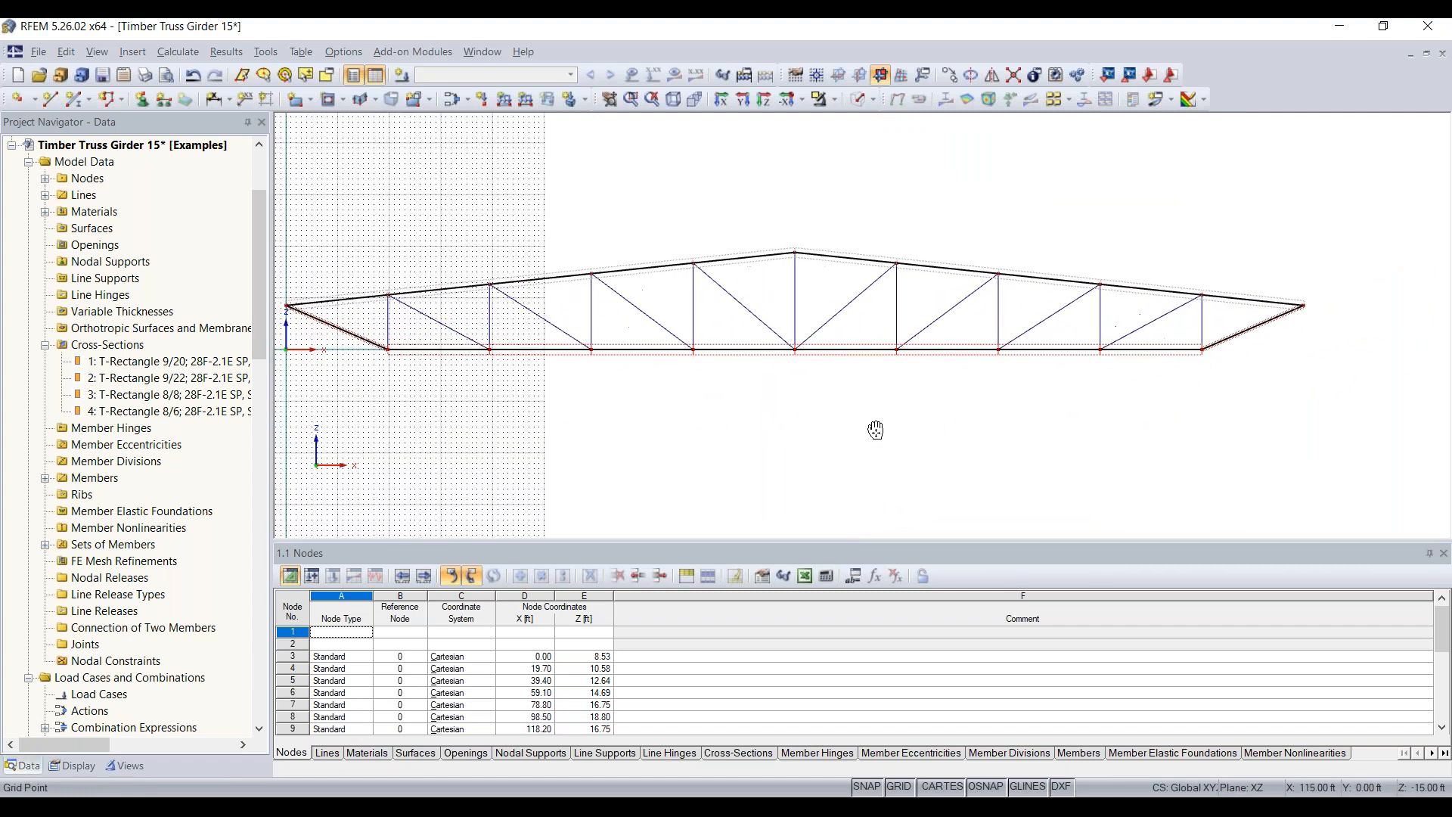
middle_click_drag(514, 448, 665, 447)
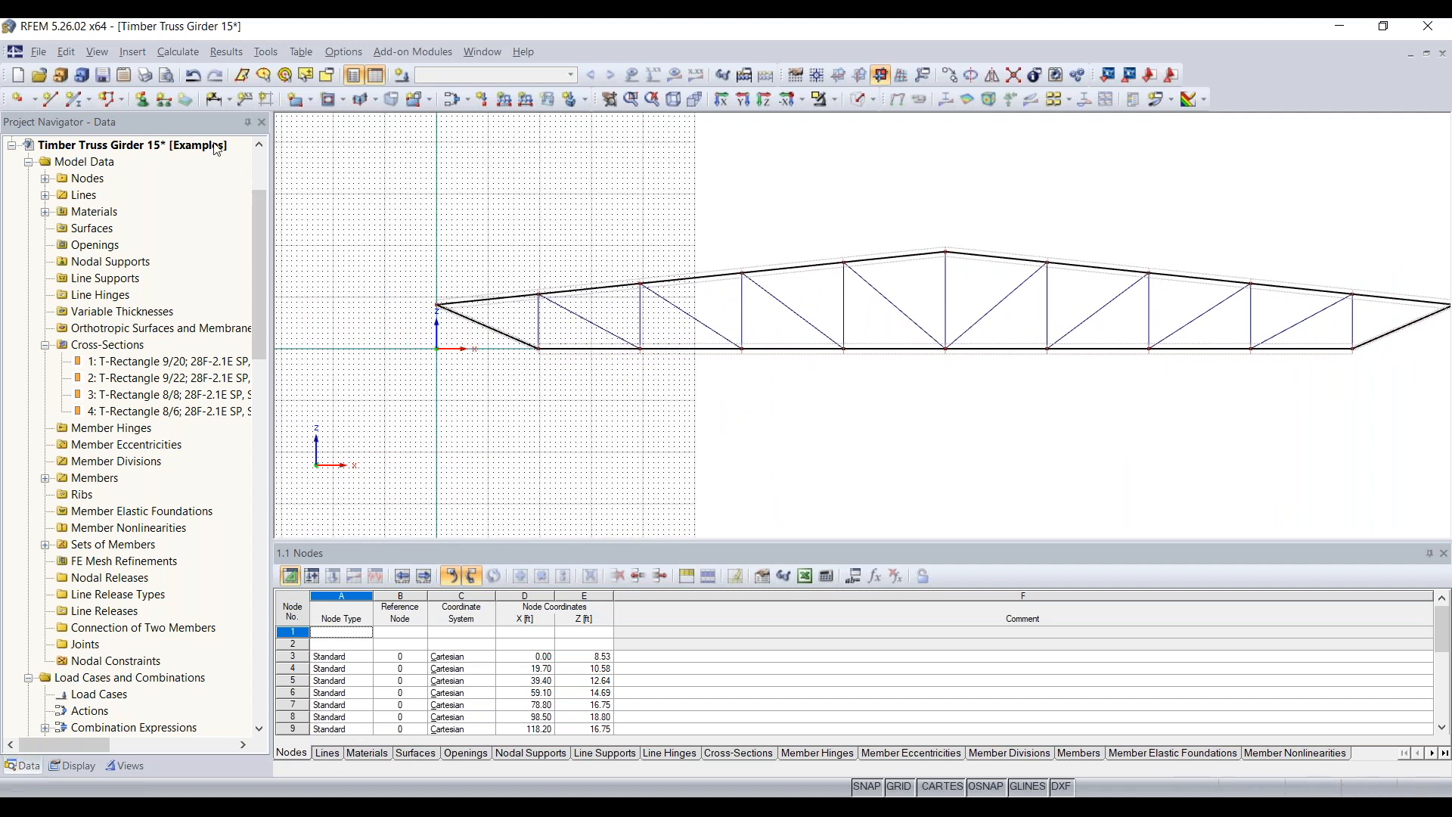
- Place a Hinged nodal support on the truss's end node above the origin, where the upper chord starts
left_click(145, 101)
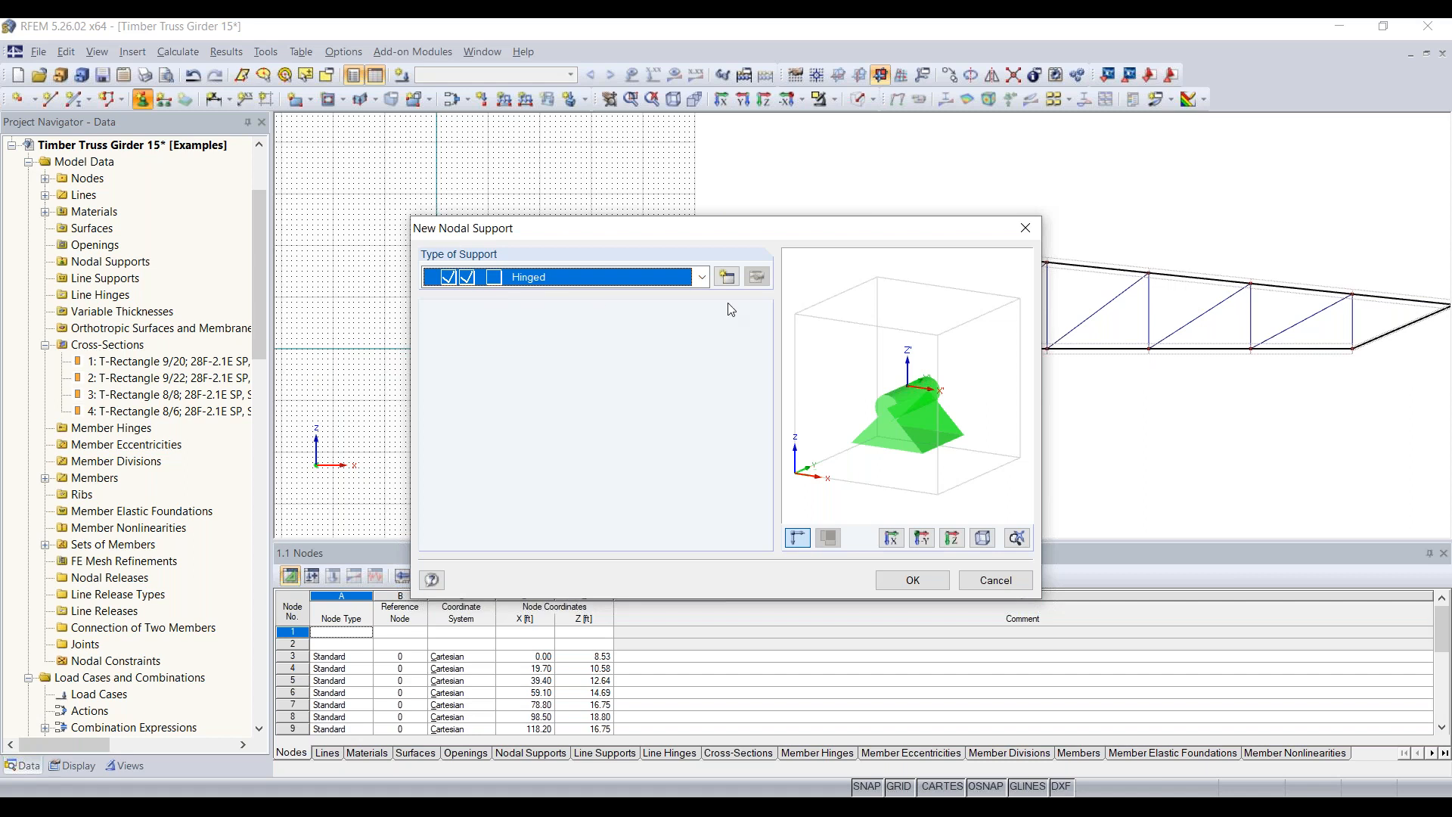
left_click(703, 278)
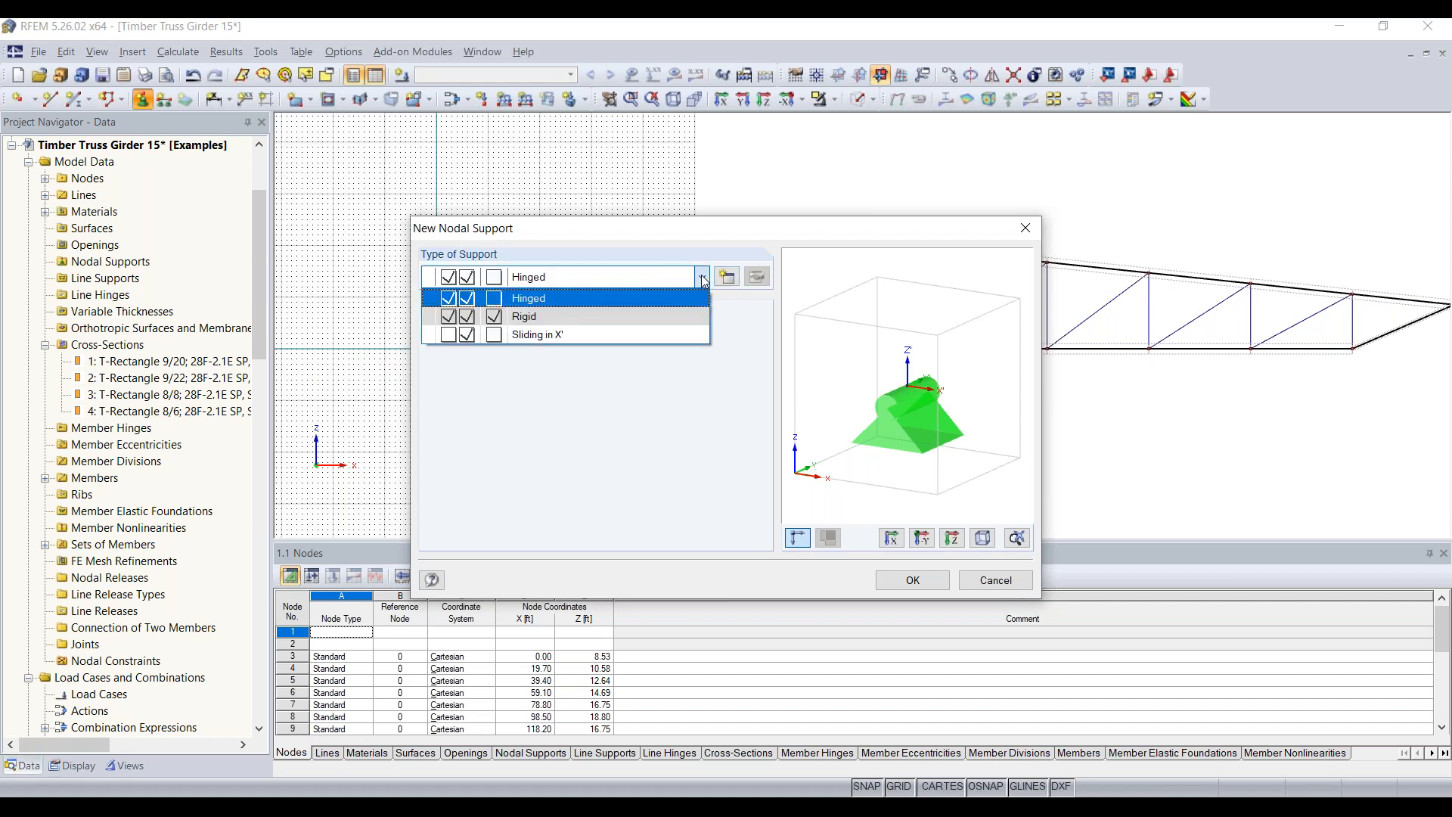
left_click(686, 300)
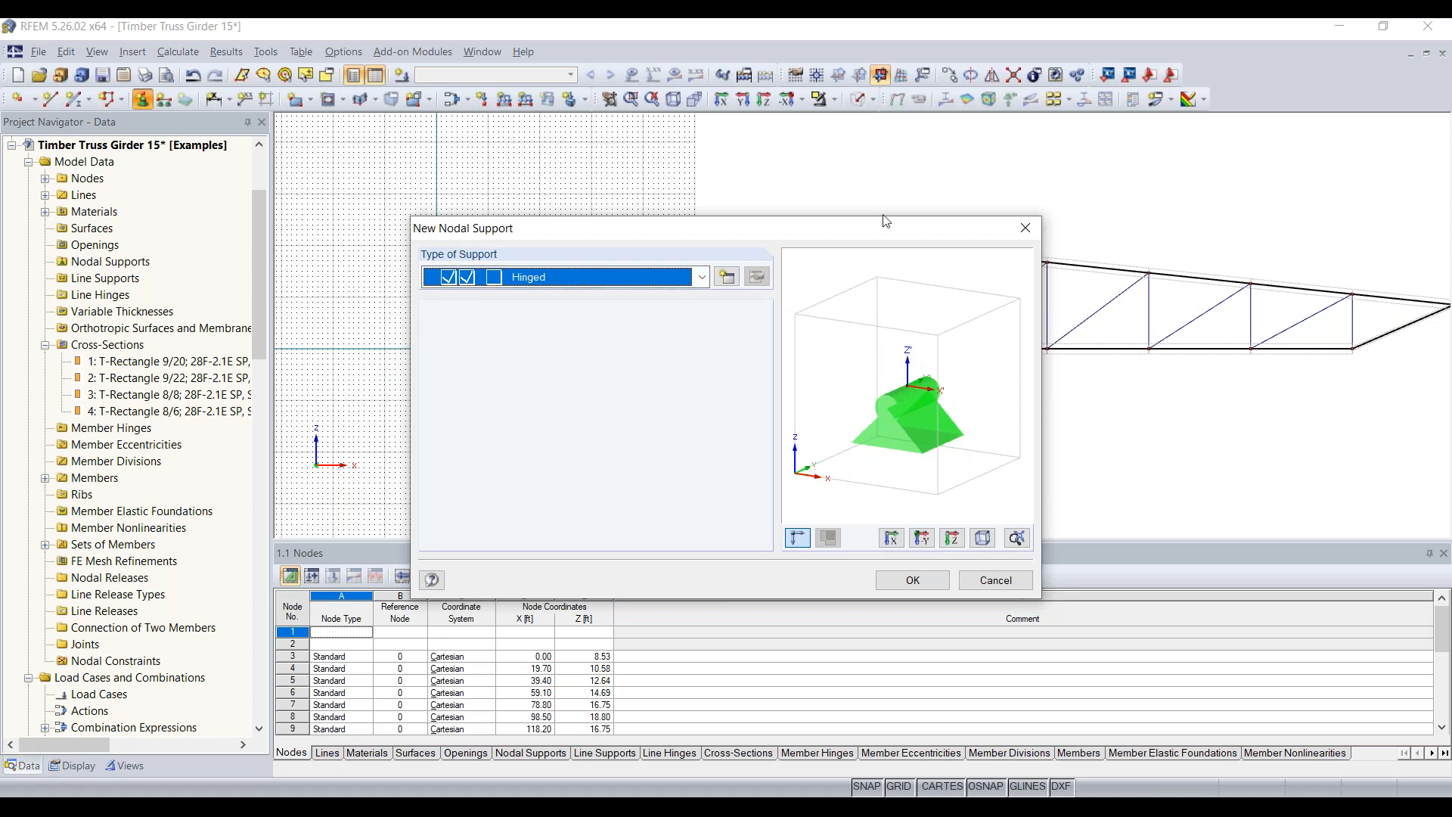
left_click(906, 580)
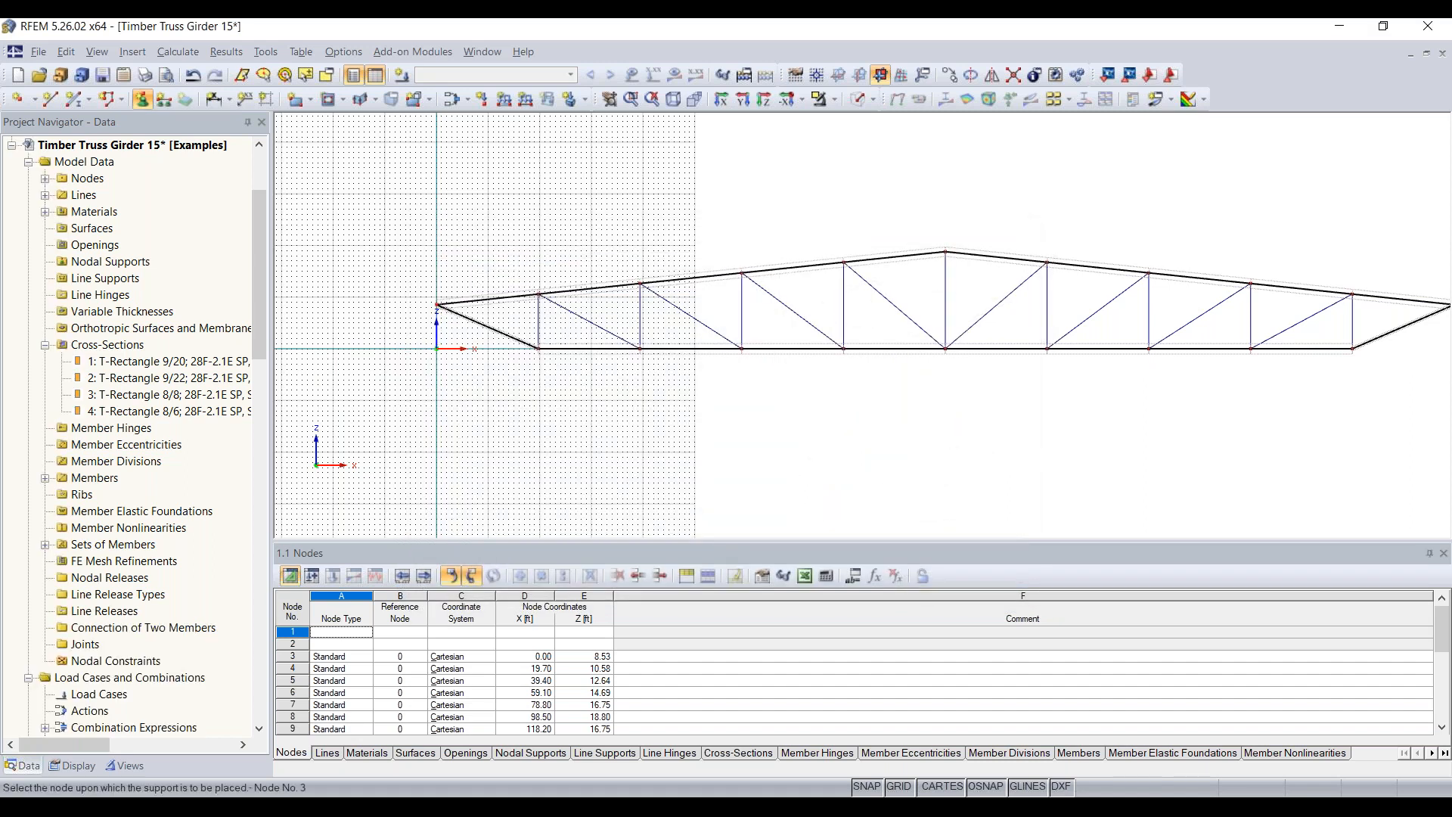
left_click(435, 305)
scroll(437, 308, "up", 2)
scroll(438, 308, "up", 2)
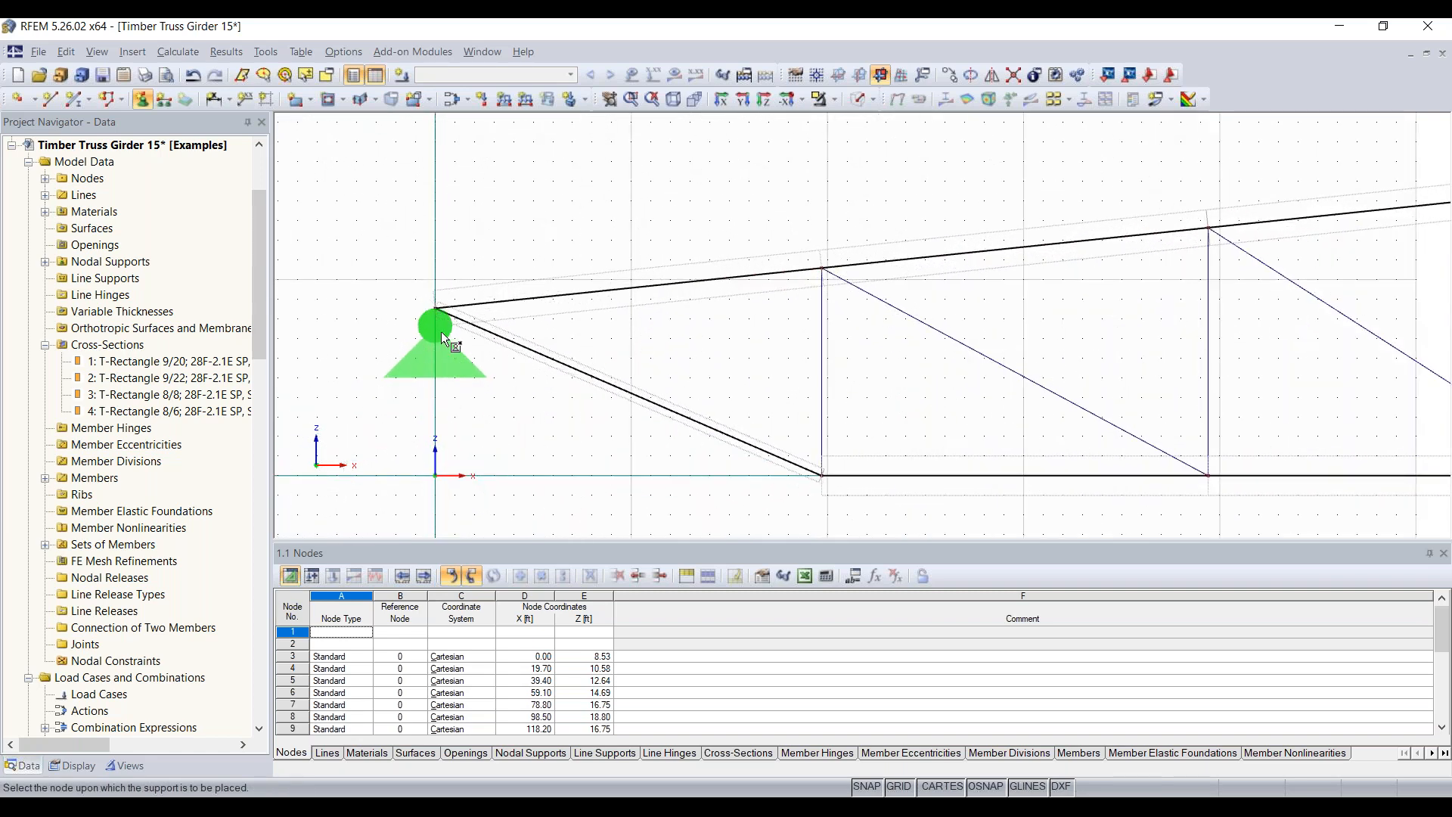
scroll(446, 362, "down", 4)
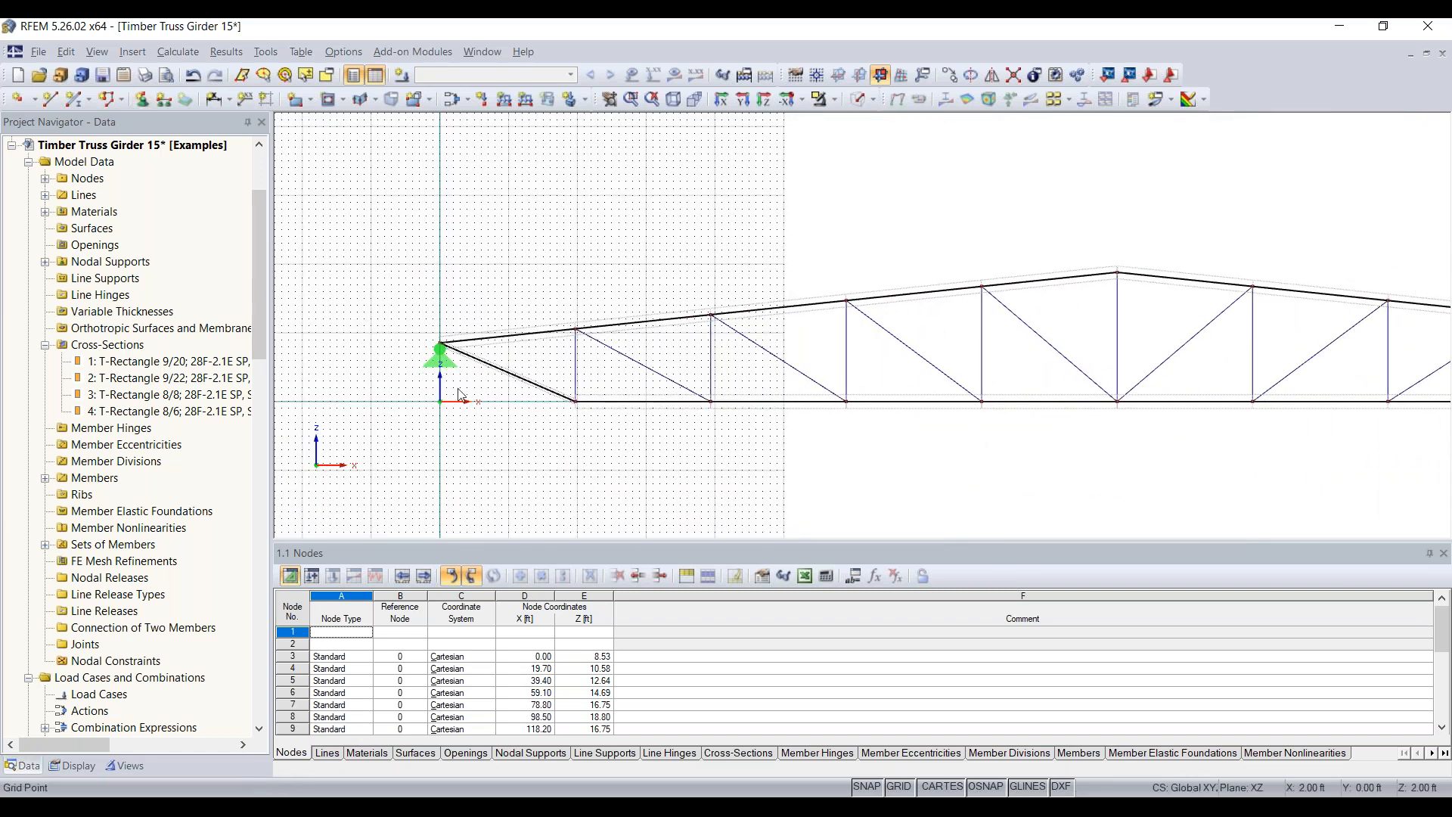
- Create a nodal support type with uX released and uZ fixed, and place it on the truss's end node opposite the hinged support
middle_click_drag(877, 485, 460, 419)
middle_click_drag(954, 384, 754, 410)
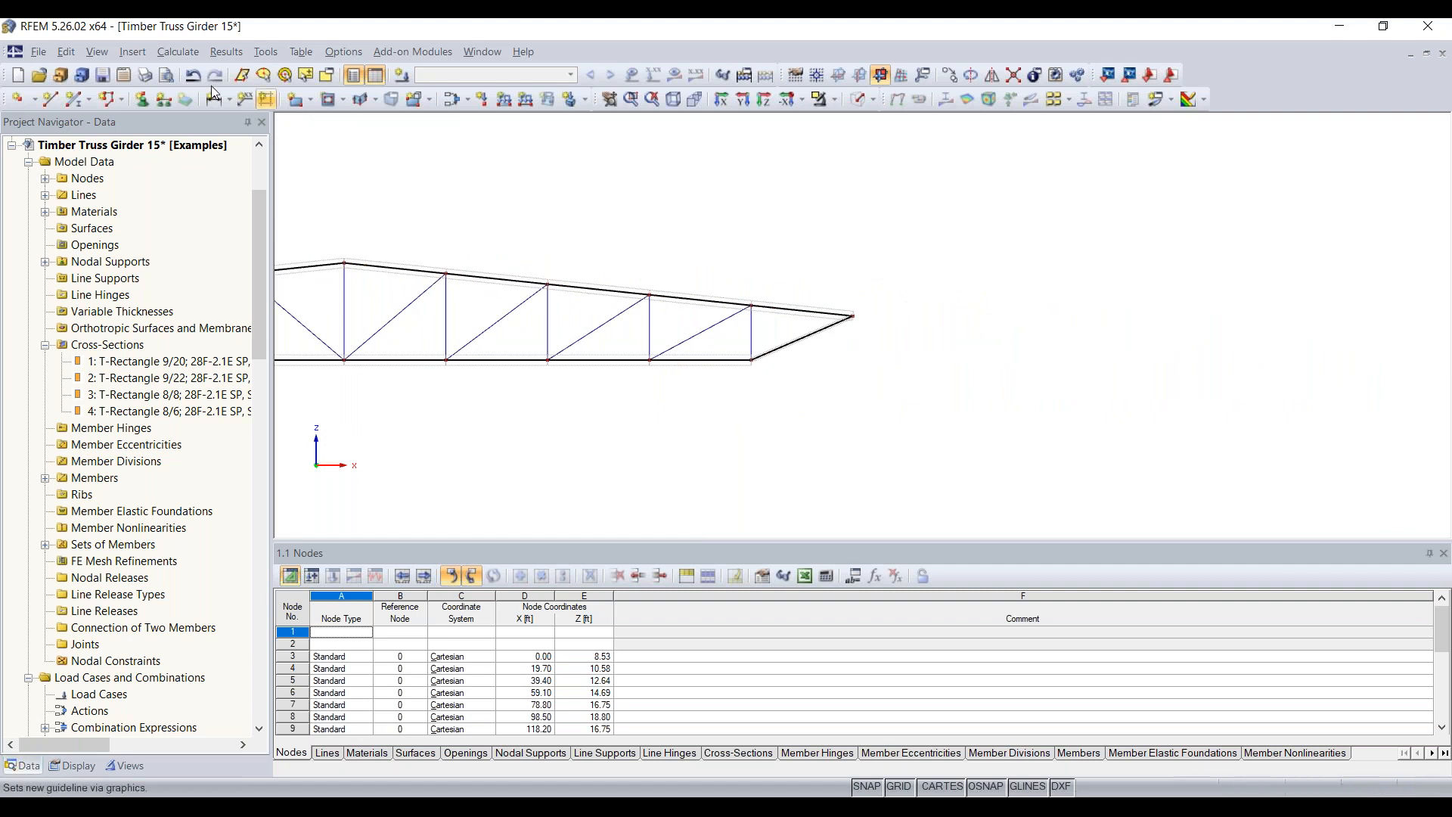
left_click(148, 104)
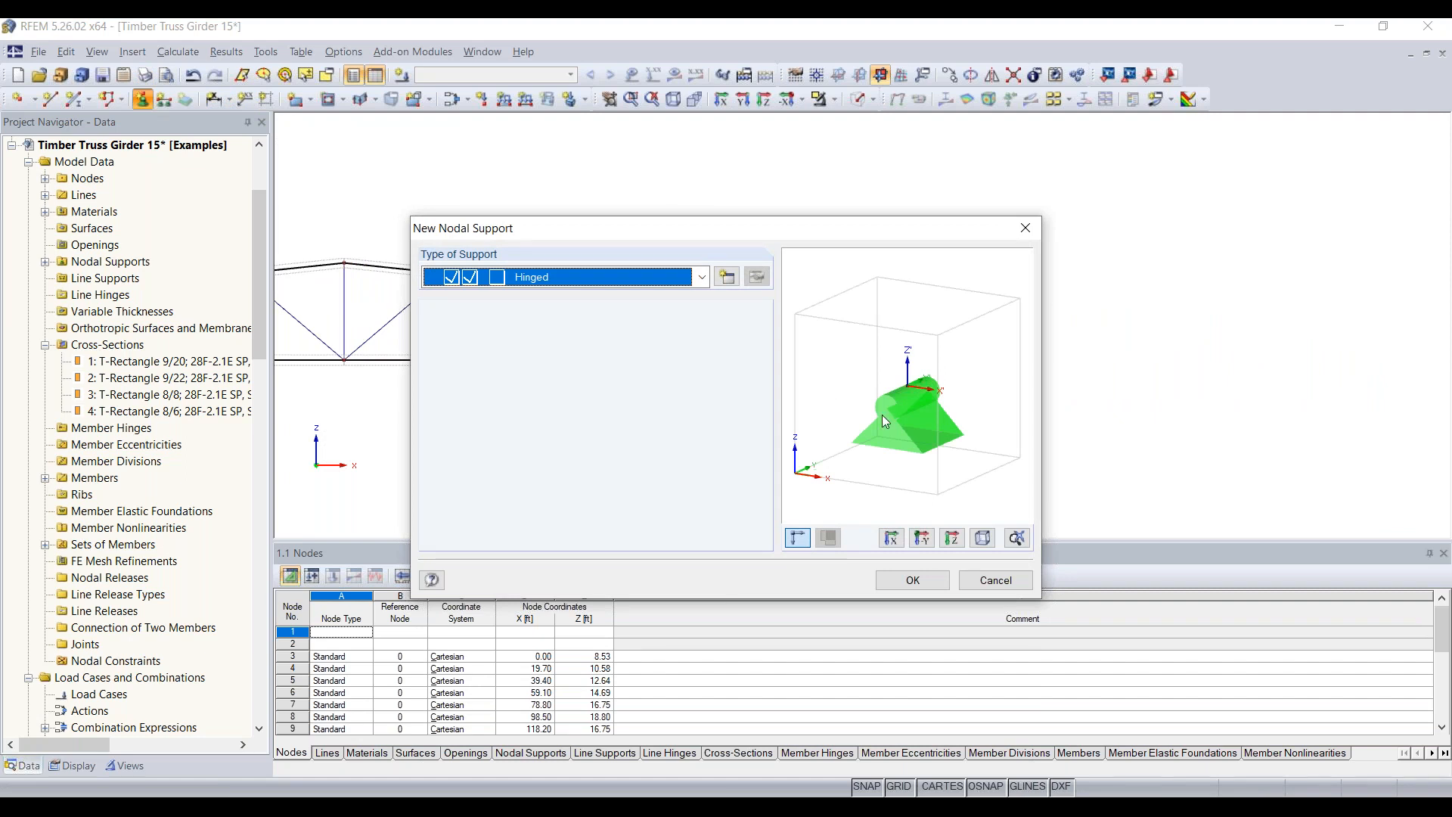
left_click(731, 282)
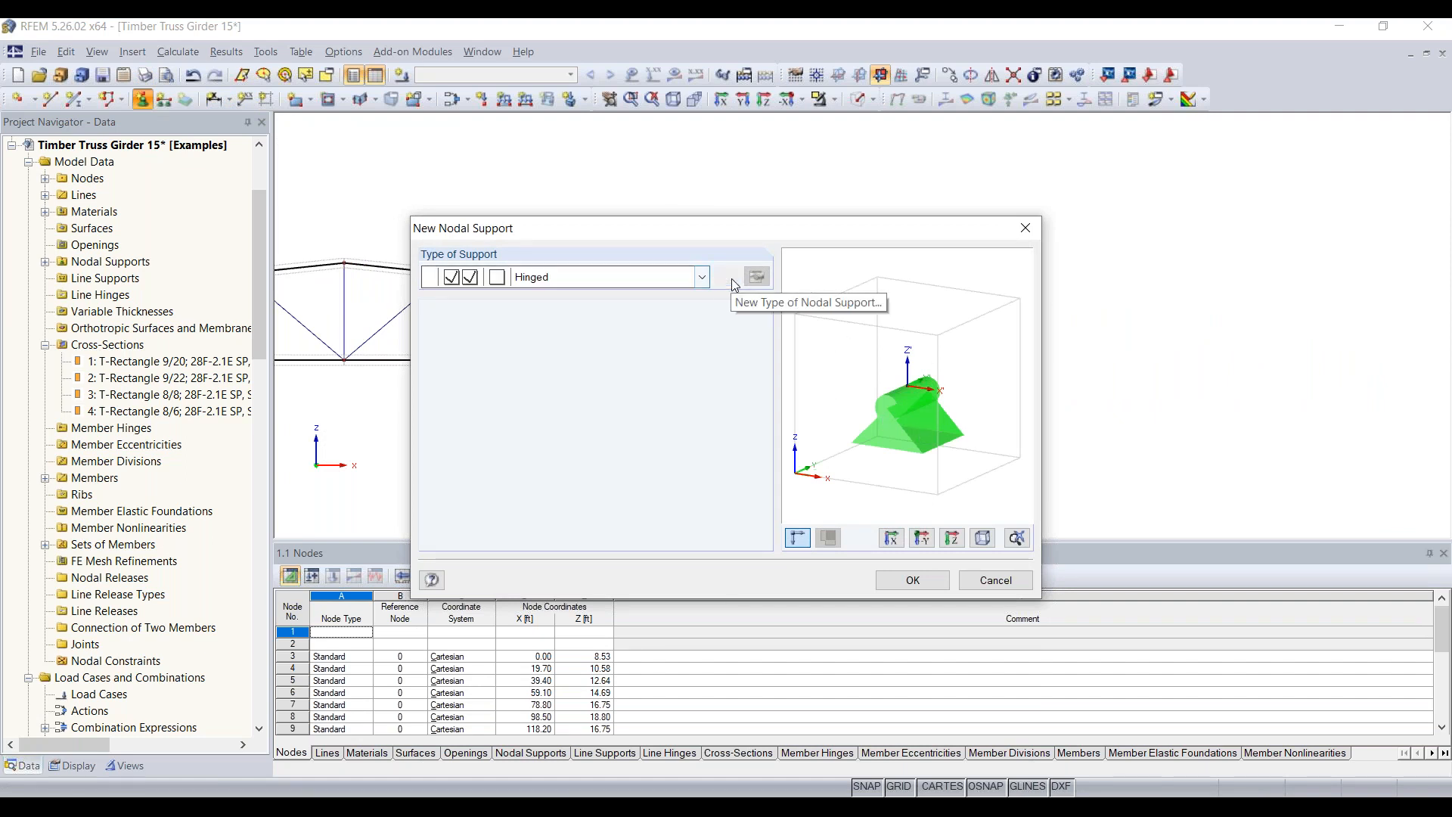
left_click(733, 281)
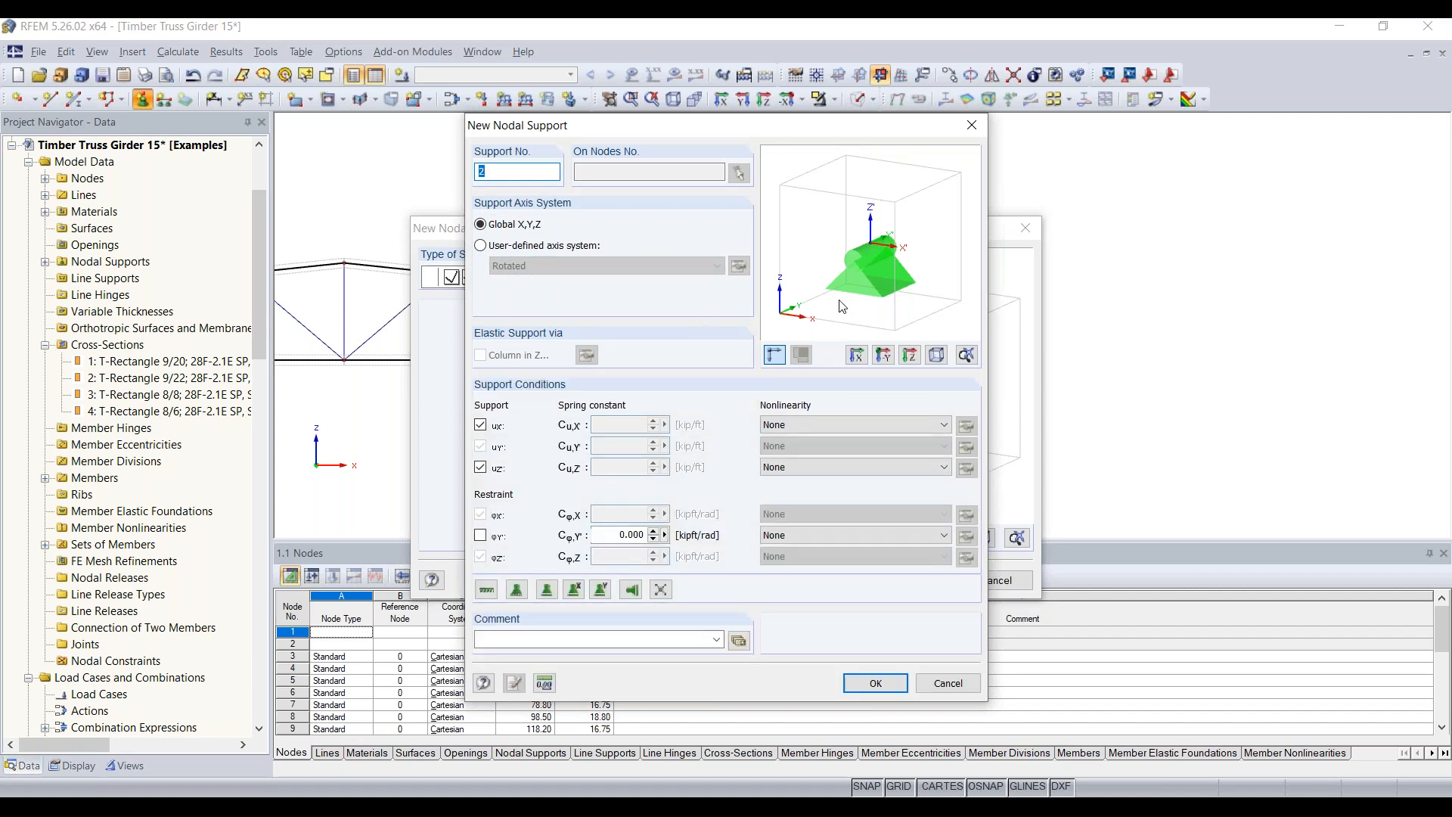
left_click(480, 426)
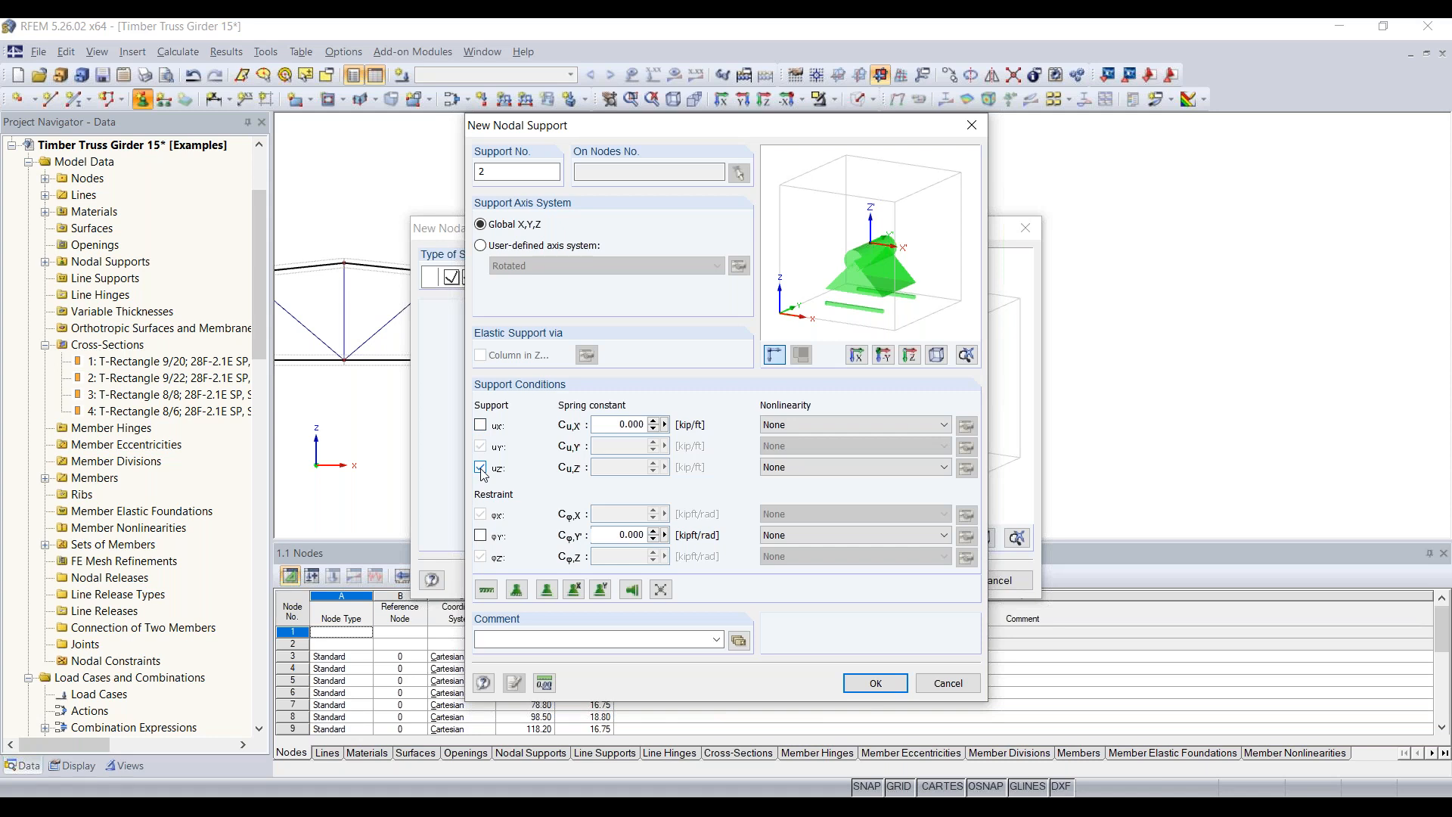
left_click(877, 680)
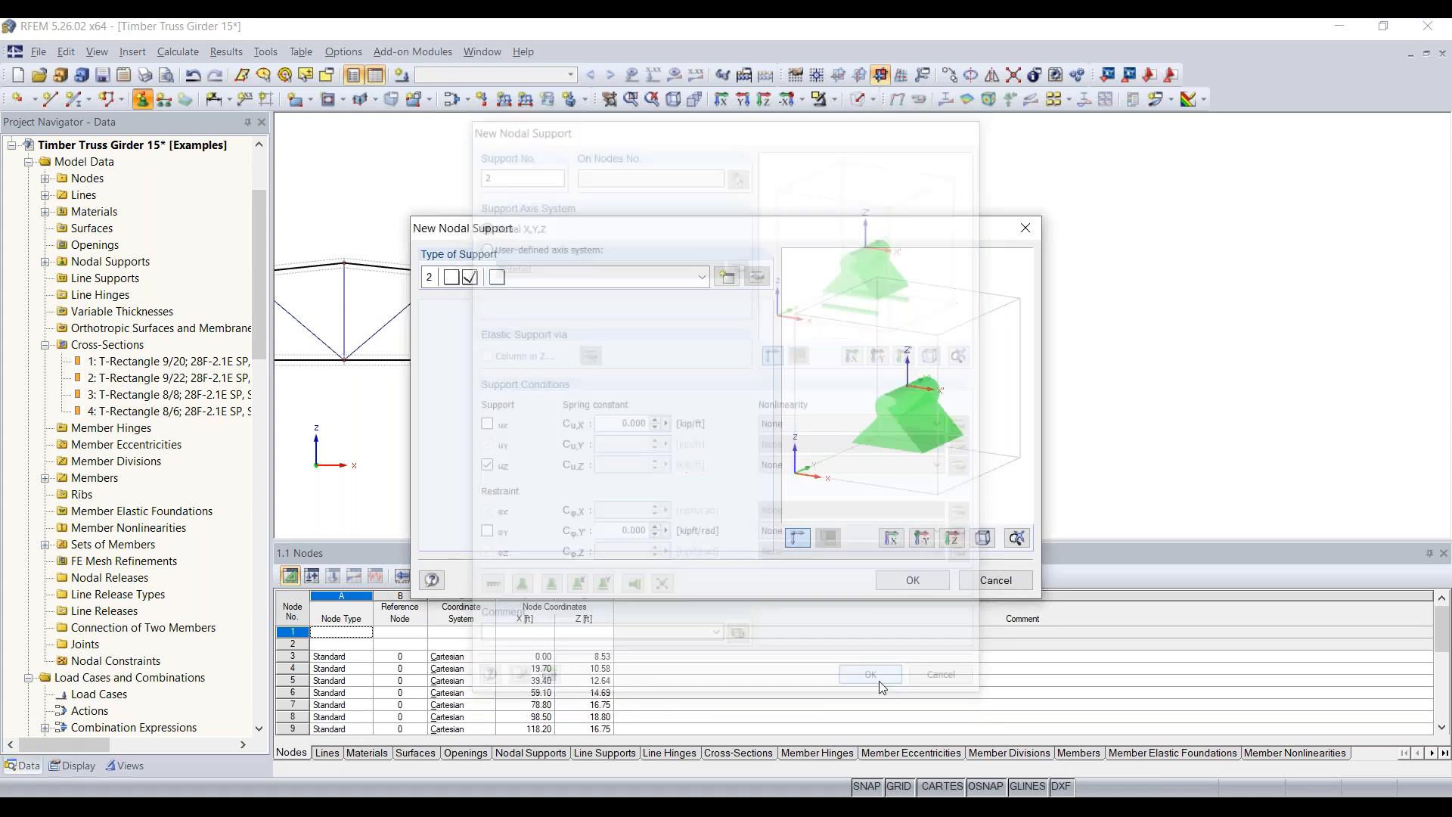
left_click(915, 581)
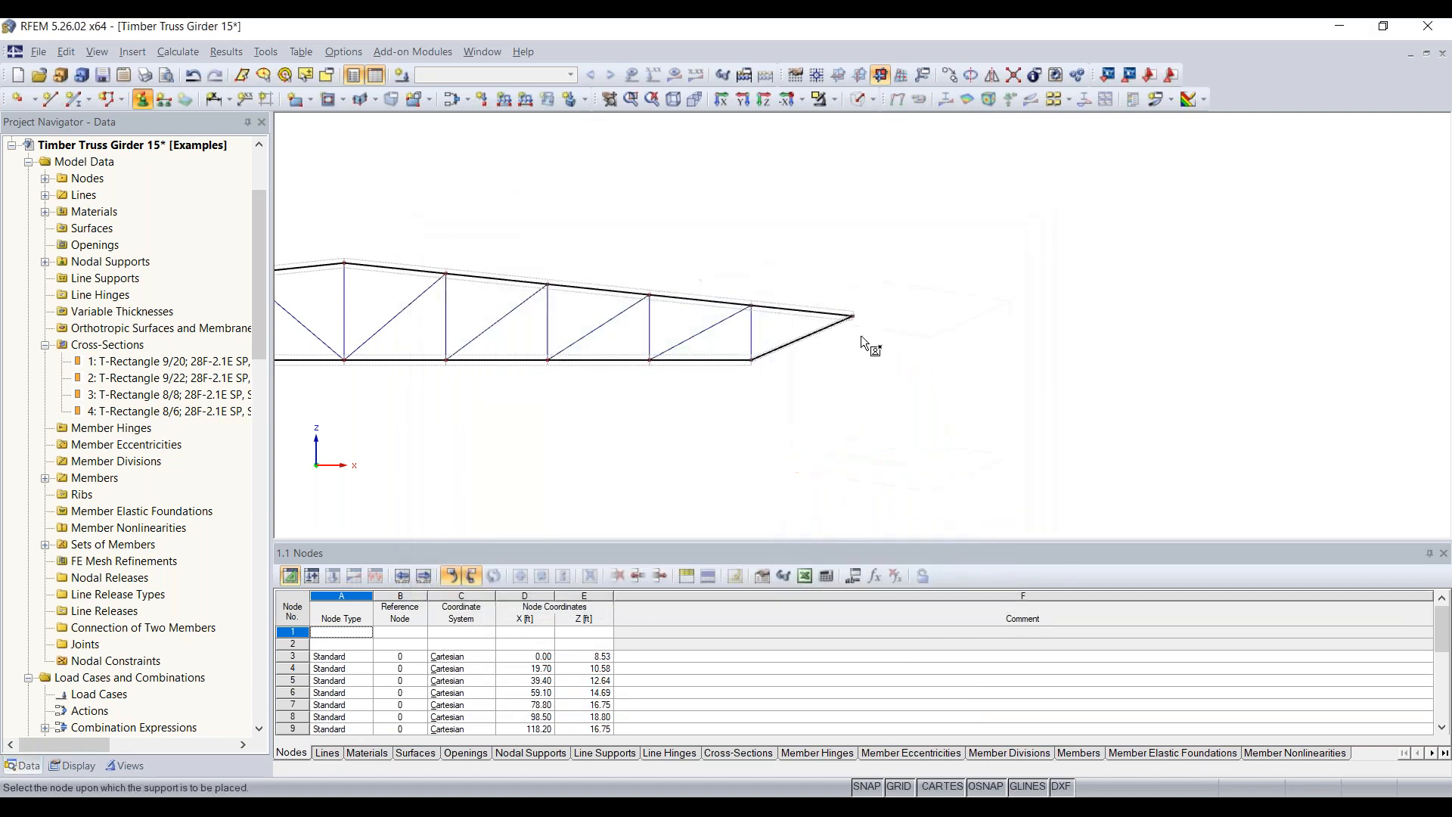
scroll(846, 333, "up", 4)
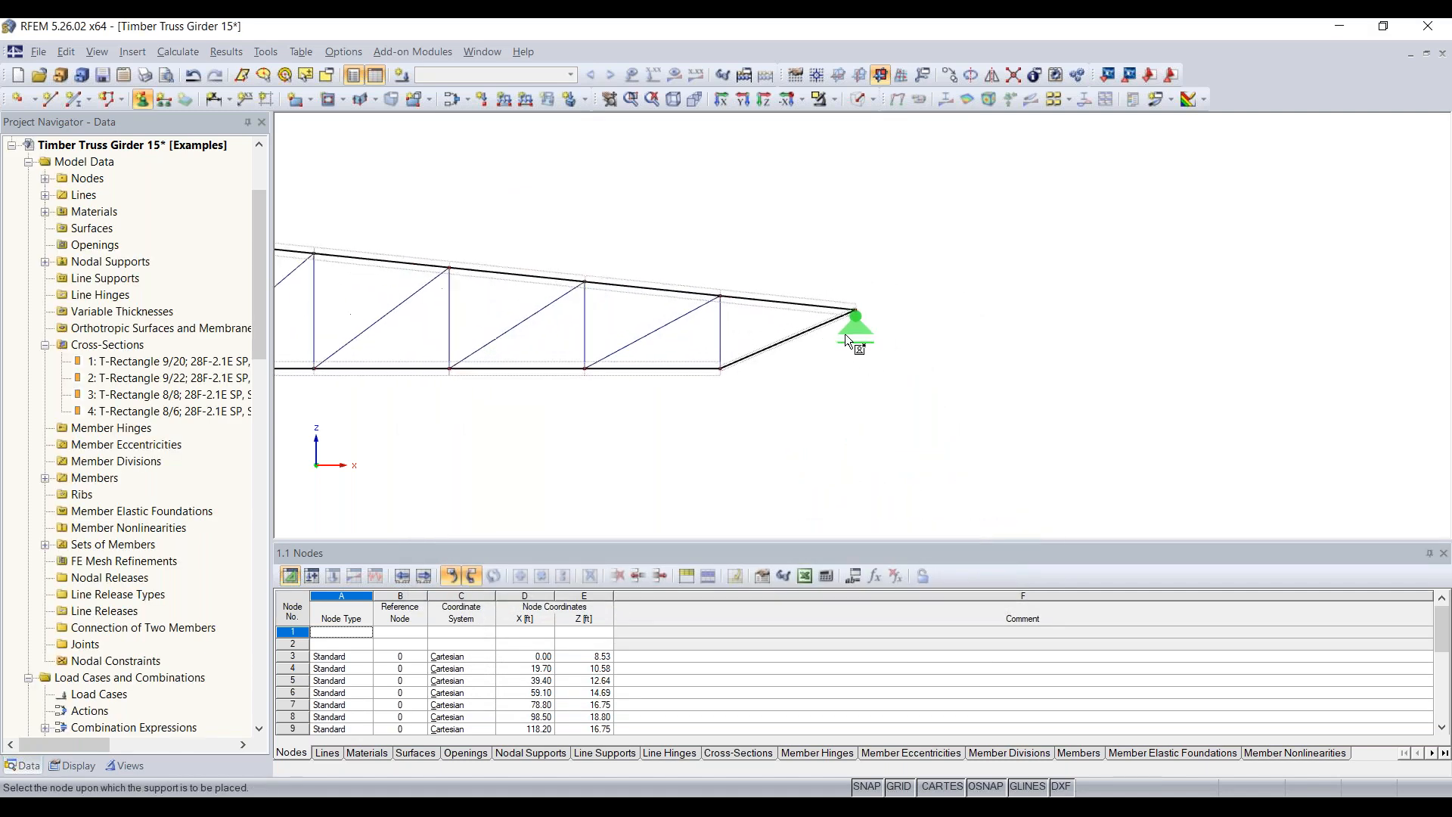
- Finish placing the nodal support with uX released at the upper chord's far end node, opposite the origin
left_click(858, 313)
scroll(858, 312, "down", 4)
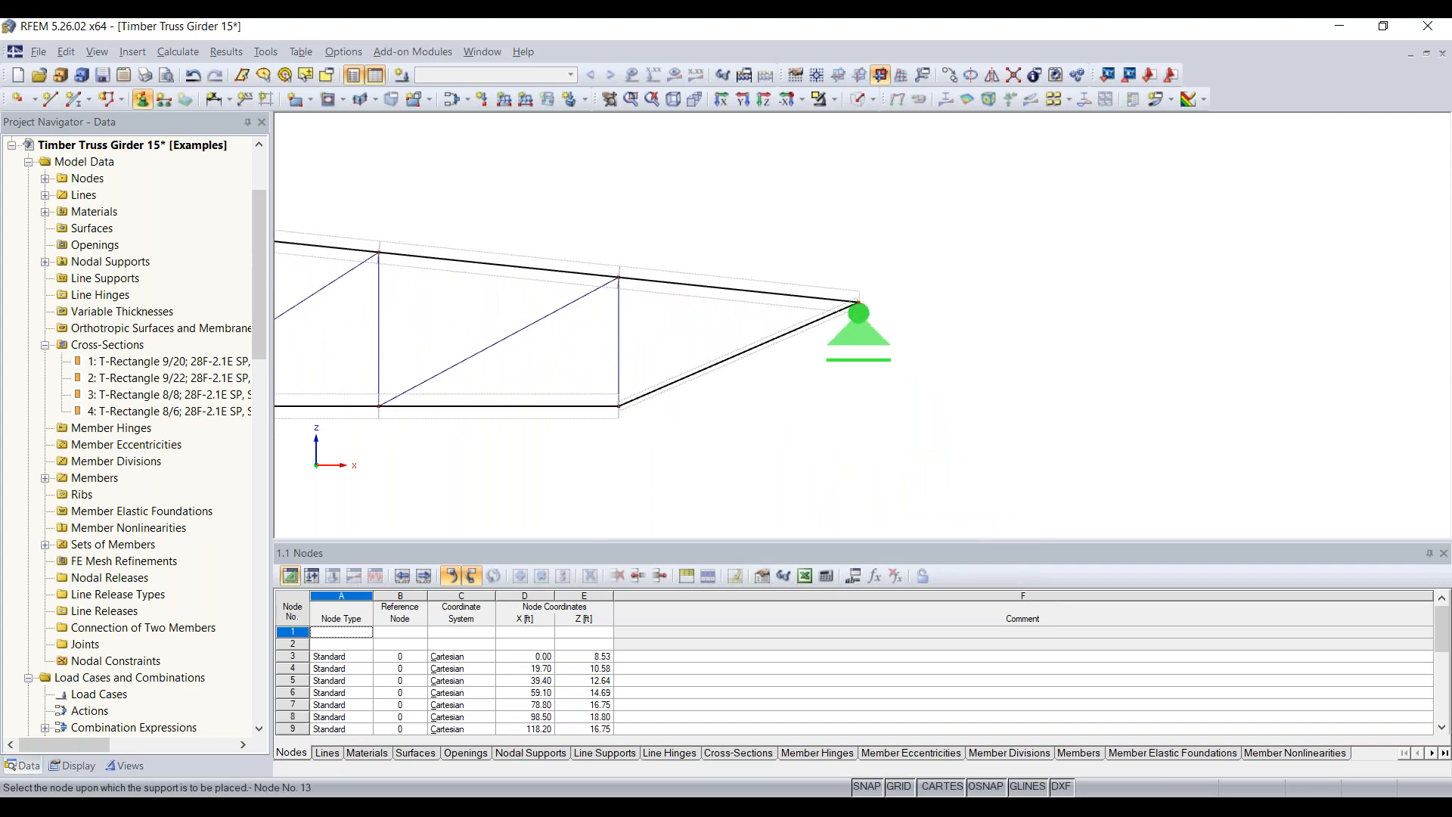
key("Escape")
middle_click_drag(660, 449, 1078, 458)
scroll(957, 450, "up", 3)
scroll(1079, 459, "up", 1)
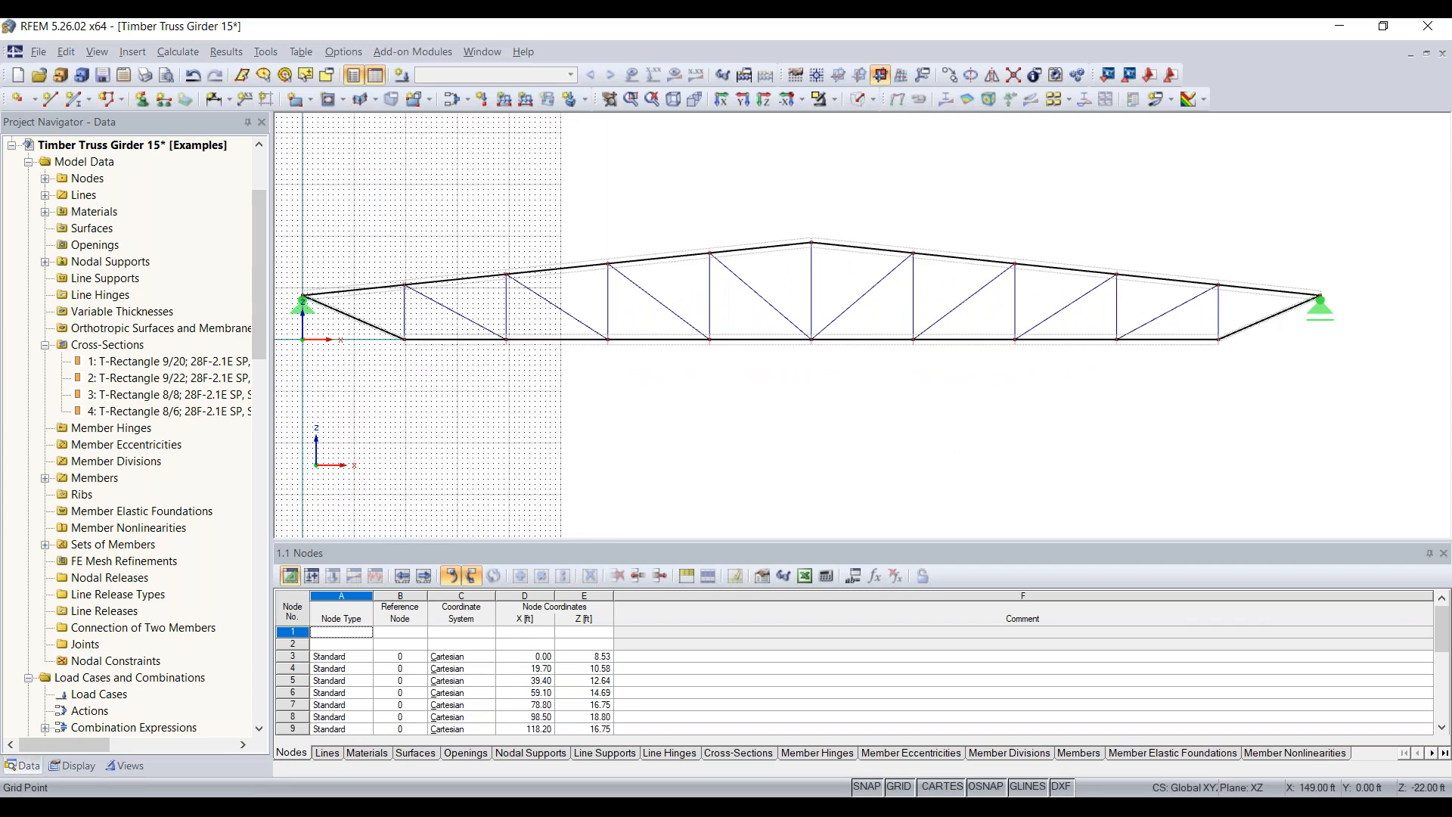
- Set the work plane's number of grid points to adapt dynamically according to size of model
scroll(927, 435, "down", 2)
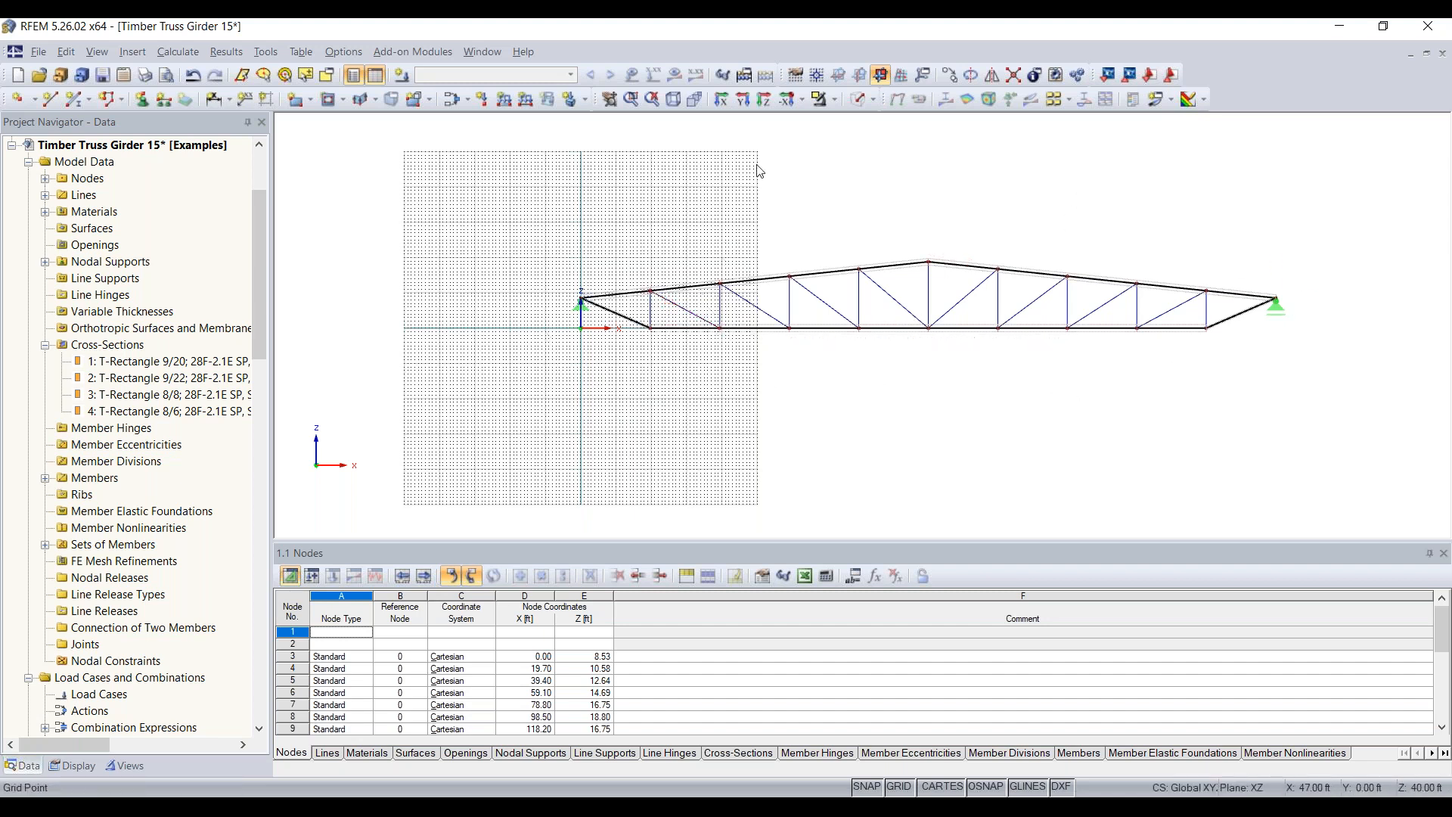
left_click(795, 76)
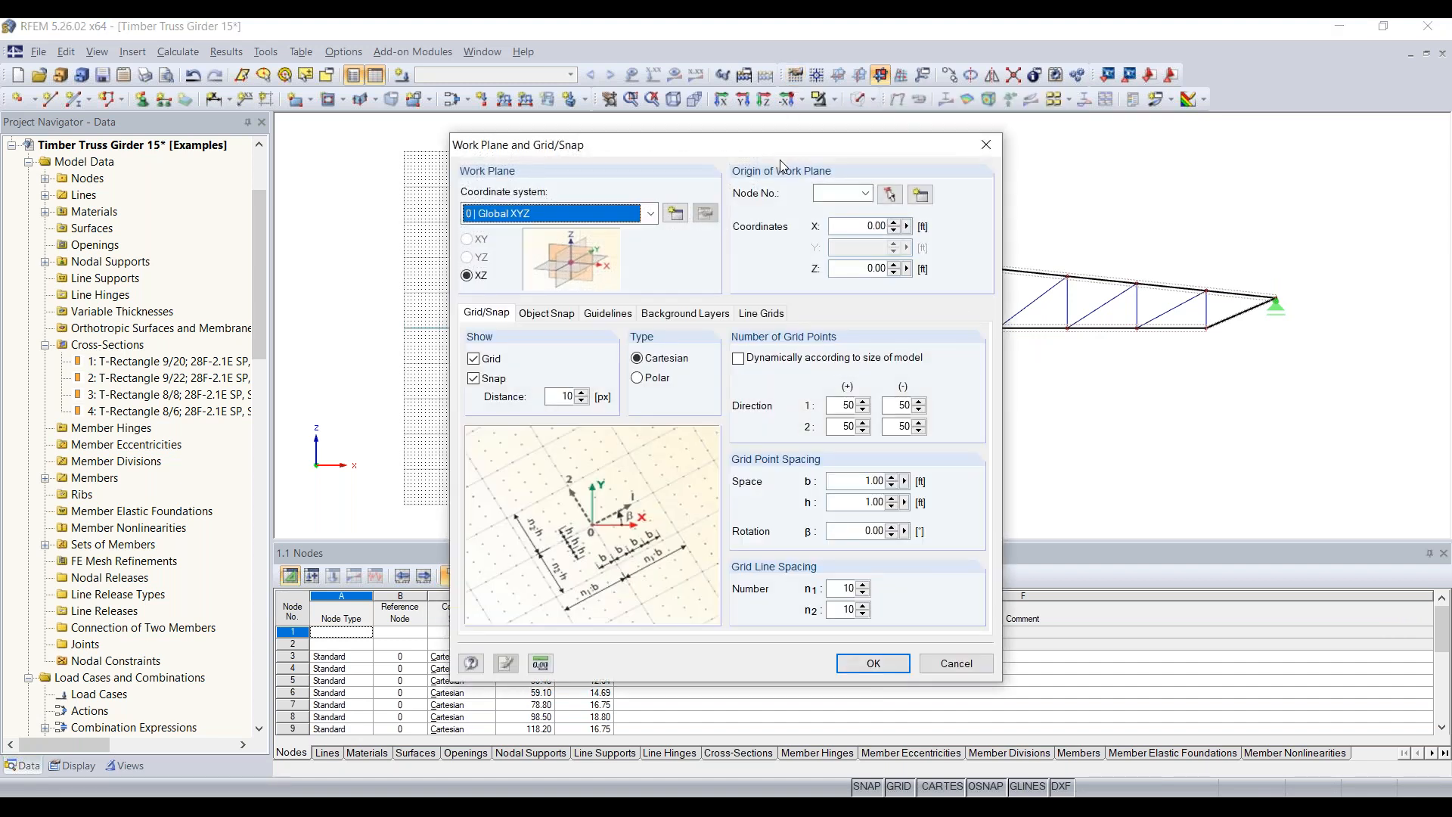
left_click_drag(765, 150, 761, 135)
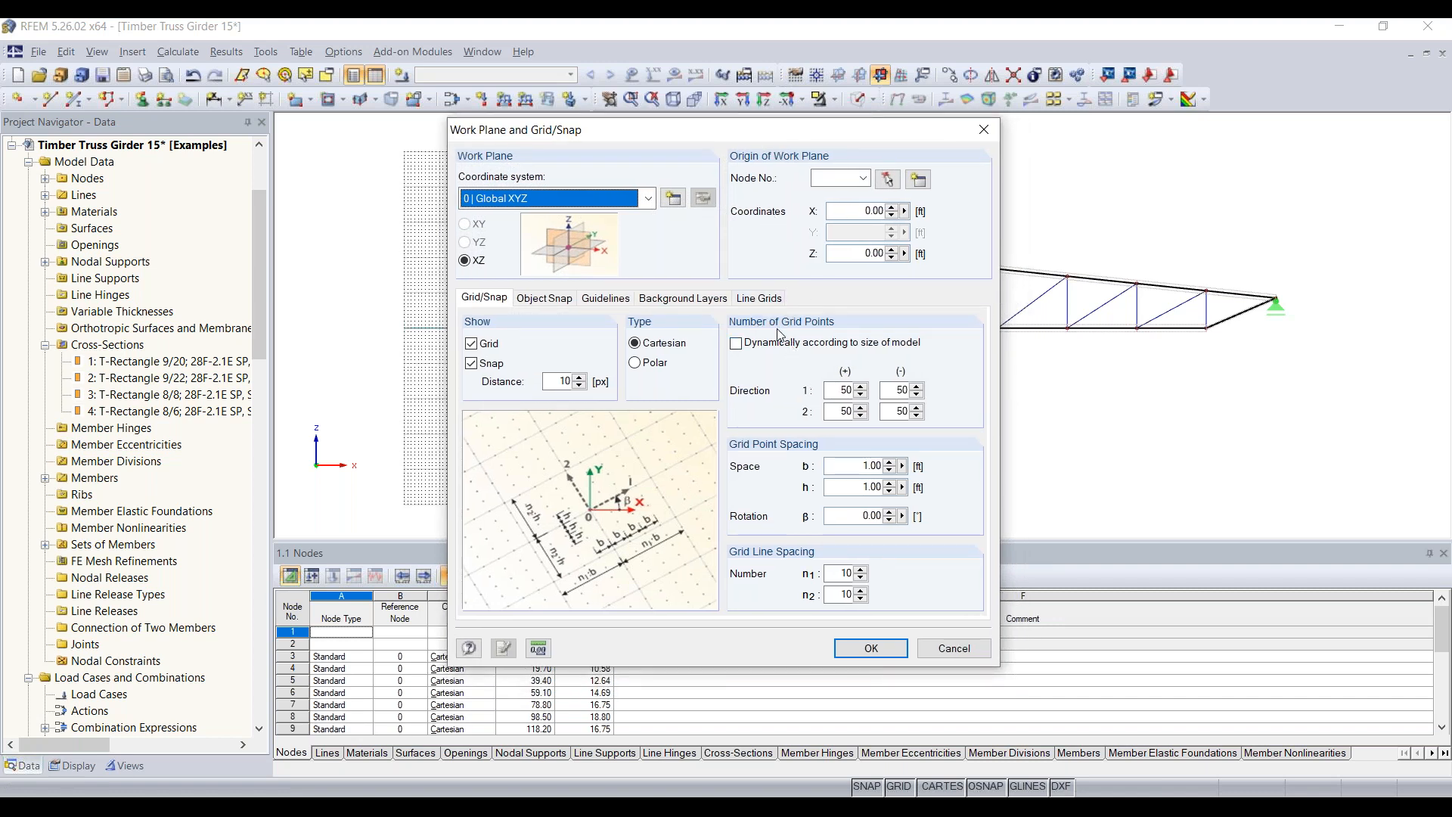
left_click(830, 349)
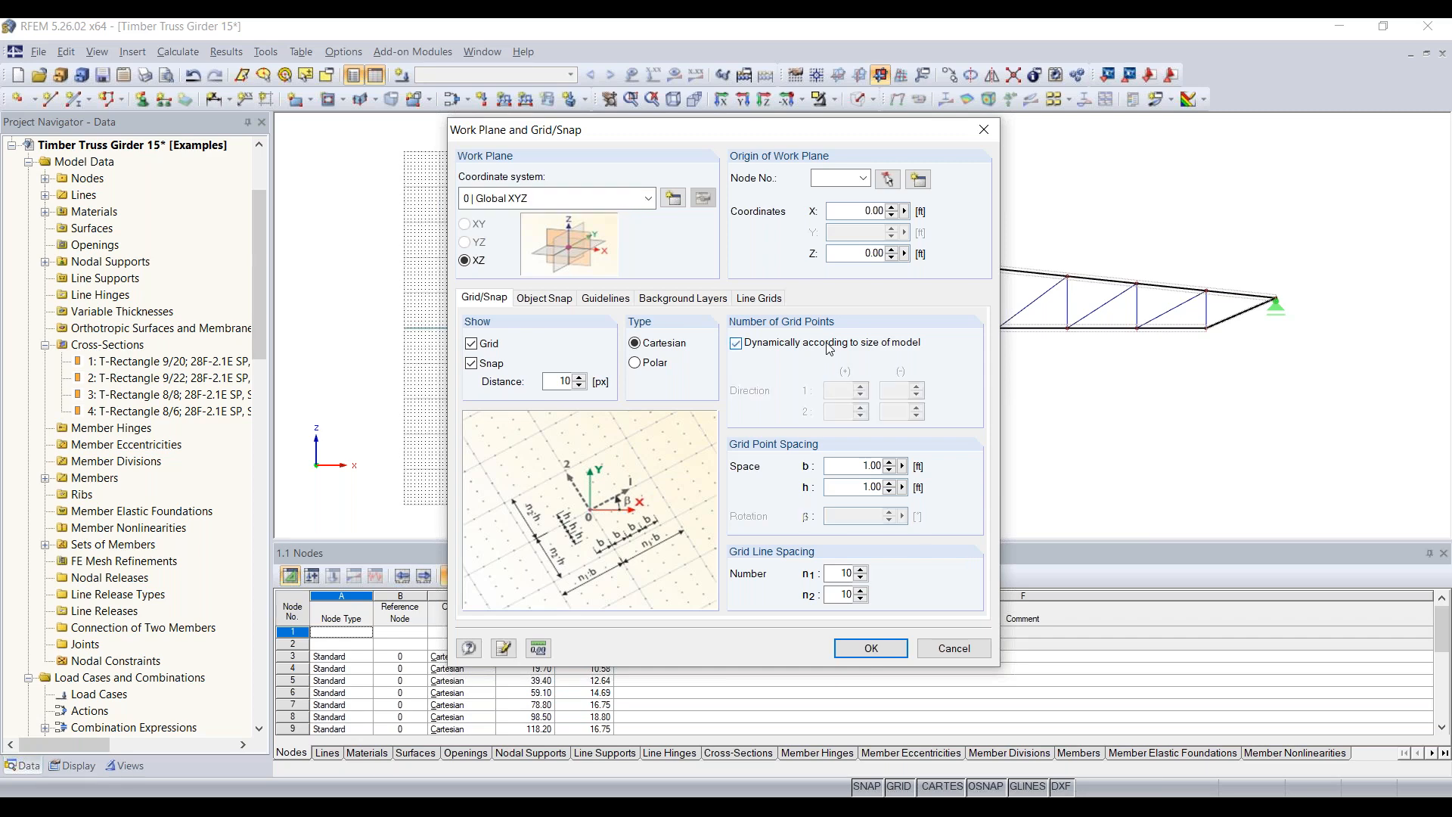
left_click(877, 647)
middle_click(1028, 426)
middle_click(1028, 426)
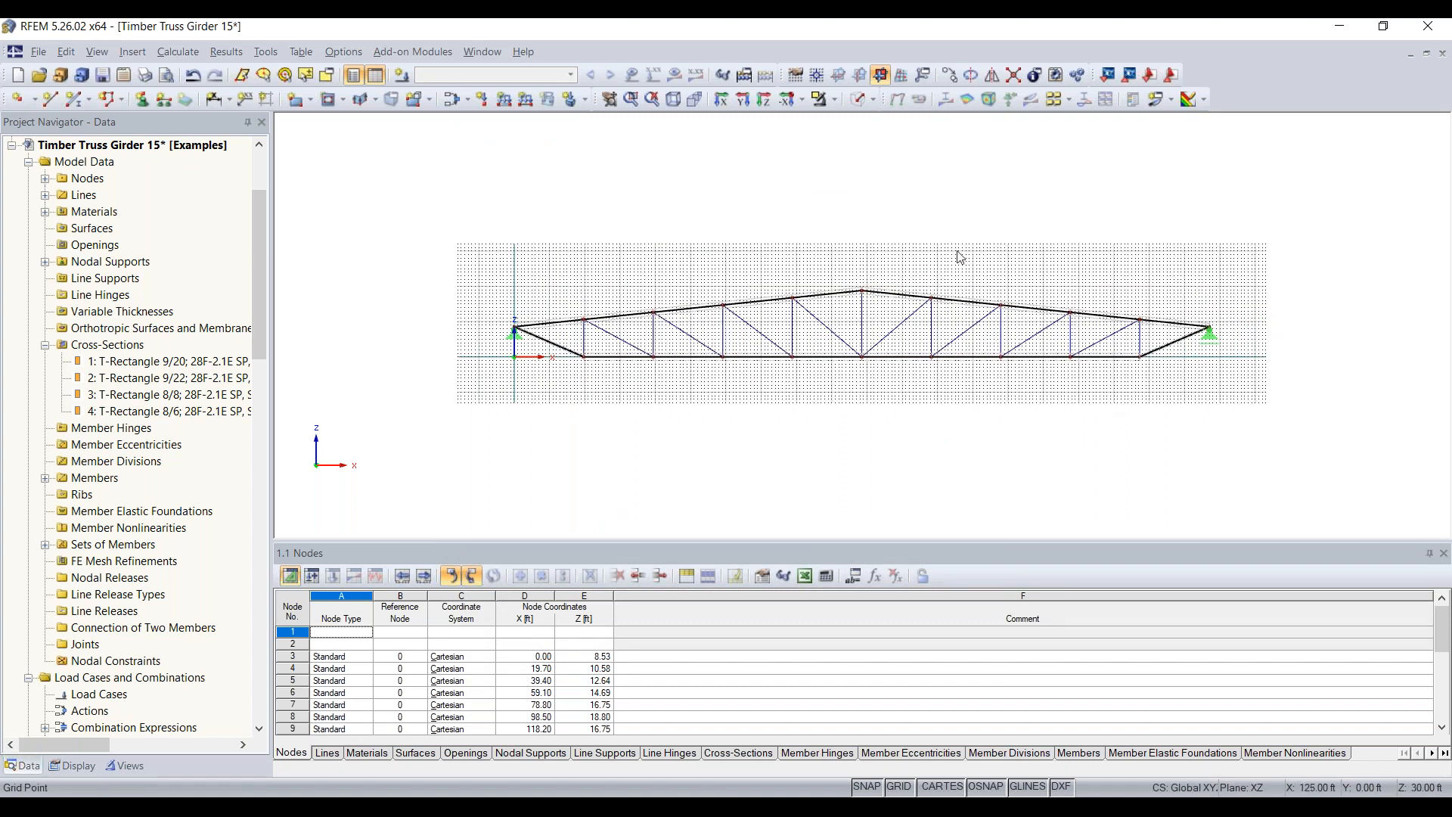
- Display the timber truss girder as a solid model and switch to the Continous Plate 20 model
left_click(857, 98)
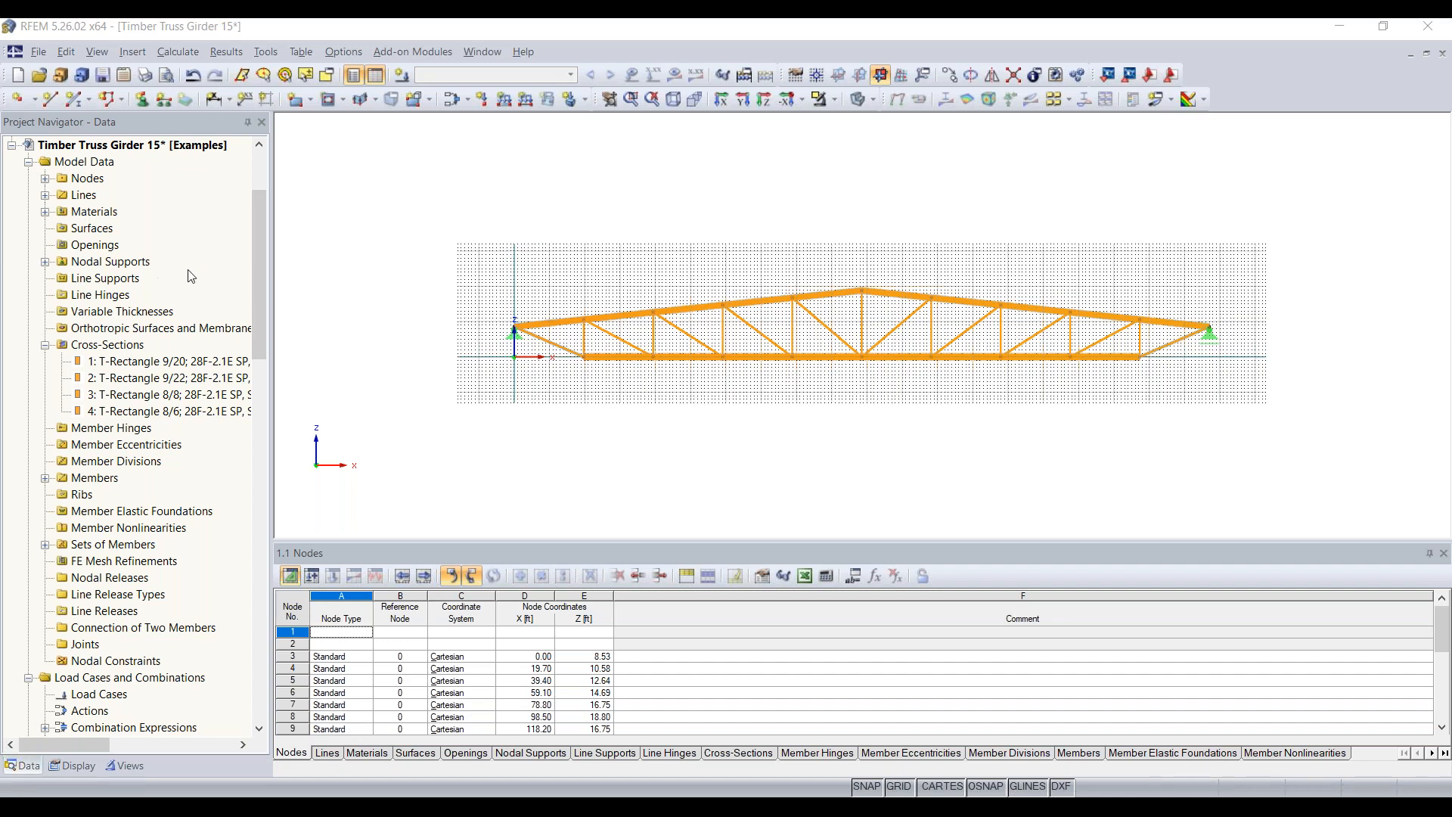
scroll(184, 275, "up", 3)
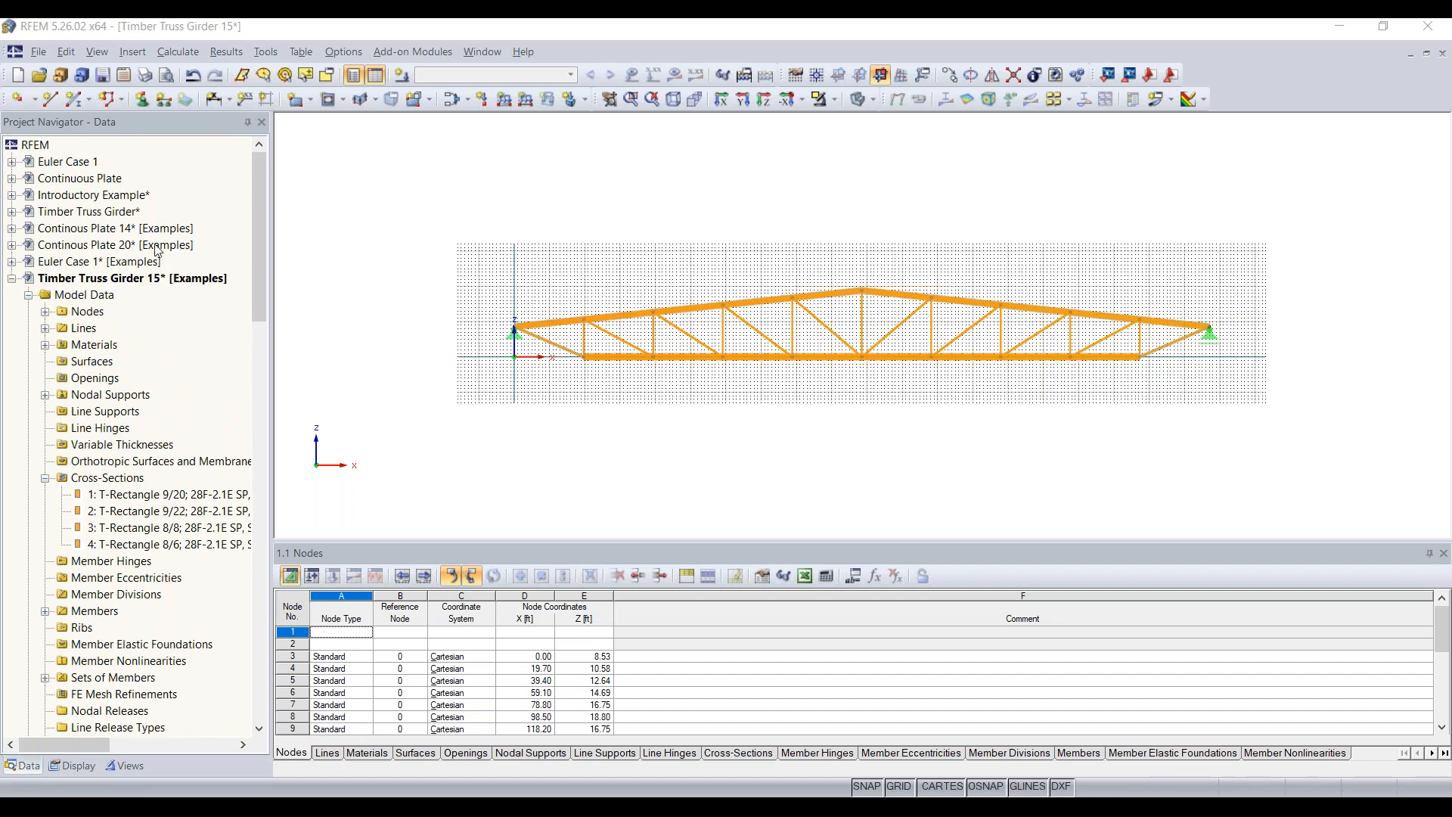
double_click(155, 247)
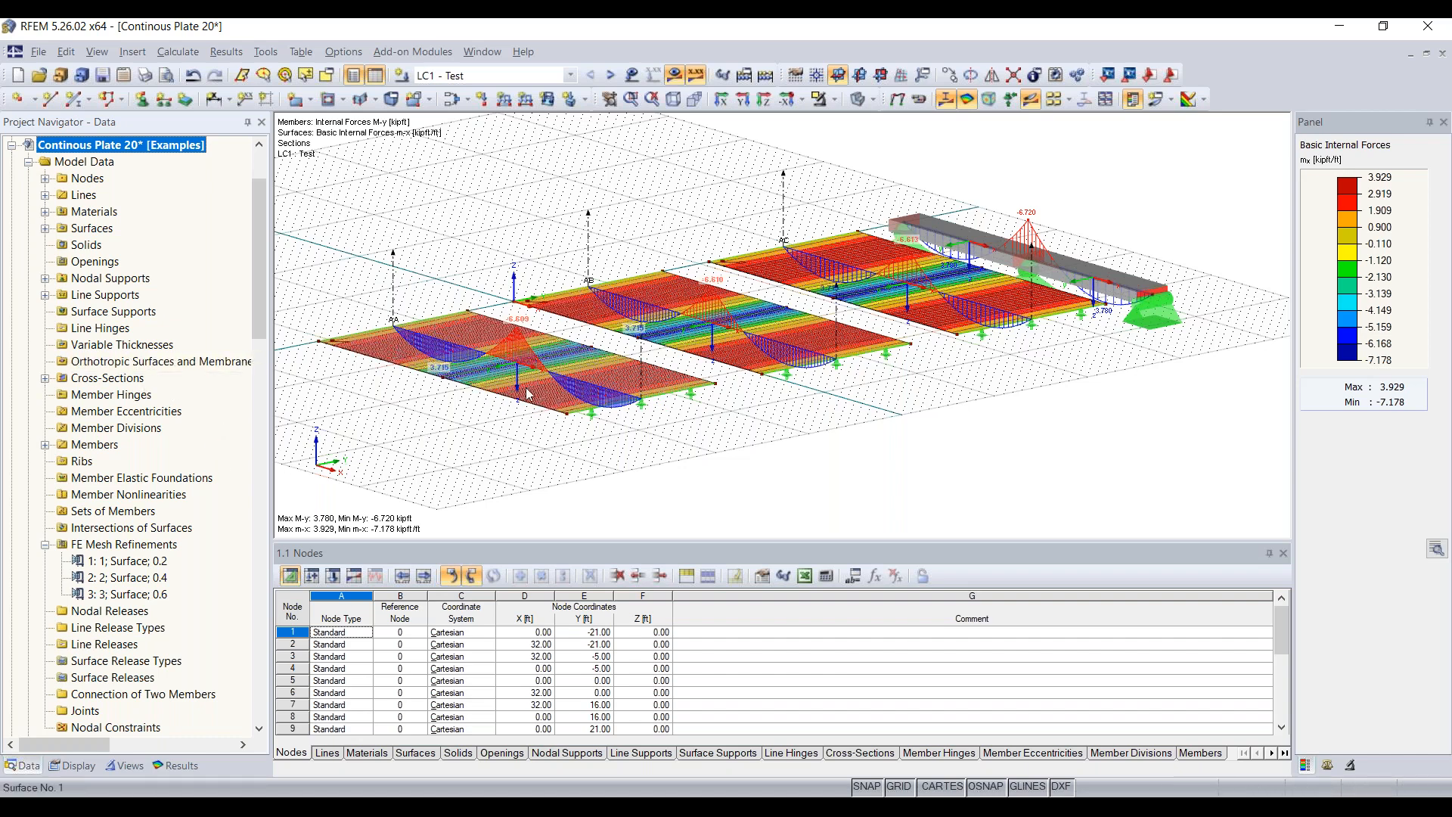
- Open the definition of a new line release in the Continous Plate 20 model
scroll(121, 445, "down", 3)
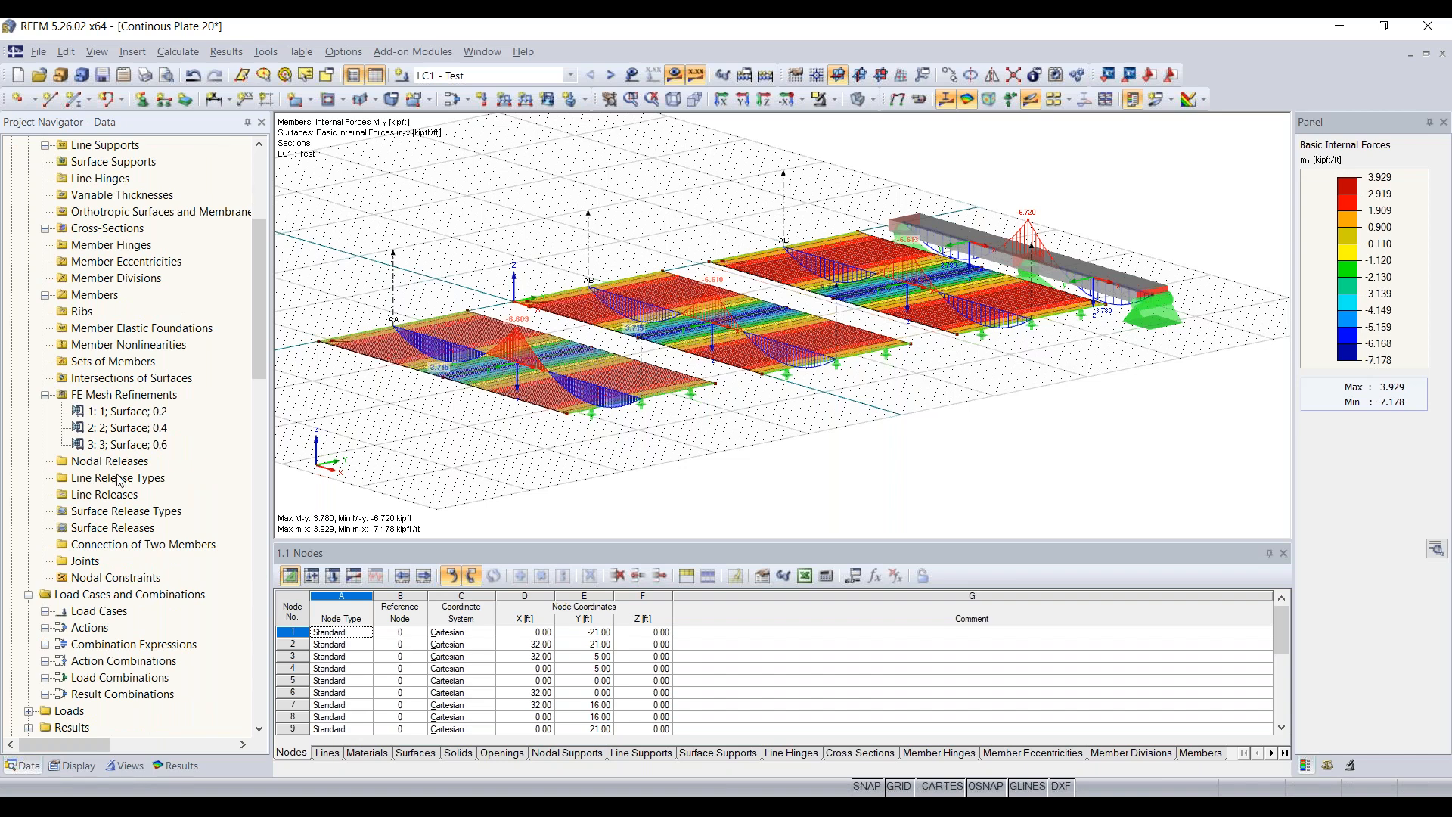
scroll(118, 499, "up", 2)
scroll(118, 499, "down", 2)
left_click(109, 499)
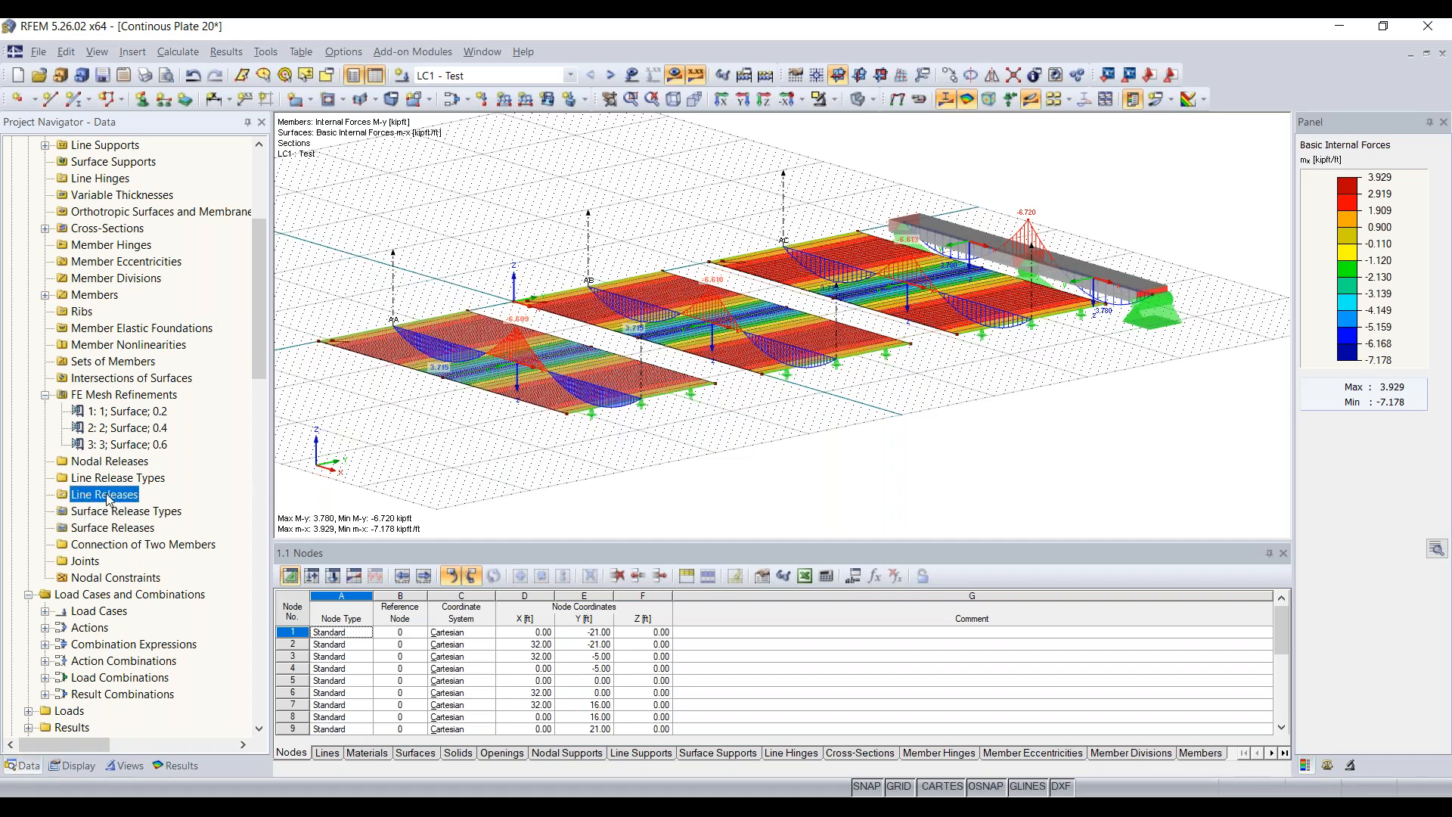
right_click(108, 500)
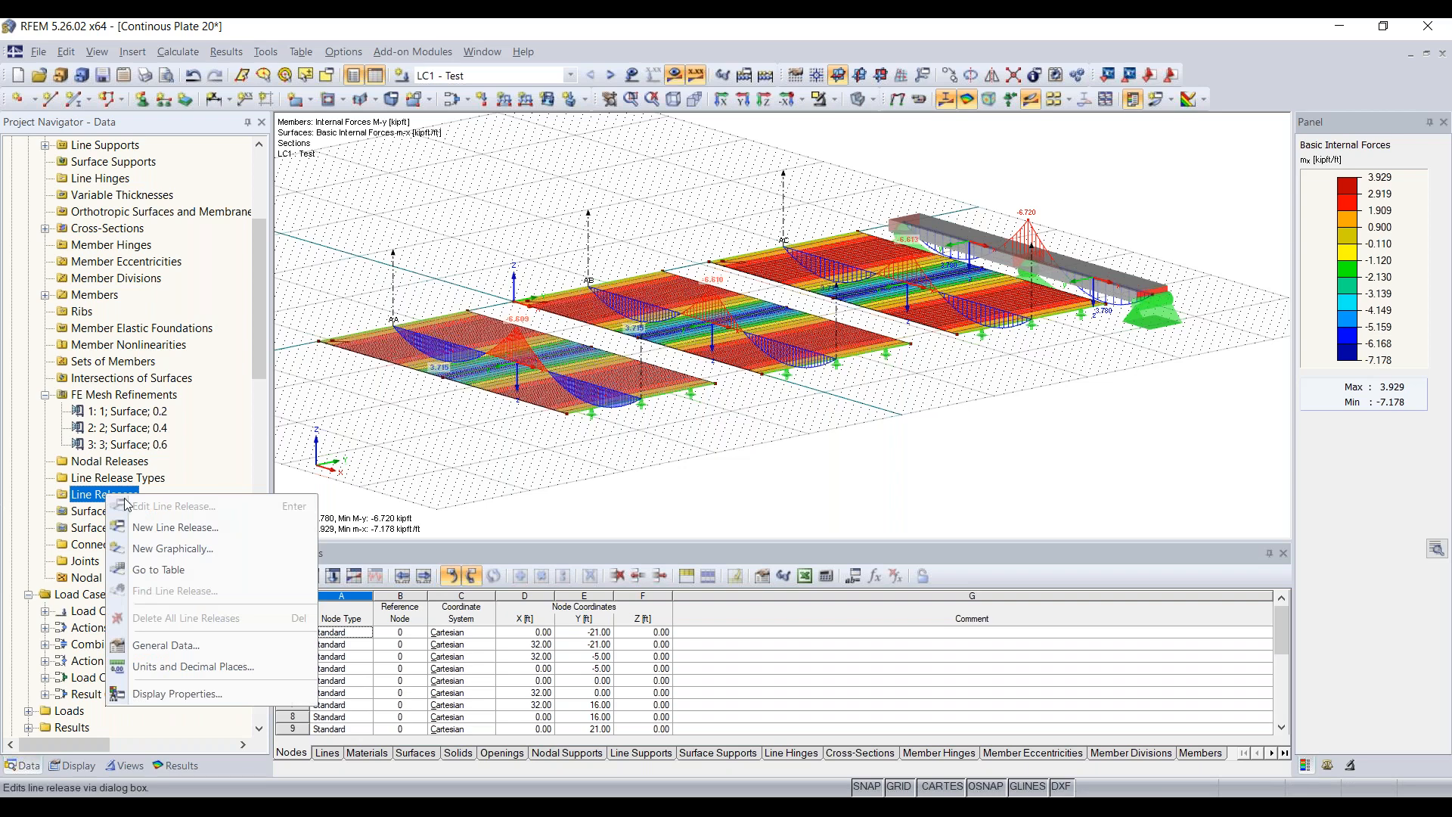
left_click(163, 534)
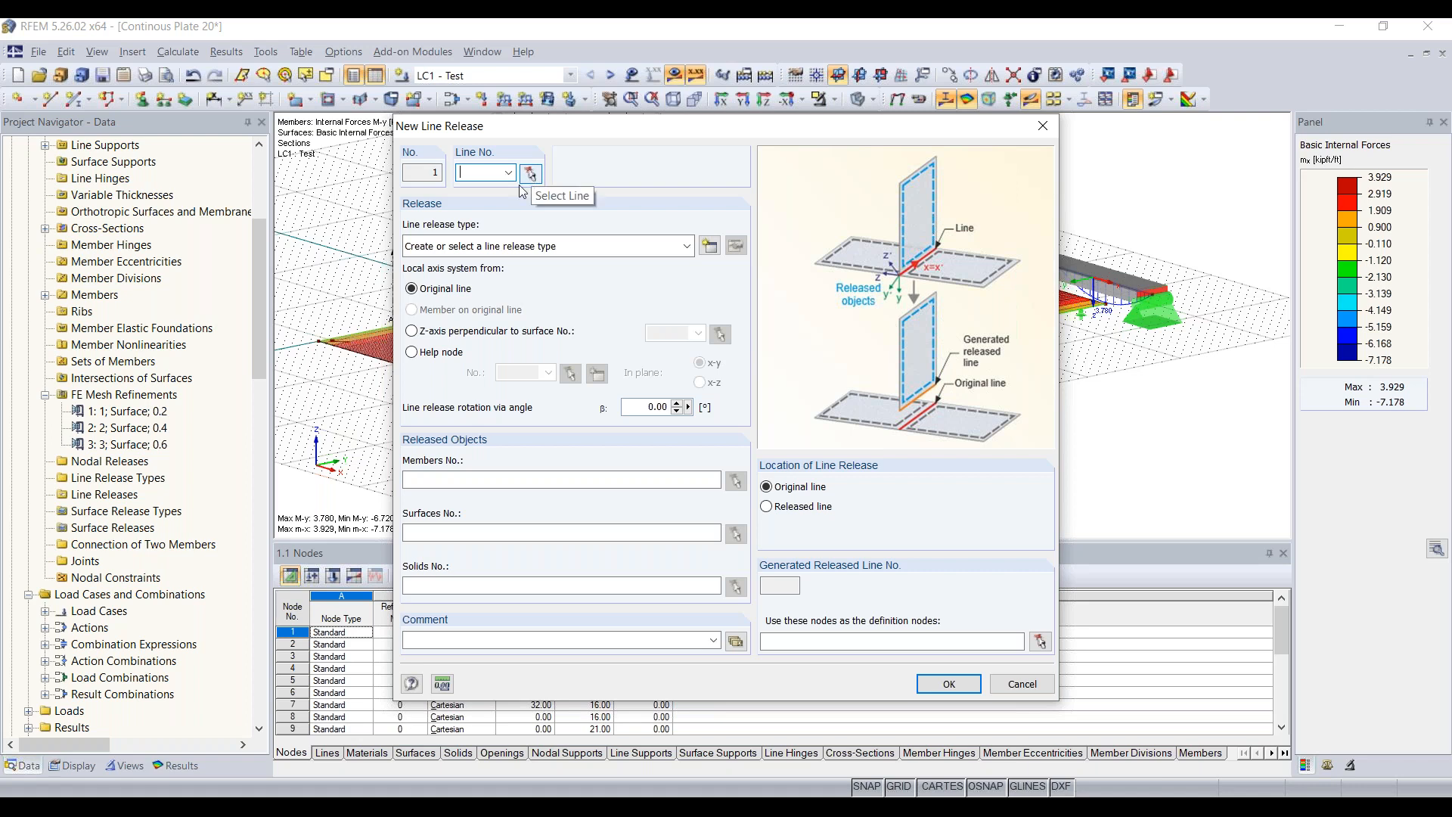
- Examine the line release type options and the released surfaces input, and close the definition without creating a release
left_click(714, 248)
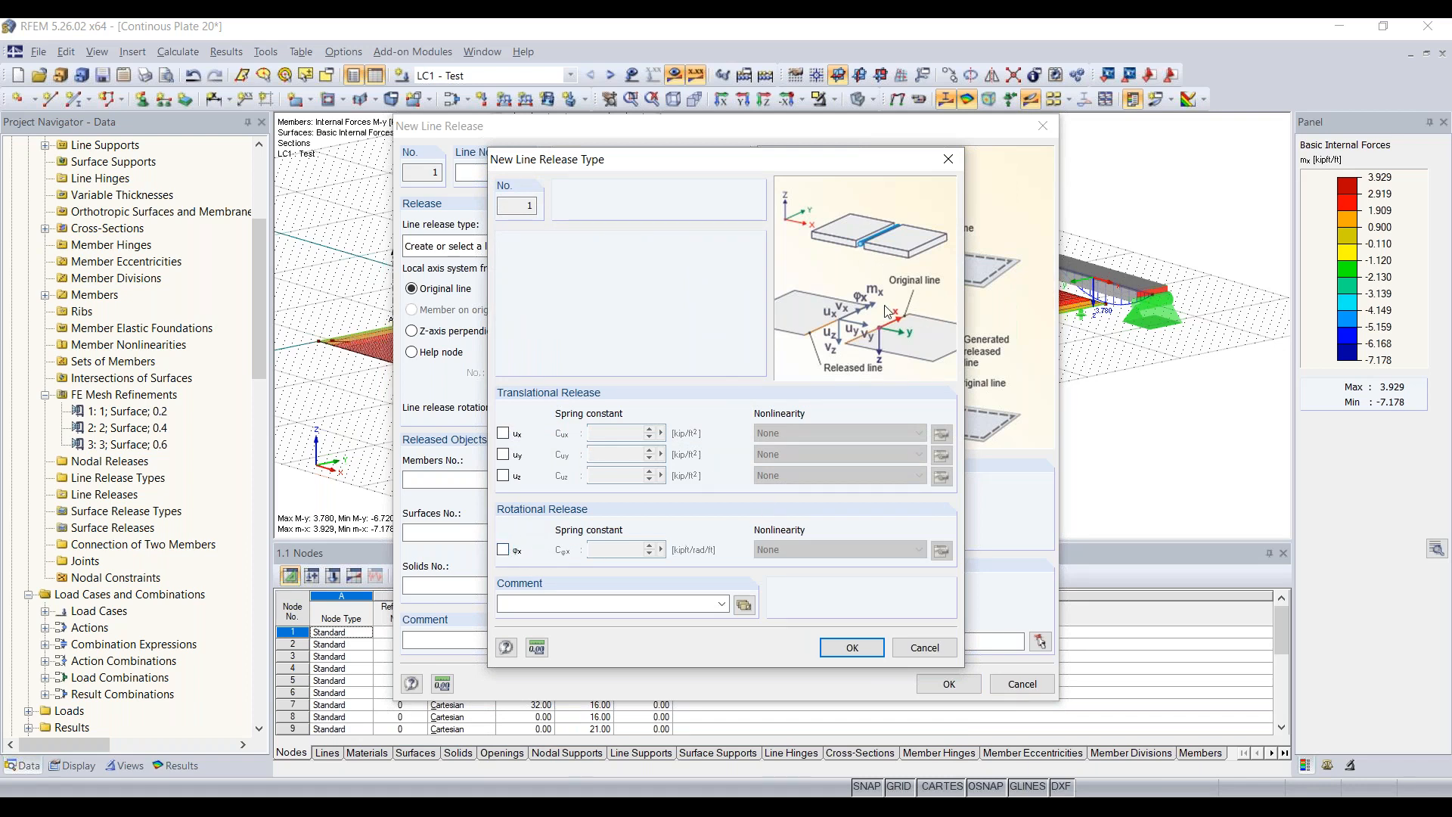
left_click(948, 160)
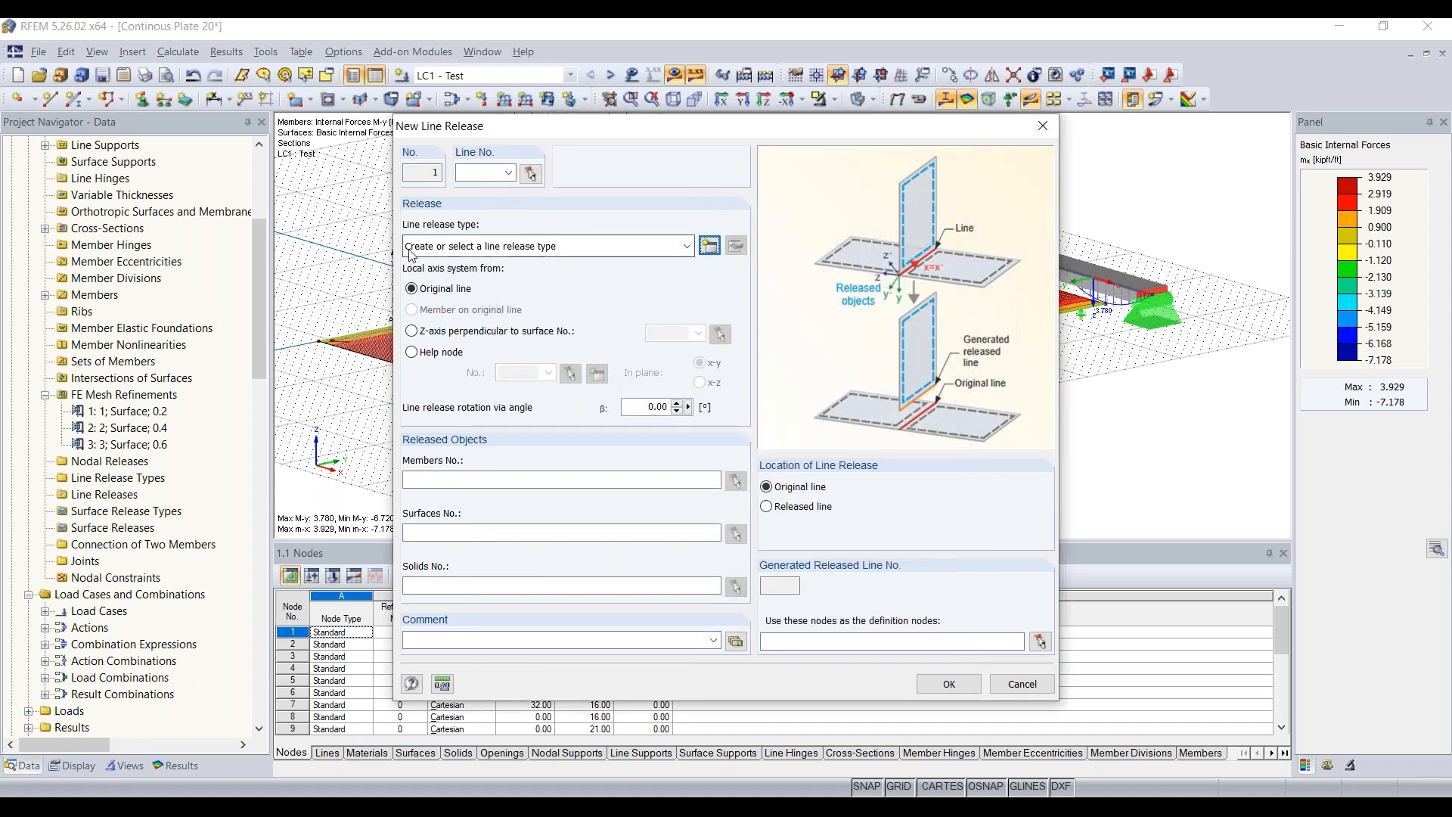
left_click(494, 529)
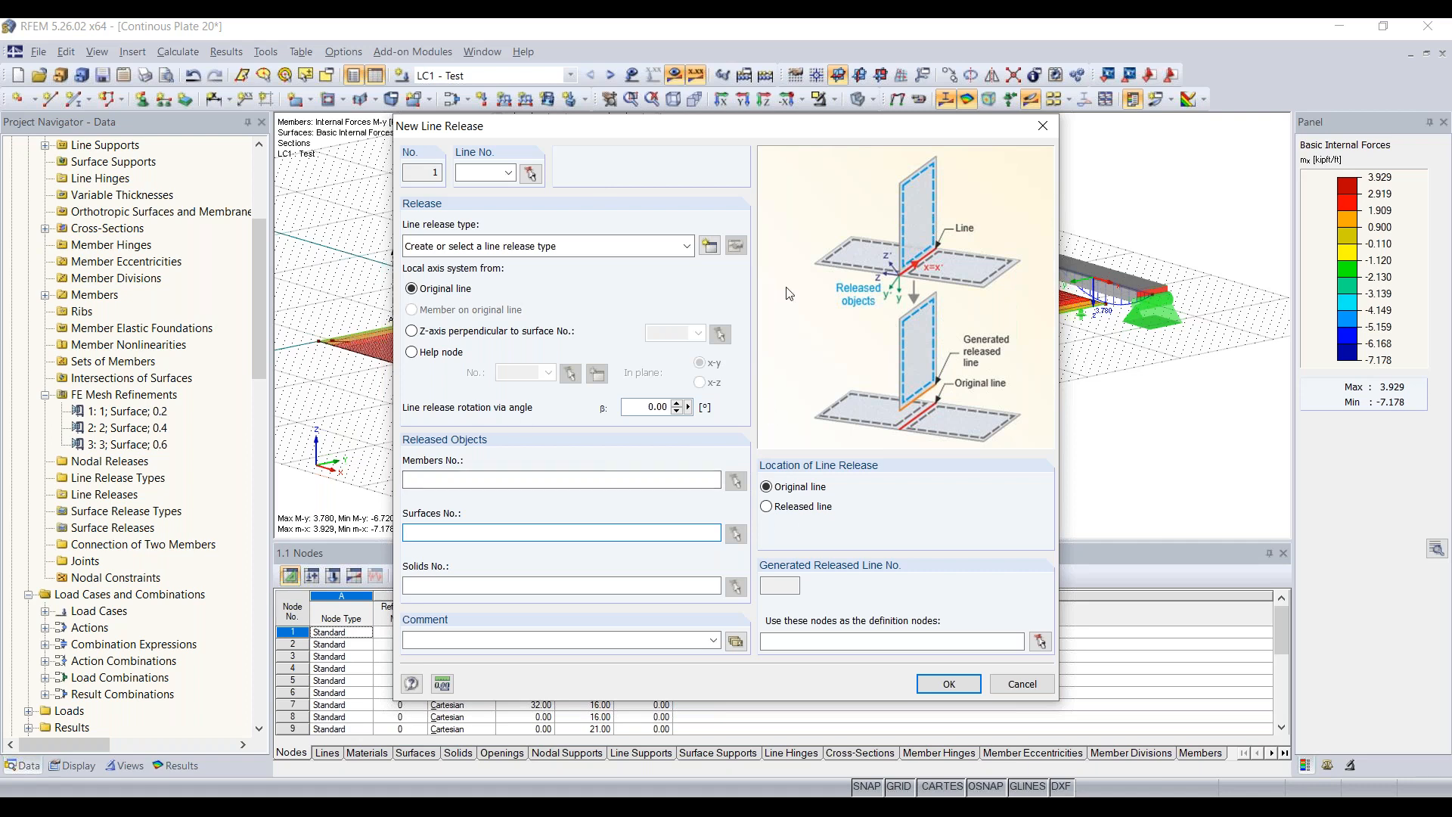
left_click(1044, 129)
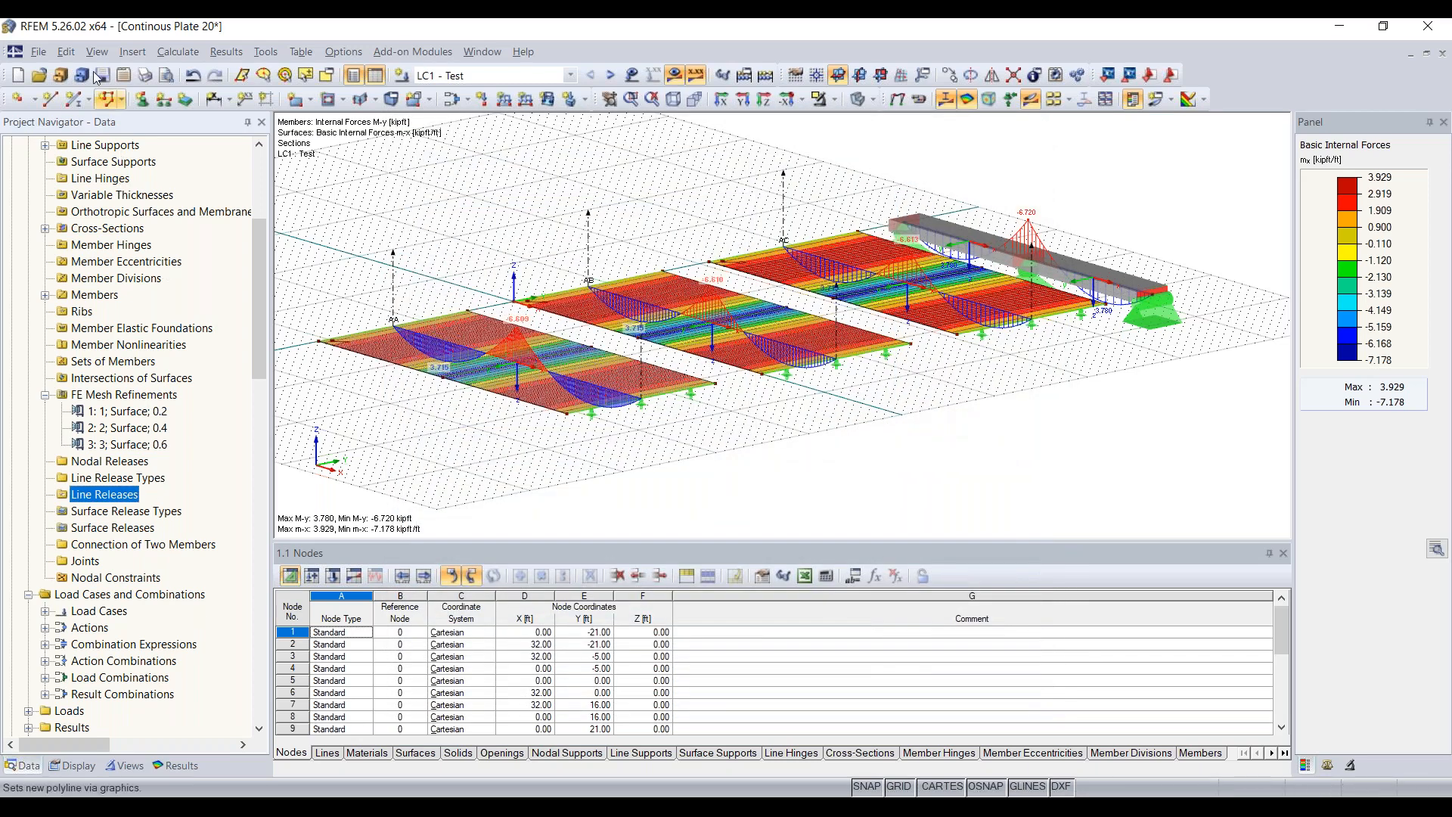
- Collapse the Continous Plate 20 data, return to the Timber Truss Girder 15 model and expand its model data
scroll(141, 234, "up", 5)
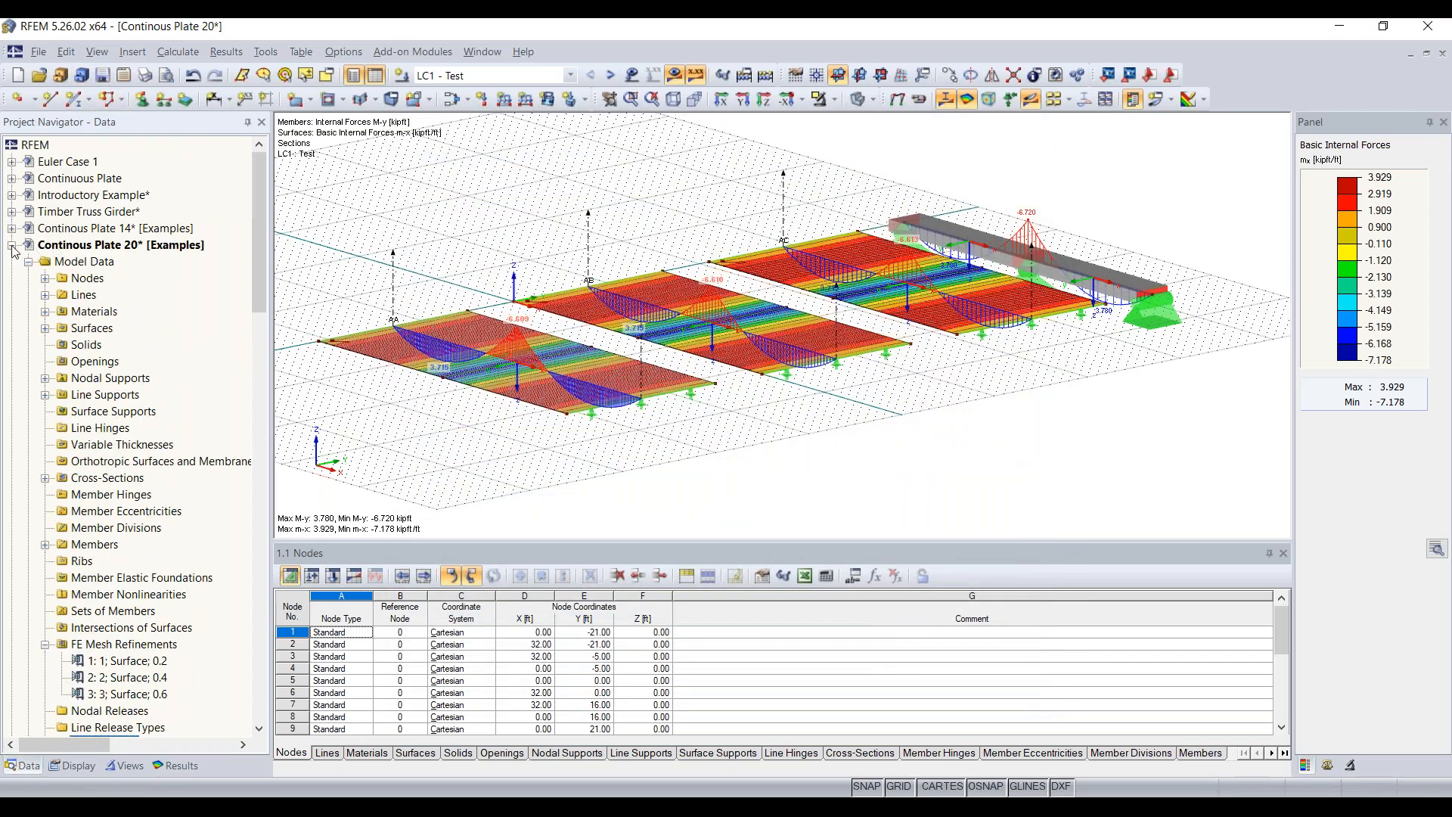
left_click(11, 245)
double_click(112, 279)
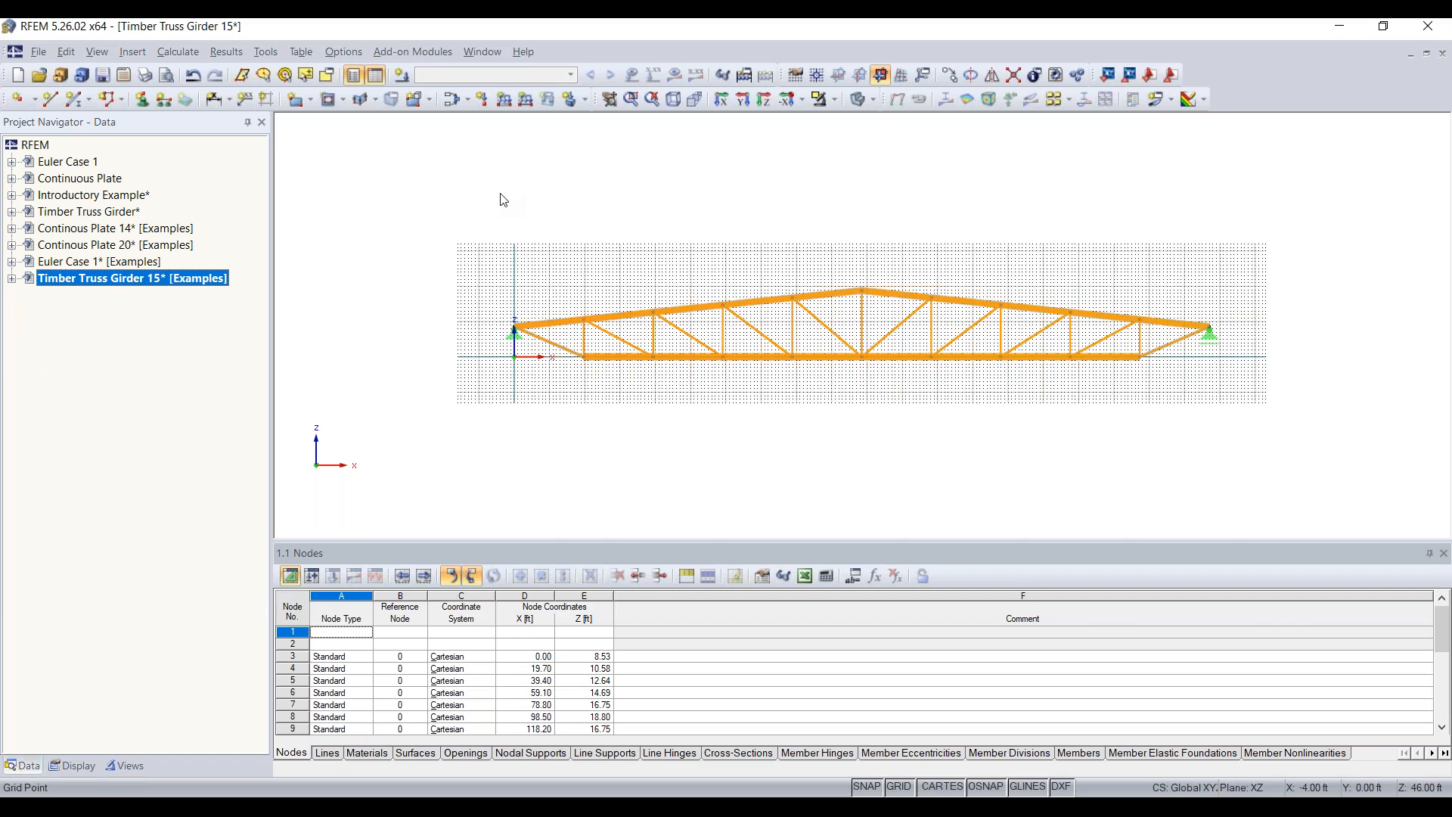
left_click(13, 279)
scroll(88, 323, "down", 3)
scroll(126, 358, "up", 7)
scroll(126, 359, "down", 3)
scroll(126, 358, "up", 1)
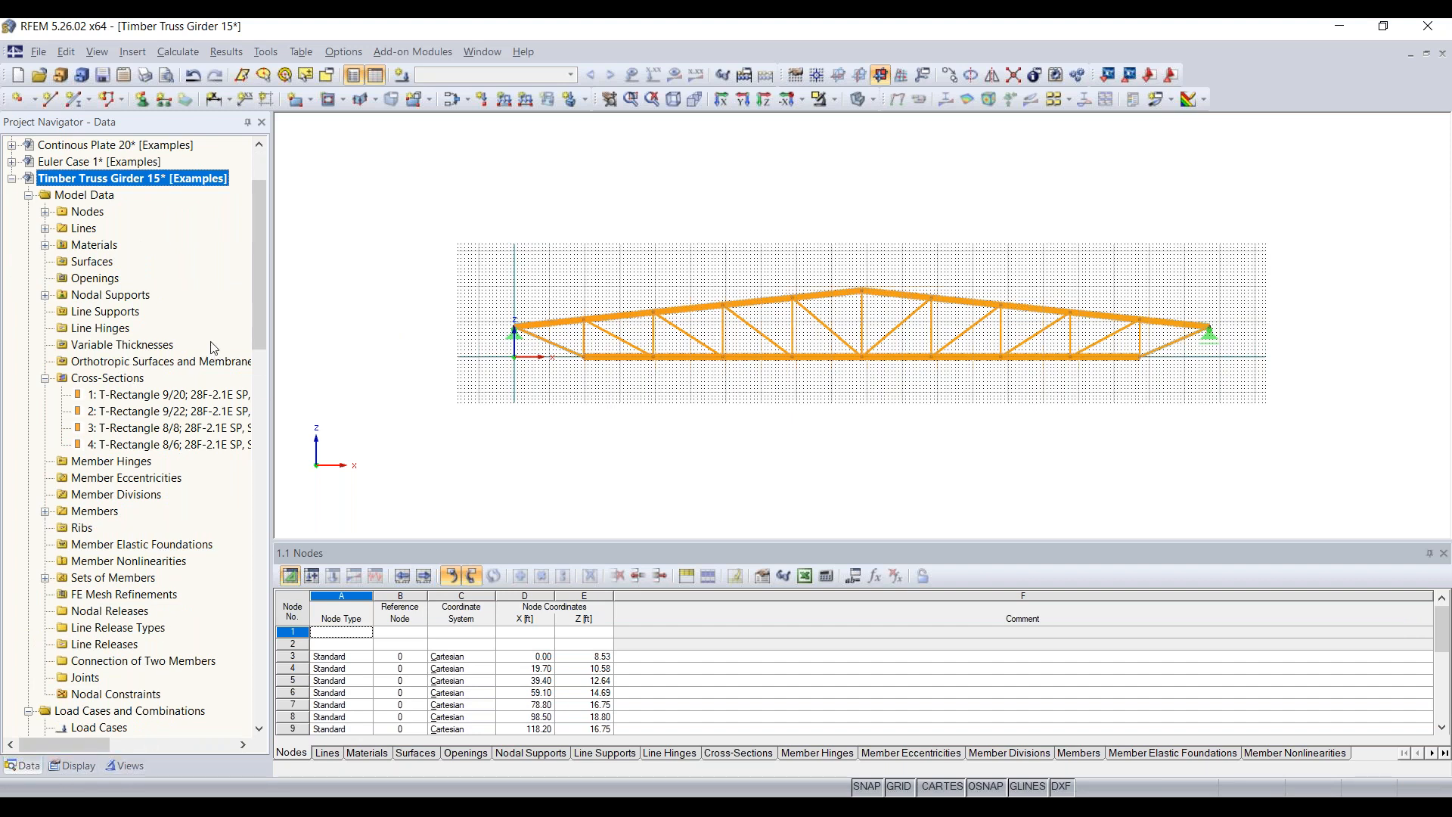
- Bring up the user-defined views and visibility settings for the timber truss girder
left_click(73, 767)
left_click(124, 766)
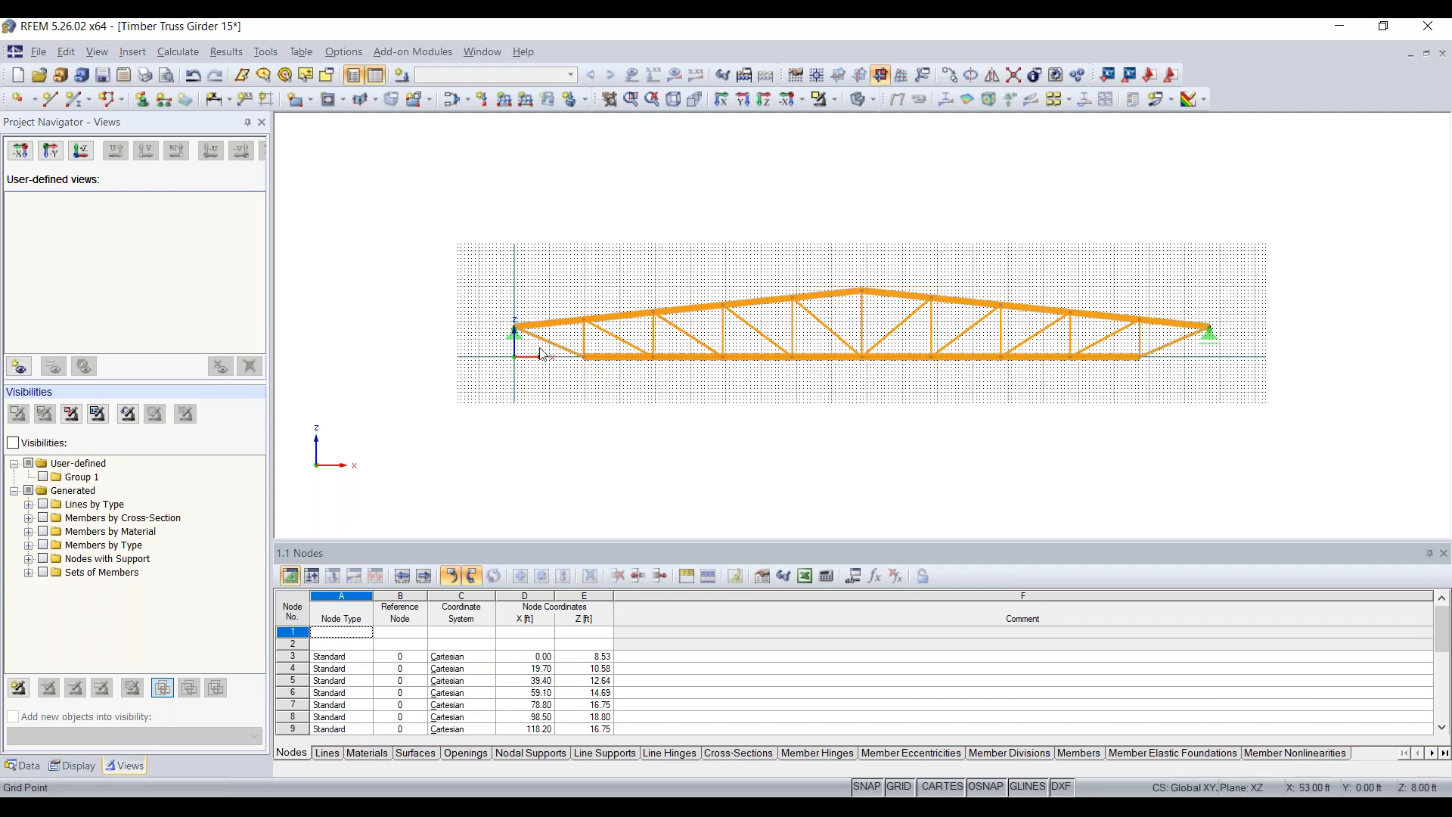
scroll(498, 367, "up", 1)
scroll(568, 356, "up", 1)
scroll(569, 355, "up", 1)
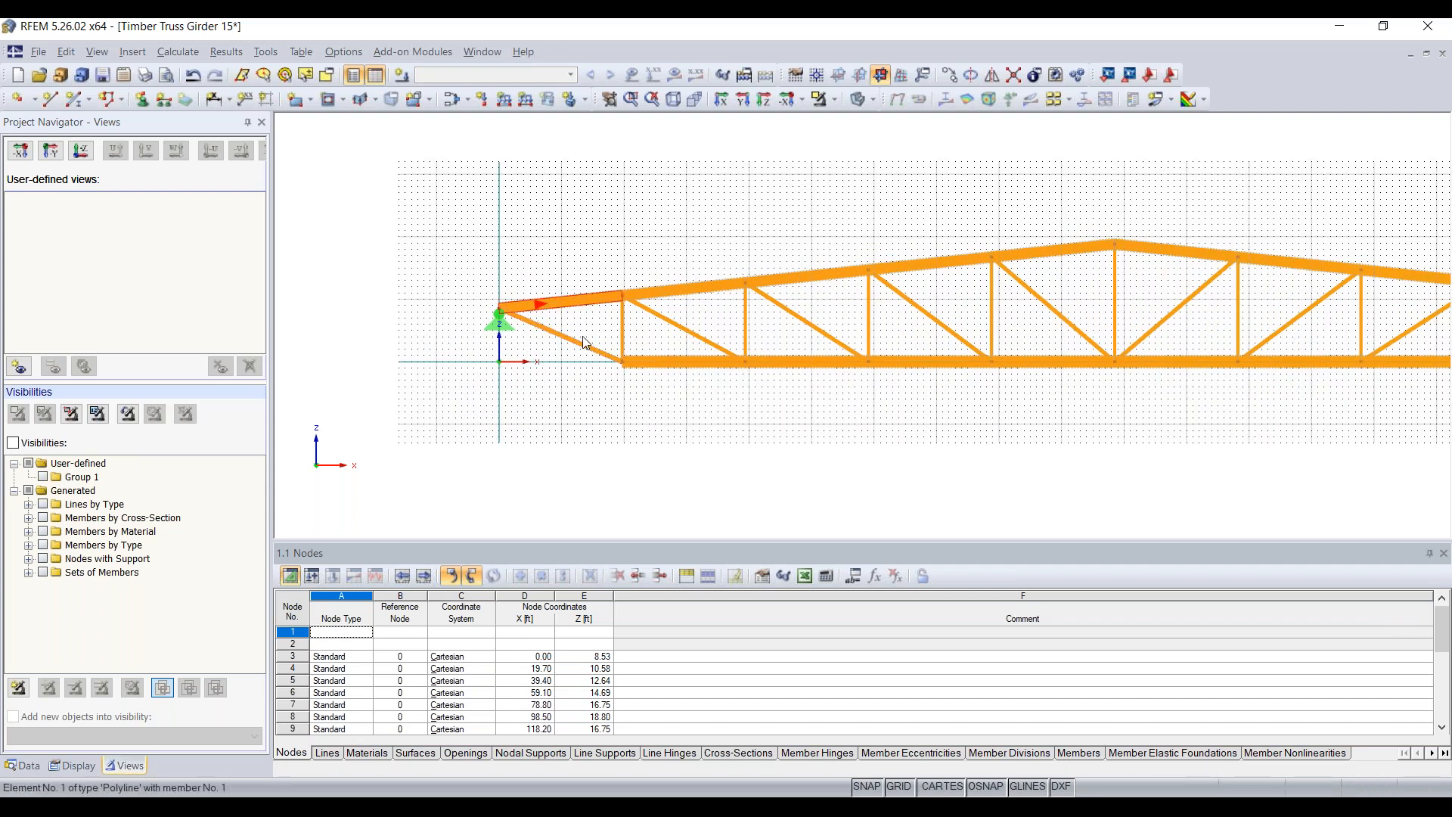
- Window-select the first truss bay at the left support and turn on visibilities
left_click_drag(456, 411, 456, 289)
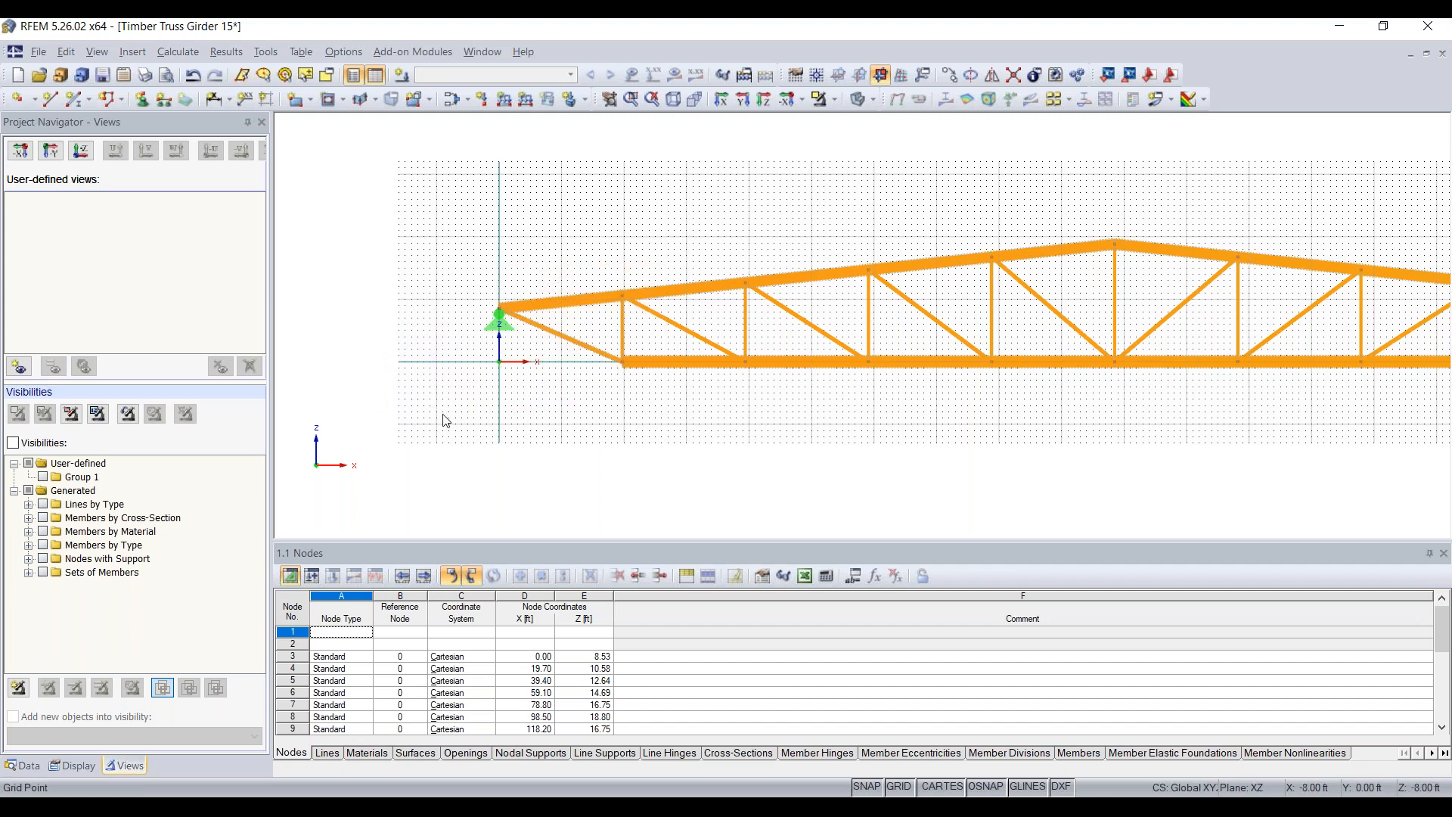
left_click_drag(437, 413, 676, 242)
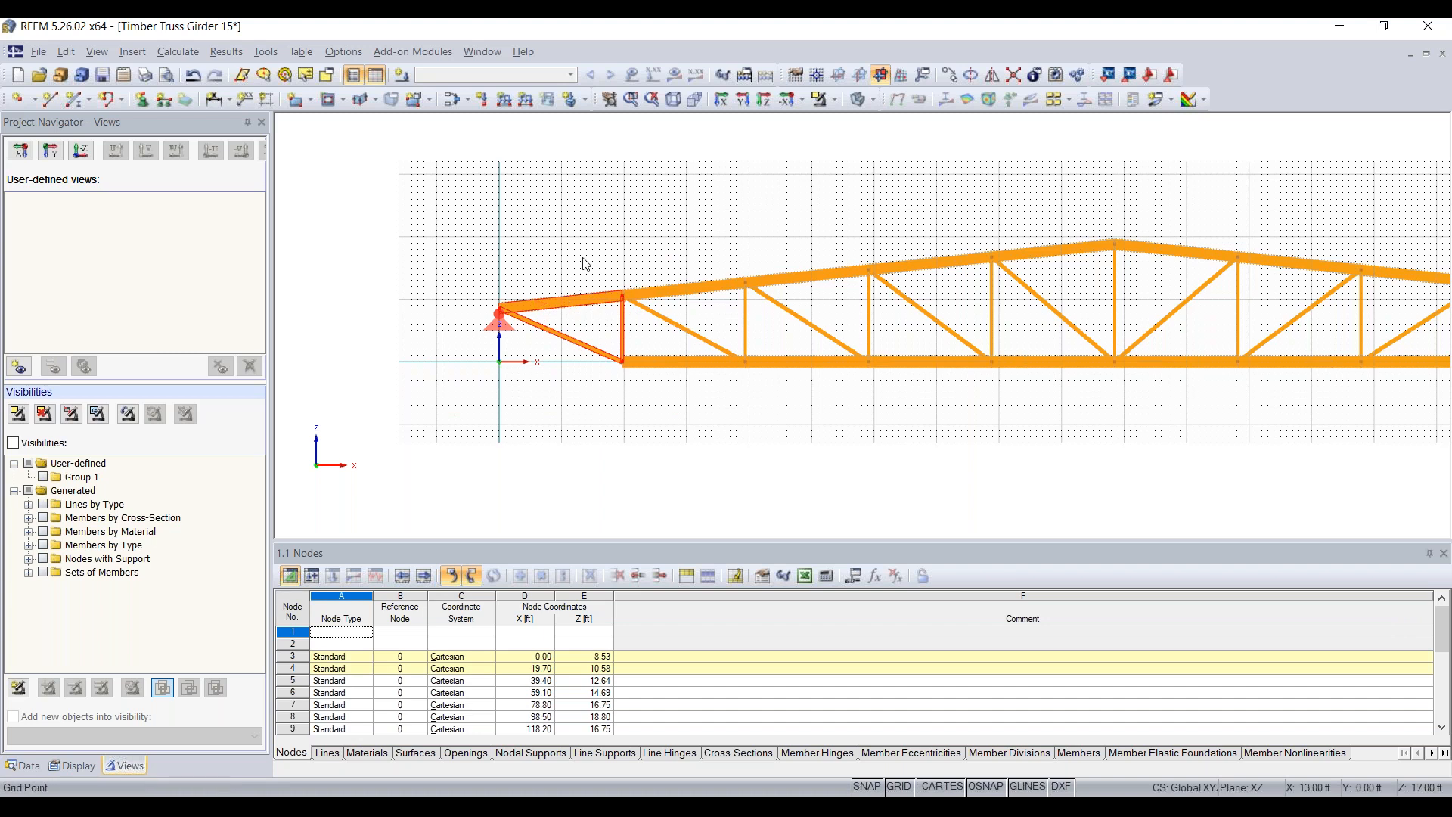
left_click(33, 445)
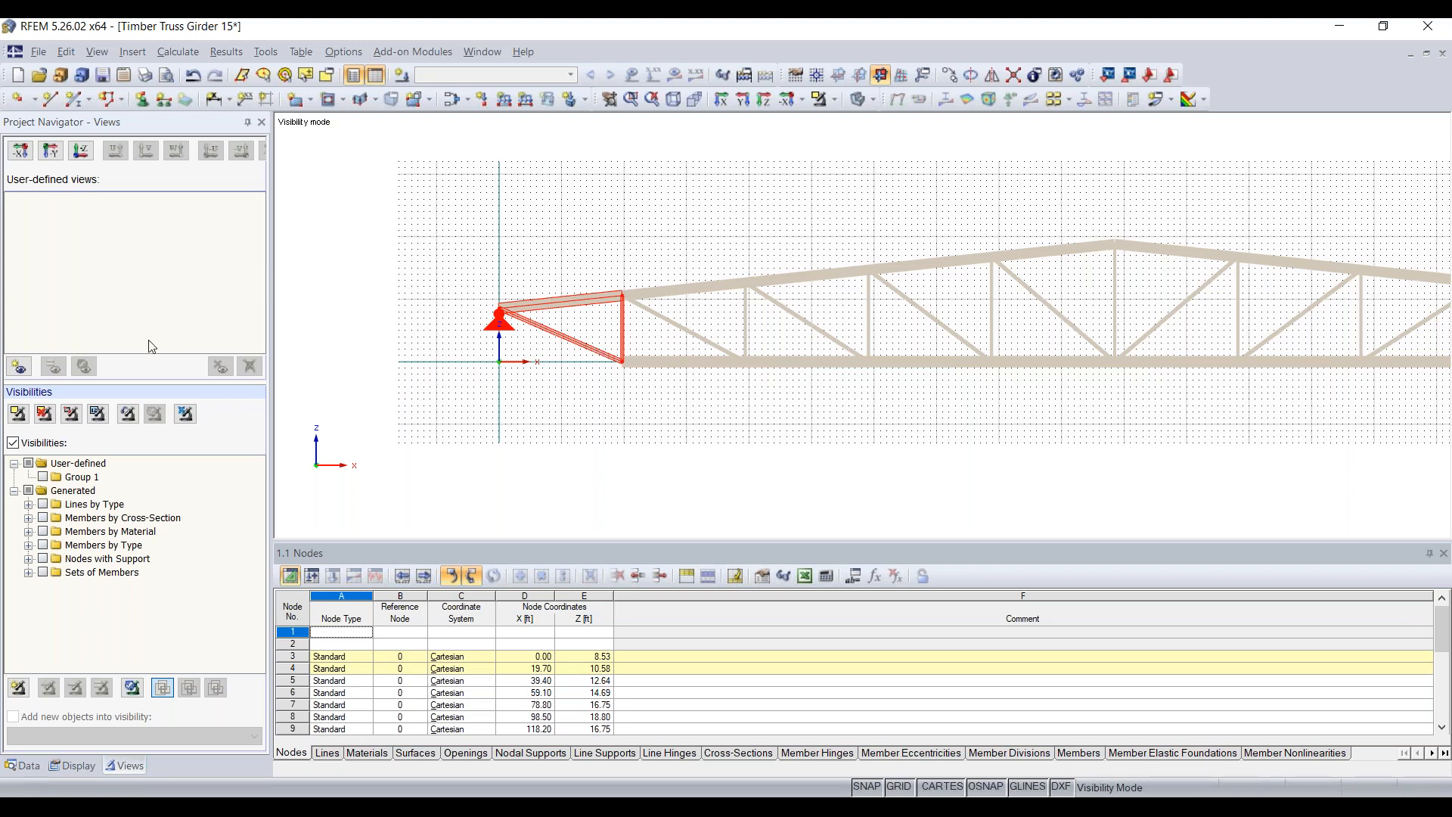
- Save the current display as a new user-defined view named Story 1
left_click(20, 368)
type("Story 1")
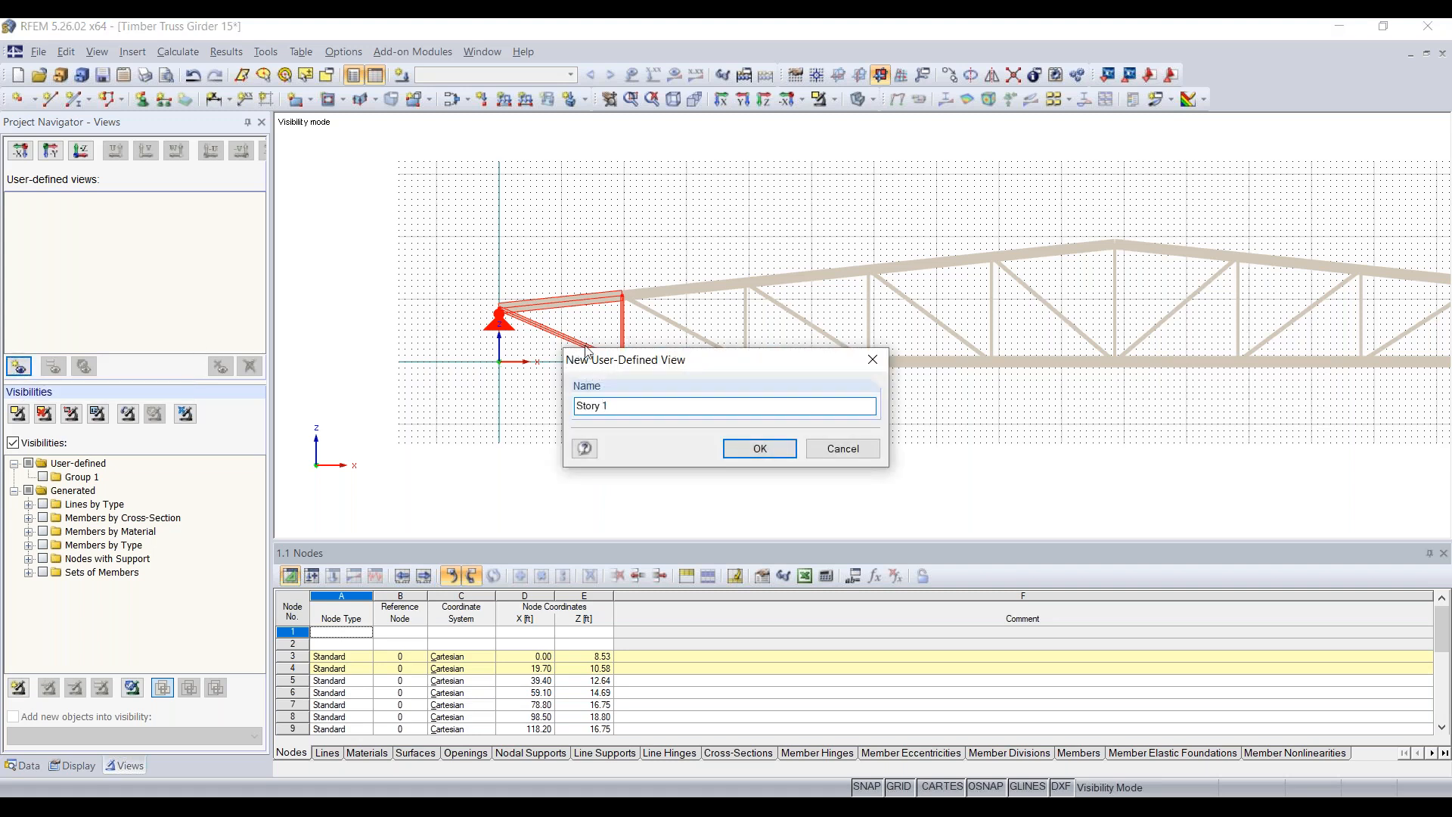
left_click(772, 456)
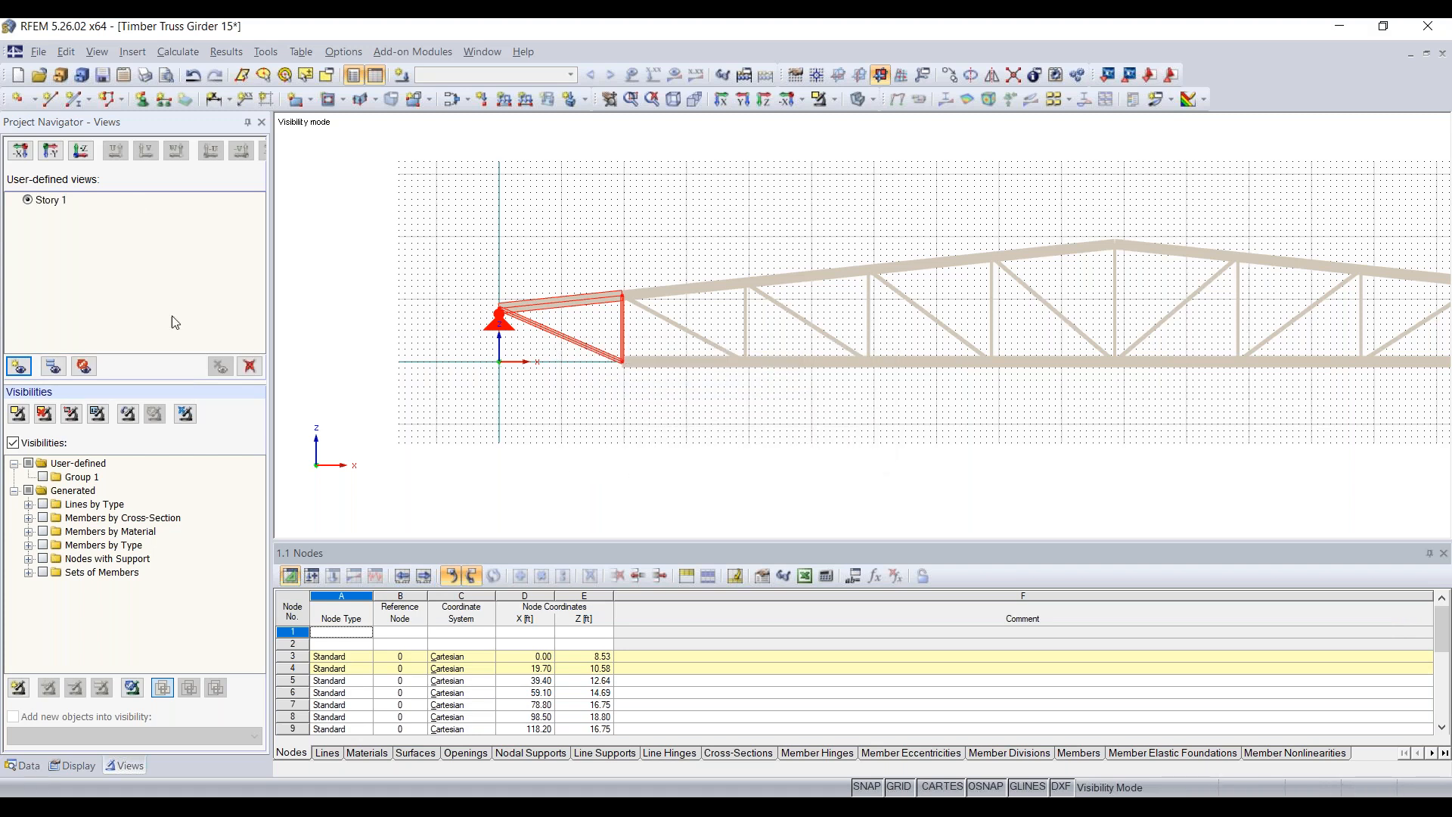
- Toggle the hidden background objects and the wired/solid model display off, and switch both back on
right_click(701, 401)
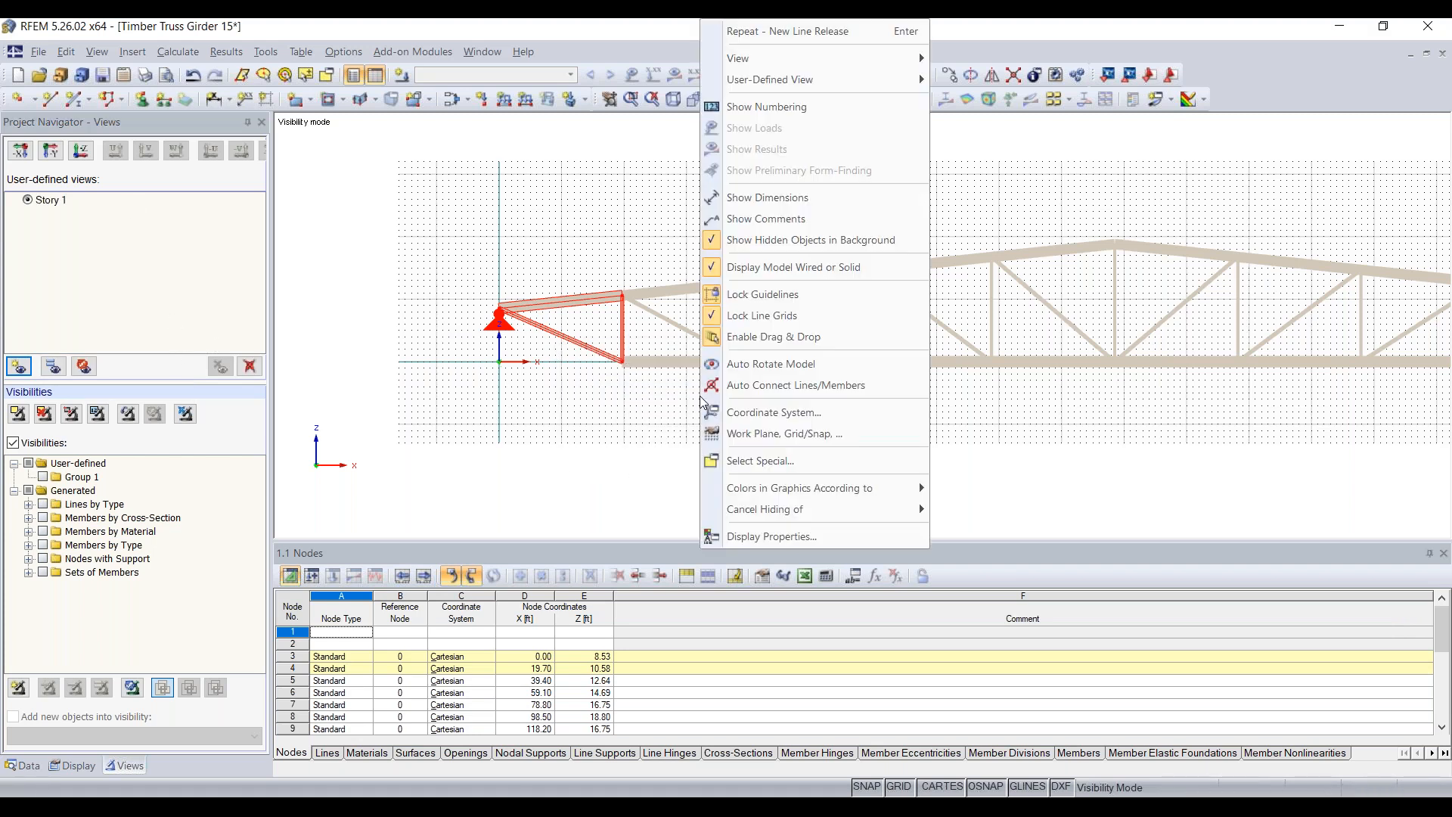
left_click(782, 240)
right_click(696, 270)
left_click(757, 269)
right_click(759, 272)
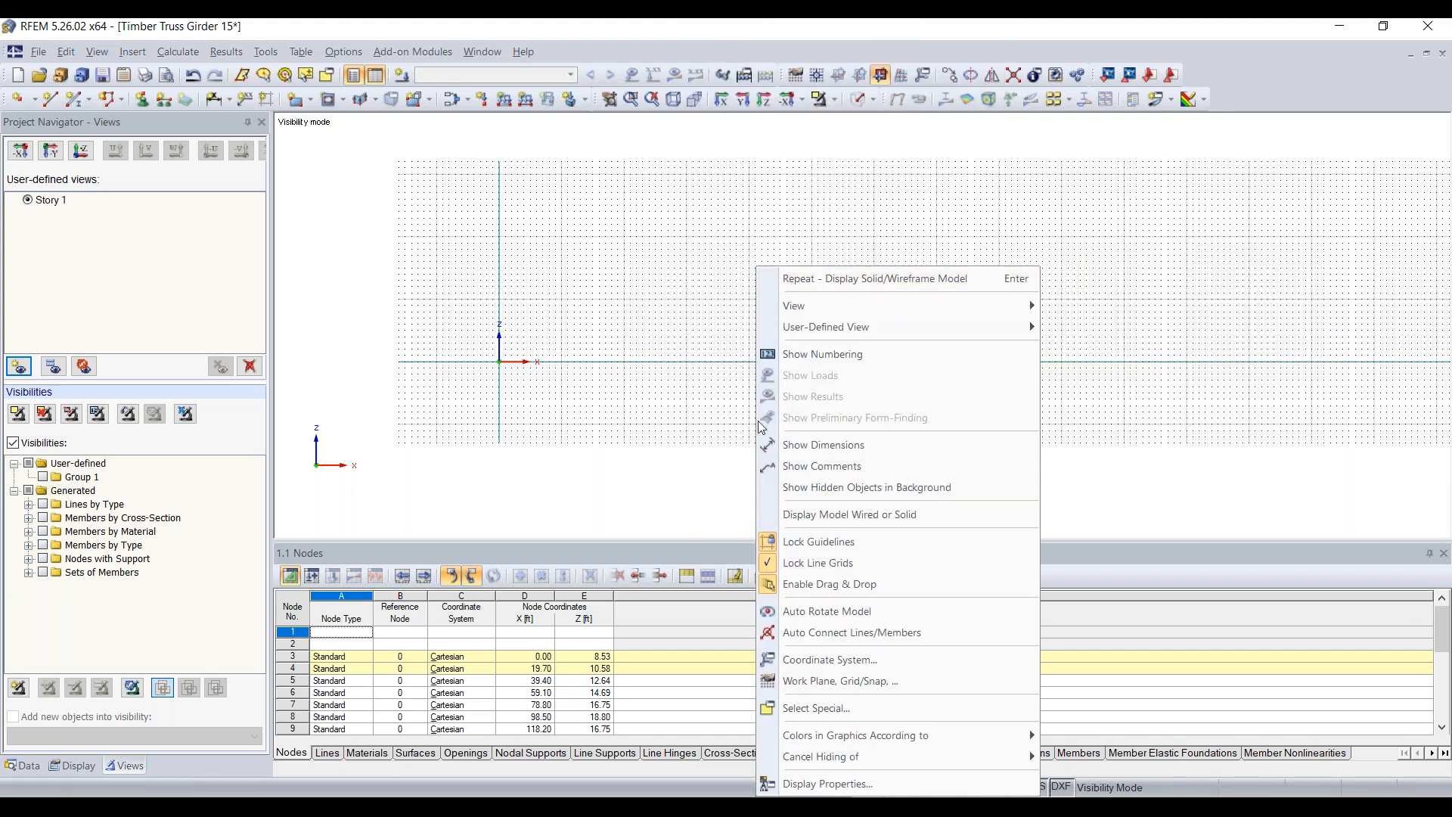
left_click(850, 512)
right_click(699, 342)
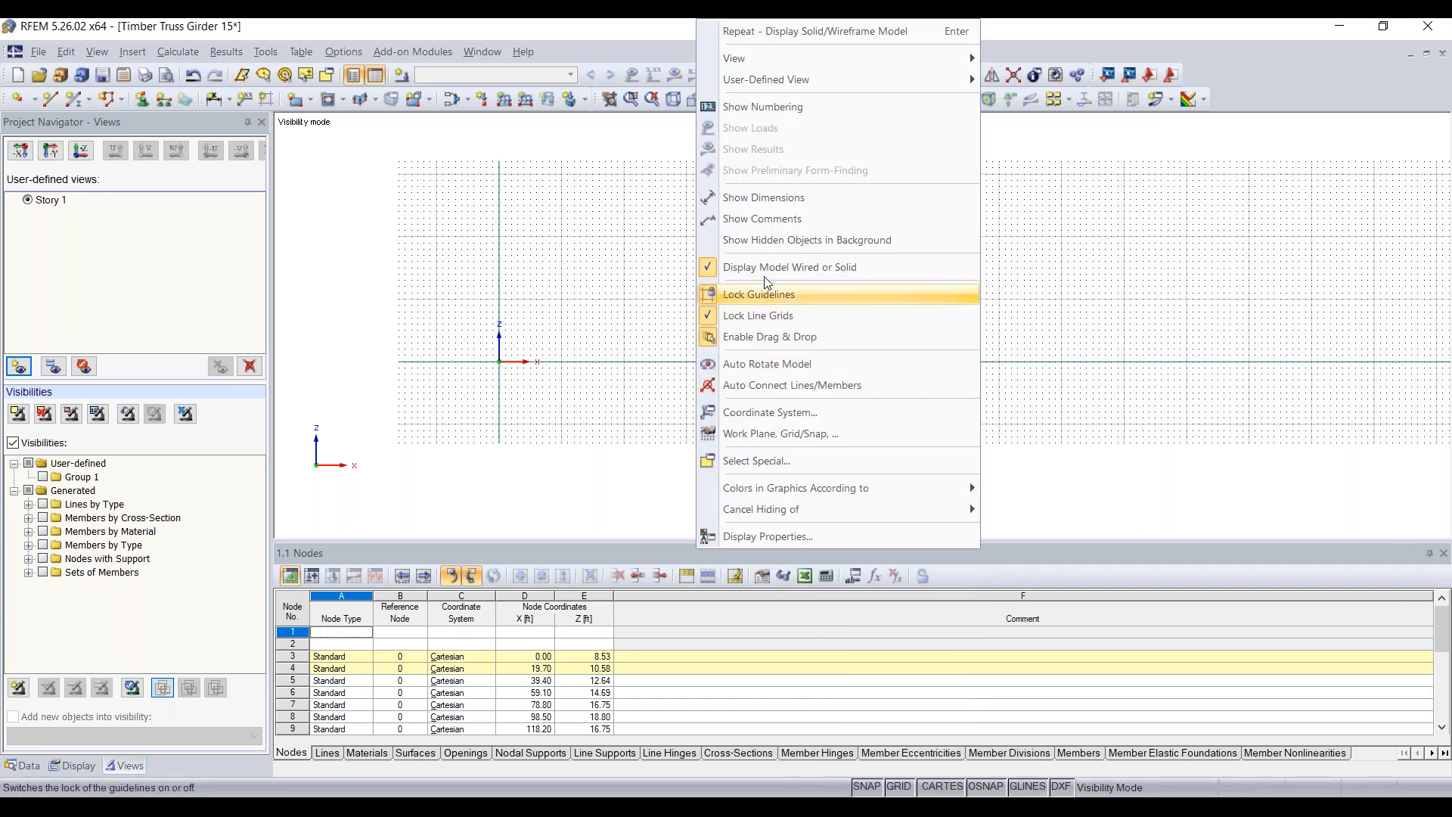
left_click(764, 240)
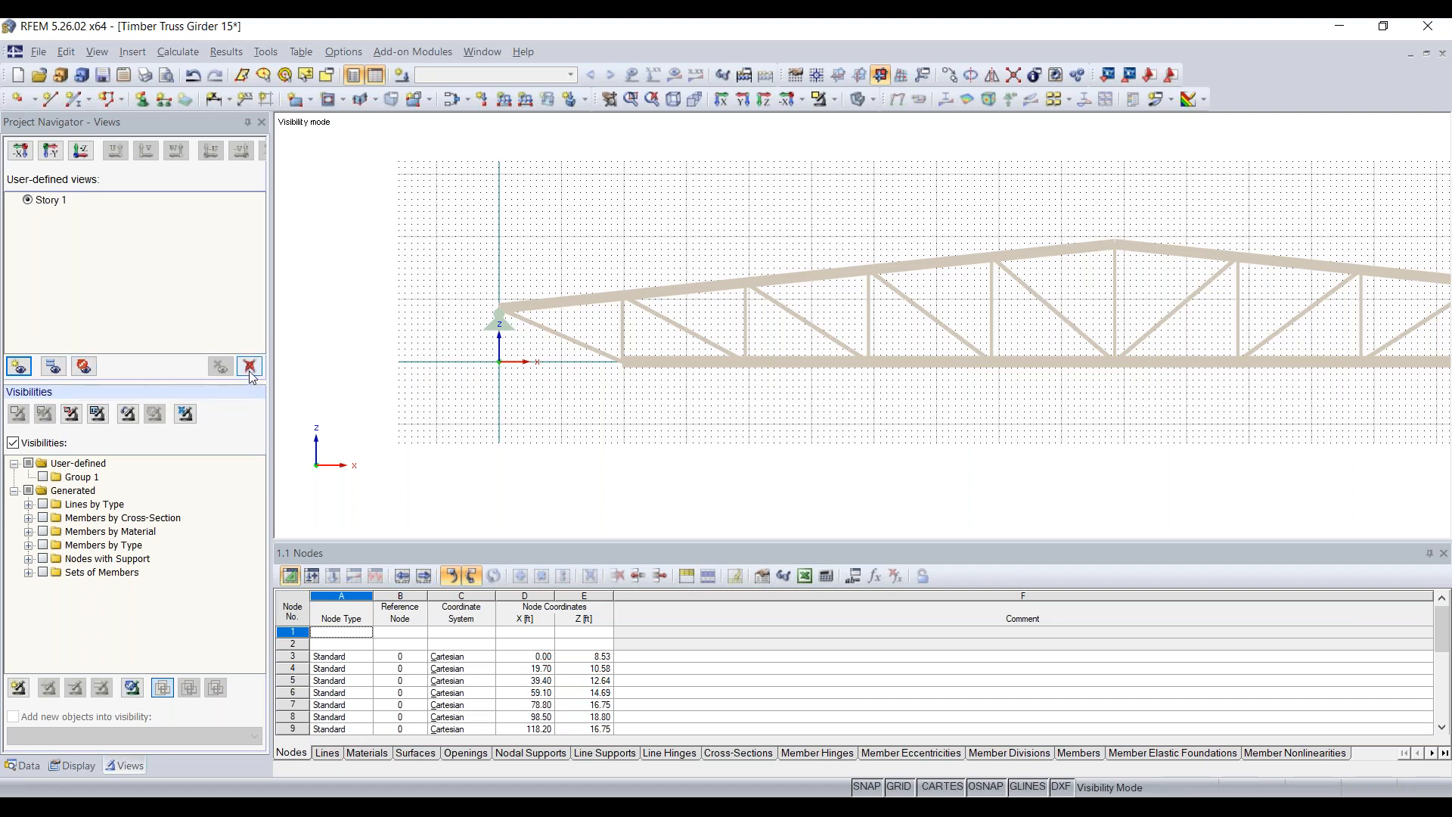
- Delete the Story 1 user-defined view and turn off visibilities to restore the full truss
left_click(220, 367)
left_click(682, 440)
right_click(726, 139)
left_click(679, 156)
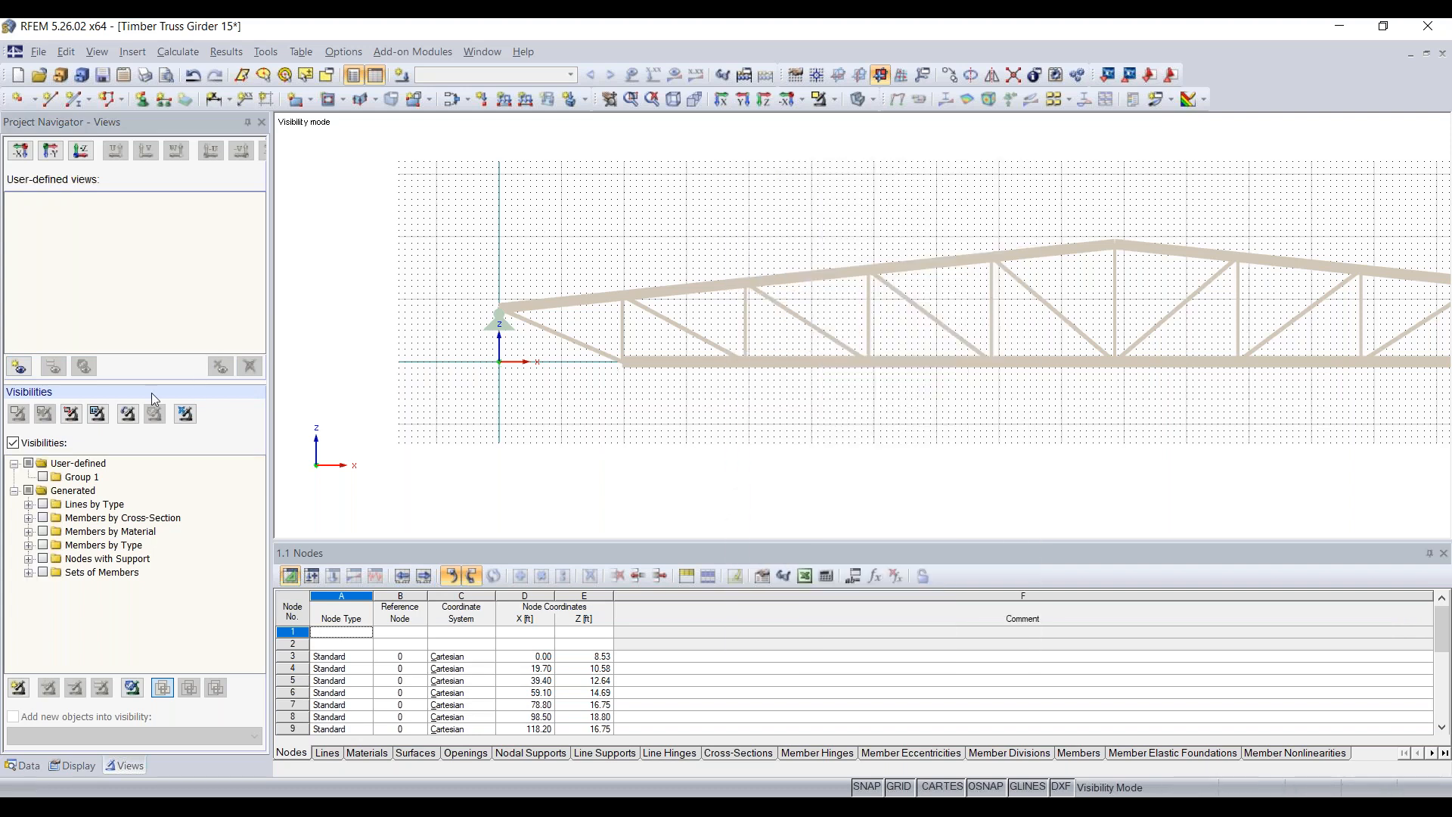
left_click(13, 442)
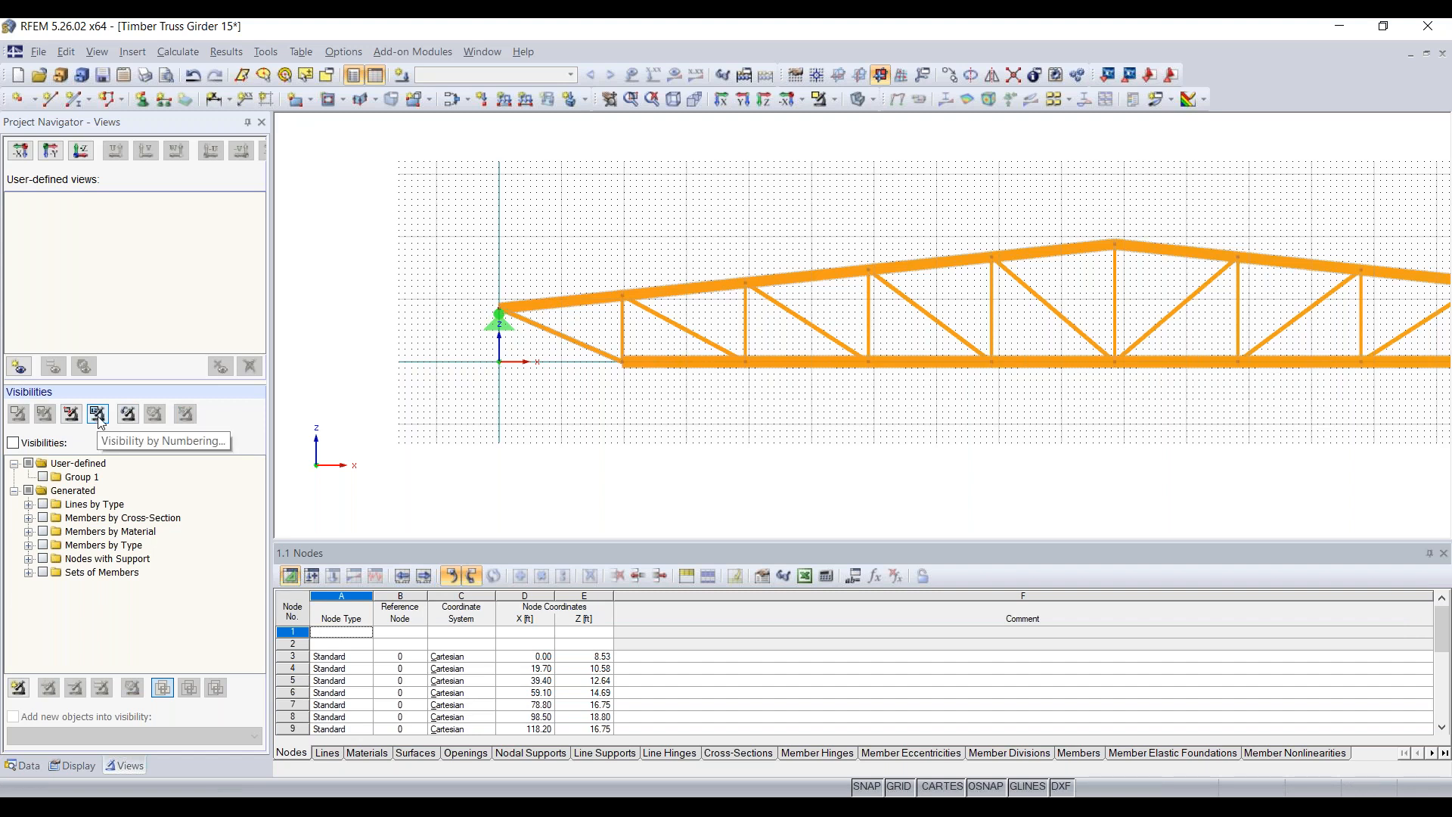
- Limit visibility by window to the first truss bay at the left support and save it as user-defined view Story 1
left_click(71, 413)
left_click_drag(467, 395, 688, 252)
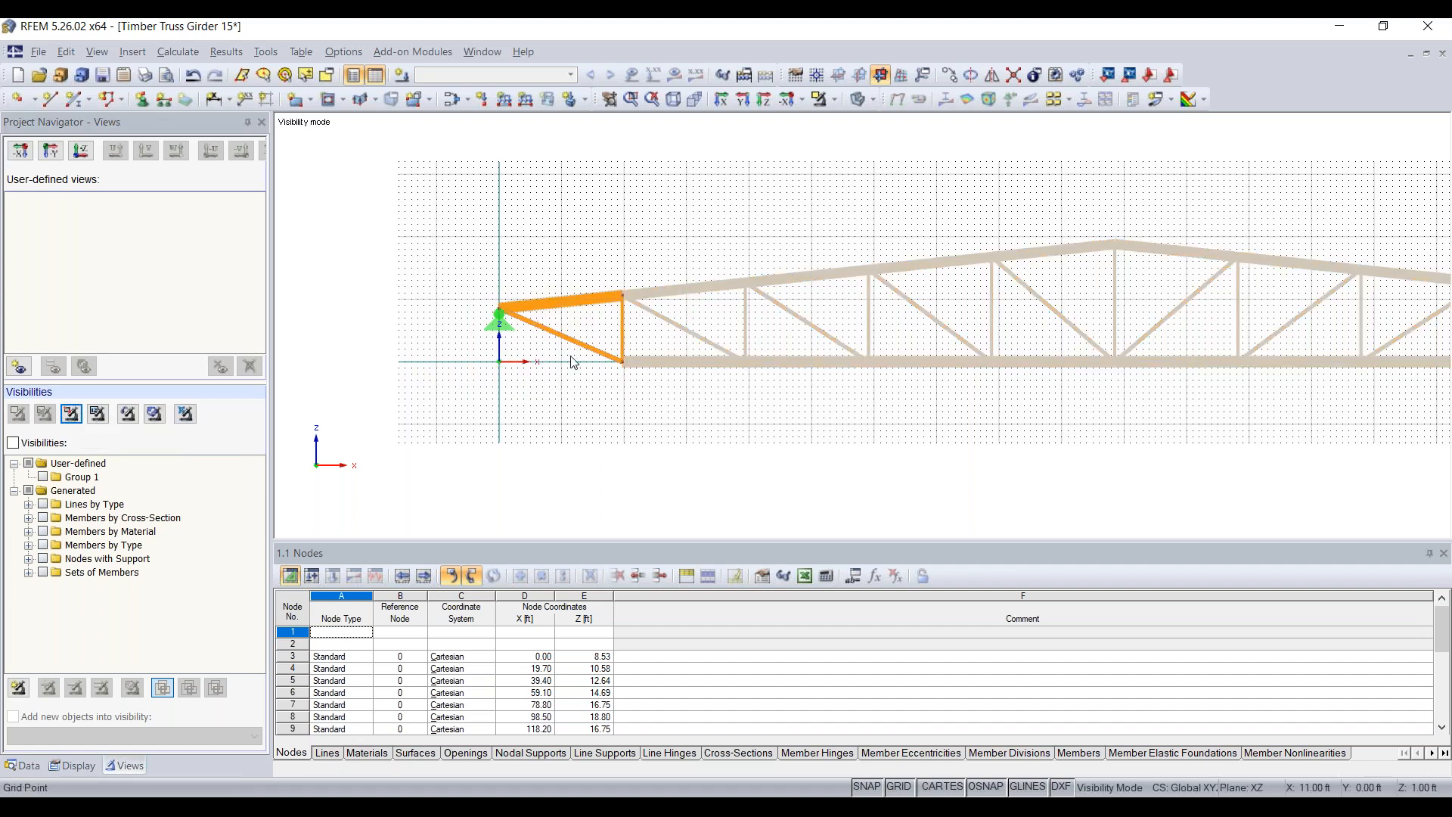
left_click(18, 366)
type("Story 1")
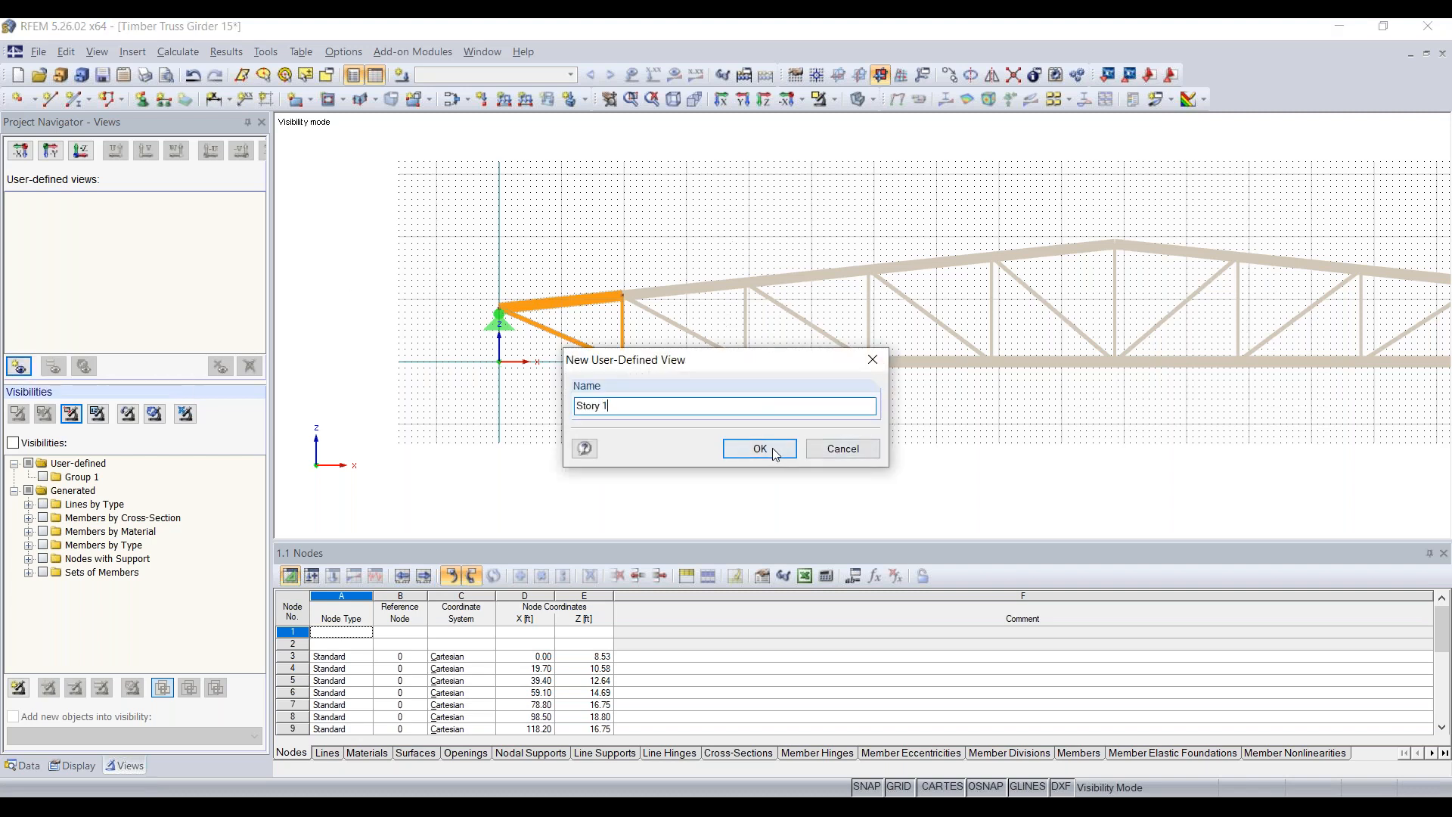
left_click(776, 449)
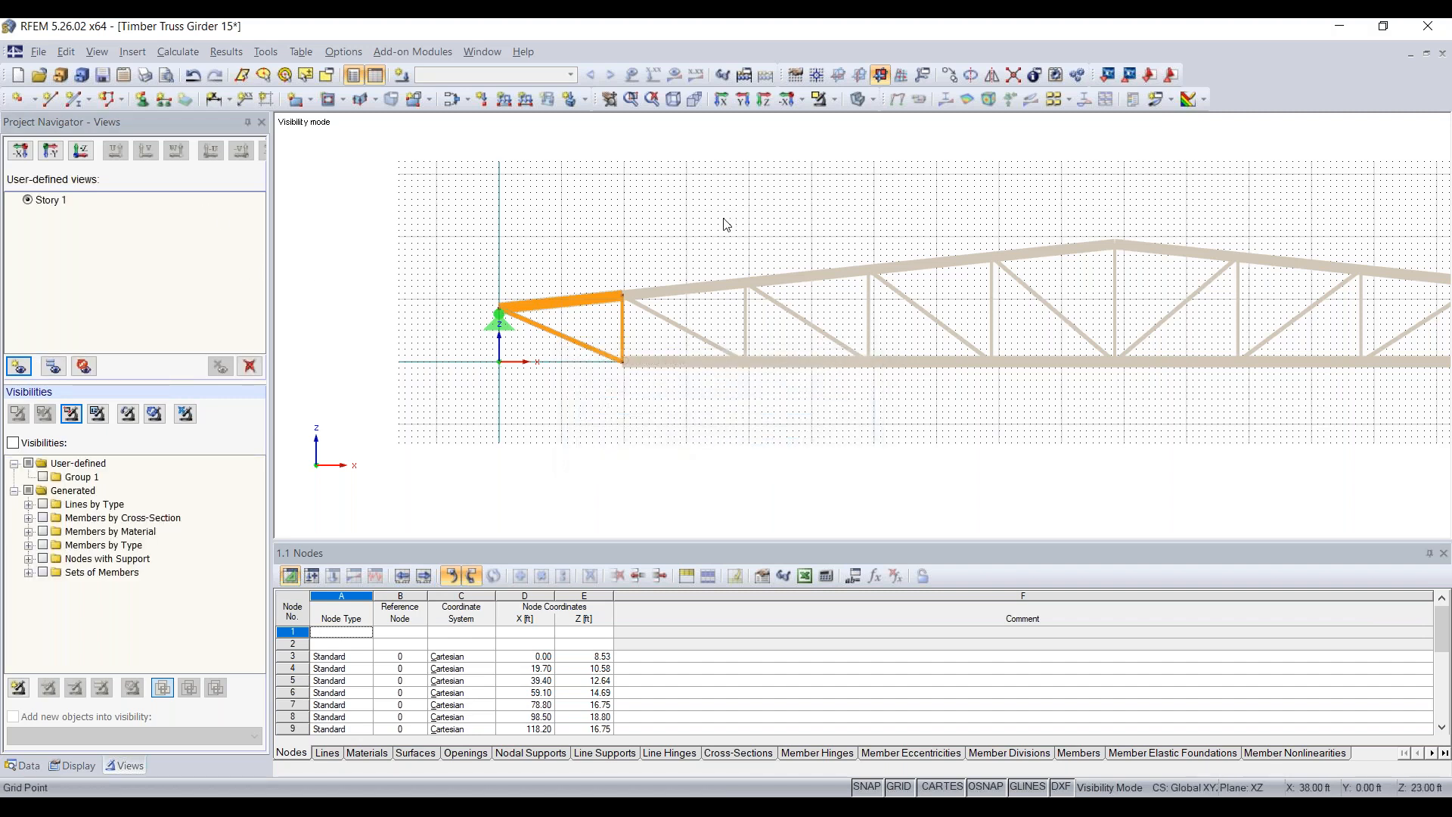
- Turn off the hidden objects in the background and refresh the current user-defined view
right_click(694, 214)
left_click(790, 431)
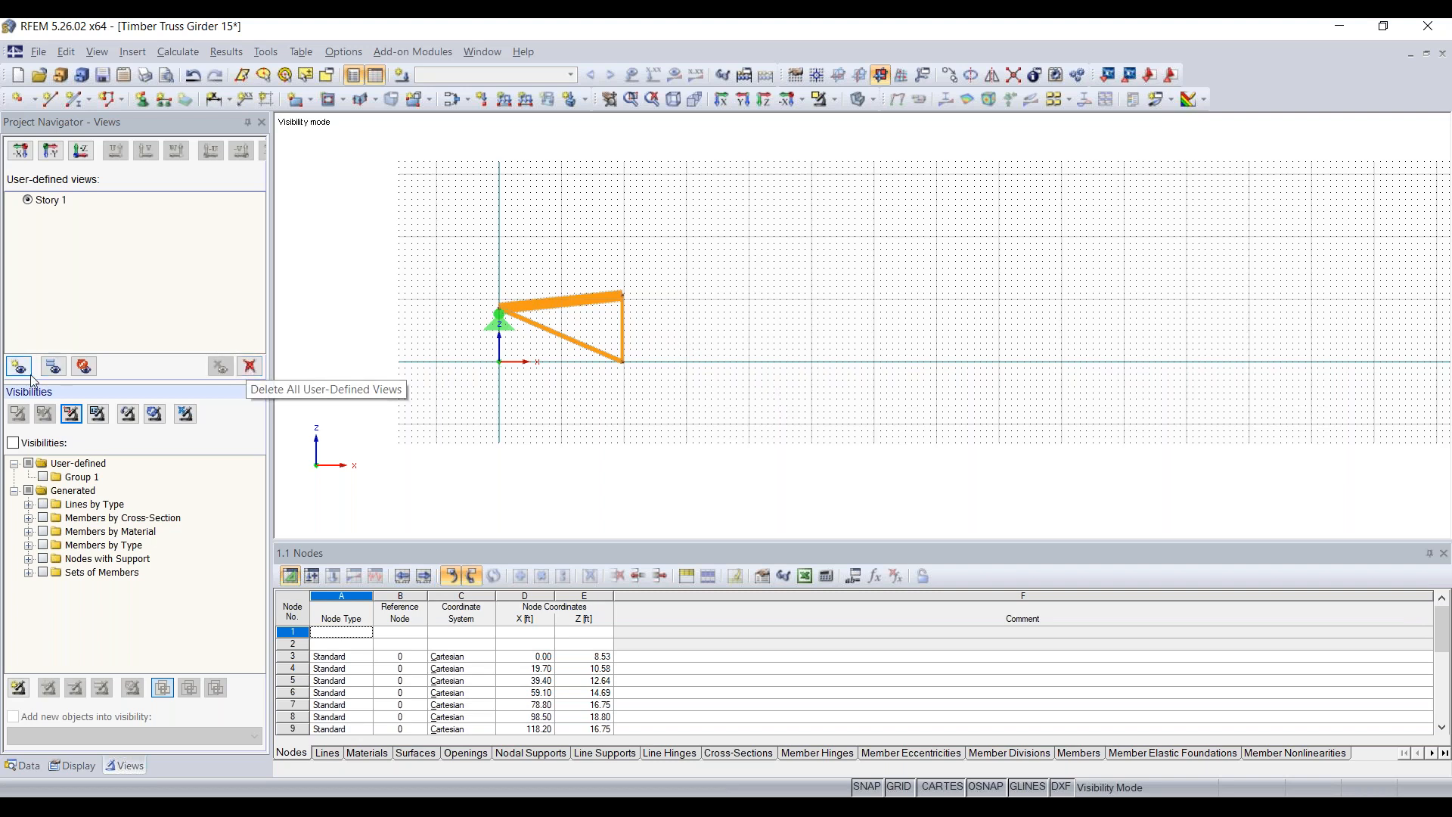
left_click(84, 367)
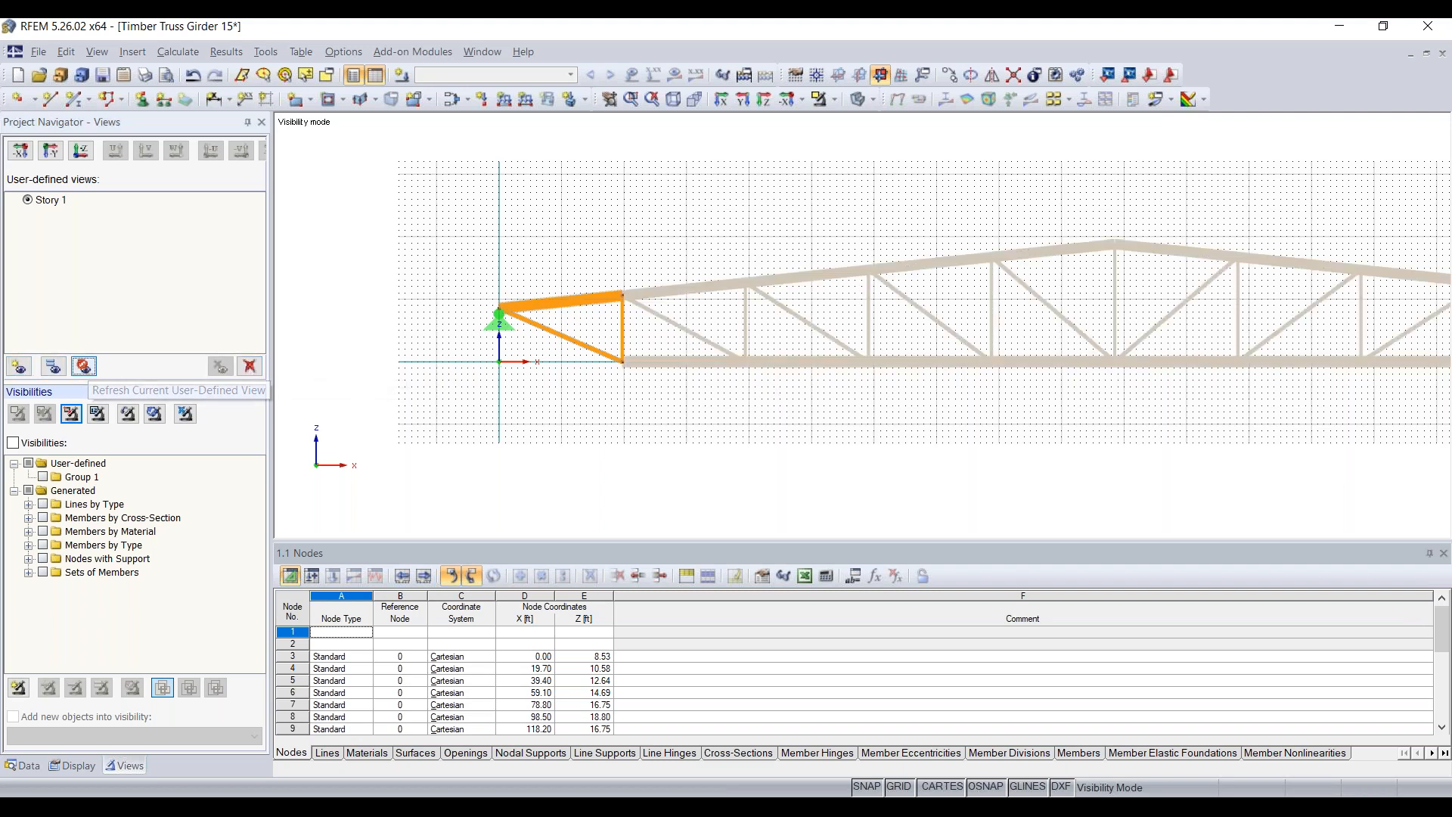
- Switch the display of hidden background objects off and on again in the Story 1 view
right_click(597, 238)
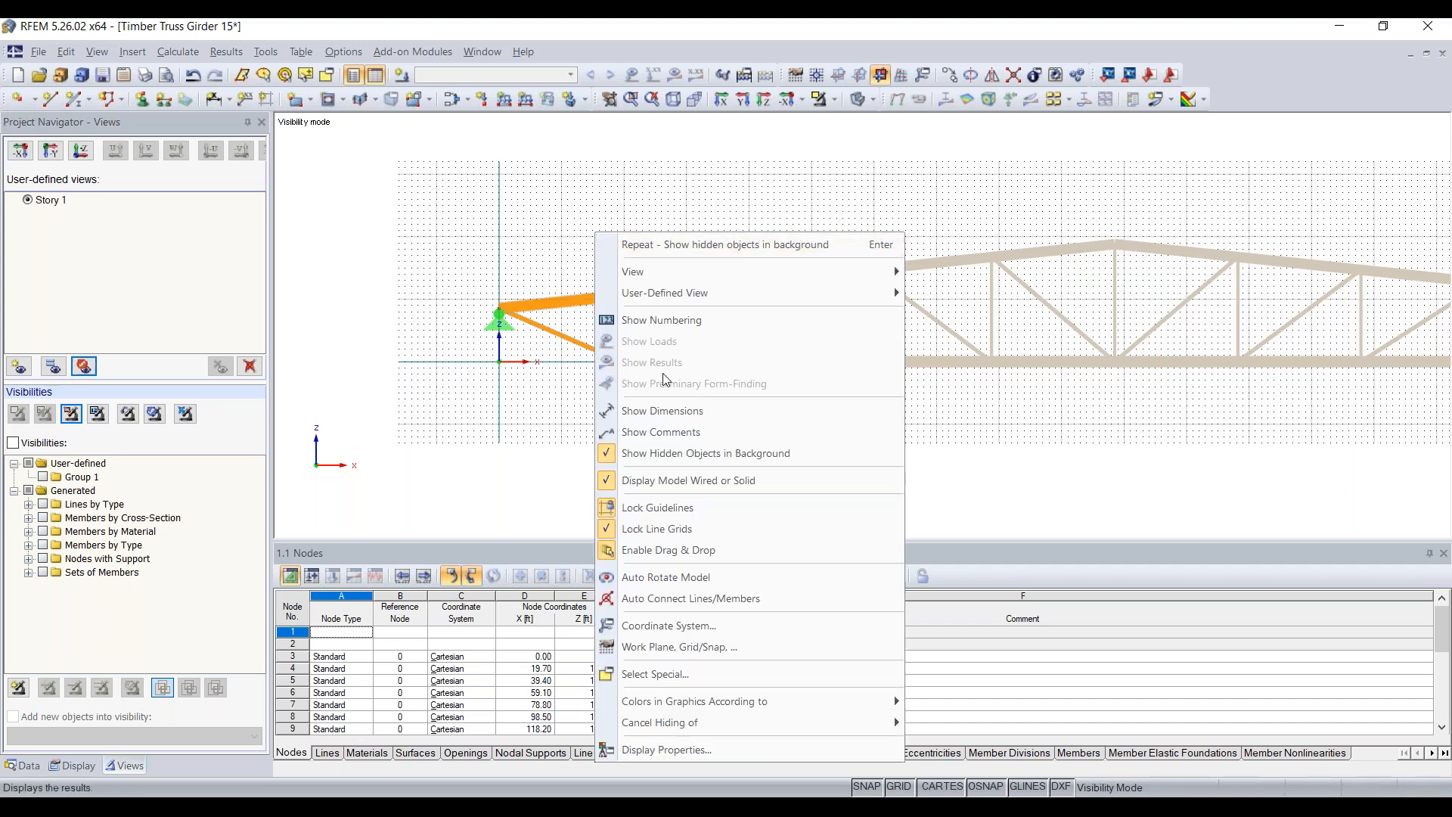
left_click(746, 455)
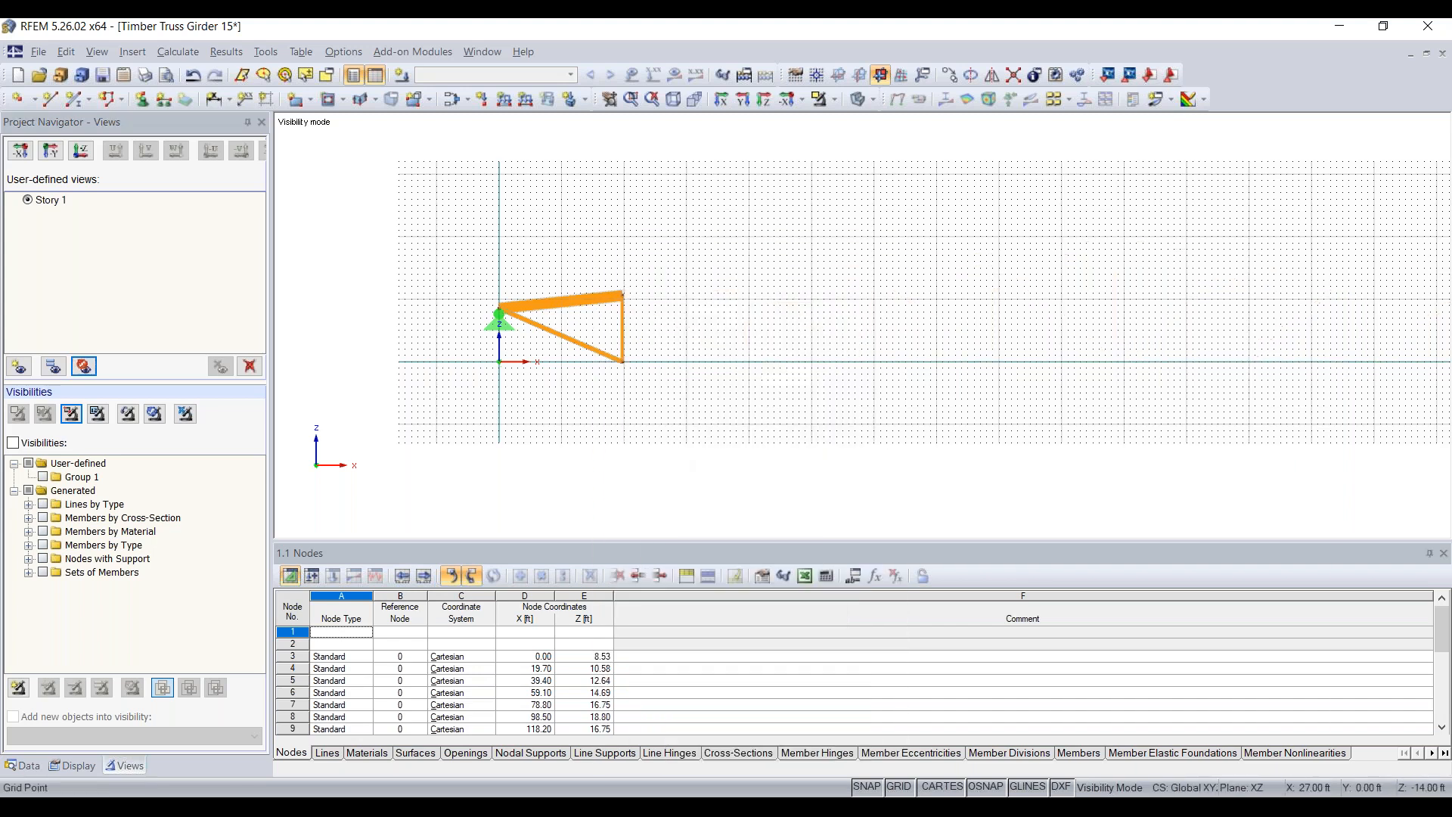
right_click(600, 236)
left_click(669, 459)
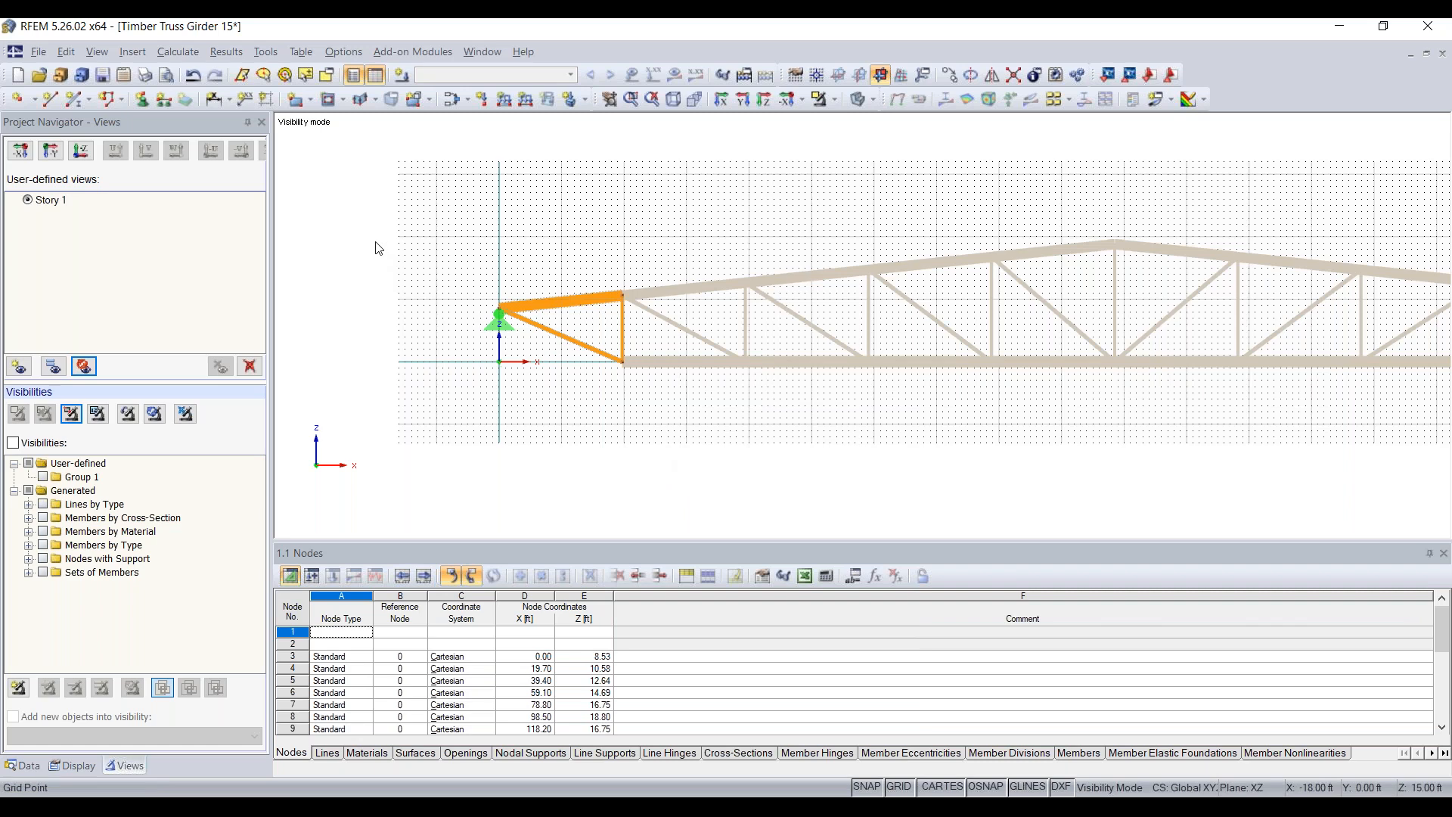
- Cancel the visibility mode to show the complete truss and reapply the Story 1 user-defined view
scroll(376, 285, "down", 2)
middle_click_drag(376, 284, 374, 301)
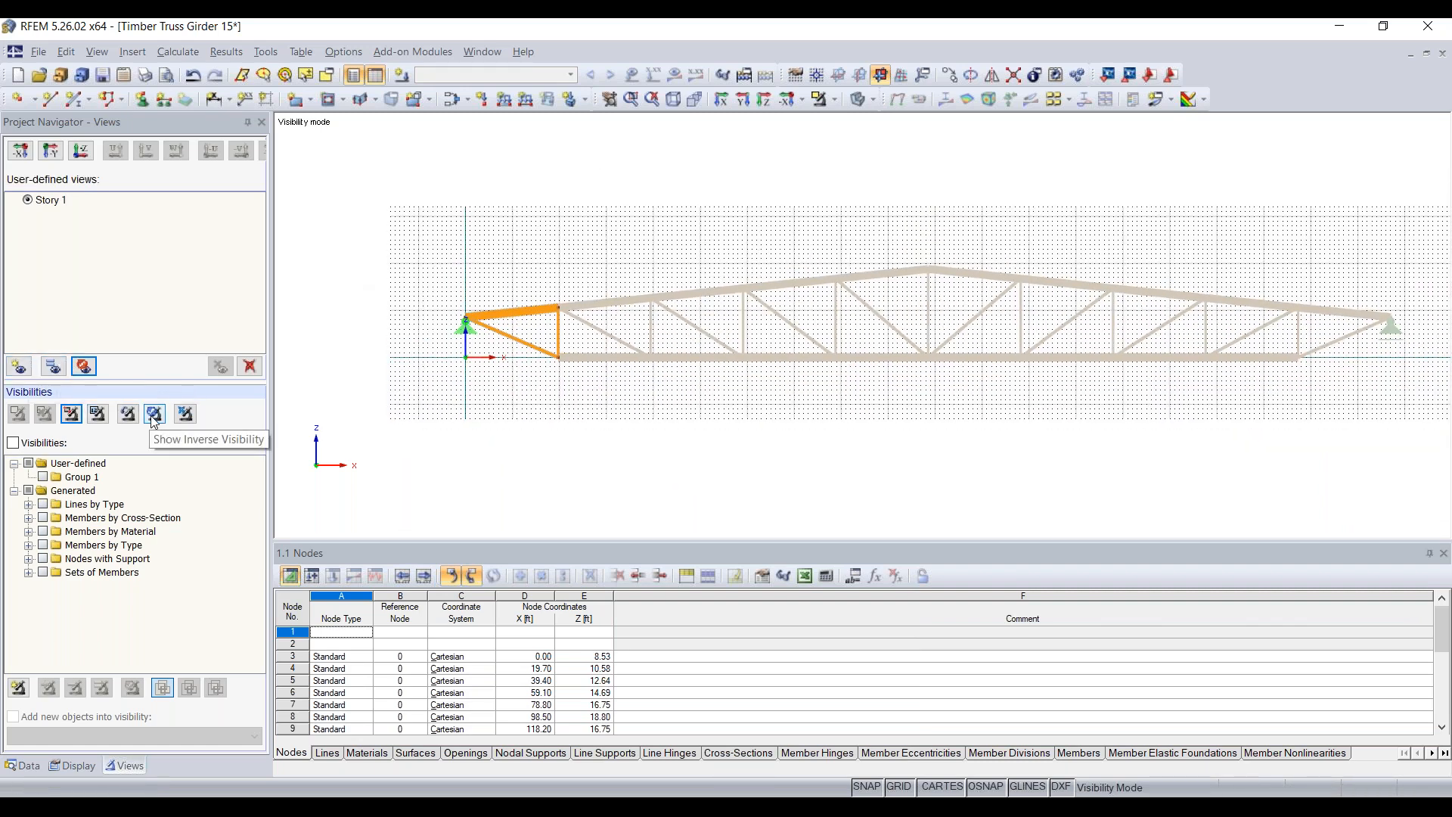
left_click(186, 415)
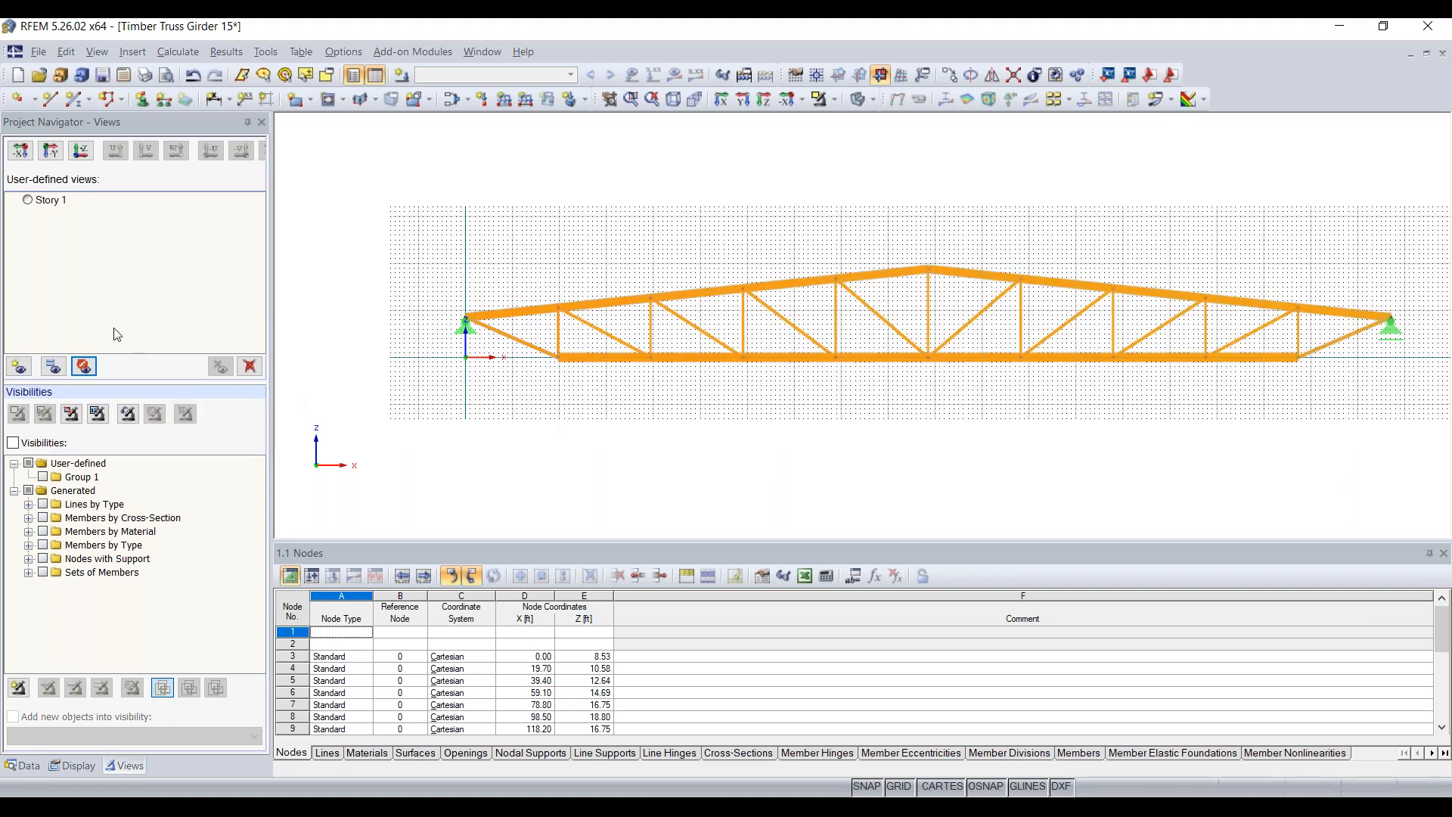
left_click(29, 201)
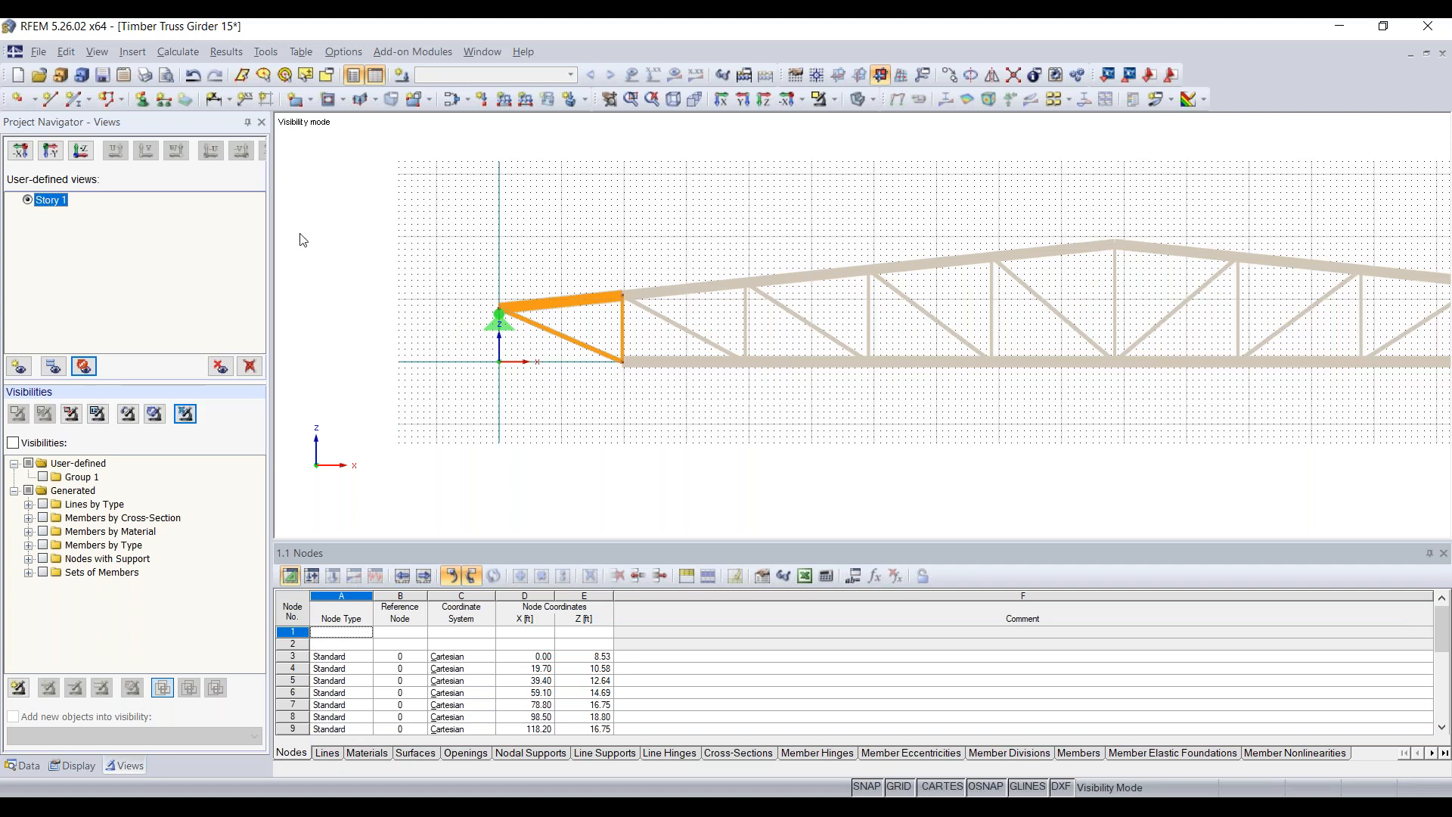
- Turn off the hidden background objects in Story 1, cancel the visibility mode and reapply the saved view
right_click(496, 246)
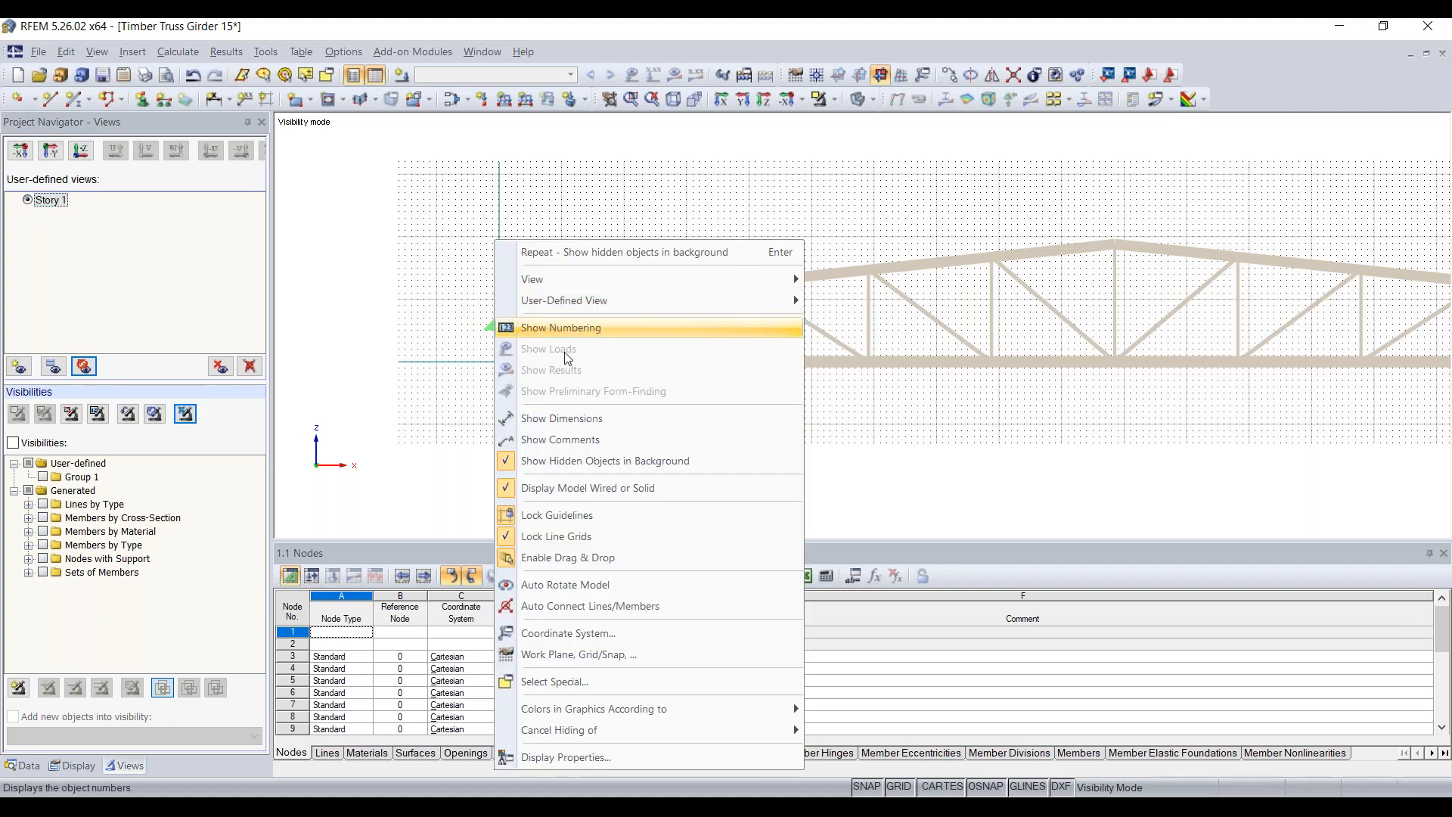
left_click(588, 459)
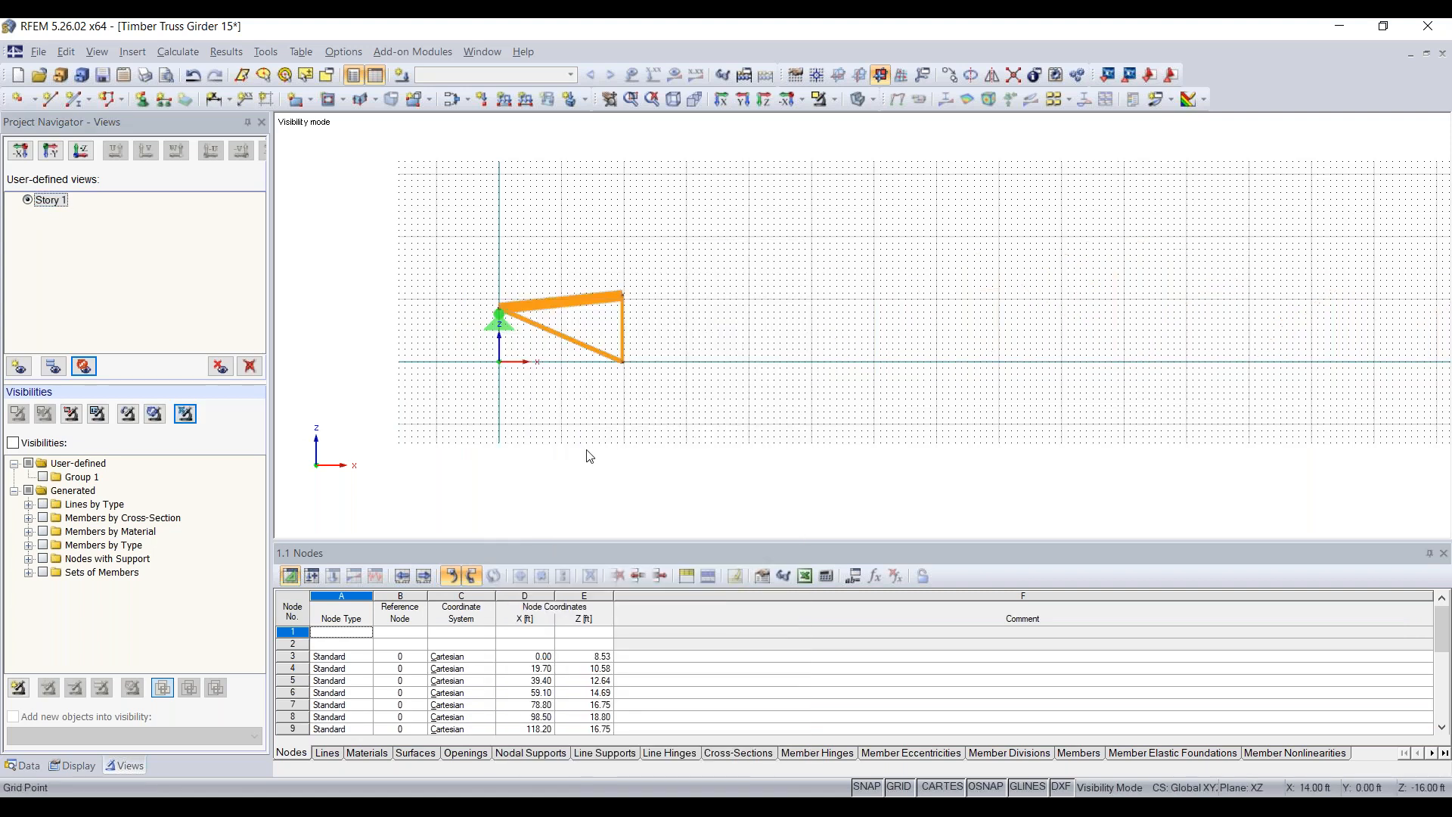
left_click(185, 414)
left_click(29, 200)
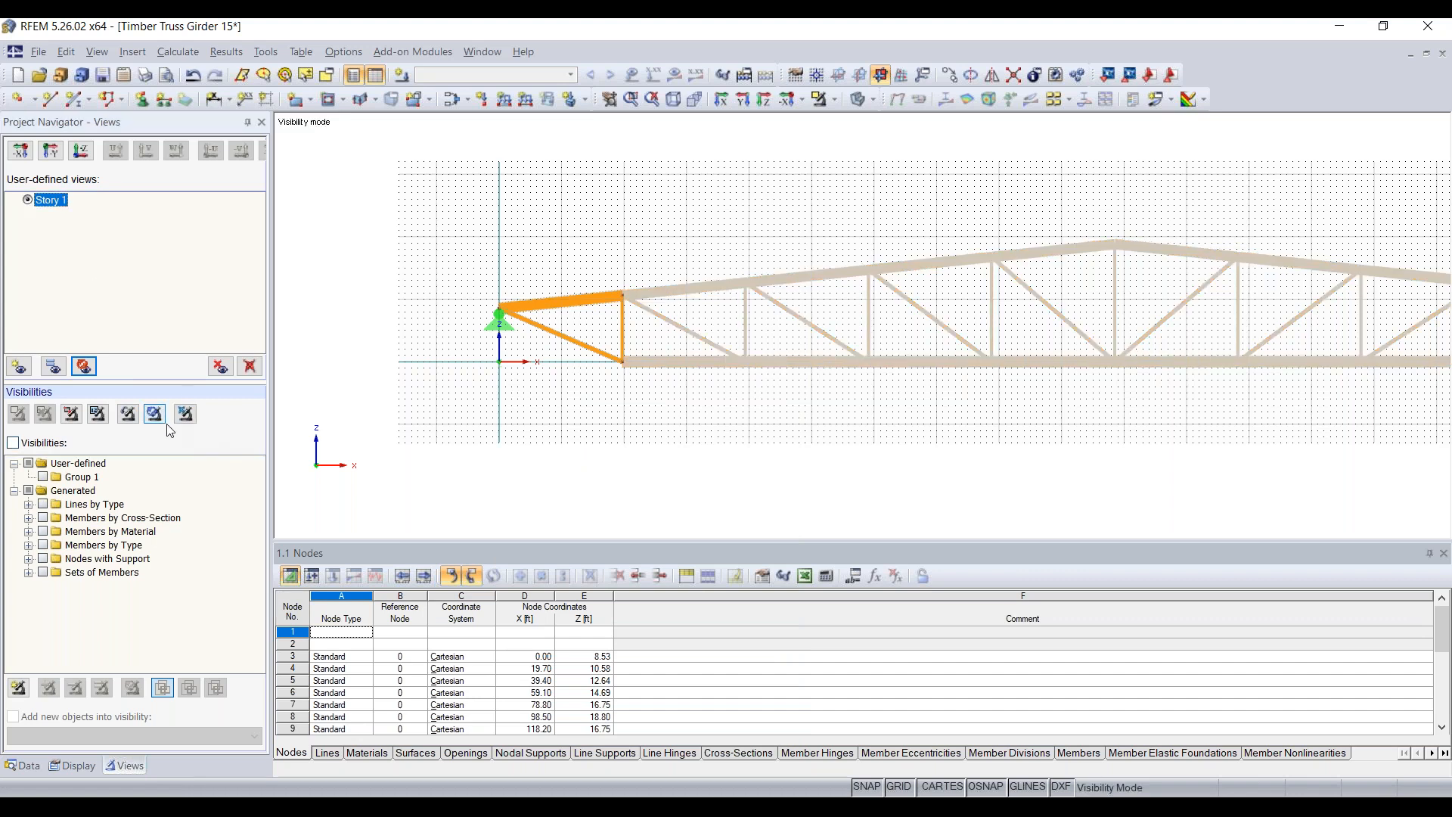
- Cancel the visibility mode to display the whole truss again and return to the Data navigator
left_click(24, 766)
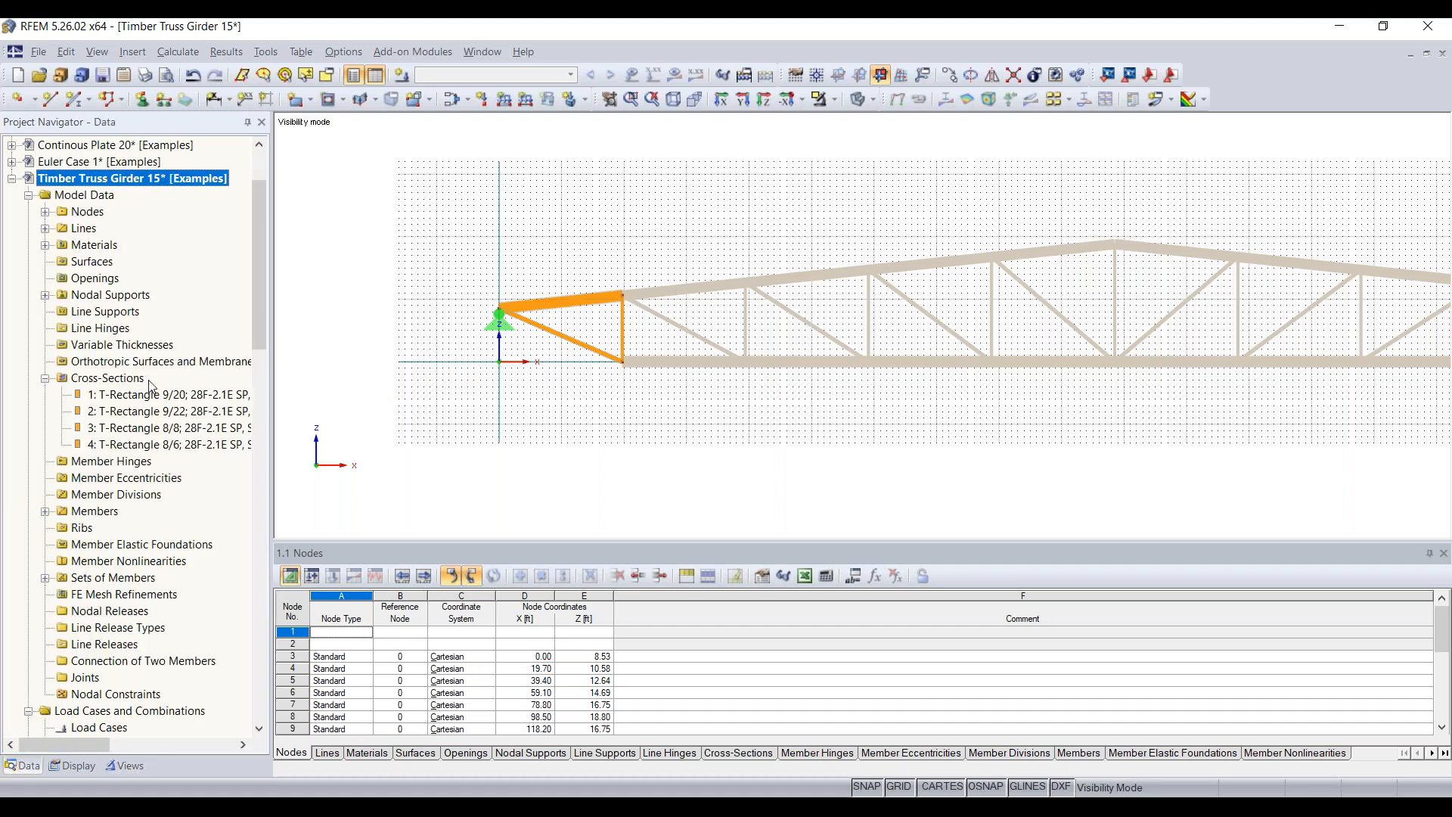
left_click(81, 767)
left_click(116, 767)
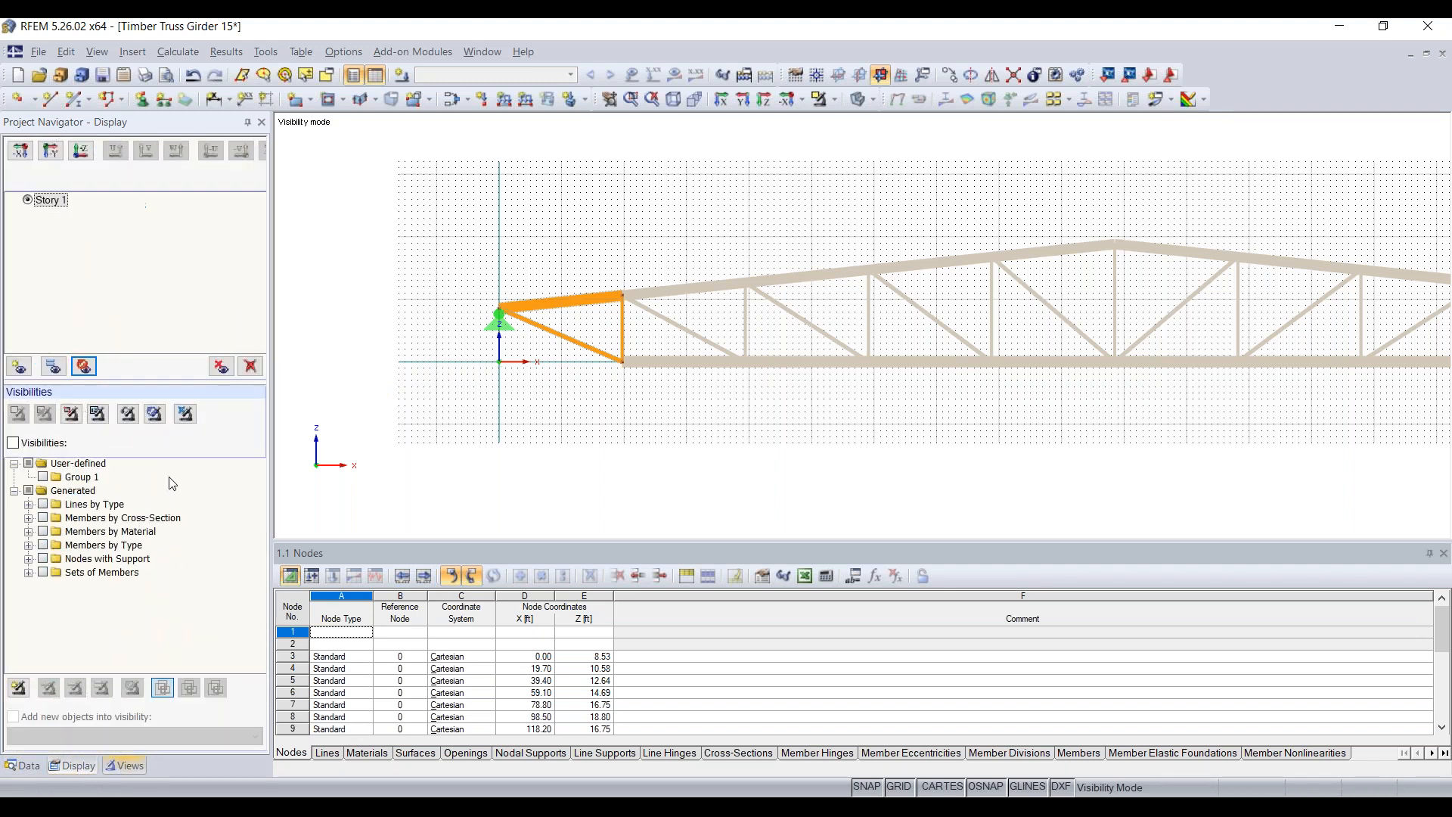
left_click(185, 415)
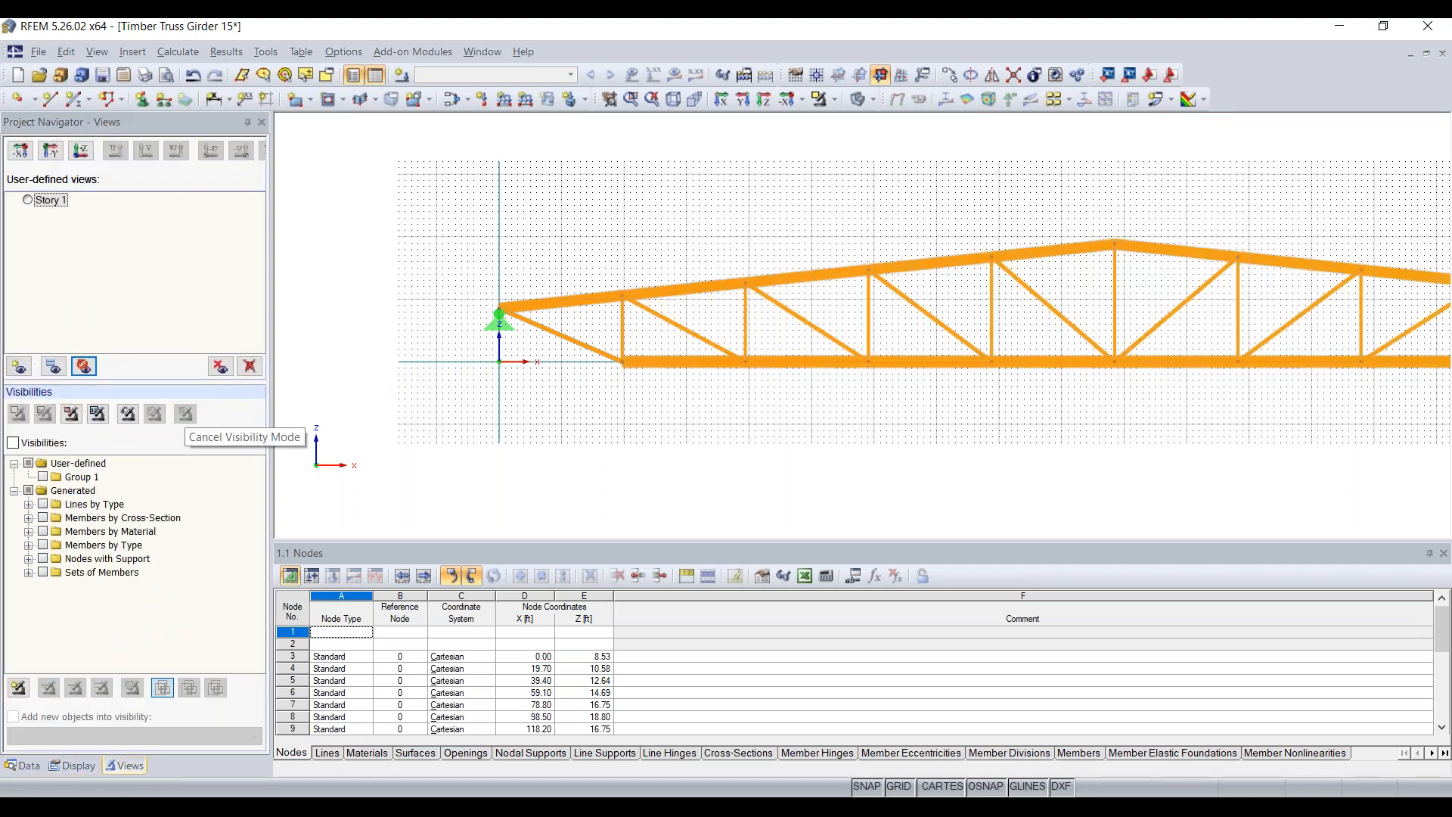
left_click(24, 765)
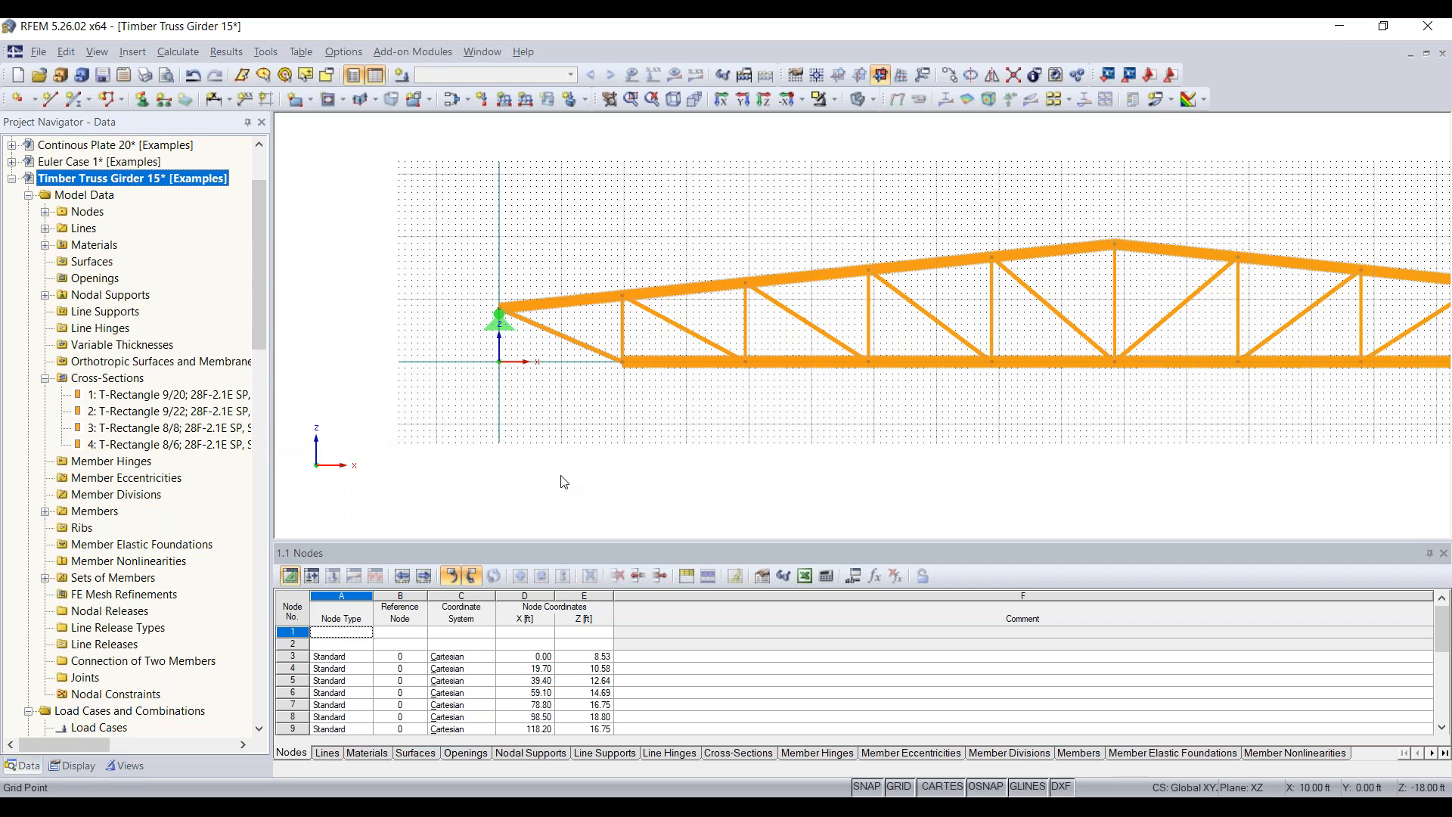
- Taper the top chord member just left of the ridge by assigning cross-section 3, T-Rectangle 8/8, at its member end
scroll(794, 457, "down", 2)
middle_click_drag(801, 449, 617, 443)
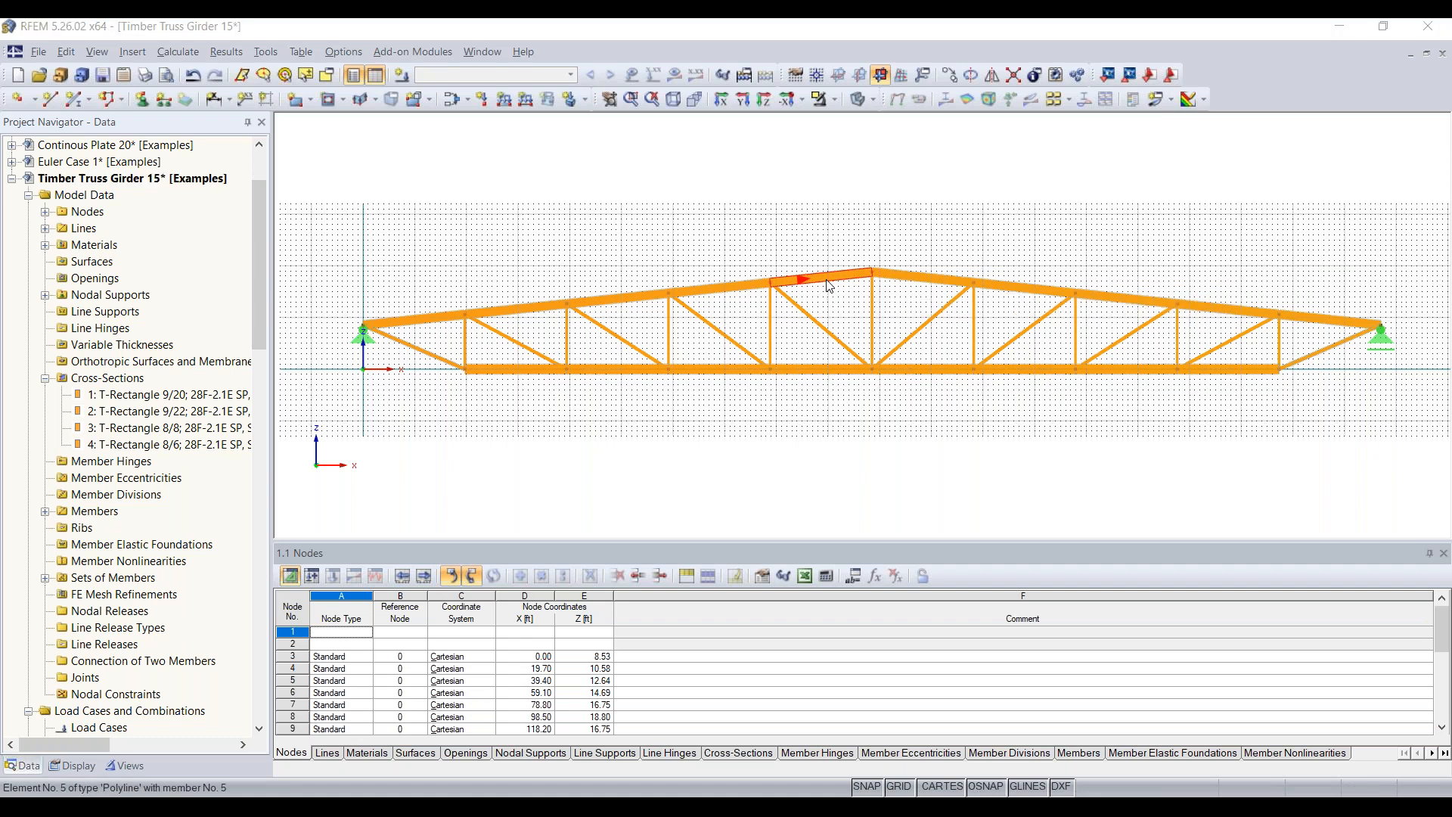
double_click(830, 286)
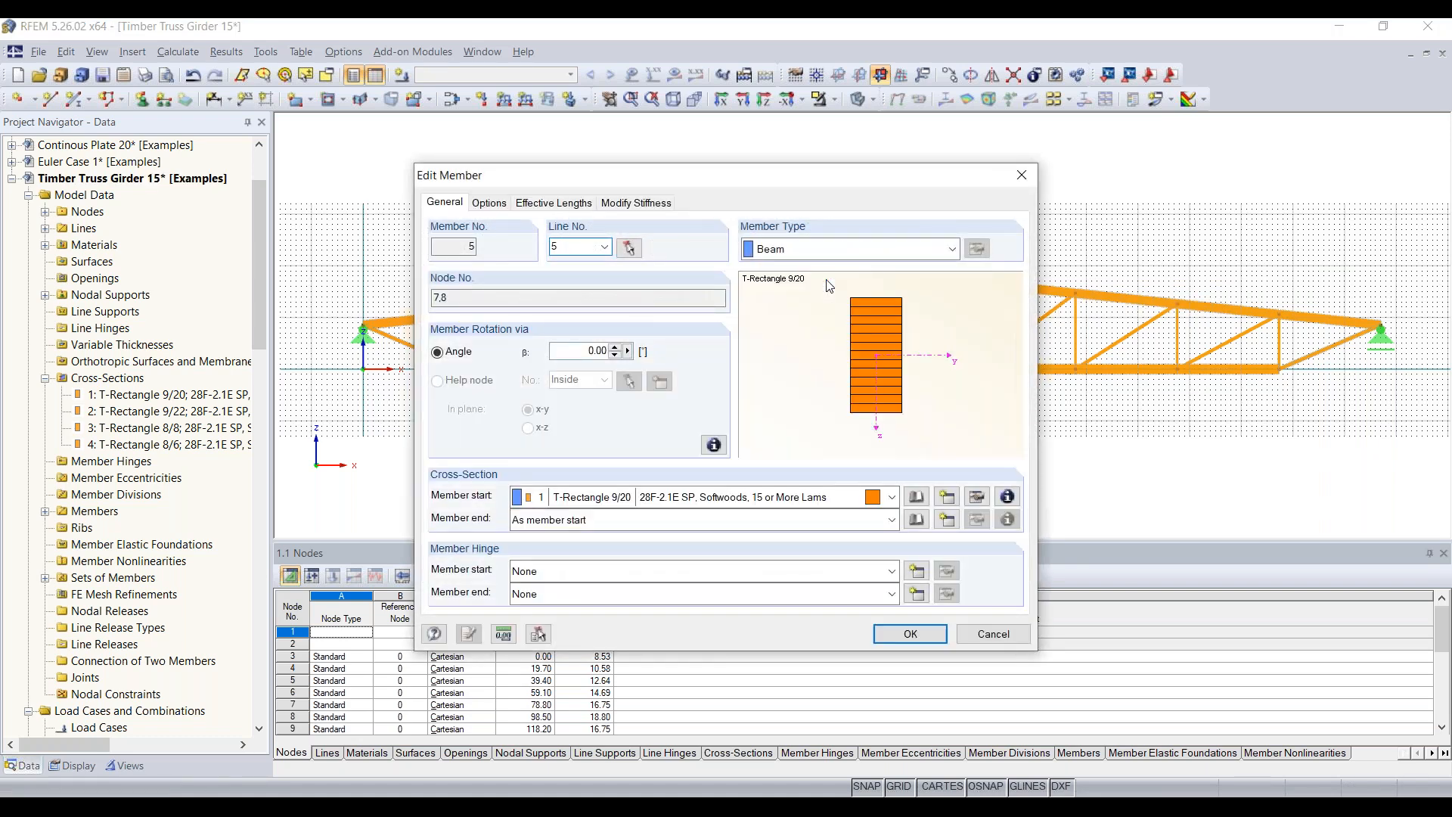
left_click_drag(832, 186, 809, 149)
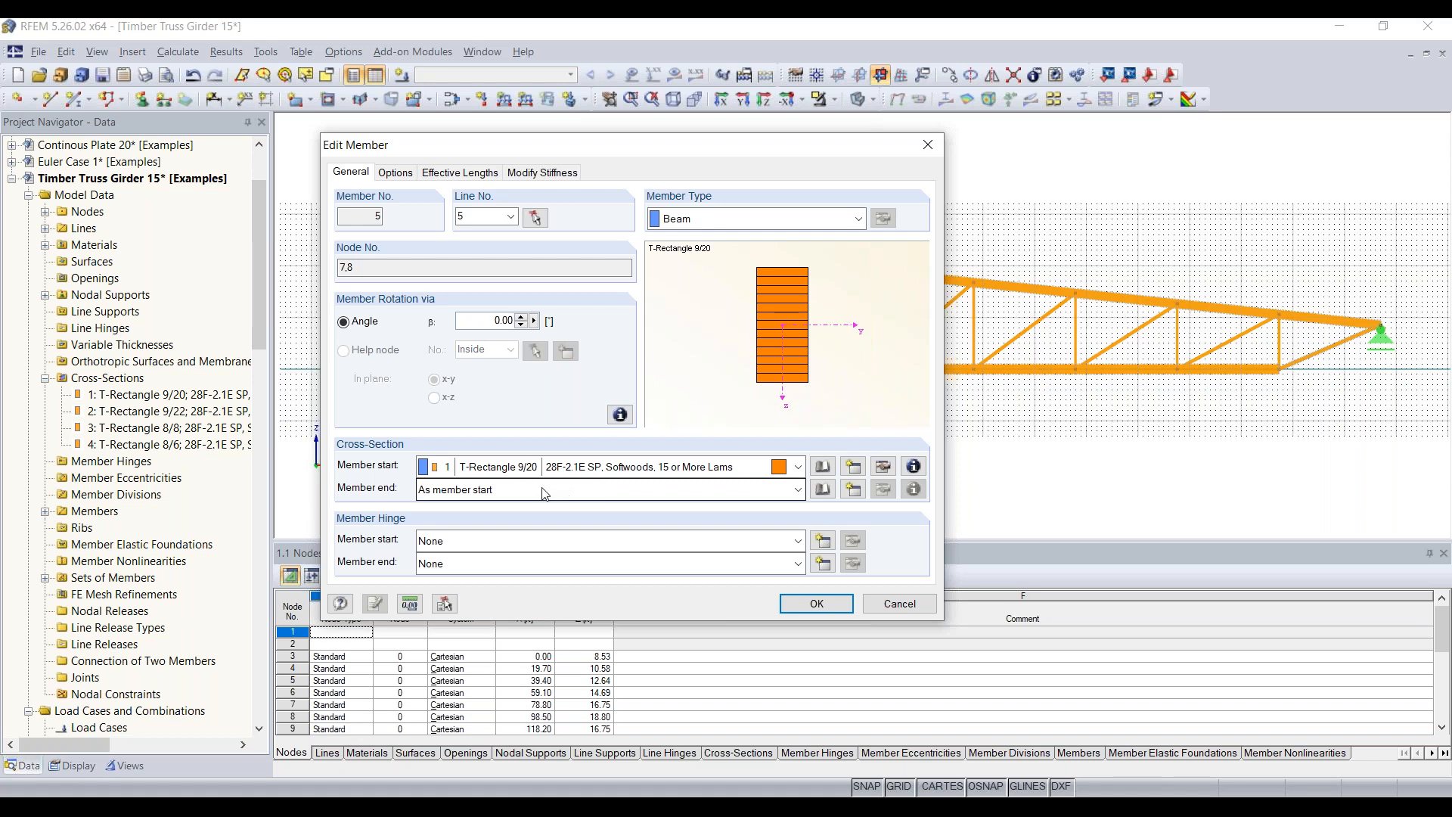
left_click(632, 490)
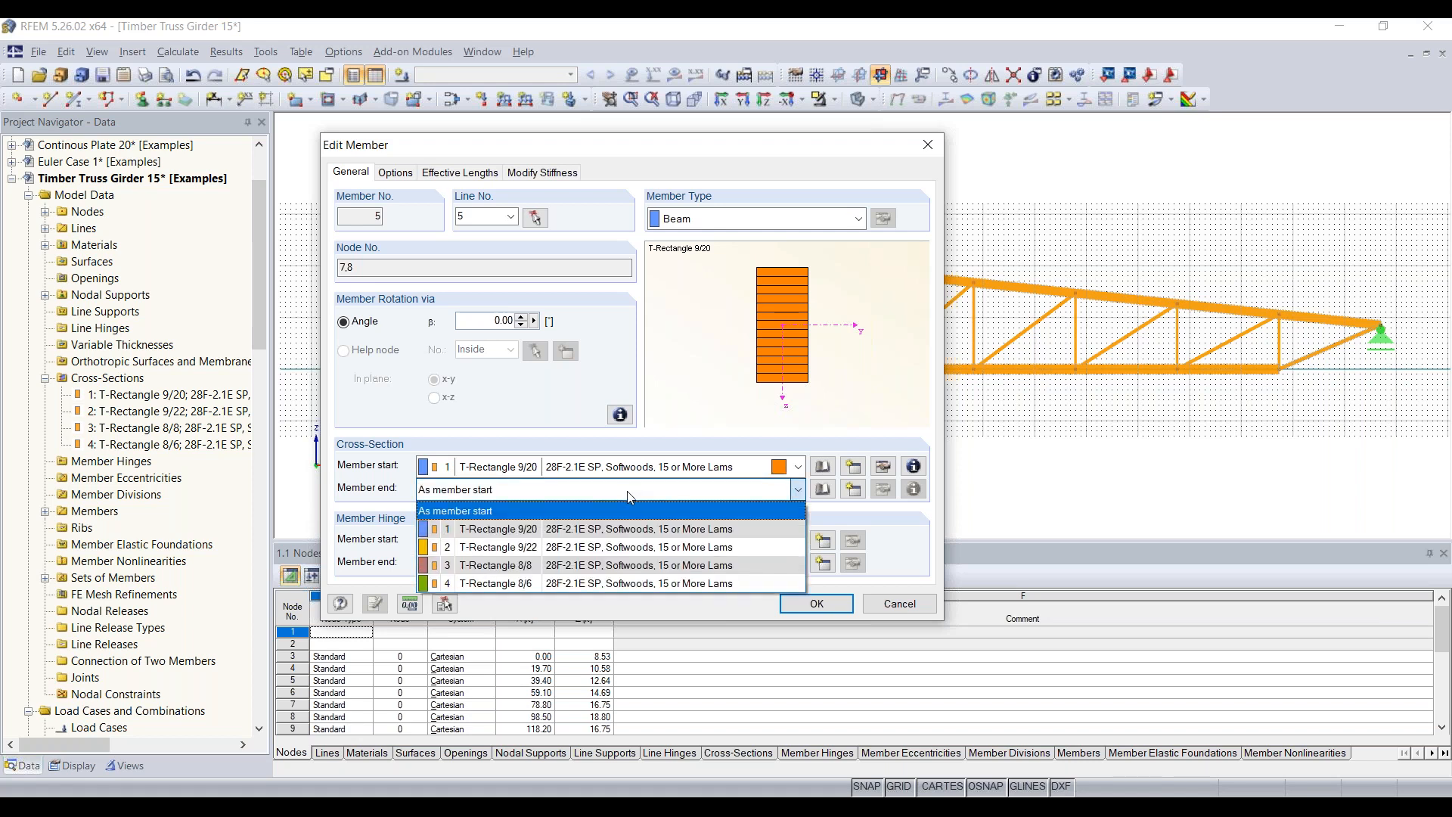
left_click(613, 564)
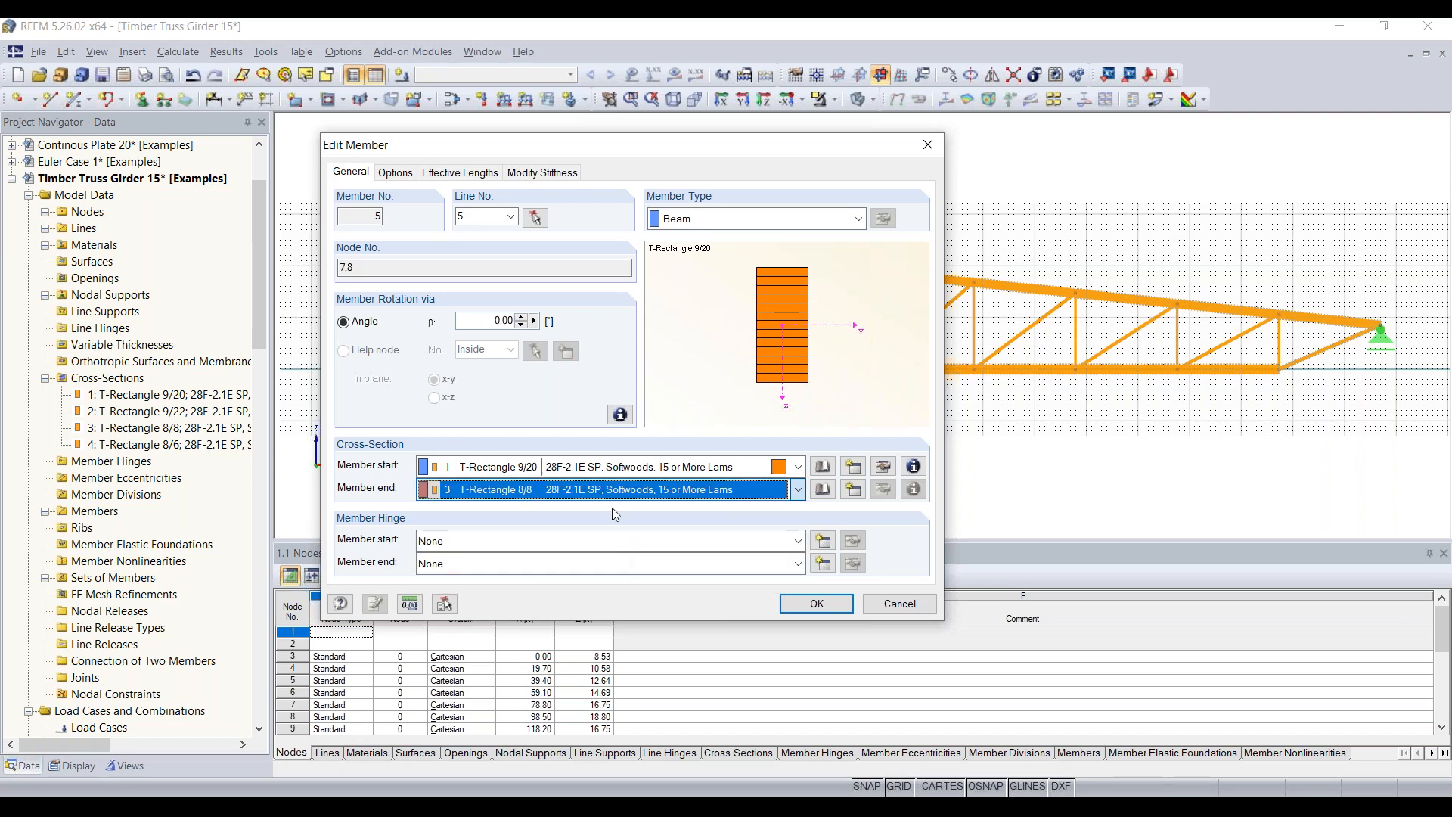
left_click(817, 603)
- Inspect the tapered top chord member beside the ridge and undo its cross-section change
scroll(843, 295, "up", 5)
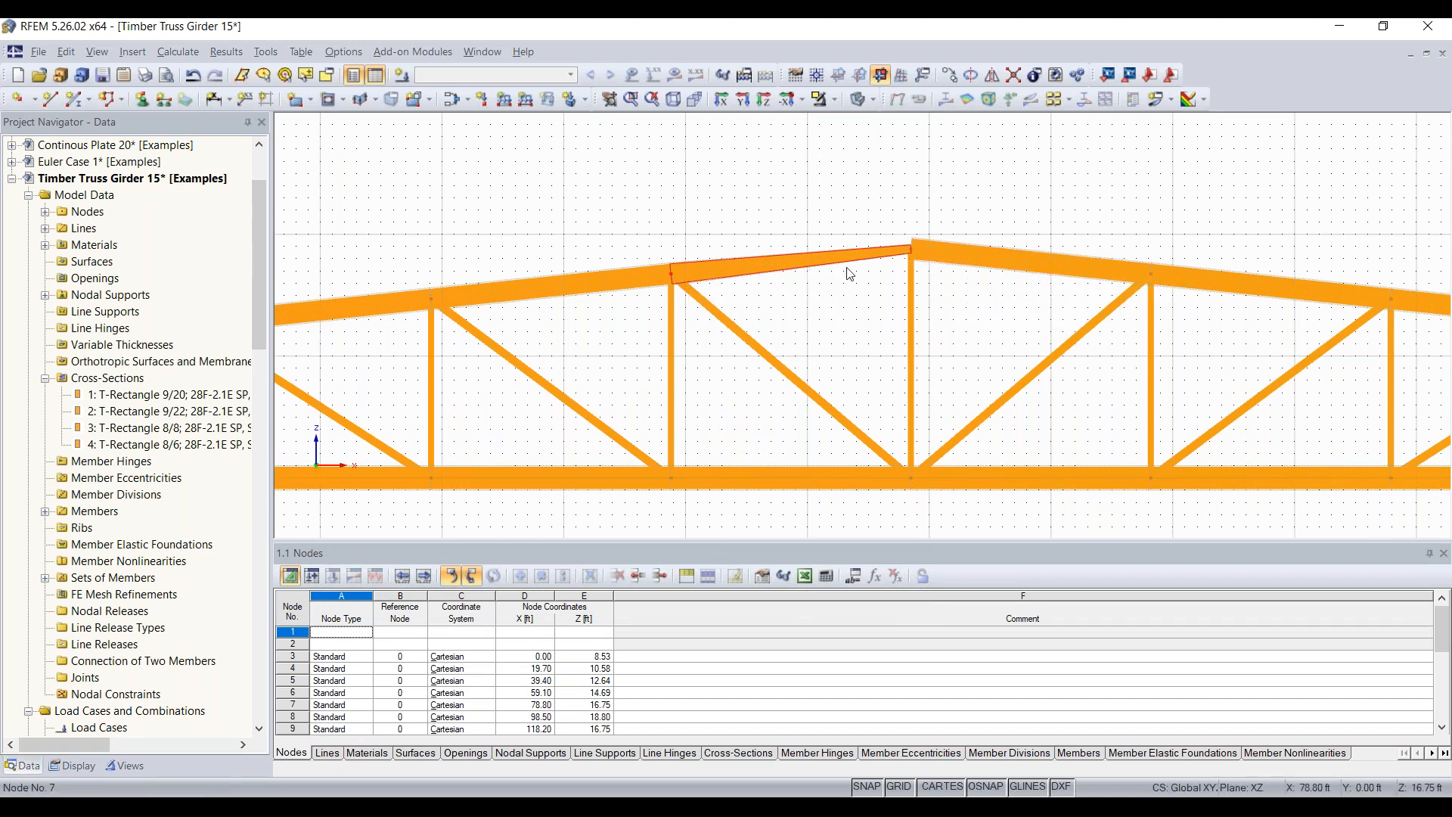
middle_click_drag(862, 293, 929, 324, "ctrl")
scroll(799, 297, "down", 1)
left_click(802, 304)
double_click(798, 270)
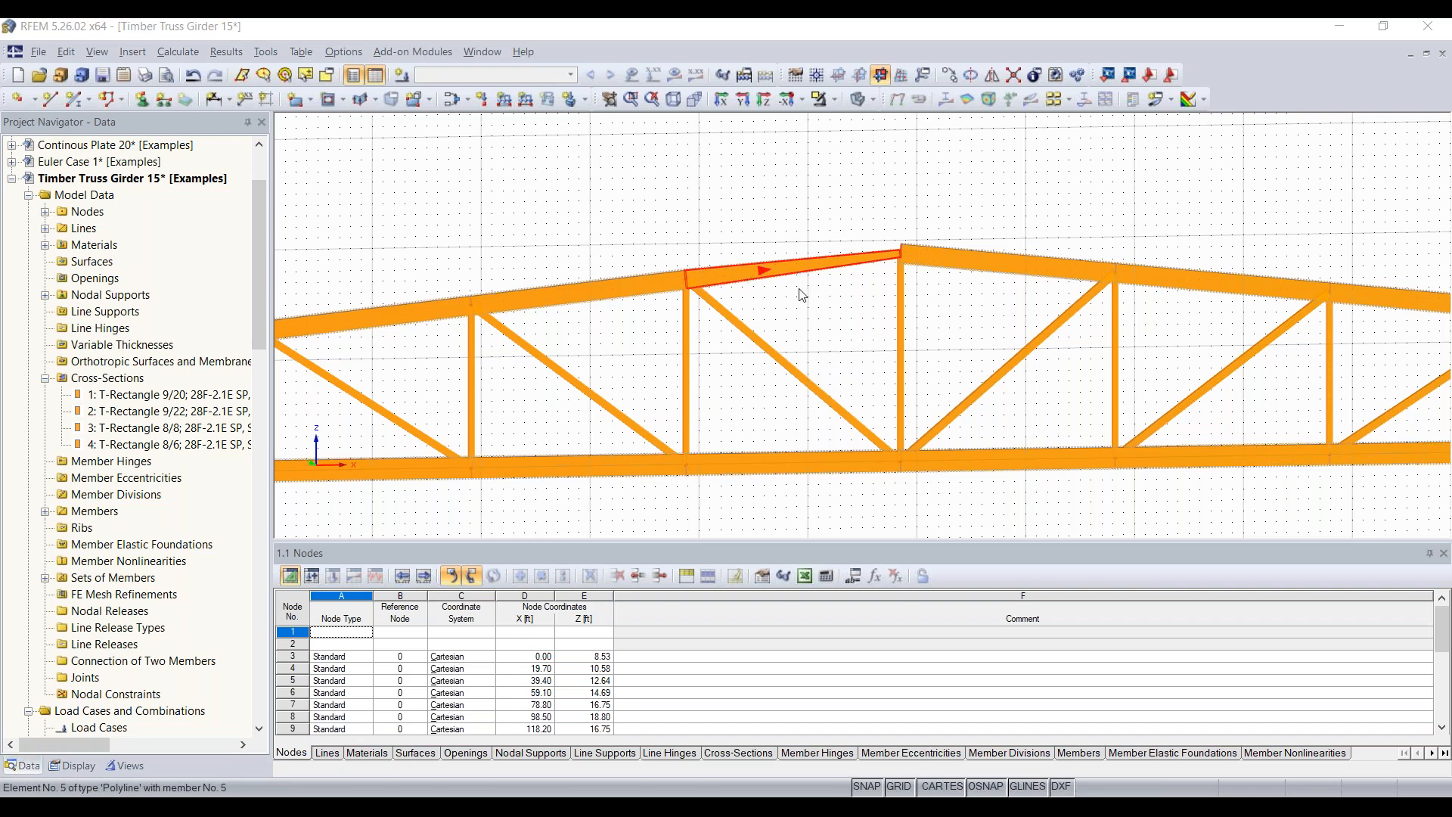
double_click(802, 295)
key("Escape")
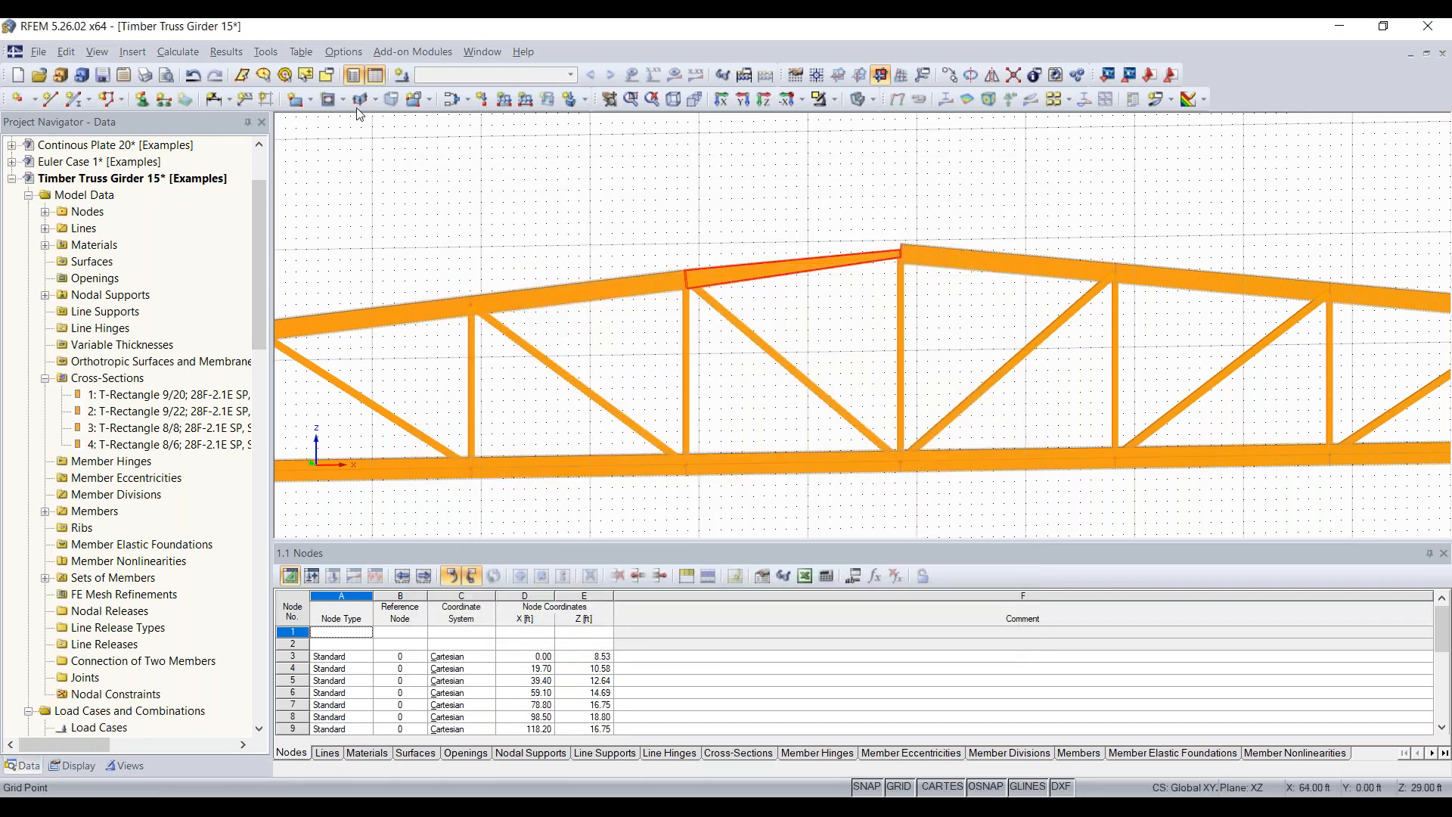
left_click(193, 73)
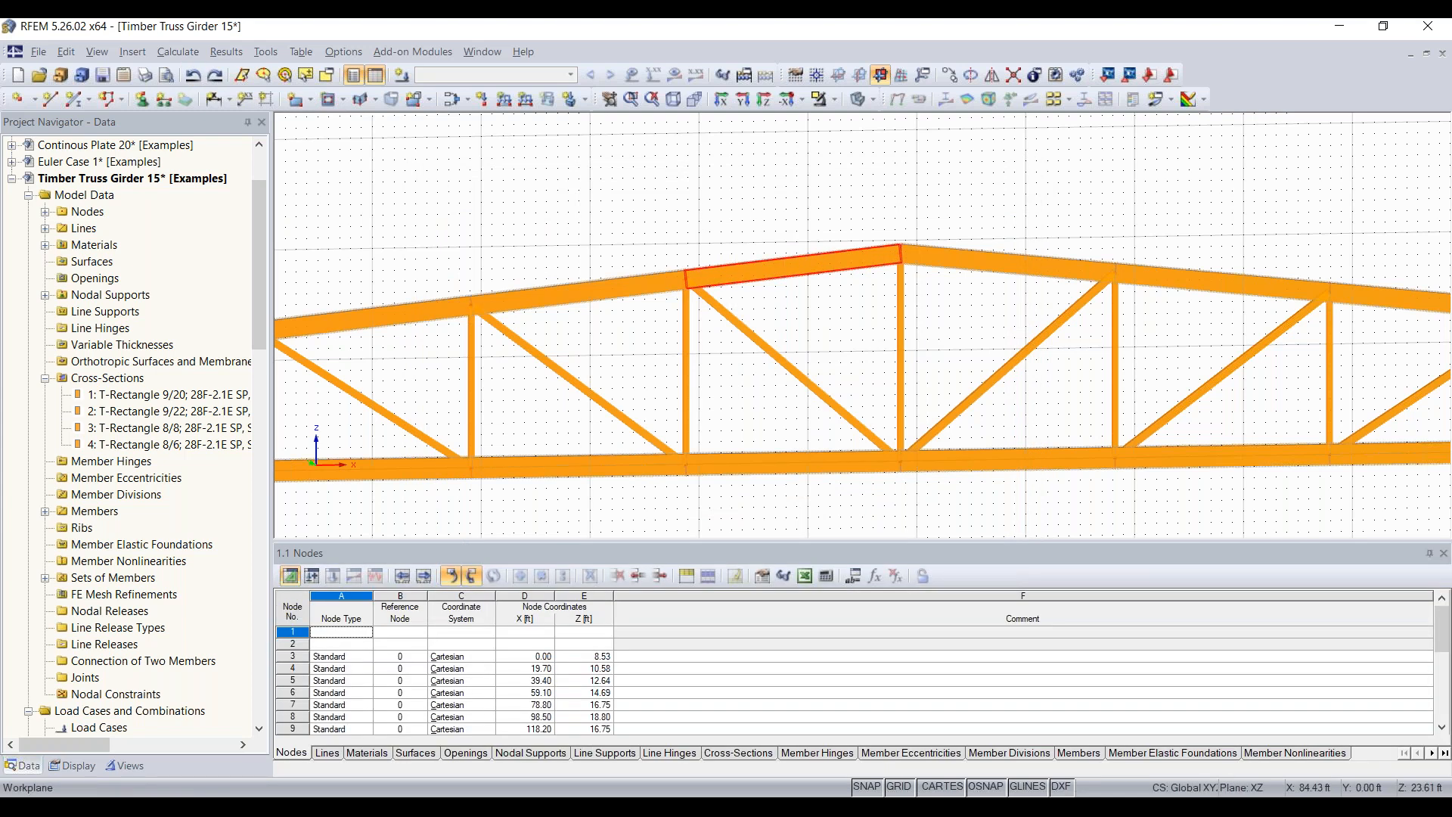
- Open the load case definitions and describe load case LC1 as "Selfweight + roofload"
scroll(931, 333, "down", 4)
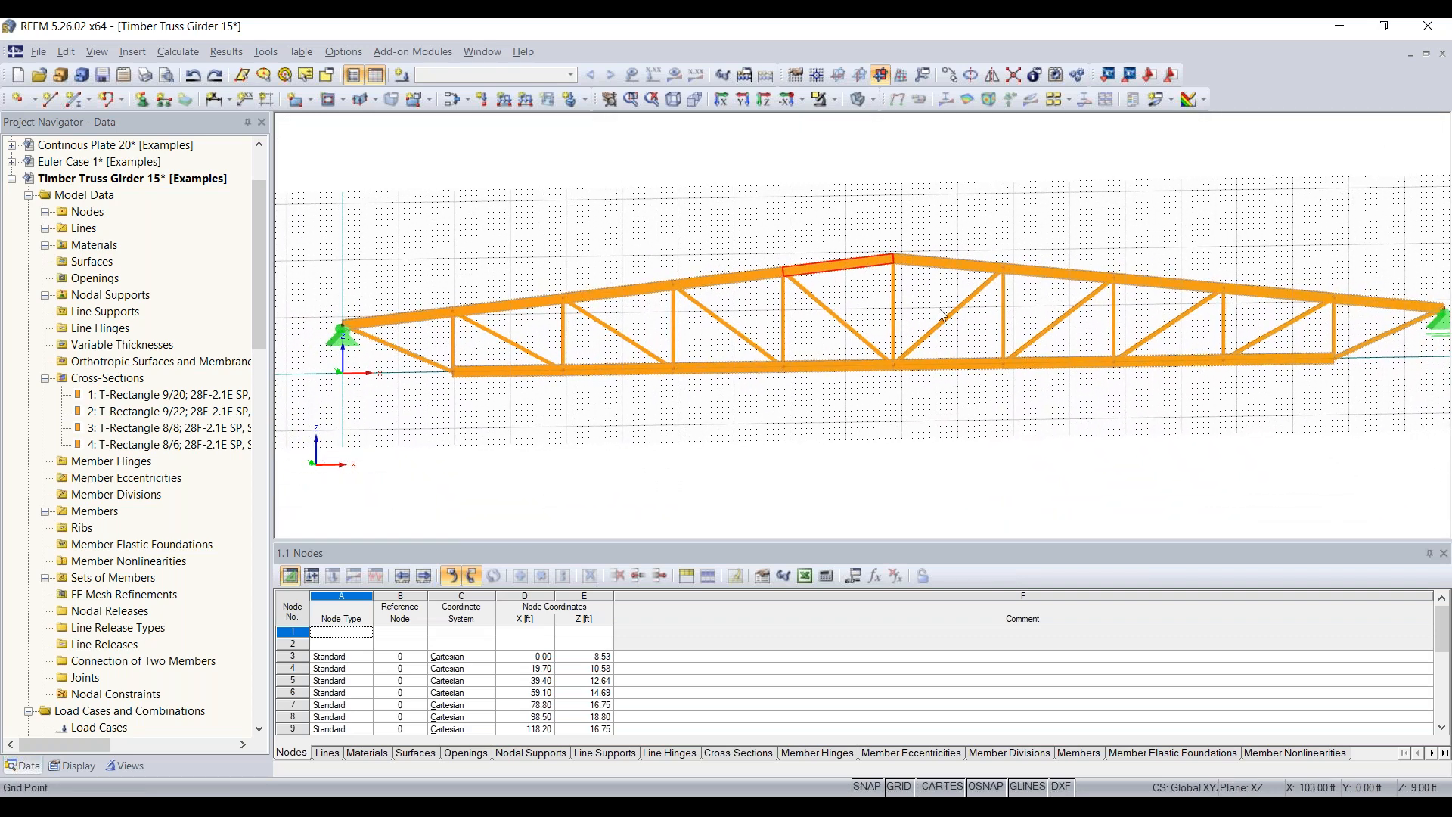
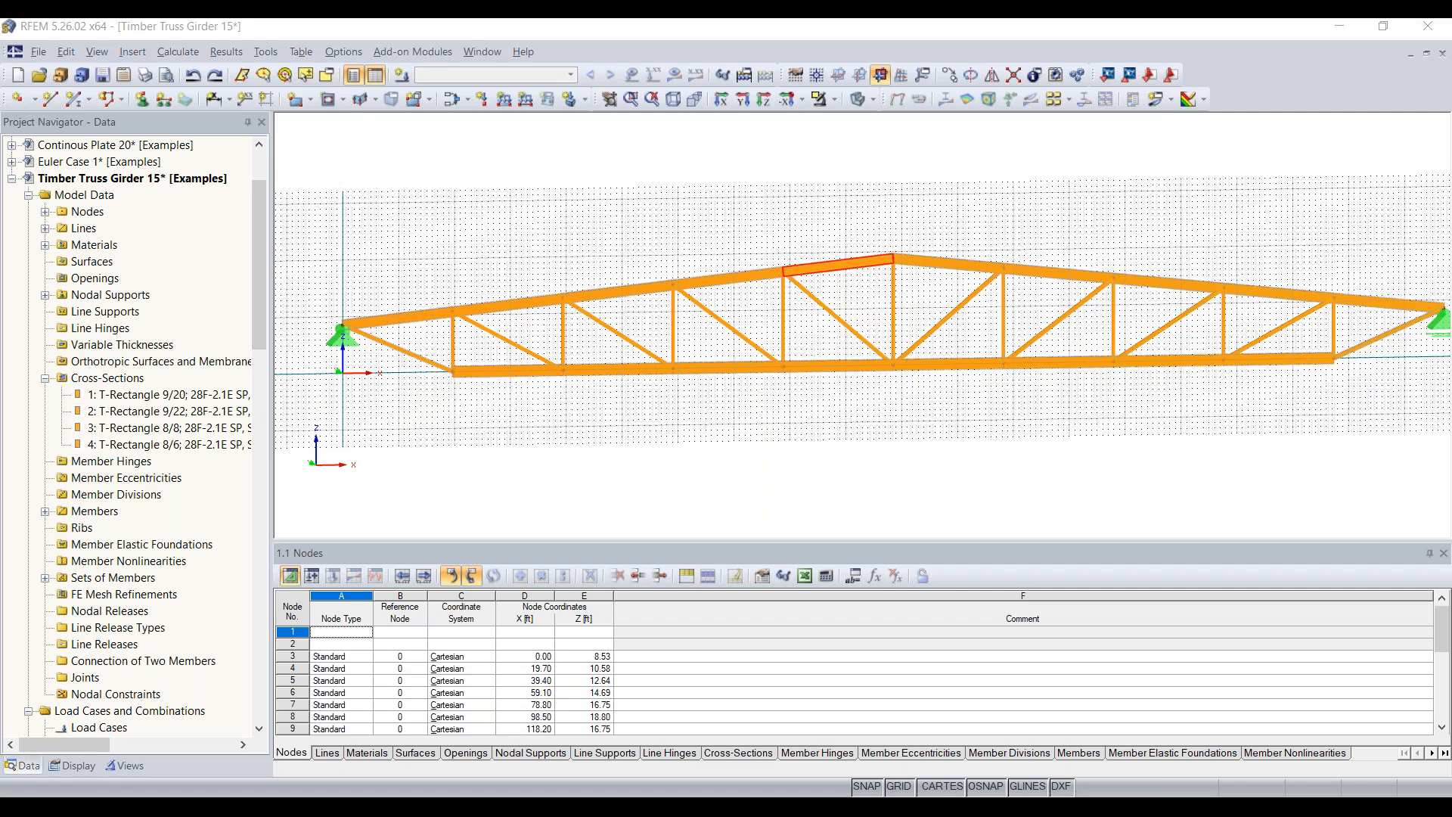
scroll(745, 241, "down", 1)
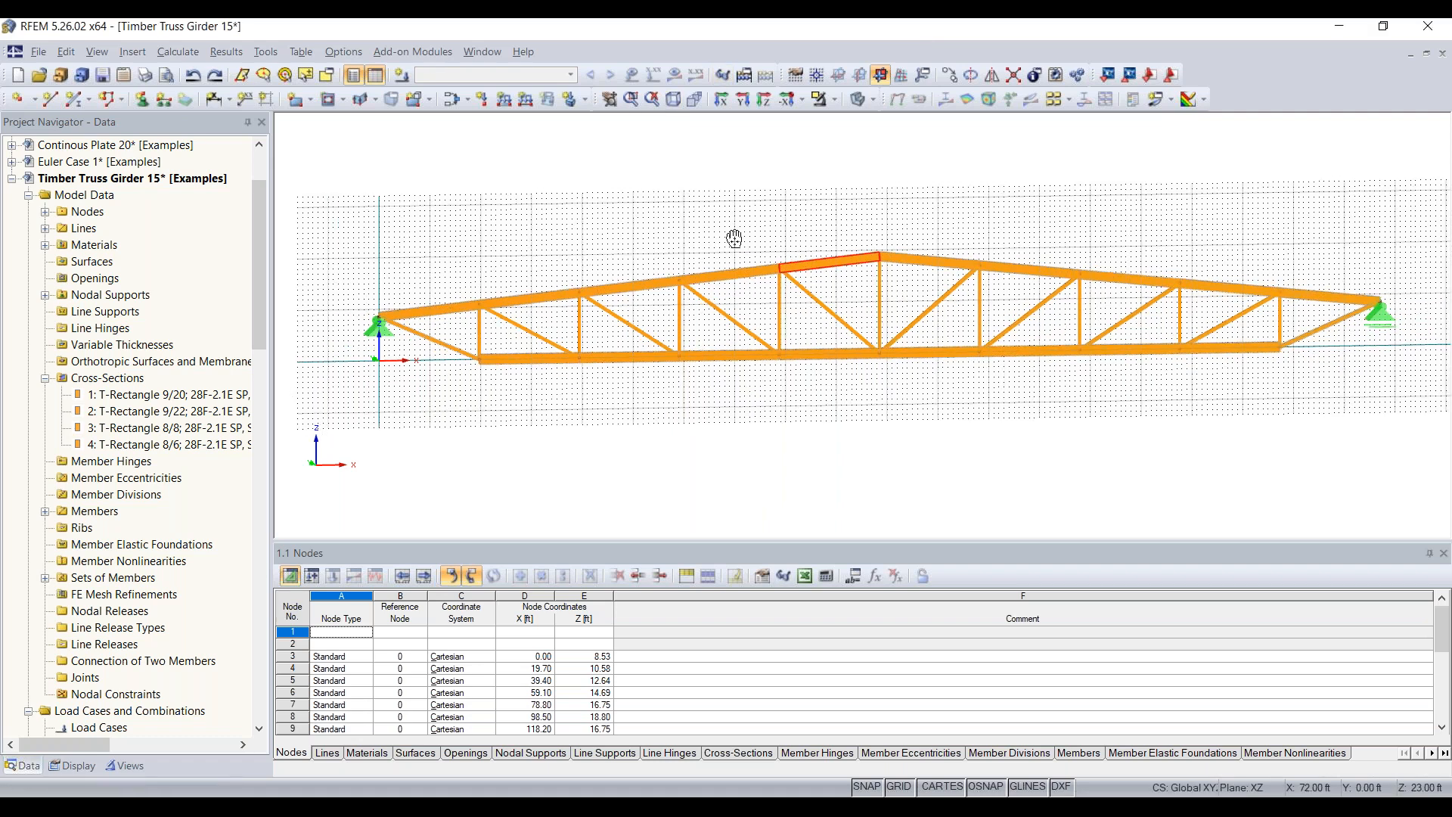
middle_click_drag(877, 277, 810, 280)
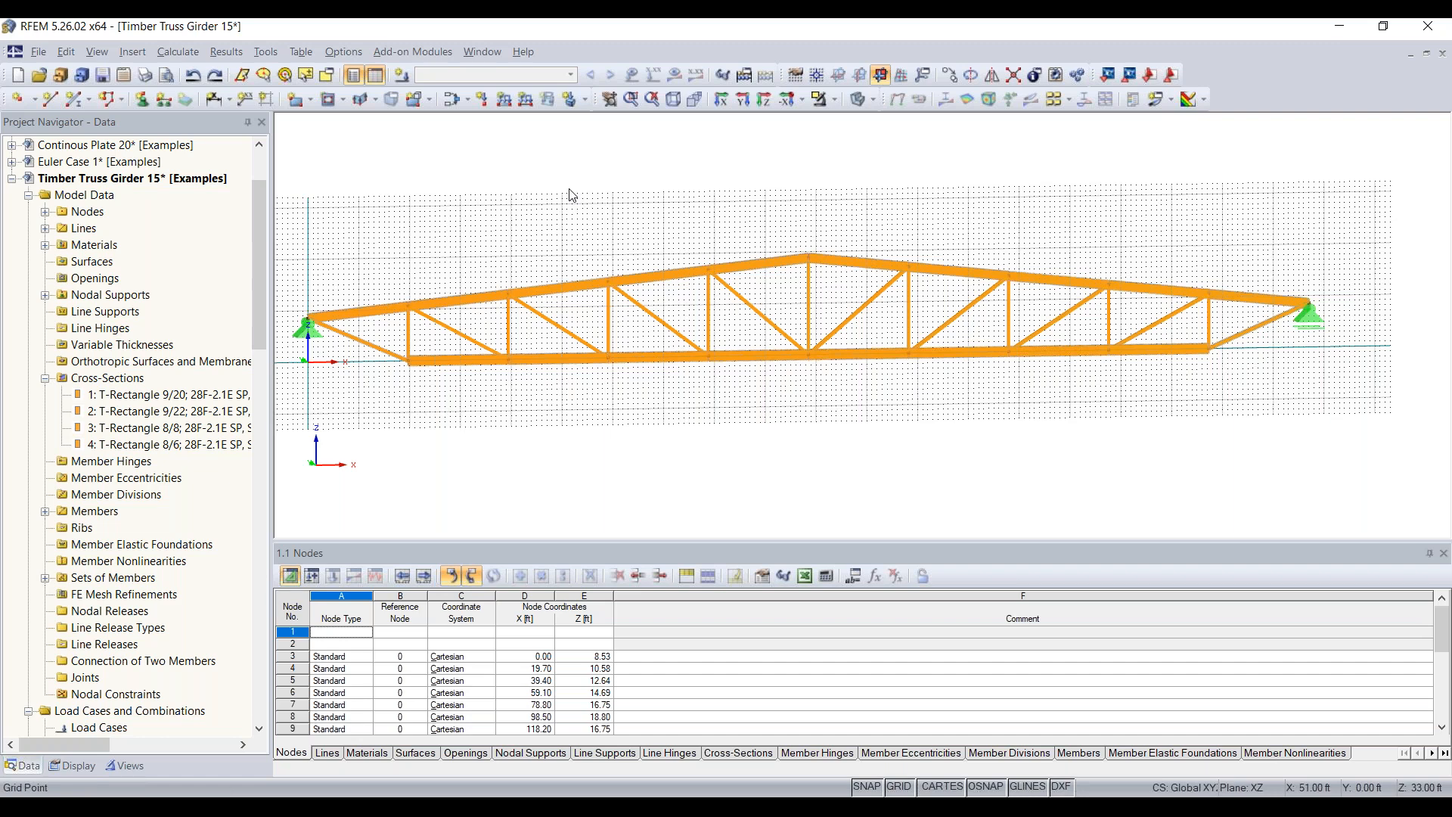
left_click(402, 74)
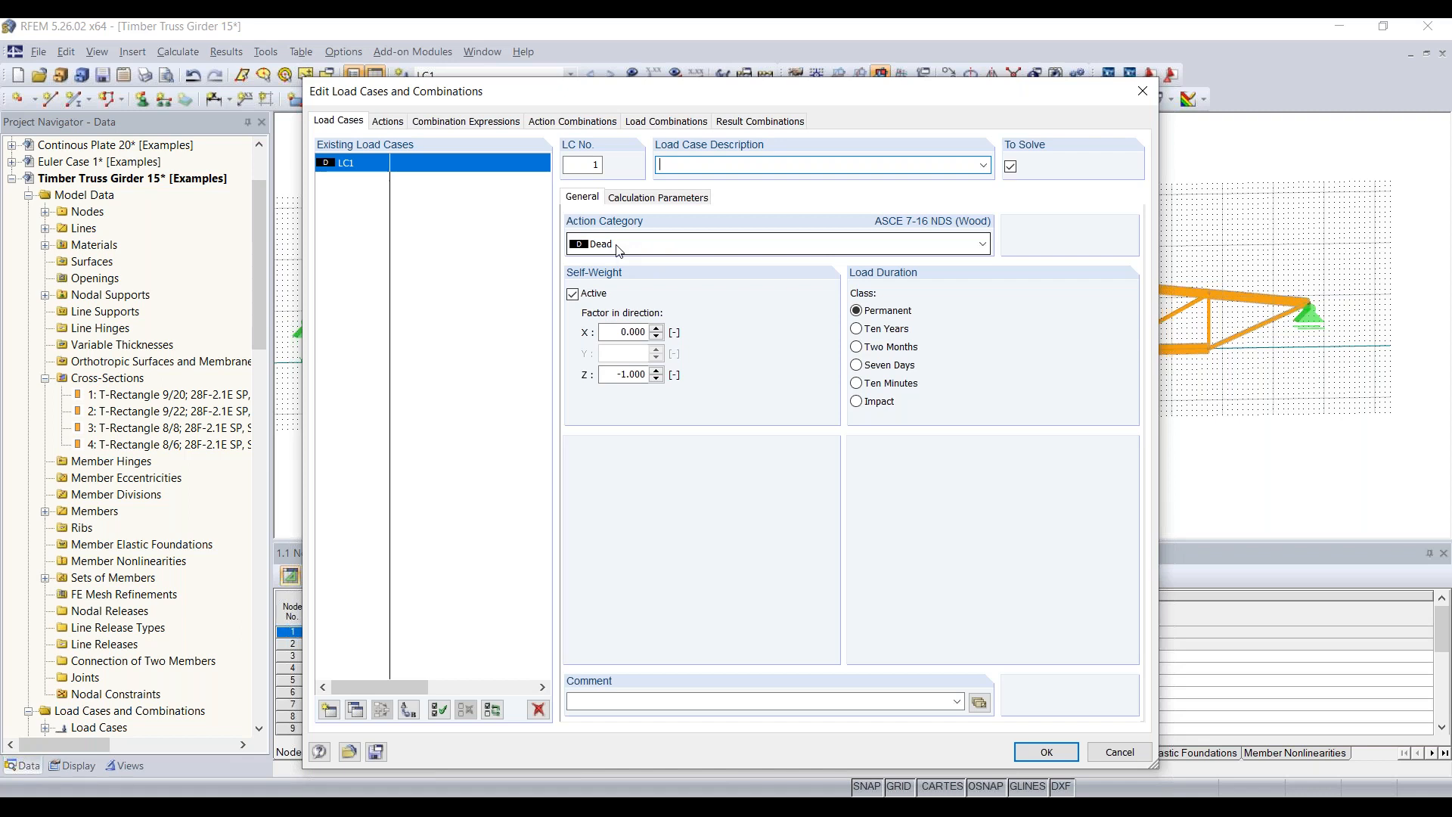
left_click(632, 374)
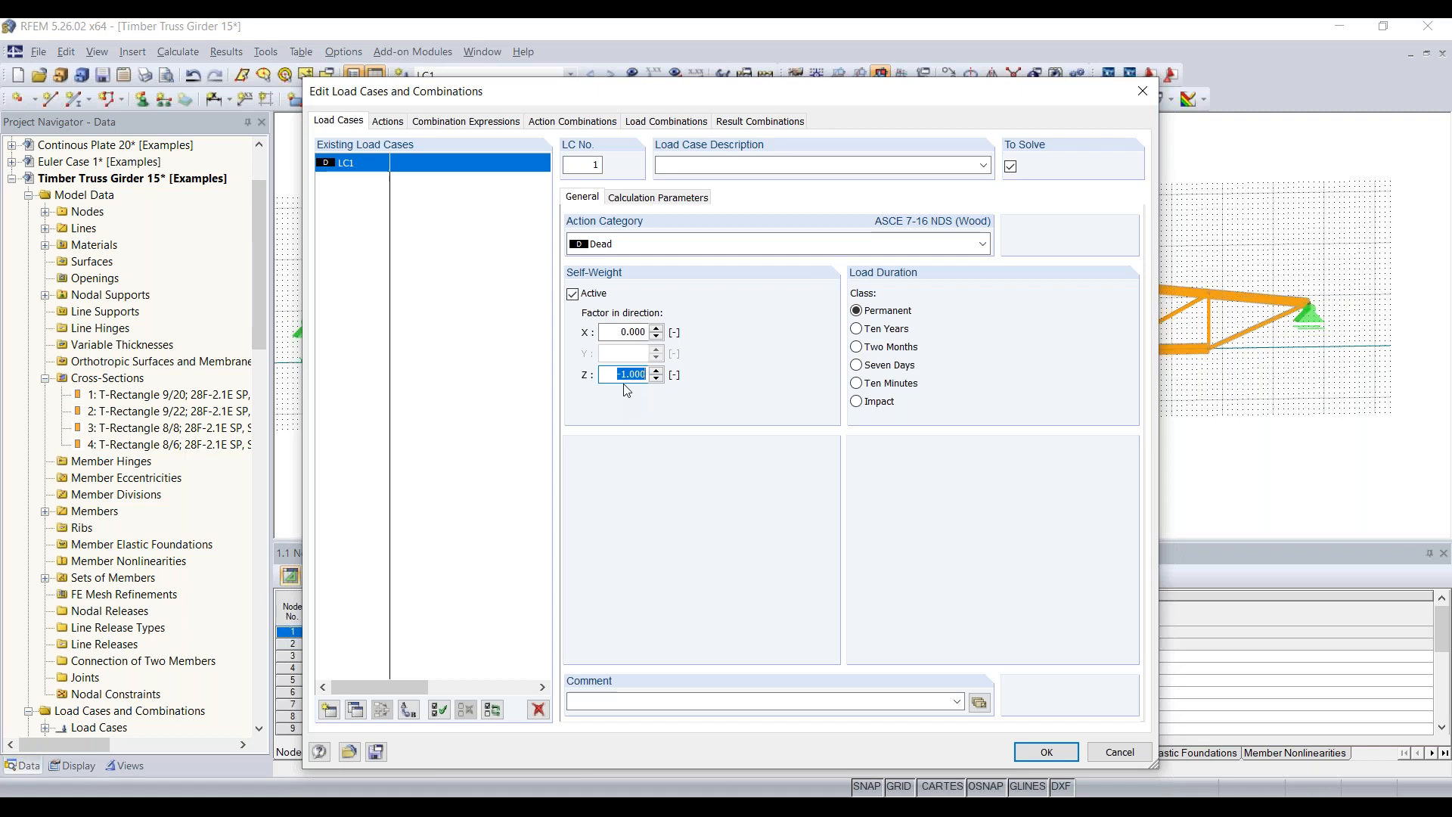
left_click(726, 170)
type("Se")
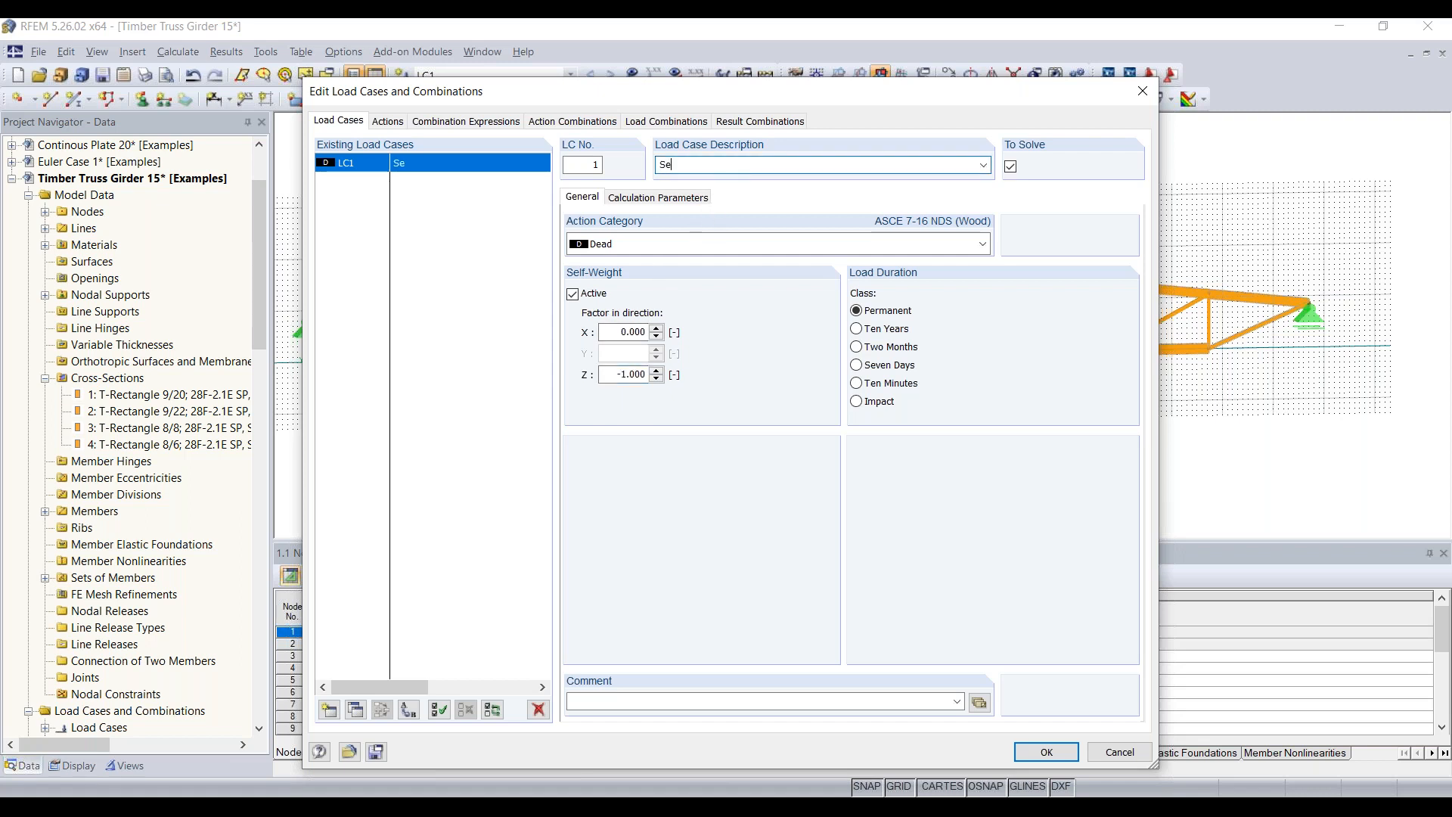
type("lf-w")
type("eight")
key("BackSpace")
key("BackSpace")
key("BackSpace")
key("BackSpace")
key("BackSpace")
key("BackSpace")
type("weight + roofload")
- Create load case LC2 with the Snow action category and the description "Snow on left side"
left_click(329, 716)
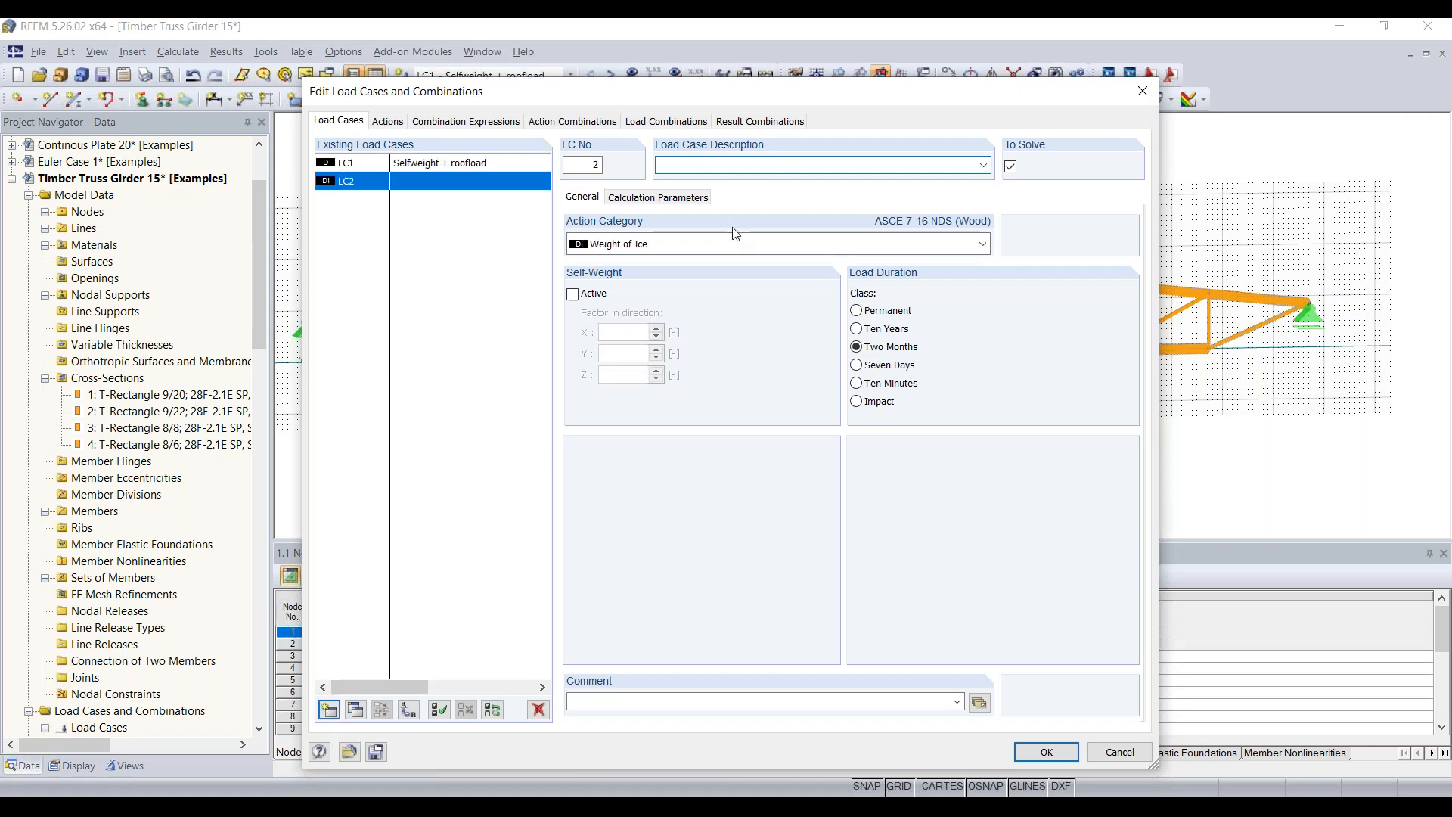
left_click(747, 245)
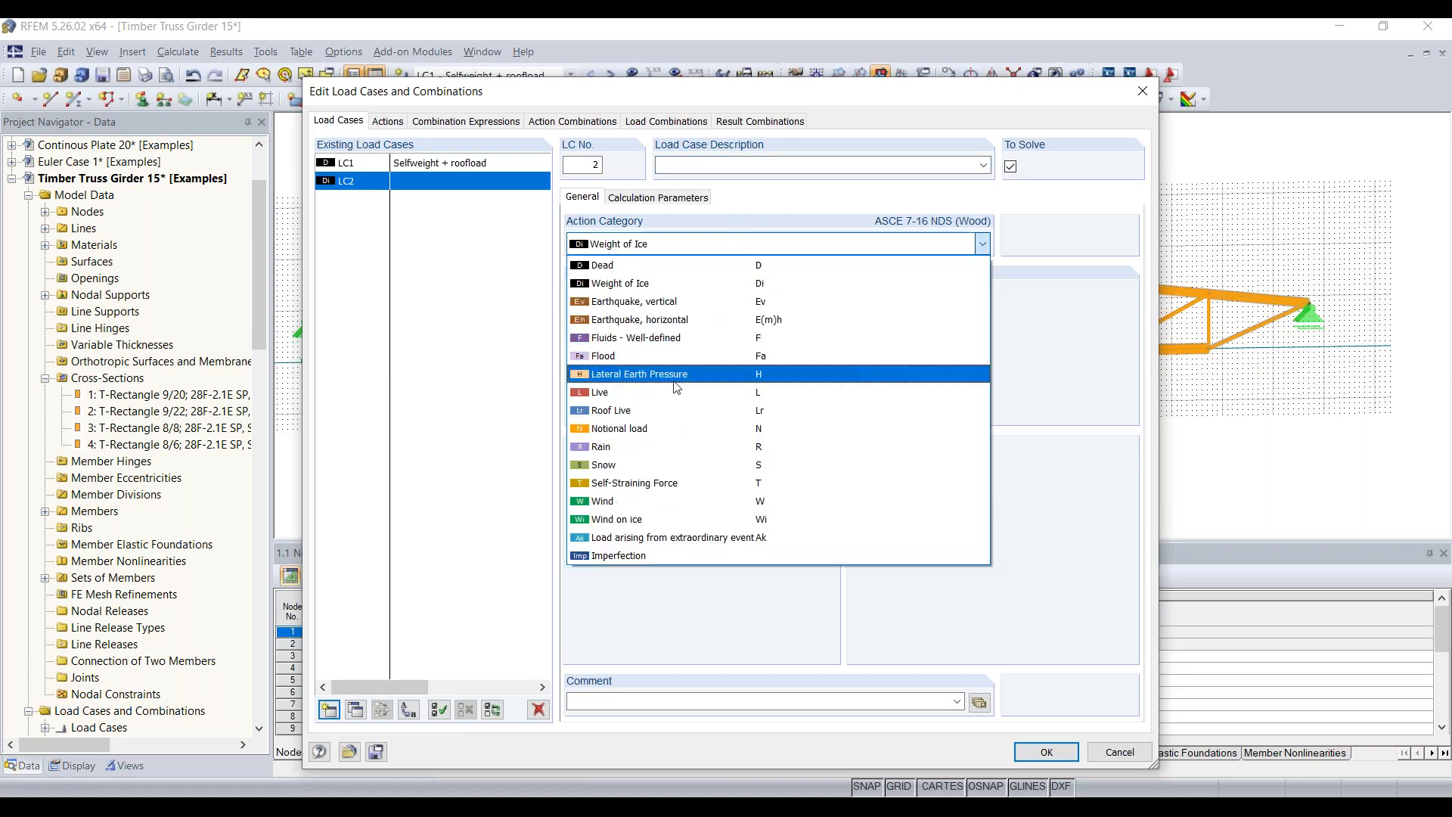
left_click(633, 466)
left_click(760, 164)
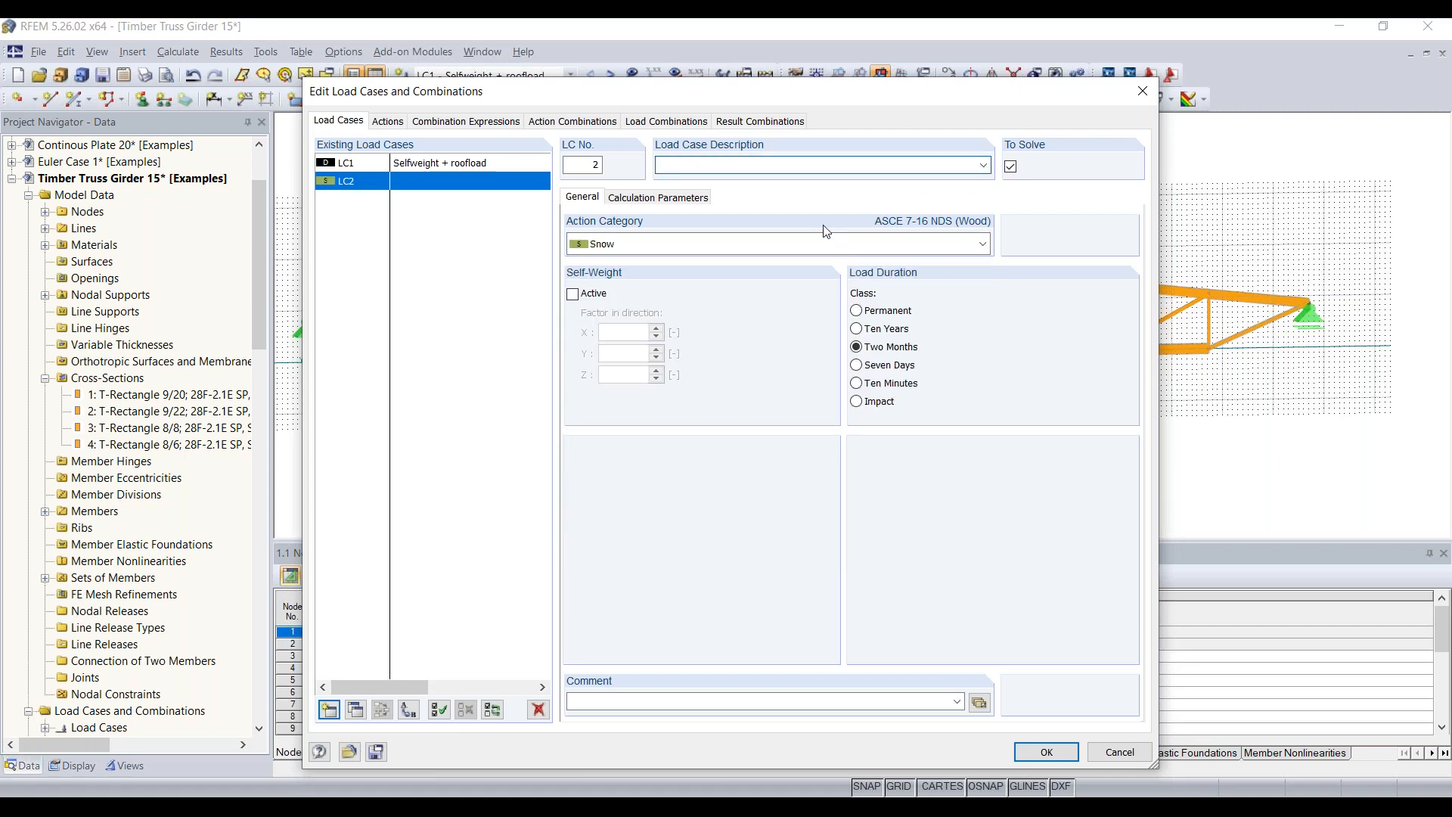
type("Snow on left side")
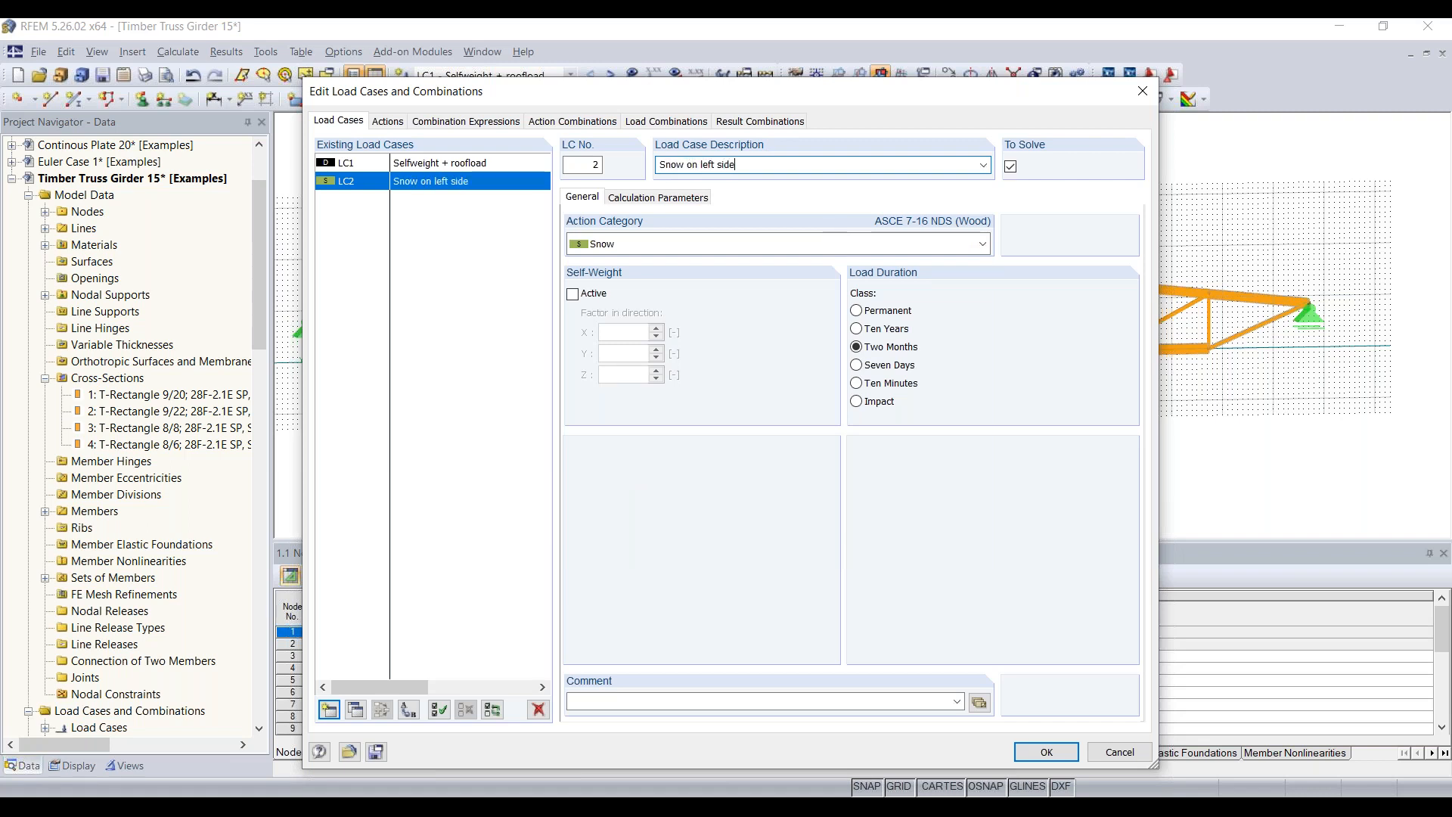
- Create load case LC3 in the Snow category with the description "Snow on right side"
left_click(331, 711)
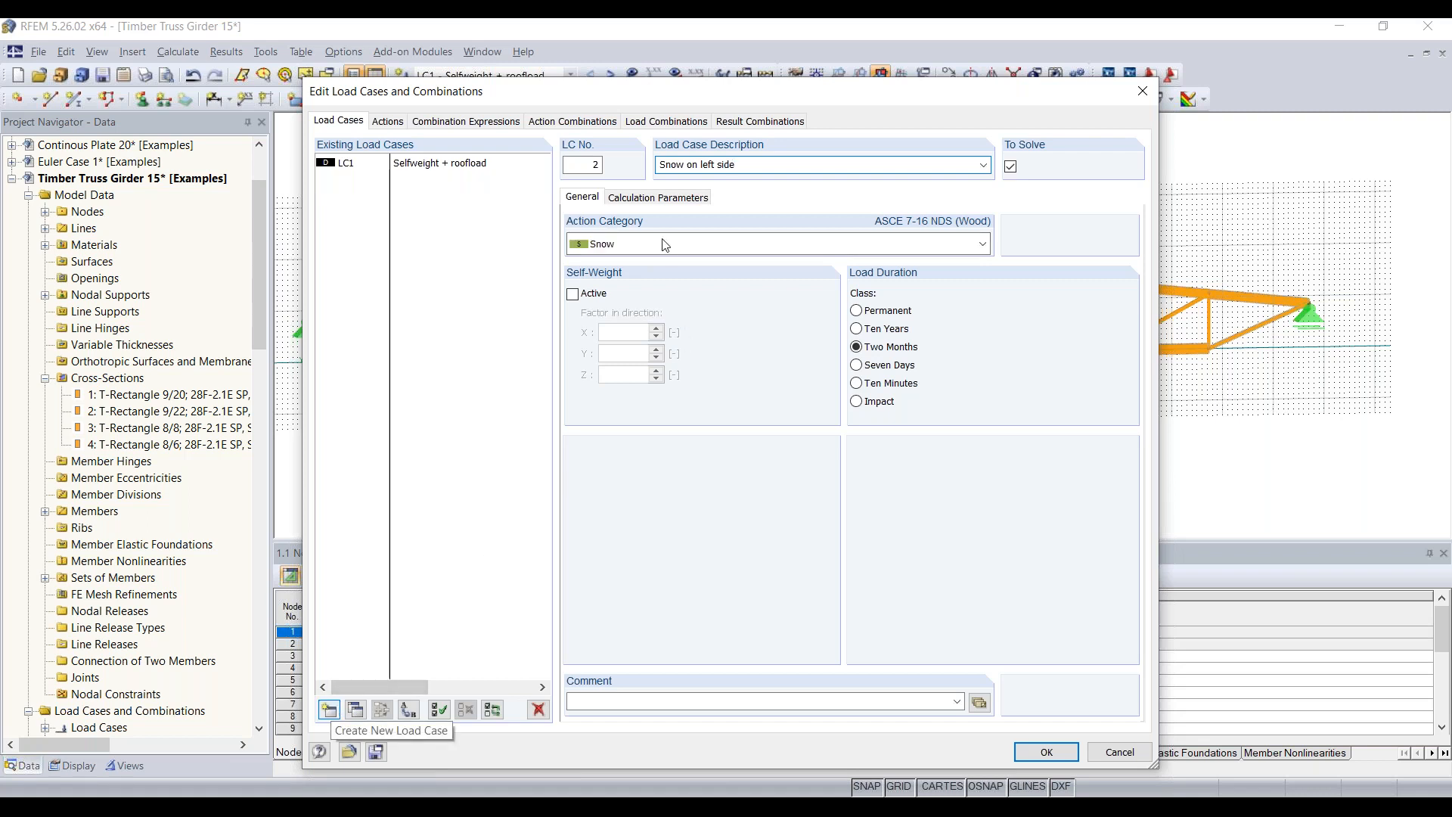
left_click(732, 166)
type("Snow on right side")
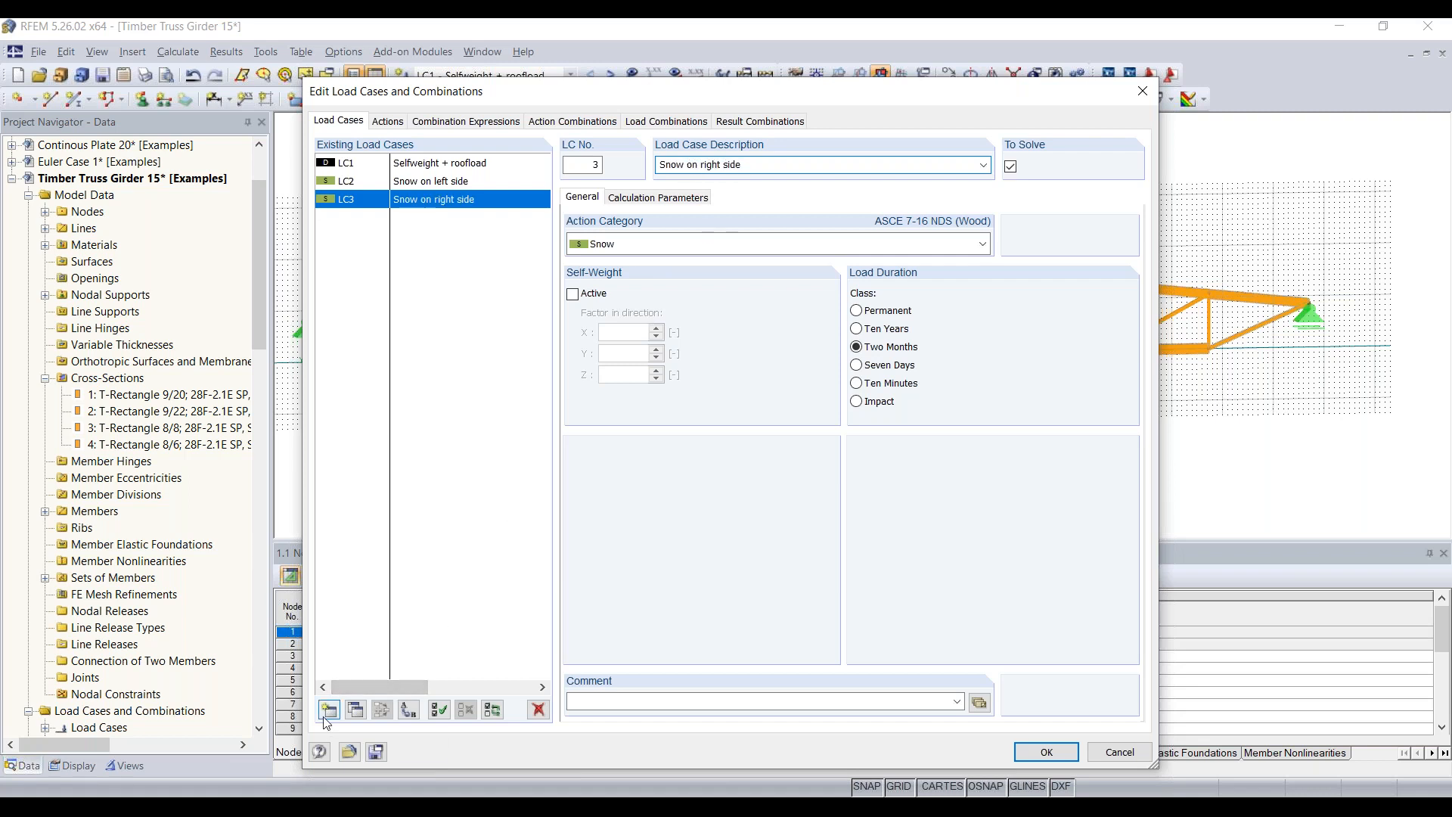
- Create load case LC4 in the Wind action category with the description "Wind uplift"
left_click(331, 709)
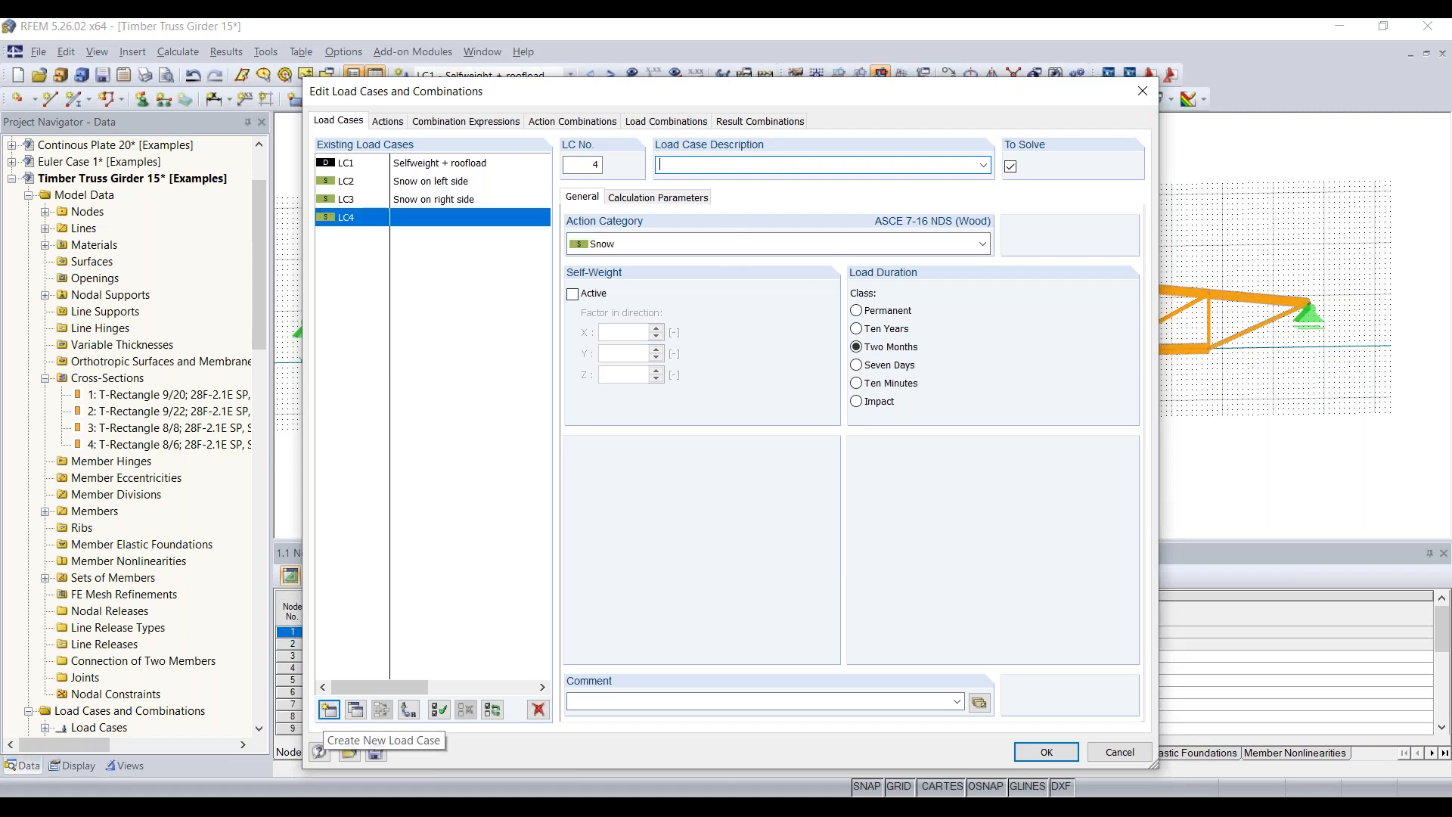
type("Wind on s")
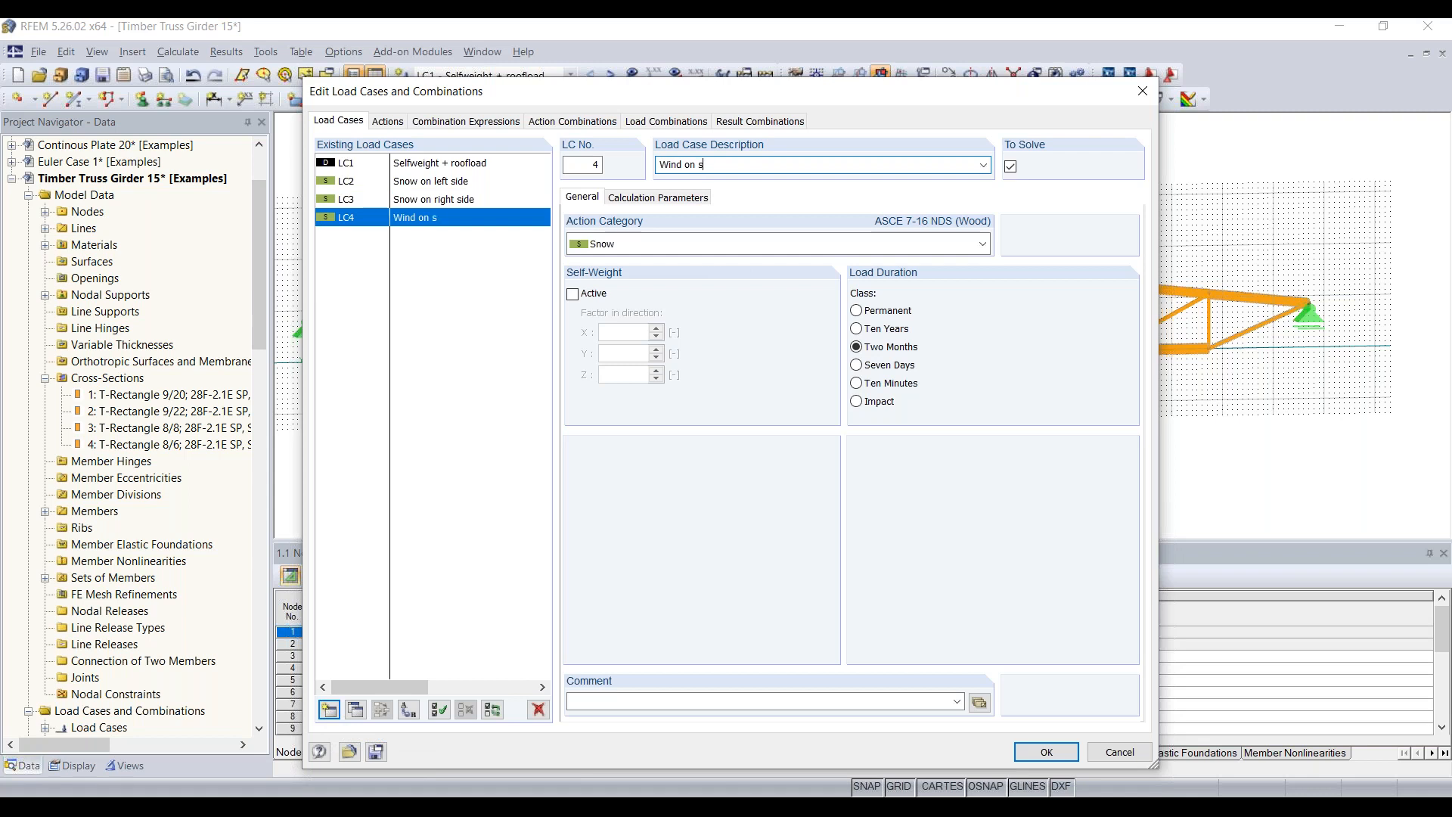
key("BackSpace")
key("BackSpace")
key("BackSpace")
type("uplift")
left_click(619, 245)
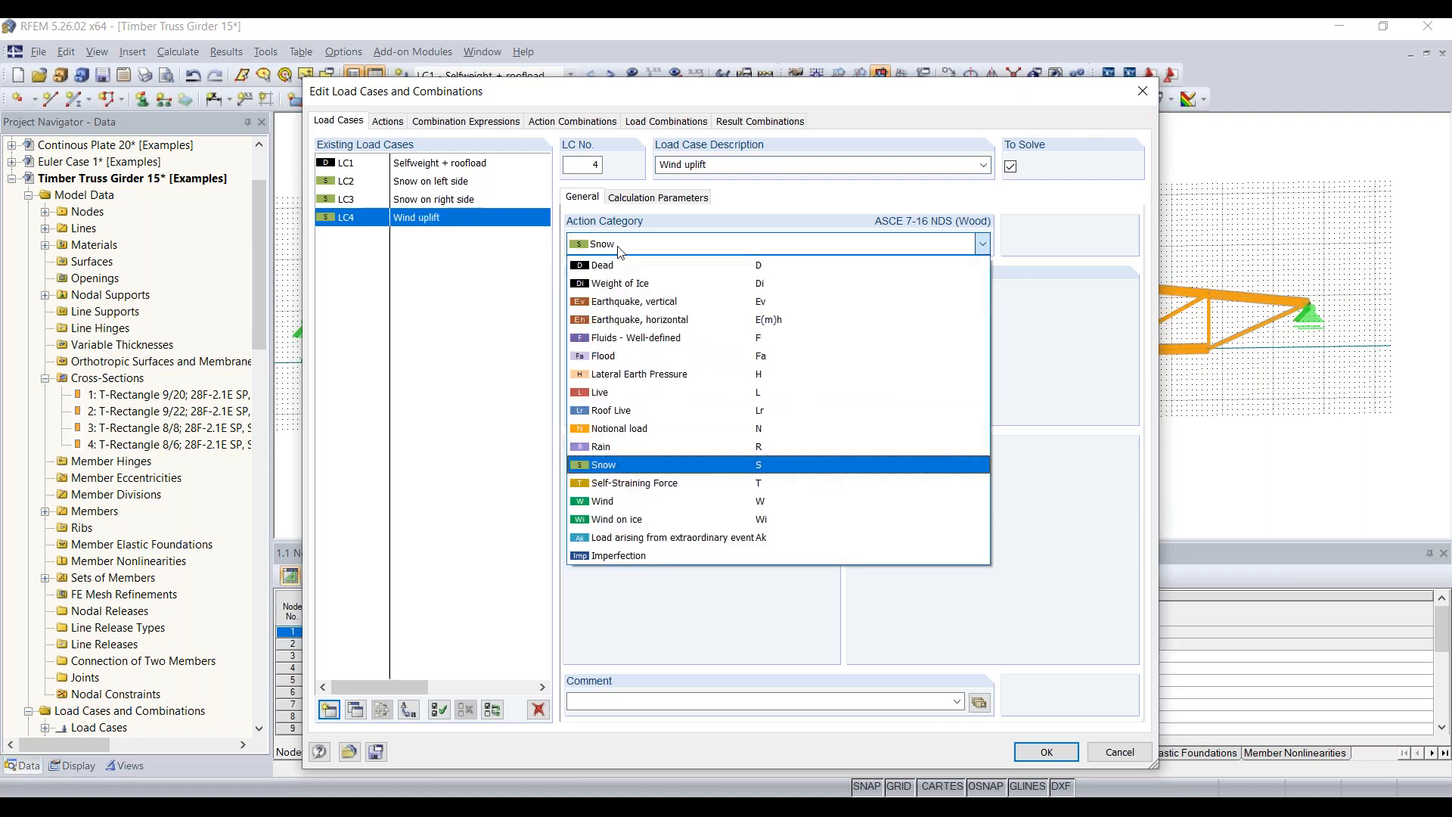
left_click(612, 501)
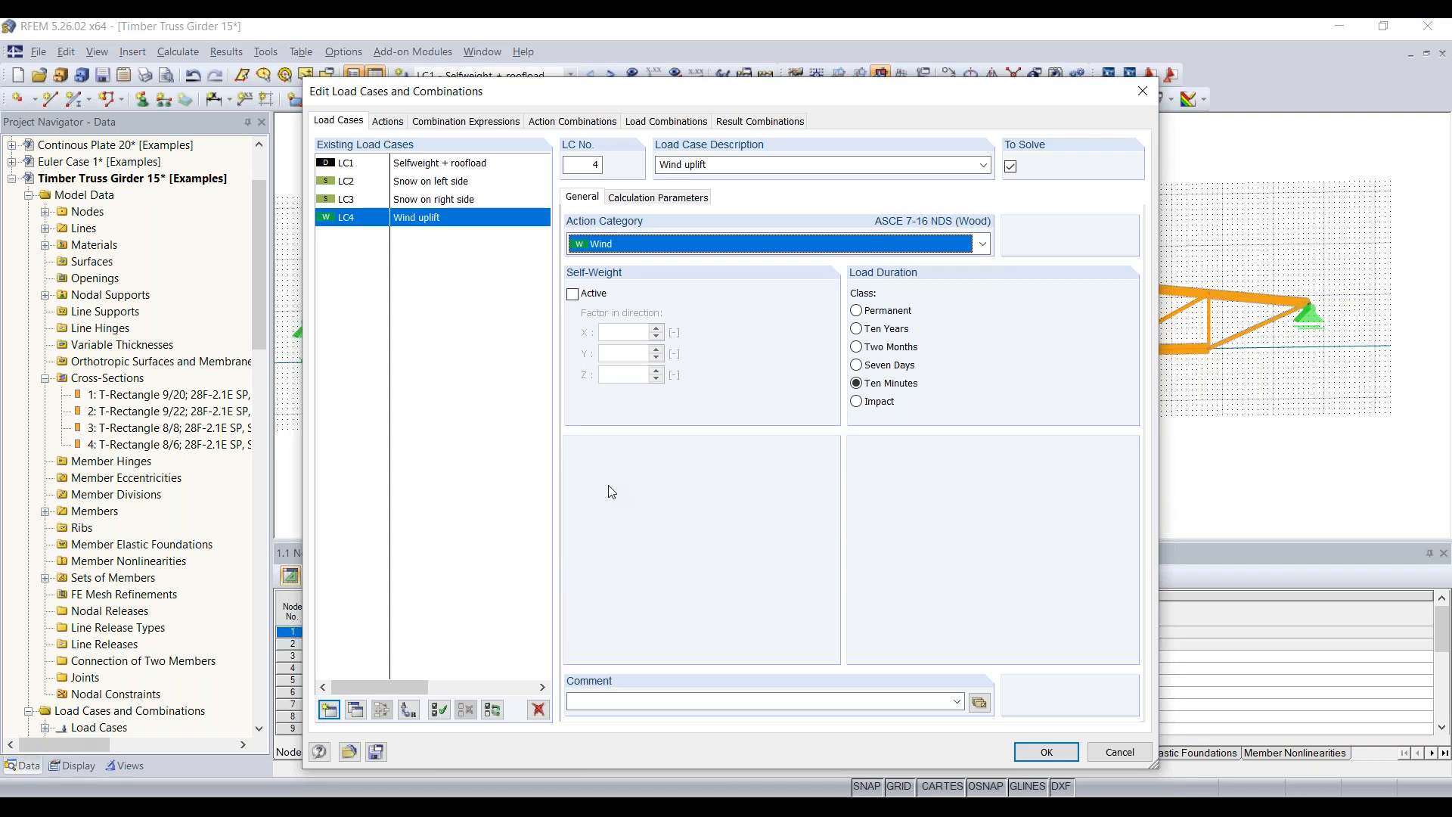
- Set the load cases in the Snow action A2 to act simultaneously
left_click(395, 124)
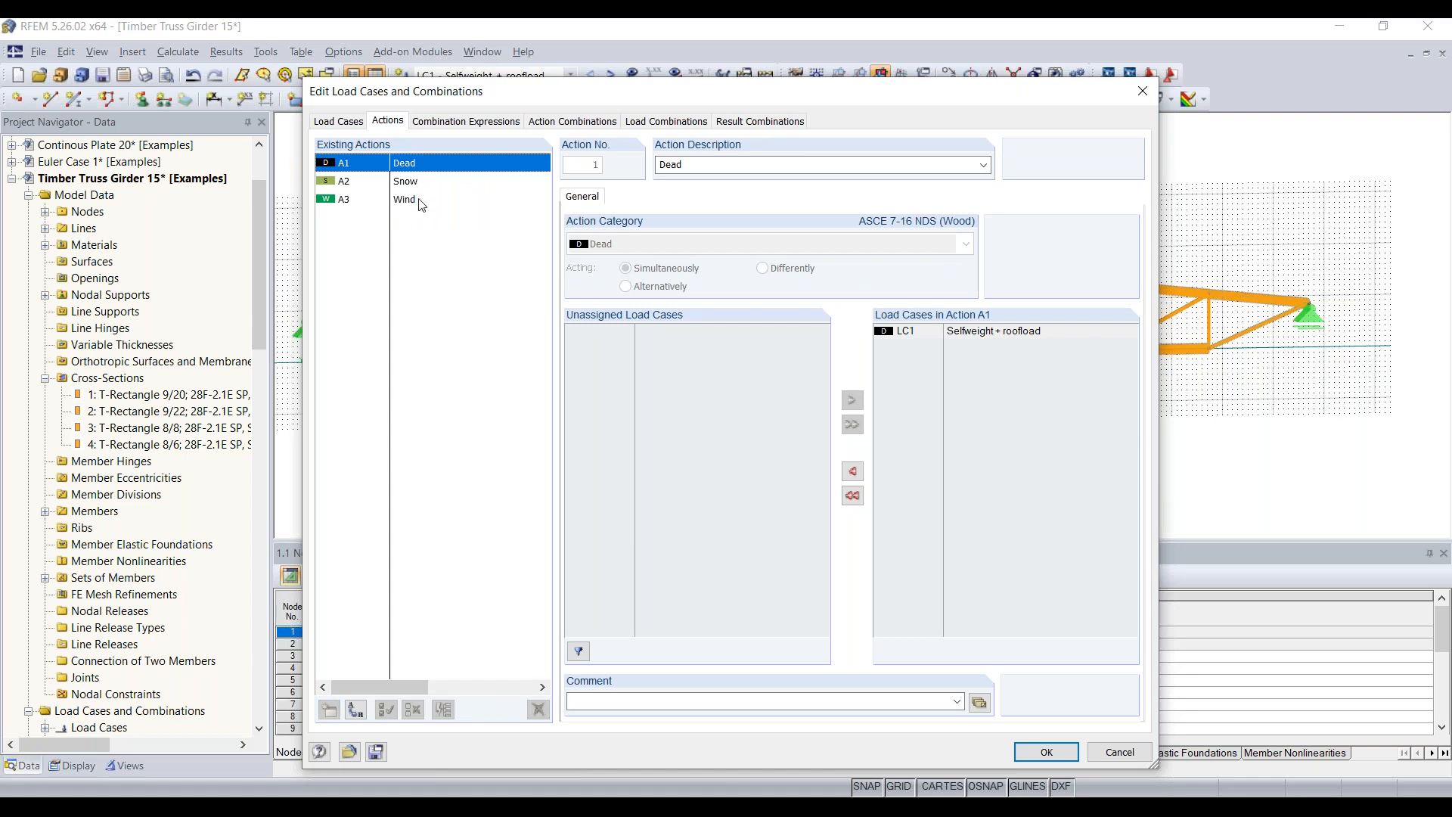
left_click(415, 185)
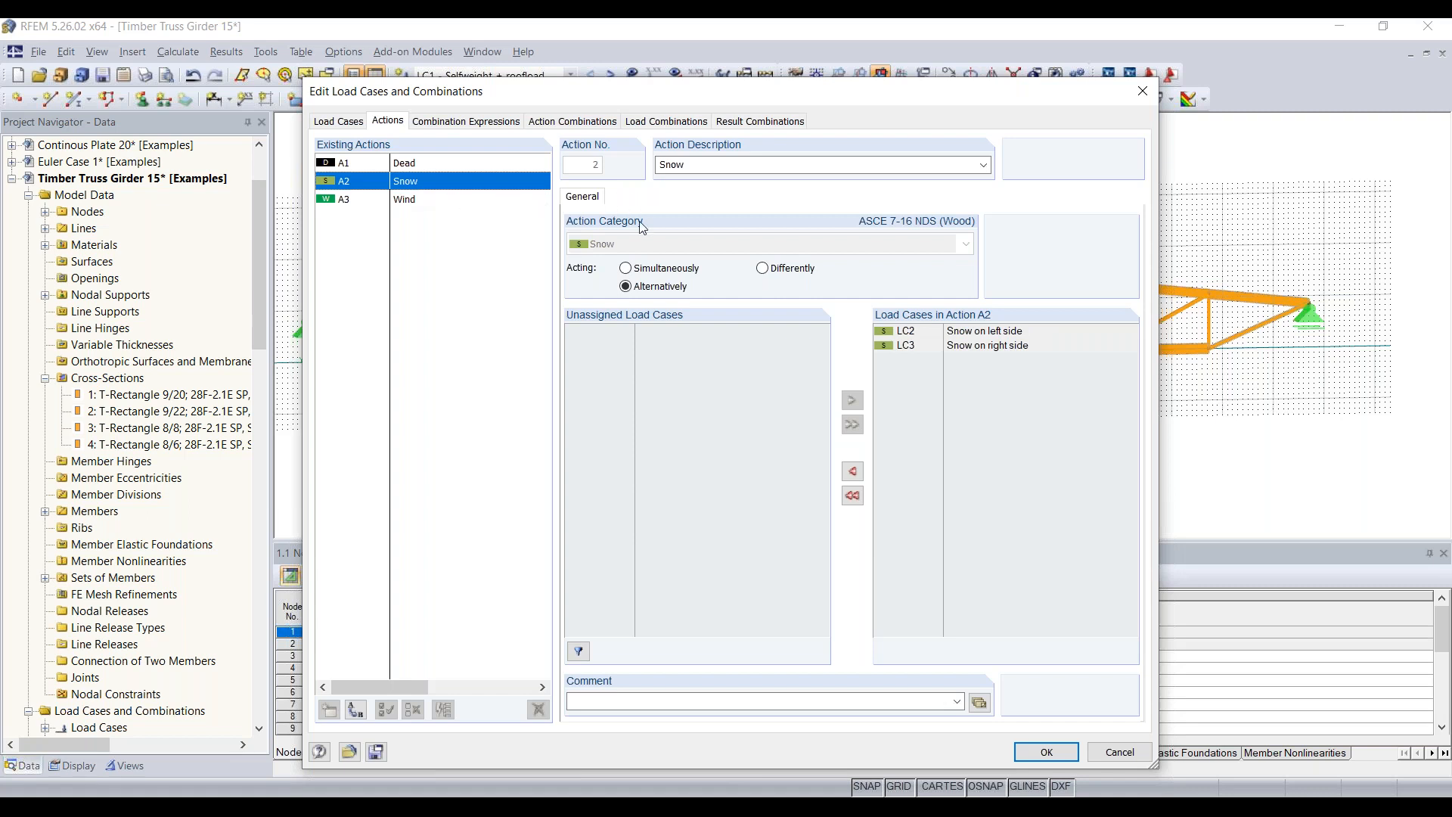
left_click(650, 272)
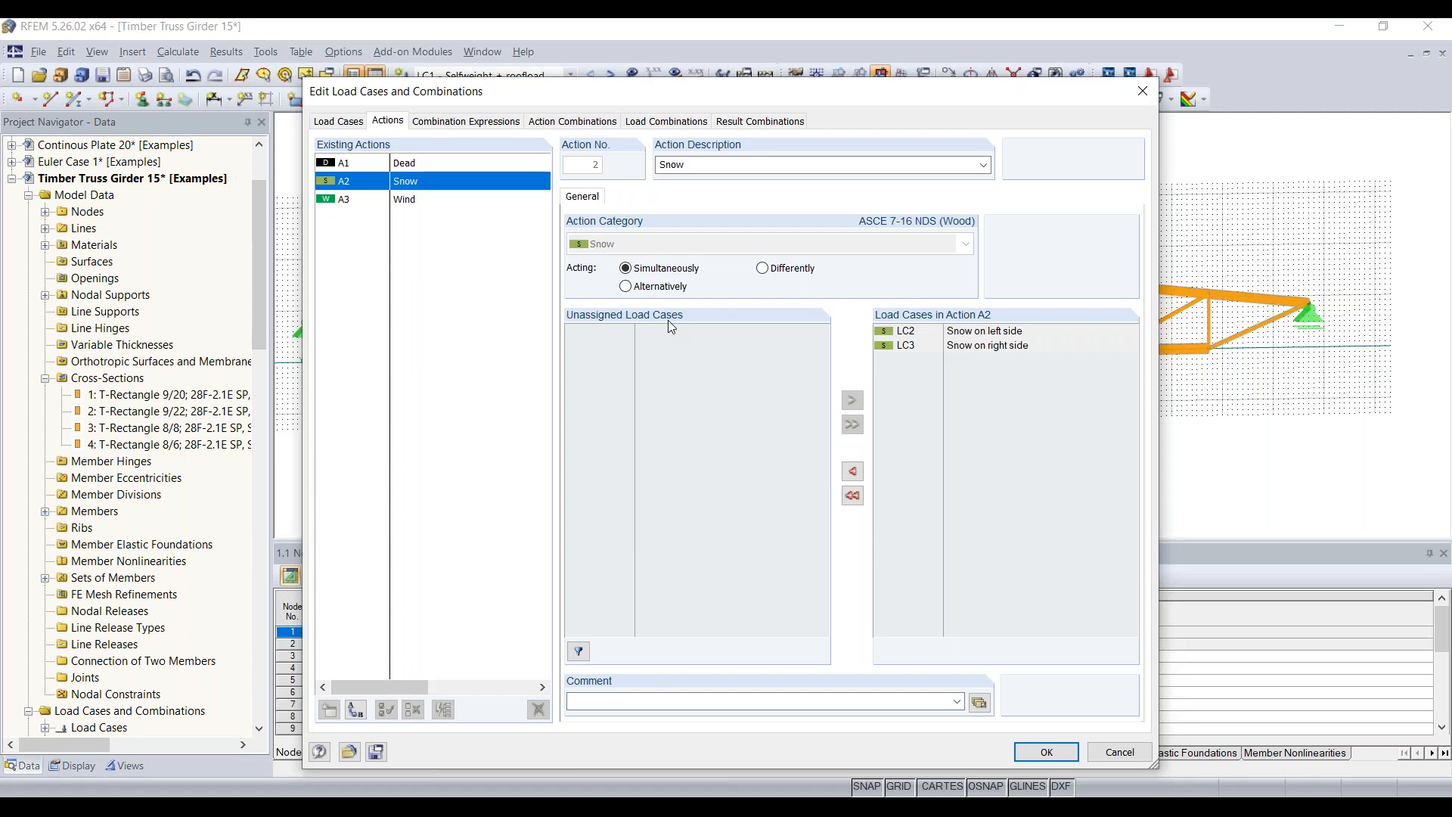
- Review the combination expressions and the design situation equations for Section 2.3 (LRFD)
left_click(468, 121)
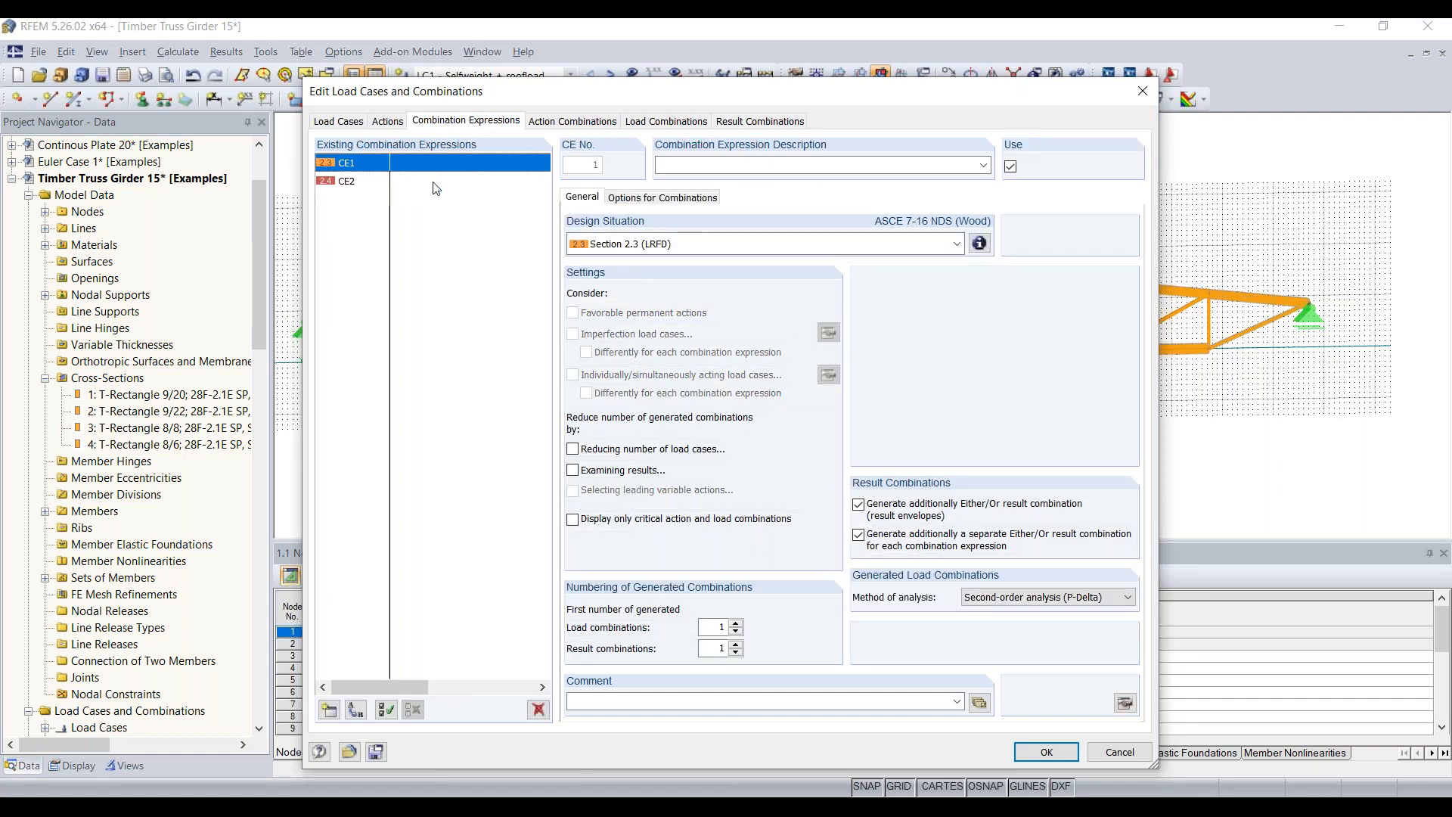
left_click(980, 243)
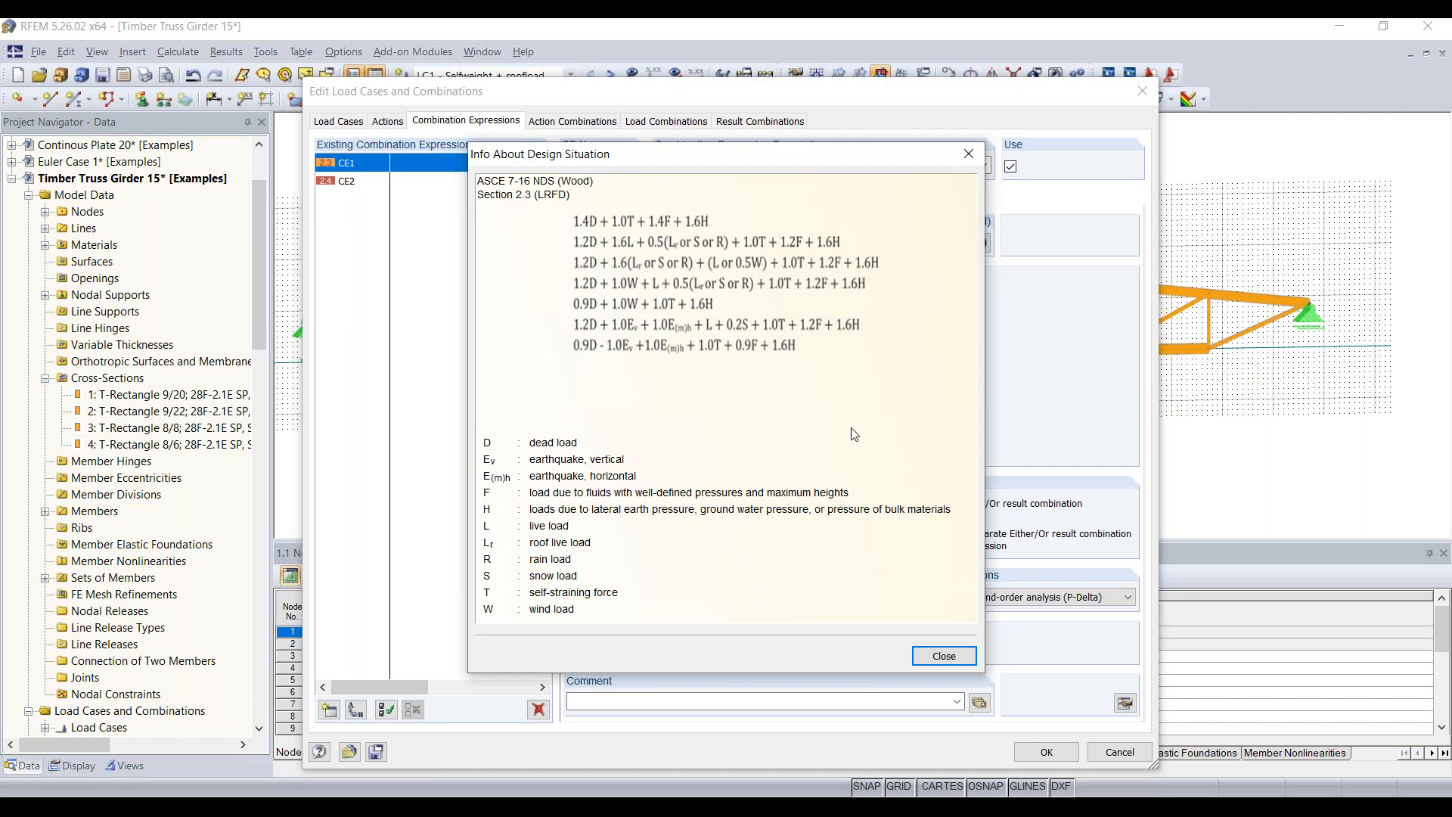
left_click(969, 155)
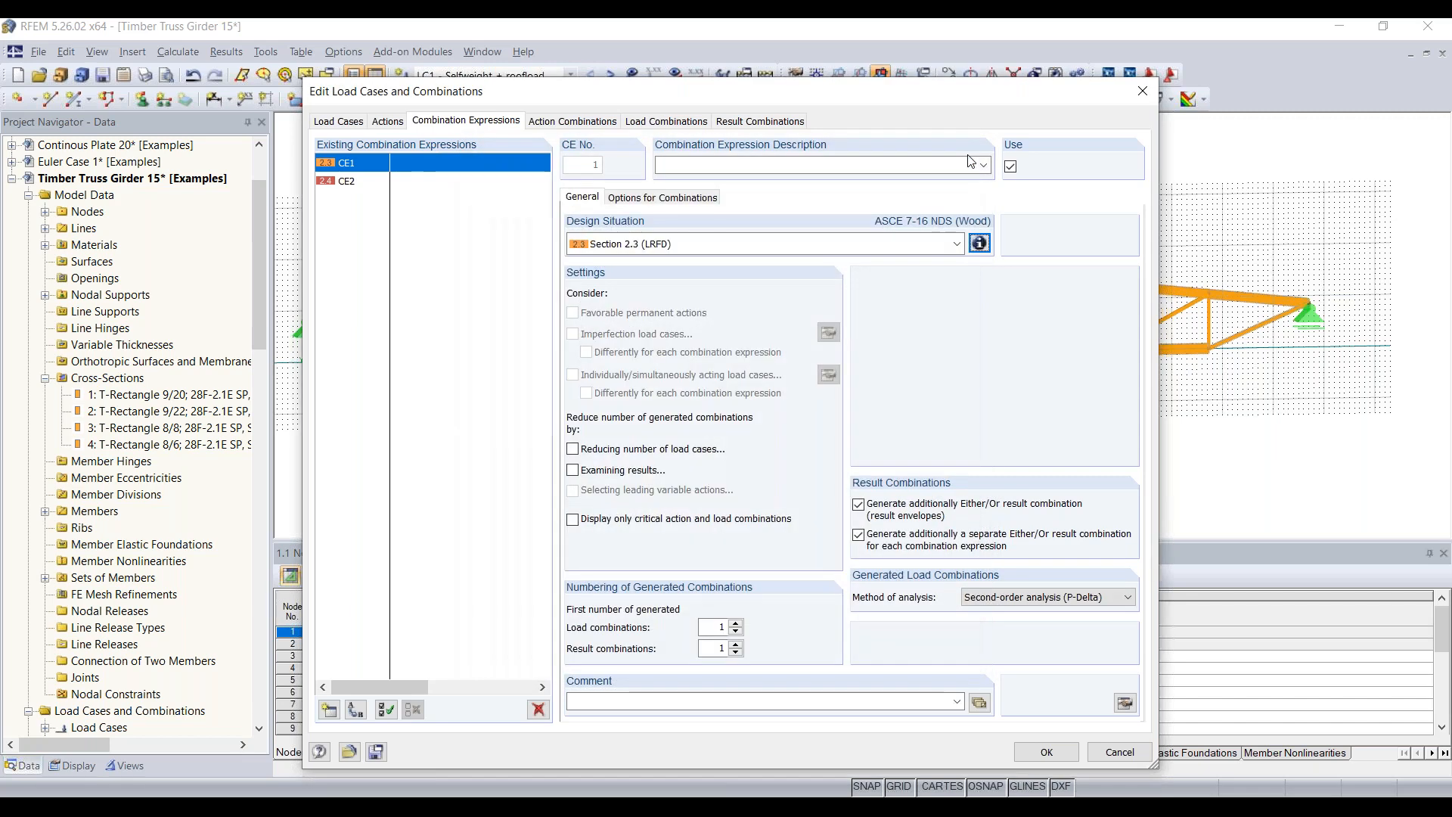
- Review the generated action, load and result combinations, including RC2, and accept the load case definitions
left_click(572, 121)
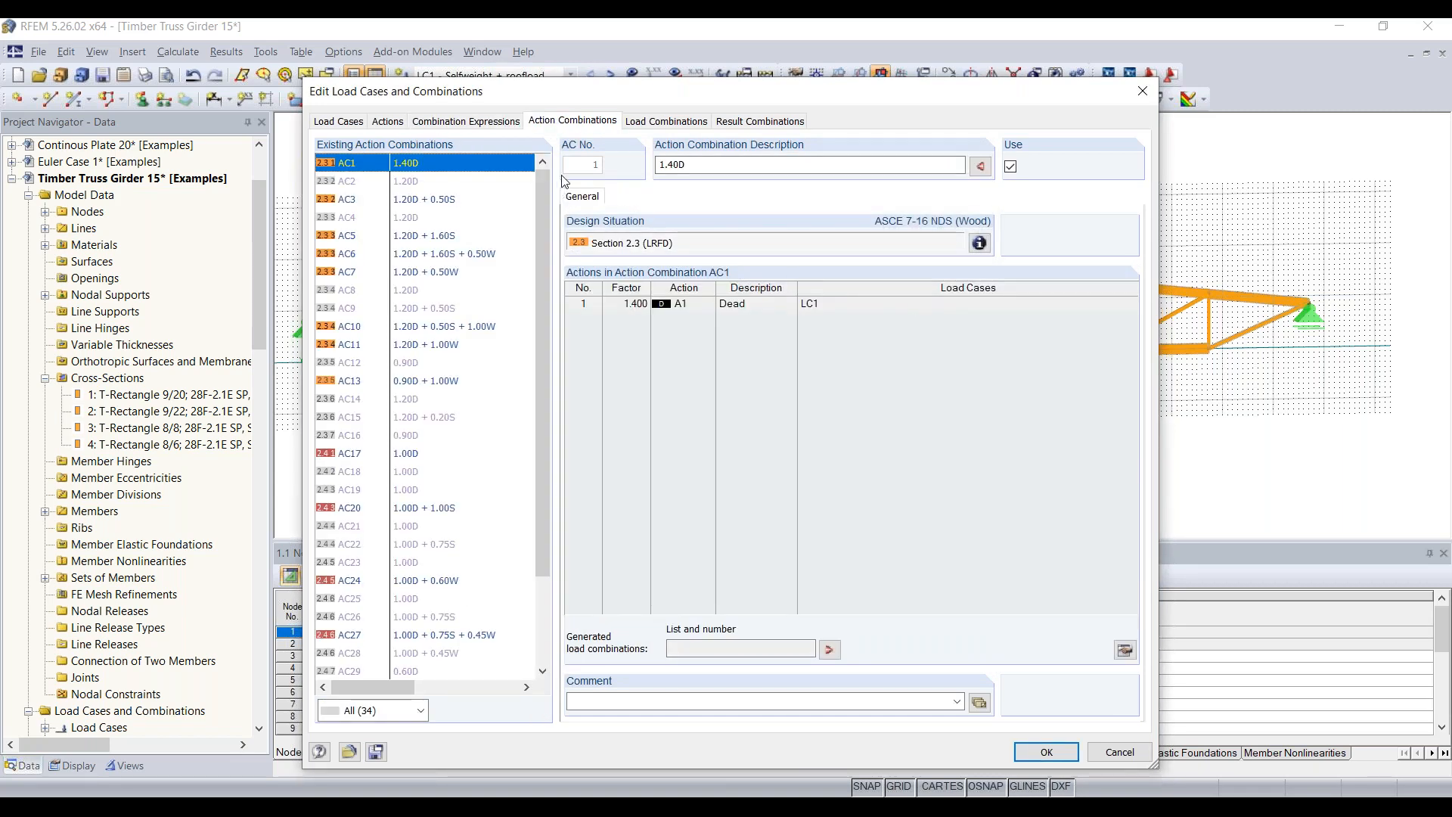
left_click(670, 127)
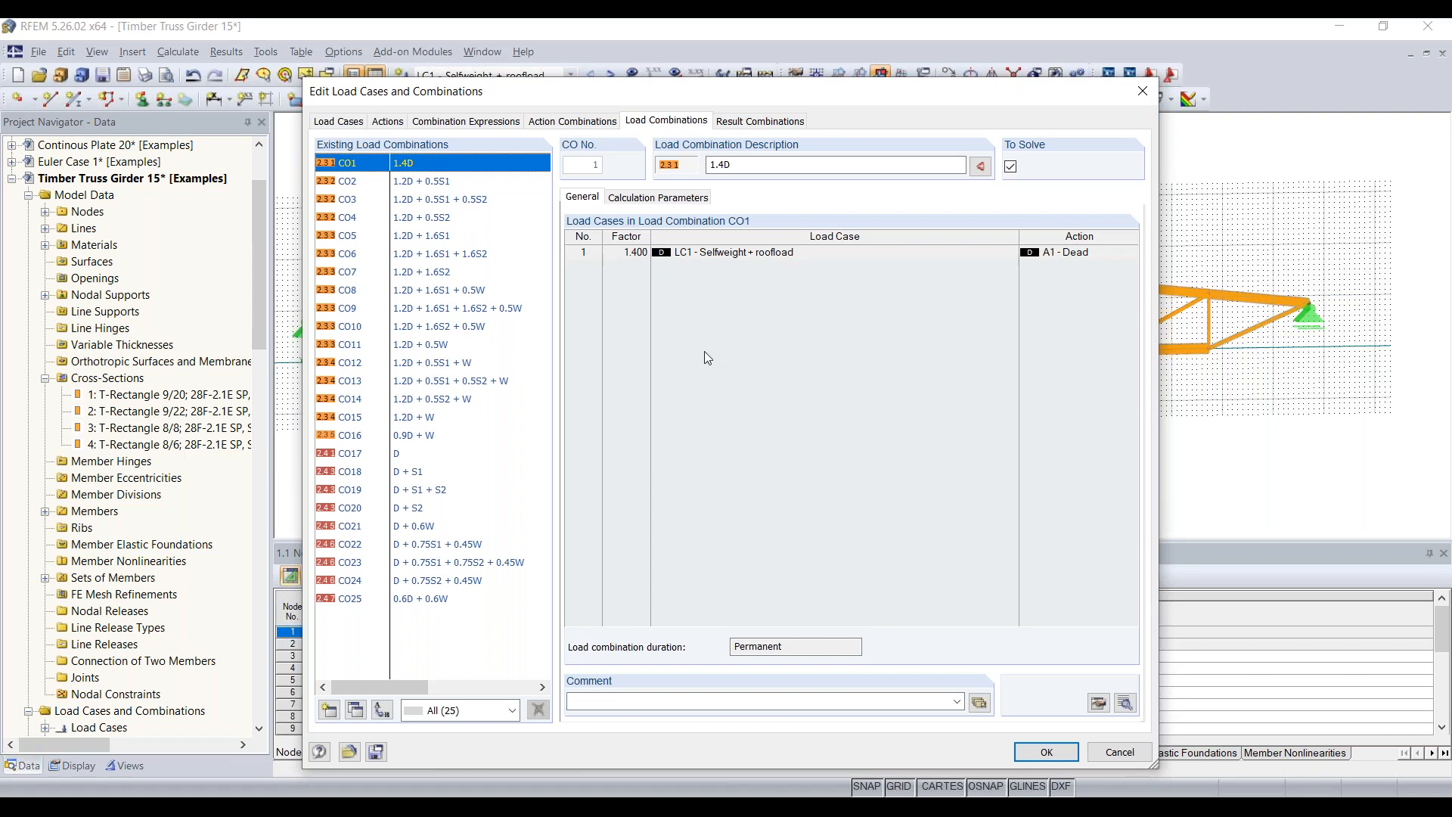
left_click(743, 125)
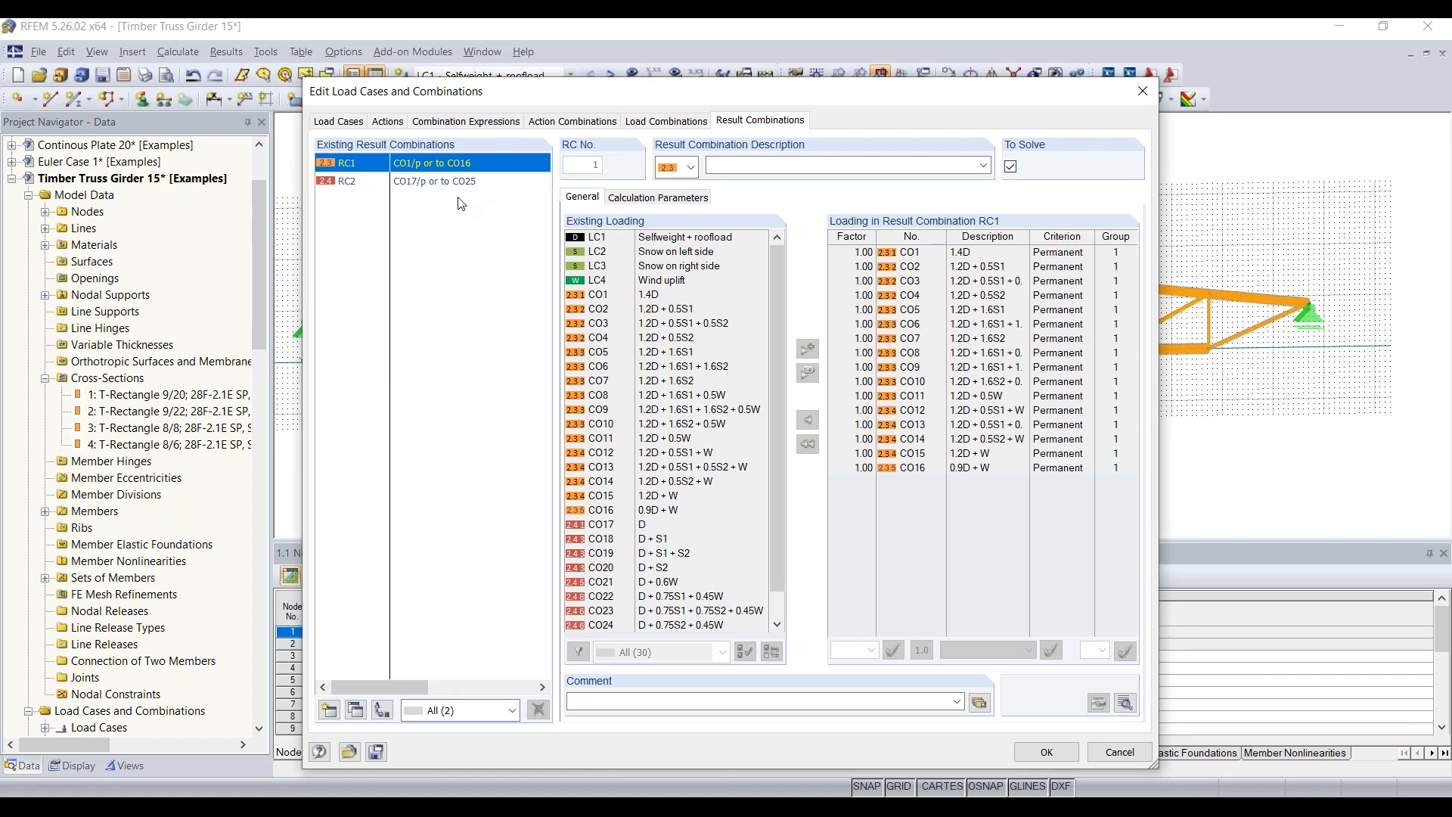
left_click(350, 180)
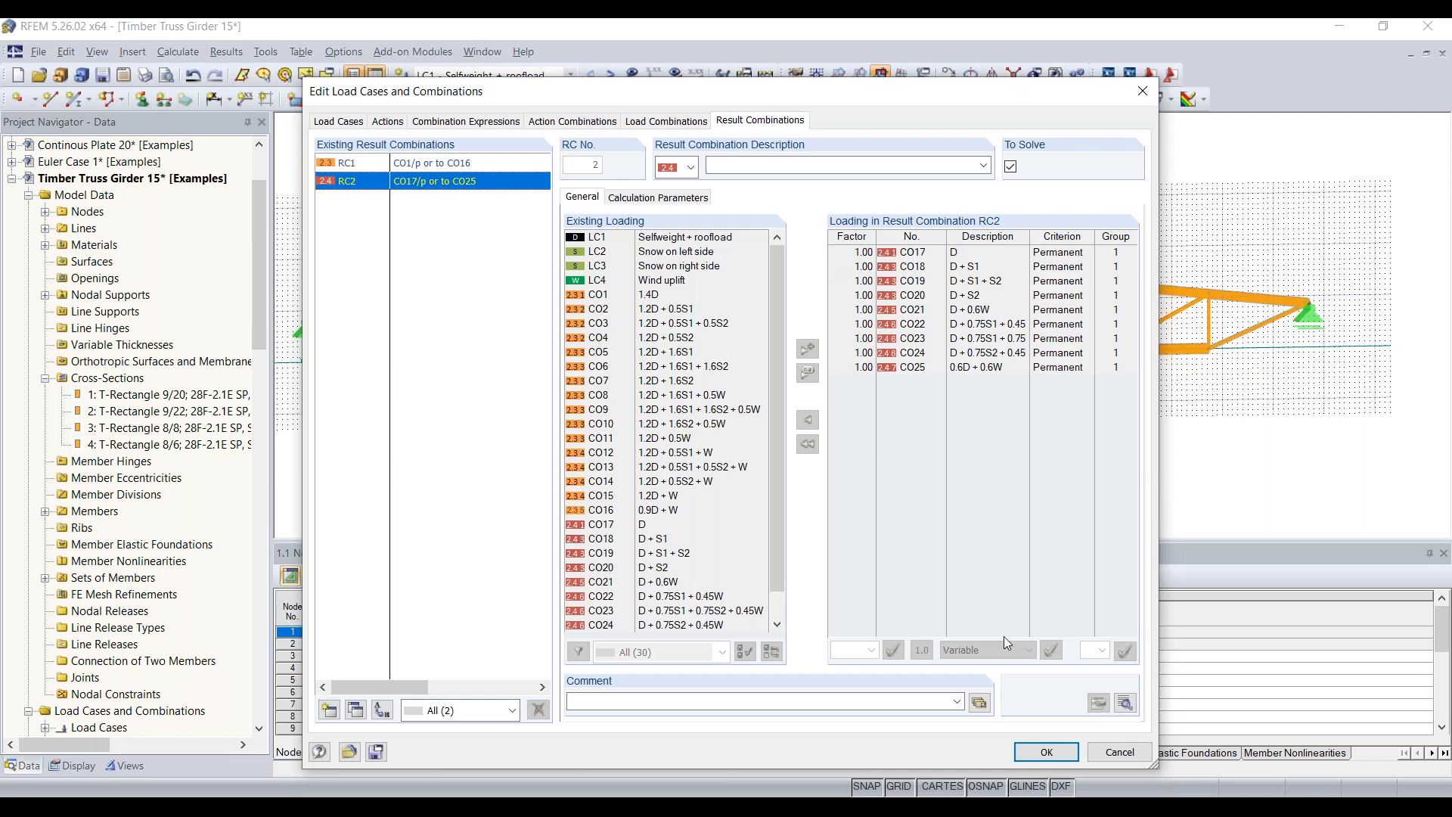
left_click(1056, 759)
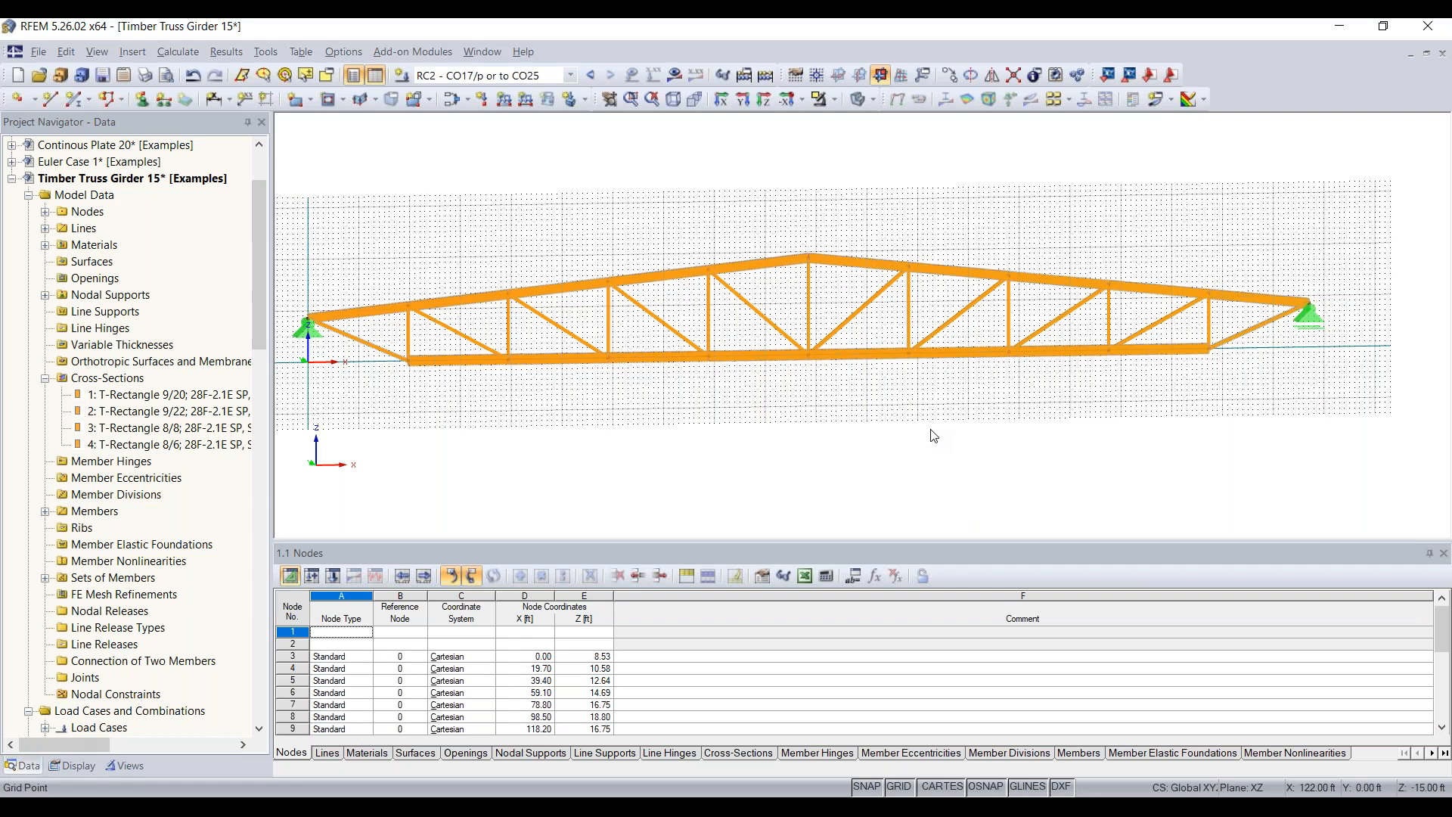
- In load case LC1, apply a uniform -0.2 kip/ft force in global ZL direction to the top chord set of members
middle_click_drag(817, 445, 860, 452)
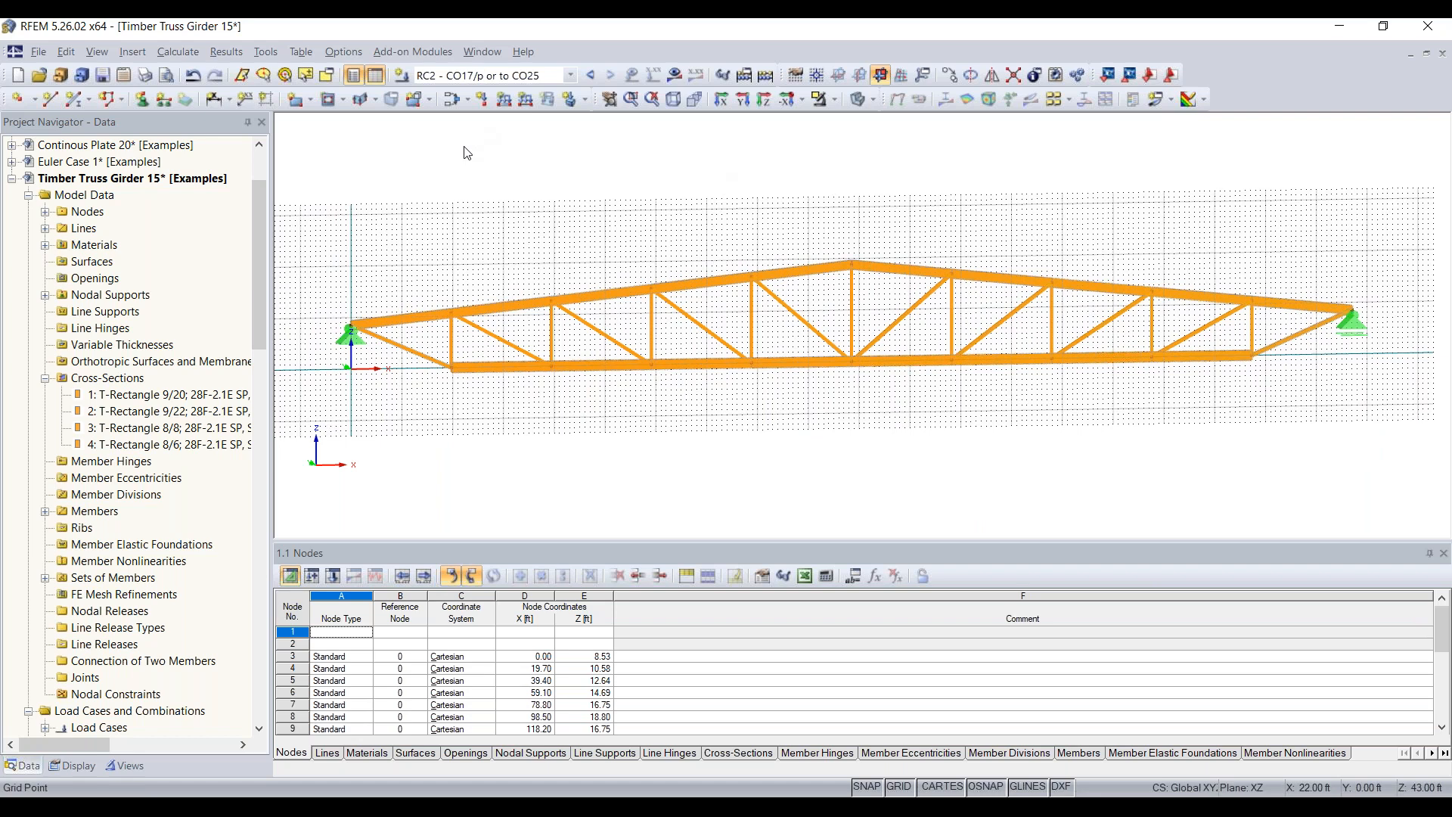
left_click(483, 79)
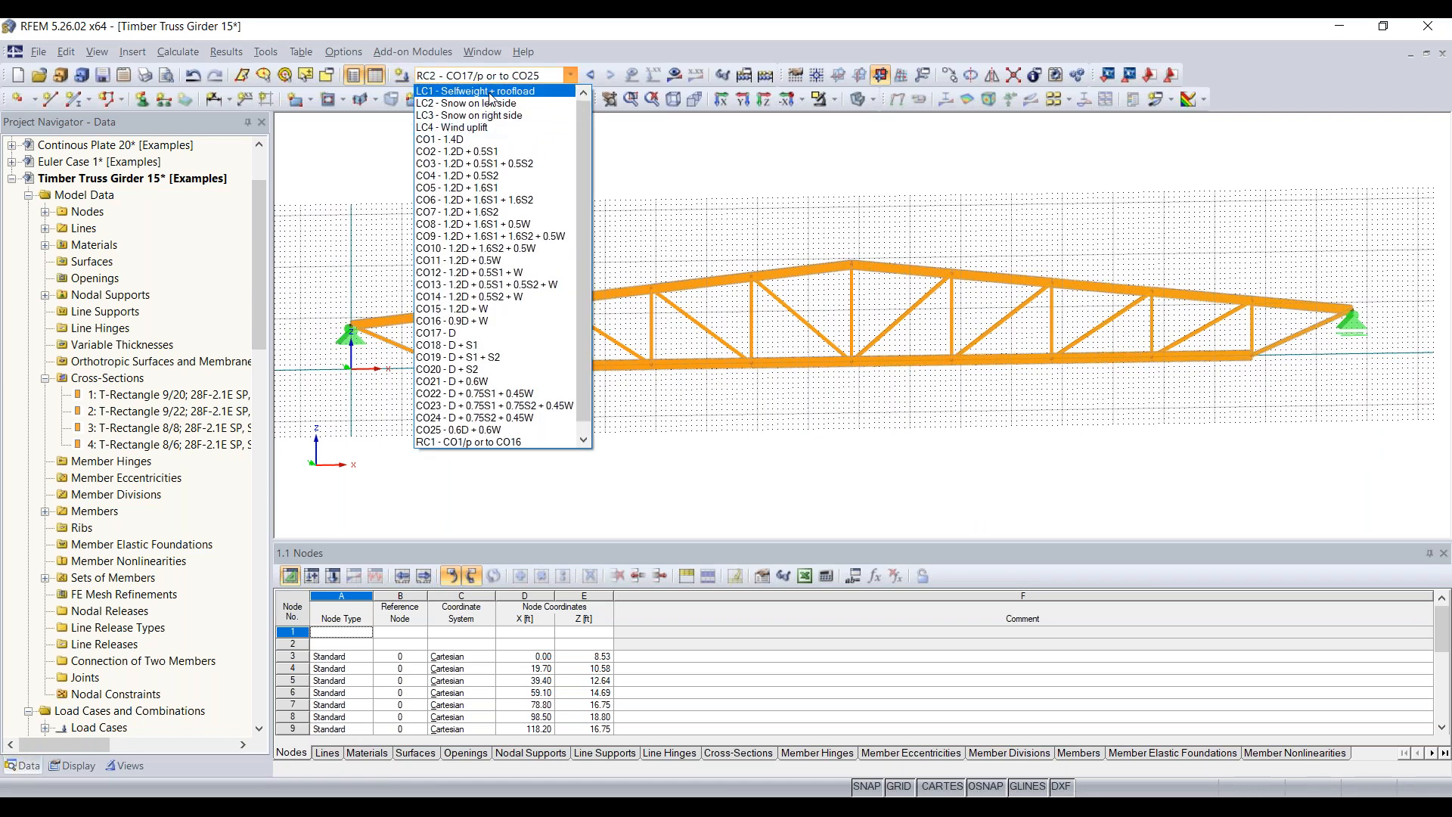
left_click(490, 92)
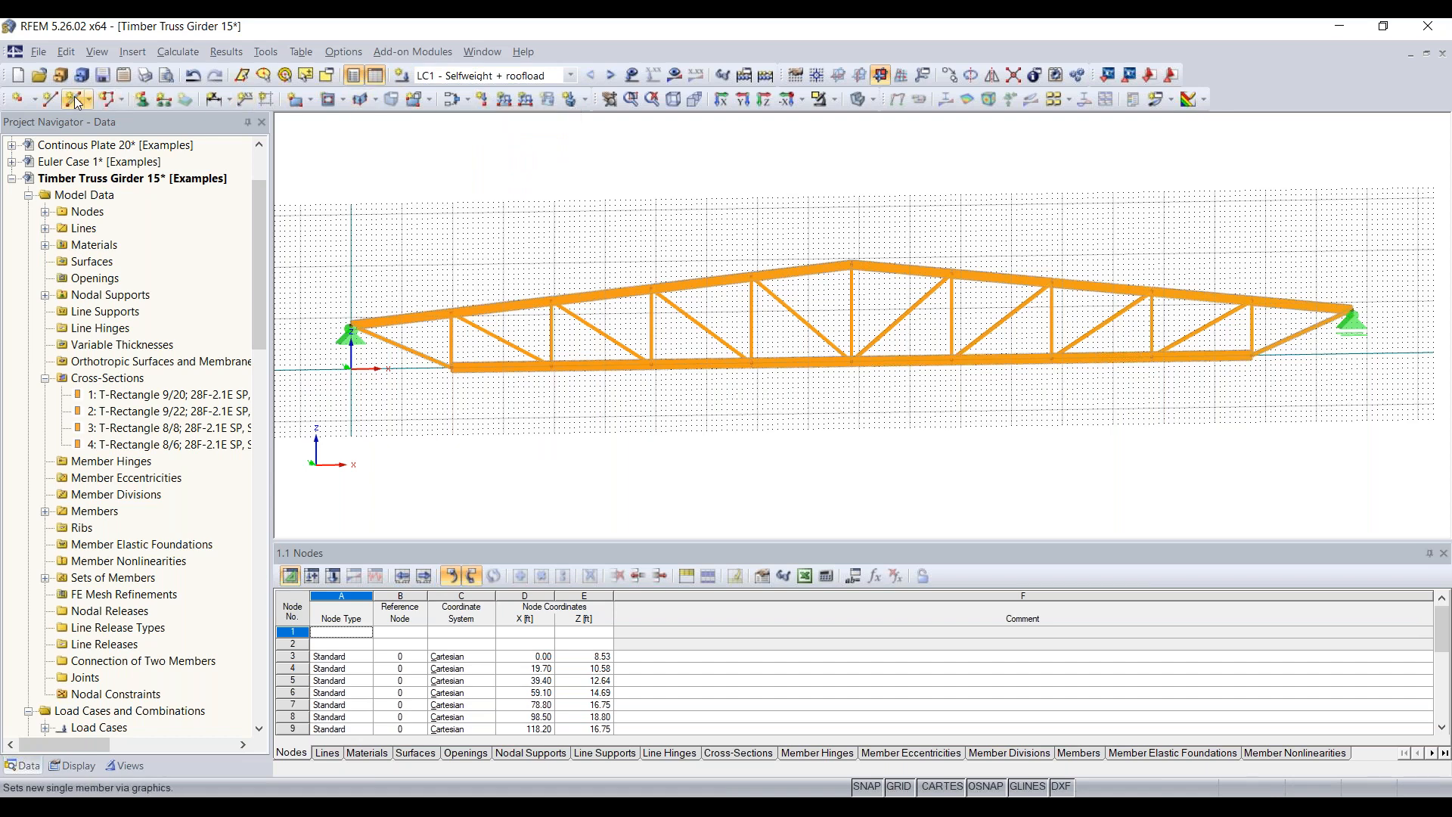
left_click(504, 99)
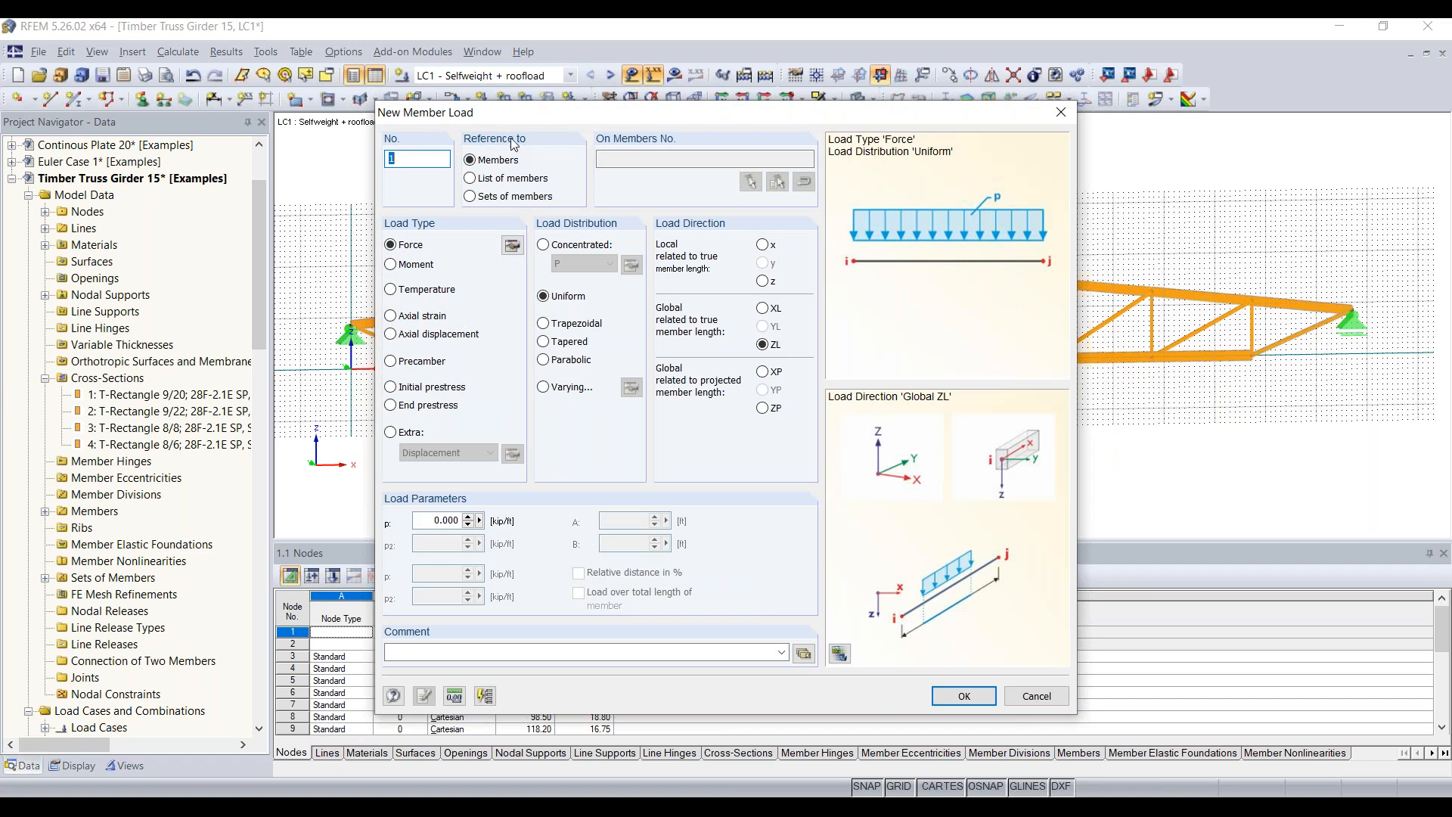
left_click(492, 197)
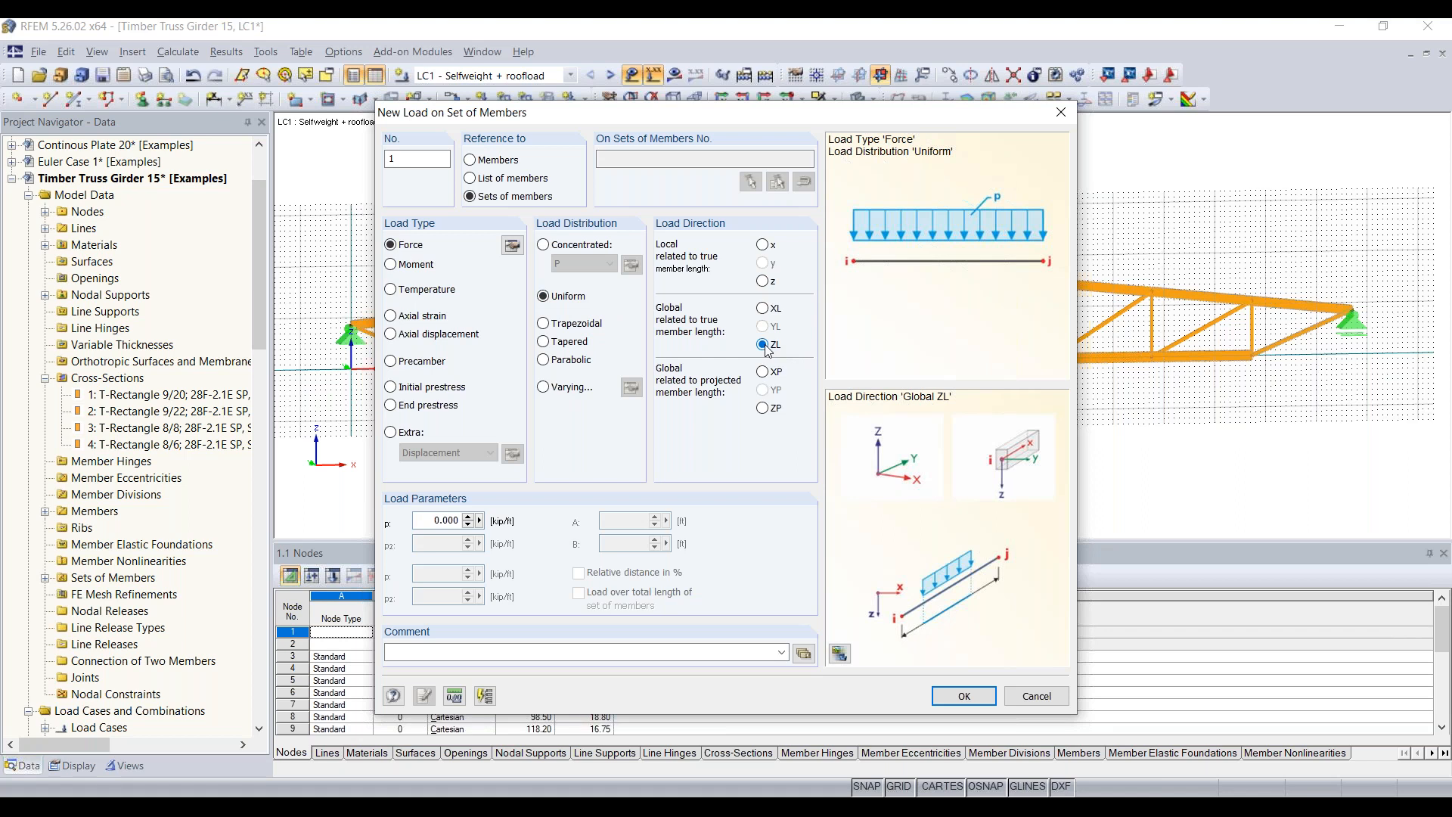
double_click(424, 519)
type("-0.2")
left_click(964, 697)
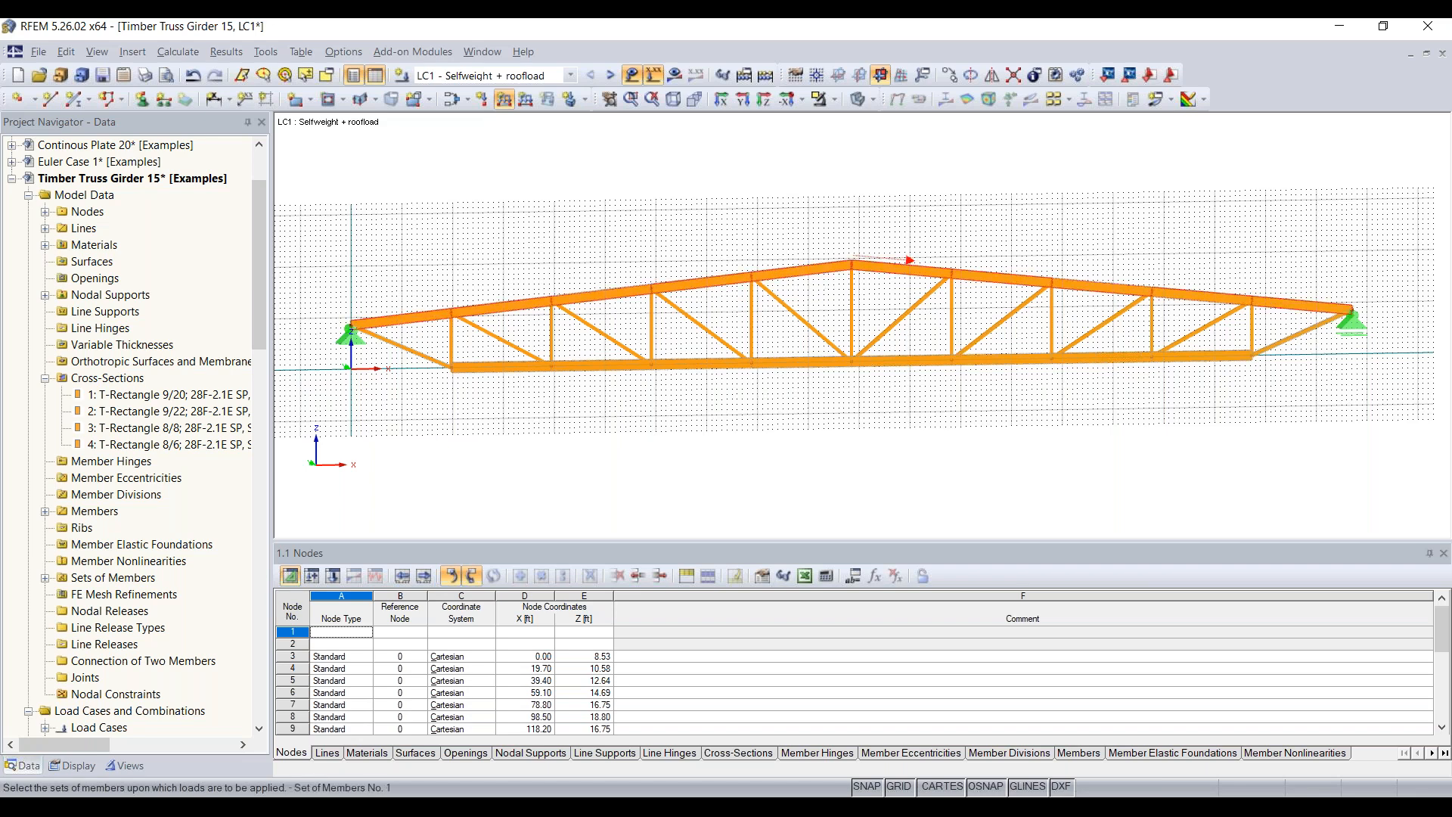
left_click(826, 273)
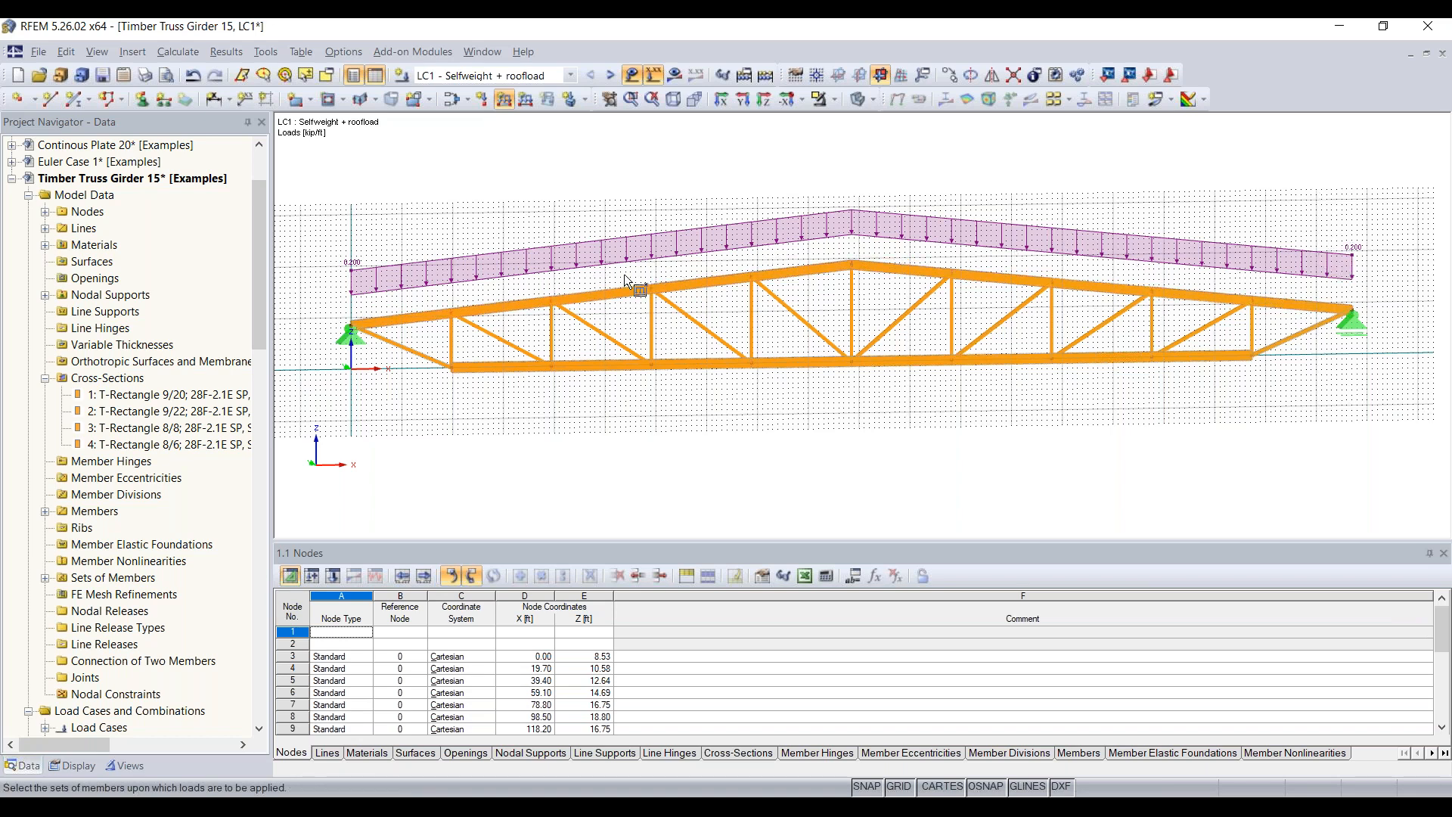
key("Escape")
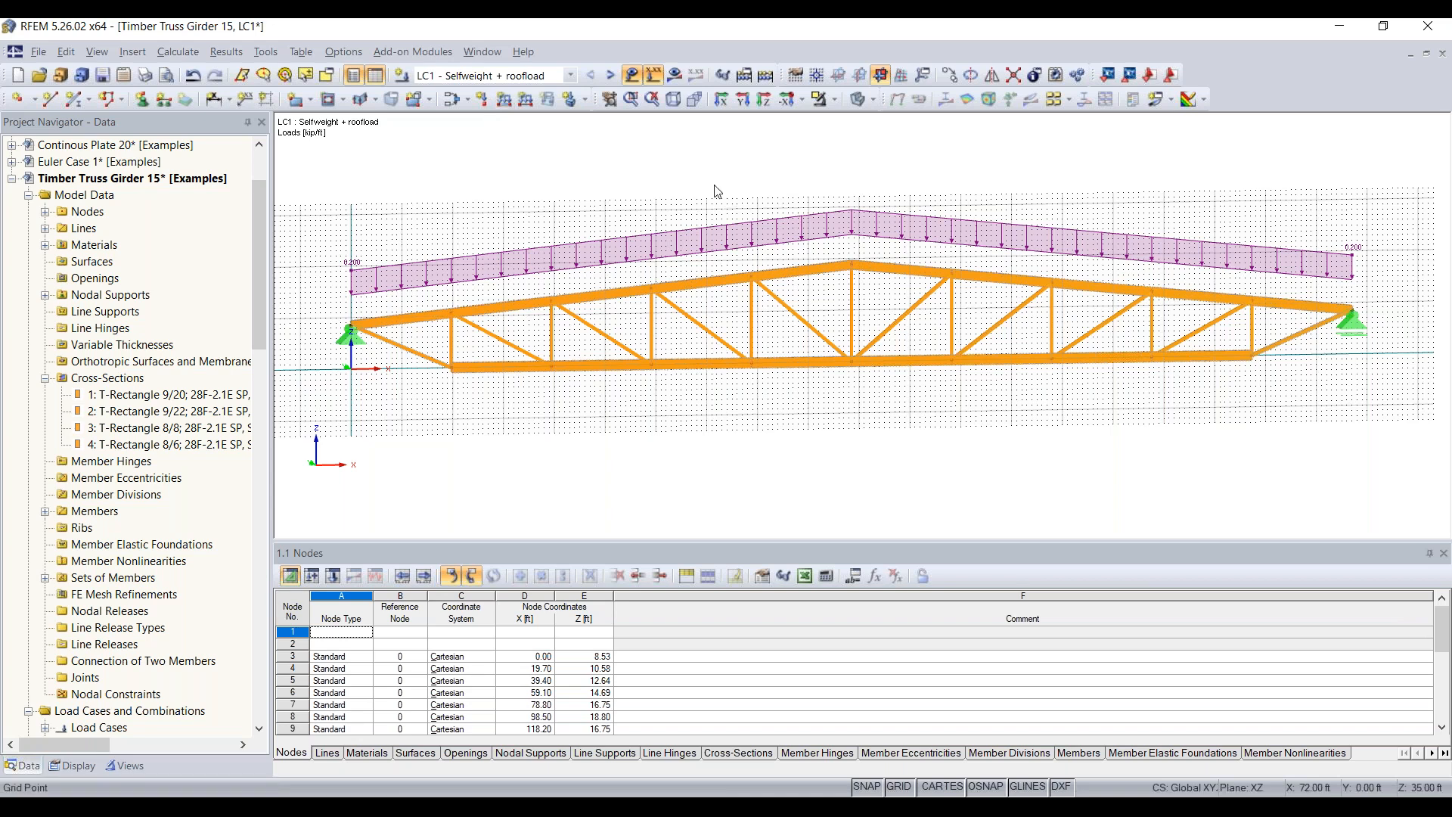
- In load case LC2, apply a uniform -0.300 kip/ft member load in projected ZP direction to the top chord members between the left support and the ridge
left_click(610, 76)
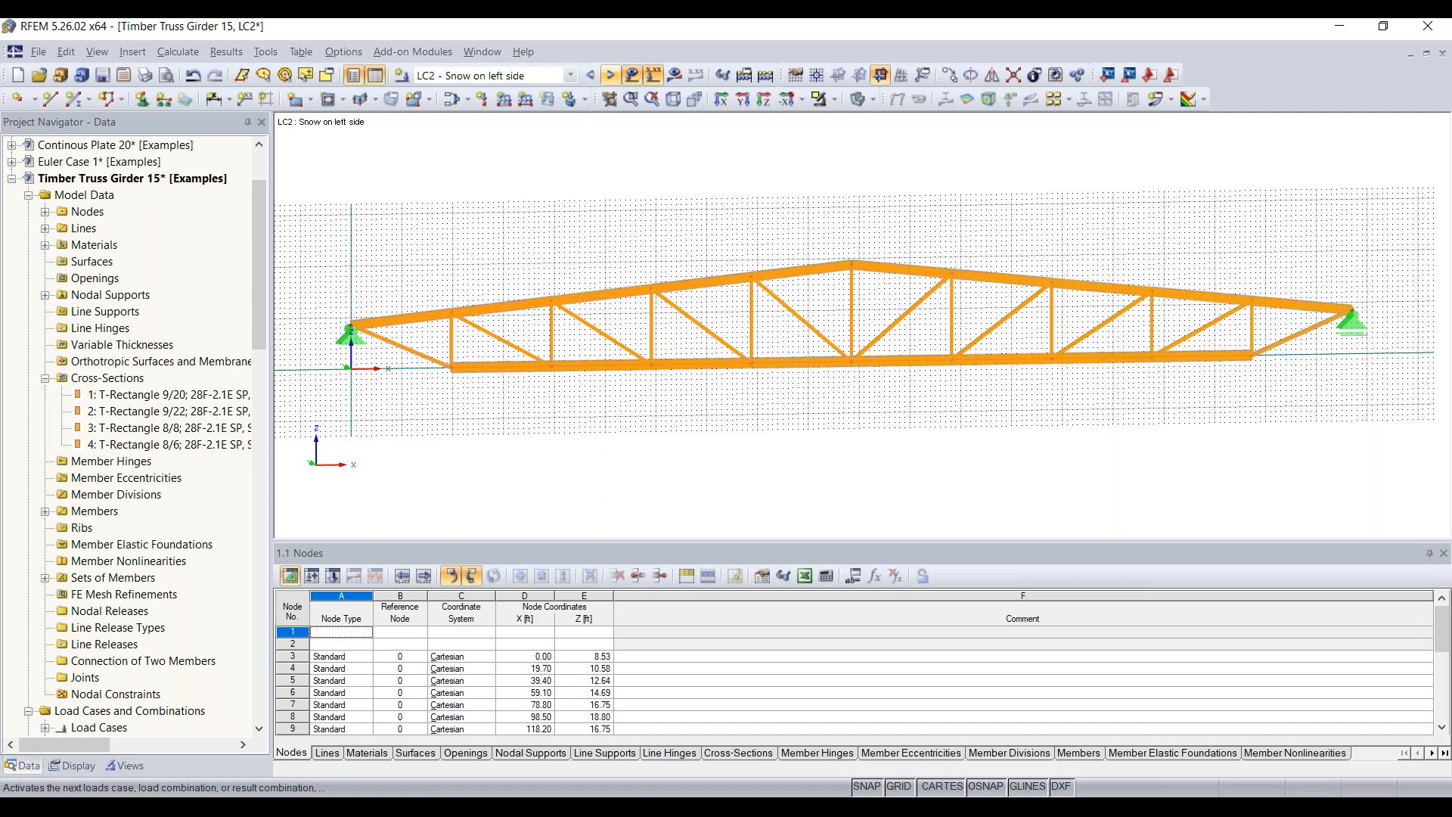
left_click(505, 100)
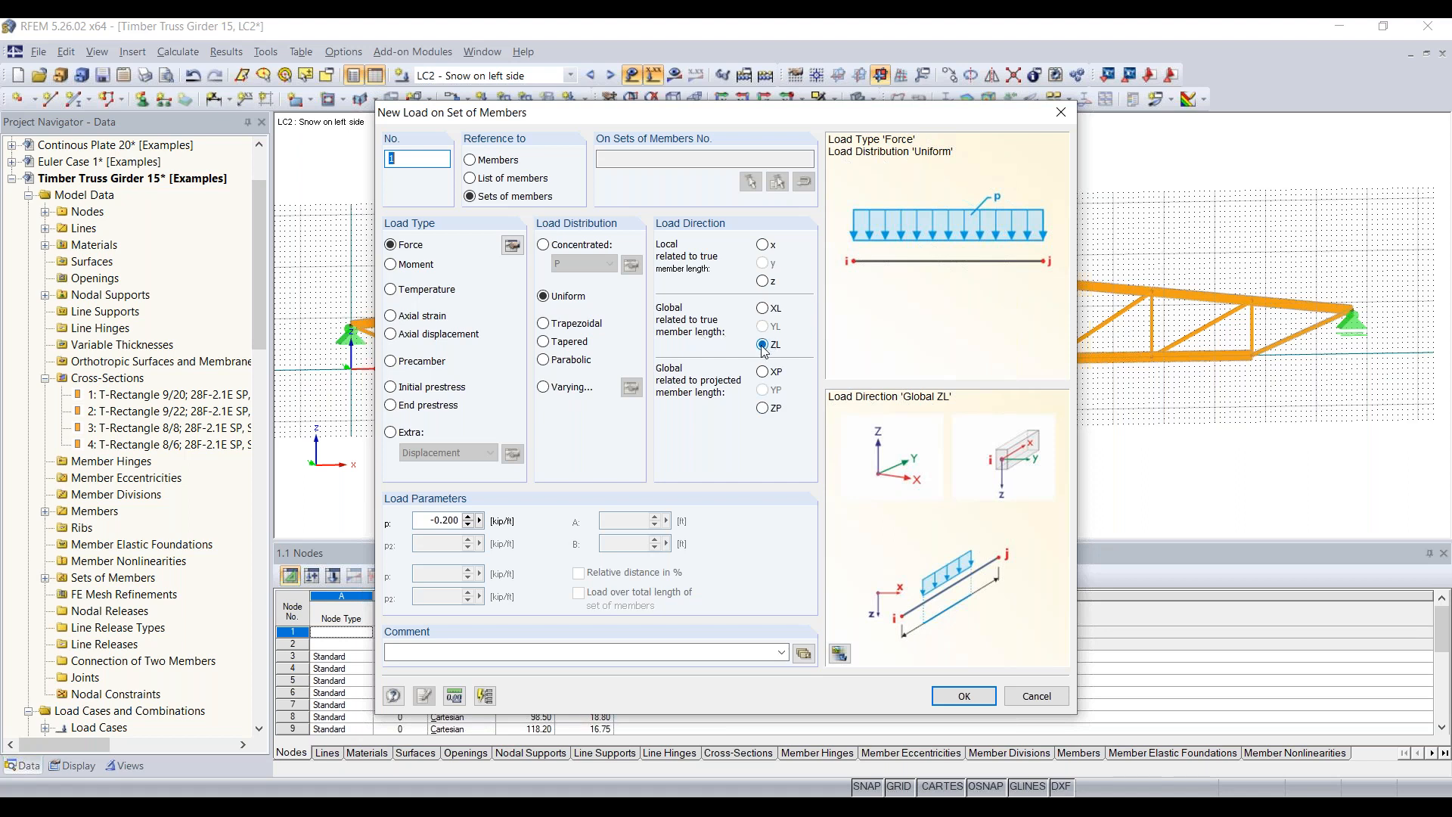
left_click(764, 409)
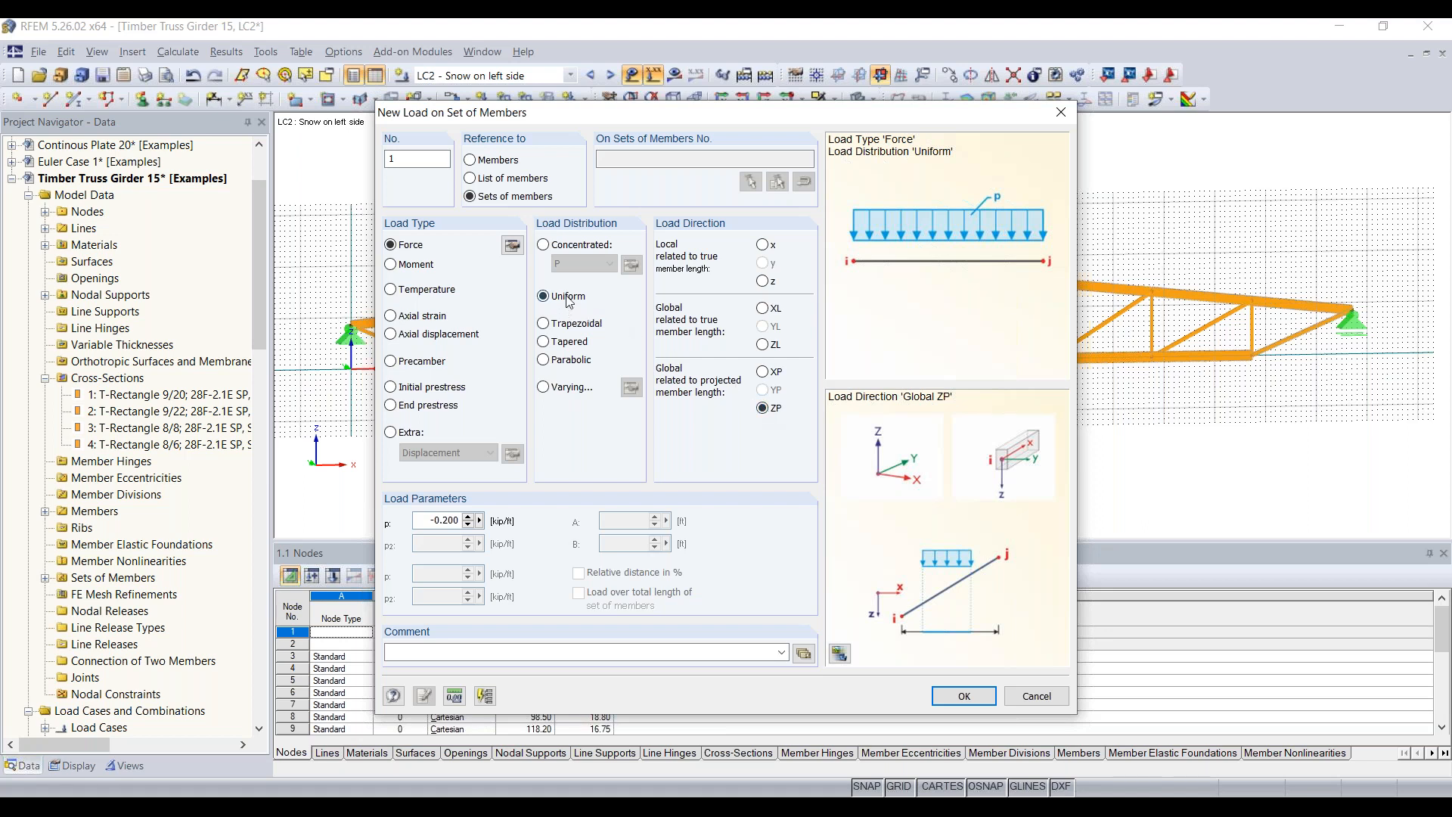
double_click(421, 522)
key("BackSpace")
left_click(963, 693)
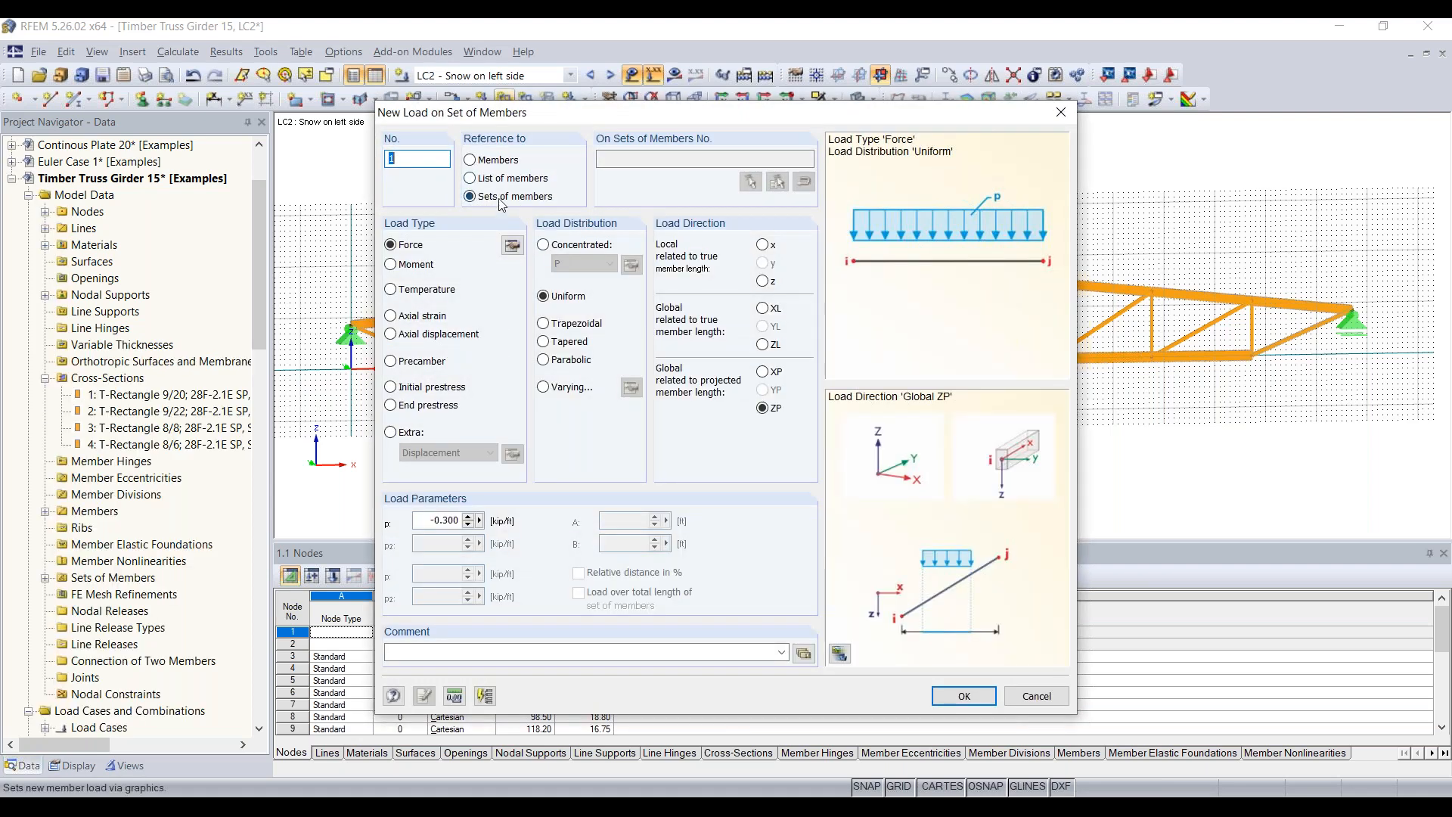
left_click(472, 161)
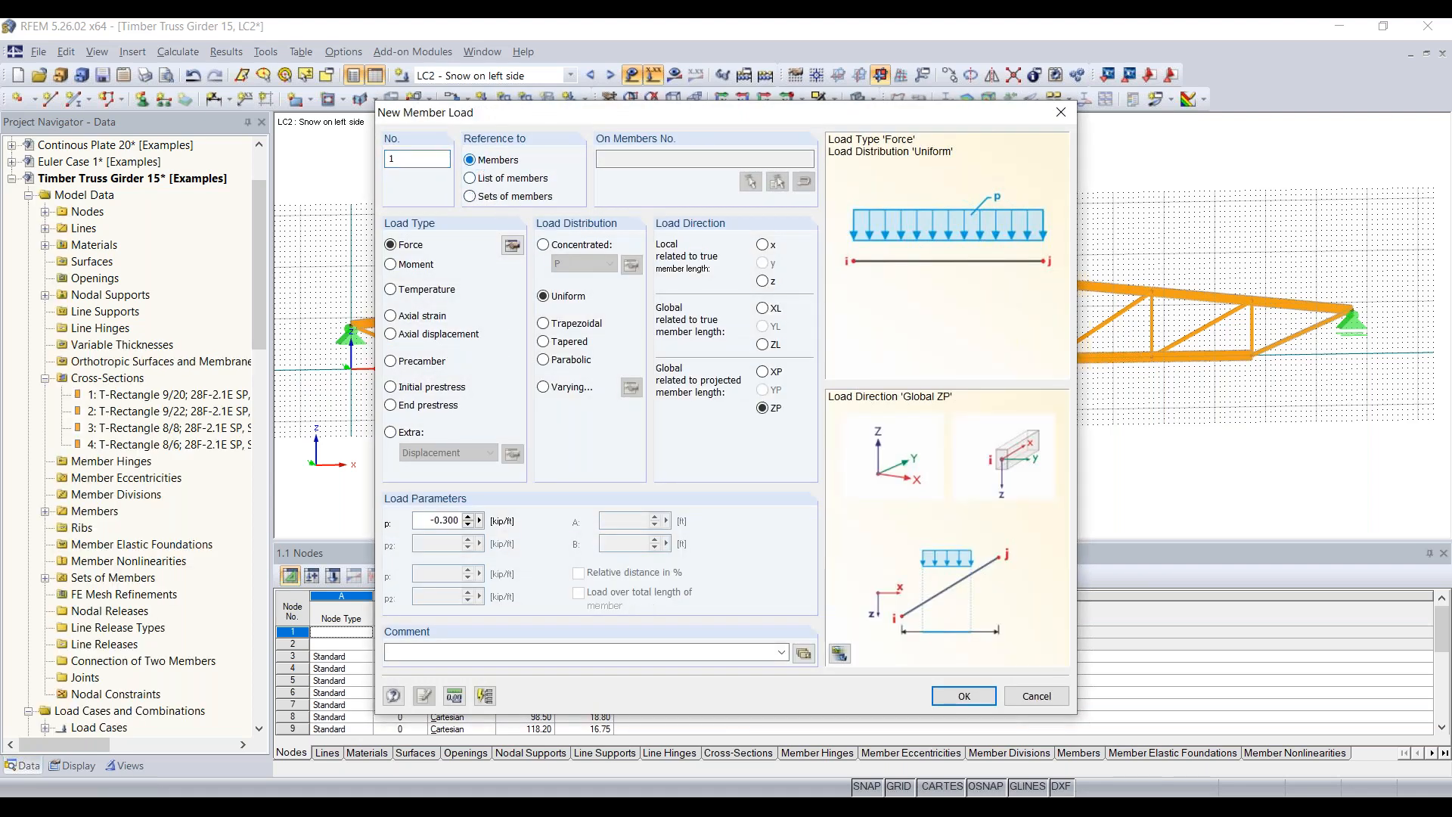
left_click(963, 696)
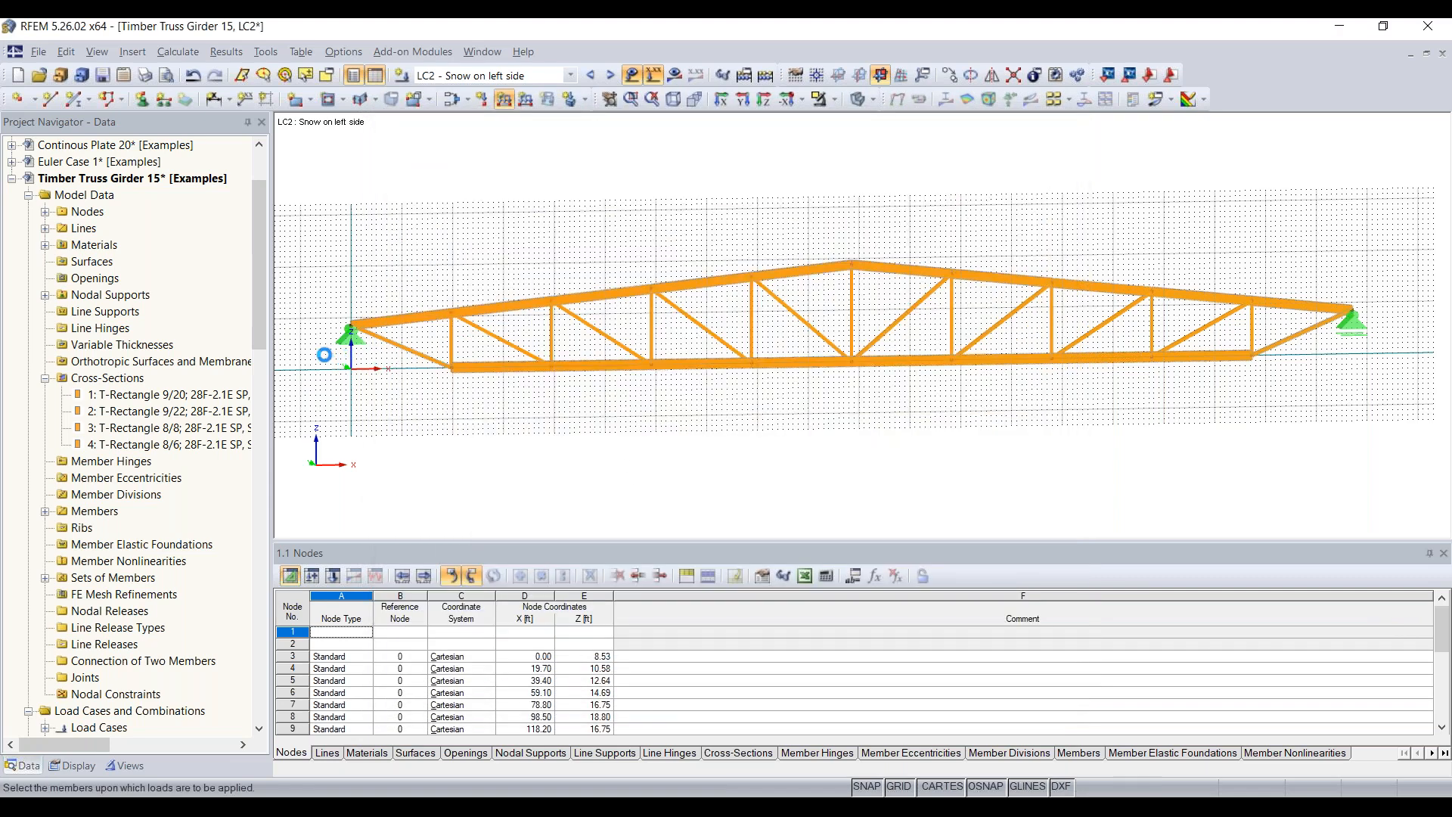
left_click_drag(324, 354, 872, 204)
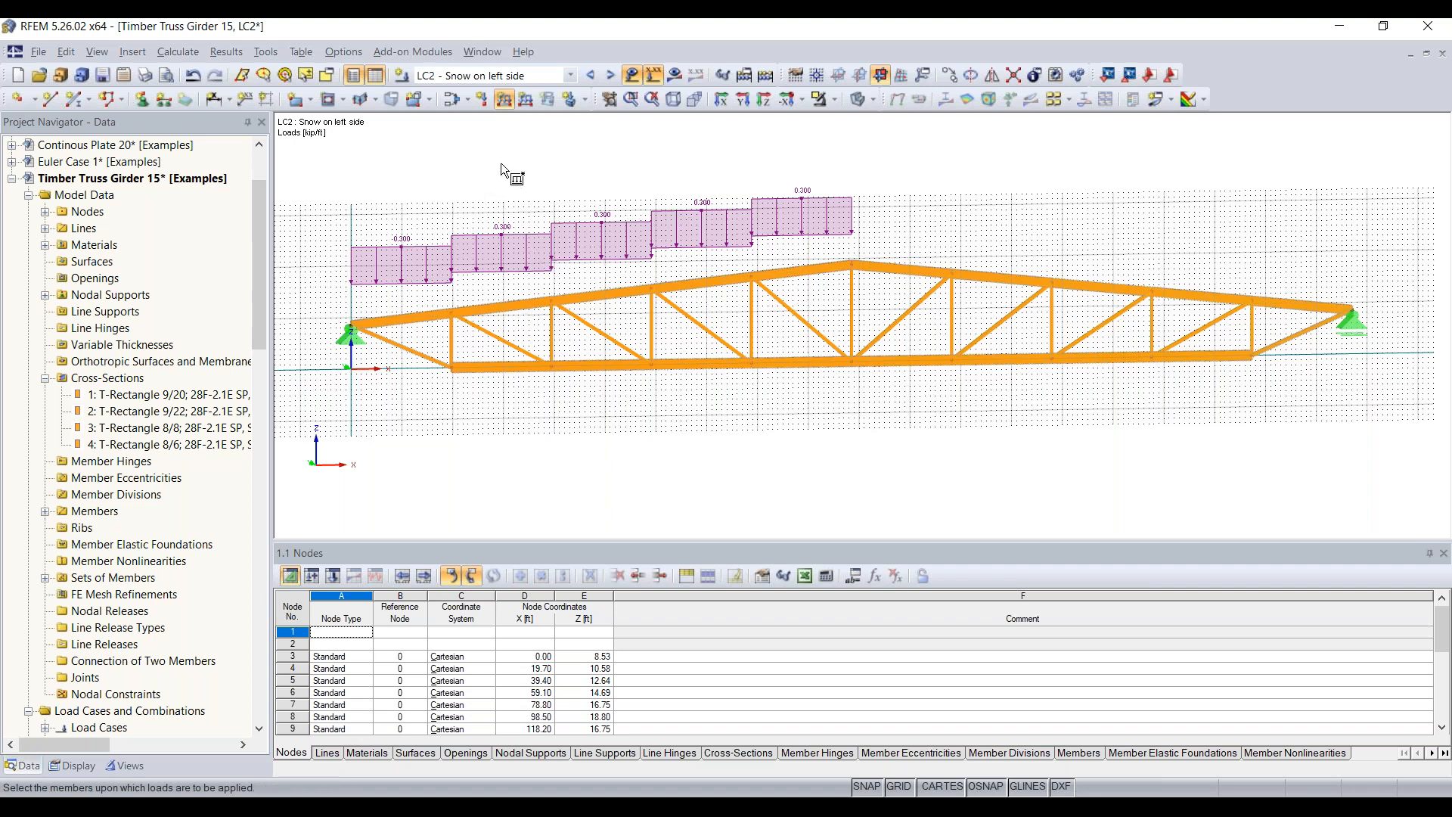
key("Escape")
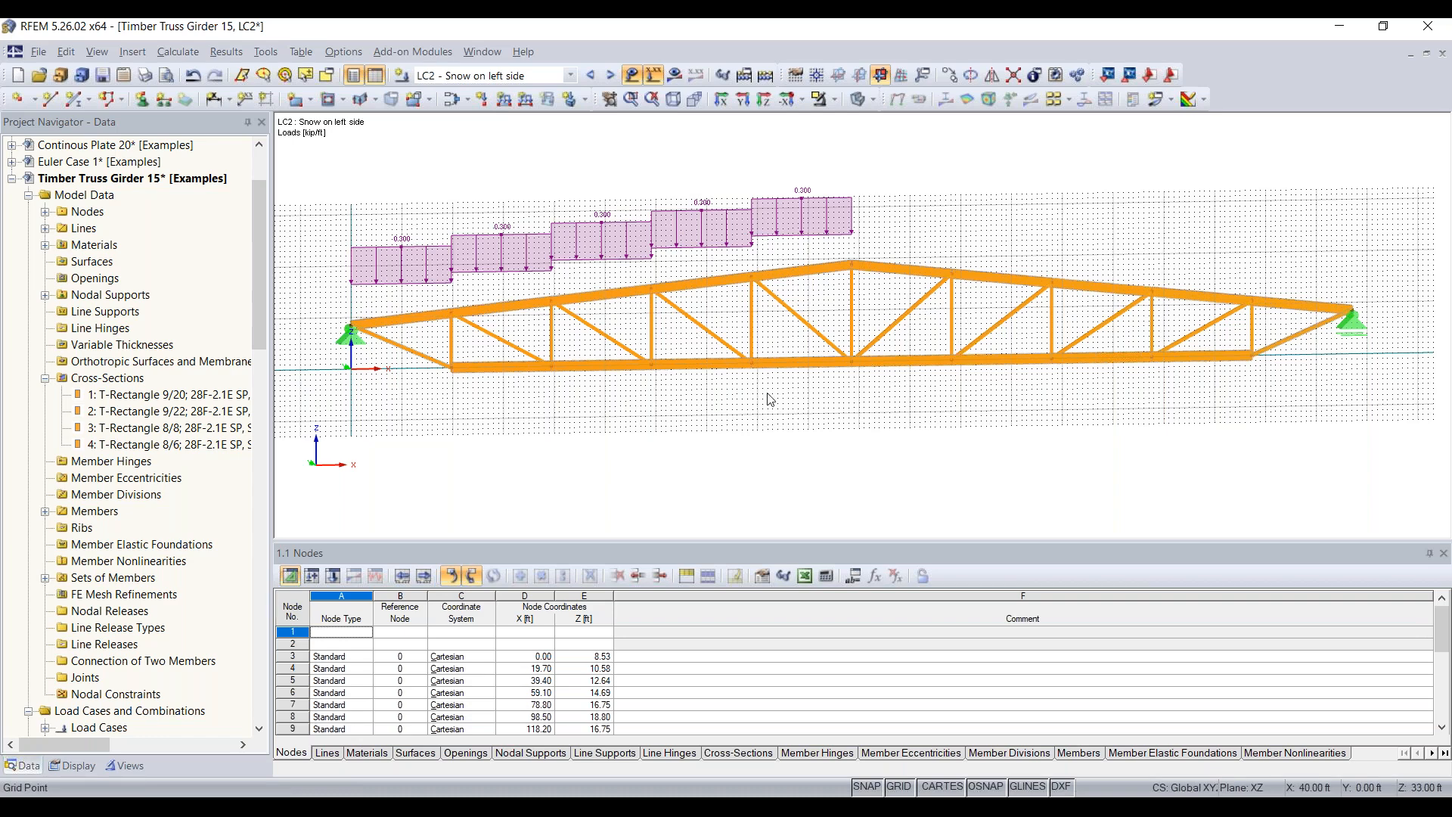
- View the truss from its opposite side and select the top chord members between the ridge and the support not yet snow-loaded
middle_click_drag(473, 443, 1335, 413, "ctrl")
right_click(1335, 413)
middle_click_drag(666, 438, 903, 410, "ctrl")
right_click(853, 426)
left_click(781, 437)
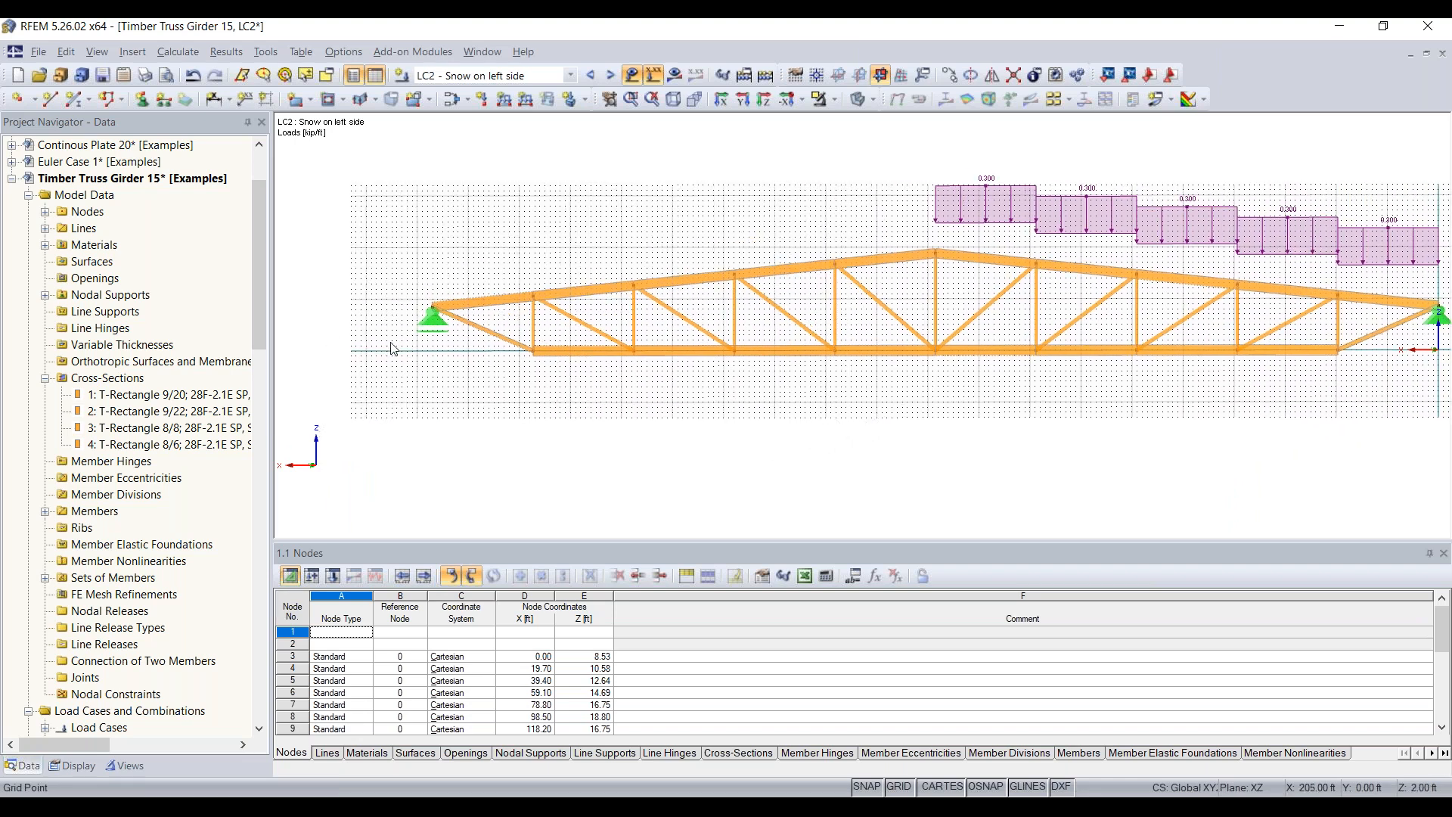
left_click_drag(392, 350, 966, 219)
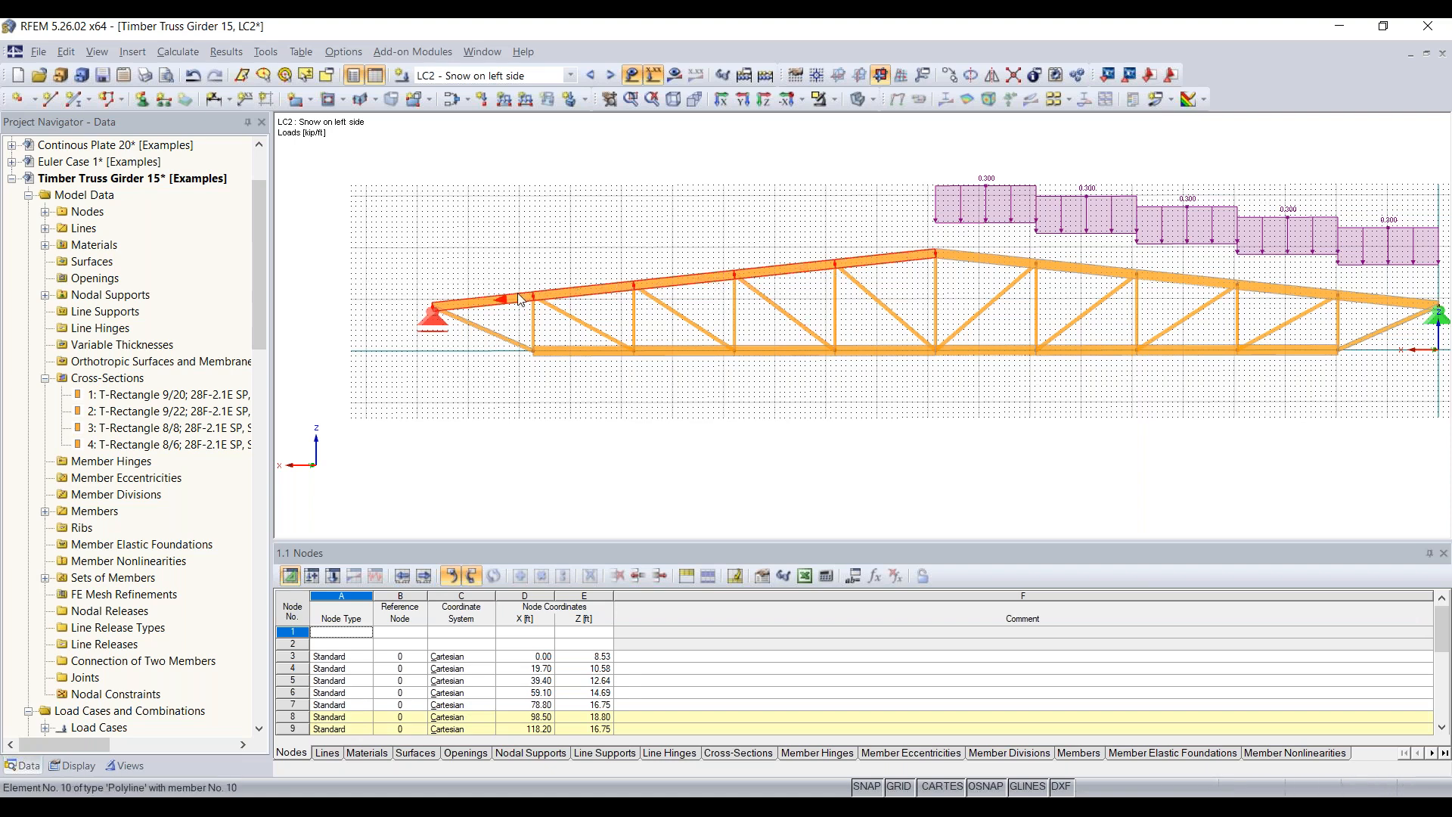
left_click(503, 101)
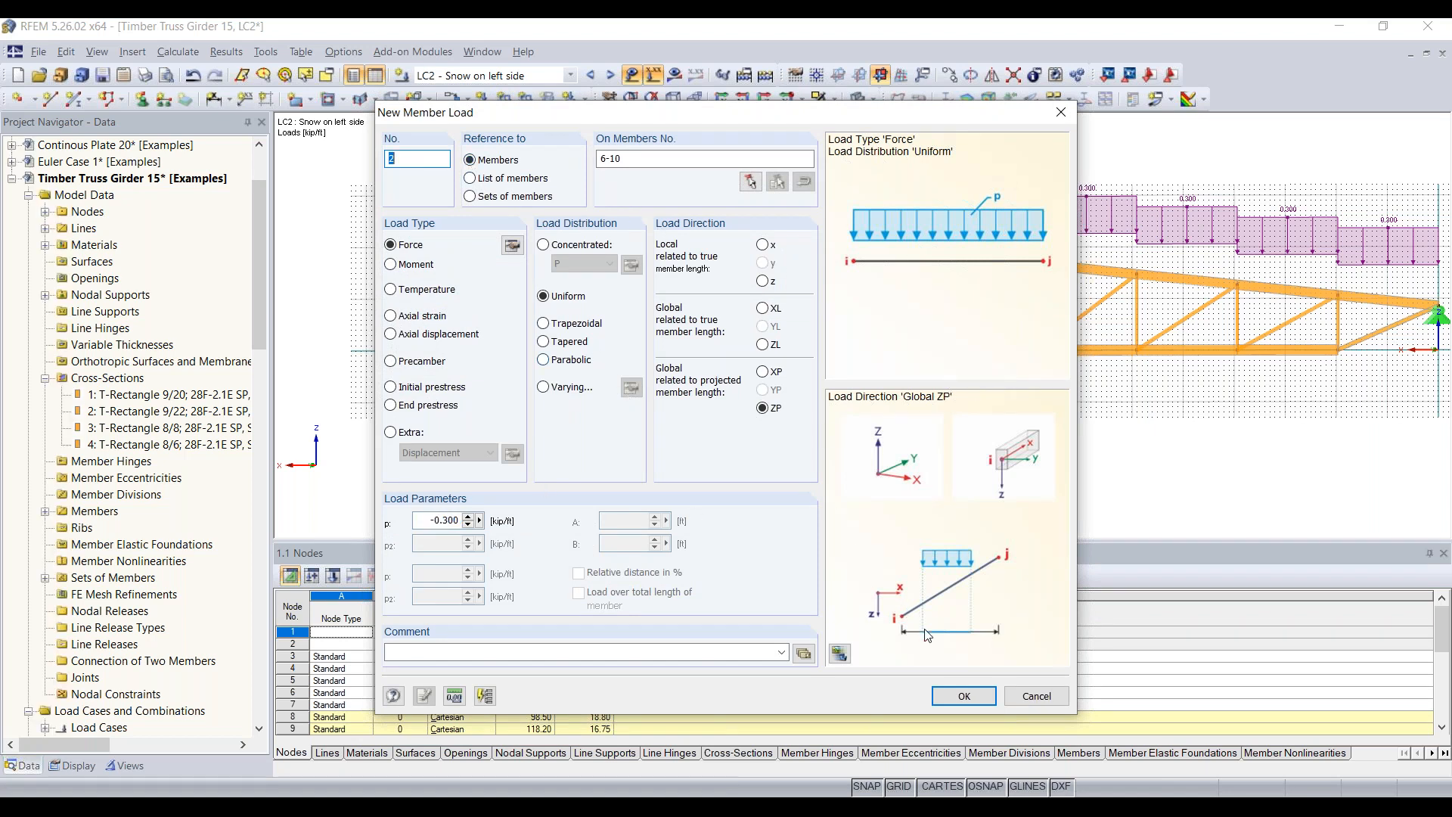
left_click_drag(826, 125, 730, 91)
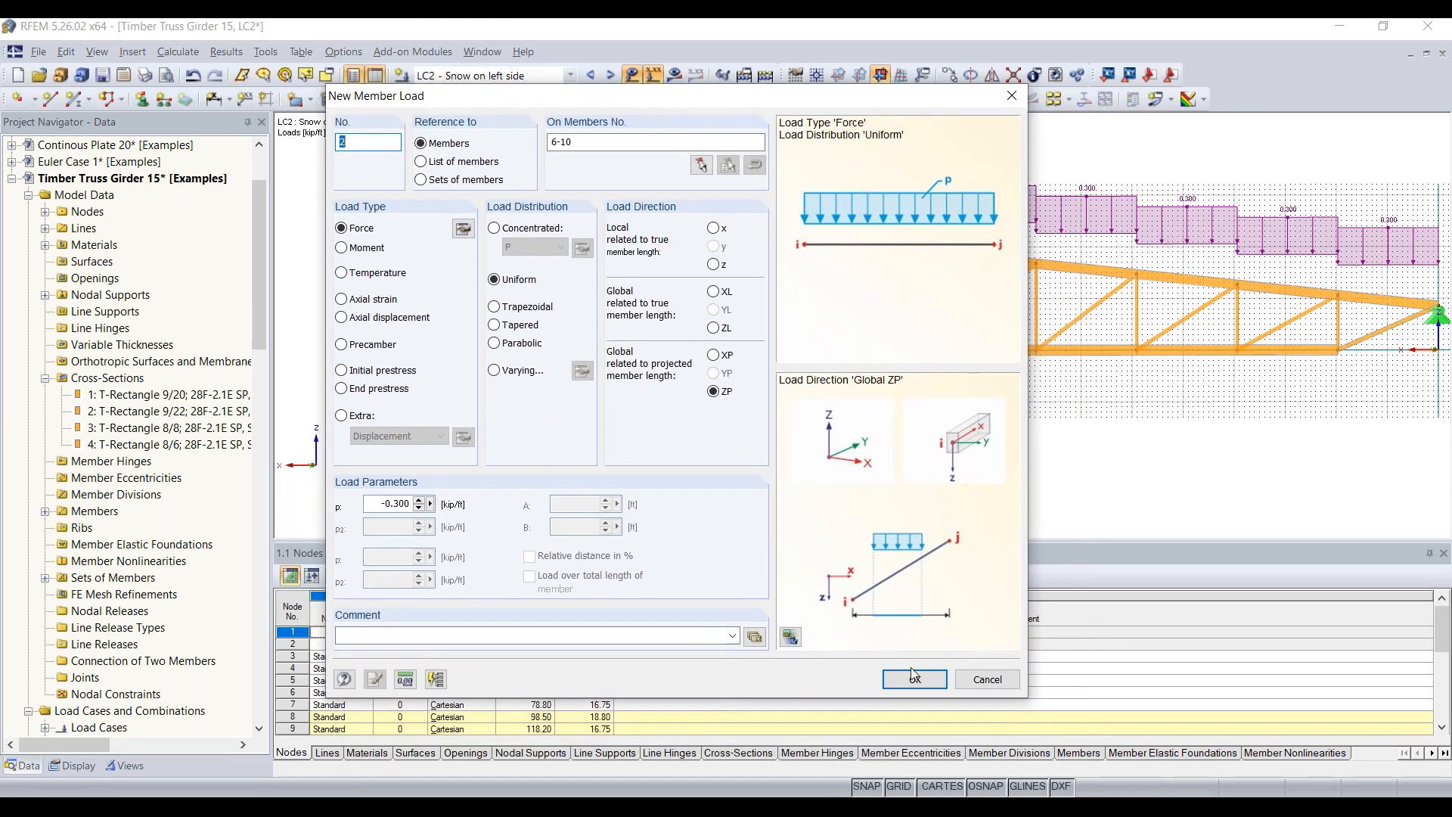
left_click(918, 678)
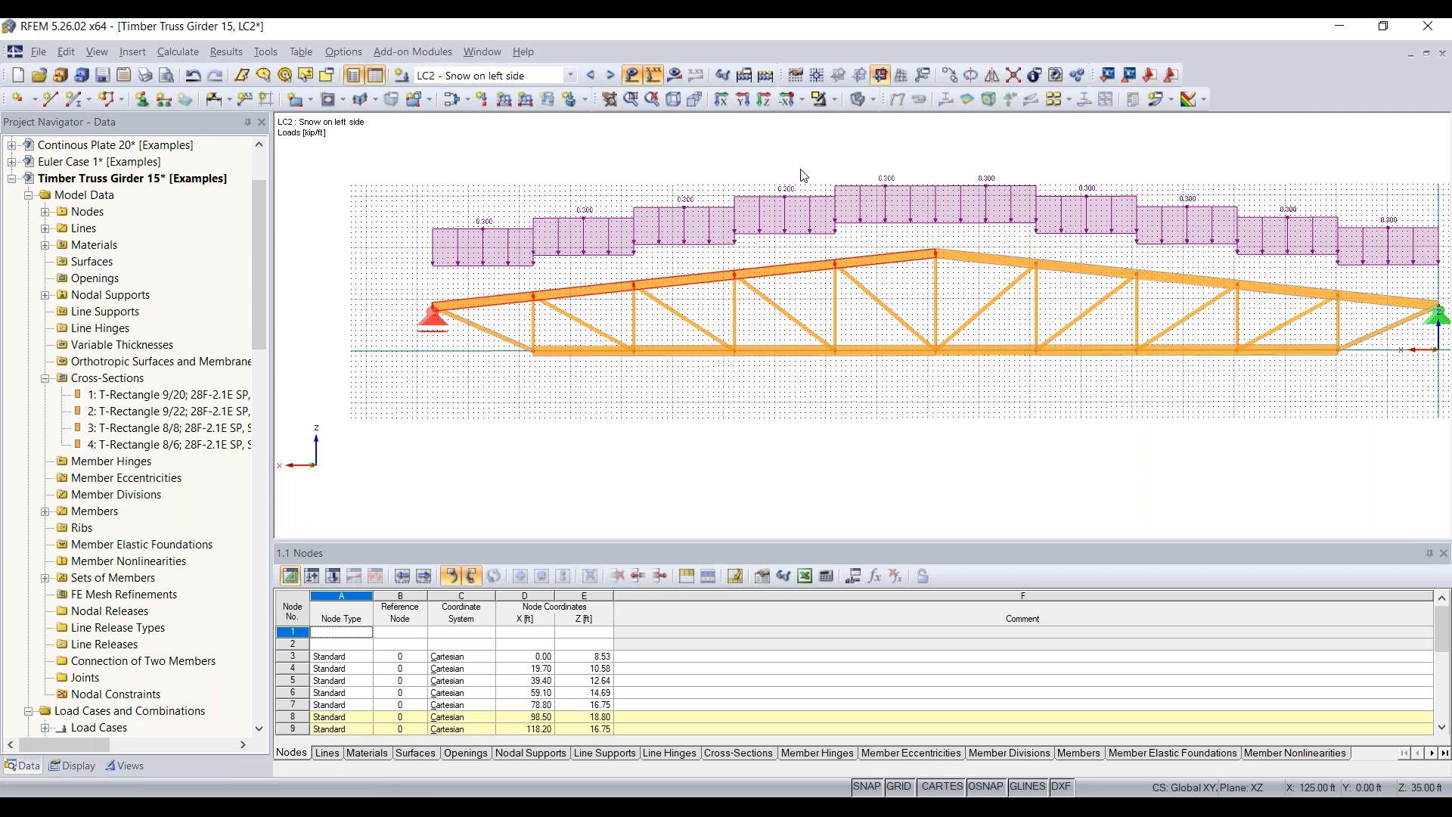
key("ctrl+z")
- In load case LC3, apply a uniform -0.300 kip/ft force in projected ZP direction to the selected top chord members 6-10
left_click(610, 76)
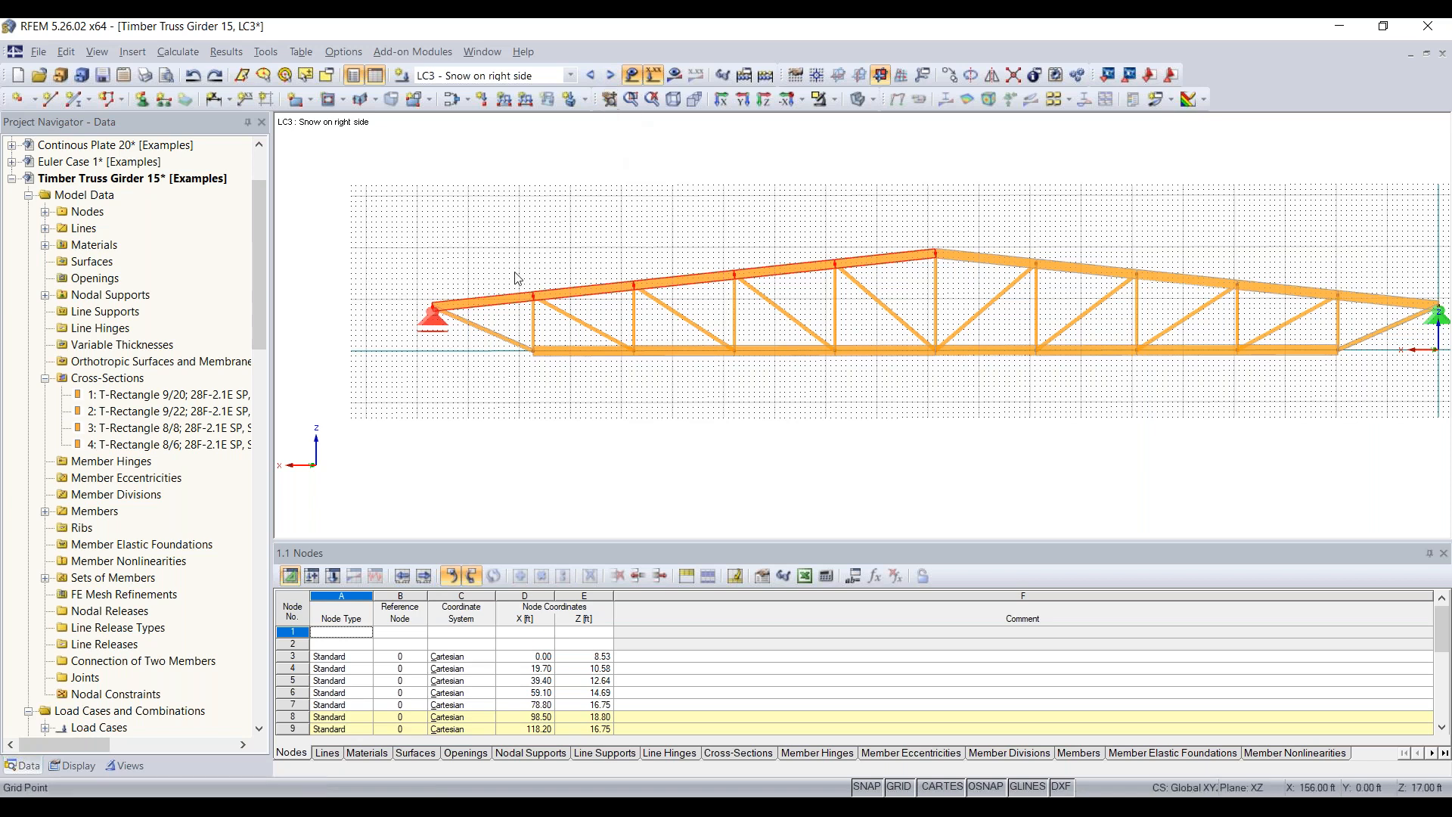
left_click(503, 99)
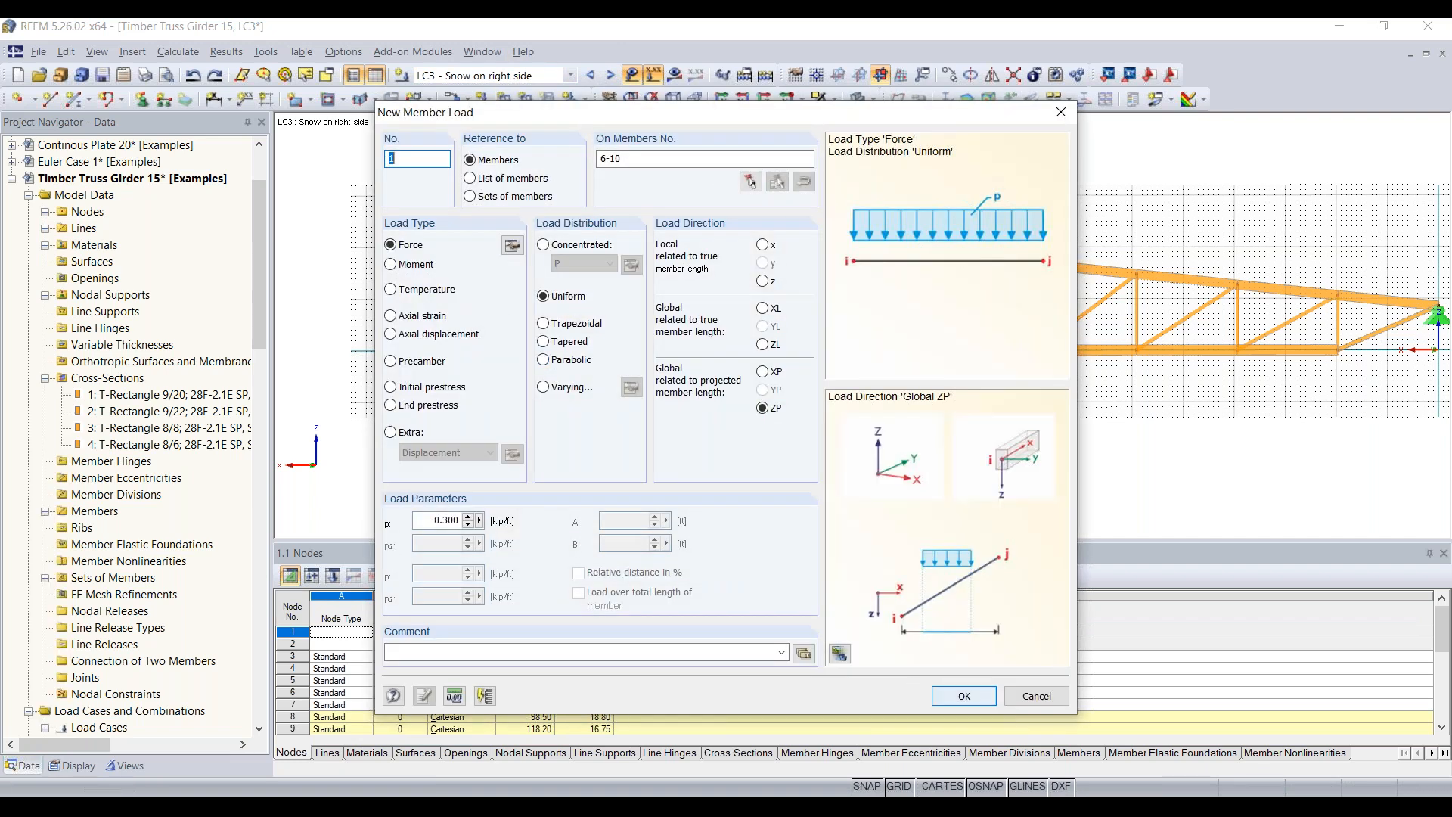
left_click(963, 696)
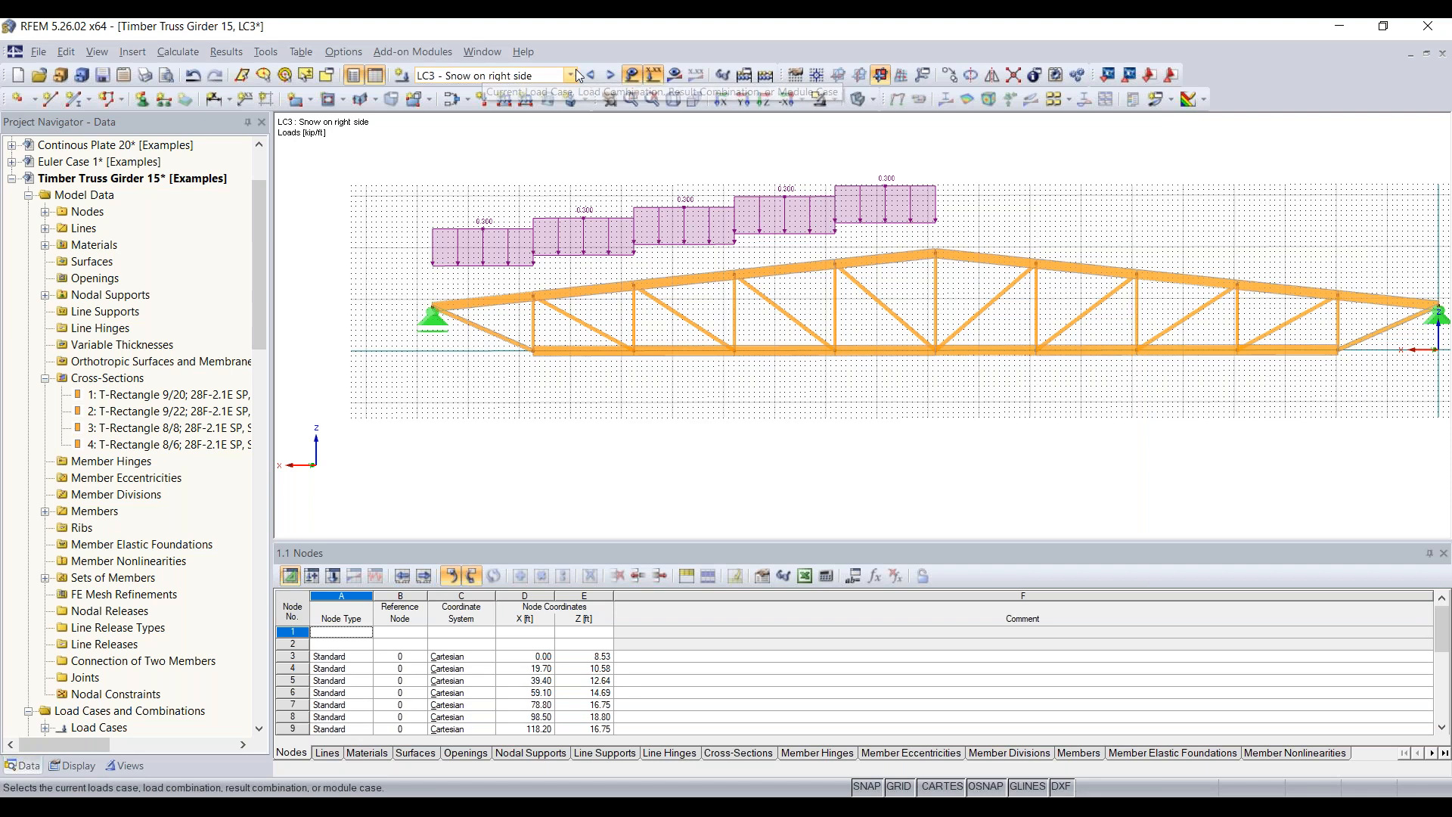
- In load case LC4, apply a uniform -0.035 kip/ft force in local z direction to the top chord set of members
left_click(611, 75)
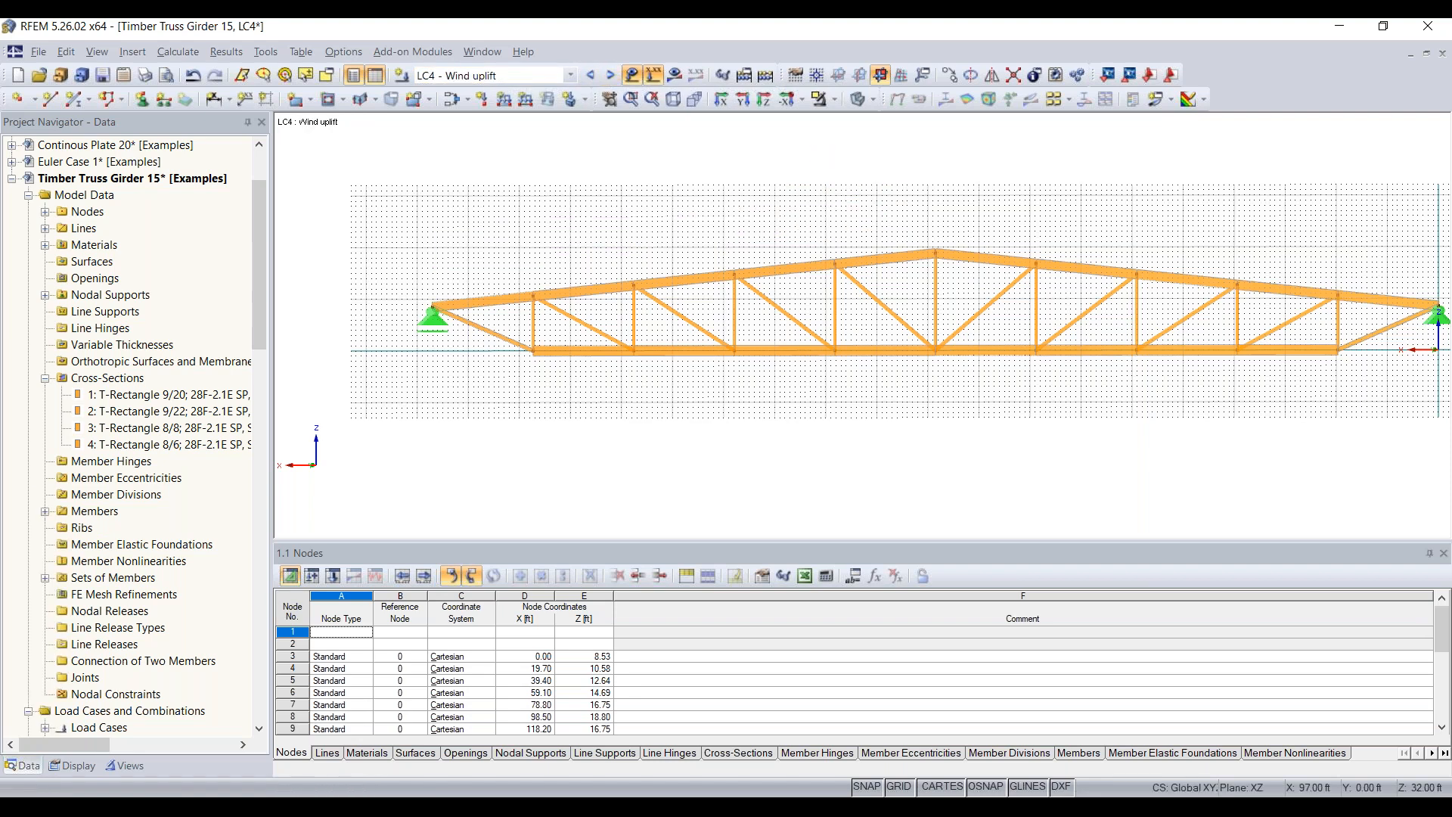
middle_click_drag(943, 194, 821, 187)
scroll(821, 187, "down", 1)
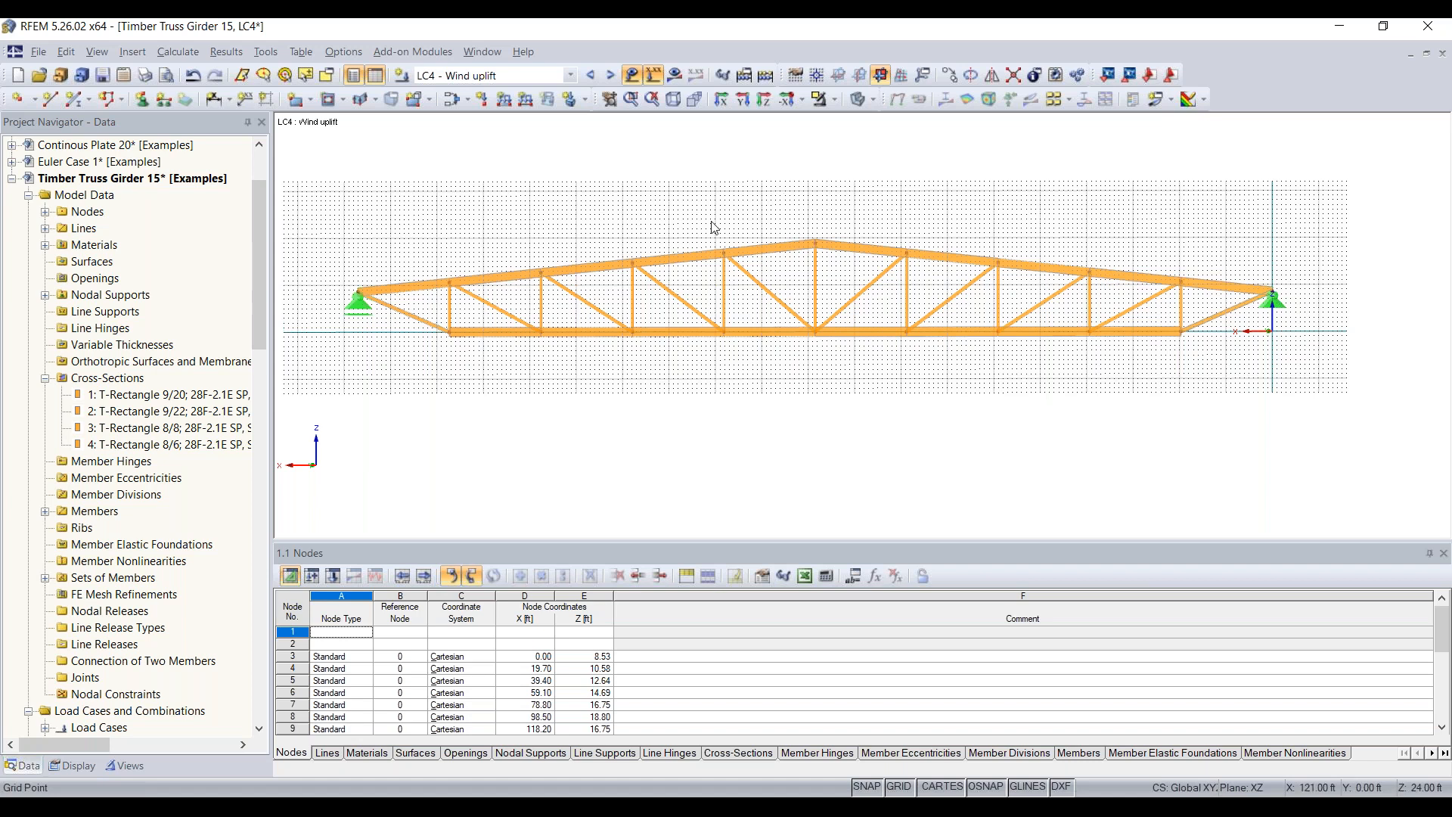
left_click(505, 99)
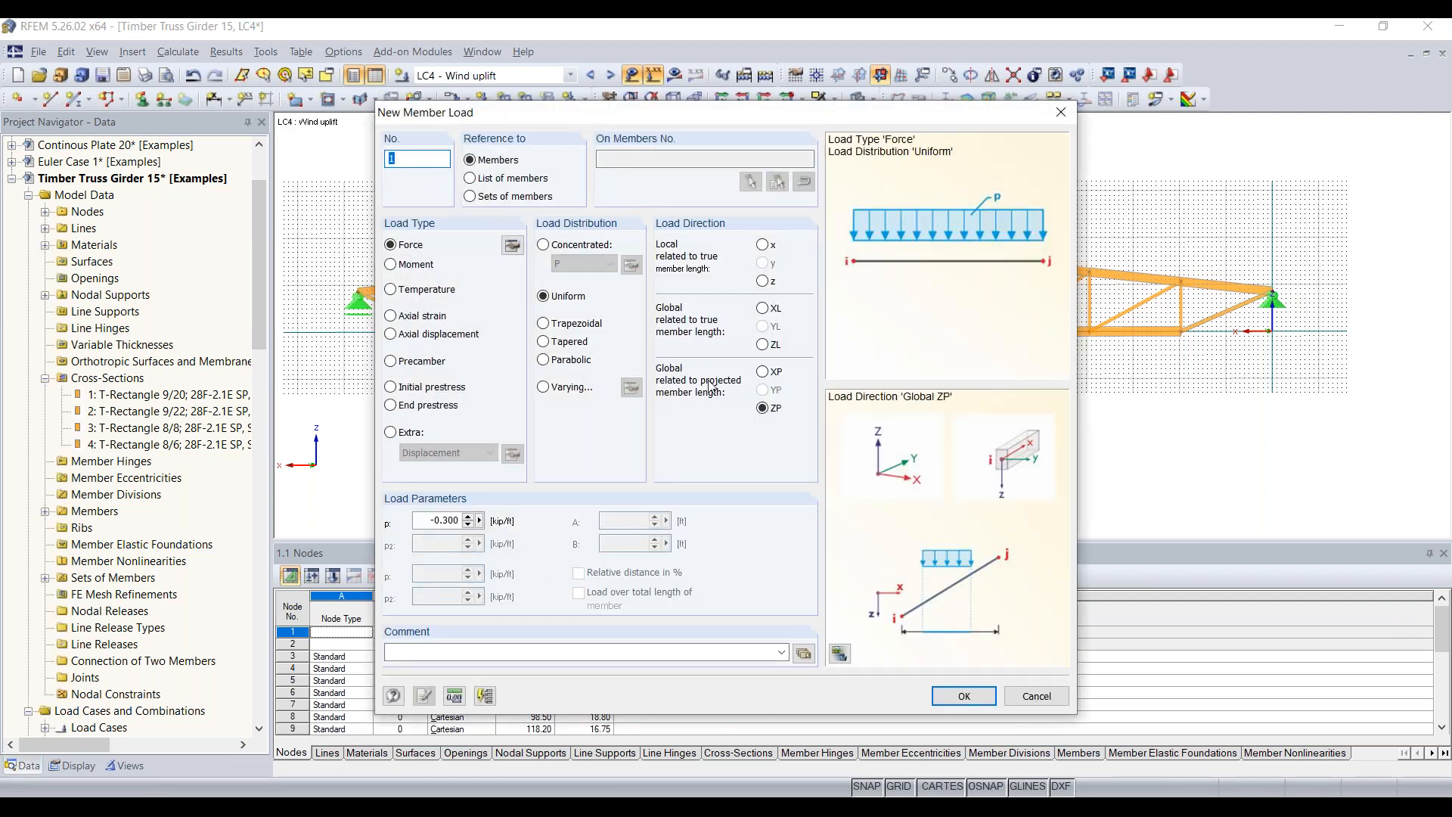
left_click(763, 282)
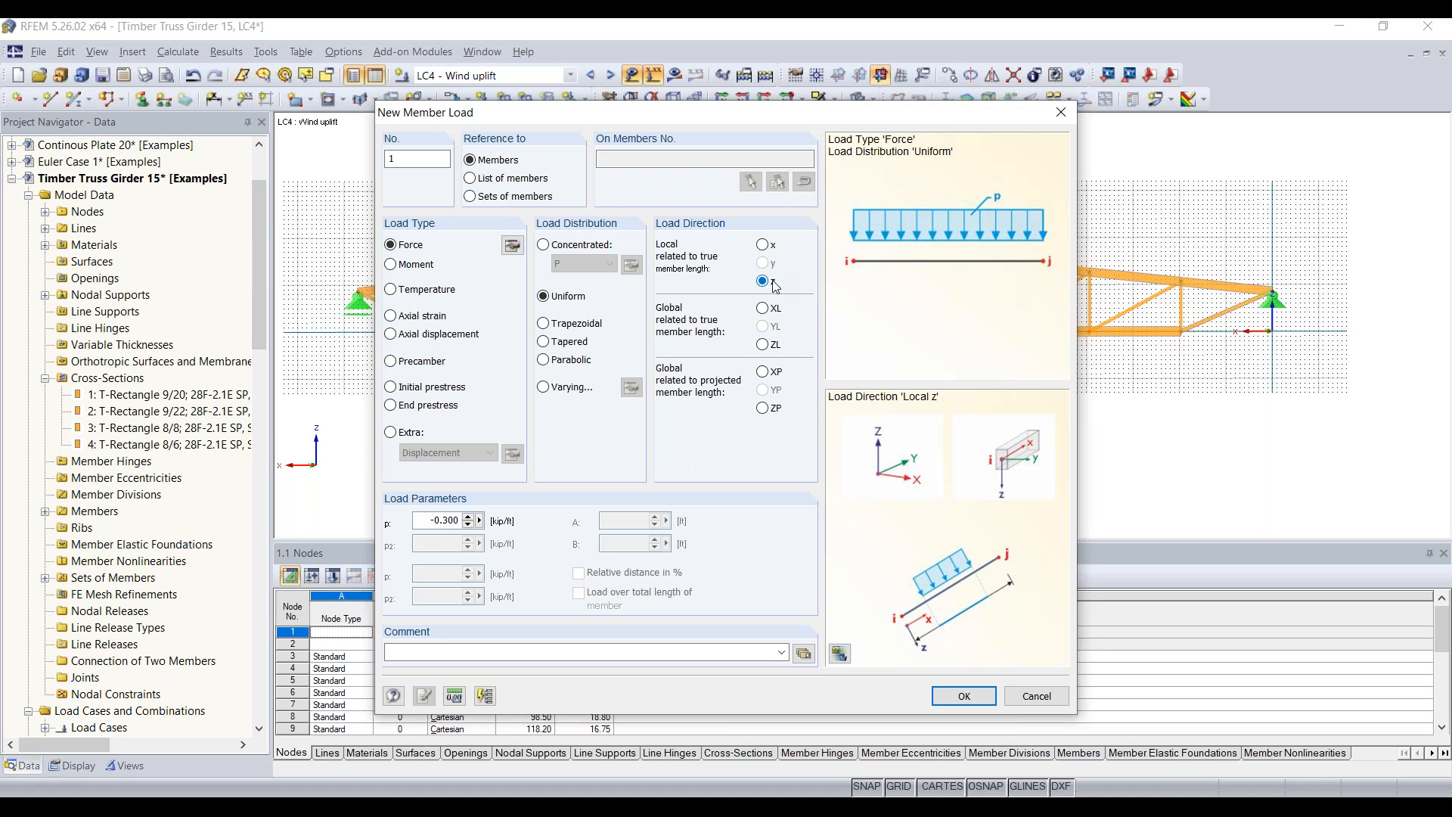
double_click(424, 520)
type("-0")
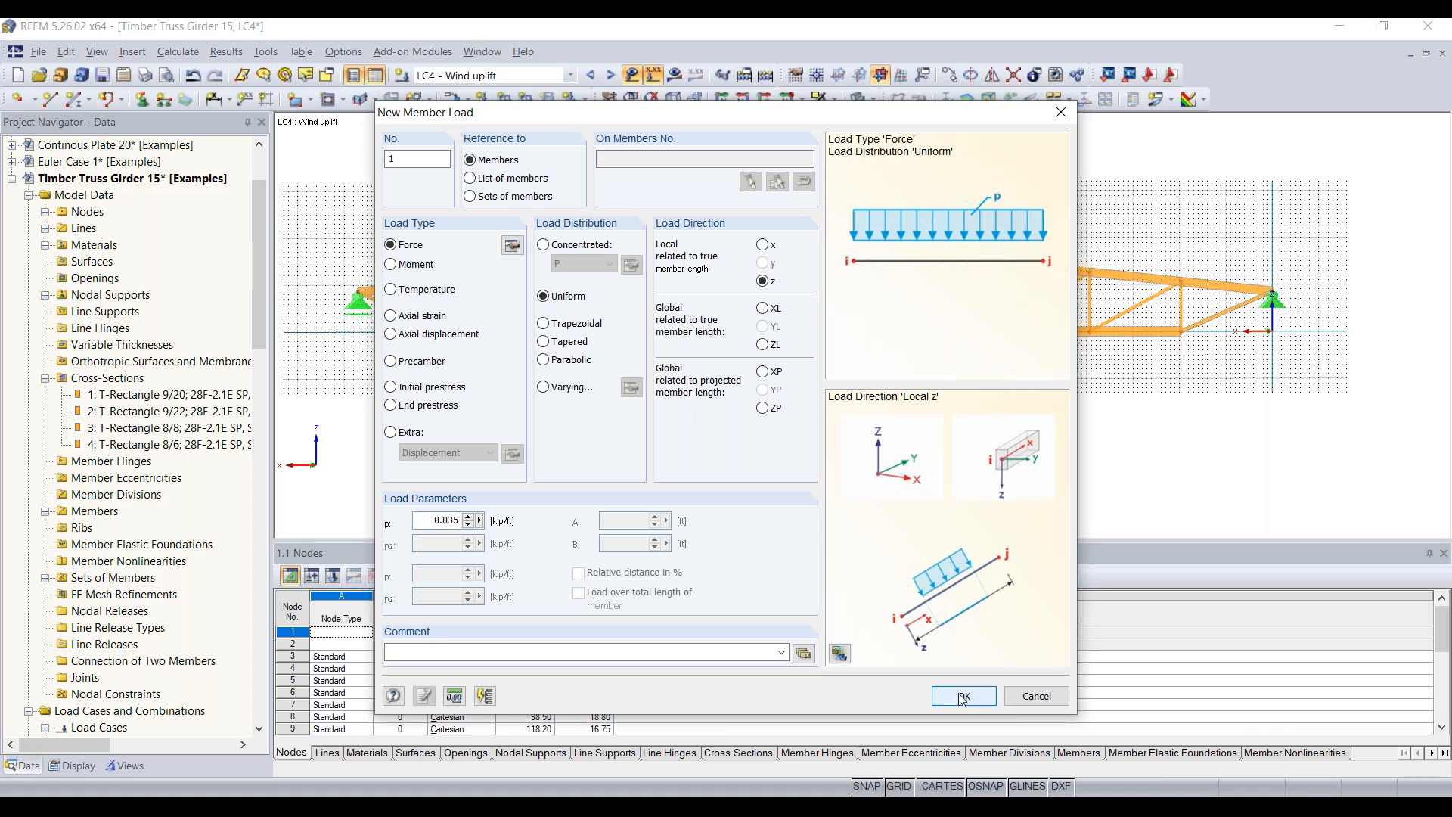
left_click(471, 197)
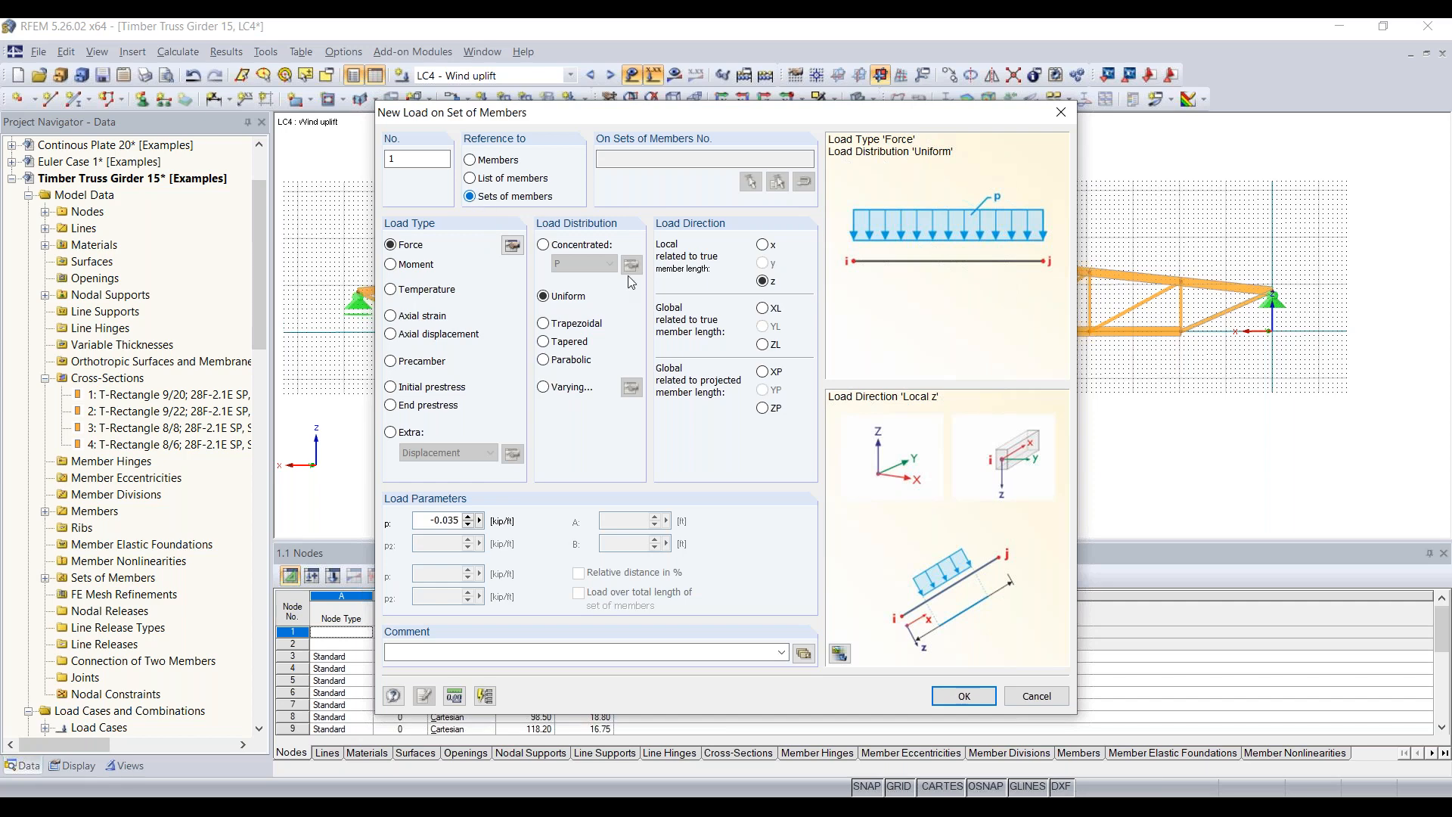
left_click(957, 694)
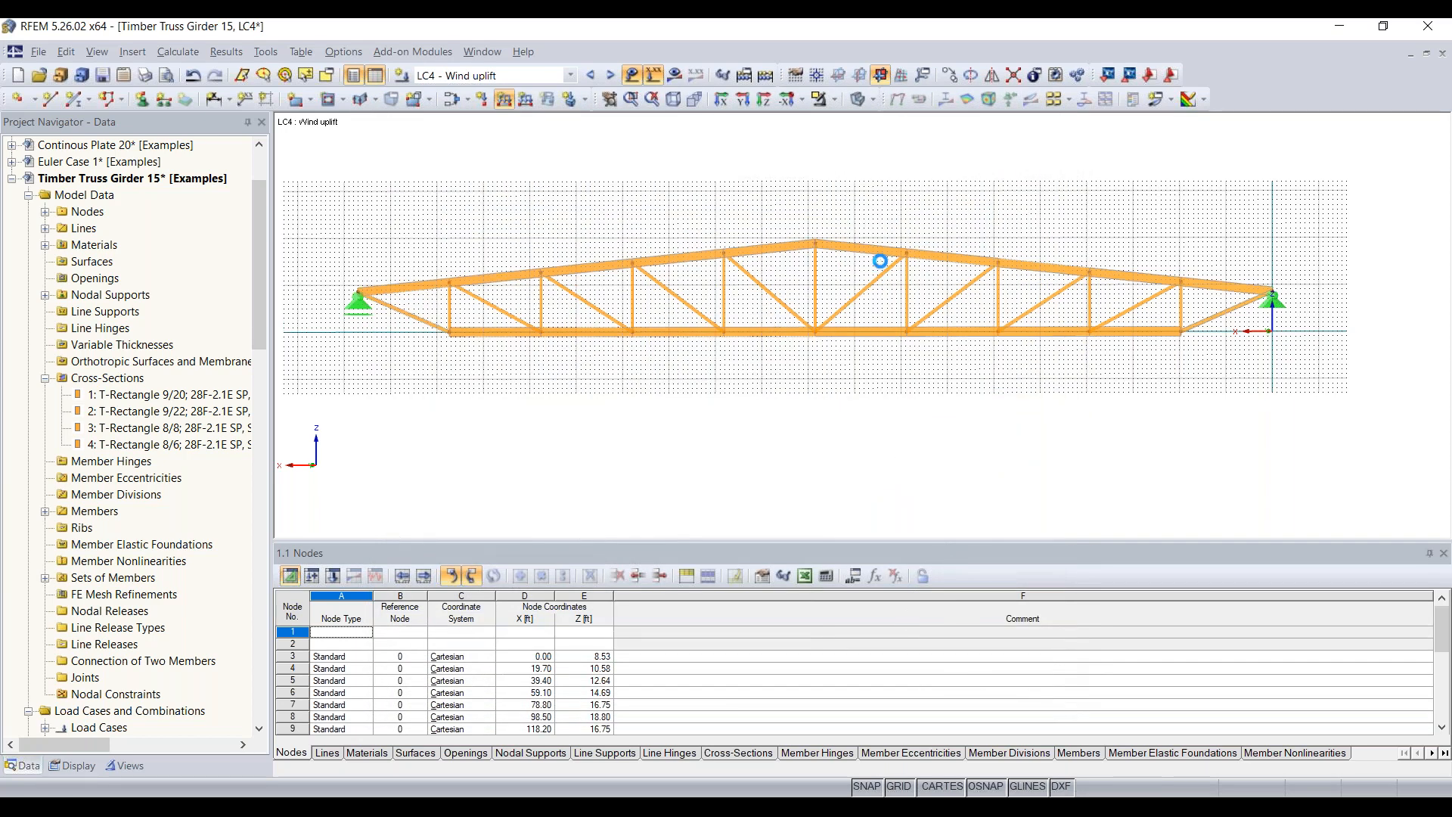
left_click(832, 246)
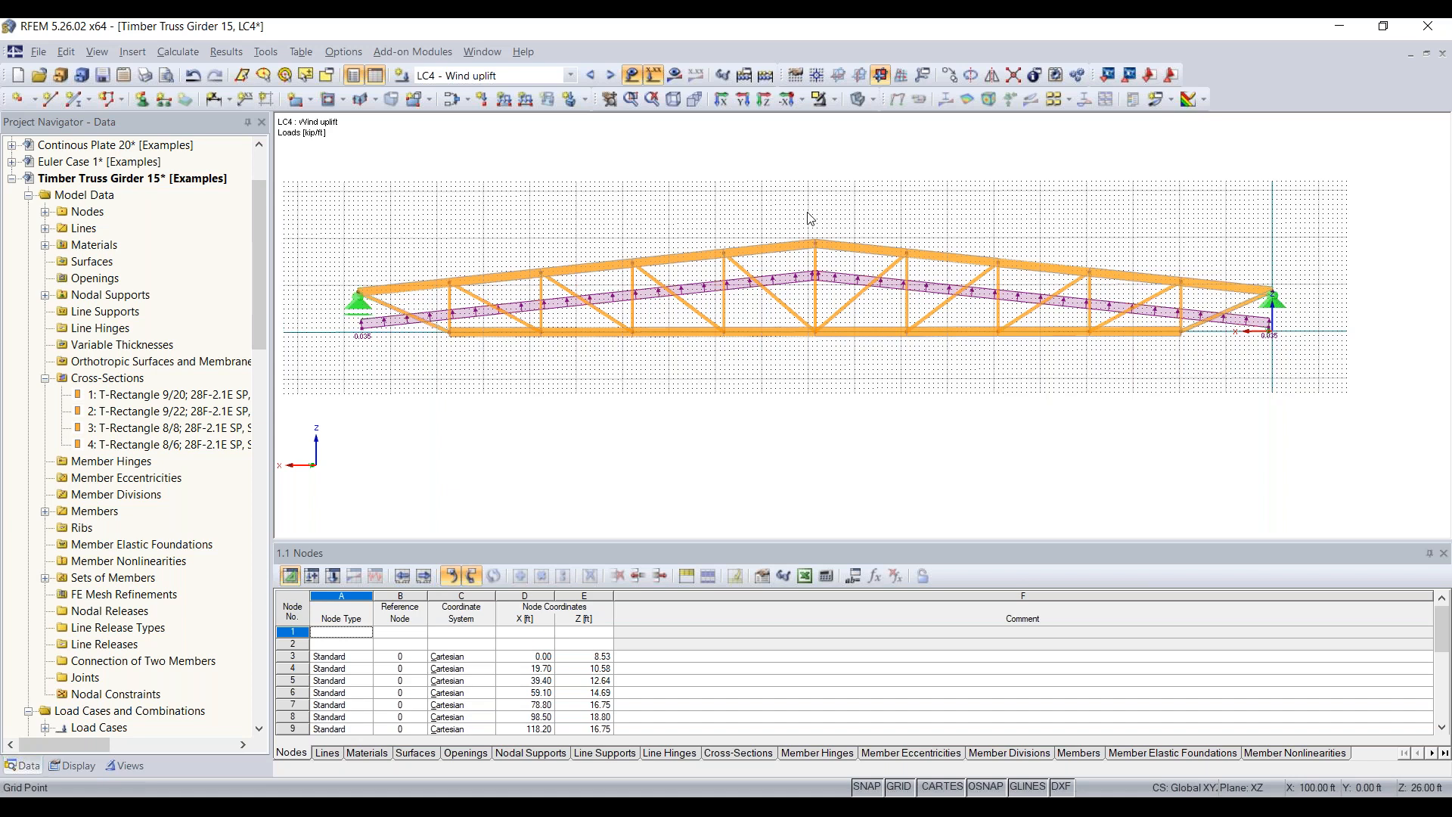
- Calculate the truss girder model
left_click(769, 76)
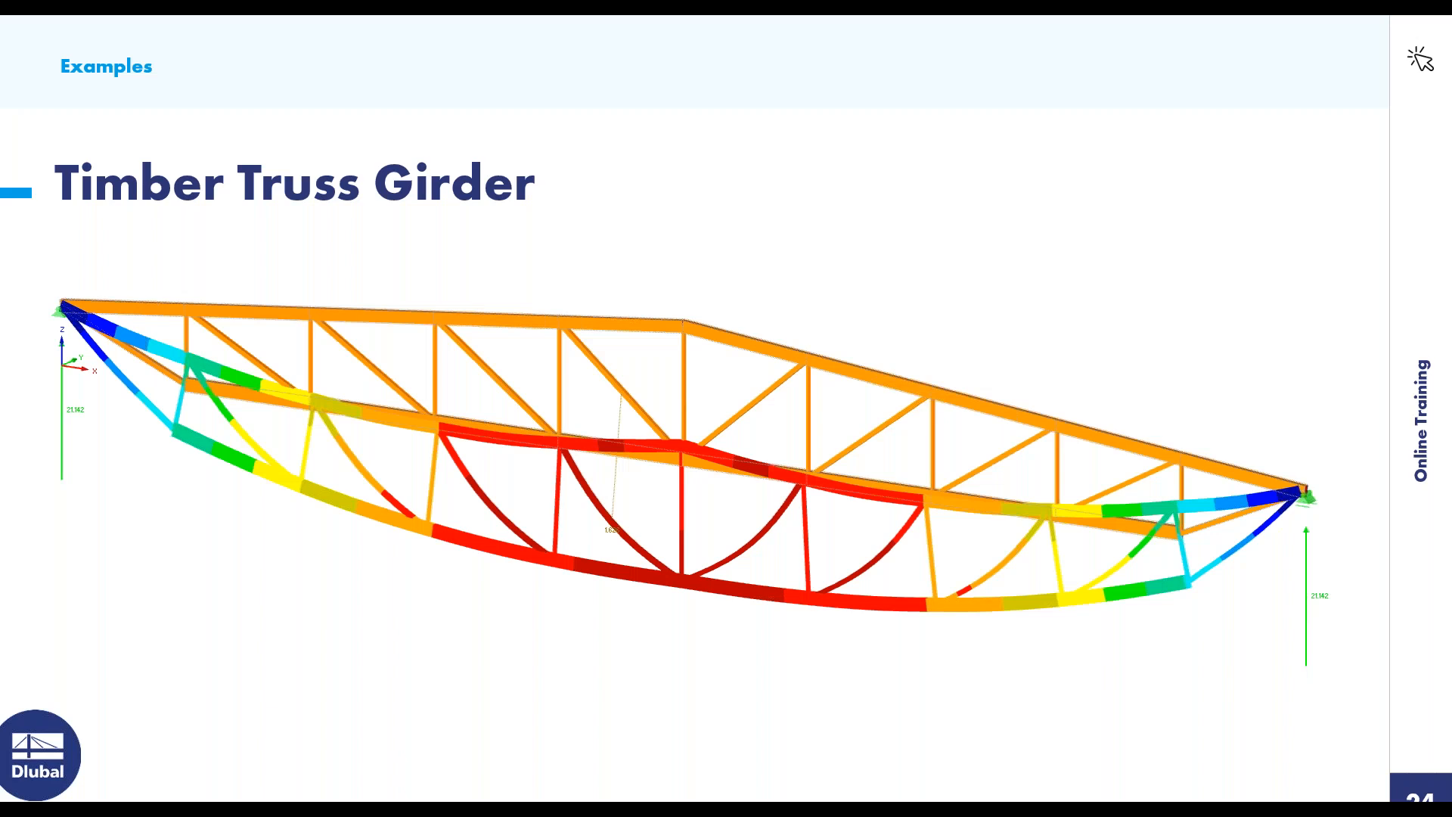
key("Right")
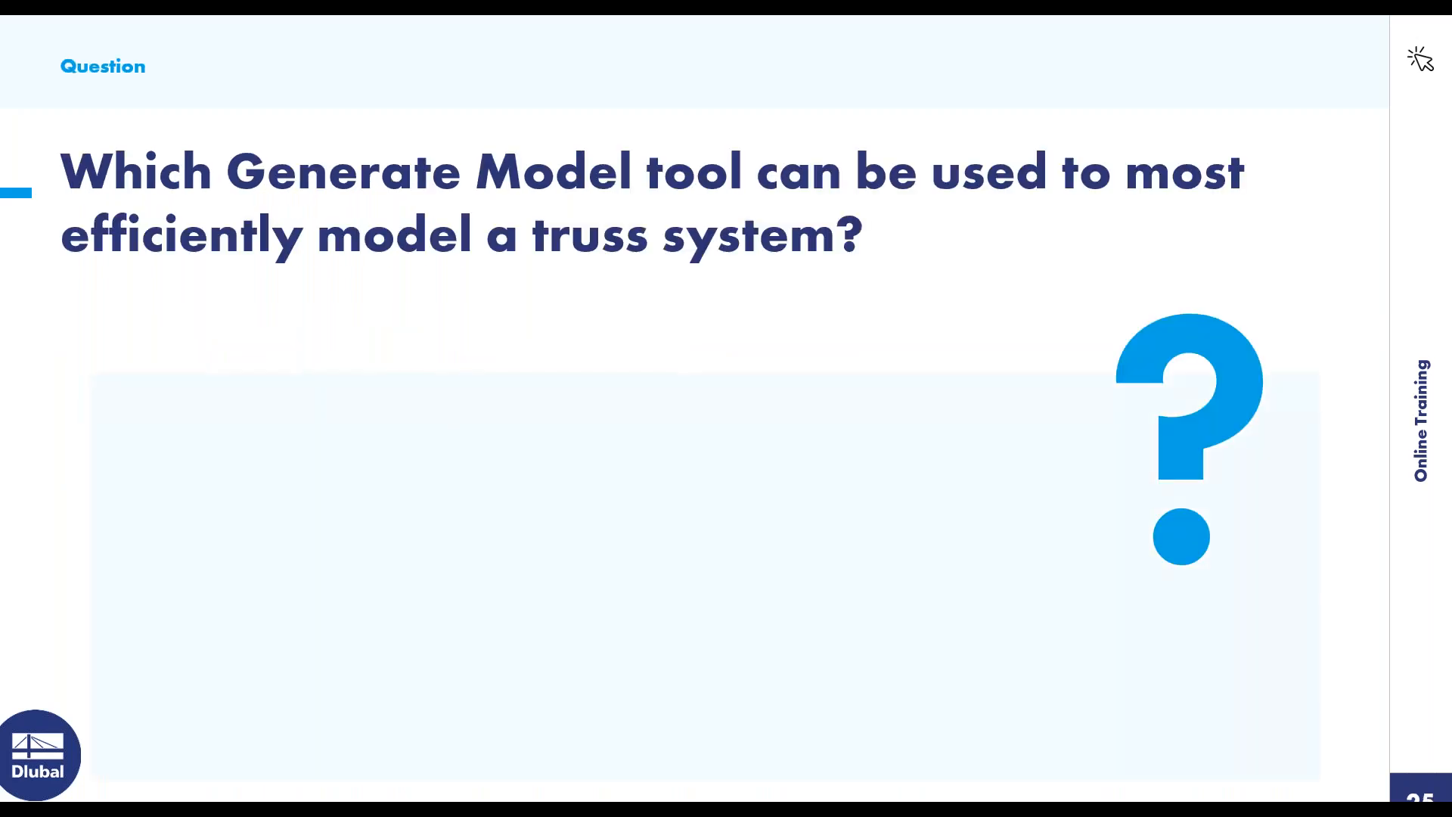
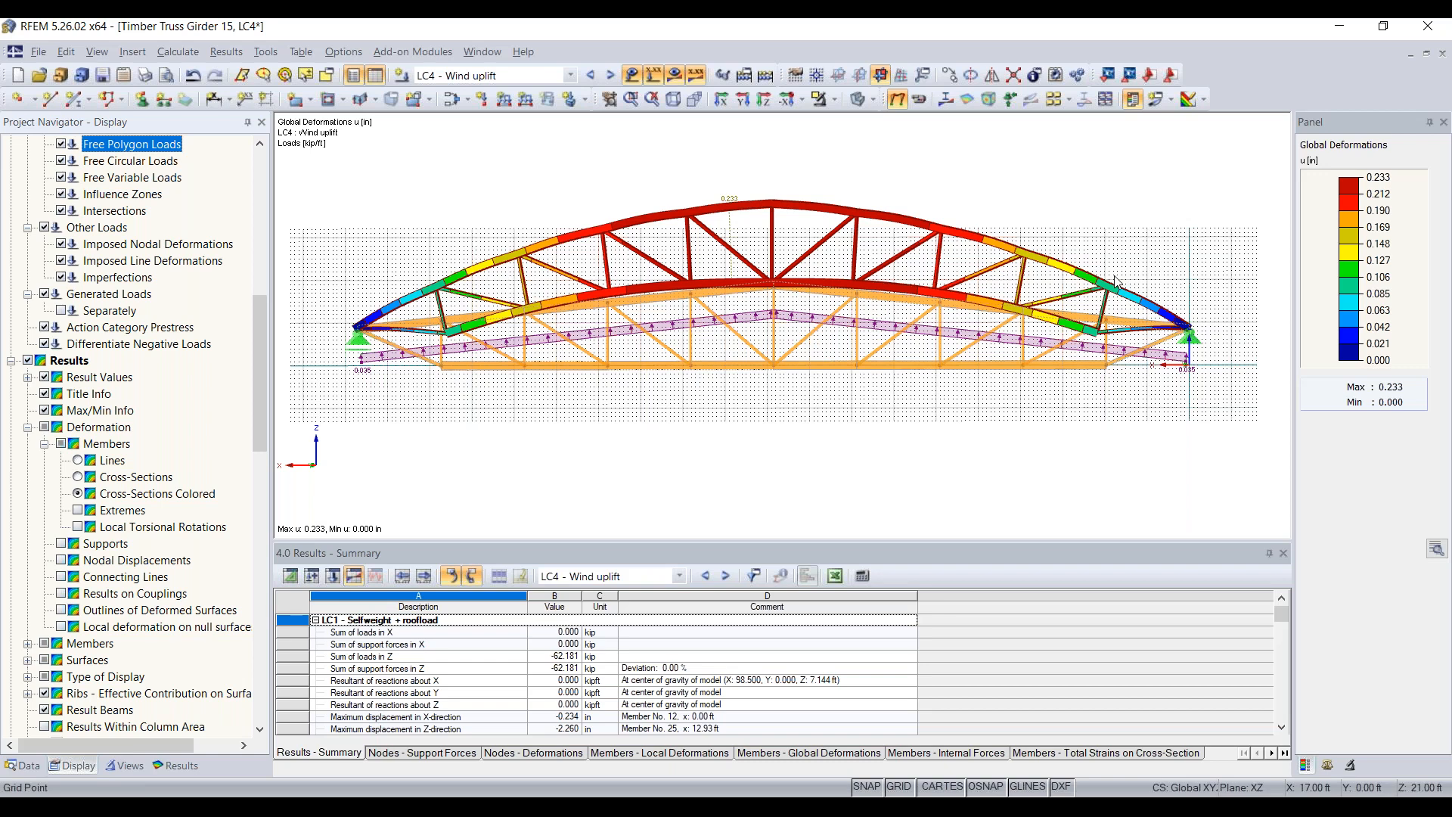
- Hide the deformation results and the loads, and display the truss model as a wireframe
left_click(673, 75)
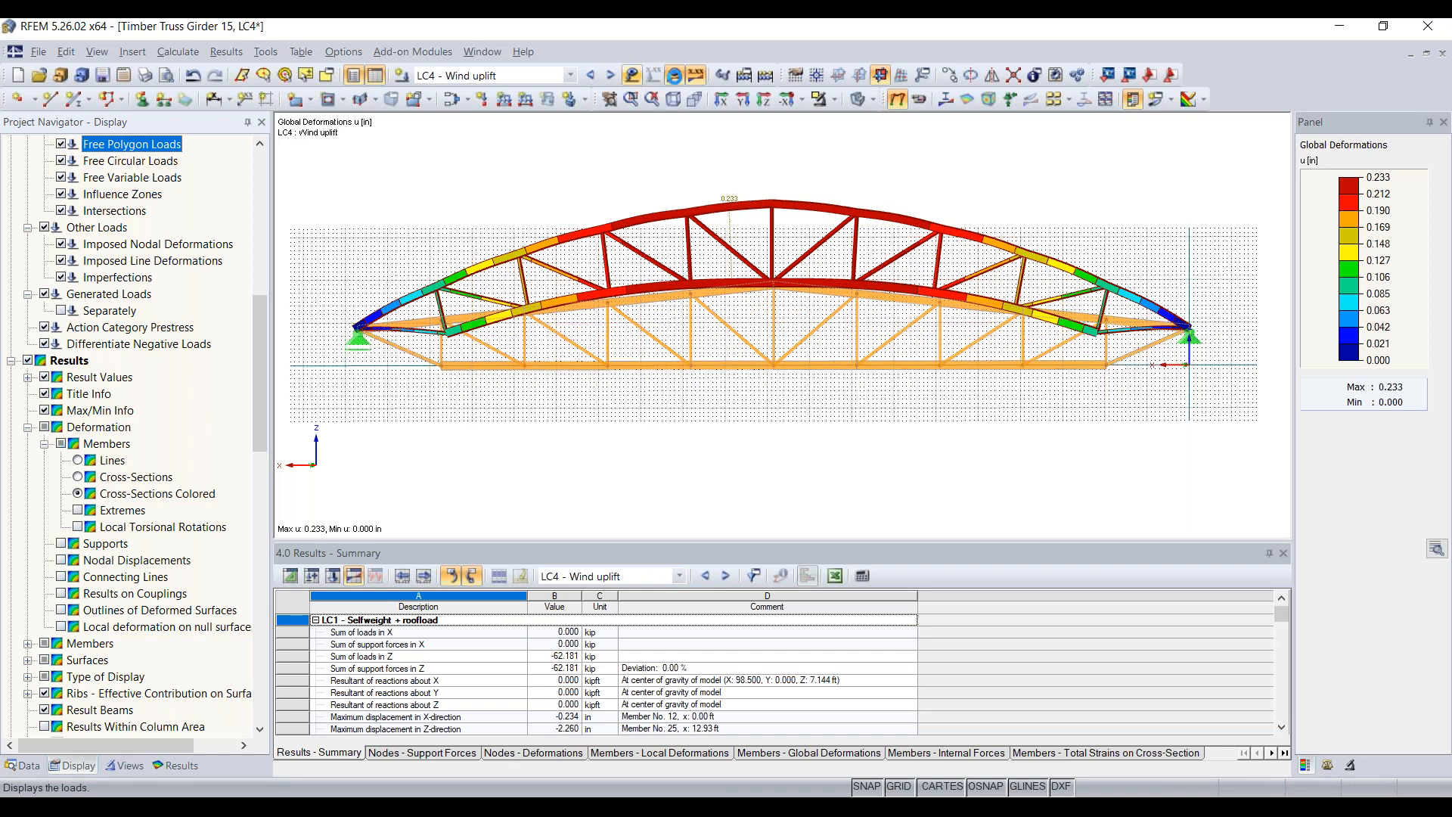
left_click(673, 77)
left_click(859, 101)
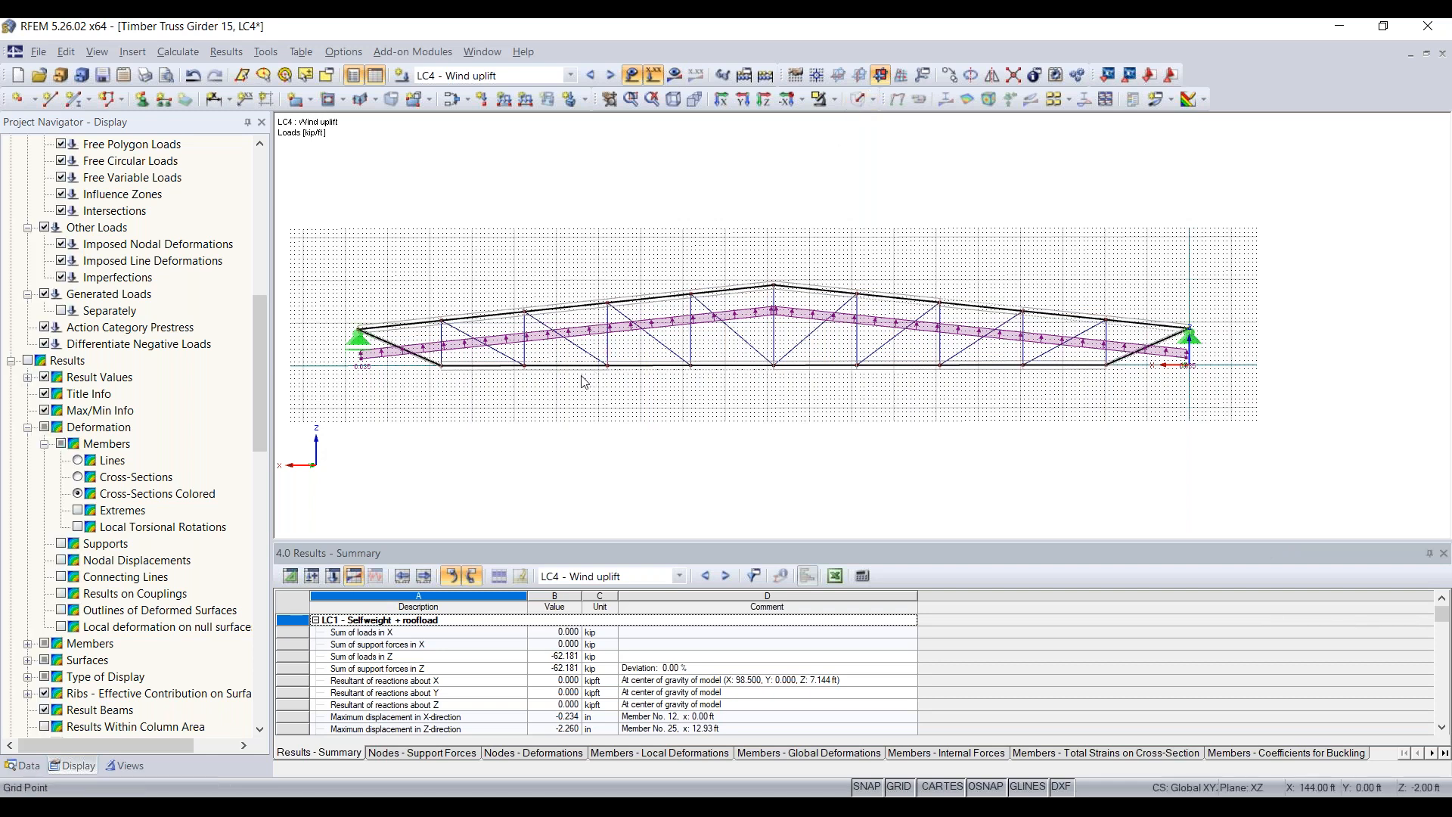
left_click(654, 74)
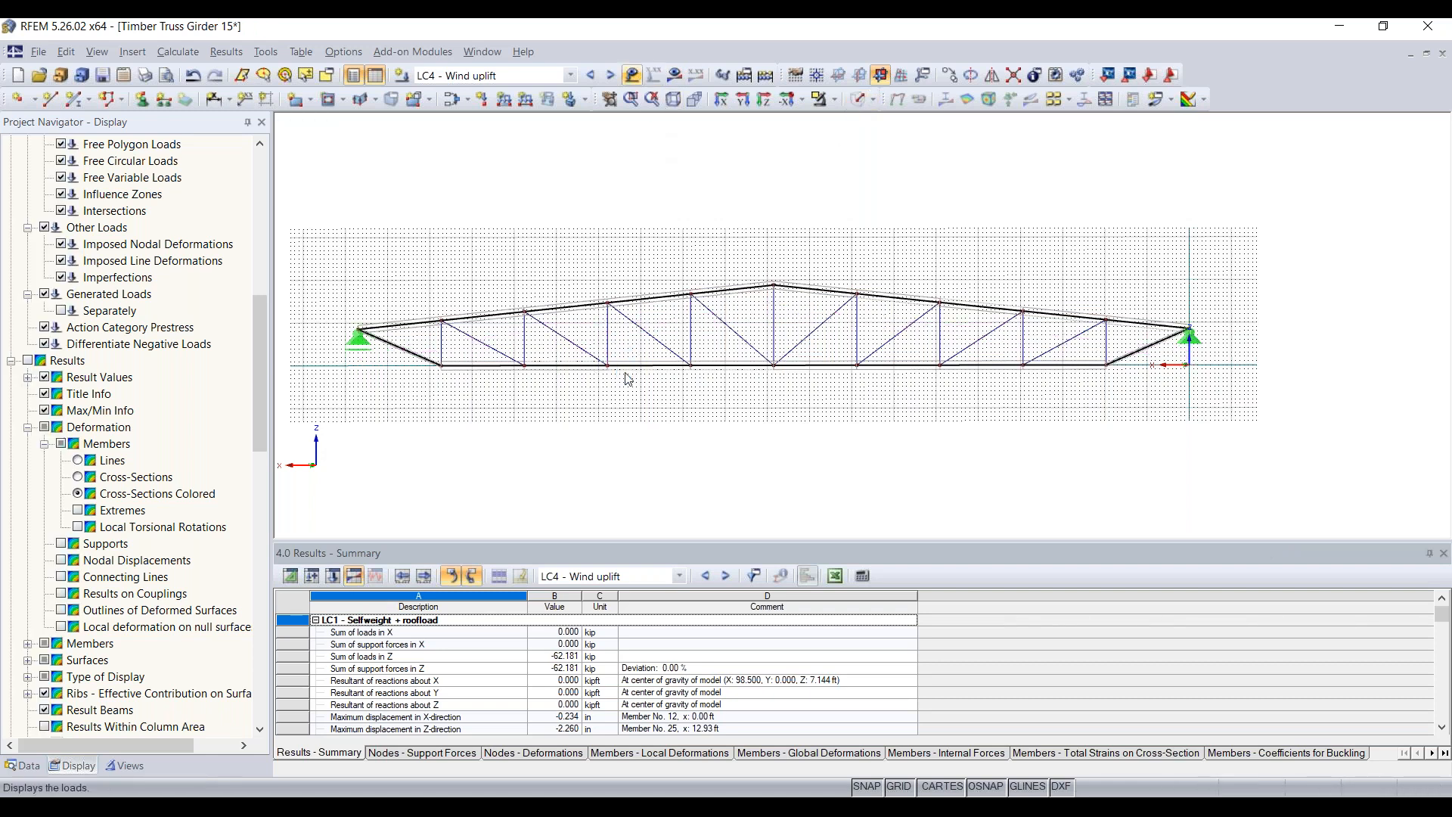
- Examine how the member centerlines meet at the lower chord nodes, closing in on the end node beside the support
scroll(612, 374, "up", 5)
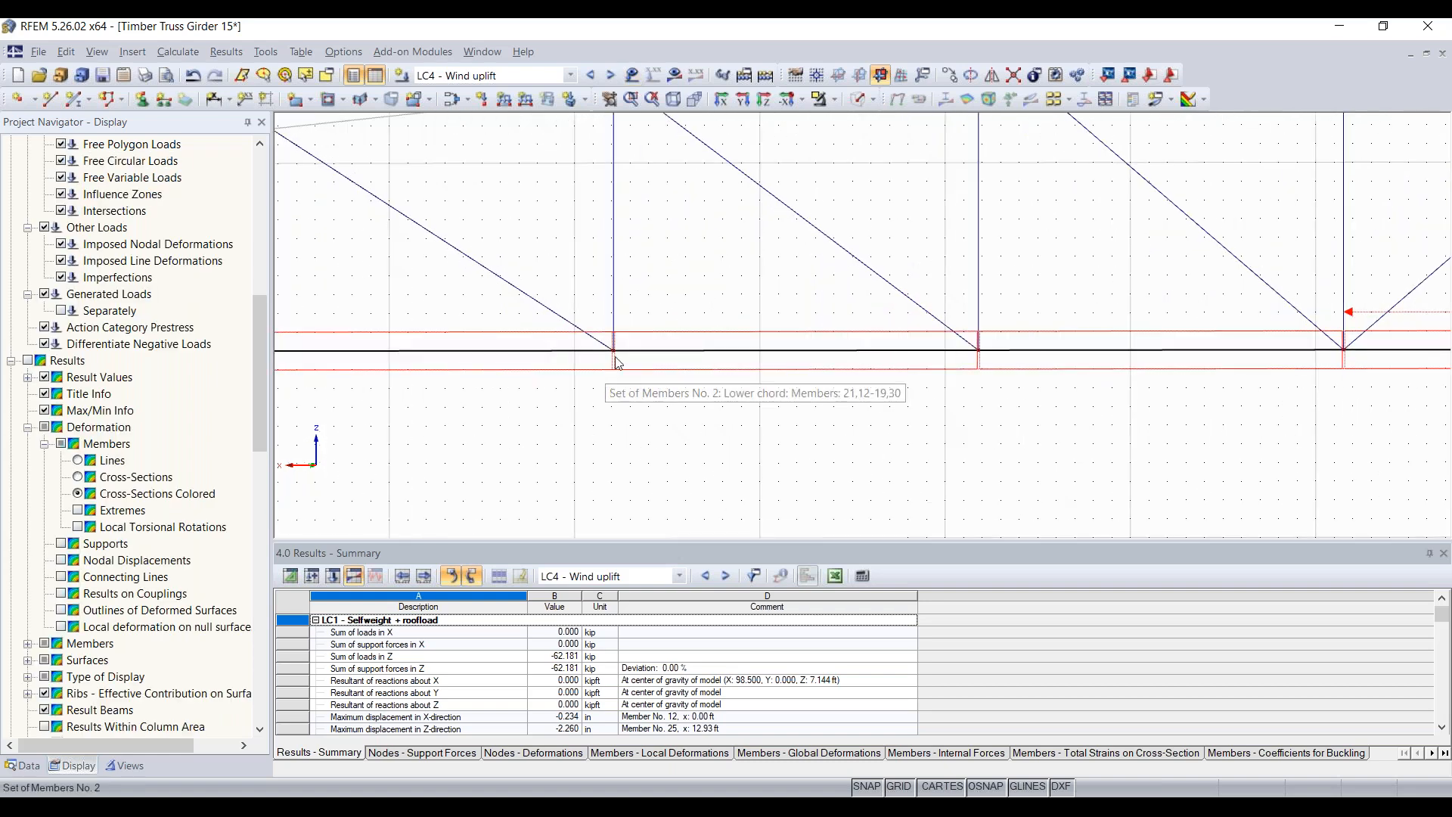
middle_click_drag(637, 260, 739, 383)
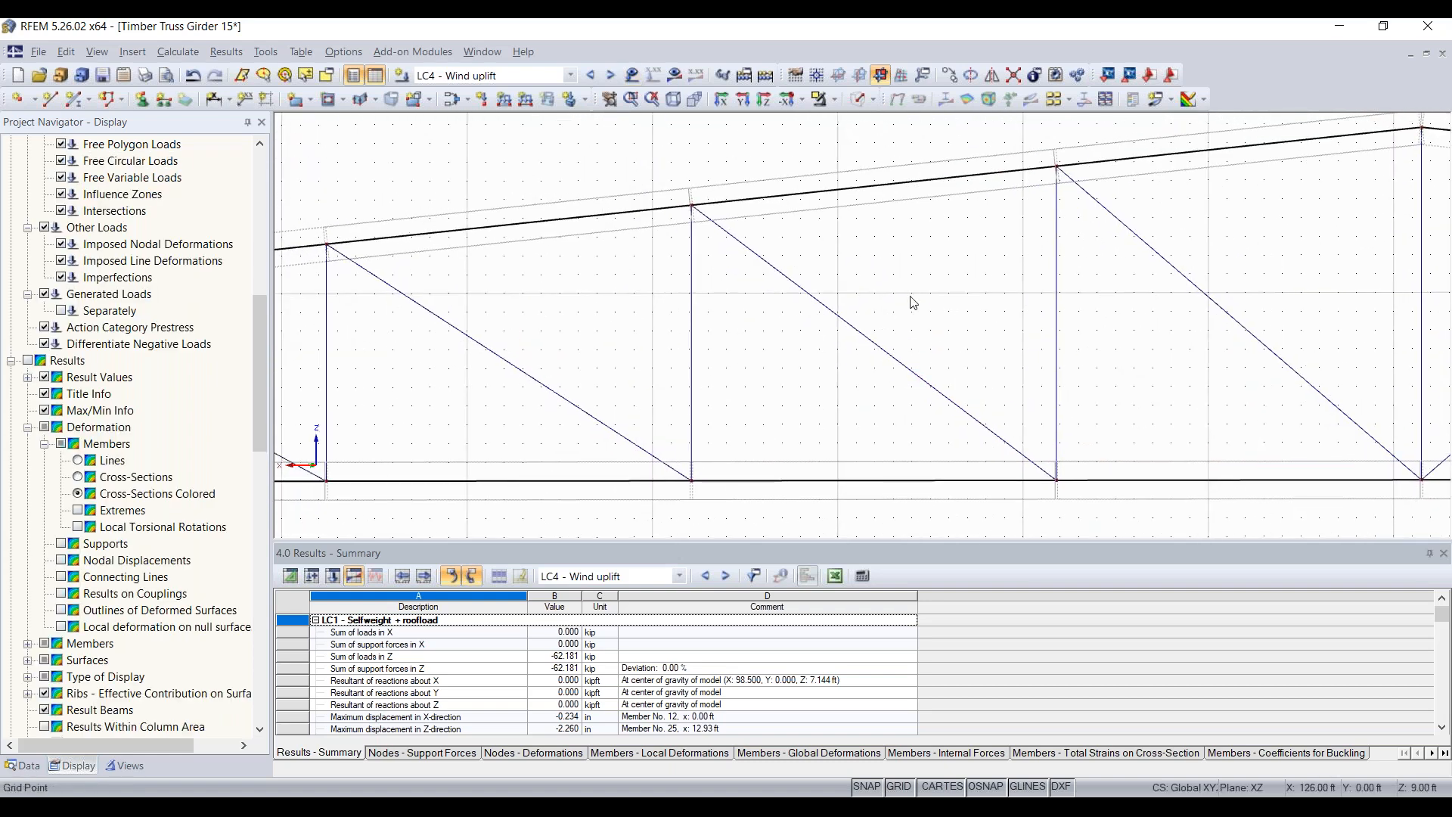
middle_click_drag(515, 348, 735, 357)
scroll(804, 365, "down", 3)
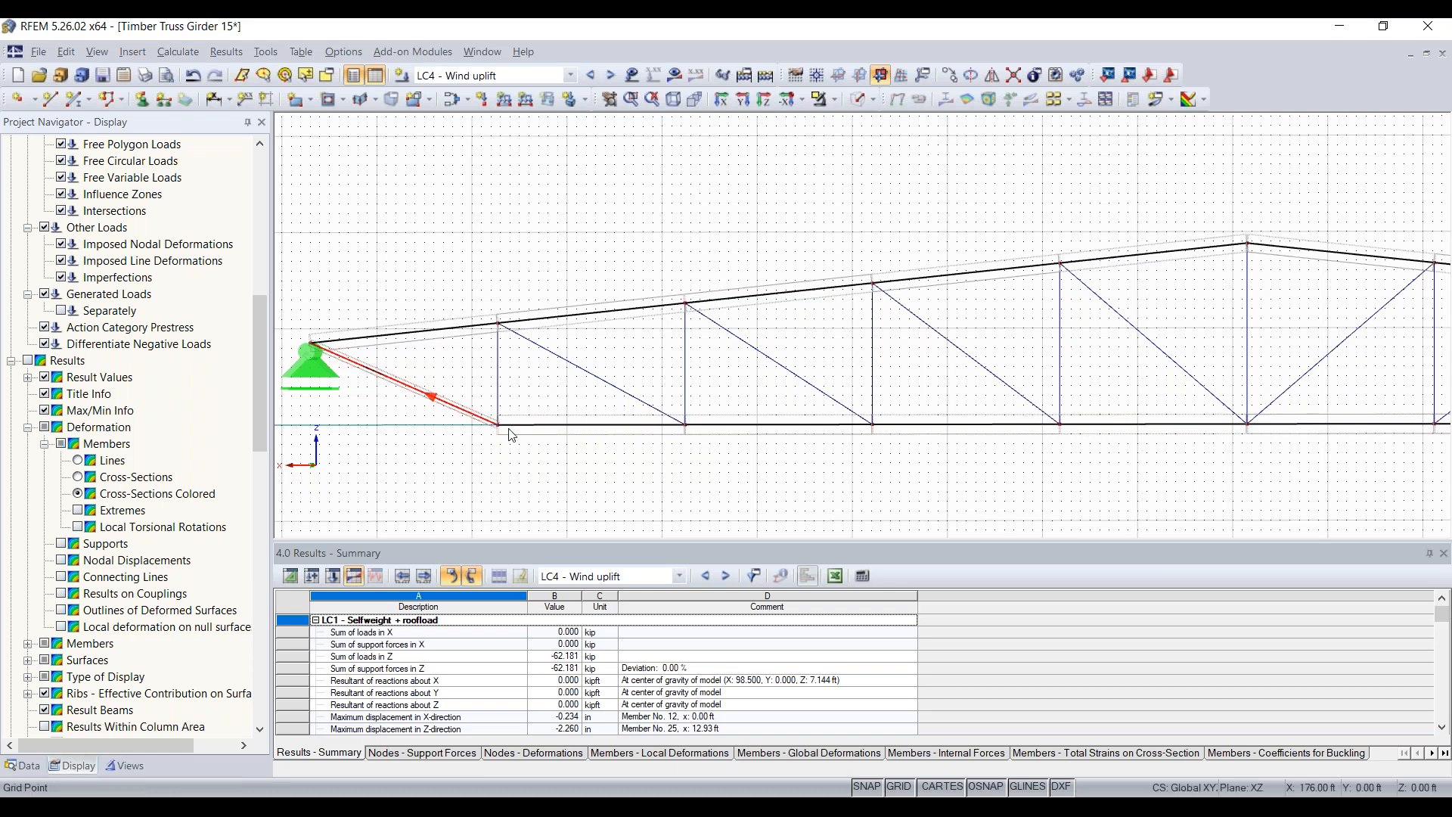
scroll(499, 426, "up", 5)
scroll(455, 402, "up", 4)
scroll(561, 423, "up", 6)
scroll(545, 318, "up", 4)
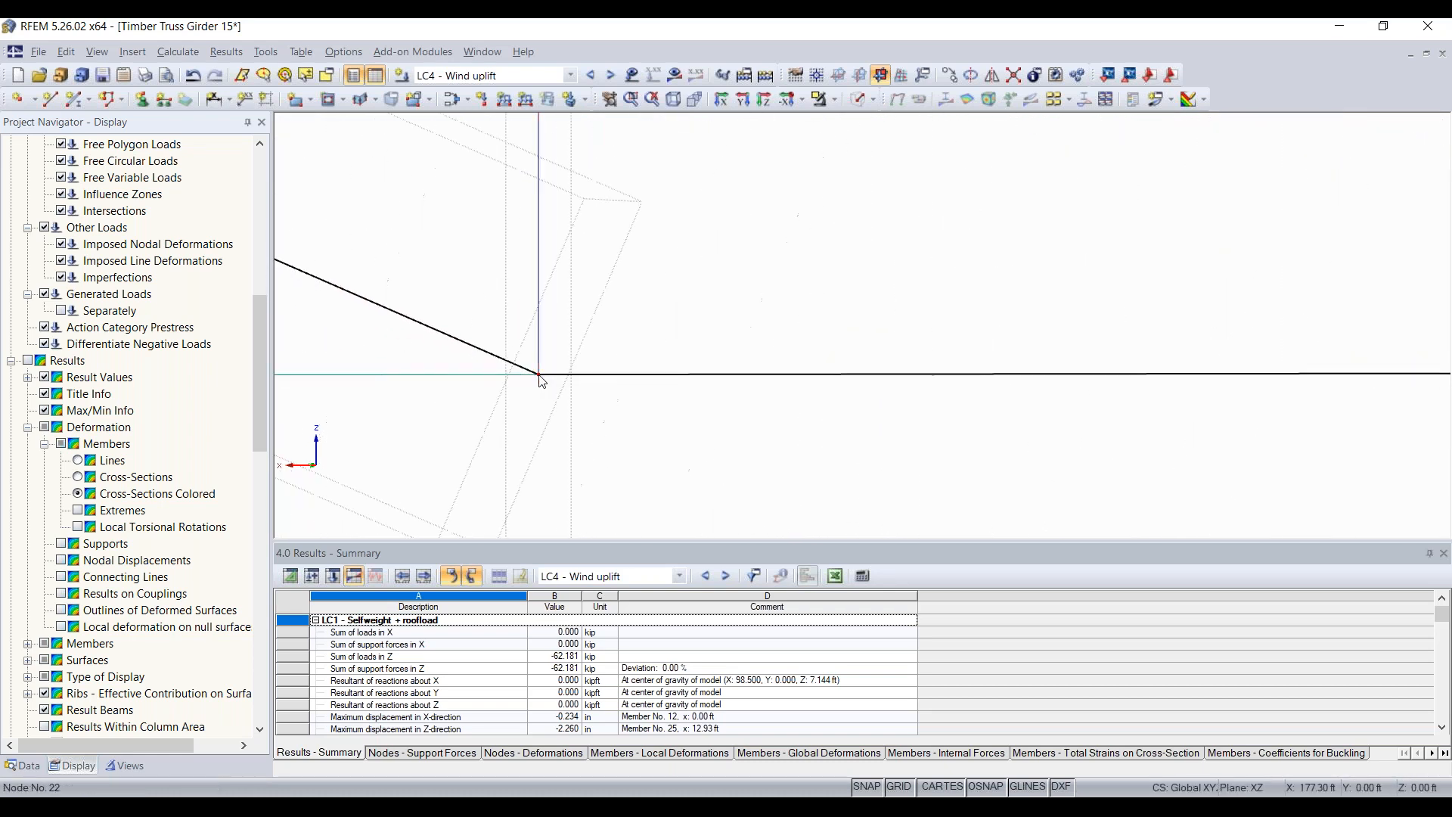
- Examine how the vertical and diagonal centerlines meet the top chord at its first panel node from the support
scroll(573, 188, "down", 4)
middle_click_drag(581, 205, 605, 452)
middle_click_drag(624, 253, 640, 495)
middle_click_drag(652, 211, 667, 522)
scroll(641, 280, "down", 2)
middle_click_drag(640, 280, 638, 414)
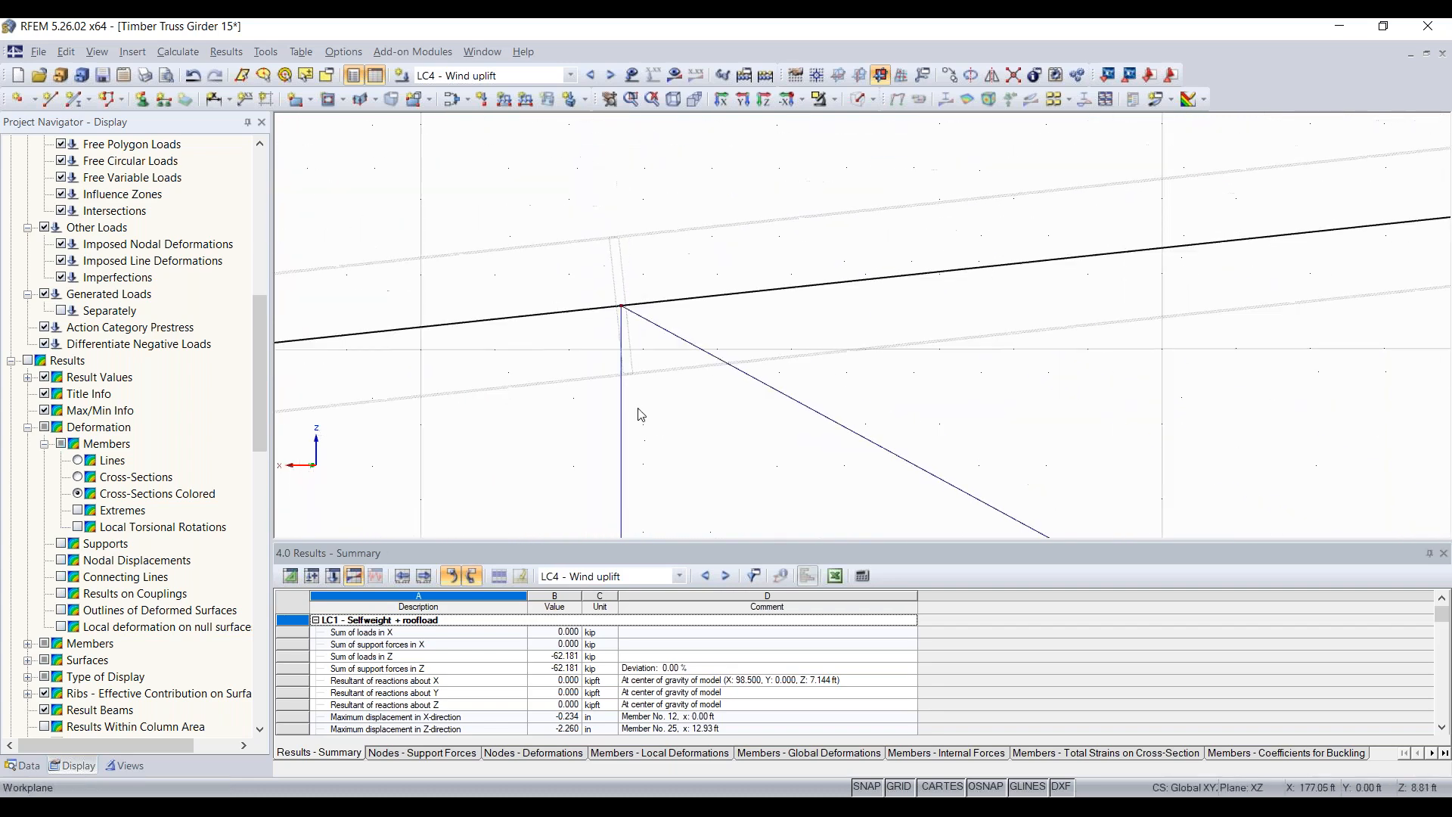
scroll(697, 412, "up", 3)
scroll(711, 414, "down", 3)
scroll(708, 416, "up", 5)
scroll(637, 391, "up", 4)
scroll(749, 370, "up", 3)
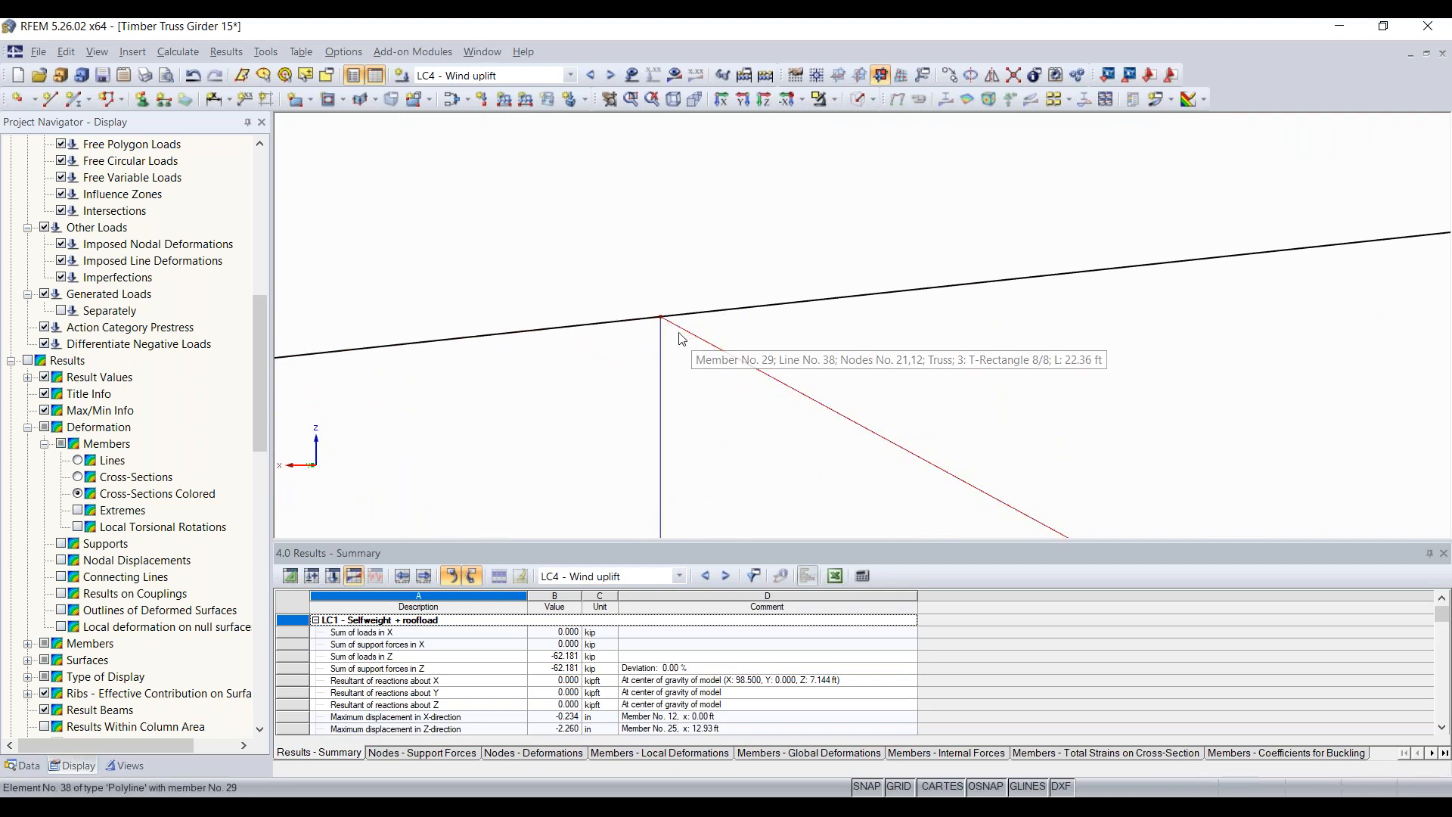
scroll(685, 334, "down", 8)
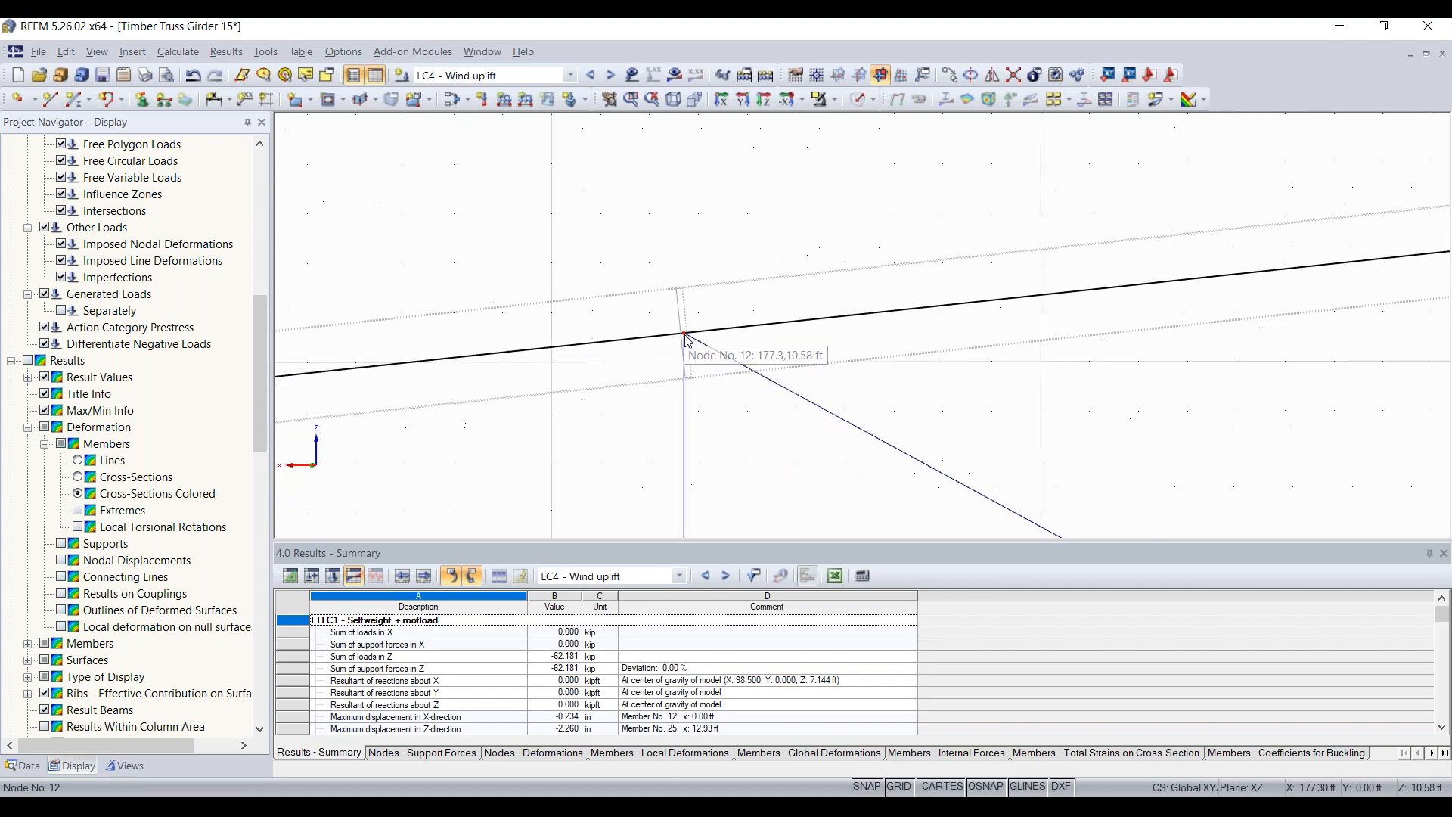
scroll(865, 351, "down", 2)
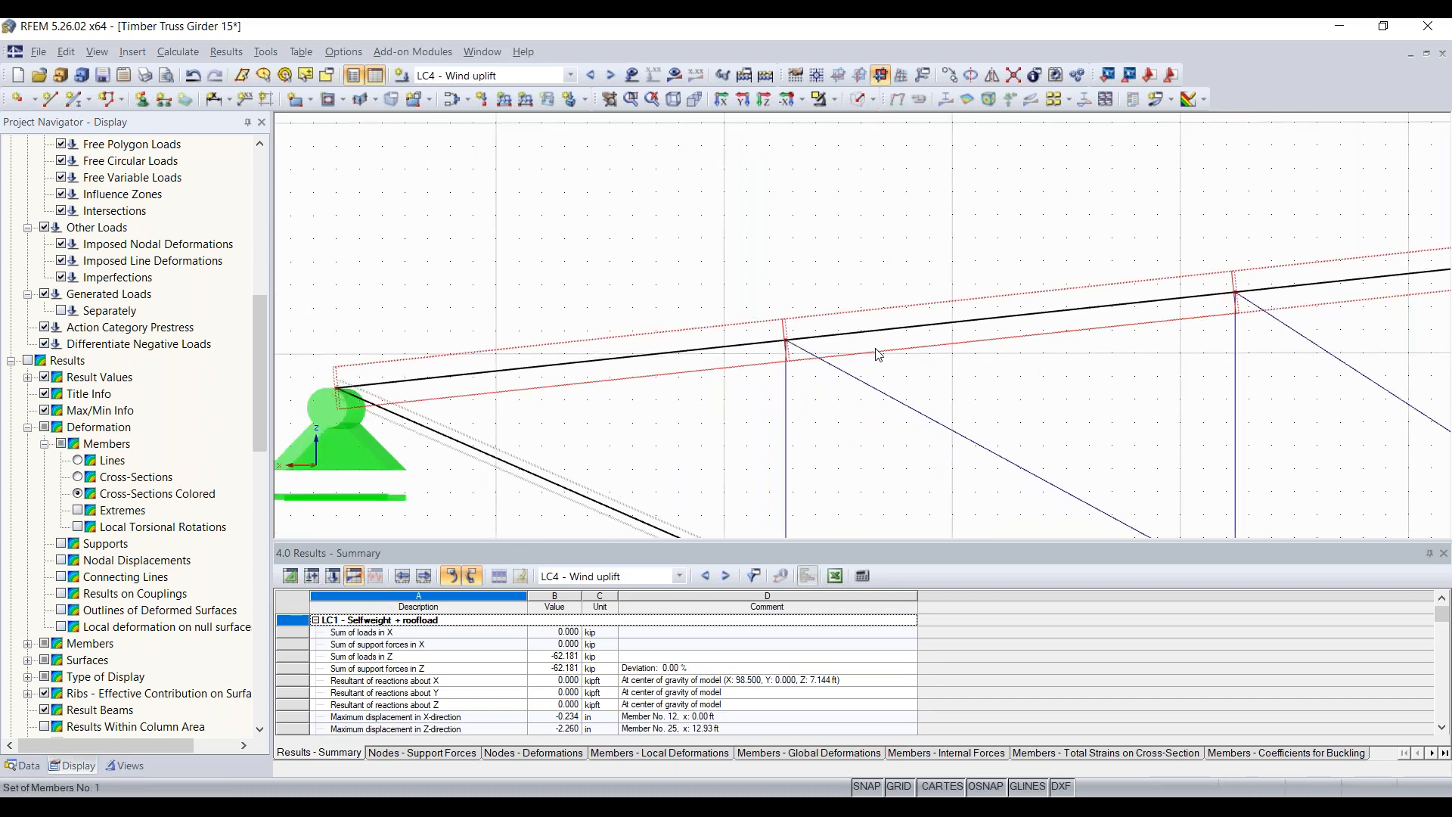
- Examine the connection of the vertical and diagonal at the second top chord panel node from the support
scroll(877, 362, "down", 4)
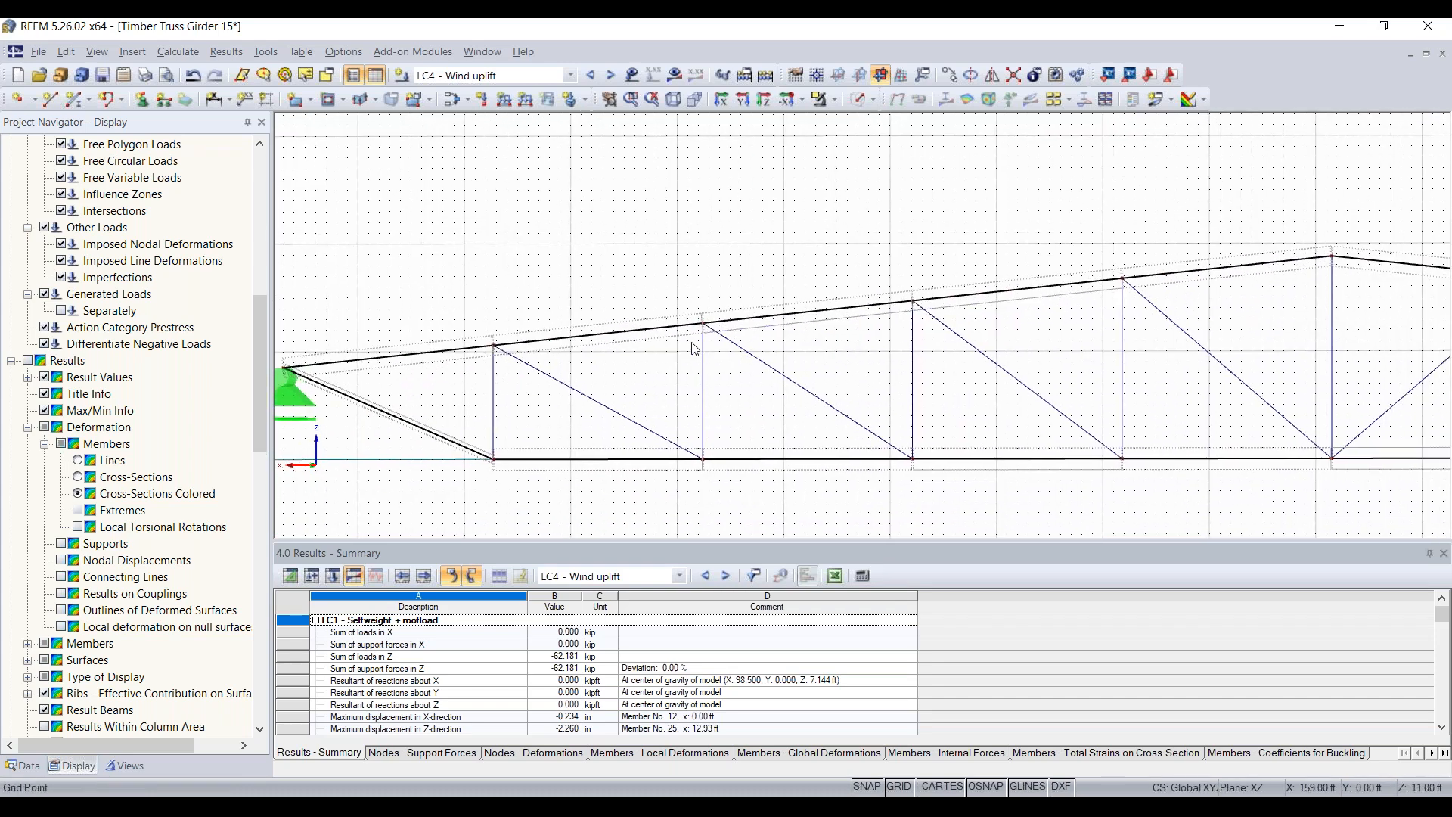
scroll(711, 334, "up", 5)
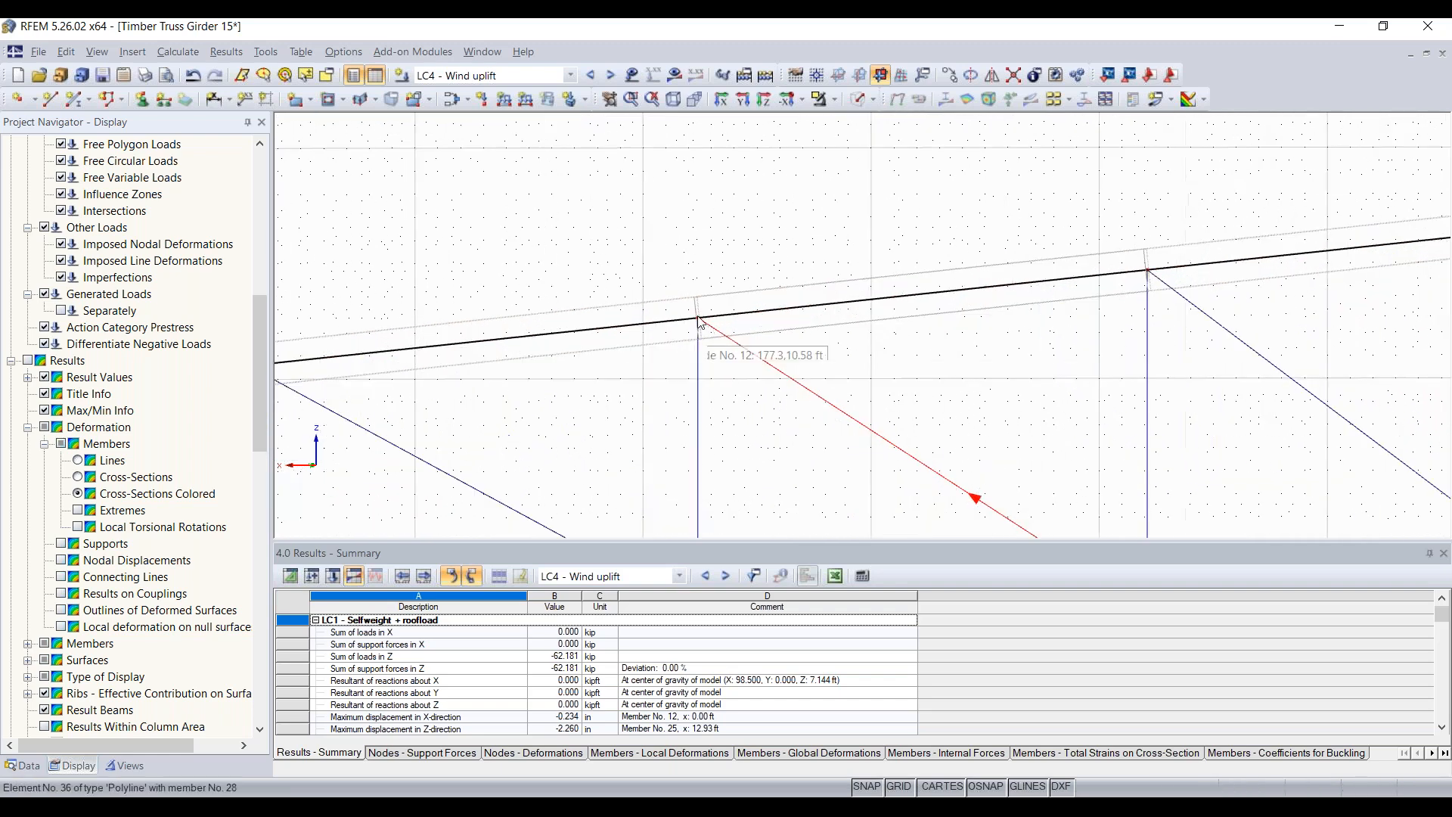
middle_click_drag(688, 390, 692, 366)
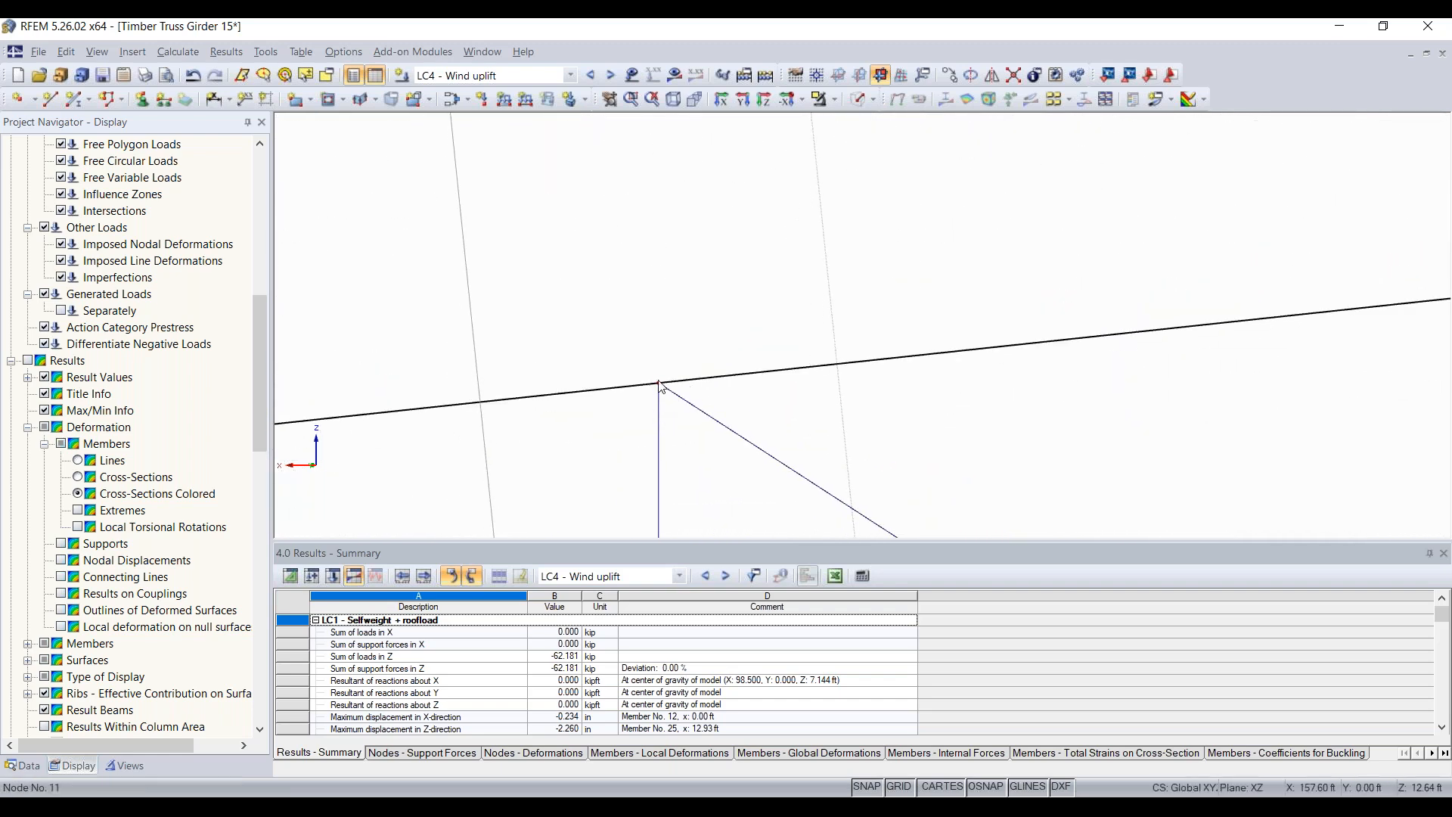
scroll(755, 402, "down", 5)
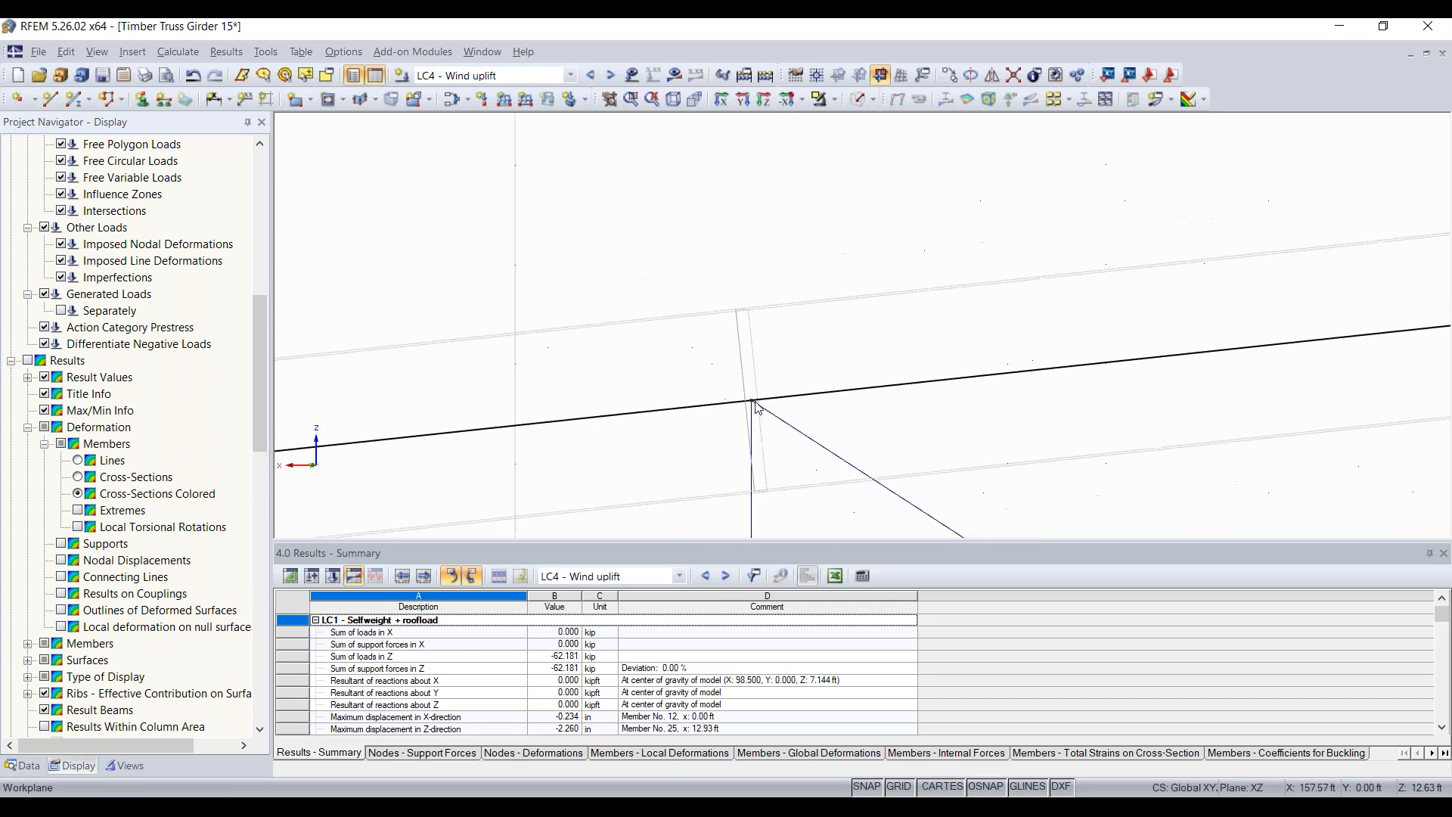
scroll(755, 402, "down", 5)
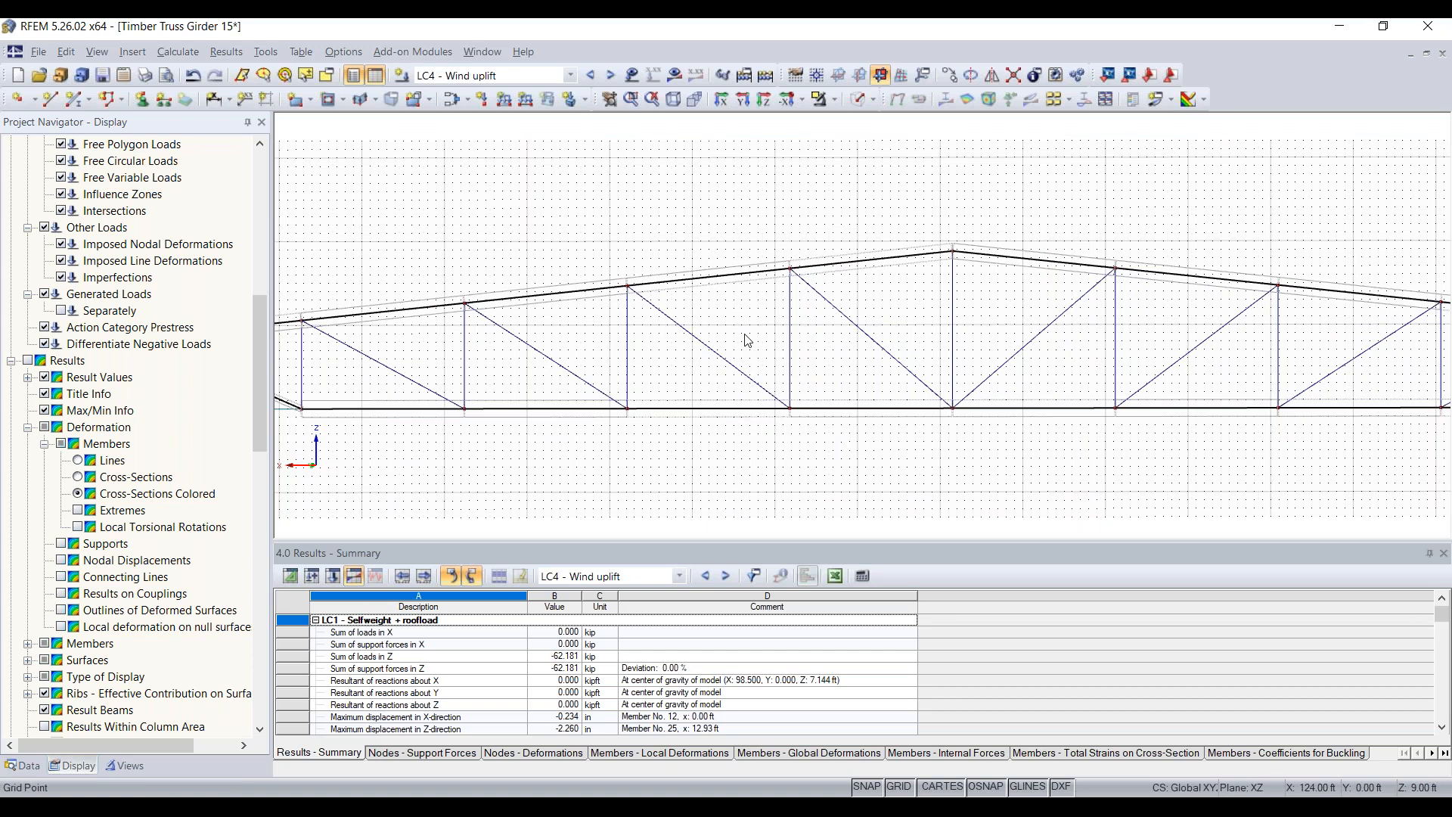
- Make LC1 - Selfweight + roofload the active load case and turn on the display of its calculation results
left_click(546, 80)
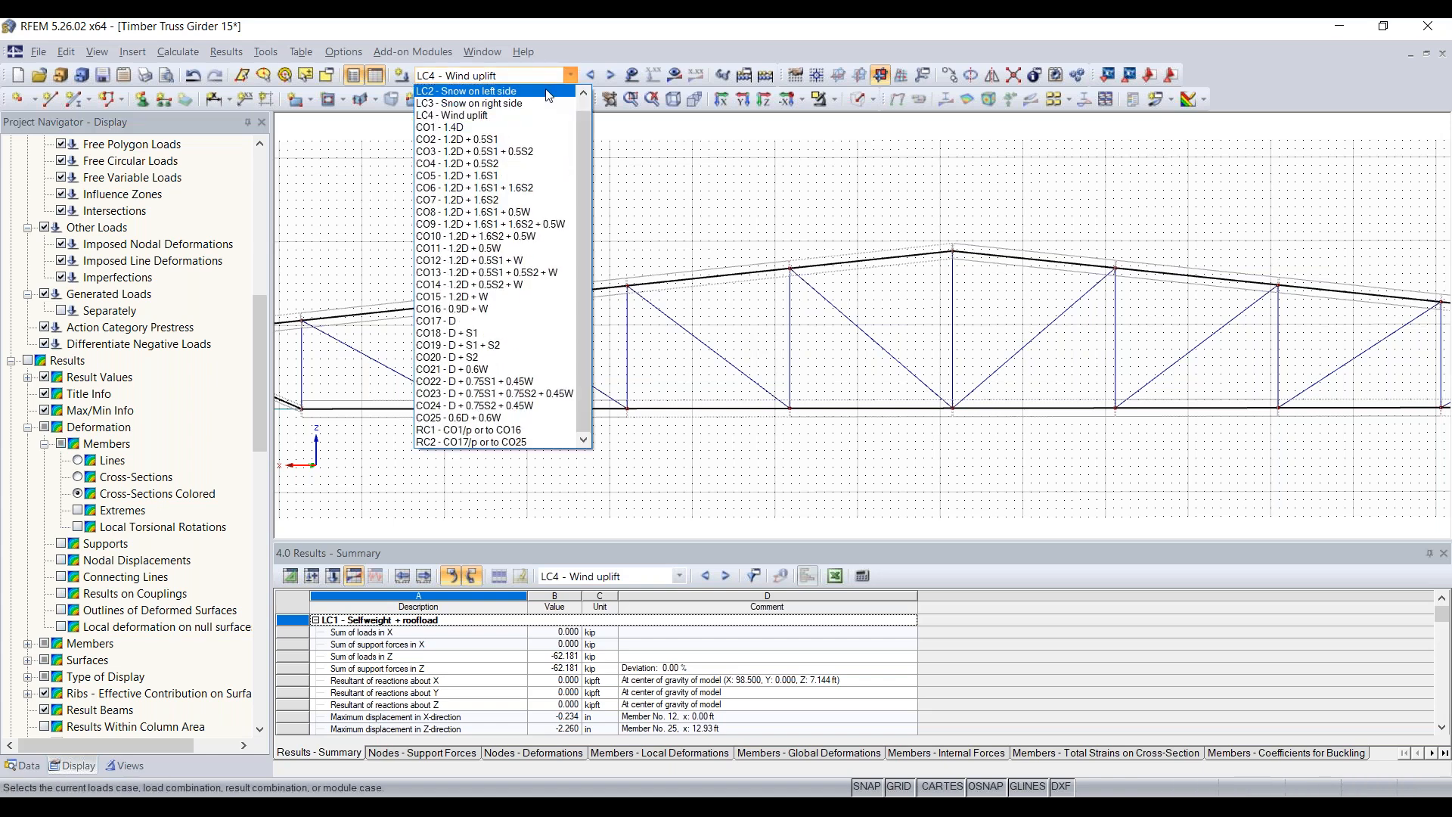
left_click(547, 90)
left_click(538, 77)
scroll(530, 114, "up", 2)
left_click(533, 90)
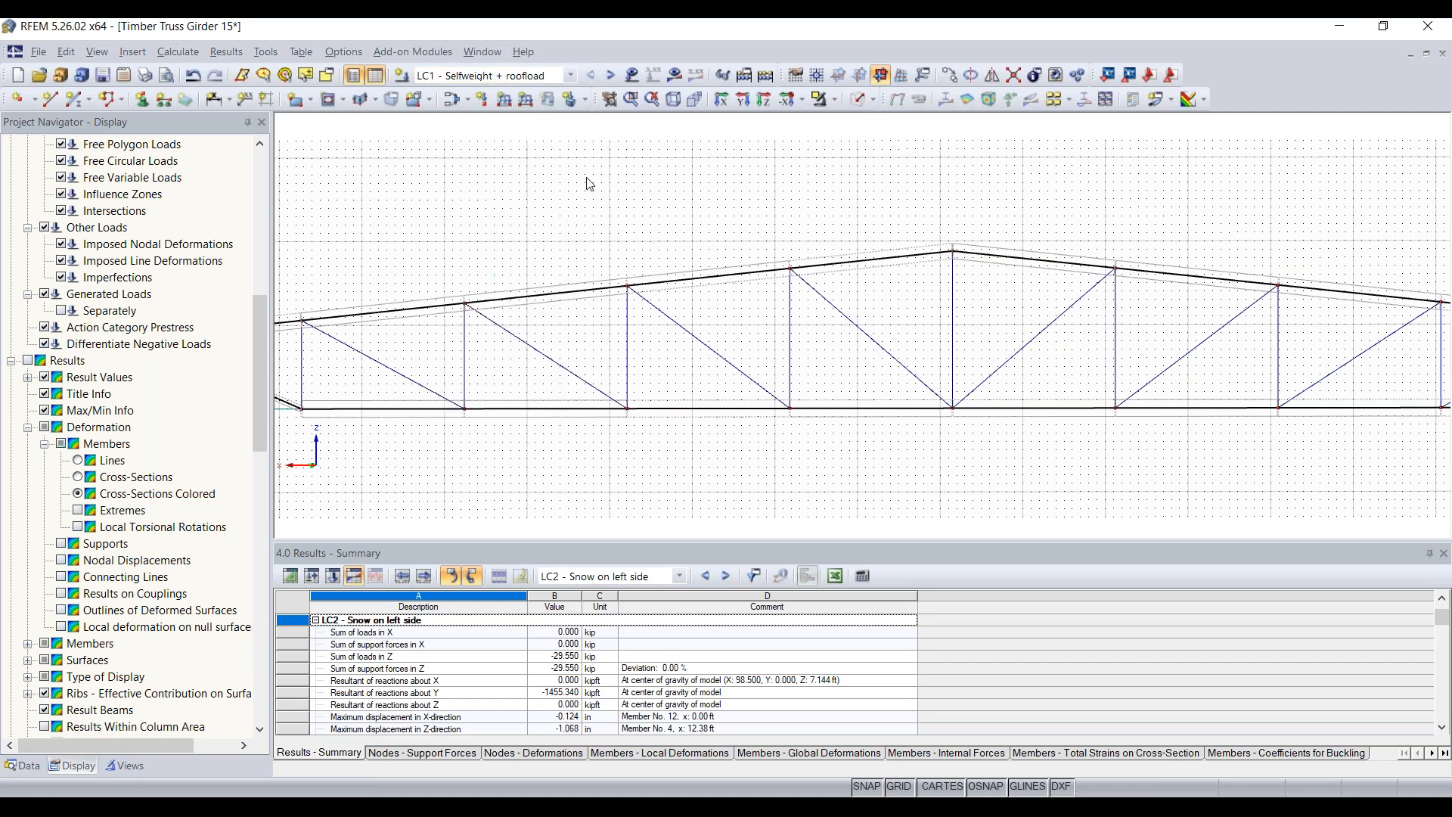
scroll(591, 185, "down", 3)
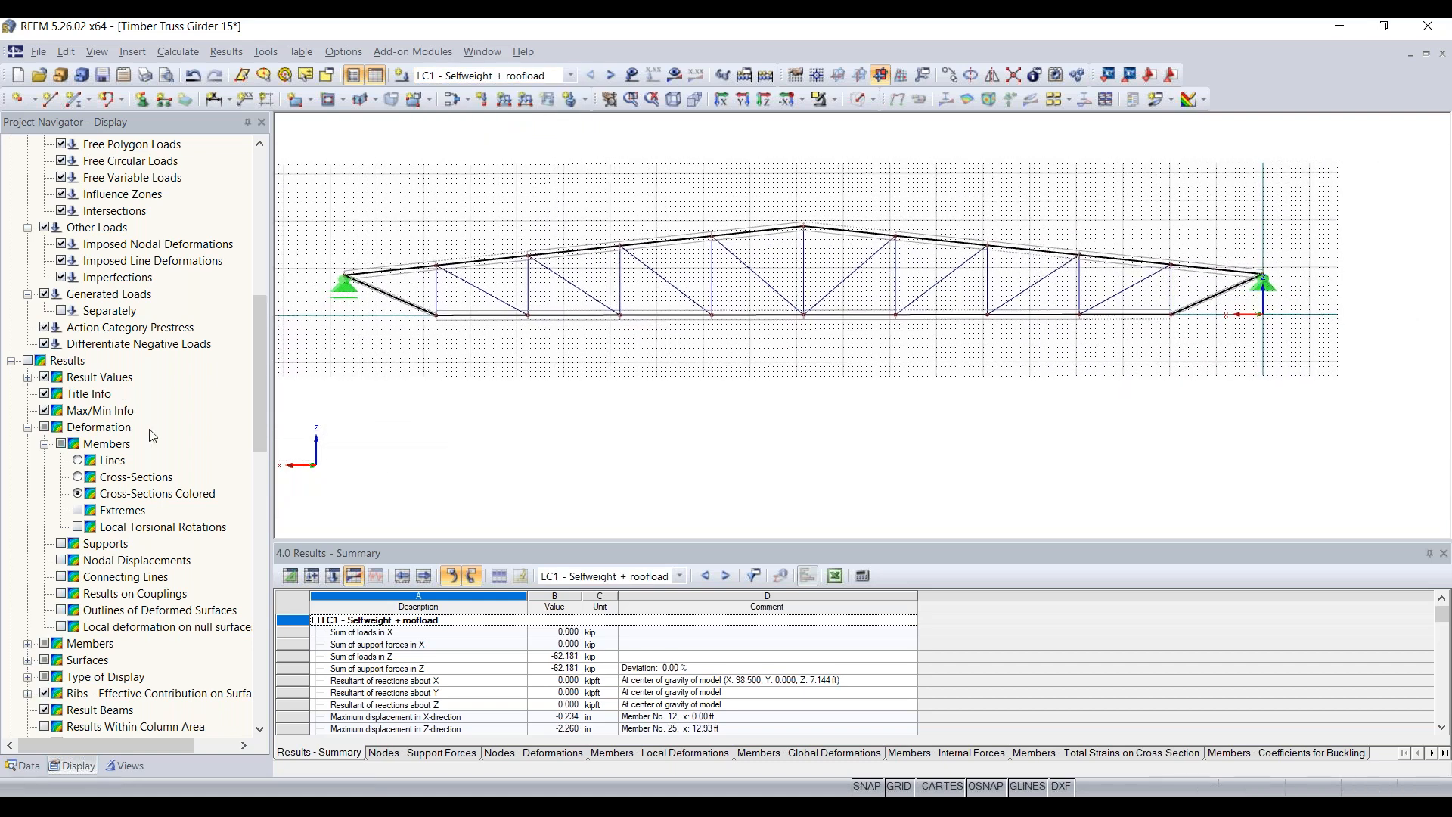
scroll(128, 404, "up", 7)
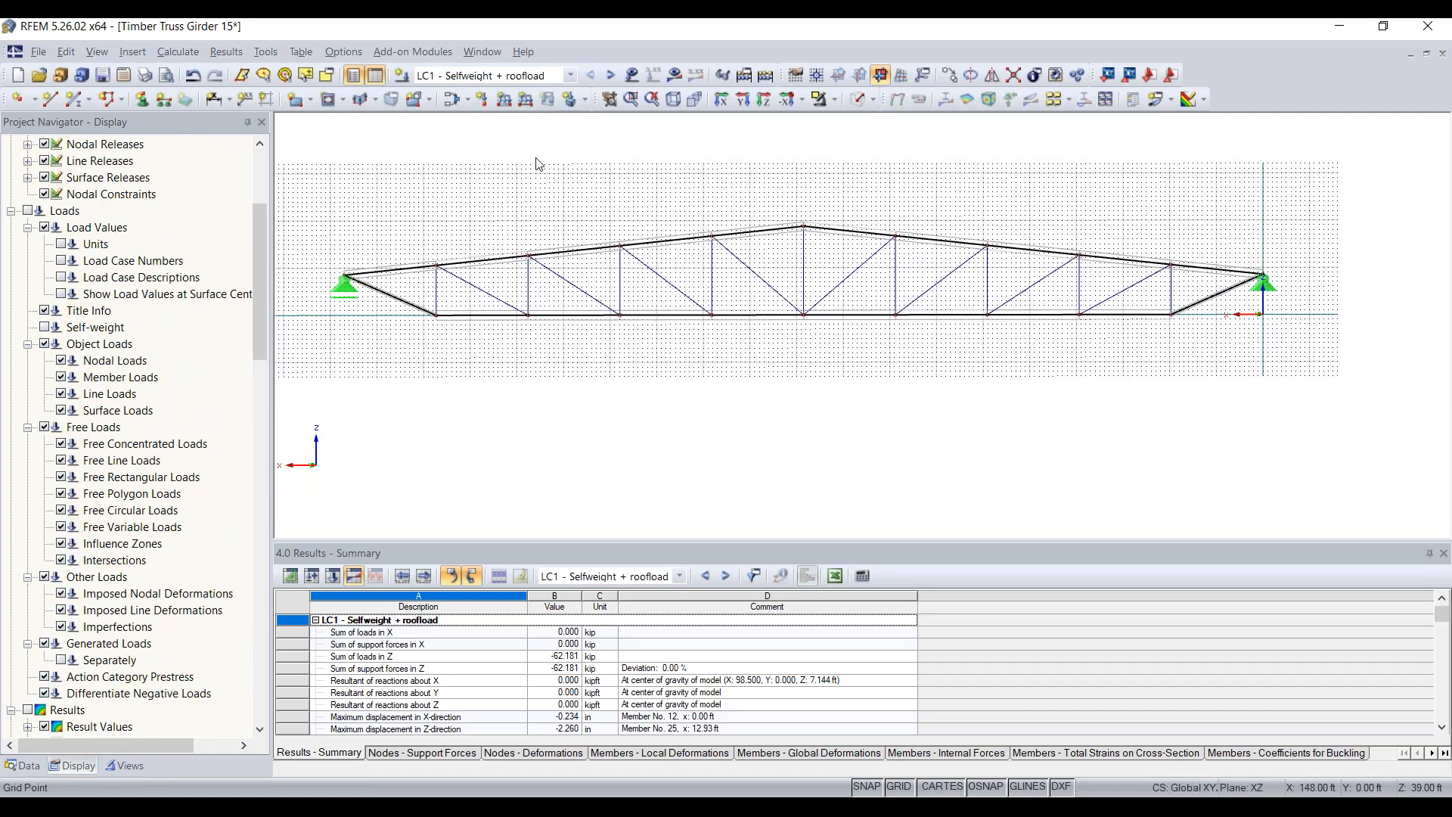
scroll(105, 322, "up", 4)
left_click(674, 75)
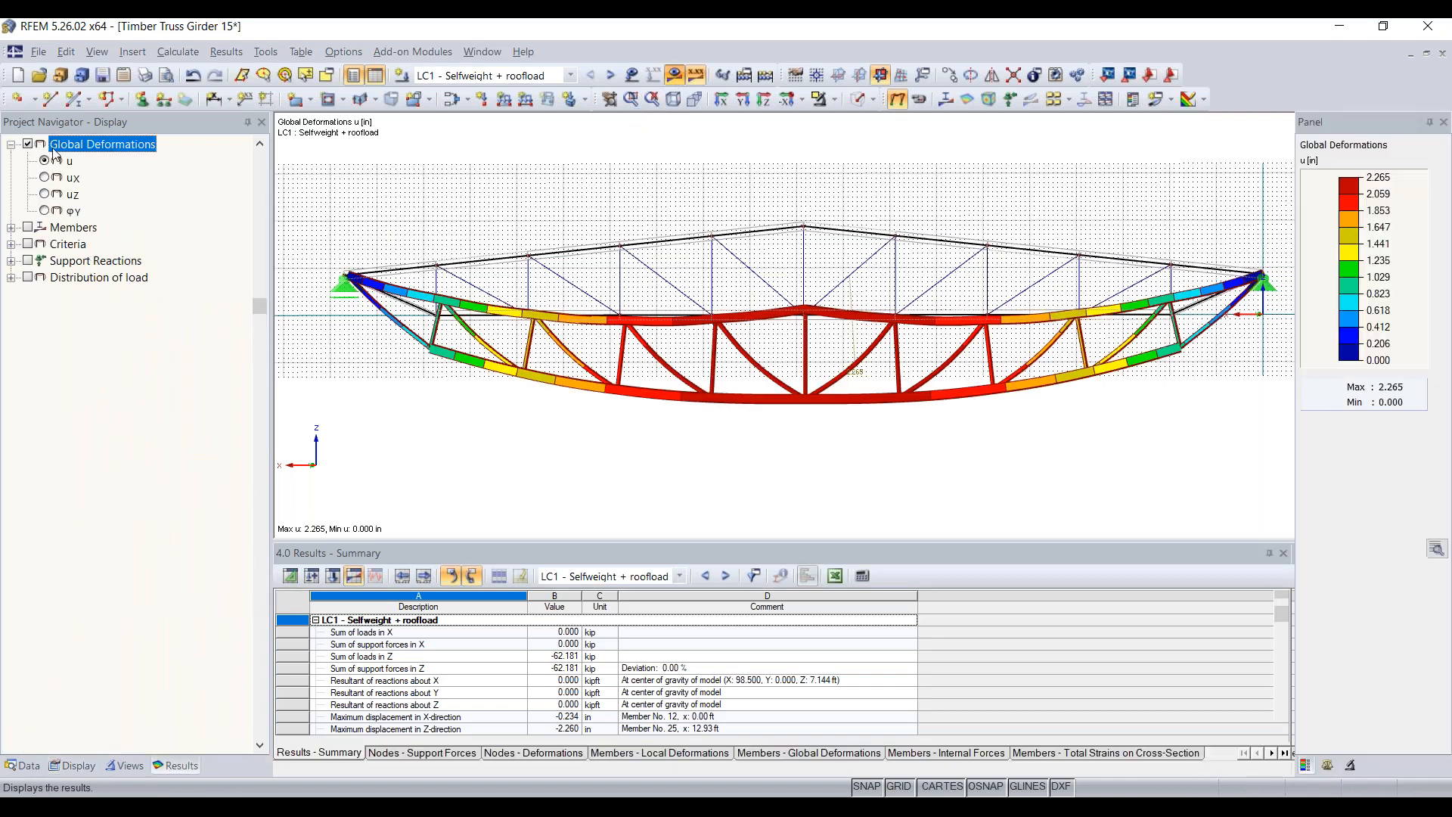
- View the truss's vertical global deformation uZ for LC1, and return to the total deformation u
middle_click_drag(882, 441, 833, 441)
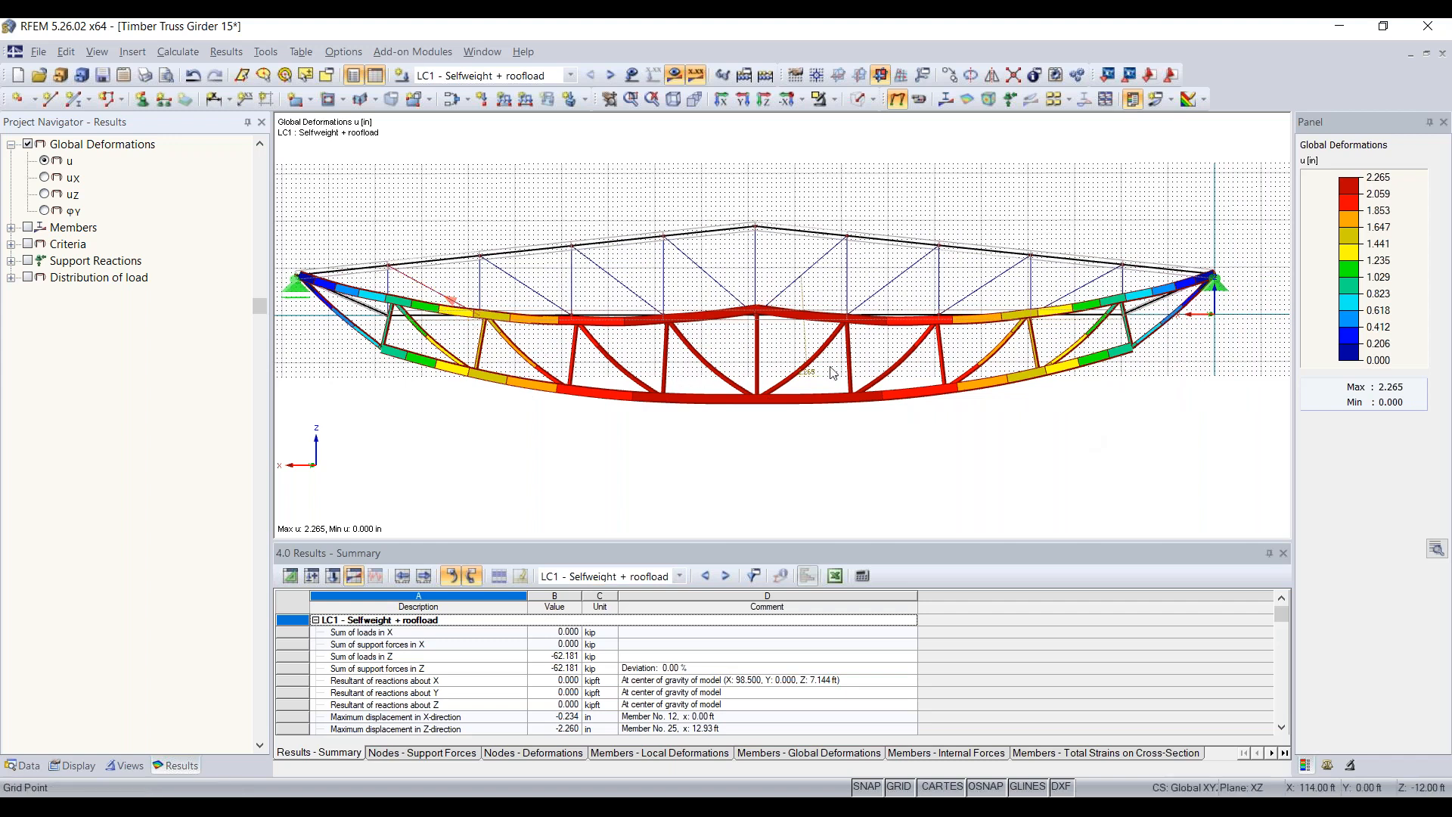
left_click(45, 194)
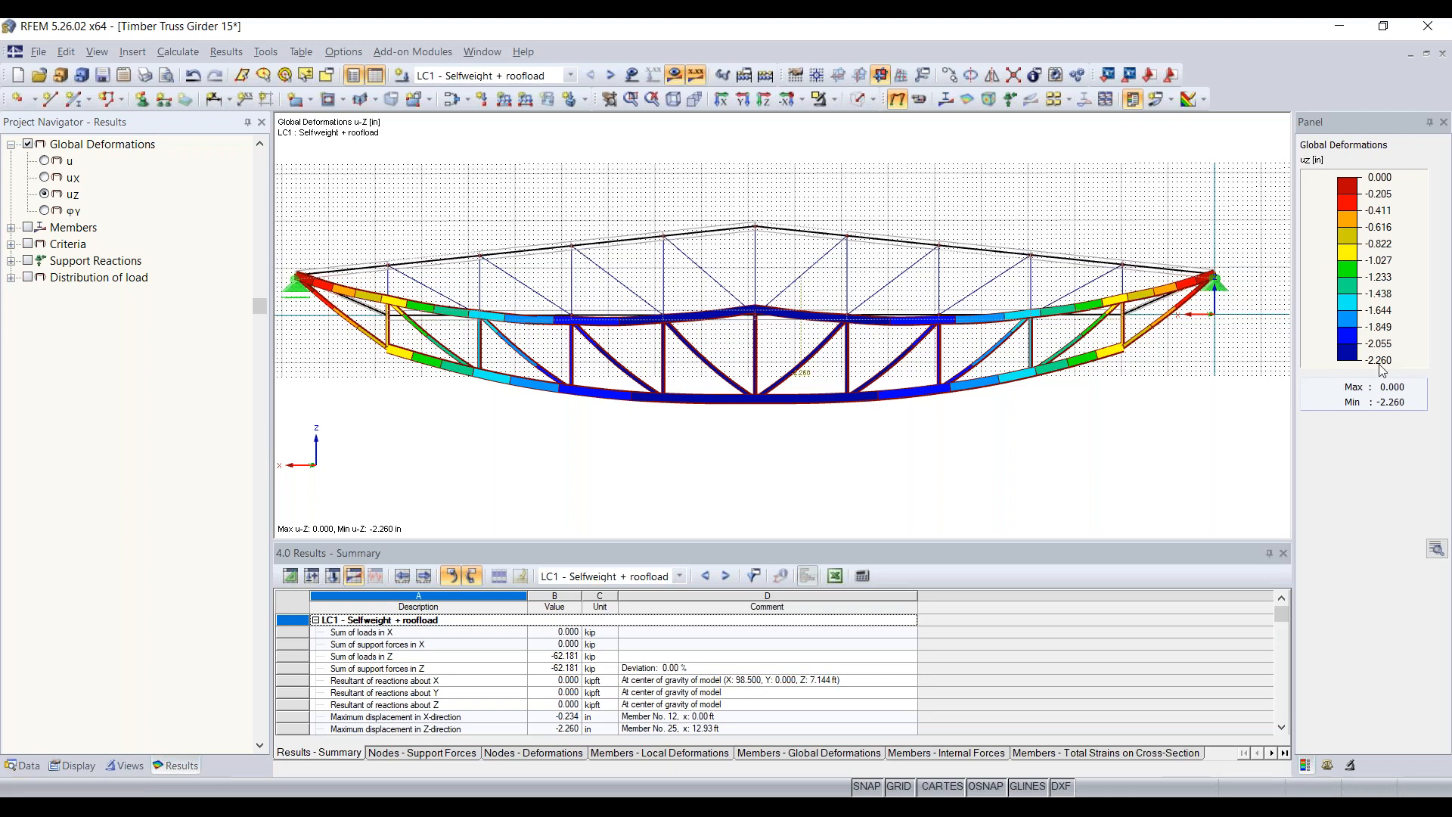
left_click(45, 160)
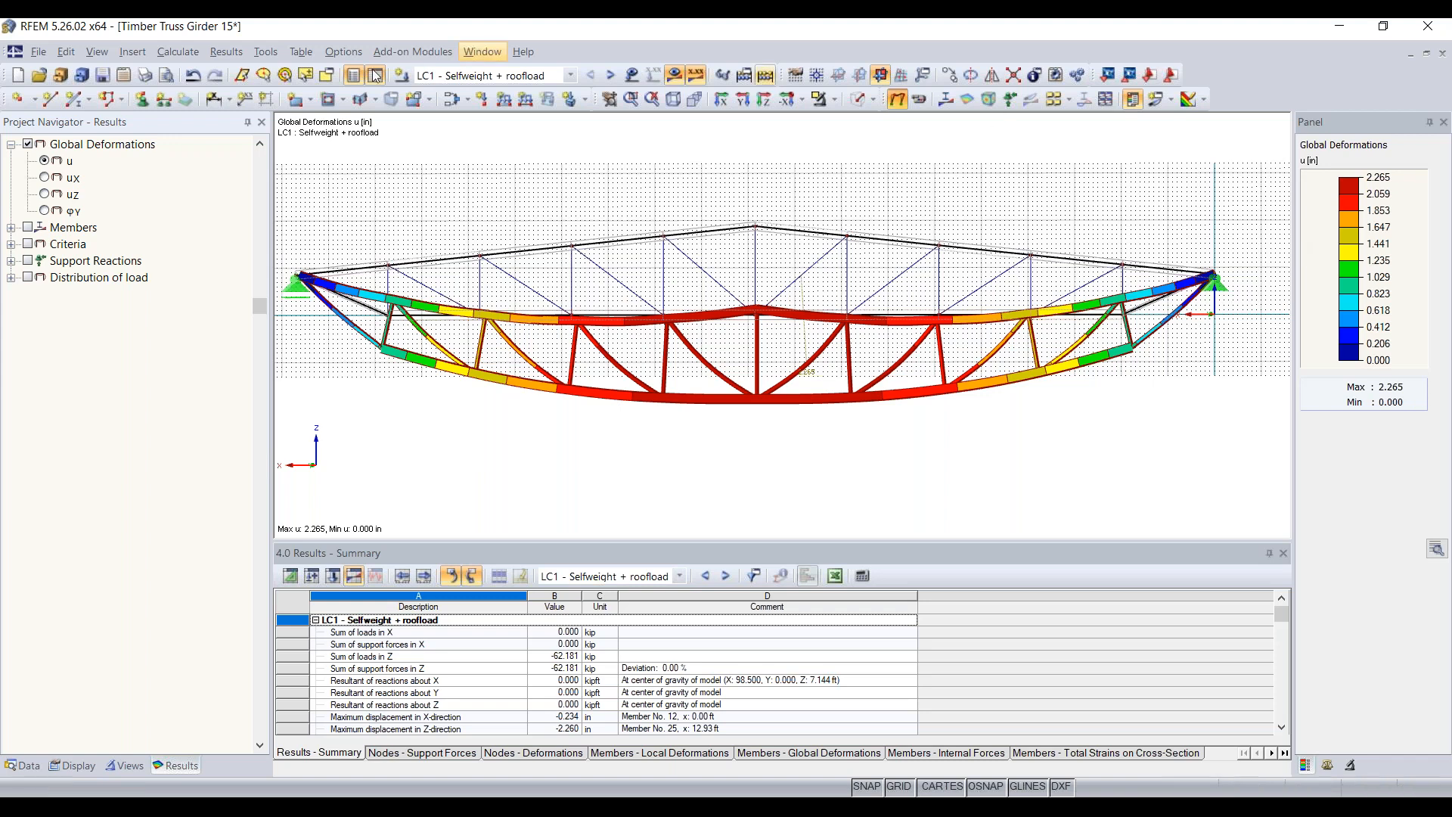
- Replace the deformation plot with the members' axial force N diagrams
left_click(10, 227)
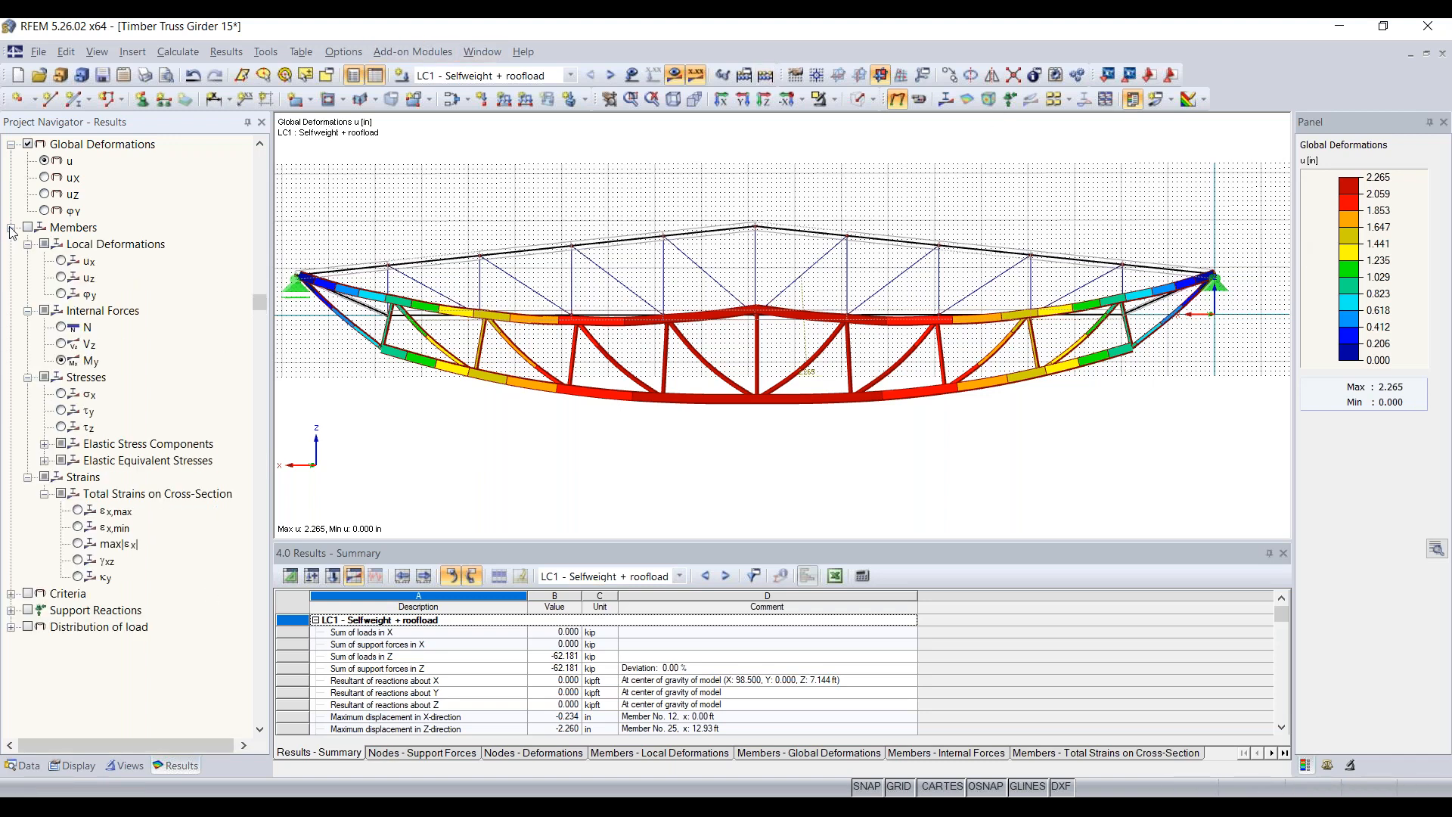
left_click(28, 228)
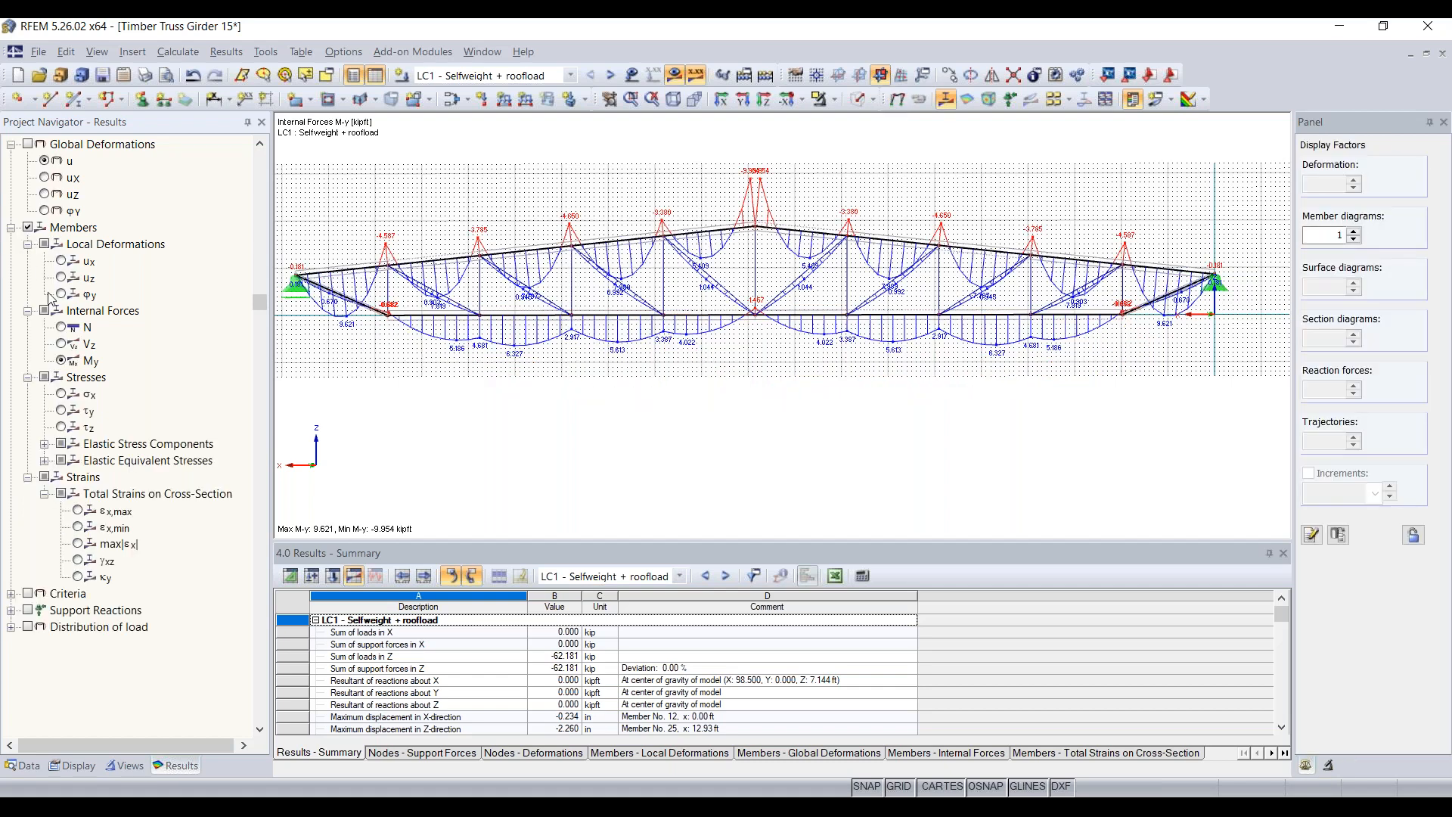
left_click(62, 328)
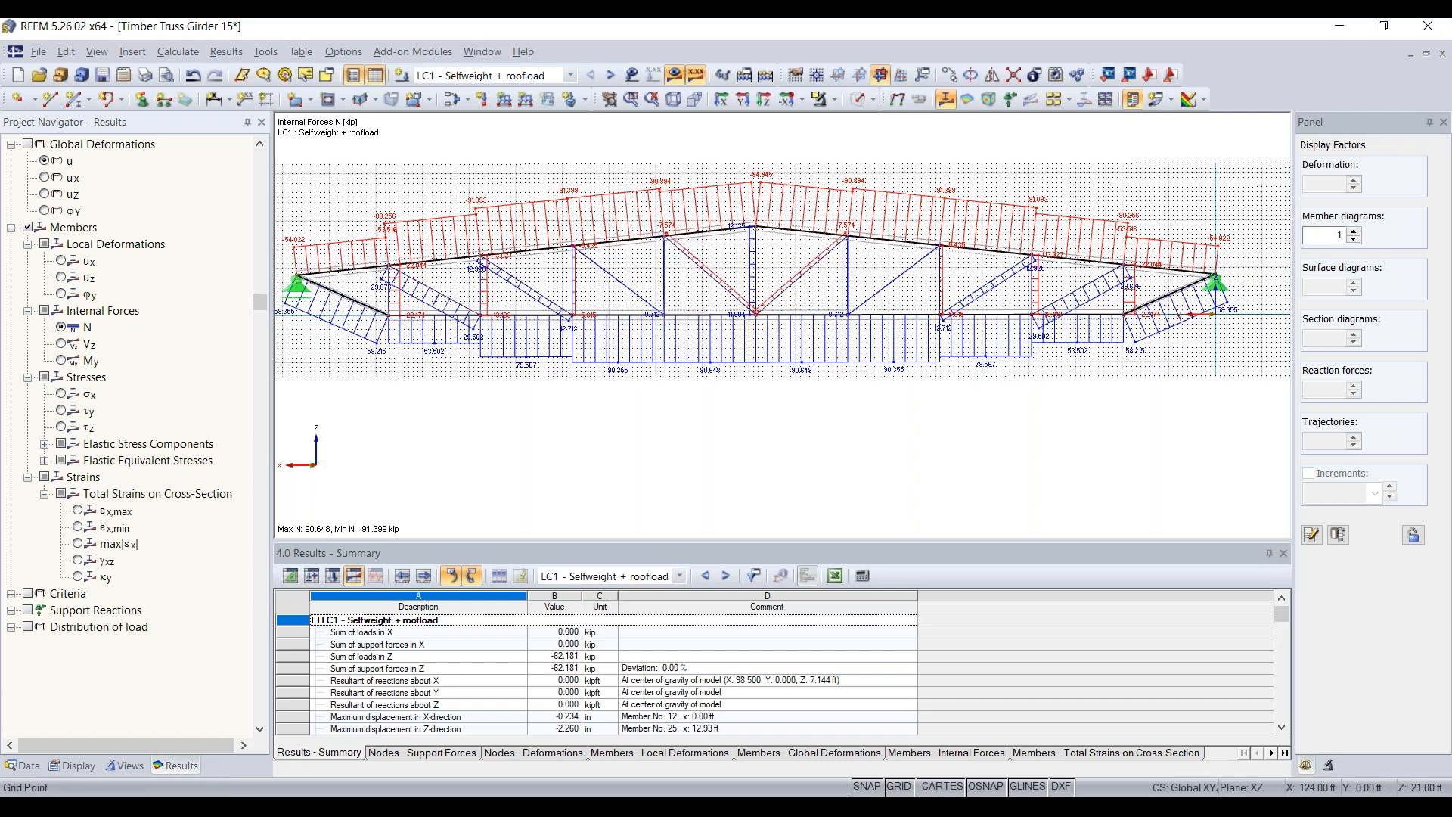
- Examine the axial forces along the bottom chord and in the end diagonal at the support farthest from the model origin
scroll(639, 212, "down", 1)
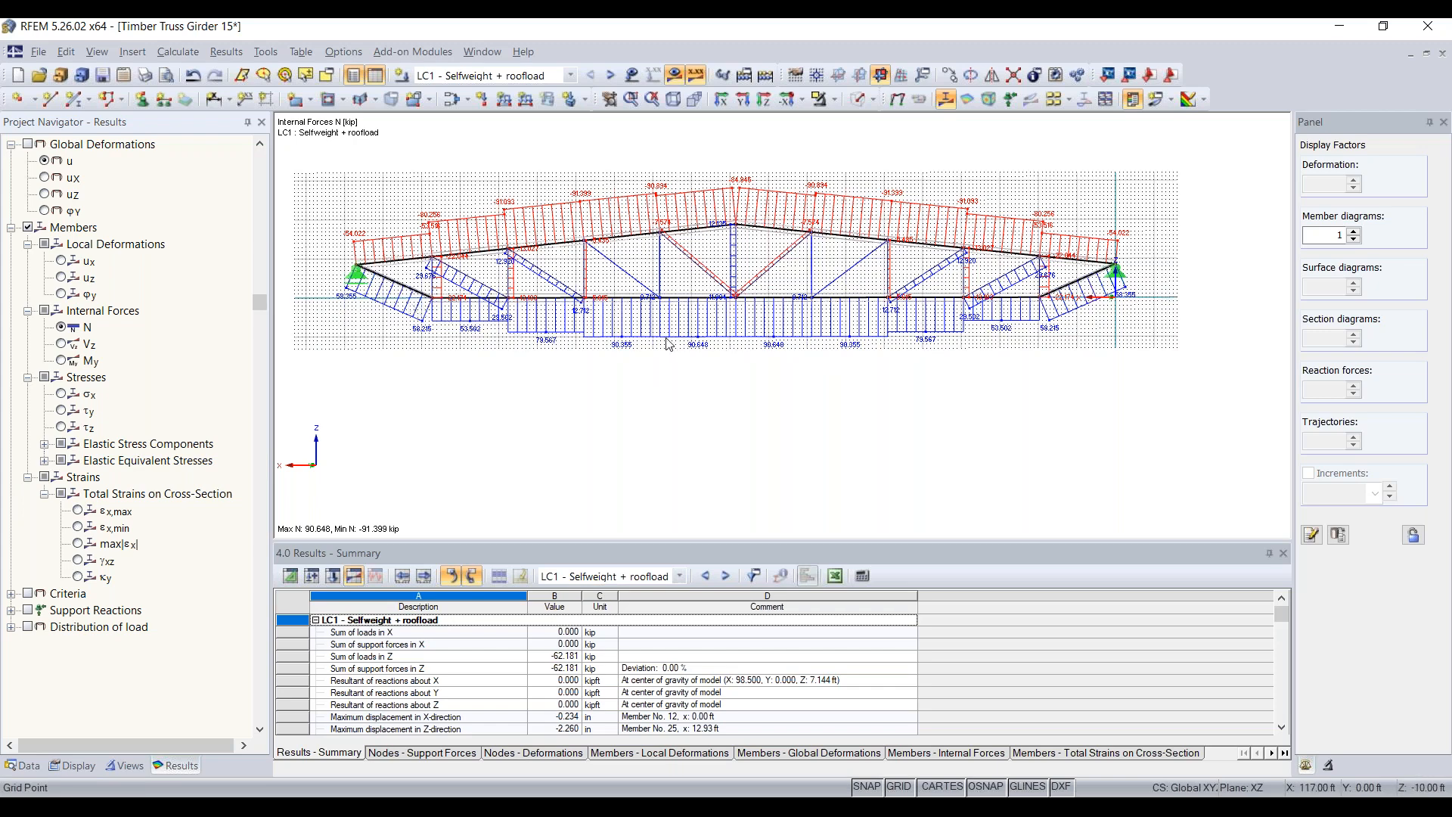
scroll(705, 353, "up", 1)
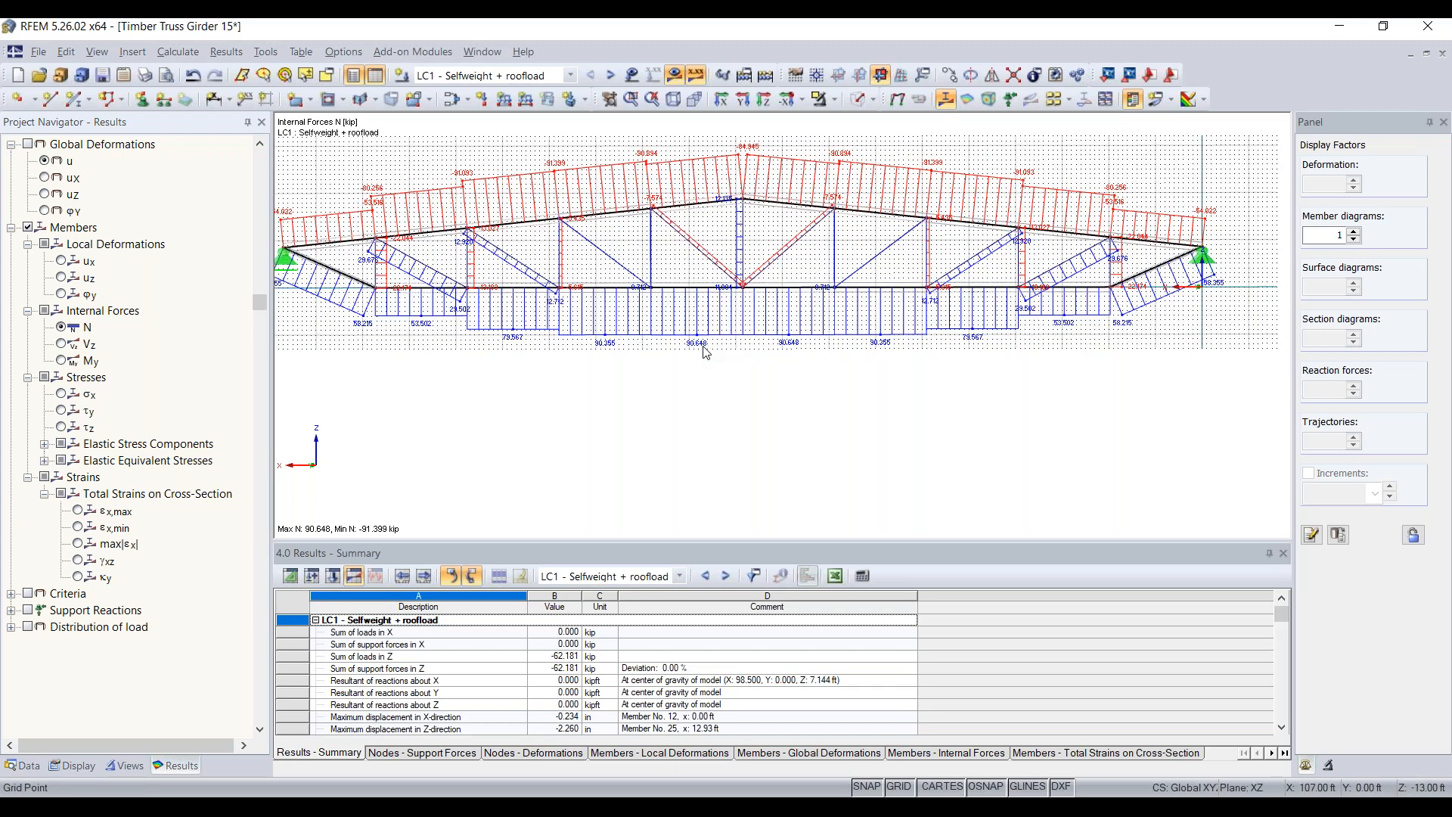
scroll(705, 352, "up", 1)
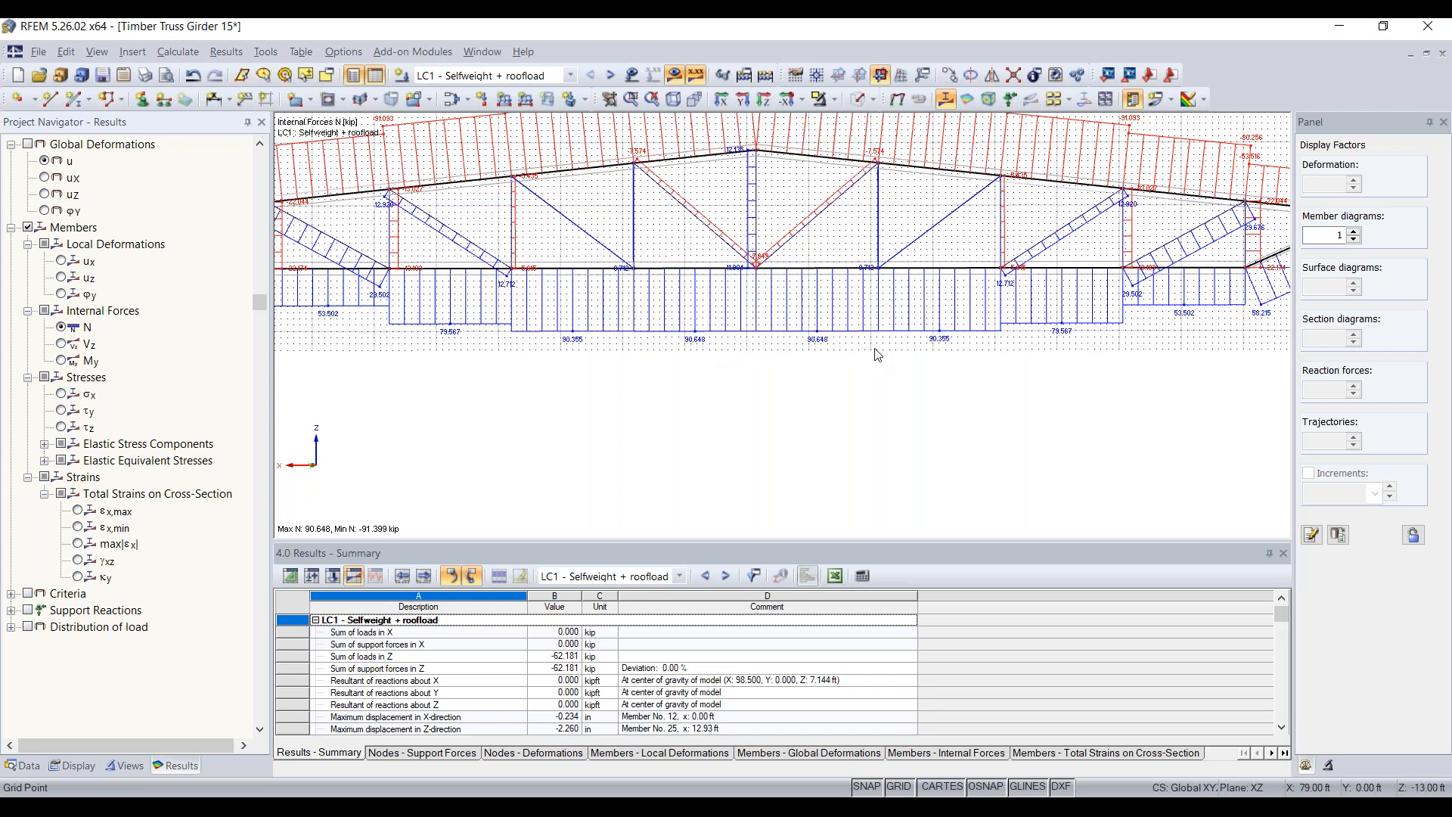
scroll(867, 340, "down", 1)
scroll(867, 340, "down", 1)
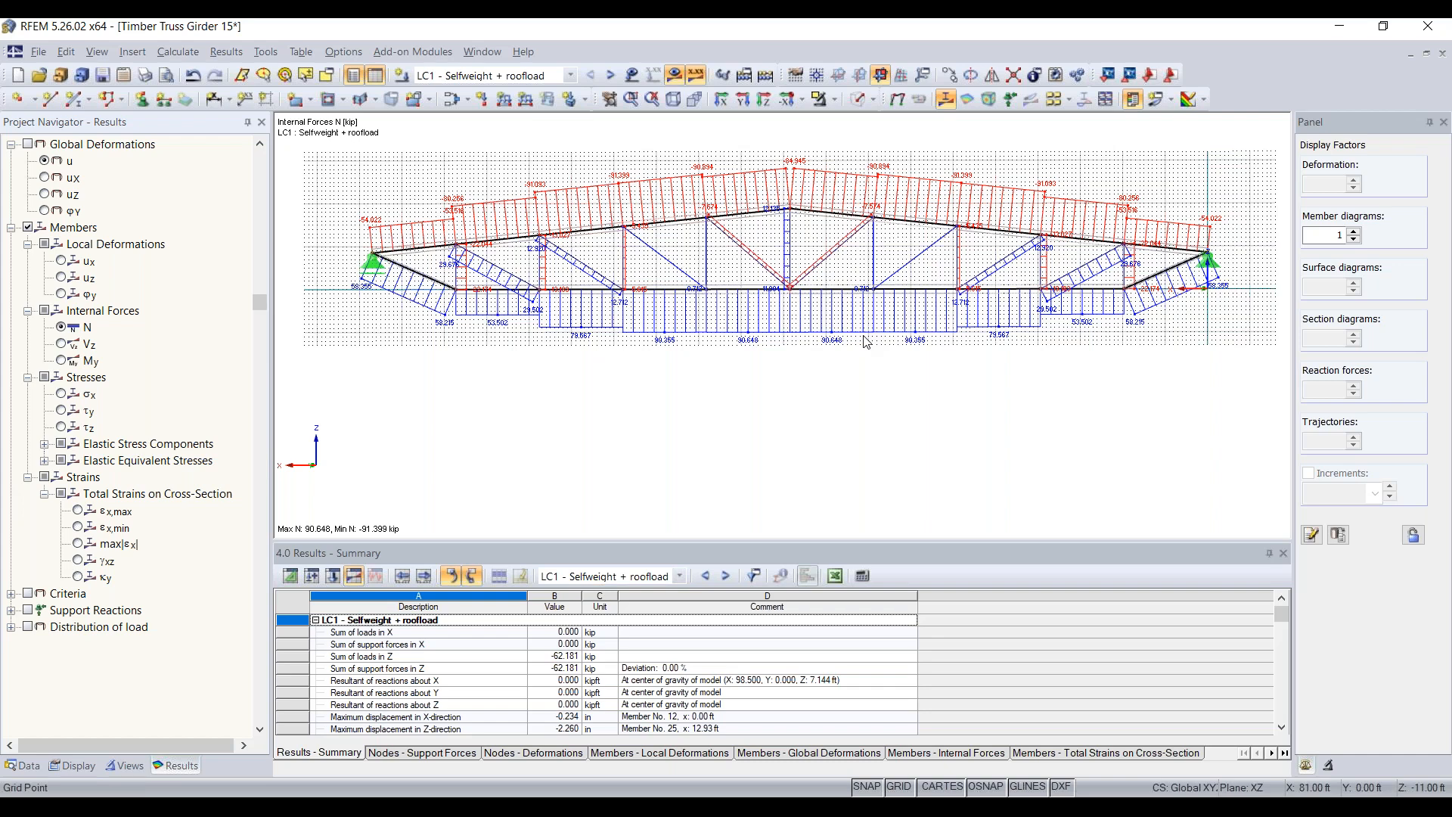
scroll(395, 268, "up", 3)
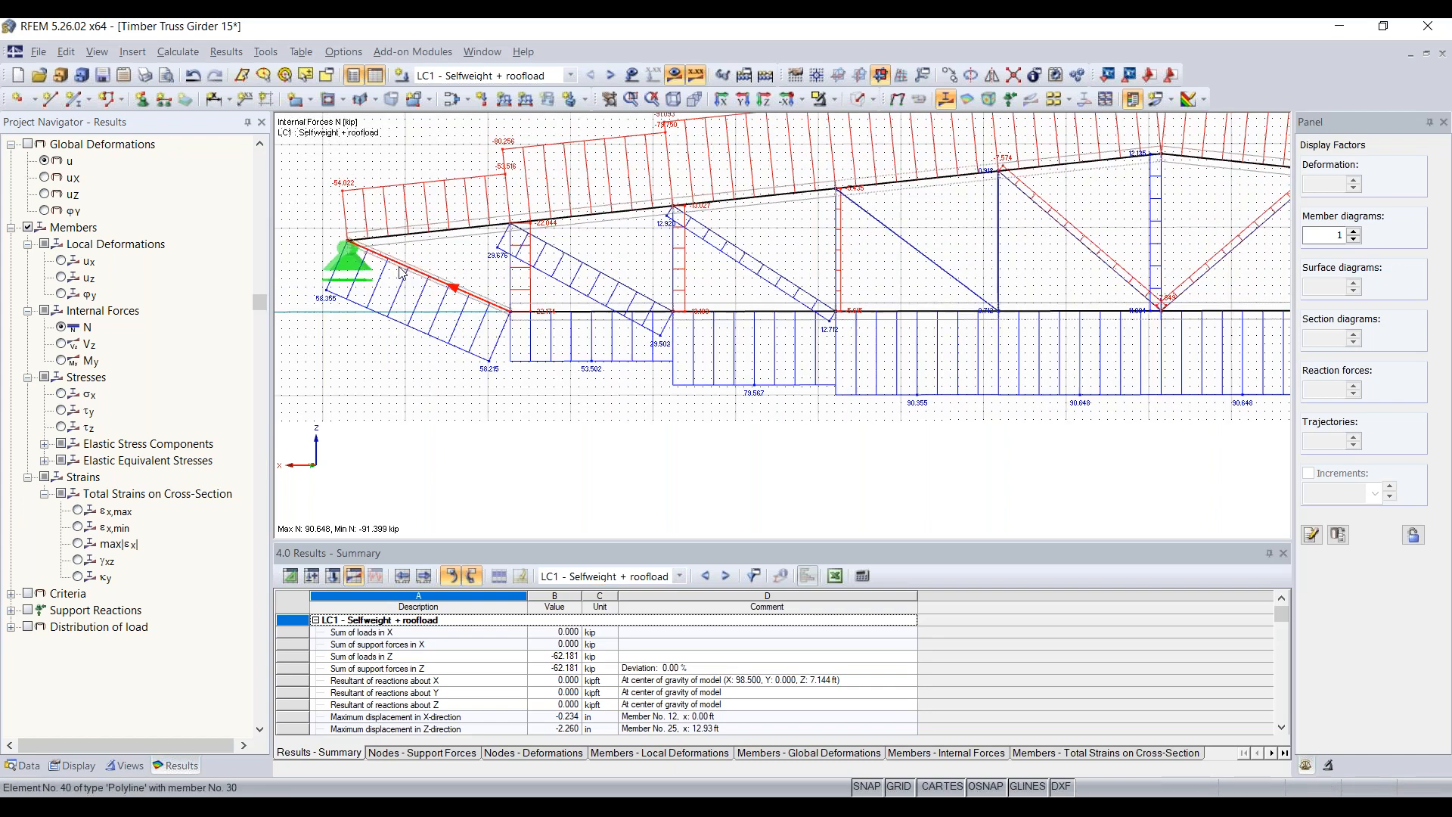
middle_click_drag(419, 315, 527, 370)
scroll(500, 322, "up", 2)
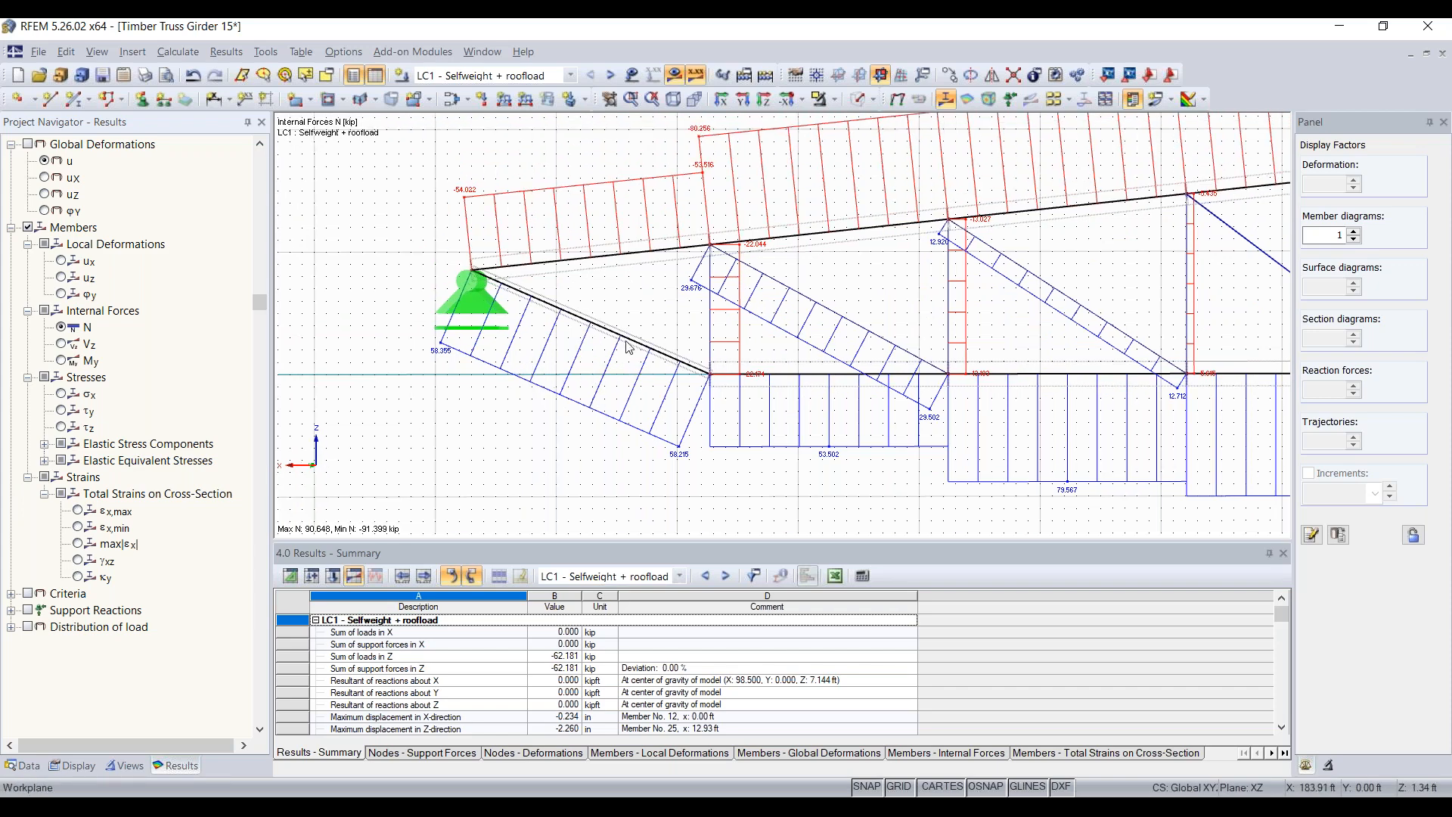
- Examine the axial forces in the end panels beside the support at the model origin, and return to the whole truss
scroll(597, 338, "down", 1)
scroll(597, 338, "down", 9)
middle_click_drag(789, 407, 275, 414)
scroll(727, 384, "up", 4)
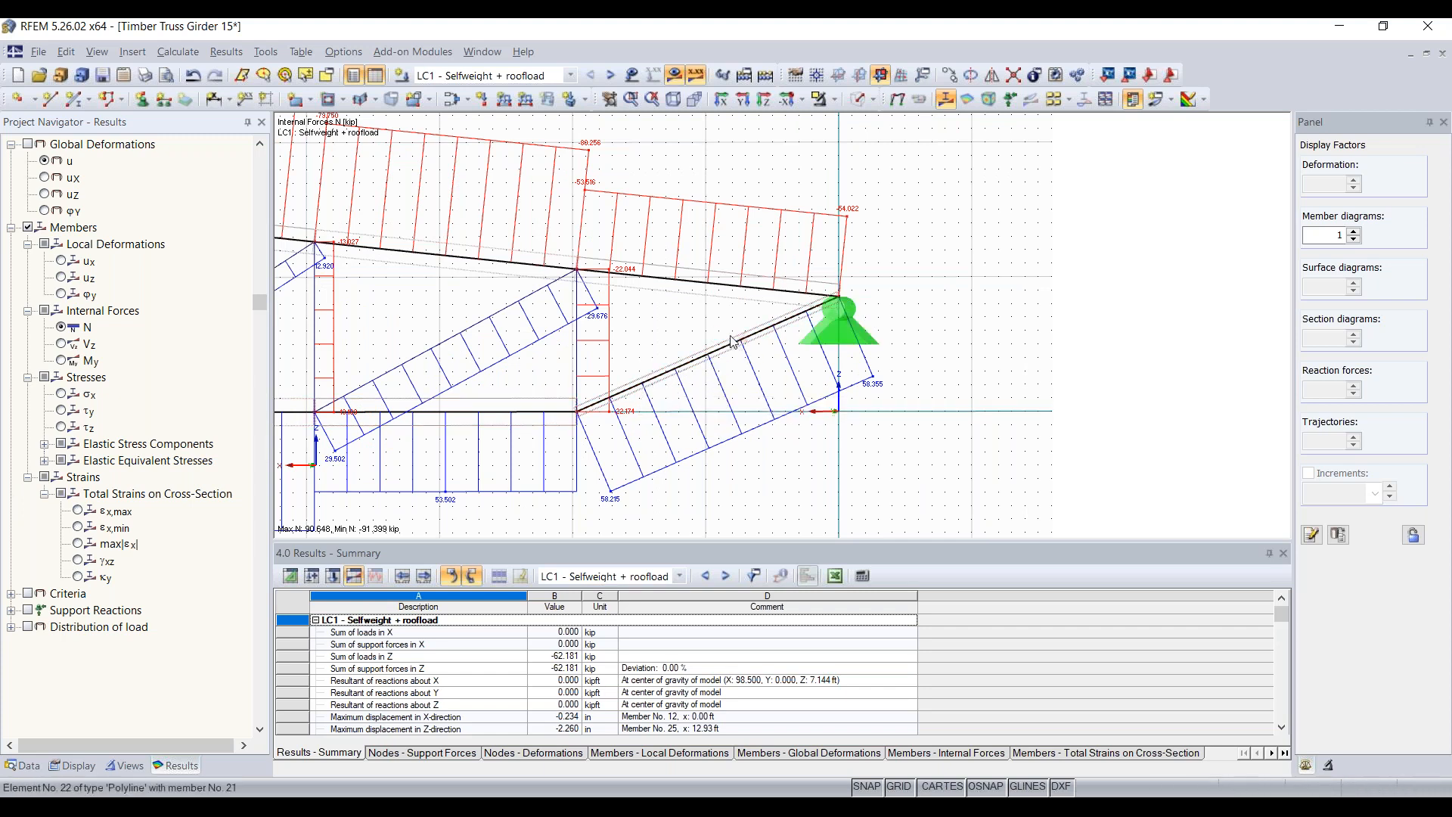
scroll(674, 376, "down", 2)
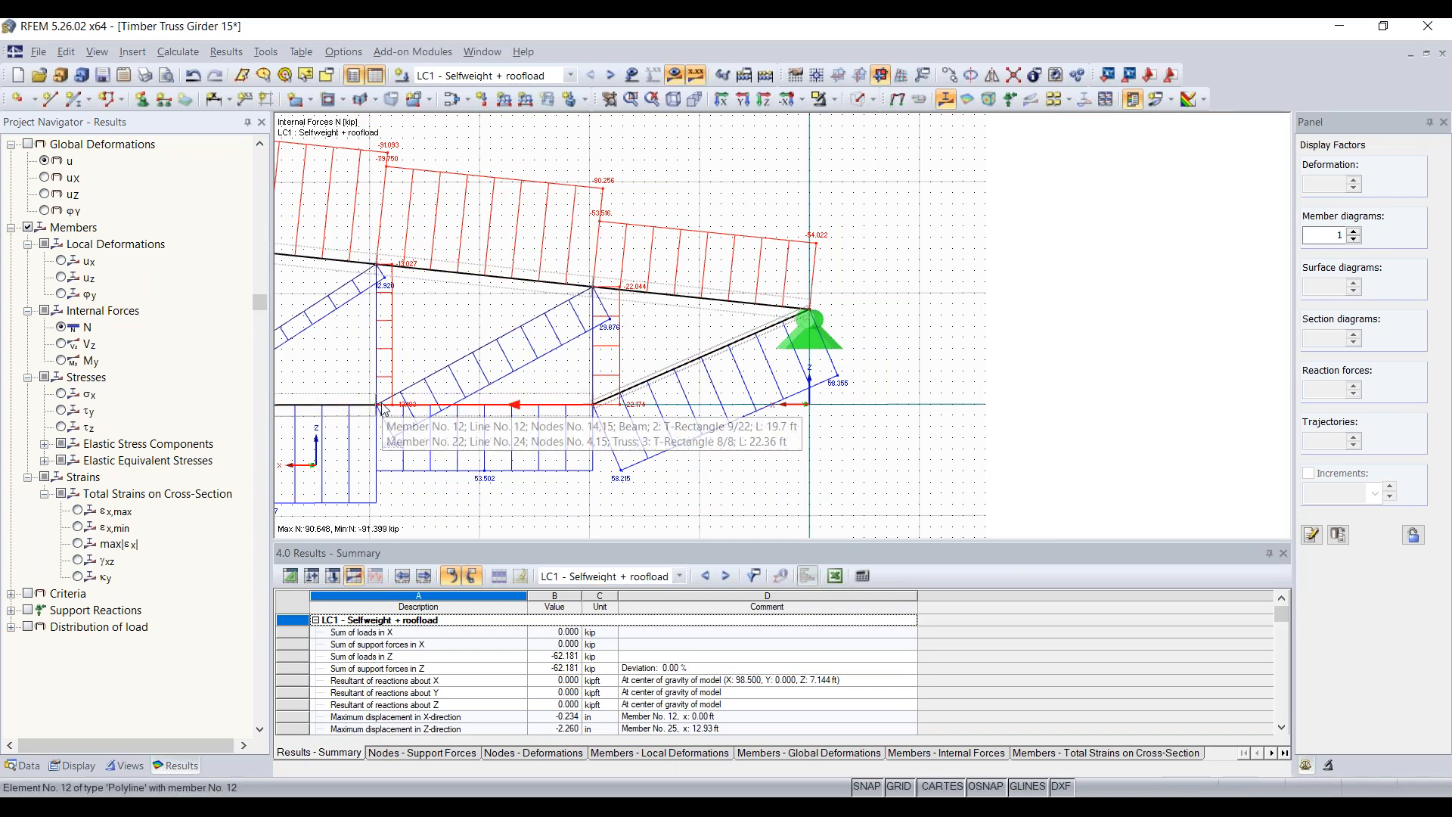
scroll(382, 405, "down", 7)
middle_click_drag(543, 399, 992, 367)
scroll(732, 395, "down", 1)
middle_click_drag(713, 396, 857, 378)
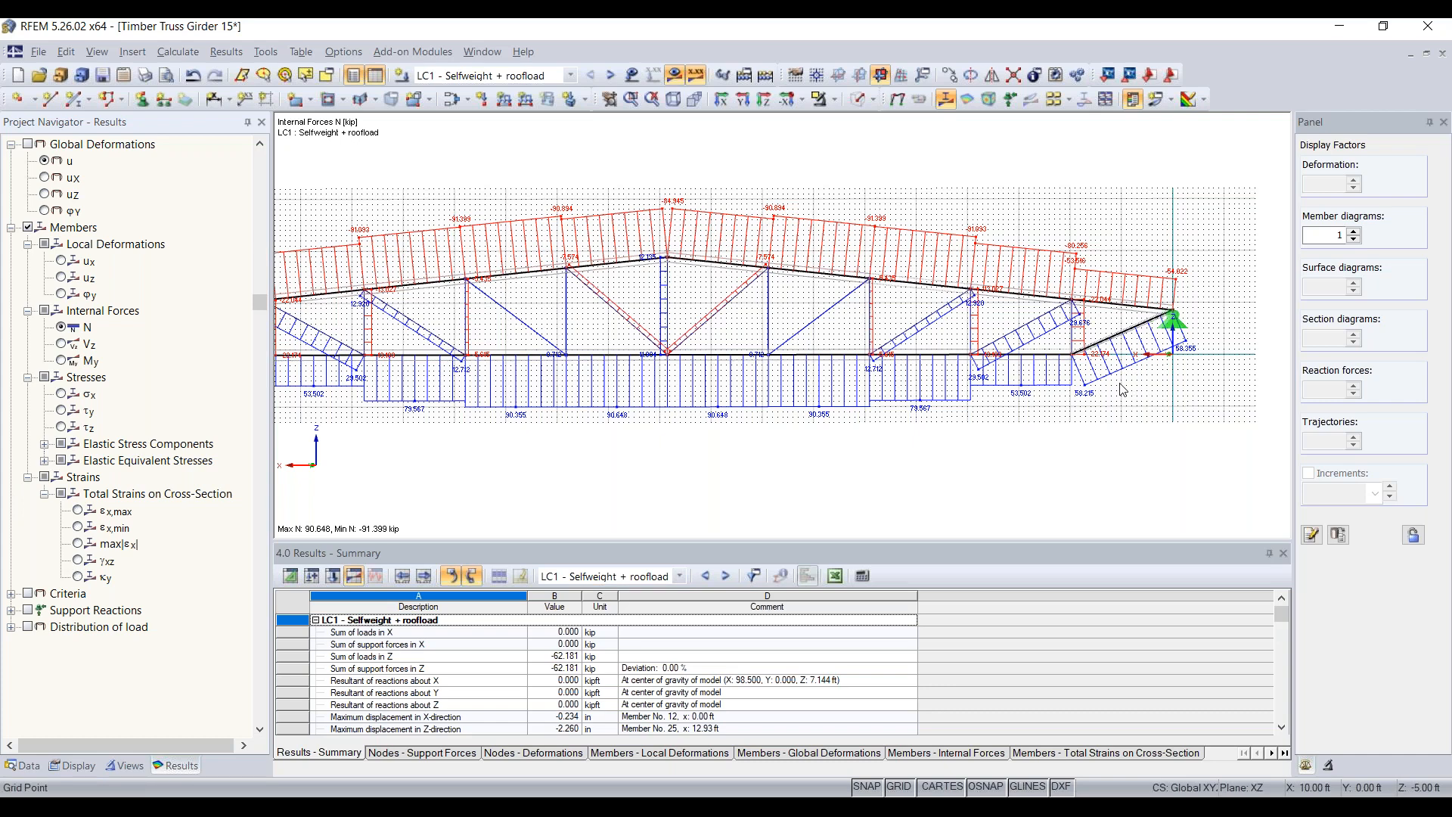
scroll(847, 379, "down", 2)
middle_click_drag(846, 379, 950, 363)
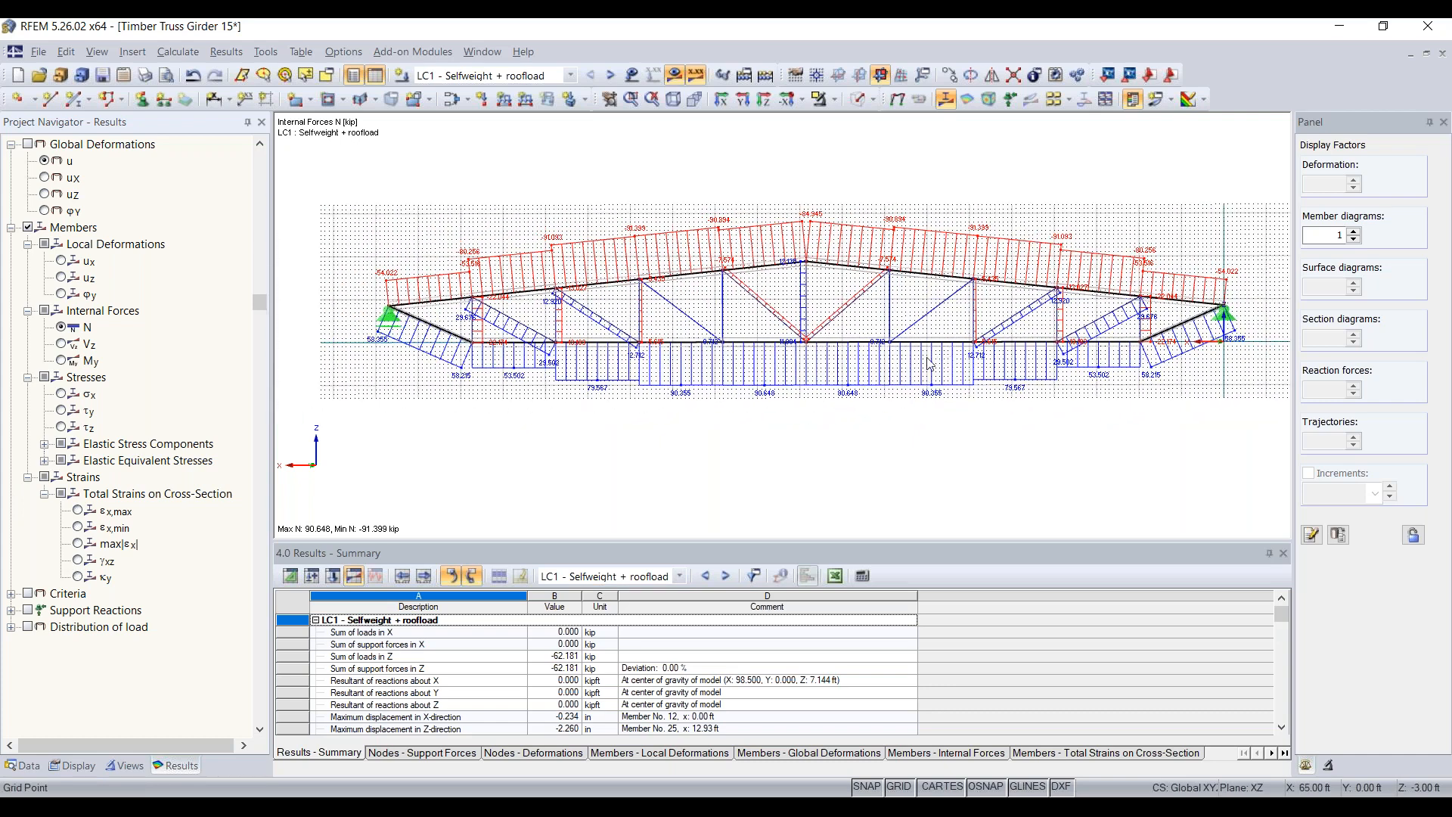
- View the members' shear force Vz diagrams, followed by the bending moment My diagrams
left_click(64, 347)
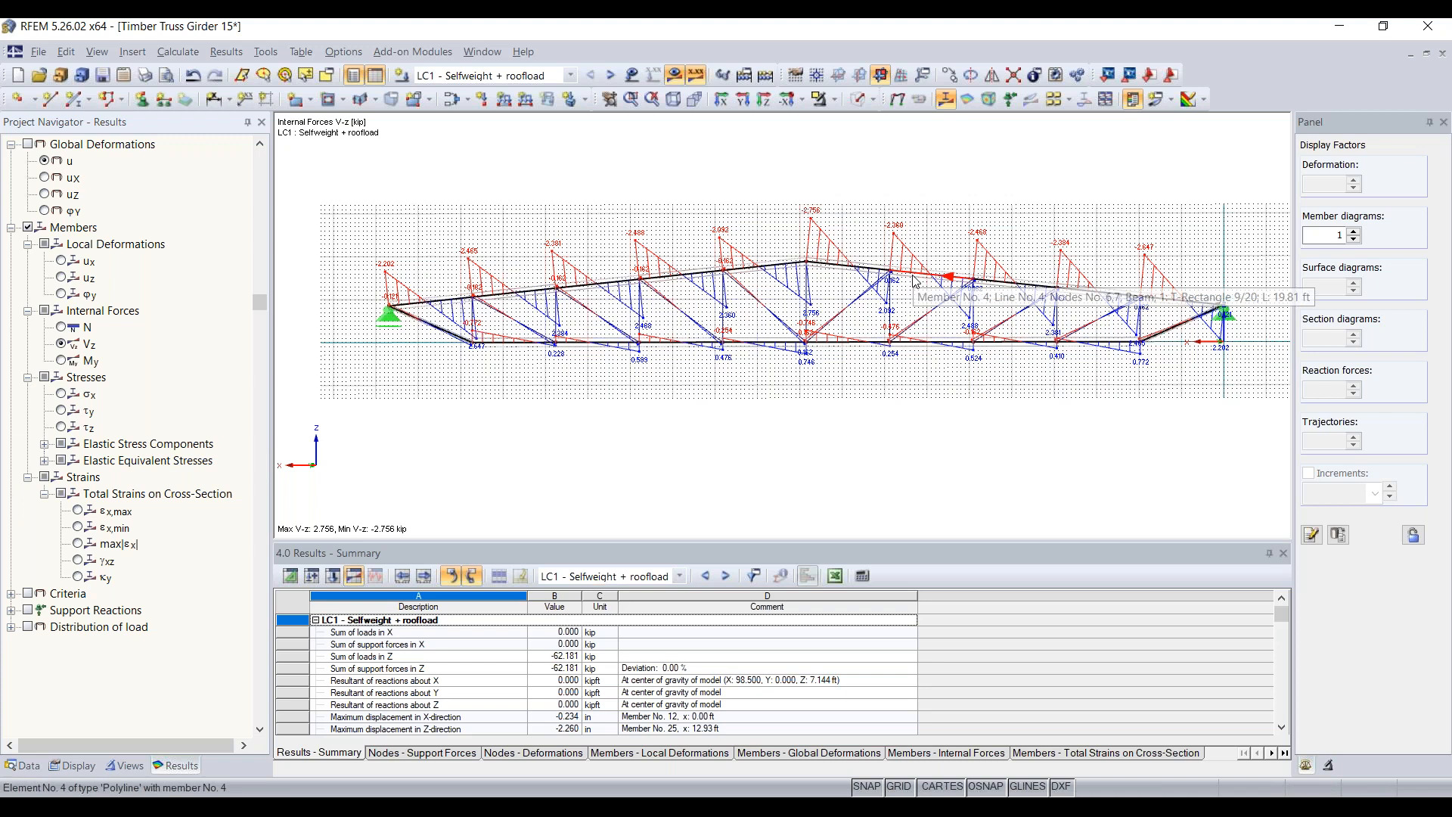
left_click(62, 361)
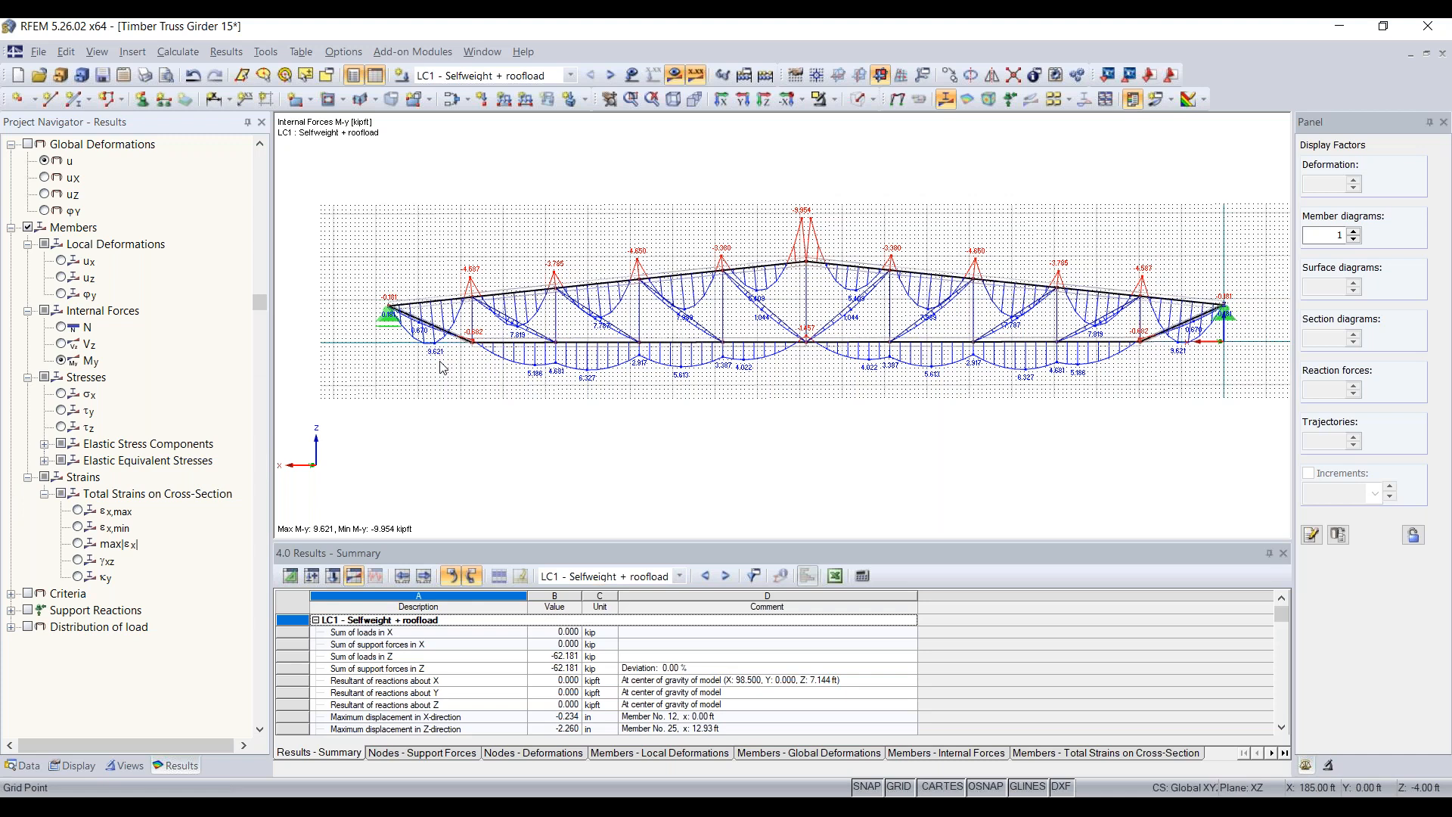
- Show the nodal support reactions together with the member results, and hide the background grid
left_click(28, 609)
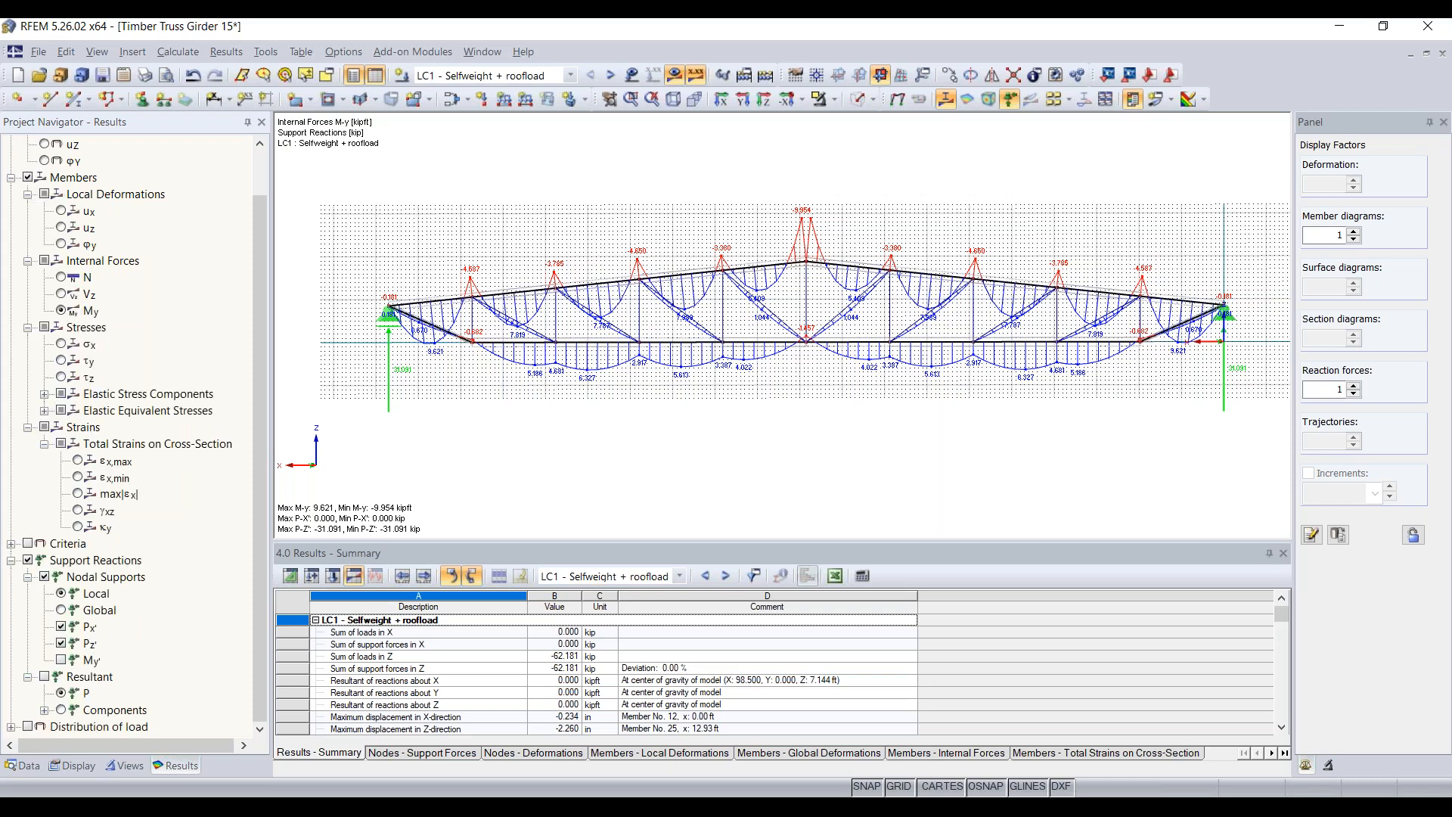
middle_click_drag(424, 394, 392, 410)
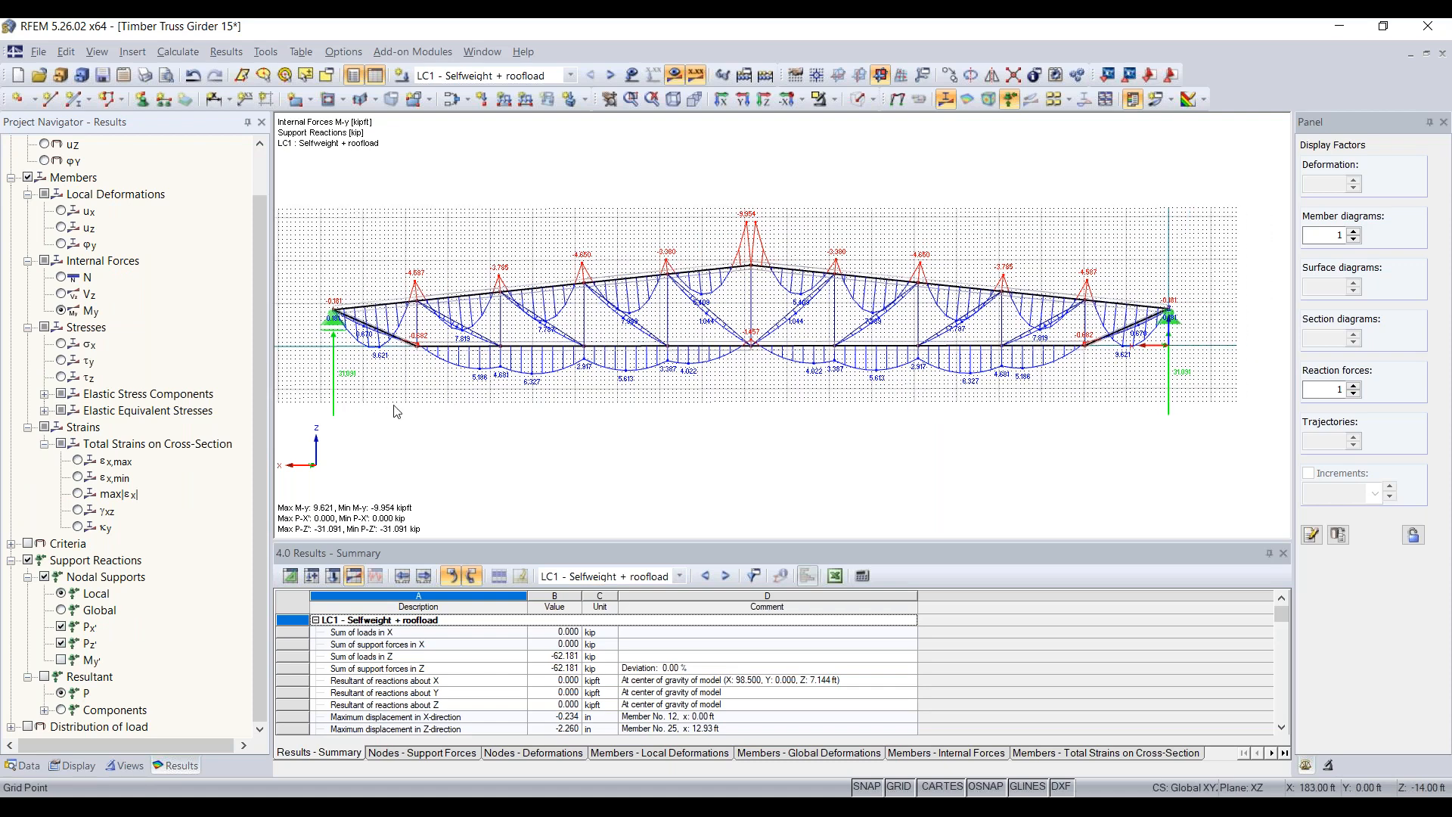
left_click(900, 788)
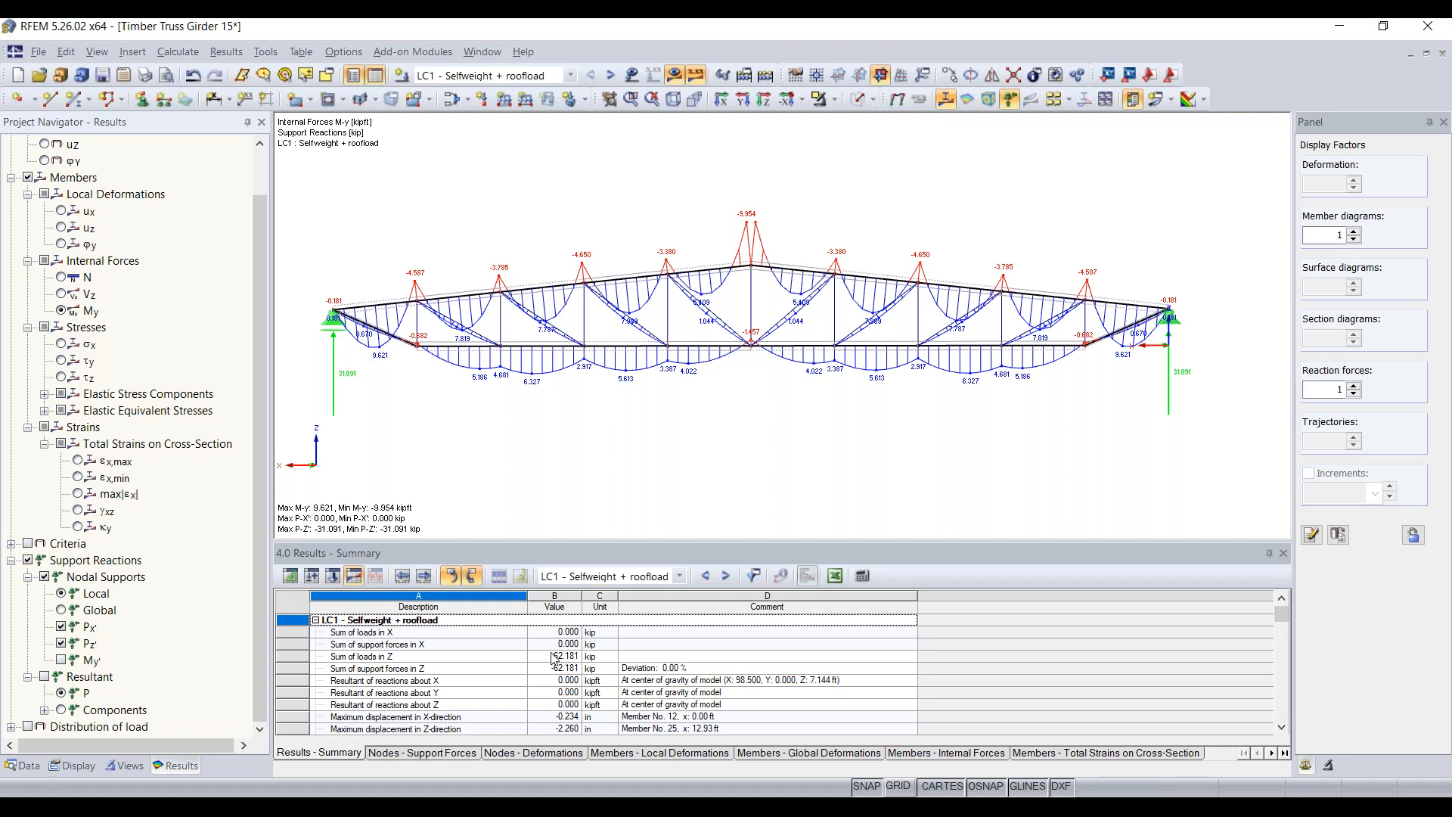
- Compare the sum of loads with the sum of support forces in Z in the LC1 results summary, including the deviation
left_click(351, 659)
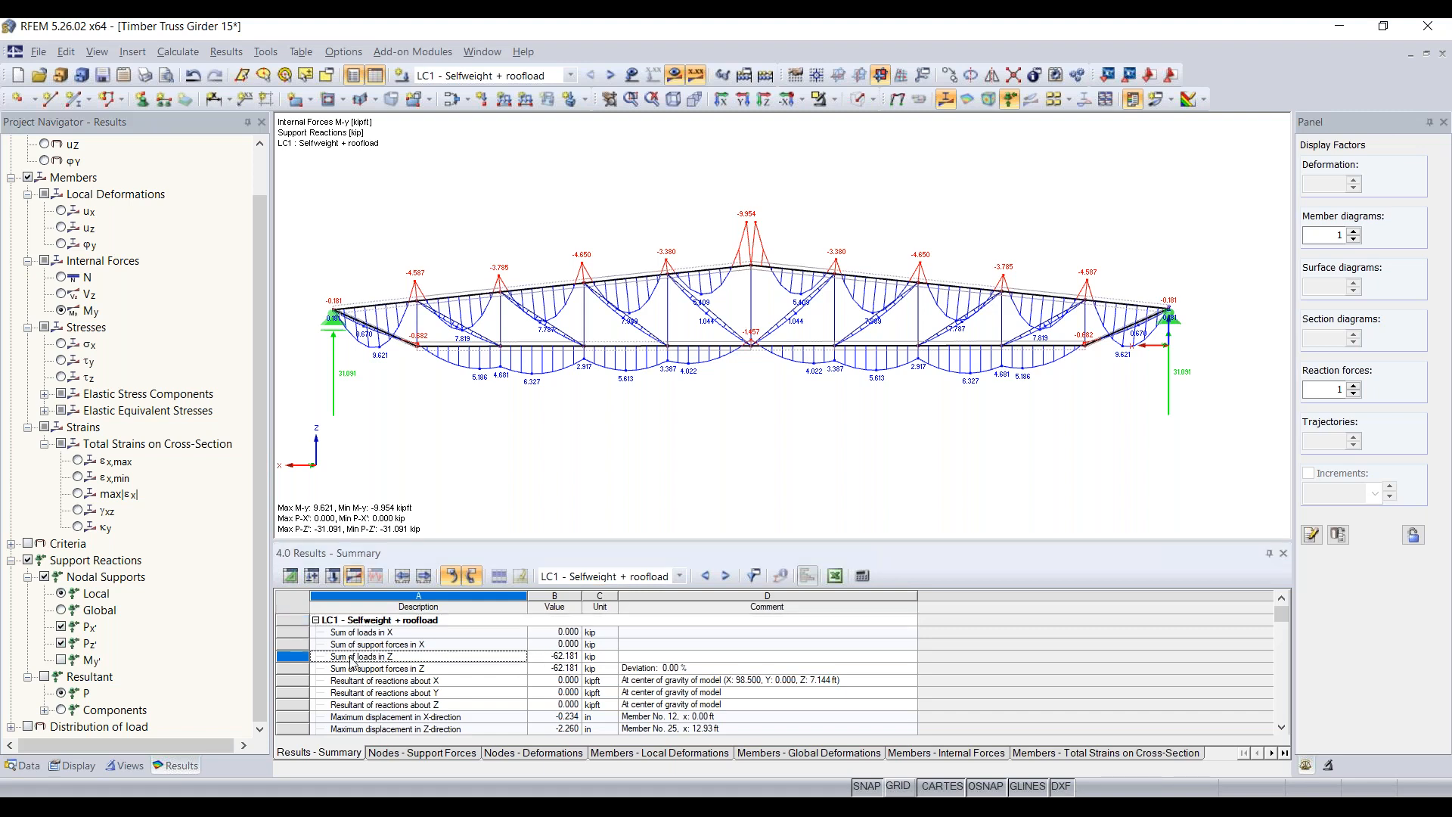
left_click(394, 670)
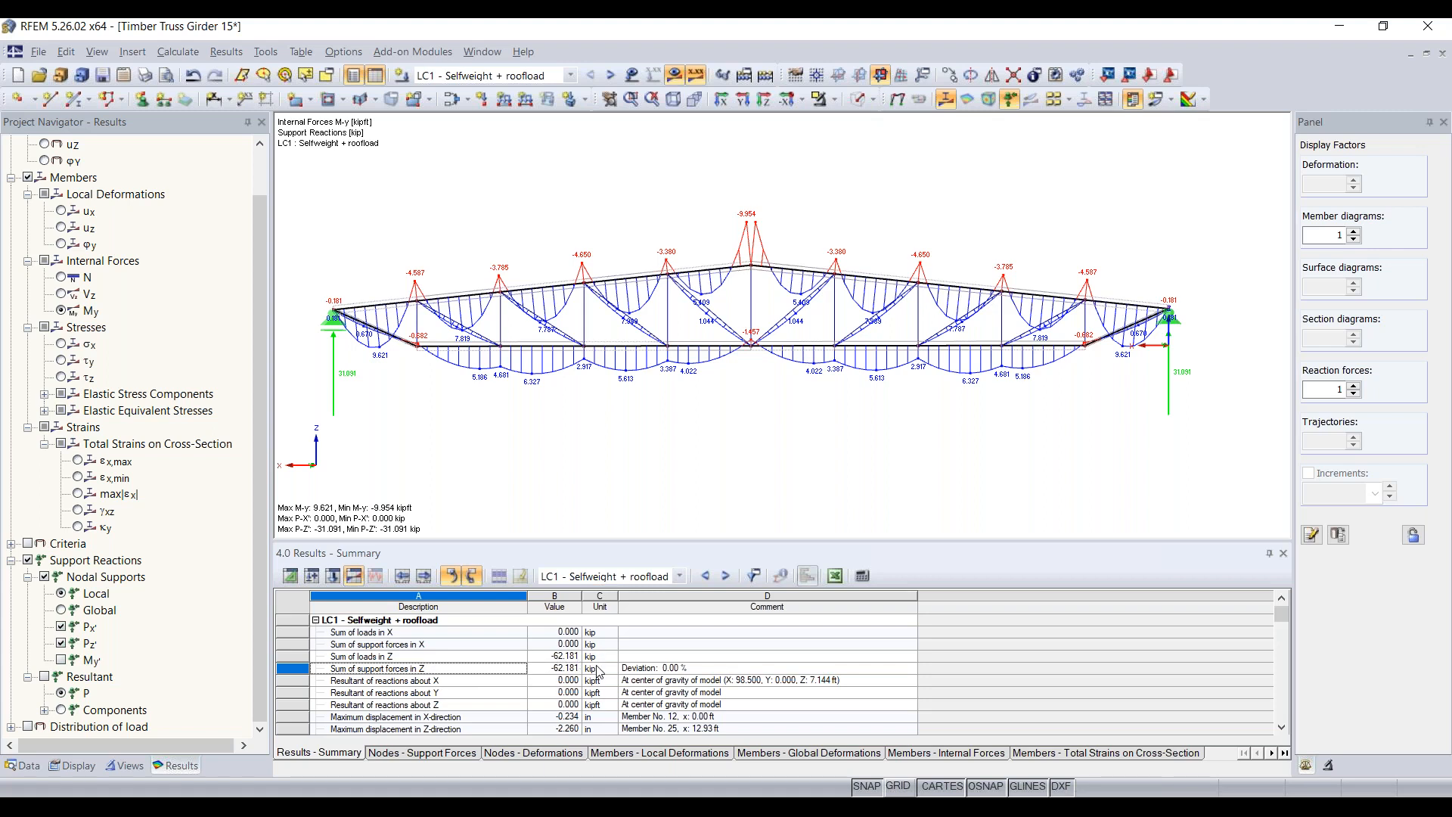
left_click(558, 658)
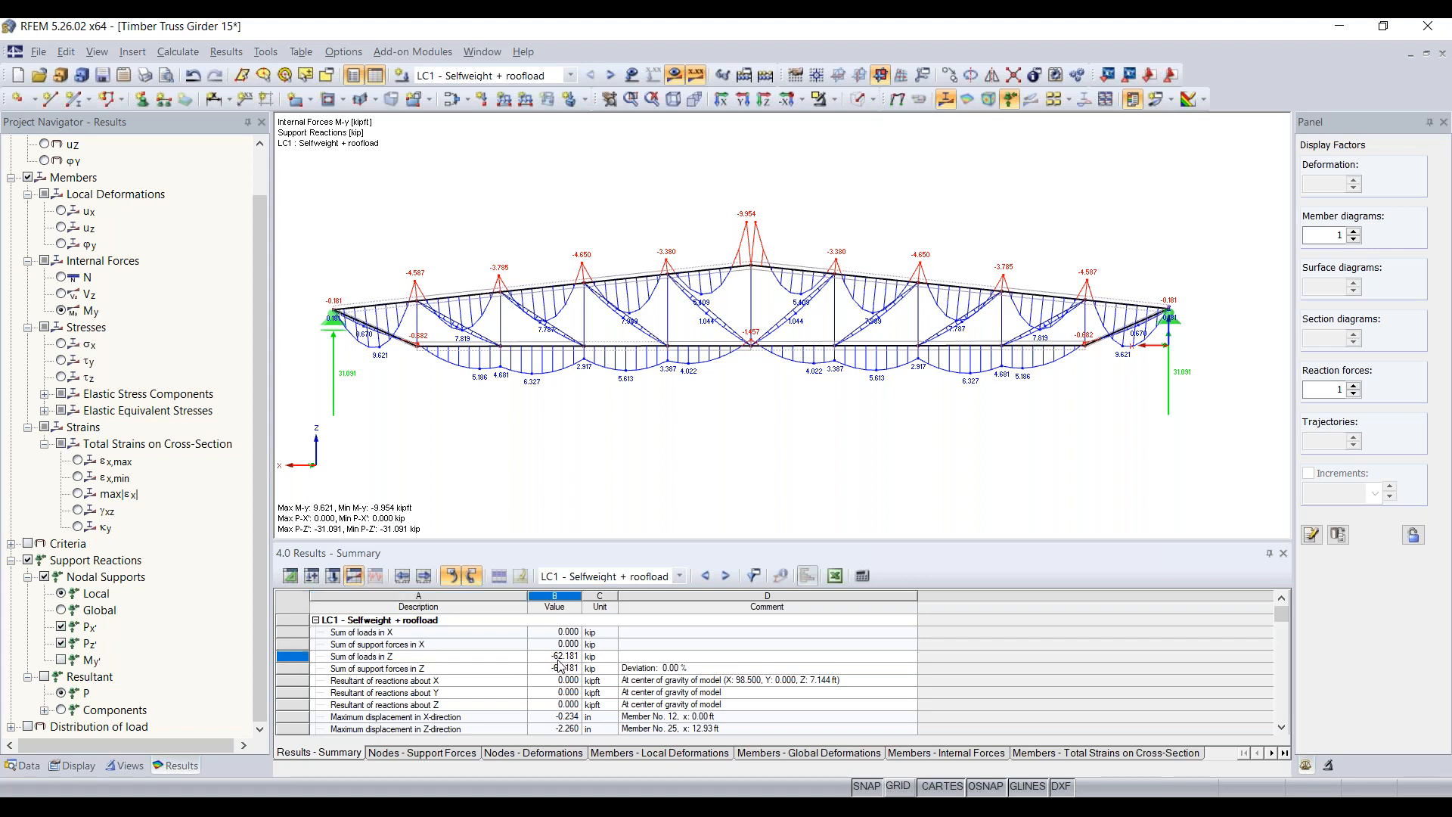
left_click(562, 671)
left_click(667, 670)
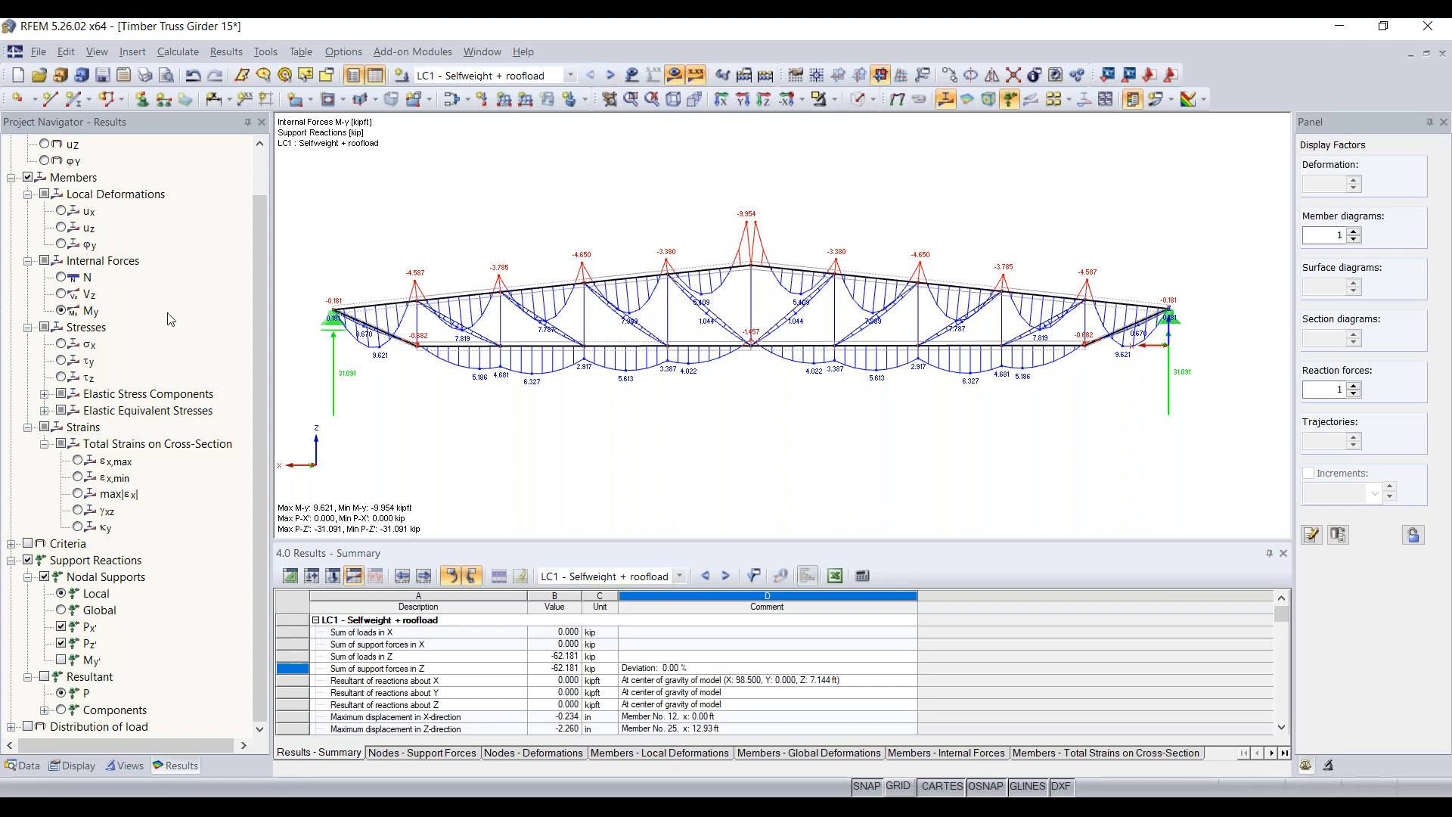
- Switch the member diagrams back to axial force N, keeping the support reactions displayed
scroll(98, 306, "up", 1)
left_click(61, 327)
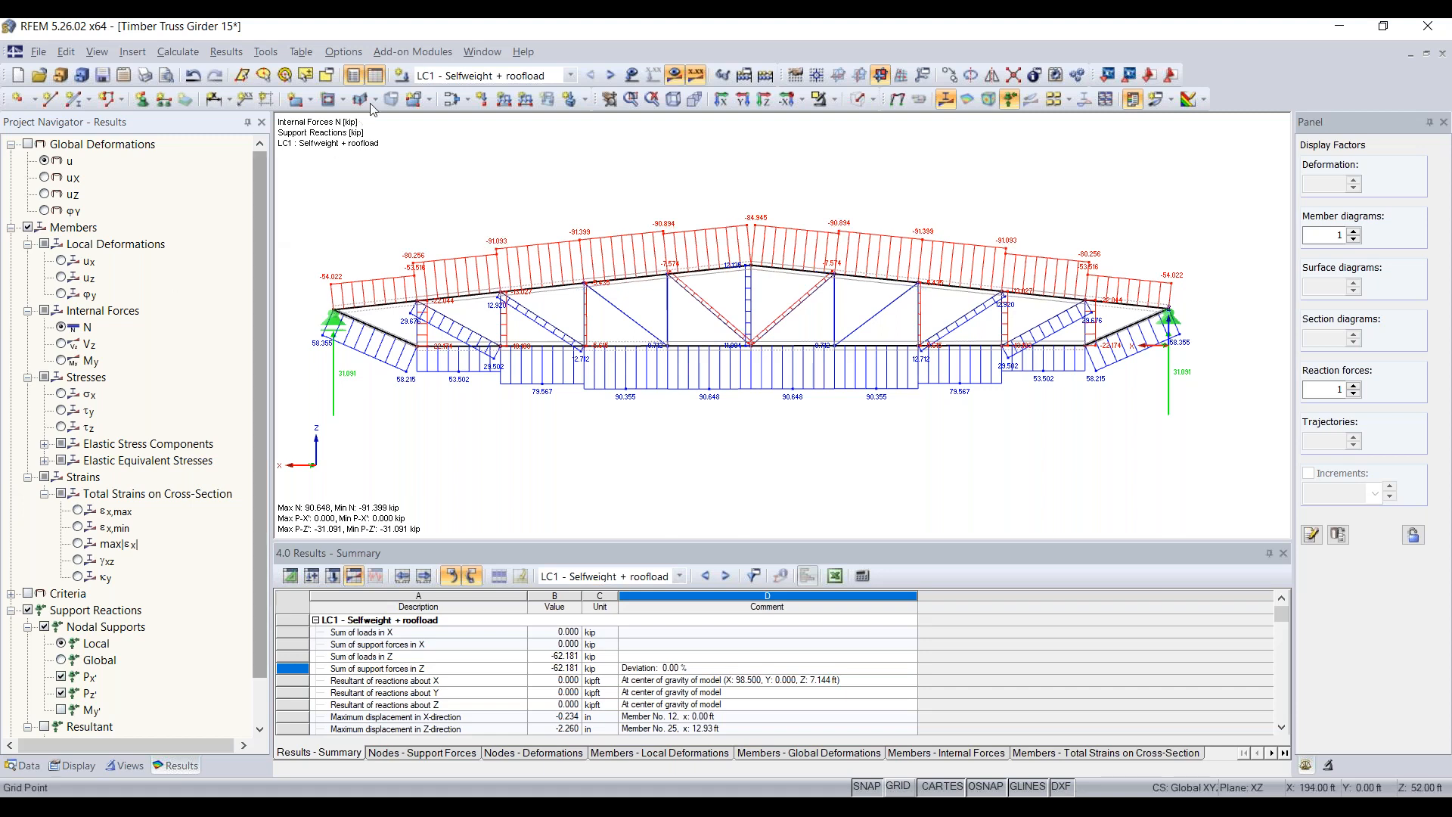
- Browse the timber design add-on modules and the full list of add-on modules in the project data
left_click(409, 61)
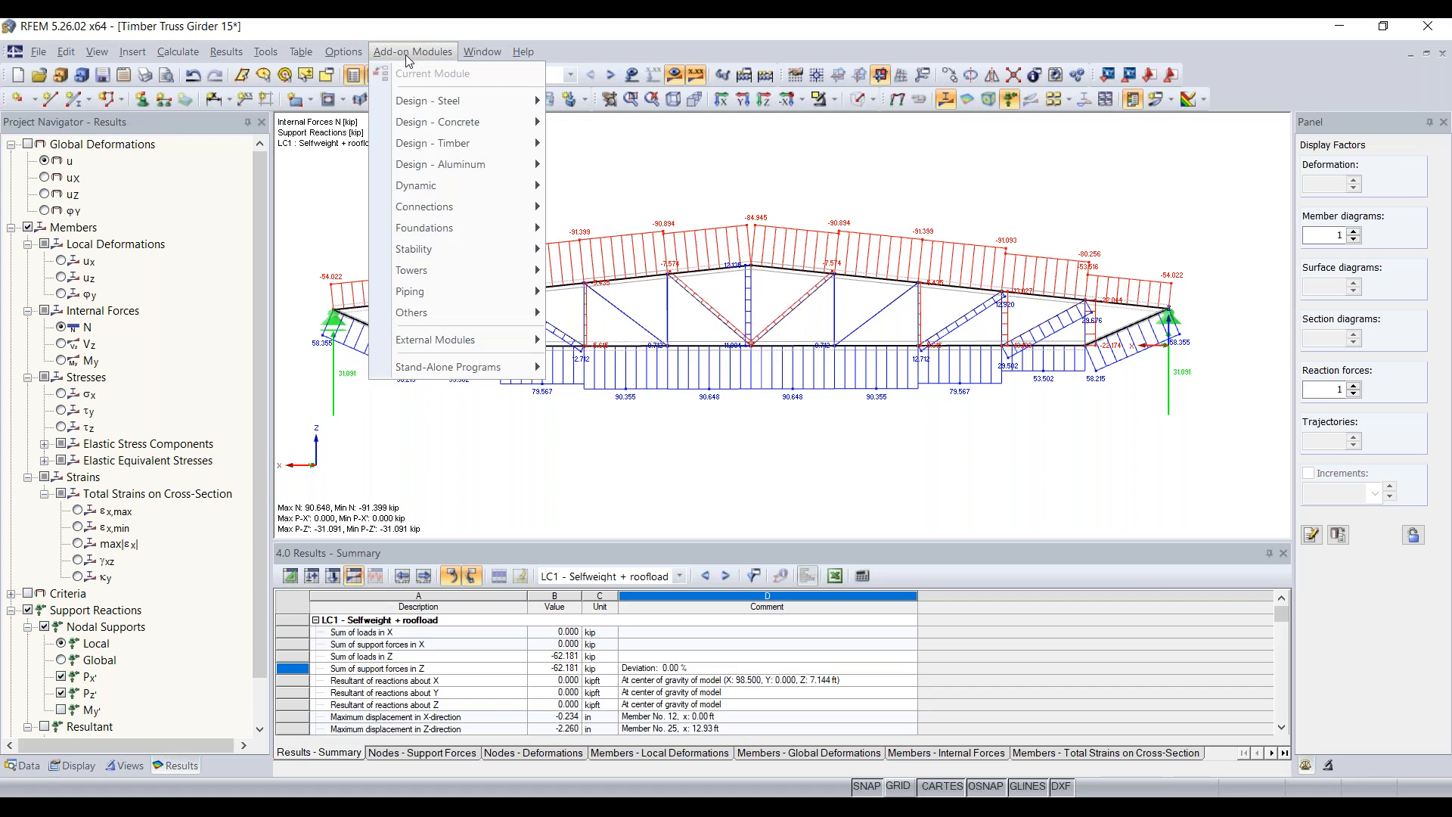
mouse_move(437, 147)
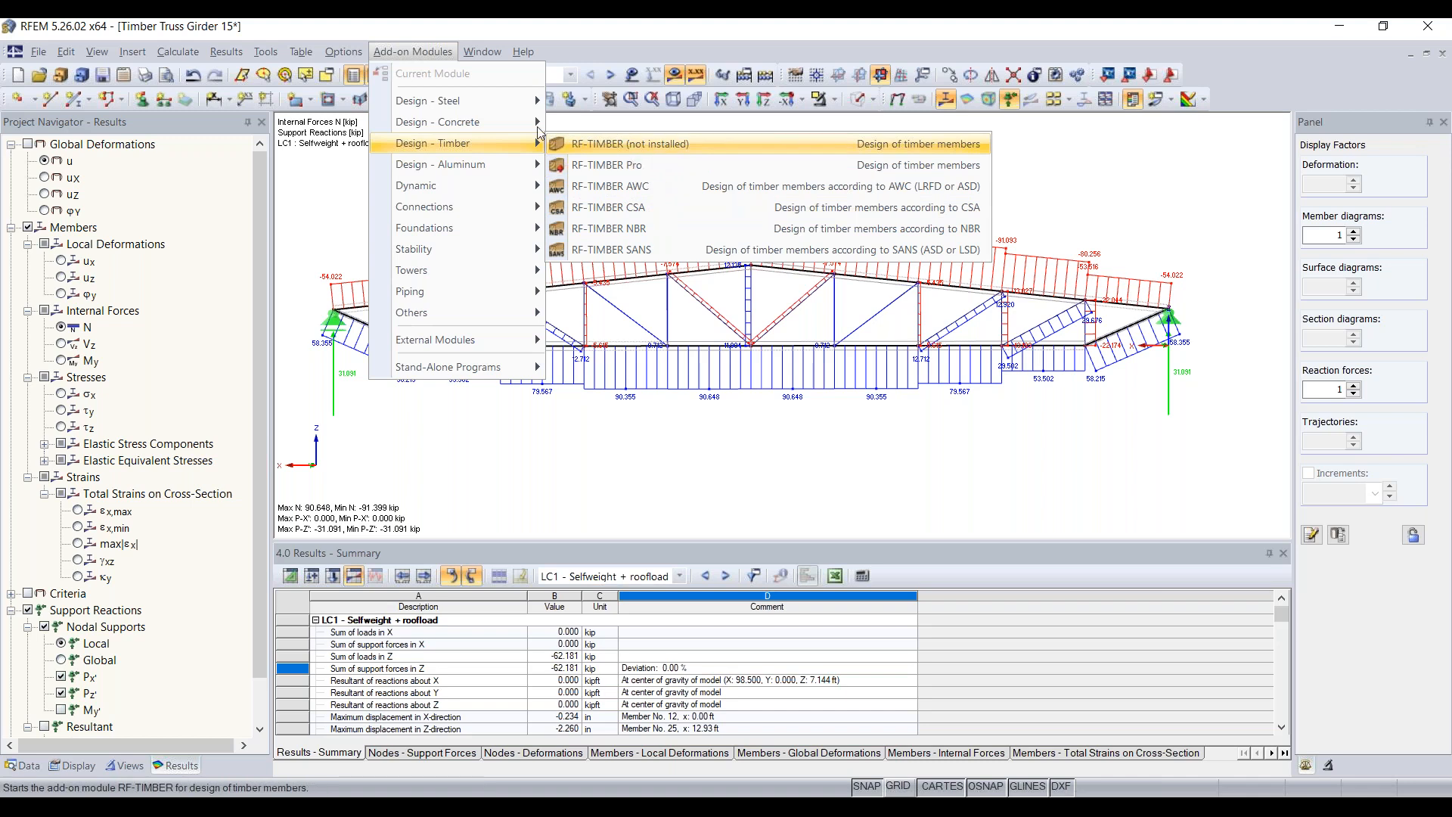
left_click(438, 52)
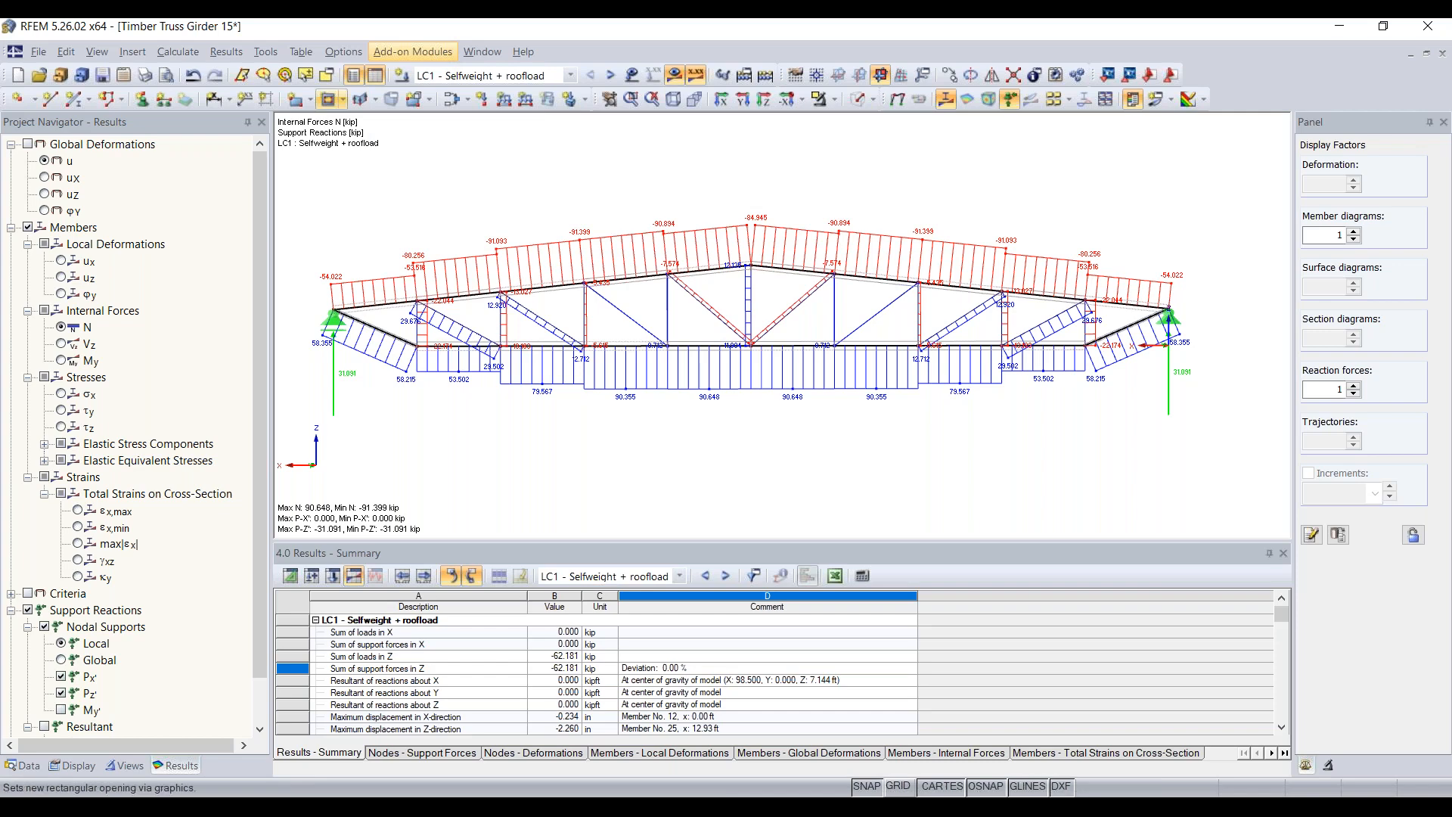
left_click(30, 772)
scroll(127, 586, "down", 4)
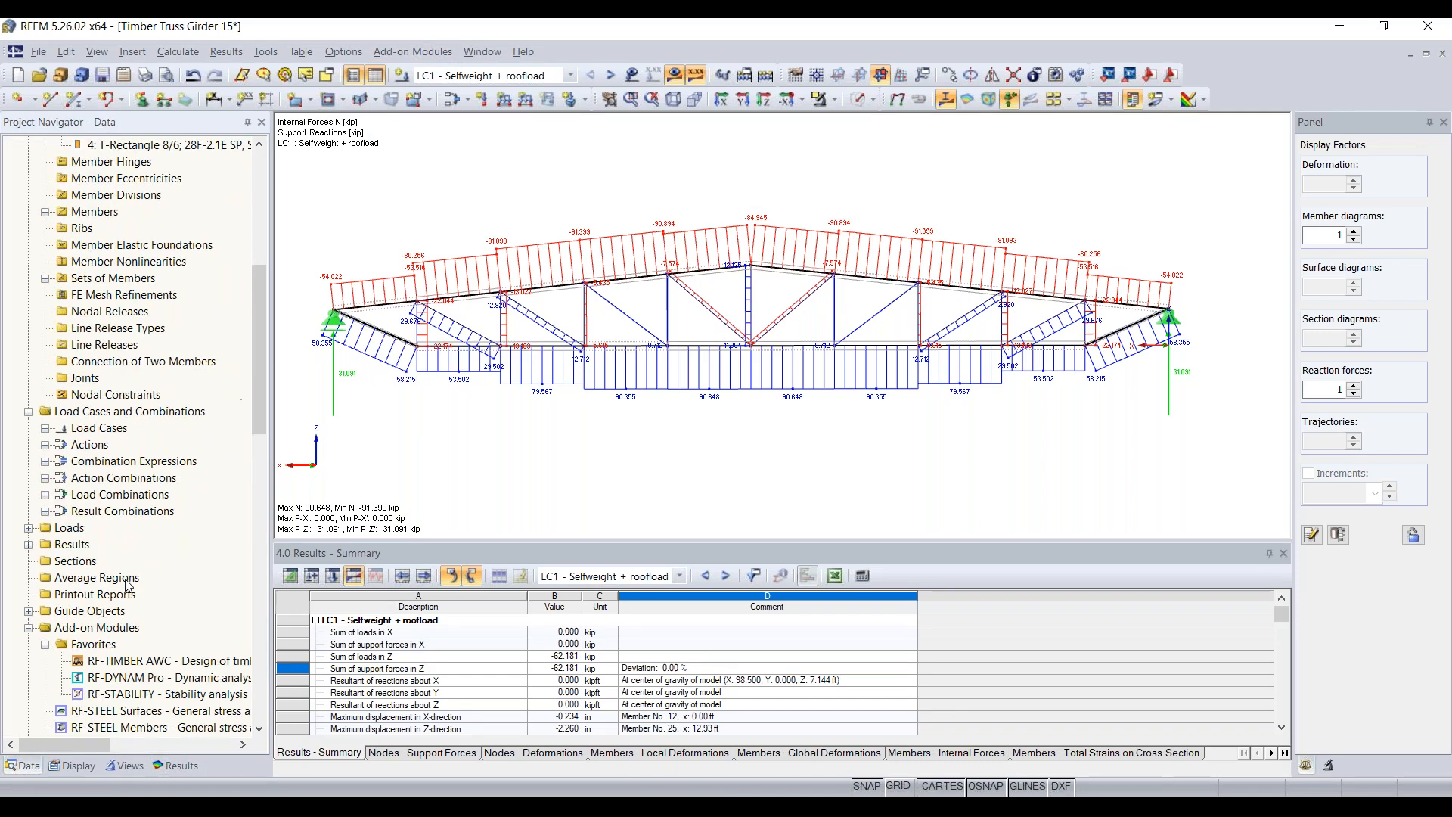
scroll(127, 586, "down", 10)
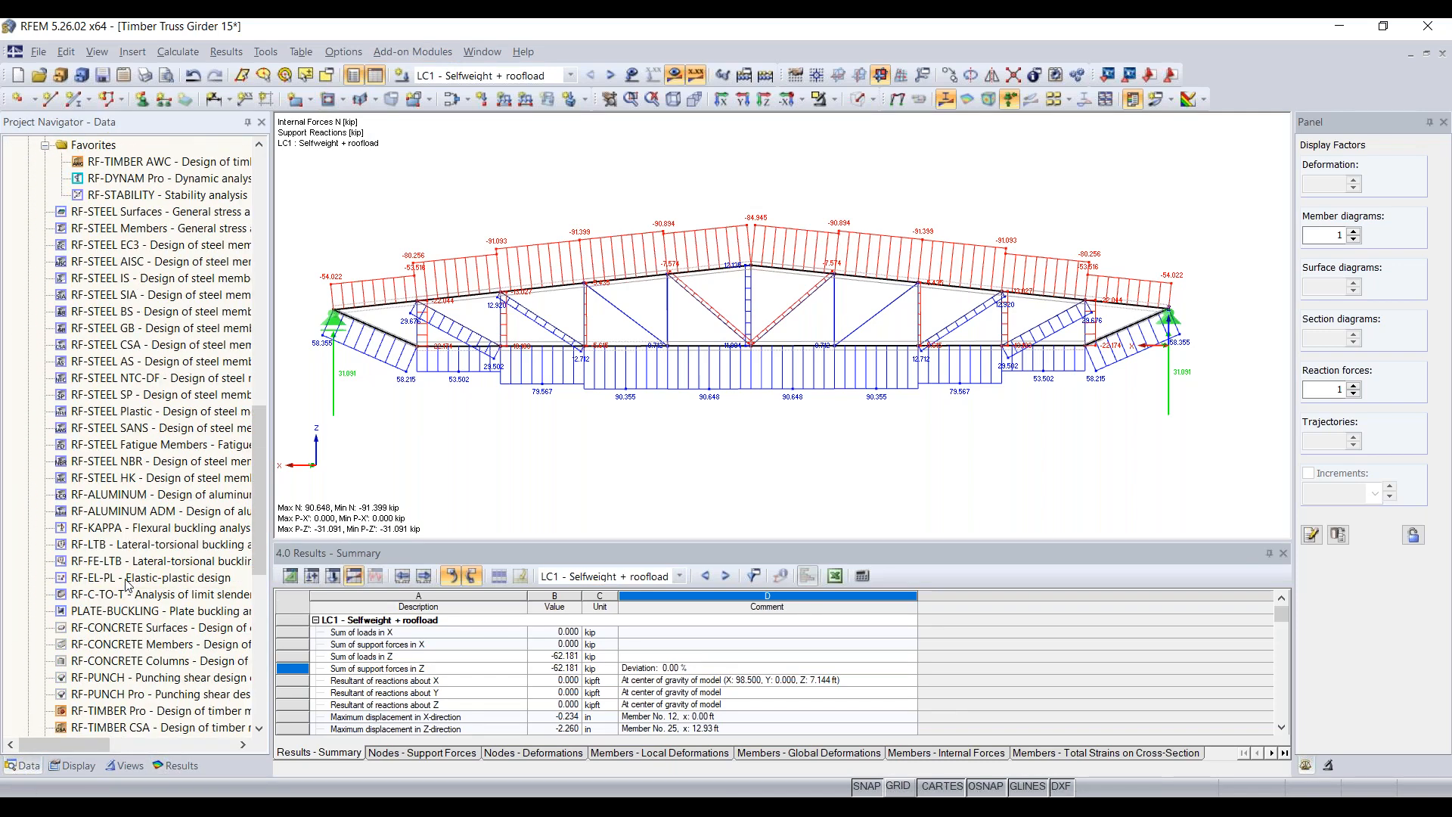
scroll(148, 560, "down", 5)
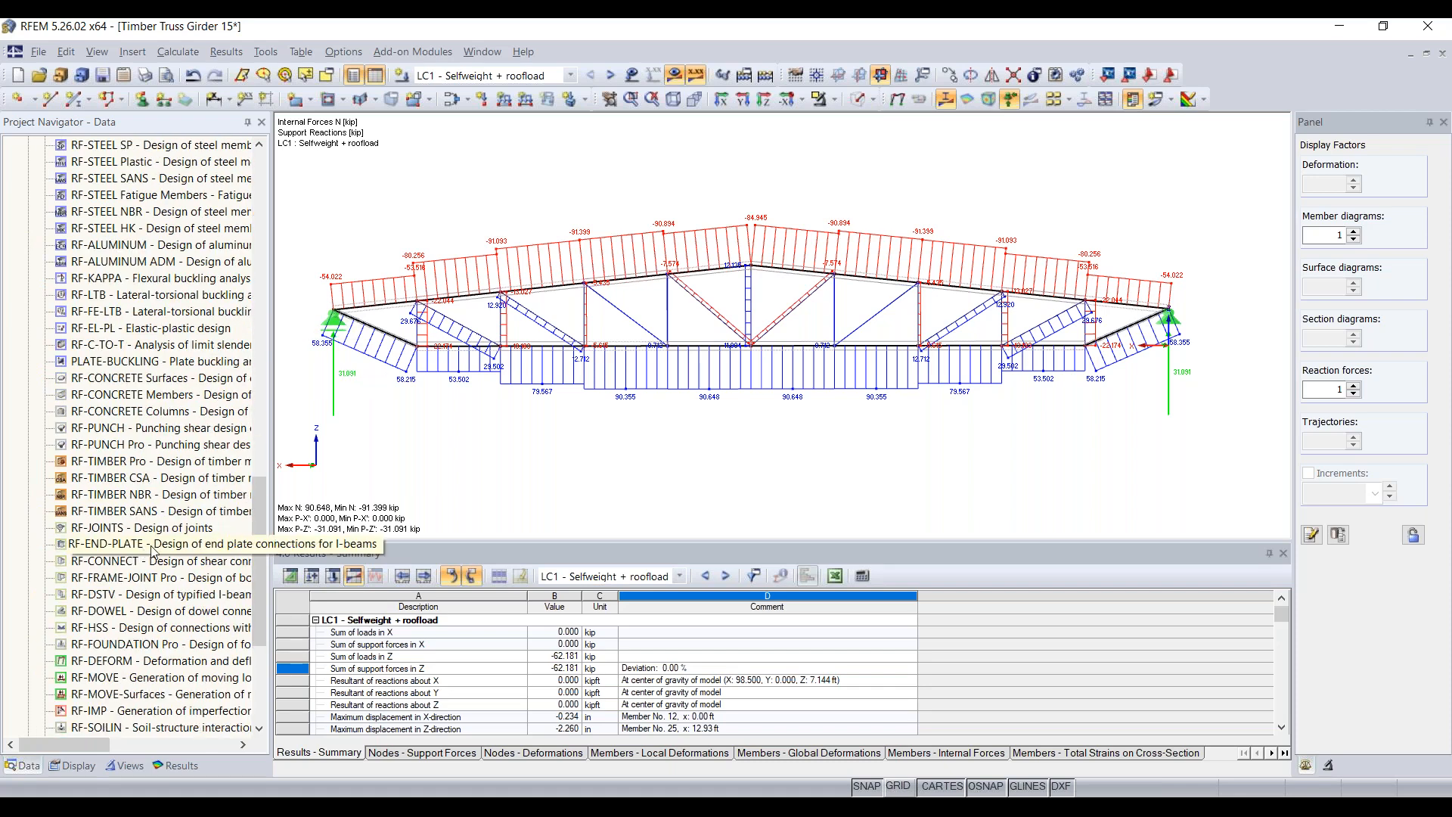
scroll(162, 482, "up", 5)
scroll(161, 482, "up", 7)
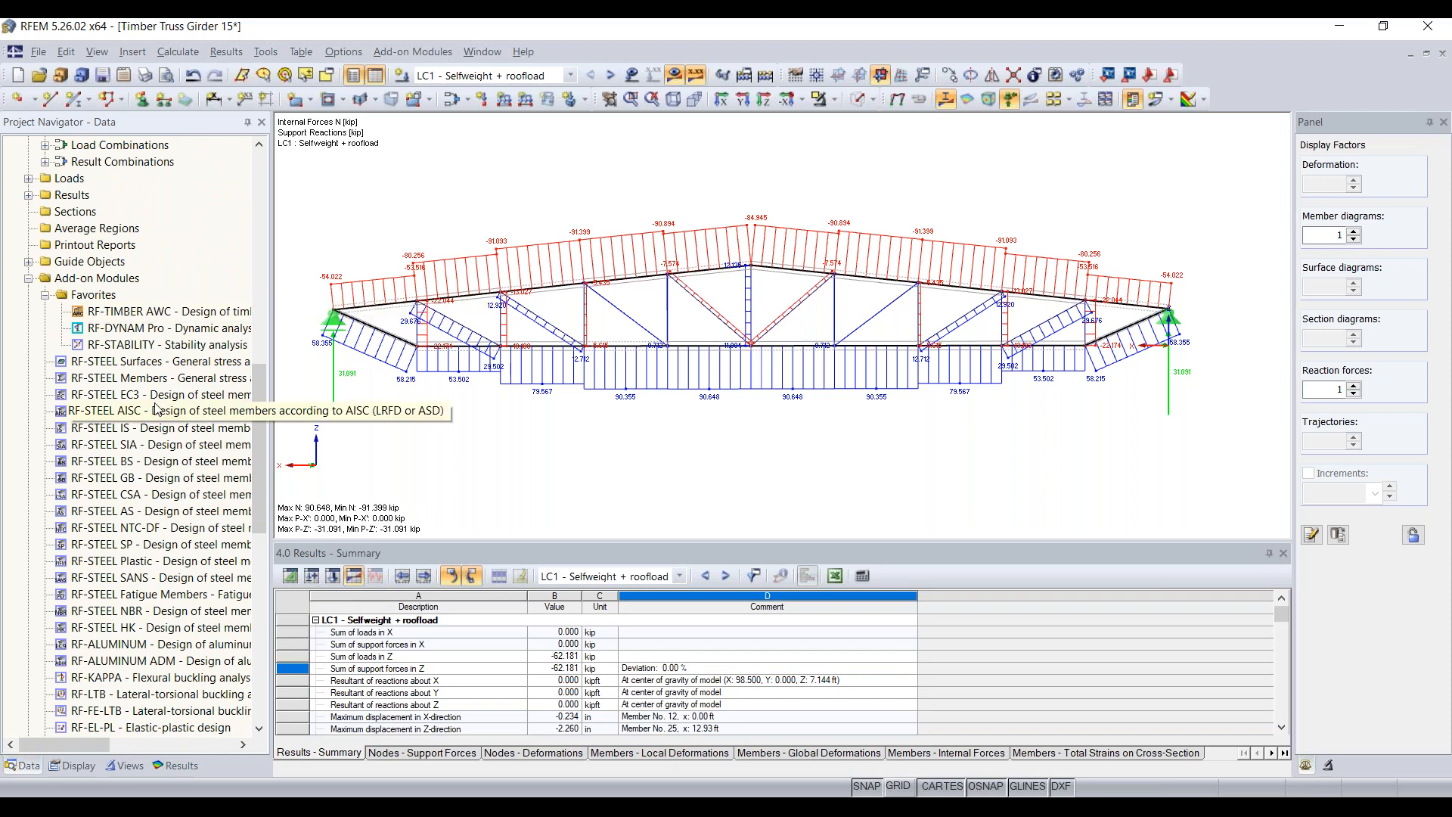
scroll(157, 409, "down", 5)
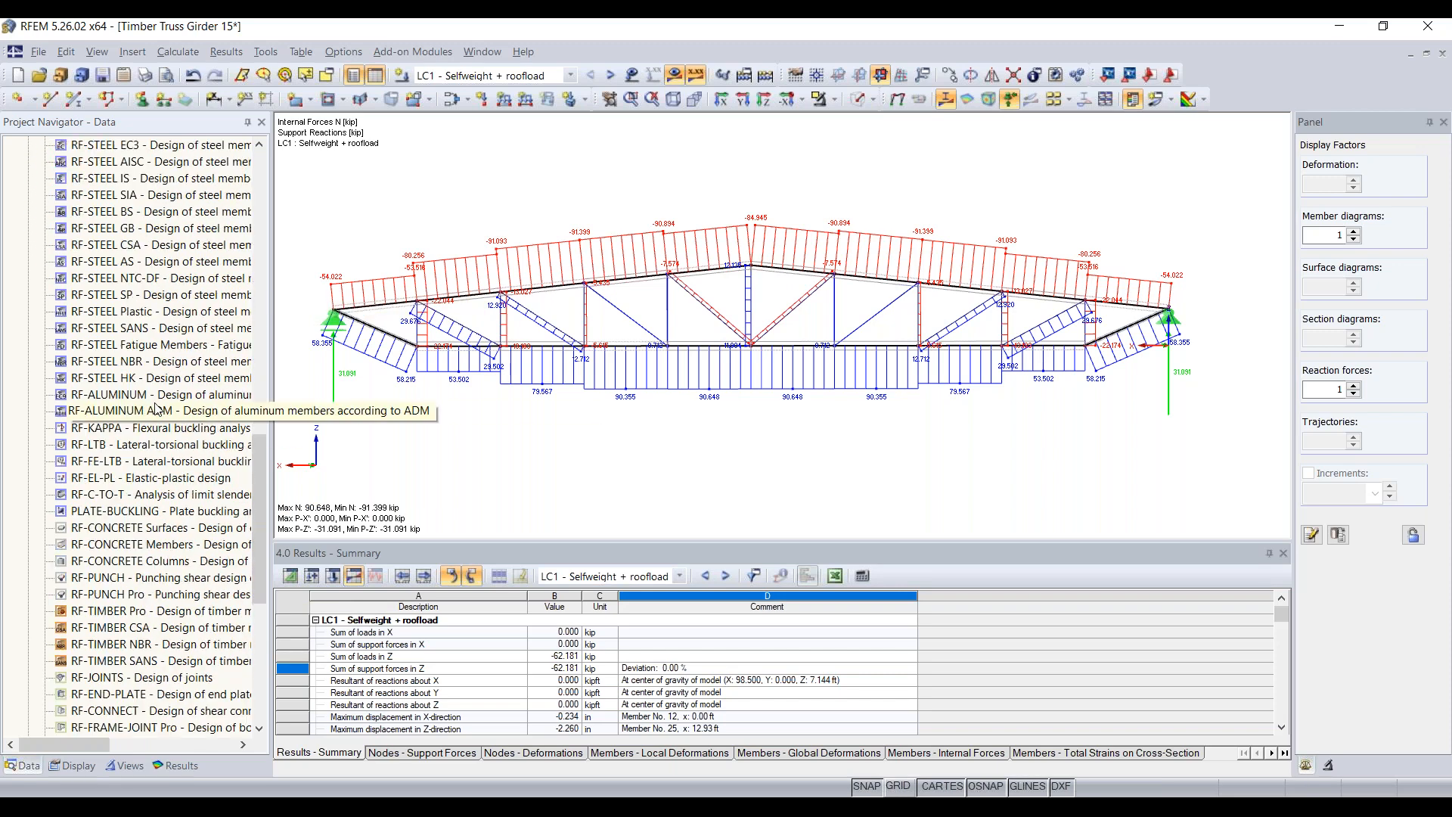
- Add RF-ALUMINUM to the favorite add-on modules and remove it from the favorites again
right_click(157, 394)
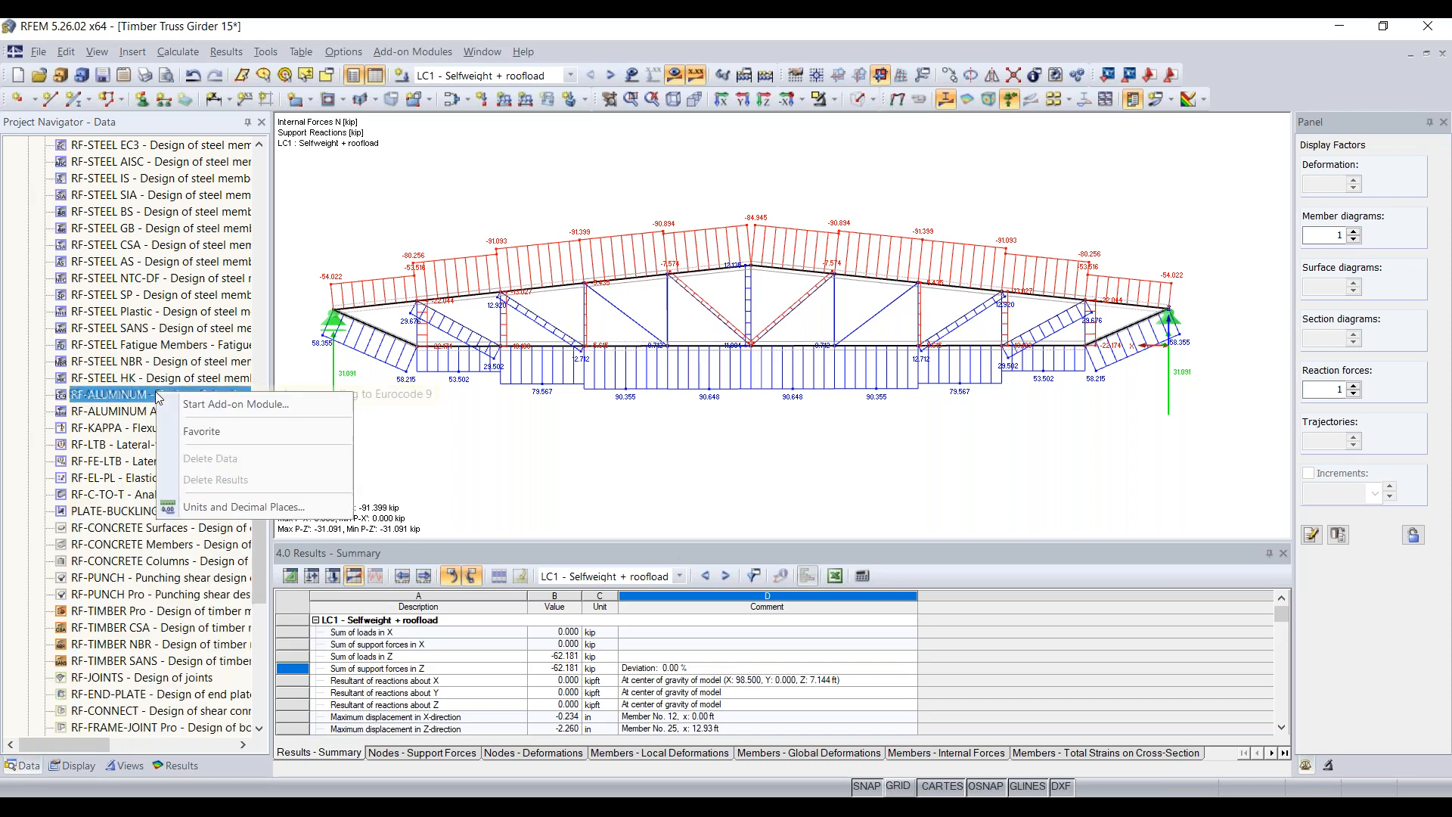
left_click(209, 435)
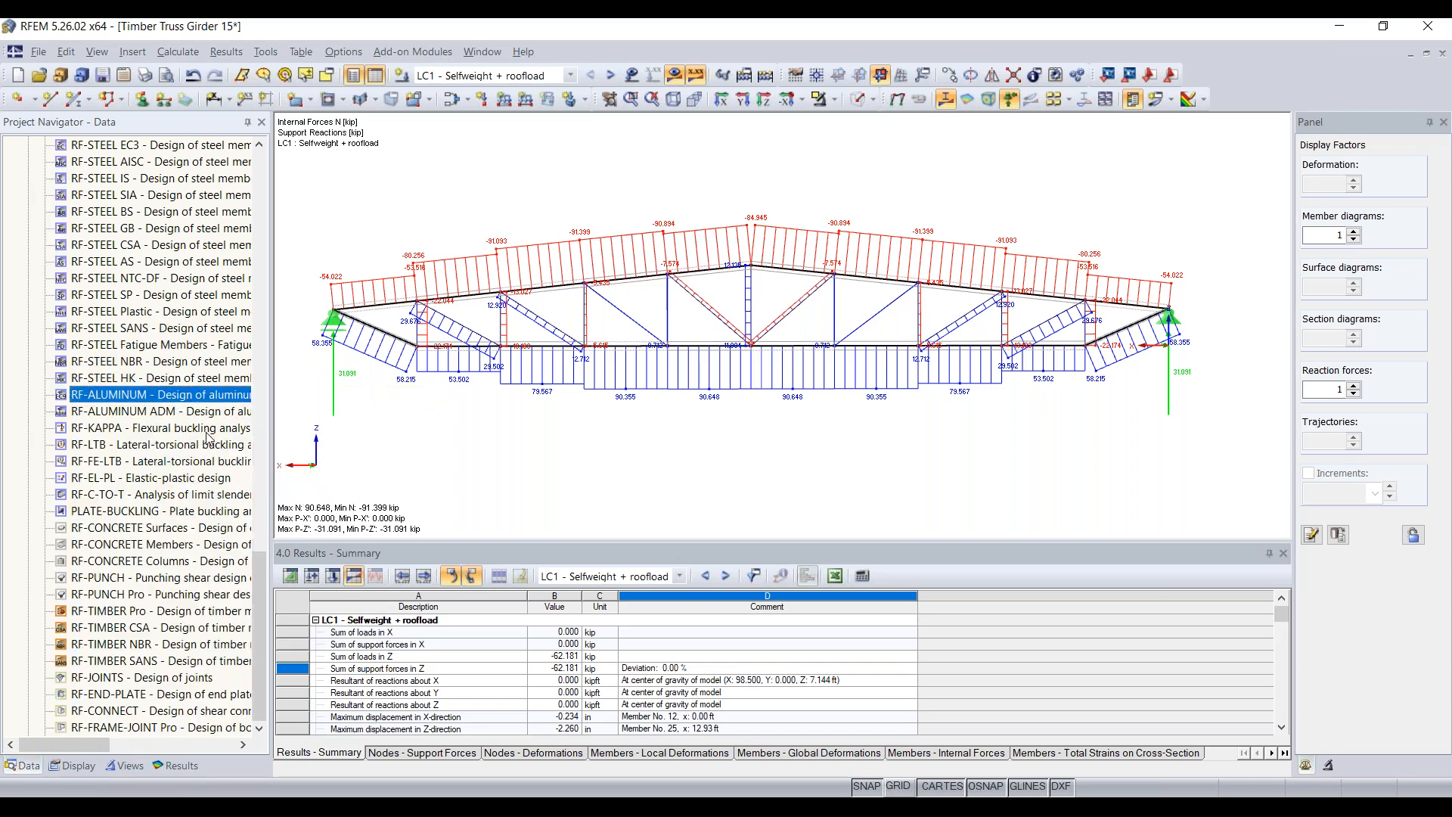
scroll(207, 434, "up", 8)
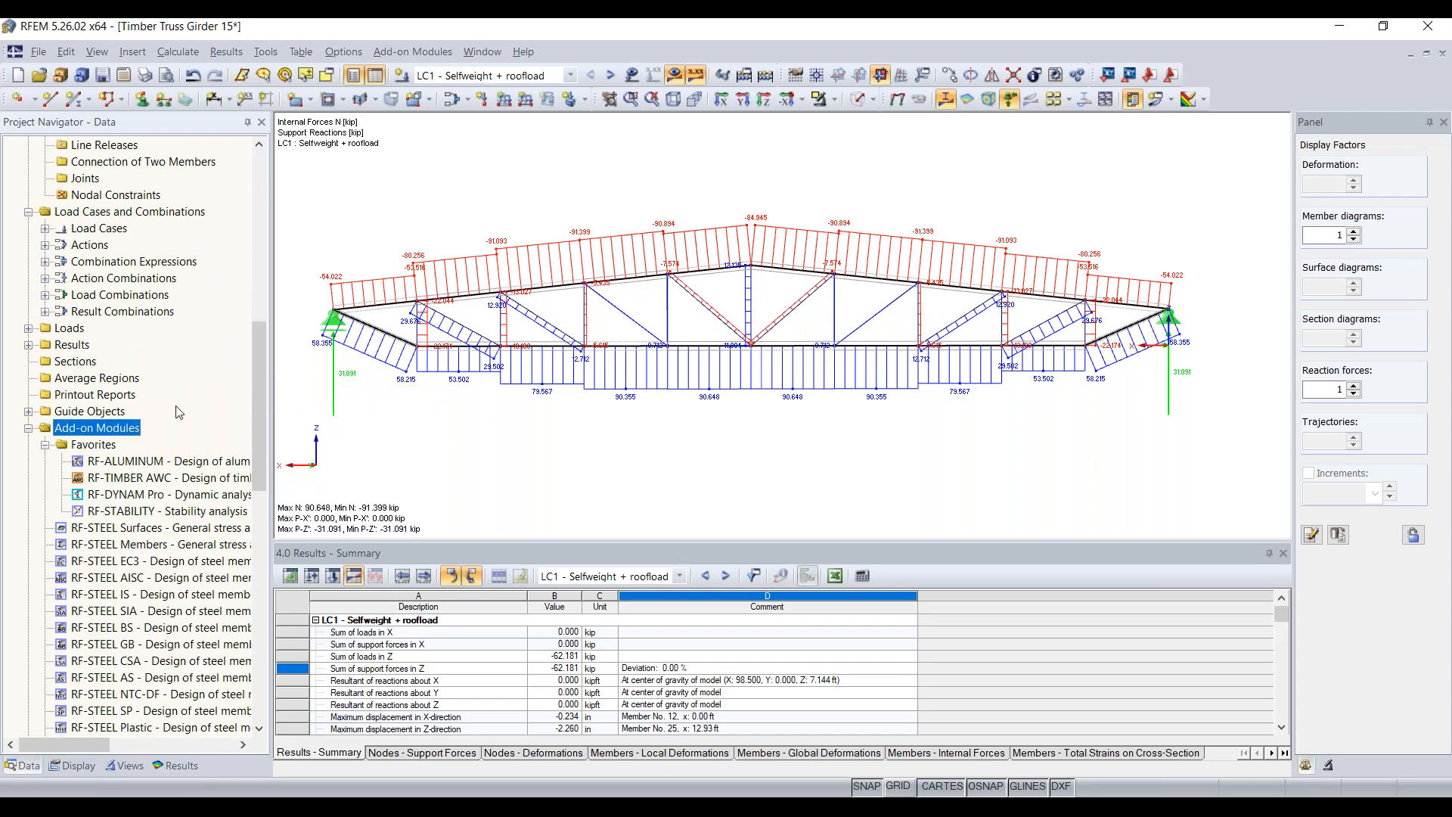
right_click(146, 461)
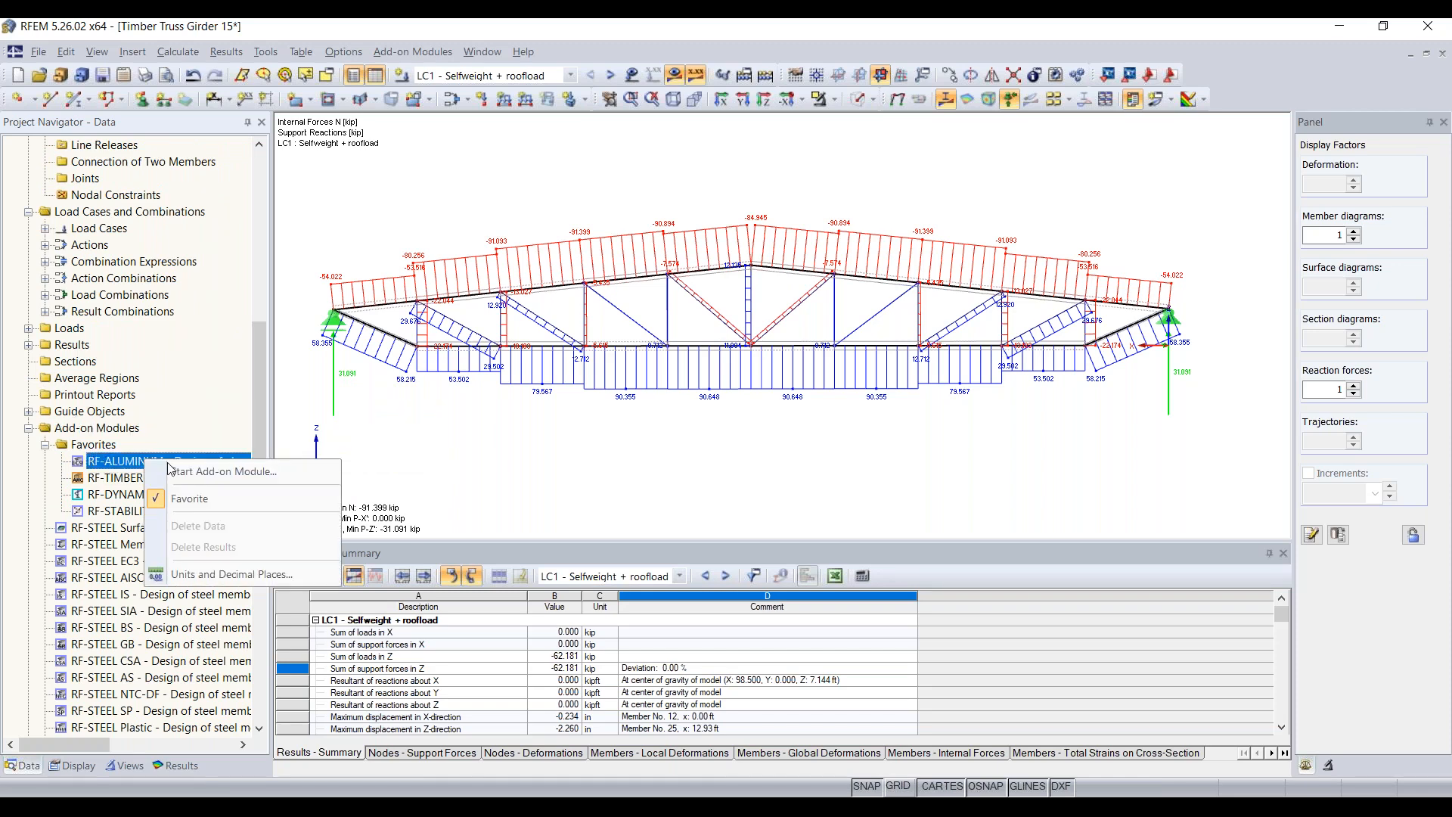
left_click(239, 503)
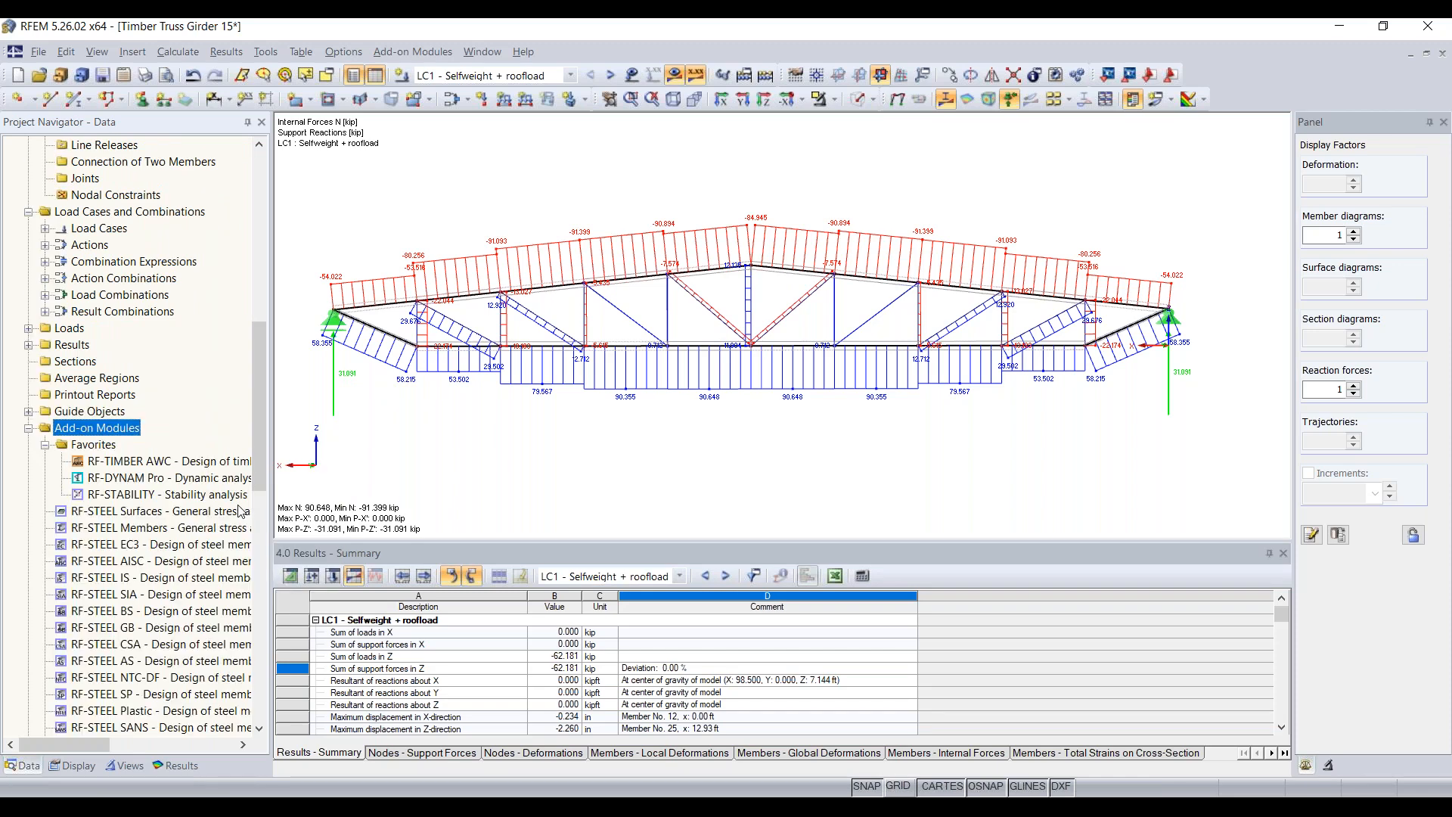
- Start the RF-TIMBER AWC add-on module from the favorites and show its General Data
double_click(154, 466)
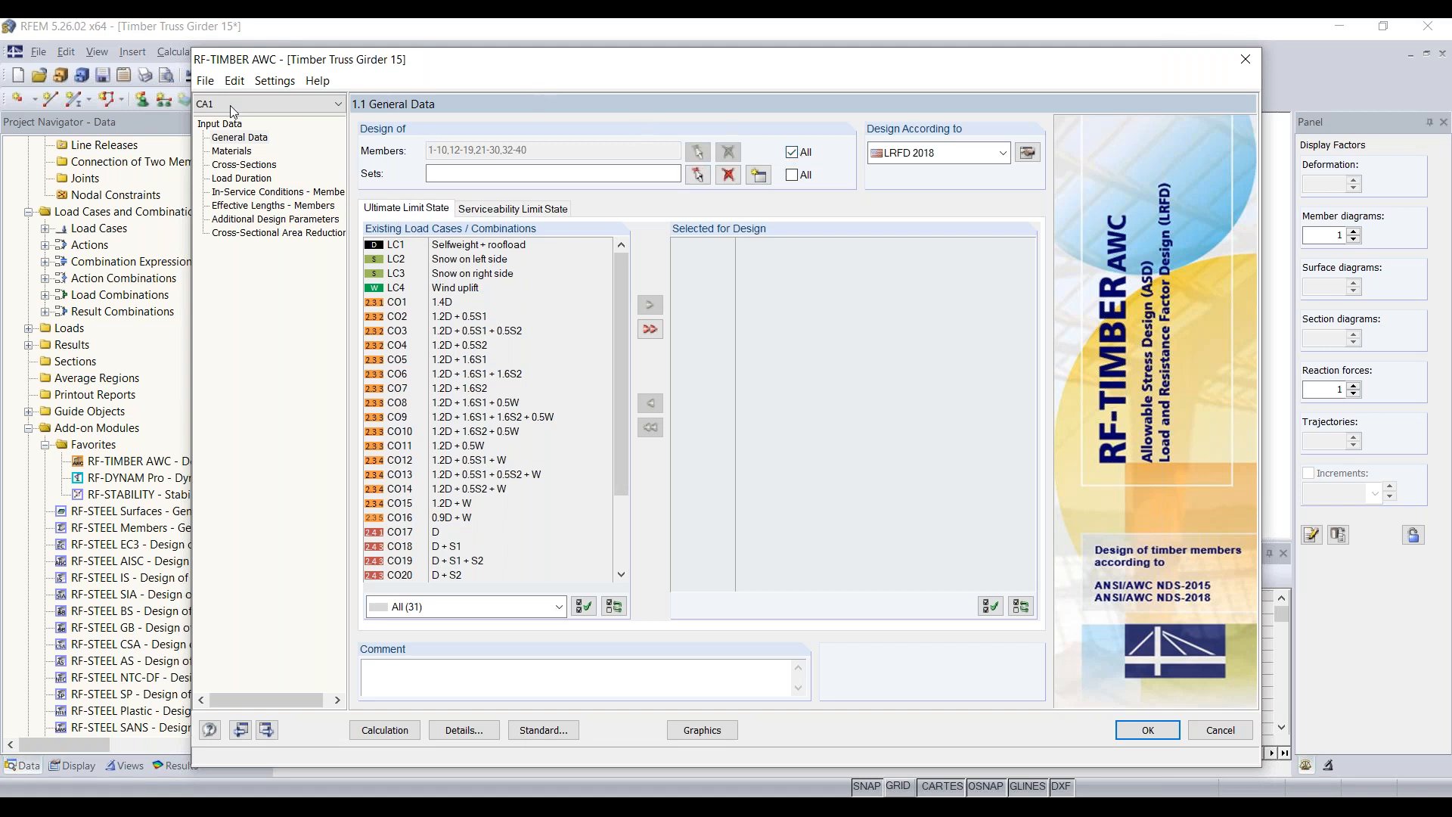
left_click_drag(503, 57, 484, 53)
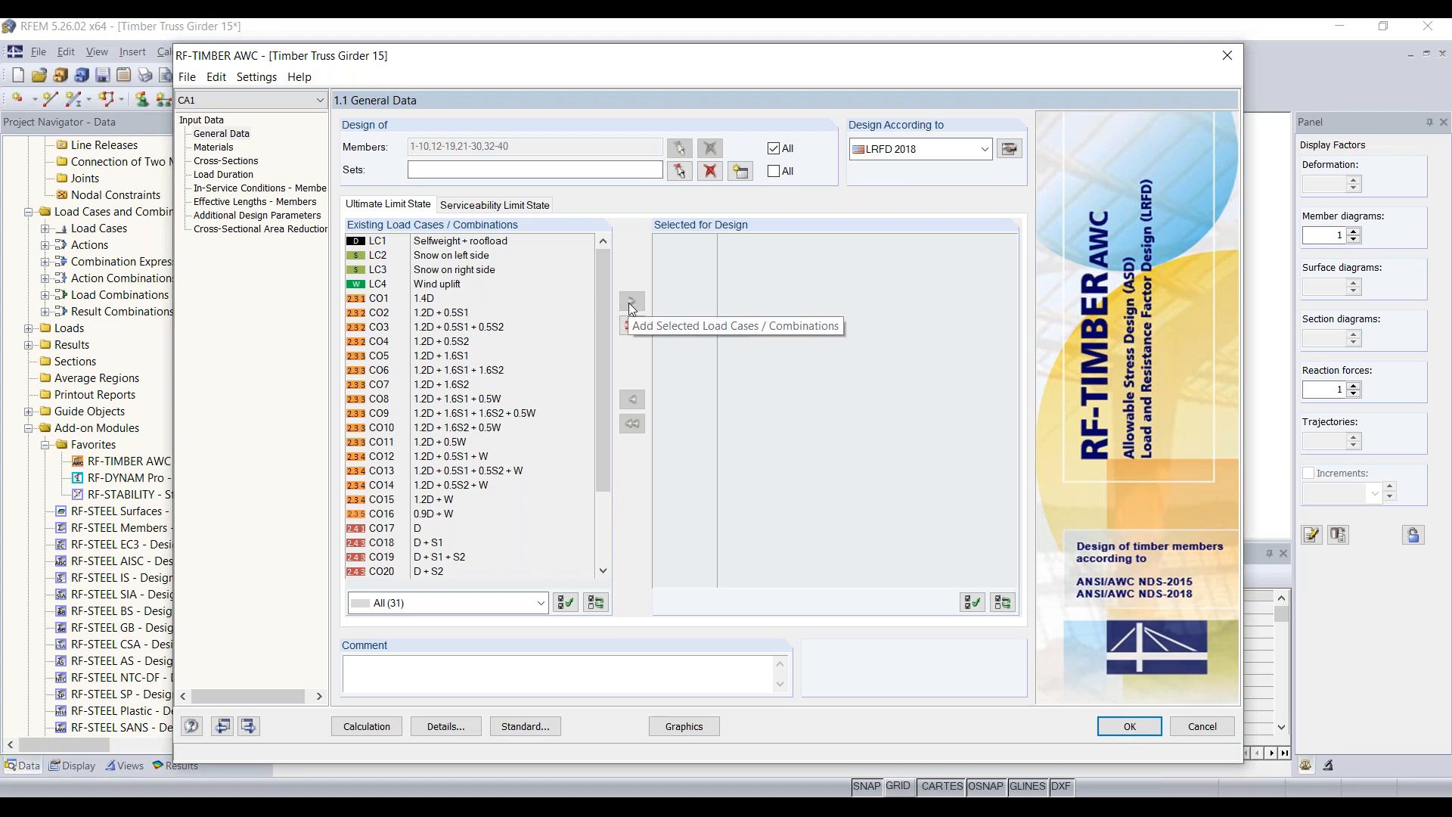
left_click(236, 135)
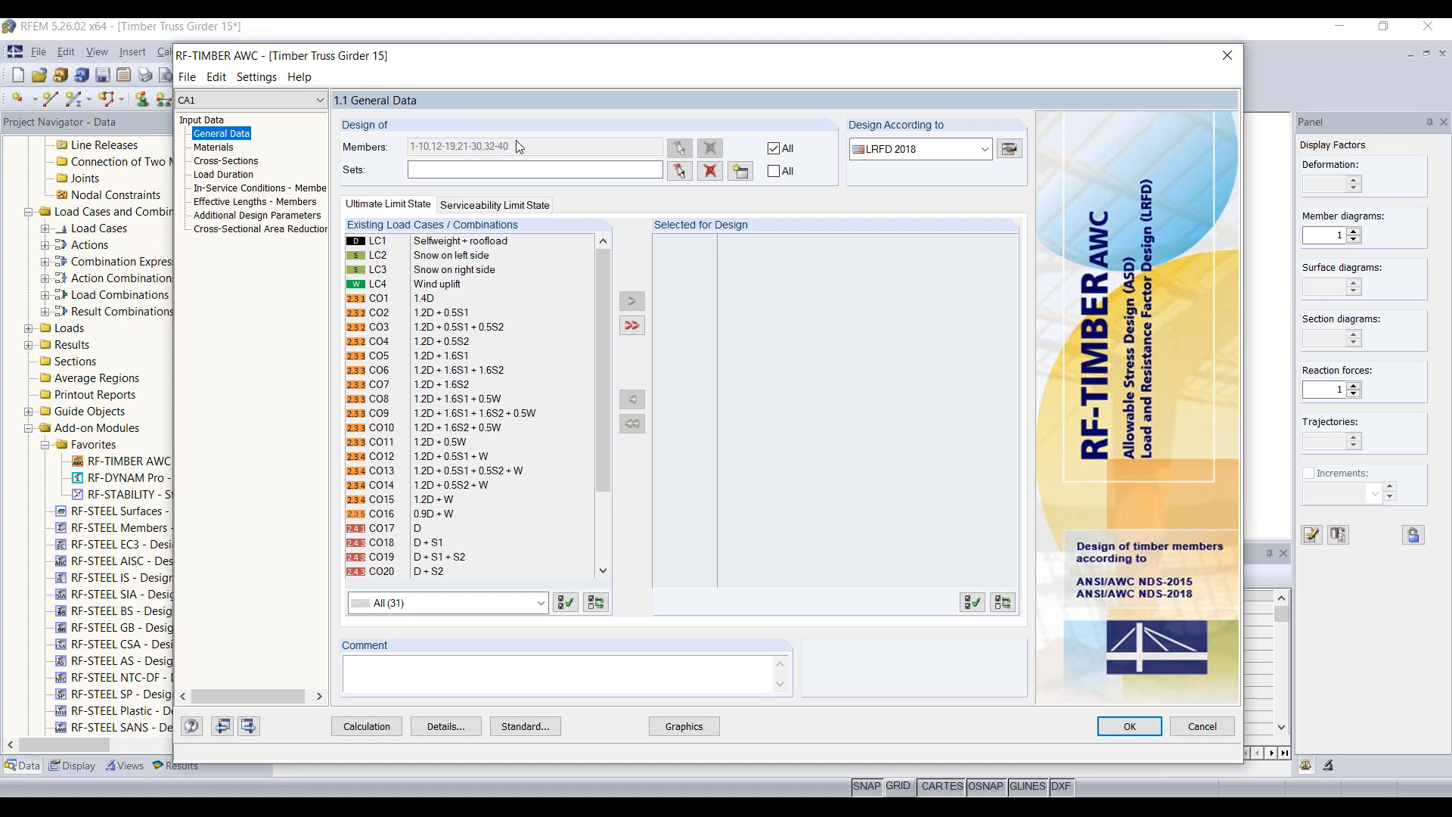
- Clear the list of single members to design and select all sets of members for design instead
left_click(774, 150)
left_click(773, 149)
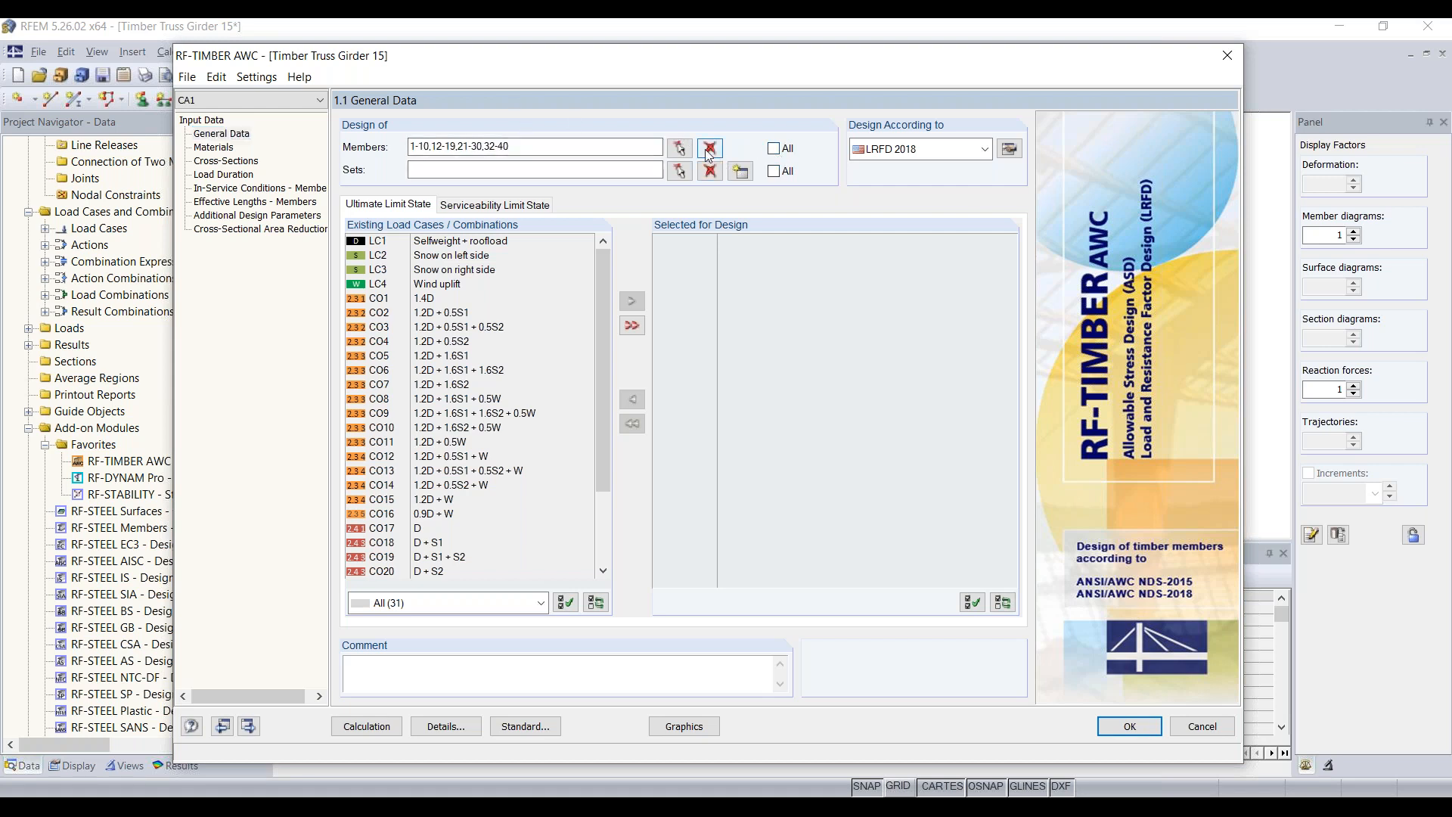
left_click(710, 149)
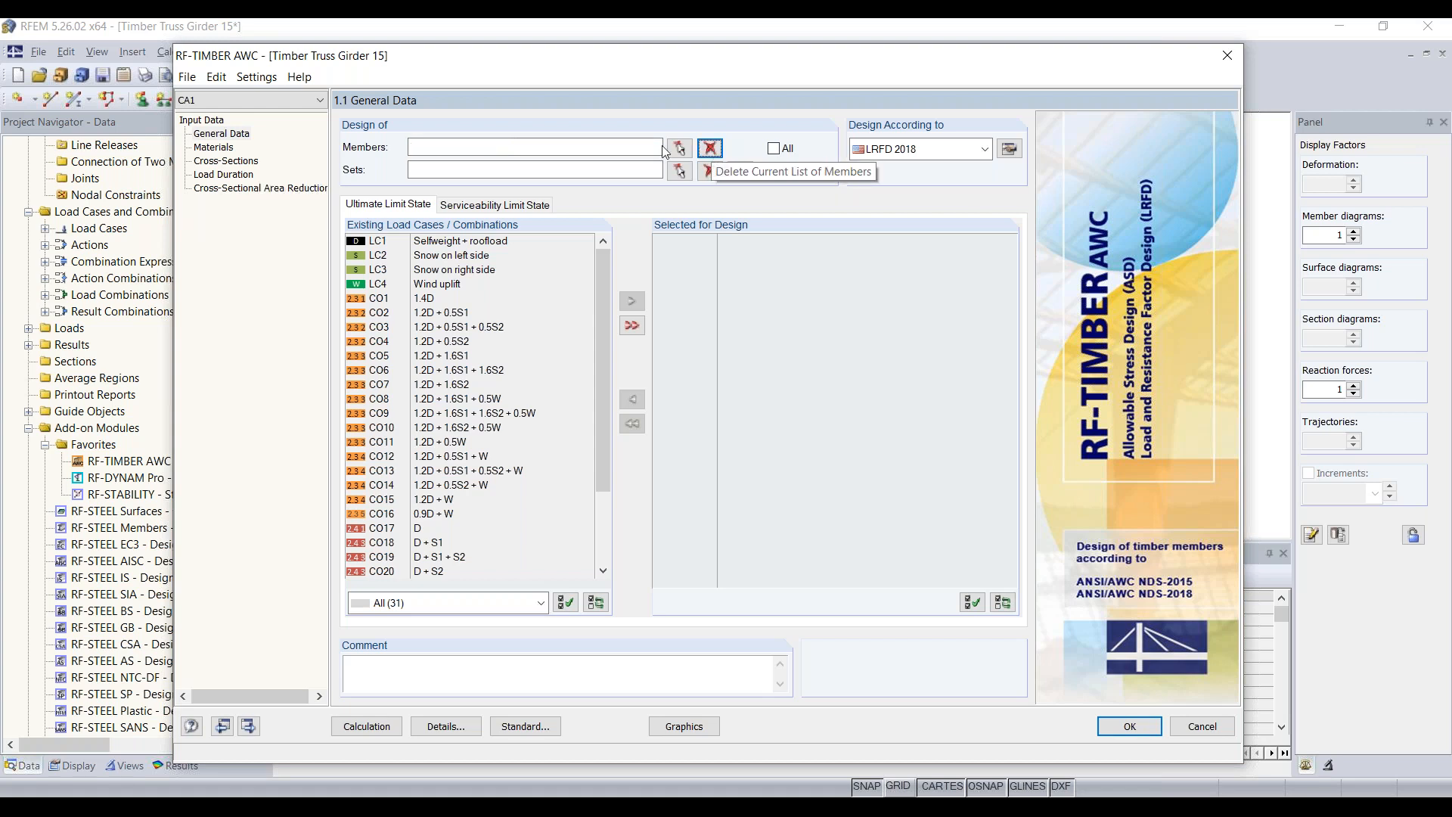
left_click(777, 172)
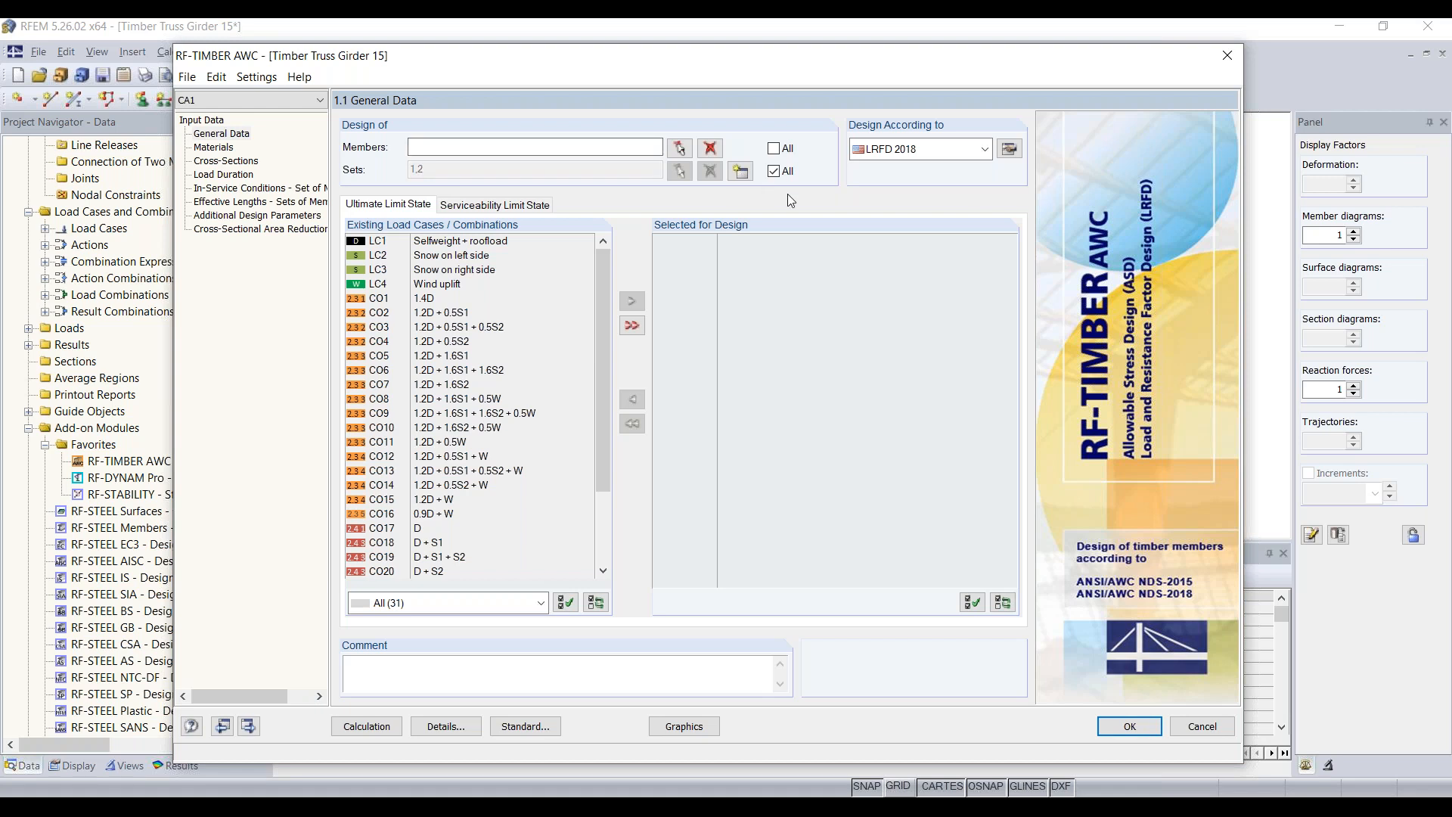
- Choose LRFD 2018 as the design standard and add load combinations CO1 to CO16 to the ultimate limit state design
left_click(936, 157)
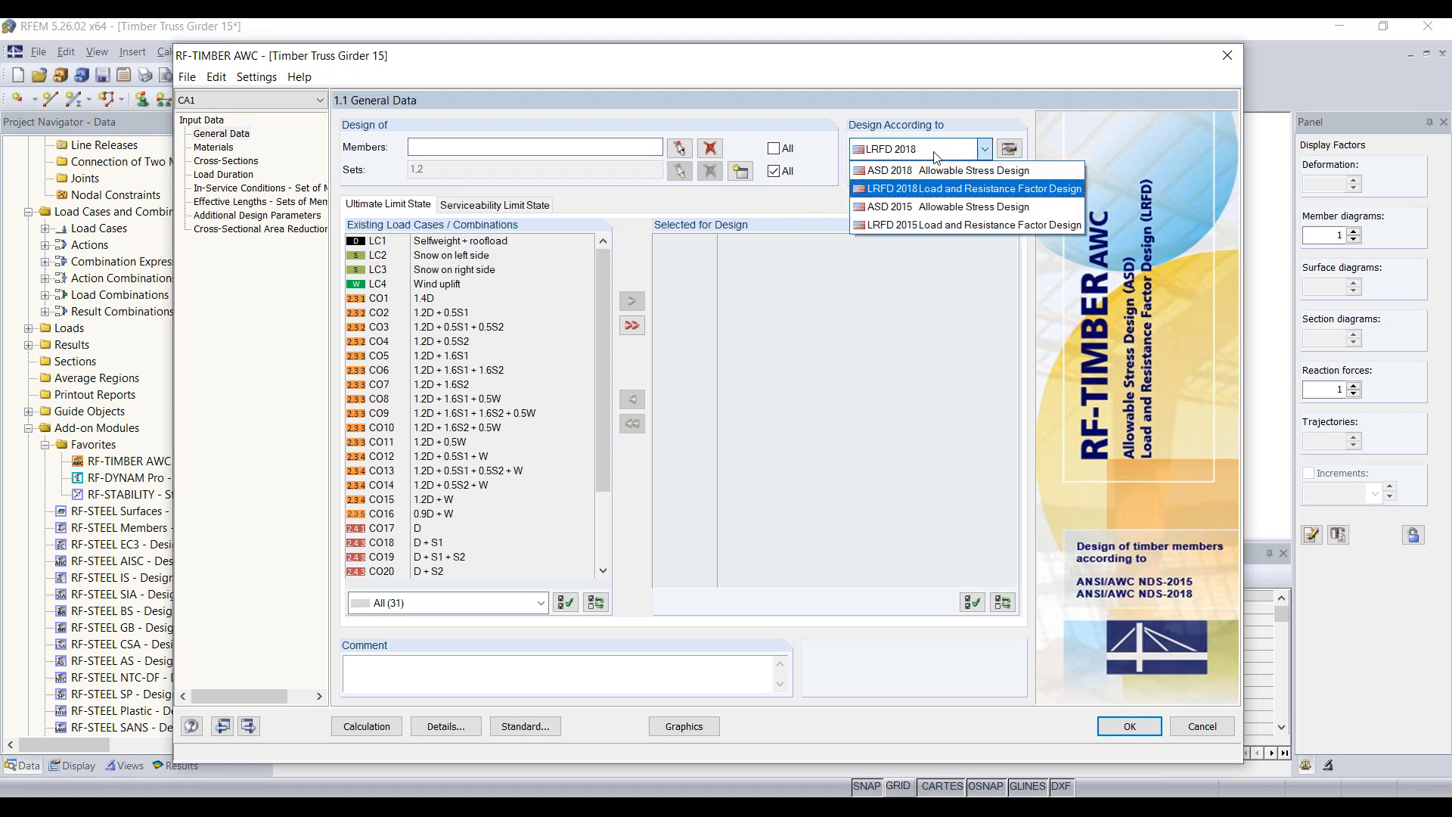
left_click(944, 190)
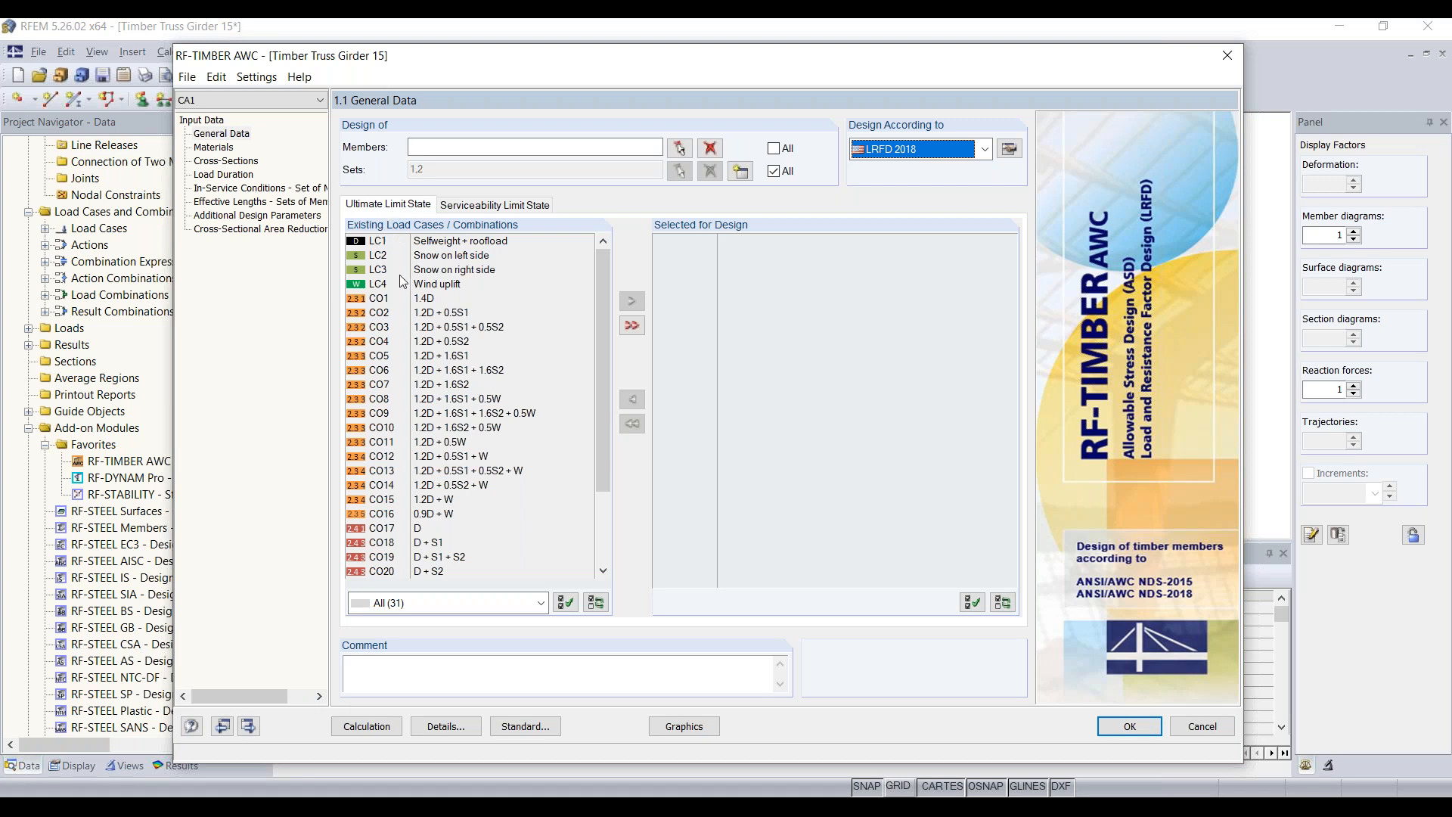
left_click(402, 298)
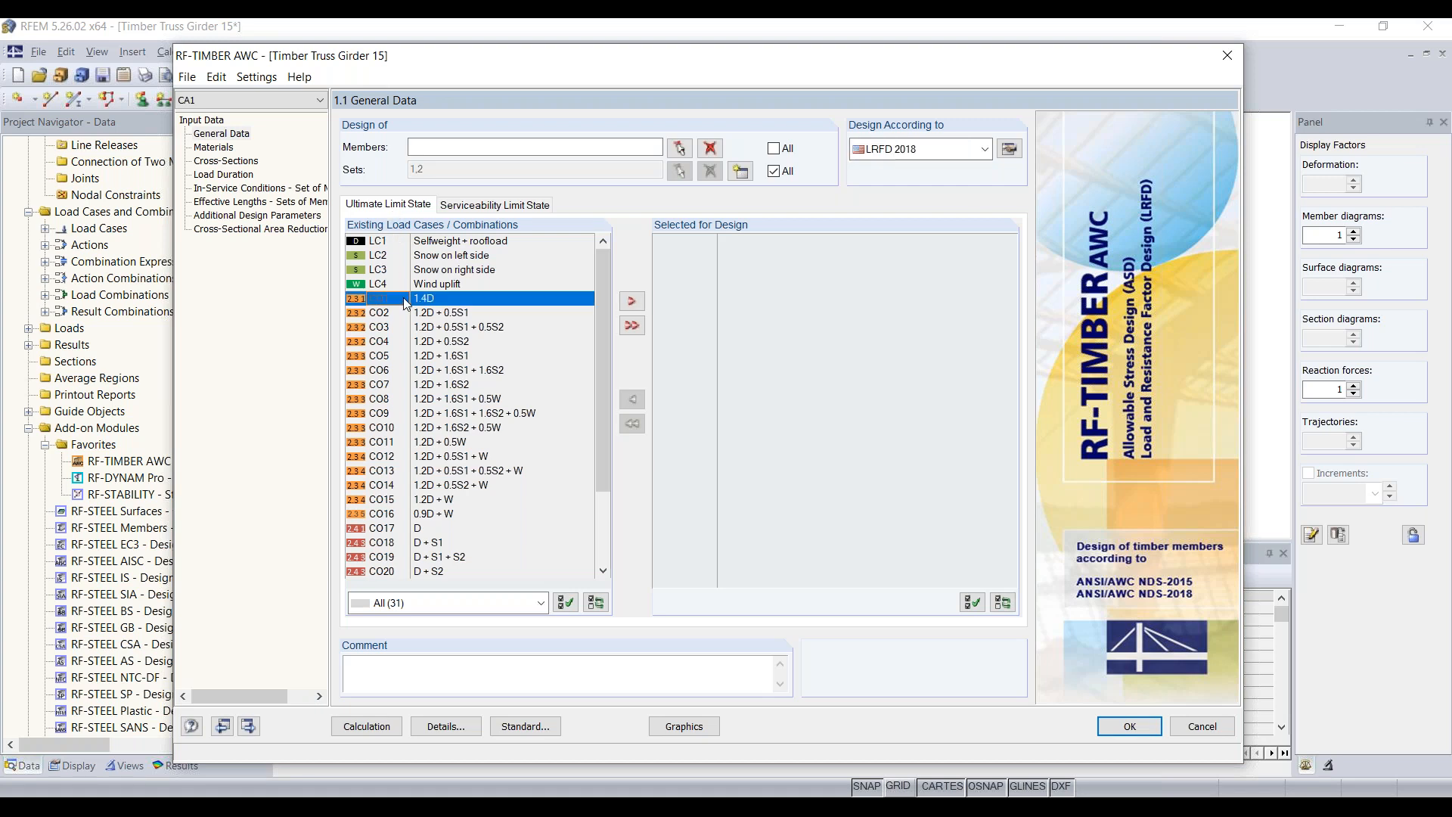
left_click(429, 515, "shift")
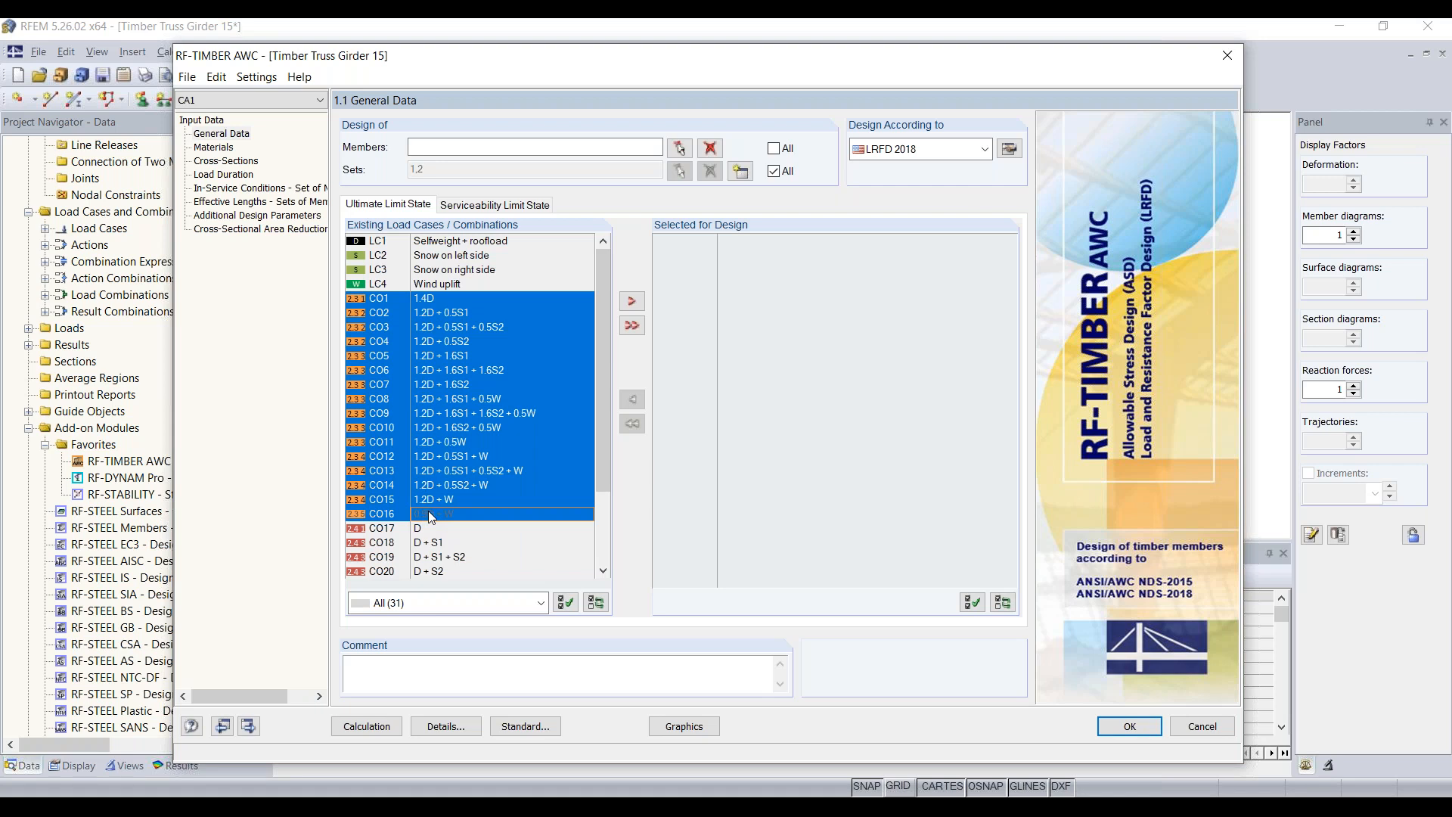
left_click(631, 300)
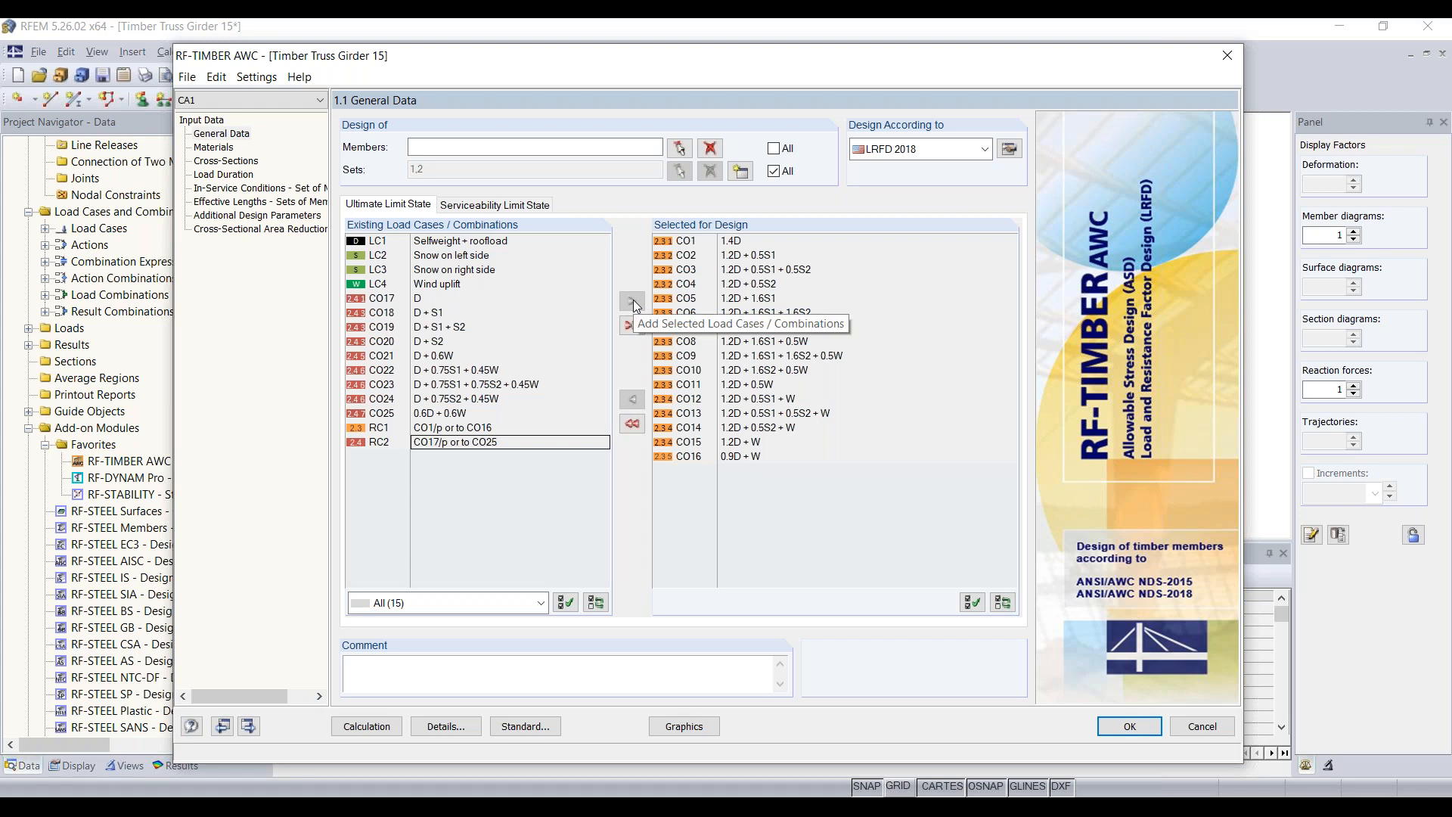
left_click(418, 429)
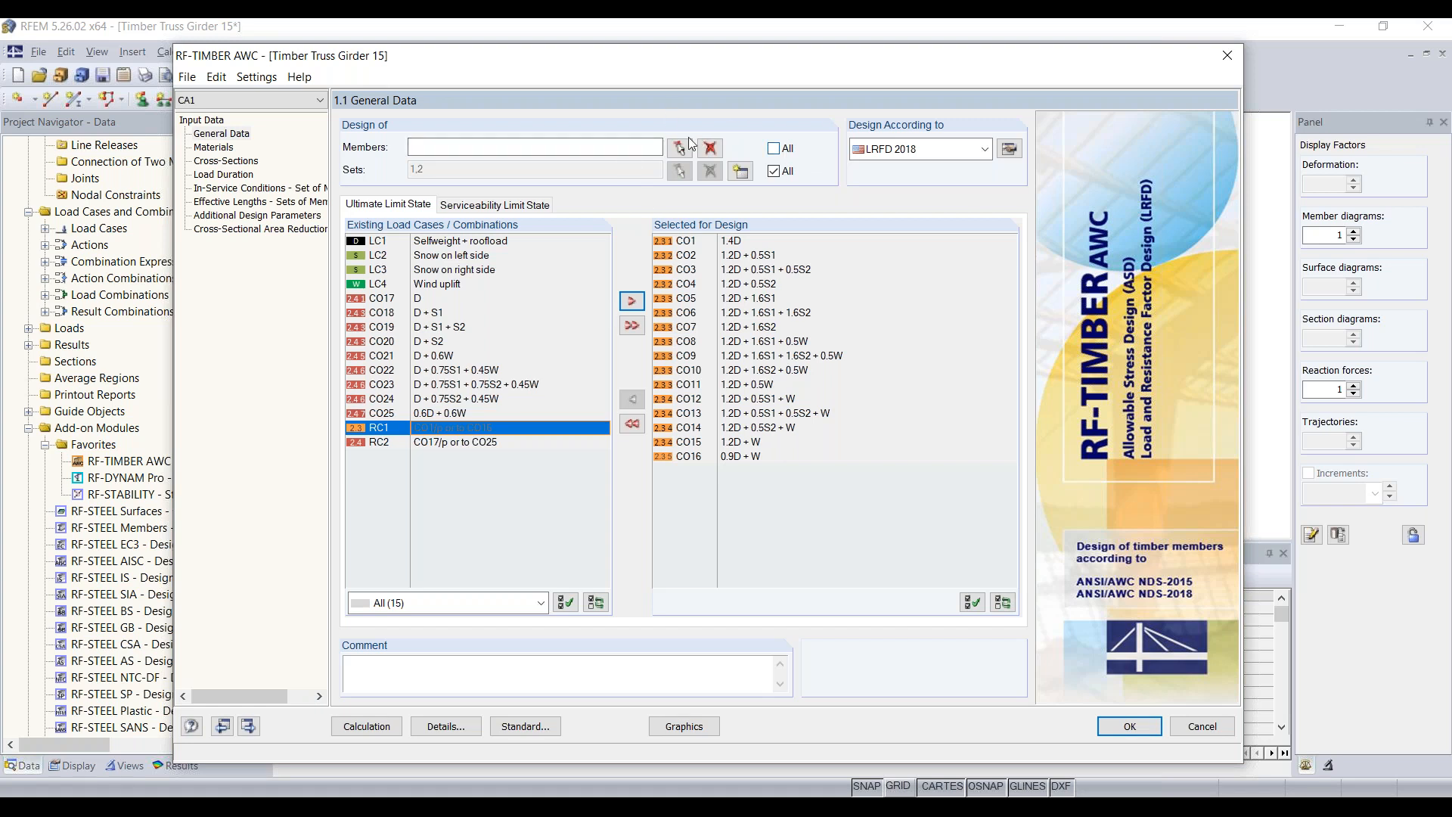
- Review the properties of material No. 2, 28F-2.1E SP, and the details of the T-Rectangle 9/20 cross-section
left_click(214, 147)
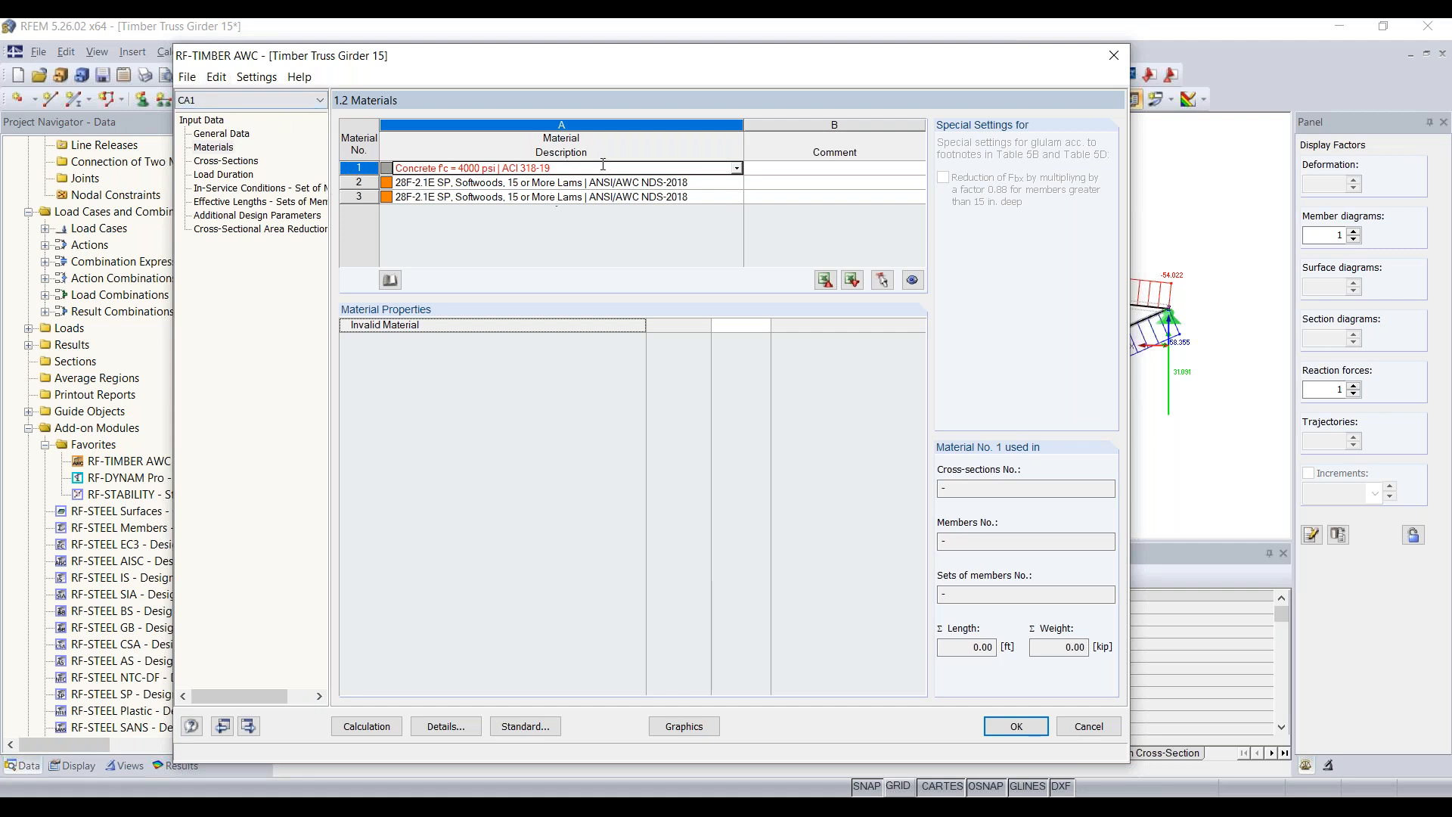
left_click(501, 181)
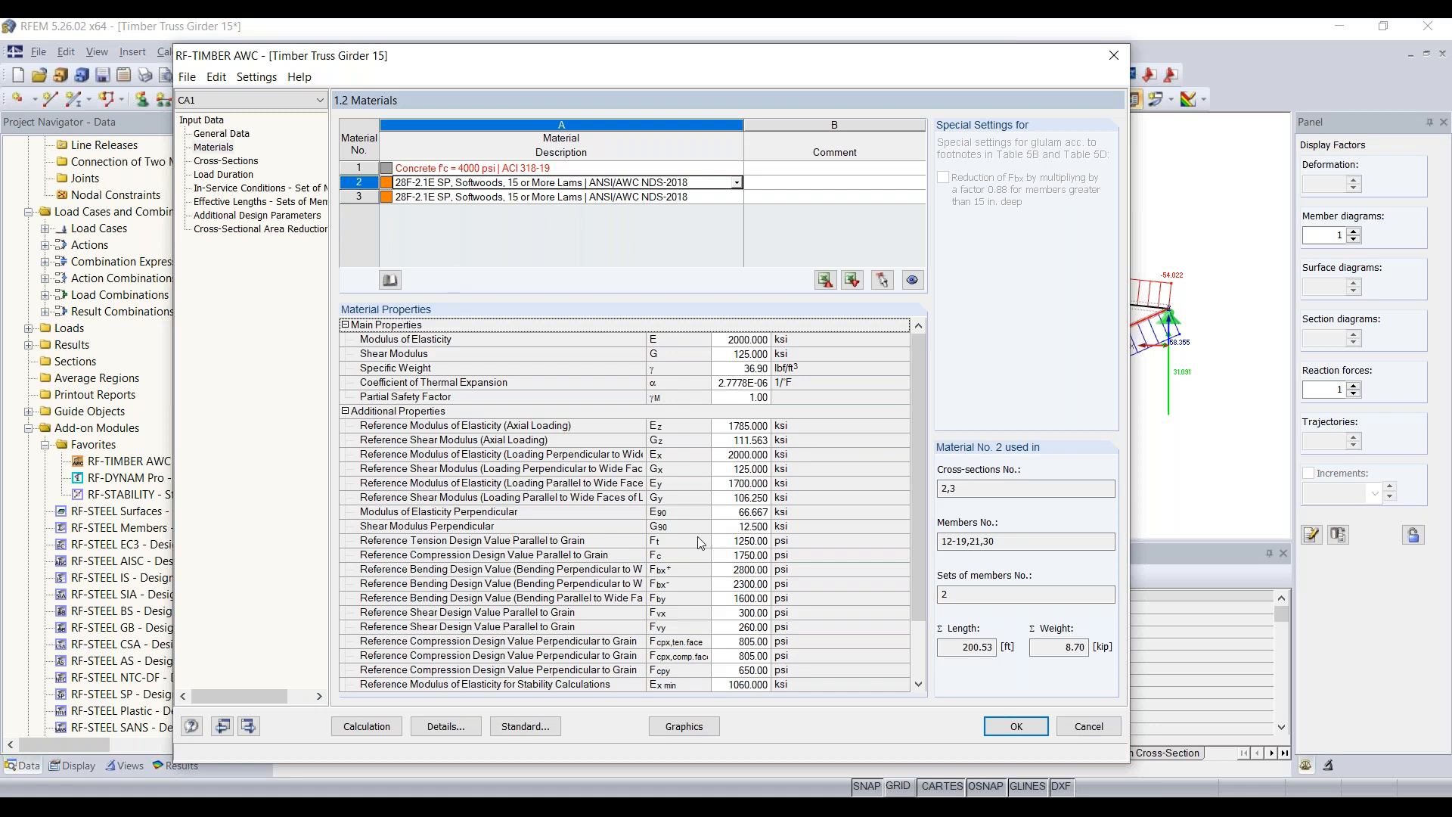
scroll(701, 543, "down", 2)
scroll(641, 569, "up", 2)
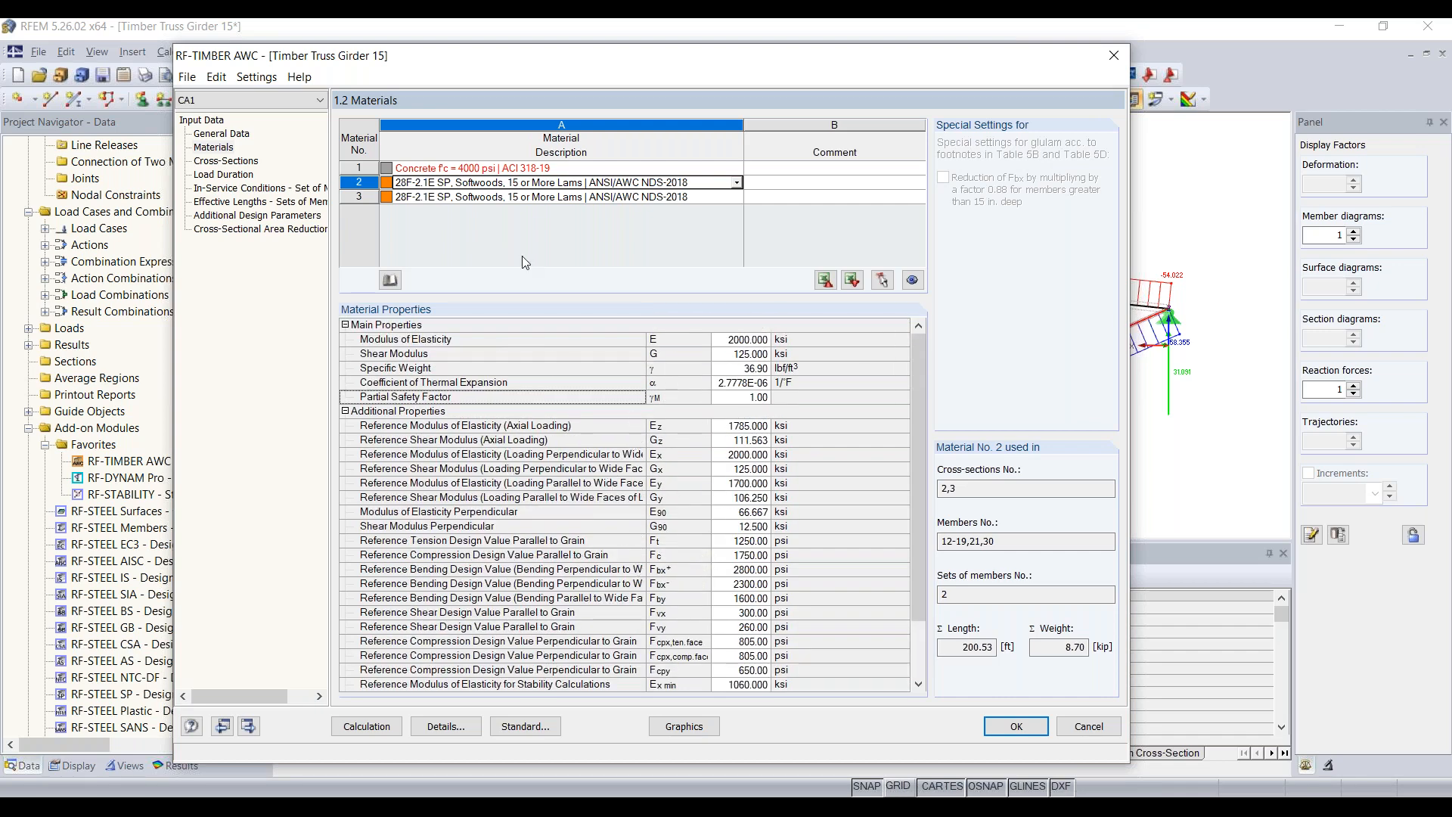
left_click(220, 163)
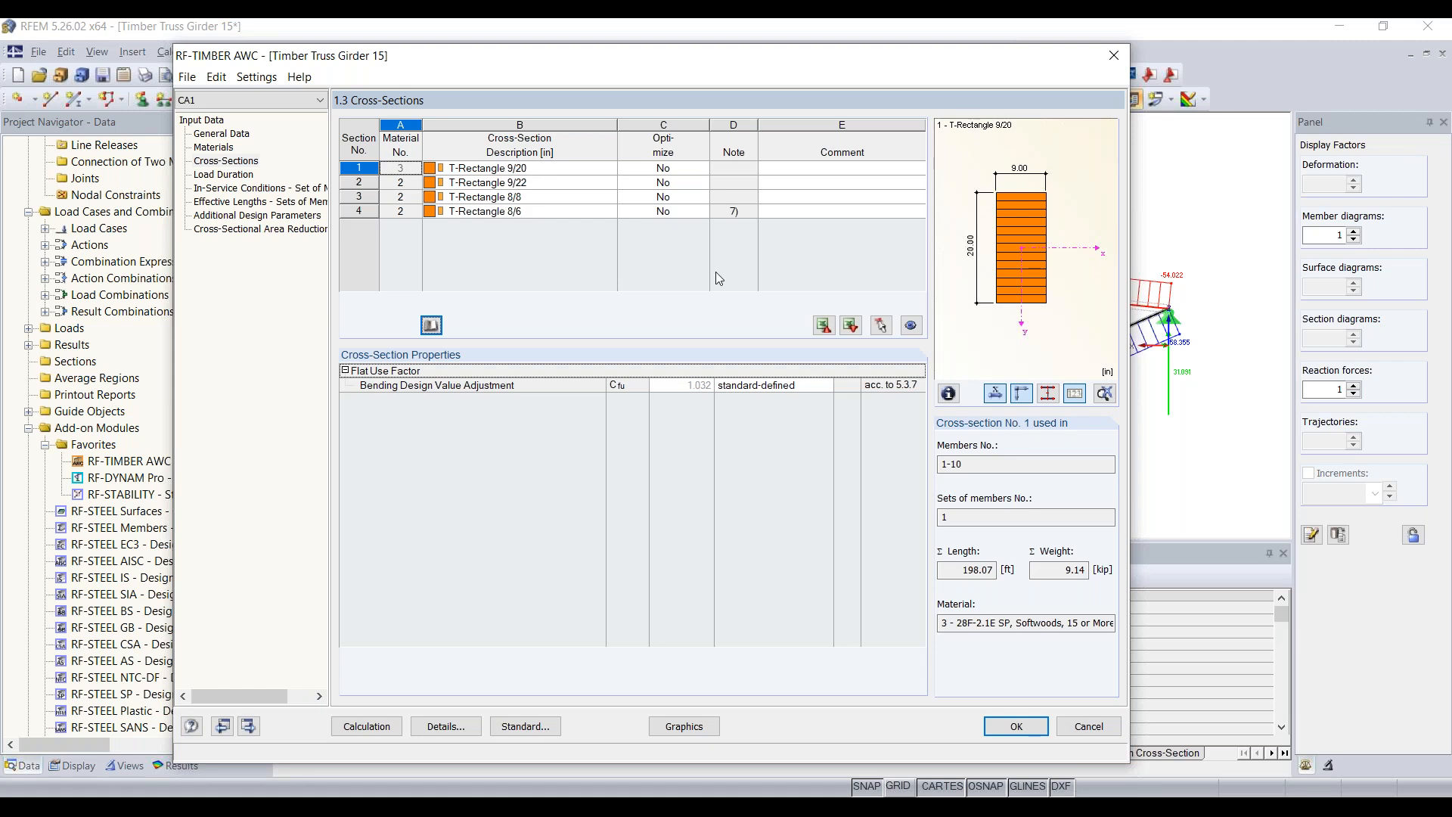
left_click(522, 169)
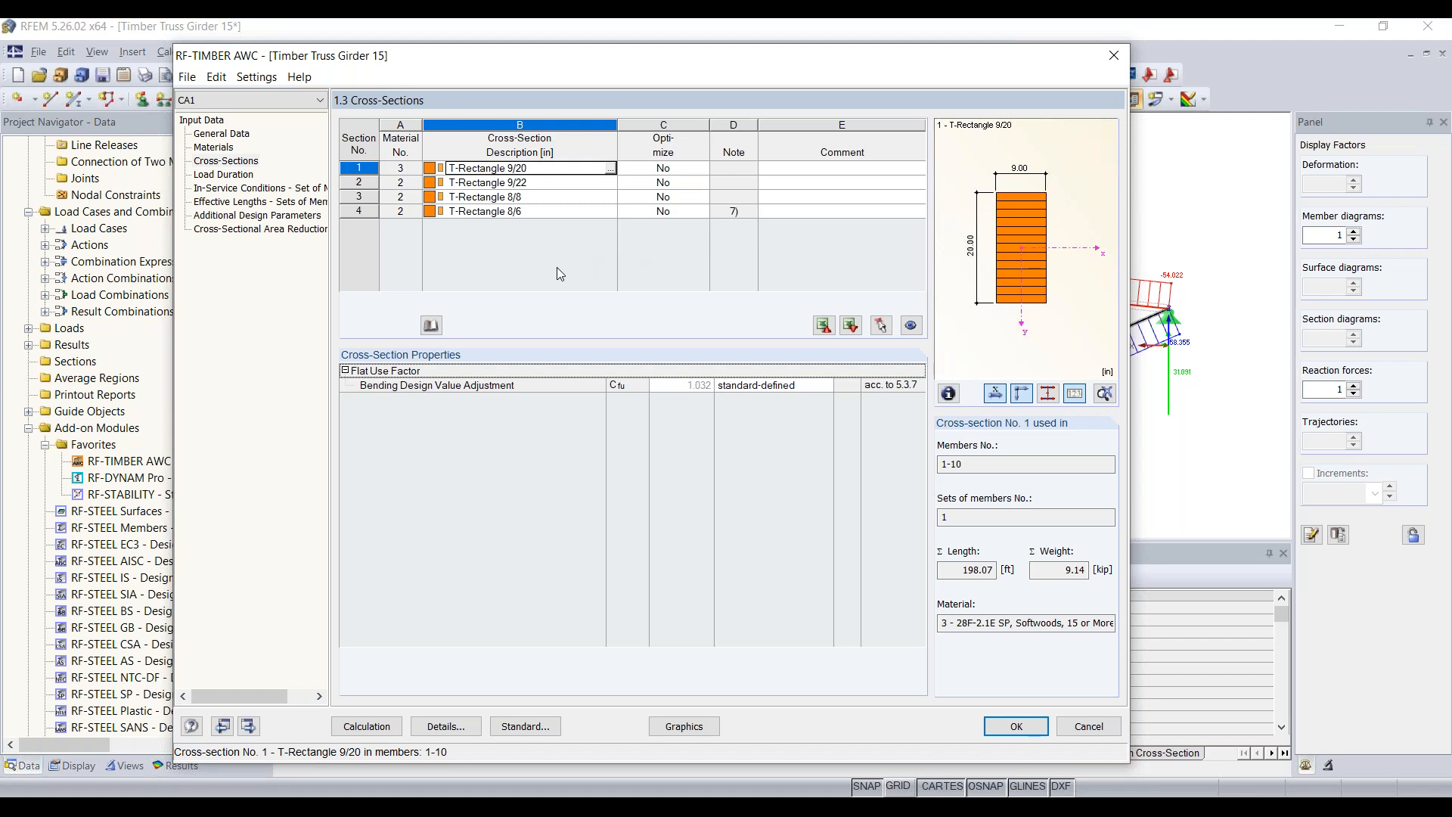
- Inspect the load duration factors, trying user-defined settings for the time effect factor and returning to the design situation option
left_click(215, 175)
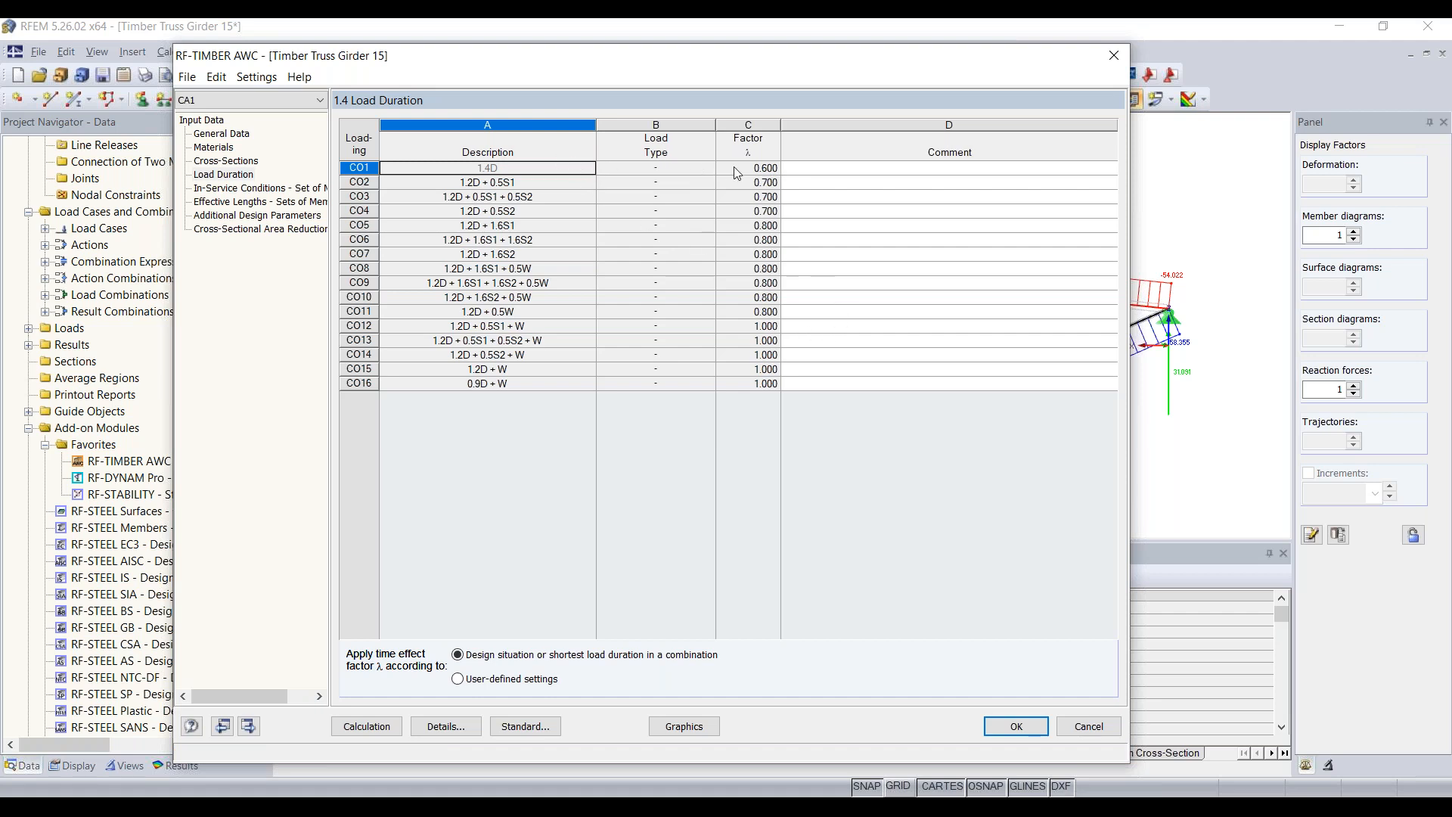
left_click(691, 171)
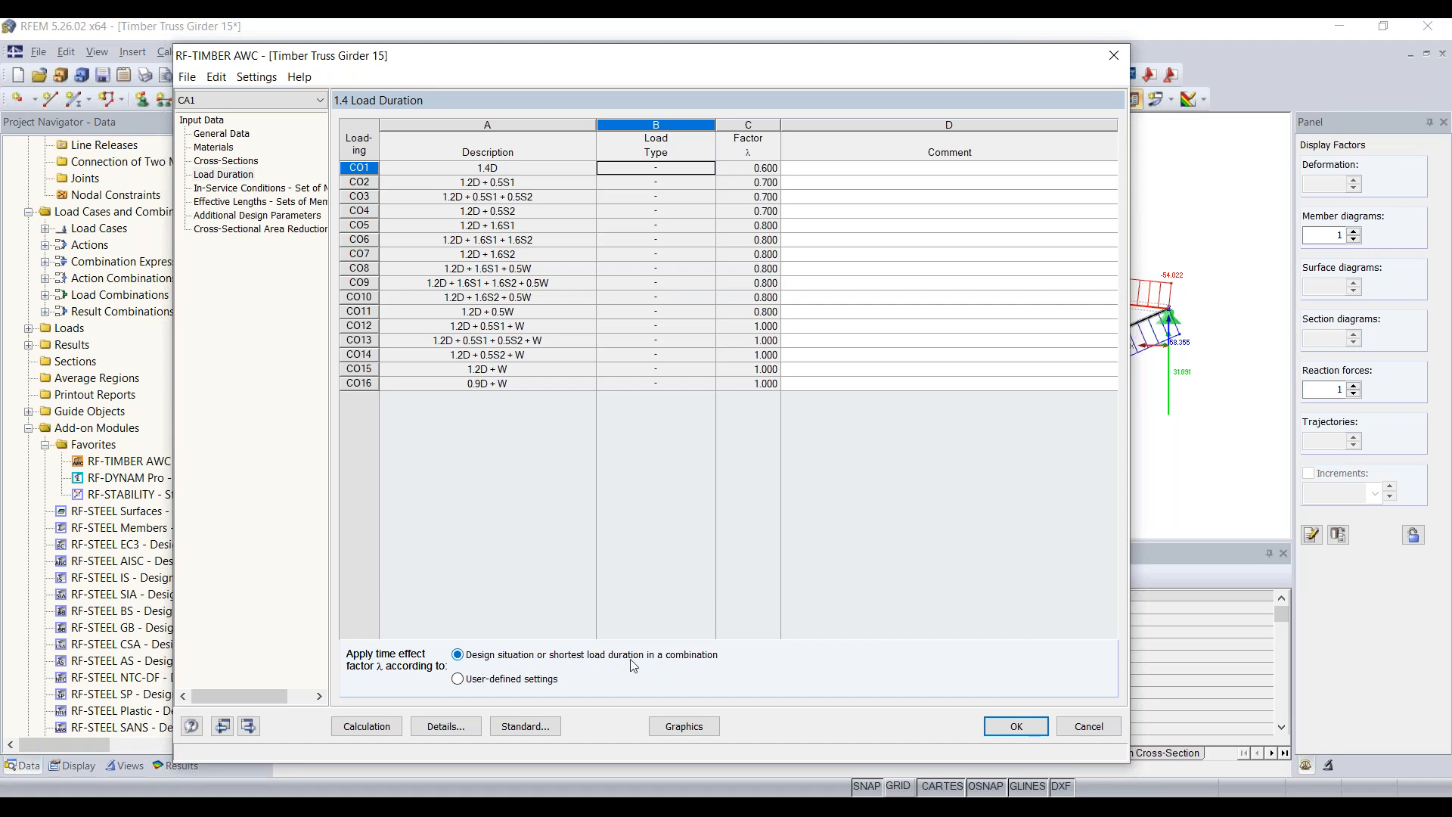
left_click(528, 681)
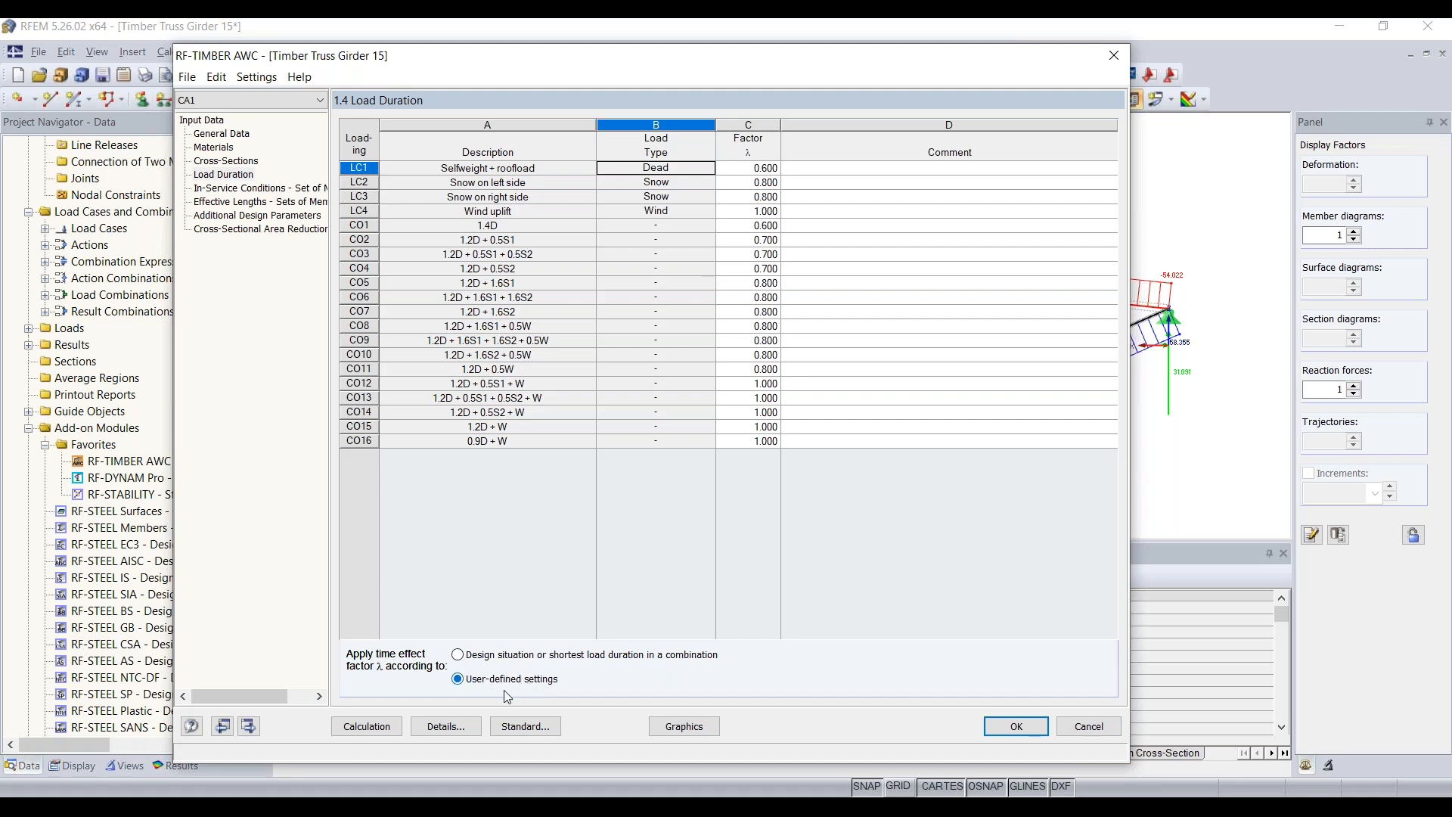
left_click(500, 657)
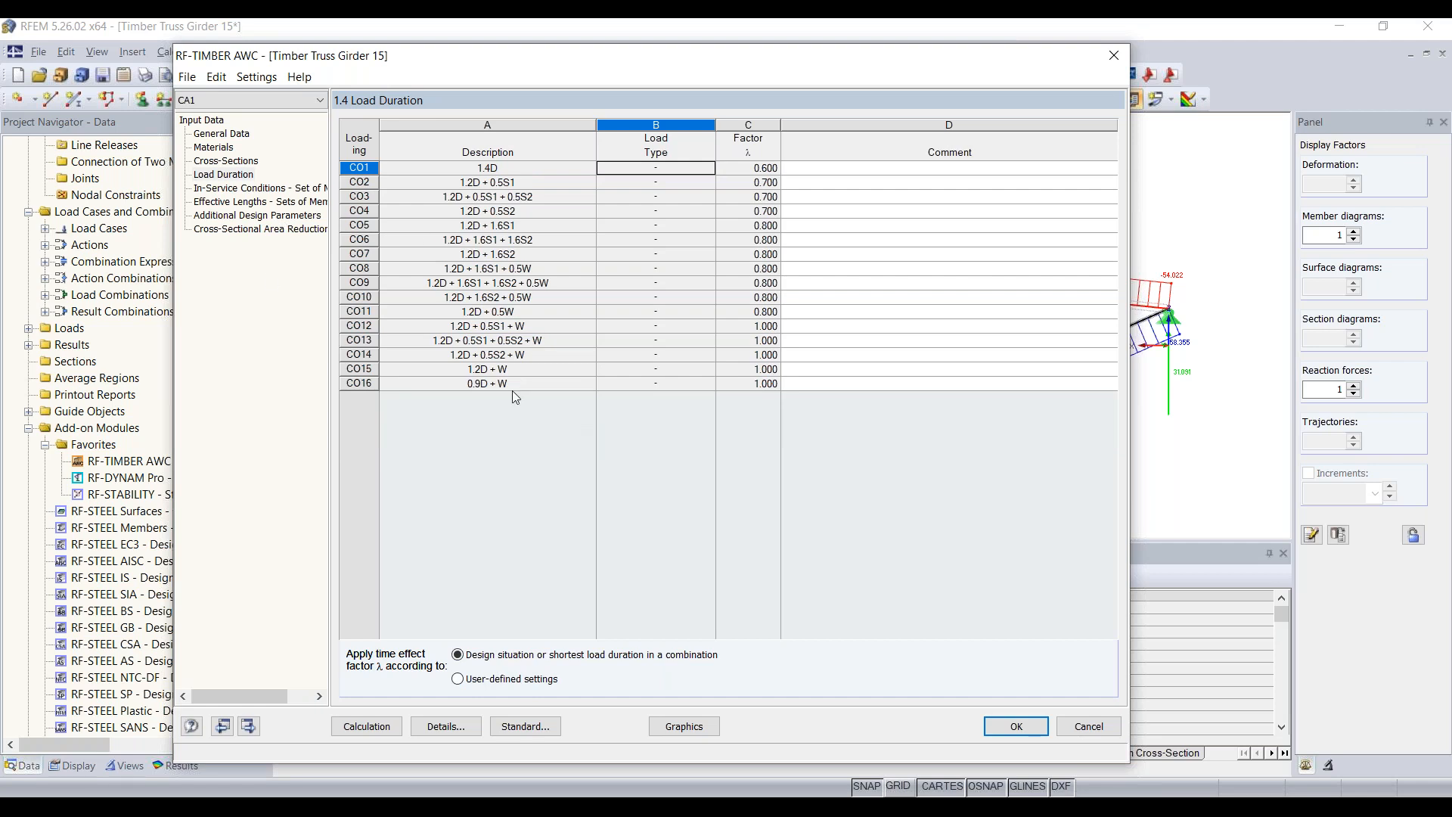
- Review the in-service conditions for the sets of members, including the temperature range options available for set 1
left_click(270, 189)
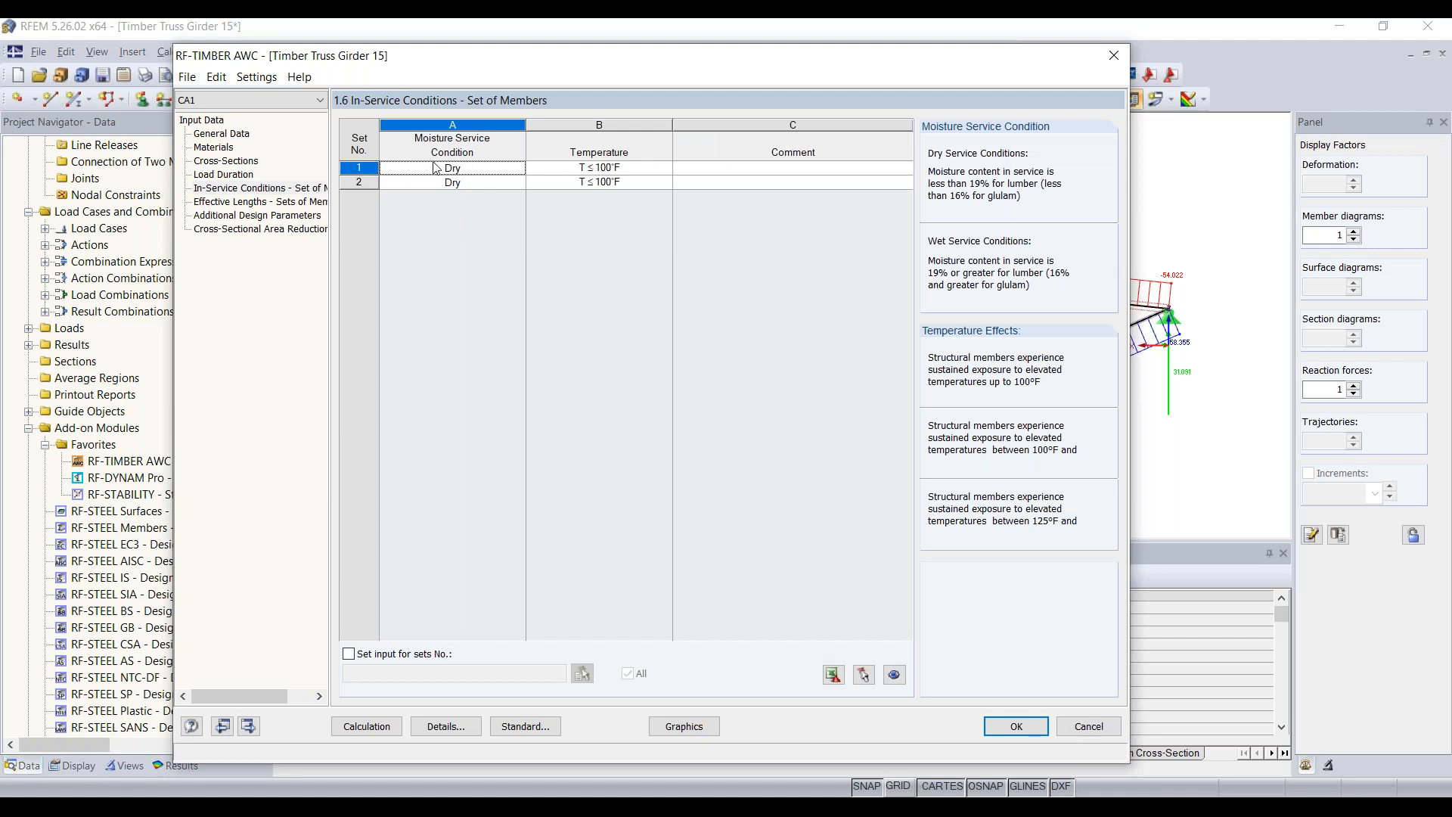
left_click(500, 171)
left_click(666, 172)
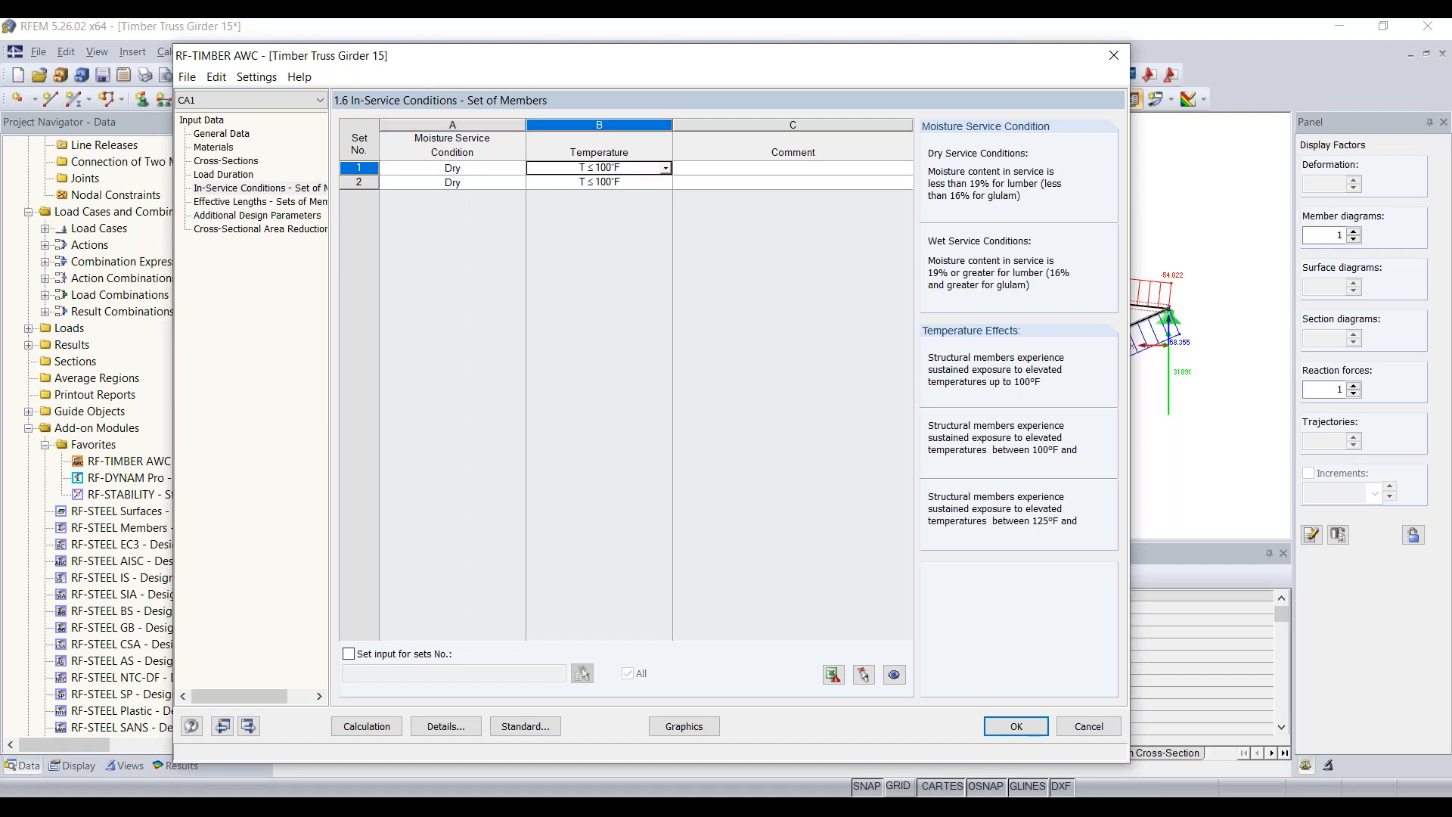
left_click(666, 170)
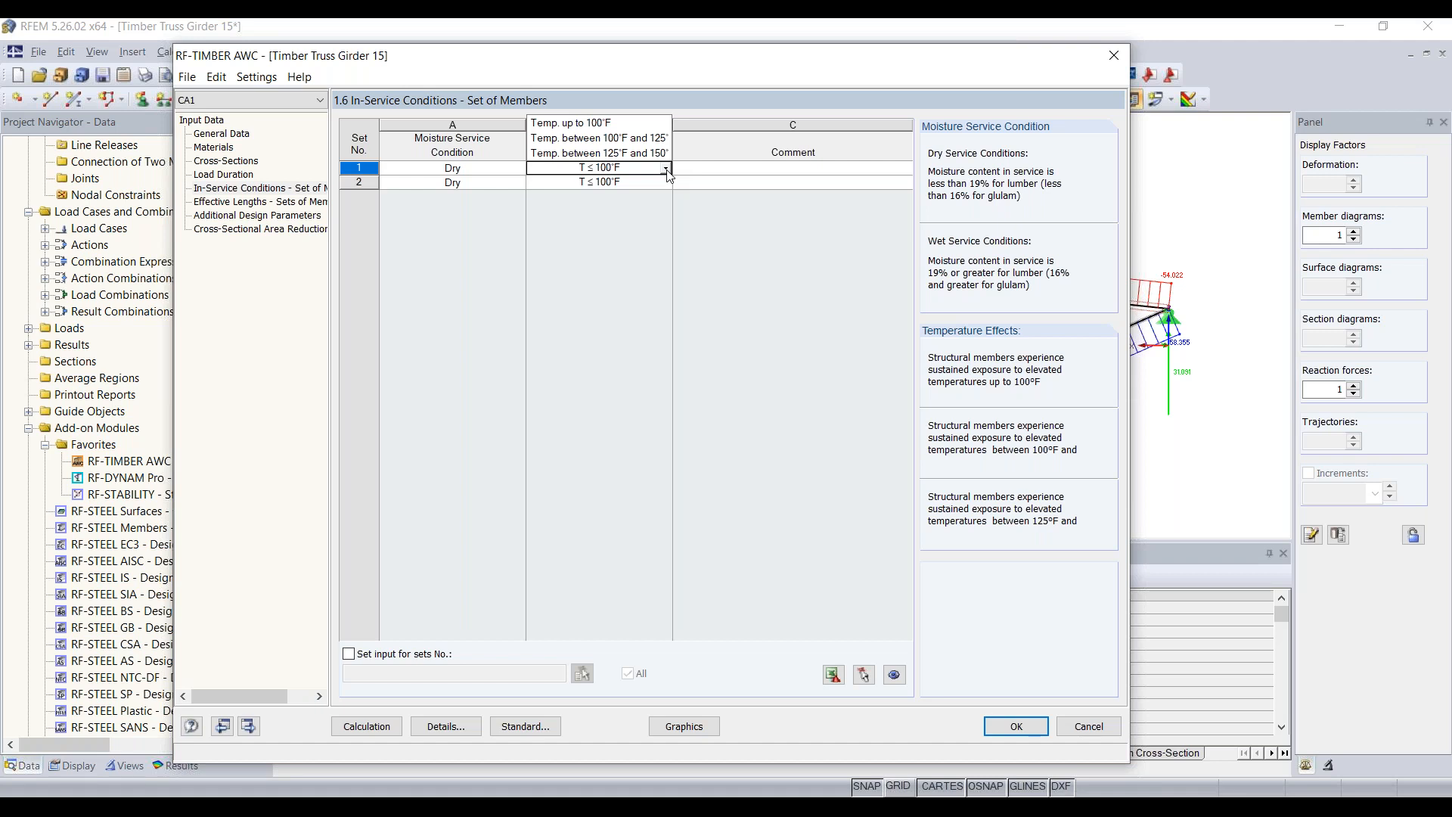
left_click(667, 169)
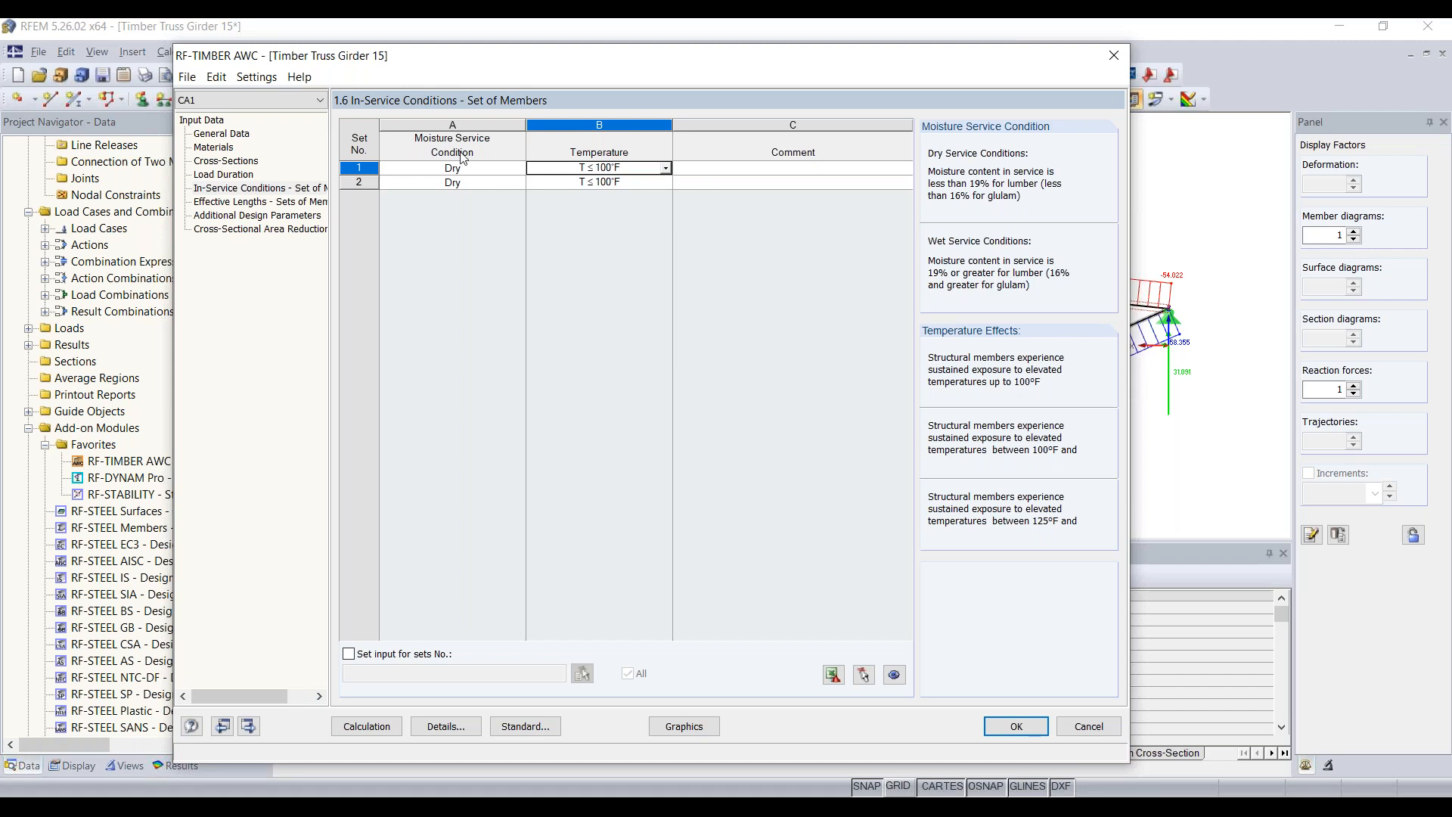
- In the effective lengths for sets of members, disable buckling and lateral-torsional buckling for set 1, the upper chord
left_click(231, 201)
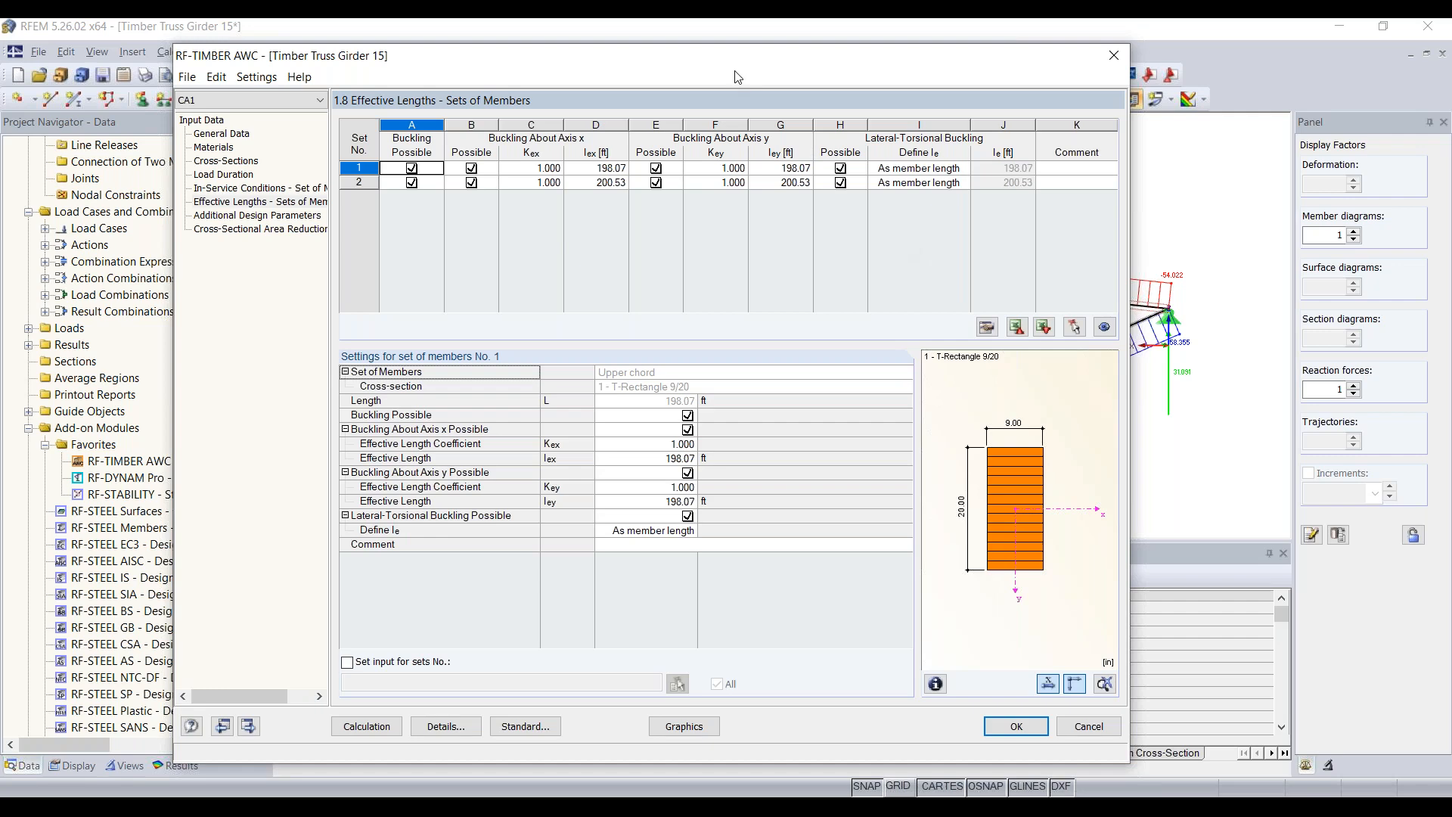
left_click_drag(724, 63, 818, 415)
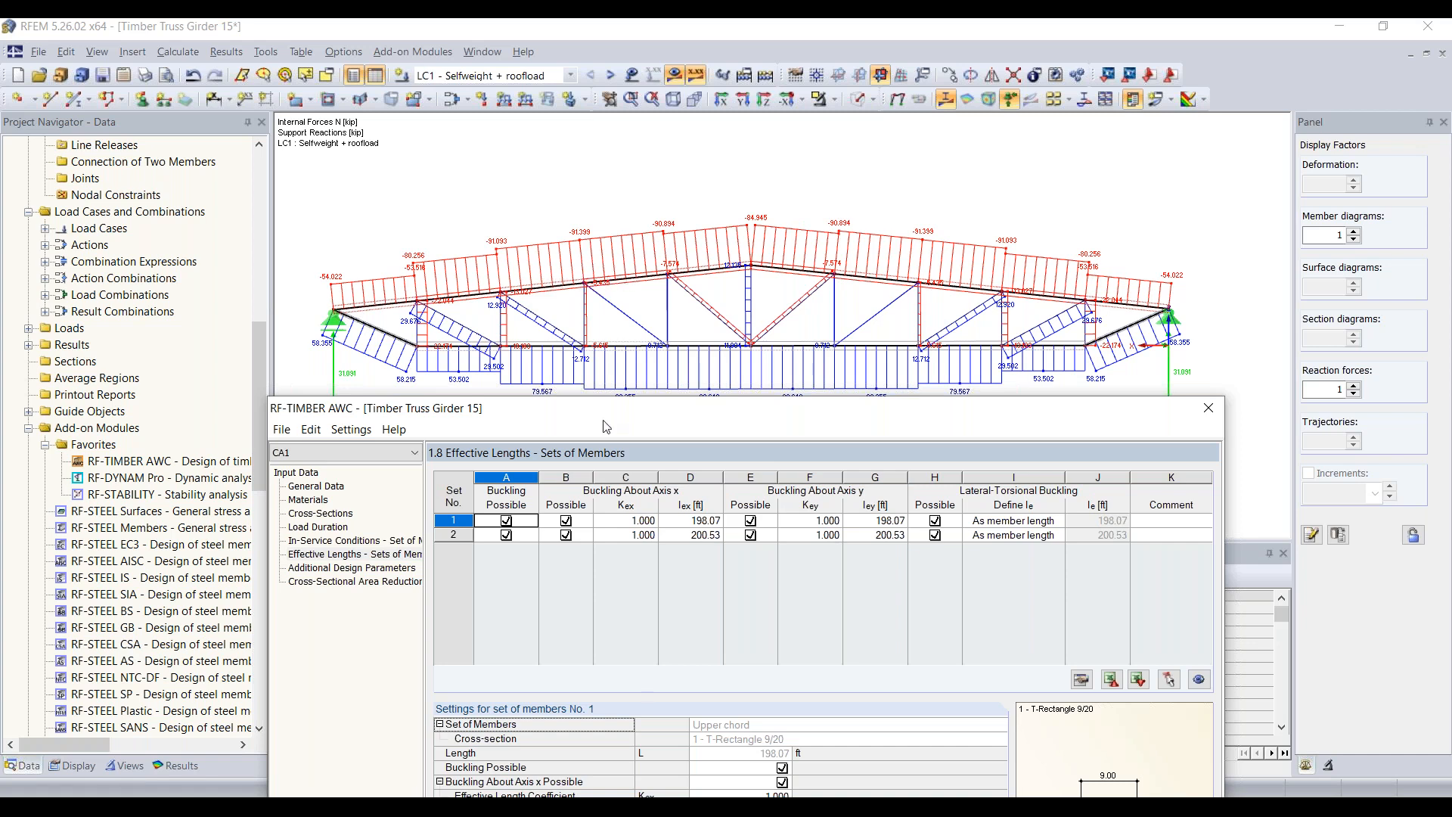
left_click_drag(627, 409, 573, 82)
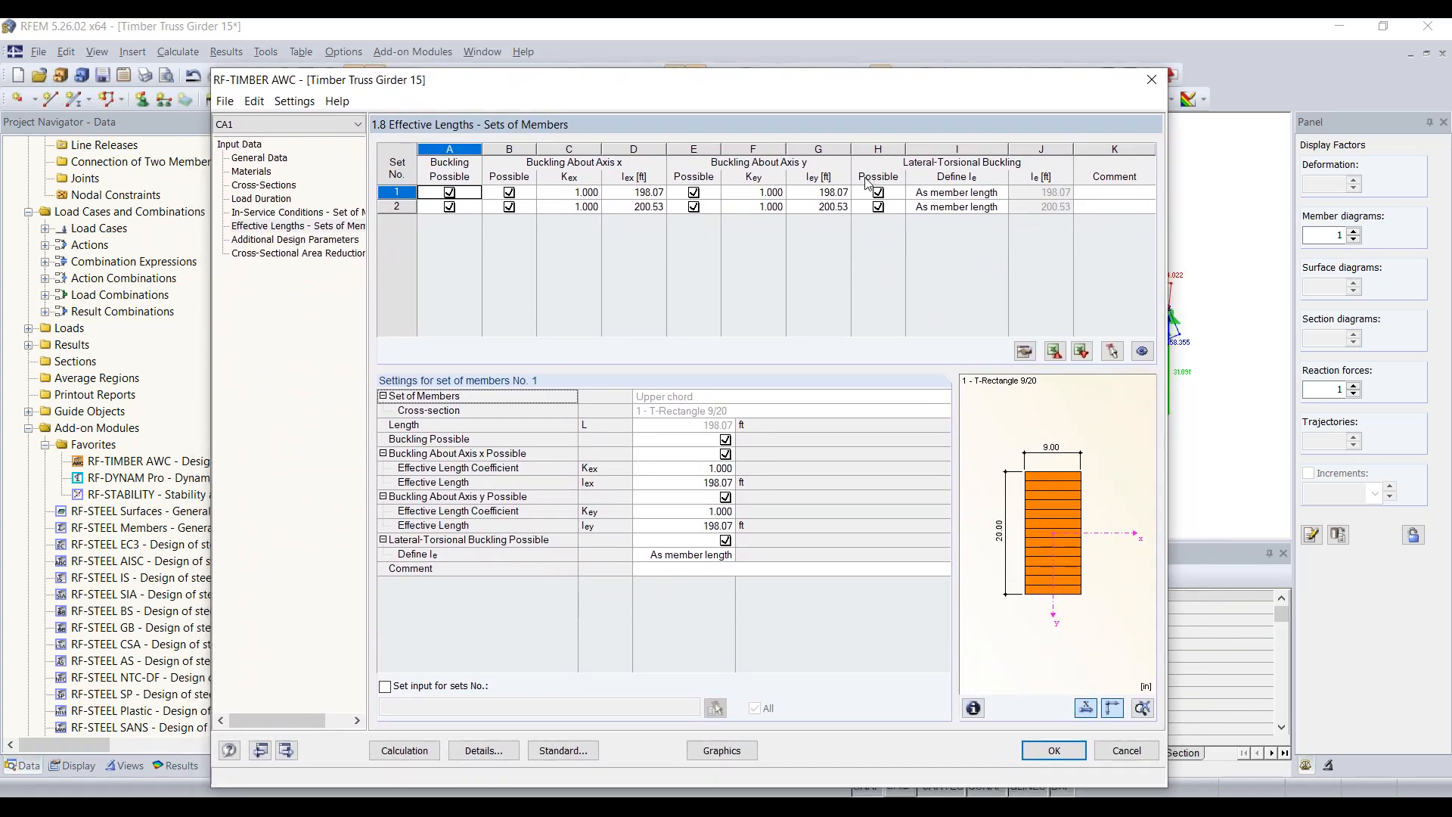
left_click(406, 193)
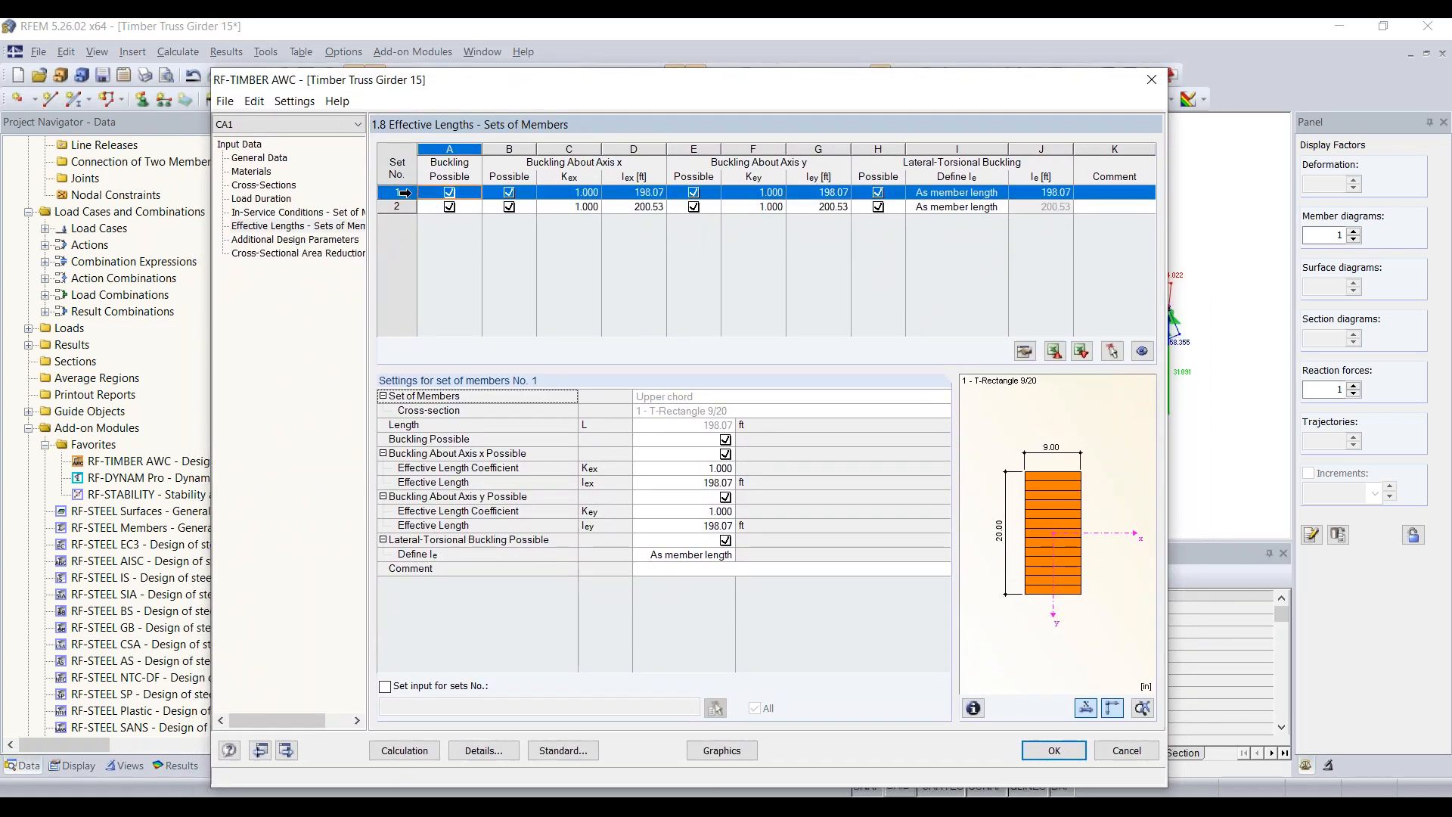
left_click(450, 193)
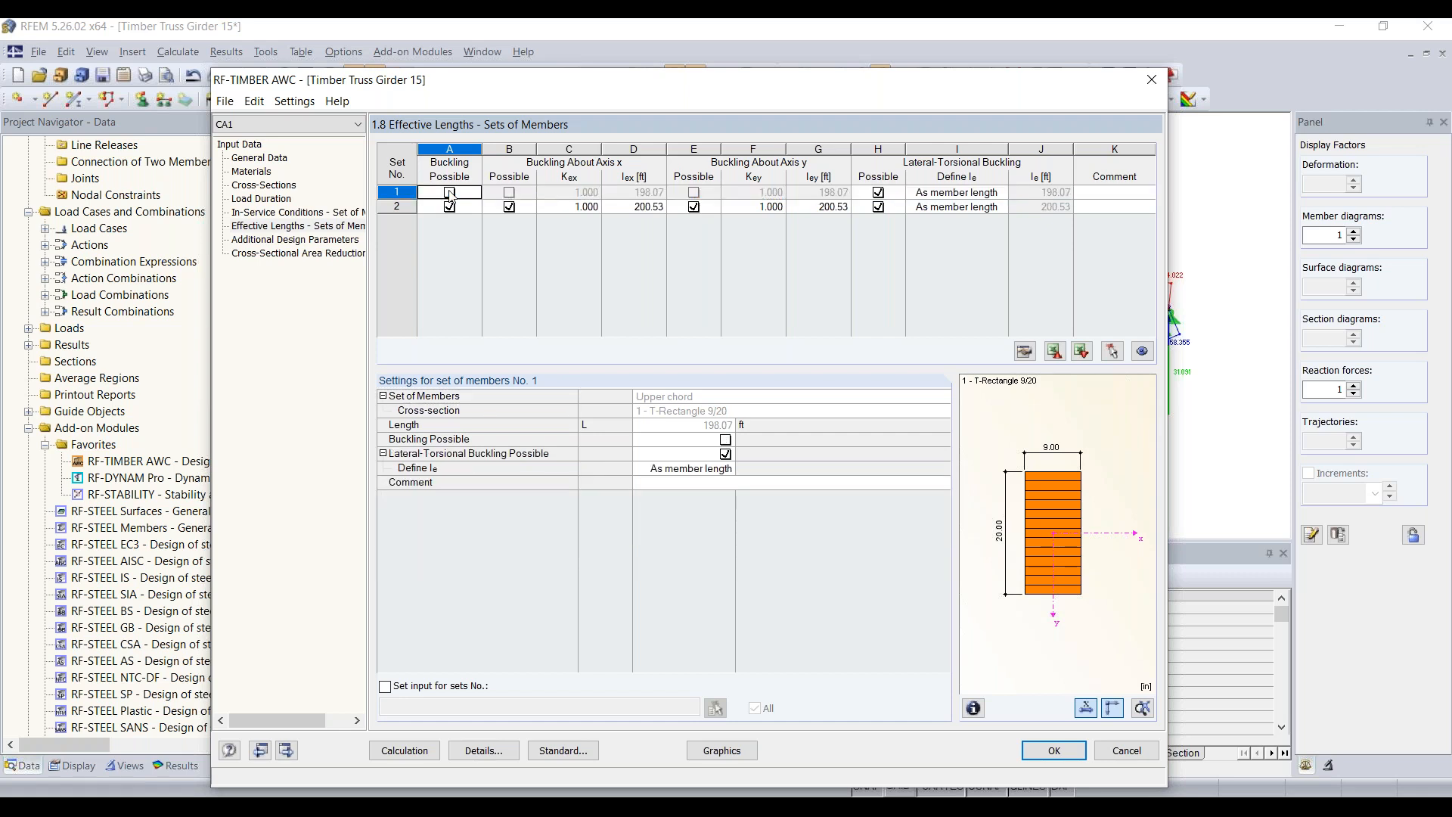
left_click(879, 194)
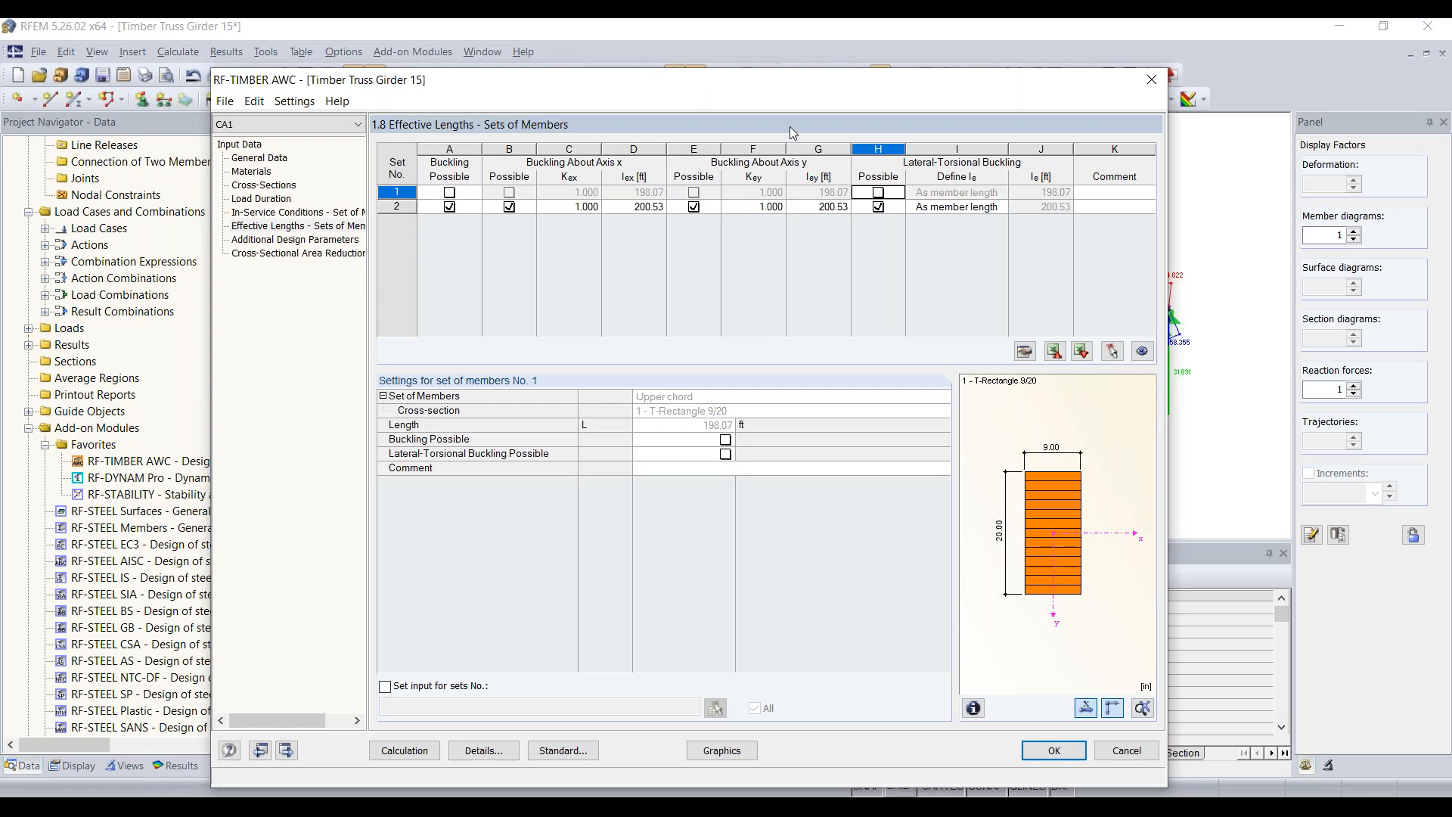
- Disable buckling and lateral-torsional buckling for set of members 2, the lower chord
left_click_drag(745, 79, 793, 437)
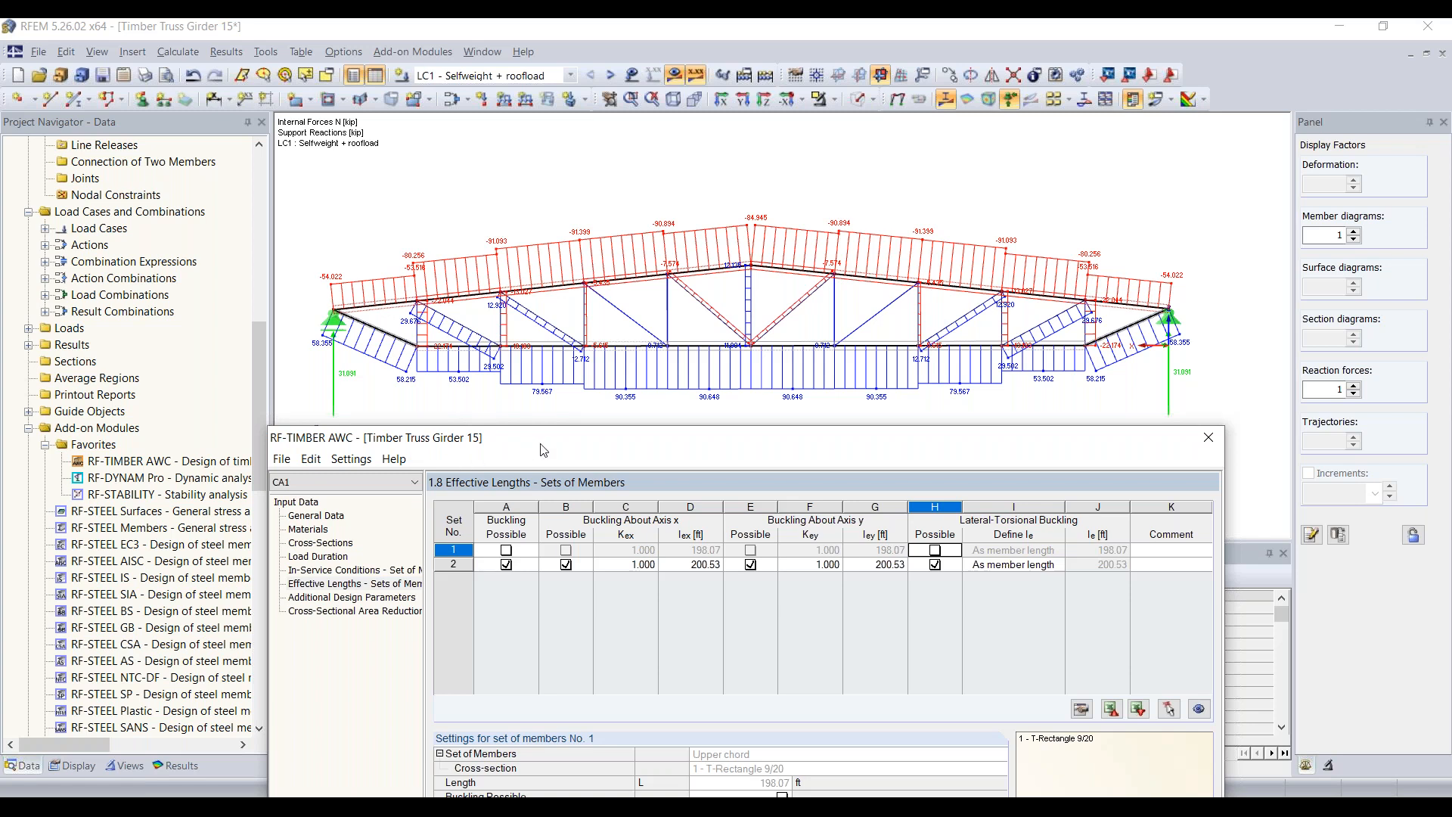
left_click_drag(544, 443, 532, 103)
left_click(488, 224)
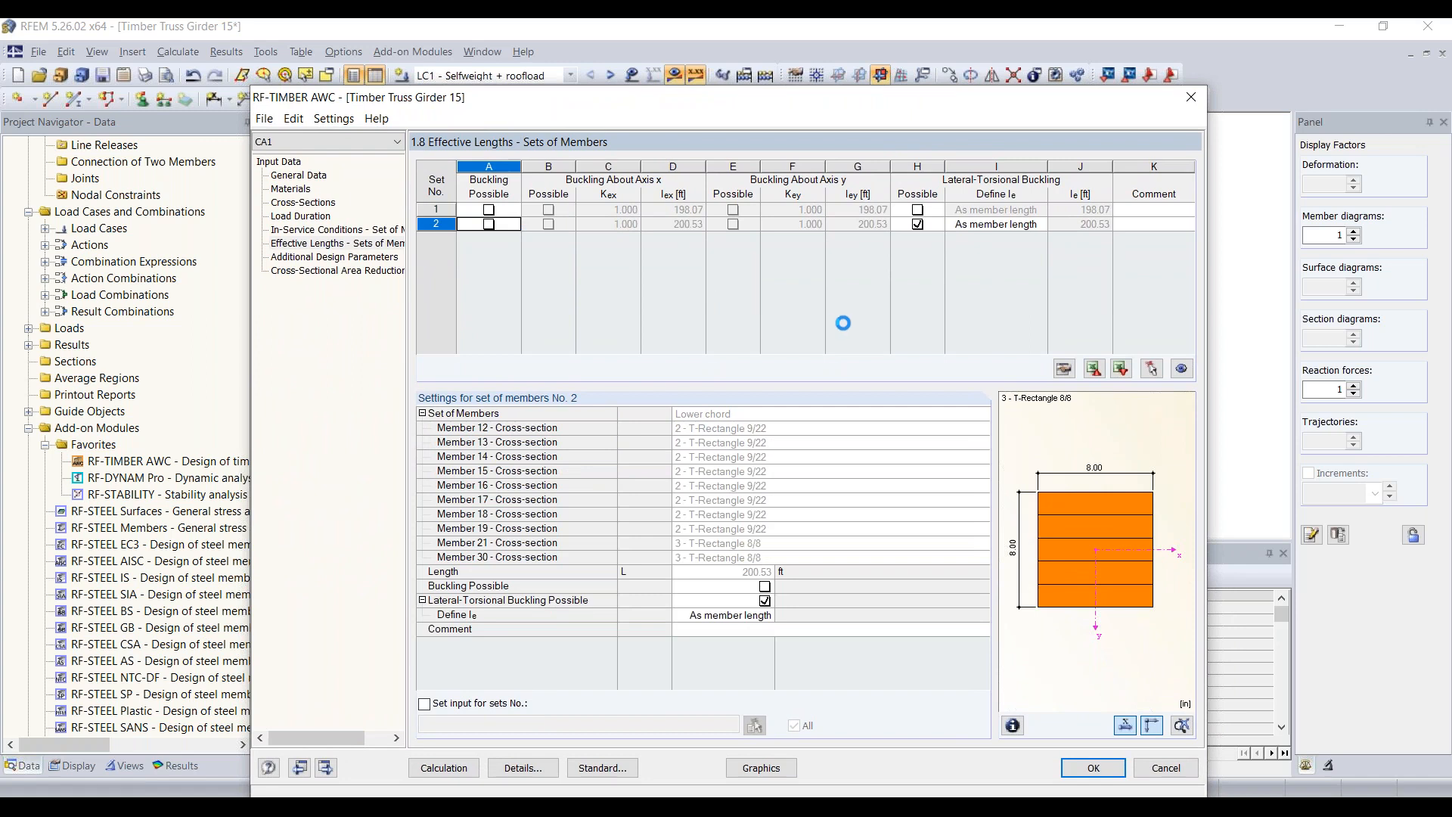
left_click(918, 224)
left_click_drag(806, 101, 805, 62)
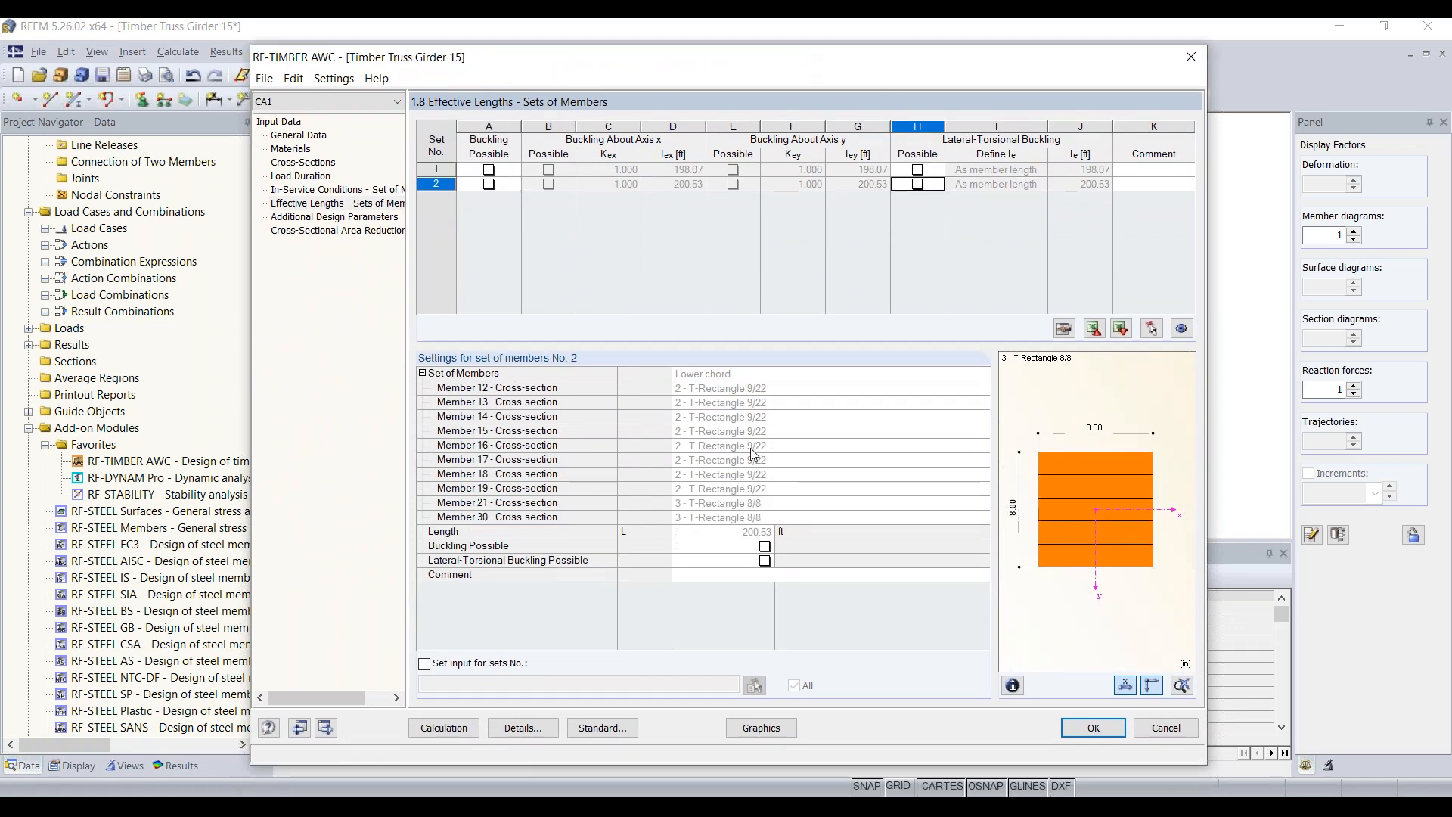
- Check the stability analysis settings in the design details and accept them with the equivalent member method
left_click(538, 728)
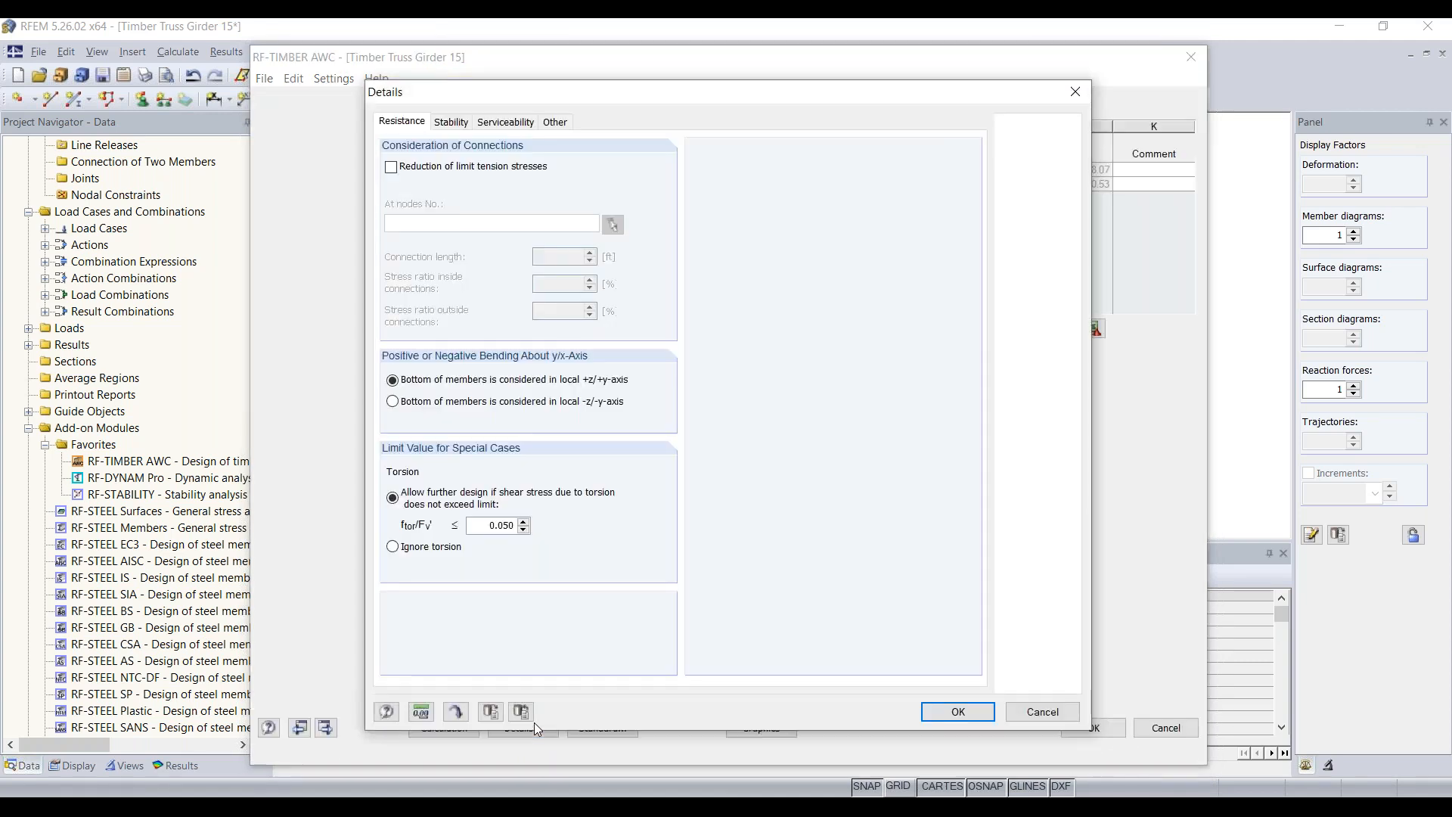
left_click(463, 124)
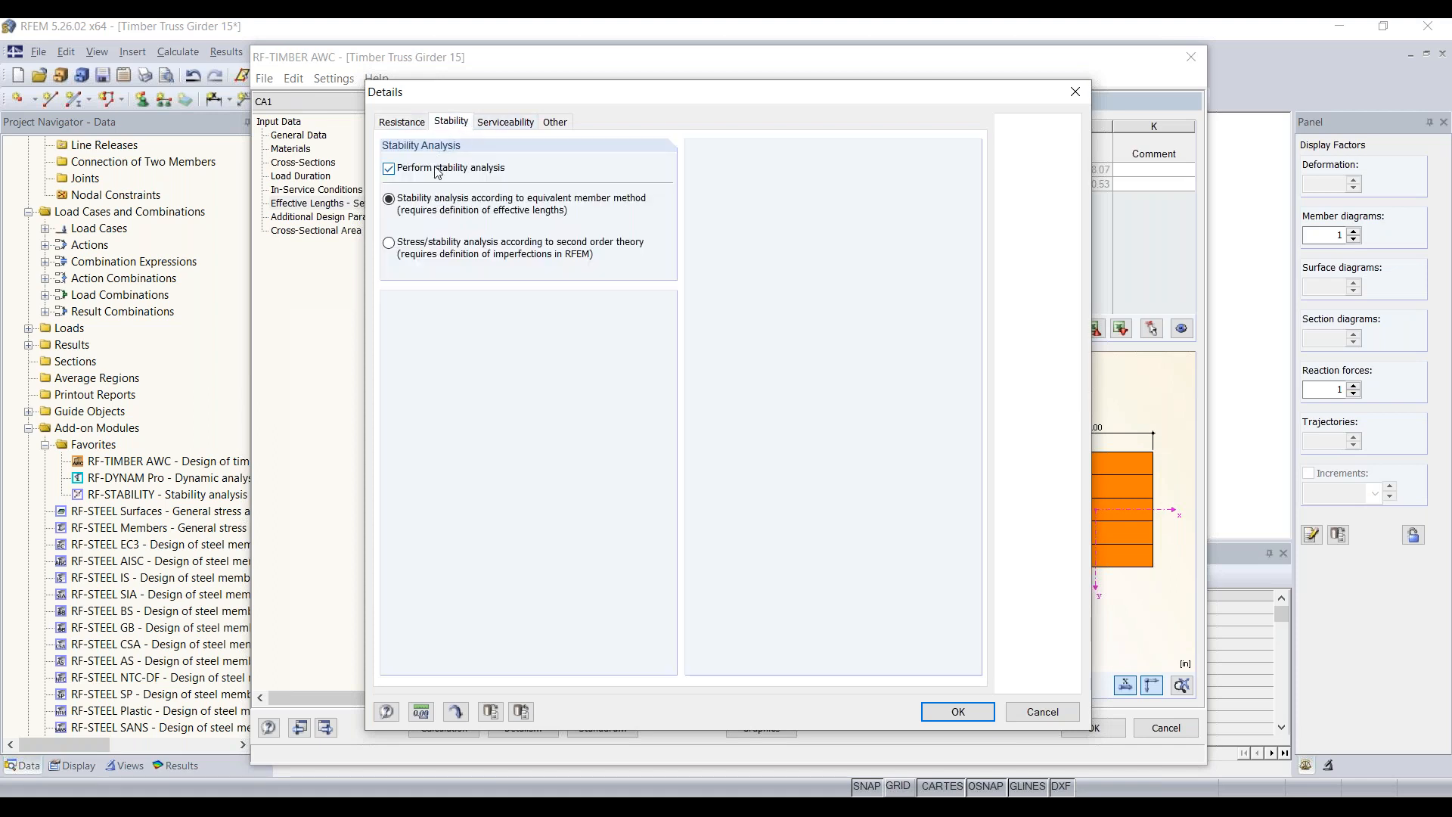
left_click(957, 712)
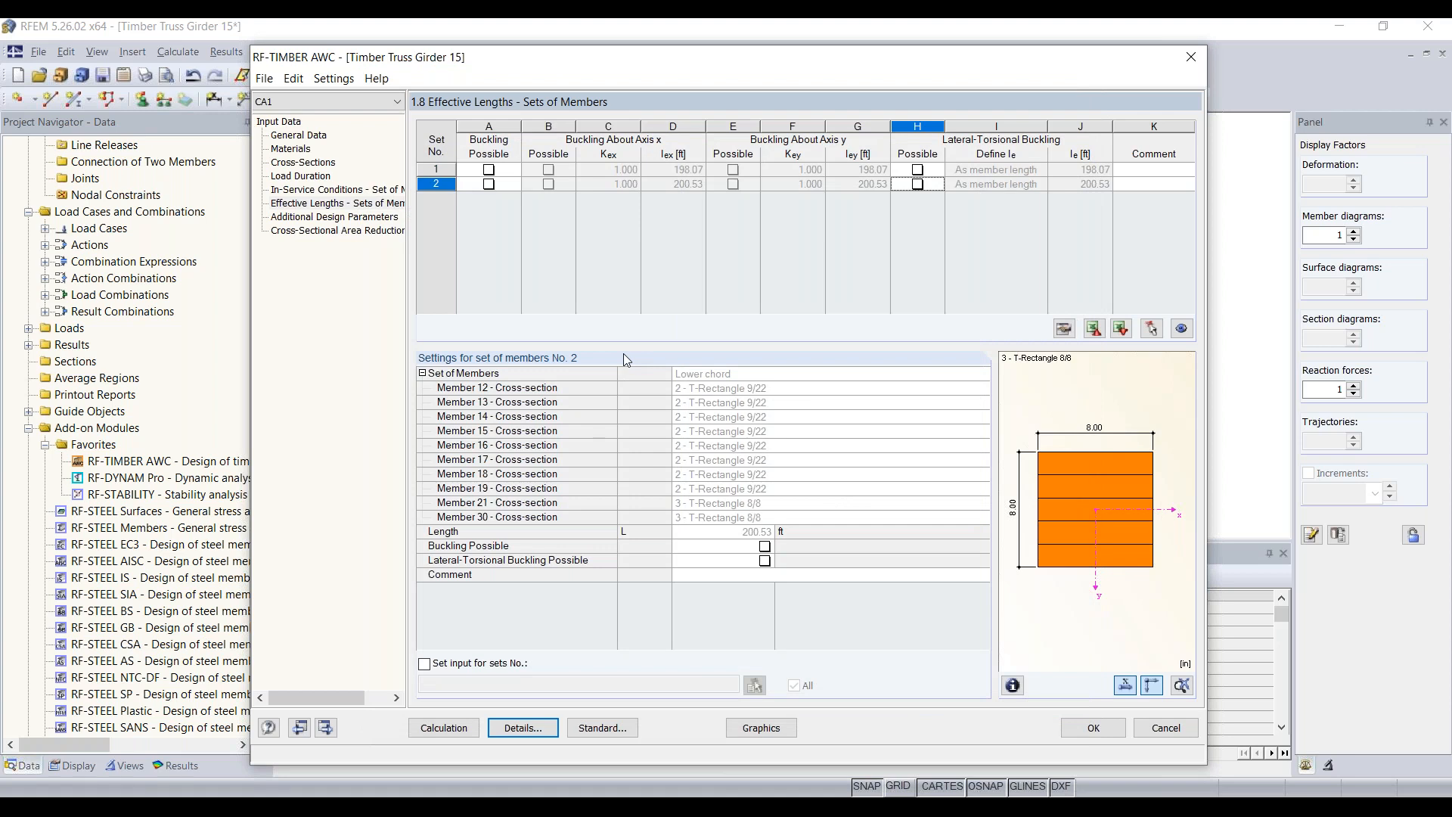
- Inspect the additional design parameters, viewing member 1's options for the shear edge-bonded factor and the shear reduction factor
left_click(354, 217)
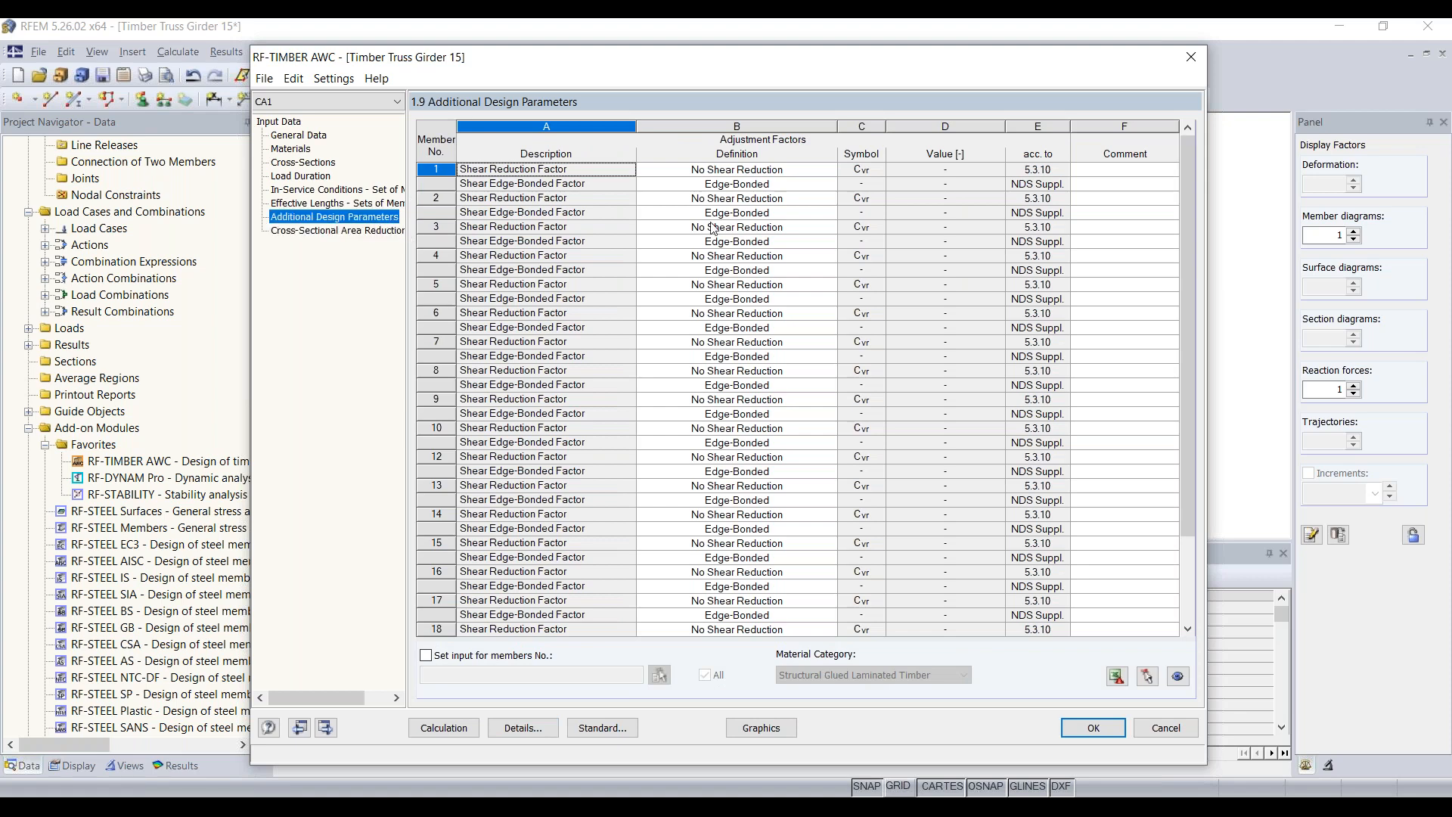
left_click(772, 175)
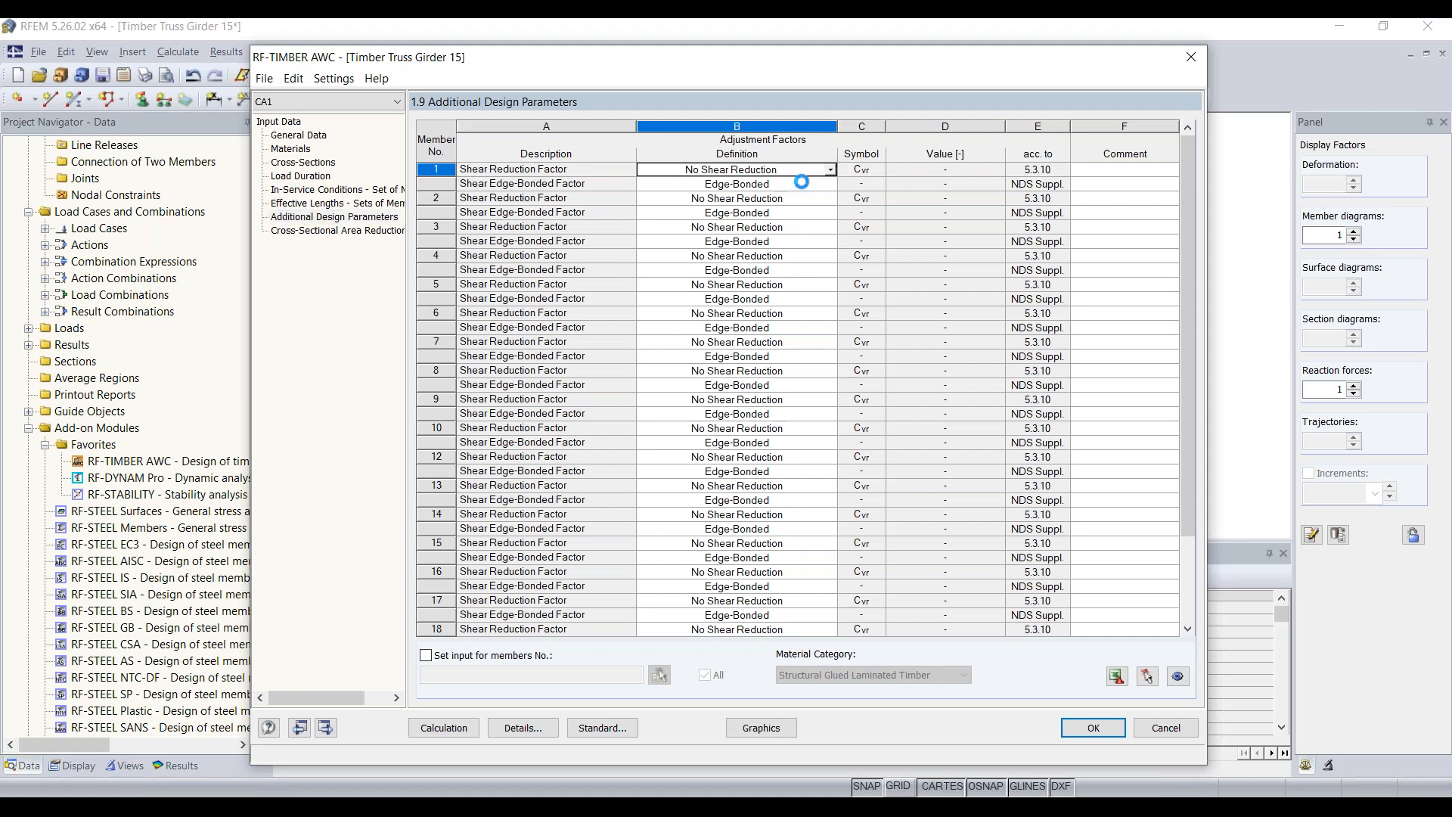
left_click(798, 186)
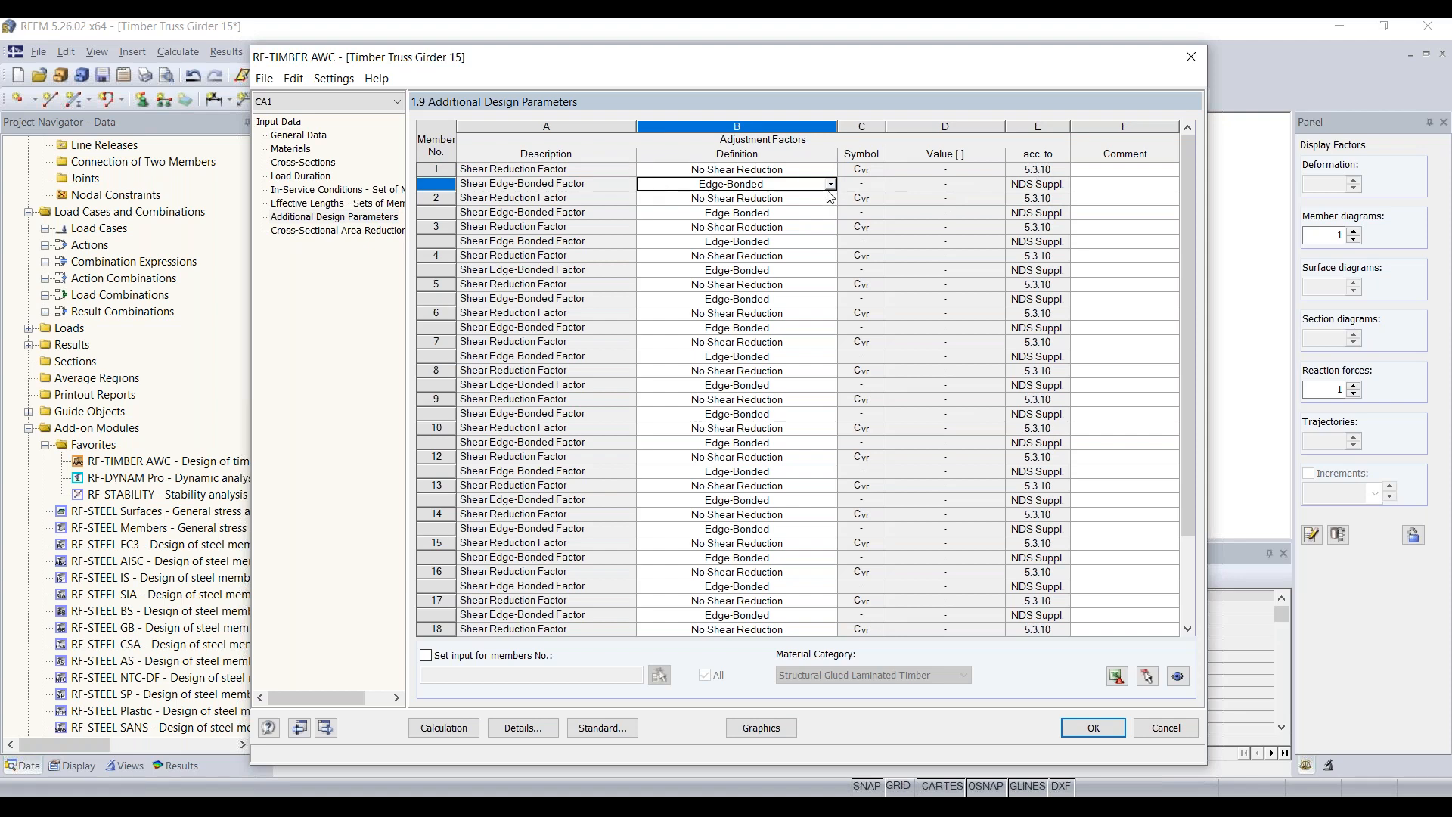
left_click(832, 185)
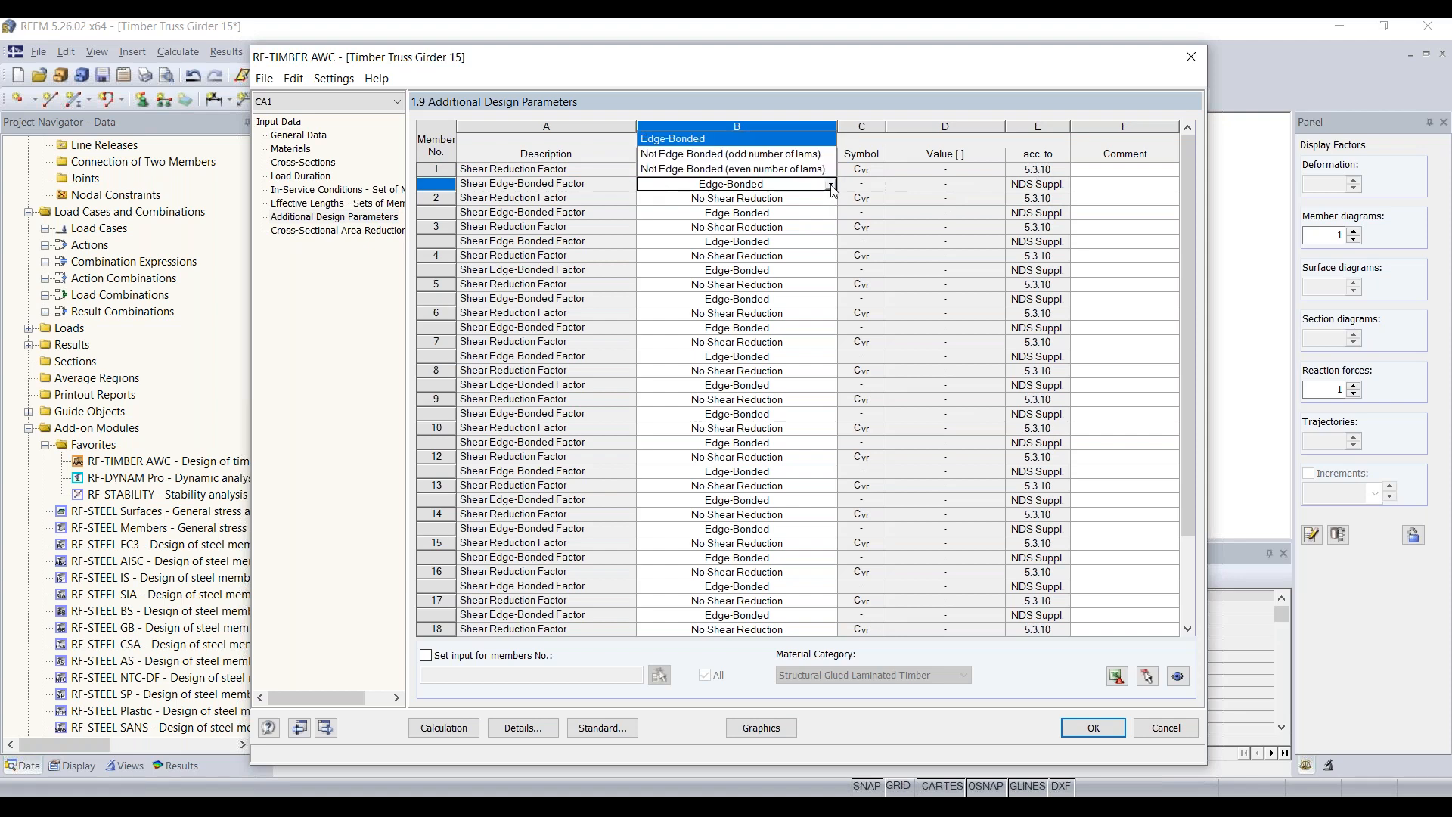
key("Down")
key("Down")
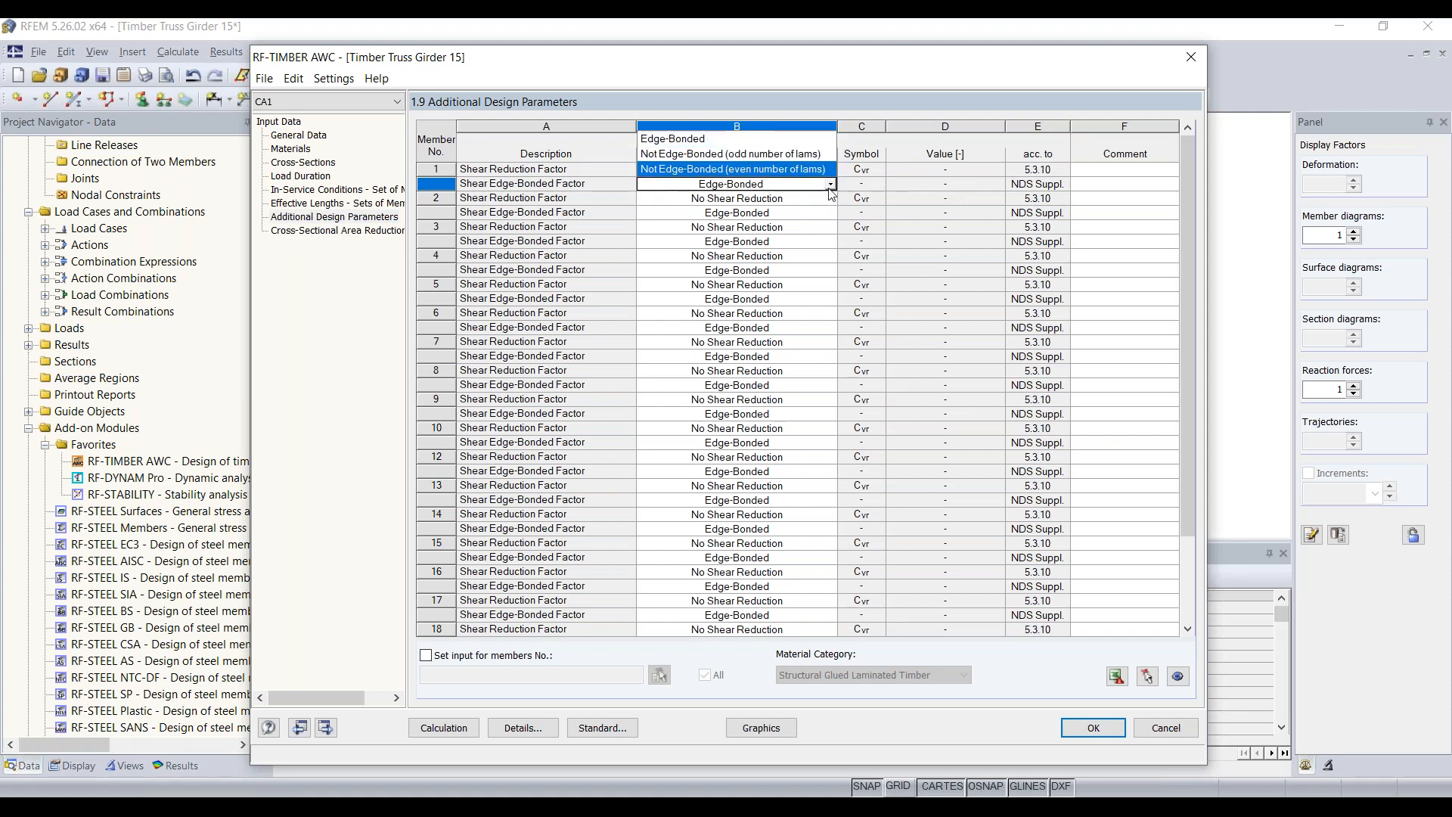
key("Up")
key("Down")
key("Escape")
left_click(830, 170)
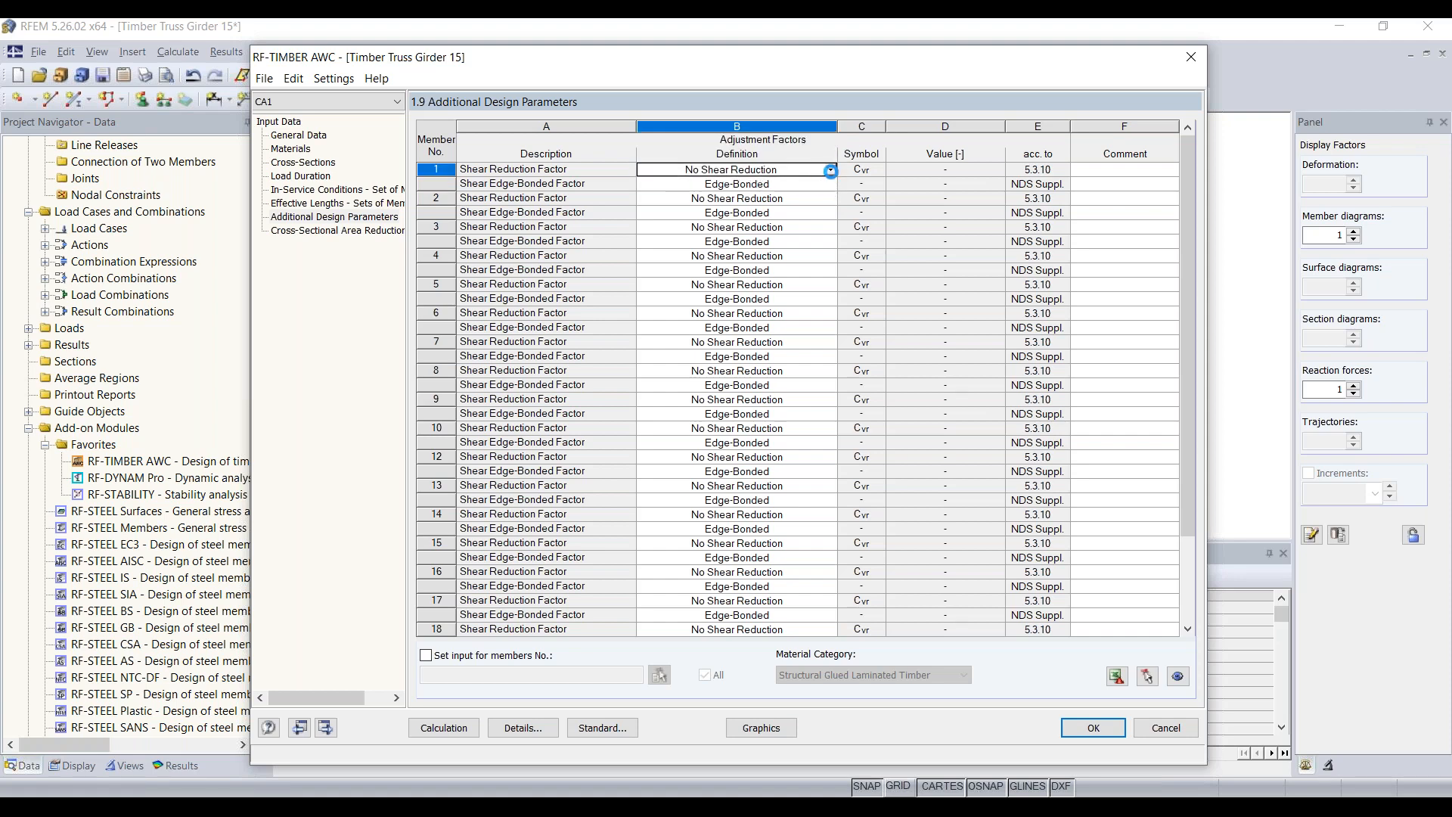
left_click(830, 170)
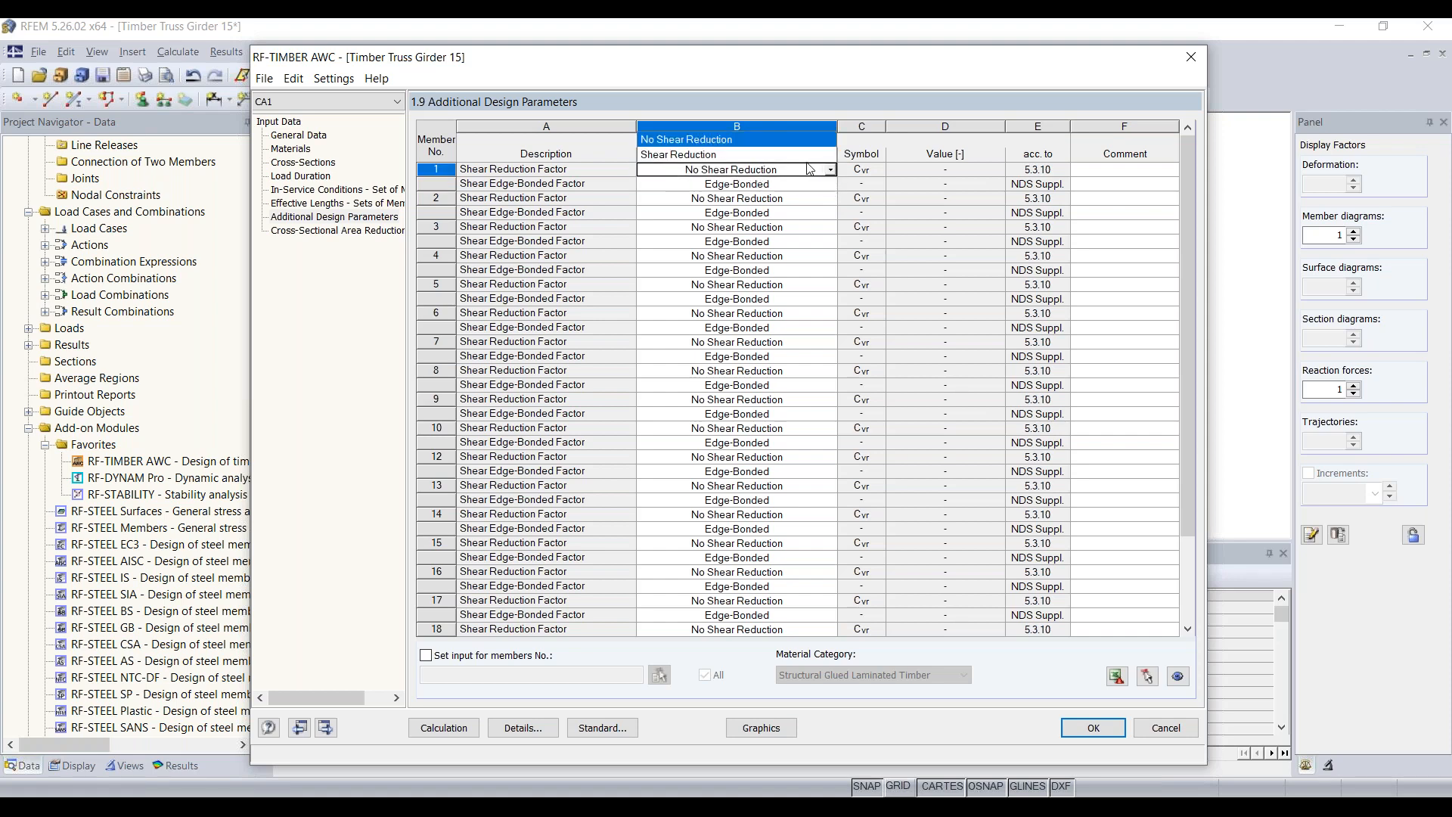
key("Down")
key("Escape")
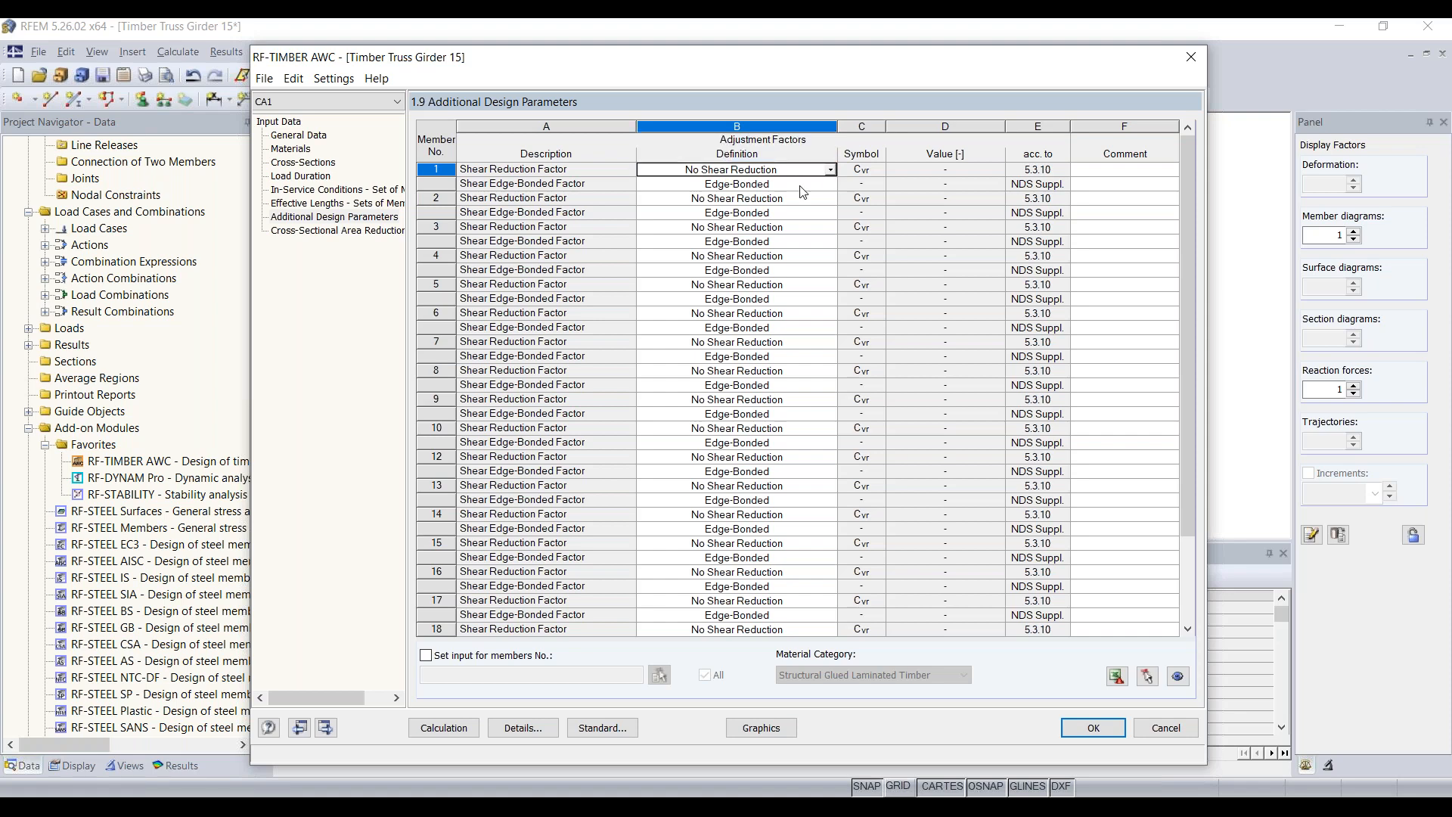
- Check the cross-sectional area reduction table and run the timber design calculation
left_click(333, 231)
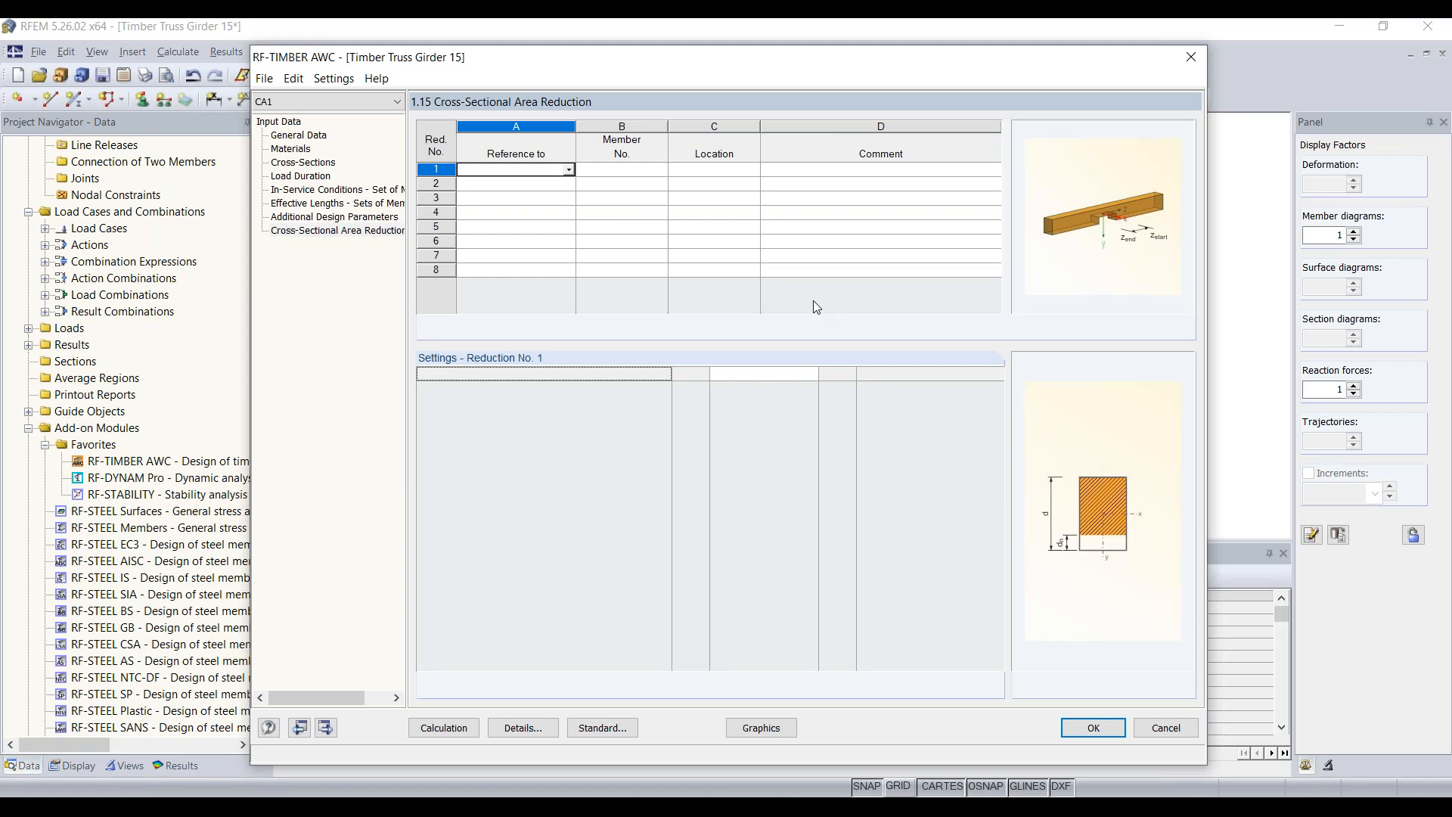
left_click(443, 732)
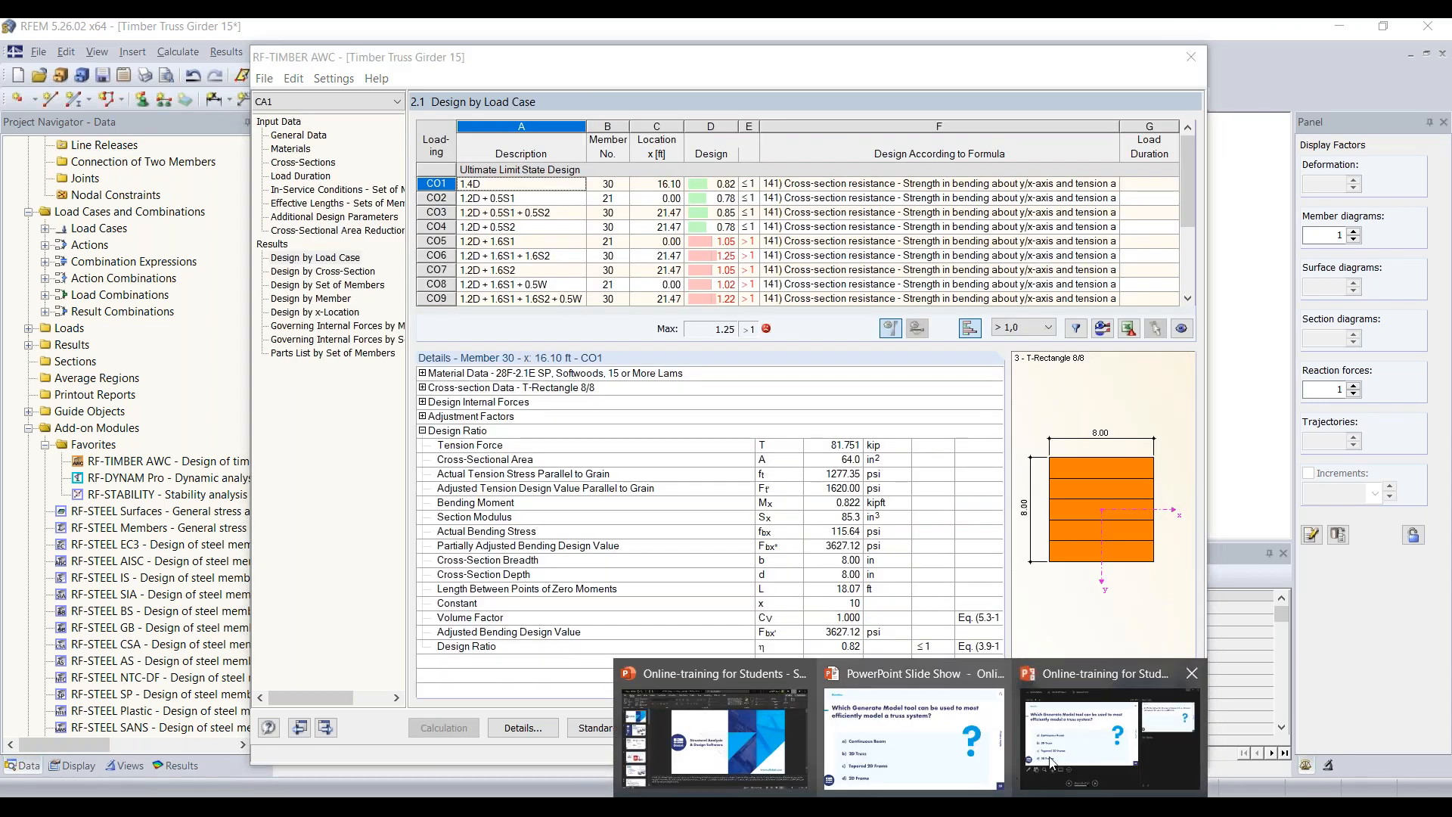
mouse_move(1080, 697)
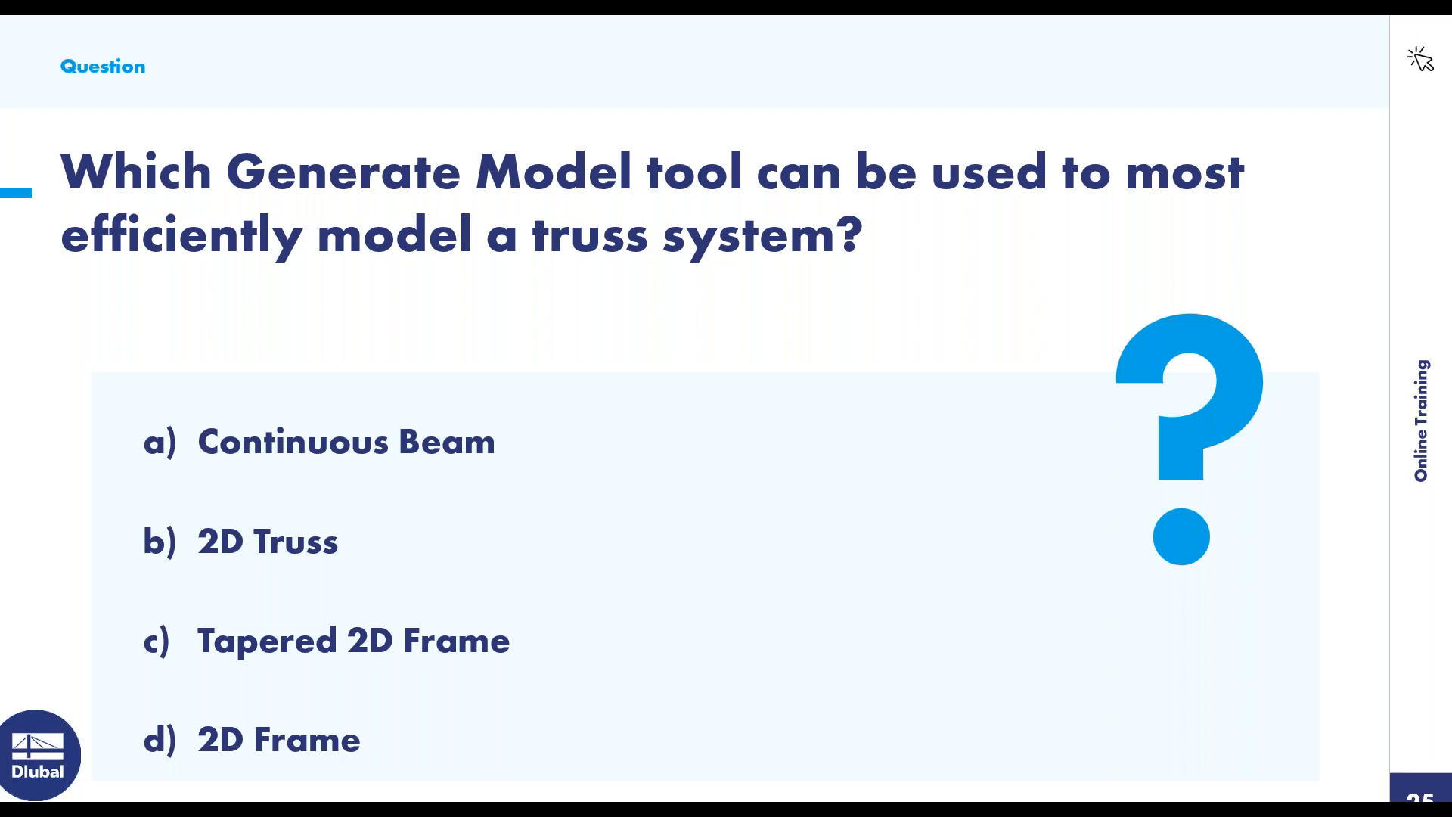
key("Right")
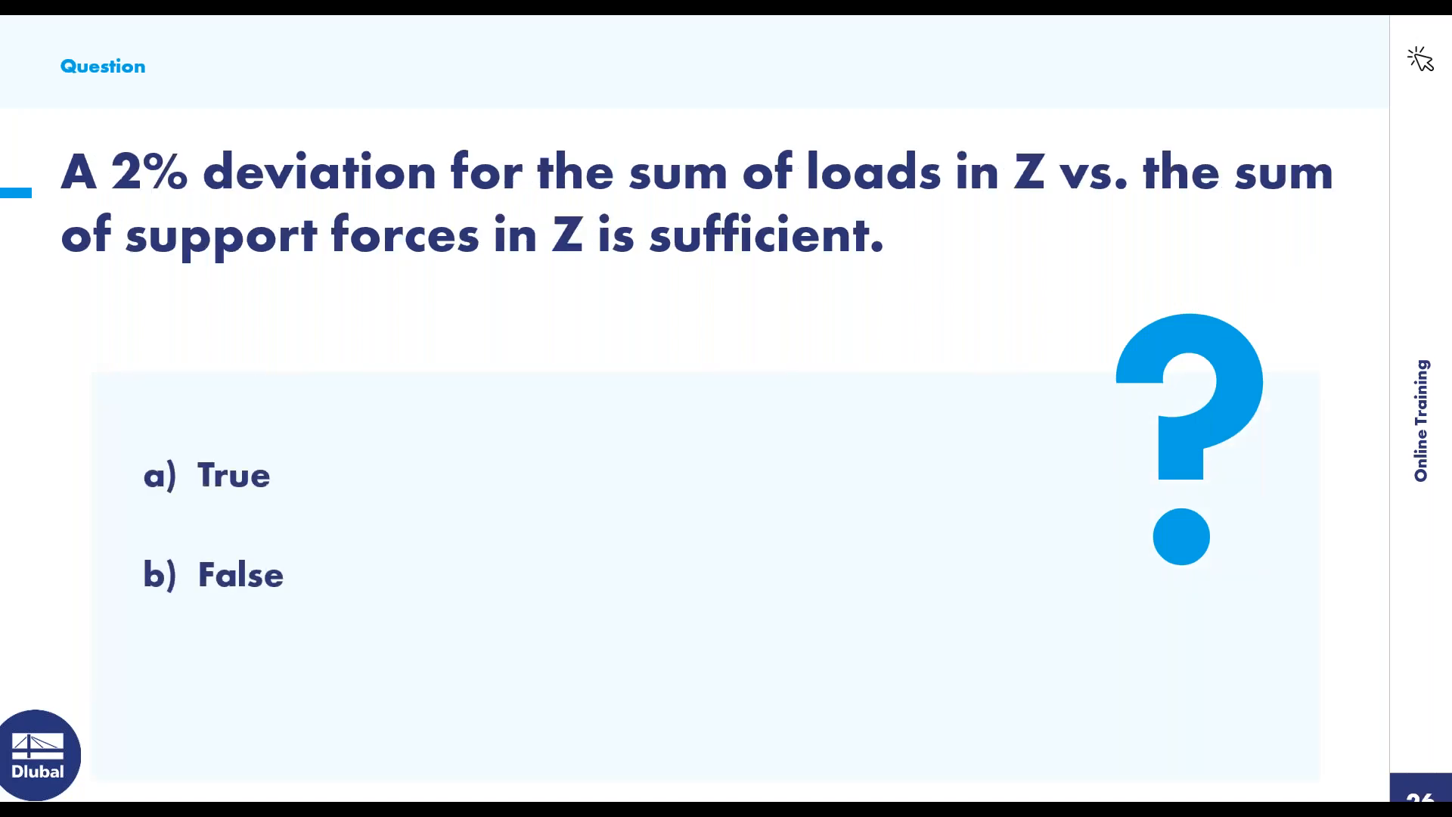
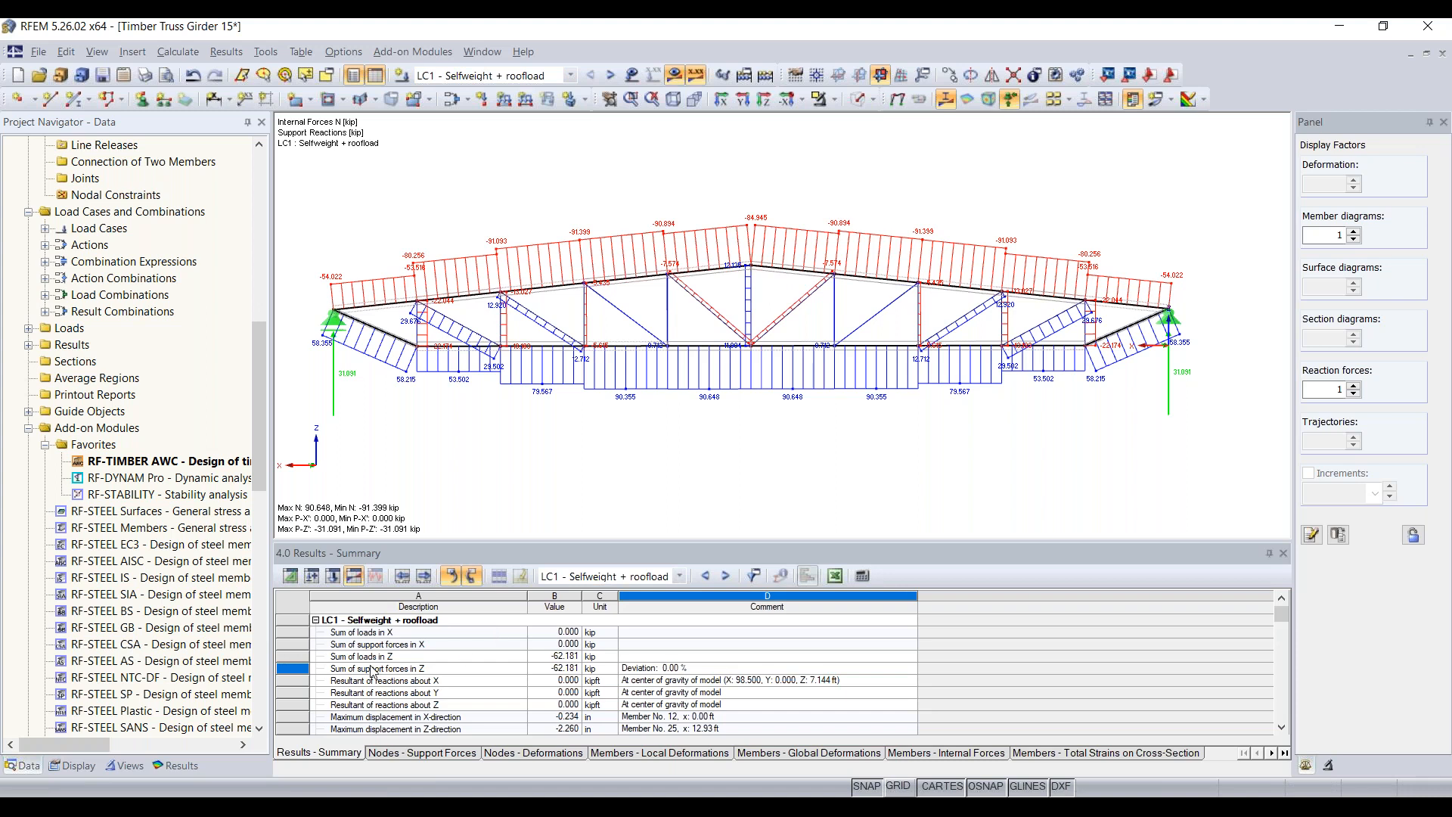
- Compare the sum of loads in Z with the sum of support forces in Z and their deviation in LC1's results summary
left_click(511, 656)
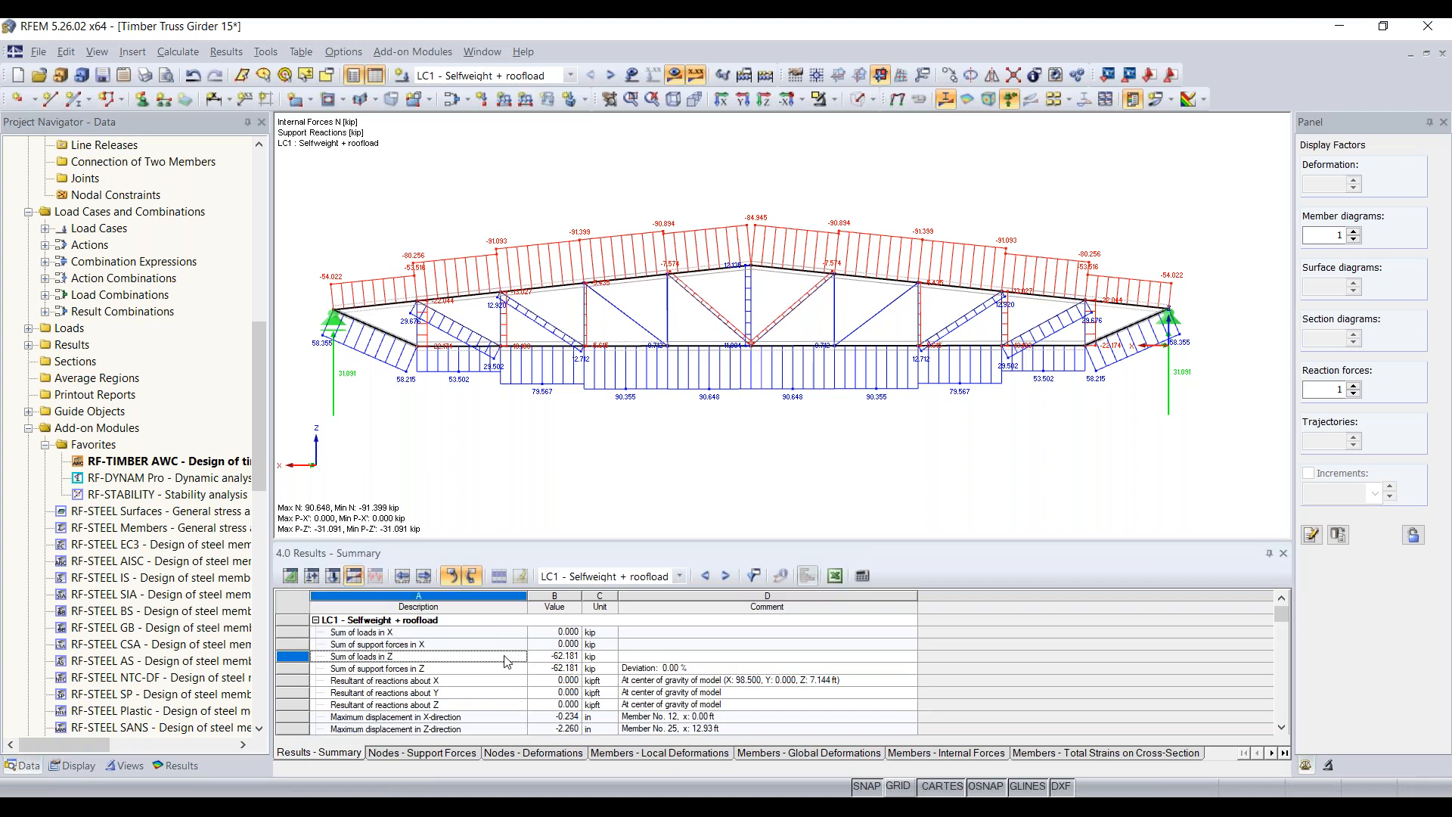
left_click(438, 670)
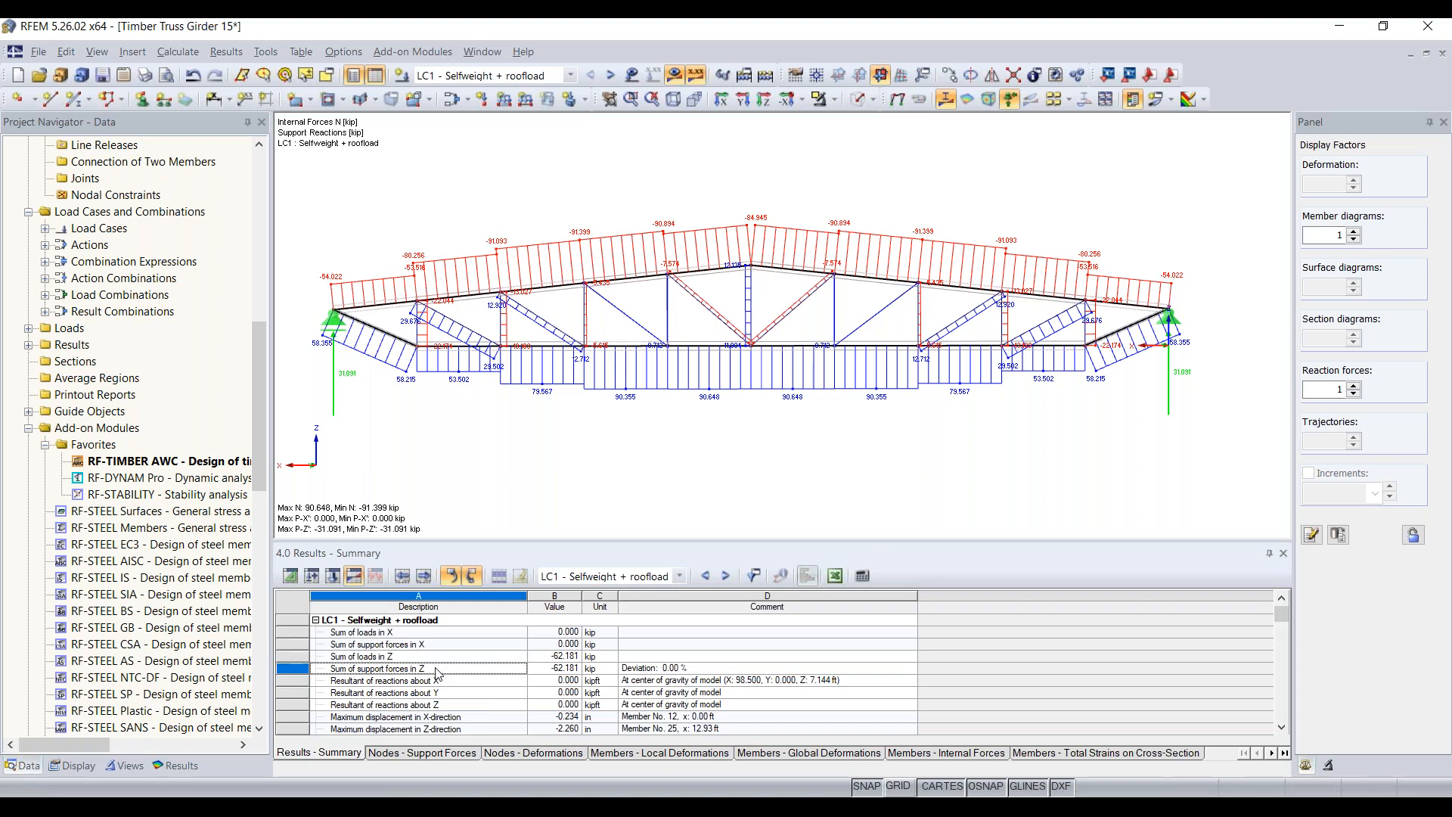
left_click(672, 673)
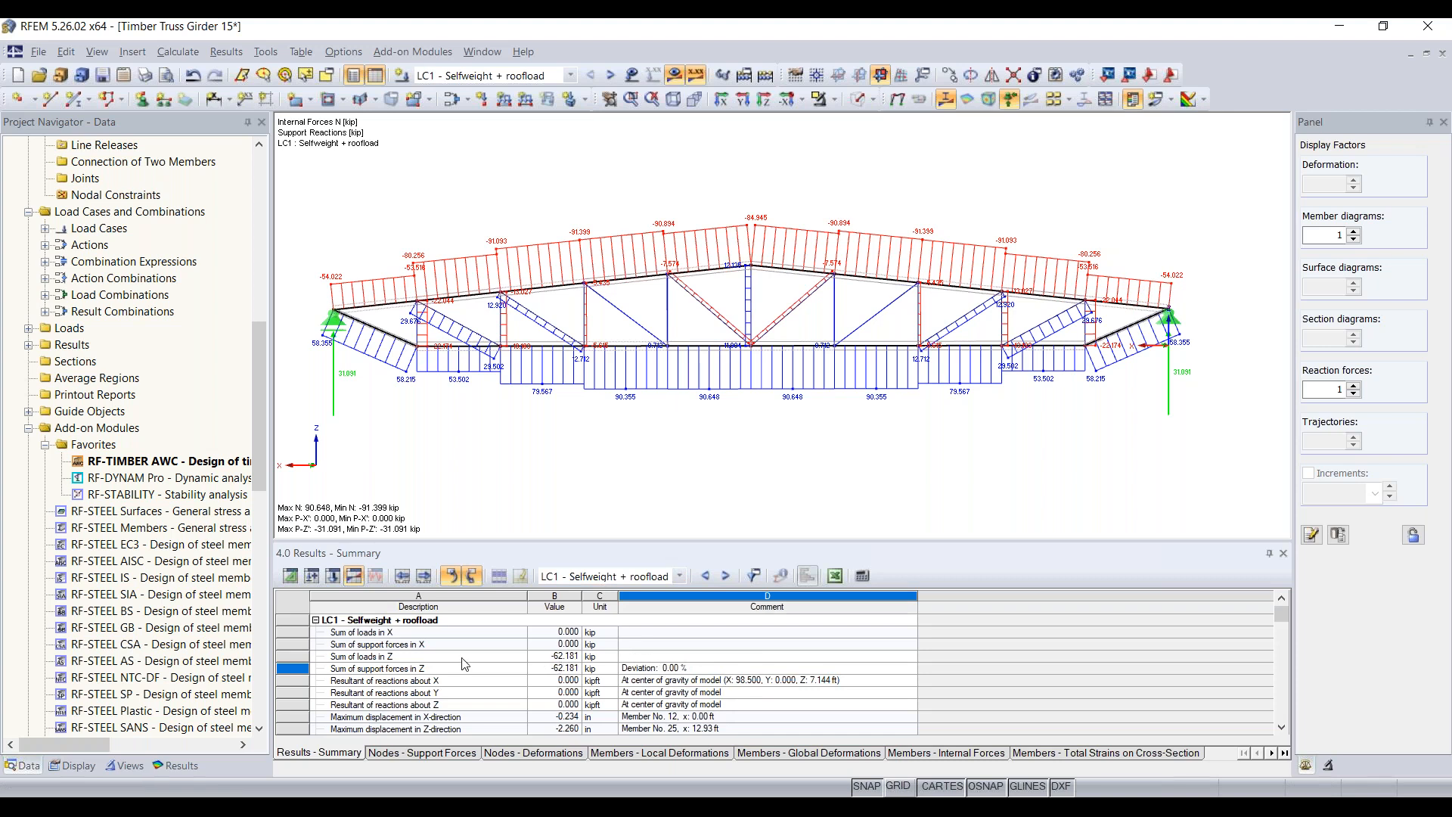
left_click(361, 659)
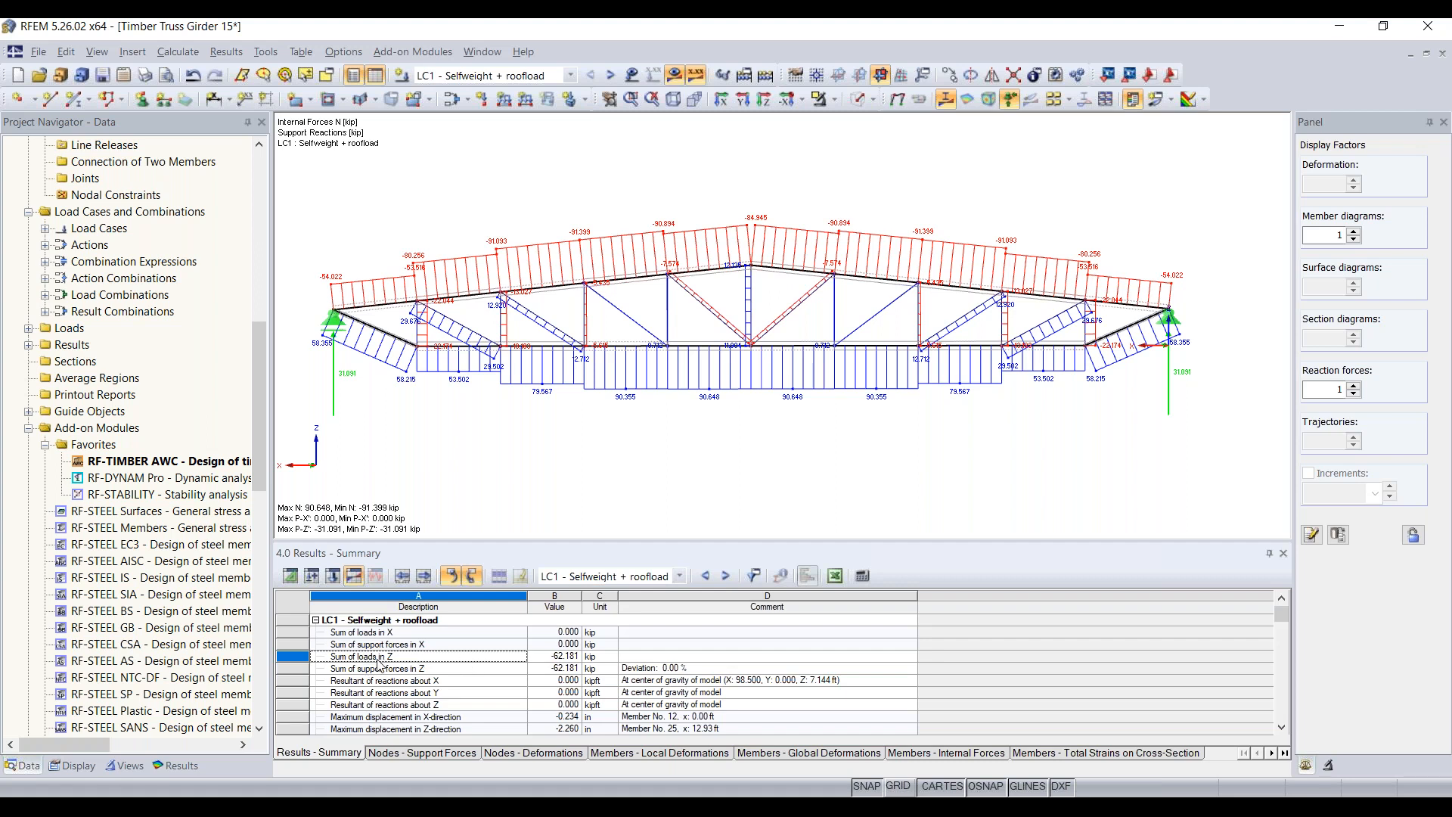
left_click(481, 670)
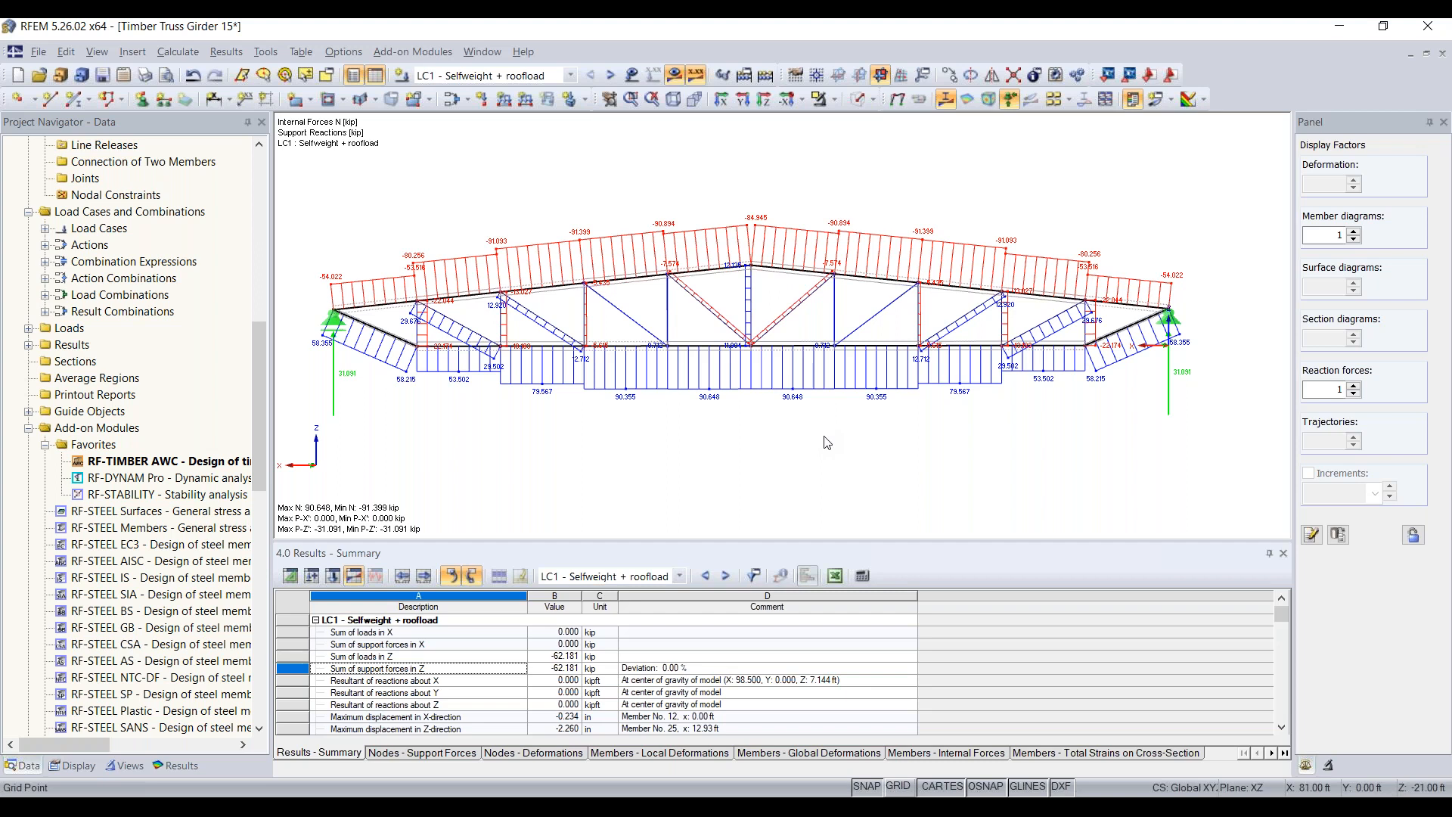
- Reopen the RF-TIMBER AWC results and review the design ratios by load case, by cross-section and by set of members
double_click(212, 461)
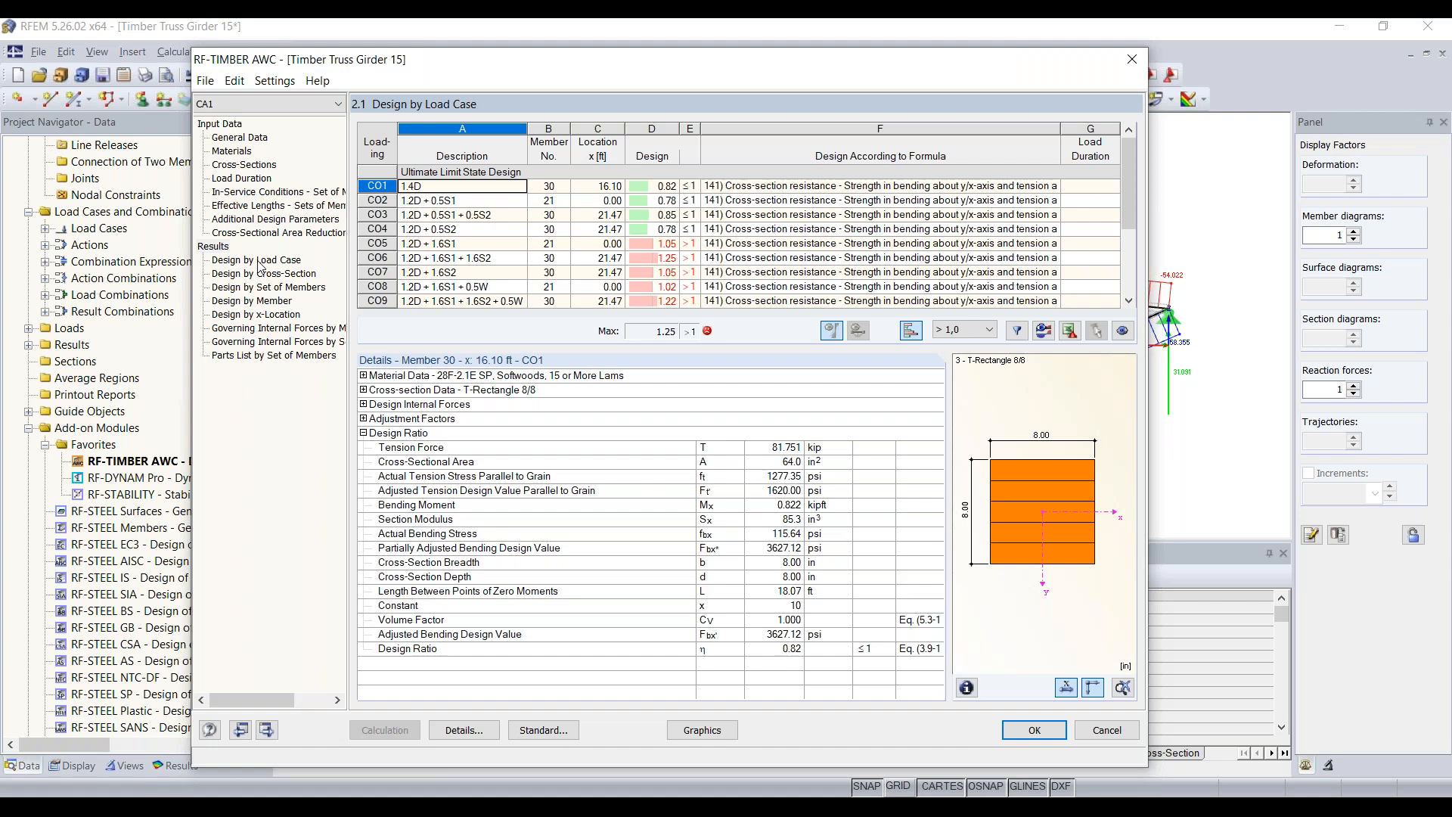
left_click(276, 277)
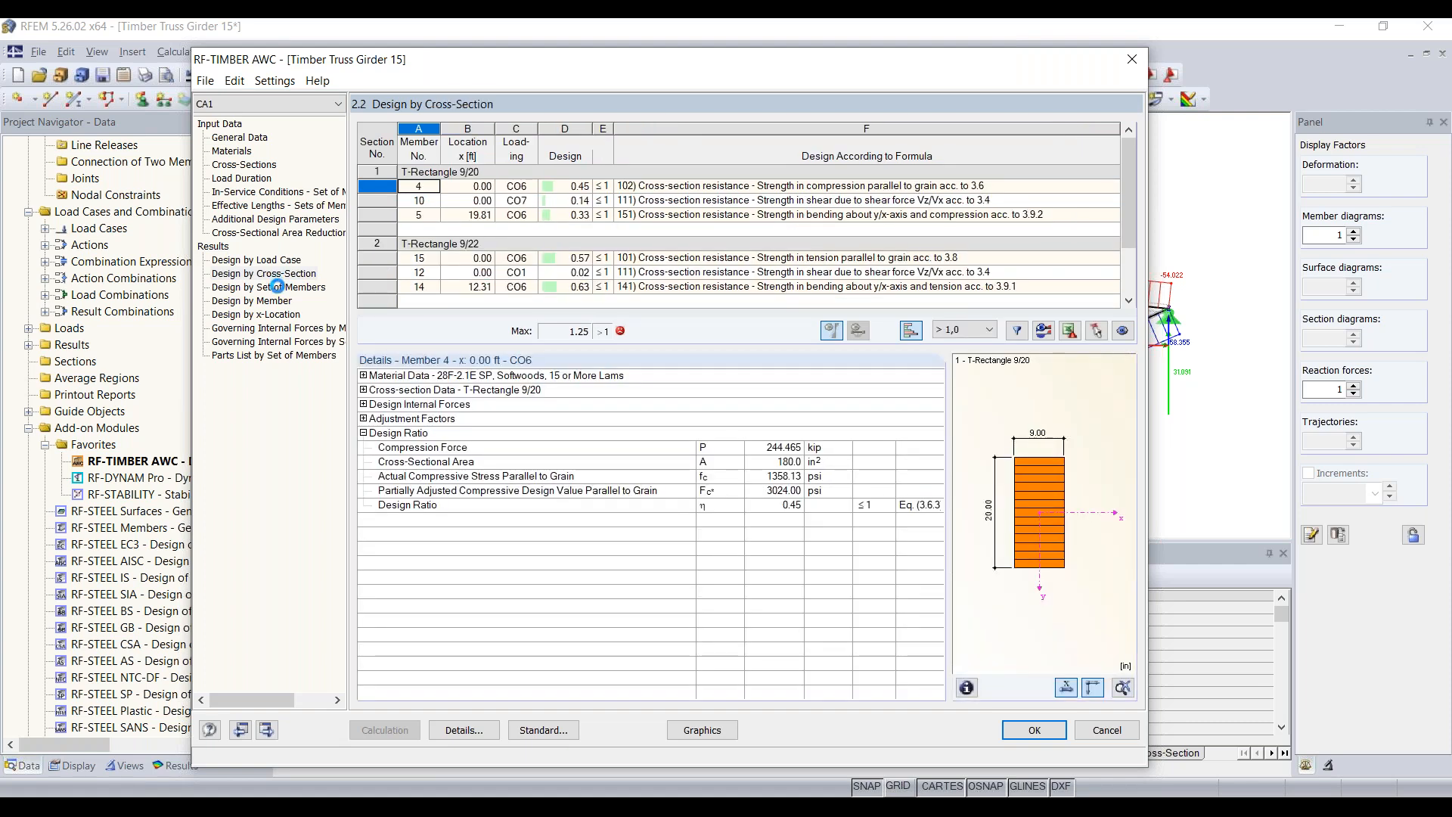
left_click(274, 287)
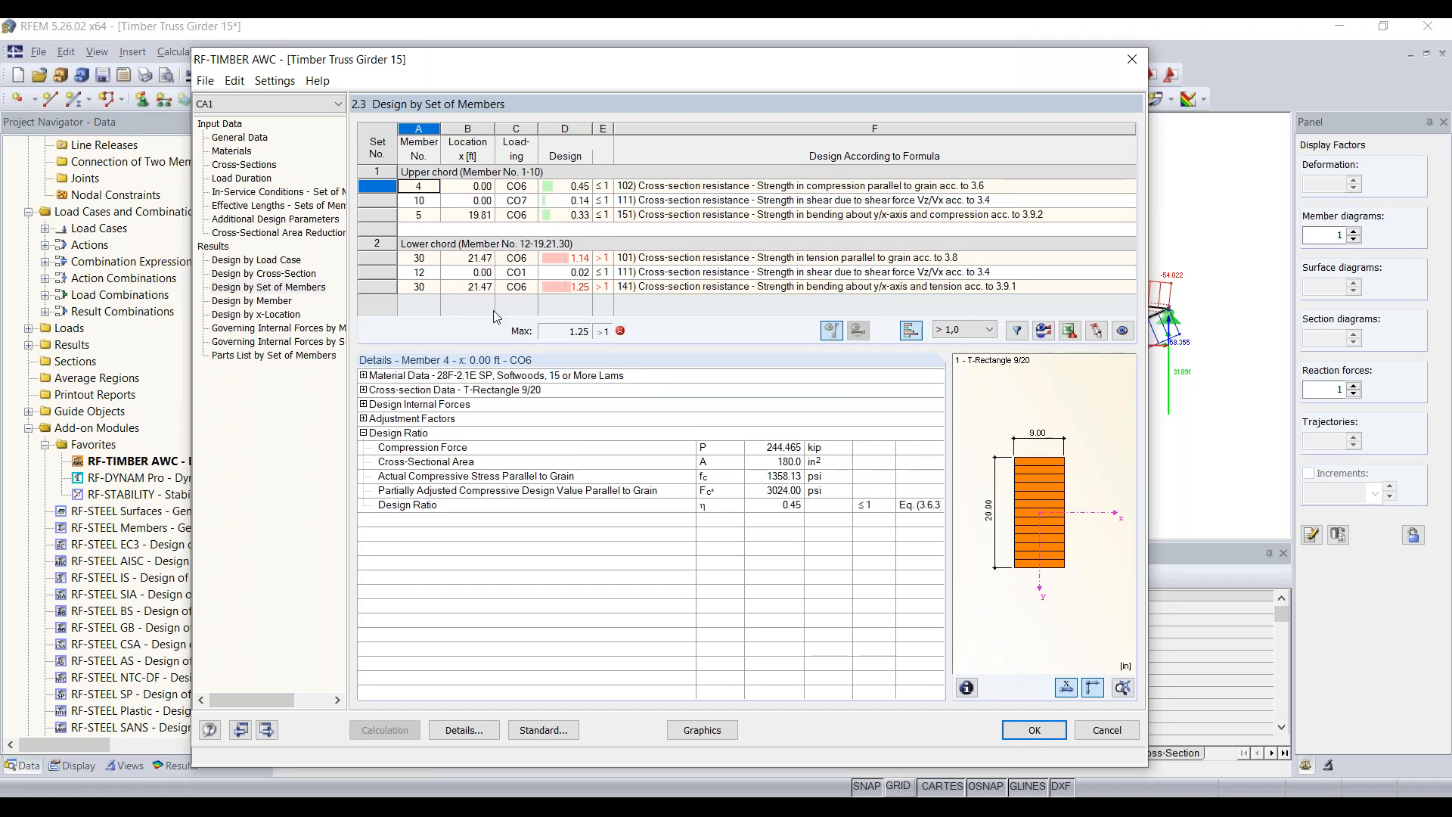
- Inspect member 30's tension check and combined bending and tension check for T-Rectangle 8/8 in the cross-section results
left_click(265, 274)
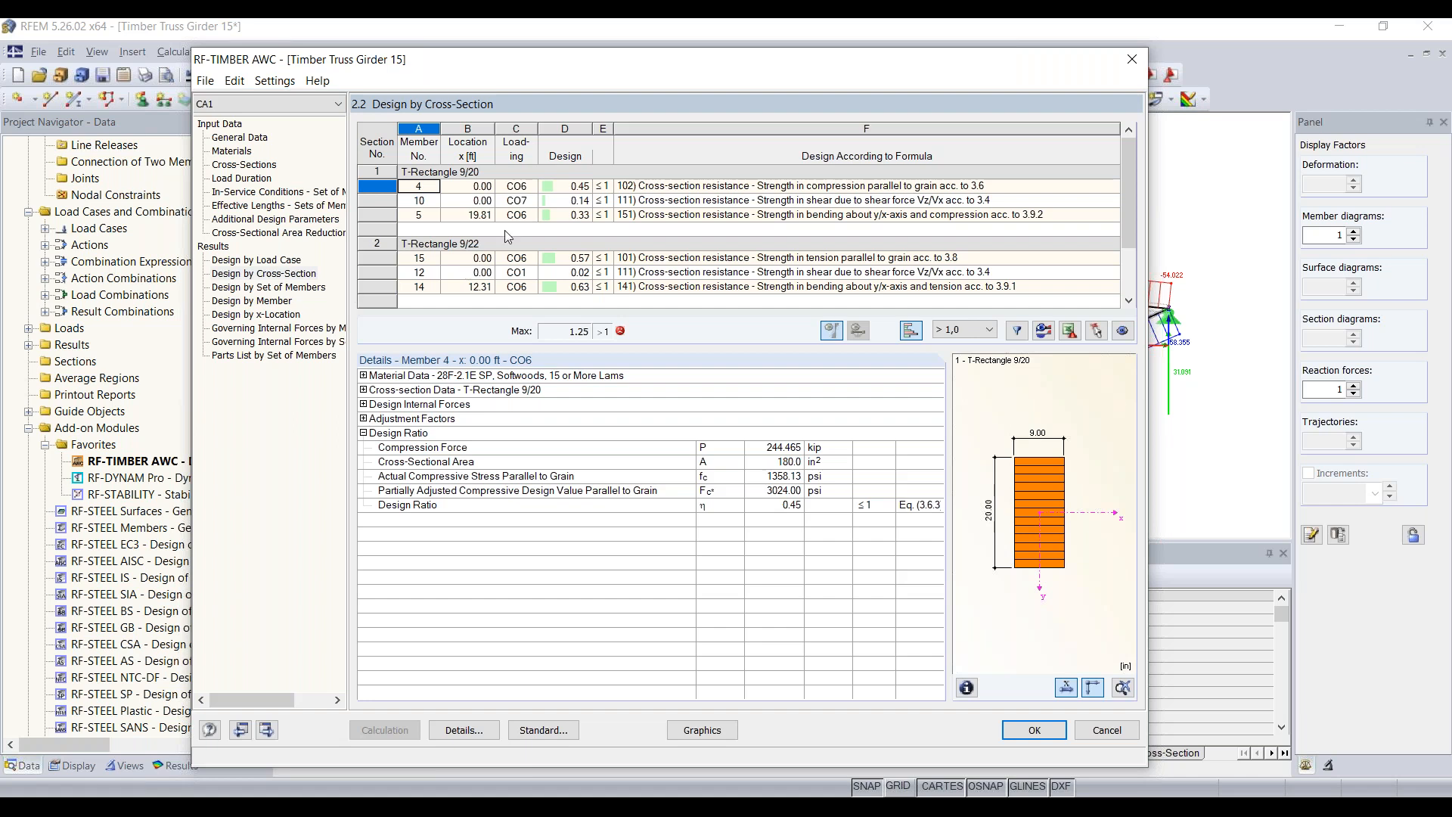
scroll(484, 224, "down", 2)
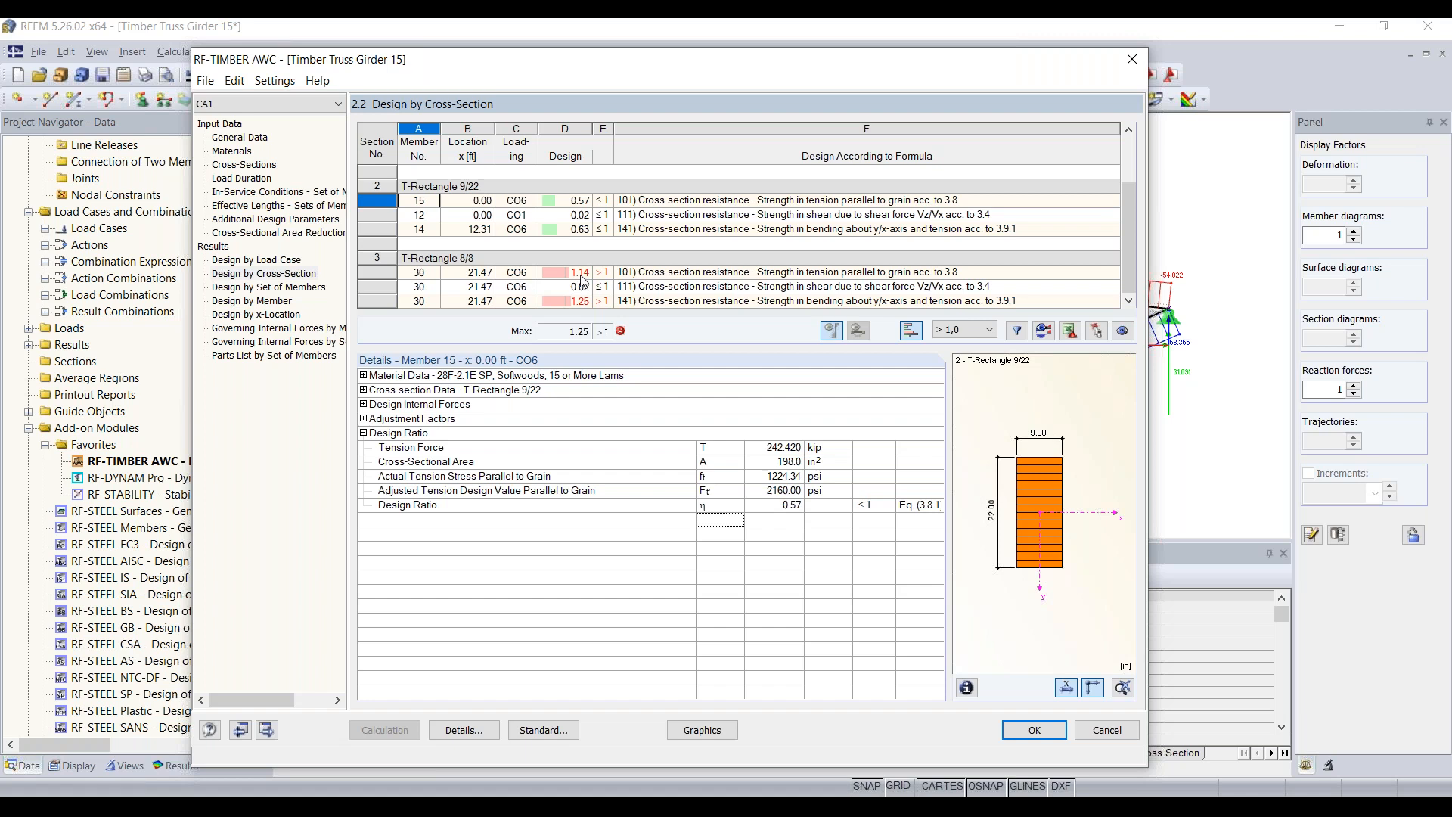
left_click(706, 274)
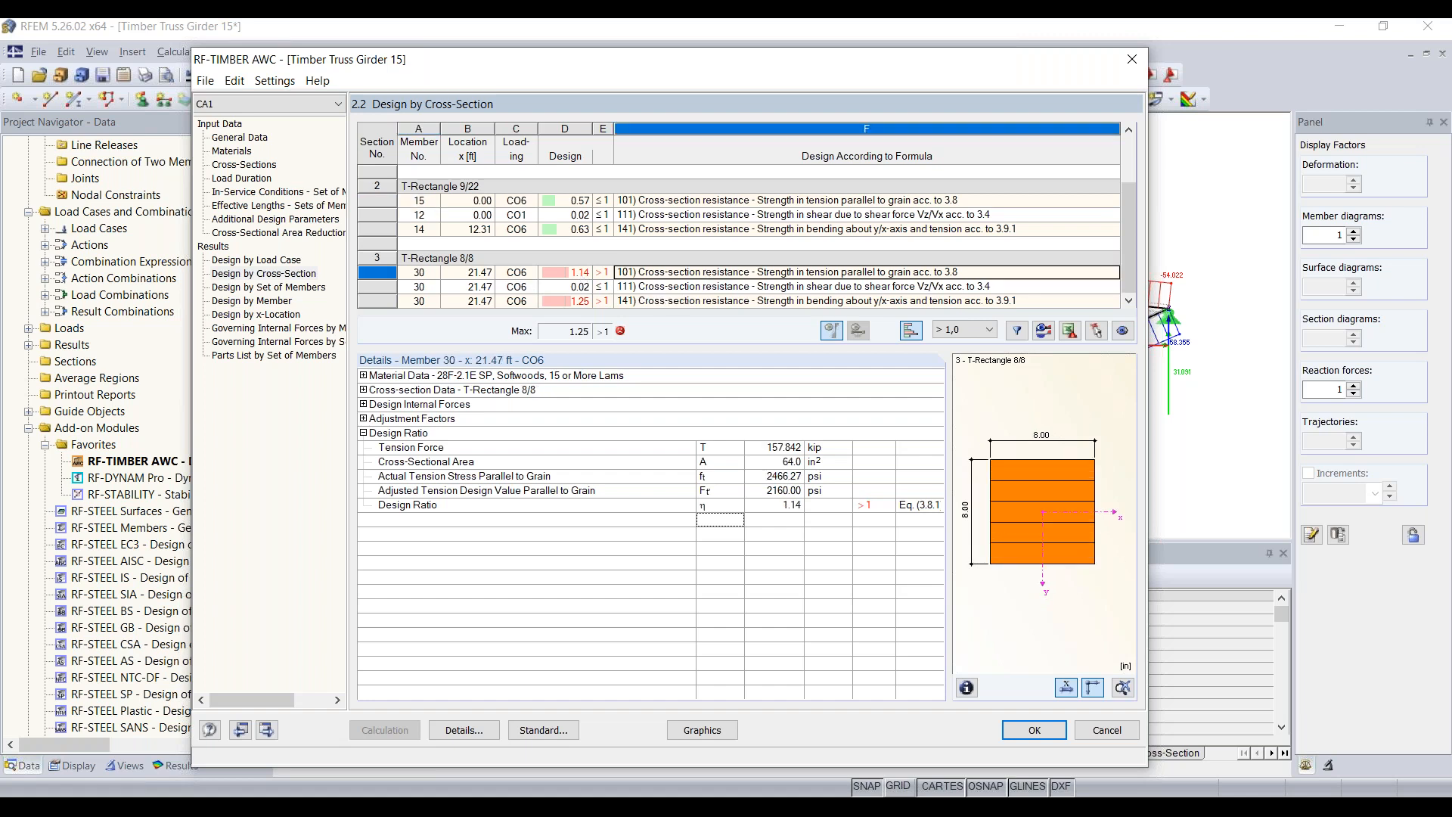
left_click(710, 301)
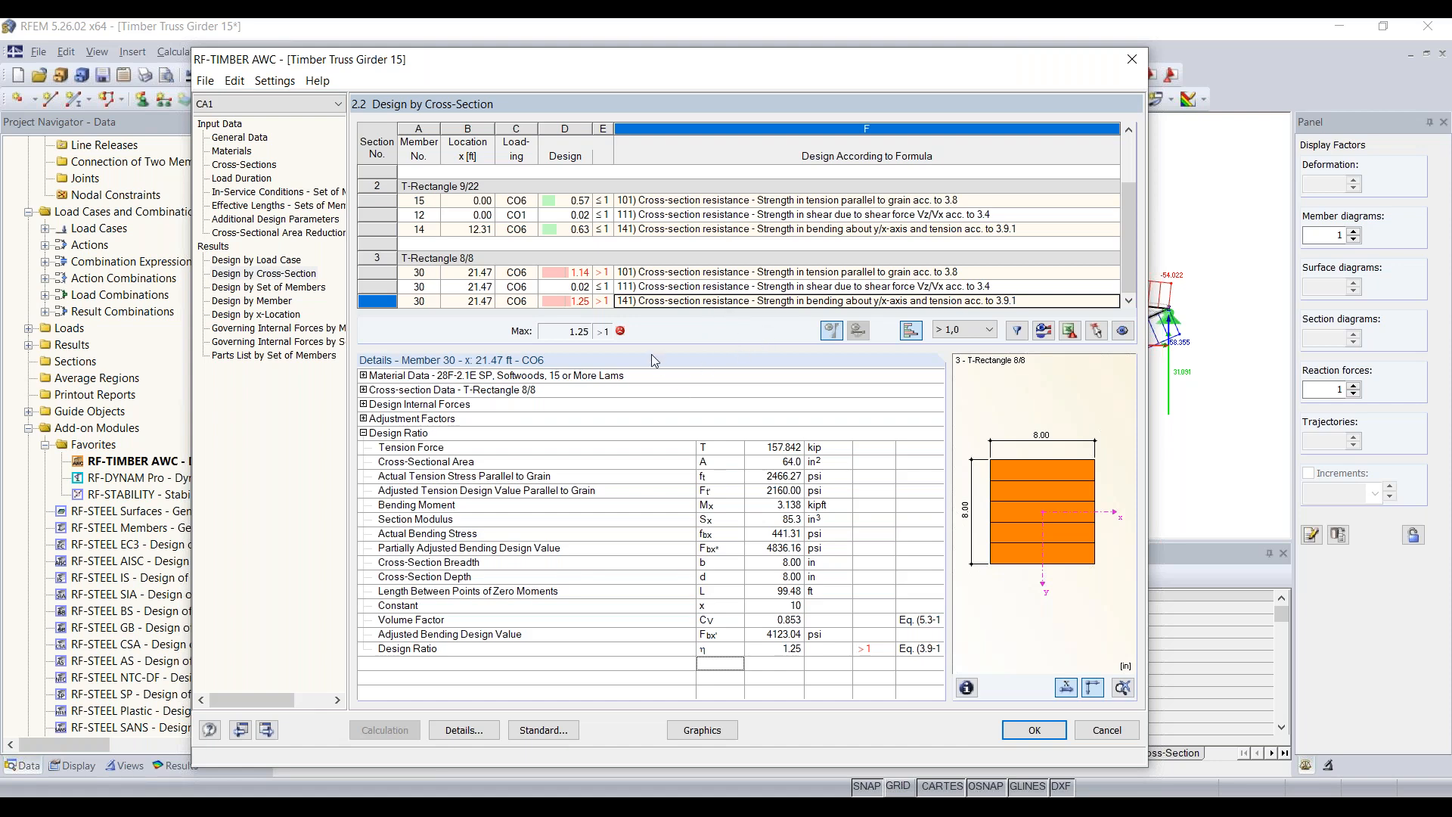
- Examine the material data and cross-section data in the details of member 30's combined bending and tension check
left_click(363, 376)
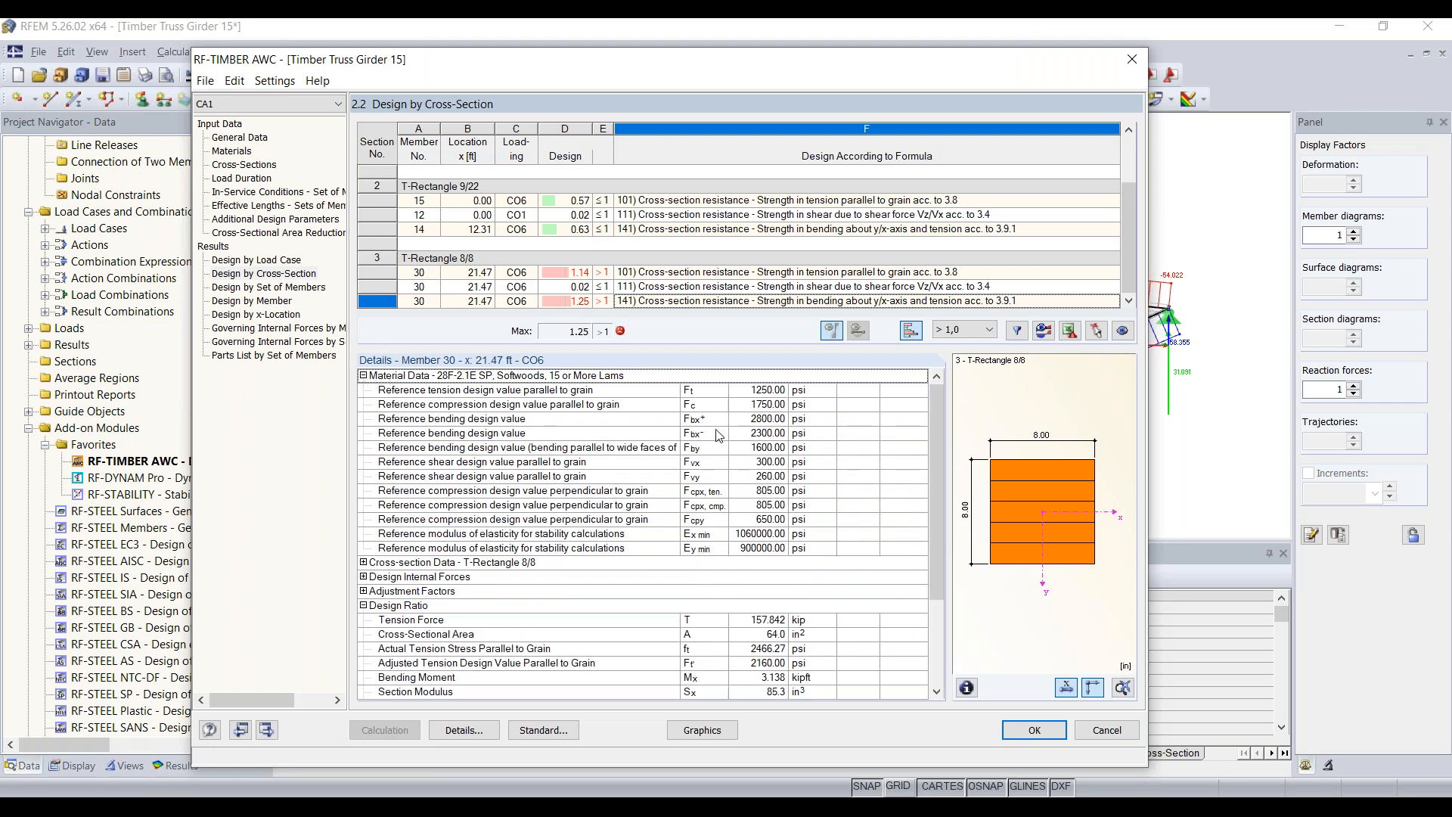
scroll(635, 423, "down", 2)
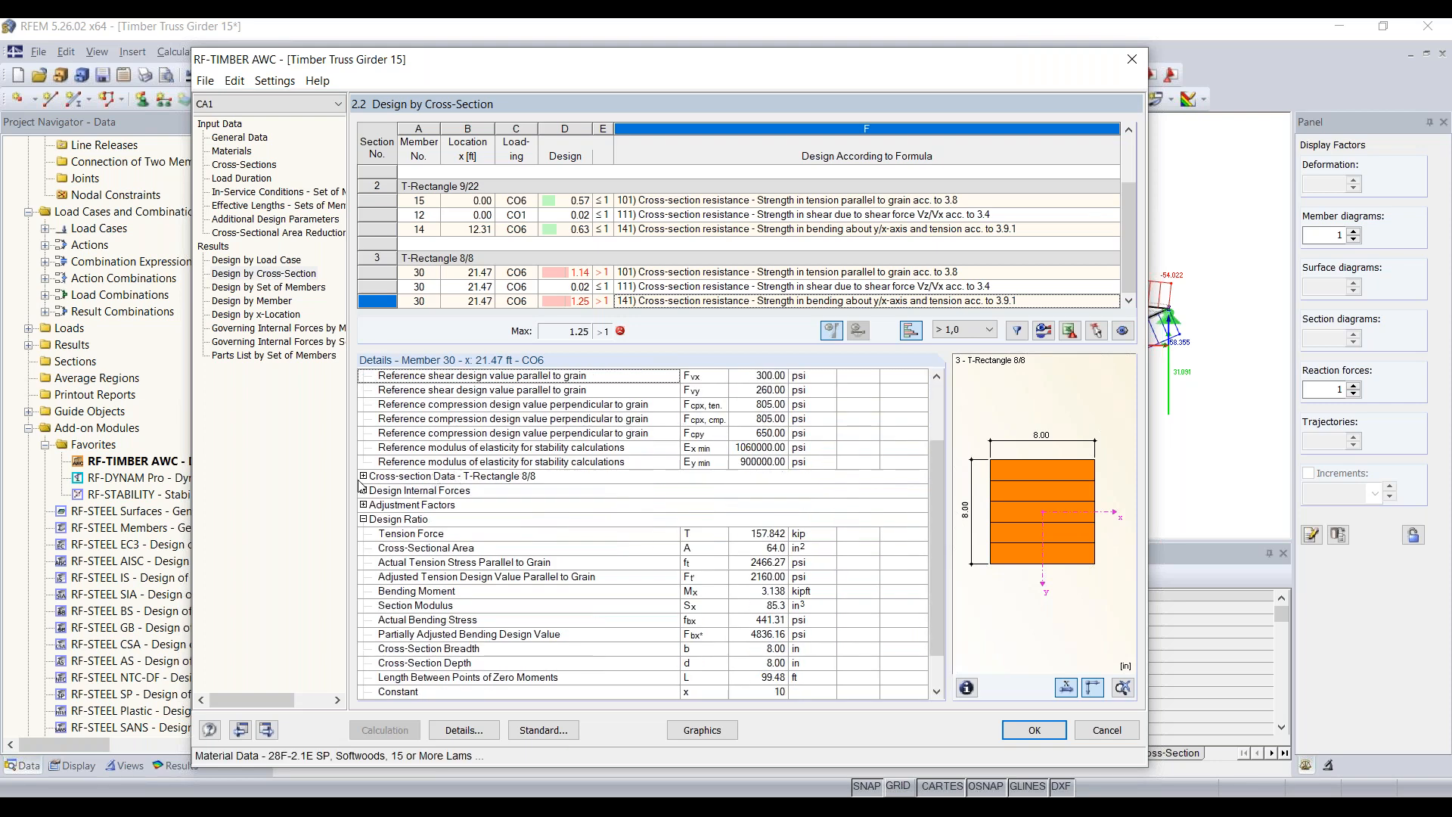
left_click(363, 476)
scroll(597, 495, "down", 1)
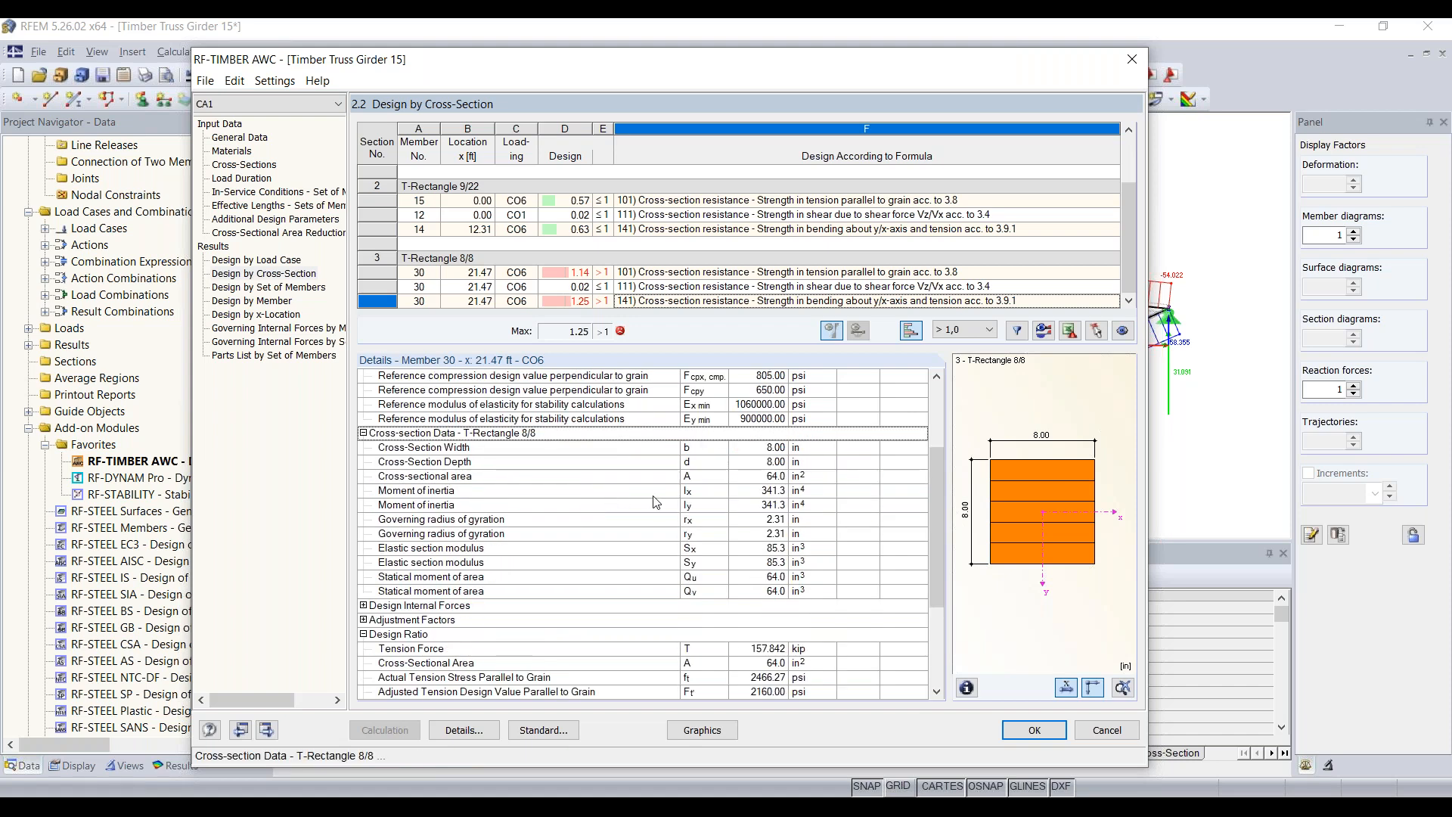
scroll(656, 503, "down", 3)
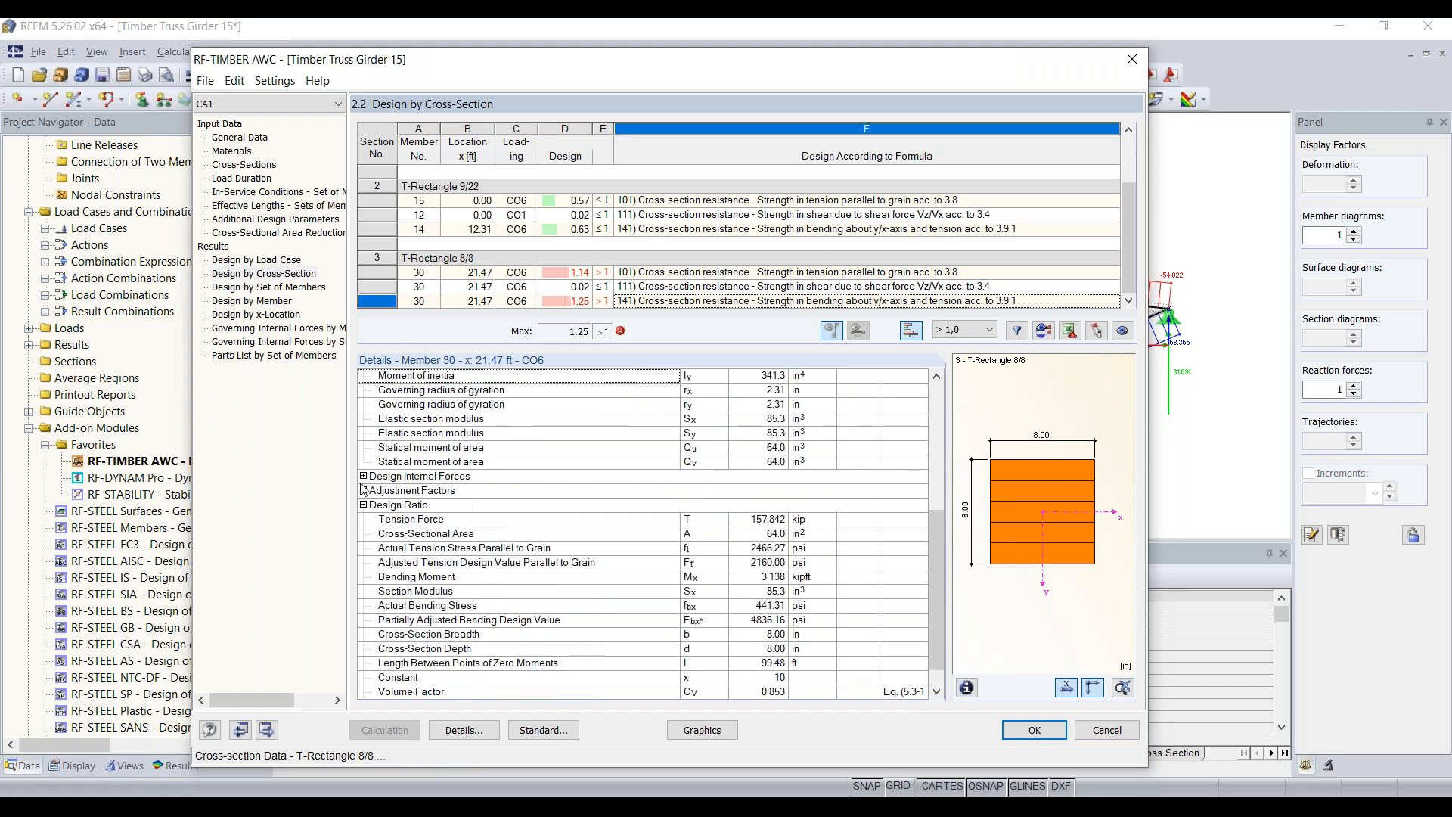
- Examine the design internal forces of member 30 under CO6, including the normal force and bending moments
left_click(363, 476)
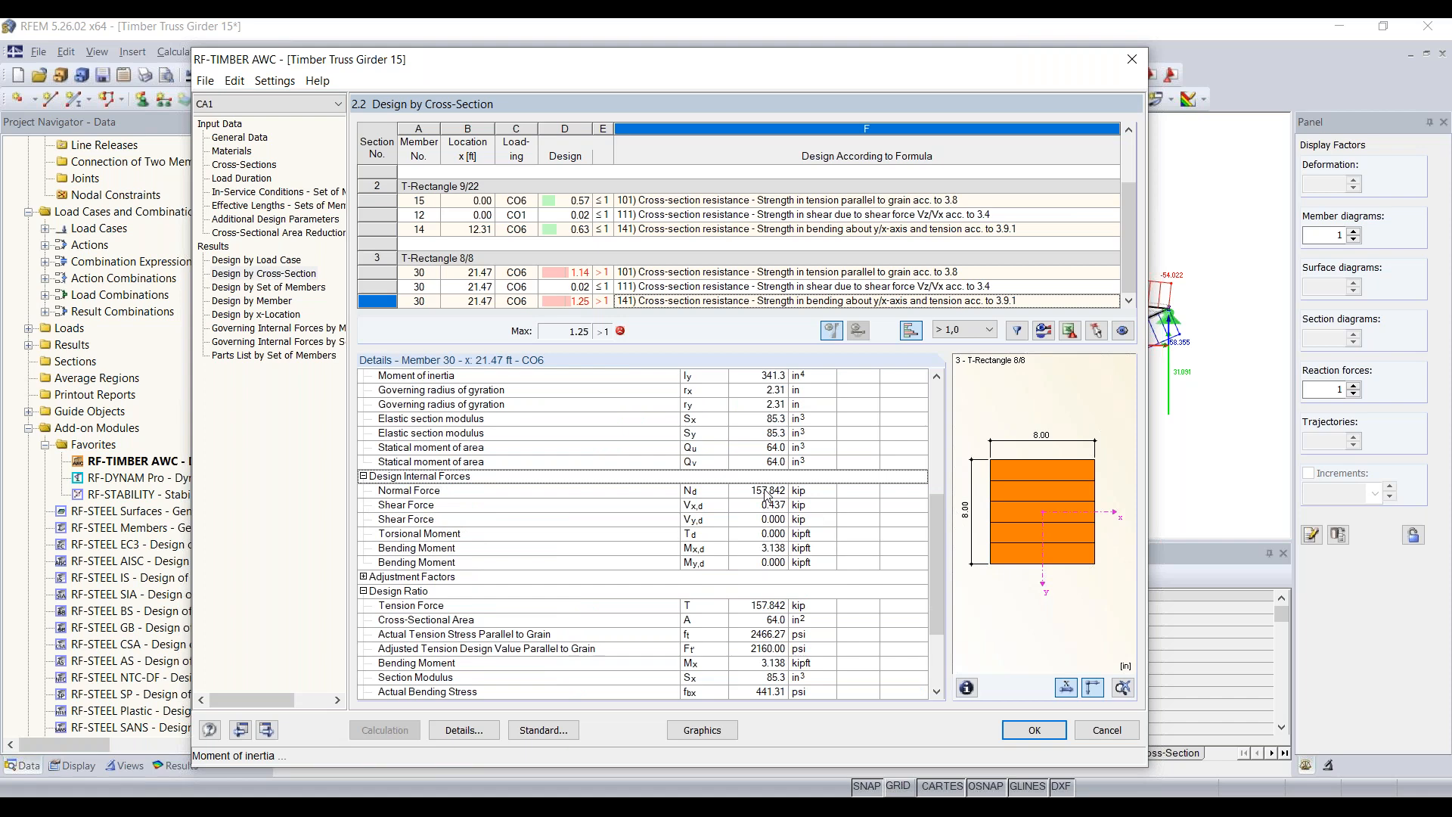
left_click(595, 493)
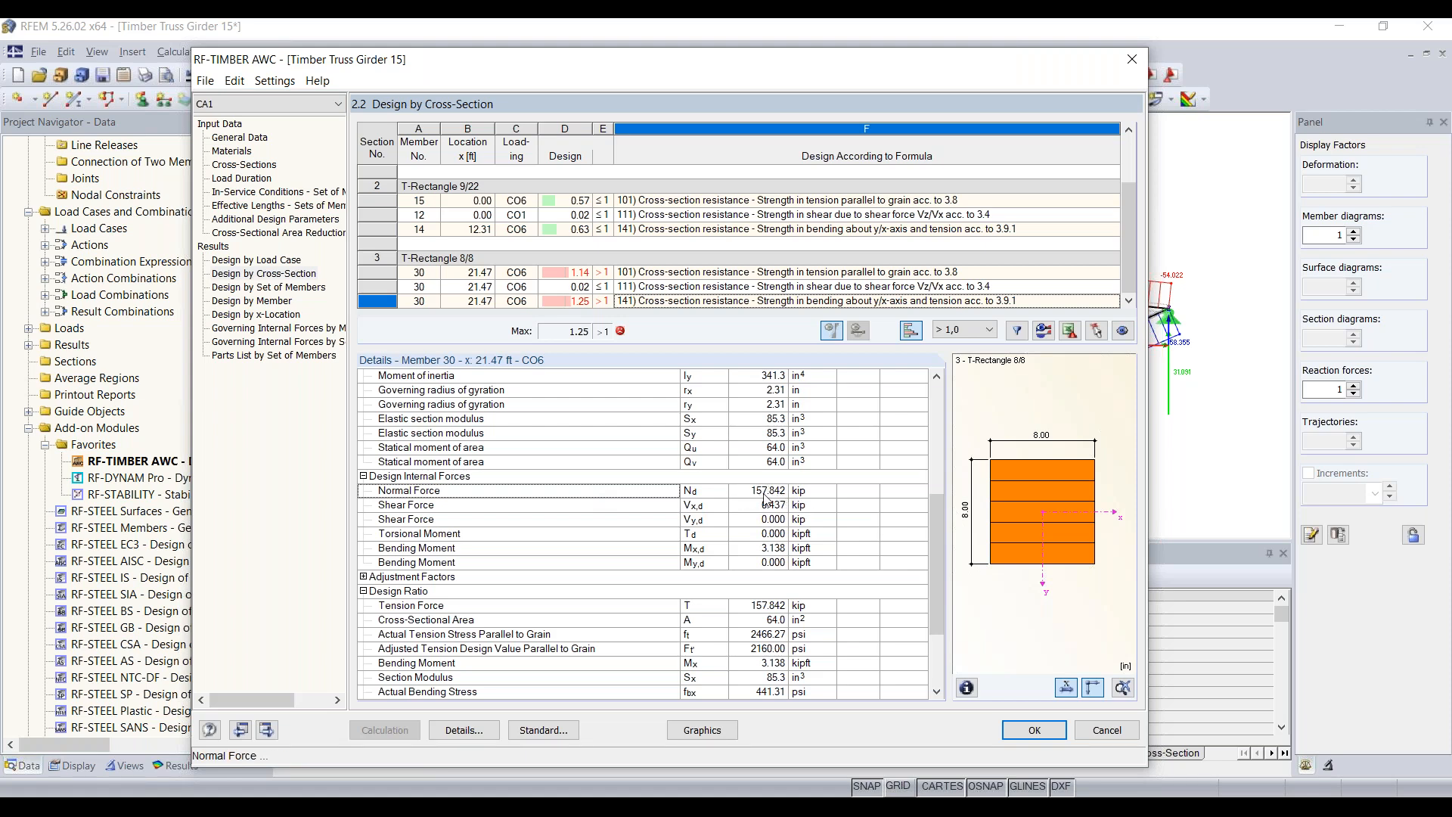
scroll(767, 499, "down", 1)
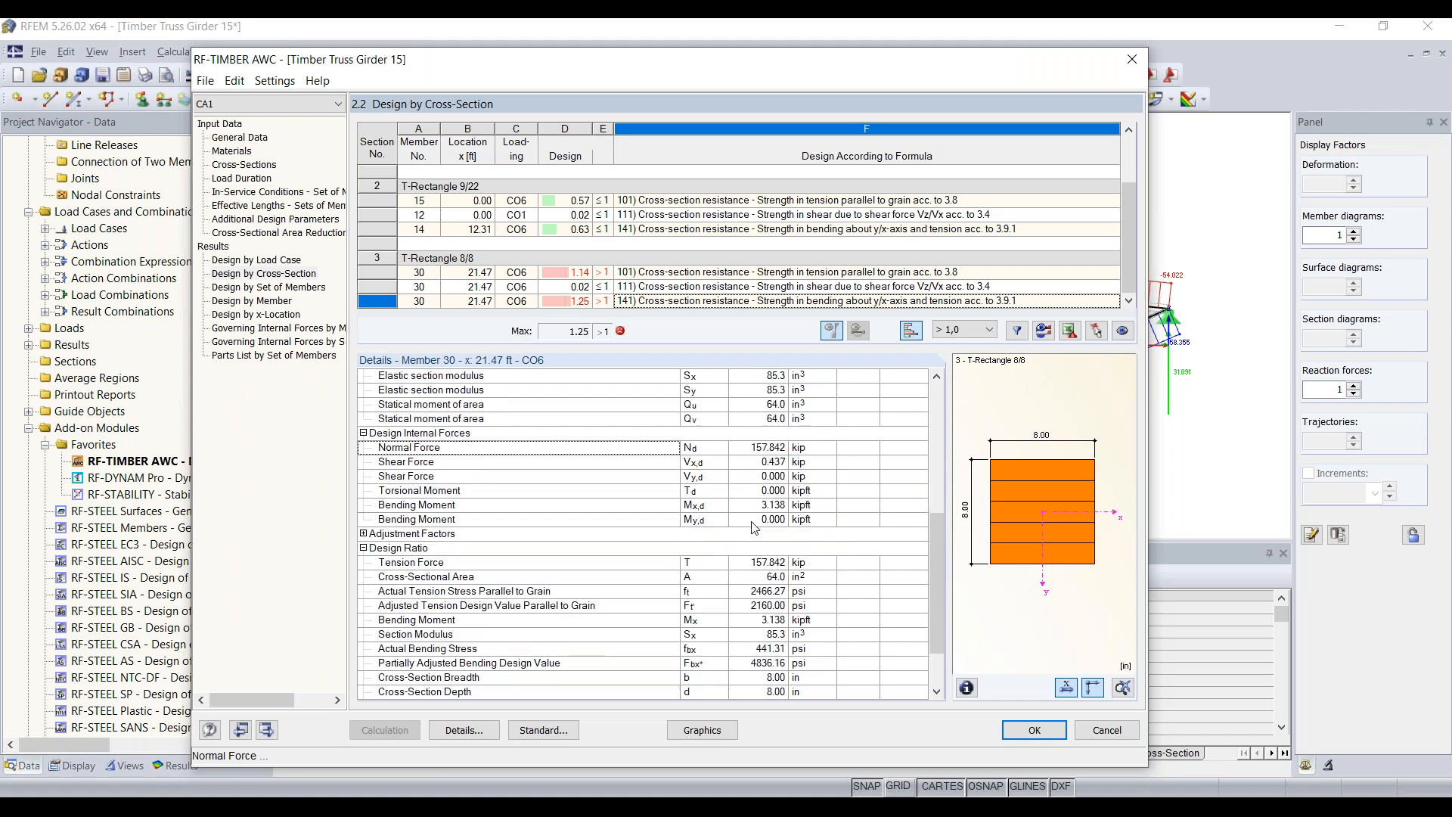
scroll(752, 517, "down", 2)
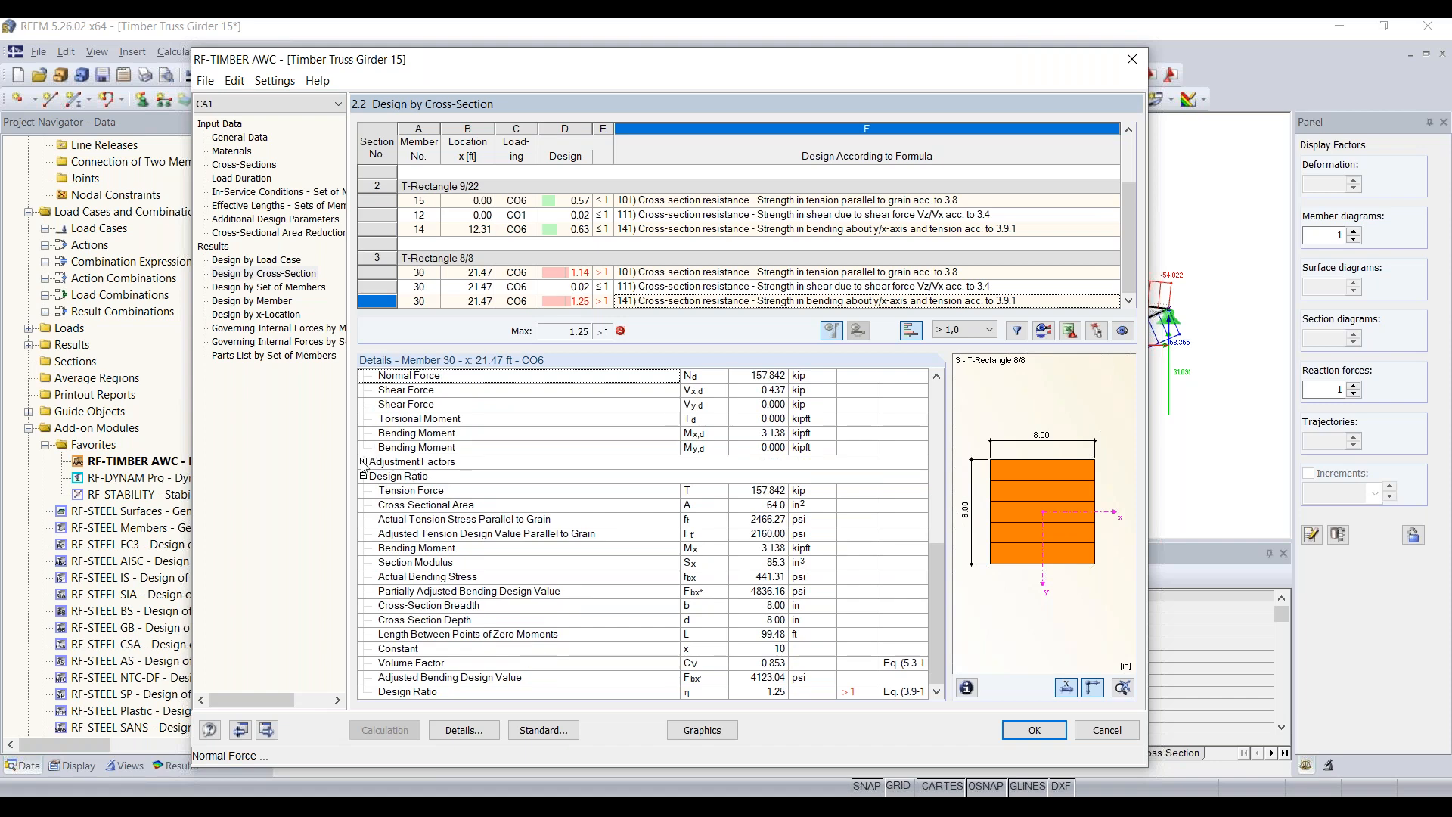
- Review member 30's tension and bending adjustment factors with their code references, along with the design ratio calculation
left_click(363, 462)
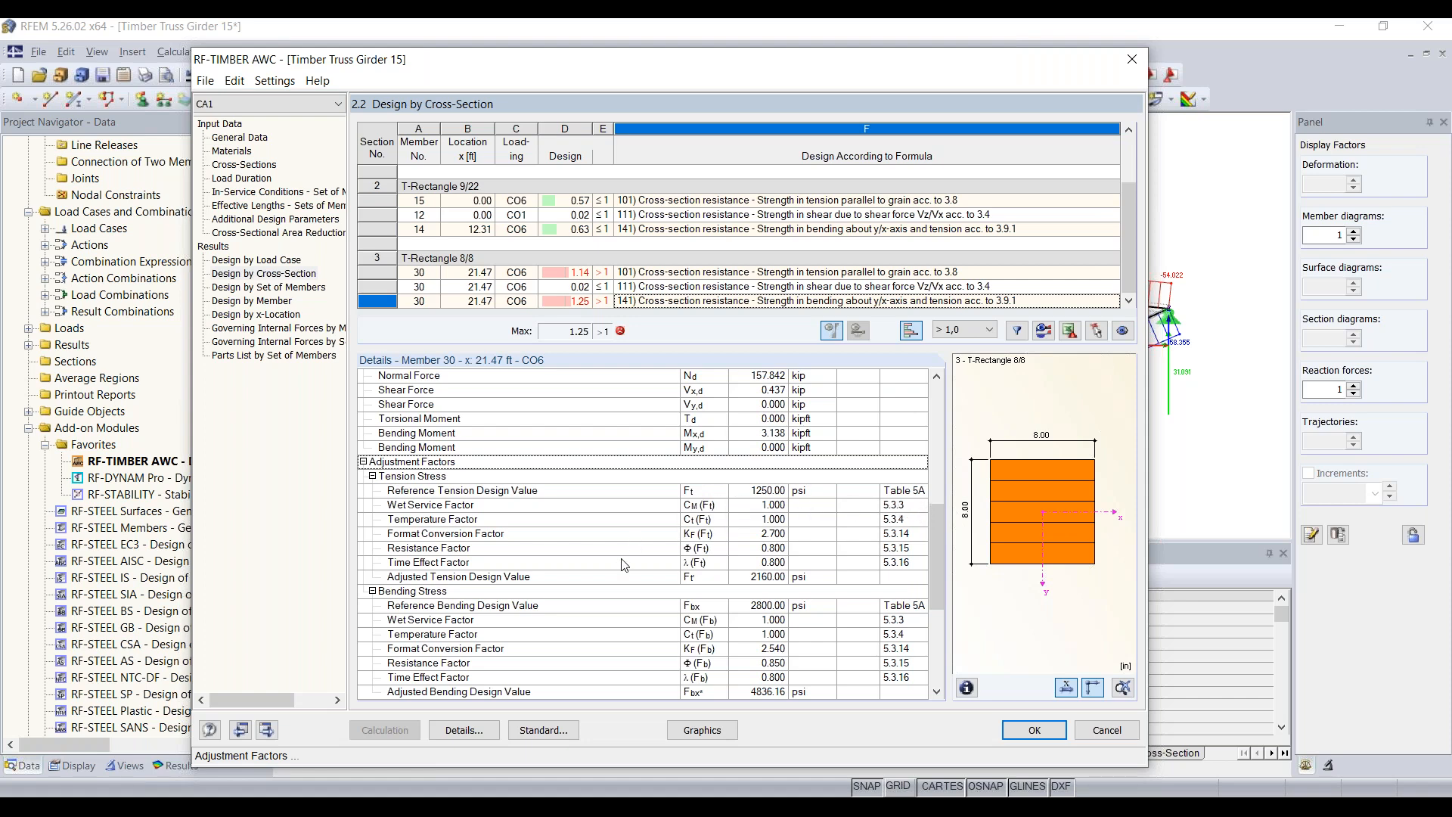
scroll(824, 545, "down", 3)
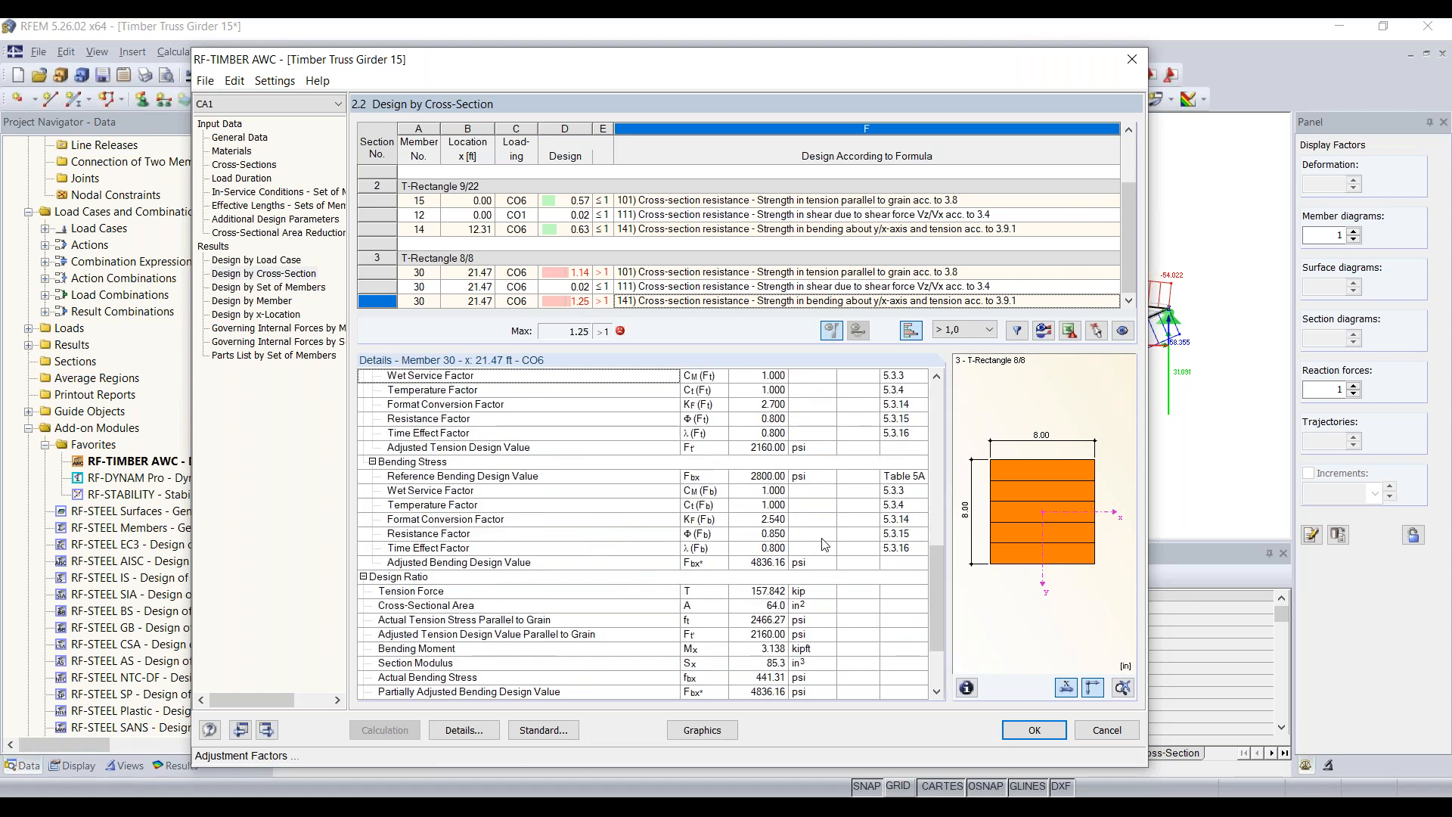
scroll(824, 544, "up", 1)
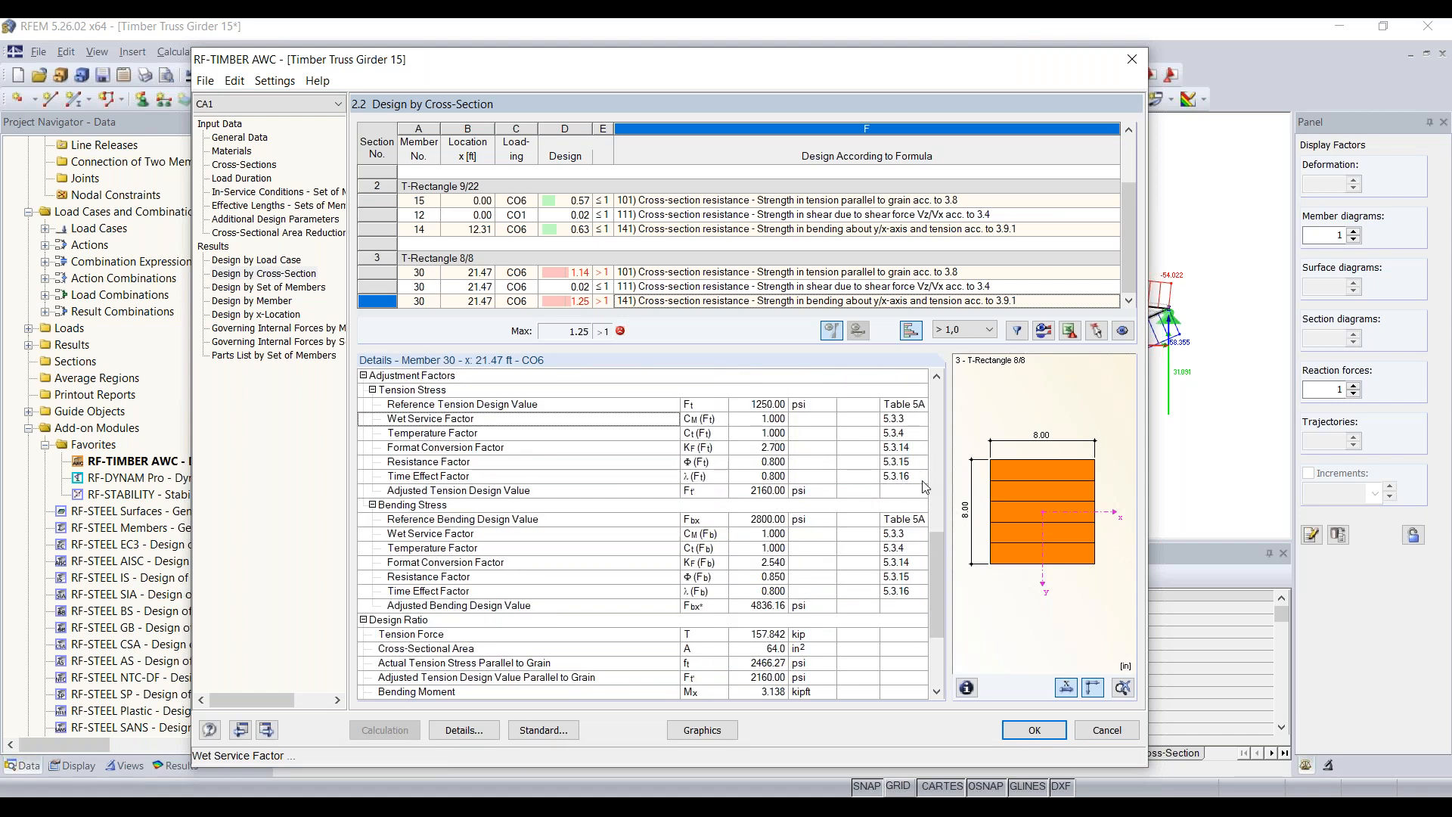
scroll(898, 477, "down", 1)
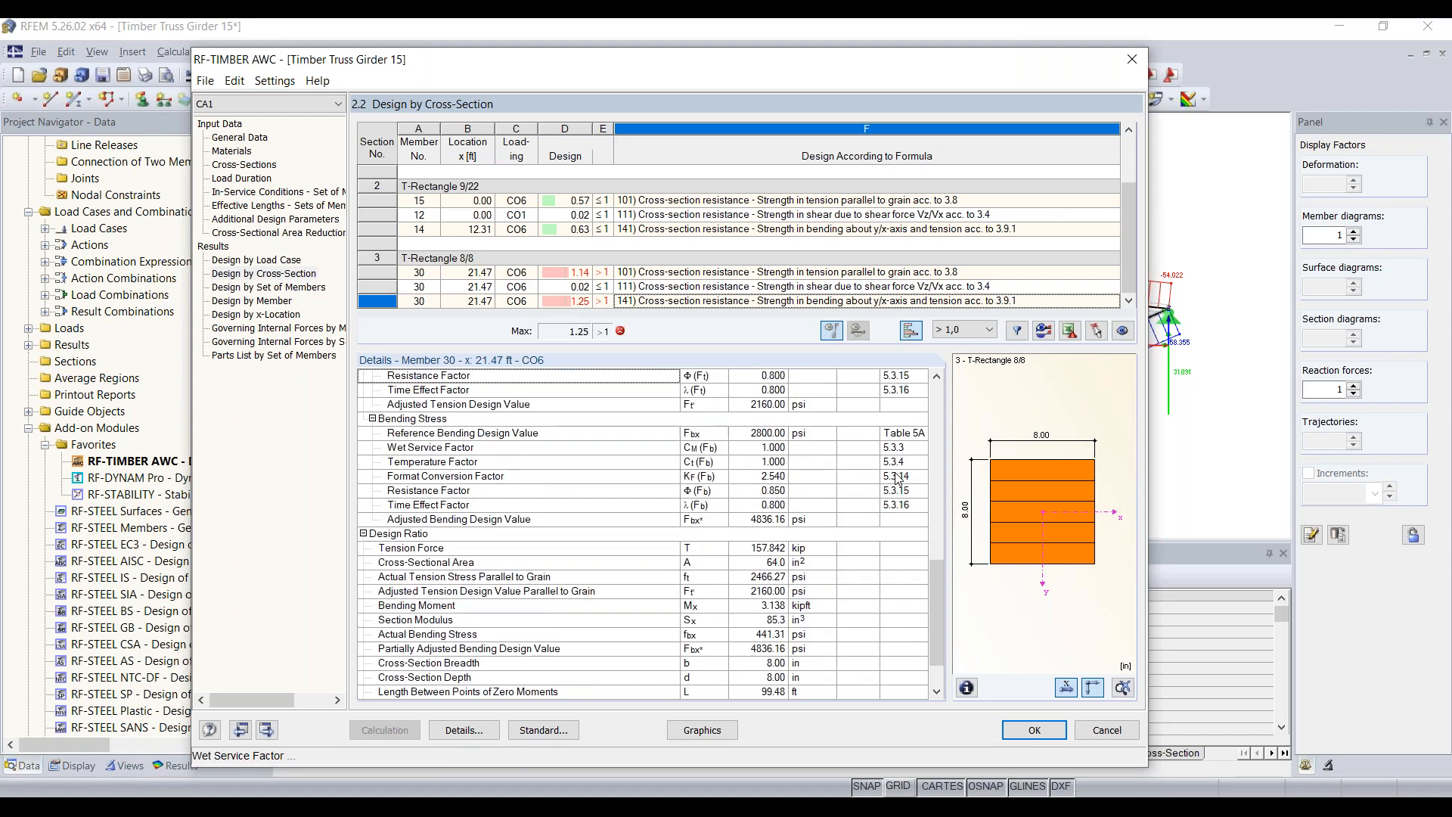
scroll(566, 467, "up", 2)
scroll(518, 492, "down", 2)
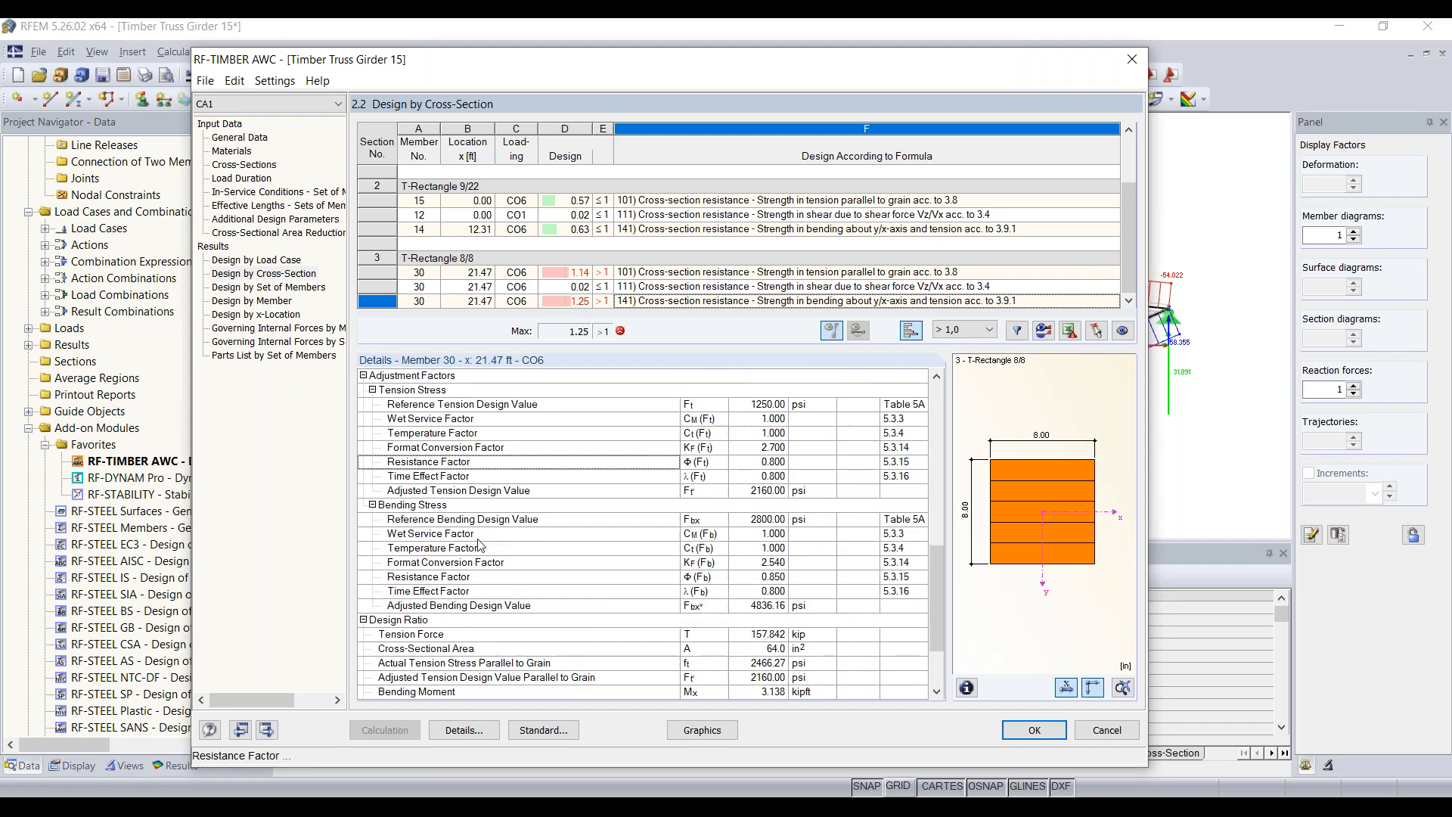
scroll(697, 525, "up", 2)
scroll(696, 525, "down", 2)
scroll(697, 524, "down", 1)
scroll(780, 507, "down", 2)
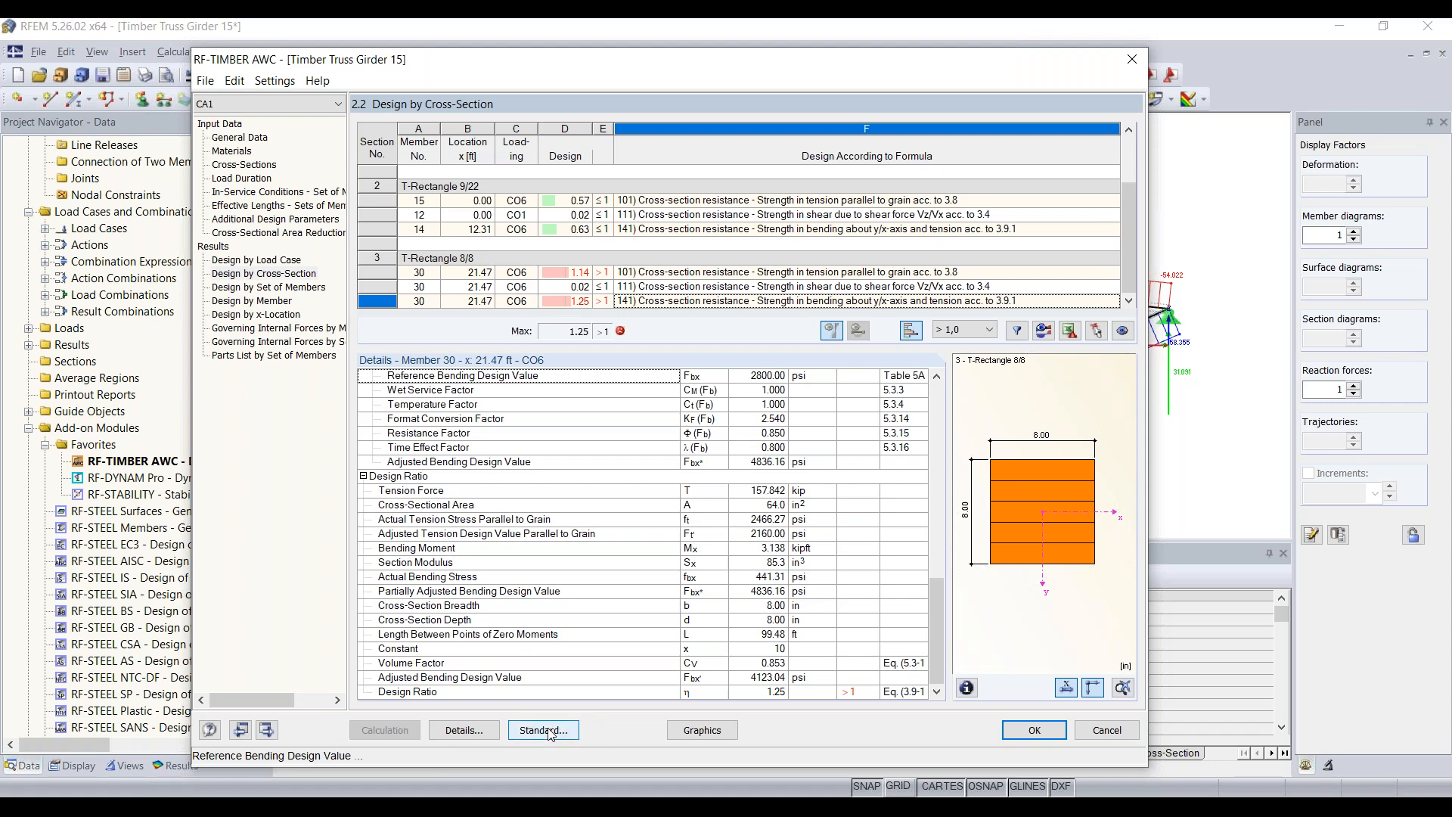
- Set the maximum allowable design ratio for cross-section optimization to 0.90 in the design details
left_click(464, 731)
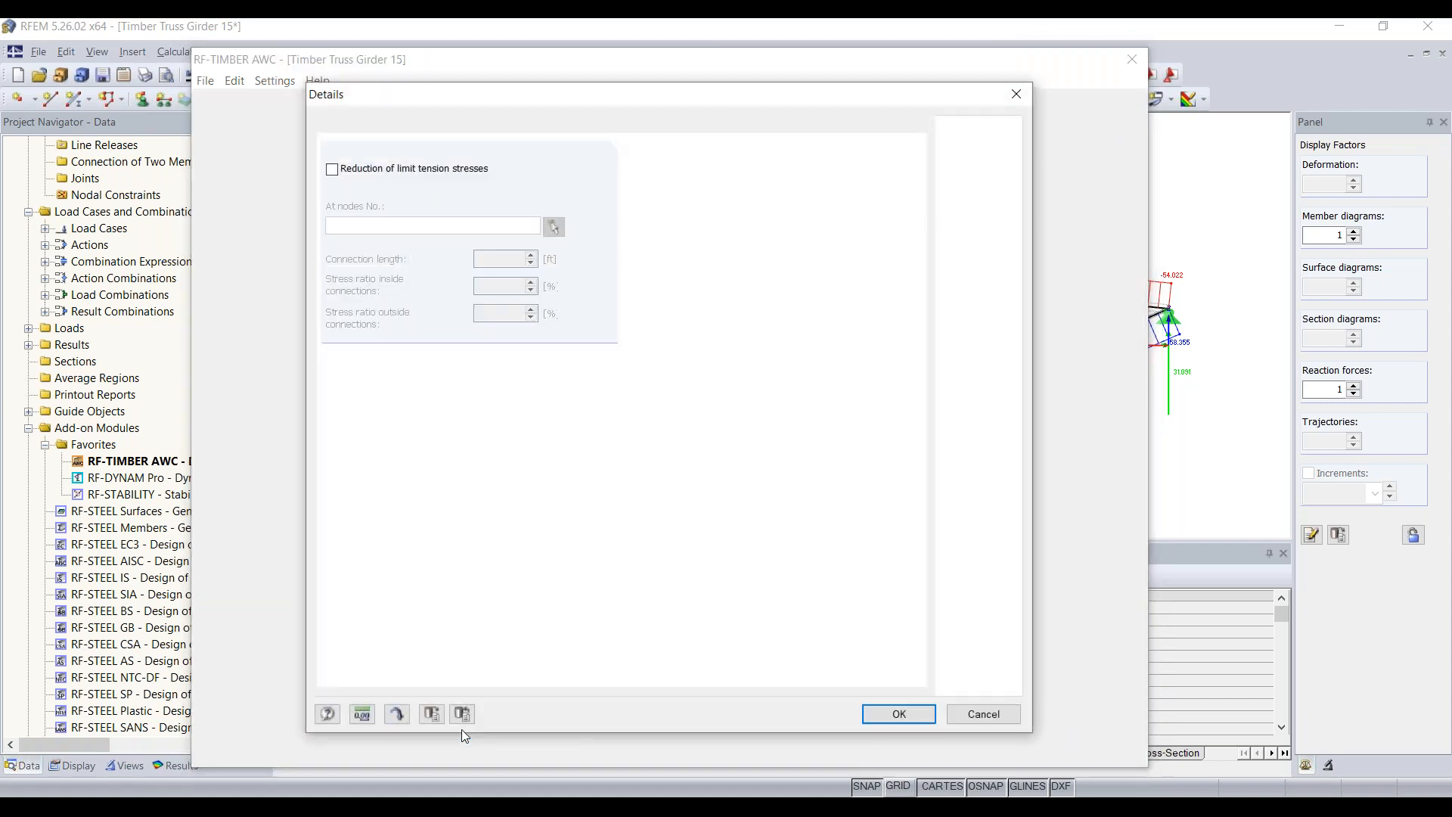
left_click(493, 126)
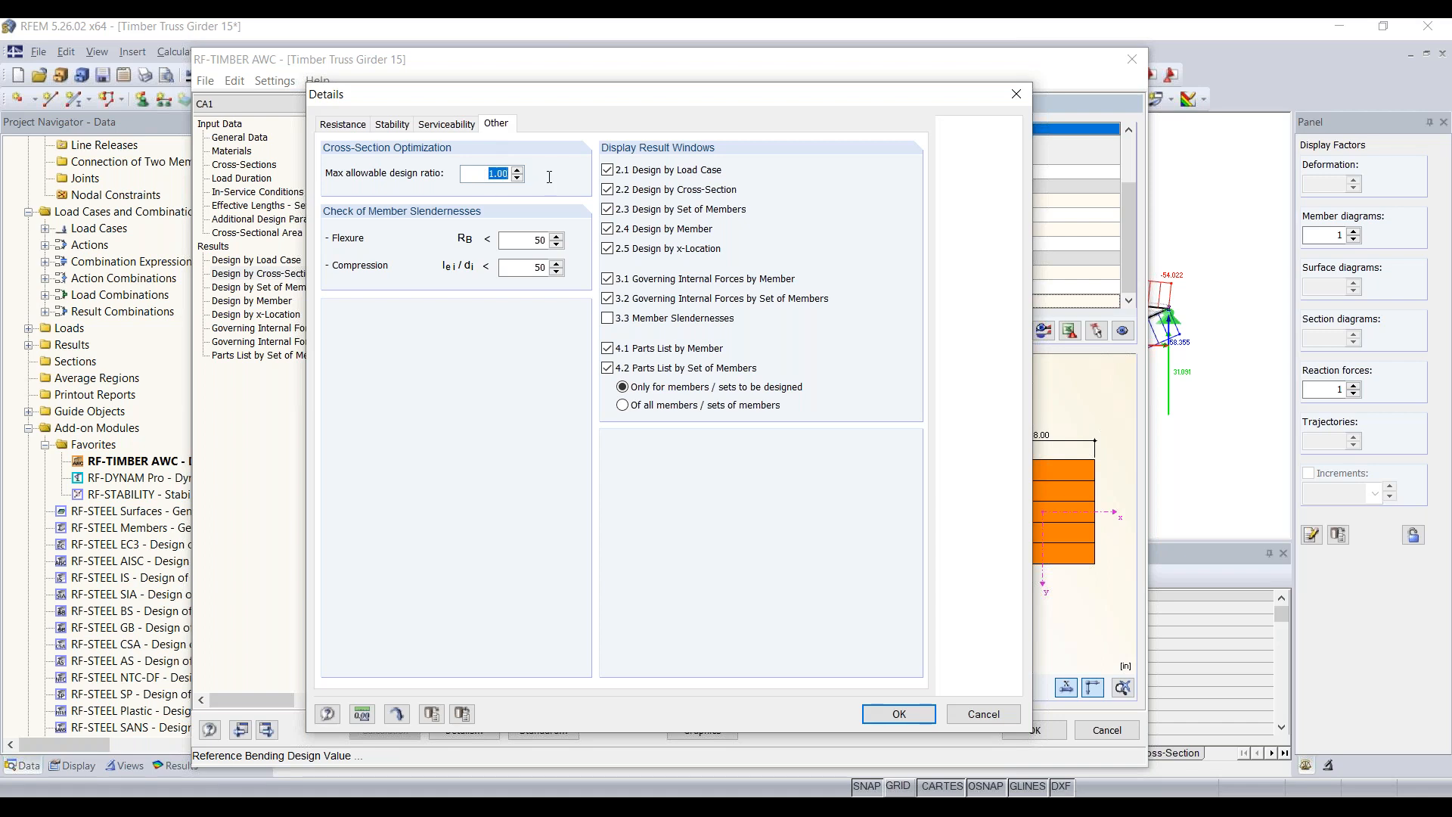
type("0.90")
left_click(899, 714)
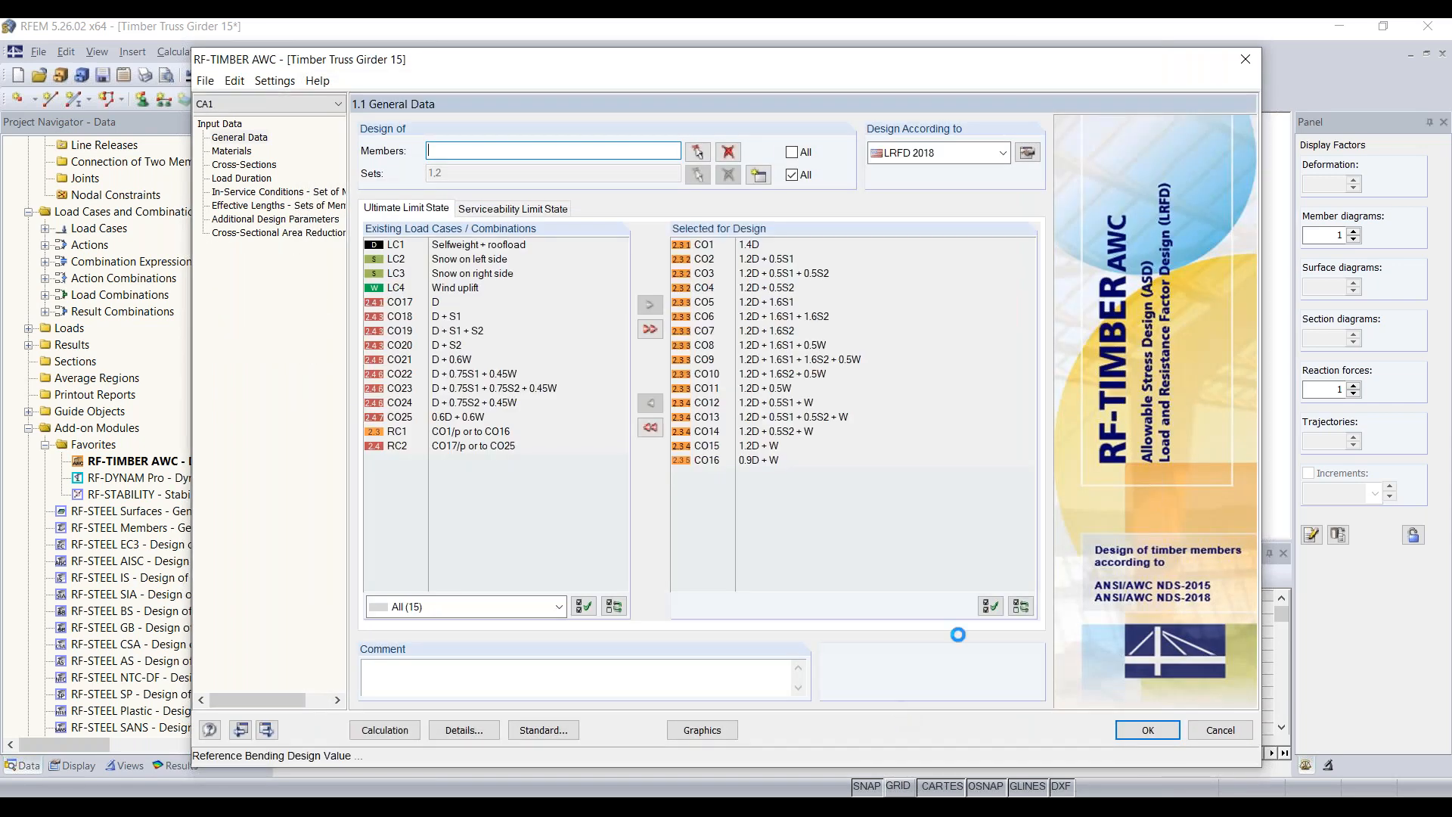
- Set cross-section no. 3, T-Rectangle 8/8, to be optimized from the current row
left_click(259, 166)
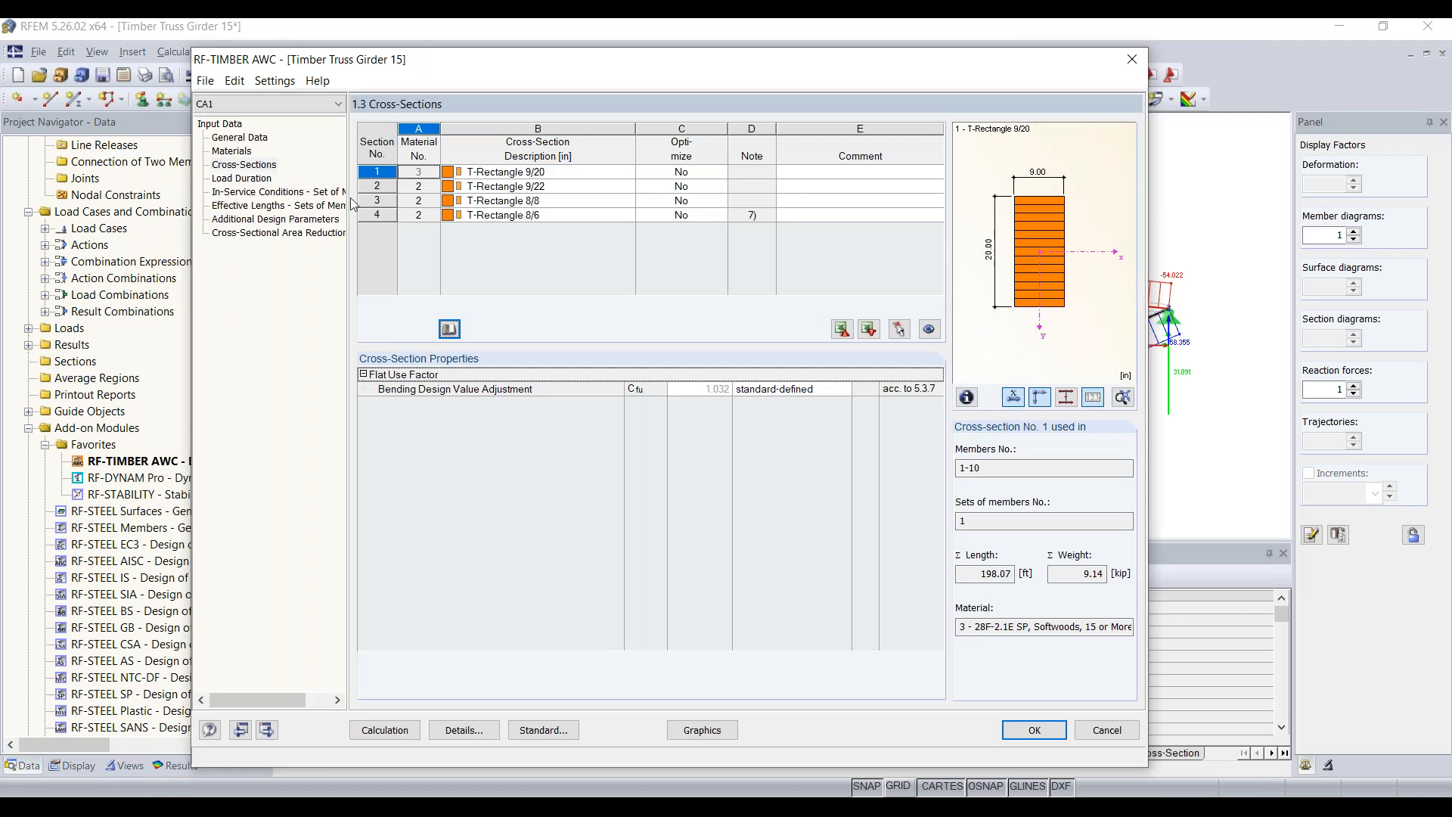
left_click(530, 201)
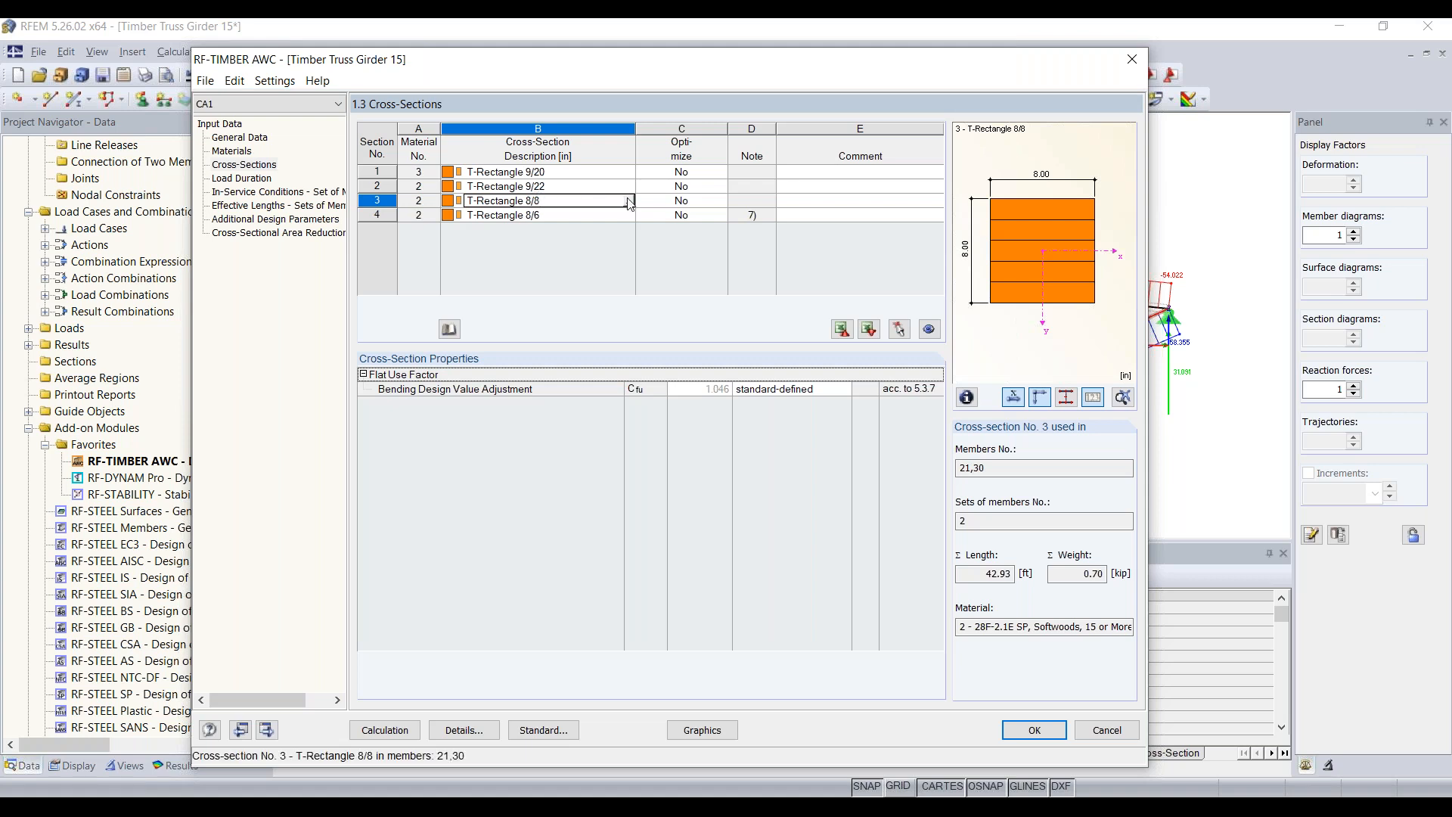
key("Tab")
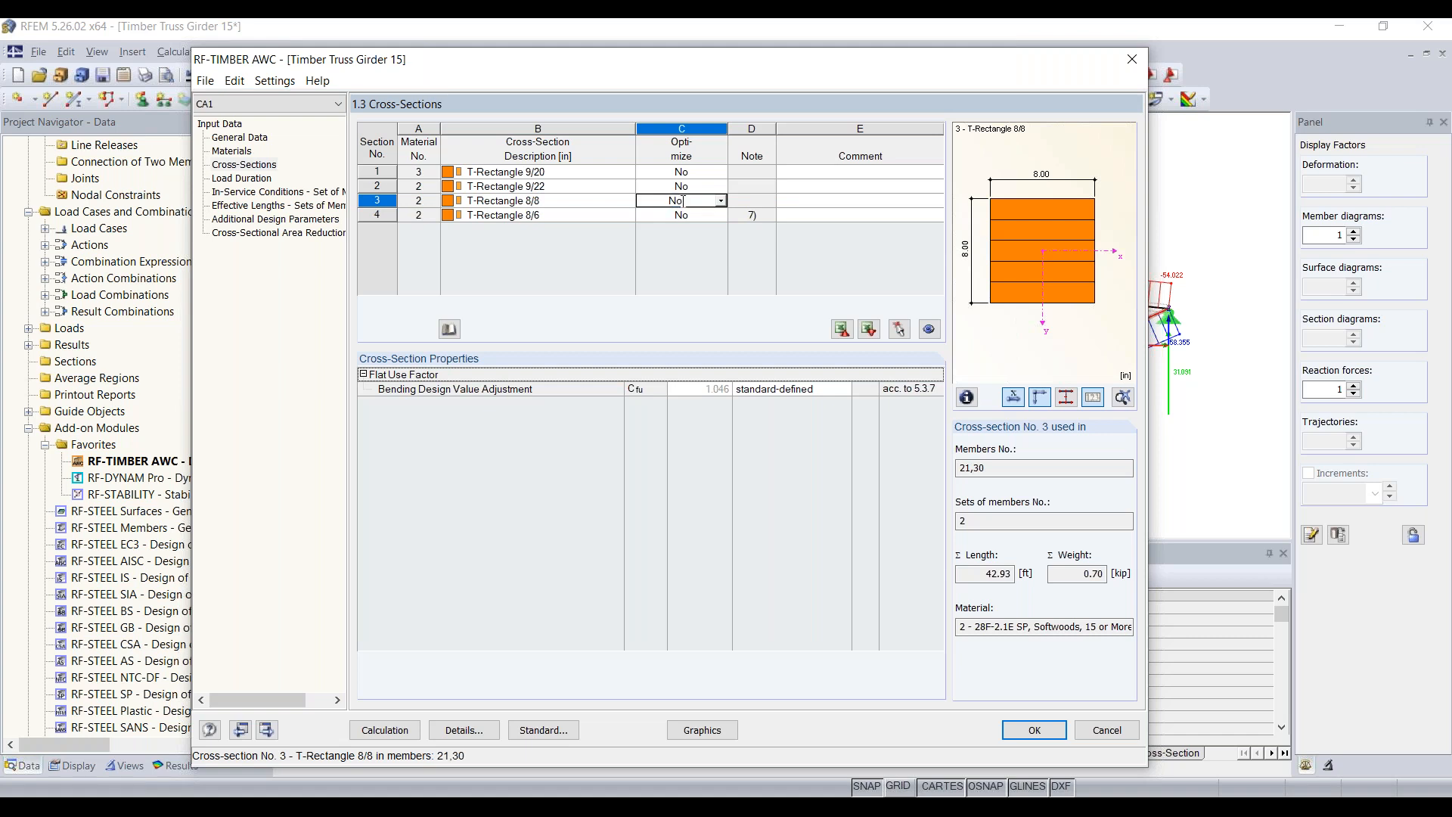
left_click(722, 202)
left_click(680, 189)
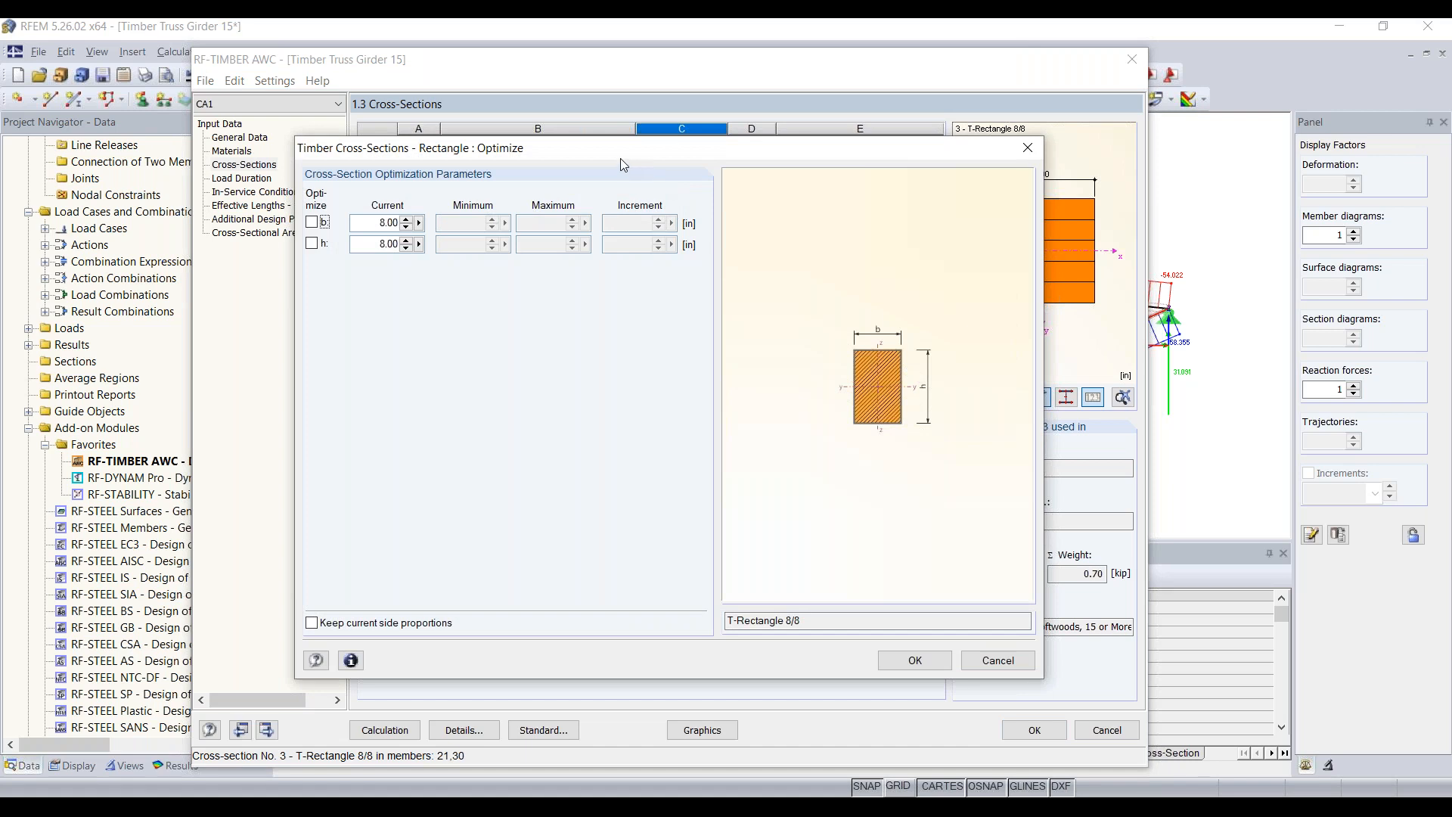
- Enable optimization of both width b and height h while keeping the current side proportions
left_click_drag(551, 155, 544, 138)
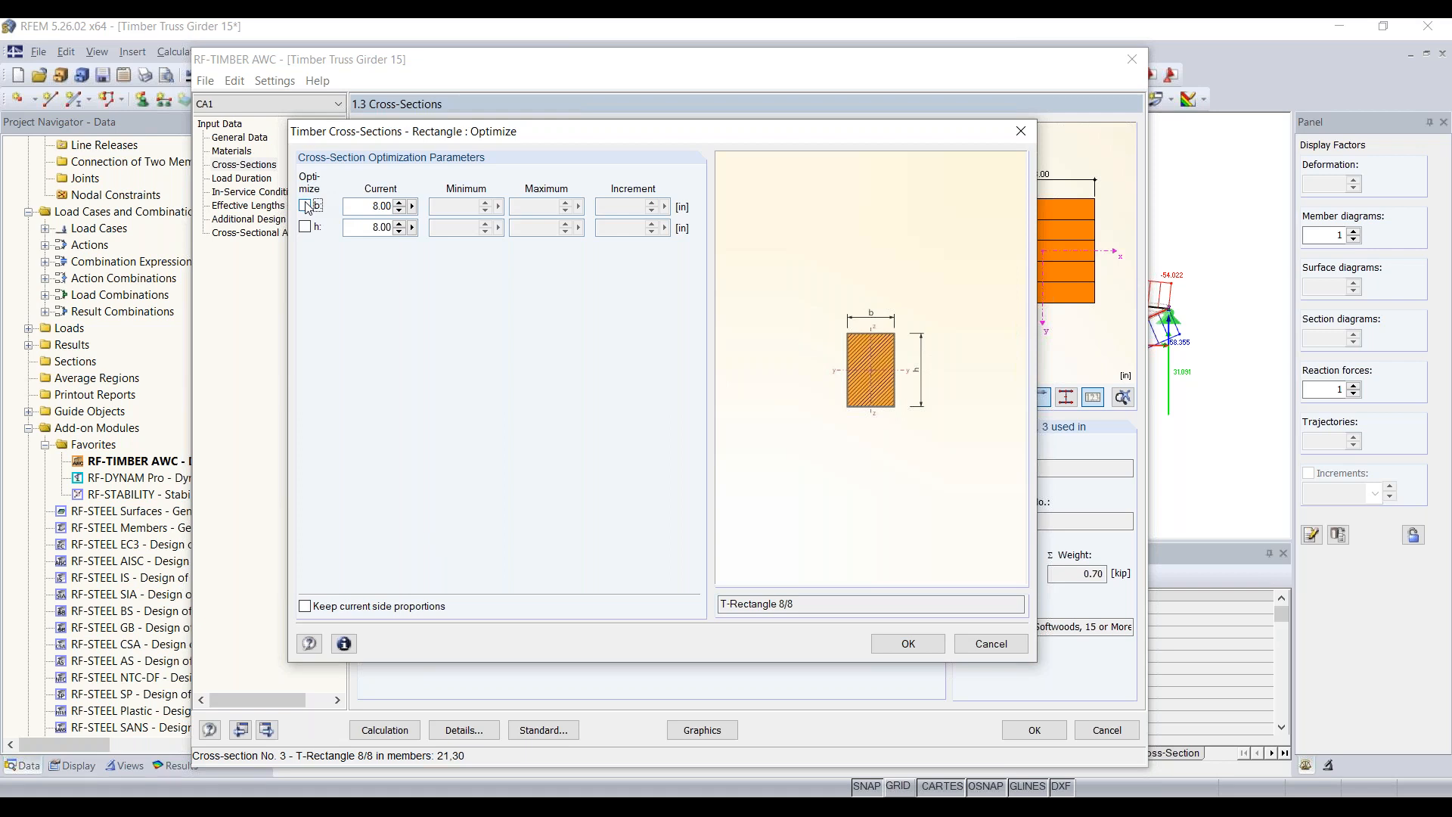
left_click(305, 607)
left_click(305, 206)
left_click(306, 229)
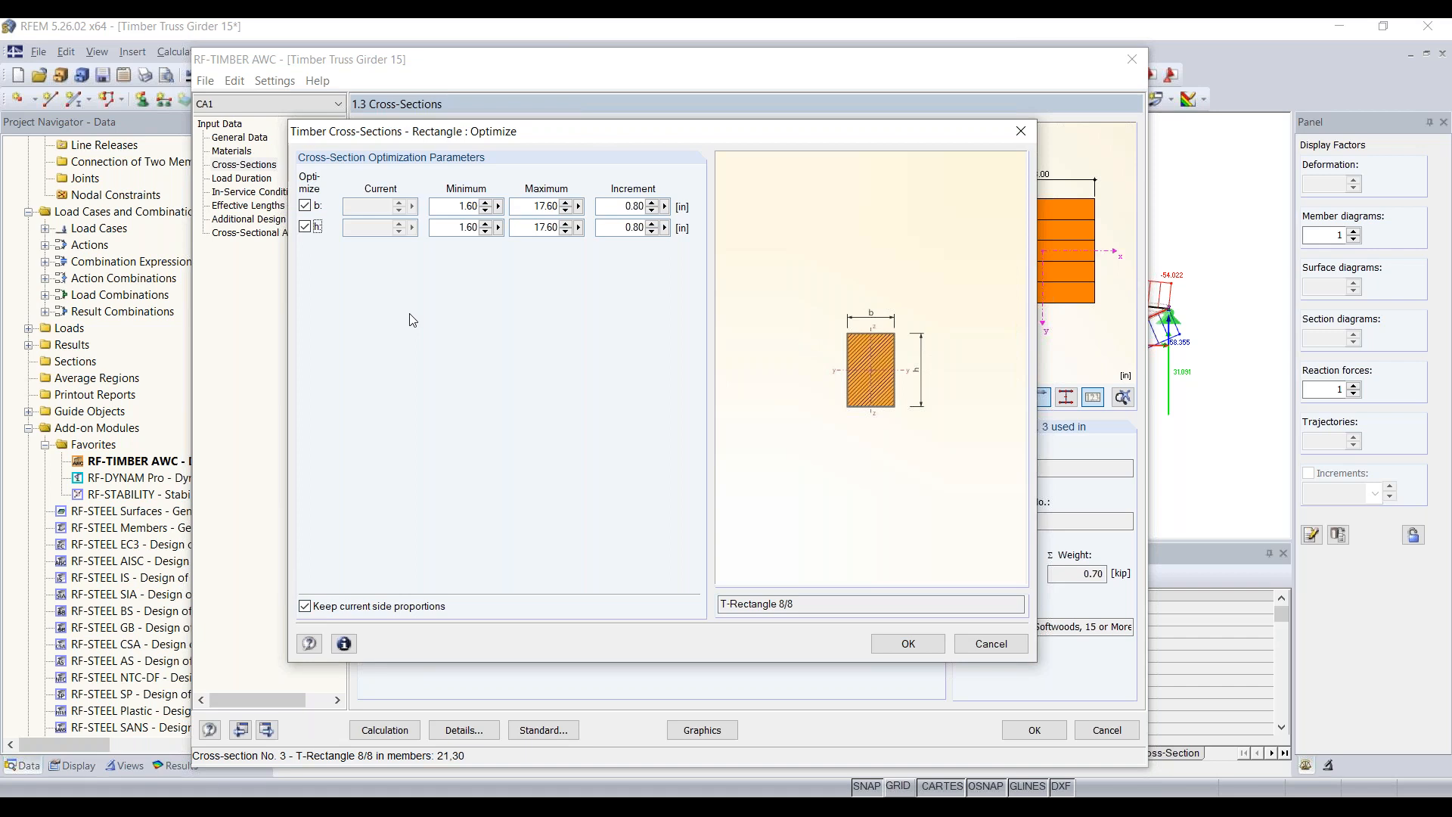
- Define the width and height optimization limits with 8 in minimums, a 17 in maximum height and 1 in increments, and accept them
left_click(465, 205)
type("8")
left_click(433, 228)
type("8")
left_click(533, 206)
type("1")
left_click(541, 227)
type("17")
left_click(632, 206)
type("1")
left_click(613, 229)
type("1")
left_click(912, 642)
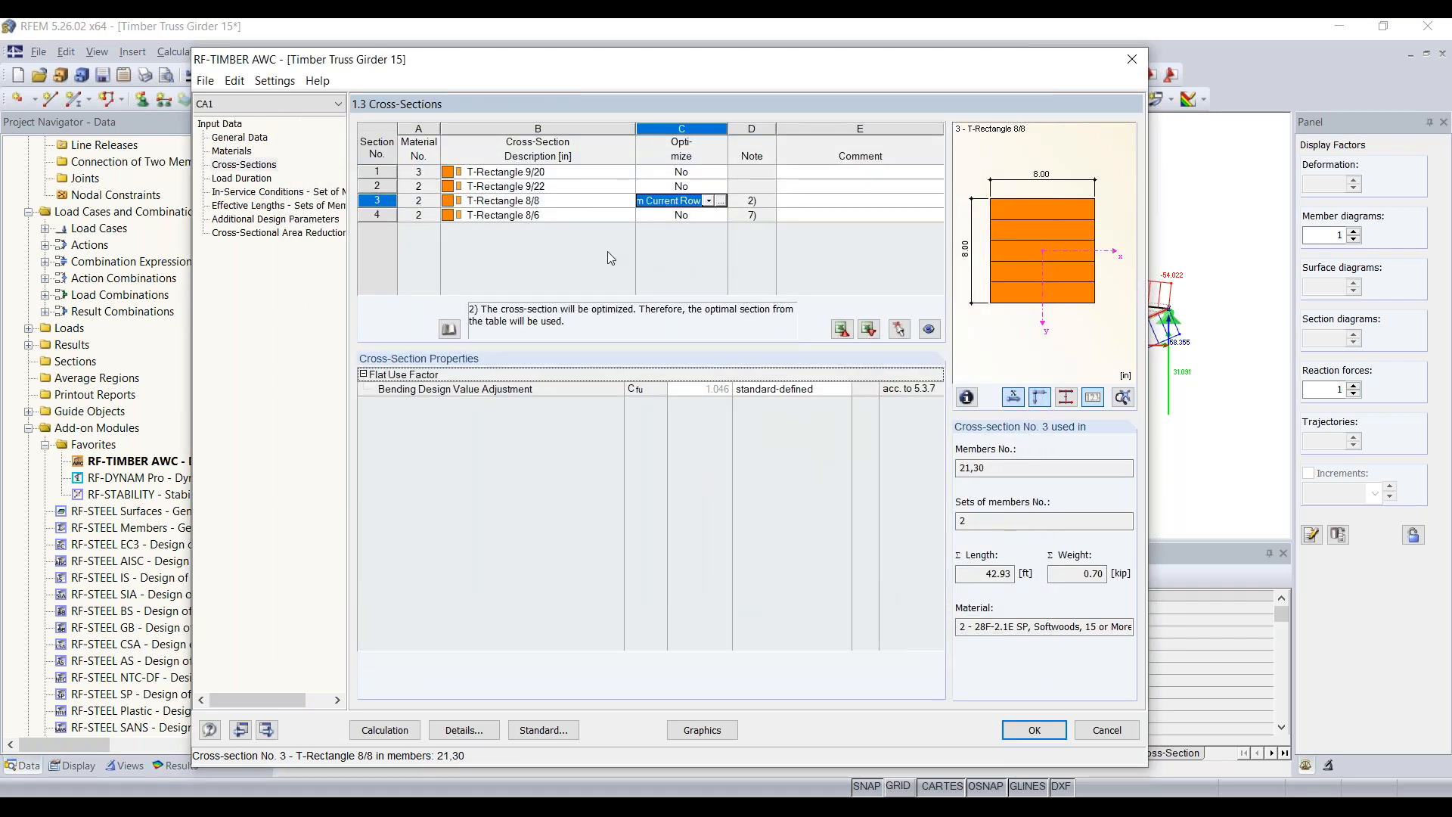
- Run the design calculation with the optimized section and check the ratios by load case and by cross-section
left_click(402, 740)
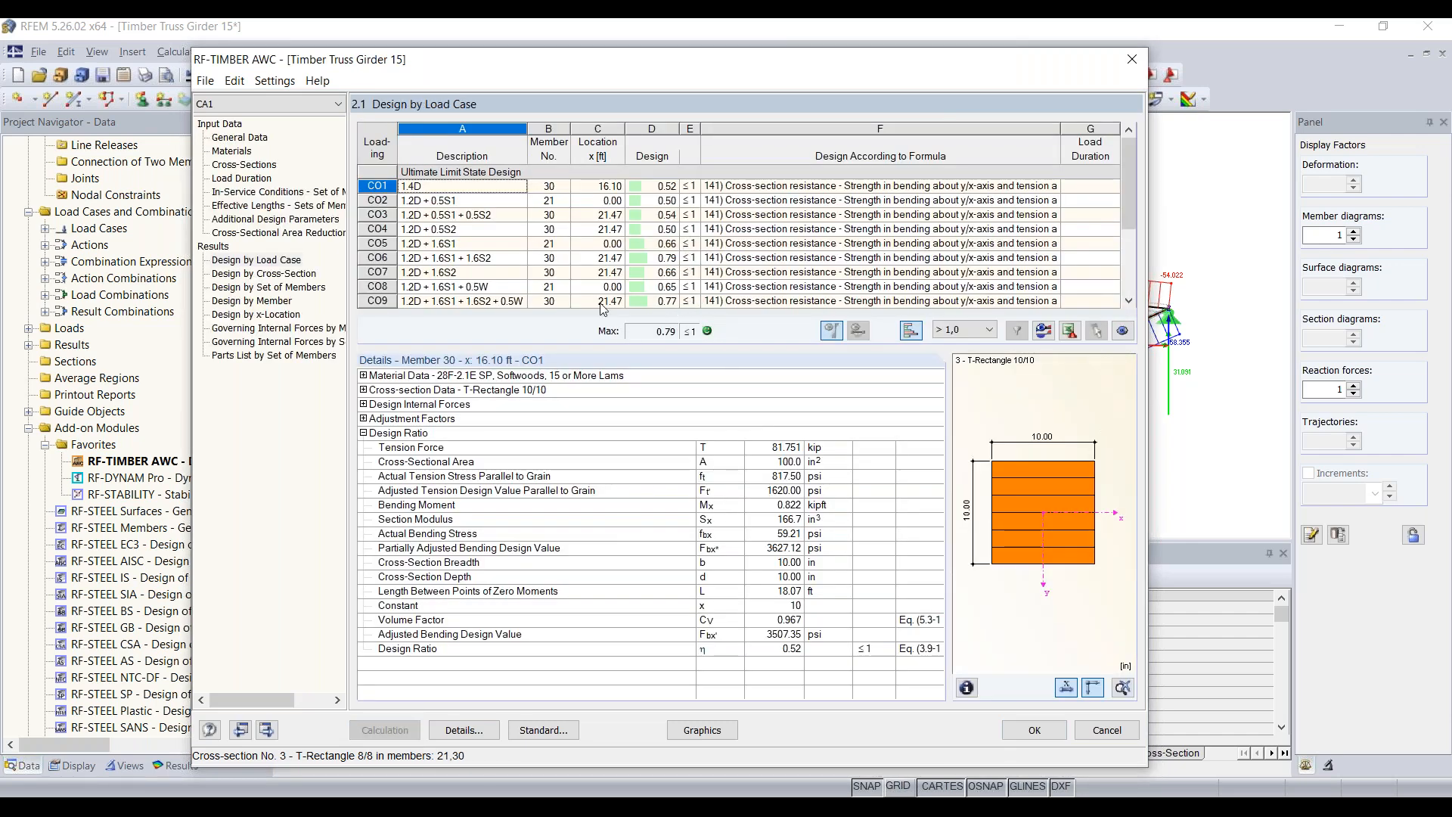
scroll(668, 265, "down", 3)
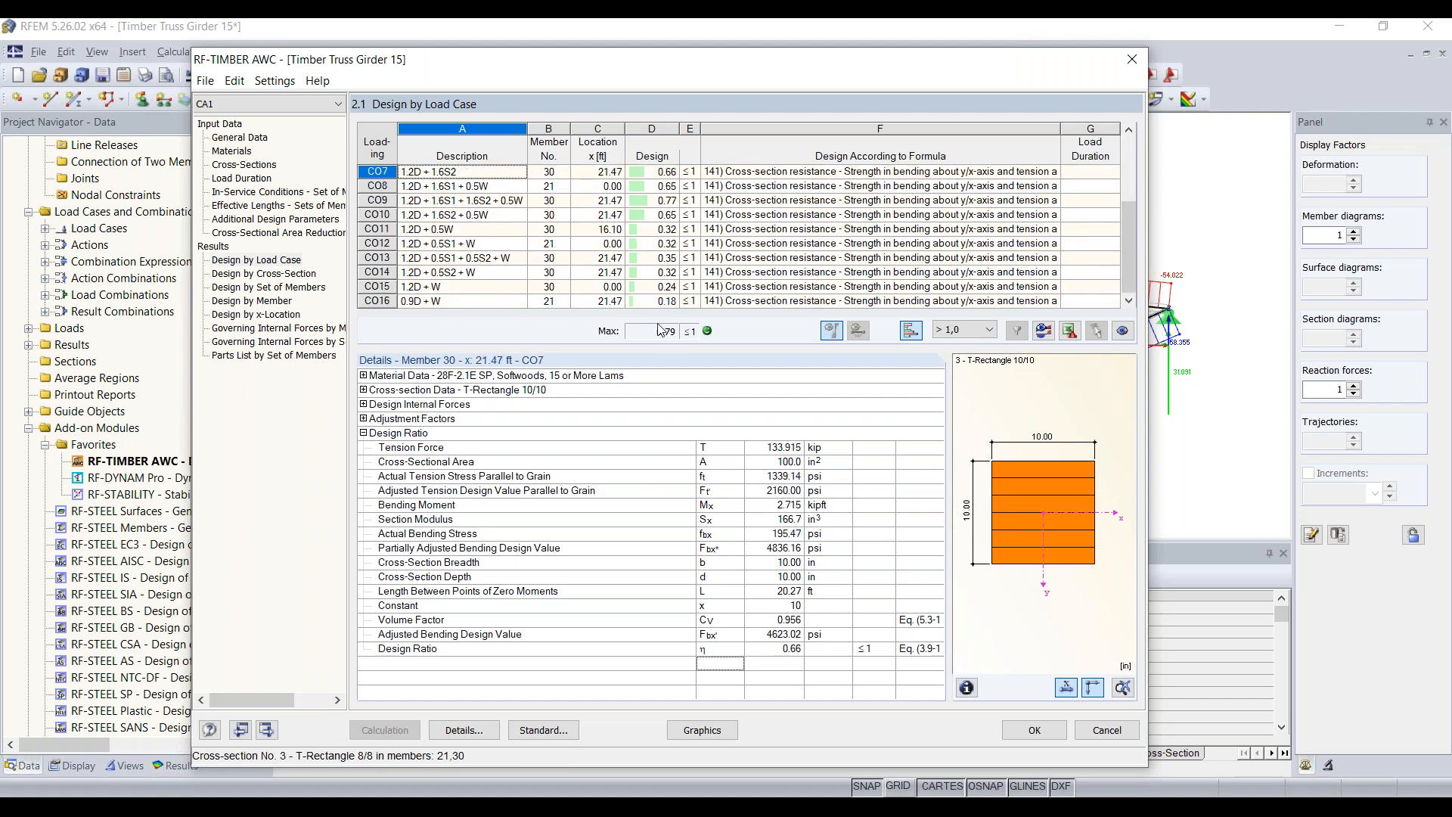
left_click(243, 275)
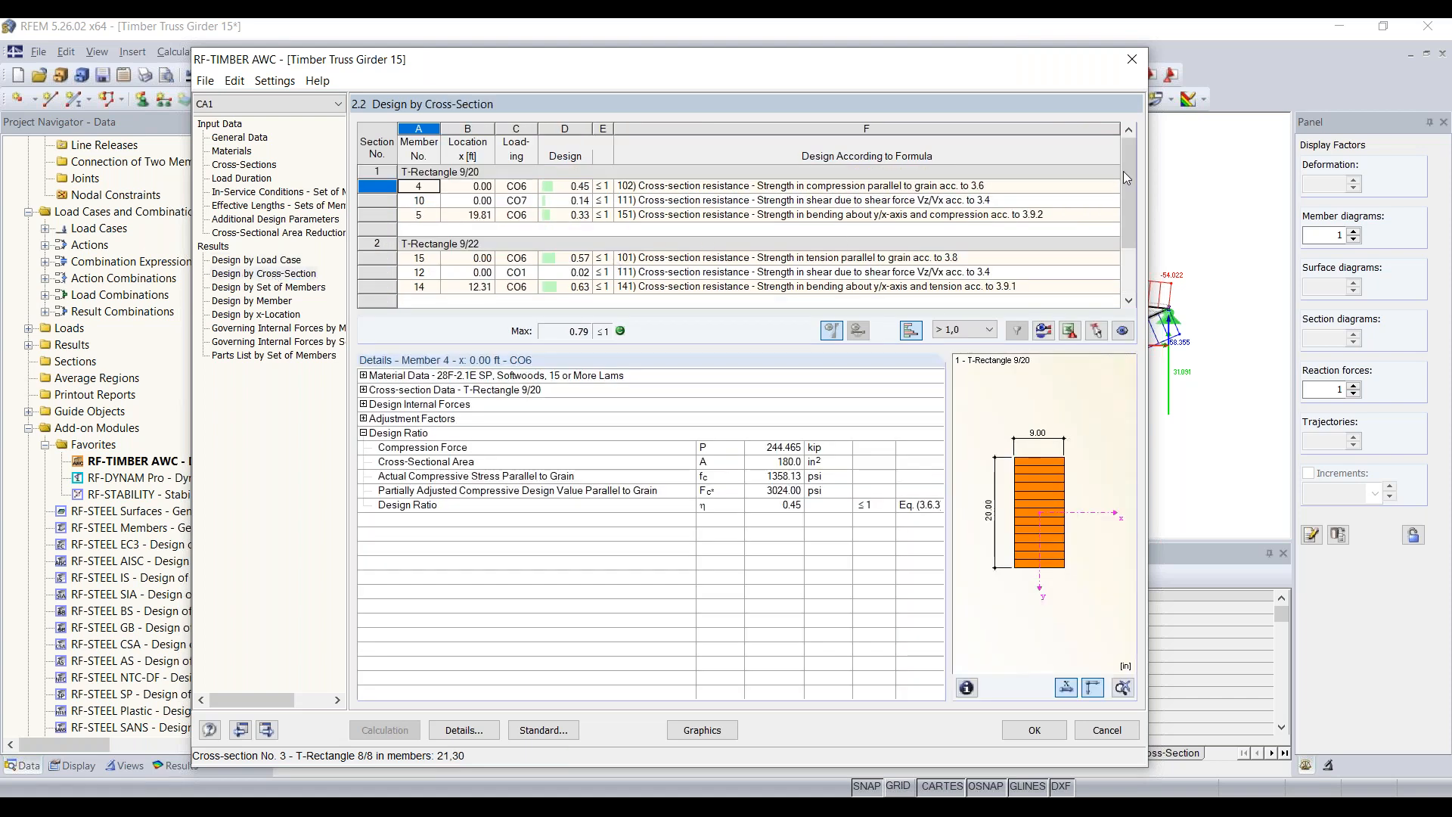
left_click_drag(1126, 171, 1126, 214)
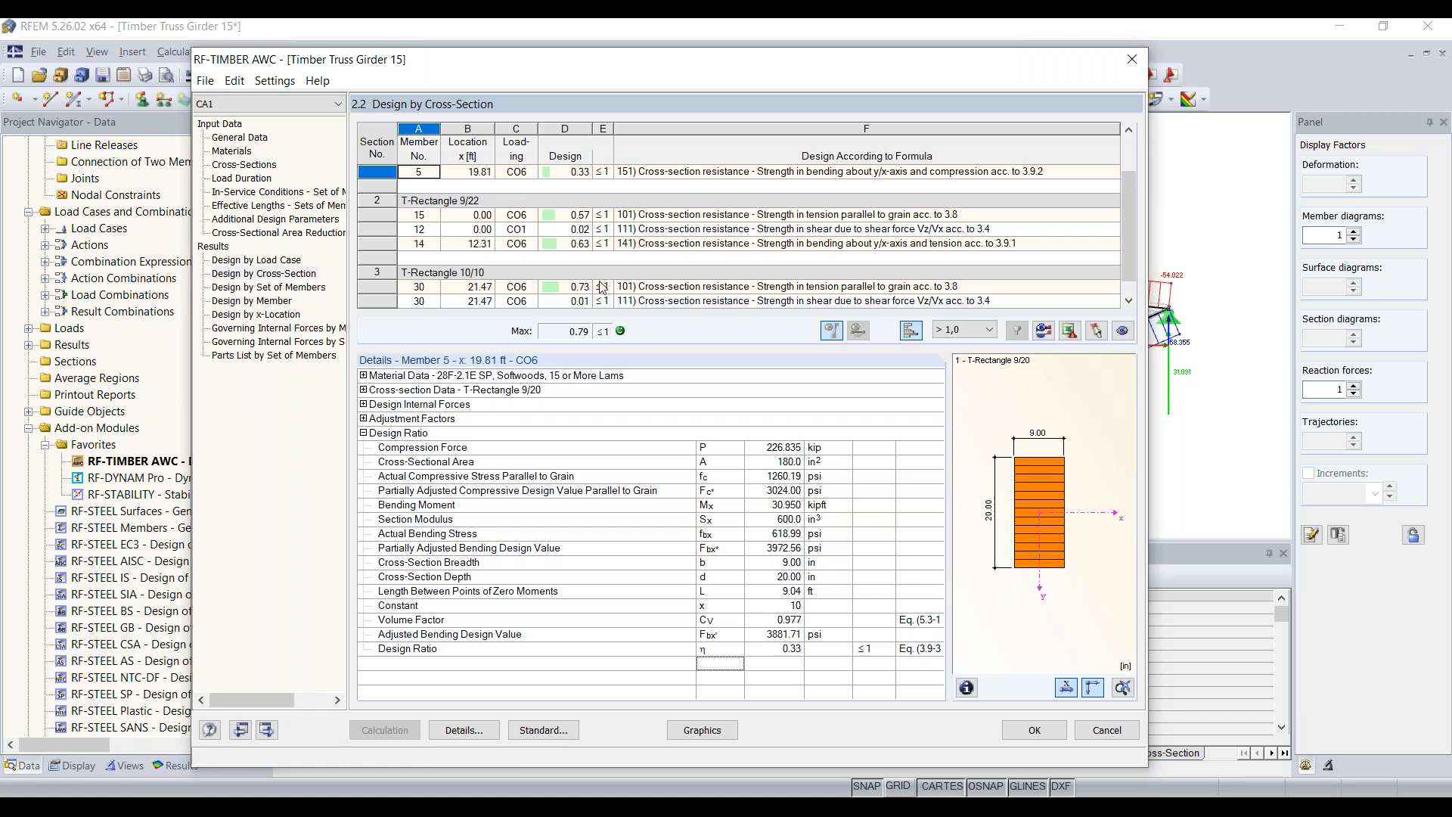
- Review the cross-section list and compare optimized section no. 3 with its RFEM counterpart
scroll(546, 271, "up", 1)
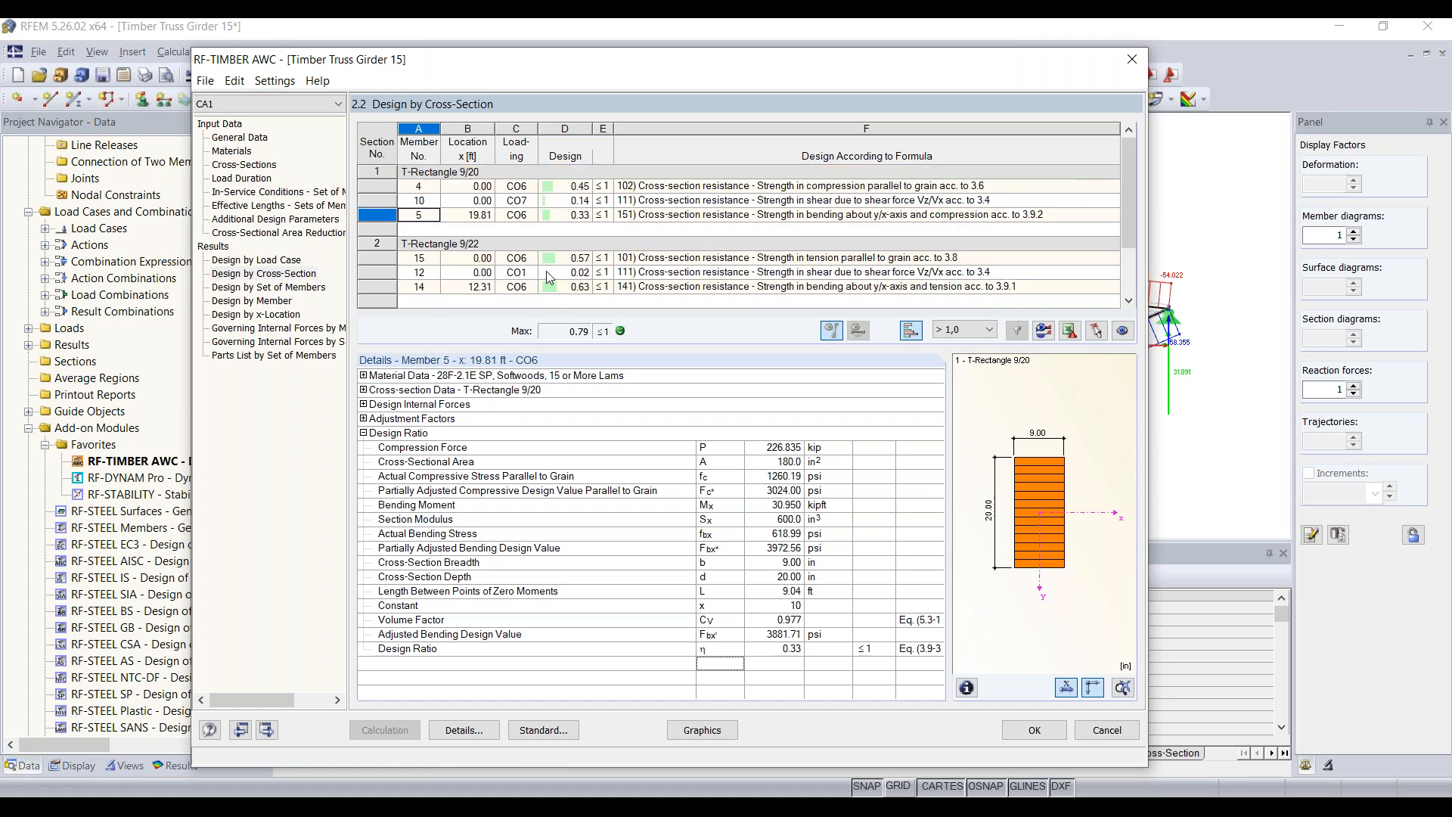
left_click(252, 165)
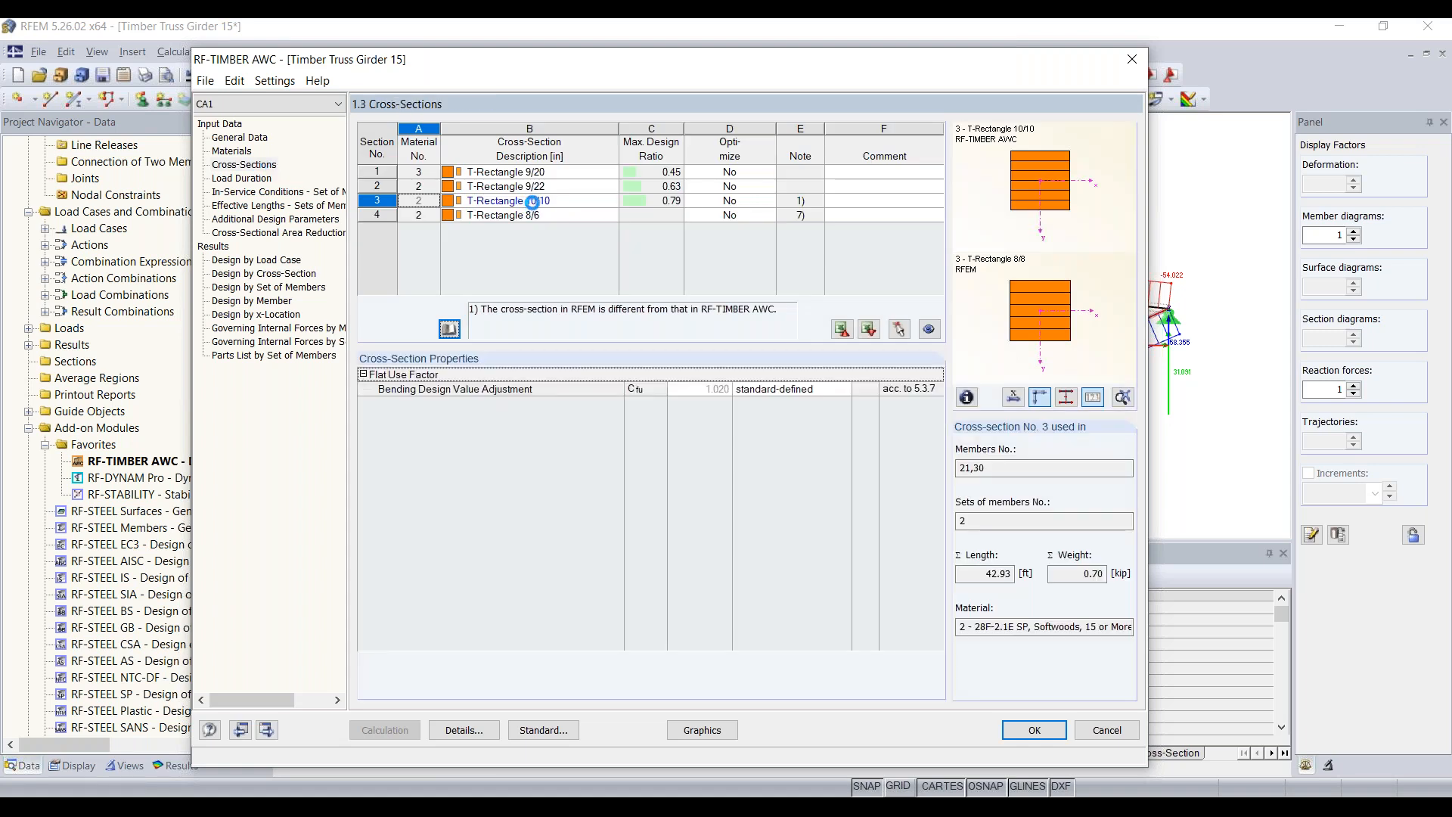
left_click(379, 202)
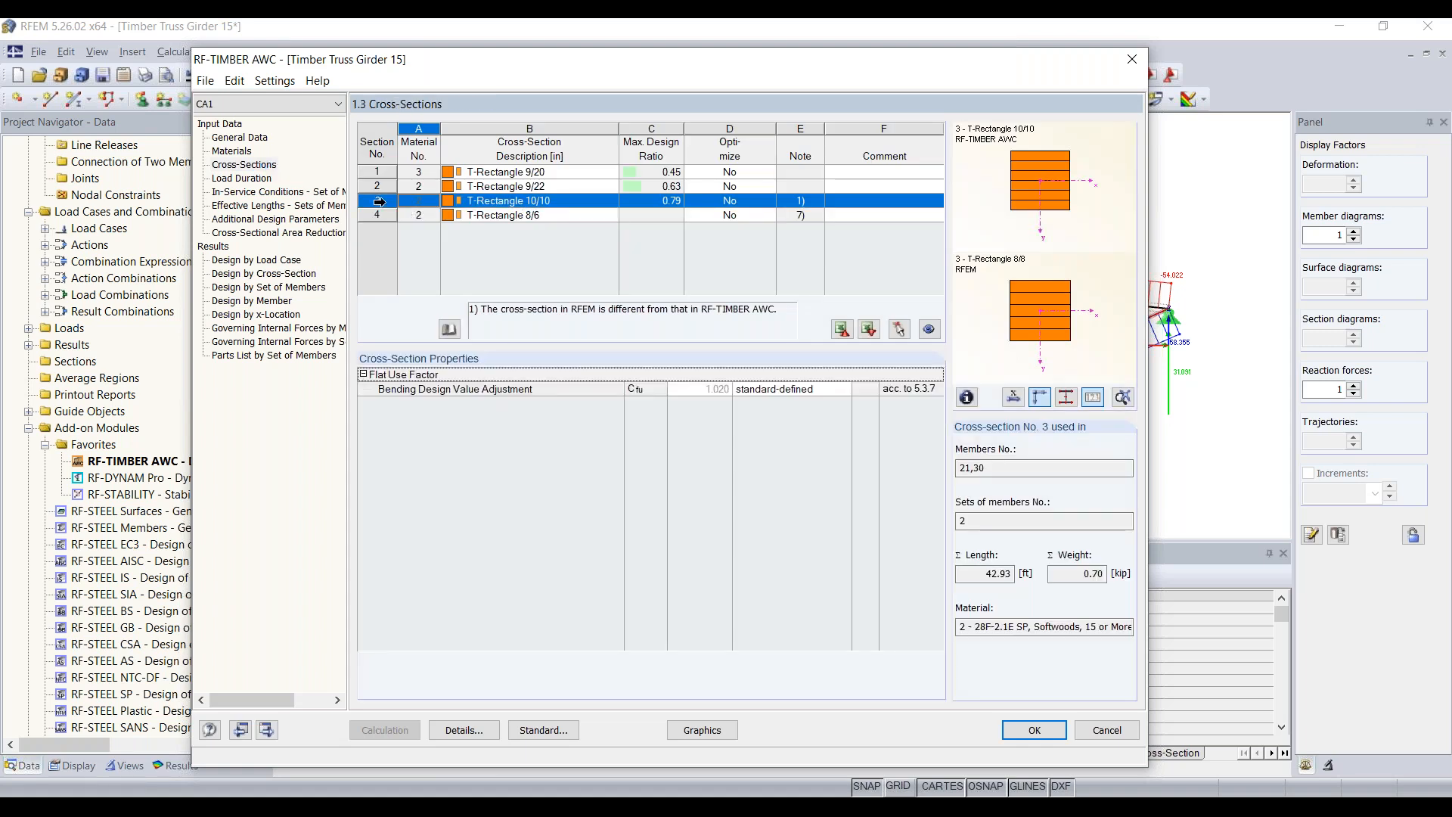
left_click(588, 217)
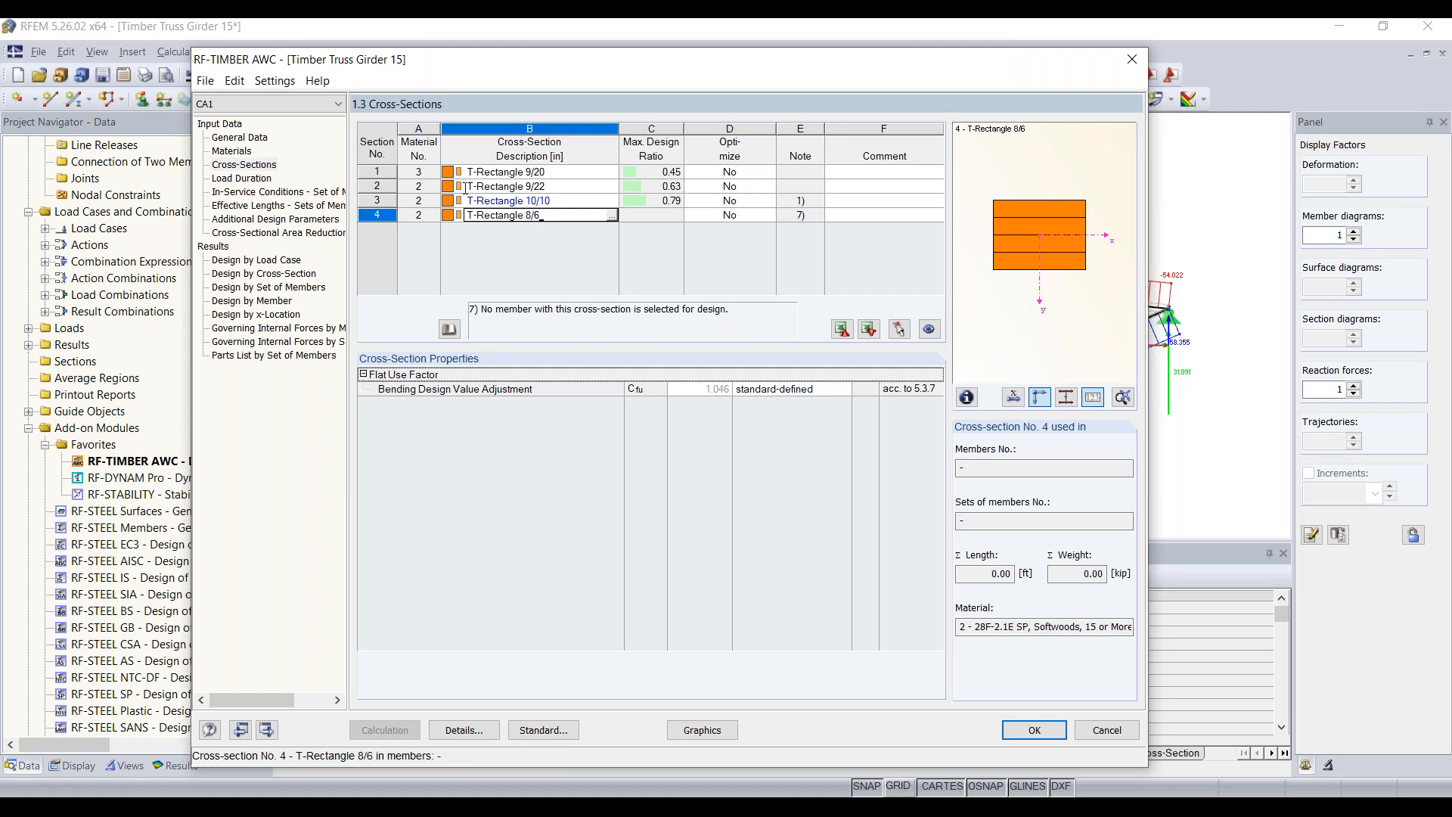
left_click(492, 201)
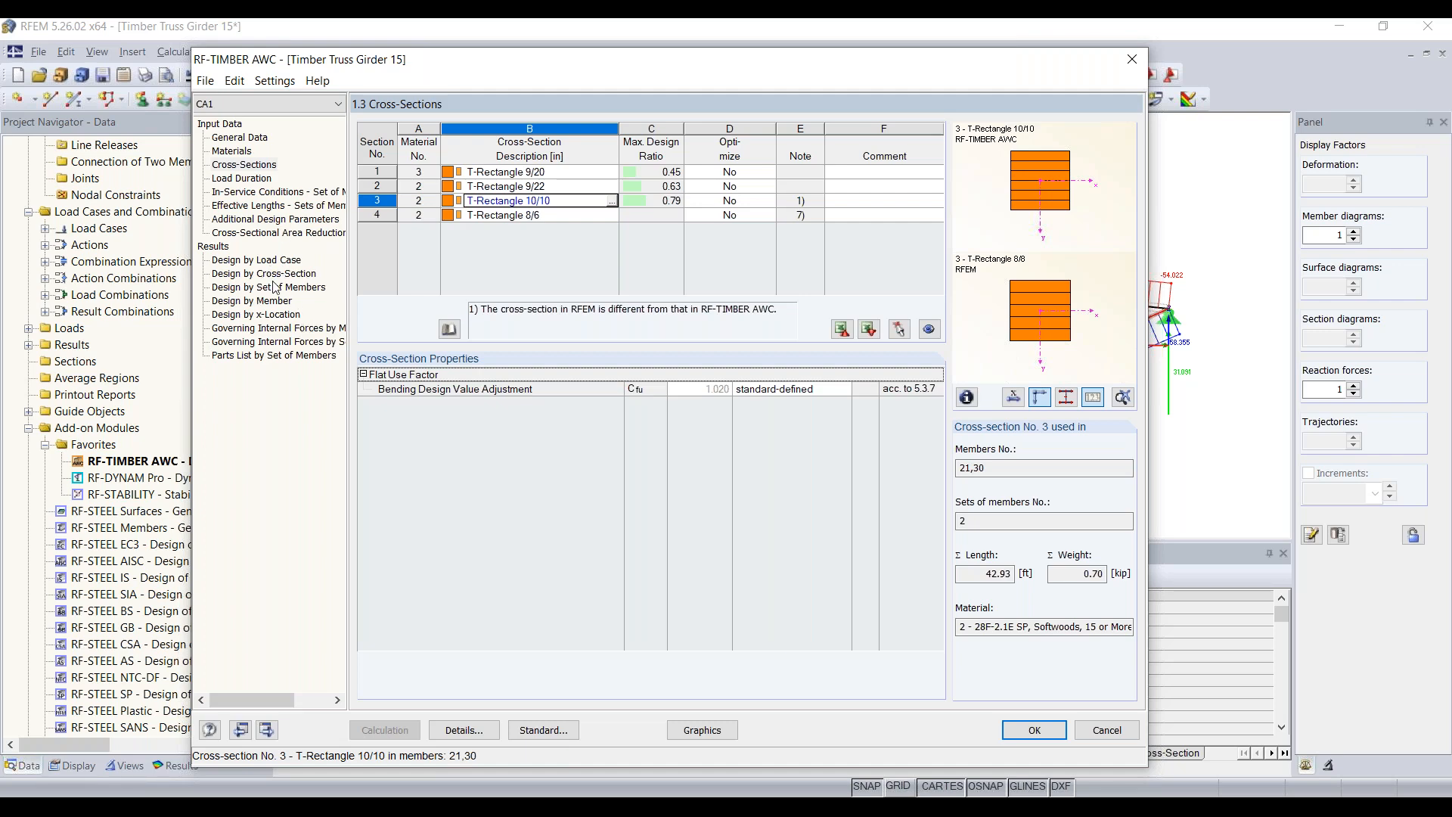
- Inspect the axial force diagram of the truss behind the module window and review the design ratios by set of members
left_click_drag(550, 67, 560, 433)
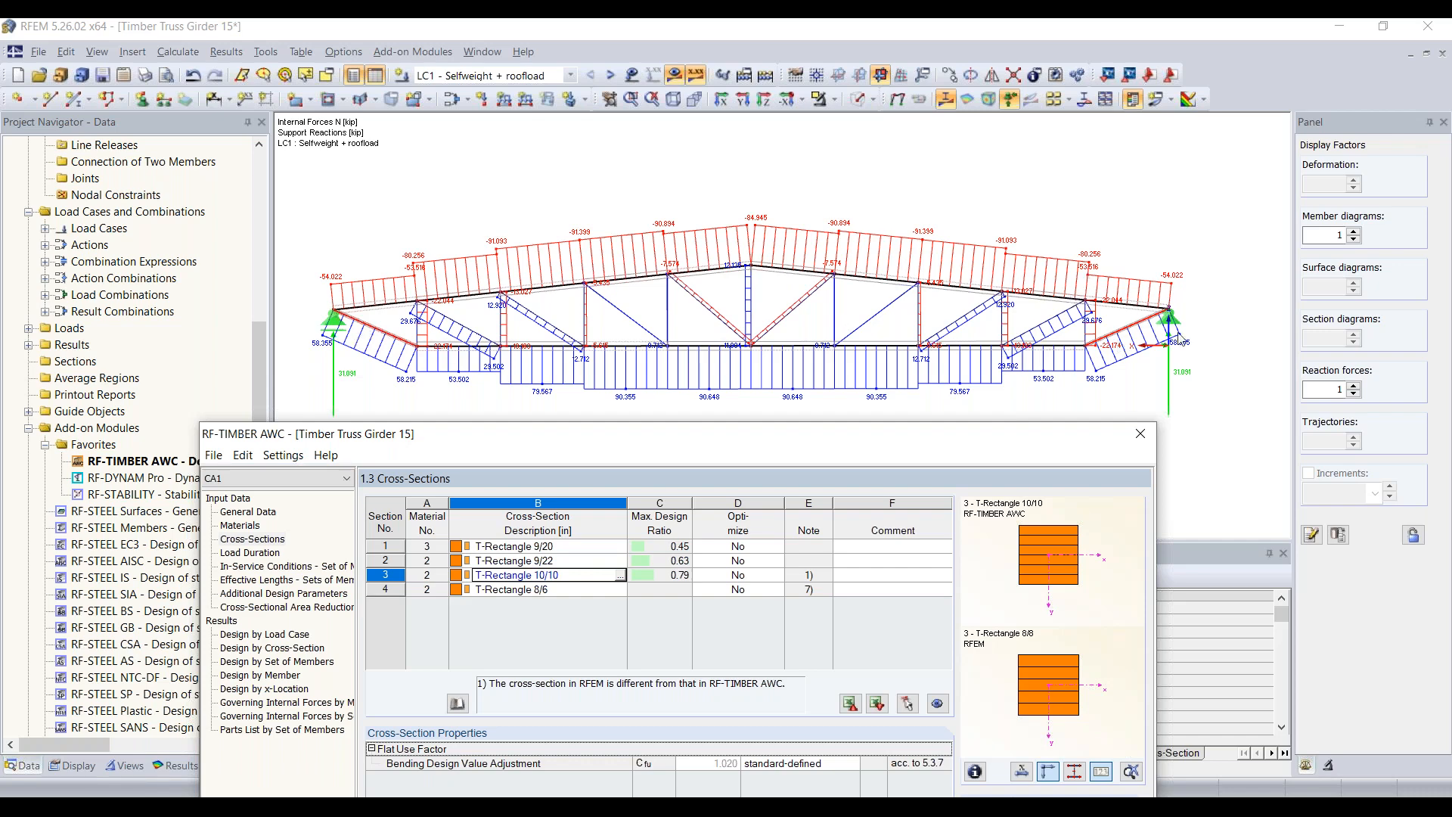
left_click_drag(543, 441, 496, 90)
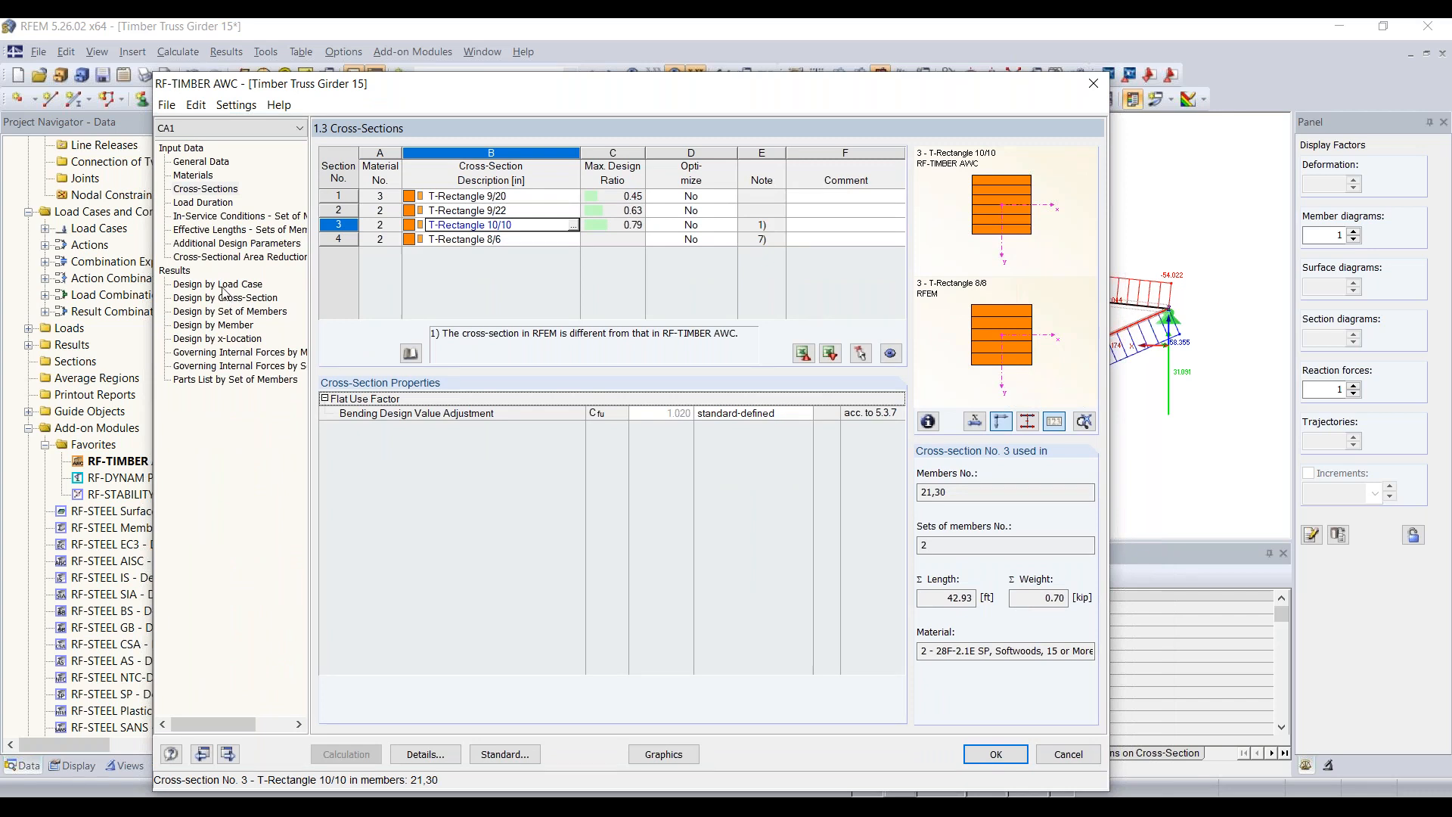
left_click(229, 308)
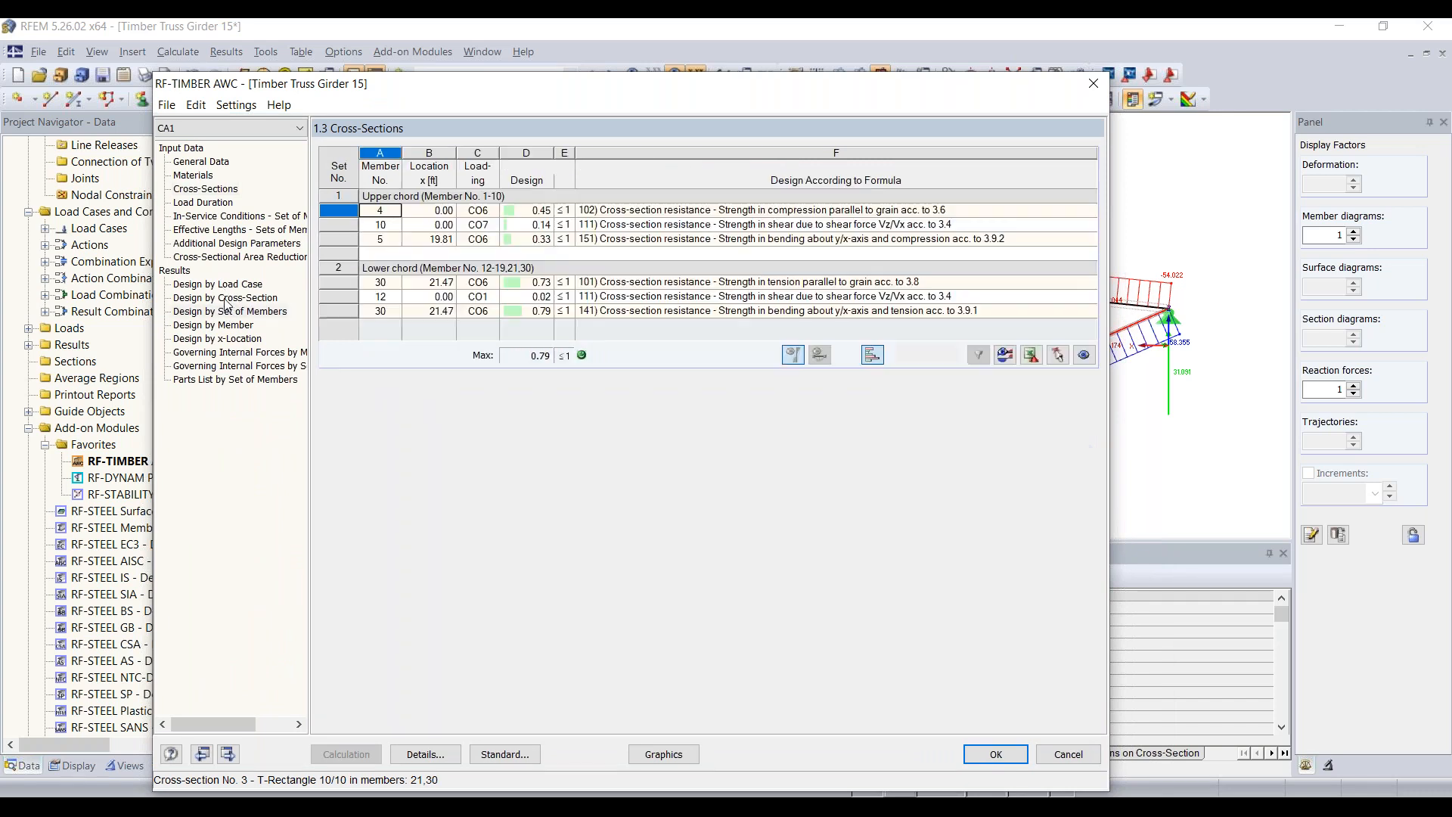
- Export all cross-sections to RFEM, accepting the deletion of existing results, and rerun the timber design calculation
left_click(202, 189)
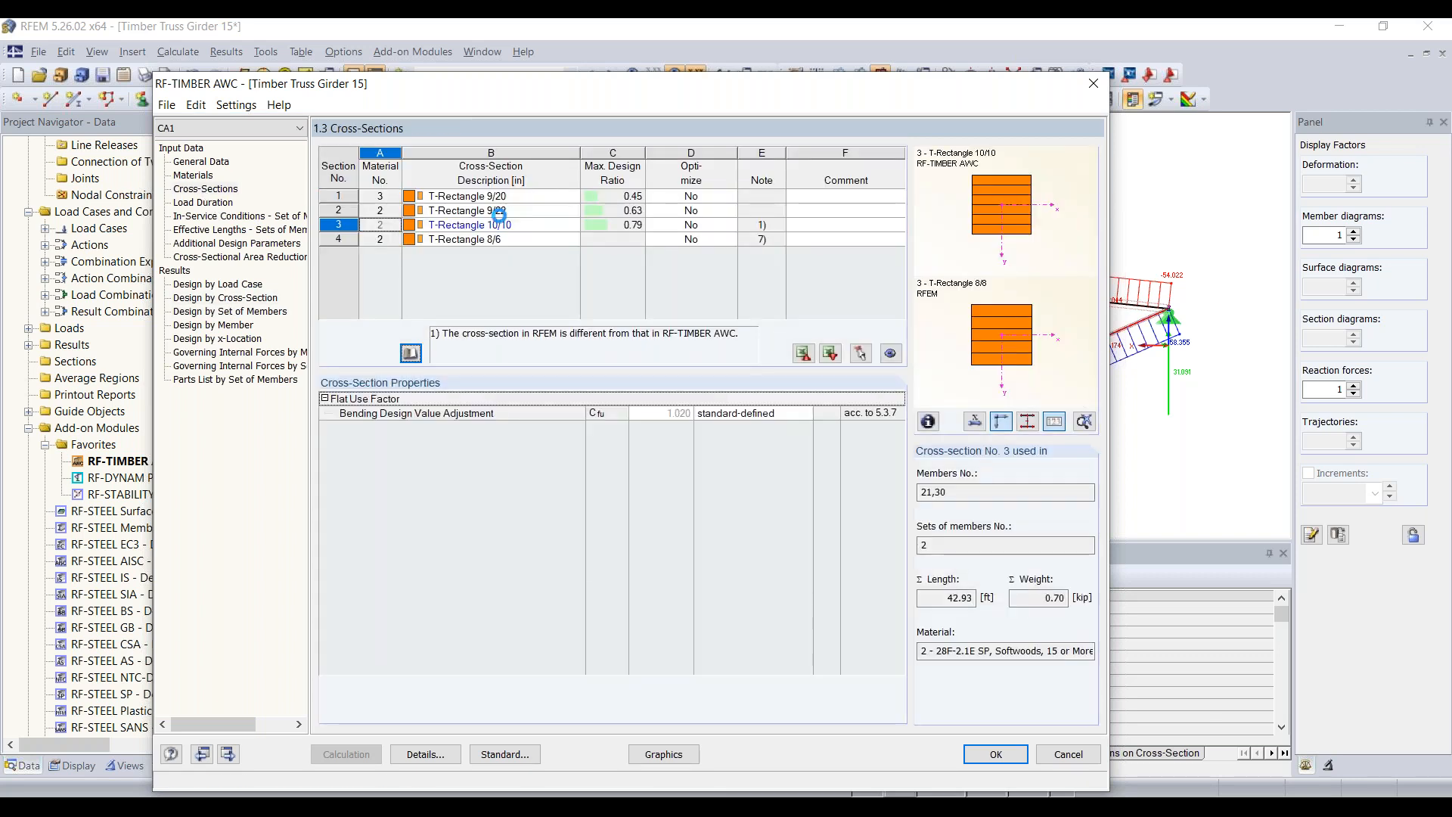
right_click(500, 225)
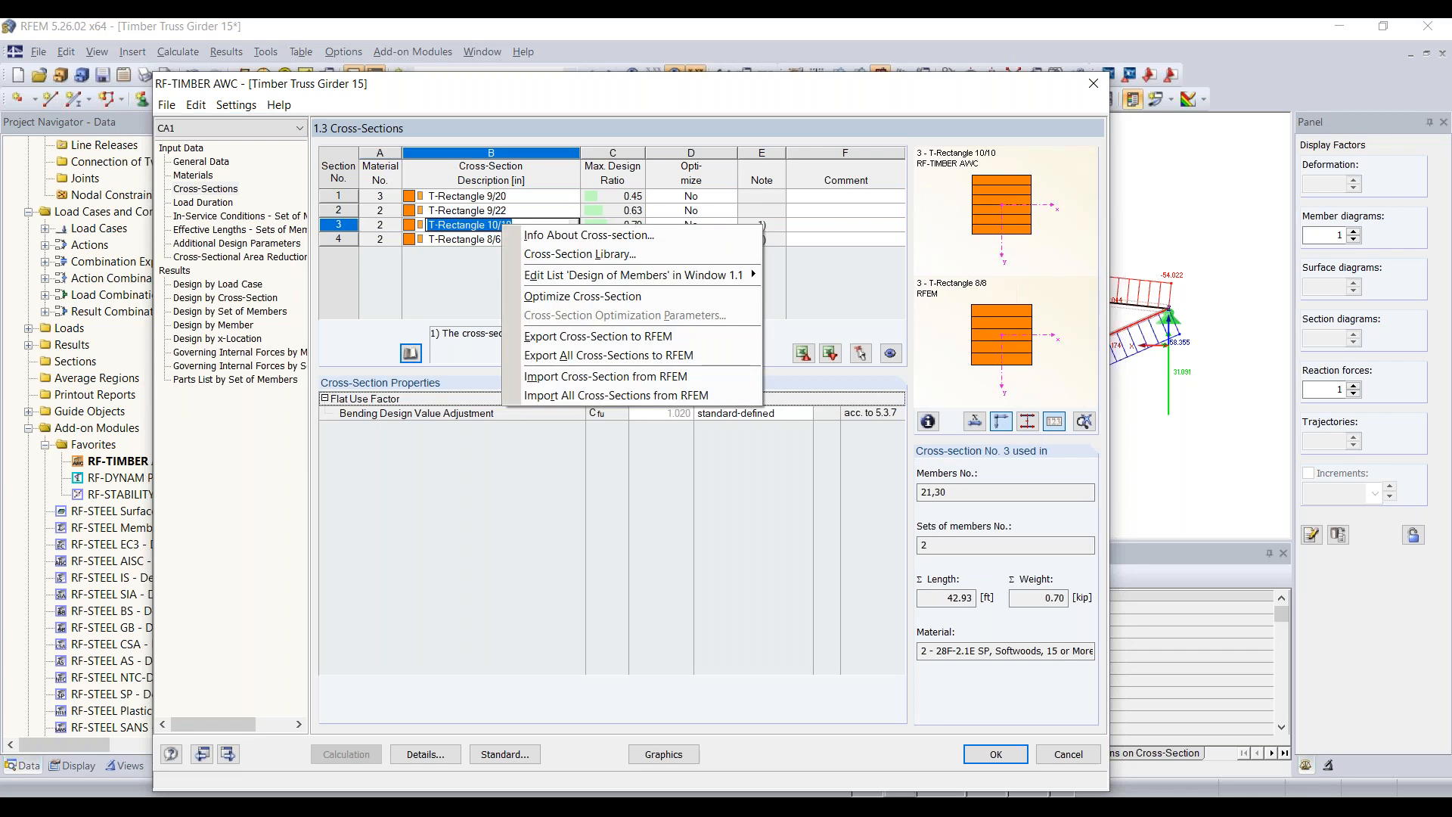
left_click(611, 357)
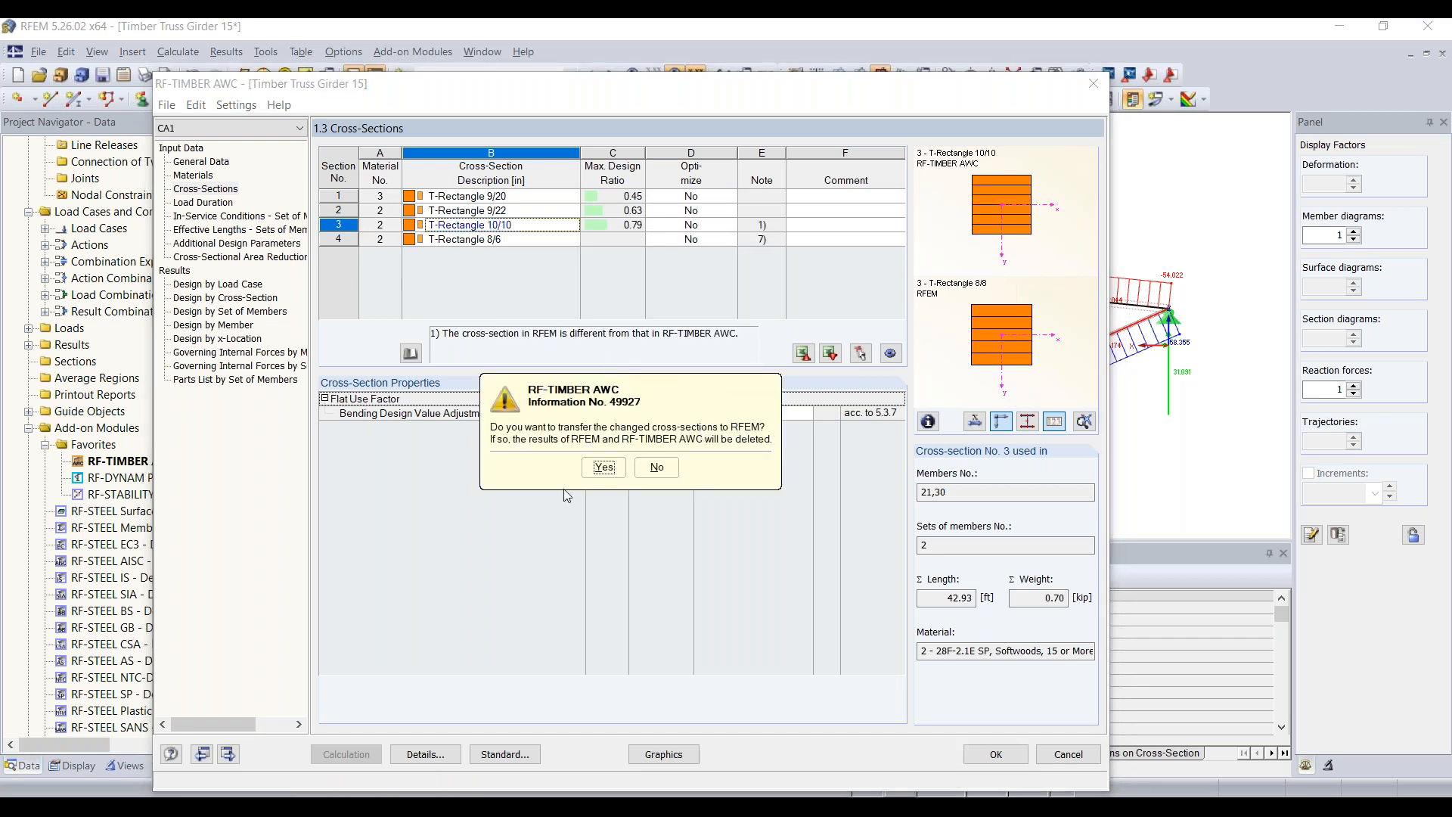
left_click(605, 468)
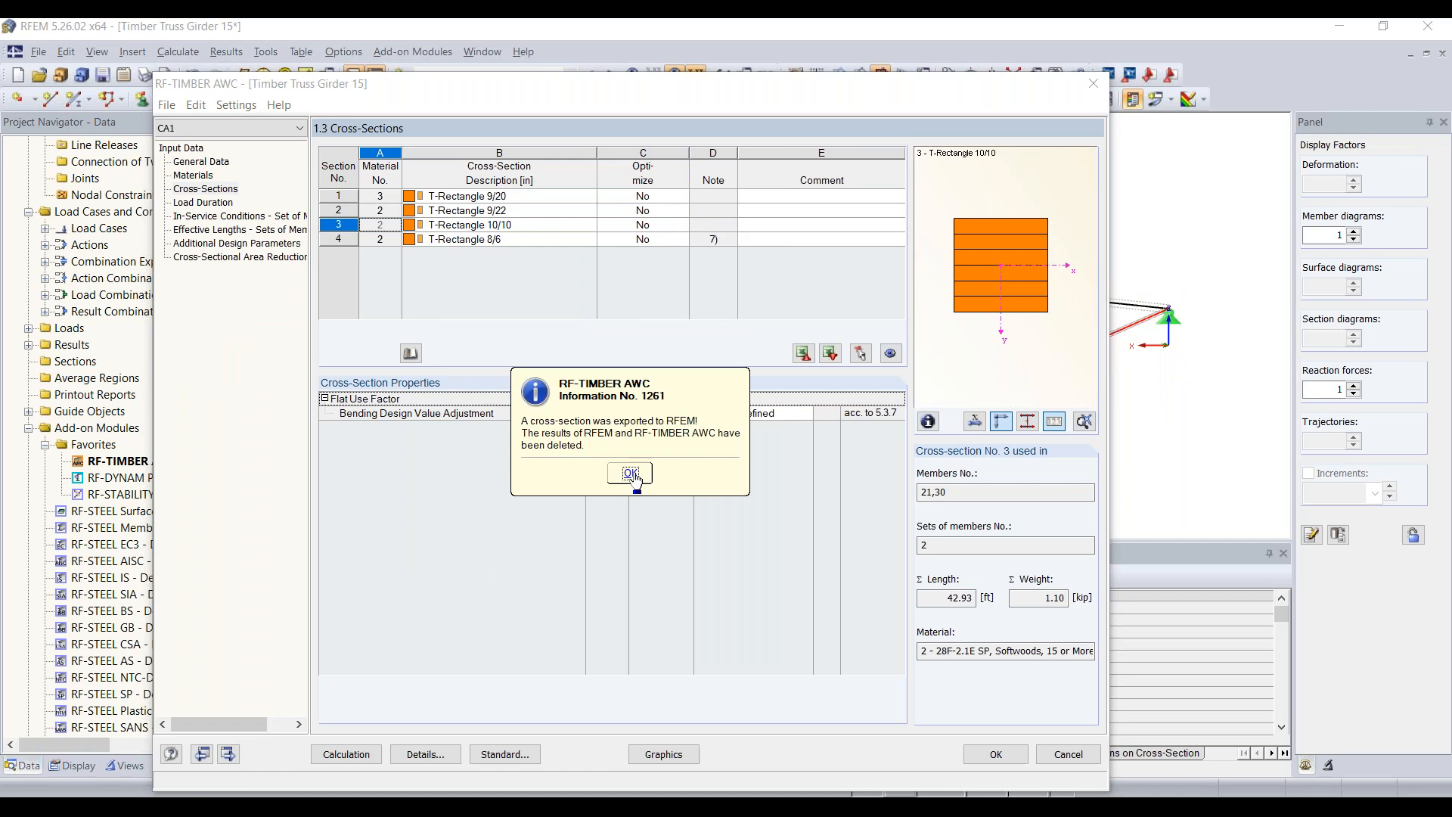
left_click(631, 473)
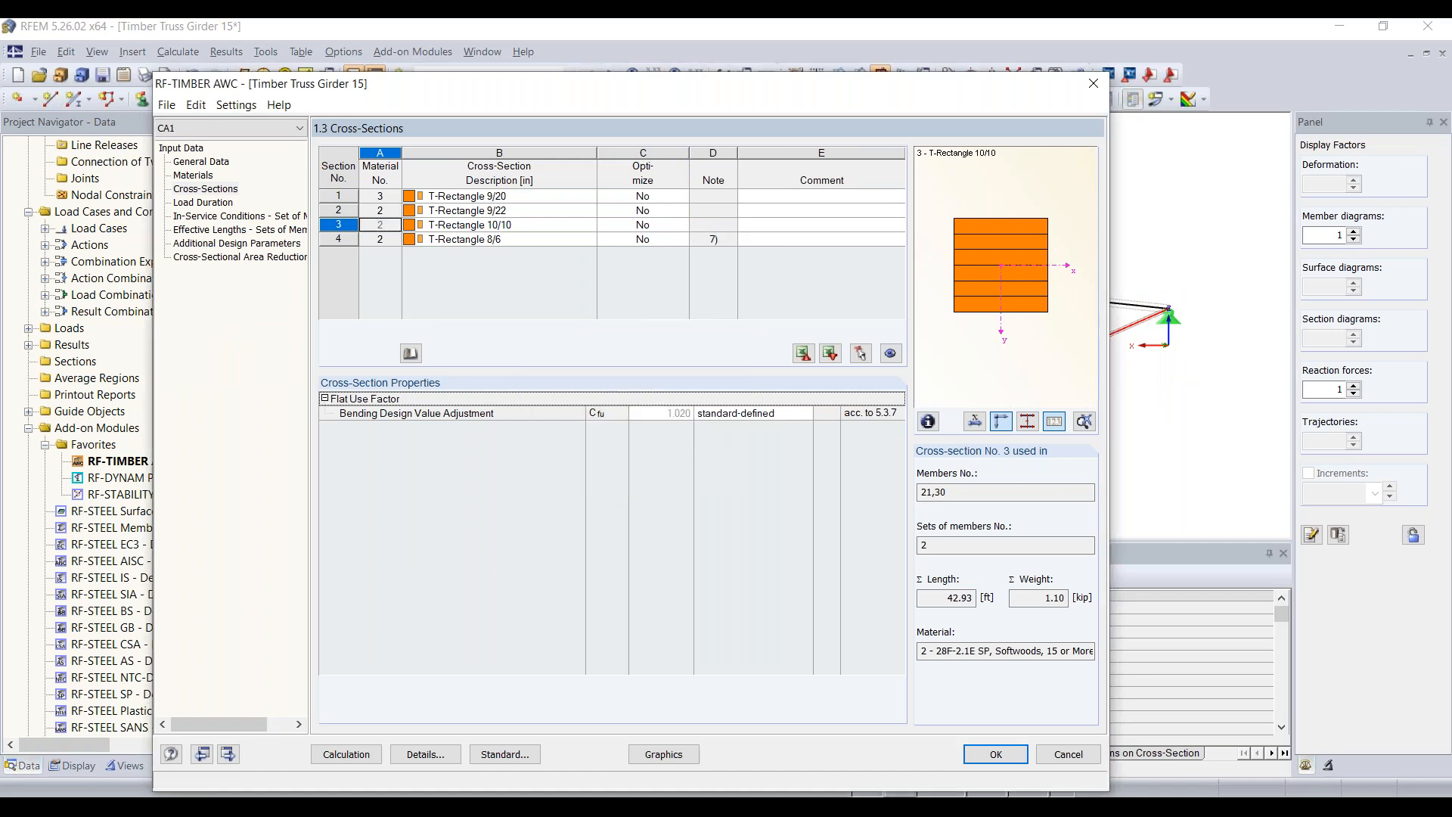
left_click(368, 755)
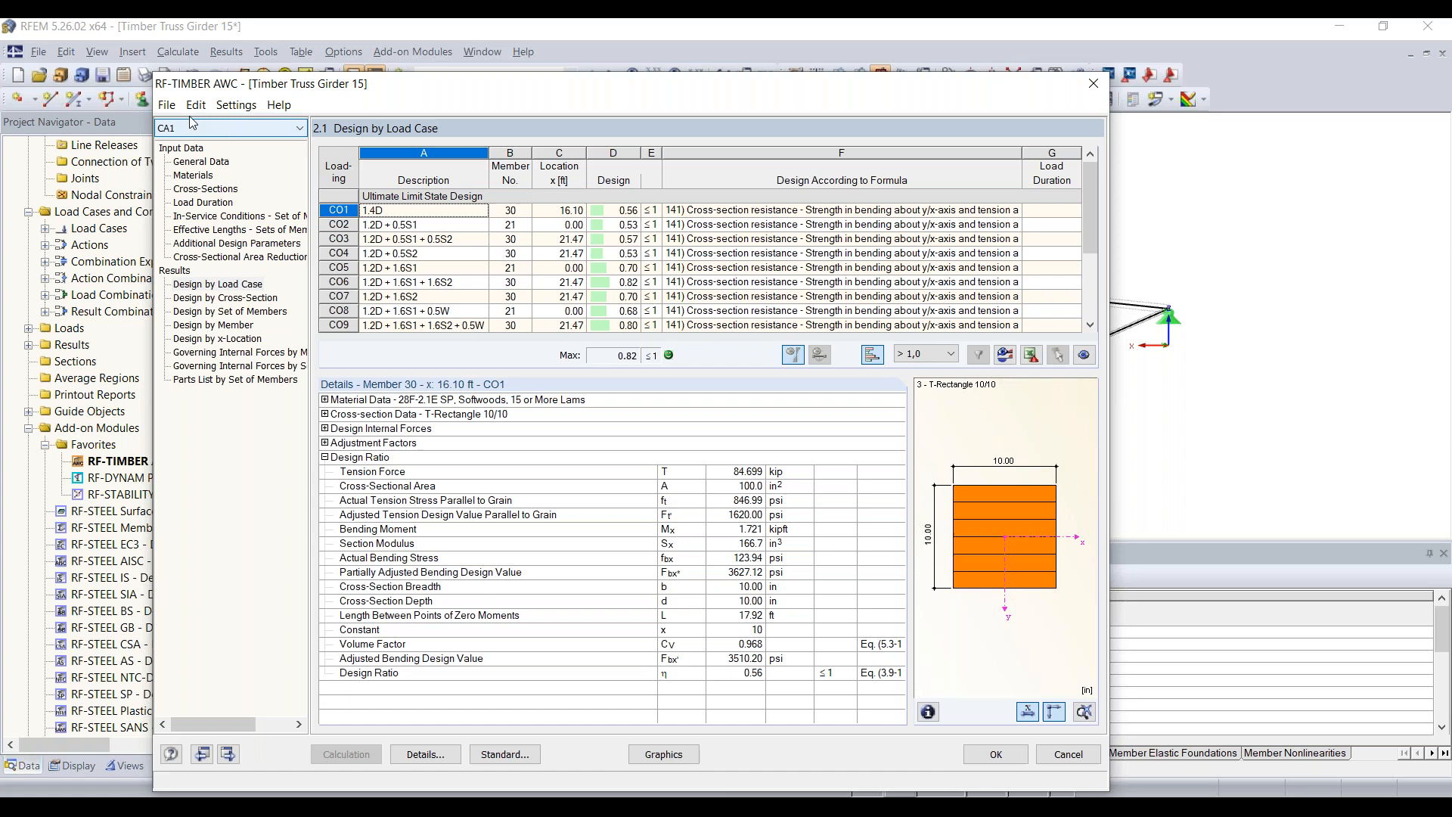
- Rename design case 1 to "Upper + lower chords"
left_click(167, 105)
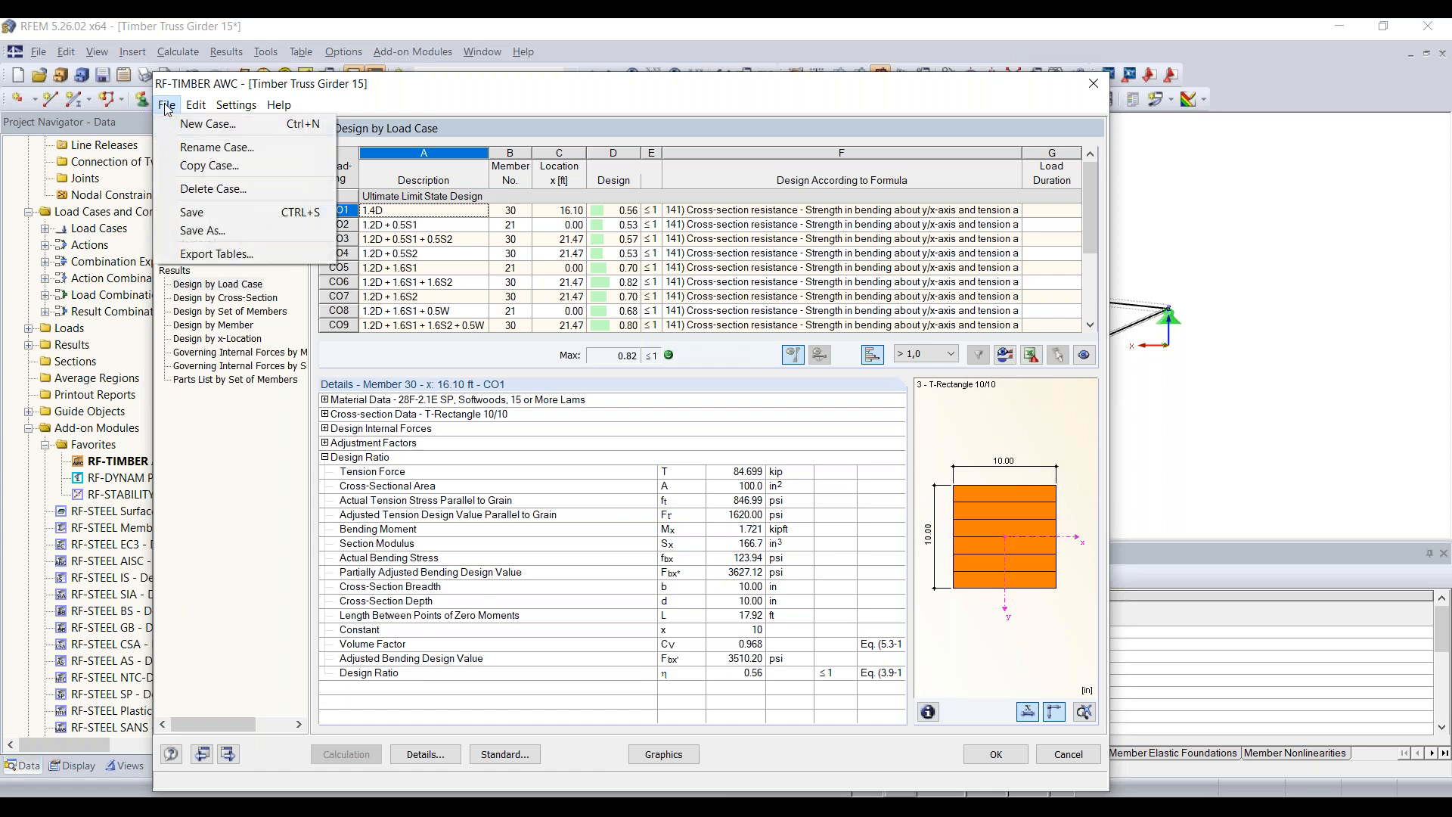
left_click(214, 148)
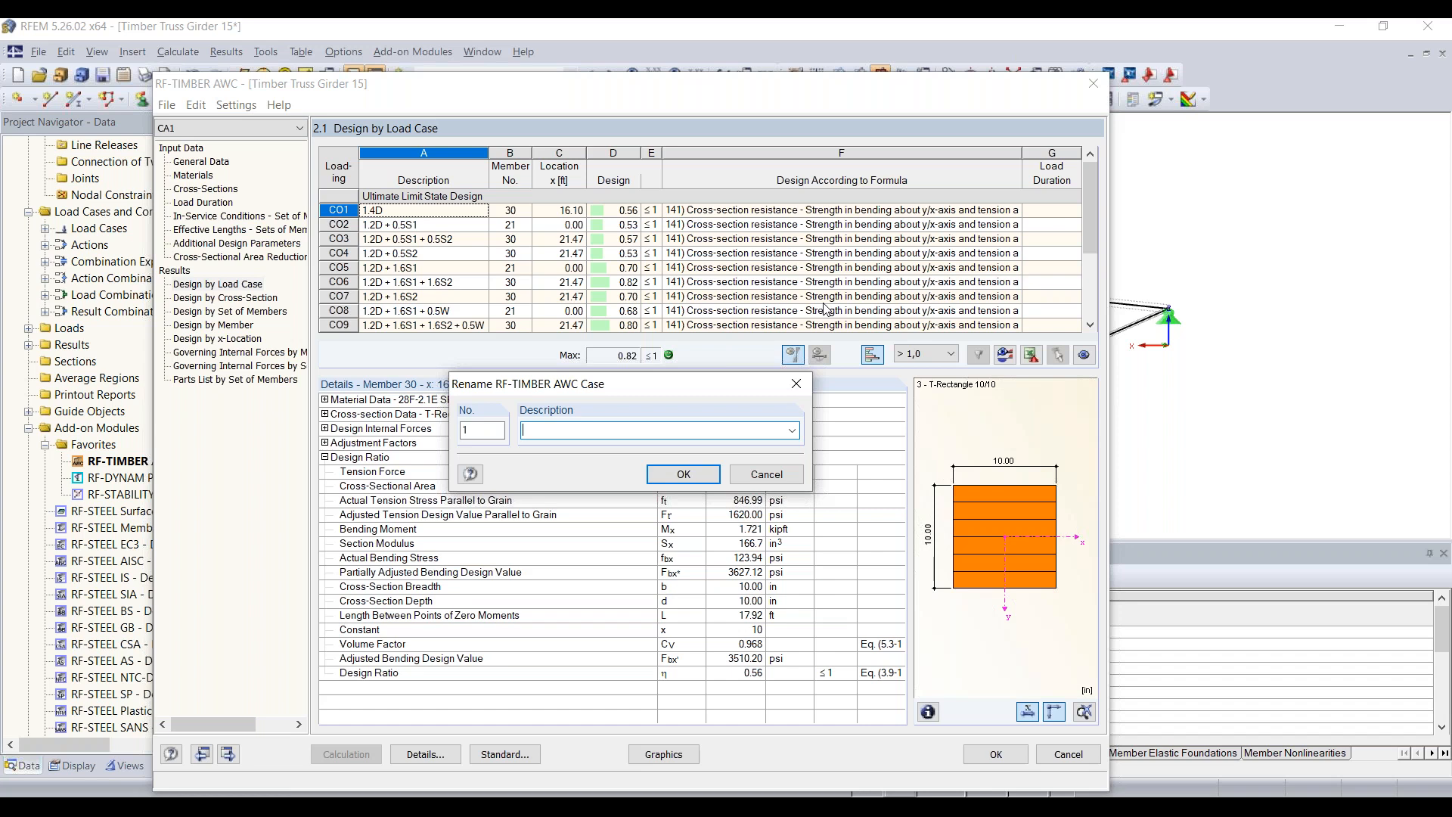
type("Upper + lower chords")
key("Return")
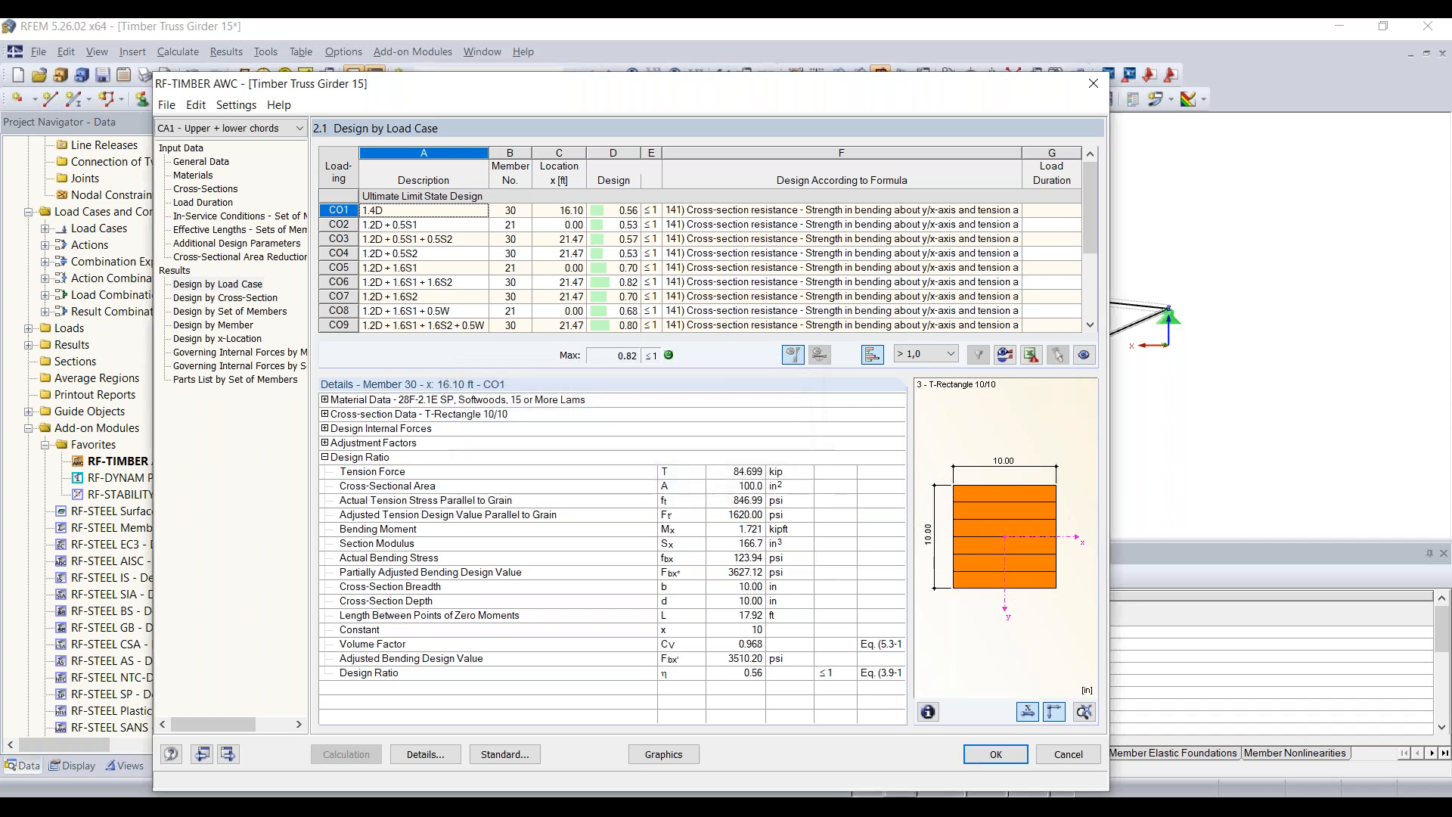
- Create a new design case no. 2 described as "Diagonals", saving the changes to CA1
left_click(163, 106)
left_click(179, 125)
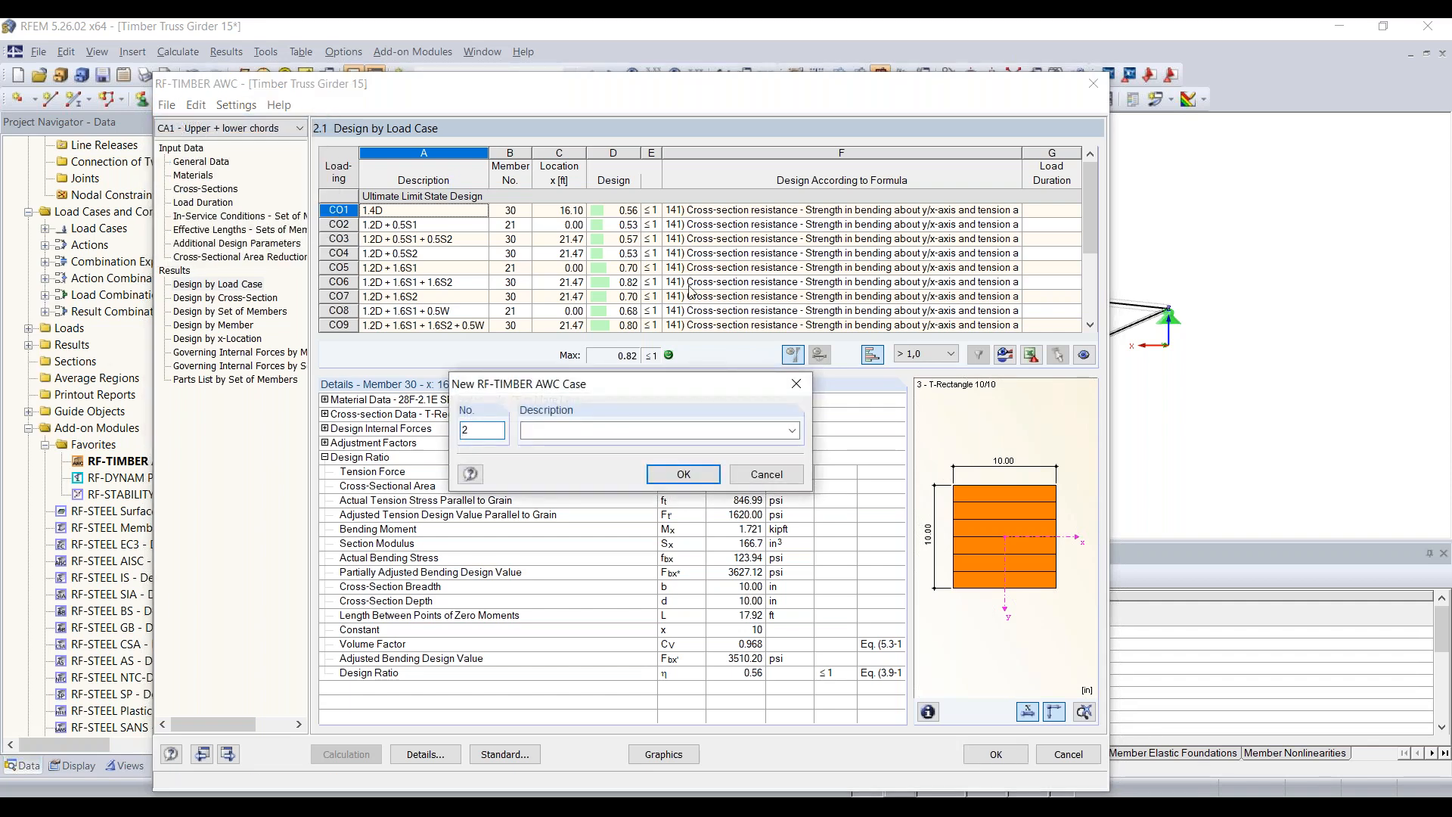
left_click(638, 430)
type("Diag")
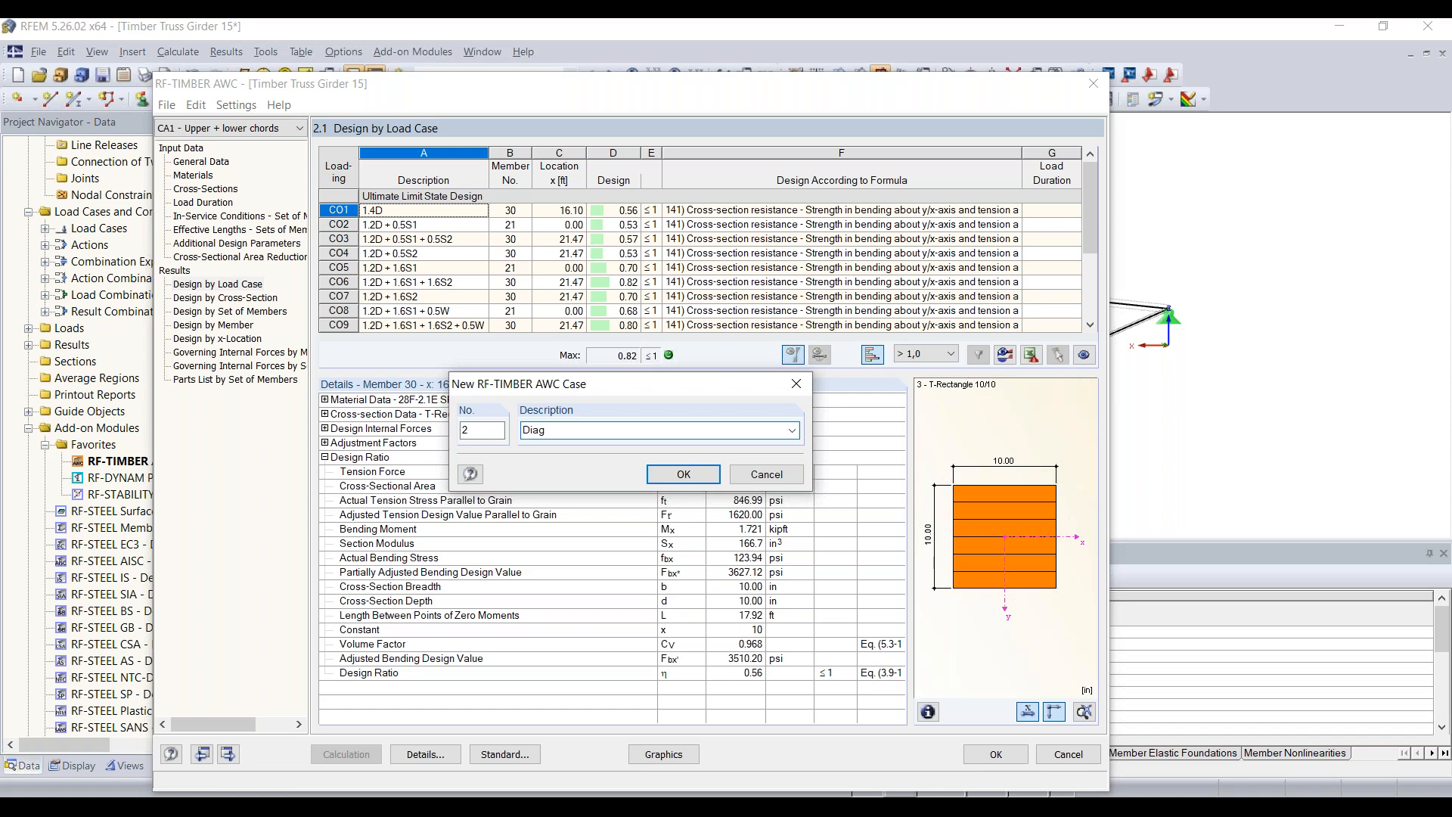
type("onals")
left_click(696, 478)
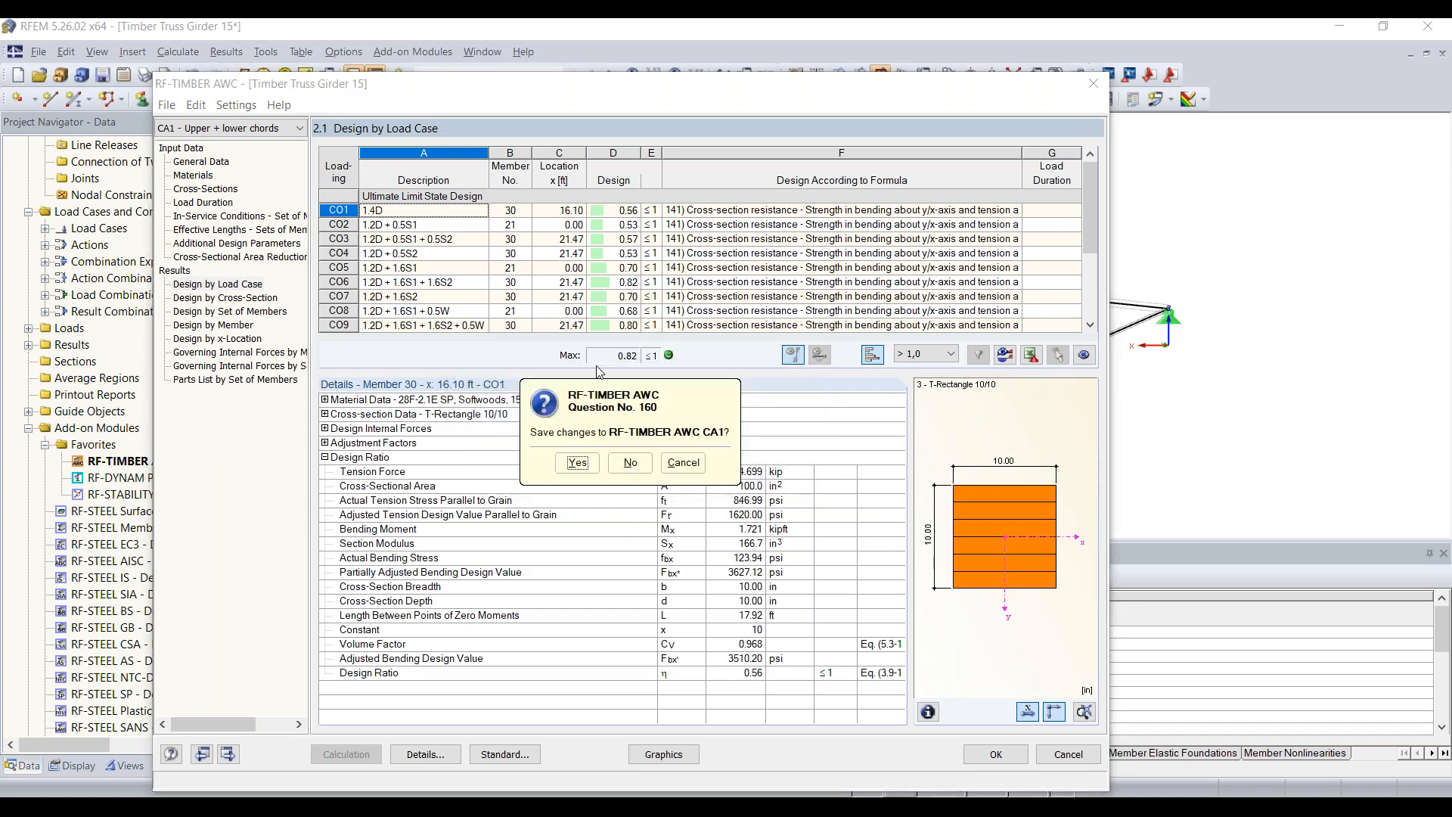
left_click(589, 460)
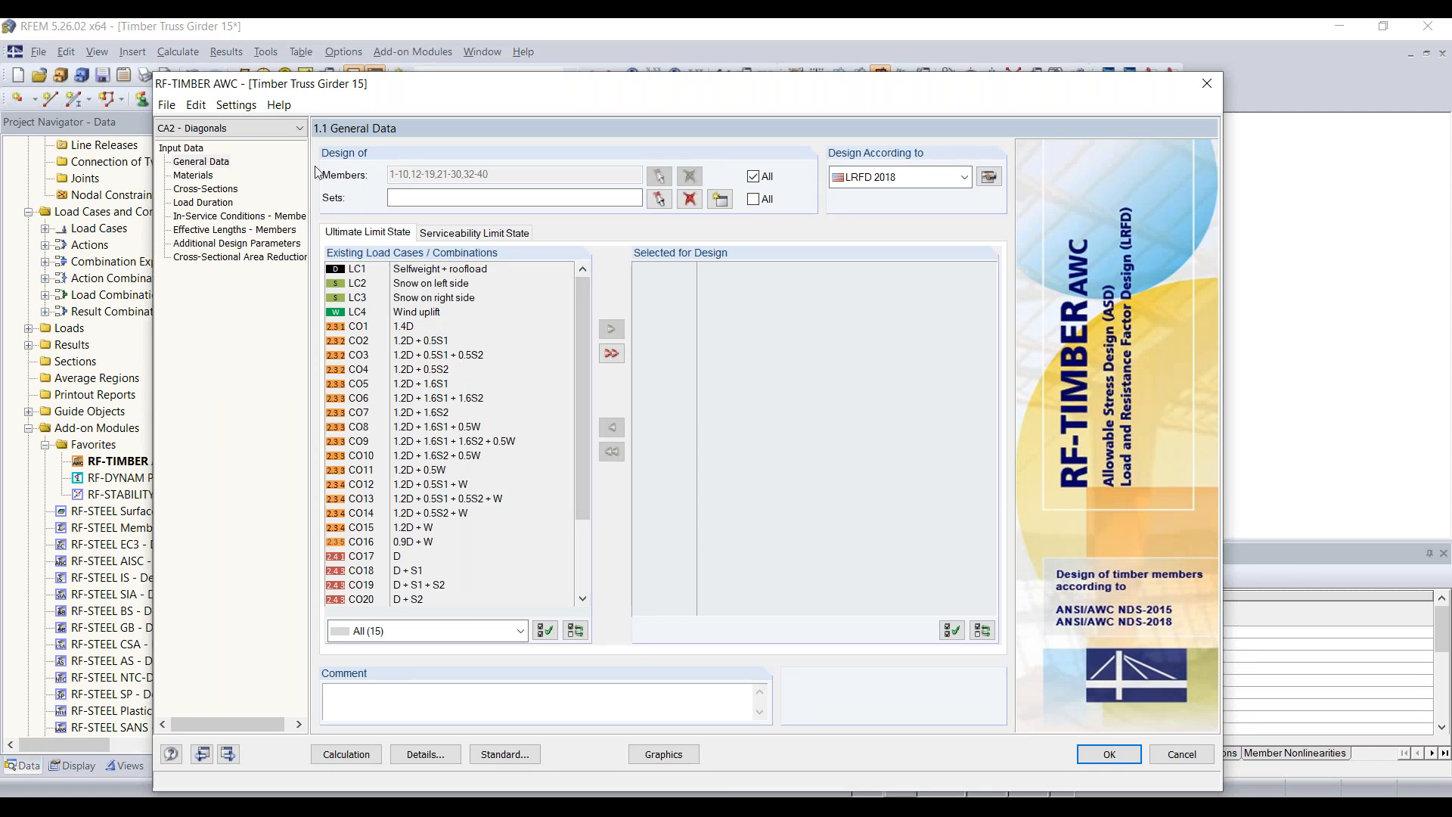
- Turn off designing all members in the Diagonals case, clear the member list and start selecting members graphically
left_click(754, 178)
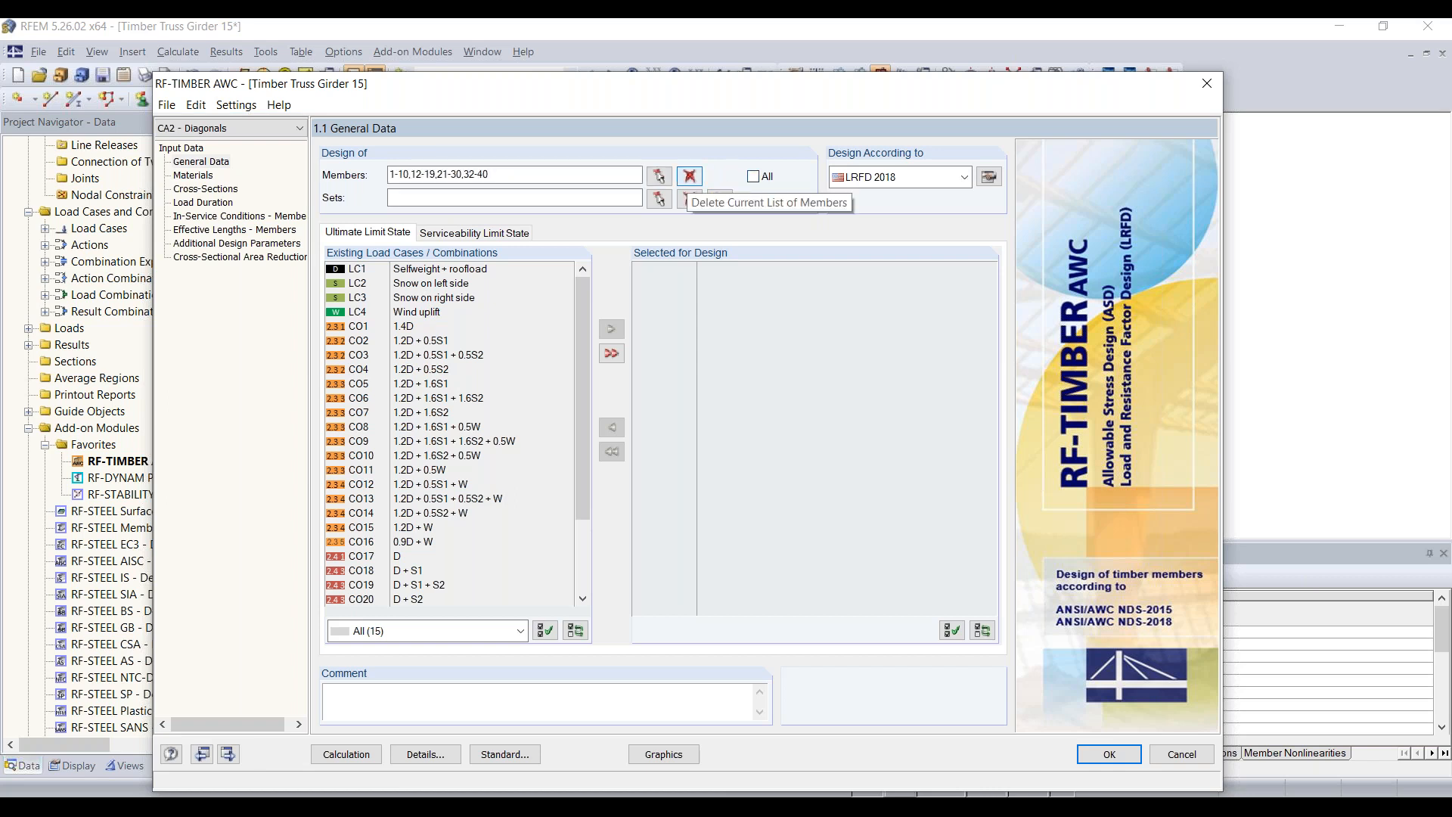
left_click(690, 177)
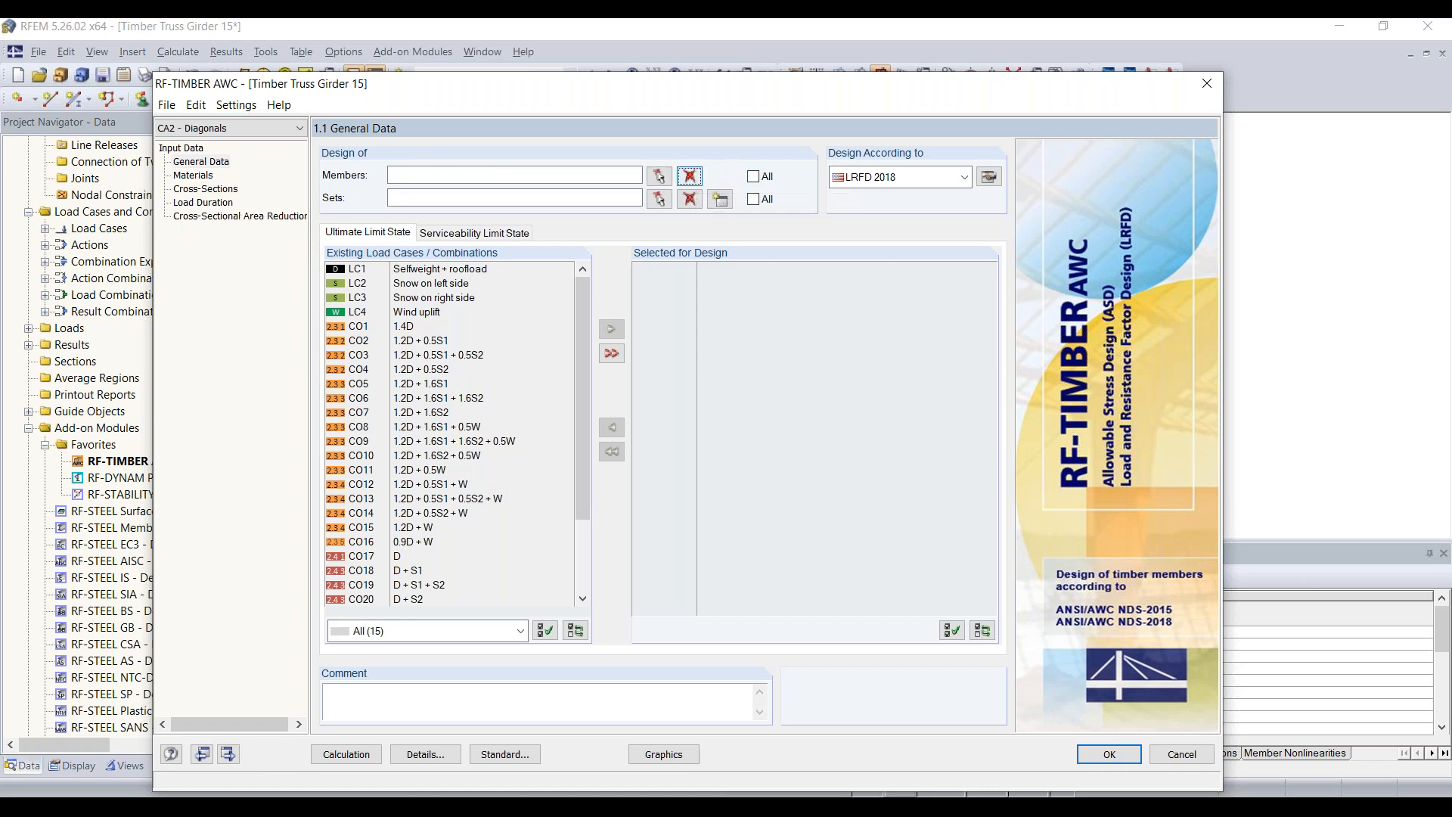
left_click(659, 177)
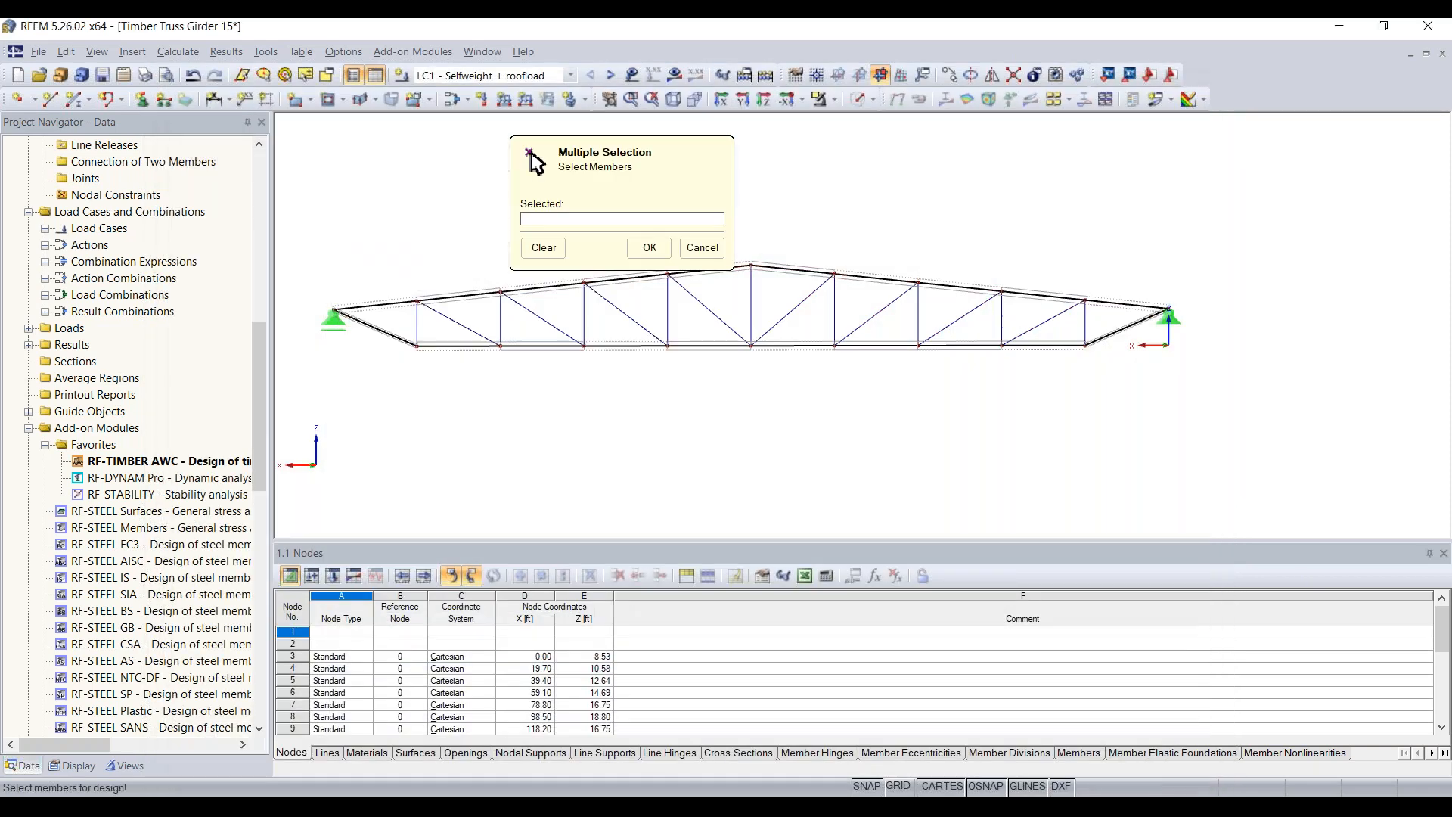
left_click_drag(674, 161, 238, 174)
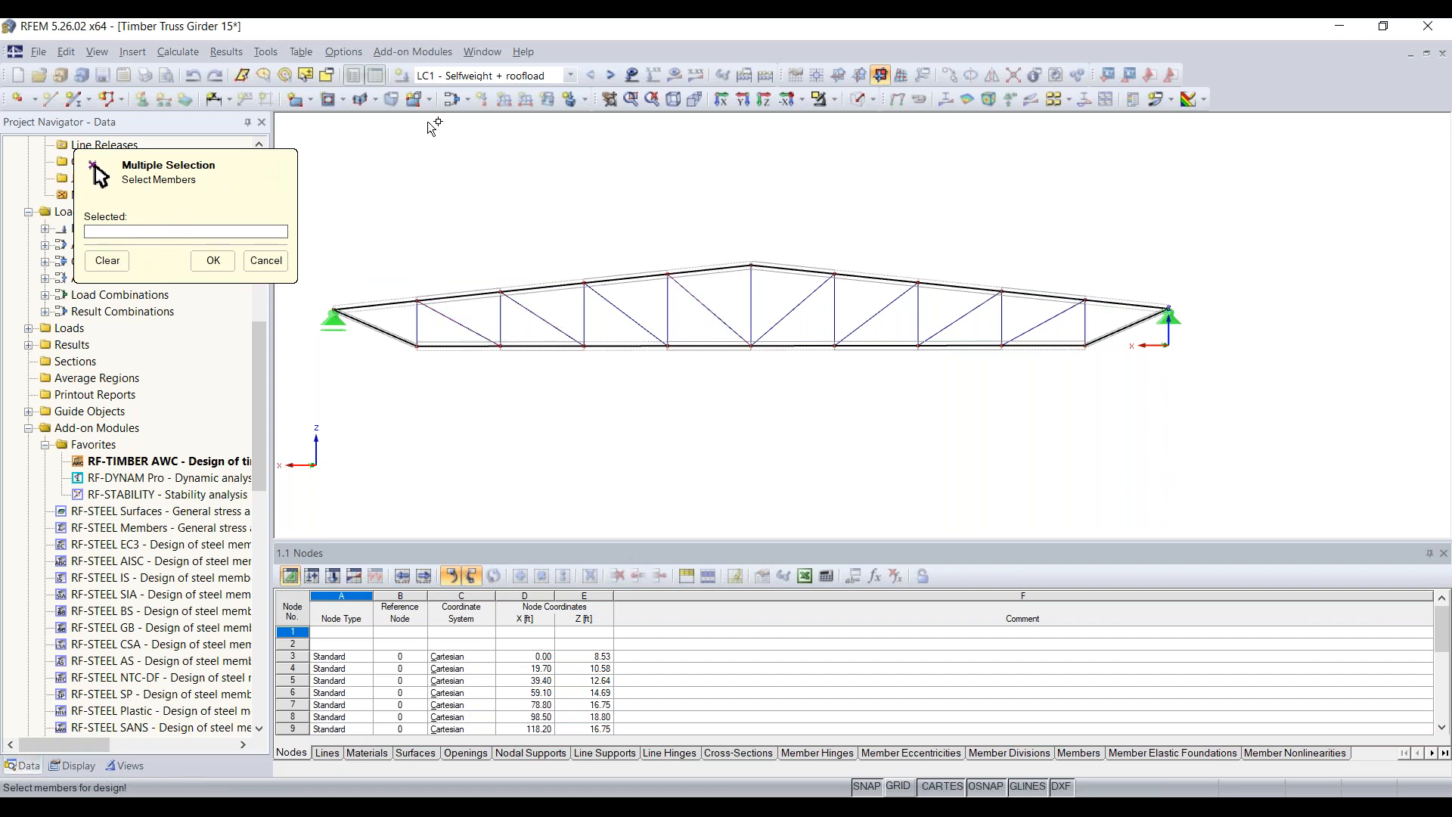
- Set up a special selection that picks members by their cross-section
left_click(328, 77)
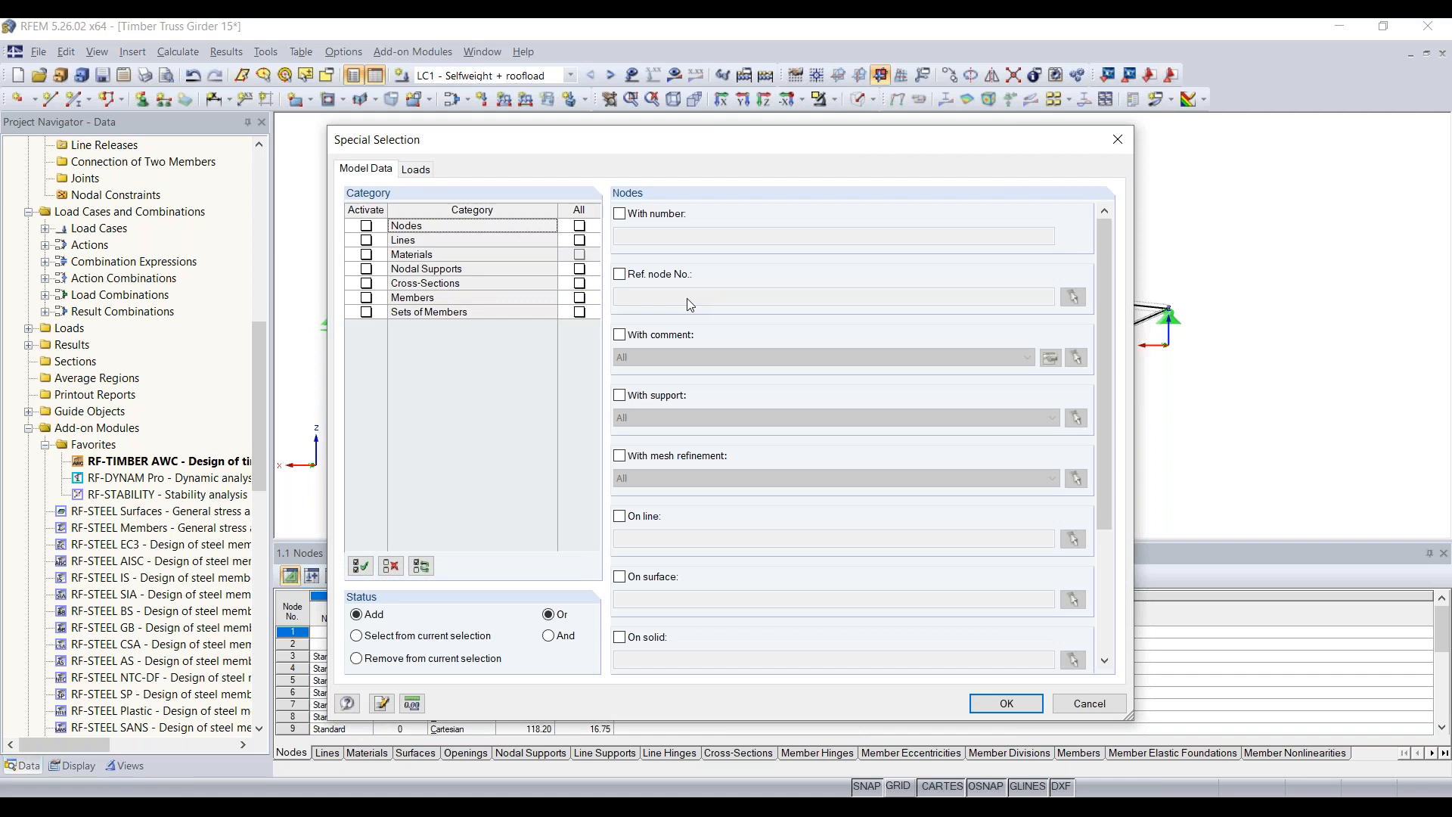
left_click(367, 303)
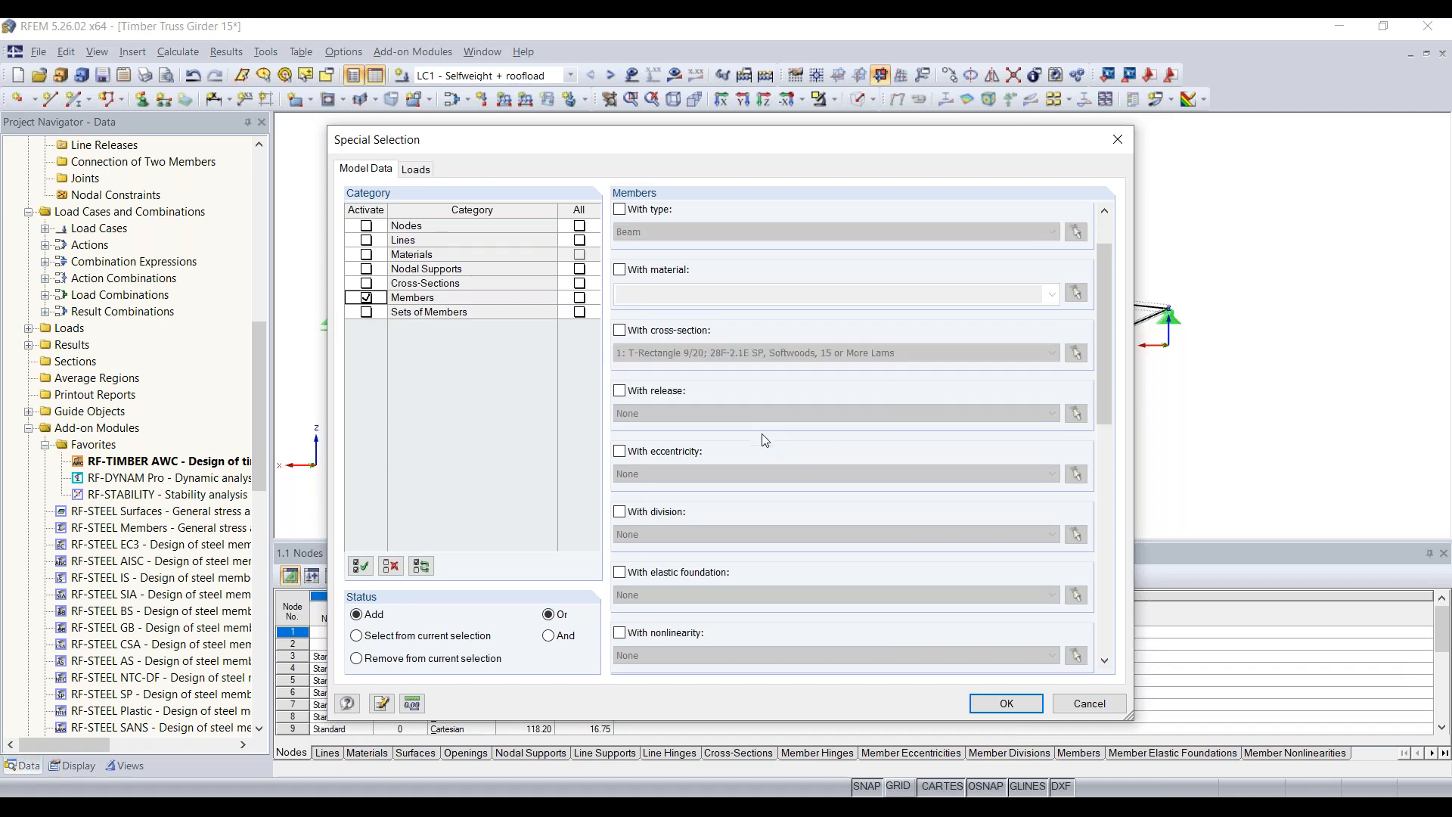
scroll(765, 440, "down", 5)
scroll(765, 441, "up", 5)
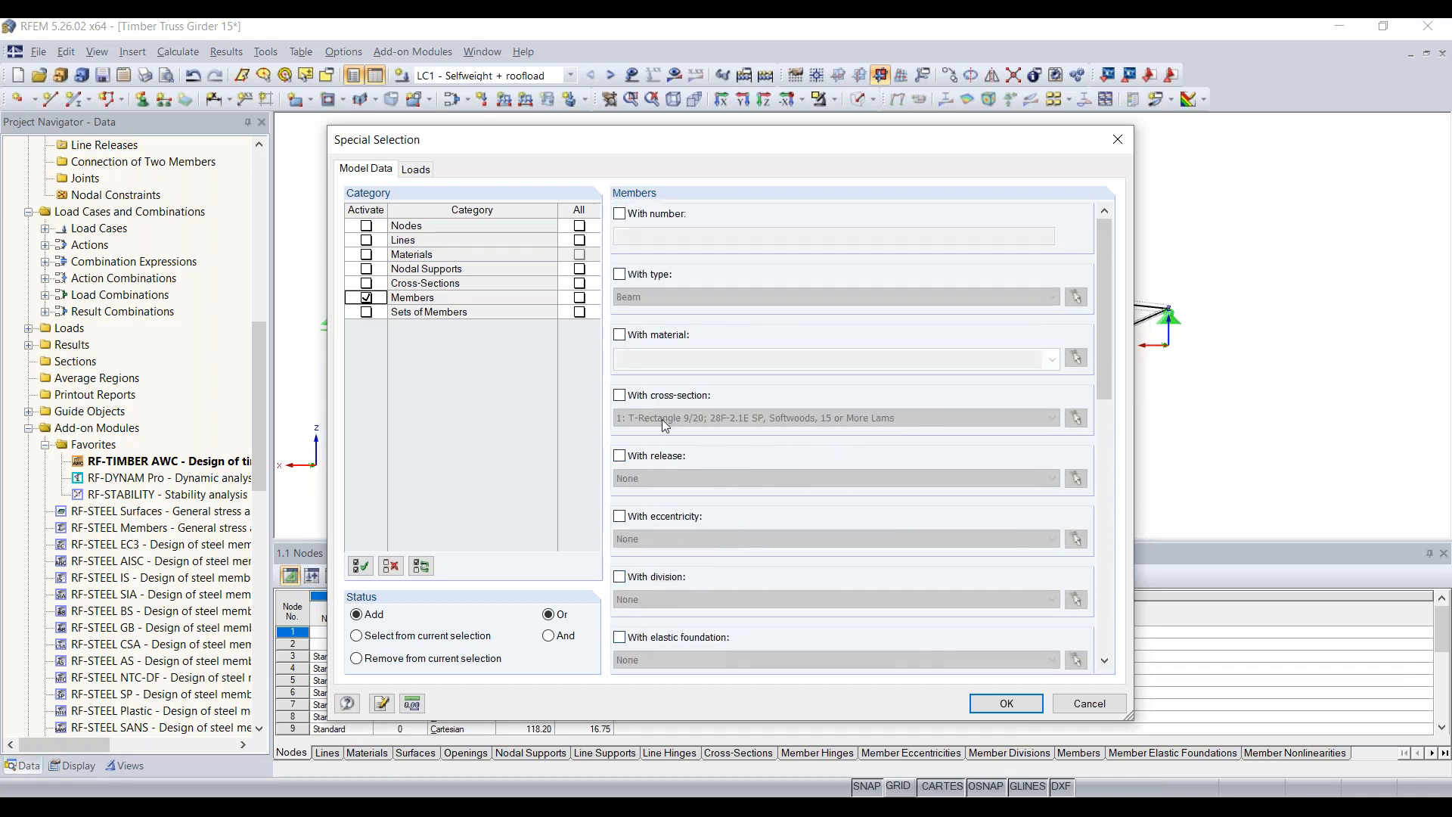
left_click(621, 396)
left_click(621, 397)
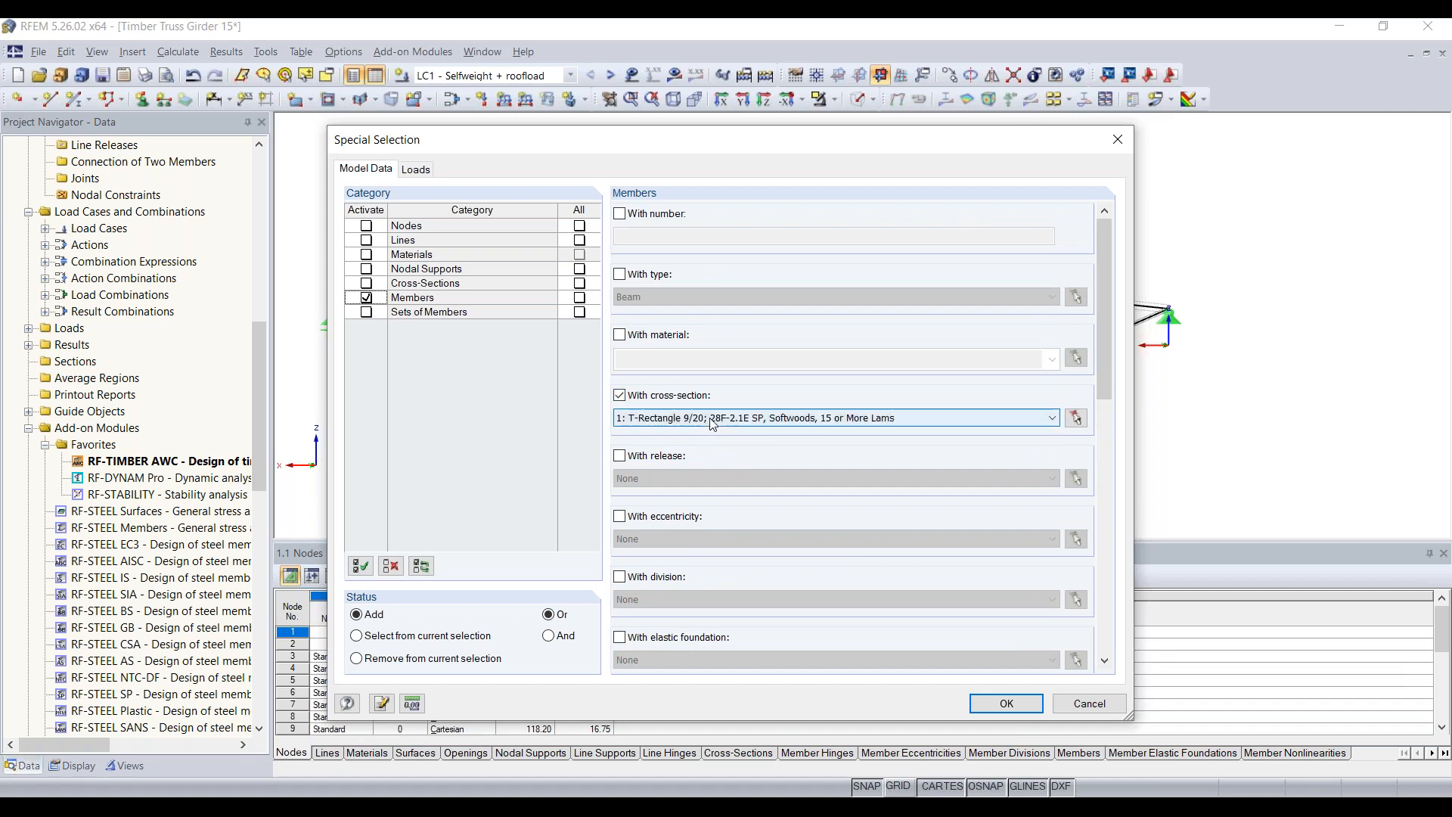
- Choose cross-section 3, T-Rectangle 10/10, as the selection criterion and accept the matching members for design
left_click(711, 422)
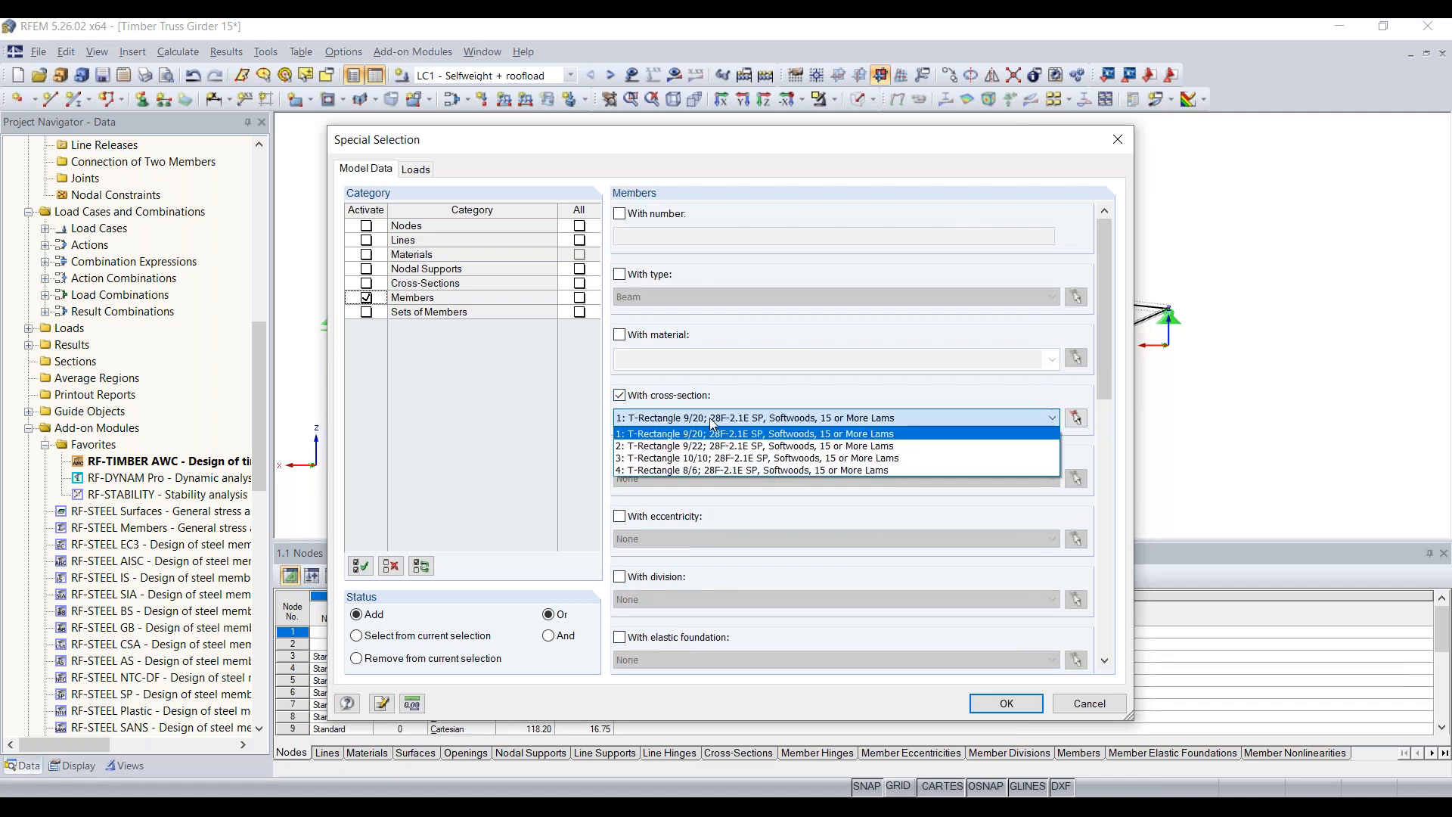
left_click(743, 458)
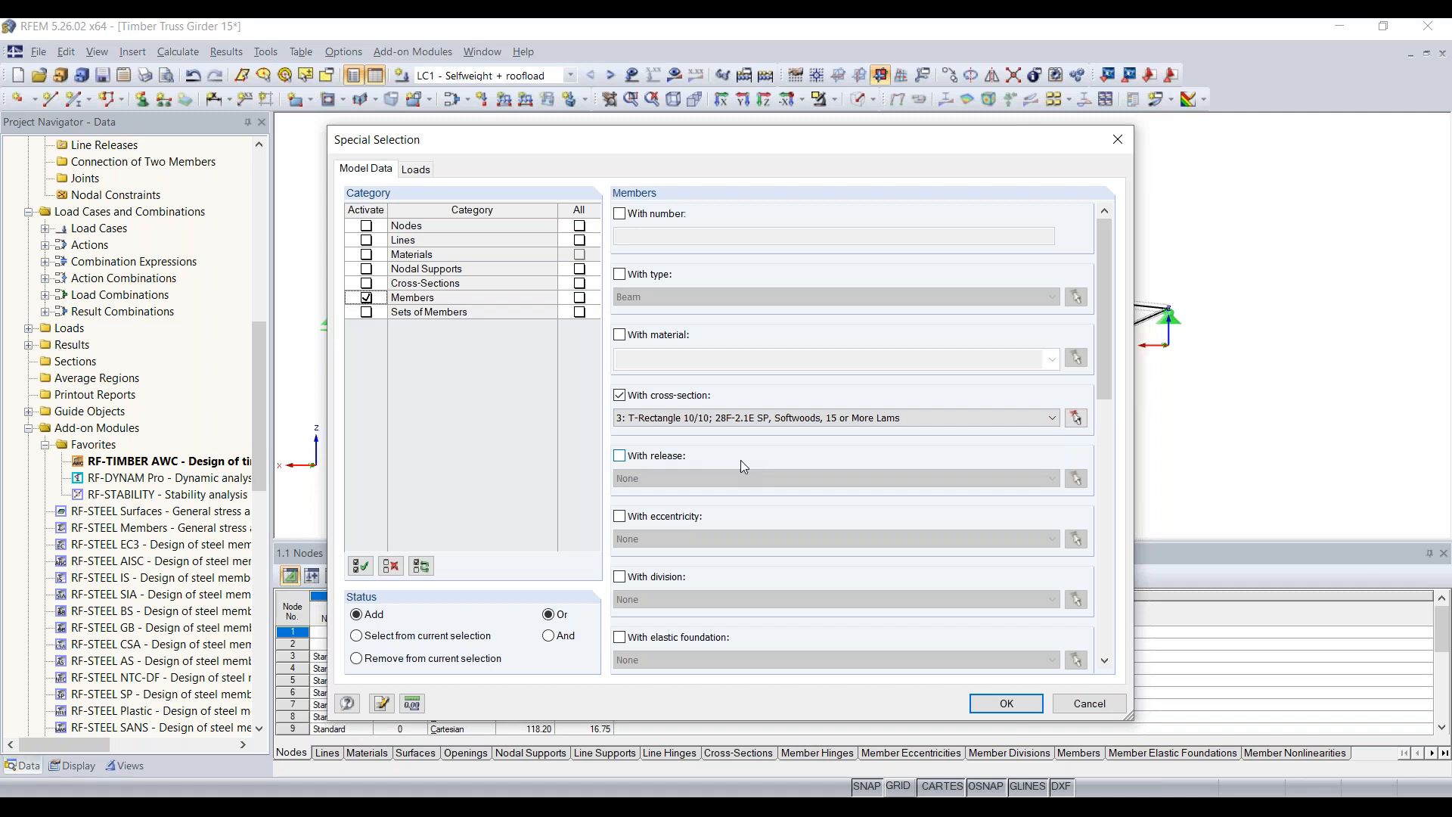
left_click(759, 421)
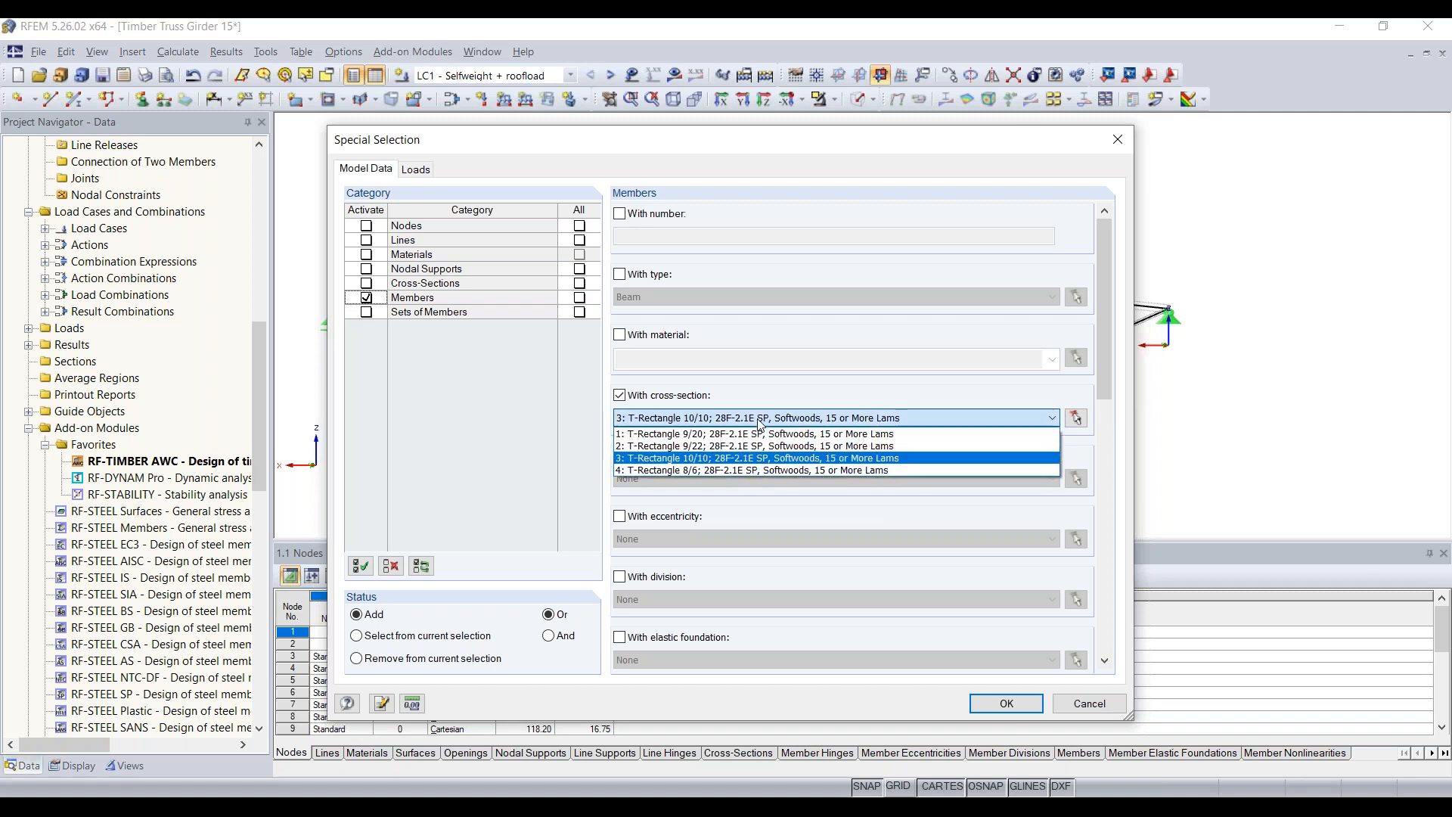
left_click(759, 420)
left_click(1023, 702)
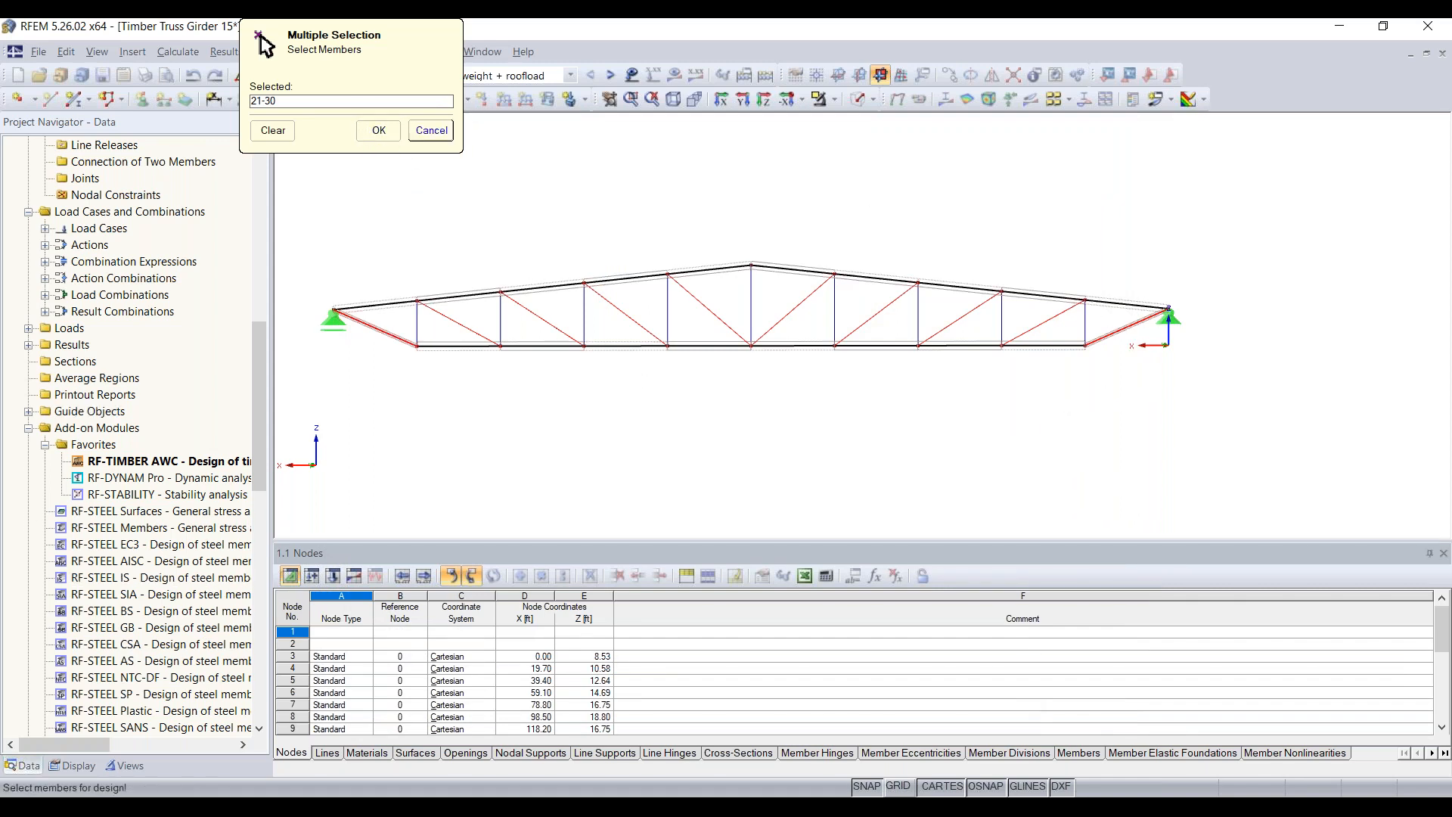
left_click(378, 130)
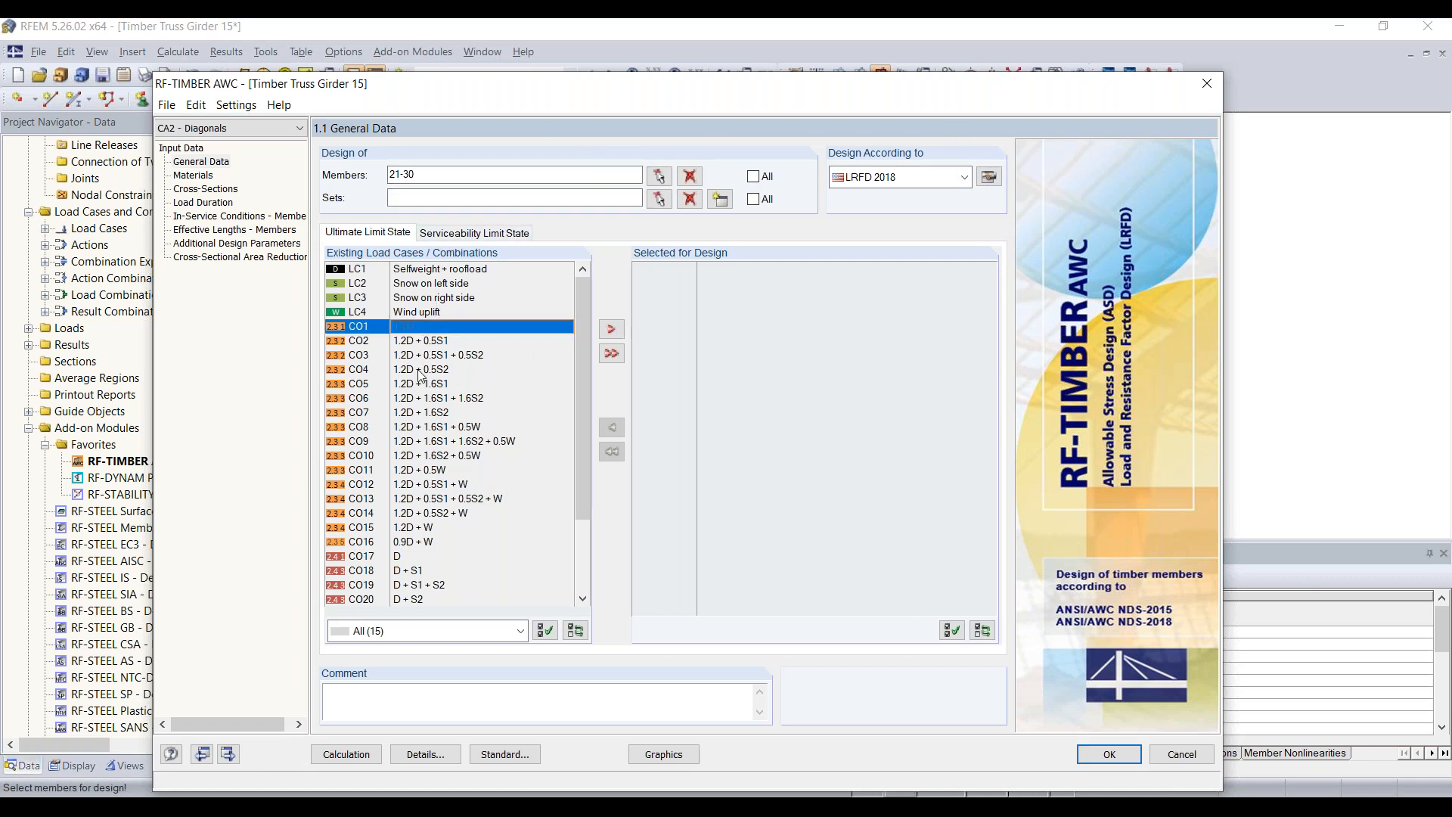
- Add load combinations CO1 to CO16 to the ultimate limit state design of the Diagonals case
left_click(430, 542, "shift")
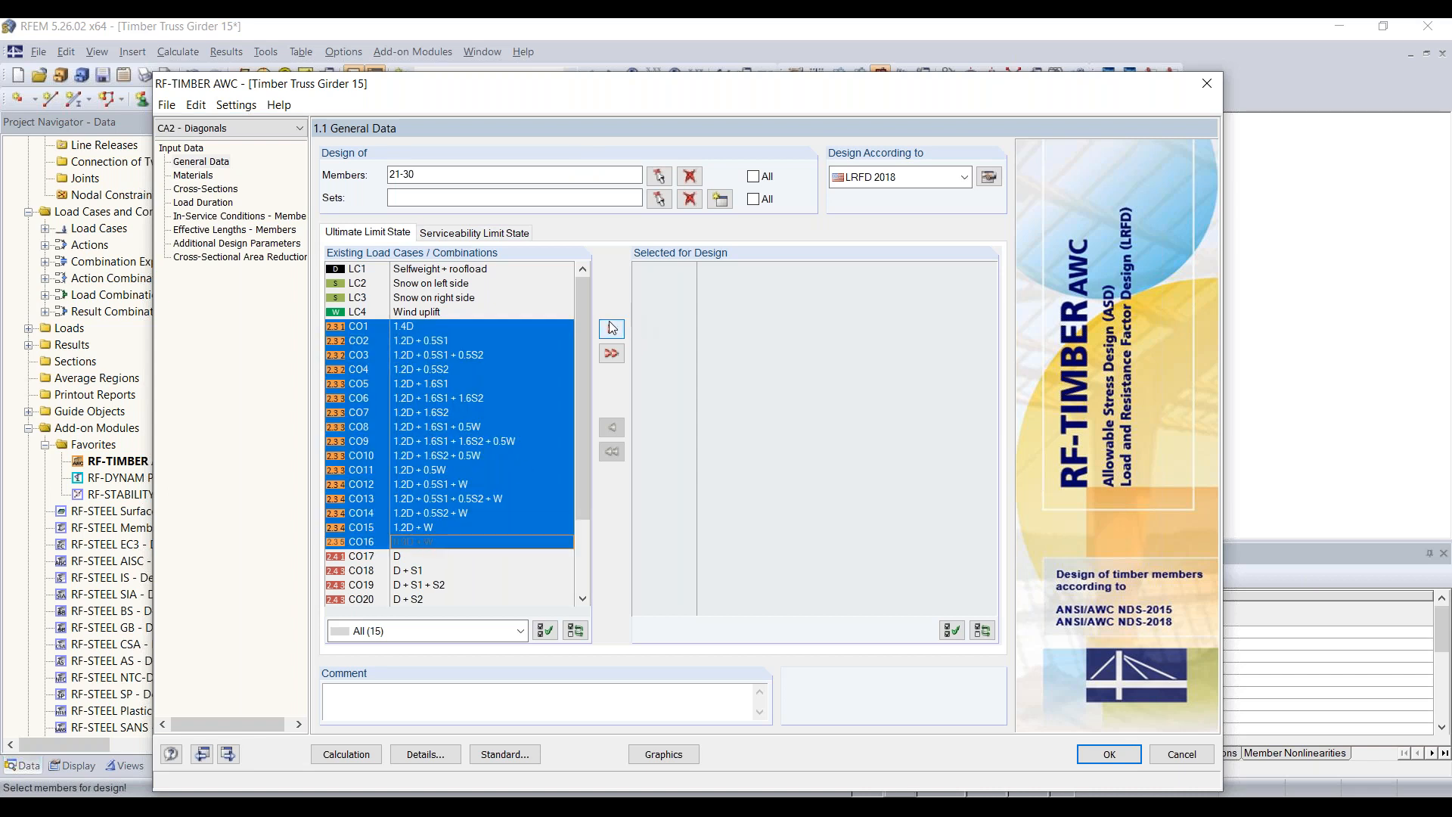
left_click(612, 327)
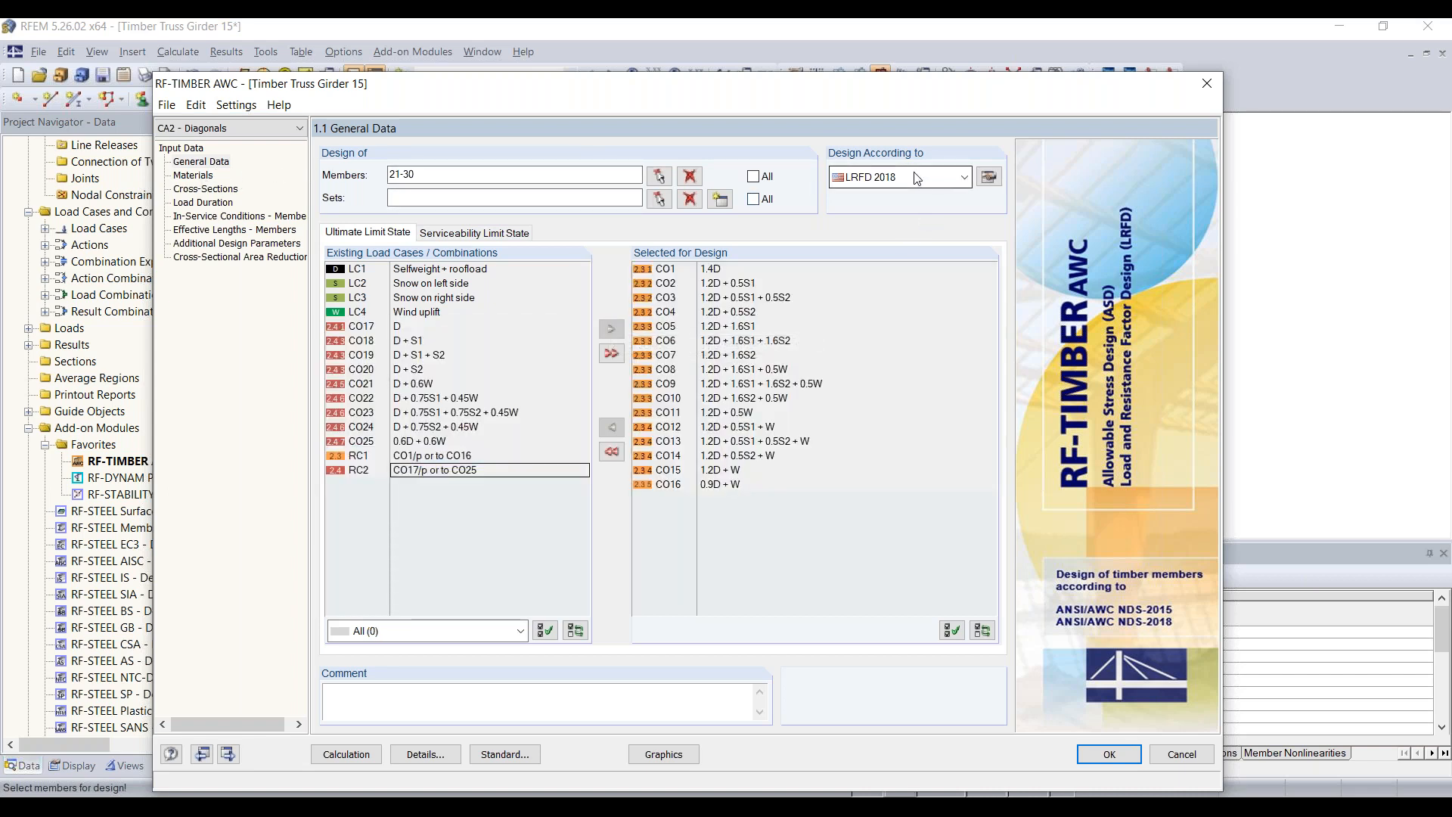
- Check the Diagonals case's input from materials through effective lengths to cross-sectional area reduction, and run the design calculation
left_click(193, 175)
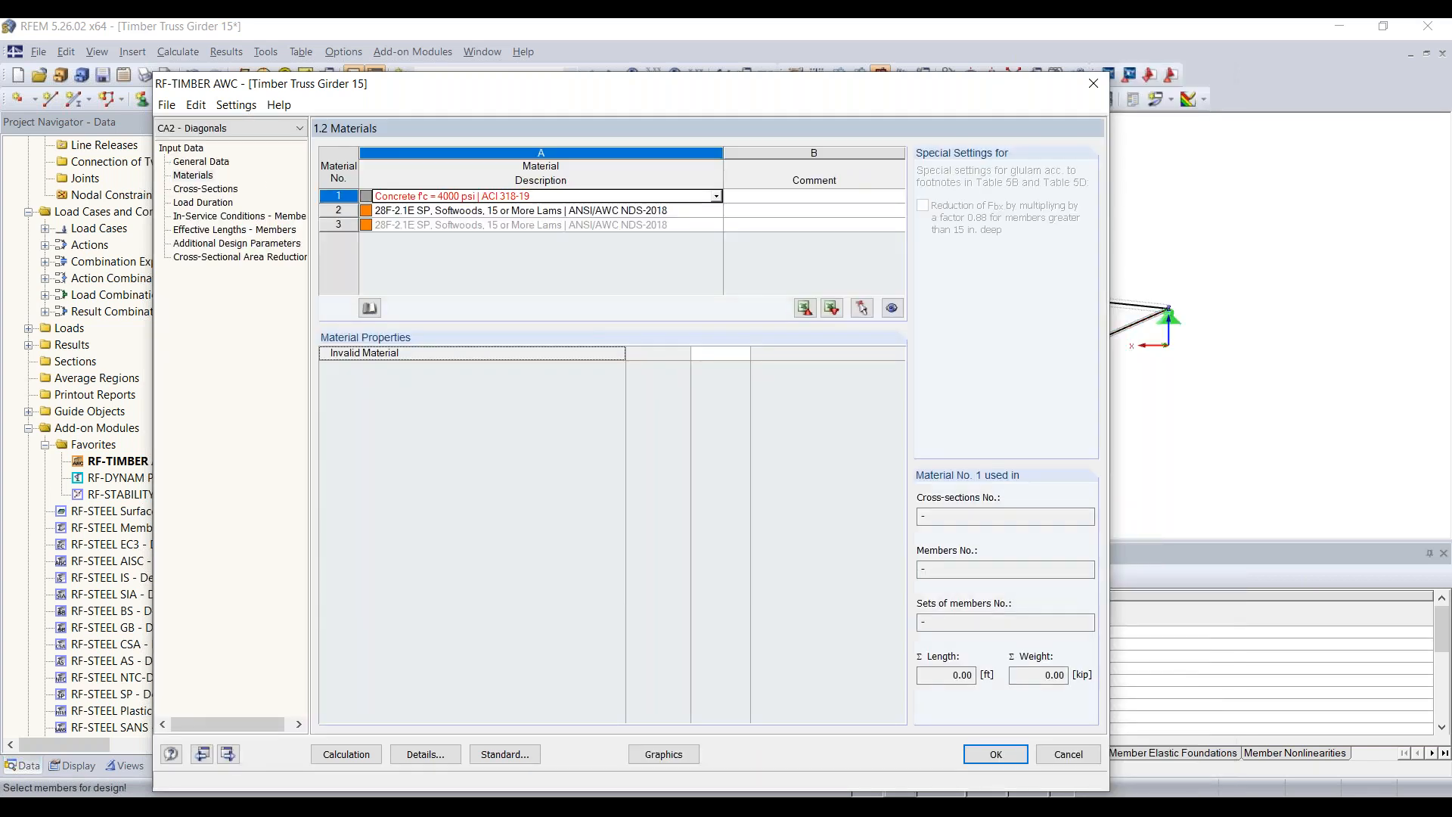
left_click(190, 189)
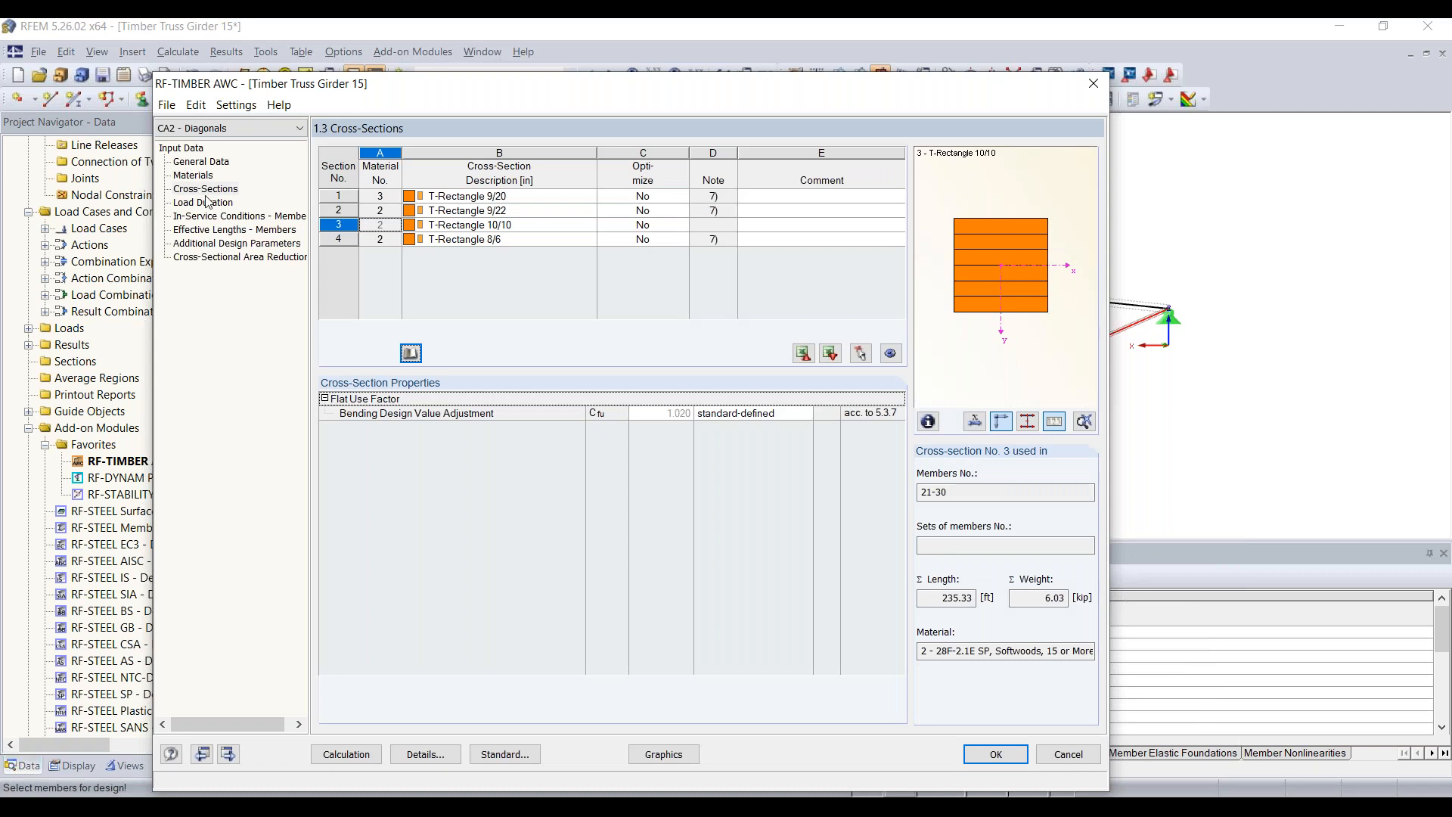
left_click(202, 202)
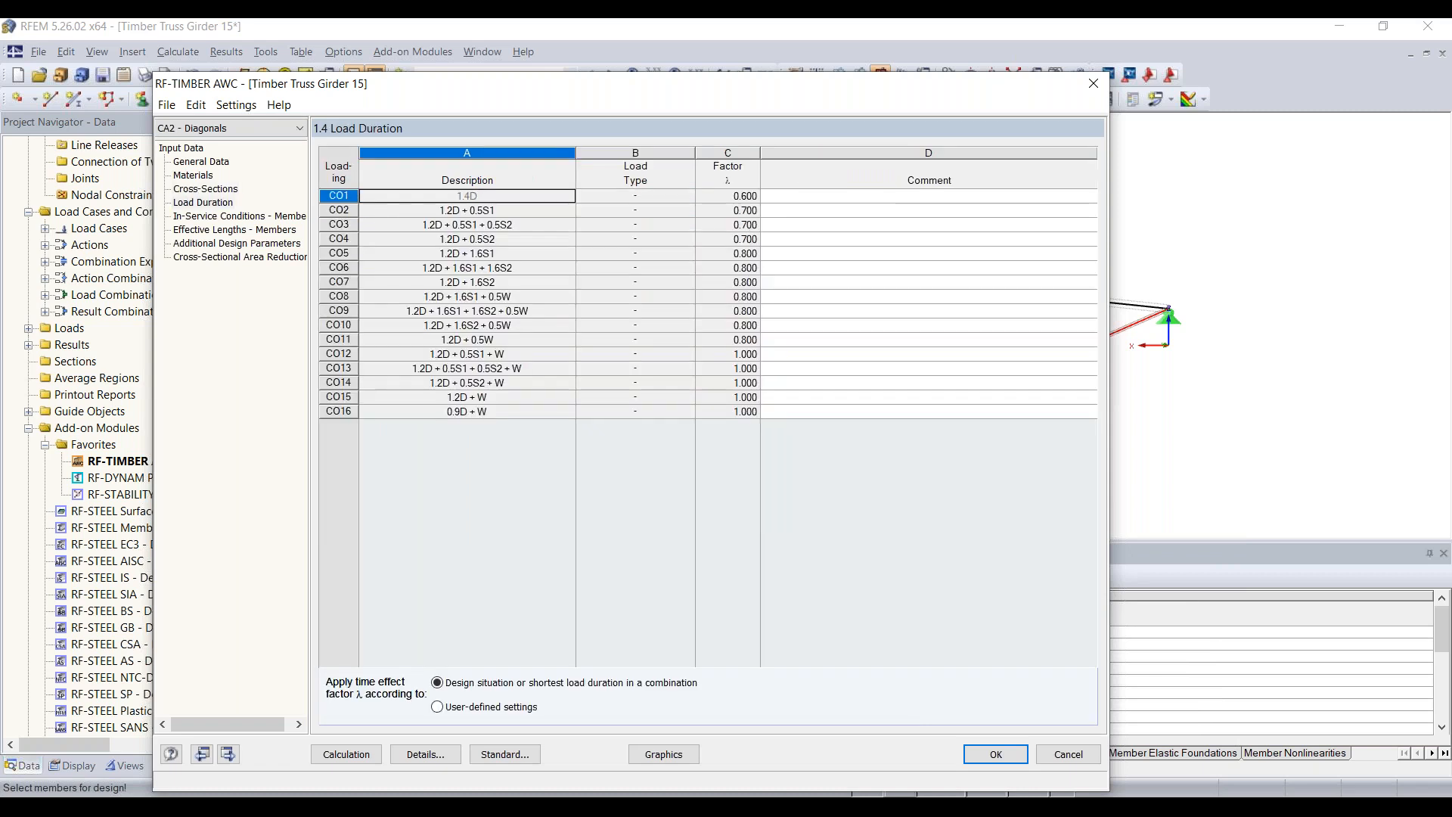
left_click(220, 216)
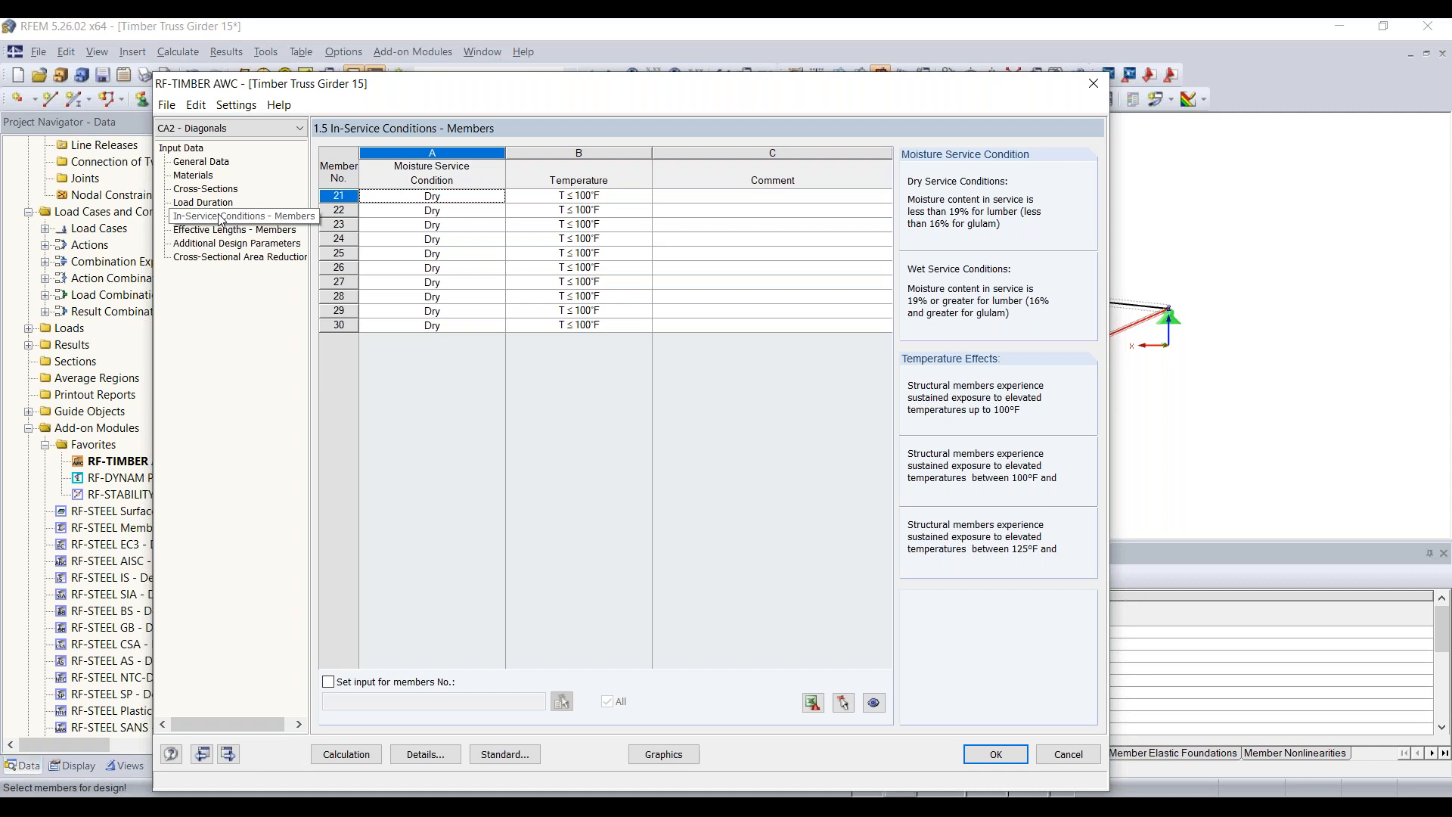
left_click(228, 230)
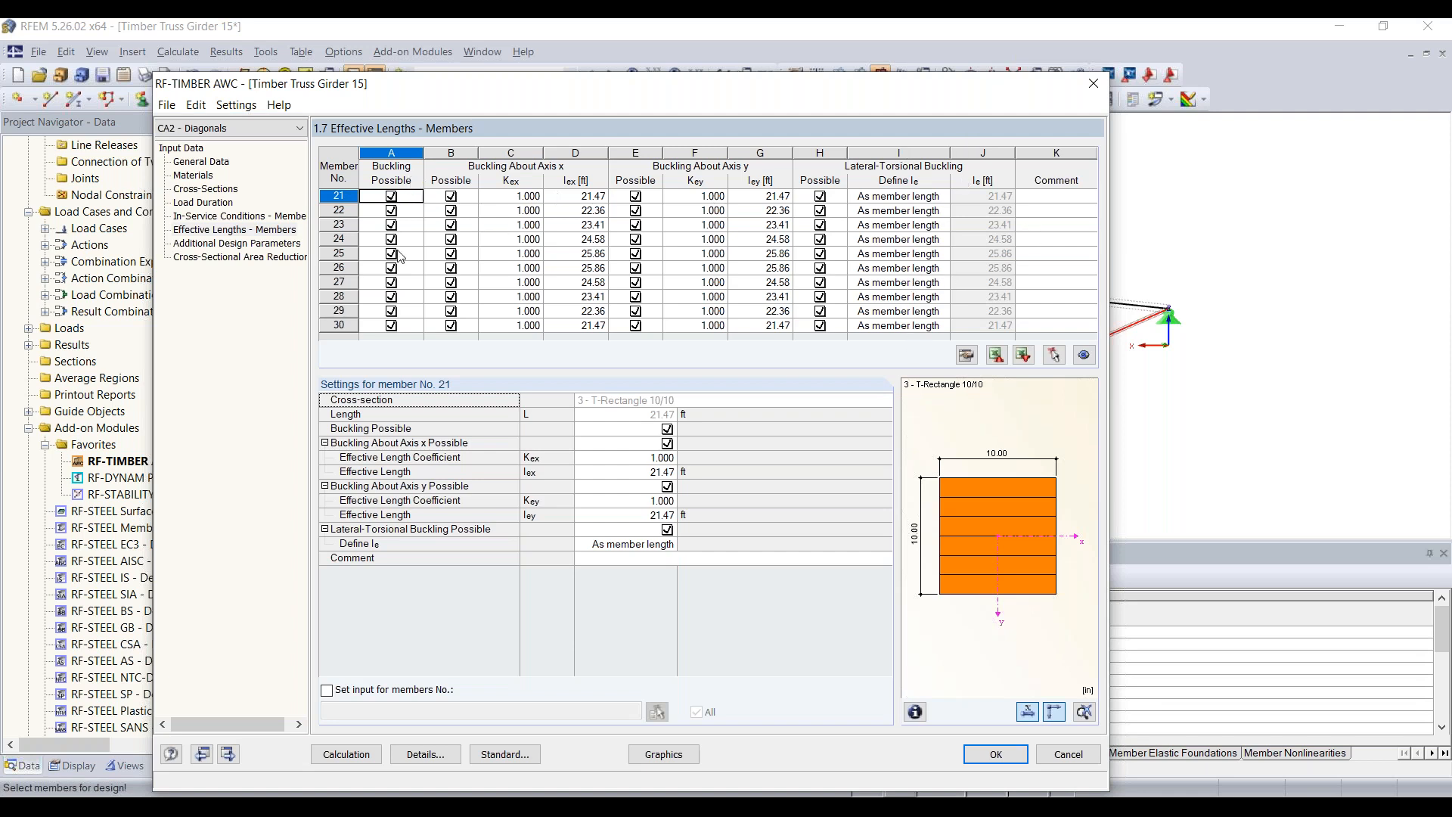
left_click(236, 243)
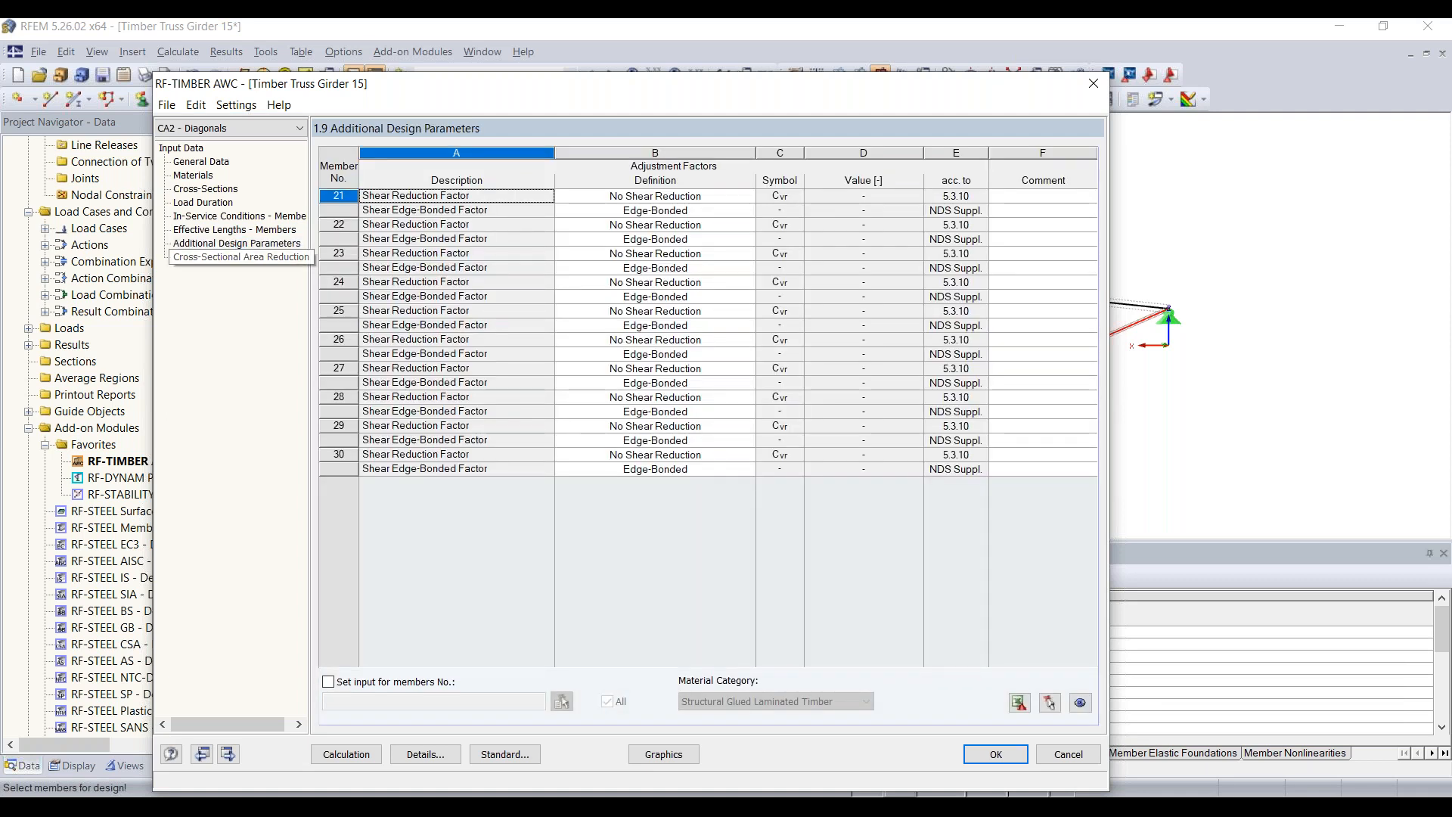
left_click(240, 257)
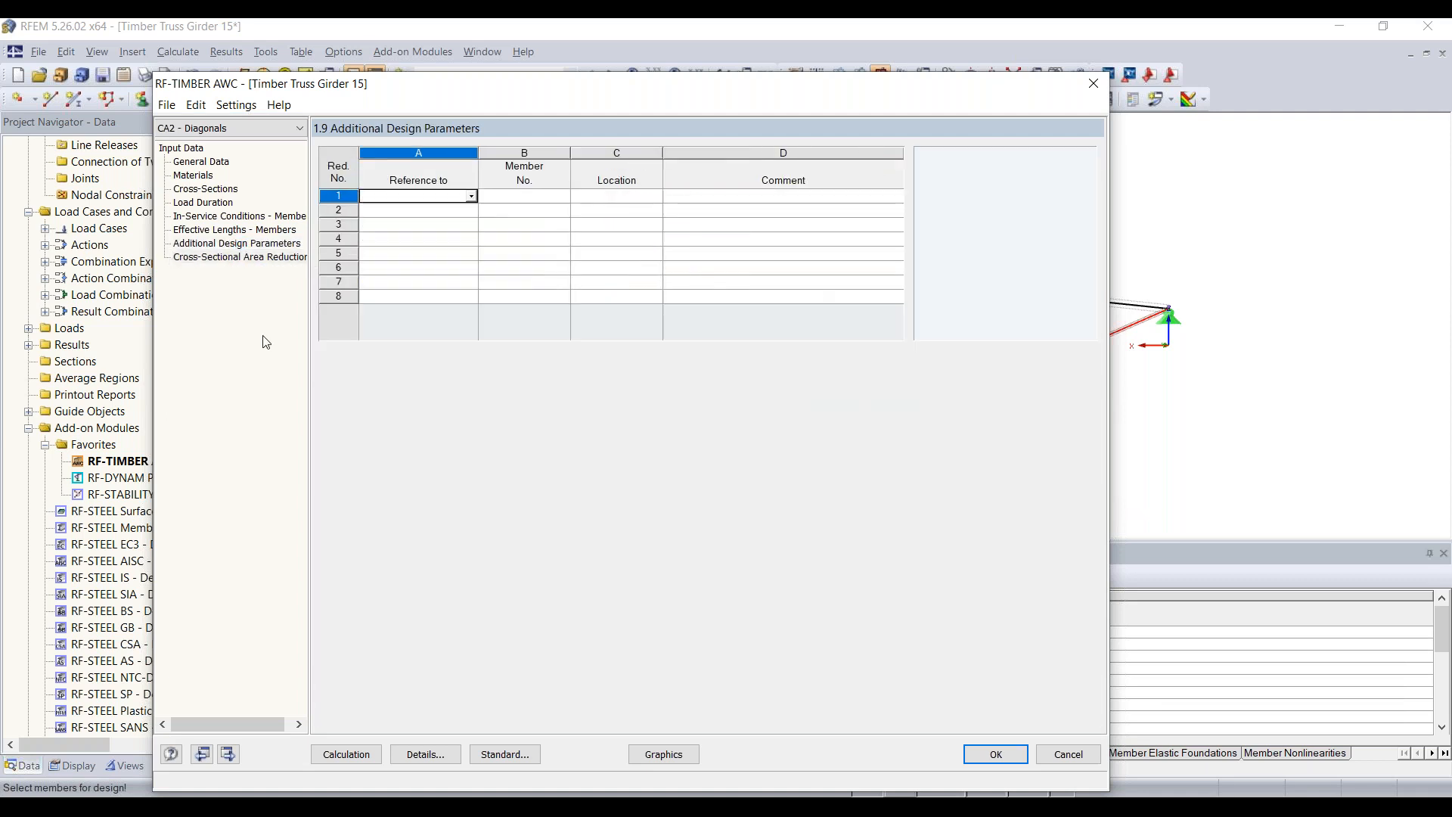
left_click(338, 755)
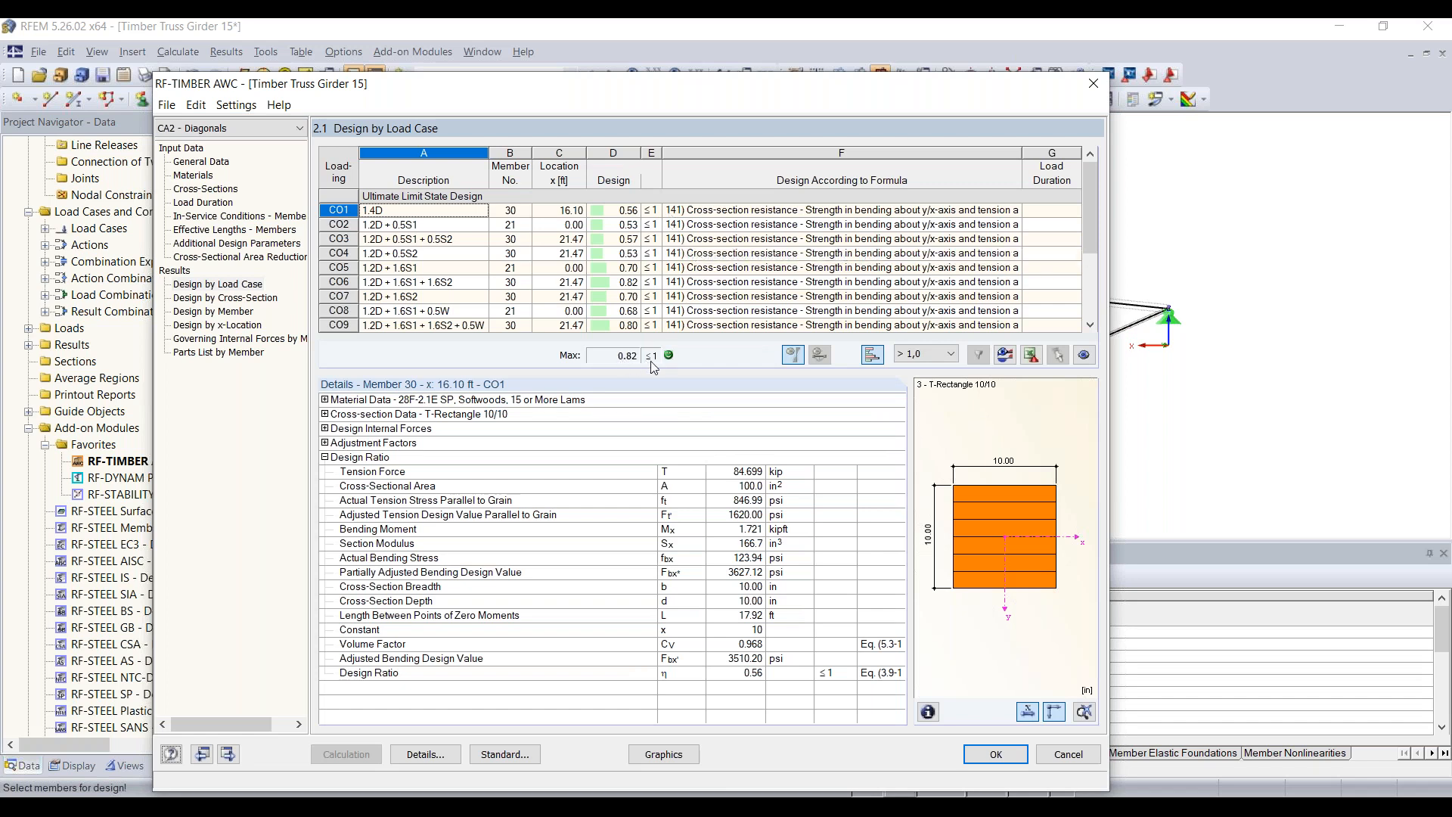
- Review the design ratios by load case and filter the results to show only the maximum ratio
scroll(690, 246, "down", 1)
scroll(690, 246, "down", 1)
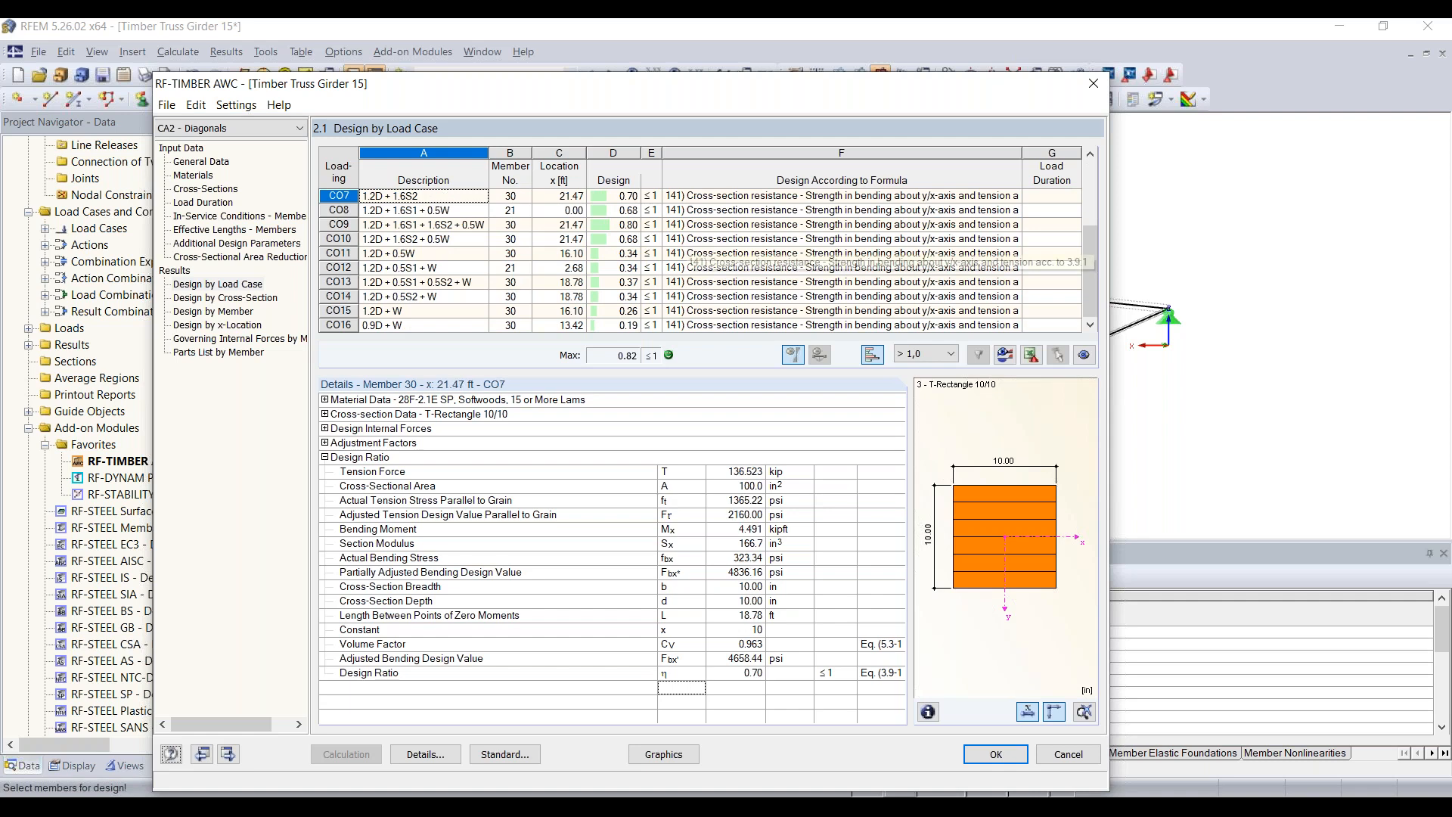
scroll(690, 258, "up", 2)
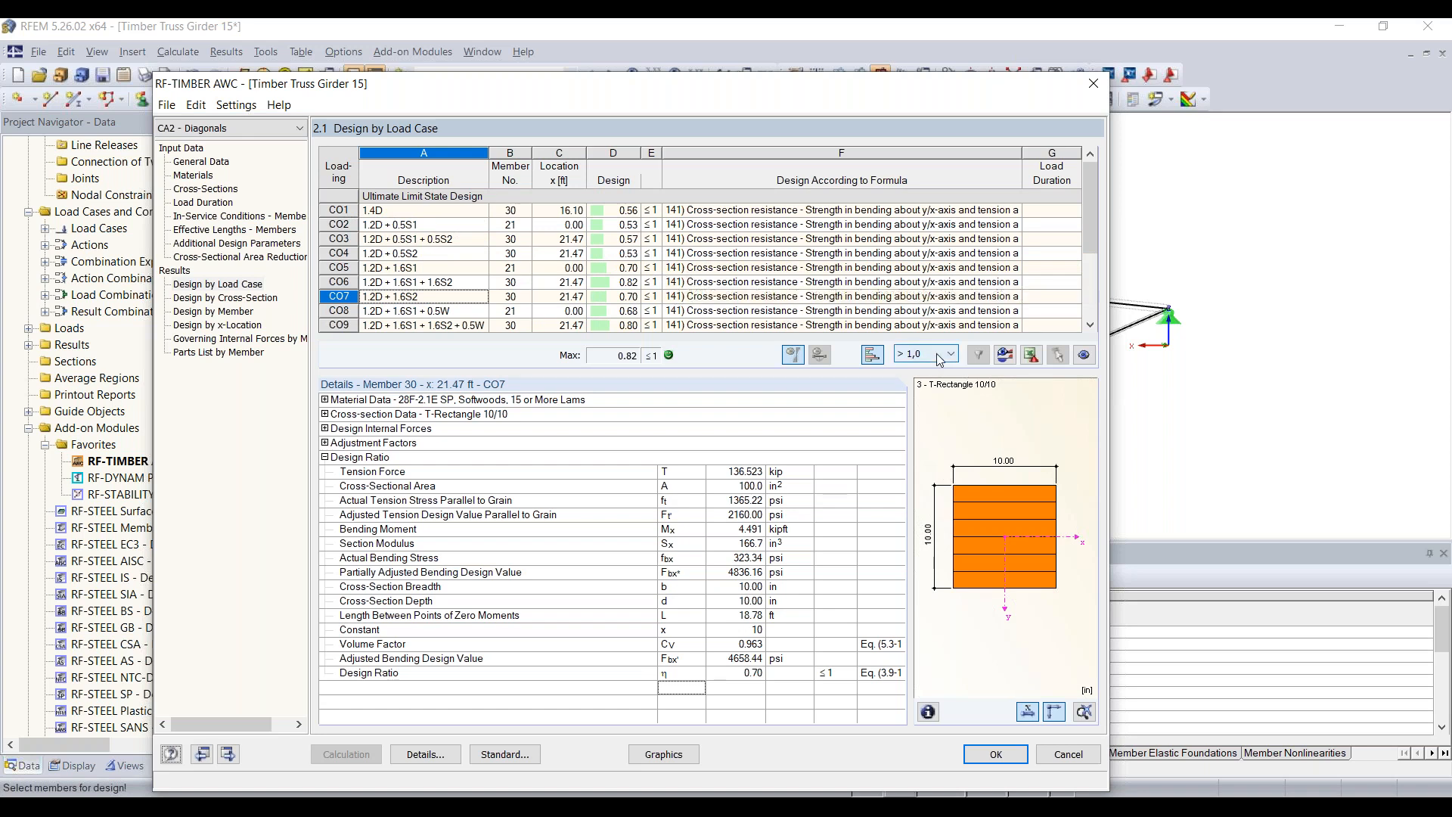
left_click(940, 360)
left_click(917, 386)
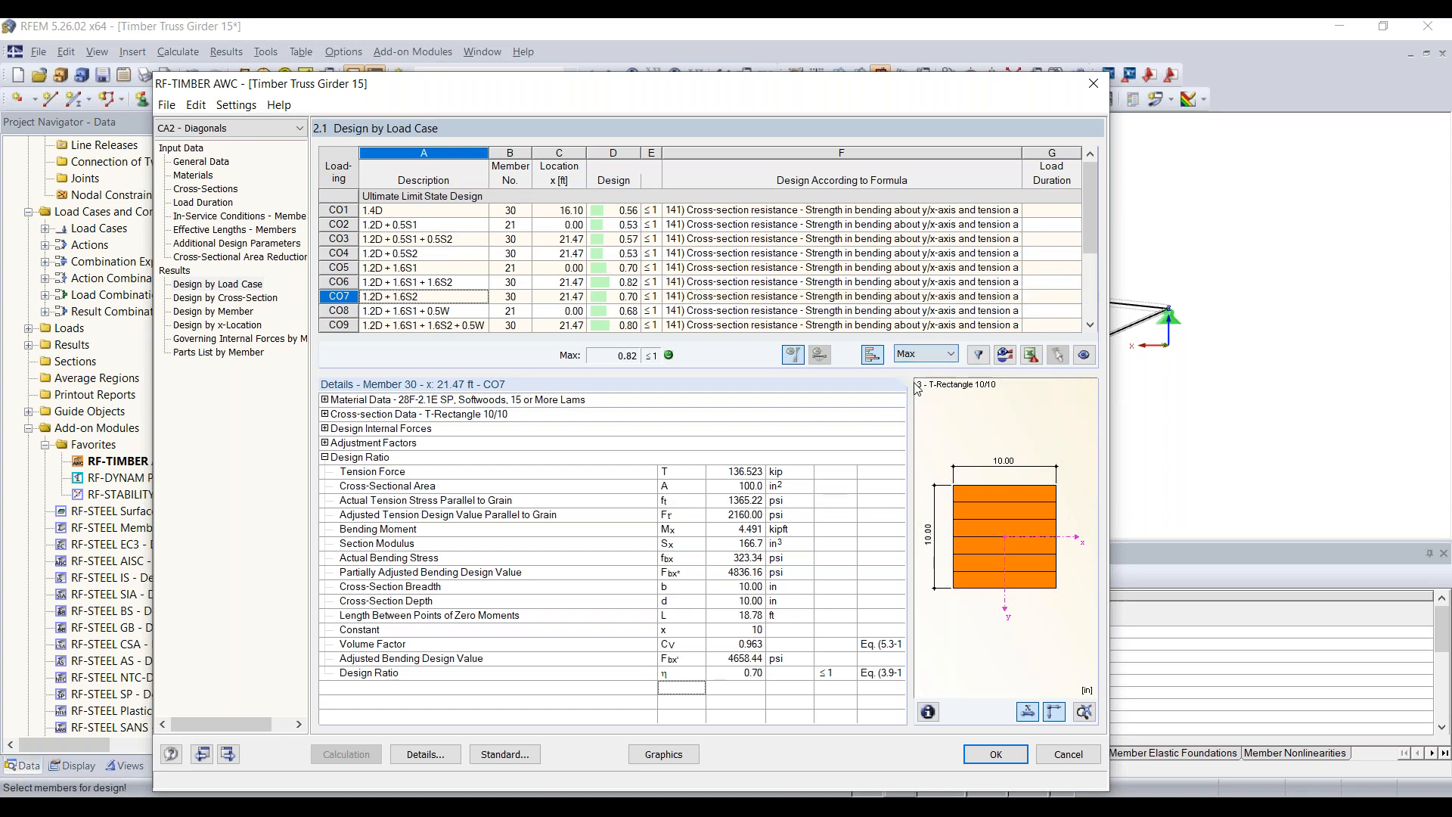
left_click(980, 355)
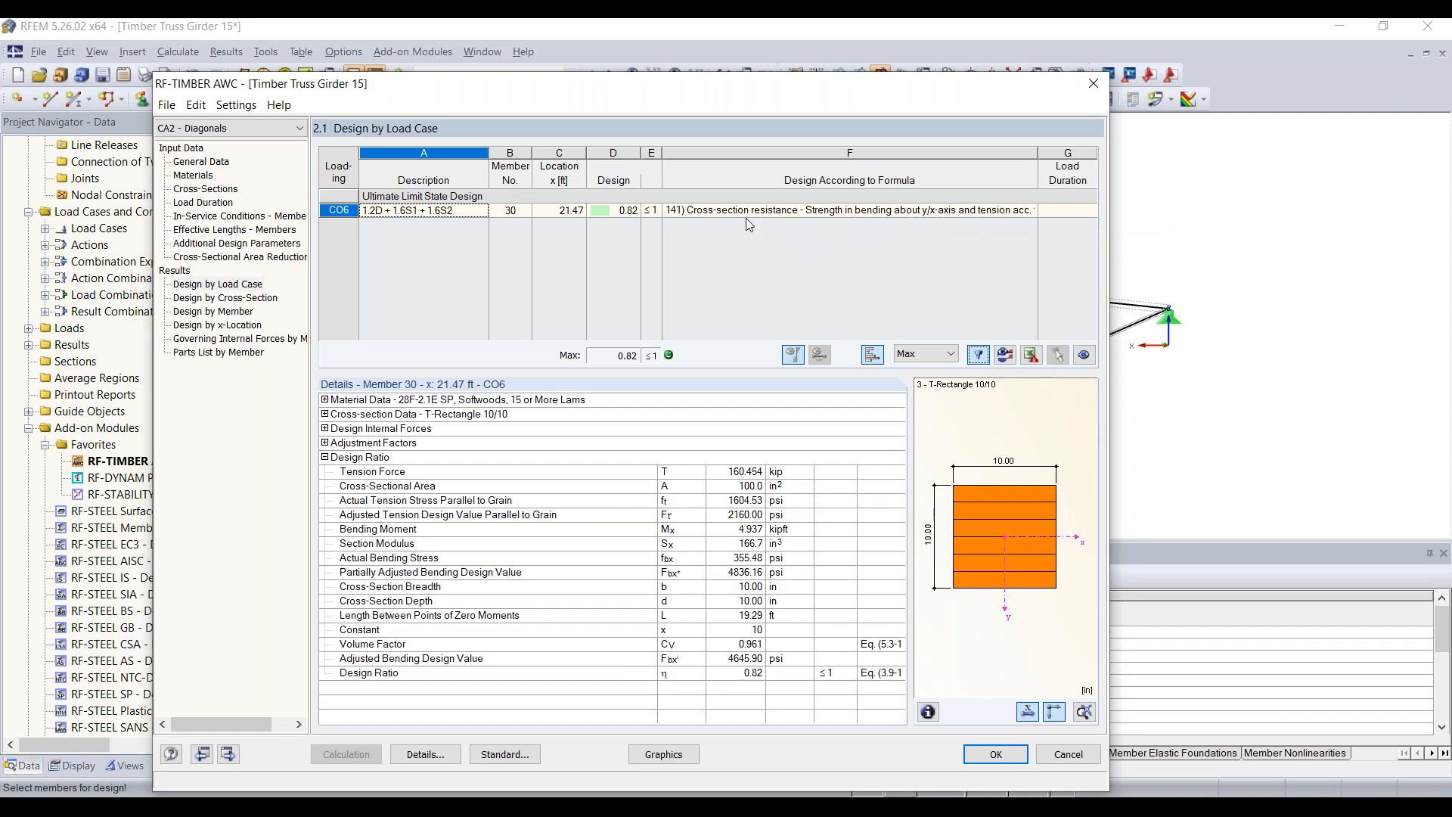
- Inspect the governing CO6 result for member 30 and locate that member in the truss model
left_click(334, 212)
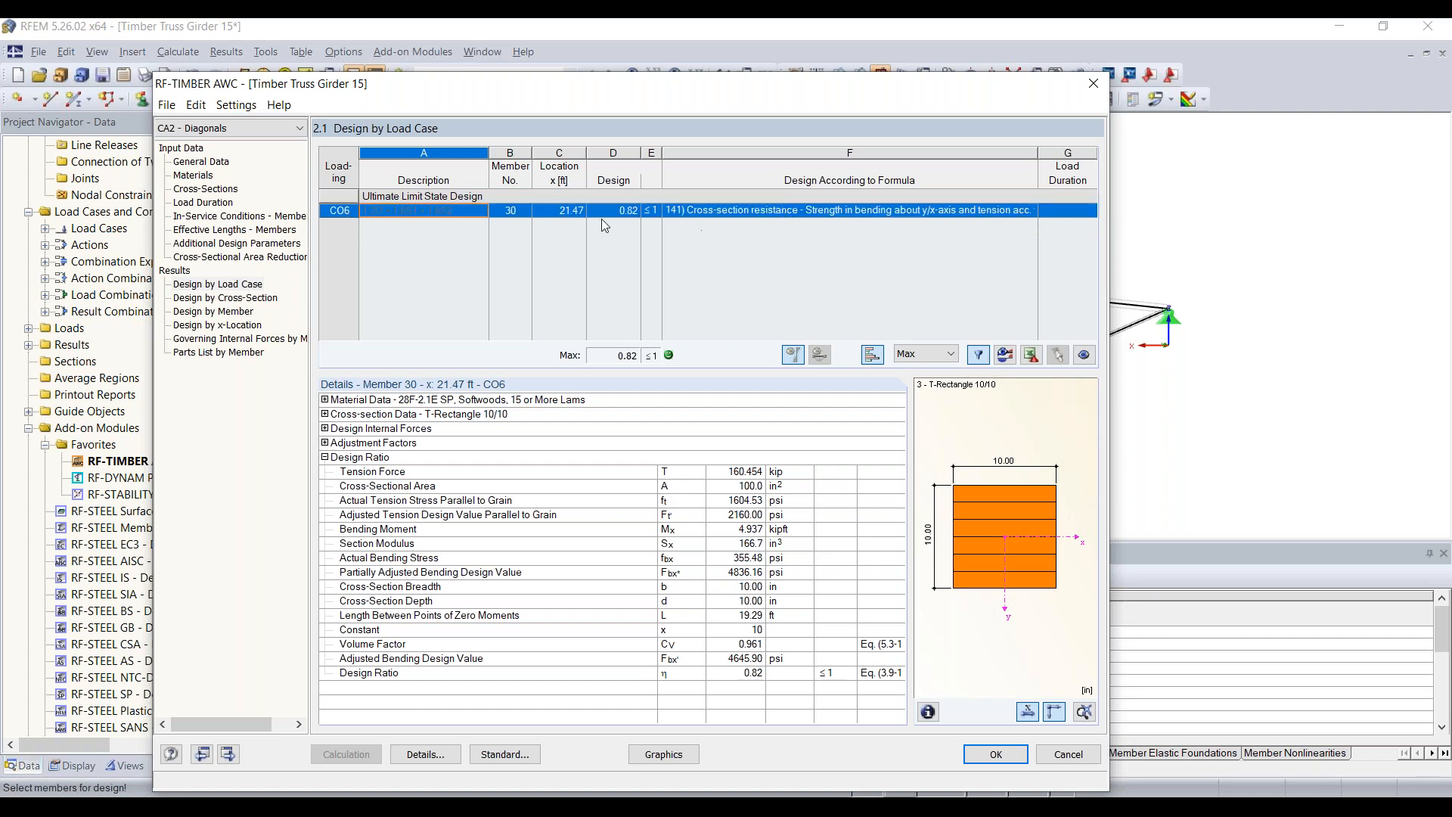
left_click(511, 212)
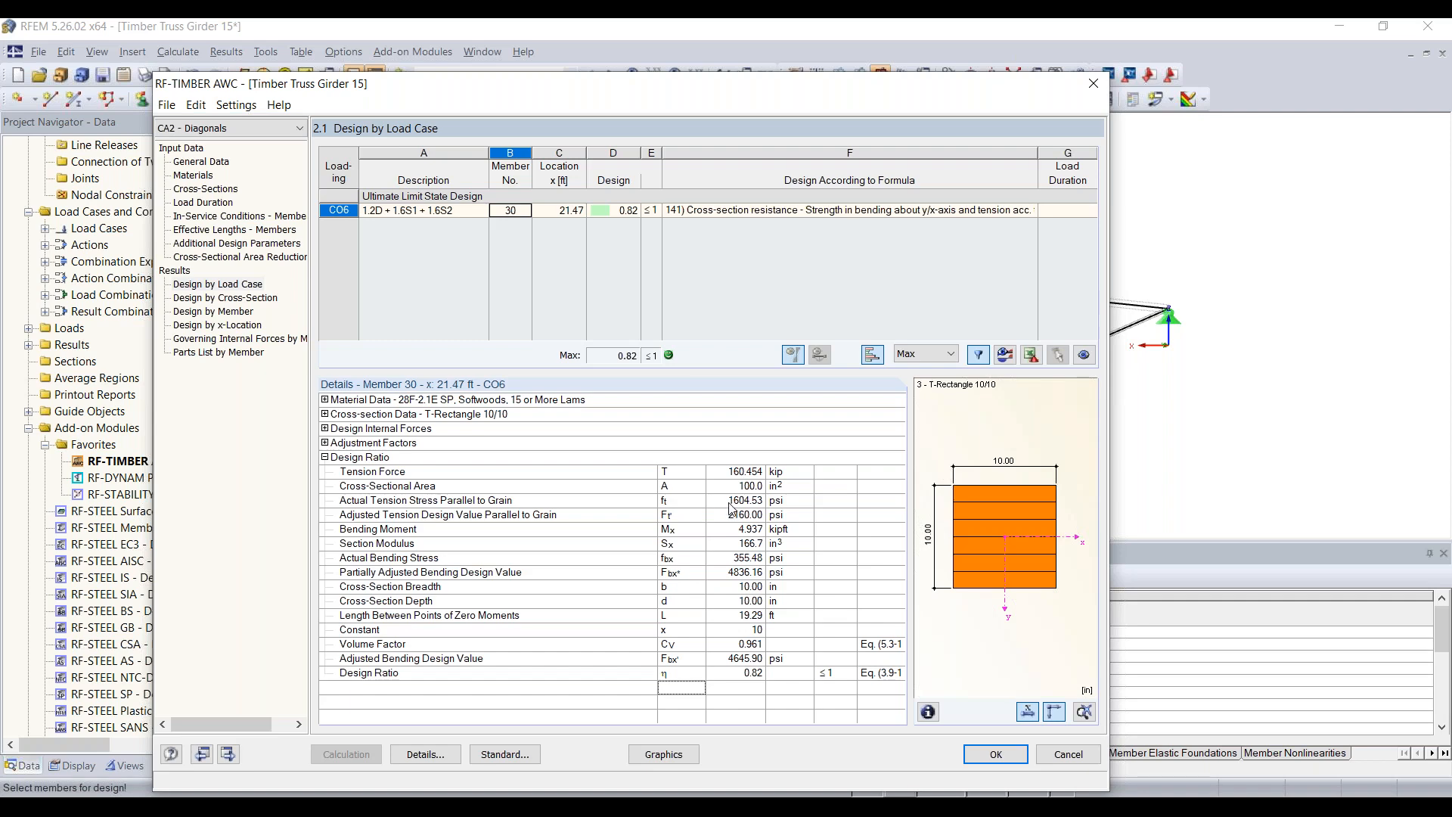
left_click_drag(765, 80, 785, 272)
left_click(627, 402)
left_click(520, 401)
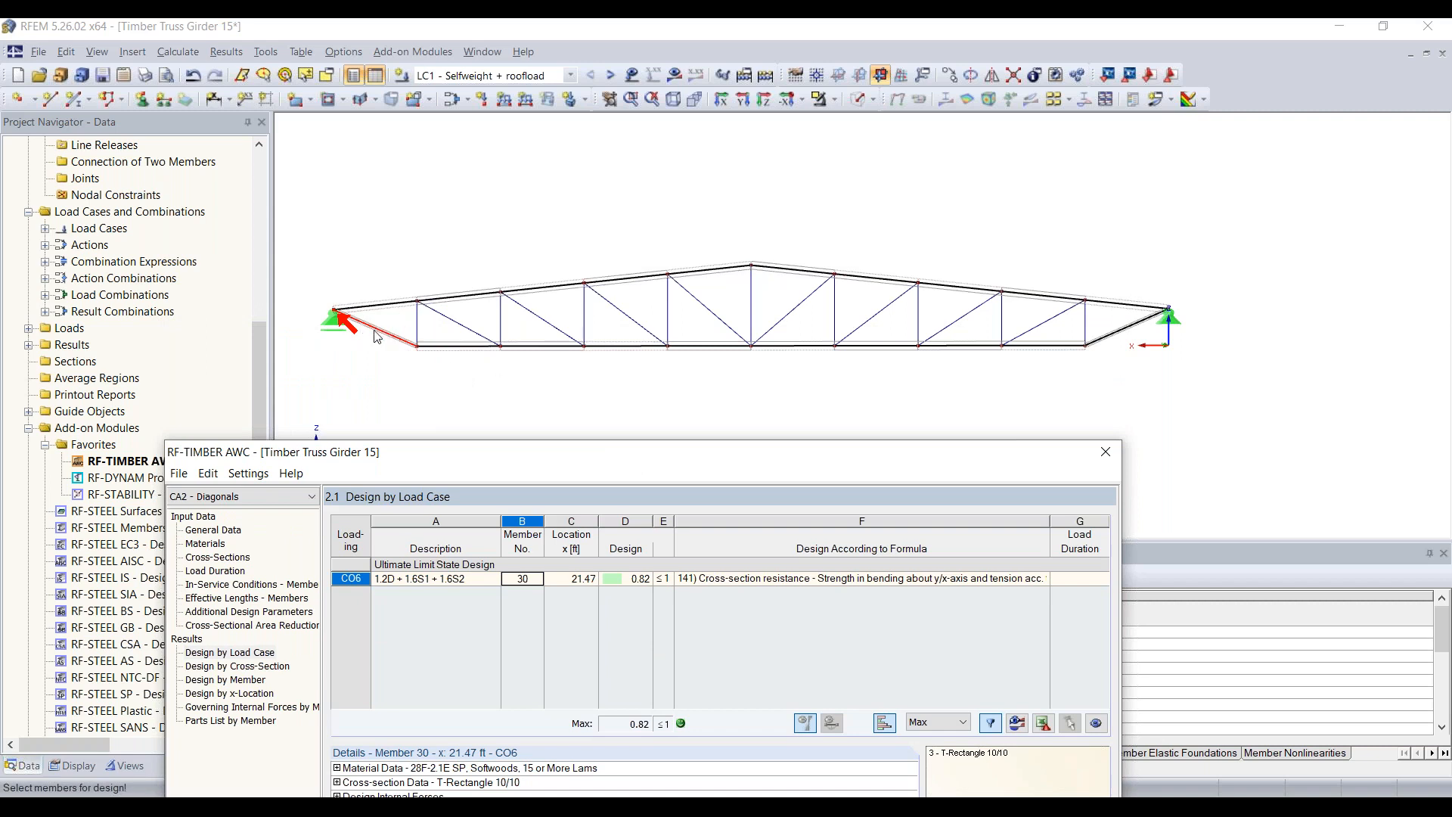
left_click_drag(571, 459, 587, 112)
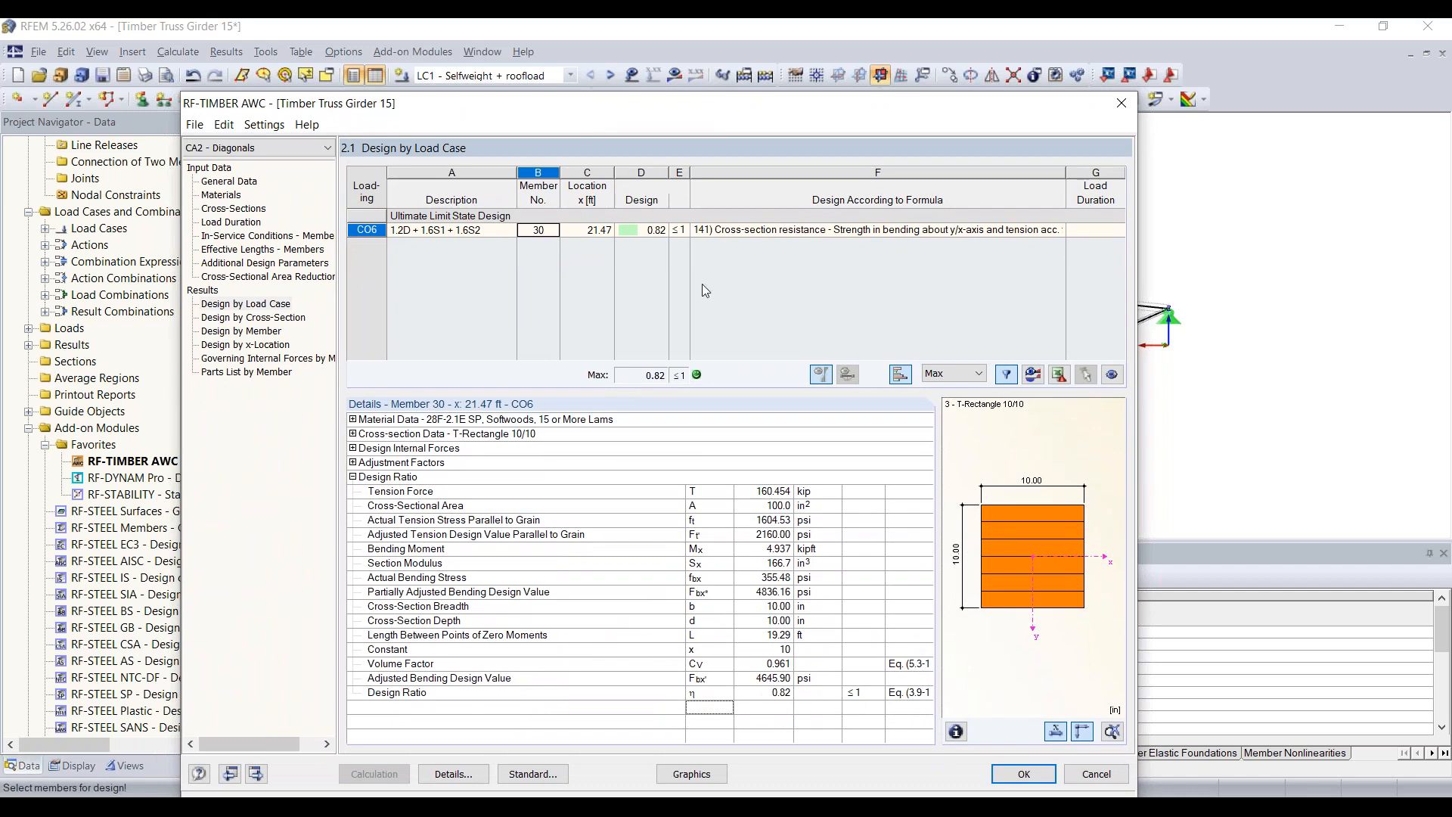
- Review the design results by cross-section and examine the diagonals' design ratio diagrams on the truss model
left_click(277, 321)
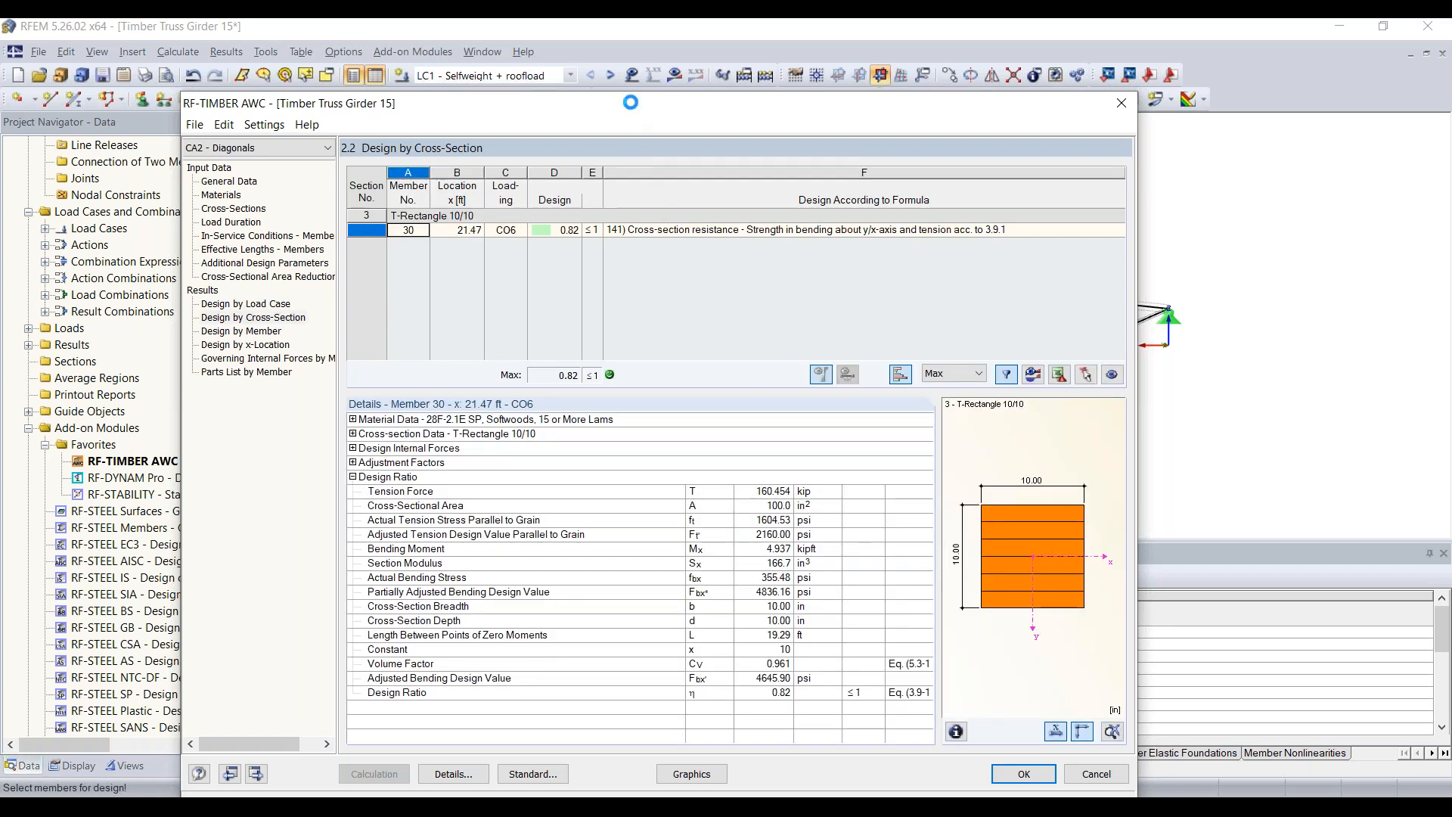
left_click_drag(637, 105, 644, 49)
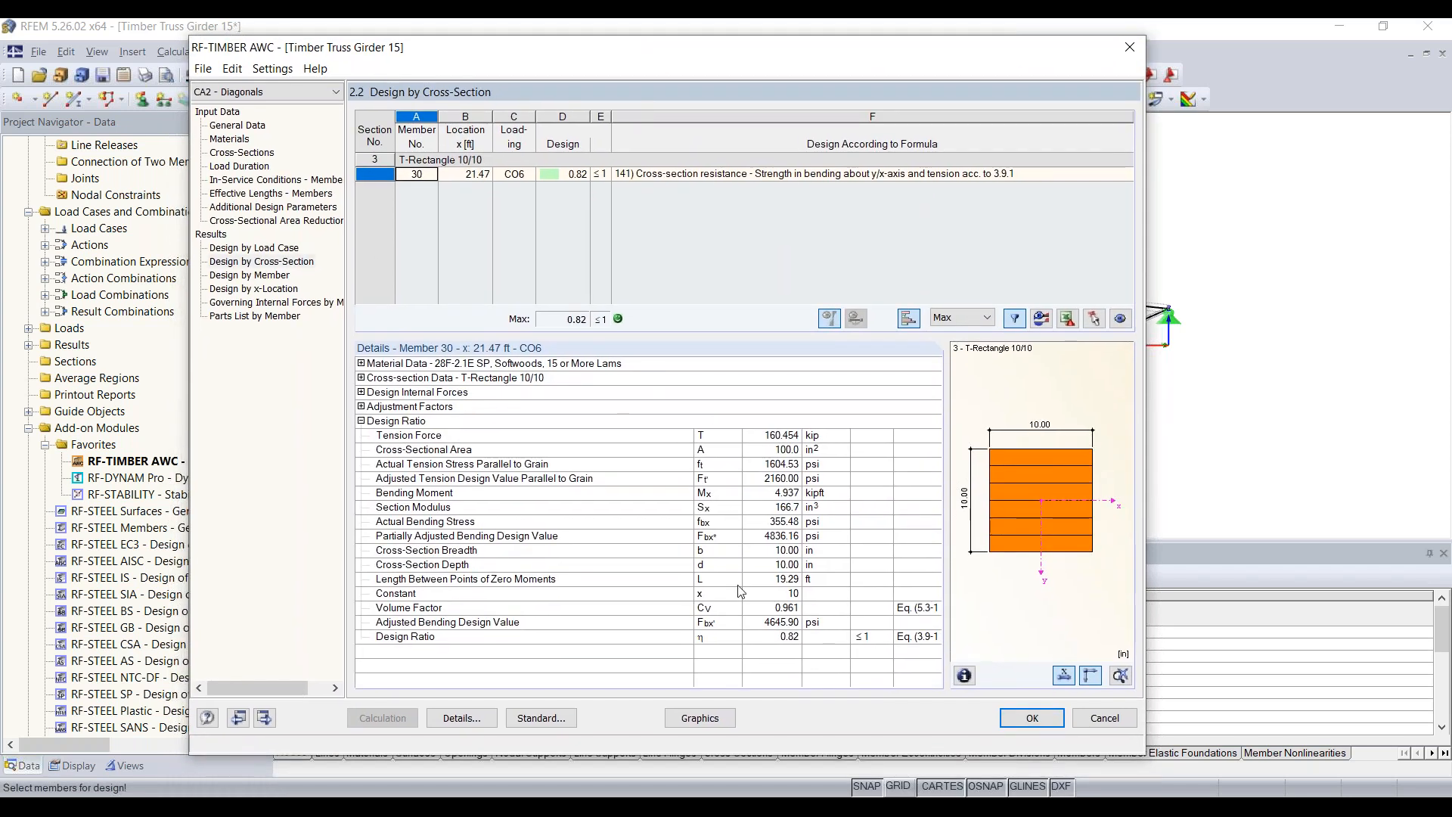
left_click(700, 717)
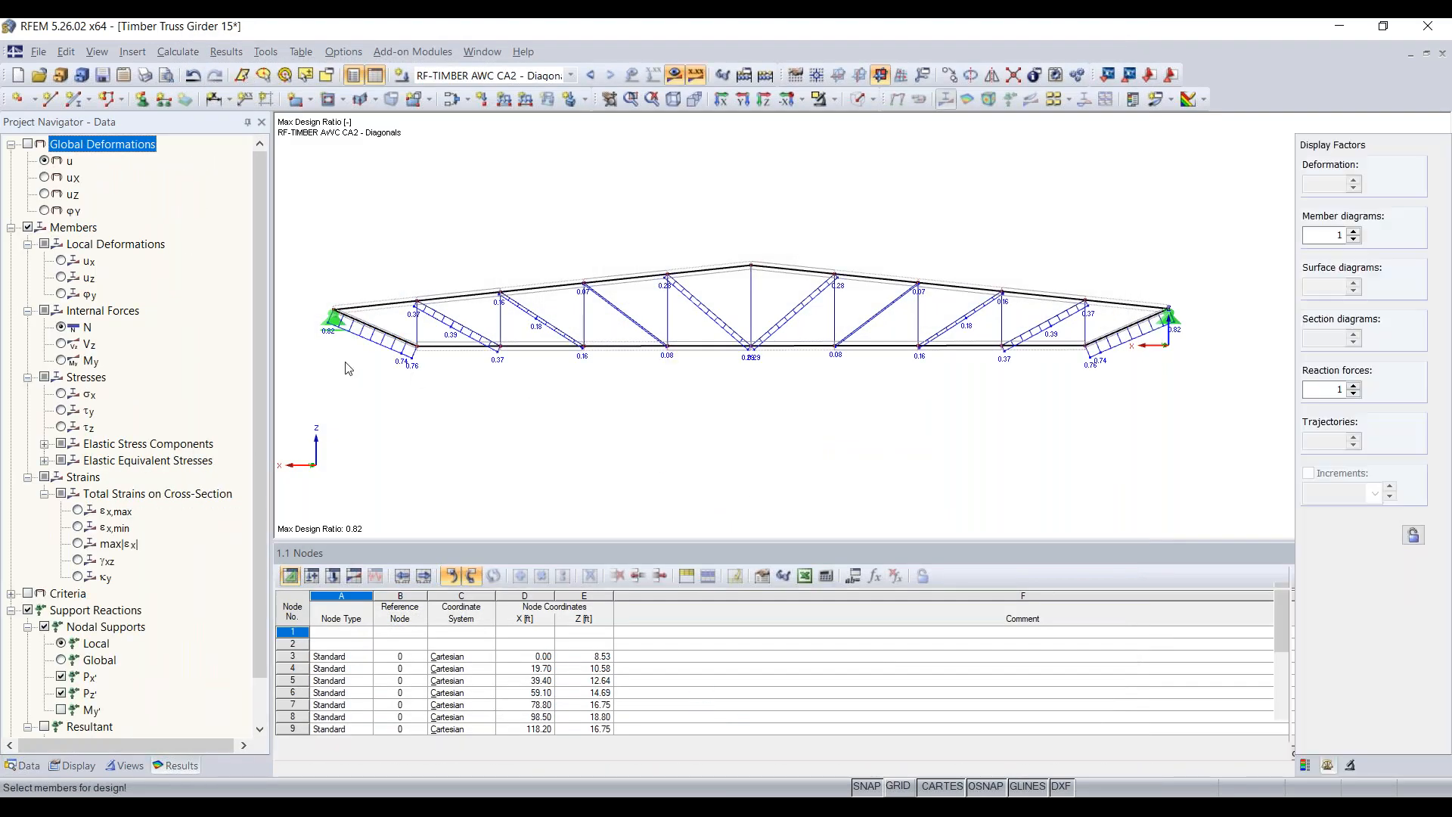
middle_click_drag(348, 368, 621, 440)
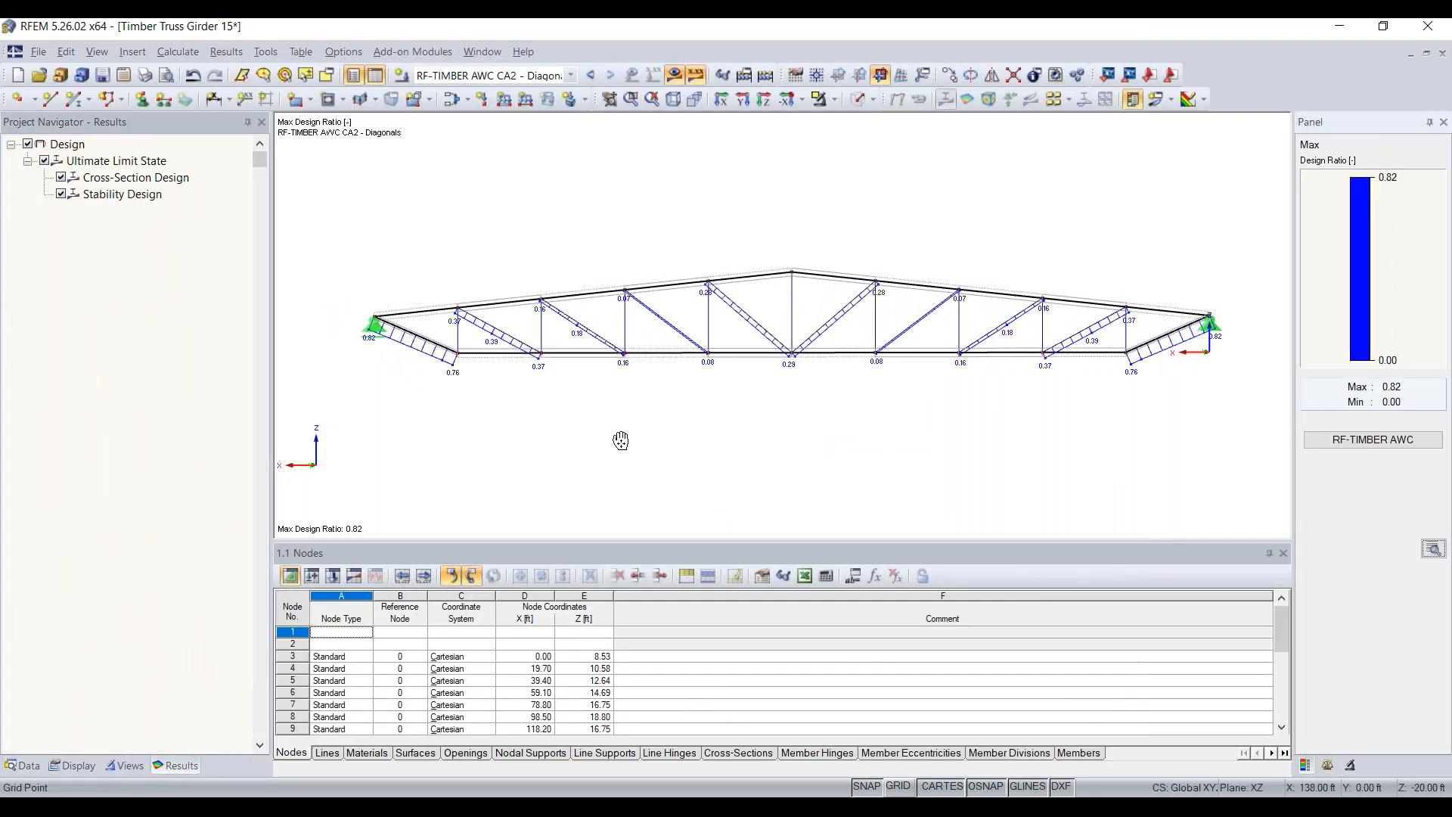
scroll(533, 362, "up", 1)
middle_click_drag(531, 364, 463, 366)
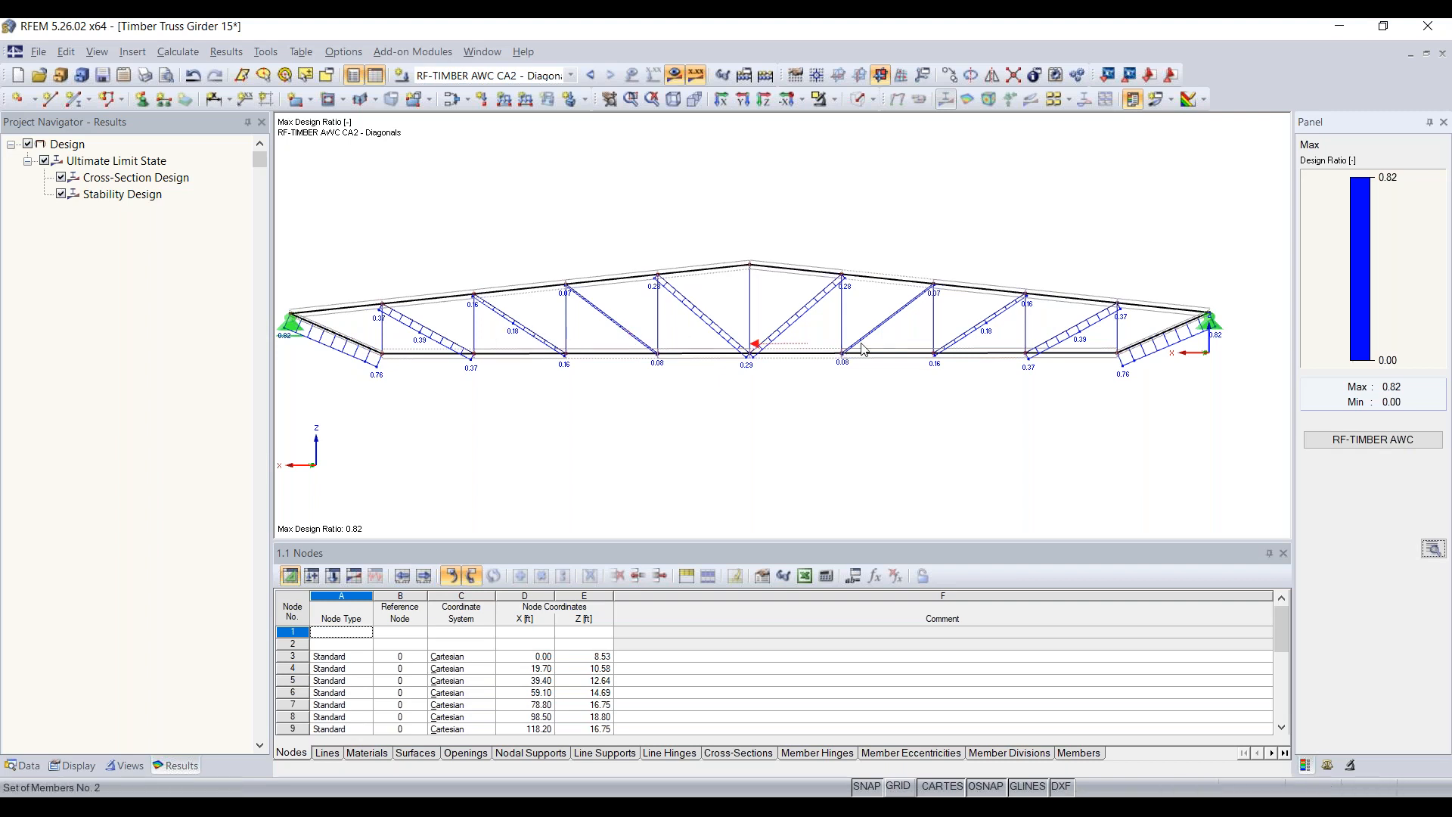
scroll(613, 321, "up", 3)
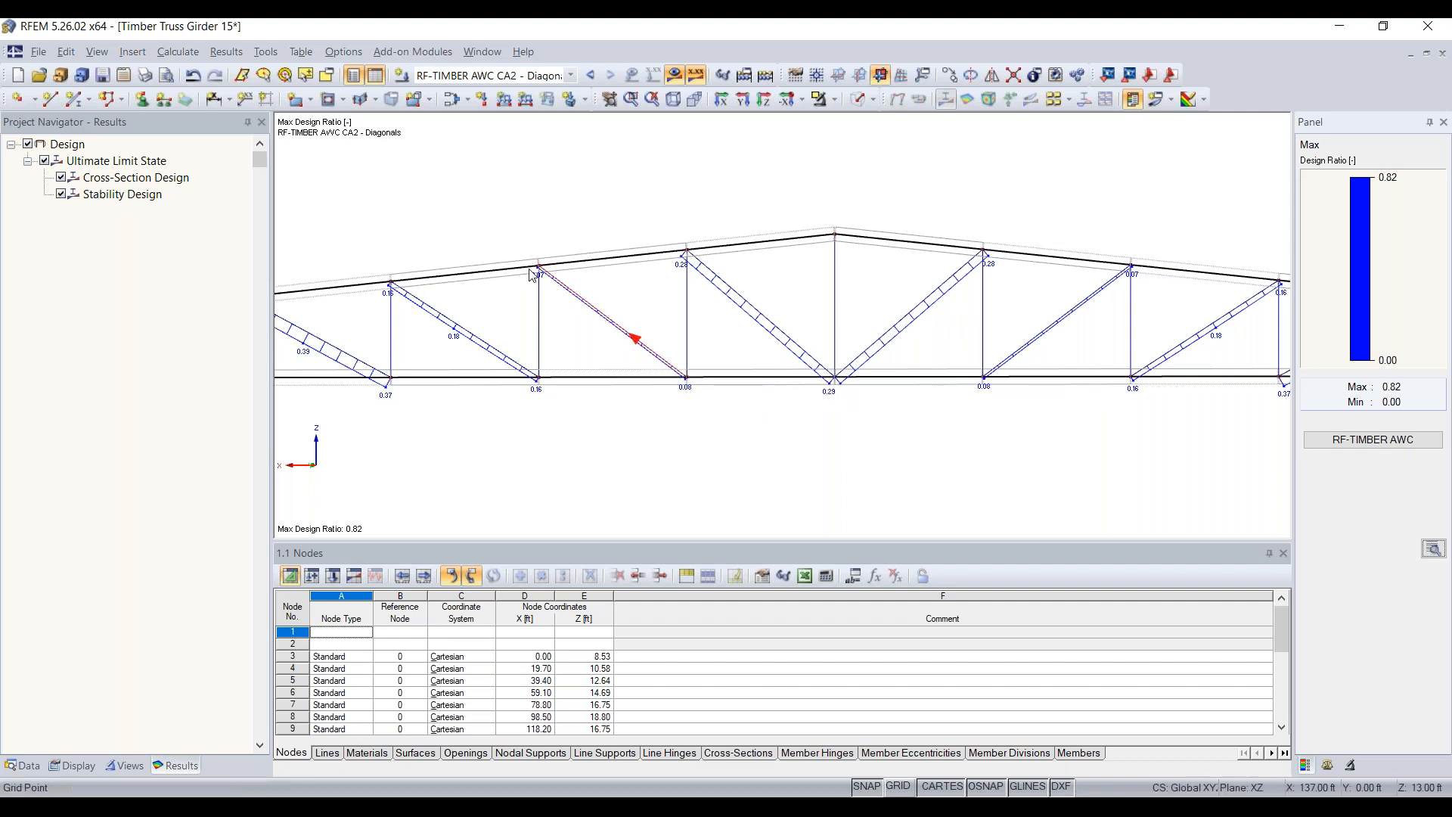
scroll(769, 441, "down", 2)
middle_click_drag(947, 456, 827, 418)
scroll(827, 417, "down", 1)
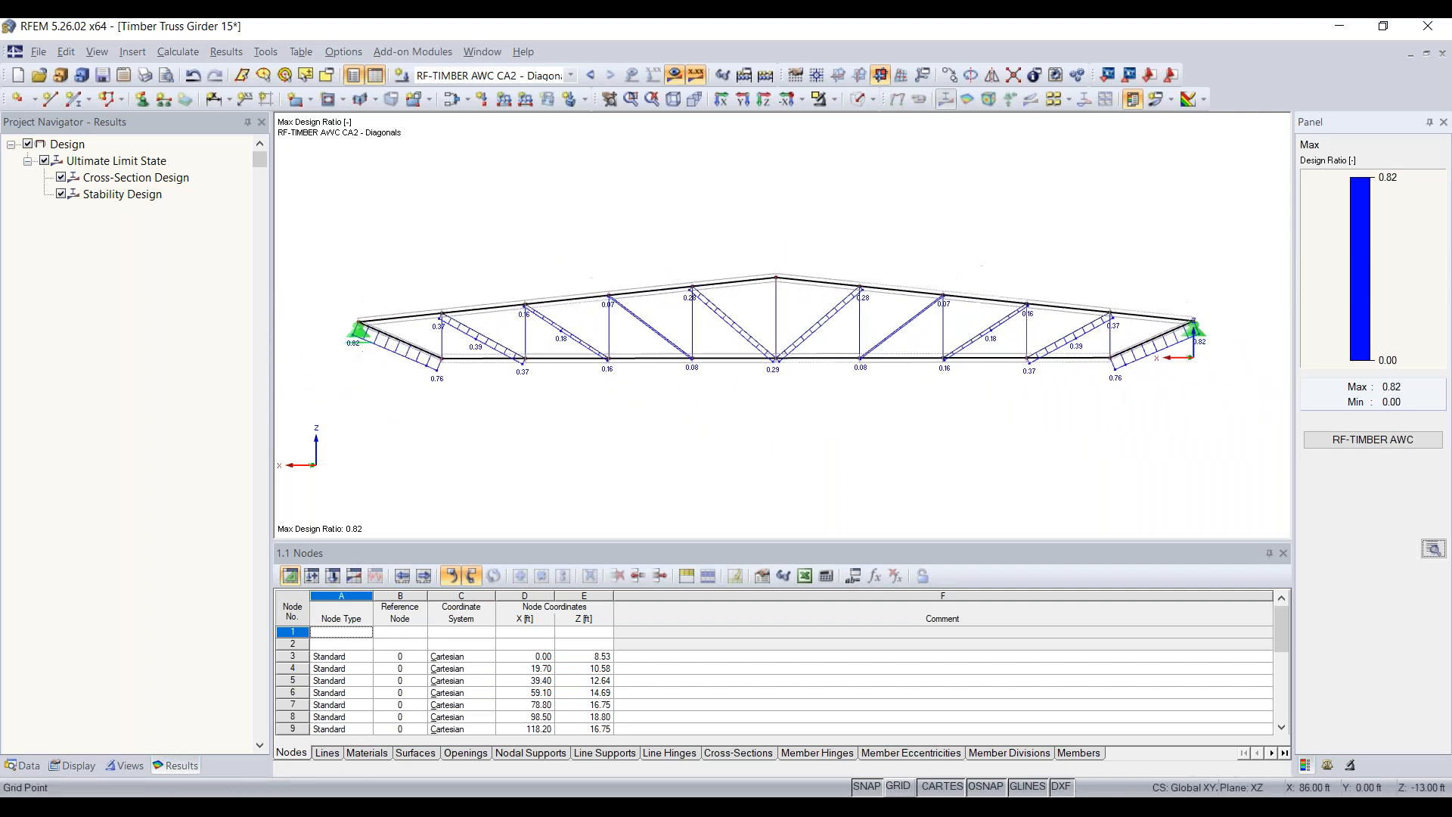
- Reopen the timber design module and create a new design case no. 3 described as "Verticals"
left_click(1409, 443)
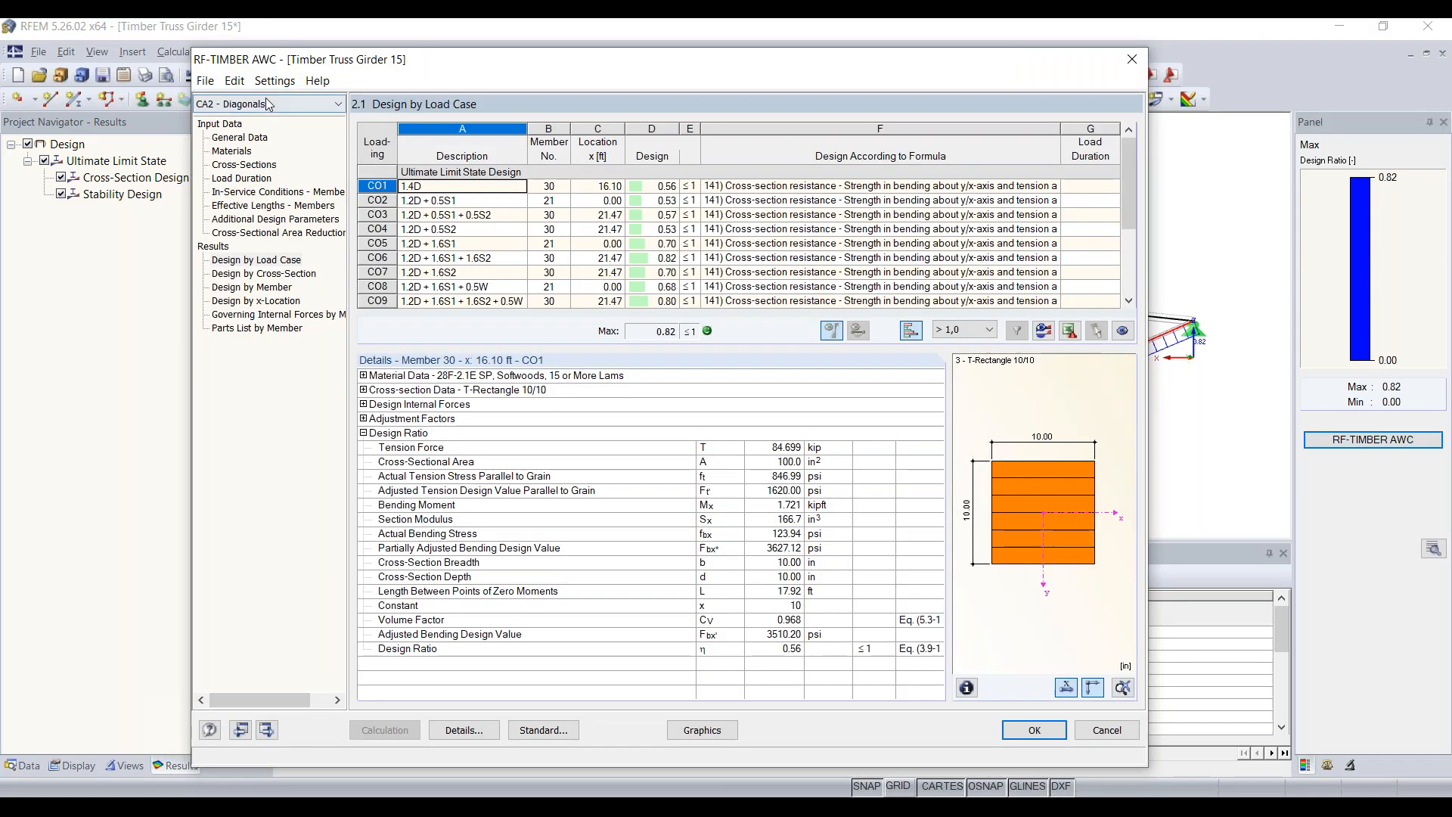
left_click(205, 80)
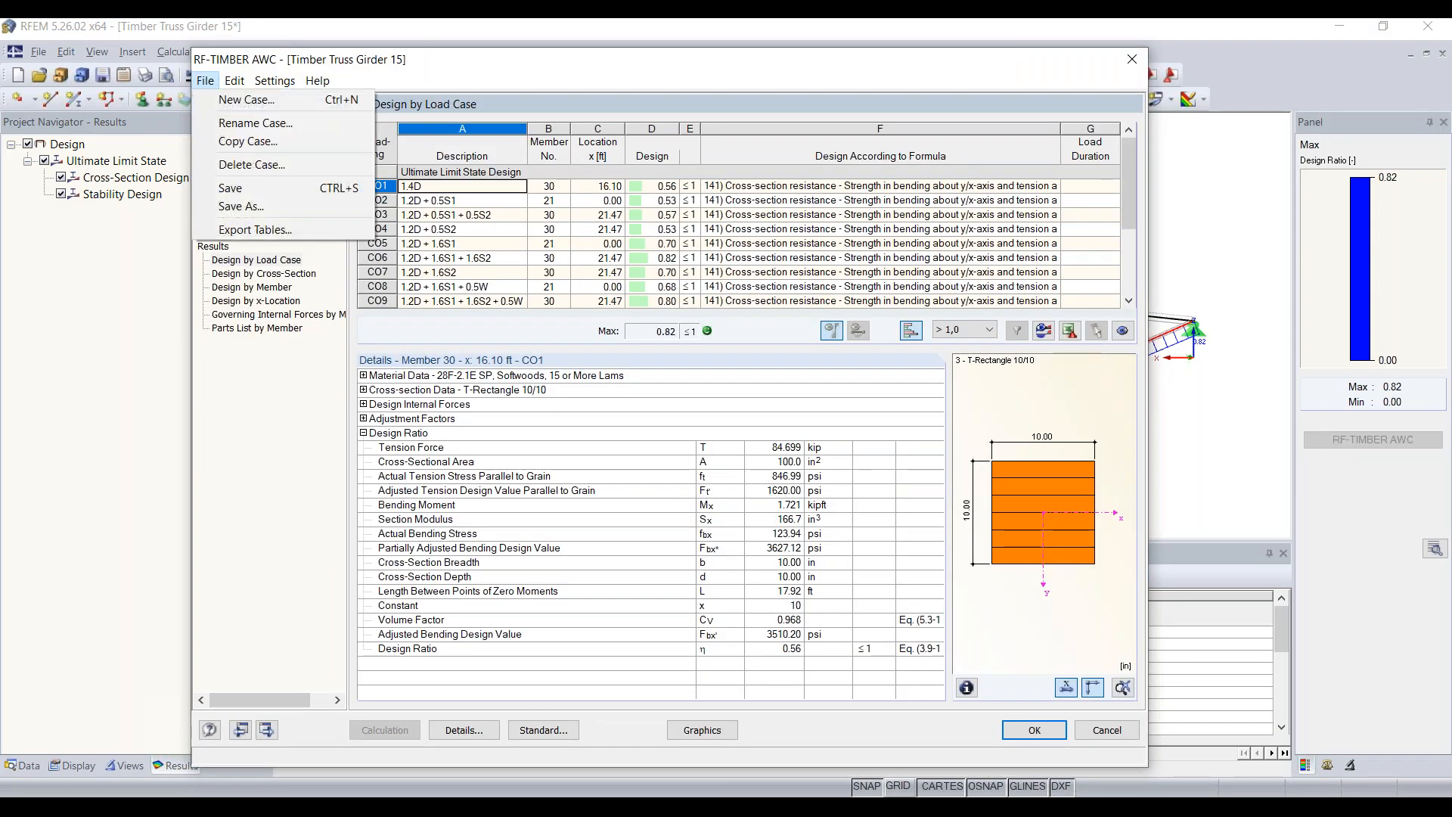
left_click(245, 107)
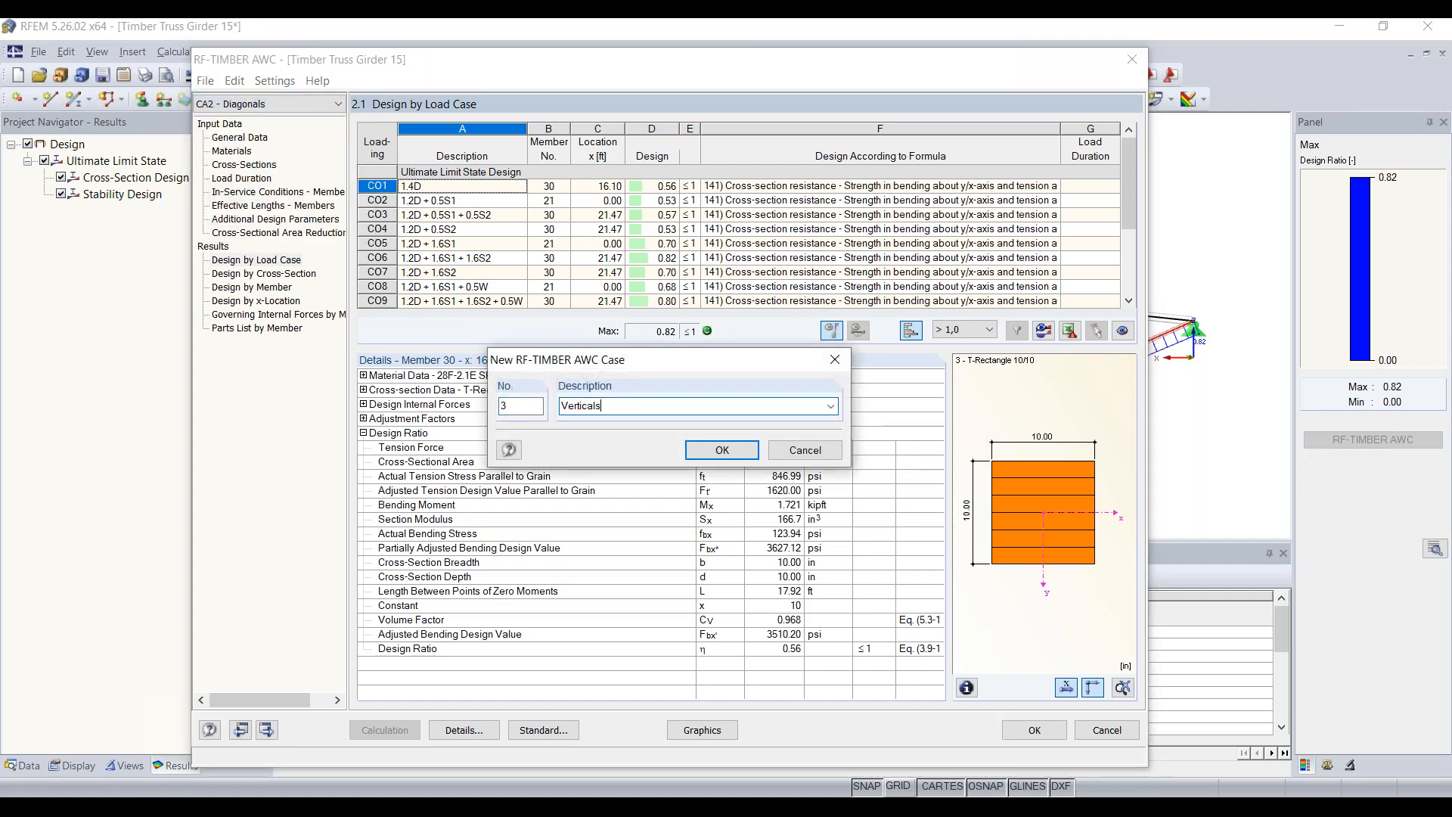
left_click(722, 450)
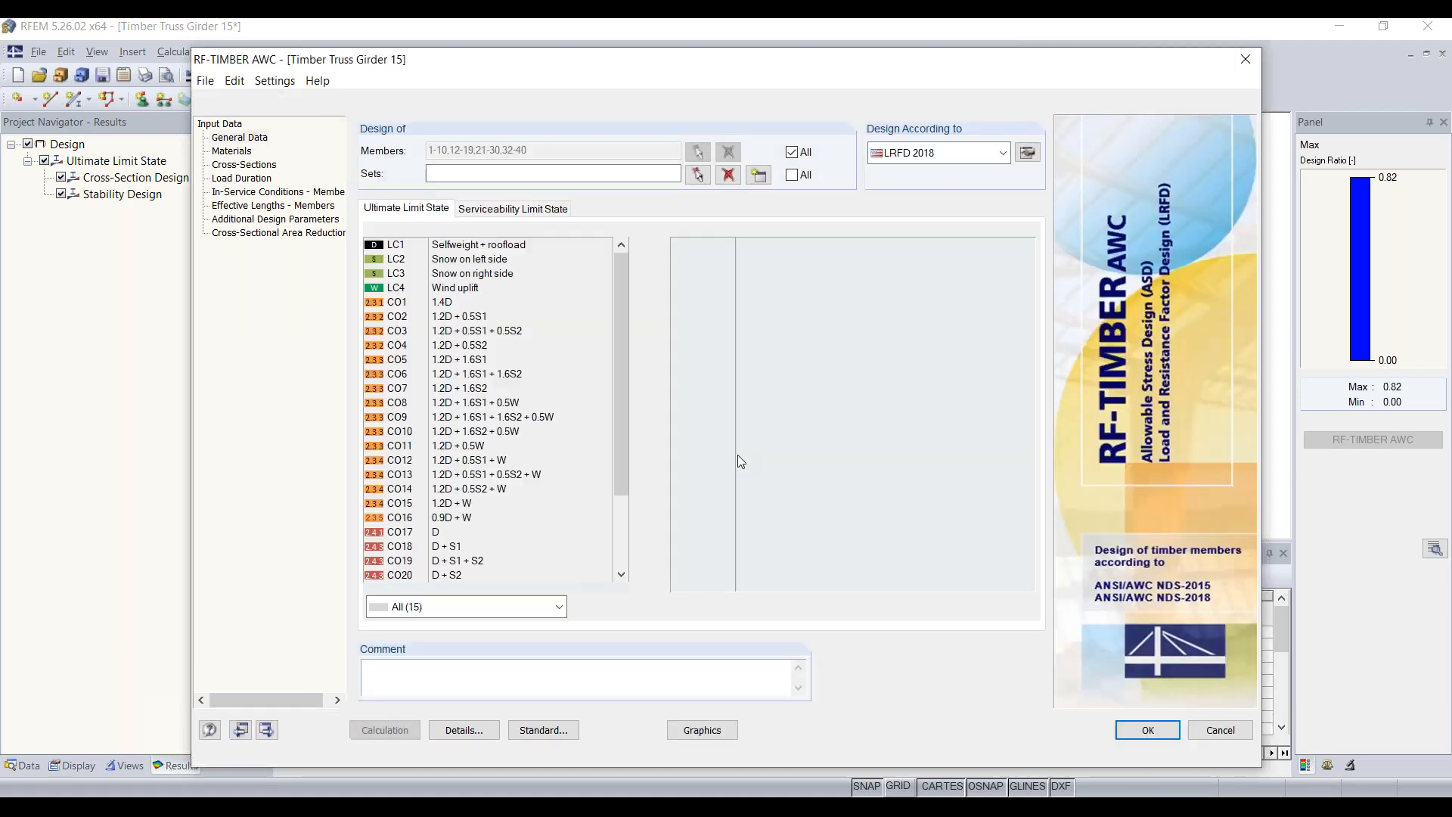
- Turn off designing all members in the Verticals case and open a special selection for picking its members graphically
left_click(798, 154)
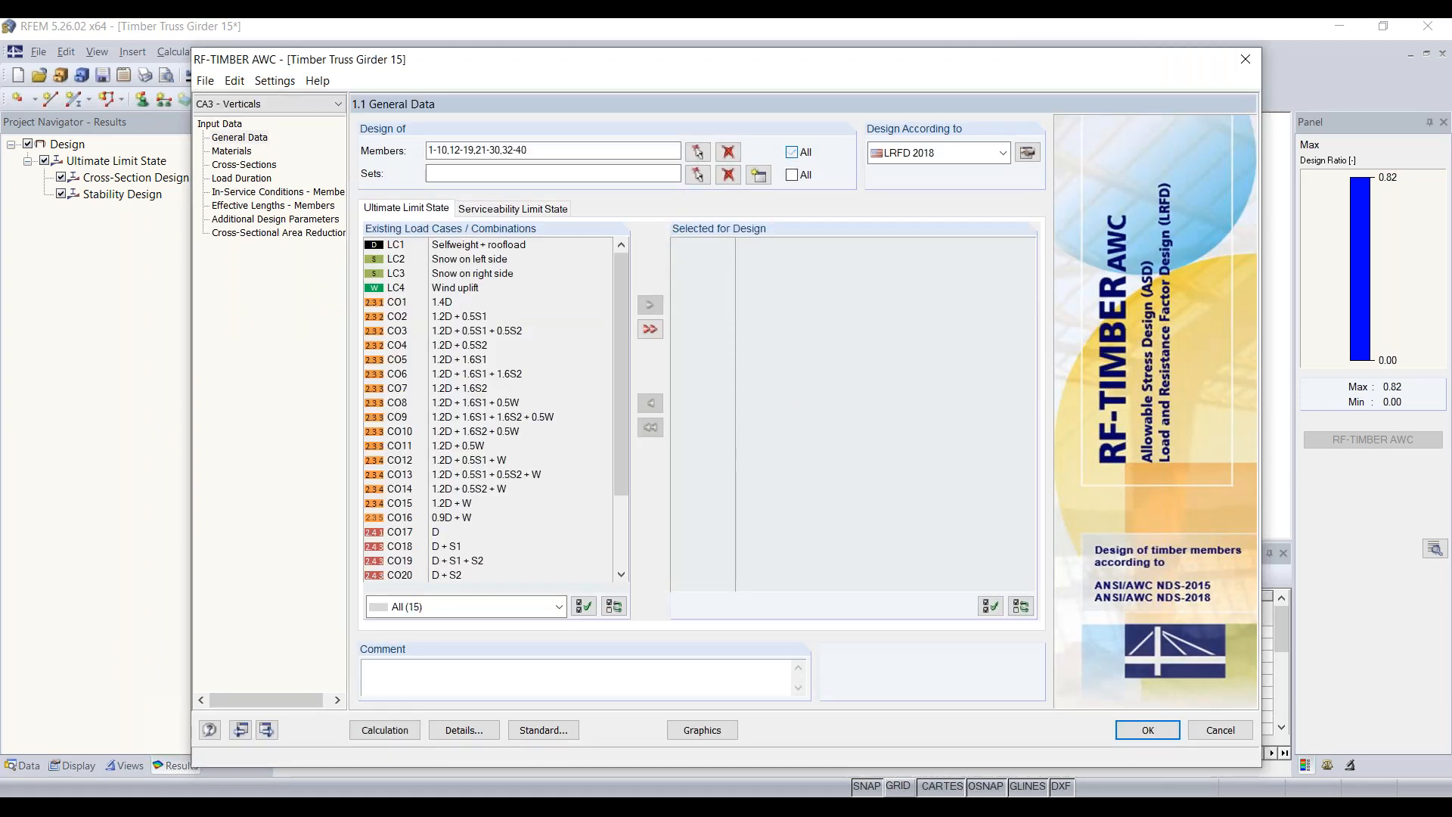
left_click(698, 174)
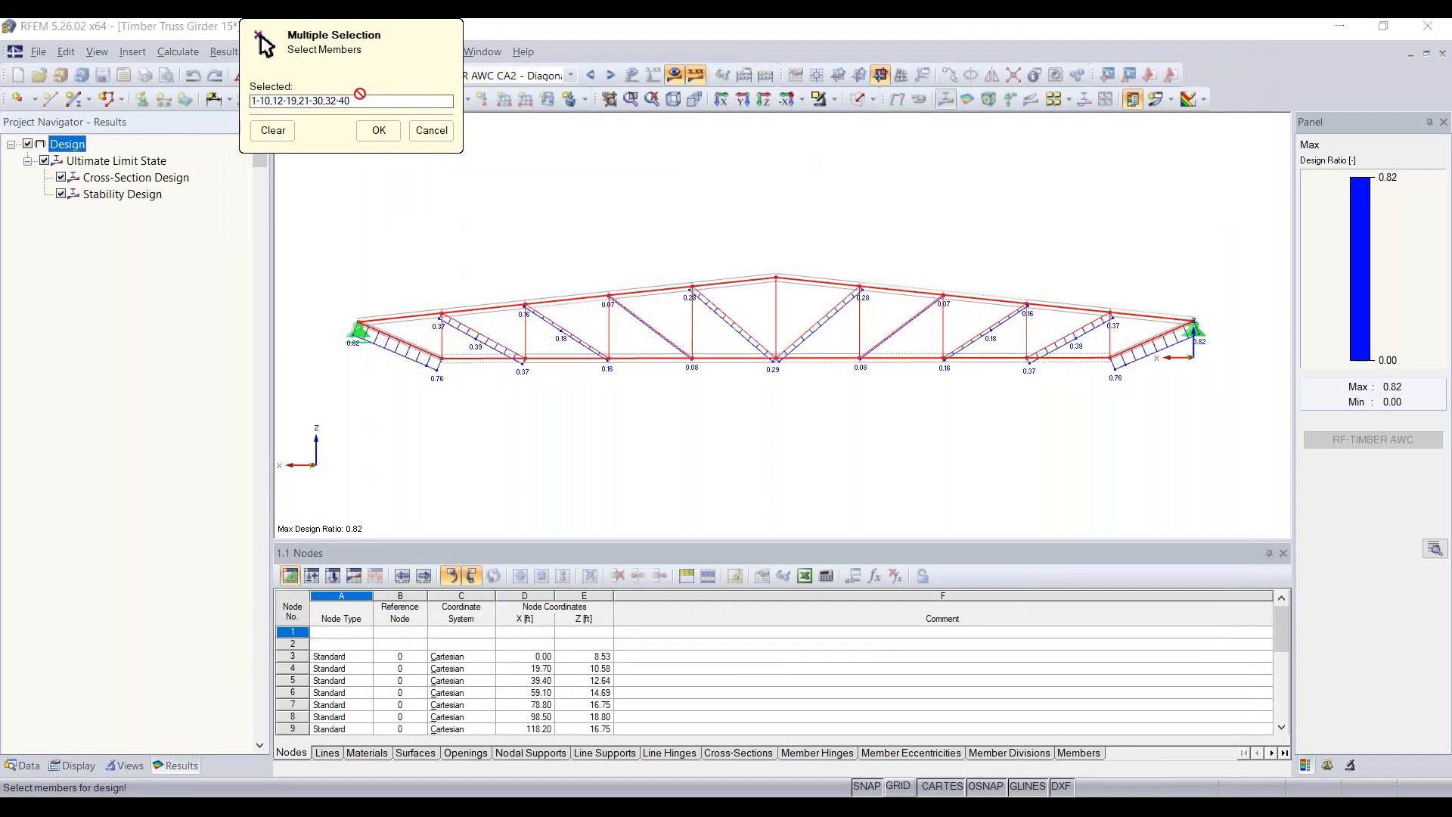
left_click_drag(371, 84, 198, 159)
left_click(326, 76)
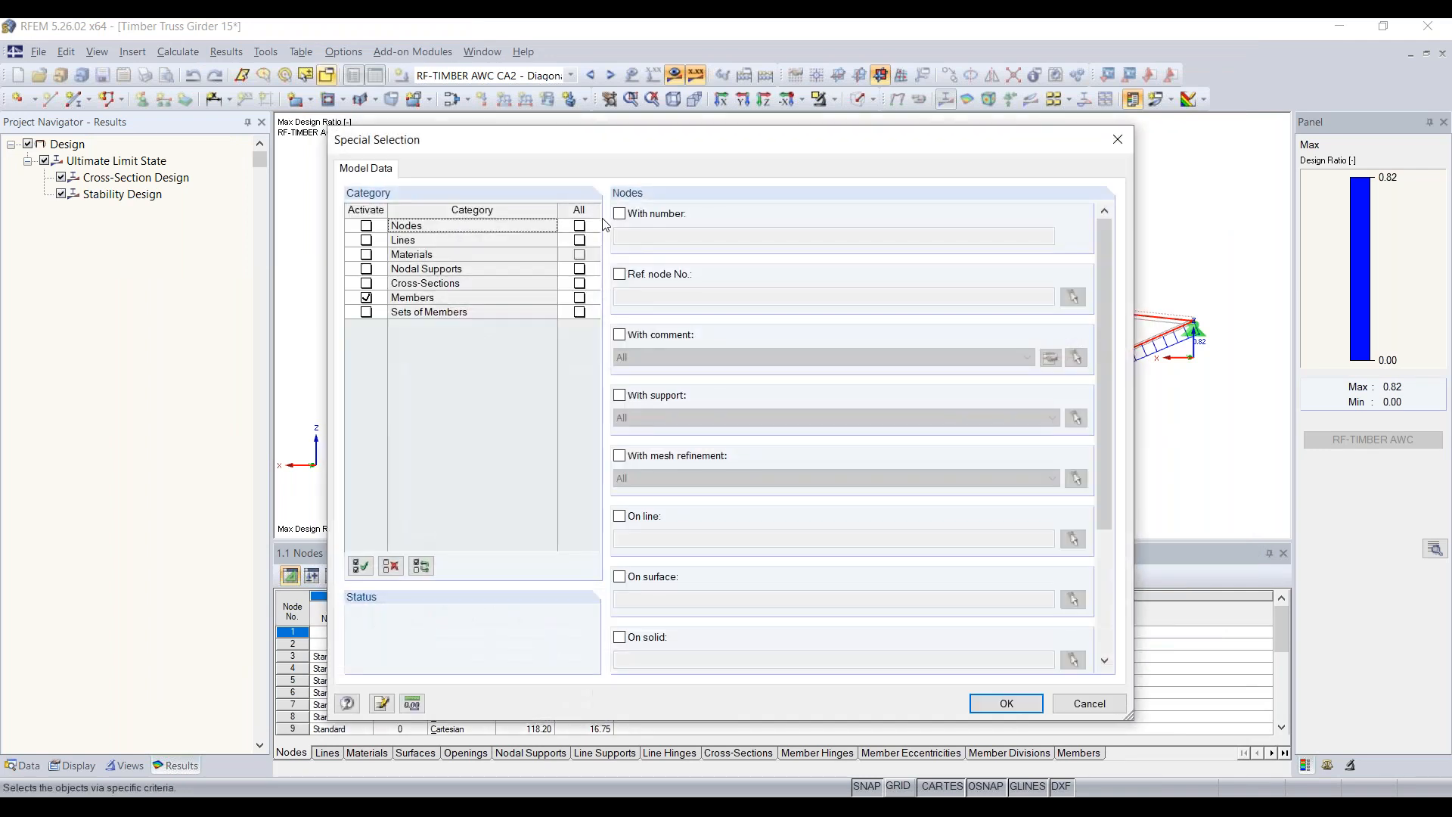
- Cancel the special selection, deselect the truss members and show the project data in the navigator
left_click(1128, 131)
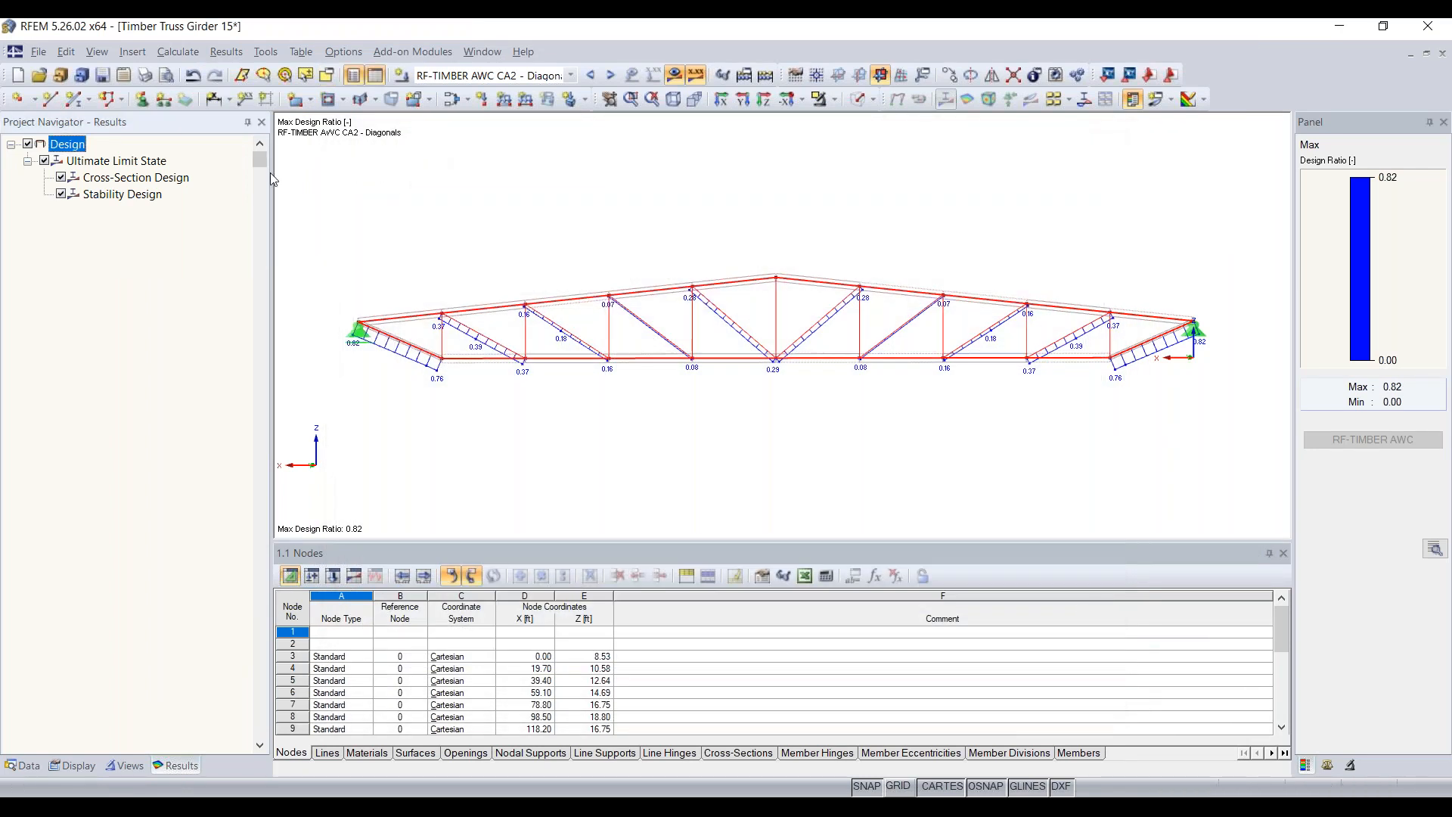
left_click(655, 389)
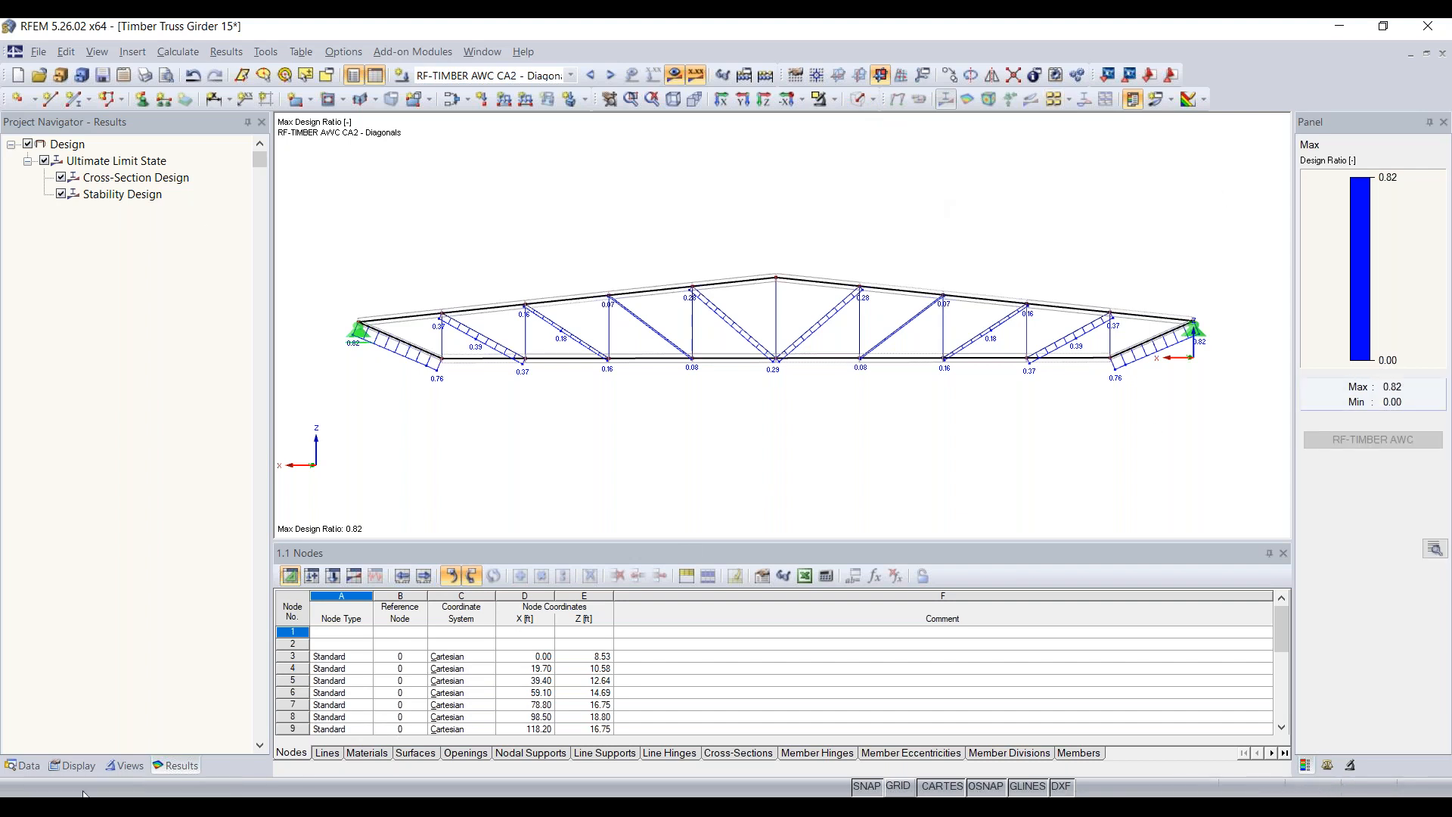
left_click(22, 765)
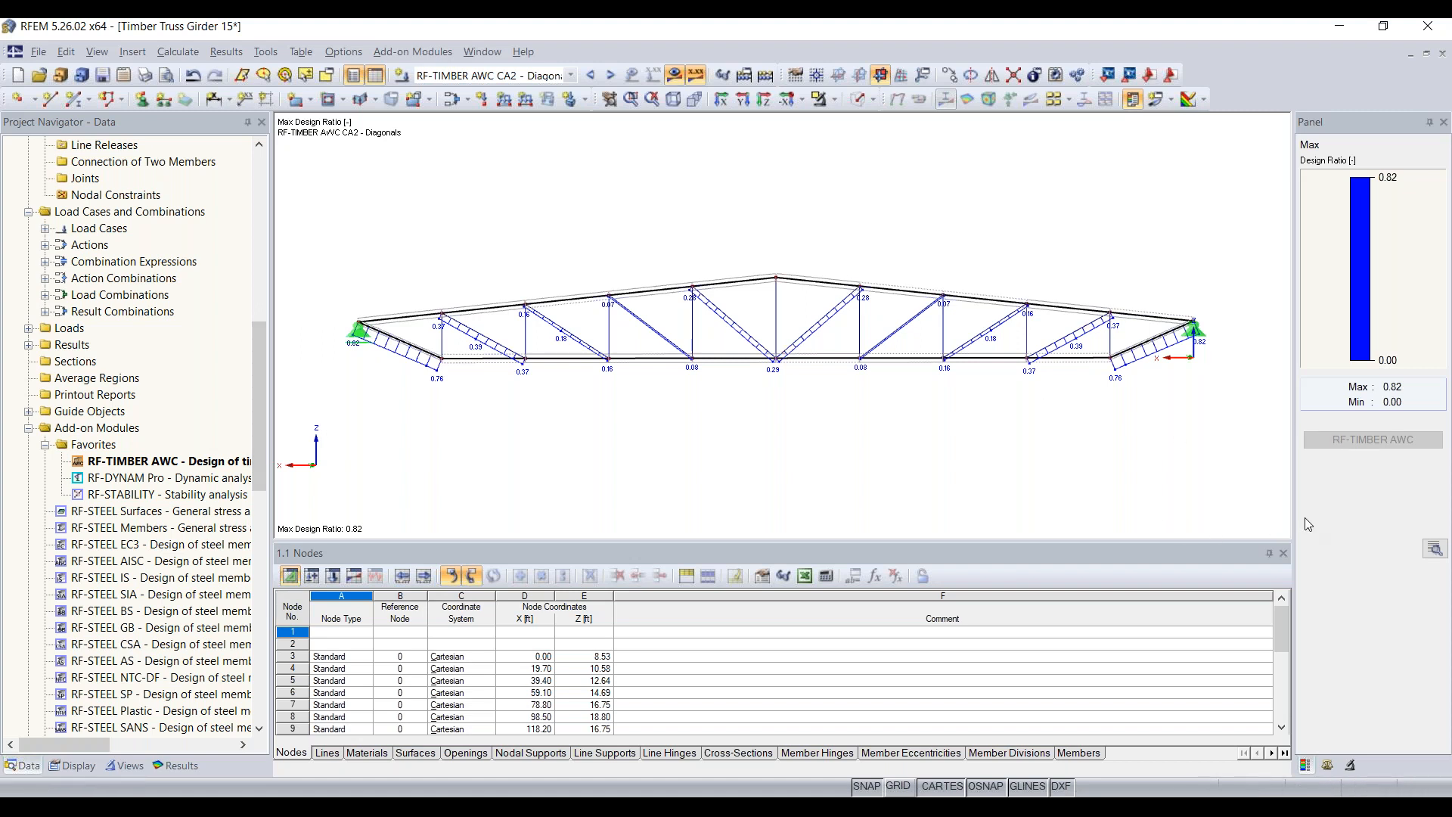
- Inspect the member properties of the second vertical from the truss's left support and close them without making changes
right_click(527, 331)
left_click(584, 408)
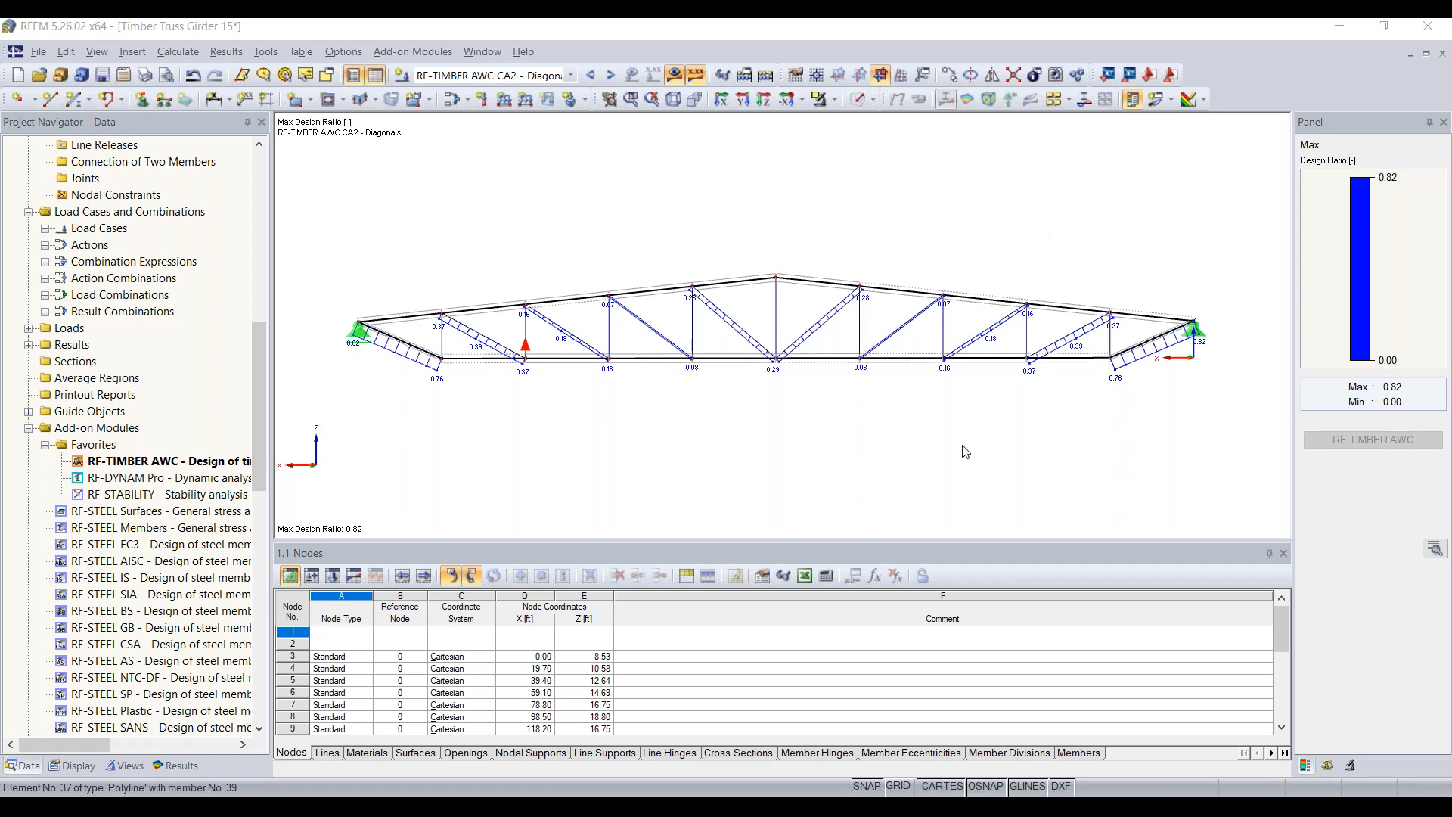
double_click(525, 334)
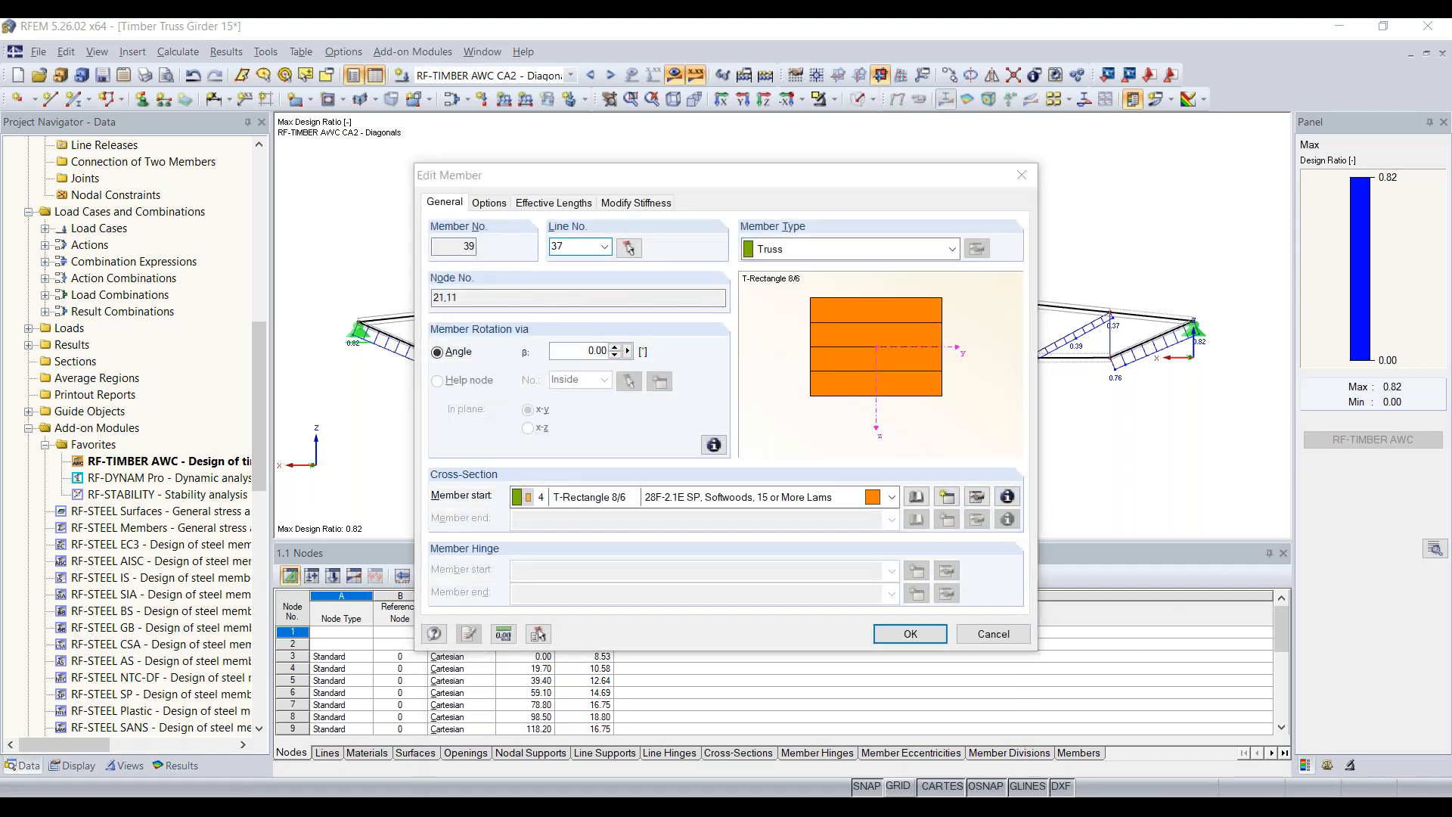
left_click(1017, 180)
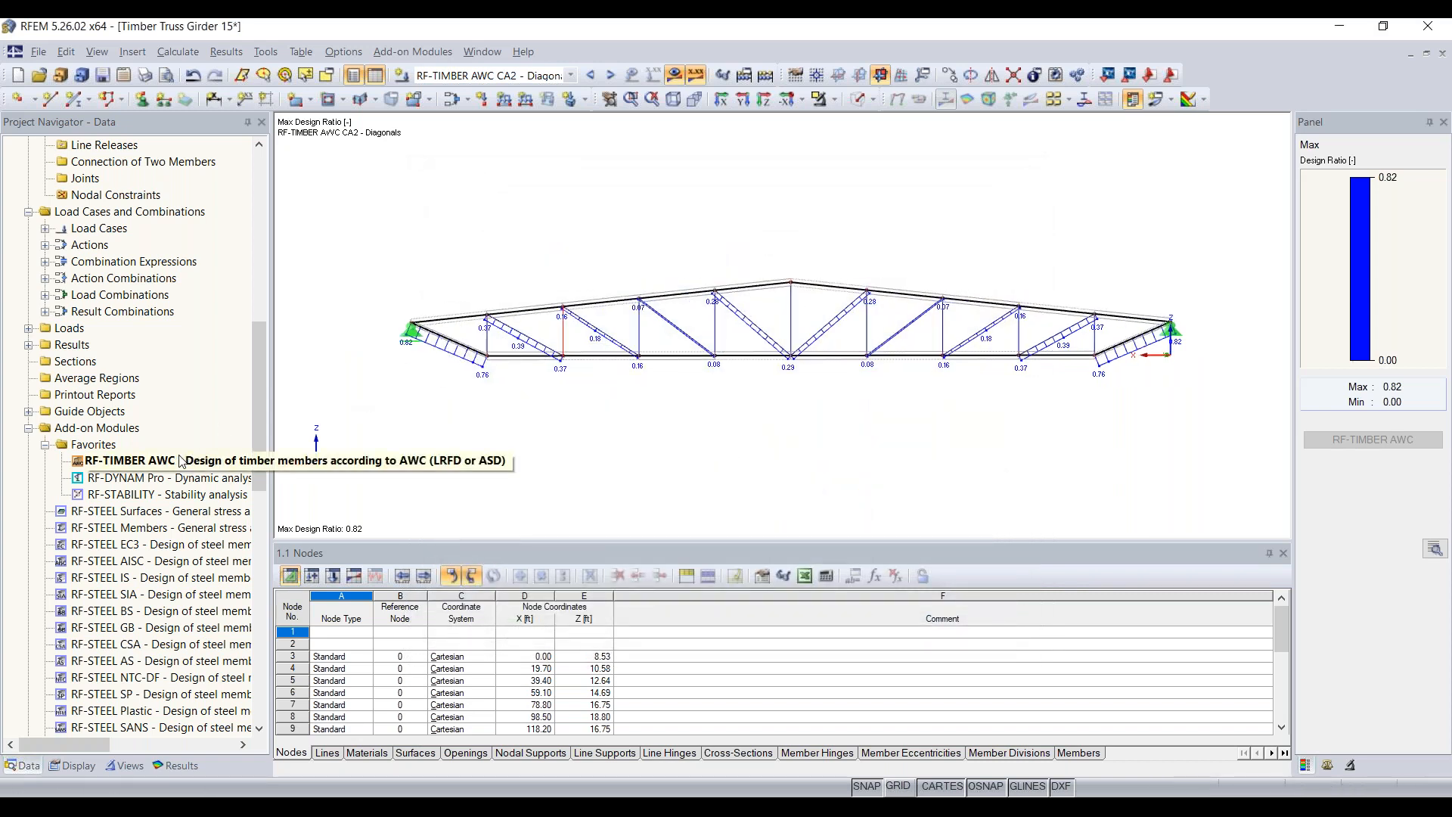
- Minimize and restore the program window and try to reopen the RF-TIMBER AWC design module
left_click(1342, 26)
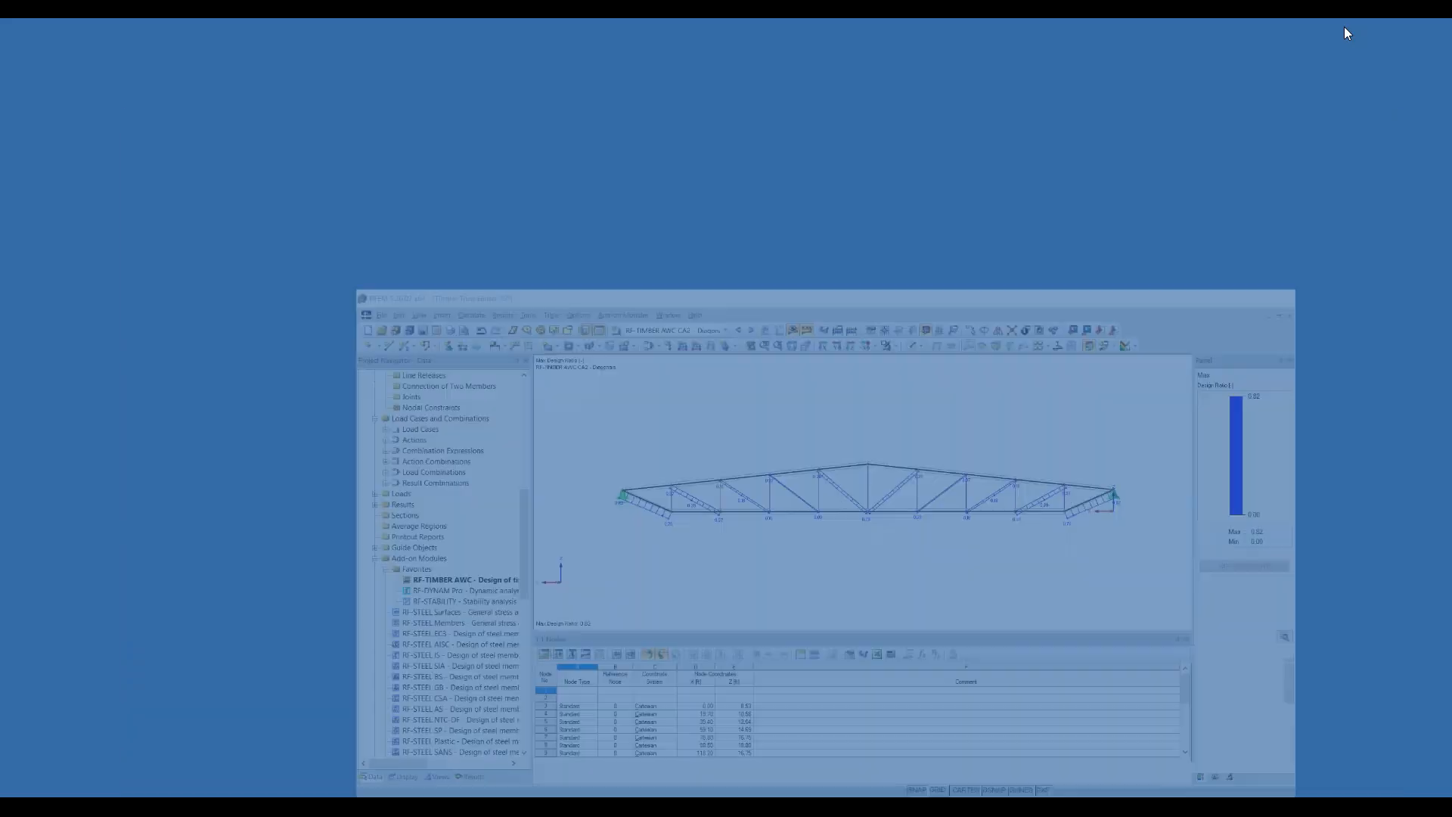
left_click(952, 806)
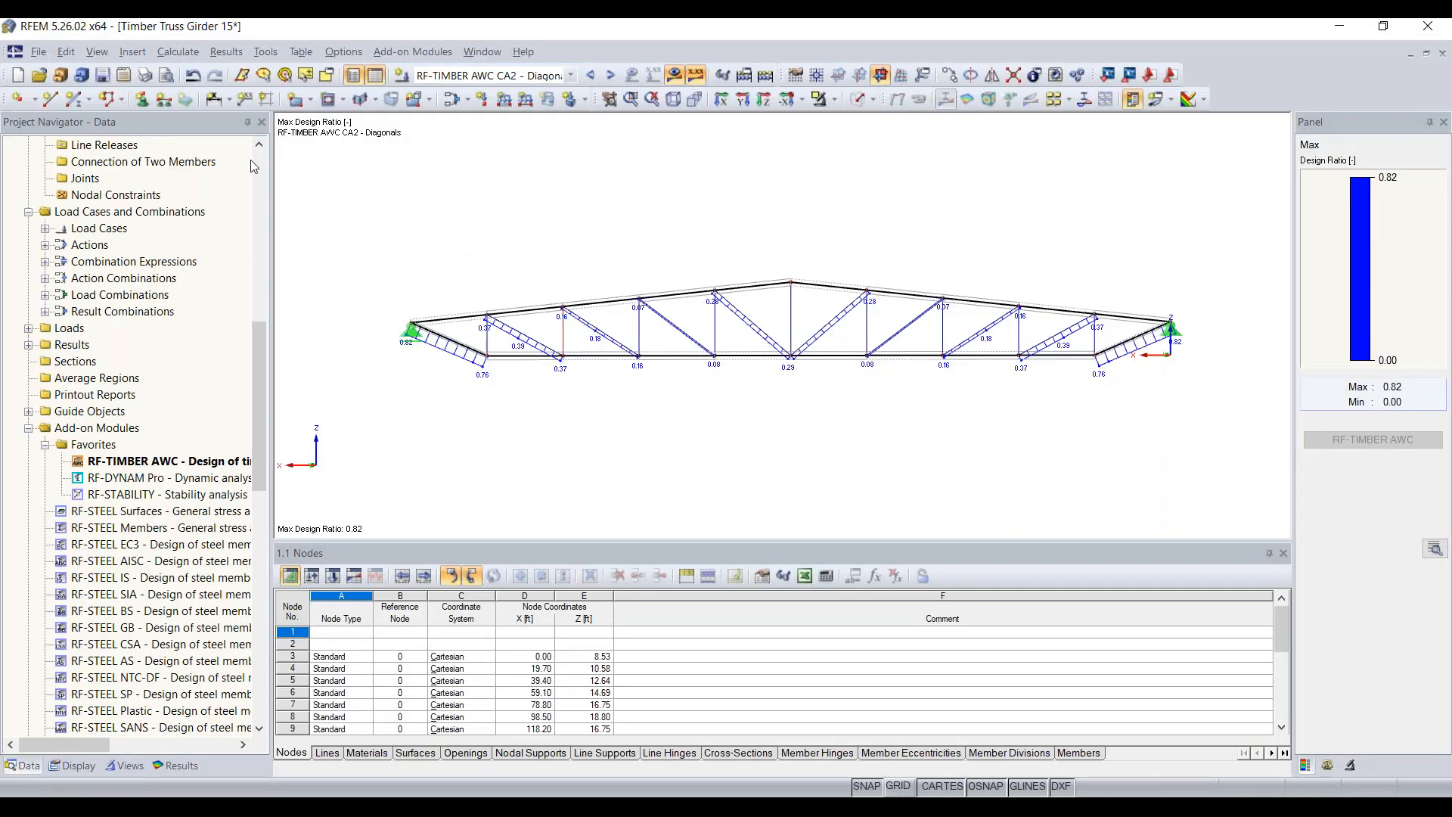
double_click(177, 463)
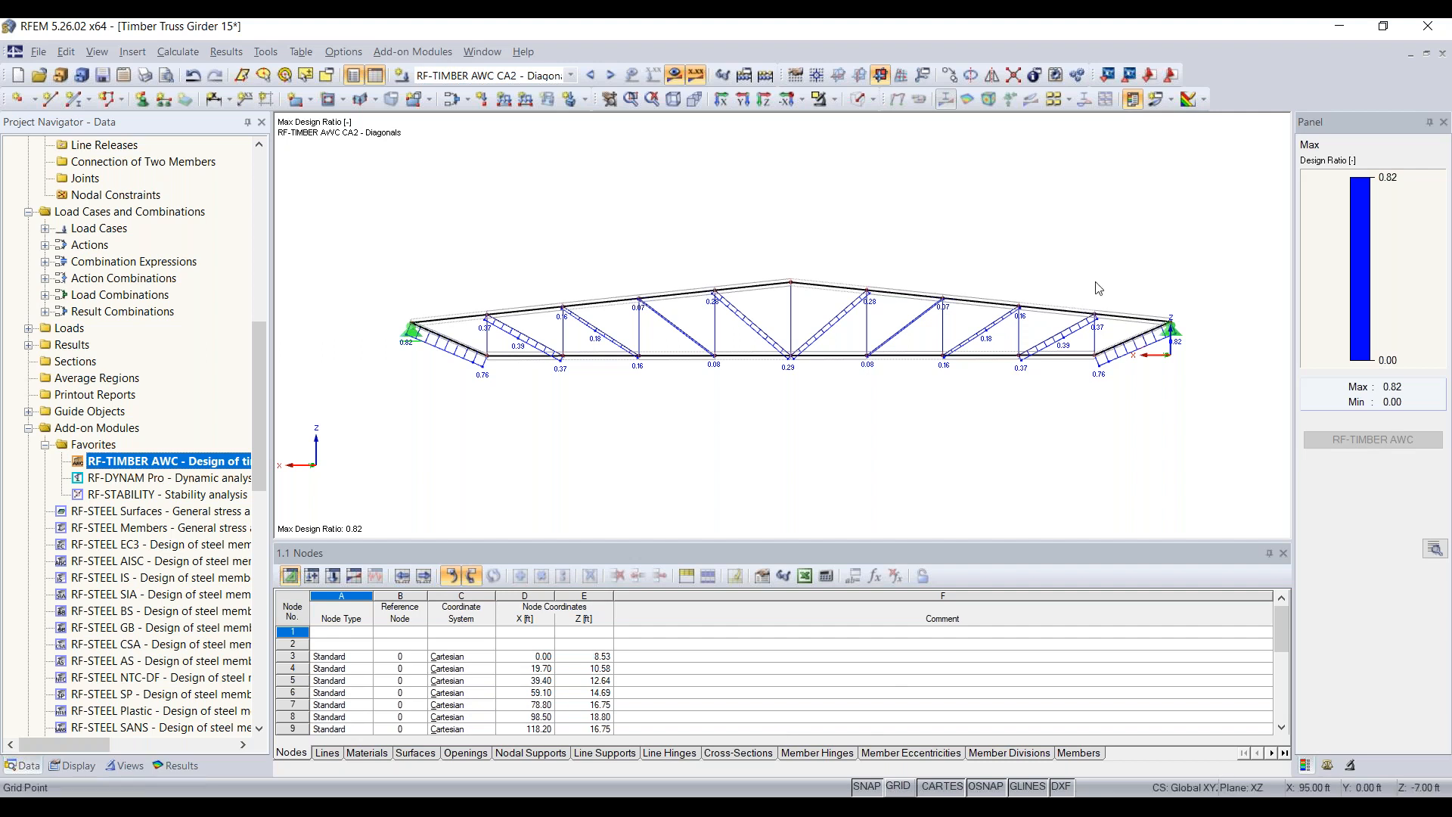
- Save the truss girder model and all other open models
left_click(103, 75)
left_click(38, 51)
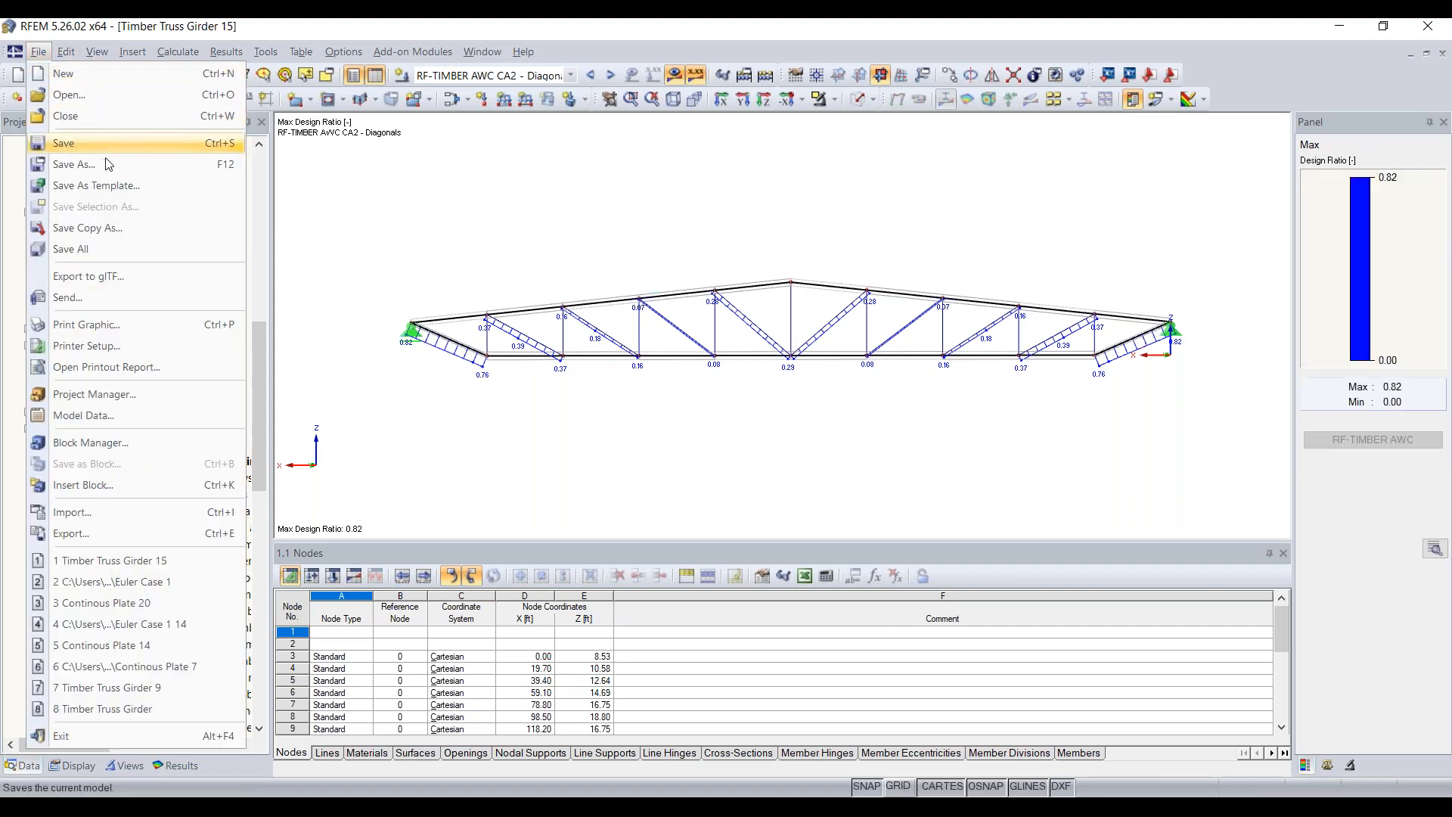
left_click(100, 249)
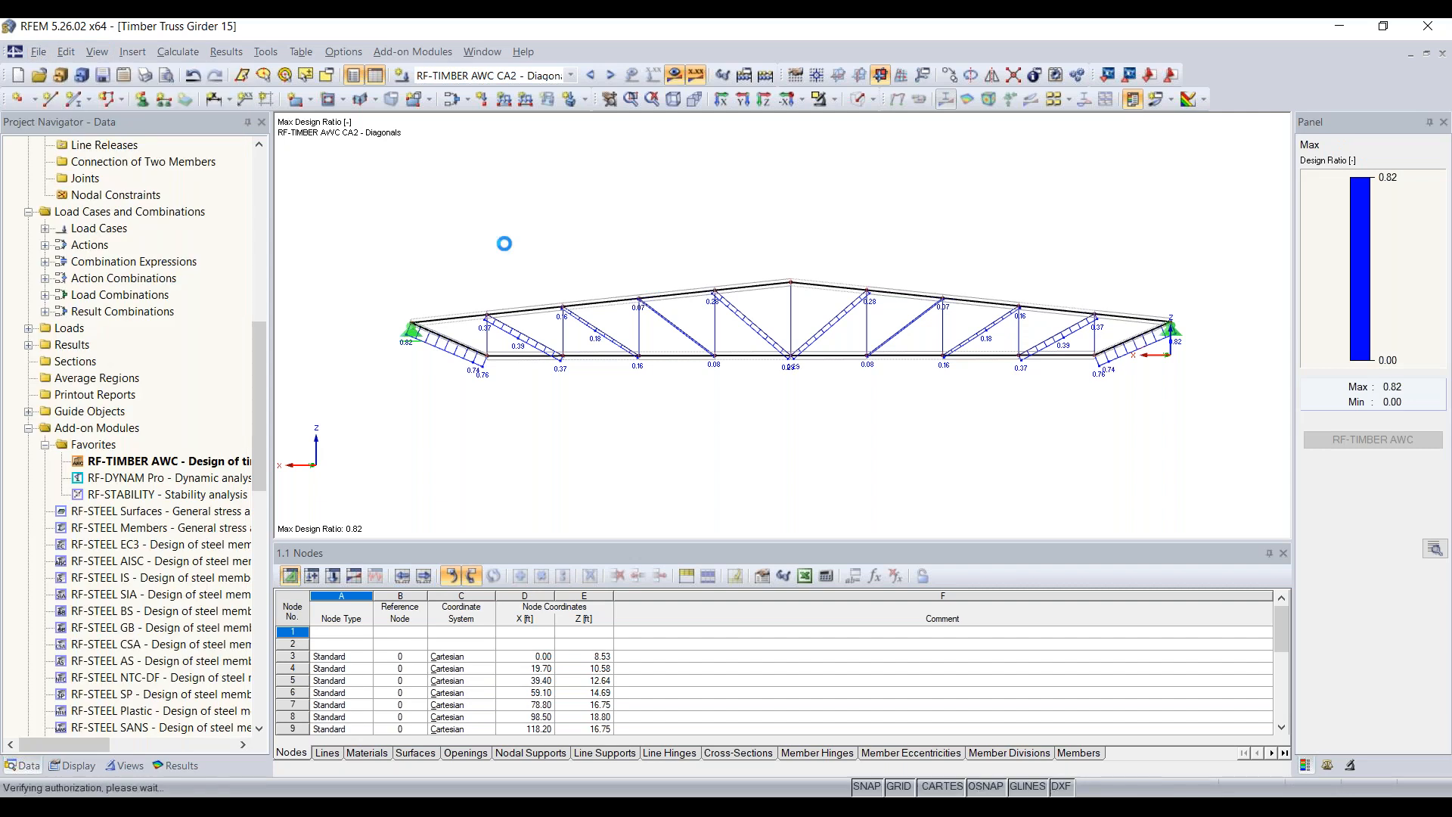